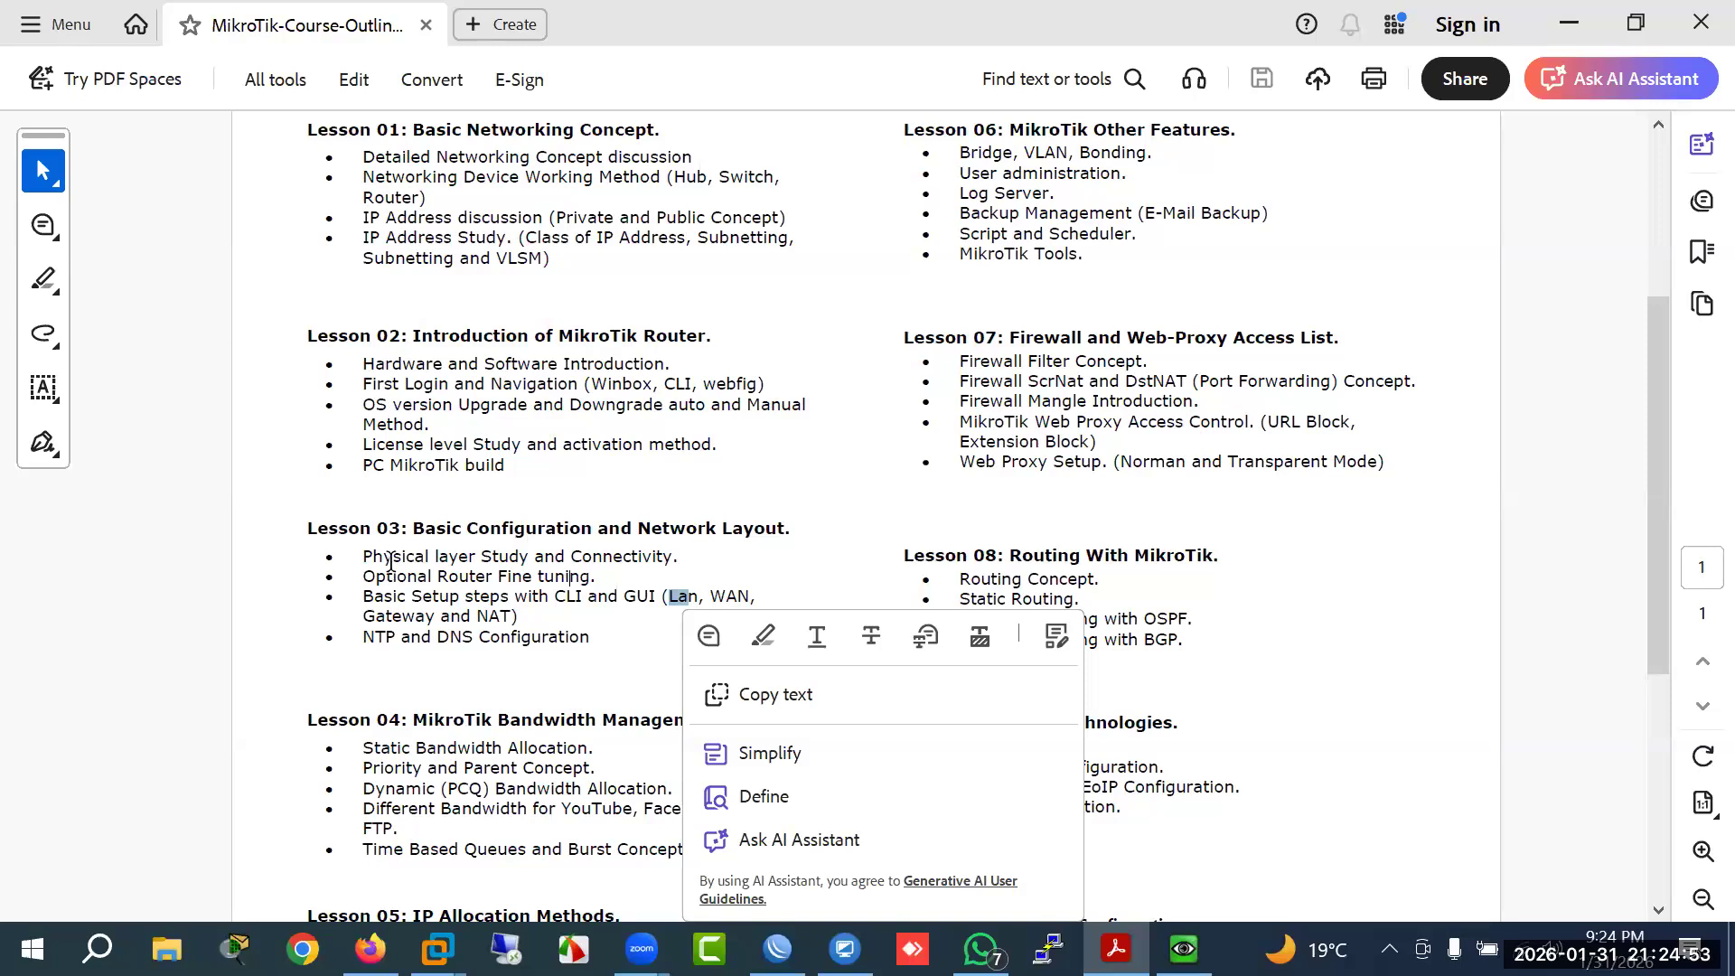
# Step: Select a Lesson 03 bullet in the course outline, then switch to the EVE lab topology
pyautogui.tripleClick(458, 558)
pyautogui.click(601, 562)
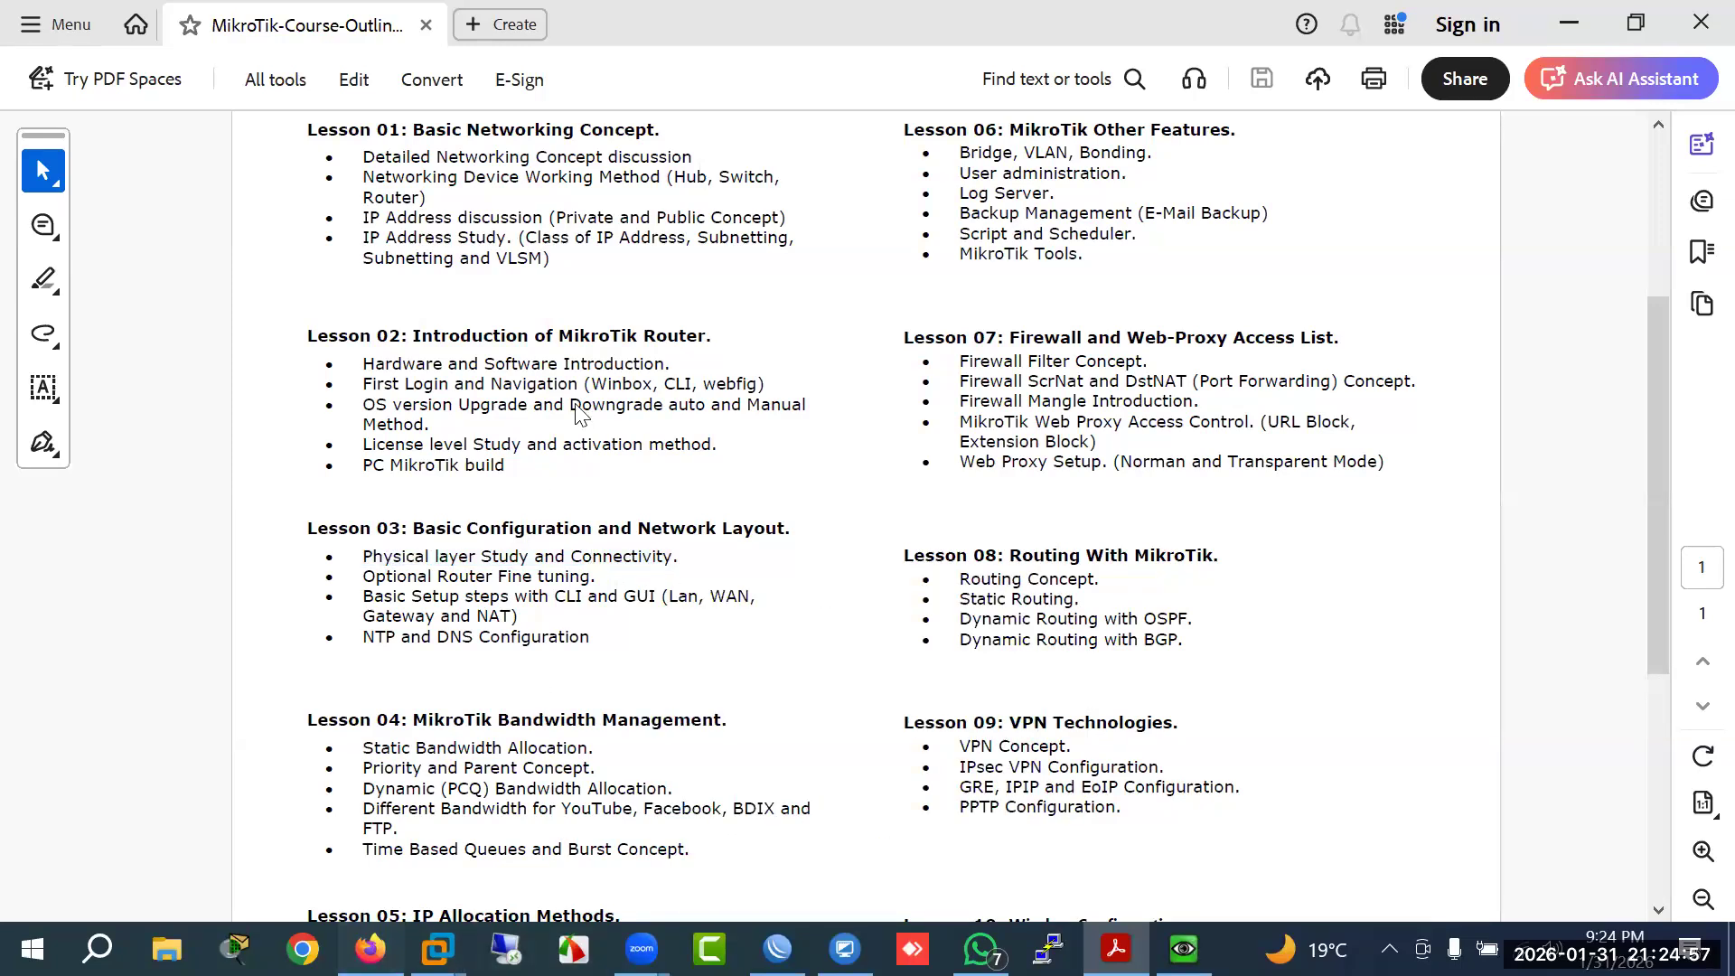
pyautogui.click(370, 949)
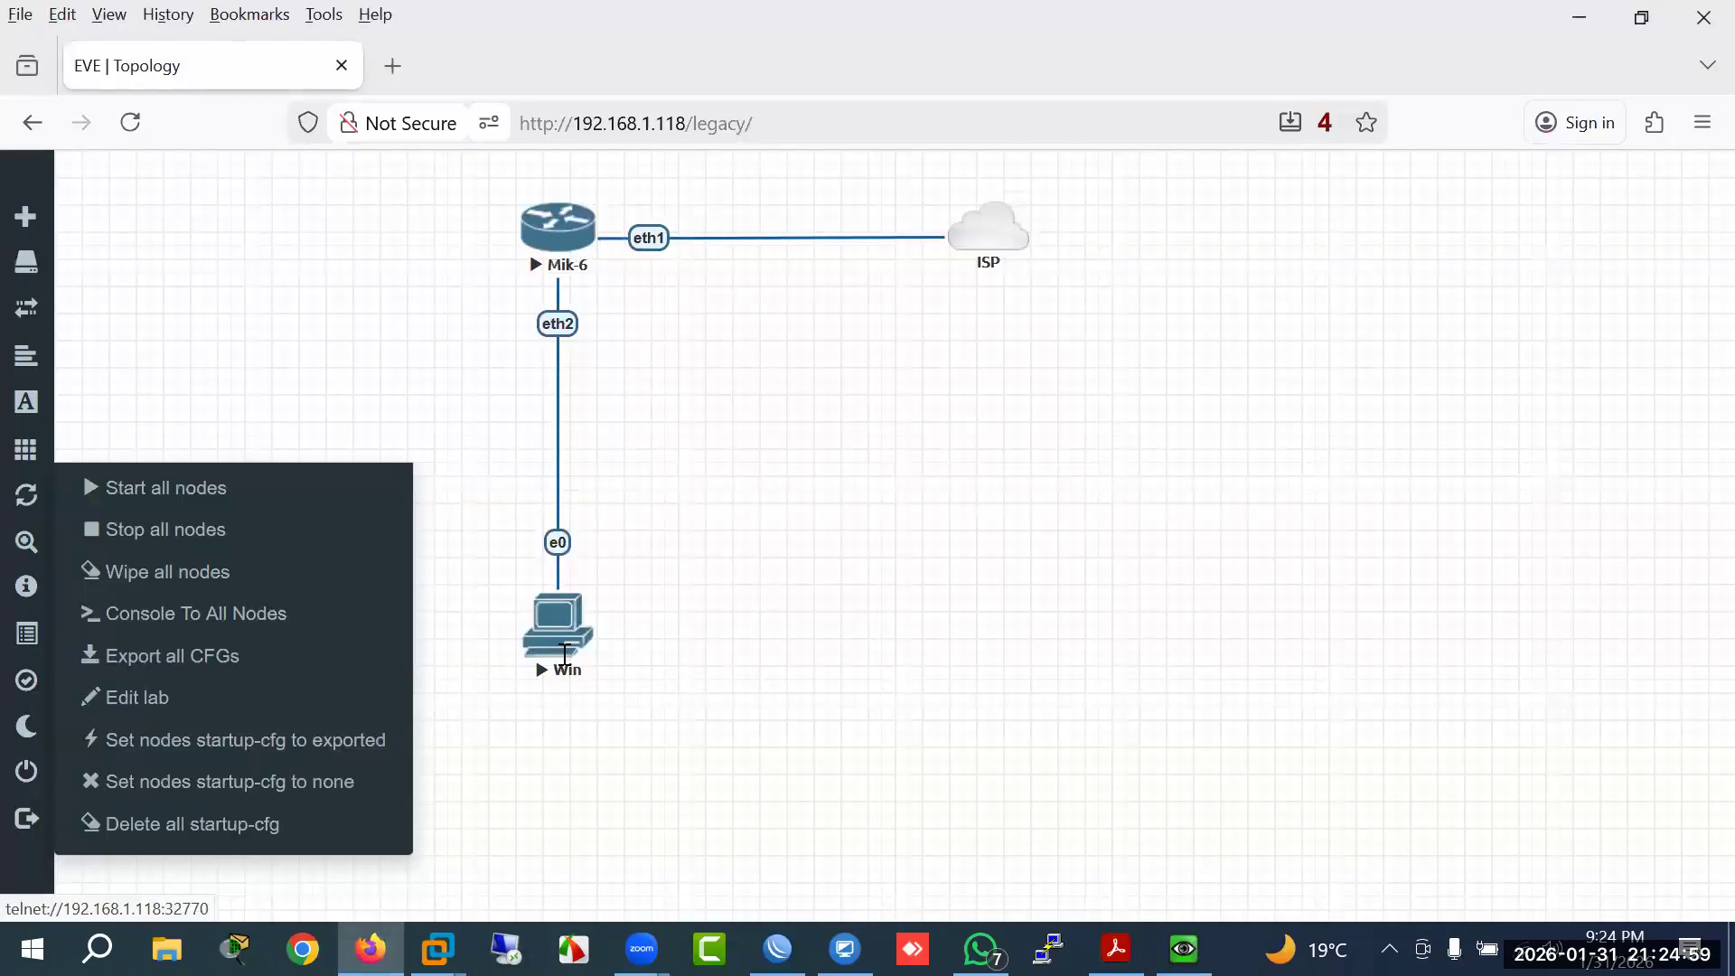
# Step: Dismiss the node actions list, shift the ISP cloud slightly right, and return to the course PDF
pyautogui.click(690, 608)
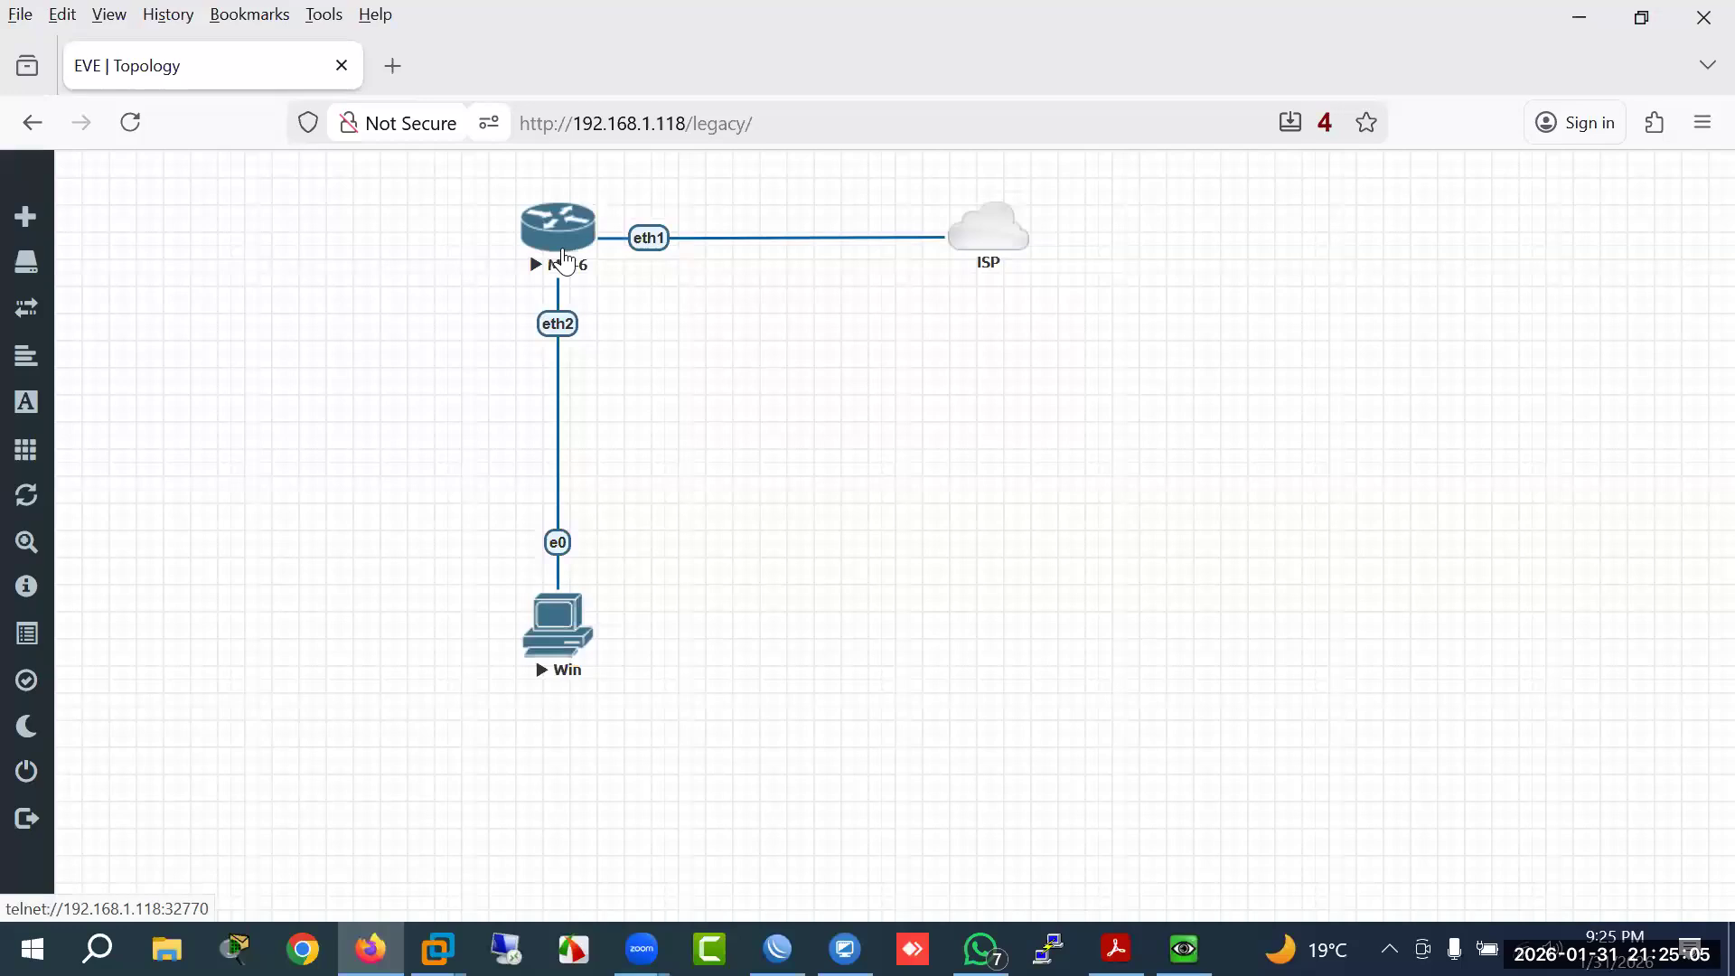
pyautogui.moveTo(998, 244); pyautogui.dragTo(1007, 239)
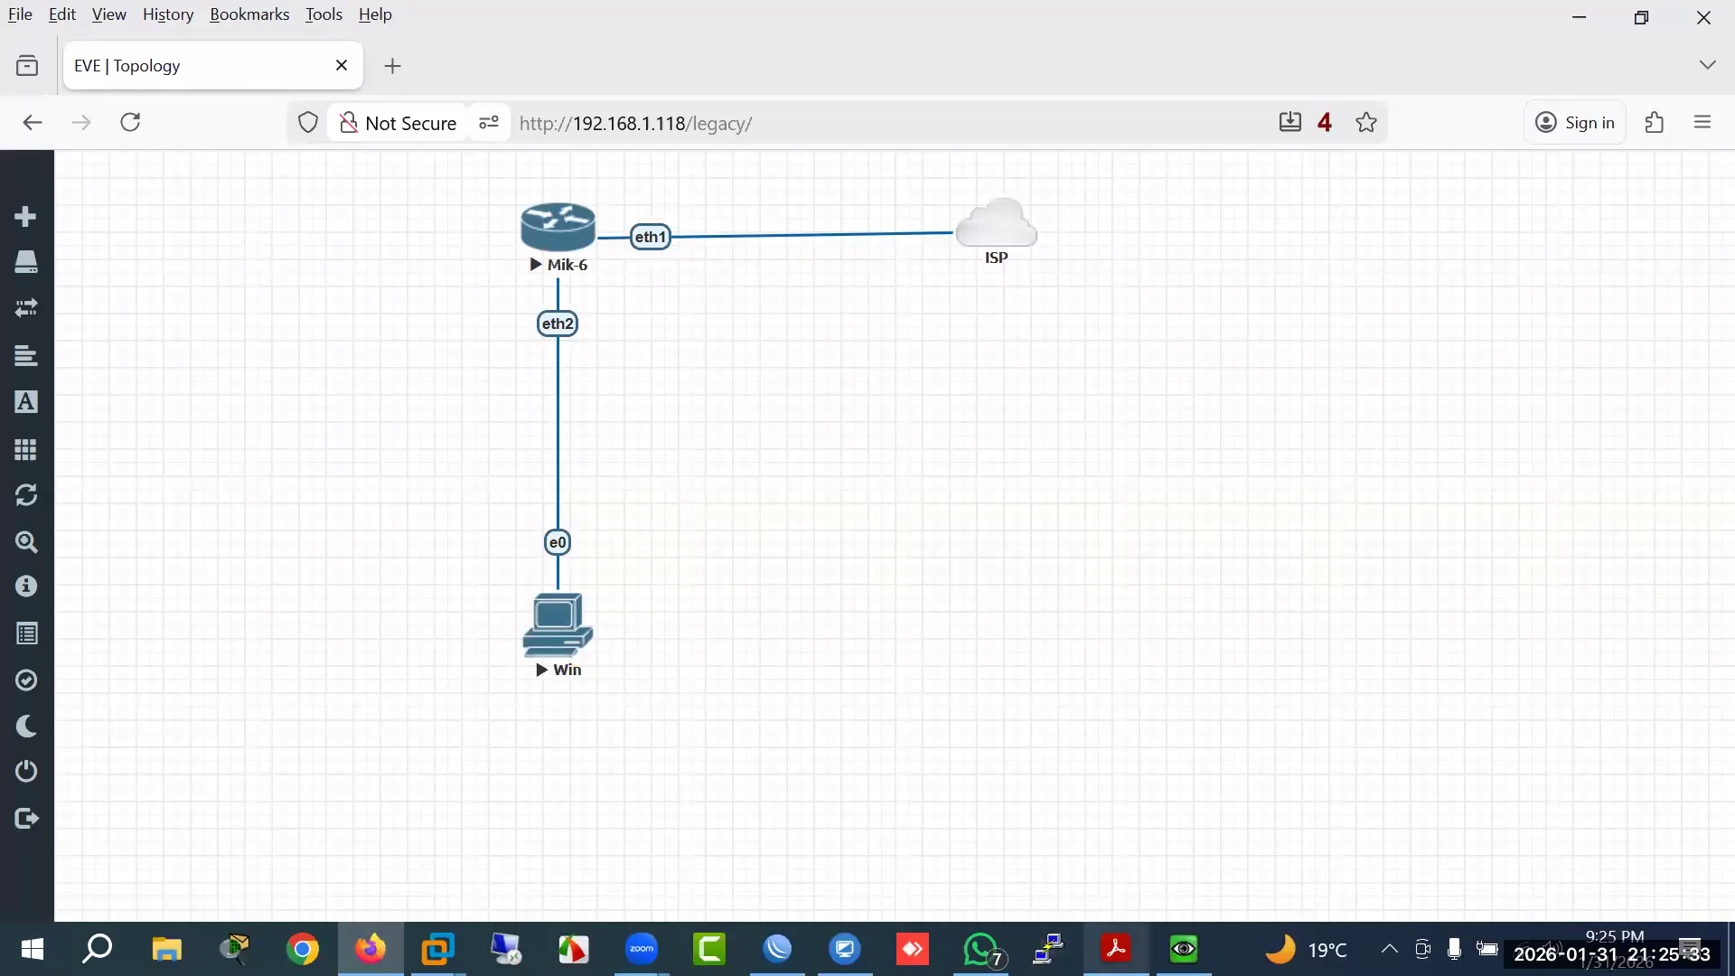
pyautogui.click(1116, 950)
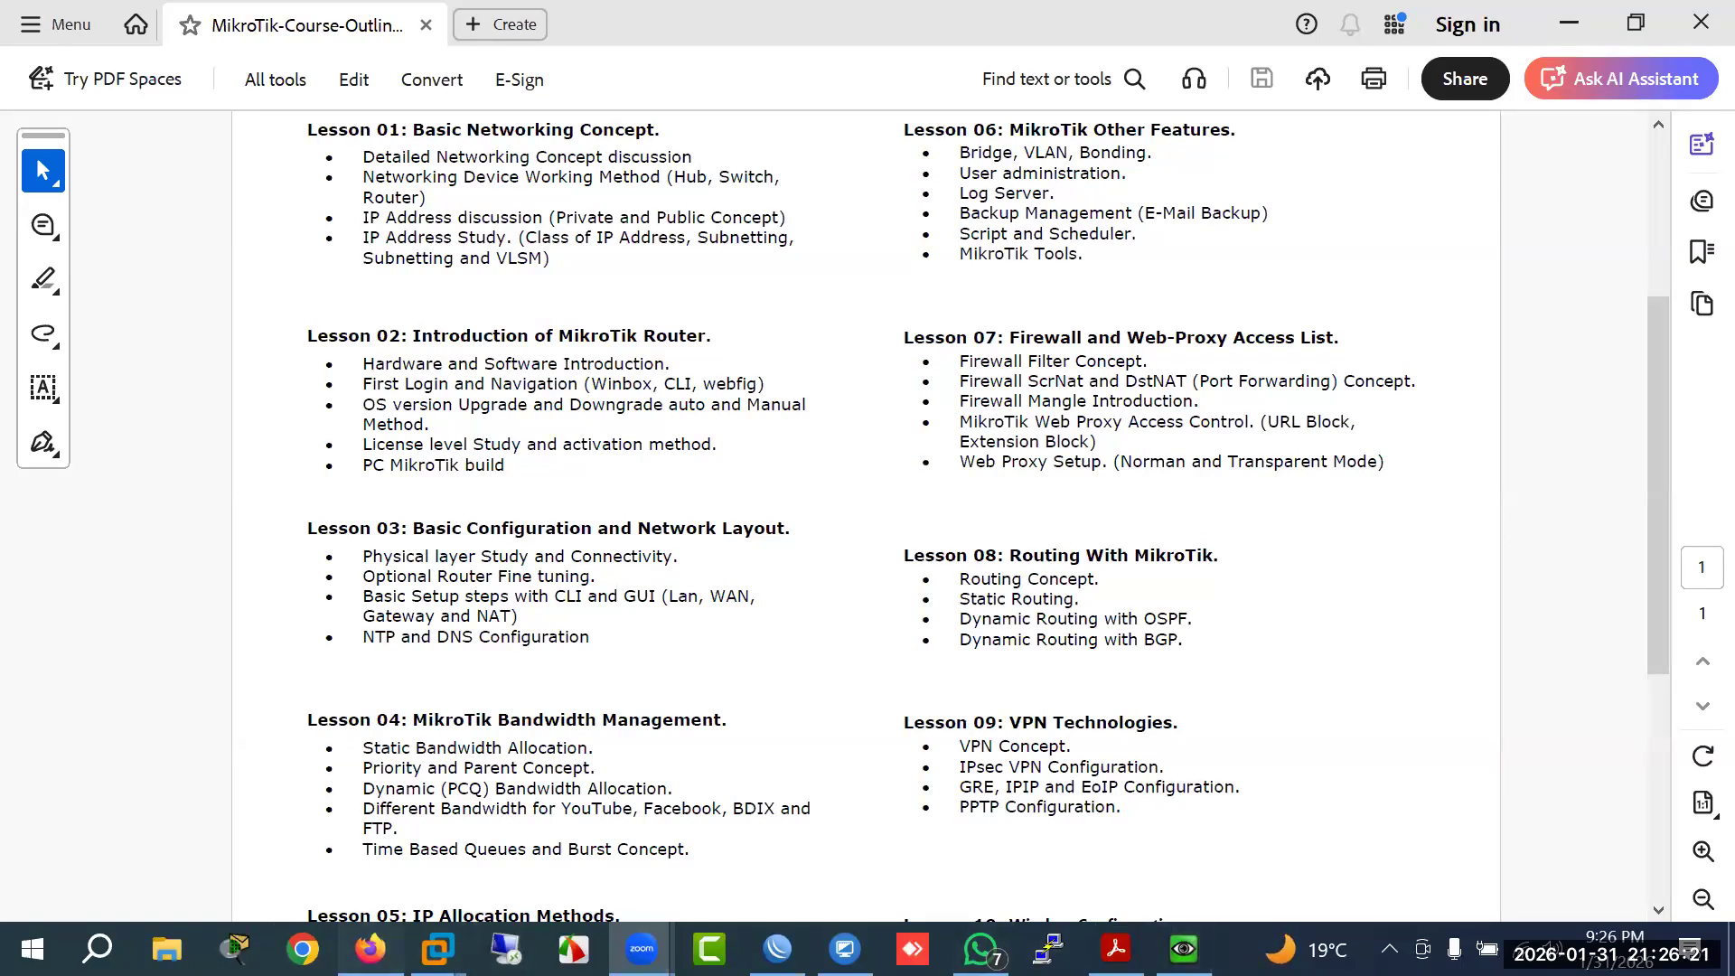
# Step: Switch to WinBox and raise the ether1-ISP DHCP client lease bound to 192.168.1.119
pyautogui.click(371, 950)
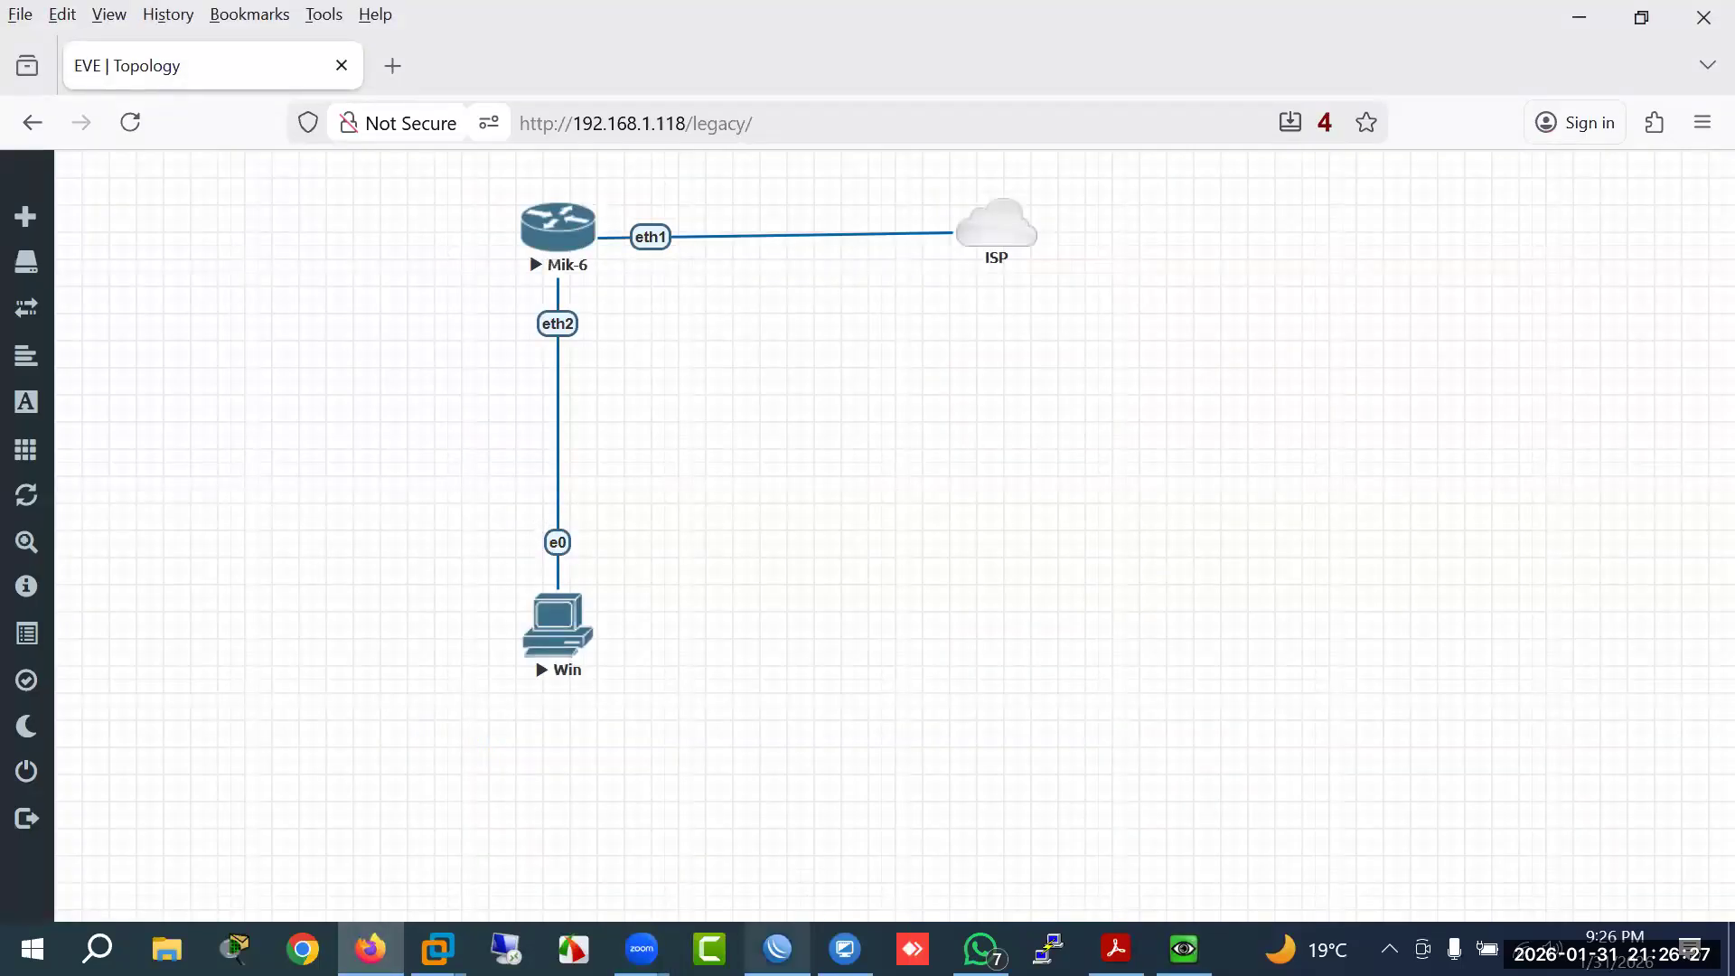
pyautogui.click(778, 949)
pyautogui.moveTo(1246, 270); pyautogui.dragTo(1303, 380)
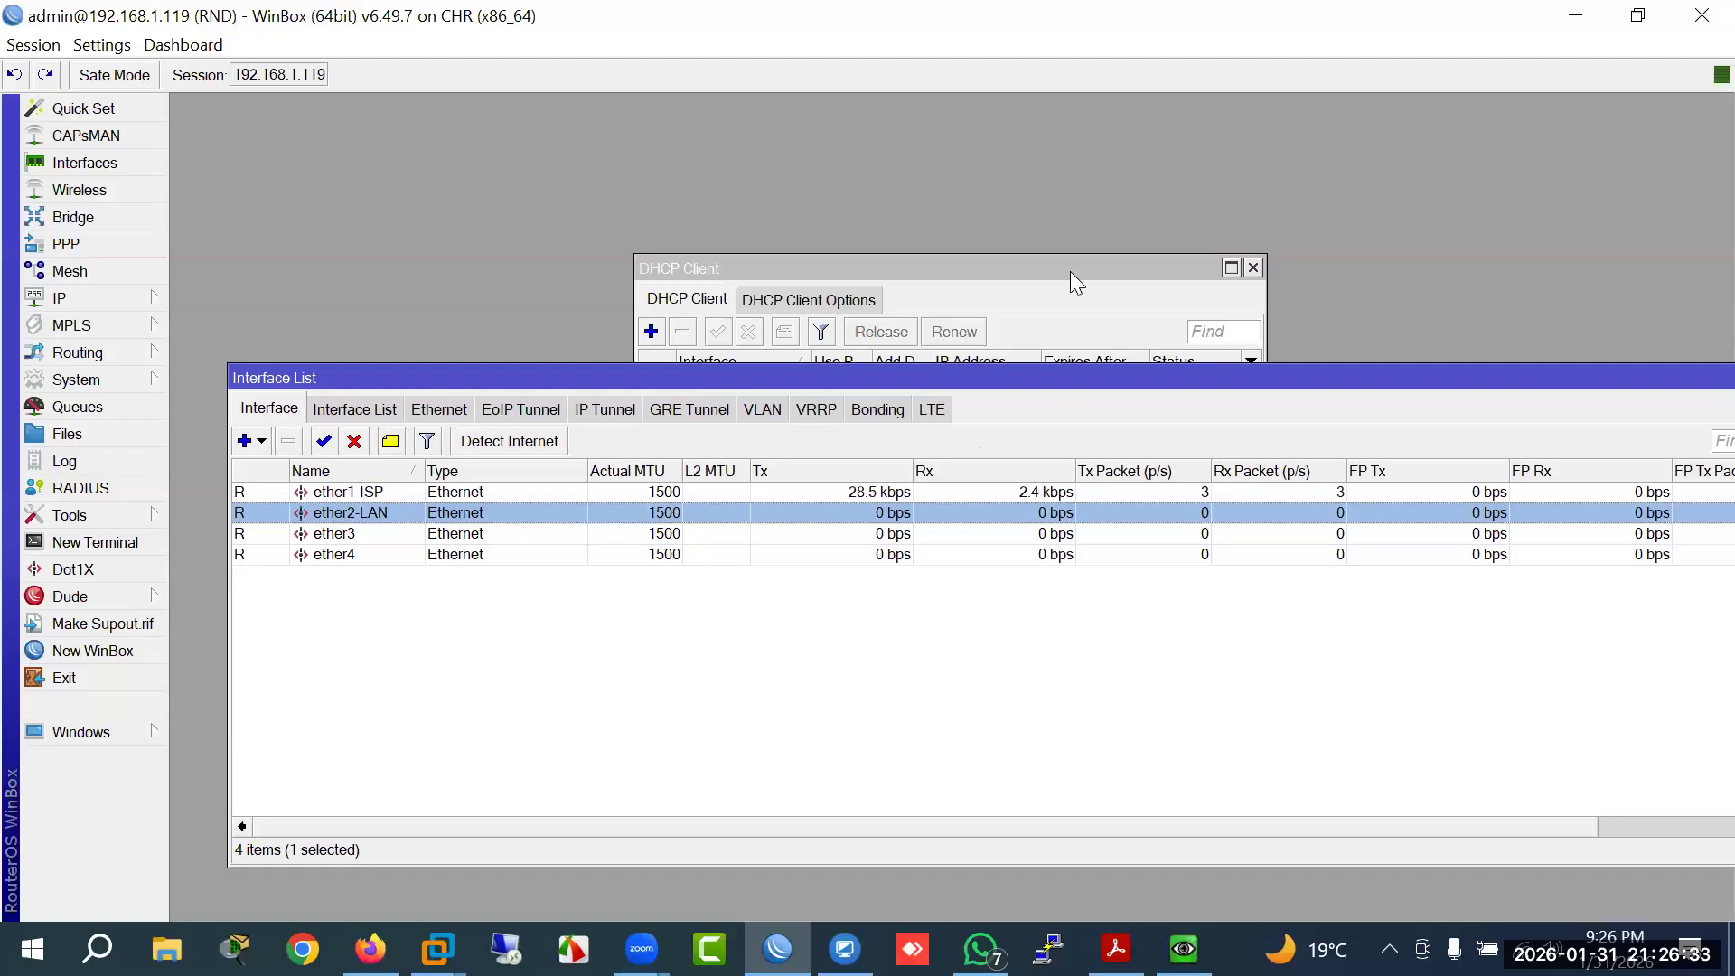
pyautogui.click(1071, 270)
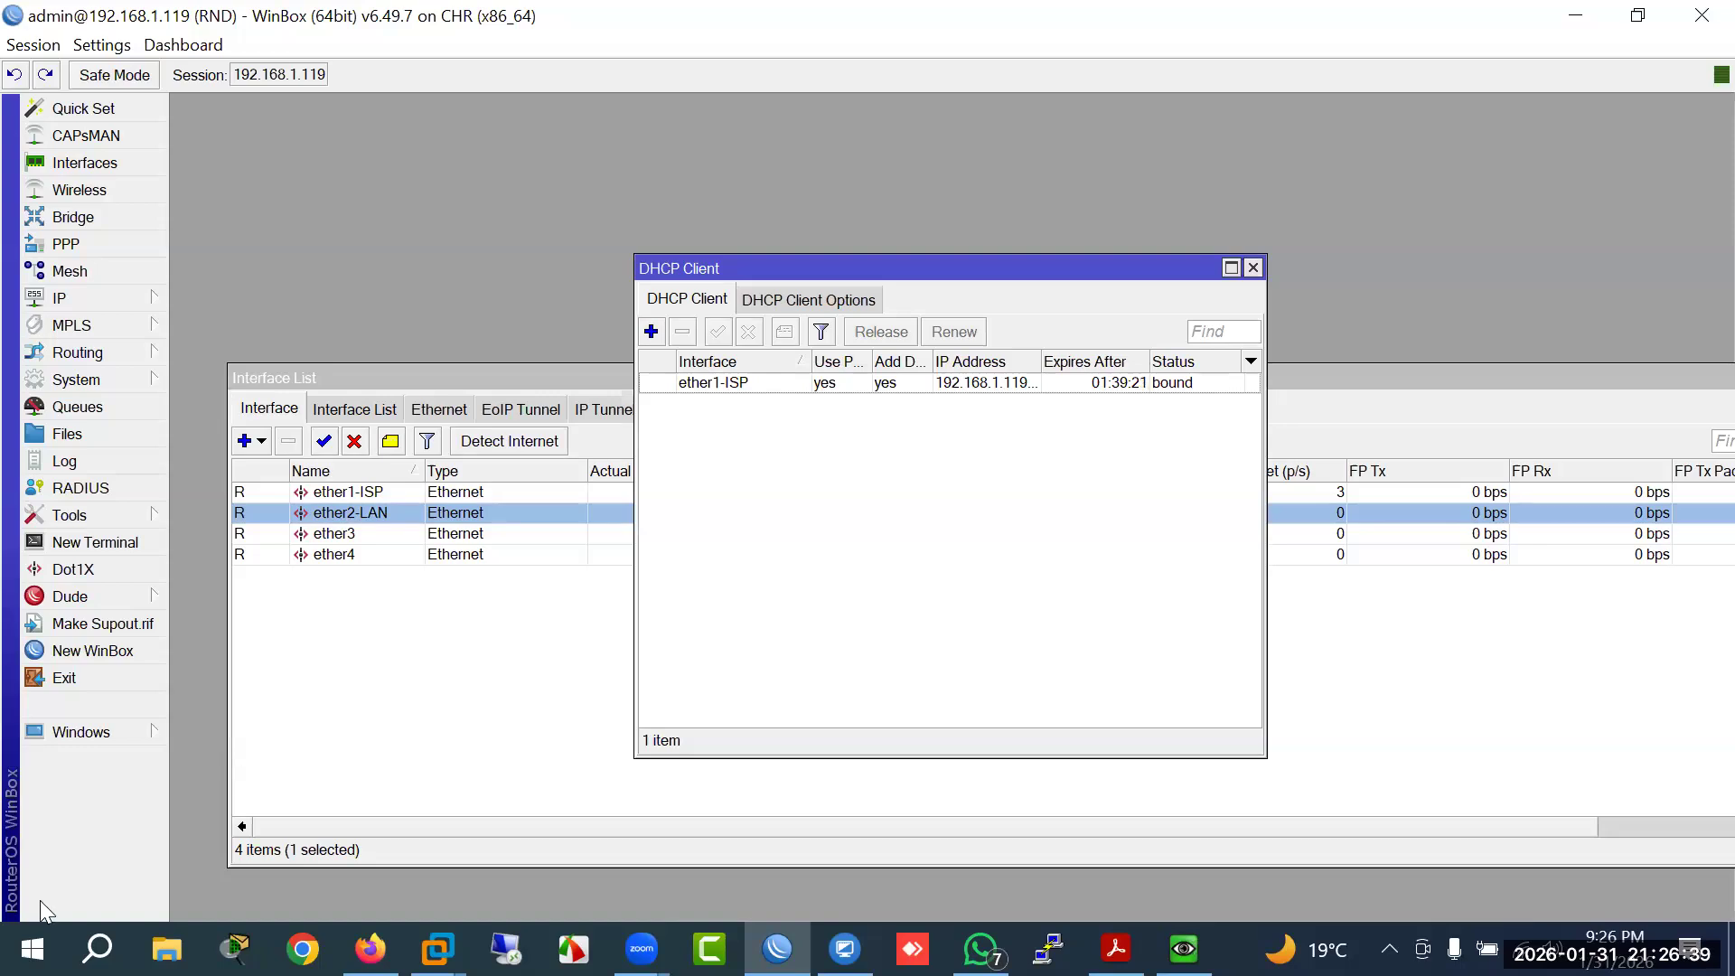
pyautogui.rightClick(32, 950)
# Step: Launch Notepad via Run, write 'dhcp, static, pppoe', and place it beside WinBox
pyautogui.write('r')
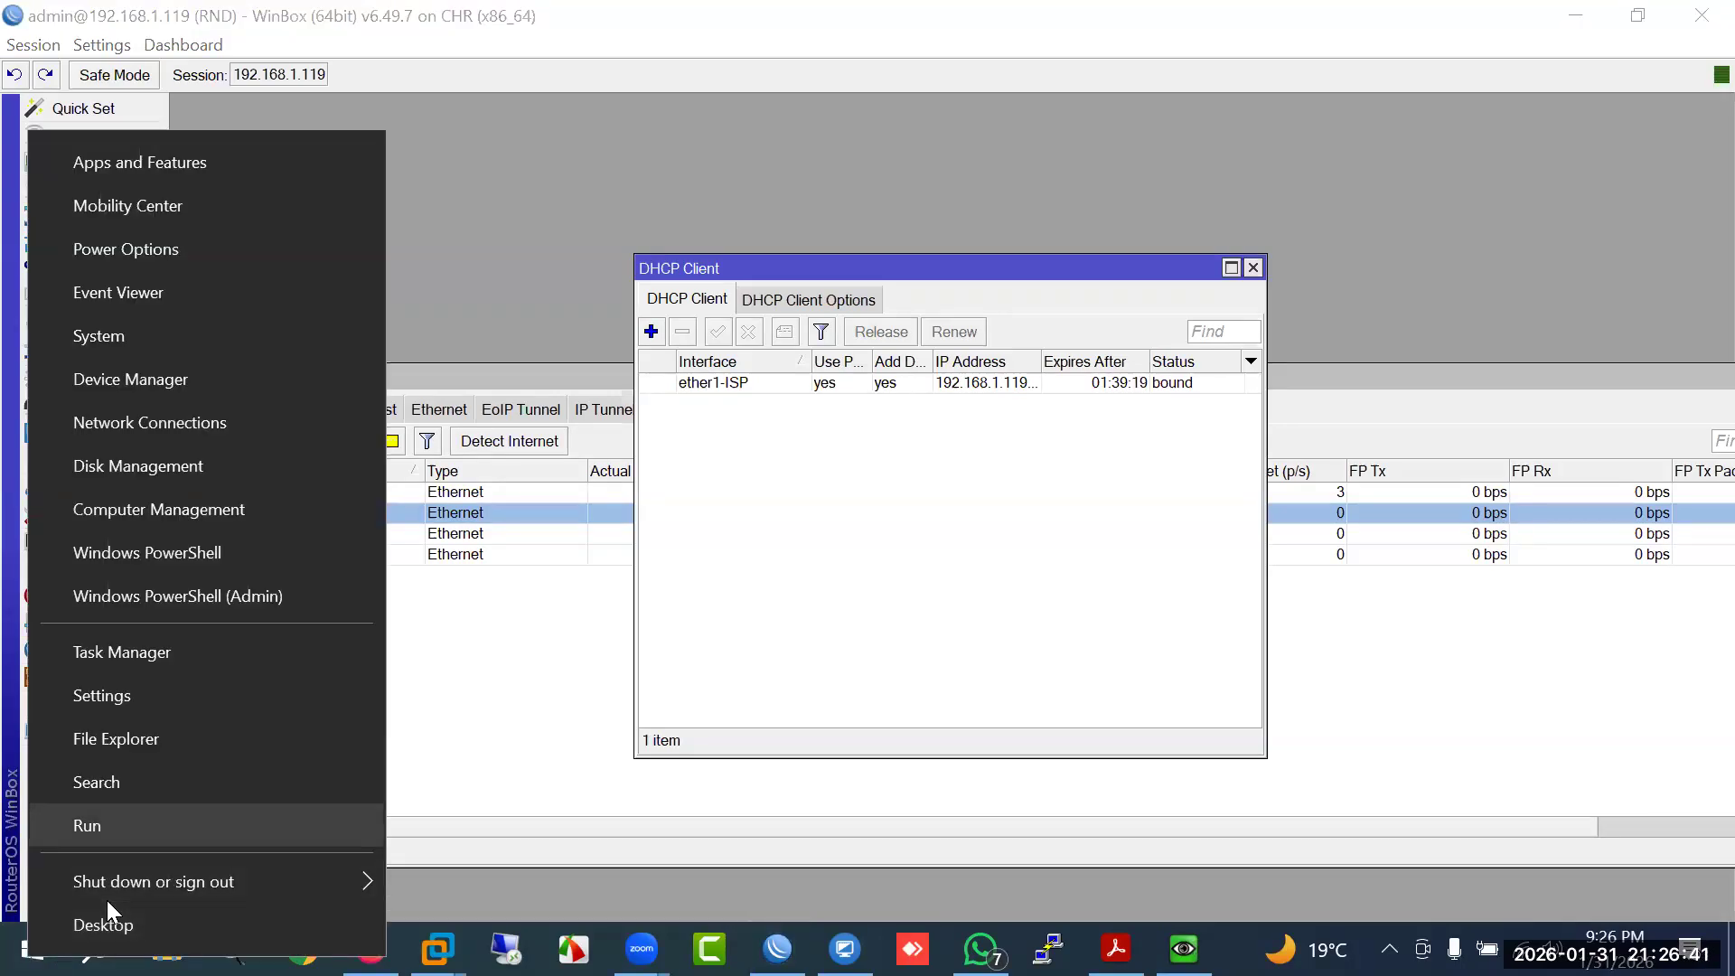
pyautogui.write('note')
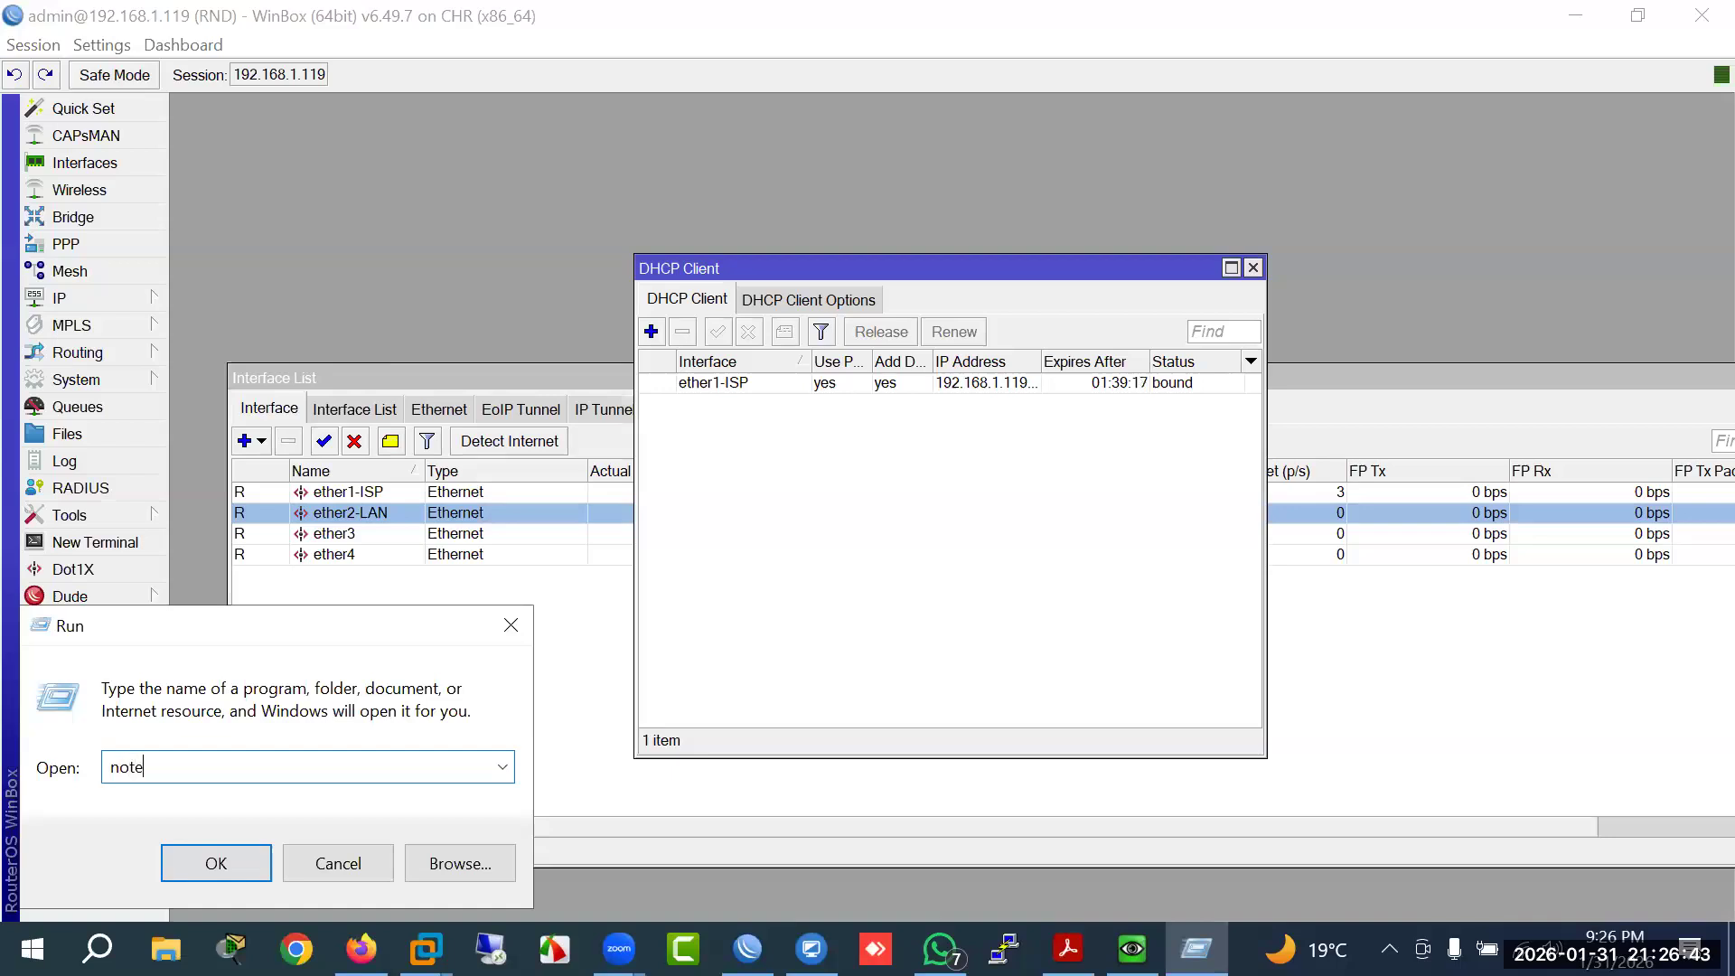
pyautogui.write('pad')
pyautogui.press('Return')
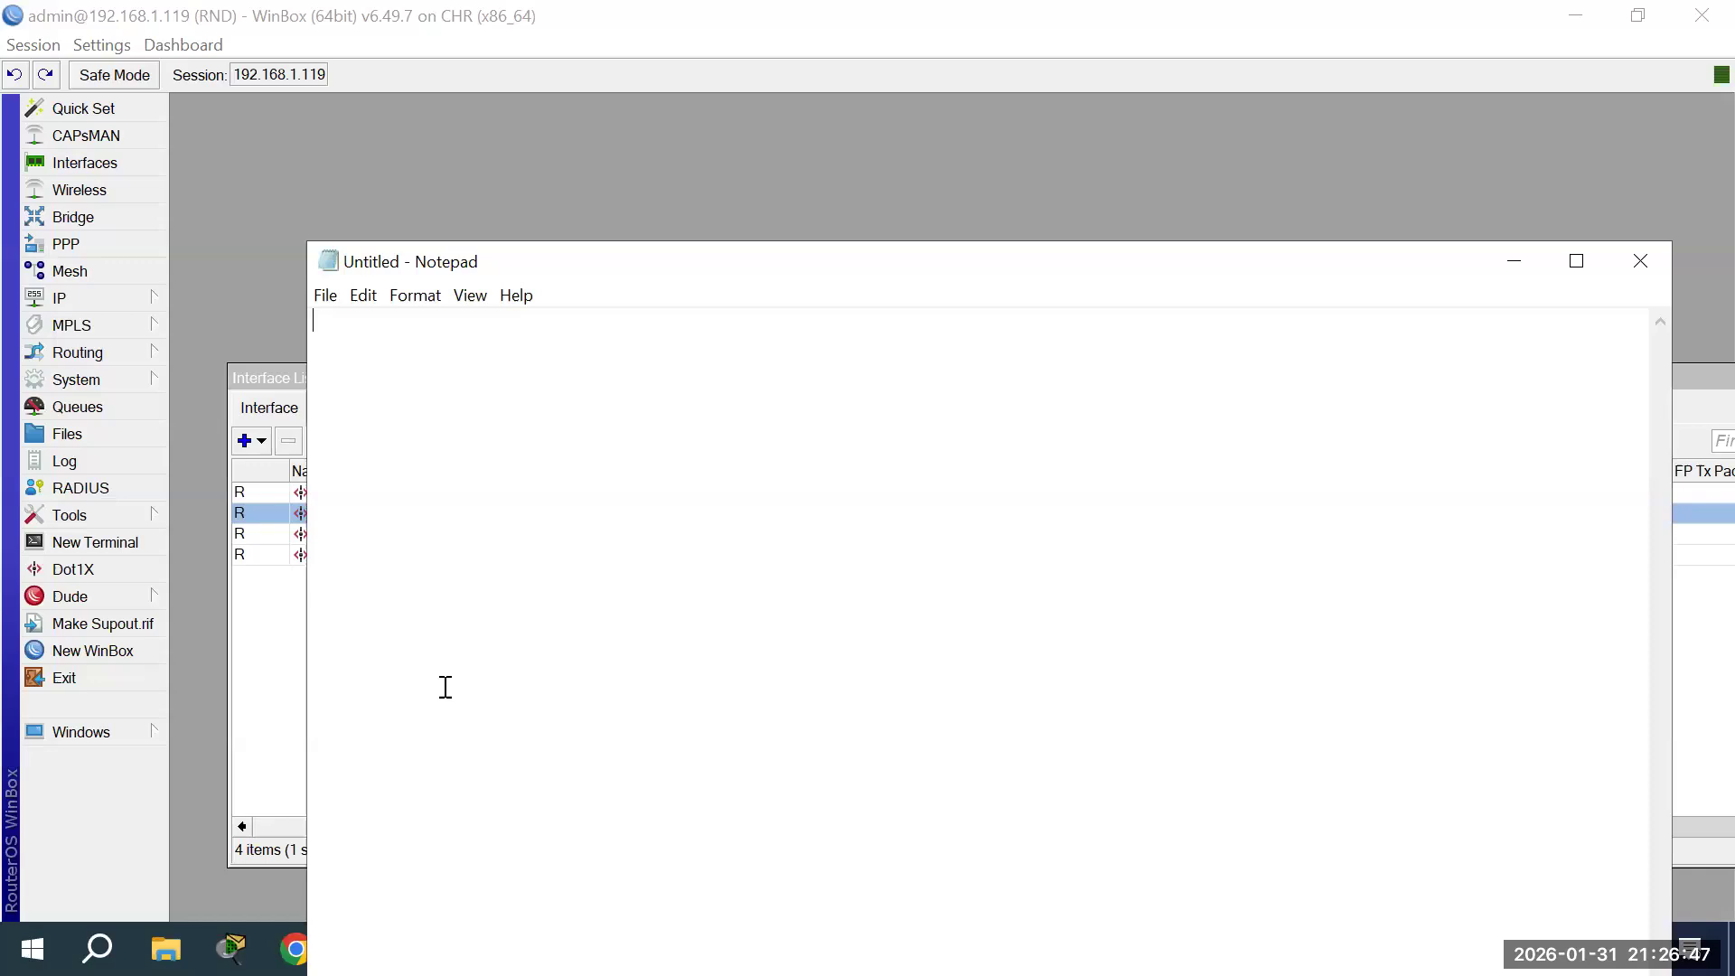
pyautogui.write('dhcp')
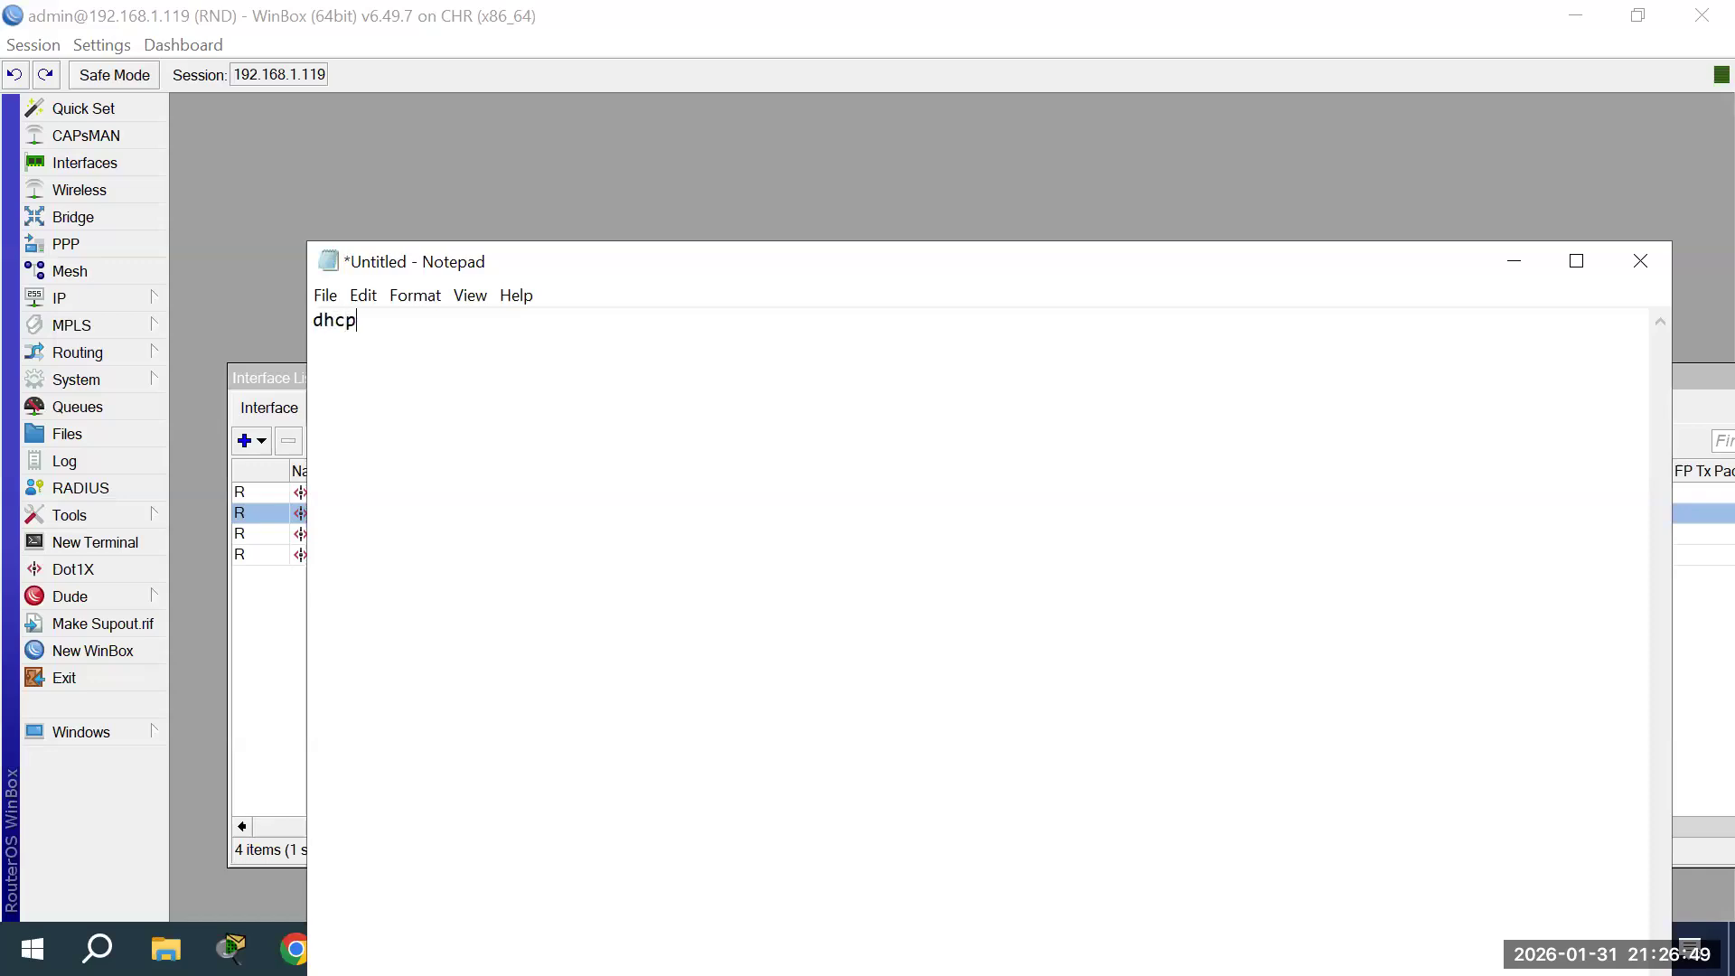
pyautogui.write(', static, pppoe')
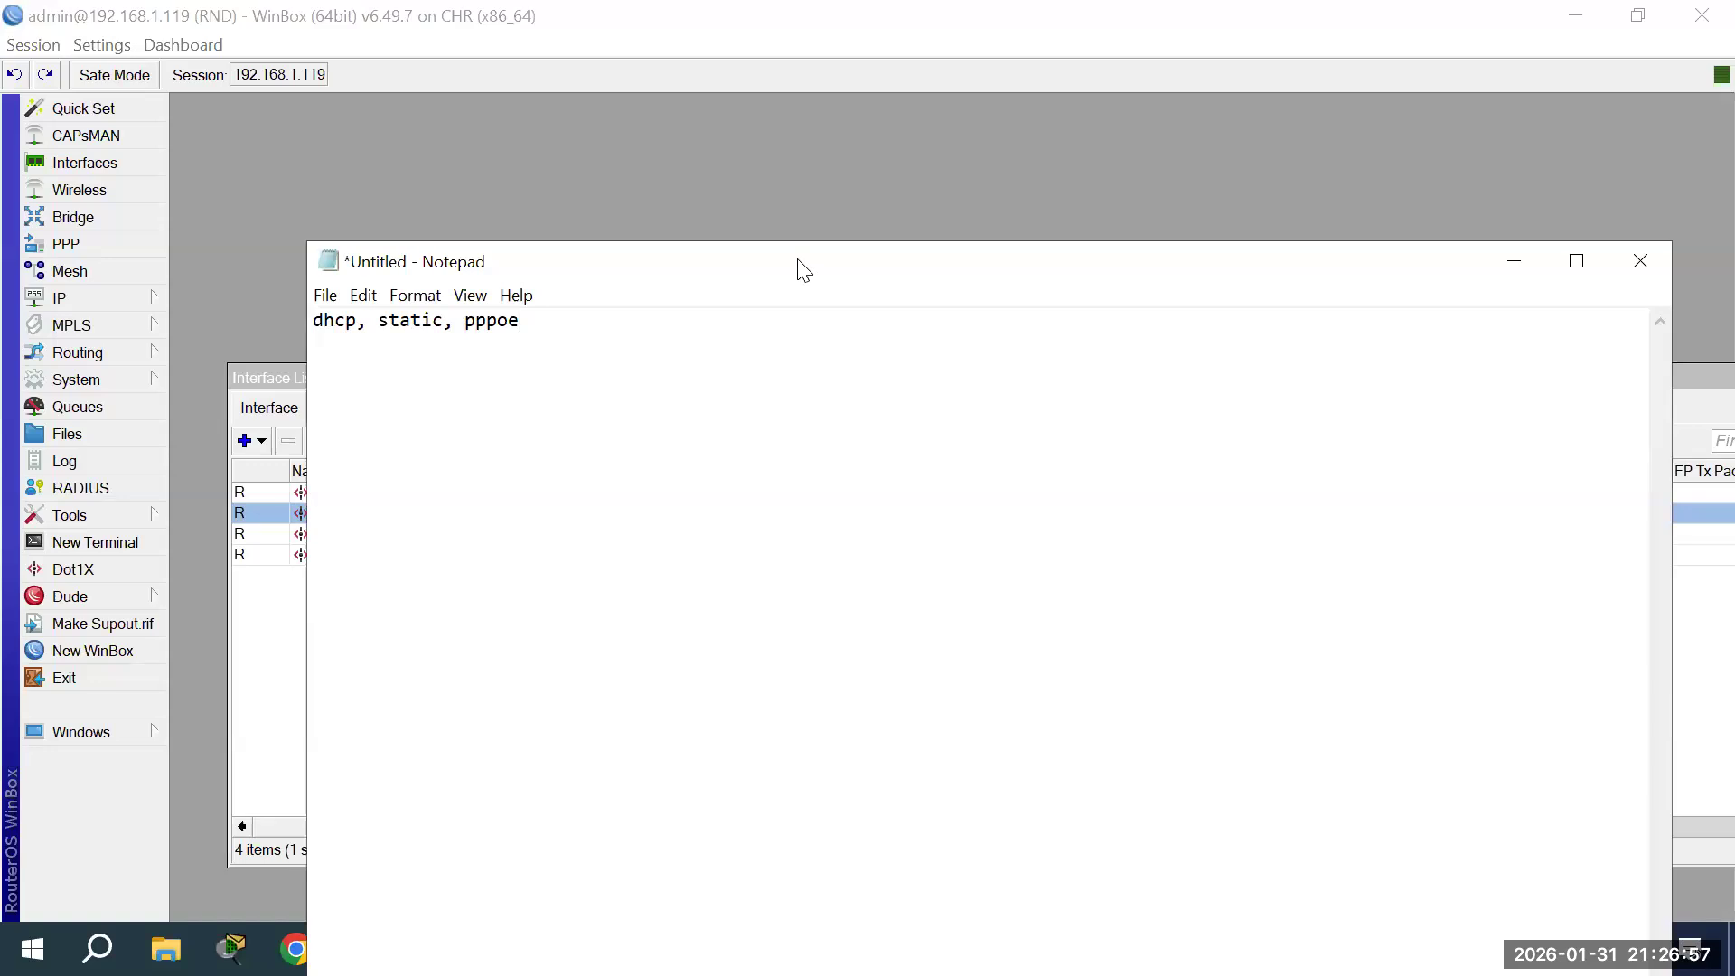
pyautogui.moveTo(805, 271); pyautogui.dragTo(997, 650)
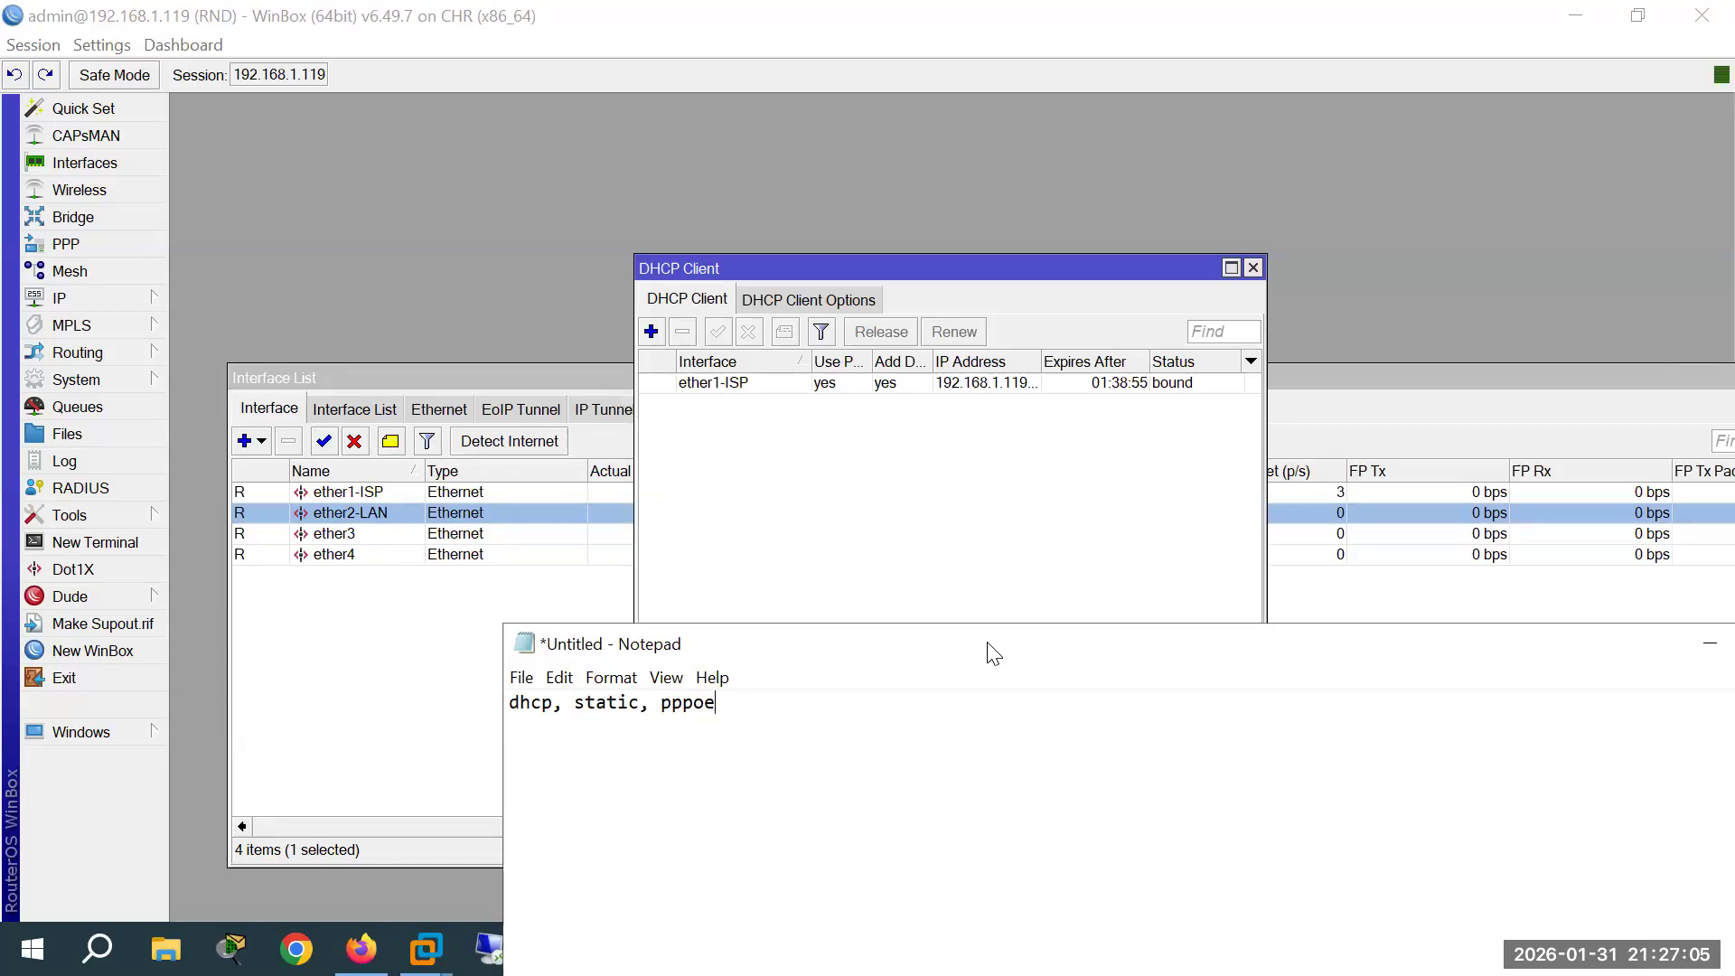
# Step: Start a new DHCP client for ether1-ISP, cancel it, and close the DHCP Client list
pyautogui.doubleClick(507, 705)
pyautogui.click(729, 382)
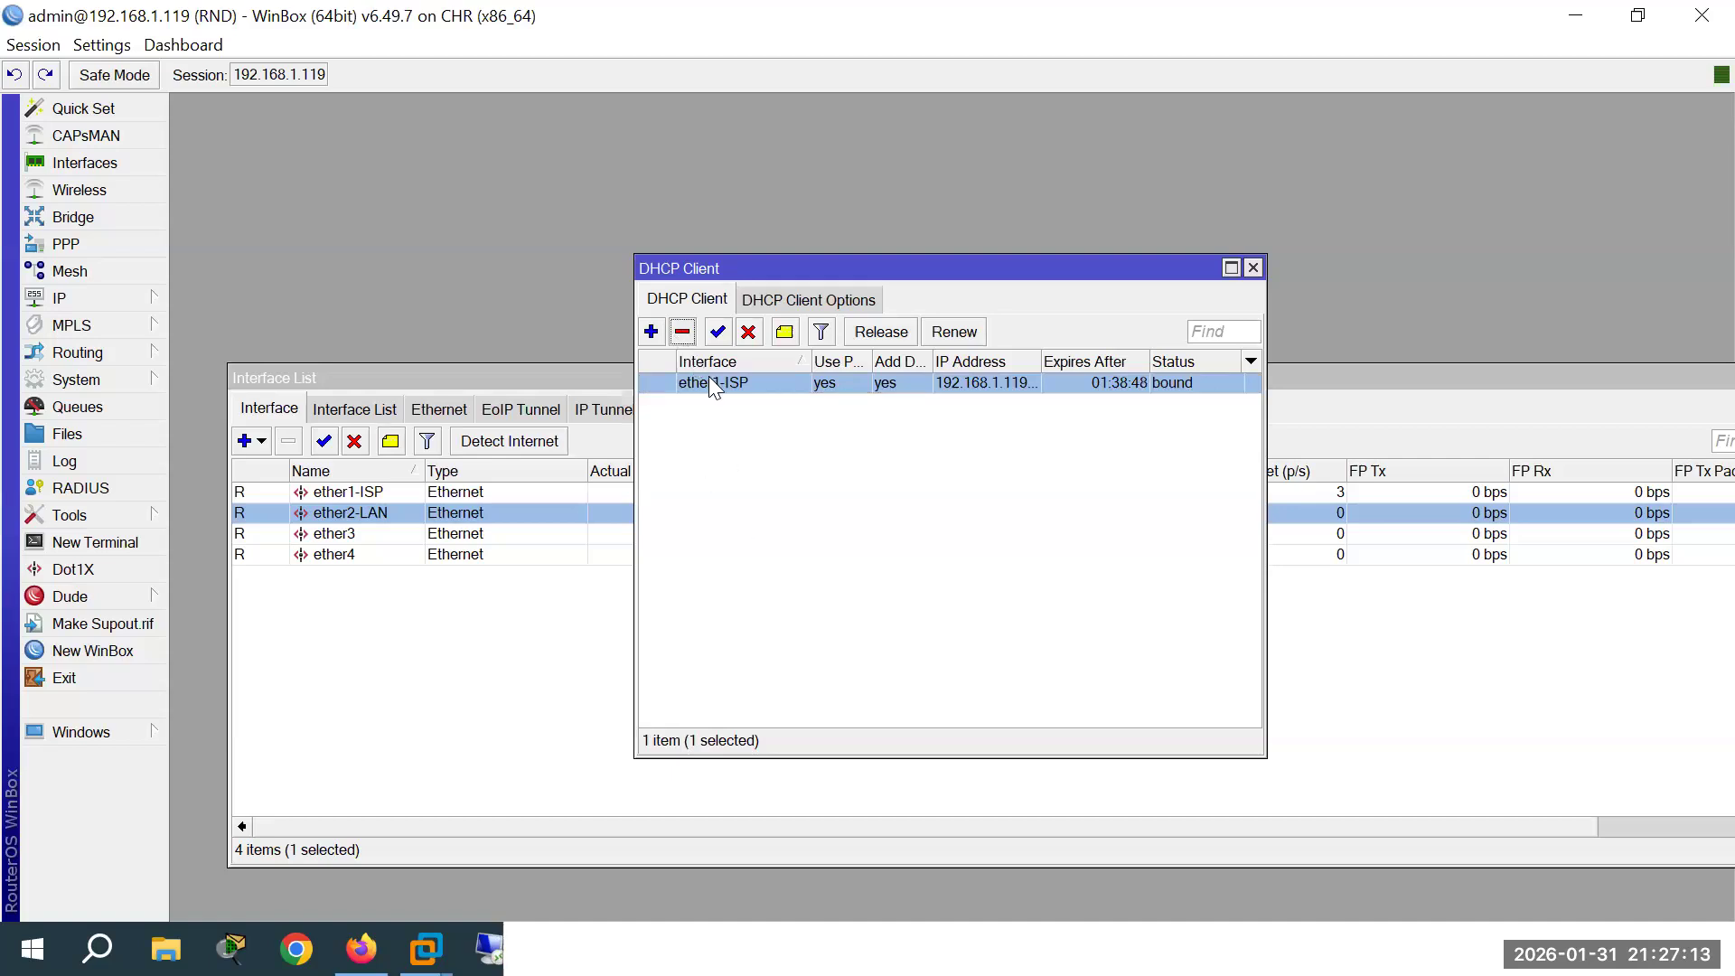
pyautogui.moveTo(957, 268); pyautogui.dragTo(807, 189)
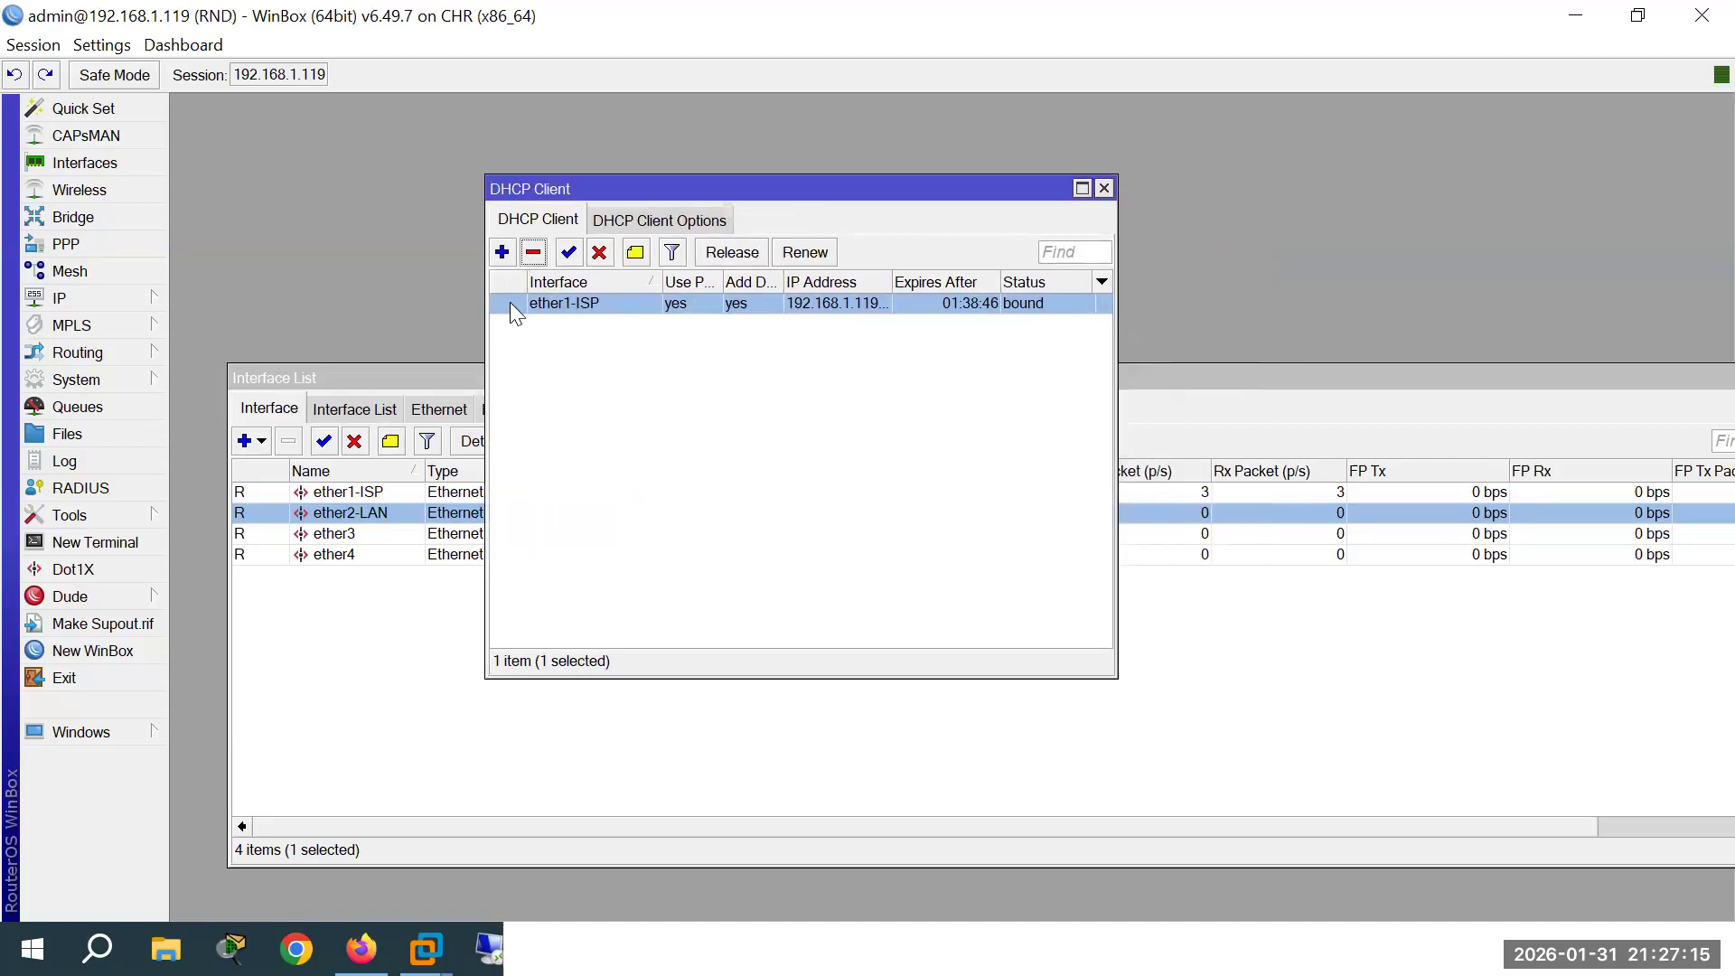
pyautogui.click(501, 253)
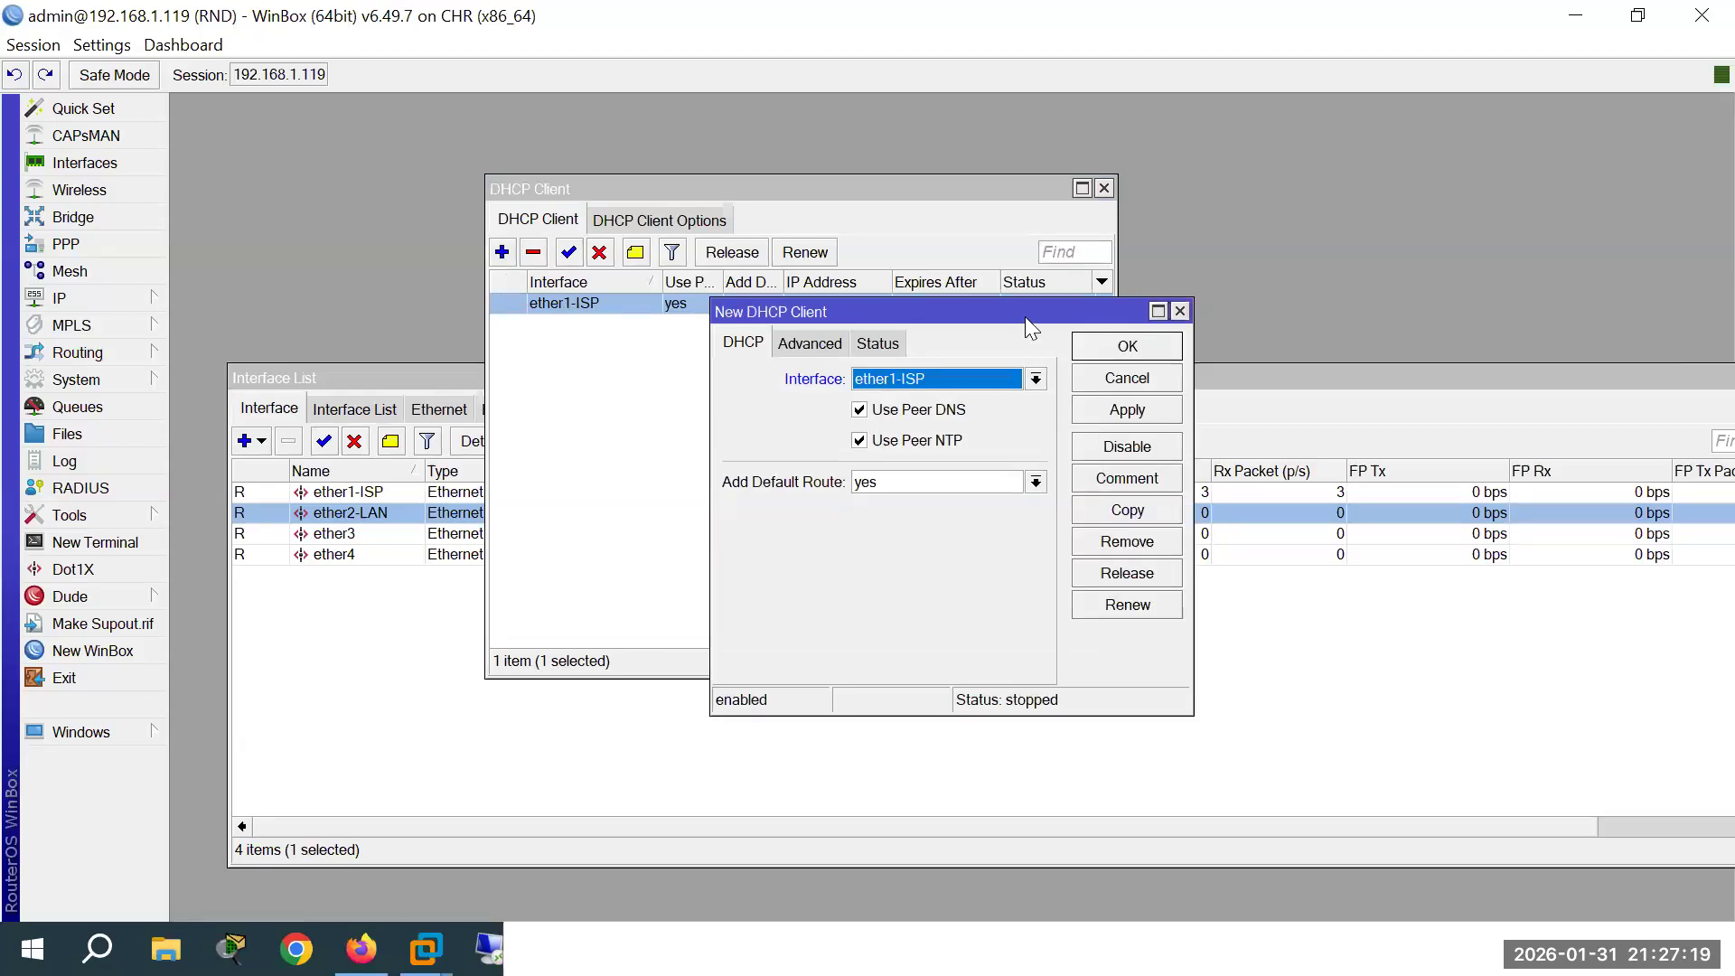
pyautogui.click(1127, 378)
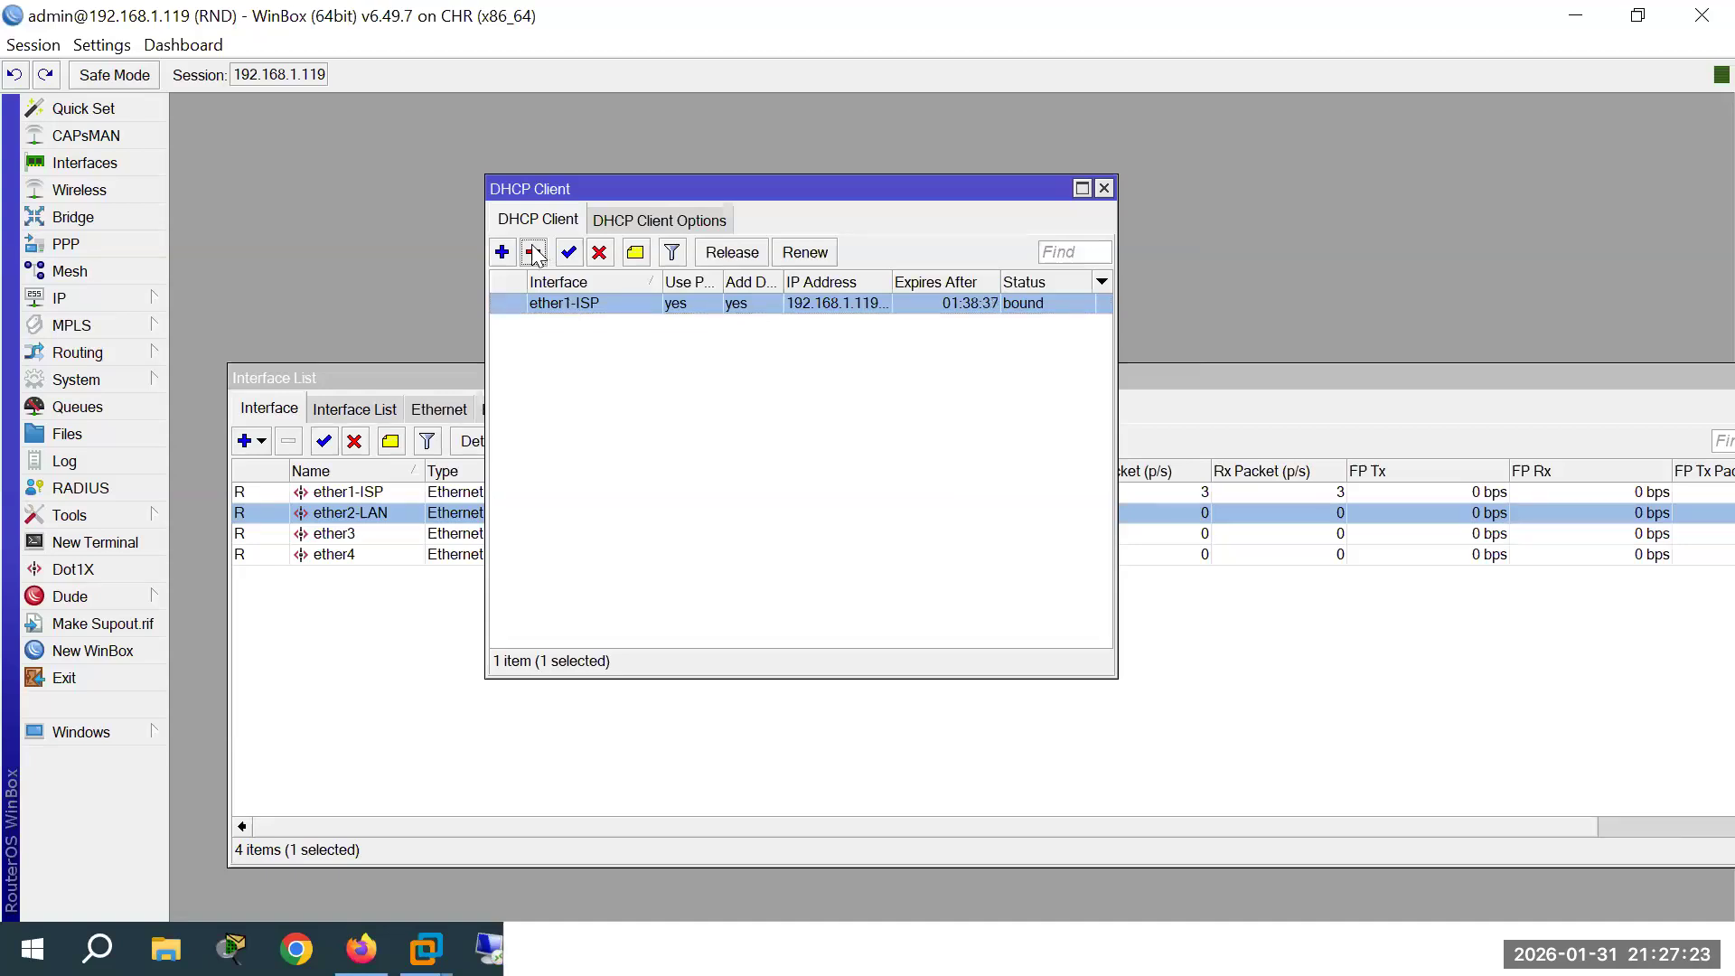
pyautogui.click(1104, 189)
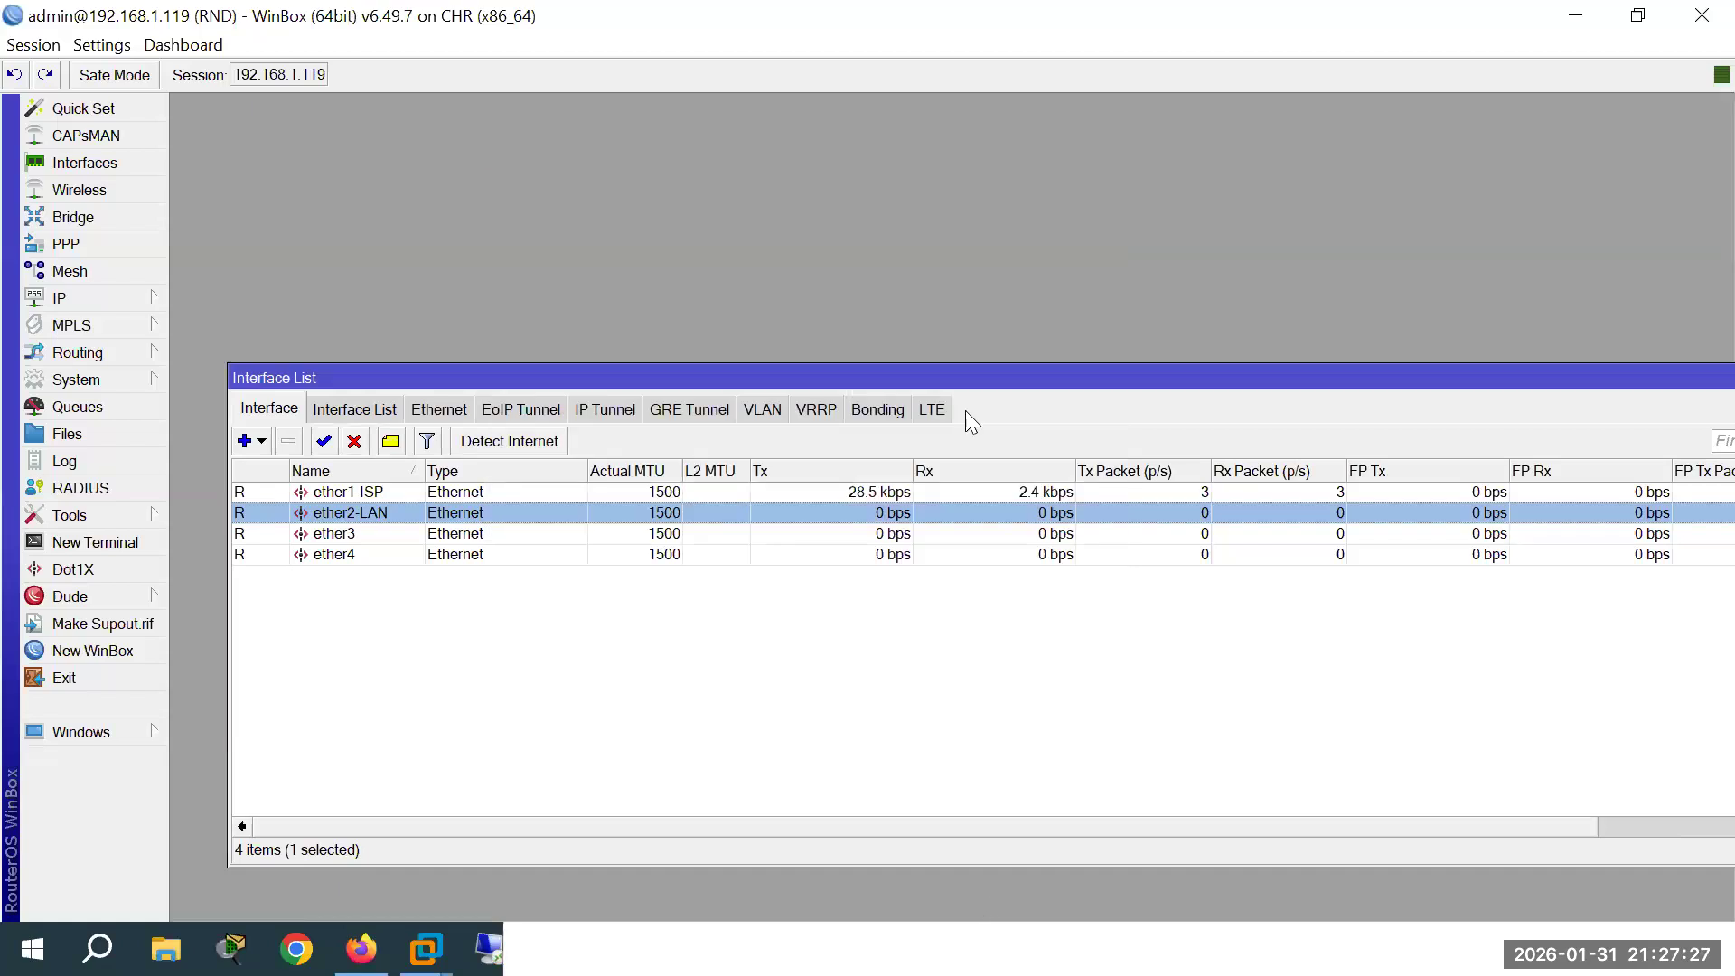
pyautogui.moveTo(992, 379); pyautogui.dragTo(967, 316)
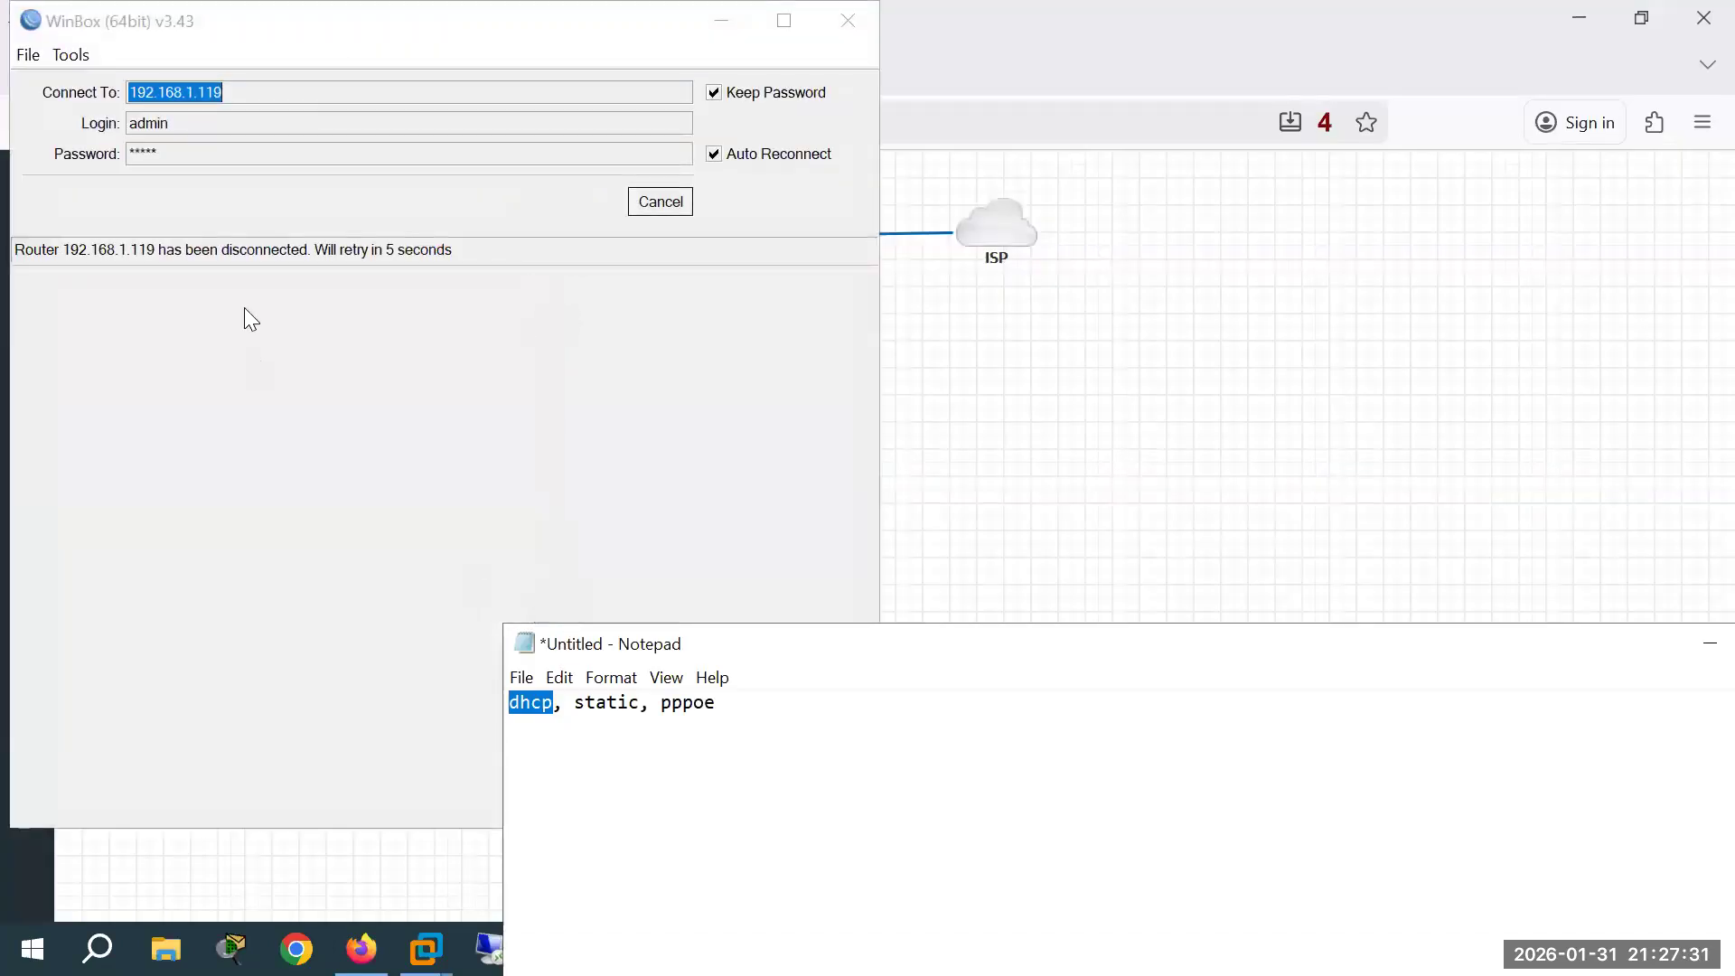
# Step: Retry and cancel the WinBox connection to 192.168.1.119, then open the Mik-6 console
pyautogui.click(661, 202)
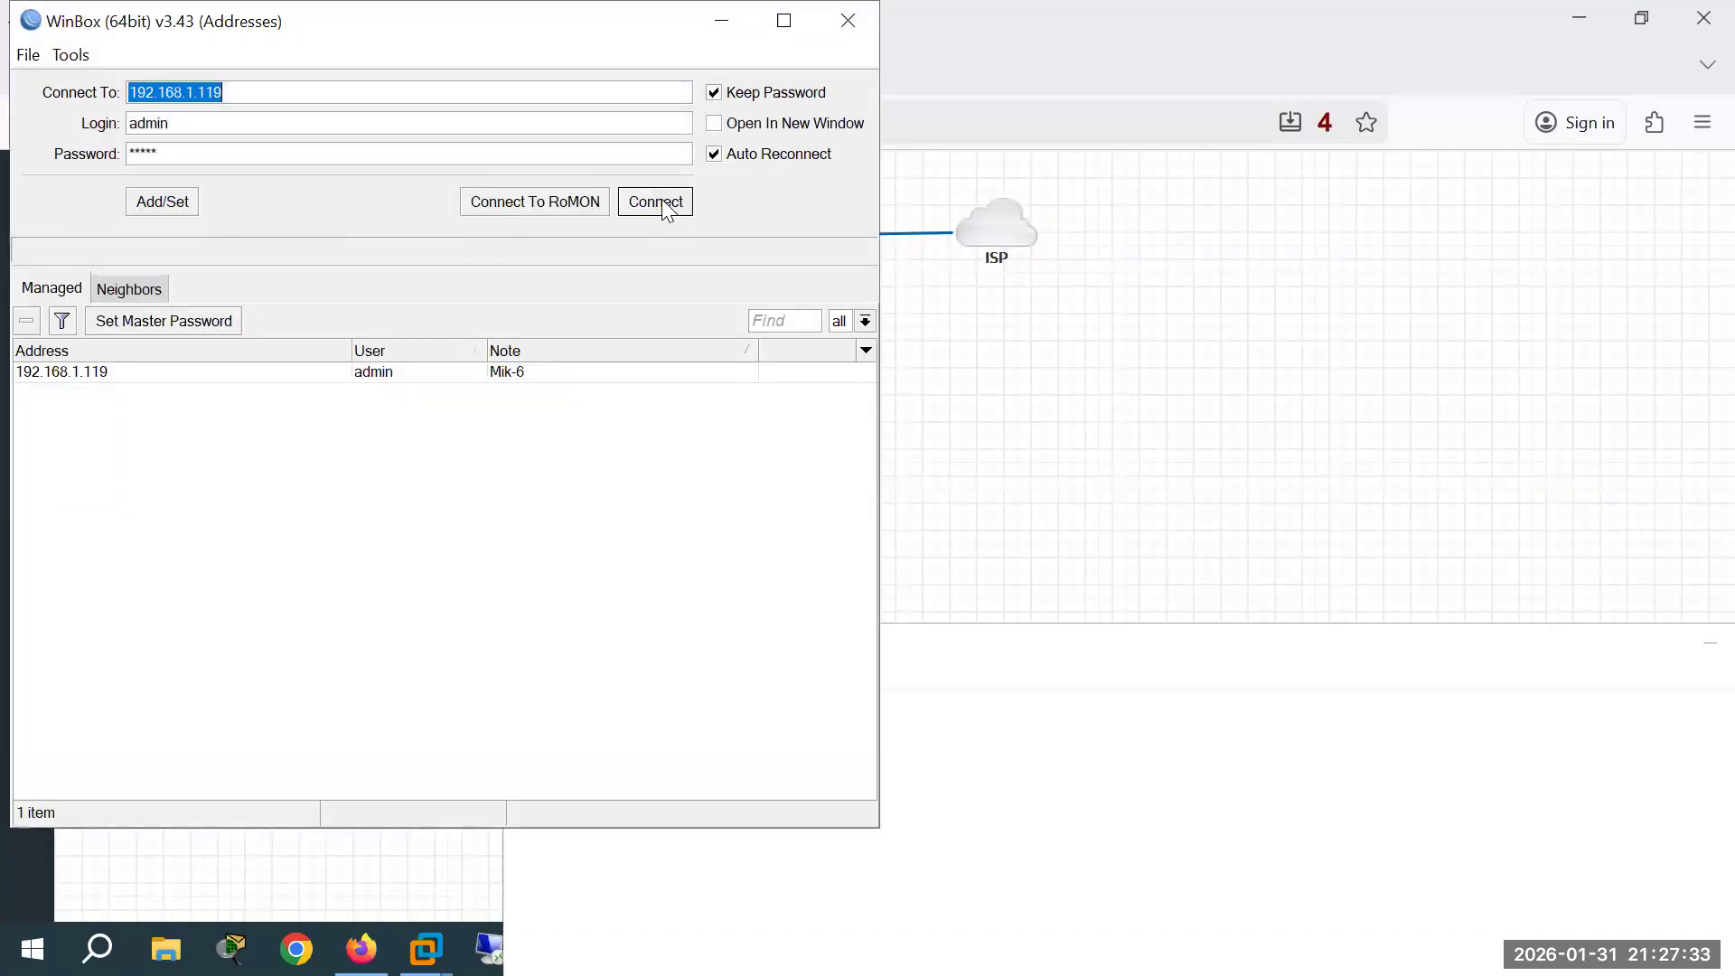
pyautogui.click(663, 203)
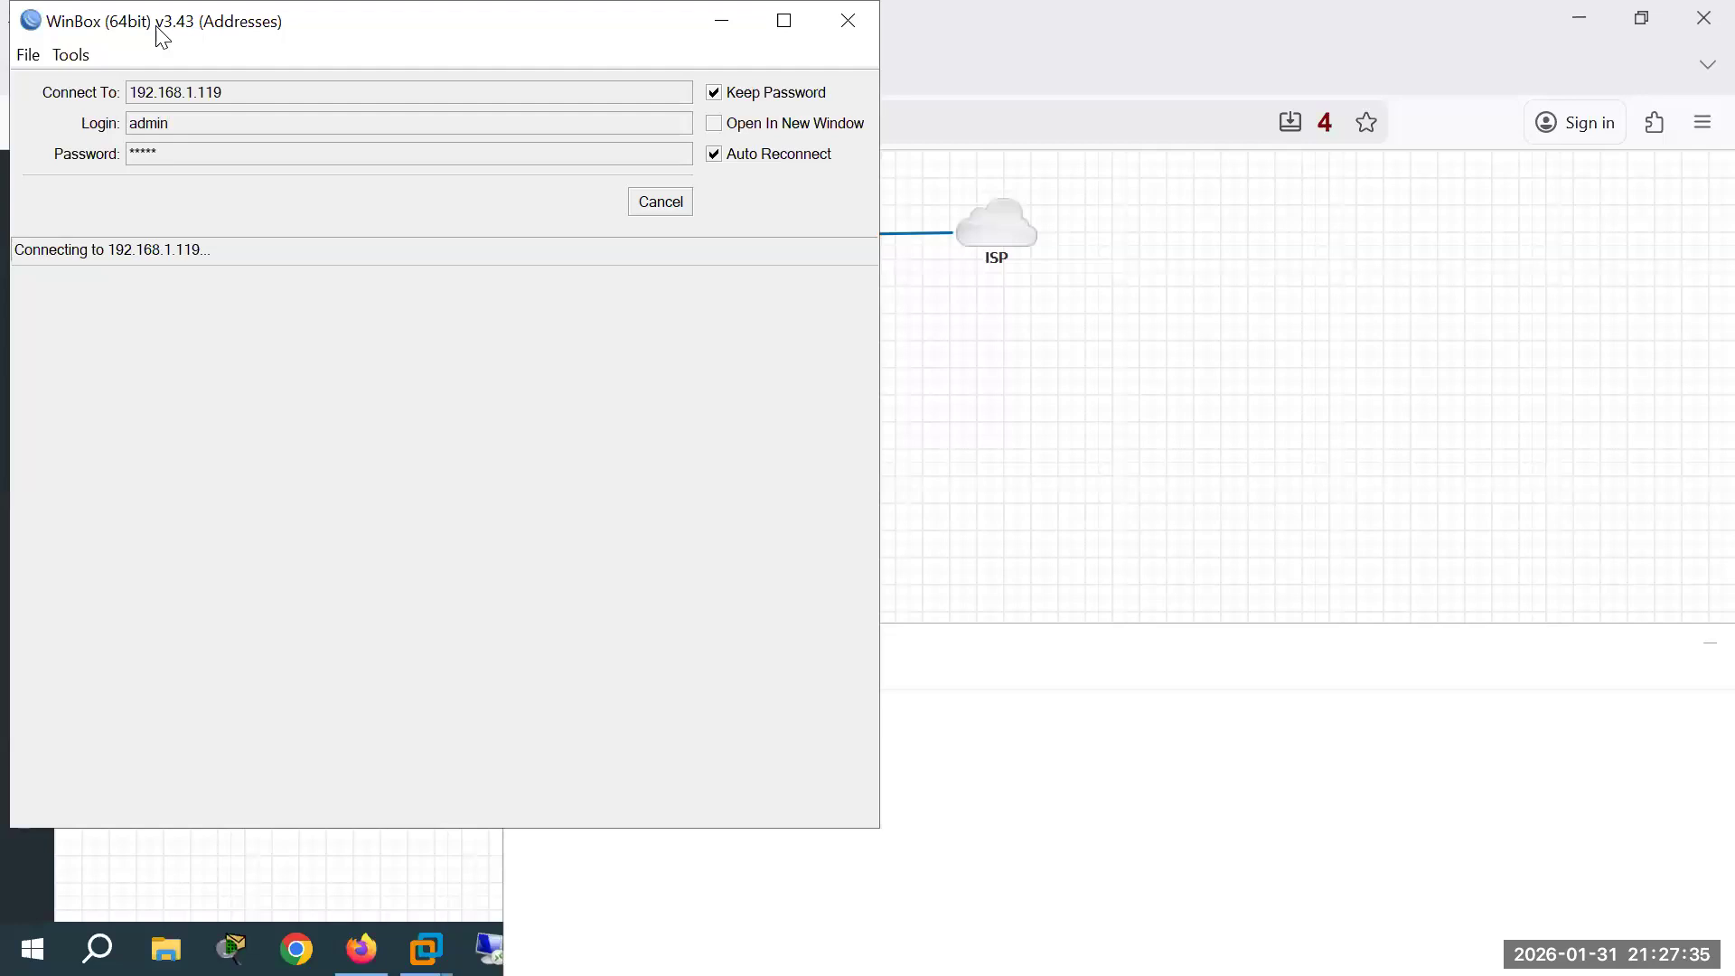
pyautogui.moveTo(162, 38); pyautogui.dragTo(565, 264)
pyautogui.click(1062, 429)
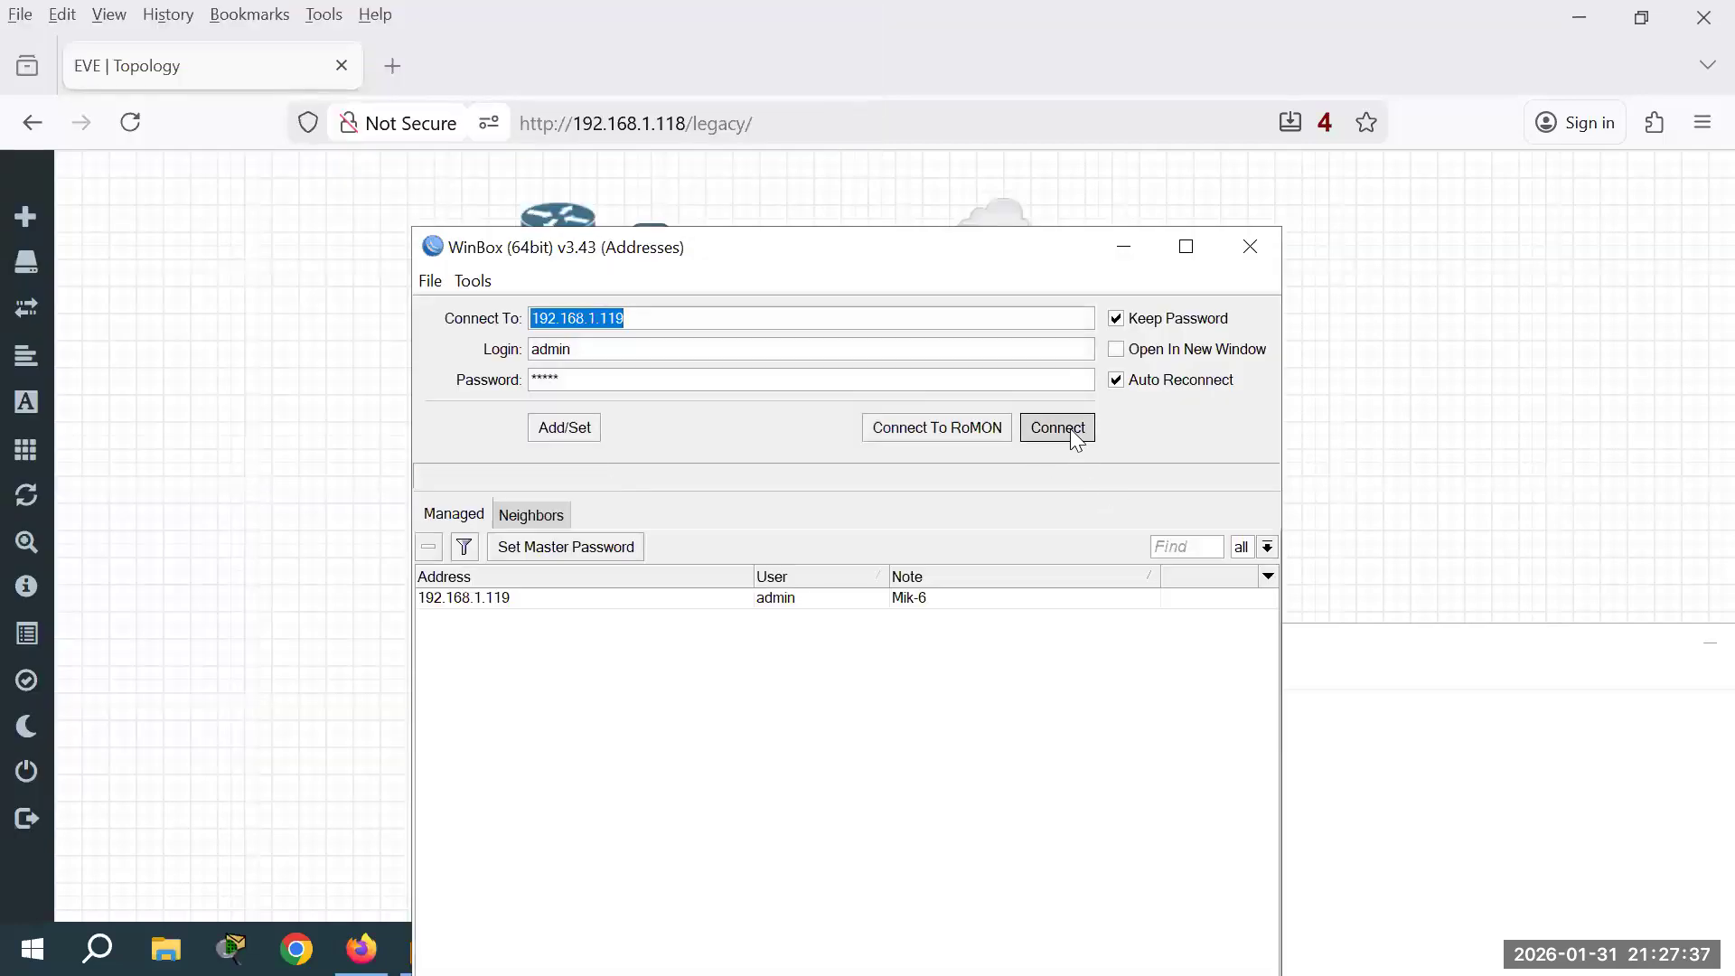
pyautogui.click(1058, 428)
pyautogui.click(1073, 432)
pyautogui.click(1073, 432)
pyautogui.click(1071, 432)
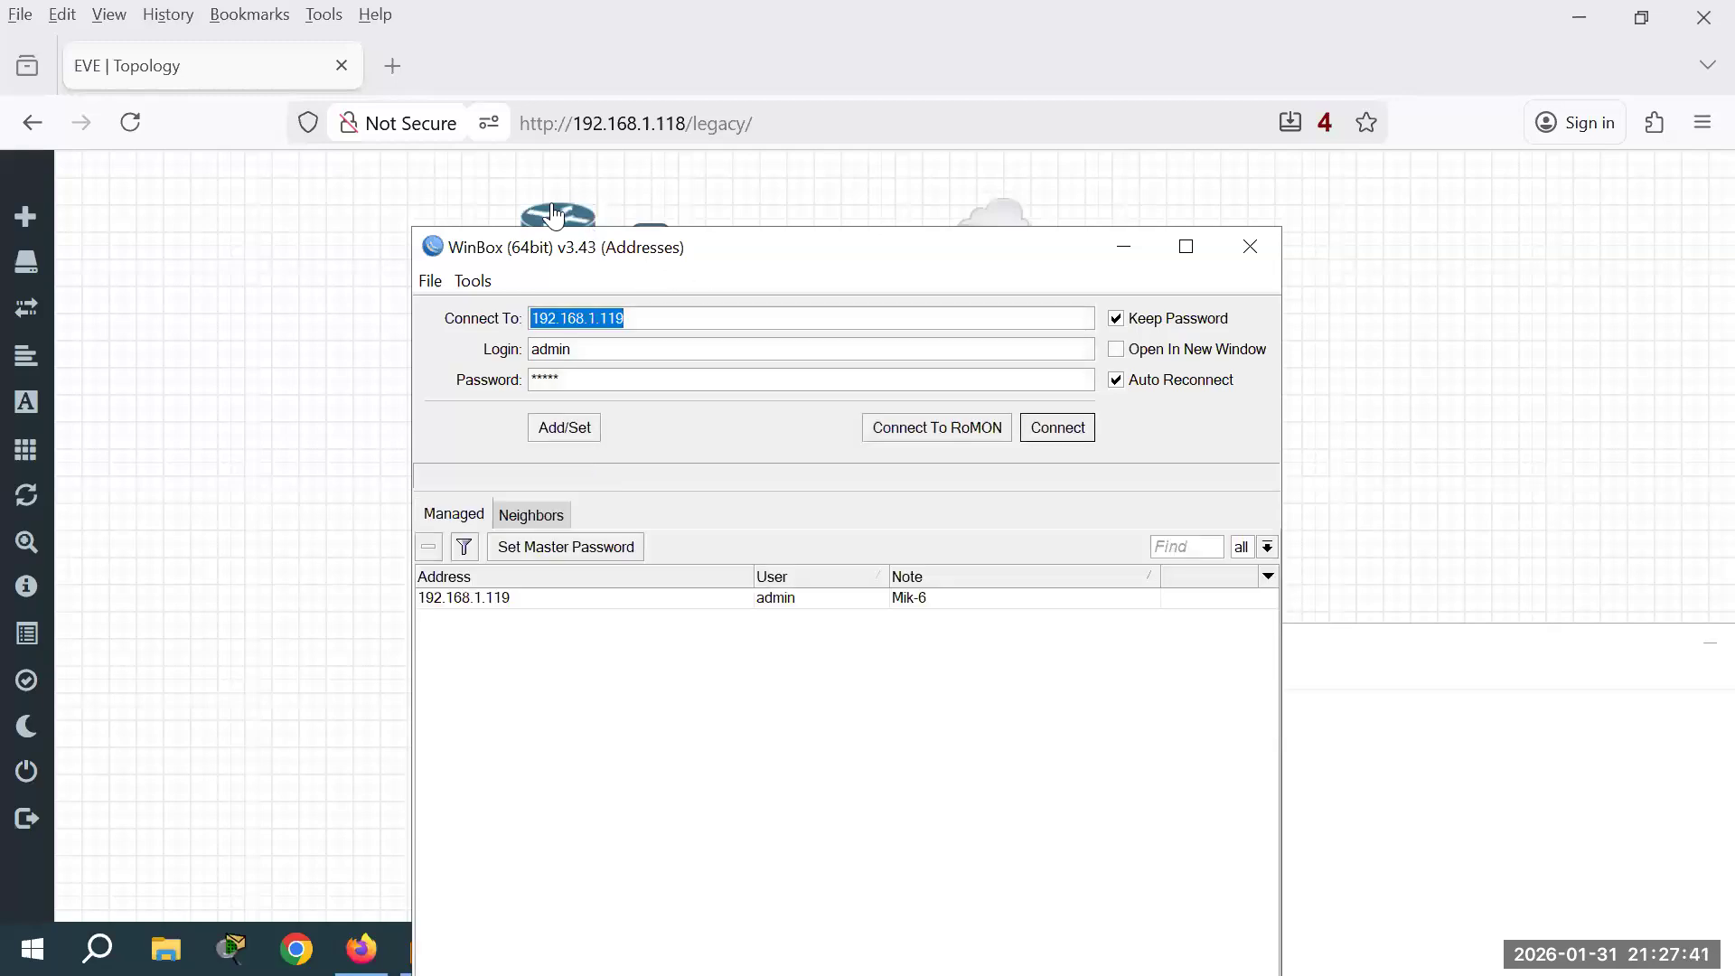
pyautogui.click(555, 215)
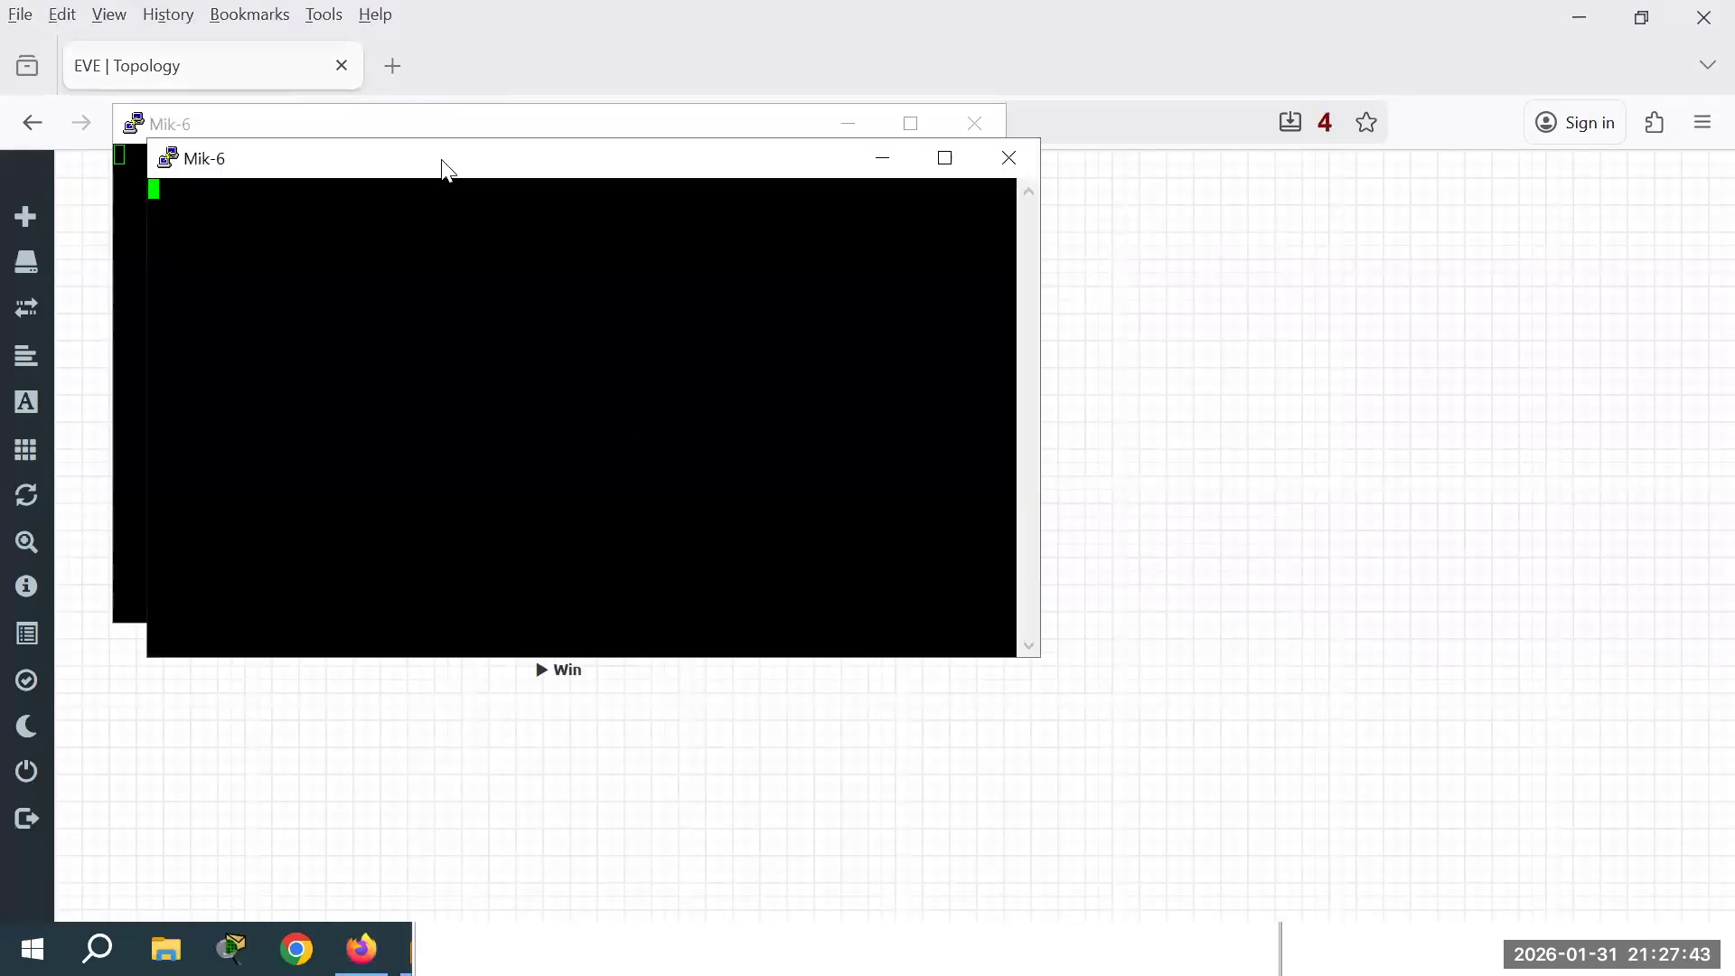
# Step: Close the duplicate Mik-6 console and stop all lab nodes
pyautogui.moveTo(444, 168); pyautogui.dragTo(708, 305)
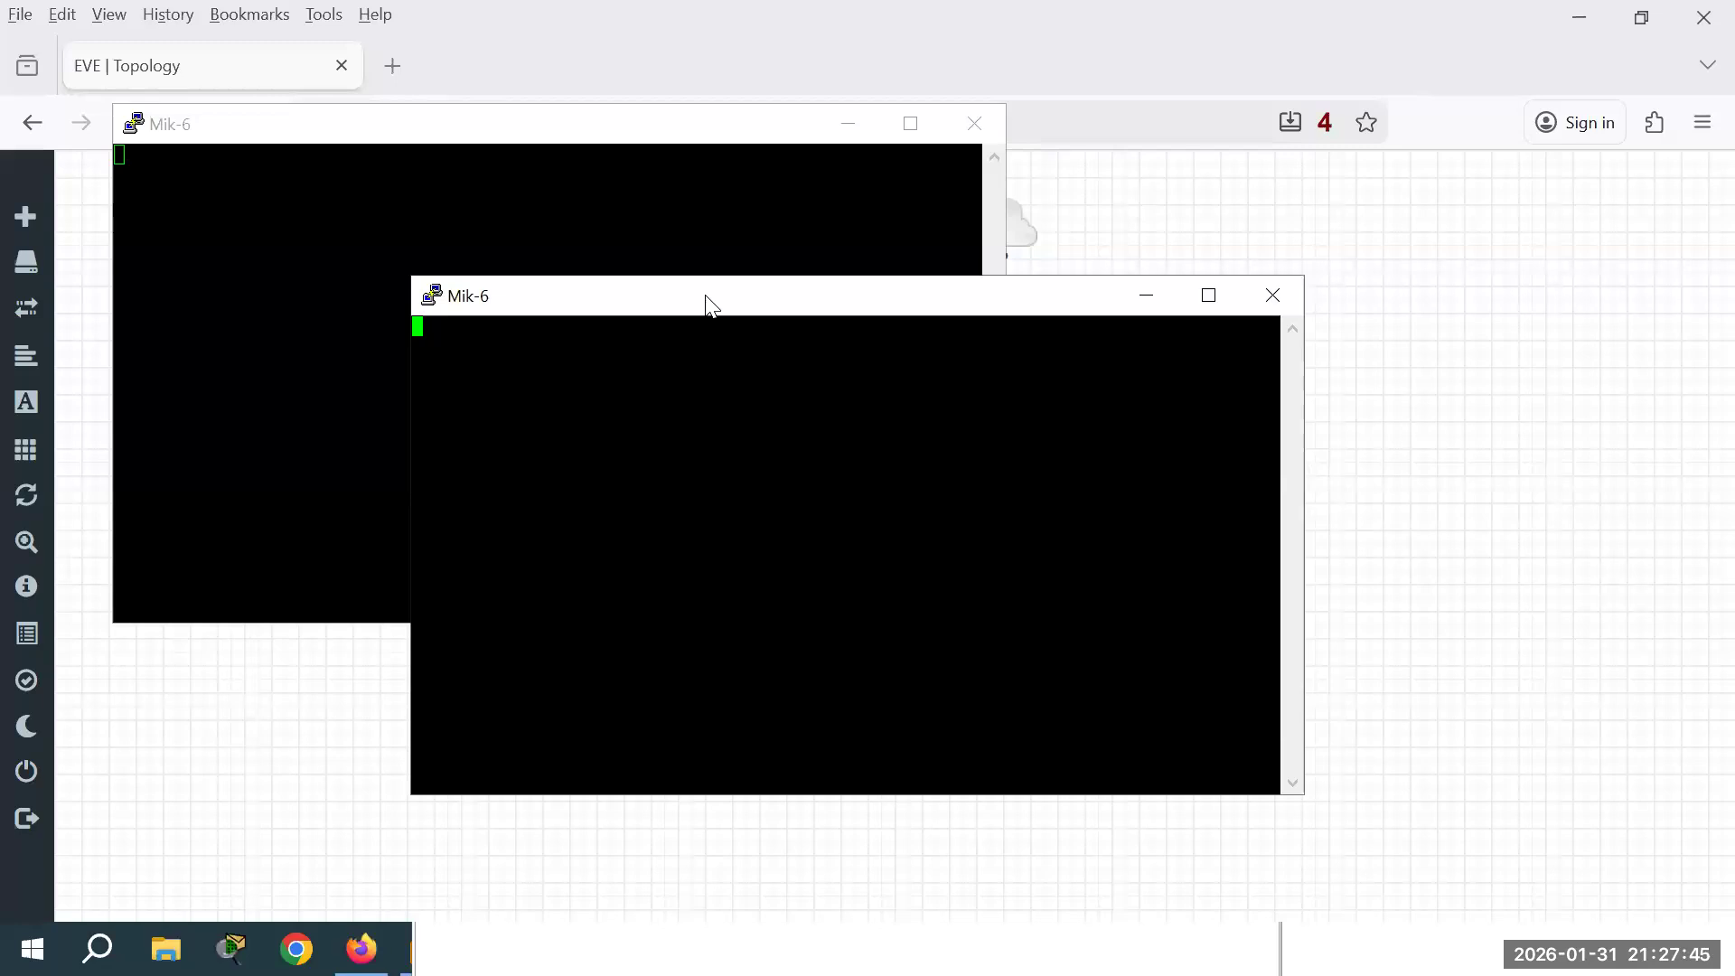
pyautogui.moveTo(503, 135); pyautogui.dragTo(605, 484)
pyautogui.click(1273, 296)
pyautogui.click(898, 585)
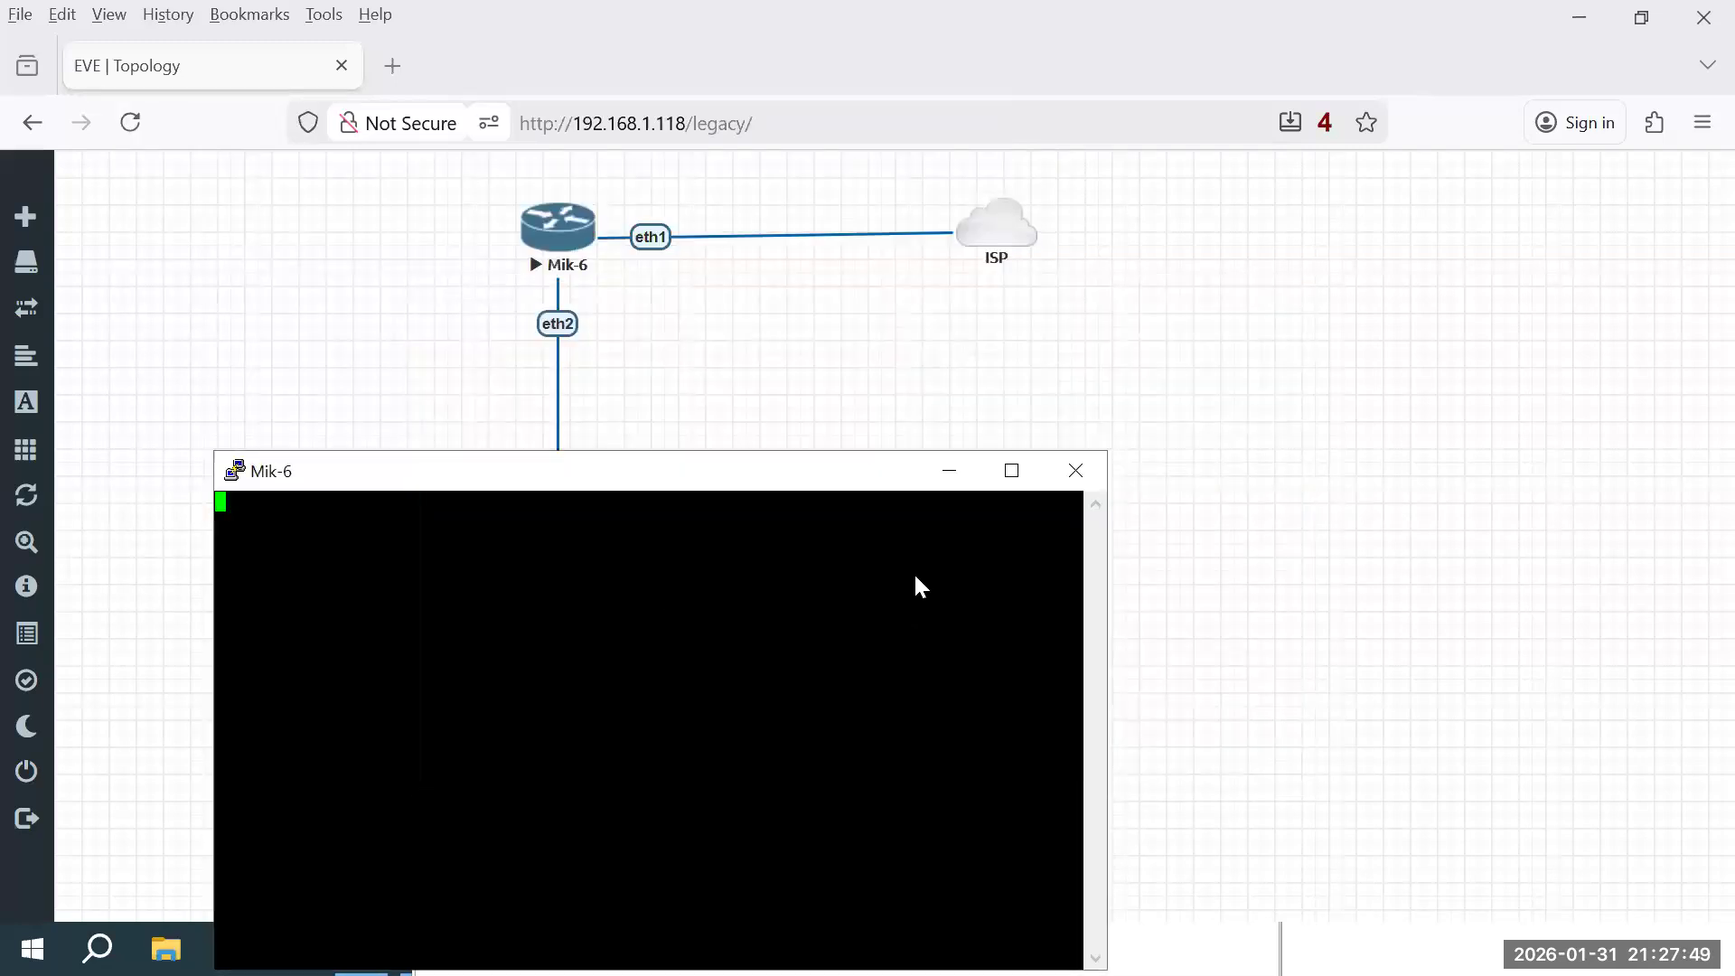
pyautogui.moveTo(802, 482); pyautogui.dragTo(868, 357)
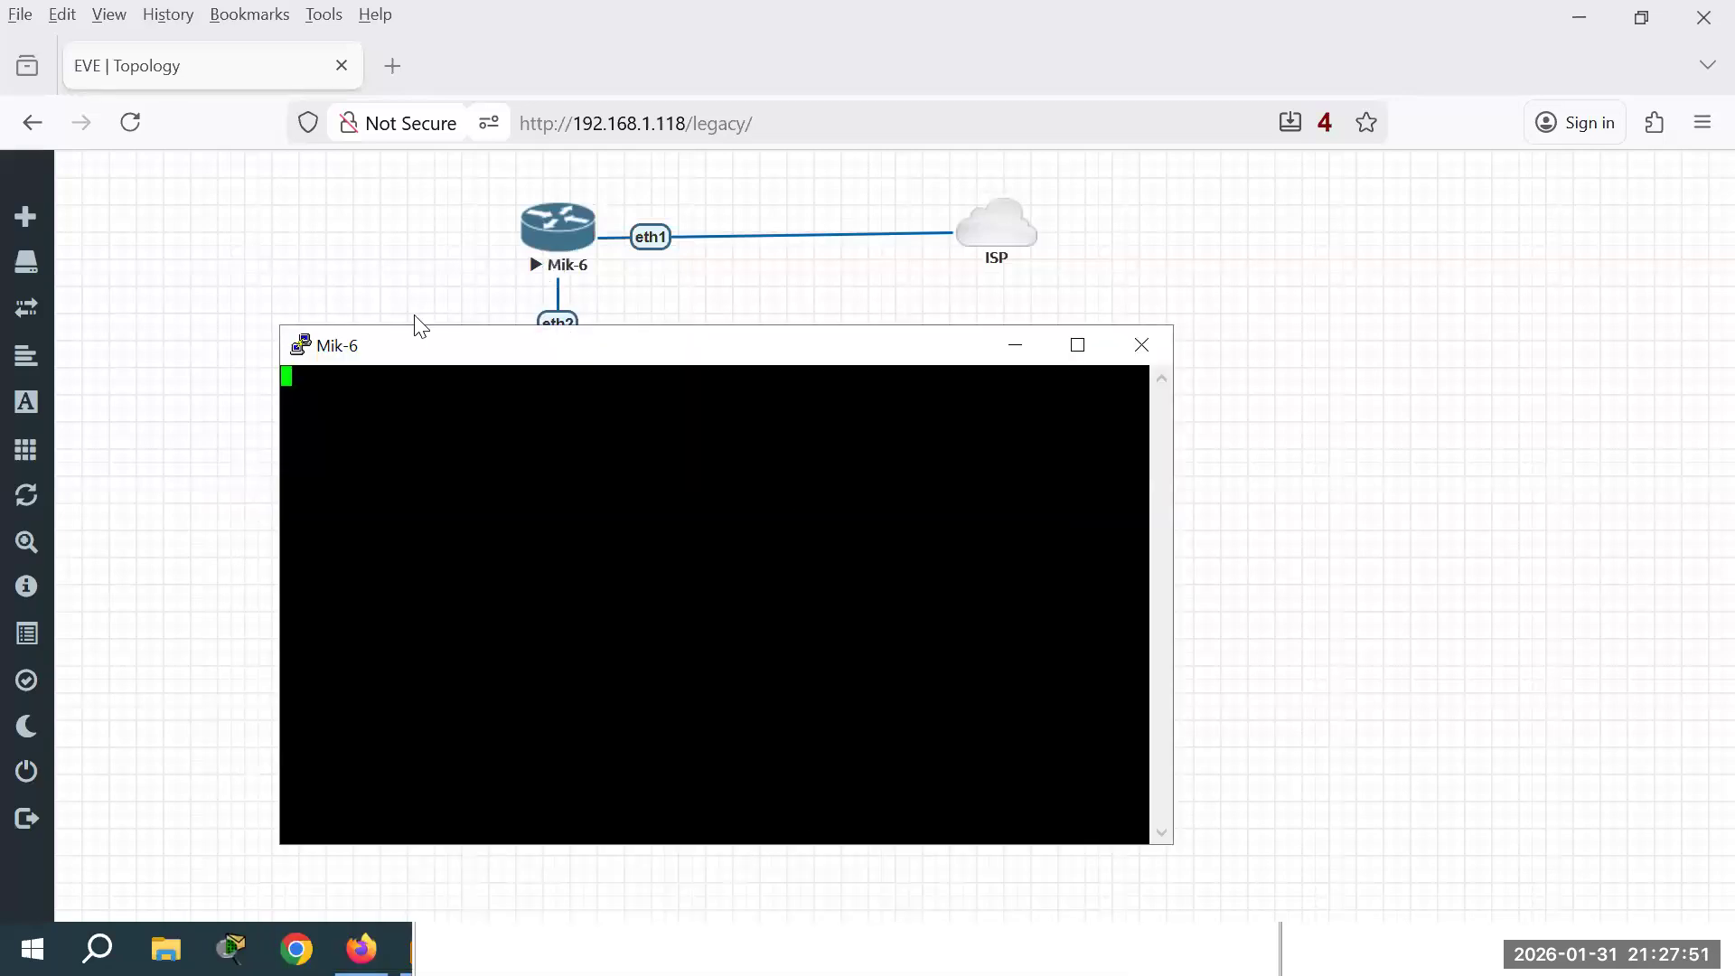
pyautogui.moveTo(166, 500)
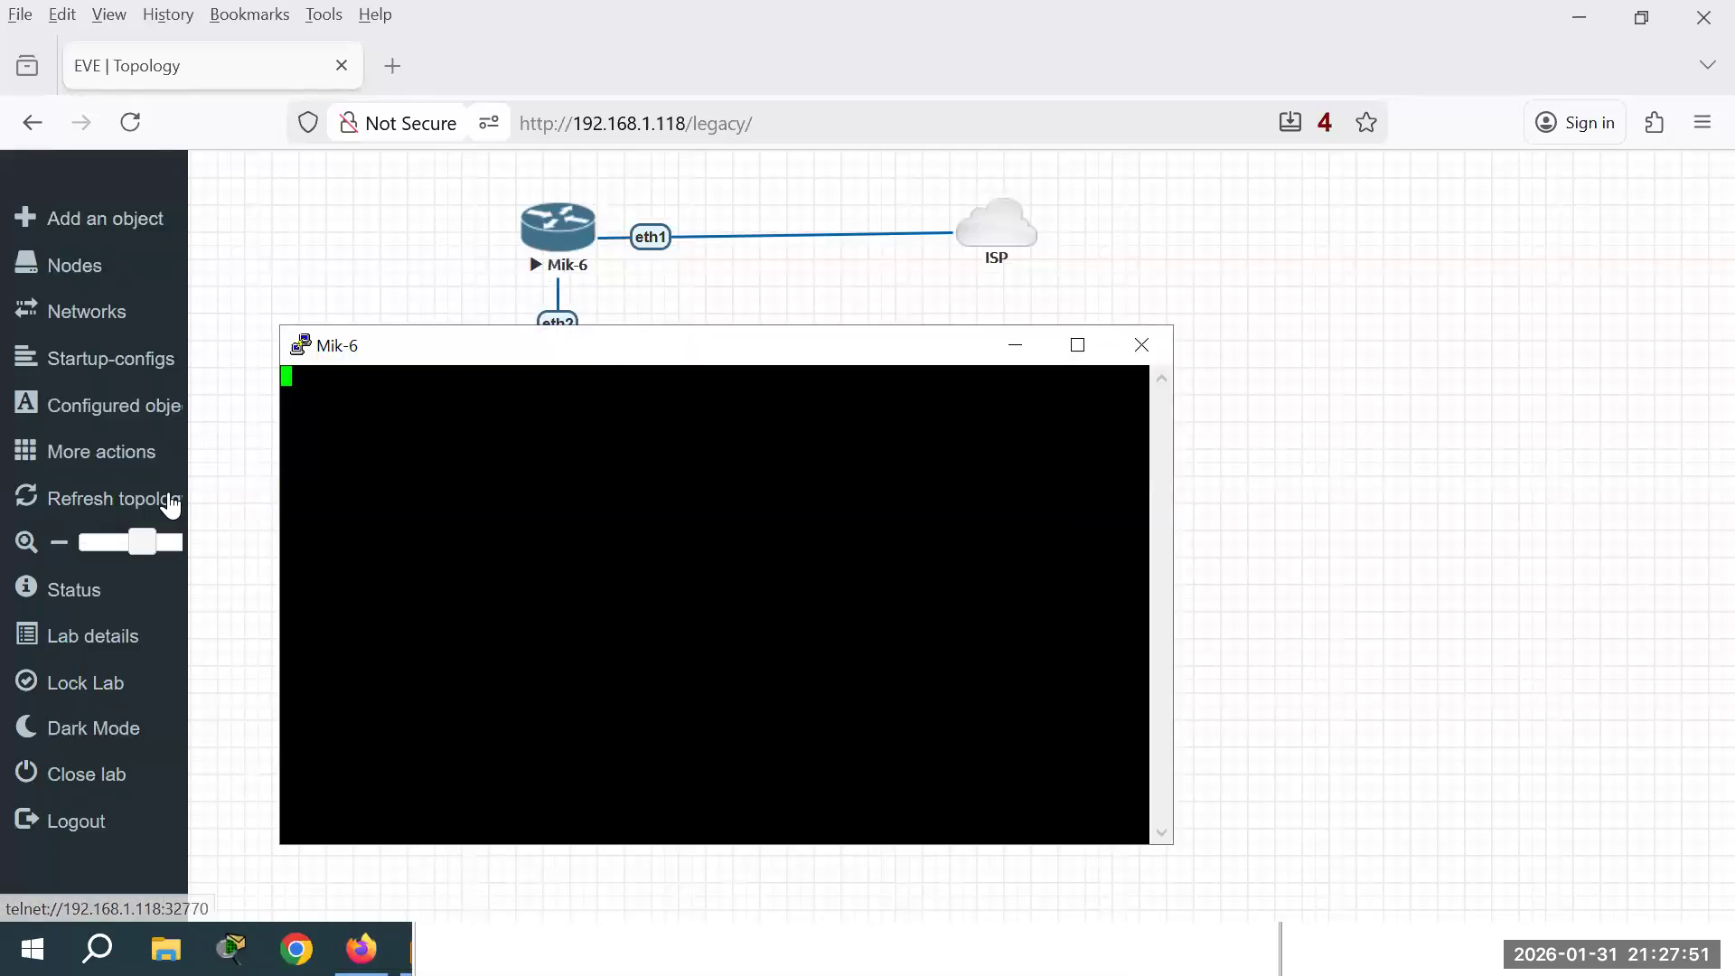
pyautogui.click(120, 463)
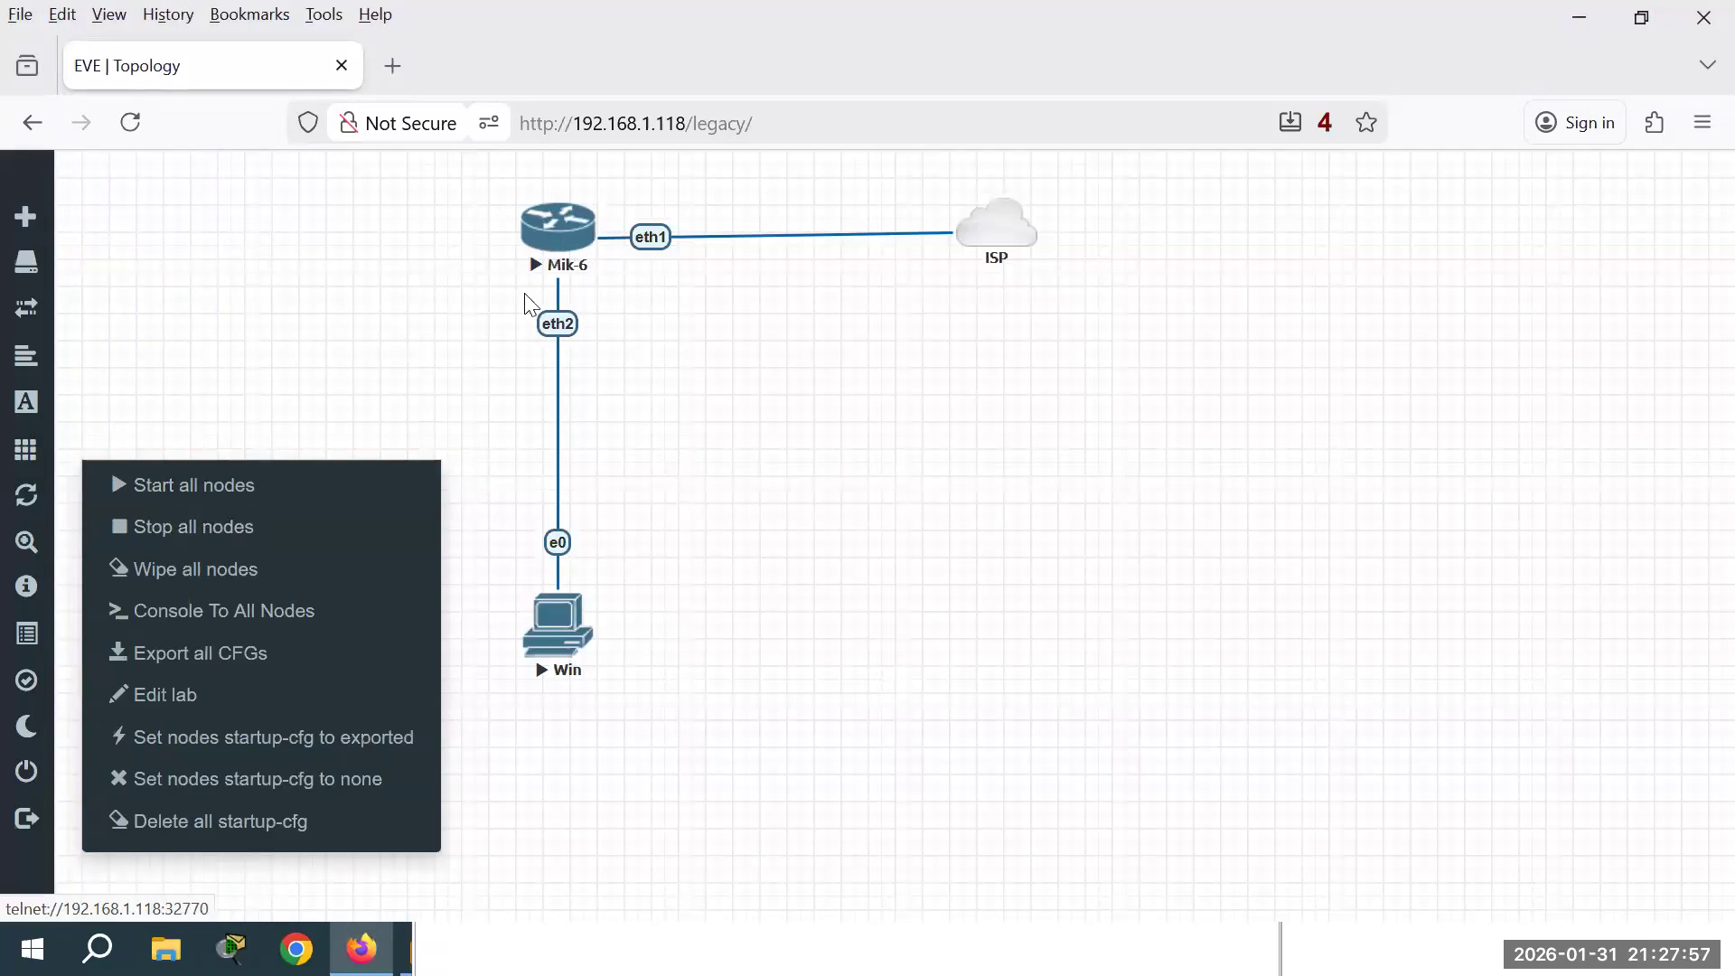
pyautogui.click(200, 528)
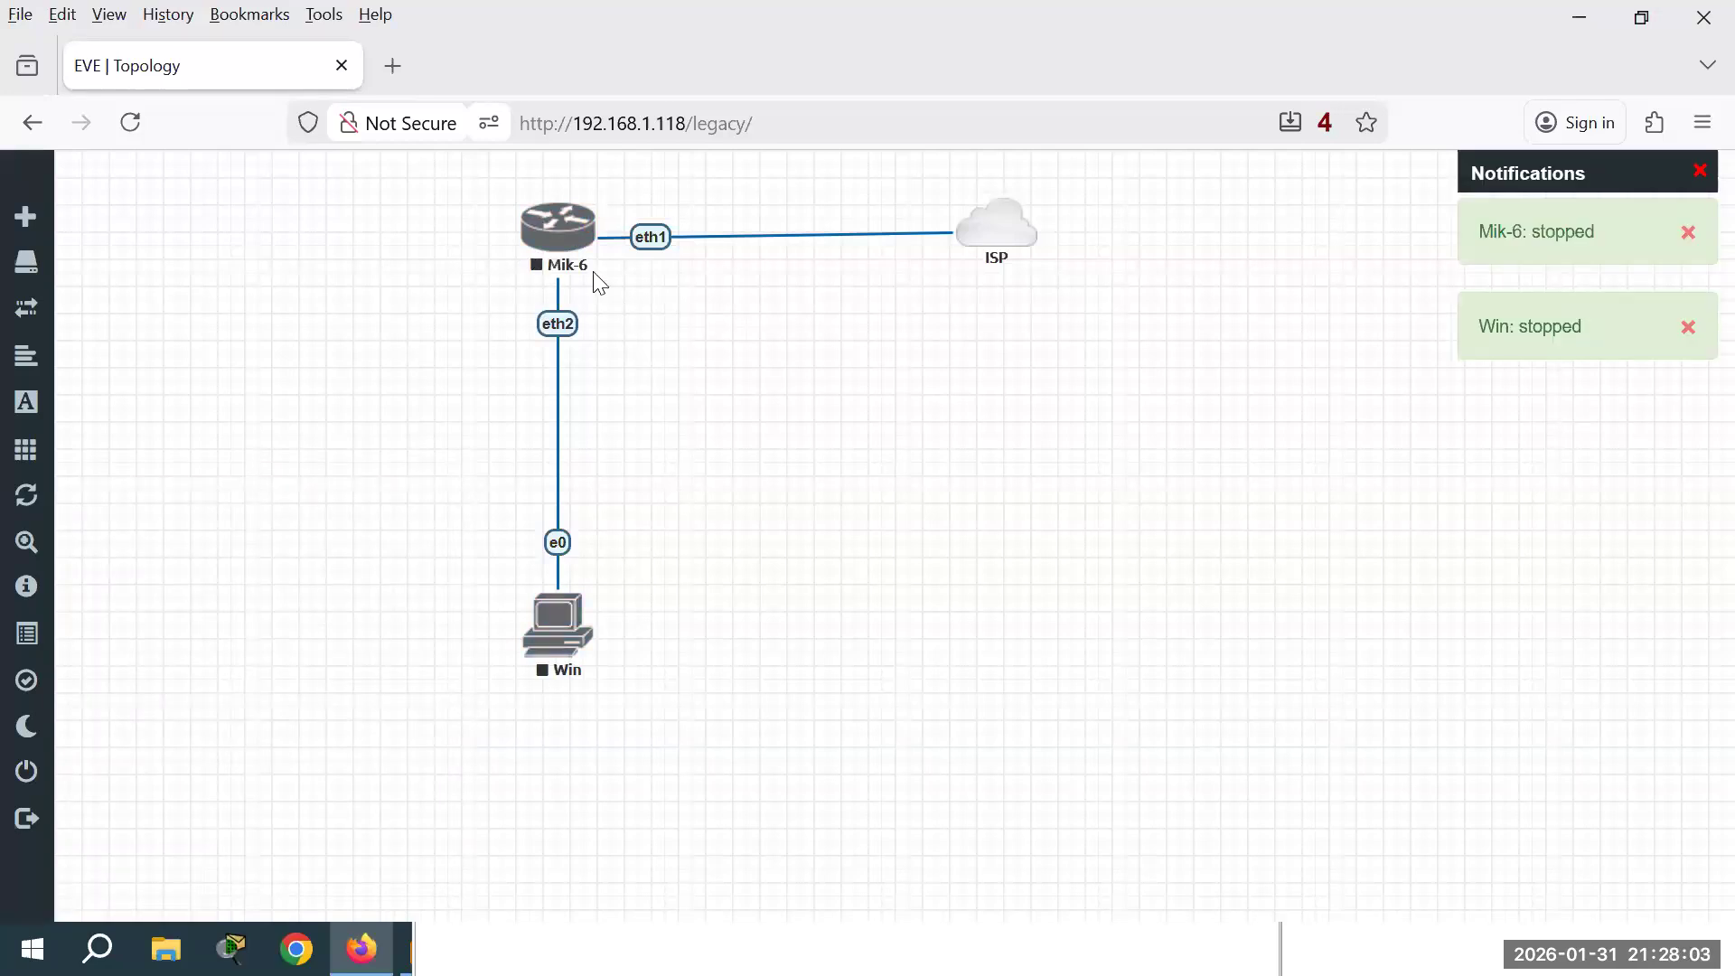
# Step: Replace the Mik-6–ISP link with a new eth1 link, save it, and start all nodes
pyautogui.rightClick(784, 246)
pyautogui.click(838, 297)
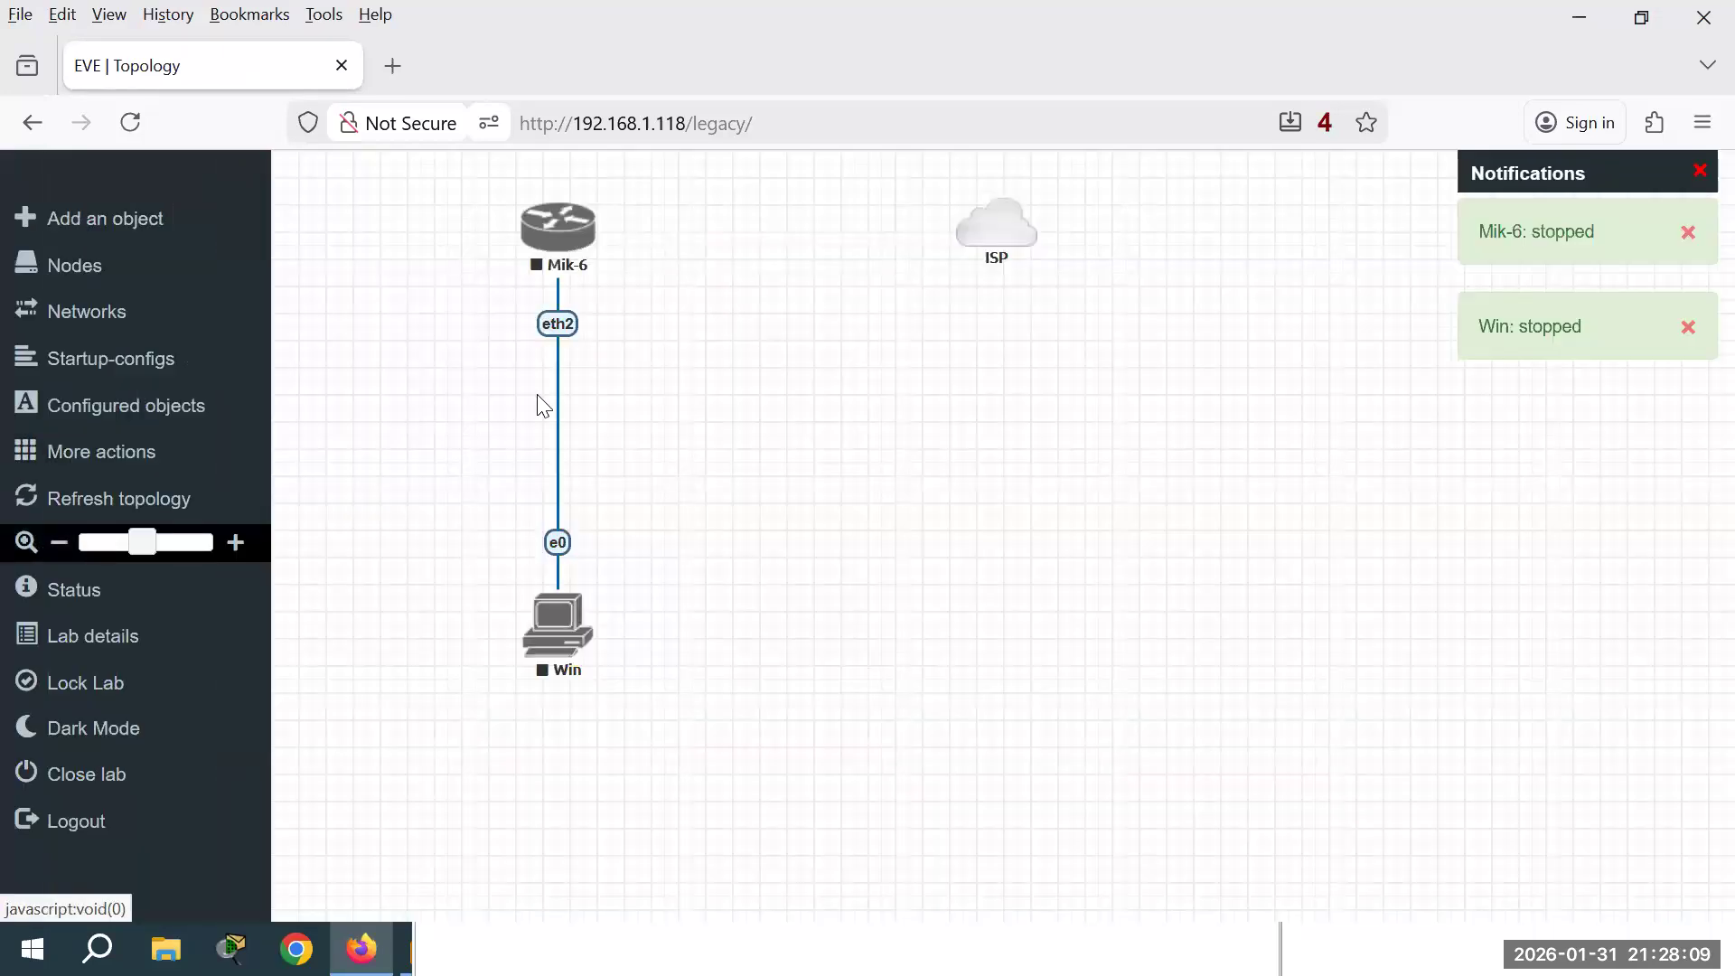
pyautogui.moveTo(1029, 237); pyautogui.dragTo(588, 230)
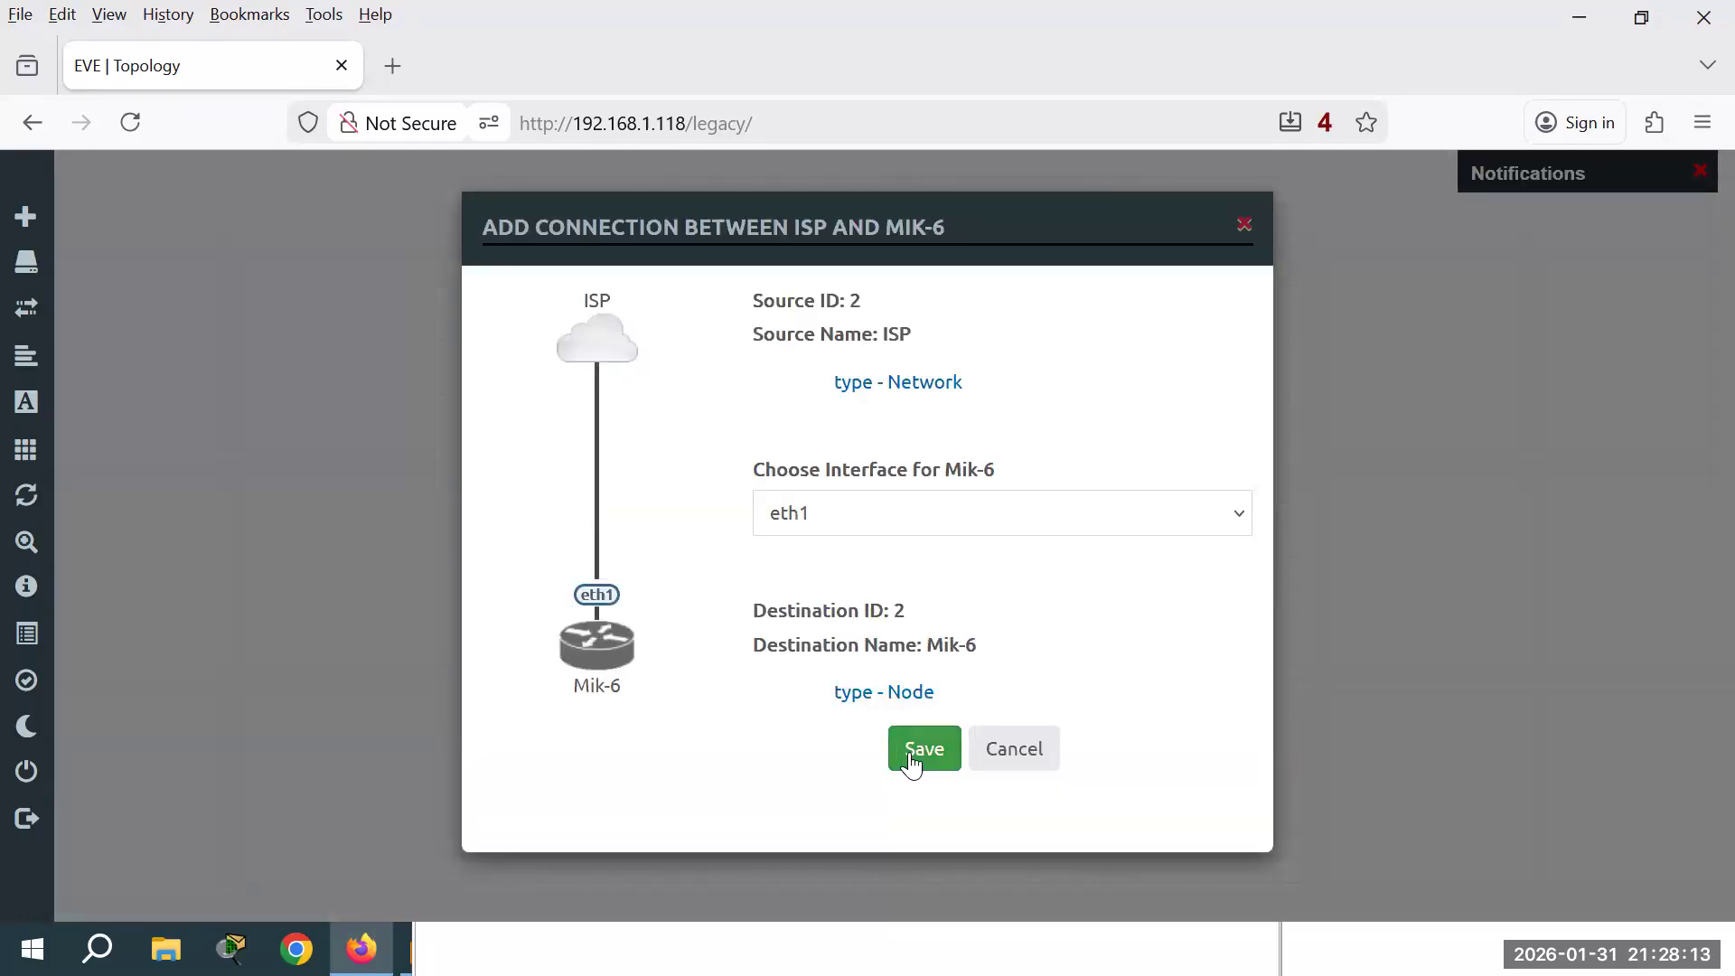
pyautogui.click(912, 764)
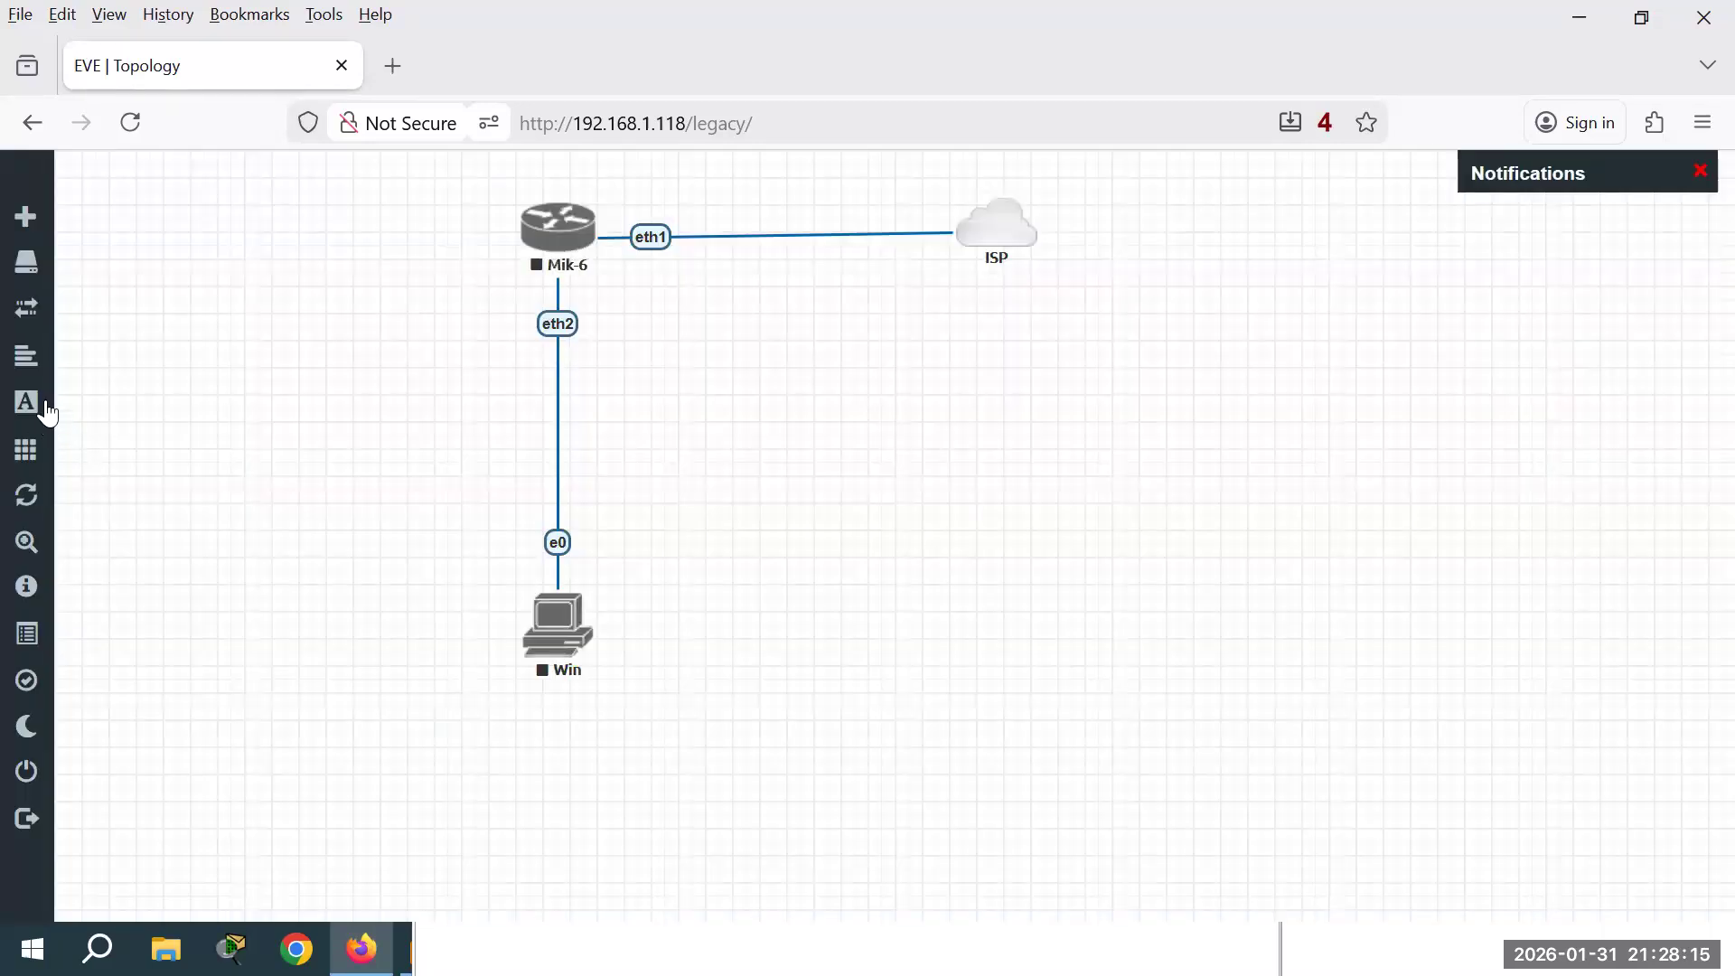
pyautogui.click(68, 463)
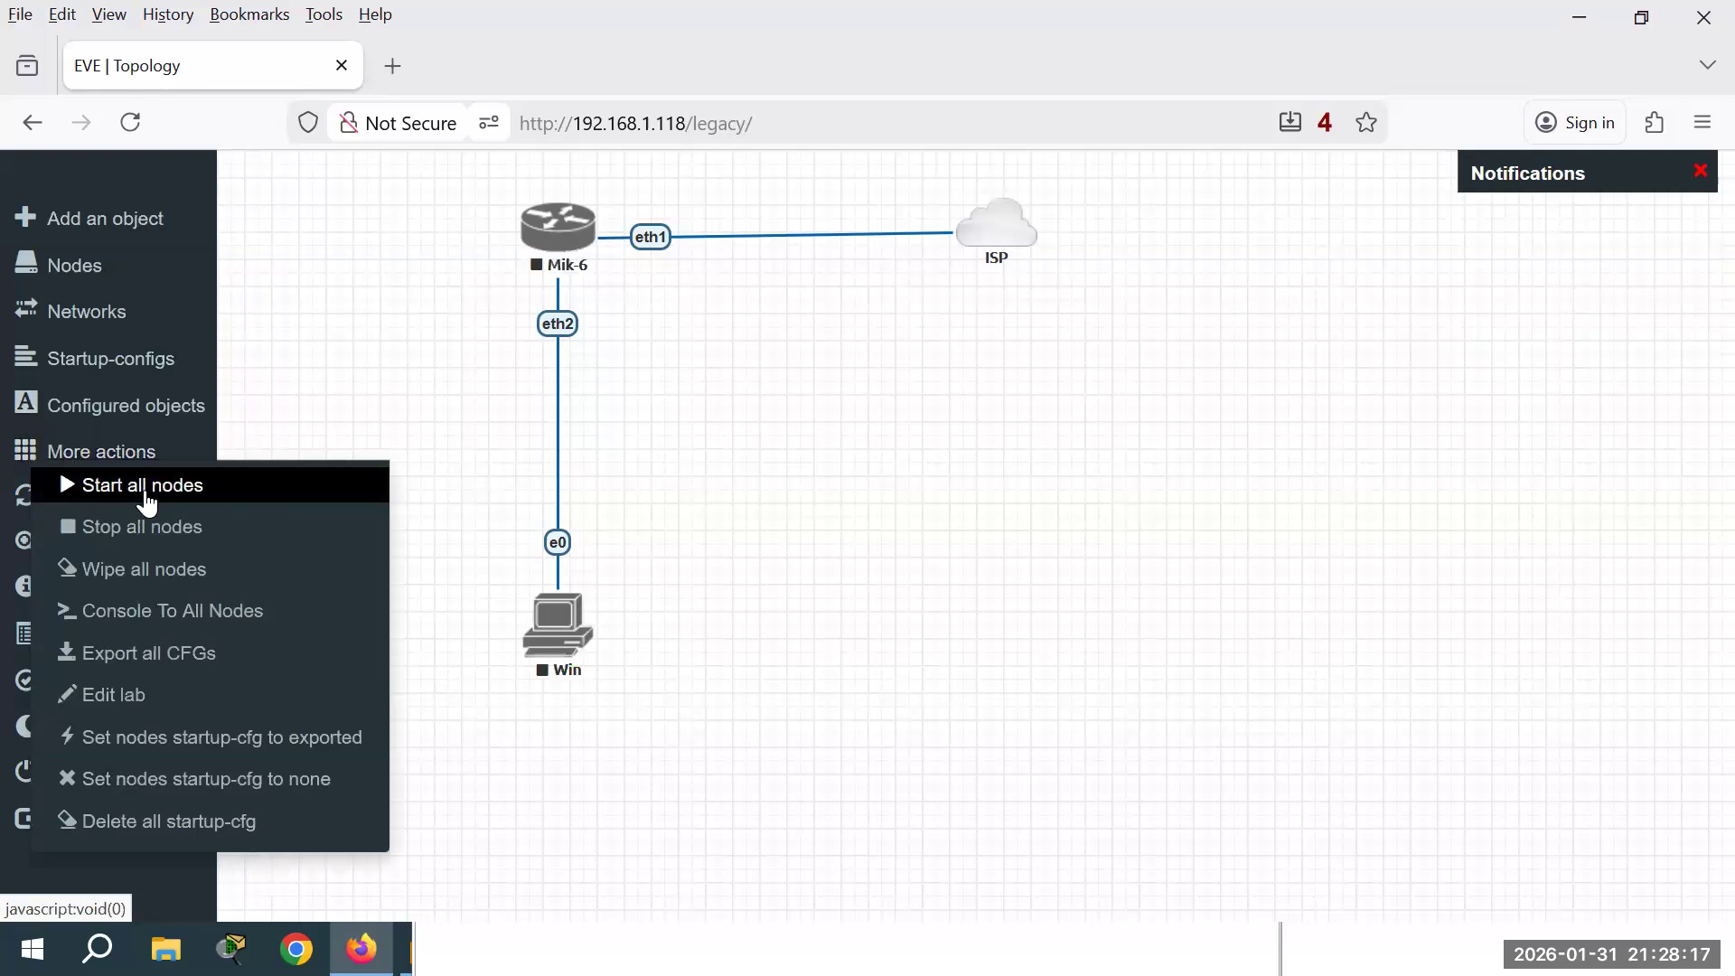
pyautogui.click(174, 489)
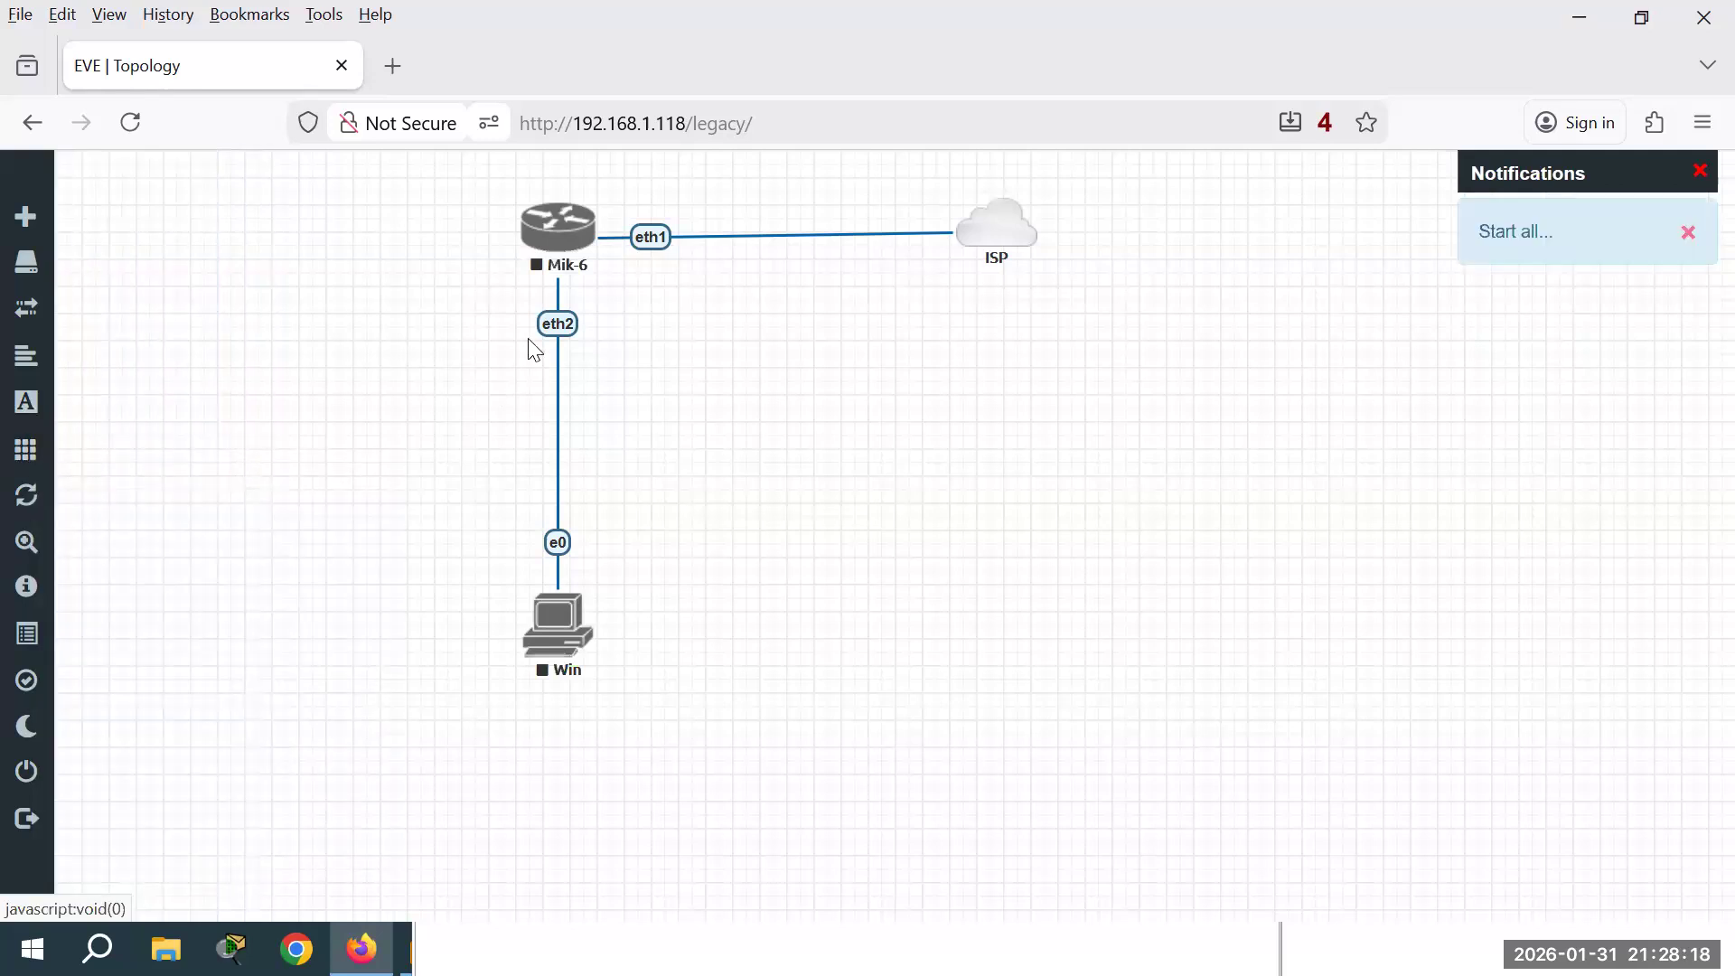
# Step: Boot the Win node with Start Windows Normally and minimize its QEMU console
pyautogui.click(570, 244)
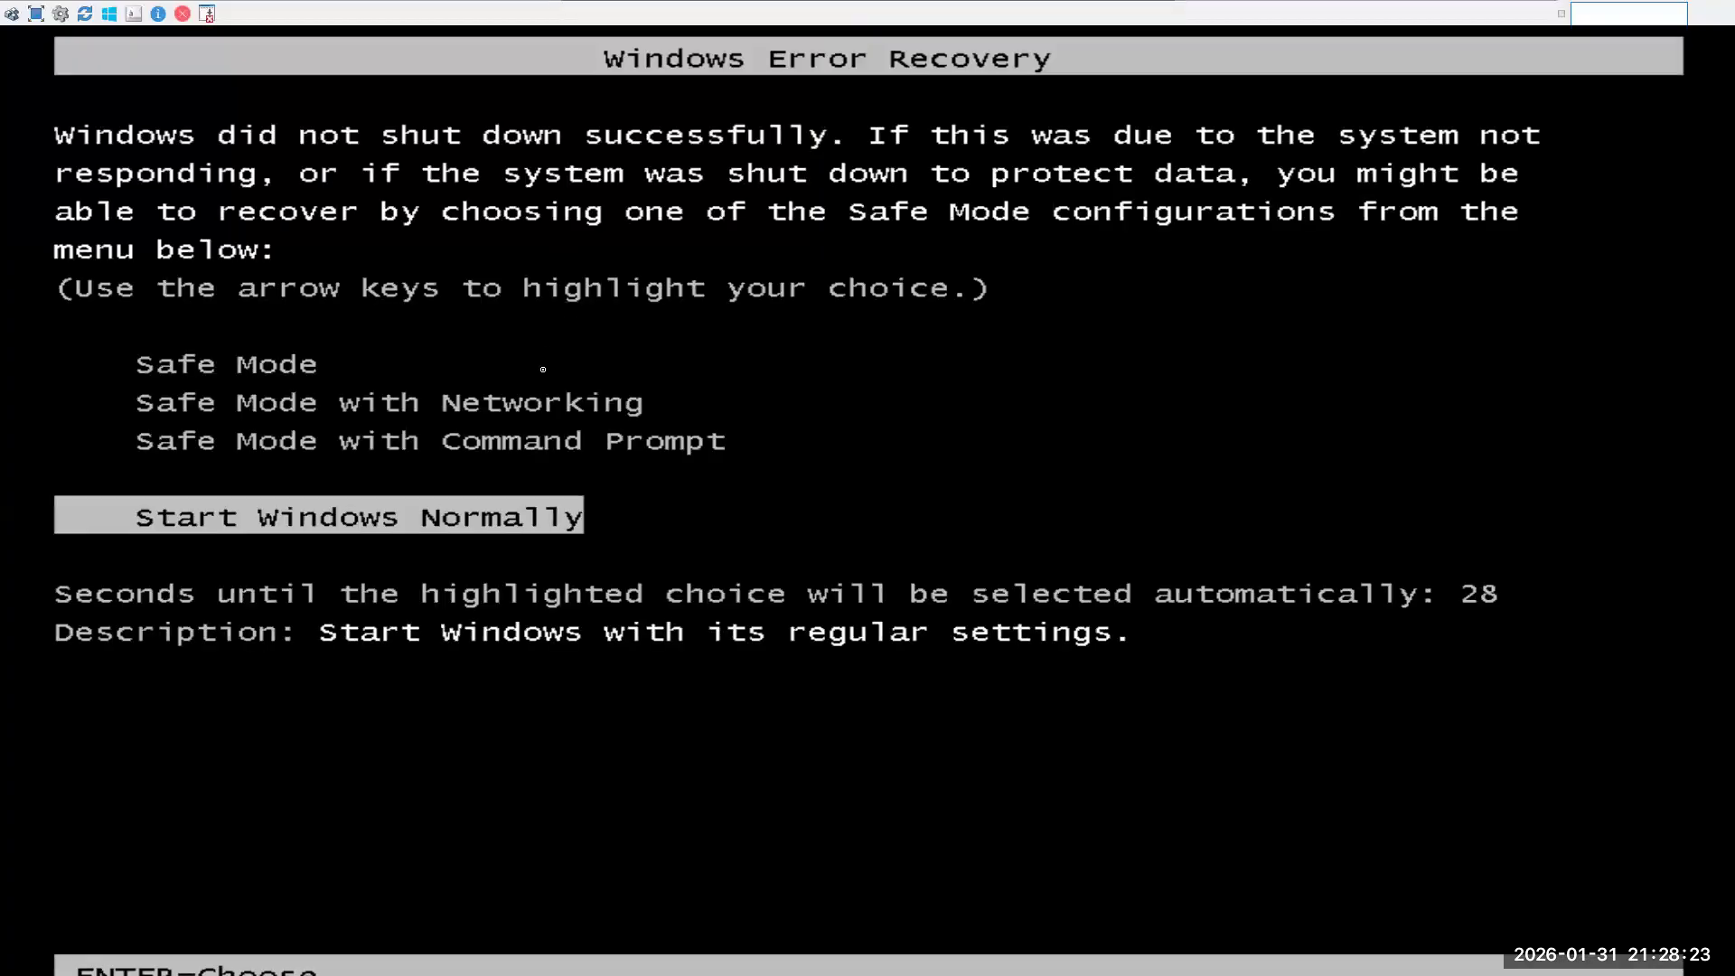
pyautogui.press('Return')
pyautogui.moveTo(945, 8)
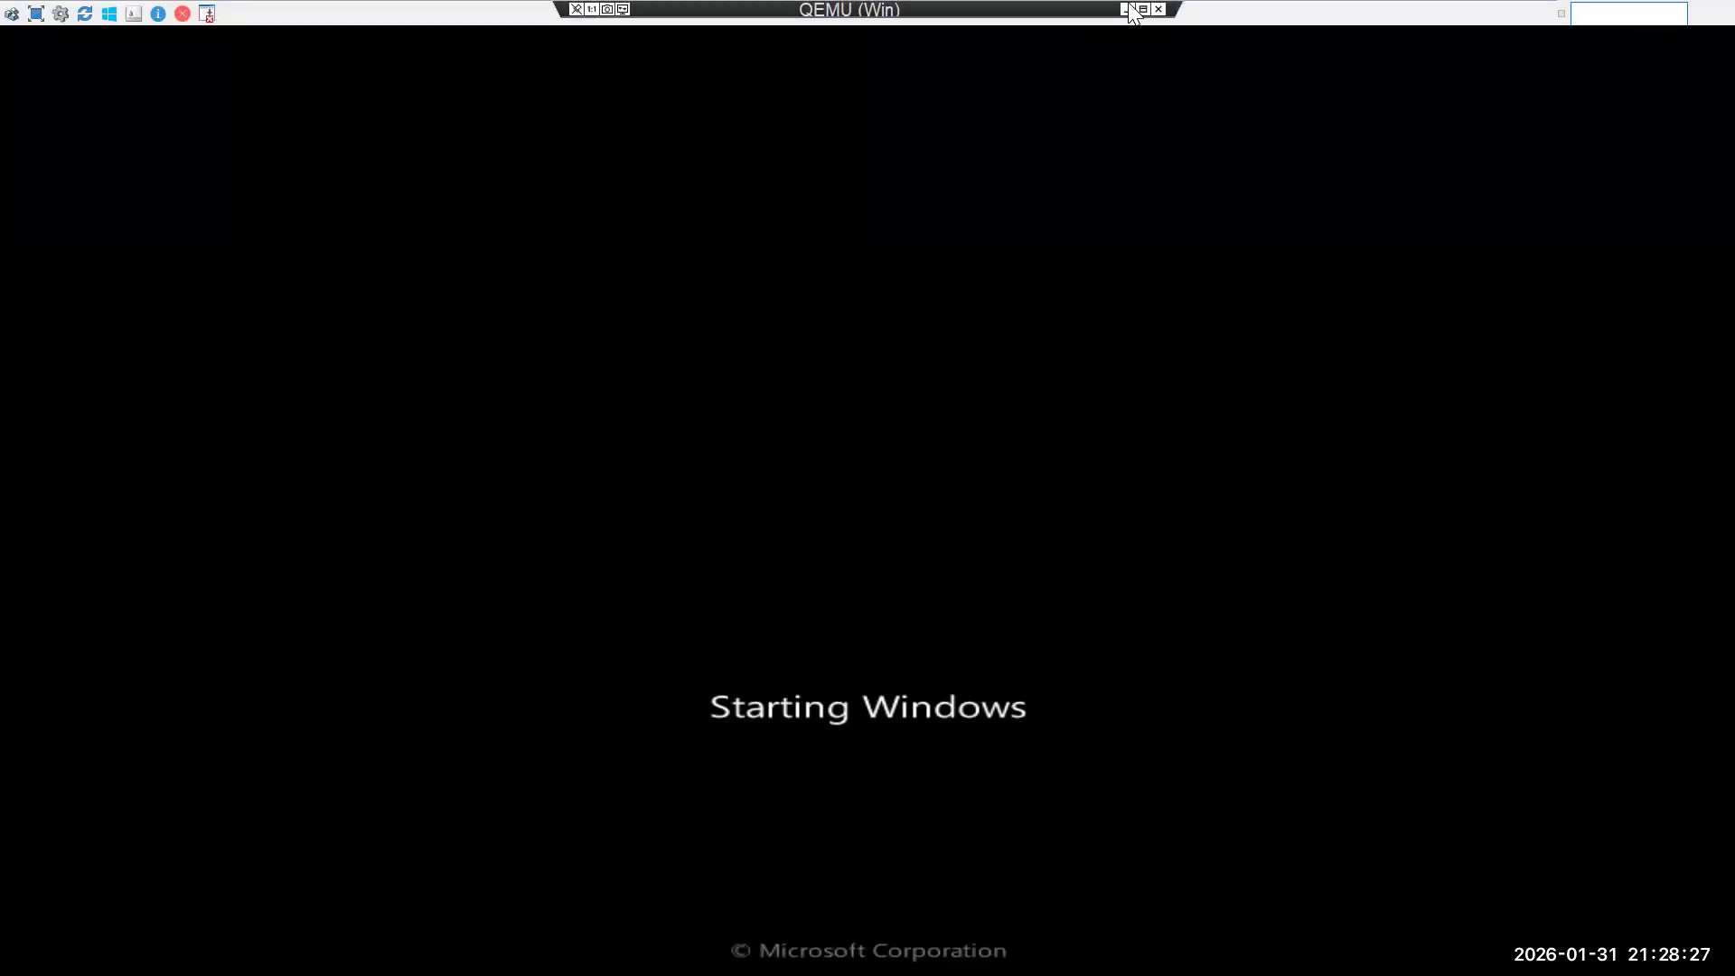
pyautogui.click(1126, 9)
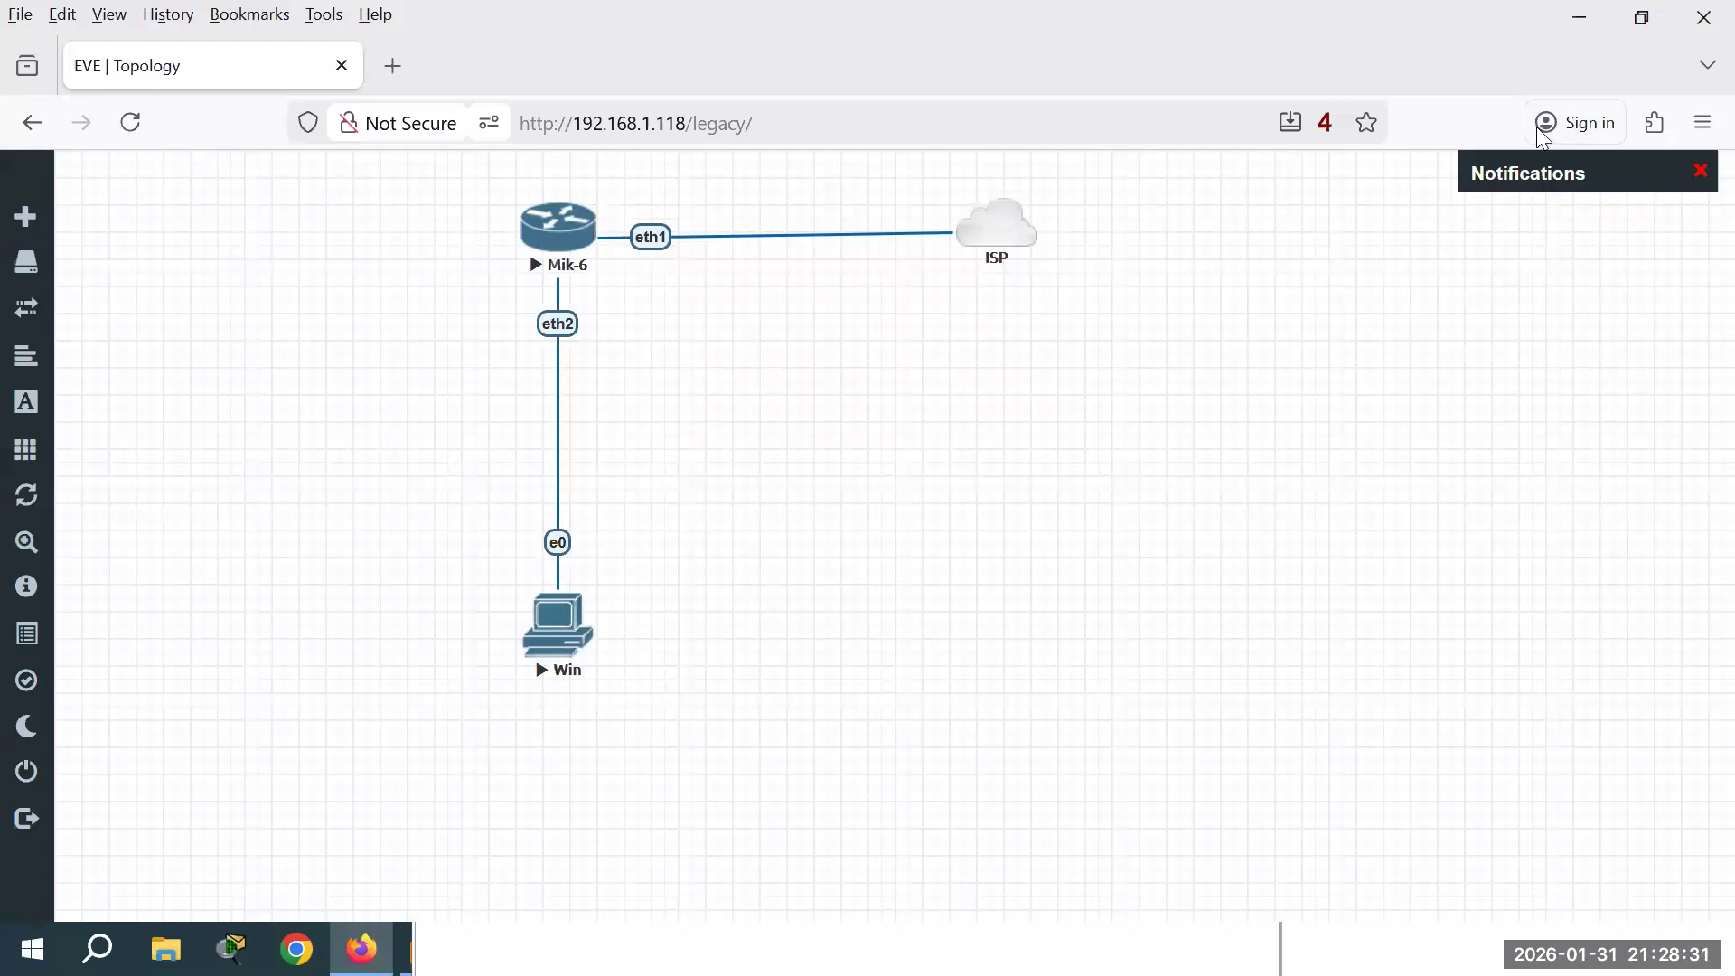
# Step: Repeatedly retry and abort the WinBox connection to 192.168.1.119
pyautogui.click(1641, 17)
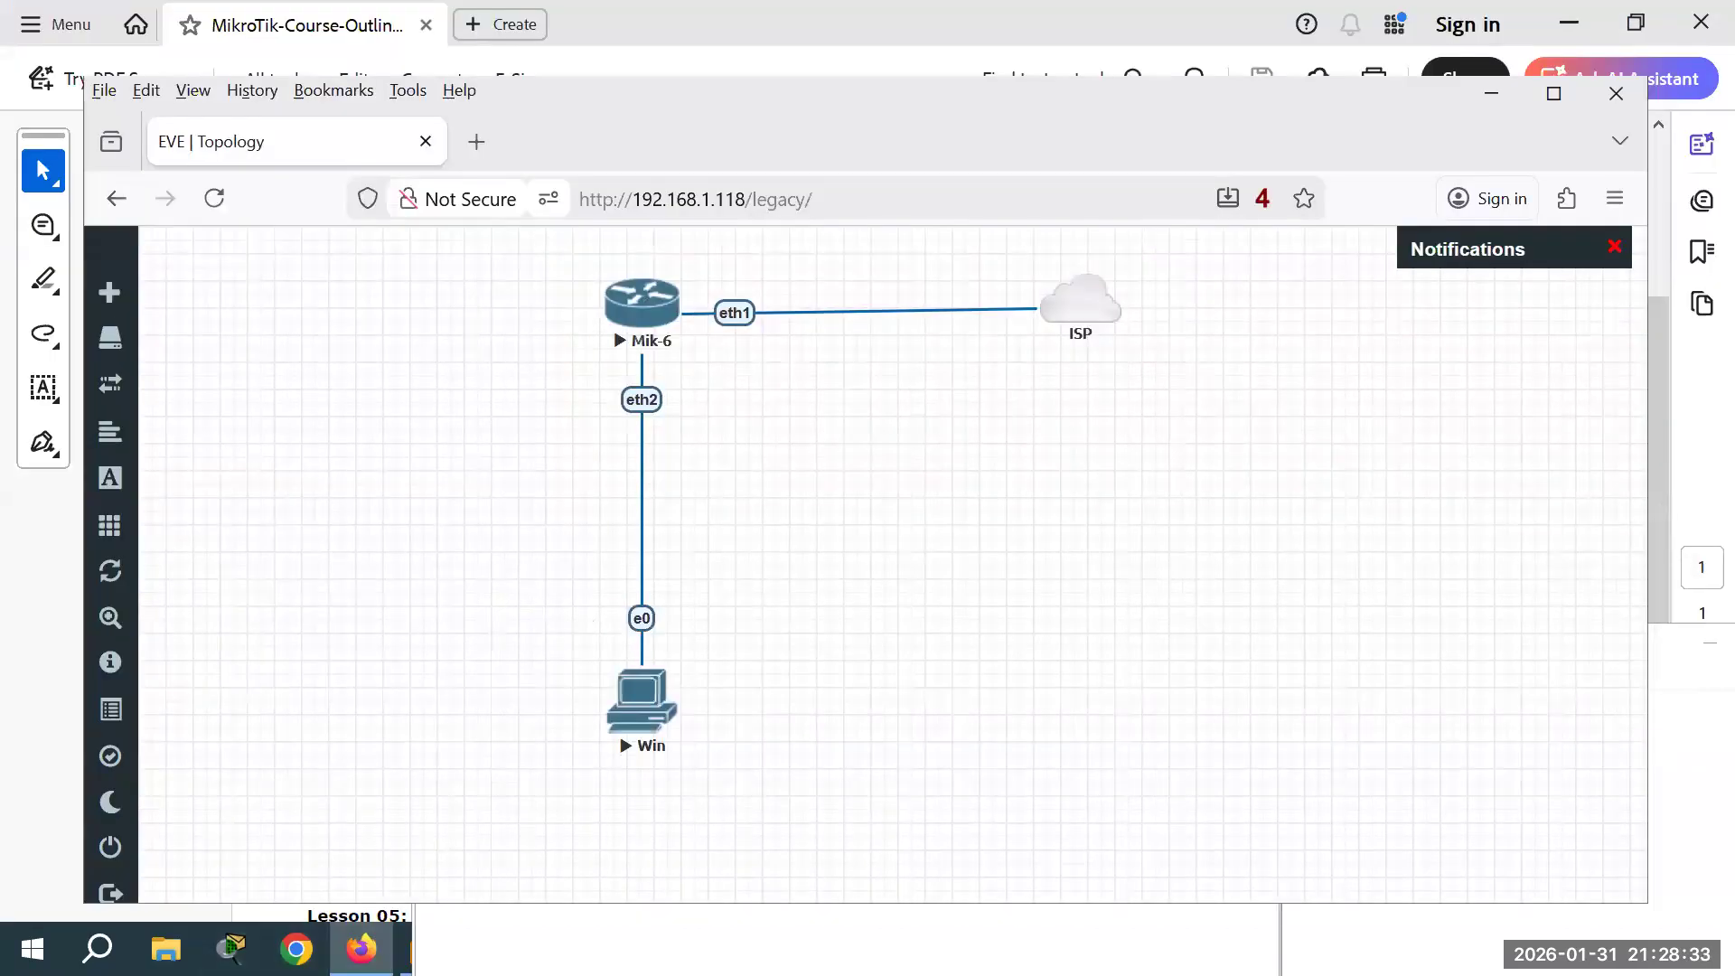
pyautogui.click(624, 942)
pyautogui.moveTo(769, 261); pyautogui.dragTo(781, 156)
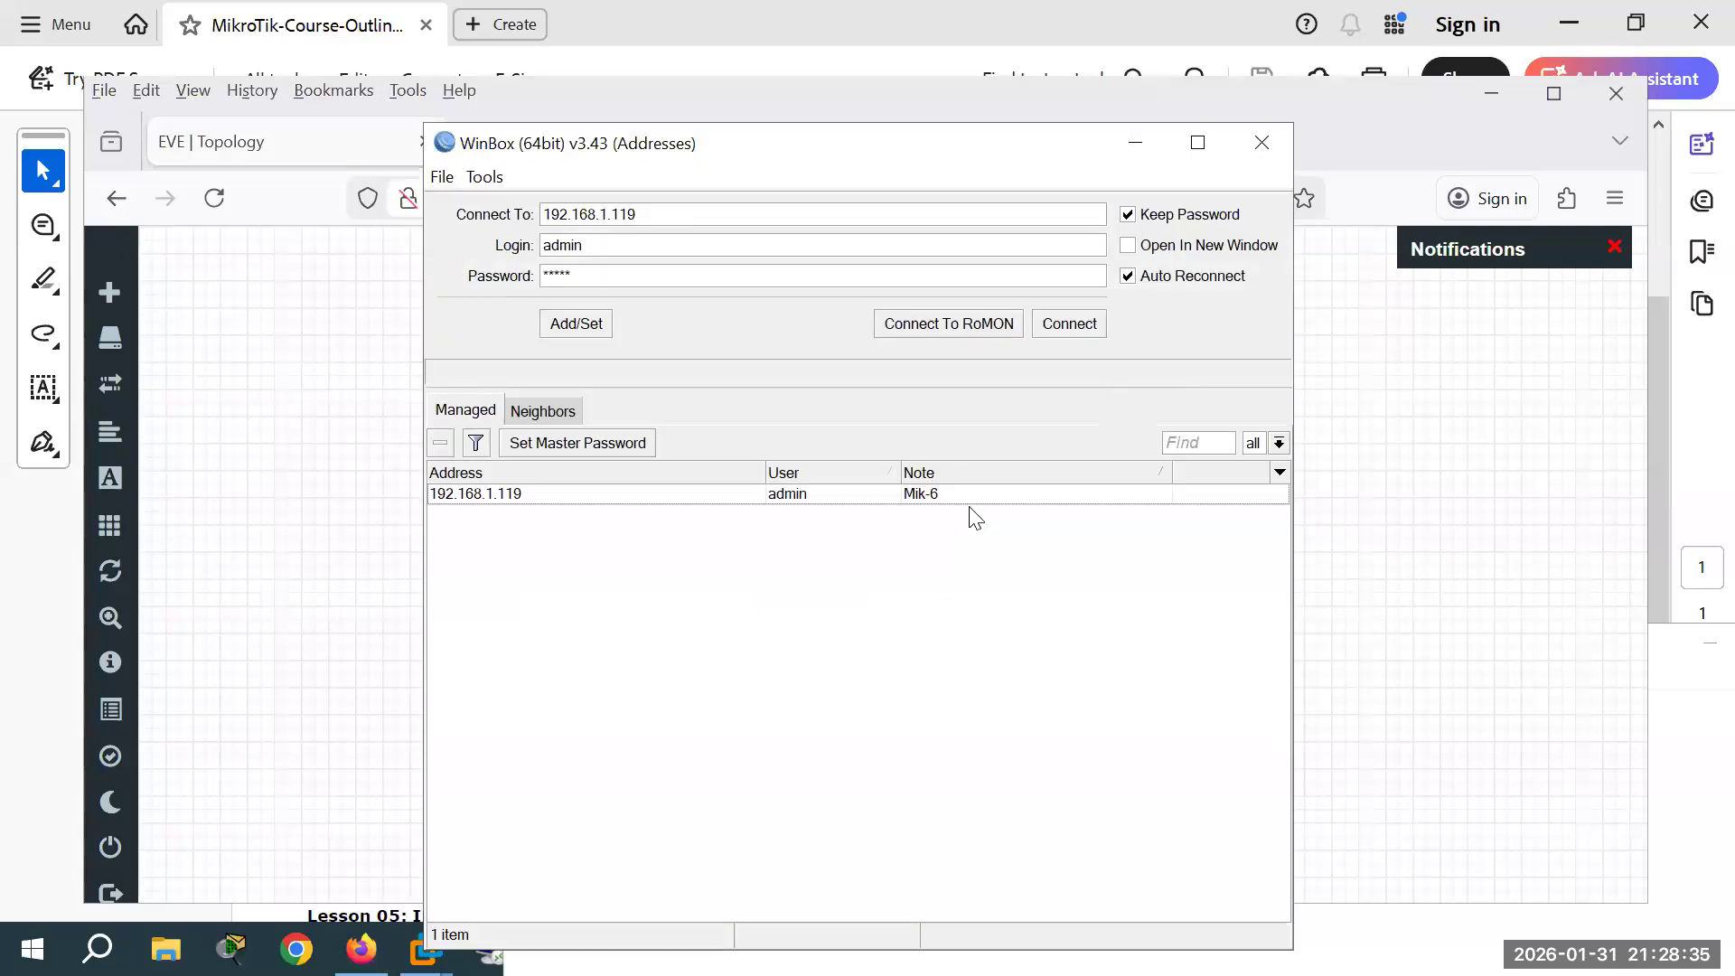
pyautogui.click(1070, 324)
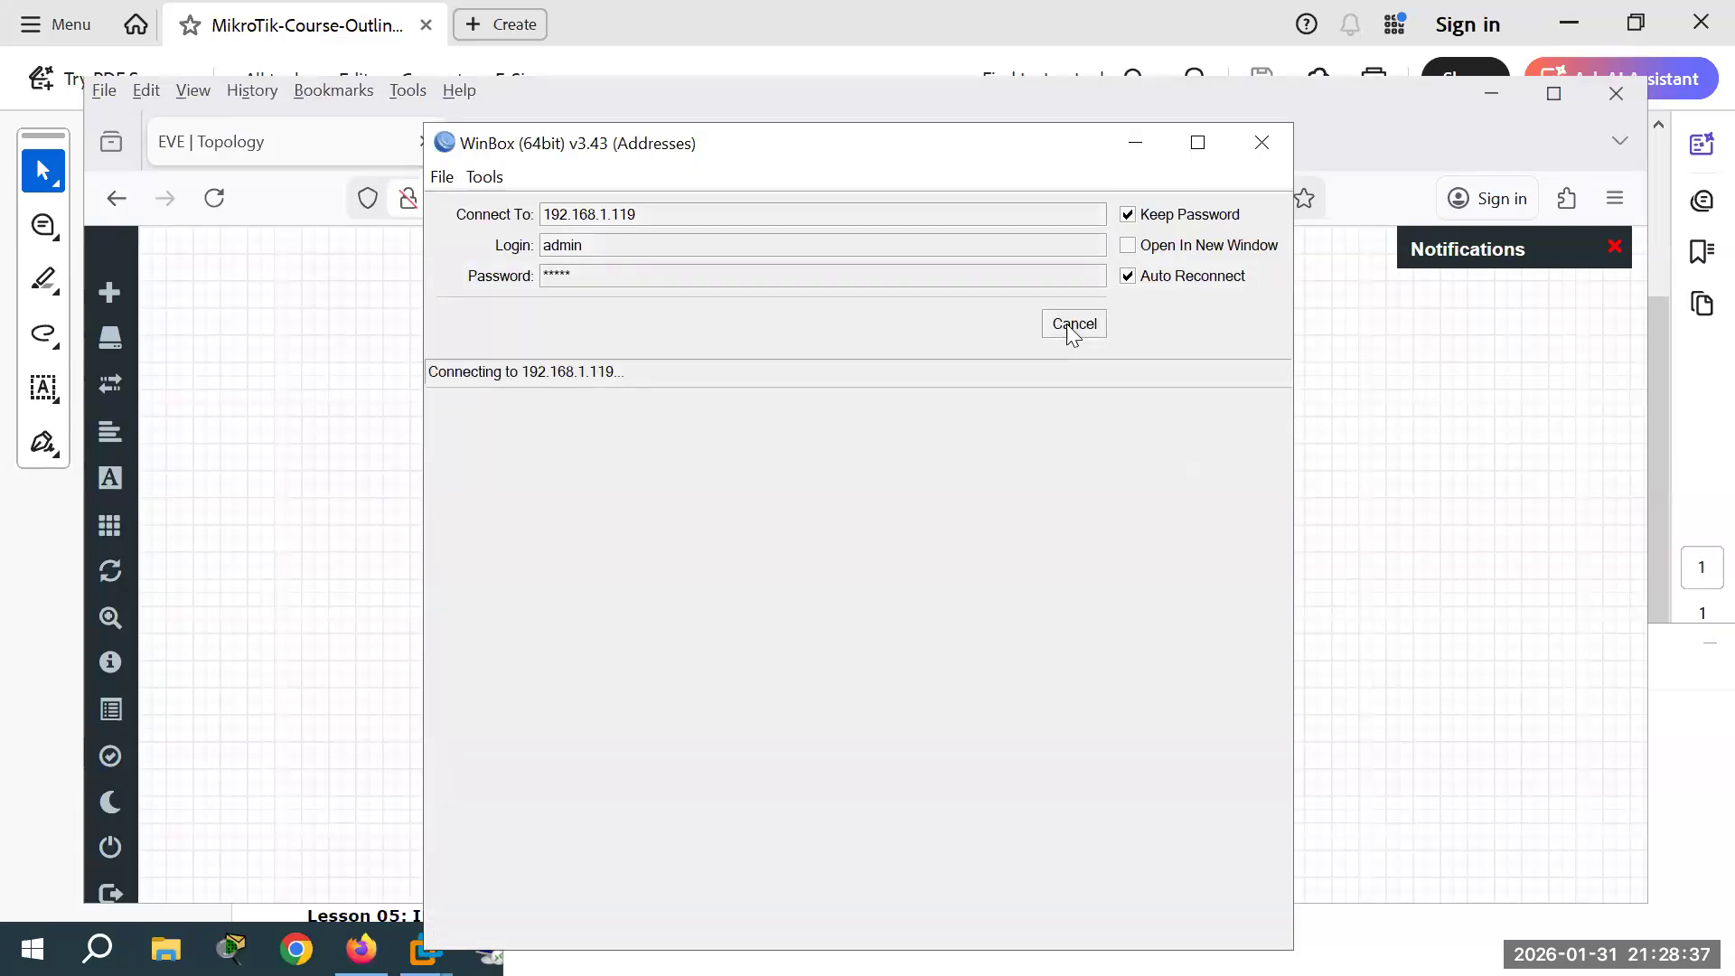
pyautogui.click(1069, 325)
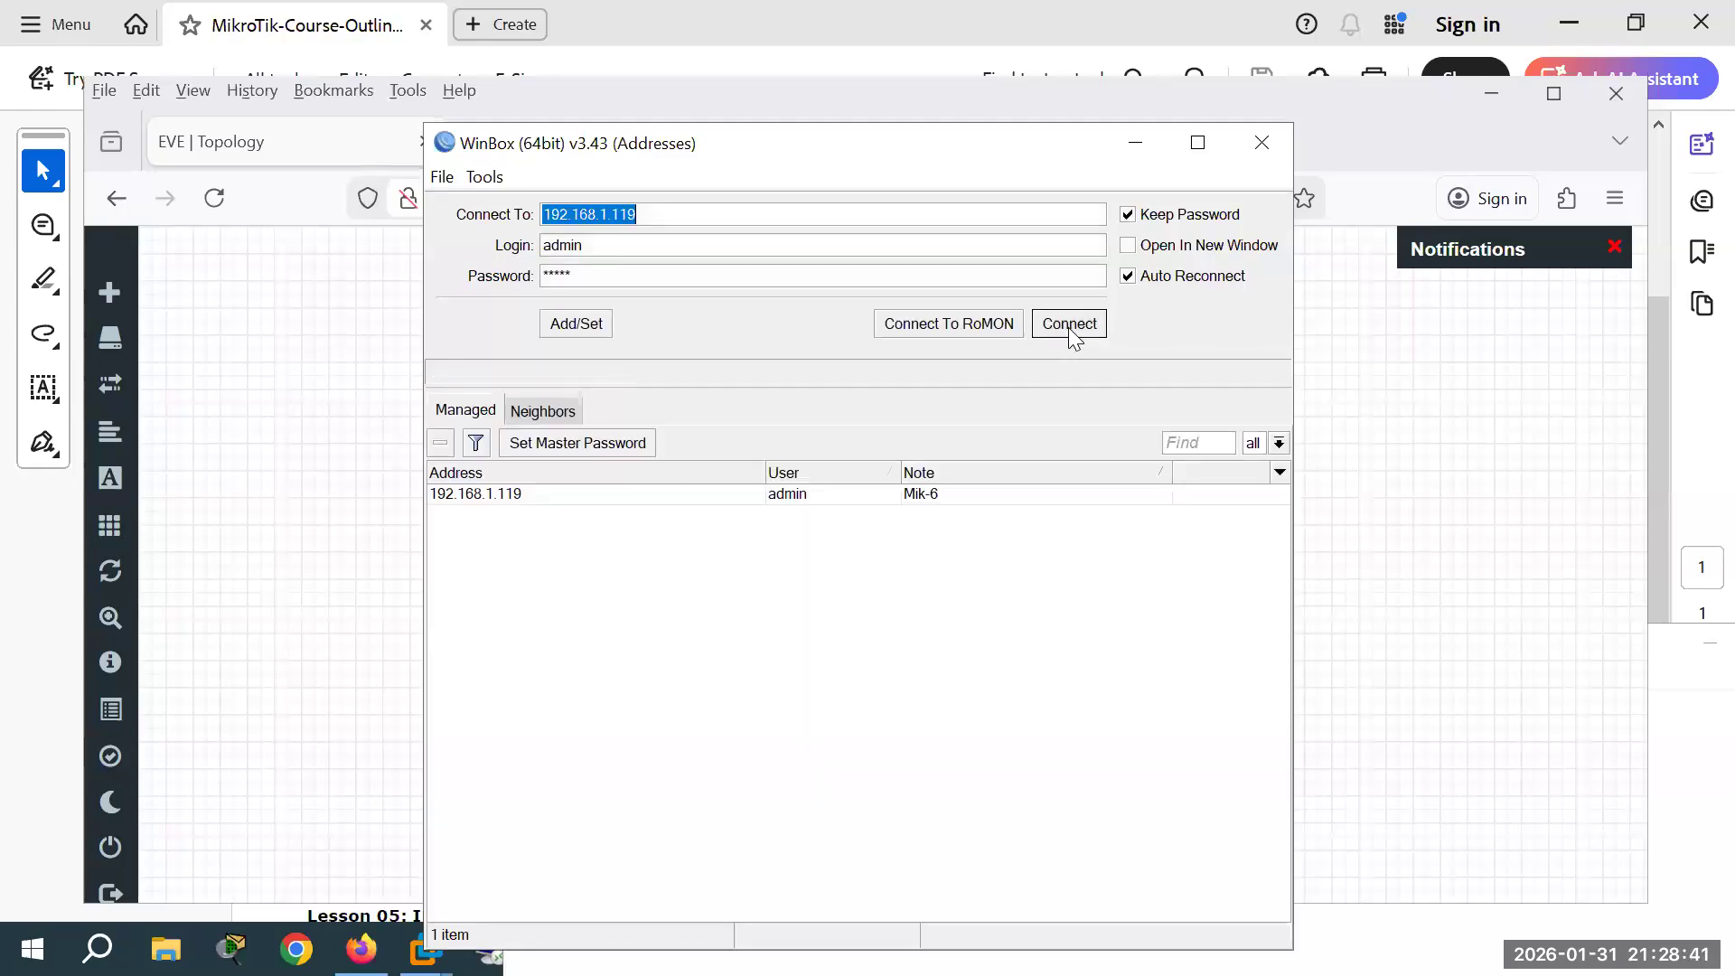
pyautogui.doubleClick(483, 493)
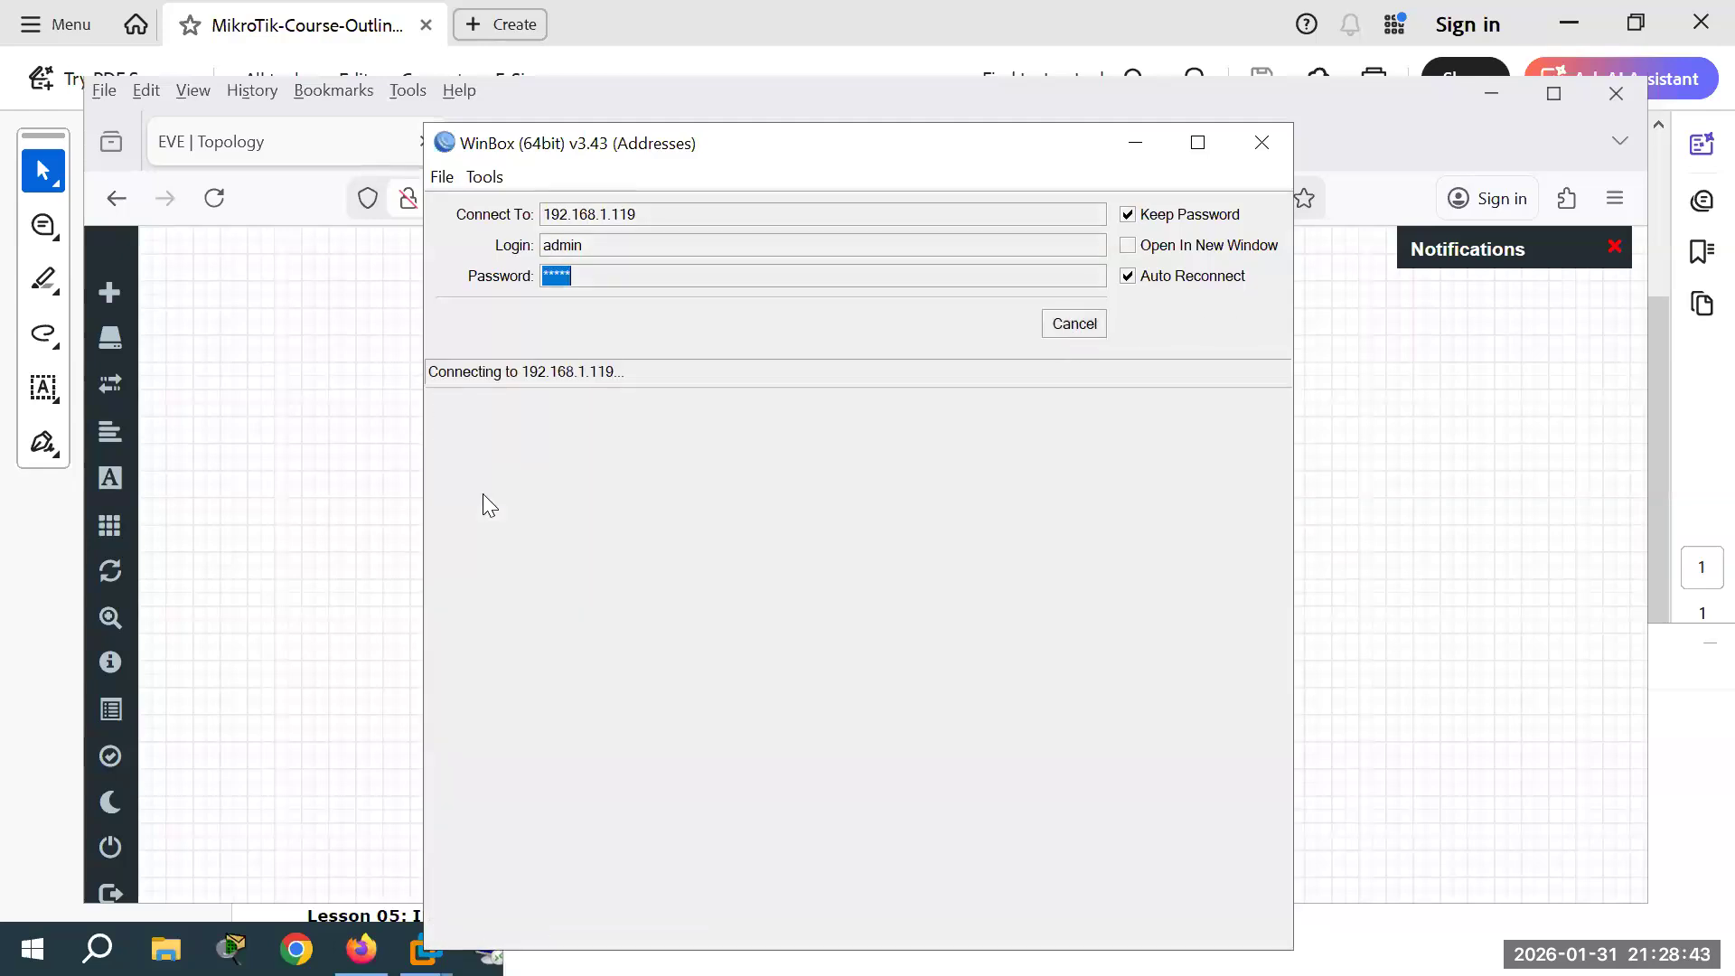
pyautogui.click(1072, 323)
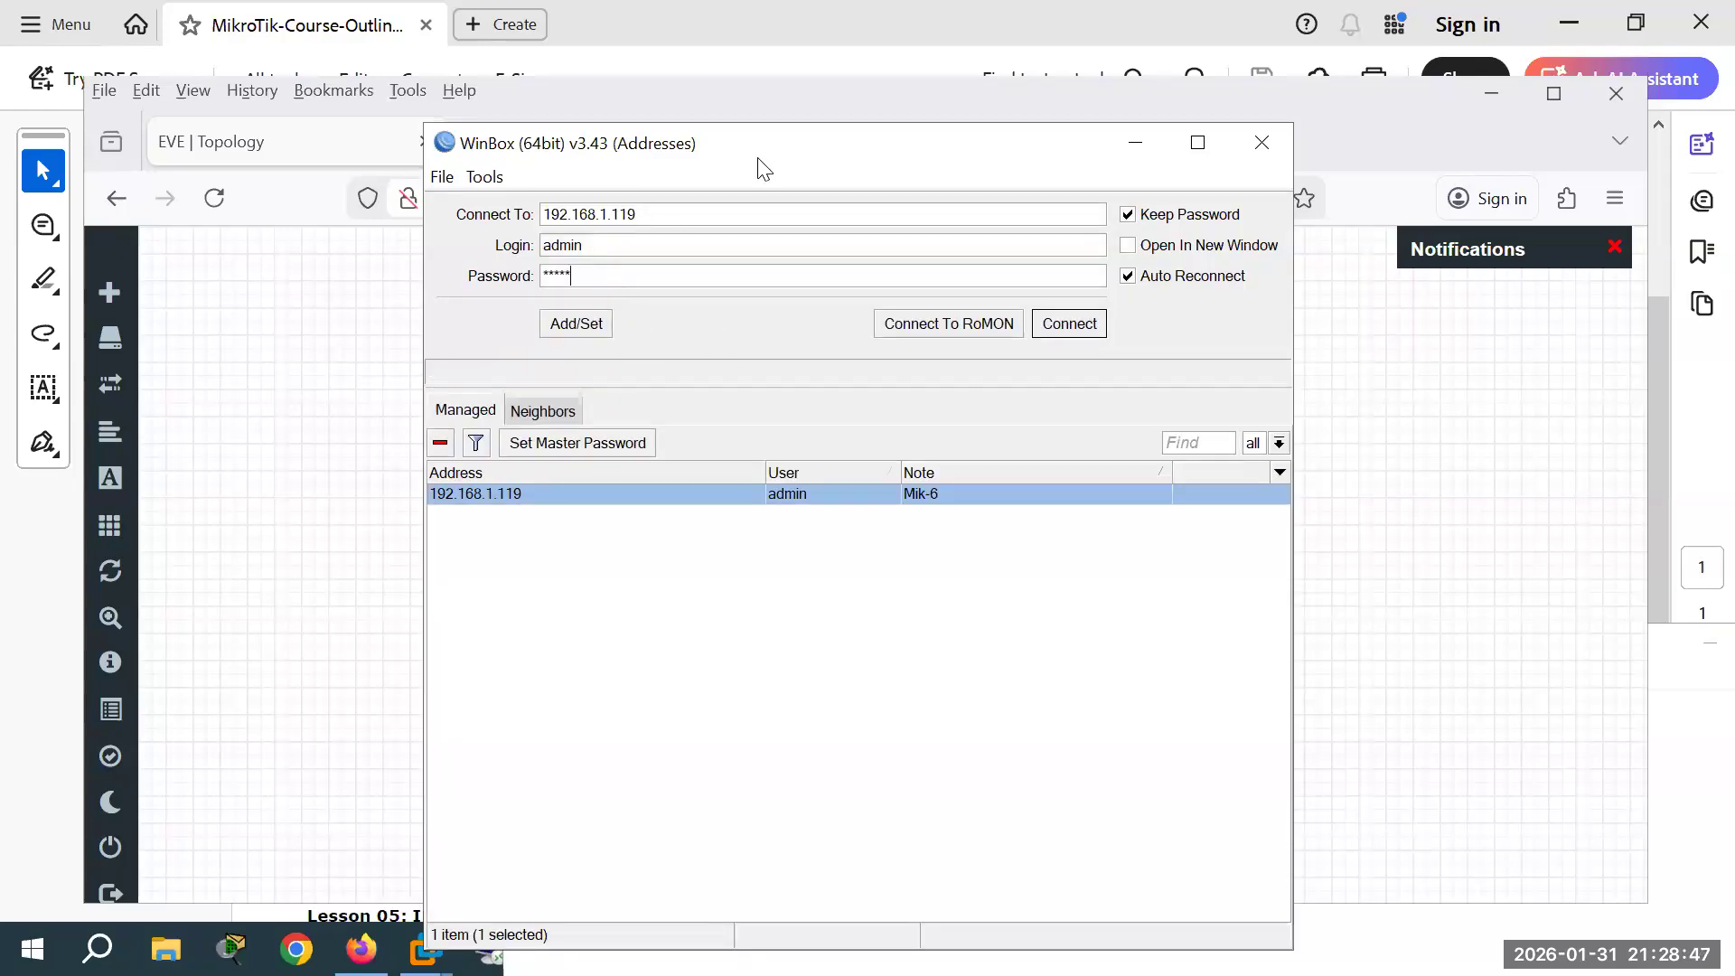
pyautogui.moveTo(787, 147); pyautogui.dragTo(796, 374)
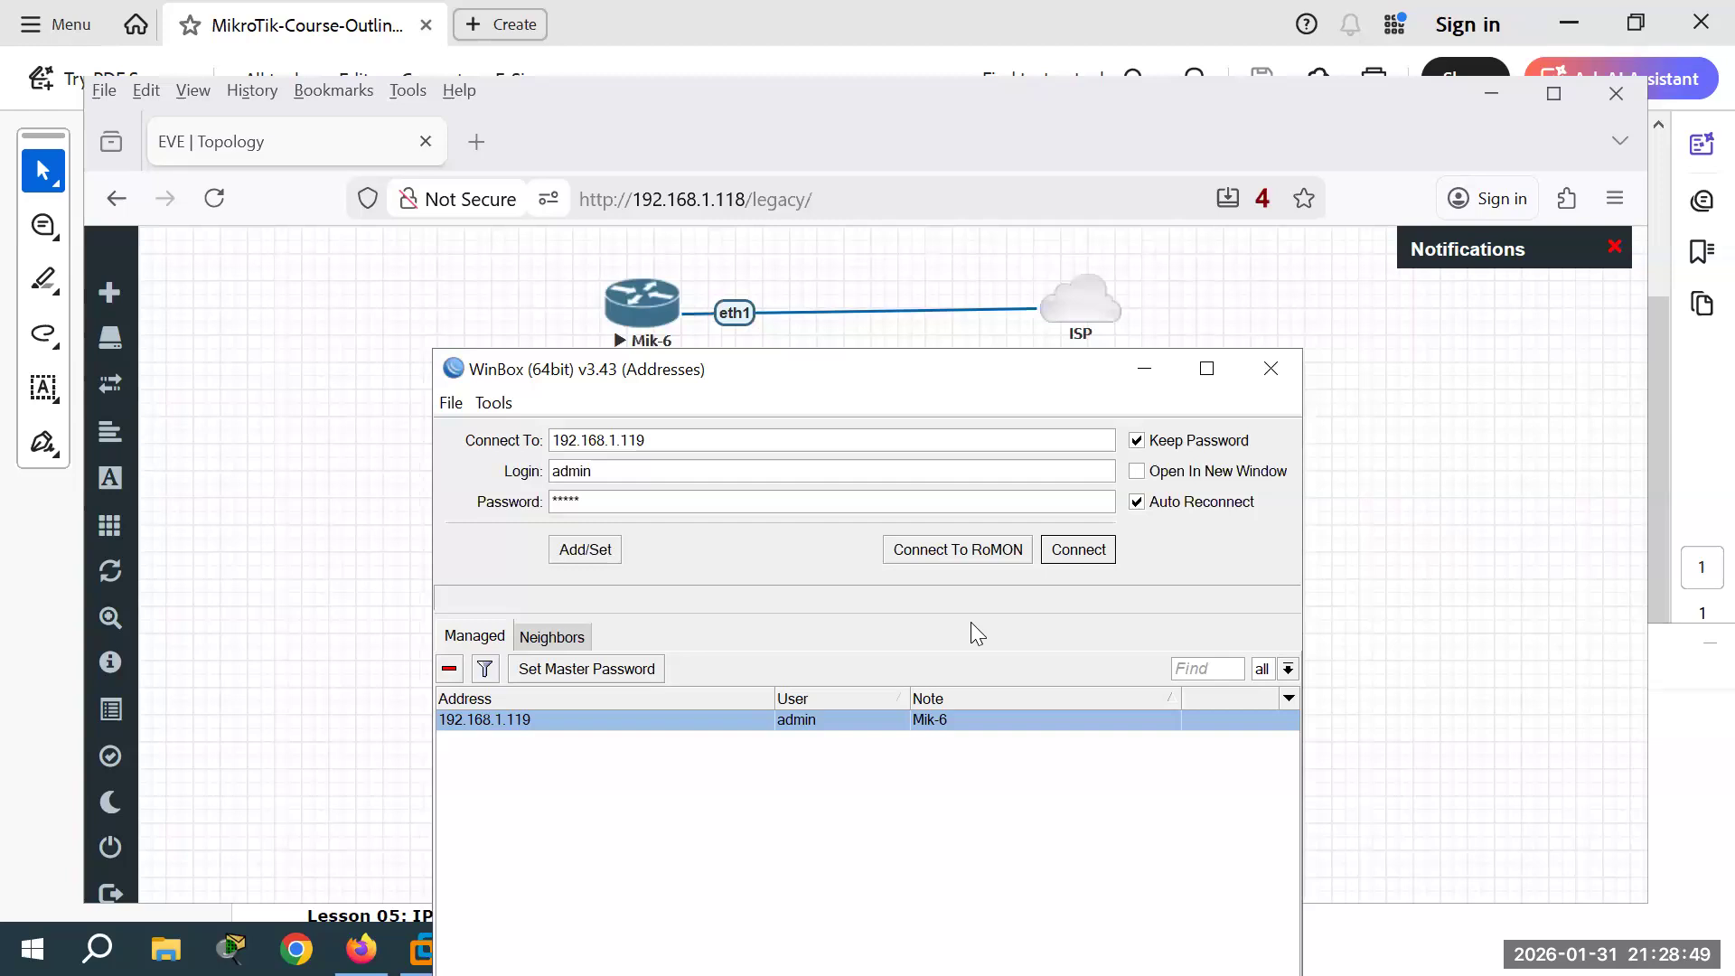
pyautogui.click(1077, 551)
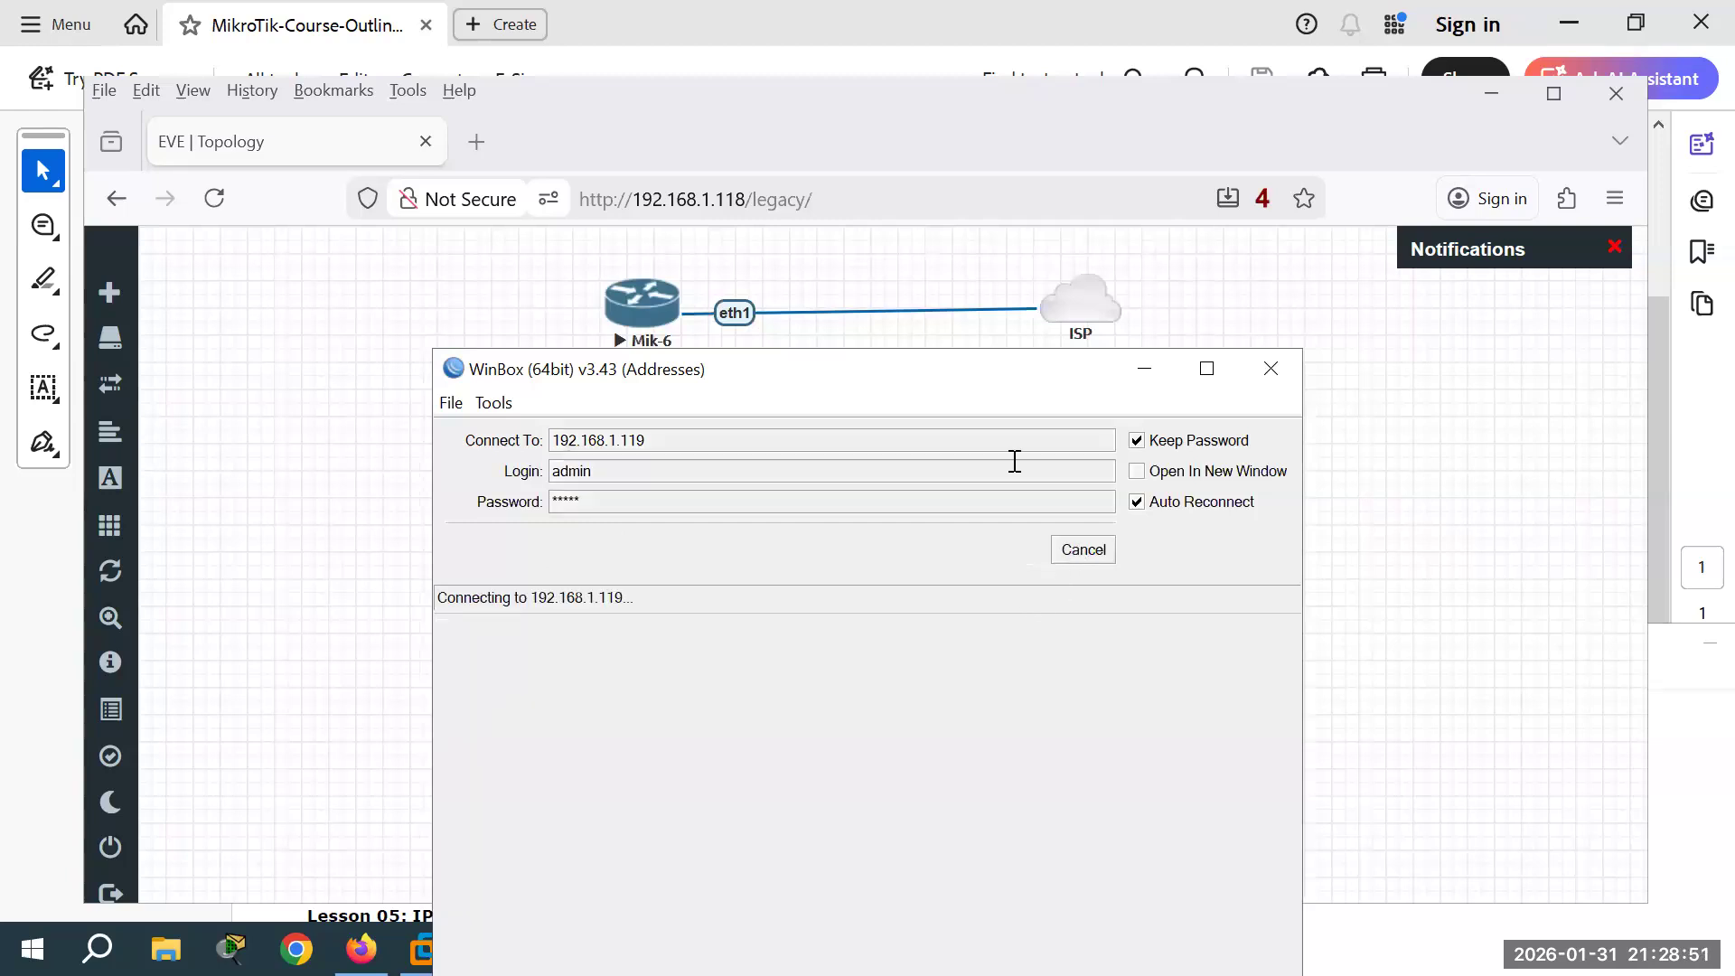
# Step: Check the Windows console, browse Neighbors, and retry 192.168.1.119 once more
pyautogui.hotkey('alt', 'Tab')
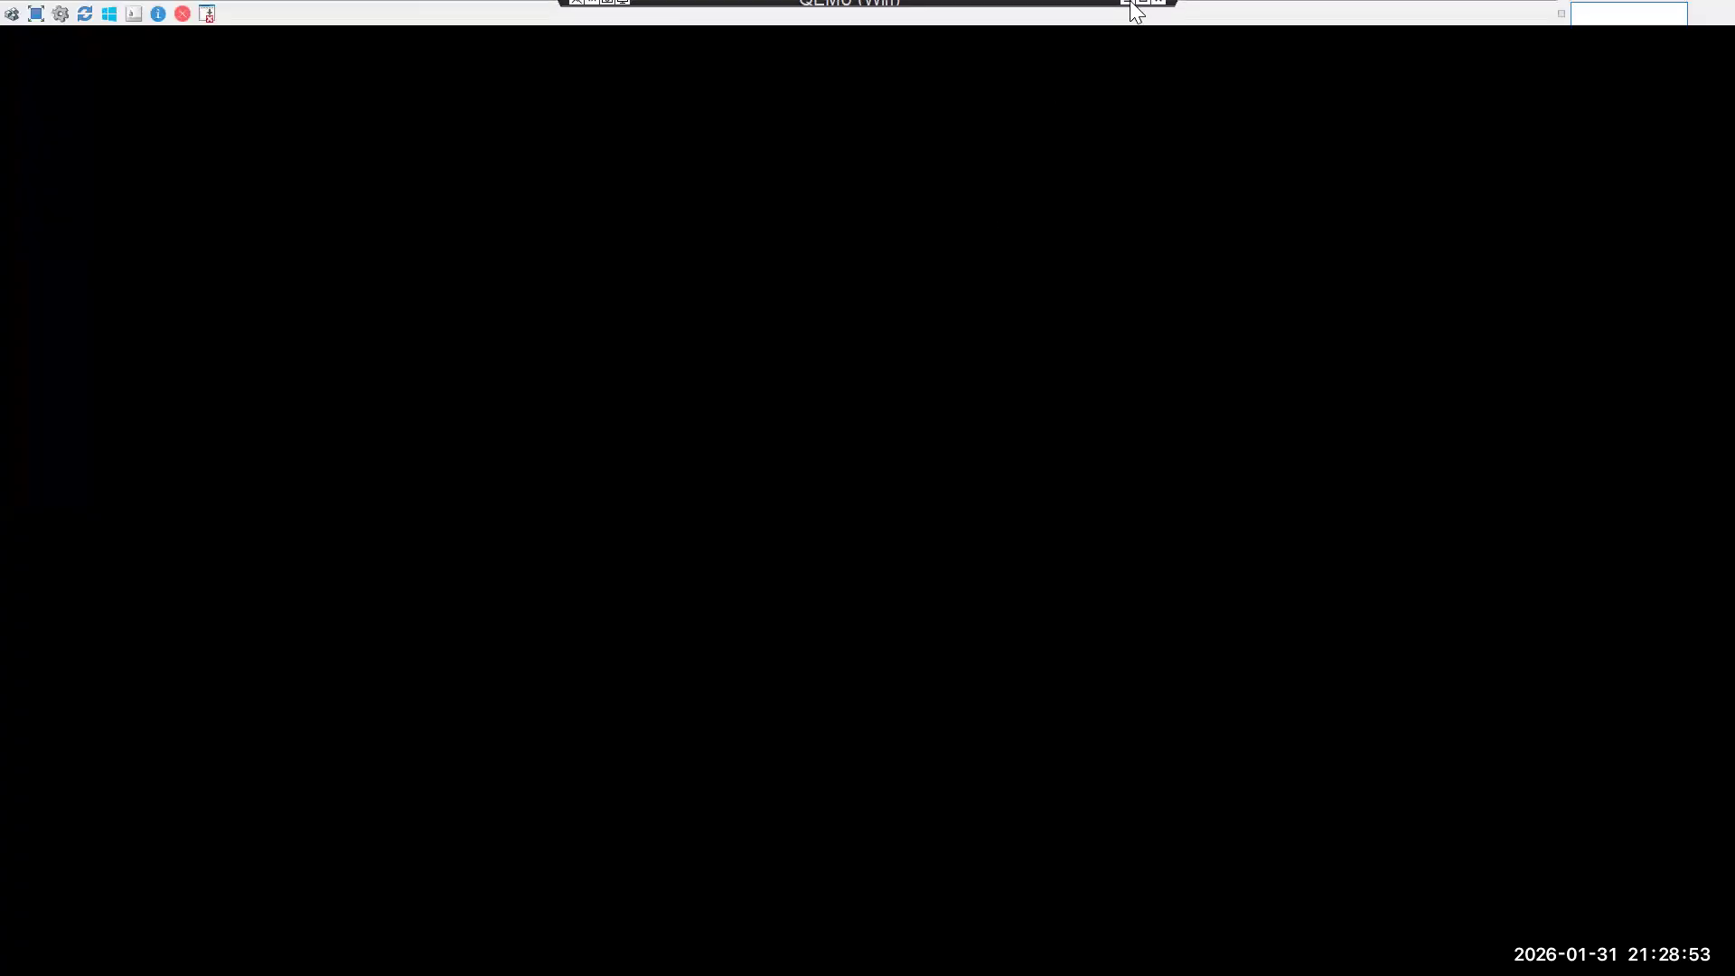
pyautogui.click(1125, 11)
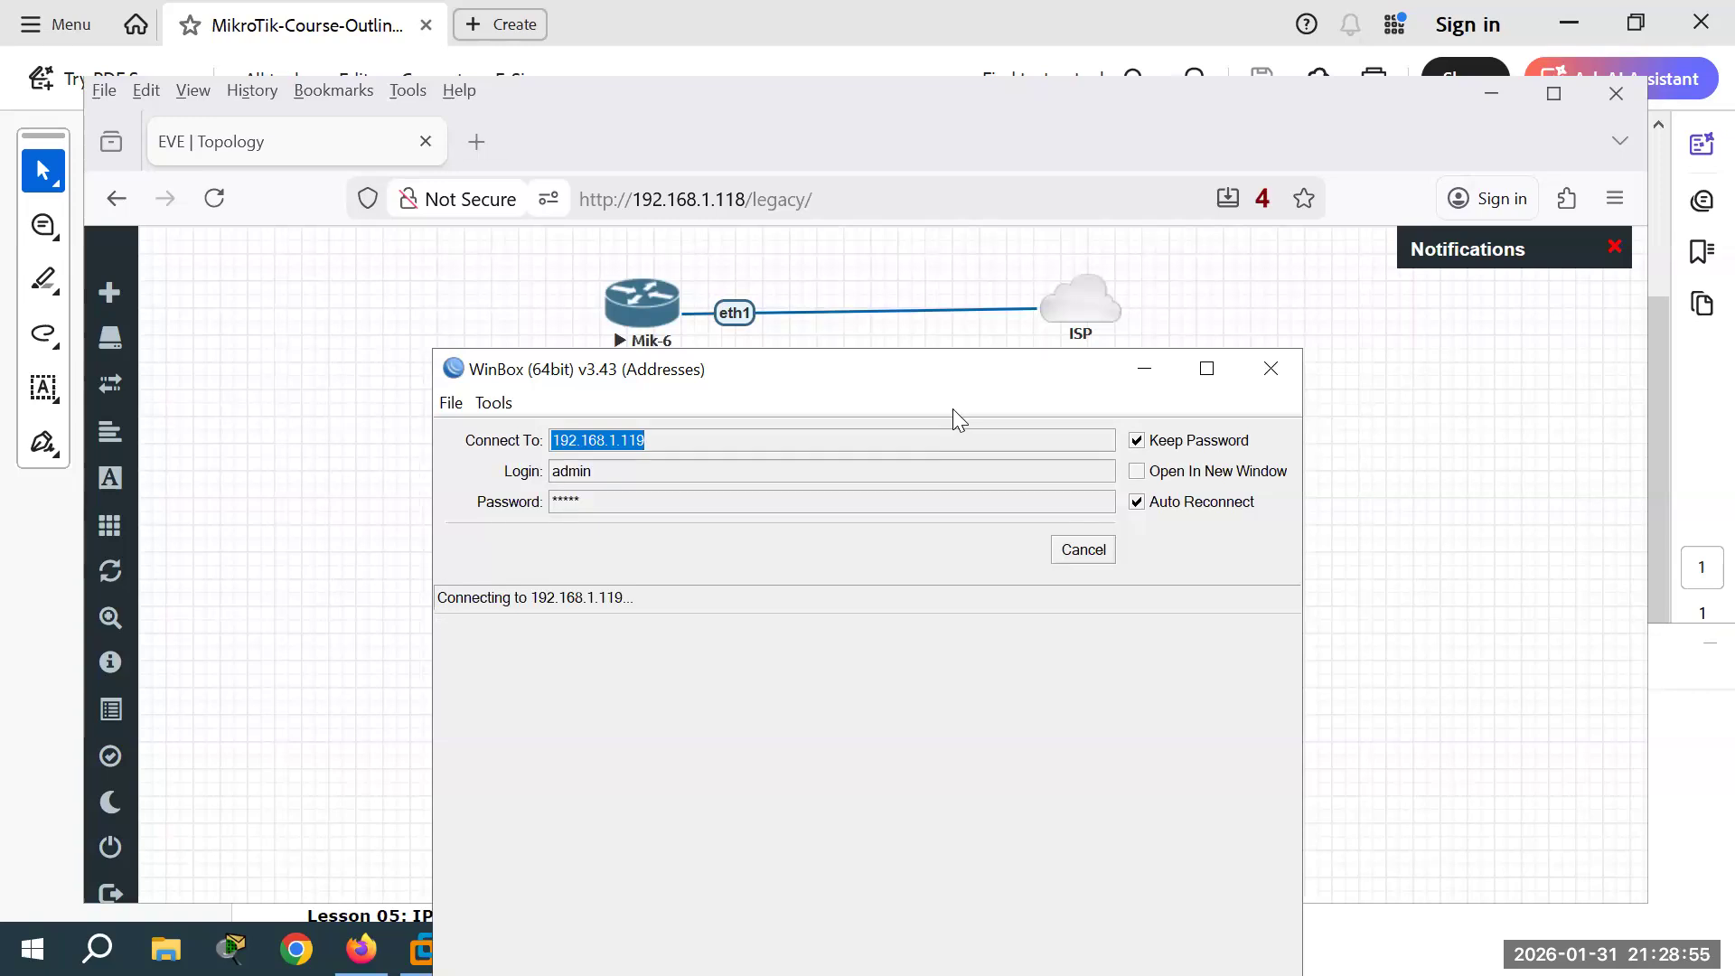
pyautogui.moveTo(969, 371); pyautogui.dragTo(904, 294)
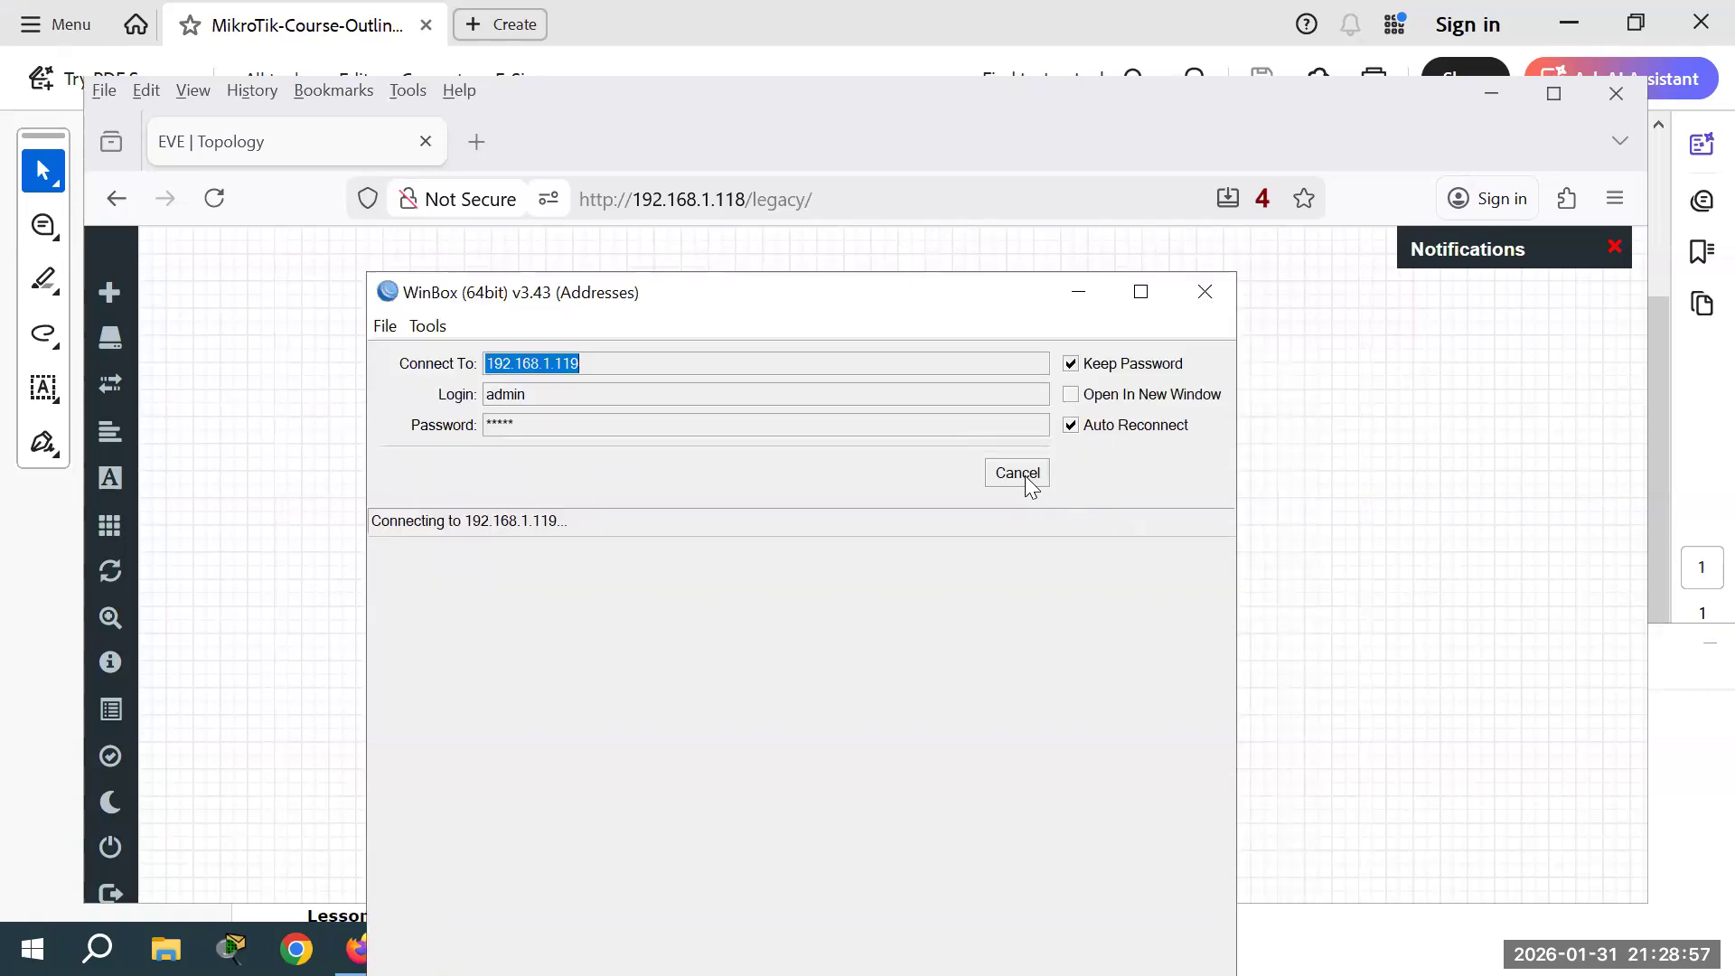
pyautogui.click(1028, 479)
pyautogui.click(488, 559)
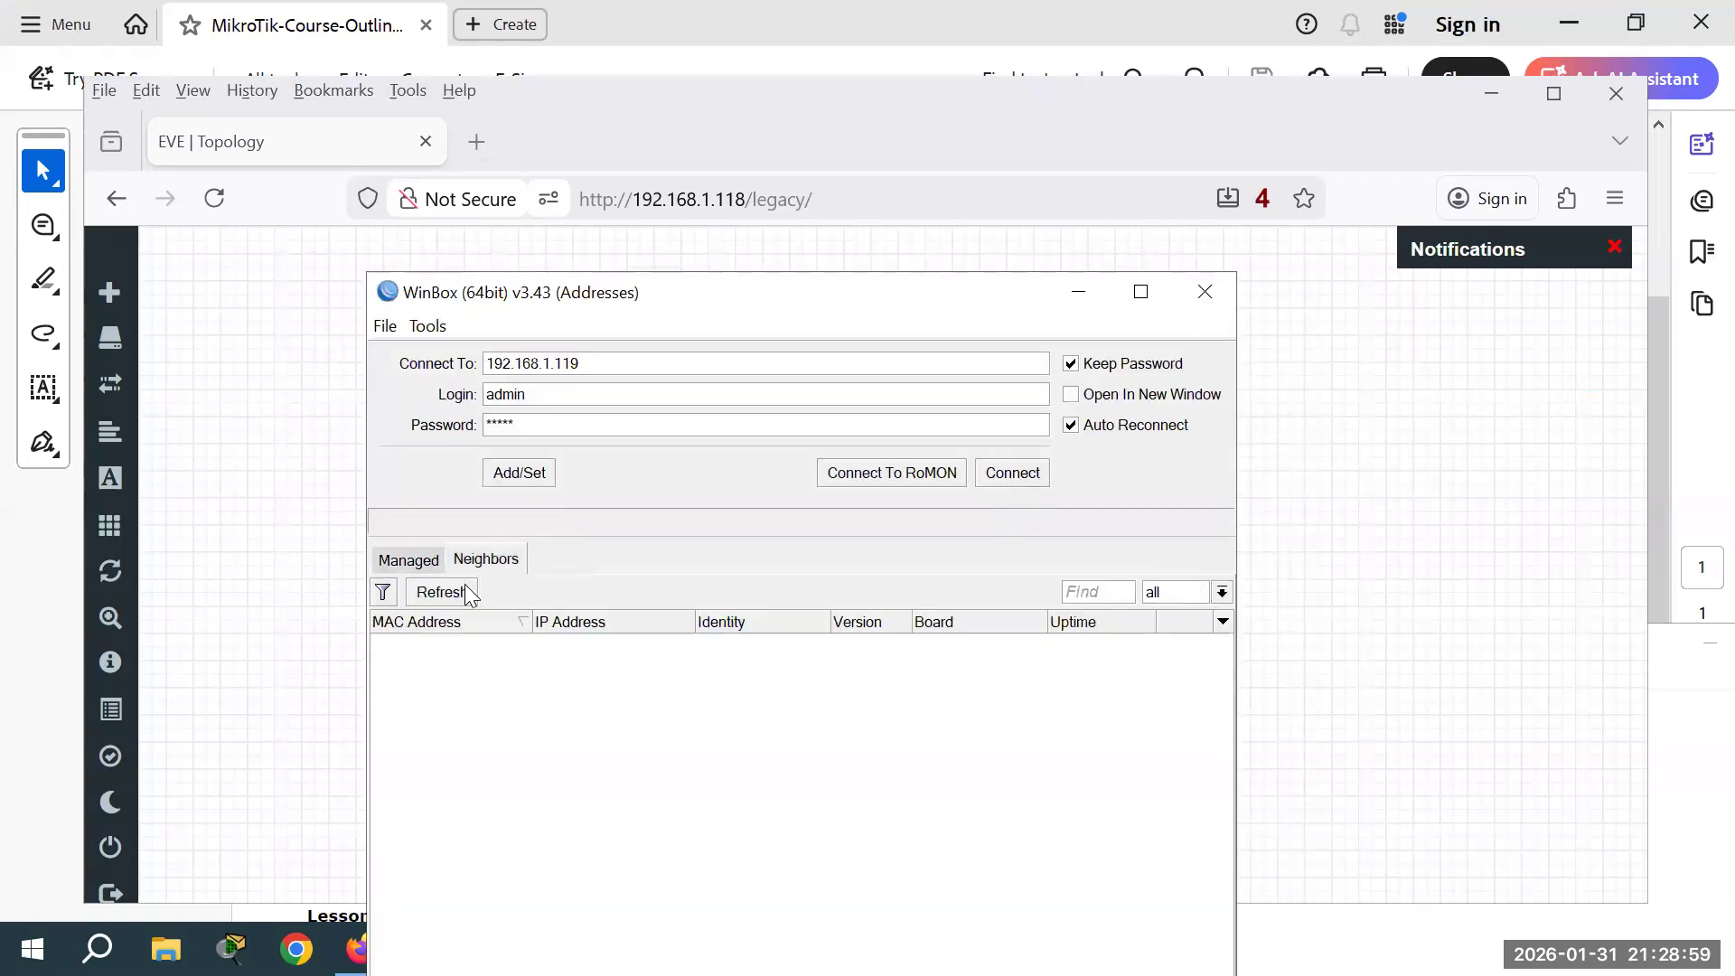
pyautogui.click(425, 562)
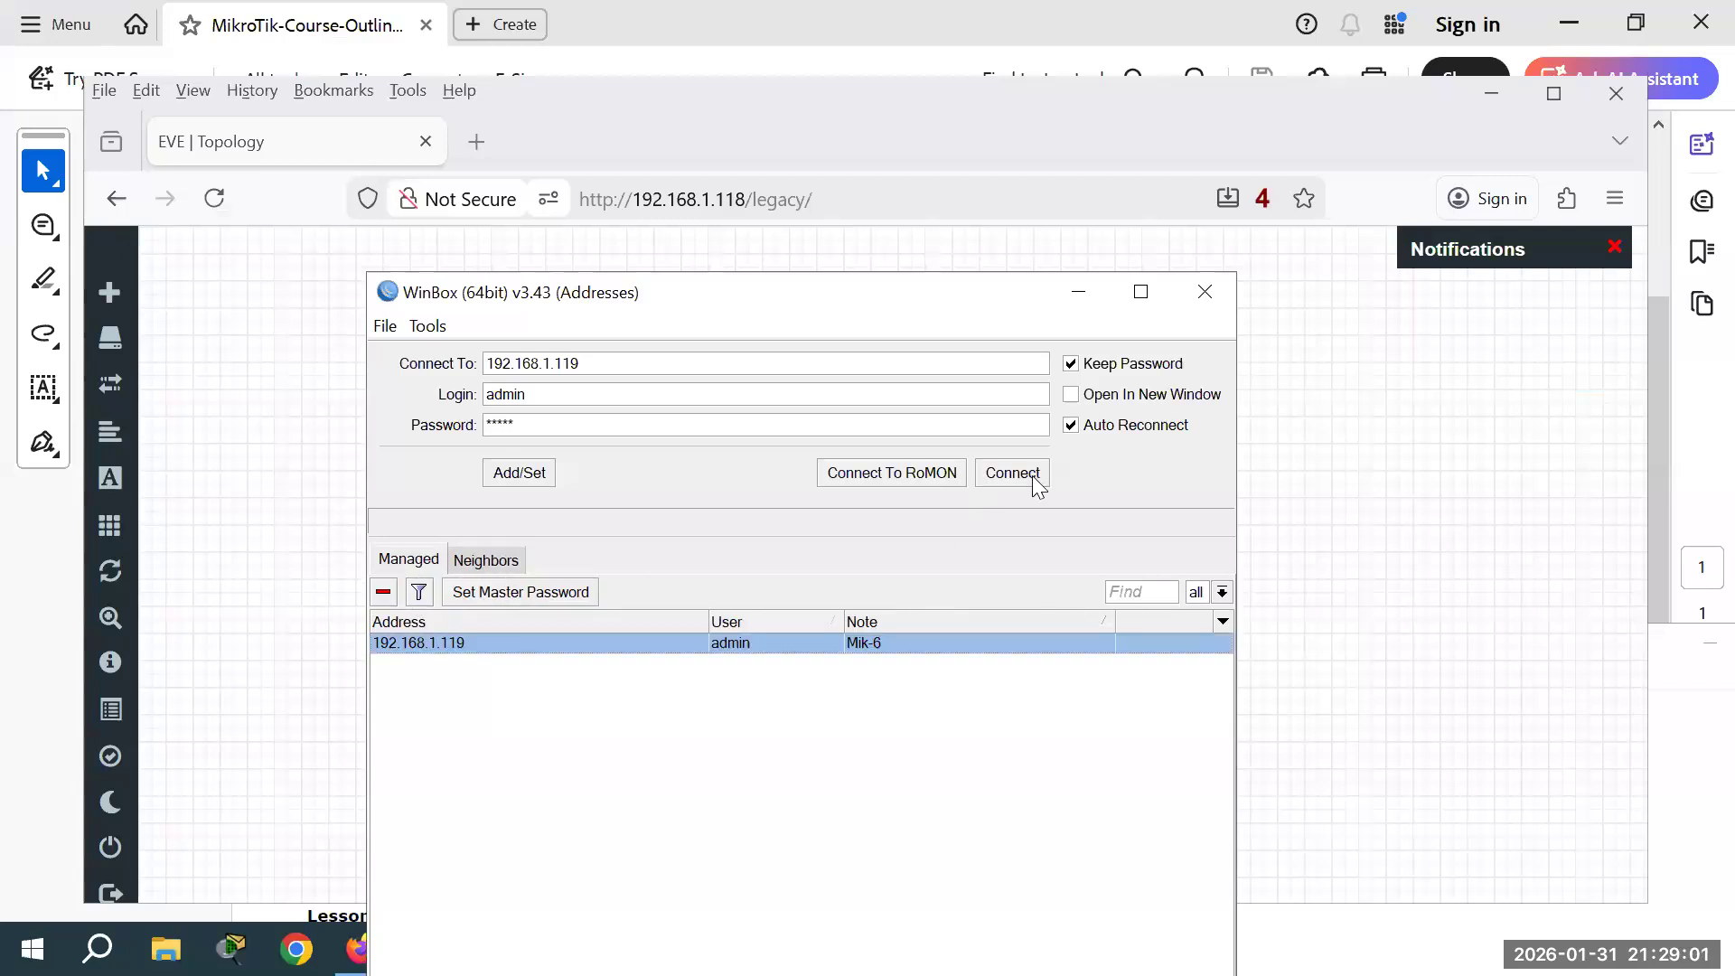
pyautogui.click(1013, 474)
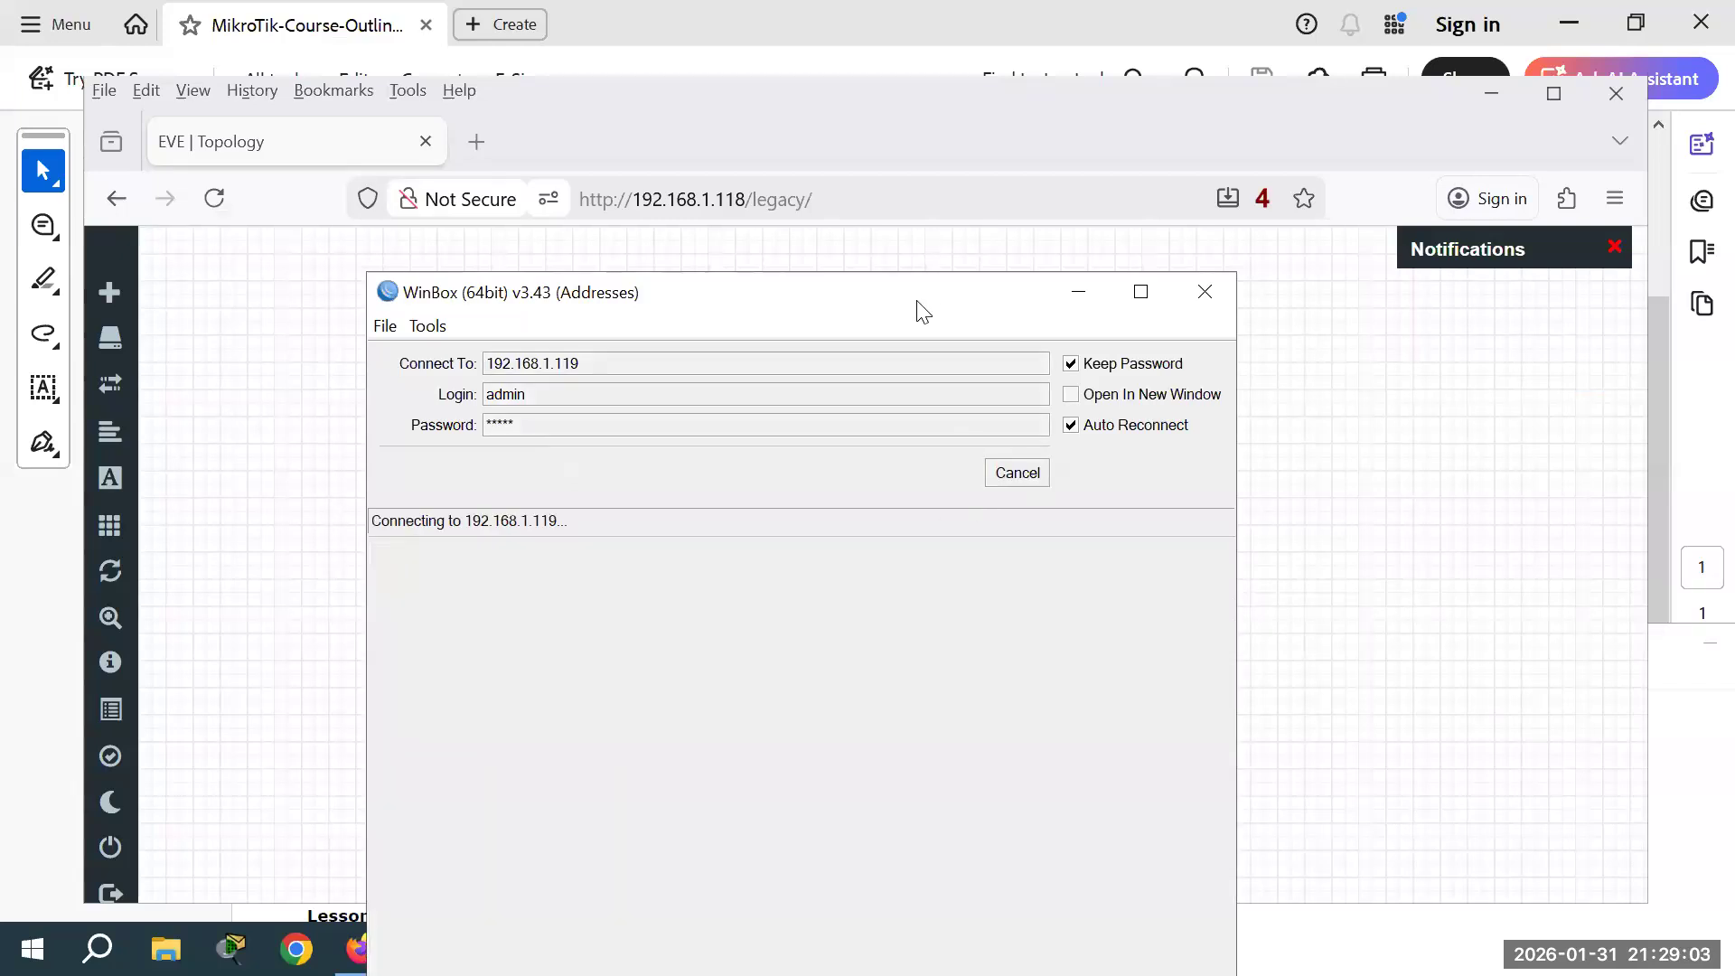
pyautogui.moveTo(920, 307); pyautogui.dragTo(949, 183)
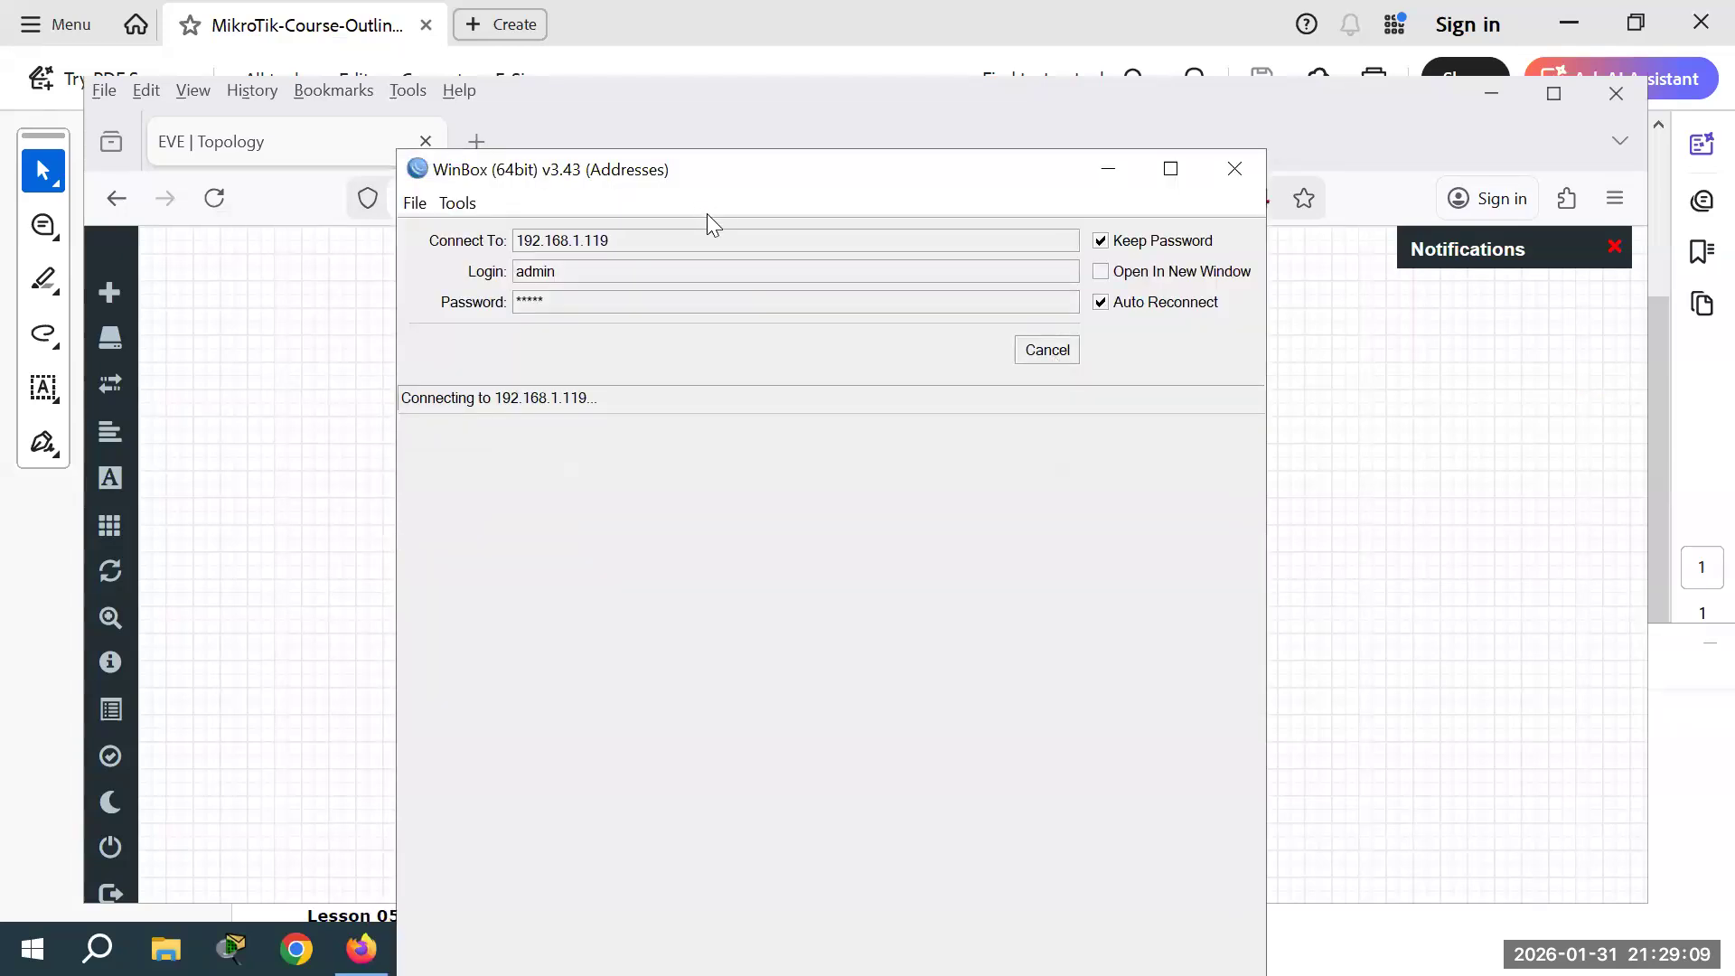
# Step: Abort the stalled attempt and connect to 192.168.1.120 instead
pyautogui.click(1046, 350)
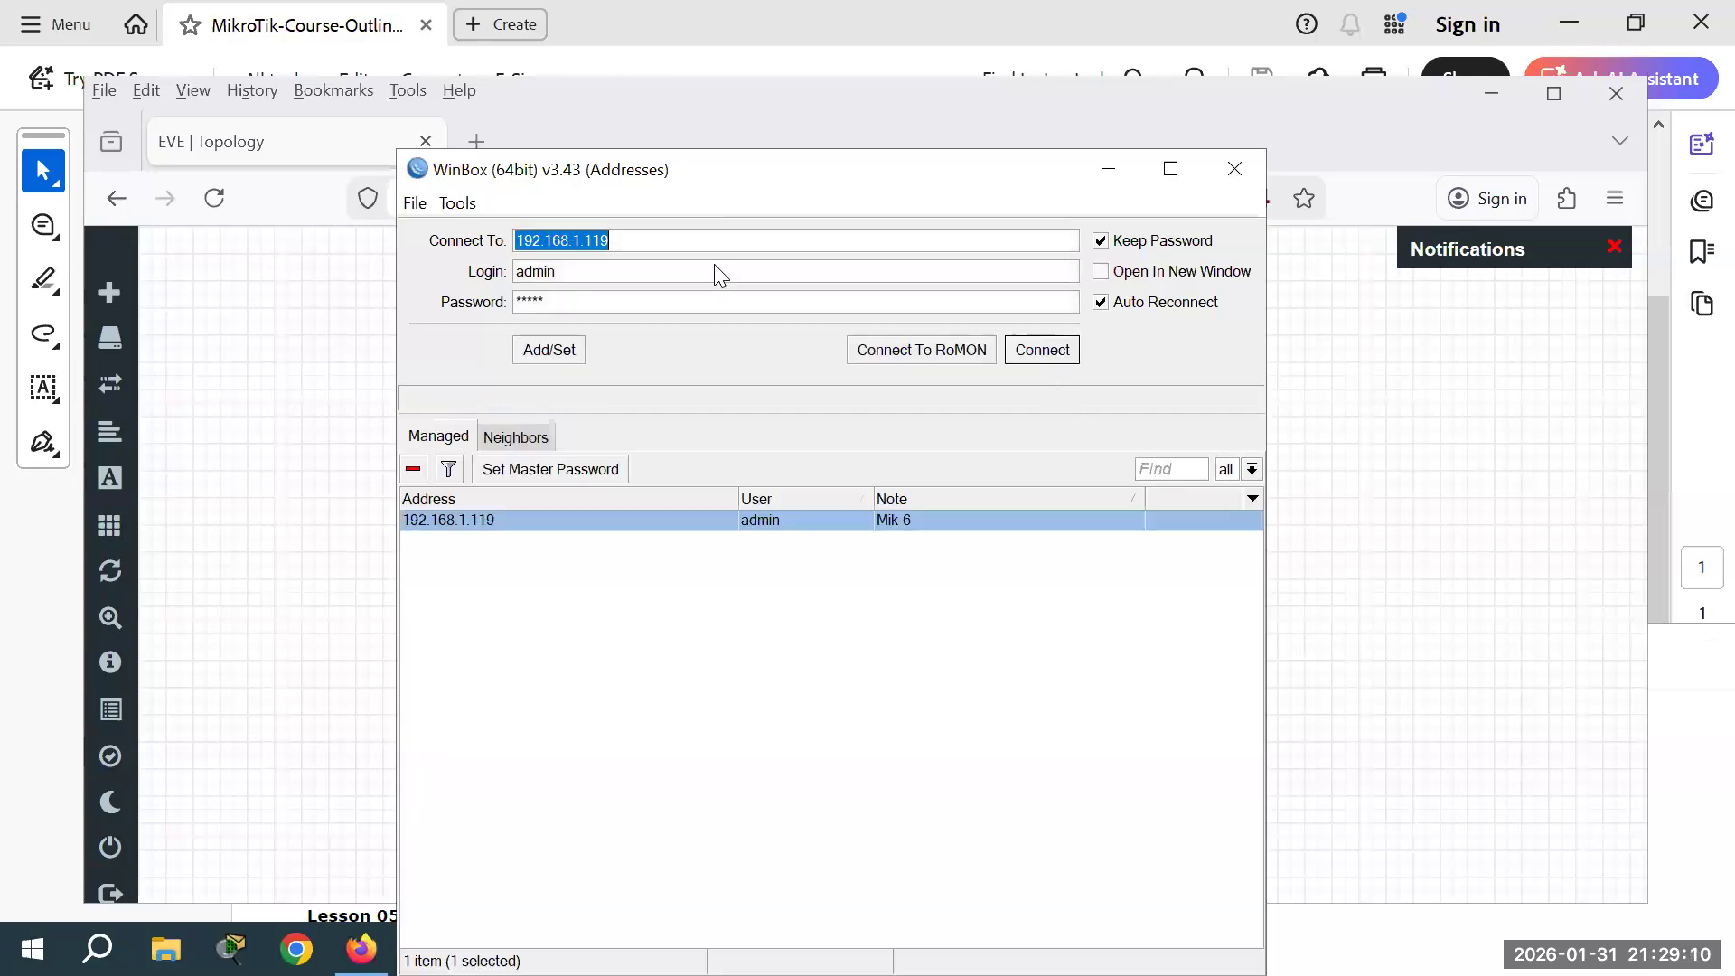
pyautogui.click(645, 240)
pyautogui.write('2')
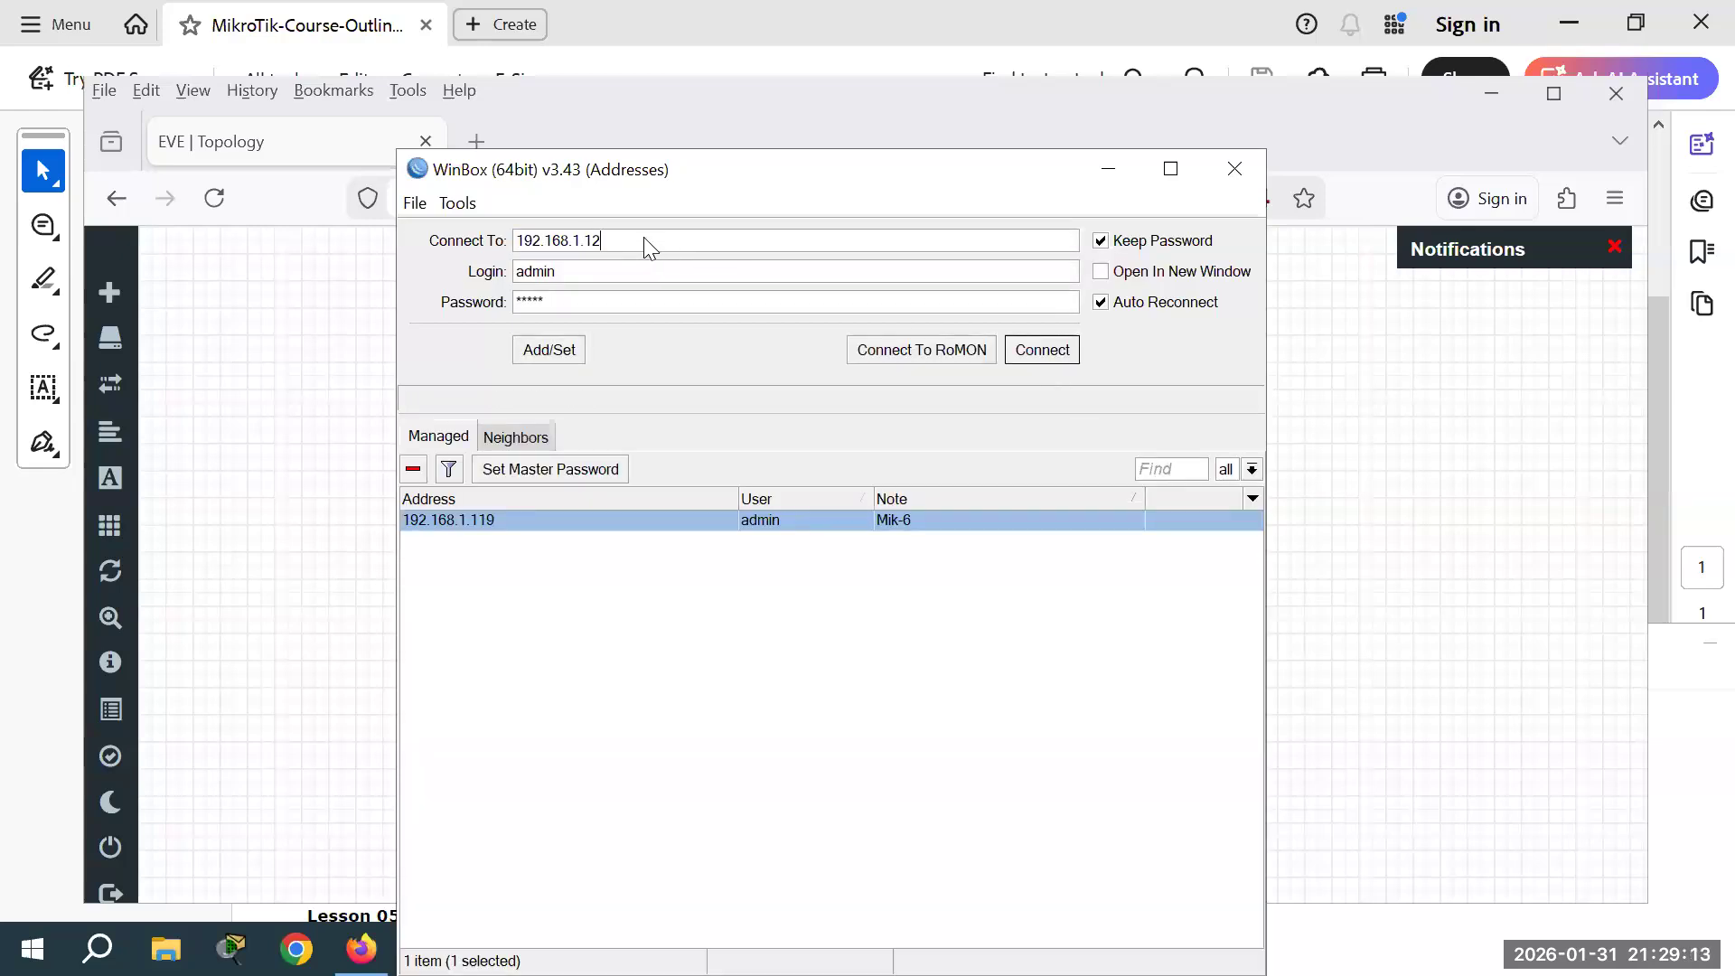
pyautogui.write('0')
pyautogui.press('Return')
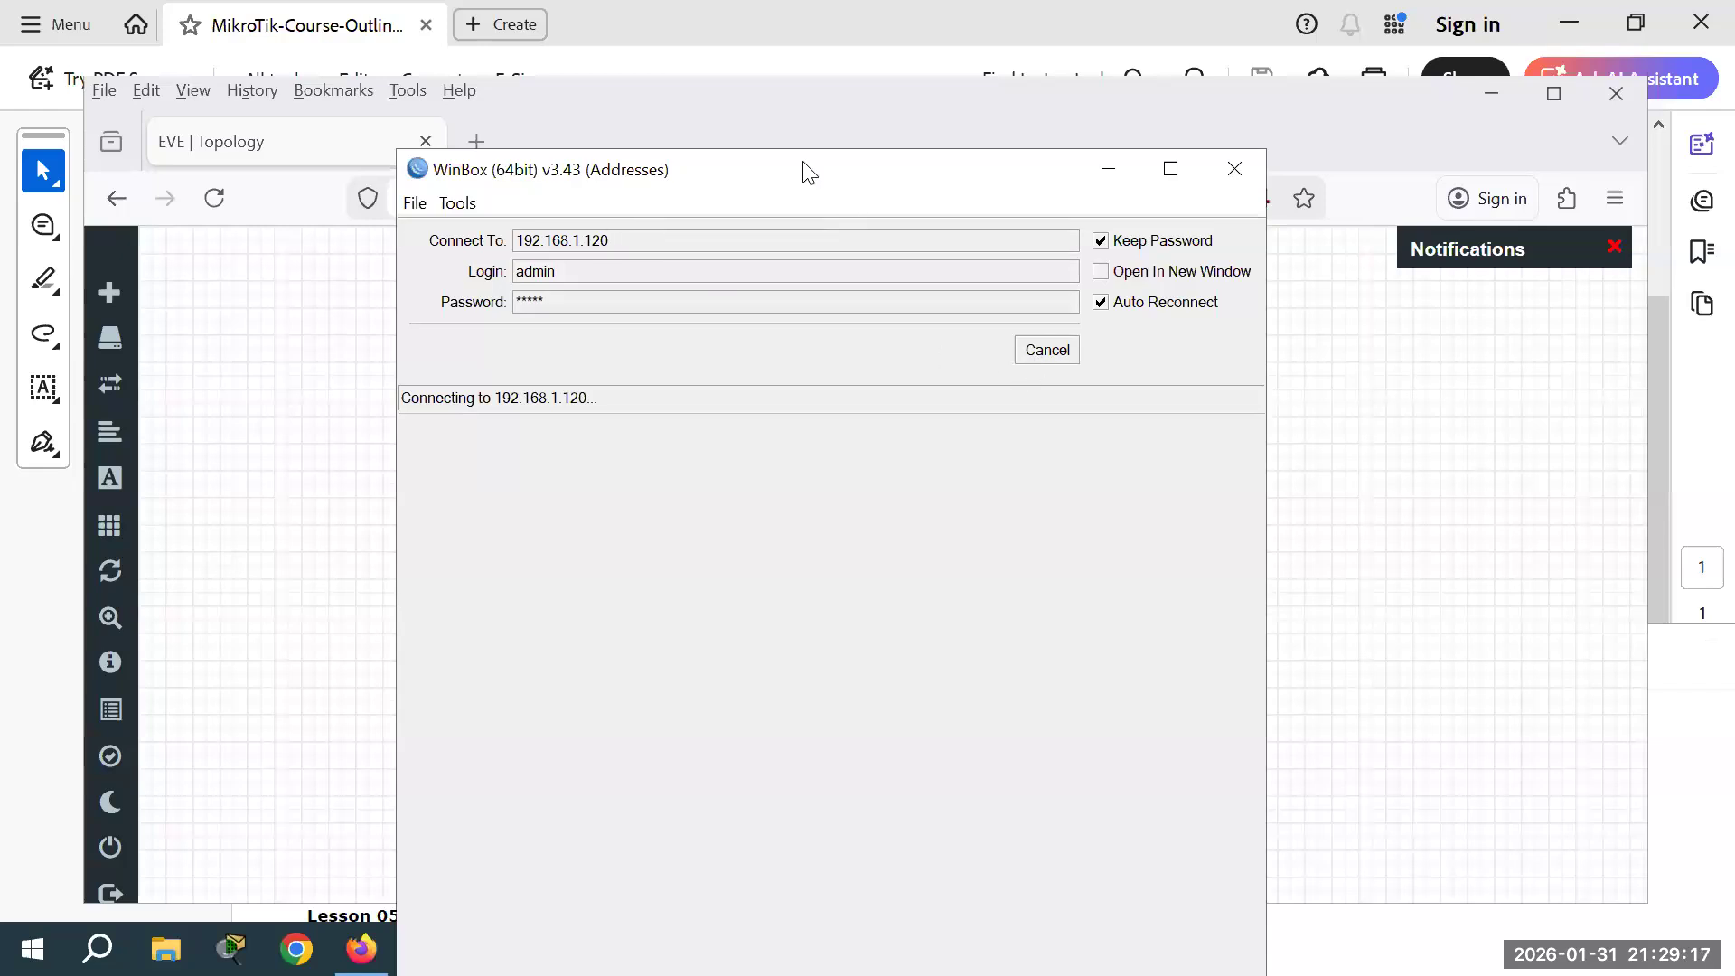
# Step: Stop all lab nodes and delete the Mik-6 router node
pyautogui.click(1052, 607)
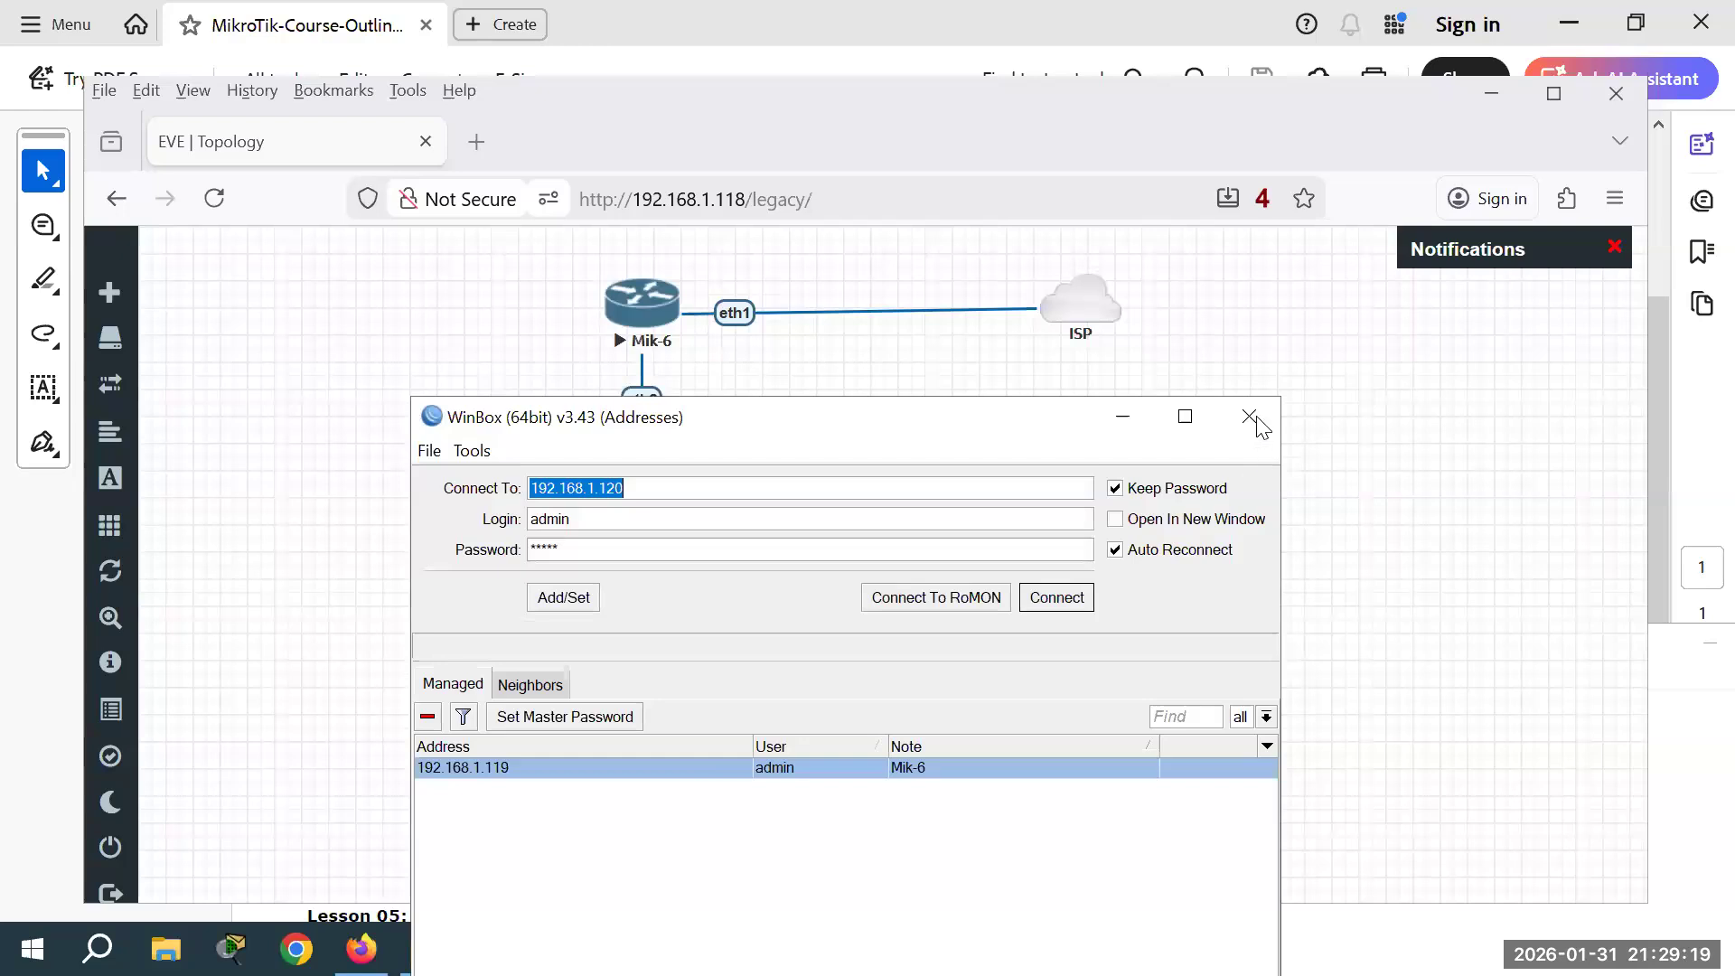
pyautogui.moveTo(107, 478)
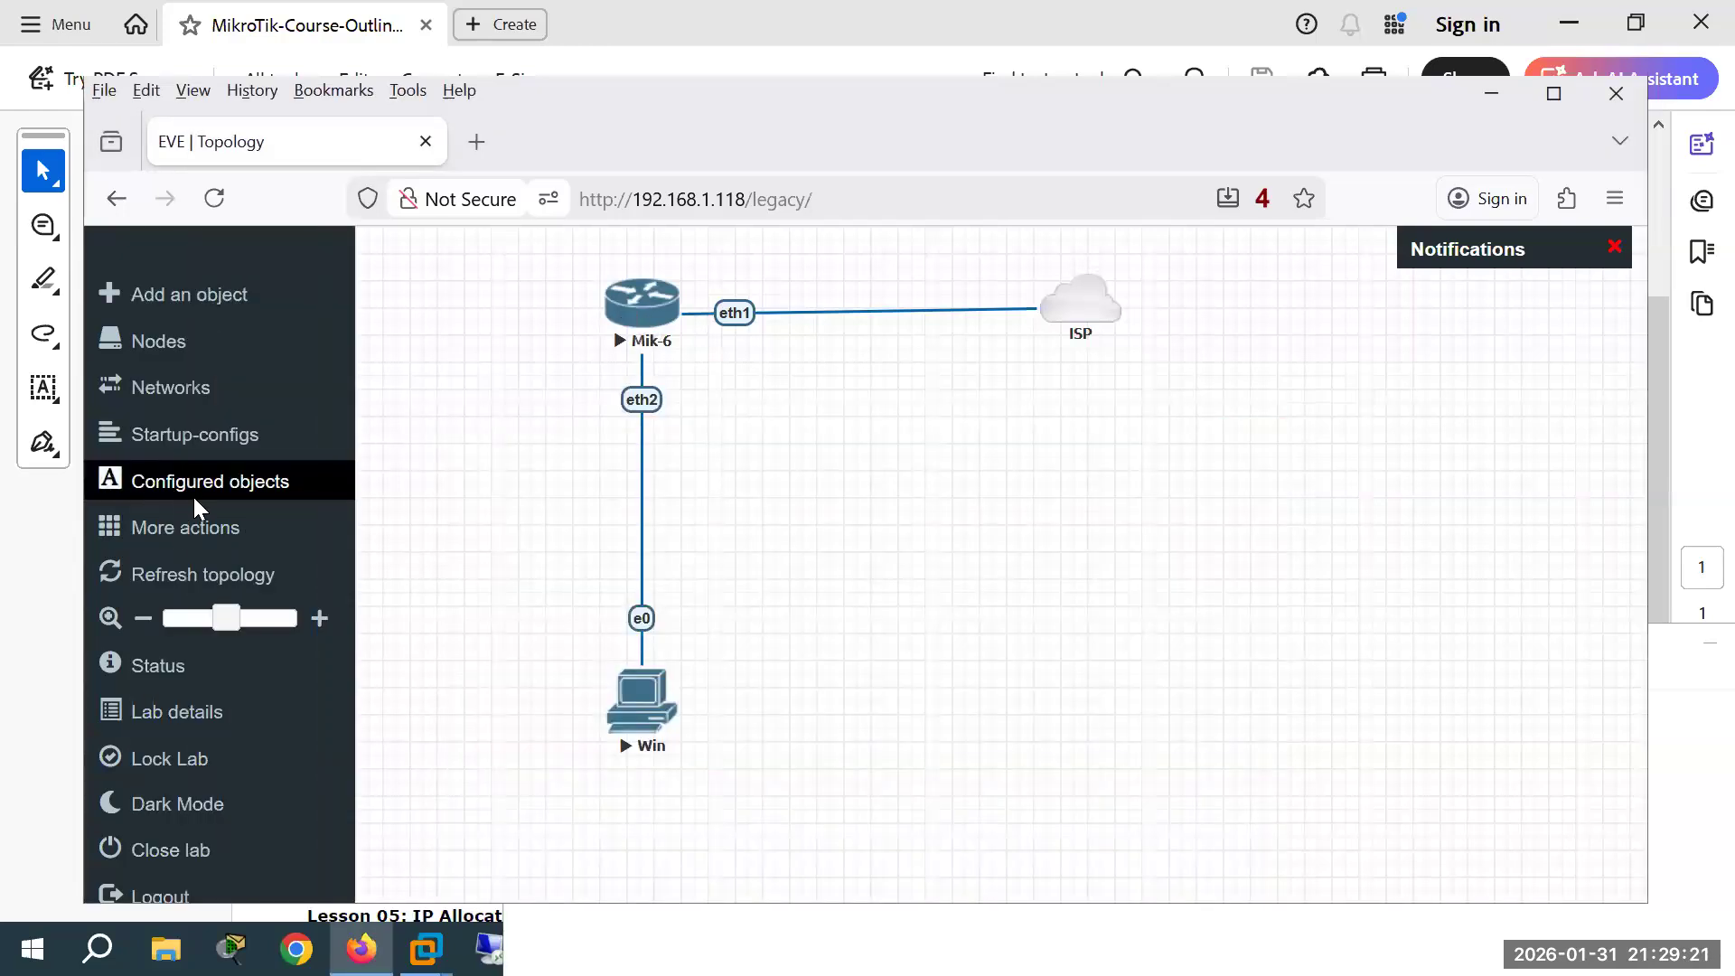
pyautogui.click(188, 531)
pyautogui.click(254, 574)
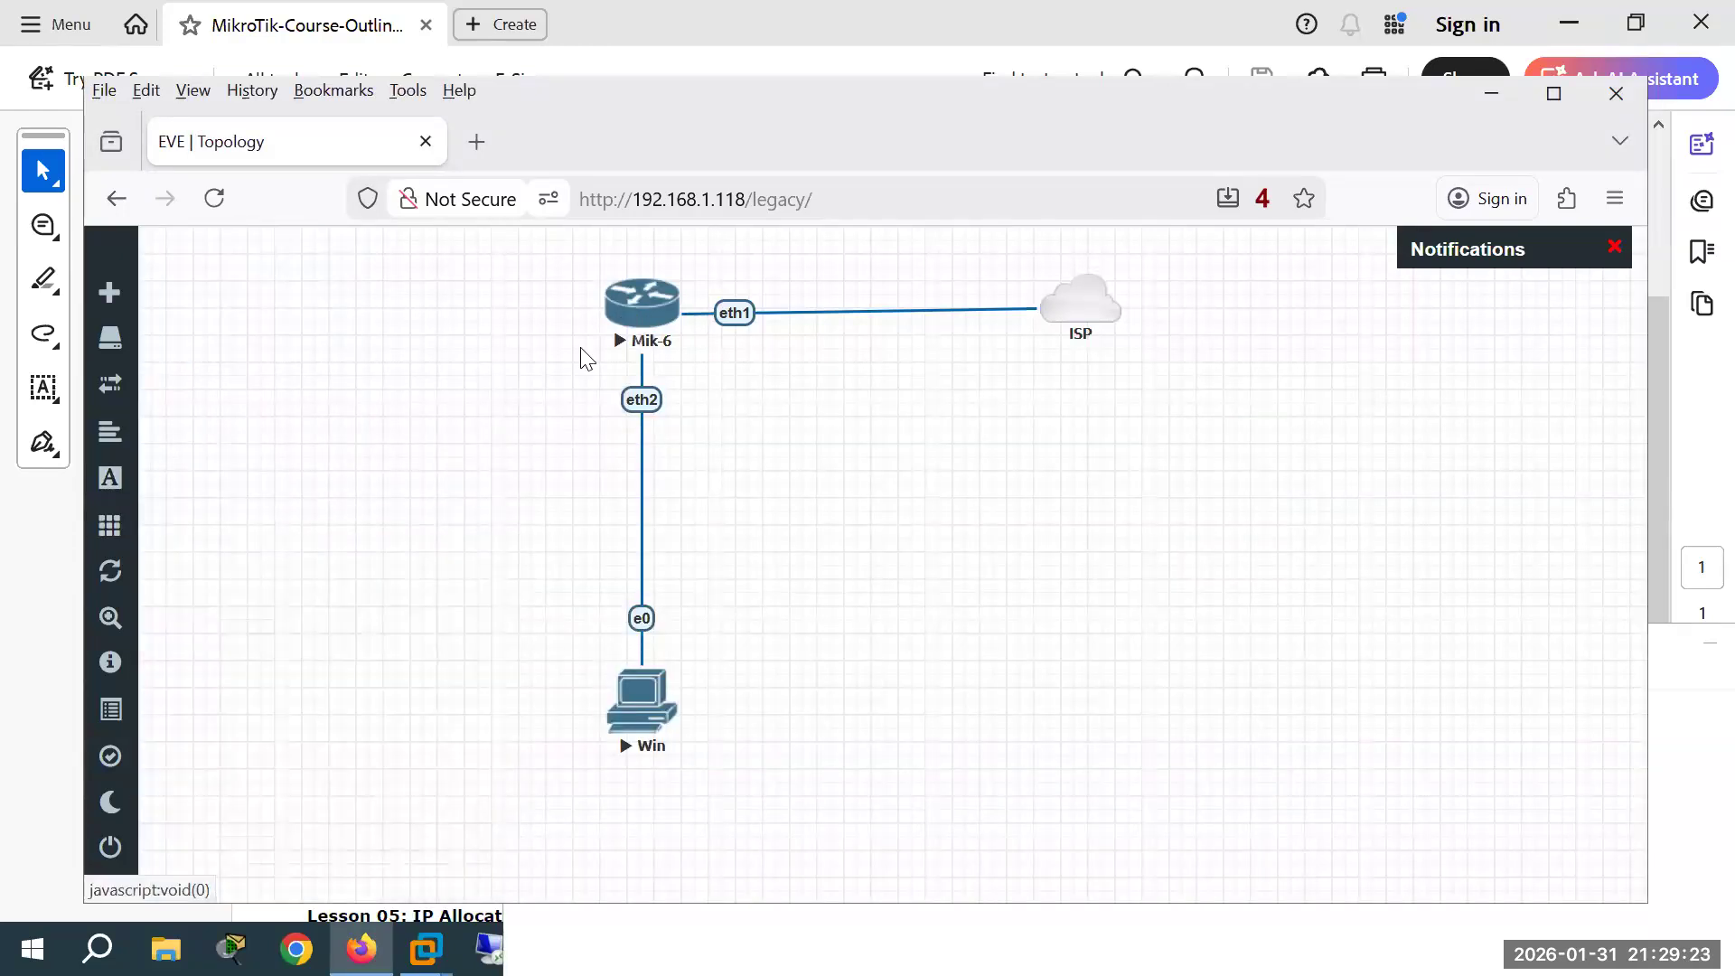
pyautogui.rightClick(649, 318)
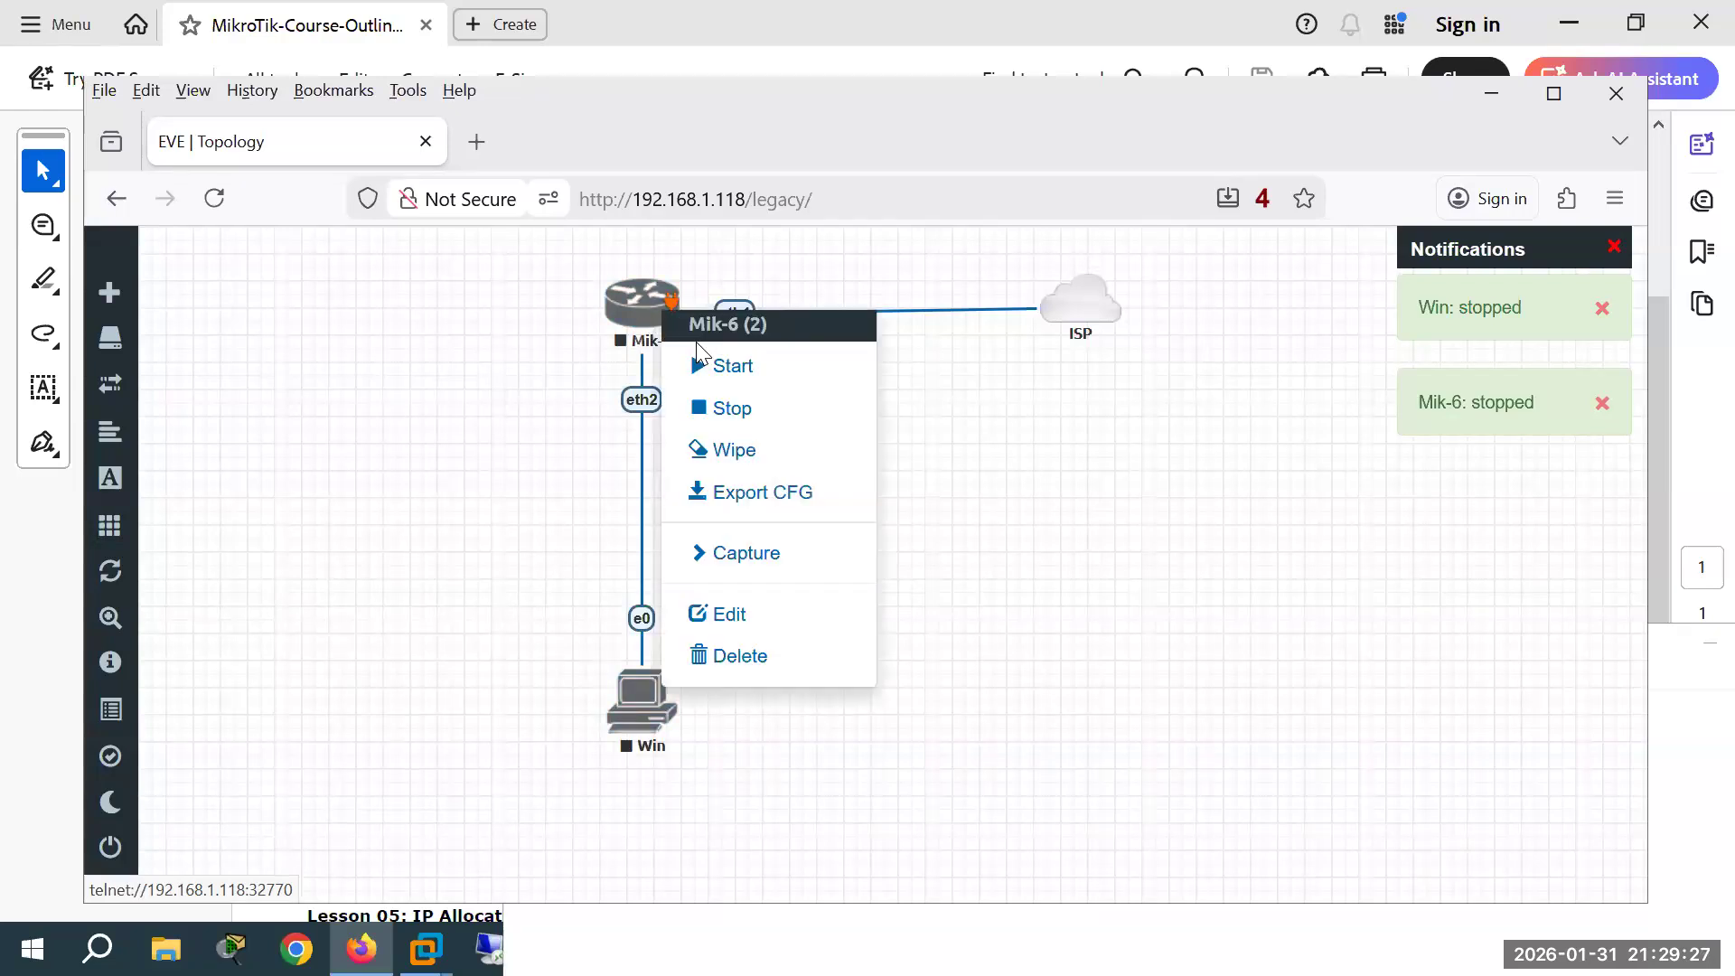
pyautogui.click(715, 658)
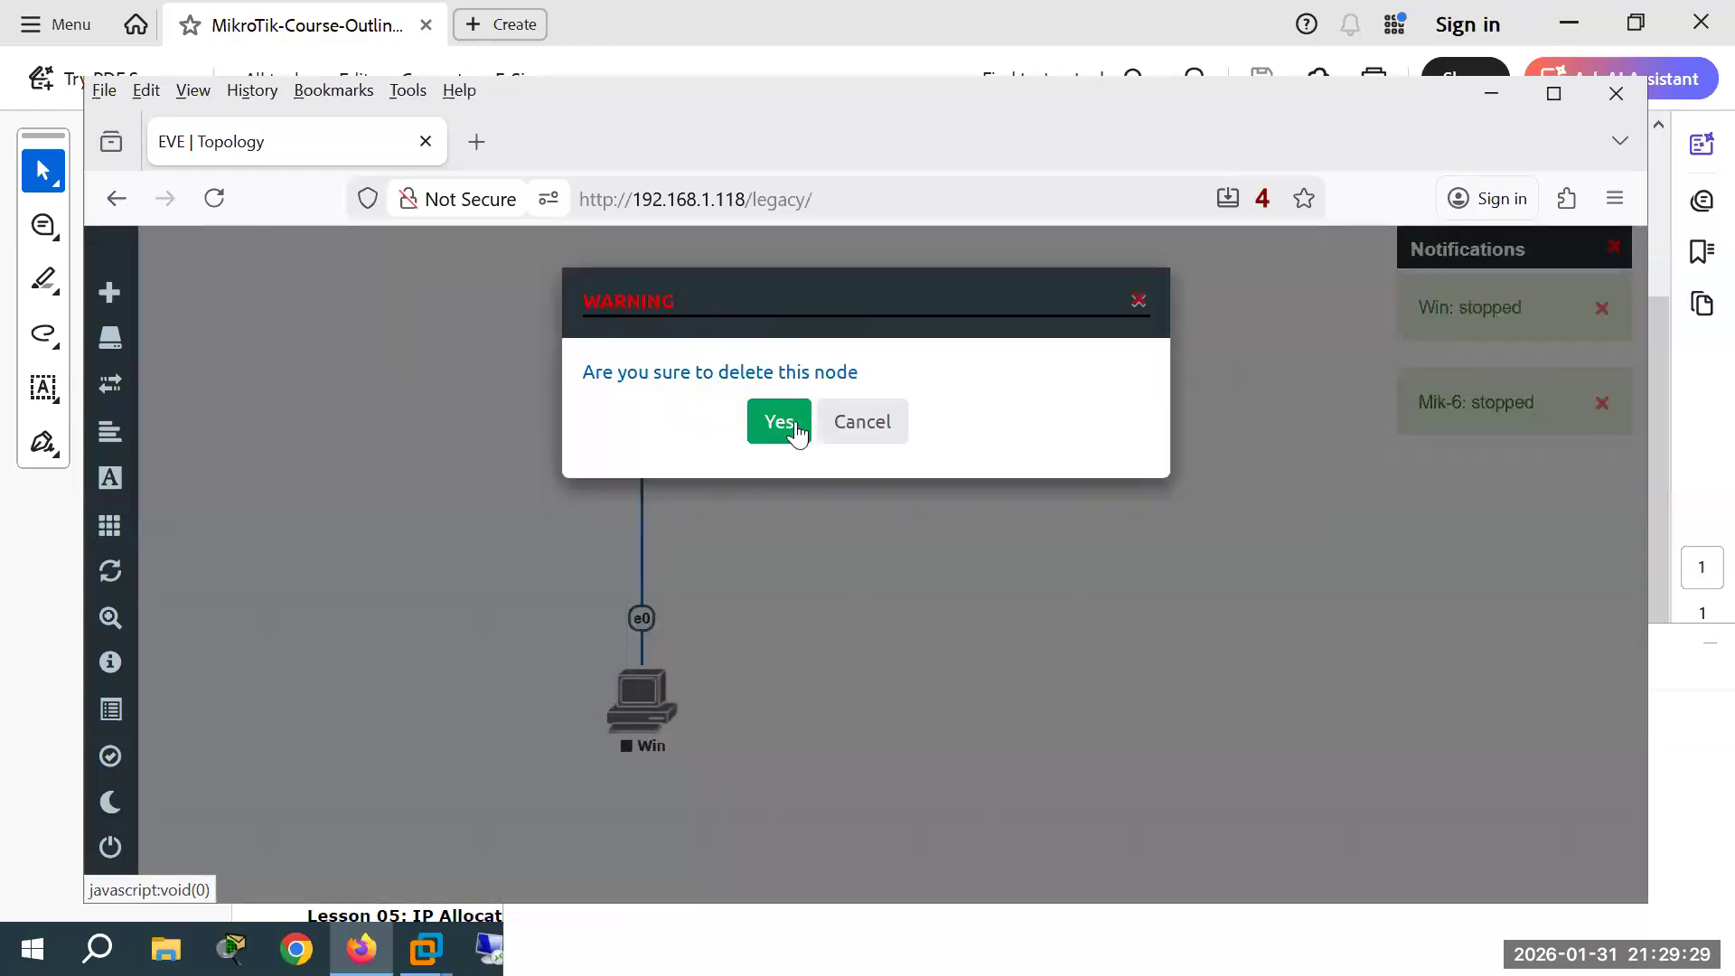
pyautogui.click(779, 421)
# Step: Add a MikroTik RouterOS node named Mikrotik using the mikrotik-6.49 image
pyautogui.rightClick(437, 416)
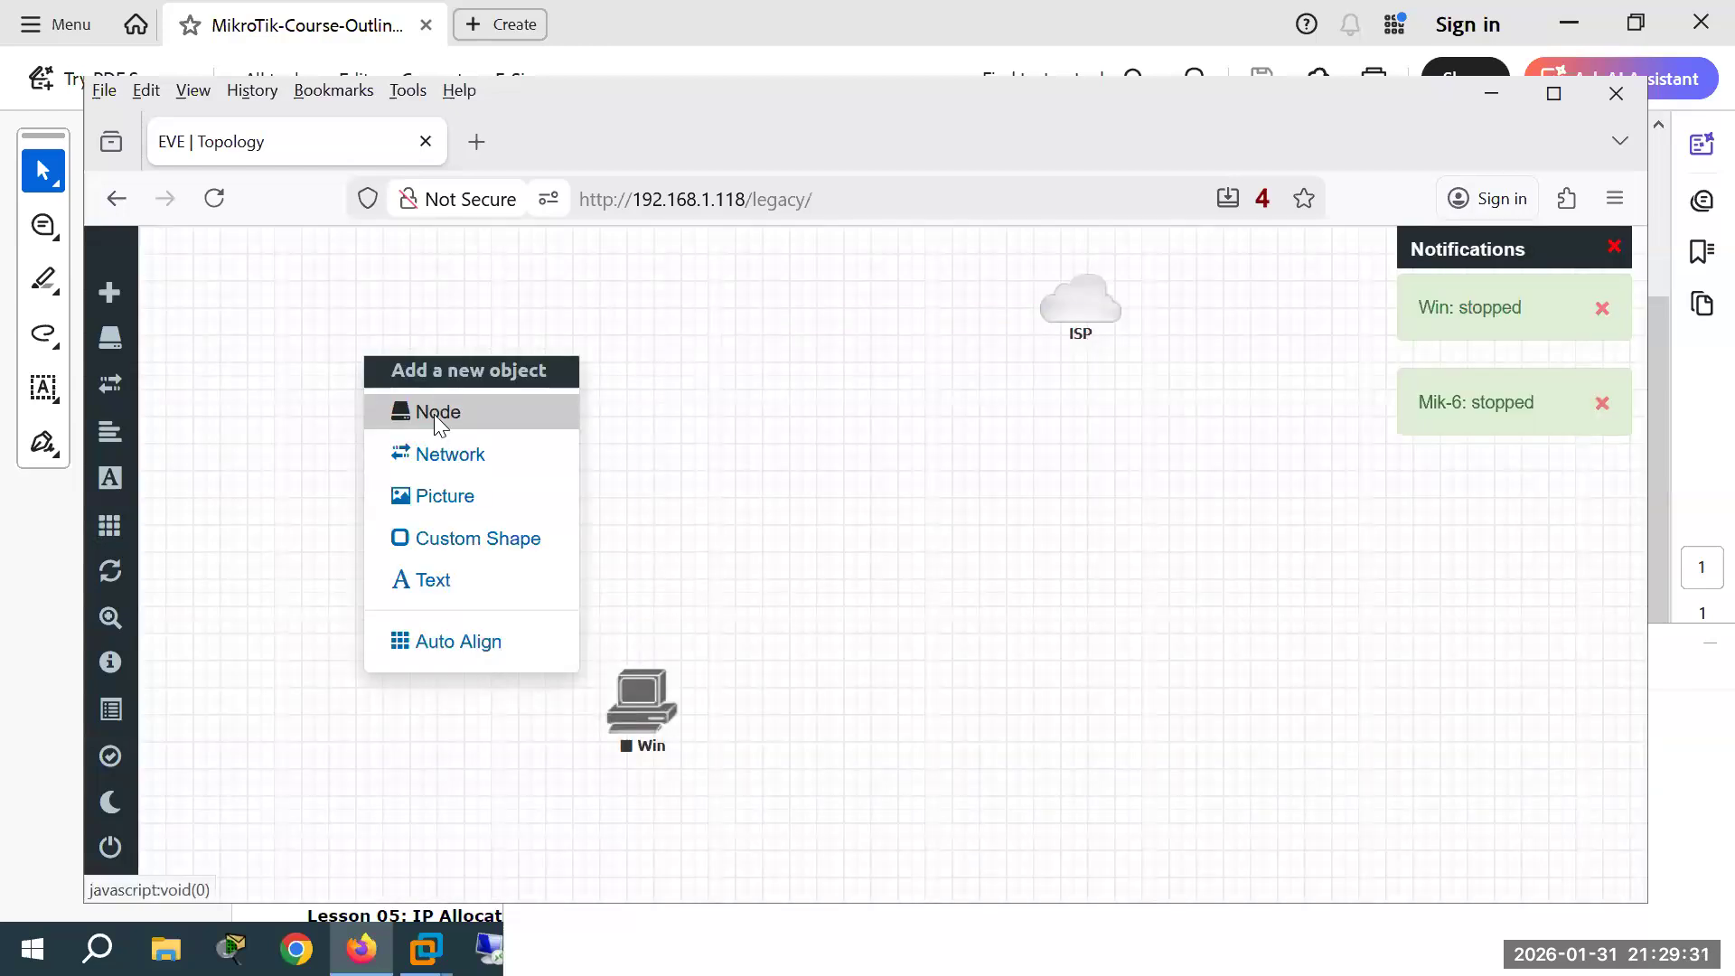
pyautogui.click(436, 414)
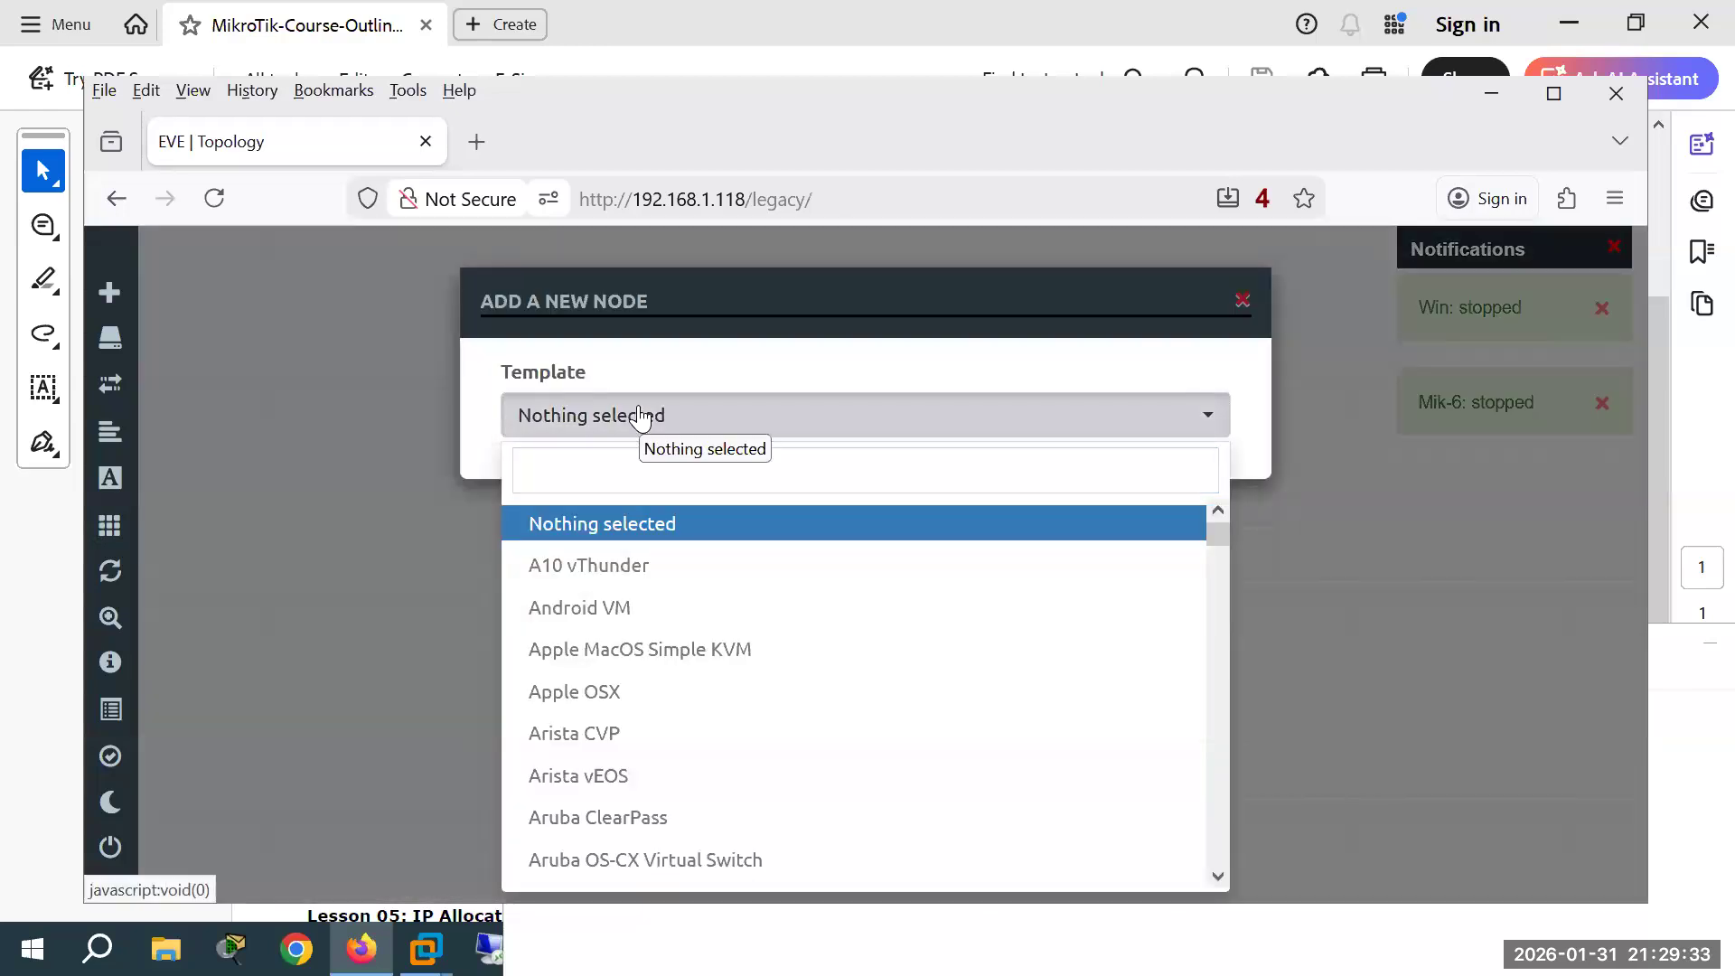
pyautogui.click(589, 455)
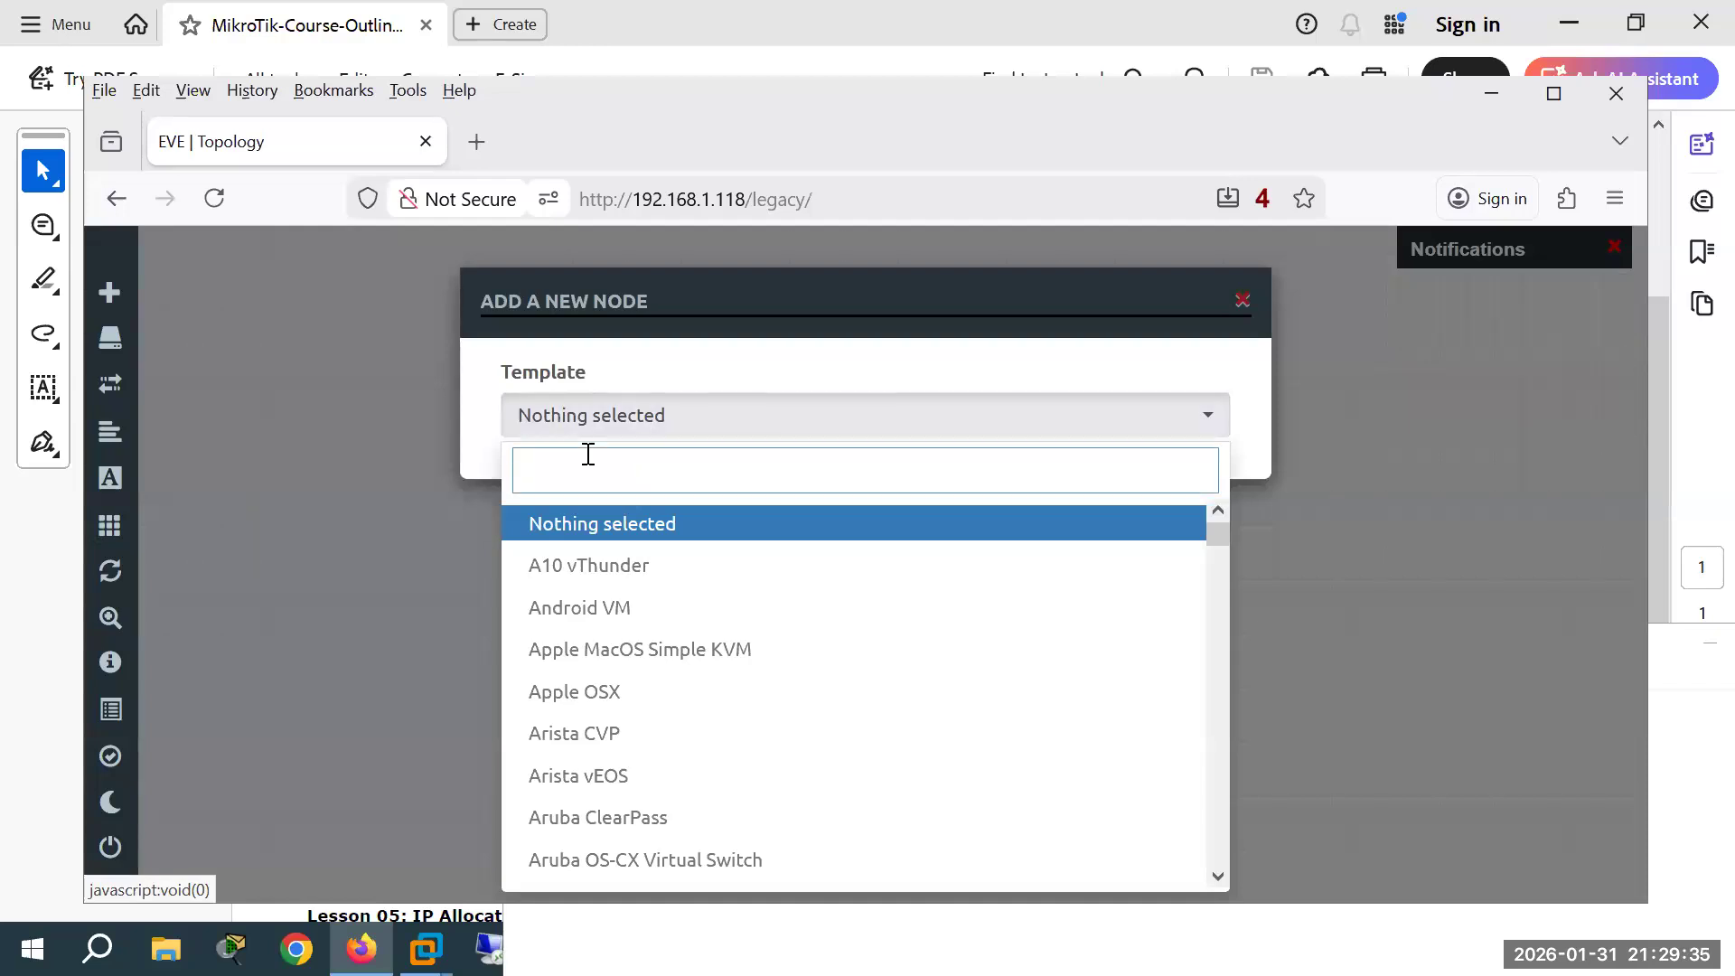
pyautogui.write('mik')
pyautogui.press('Return')
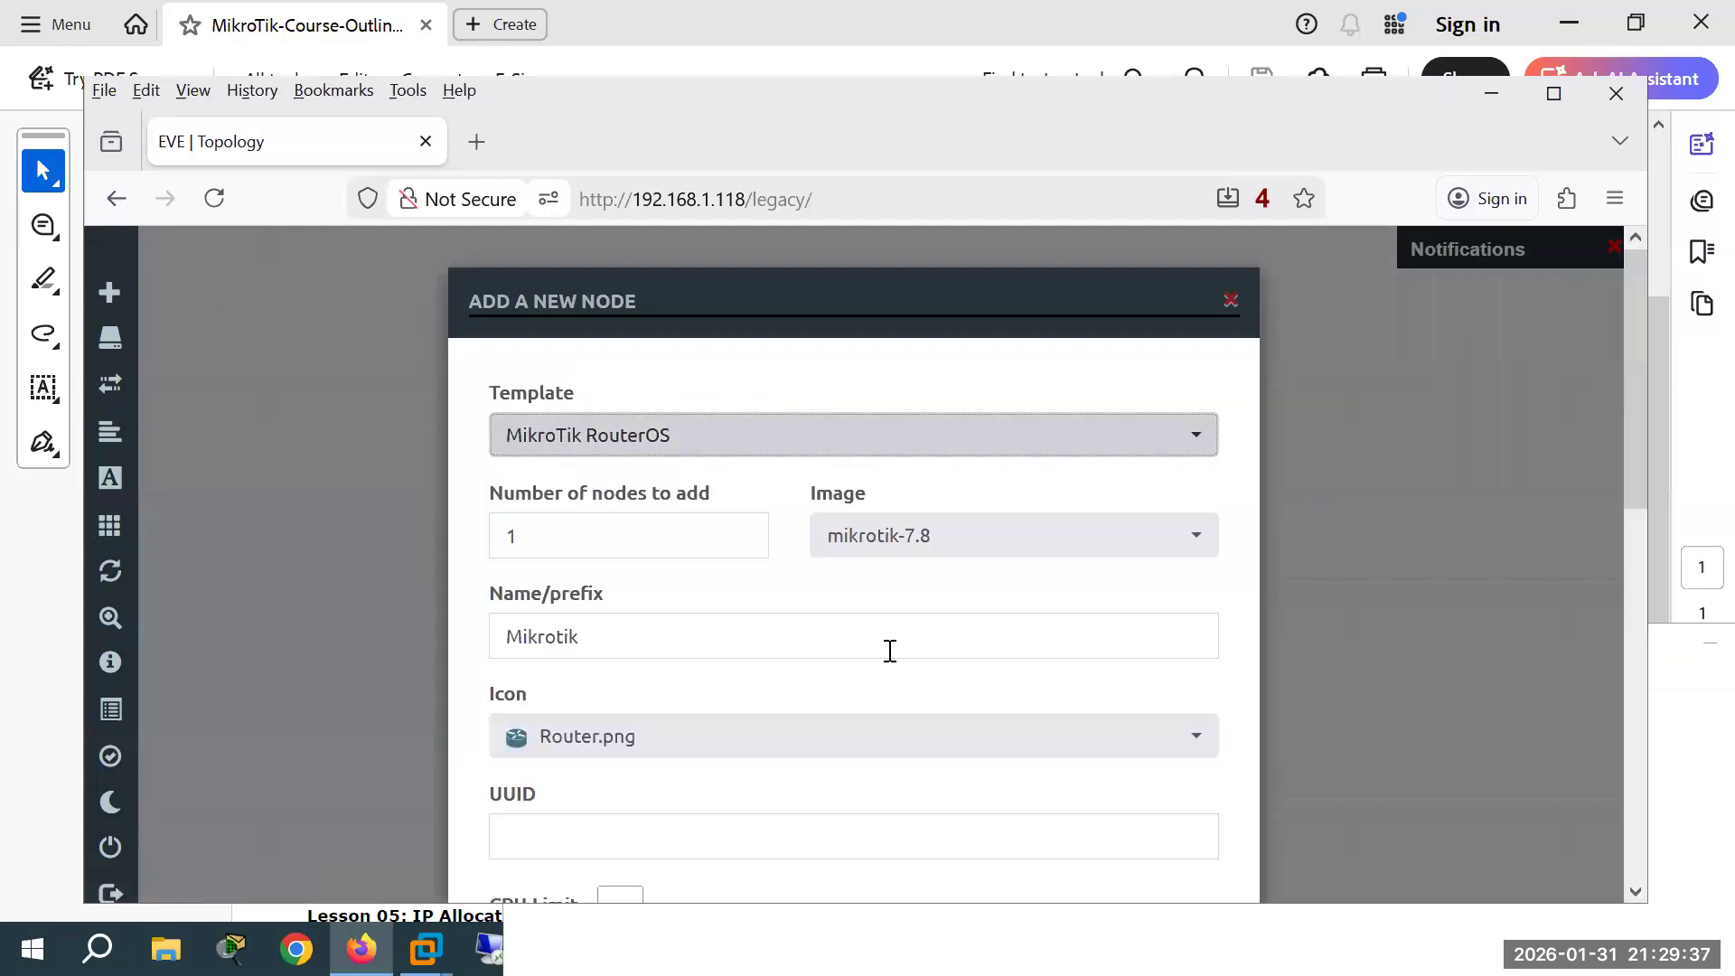
pyautogui.scroll(-6, 937, 713)
pyautogui.scroll(5, 984, 686)
pyautogui.click(930, 412)
pyautogui.click(929, 461)
pyautogui.scroll(-10, 931, 625)
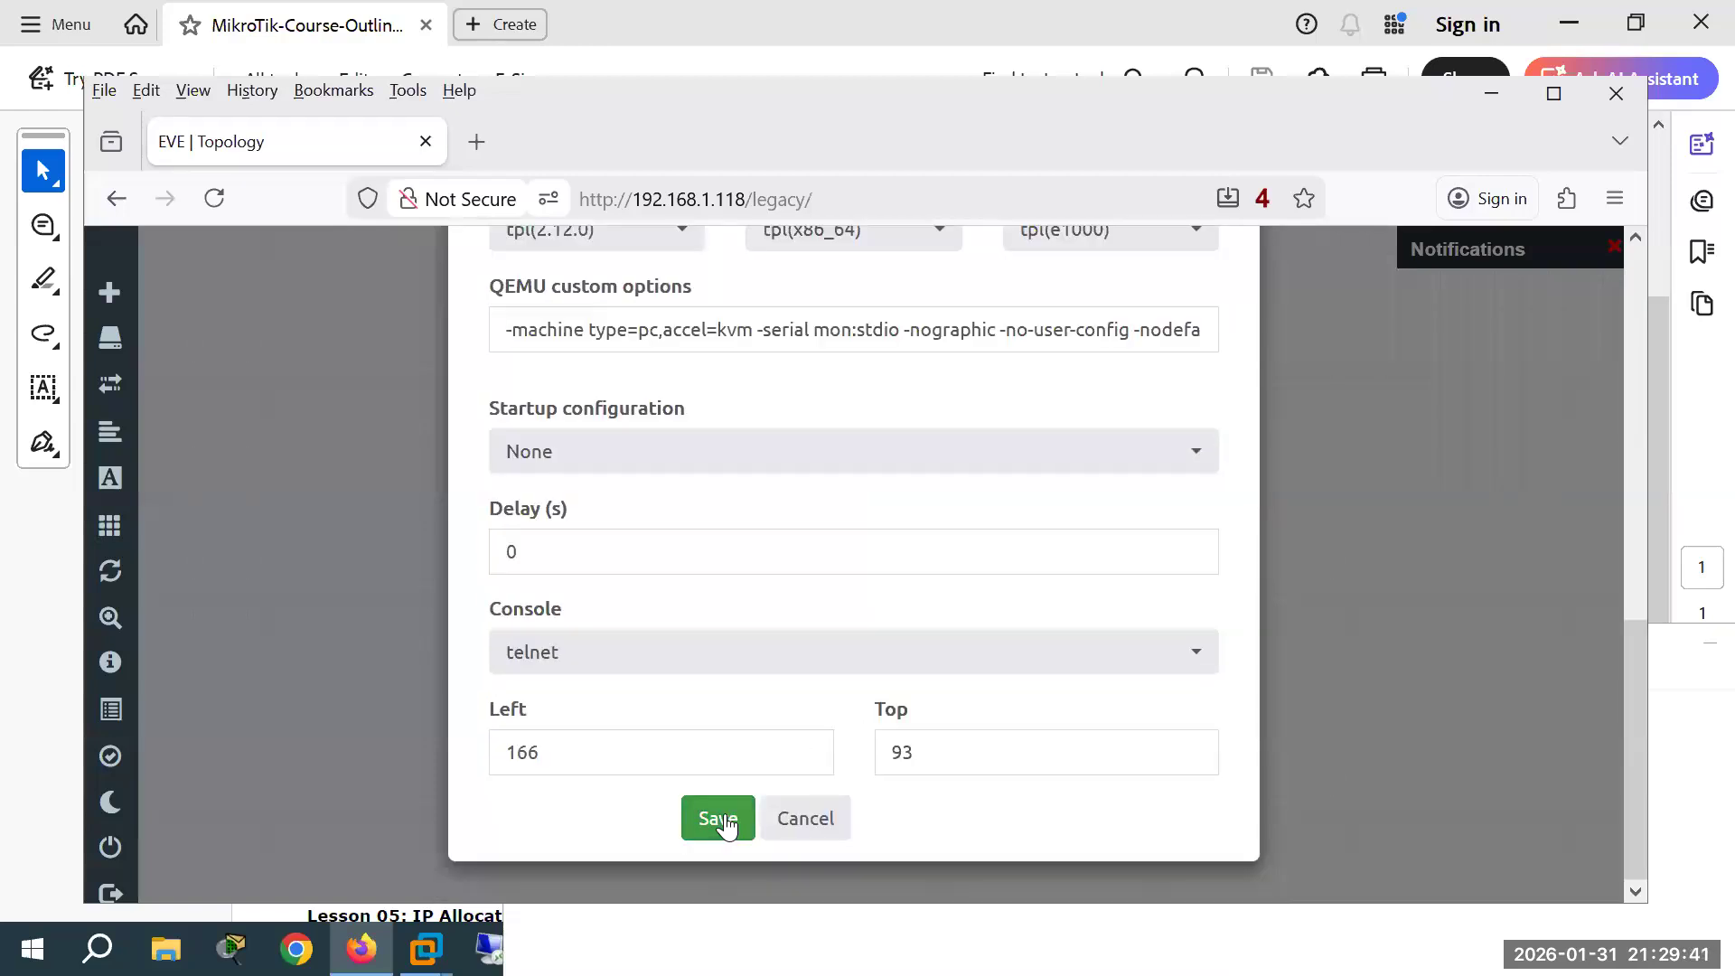
pyautogui.click(720, 819)
# Step: Link the ISP cloud to the new Mikrotik's eth1 and Mikrotik's eth2 to Win's e0
pyautogui.moveTo(1111, 308); pyautogui.dragTo(425, 396)
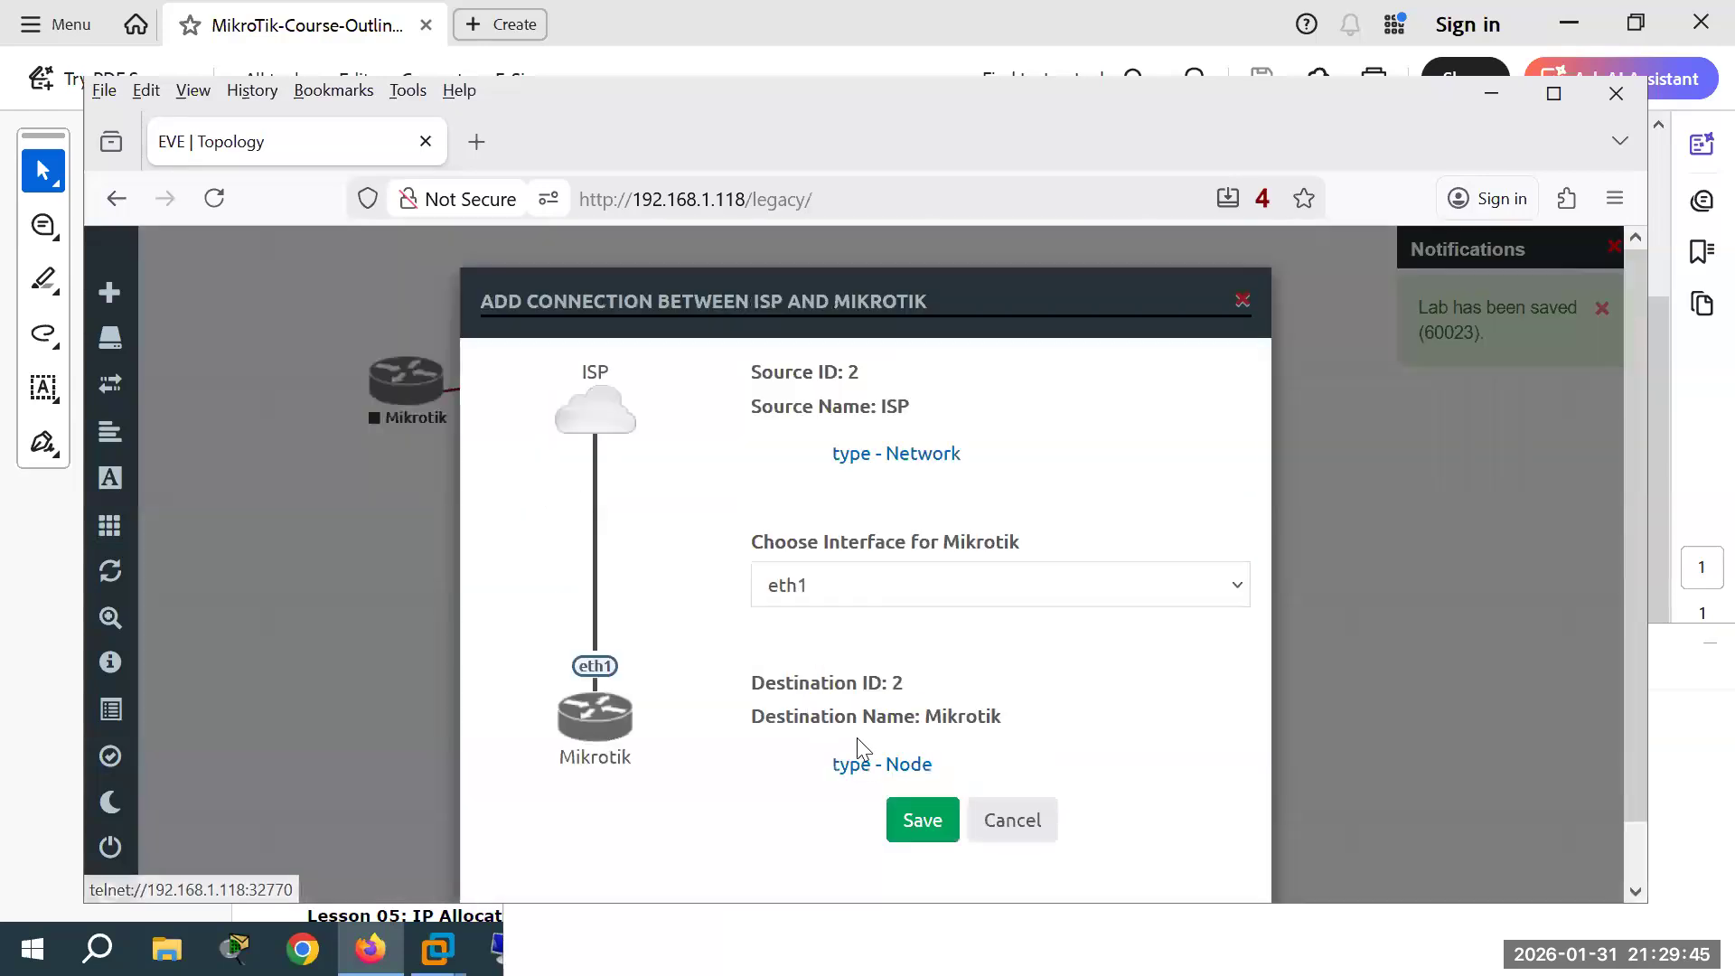
pyautogui.click(922, 820)
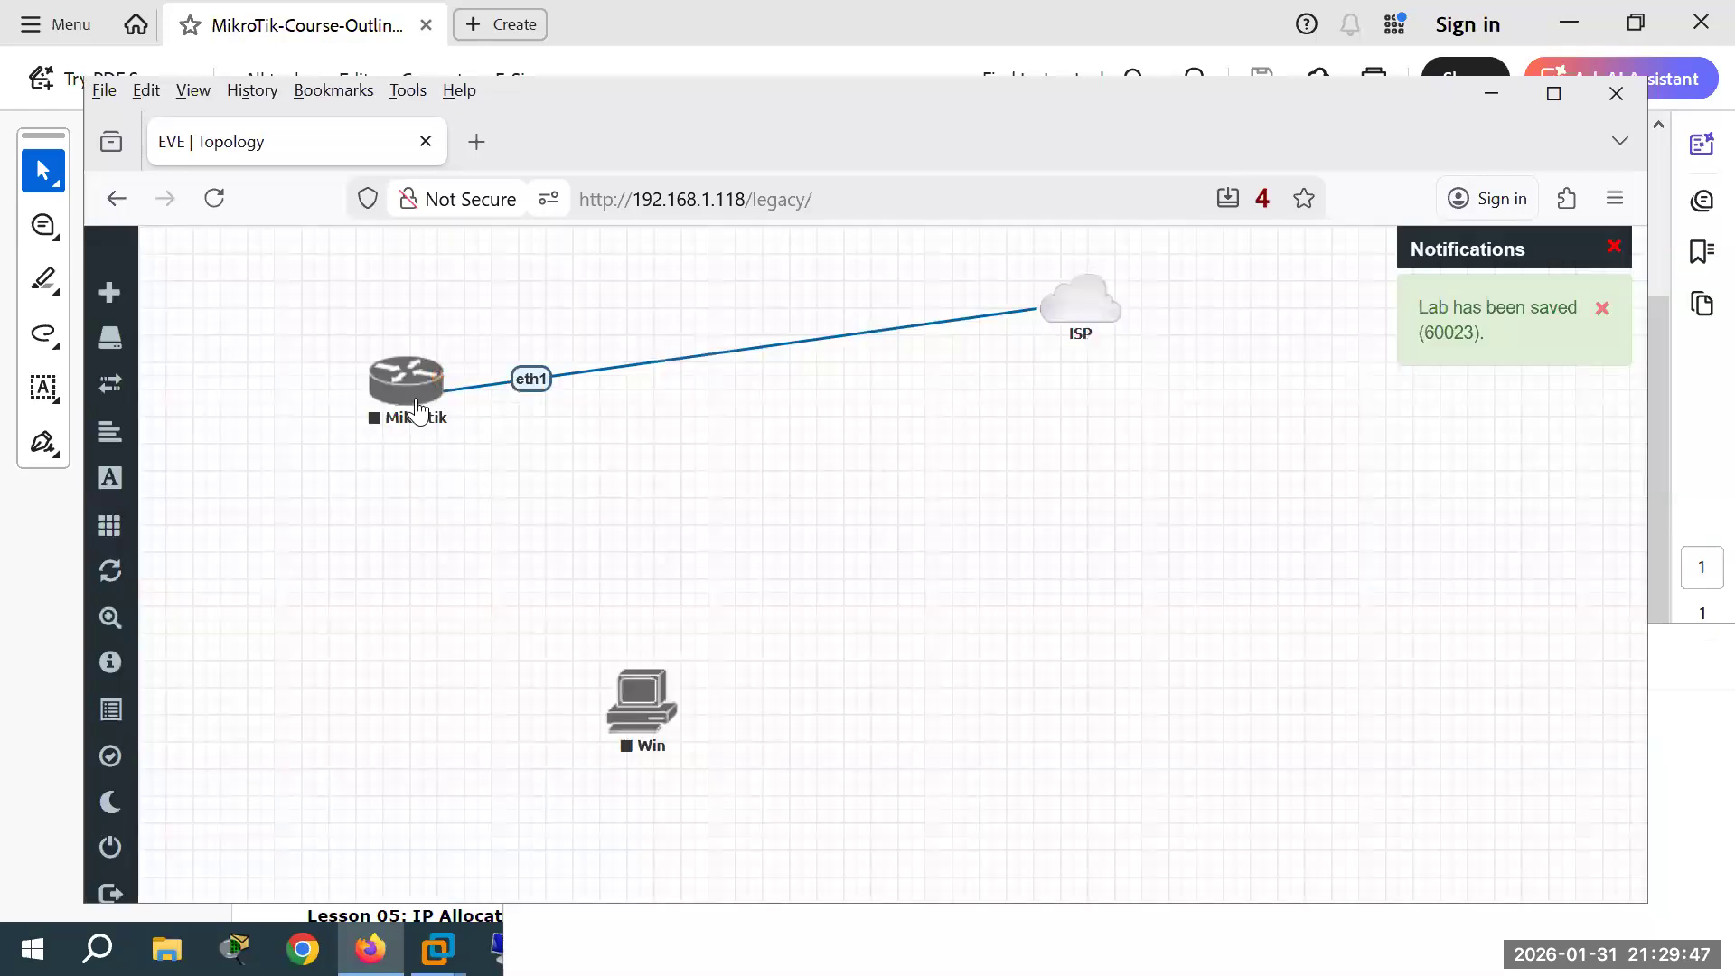
pyautogui.moveTo(443, 385); pyautogui.dragTo(649, 700)
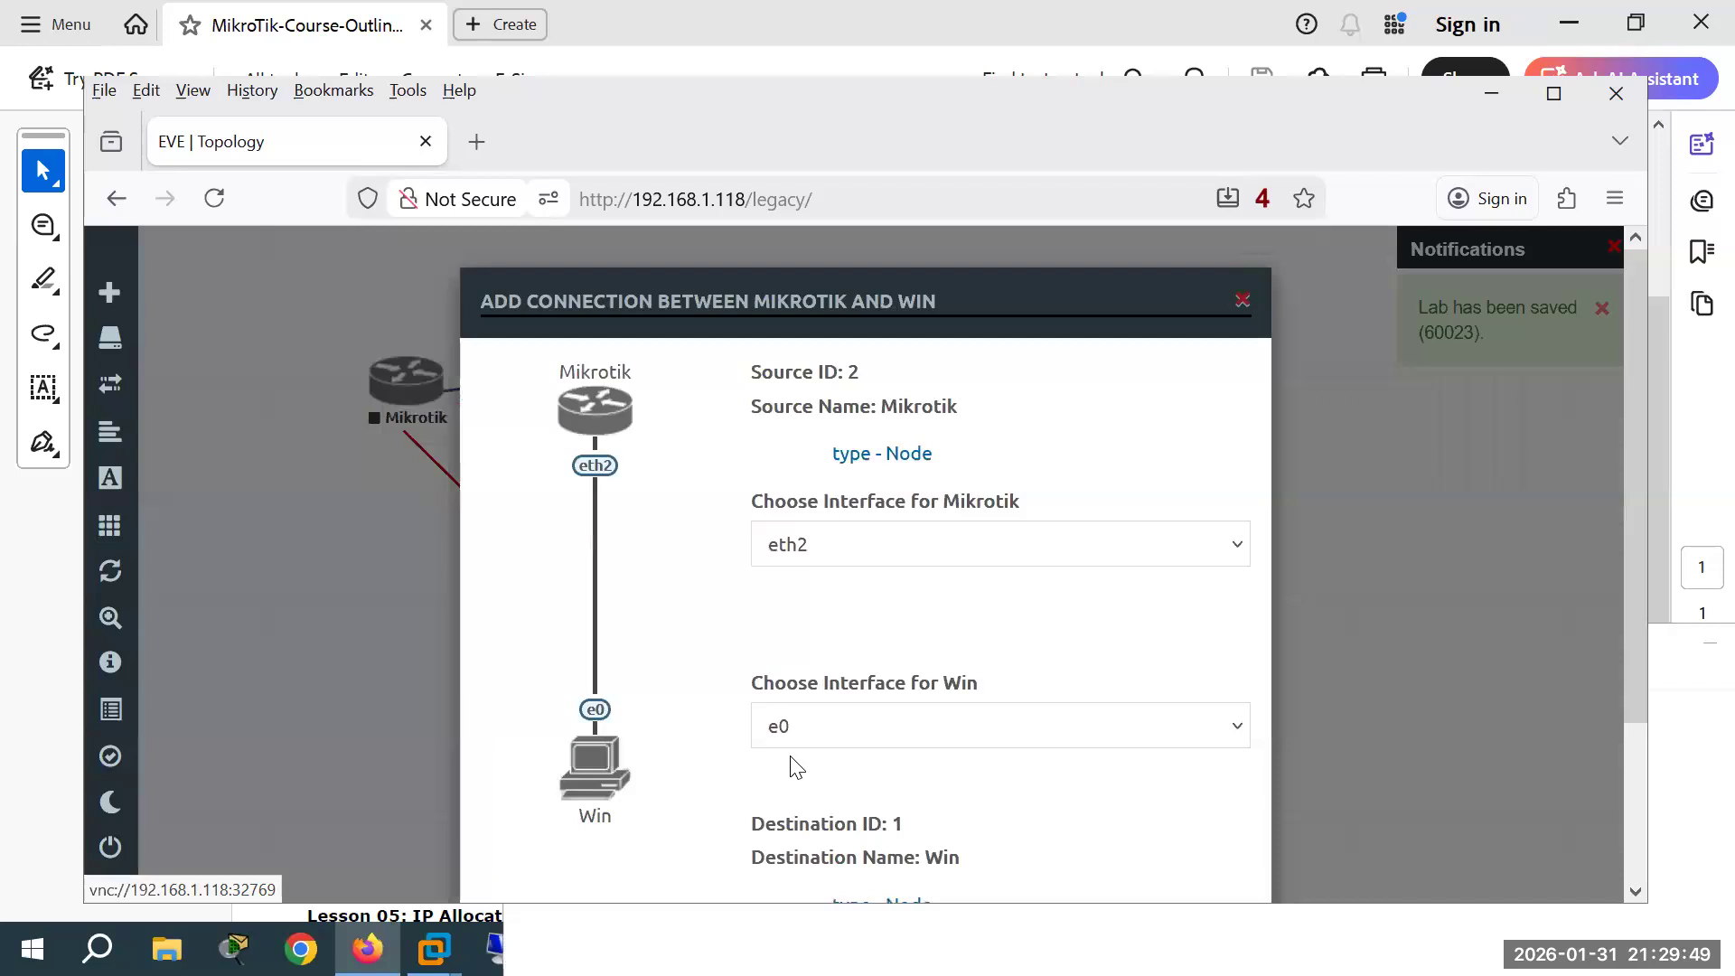
pyautogui.scroll(-2, 908, 791)
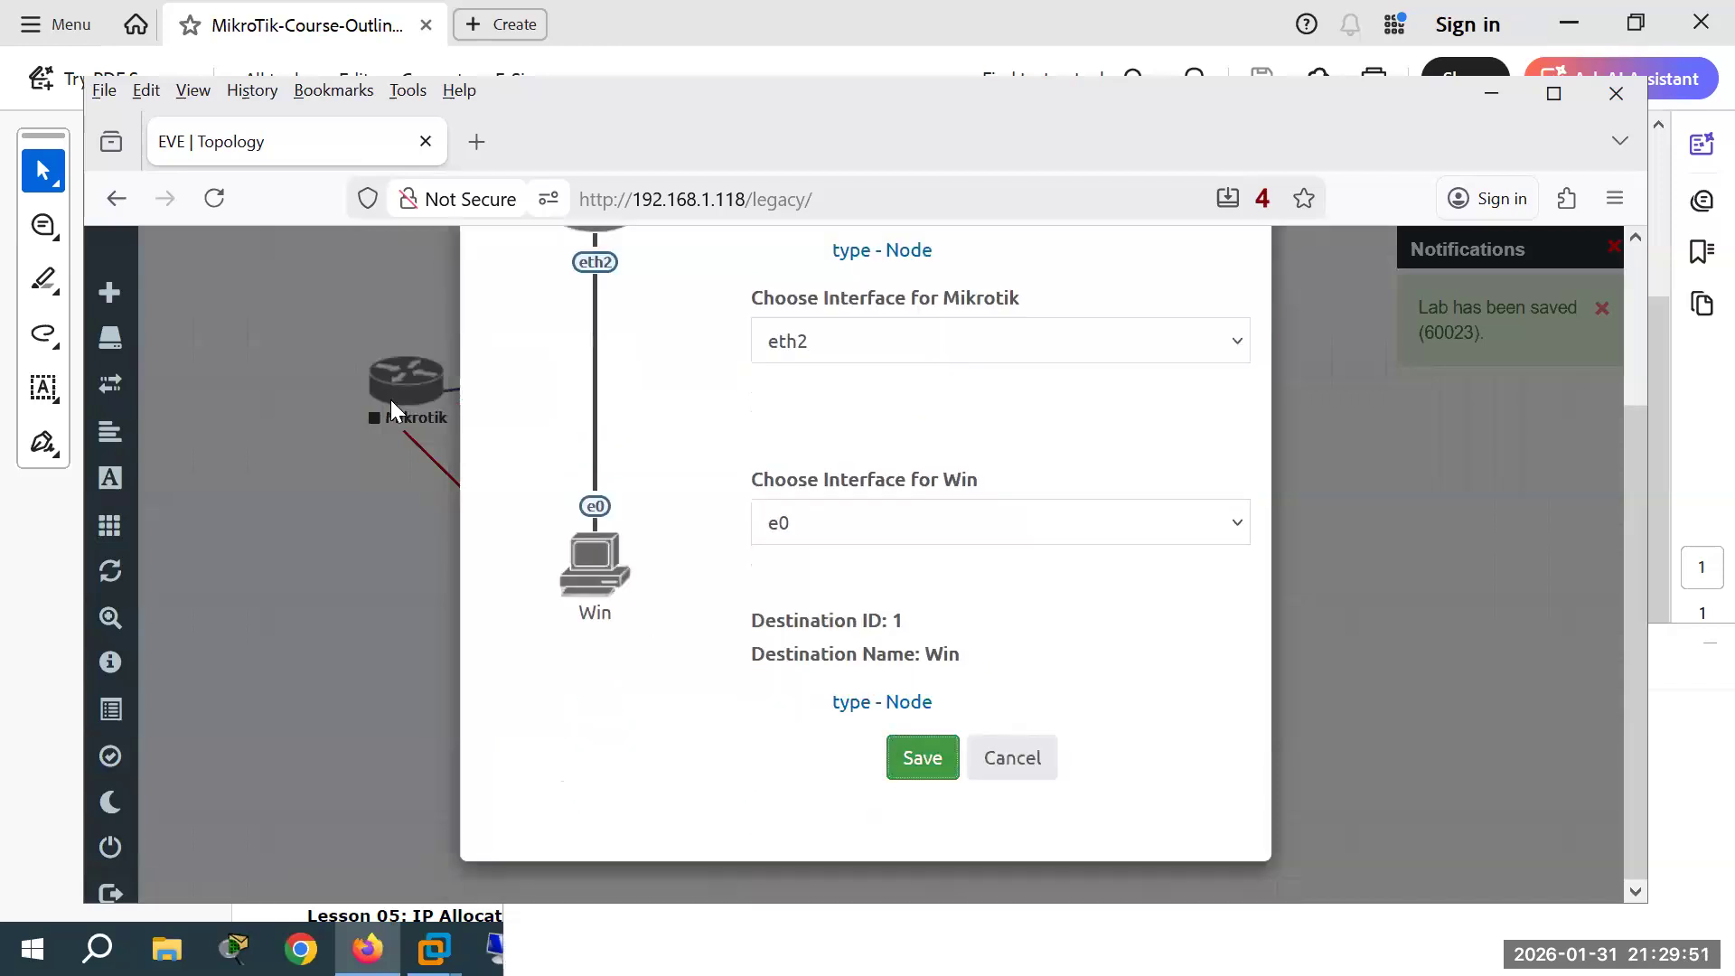
pyautogui.click(923, 757)
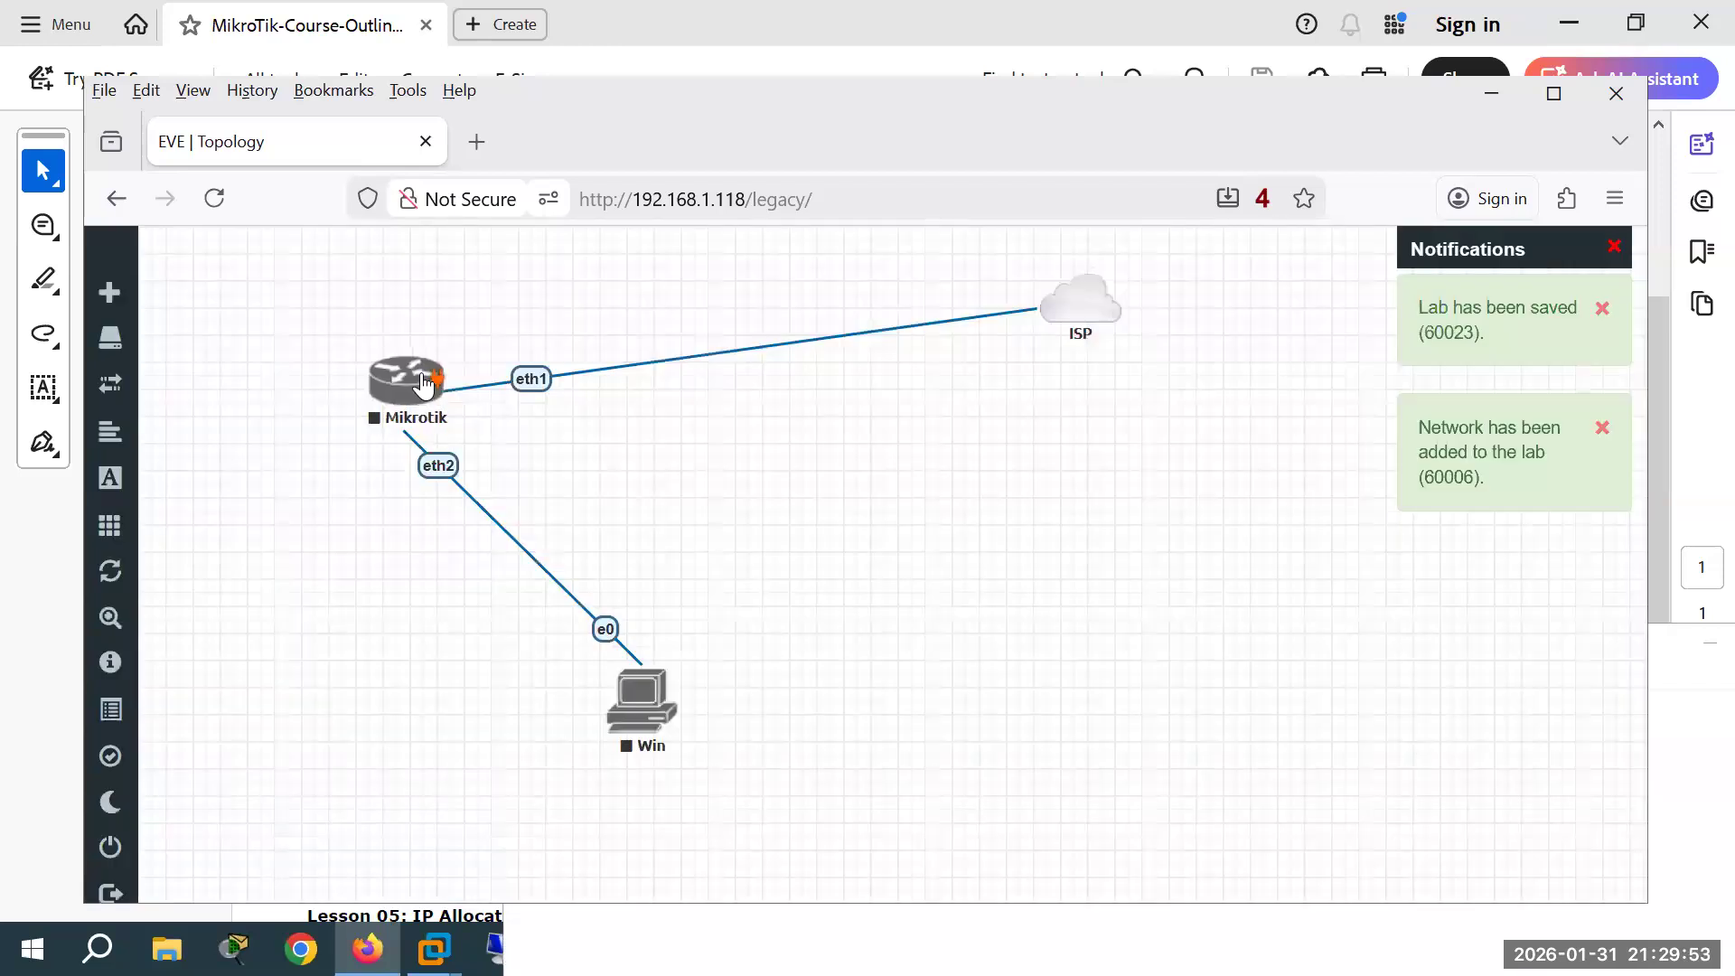
# Step: Start all lab nodes and rearrange the Mikrotik icon and pppoe notes window
pyautogui.moveTo(424, 384); pyautogui.dragTo(651, 332)
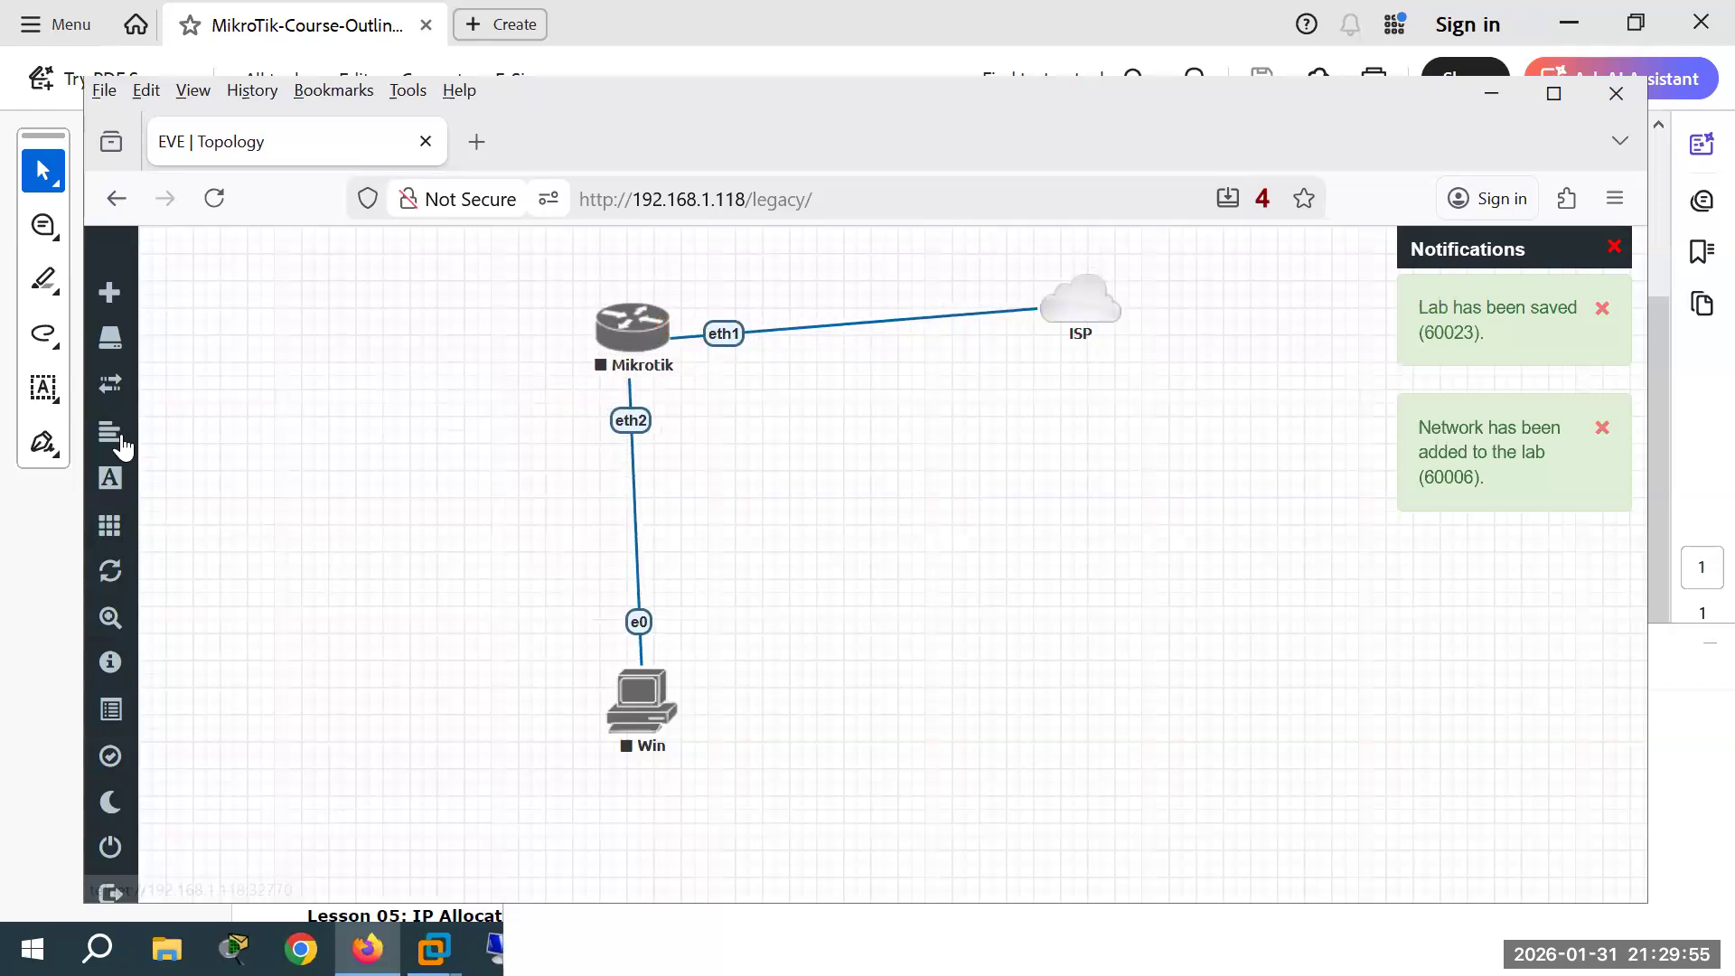
pyautogui.click(189, 529)
pyautogui.click(271, 534)
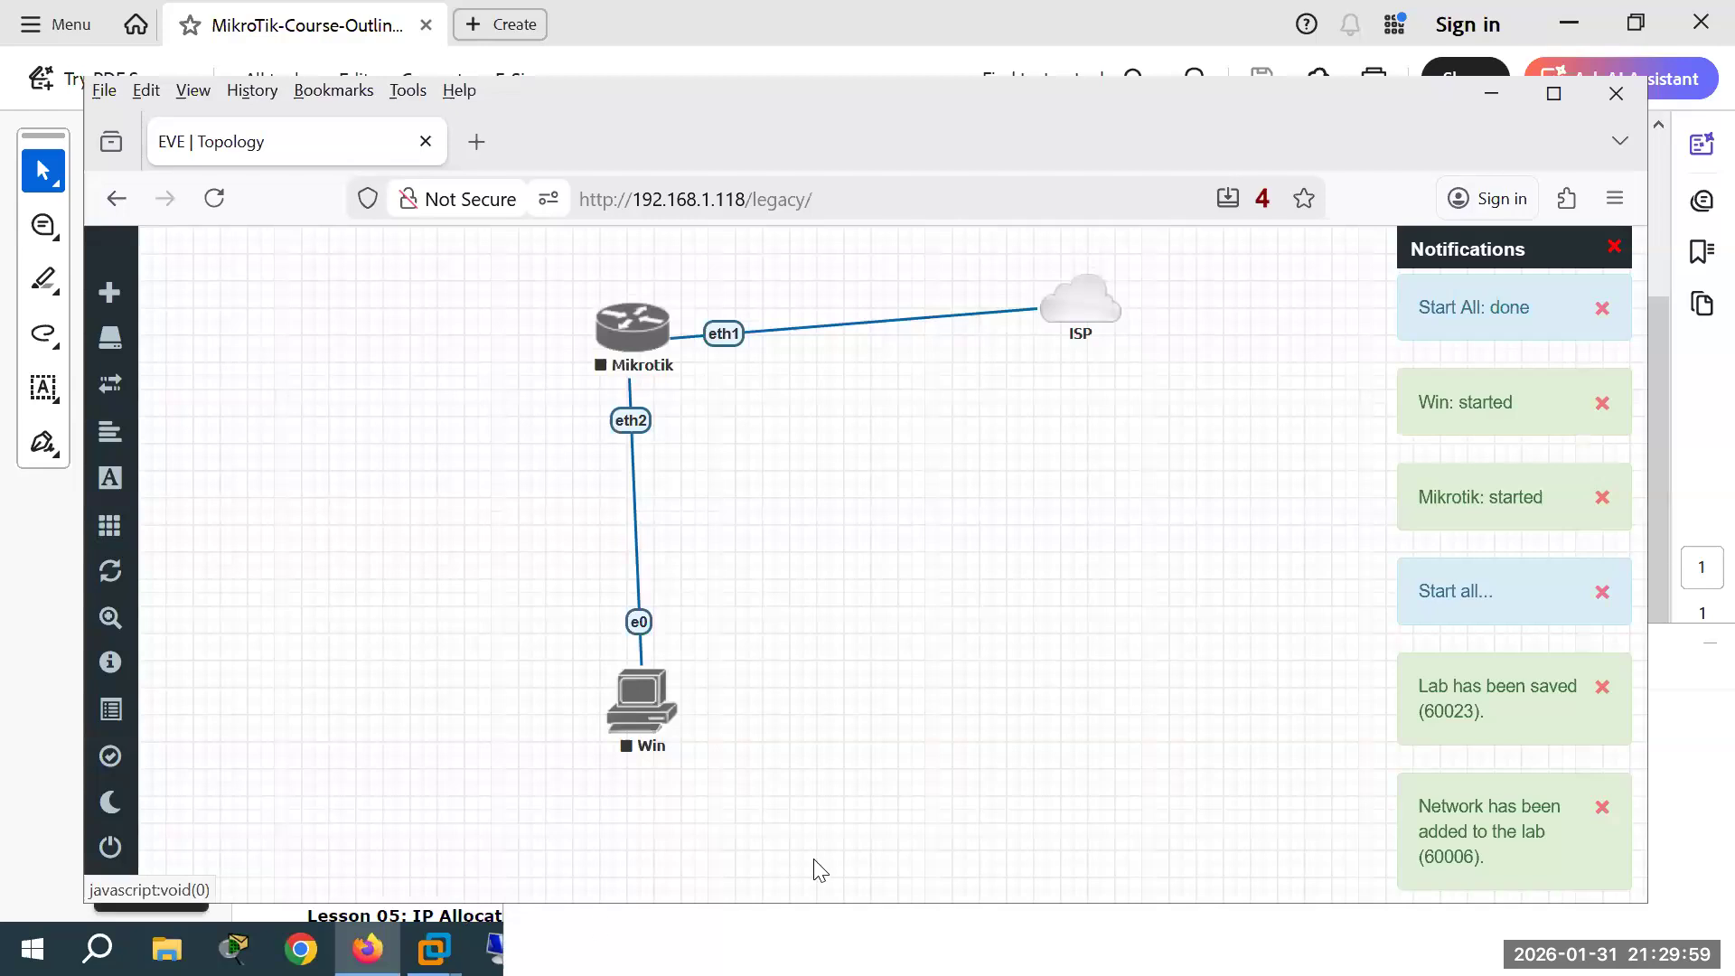
pyautogui.click(783, 930)
pyautogui.moveTo(860, 637); pyautogui.dragTo(1438, 275)
pyautogui.moveTo(632, 330); pyautogui.dragTo(655, 324)
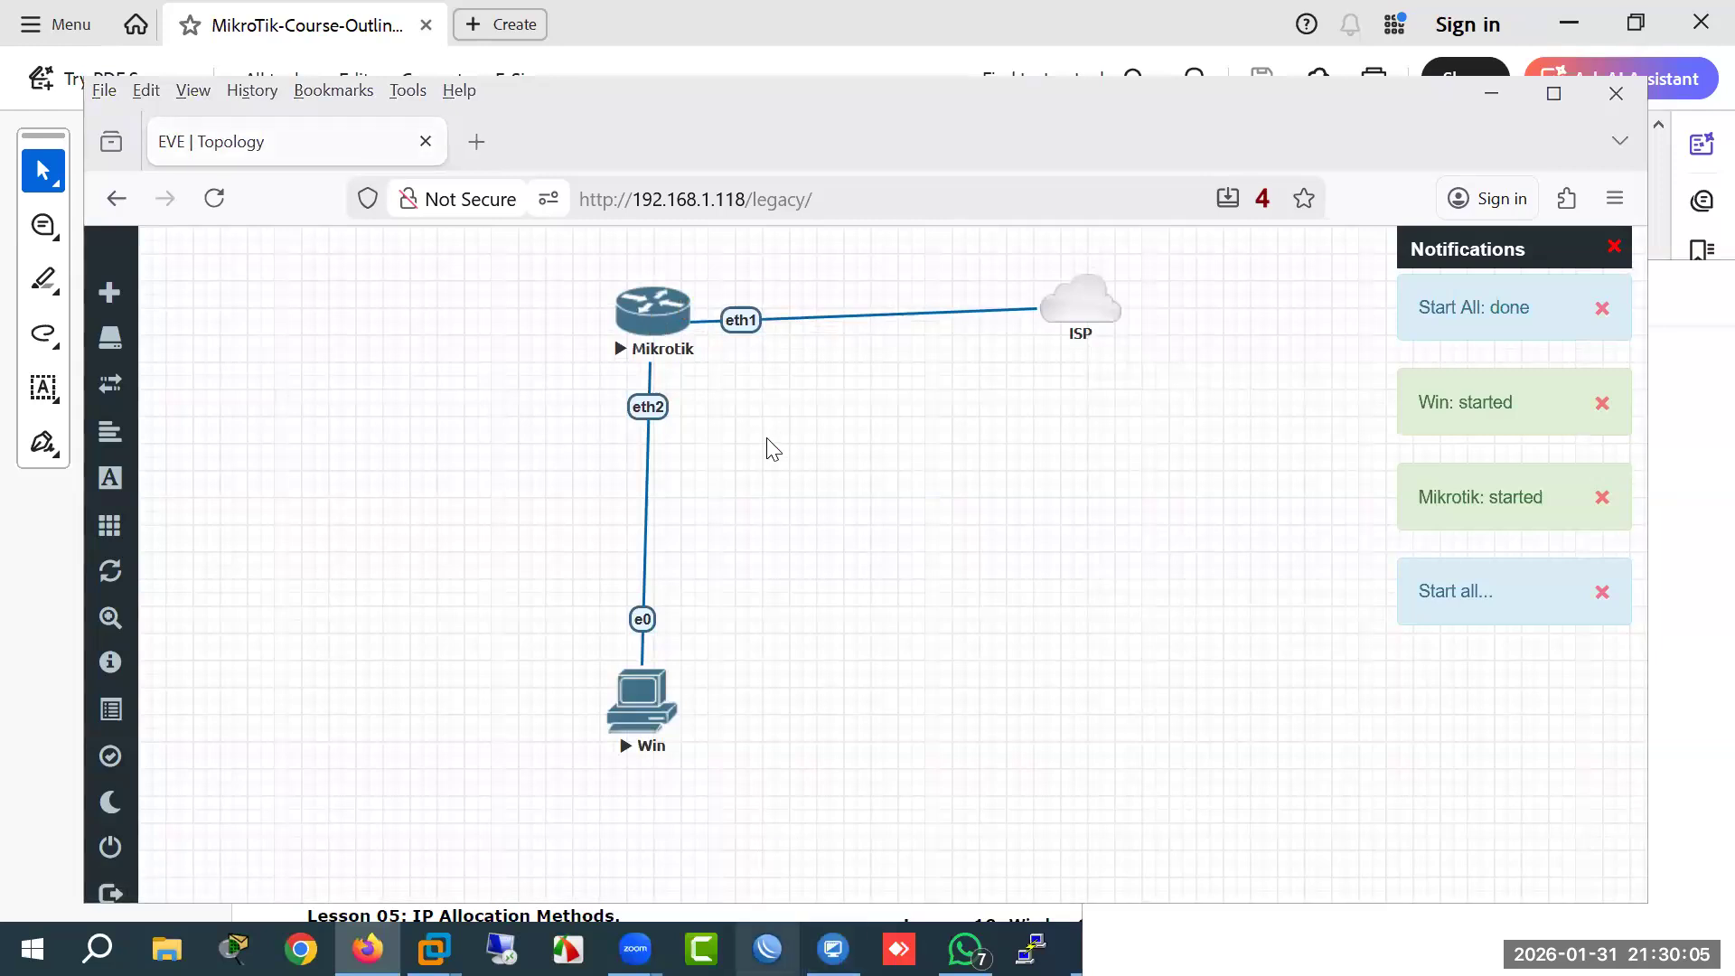
# Step: Point WinBox at 192.168.1.119 and retry the admin login with a blank password
pyautogui.click(639, 184)
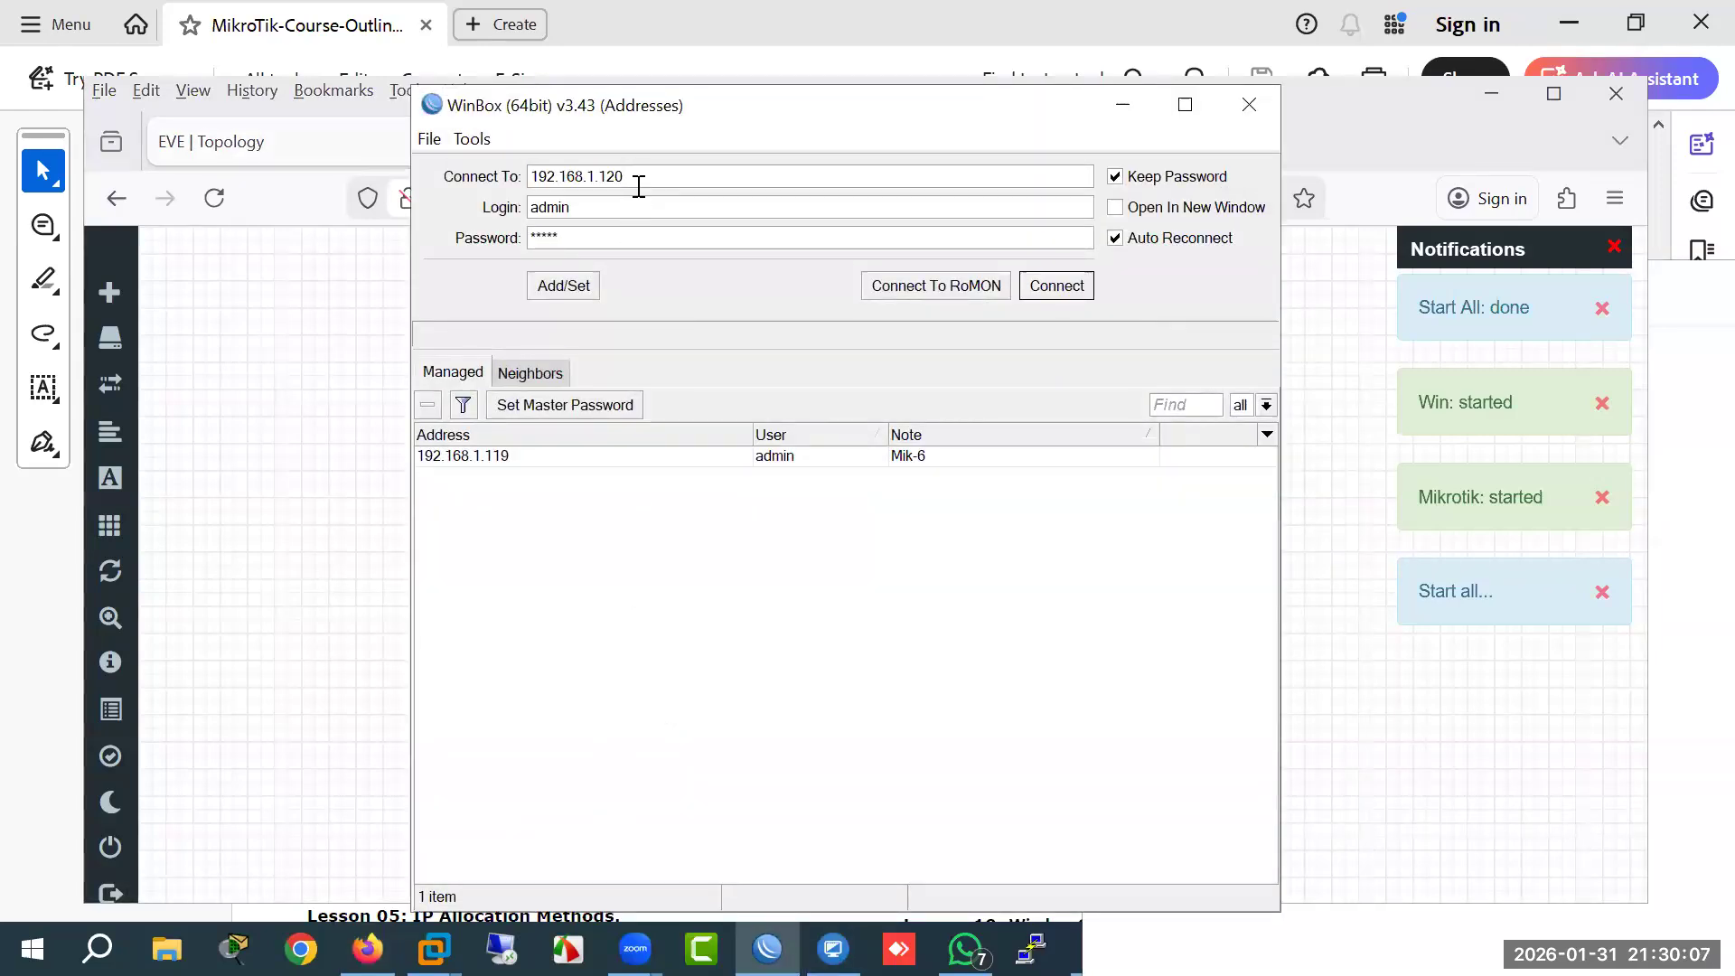
pyautogui.write('19')
pyautogui.press('Return')
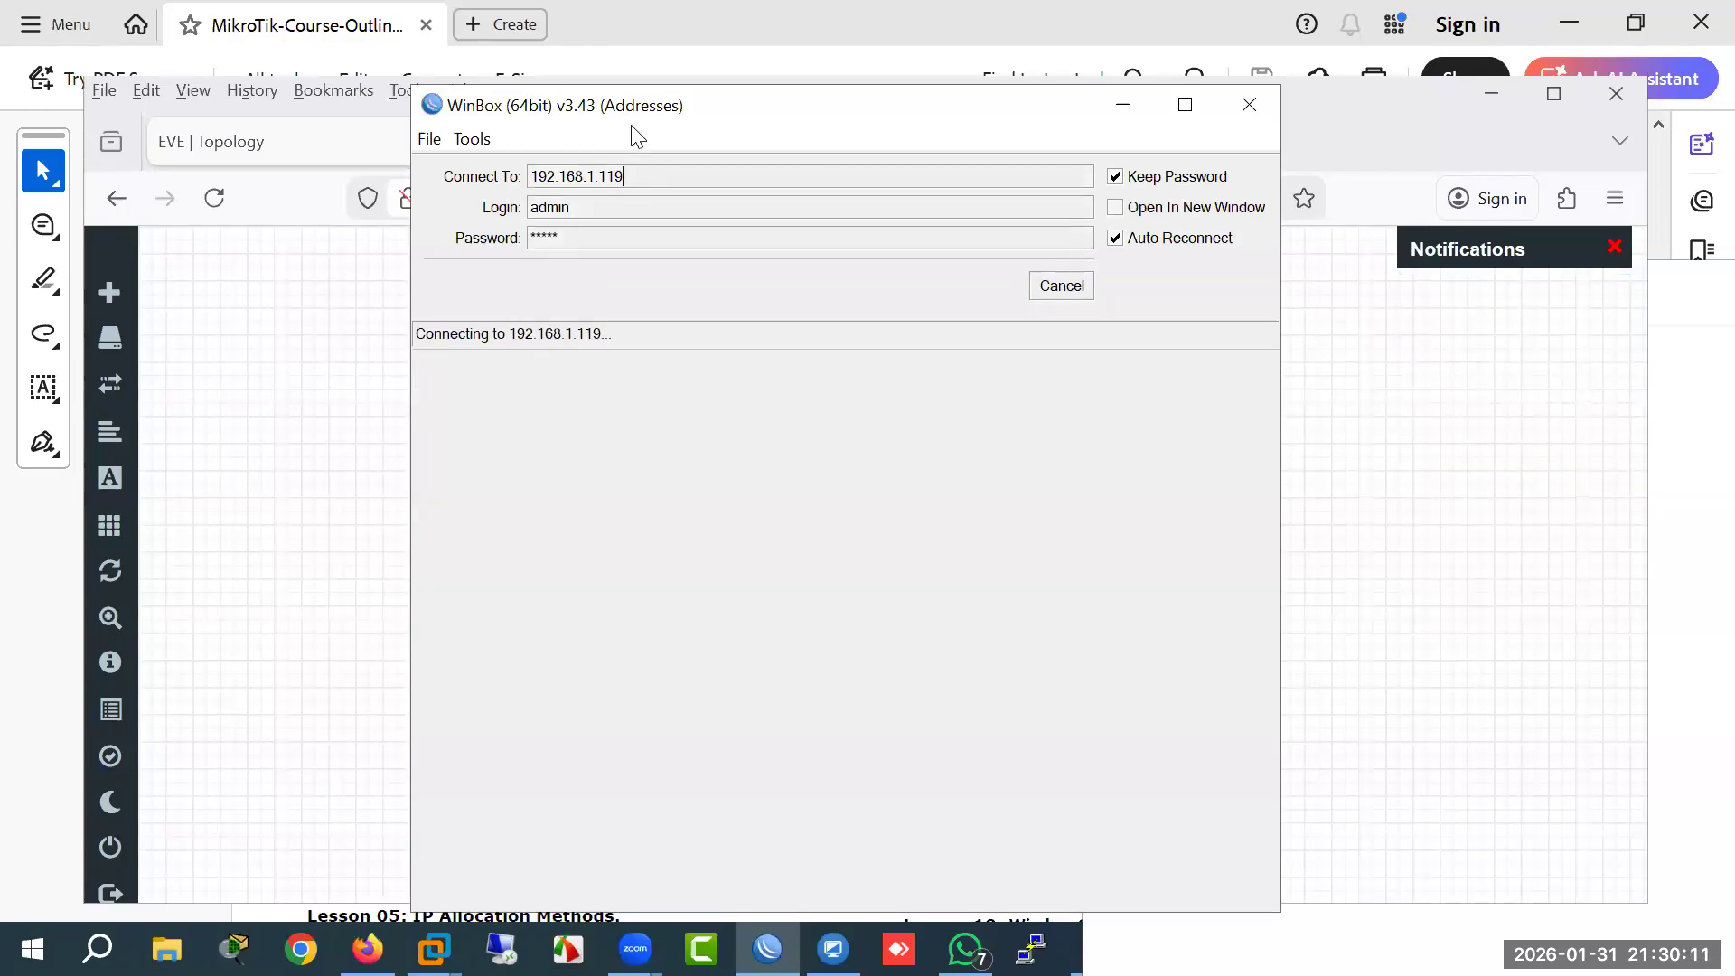
pyautogui.moveTo(631, 121); pyautogui.dragTo(606, 348)
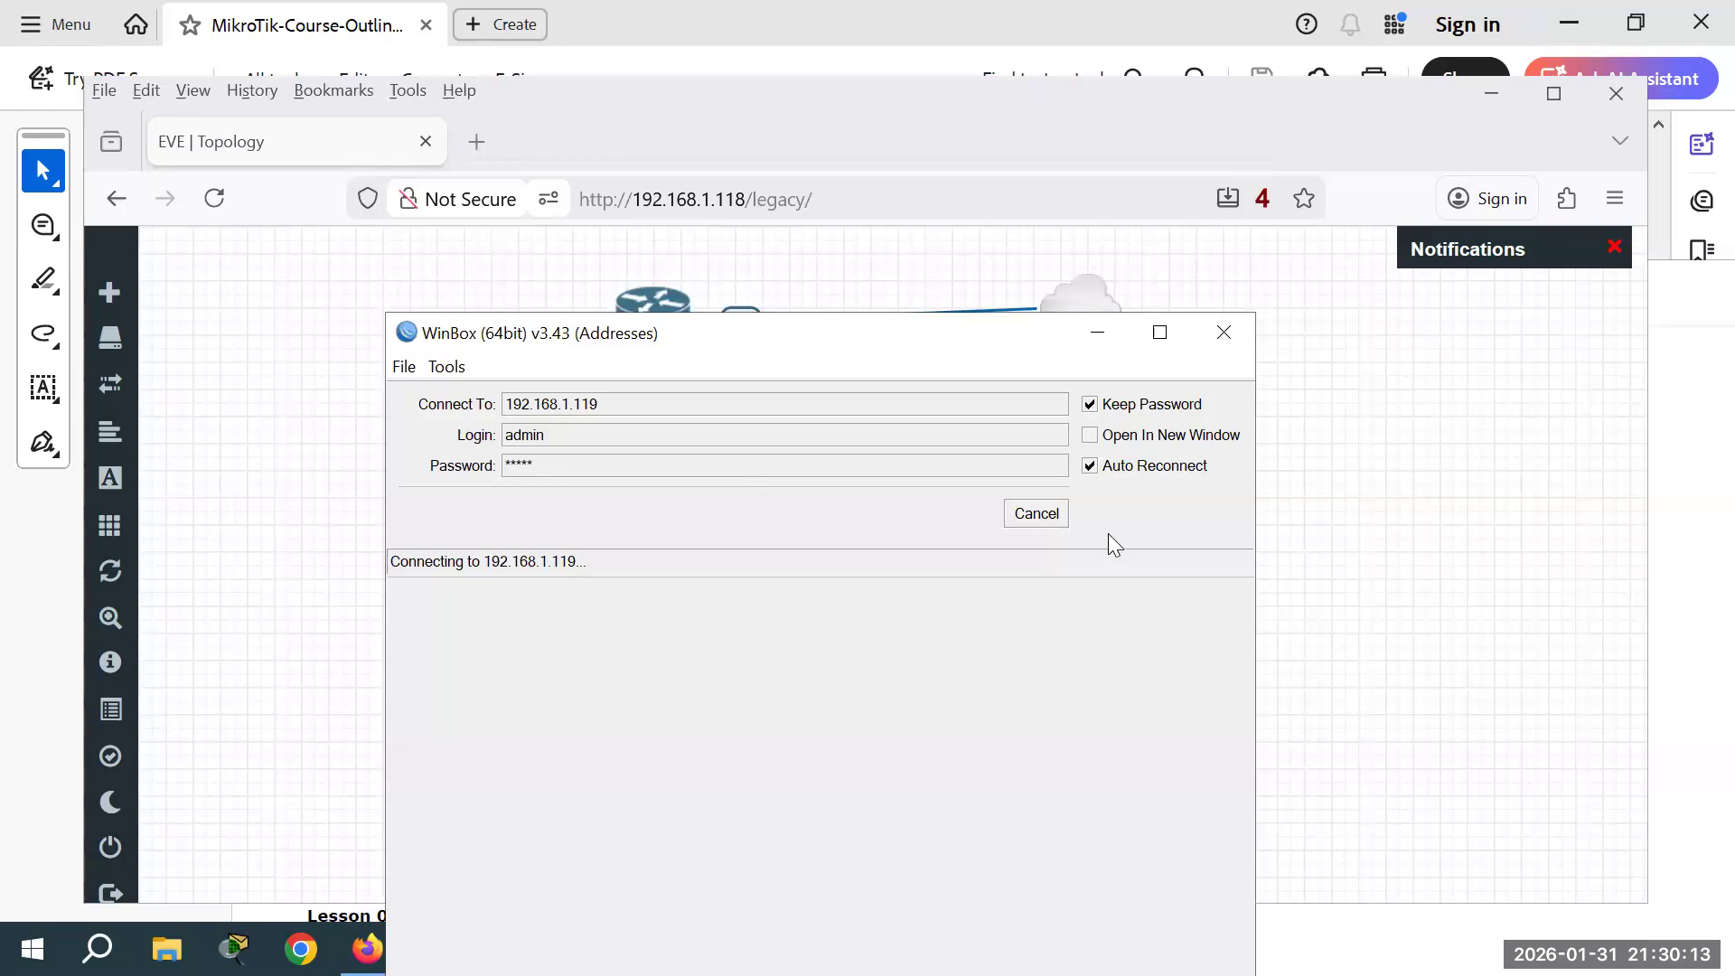
pyautogui.click(1052, 517)
pyautogui.click(568, 467)
pyautogui.hotkey('ctrl', 'a')
pyautogui.press('BackSpace')
pyautogui.press('Return')
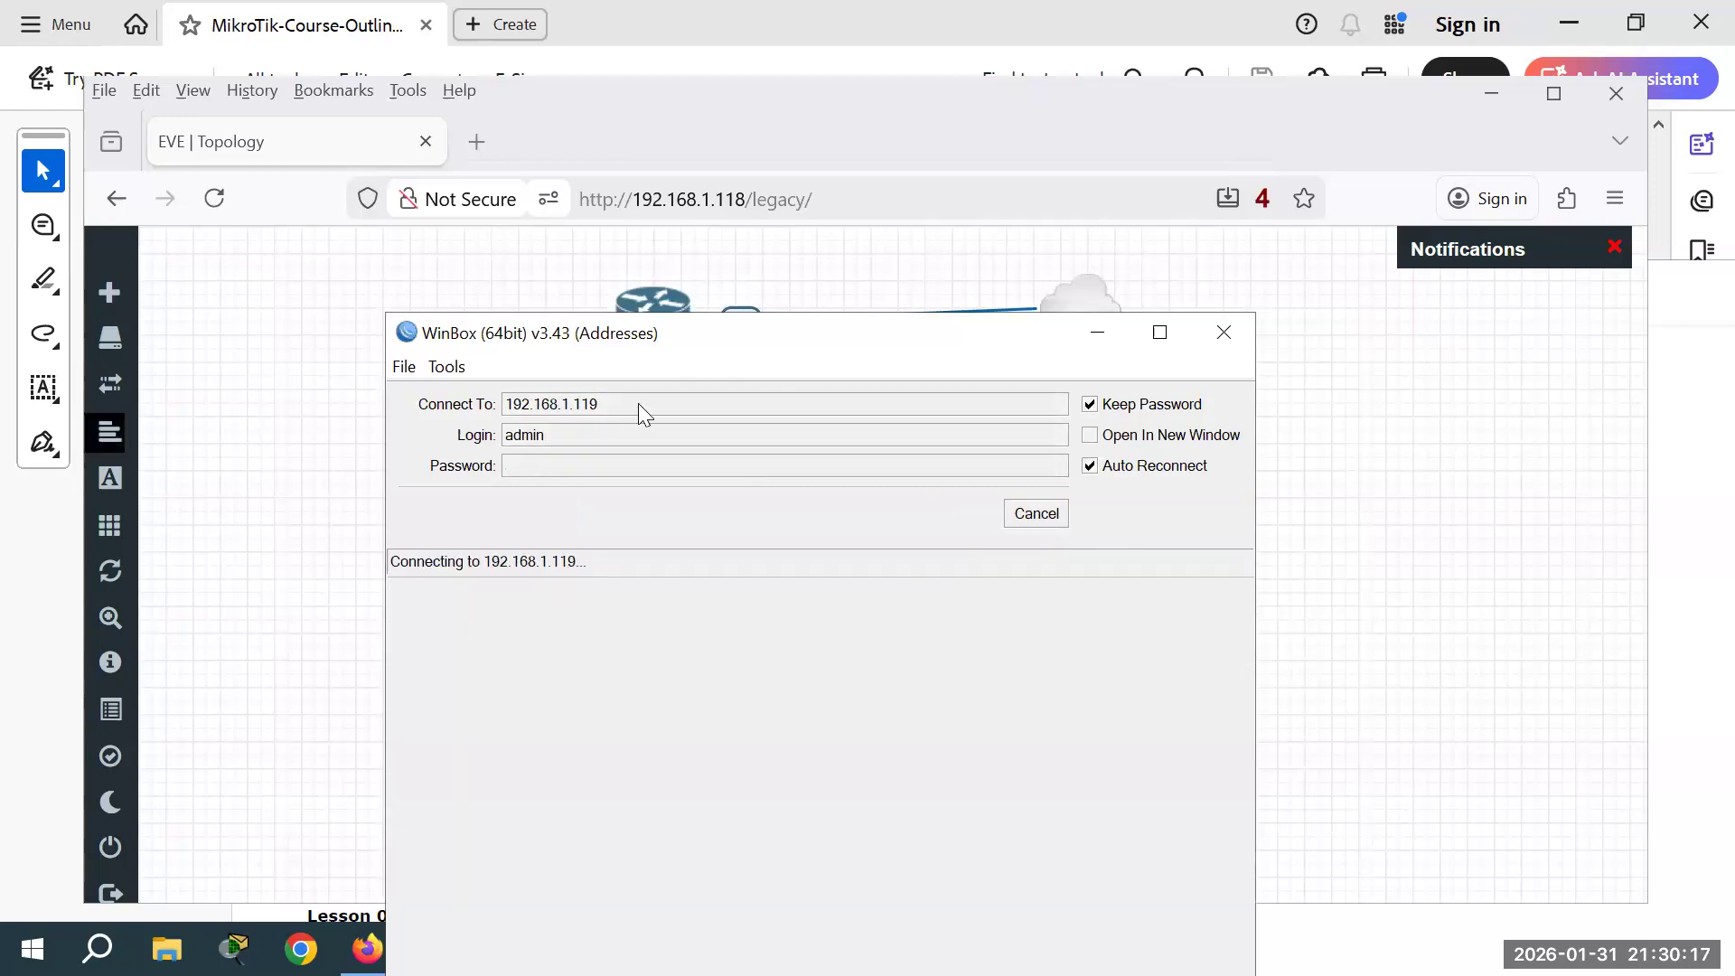
# Step: Open the new router's console from EVE-NG, then reconnect WinBox to 192.168.1.119
pyautogui.click(653, 313)
pyautogui.click(653, 312)
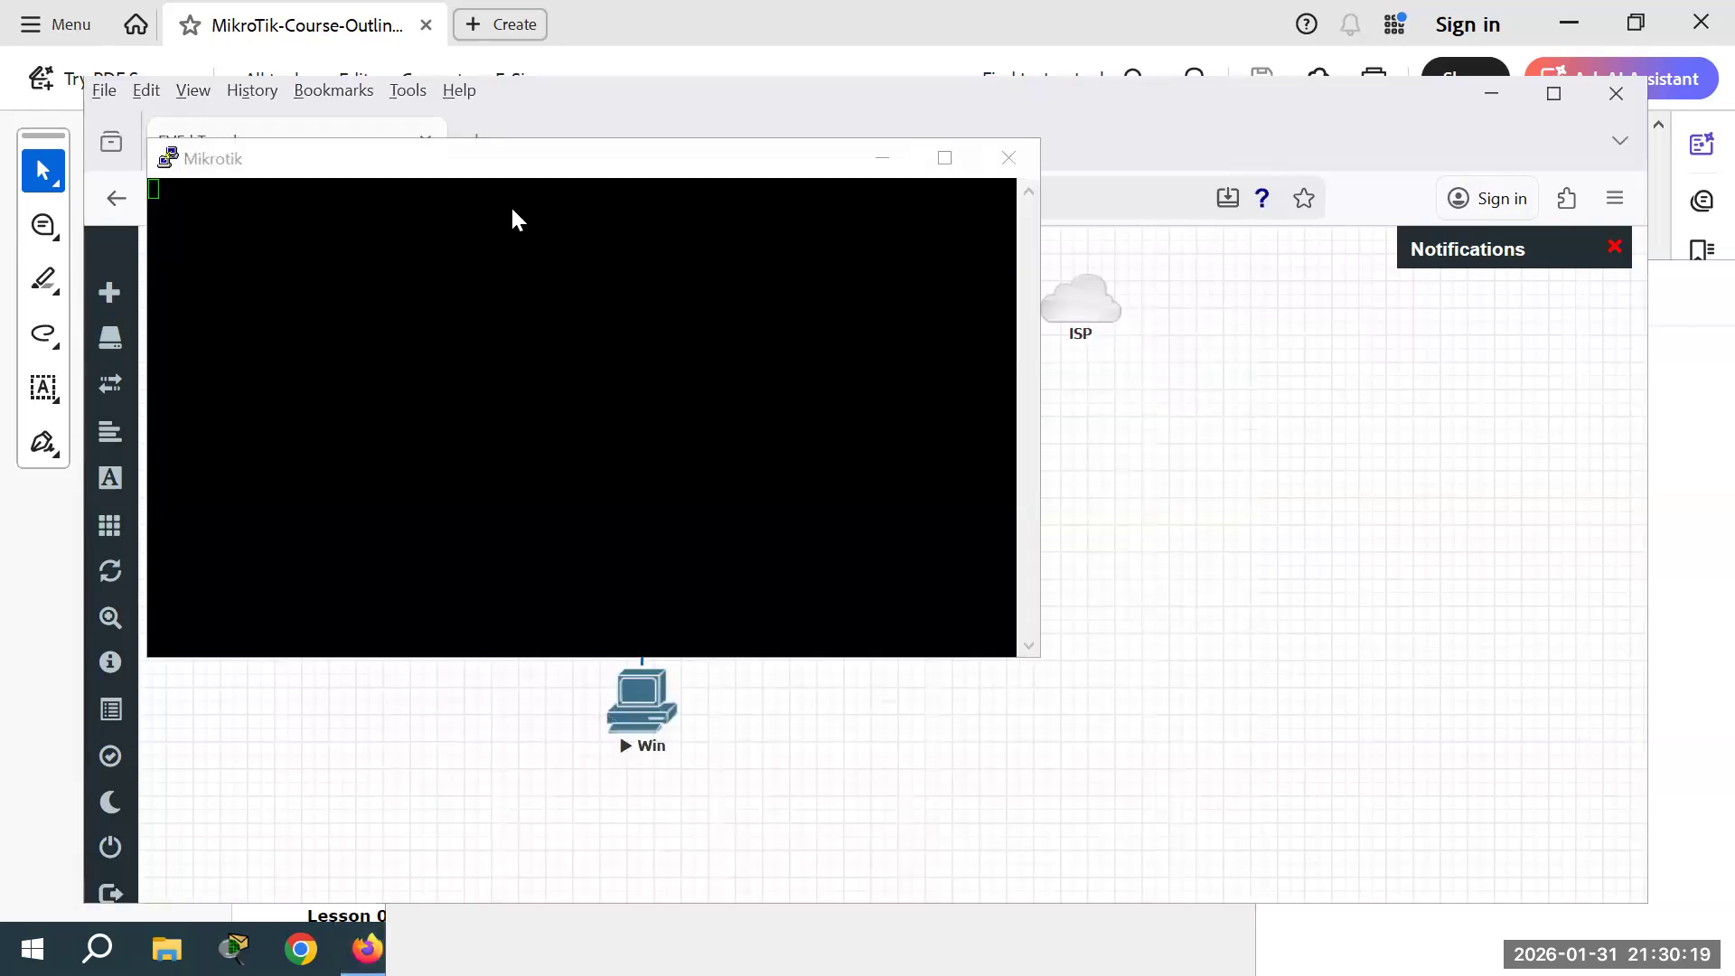
pyautogui.moveTo(494, 207); pyautogui.dragTo(808, 220)
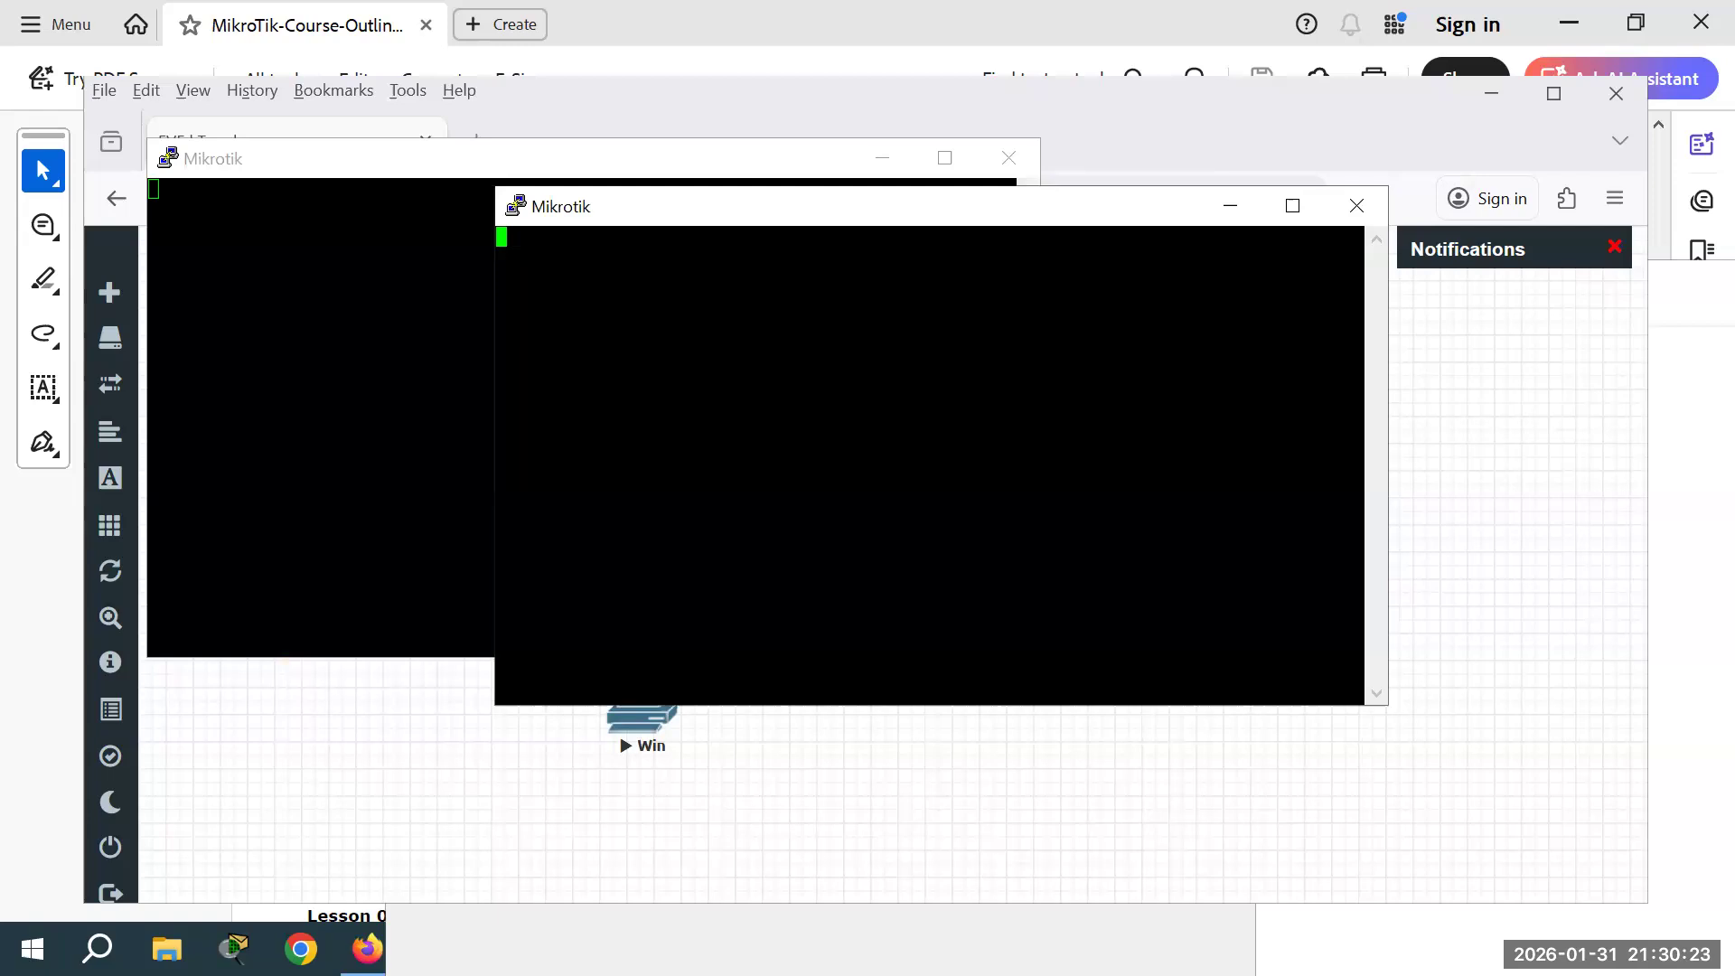
pyautogui.hotkey('alt', 'Tab')
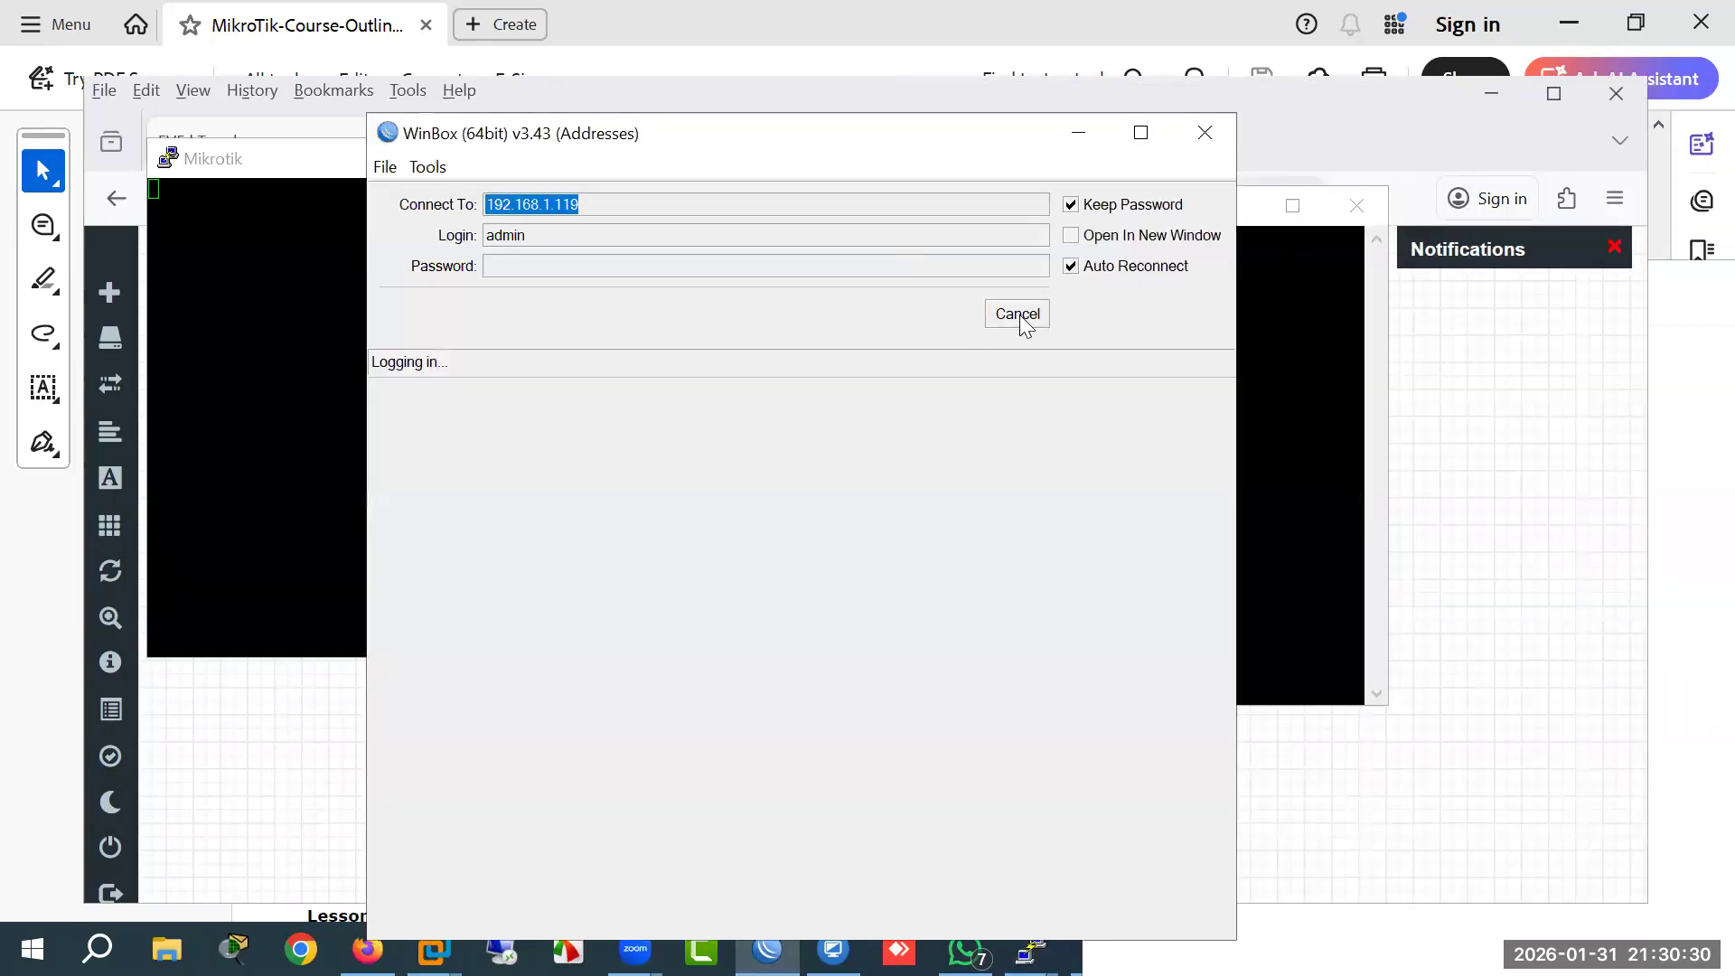
pyautogui.click(1020, 319)
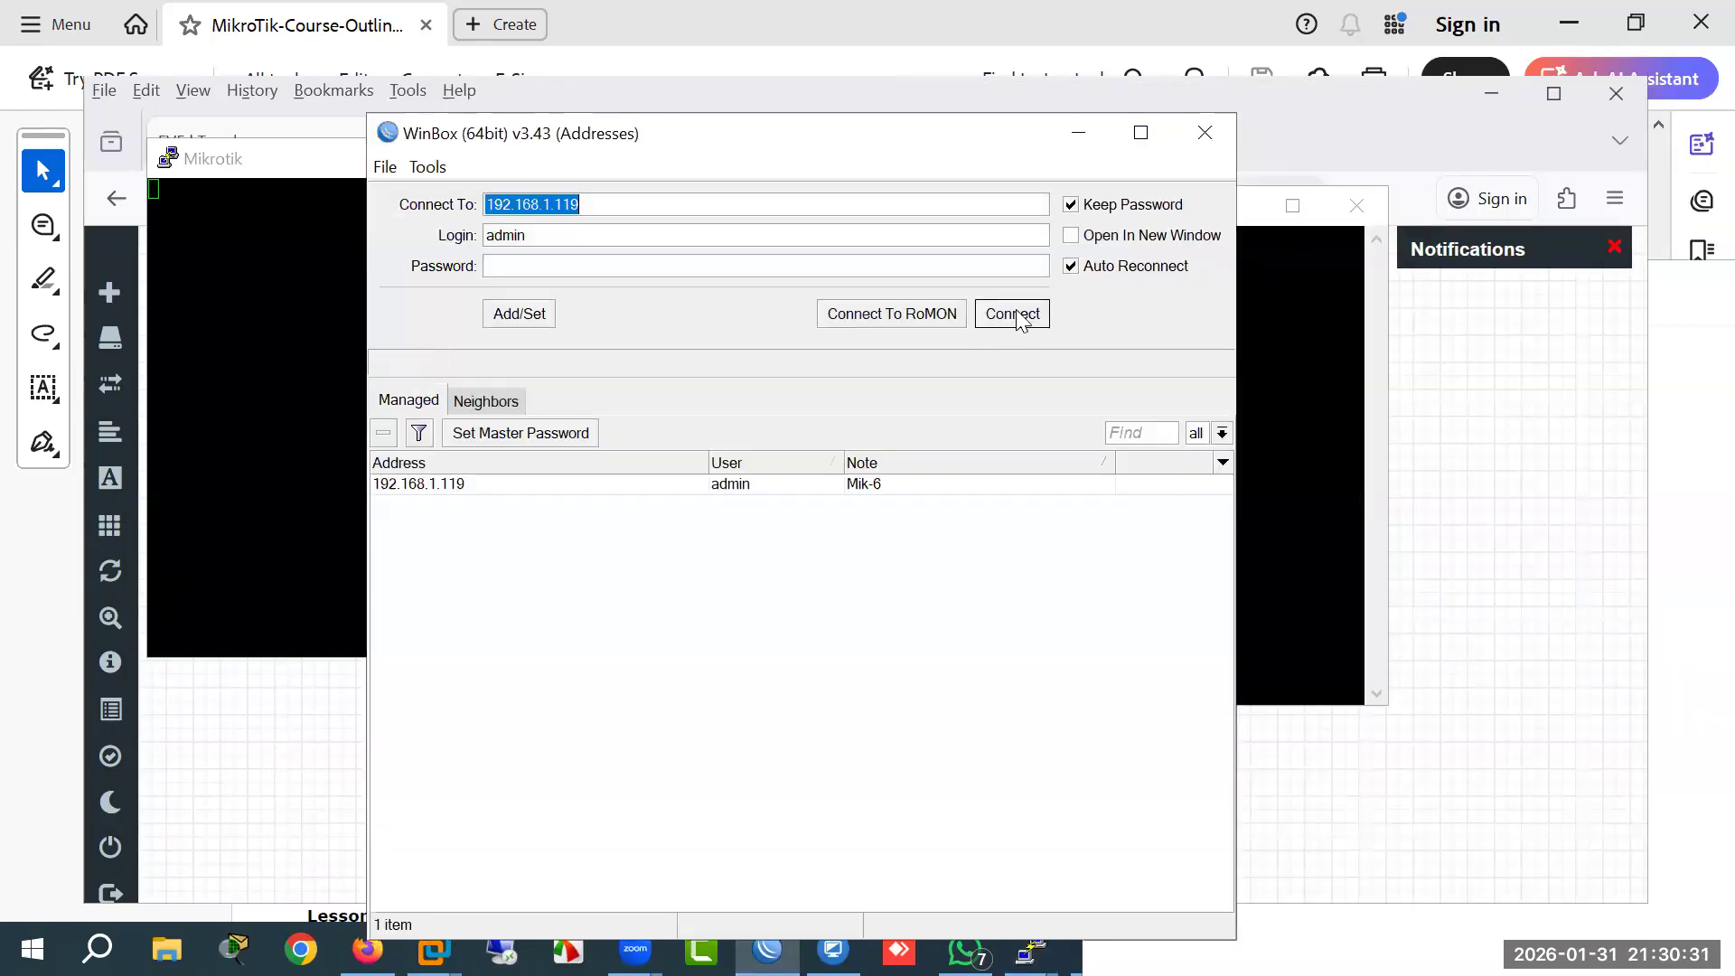
pyautogui.click(1013, 314)
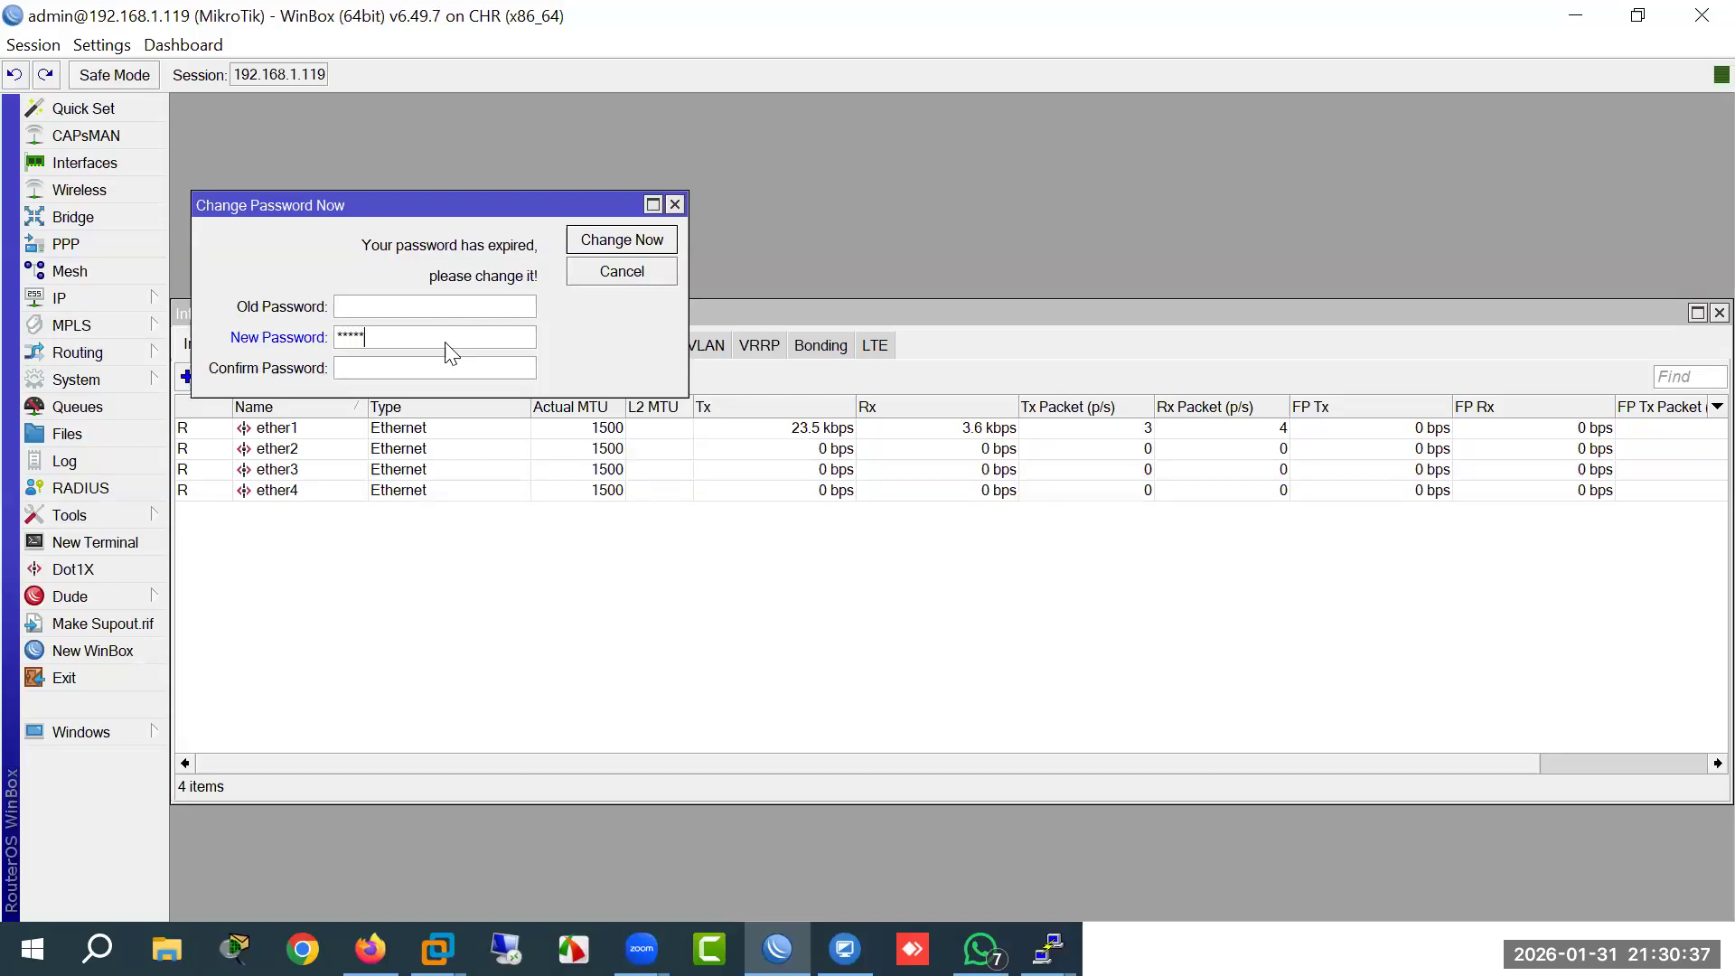
# Step: Set the new admin password and rename ether1 to ether1-WAN
pyautogui.write('*****')
pyautogui.press('Return')
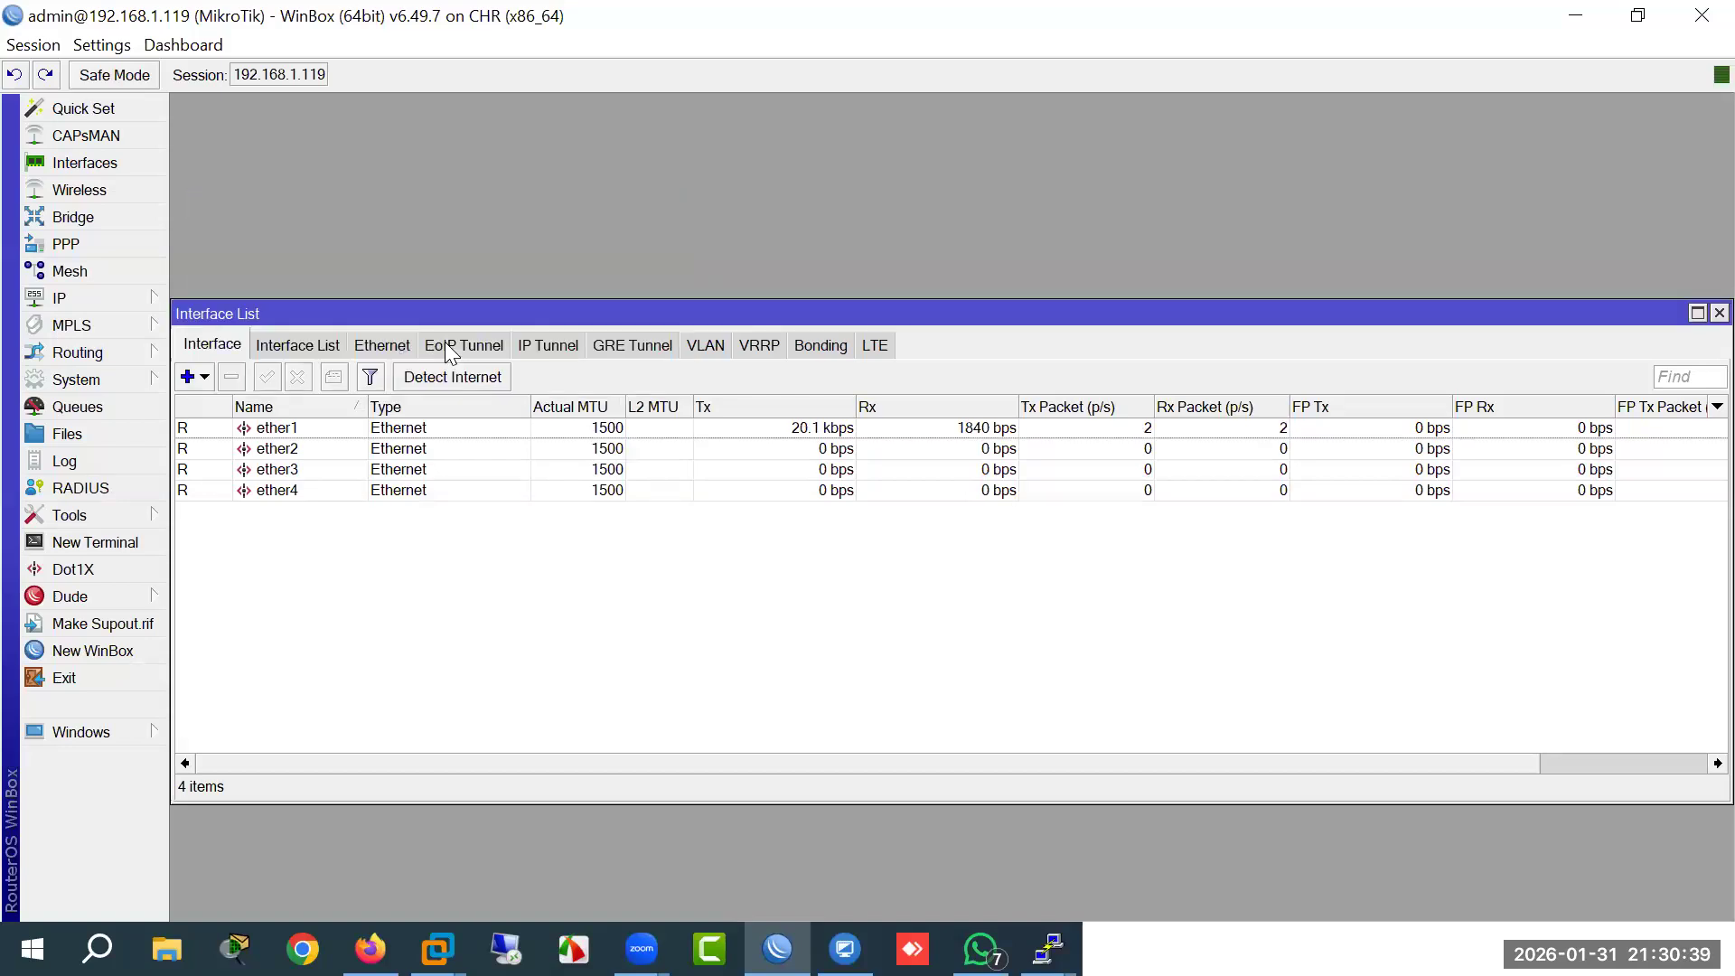
pyautogui.doubleClick(298, 430)
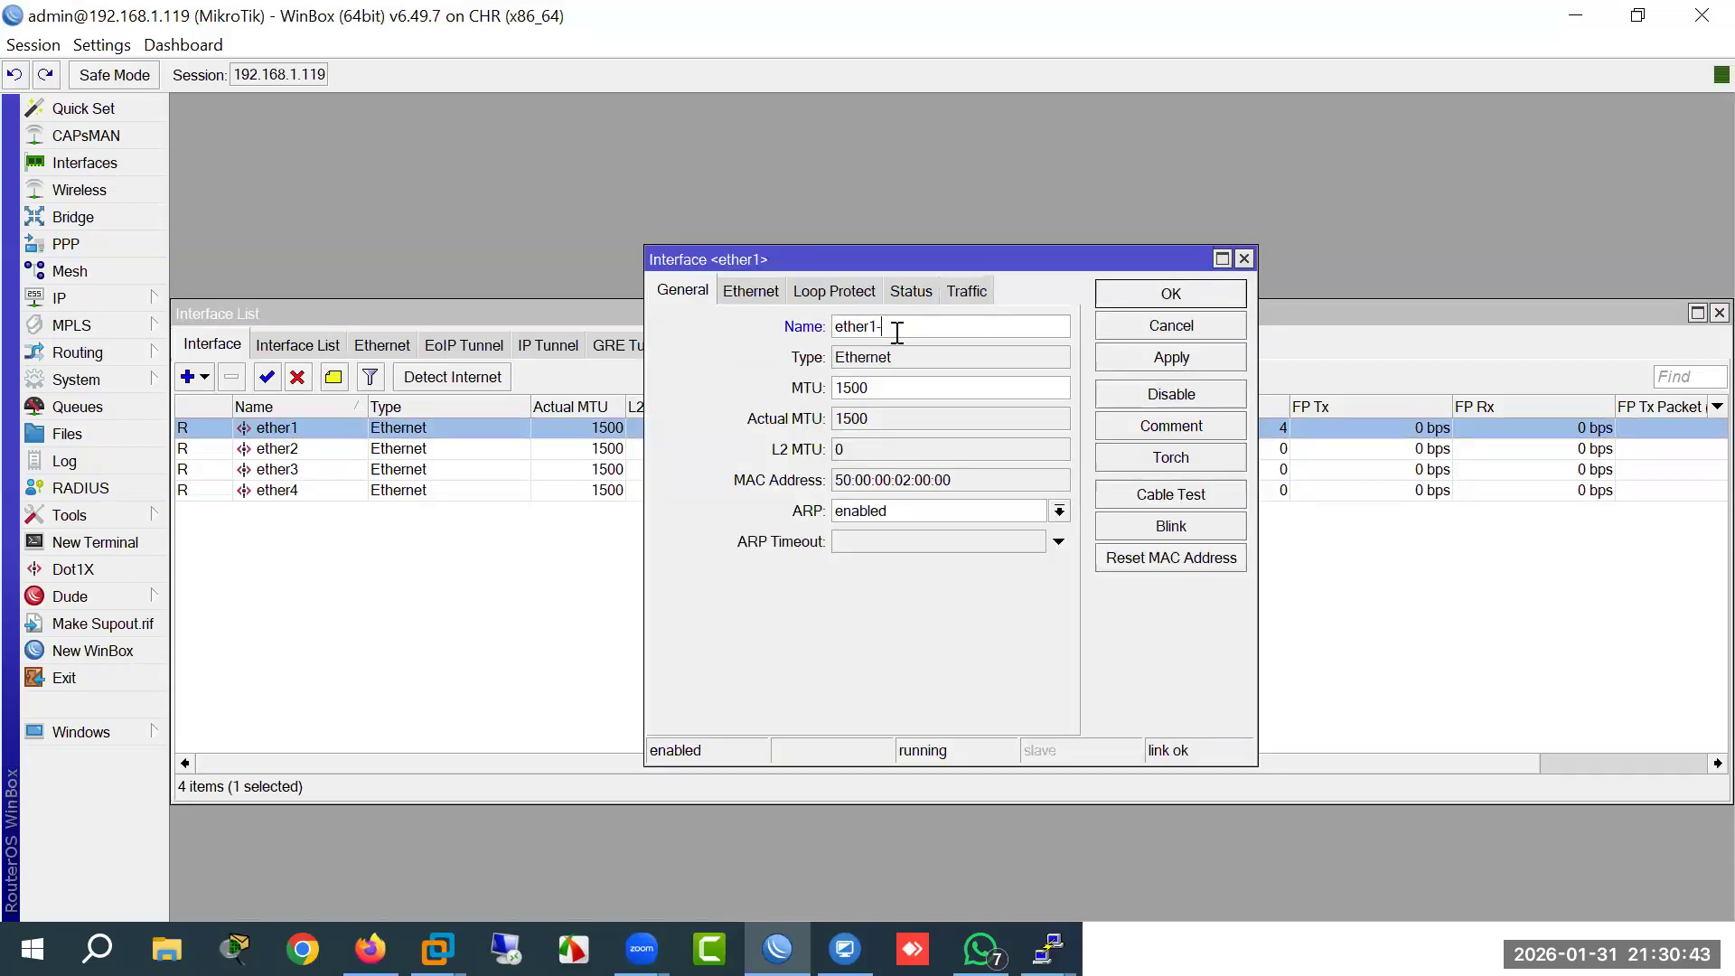
pyautogui.press('Return')
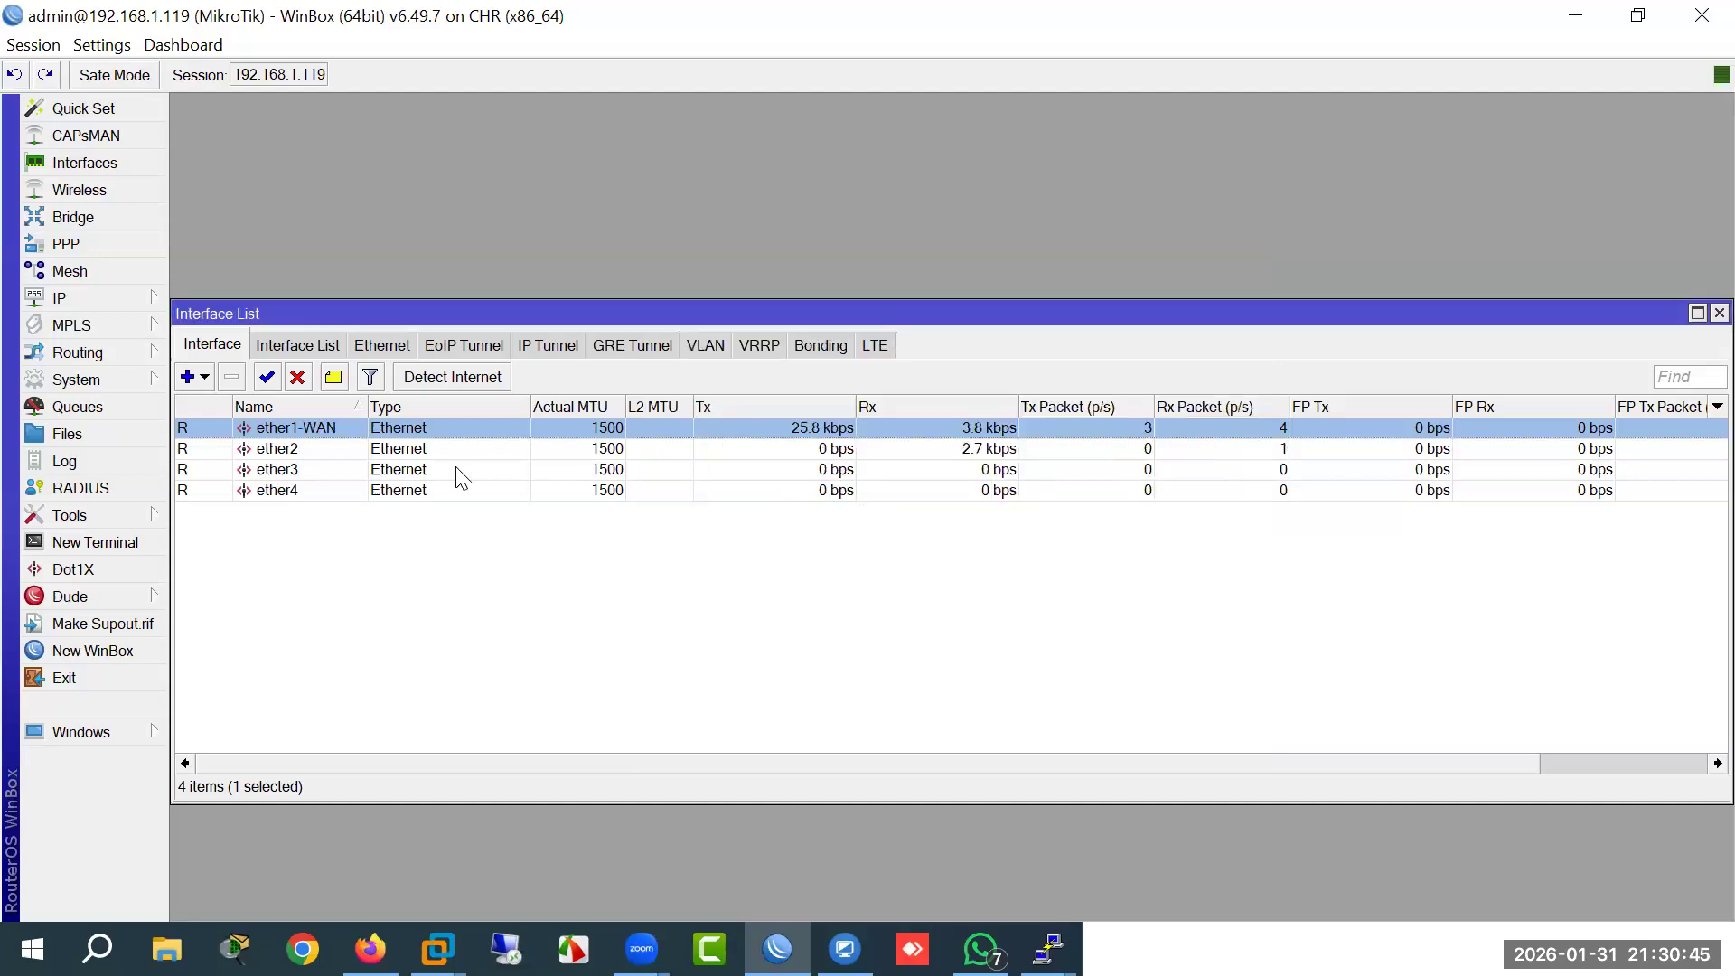
pyautogui.click(313, 452)
# Step: Rename ether2 to ether2-LAN
pyautogui.press('Return')
pyautogui.click(930, 331)
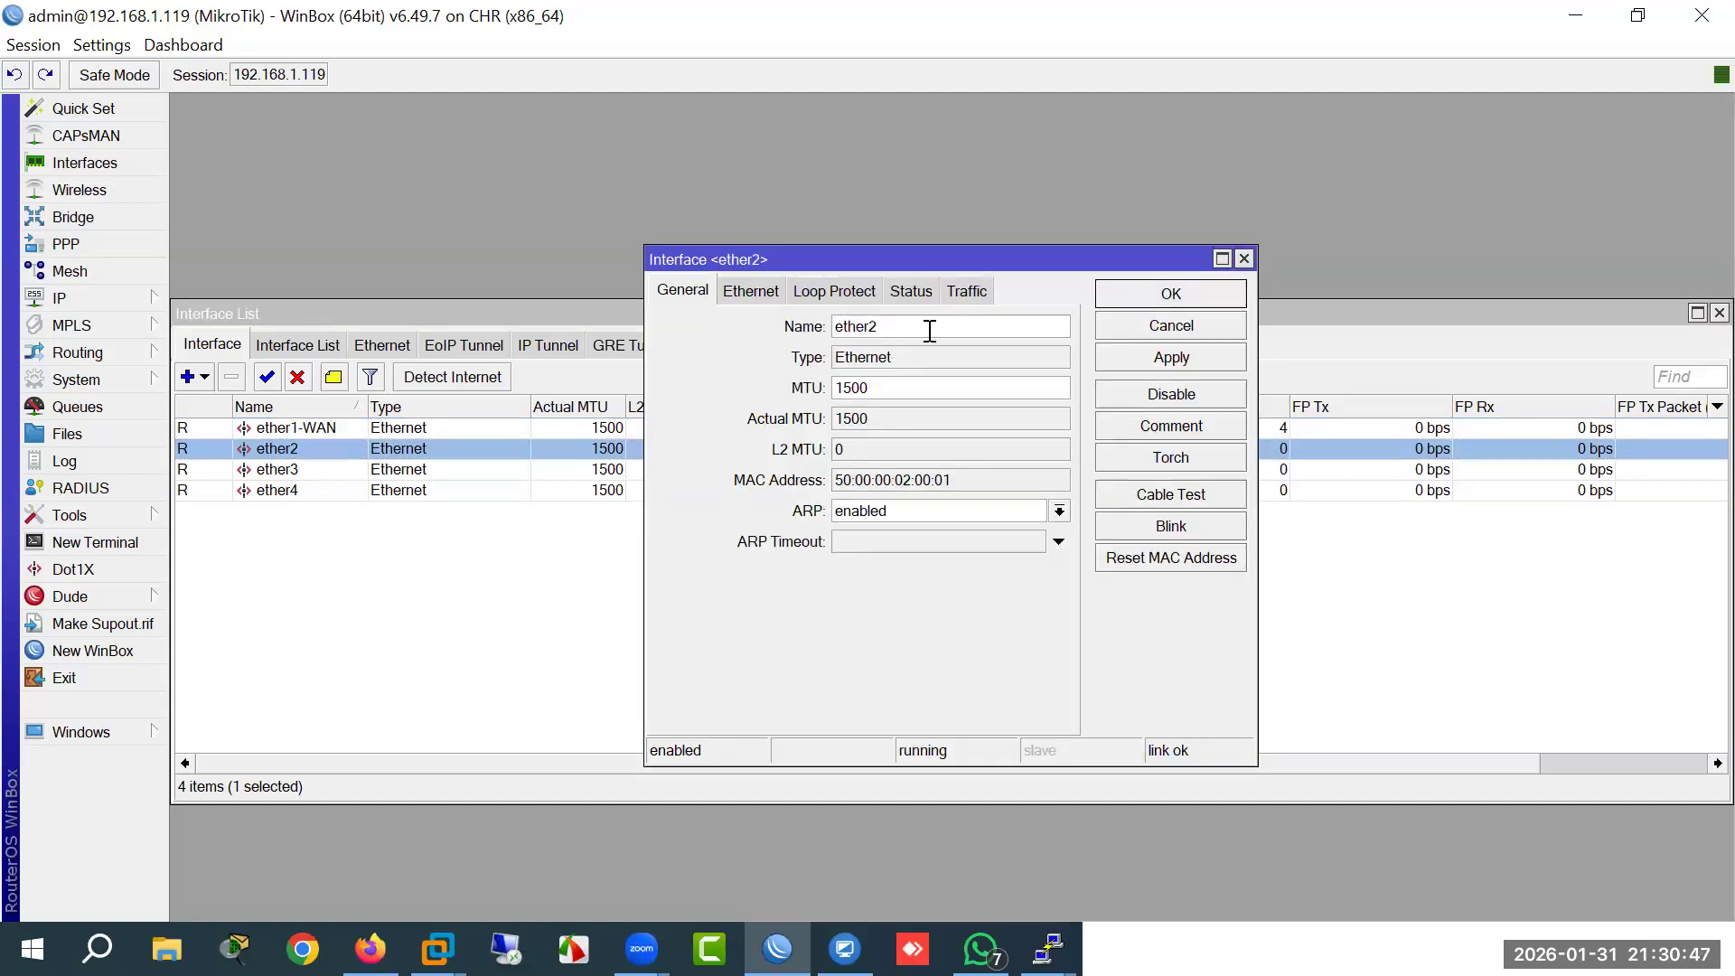
pyautogui.write('-LAN')
pyautogui.press('Return')
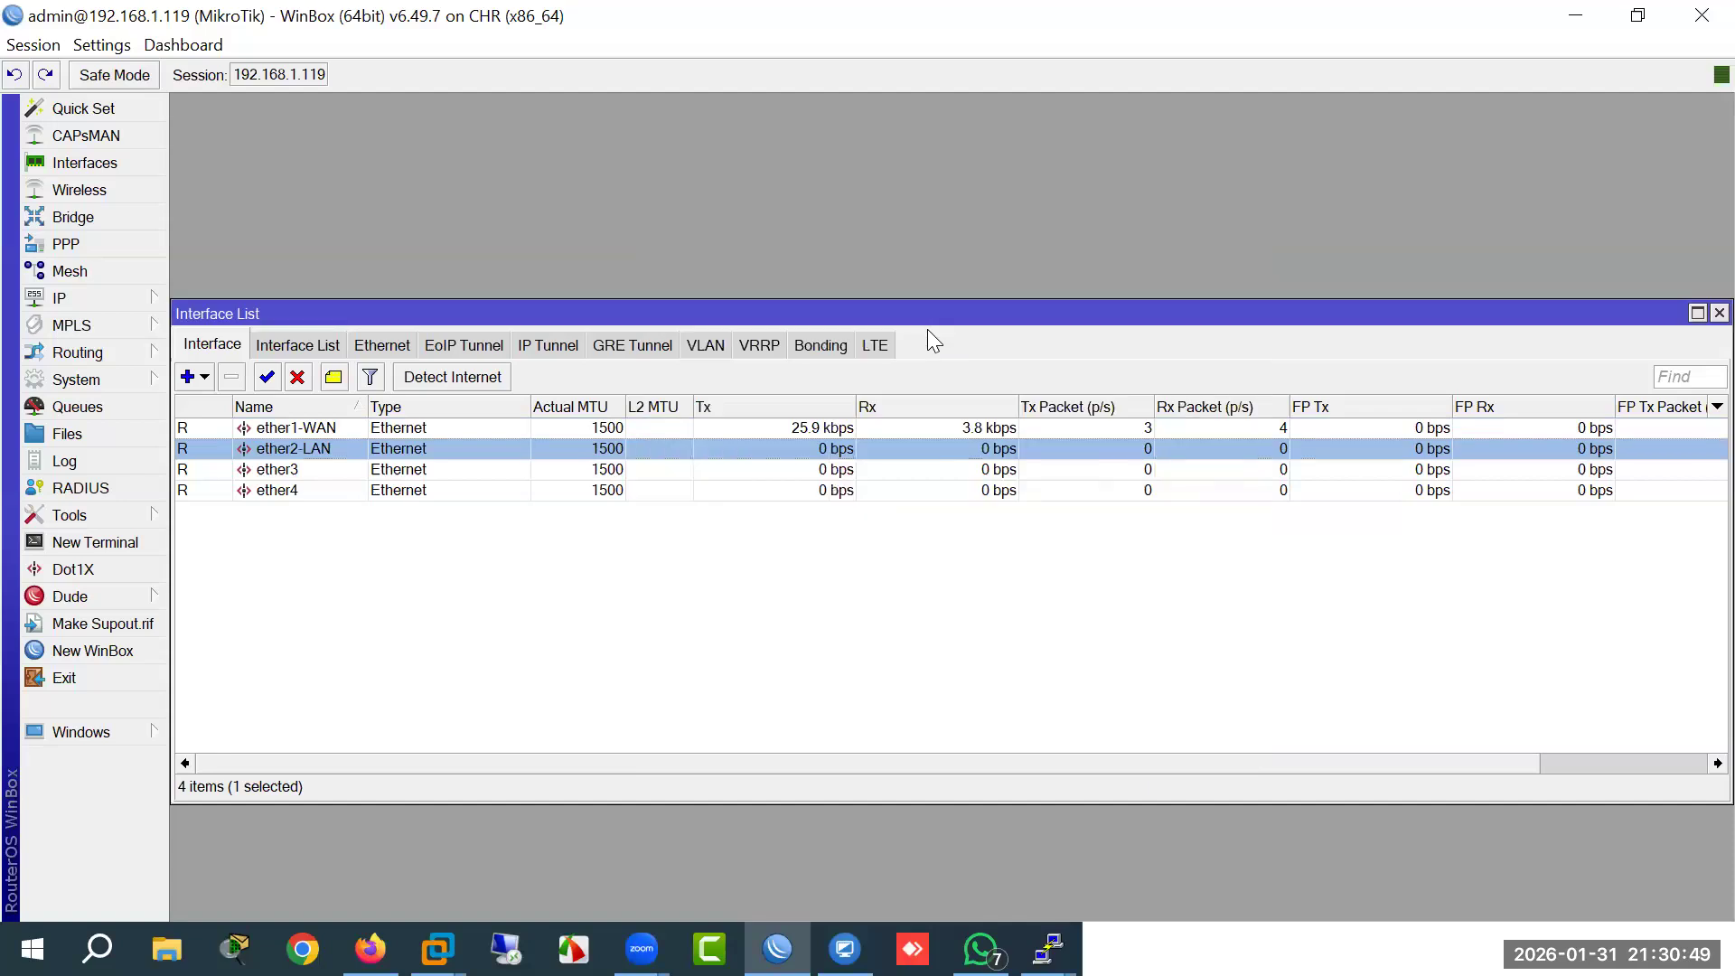
pyautogui.click(127, 305)
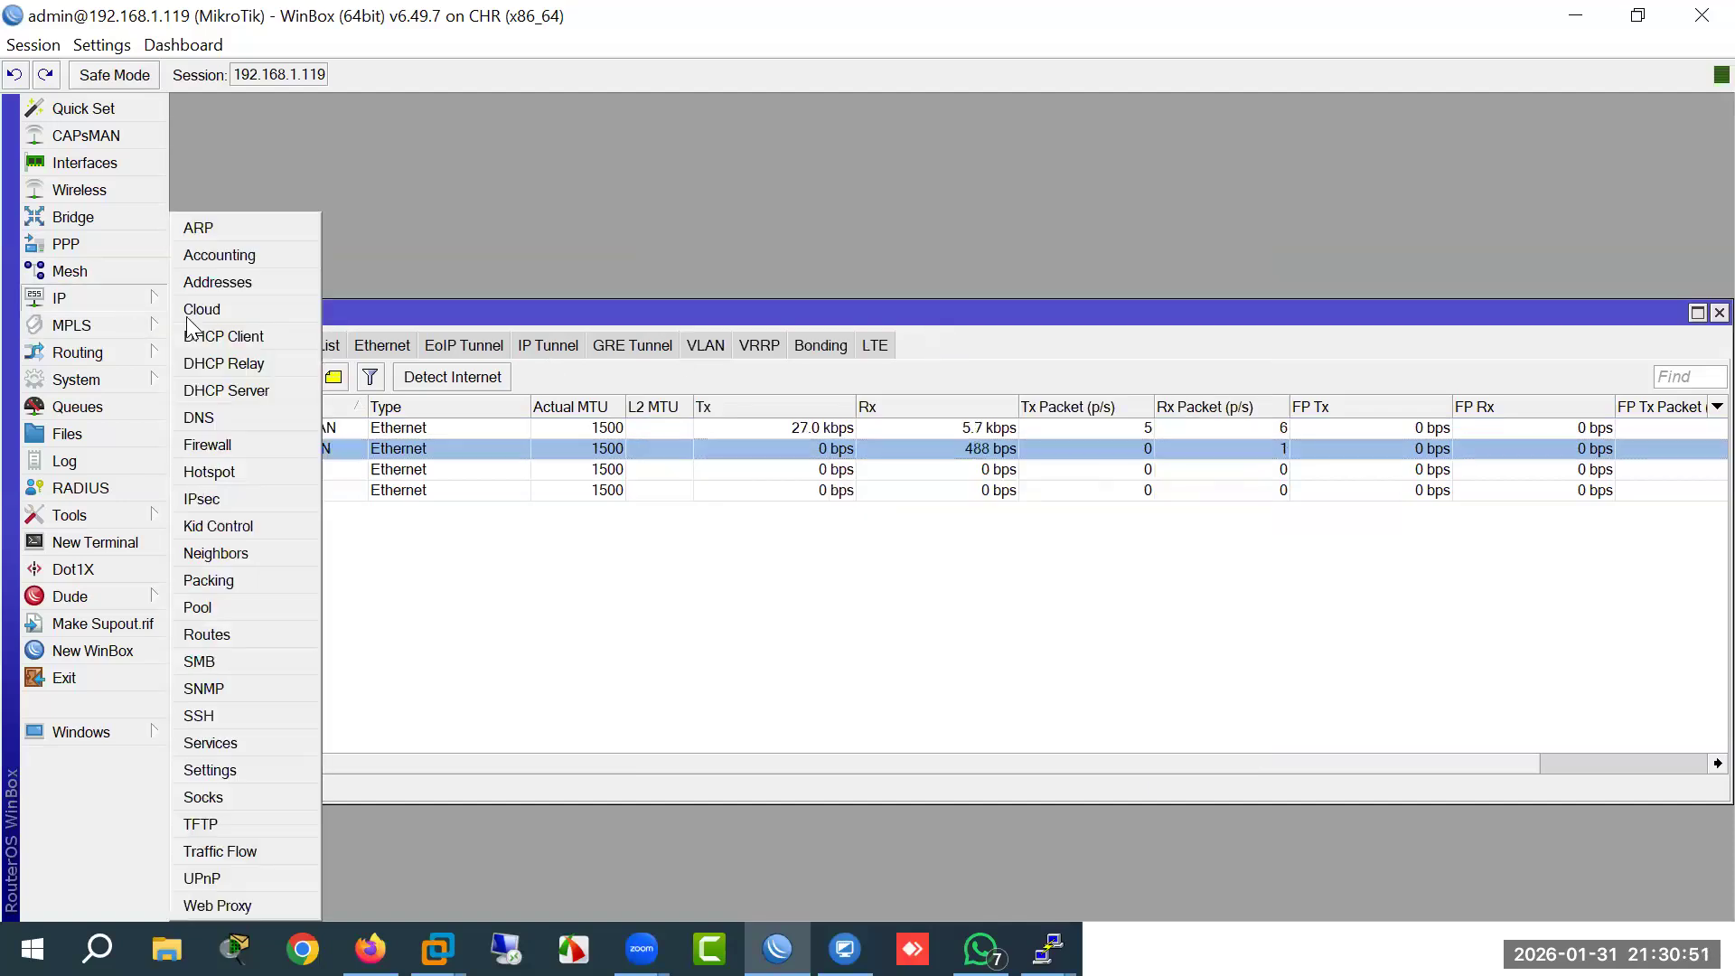
# Step: Check ether1-WAN's DHCP client status: 192.168.1.119/24 leased with gateway 192.168.1.254
pyautogui.click(217, 333)
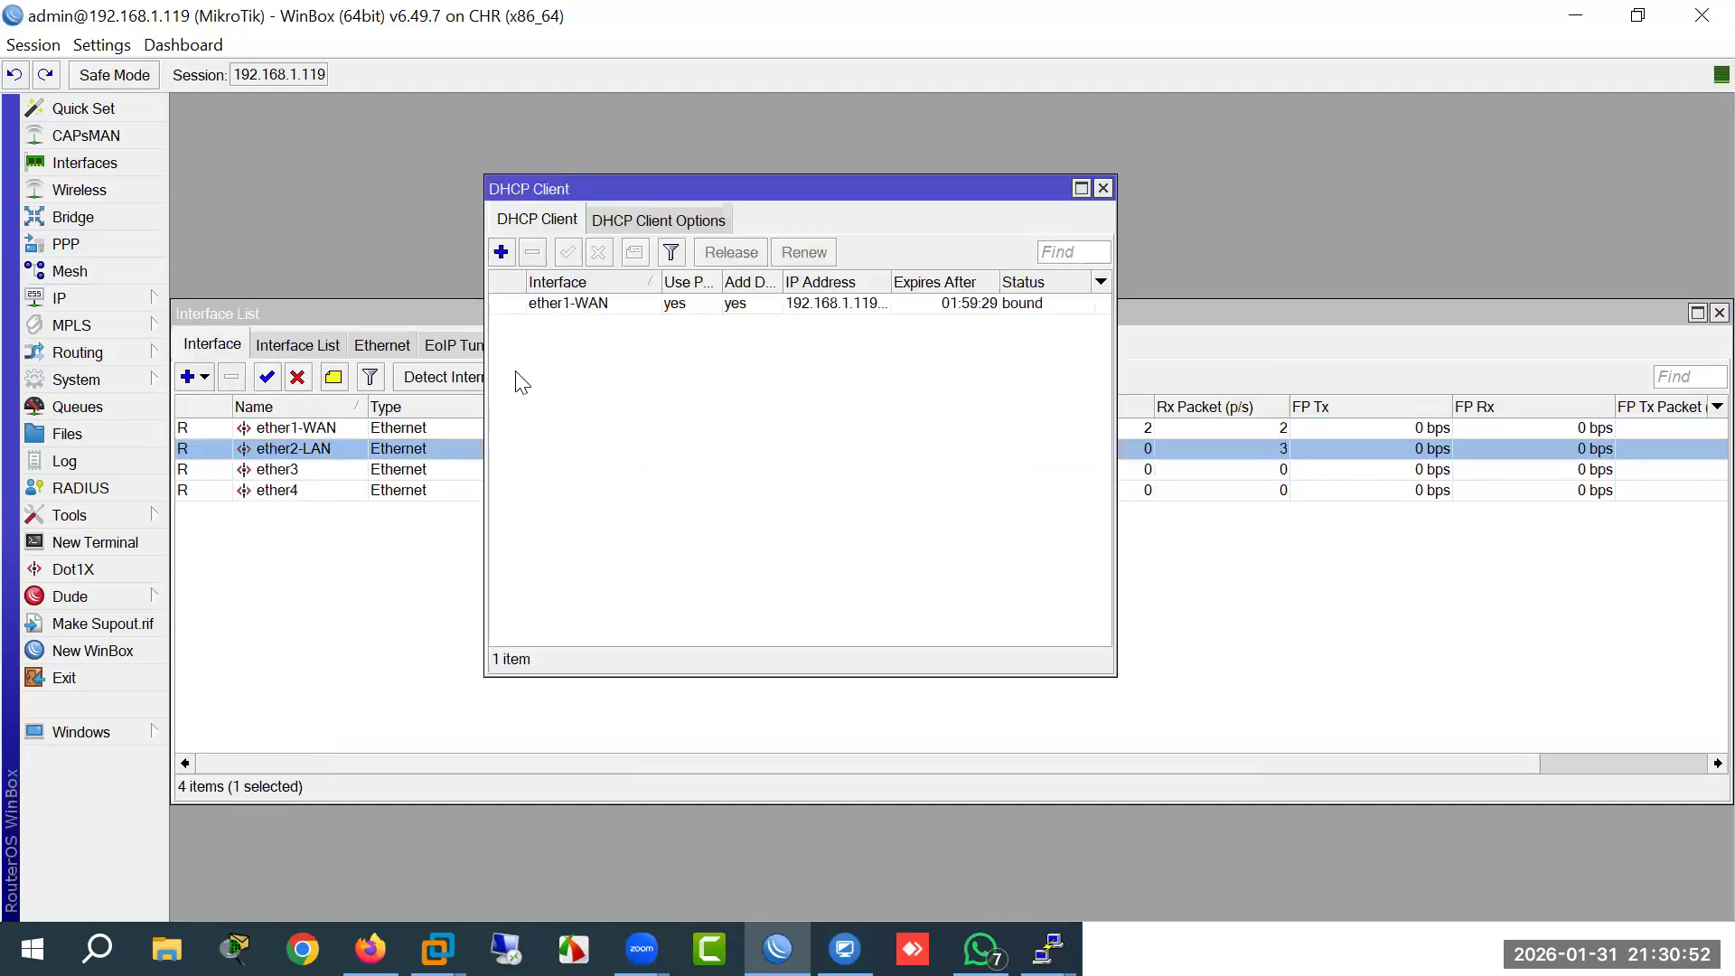
pyautogui.doubleClick(547, 305)
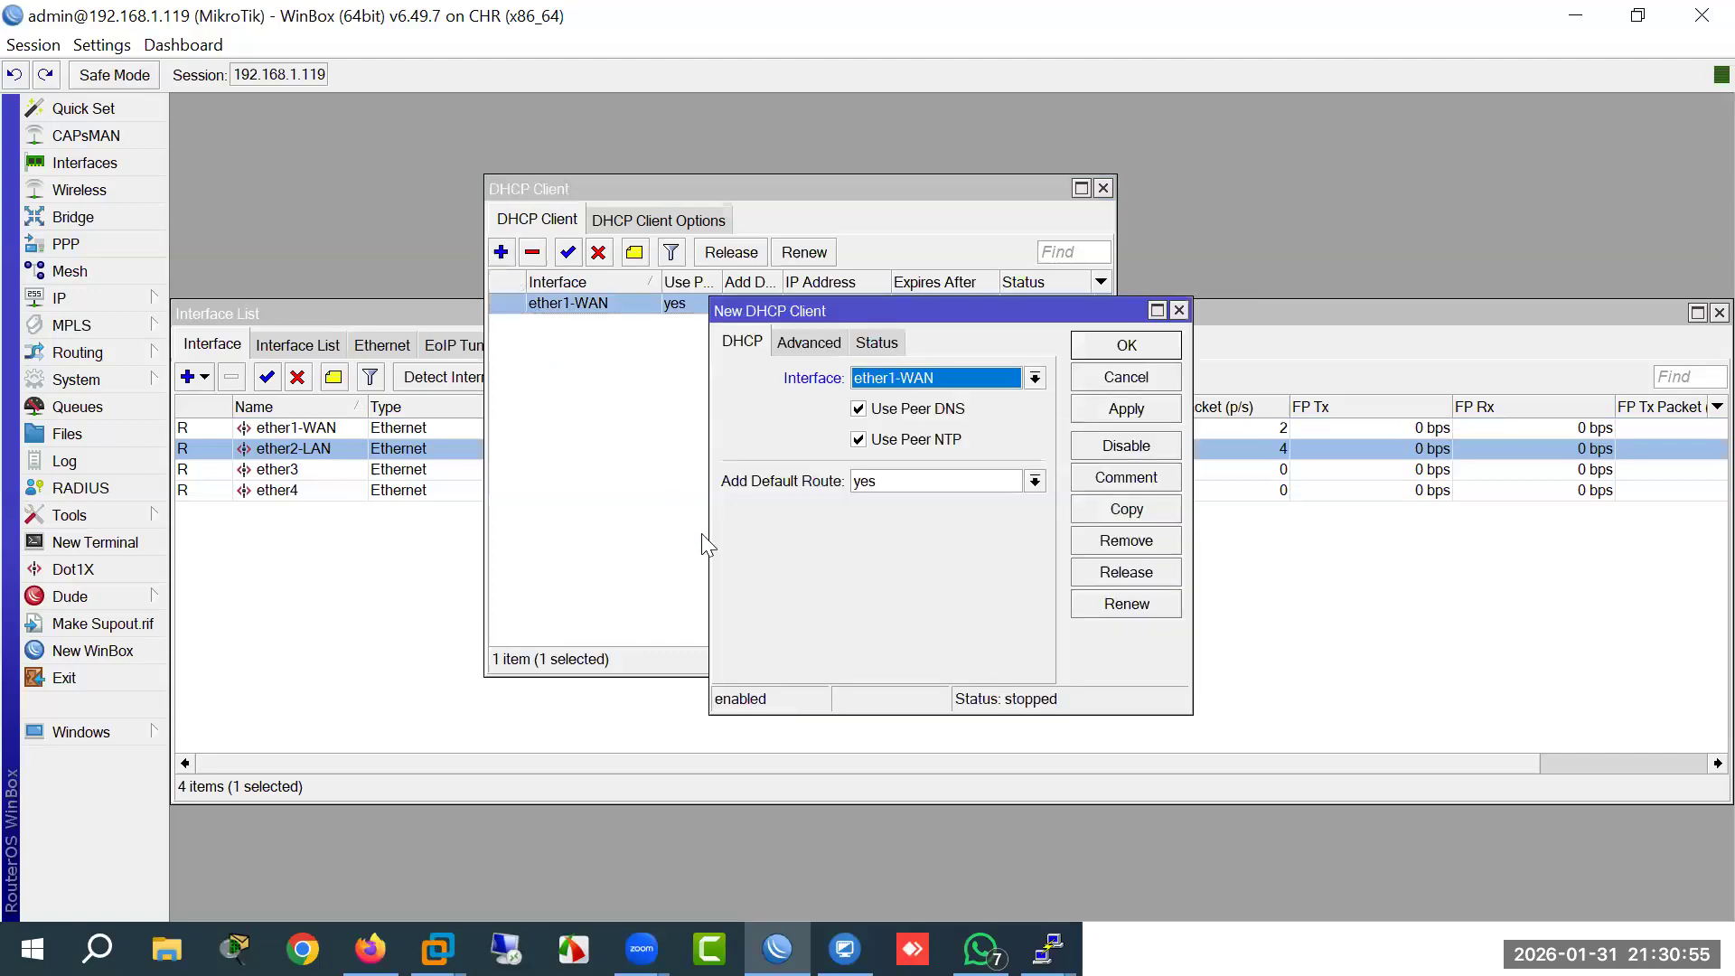
pyautogui.moveTo(846, 366); pyautogui.dragTo(684, 431)
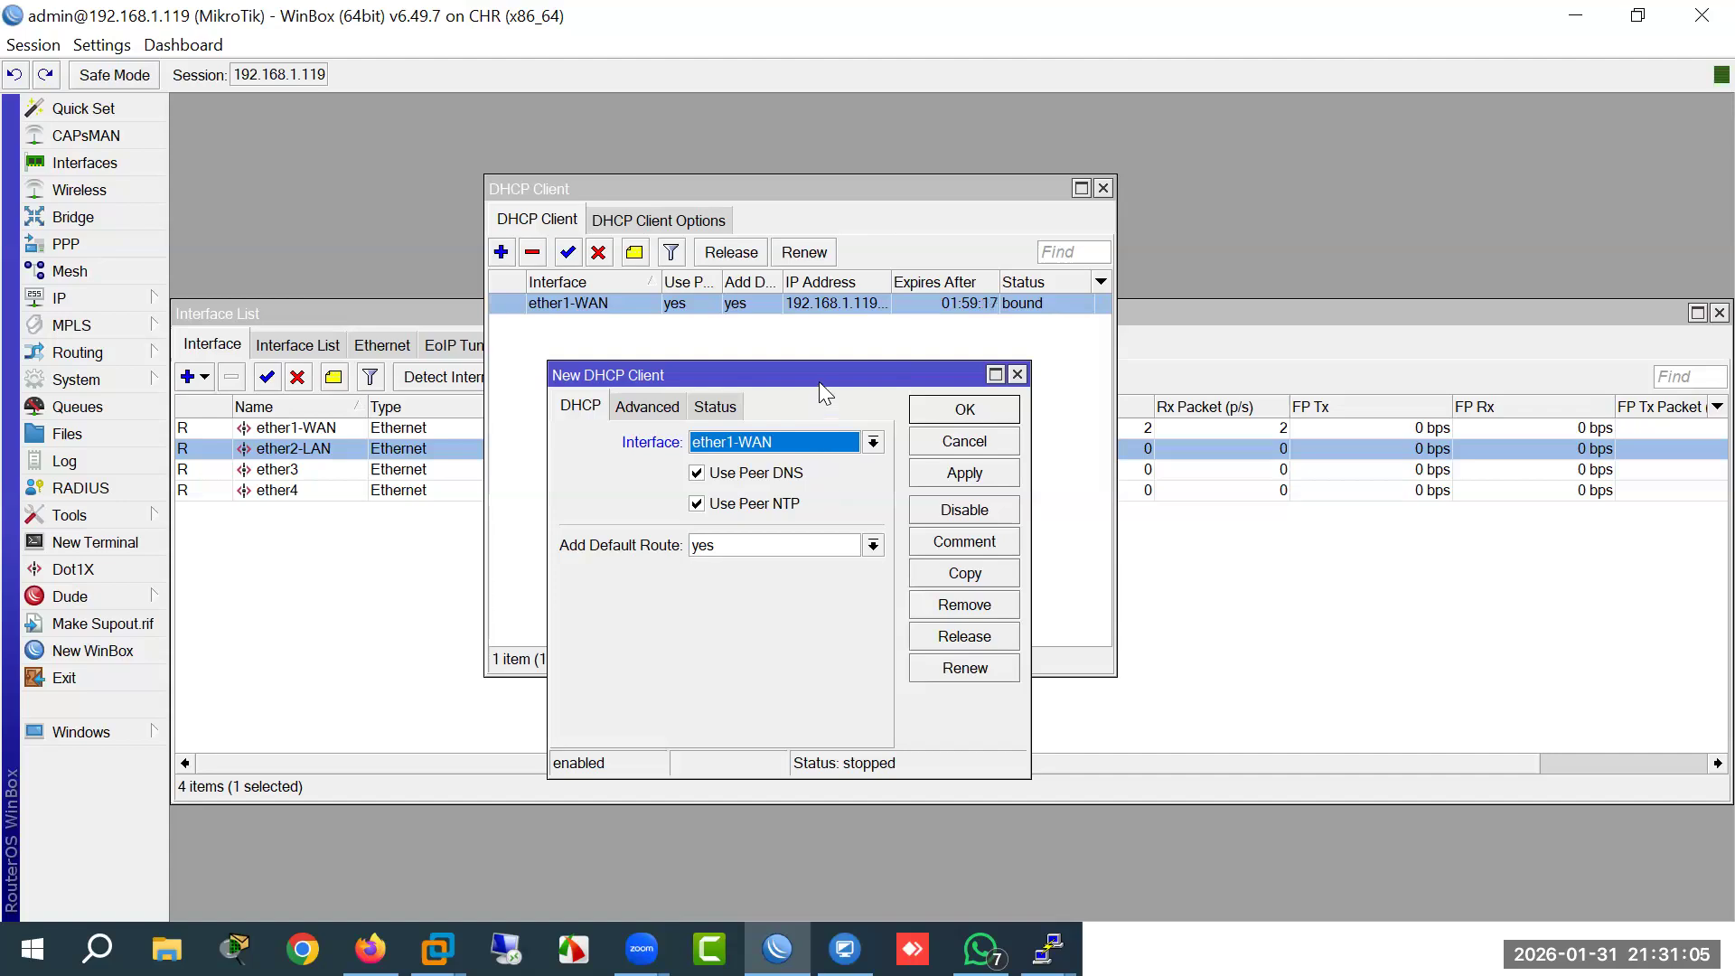
pyautogui.moveTo(819, 383); pyautogui.dragTo(843, 326)
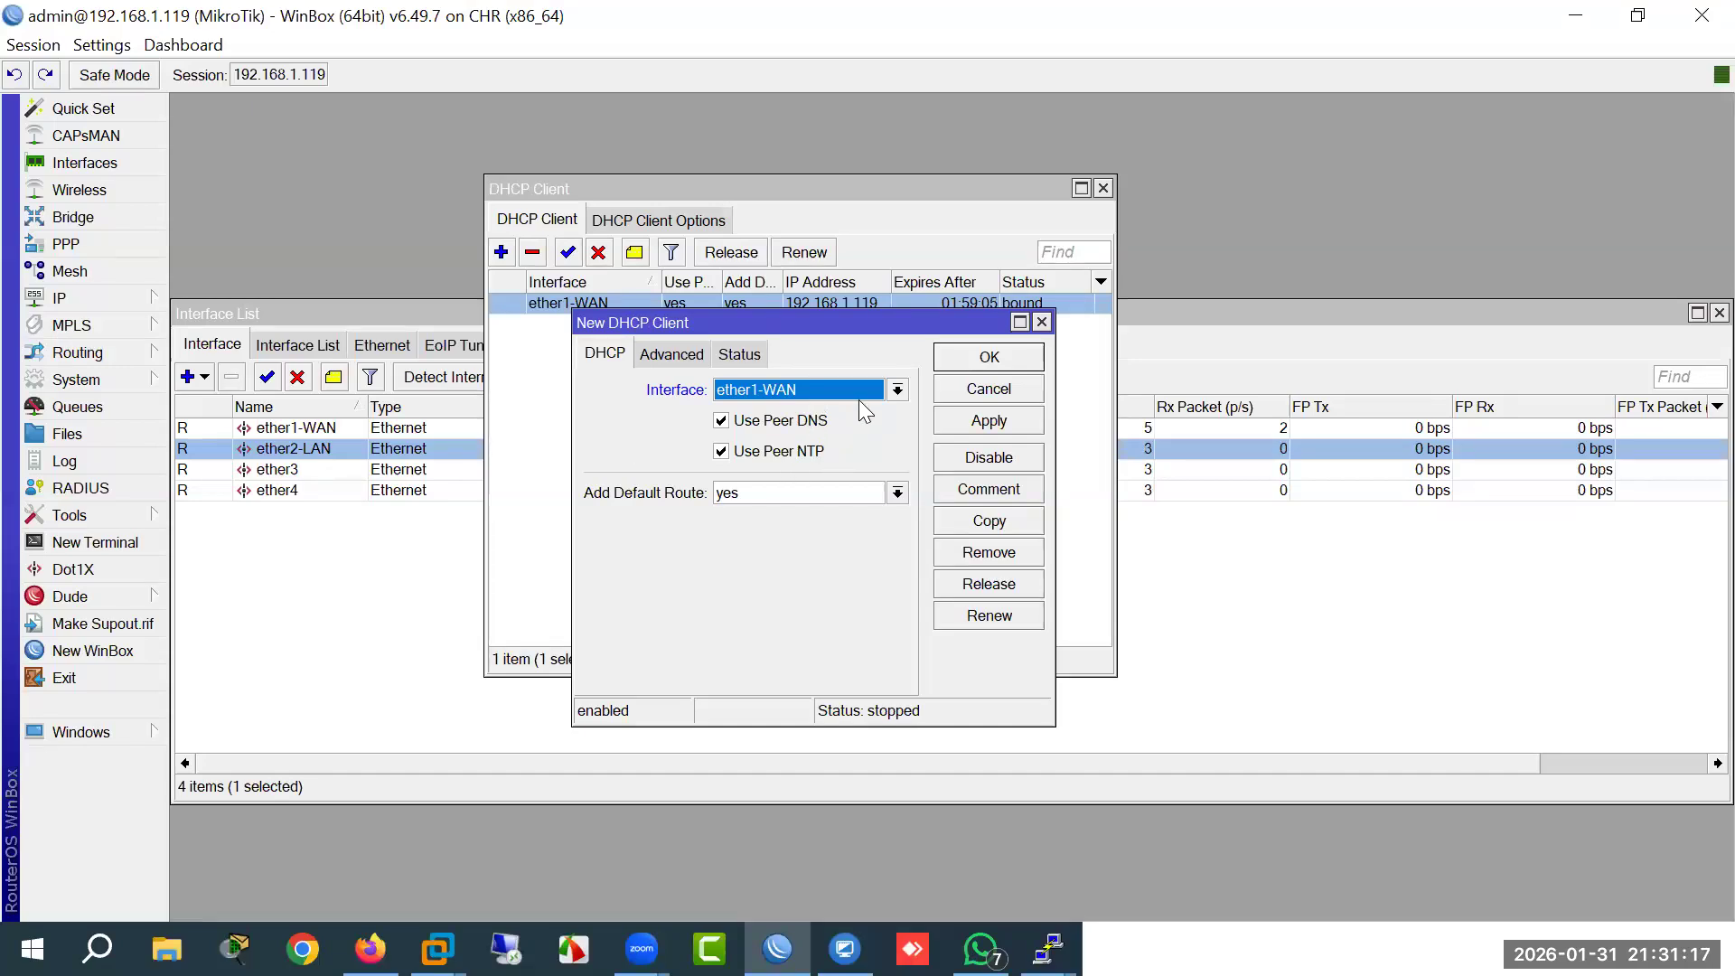
pyautogui.click(985, 390)
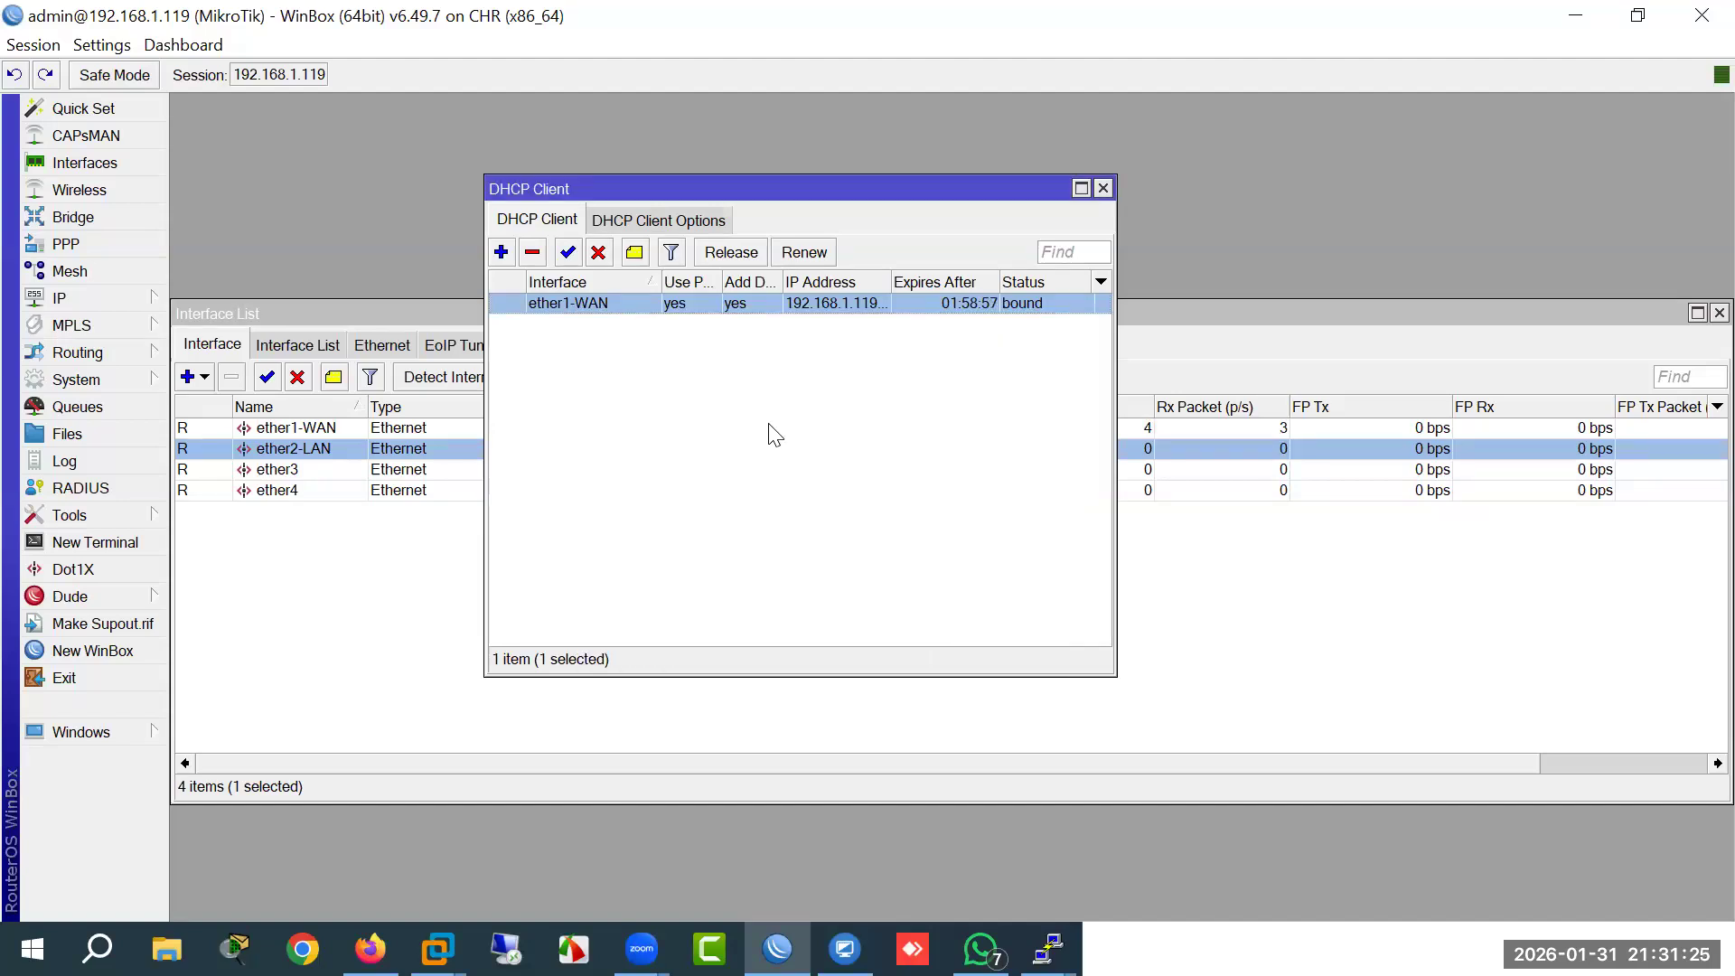
pyautogui.doubleClick(593, 304)
pyautogui.click(736, 353)
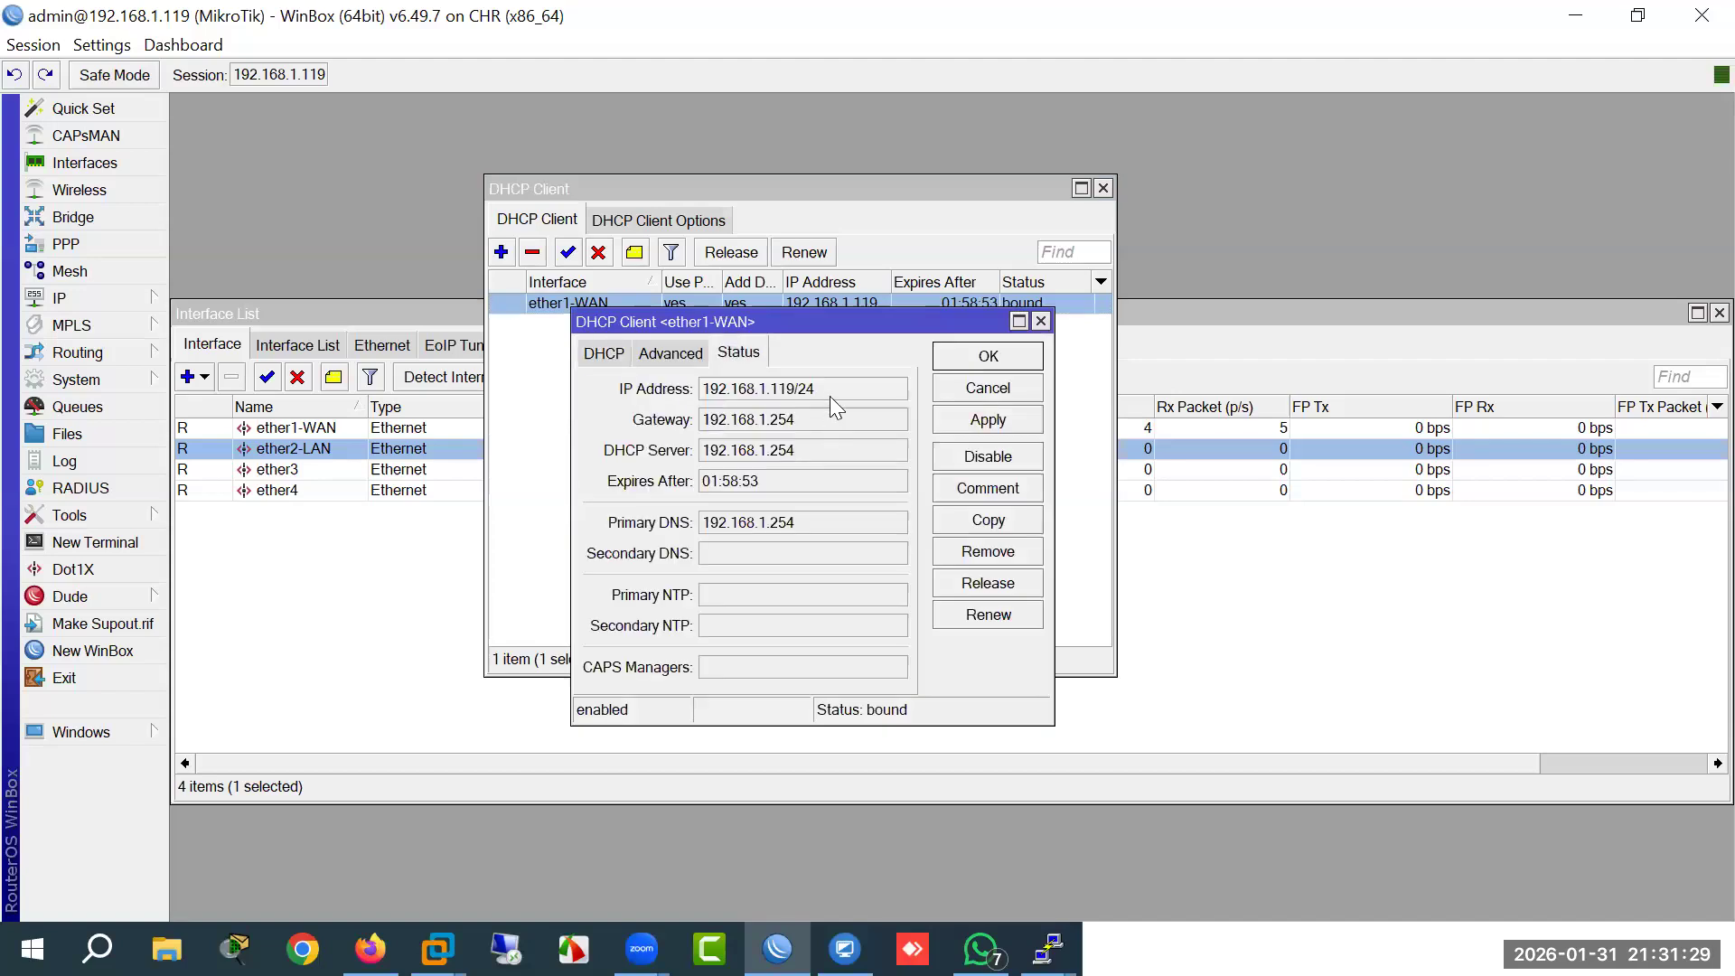
pyautogui.moveTo(808, 419); pyautogui.dragTo(694, 423)
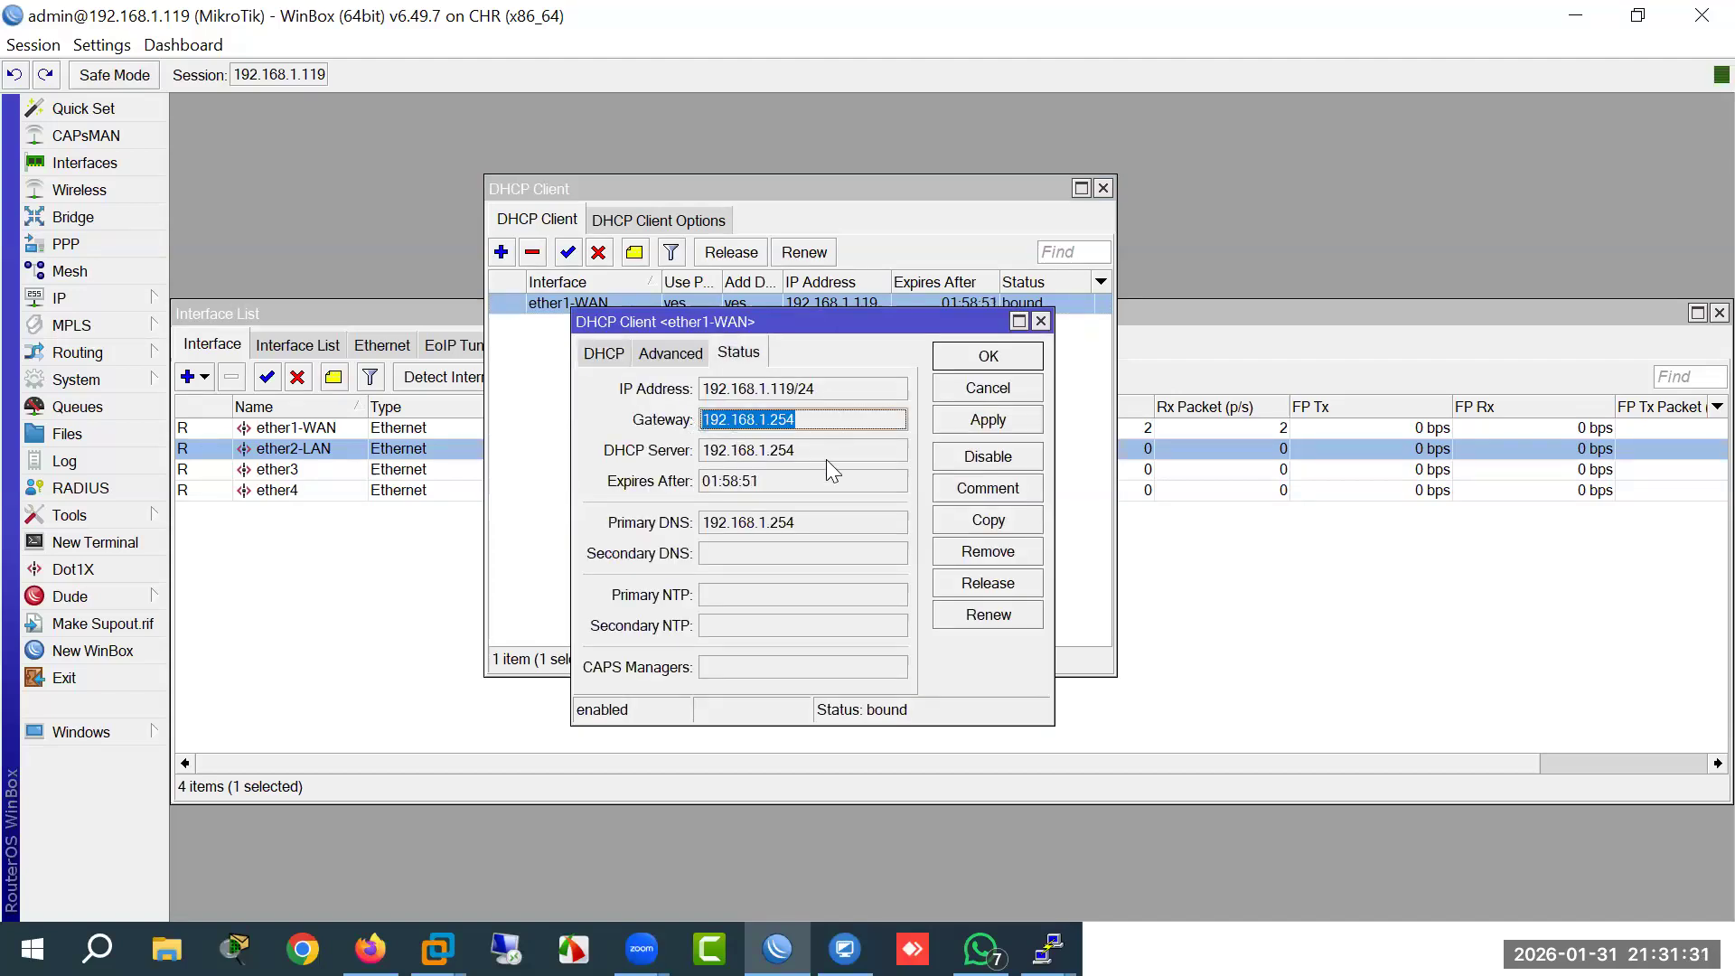
pyautogui.click(134, 304)
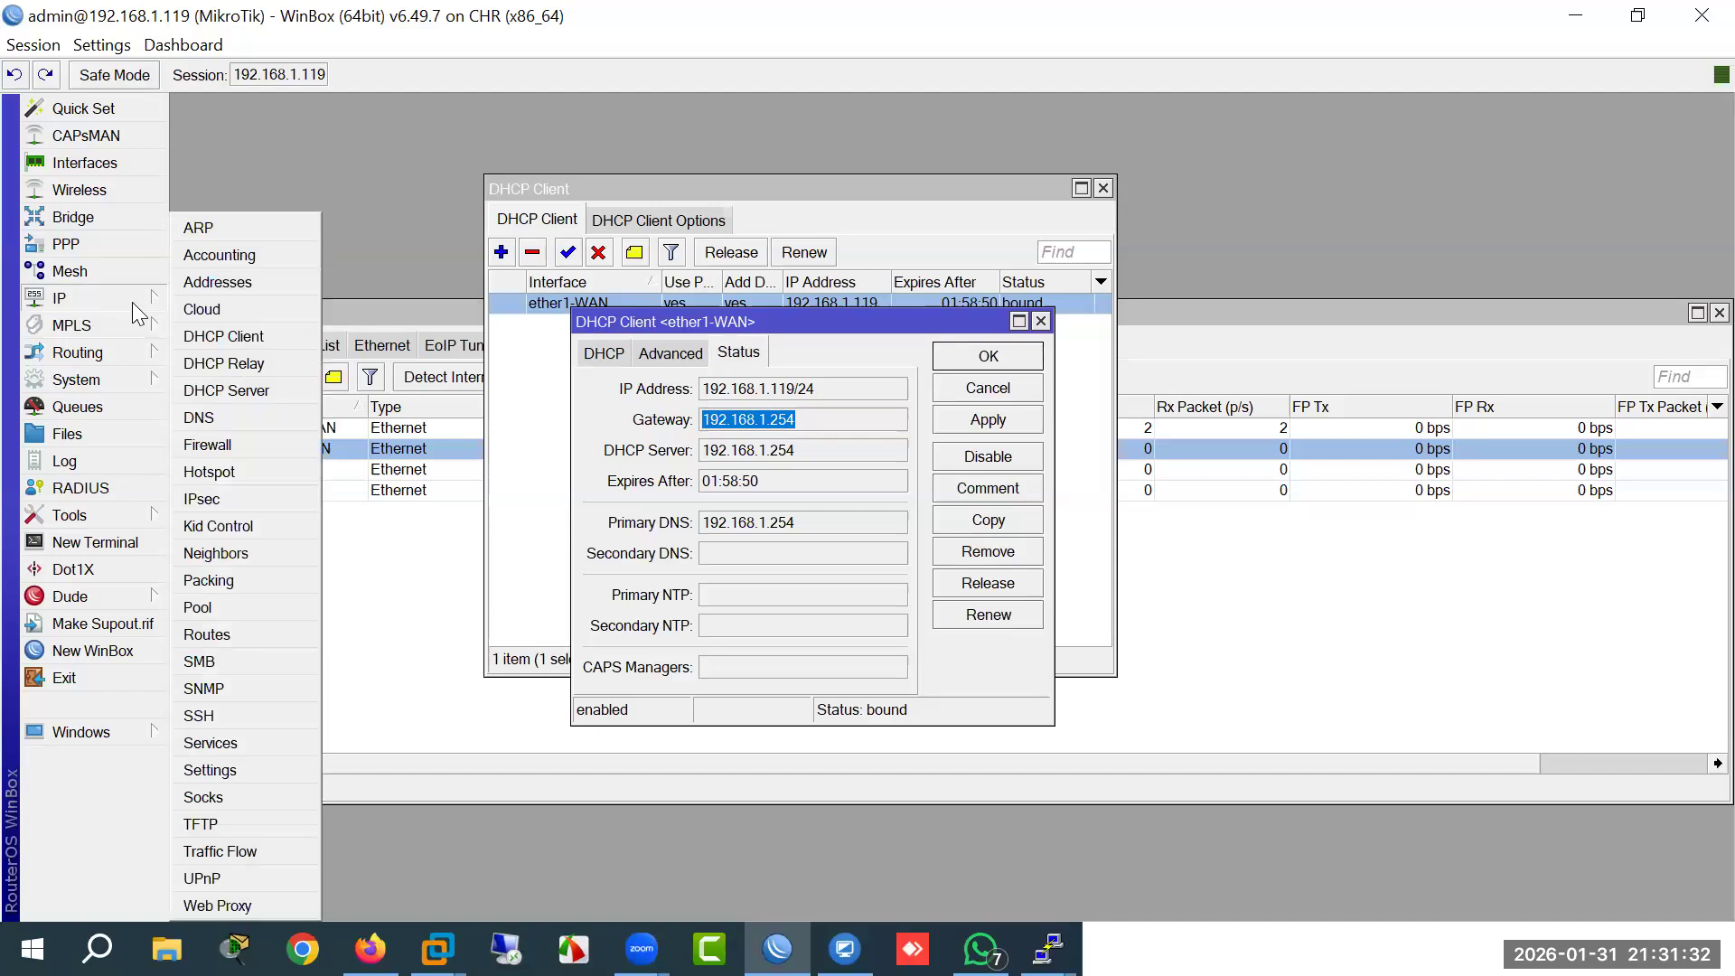
# Step: View the Address List, trying a 192.168.1.100 entry but discarding it unsaved
pyautogui.click(217, 288)
pyautogui.moveTo(884, 294); pyautogui.dragTo(1166, 303)
pyautogui.click(1036, 334)
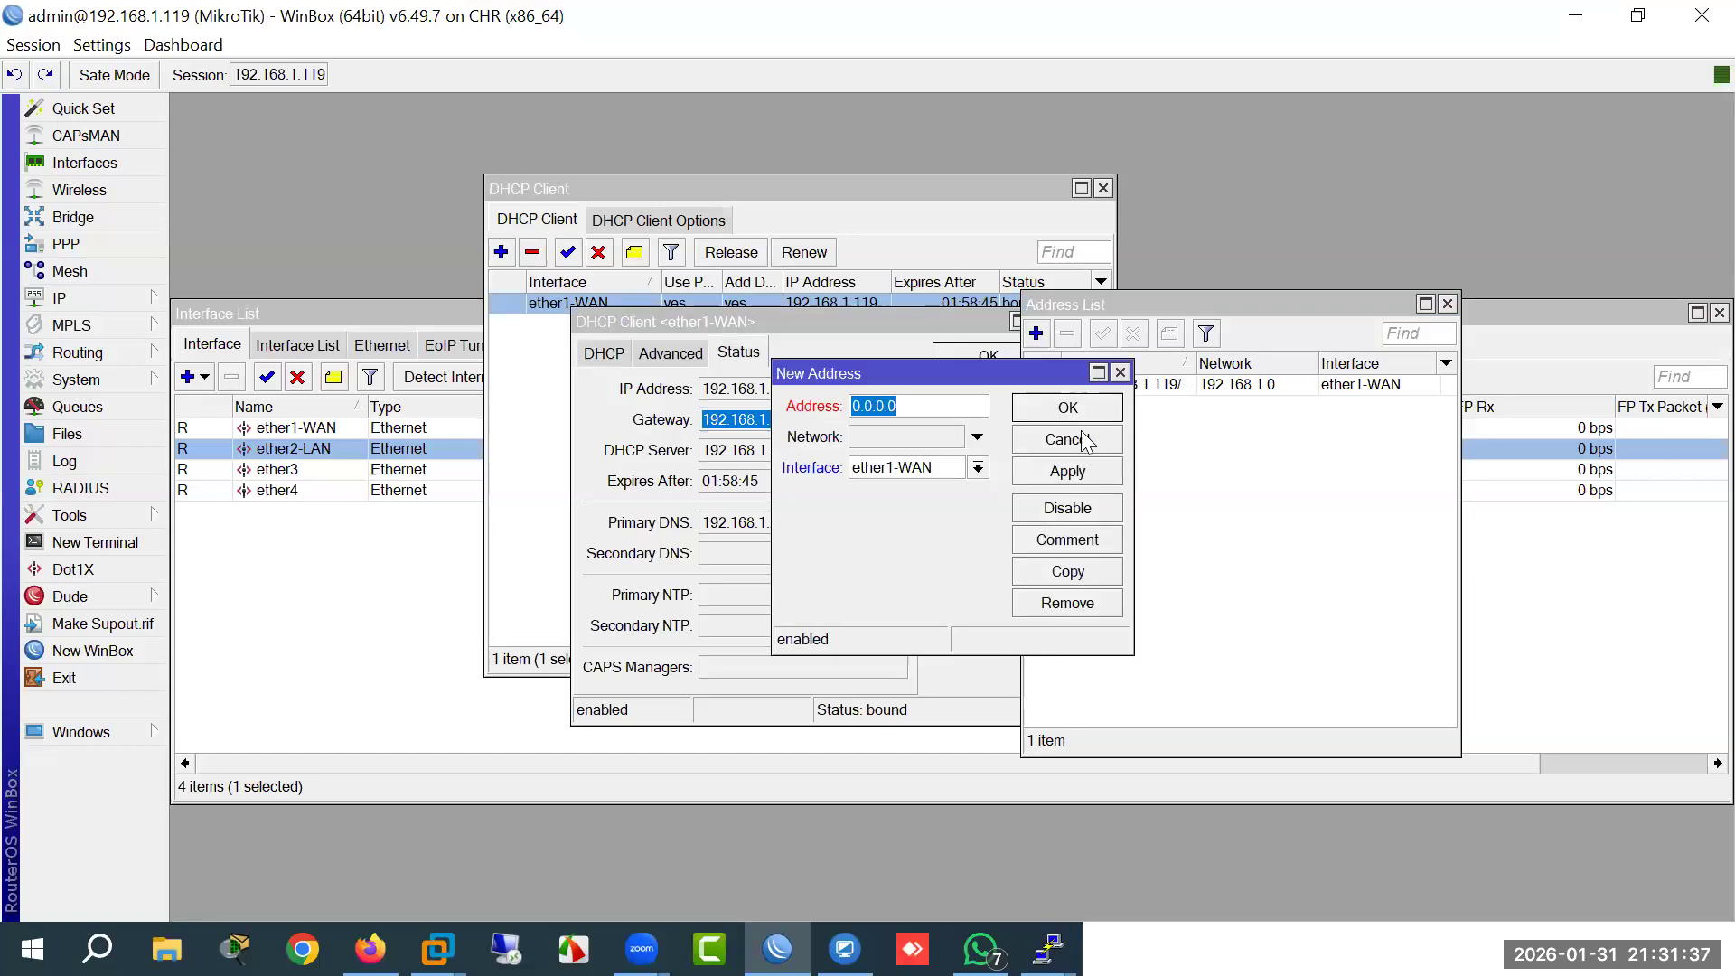
pyautogui.moveTo(910, 381); pyautogui.dragTo(1106, 361)
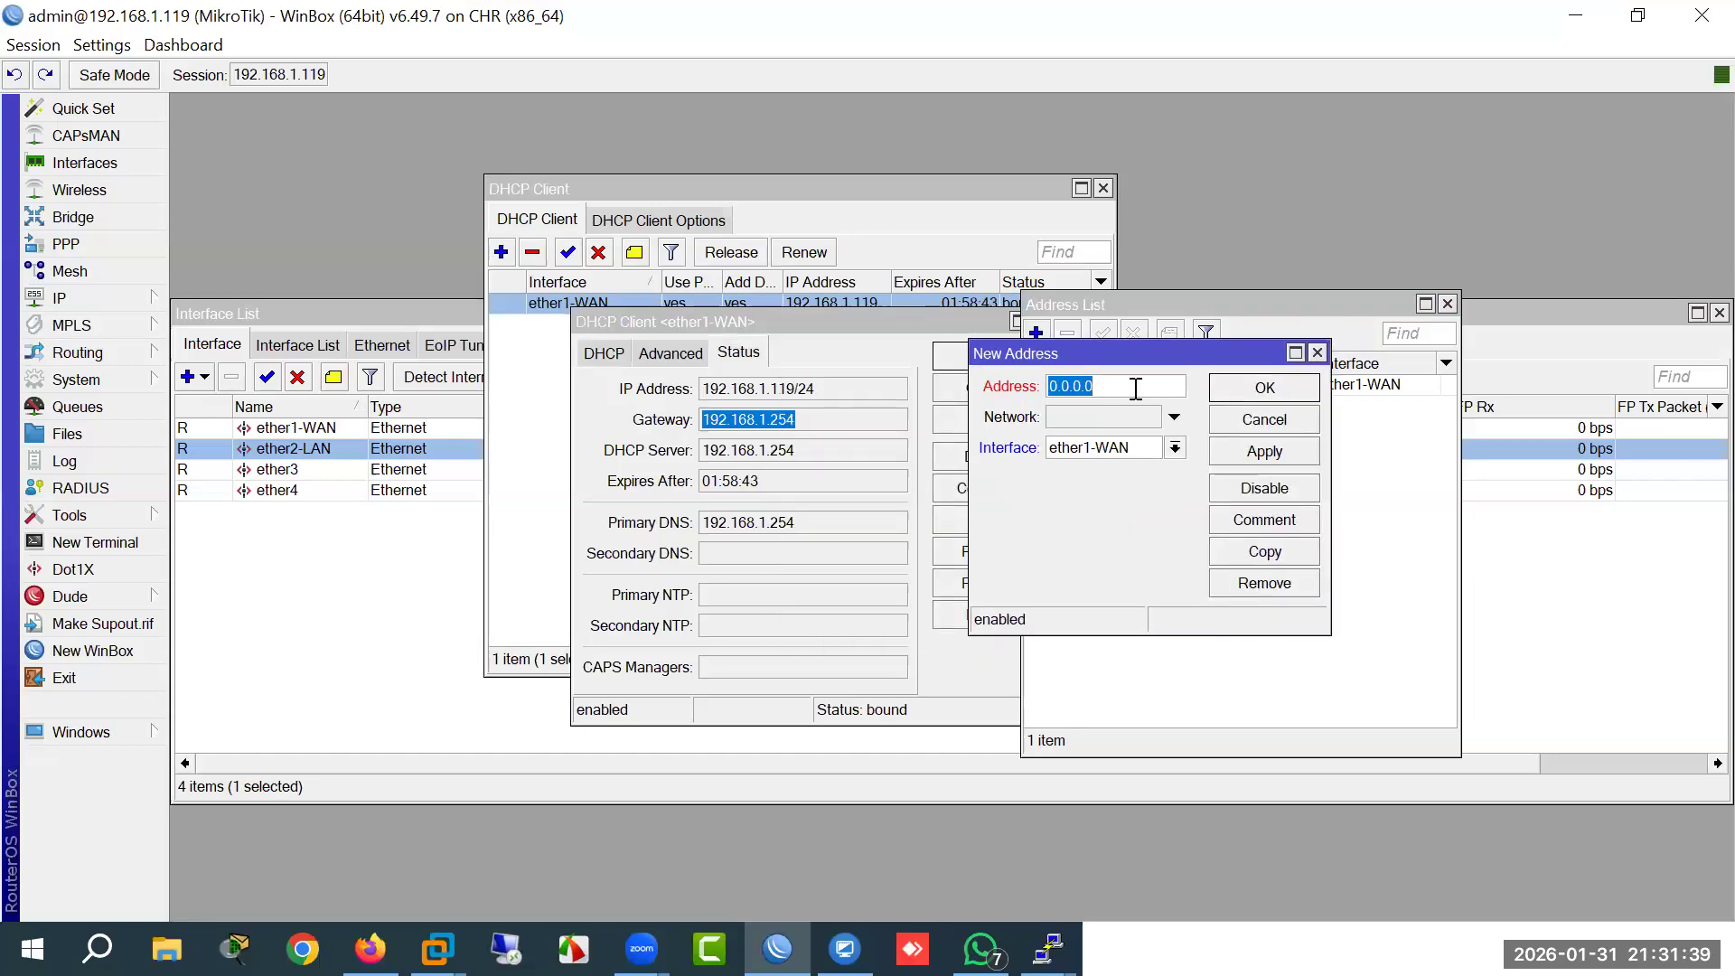
pyautogui.write('192.168.1')
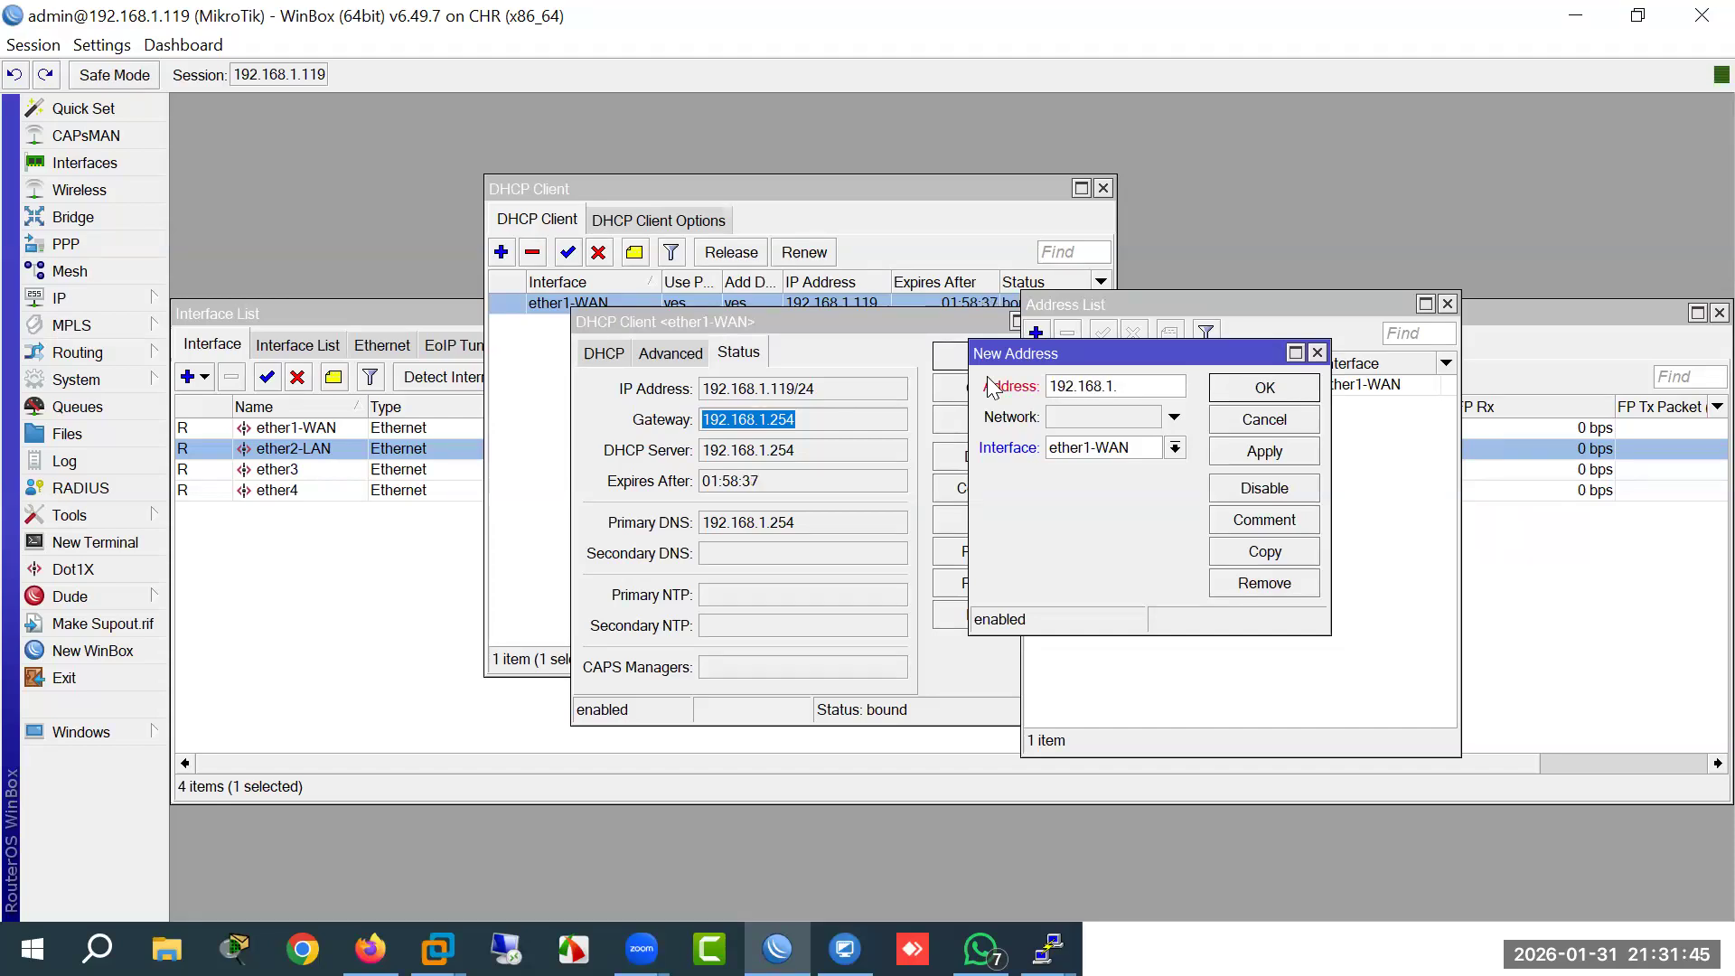
pyautogui.write('.100')
pyautogui.click(1276, 426)
pyautogui.click(123, 303)
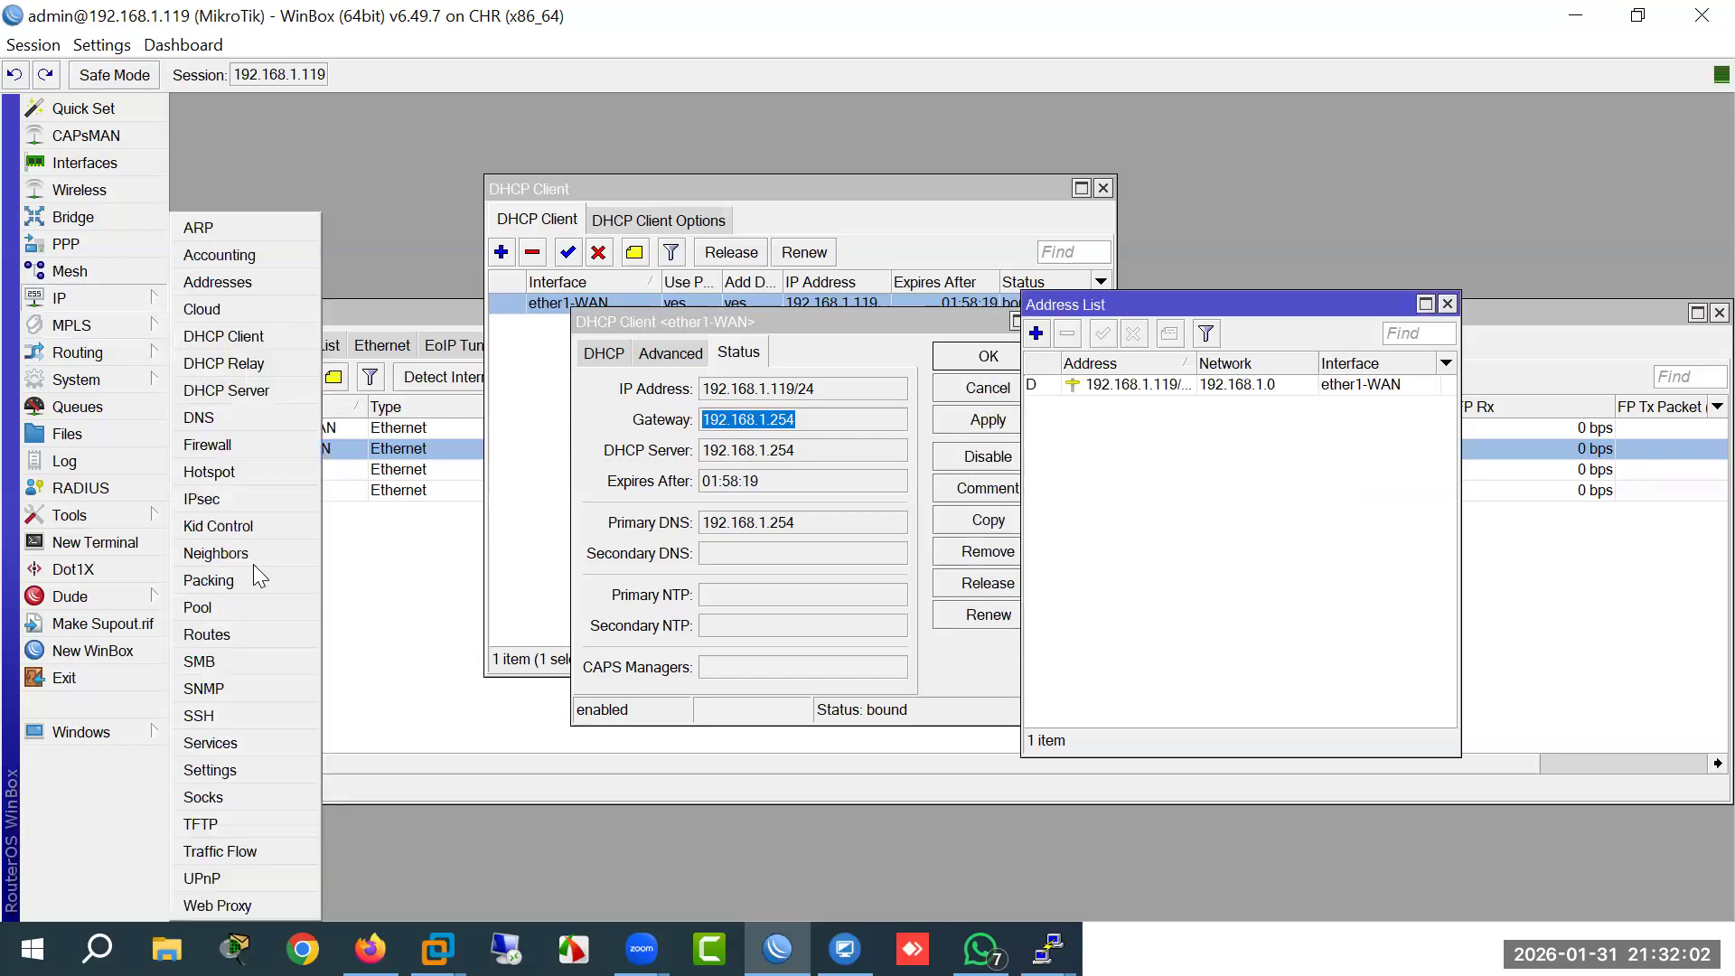
pyautogui.click(216, 637)
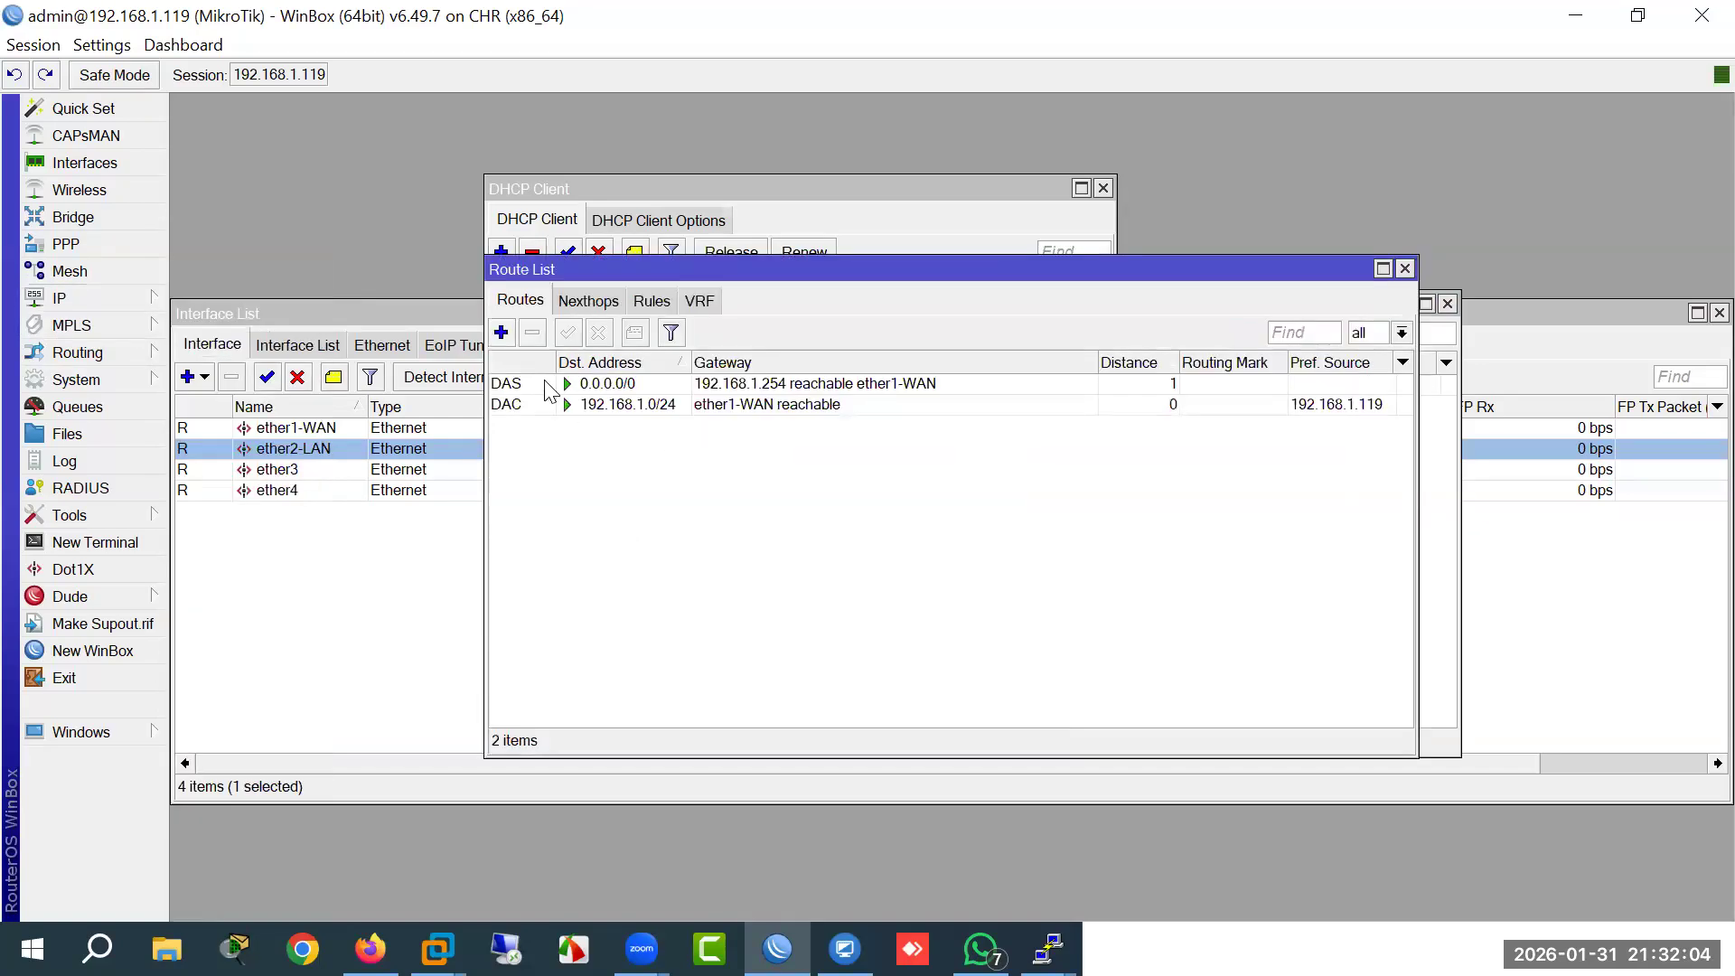
pyautogui.doubleClick(769, 395)
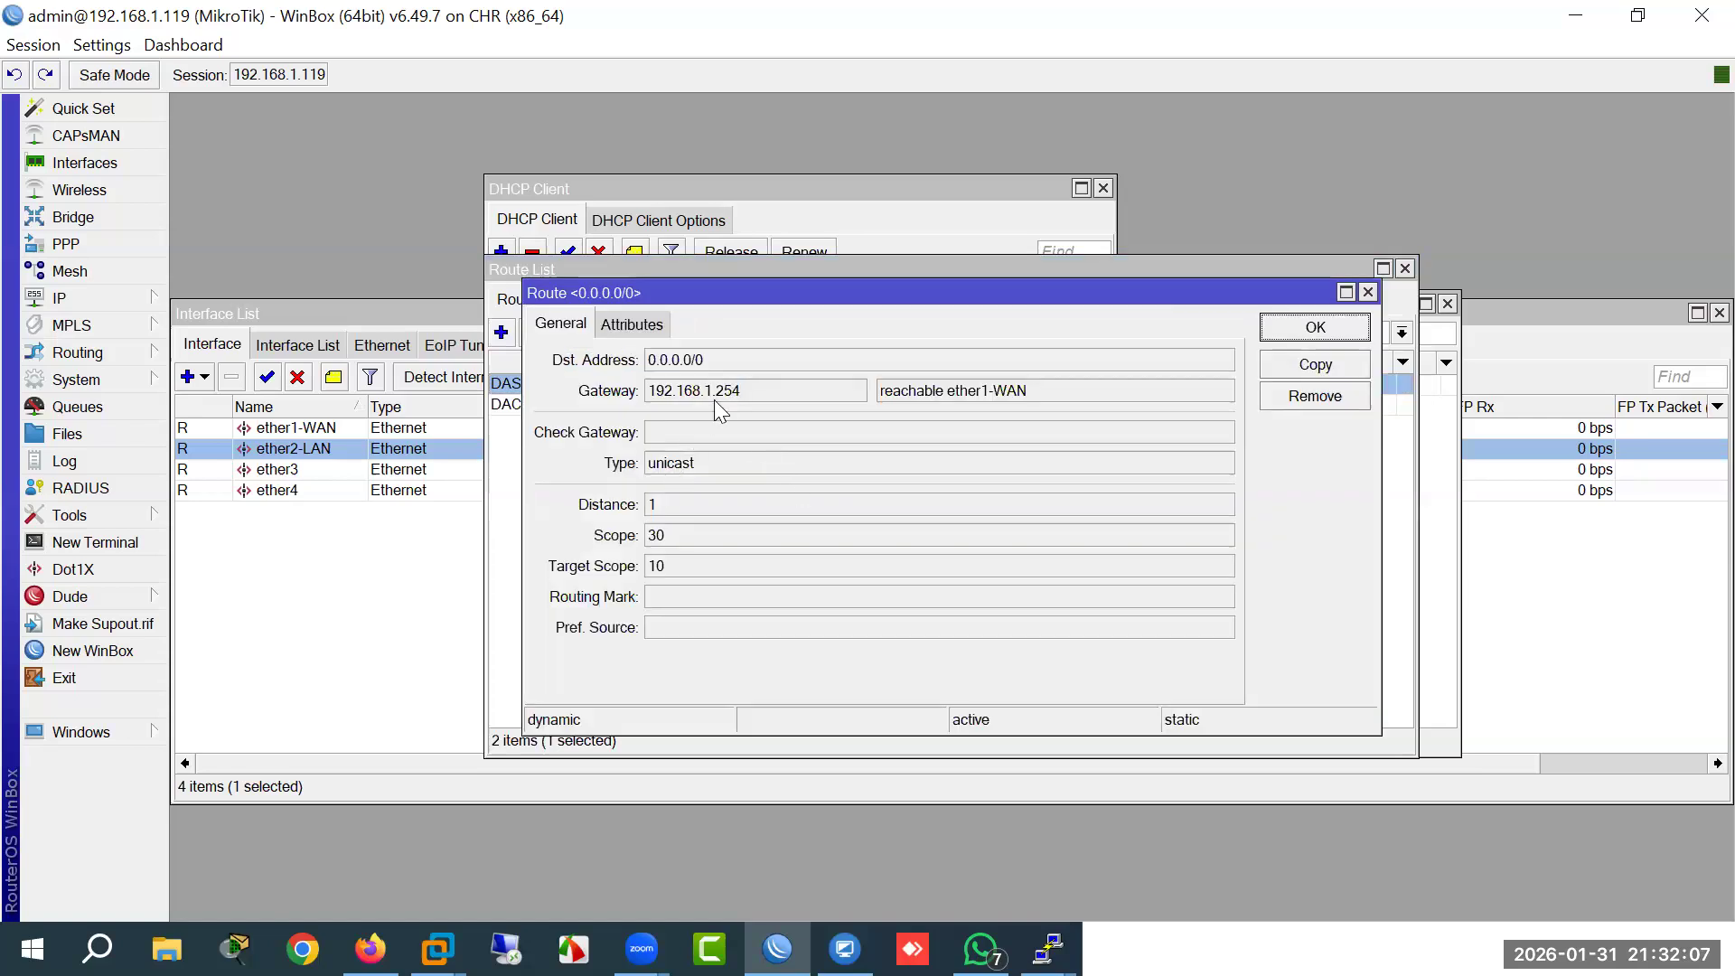
pyautogui.moveTo(753, 390); pyautogui.dragTo(647, 398)
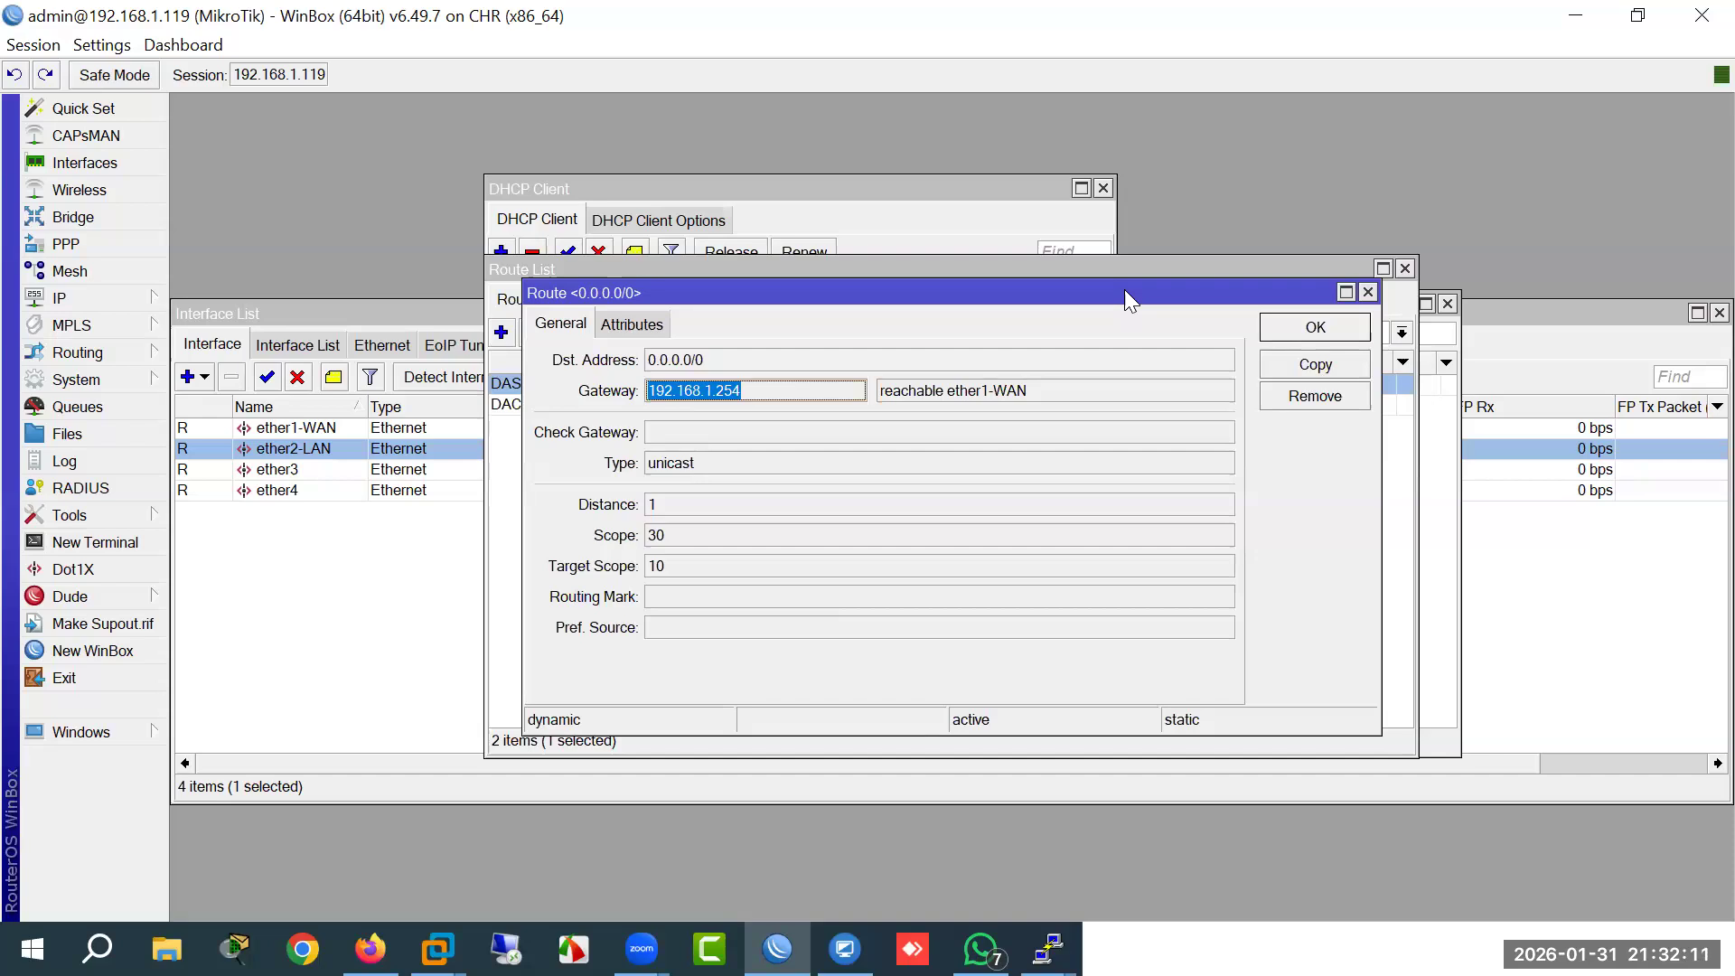
pyautogui.moveTo(1124, 289); pyautogui.dragTo(1063, 392)
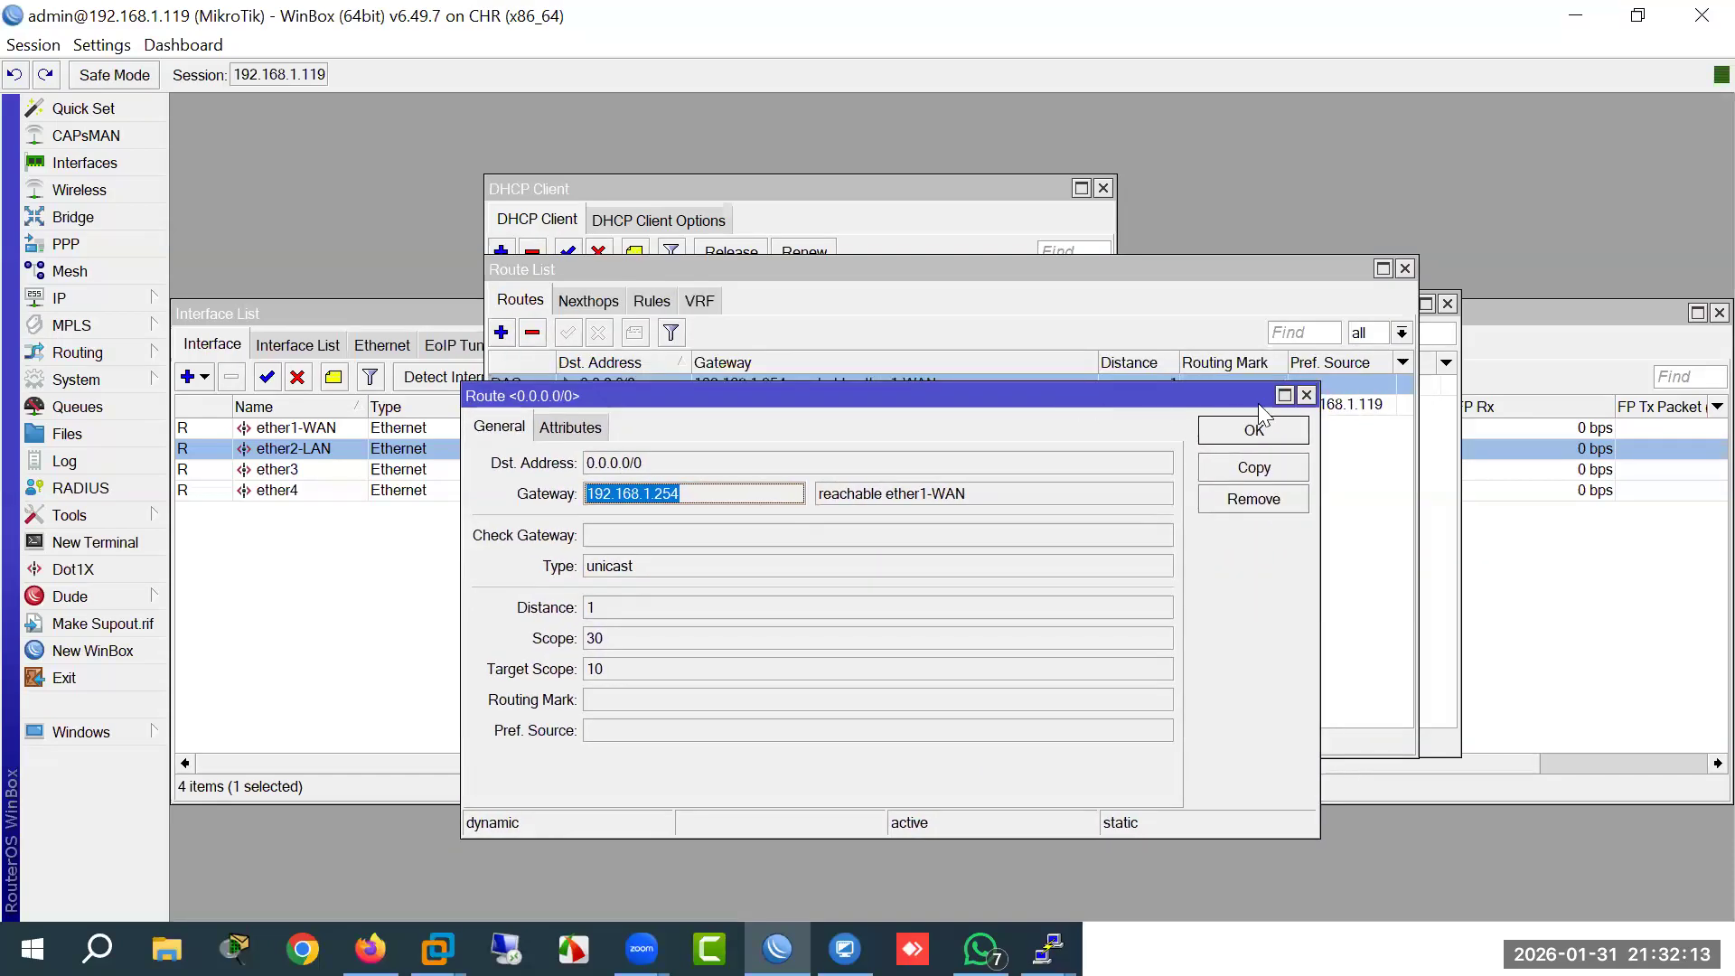
pyautogui.click(1307, 395)
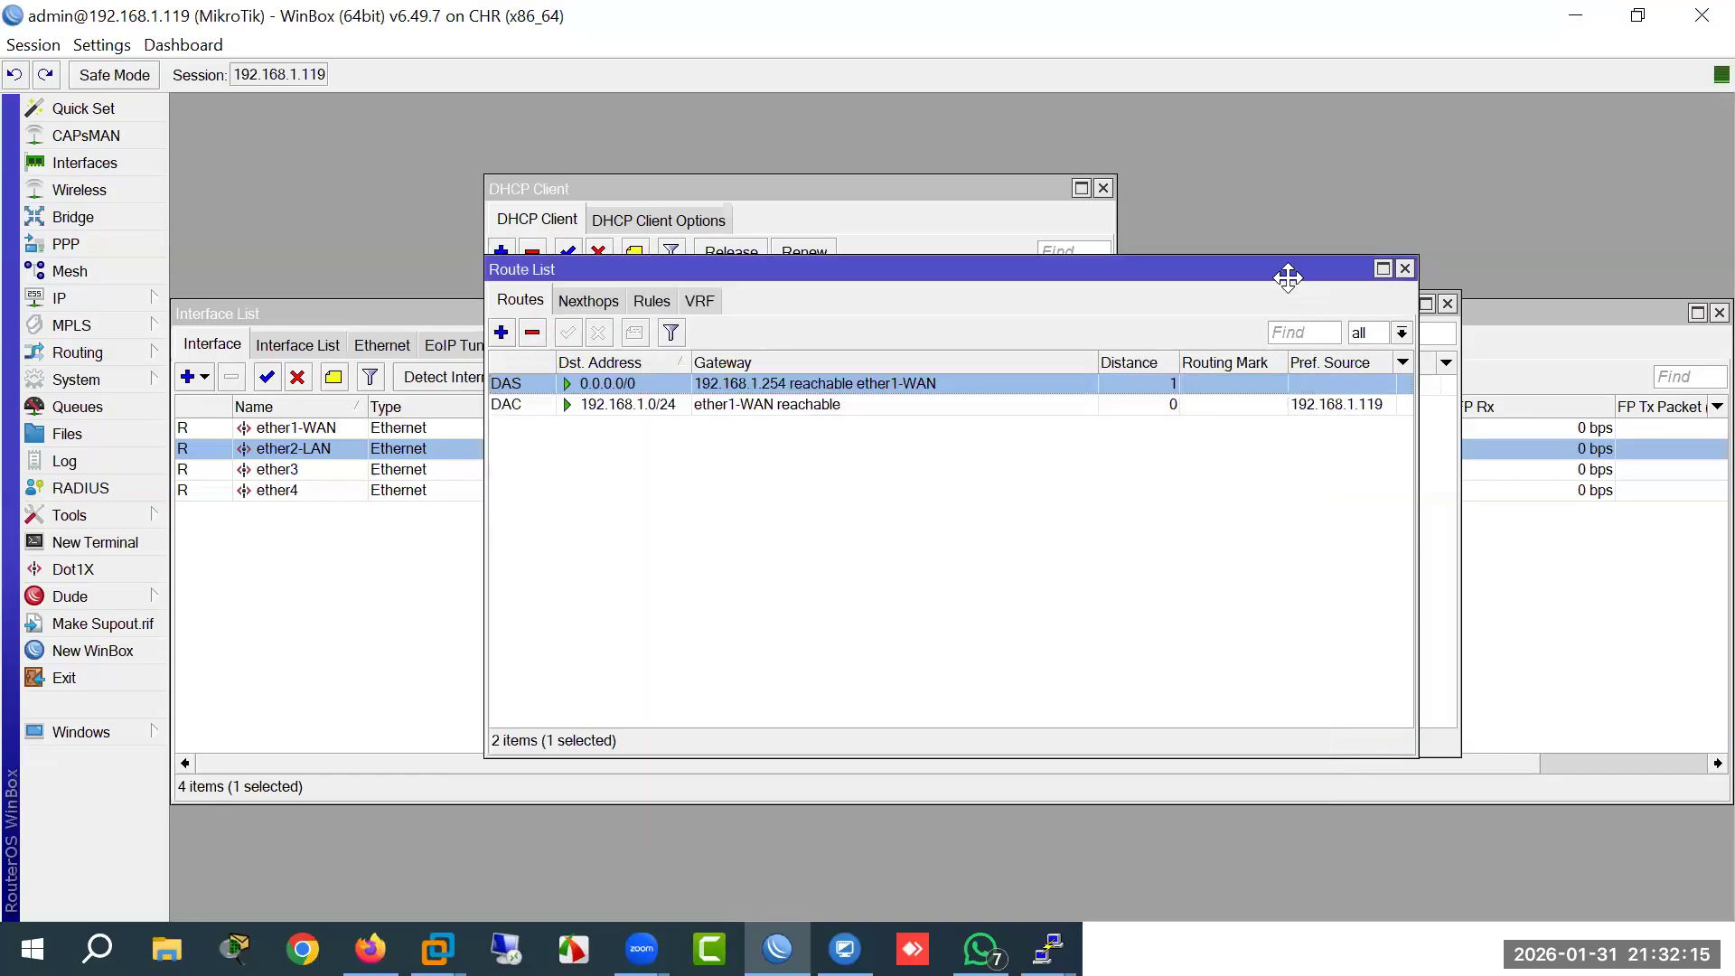
pyautogui.moveTo(1288, 278); pyautogui.dragTo(1156, 343)
pyautogui.click(1276, 336)
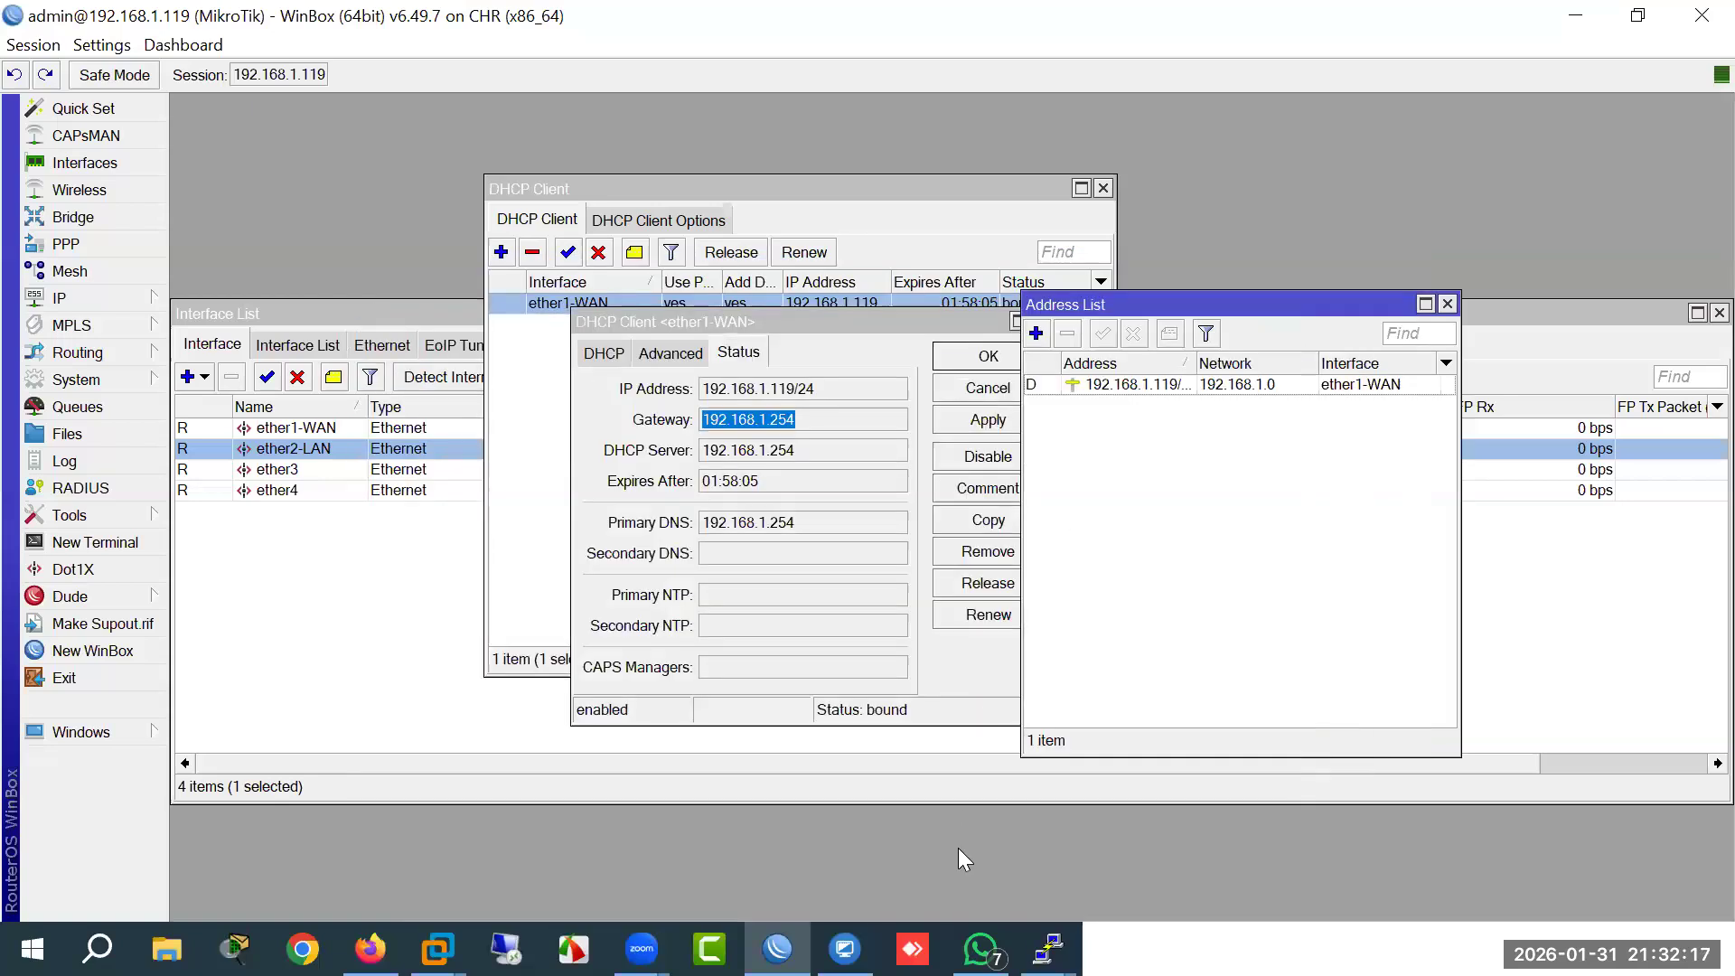
# Step: Check the dhcp/static/pppoe notes and position the empty PPP window
pyautogui.click(1204, 940)
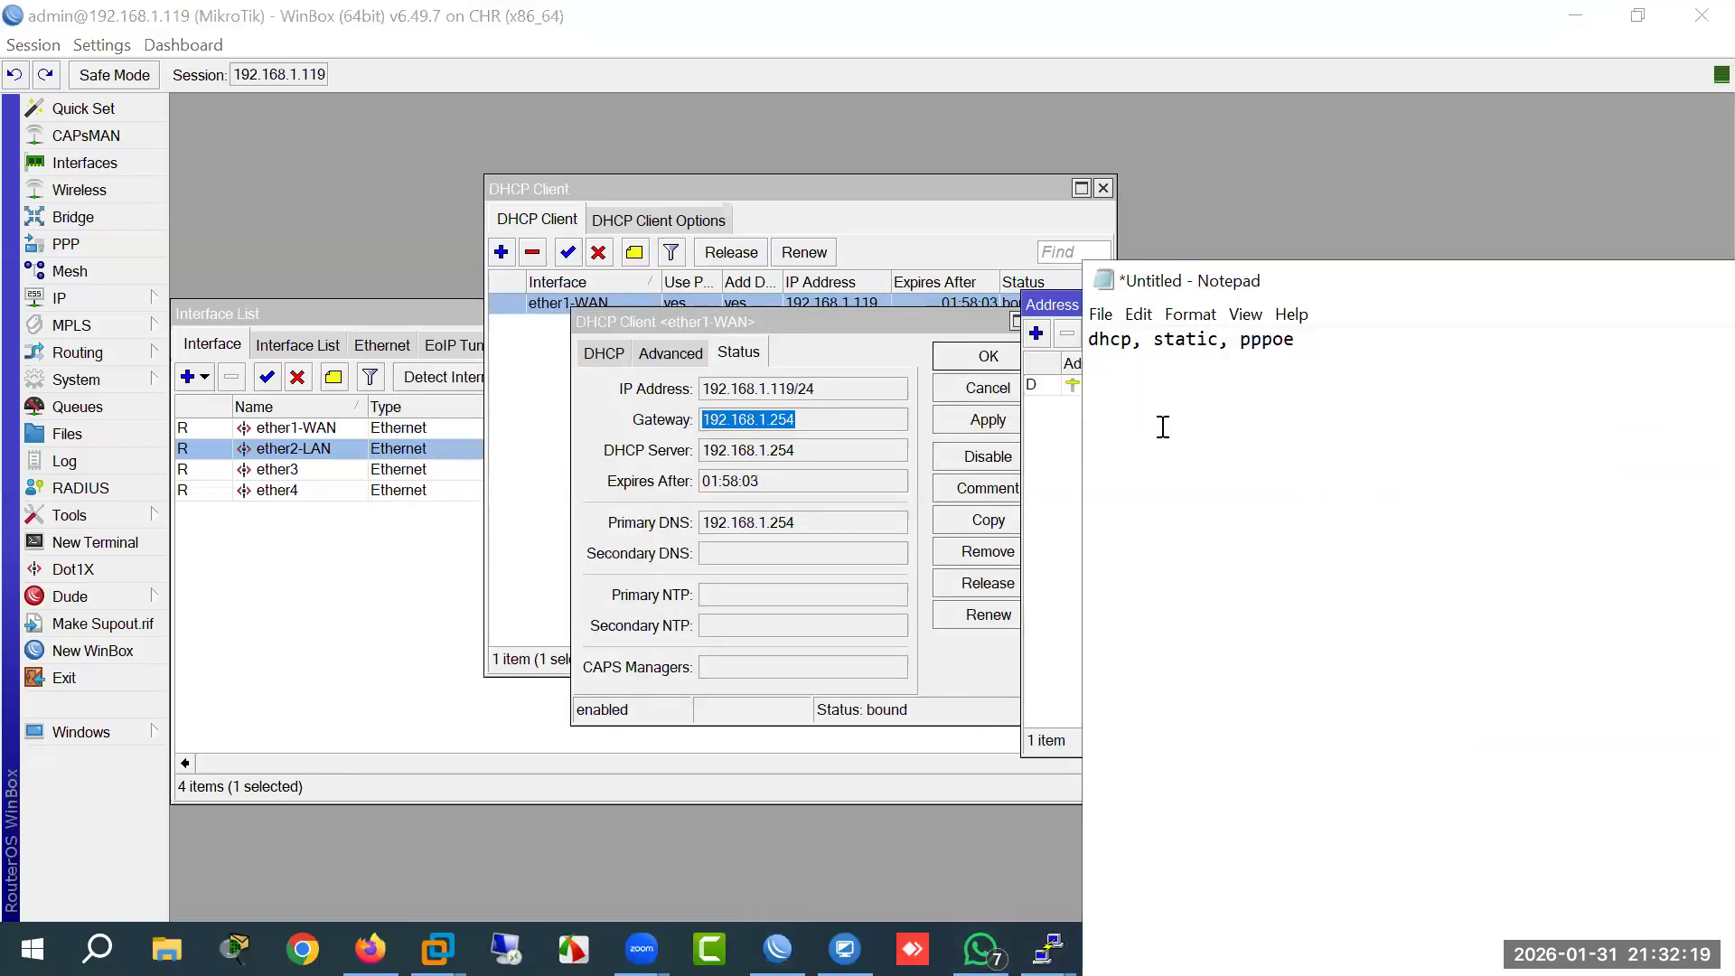
pyautogui.click(67, 245)
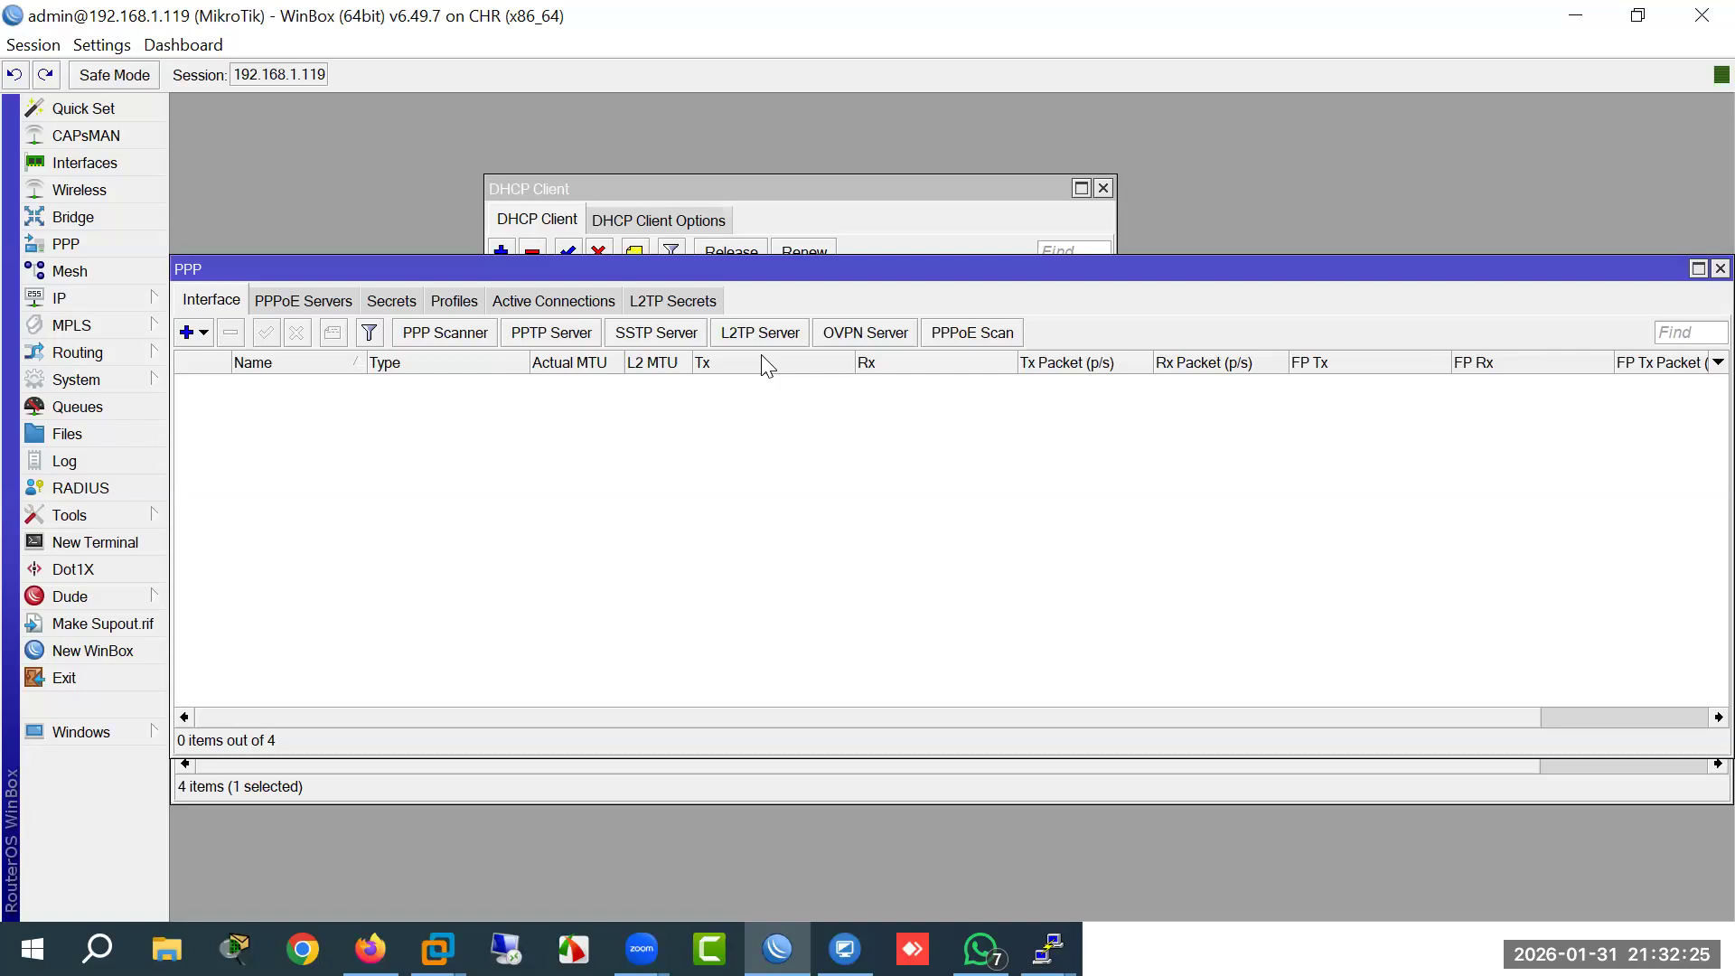
pyautogui.moveTo(801, 279); pyautogui.dragTo(872, 261)
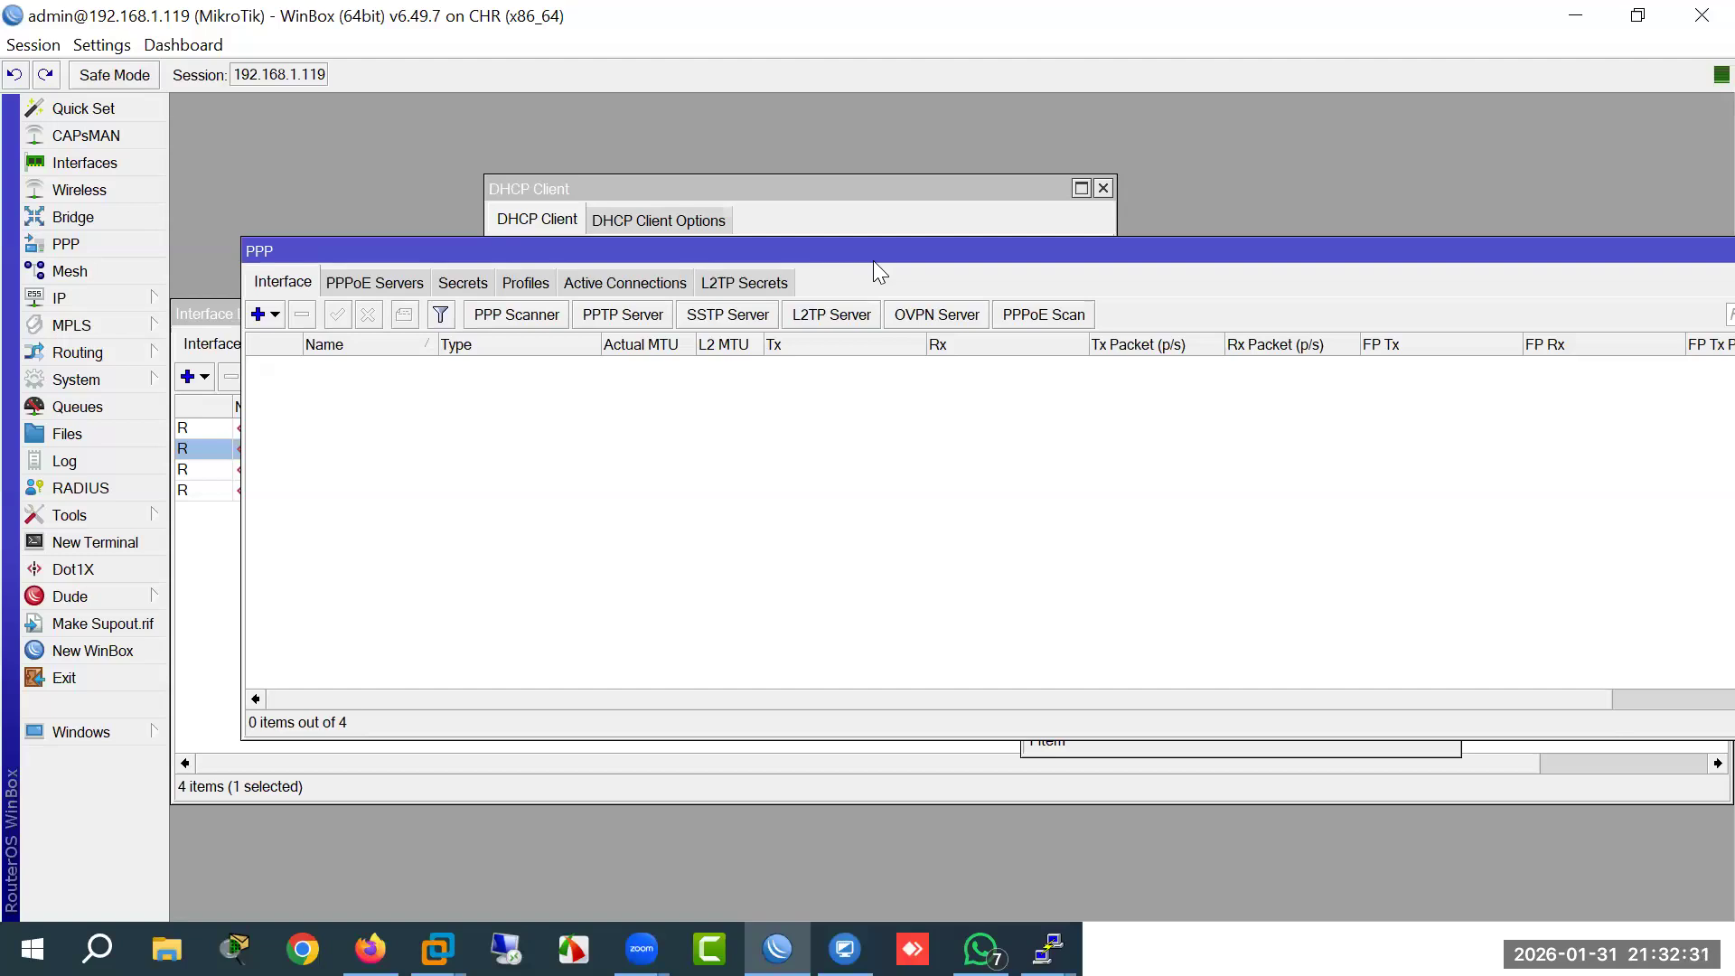
pyautogui.moveTo(882, 255); pyautogui.dragTo(887, 212)
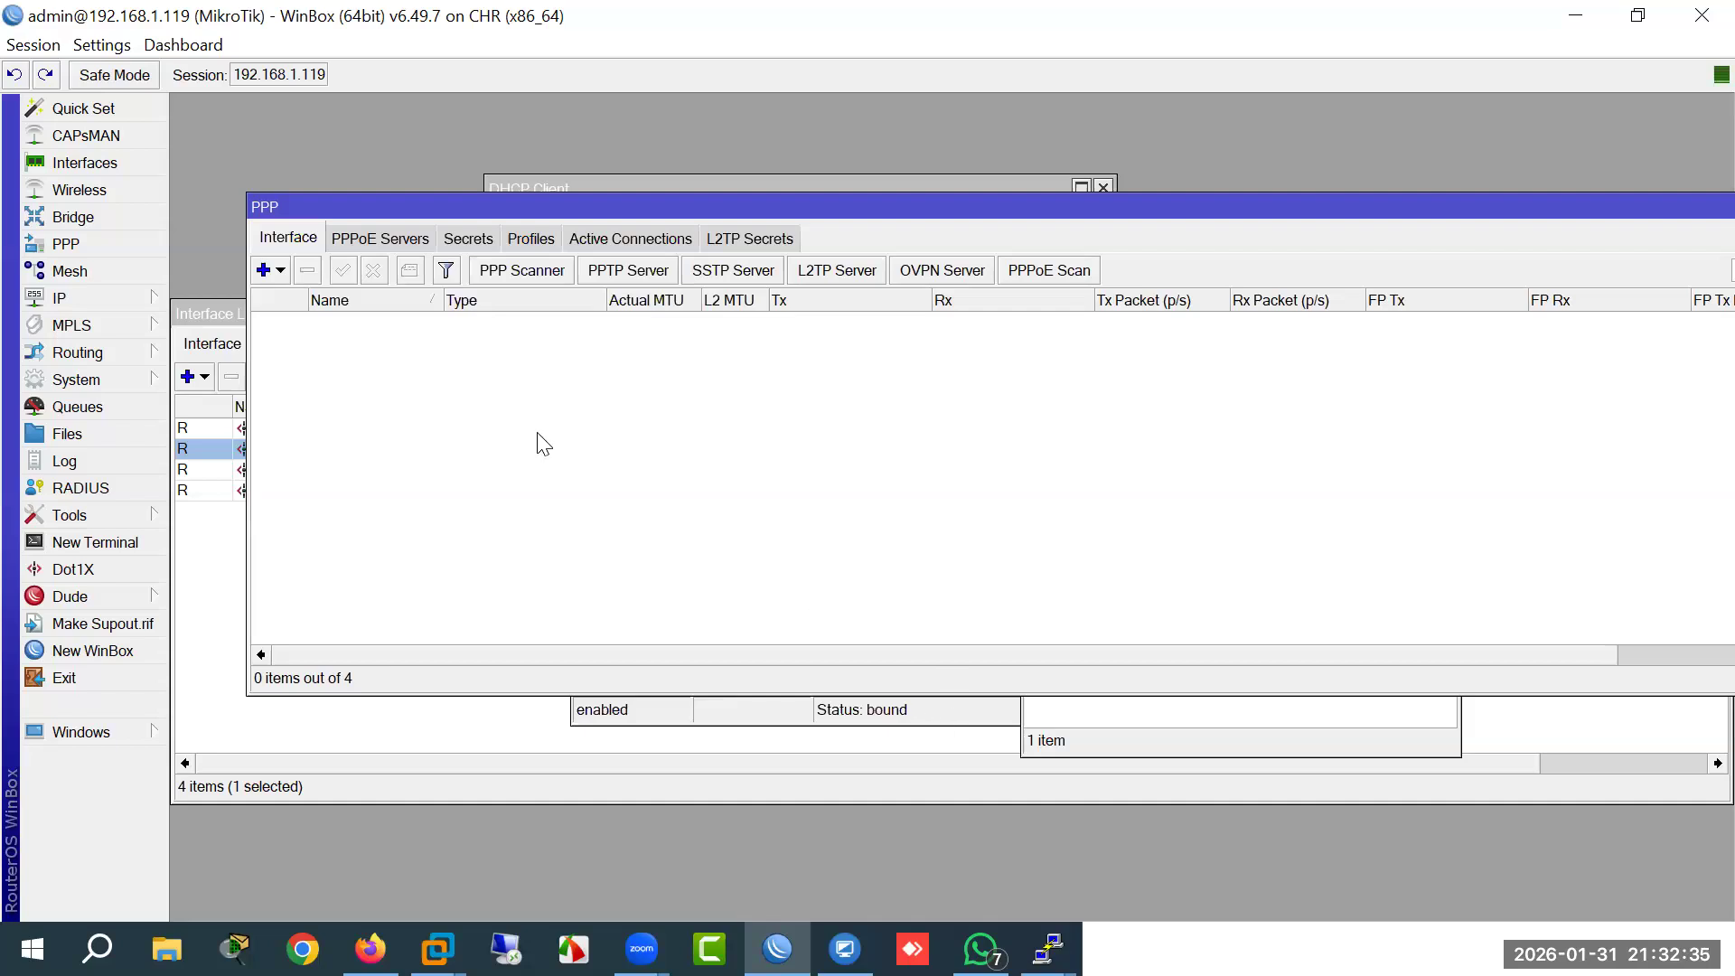
pyautogui.click(99, 300)
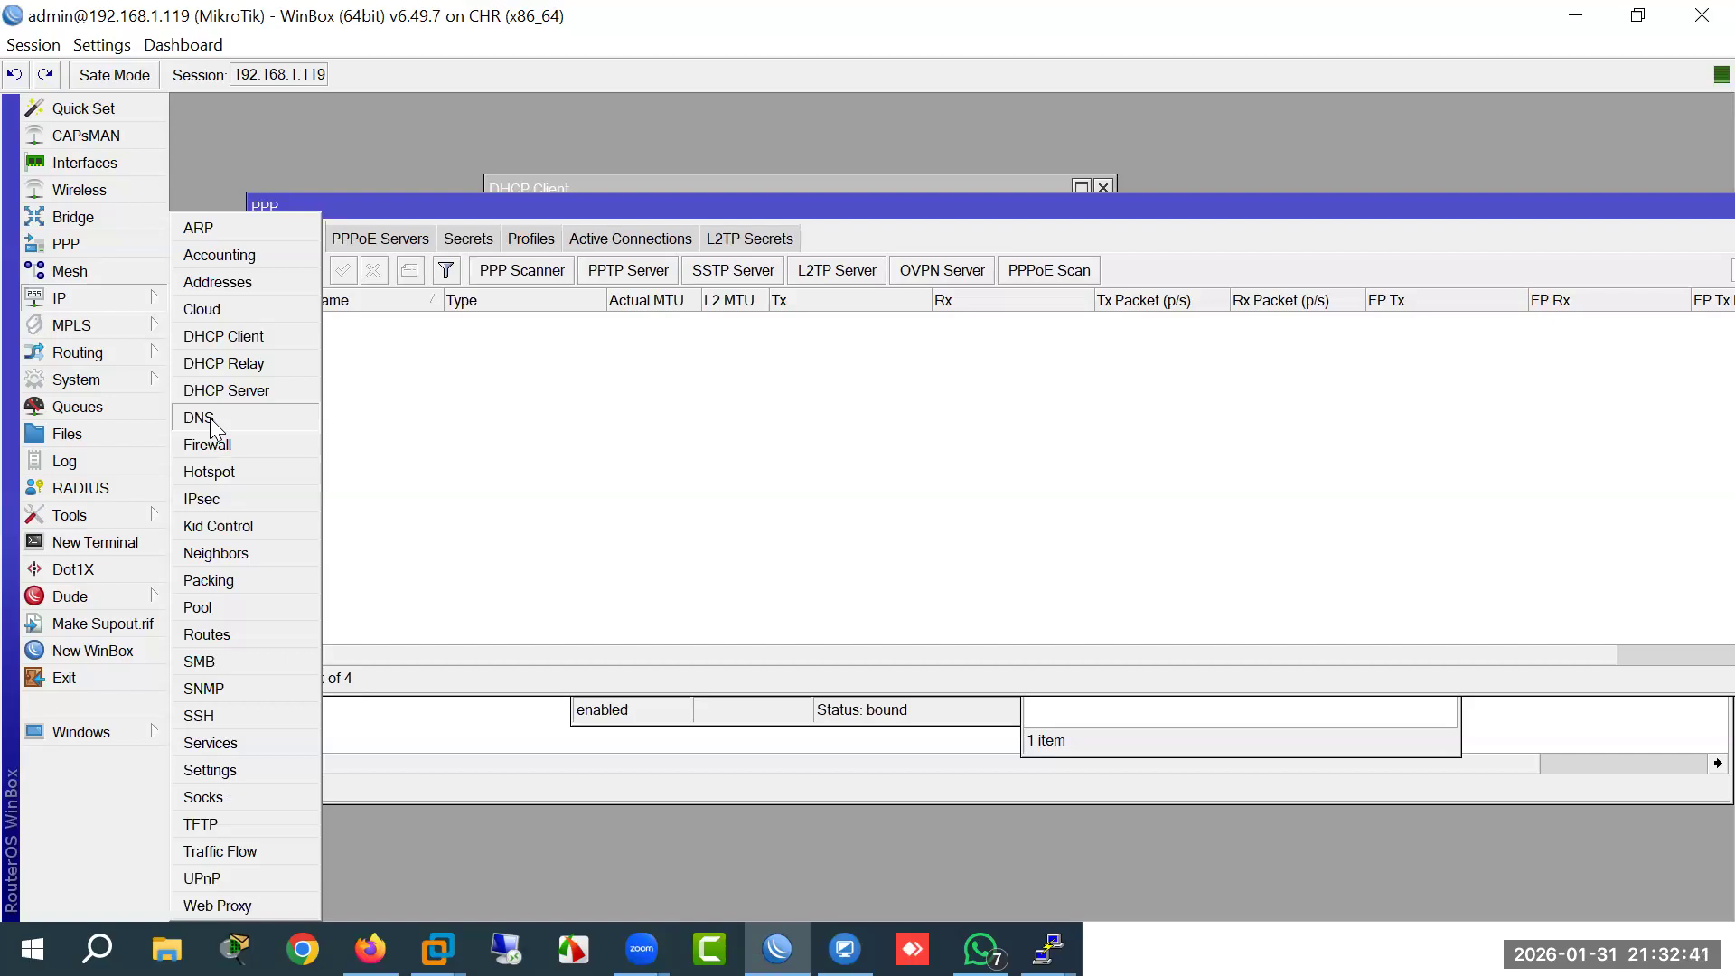
# Step: Set the router's DNS server to 8.8.8.8
pyautogui.click(210, 418)
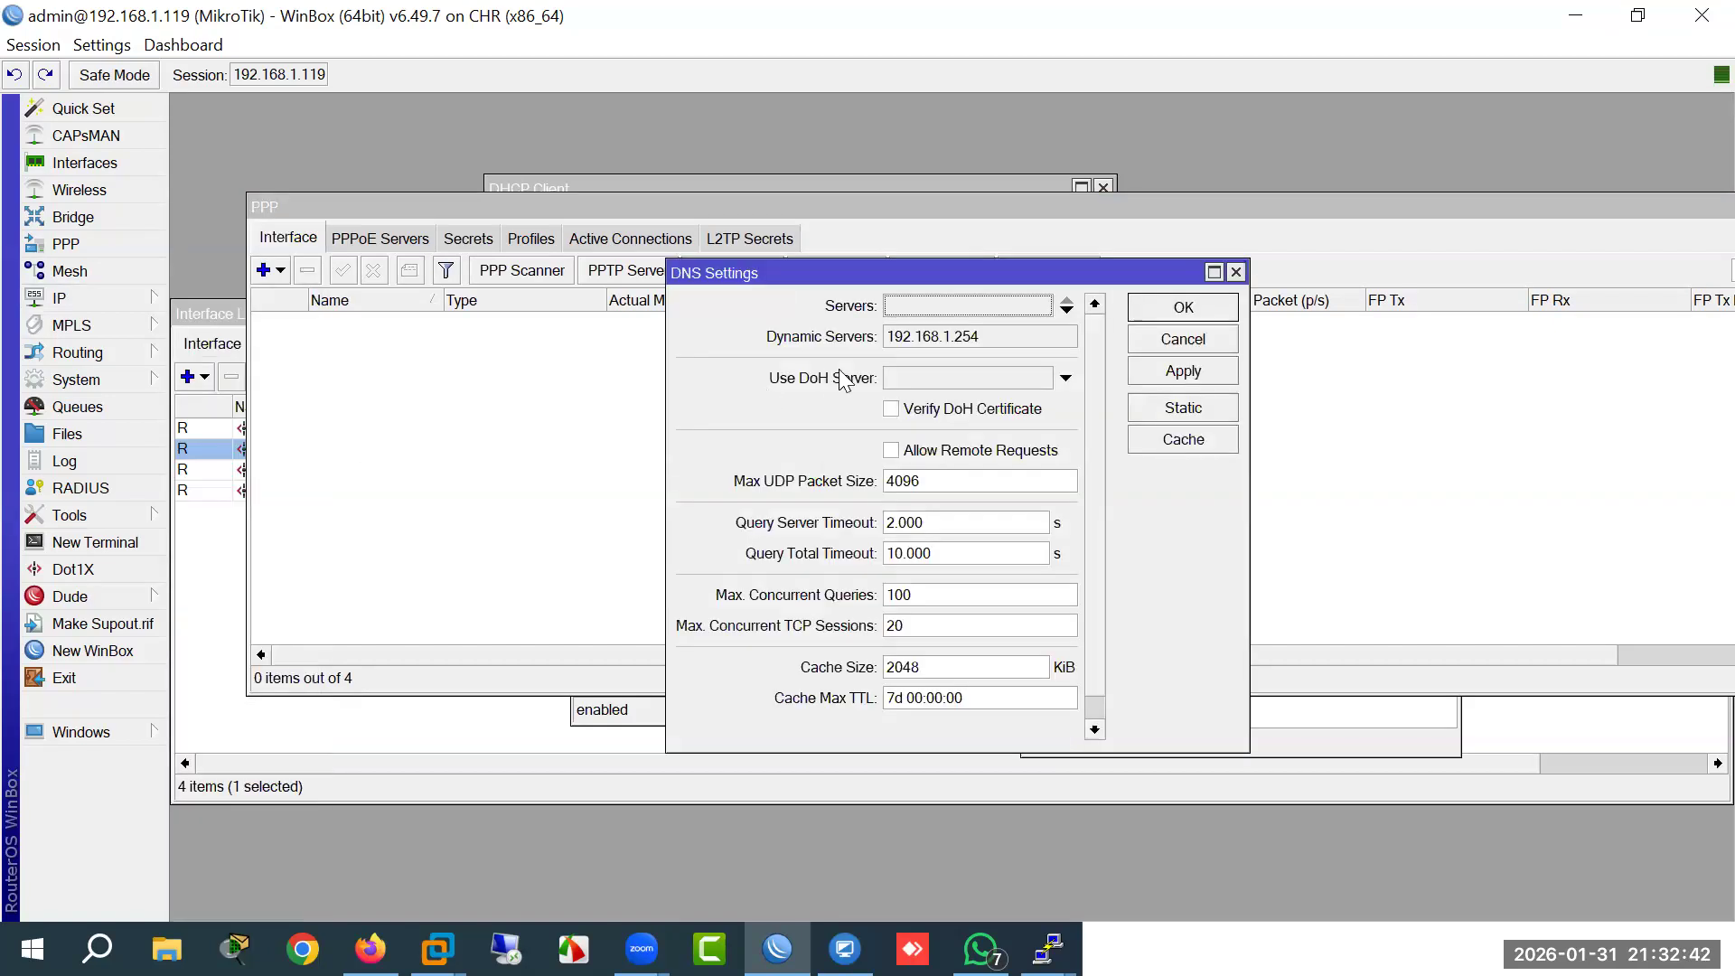
pyautogui.click(948, 311)
pyautogui.write('8.8')
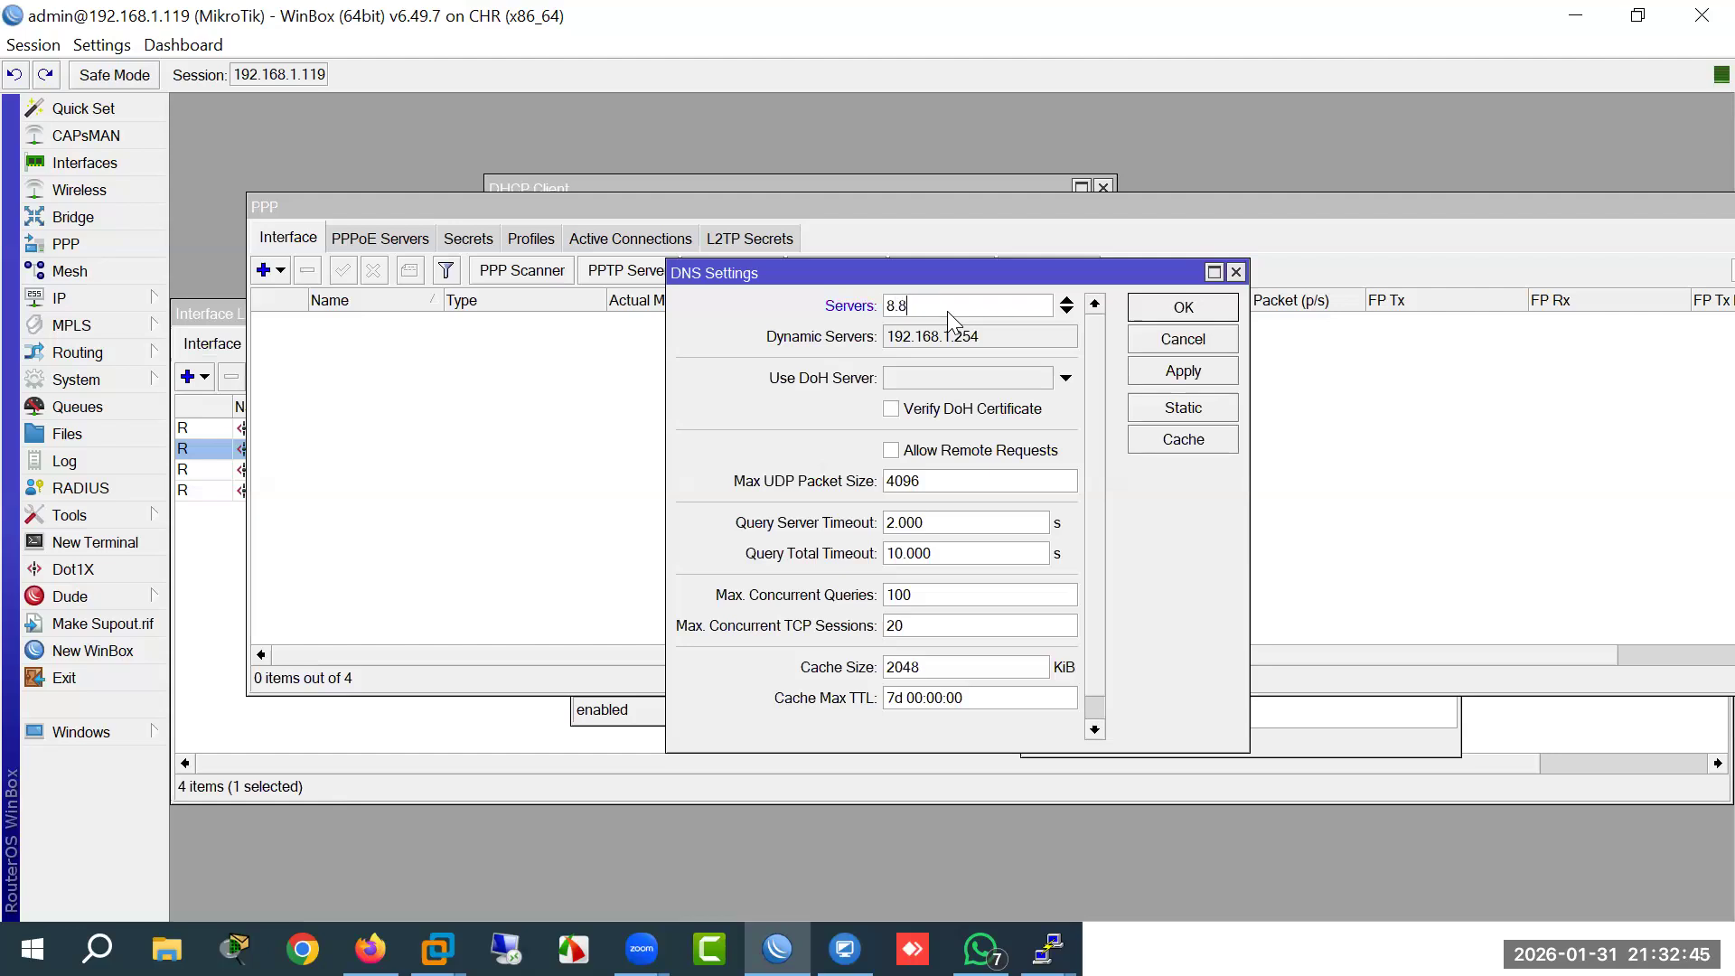
pyautogui.write('.8.8')
pyautogui.press('Return')
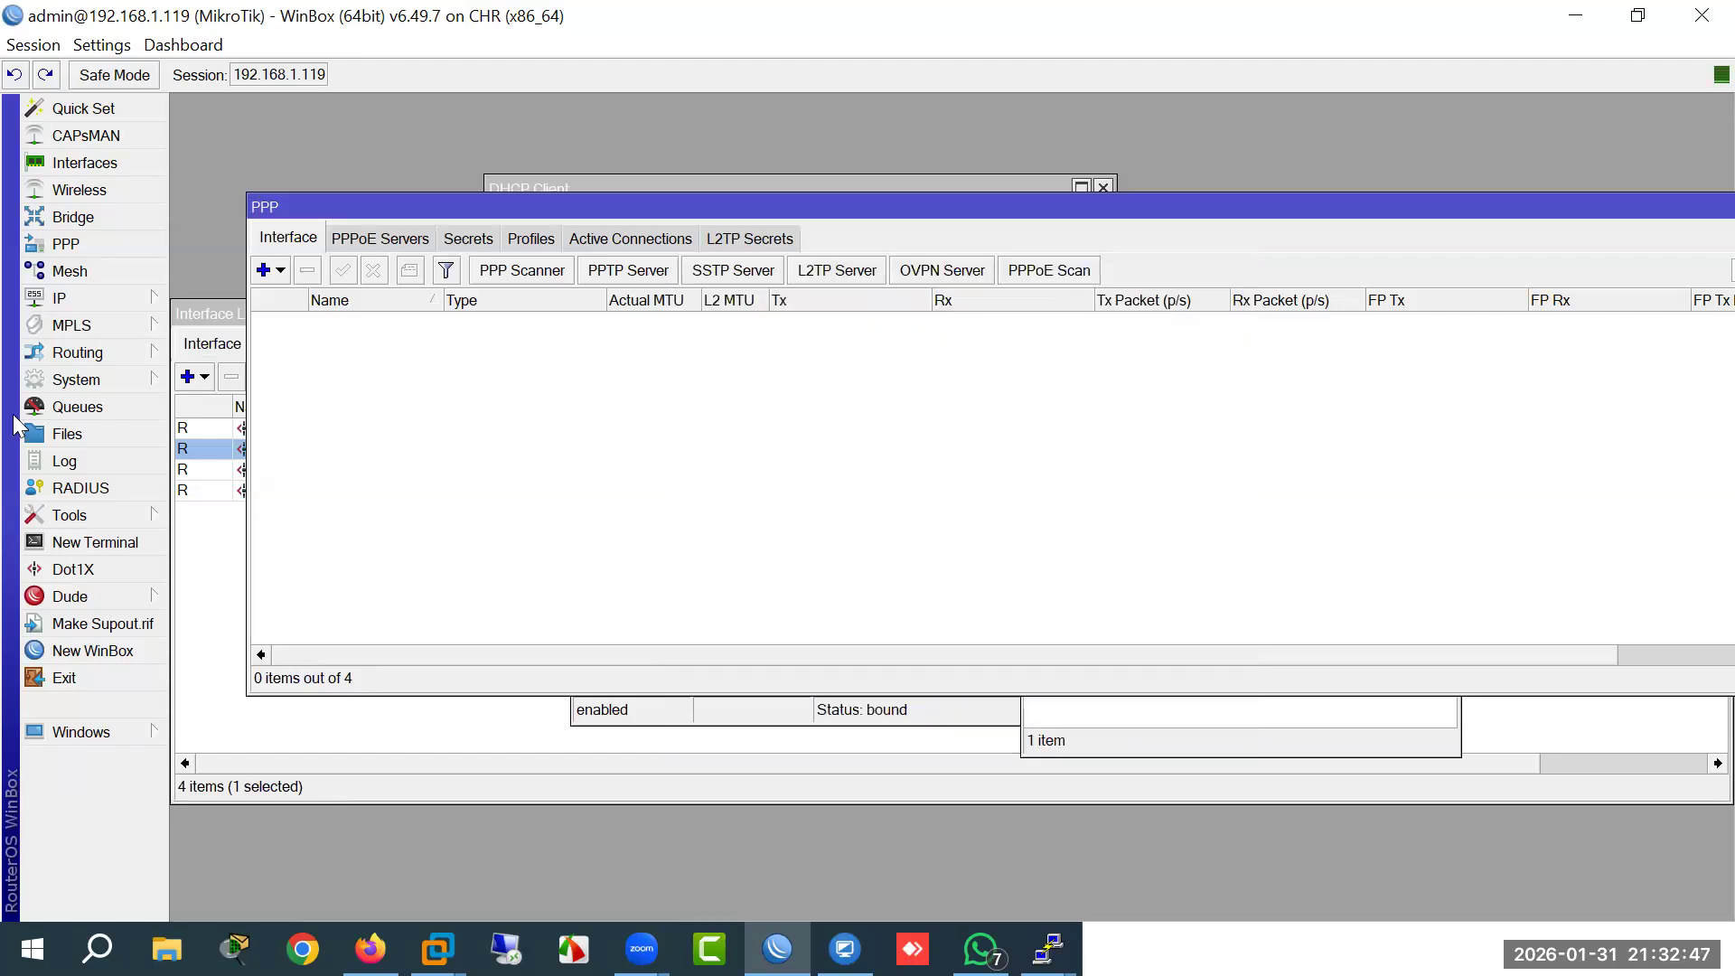
# Step: Add a srcnat masquerade rule to the firewall NAT list
pyautogui.click(126, 302)
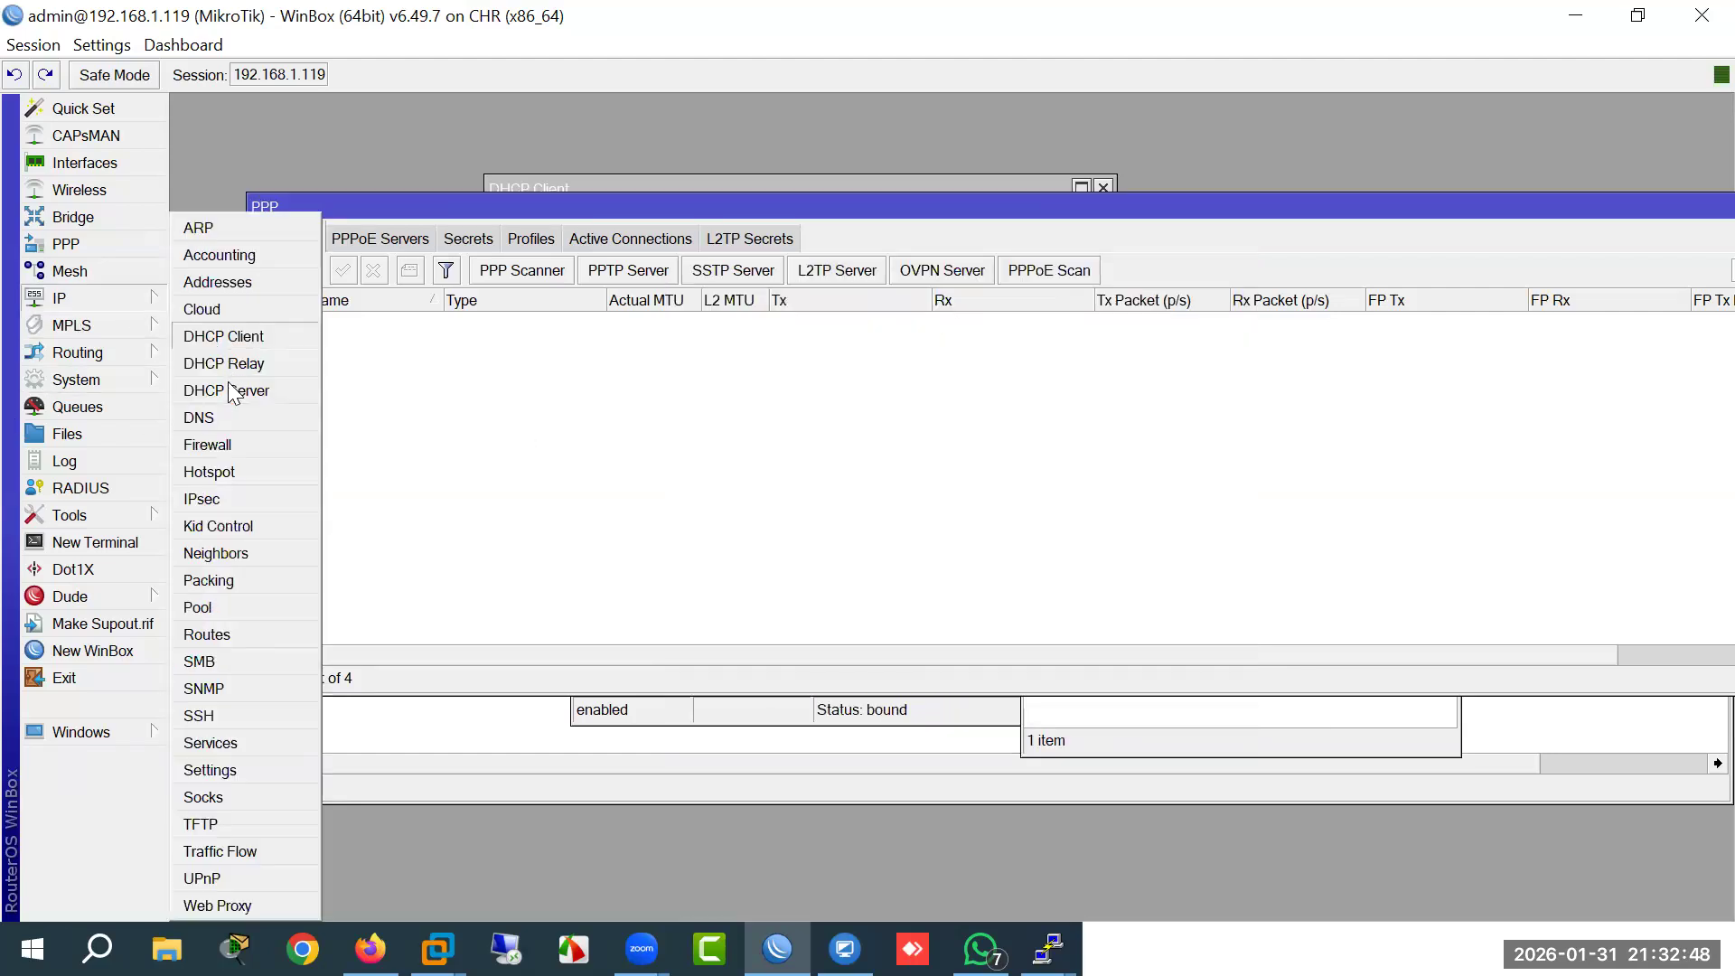
pyautogui.click(218, 454)
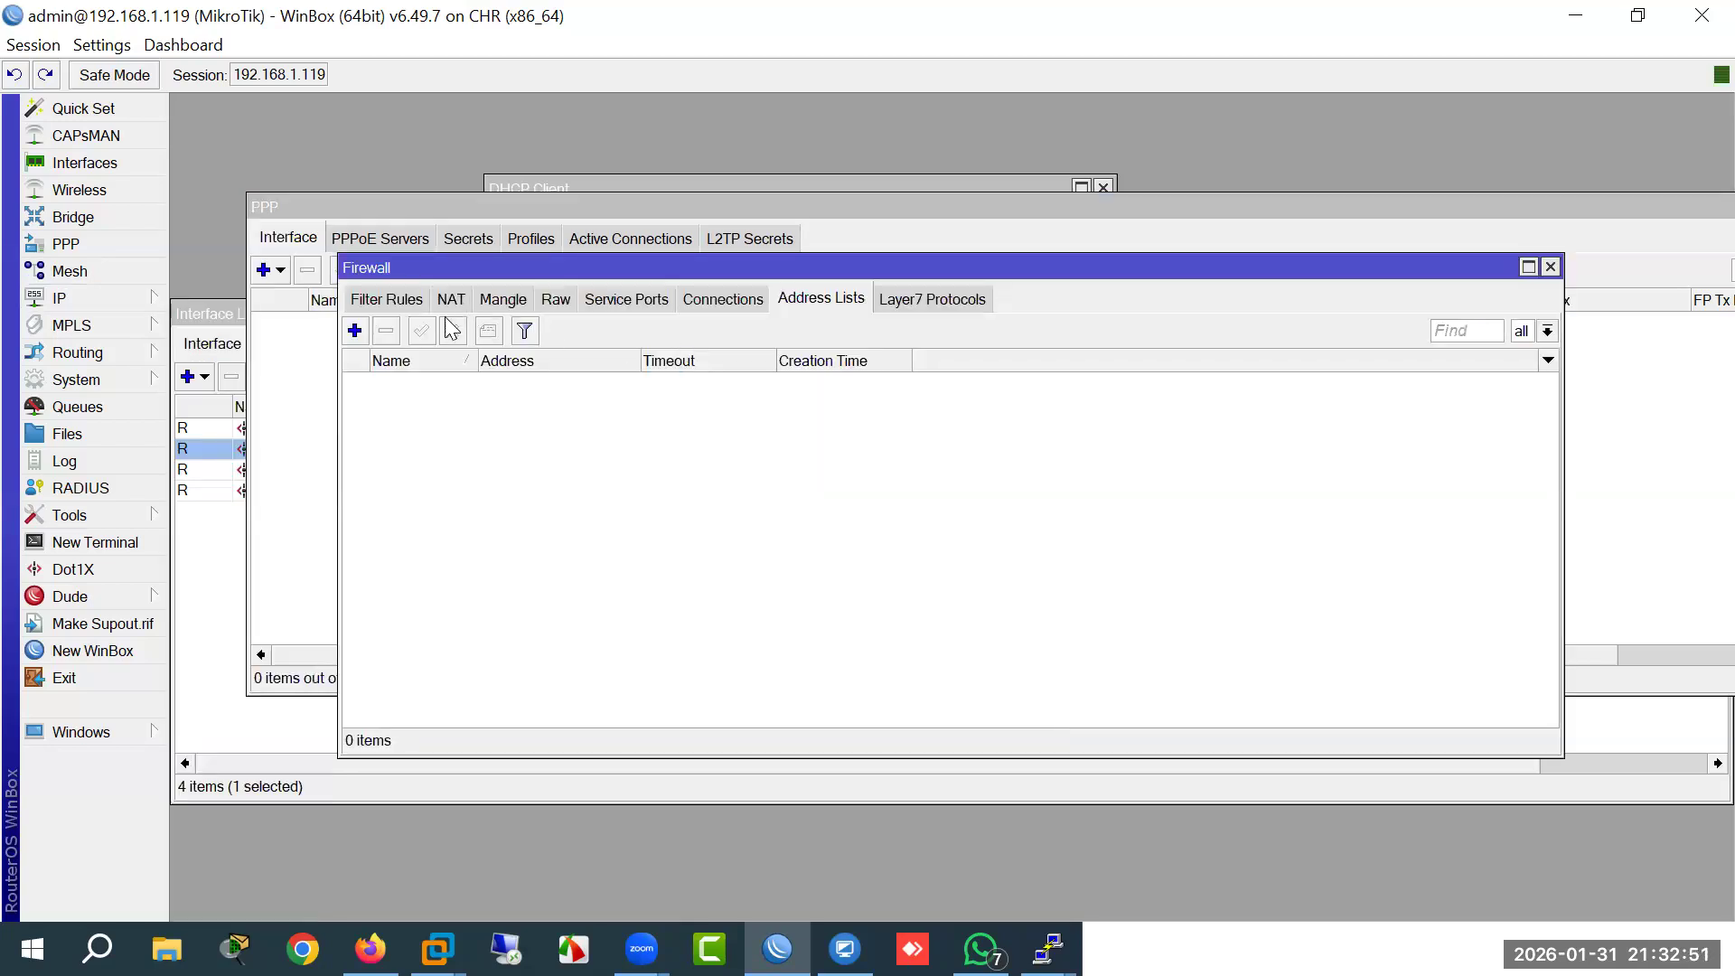
pyautogui.click(451, 300)
pyautogui.click(354, 331)
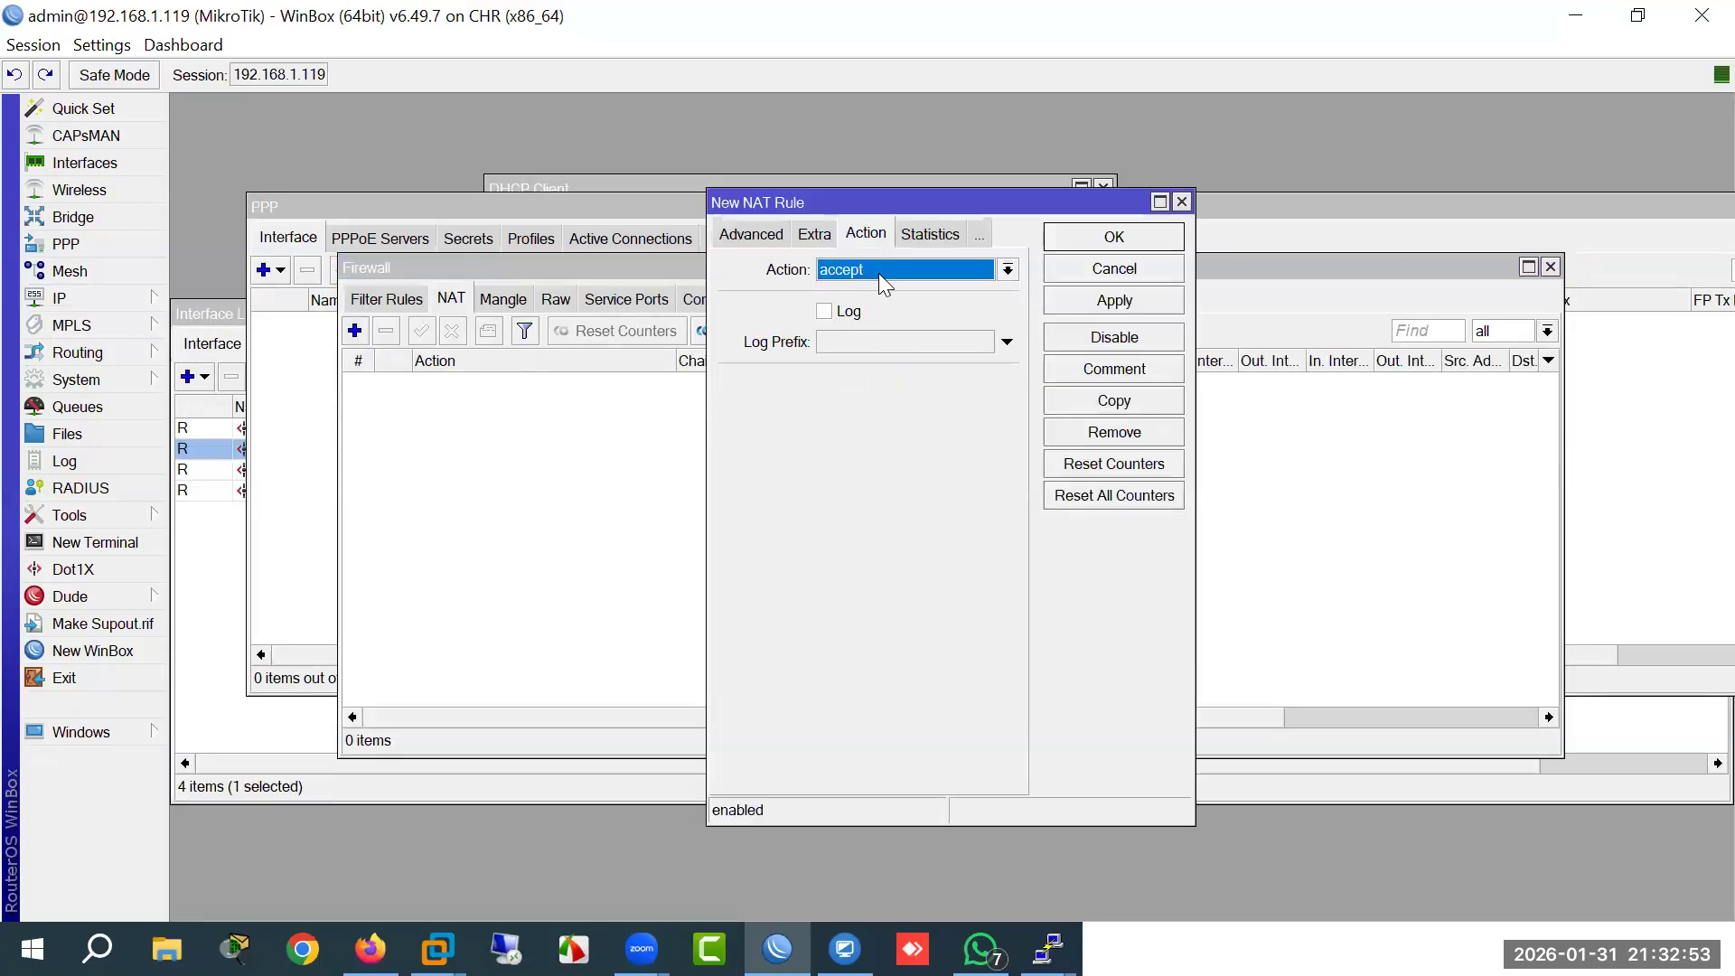
pyautogui.click(879, 273)
pyautogui.click(861, 397)
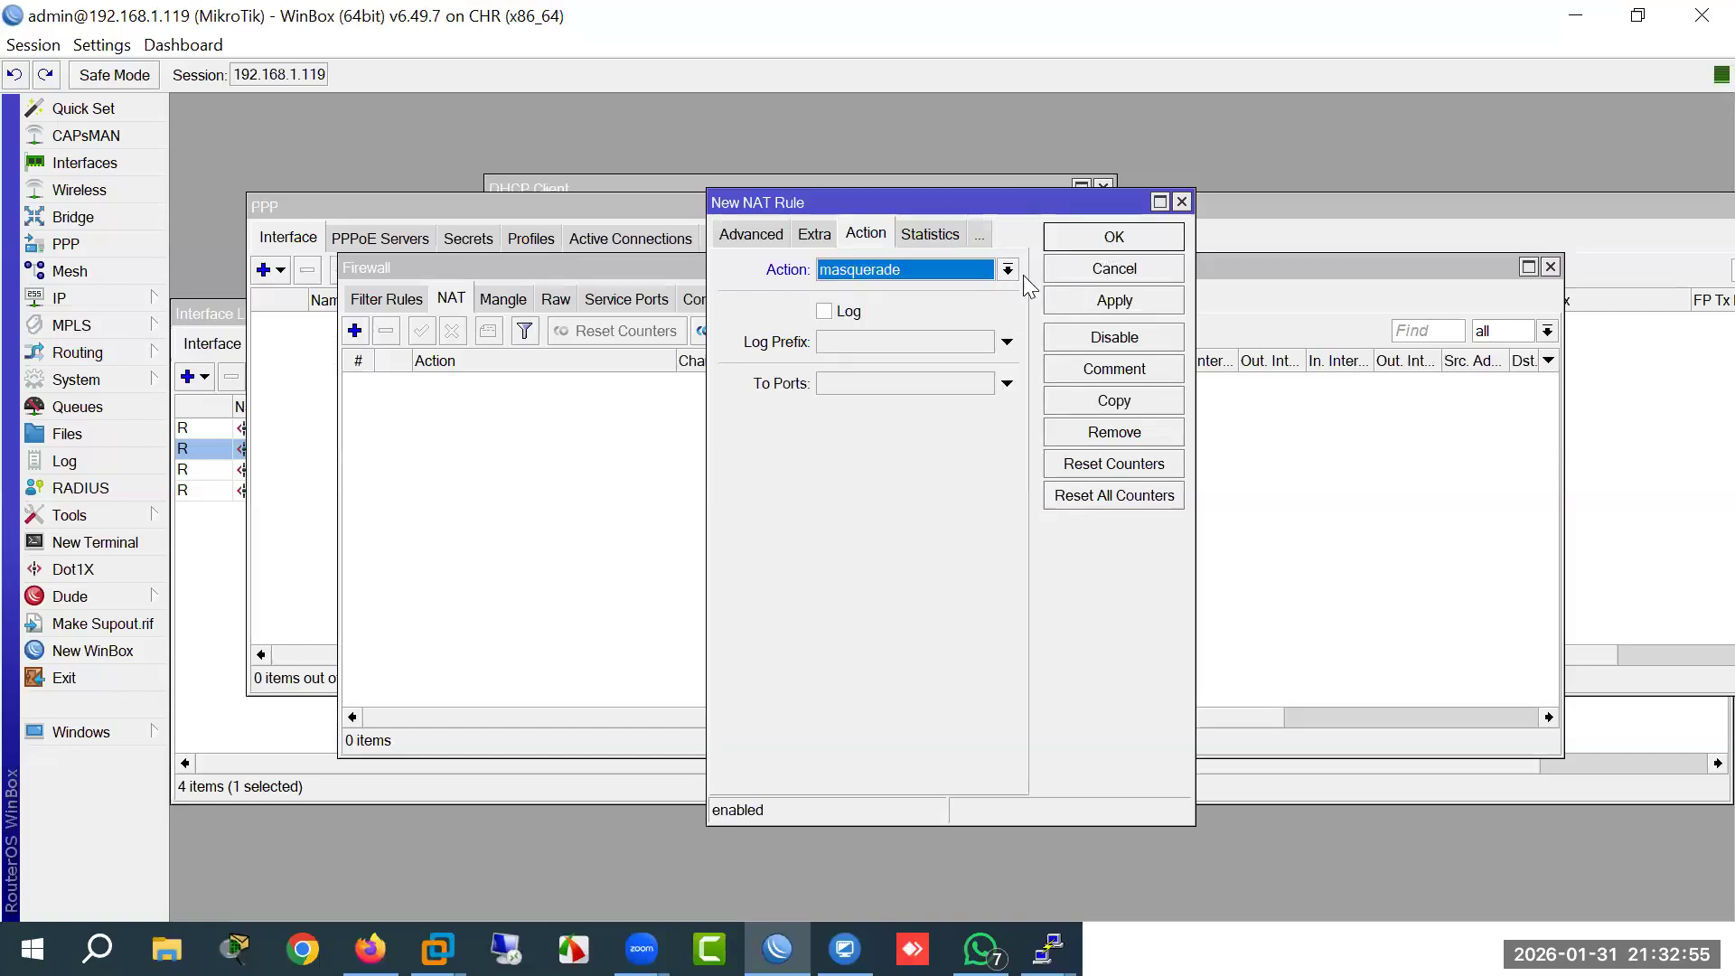
pyautogui.click(1114, 237)
pyautogui.click(60, 299)
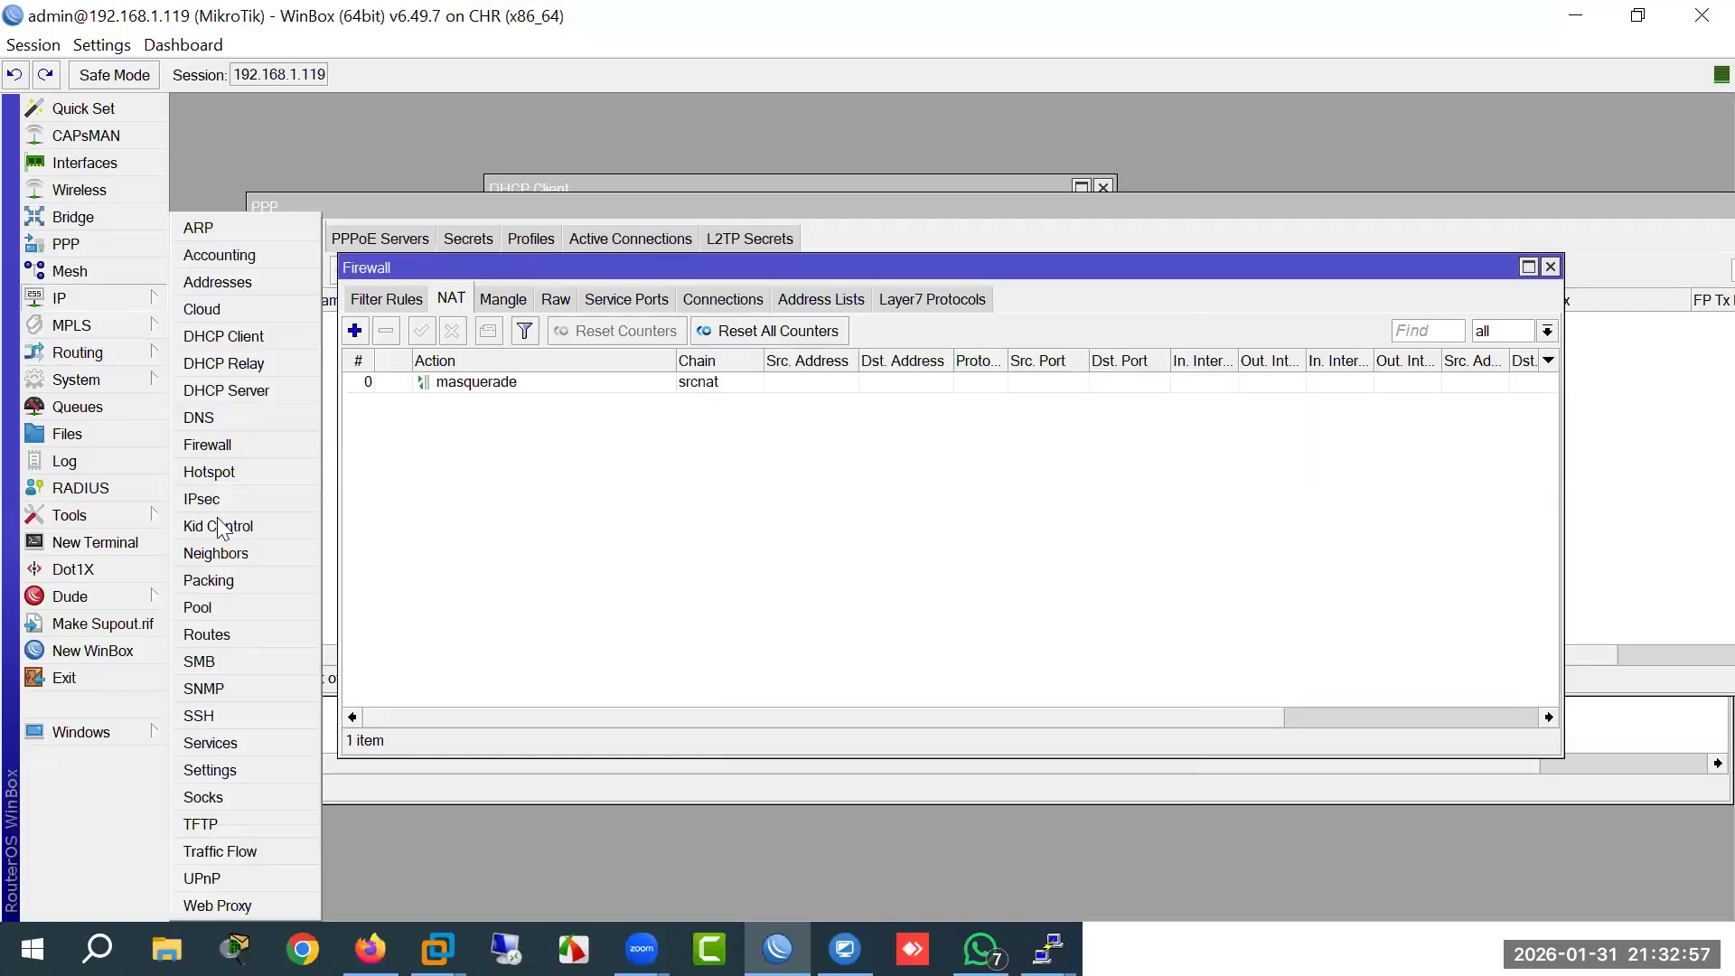
# Step: Create IP pool PPPoE with the range 10.10.10.2-10.10.10.100
pyautogui.click(201, 607)
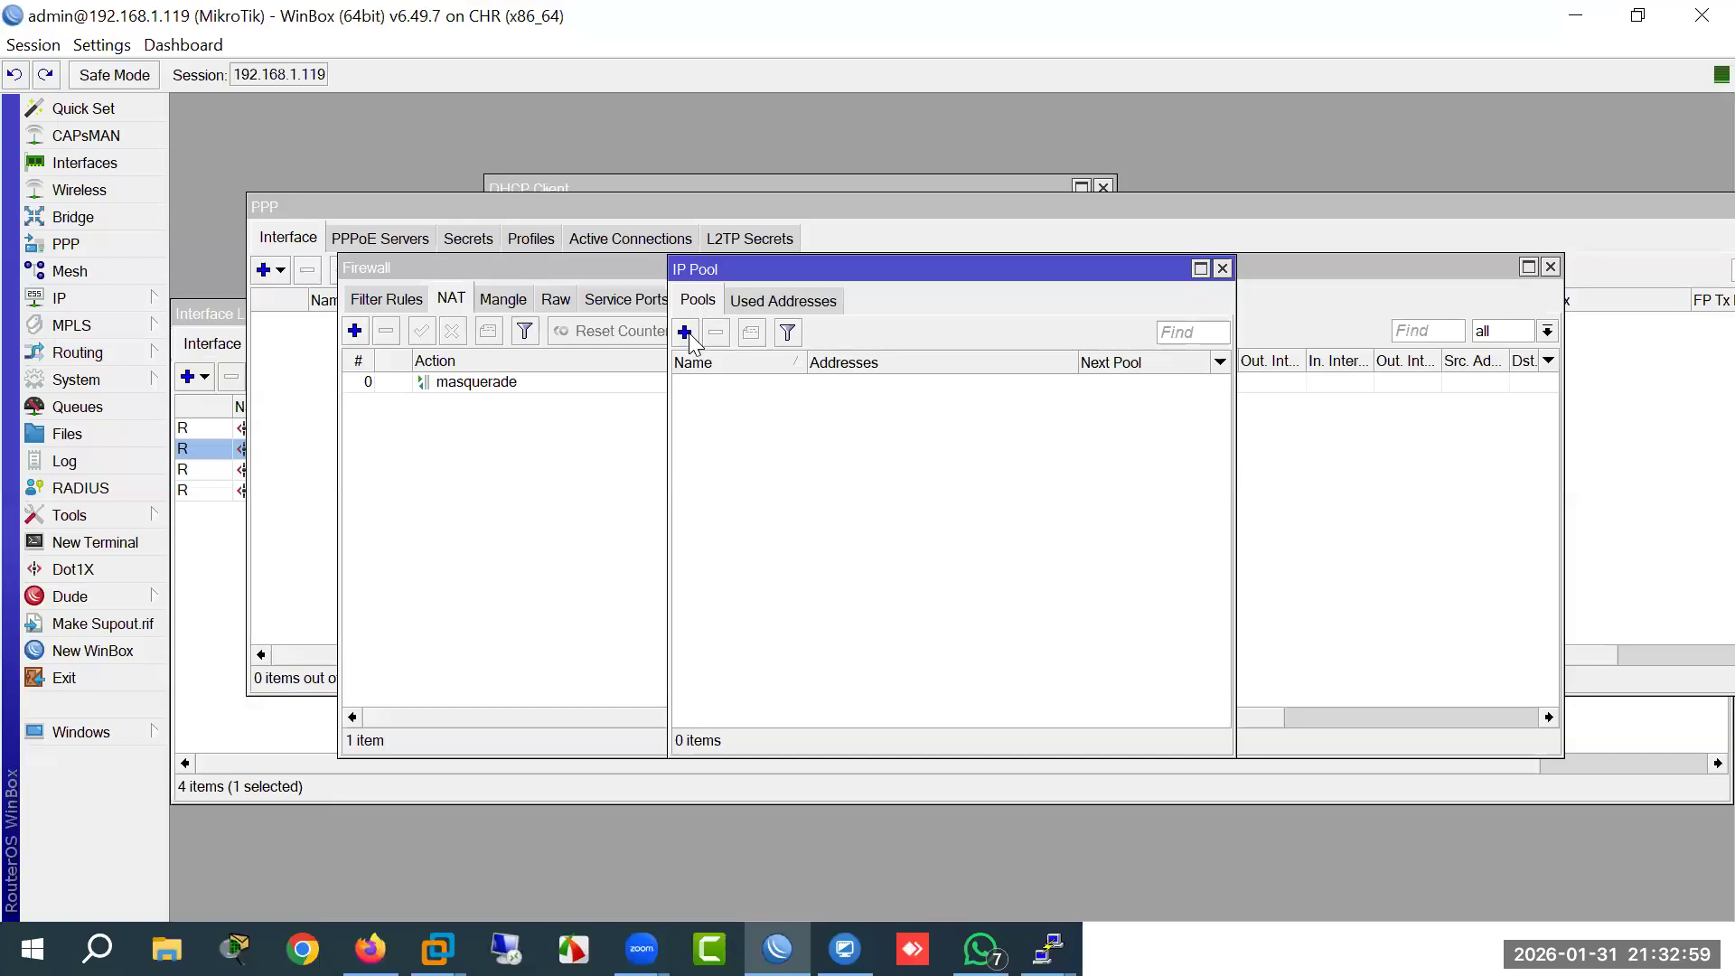
pyautogui.click(684, 332)
pyautogui.write('PPPPoE')
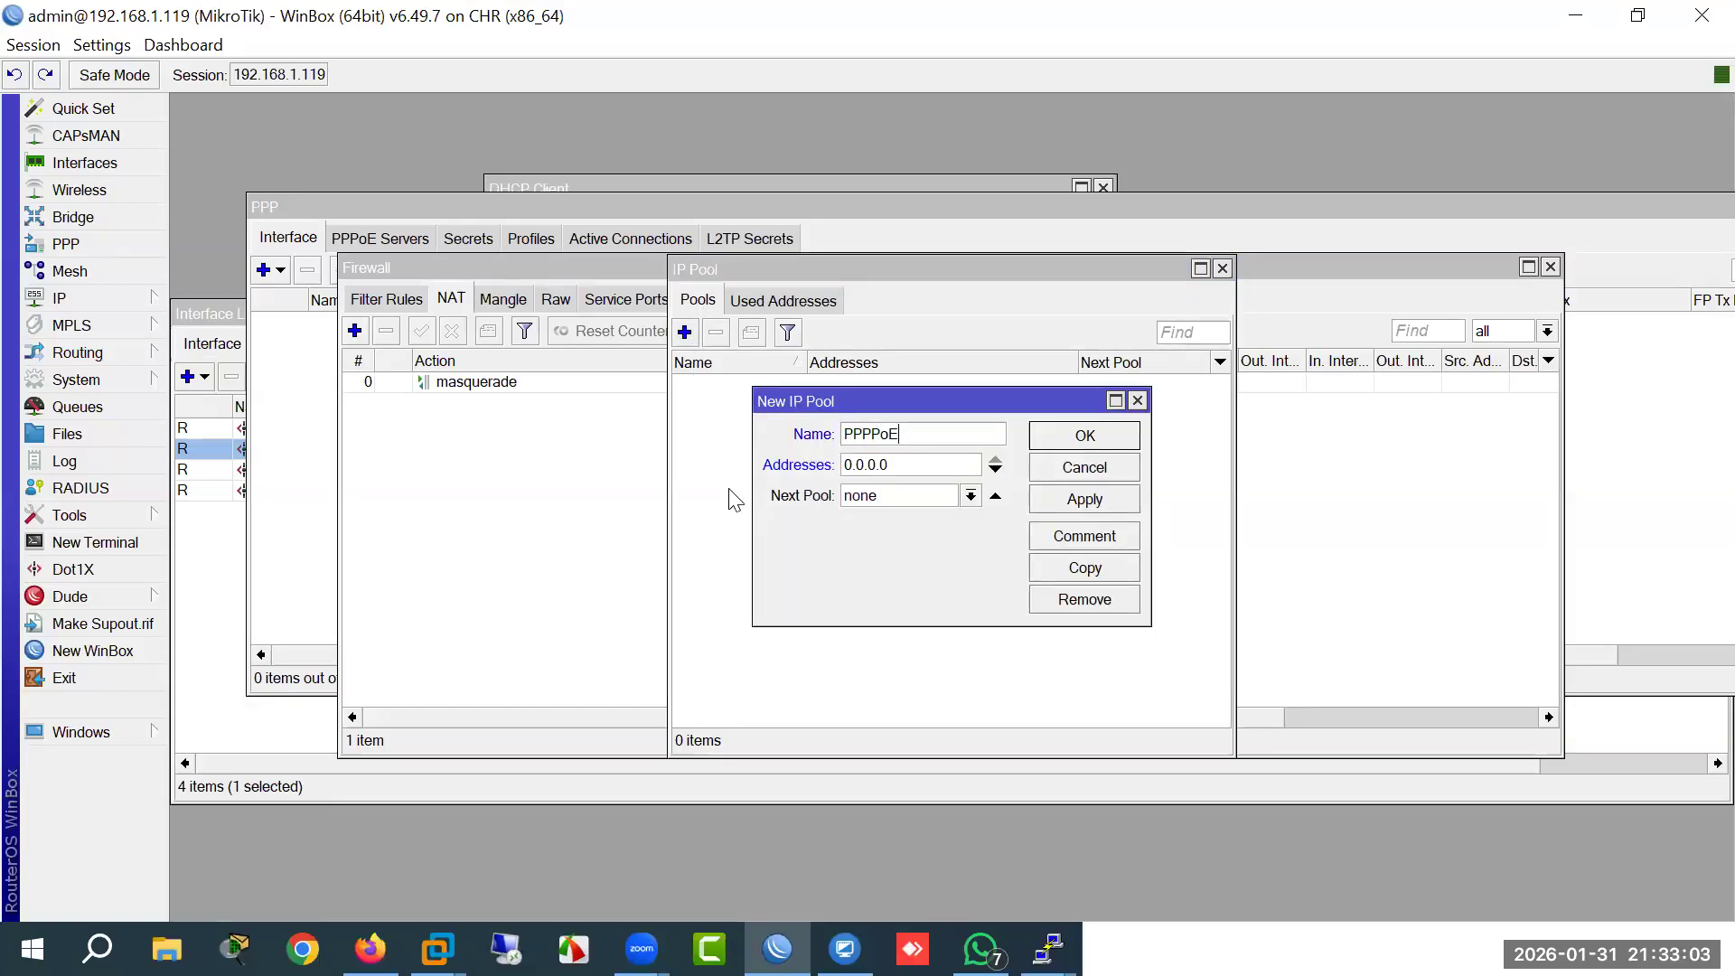
pyautogui.press('Tab')
pyautogui.write('10.10.10')
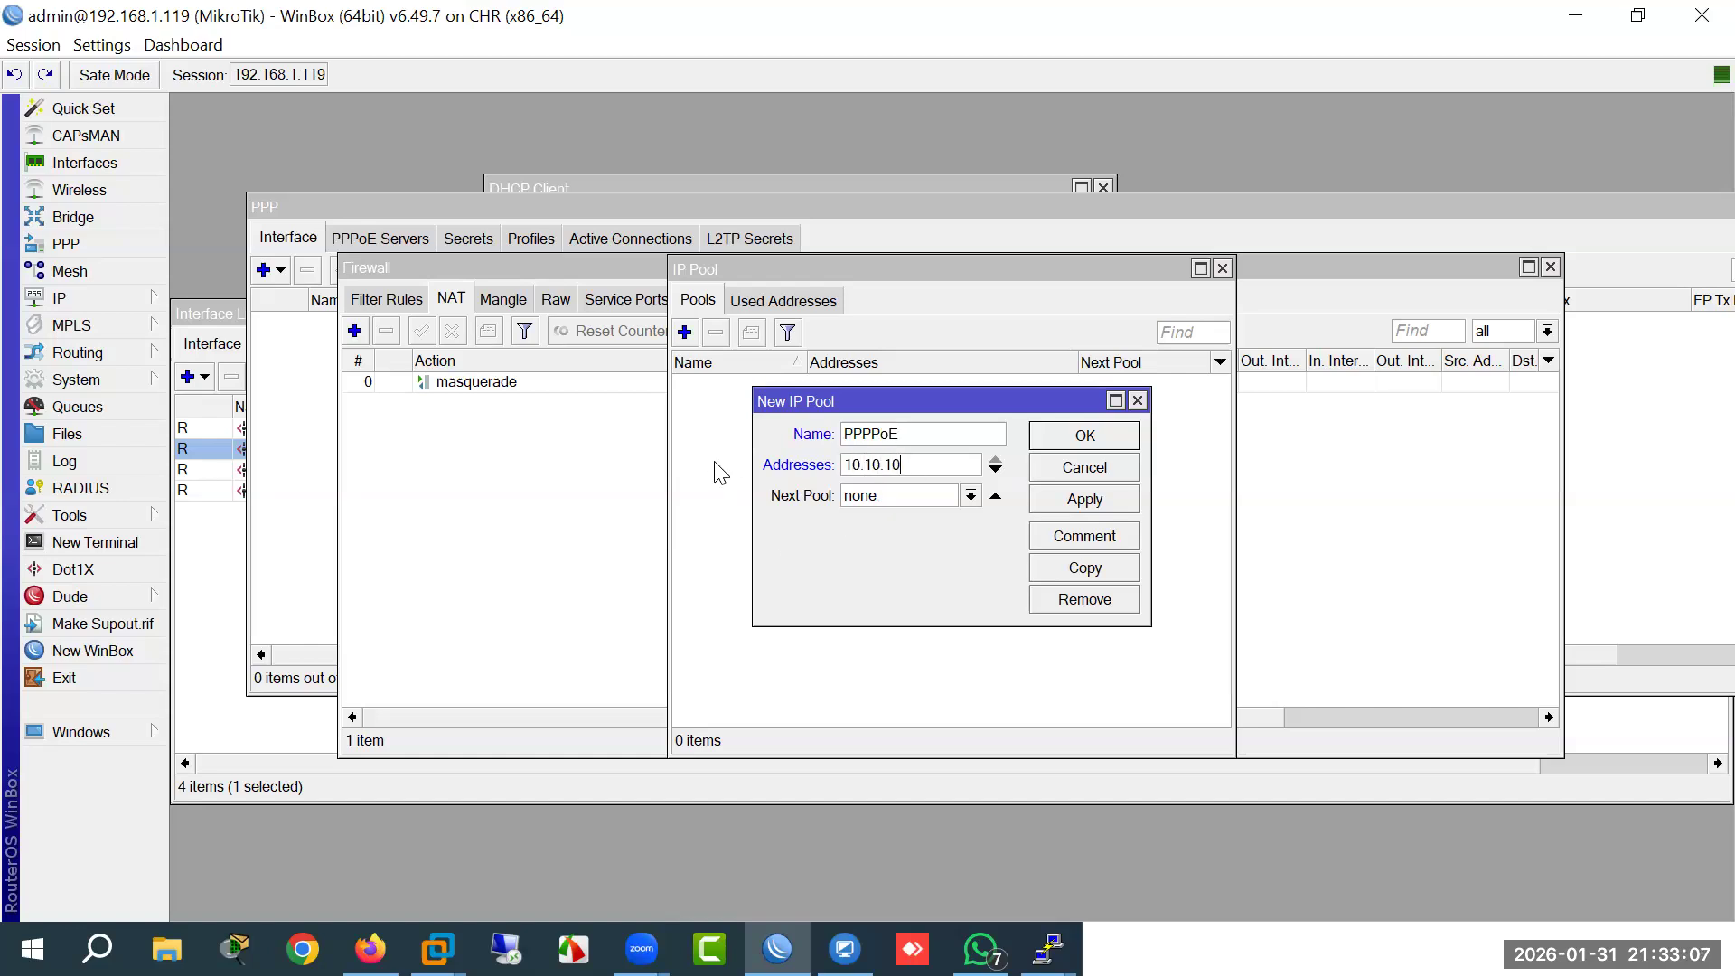
pyautogui.write('.2-10.10.10.100')
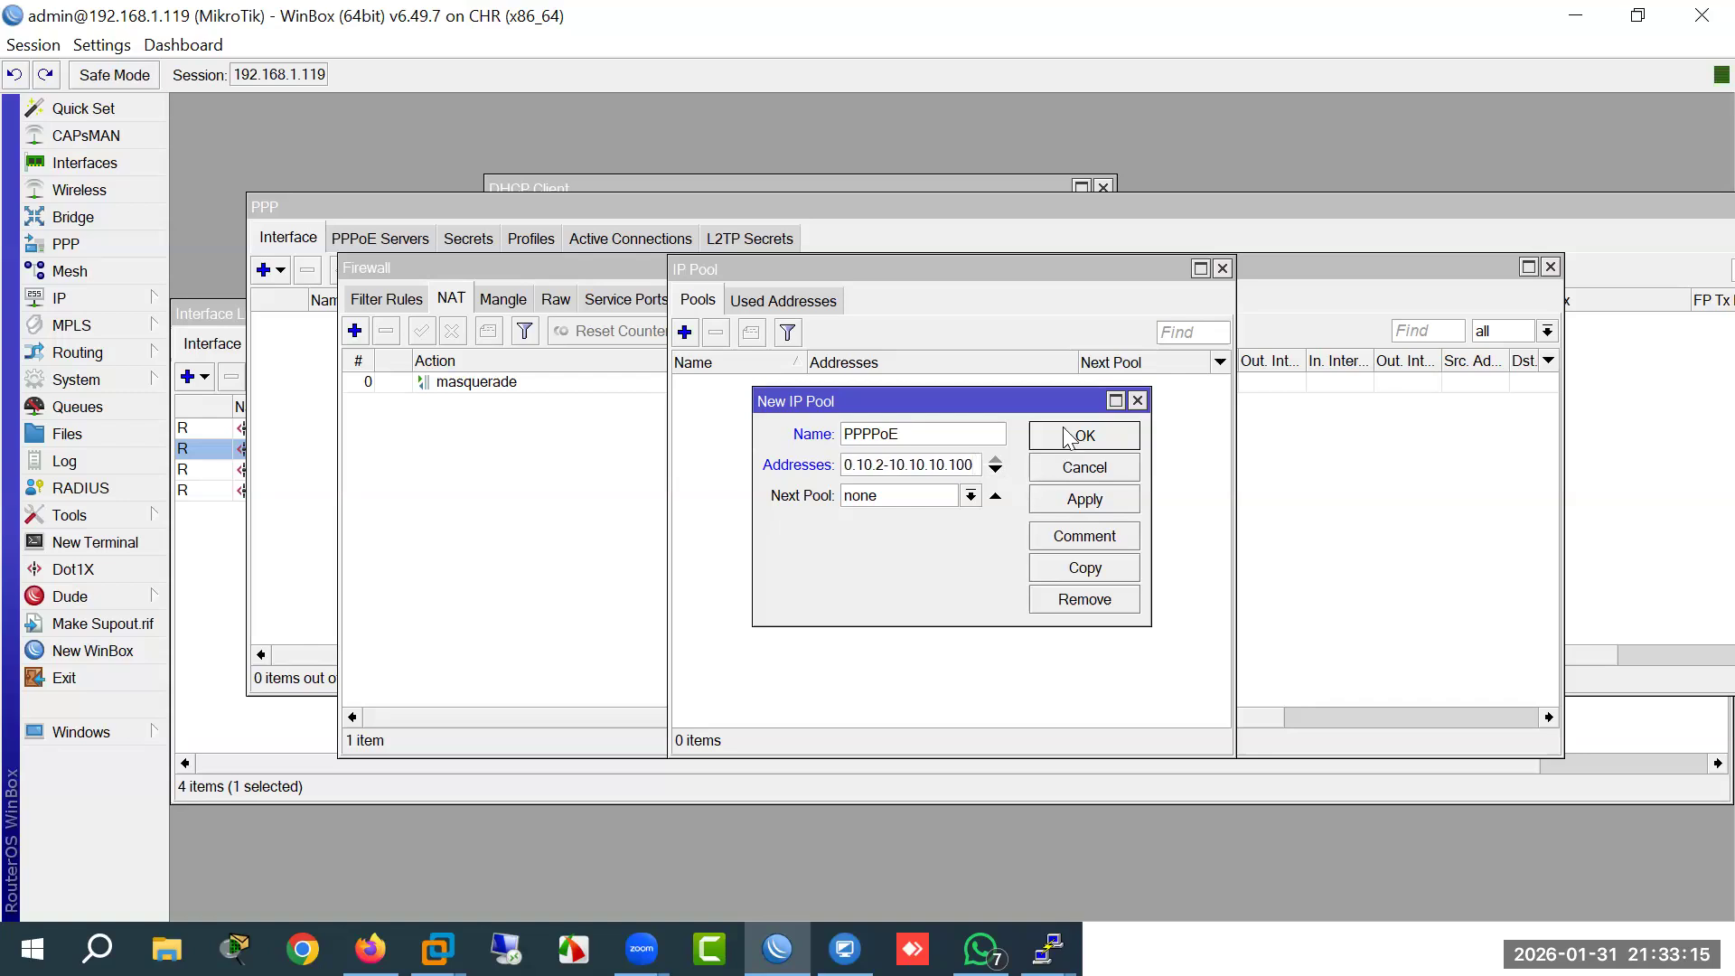
pyautogui.click(1067, 436)
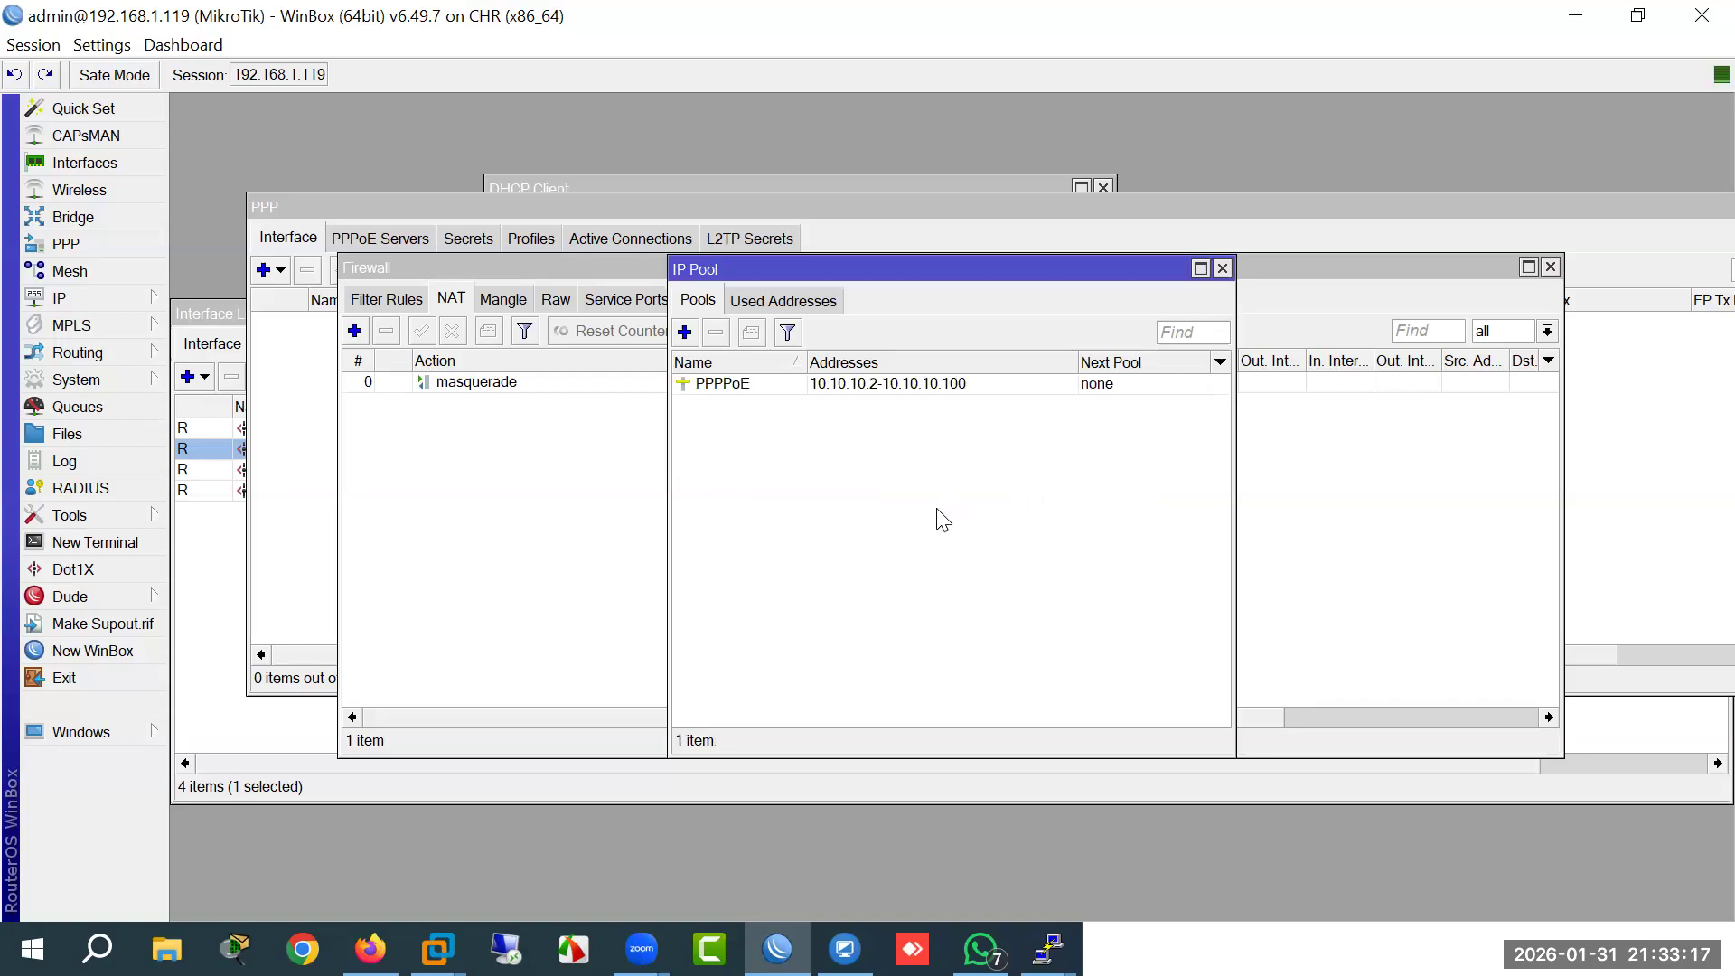
pyautogui.click(851, 390)
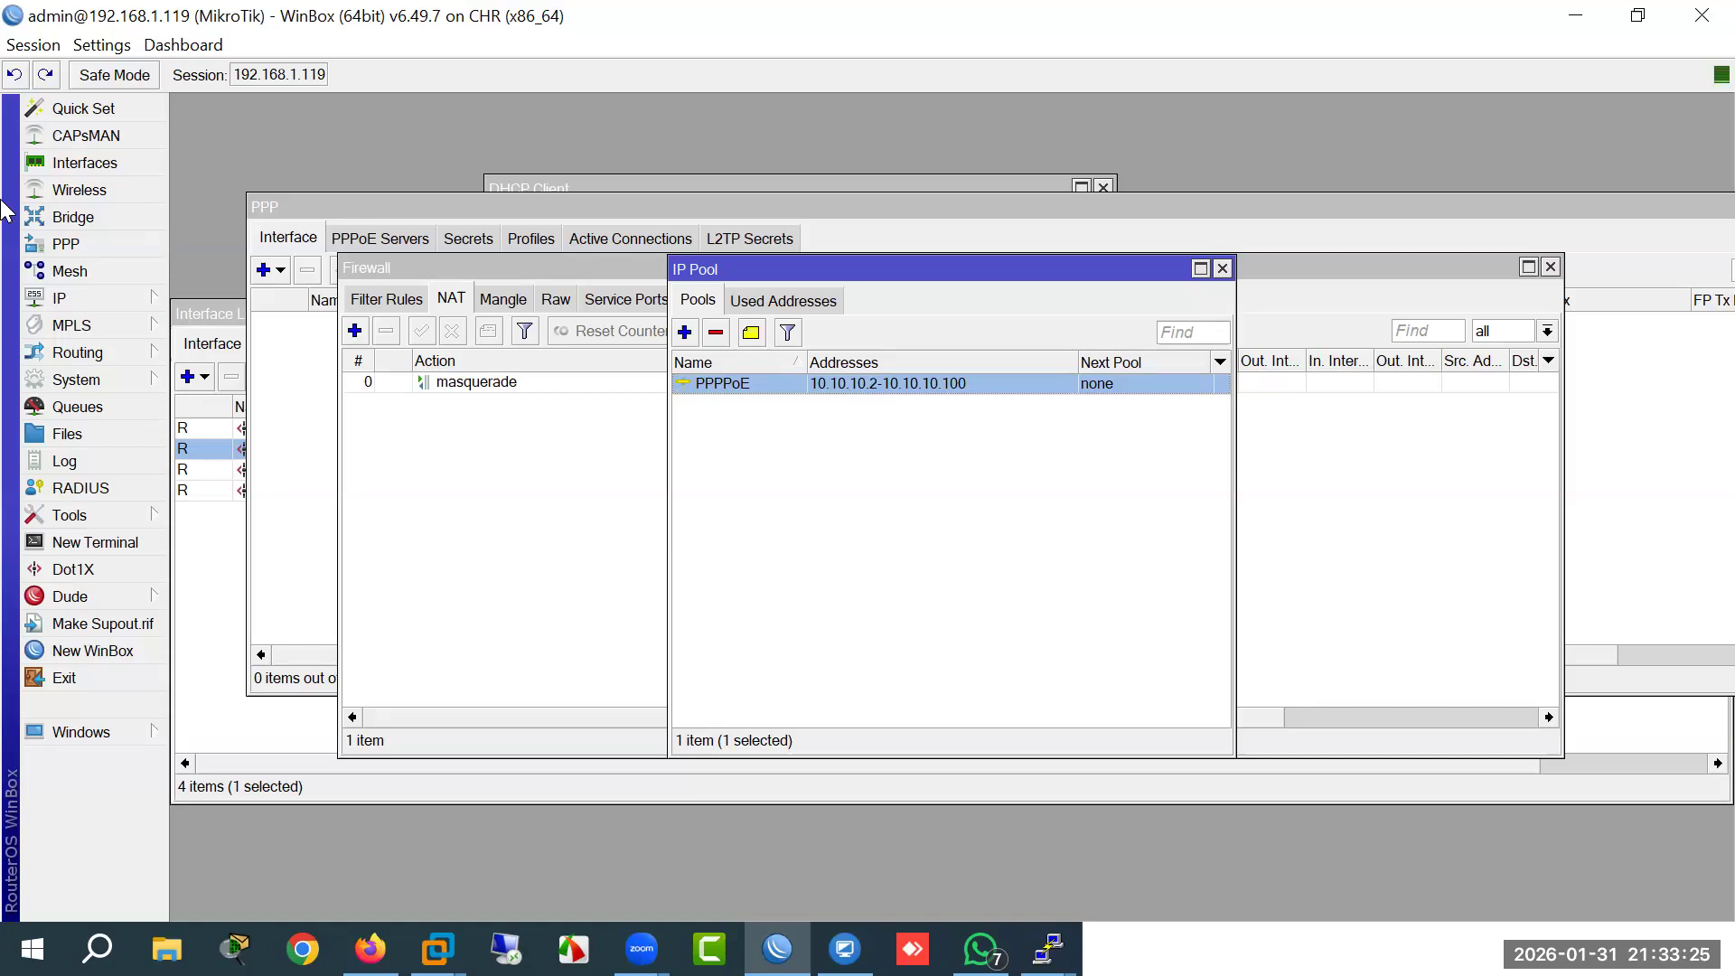
# Step: Start PPP profile 20M with local address 10.10.10.1 and remote addresses from the PPPoE pool
pyautogui.click(76, 251)
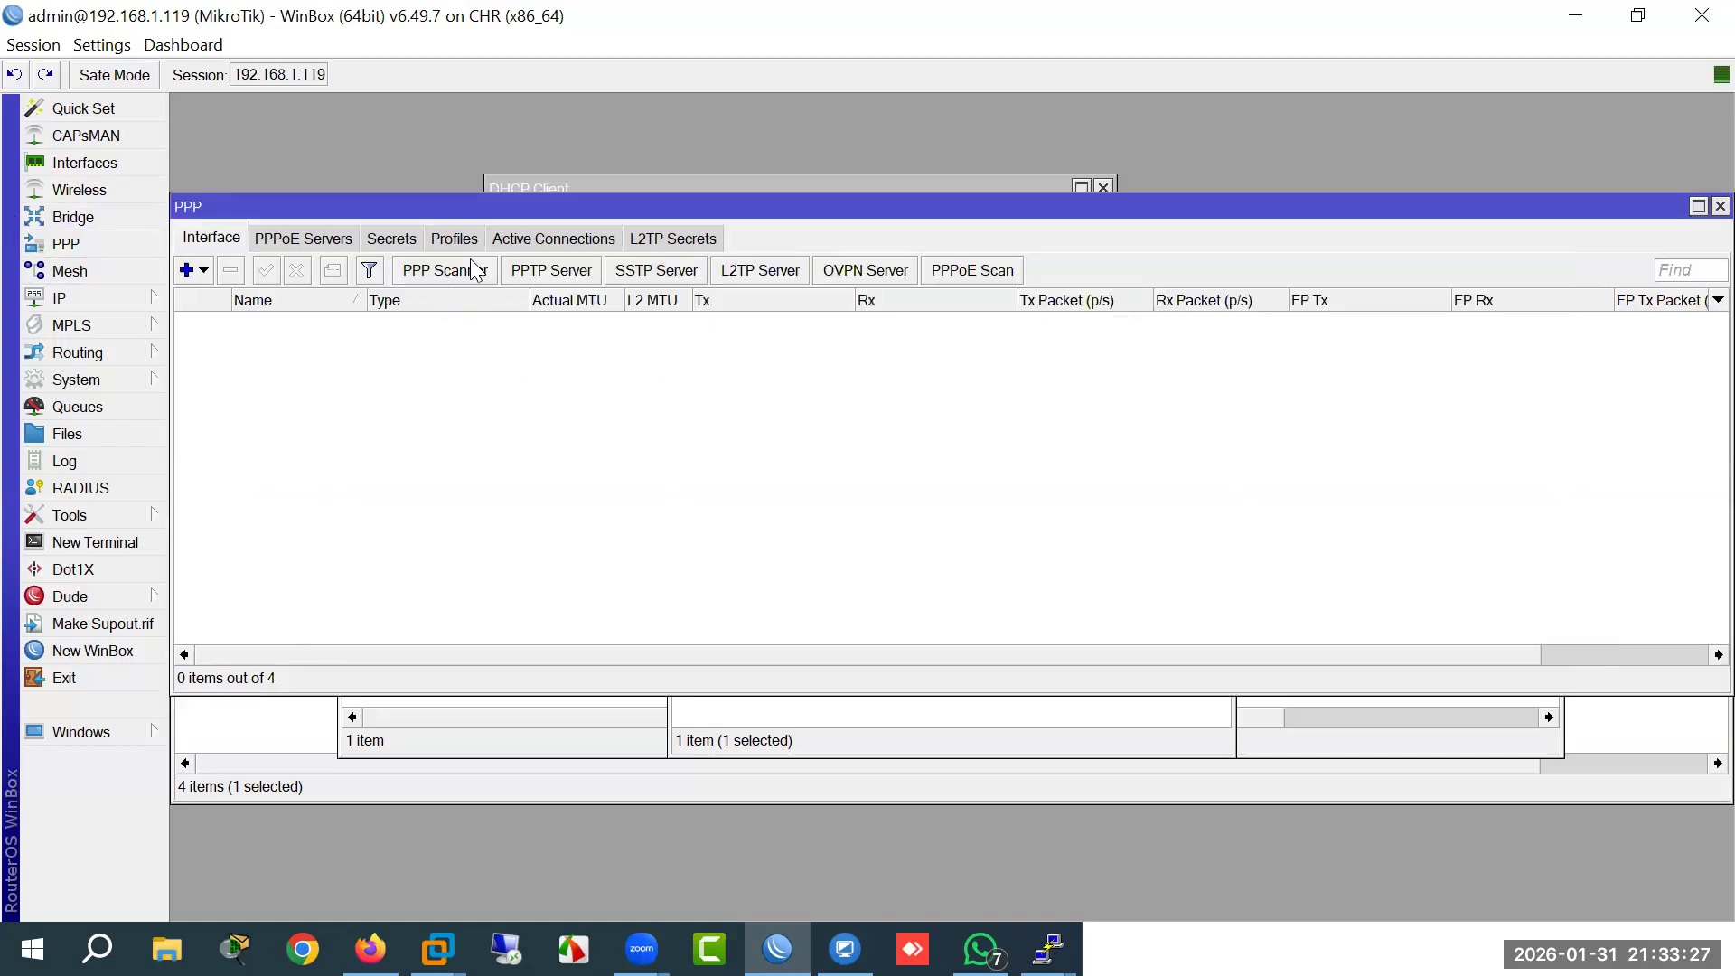
pyautogui.click(454, 238)
pyautogui.click(187, 271)
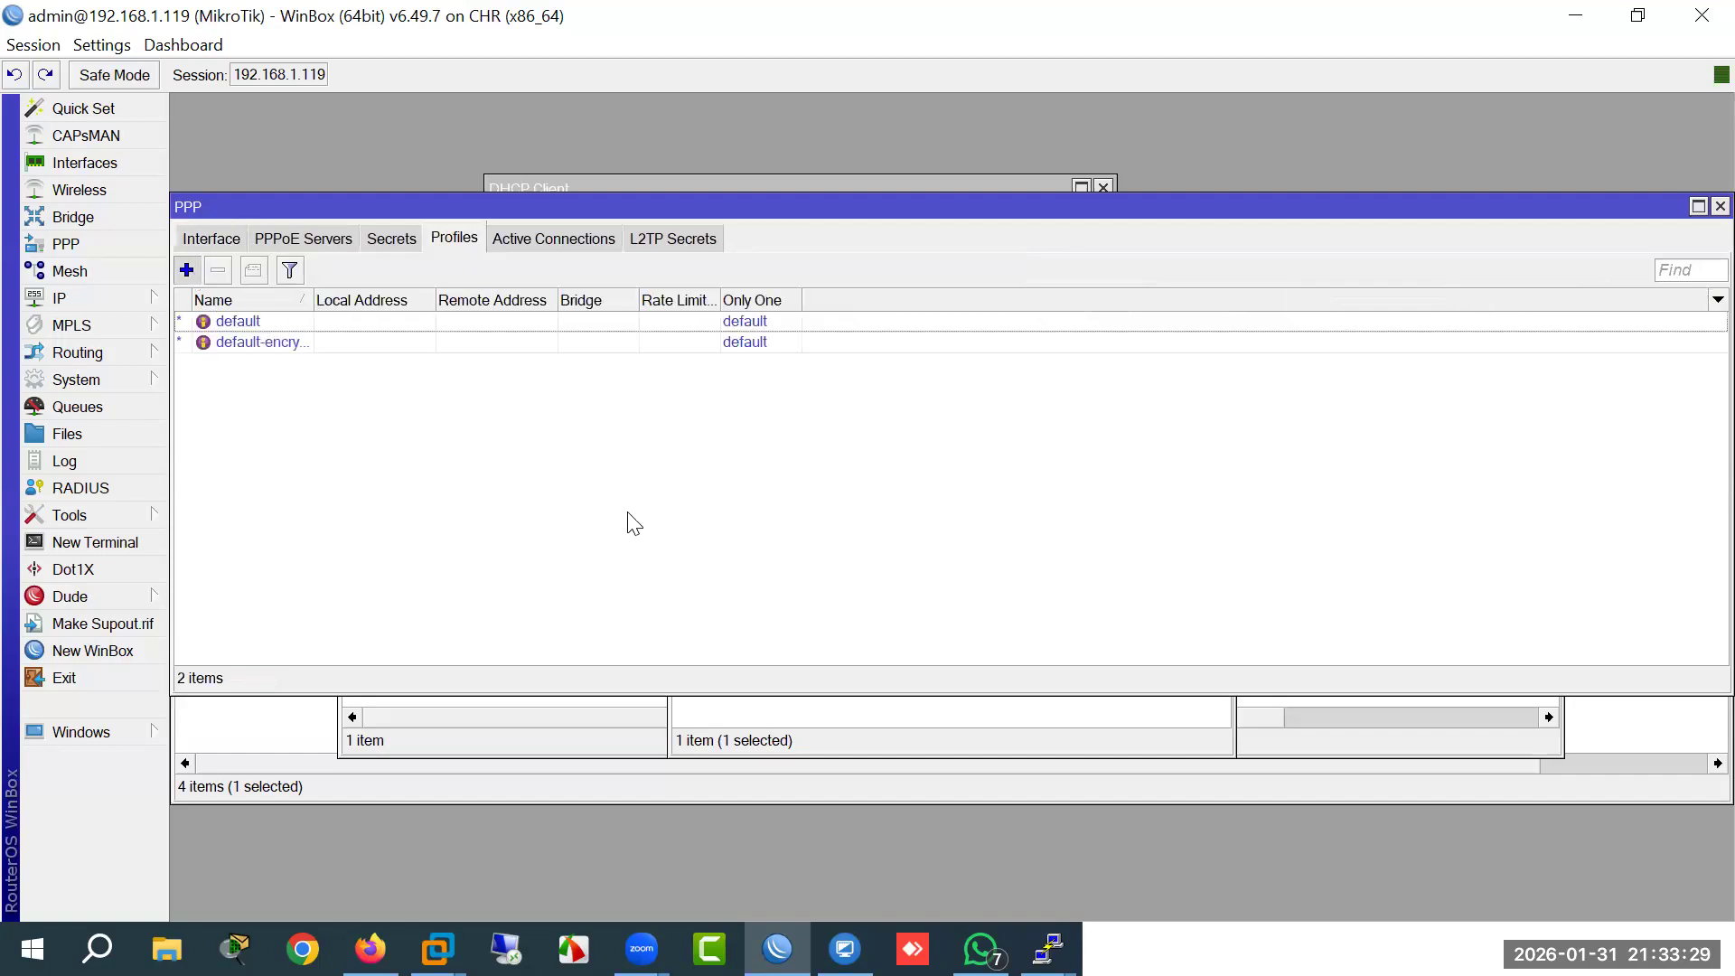
pyautogui.write('20M')
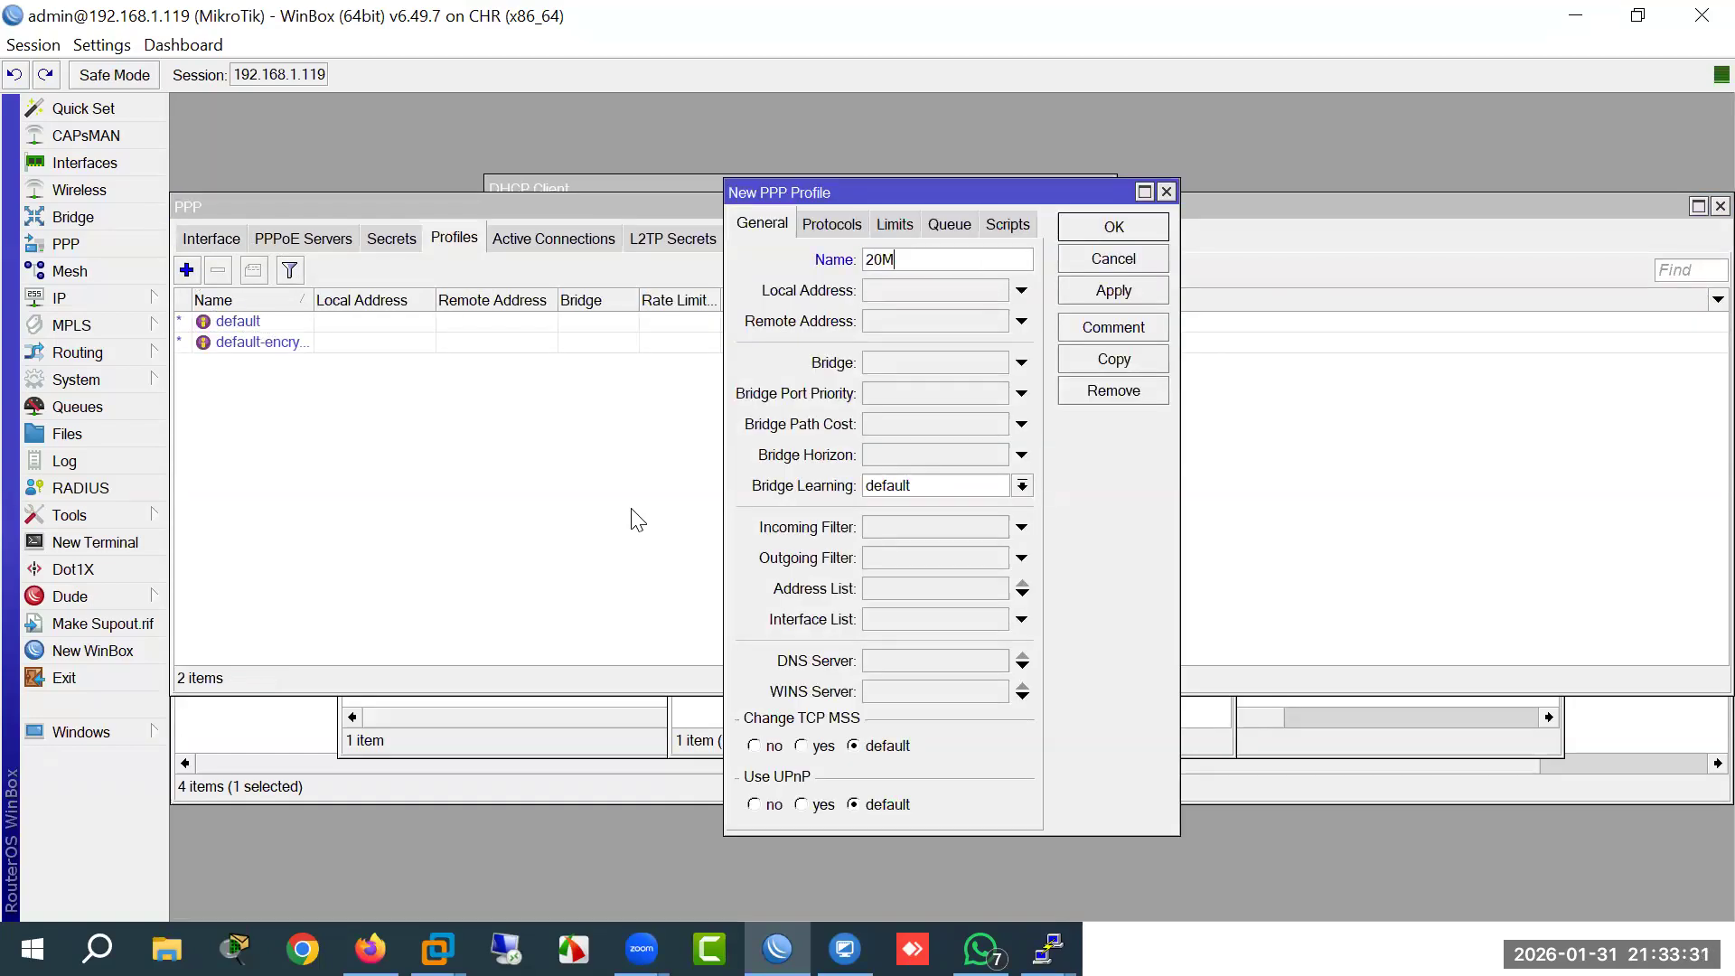
pyautogui.click(889, 287)
pyautogui.write('10.10.10.1')
pyautogui.click(895, 317)
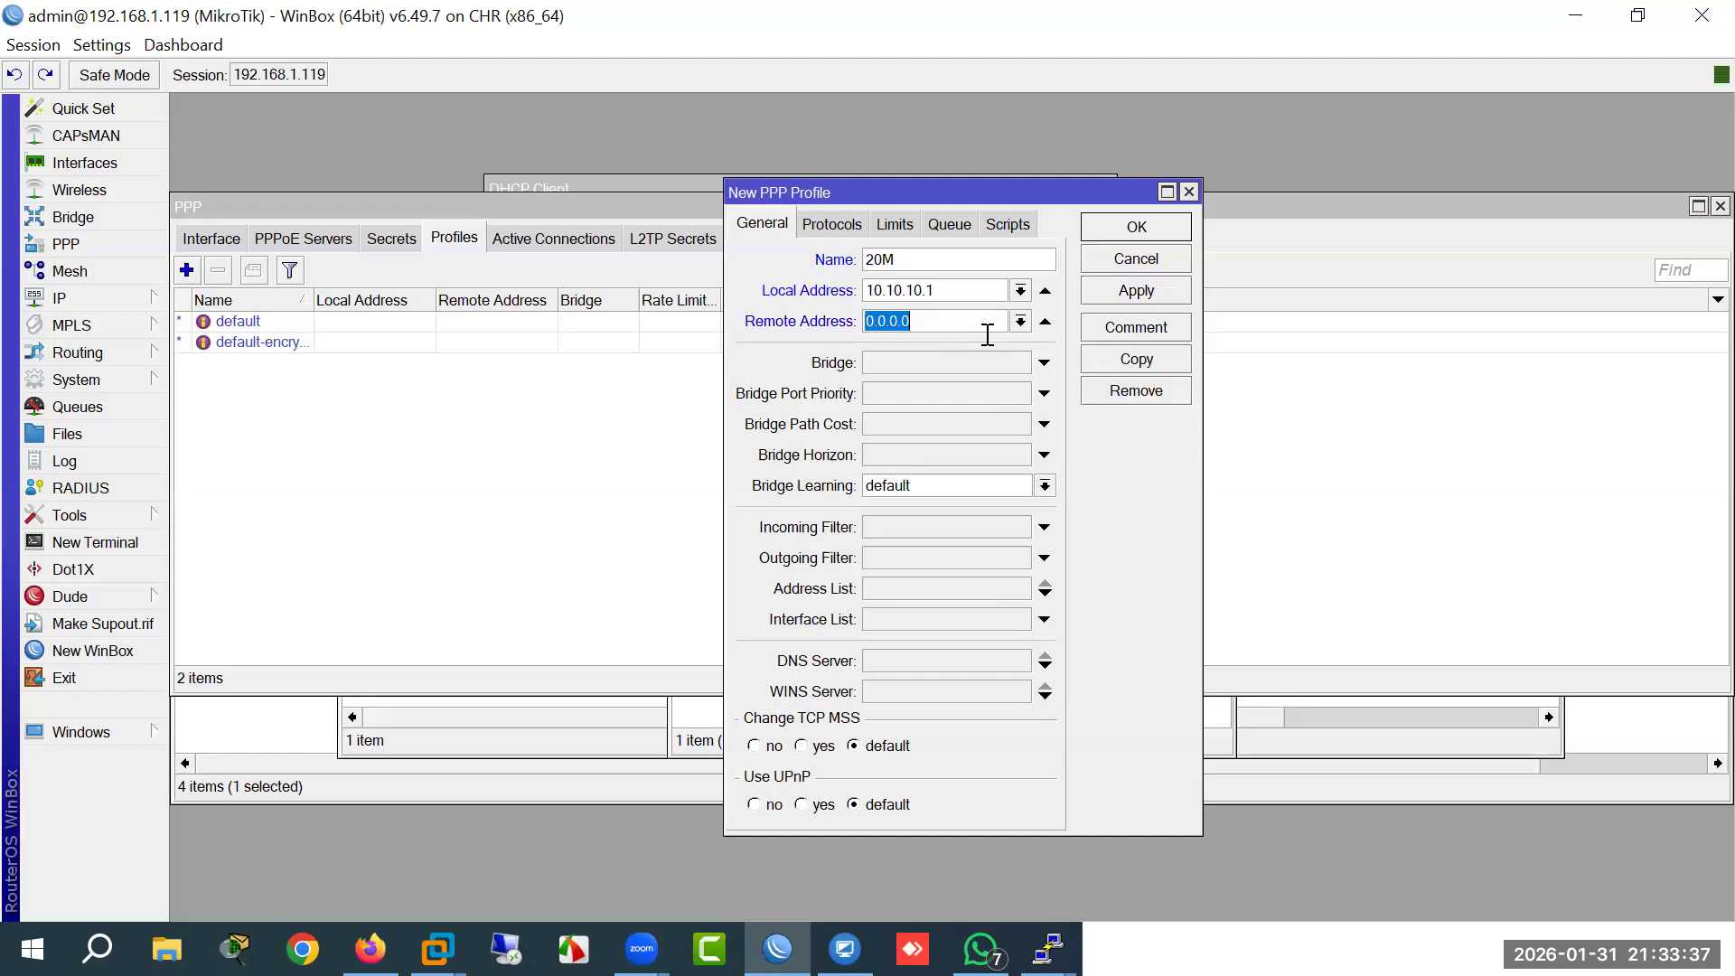
pyautogui.click(1021, 321)
pyautogui.click(957, 343)
# Step: Give the 20M profile DNS server 8.8.8.8 and the Only One limit, then save it
pyautogui.click(920, 661)
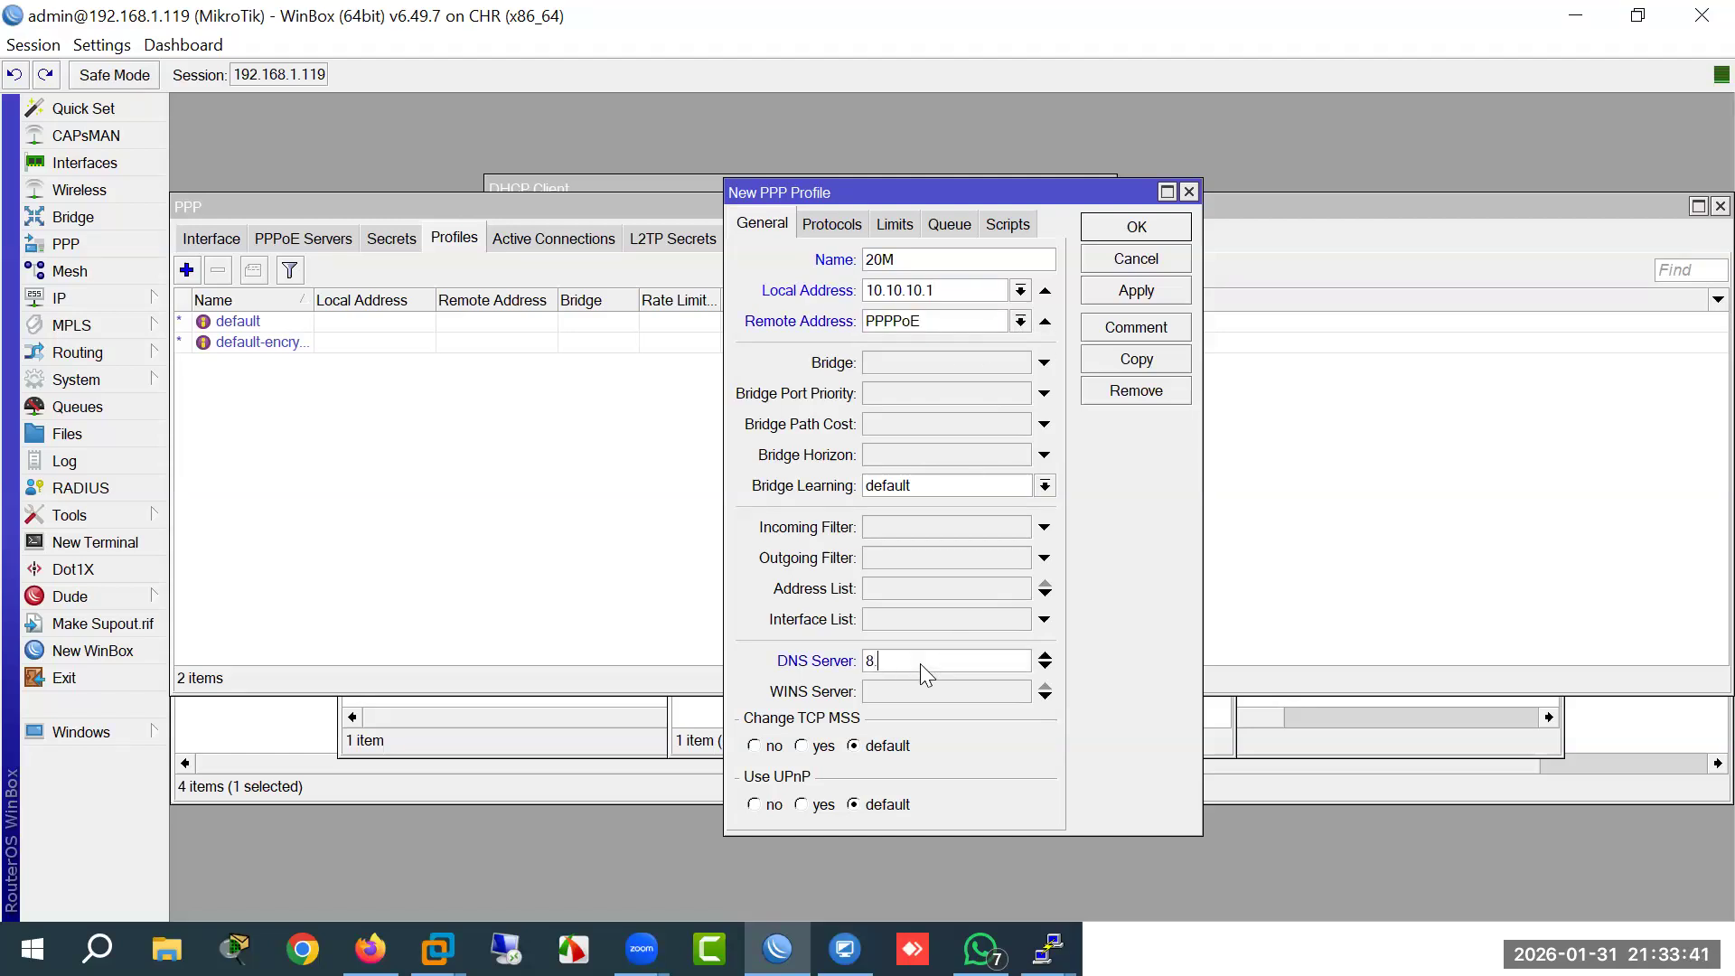
pyautogui.write('8.8.8.8')
pyautogui.click(895, 224)
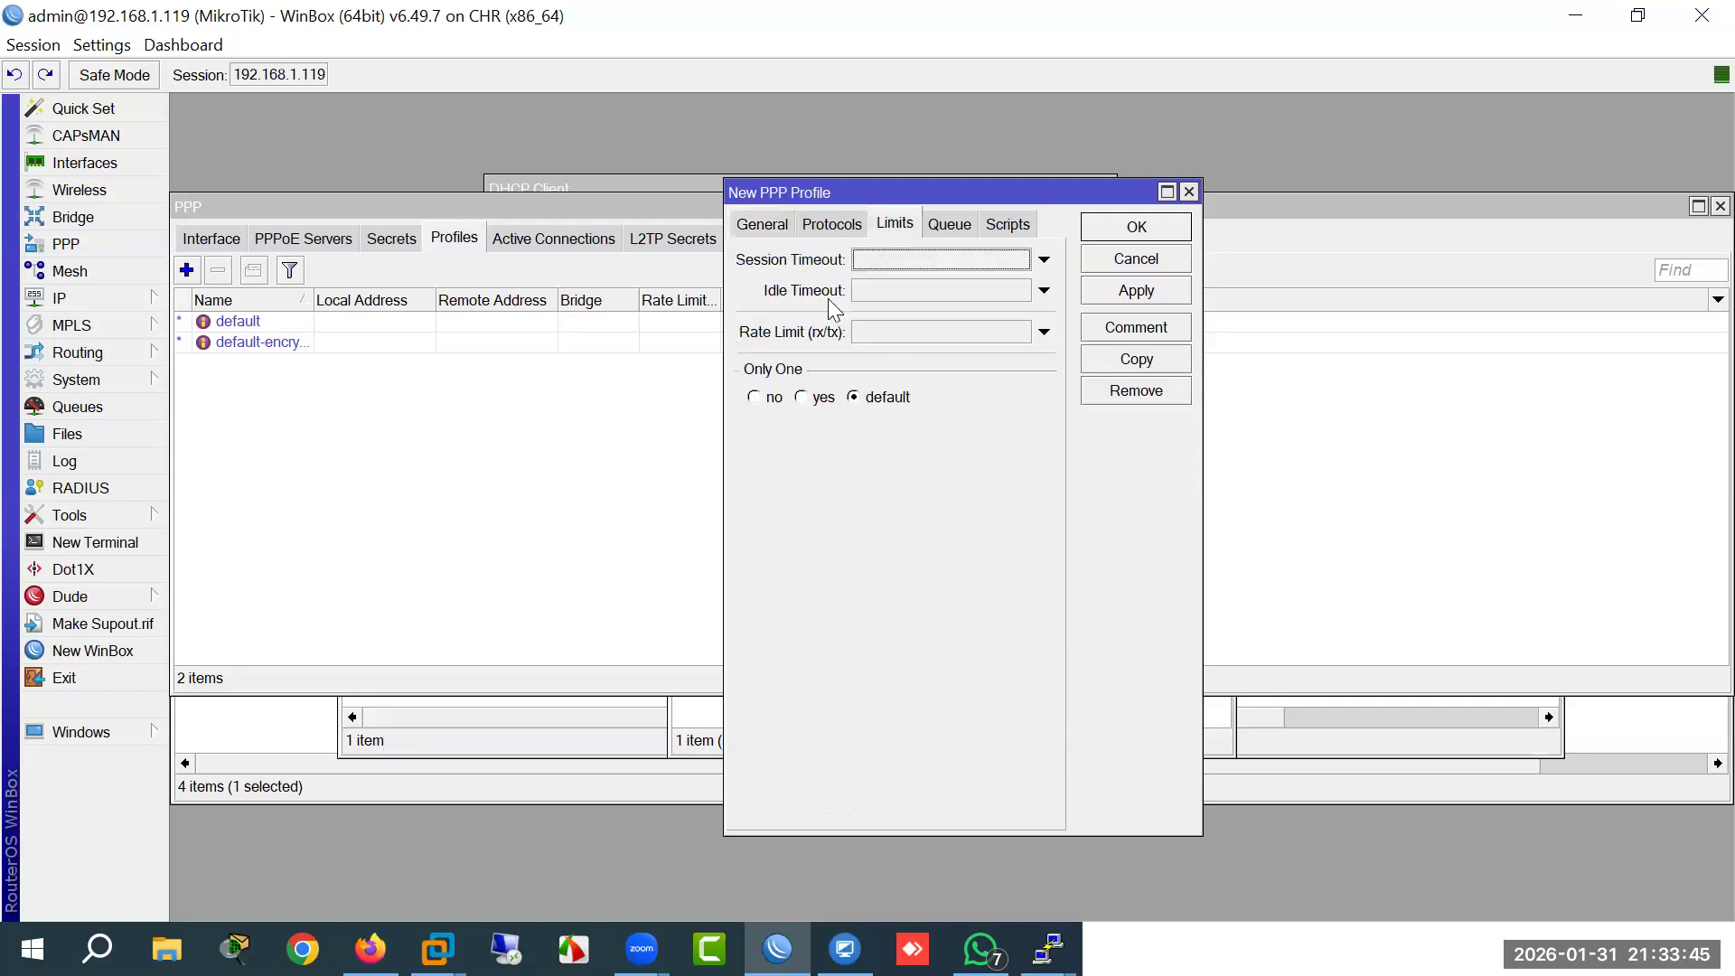
pyautogui.click(832, 223)
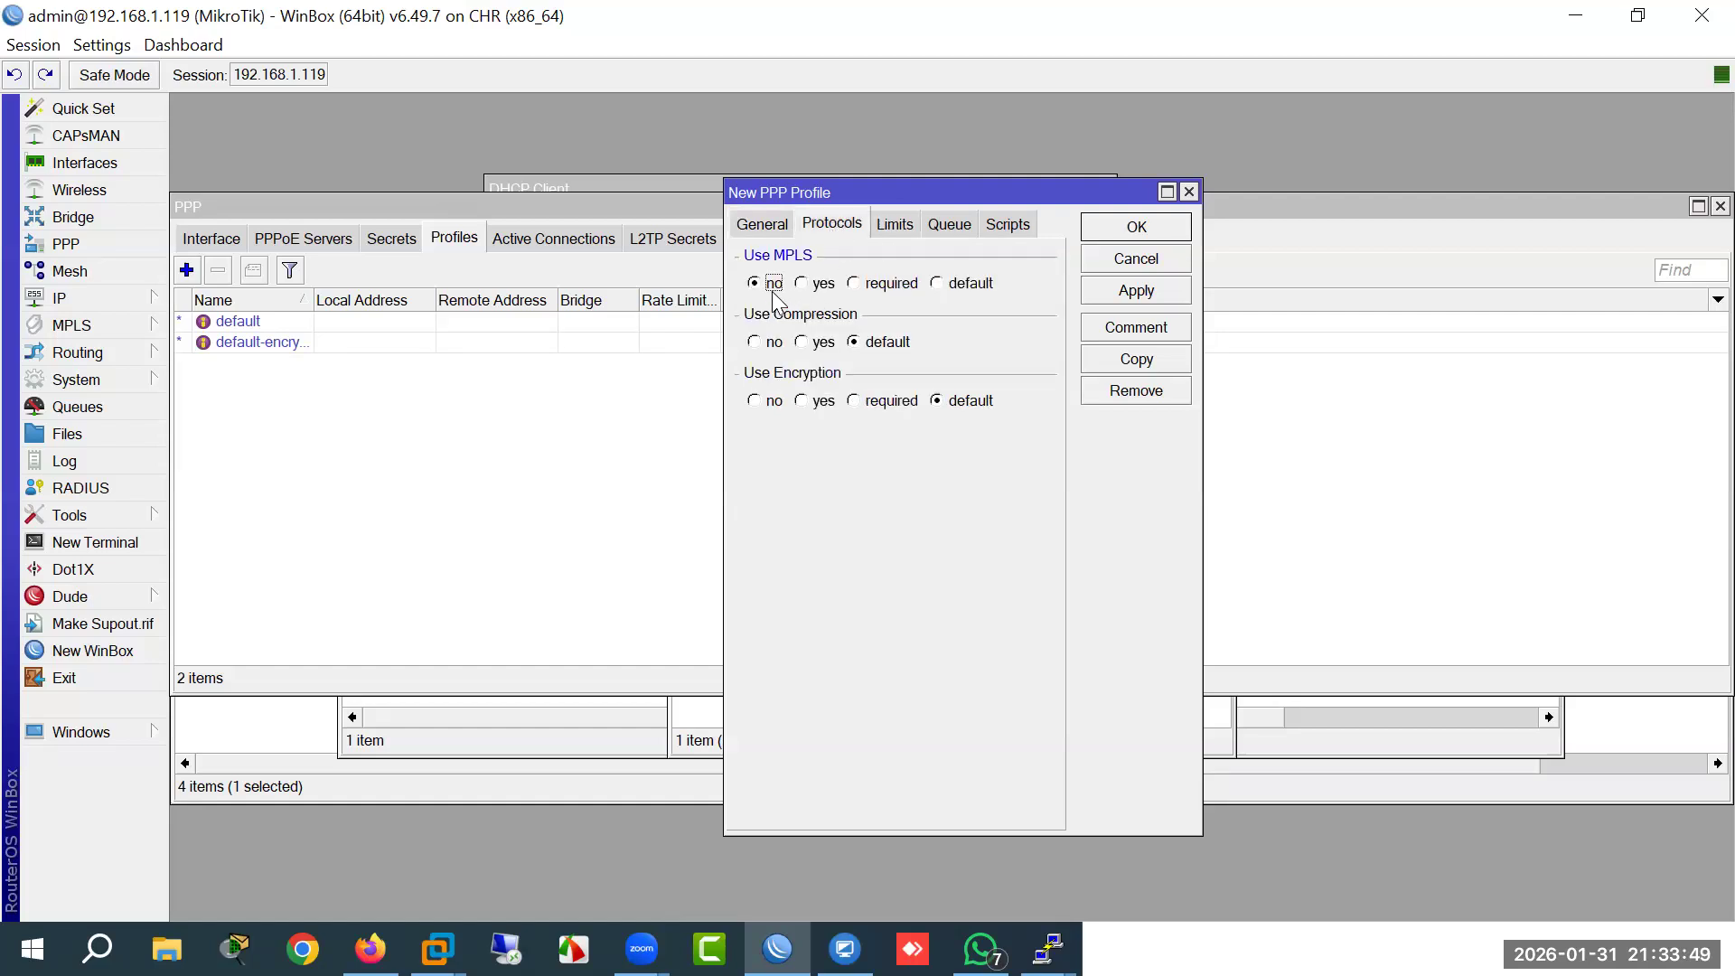
pyautogui.click(1136, 227)
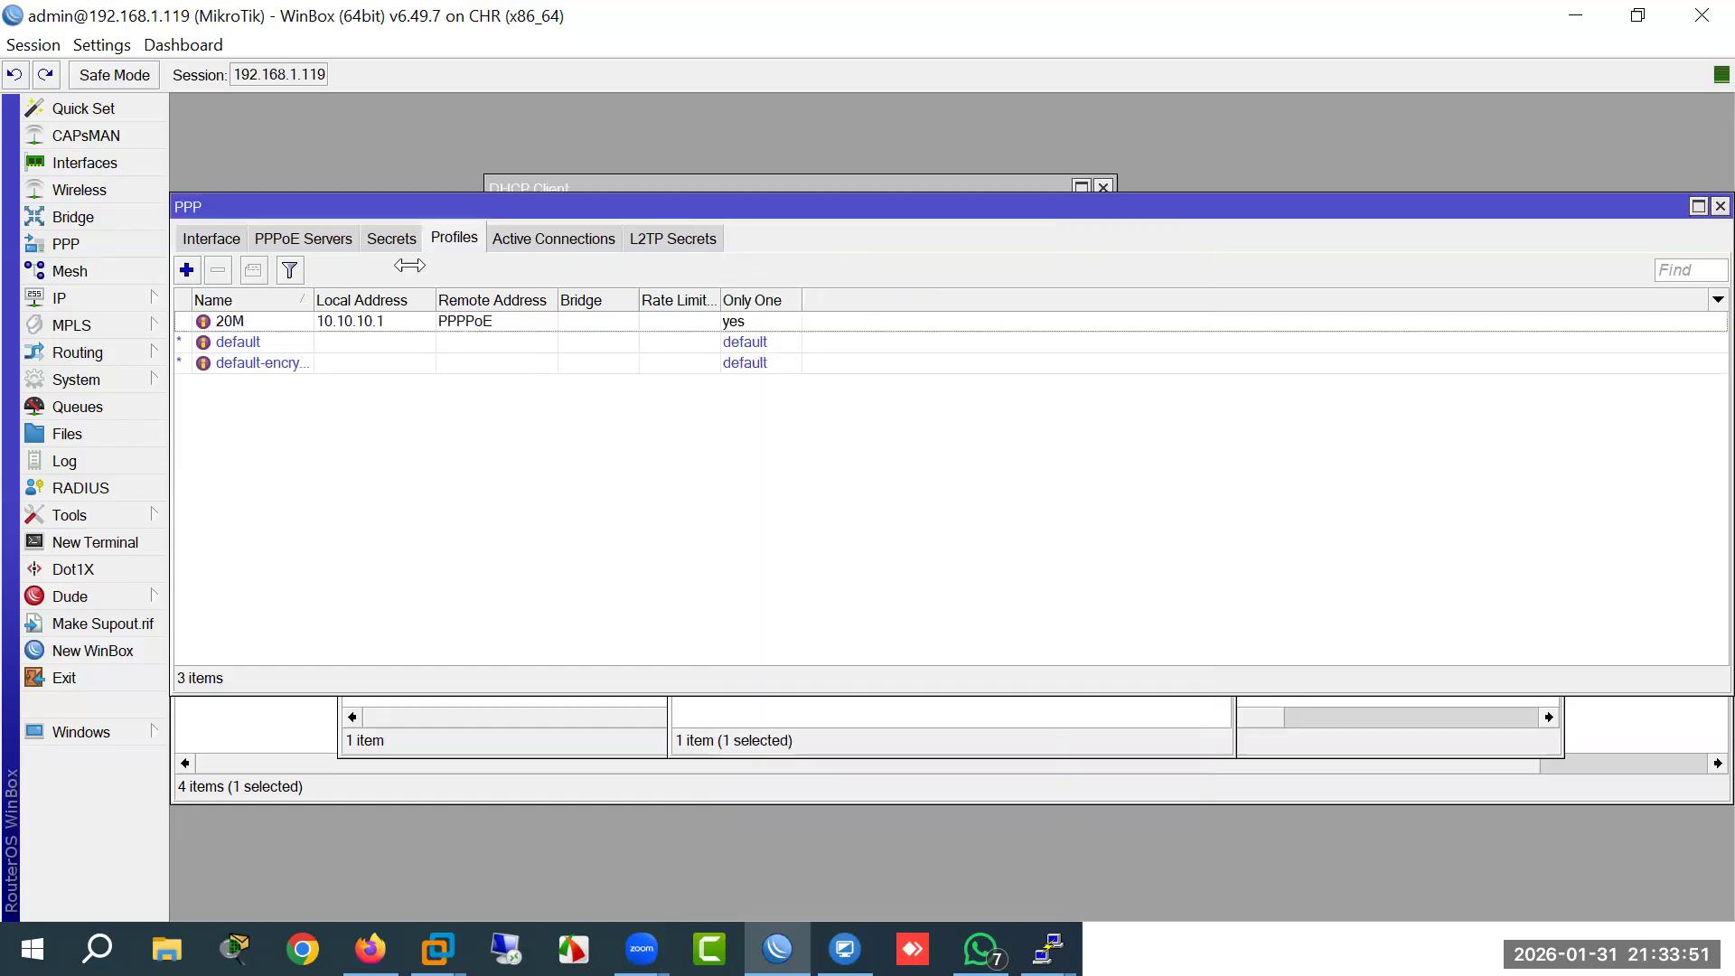
# Step: Add a PPP secret with a login name and password, service pppoe and profile 20M
pyautogui.click(392, 238)
pyautogui.click(188, 269)
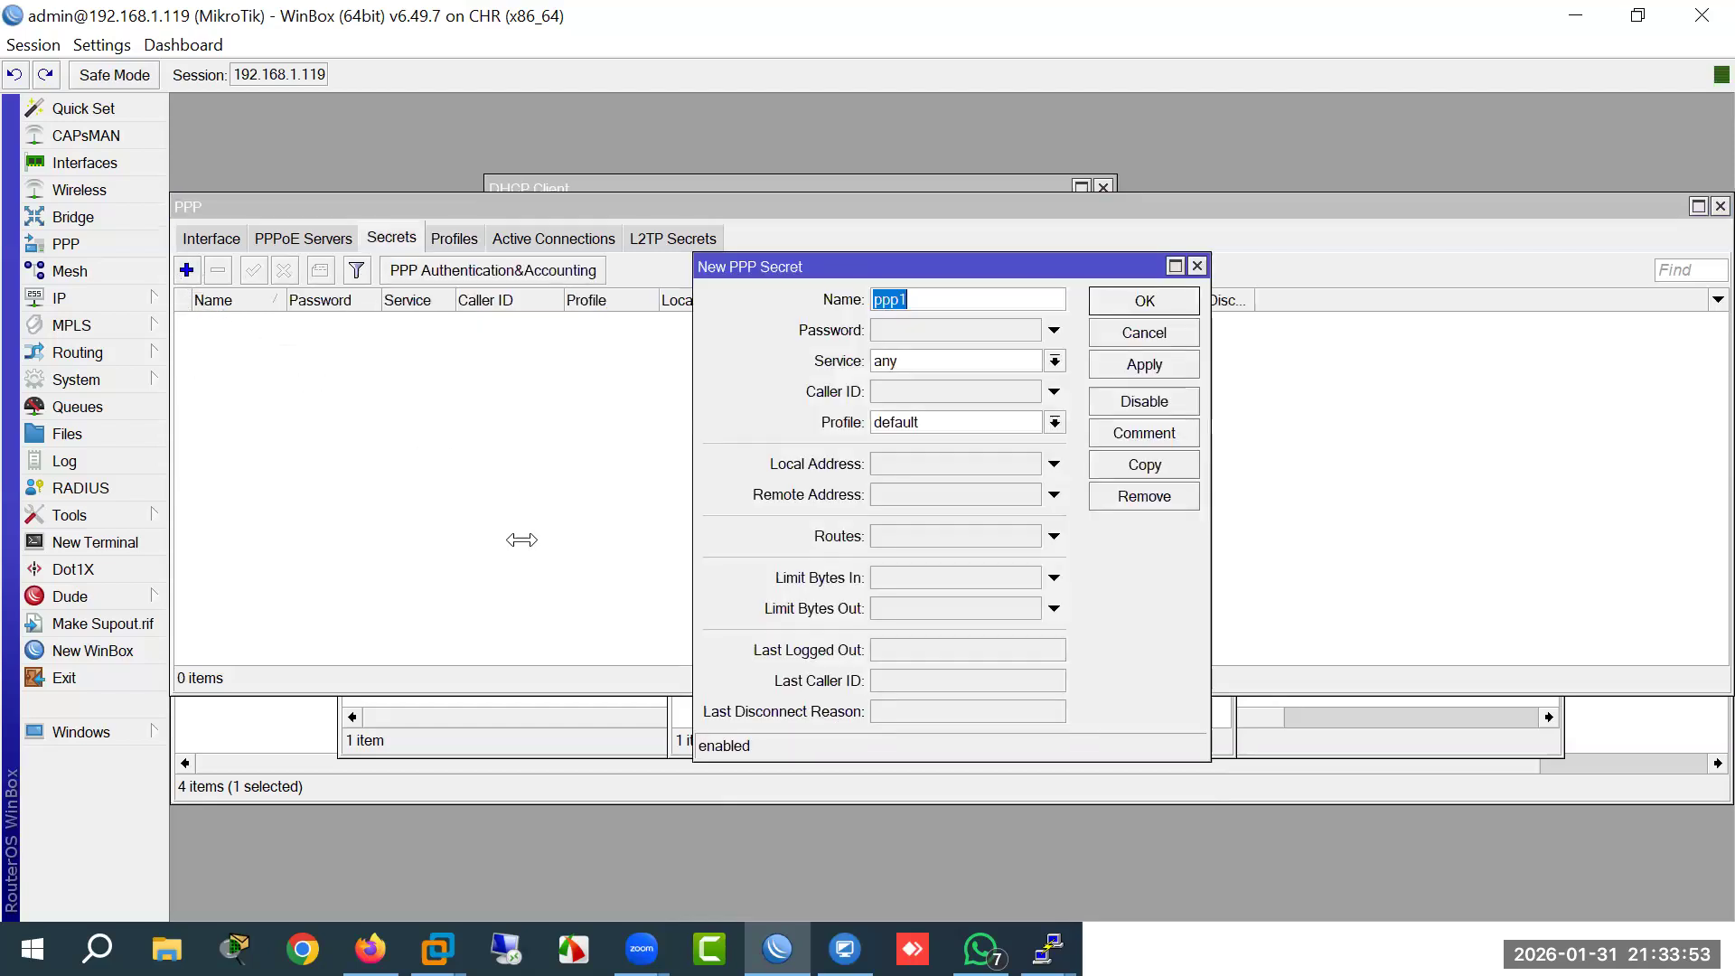
pyautogui.write('test')
pyautogui.click(912, 327)
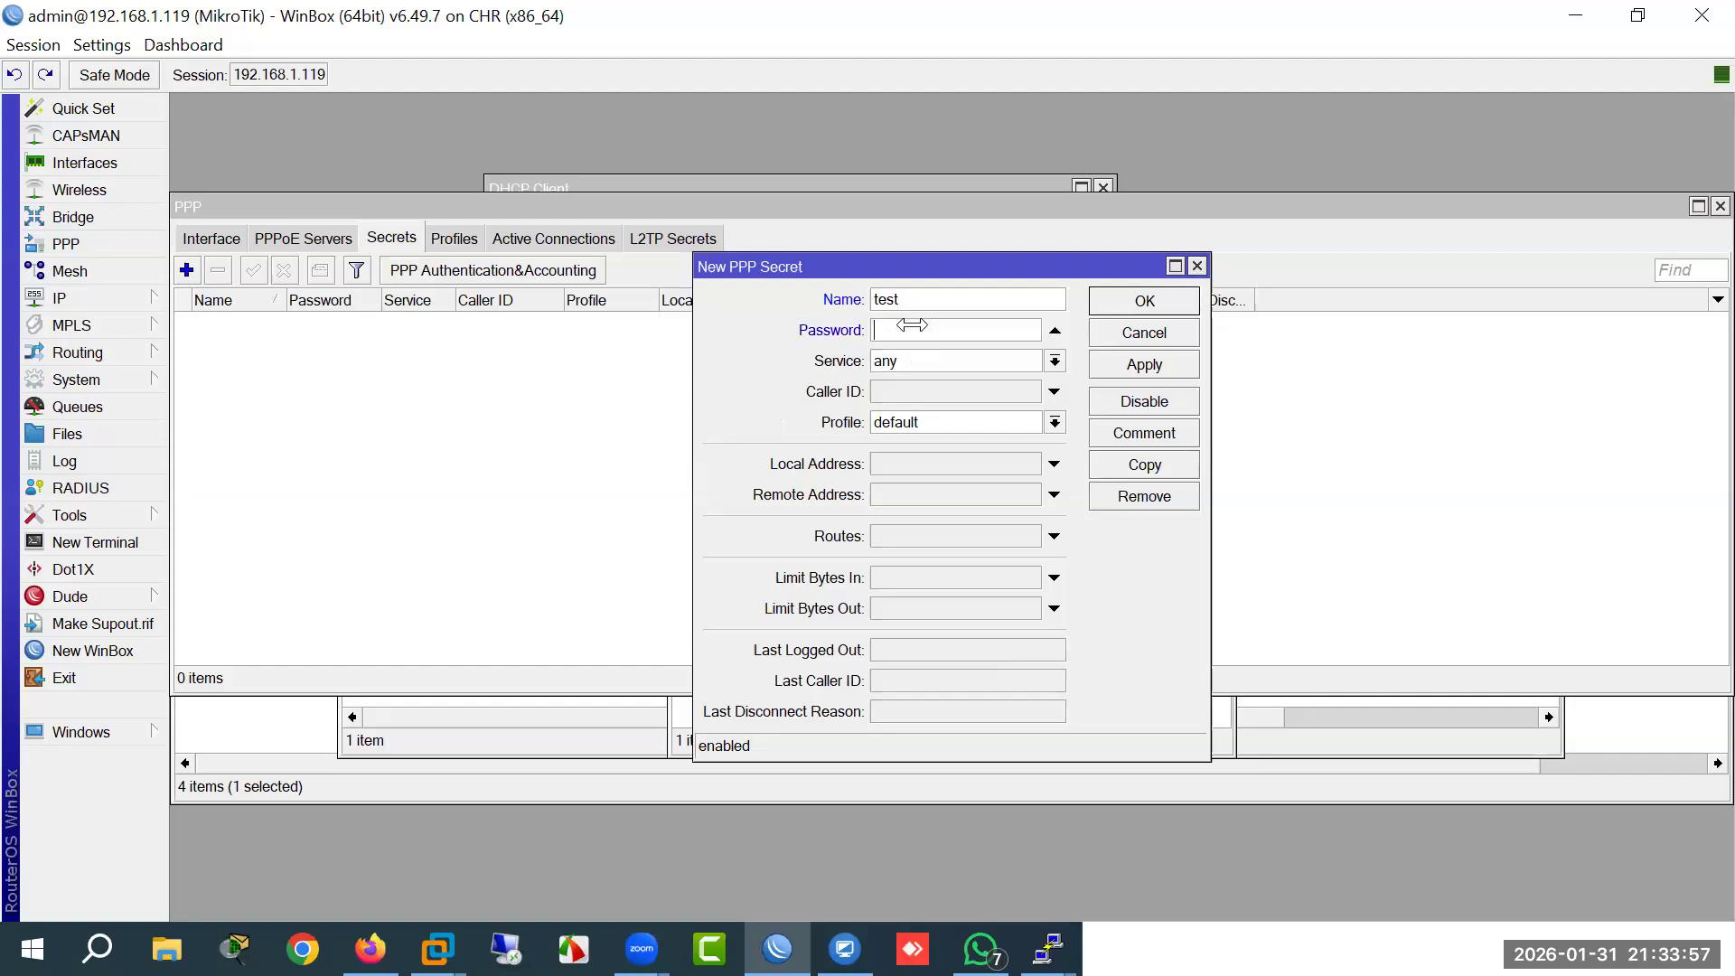
pyautogui.write('****')
pyautogui.click(1054, 361)
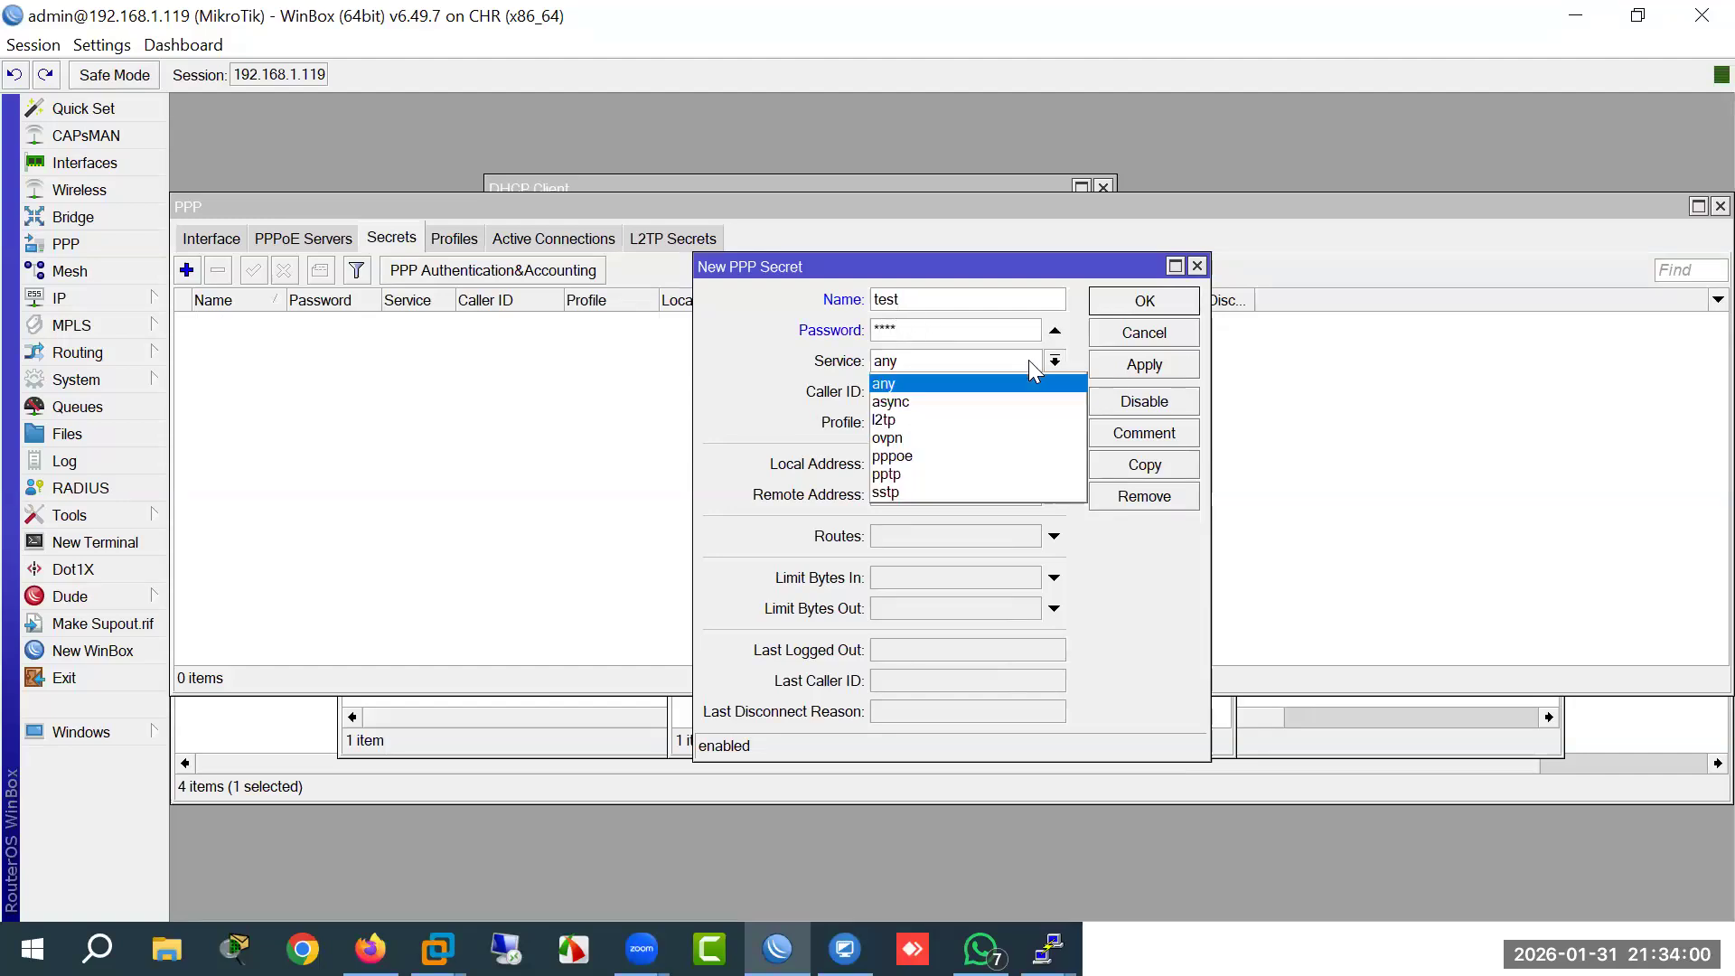
pyautogui.click(923, 457)
pyautogui.click(972, 422)
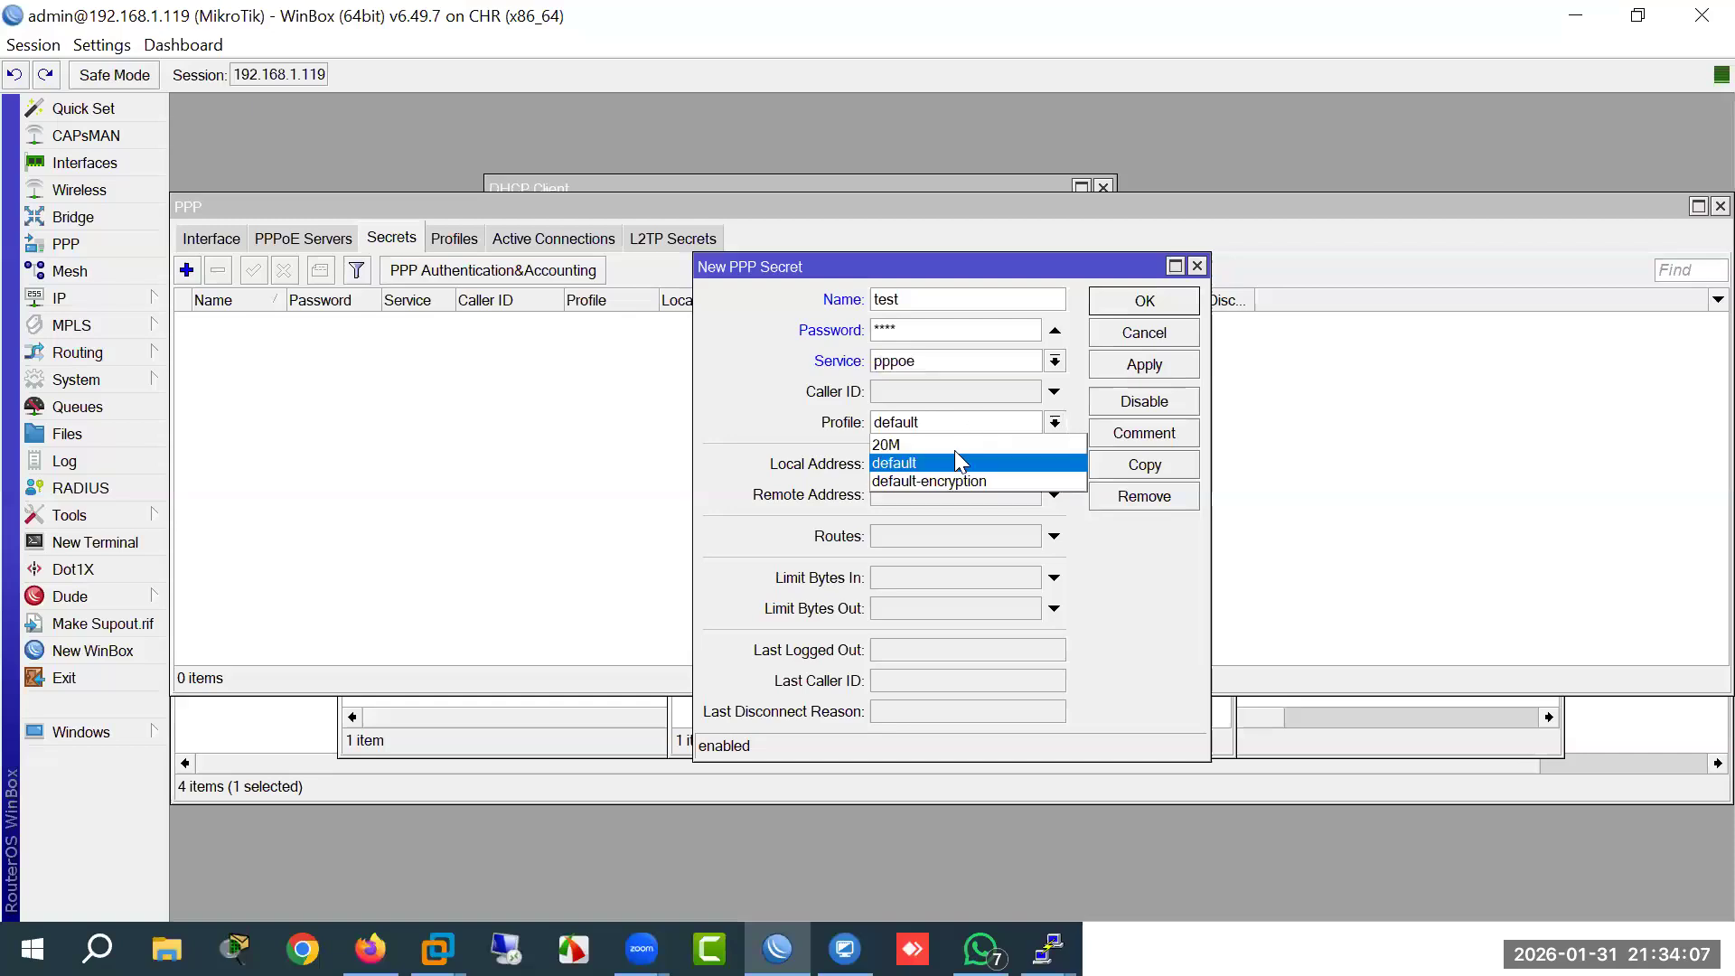
pyautogui.click(926, 443)
pyautogui.click(1146, 302)
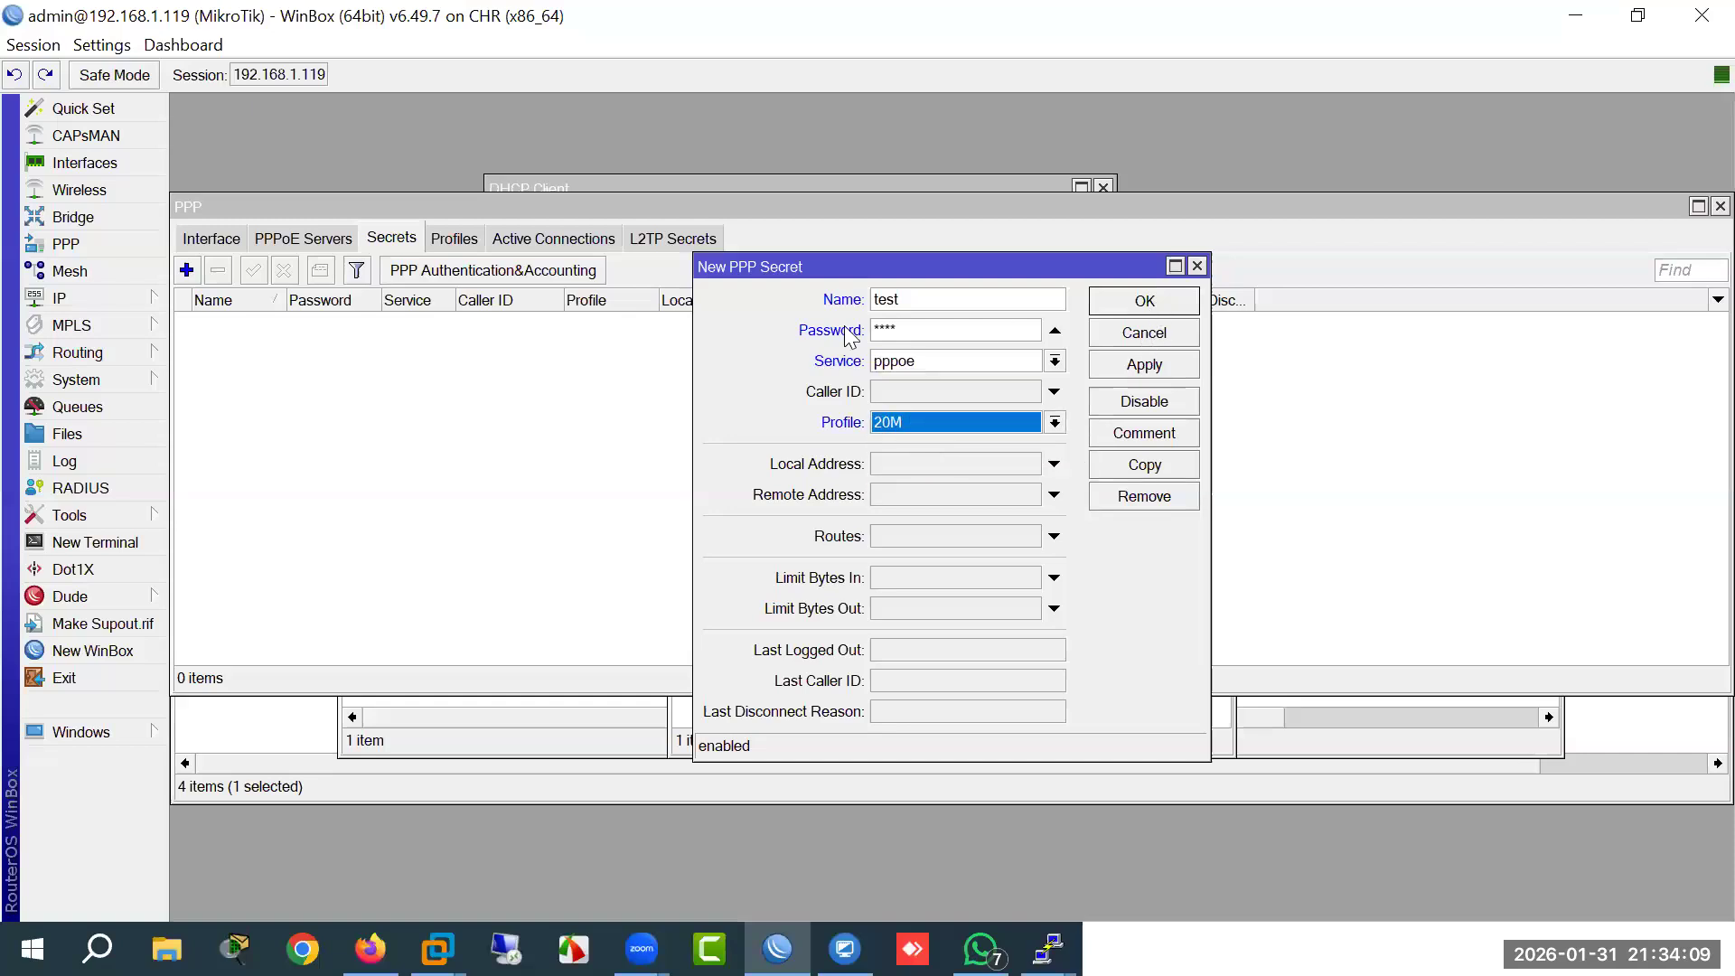
pyautogui.click(289, 238)
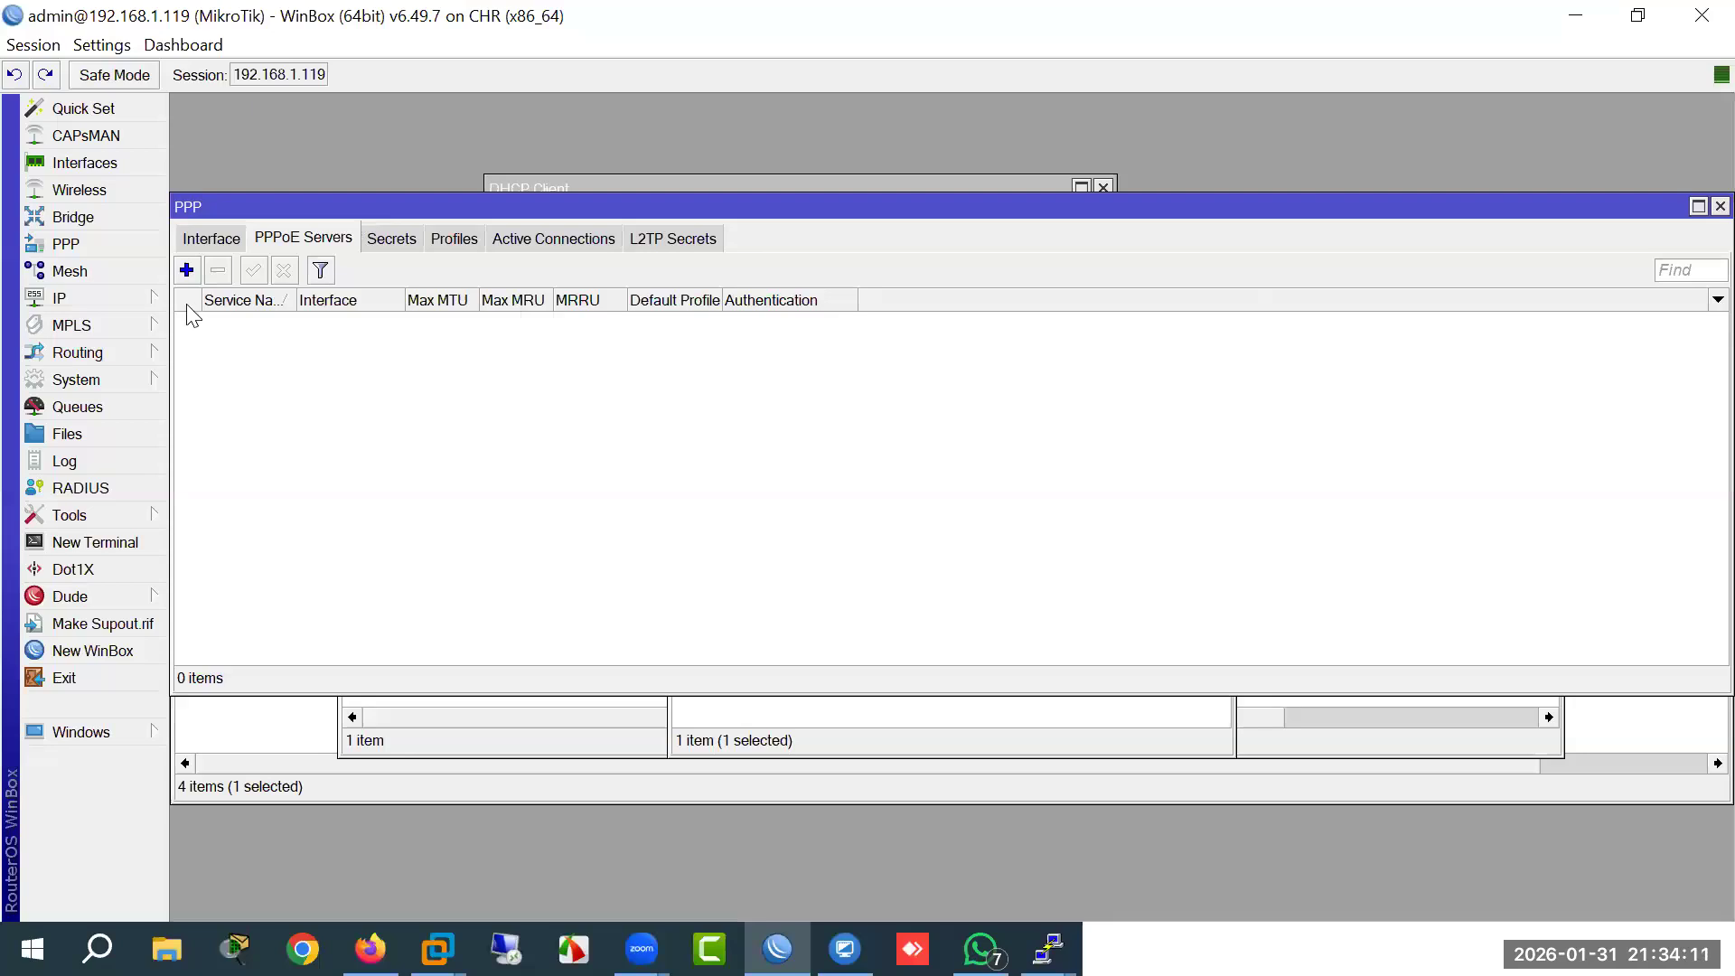
# Step: Add a new PPPoE service, service1, and set its interface to ether2-LAN
pyautogui.click(186, 269)
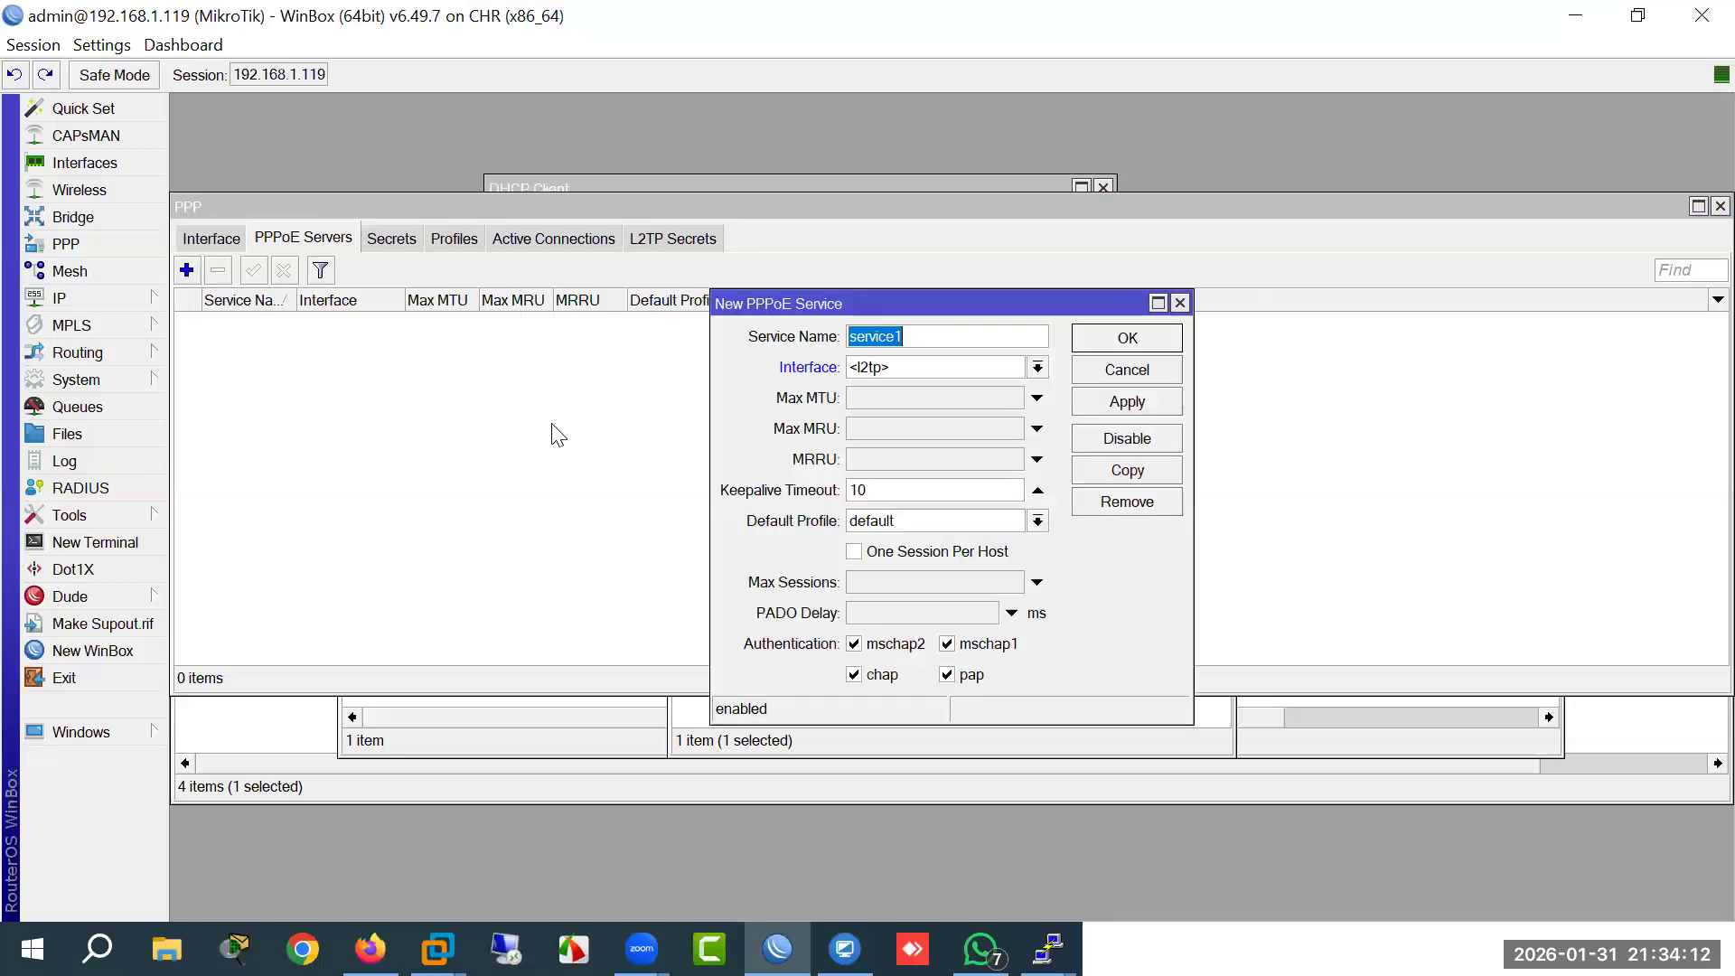
pyautogui.click(1037, 367)
pyautogui.click(942, 425)
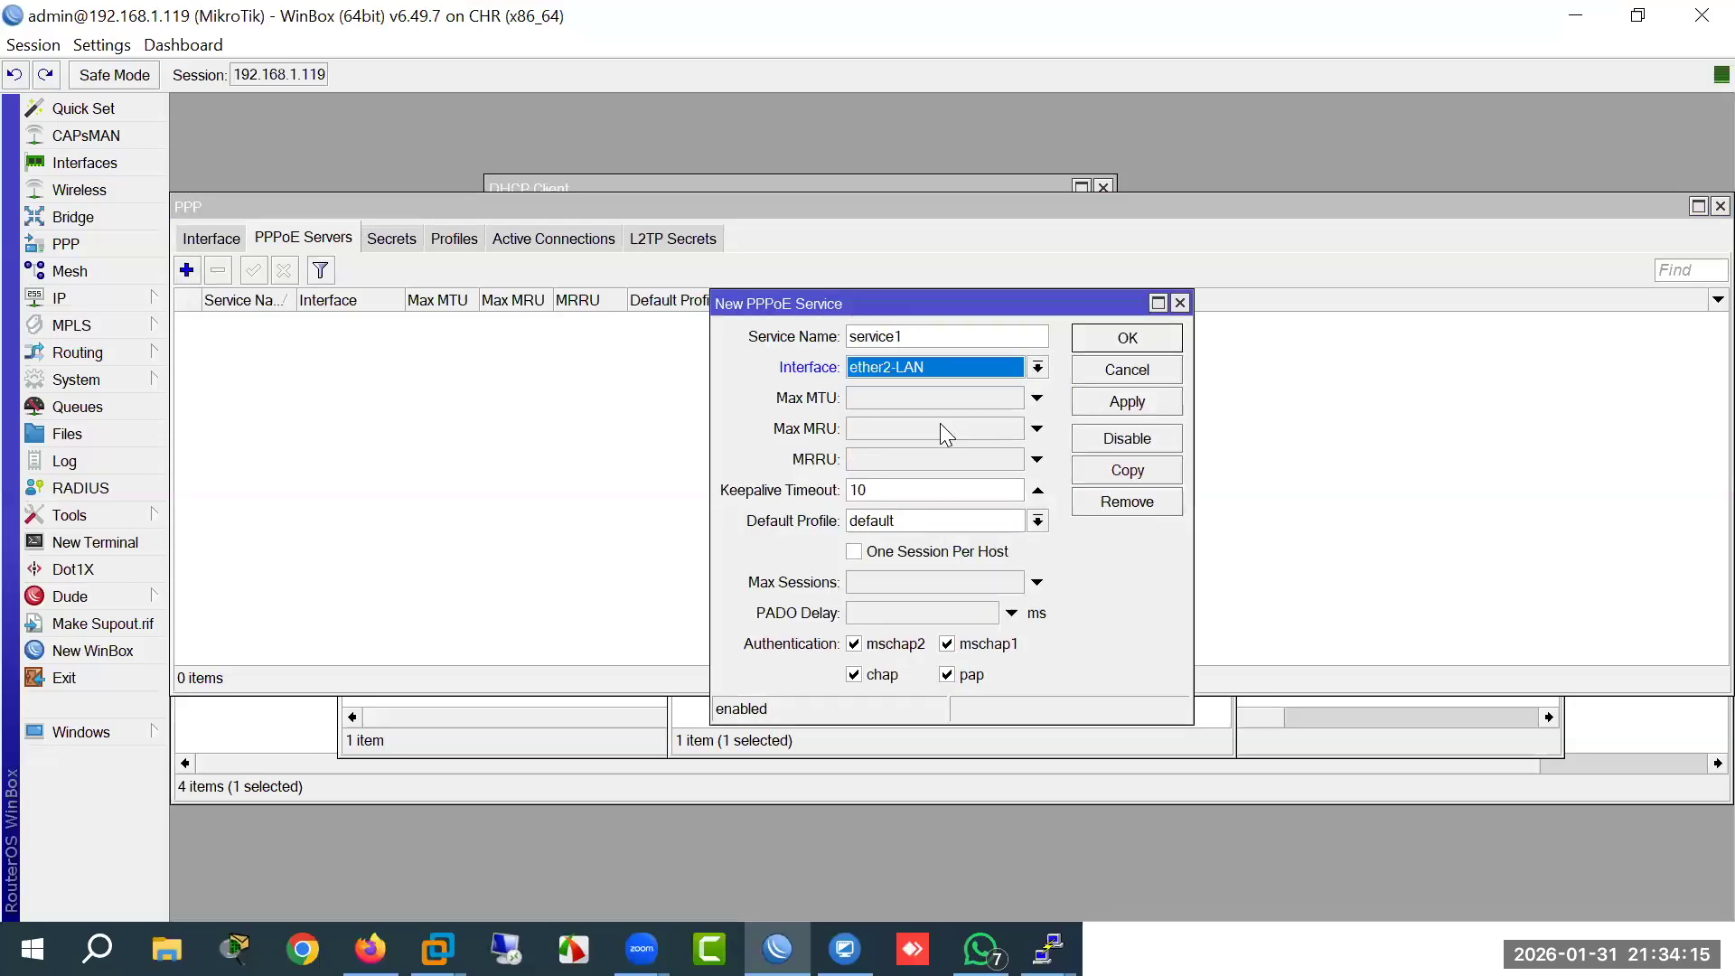
pyautogui.click(1038, 368)
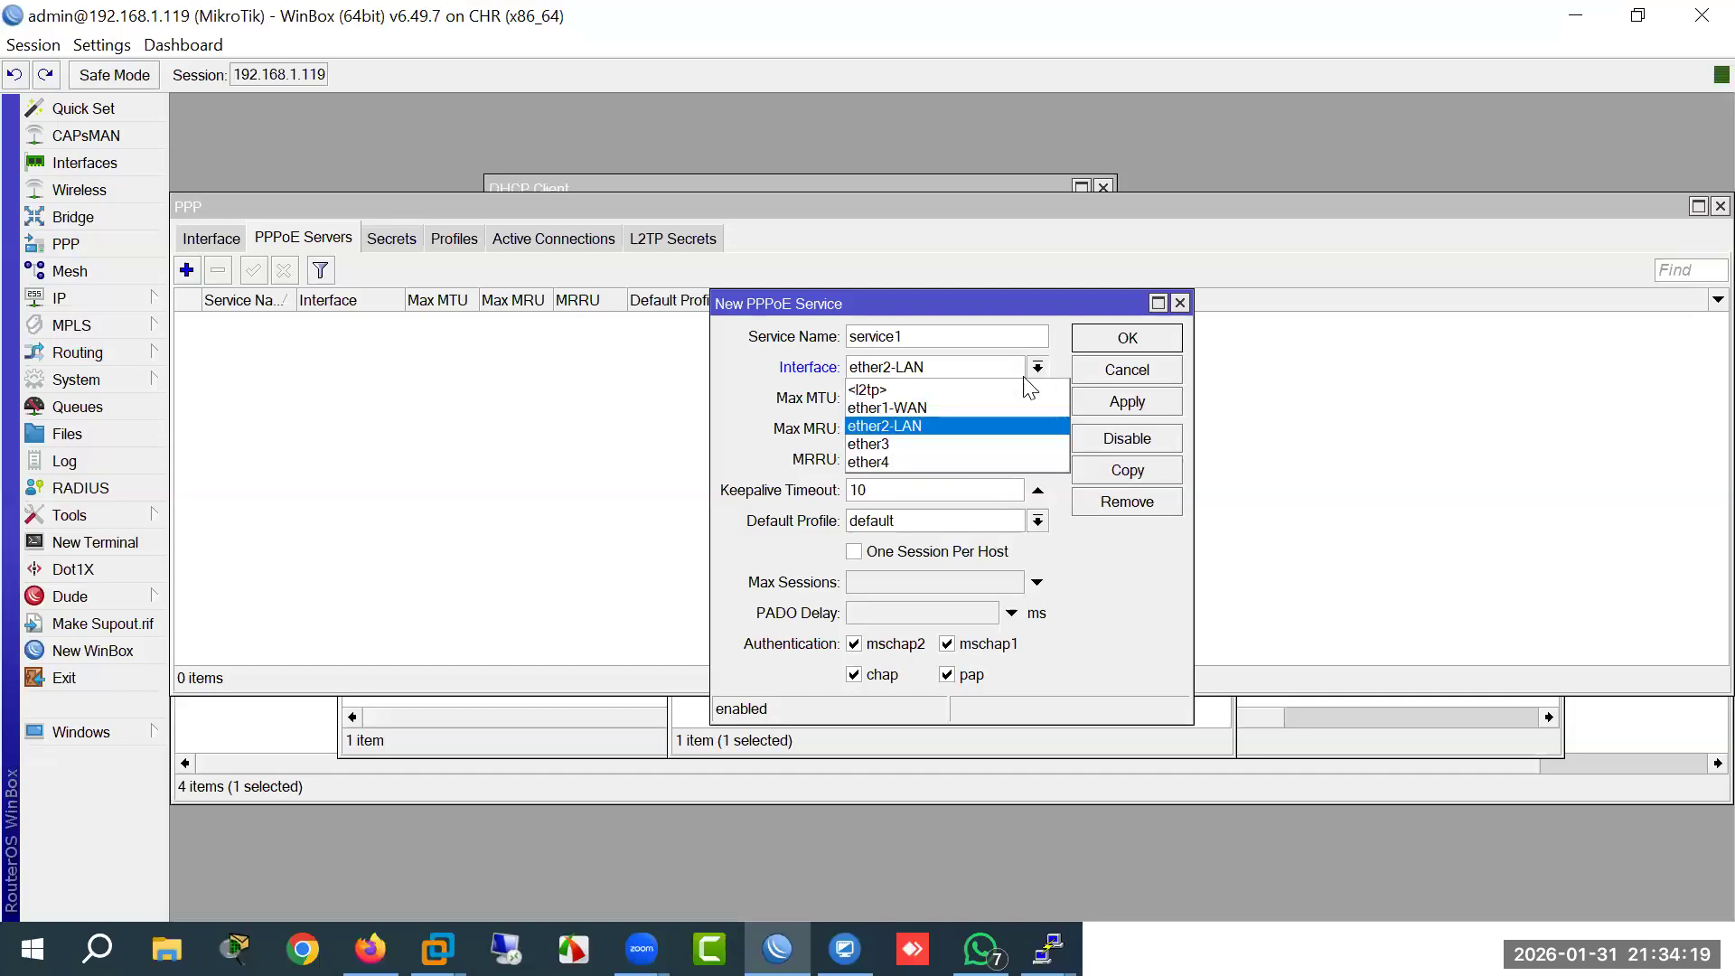
pyautogui.click(956, 427)
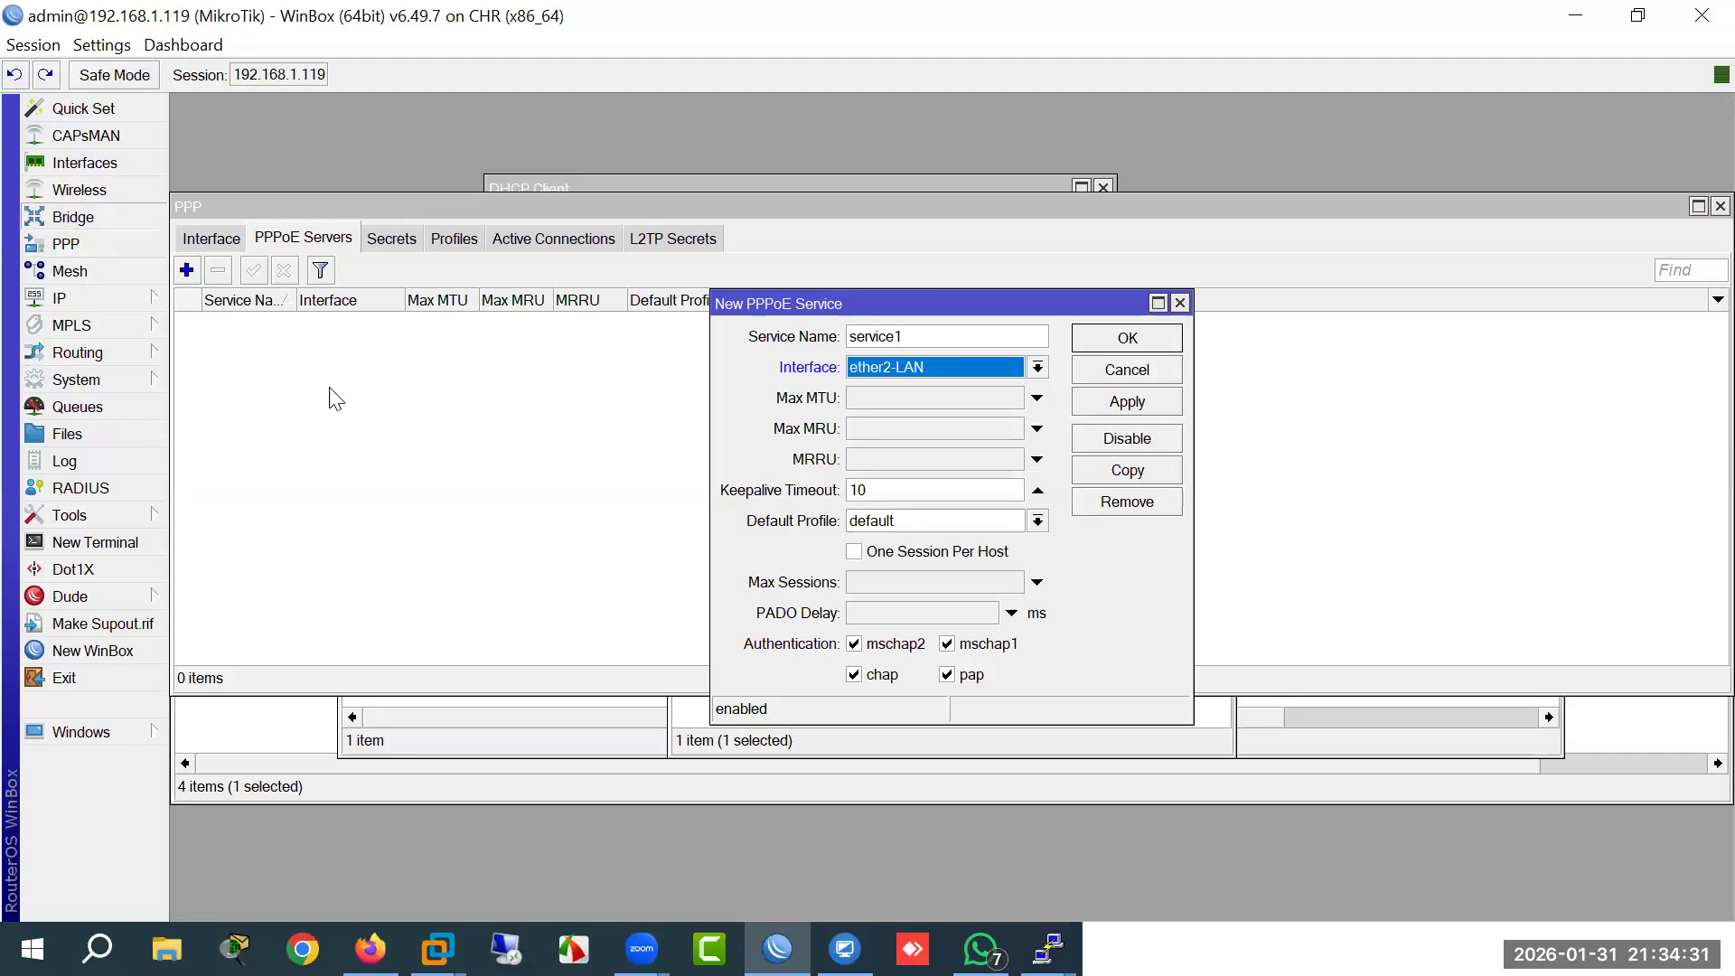
pyautogui.click(72, 217)
# Step: Create bridge1 and add ether2-LAN as its first port
pyautogui.click(187, 333)
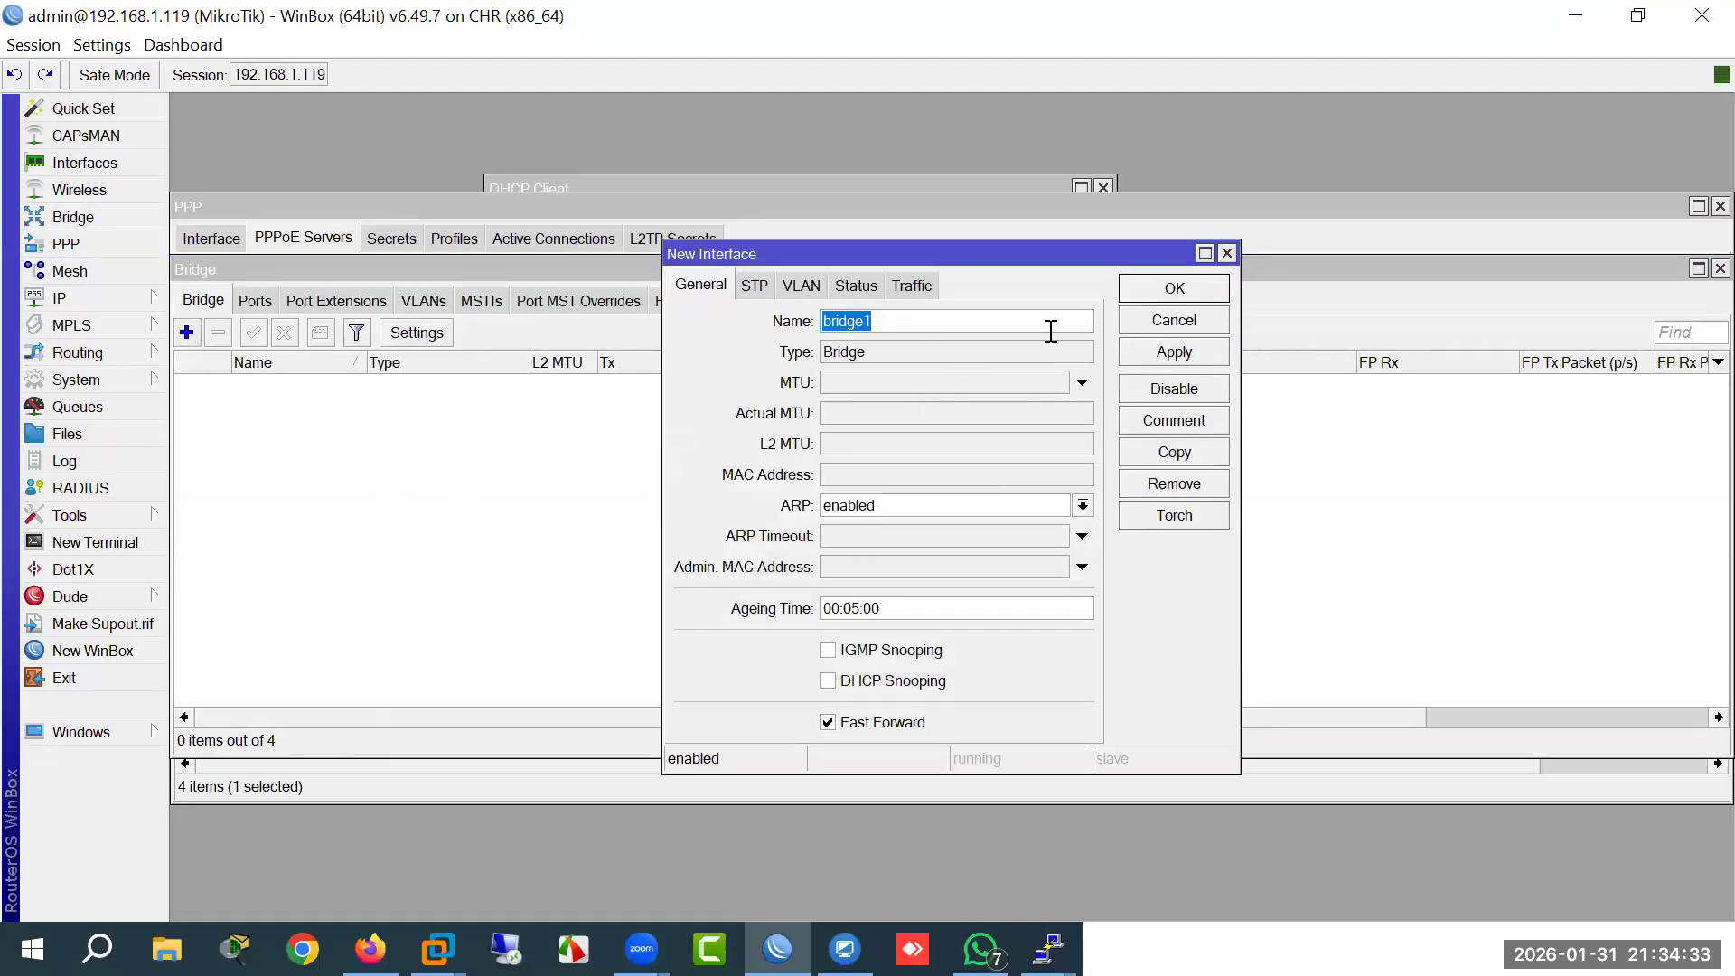
pyautogui.click(1175, 287)
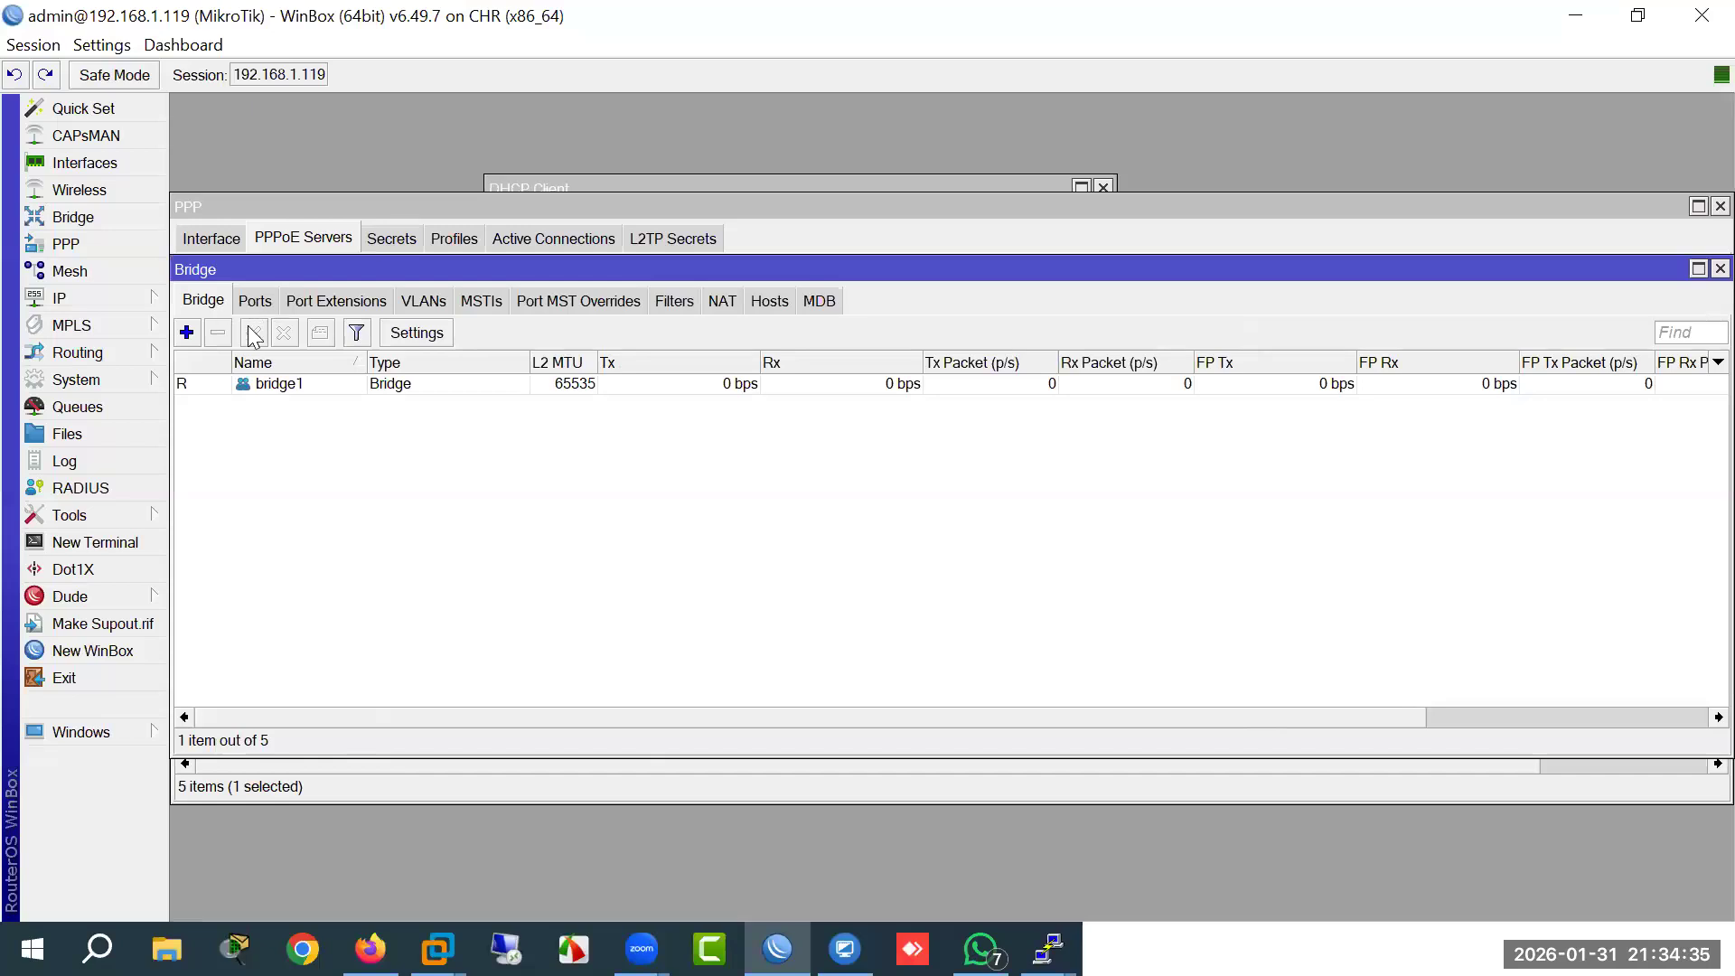
pyautogui.click(255, 301)
pyautogui.click(186, 333)
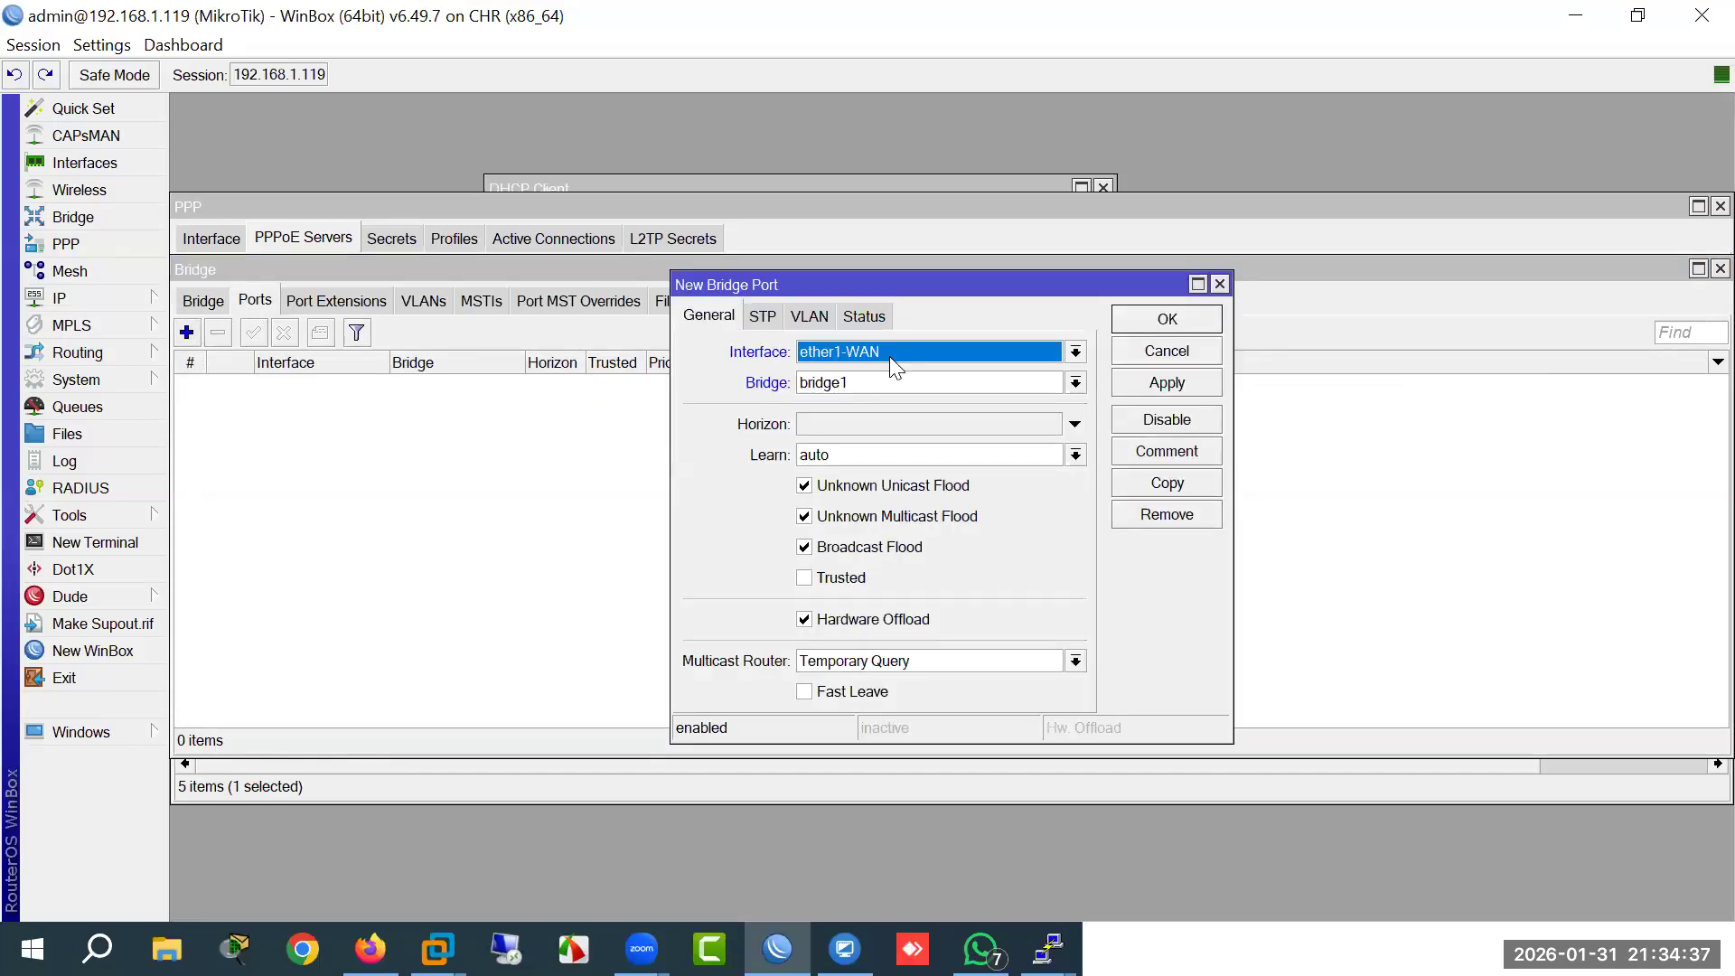
pyautogui.click(894, 362)
pyautogui.click(861, 430)
pyautogui.click(1165, 391)
# Step: Copy the port entry to add ether3 as a second port of bridge1
pyautogui.click(1161, 482)
pyautogui.click(914, 382)
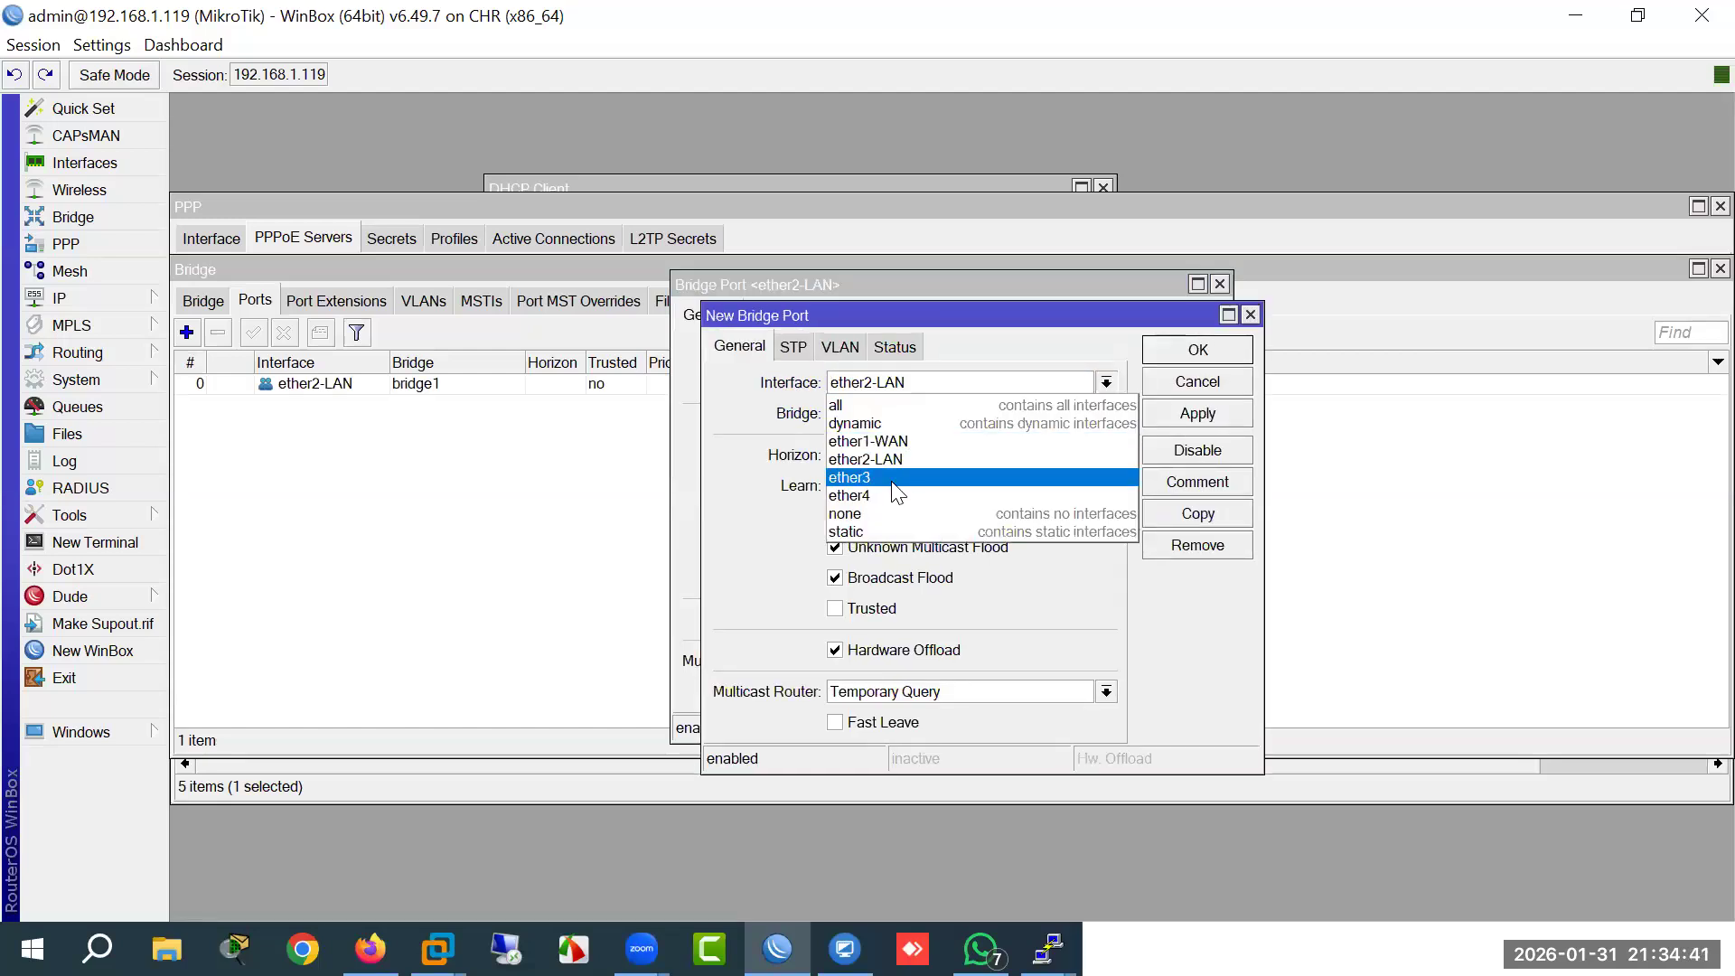
pyautogui.click(895, 478)
pyautogui.click(1198, 350)
pyautogui.click(1160, 325)
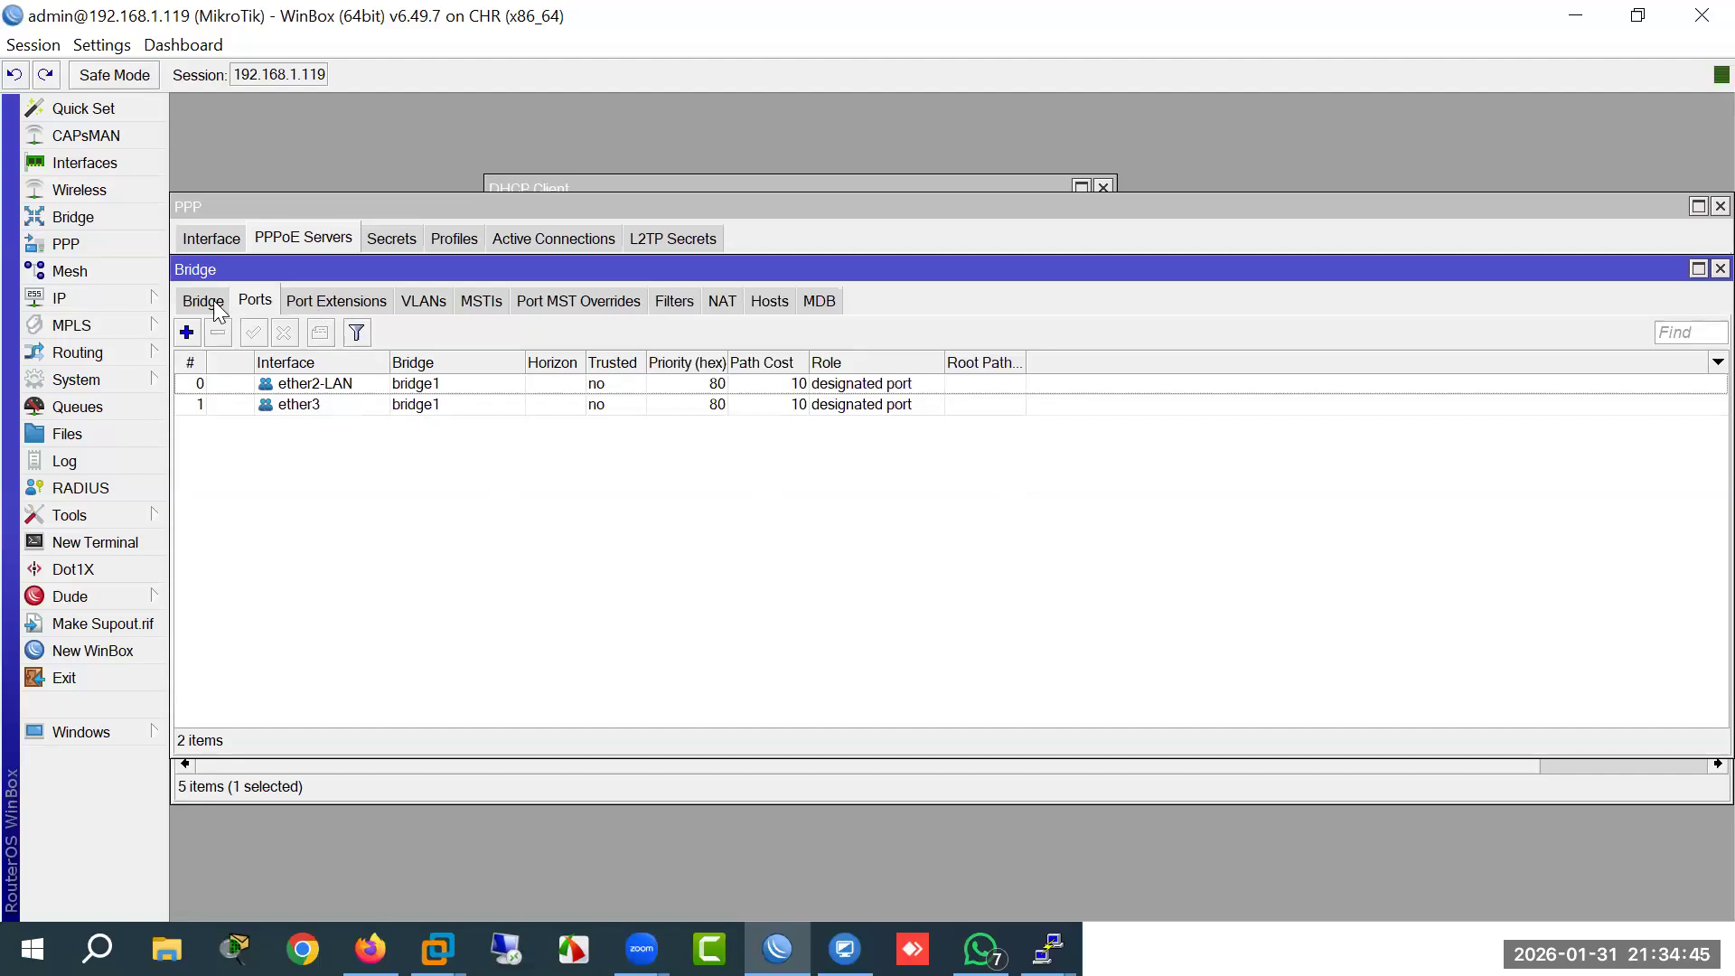
# Step: Reopen the bridge list and check that bridge1's ports are ether2-LAN and ether3
pyautogui.click(208, 302)
pyautogui.moveTo(356, 273); pyautogui.dragTo(38, 413)
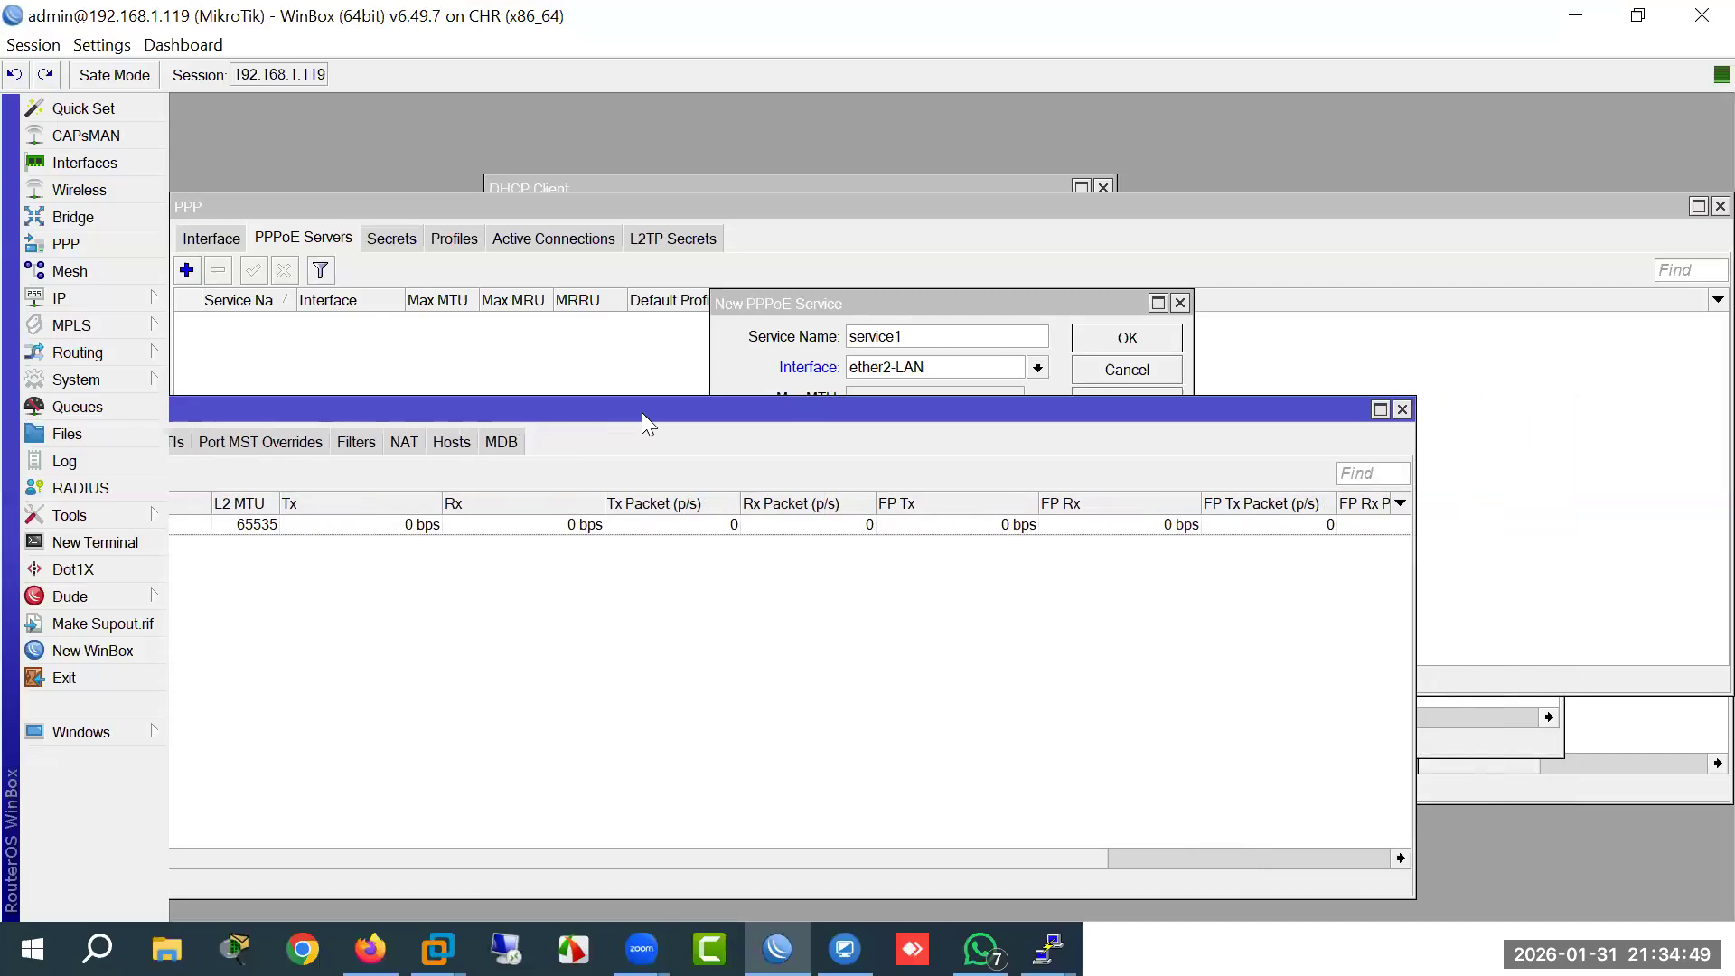
pyautogui.moveTo(769, 407); pyautogui.dragTo(458, 420)
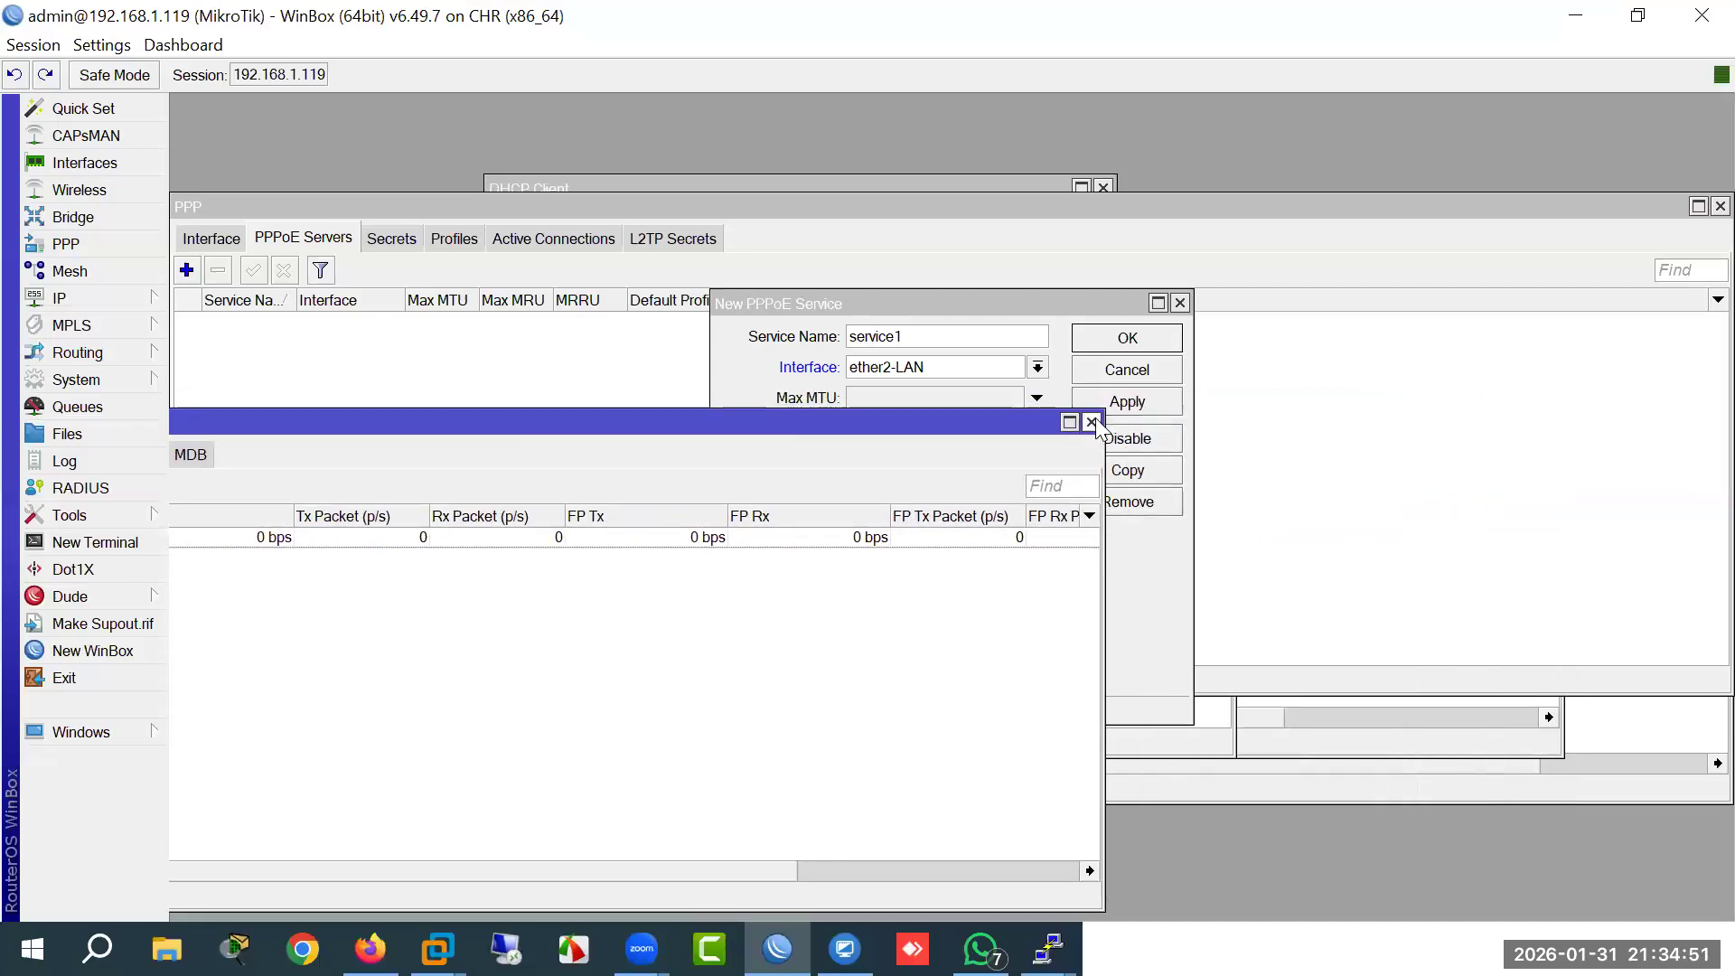
pyautogui.click(1091, 422)
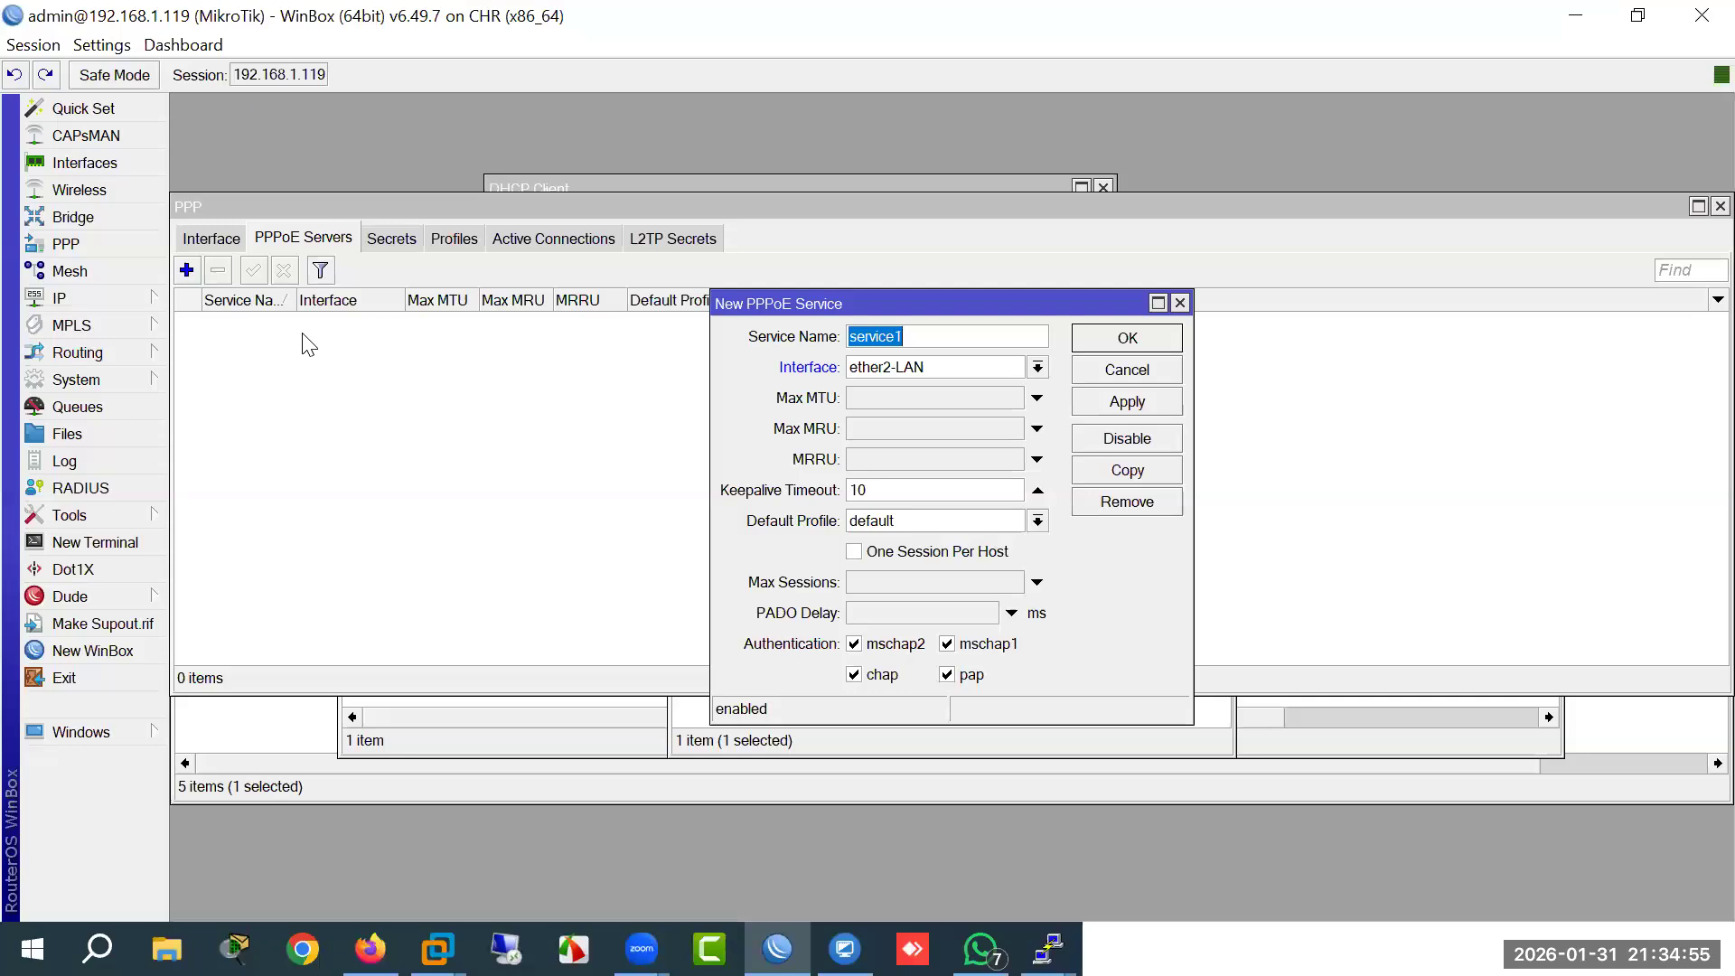
pyautogui.click(84, 222)
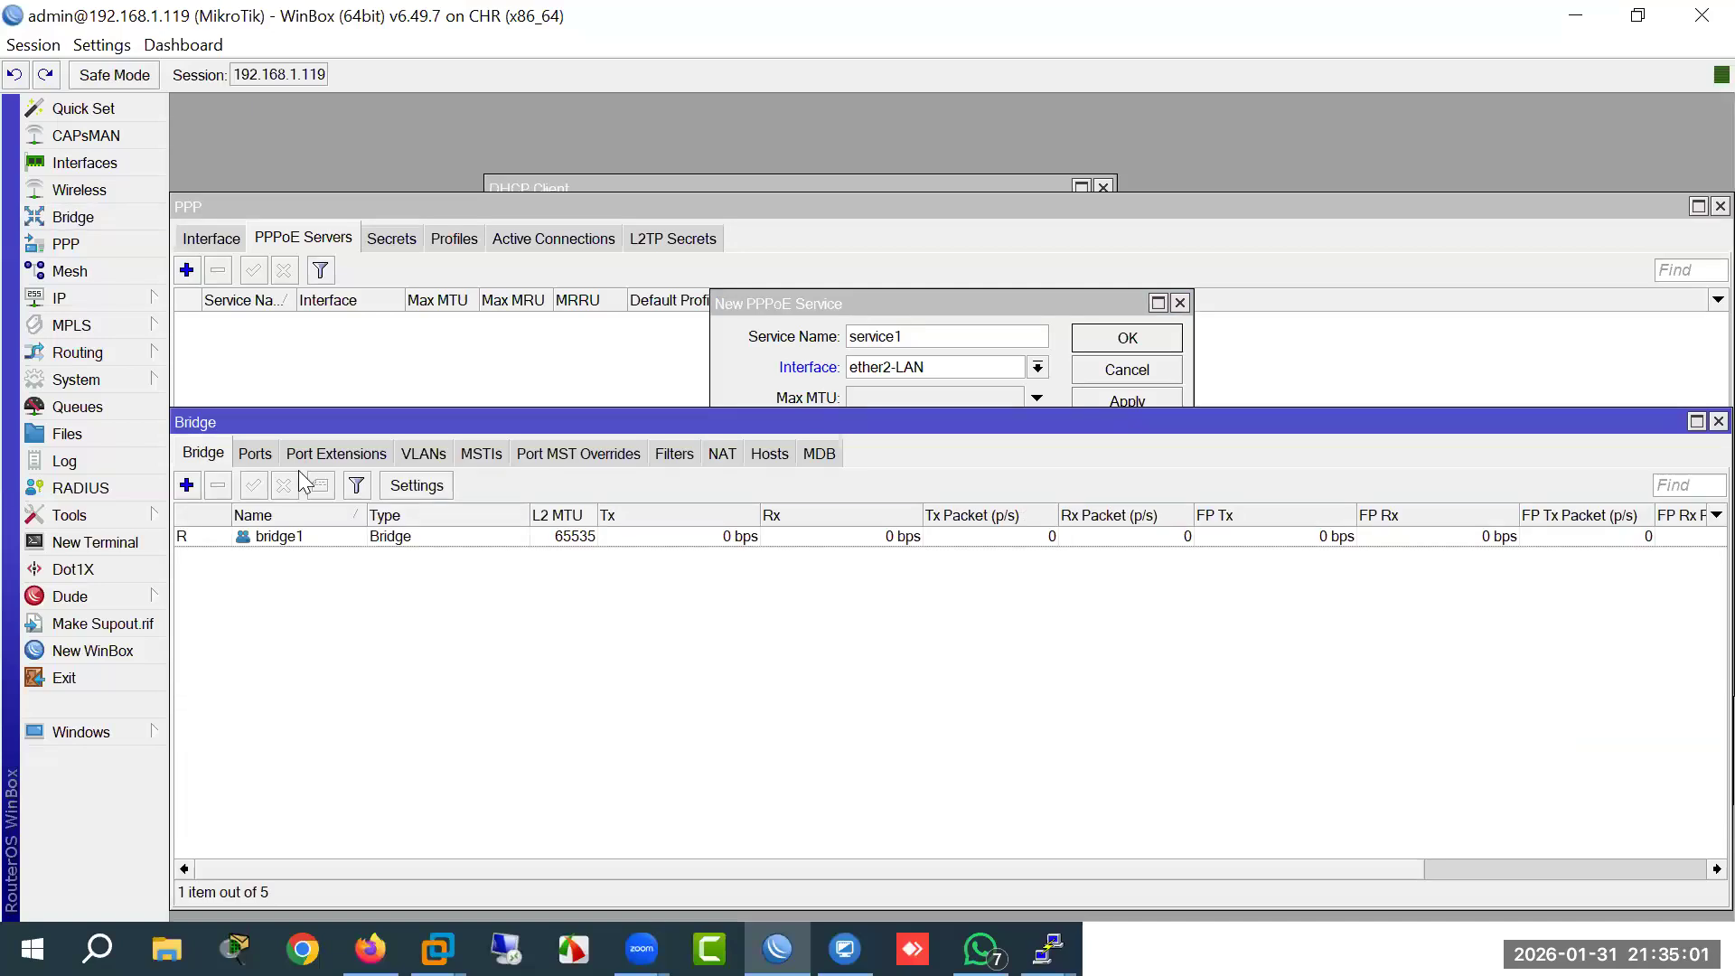
pyautogui.click(271, 536)
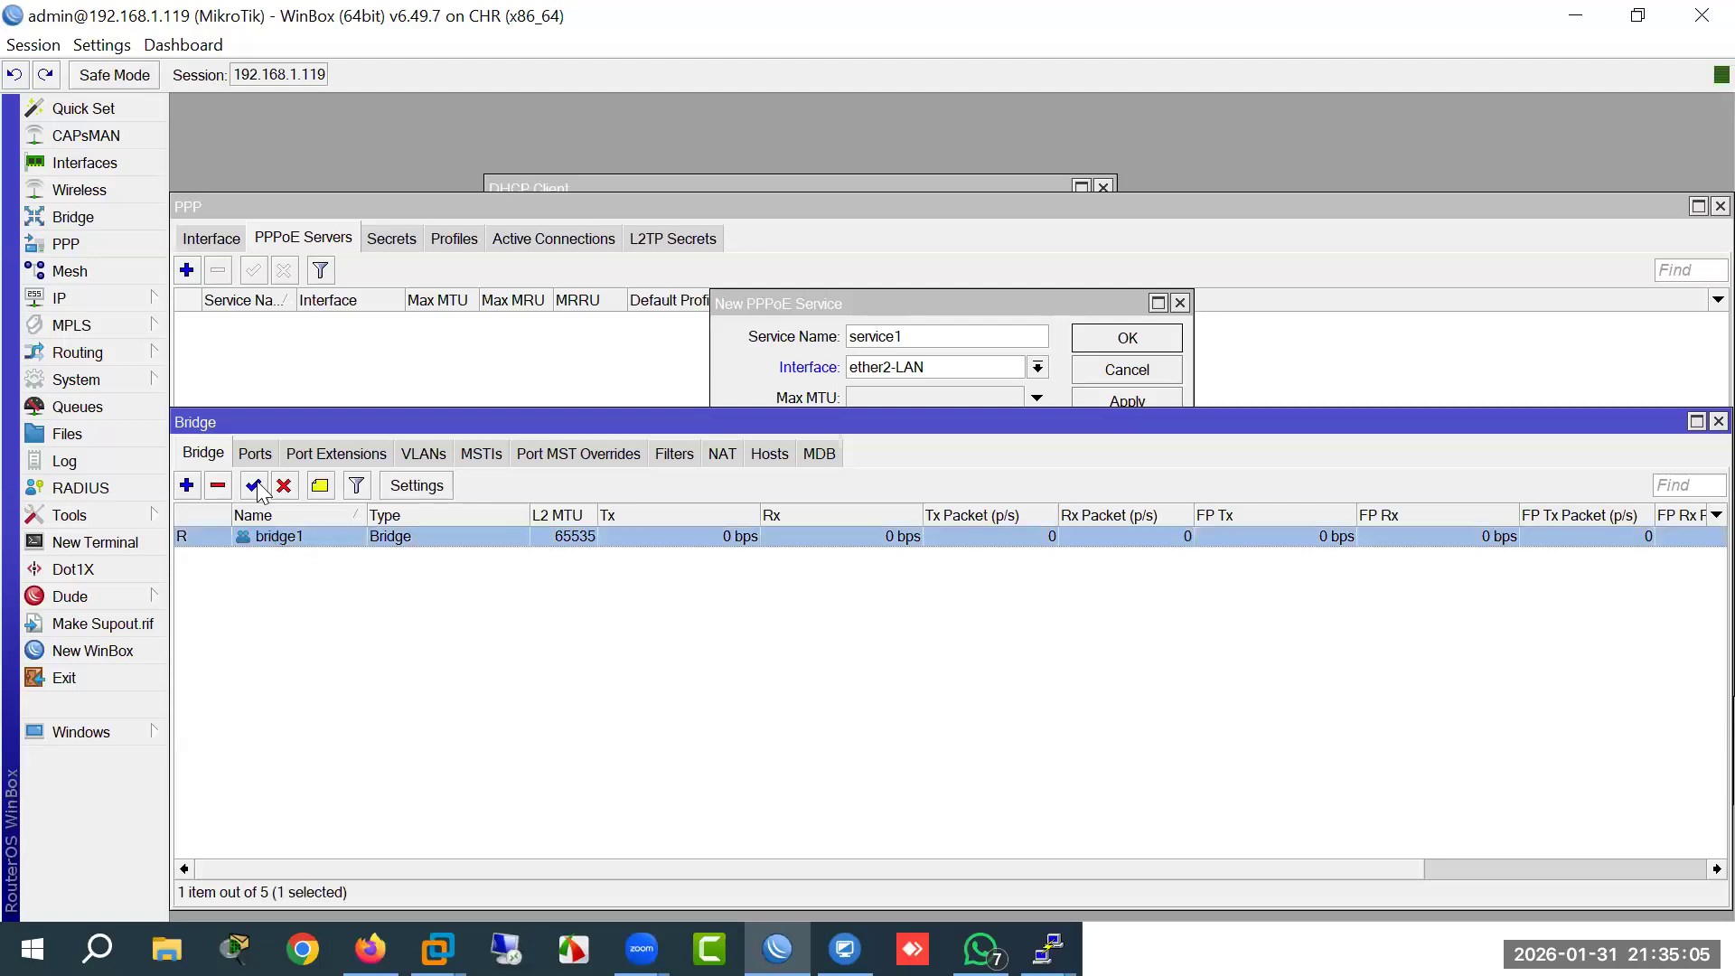
pyautogui.click(255, 453)
pyautogui.click(298, 557)
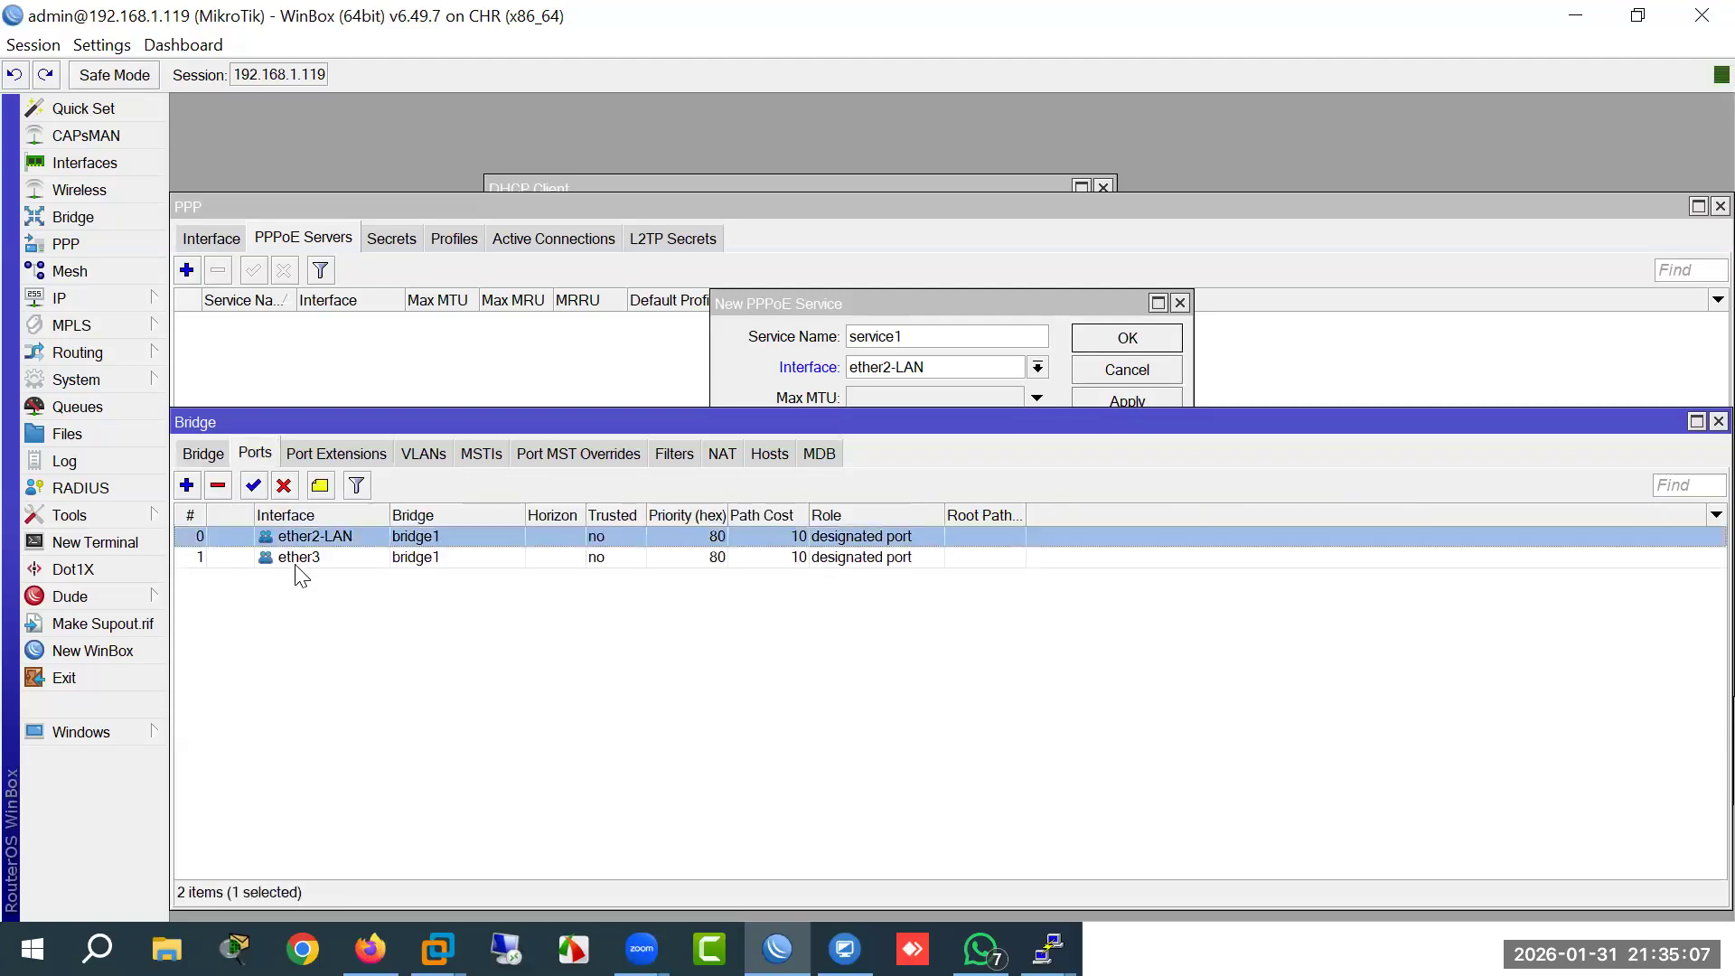
pyautogui.click(303, 537)
pyautogui.click(305, 560)
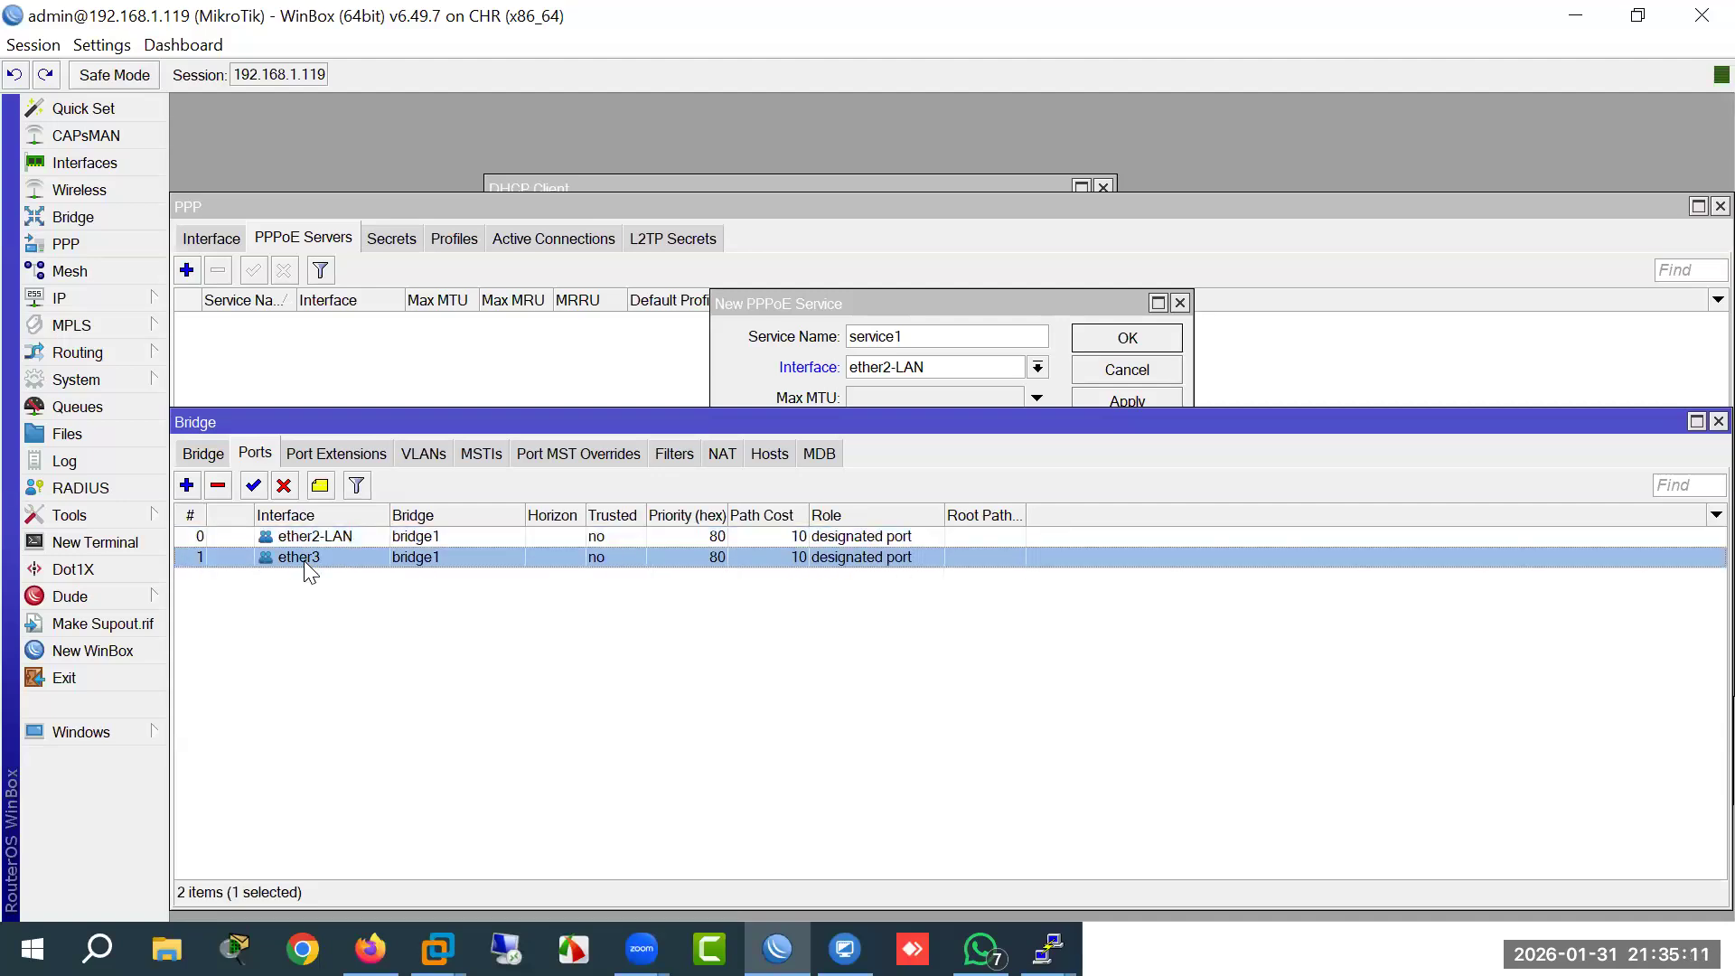
pyautogui.press('Up')
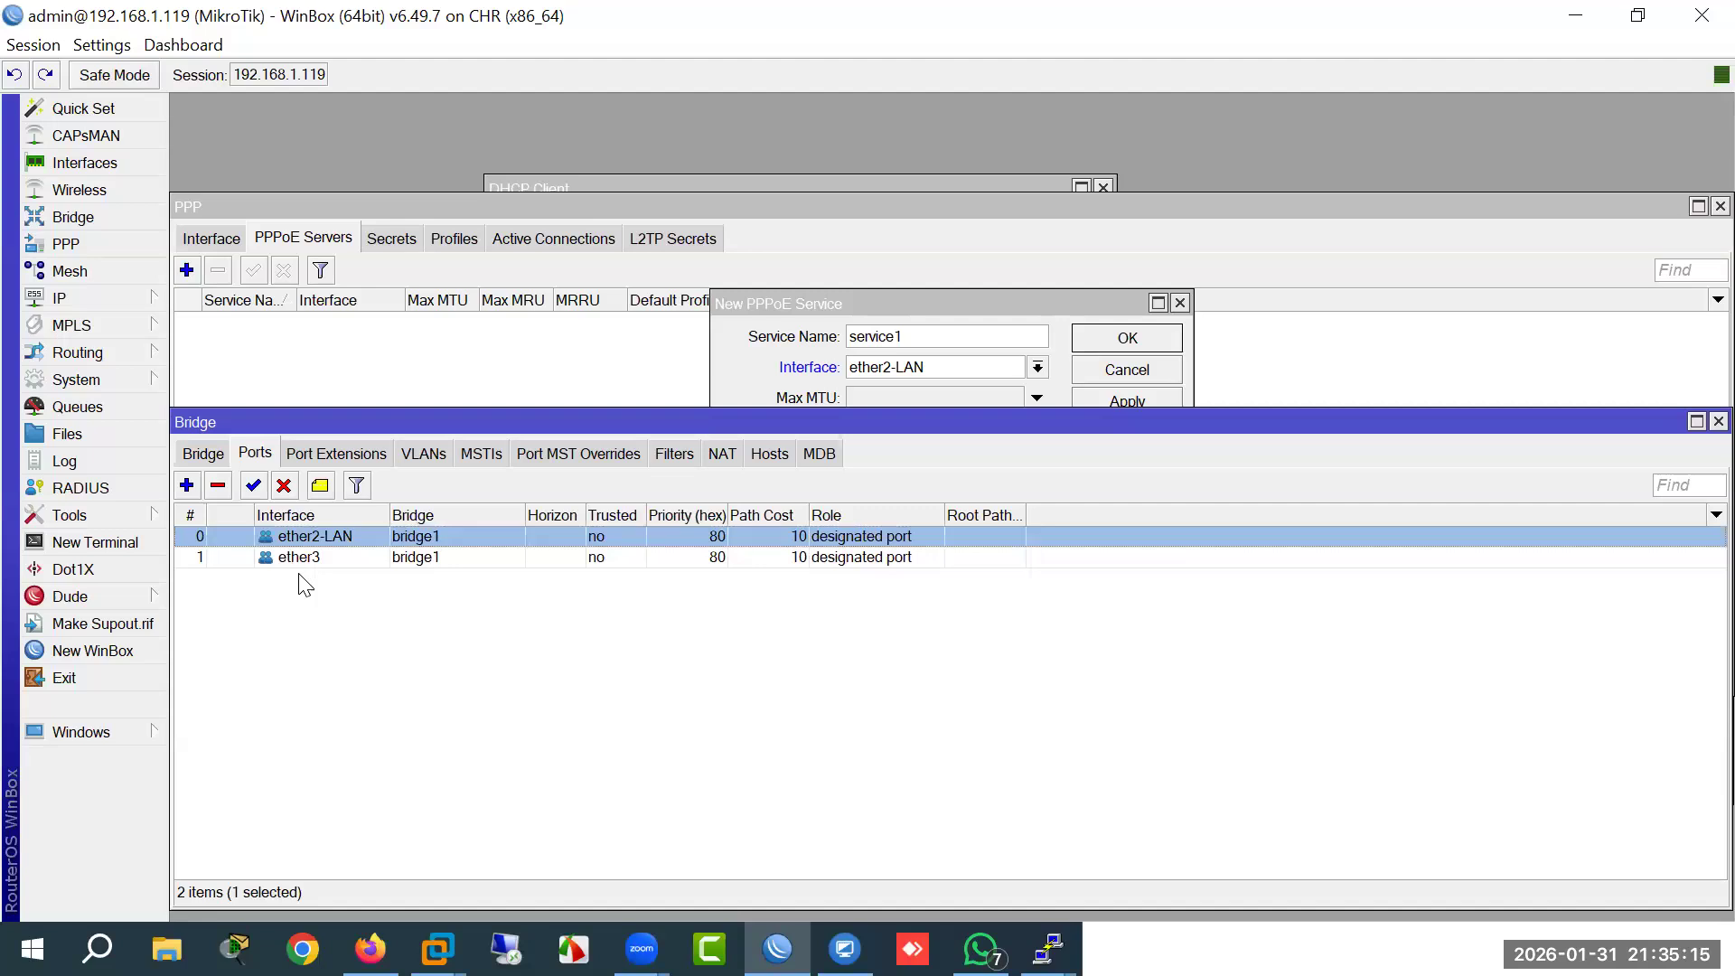
# Step: Change service1's interface from ether2-LAN to bridge1, then apply and save it
pyautogui.click(1020, 305)
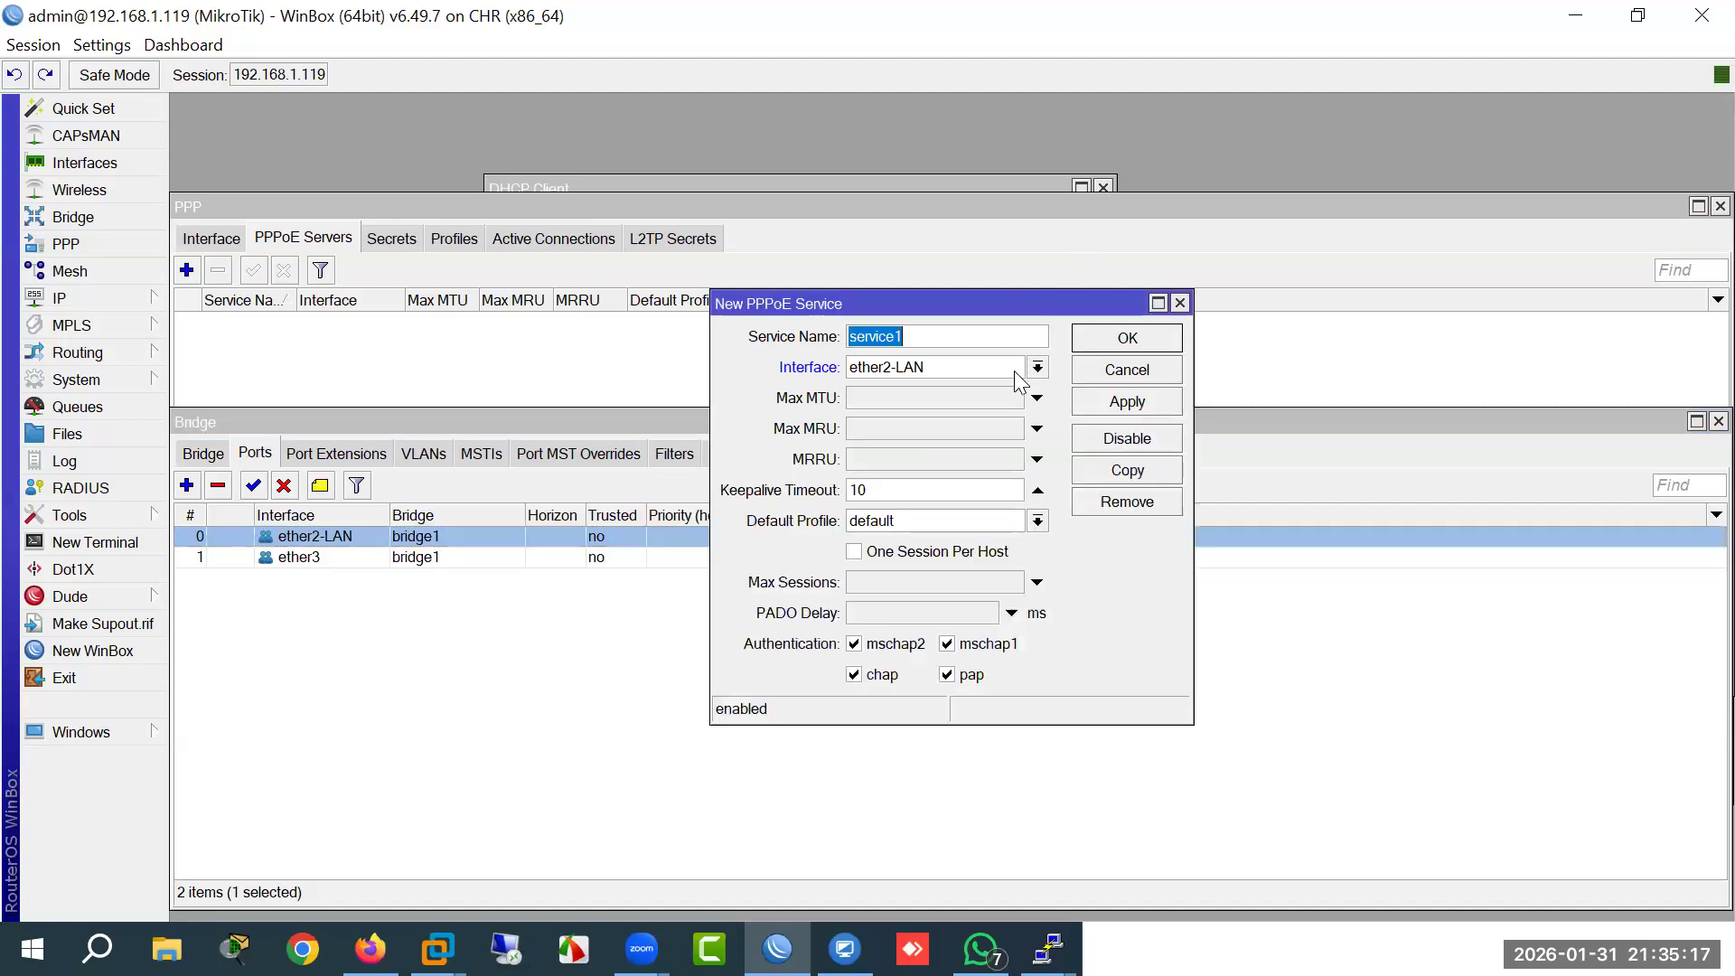
pyautogui.click(1039, 368)
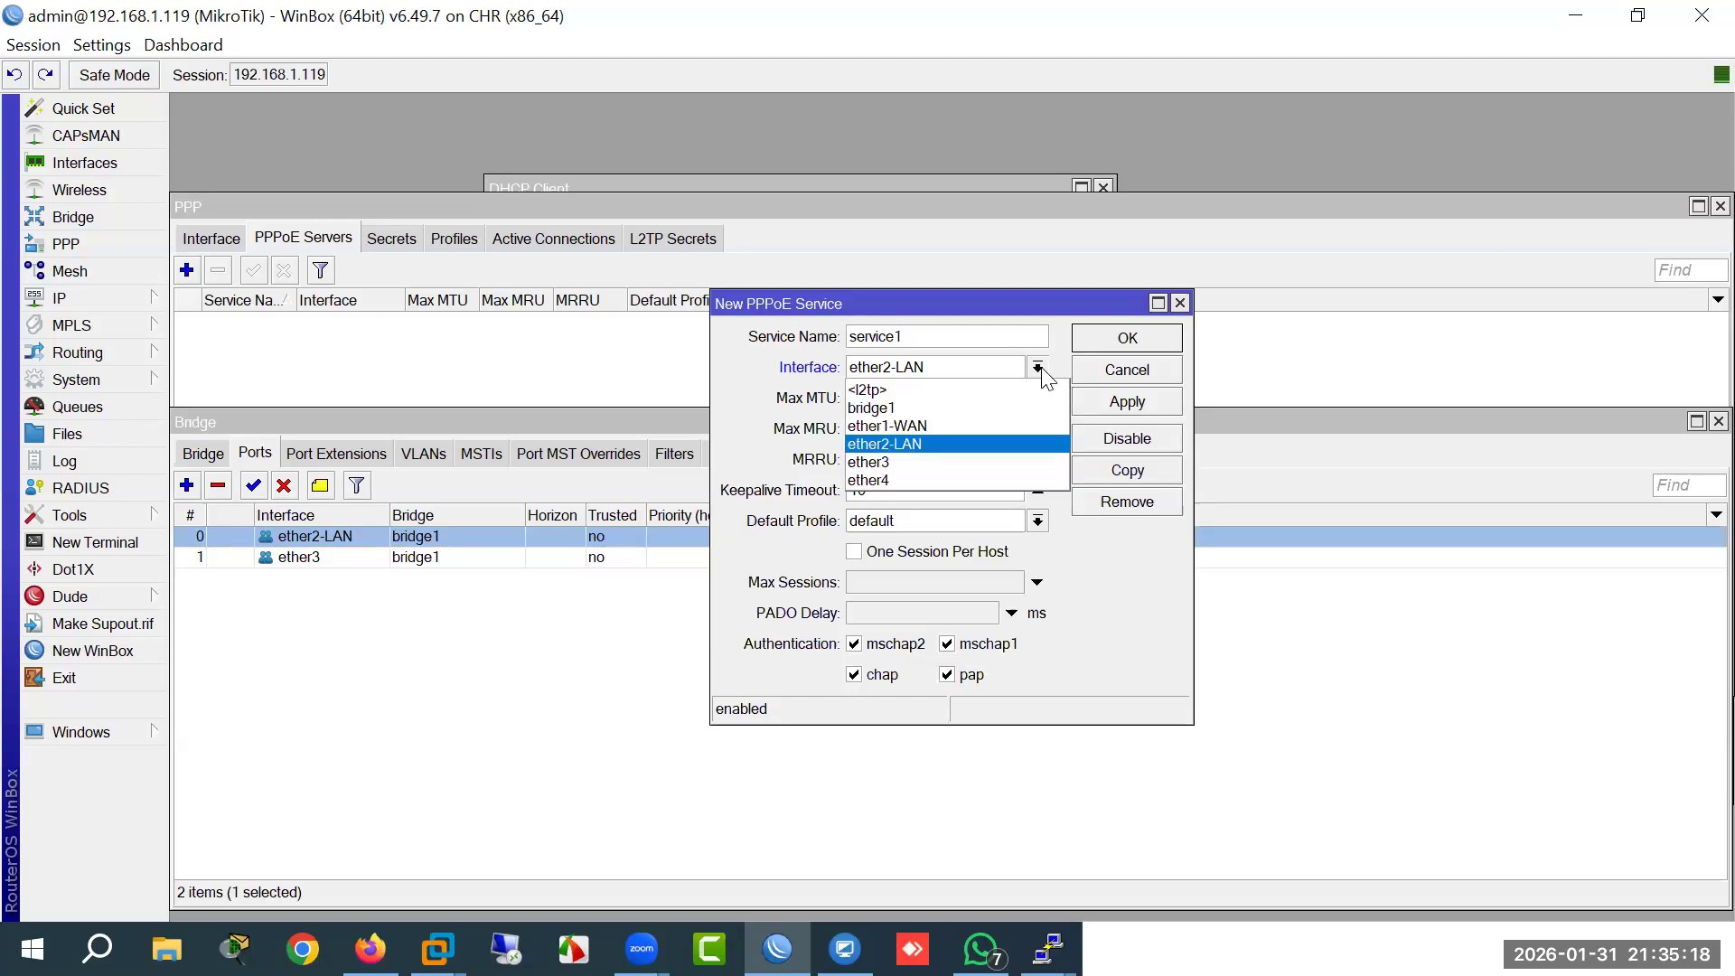
pyautogui.click(904, 408)
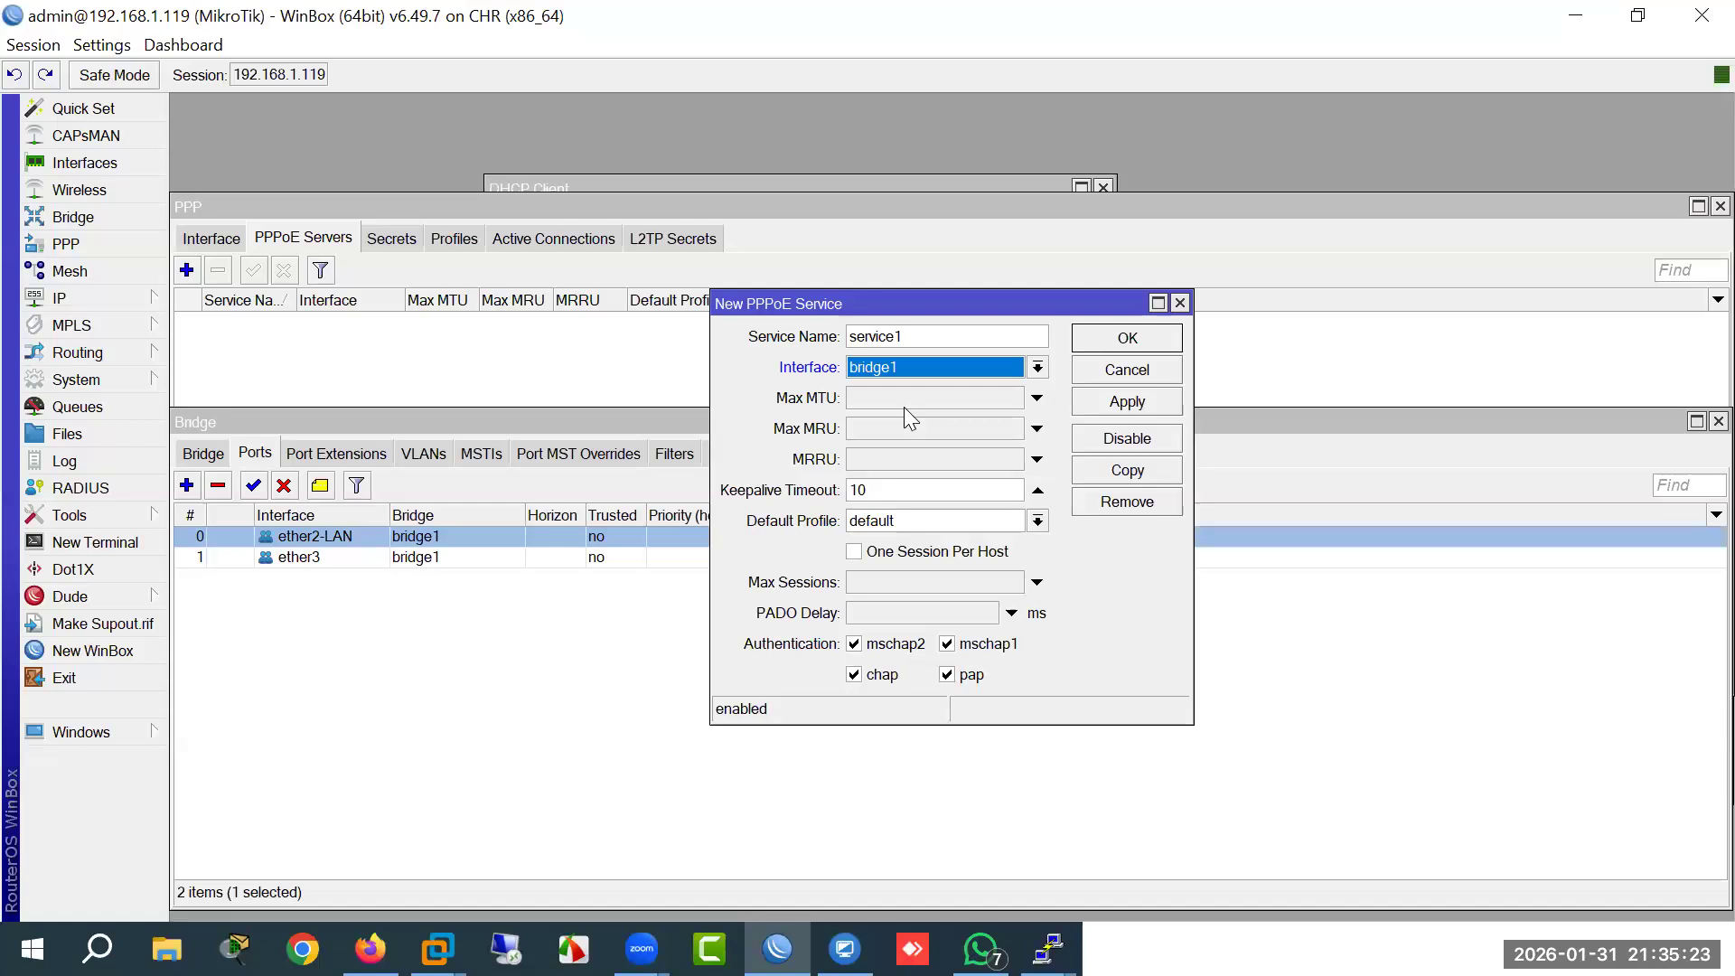
pyautogui.click(1102, 402)
pyautogui.click(1108, 341)
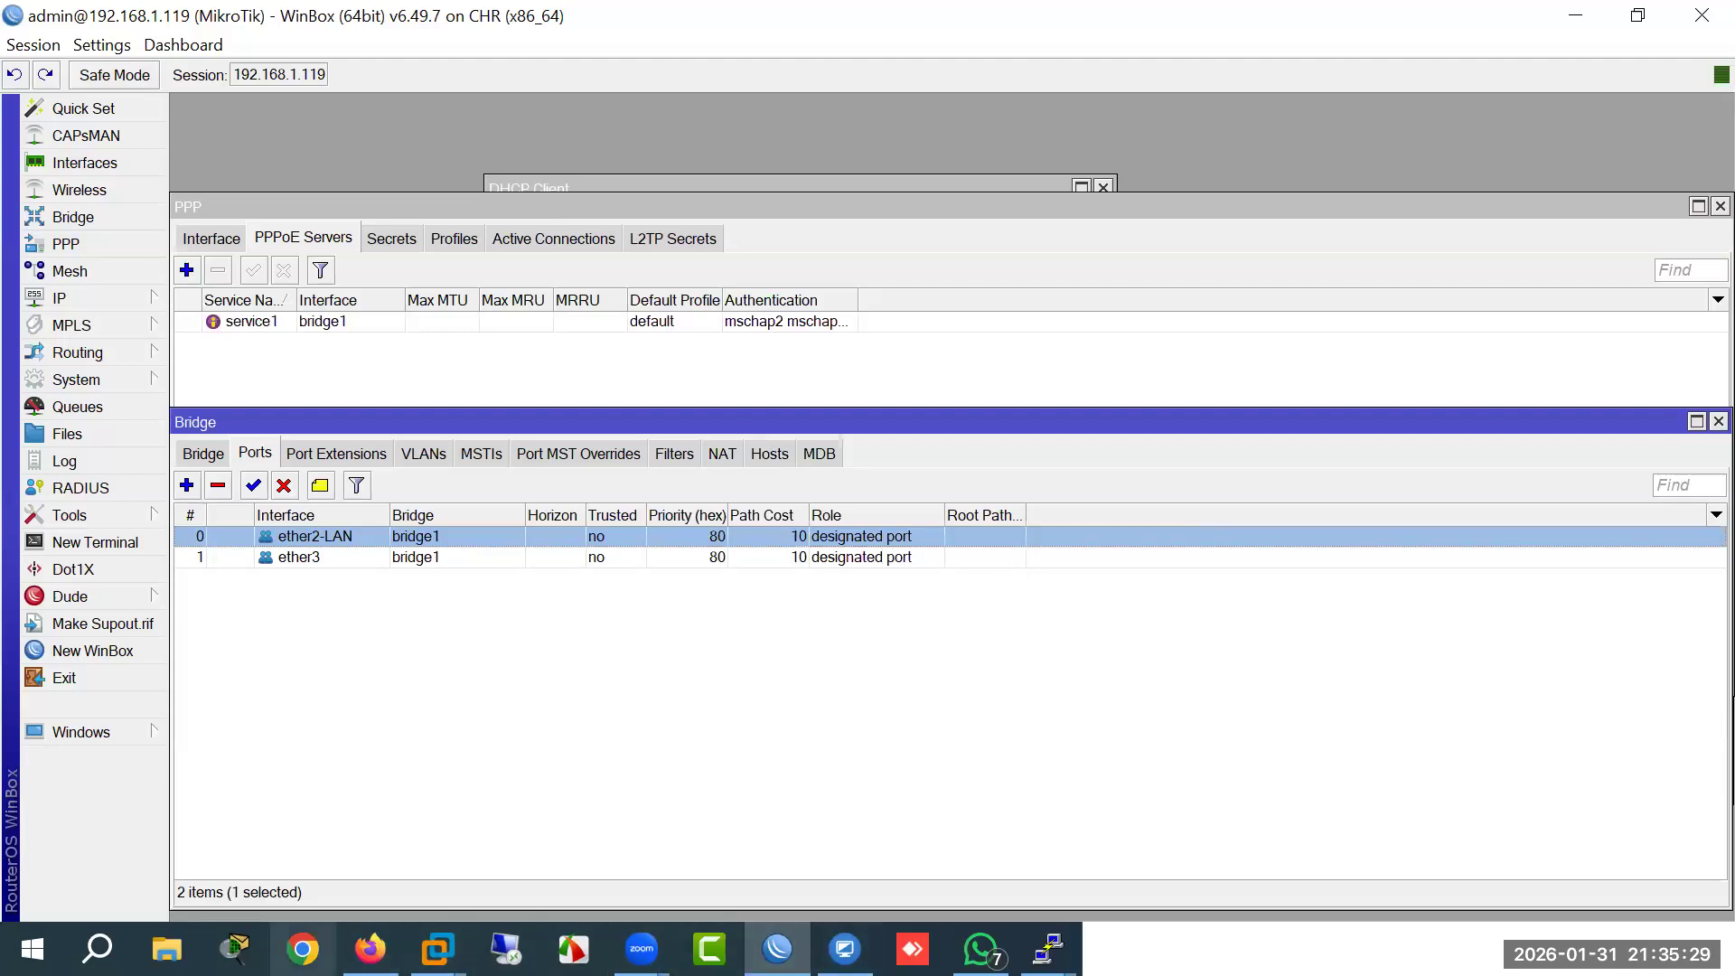
pyautogui.click(370, 949)
# Step: Add a MikroTik RouterOS node named Mikrotik-7 to the lab
pyautogui.rightClick(922, 496)
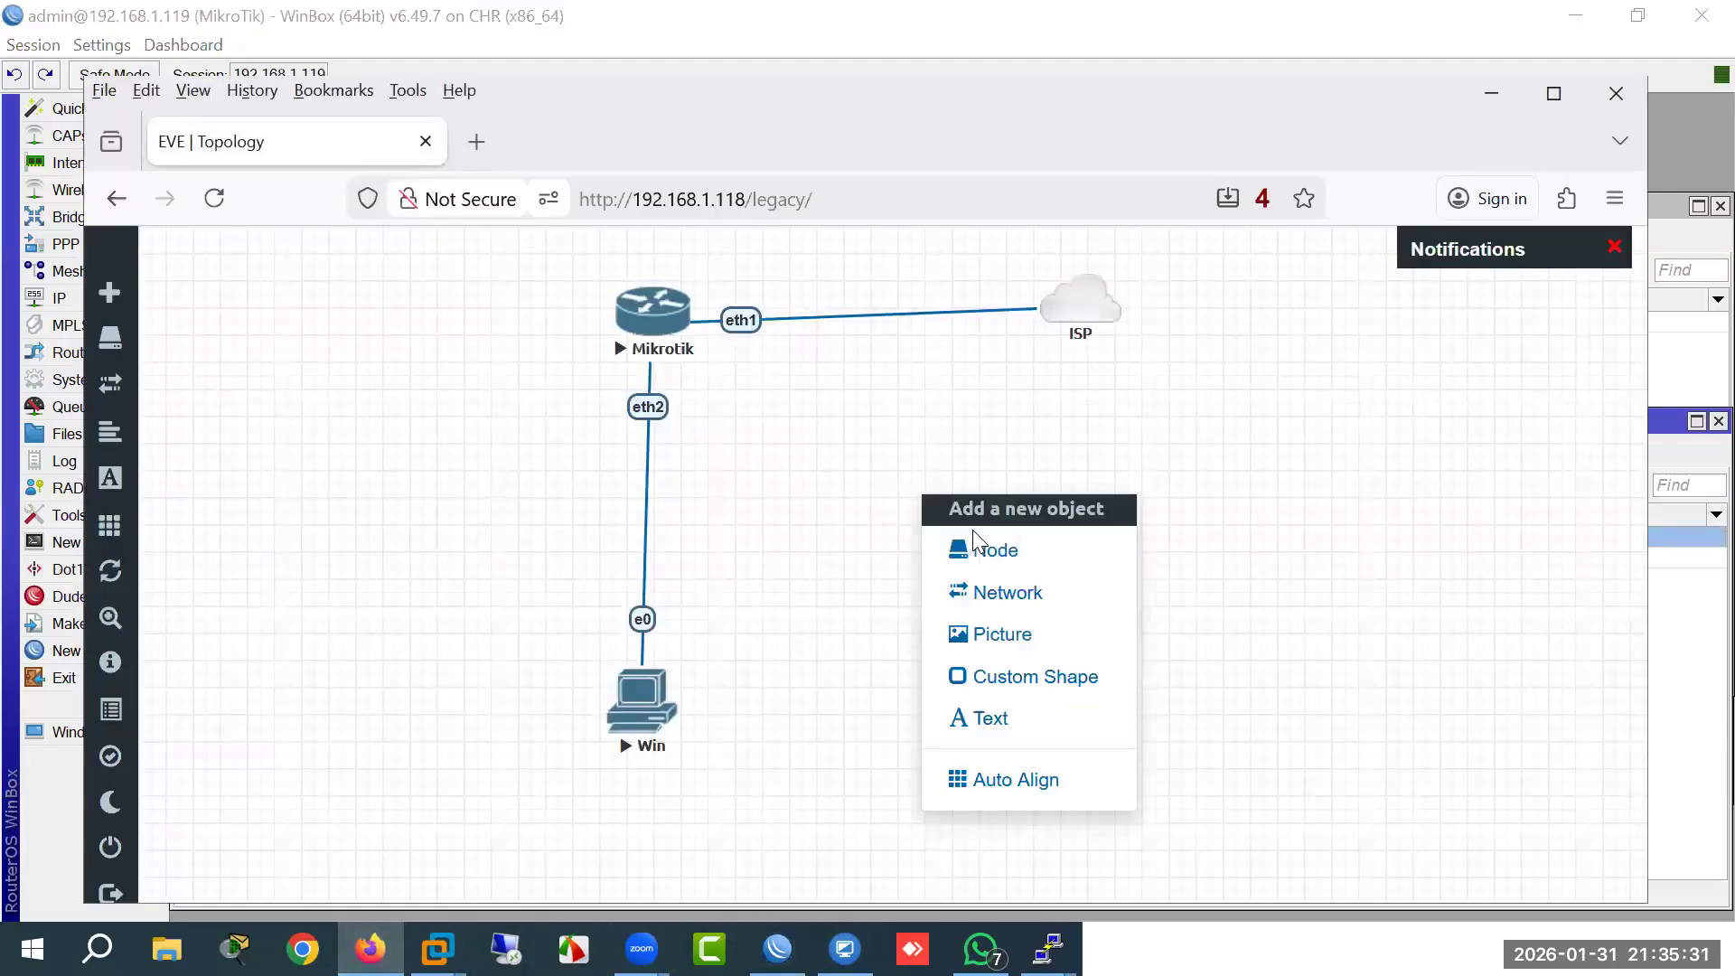
pyautogui.click(986, 546)
pyautogui.write('mik')
pyautogui.press('Return')
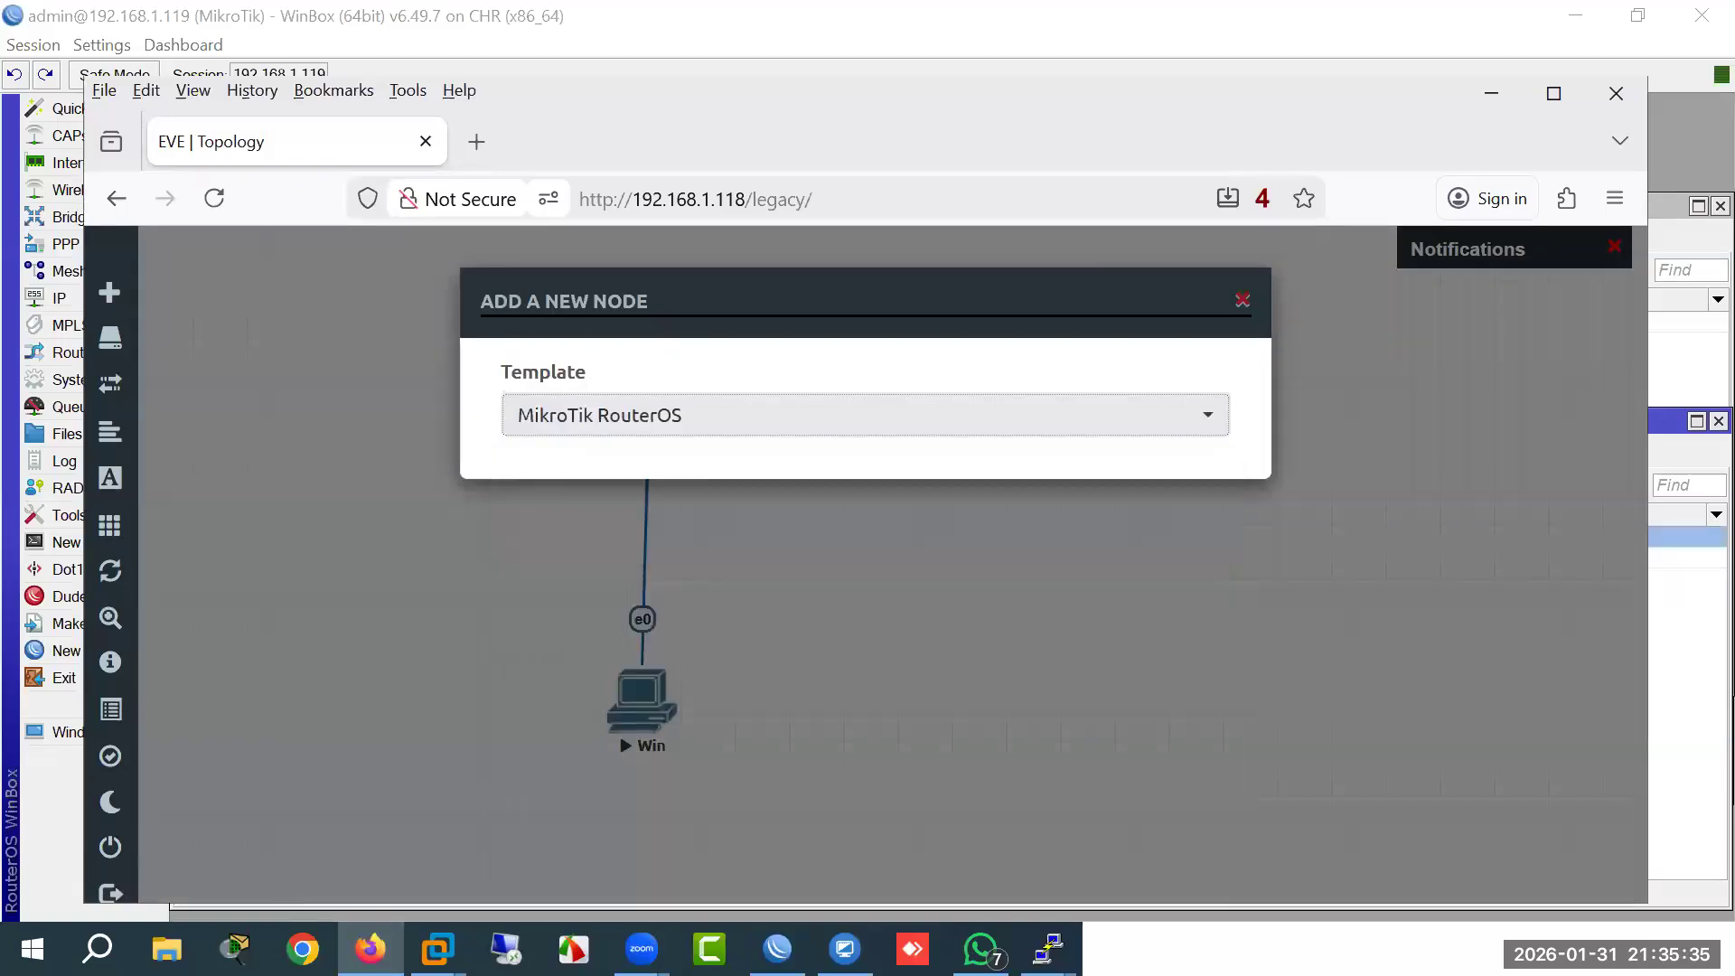
pyautogui.click(714, 638)
pyautogui.write('-7')
pyautogui.press('Return')
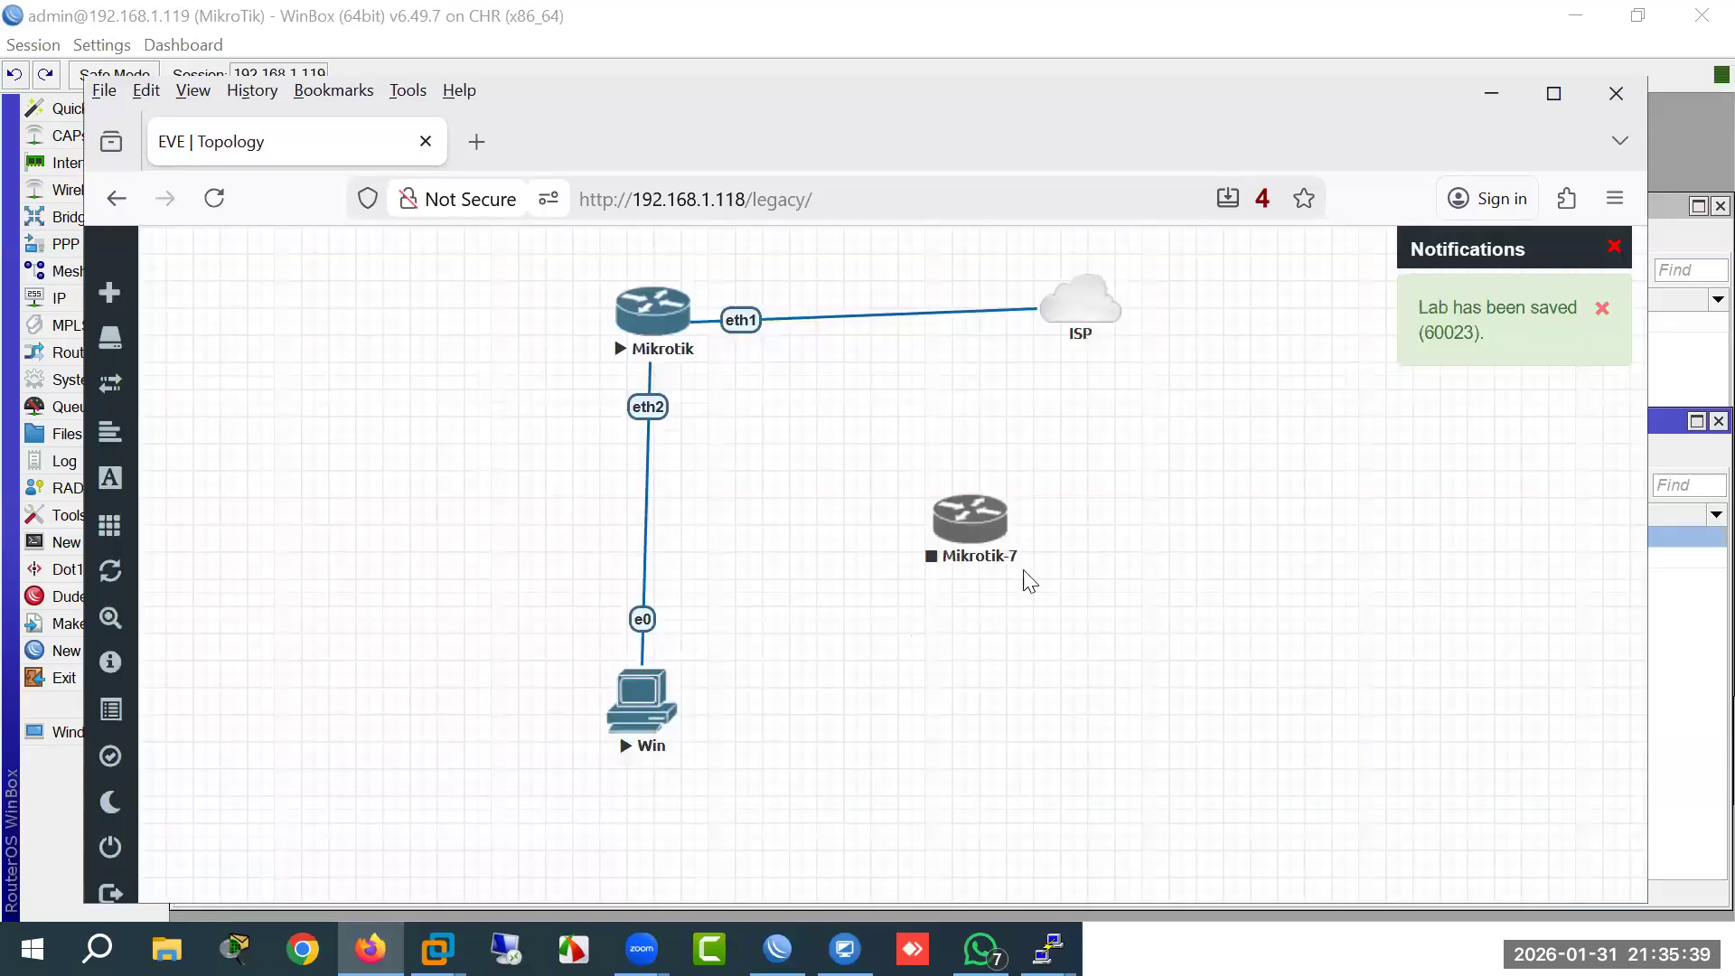
# Step: Stop Mikrotik, link its eth3 to Mikrotik-7 eth1, and start all nodes
pyautogui.rightClick(651, 325)
pyautogui.click(740, 384)
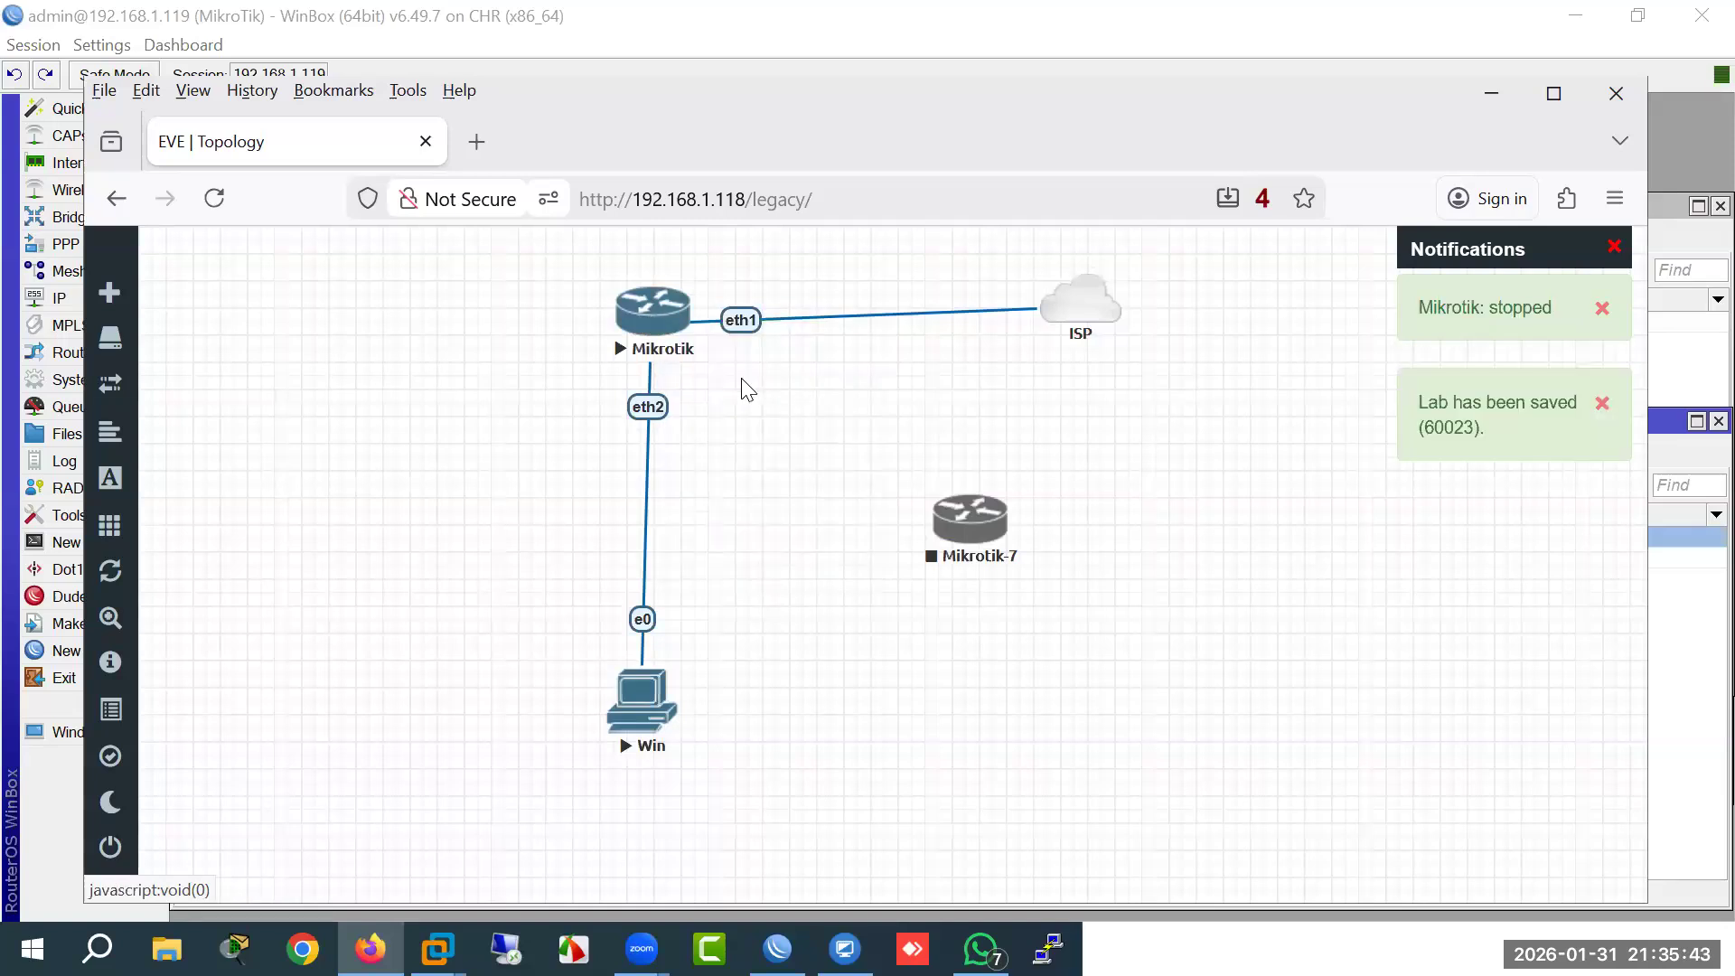
pyautogui.moveTo(672, 330); pyautogui.dragTo(974, 513)
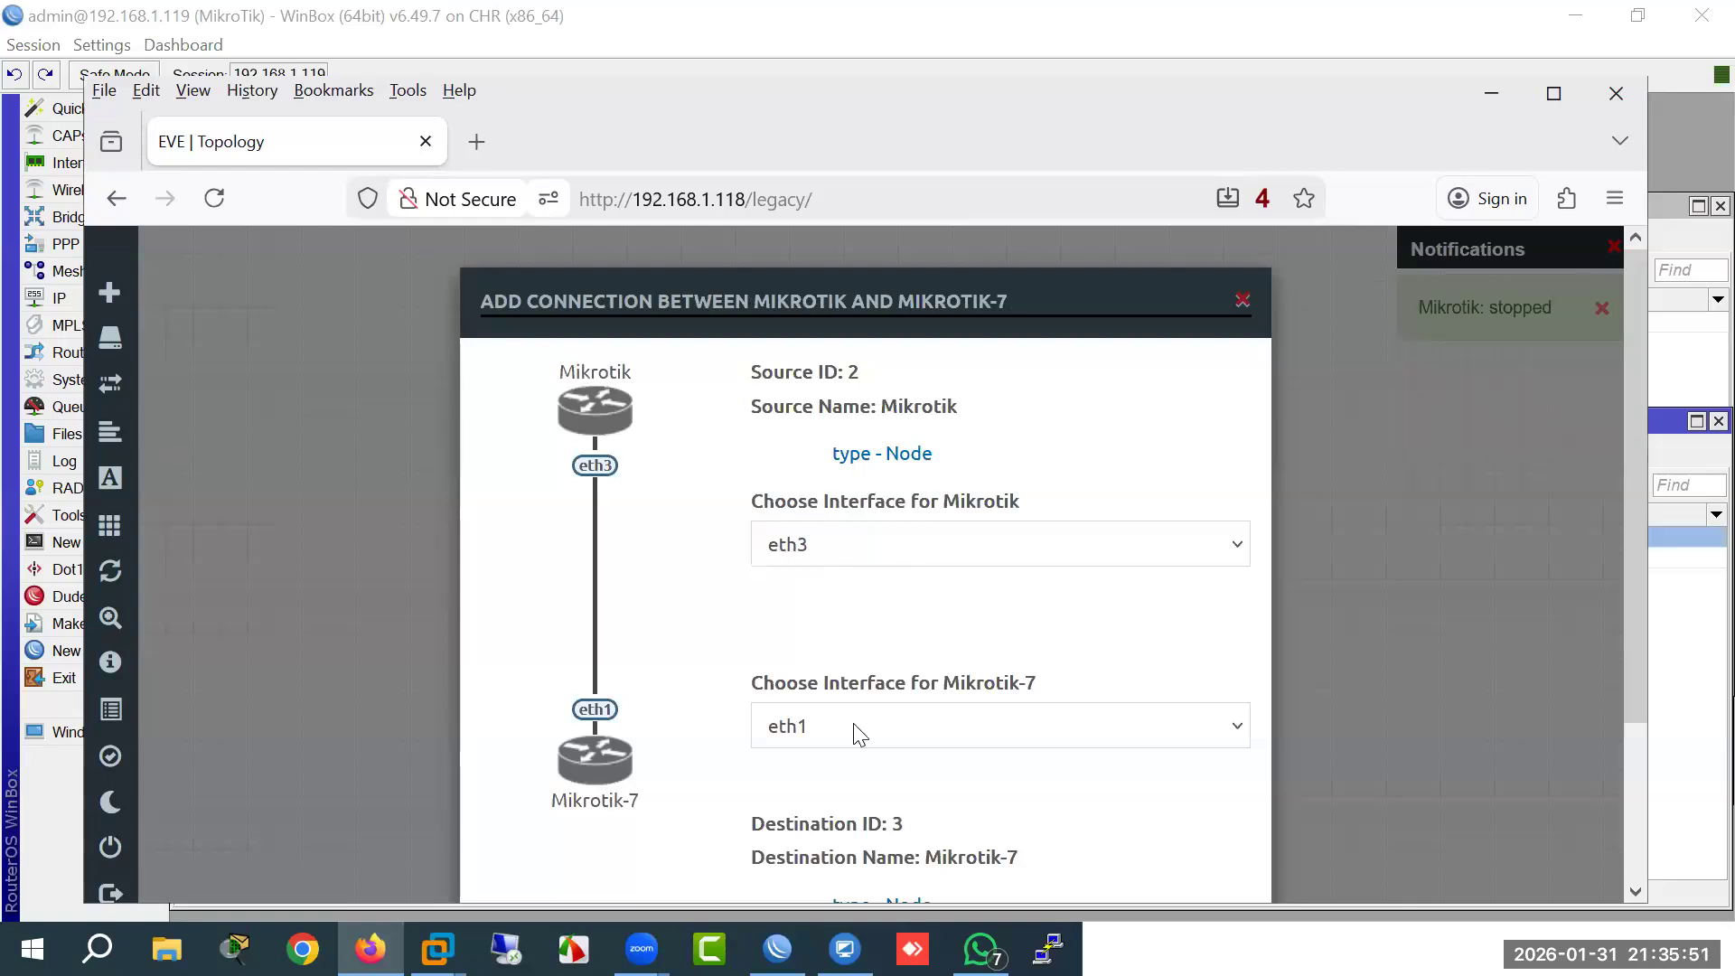
pyautogui.scroll(-2, 858, 734)
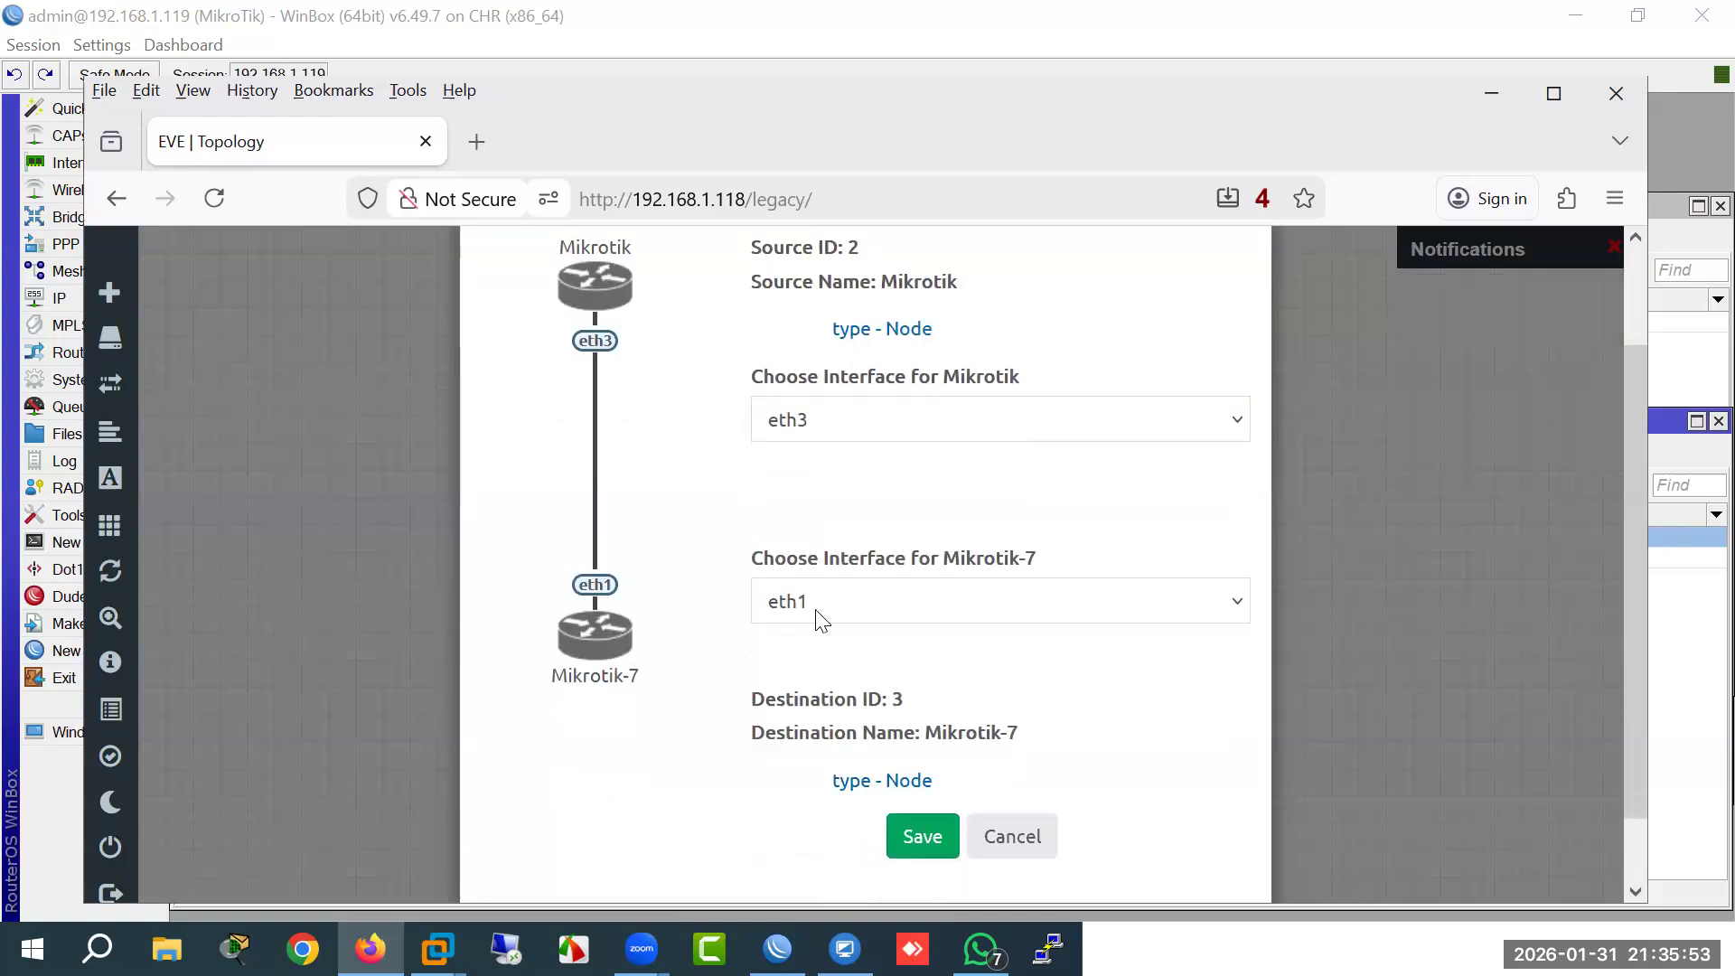
pyautogui.click(913, 845)
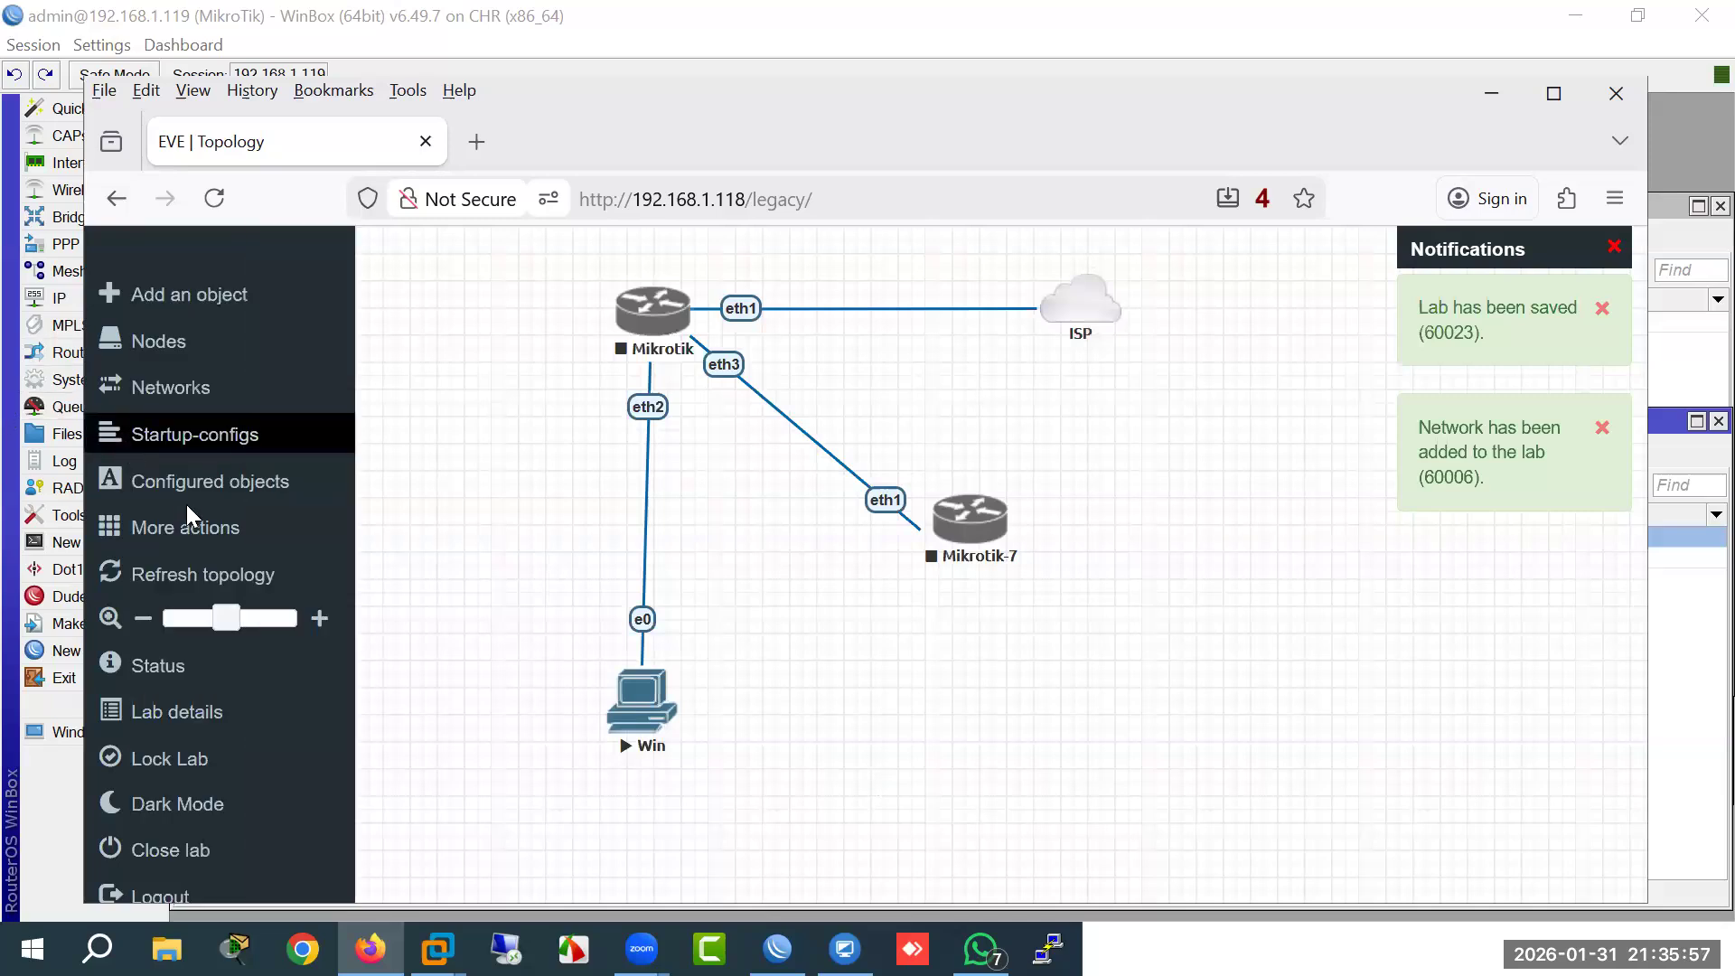
pyautogui.click(190, 526)
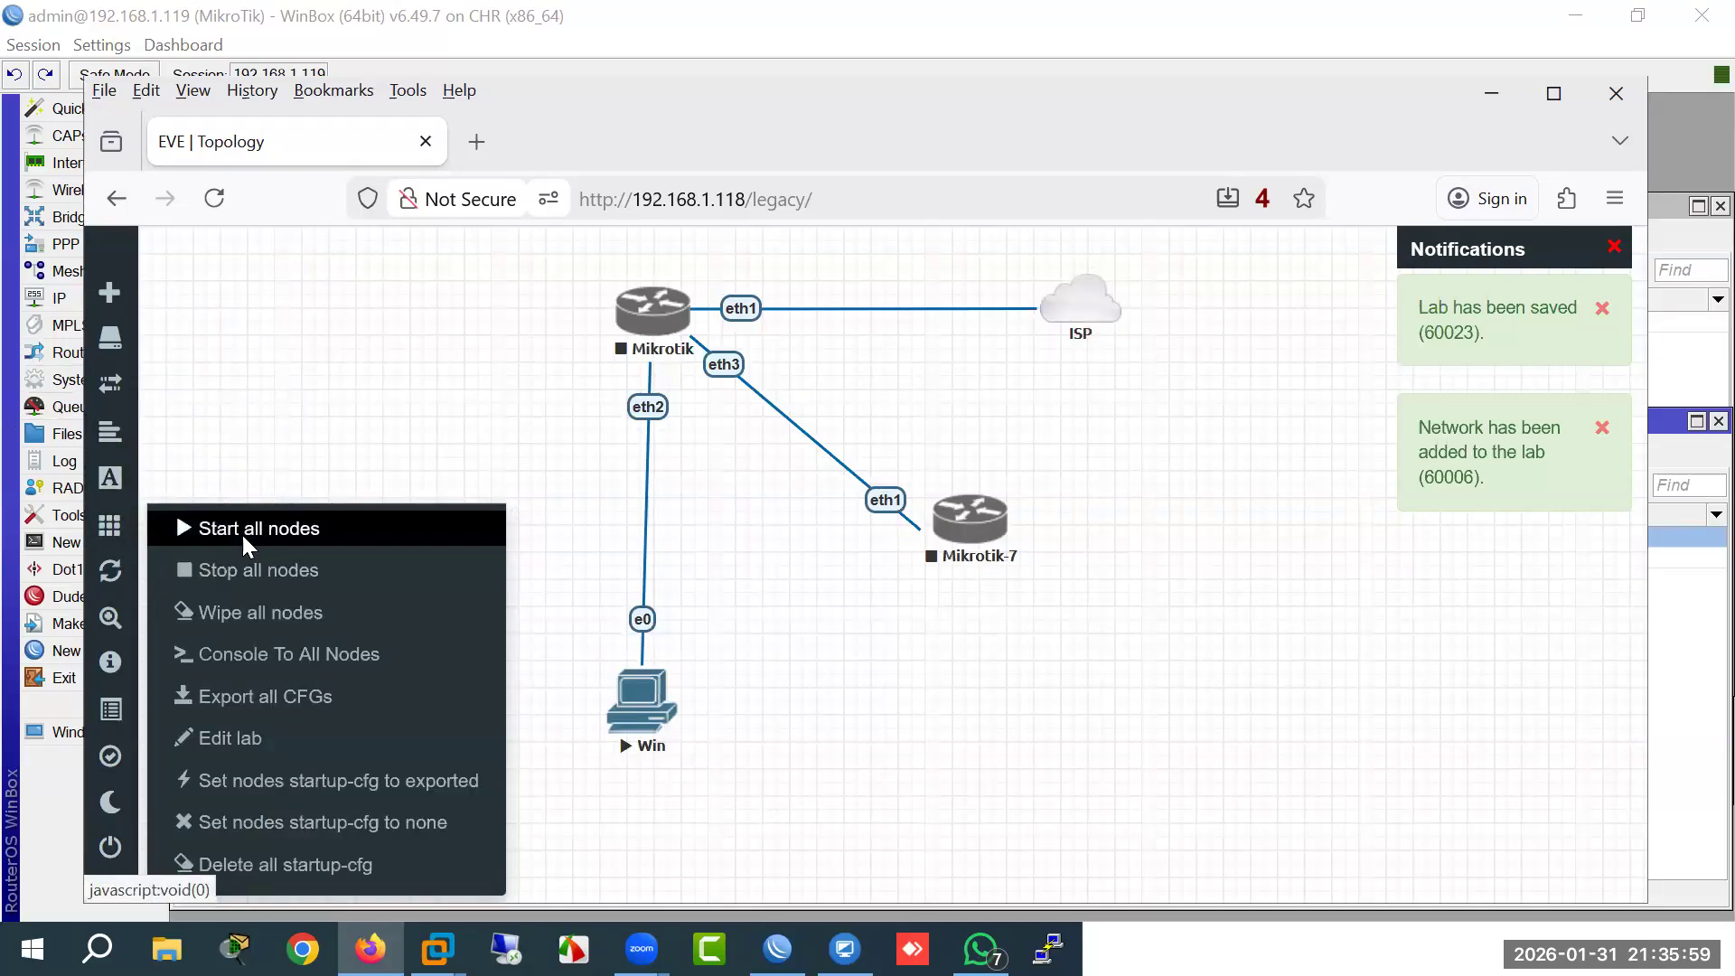
pyautogui.click(242, 532)
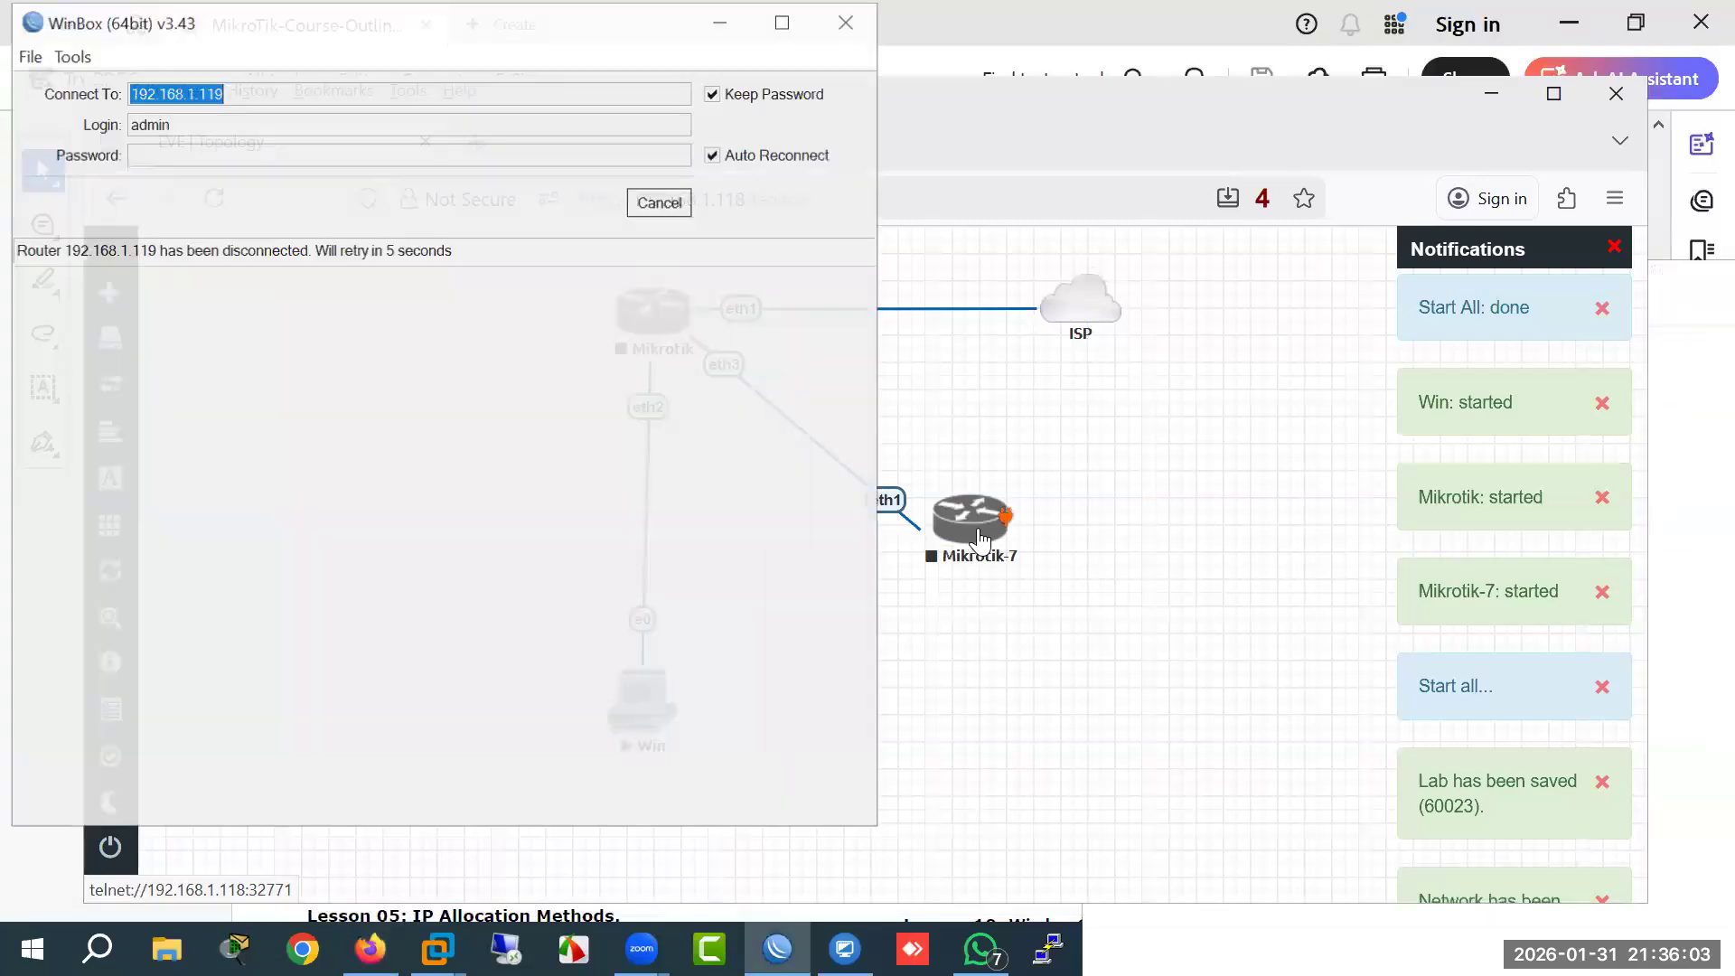
# Step: Enter the admin password and connect to 192.168.1.119, retrying the stalled connection
pyautogui.click(660, 201)
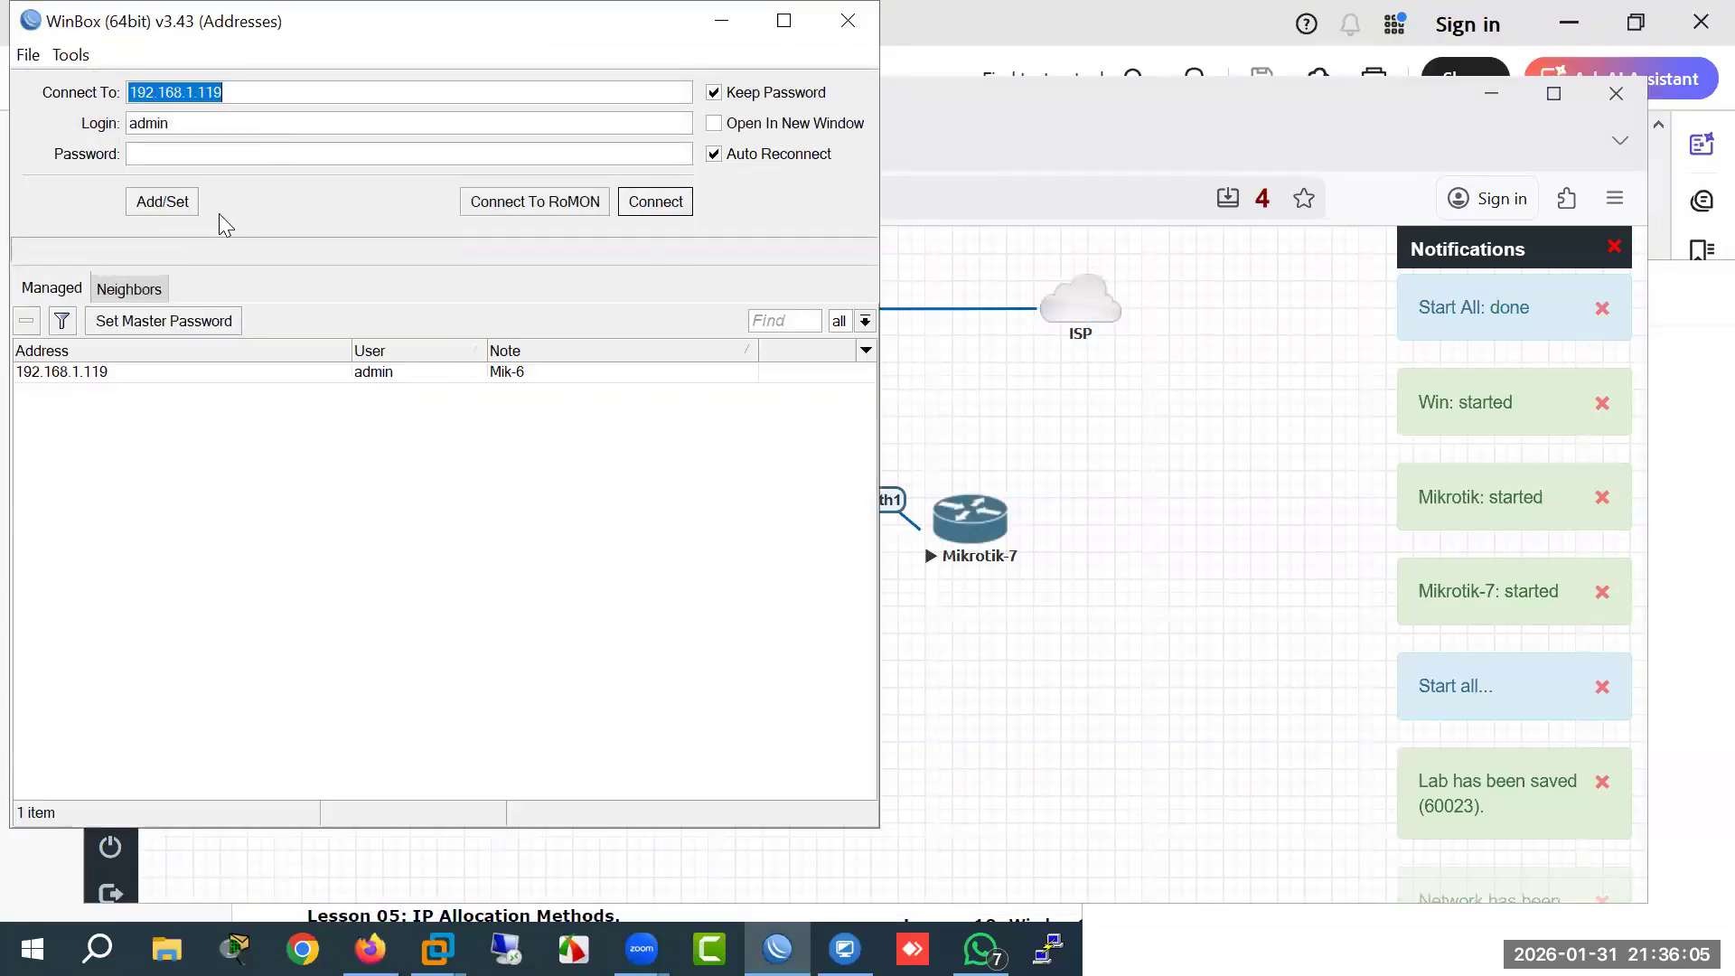
pyautogui.moveTo(166, 32); pyautogui.dragTo(345, 345)
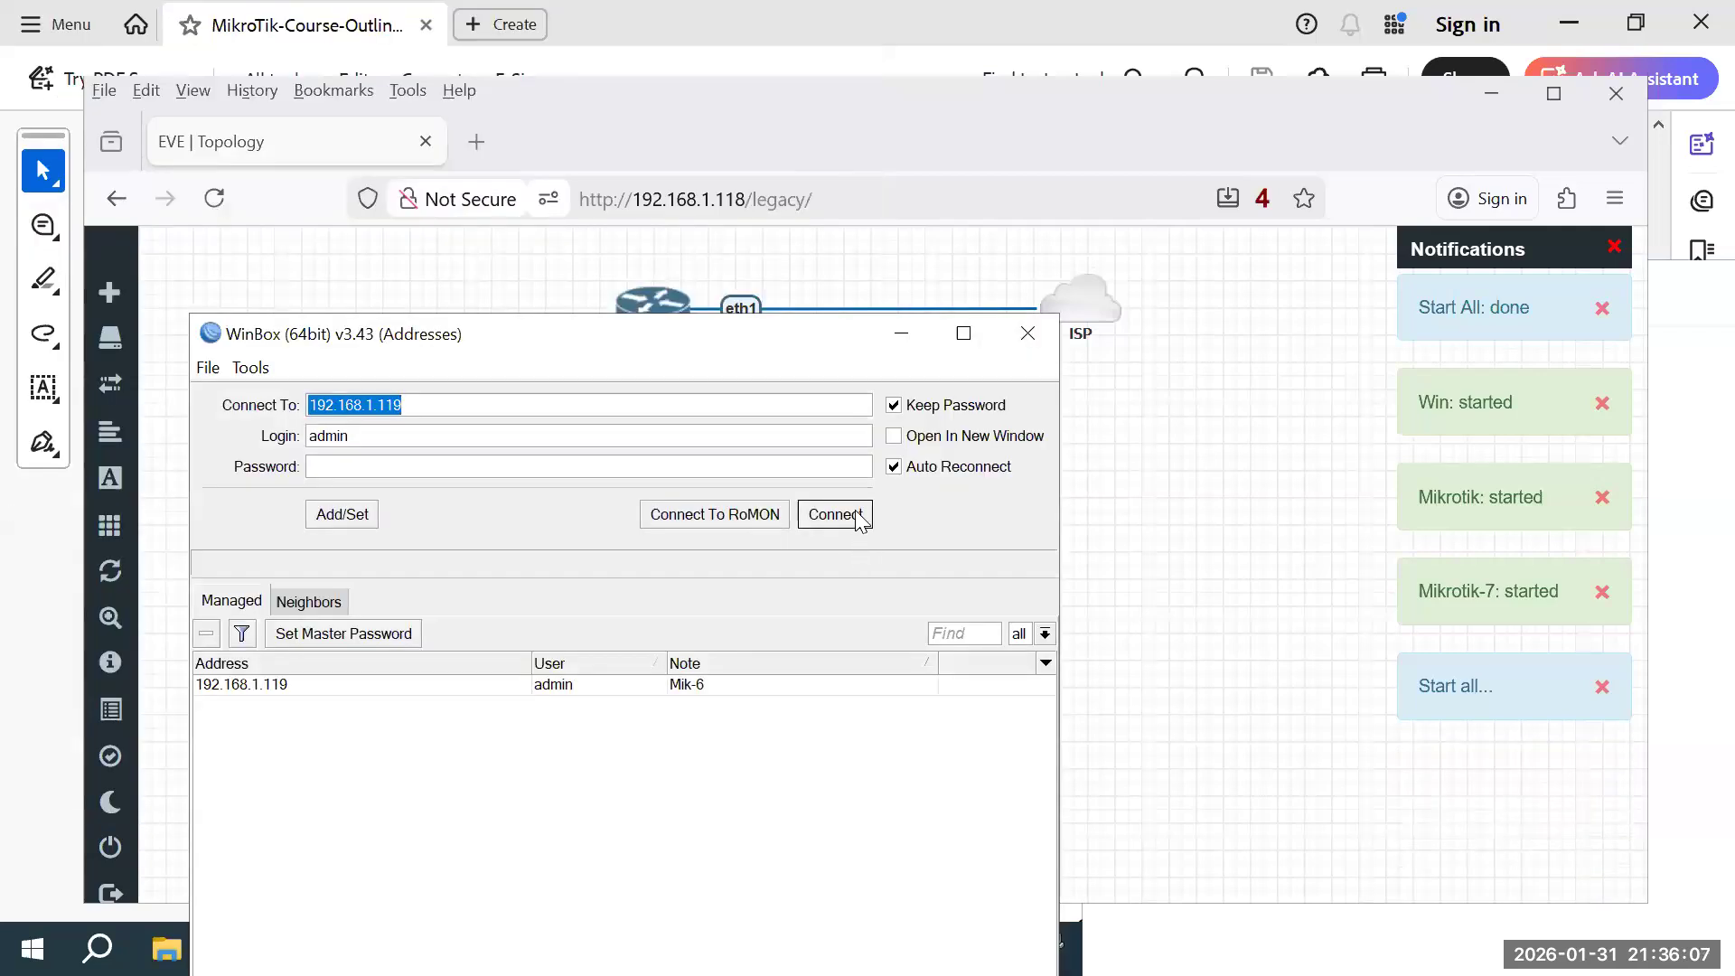
pyautogui.click(470, 474)
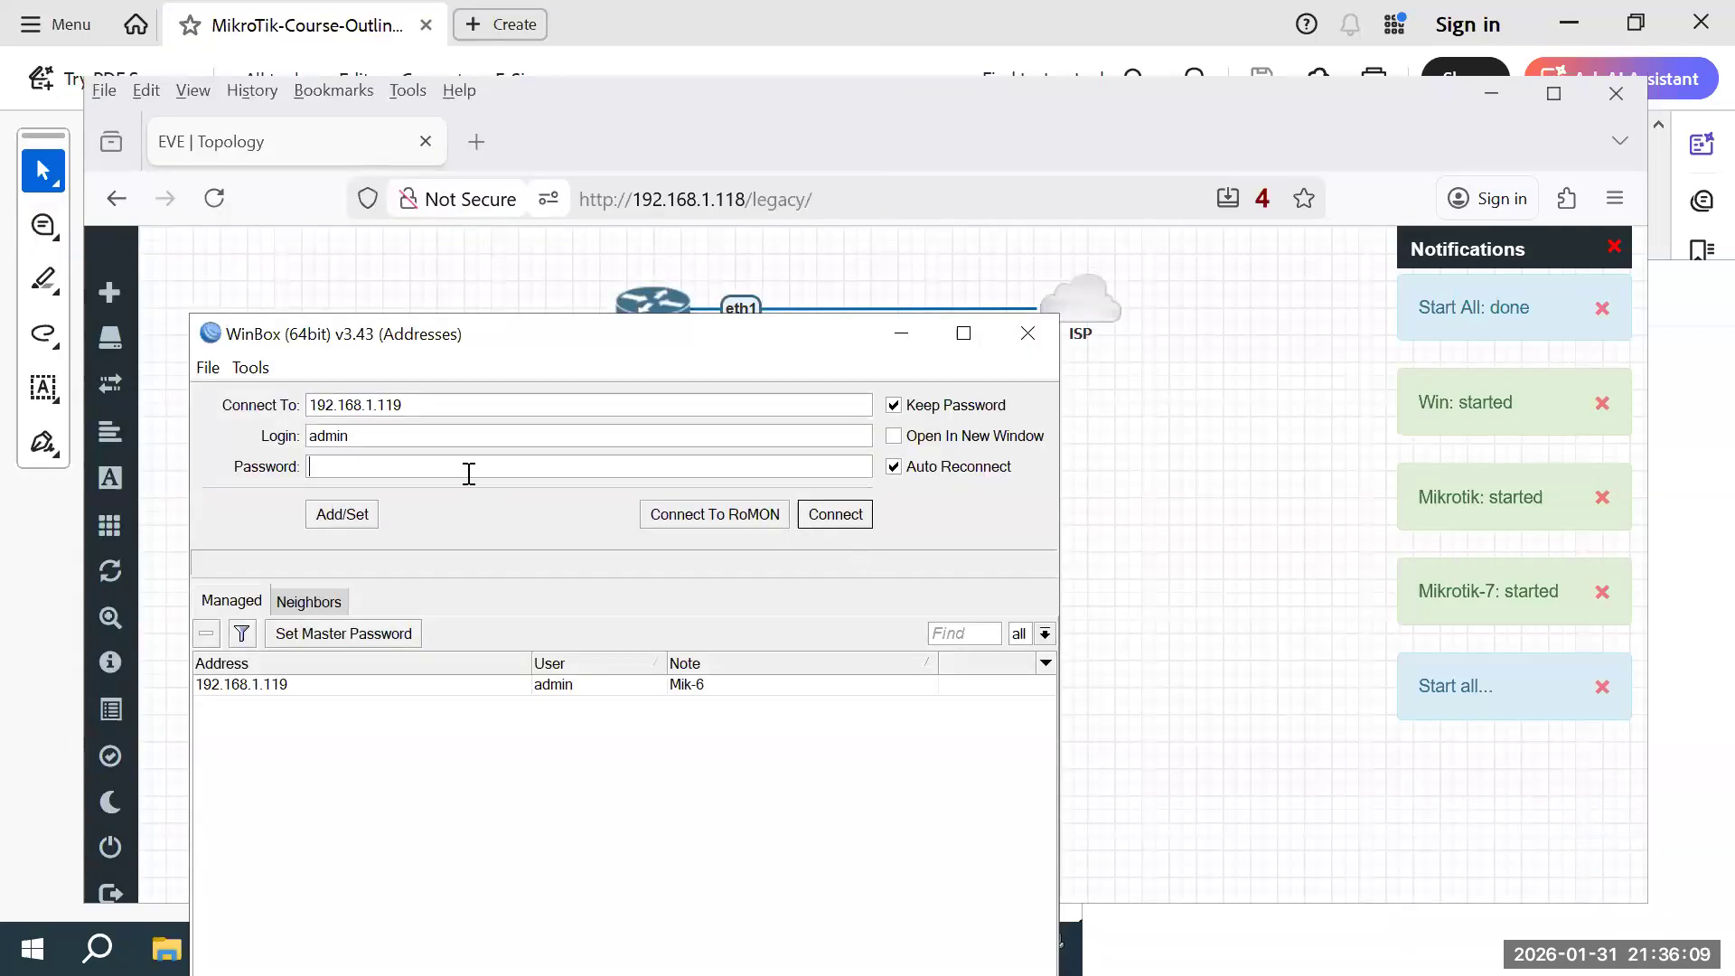
pyautogui.write('admin')
pyautogui.press('Return')
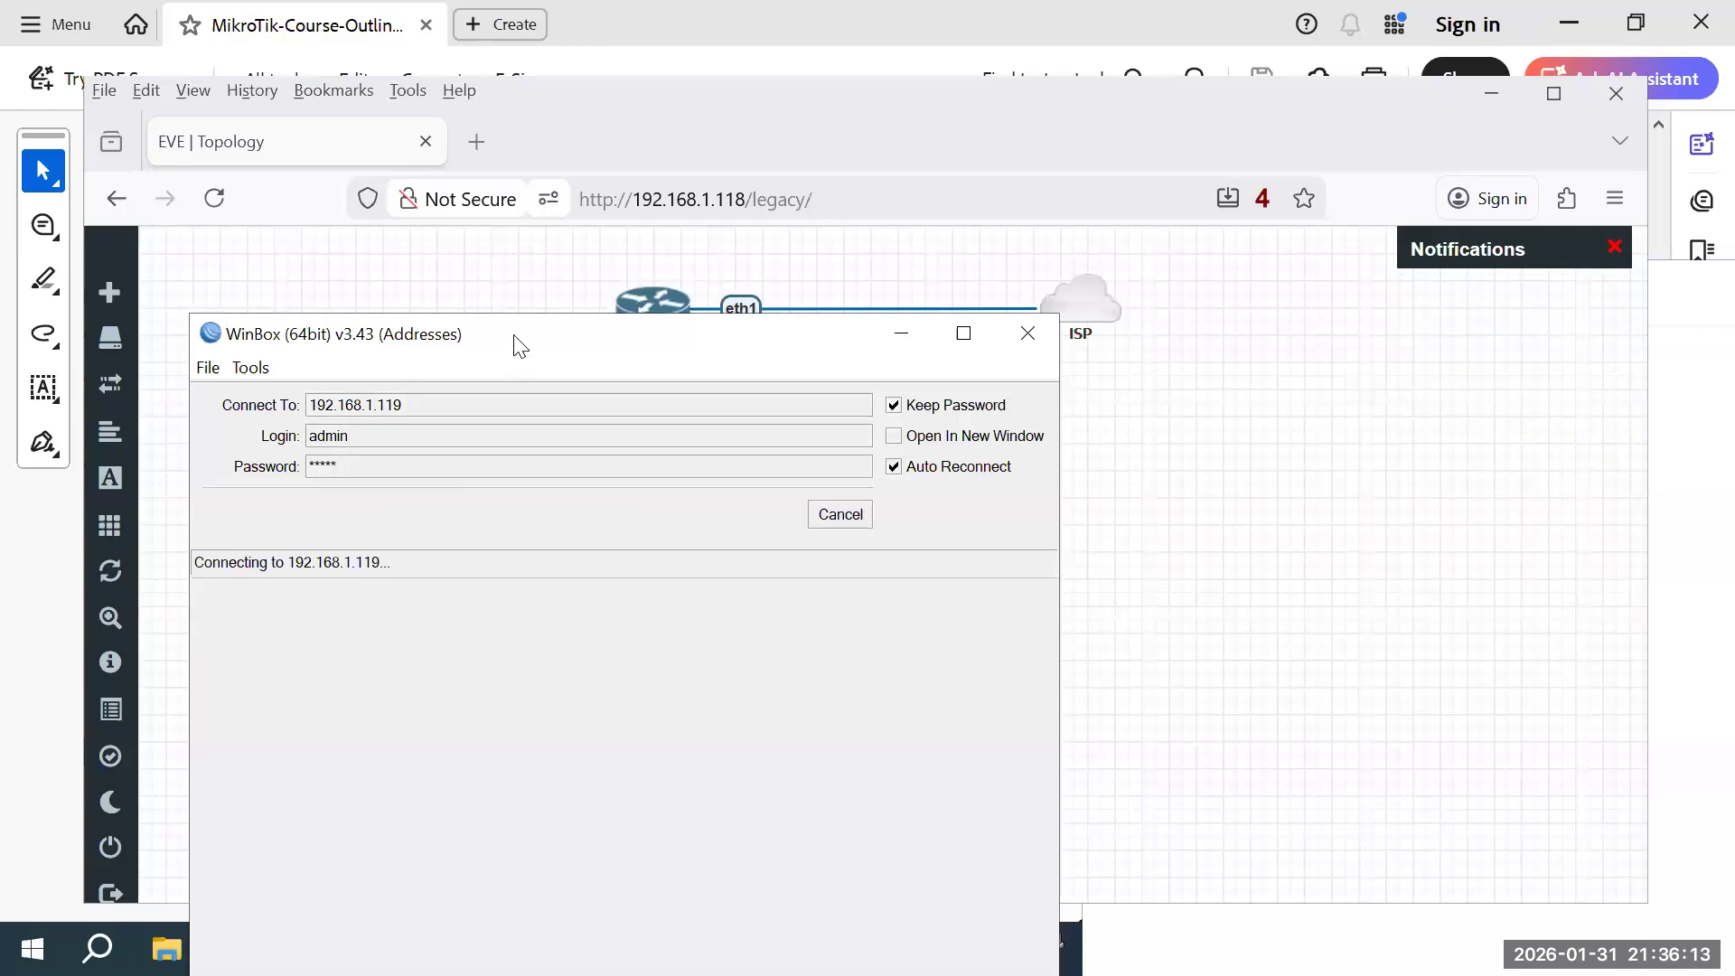
pyautogui.moveTo(520, 346); pyautogui.dragTo(632, 332)
pyautogui.click(949, 505)
pyautogui.click(953, 502)
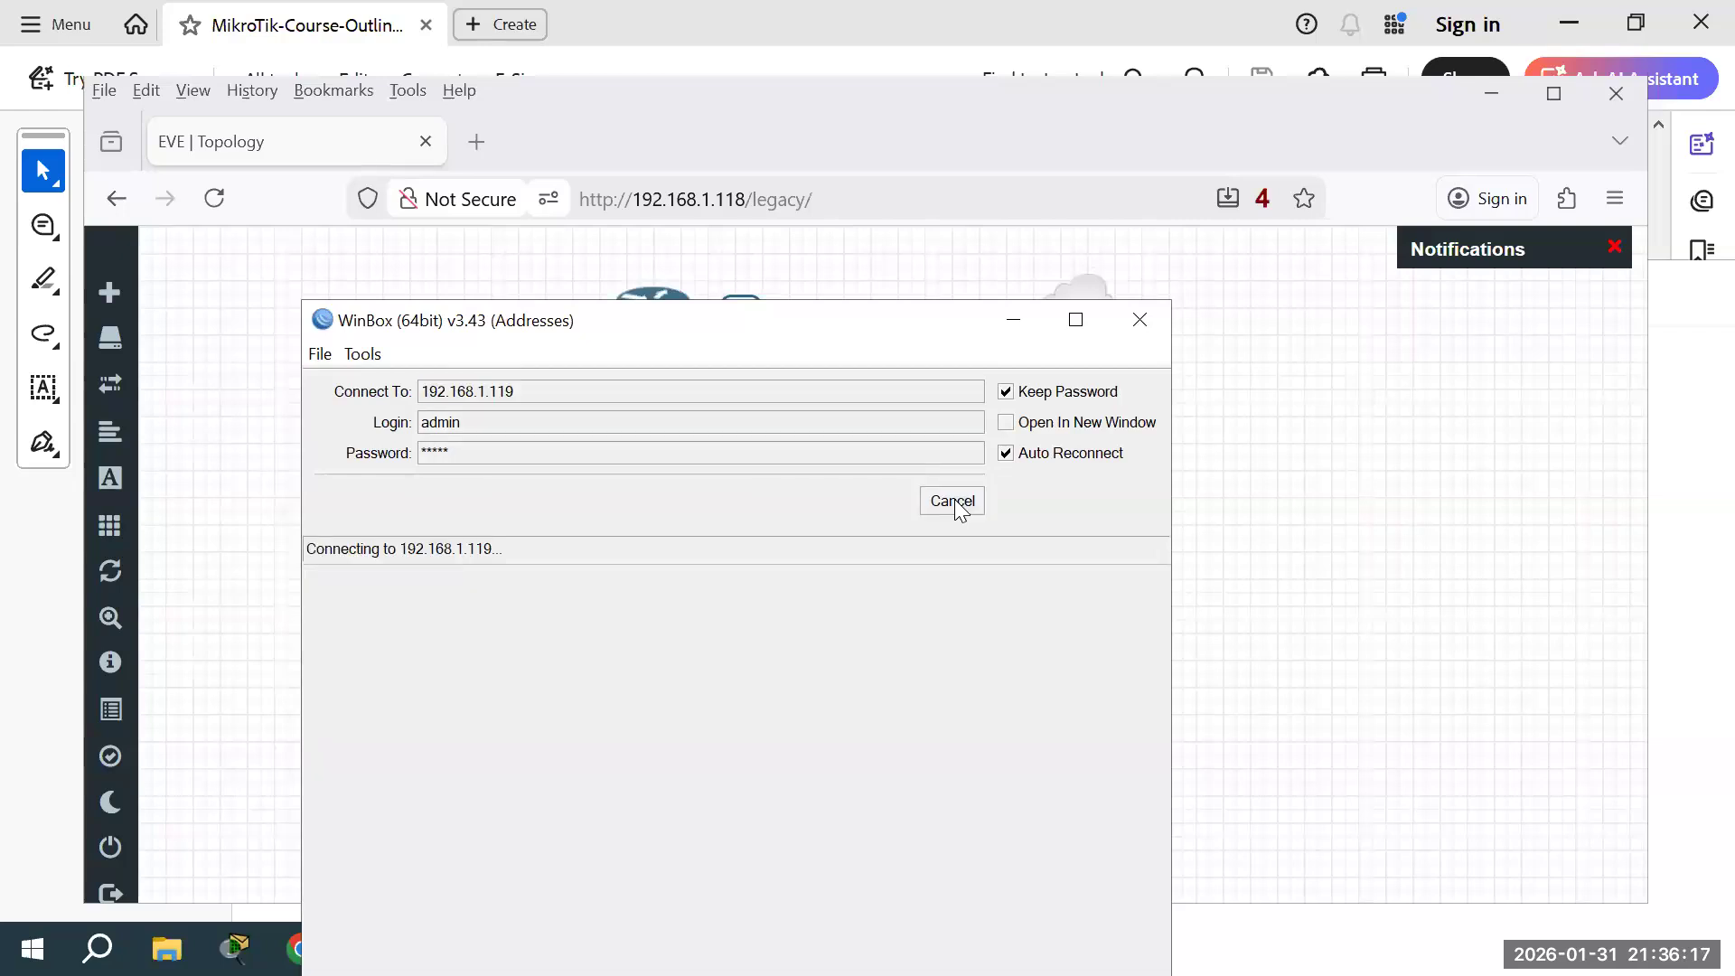
pyautogui.click(947, 502)
pyautogui.click(944, 506)
pyautogui.click(943, 507)
pyautogui.click(945, 507)
# Step: Open and then close the Mikrotik router's console session
pyautogui.moveTo(757, 321); pyautogui.dragTo(789, 500)
pyautogui.doubleClick(668, 311)
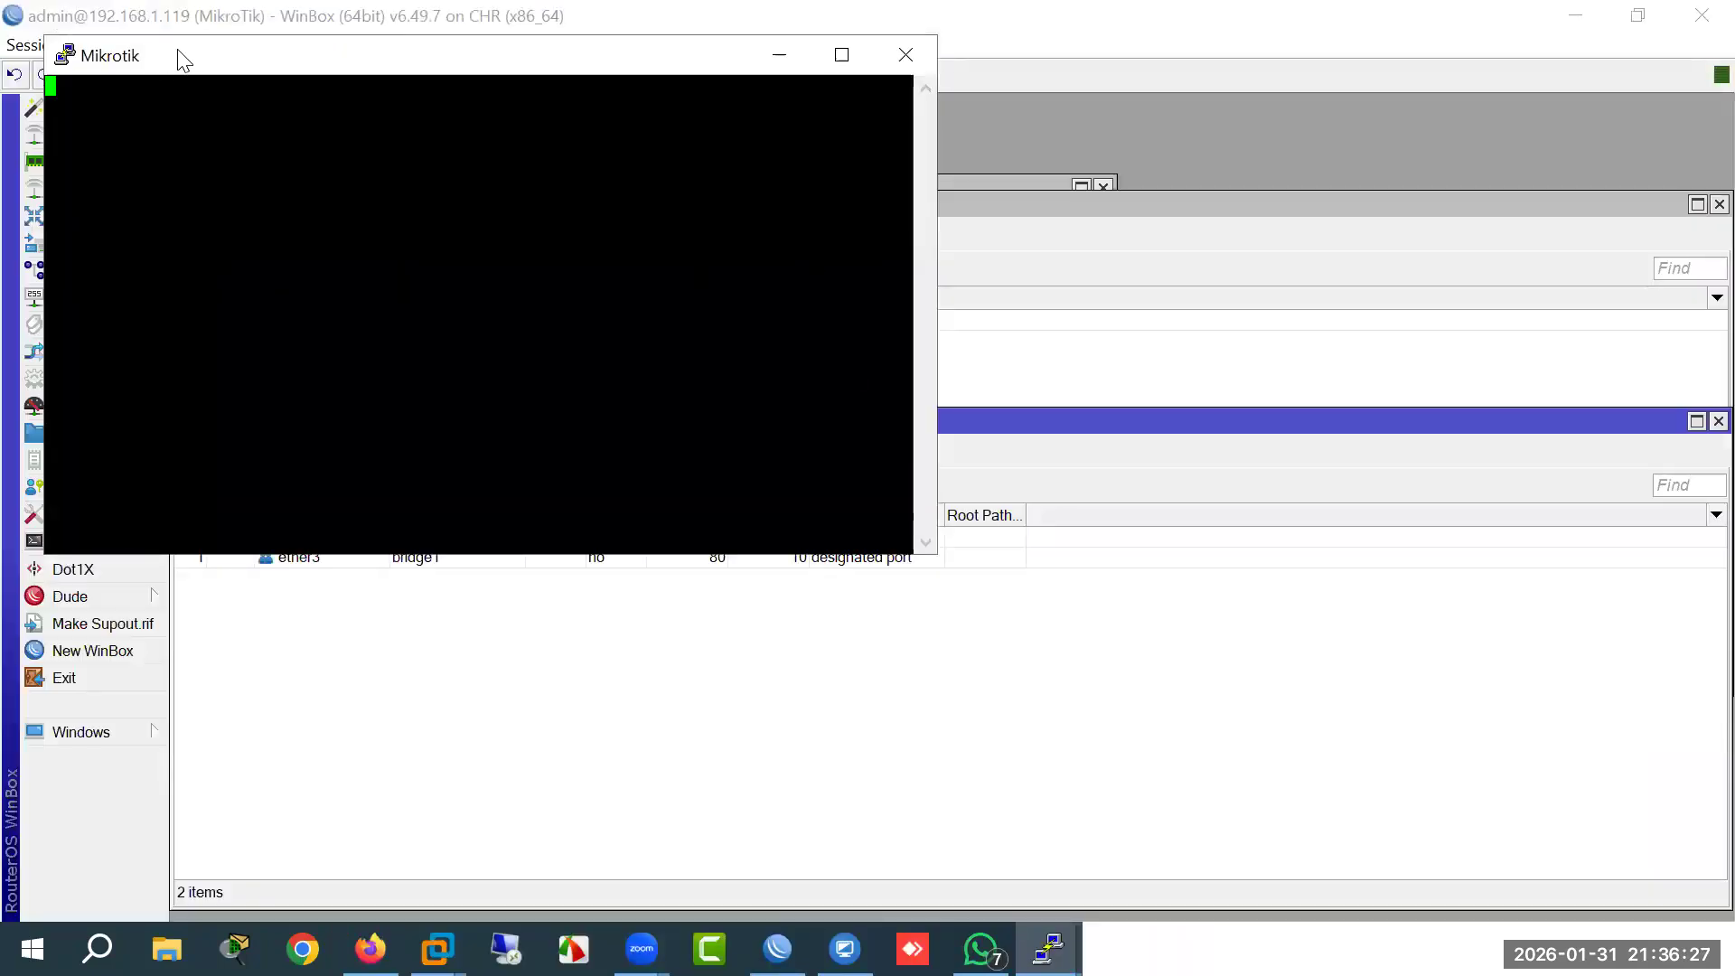
pyautogui.moveTo(184, 60); pyautogui.dragTo(419, 346)
pyautogui.click(1139, 340)
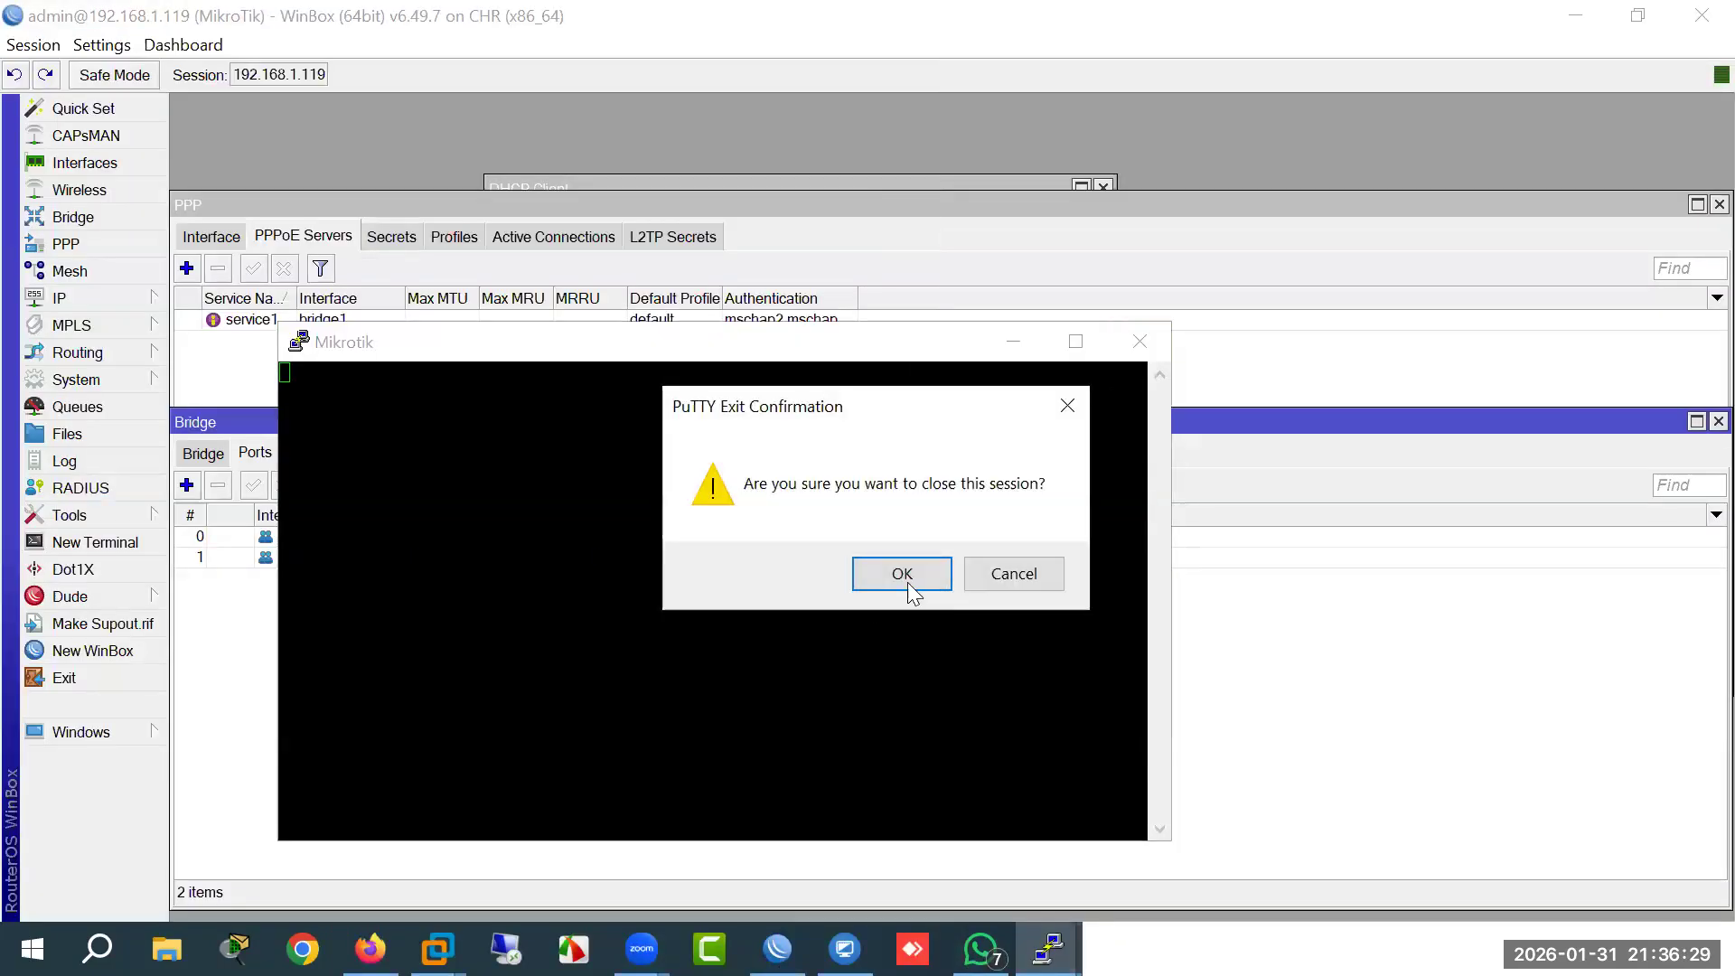
pyautogui.click(902, 574)
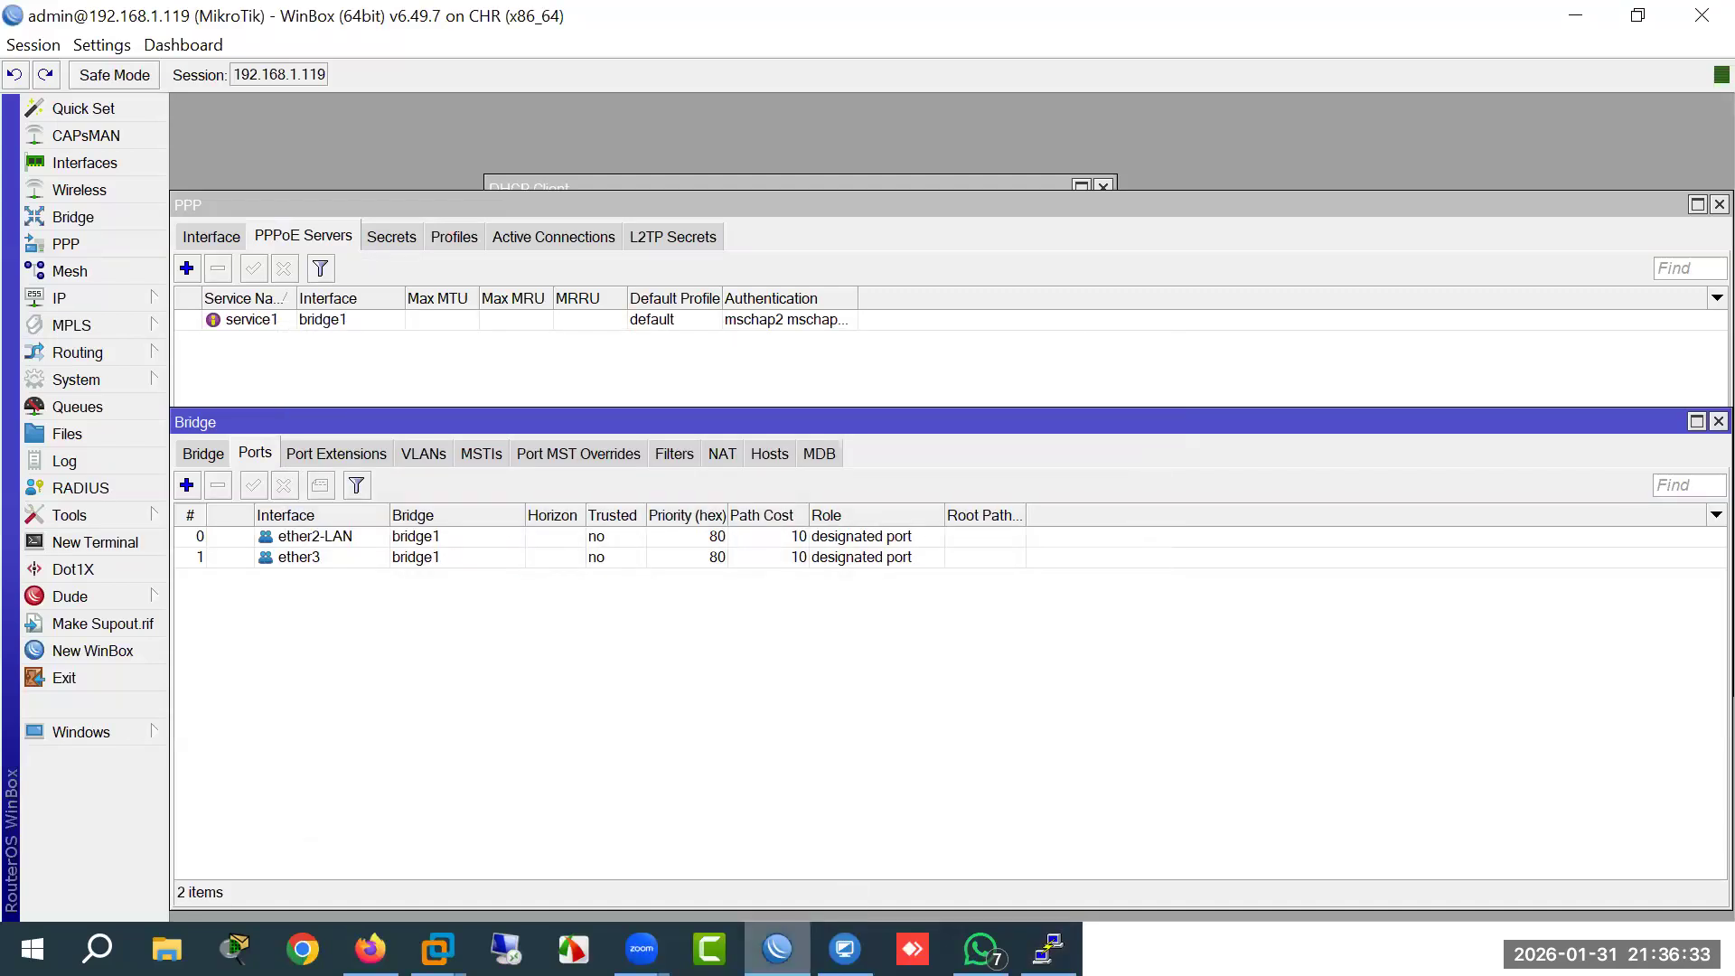
pyautogui.rightClick(777, 947)
pyautogui.click(716, 812)
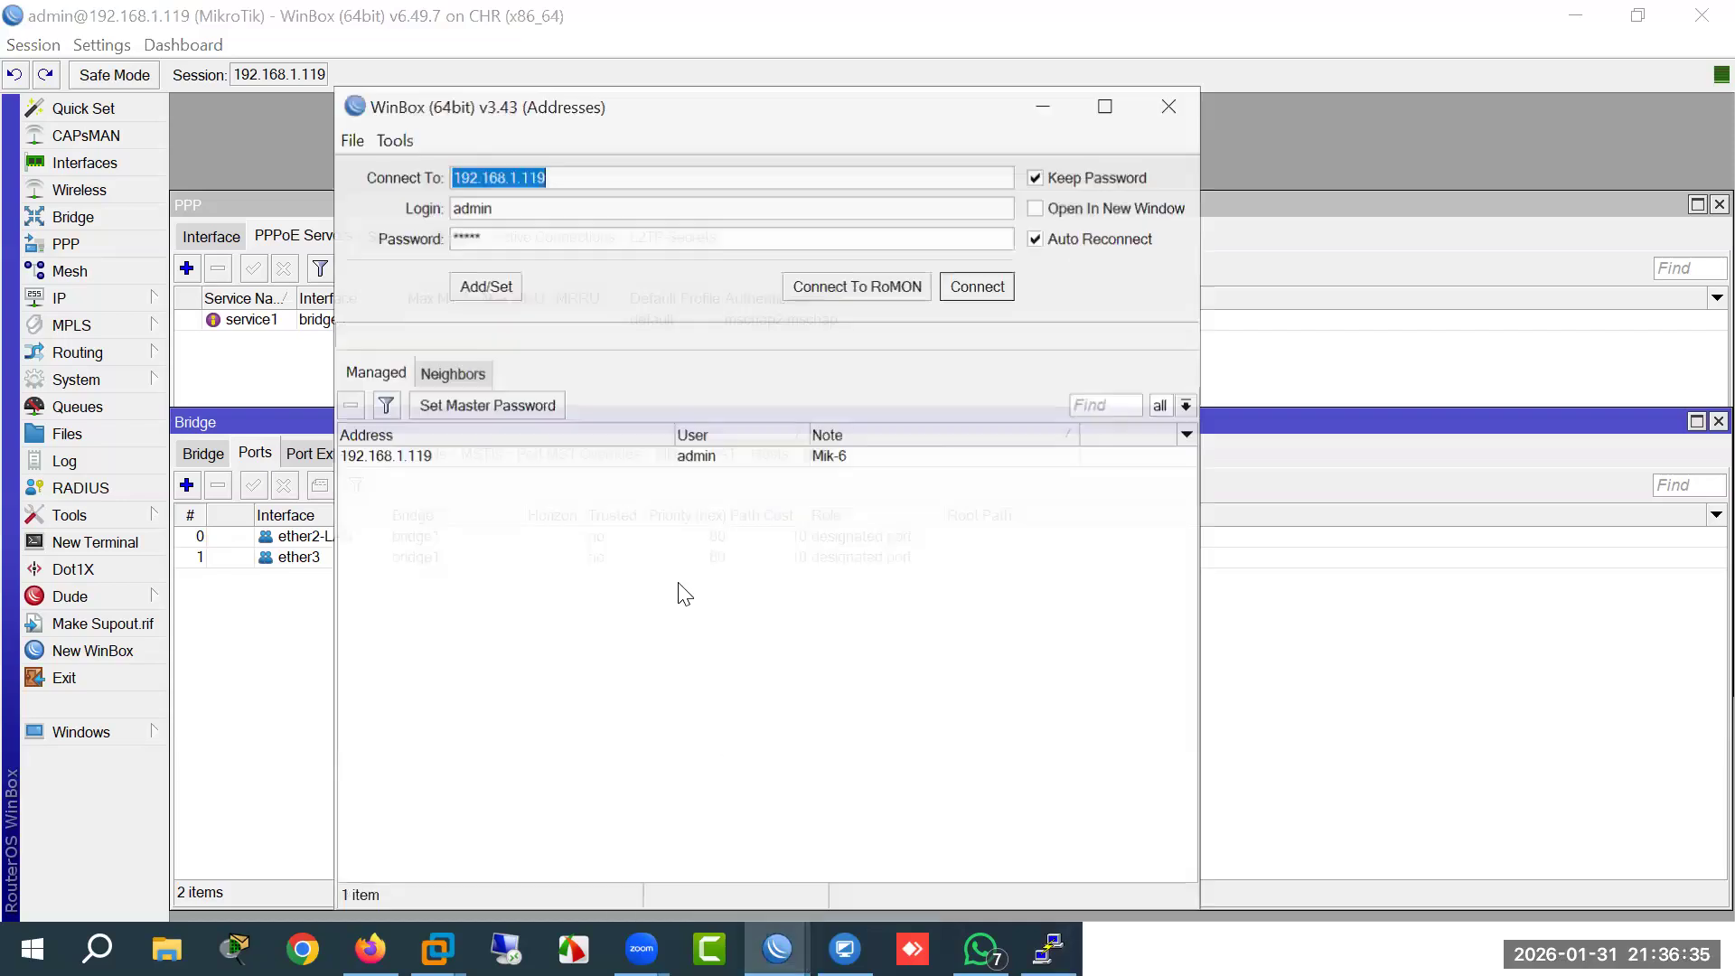
pyautogui.moveTo(536, 180); pyautogui.dragTo(533, 180)
pyautogui.write('20')
pyautogui.press('Tab')
pyautogui.press('Tab')
pyautogui.press('BackSpace')
pyautogui.press('Return')
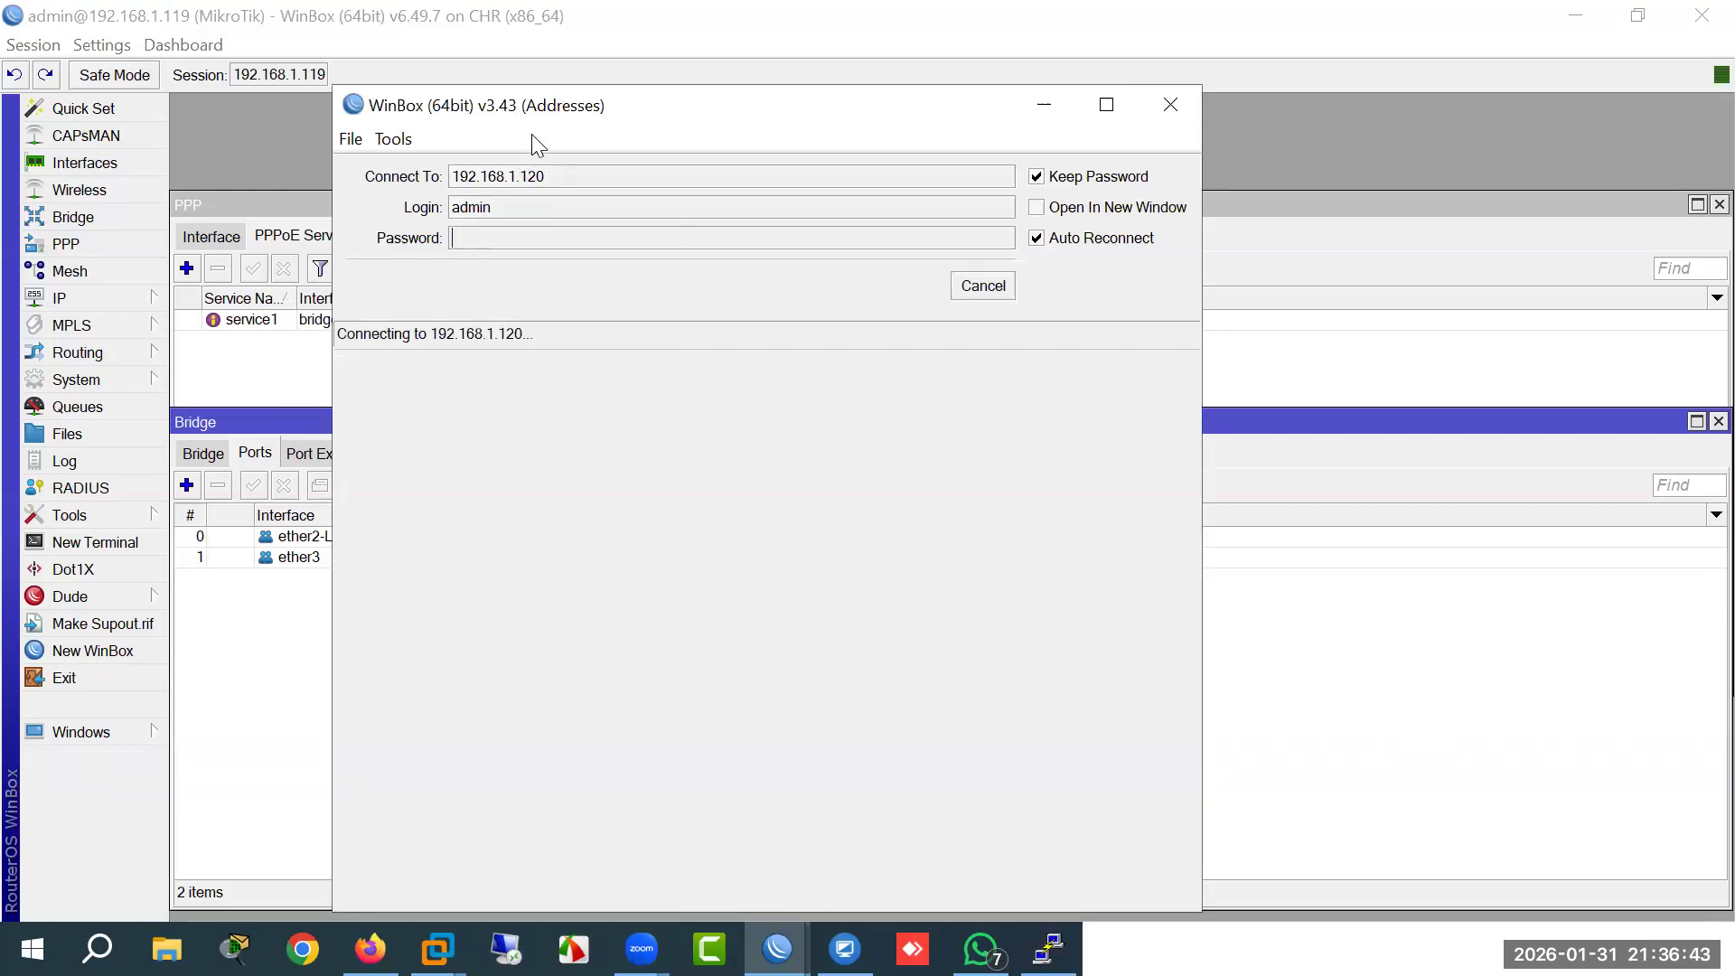
pyautogui.moveTo(531, 134); pyautogui.dragTo(590, 285)
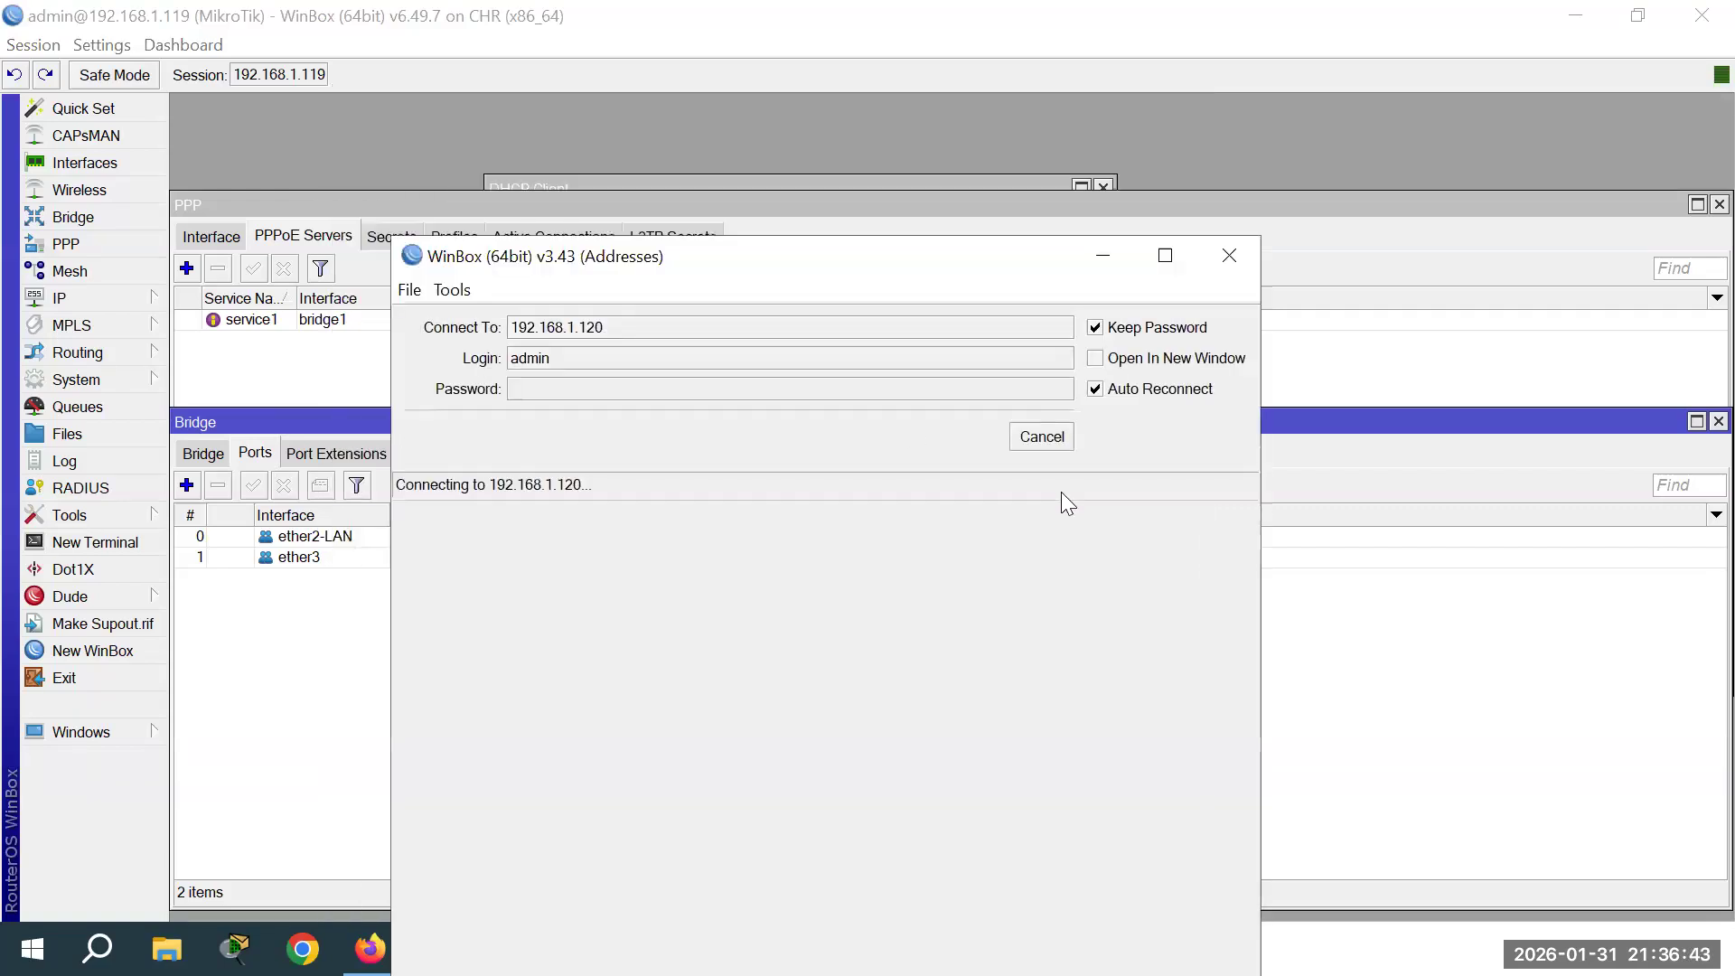
pyautogui.click(1039, 441)
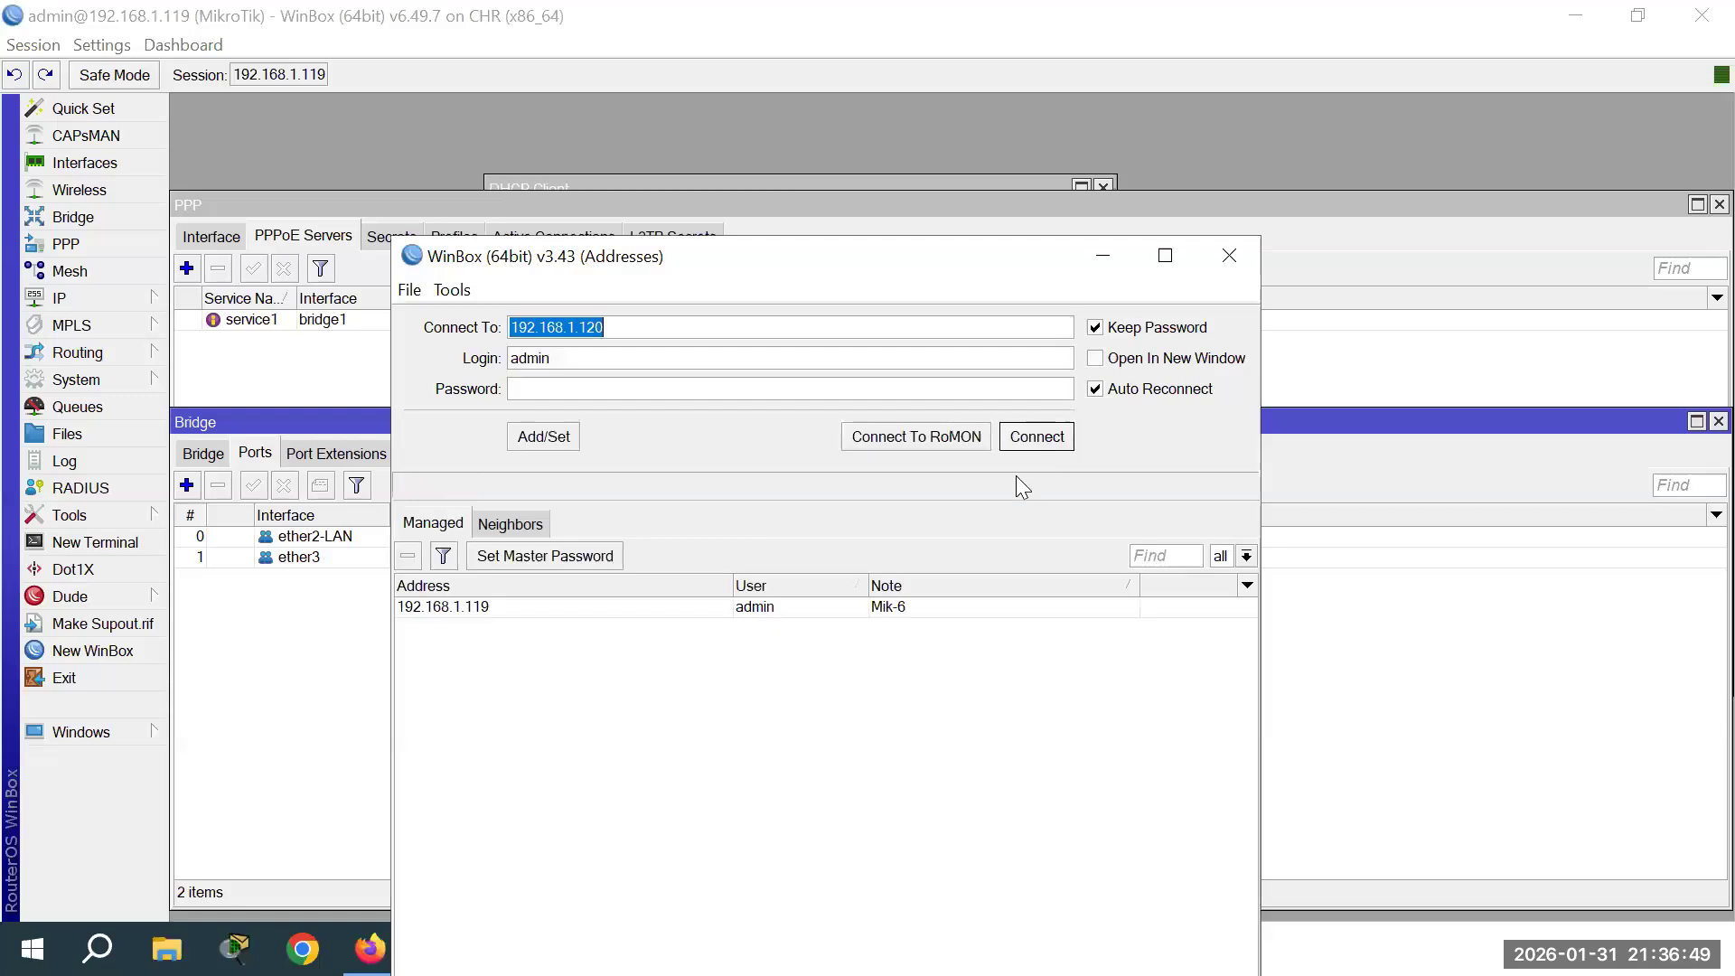
pyautogui.click(1211, 255)
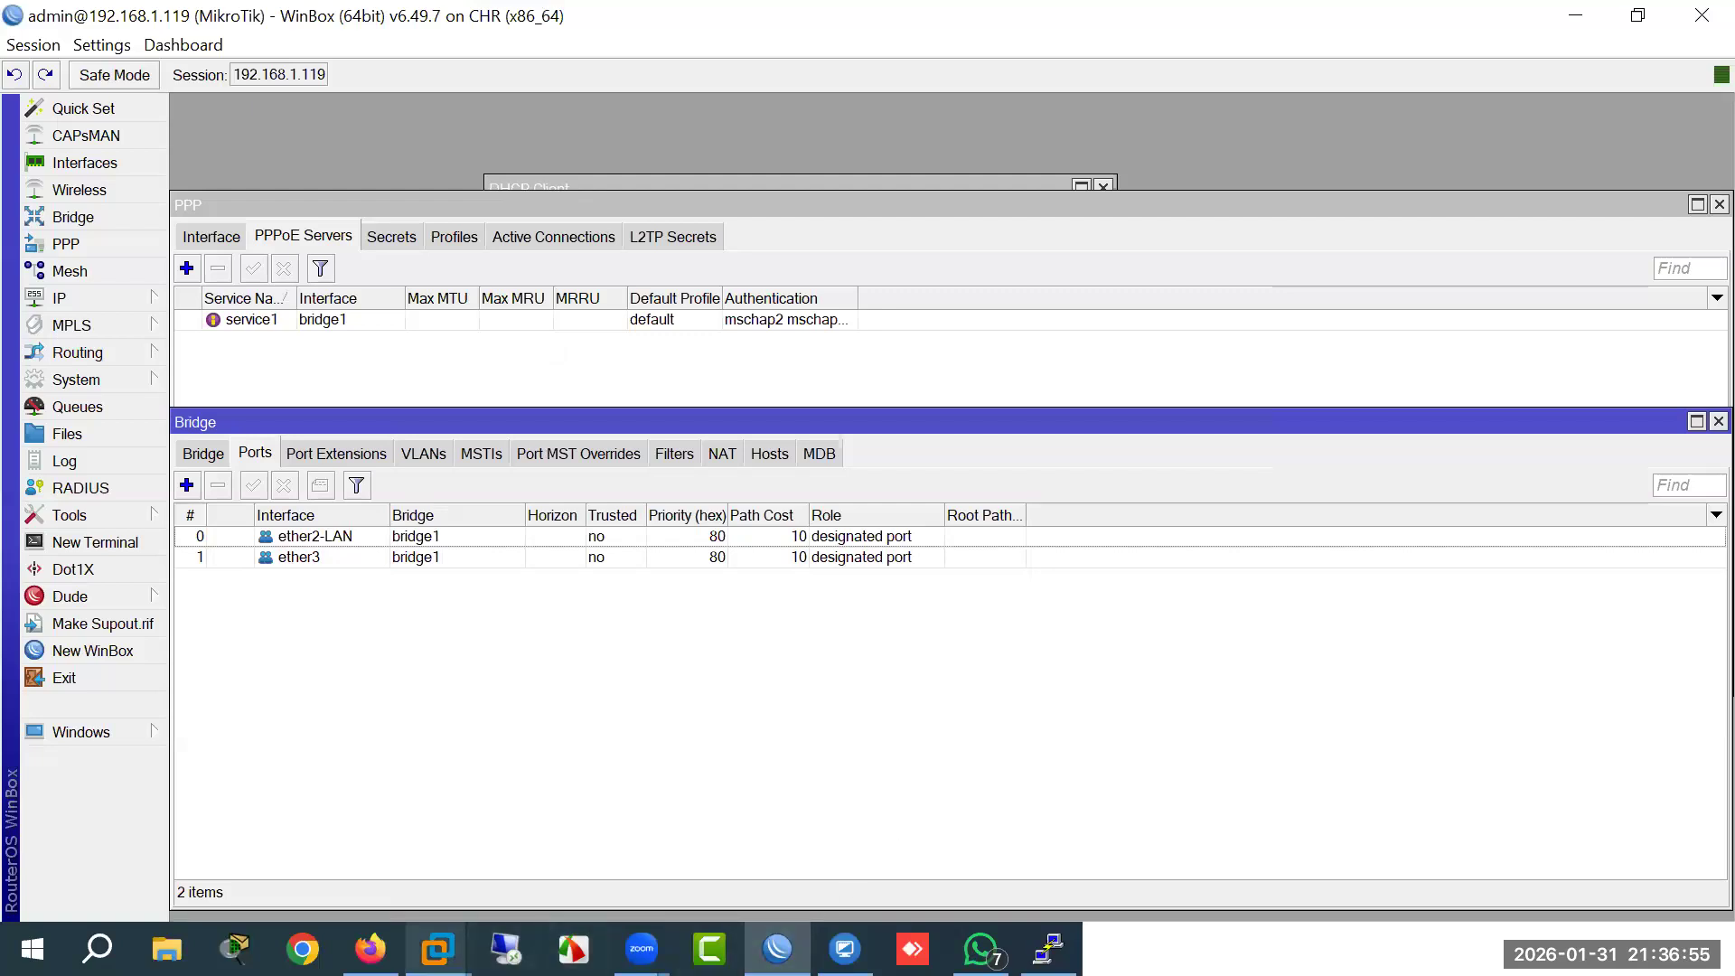
# Step: Stop Mikrotik-7 and Mikrotik, then delete the link between them
pyautogui.click(369, 949)
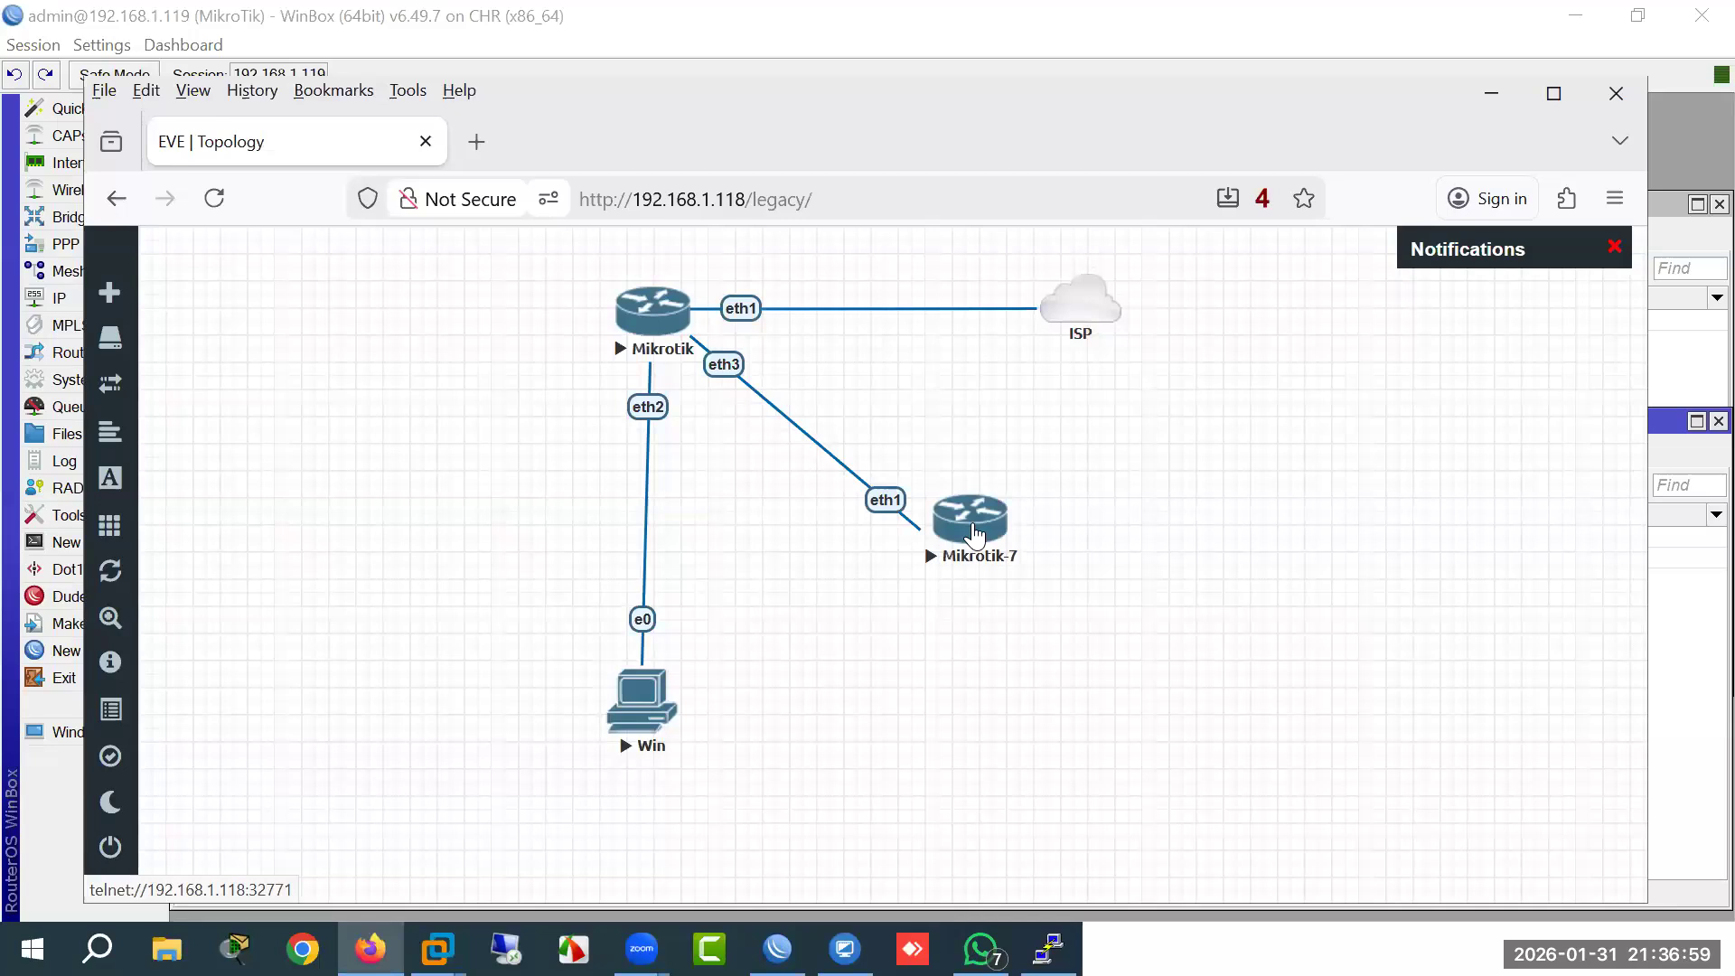
pyautogui.rightClick(974, 535)
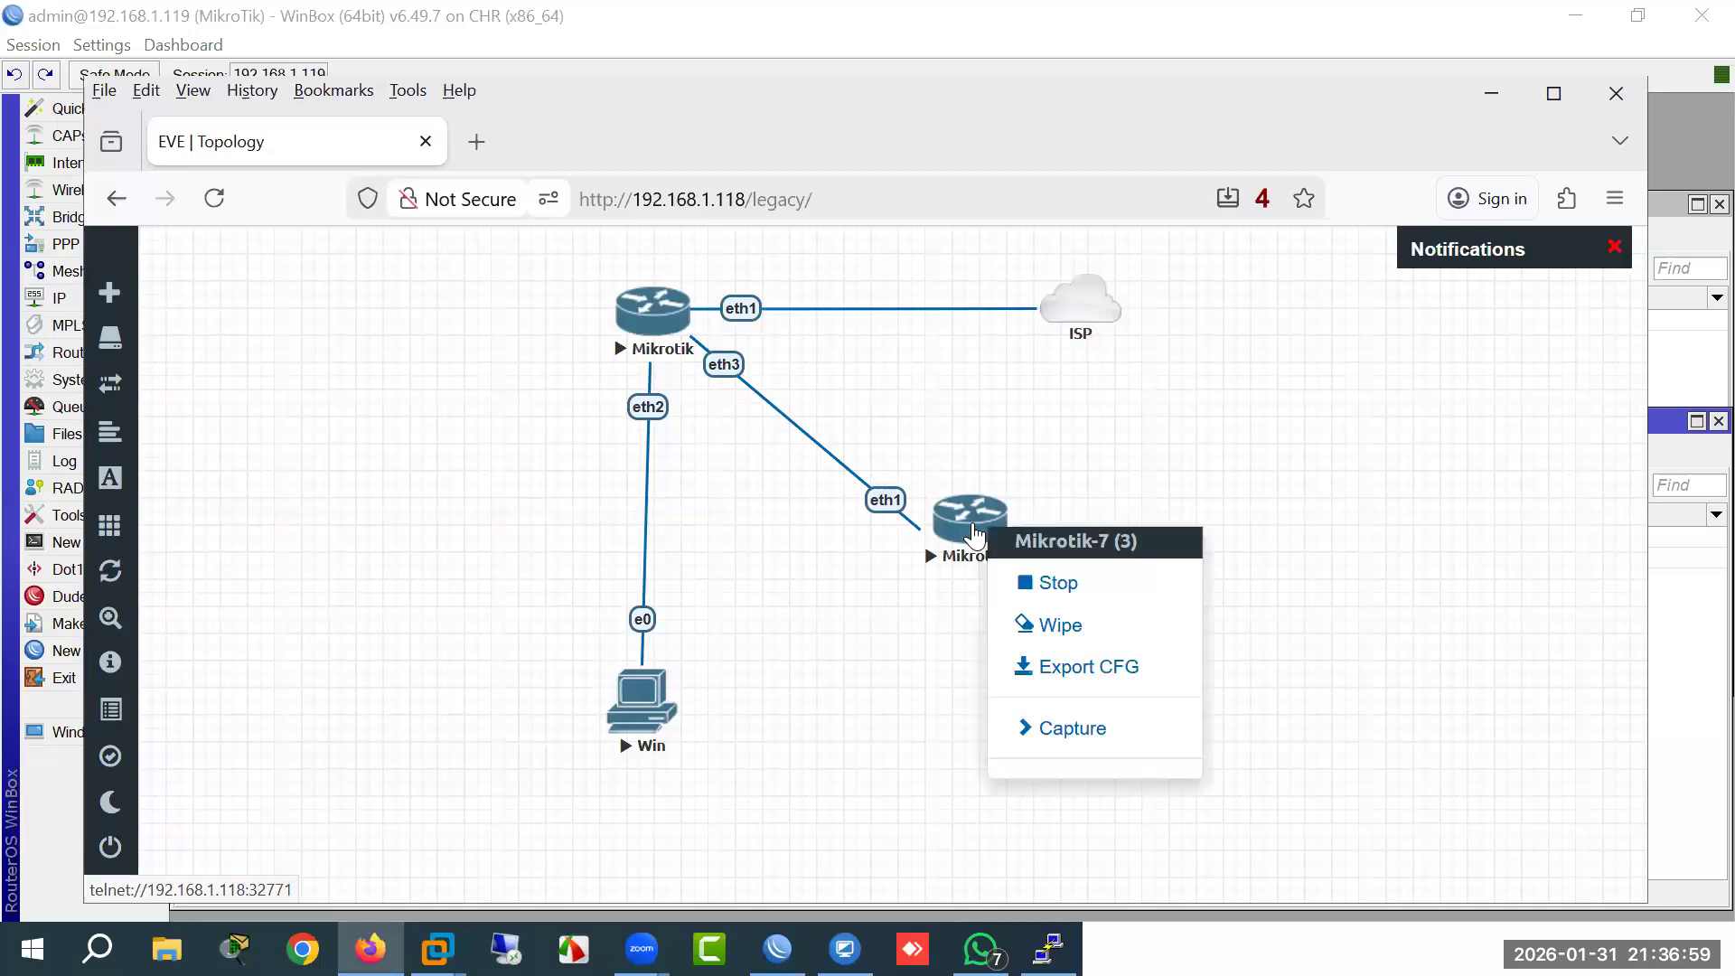
pyautogui.click(1047, 591)
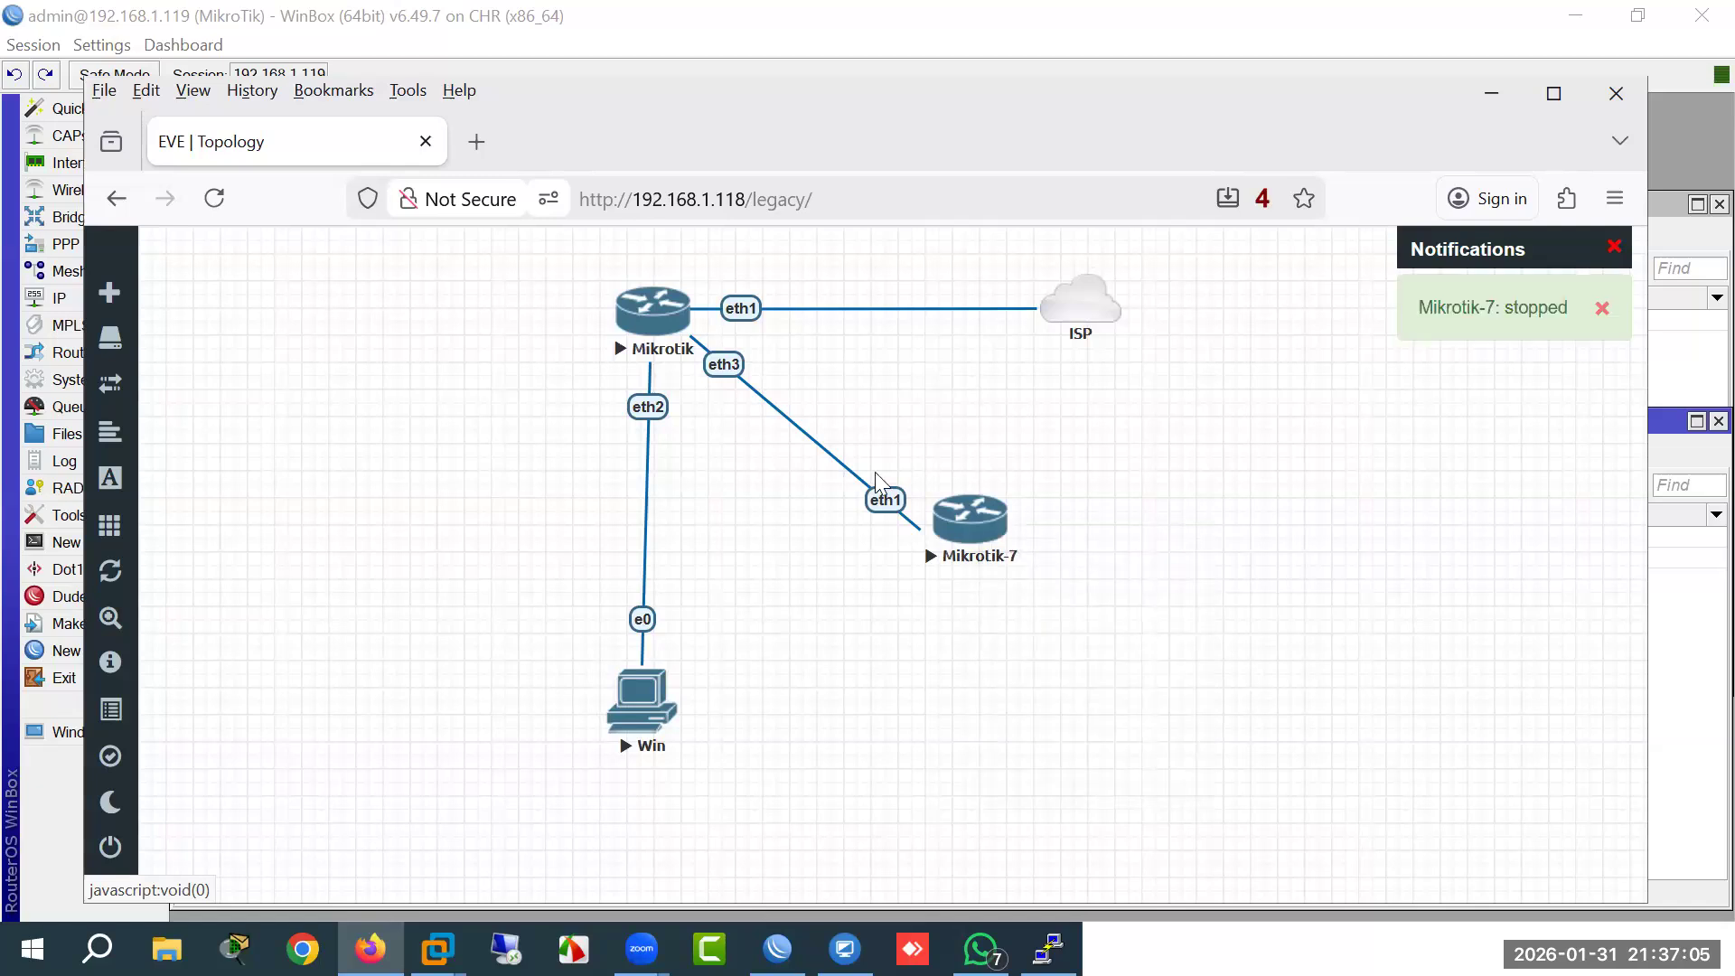
pyautogui.rightClick(693, 320)
pyautogui.click(745, 371)
pyautogui.rightClick(782, 400)
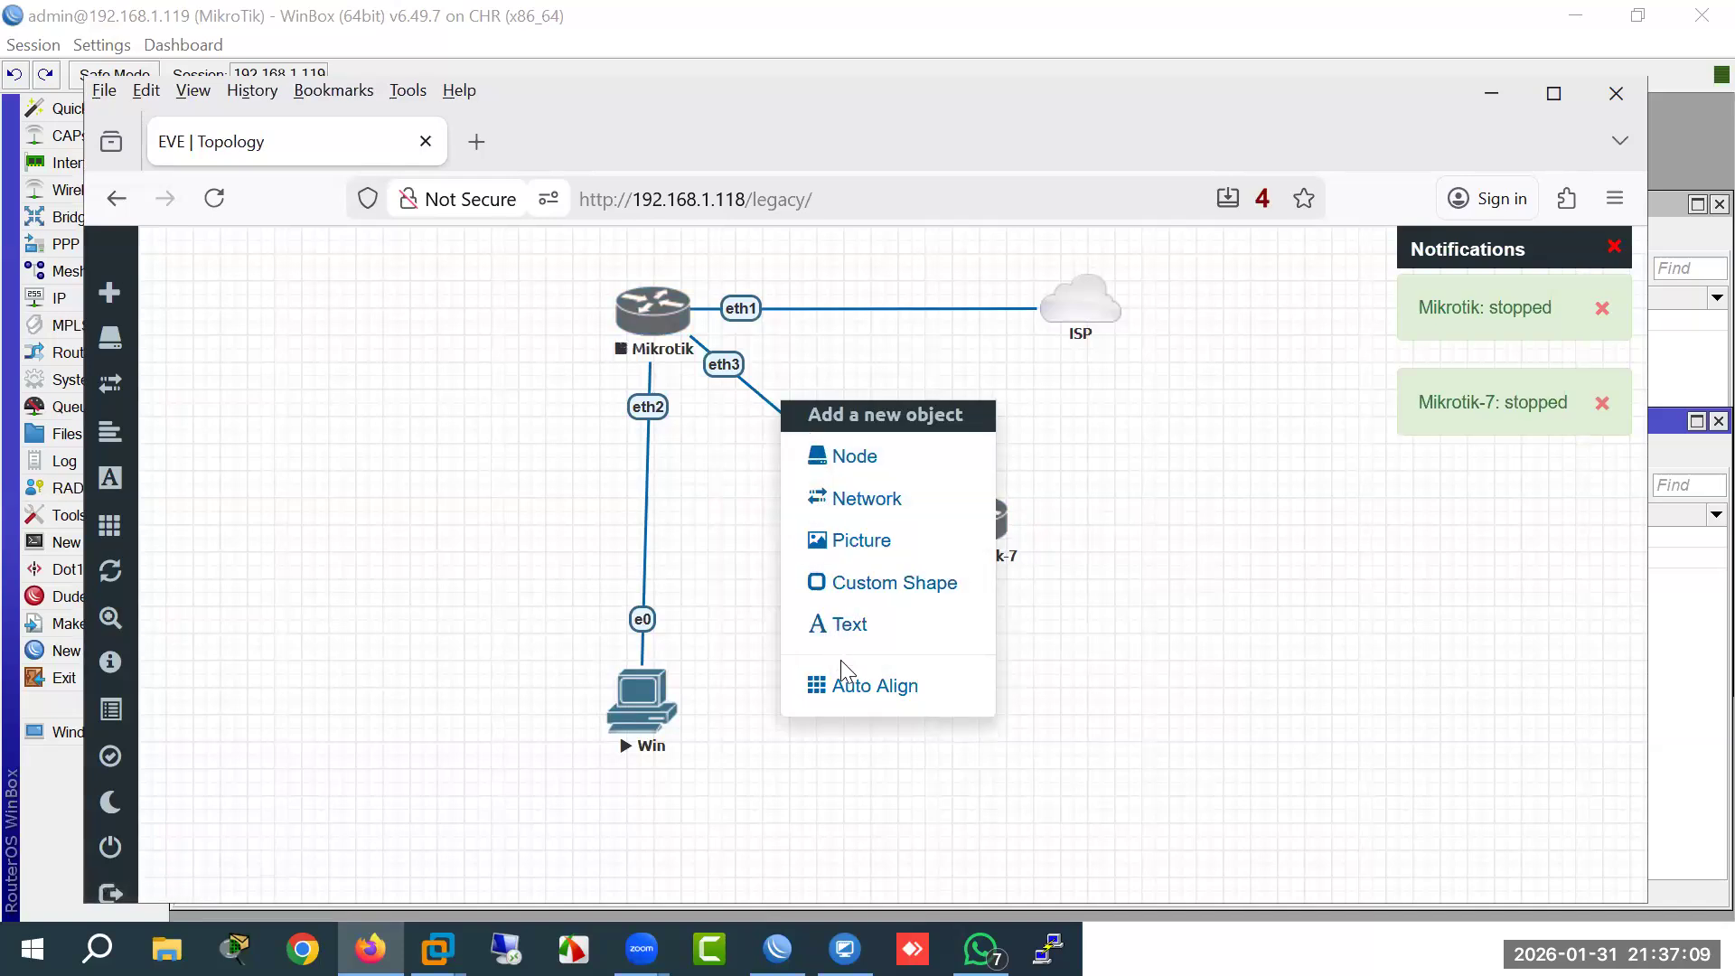
pyautogui.click(778, 416)
pyautogui.rightClick(761, 392)
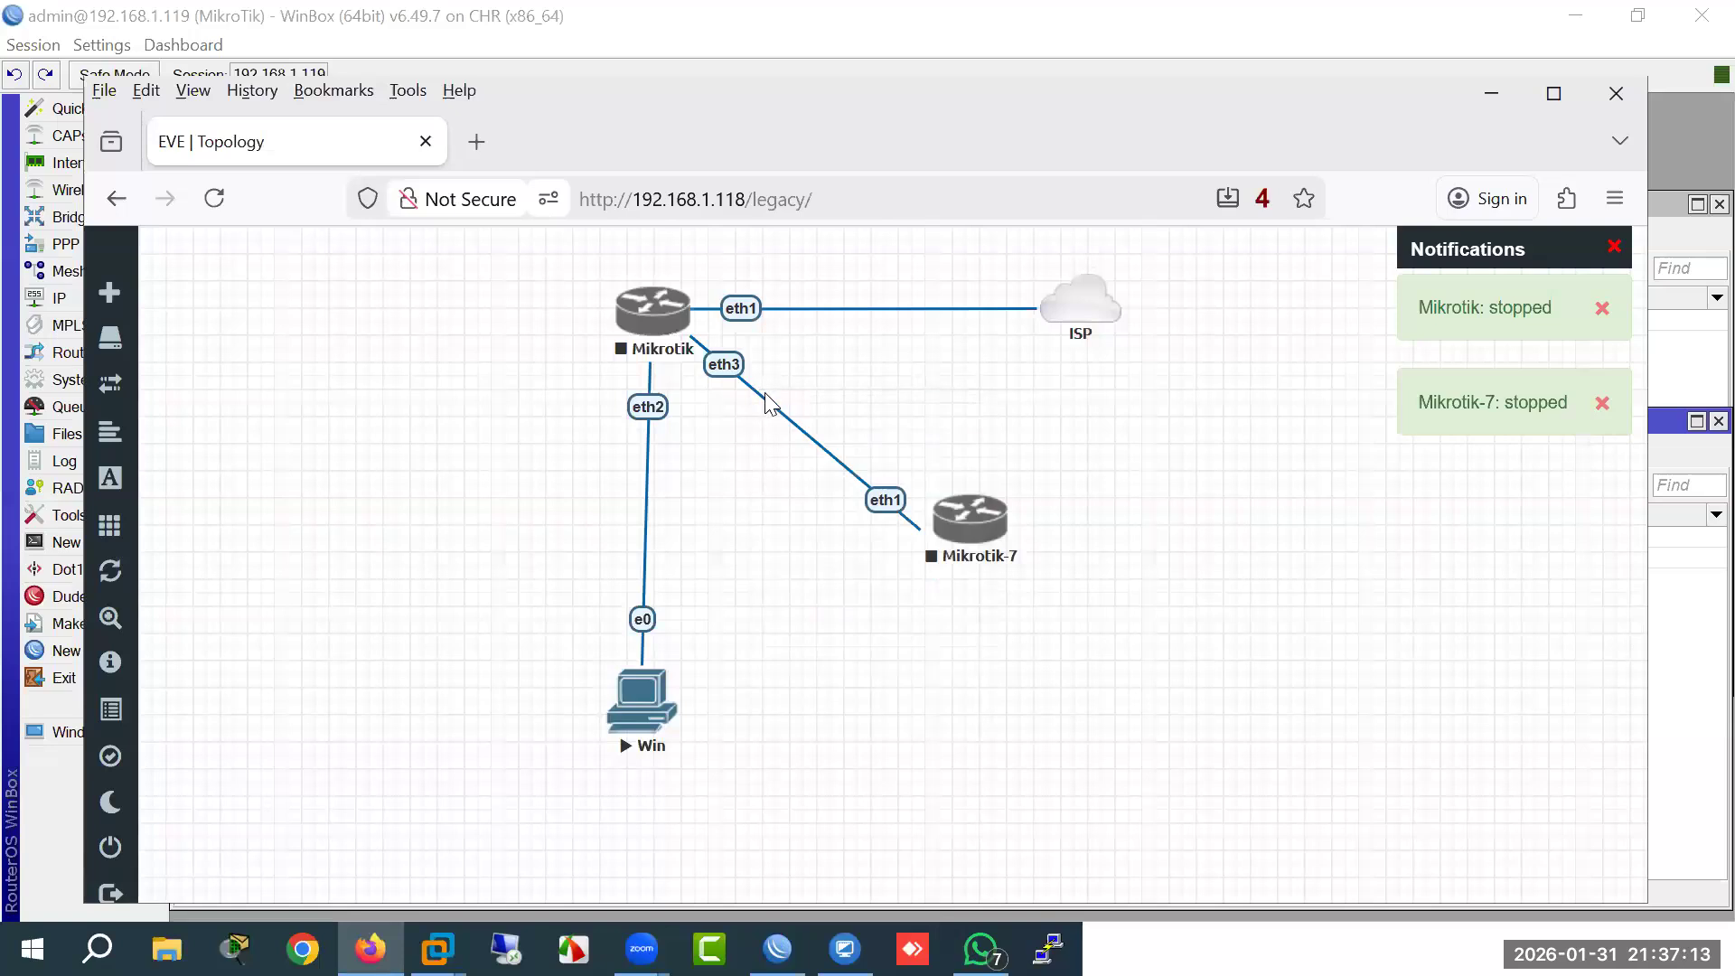
pyautogui.rightClick(781, 410)
pyautogui.click(820, 475)
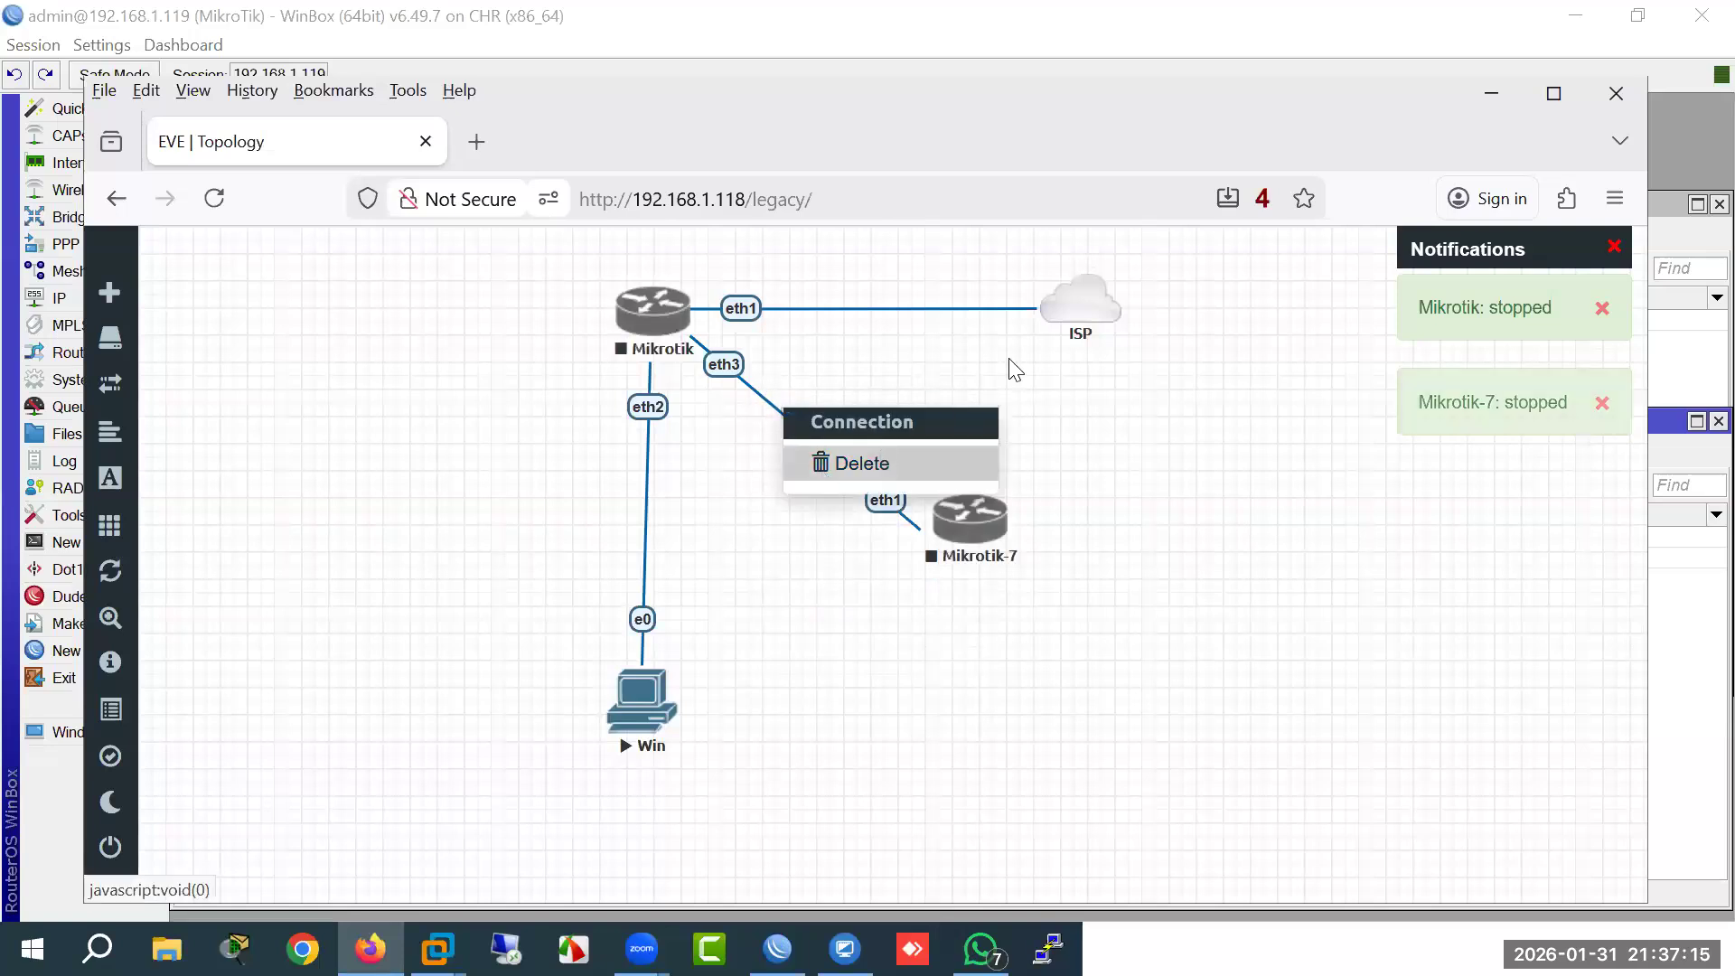
# Step: Link ISP to Mikrotik-7 eth1 and Mikrotik eth3 to Mikrotik-7 eth2, saving each
pyautogui.moveTo(1112, 311); pyautogui.dragTo(985, 526)
pyautogui.click(926, 830)
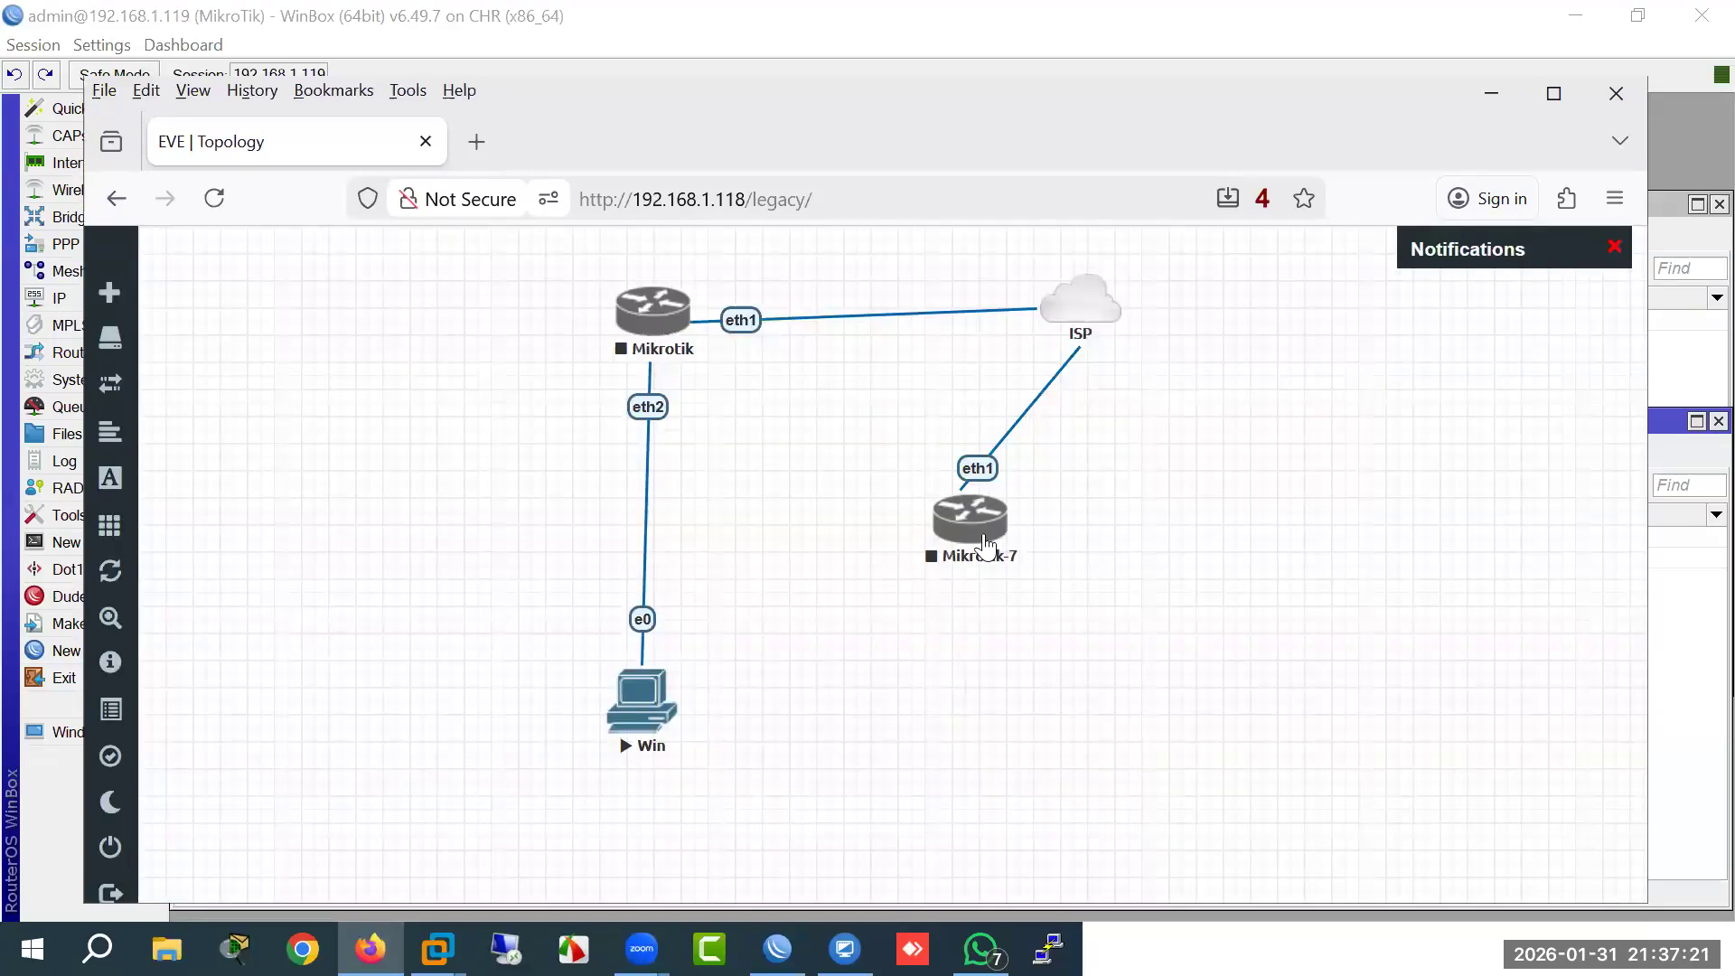
pyautogui.moveTo(985, 533); pyautogui.dragTo(1084, 538)
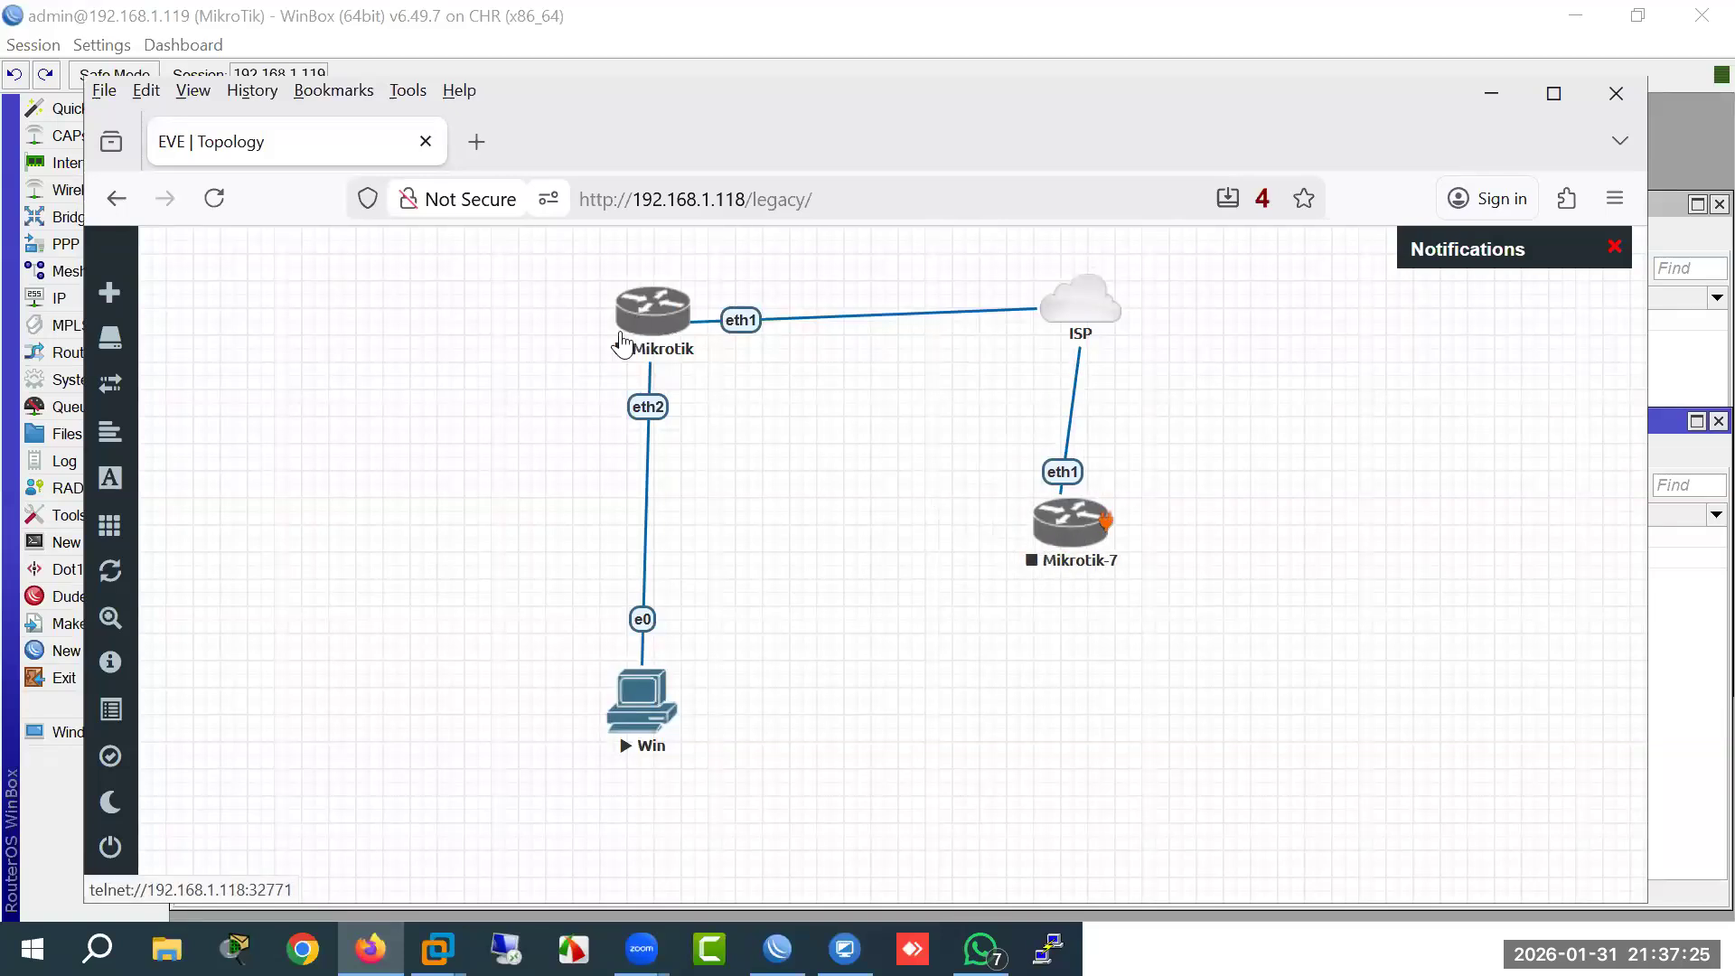
pyautogui.moveTo(687, 309); pyautogui.dragTo(1058, 515)
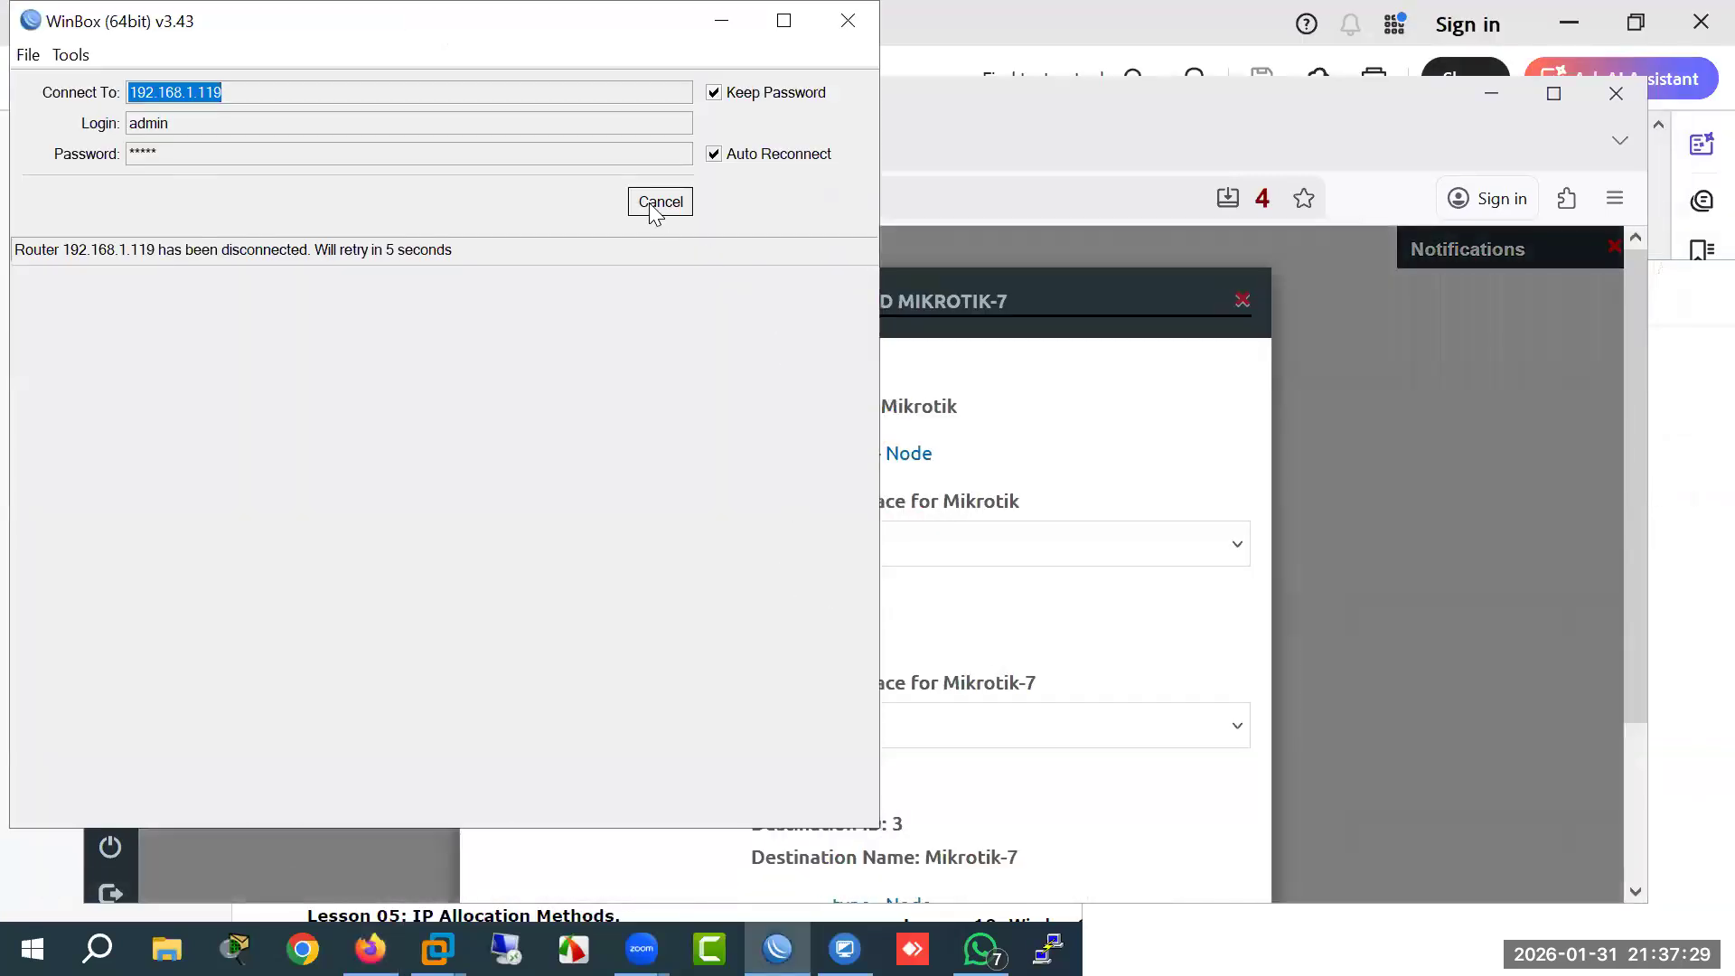
pyautogui.click(649, 207)
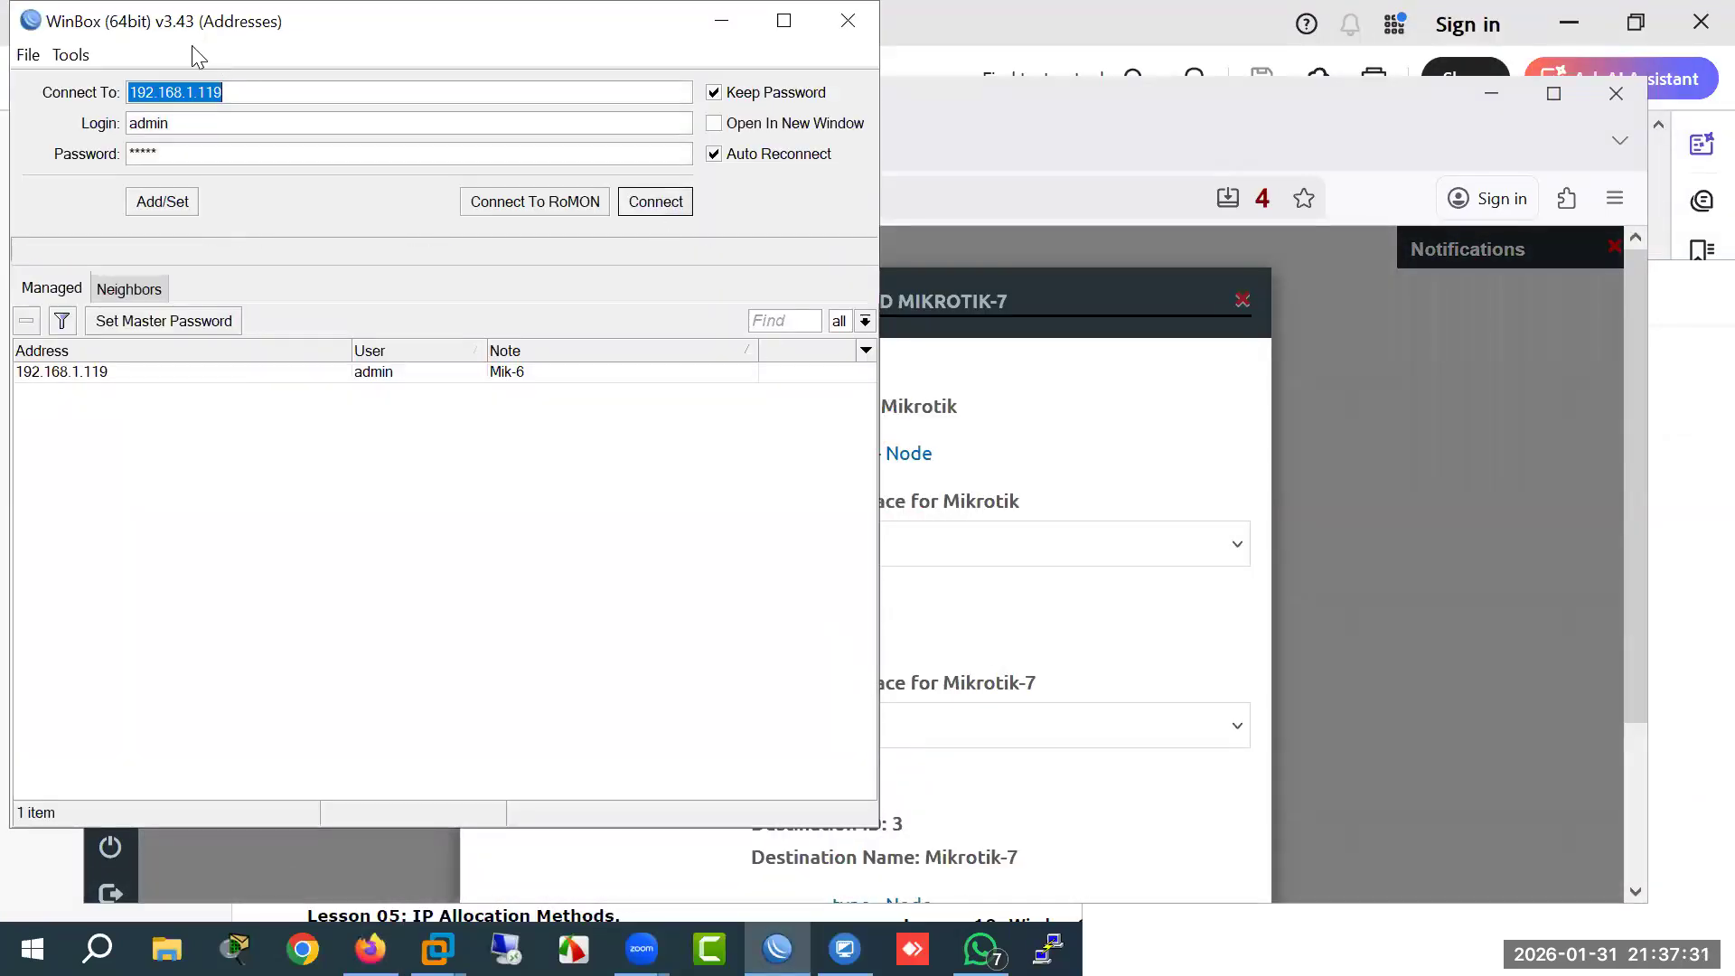
pyautogui.moveTo(164, 27); pyautogui.dragTo(163, 267)
pyautogui.click(848, 262)
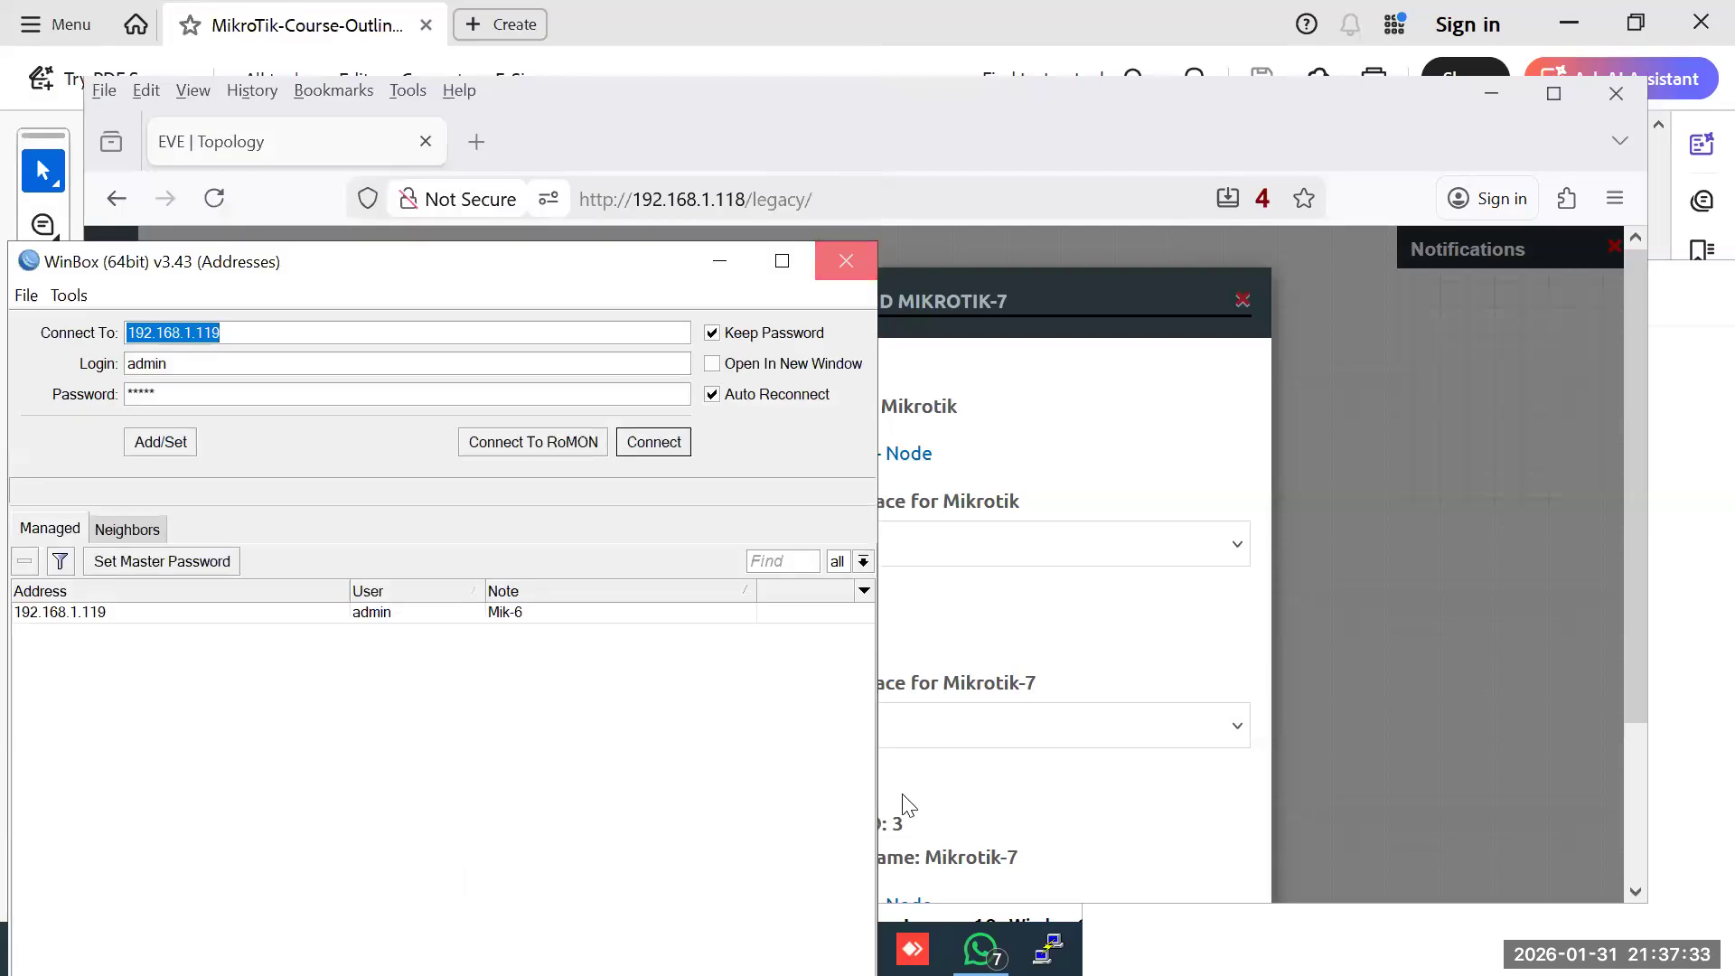
pyautogui.scroll(-3, 904, 791)
pyautogui.click(907, 775)
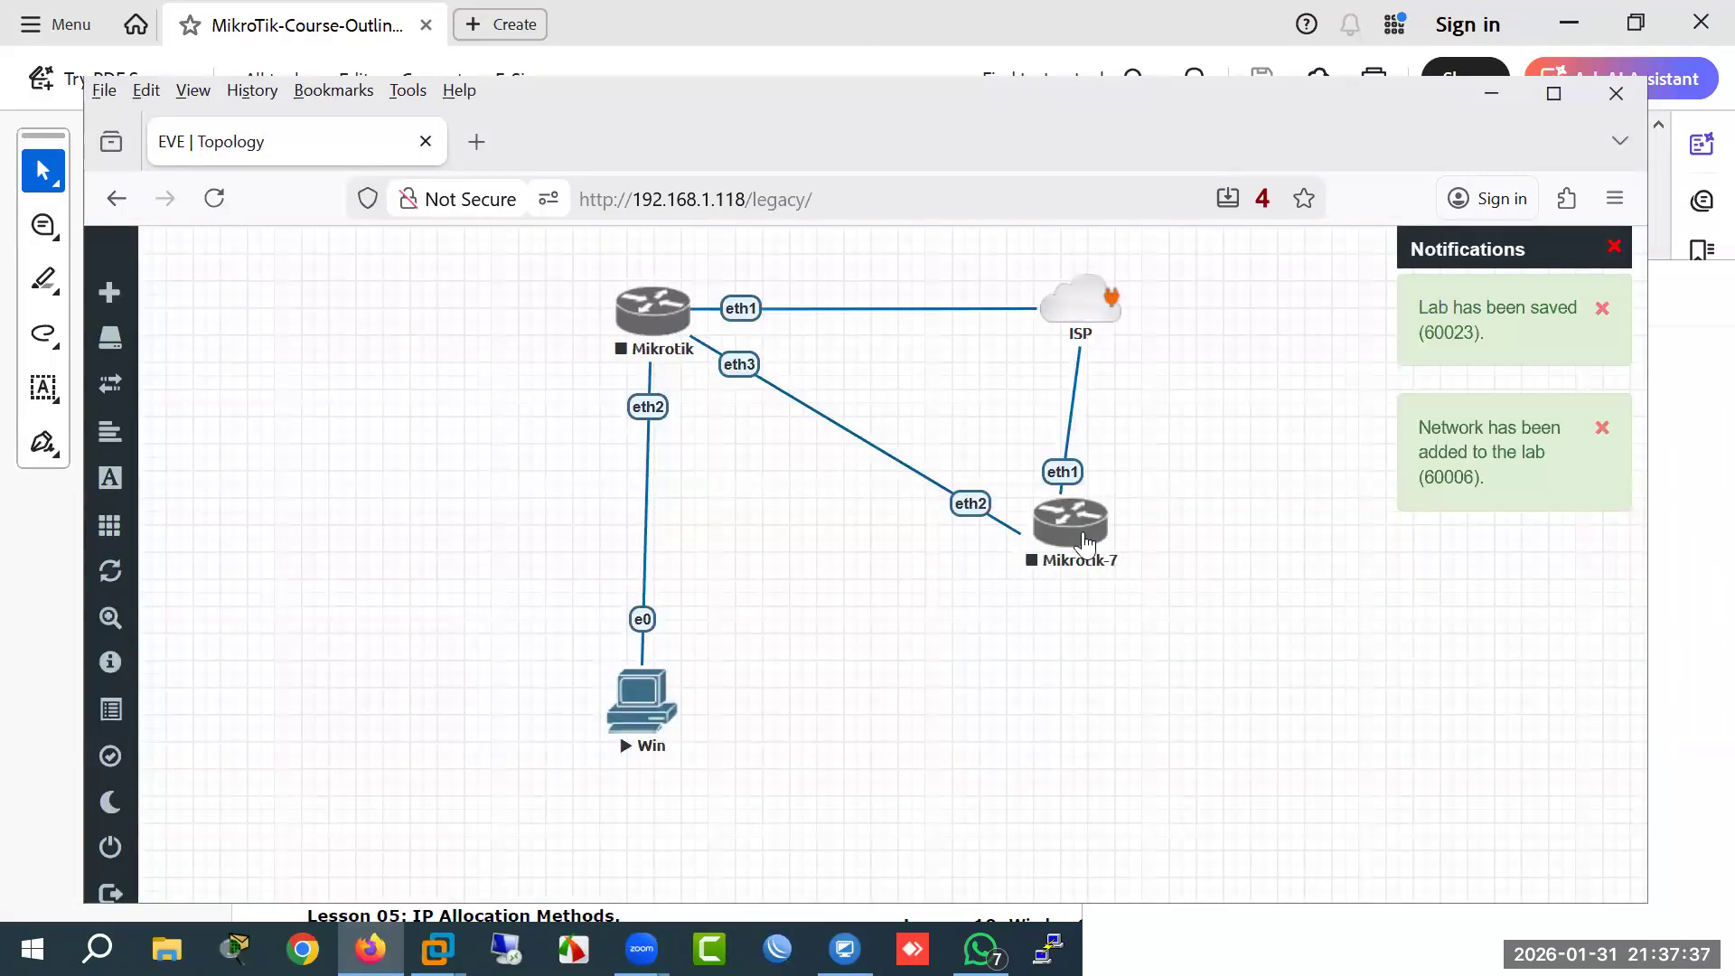
# Step: Start the Mikrotik and Mikrotik-7 routers in EVE-NG
pyautogui.moveTo(1085, 555); pyautogui.dragTo(1085, 519)
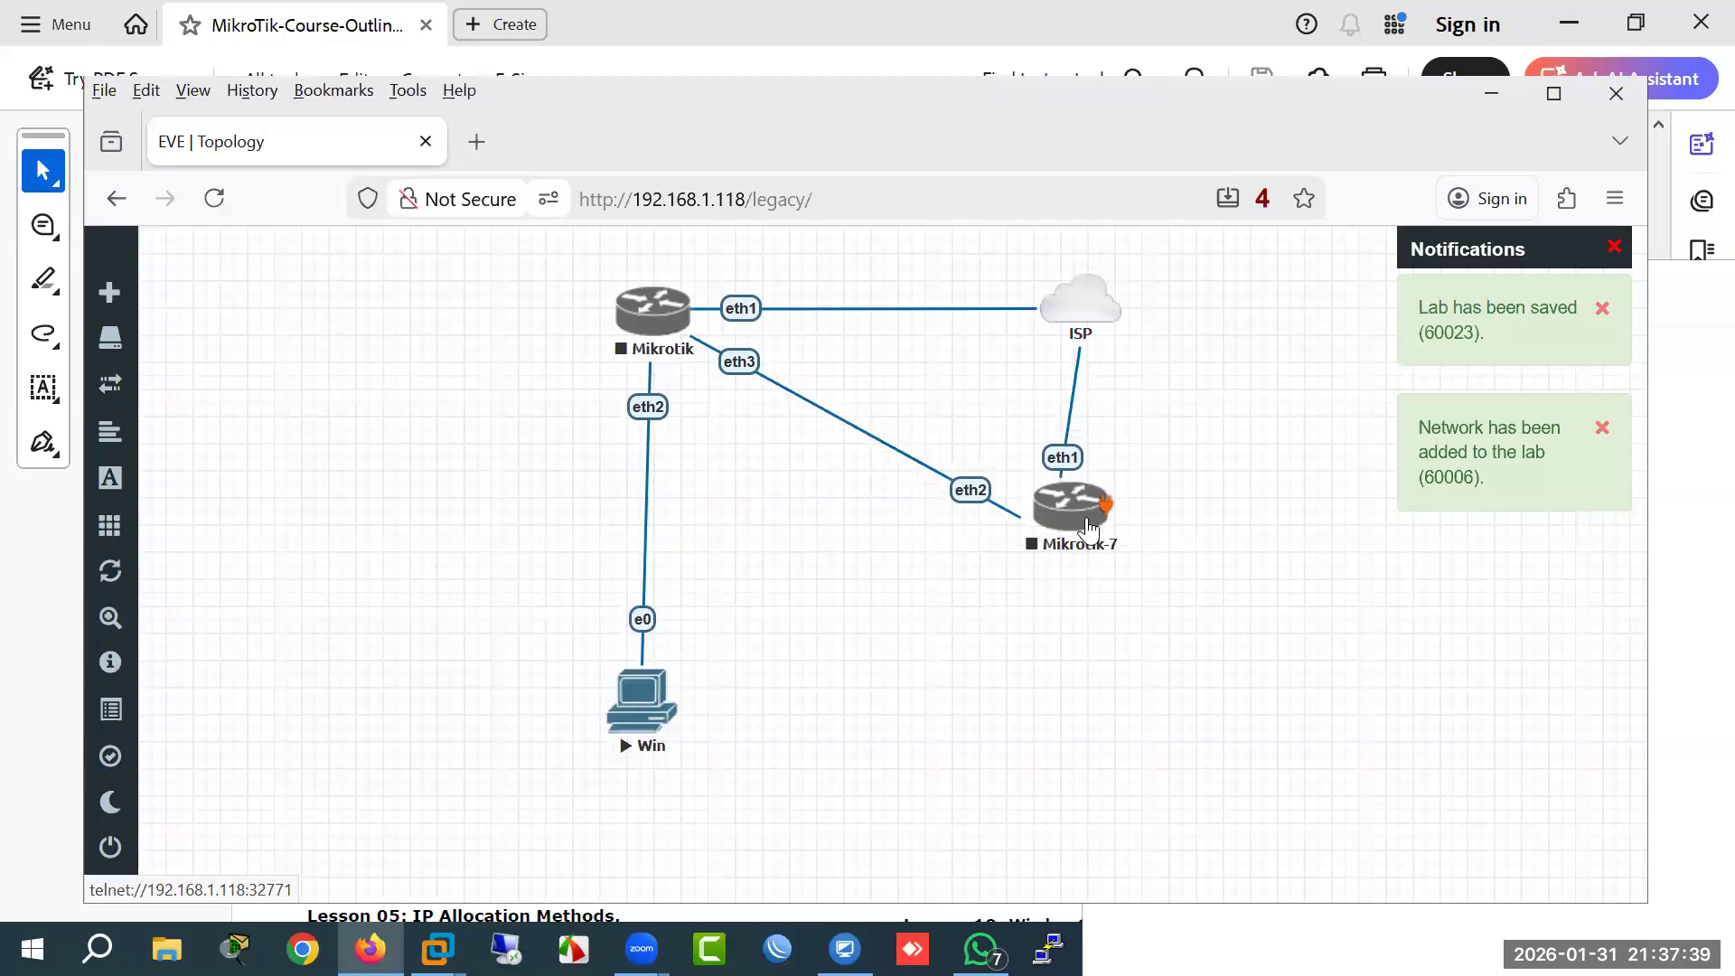
pyautogui.rightClick(651, 318)
pyautogui.click(720, 374)
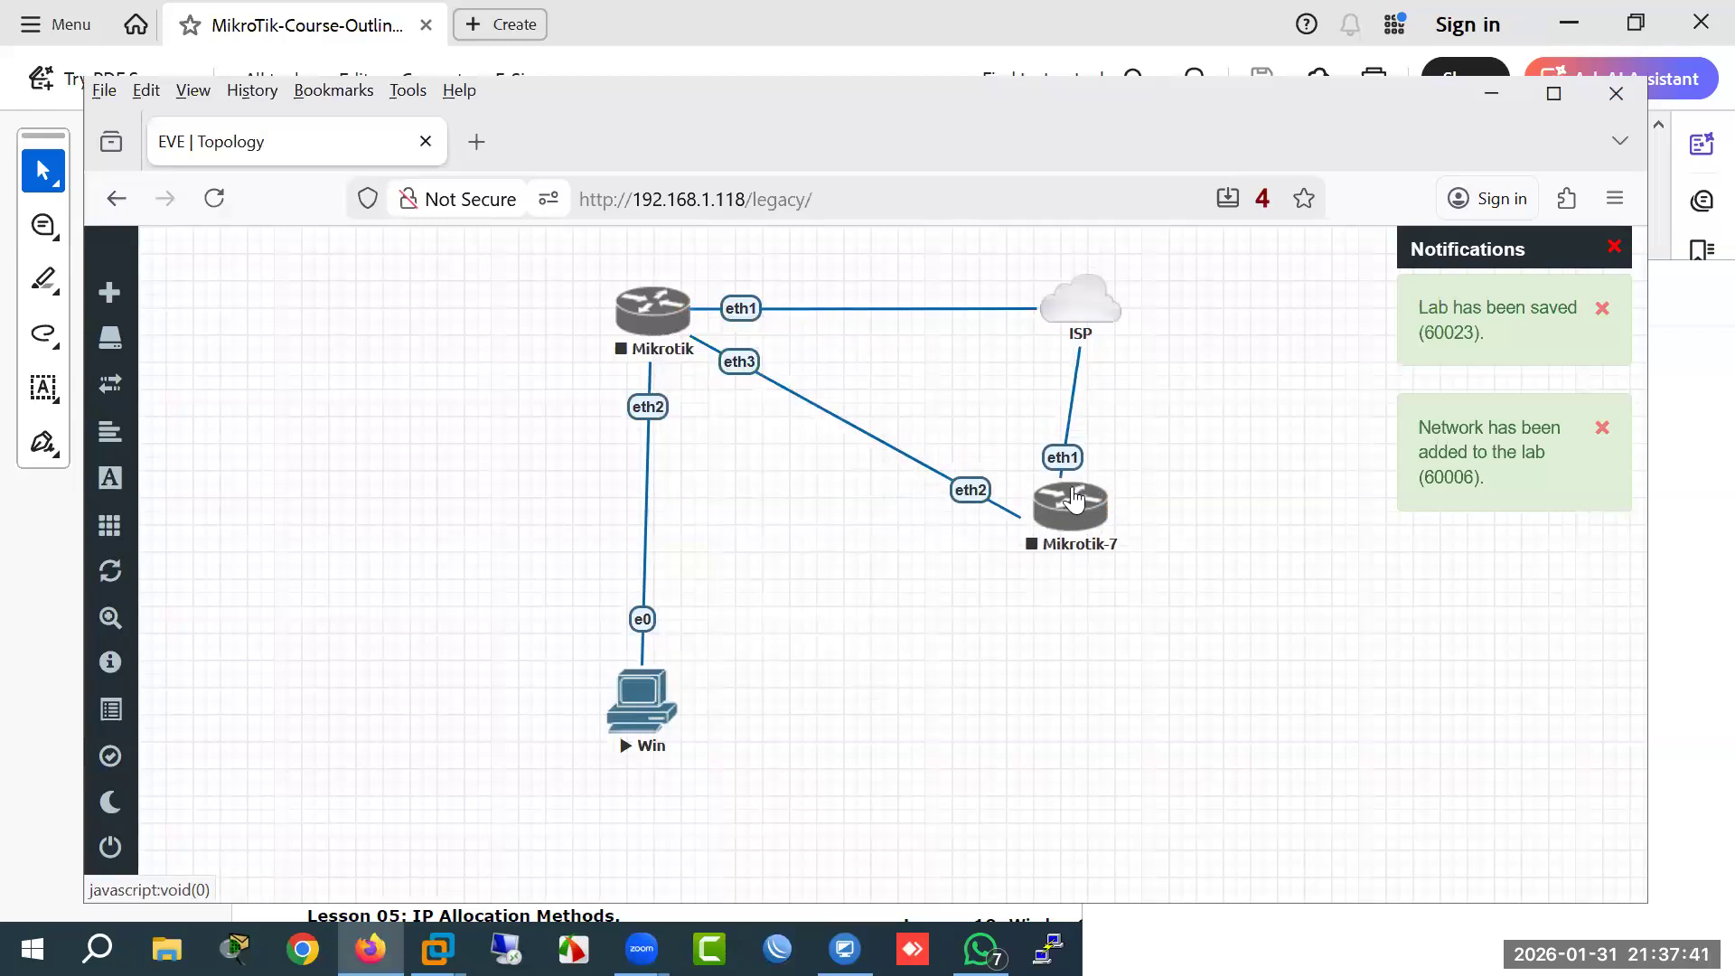
pyautogui.rightClick(1081, 511)
pyautogui.click(1146, 569)
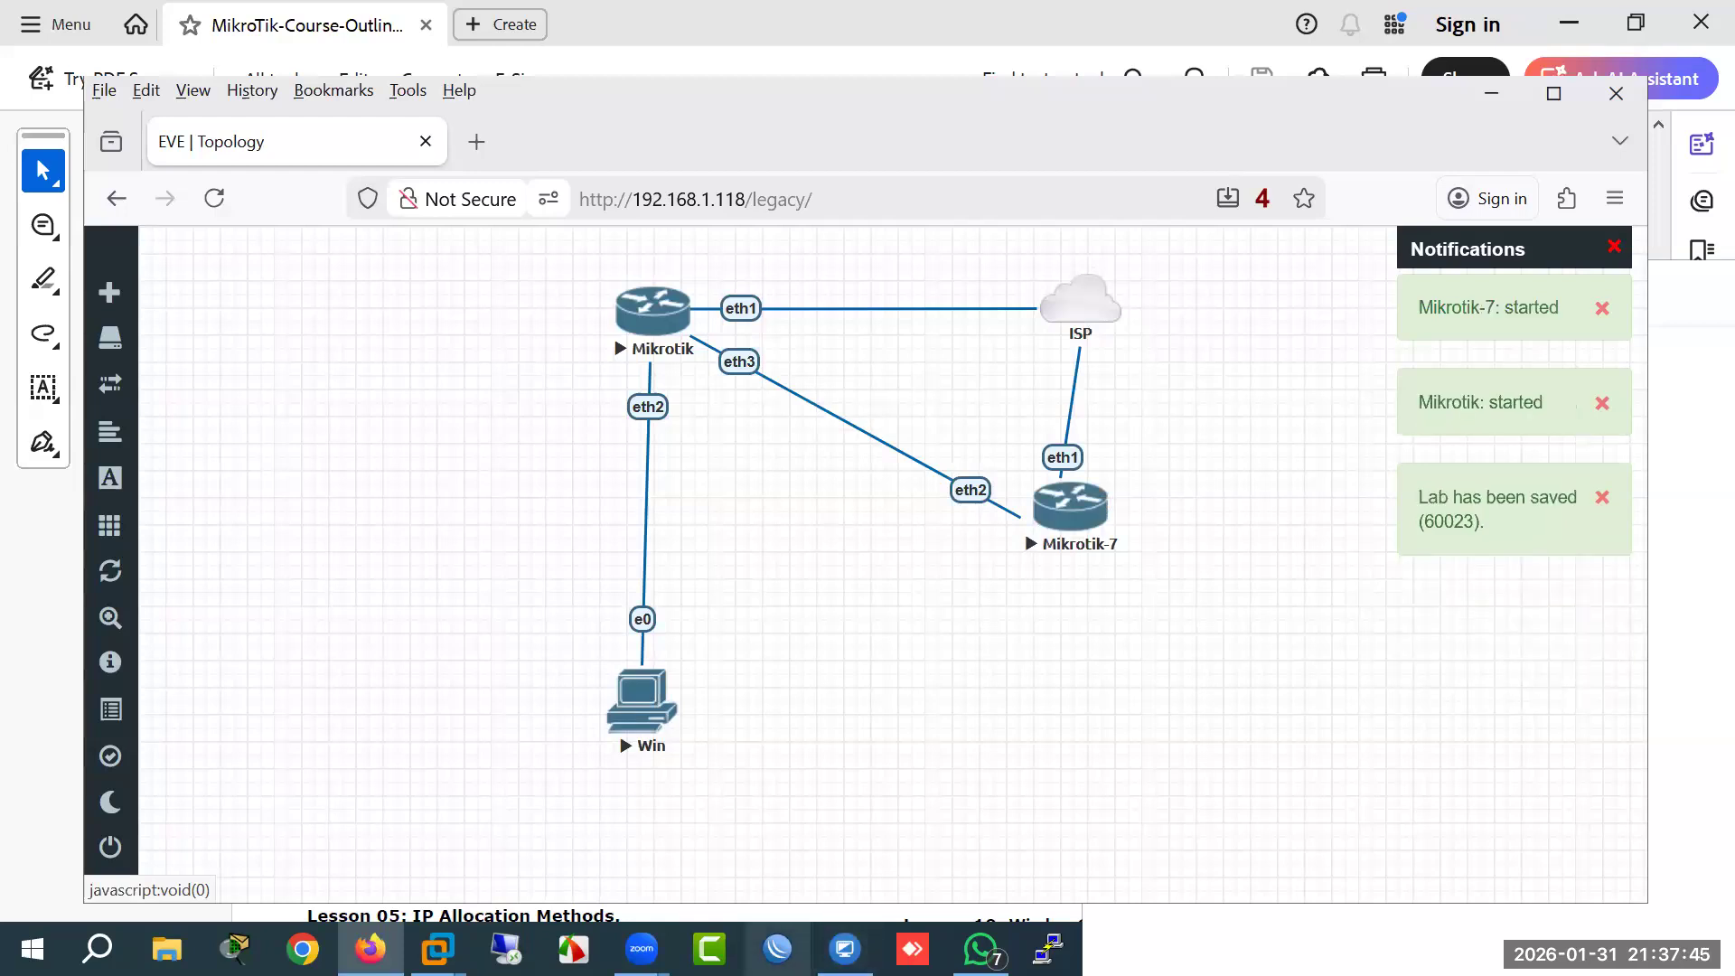
# Step: Connect WinBox to 192.168.1.119, cancelling and retrying until the session opens
pyautogui.click(789, 942)
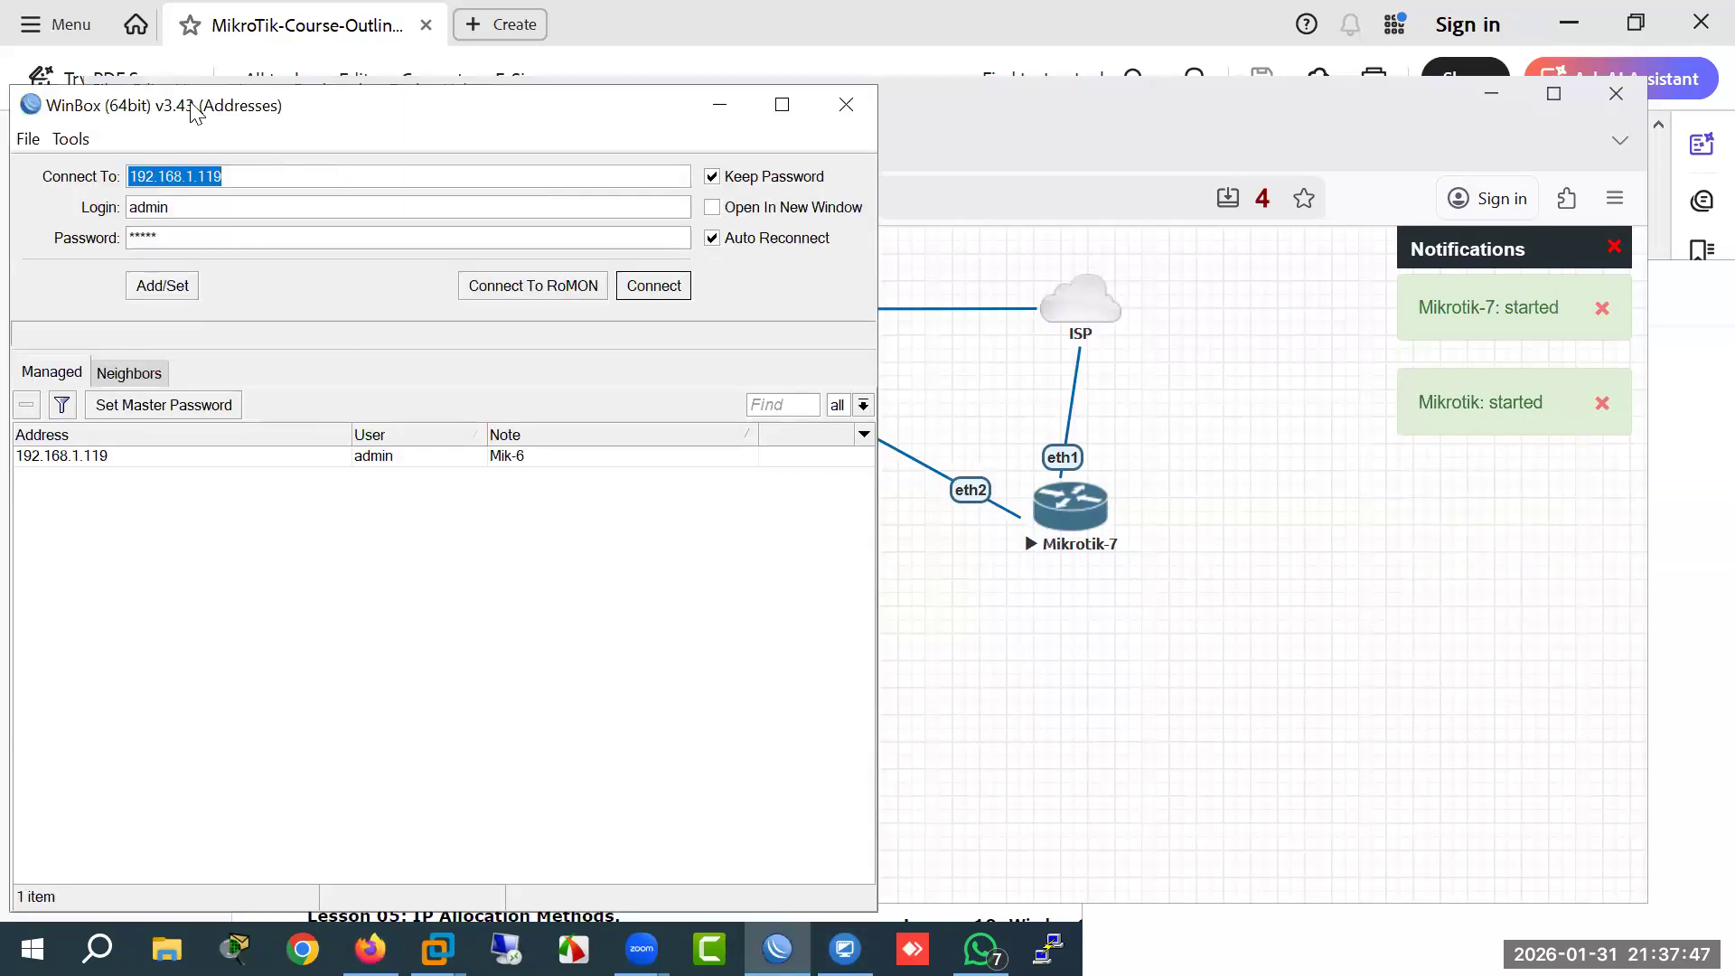
pyautogui.moveTo(192, 113); pyautogui.dragTo(716, 272)
pyautogui.click(1176, 445)
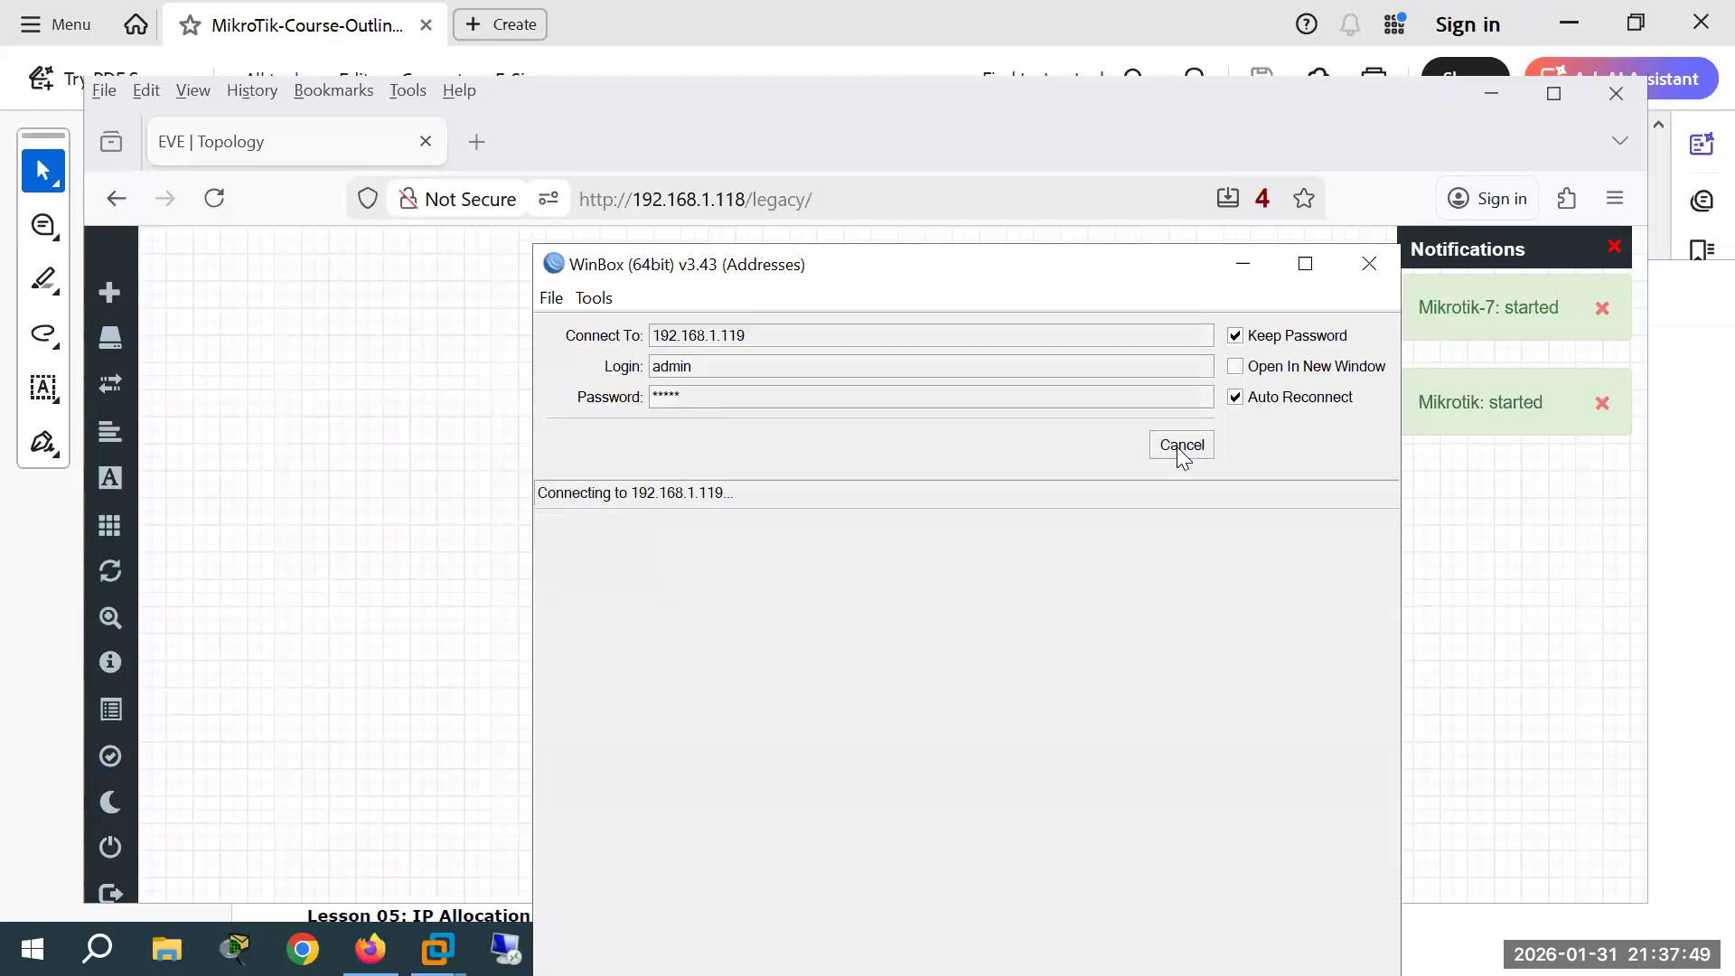
pyautogui.click(1181, 445)
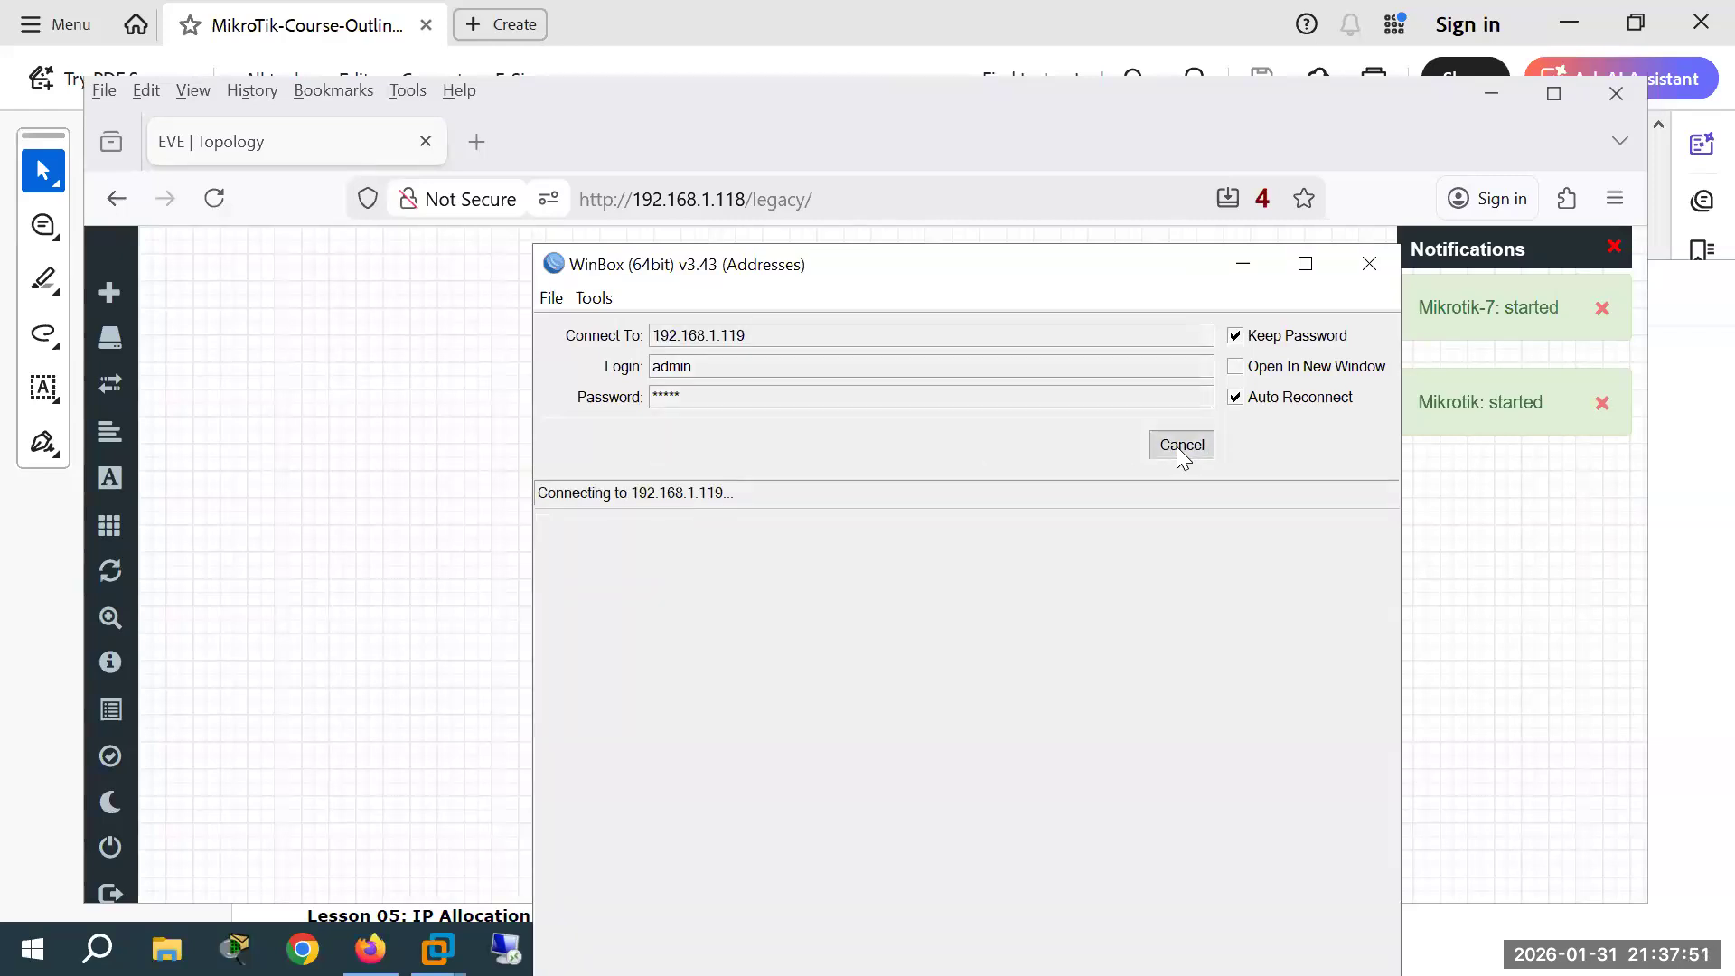
pyautogui.click(1177, 444)
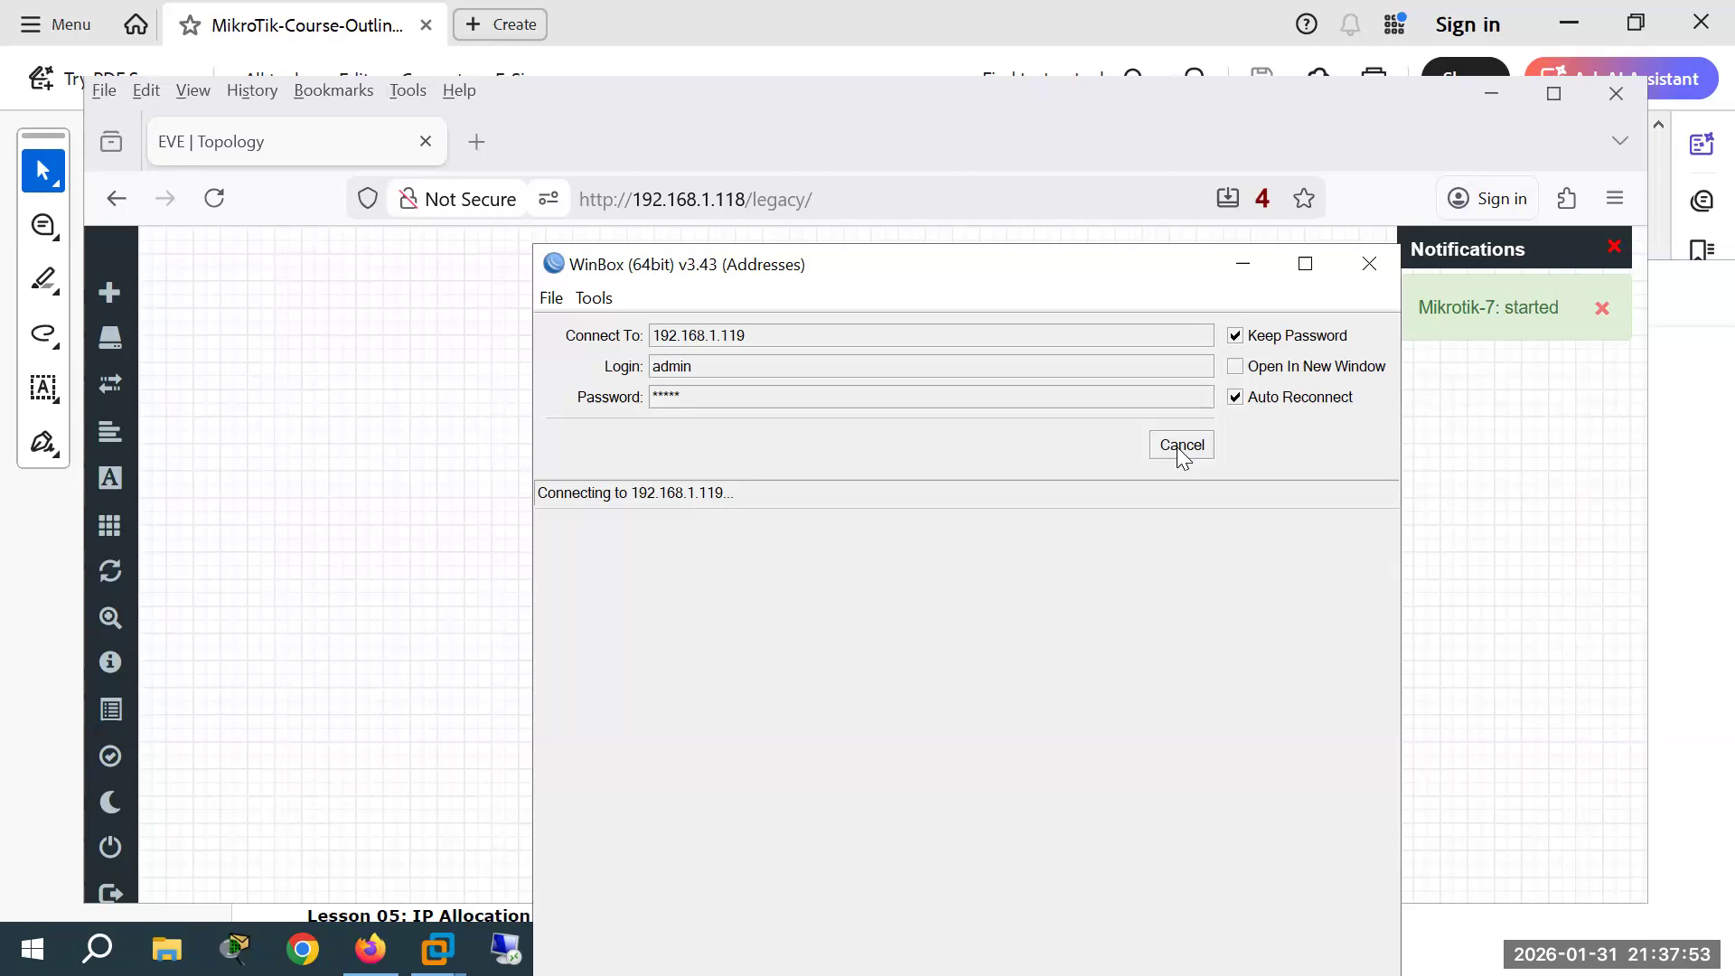
pyautogui.click(1171, 452)
pyautogui.click(1169, 450)
pyautogui.click(1169, 450)
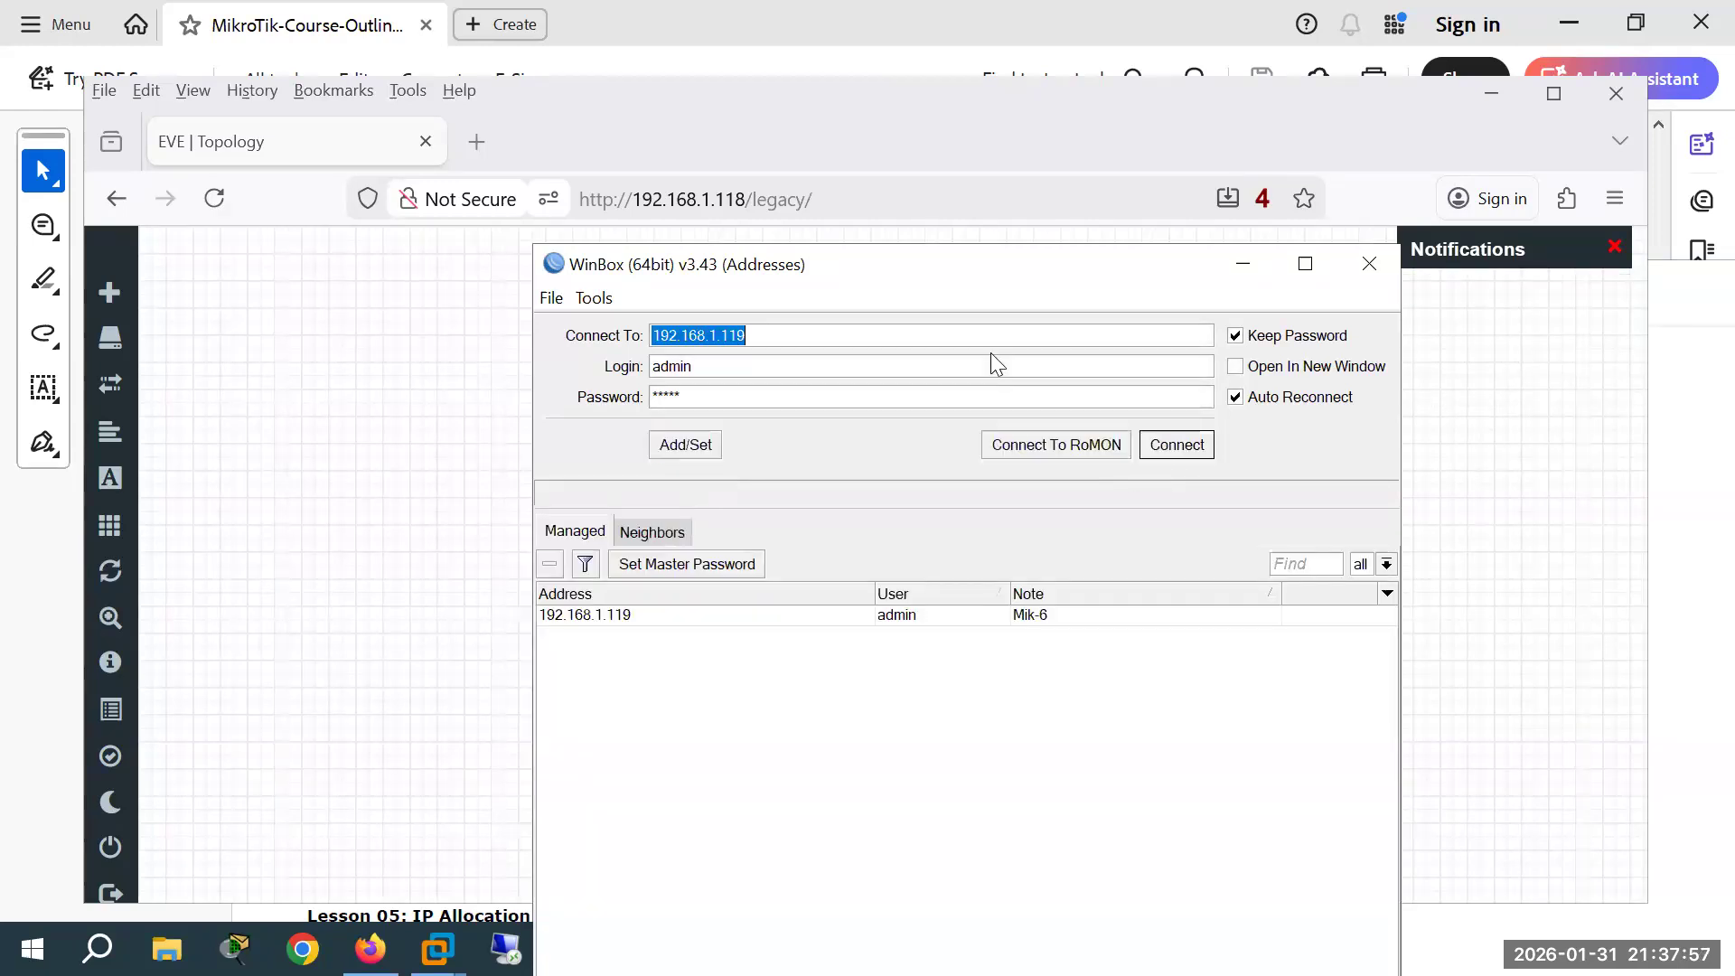
pyautogui.moveTo(933, 268); pyautogui.dragTo(709, 215)
pyautogui.click(981, 396)
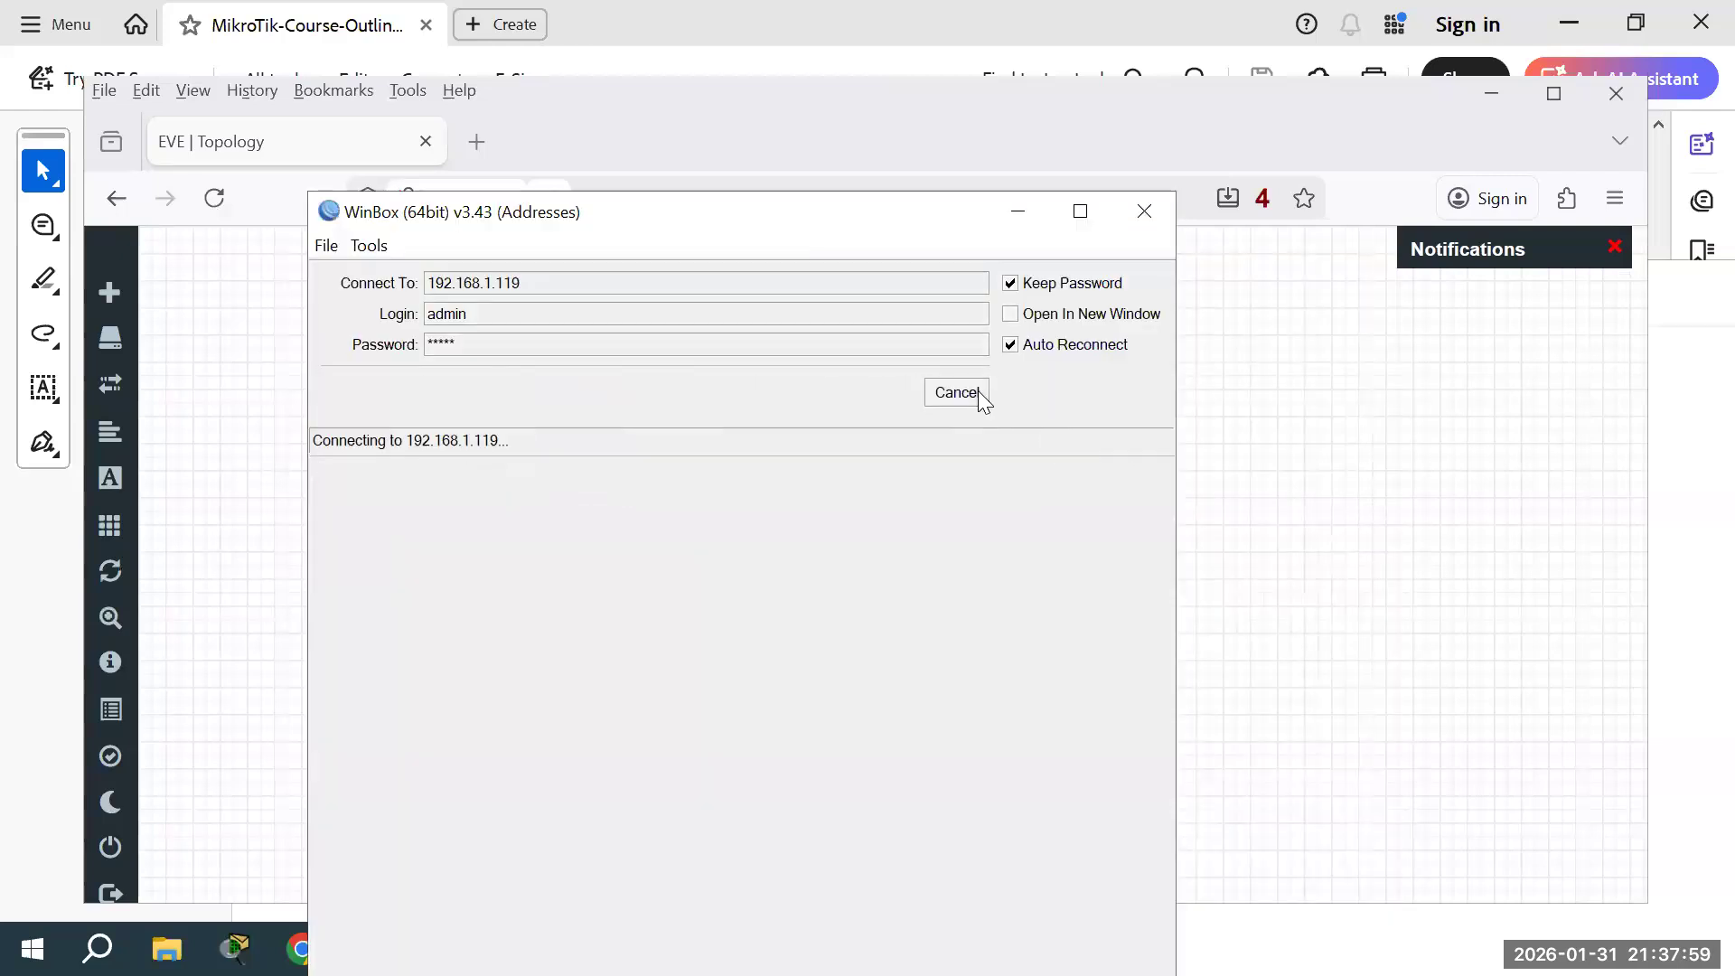
pyautogui.click(978, 390)
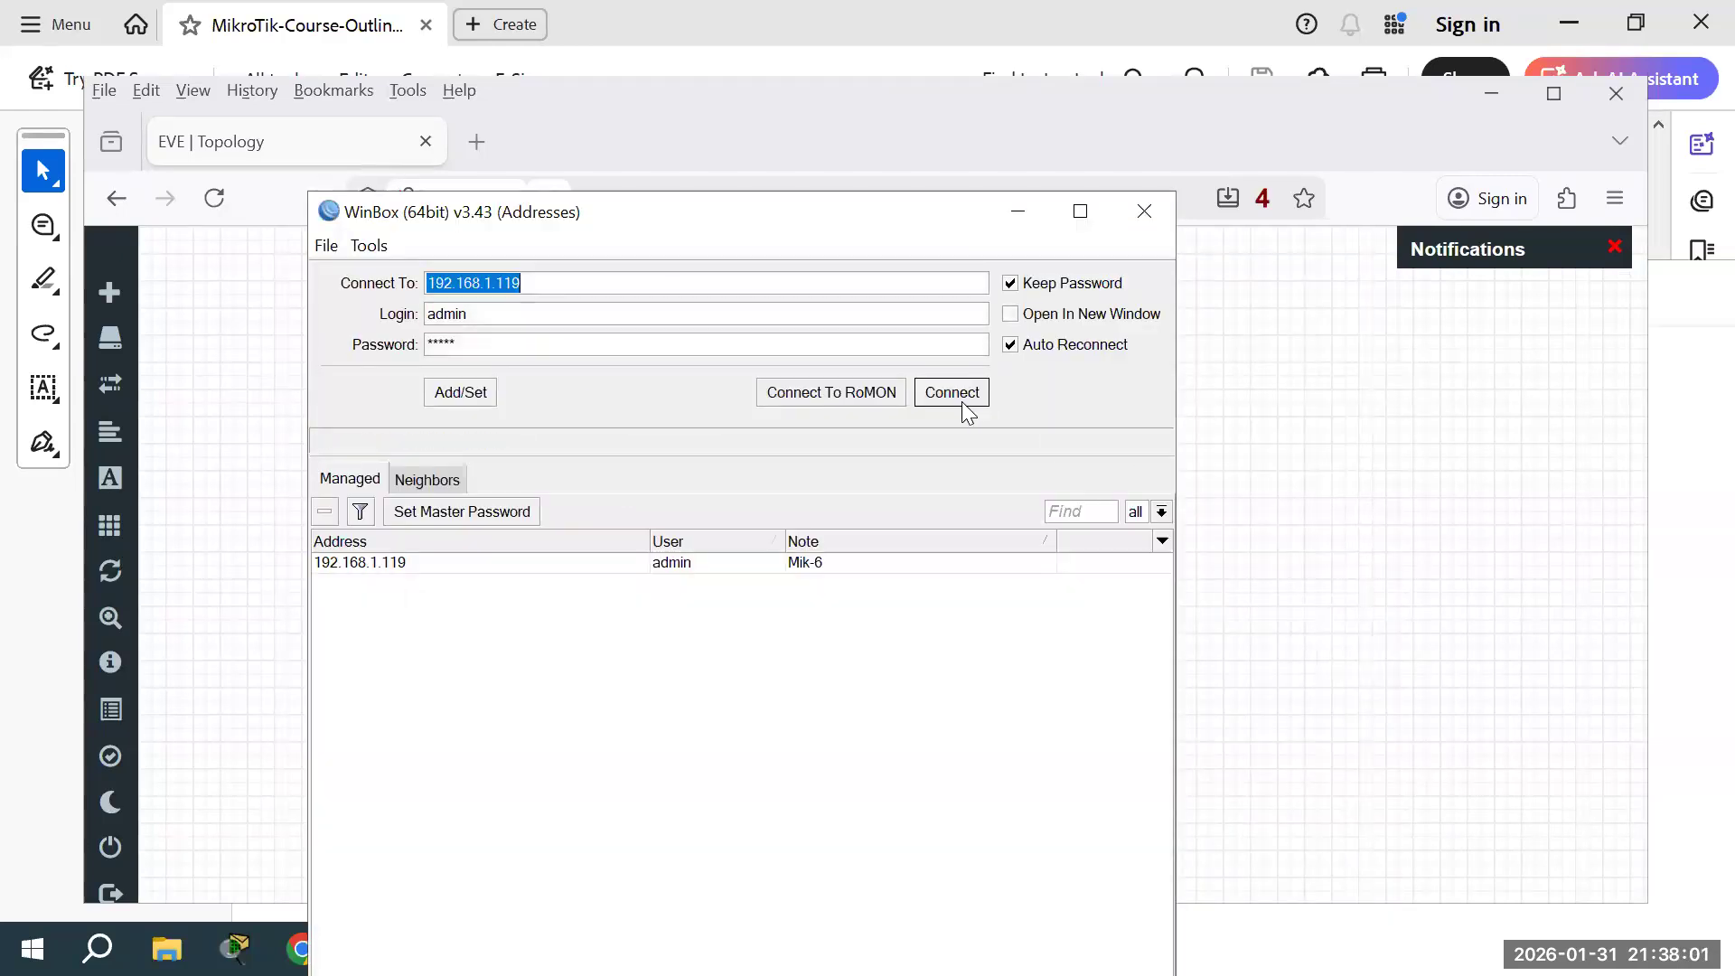
pyautogui.click(968, 413)
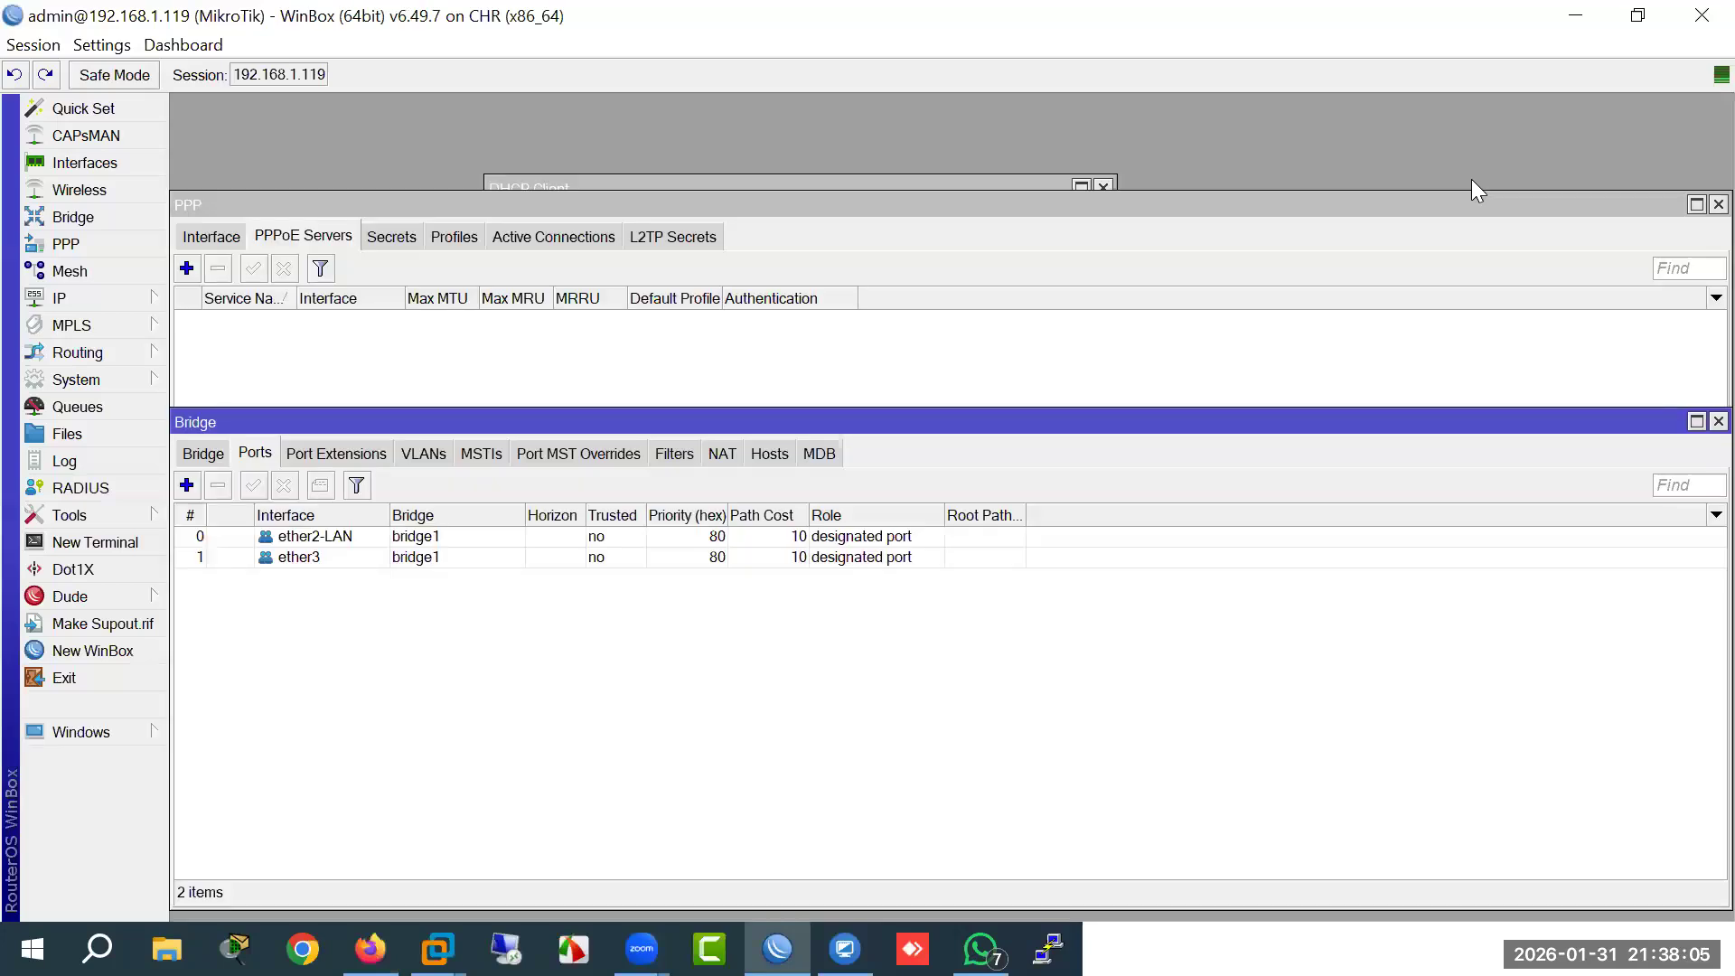
# Step: Launch a second WinBox and connect to 192.168.1.120 with an empty password
pyautogui.rightClick(776, 949)
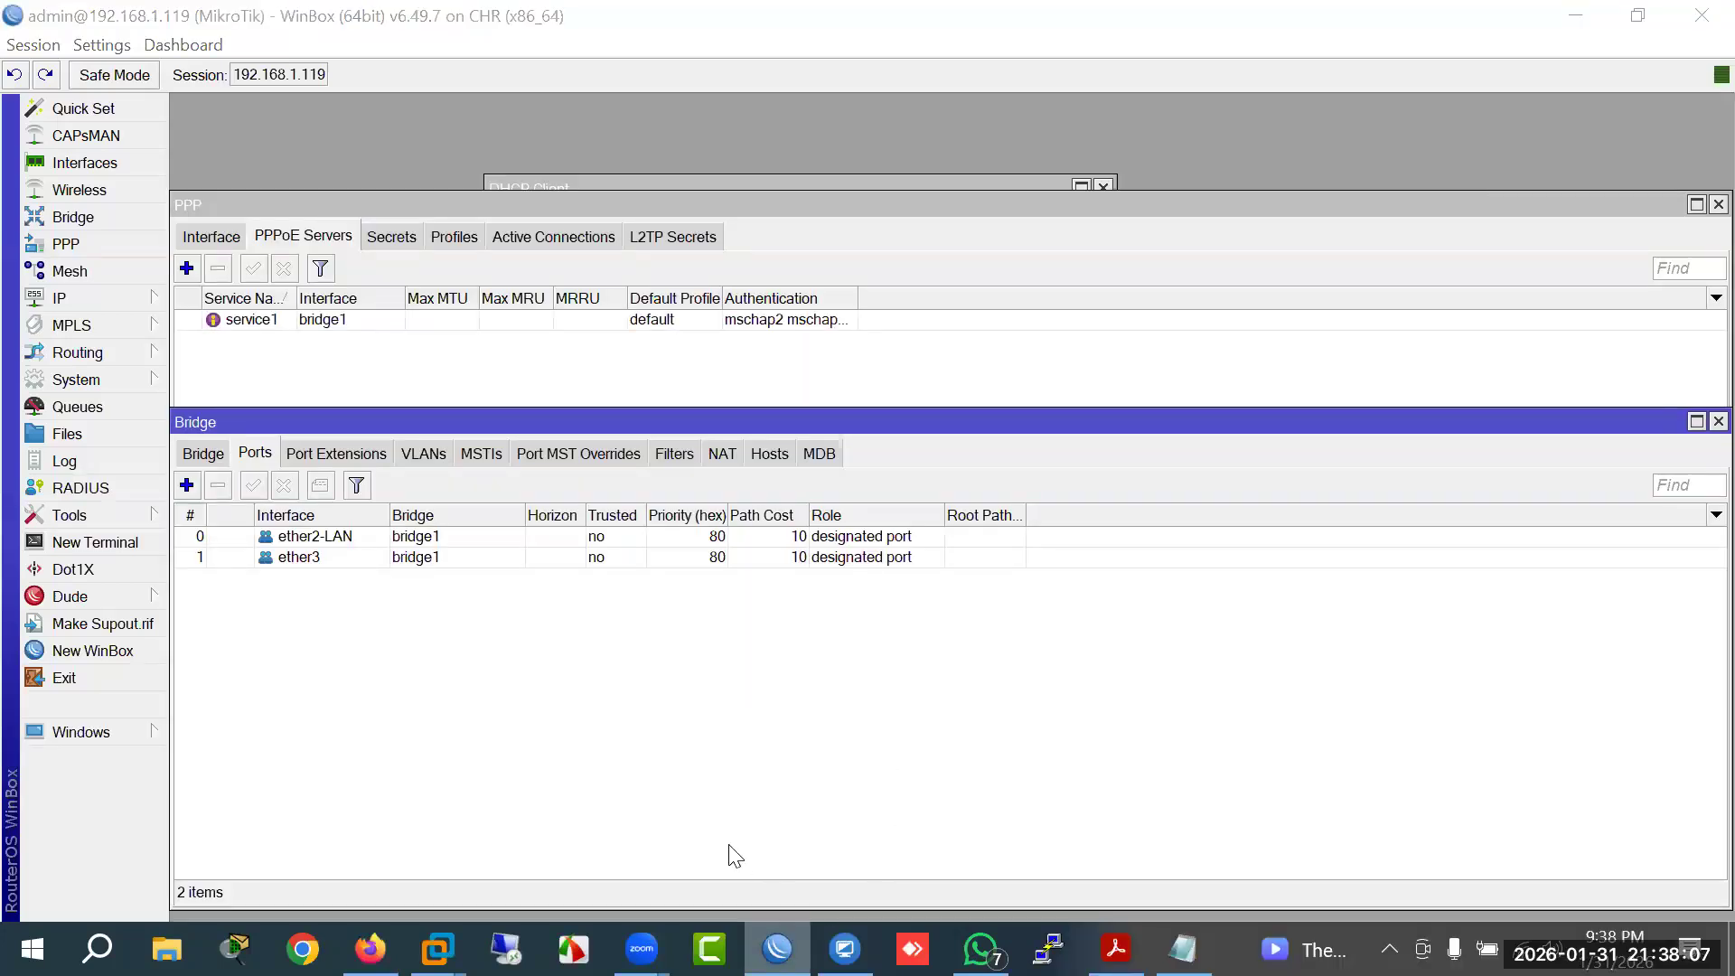
pyautogui.click(717, 807)
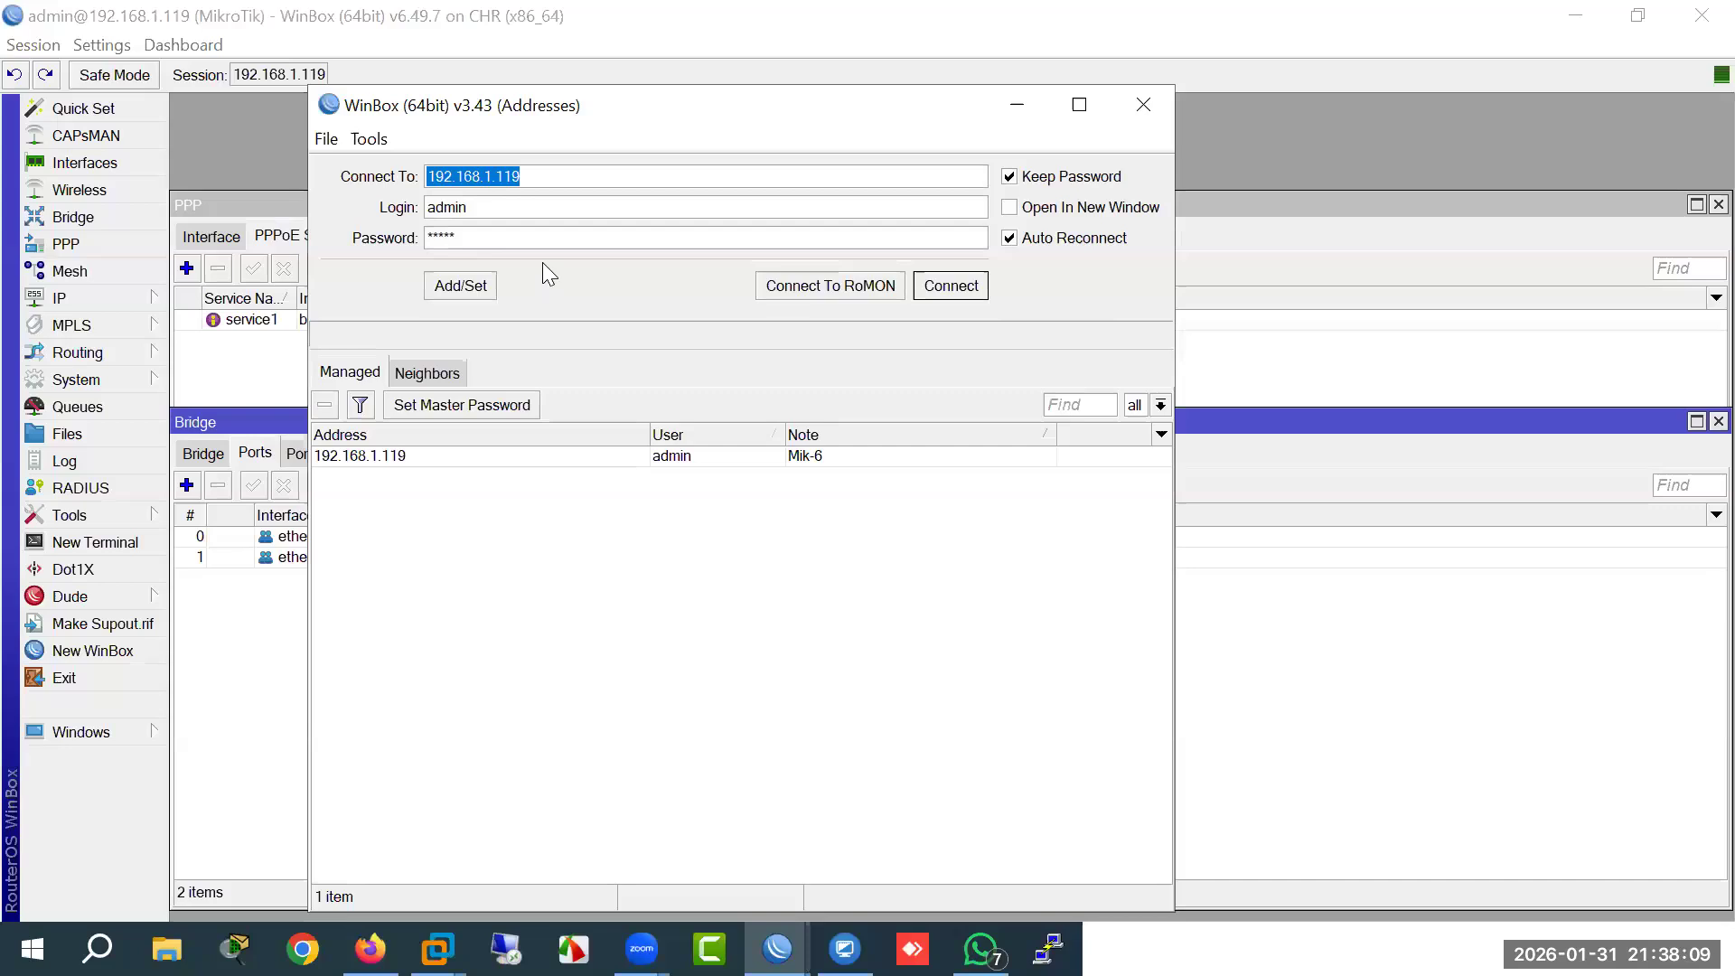
pyautogui.click(511, 178)
pyautogui.press('BackSpace')
pyautogui.press('BackSpace')
pyautogui.write('2')
pyautogui.press('Tab')
pyautogui.press('Tab')
pyautogui.press('BackSpace')
pyautogui.press('Return')
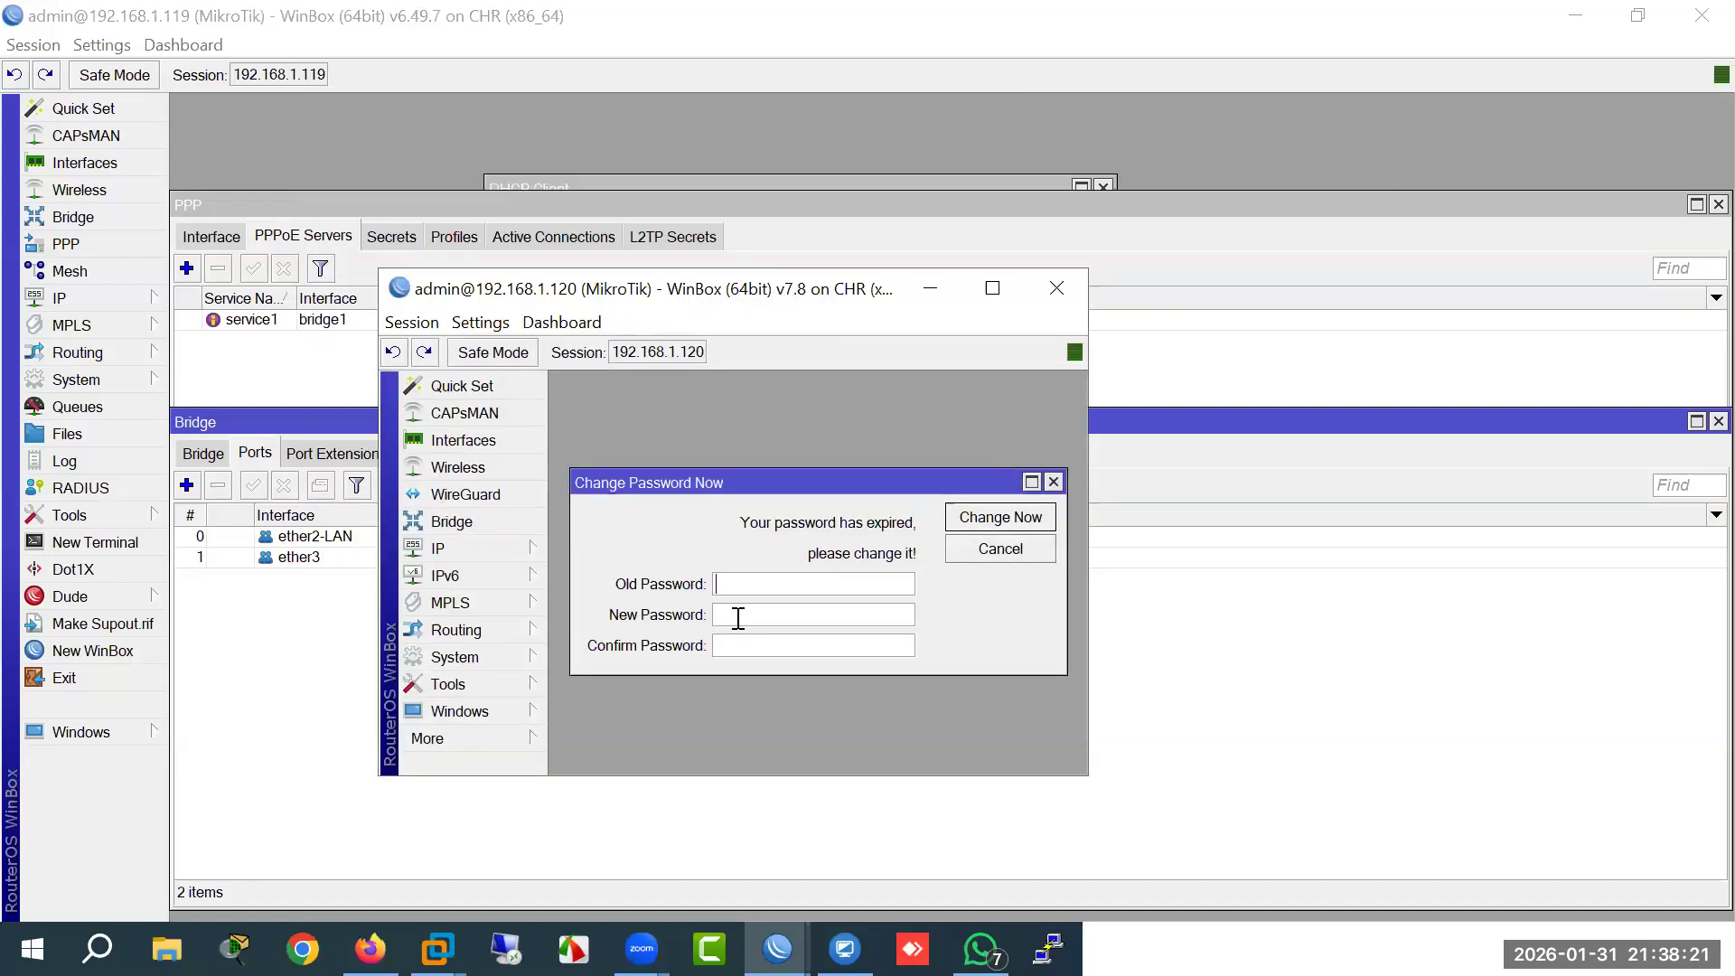
# Step: Enter and confirm a new admin password in the Change Password prompt
pyautogui.press('Tab')
pyautogui.click(1021, 518)
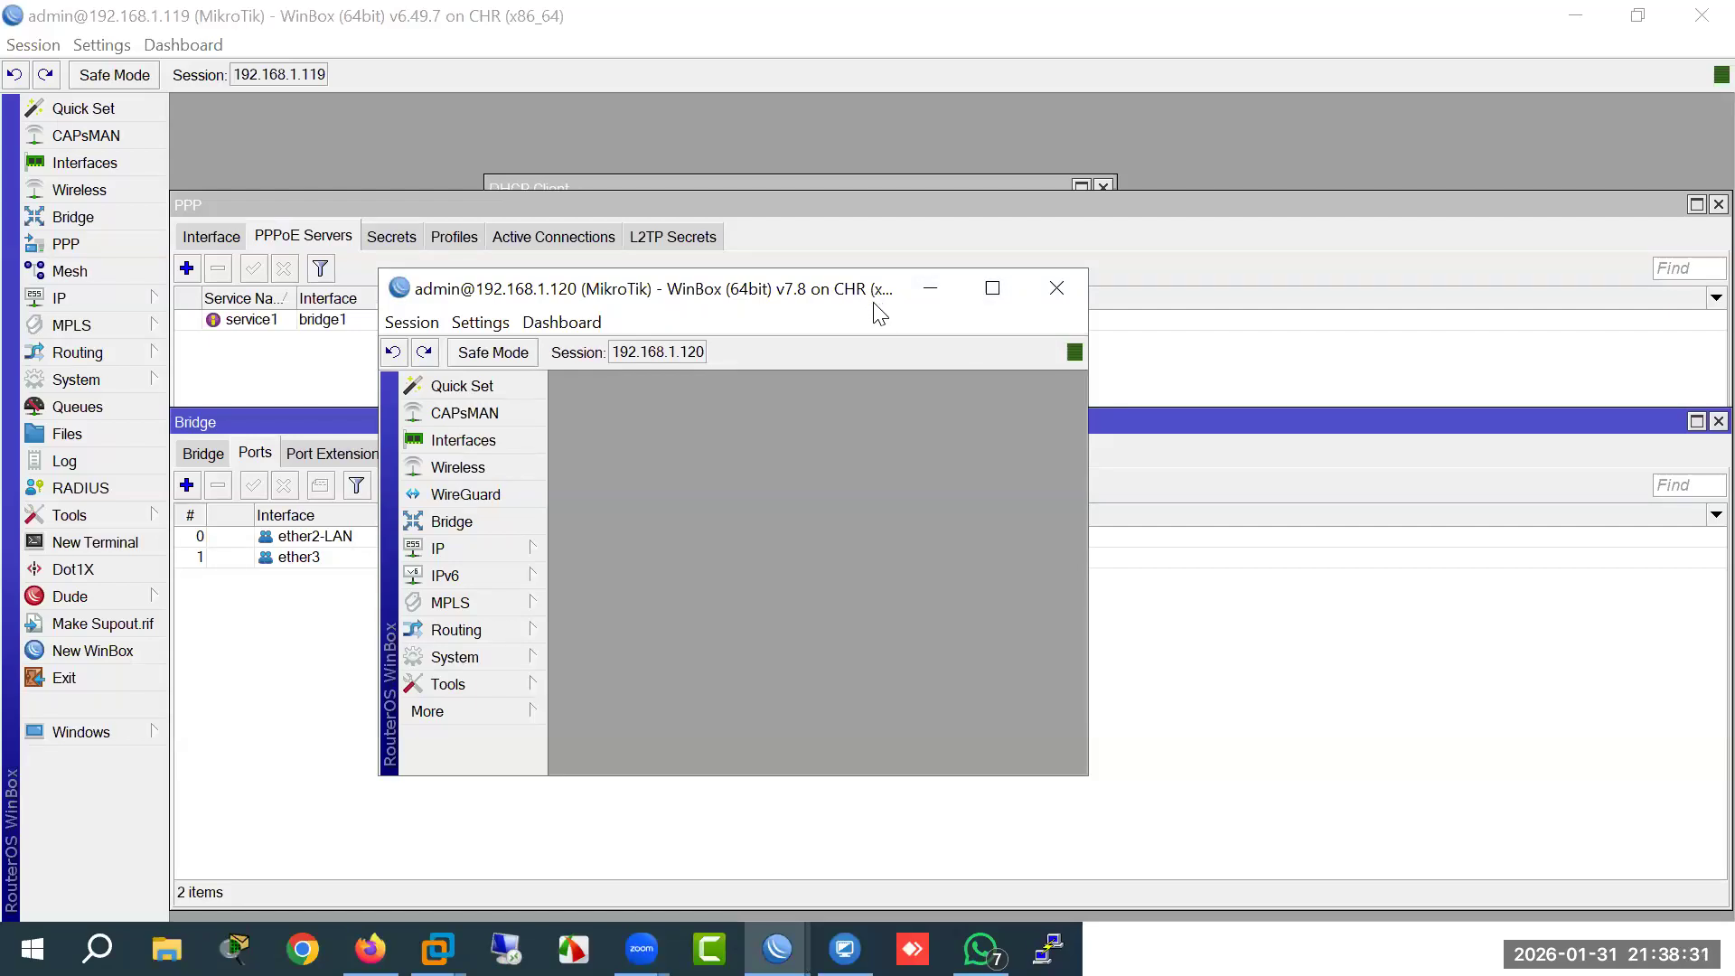
# Step: Rename interface ether2 to ether2-PPPoE
pyautogui.moveTo(884, 298); pyautogui.dragTo(1068, 257)
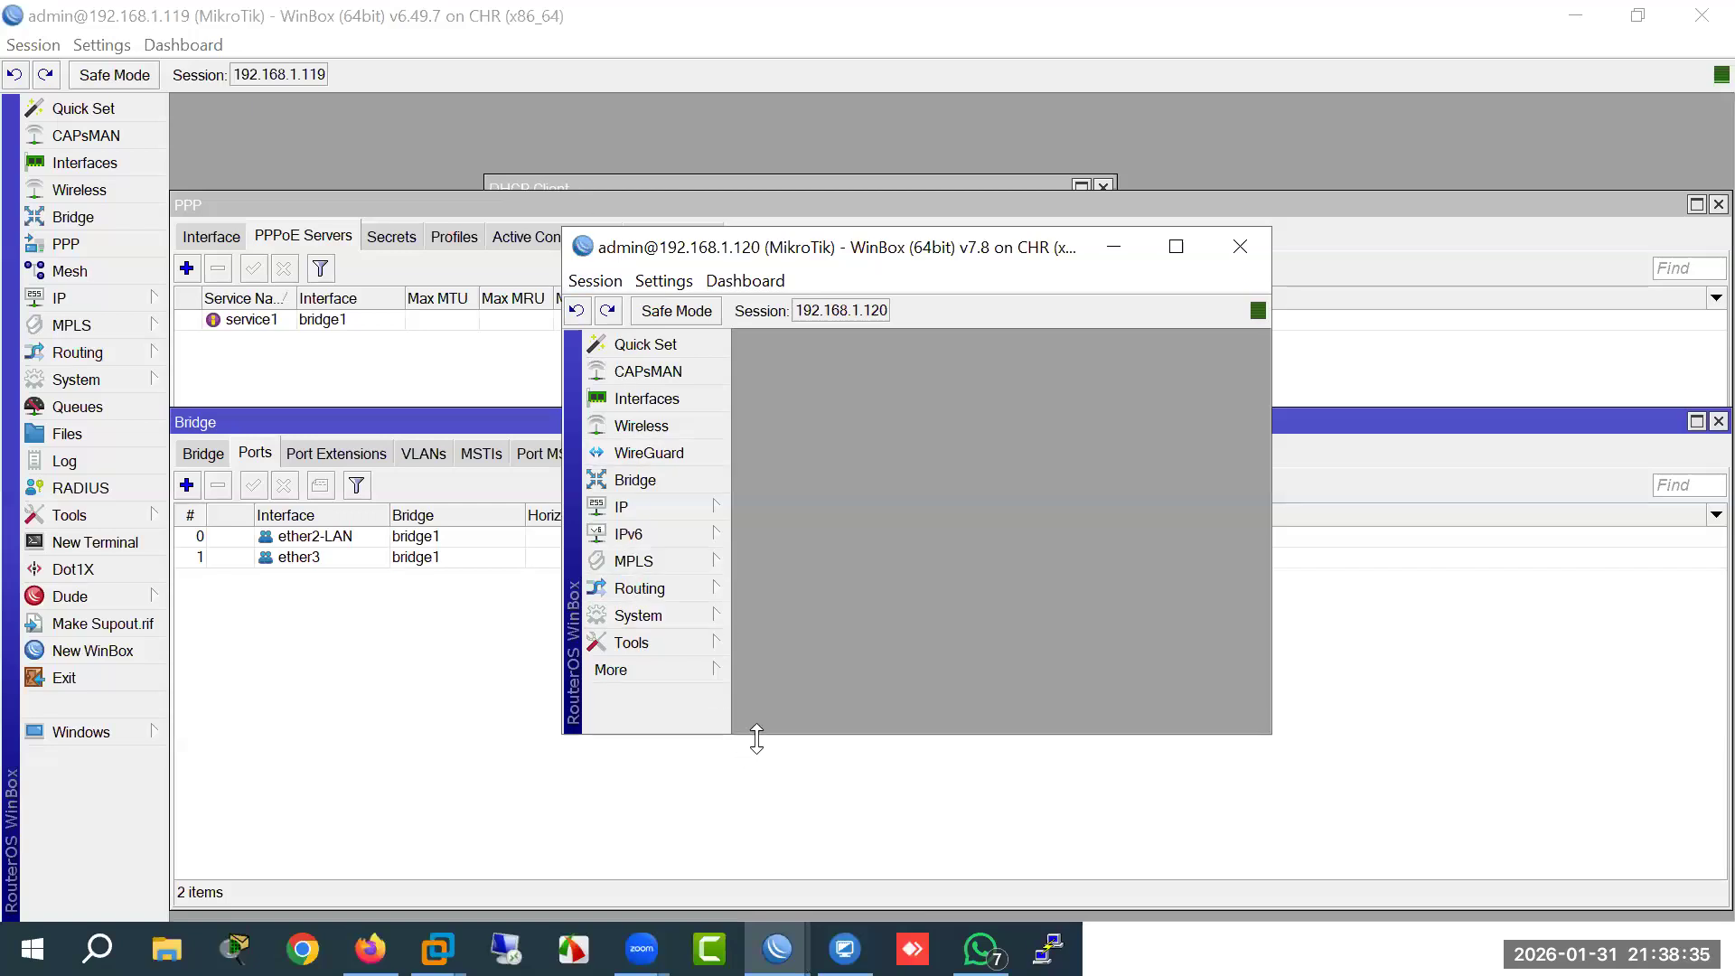
pyautogui.moveTo(757, 740); pyautogui.dragTo(754, 873)
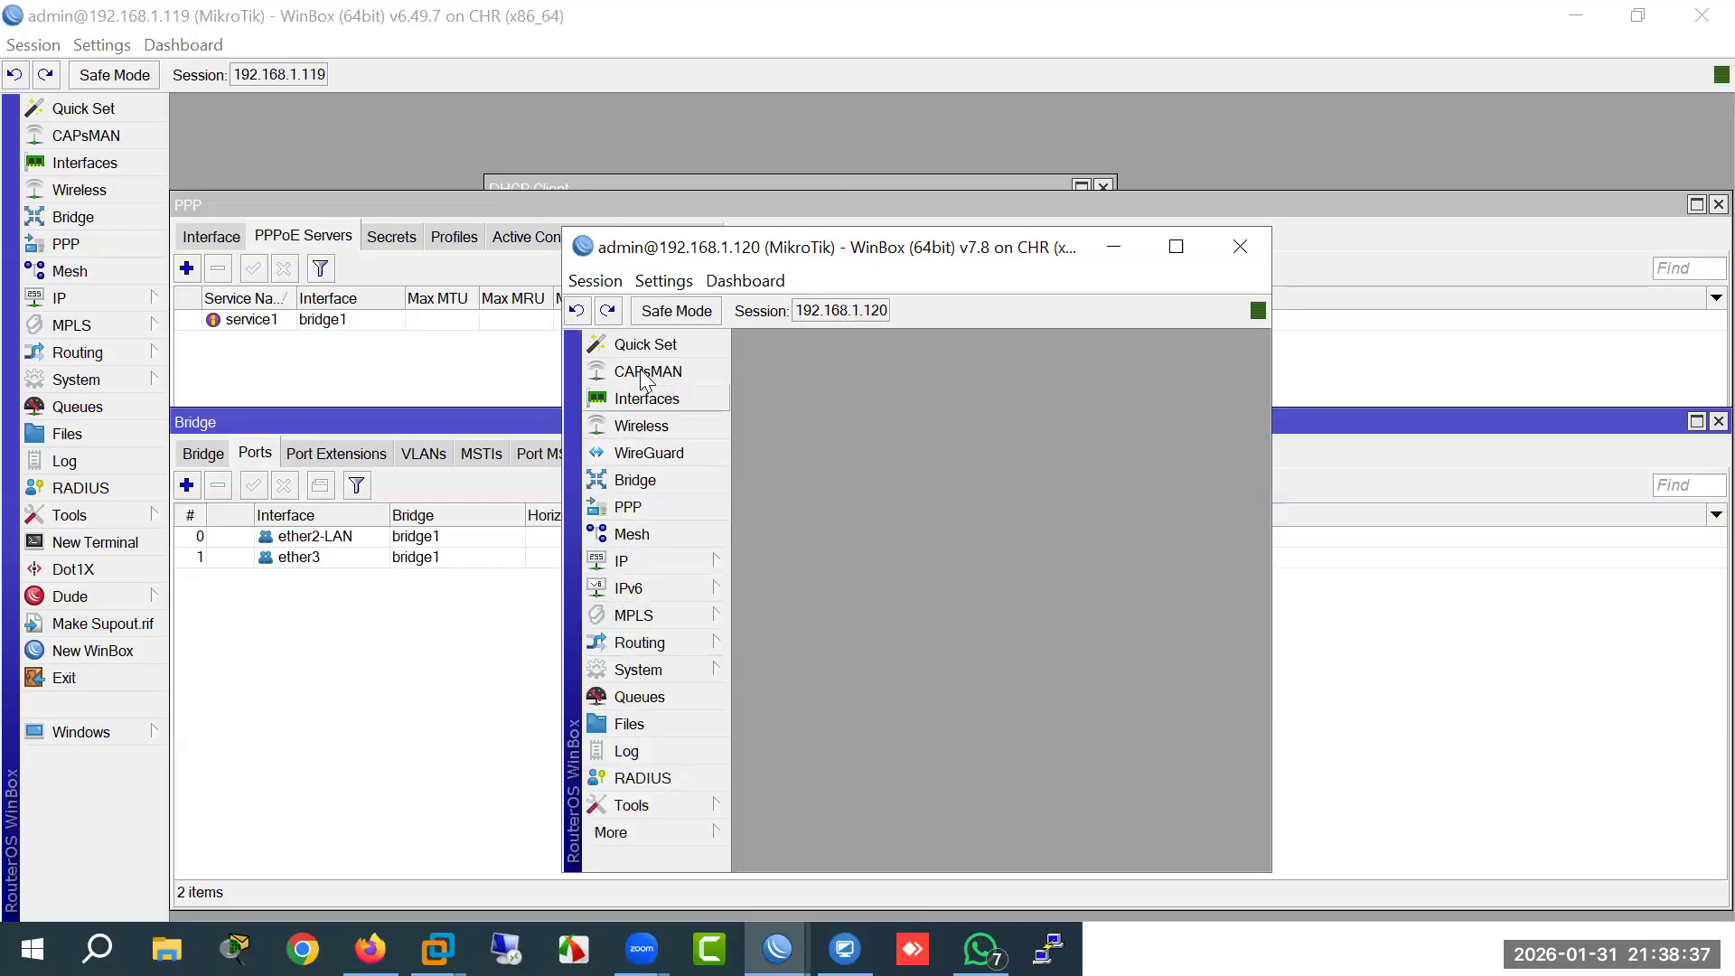
pyautogui.click(642, 402)
pyautogui.doubleClick(855, 511)
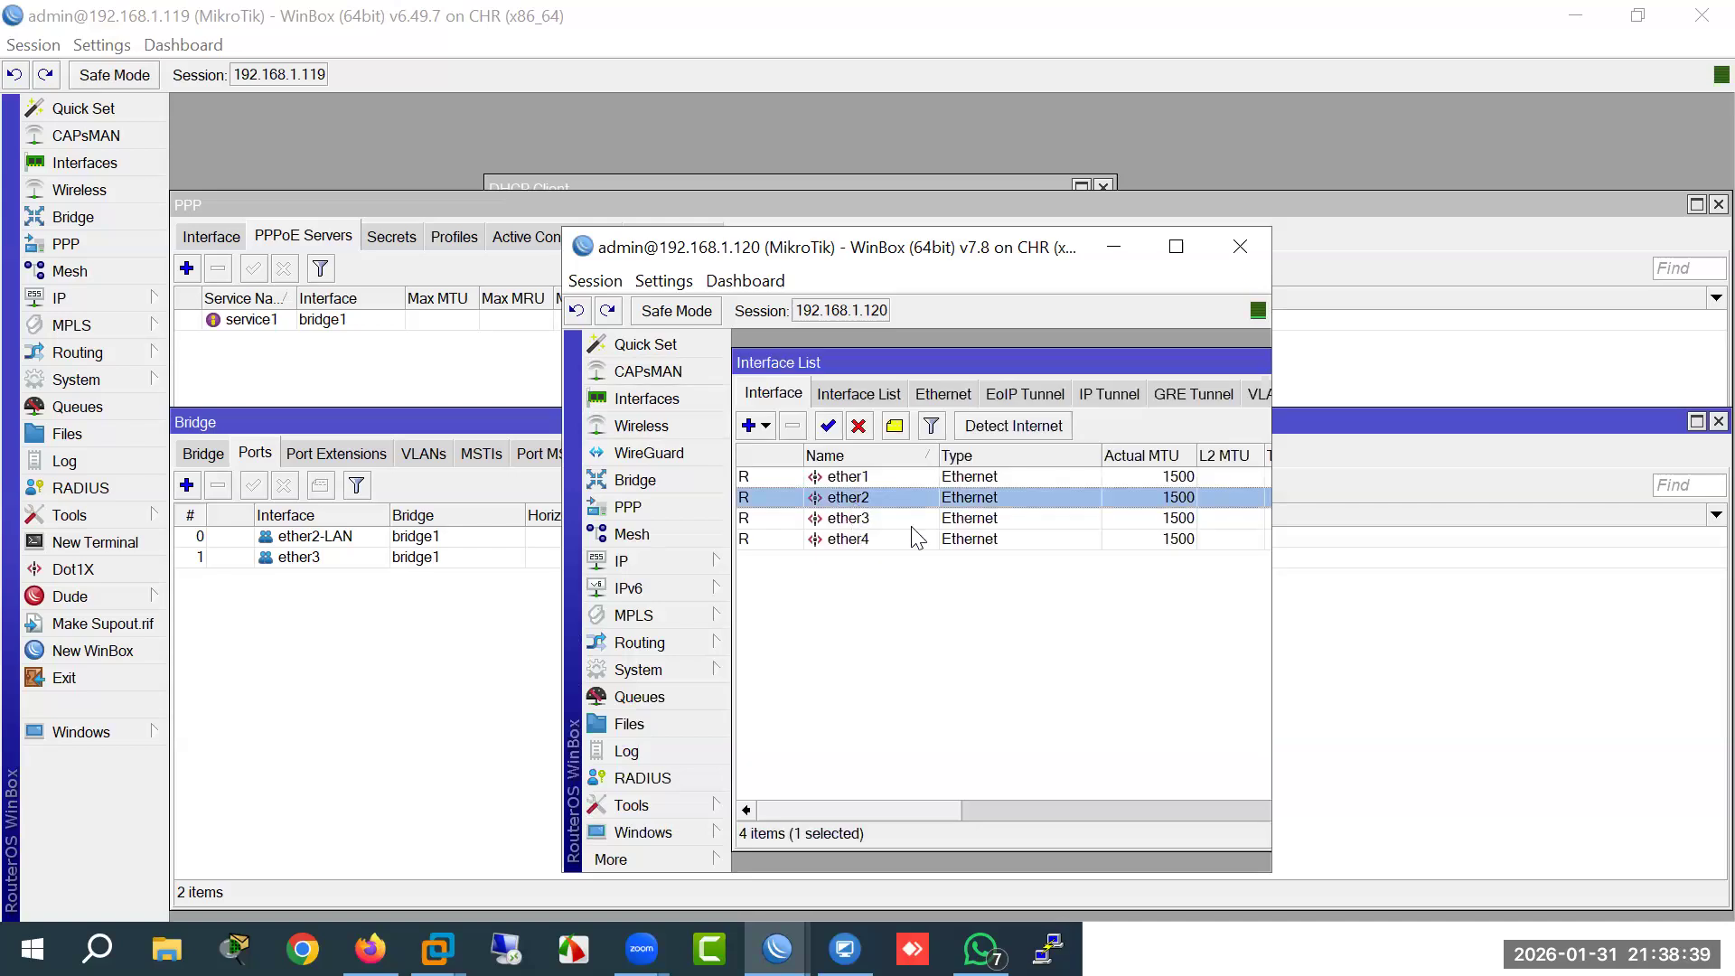
pyautogui.click(997, 423)
pyautogui.write('-')
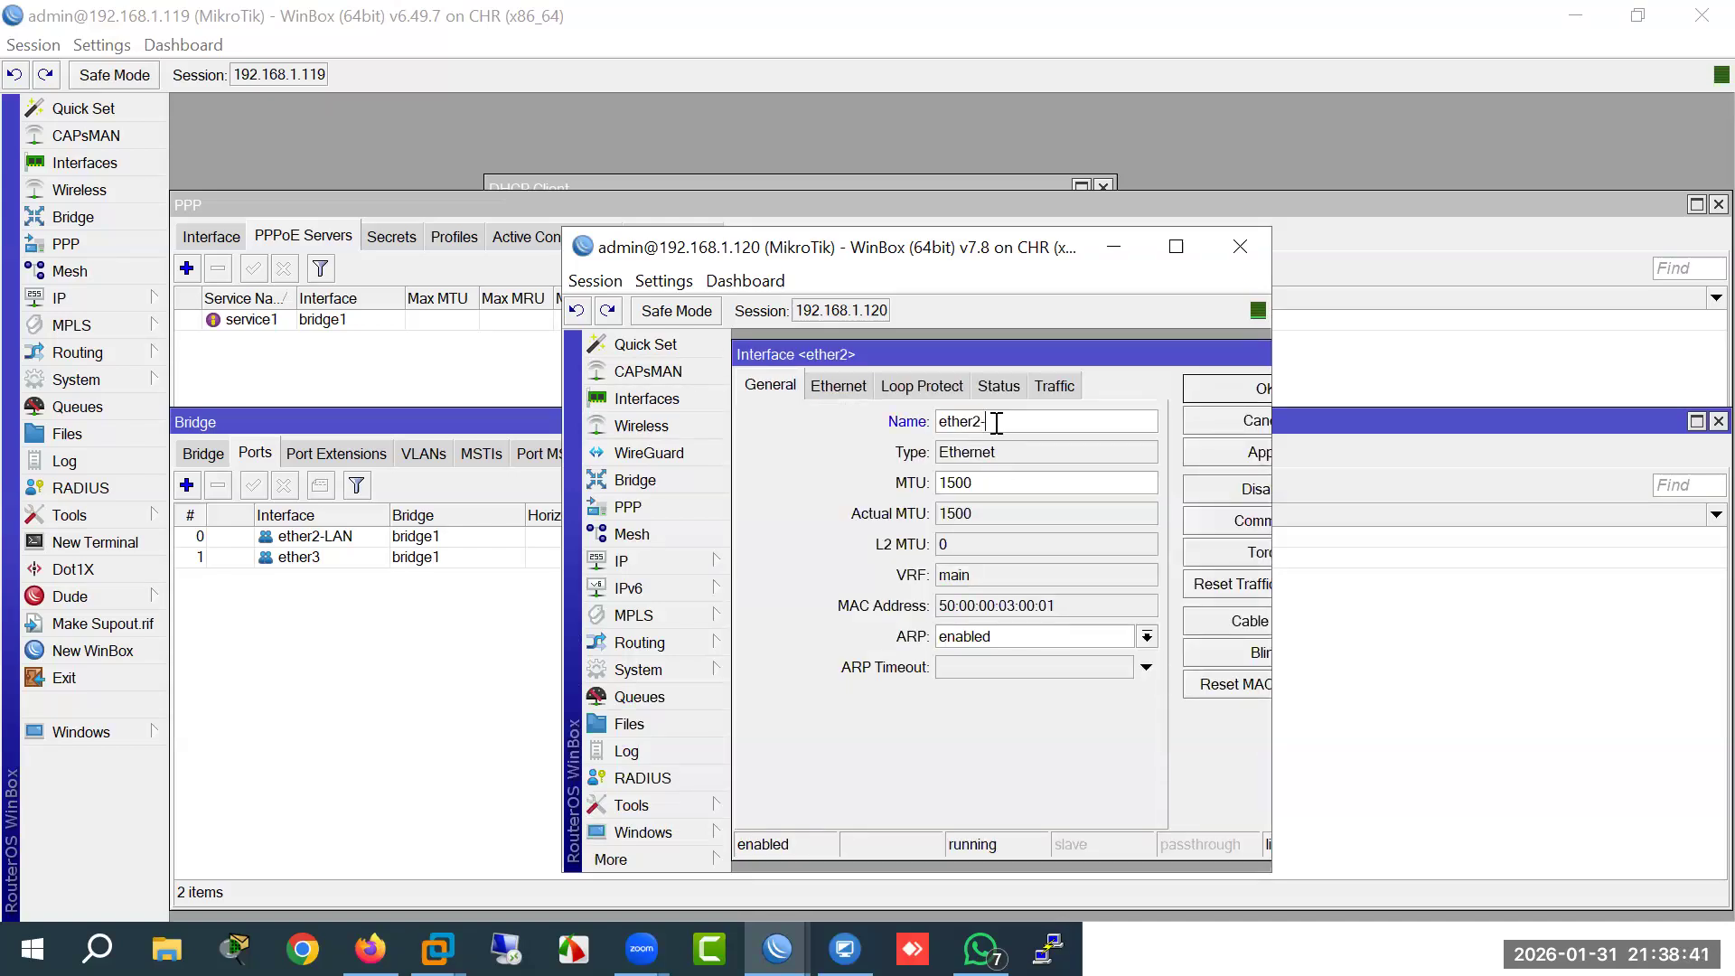
pyautogui.write('PPPoE')
pyautogui.press('Return')
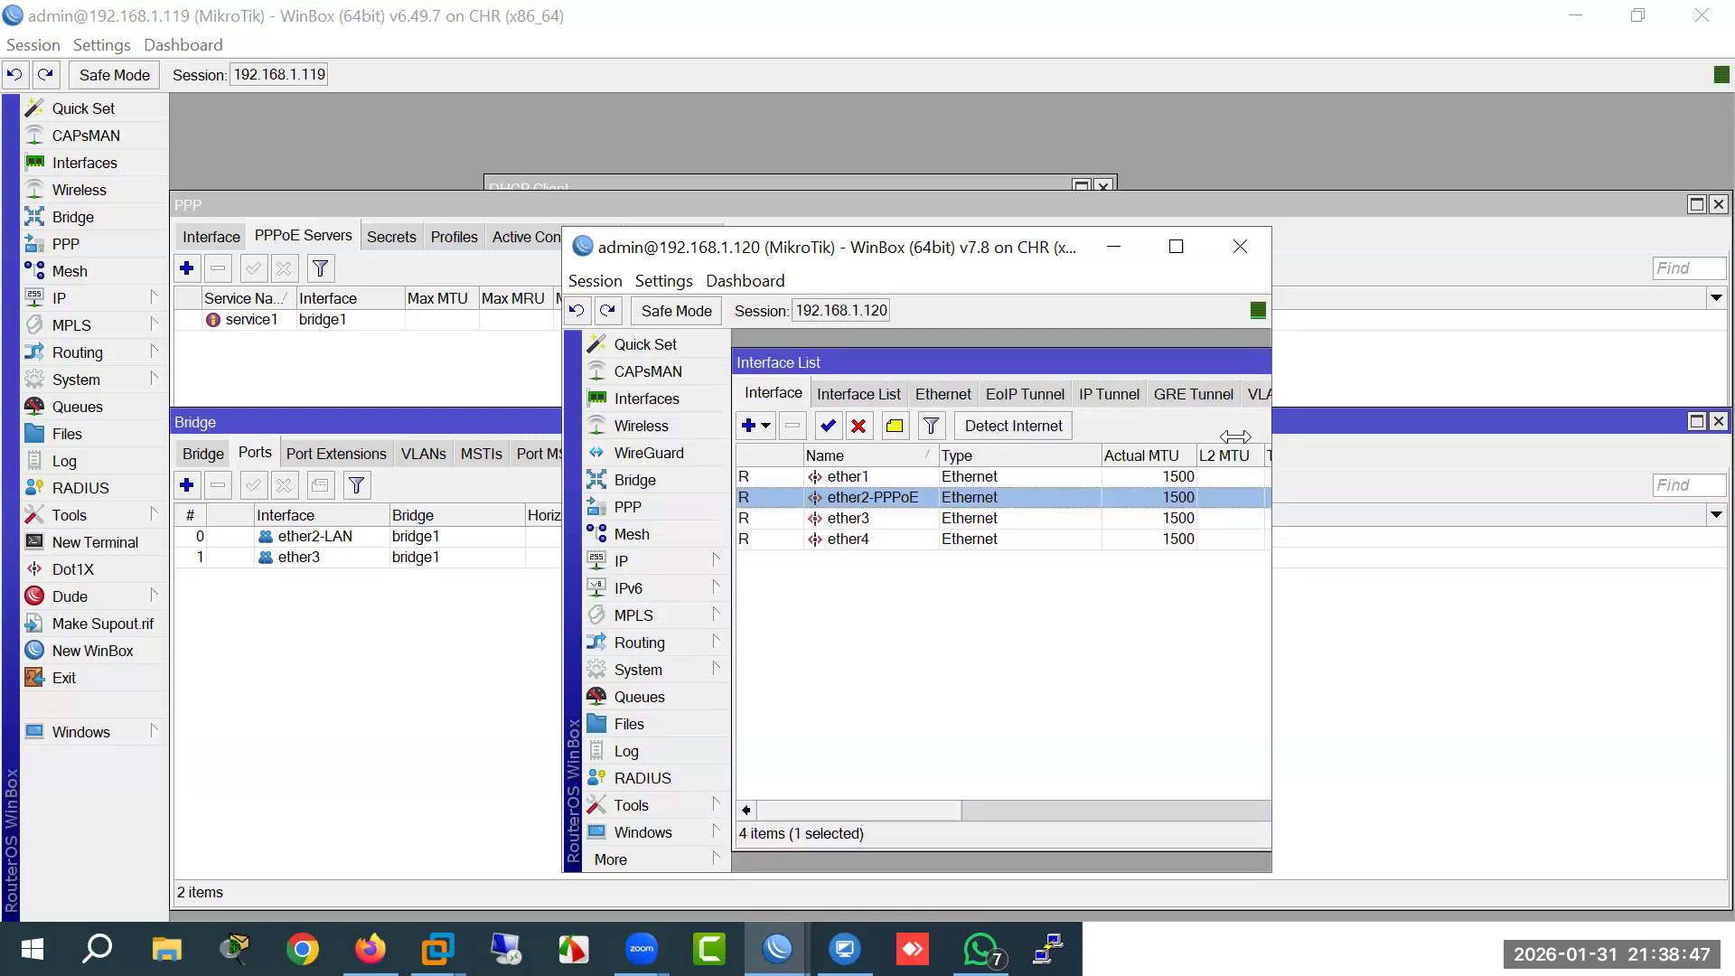
# Step: Start a new PPPoE Client interface from the PPP window
pyautogui.moveTo(1275, 412); pyautogui.dragTo(1508, 412)
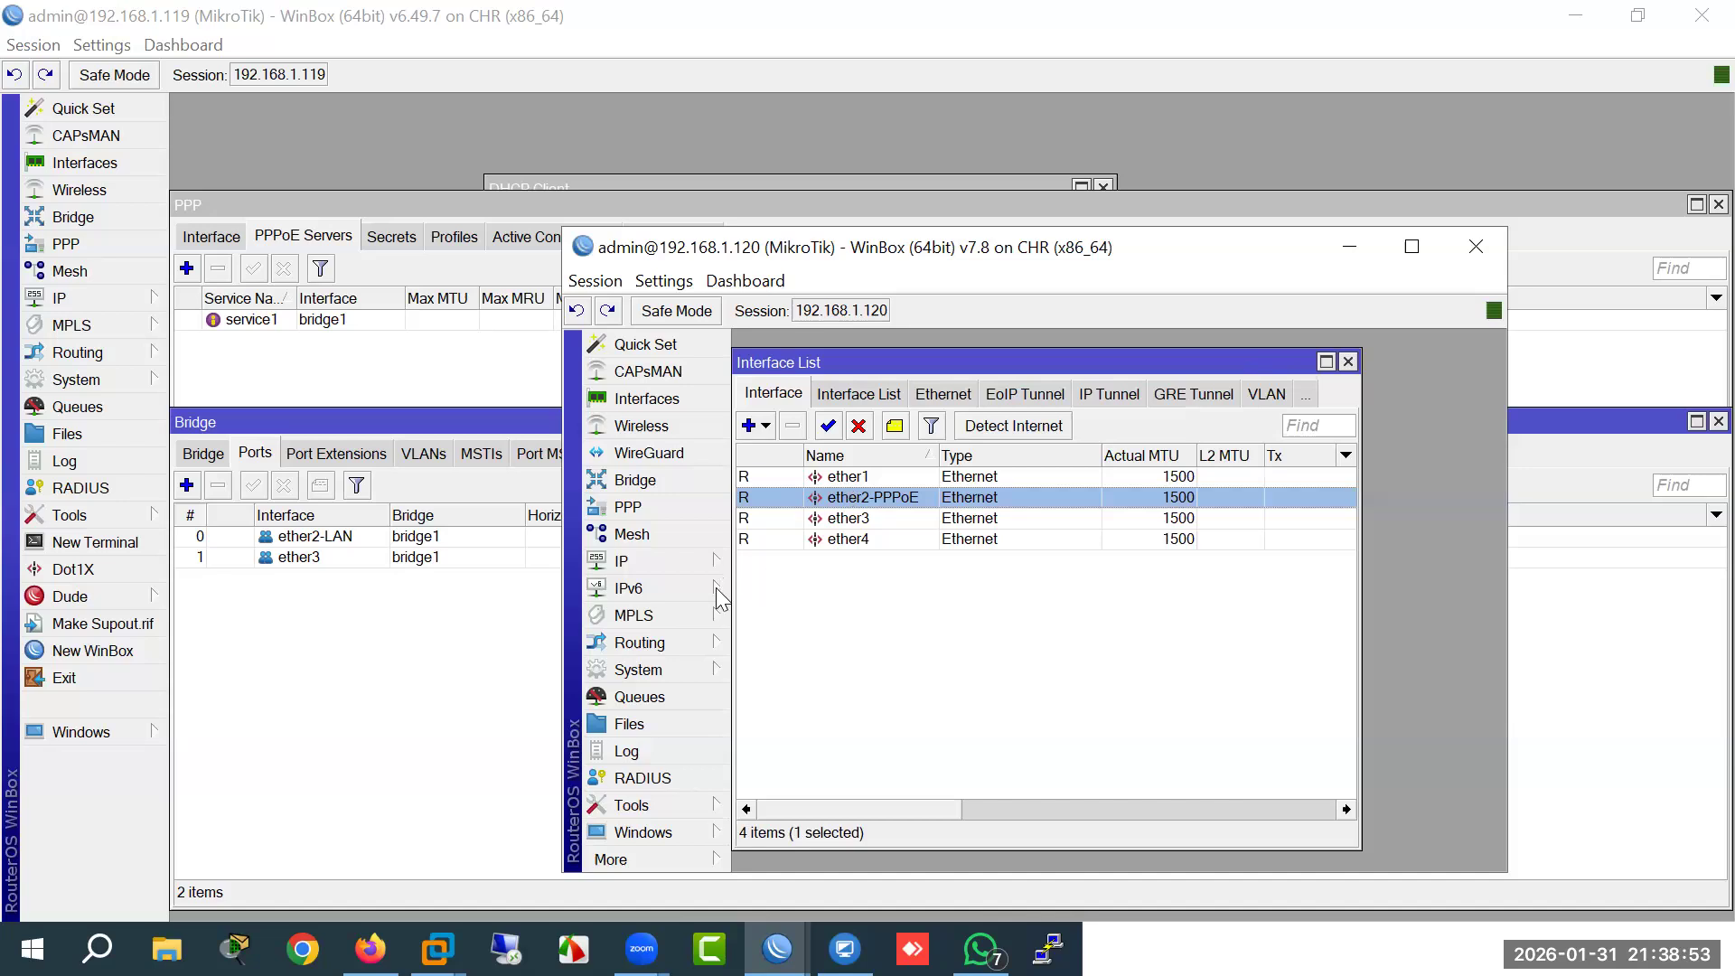
pyautogui.click(678, 553)
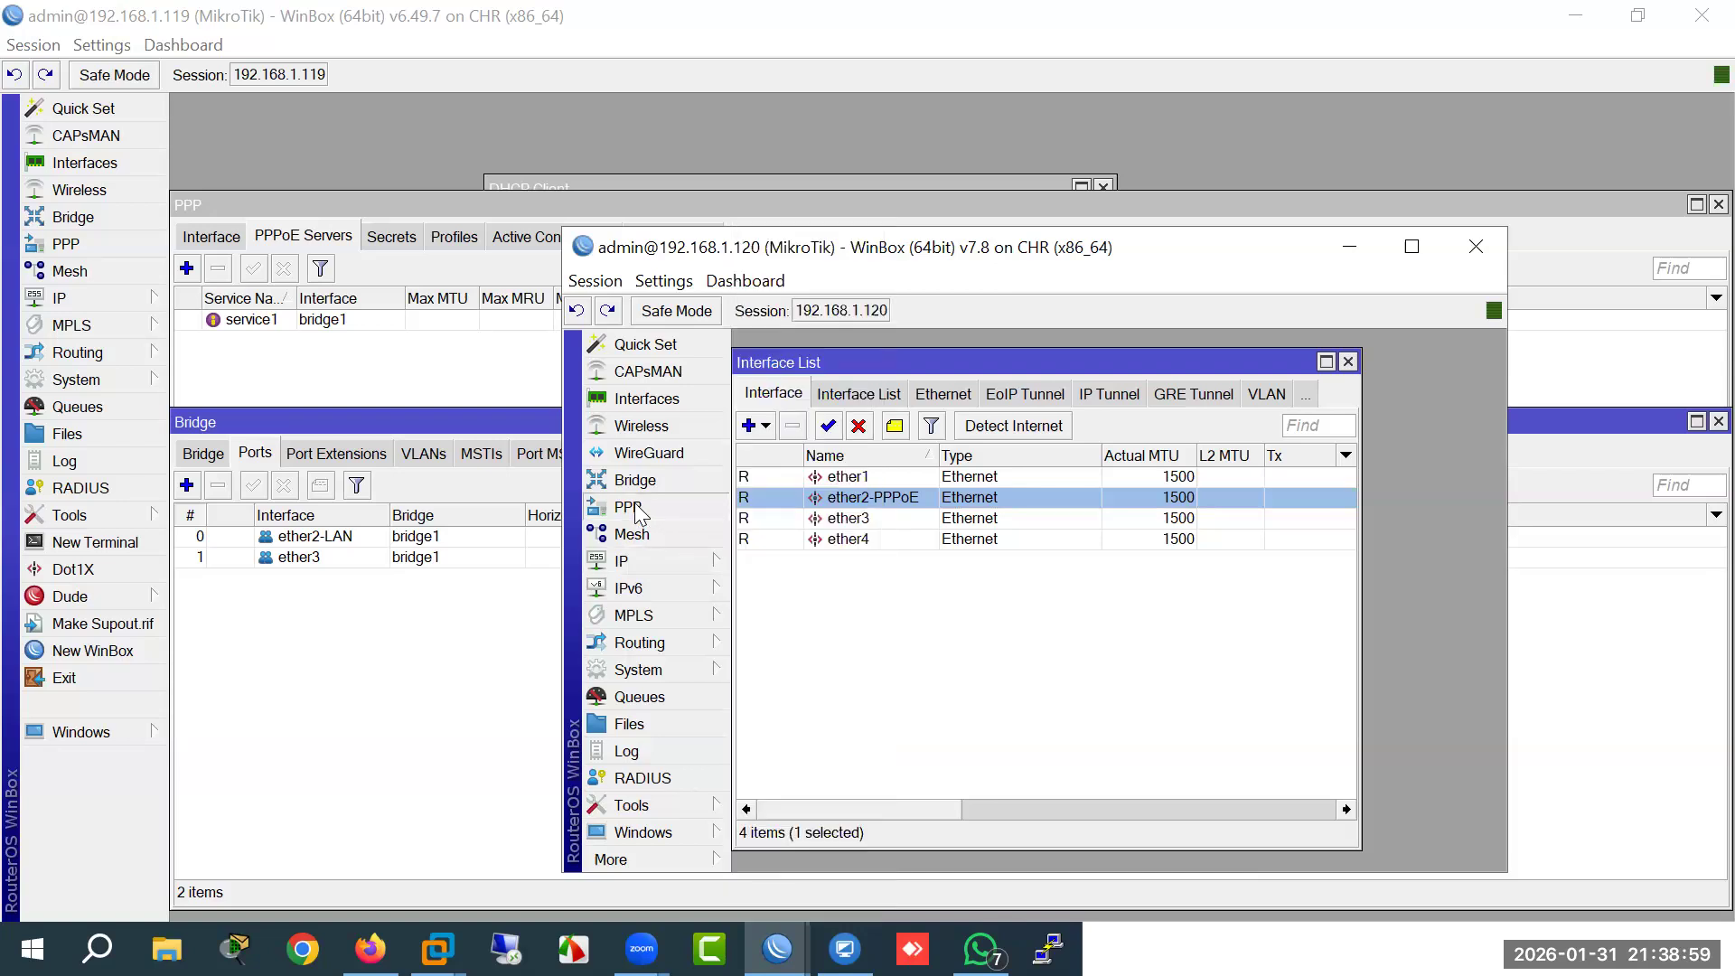
pyautogui.click(637, 513)
pyautogui.click(765, 406)
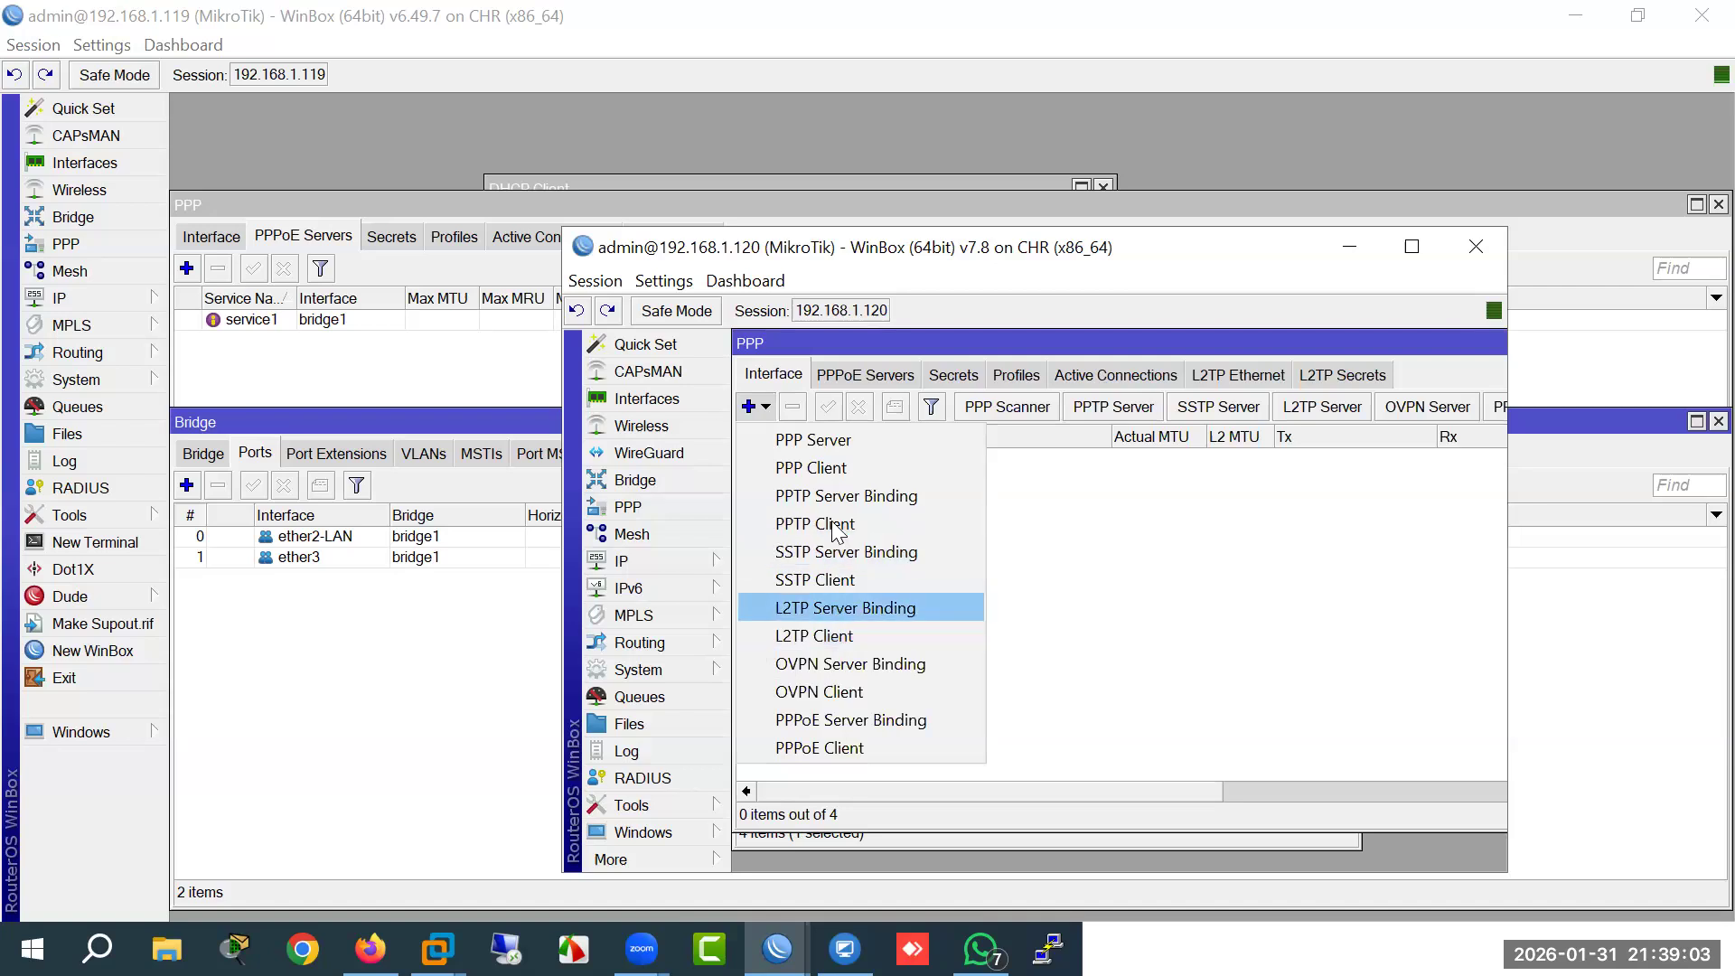
pyautogui.click(841, 747)
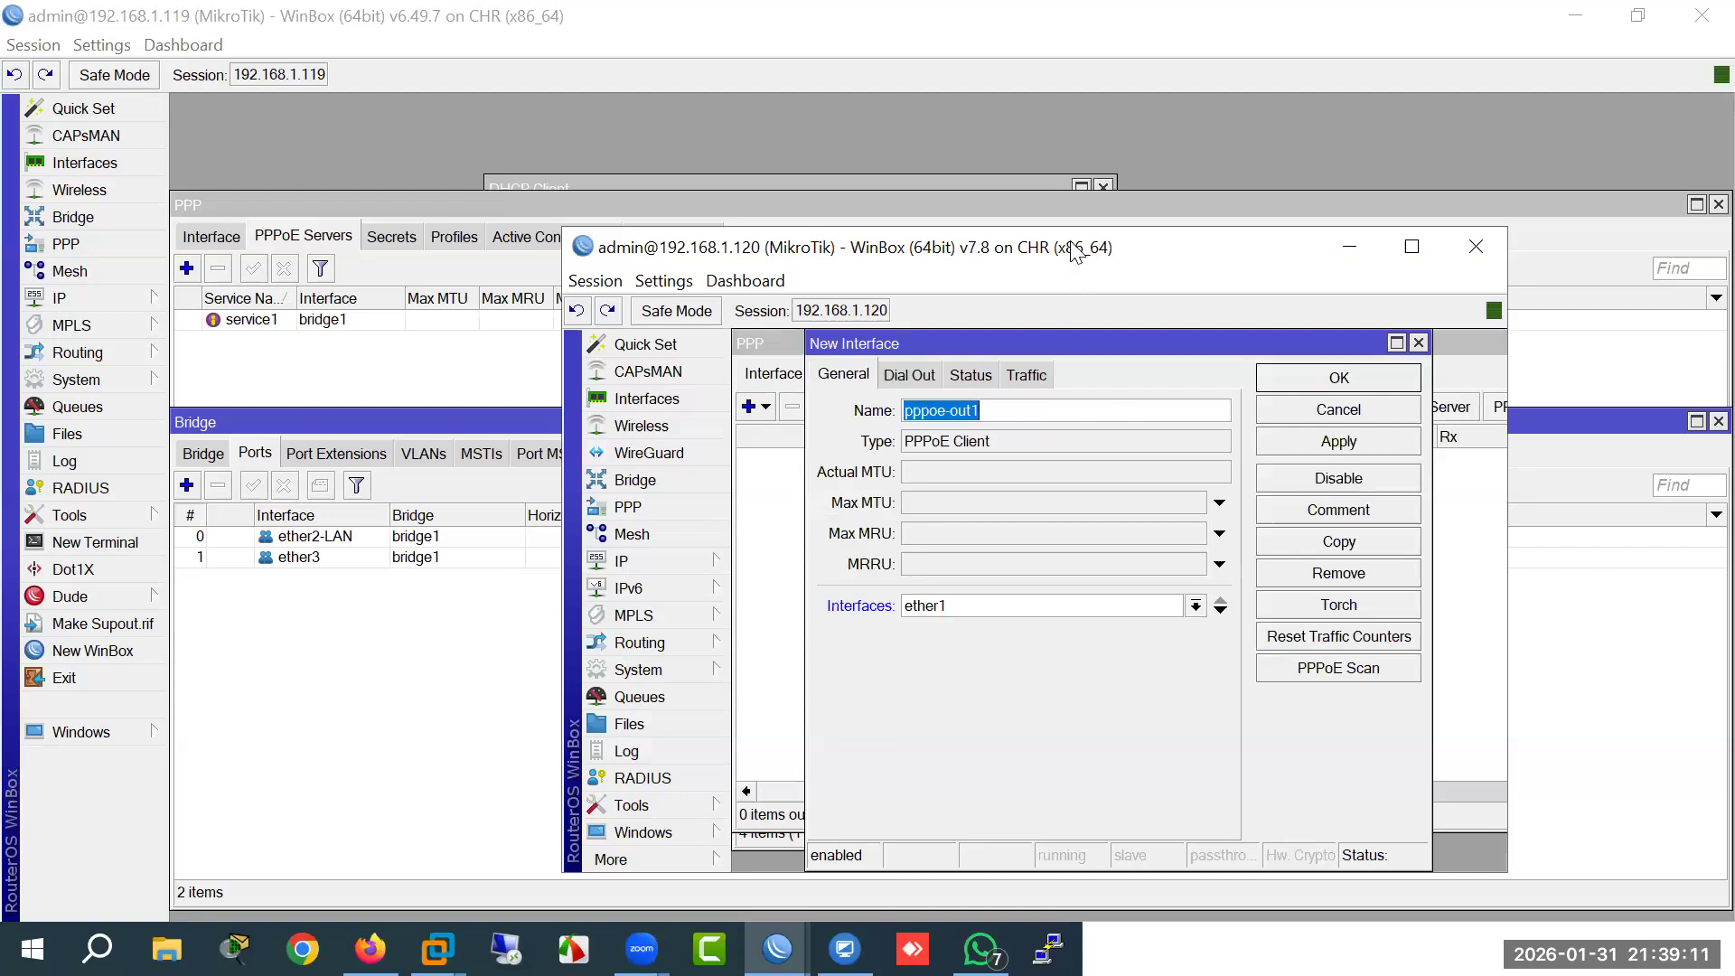
# Step: Enter PPPoE-Client as the router name in System > Identity and confirm
pyautogui.moveTo(1072, 252); pyautogui.dragTo(802, 170)
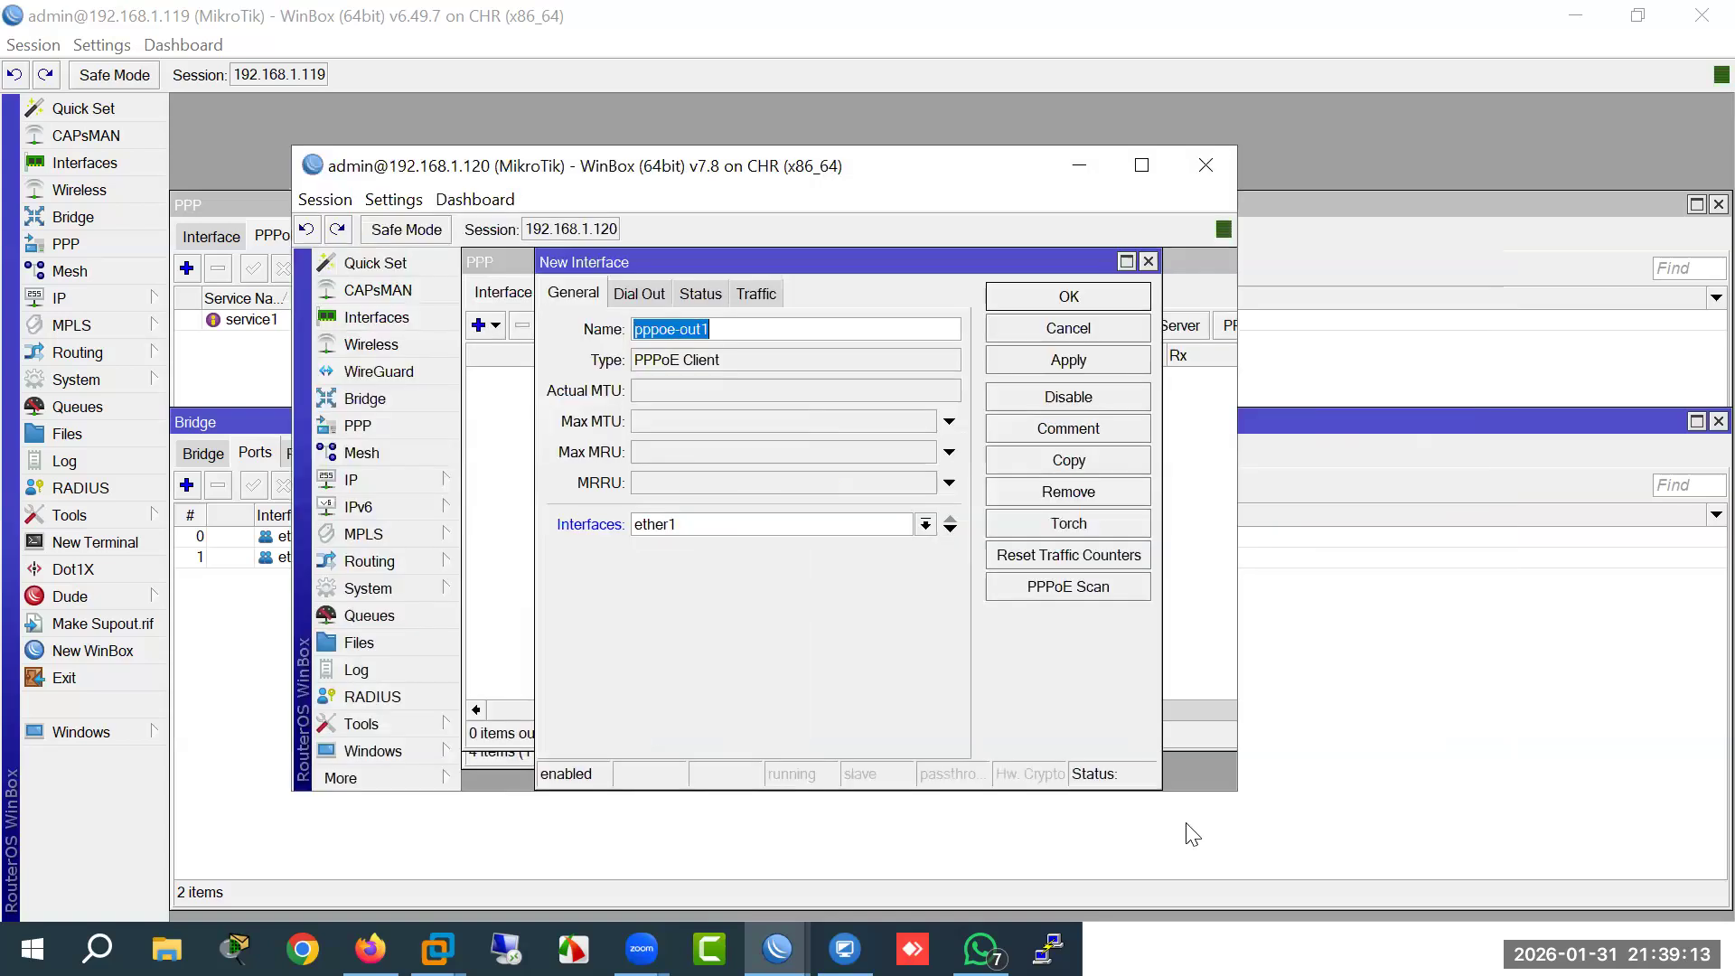
pyautogui.moveTo(1236, 792); pyautogui.dragTo(1363, 886)
pyautogui.click(396, 590)
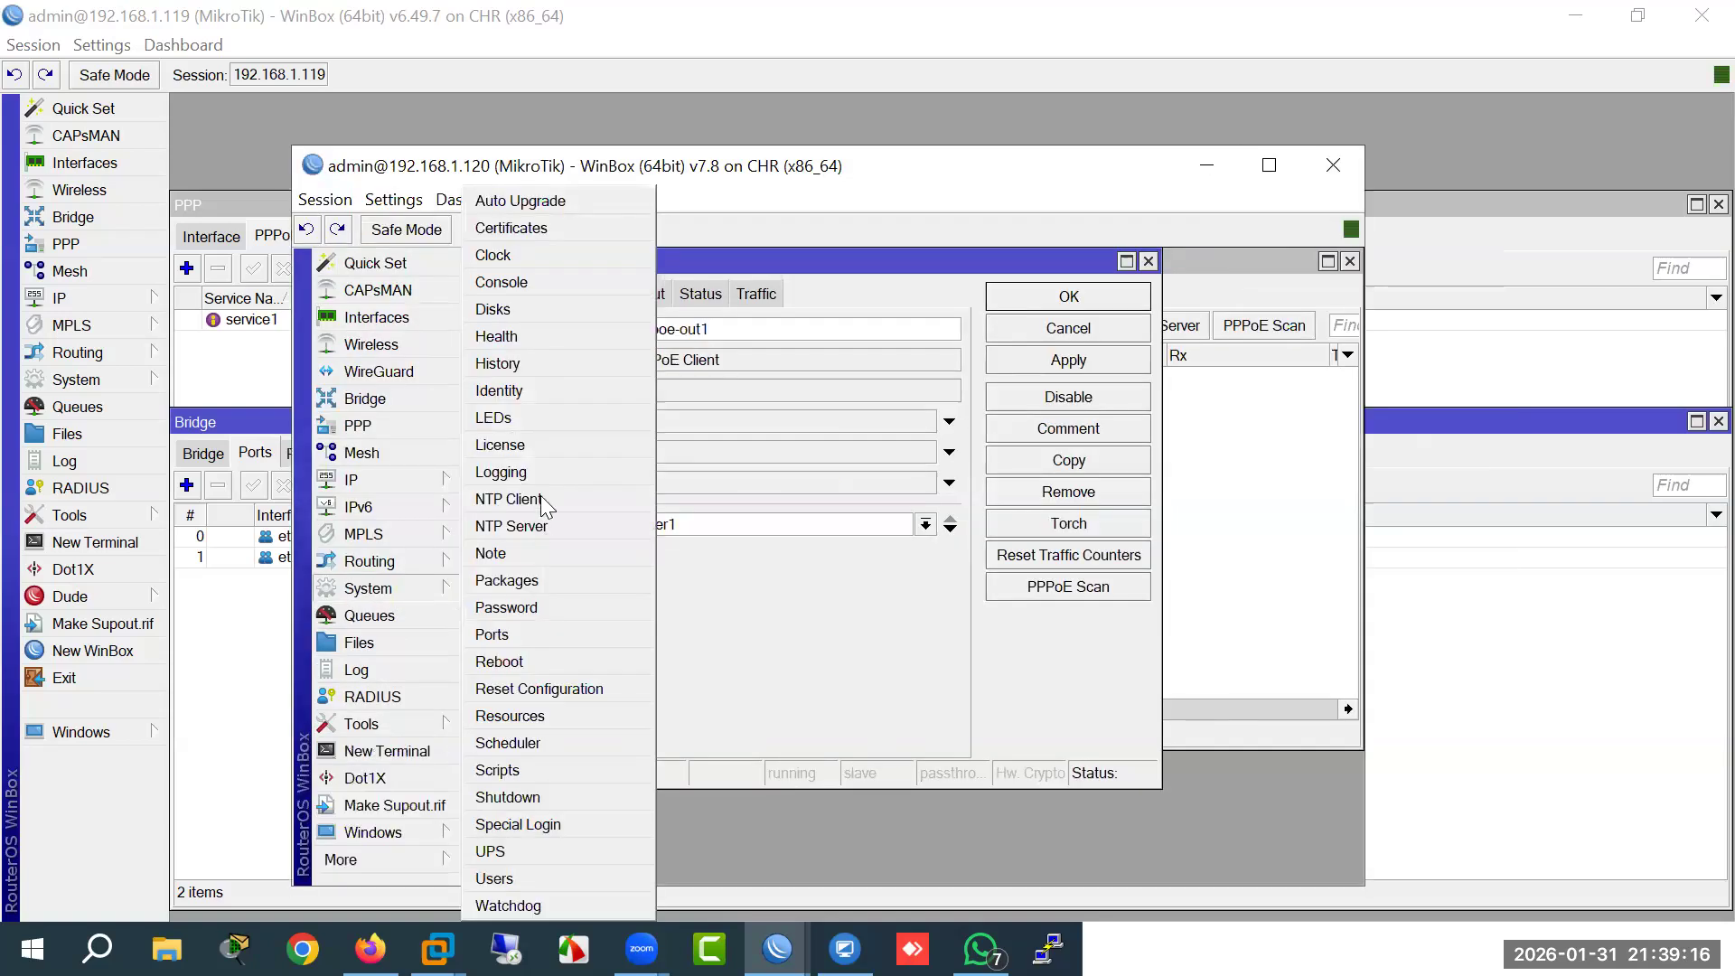
pyautogui.click(499, 391)
pyautogui.write('Client')
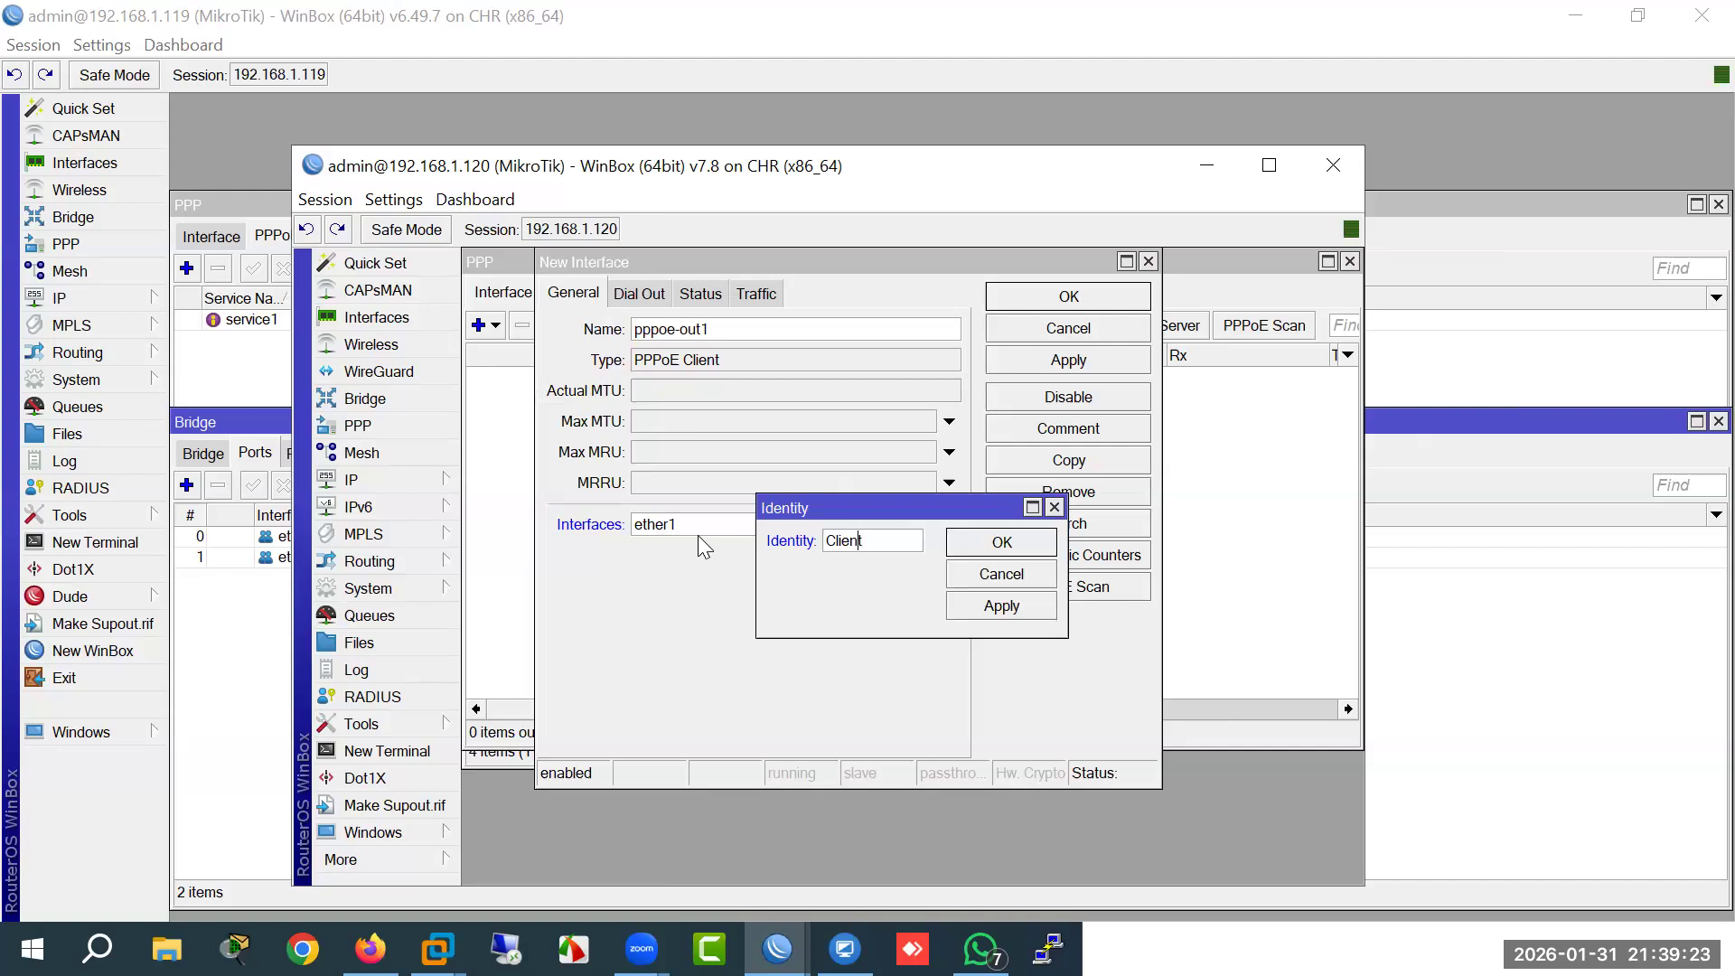
pyautogui.write('PPPo')
pyautogui.write('E-')
pyautogui.press('Return')
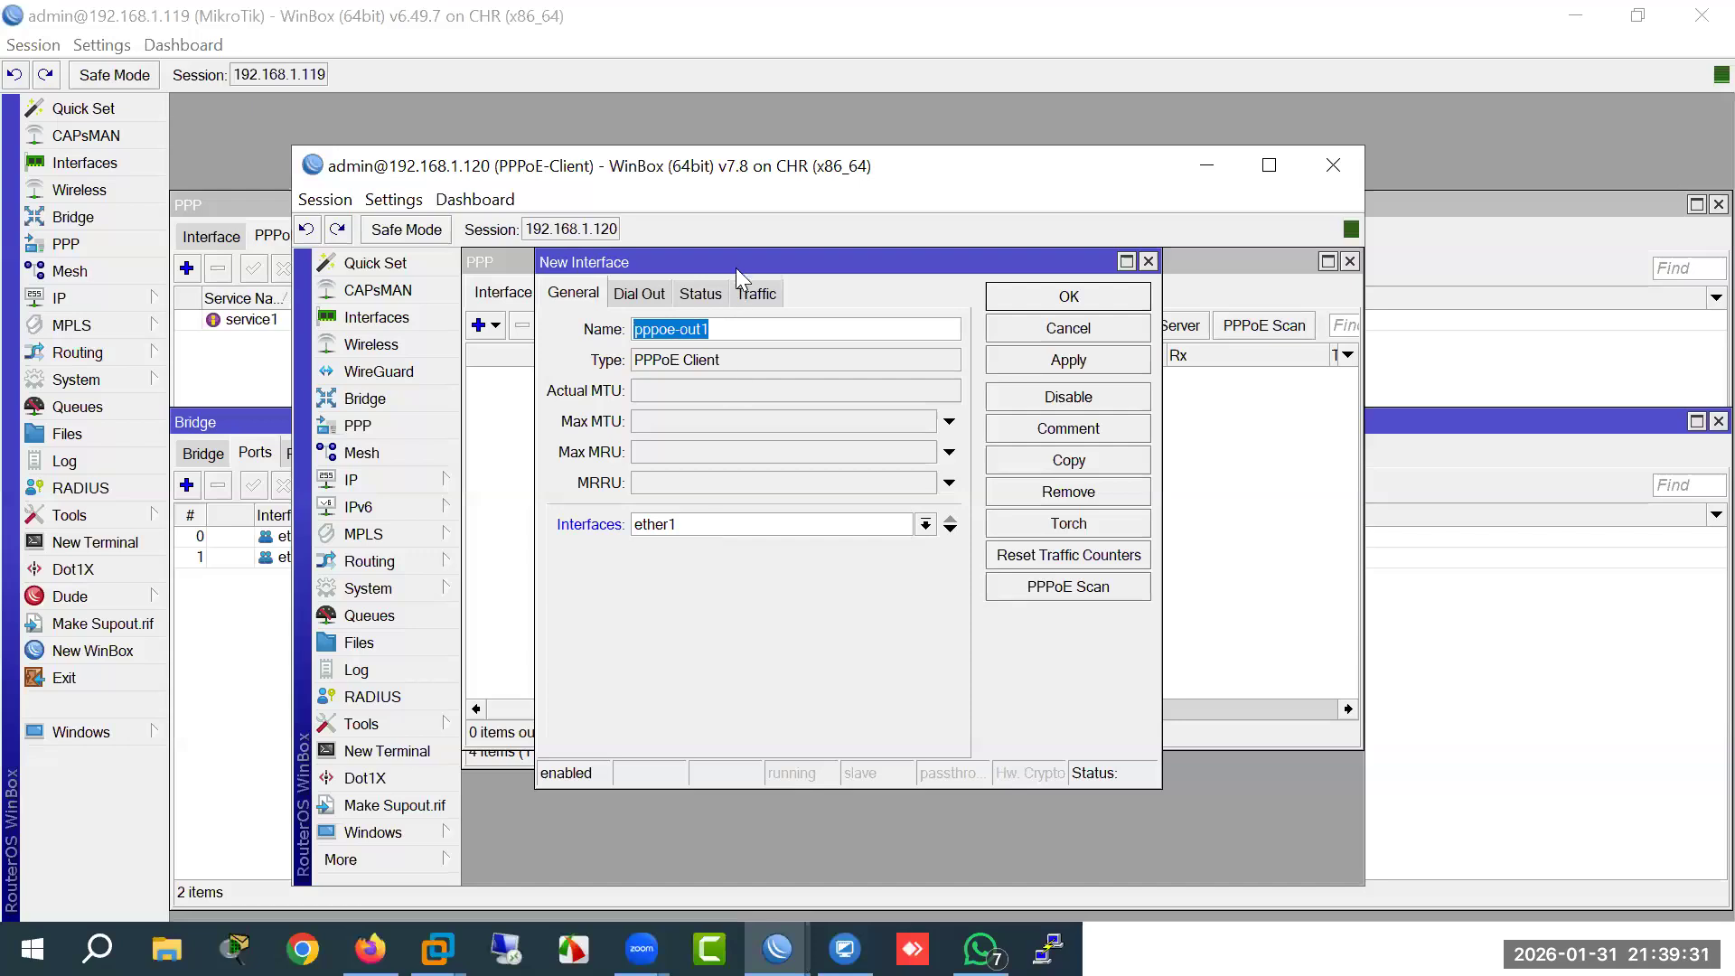
pyautogui.moveTo(735, 267); pyautogui.dragTo(895, 296)
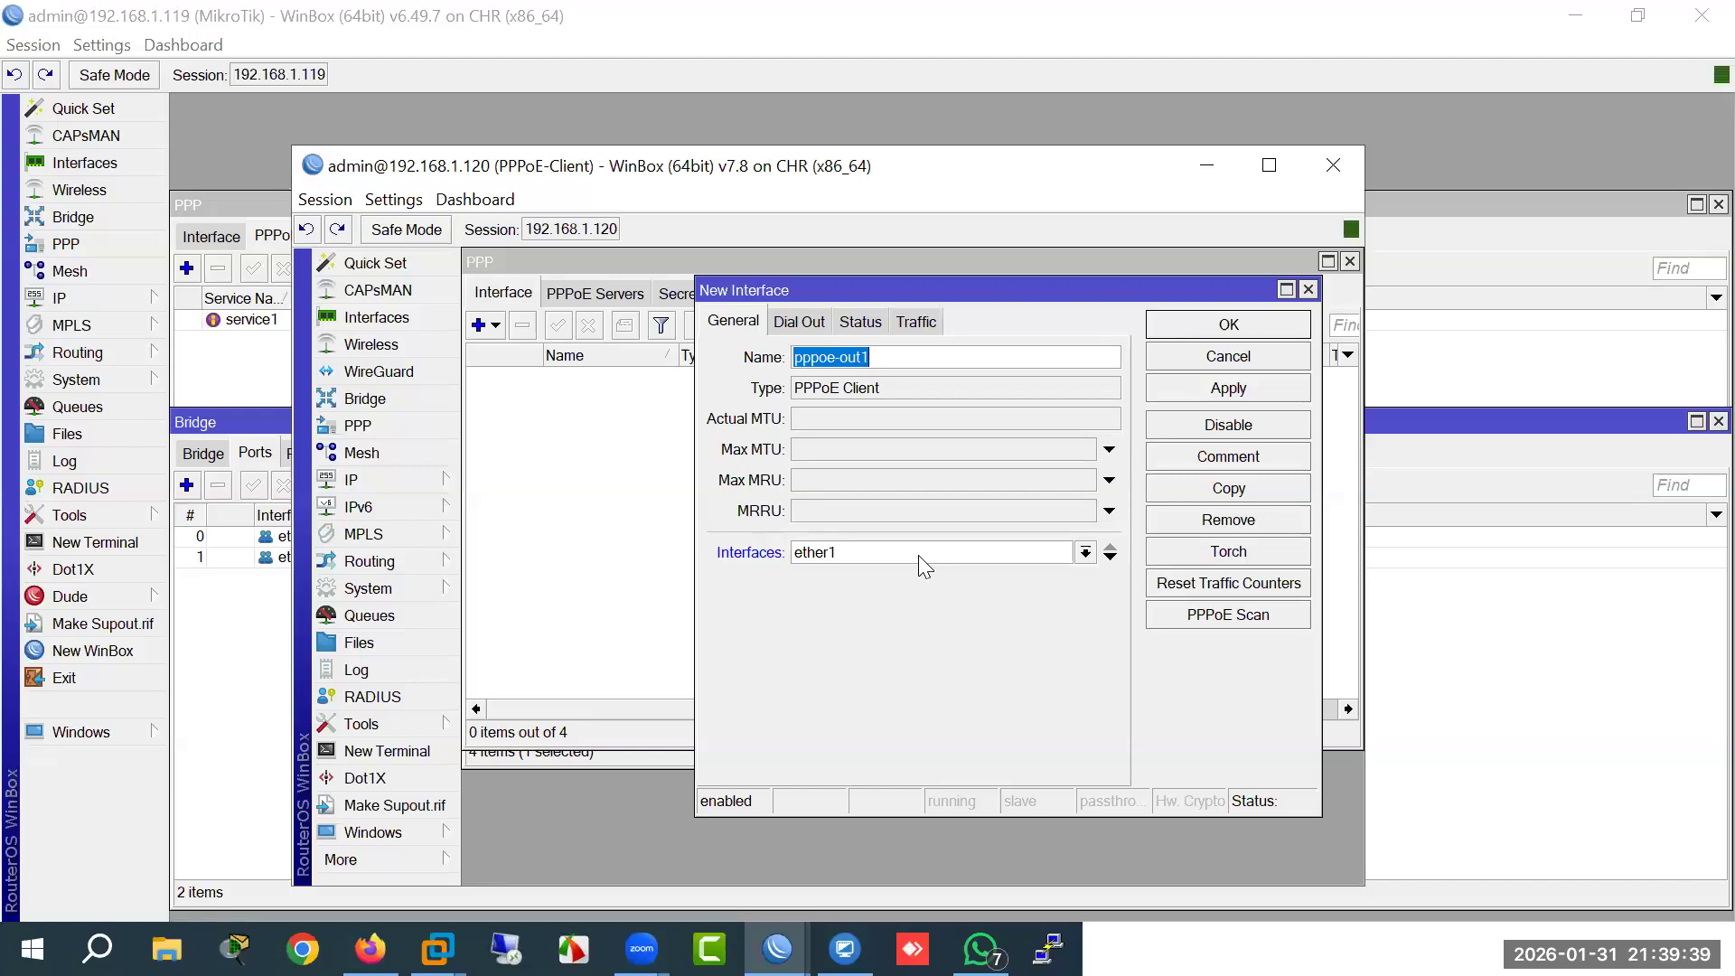
pyautogui.click(370, 949)
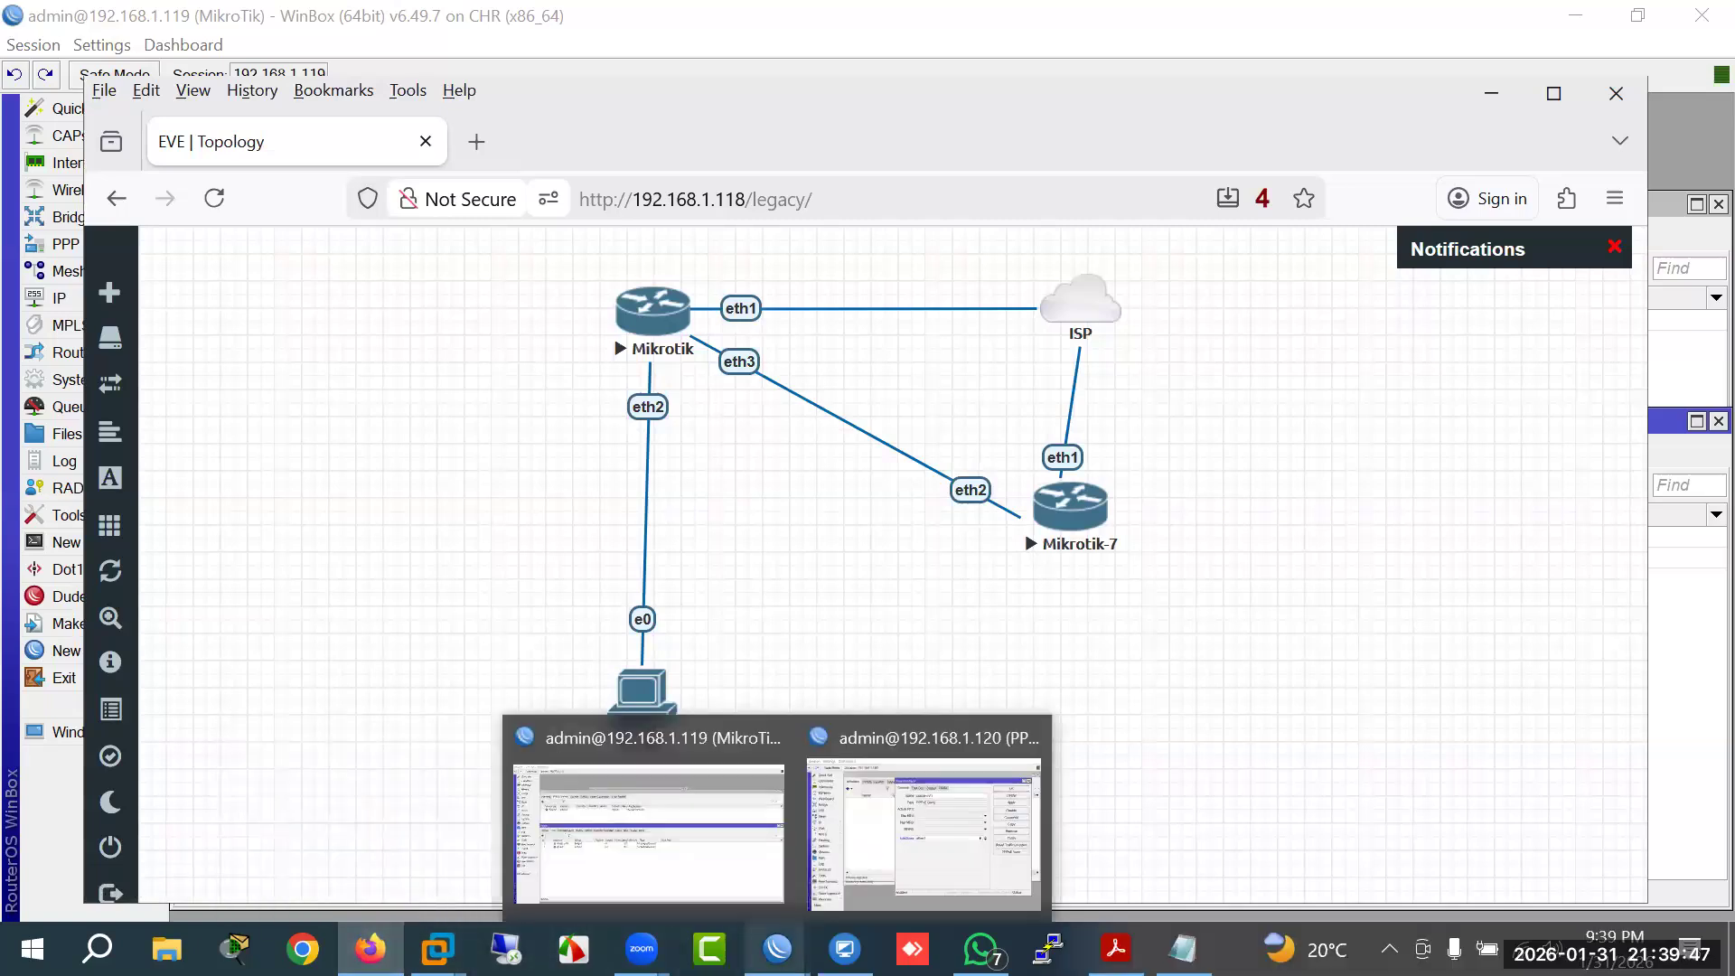
pyautogui.click(927, 866)
pyautogui.click(975, 554)
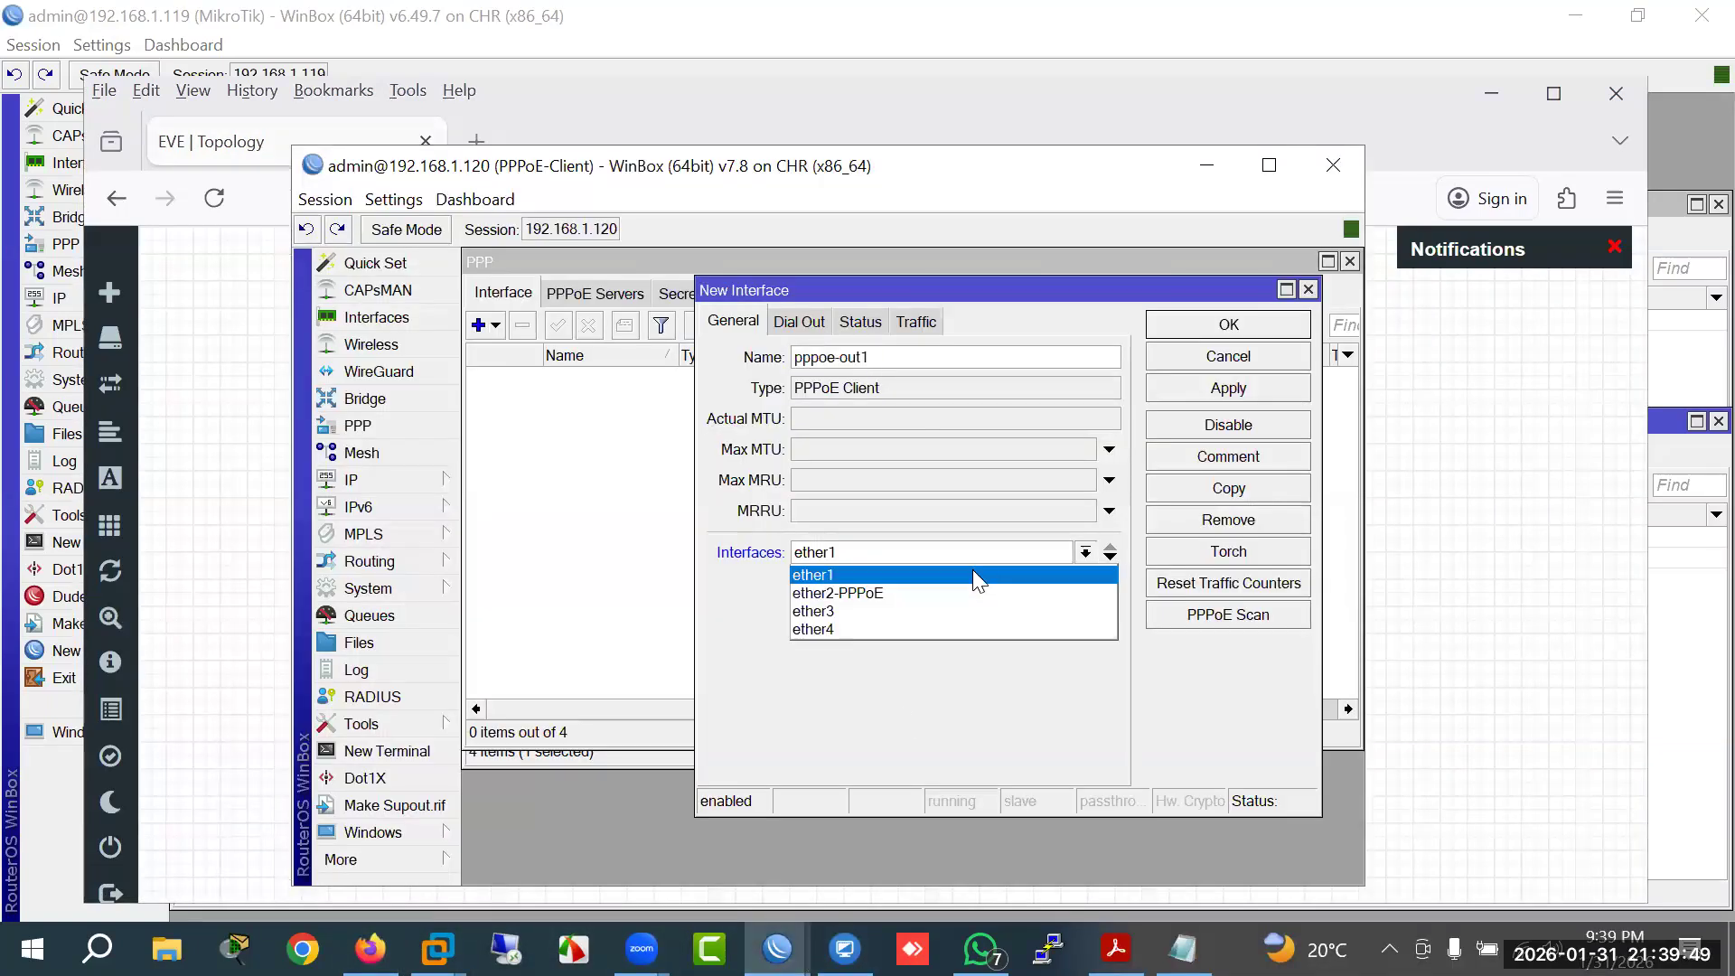
pyautogui.click(922, 604)
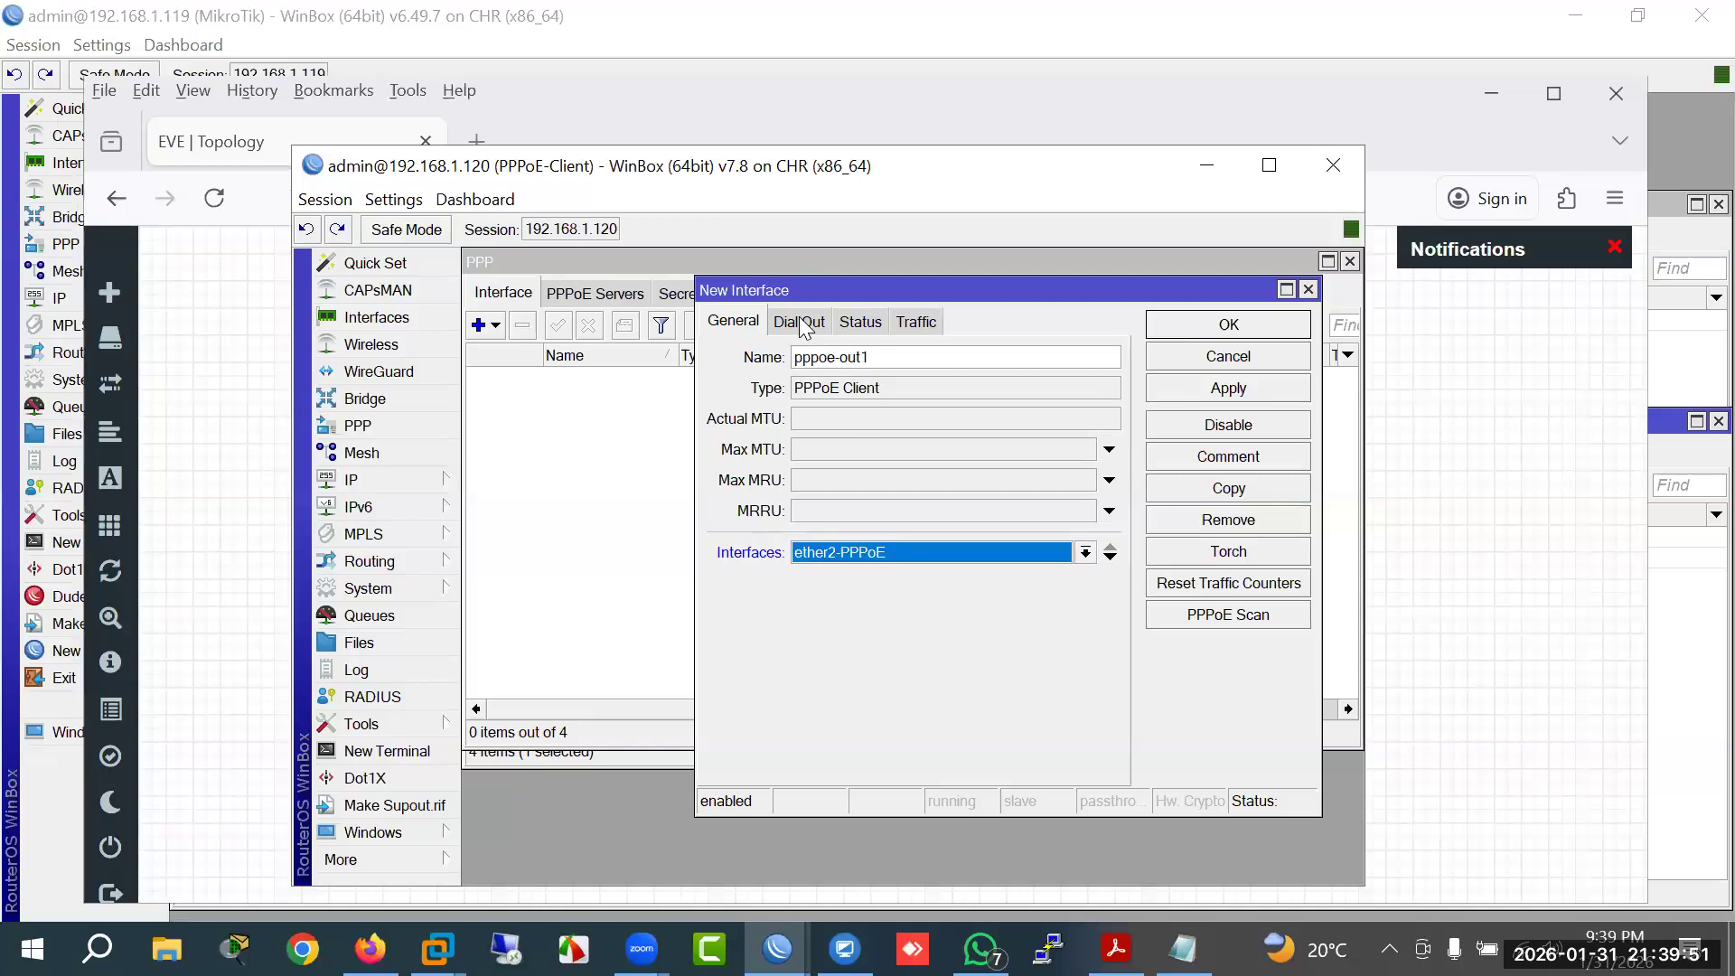
pyautogui.click(804, 323)
pyautogui.click(903, 461)
pyautogui.write('test')
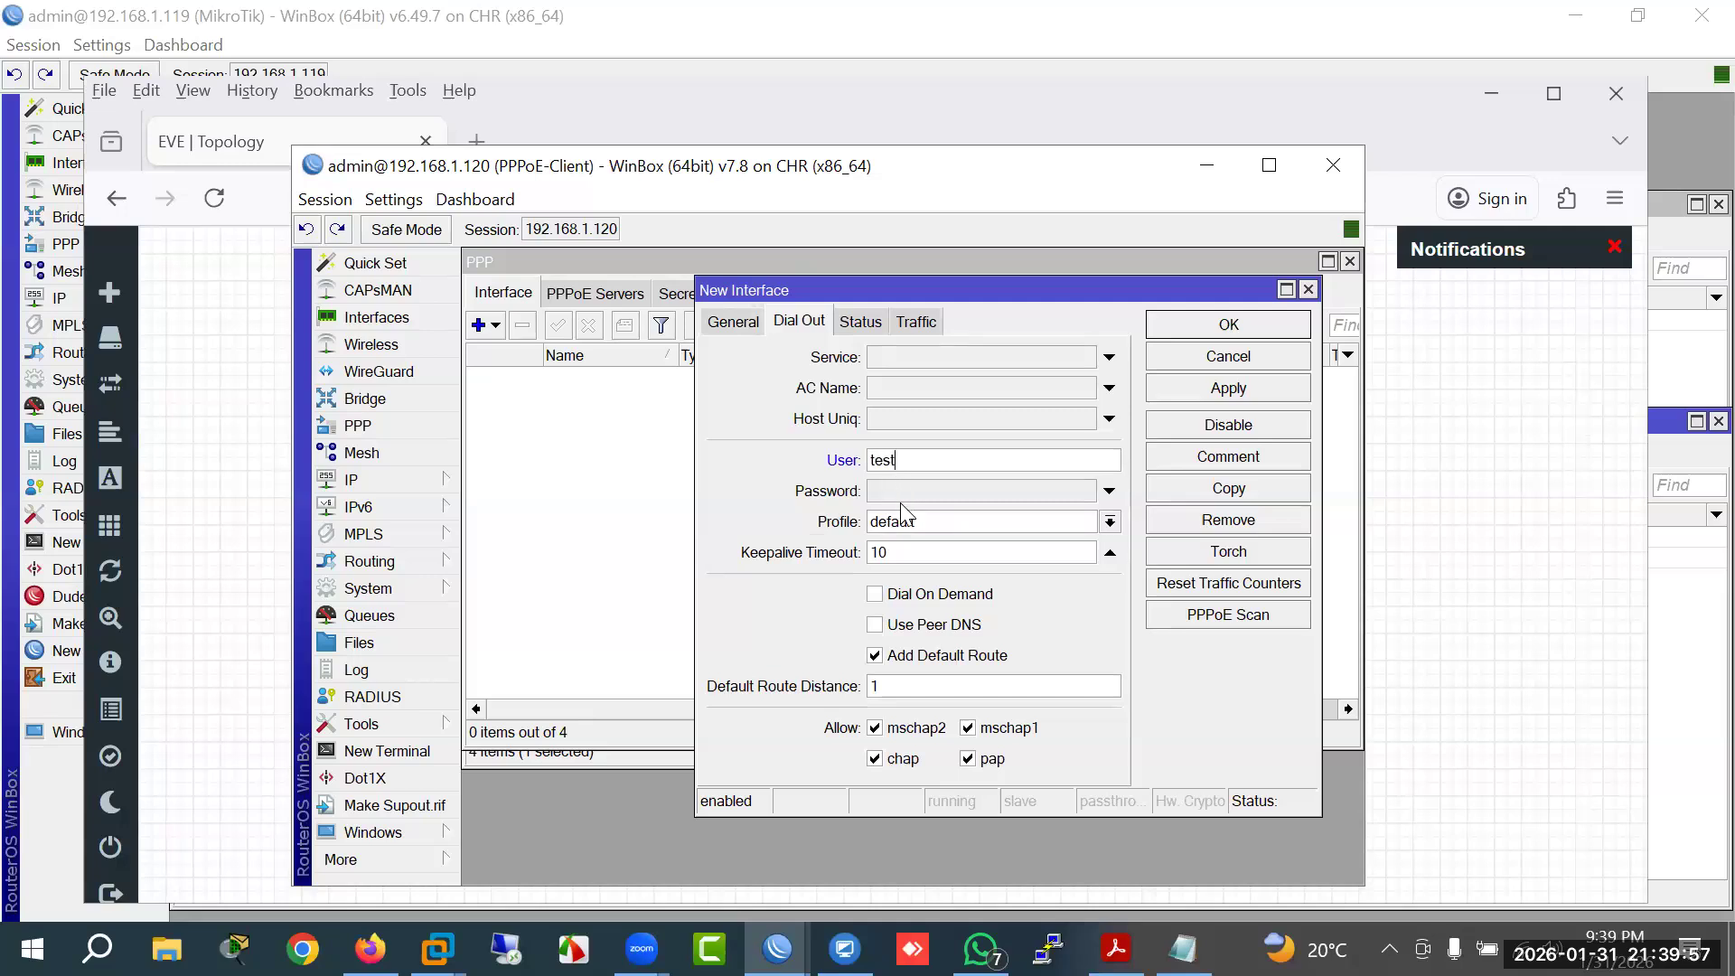
pyautogui.click(900, 501)
pyautogui.write('test')
pyautogui.press('Return')
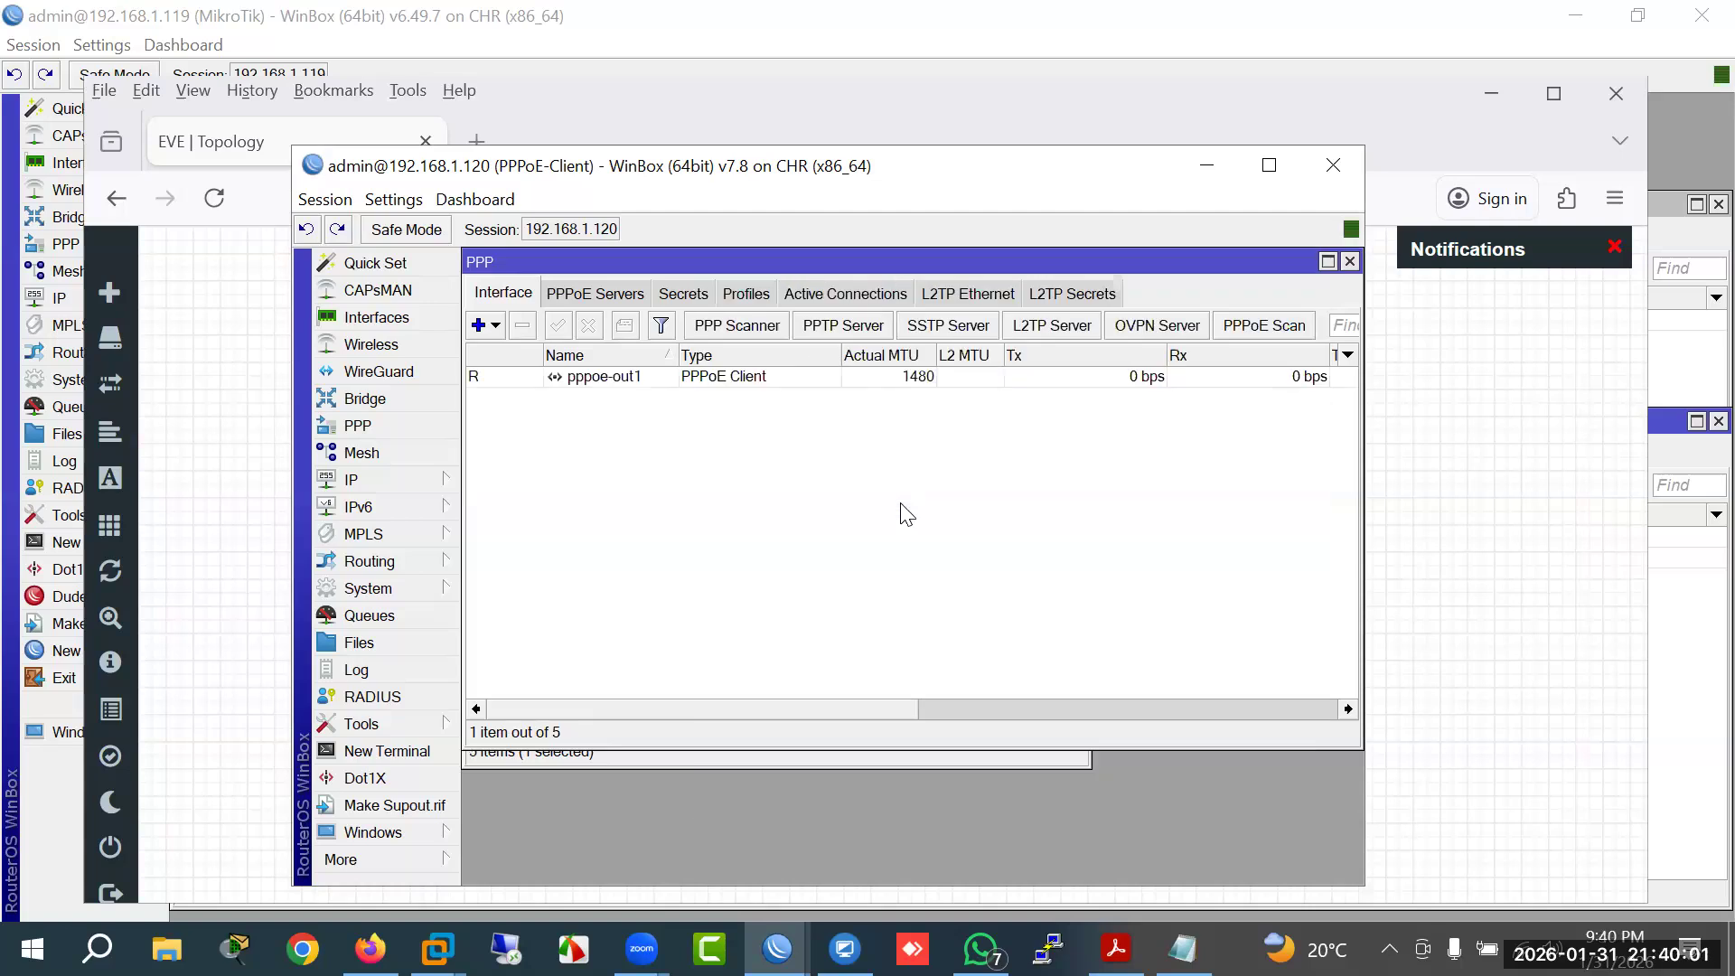
# Step: Open pppoe-out1's Status to see local 10.10.10.100 and remote 10.10.10.1
pyautogui.click(601, 378)
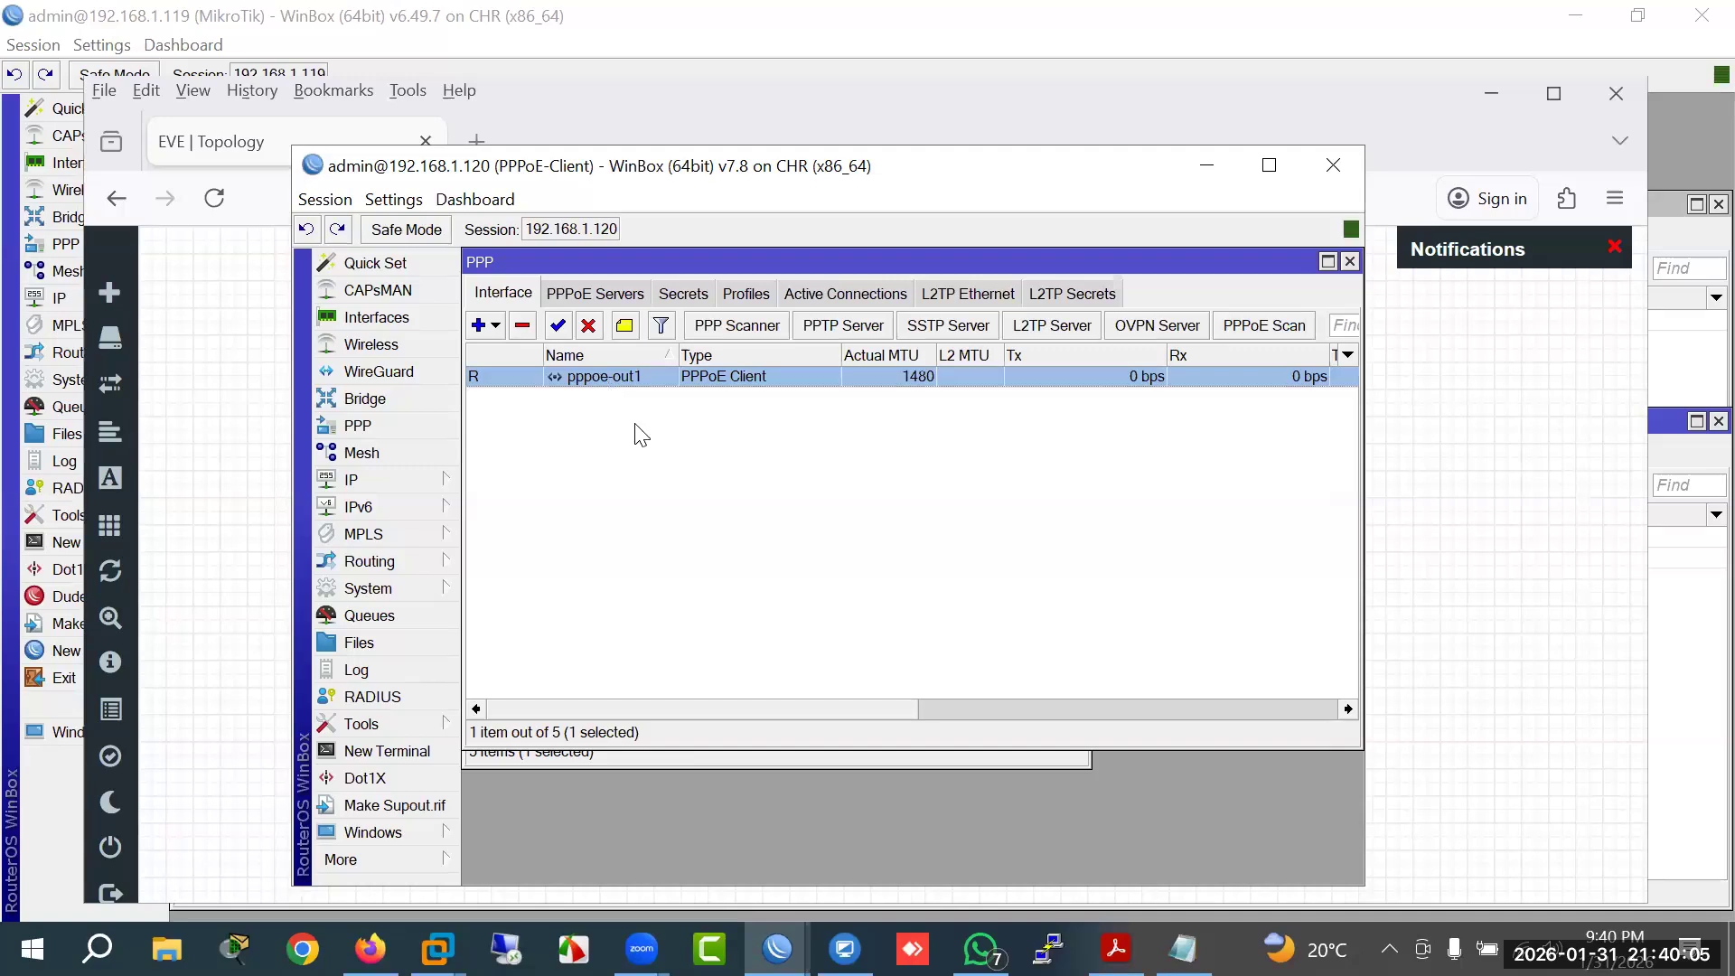
pyautogui.doubleClick(633, 376)
pyautogui.click(861, 320)
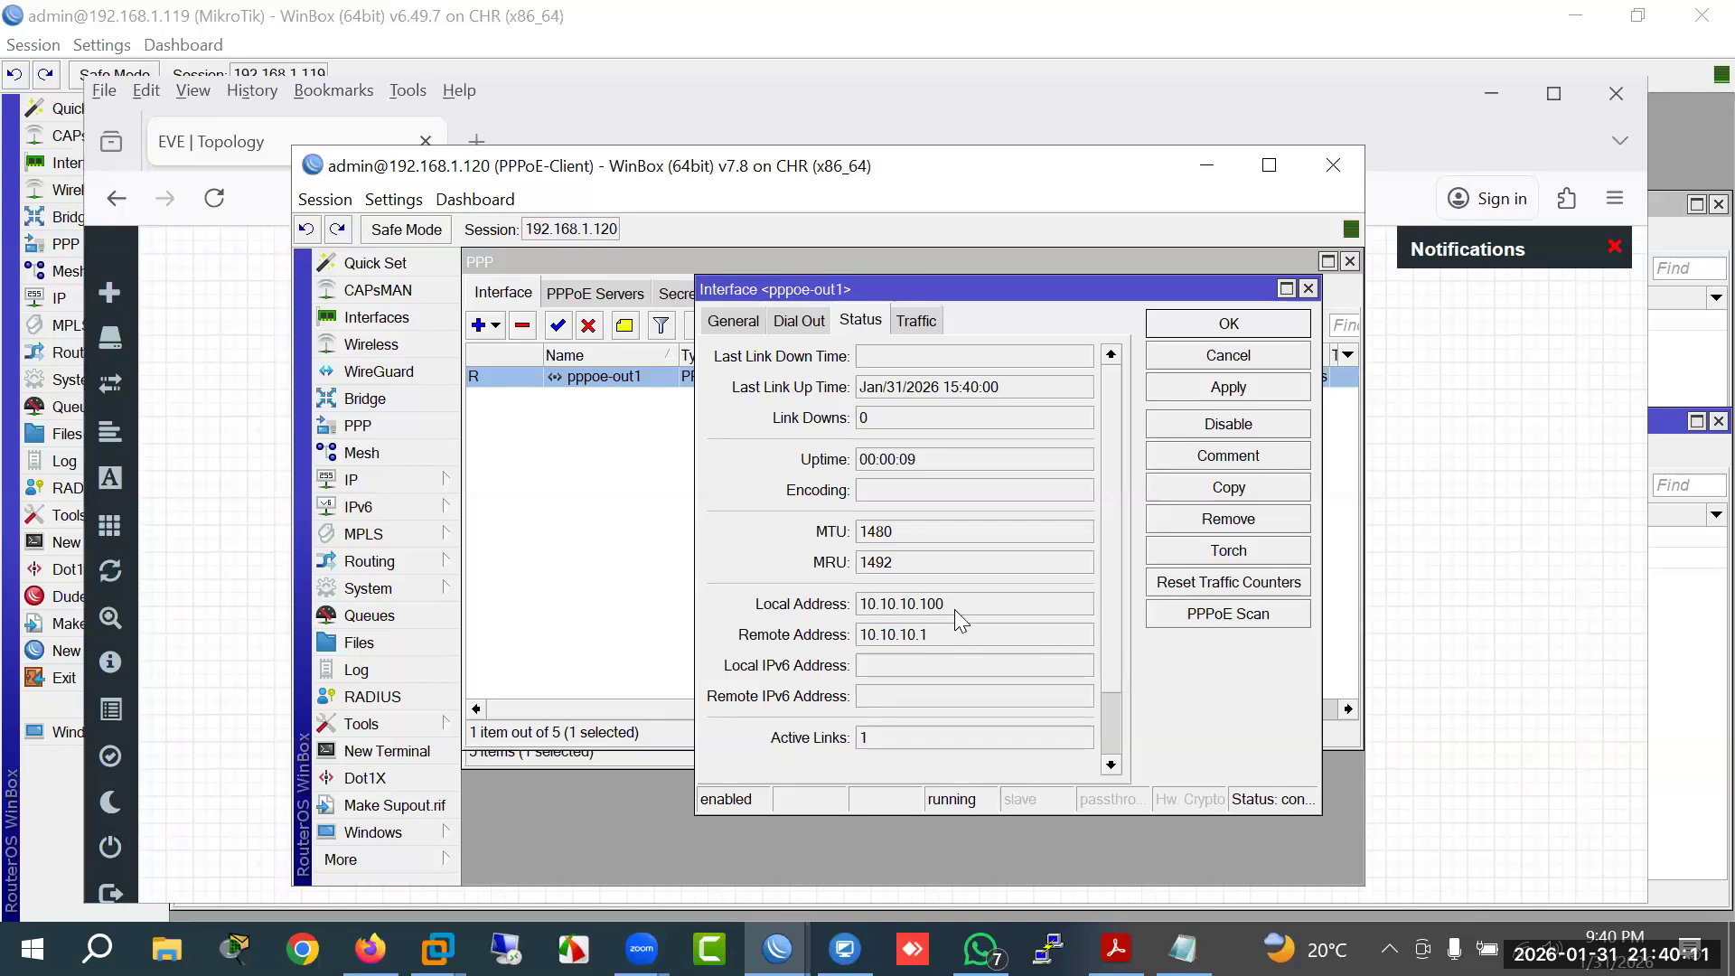
# Step: On the server router, open IP > Pool and select the PPPoE pool 10.10.10.2-10.10.10.100
pyautogui.click(778, 949)
pyautogui.click(658, 843)
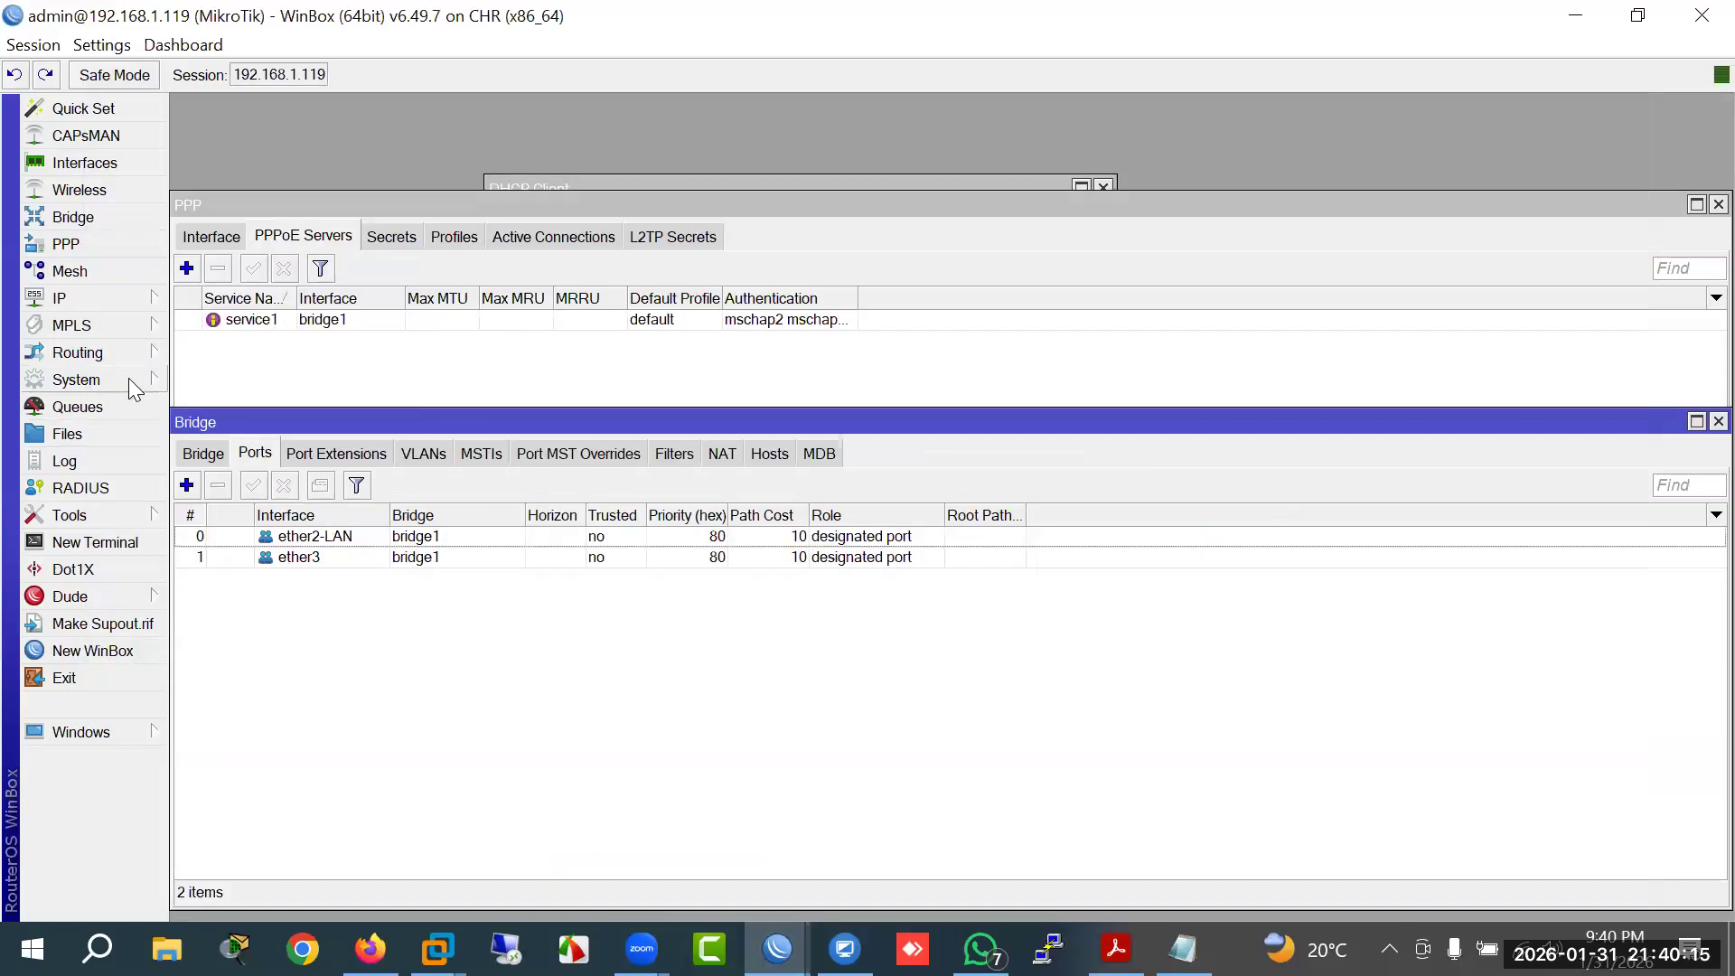
pyautogui.click(112, 304)
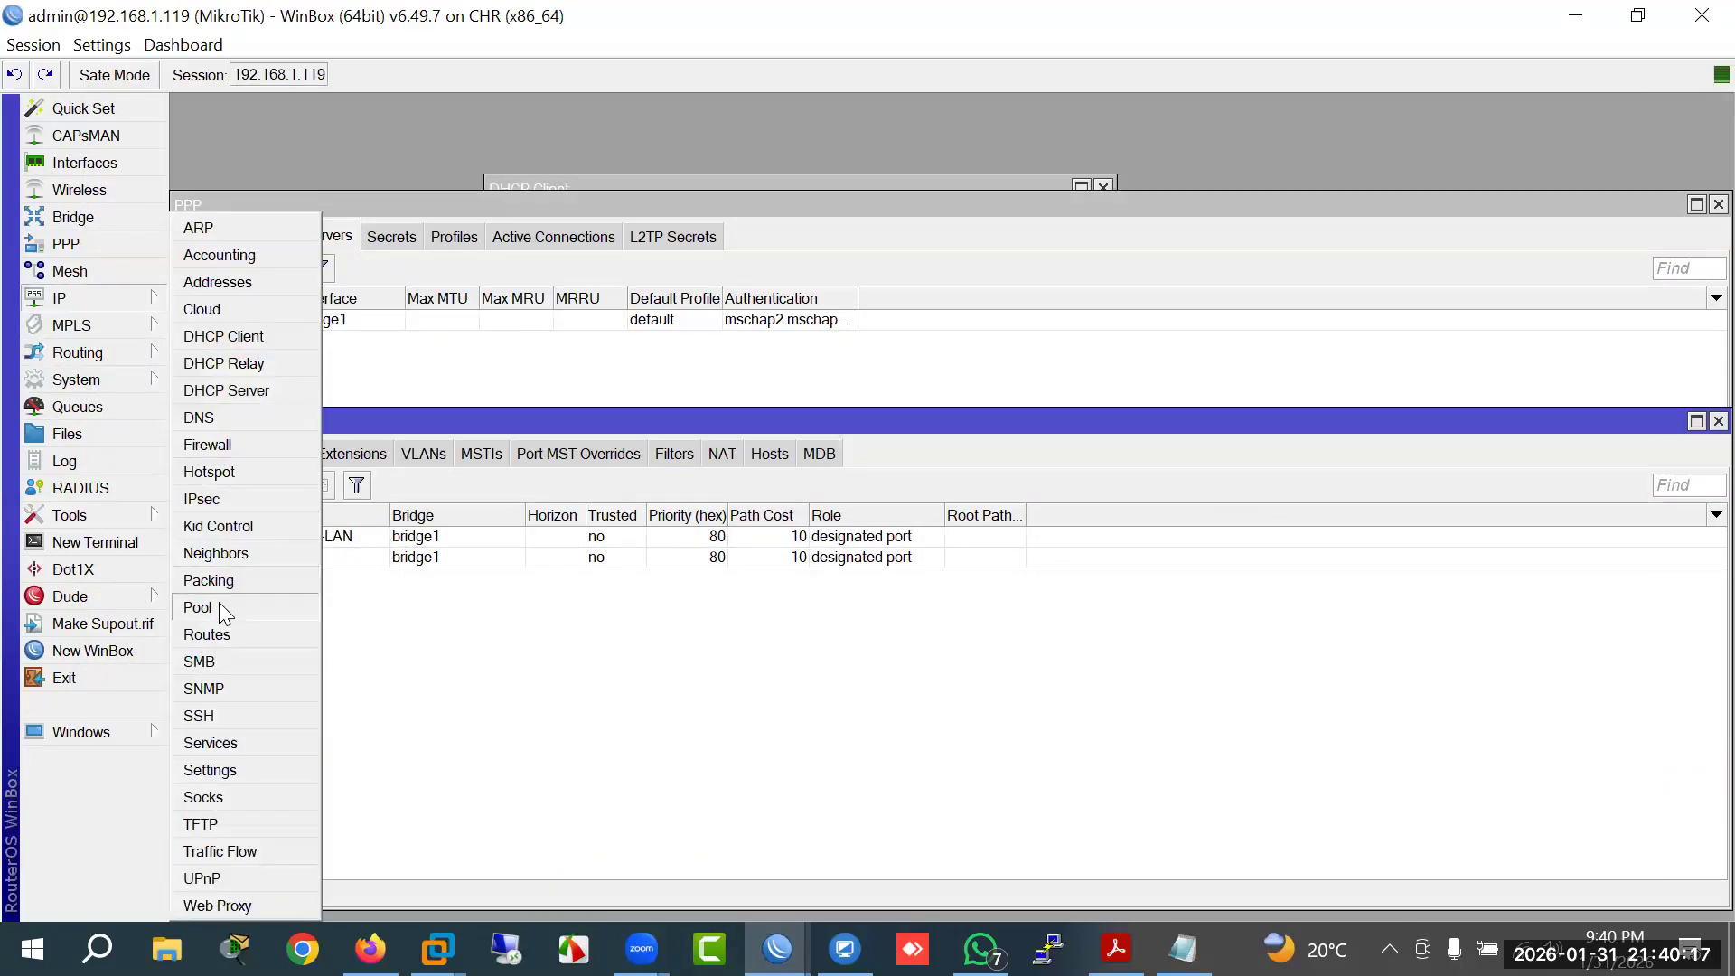
pyautogui.click(221, 607)
pyautogui.click(875, 383)
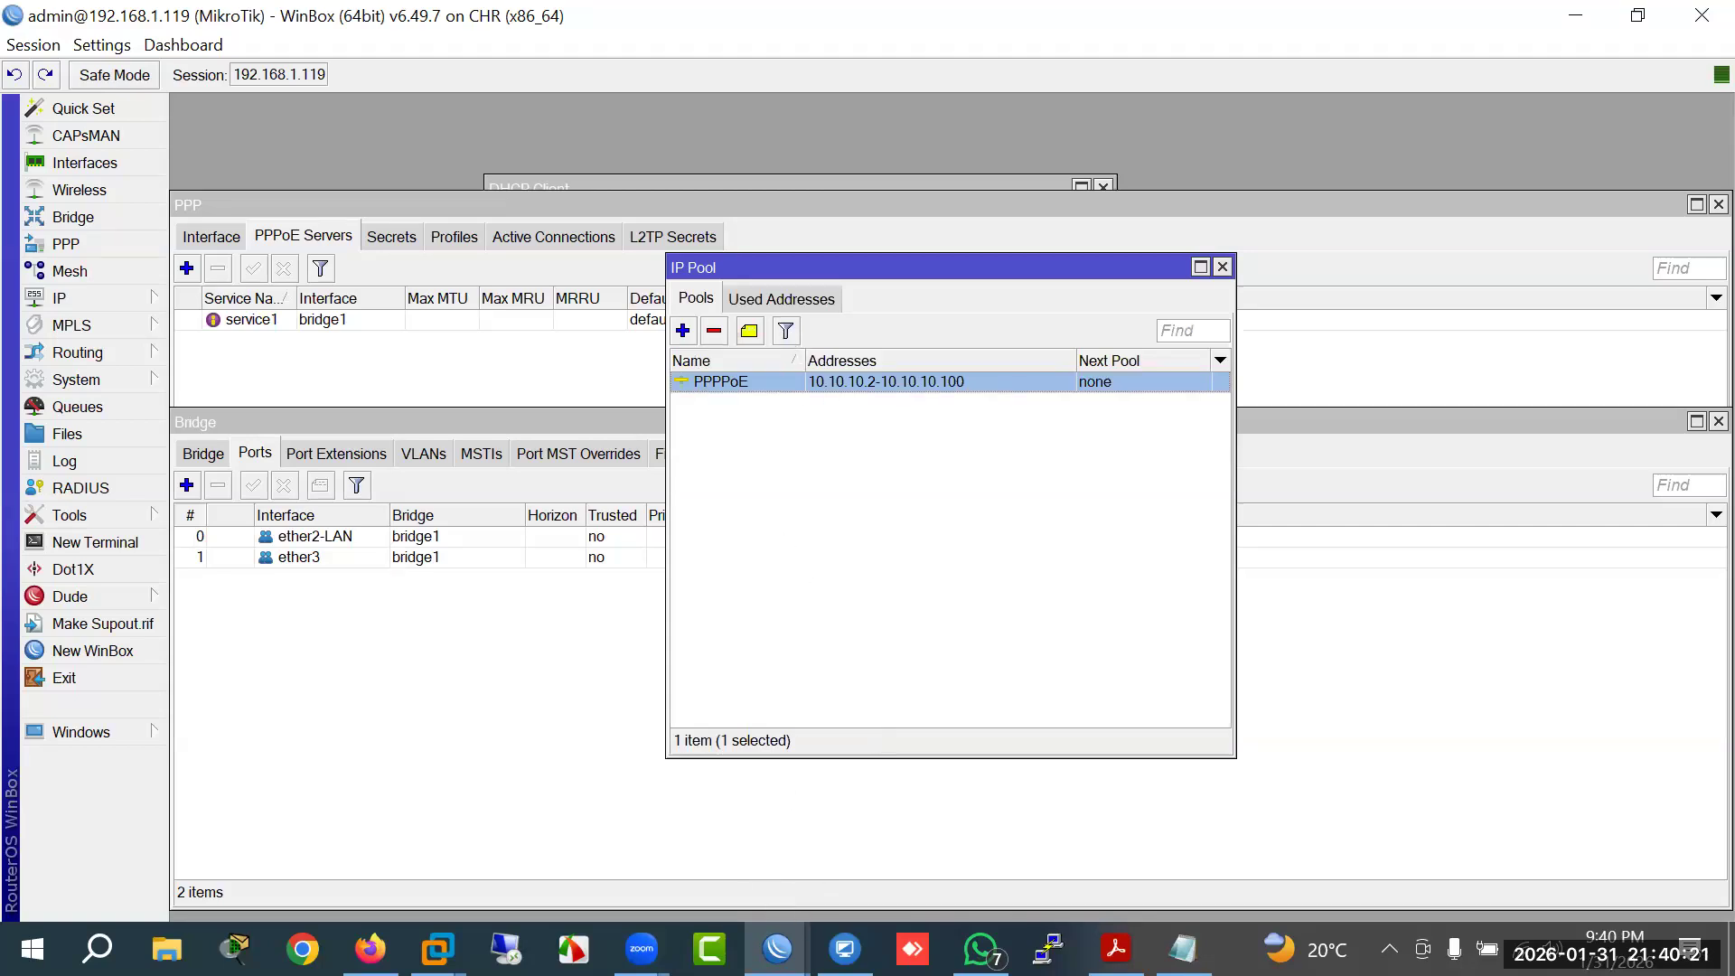
# Step: Compare the client's local address 10.10.10.100 with the pool, then minimize it and show the course PDF
pyautogui.moveTo(778, 949)
pyautogui.click(911, 879)
pyautogui.moveTo(956, 605); pyautogui.dragTo(861, 617)
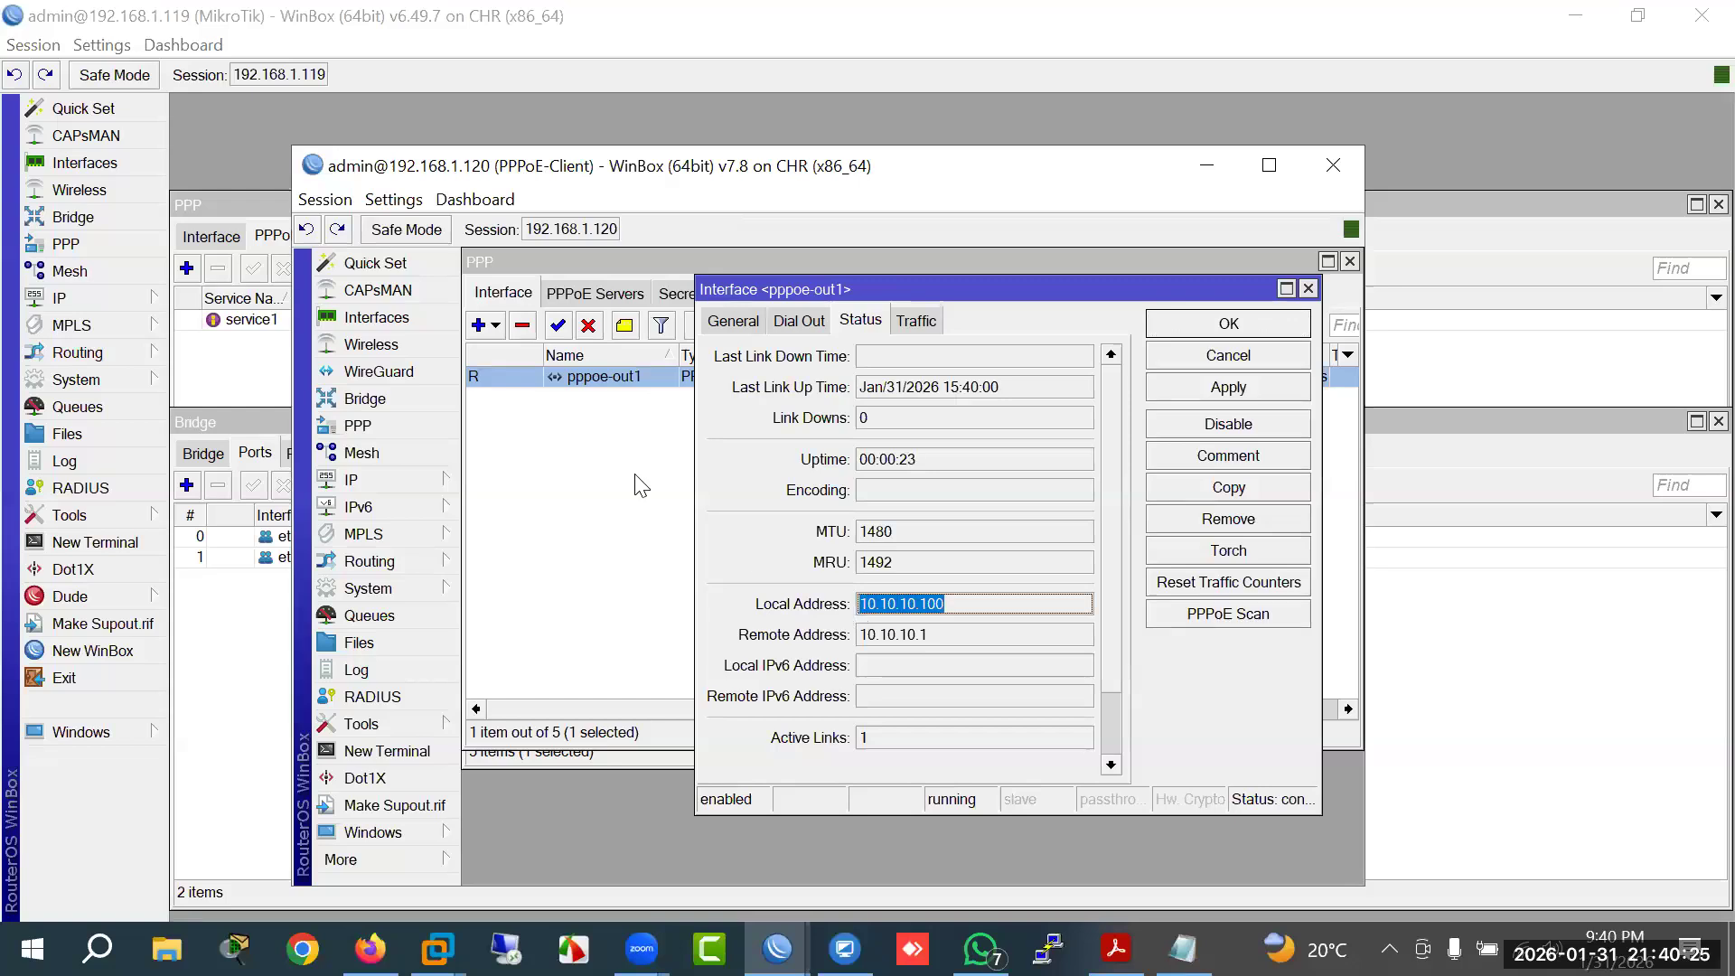
pyautogui.click(233, 199)
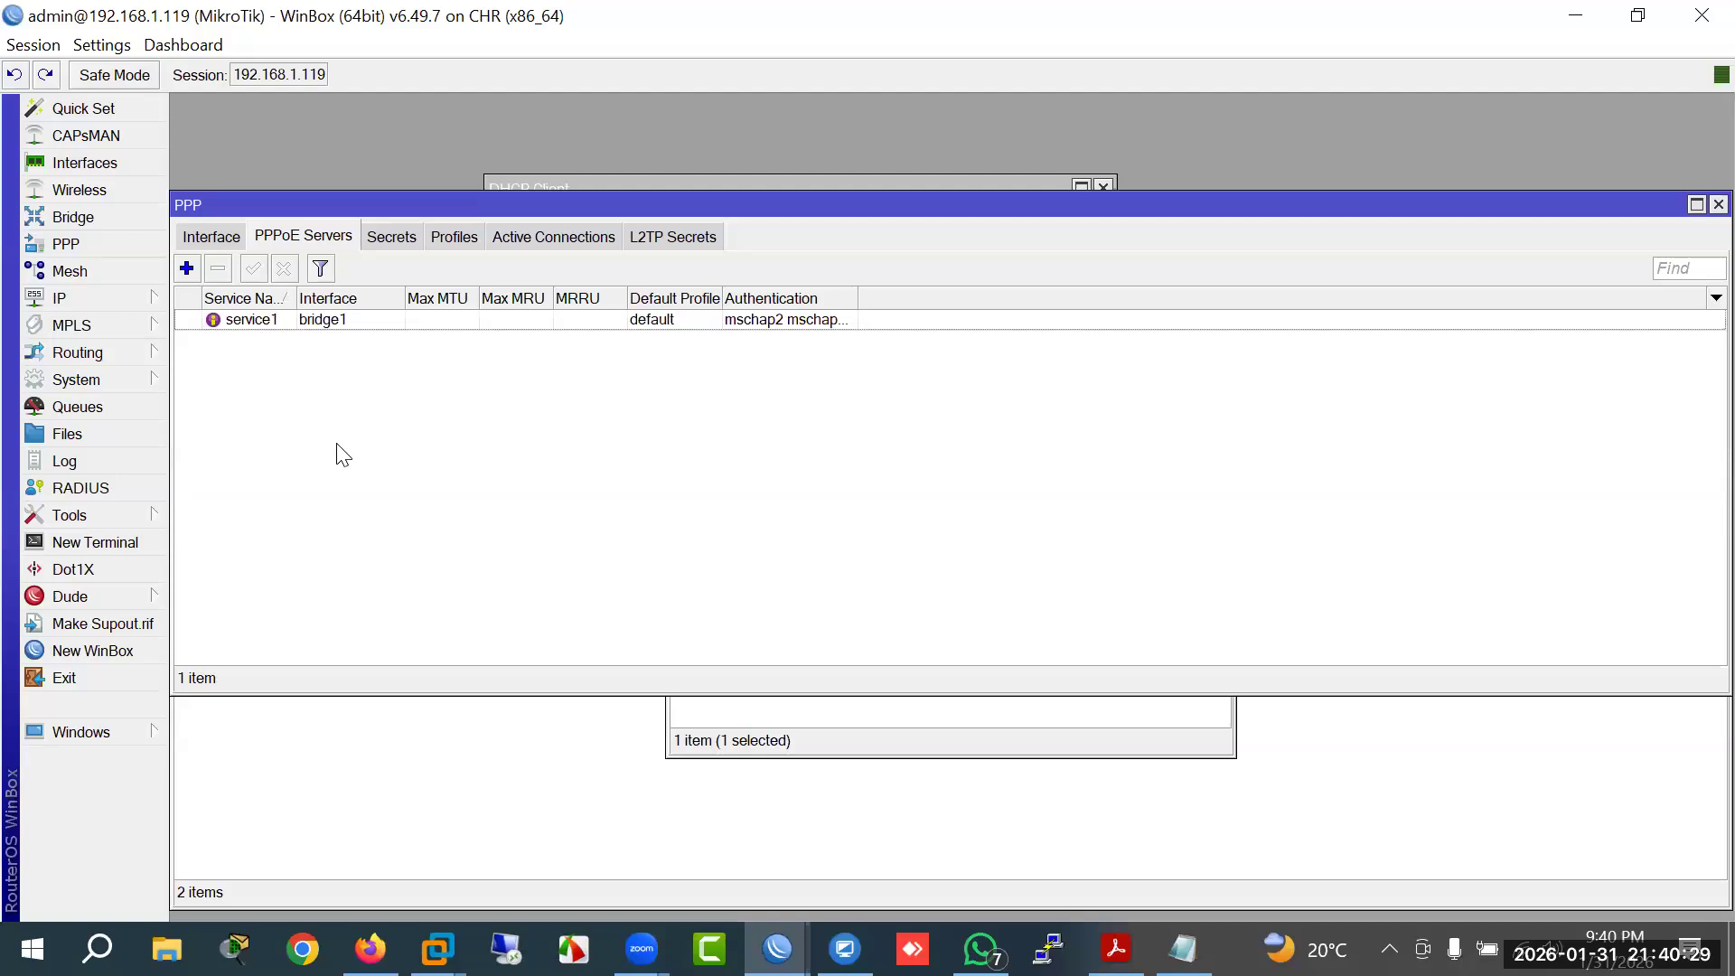
pyautogui.moveTo(777, 949)
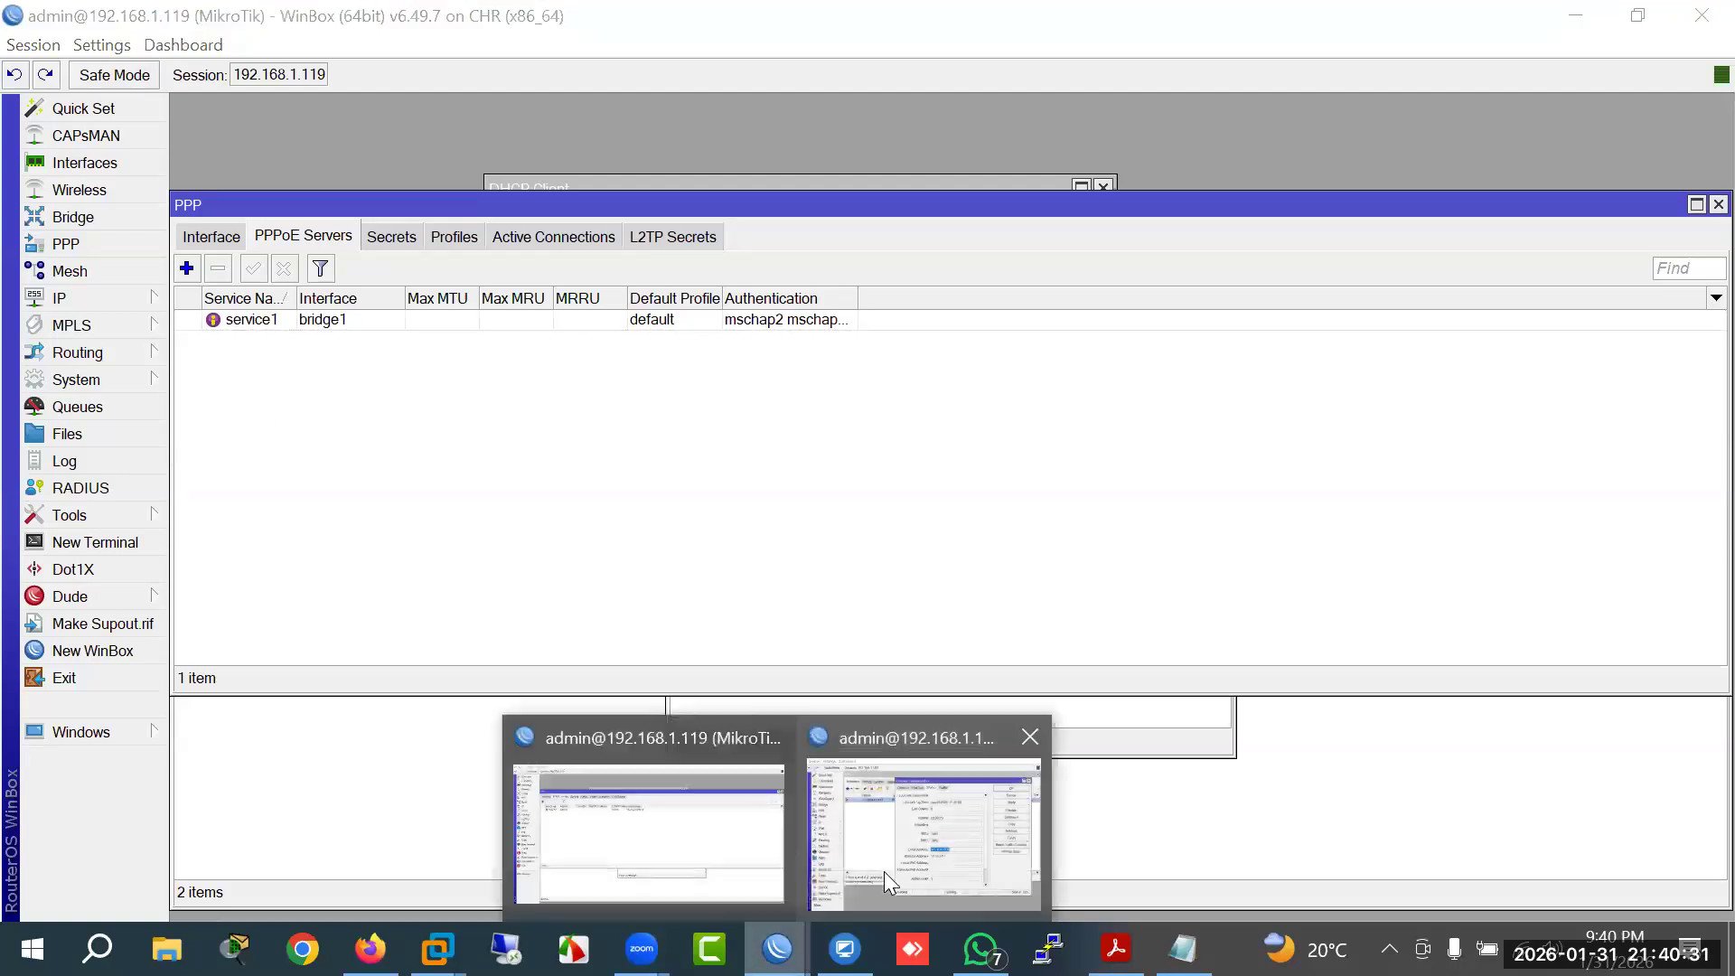
pyautogui.click(884, 872)
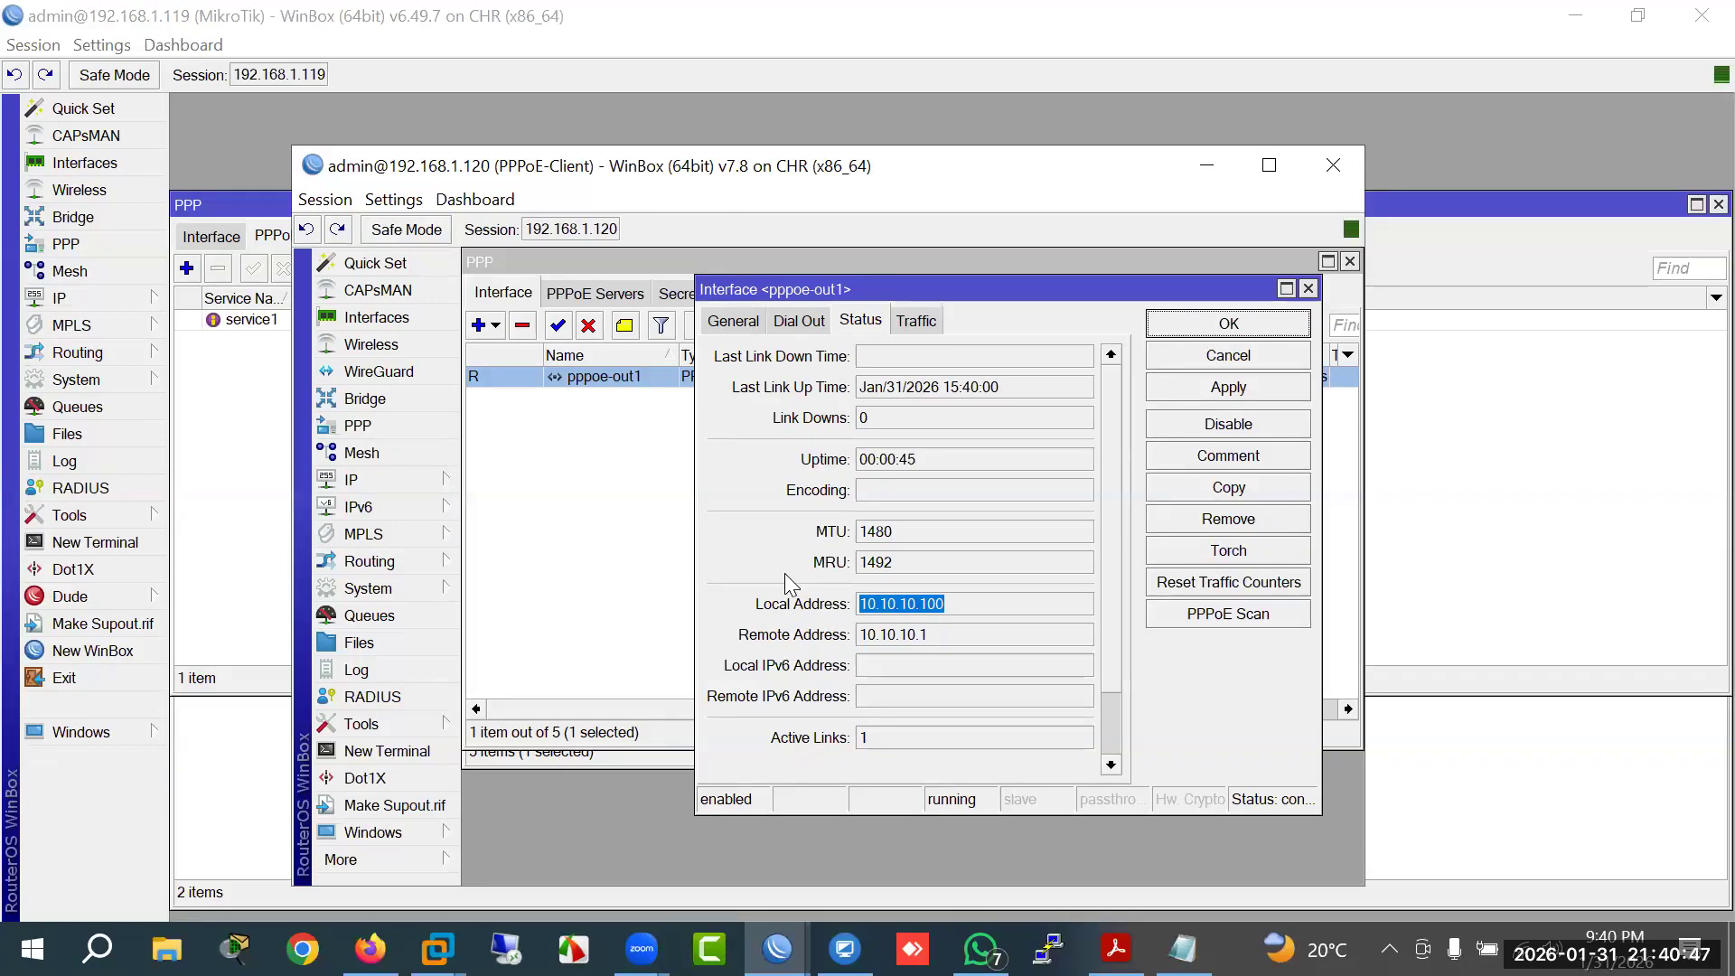
pyautogui.click(1207, 166)
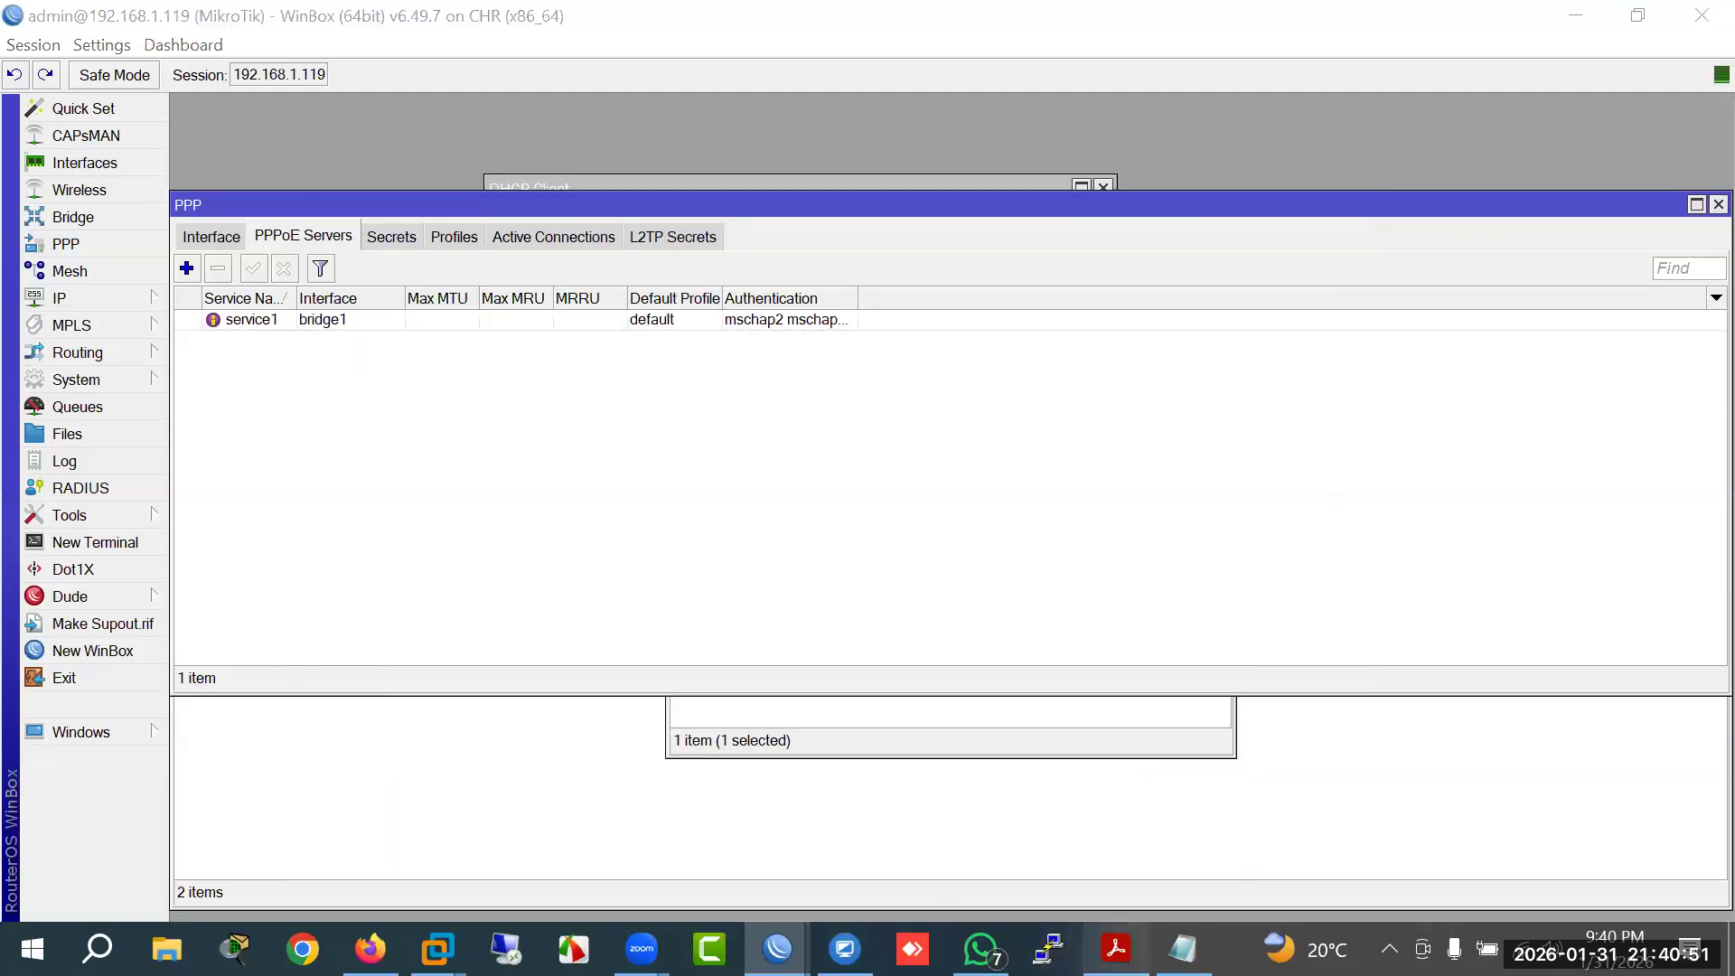
pyautogui.click(1117, 950)
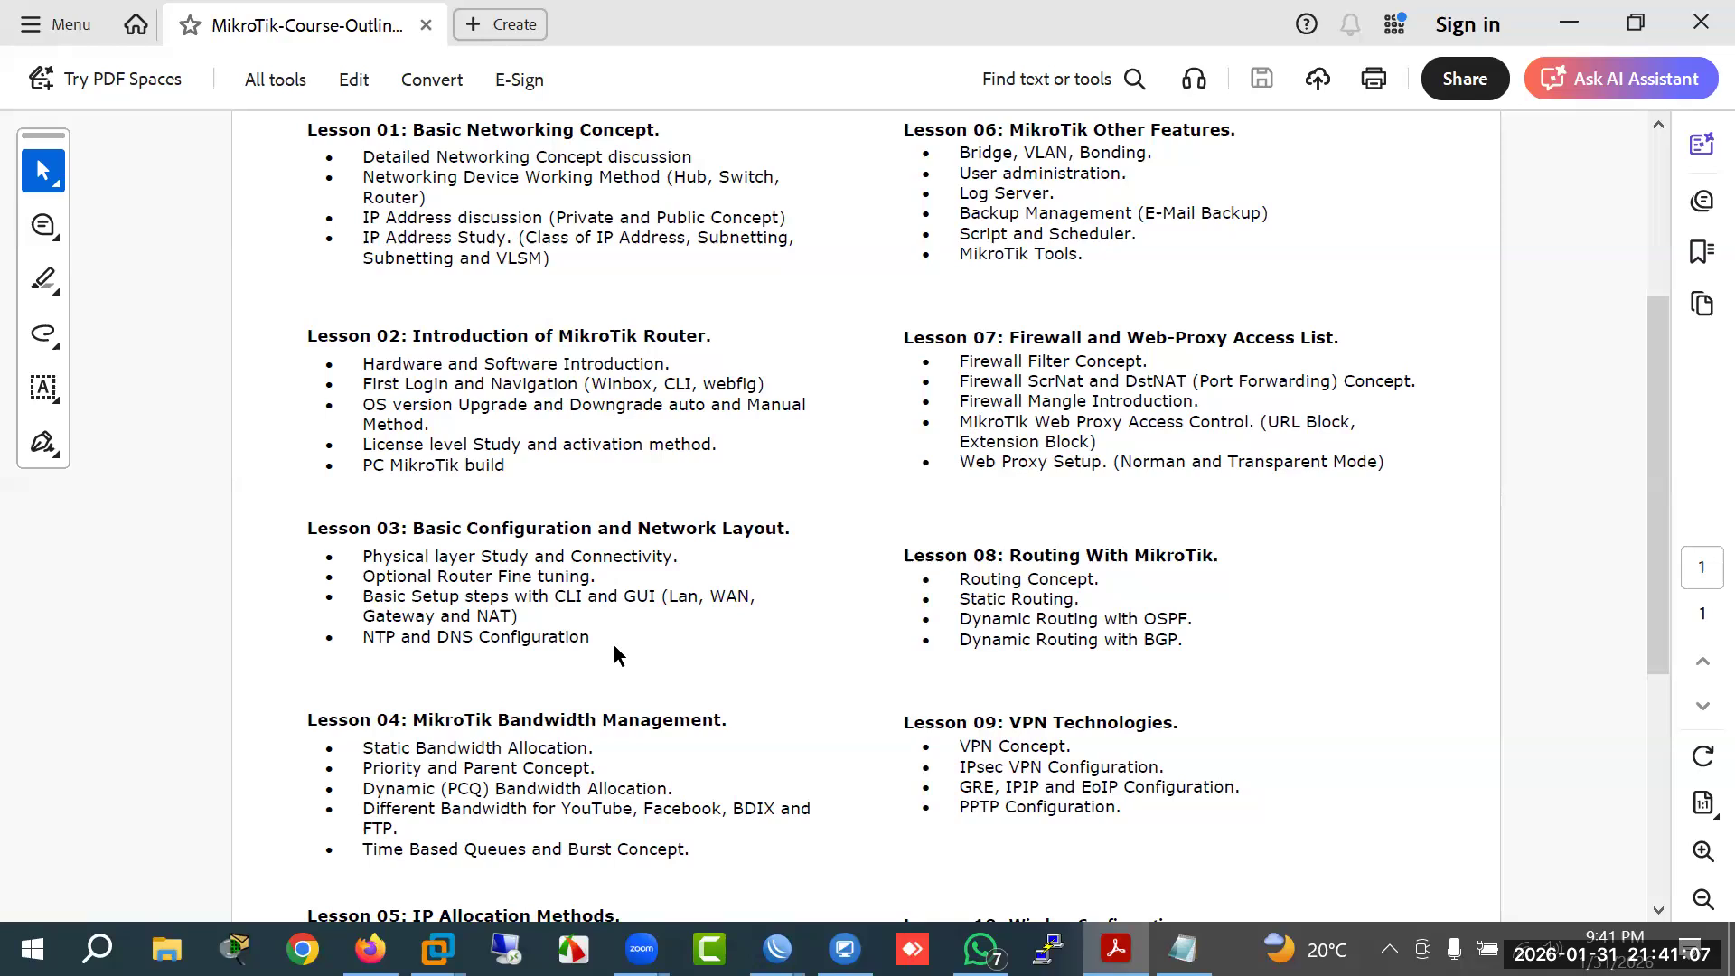
# Step: Highlight 'Static Bandwidth Allocation' in Lesson 04 of the PDF, then return to the server's WinBox window
pyautogui.scroll(-2, 603, 721)
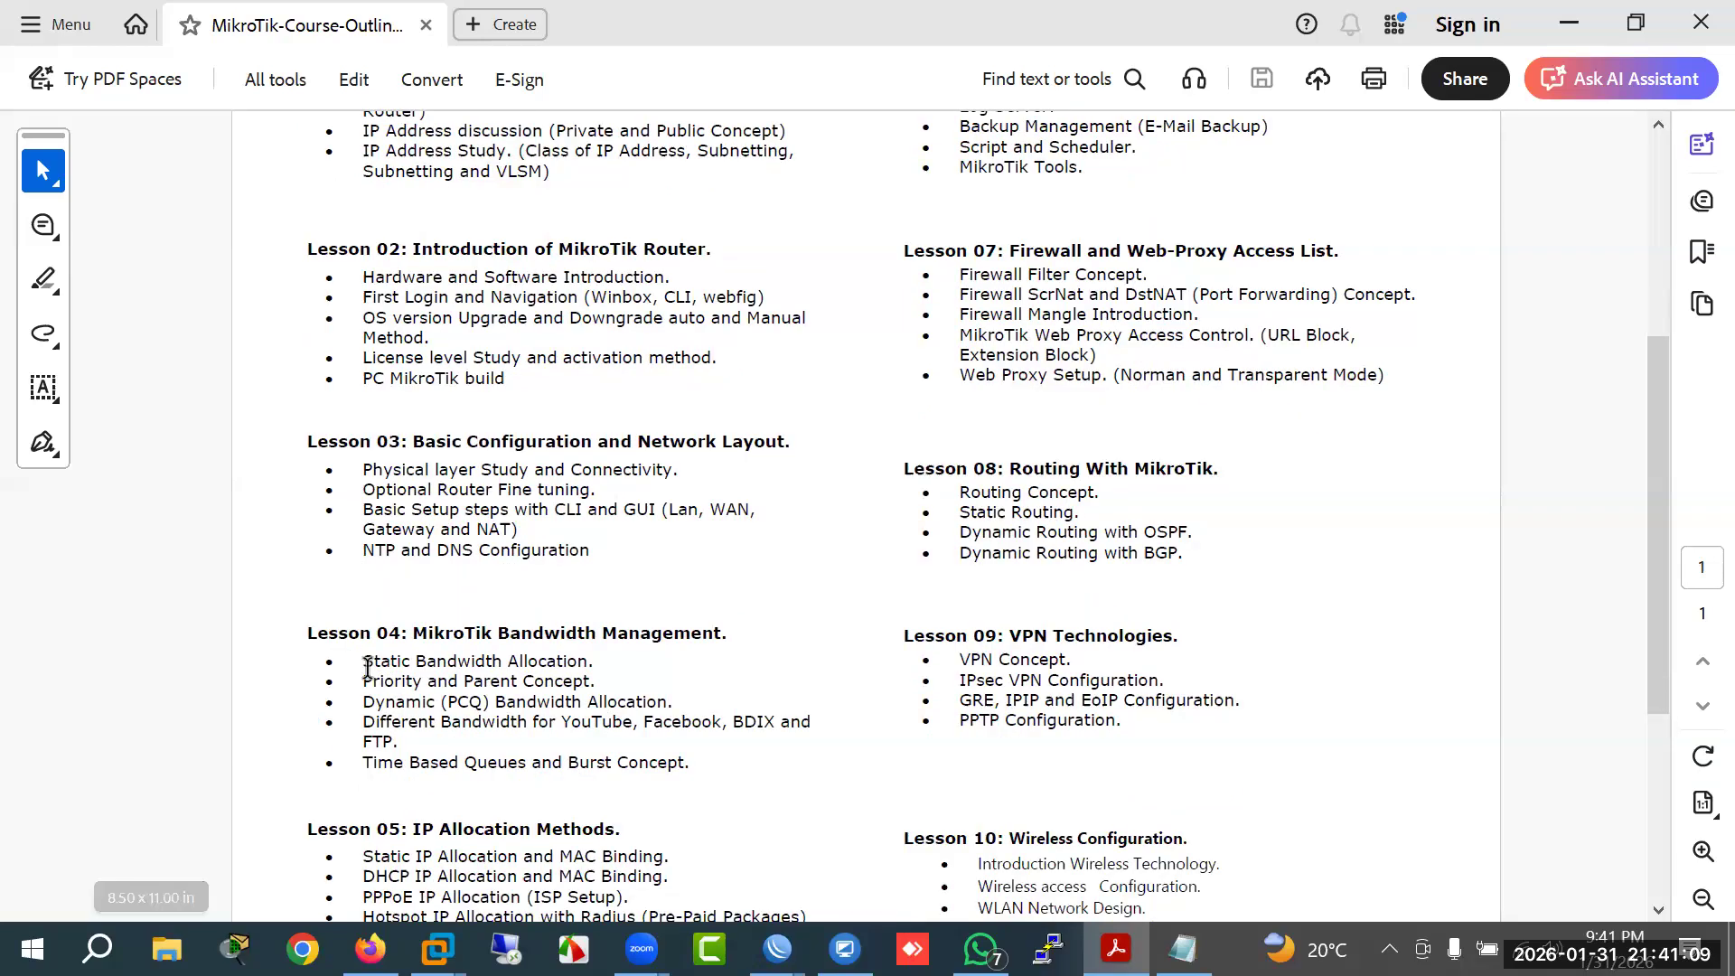
pyautogui.moveTo(363, 663); pyautogui.dragTo(555, 663)
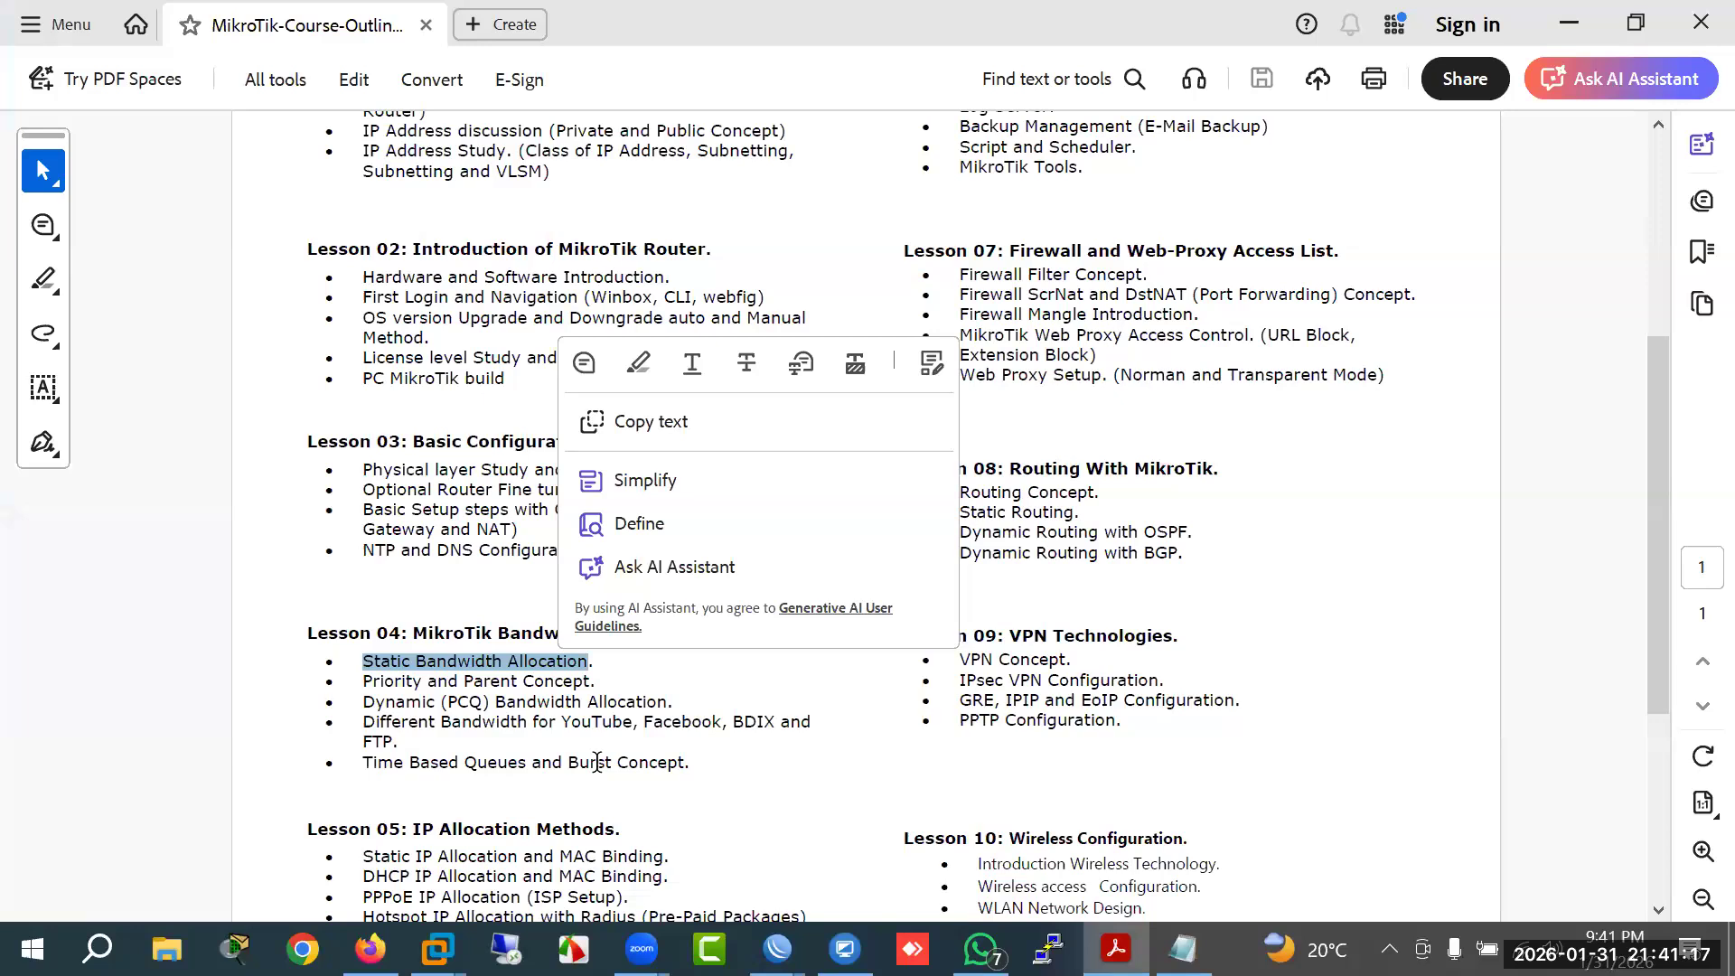
pyautogui.moveTo(778, 949)
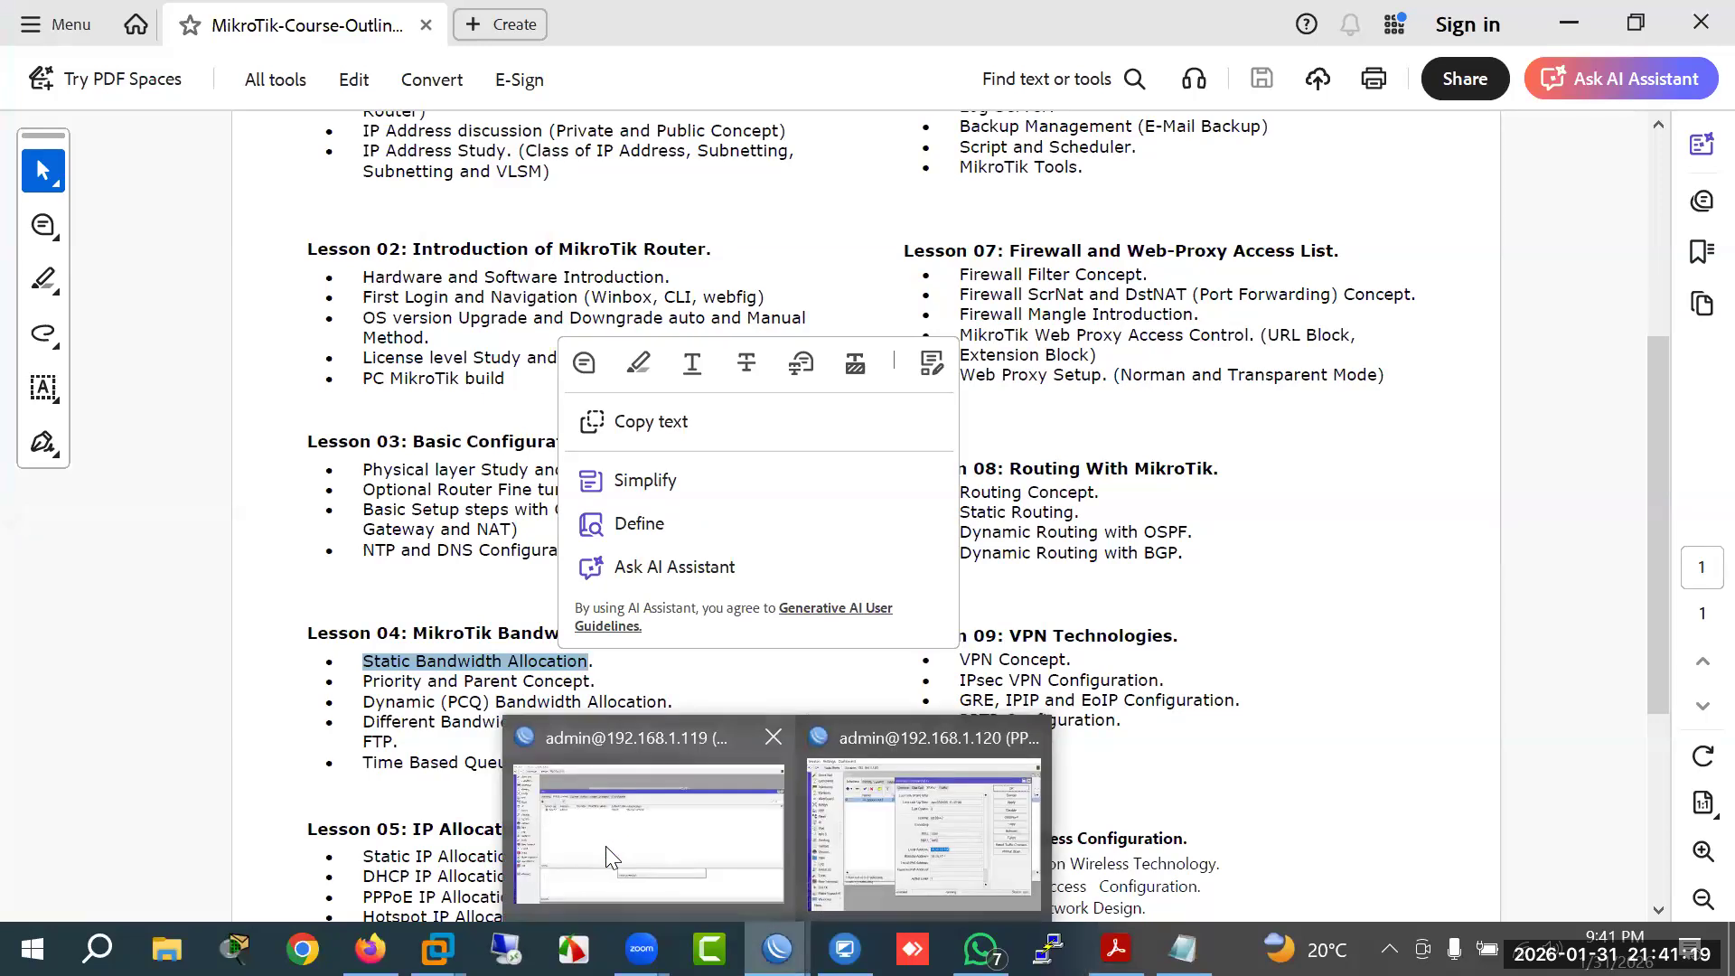
pyautogui.click(606, 846)
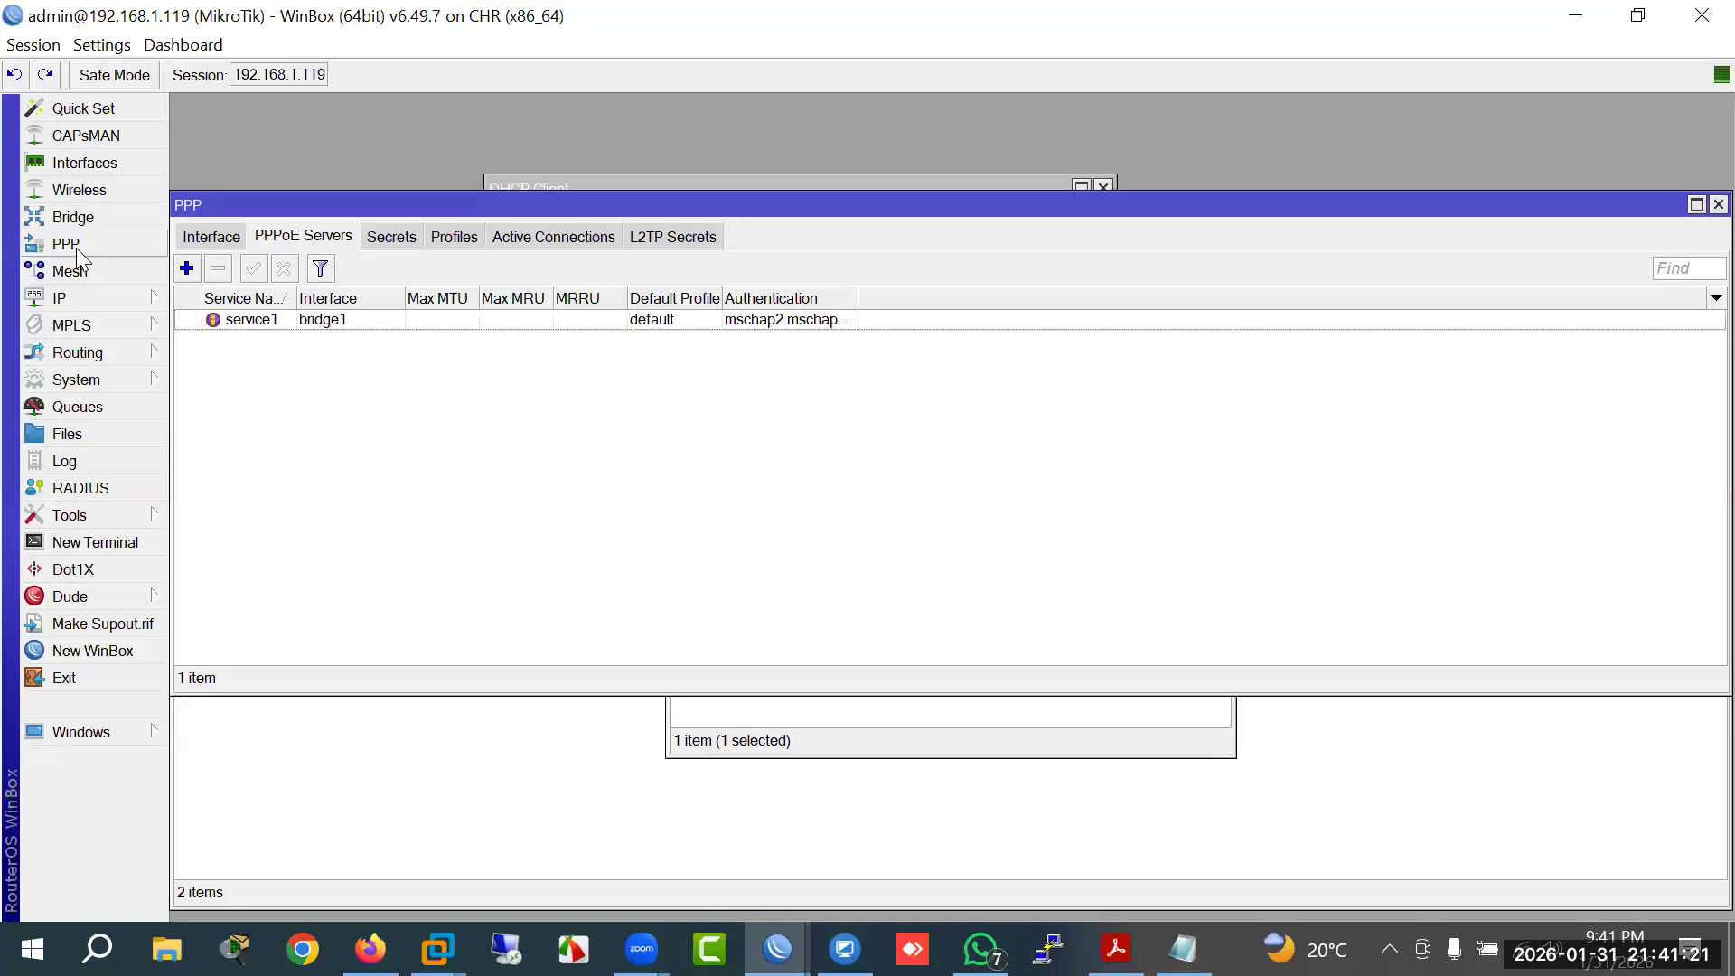
# Step: Inspect the 20M PPP profile and the test secret, closing both without changes
pyautogui.click(378, 240)
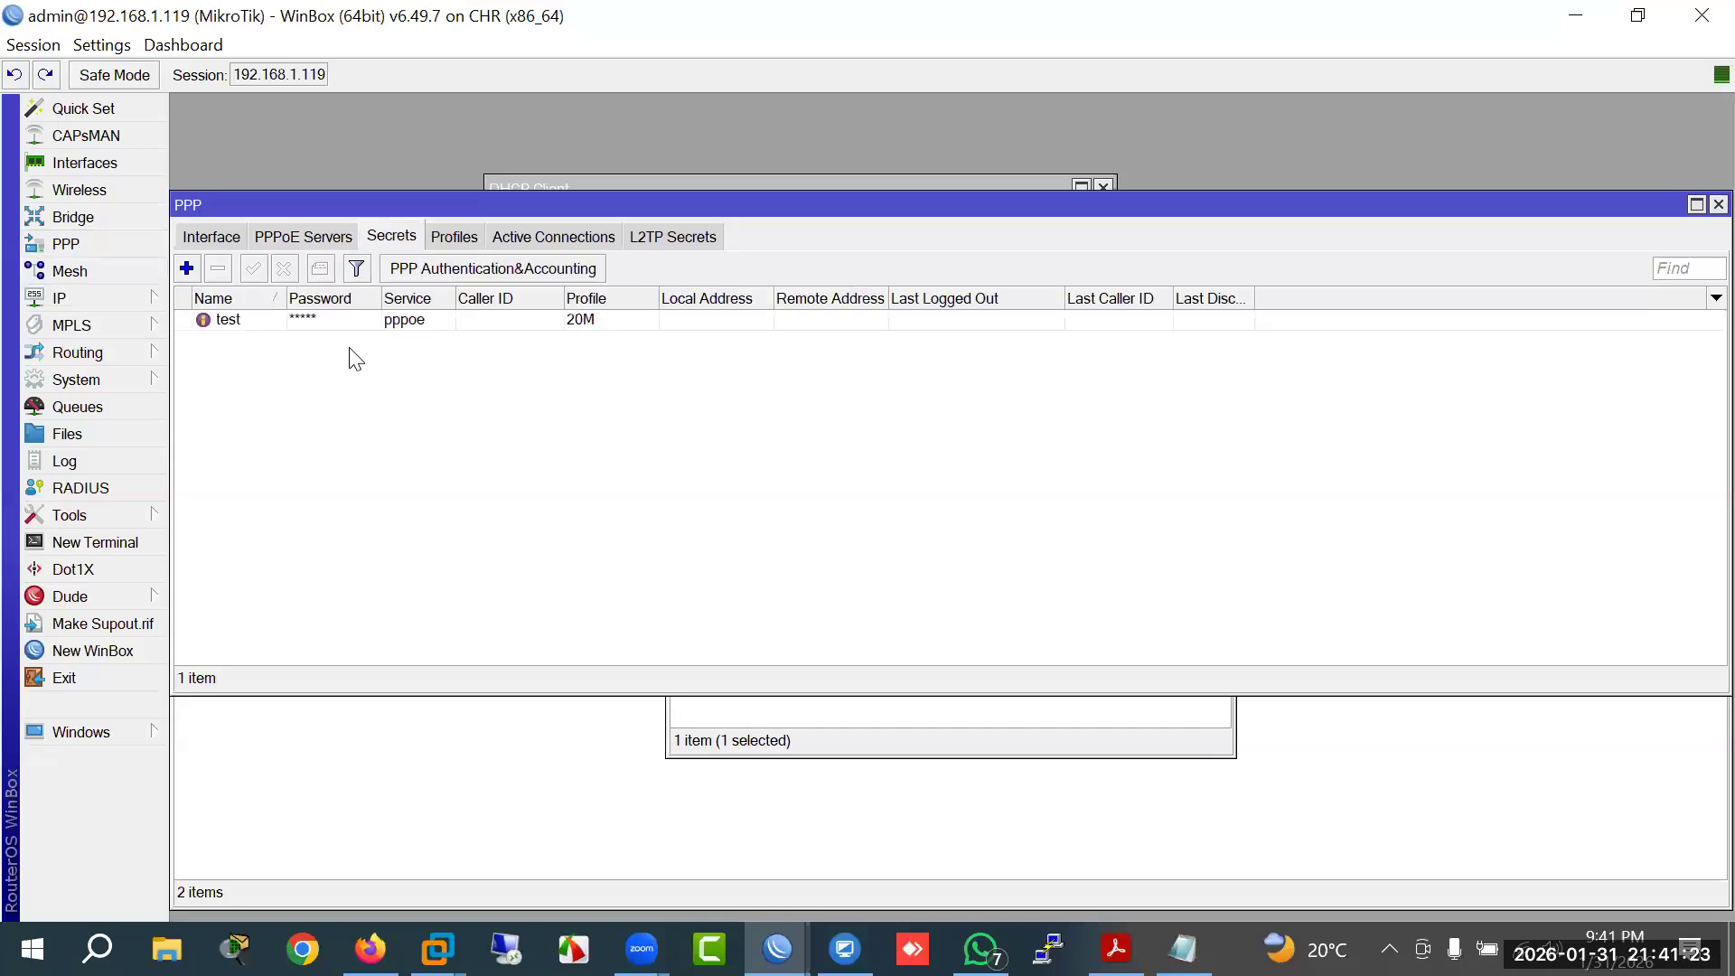
pyautogui.click(445, 238)
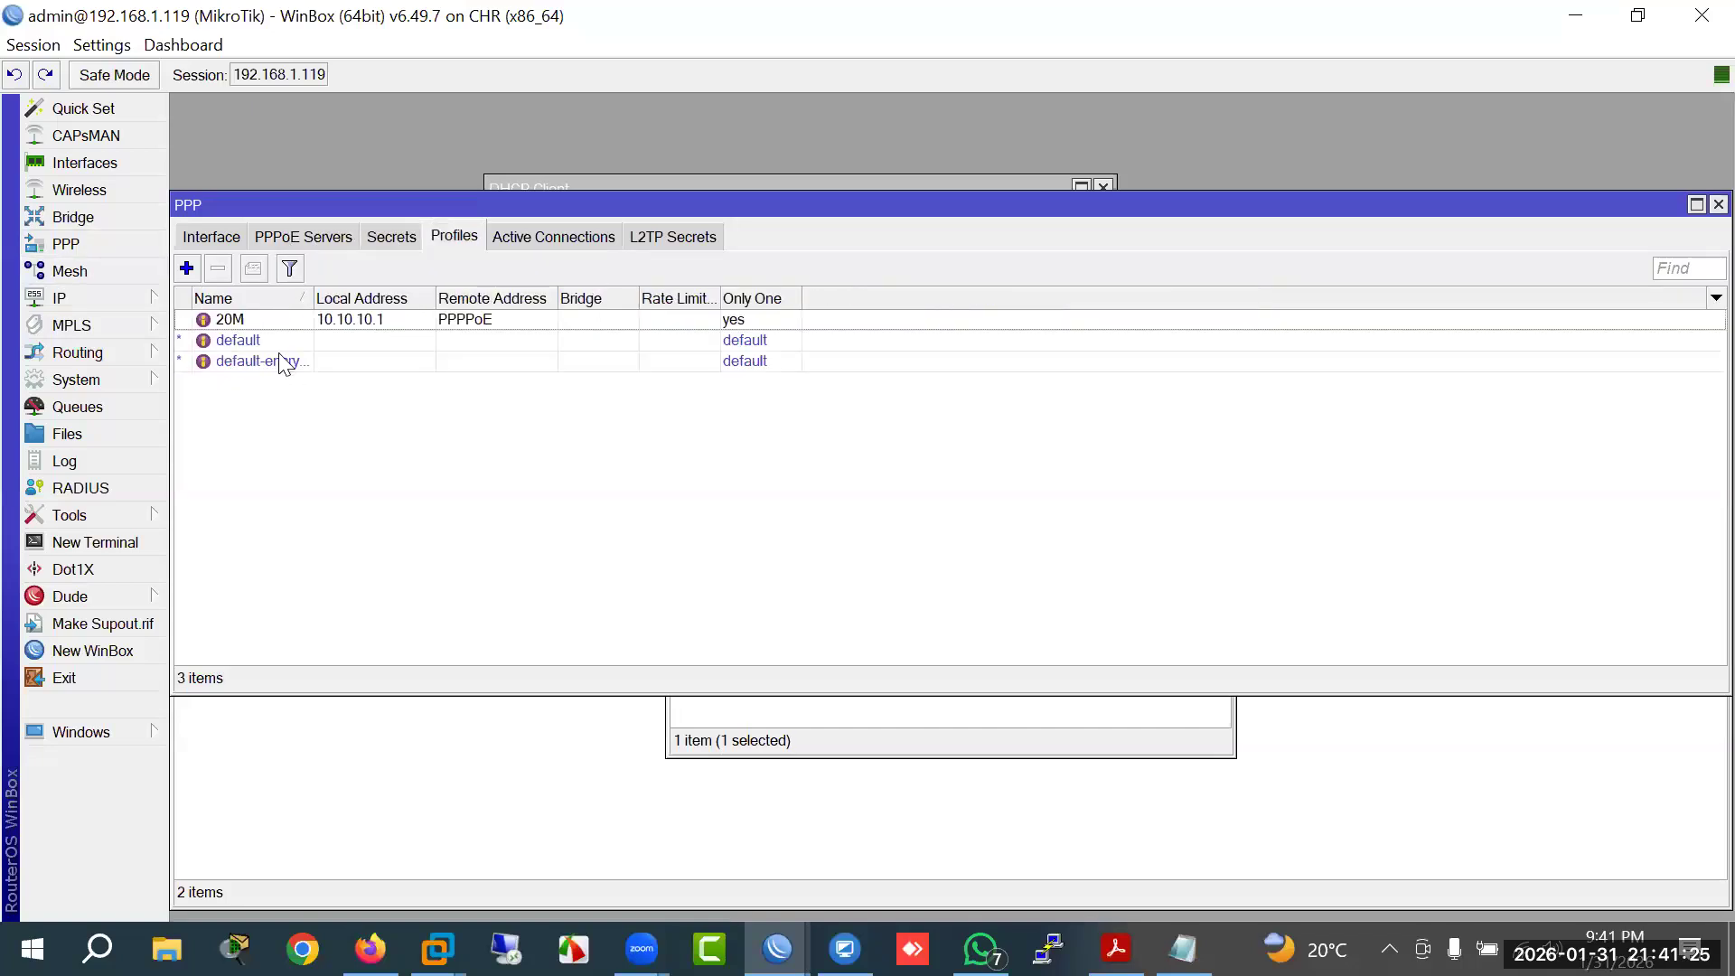
pyautogui.doubleClick(230, 320)
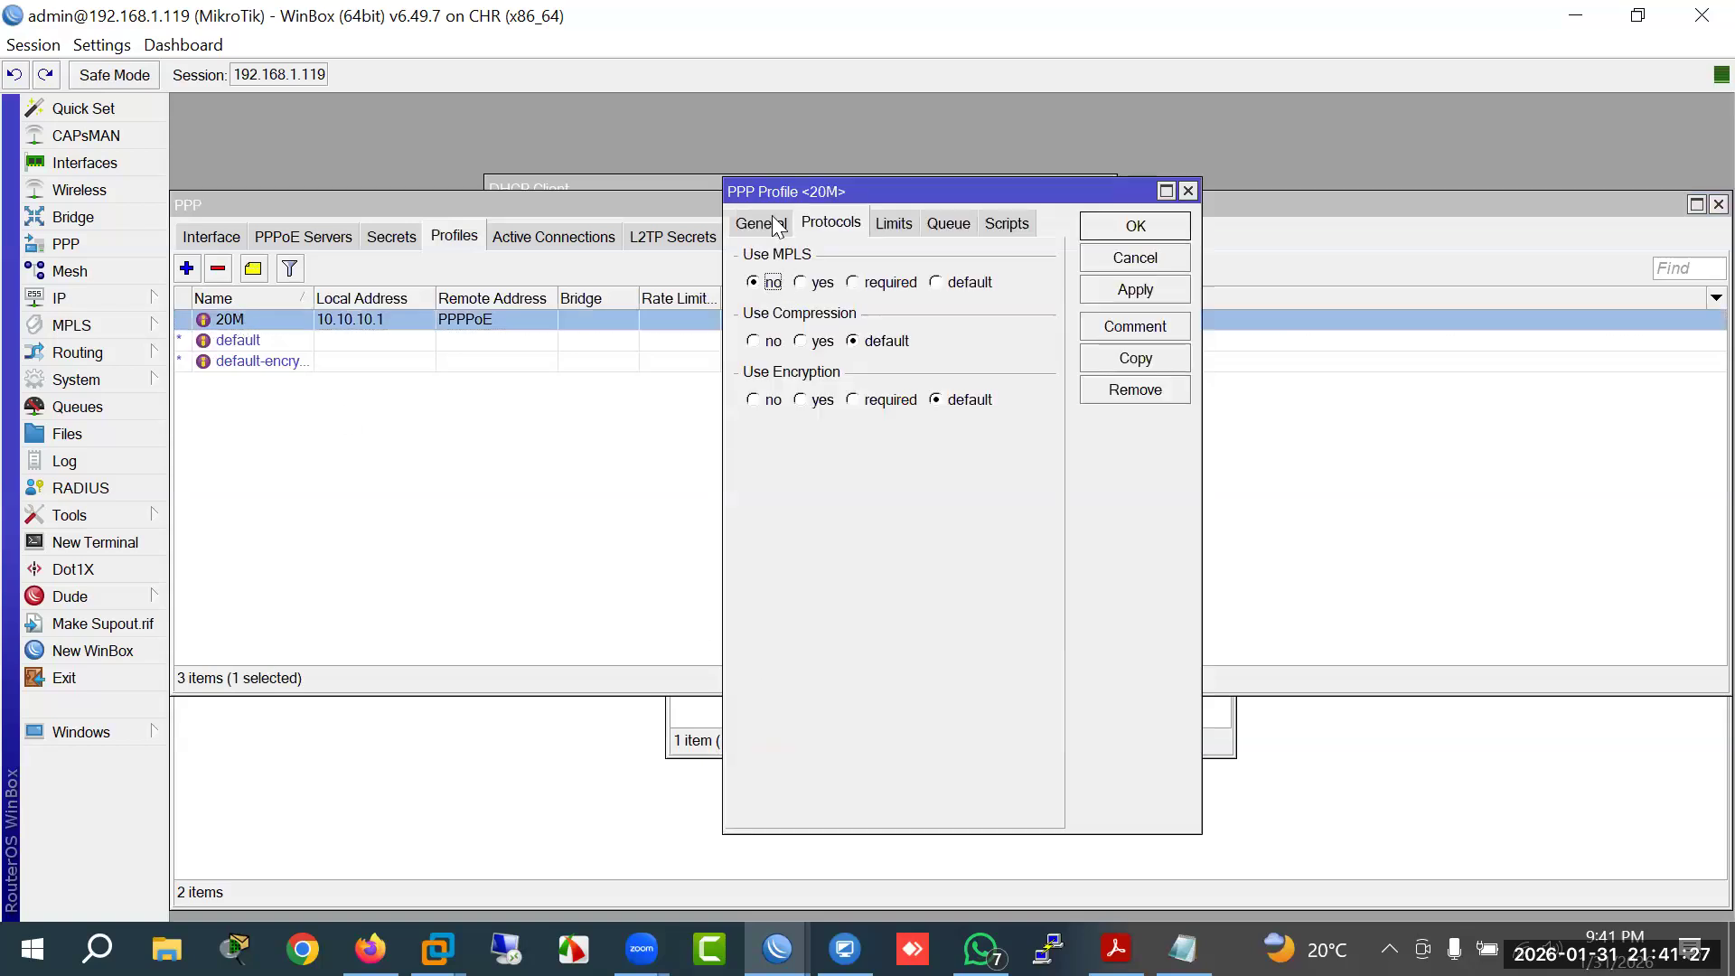
pyautogui.click(766, 222)
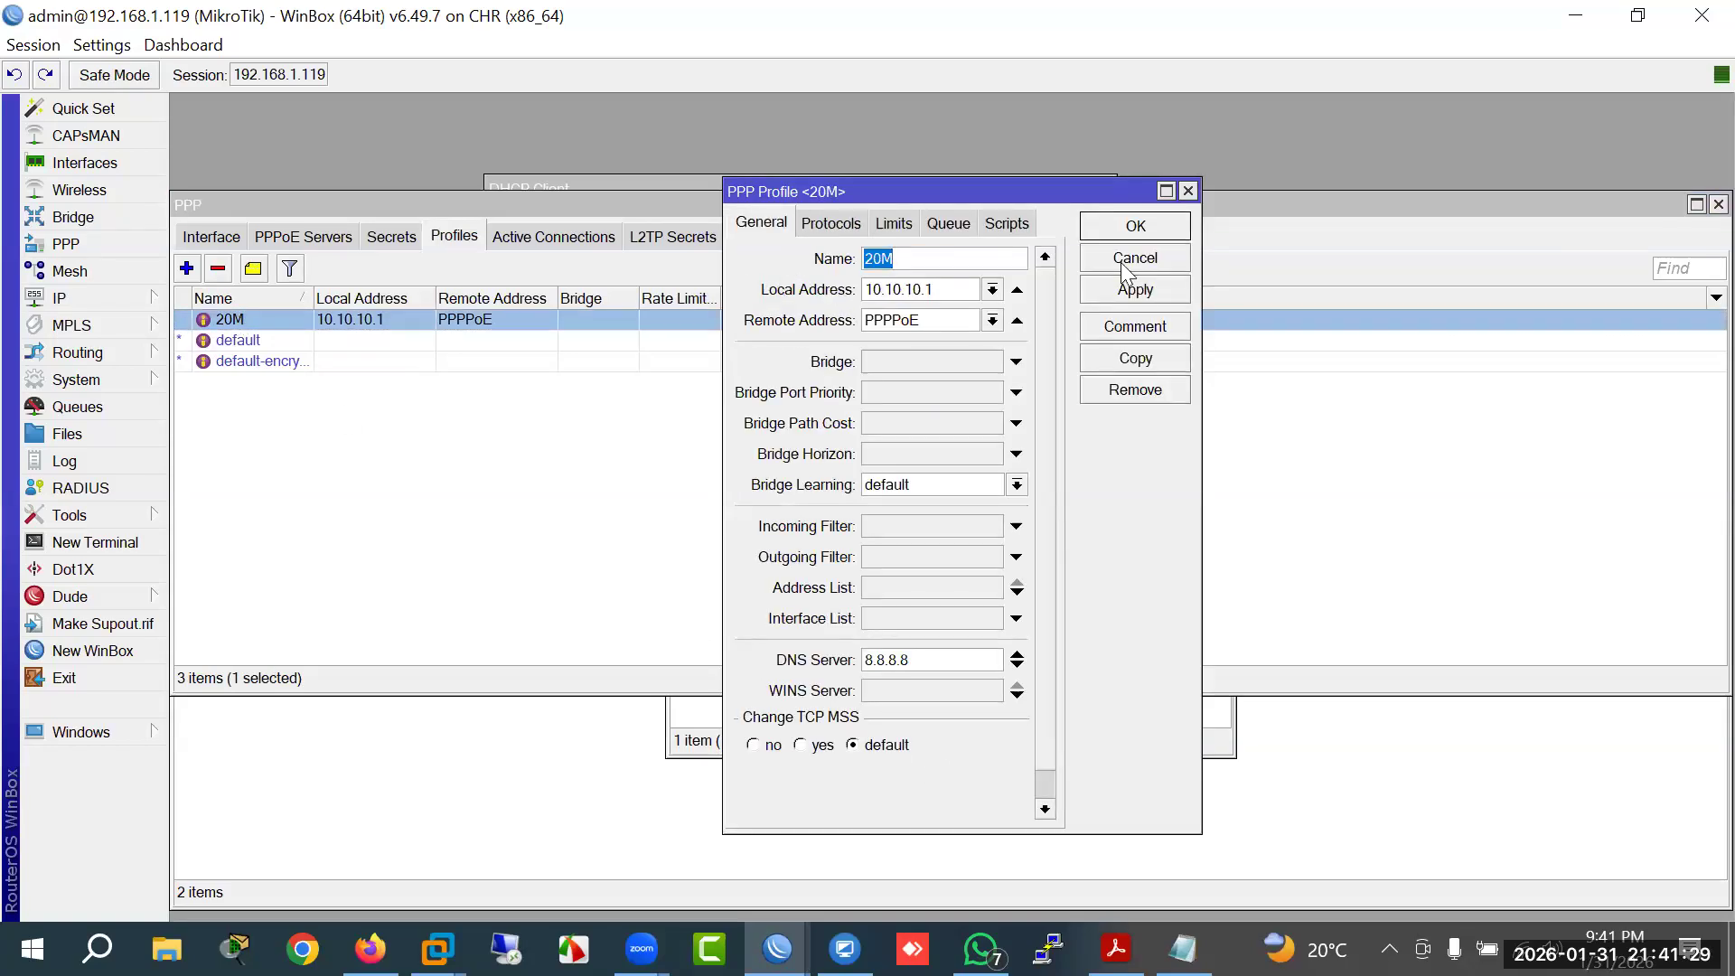
pyautogui.click(1130, 263)
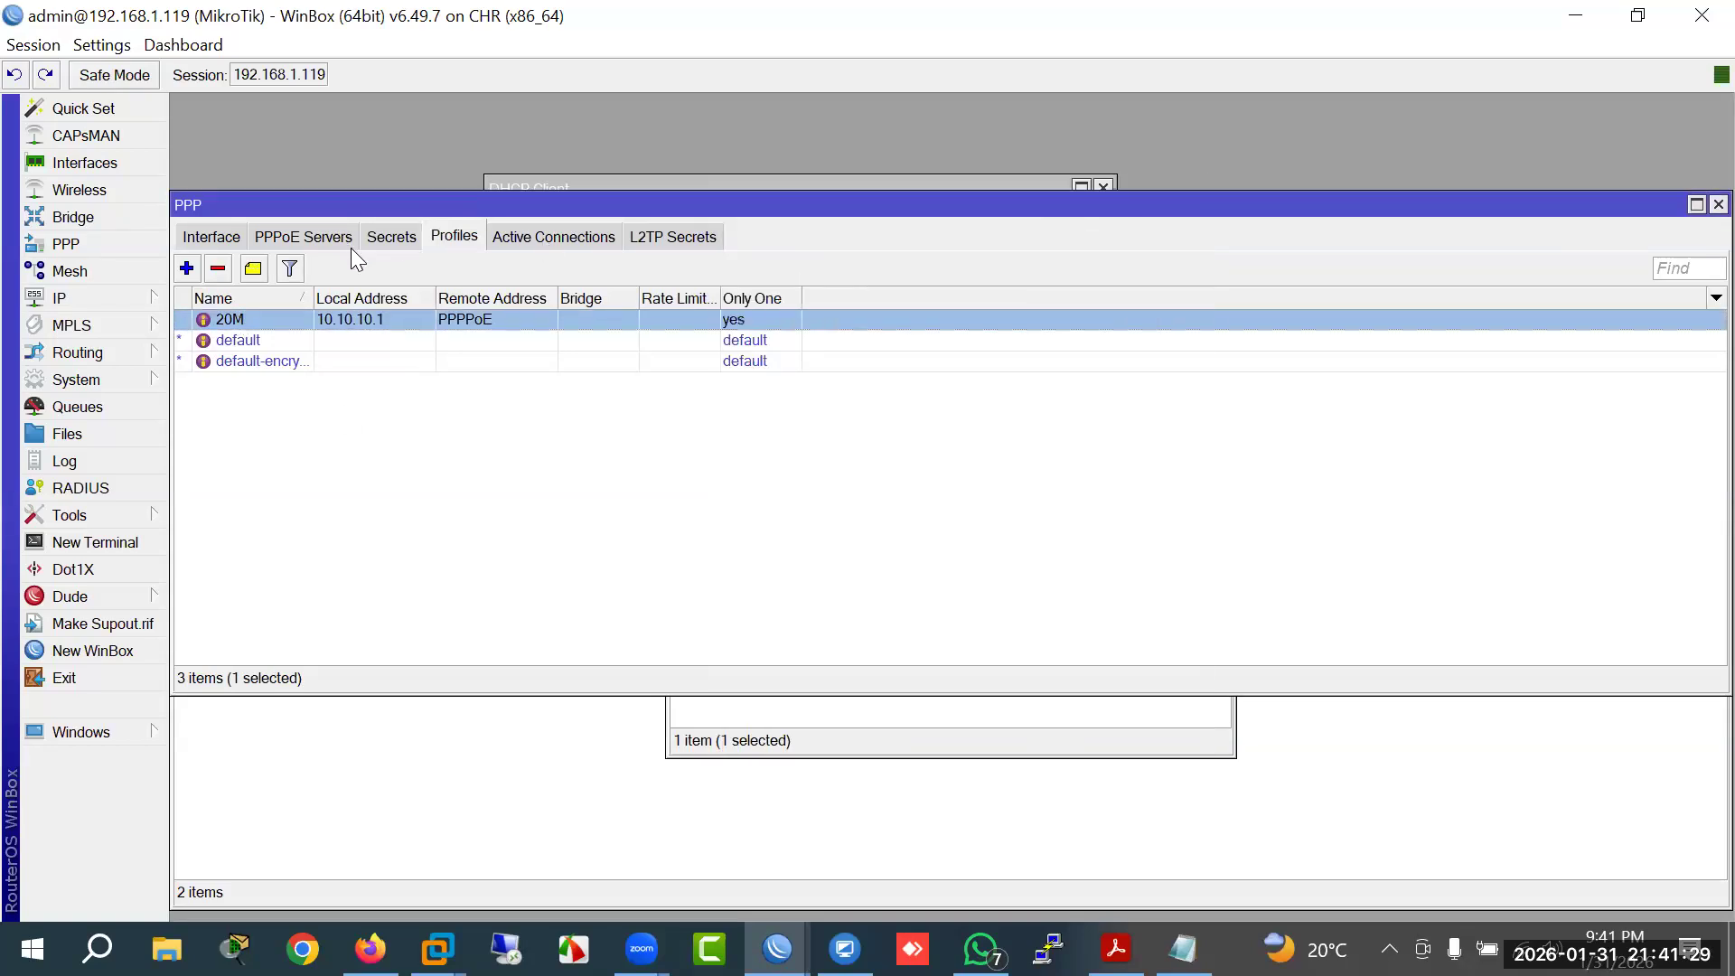
pyautogui.doubleClick(366, 319)
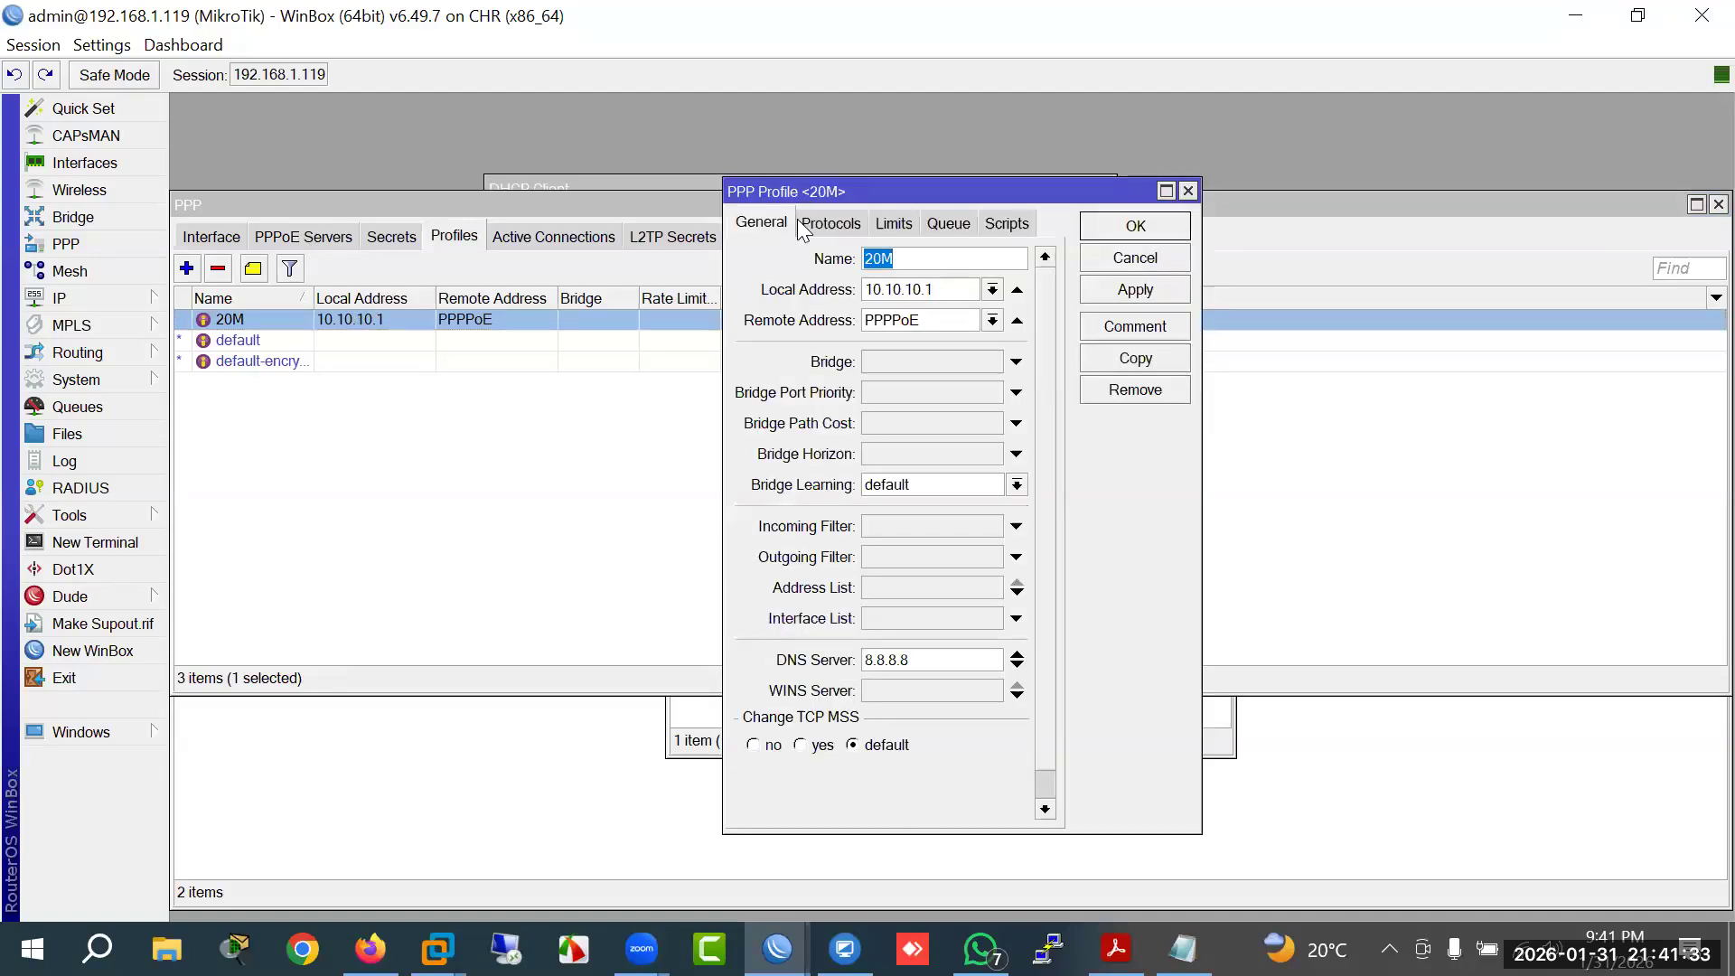
pyautogui.click(1206, 389)
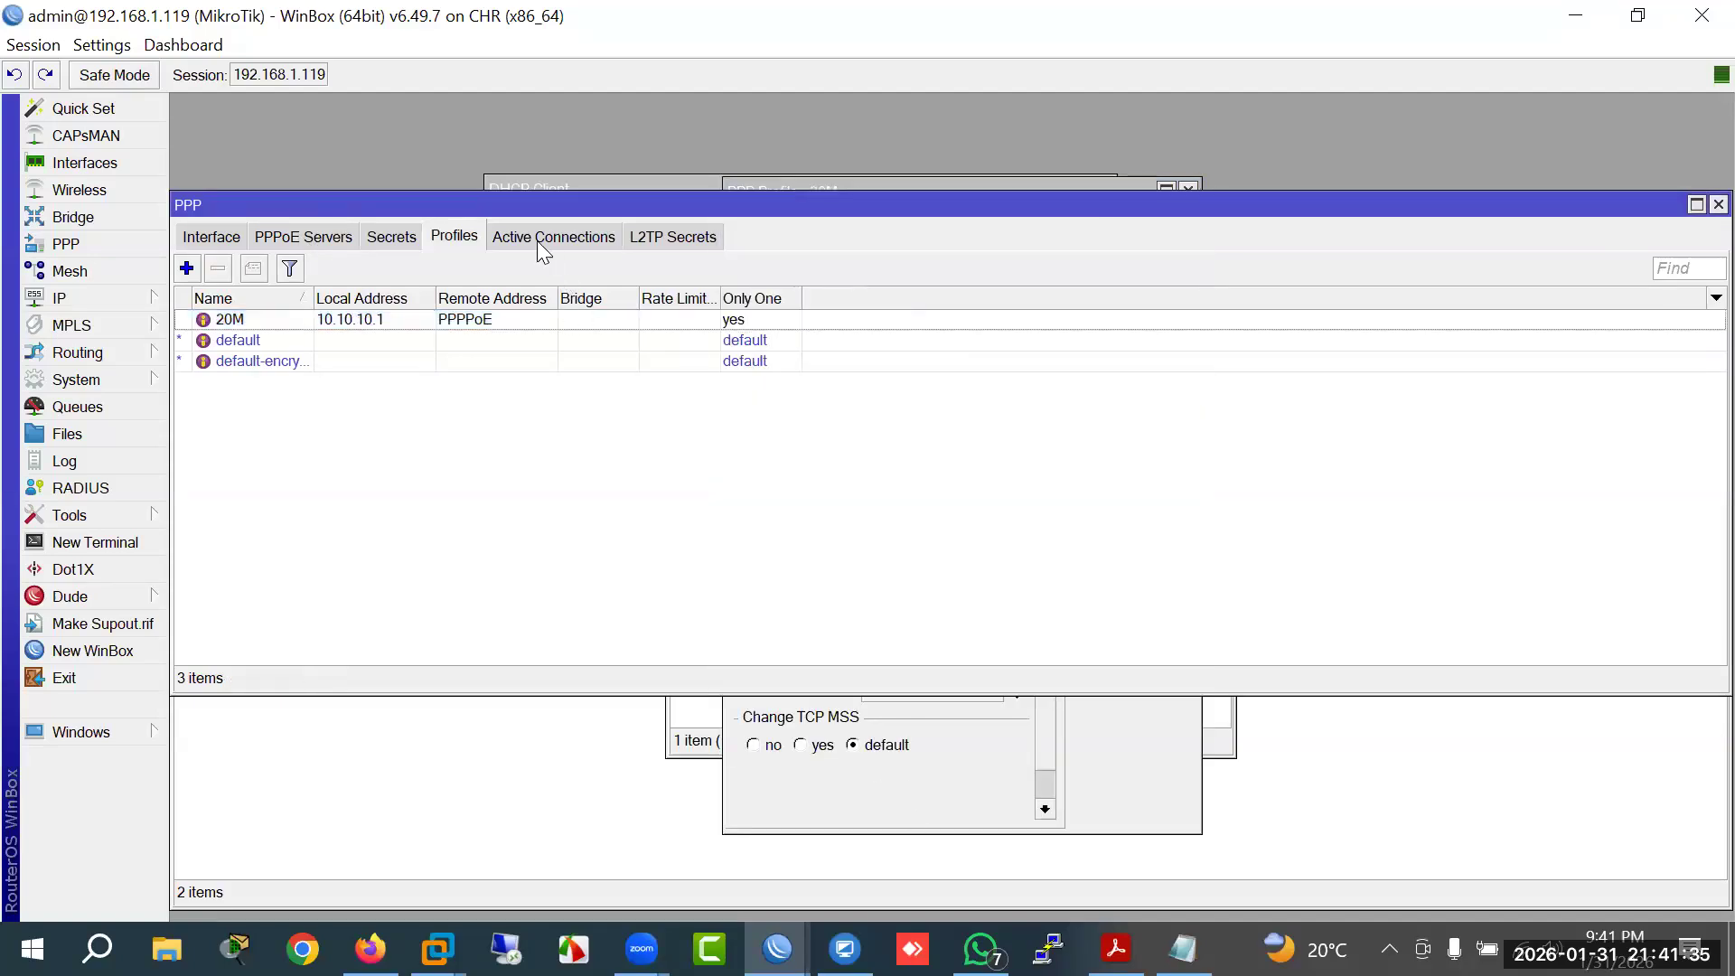
pyautogui.click(418, 237)
pyautogui.doubleClick(238, 324)
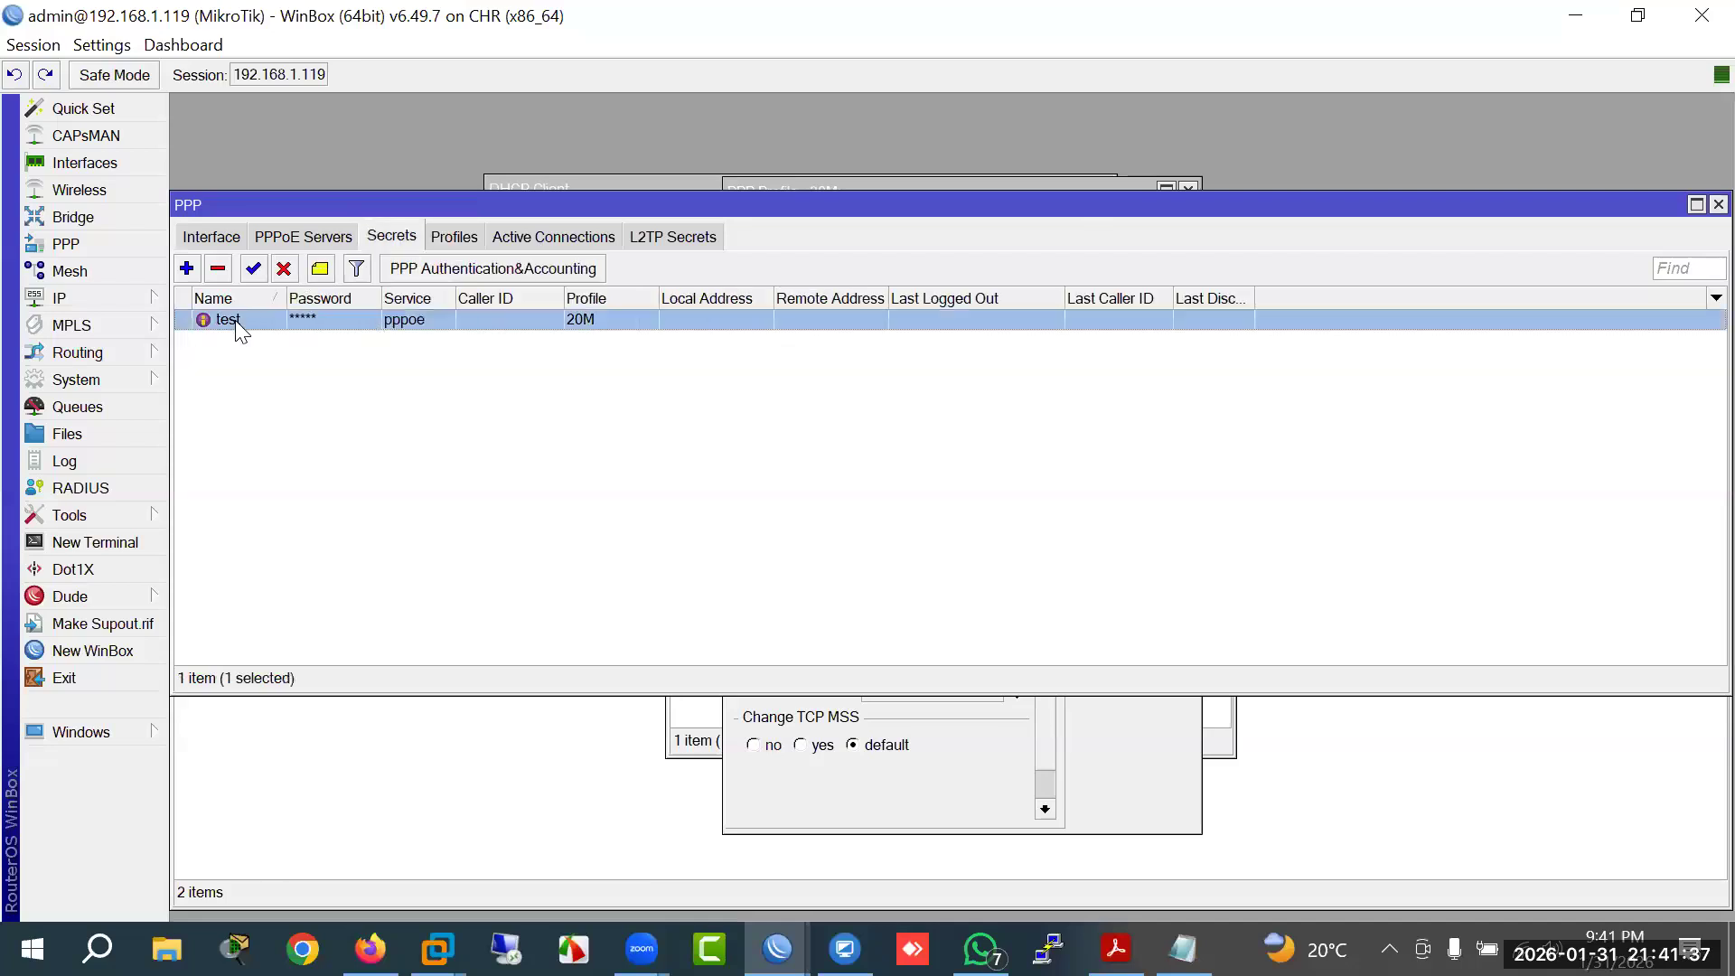
pyautogui.click(1121, 330)
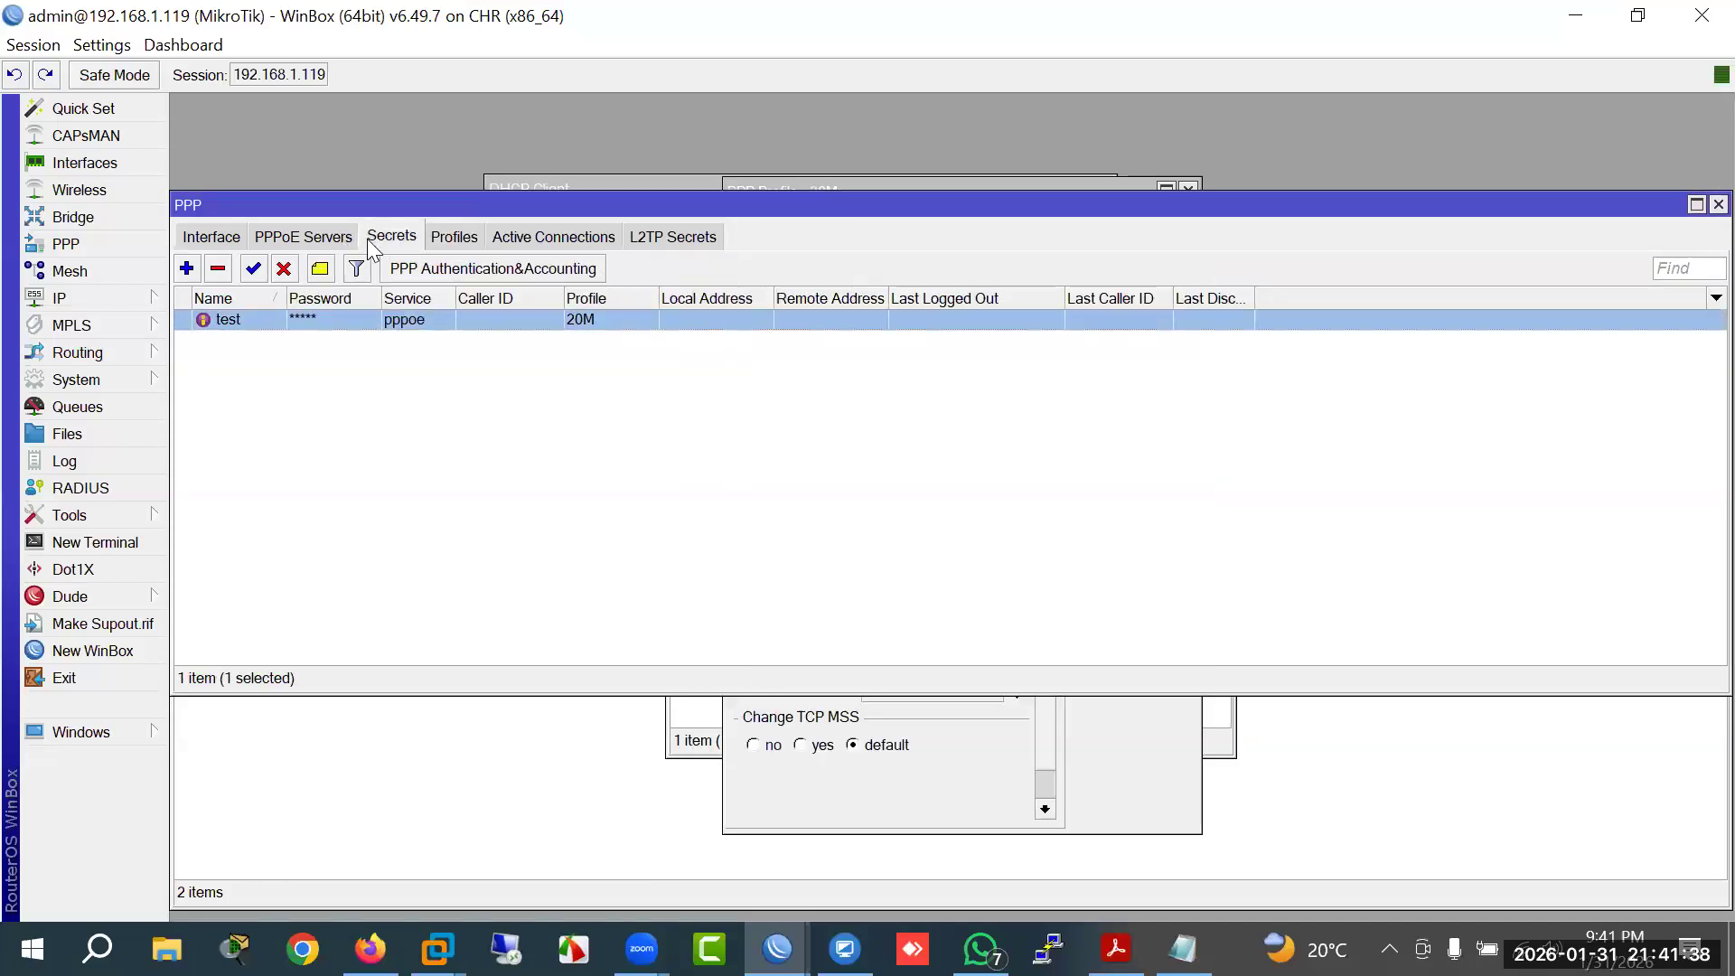
# Step: Glance at a new profile's Protocols and Limits tabs, then open the service1 PPPoE server
pyautogui.click(443, 237)
pyautogui.click(186, 268)
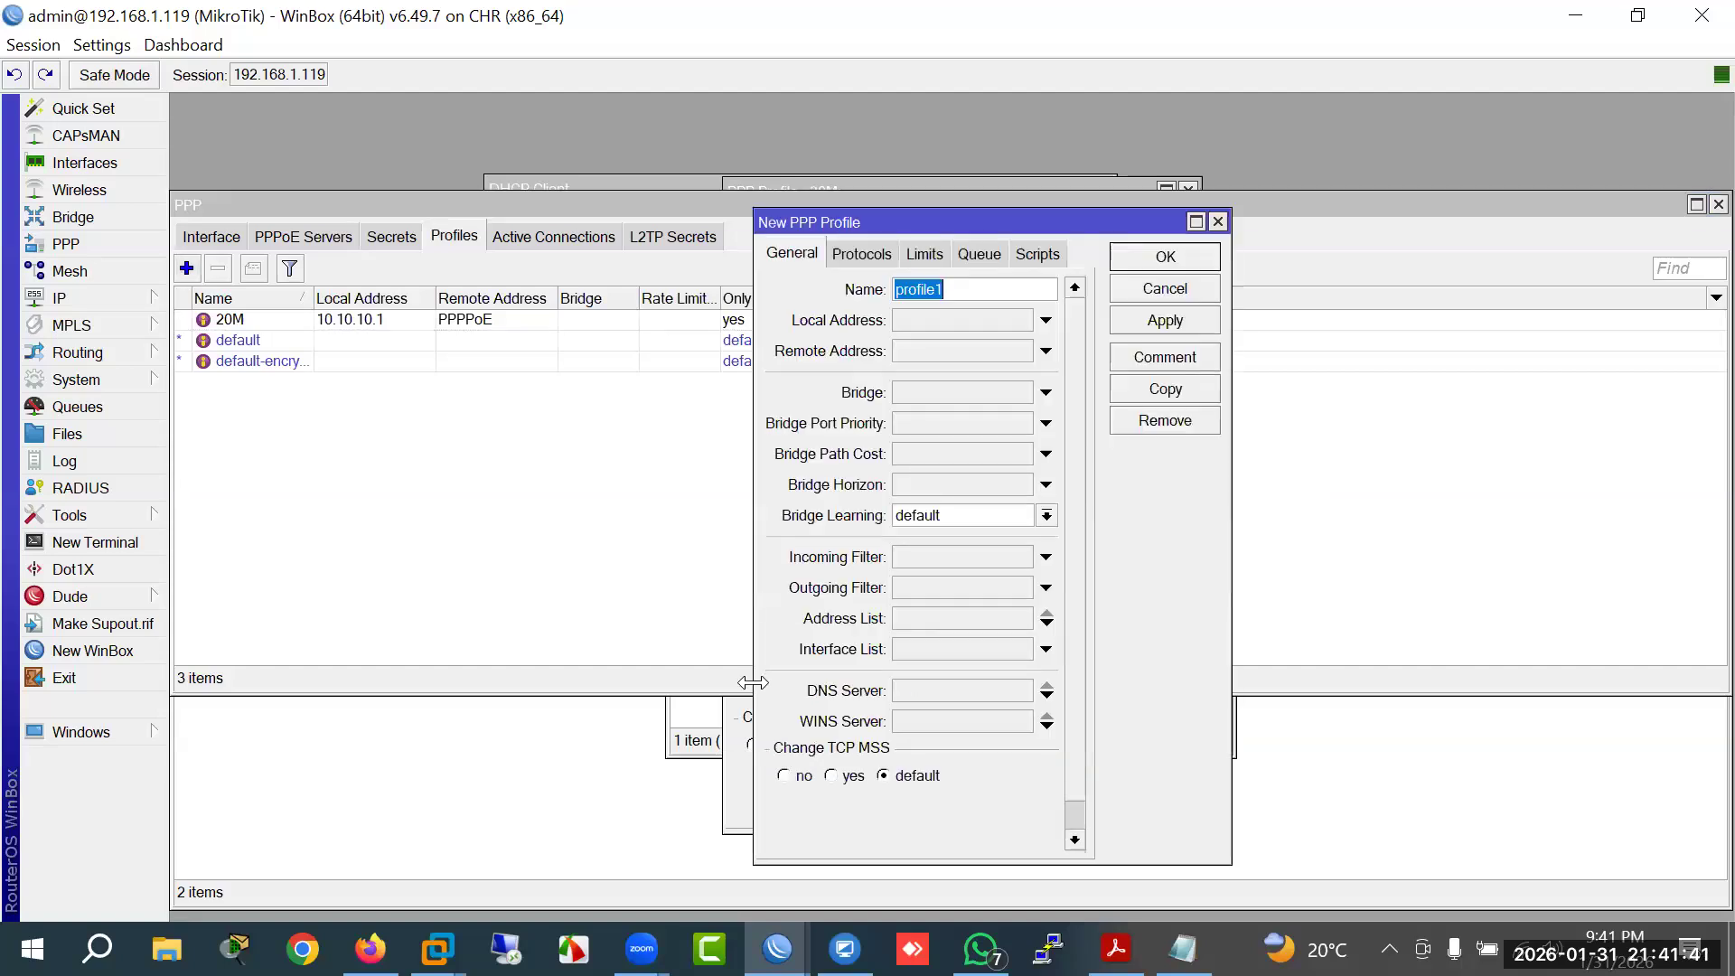
pyautogui.click(894, 258)
pyautogui.click(918, 254)
pyautogui.click(316, 250)
pyautogui.click(303, 237)
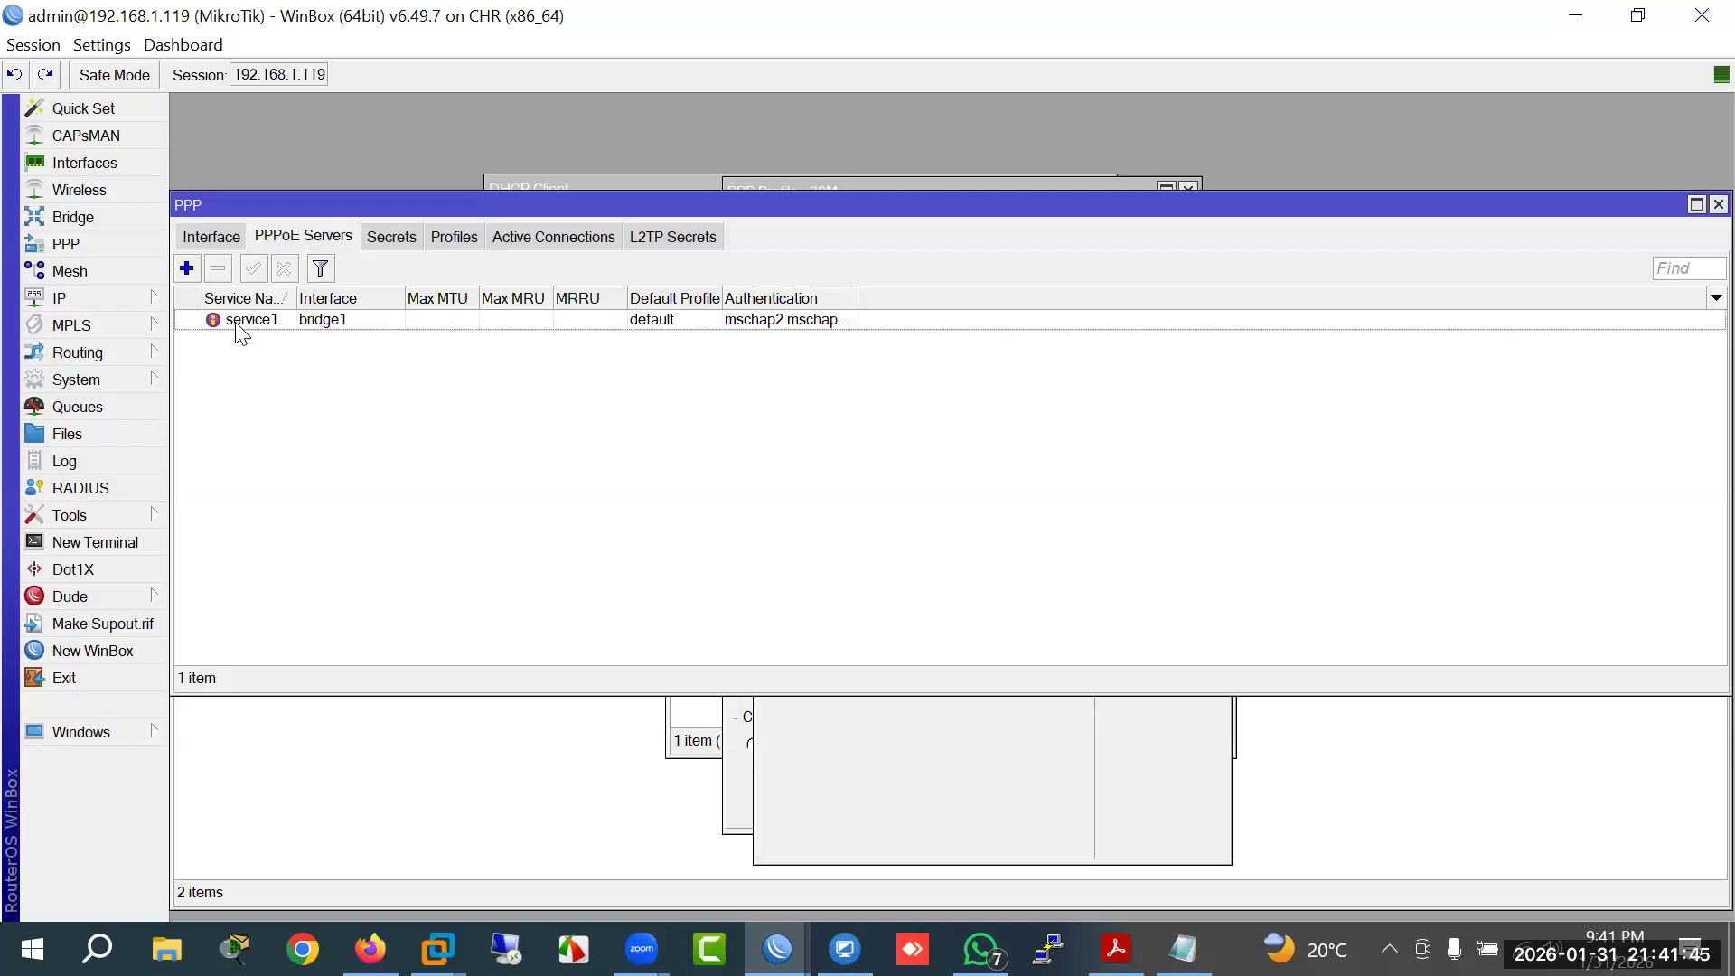
pyautogui.doubleClick(237, 321)
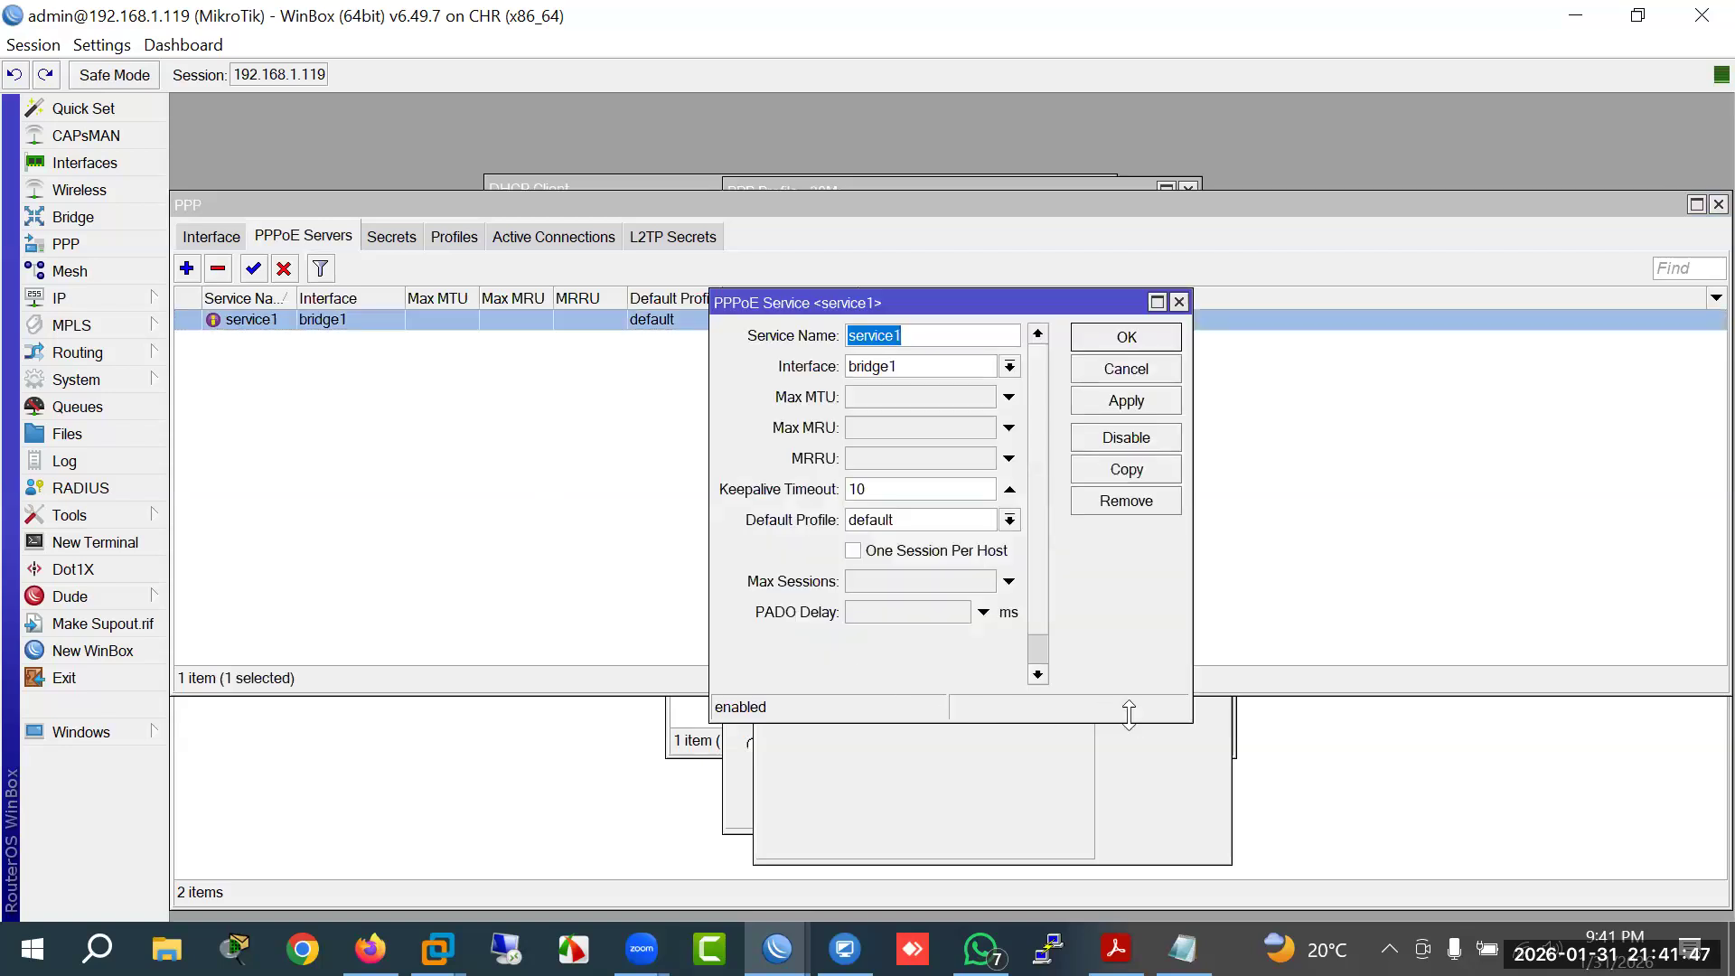
# Step: Untick mschap2 and mschap1 in service1's authentication, leaving chap and pap, and enlarge the dialog
pyautogui.moveTo(1128, 723); pyautogui.dragTo(1128, 851)
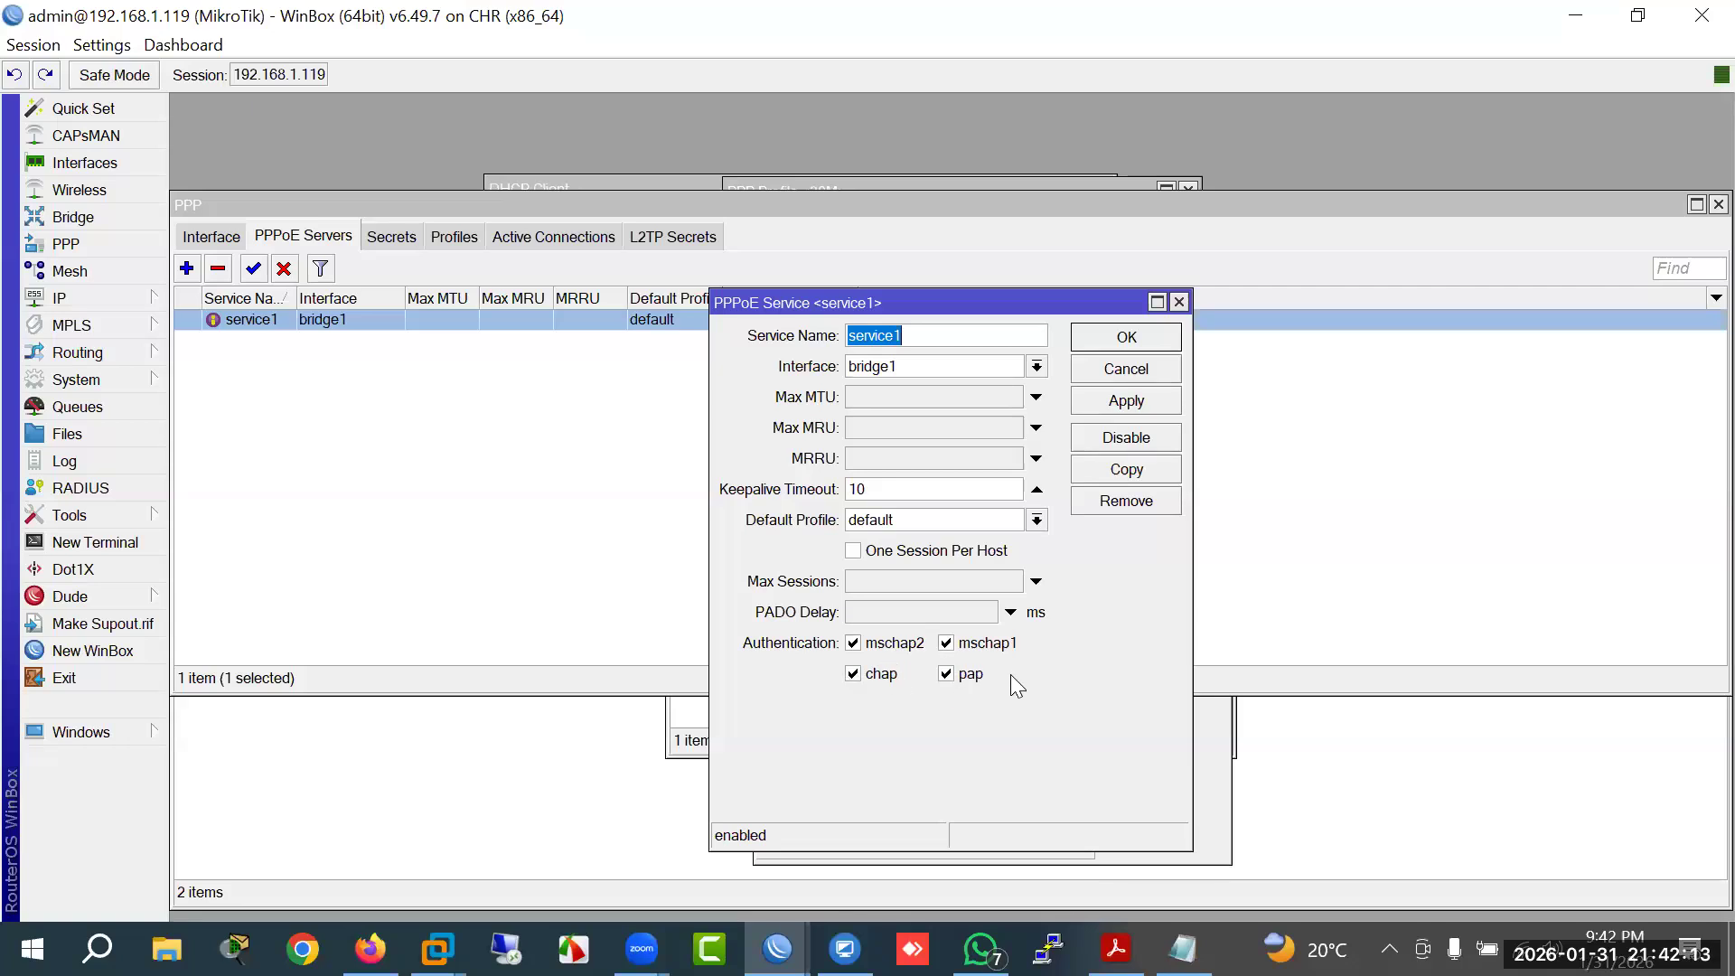
pyautogui.click(888, 646)
pyautogui.click(977, 643)
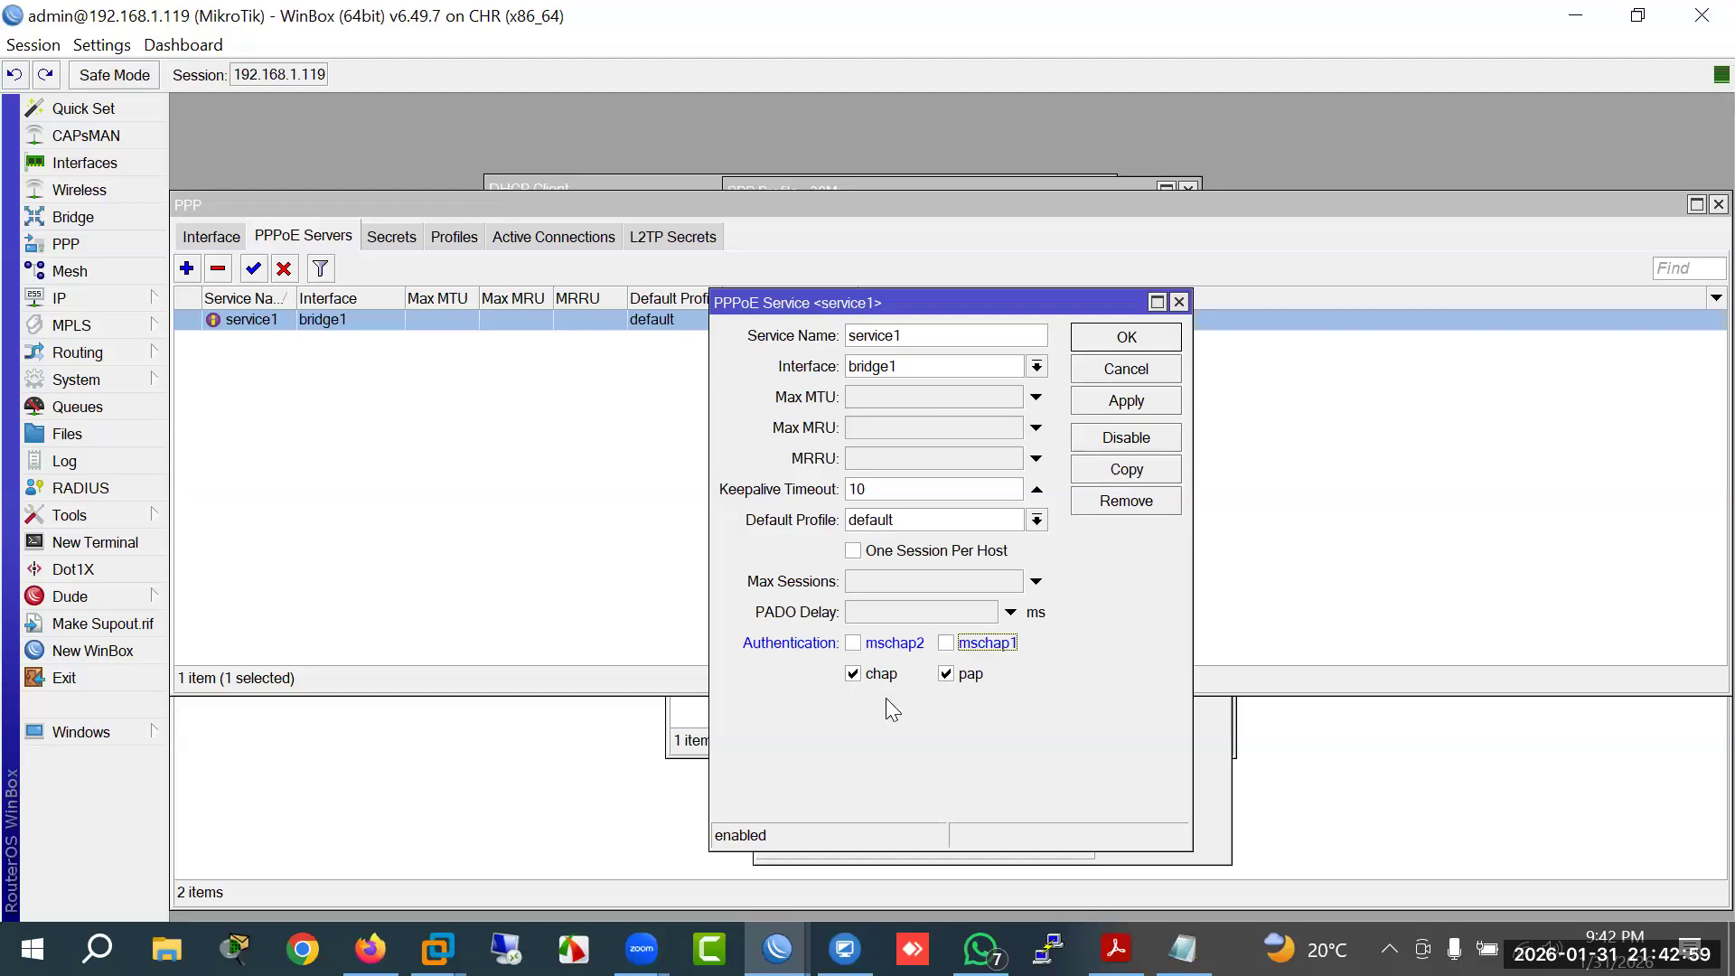
pyautogui.moveTo(1183, 858); pyautogui.dragTo(1261, 852)
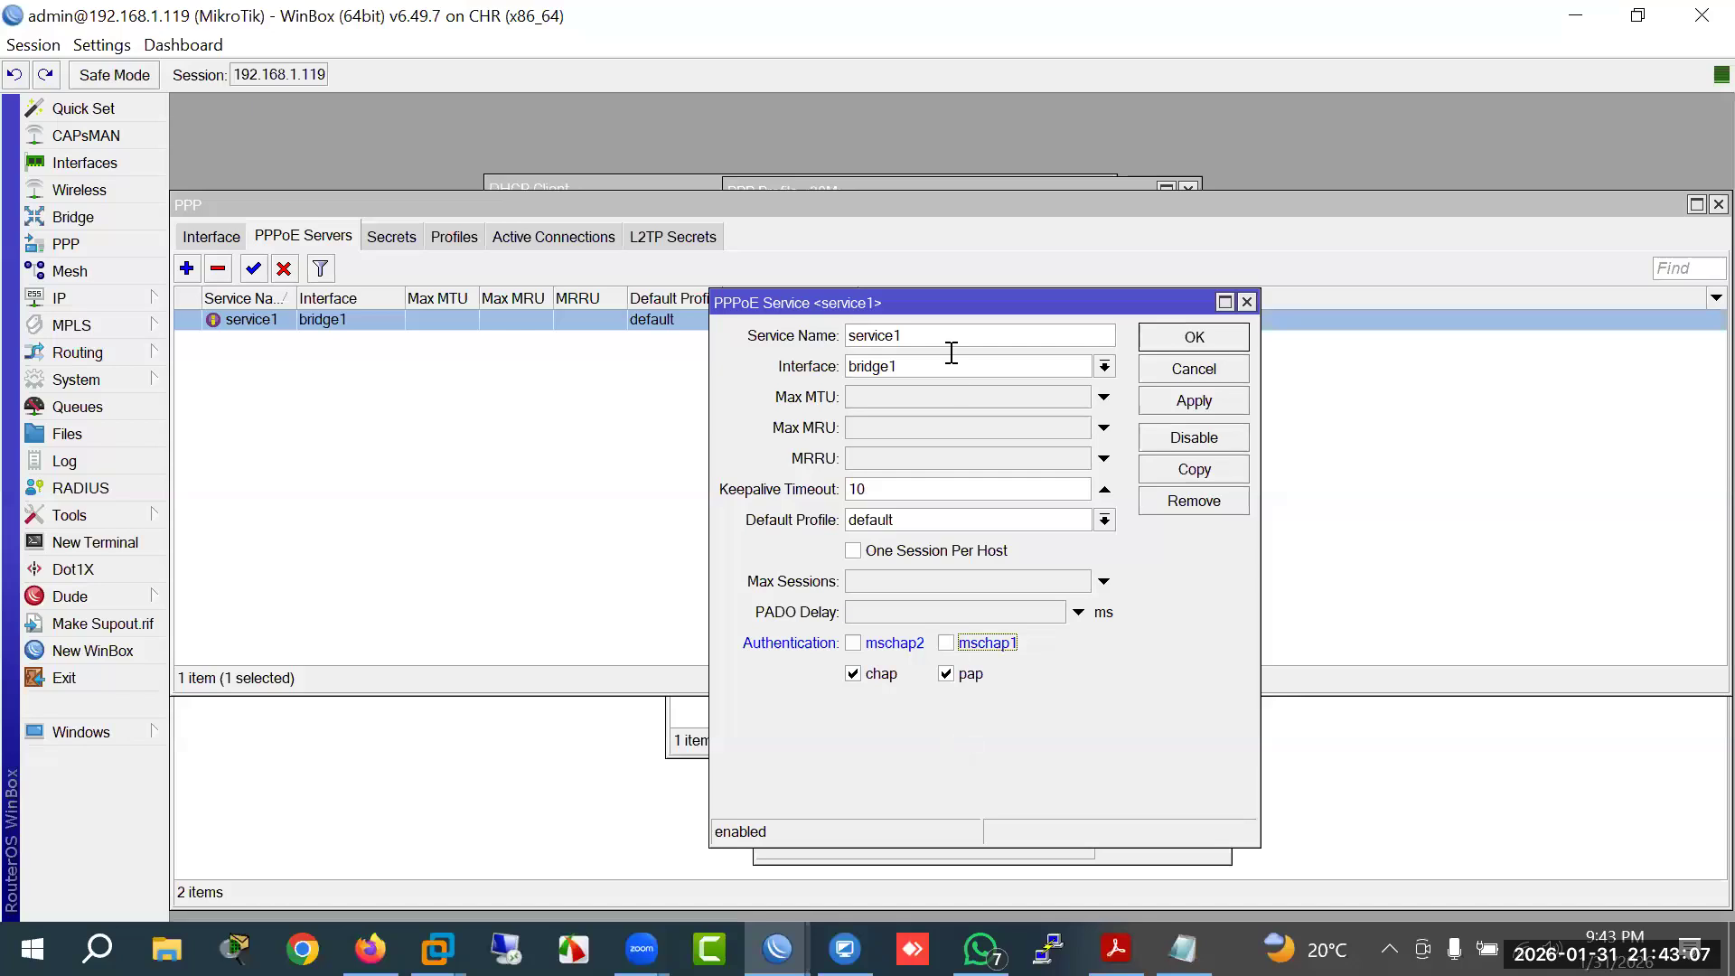
pyautogui.moveTo(946, 307); pyautogui.dragTo(843, 224)
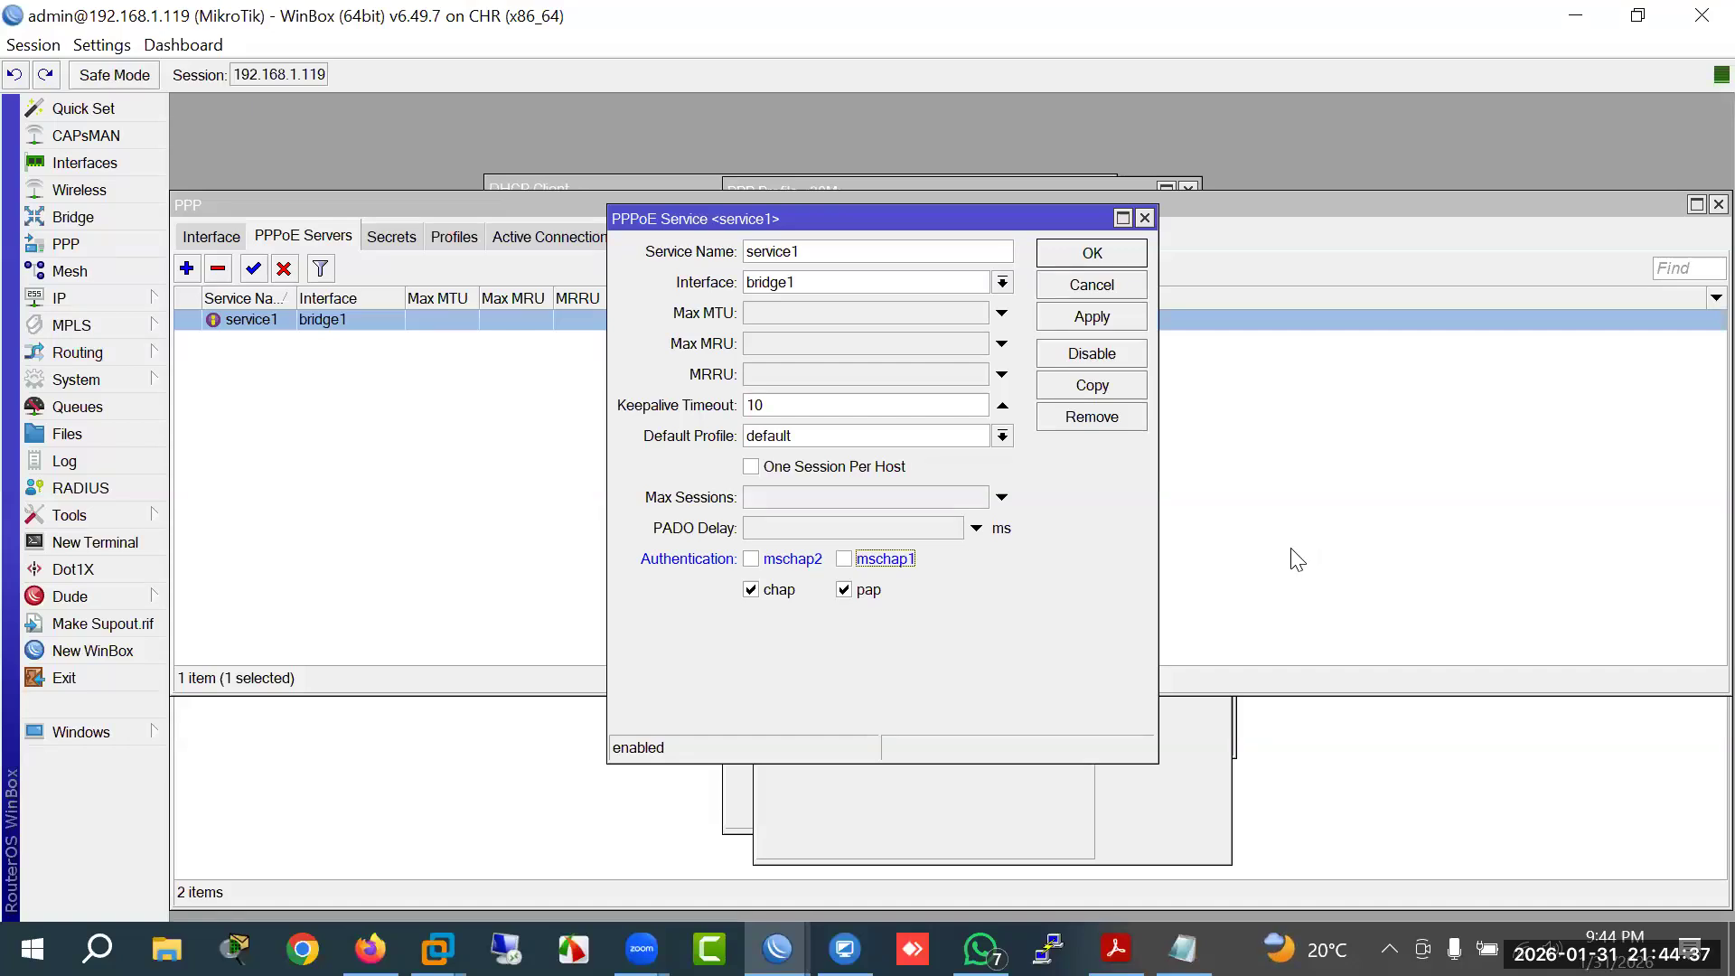
# Step: Tick One Session Per Host for service1 and save the PPPoE service with OK
pyautogui.click(790, 481)
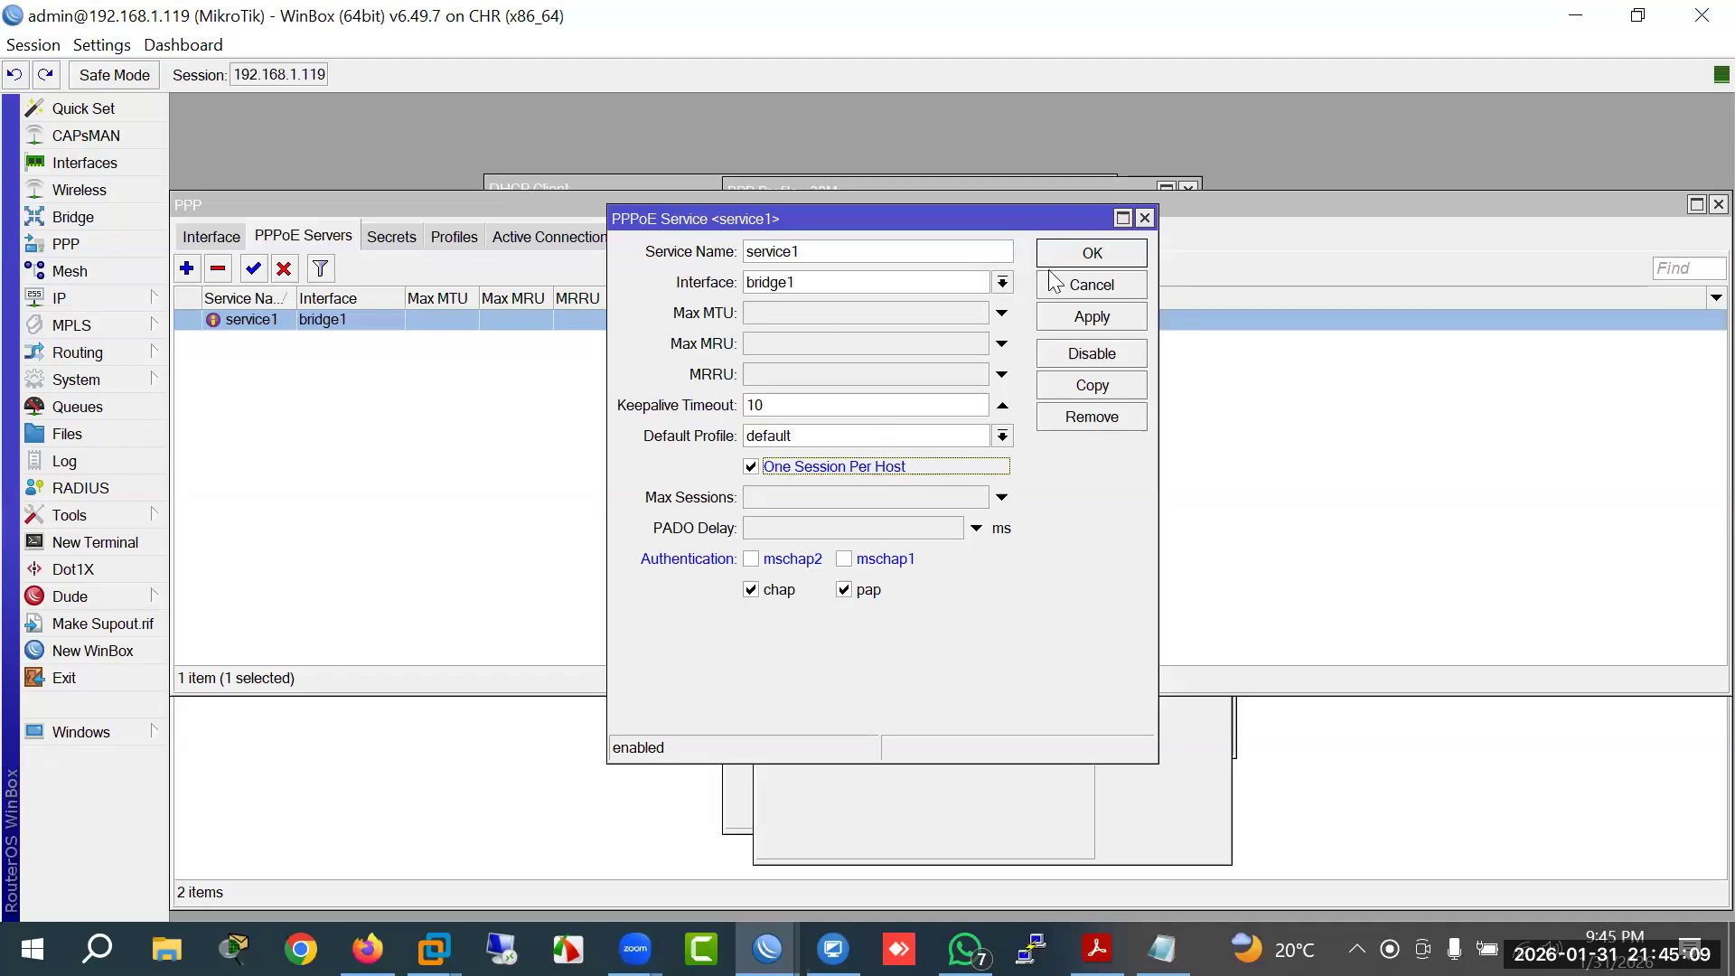
pyautogui.click(1092, 253)
# Step: Open the 20M profile and review its Queue and Limits tabs, leaving Only One at yes
pyautogui.click(447, 237)
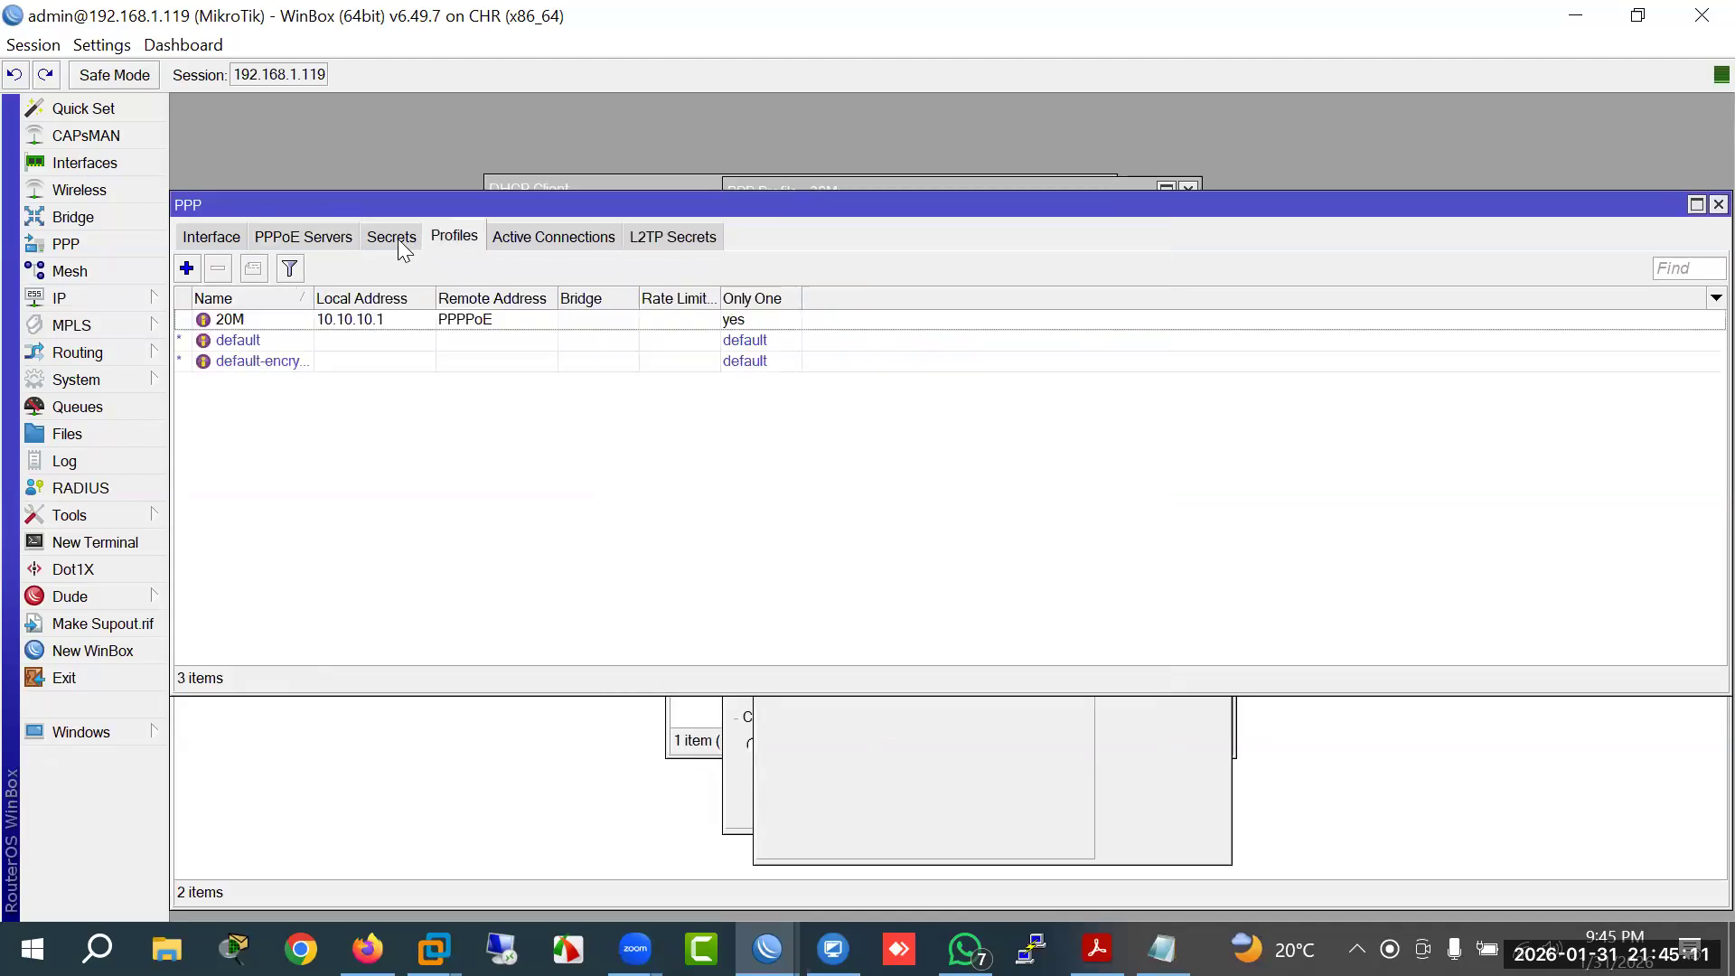
pyautogui.doubleClick(262, 322)
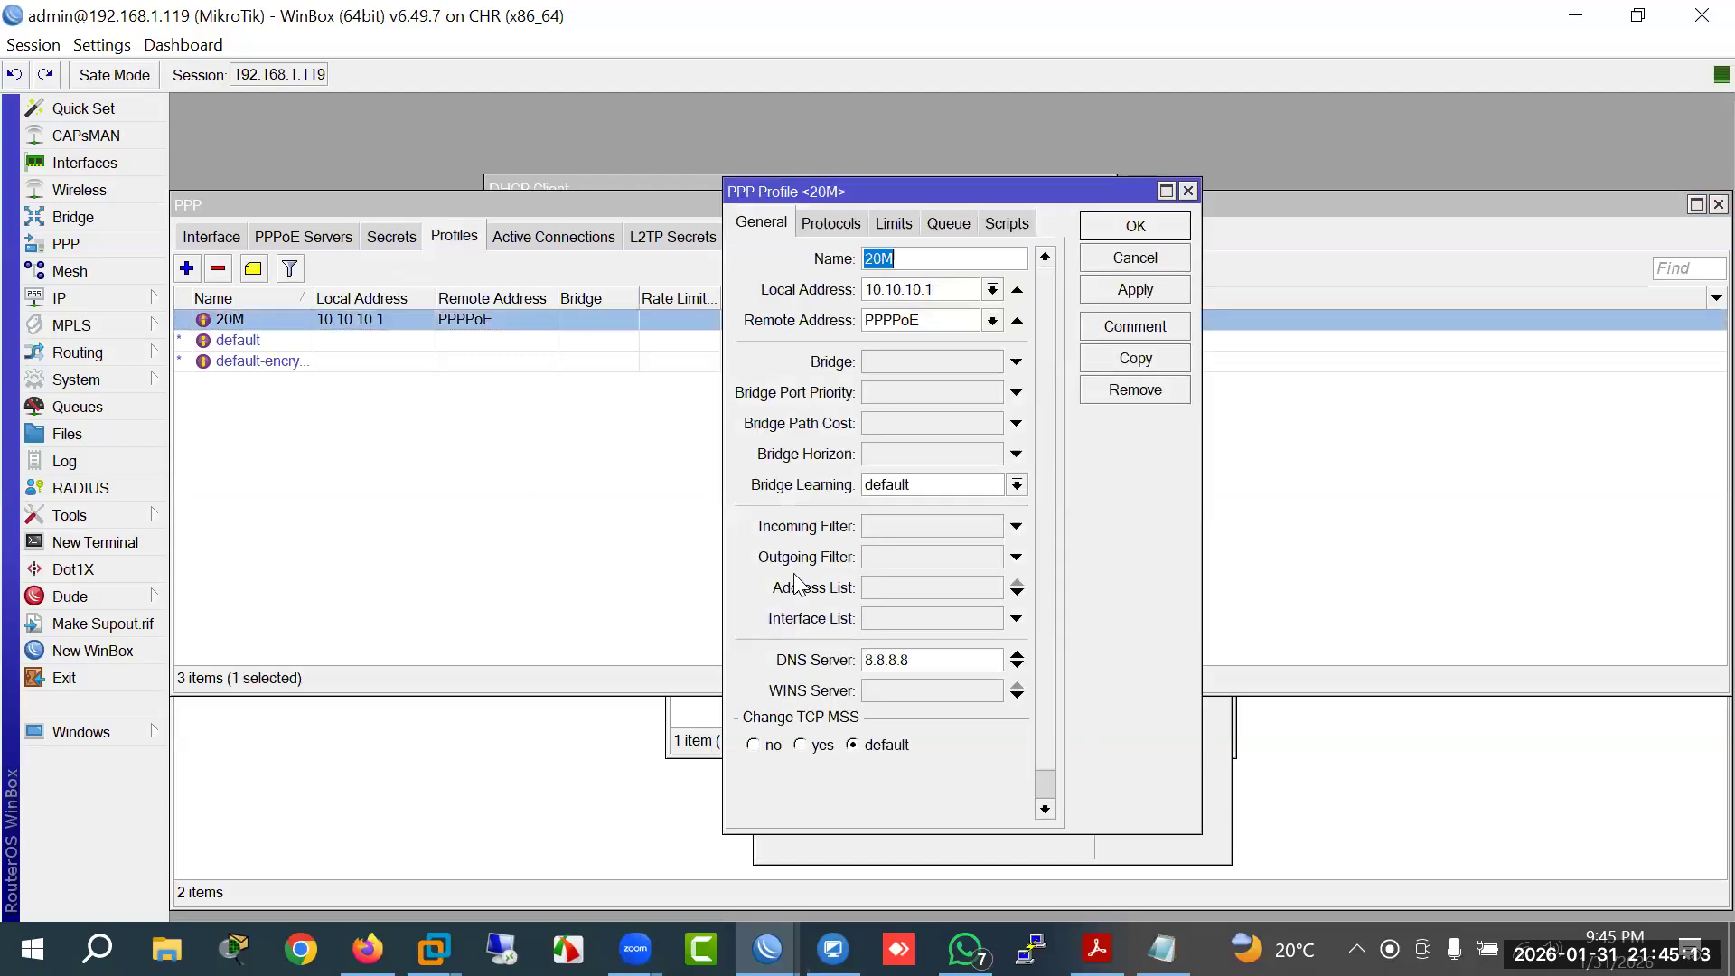
pyautogui.click(934, 222)
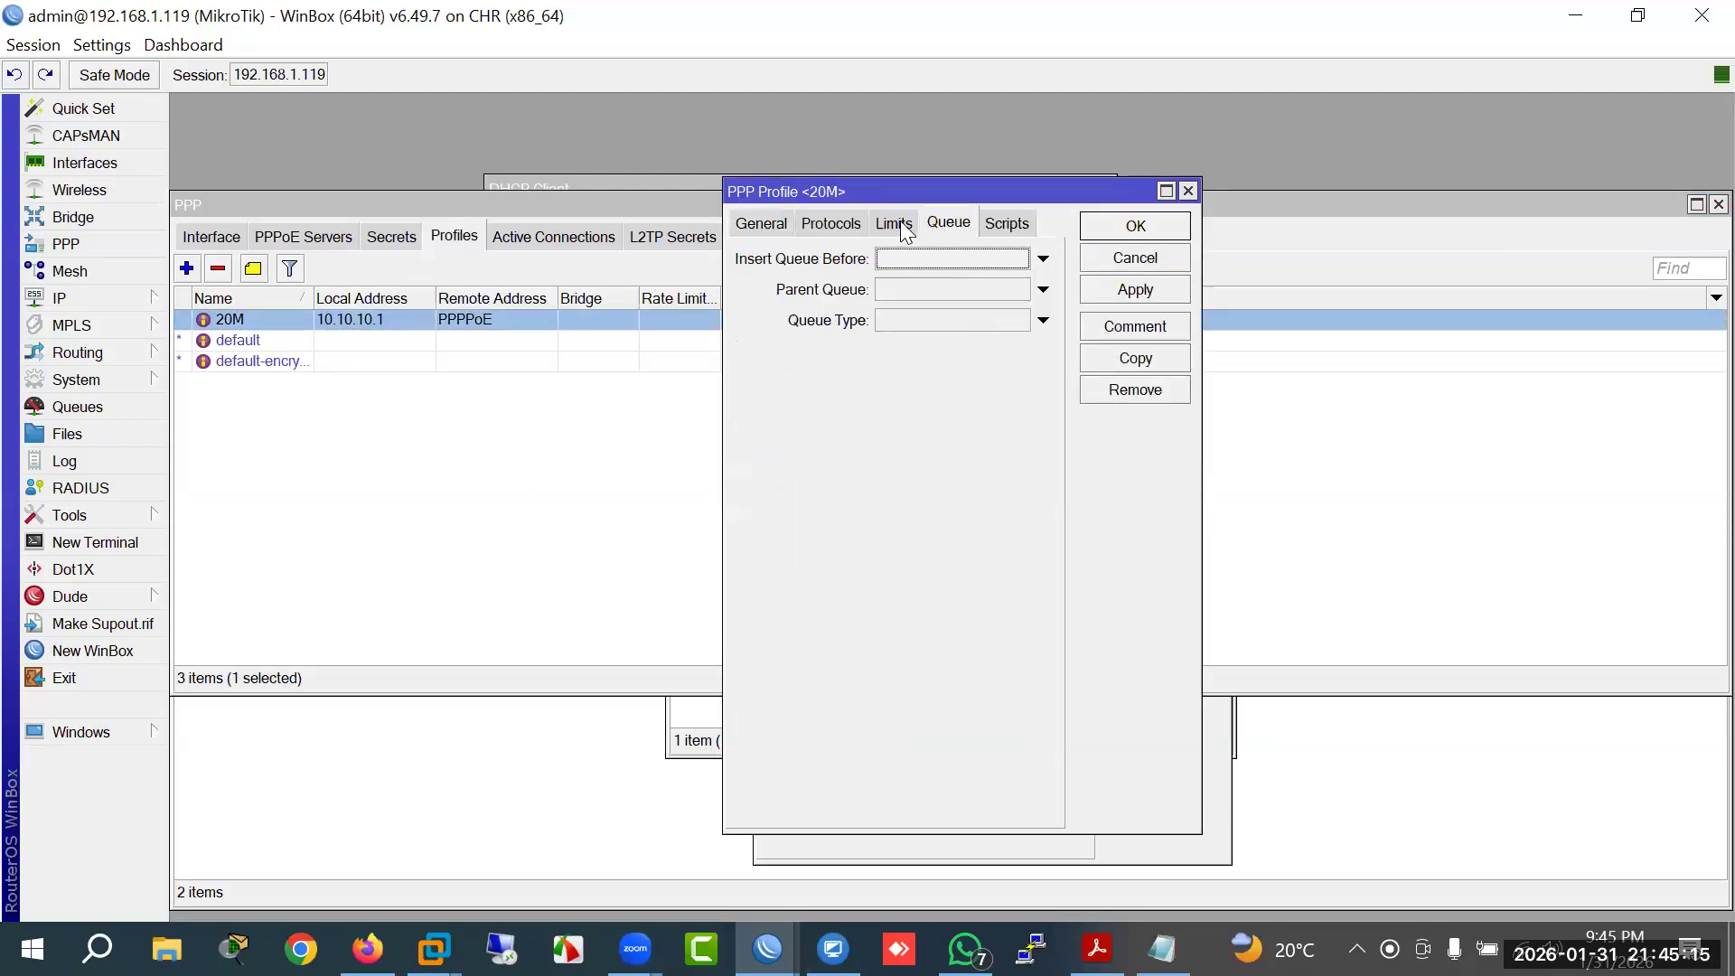
pyautogui.click(897, 222)
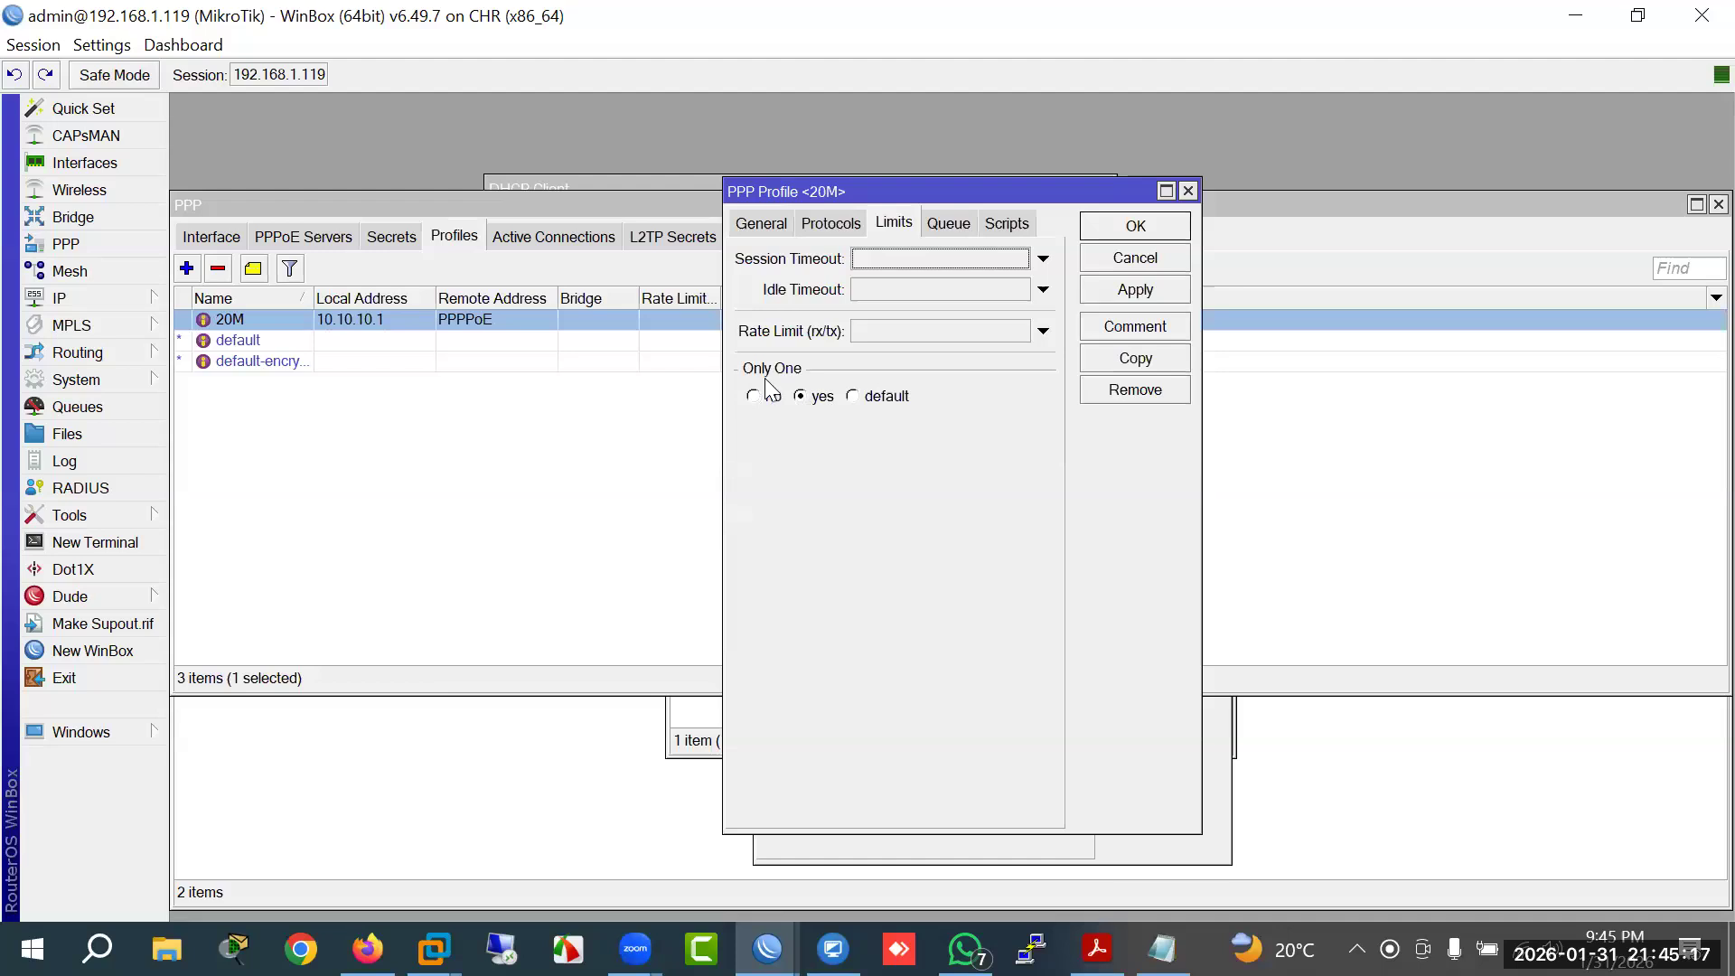
pyautogui.click(877, 399)
pyautogui.click(814, 398)
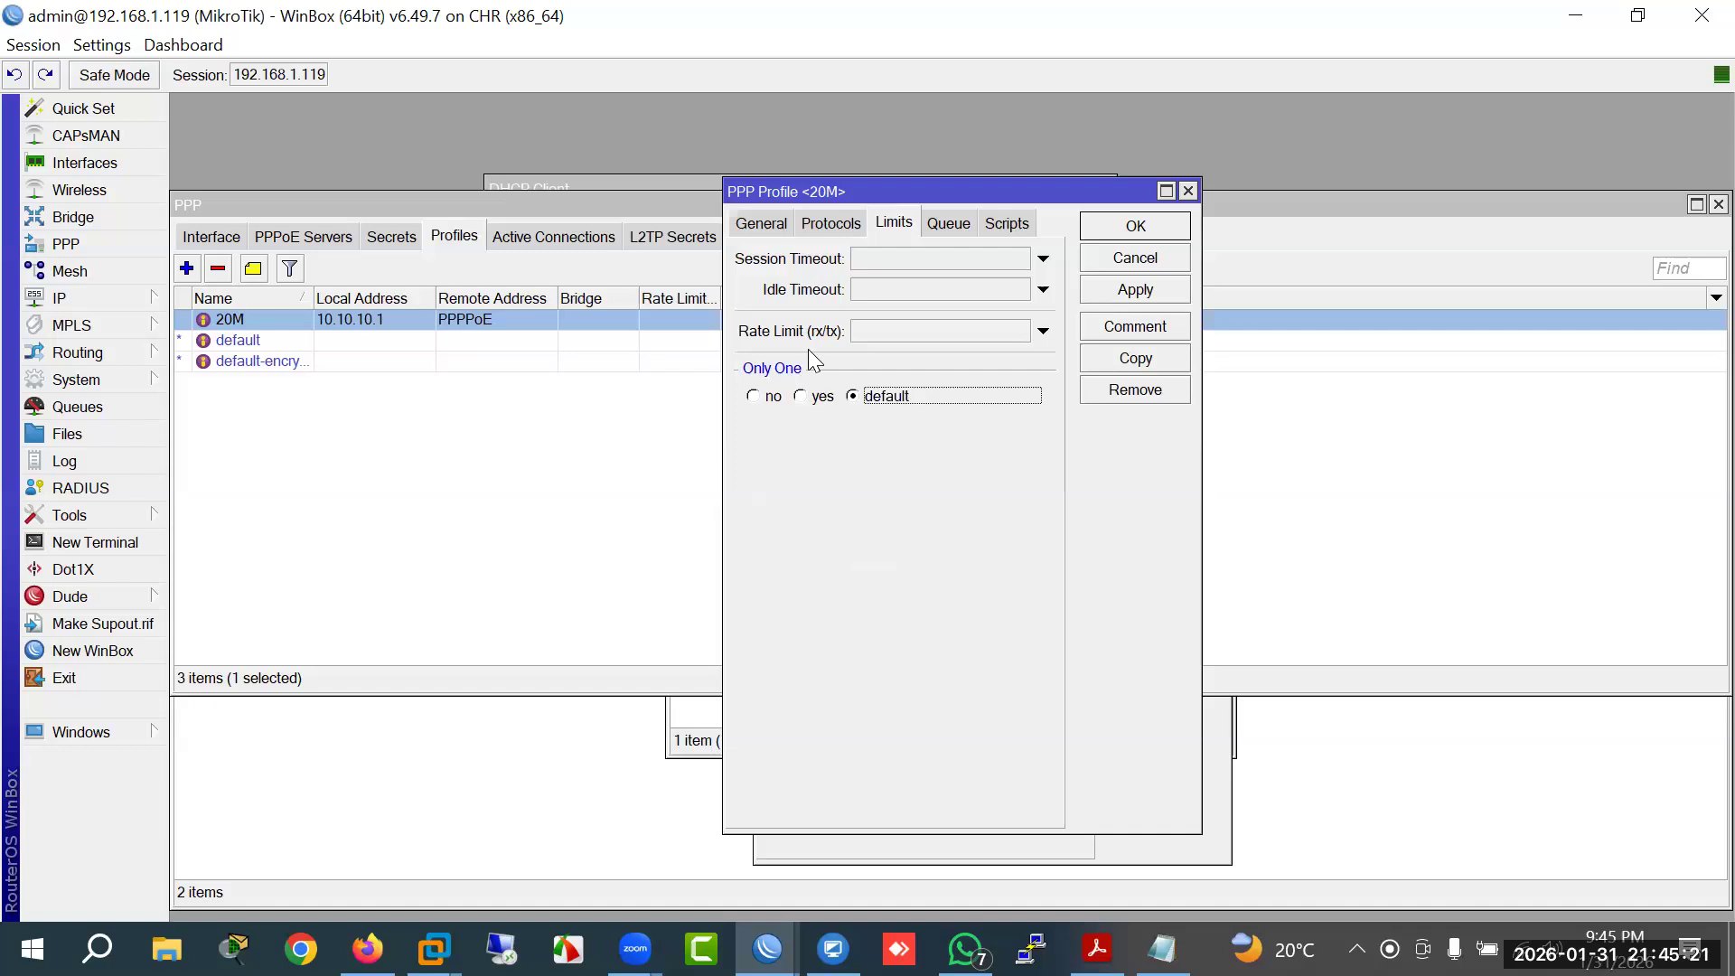
pyautogui.click(829, 226)
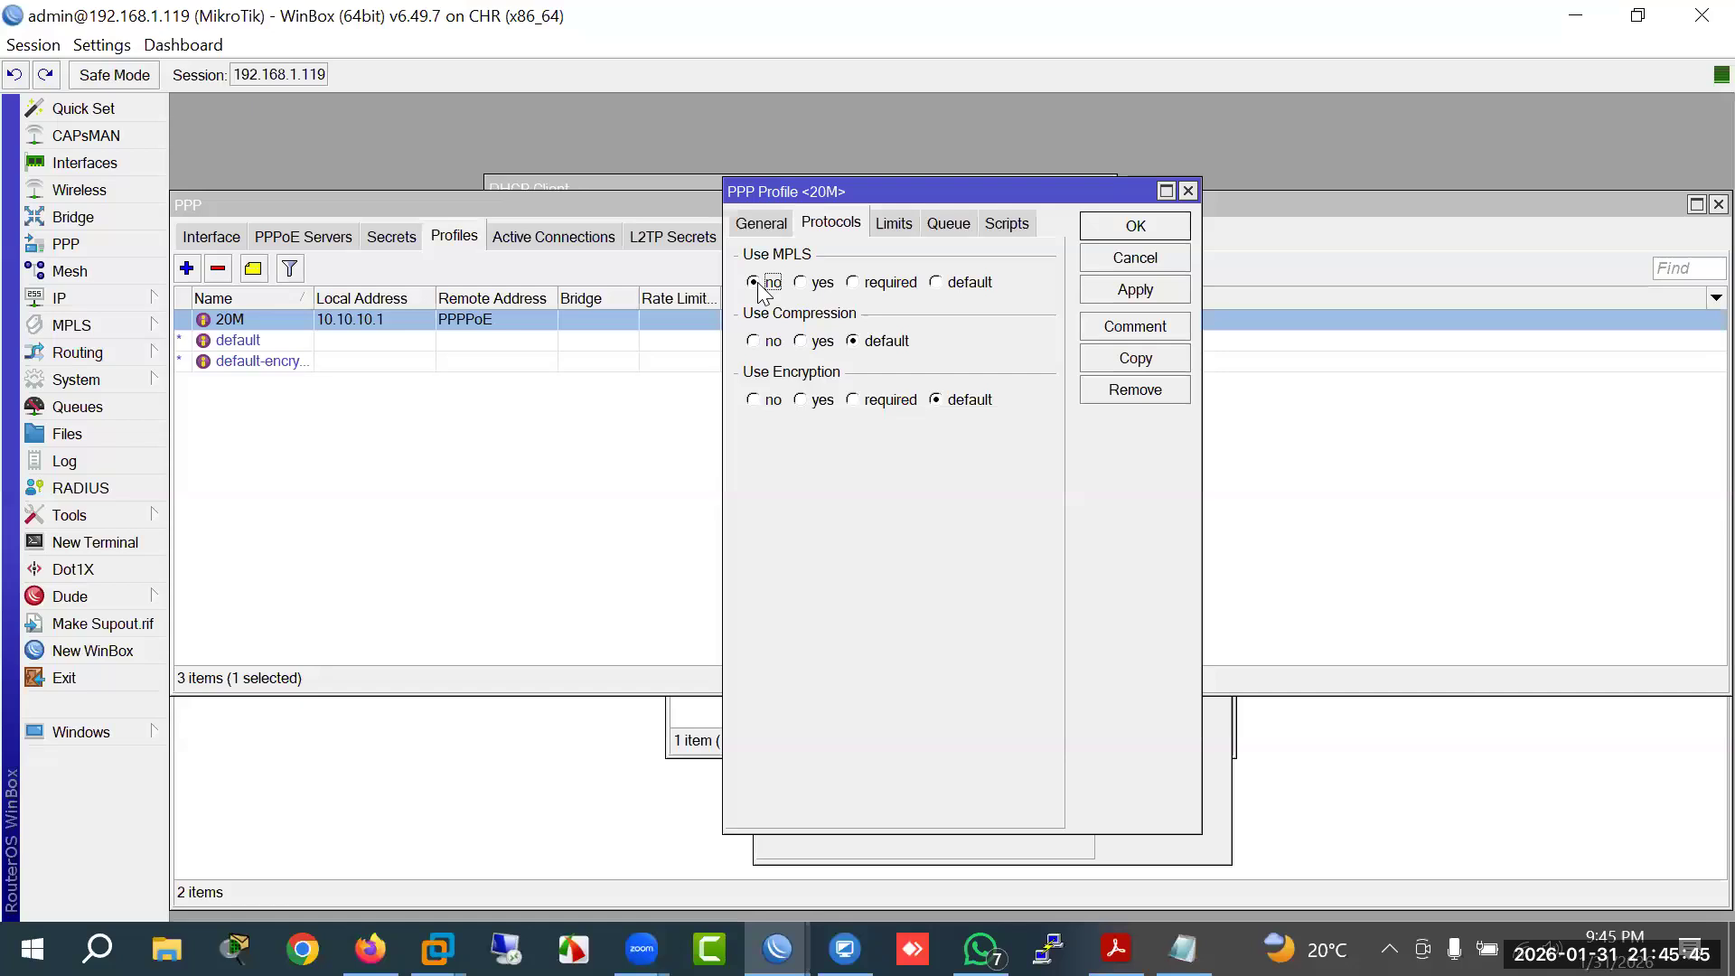
# Step: Widen the 20M profile window, browse its Limits, Protocols and General tabs, then close it
pyautogui.moveTo(1202, 480); pyautogui.dragTo(1317, 485)
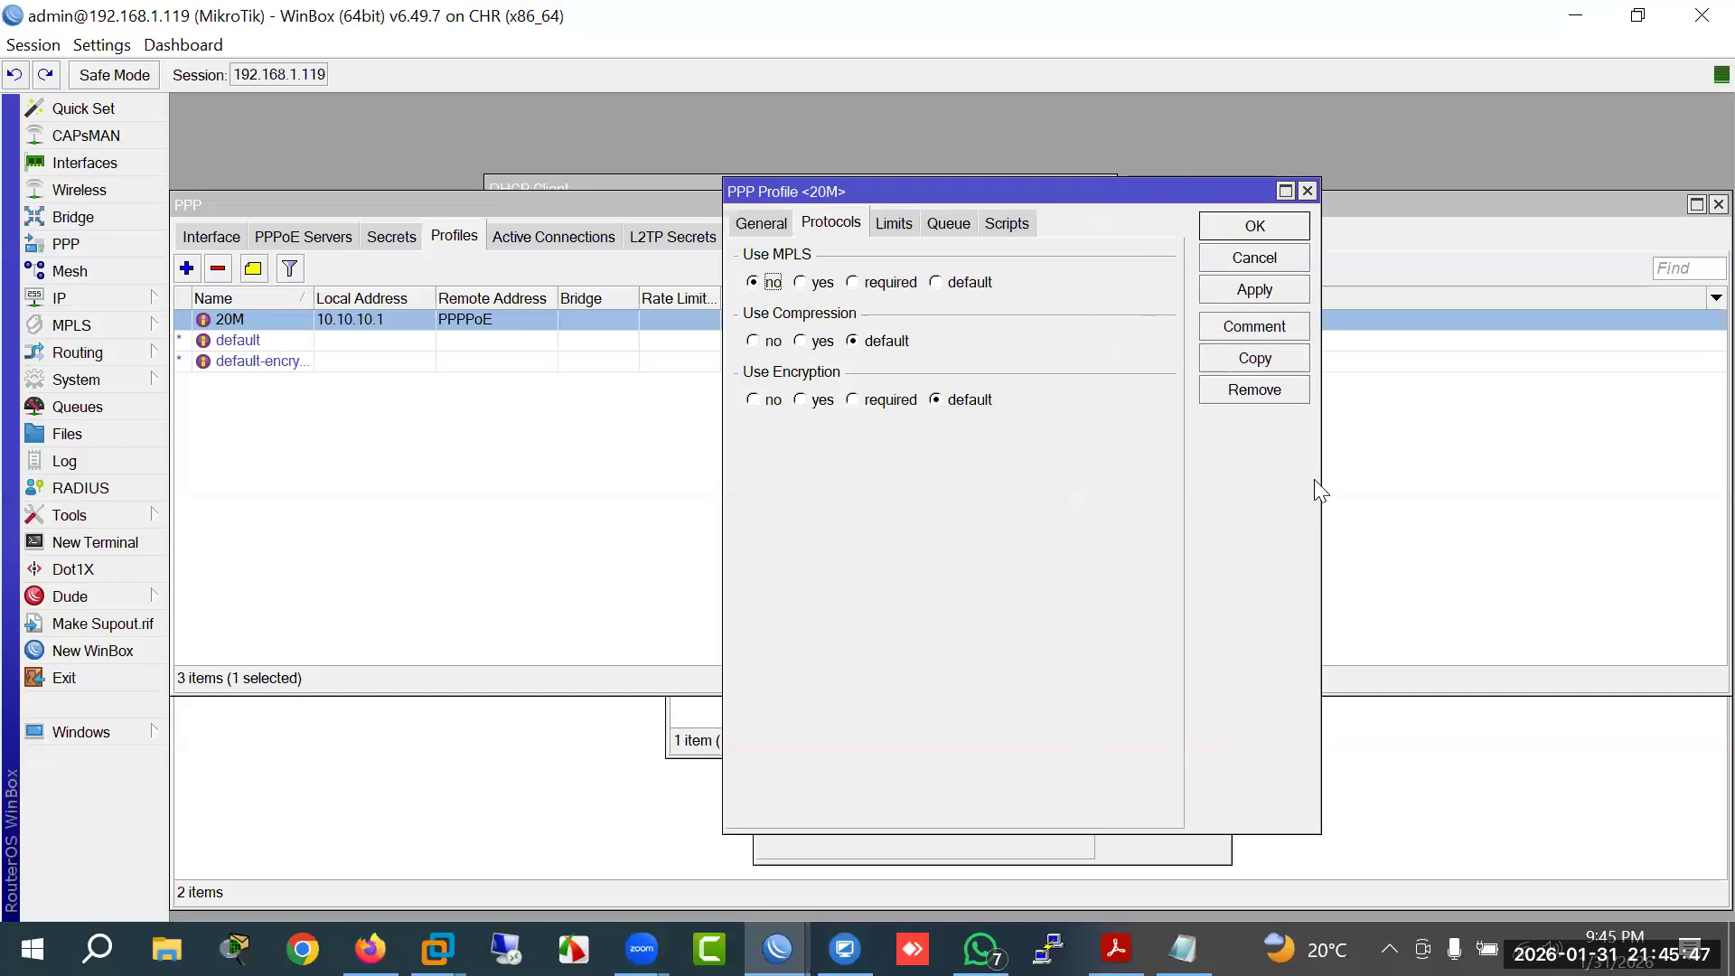
pyautogui.moveTo(726, 525); pyautogui.dragTo(601, 524)
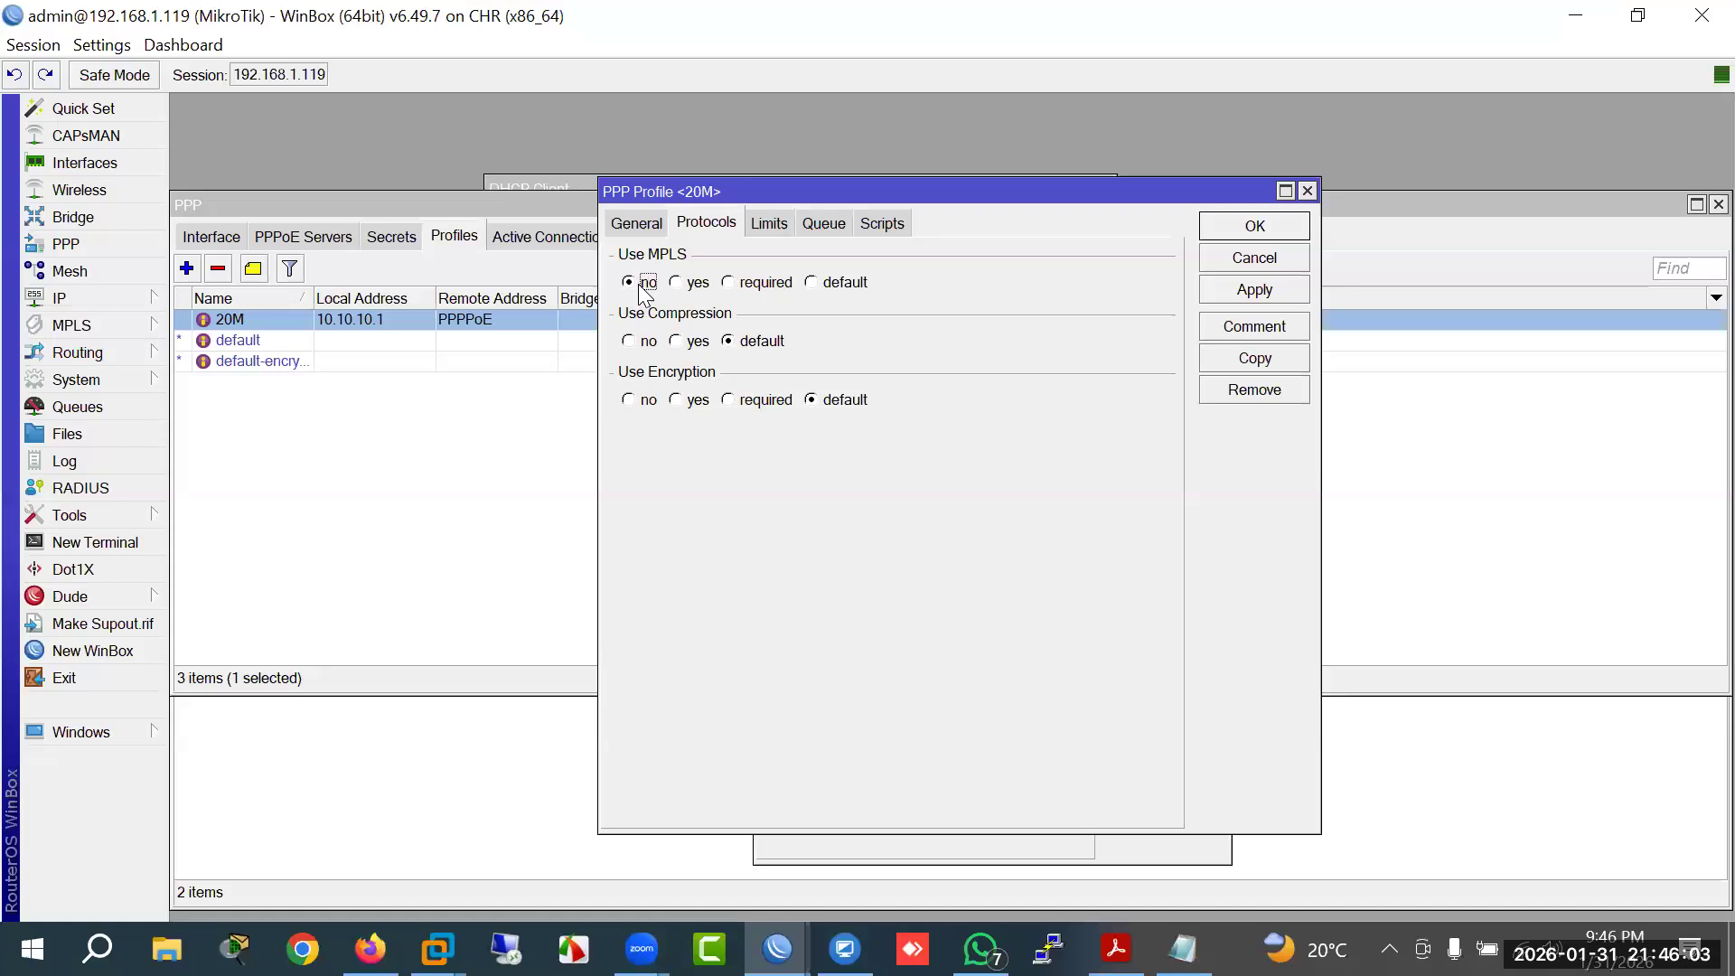
pyautogui.click(765, 228)
pyautogui.click(716, 222)
pyautogui.click(629, 217)
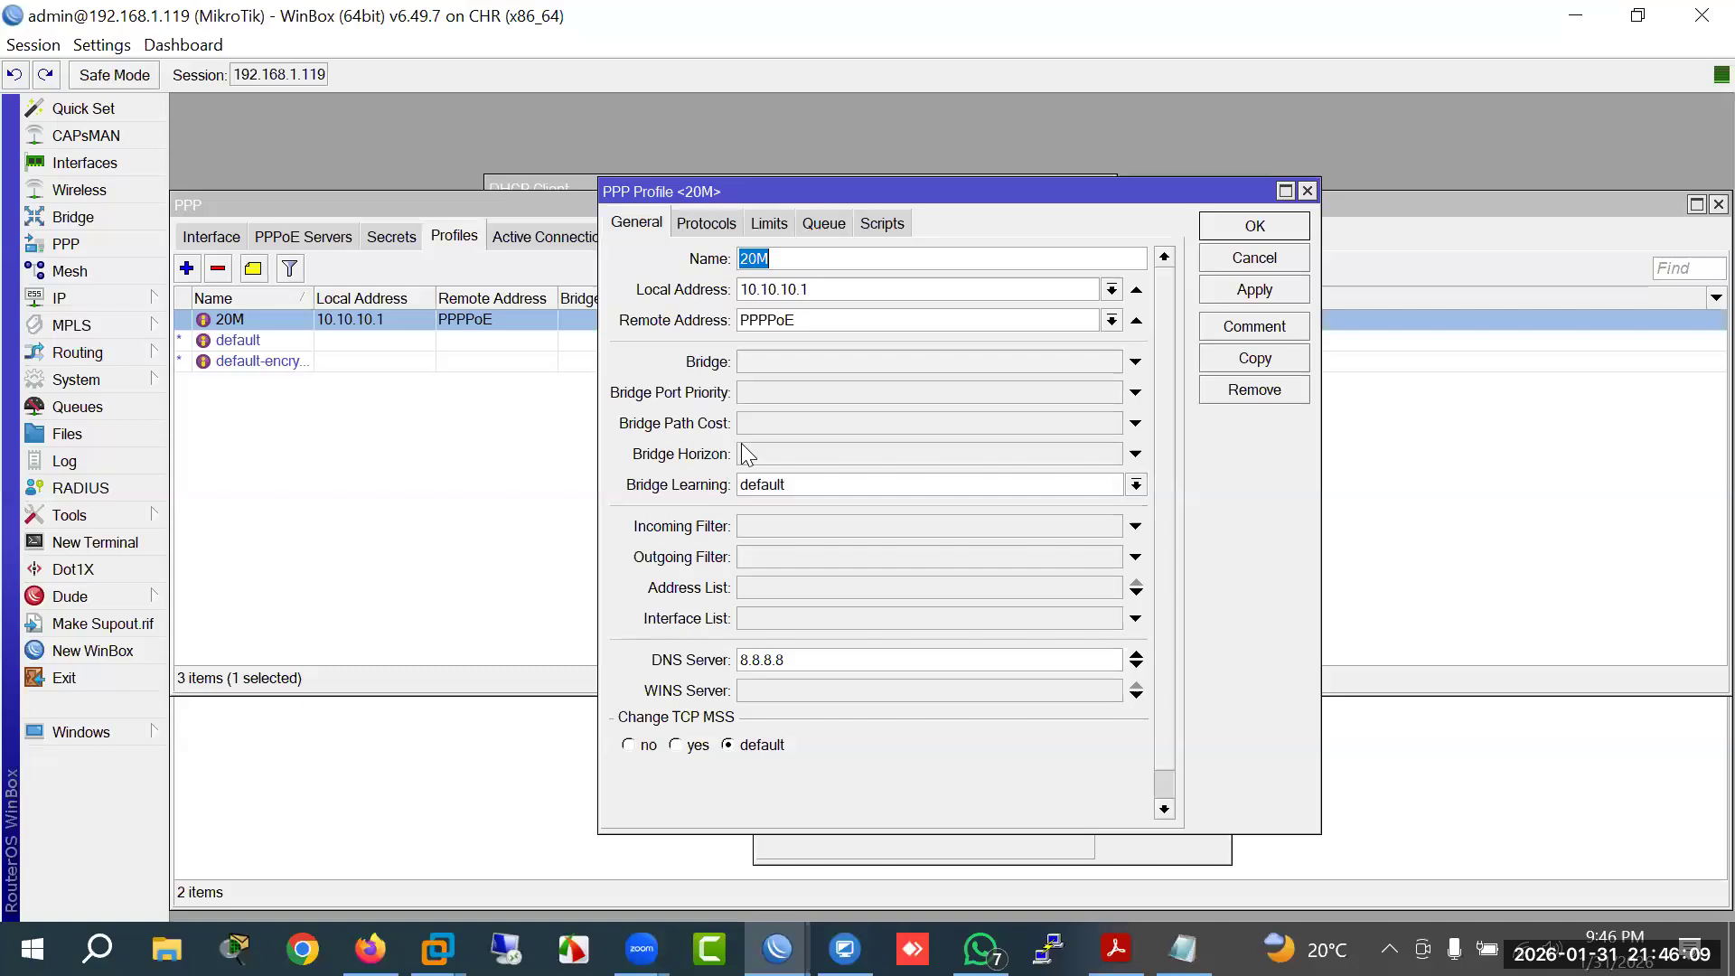
pyautogui.click(706, 224)
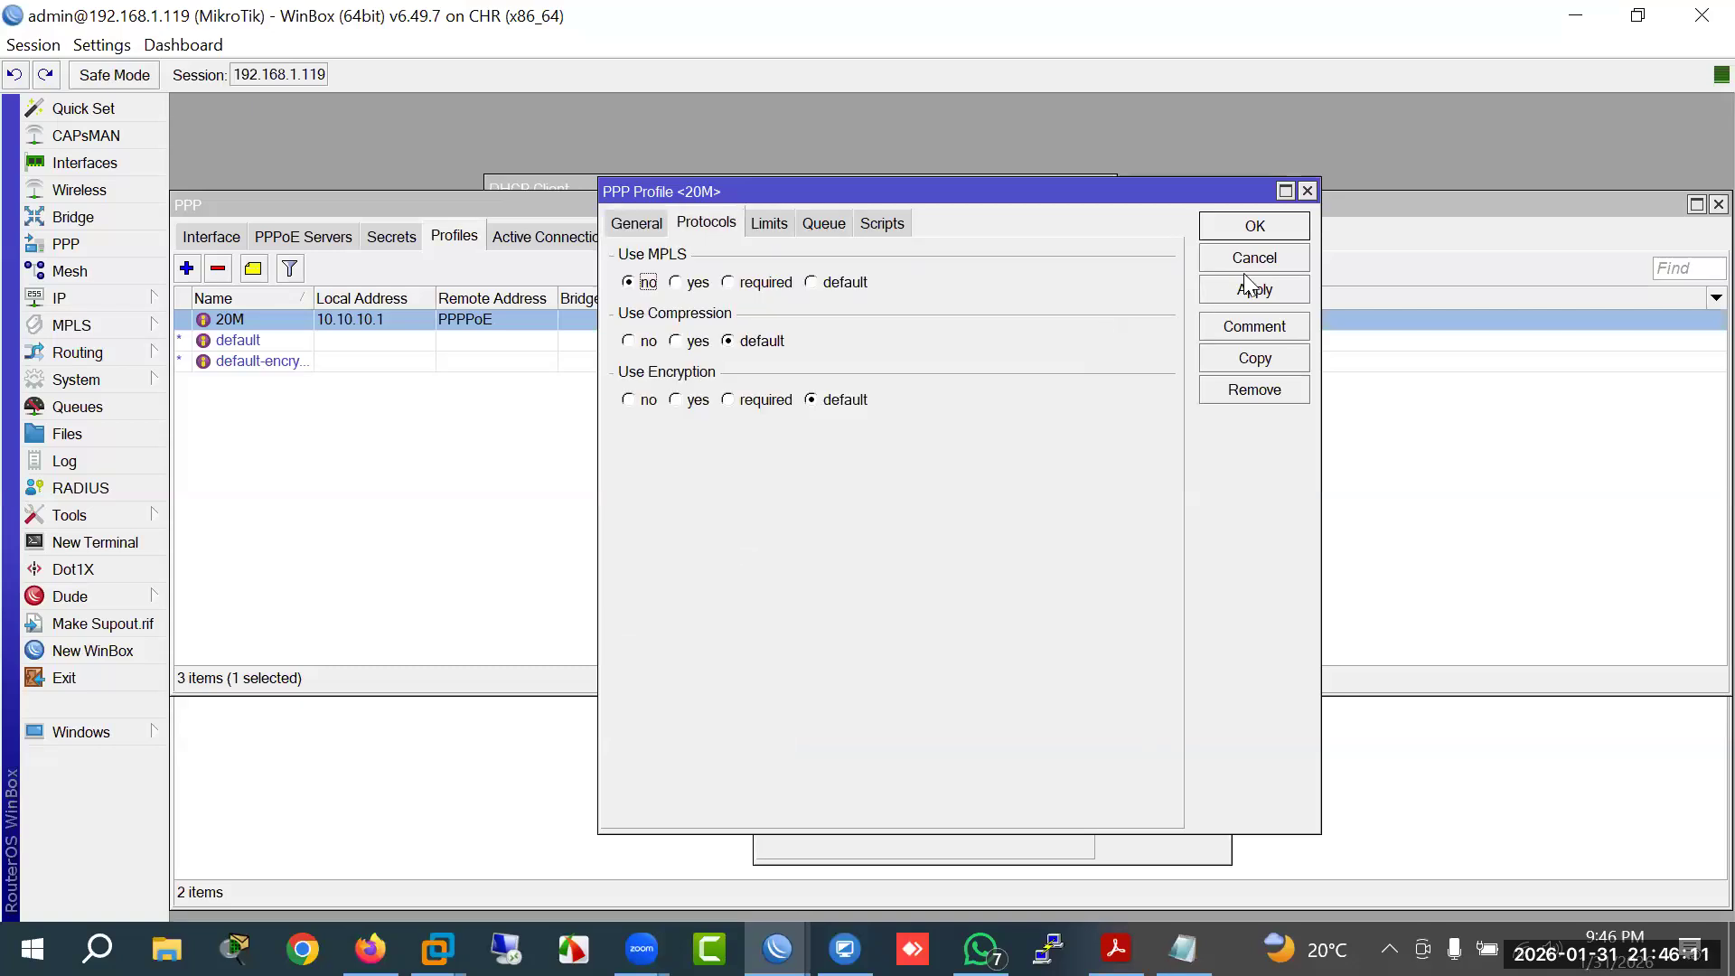
pyautogui.click(1251, 263)
# Step: Open service1 from the PPPoE Servers list and set Max MTU and Max MRU to 512
pyautogui.click(391, 239)
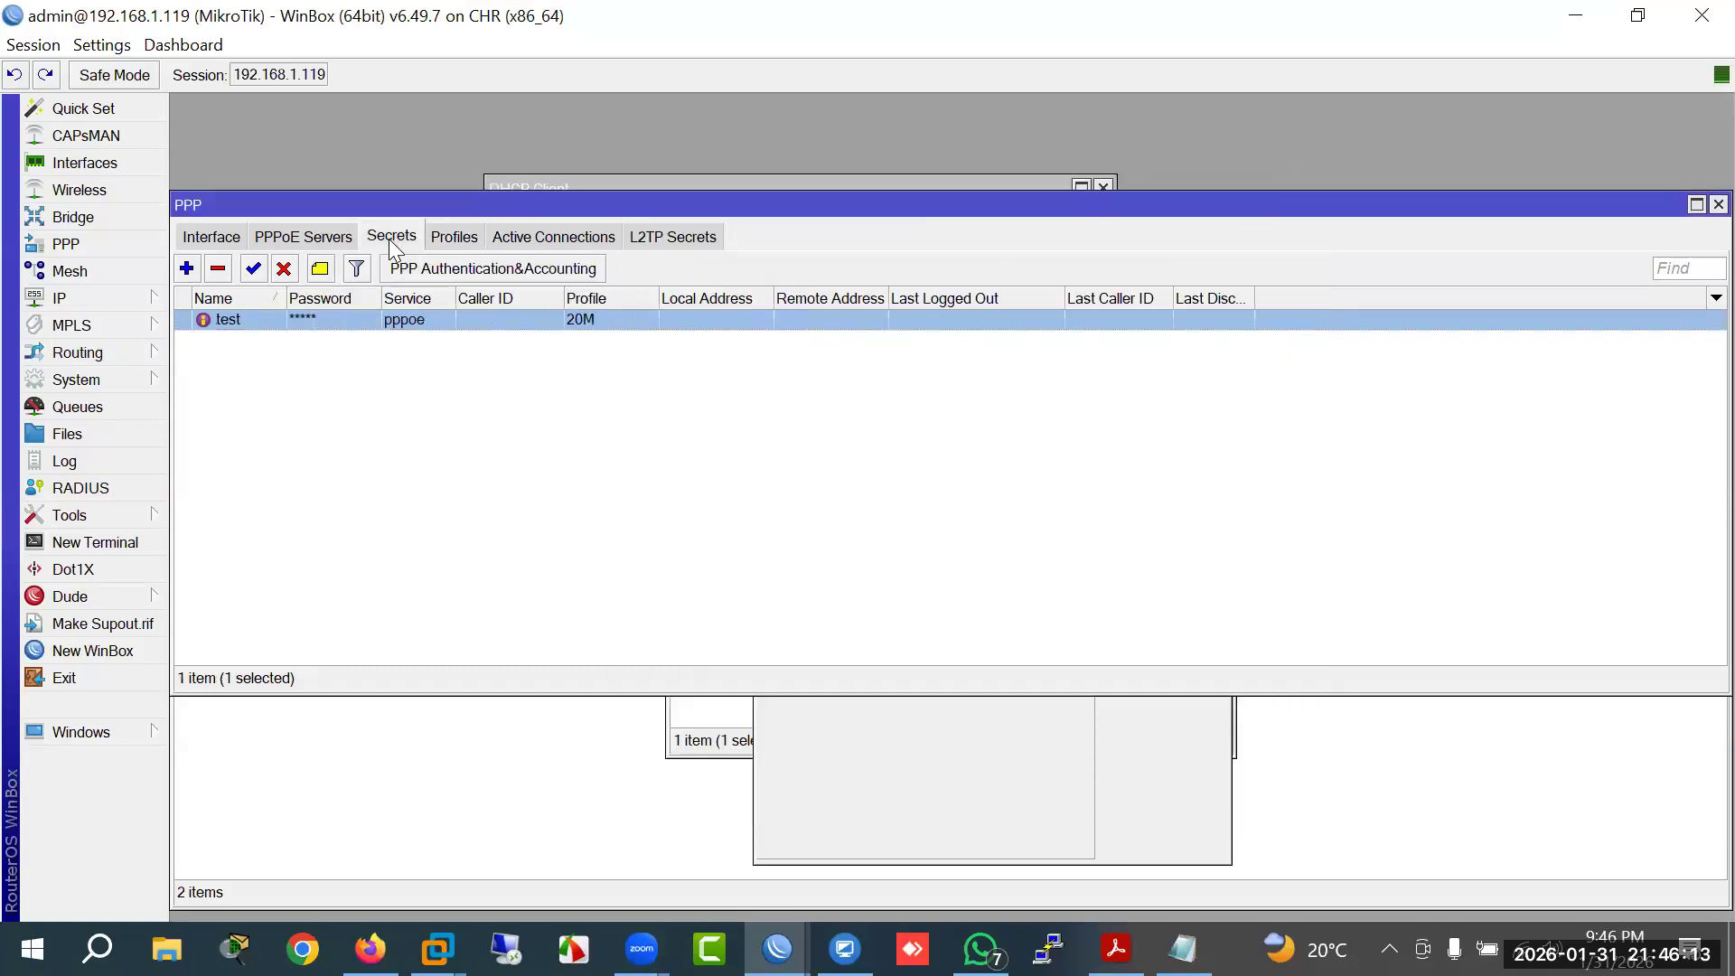
pyautogui.click(319, 242)
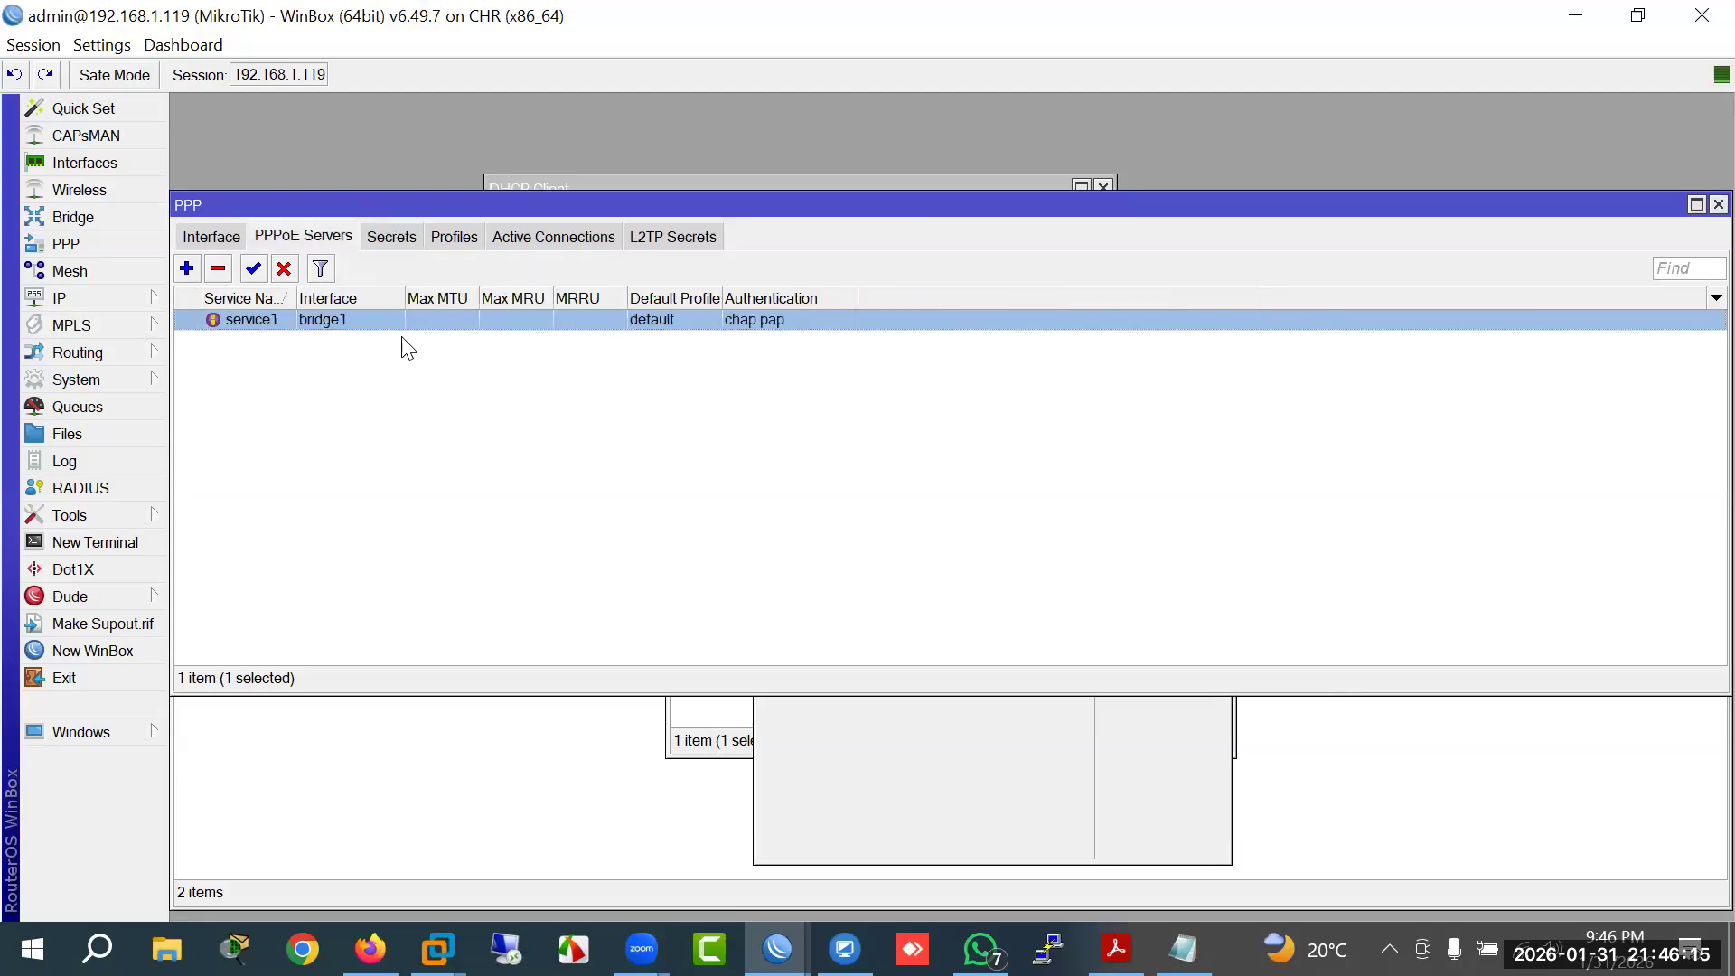
pyautogui.doubleClick(340, 321)
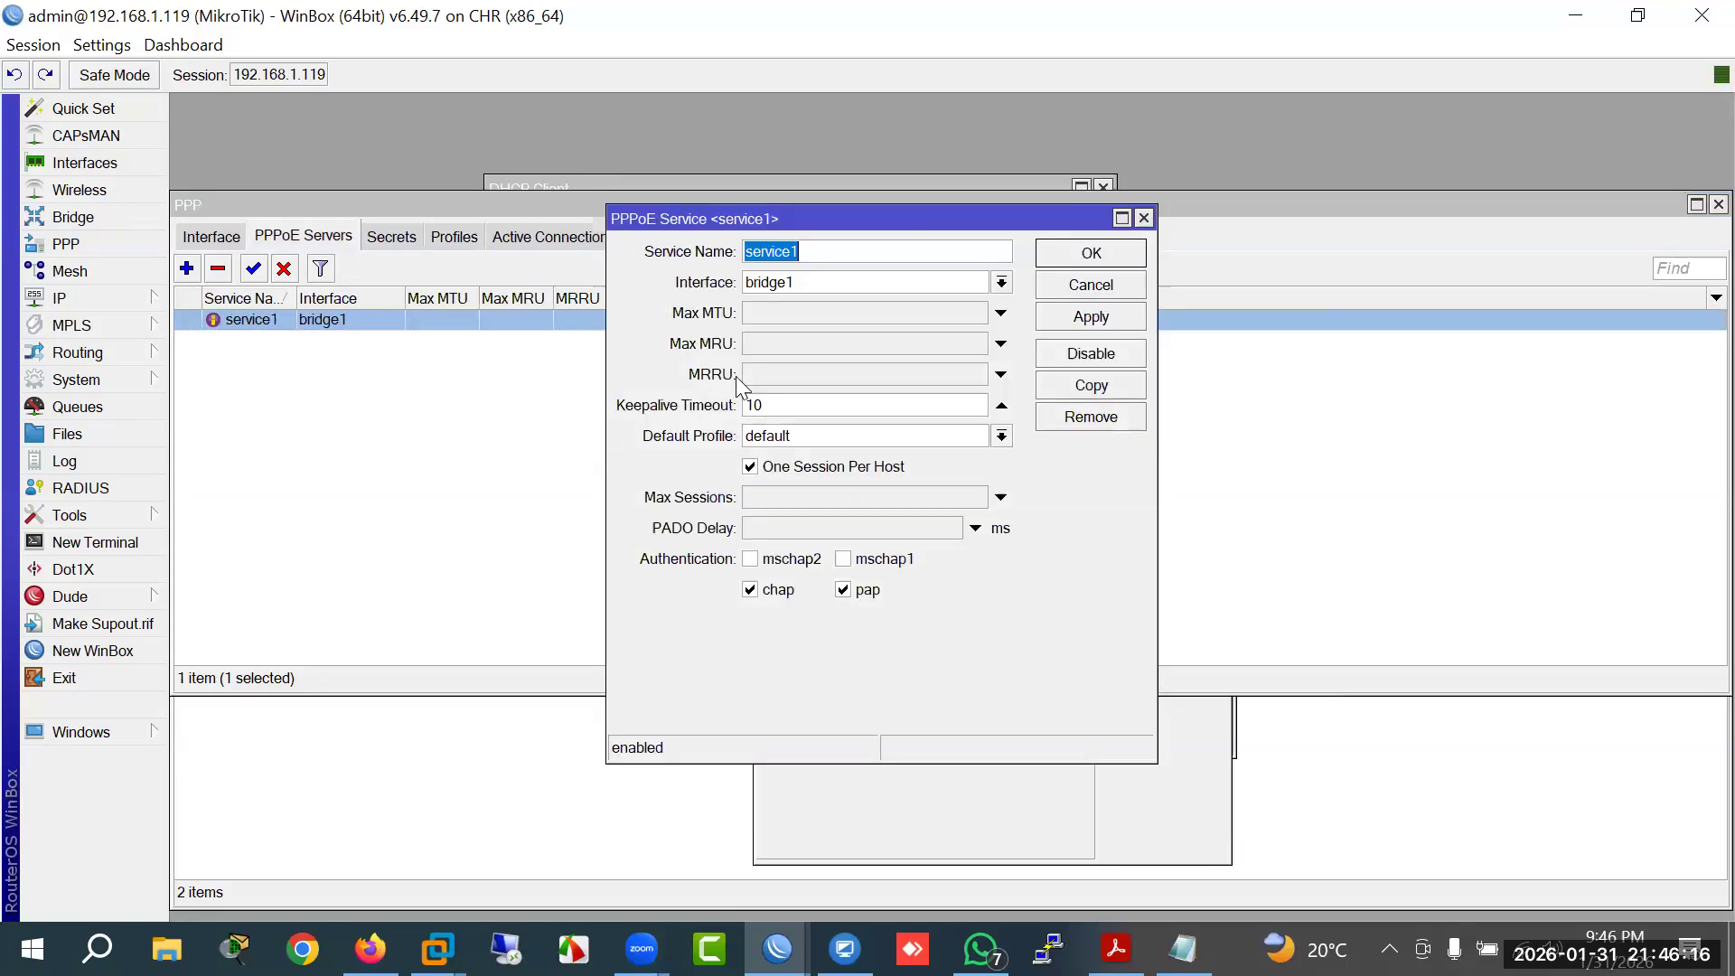
pyautogui.click(781, 313)
pyautogui.click(801, 342)
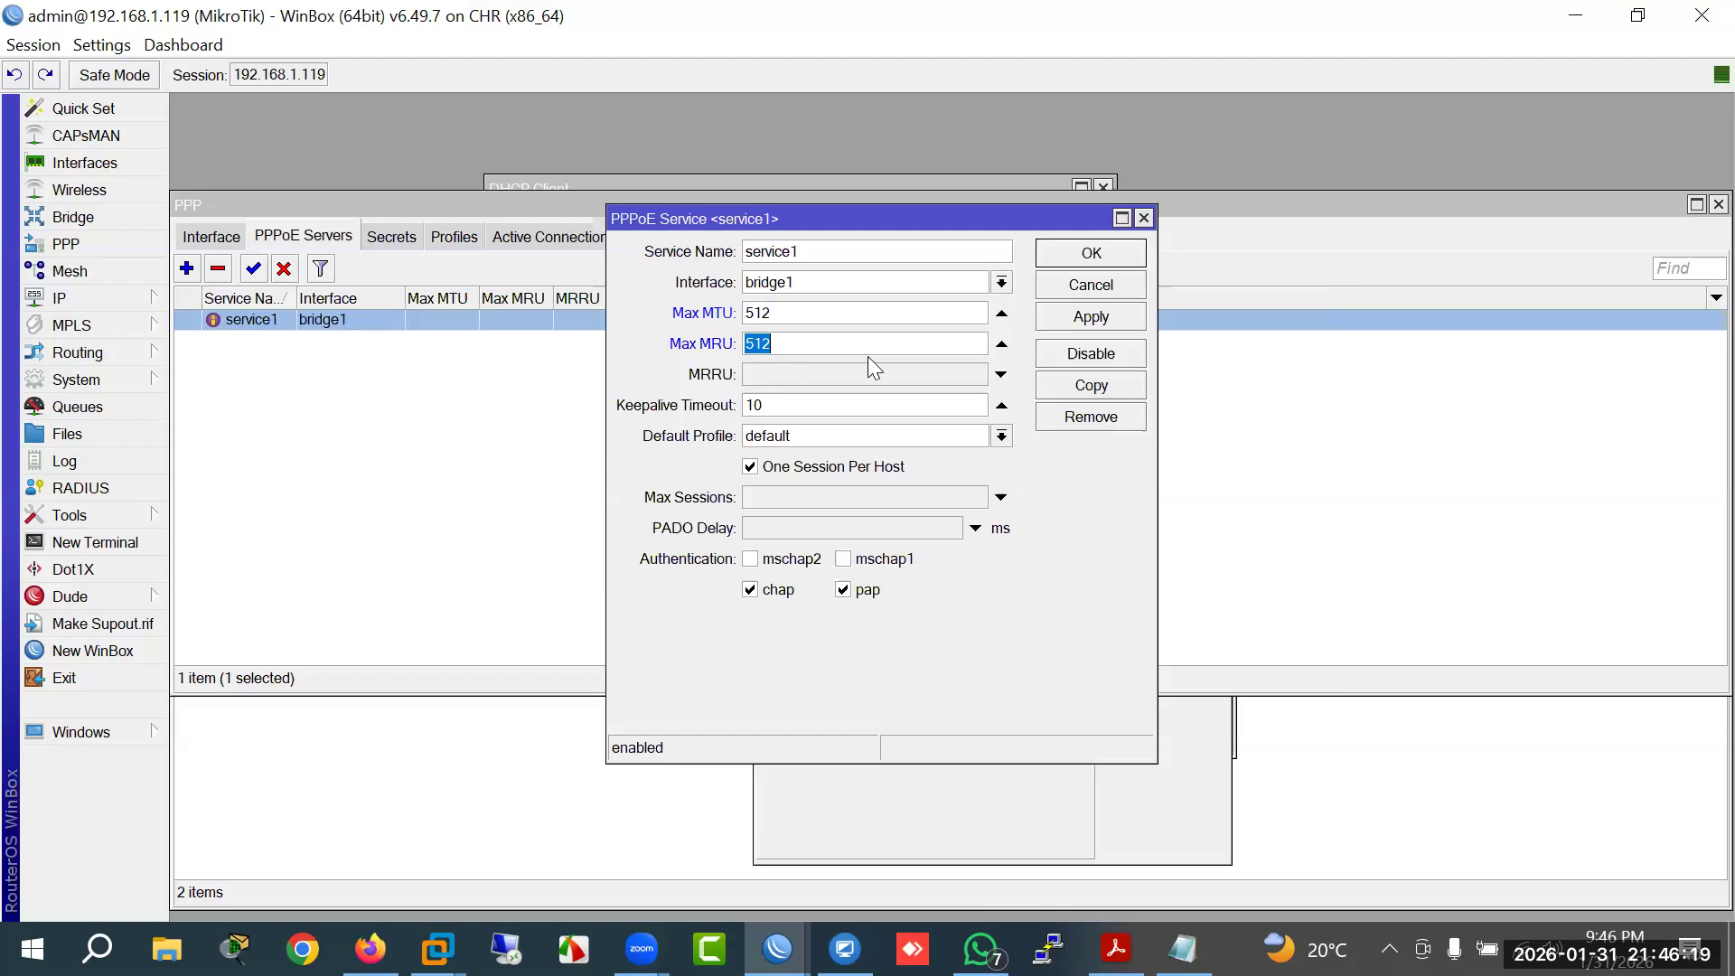
# Step: Try MRRU values 1500 and 1480, then clear MRRU back to unset
pyautogui.click(813, 374)
pyautogui.click(756, 376)
pyautogui.doubleClick(756, 376)
pyautogui.write('1500')
pyautogui.doubleClick(764, 376)
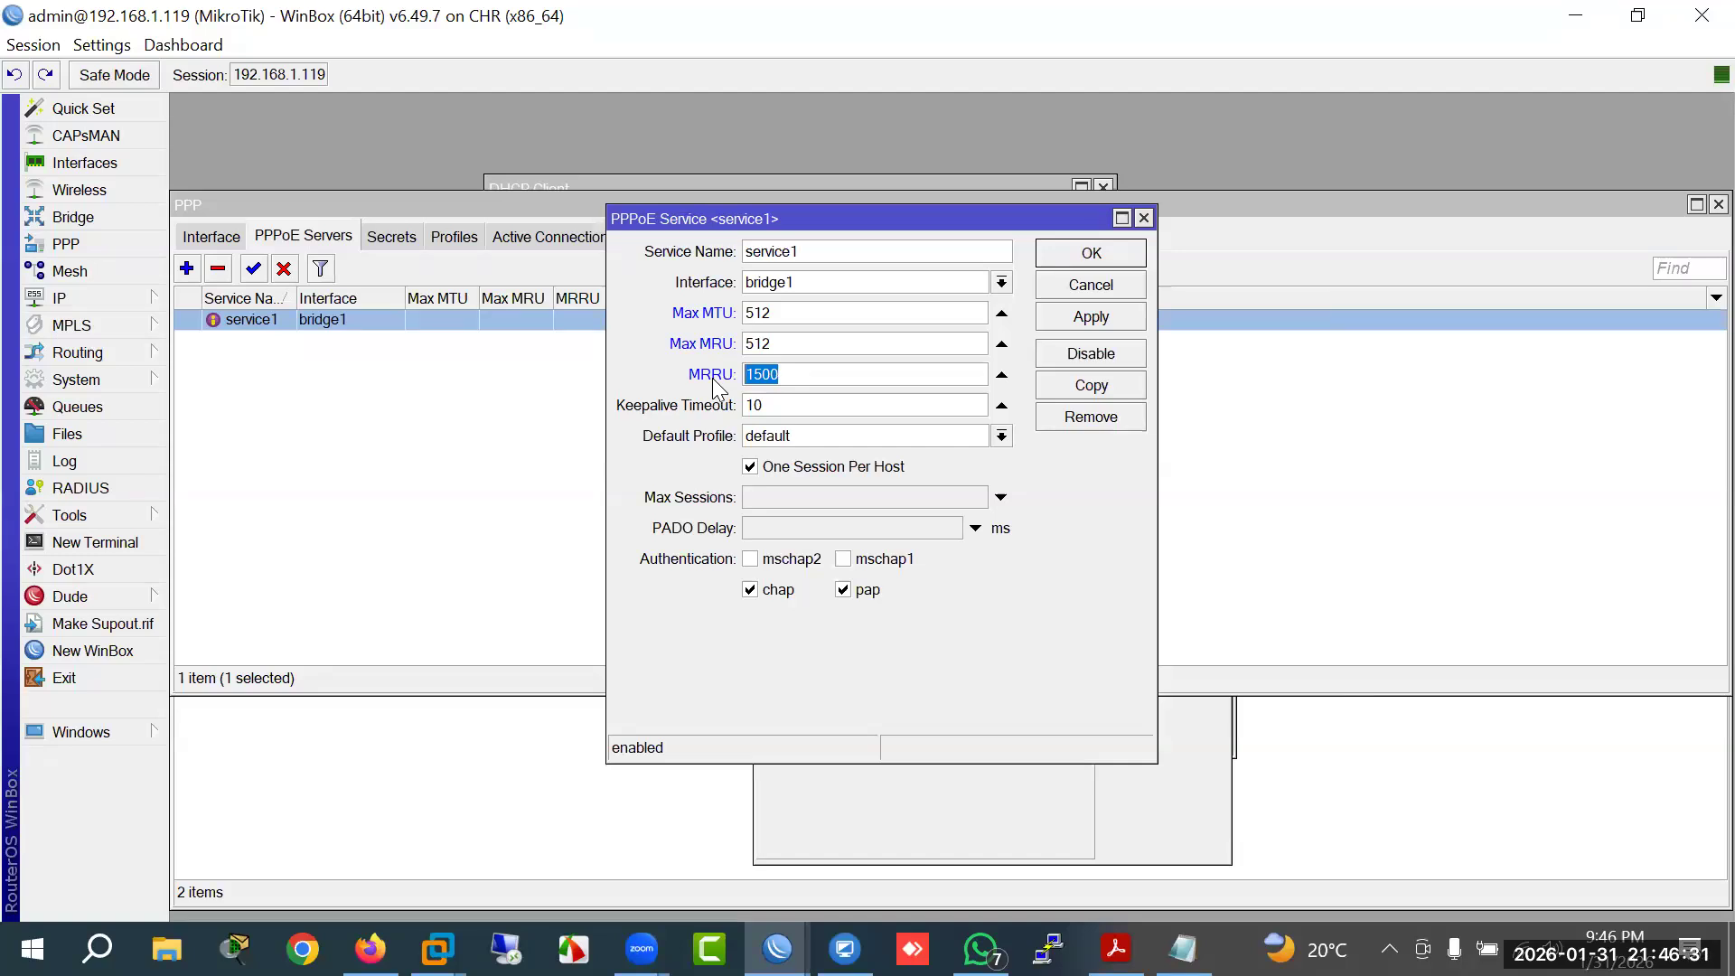
pyautogui.write('1480')
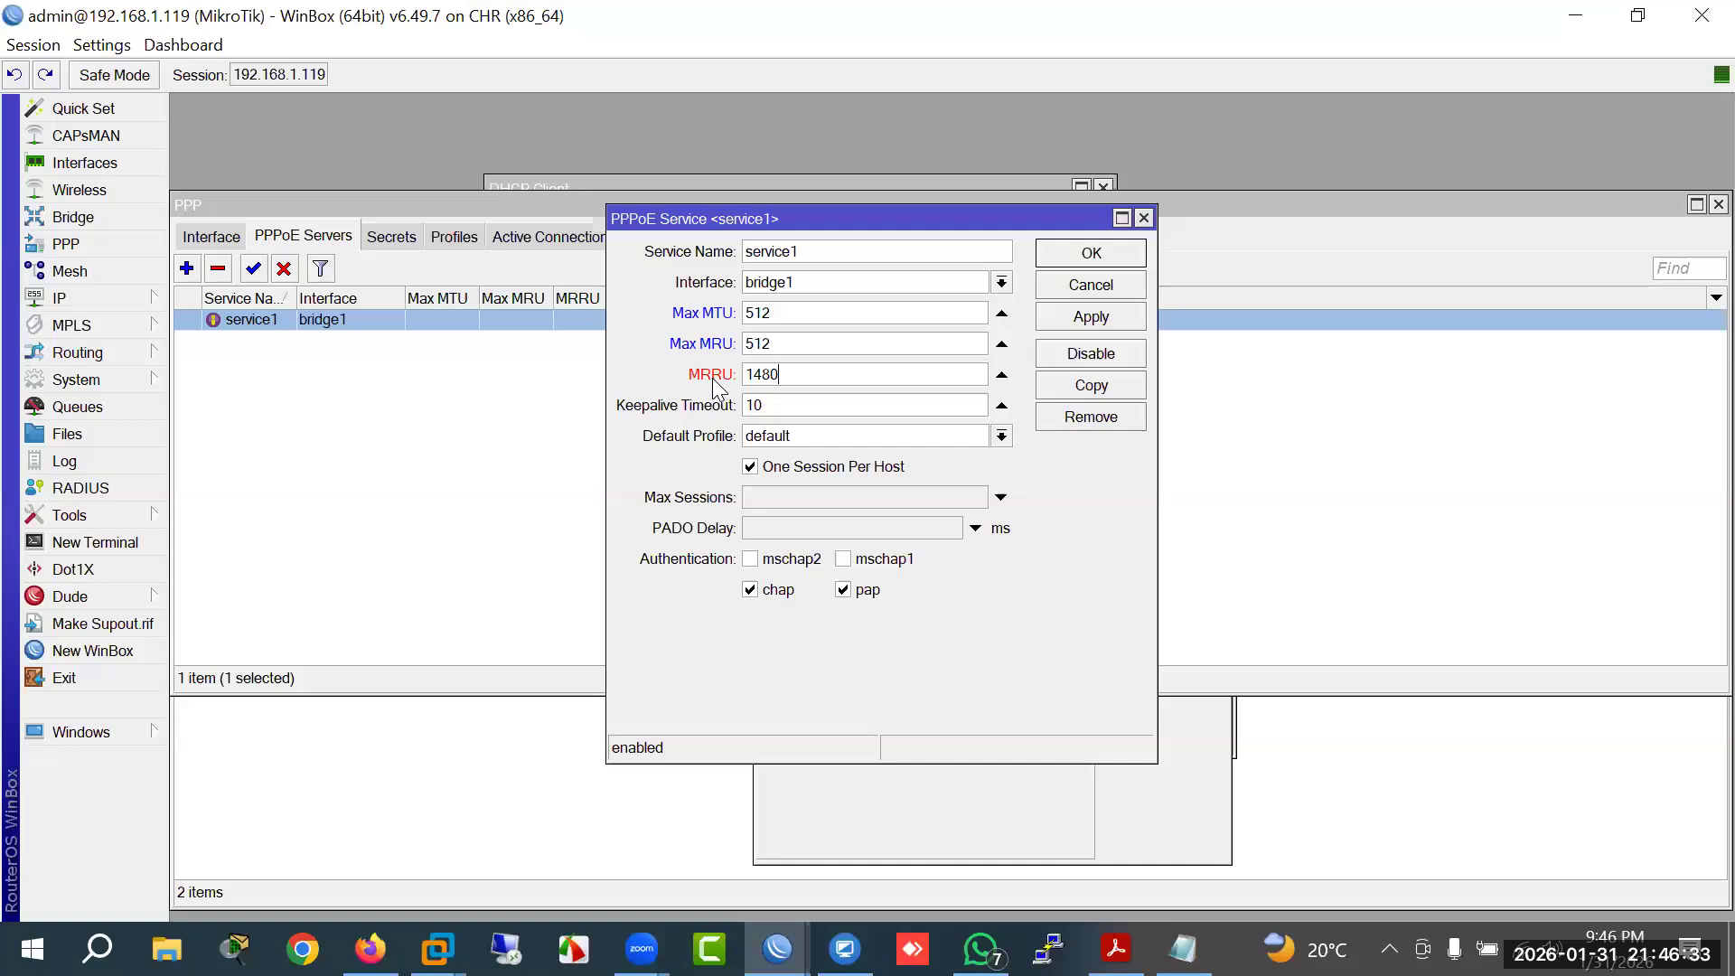
pyautogui.moveTo(786, 367); pyautogui.dragTo(711, 379)
pyautogui.click(1002, 376)
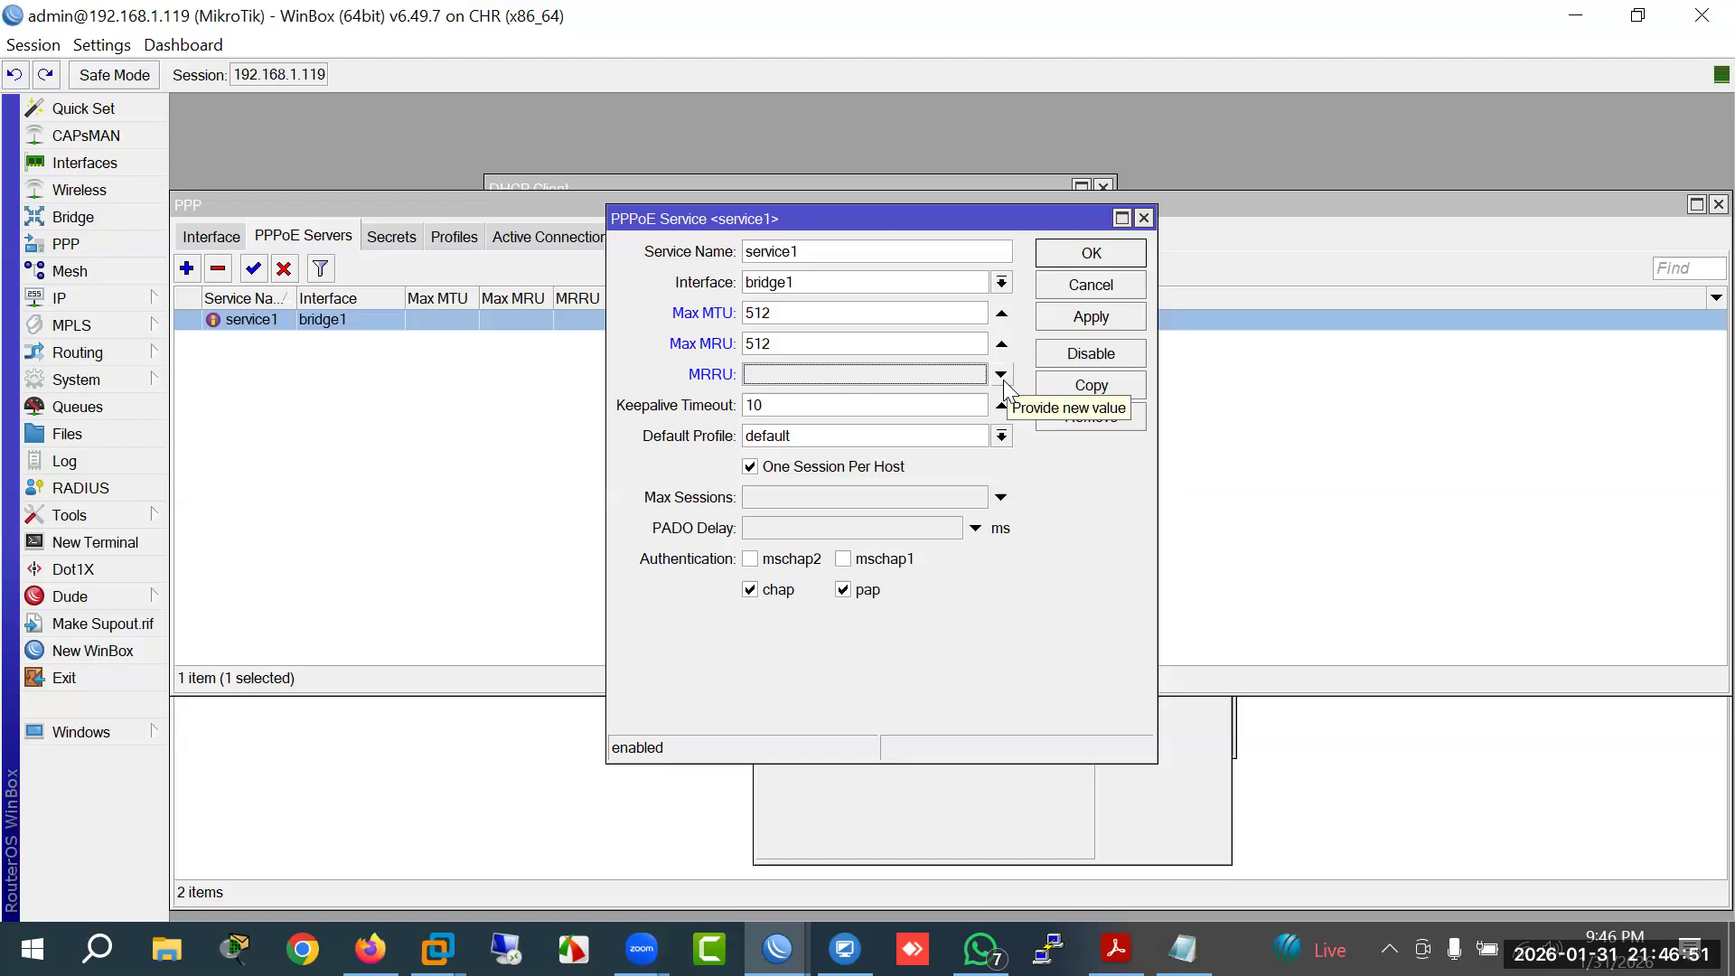
# Step: Ping 8.8.8.8 from a new router terminal after declining the license prompt, then open Windows Run
pyautogui.click(119, 542)
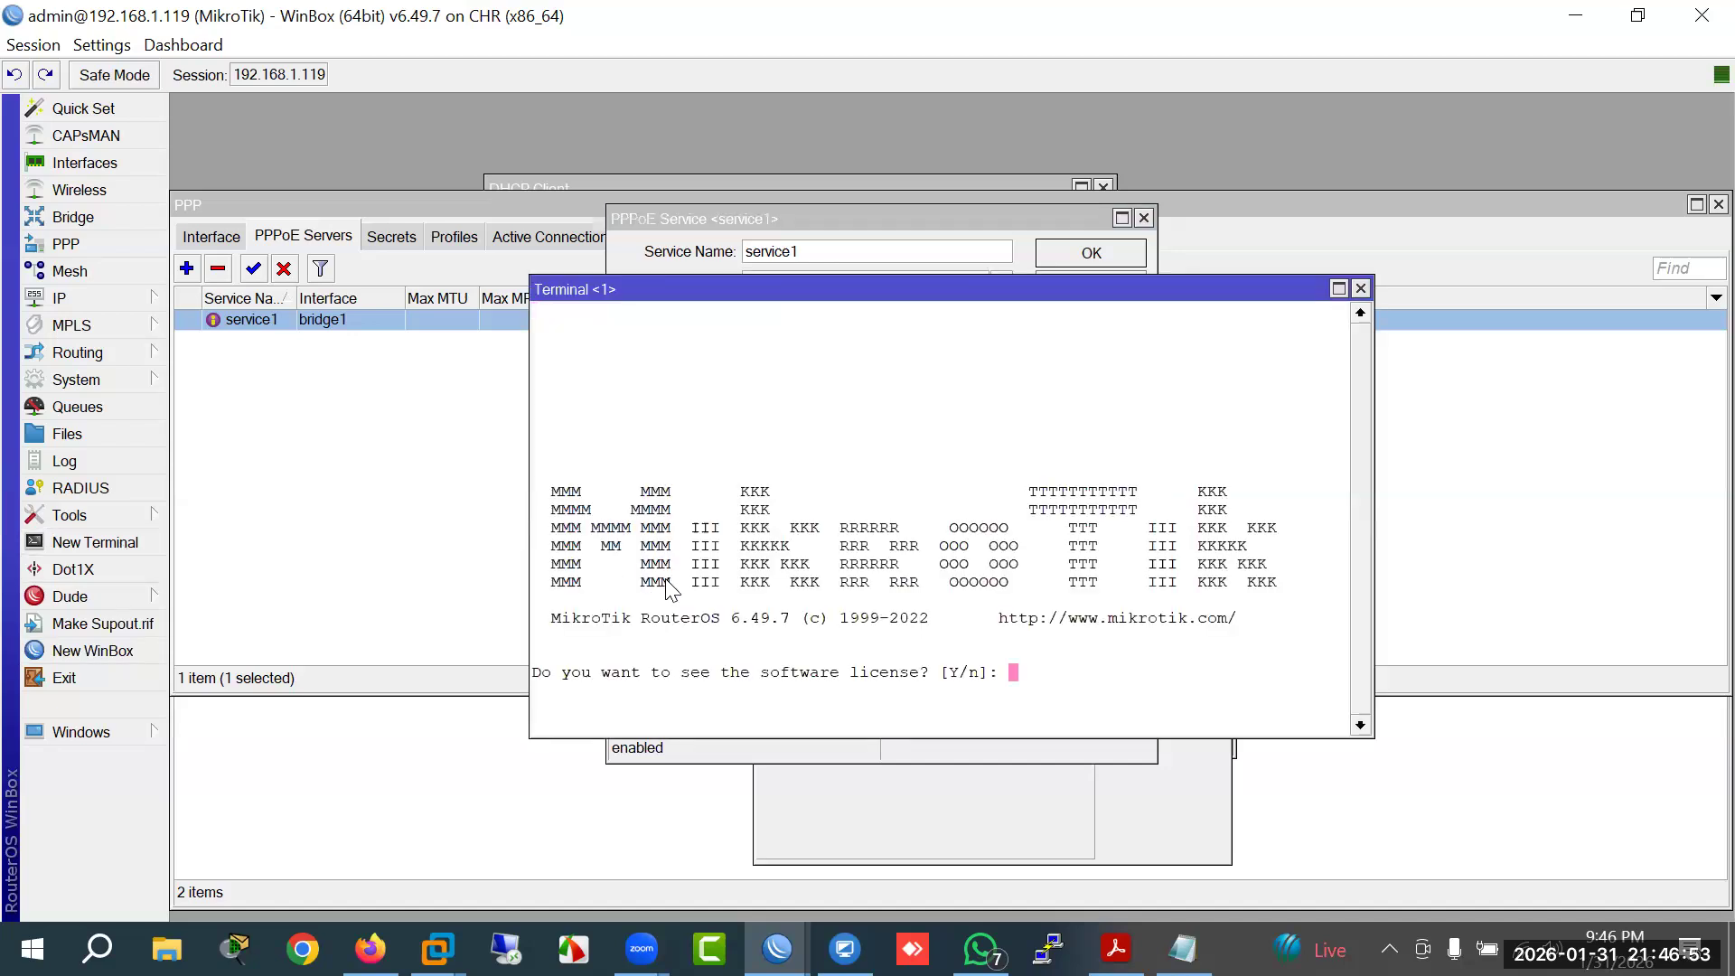
pyautogui.write('n')
pyautogui.press('Return')
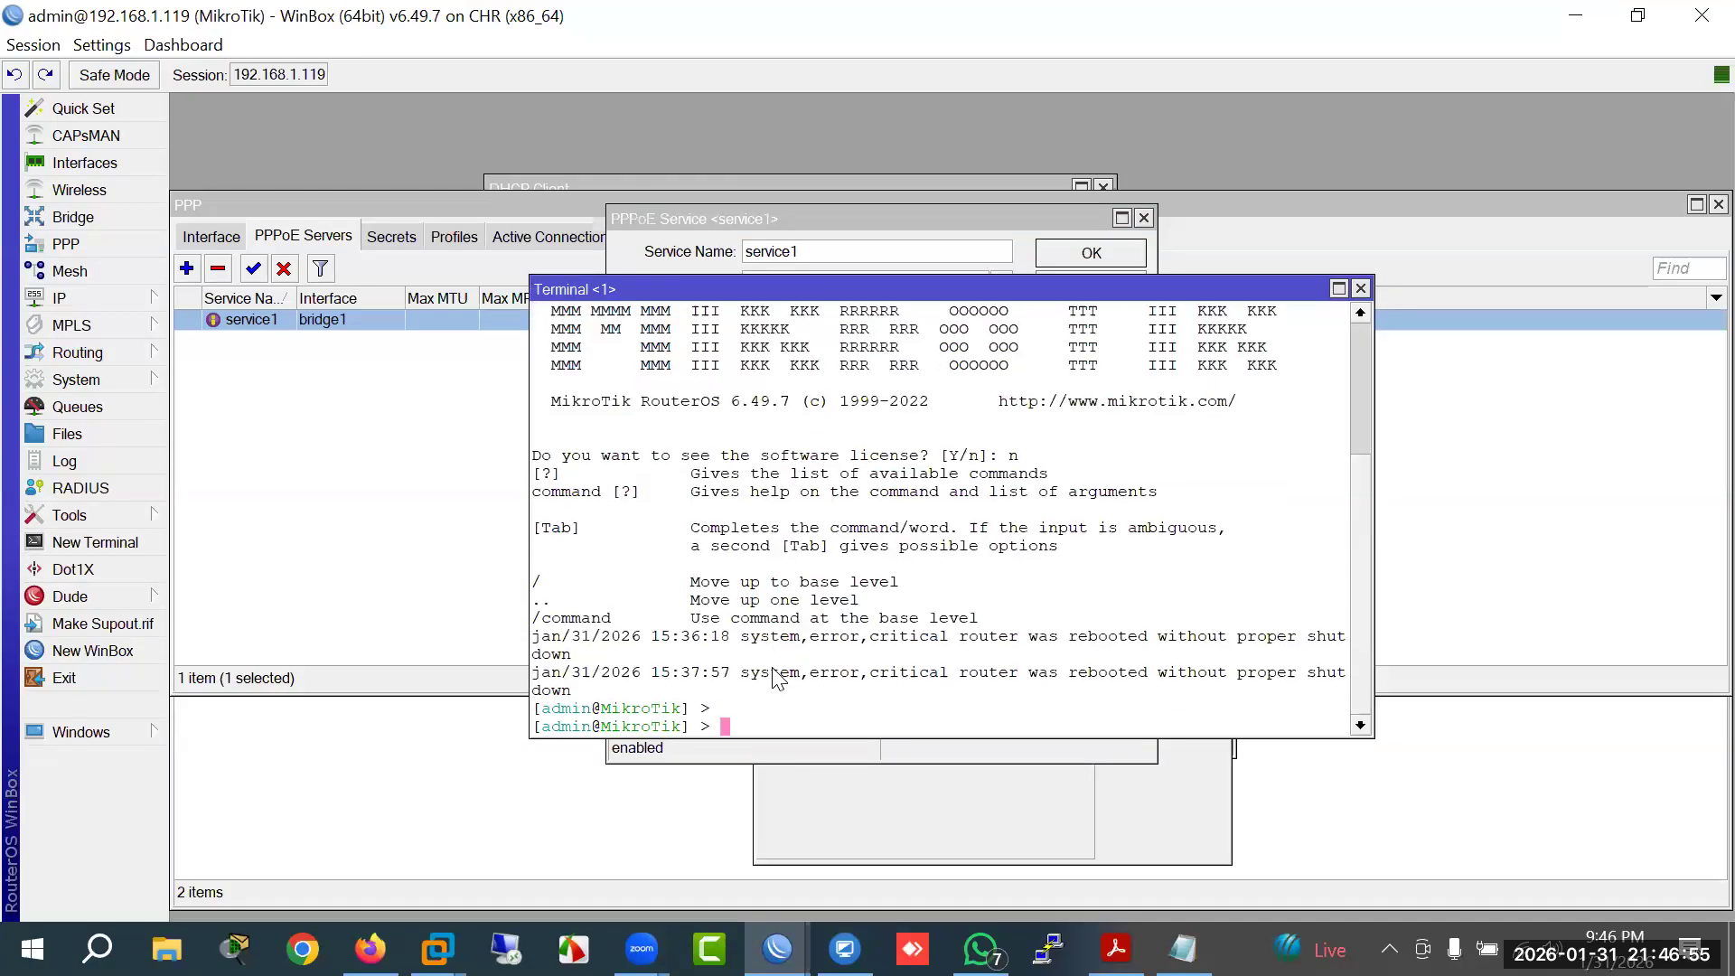
pyautogui.write('ping')
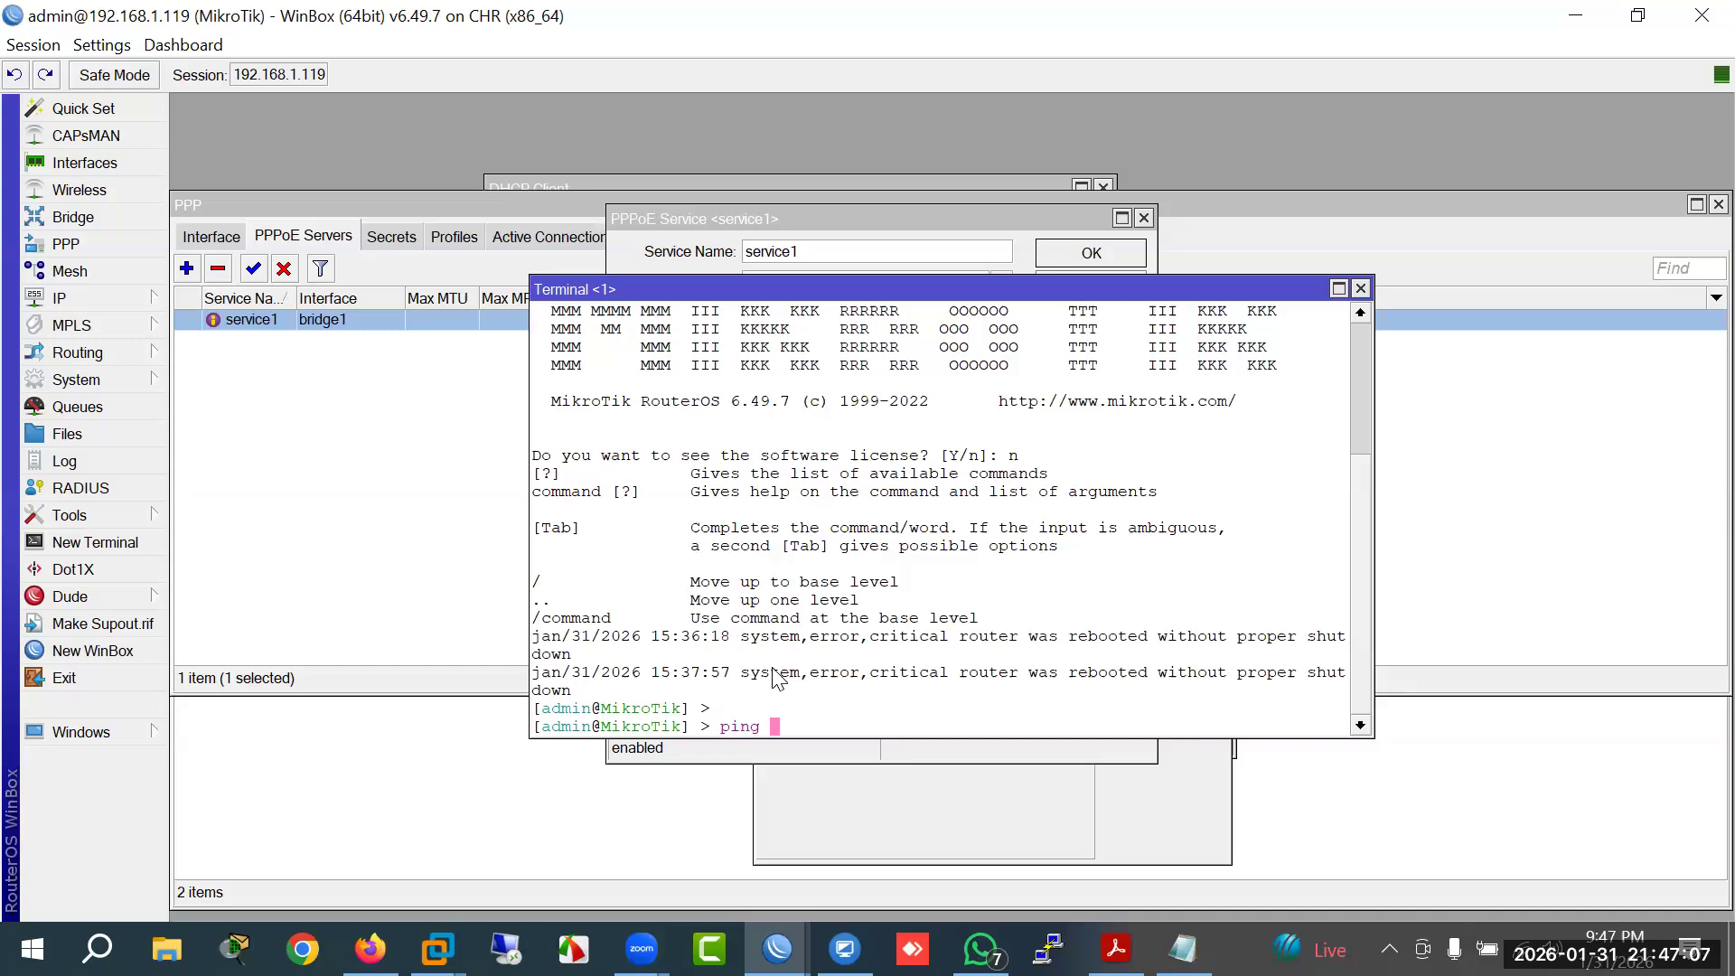
pyautogui.write('8.8.8.8')
pyautogui.press('Return')
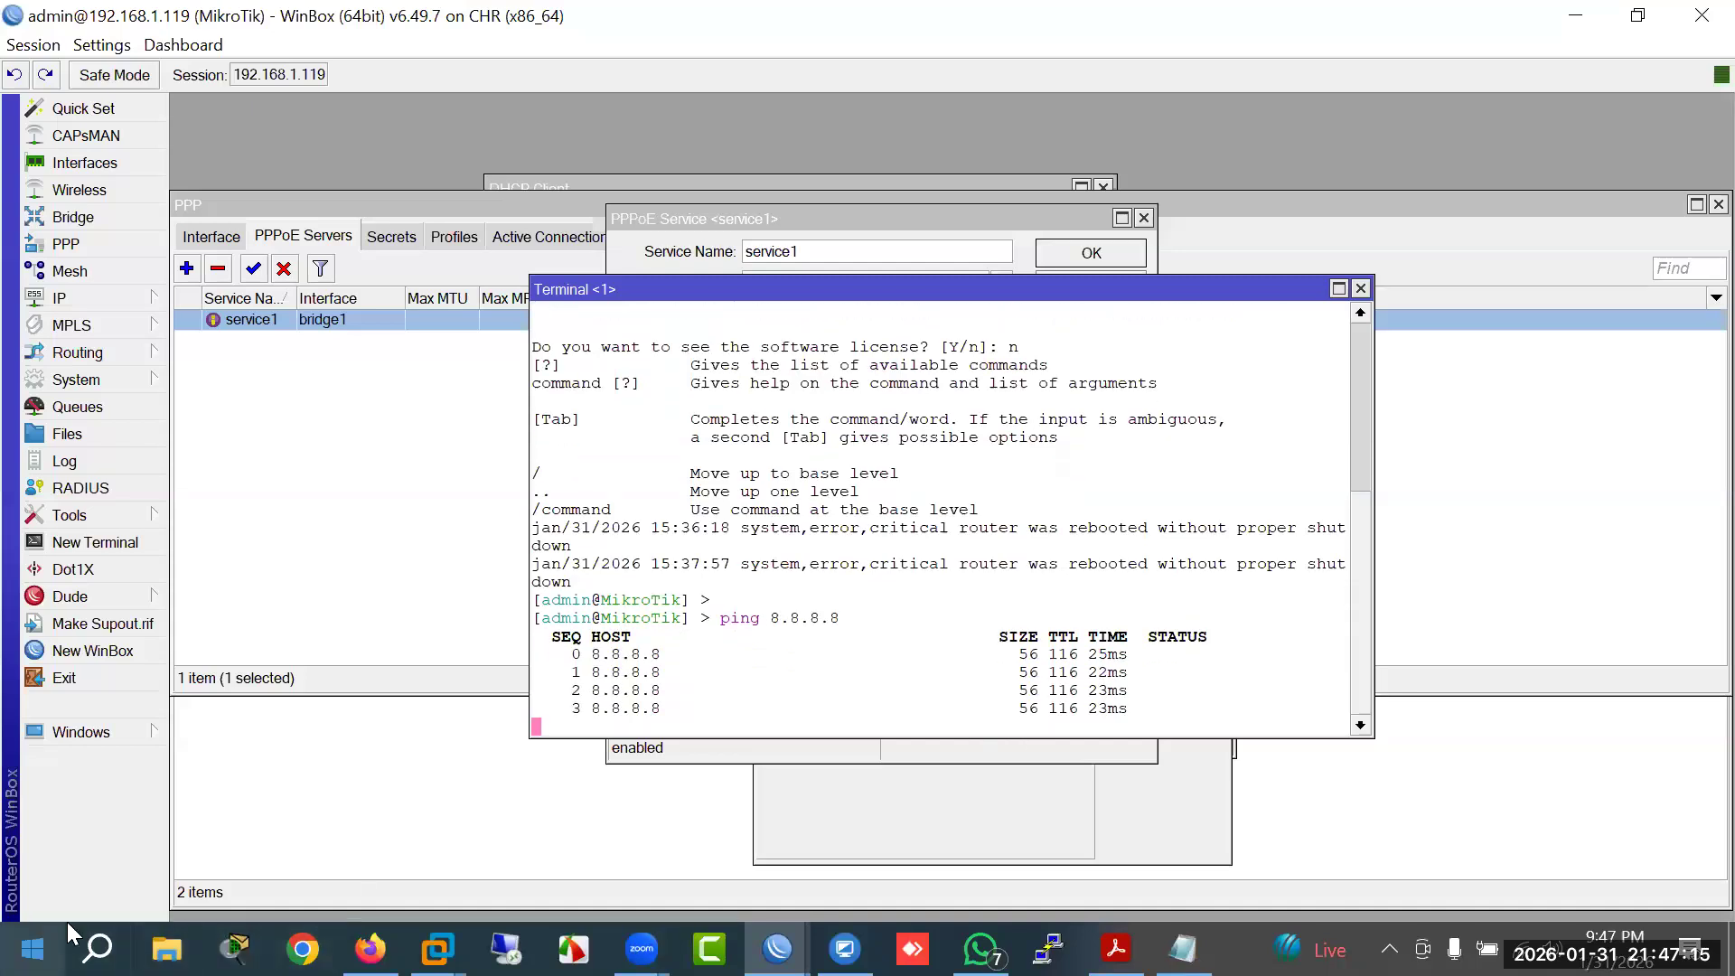
pyautogui.rightClick(36, 949)
pyautogui.click(217, 820)
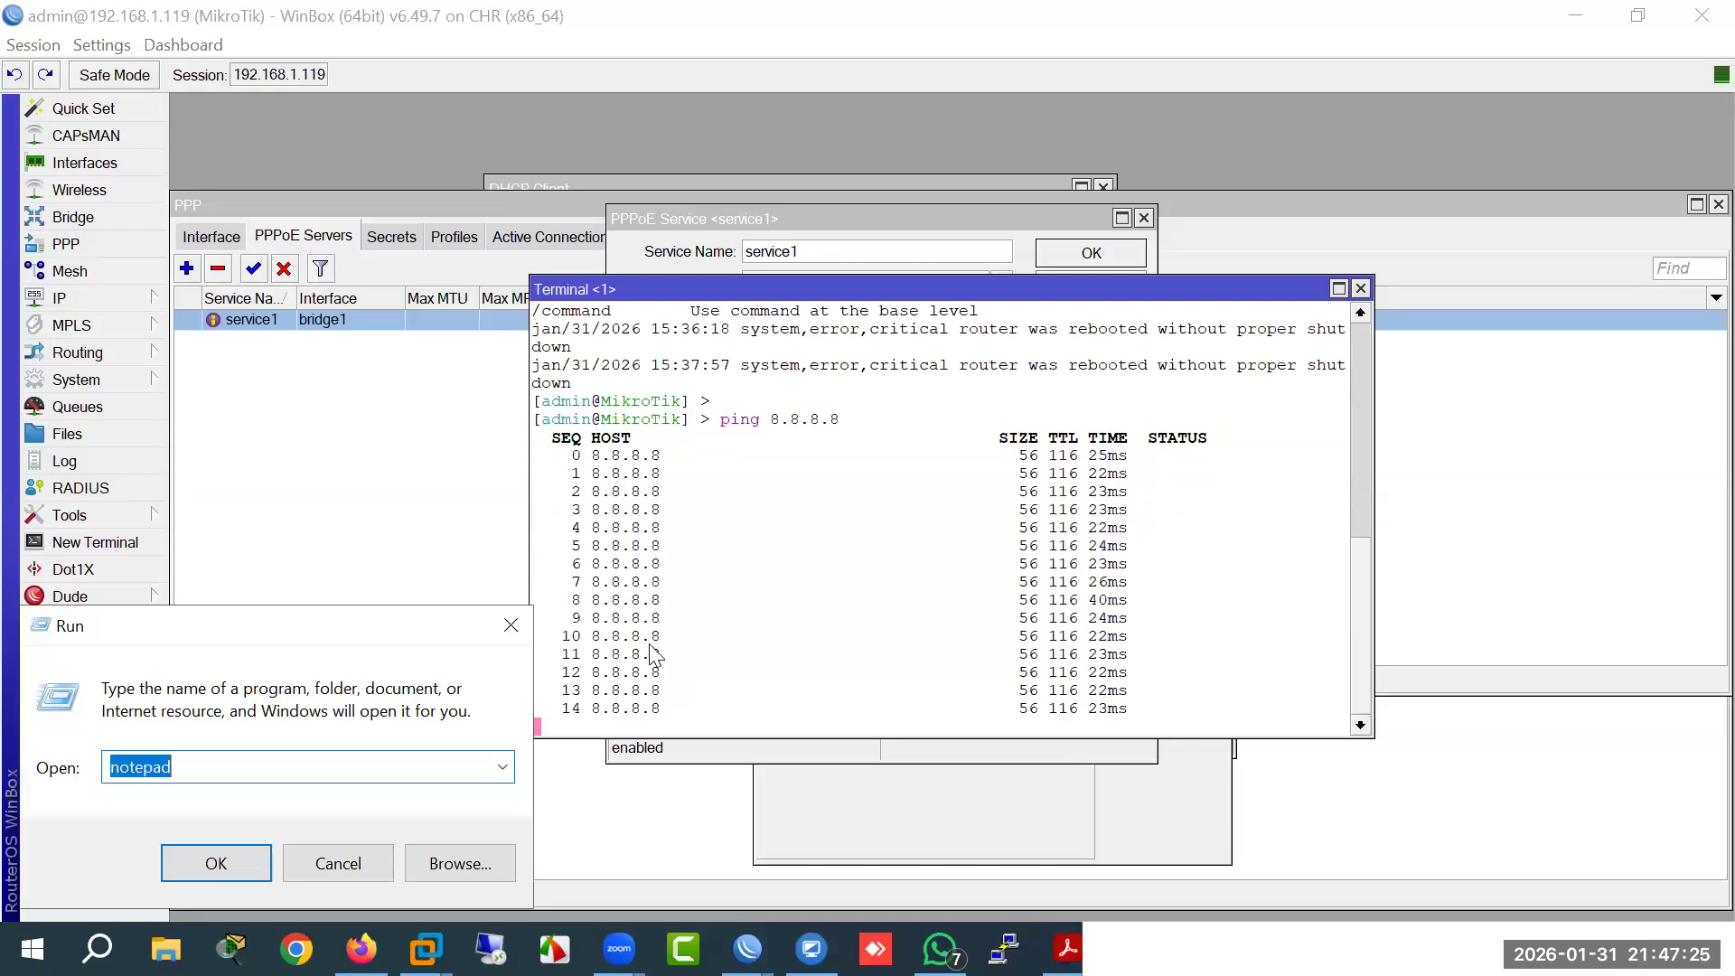
# Step: Launch cmd from the Run box, ping 8.8.8.8 from the PC, then close the prompt
pyautogui.moveTo(362, 626); pyautogui.dragTo(502, 548)
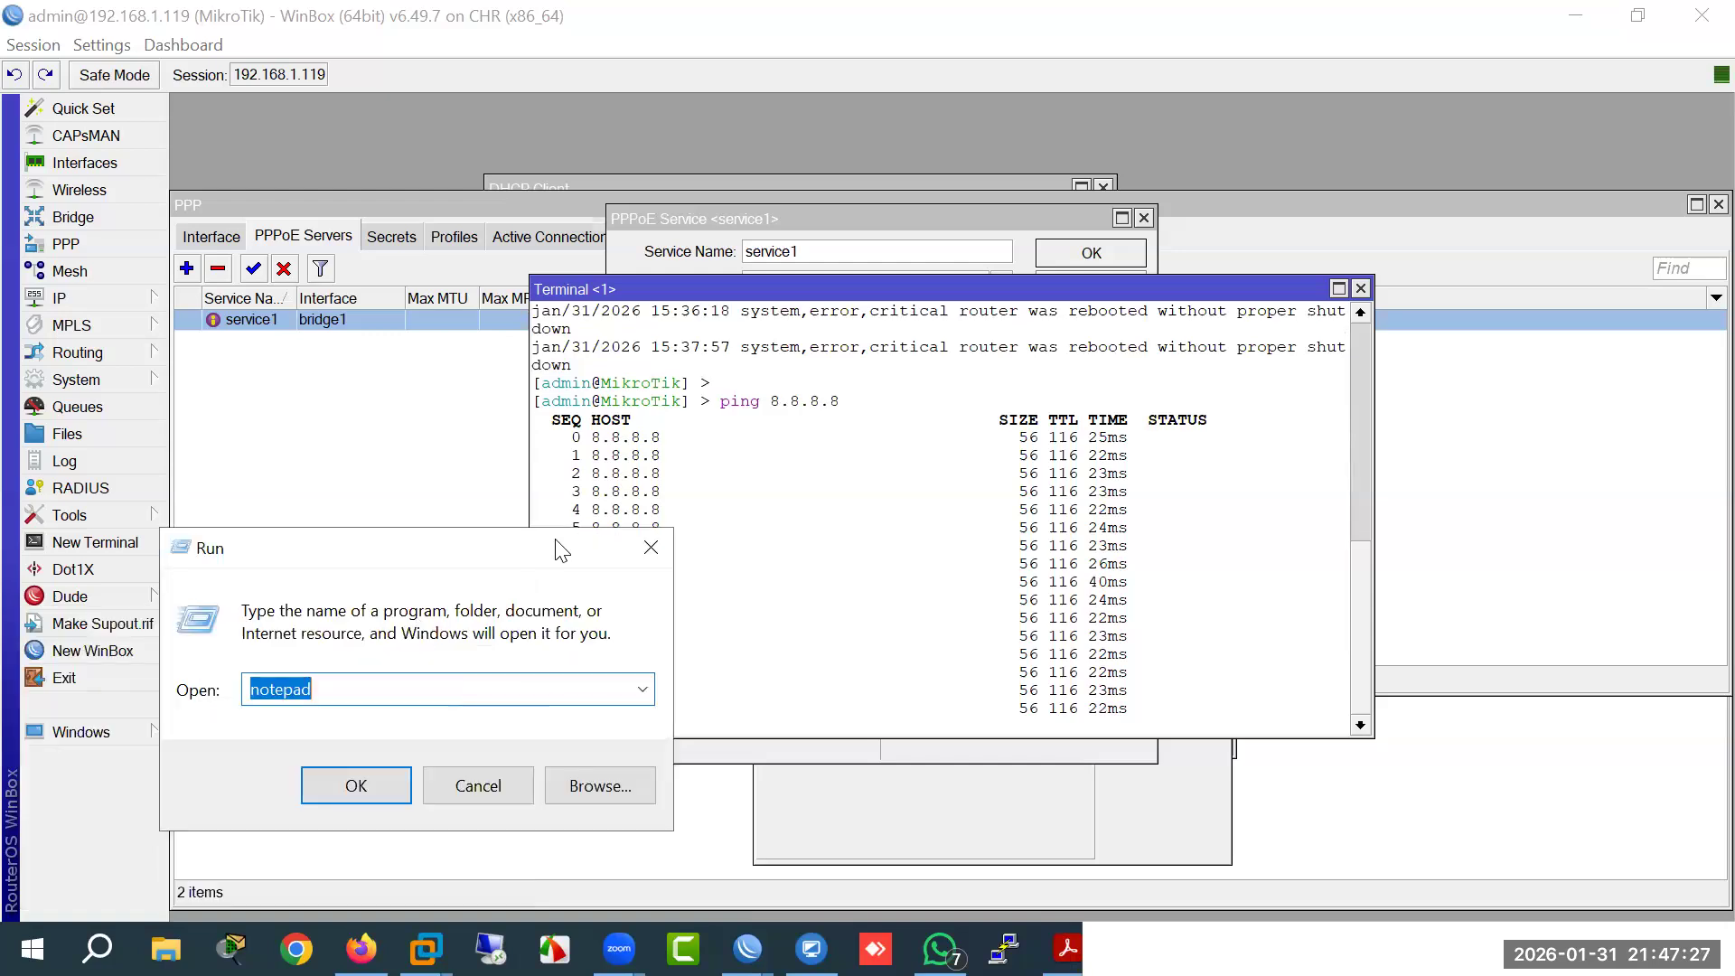
pyautogui.write('cmd')
pyautogui.press('Return')
pyautogui.write('ping 8.8.8')
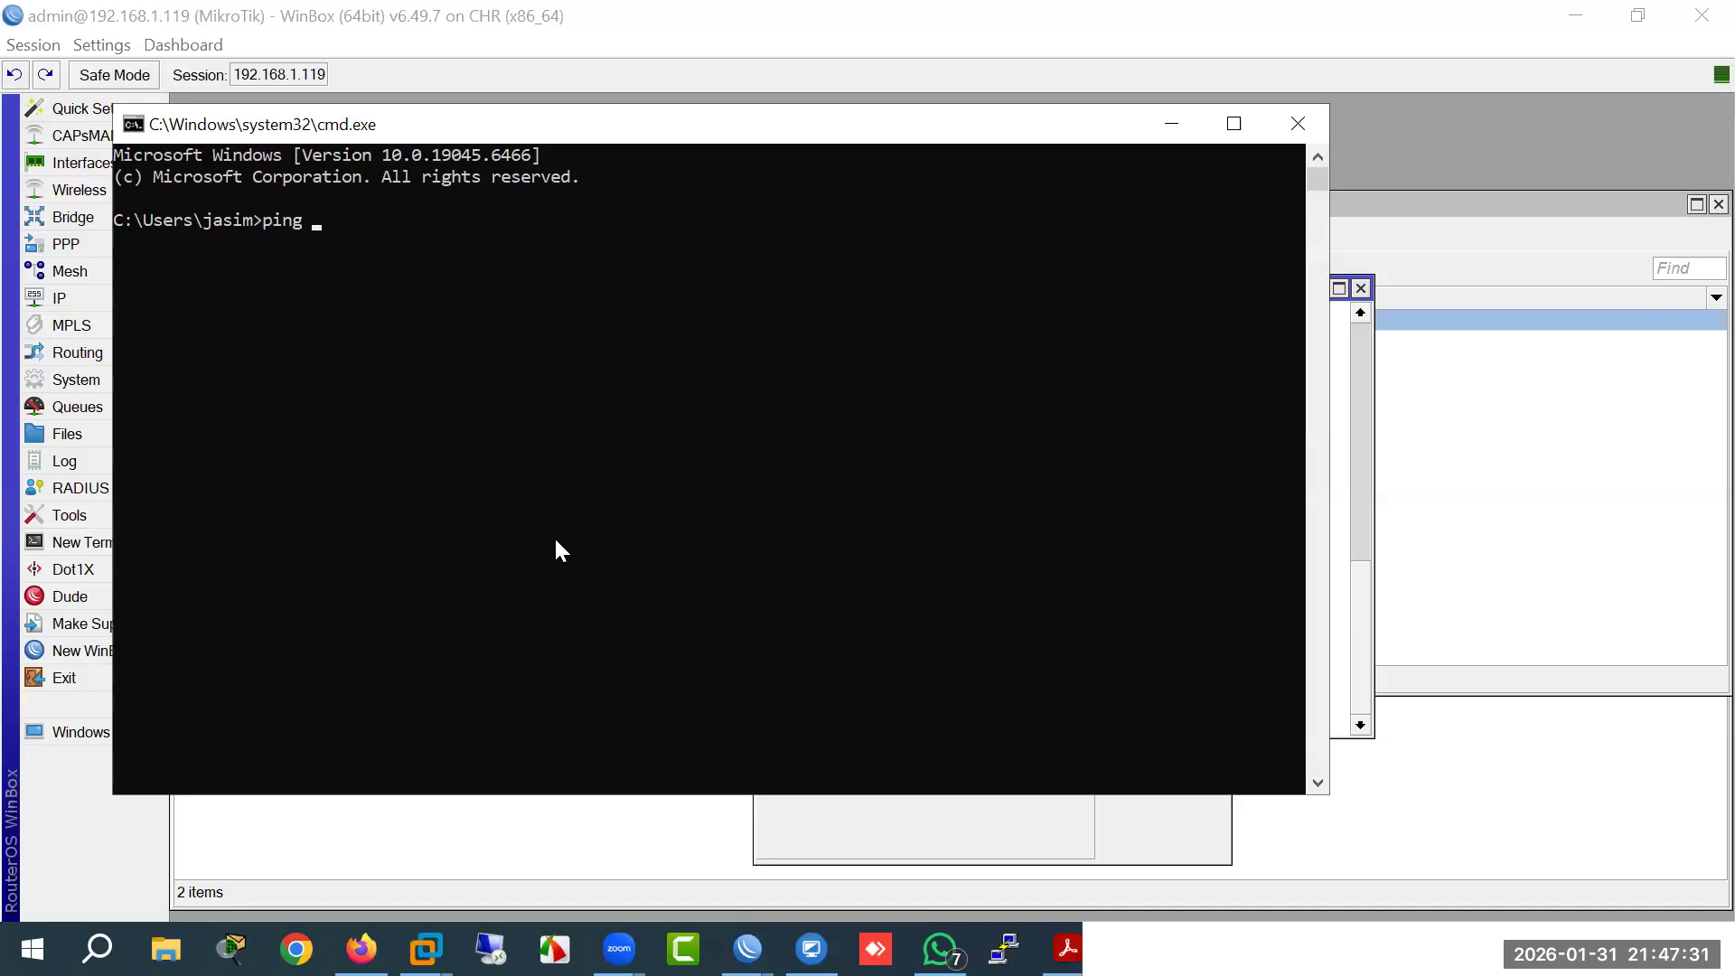
pyautogui.write('.8')
pyautogui.press('Return')
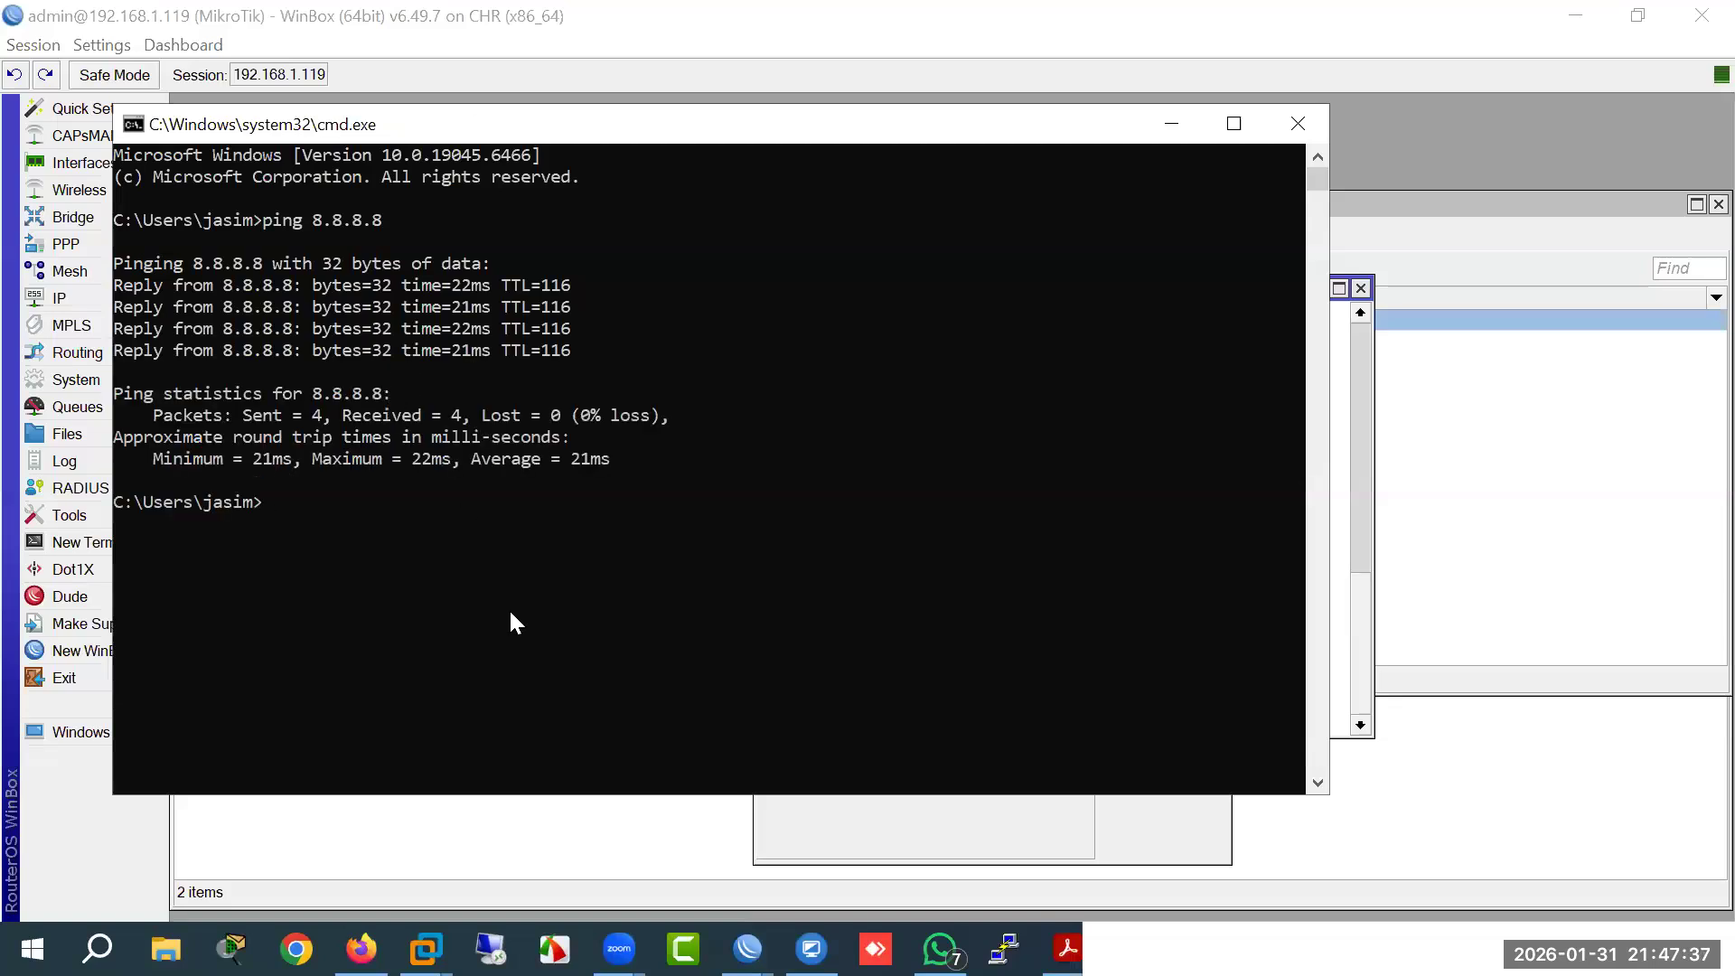
pyautogui.click(1298, 124)
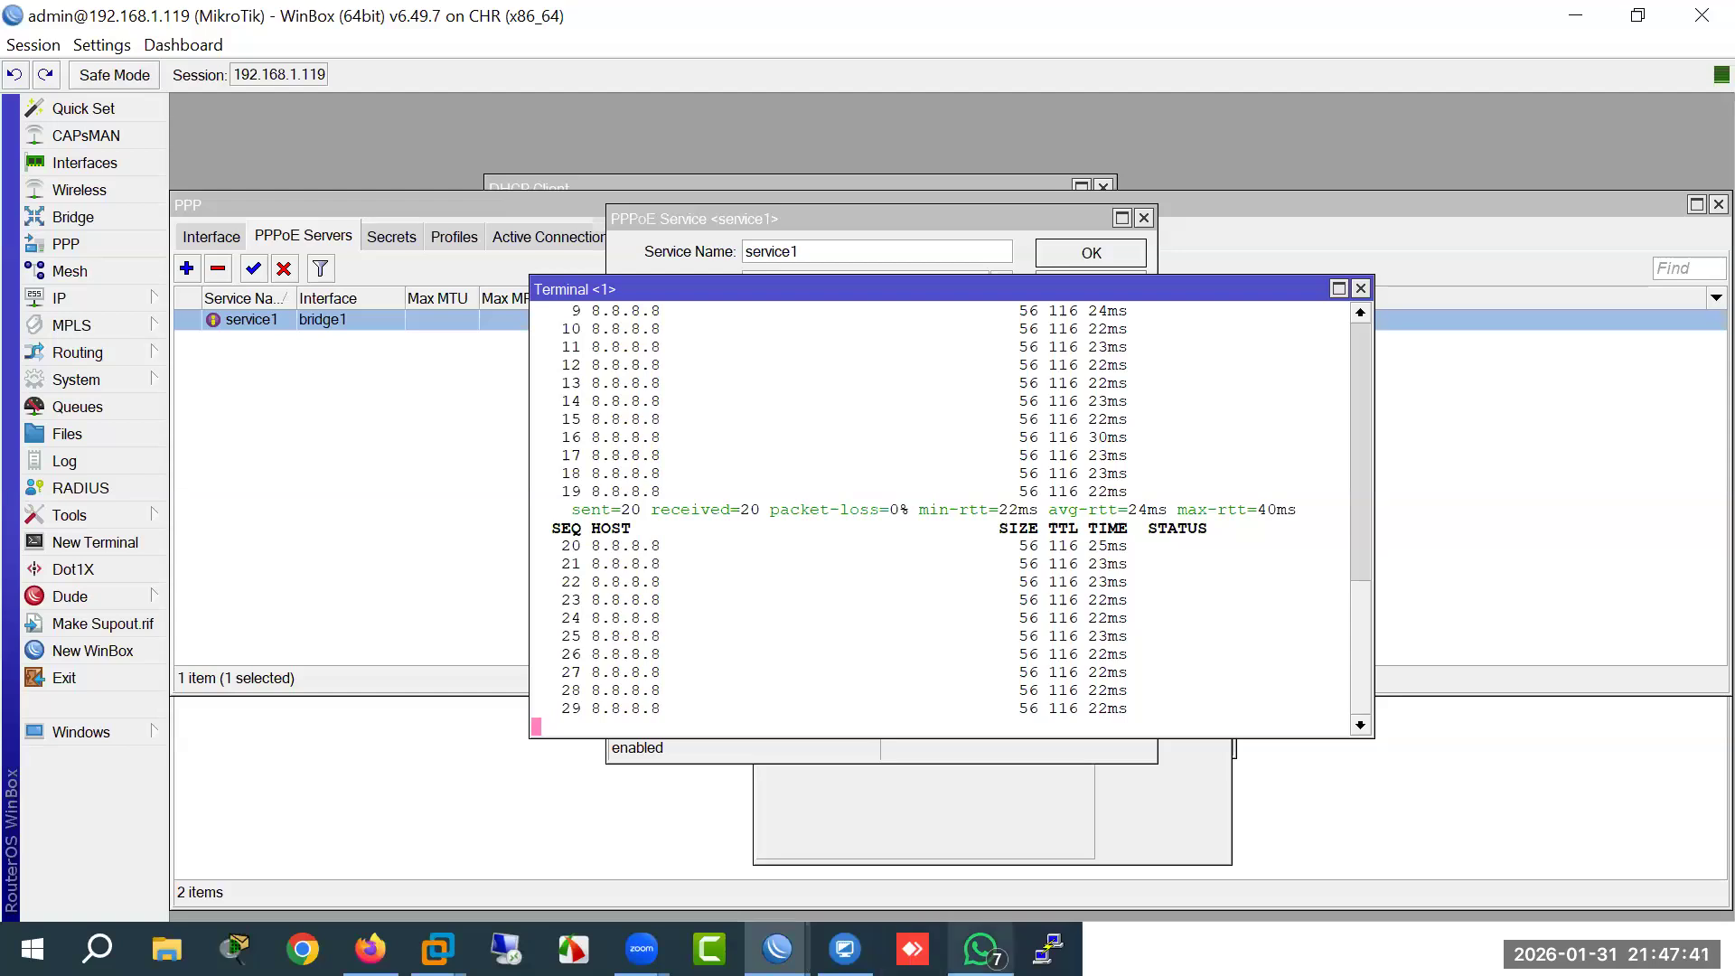
# Step: Move the Notepad notes aside, minimise them, and switch to the course outline PDF
pyautogui.hotkey('alt', 'Tab')
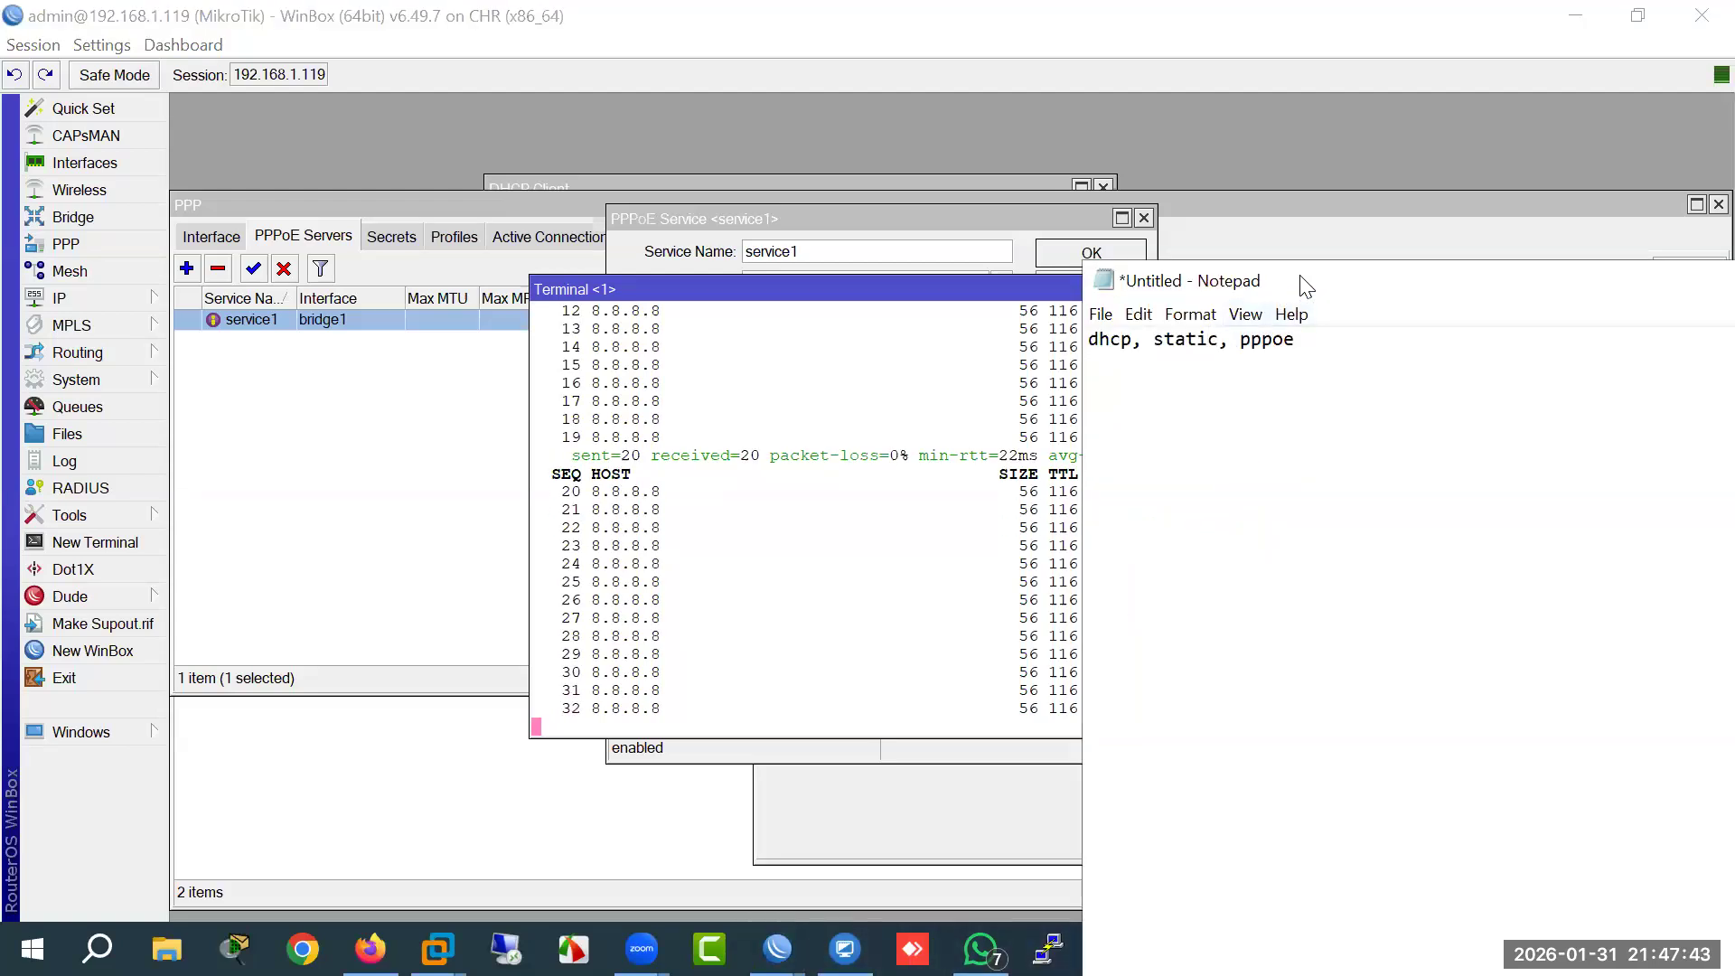
pyautogui.moveTo(1302, 276); pyautogui.dragTo(458, 331)
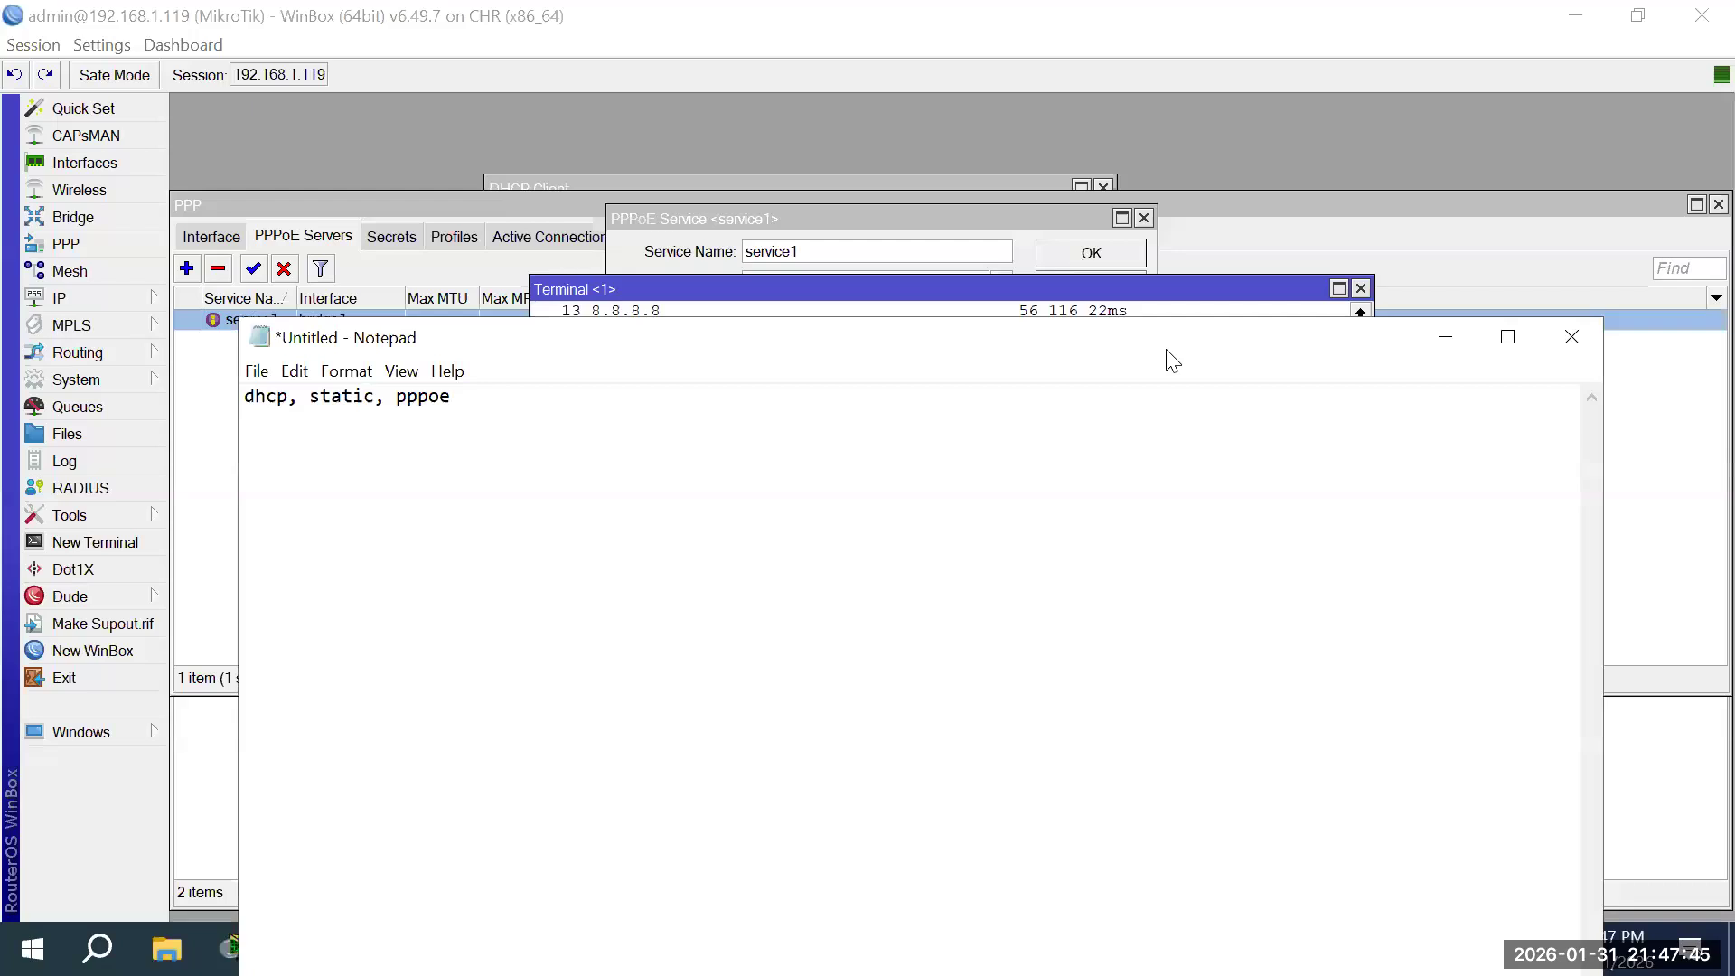
pyautogui.moveTo(1166, 350); pyautogui.dragTo(842, 346)
pyautogui.click(886, 342)
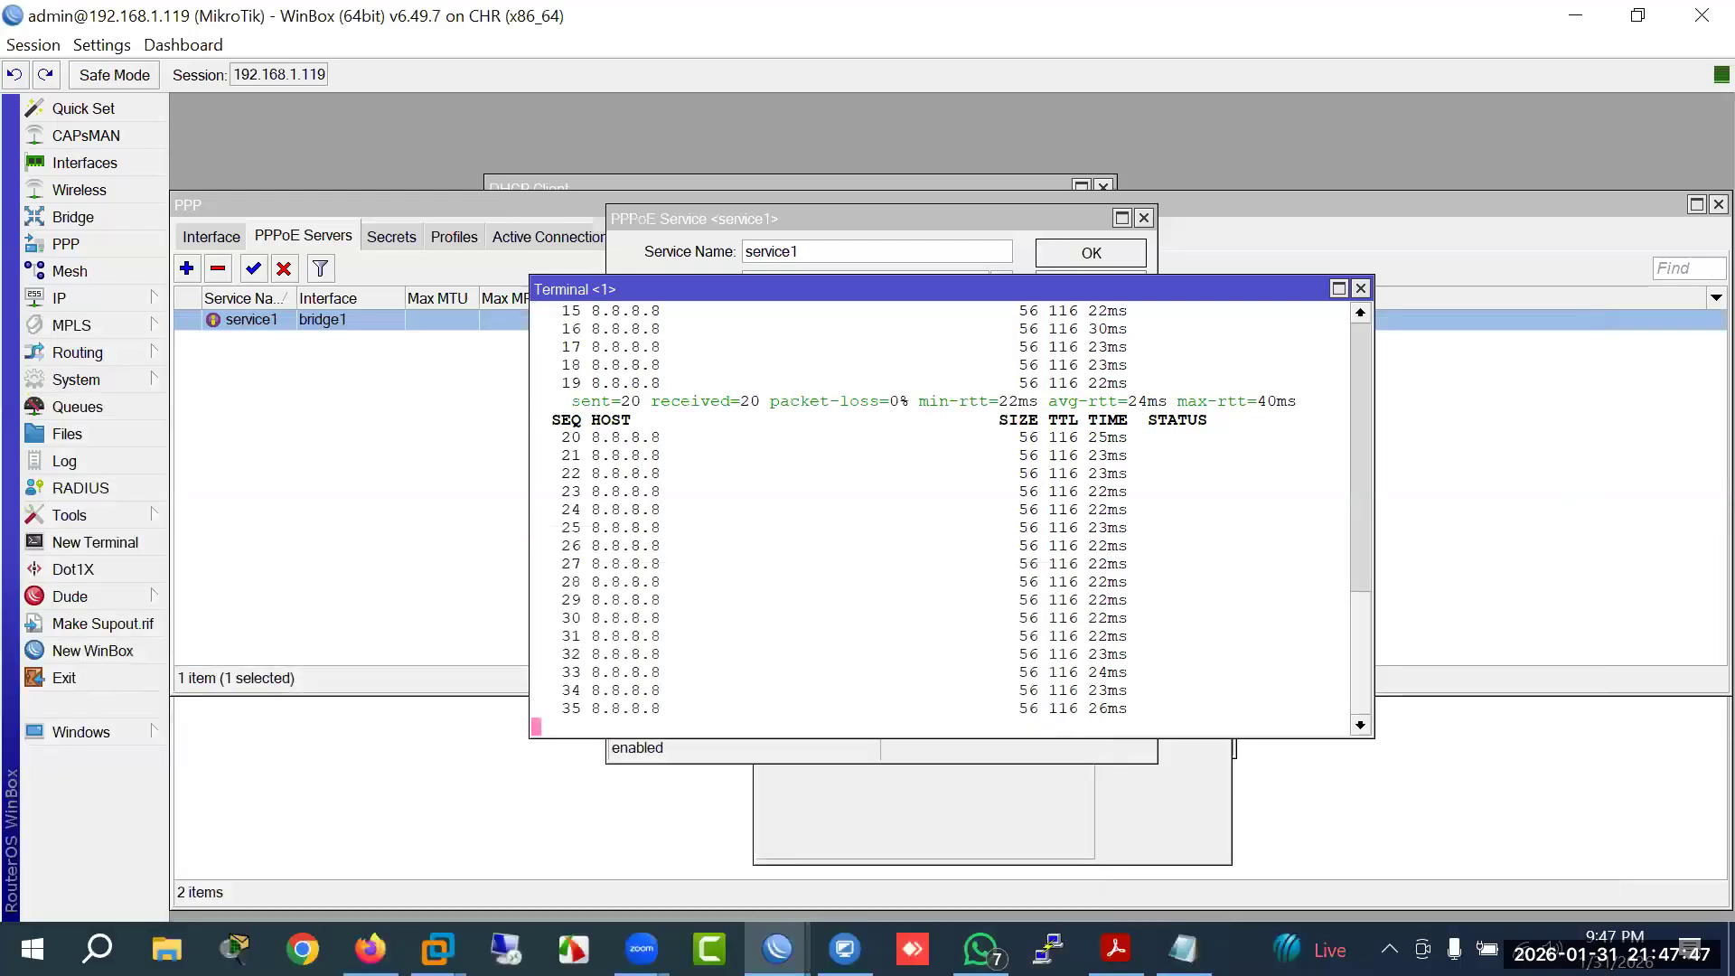
pyautogui.hotkey('alt', 'Tab')
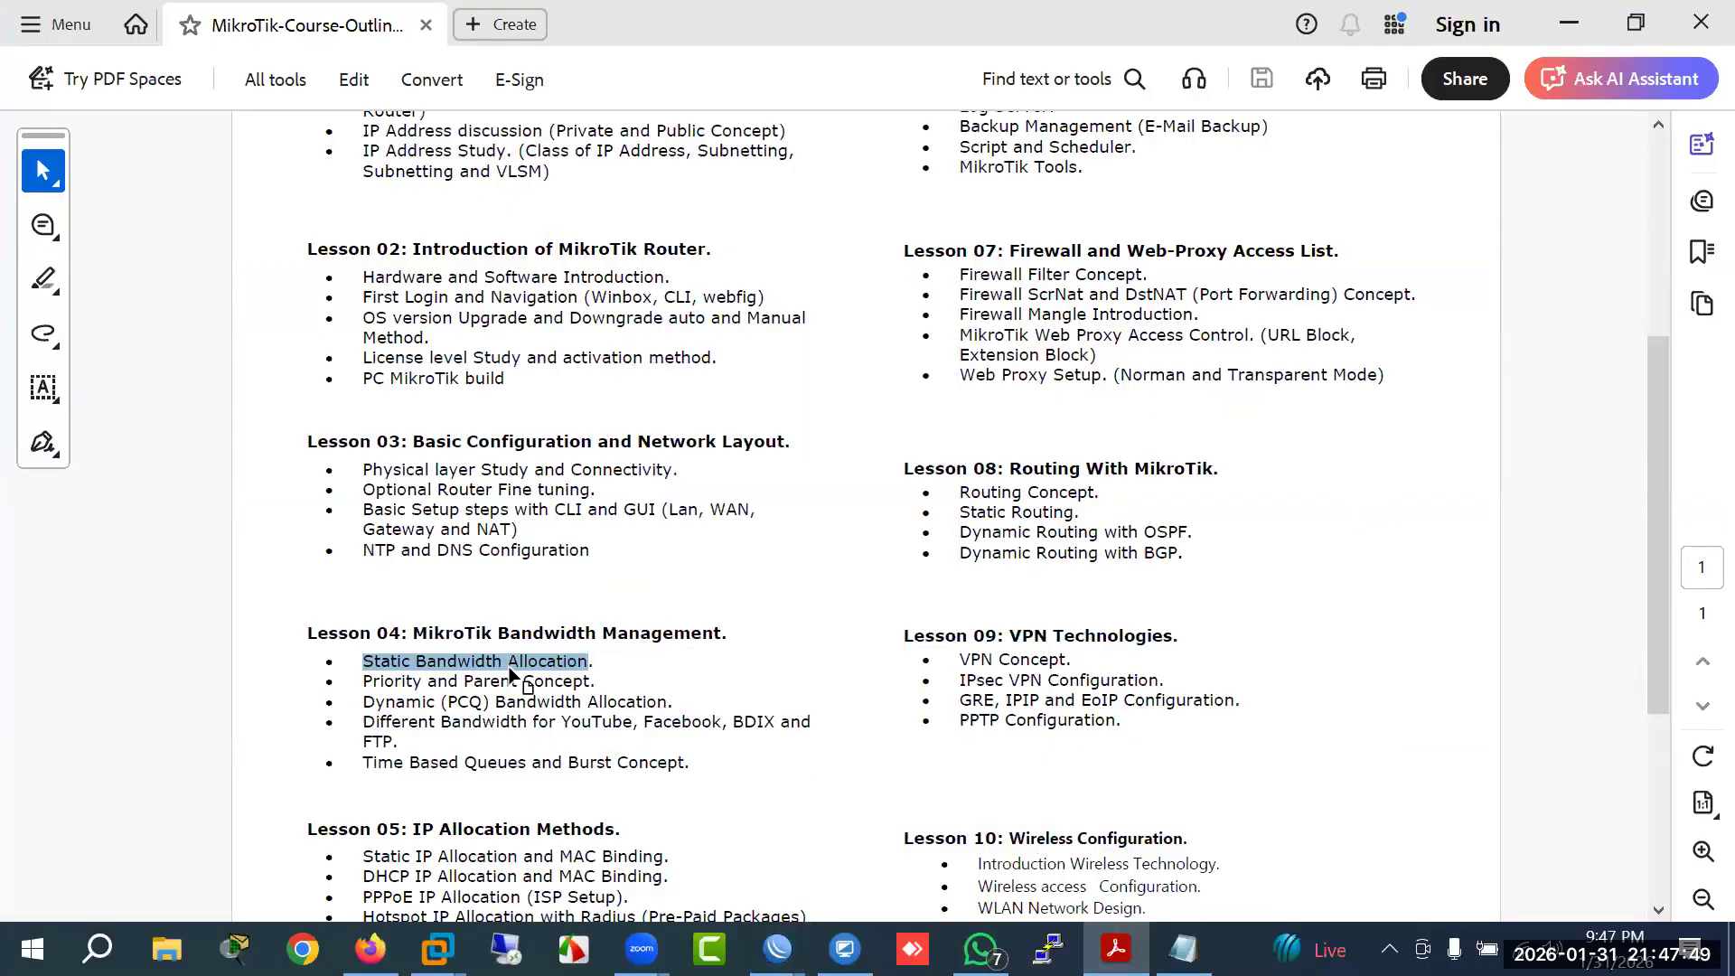
# Step: Highlight 'Static Bandwidth Allocation' in the outline, then return to WinBox's running ping
pyautogui.click(508, 662)
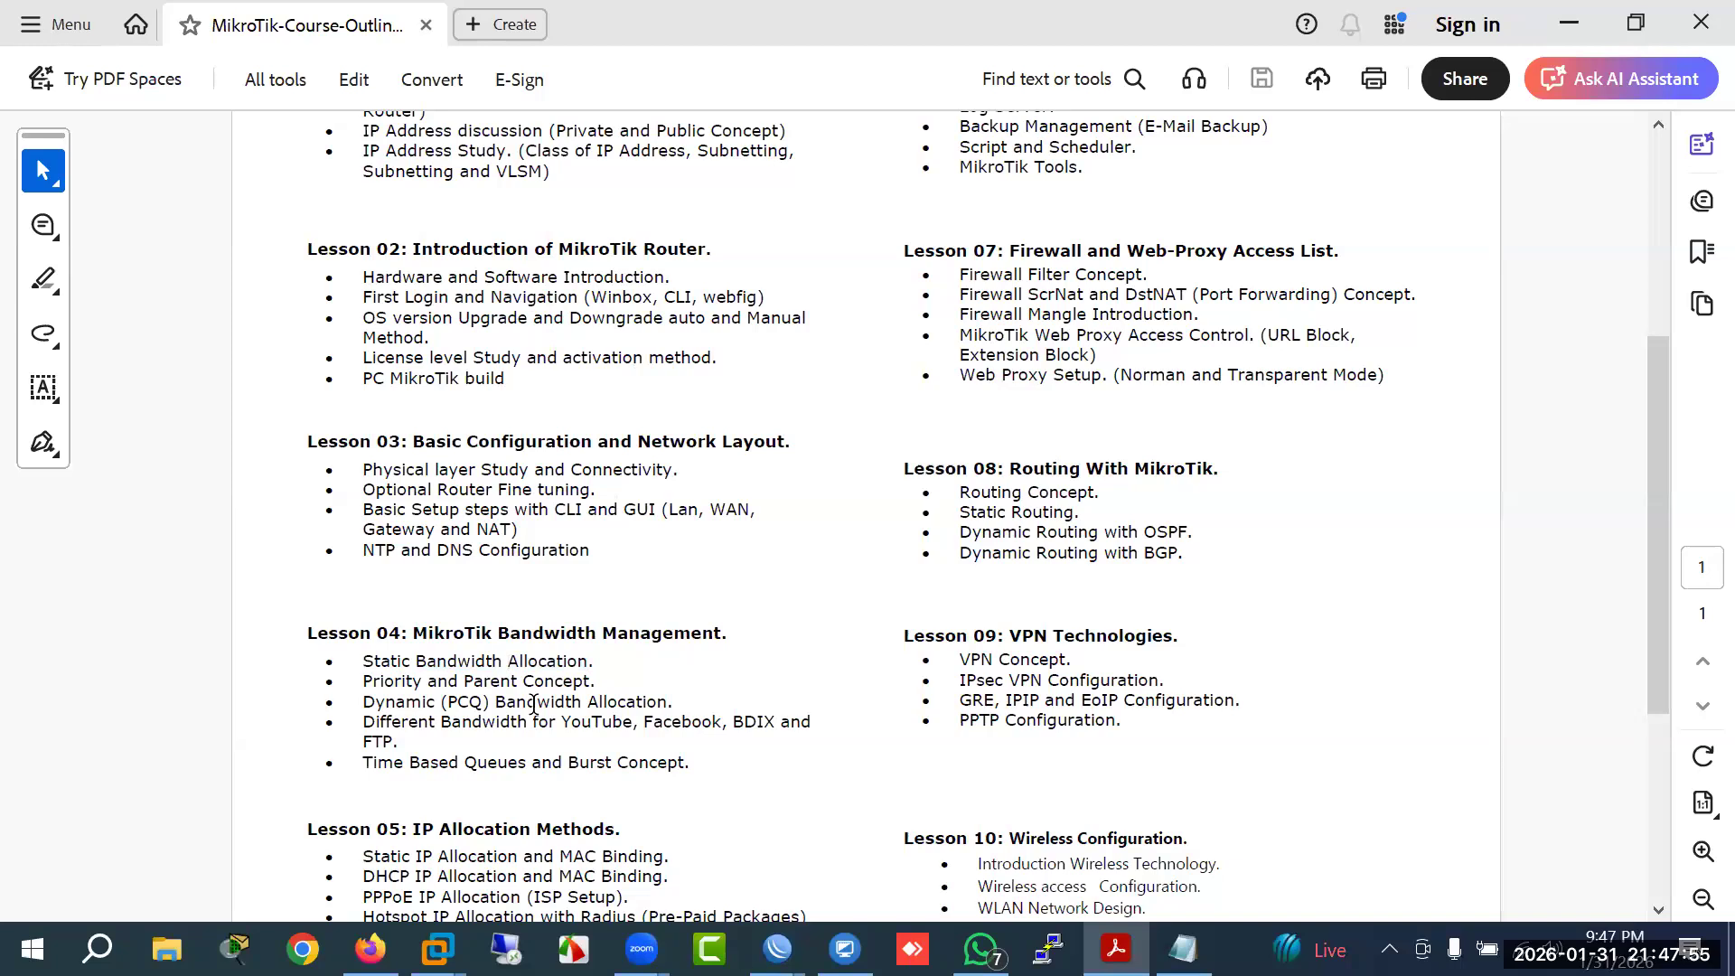
pyautogui.moveTo(369, 669); pyautogui.dragTo(589, 669)
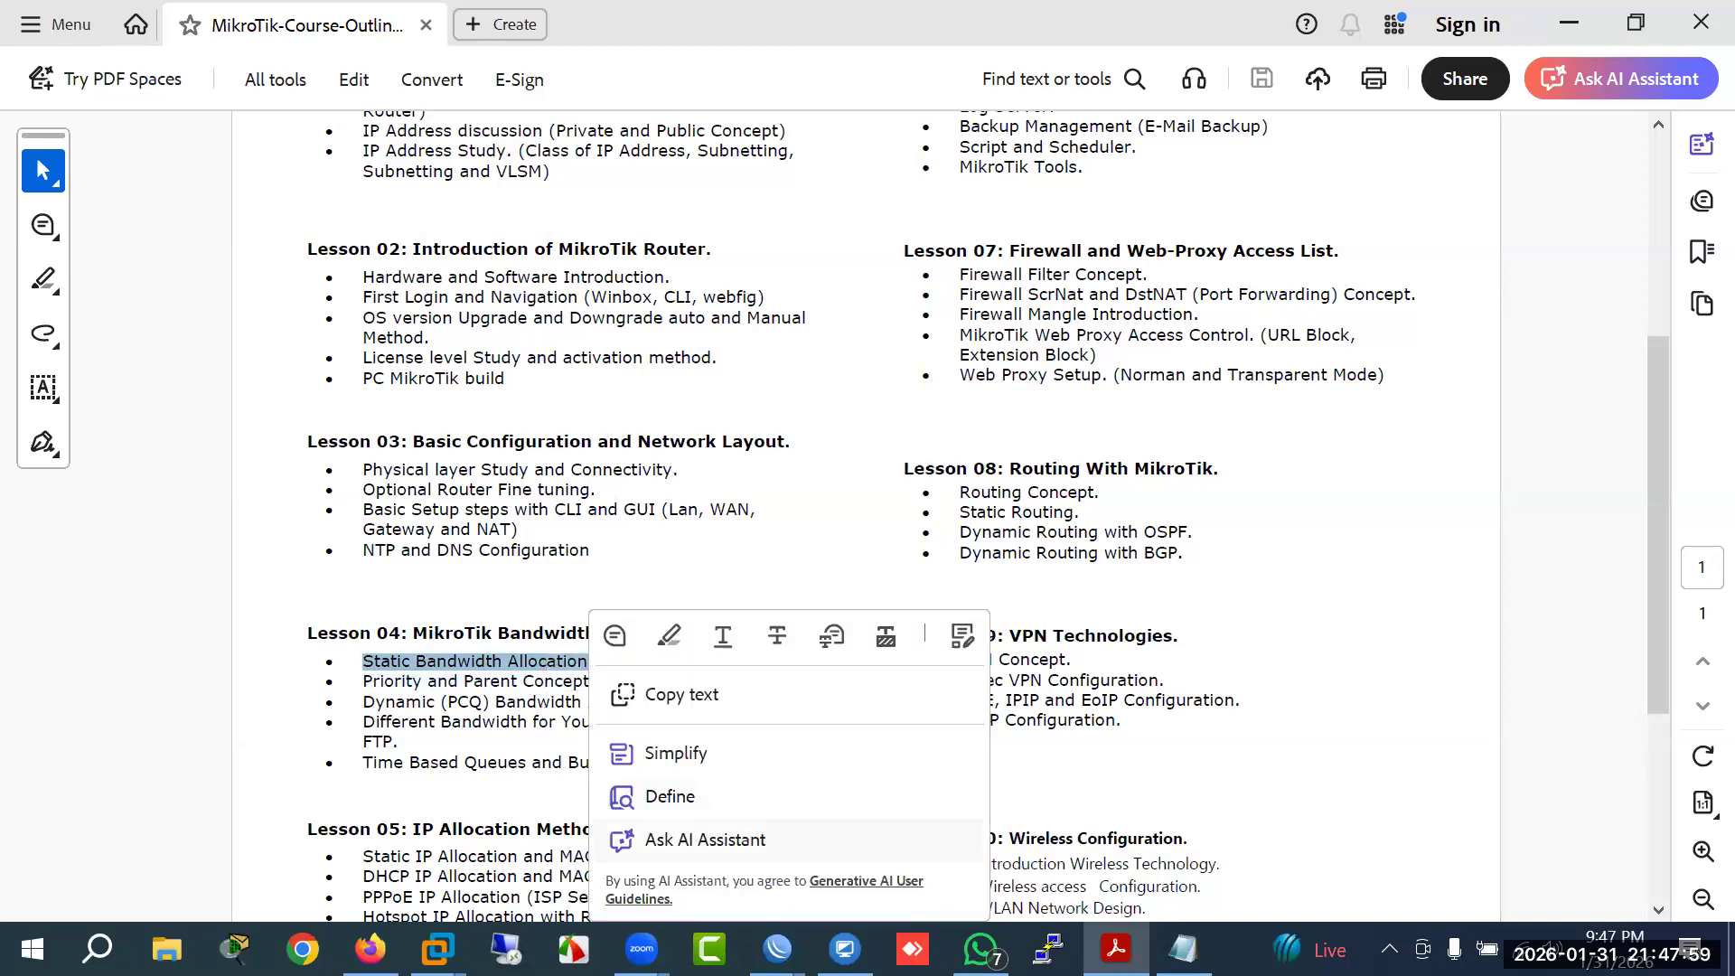
pyautogui.moveTo(777, 949)
pyautogui.click(717, 792)
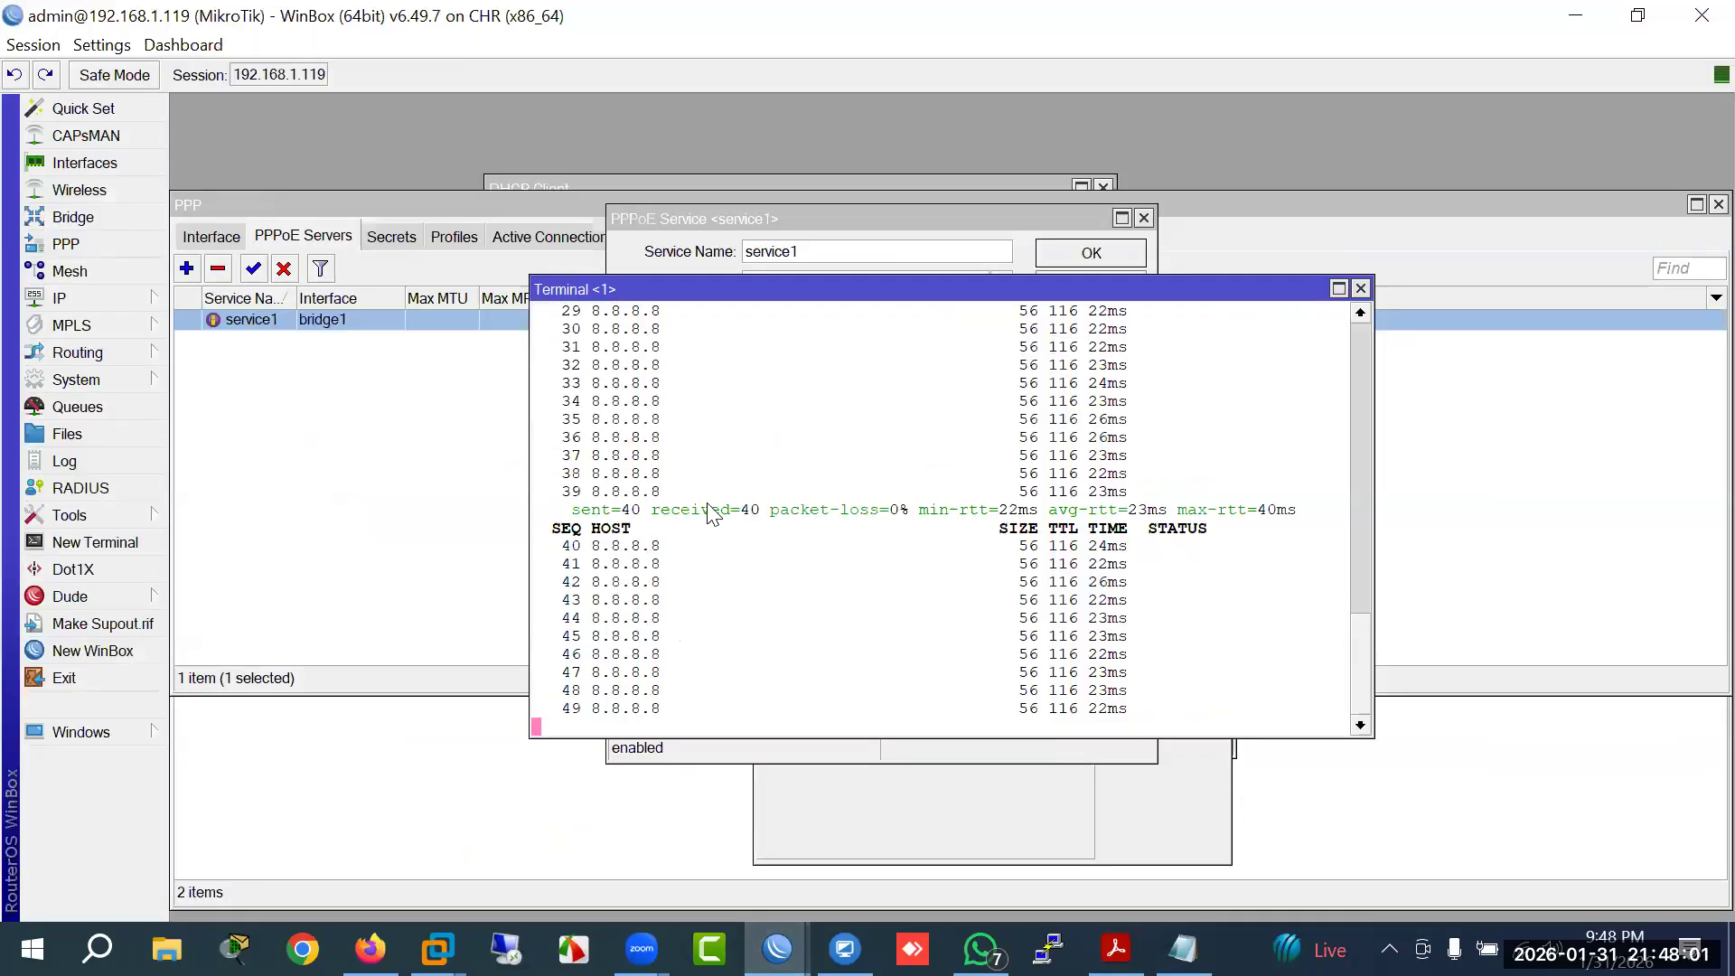
# Step: Show the empty Queue List, then open the Win client's console from the EVE-NG topology
pyautogui.click(97, 403)
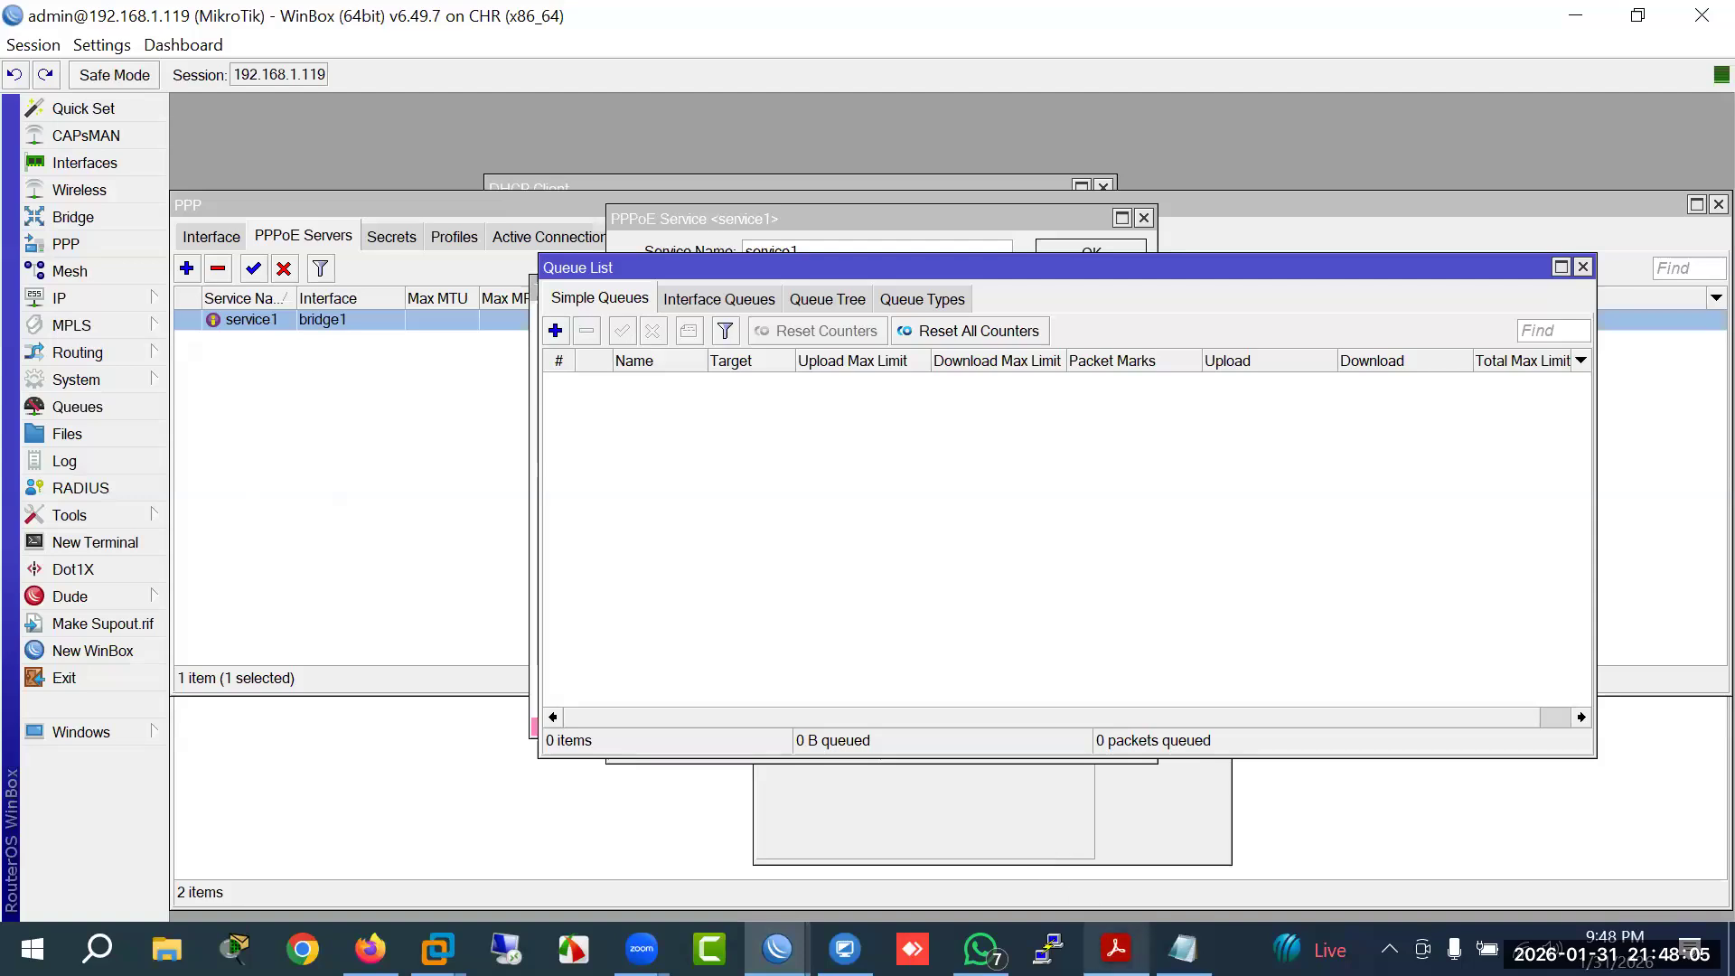
pyautogui.click(370, 949)
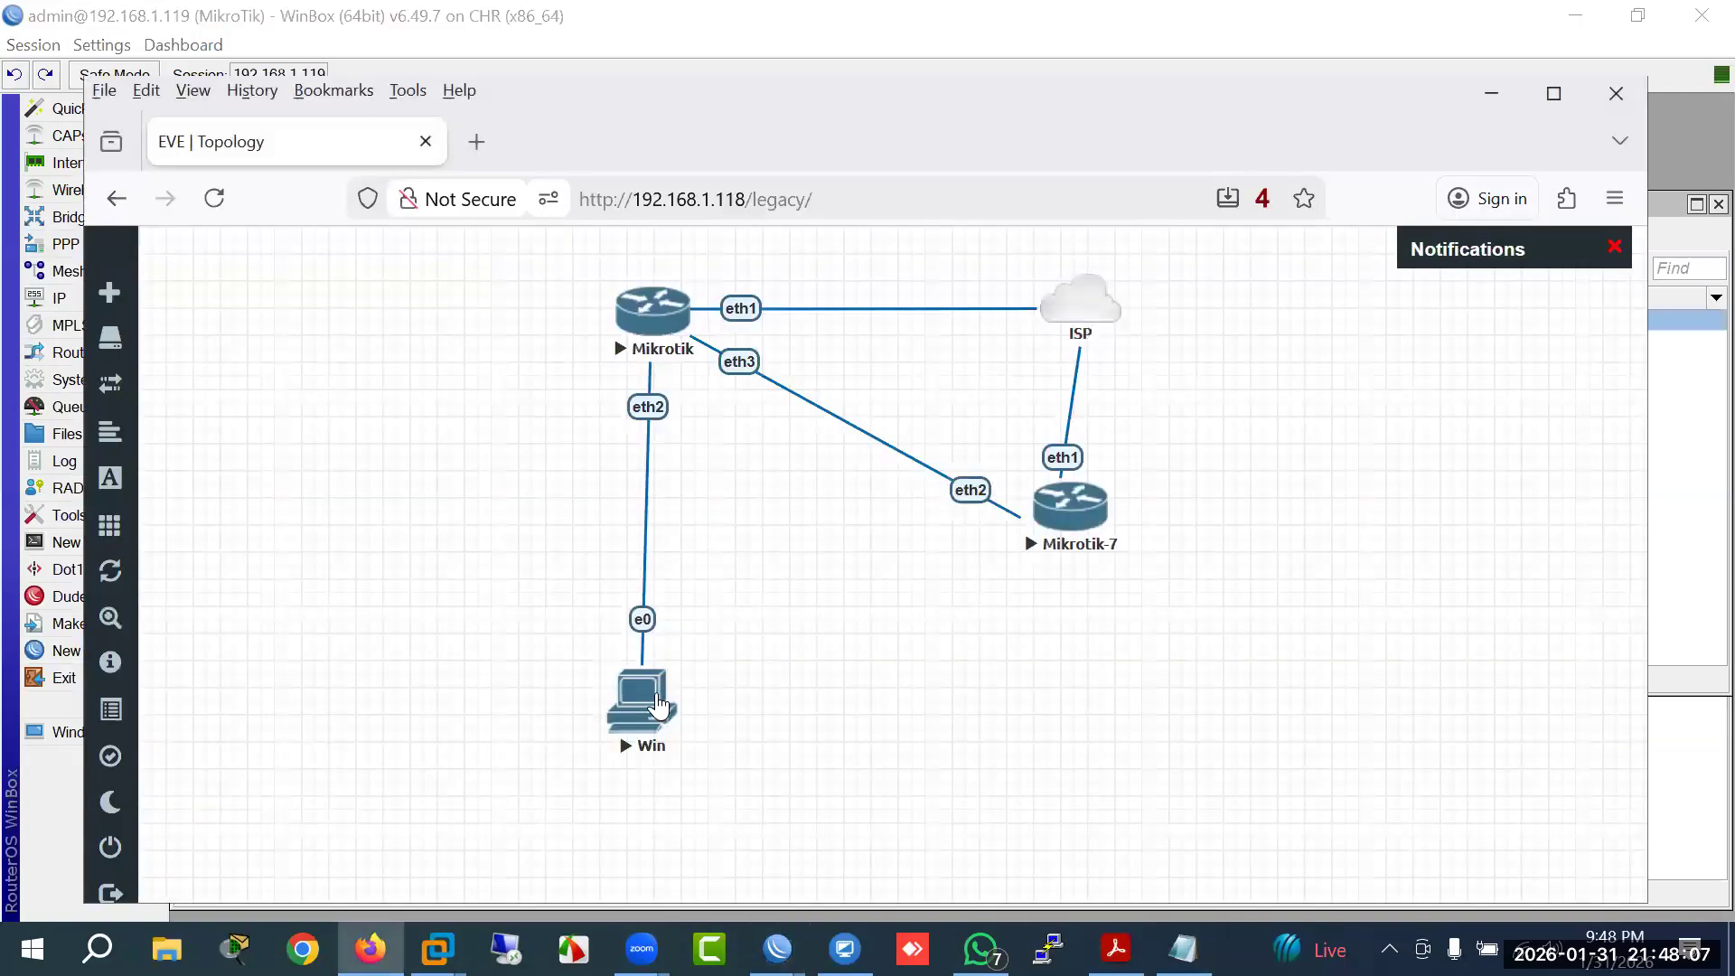
pyautogui.click(657, 705)
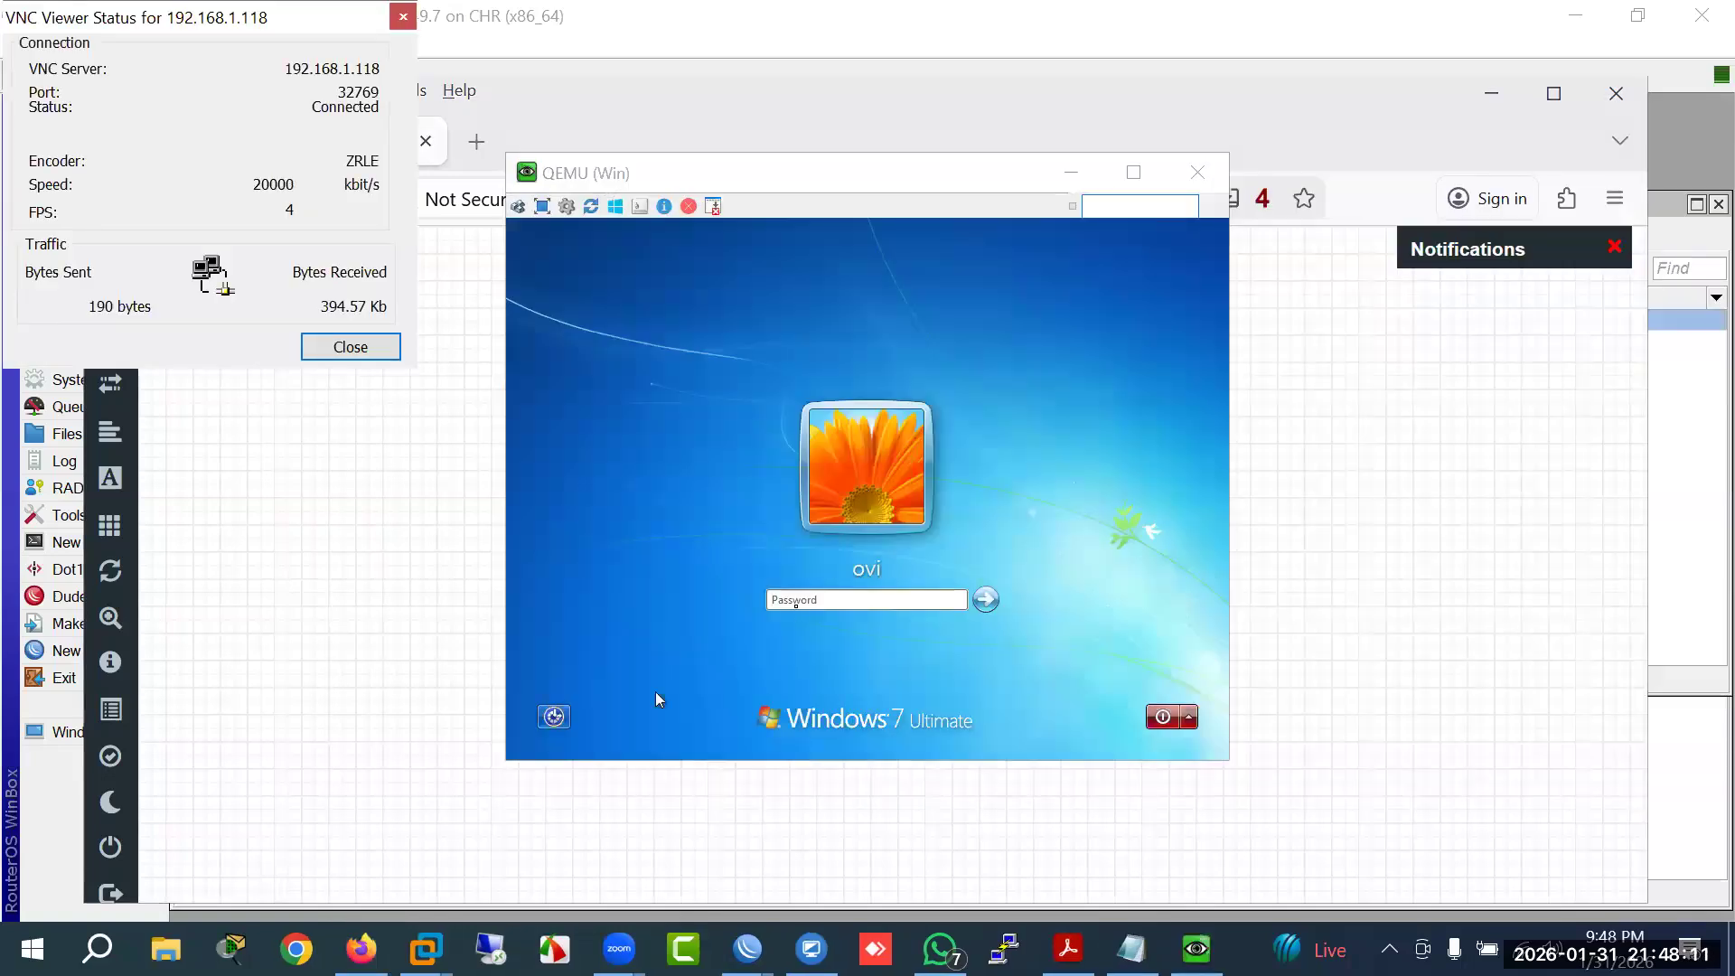
# Step: Log in to Windows 7 with the corrected password, then return to WinBox
pyautogui.click(795, 600)
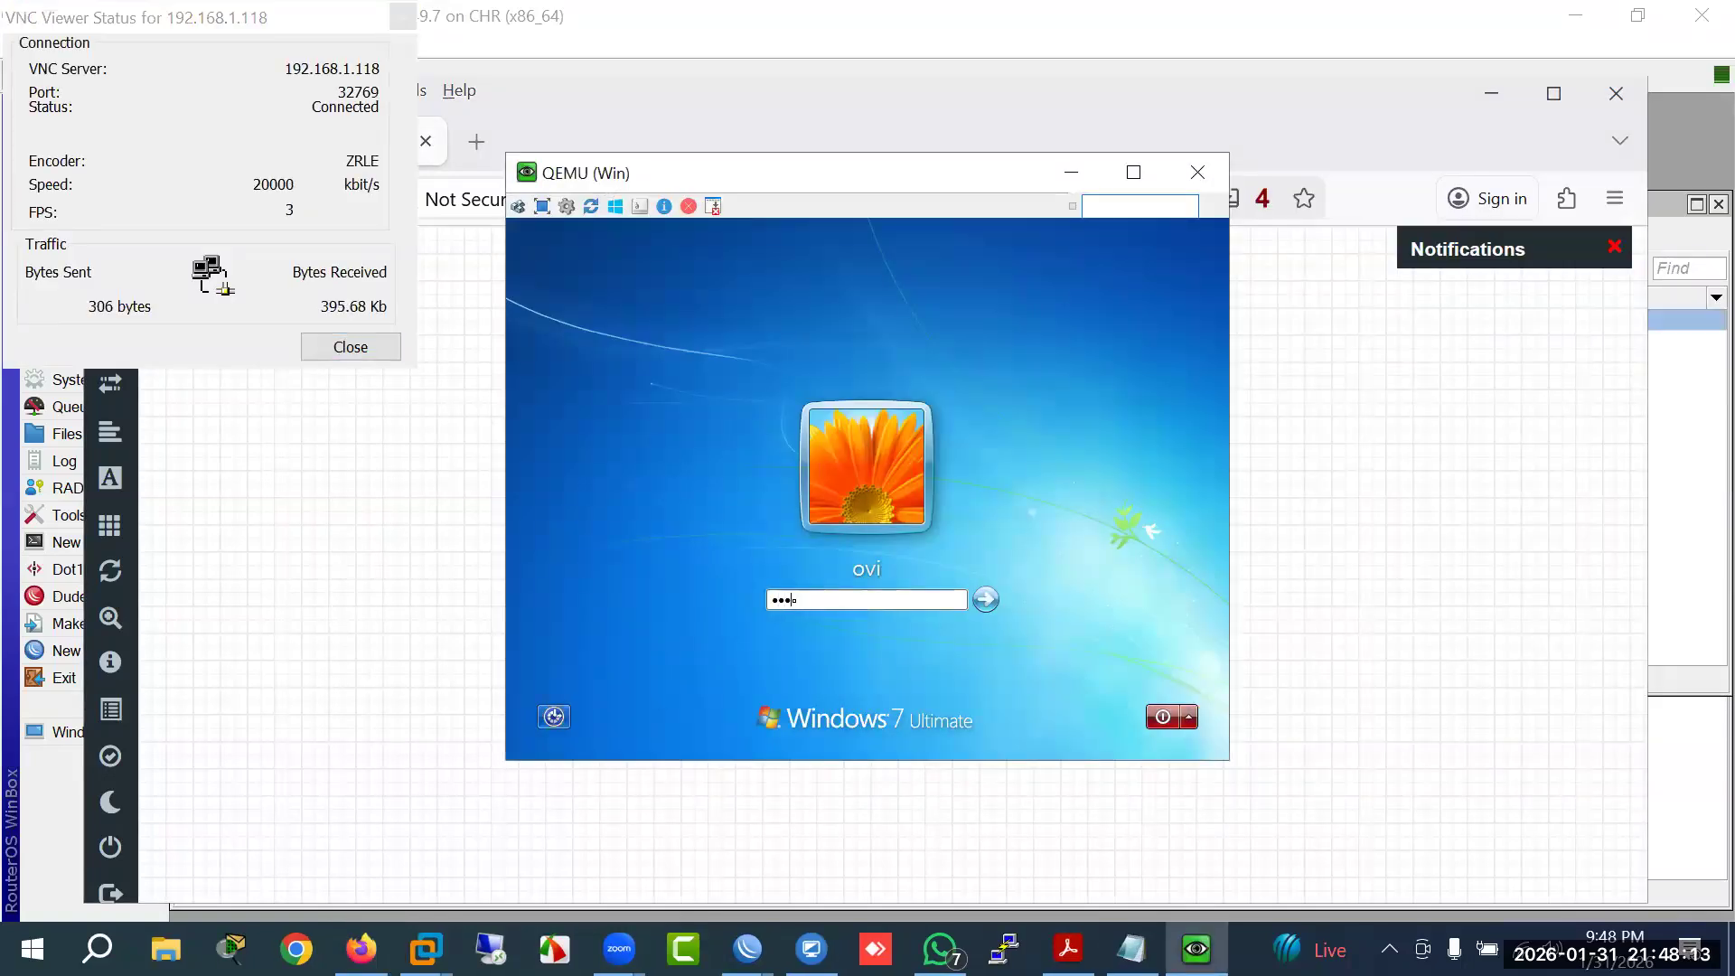
pyautogui.press('Return')
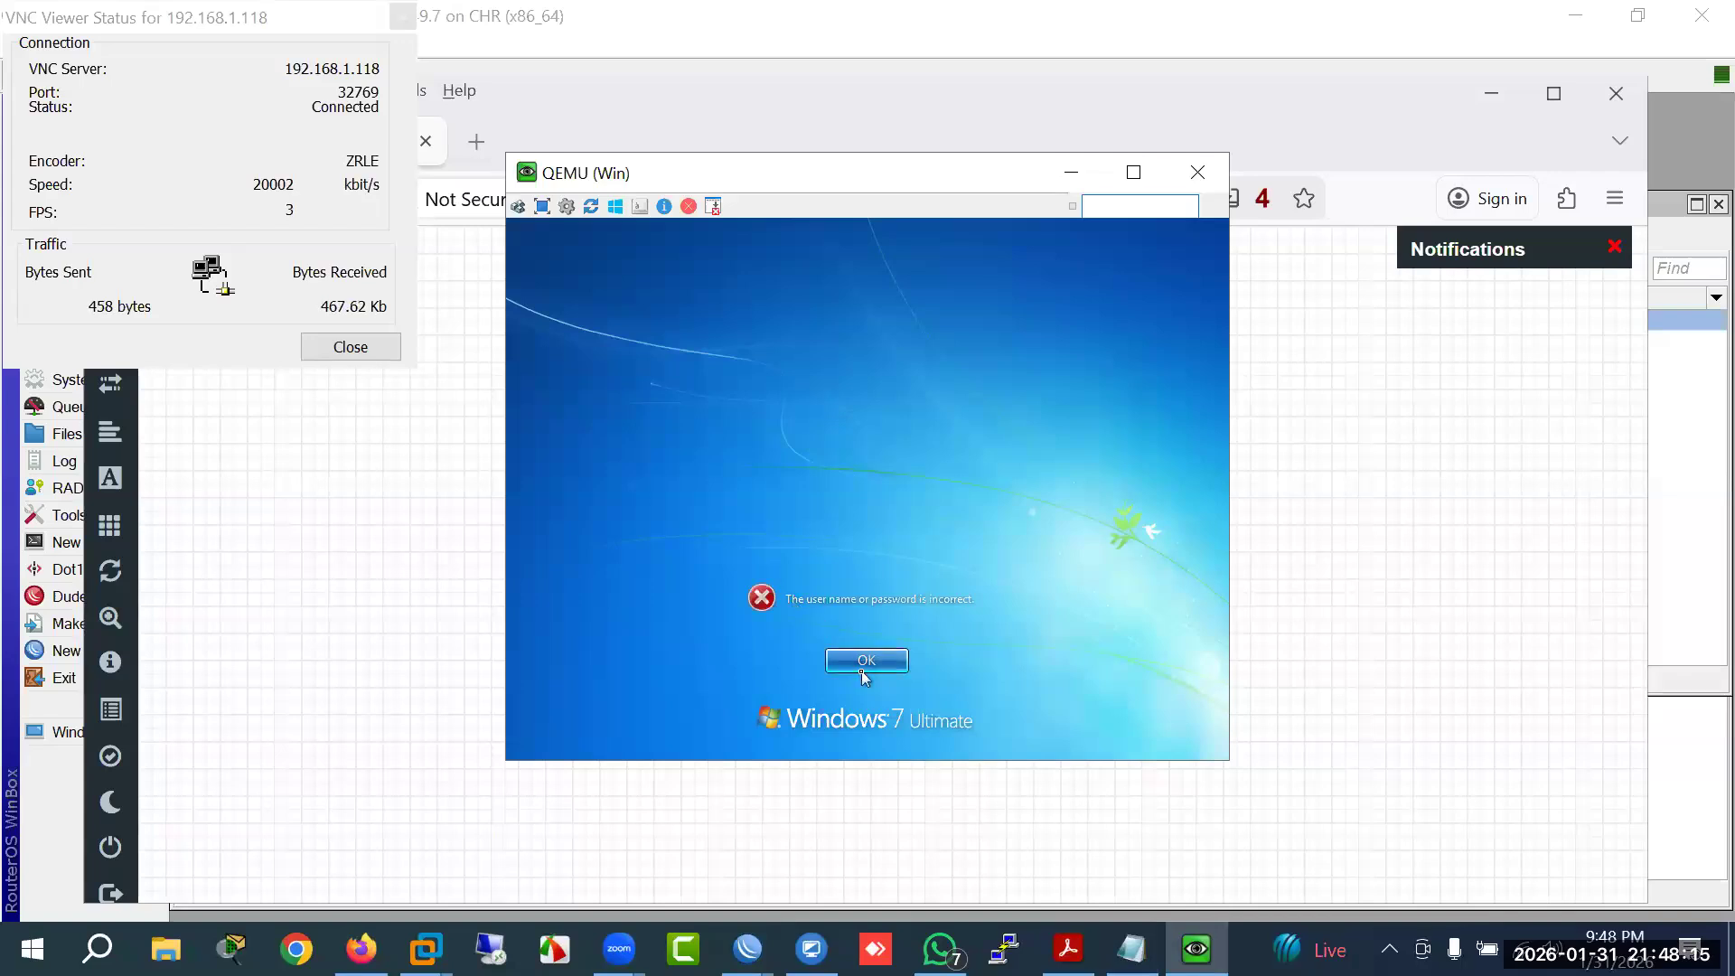
pyautogui.click(855, 662)
pyautogui.press('Return')
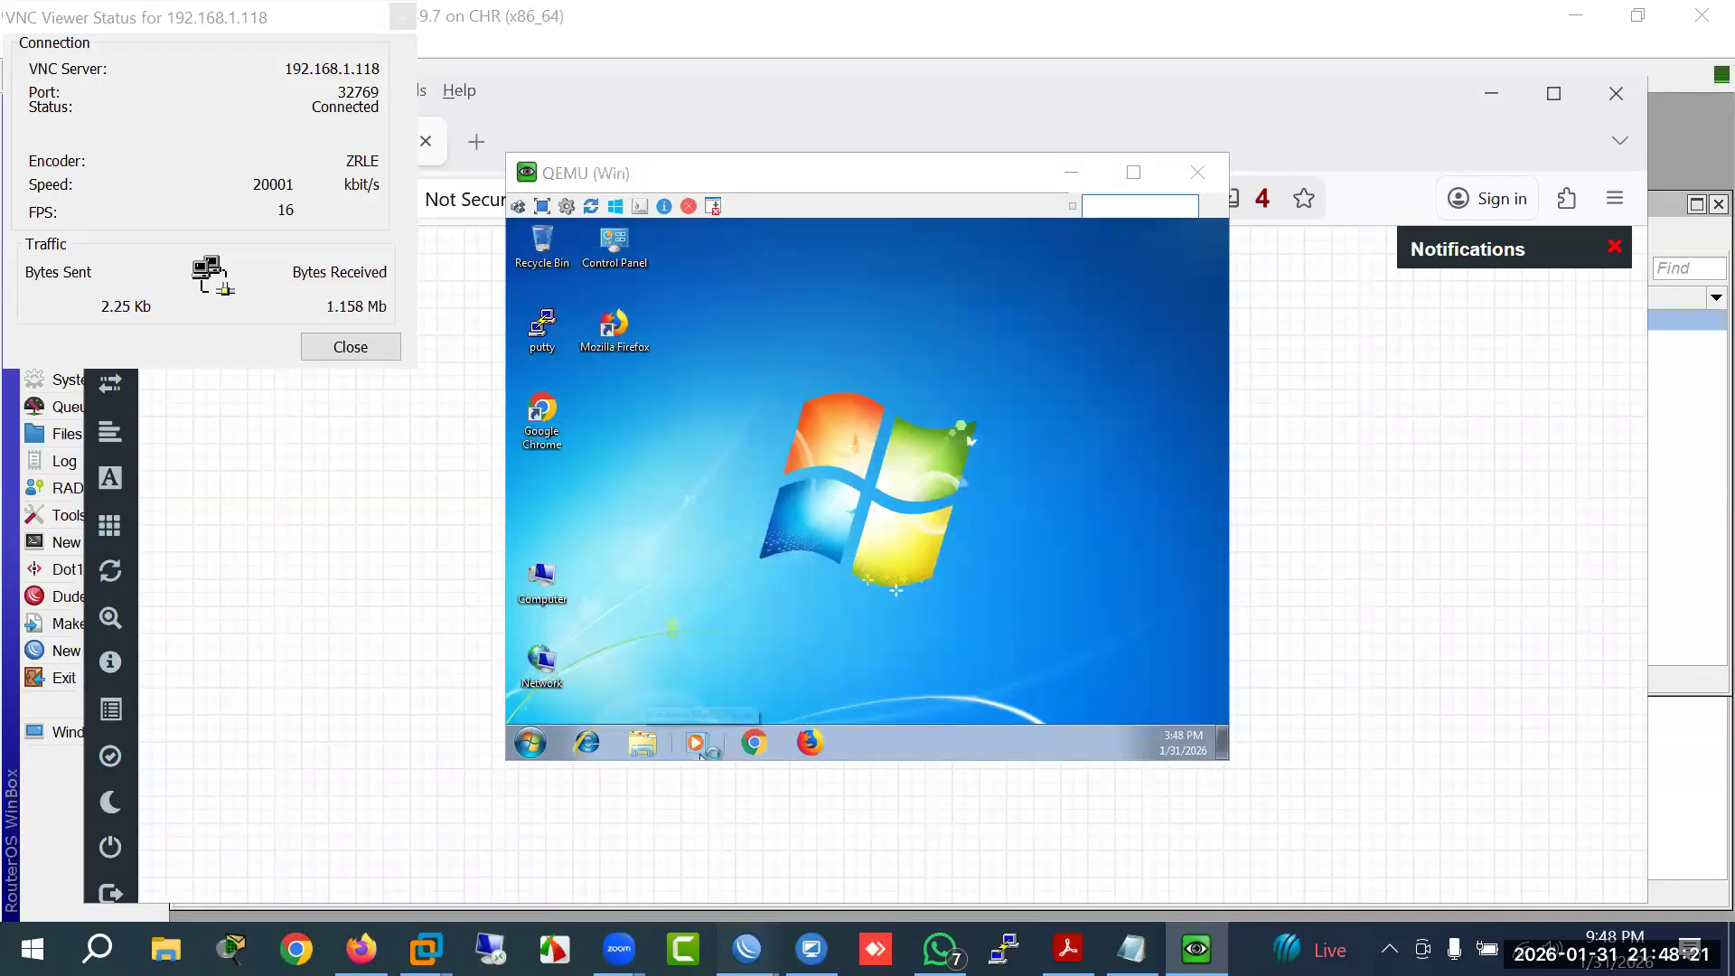
pyautogui.moveTo(748, 950)
pyautogui.click(664, 857)
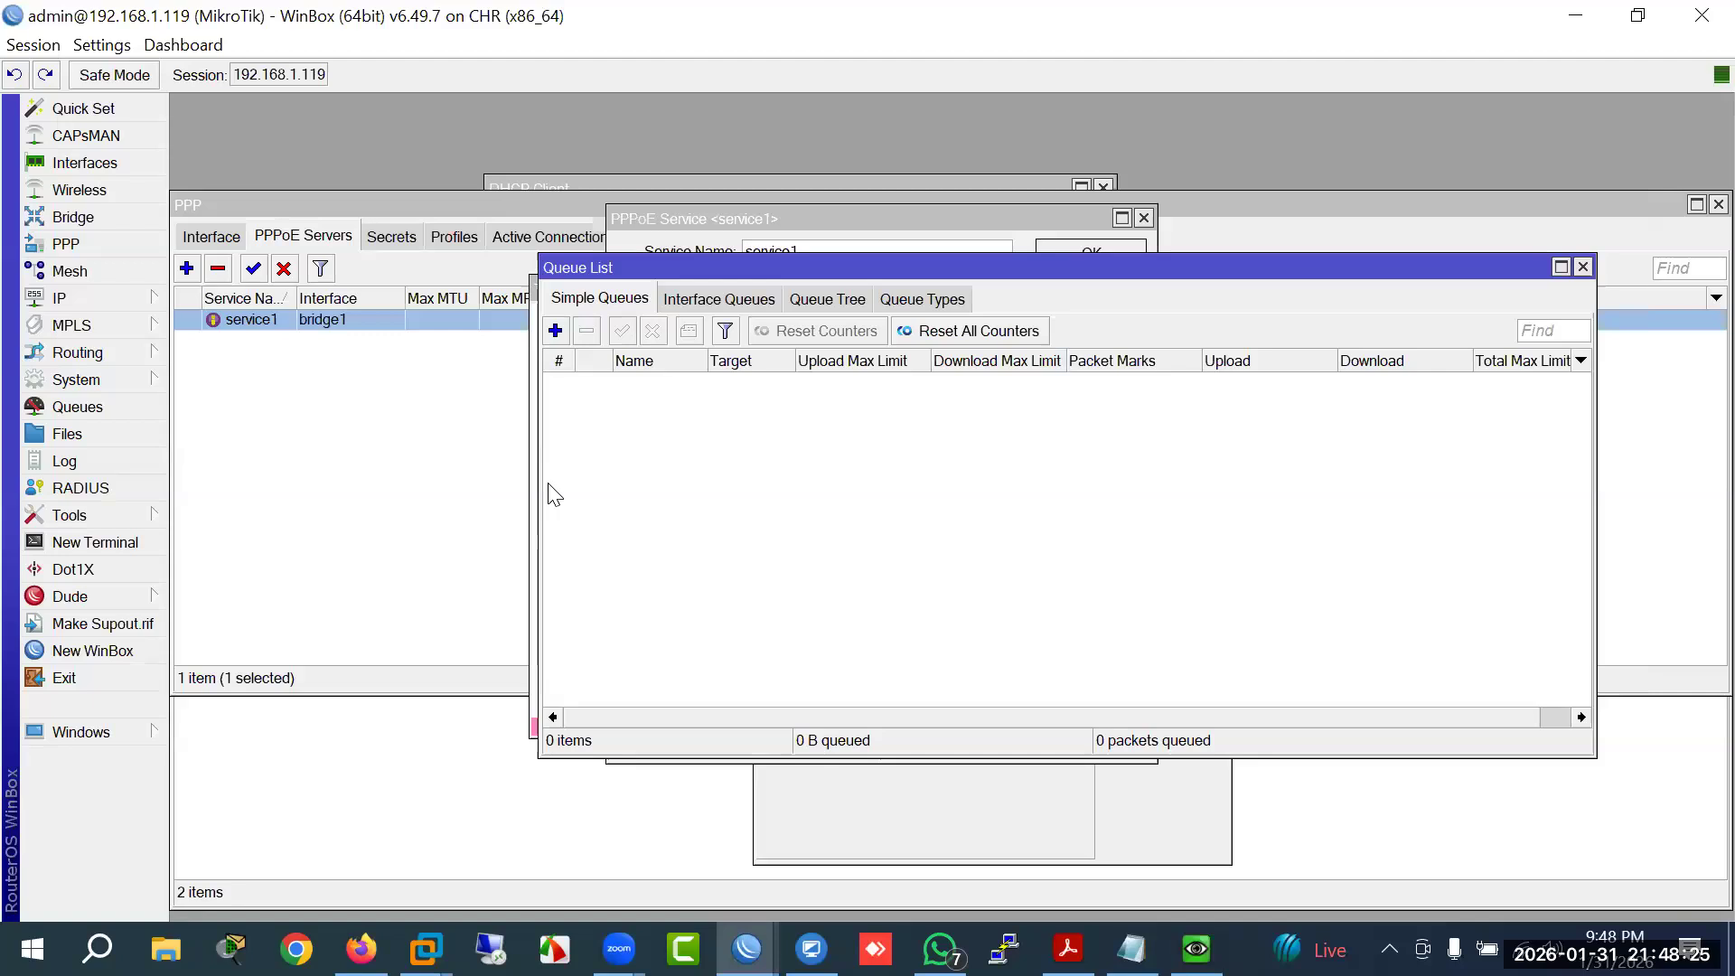
# Step: Open IP > Addresses, inspect the dynamic 10.10.10.1 entry, and remove it
pyautogui.moveTo(940, 273); pyautogui.dragTo(748, 450)
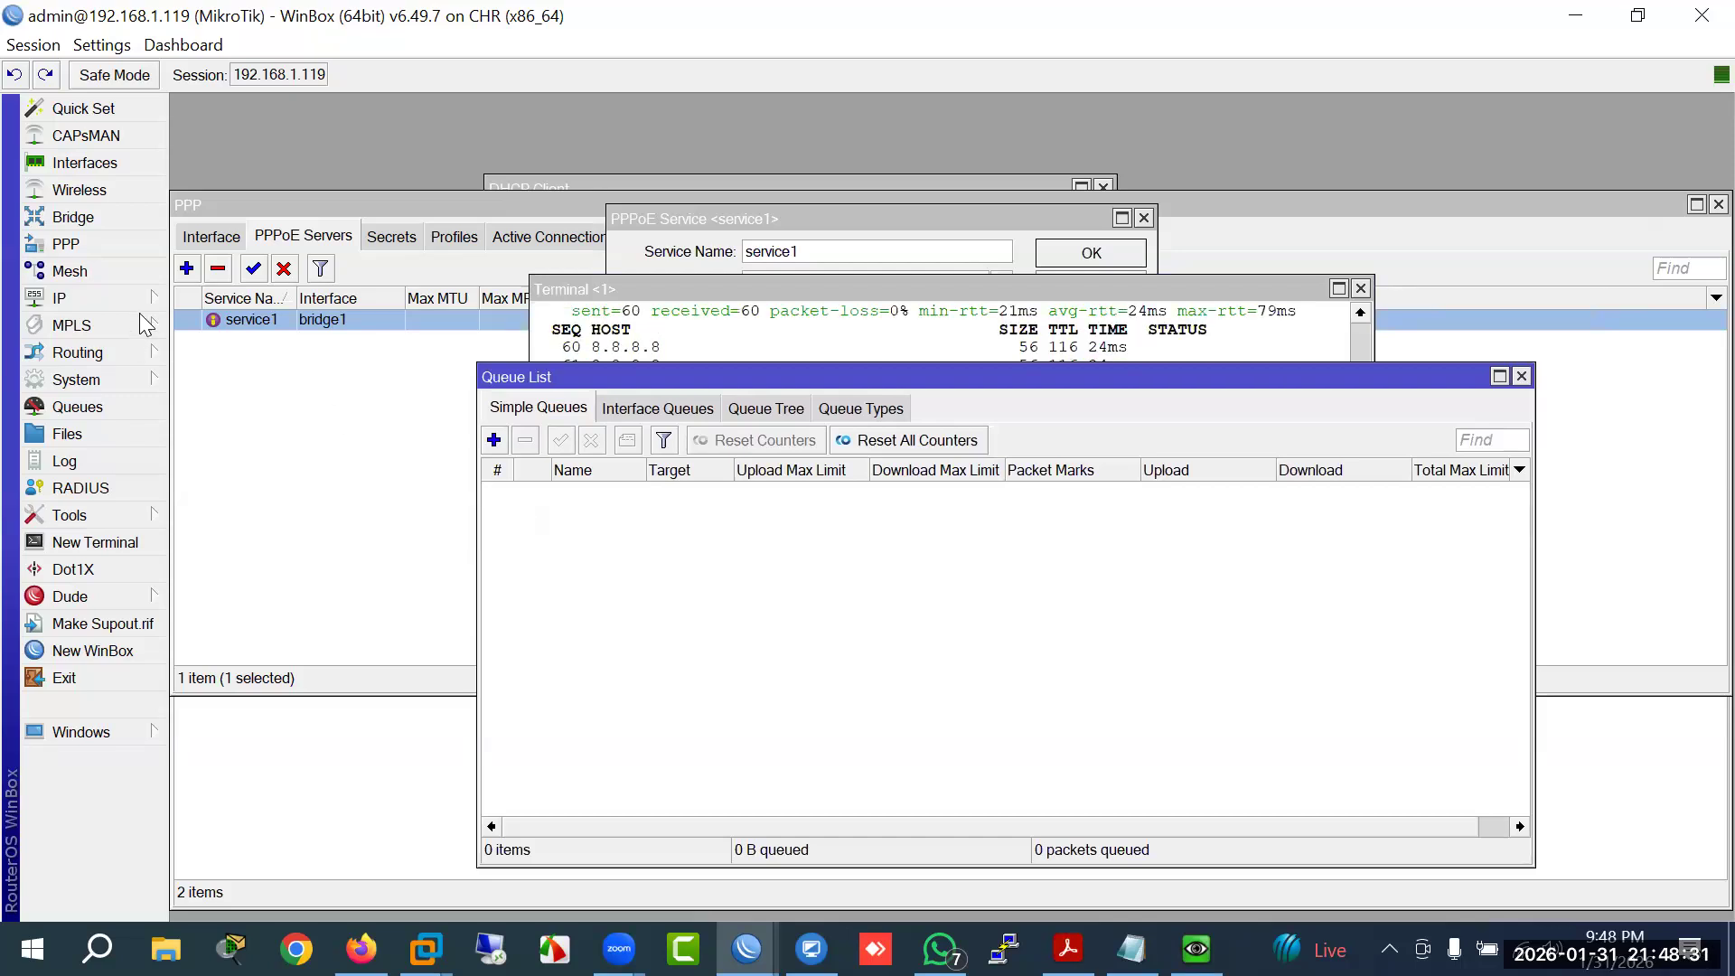
pyautogui.click(108, 298)
pyautogui.click(208, 279)
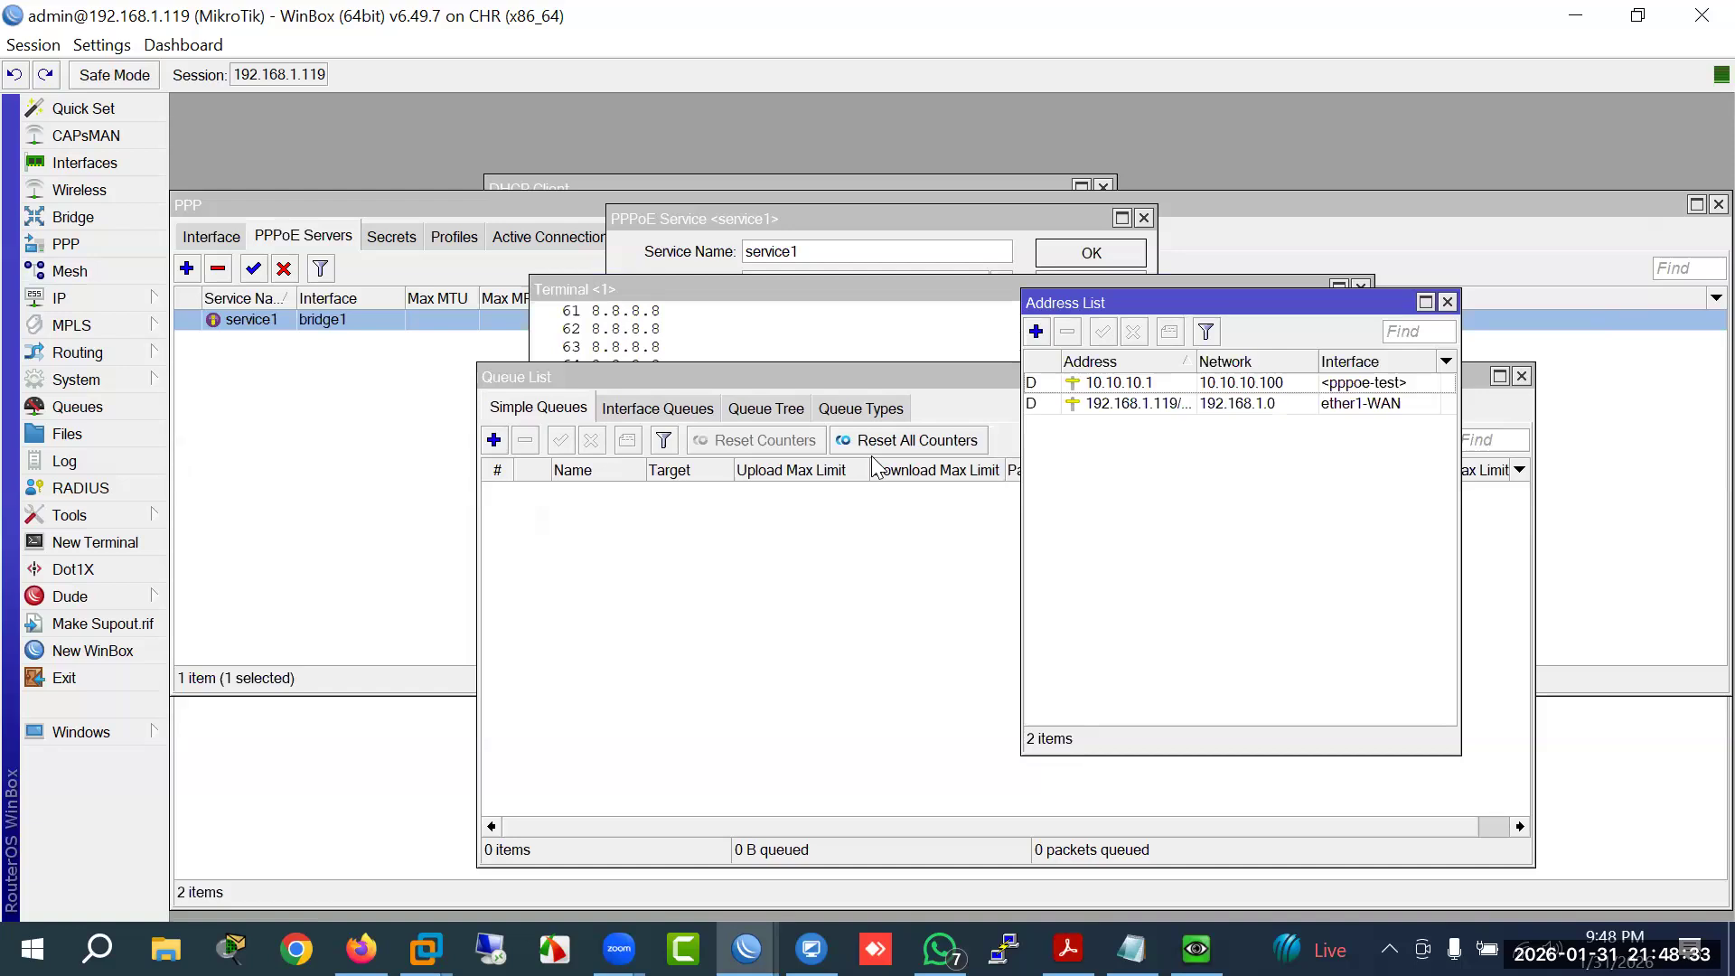
pyautogui.click(1122, 391)
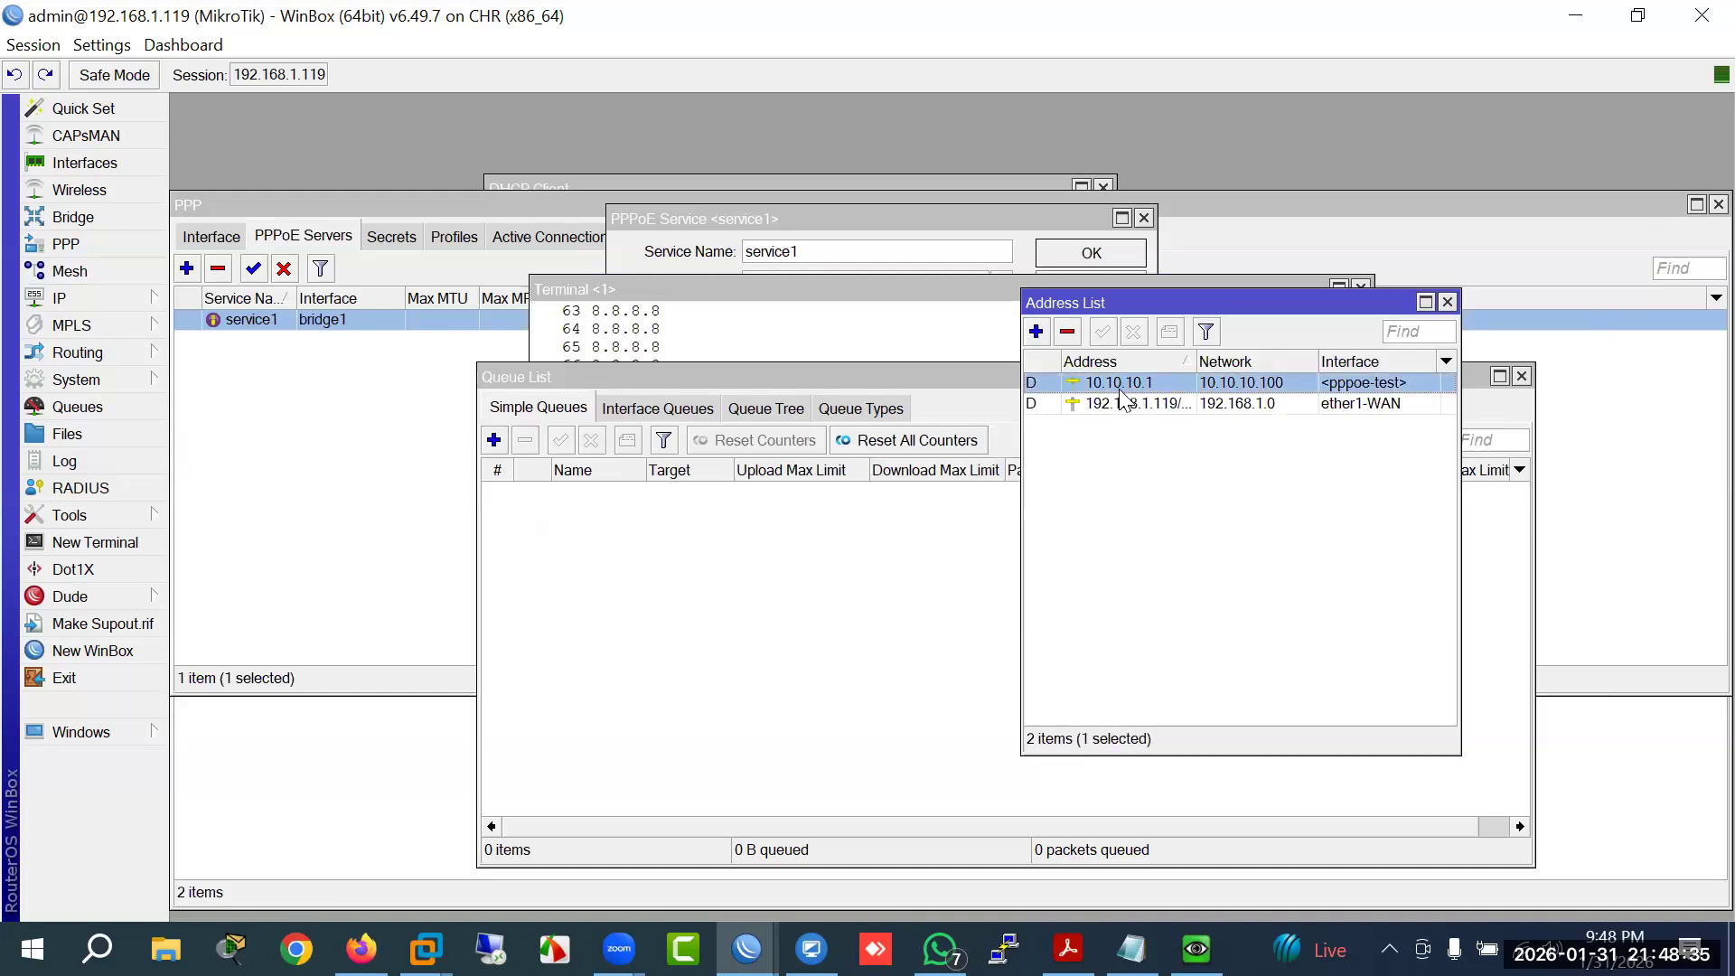
pyautogui.doubleClick(1115, 381)
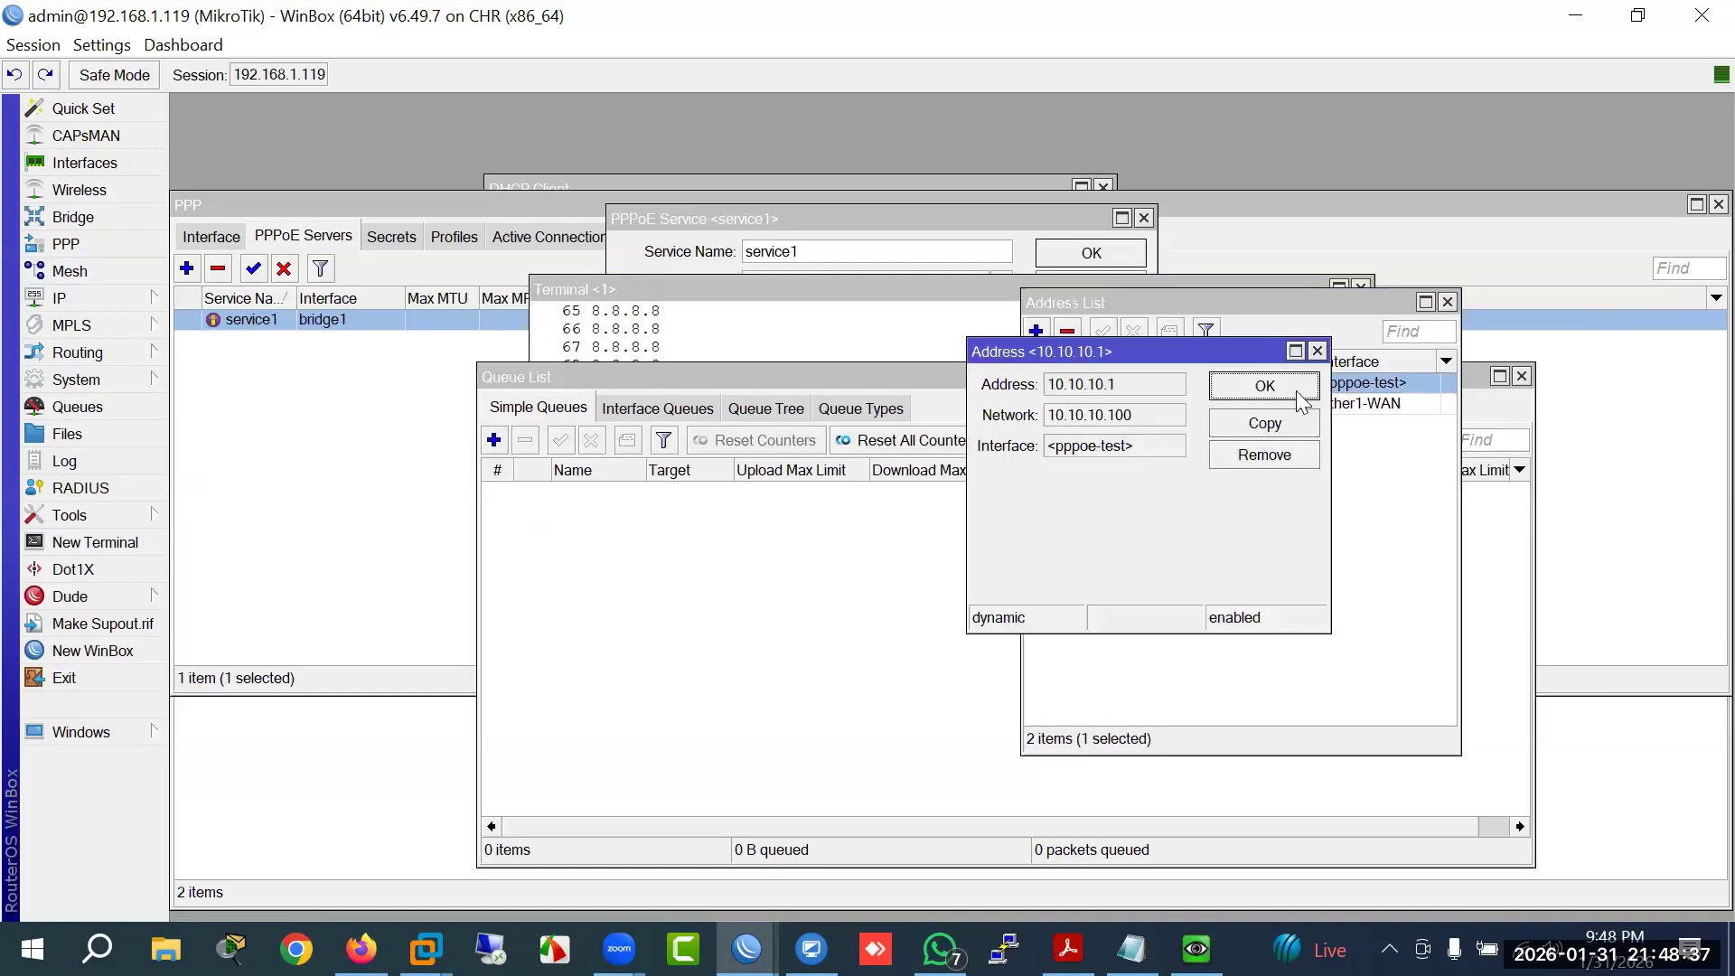
pyautogui.click(1317, 352)
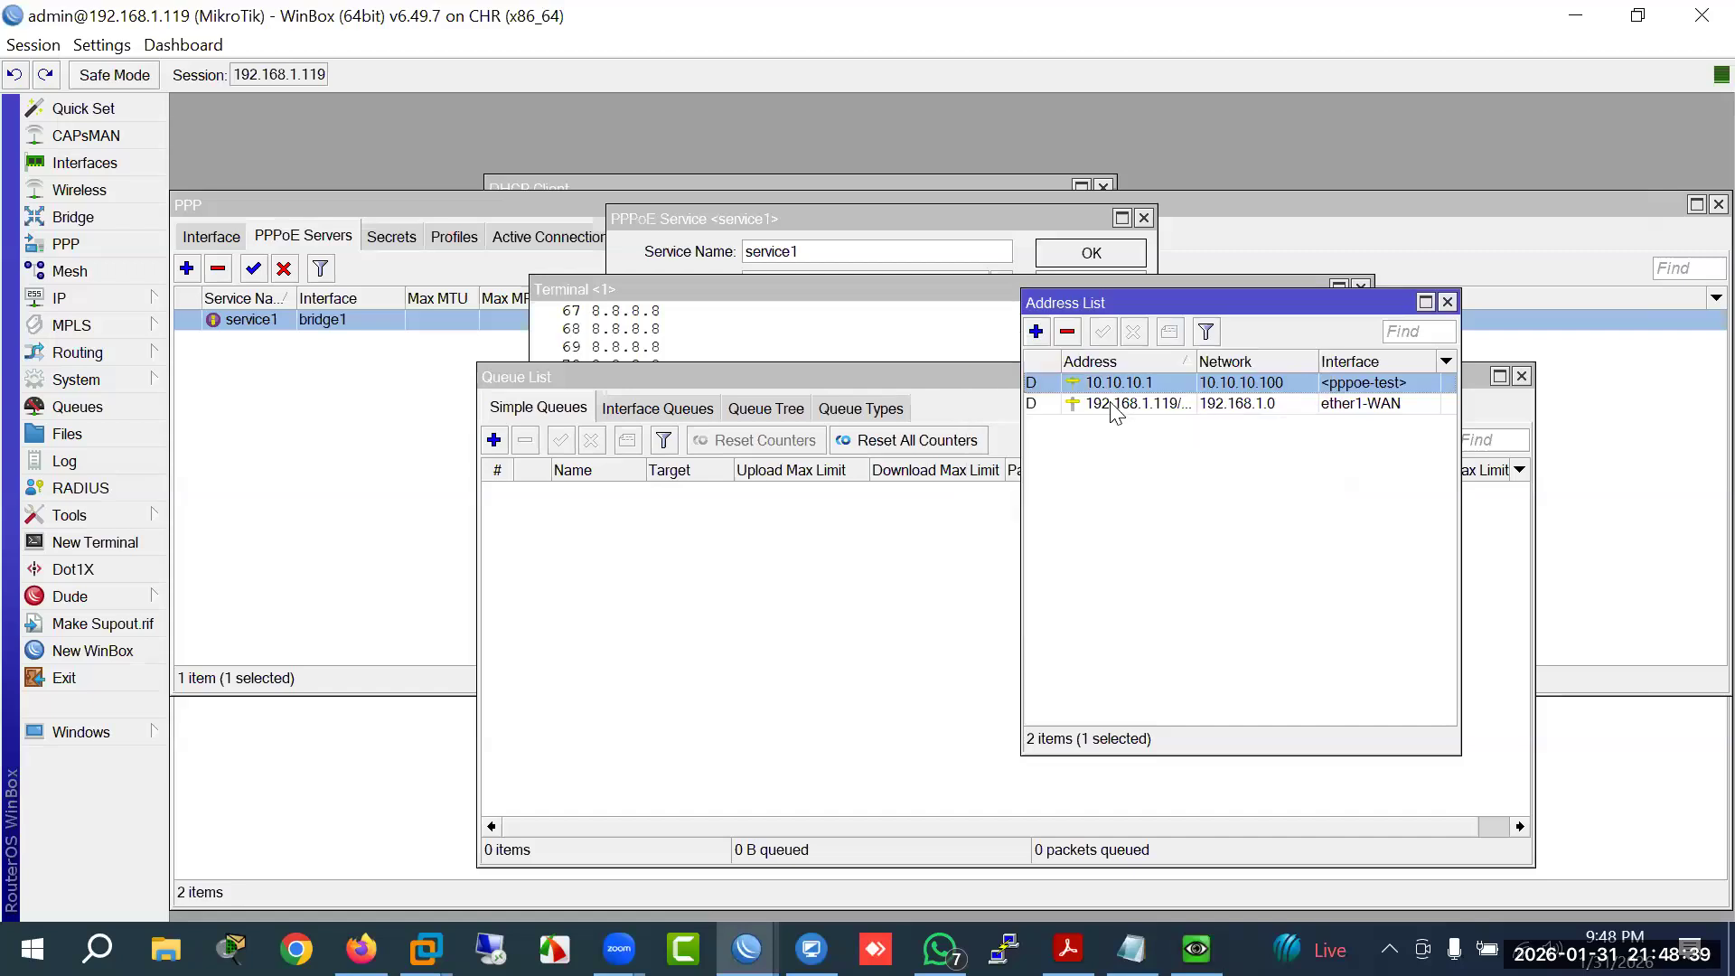
pyautogui.moveTo(1153, 305); pyautogui.dragTo(986, 322)
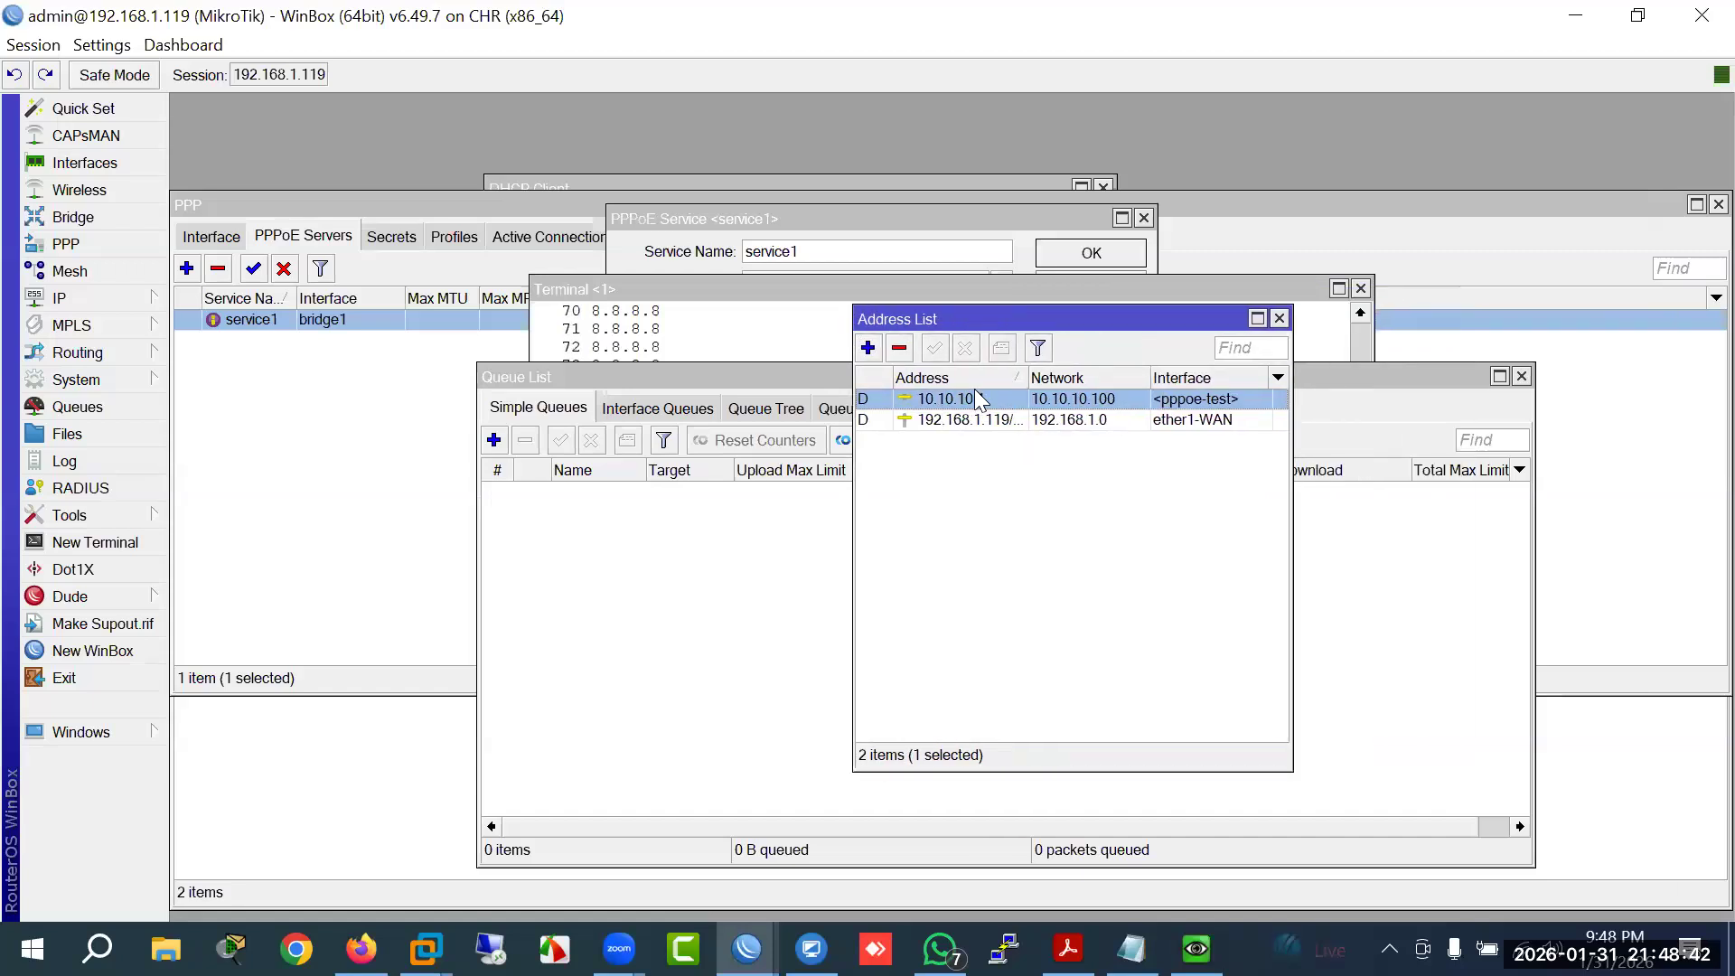
pyautogui.click(899, 349)
# Step: Add a static 10.10.10.1/24 address on bridge1 and close the Address List
pyautogui.click(868, 348)
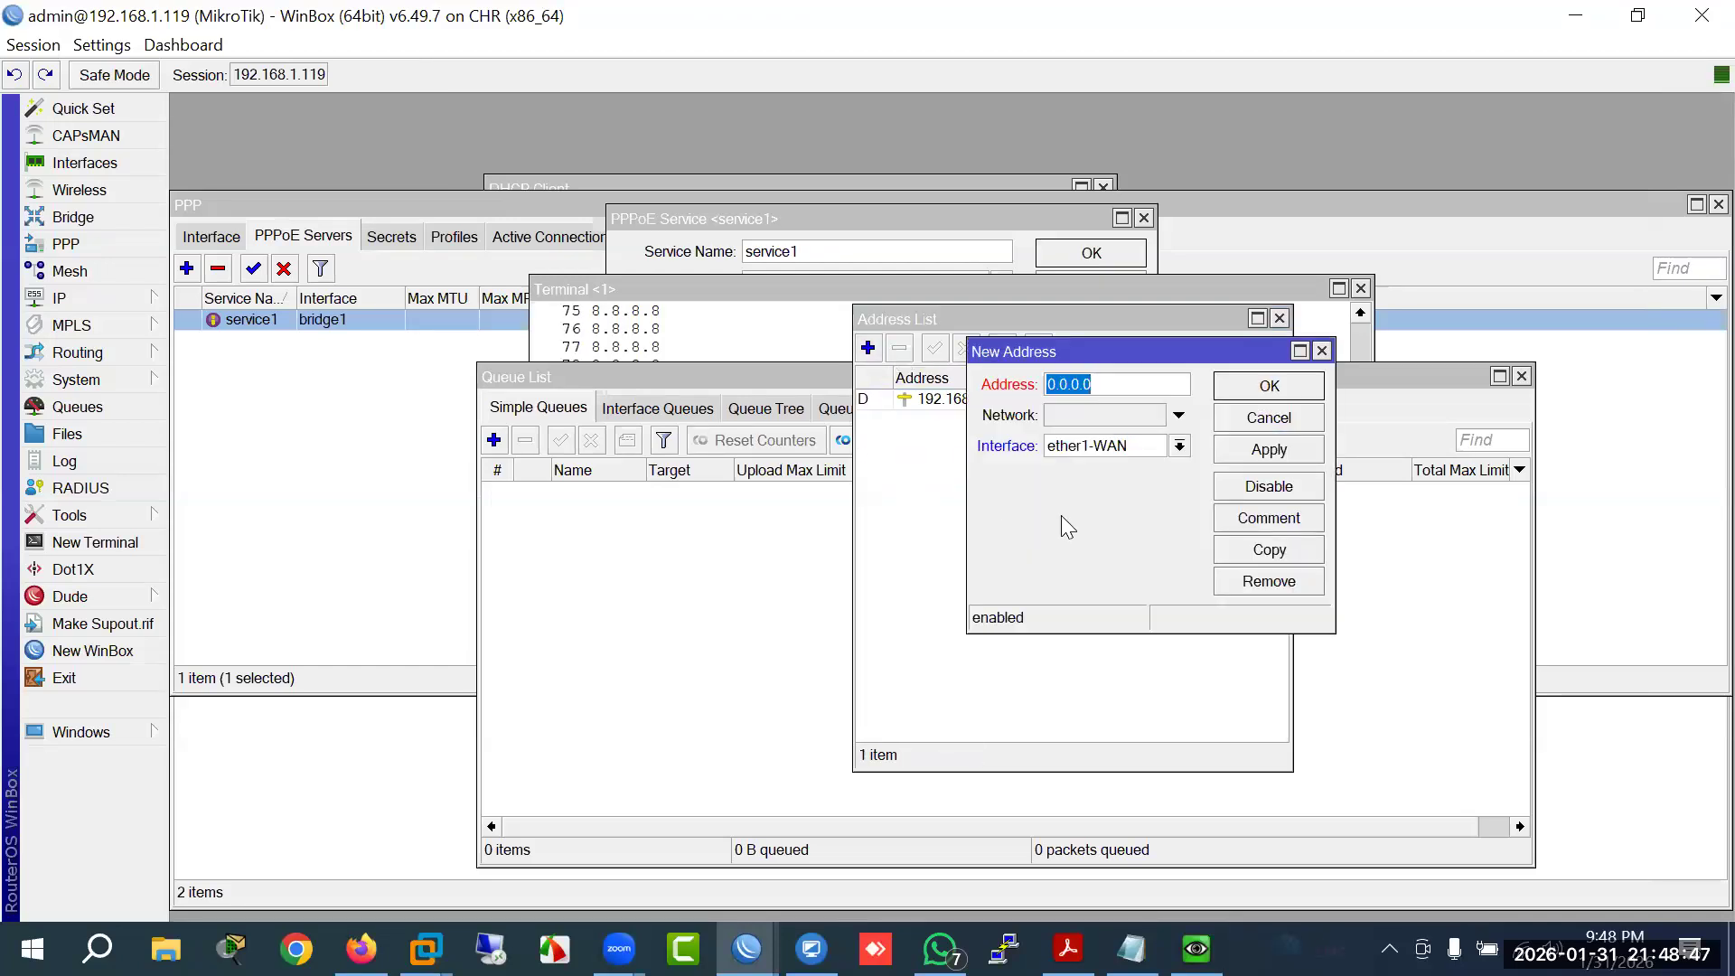
pyautogui.write('10.10.10.1/24')
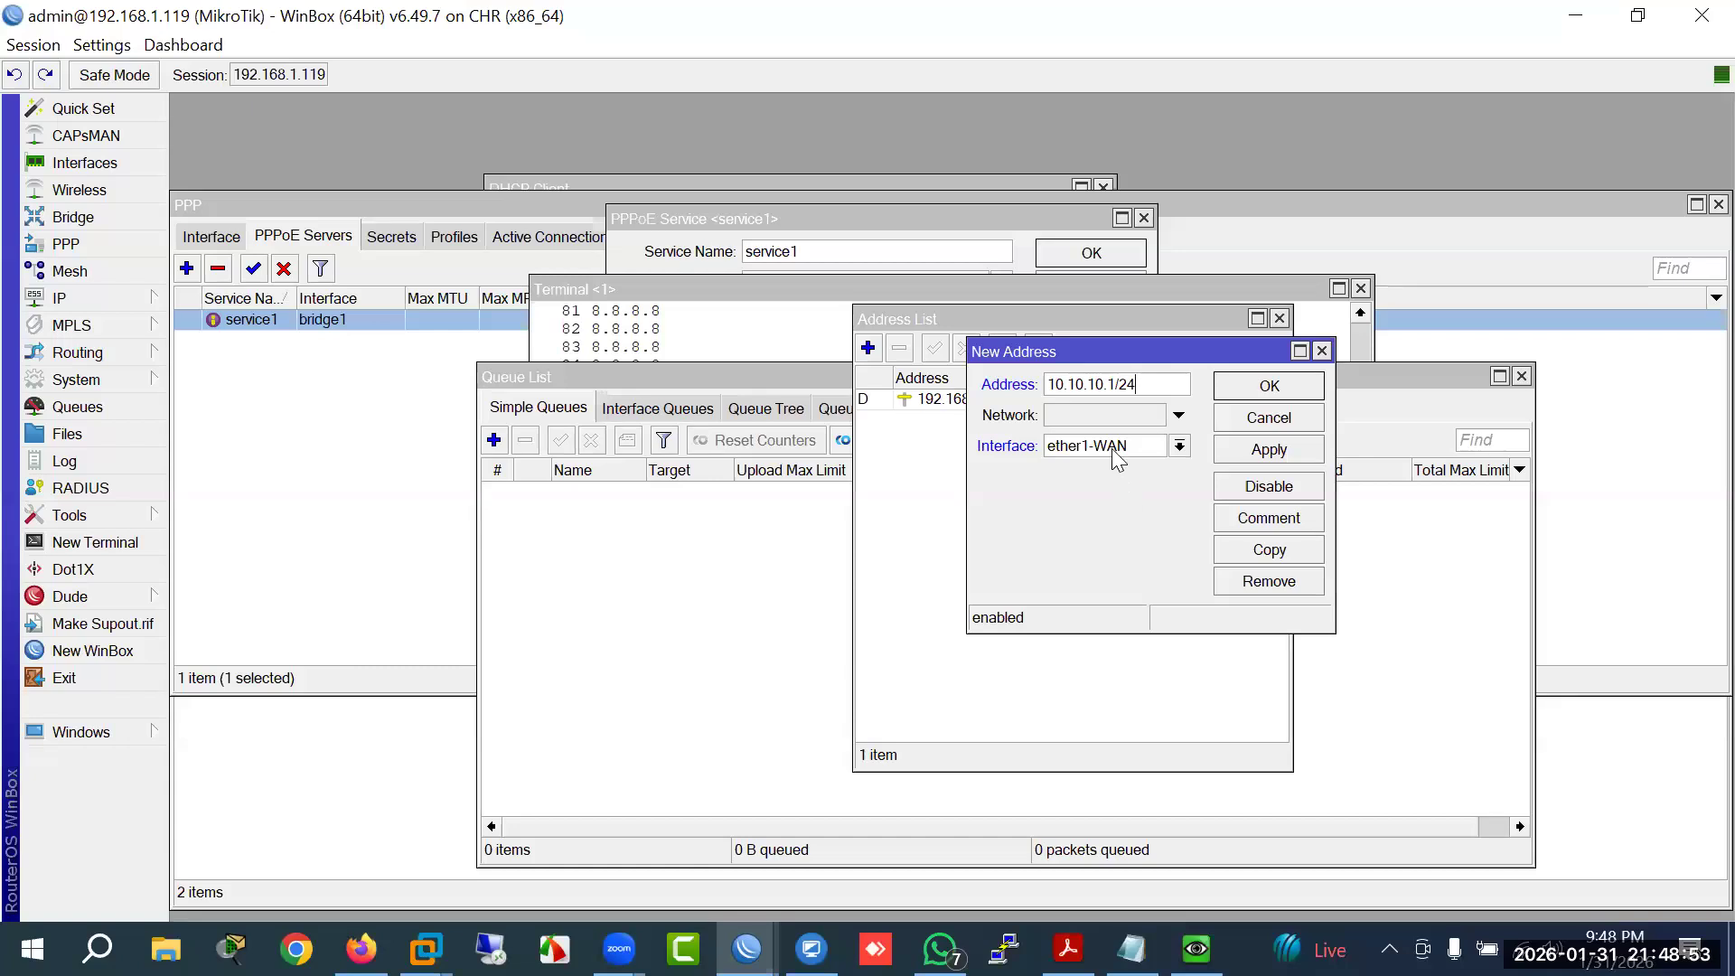
pyautogui.click(1112, 448)
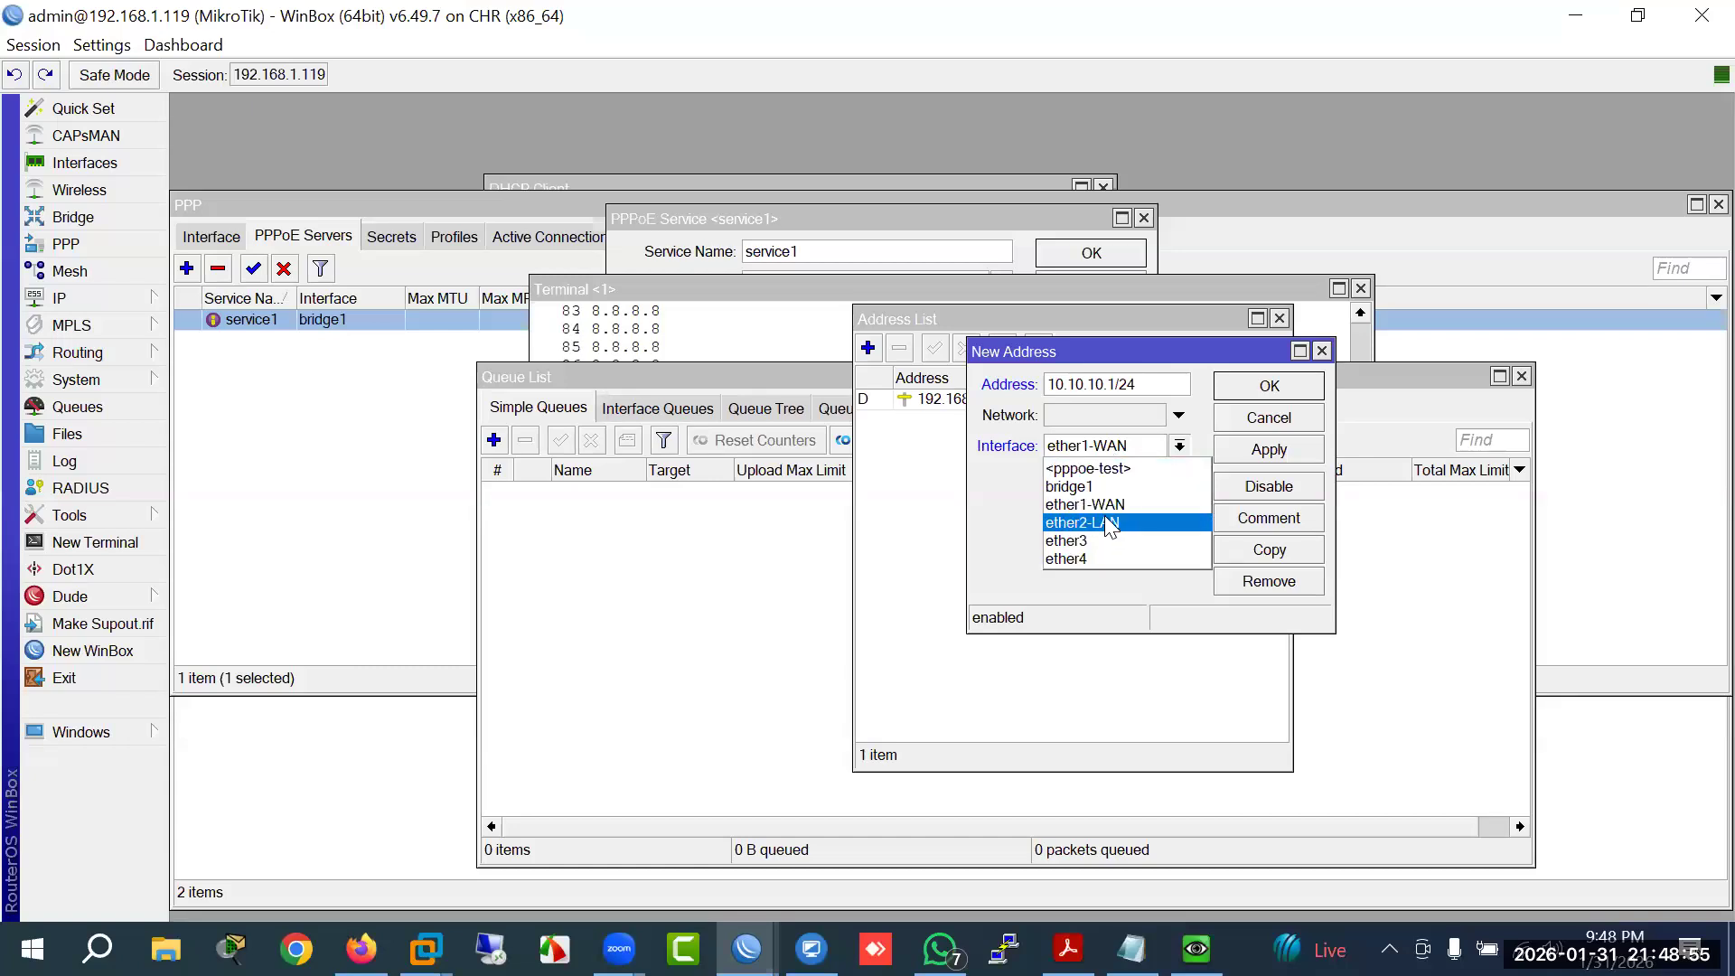
pyautogui.click(1094, 488)
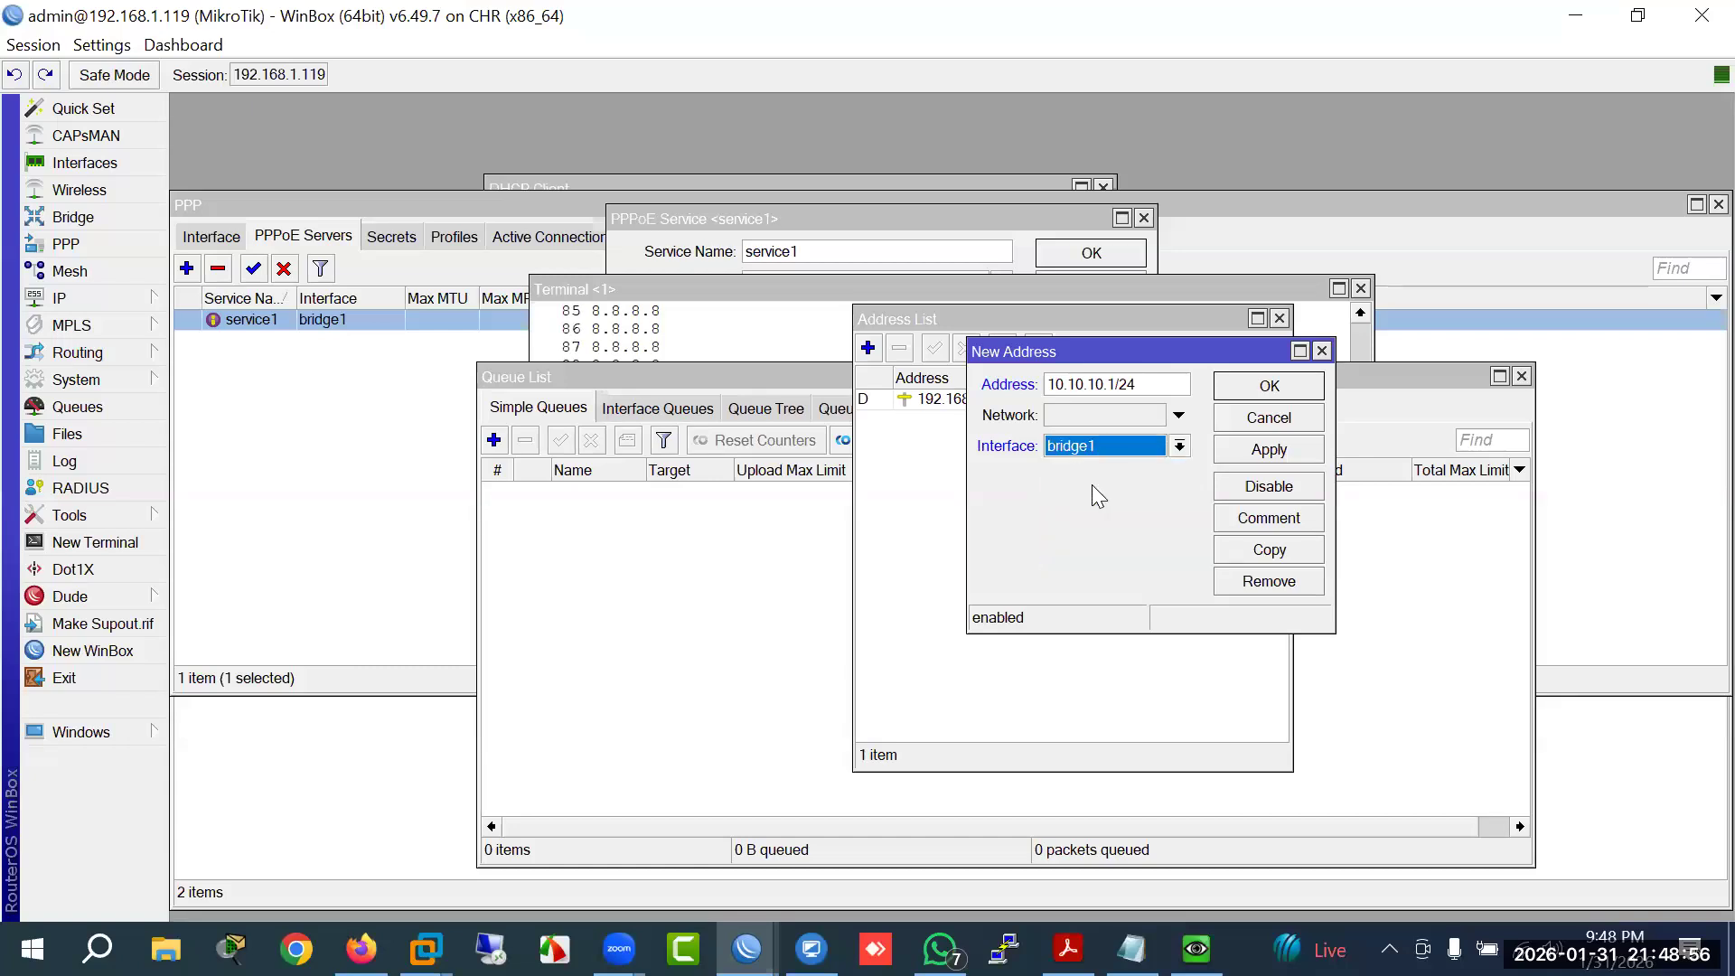
pyautogui.click(1265, 449)
pyautogui.click(1254, 392)
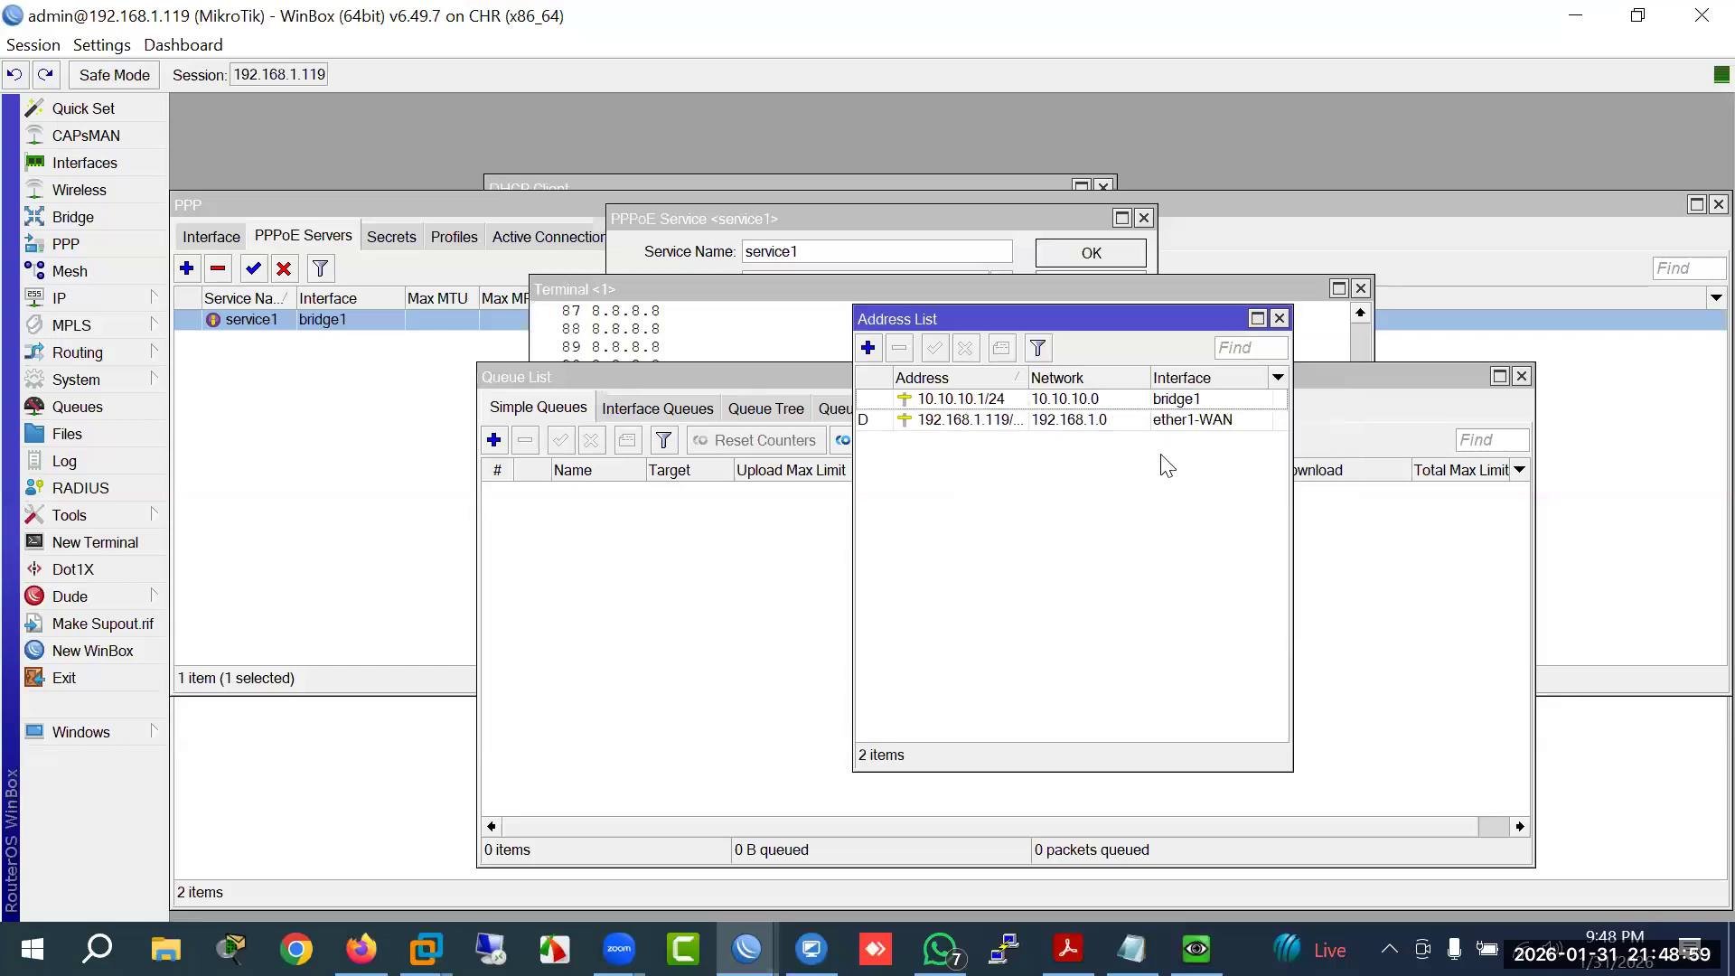
pyautogui.click(1280, 320)
pyautogui.moveTo(662, 372); pyautogui.dragTo(505, 326)
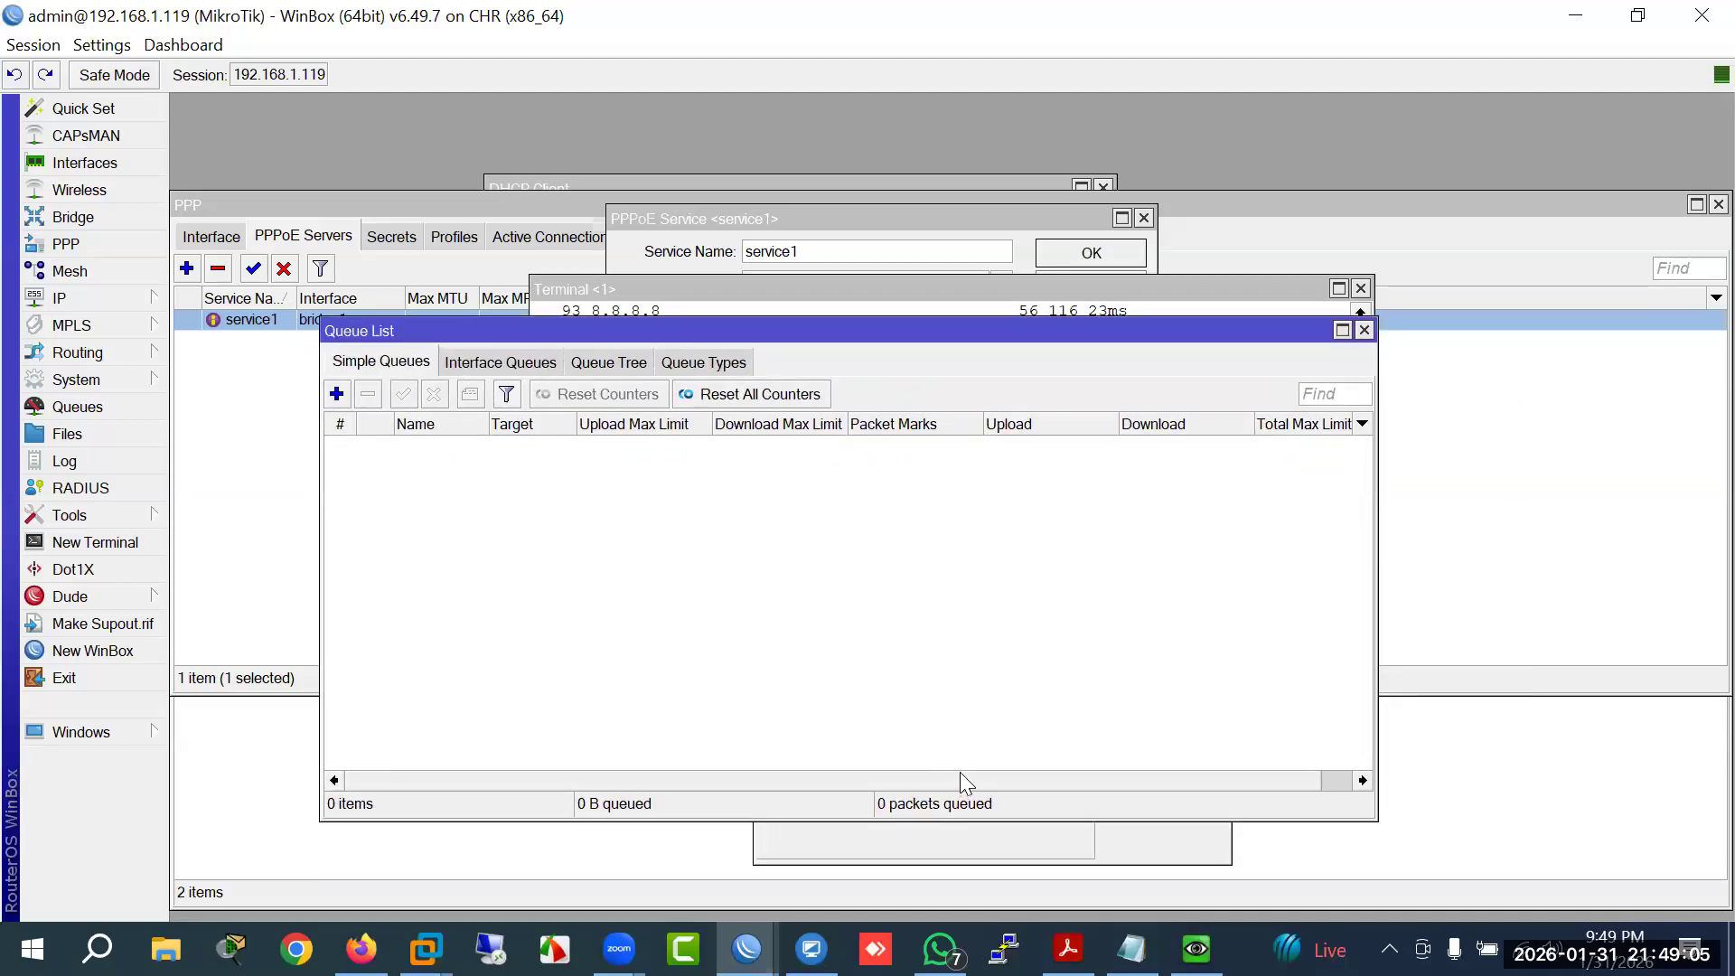
pyautogui.click(1196, 949)
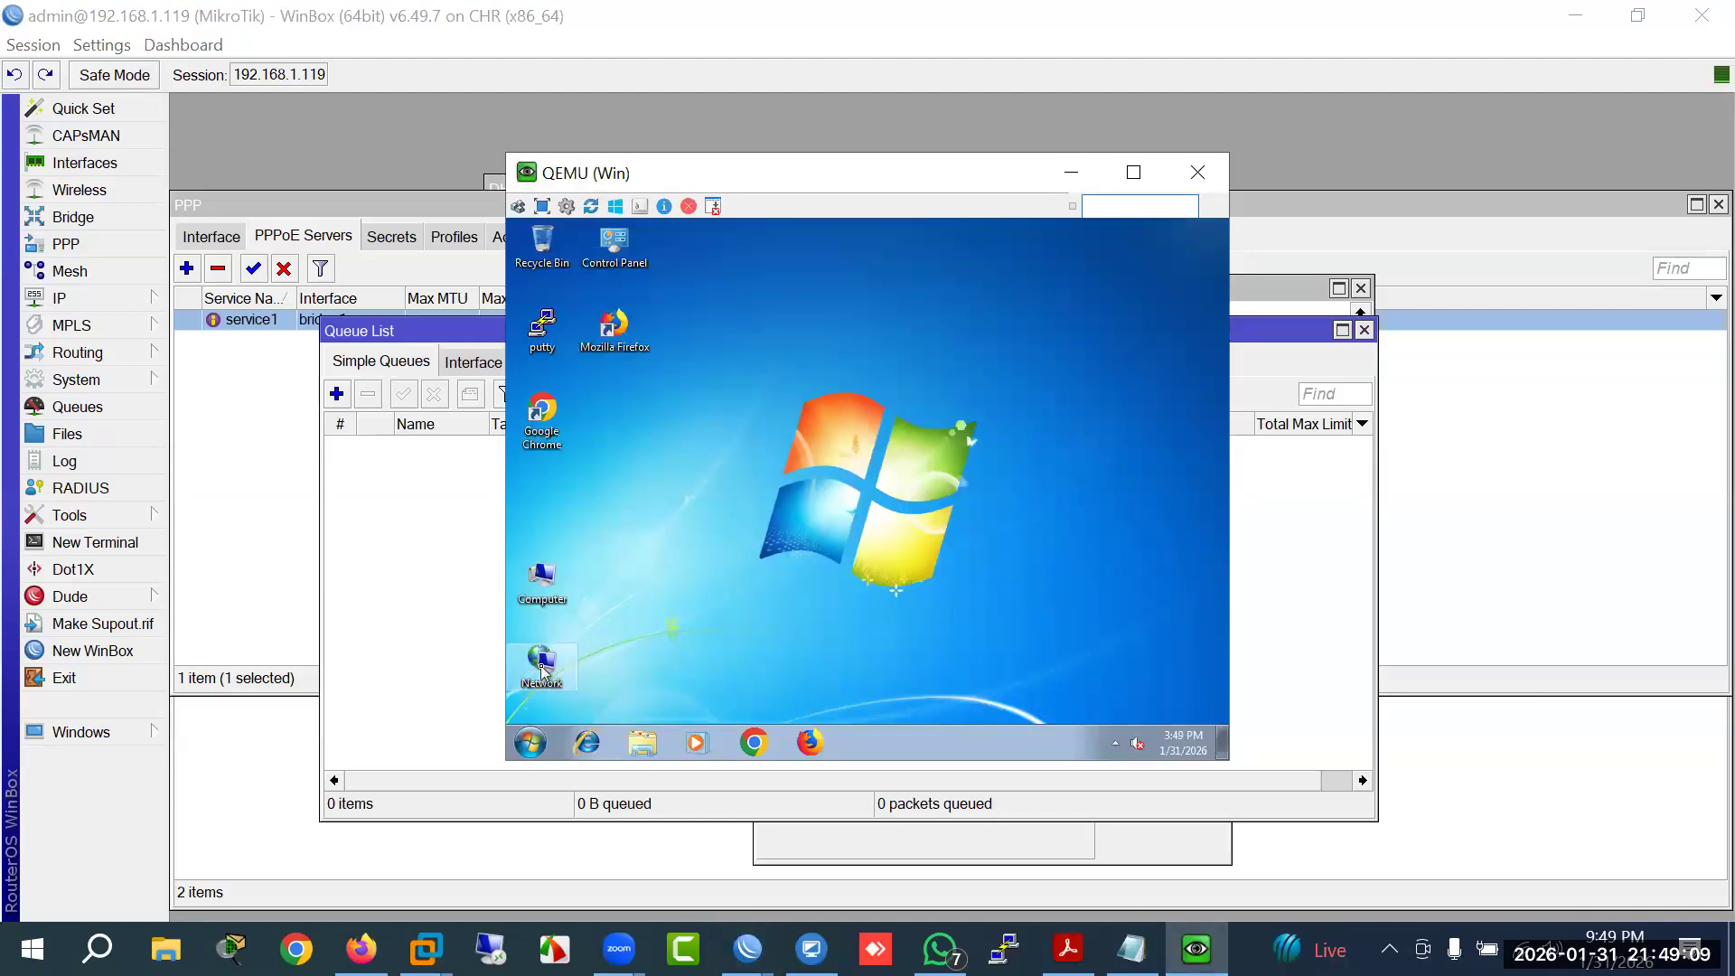
# Step: Open the Local Area Connection's IPv4 properties via the Network and Sharing Center
pyautogui.rightClick(541, 666)
pyautogui.click(596, 653)
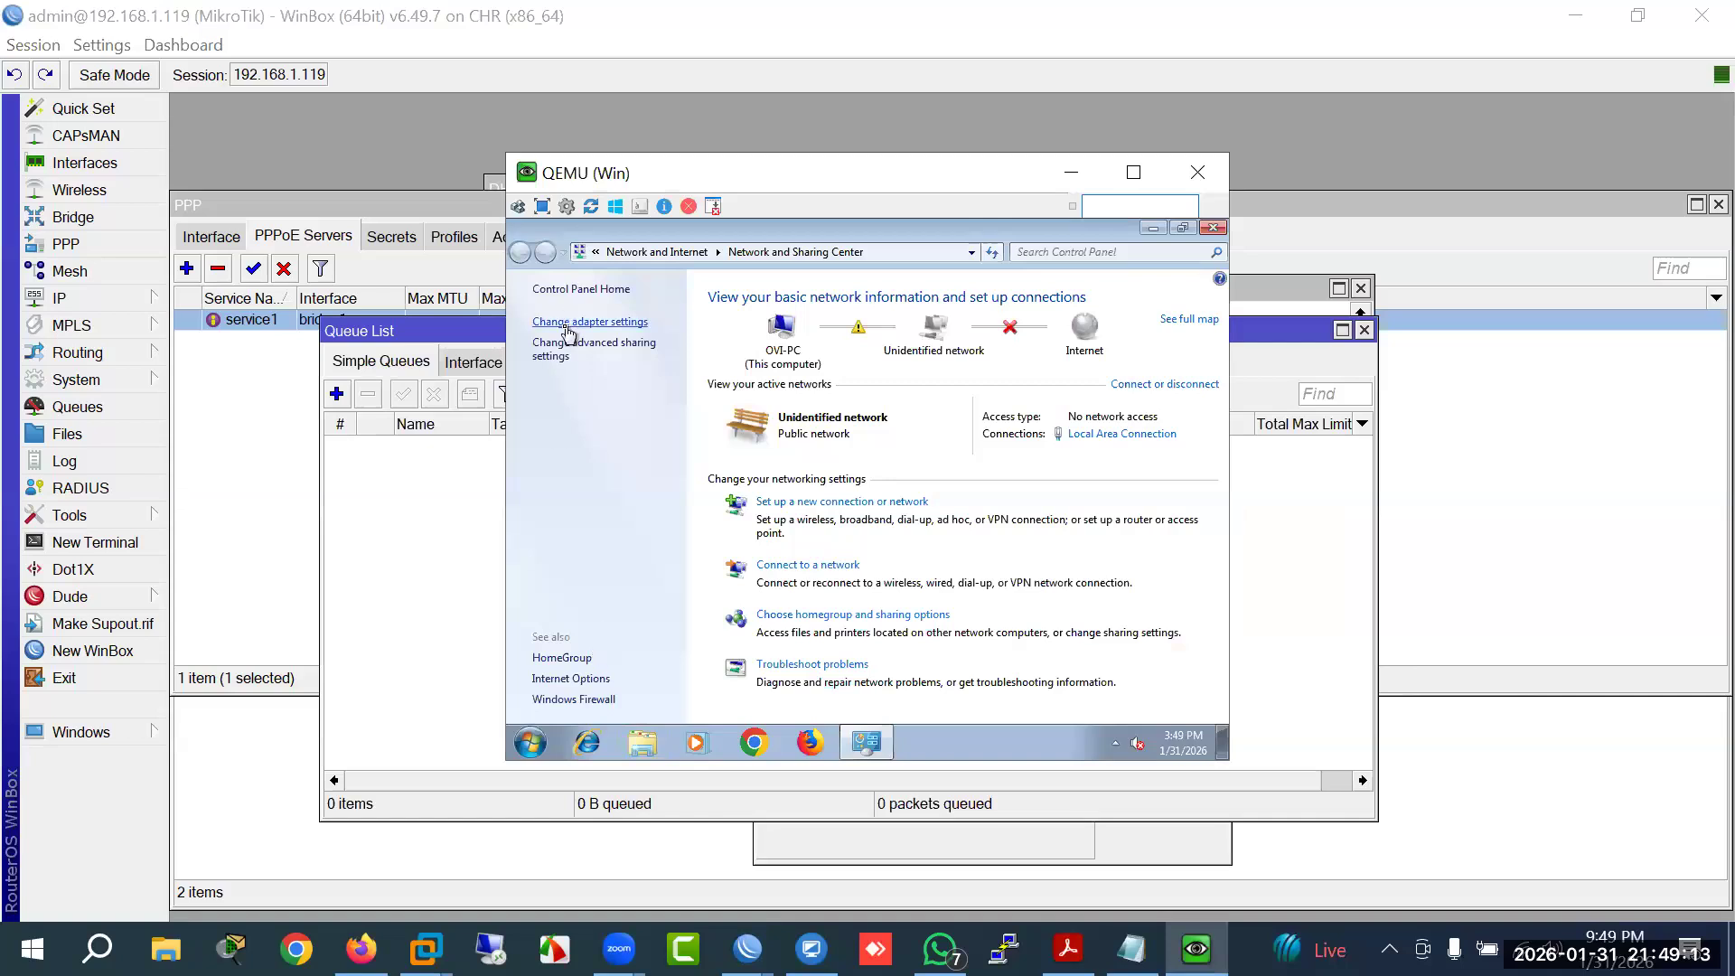
pyautogui.click(567, 324)
pyautogui.rightClick(568, 331)
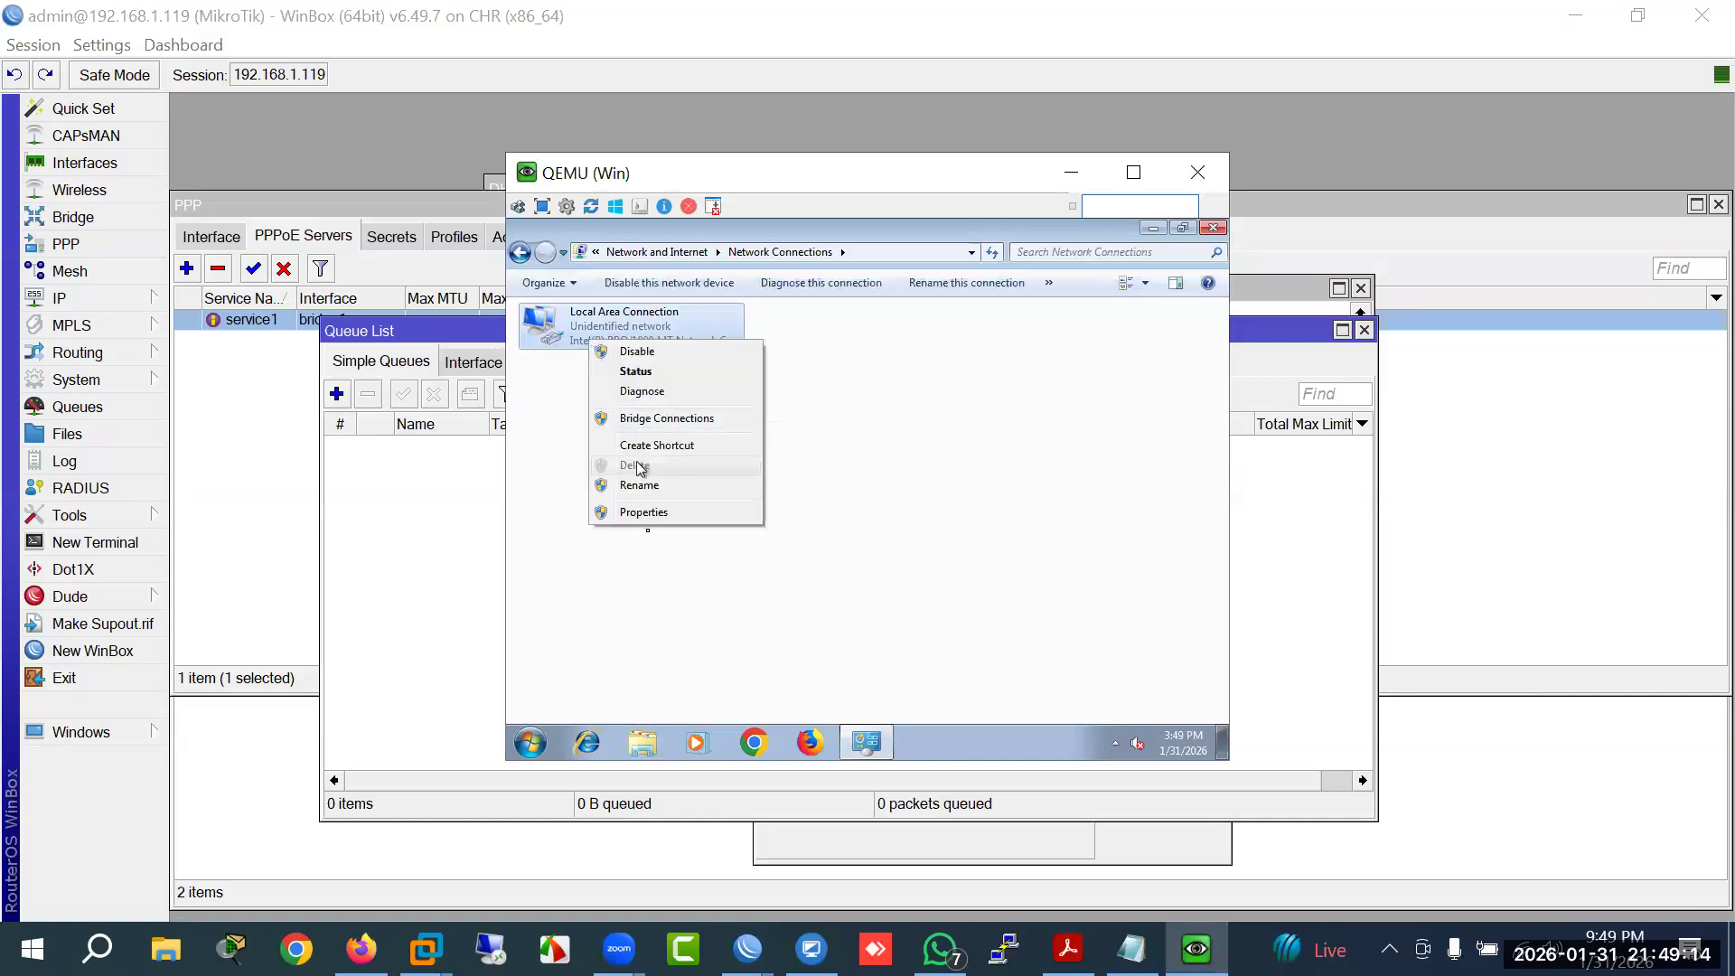
pyautogui.click(648, 521)
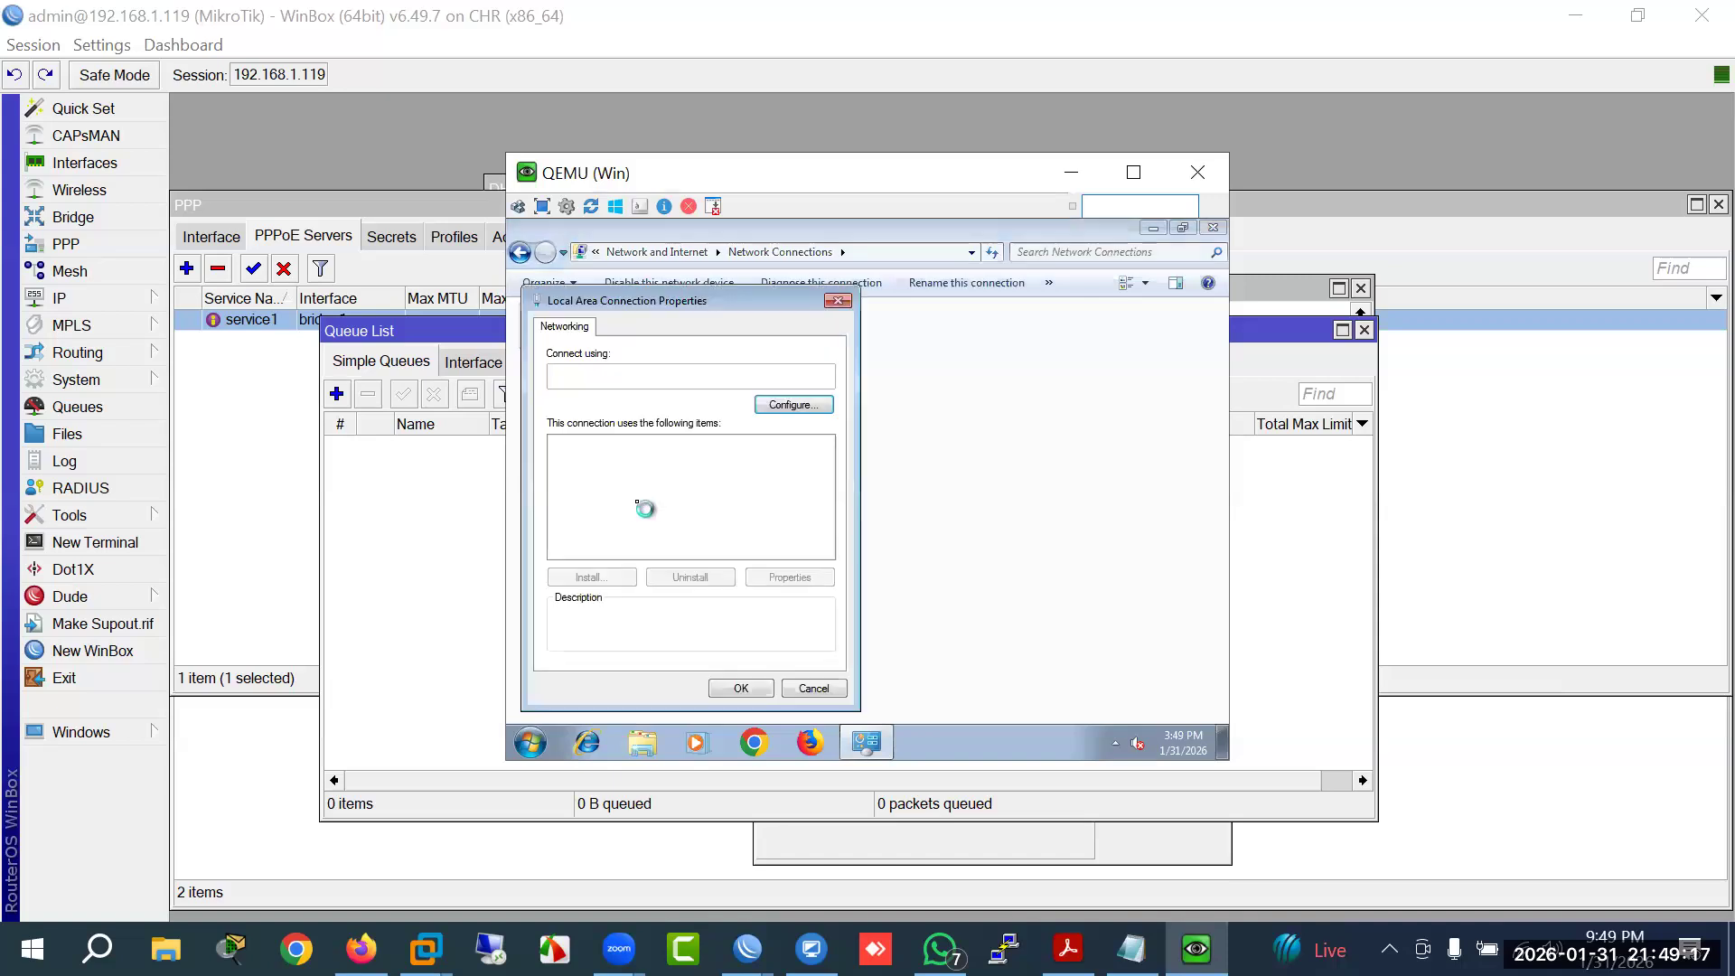
pyautogui.doubleClick(705, 504)
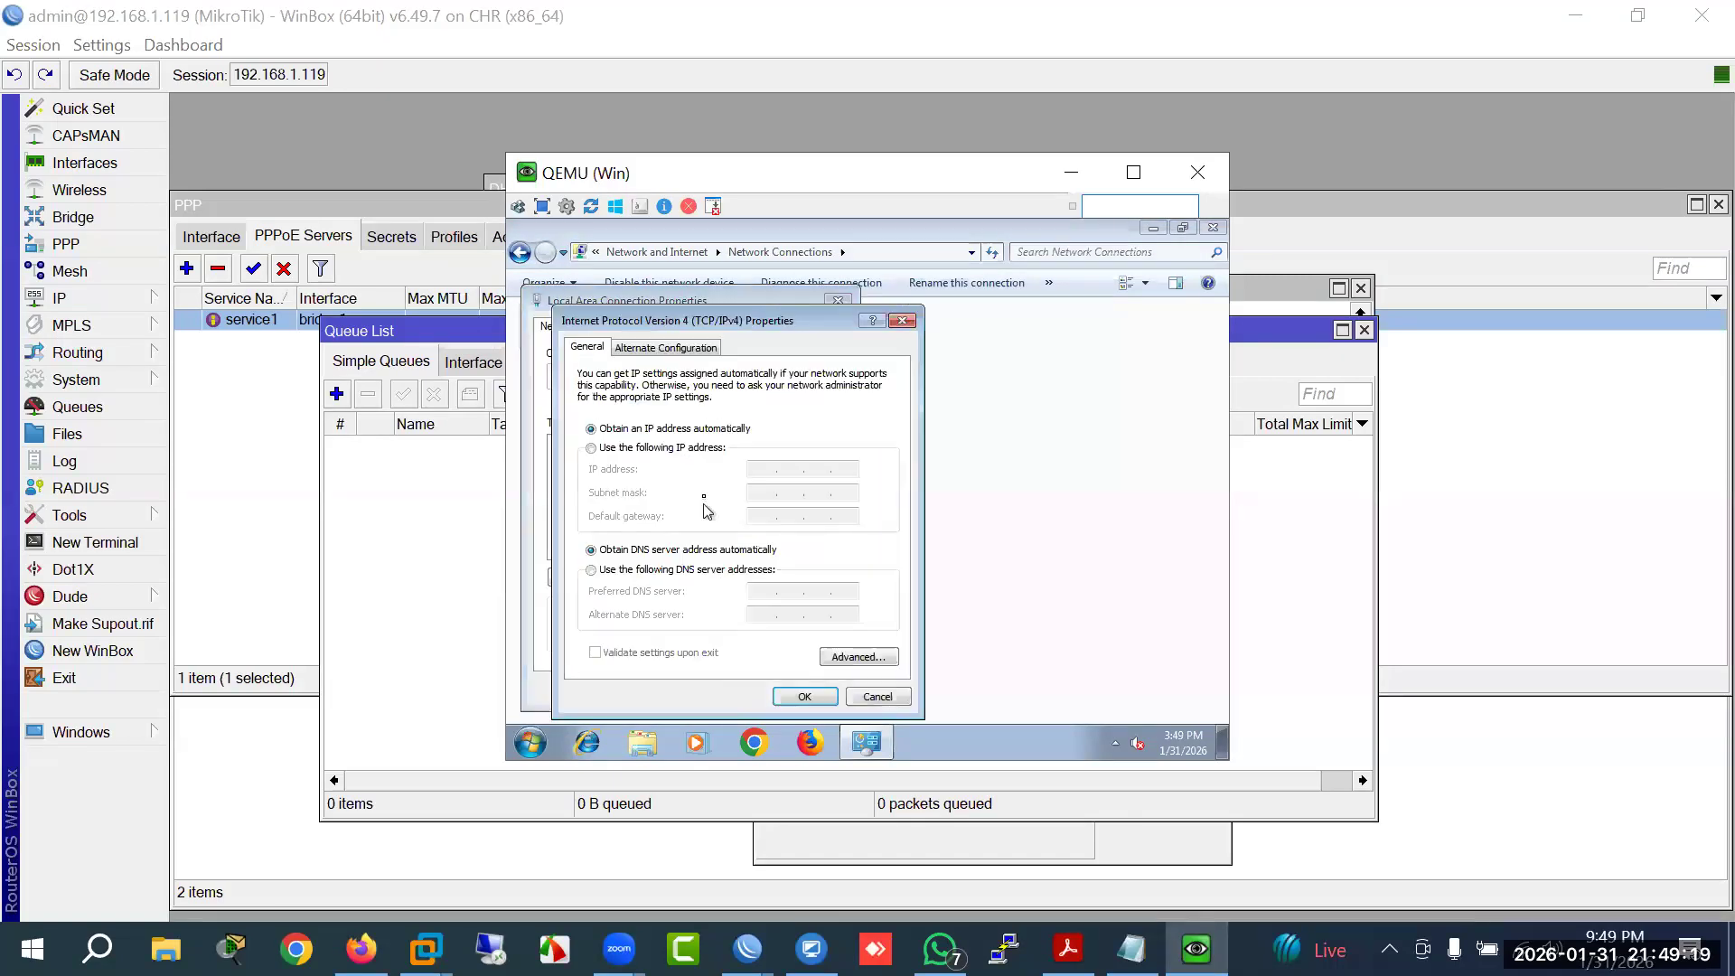
# Step: Set static IP 10.10.10.5, mask 255.255.255.0, gateway 10.10.10.1, DNS 8.8.8.8, and save
pyautogui.click(591, 449)
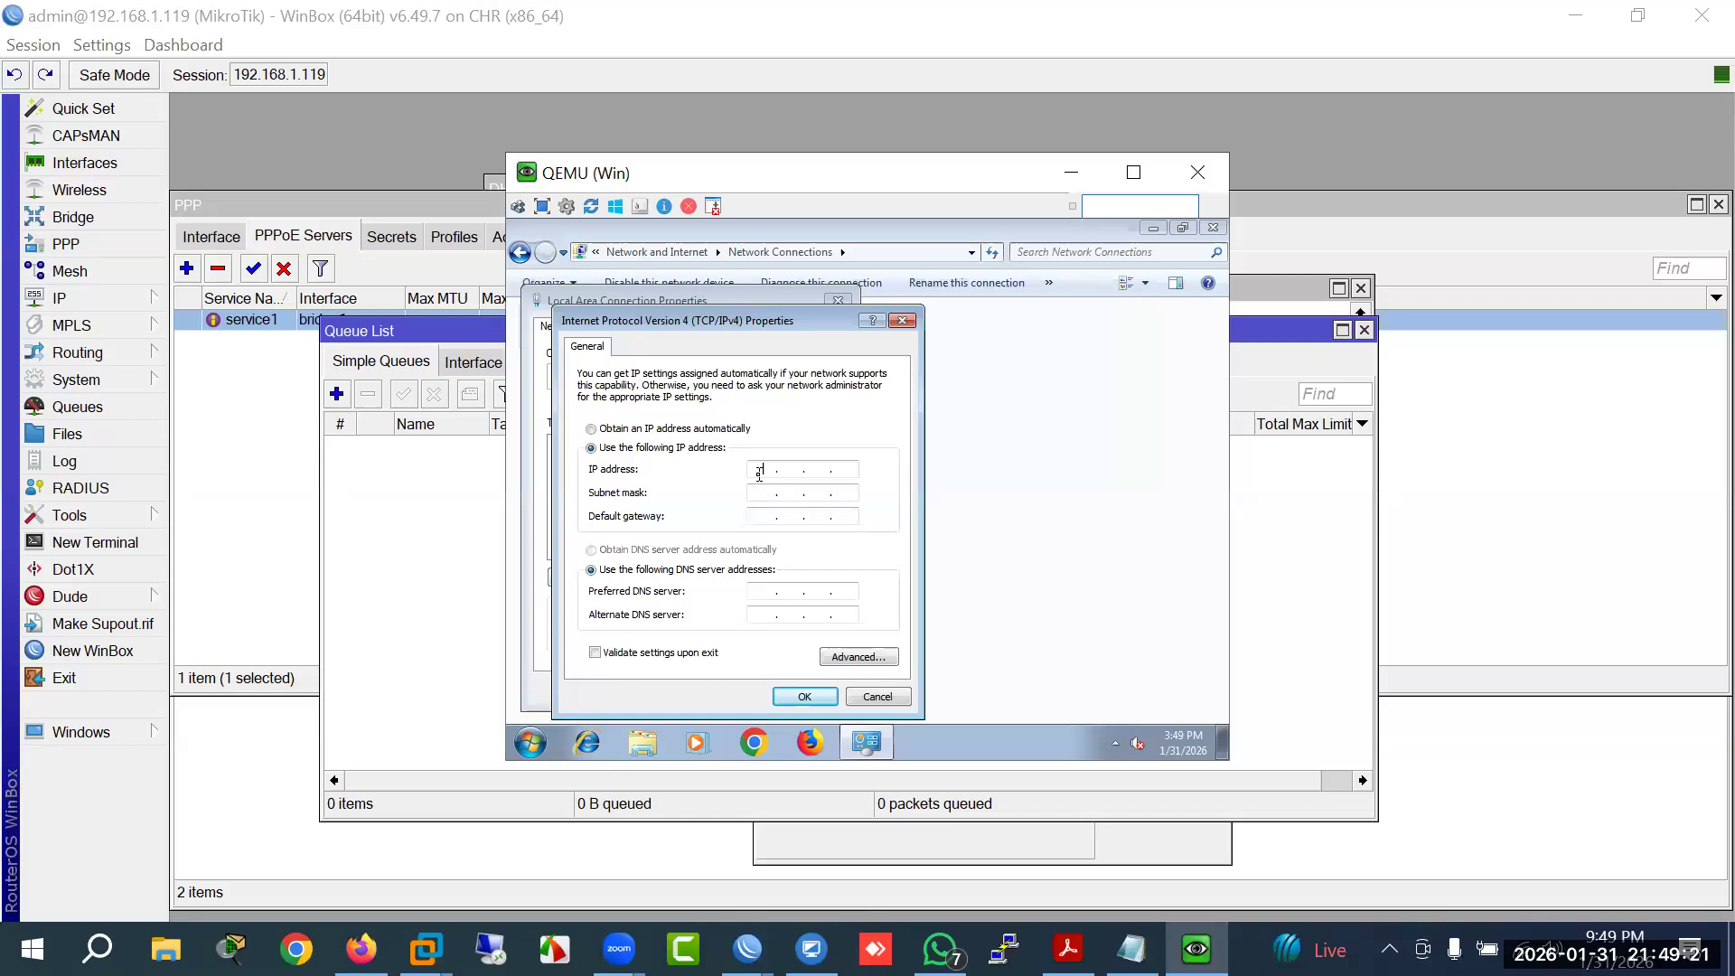
pyautogui.write('10 . 10 . 10 . 5')
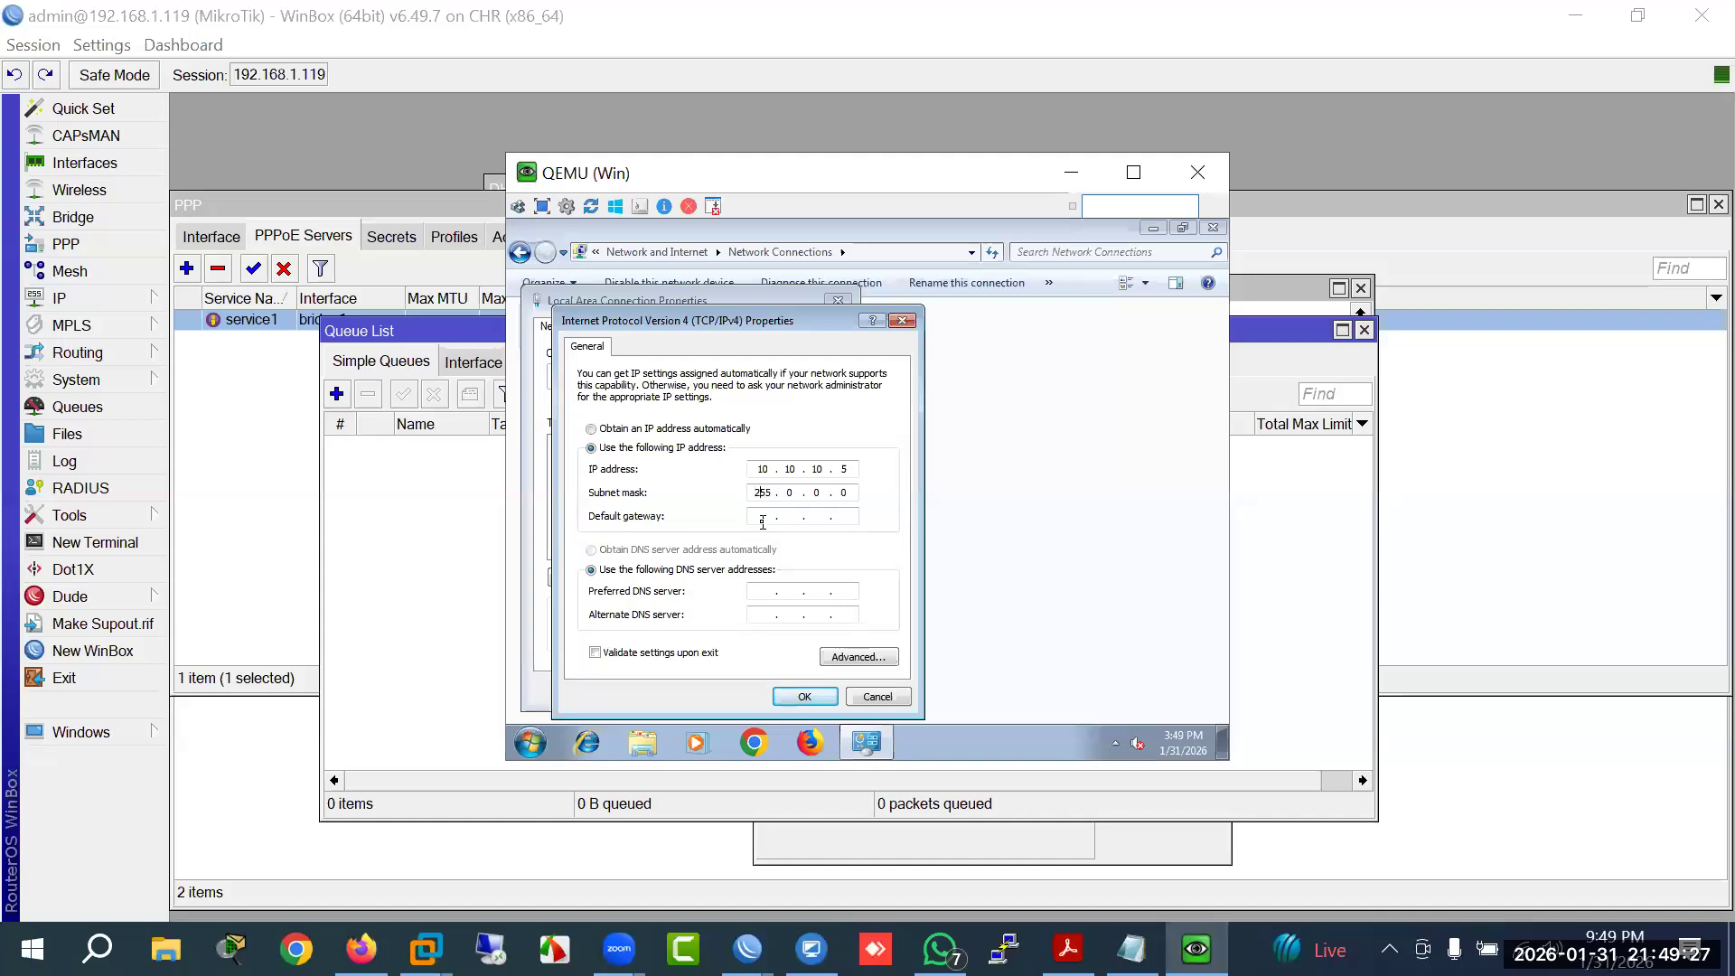
pyautogui.press('BackSpace')
pyautogui.write('255 . 255 . 255')
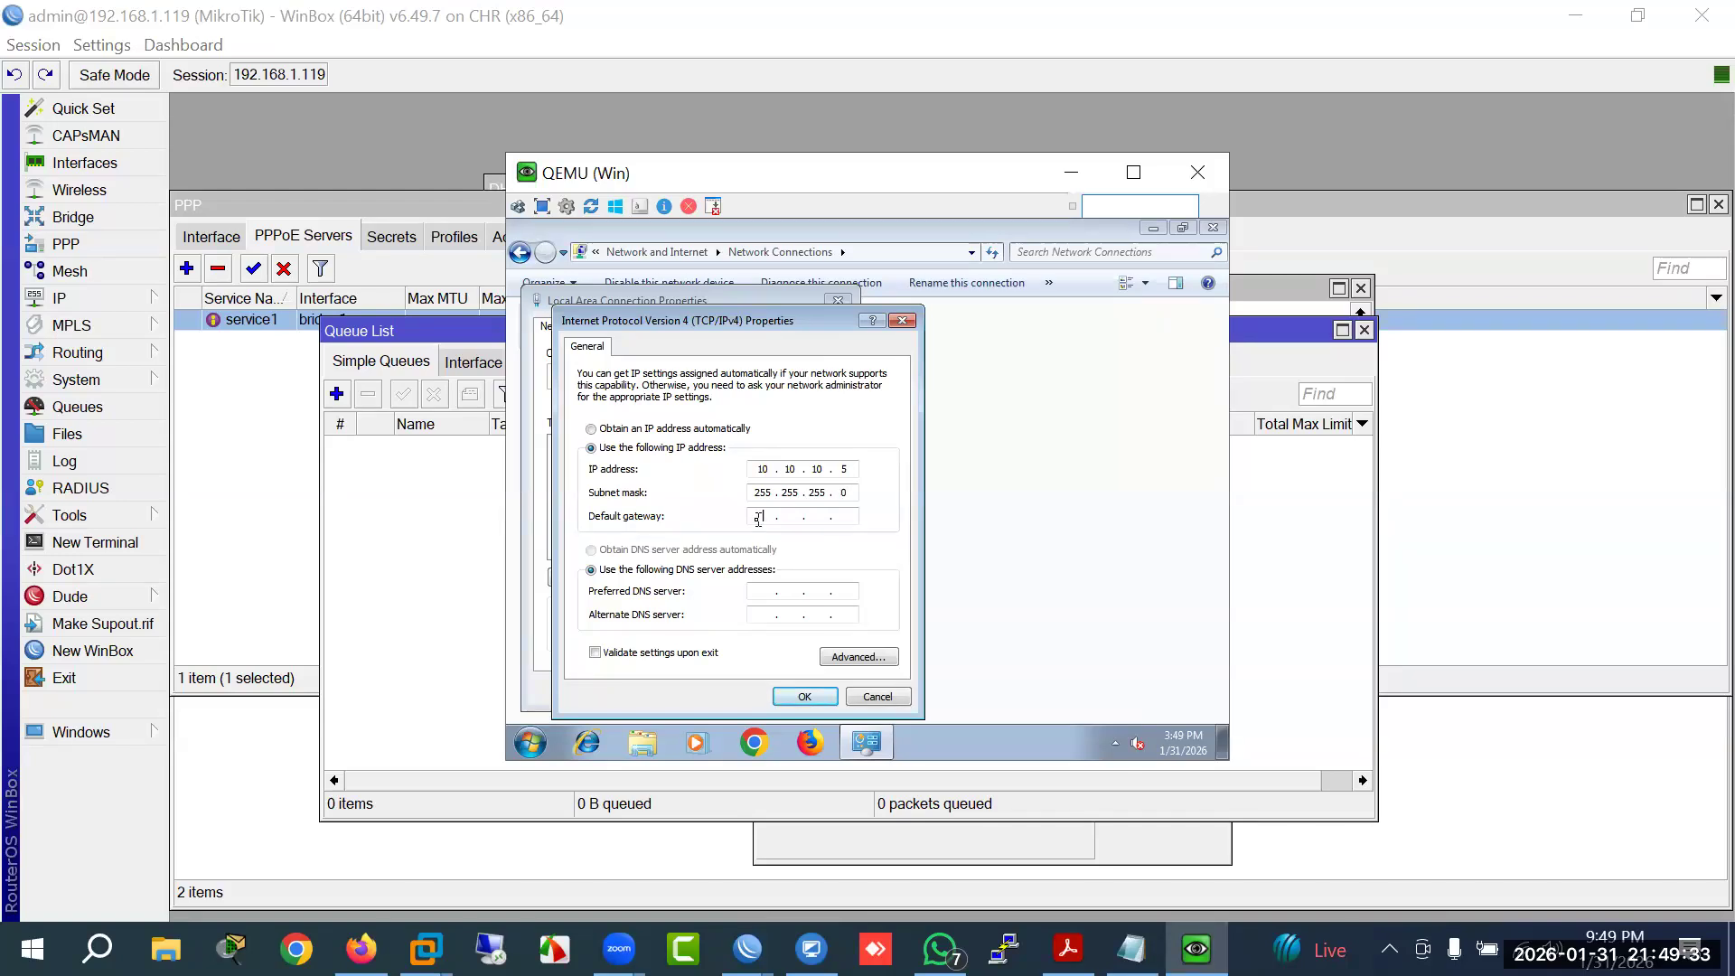
pyautogui.write('10 . 10 . 10 . 1')
pyautogui.click(826, 697)
pyautogui.click(741, 688)
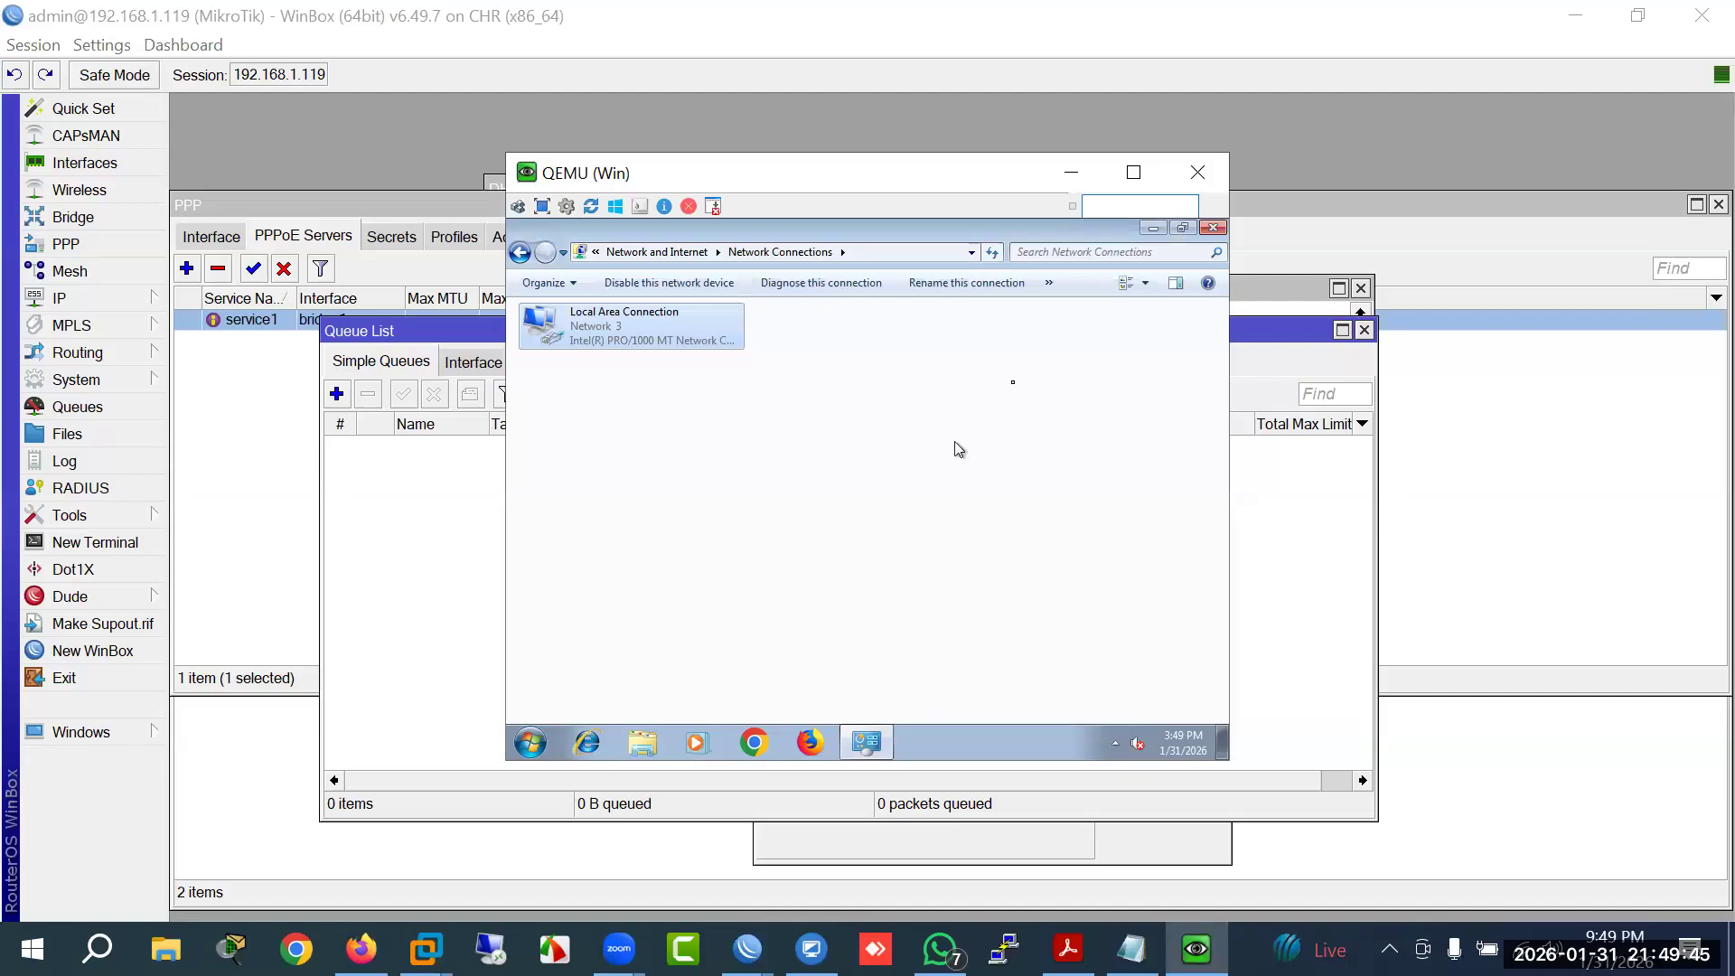
# Step: Close Network Connections and run ping 8.8.8.8 from a command prompt in the Windows 7 VM
pyautogui.click(1212, 228)
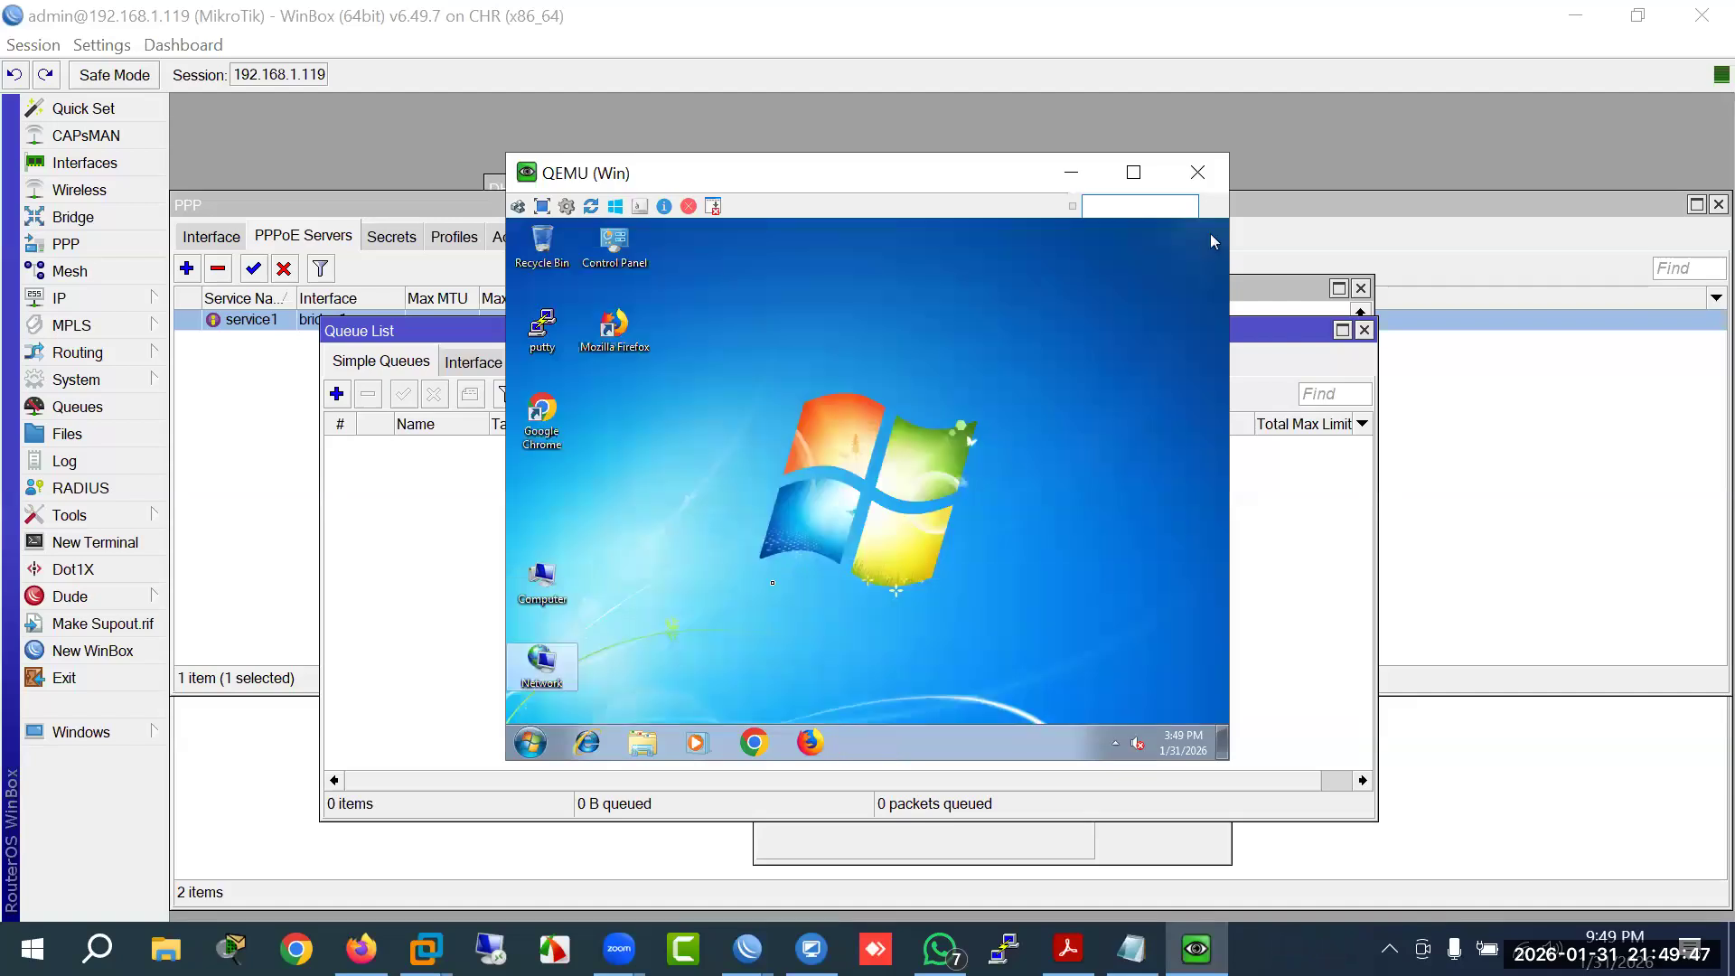
pyautogui.rightClick(533, 741)
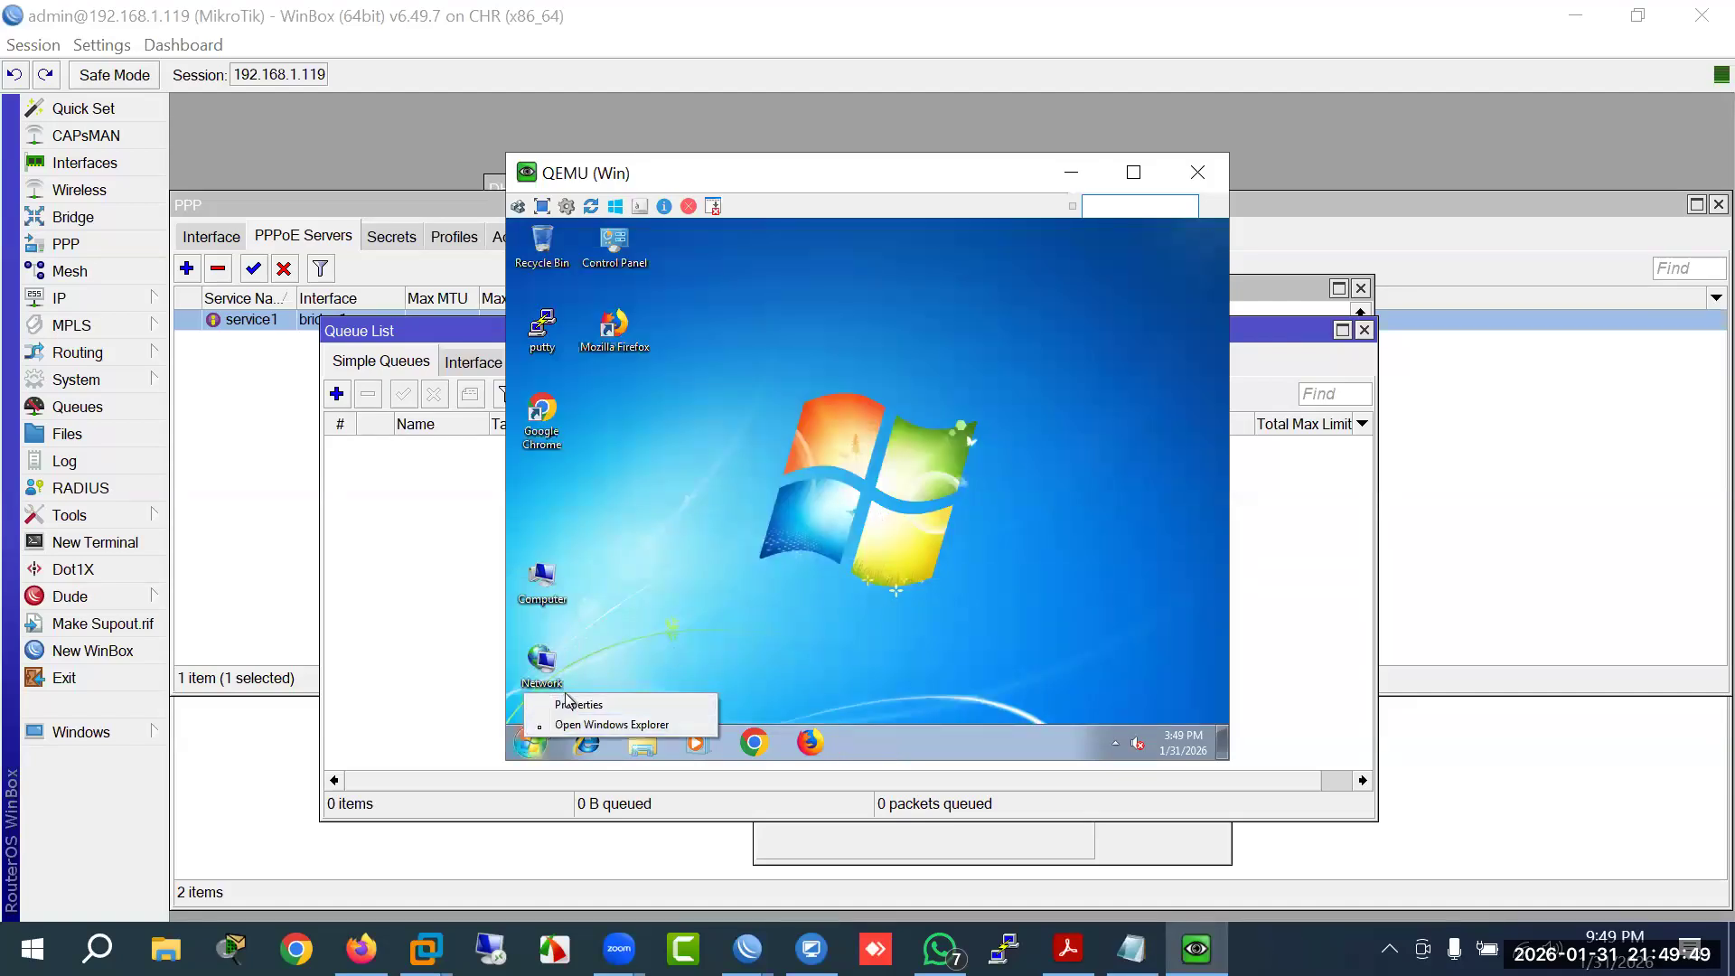
pyautogui.click(533, 749)
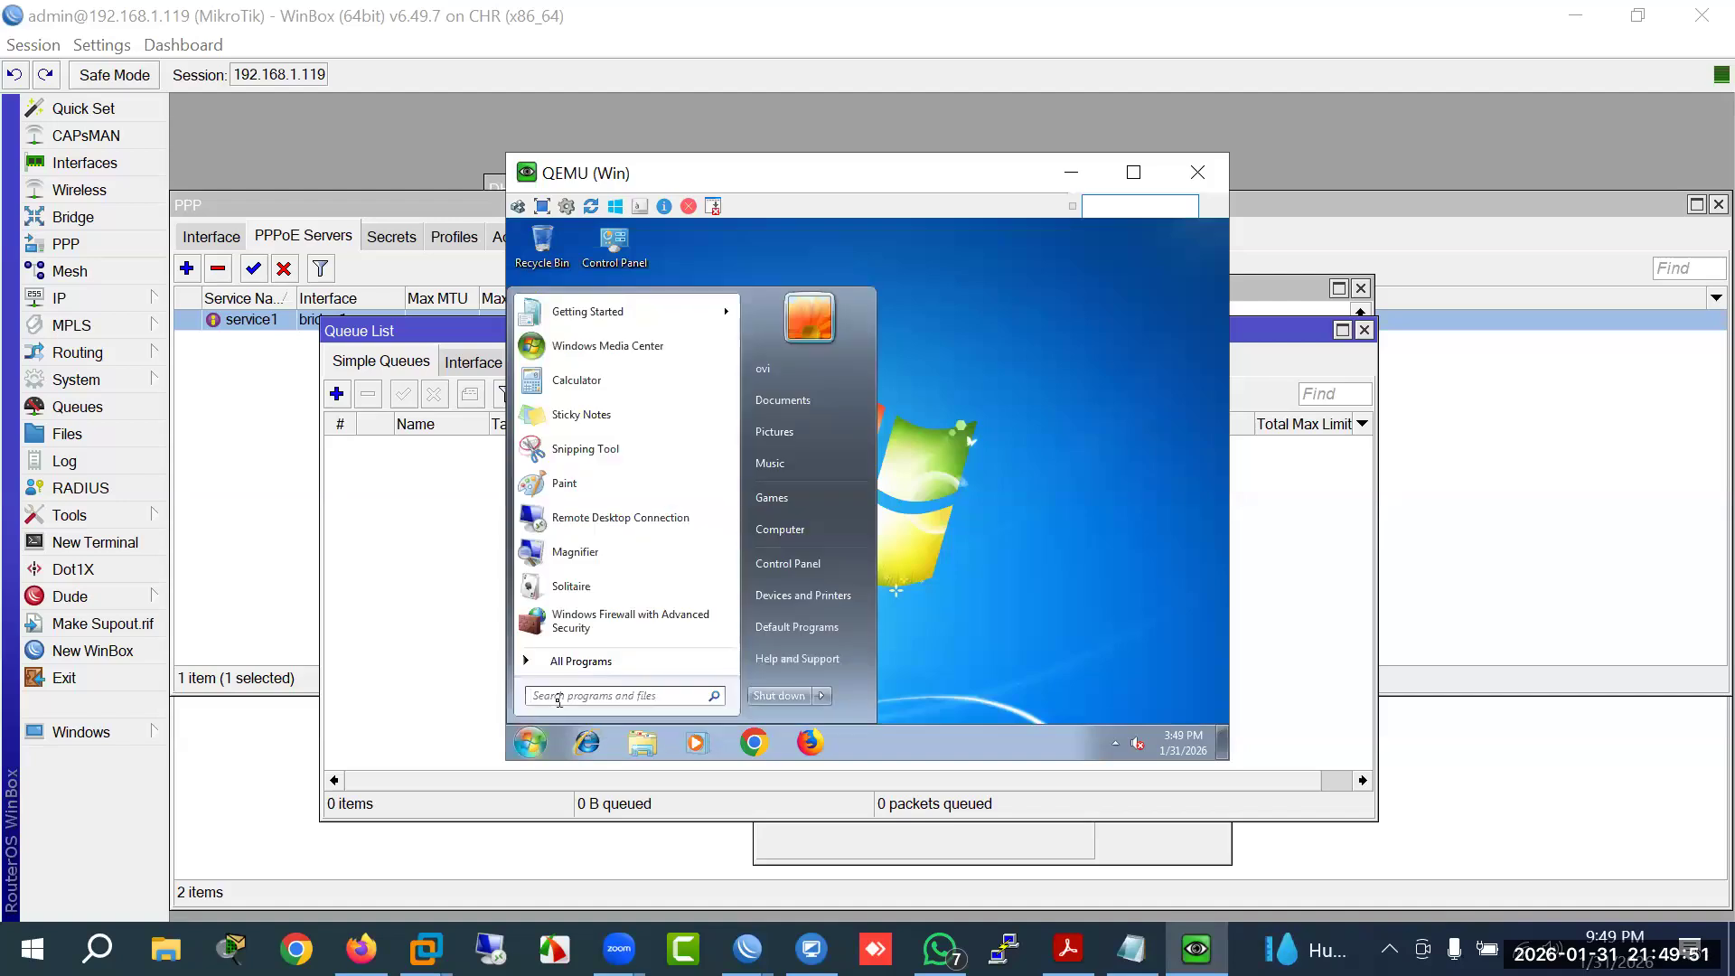
pyautogui.write('cmd')
pyautogui.press('Return')
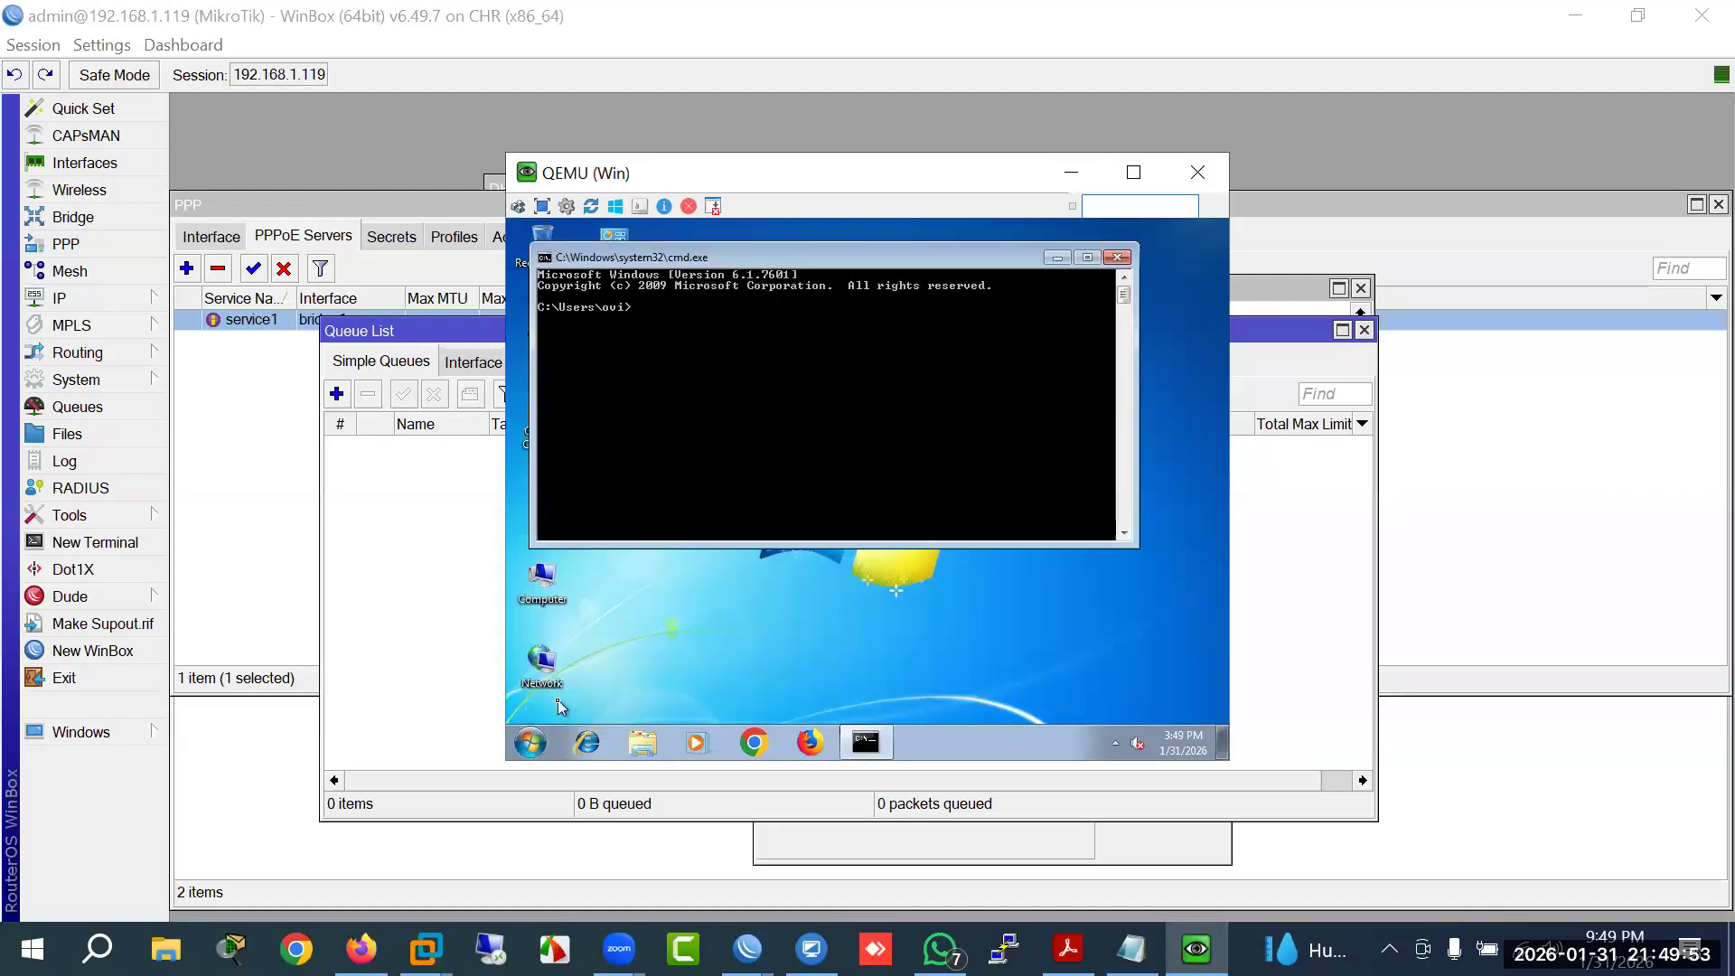
pyautogui.write('ping 8.8.8.8')
pyautogui.press('Return')
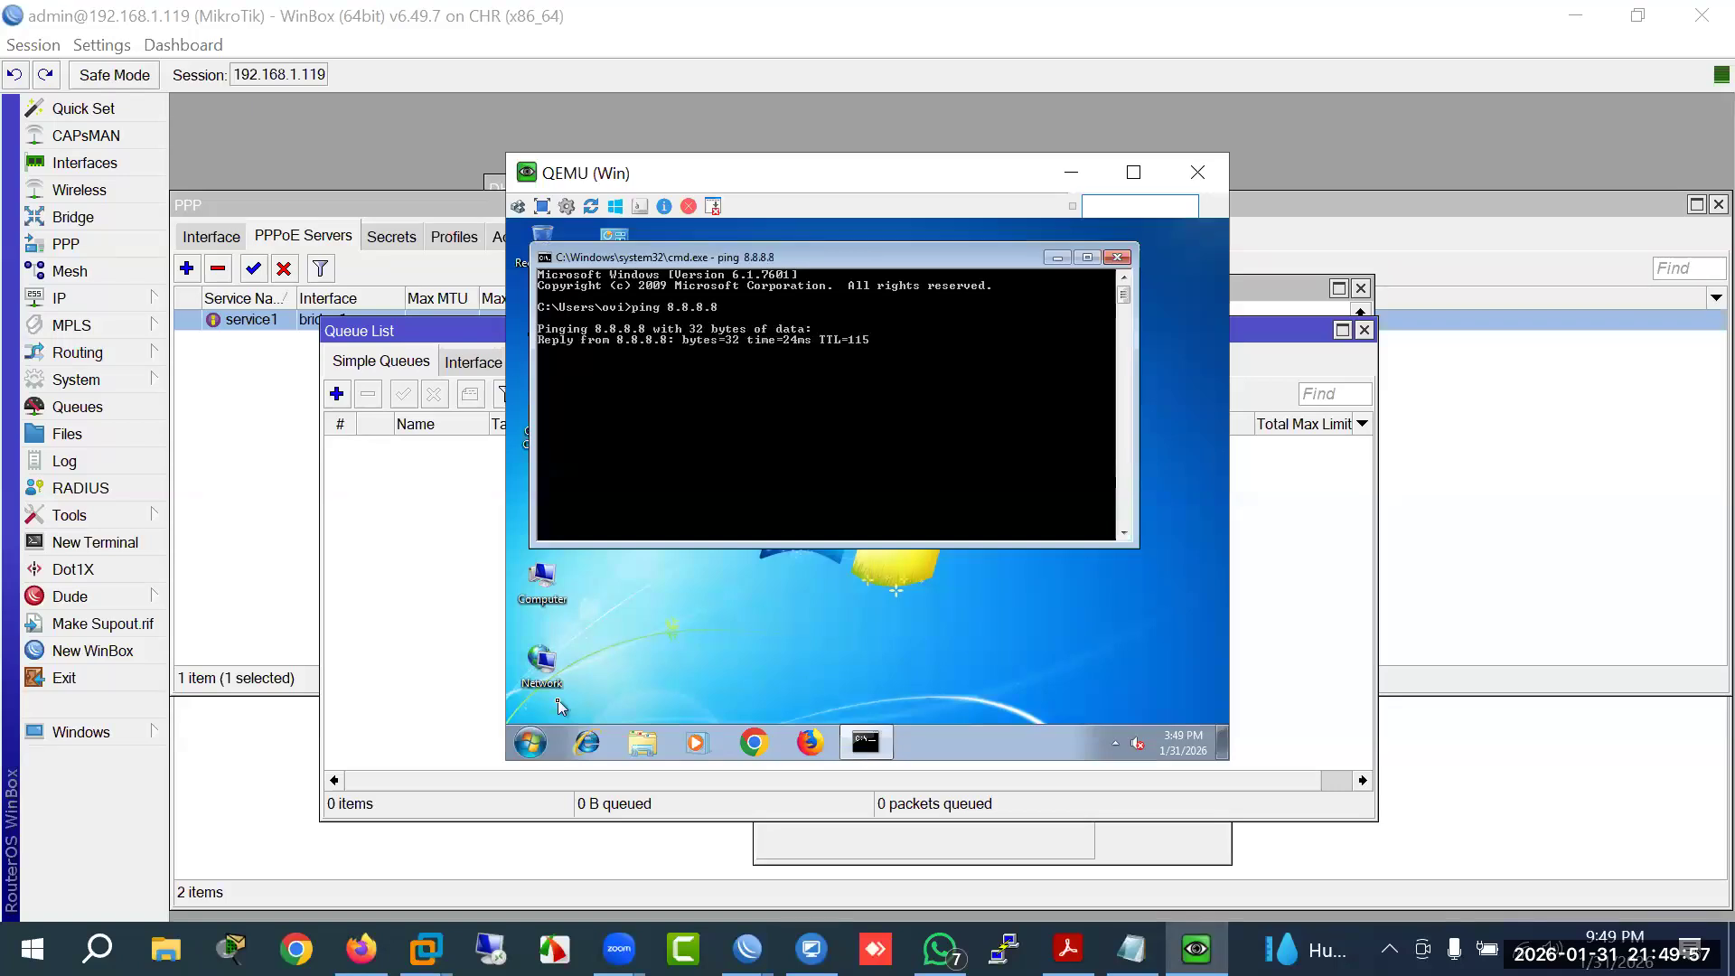
# Step: Bring up the MikroTik course outline PDF, then return to WinBox
pyautogui.click(377, 589)
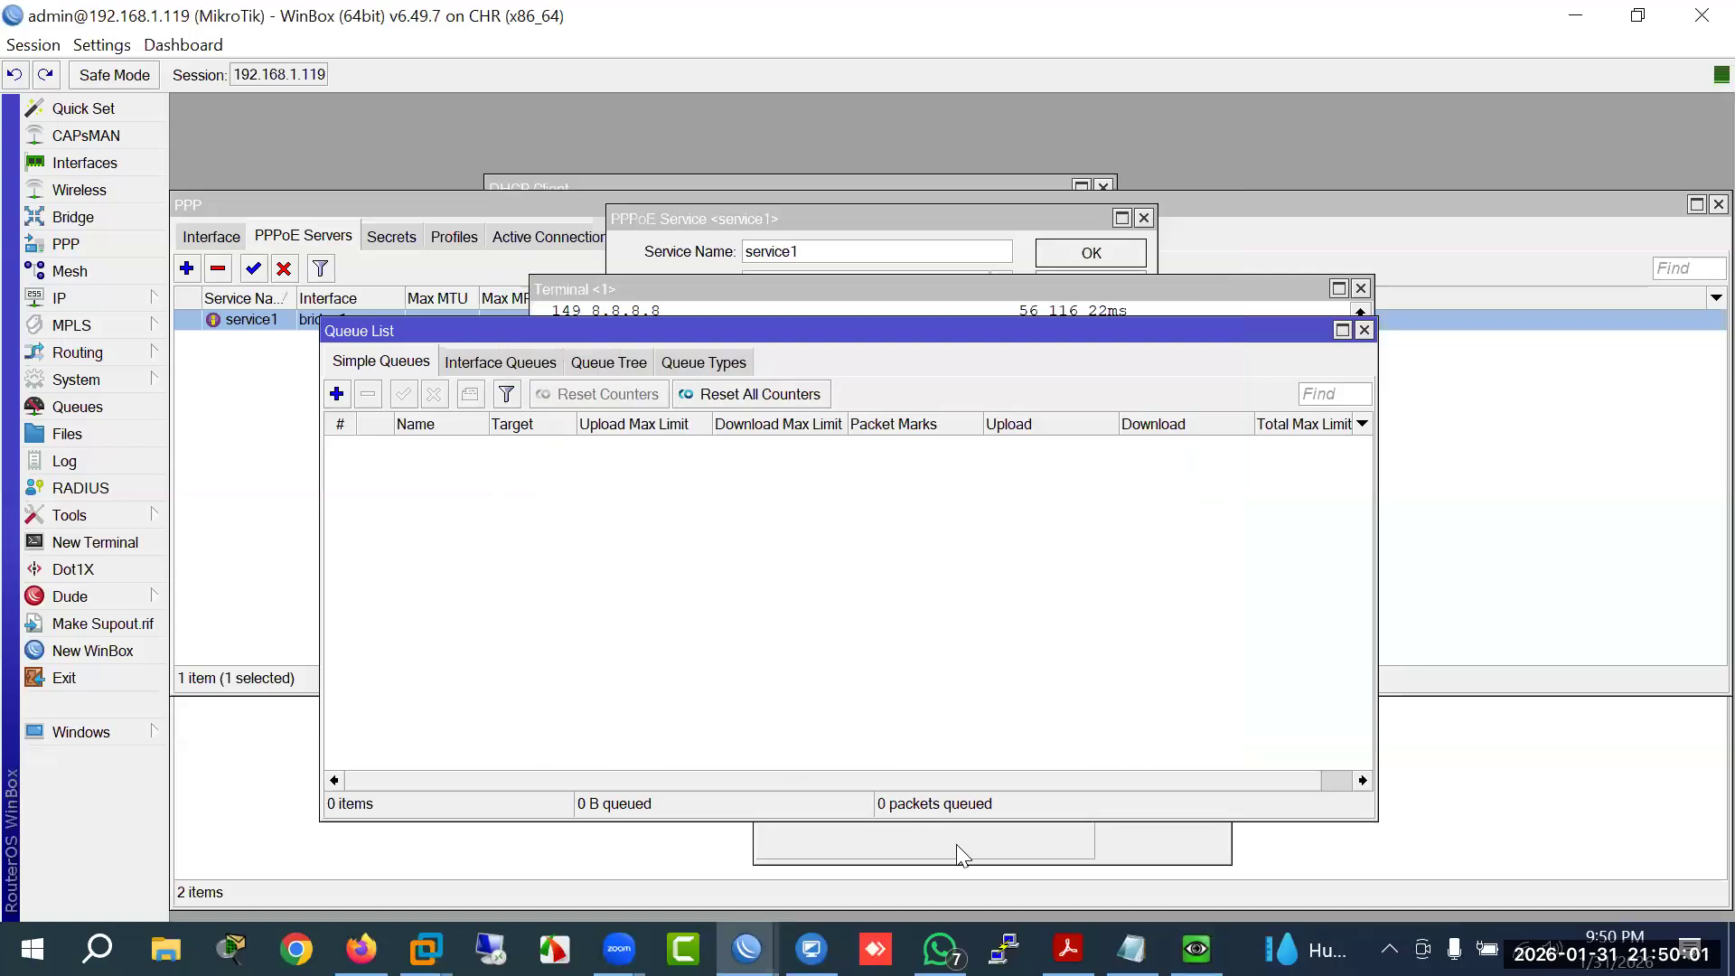
pyautogui.click(1067, 949)
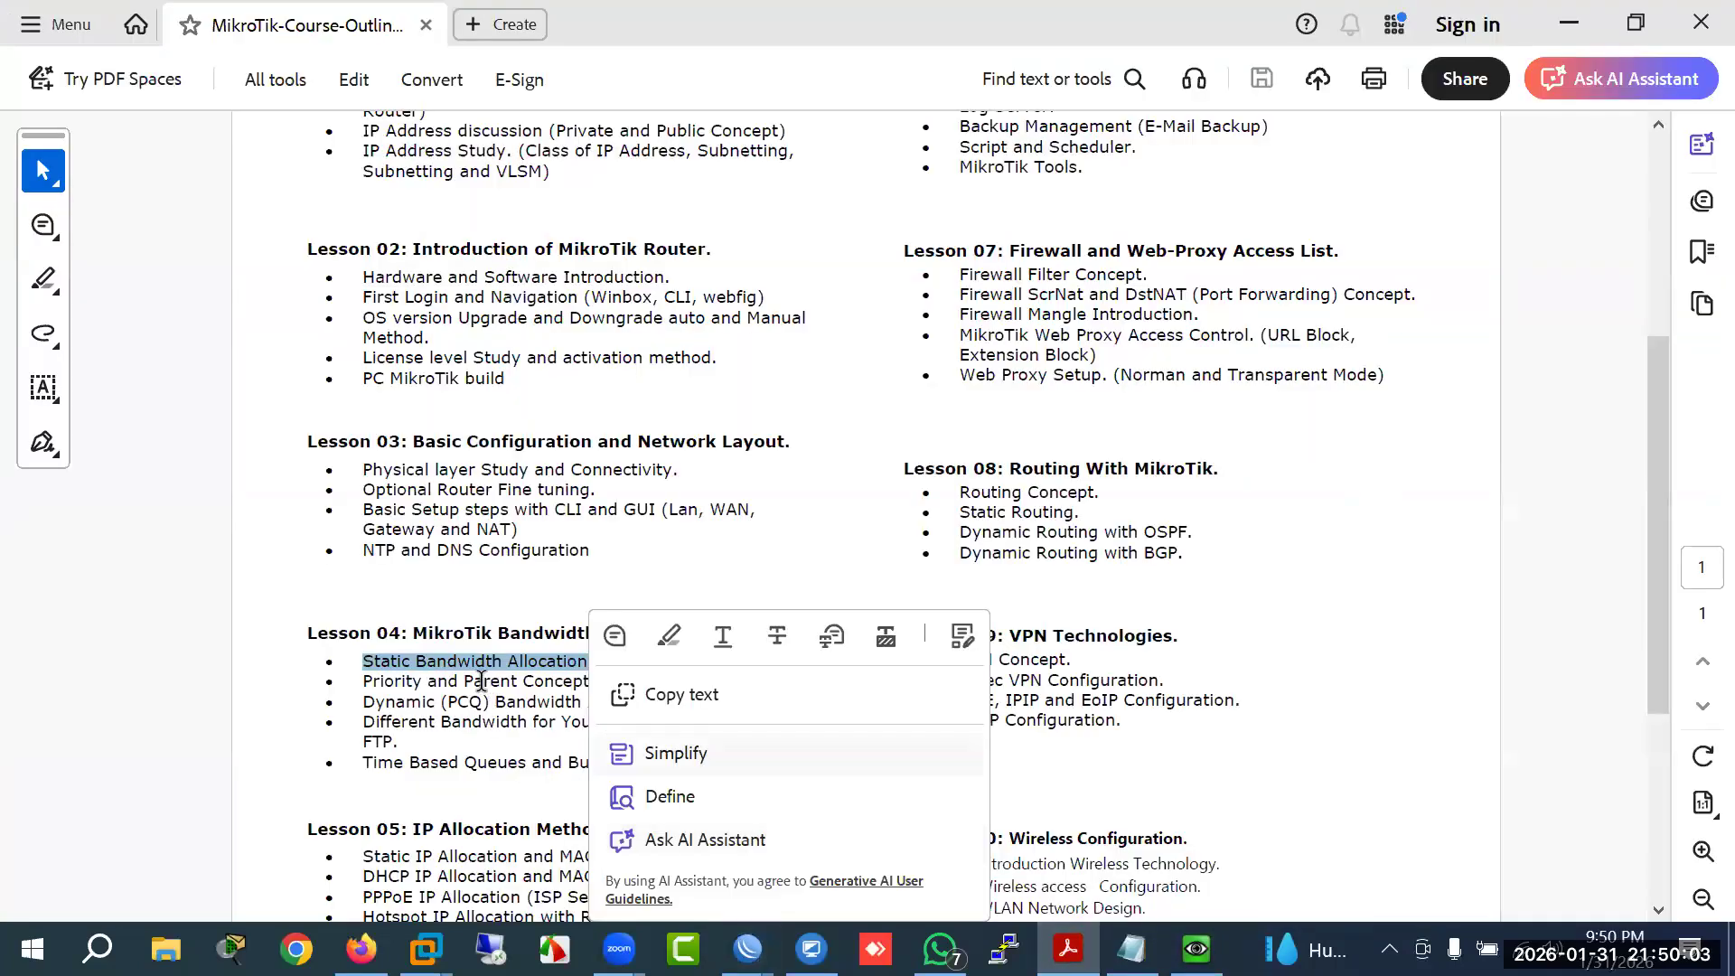
pyautogui.click(480, 680)
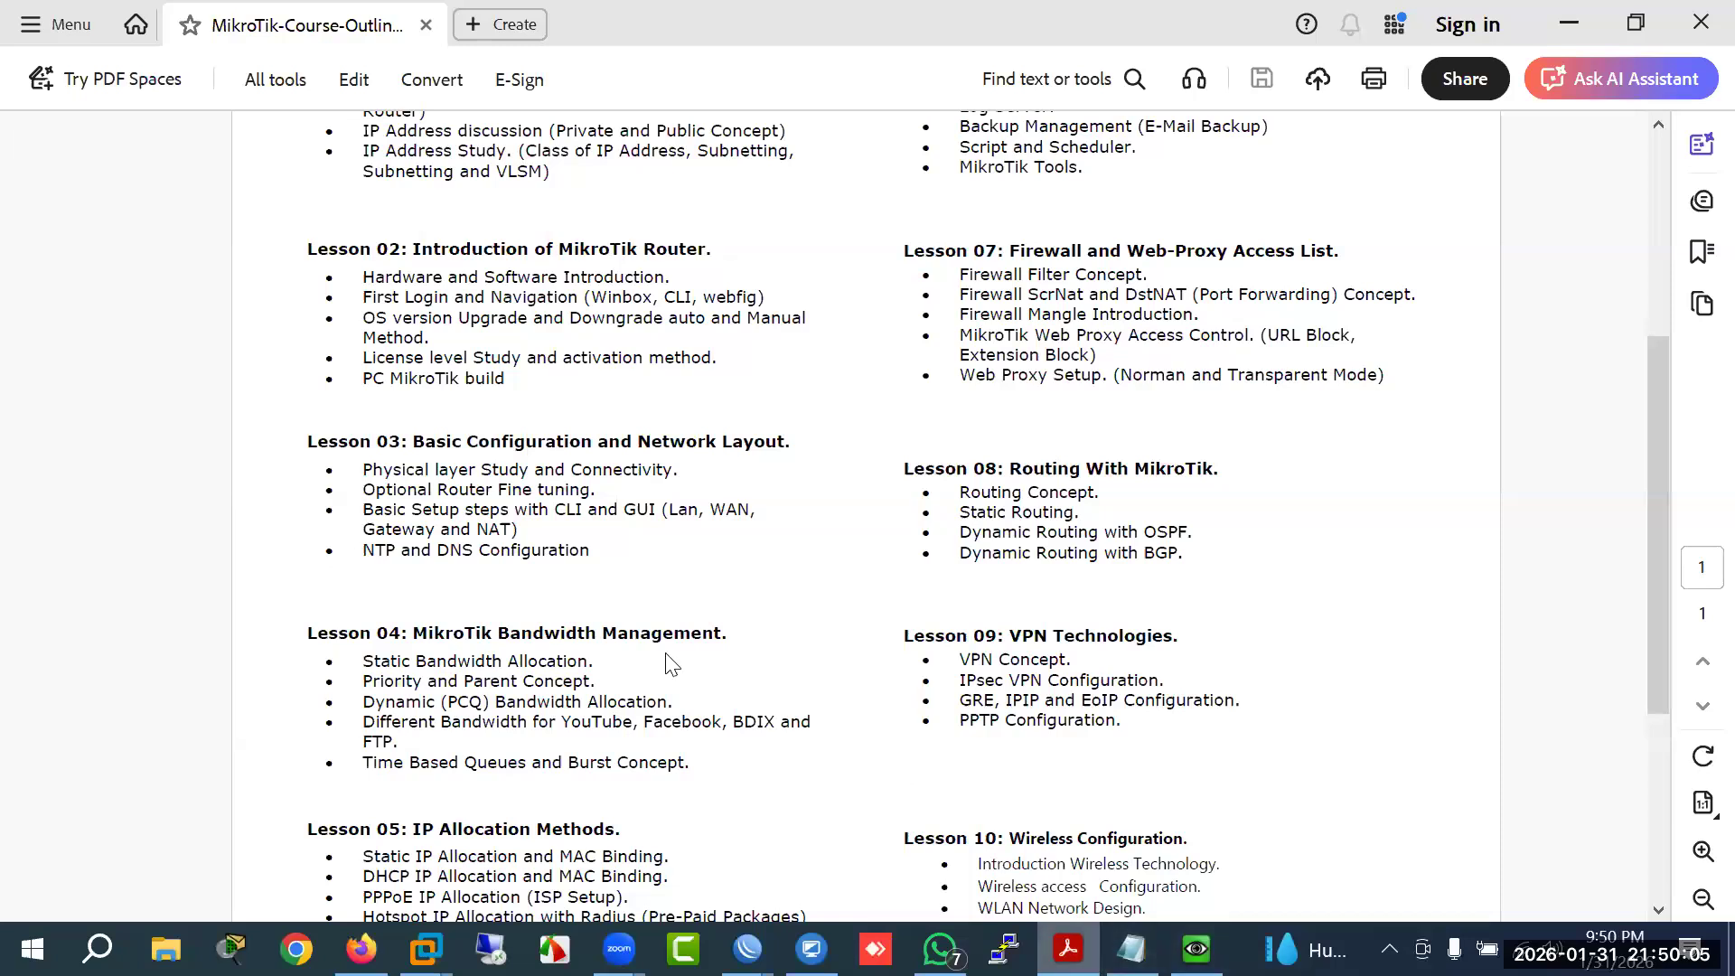
pyautogui.hotkey('alt', 'Tab')
# Step: Add a new simple queue named Nadim with target 10.10.10.5
pyautogui.click(336, 394)
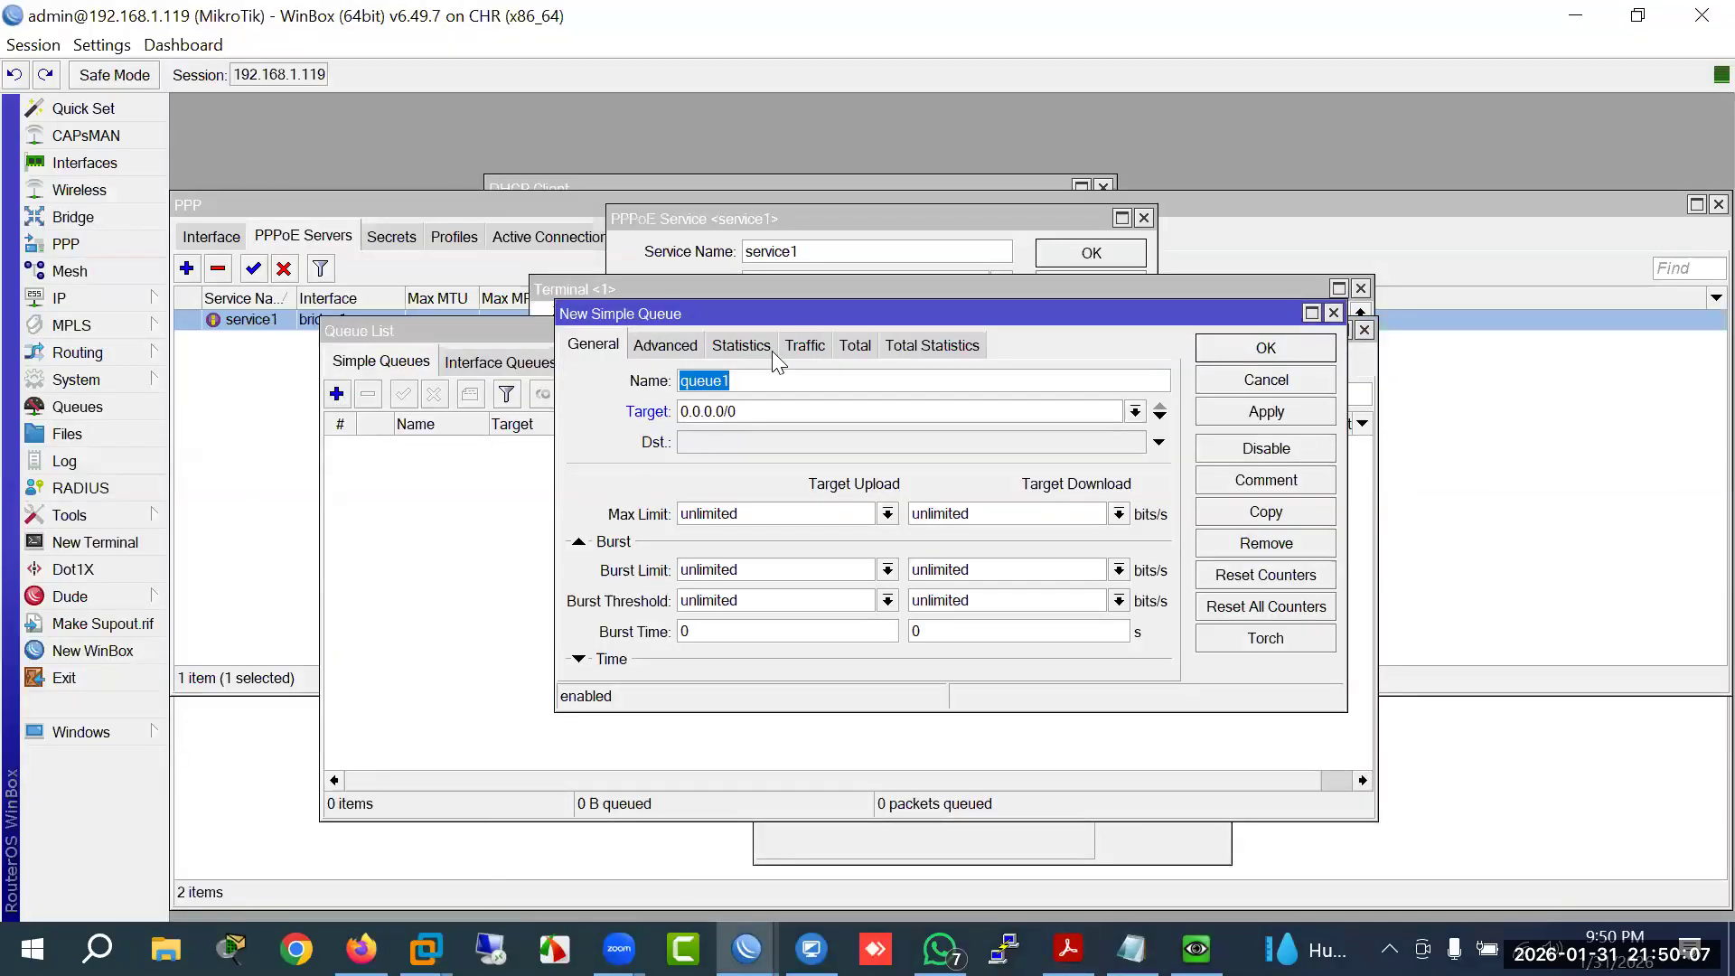
pyautogui.moveTo(769, 326); pyautogui.dragTo(685, 456)
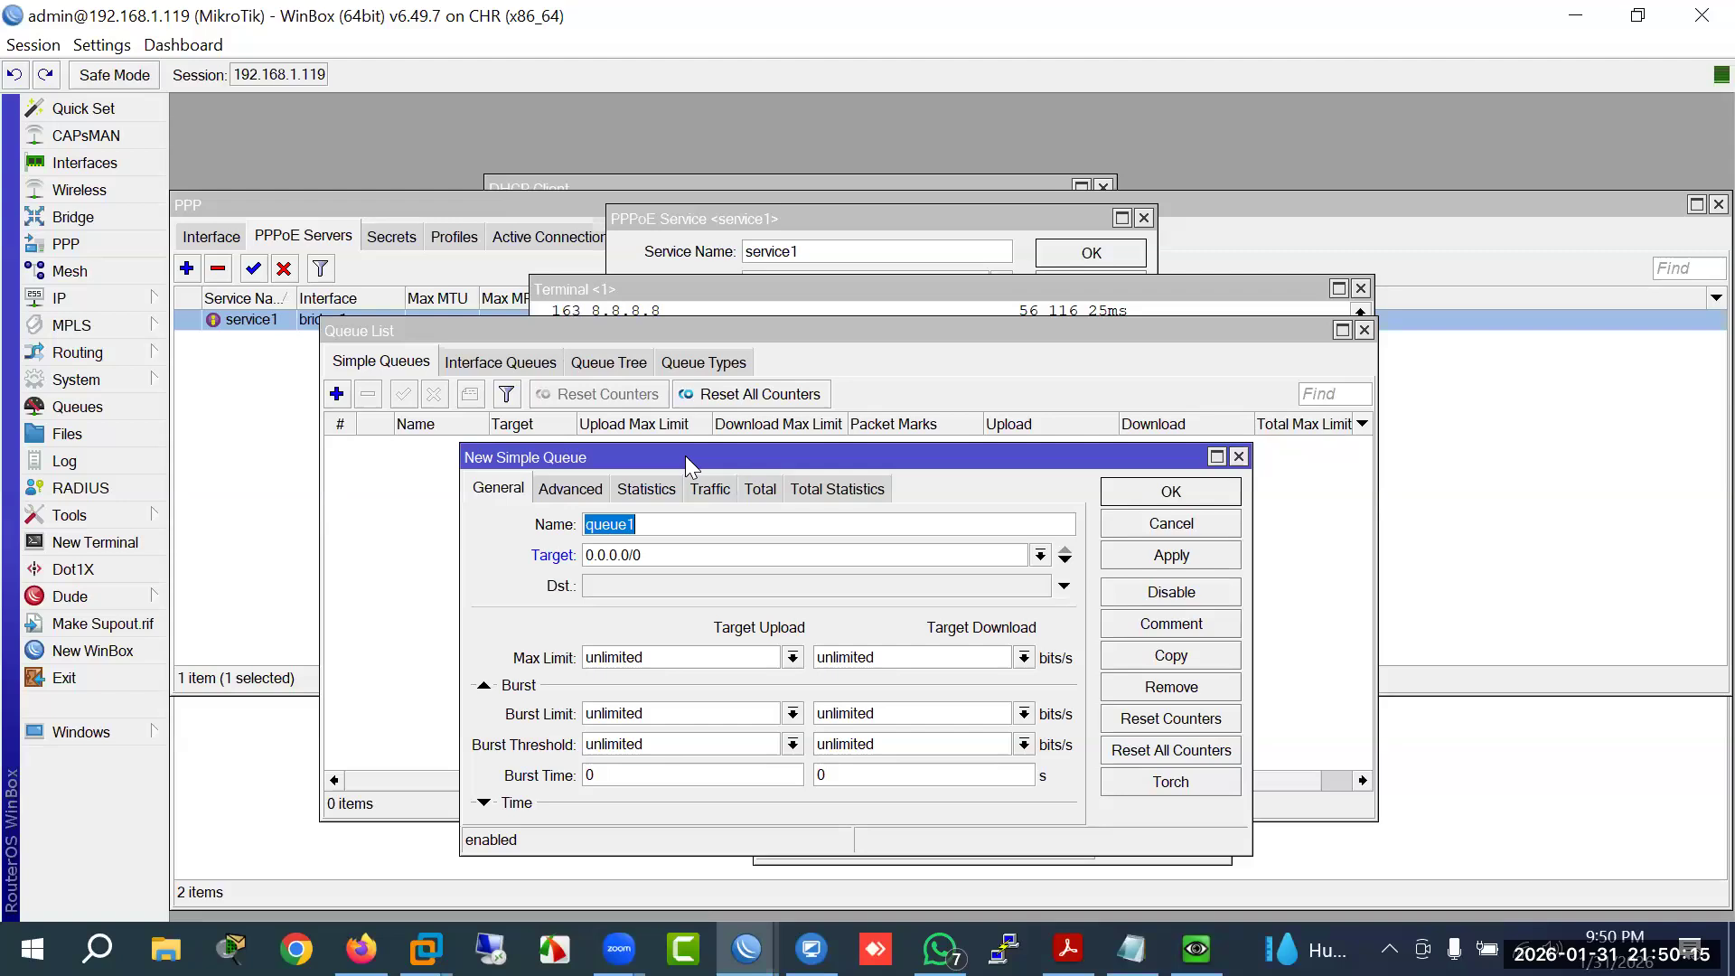
pyautogui.write('Nadim')
pyautogui.moveTo(697, 559); pyautogui.dragTo(545, 571)
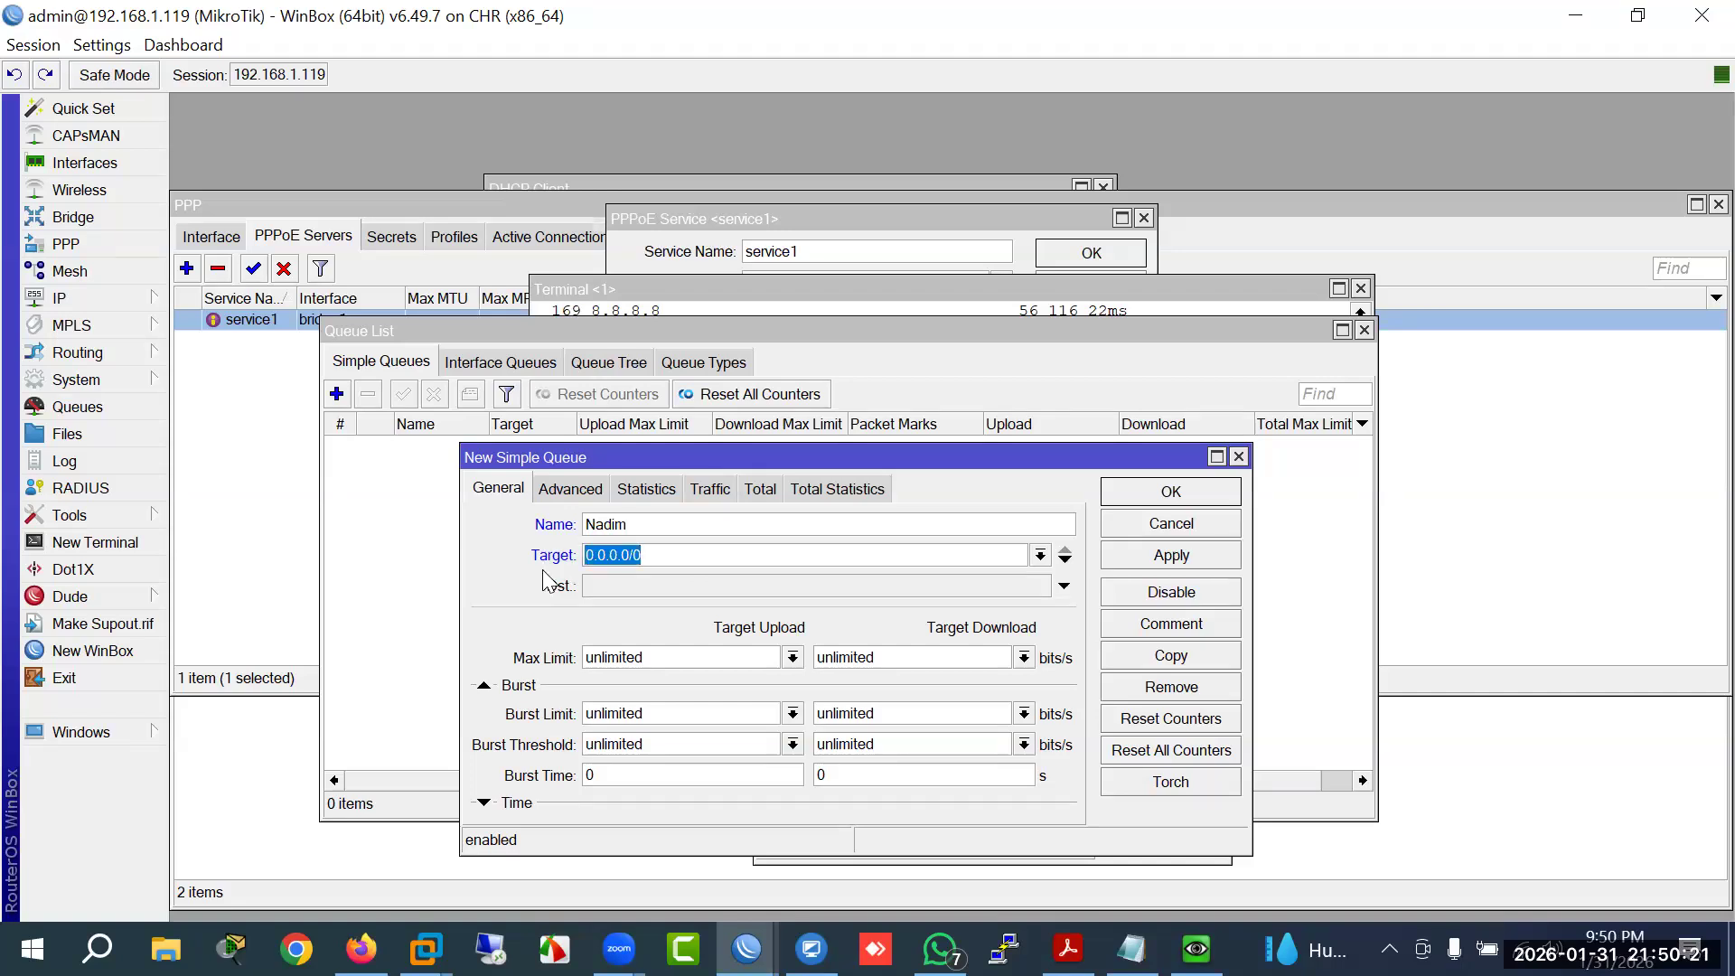
pyautogui.click(1196, 949)
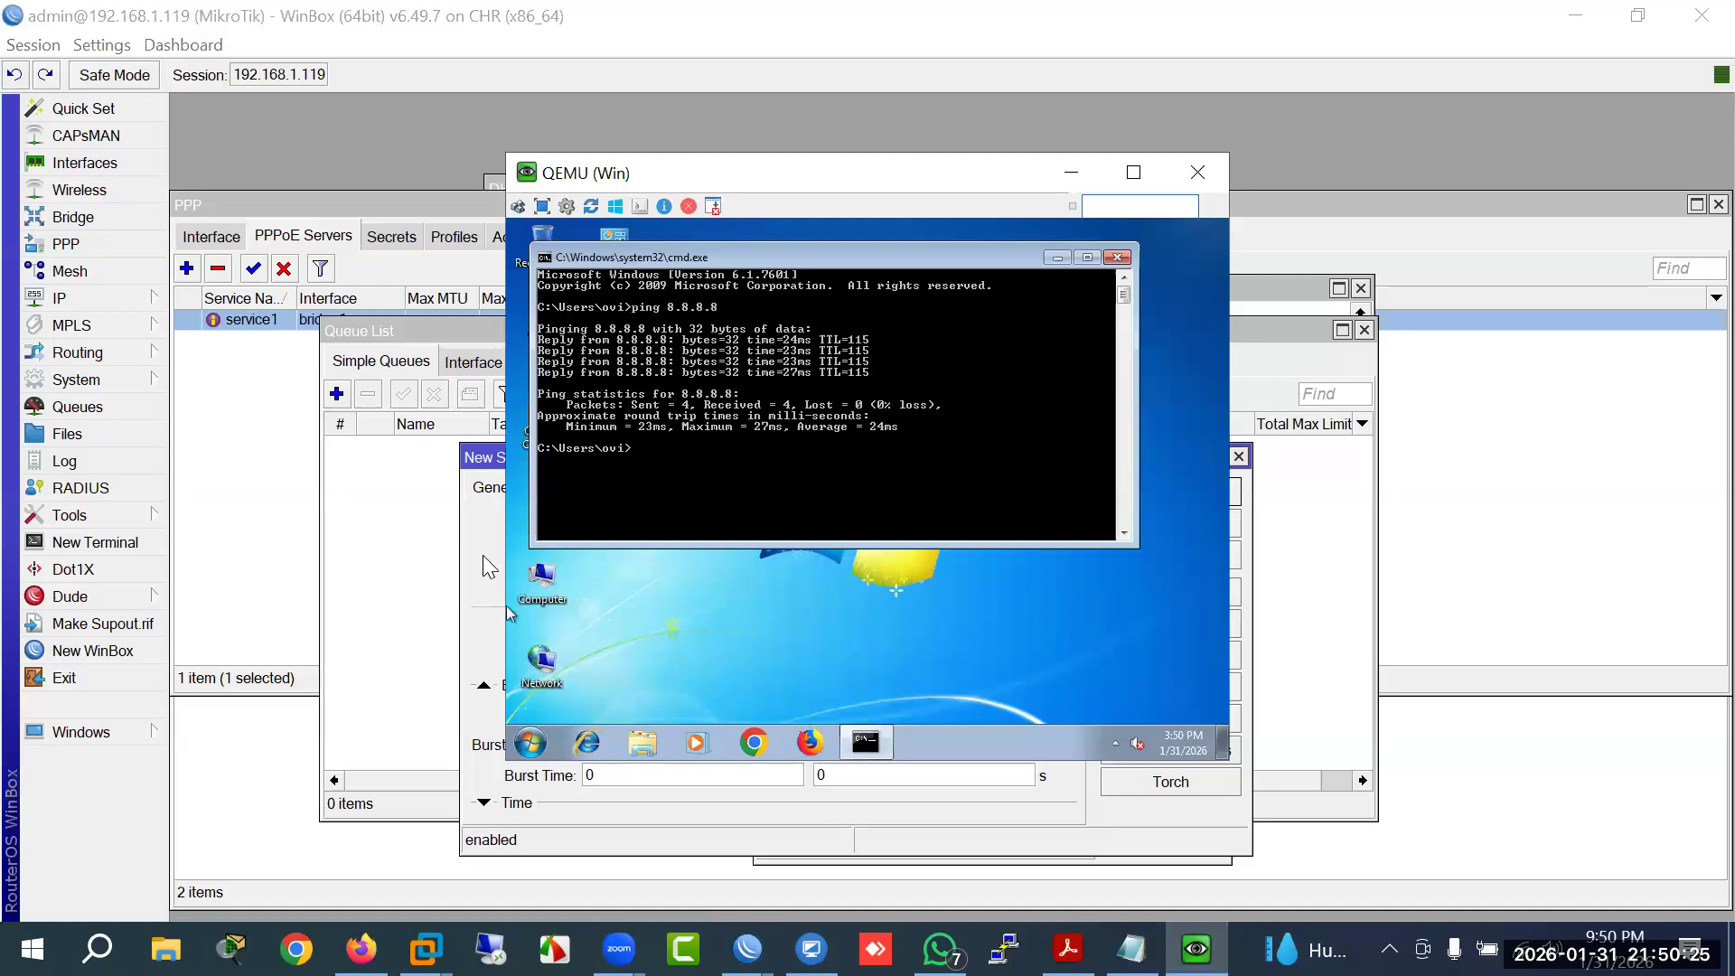
pyautogui.click(493, 579)
pyautogui.click(659, 555)
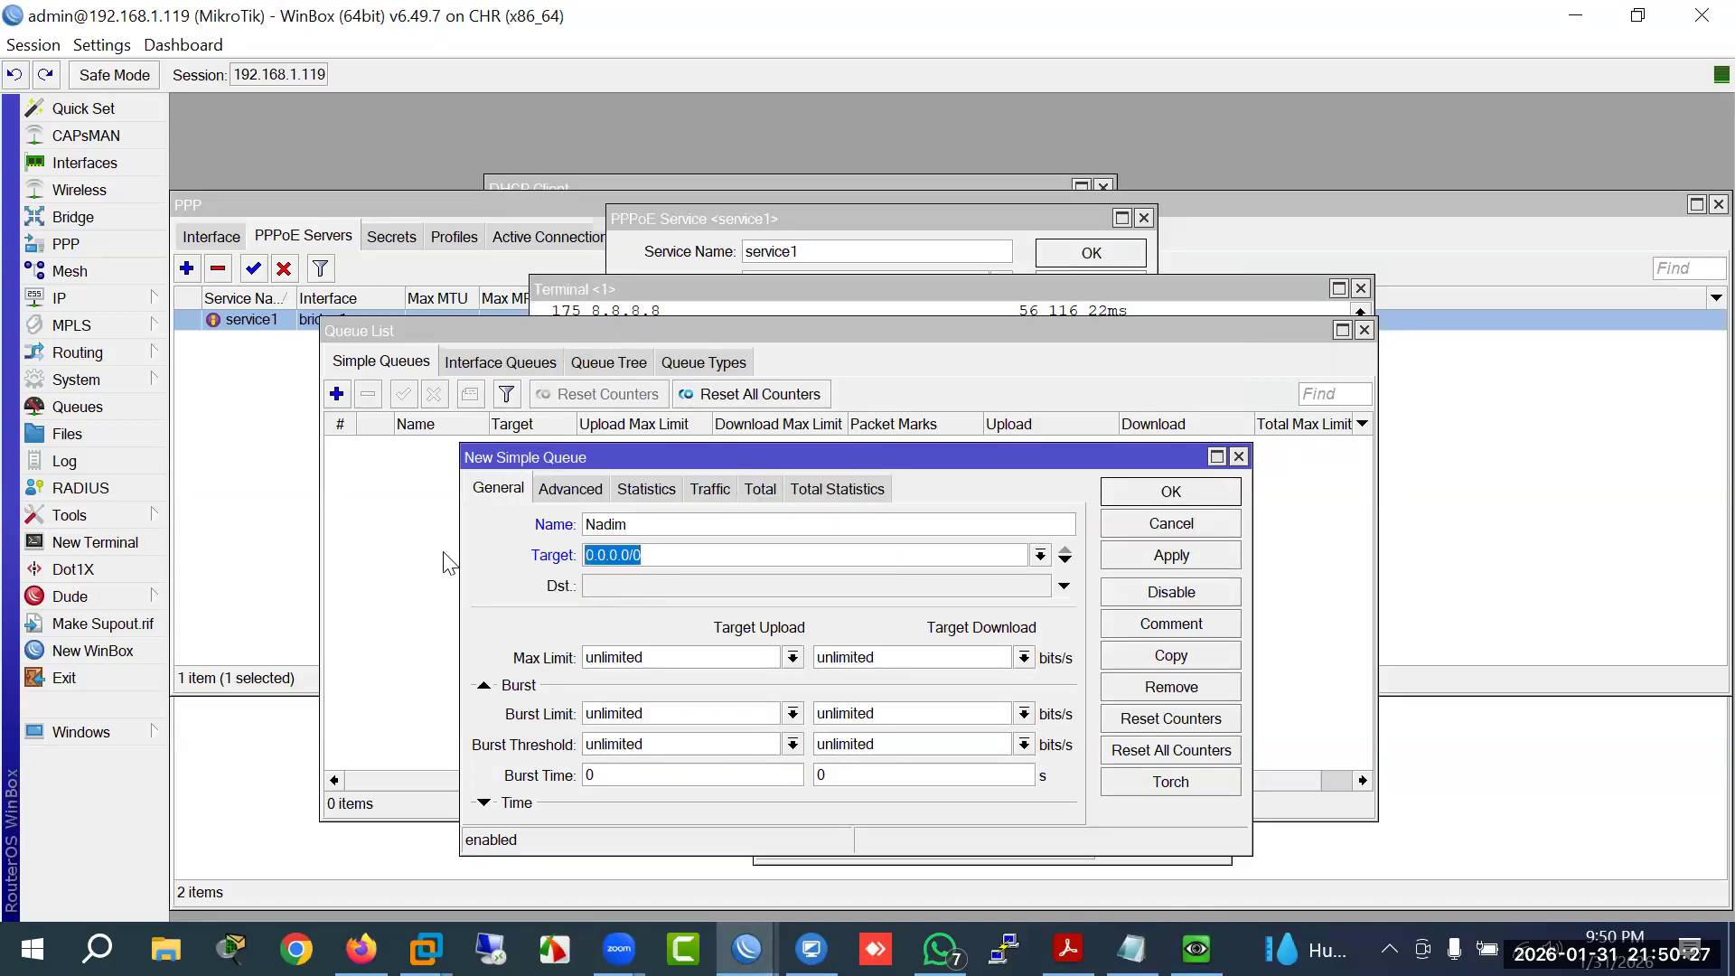
pyautogui.write('10.10.10.5')
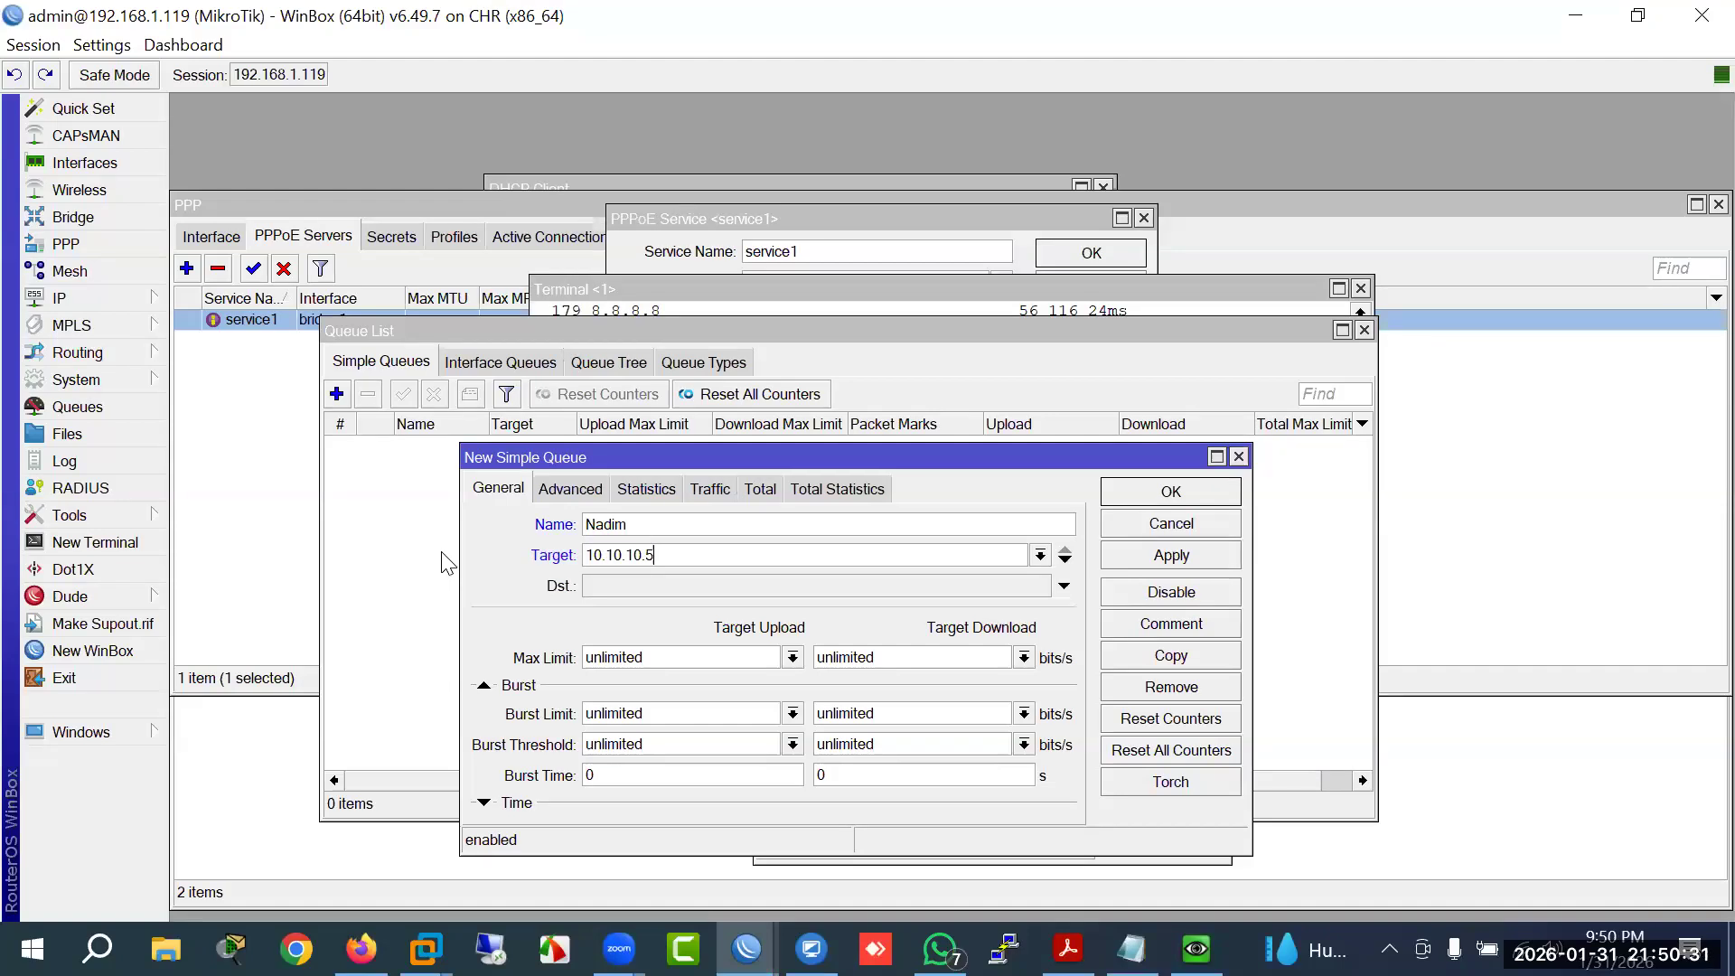
# Step: Set the queue's upload and download max limits to 20M and apply it
pyautogui.moveTo(675, 658); pyautogui.dragTo(421, 646)
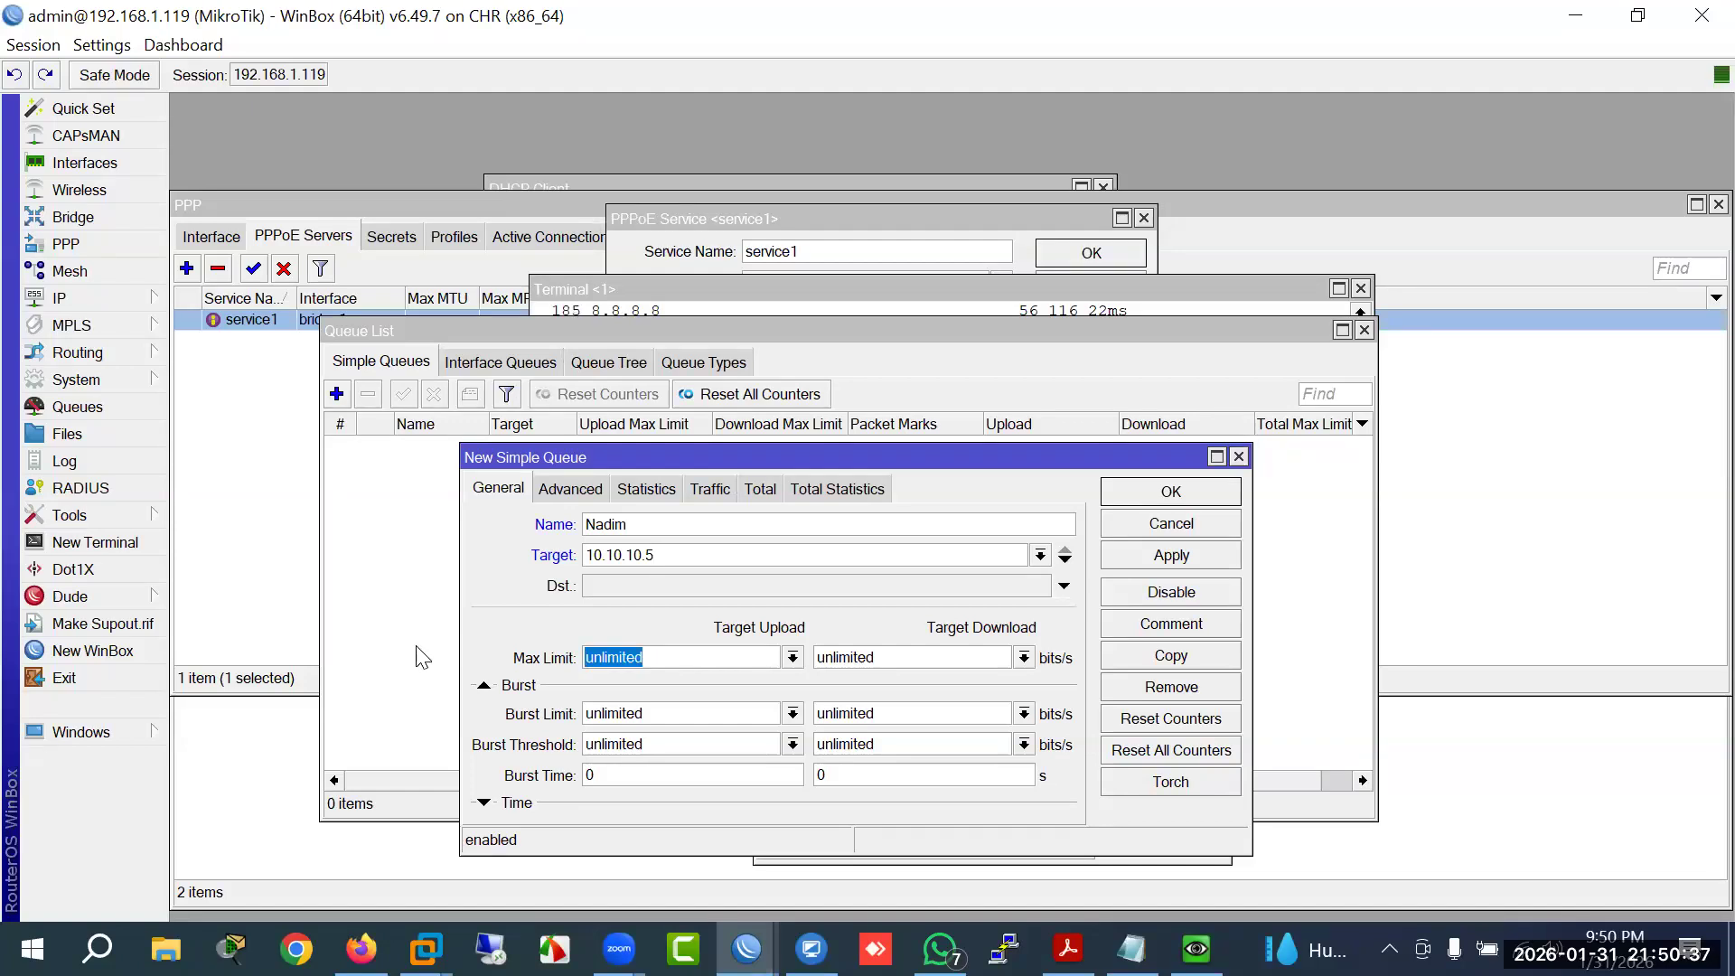
pyautogui.write('20M')
pyautogui.press('Tab')
pyautogui.write('20M')
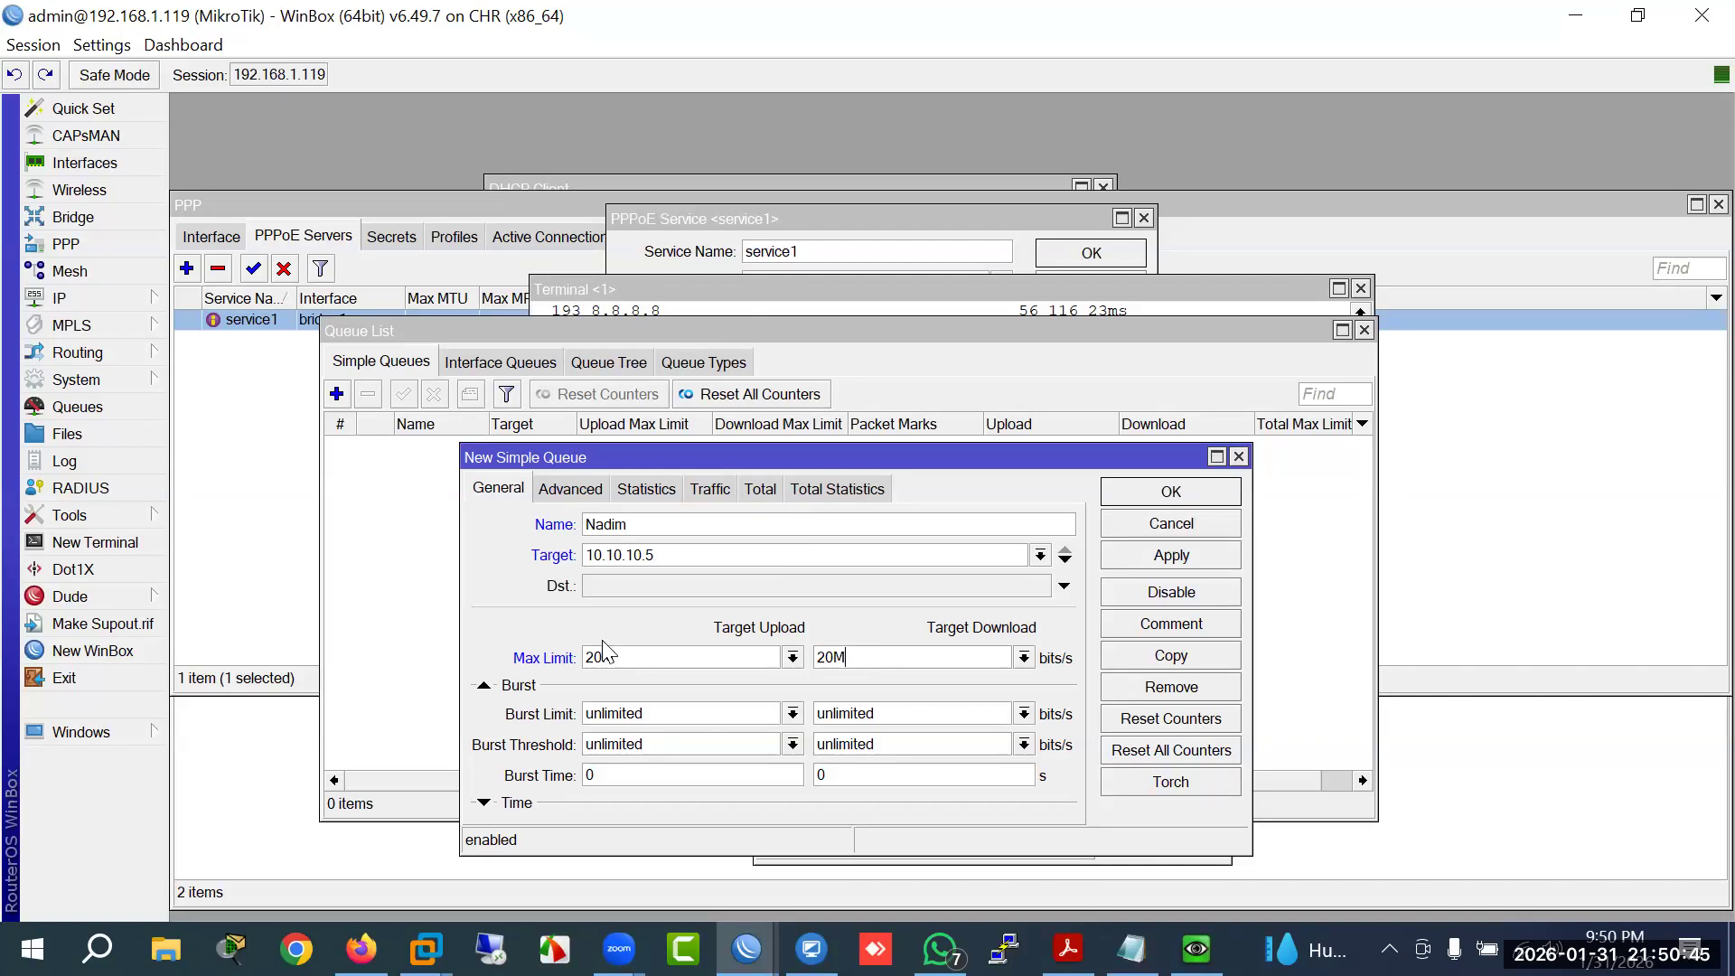
pyautogui.write('m')
pyautogui.press('Tab')
pyautogui.press('End')
pyautogui.press('BackSpace')
pyautogui.write('m')
pyautogui.click(1139, 558)
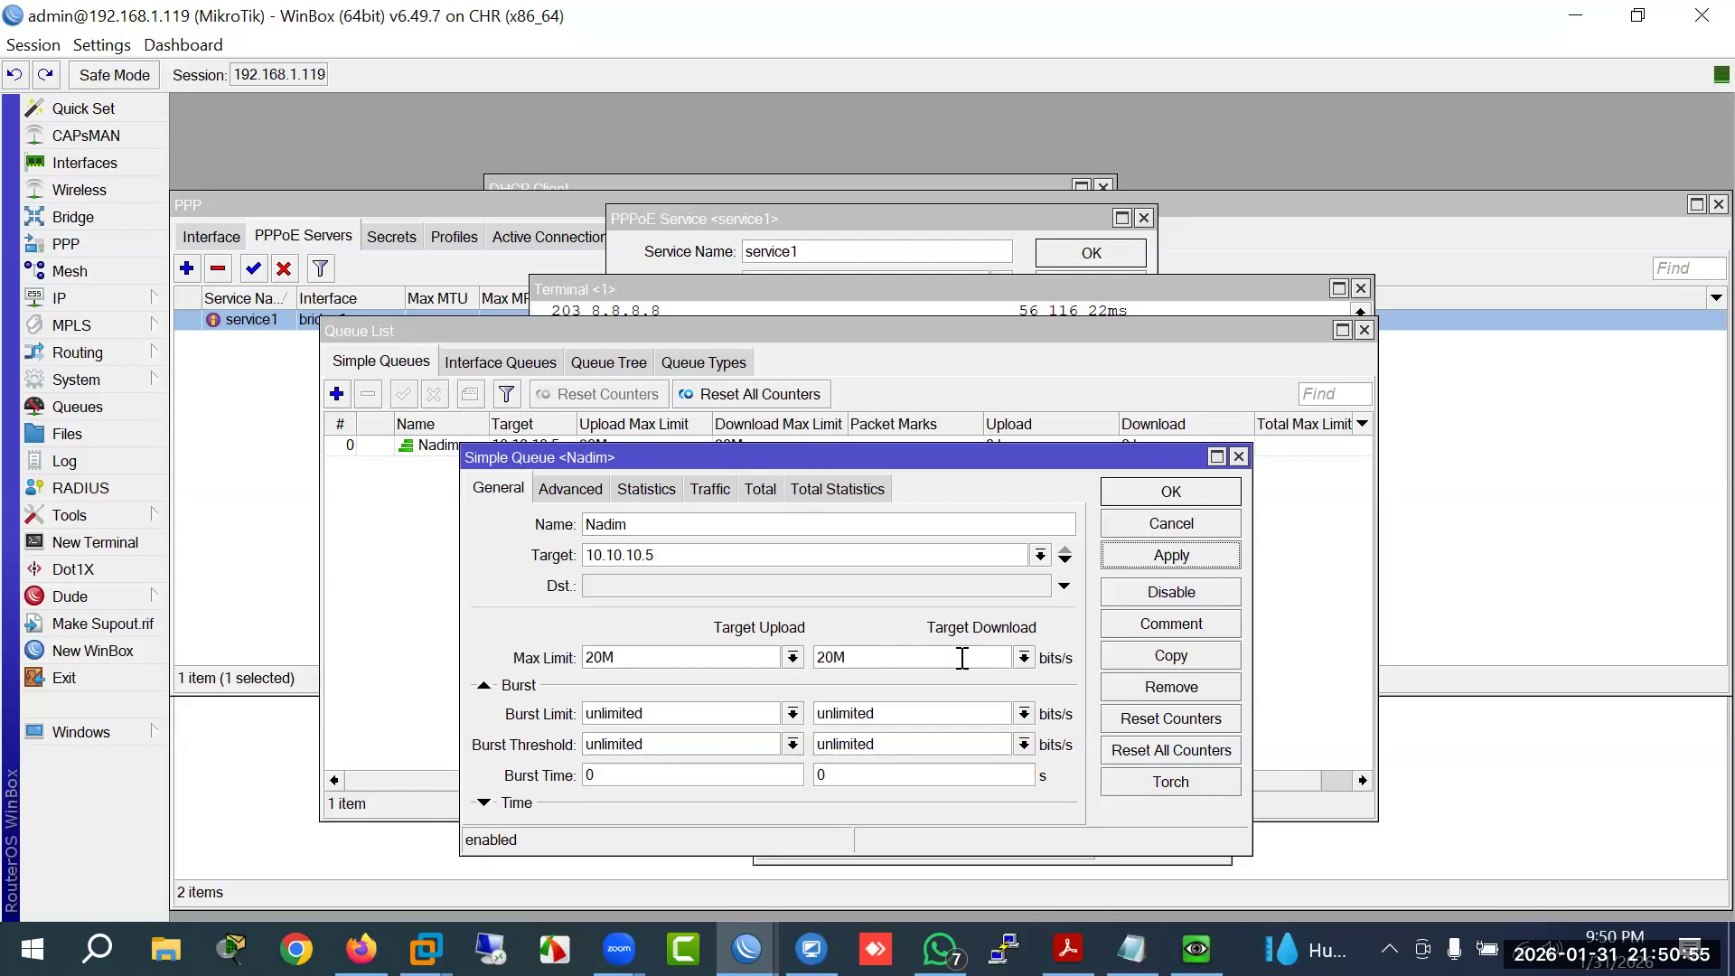
# Step: Try the 10M preset upload and download max limits on the Nadim queue, then edit both values
pyautogui.click(1025, 659)
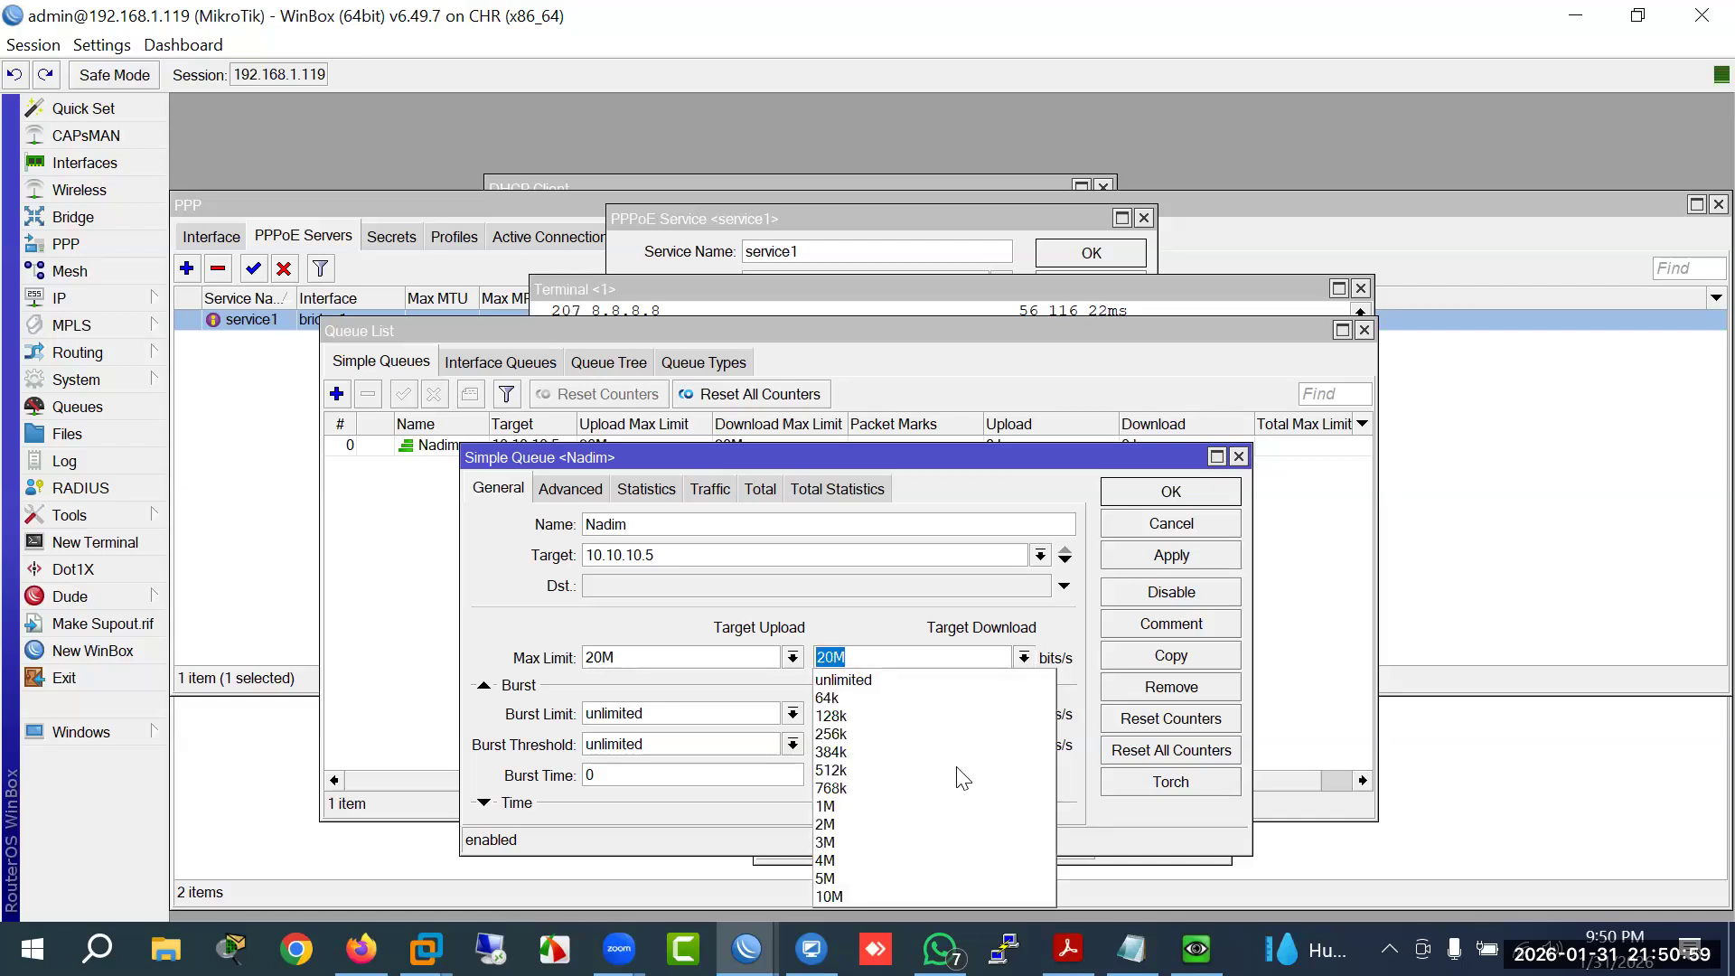
pyautogui.click(875, 898)
pyautogui.click(793, 659)
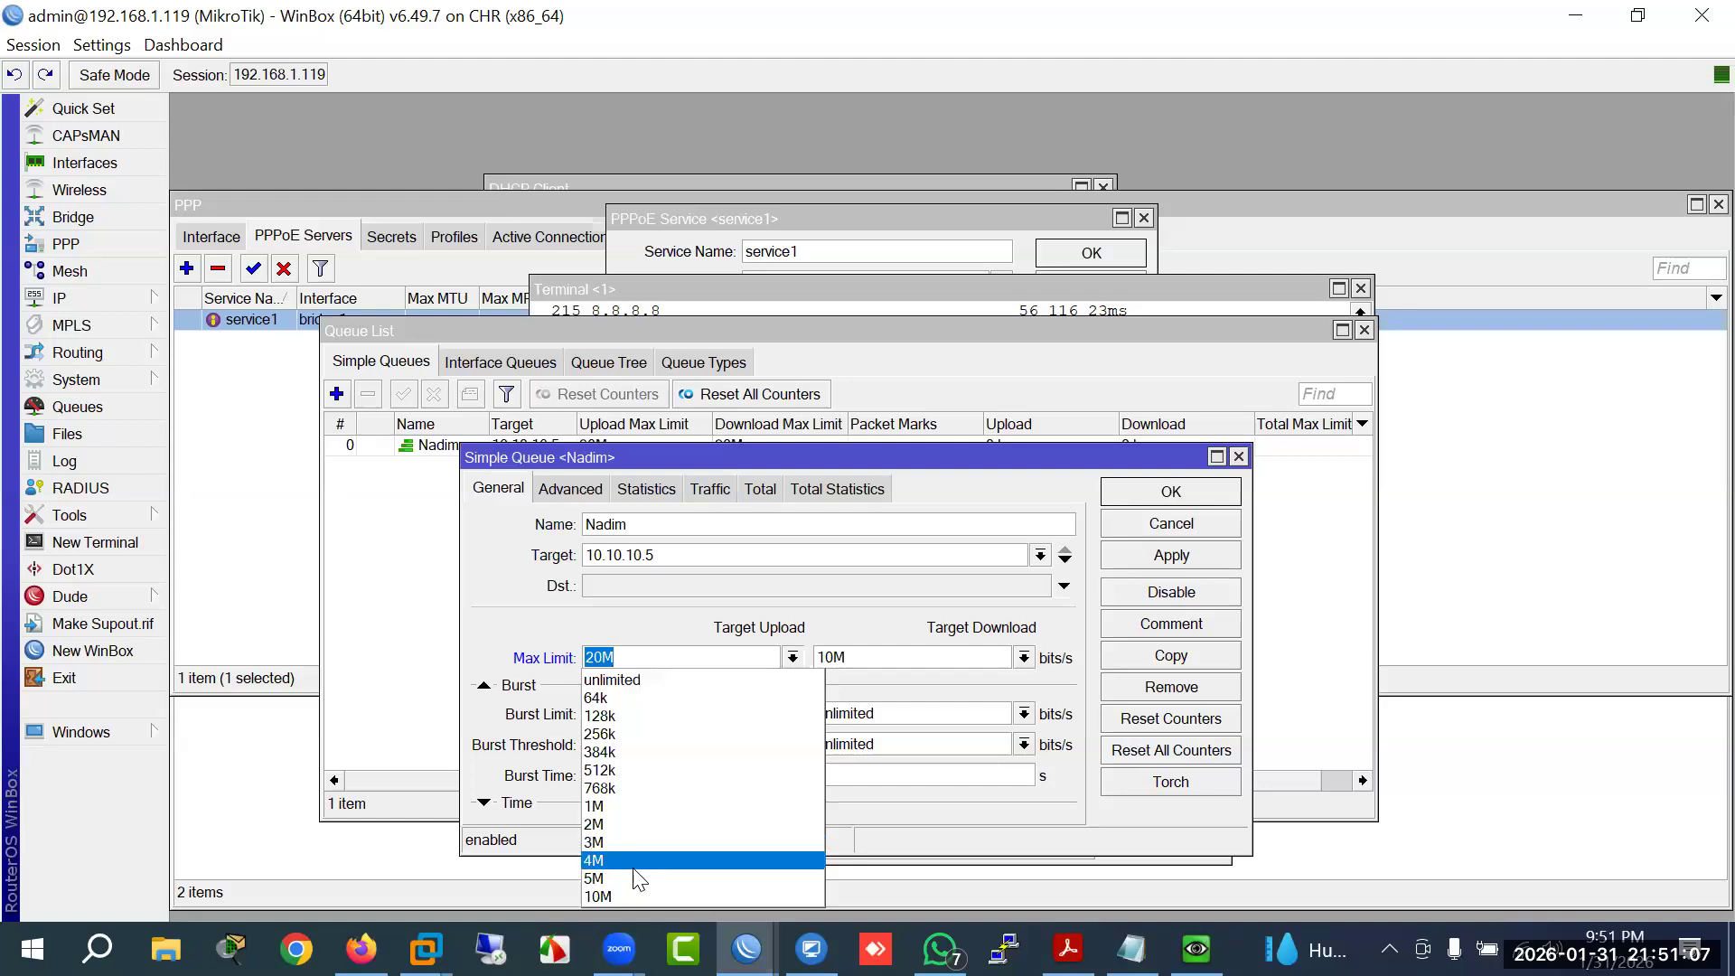
pyautogui.click(629, 895)
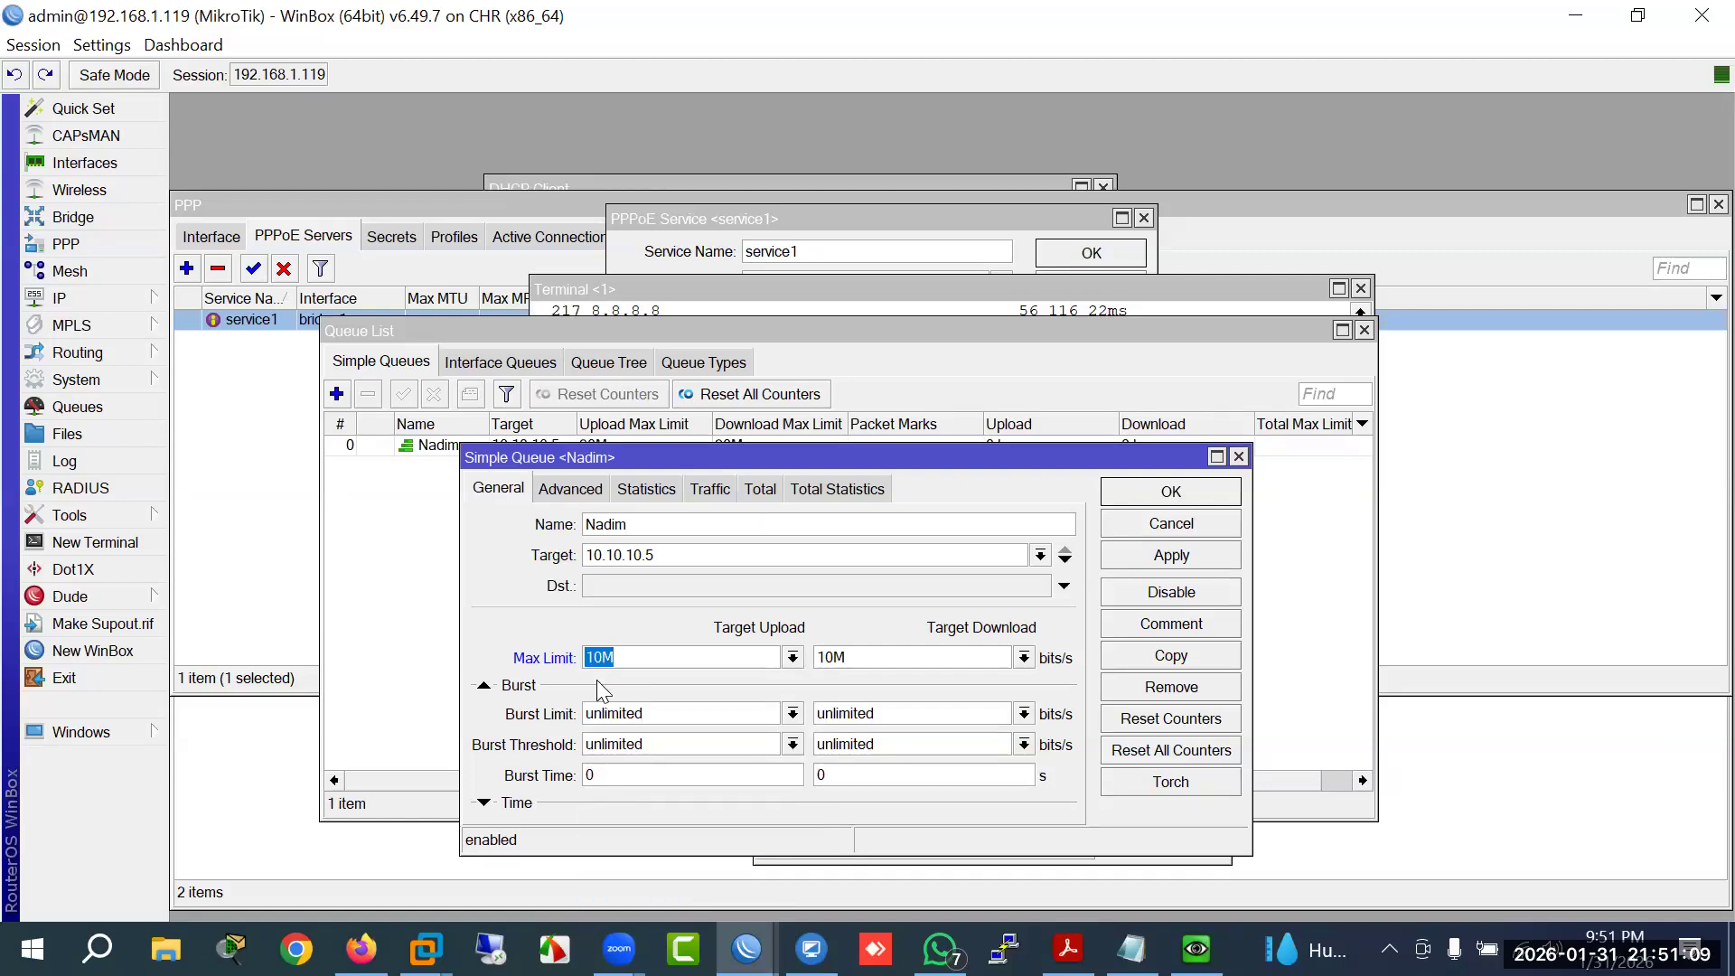
pyautogui.click(589, 657)
pyautogui.press('Delete')
pyautogui.write('2')
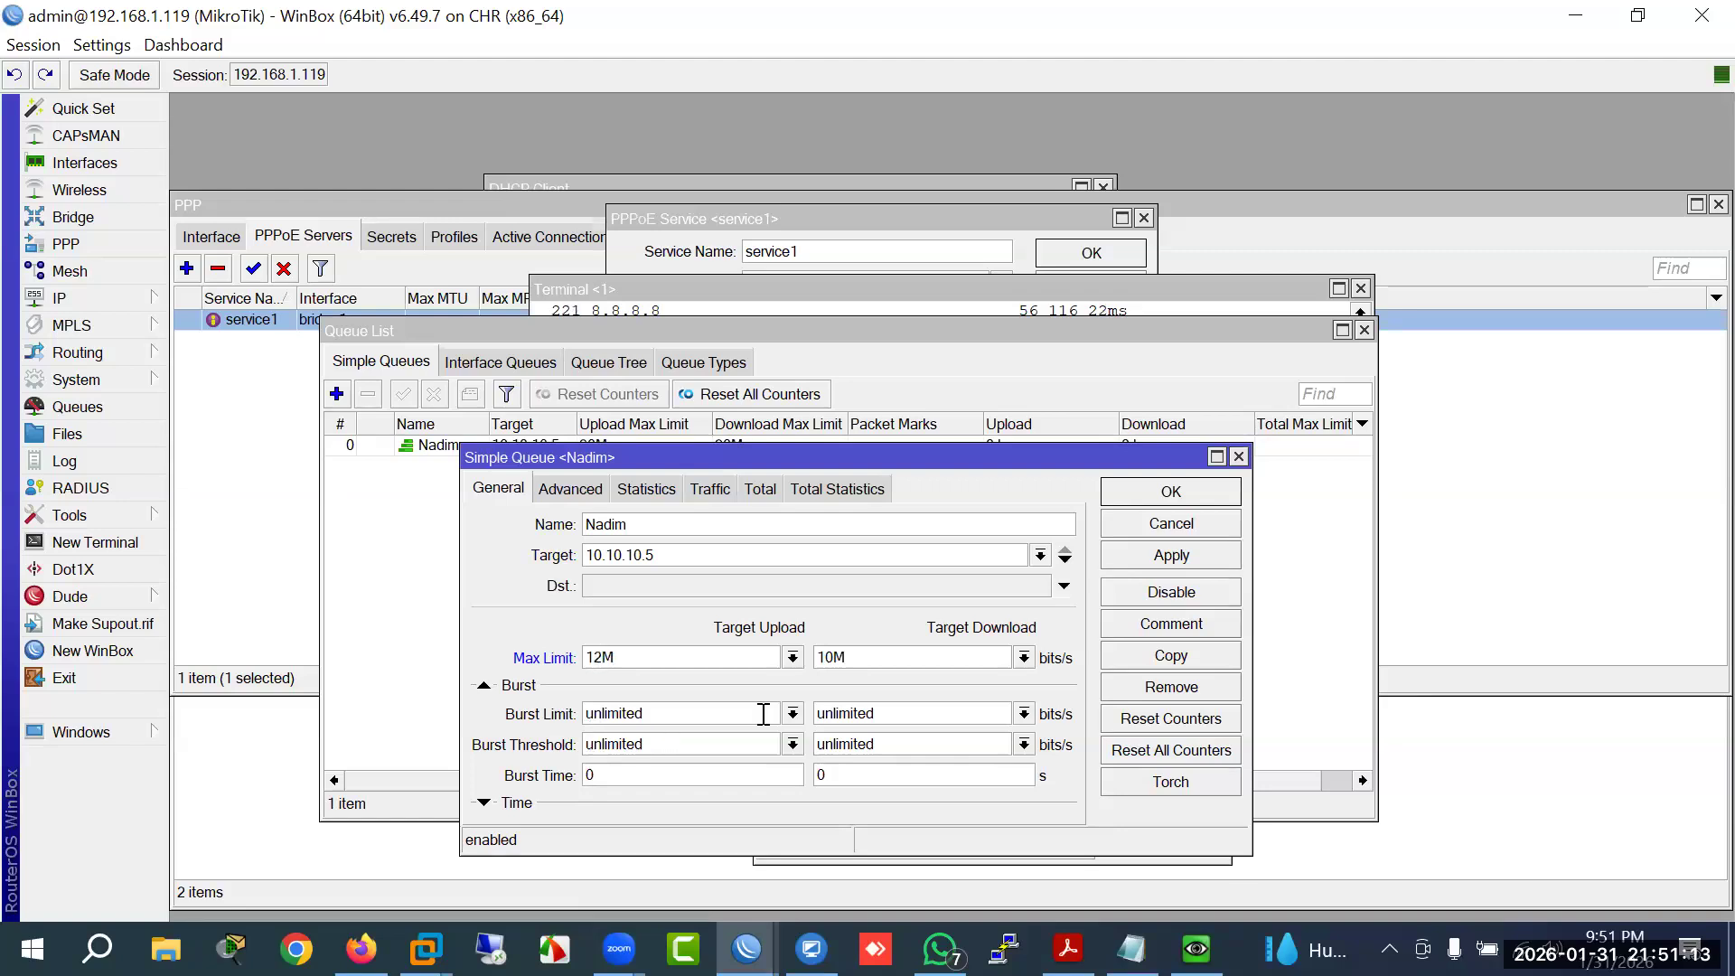
pyautogui.moveTo(830, 661); pyautogui.dragTo(835, 663)
pyautogui.write('2')
# Step: Change both max limits to 7M, save with OK, and widen the Name and Target columns
pyautogui.moveTo(849, 659); pyautogui.dragTo(790, 657)
pyautogui.write('7M')
pyautogui.click(723, 658)
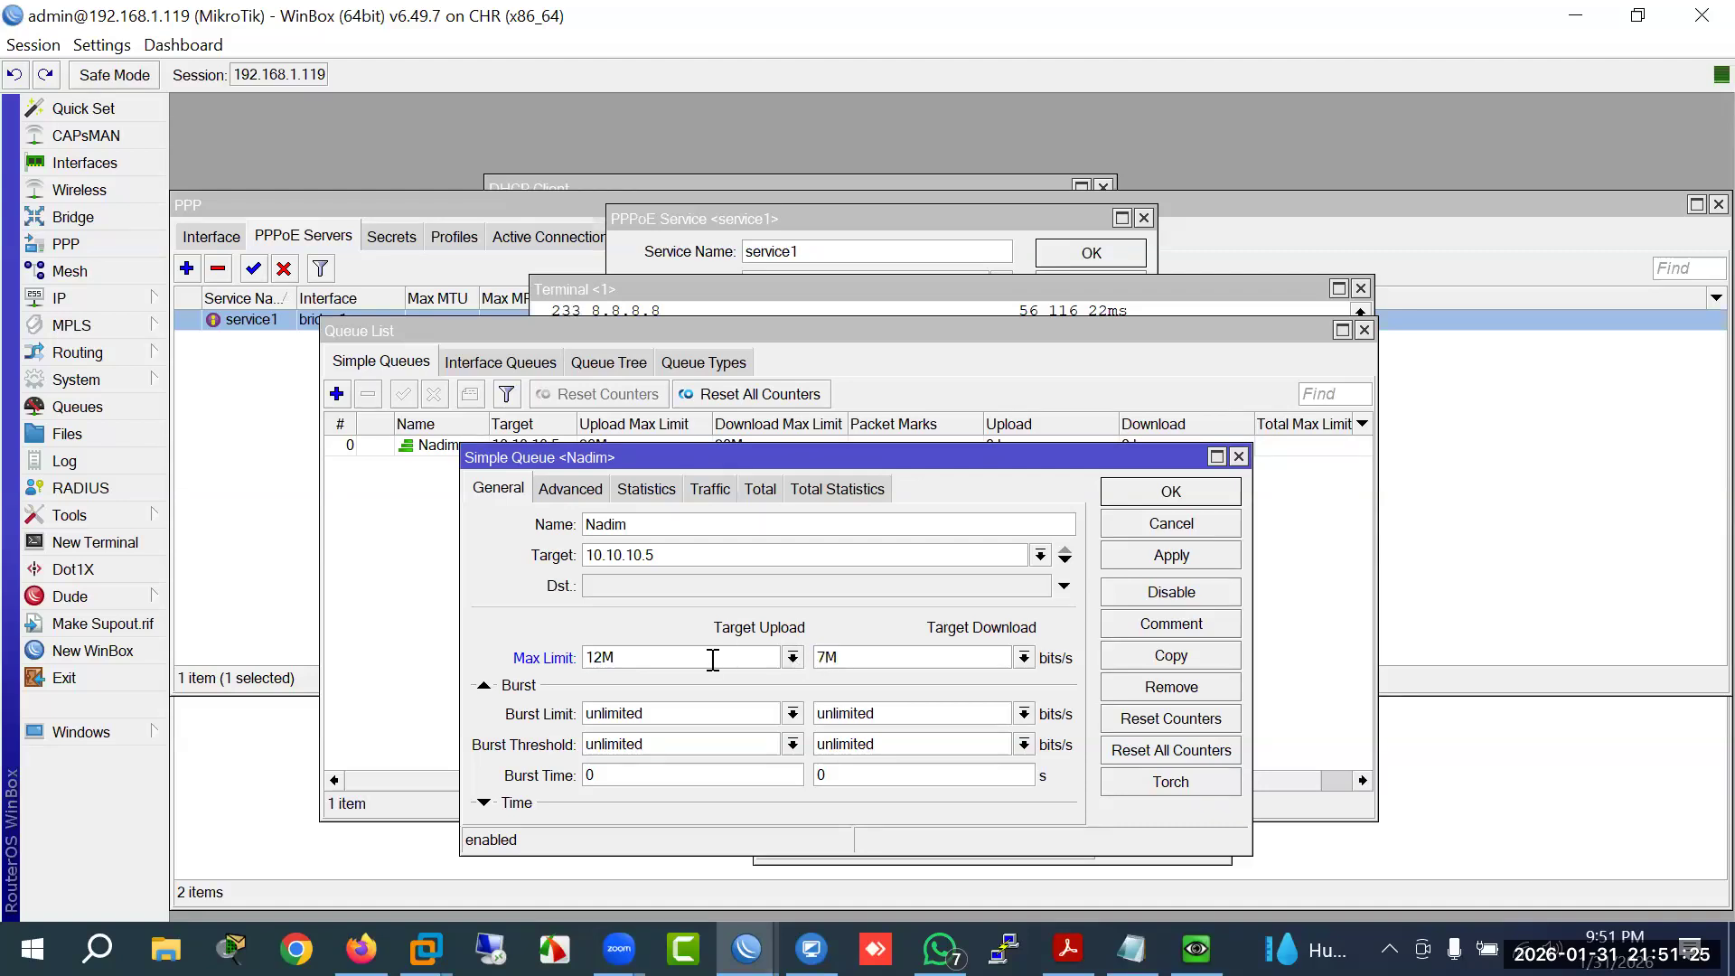
pyautogui.moveTo(485, 660); pyautogui.dragTo(485, 669)
pyautogui.write('7m')
pyautogui.click(790, 659)
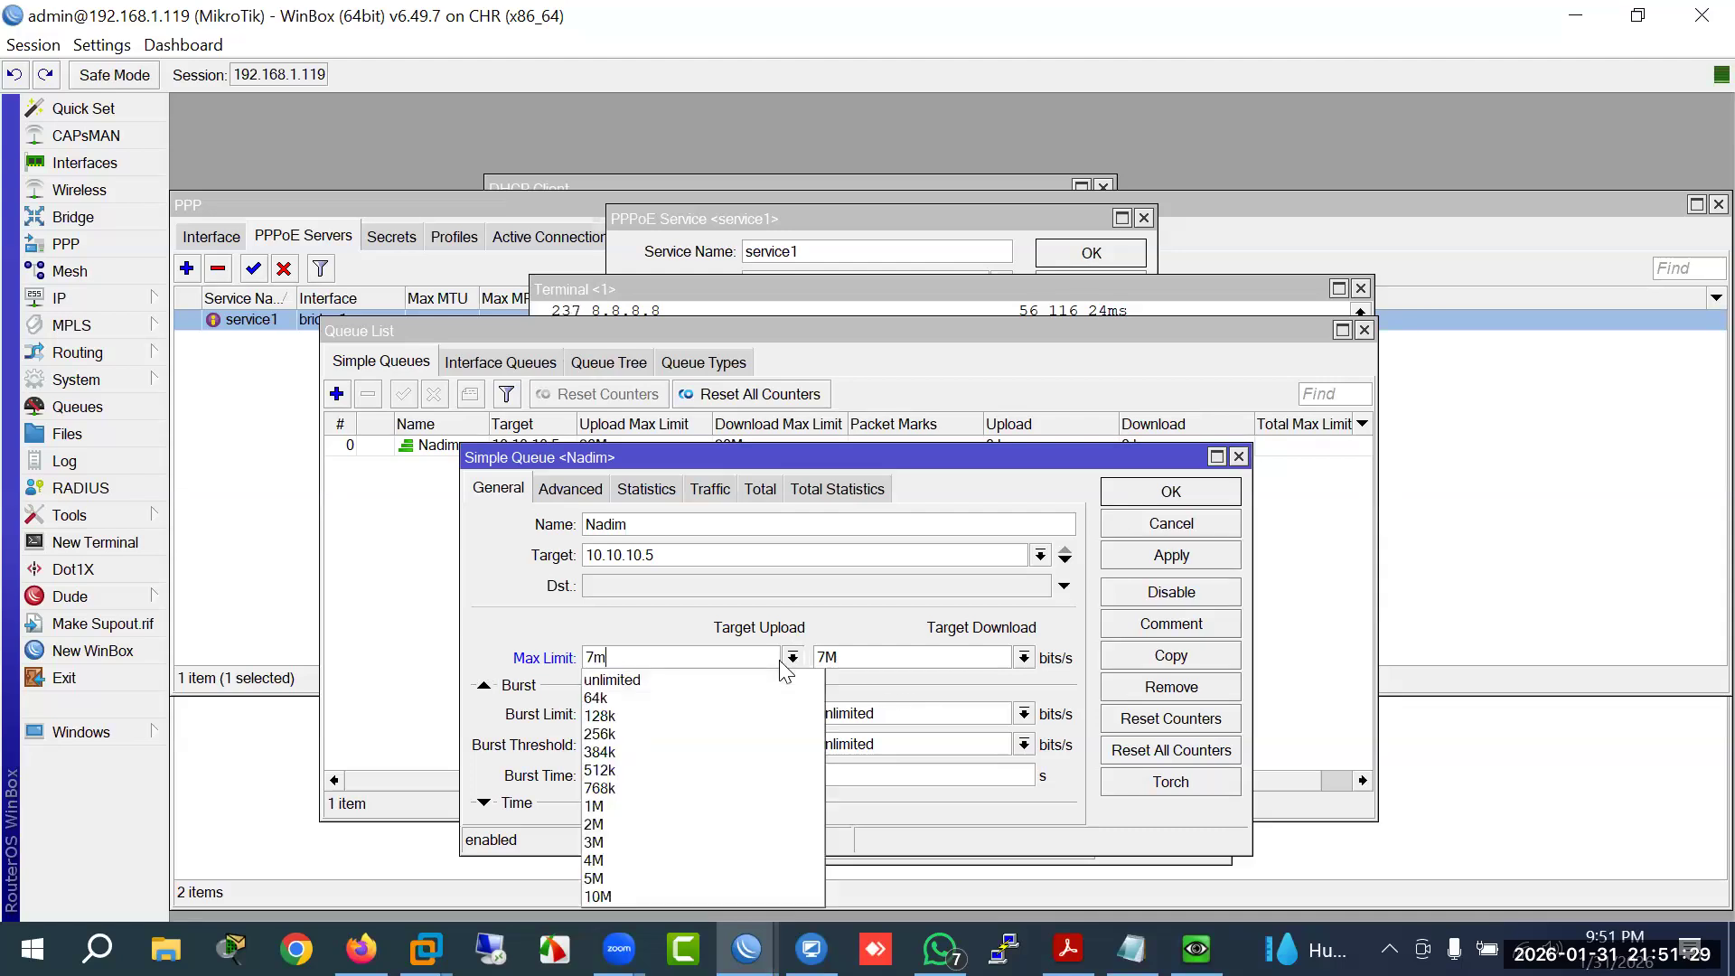
pyautogui.click(782, 665)
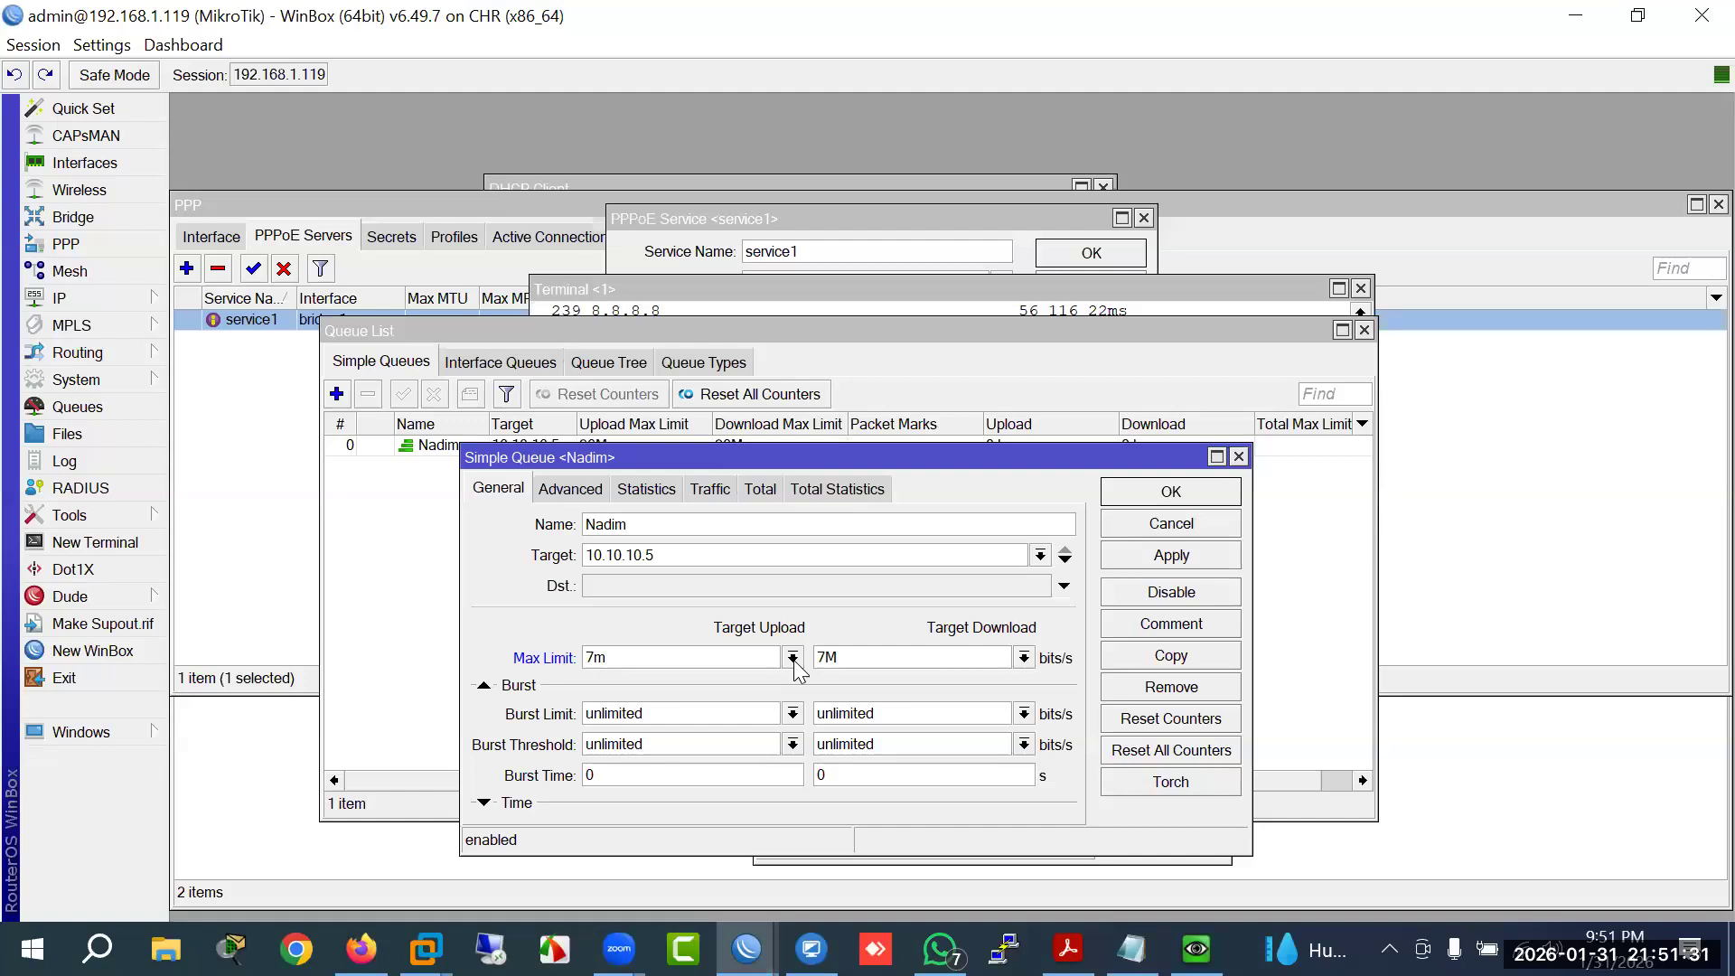
pyautogui.click(1132, 521)
pyautogui.moveTo(578, 424); pyautogui.dragTo(608, 424)
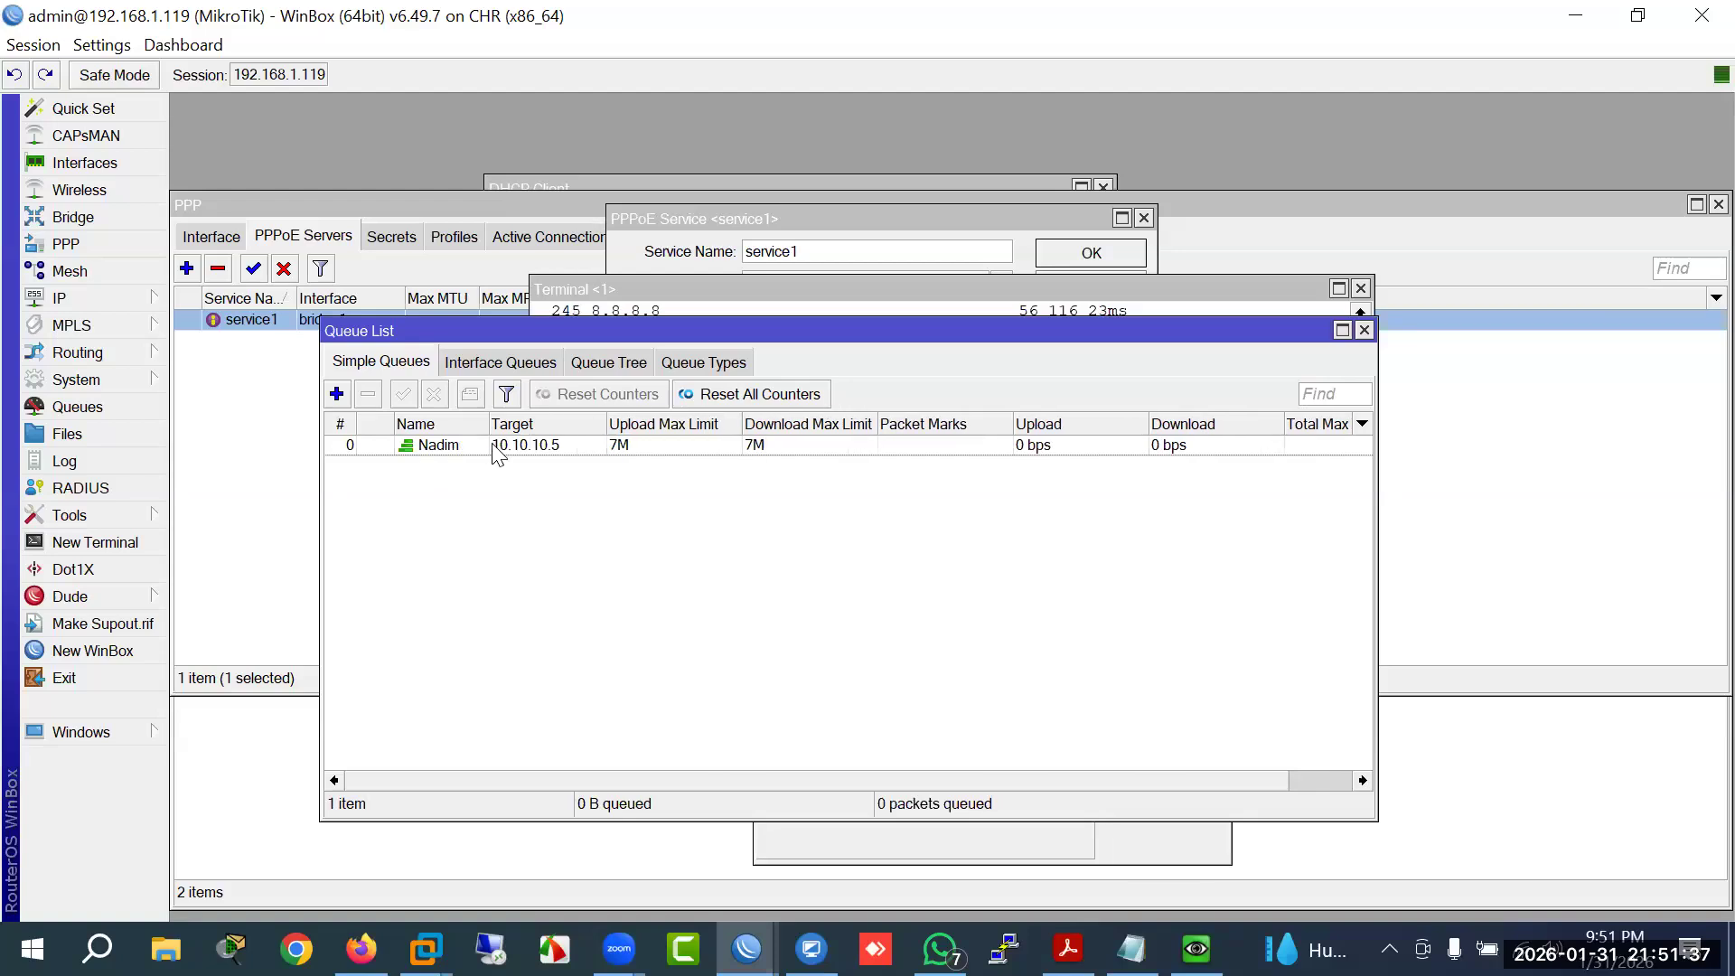
pyautogui.moveTo(489, 424); pyautogui.dragTo(499, 424)
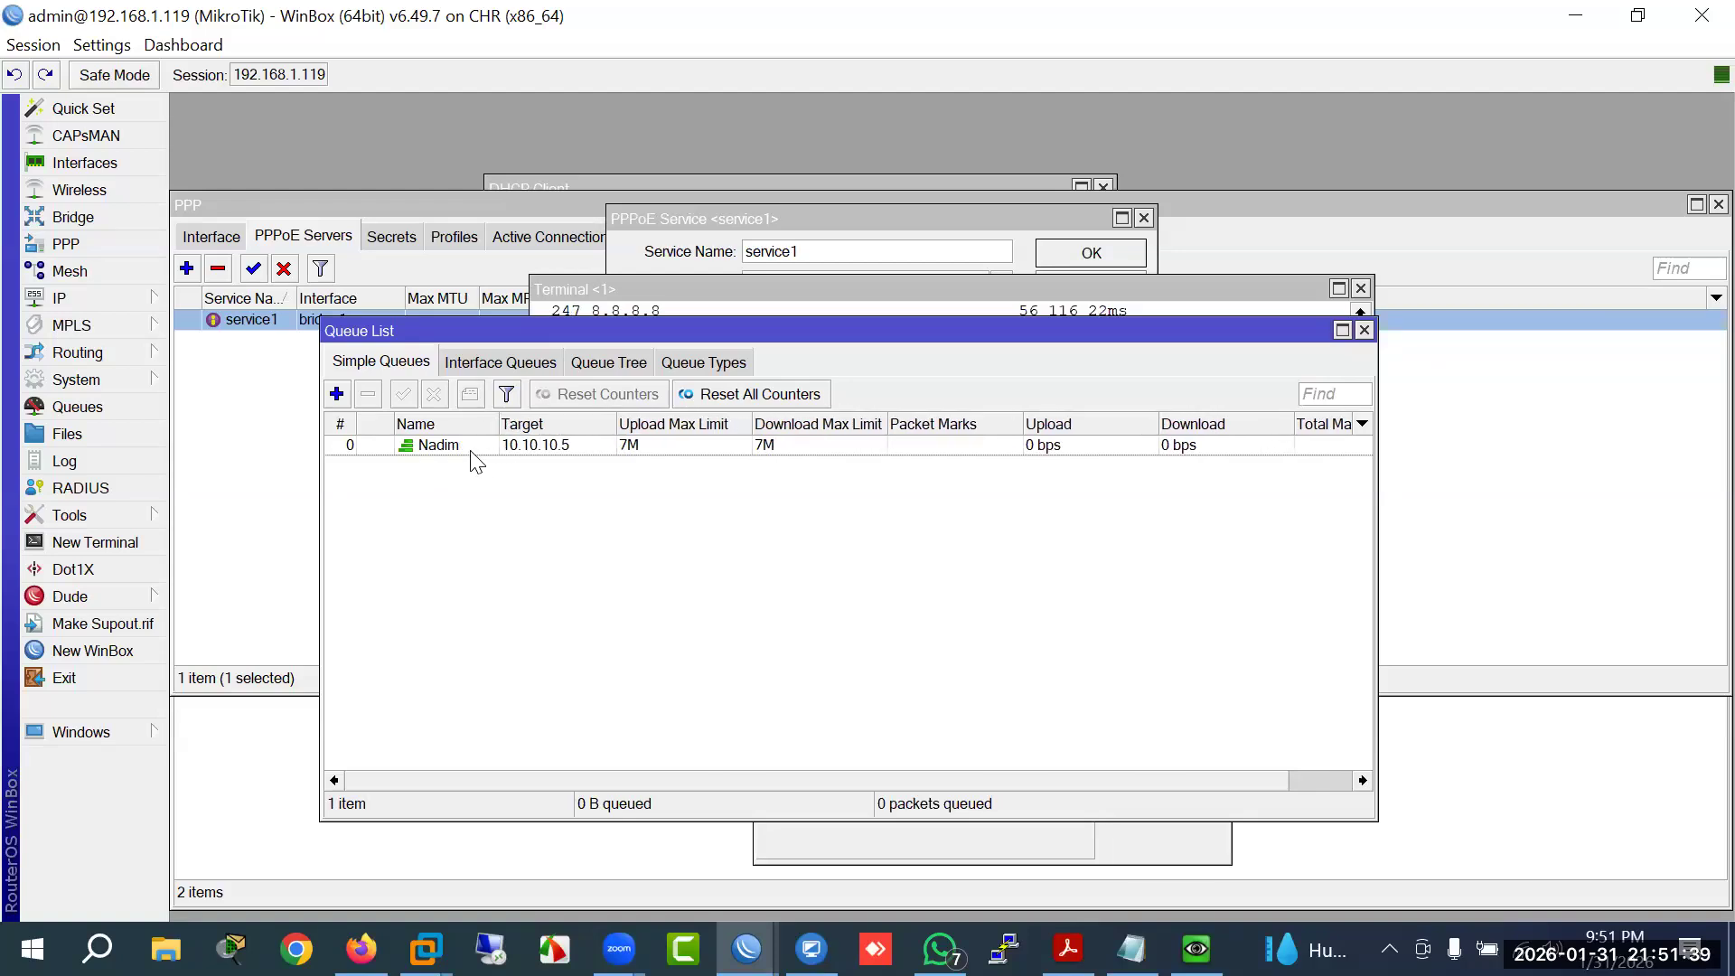
# Step: Select the Nadim queue, then load google.com in Chrome inside the Windows 7 VM
pyautogui.click(471, 451)
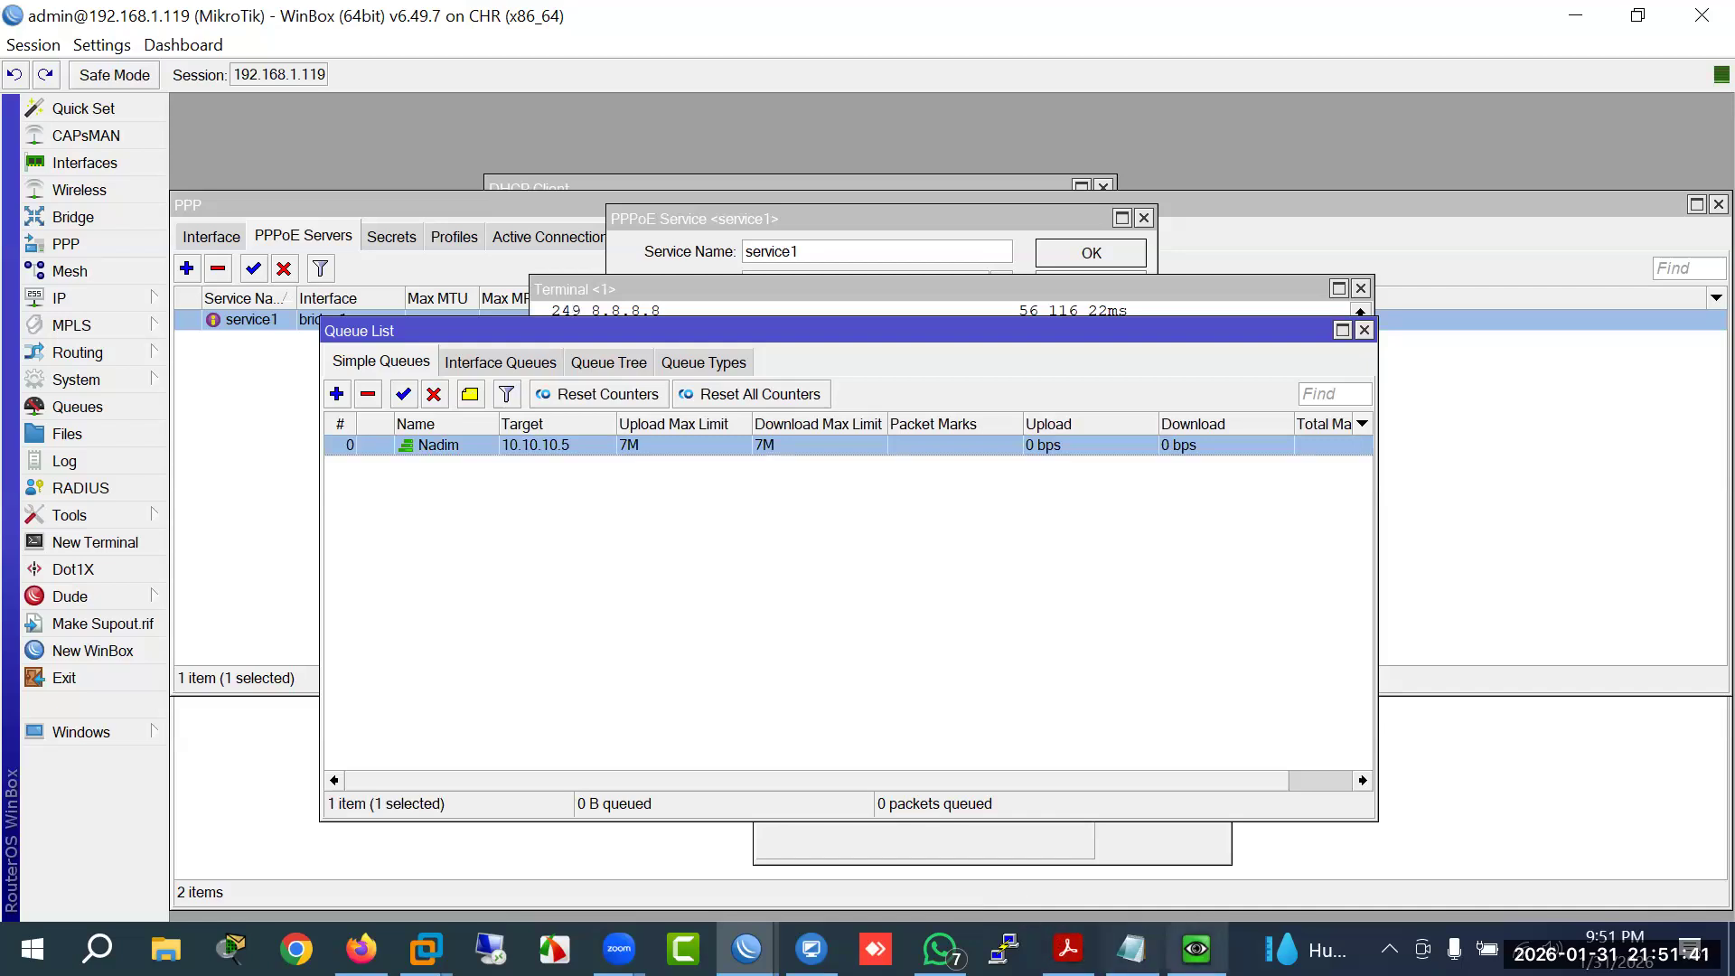
pyautogui.click(1196, 949)
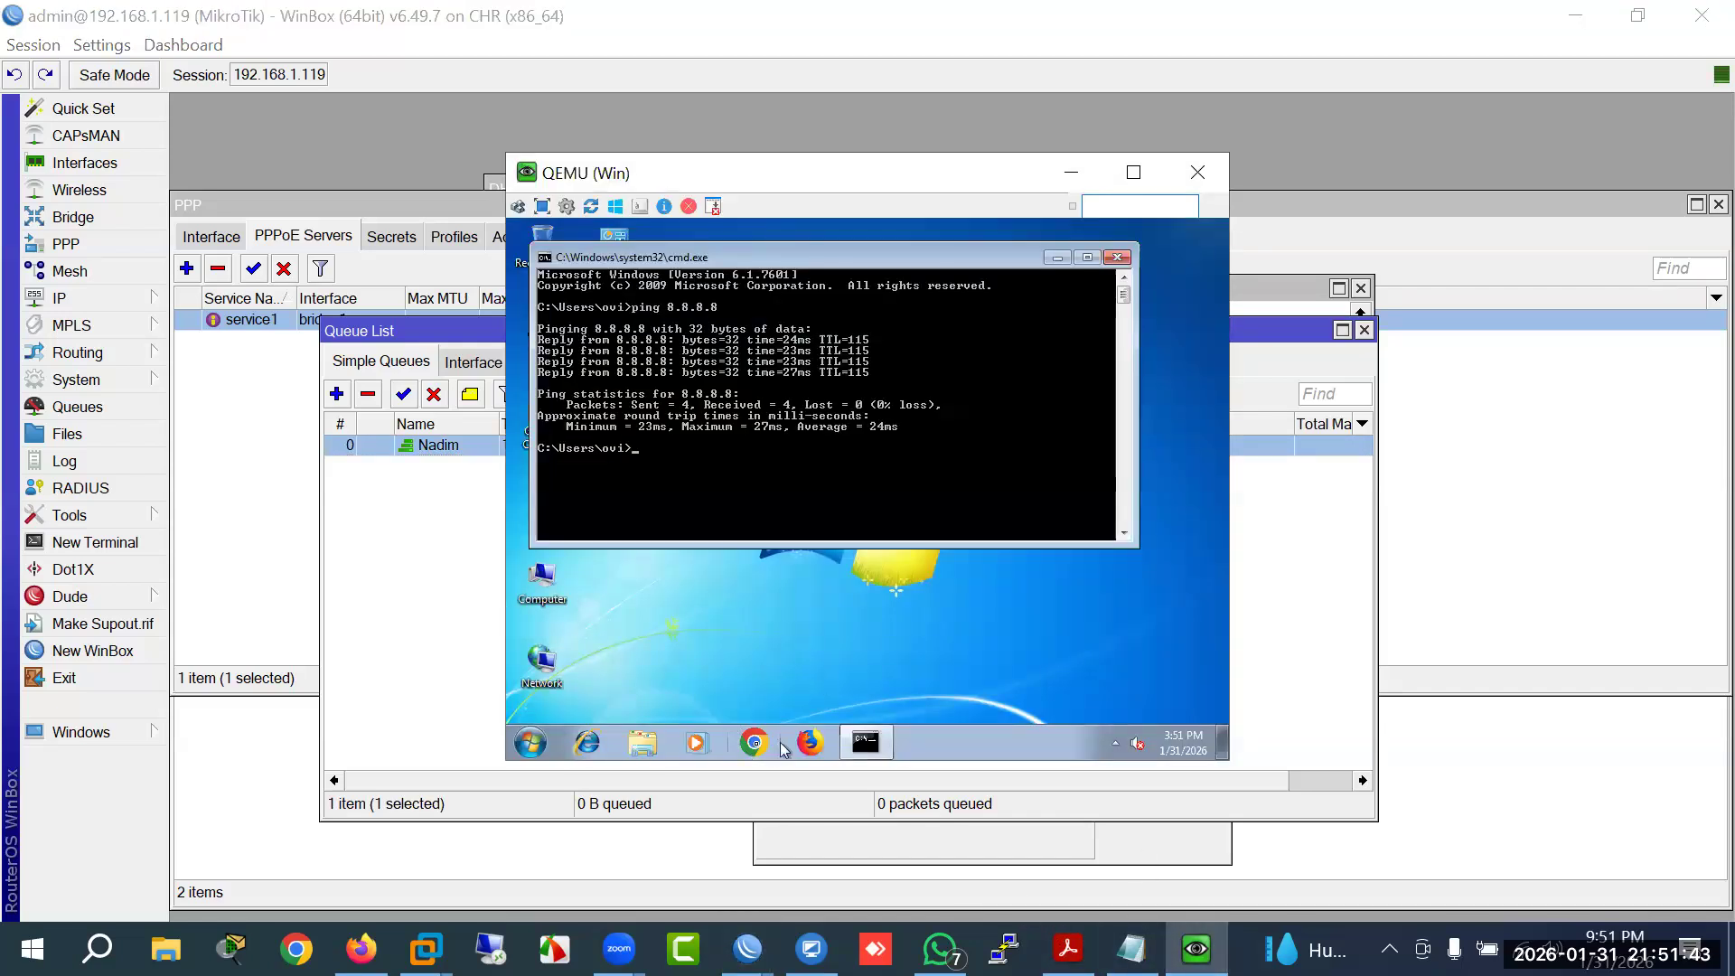
pyautogui.click(757, 747)
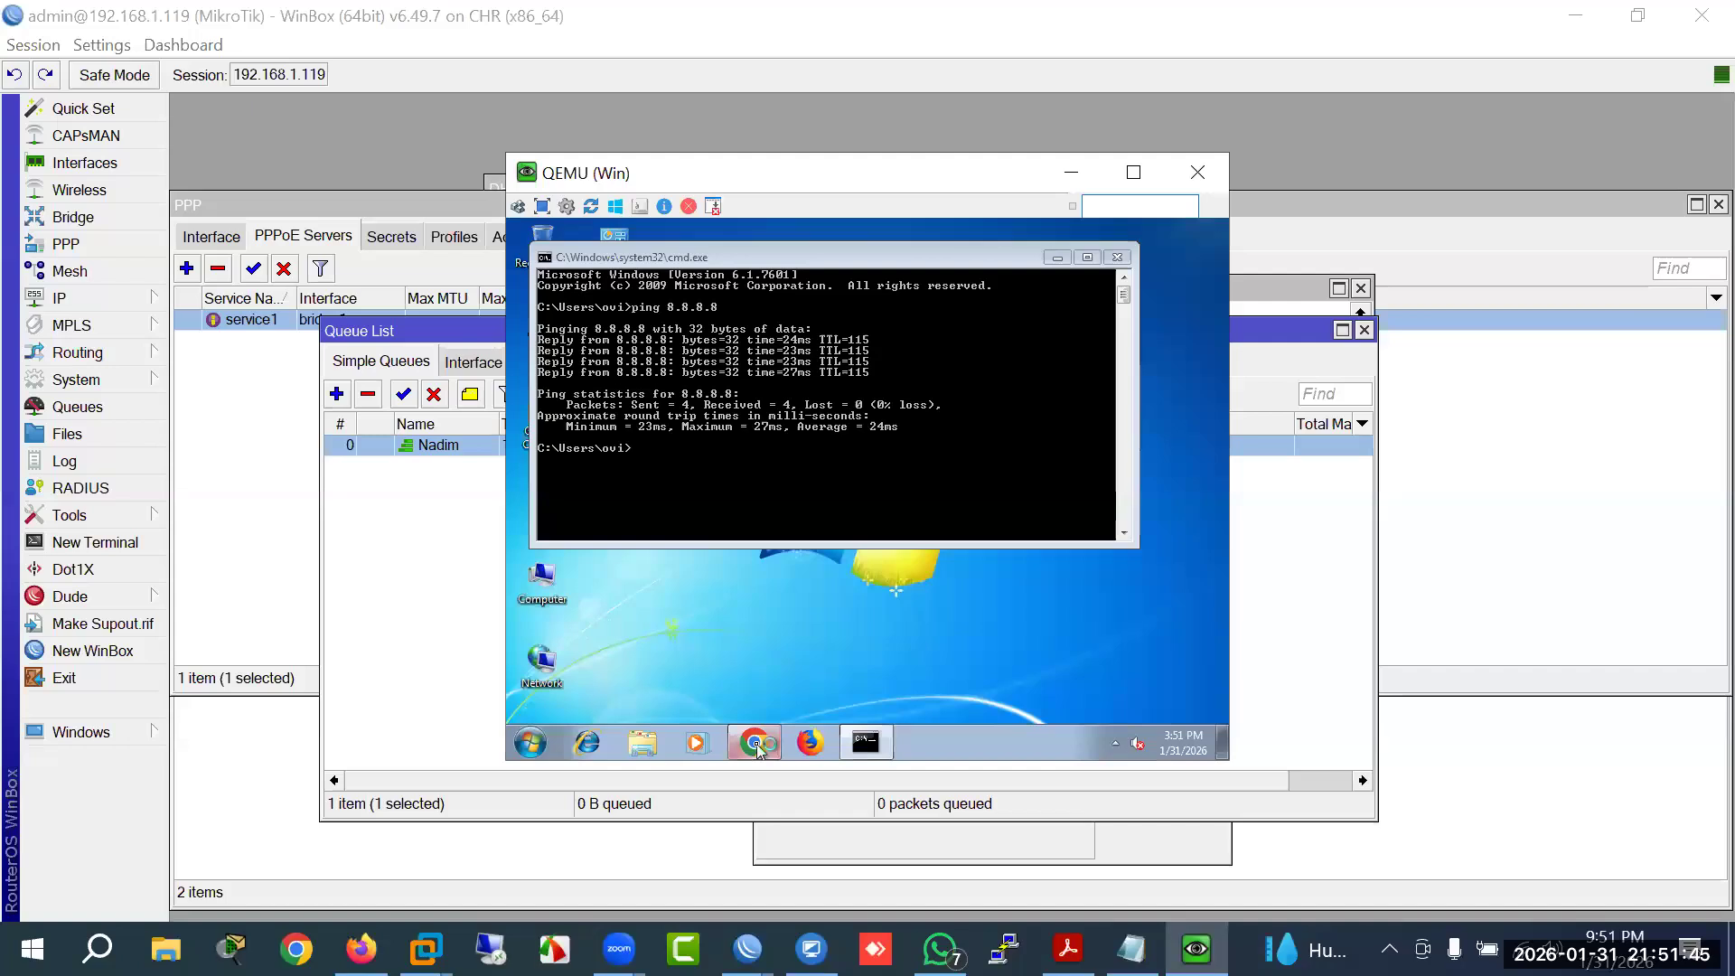
pyautogui.click(1057, 259)
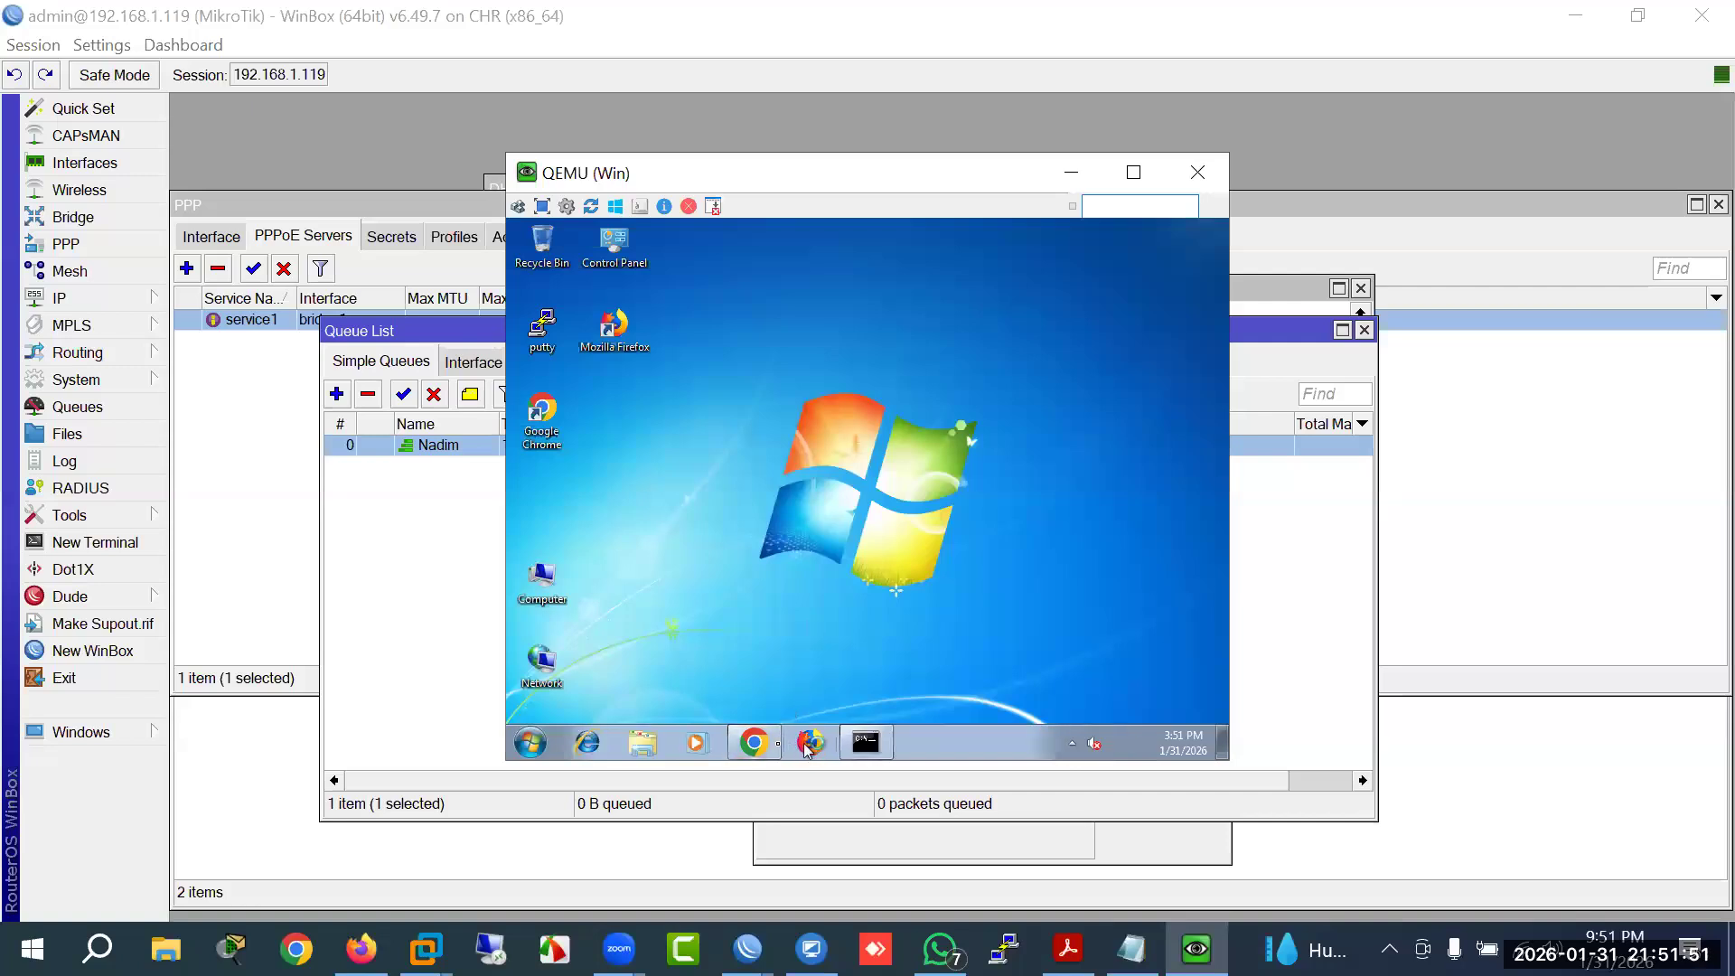
pyautogui.click(755, 745)
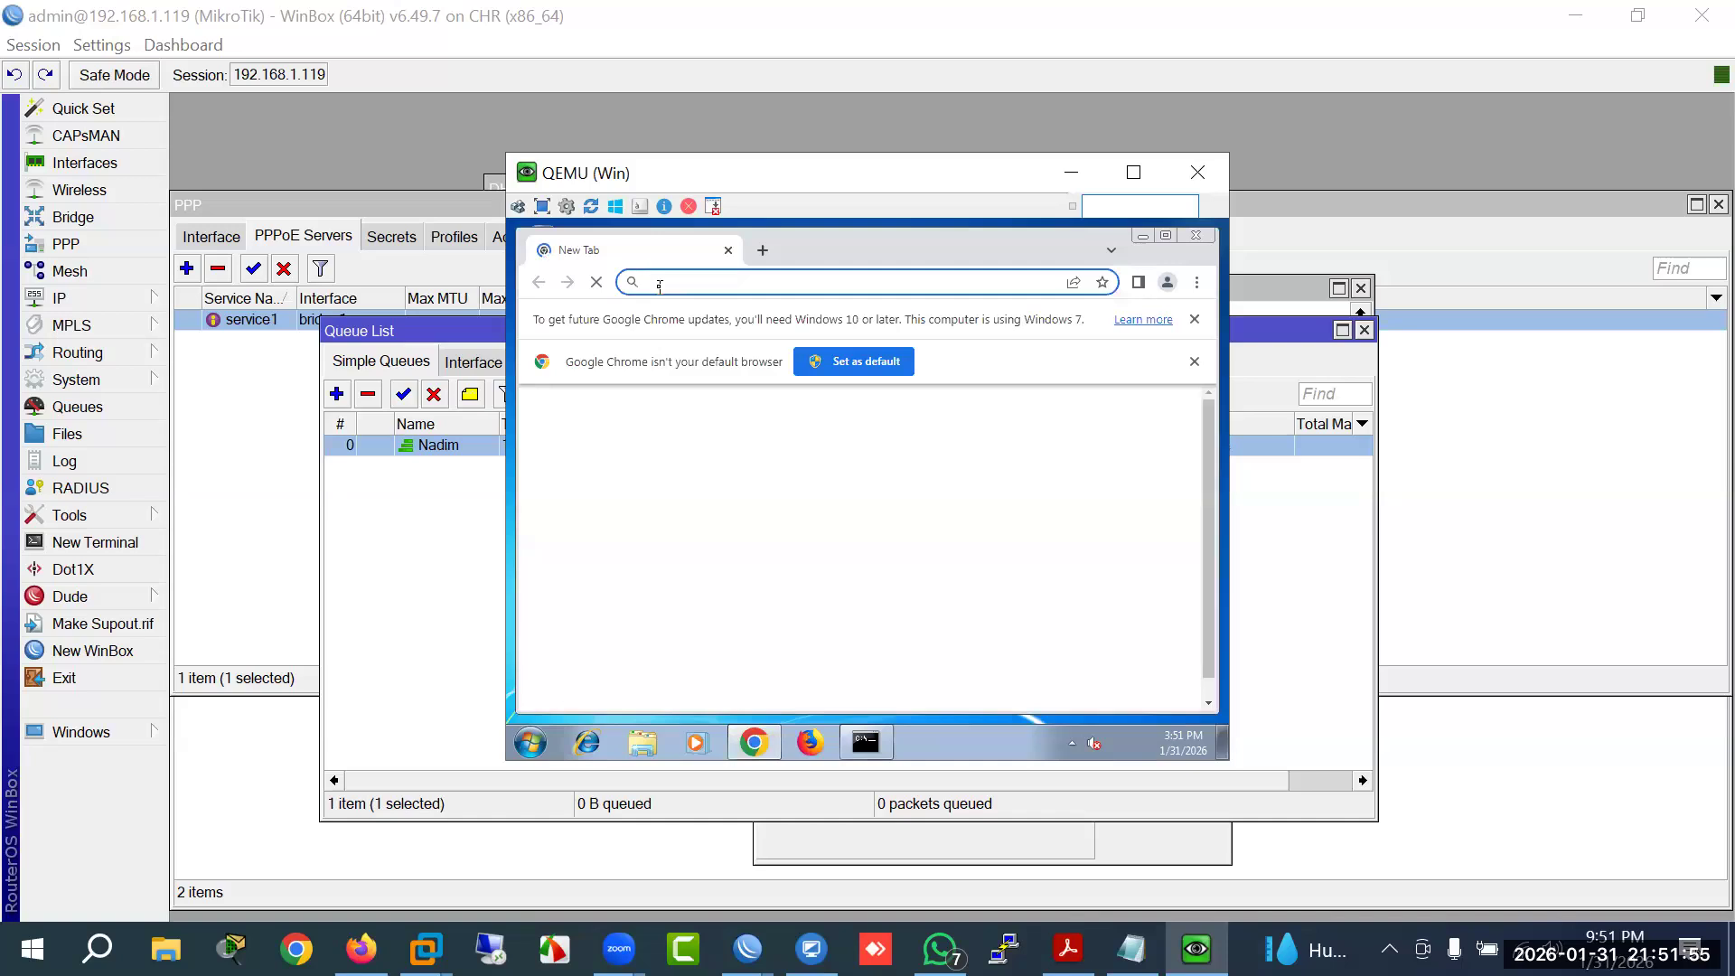
pyautogui.write('goo')
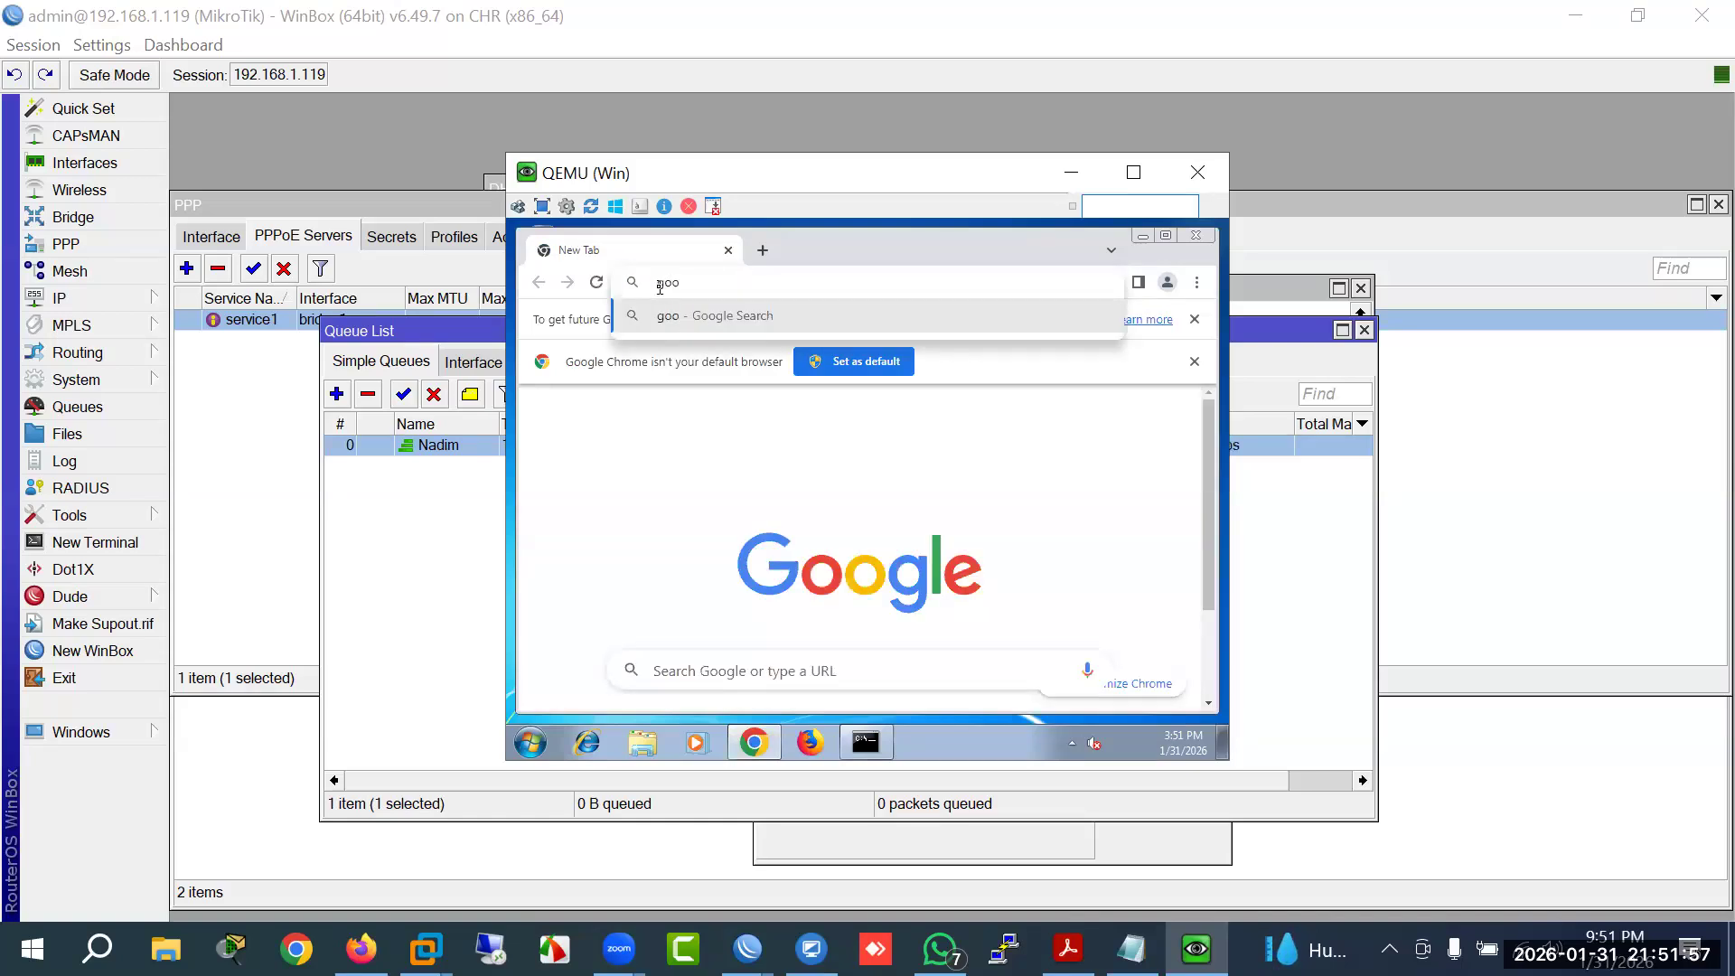
pyautogui.write('gle.com')
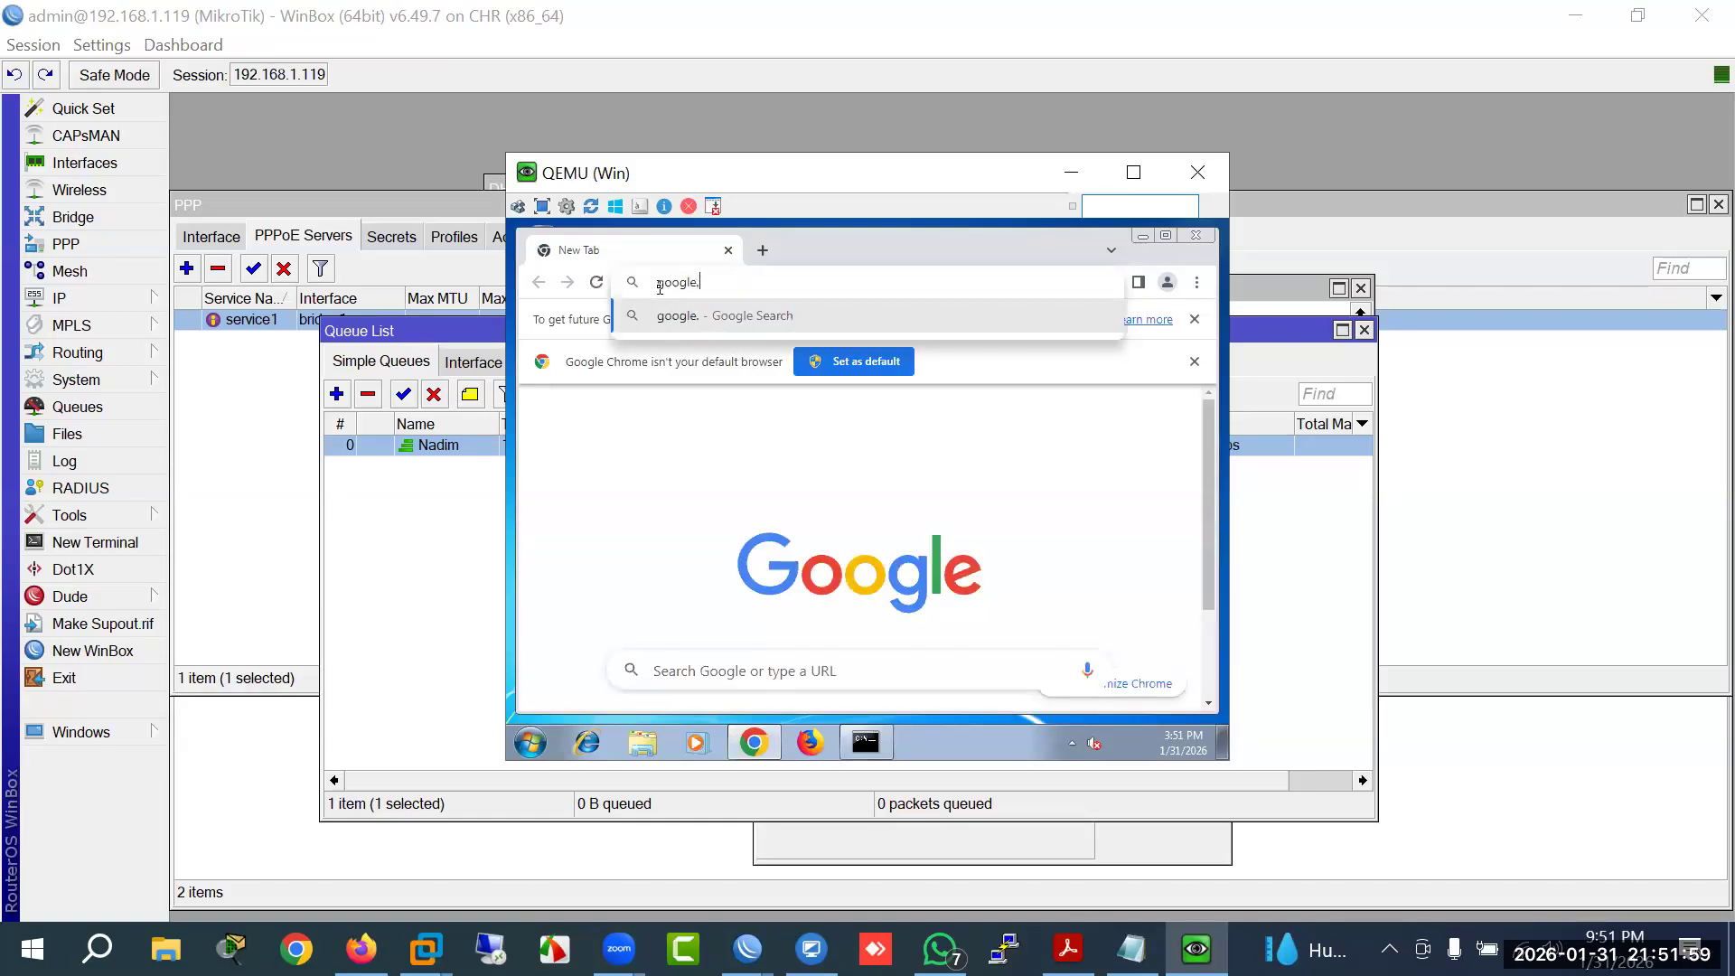
pyautogui.press('Return')
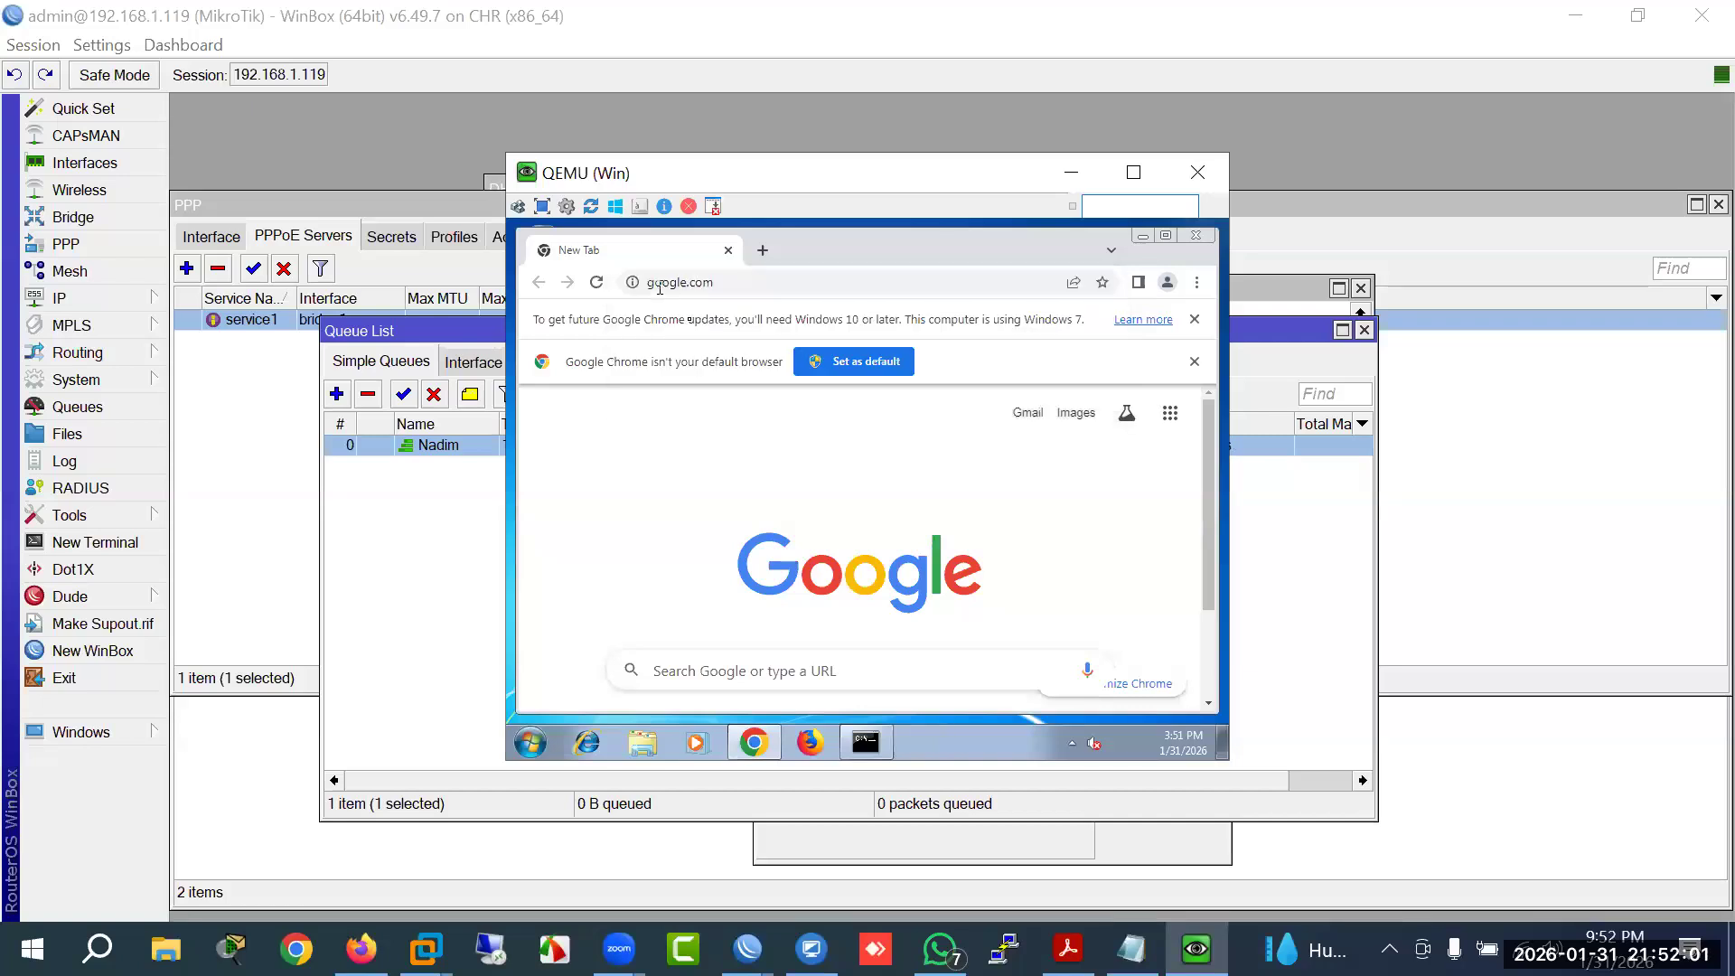
# Step: Search 'windows server 2022 iso download' and start the 64-bit ISO download from Microsoft's Evaluation Center
pyautogui.click(1196, 320)
pyautogui.click(1196, 321)
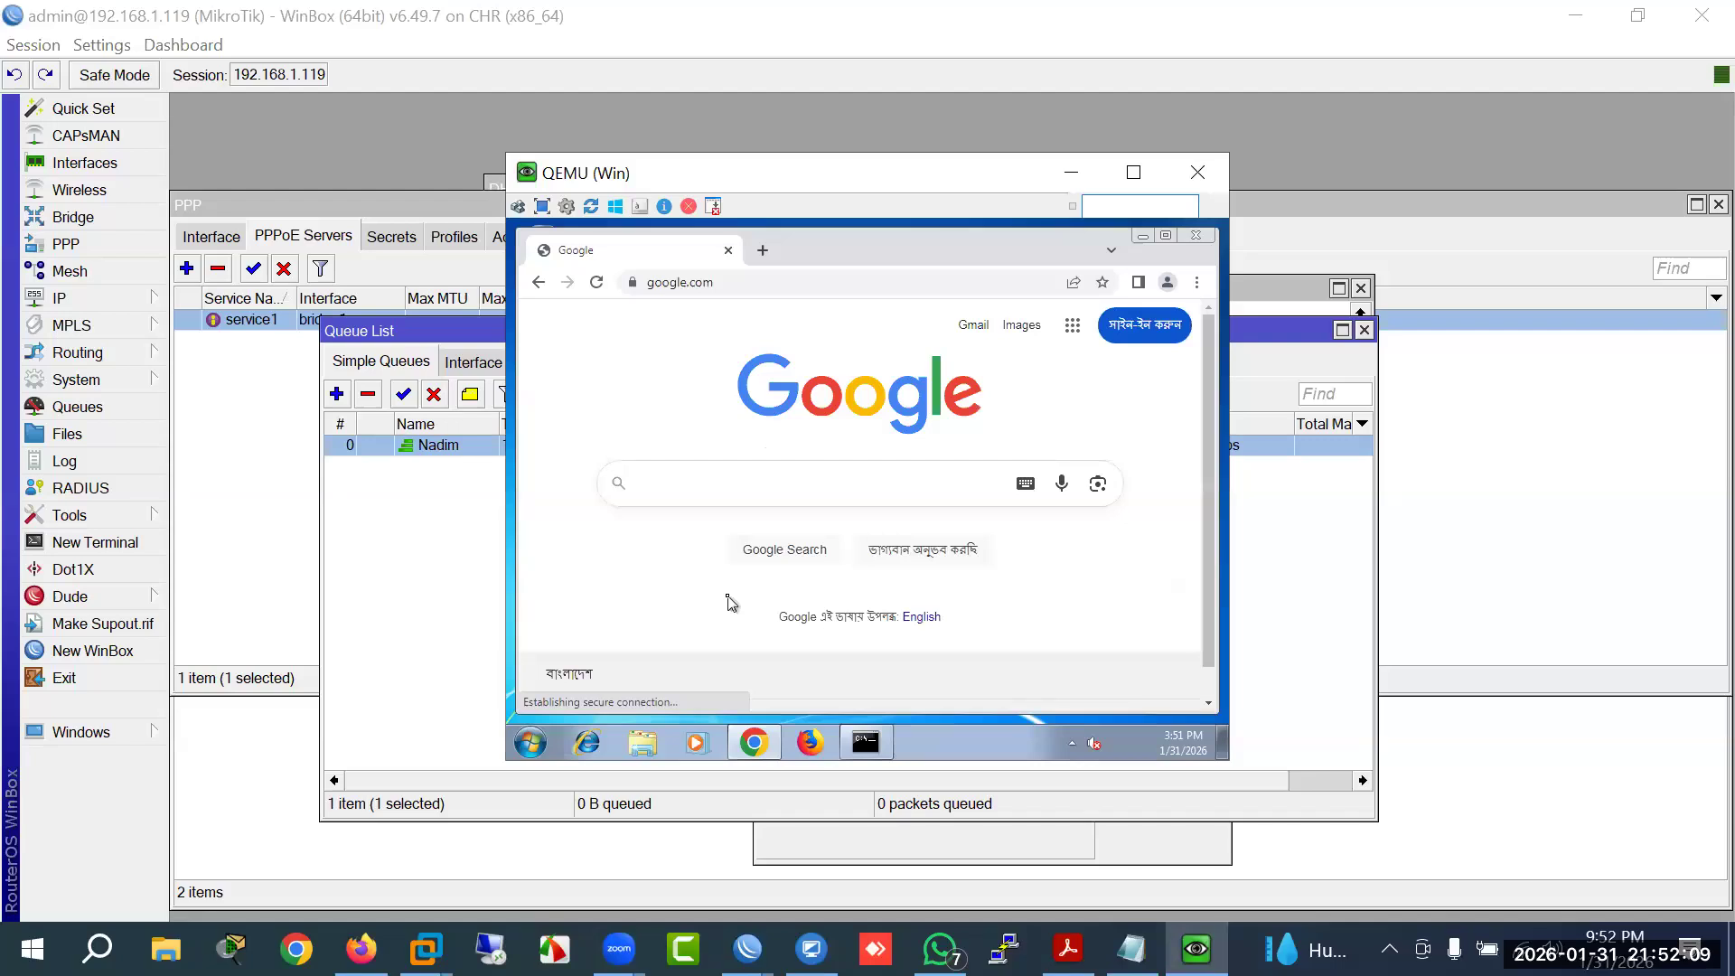
pyautogui.write('ndows server')
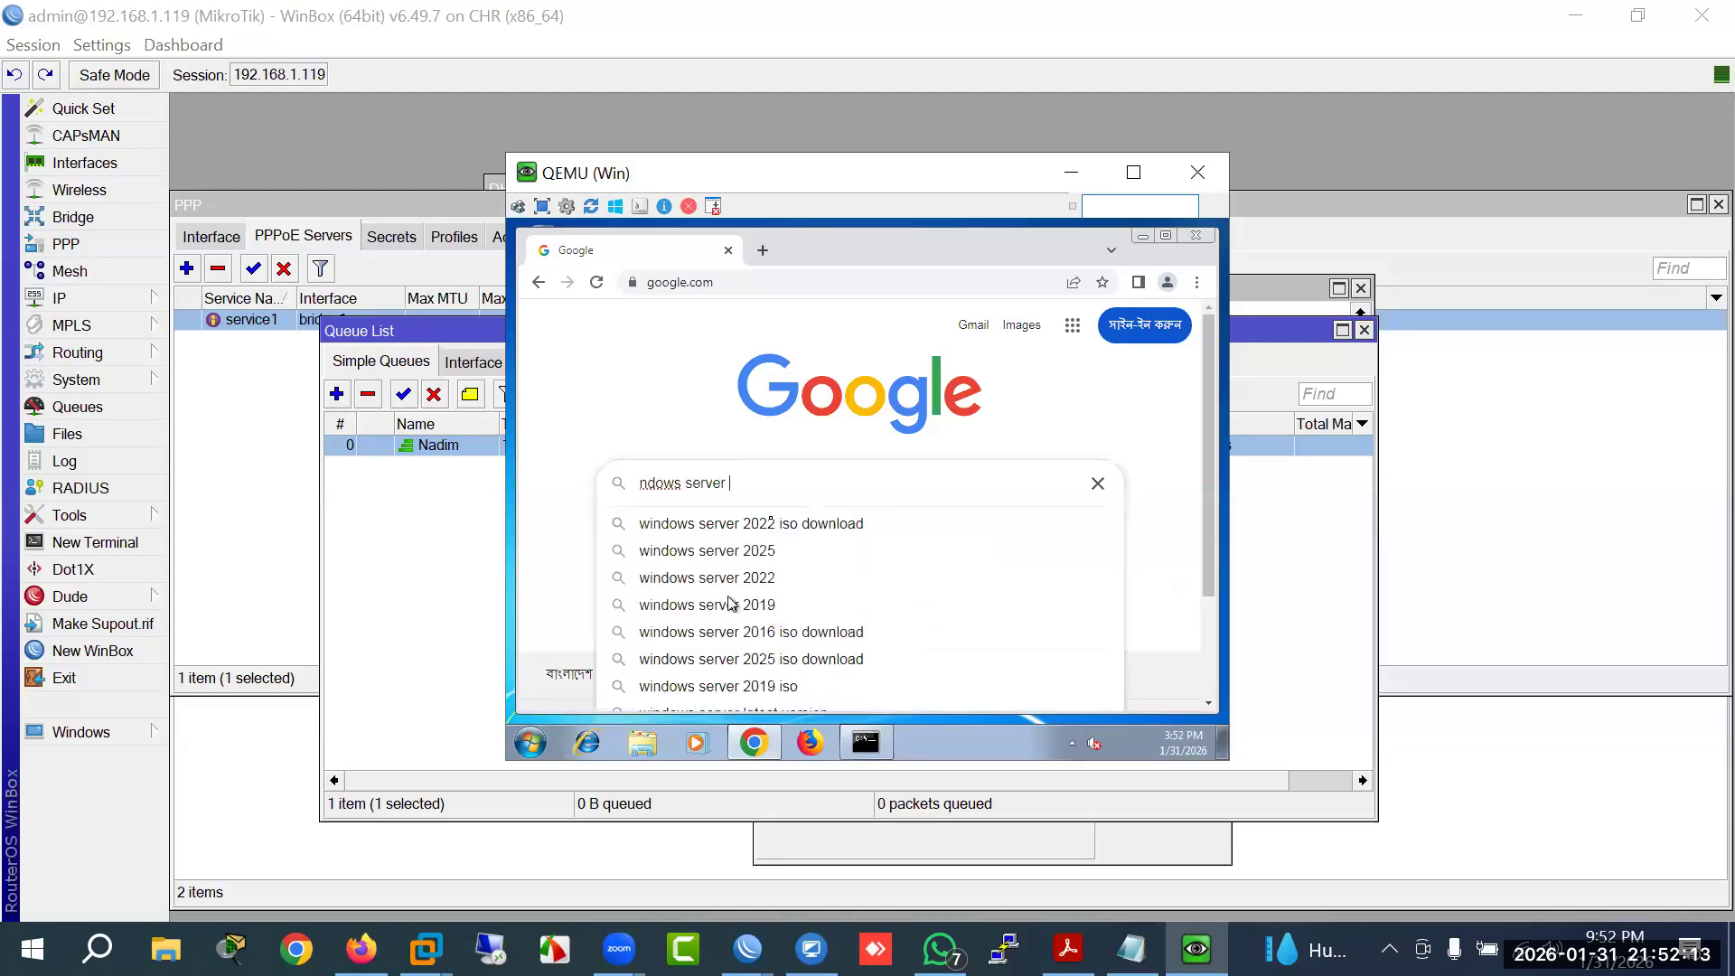
pyautogui.click(768, 523)
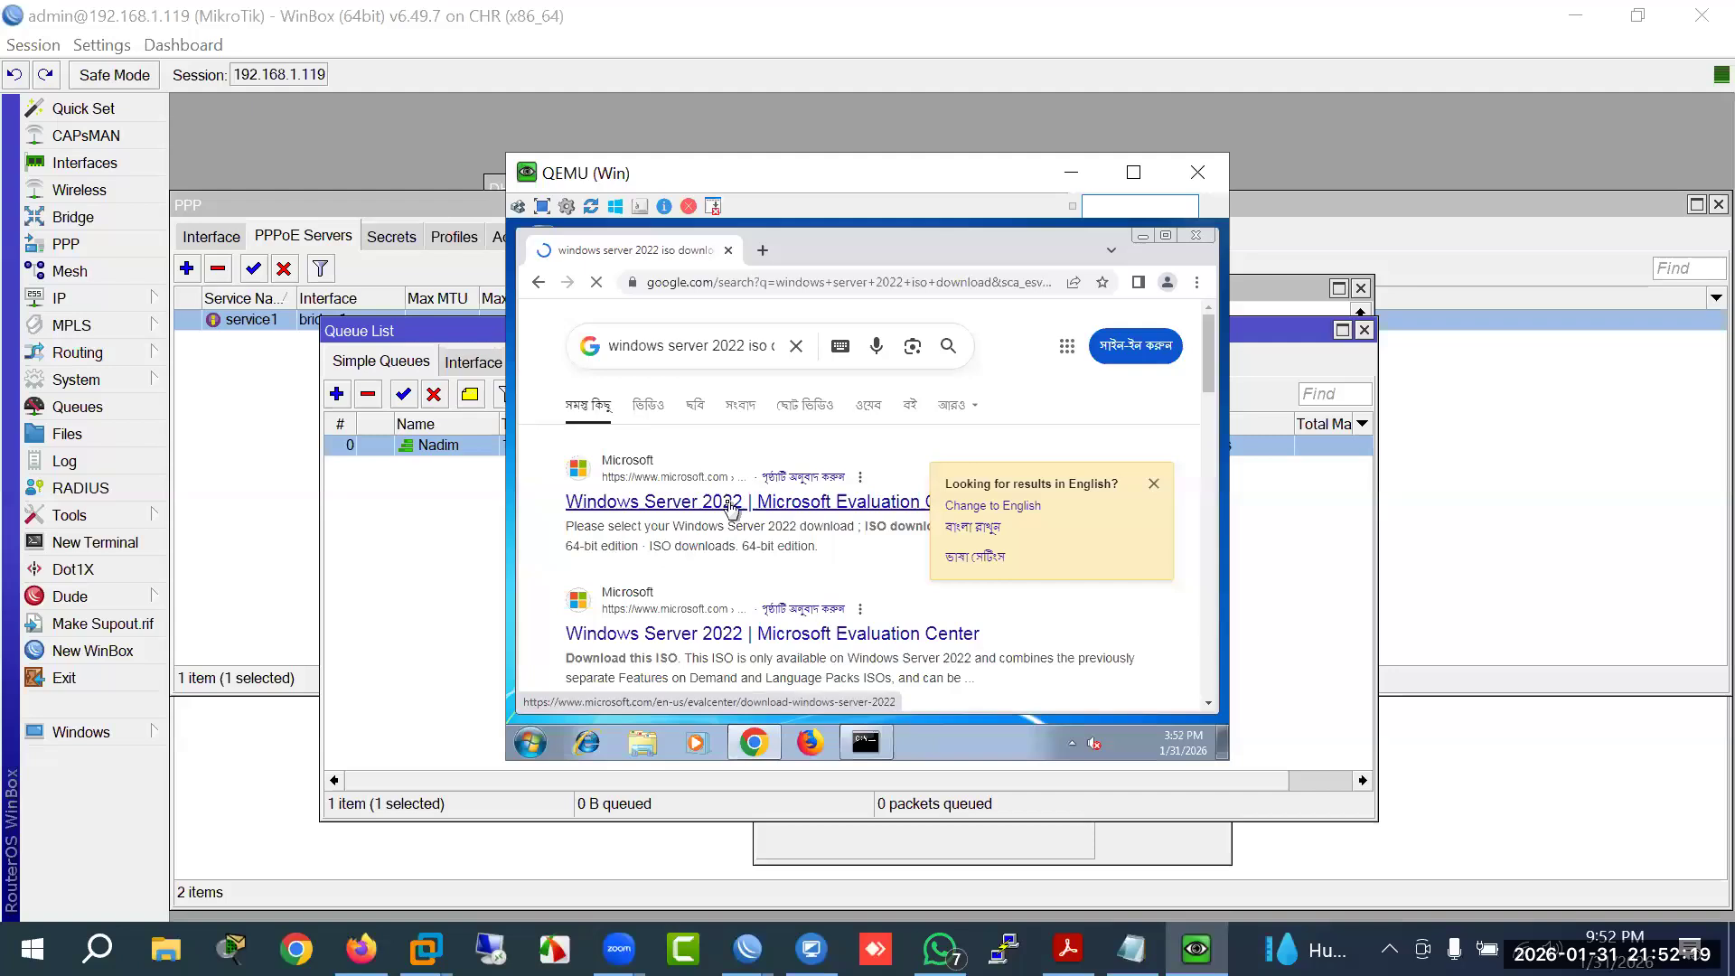
pyautogui.click(730, 507)
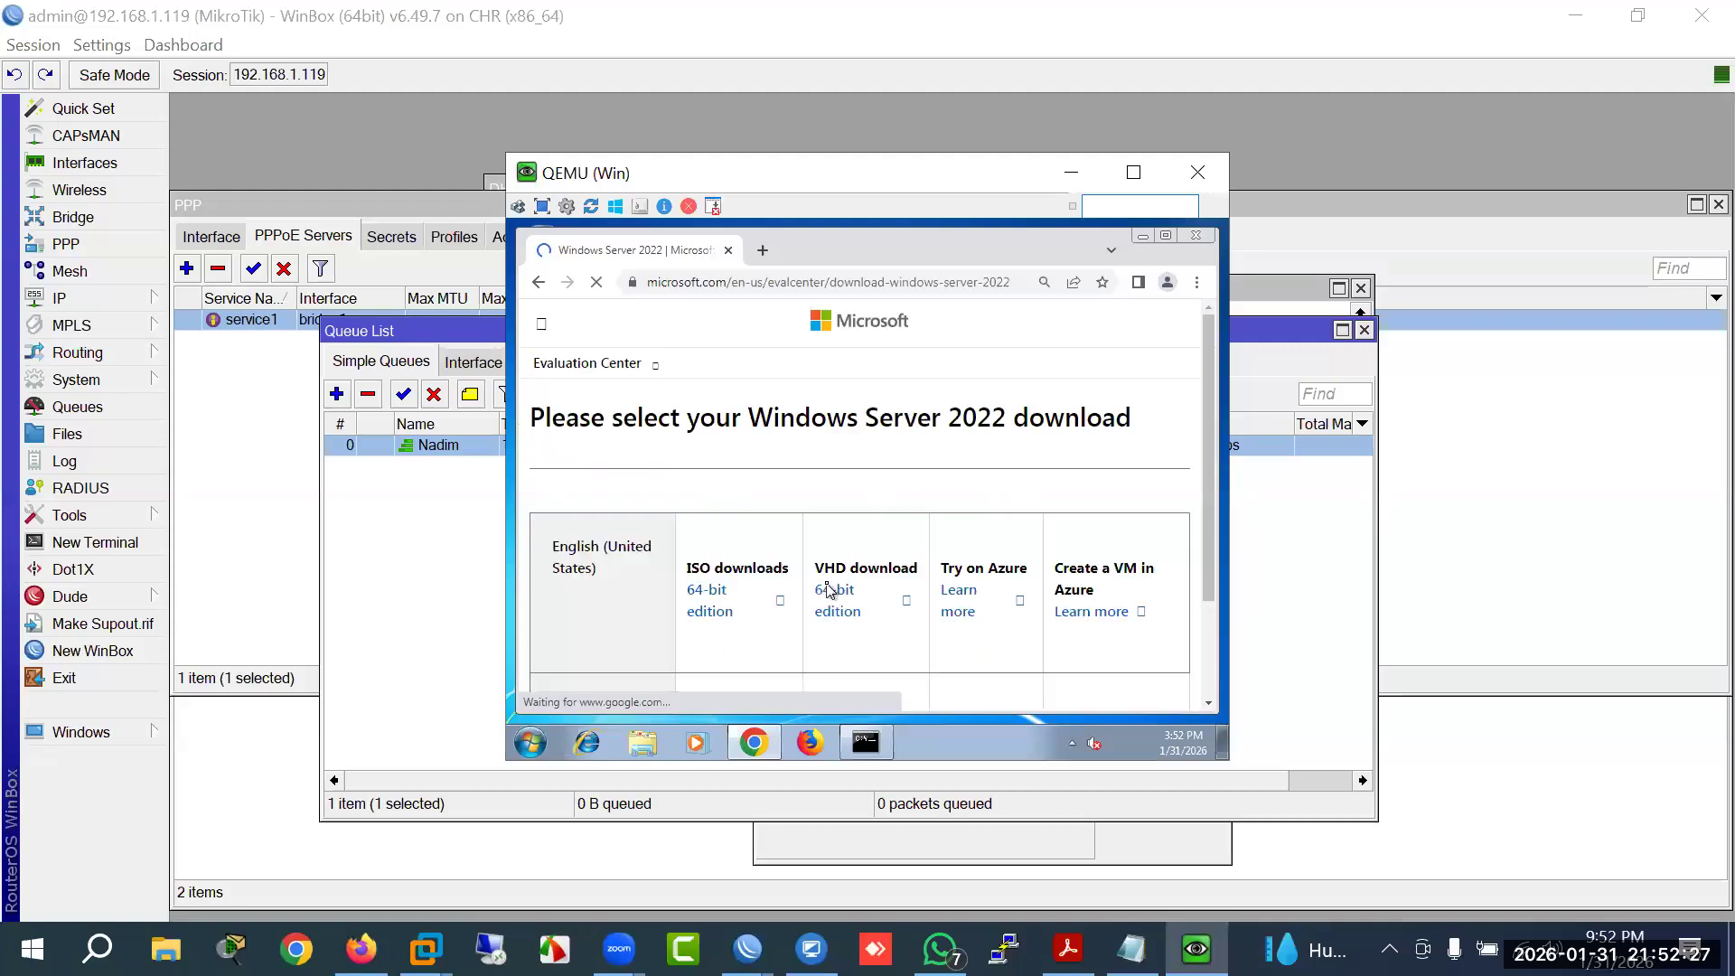
pyautogui.click(709, 614)
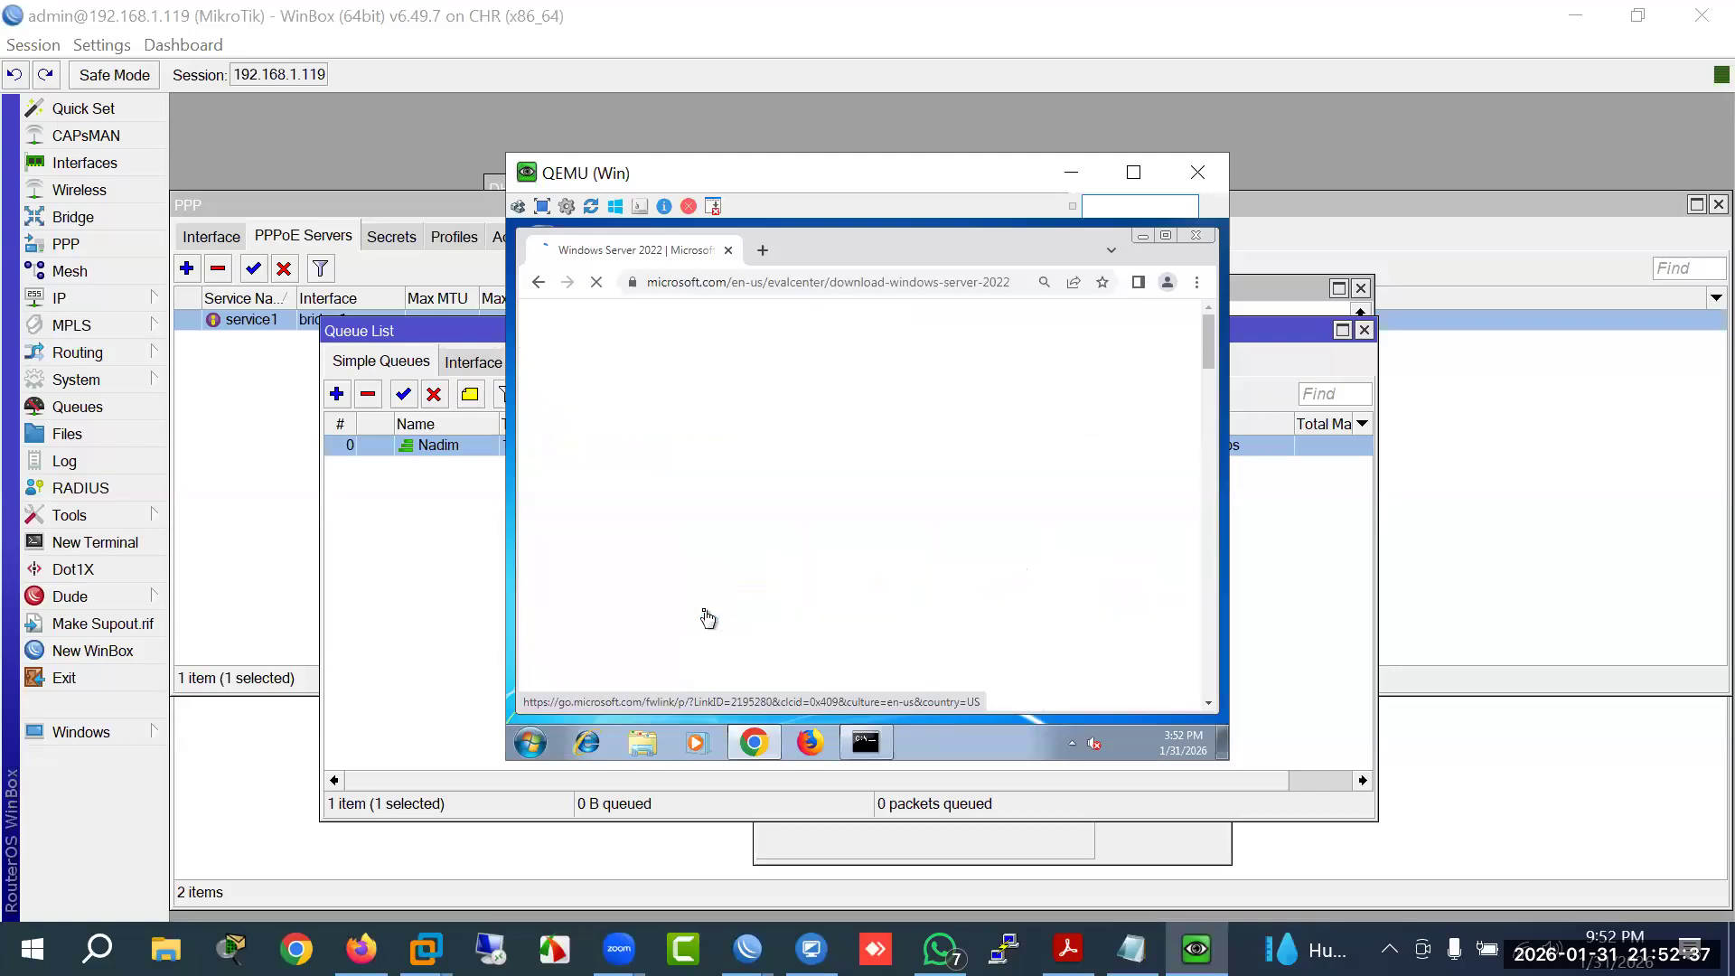
pyautogui.click(413, 608)
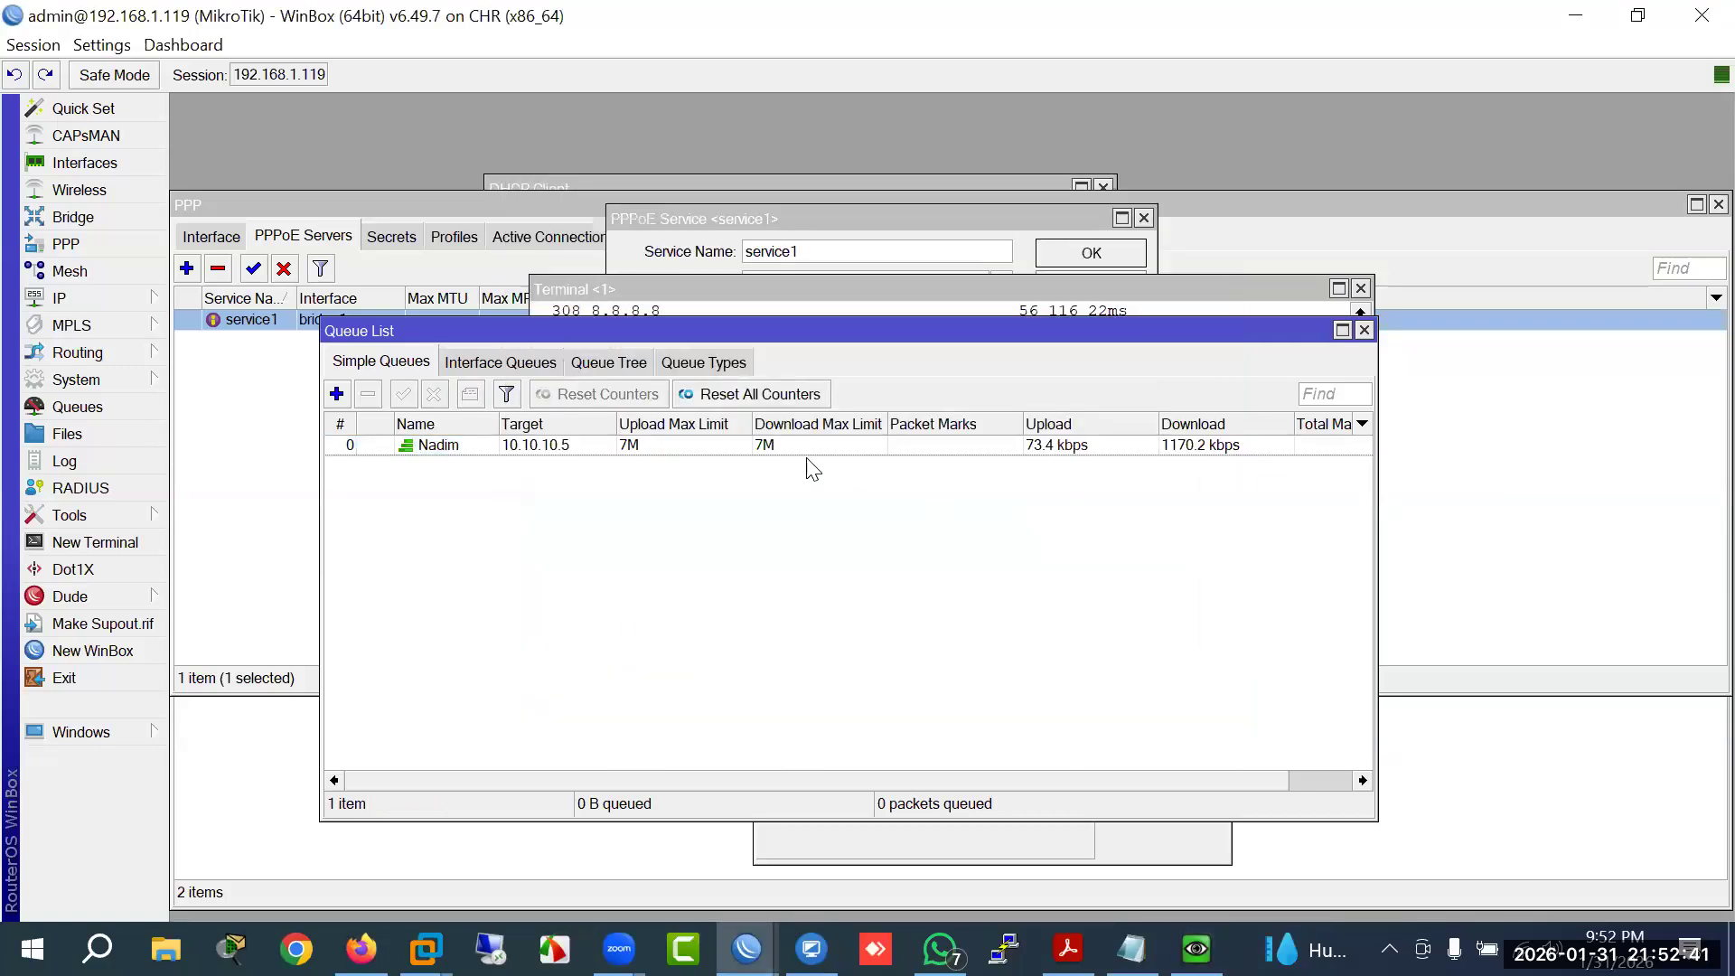
# Step: Open the Nadim queue's settings to review its 7M limits, then close them unchanged
pyautogui.click(534, 447)
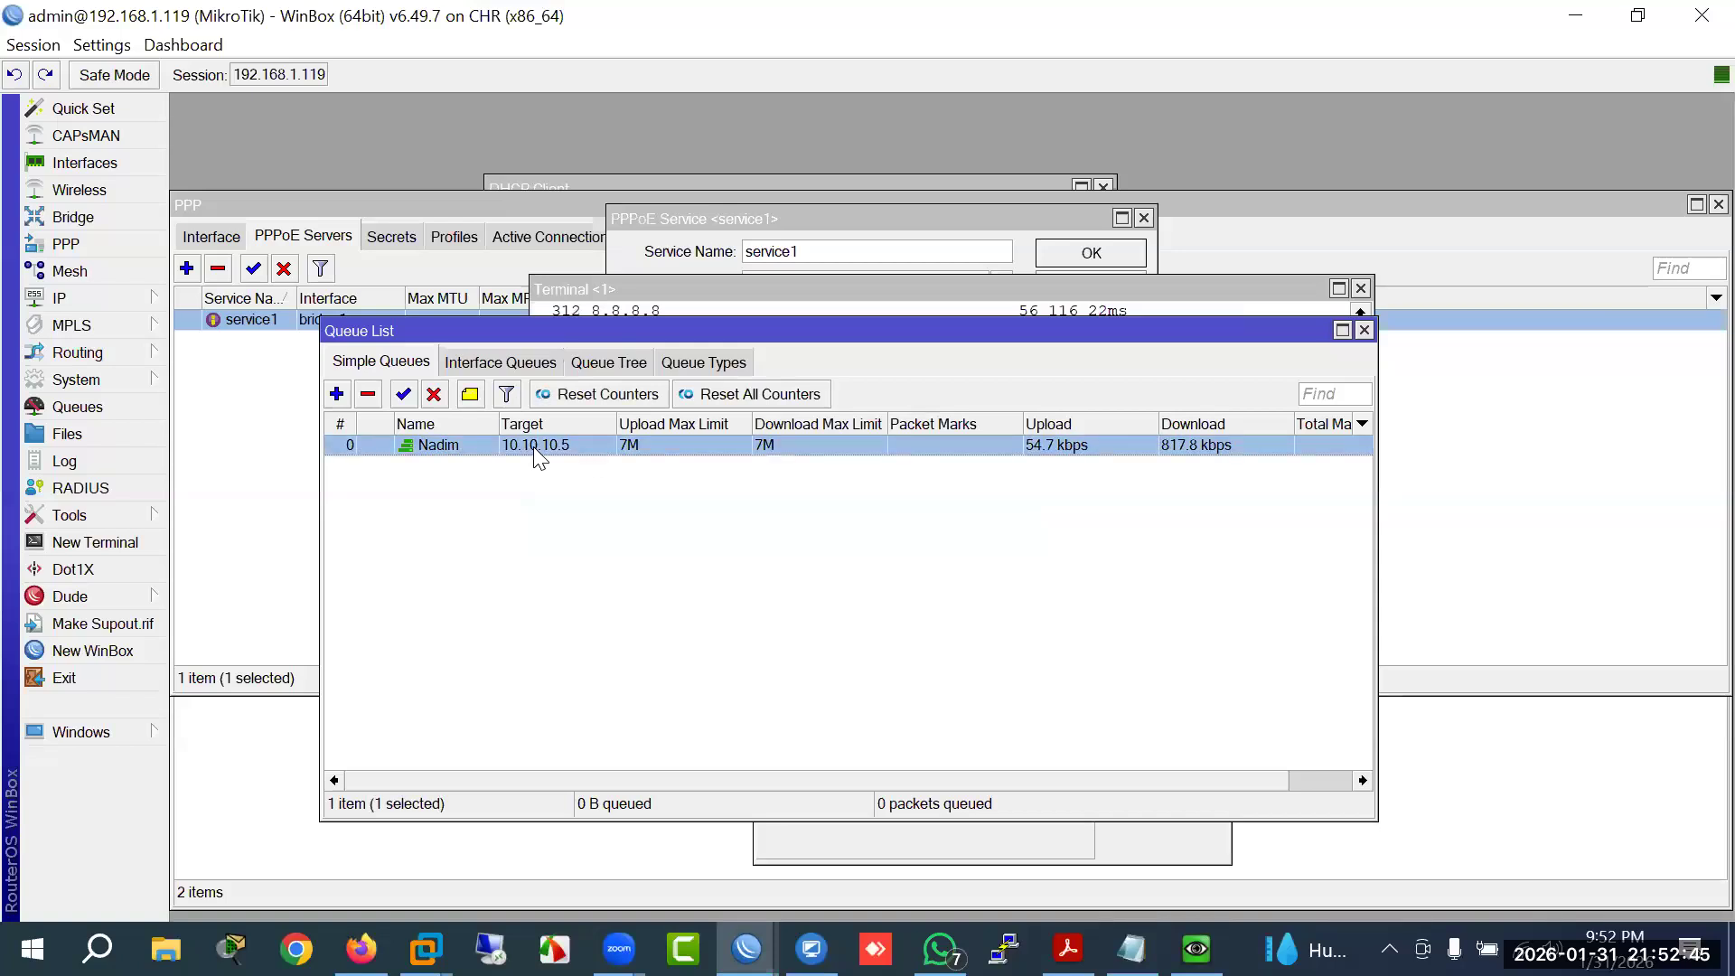
pyautogui.doubleClick(533, 447)
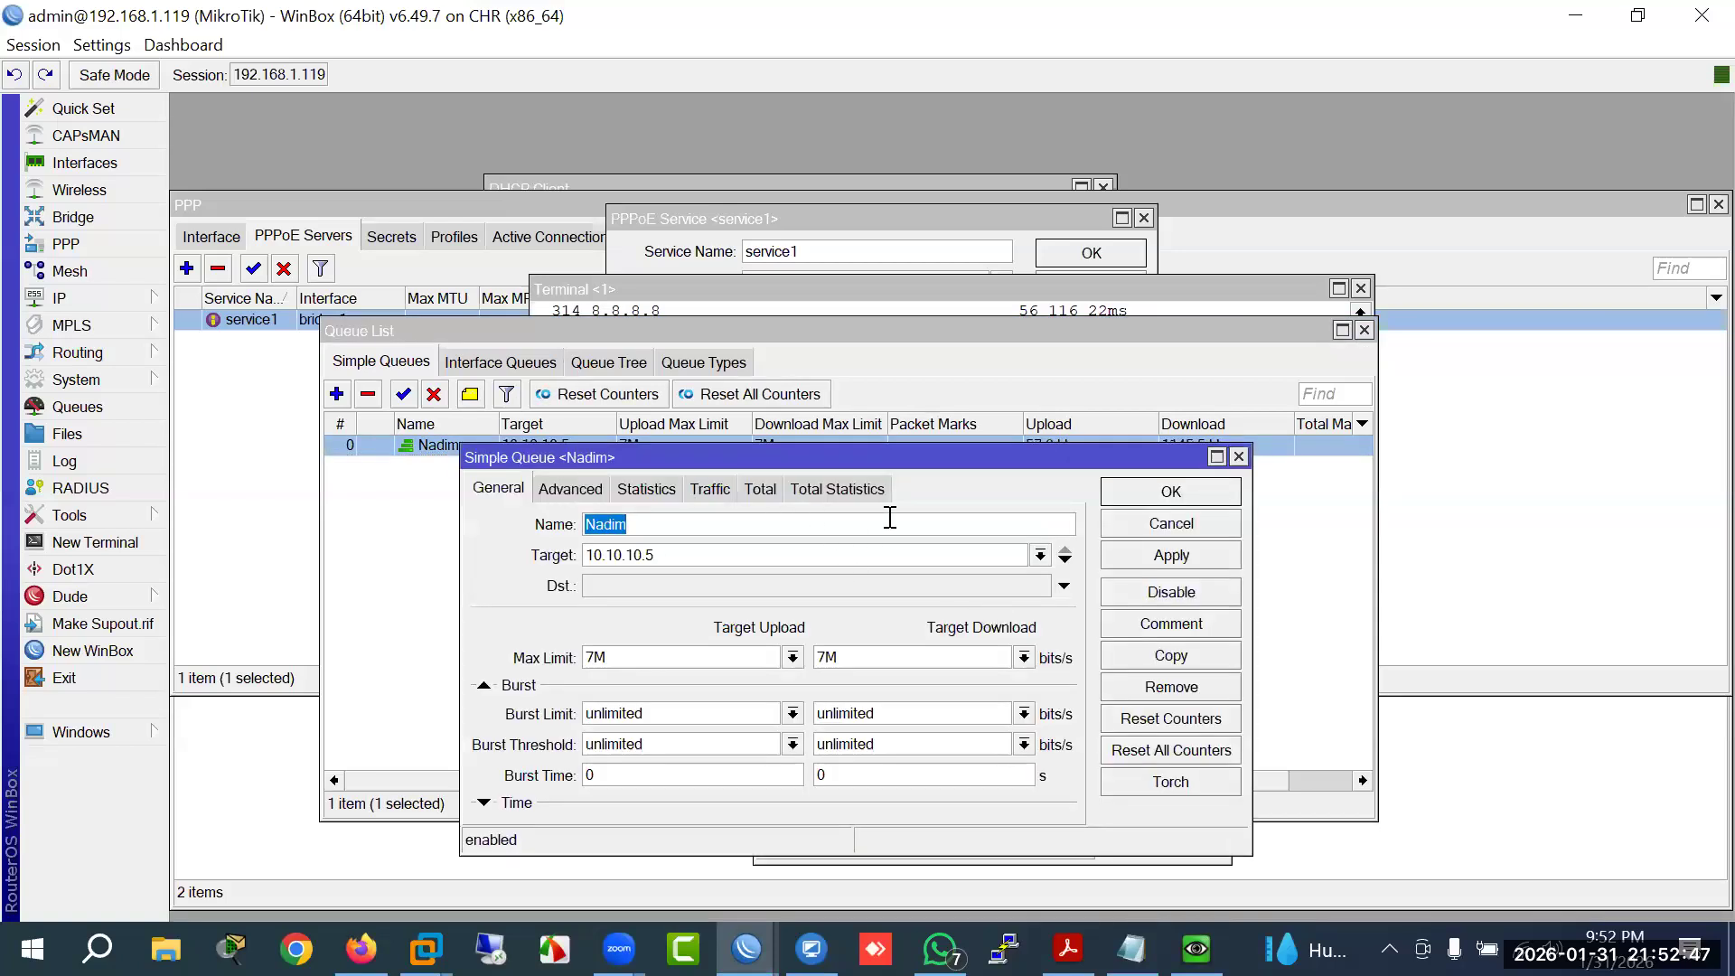
pyautogui.click(1124, 522)
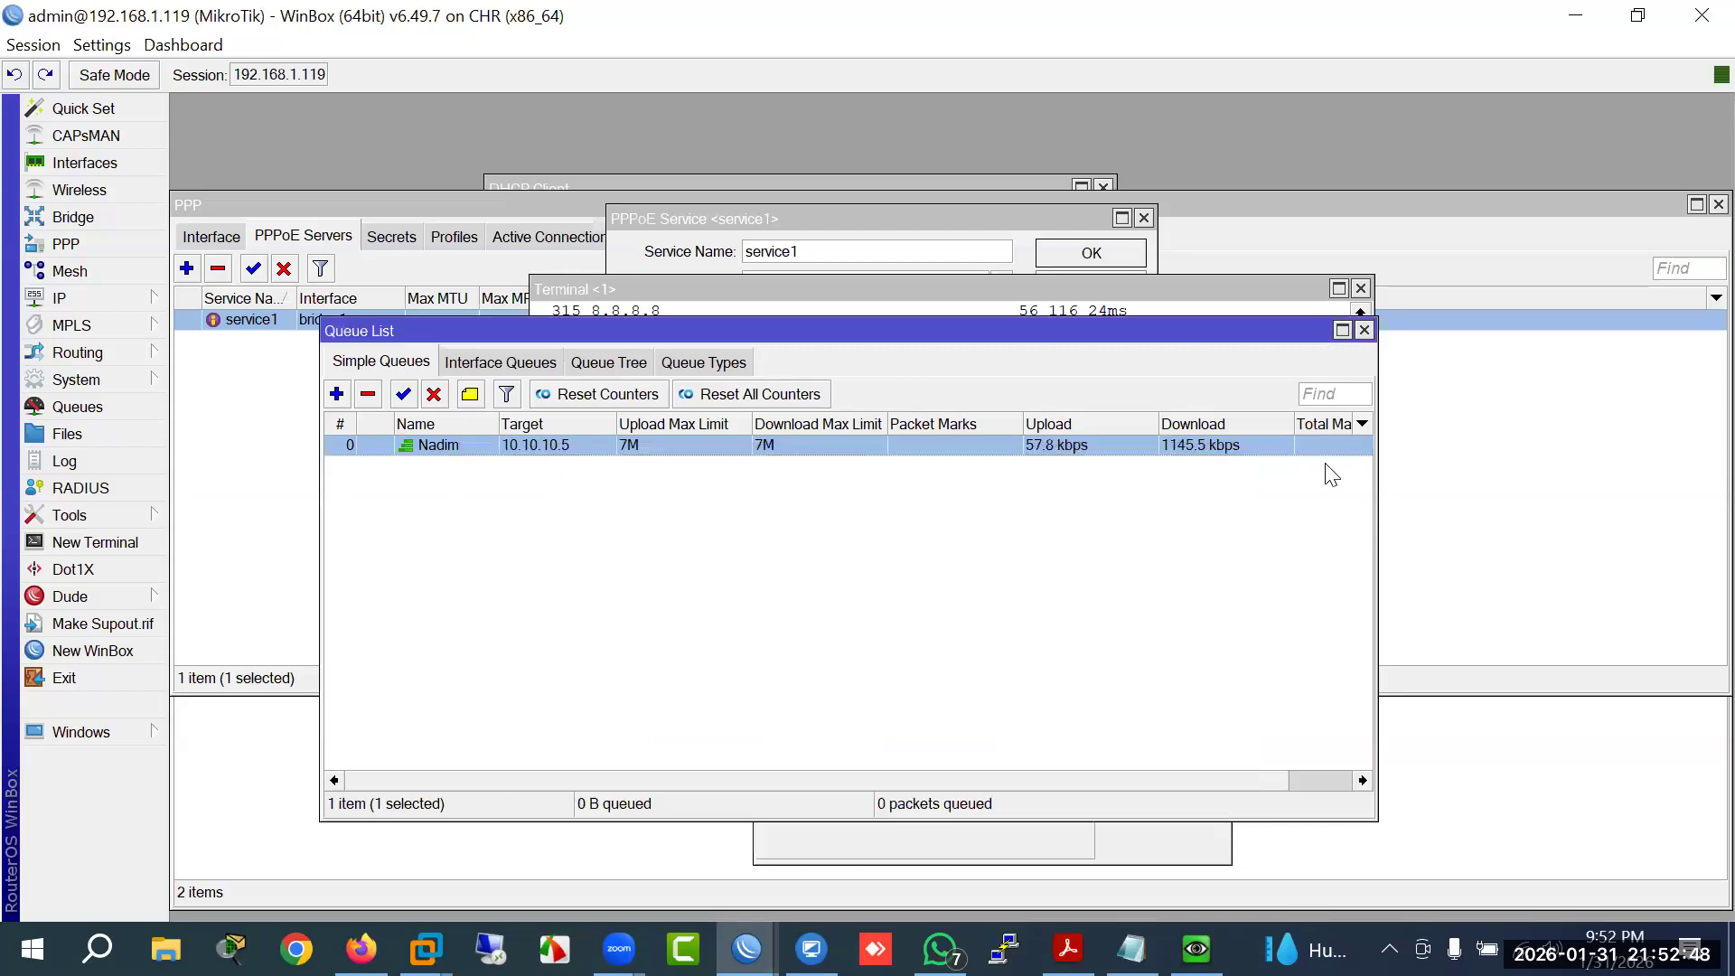
# Step: Check the queue list's Show Columns options, then return to the VM's Server 2022 download page
pyautogui.click(1362, 423)
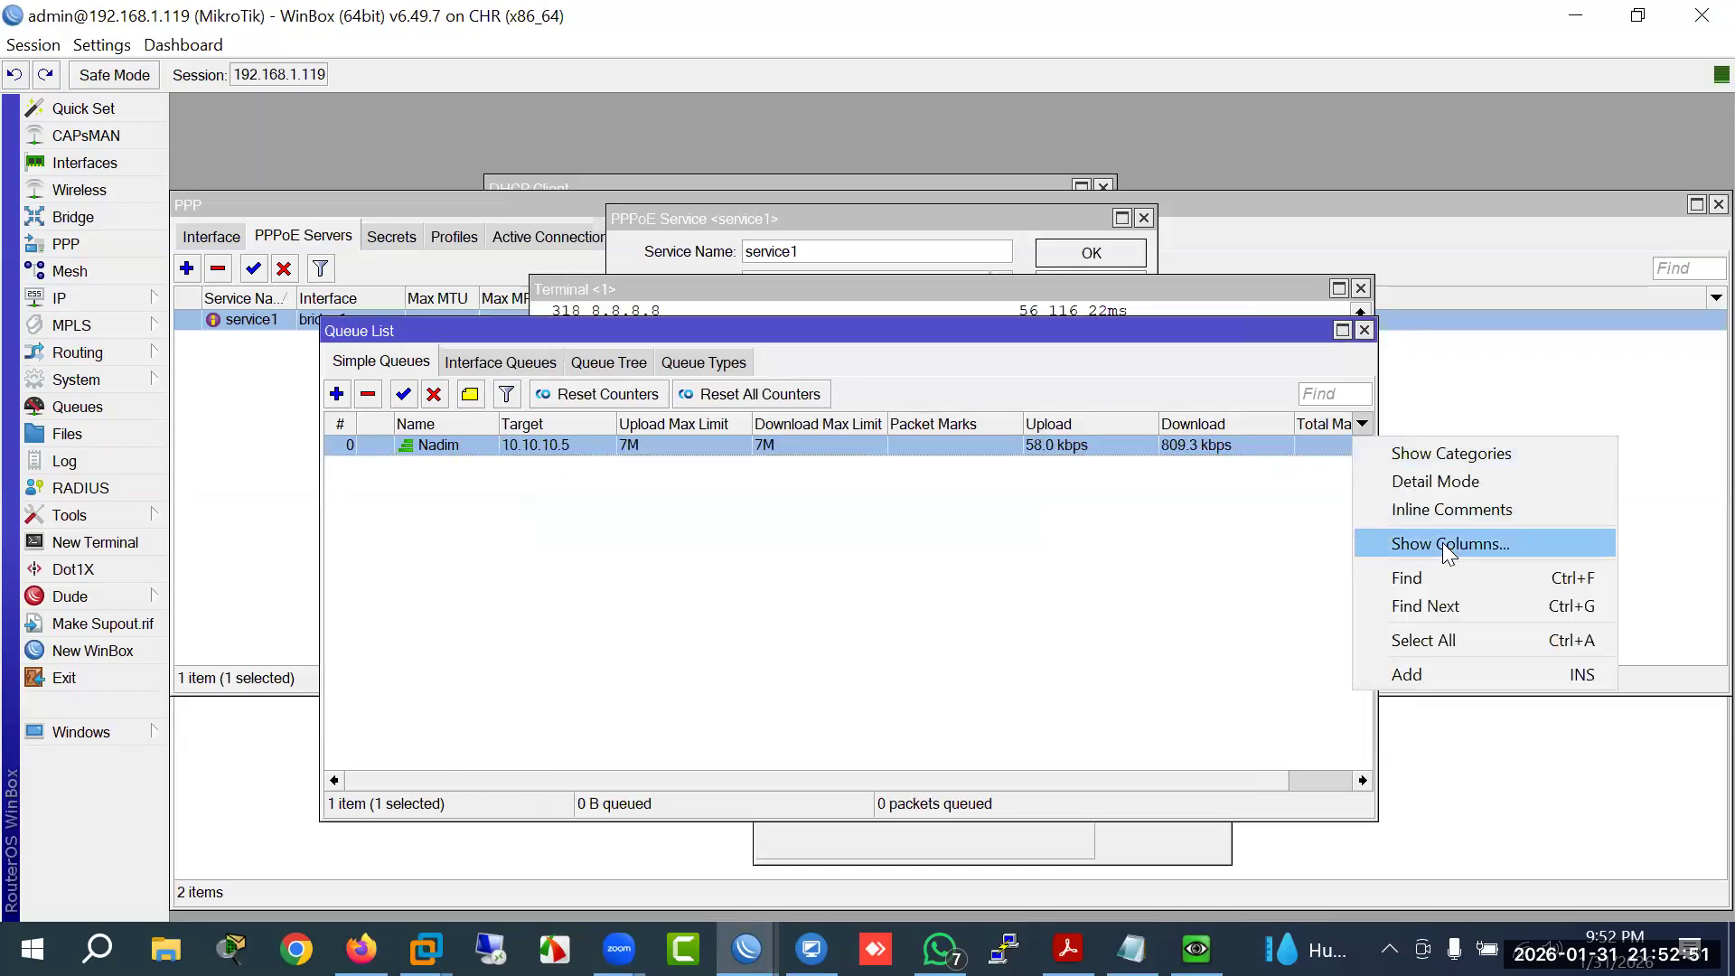
pyautogui.click(1057, 222)
pyautogui.moveTo(902, 781); pyautogui.dragTo(843, 782)
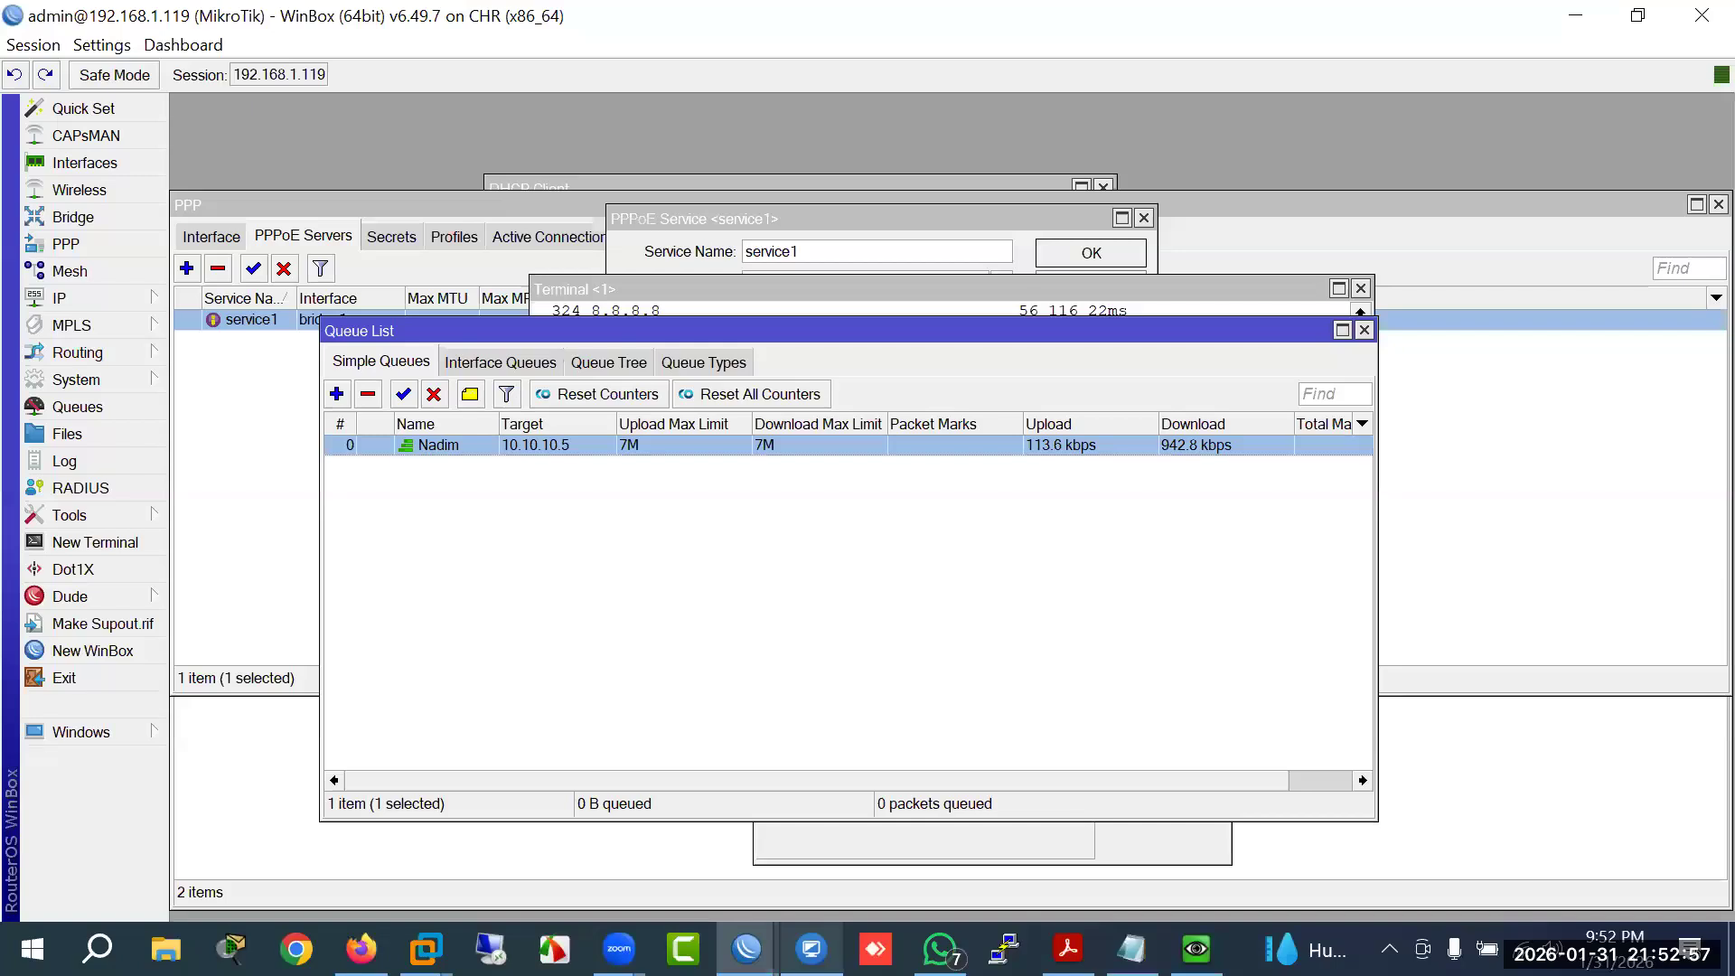
pyautogui.click(812, 949)
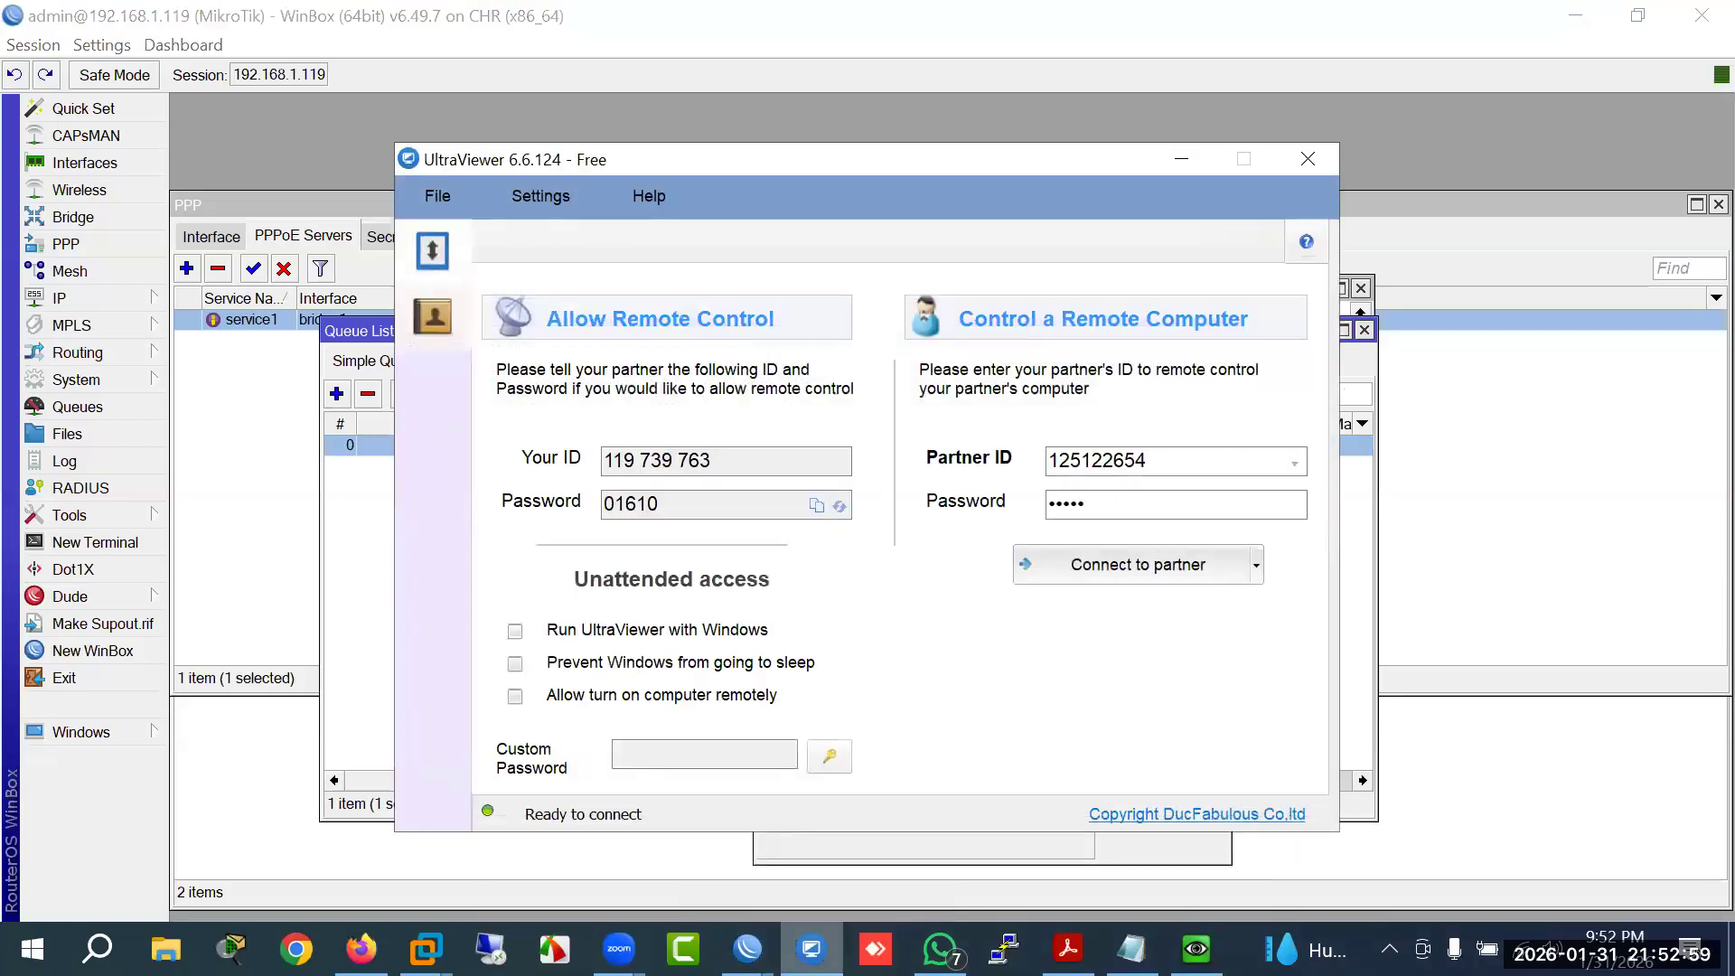
pyautogui.click(812, 949)
pyautogui.click(1197, 950)
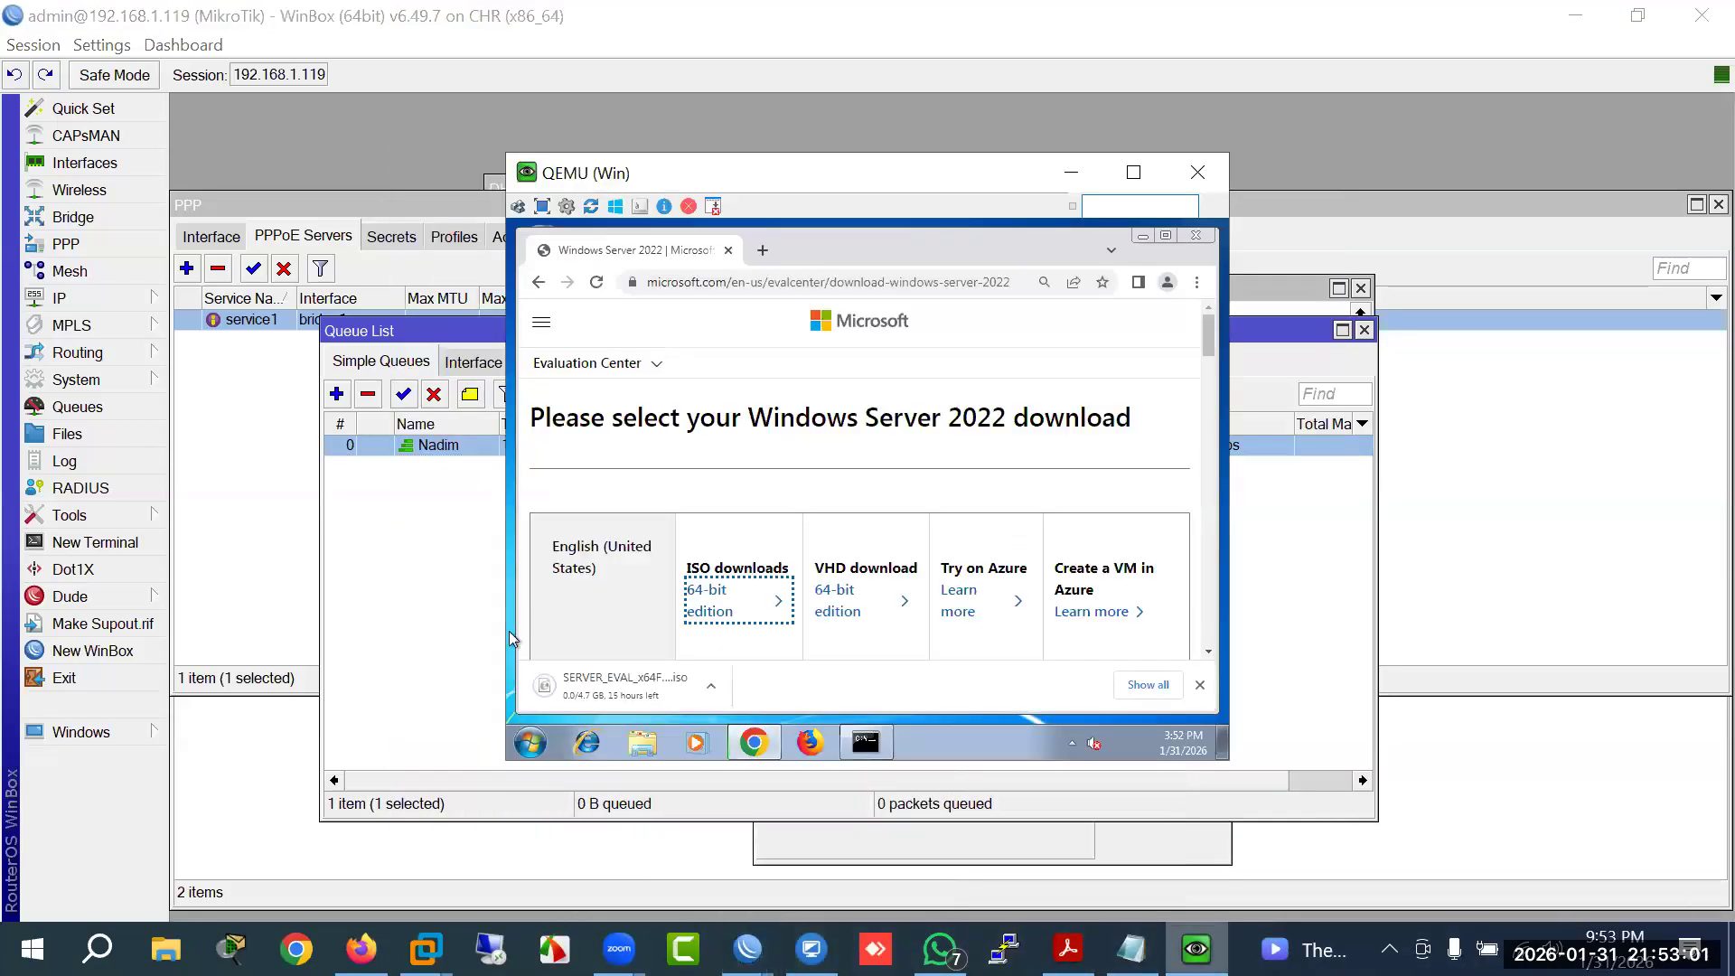
# Step: Start the Chinese (Simplified) and French 64-bit ISO downloads, then check the Nadim queue's traffic
pyautogui.scroll(-2, 742, 633)
pyautogui.click(714, 589)
pyautogui.scroll(-1, 717, 592)
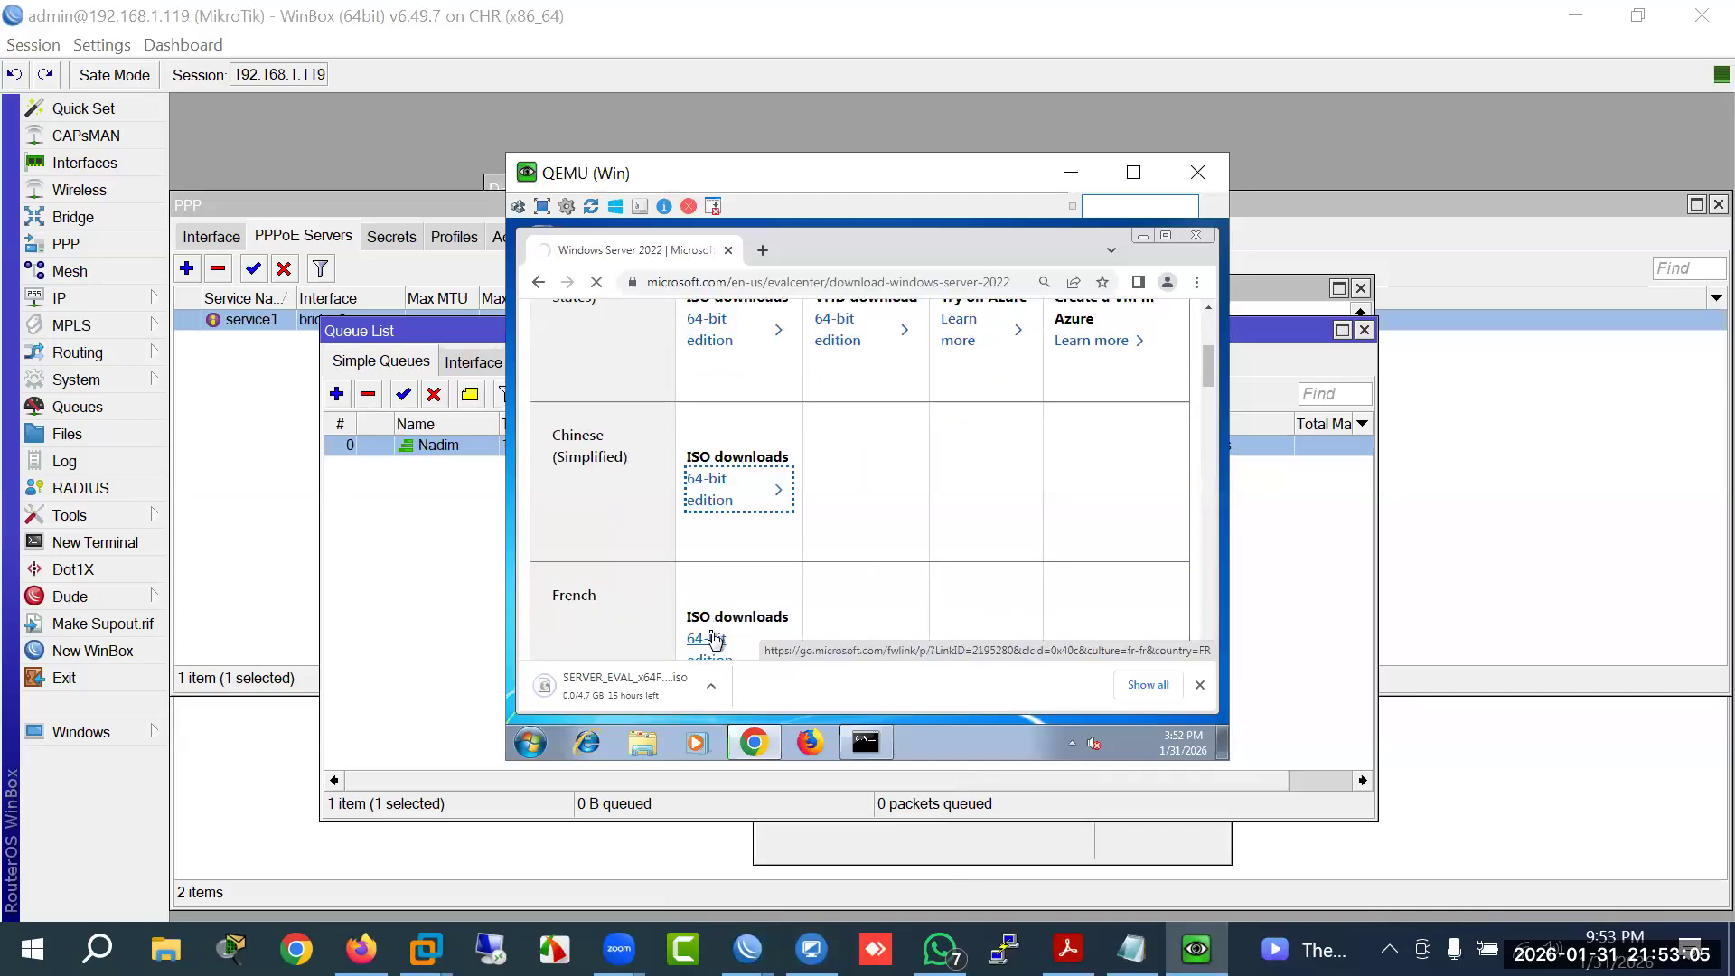
pyautogui.scroll(-1, 714, 637)
pyautogui.click(710, 567)
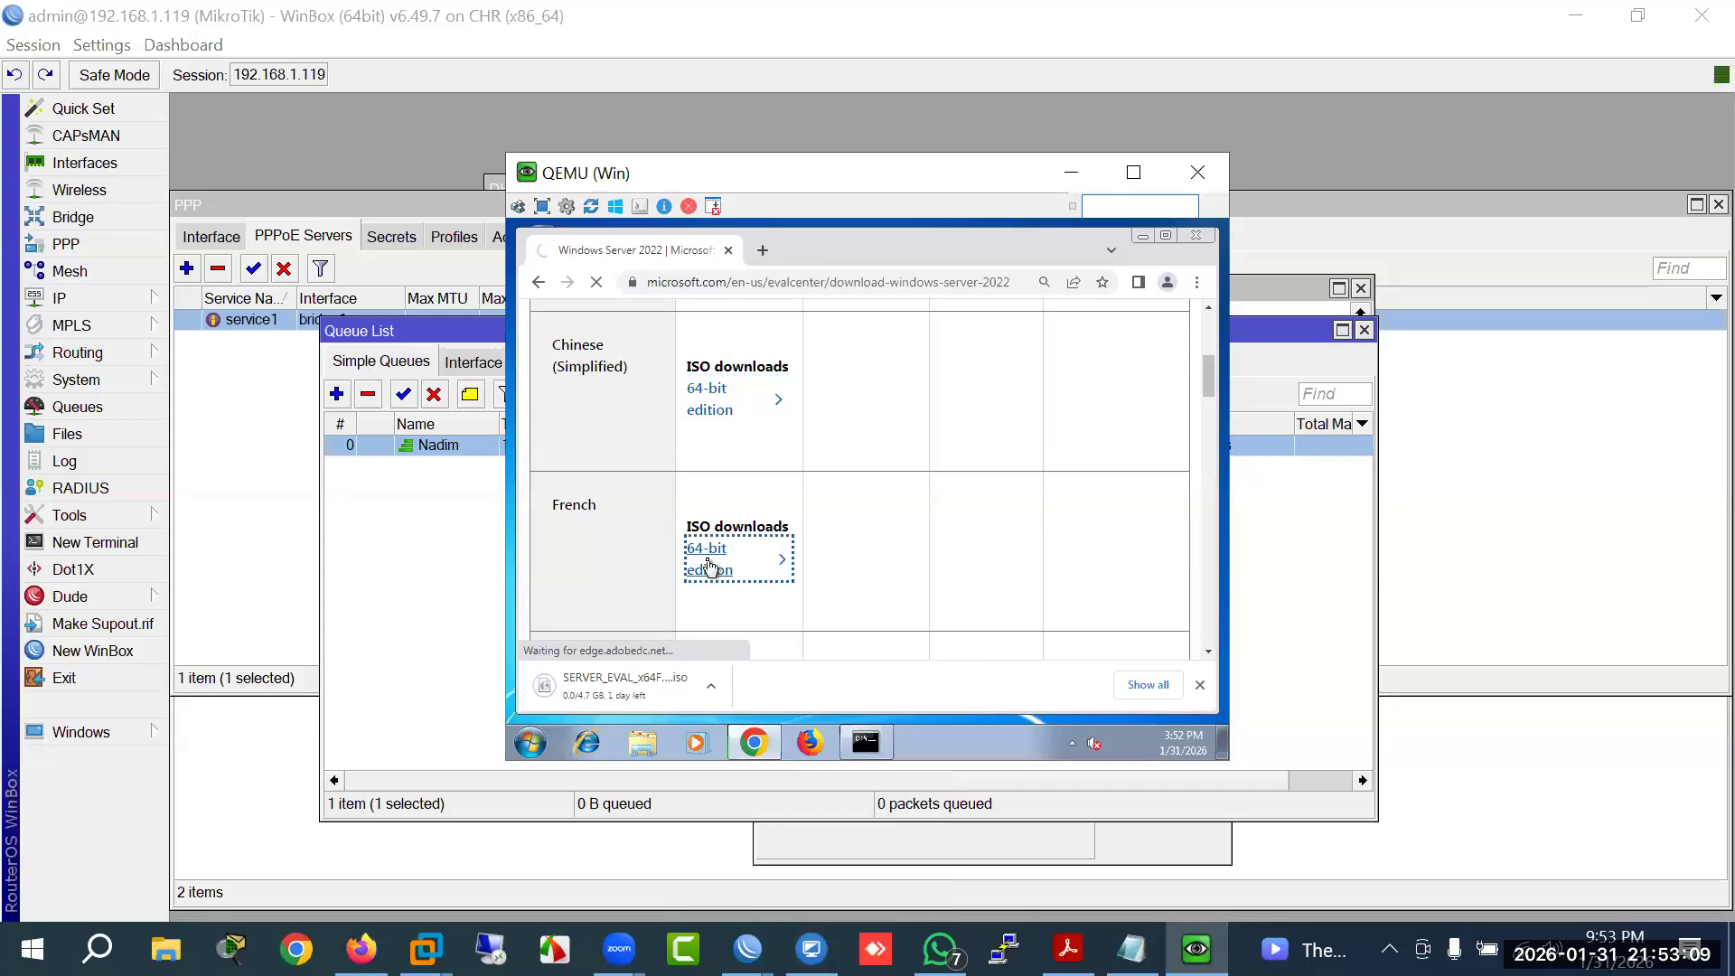
pyautogui.click(371, 572)
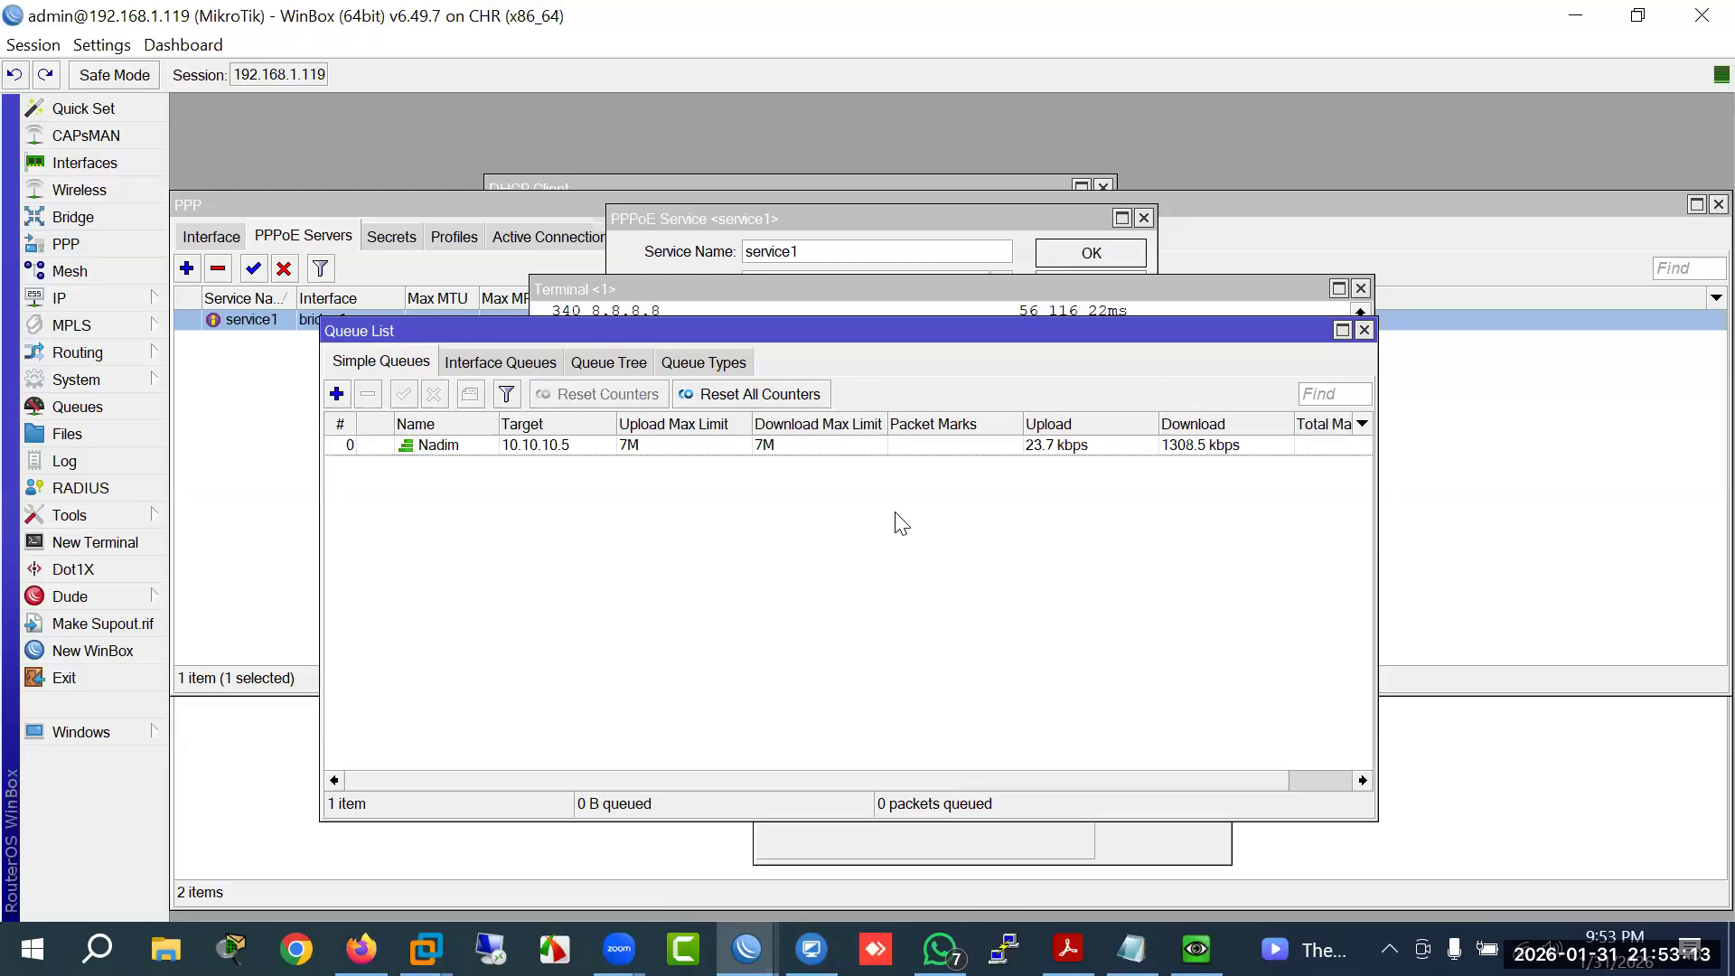
pyautogui.click(725, 449)
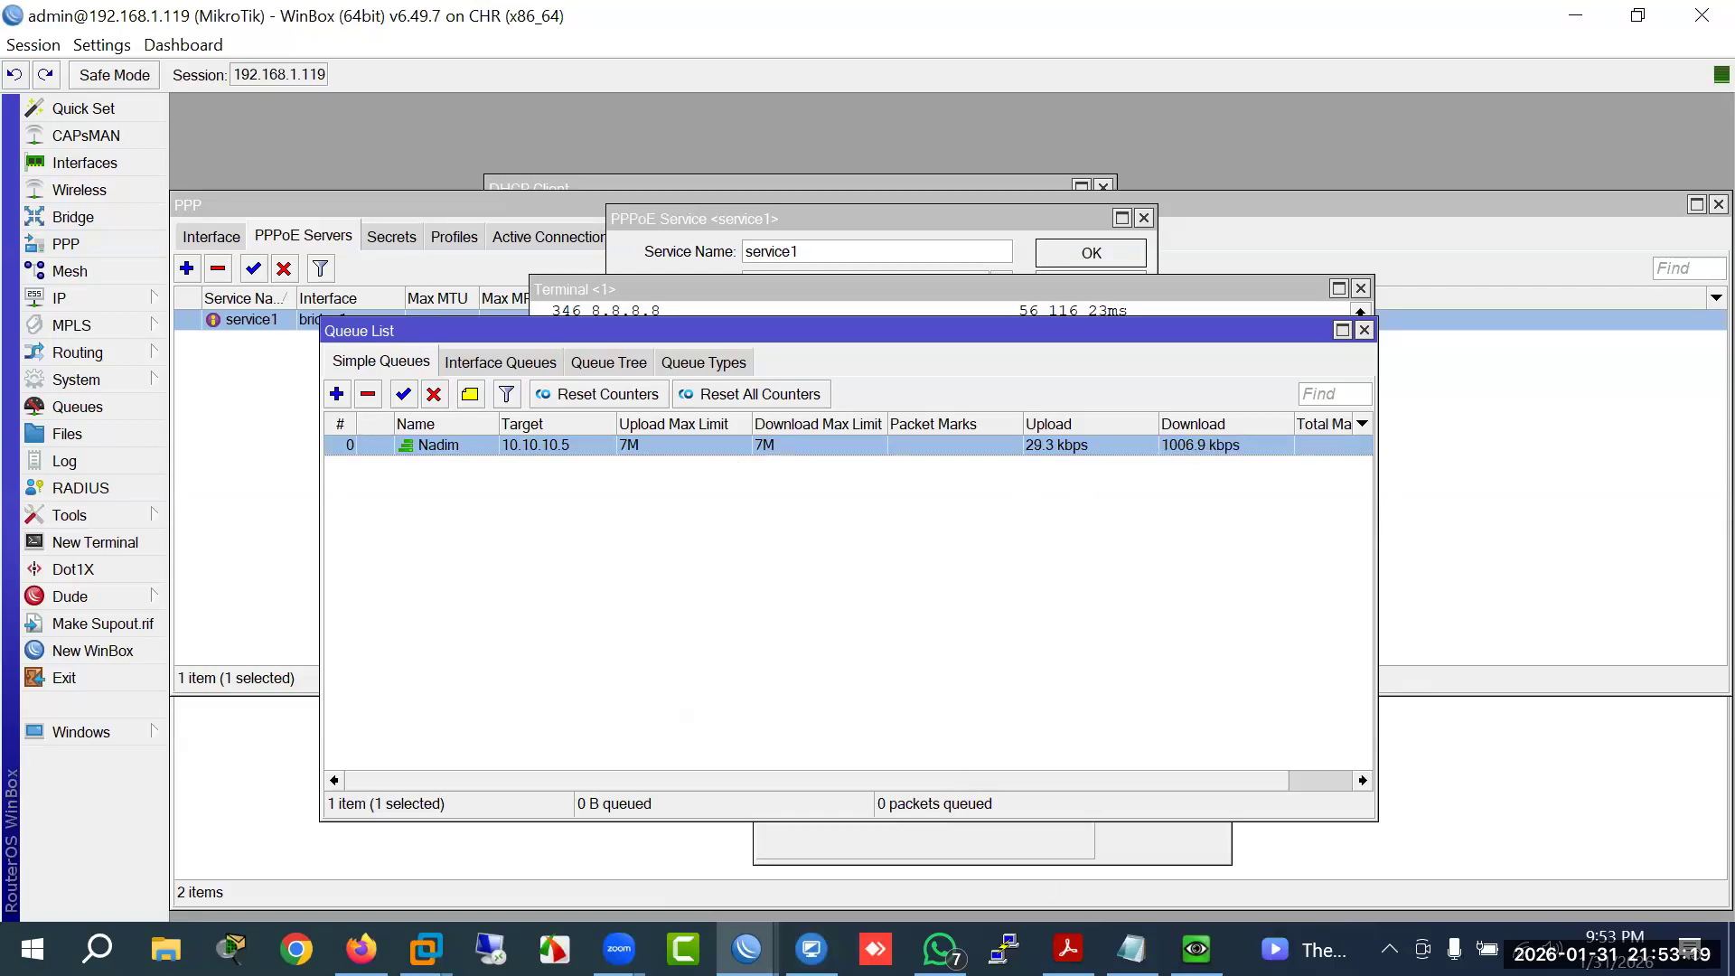
# Step: Start the German 64-bit ISO download and watch the queue's rates before returning to the browser
pyautogui.click(1196, 949)
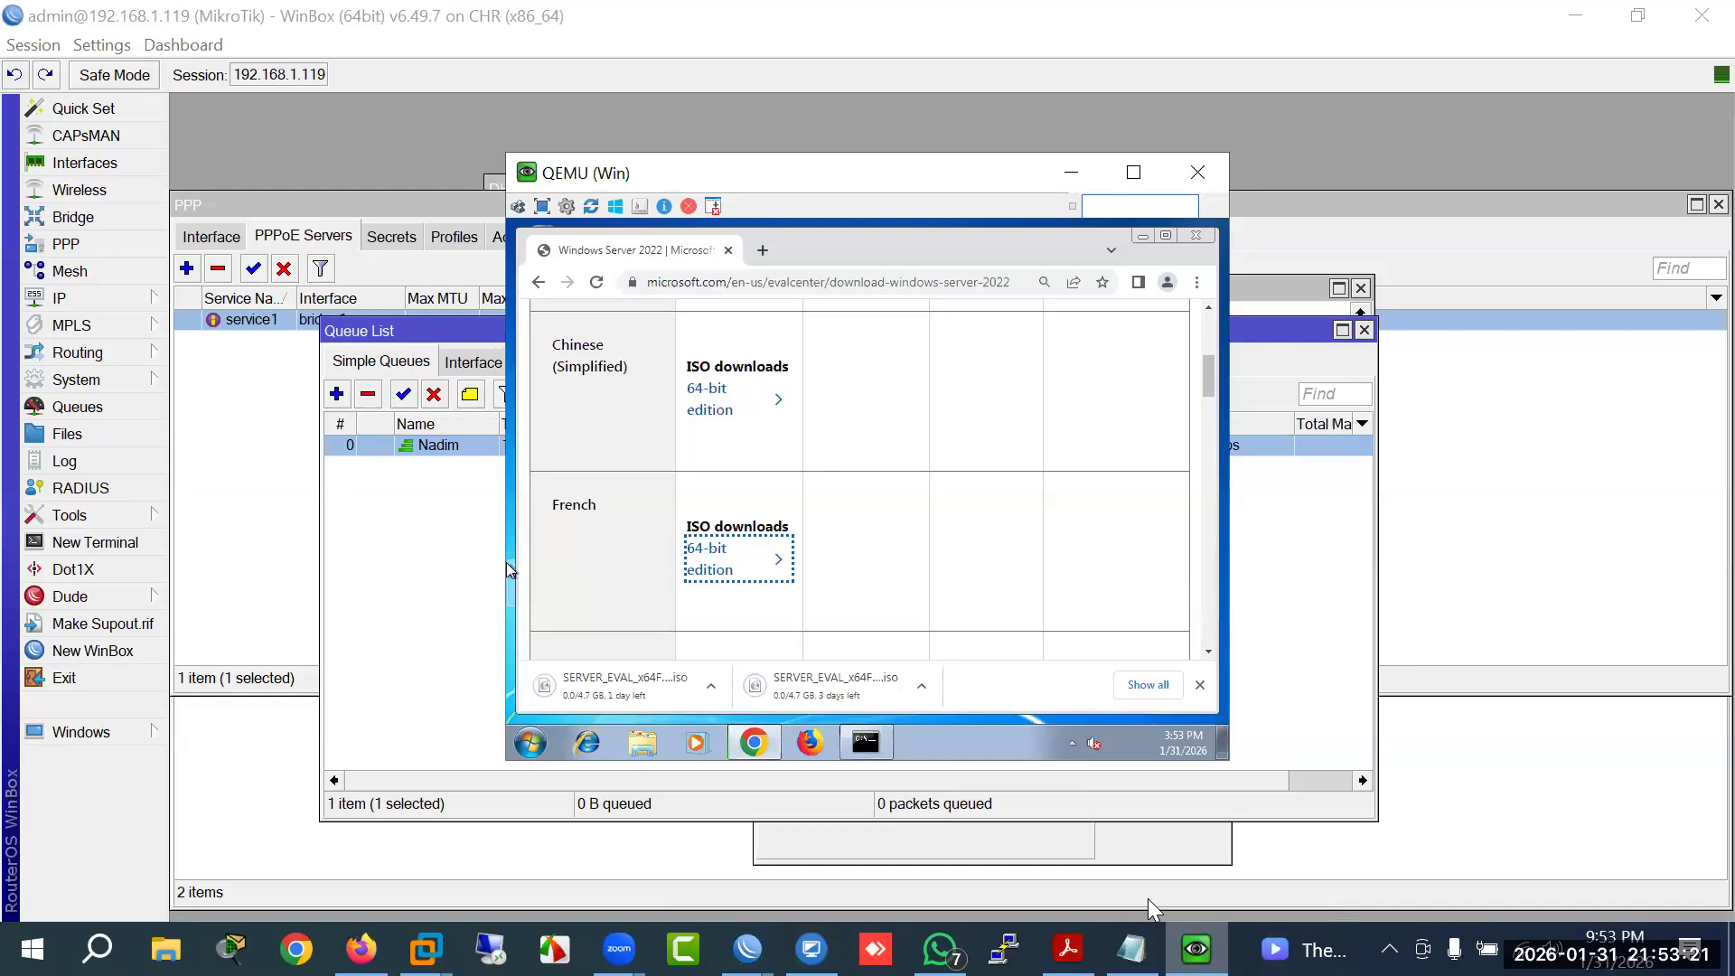
pyautogui.scroll(-1, 945, 594)
pyautogui.click(703, 622)
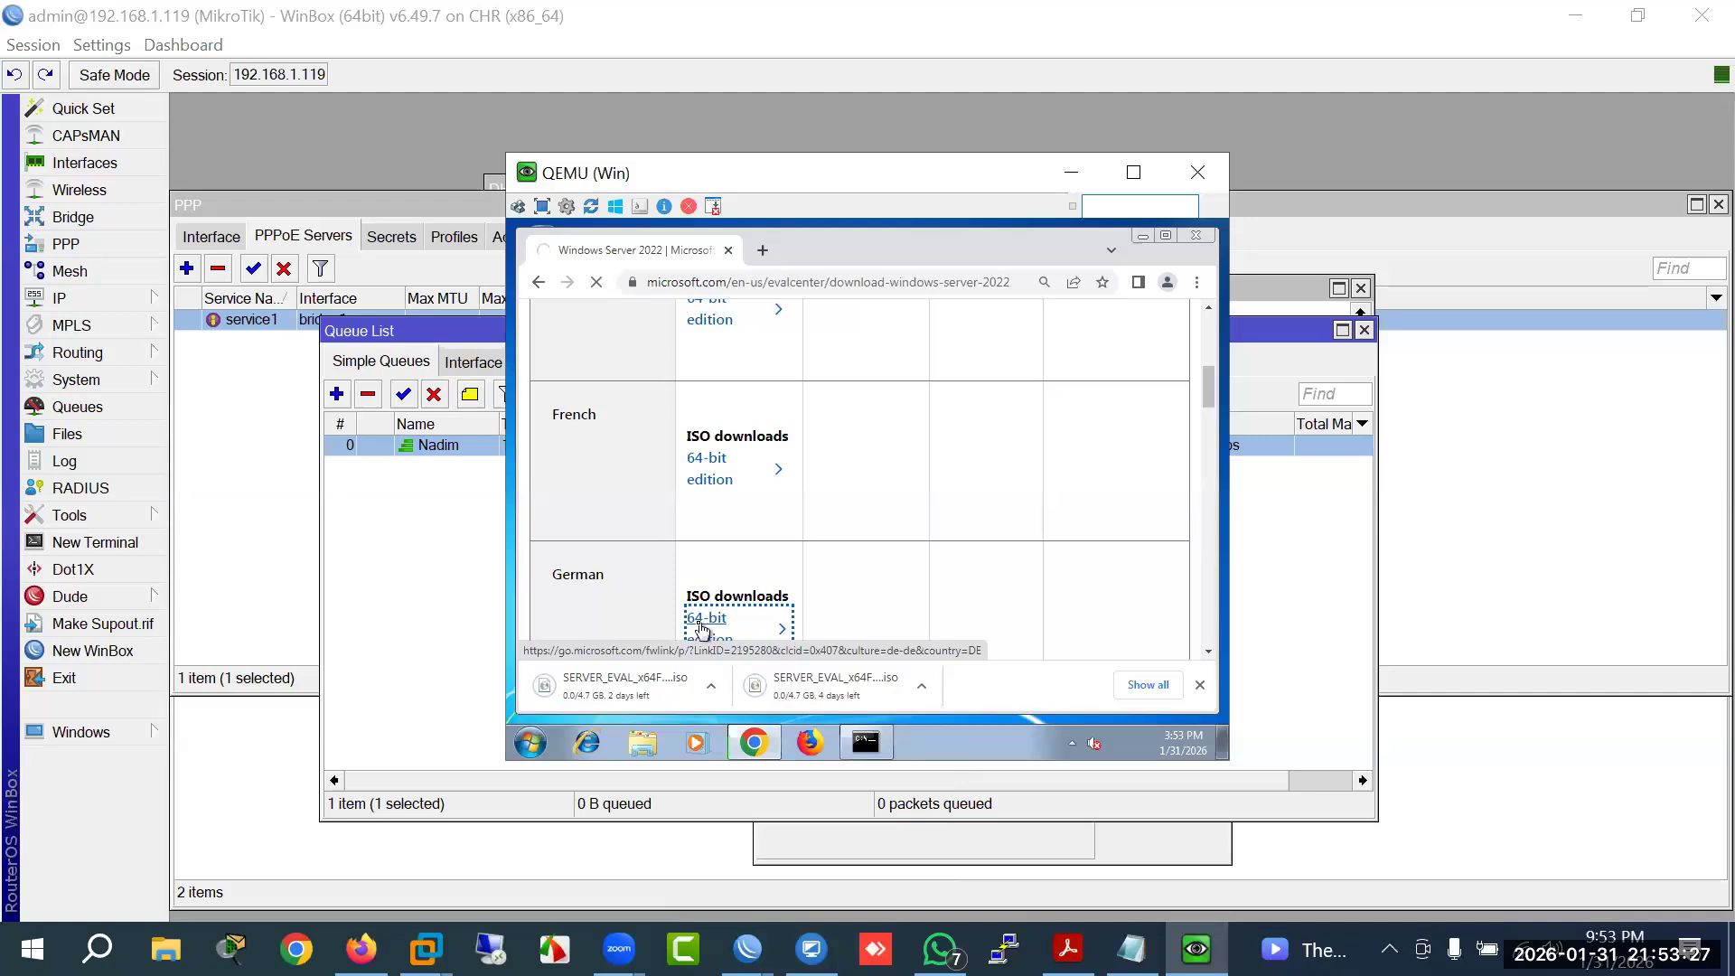
pyautogui.click(420, 611)
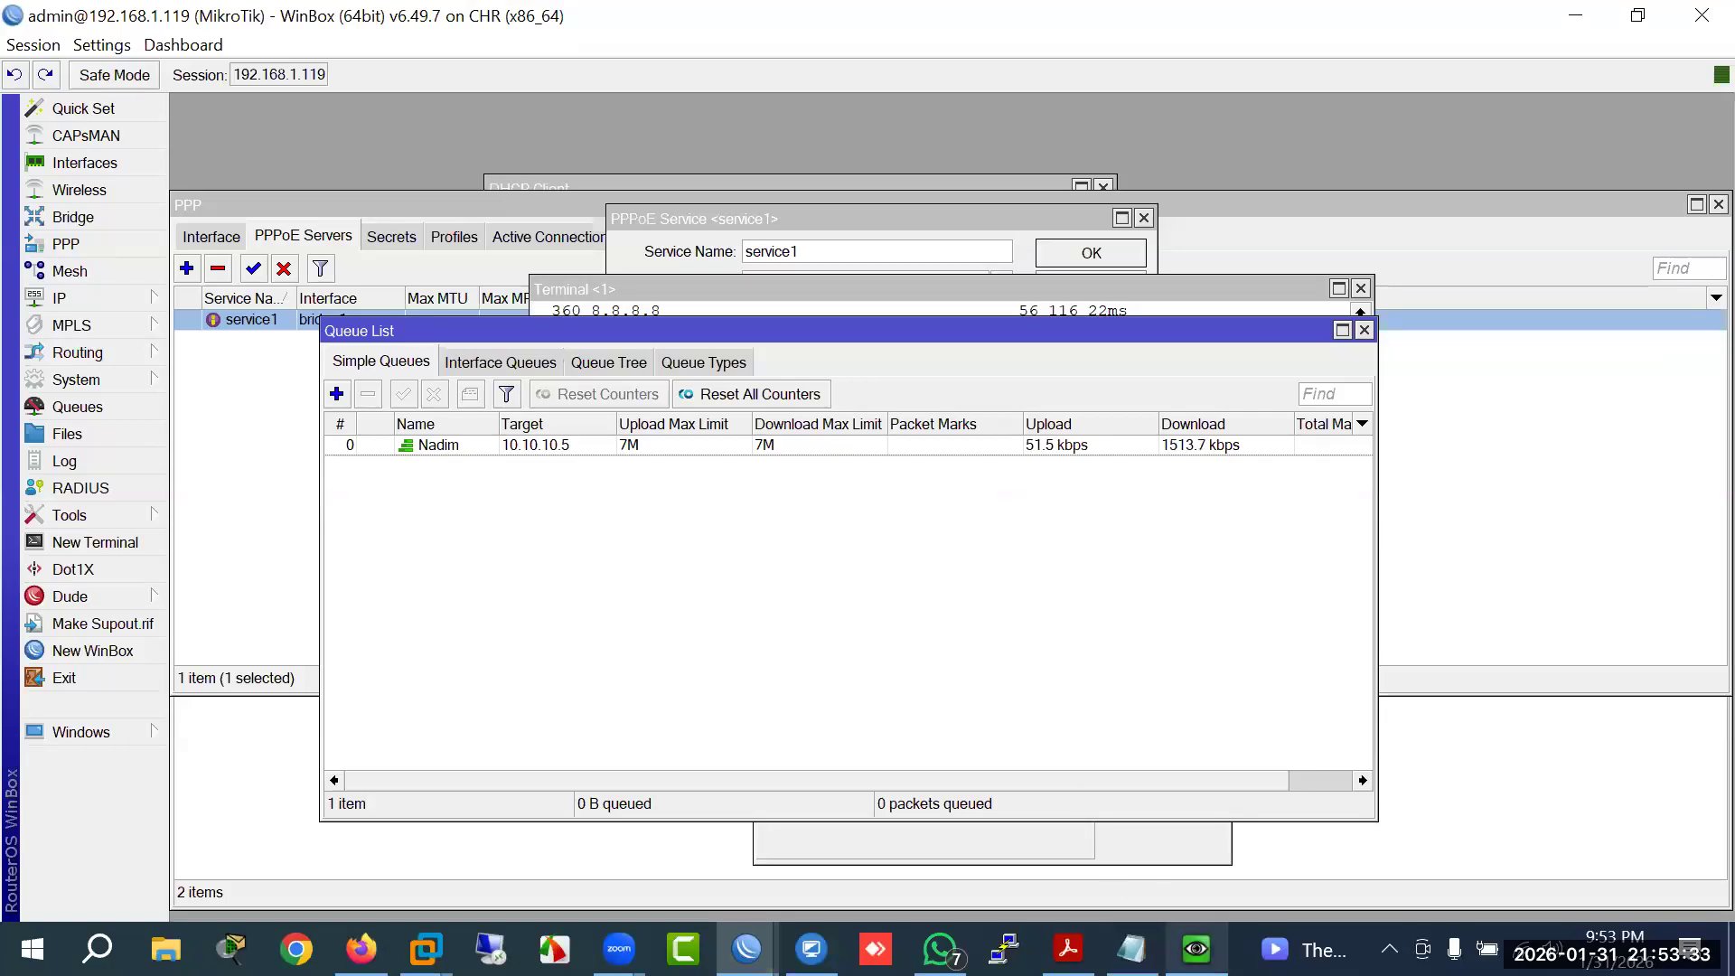
pyautogui.moveTo(1195, 949)
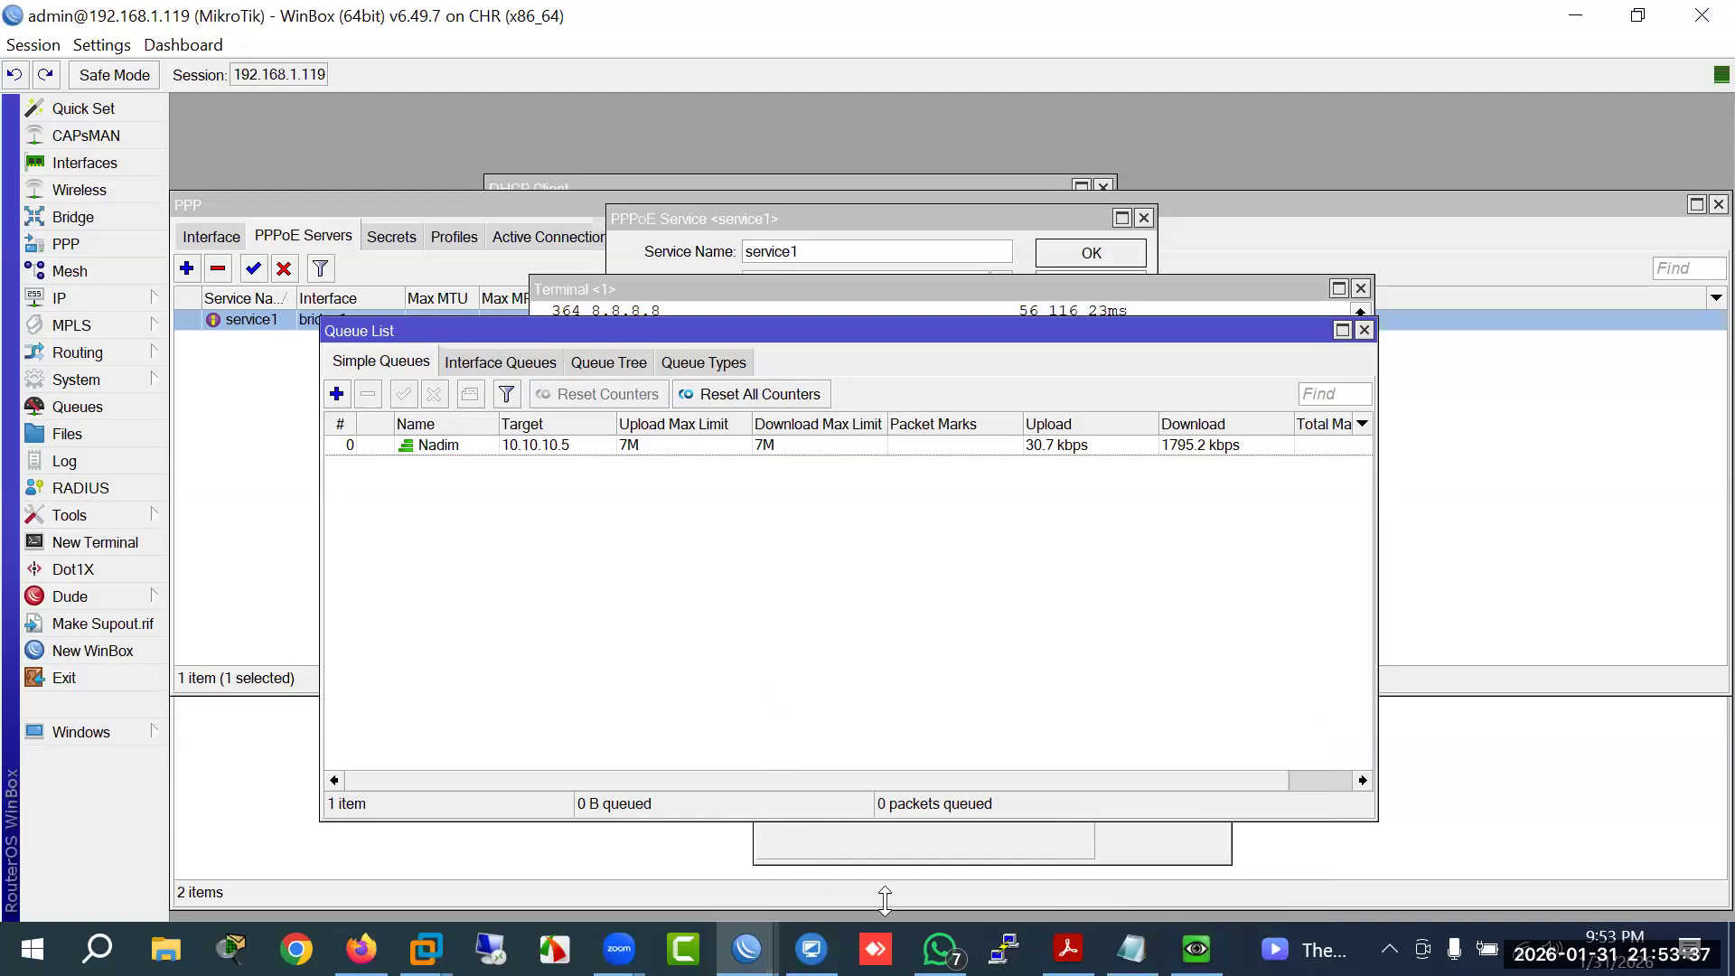
pyautogui.click(1195, 949)
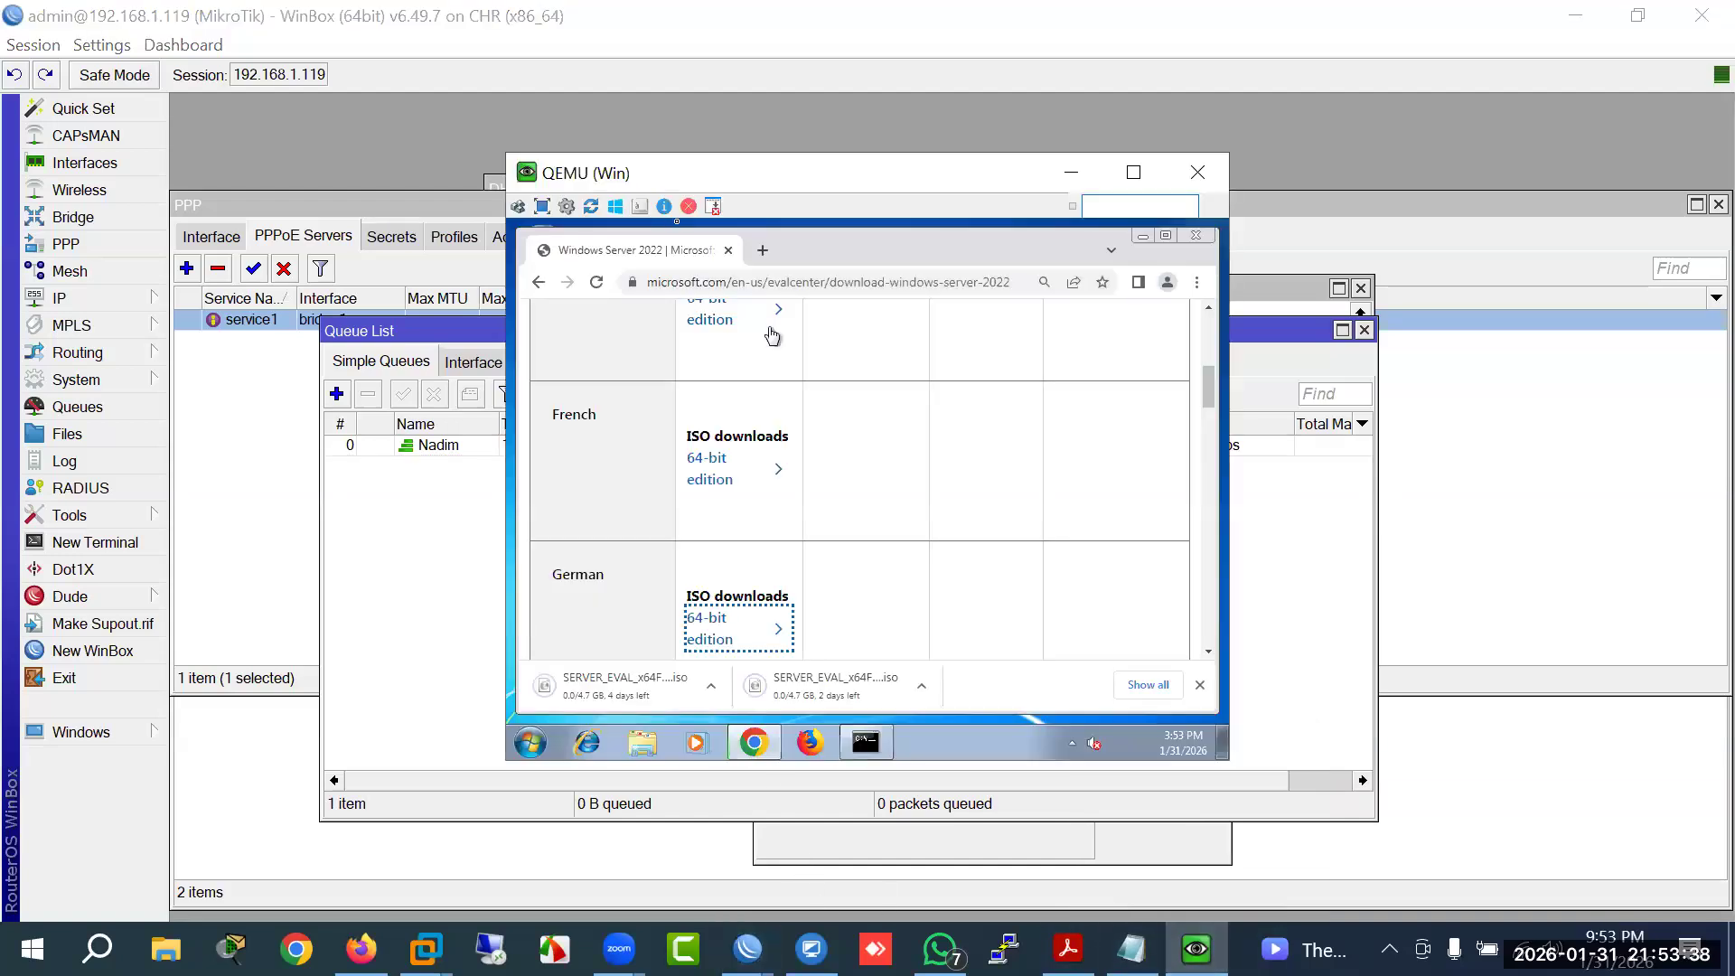
# Step: Run a fast.com speed test in a new Chrome tab, then check the Nadim queue's rates in WinBox
pyautogui.click(763, 251)
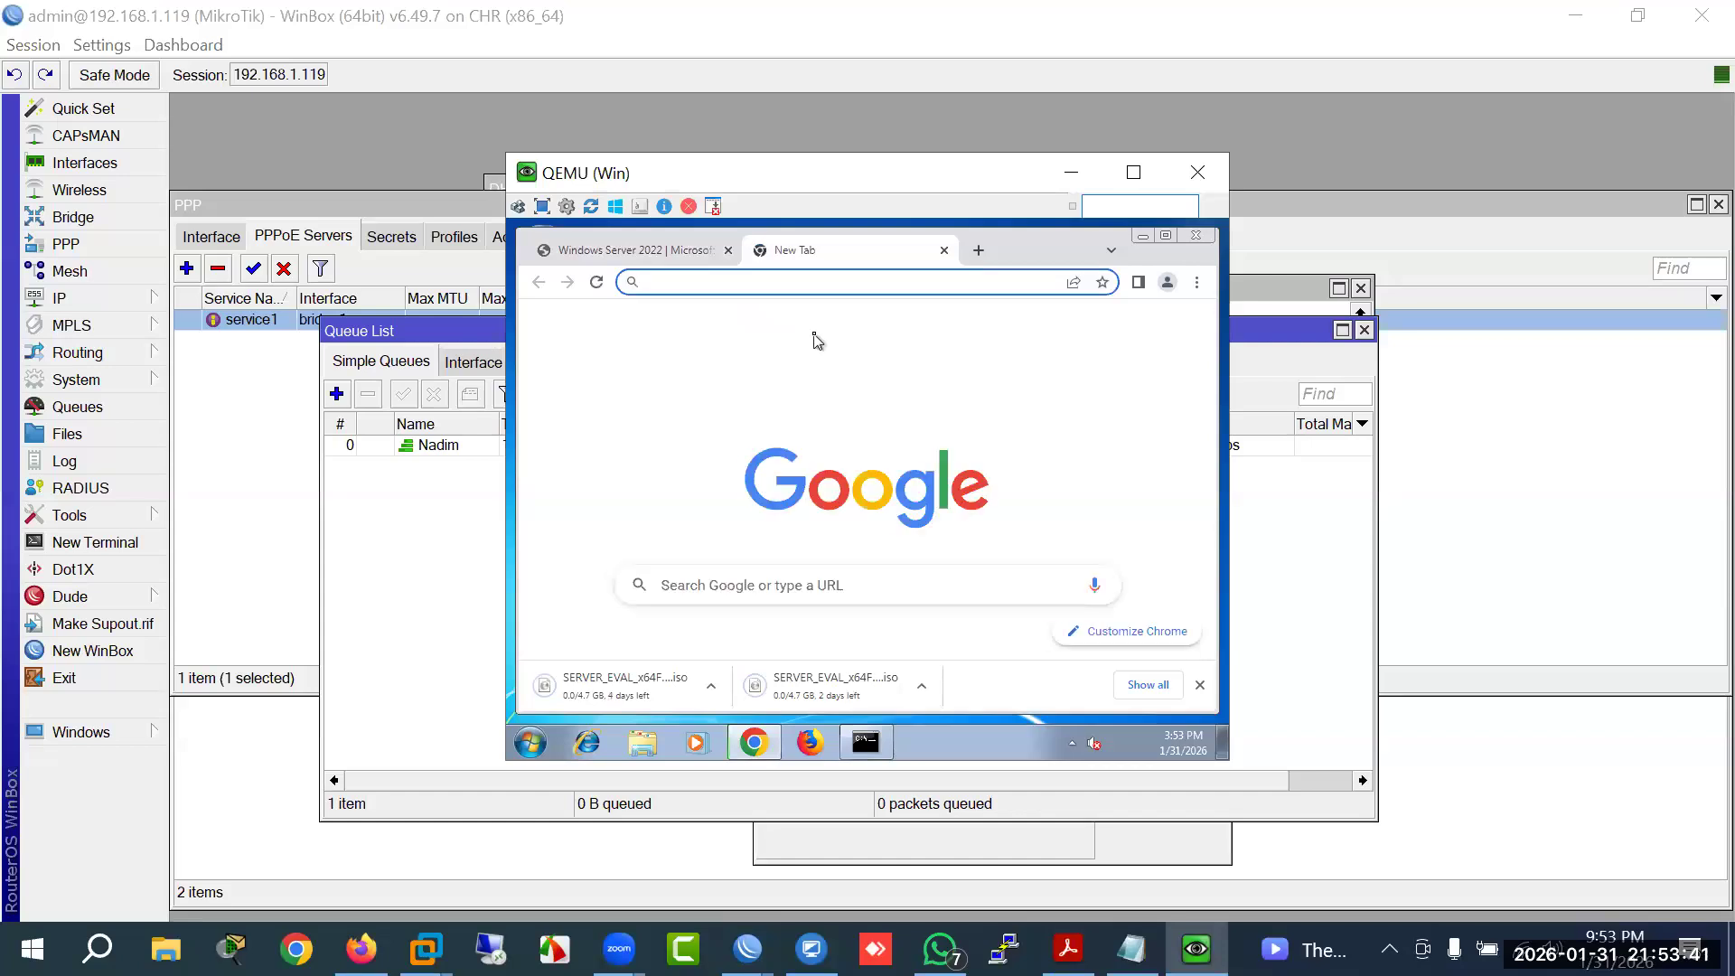
pyautogui.write('fast')
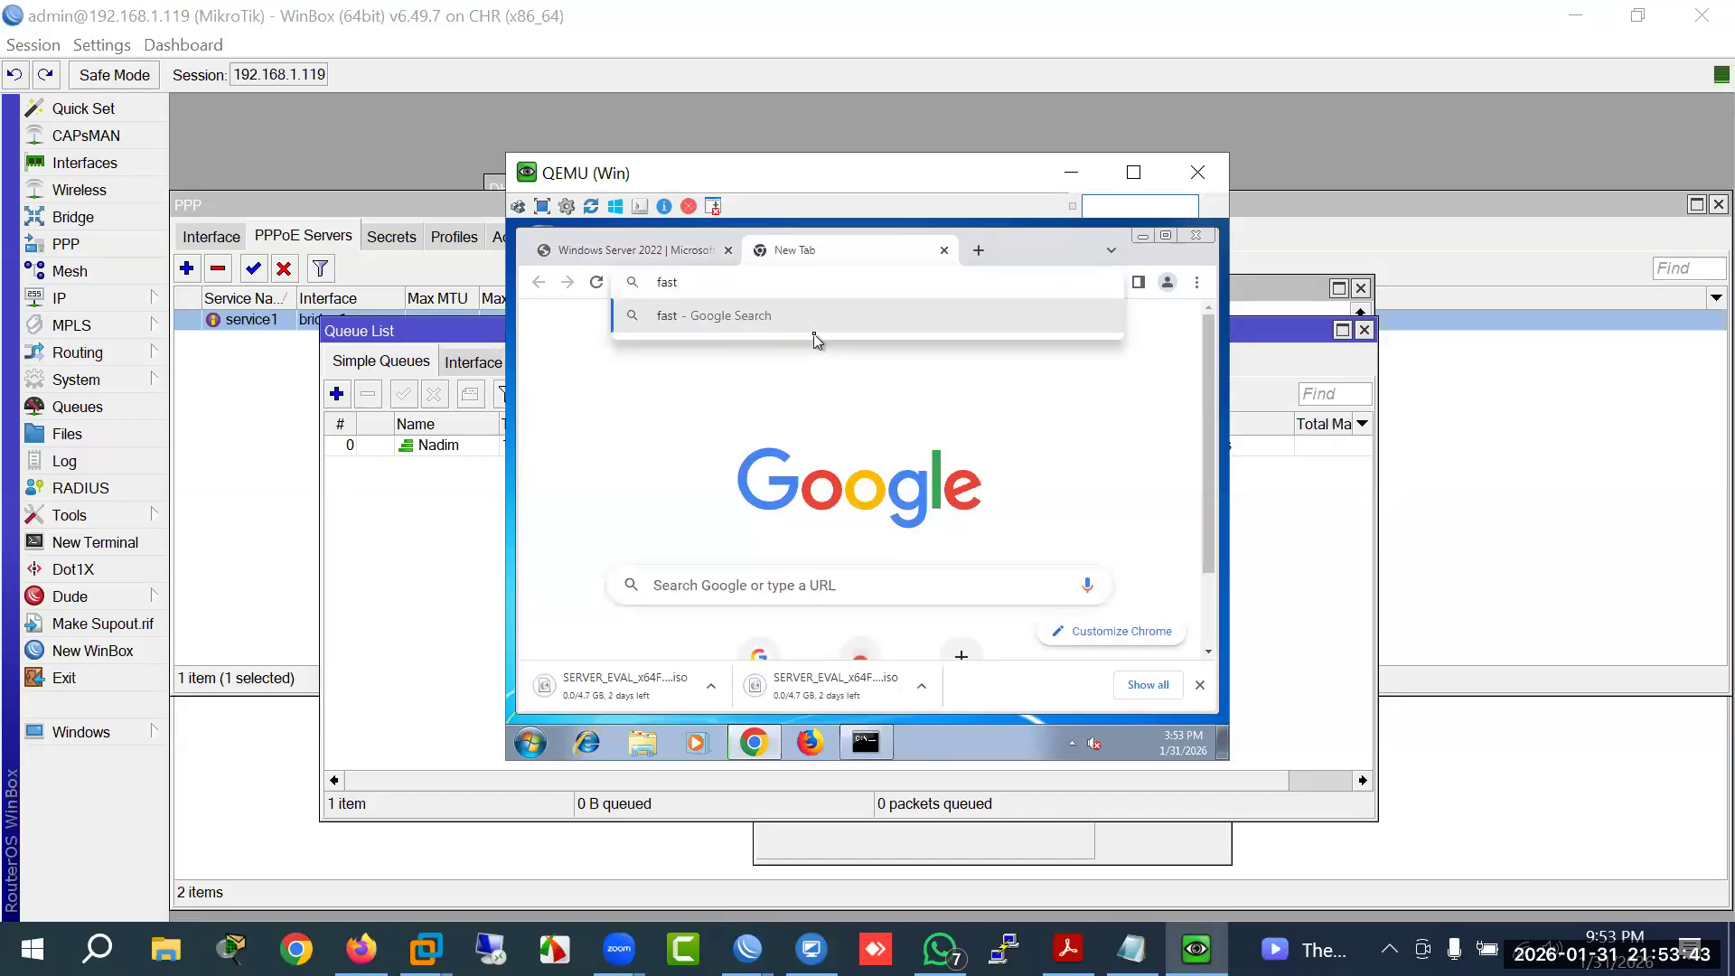
pyautogui.write('.com')
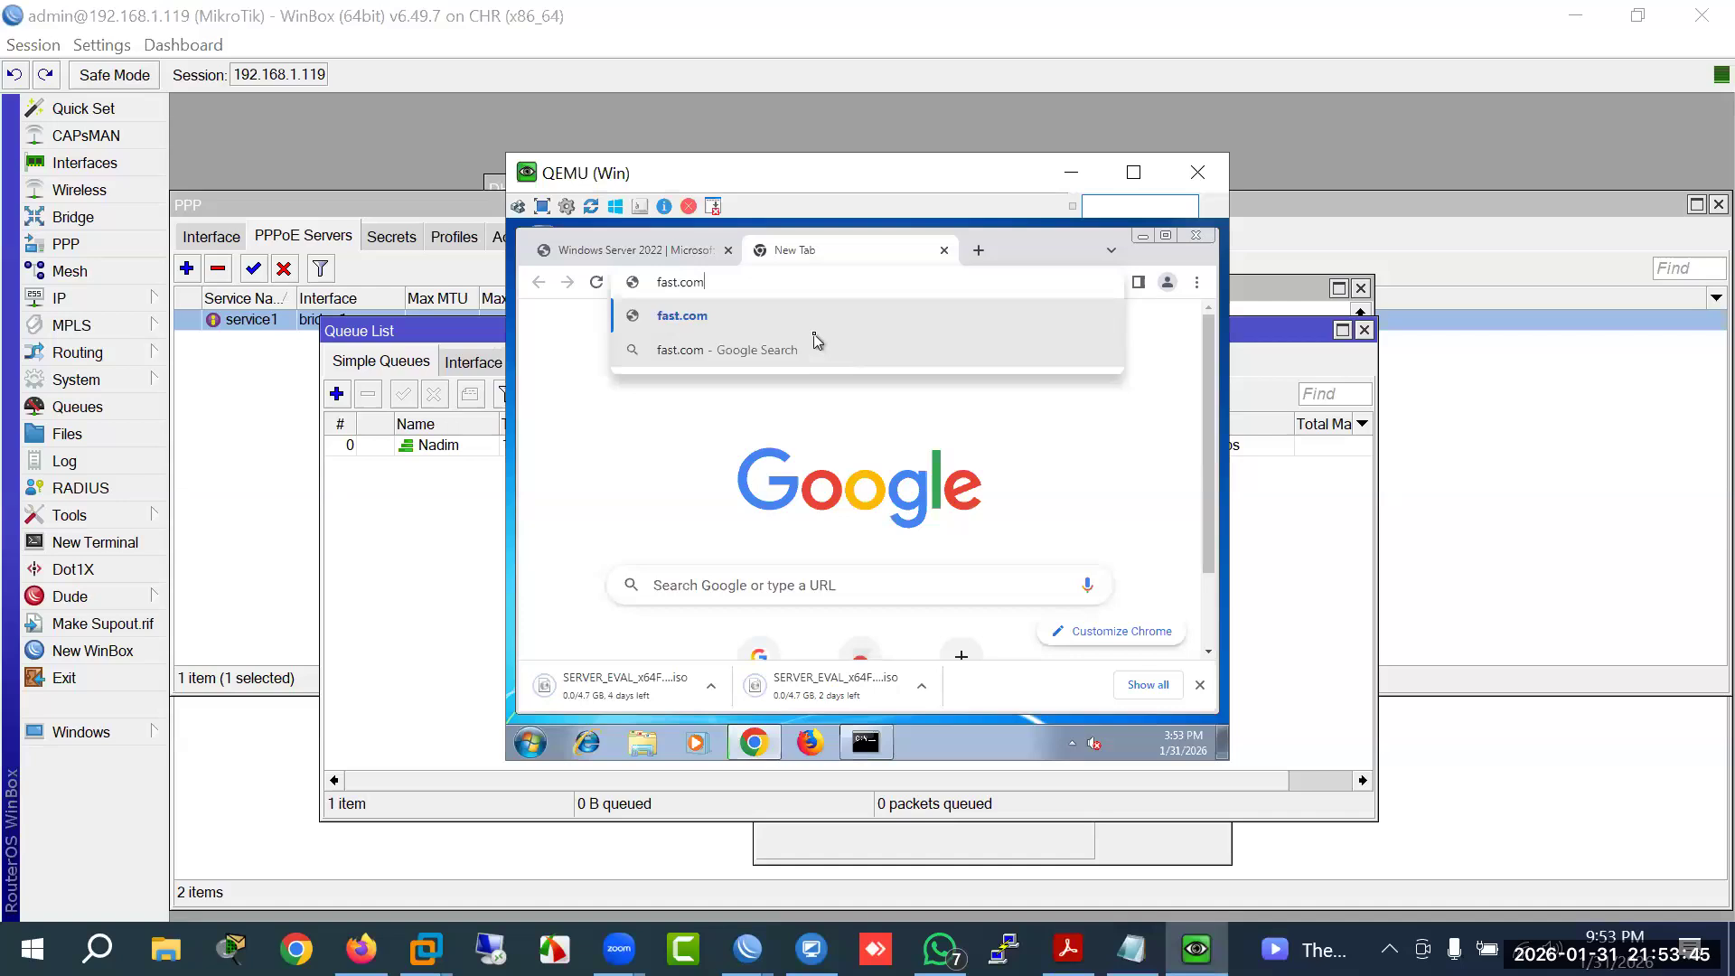
pyautogui.press('Return')
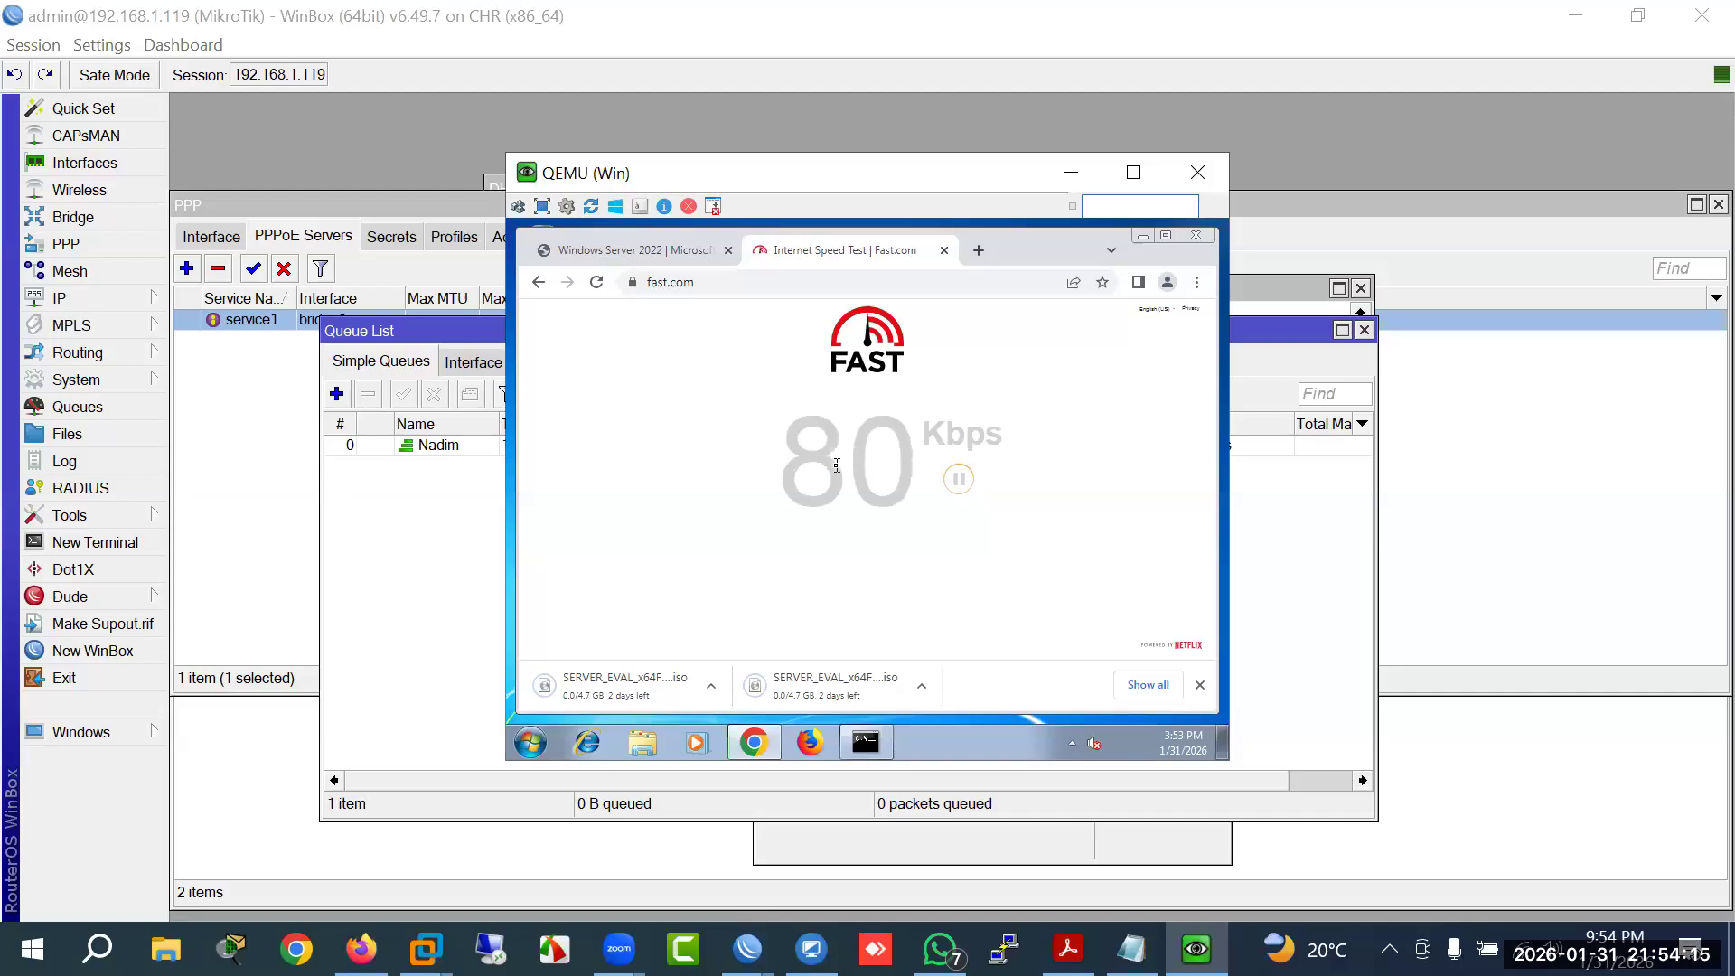
pyautogui.click(452, 535)
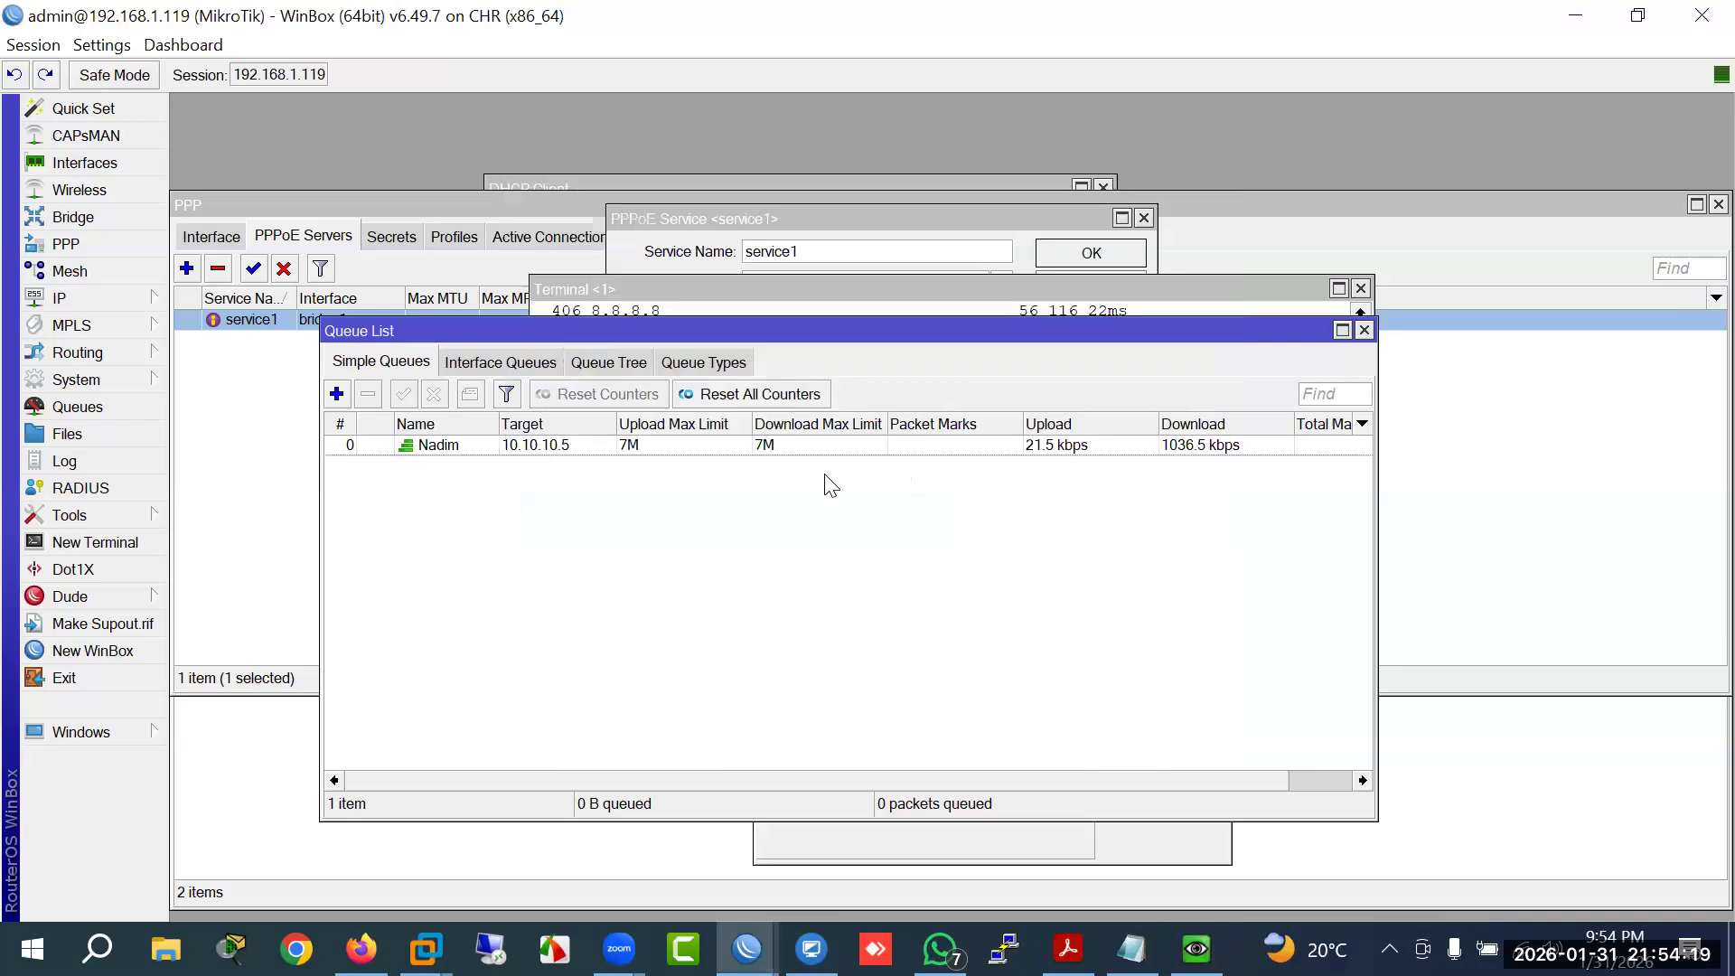
# Step: Open the Nadim queue's Advanced tab, where upload and download both use the default-small queue type
pyautogui.click(799, 445)
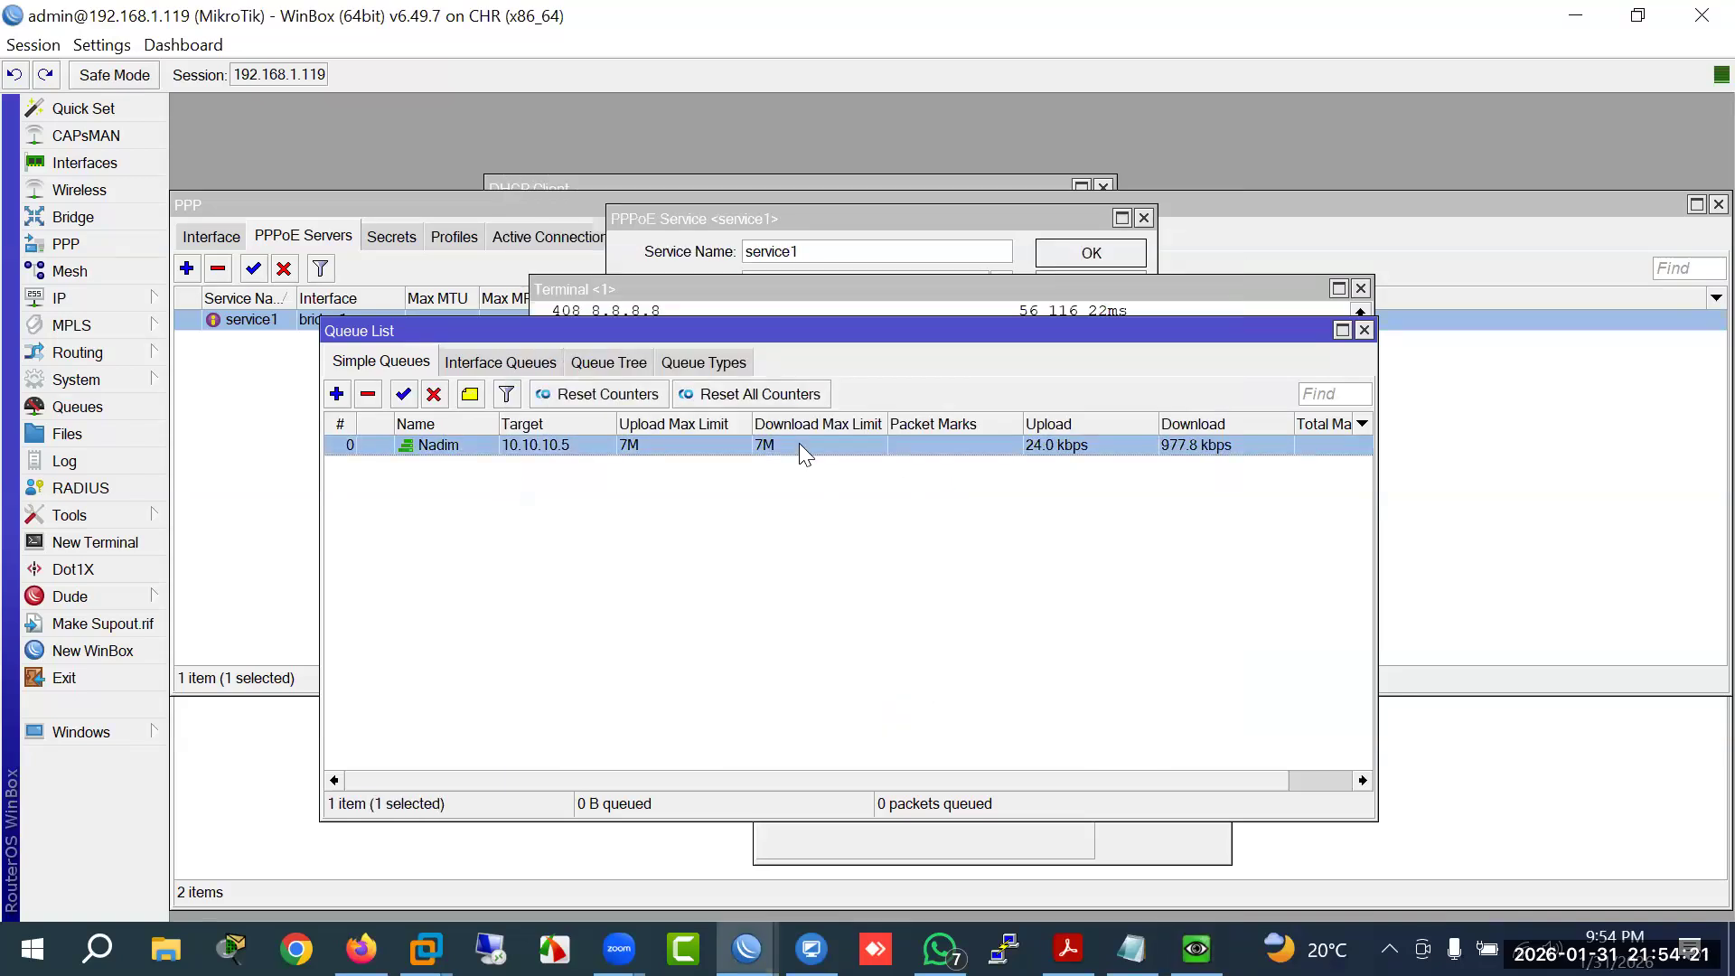
pyautogui.moveTo(499, 424); pyautogui.dragTo(525, 424)
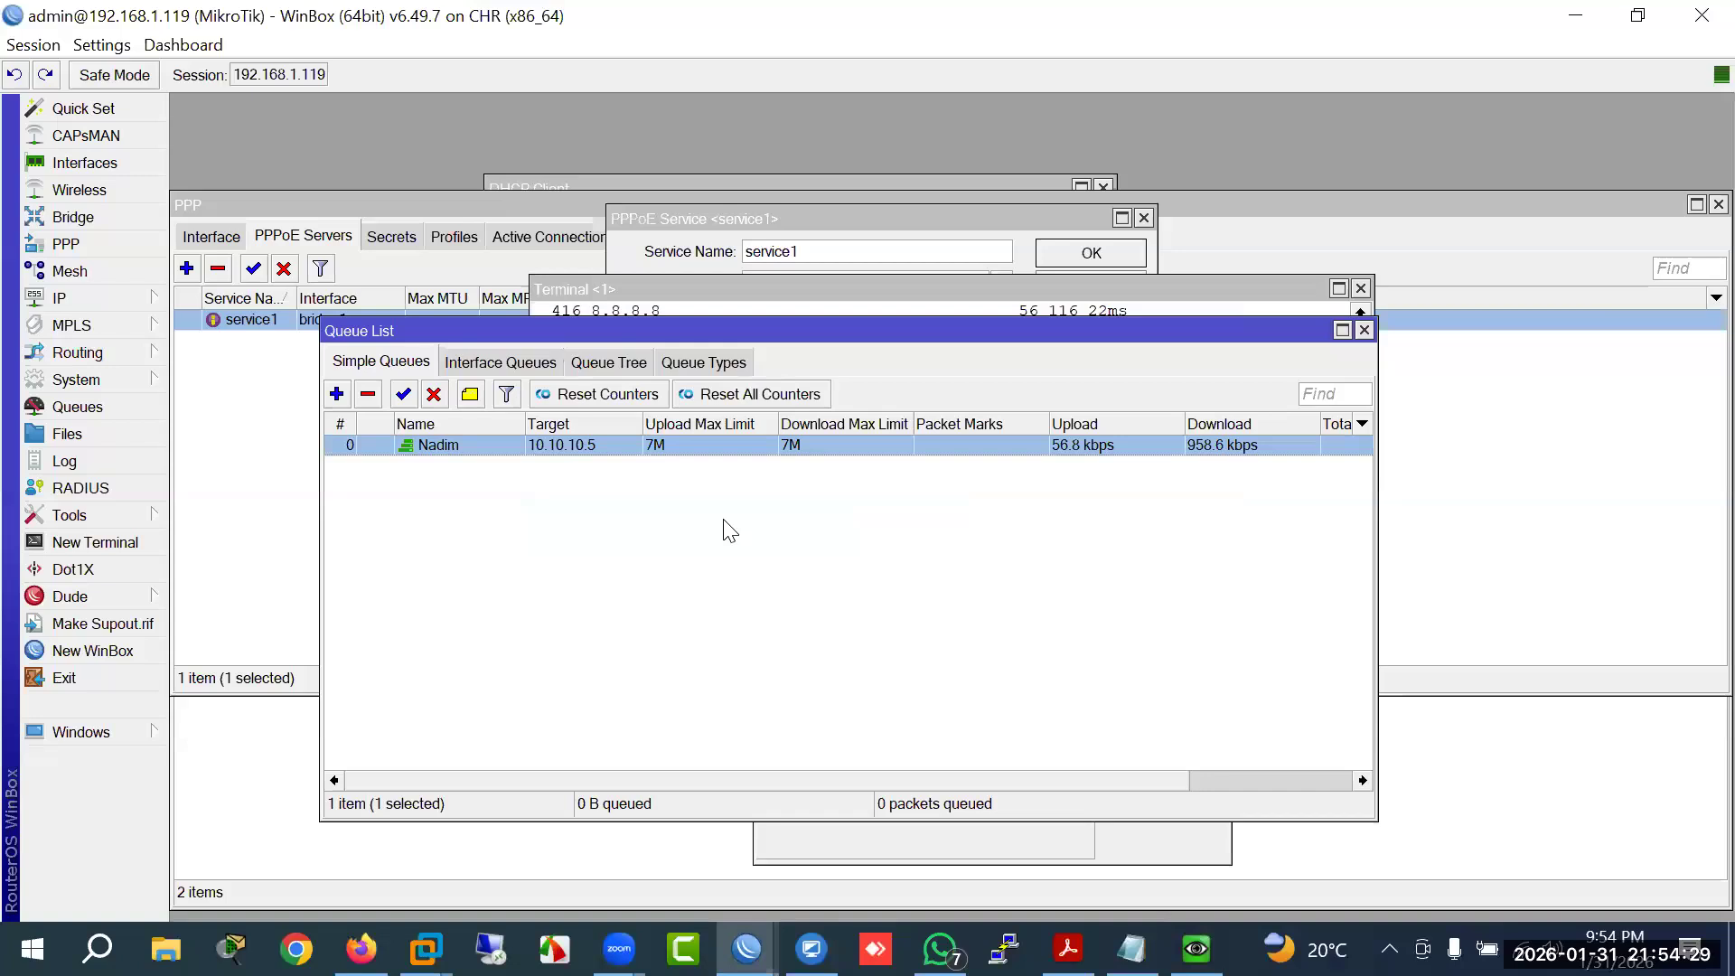
pyautogui.doubleClick(463, 443)
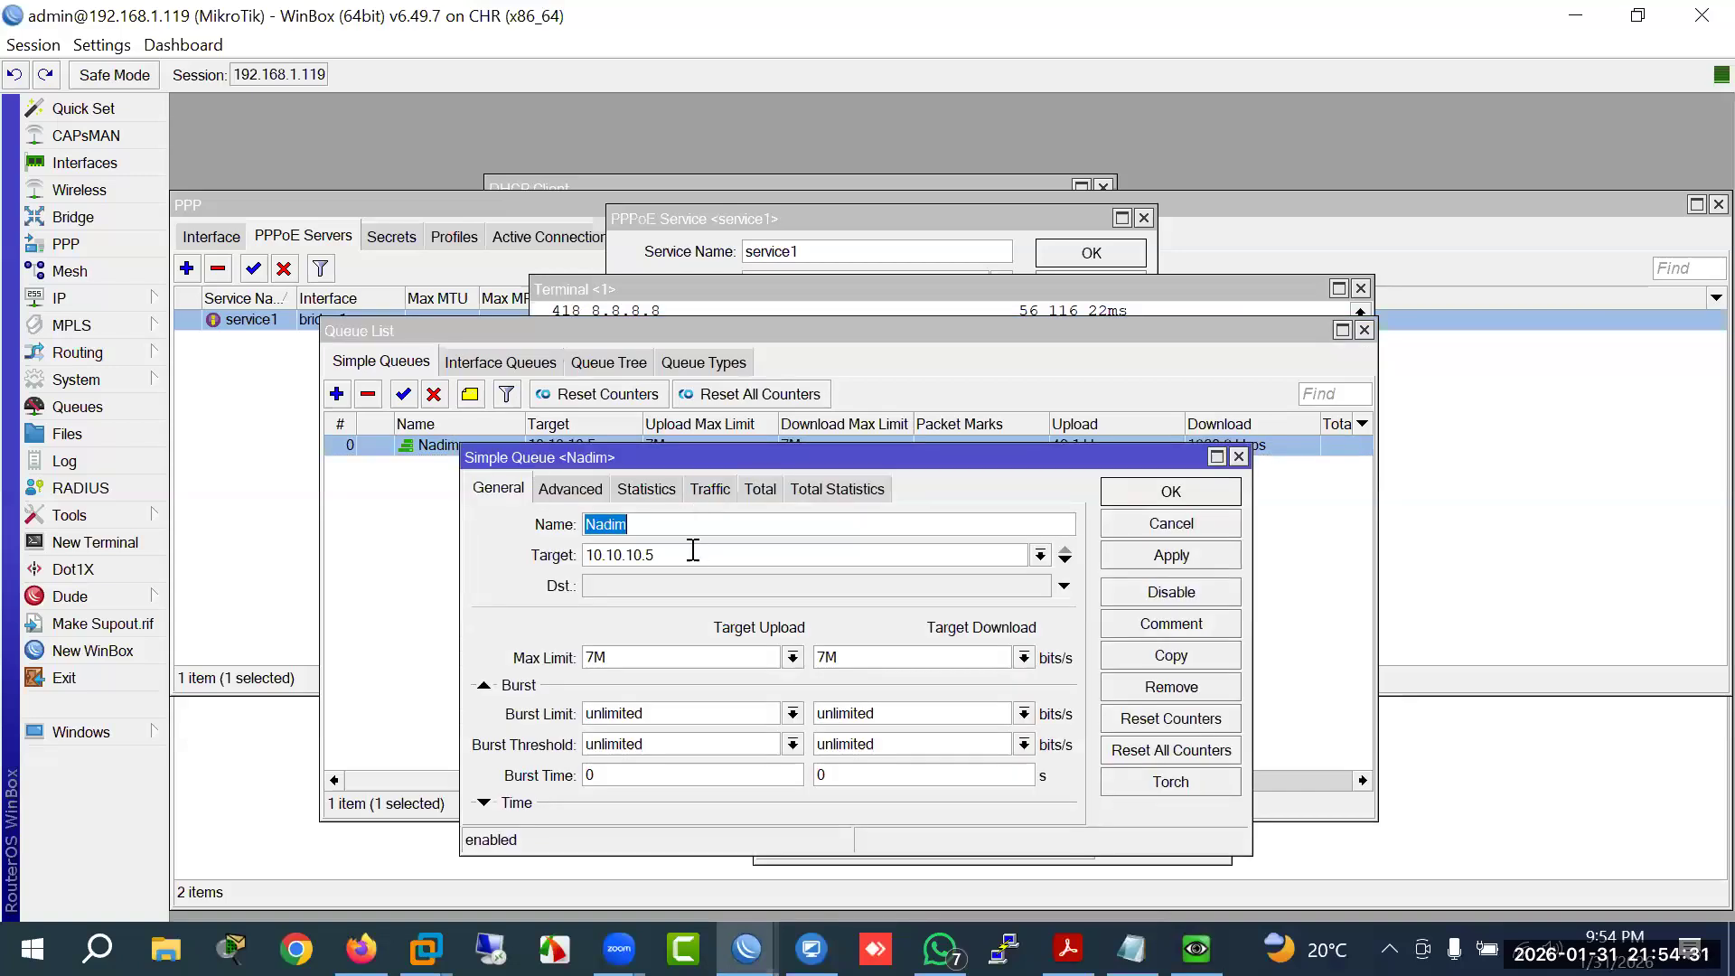
pyautogui.moveTo(707, 378); pyautogui.dragTo(718, 292)
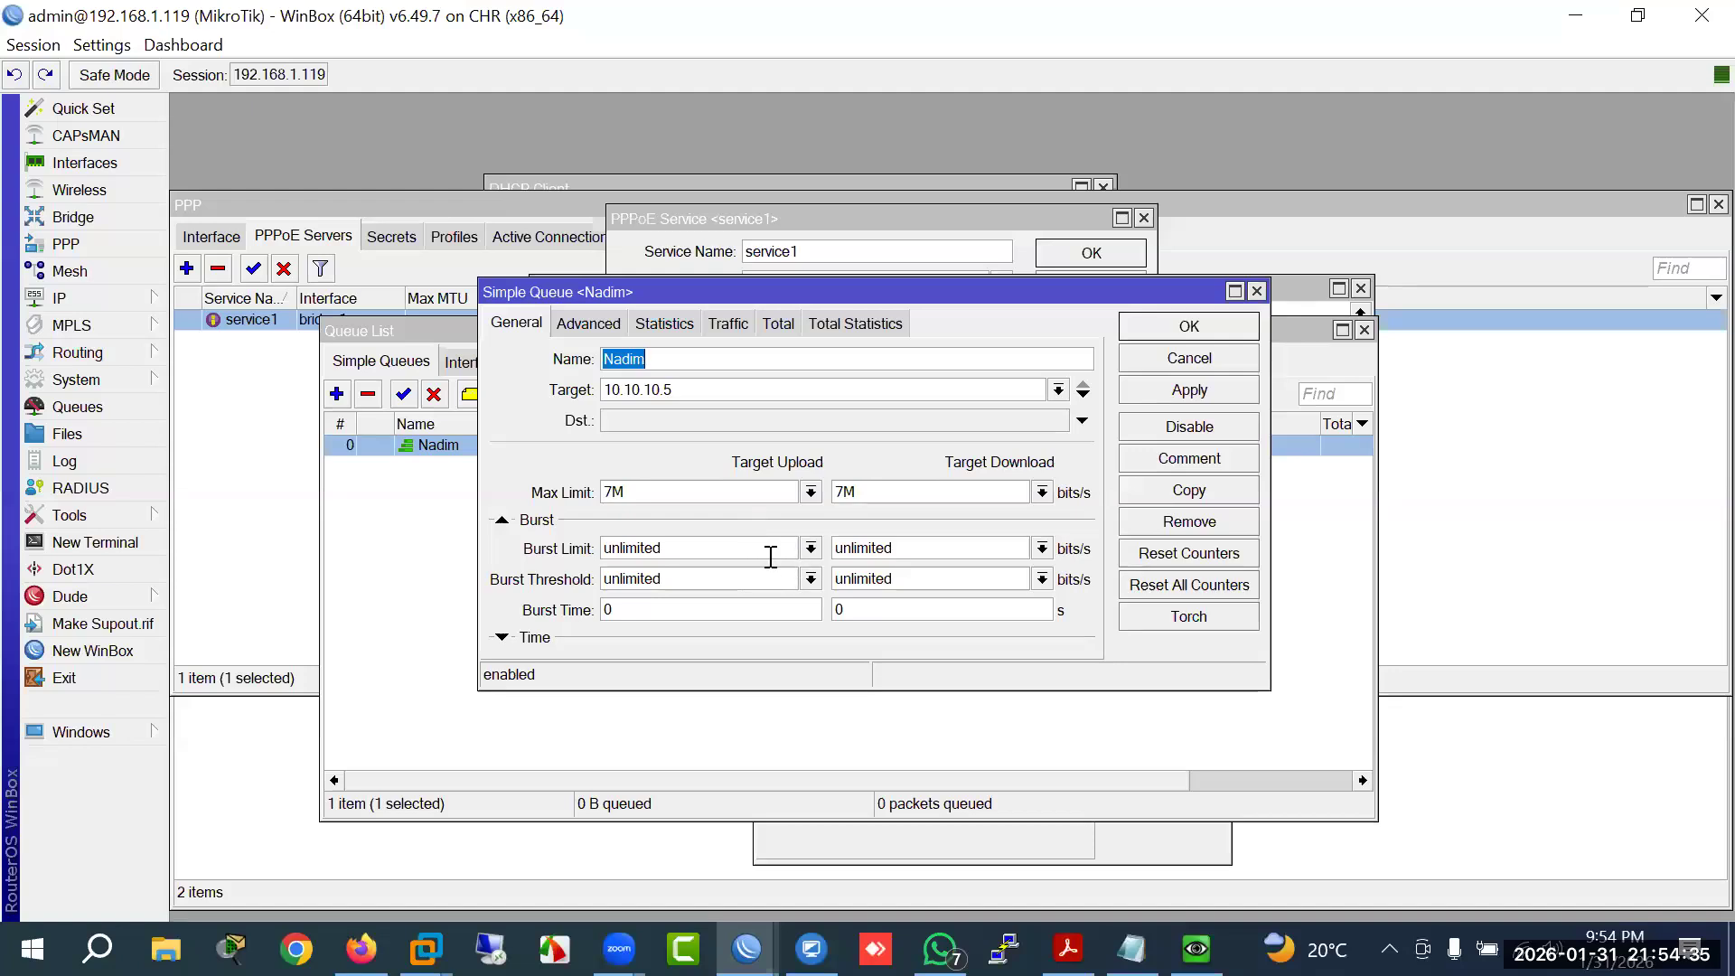
pyautogui.click(590, 324)
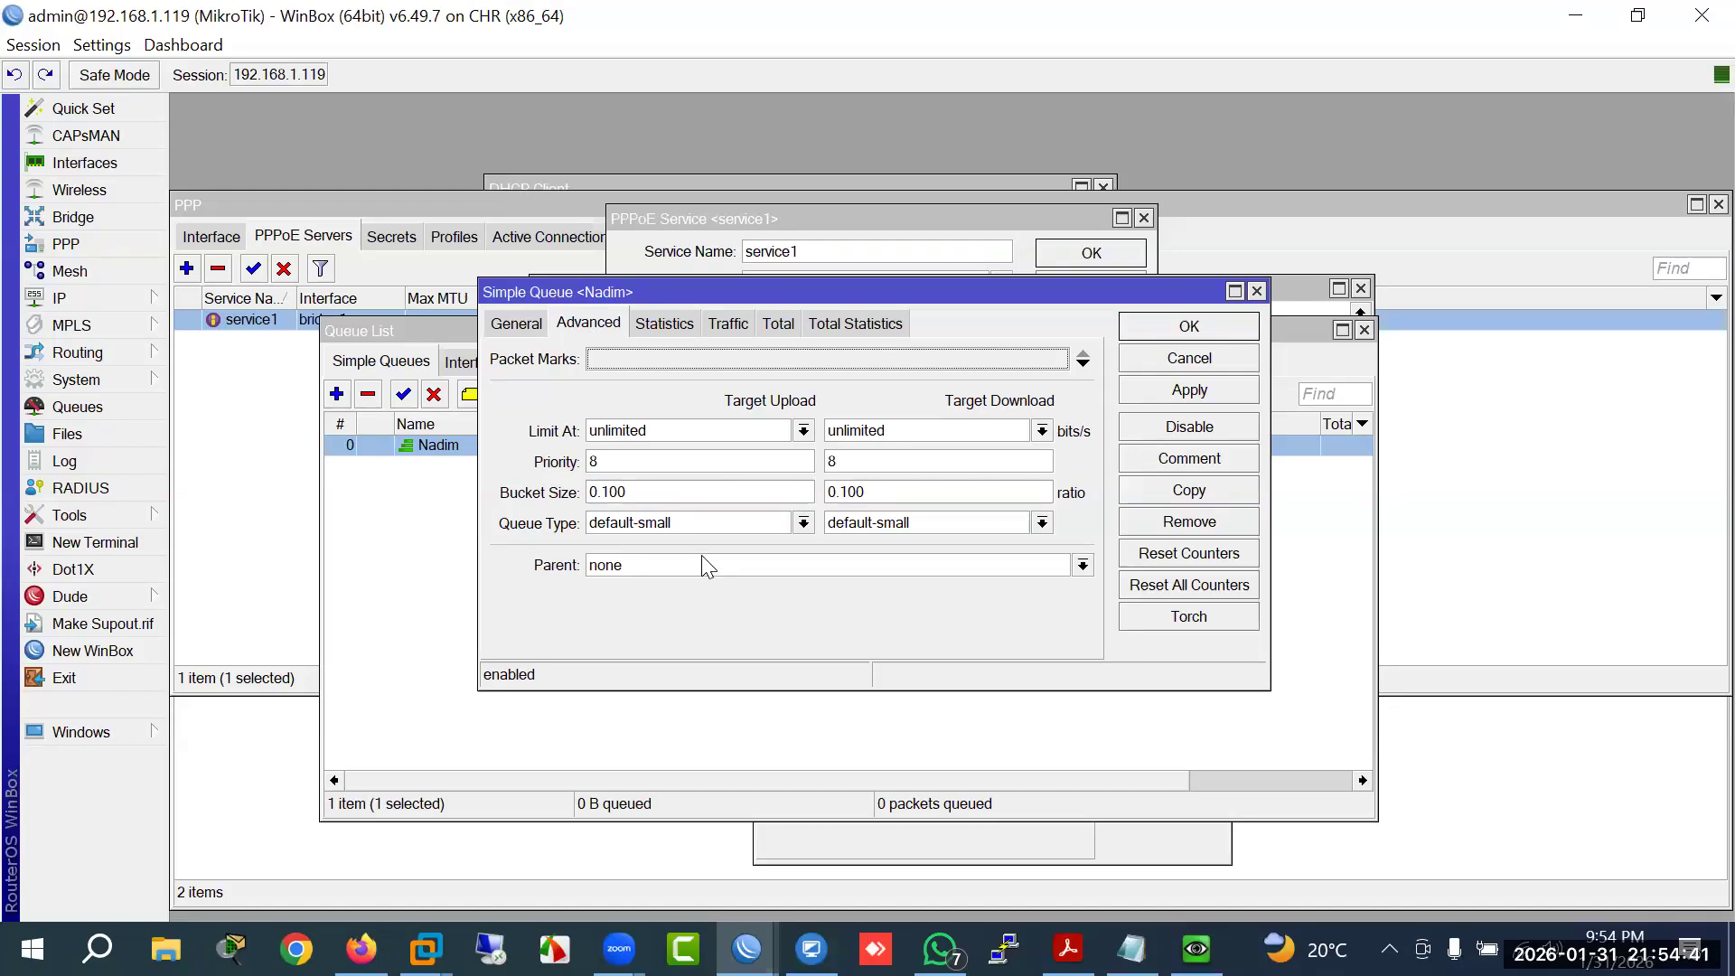
pyautogui.click(1068, 949)
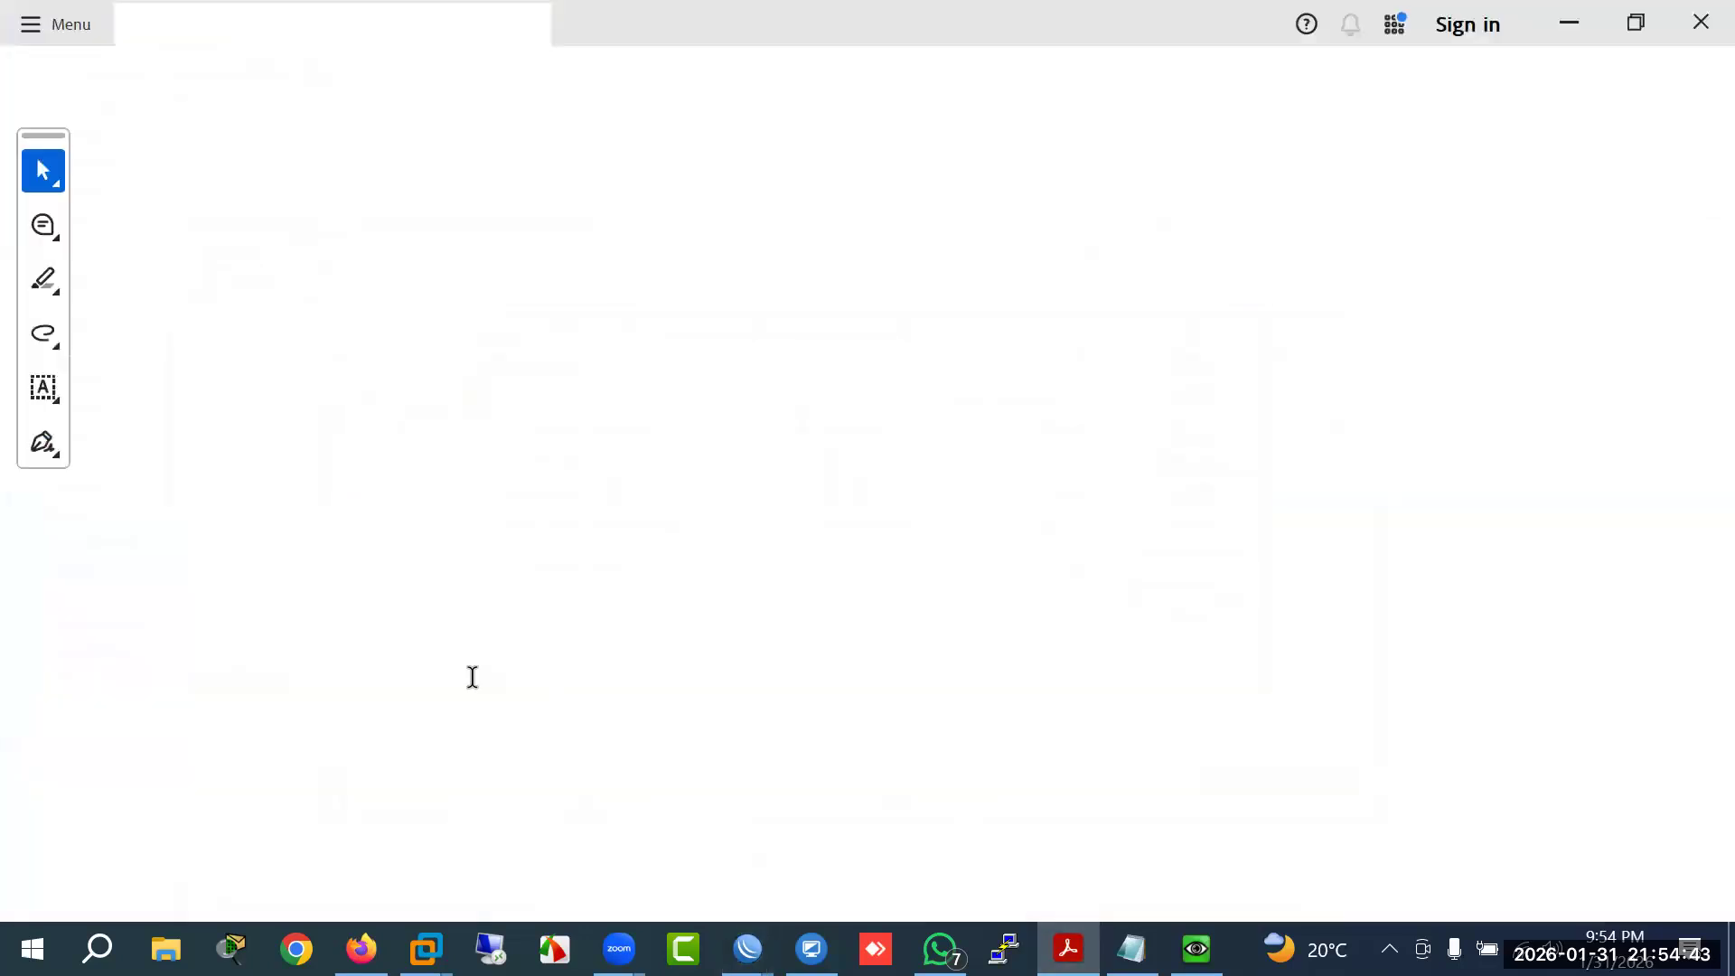
# Step: Highlight the Dynamic (PCQ) Bandwidth Allocation and per-site bandwidth (YouTube, Facebook) lines in the outline
pyautogui.moveTo(358, 686); pyautogui.dragTo(667, 706)
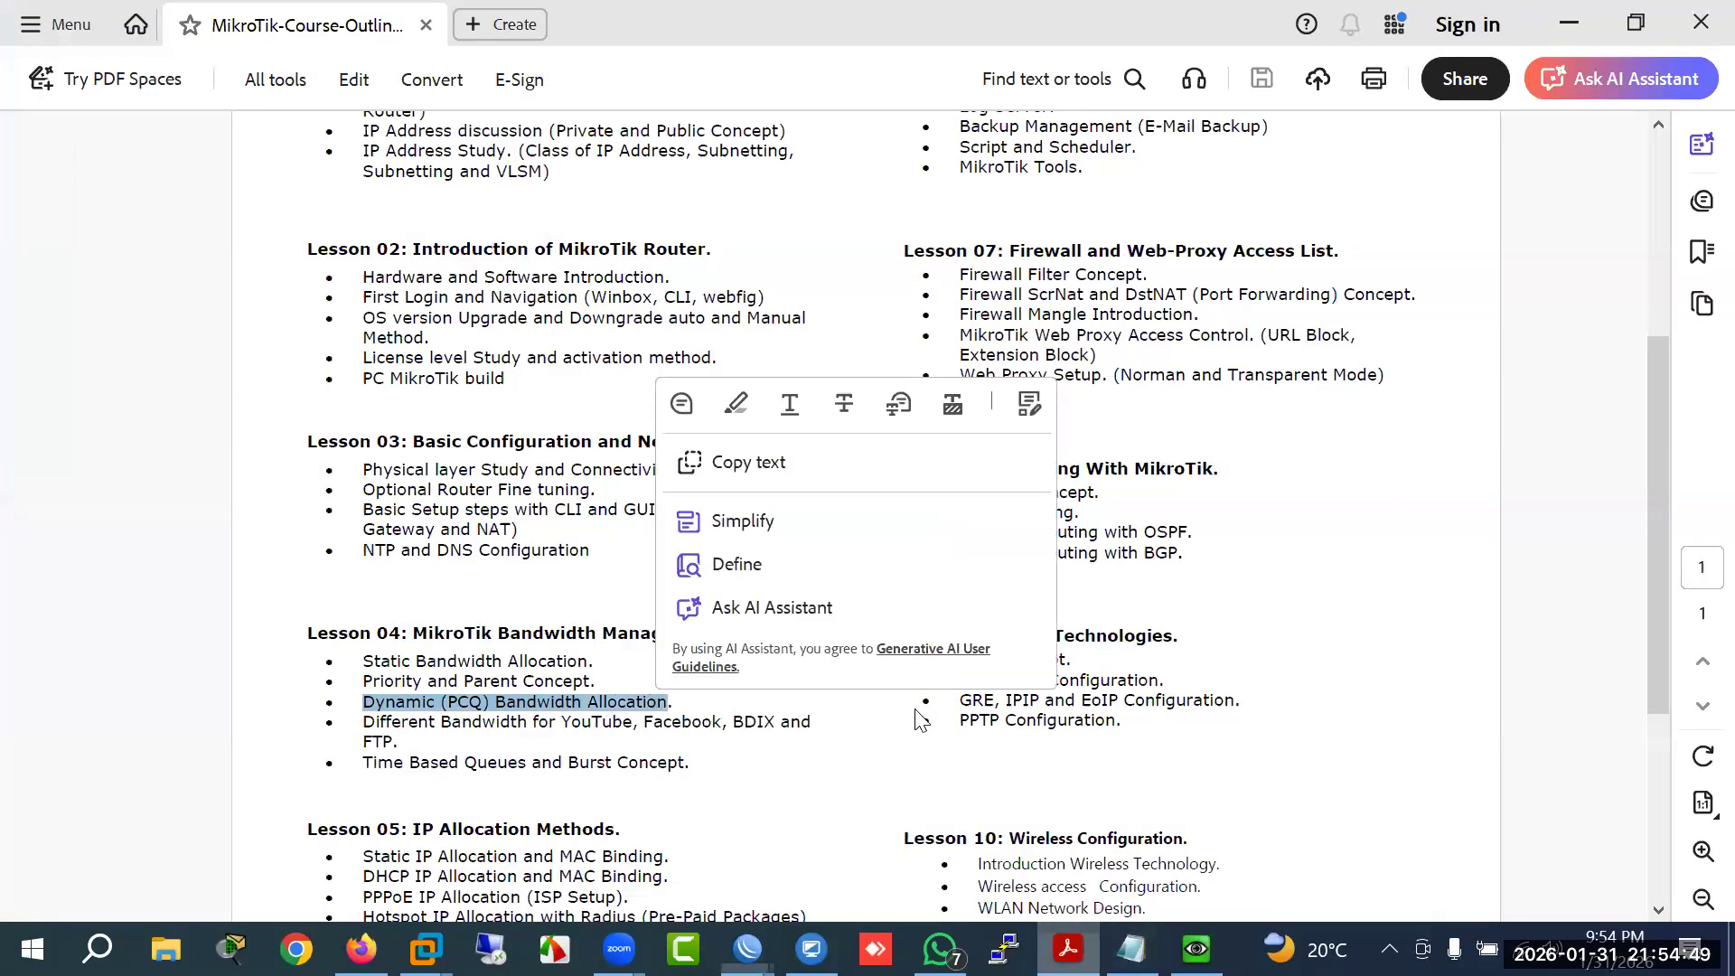
pyautogui.hotkey('alt', 'Tab')
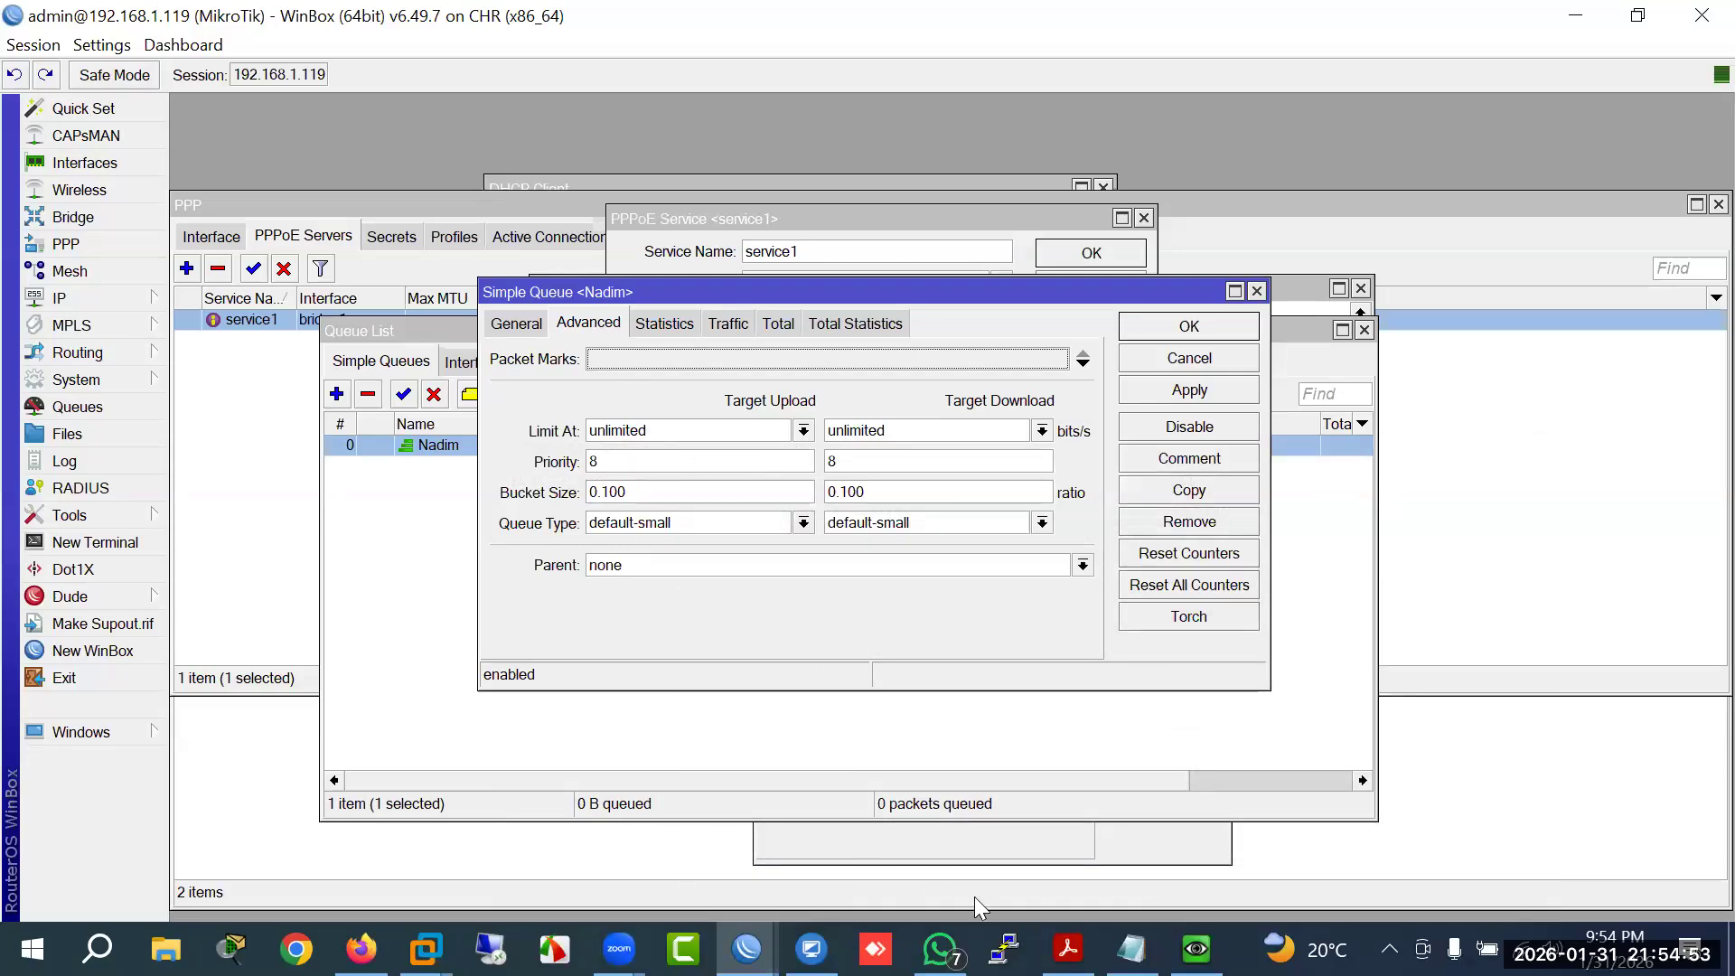
pyautogui.click(1068, 949)
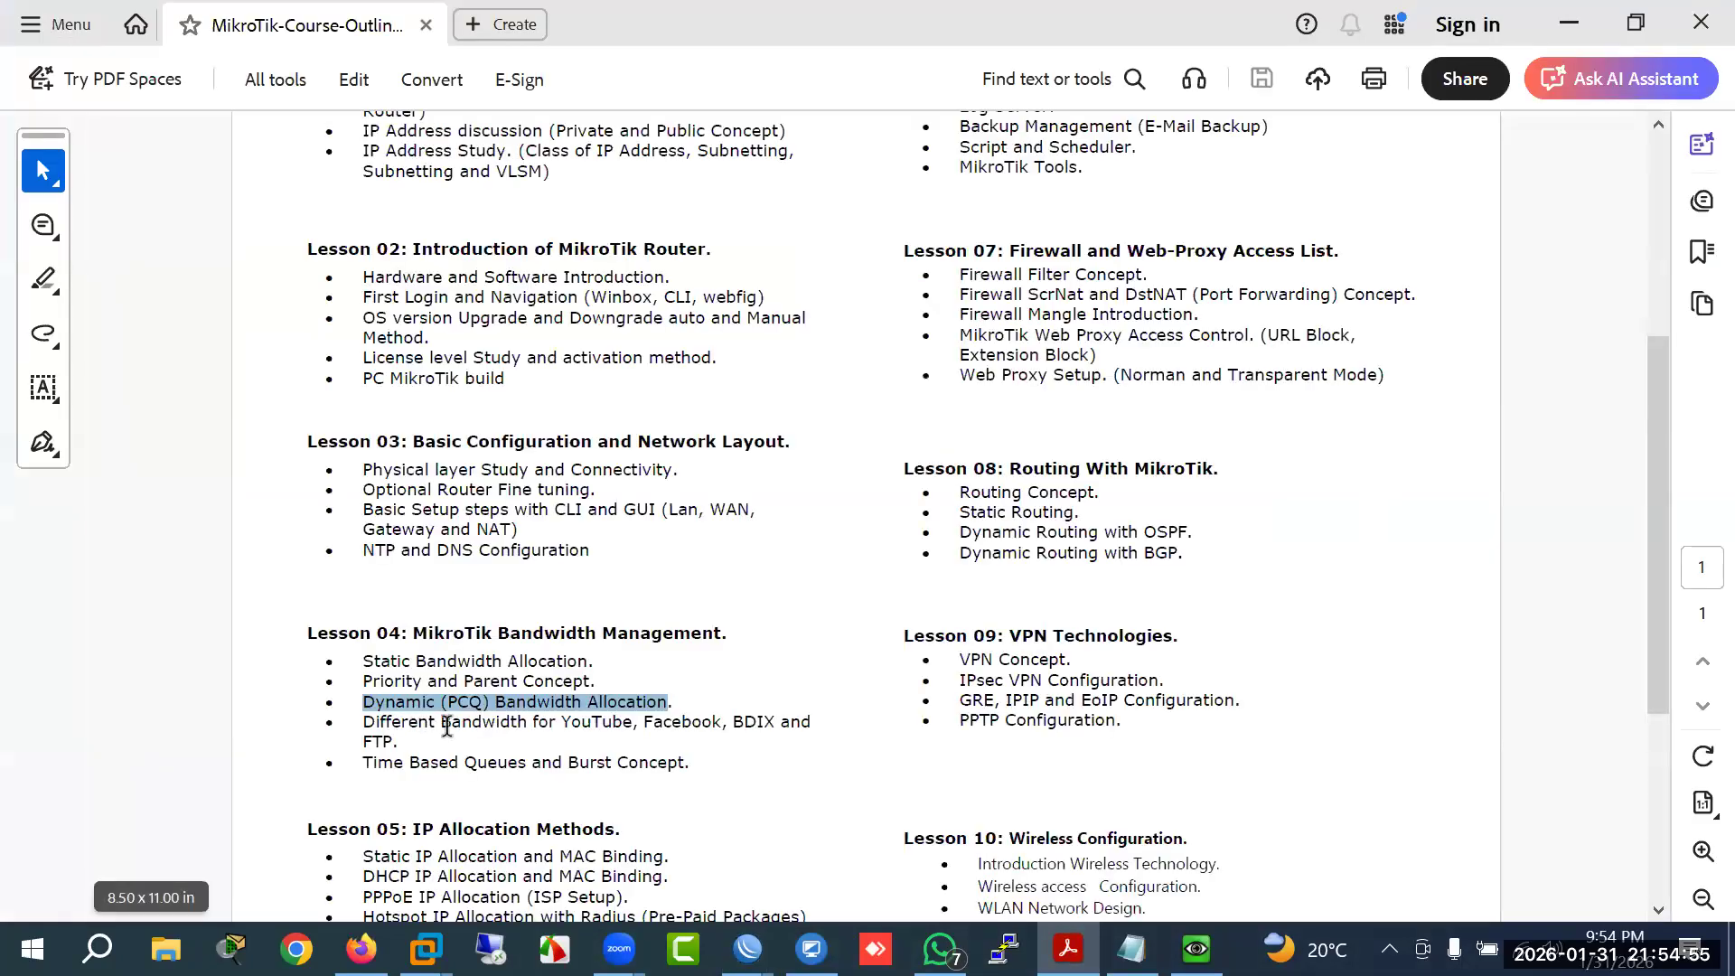
pyautogui.moveTo(562, 721); pyautogui.dragTo(685, 726)
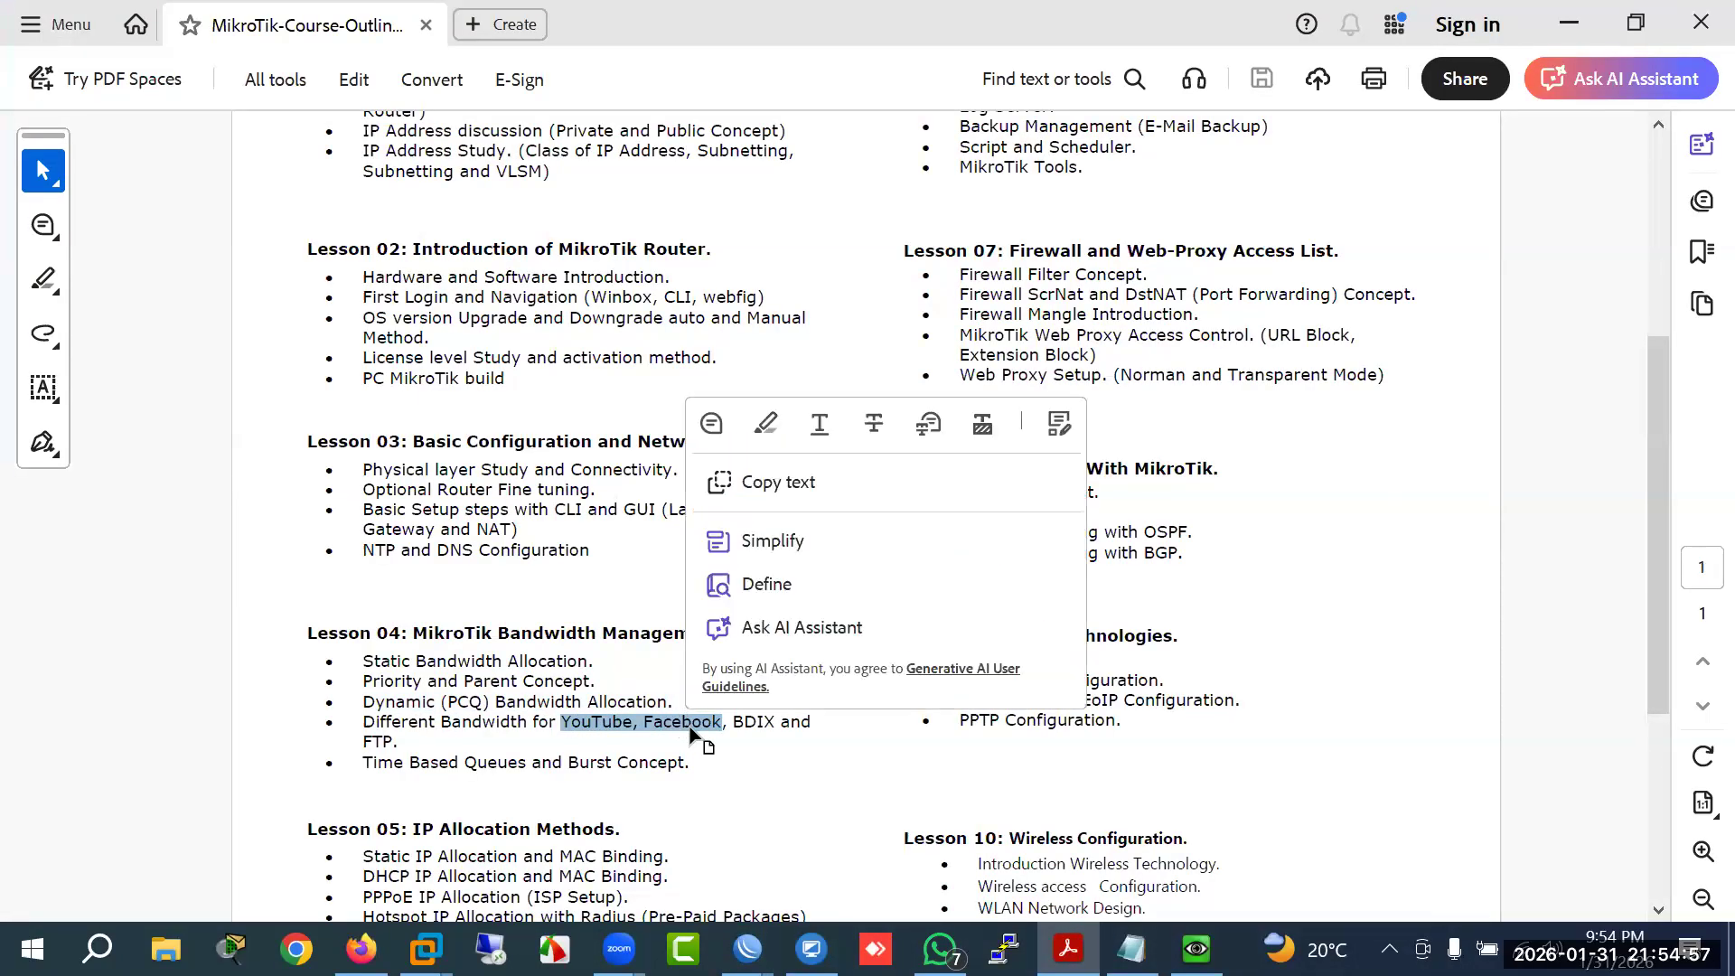
pyautogui.click(740, 726)
pyautogui.moveTo(809, 725); pyautogui.dragTo(363, 726)
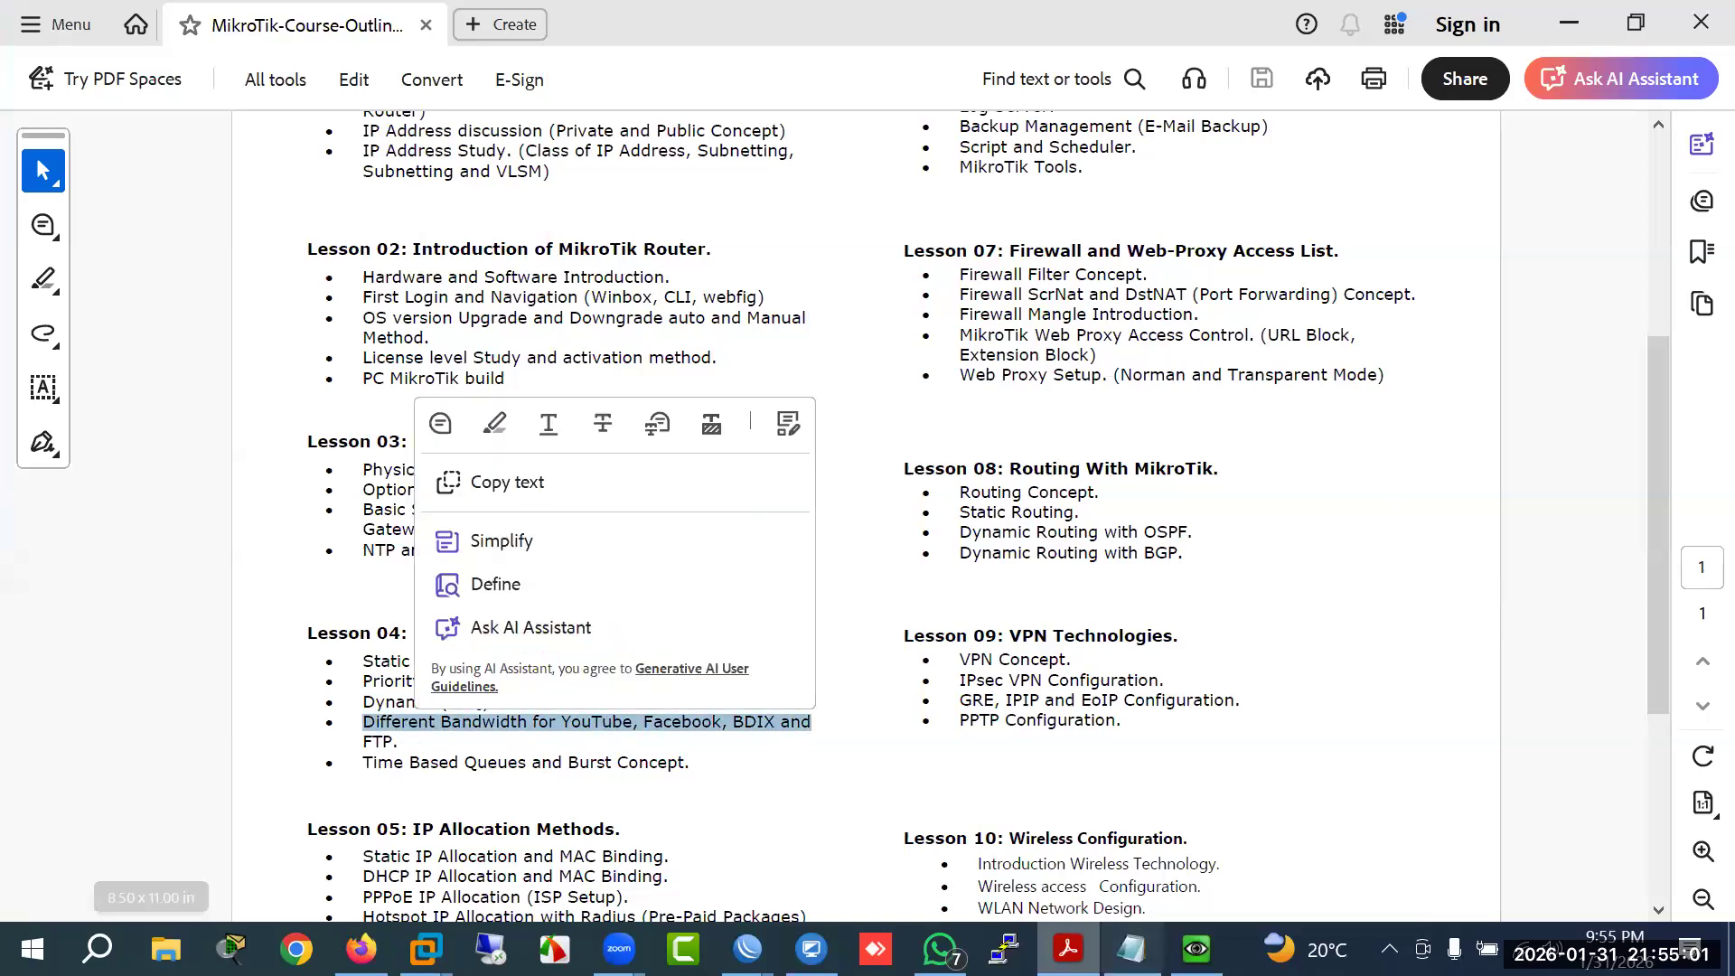
pyautogui.click(747, 949)
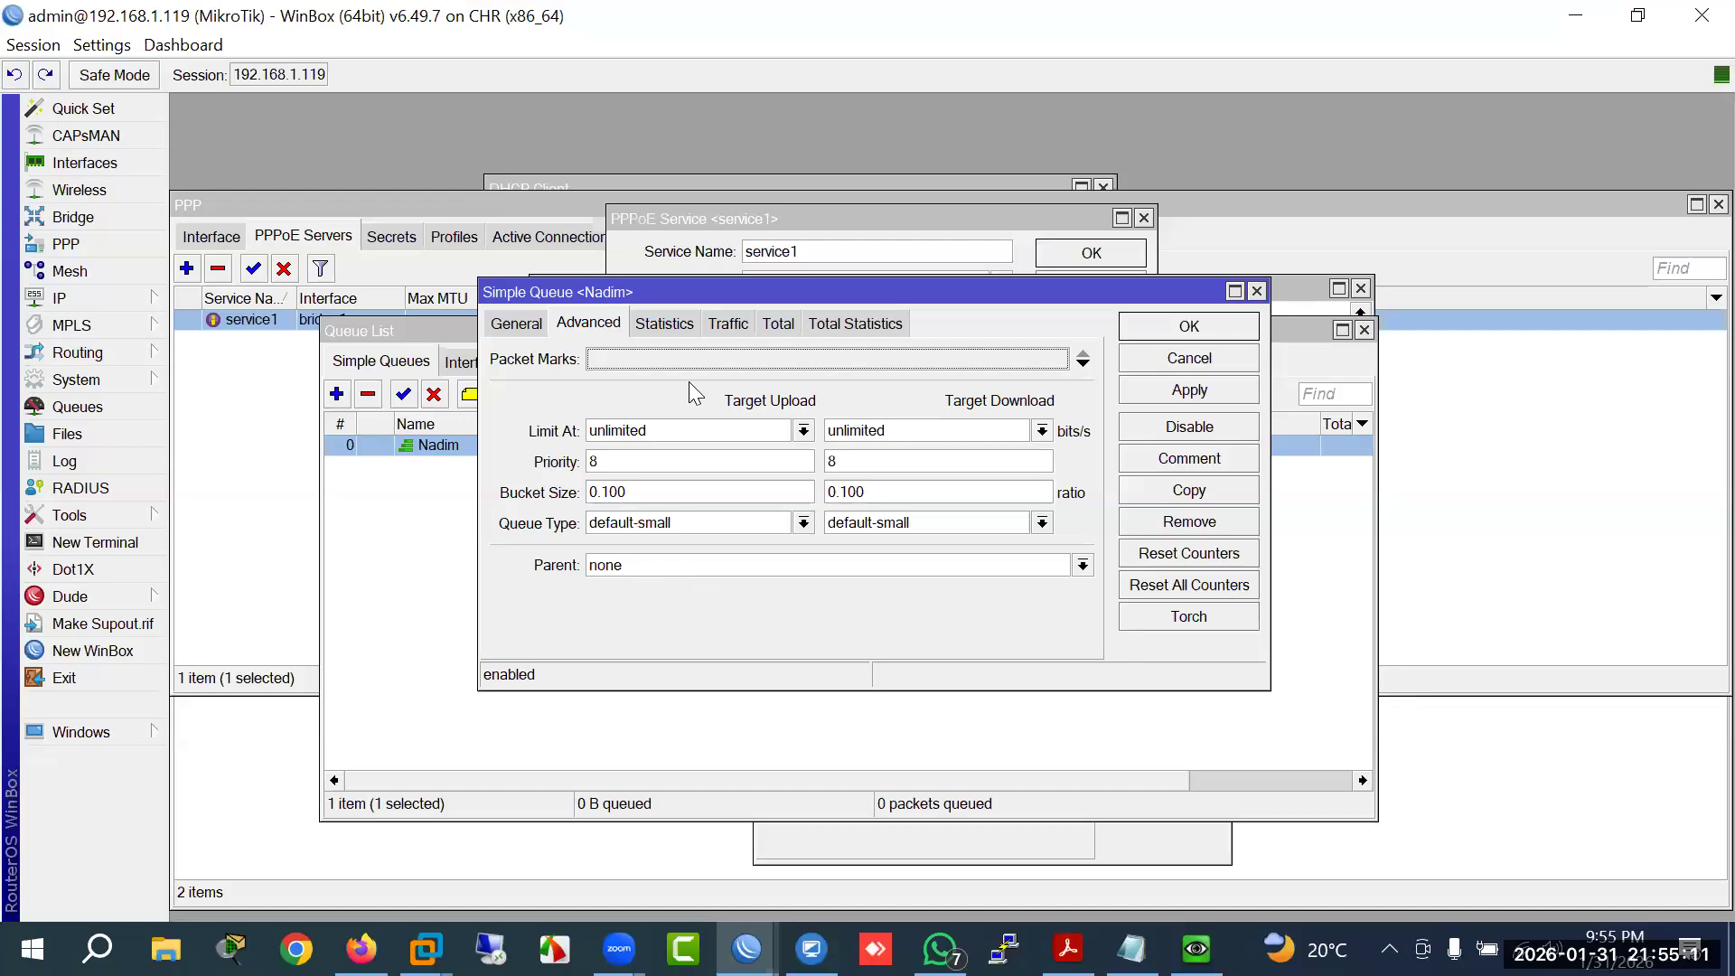
# Step: View the Statistics and Traffic tabs, then toggle the Total Limit At, Priority and Burst Limit fields
pyautogui.click(666, 325)
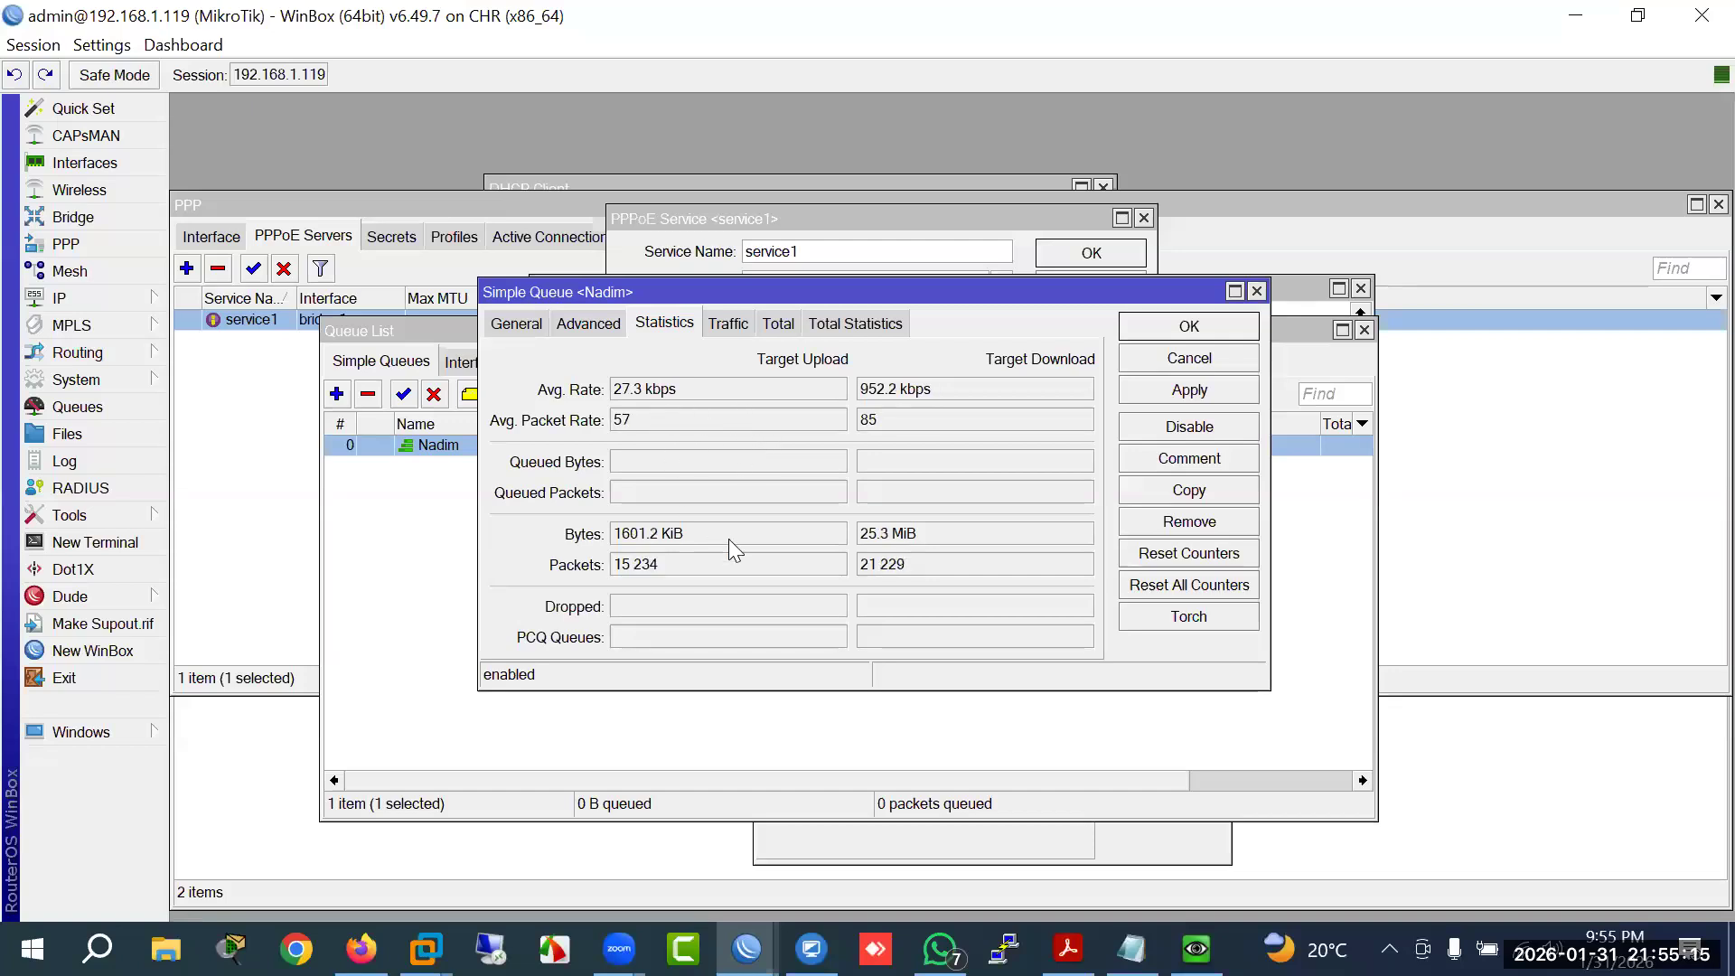
pyautogui.click(745, 327)
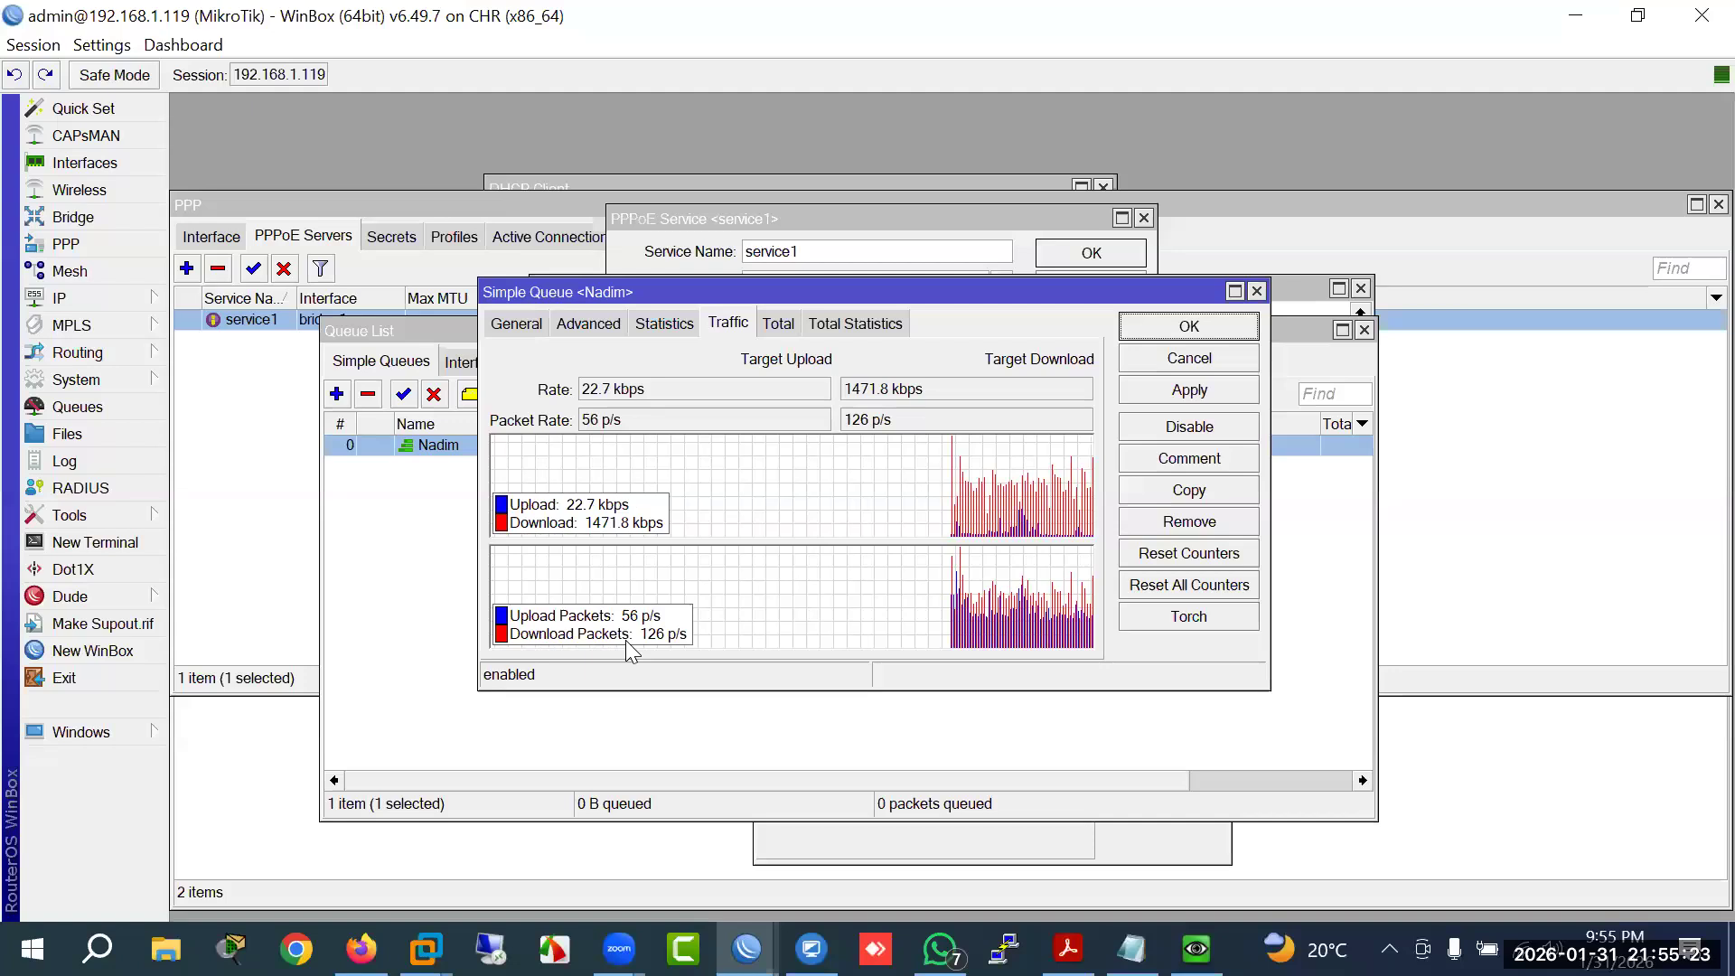
pyautogui.click(775, 325)
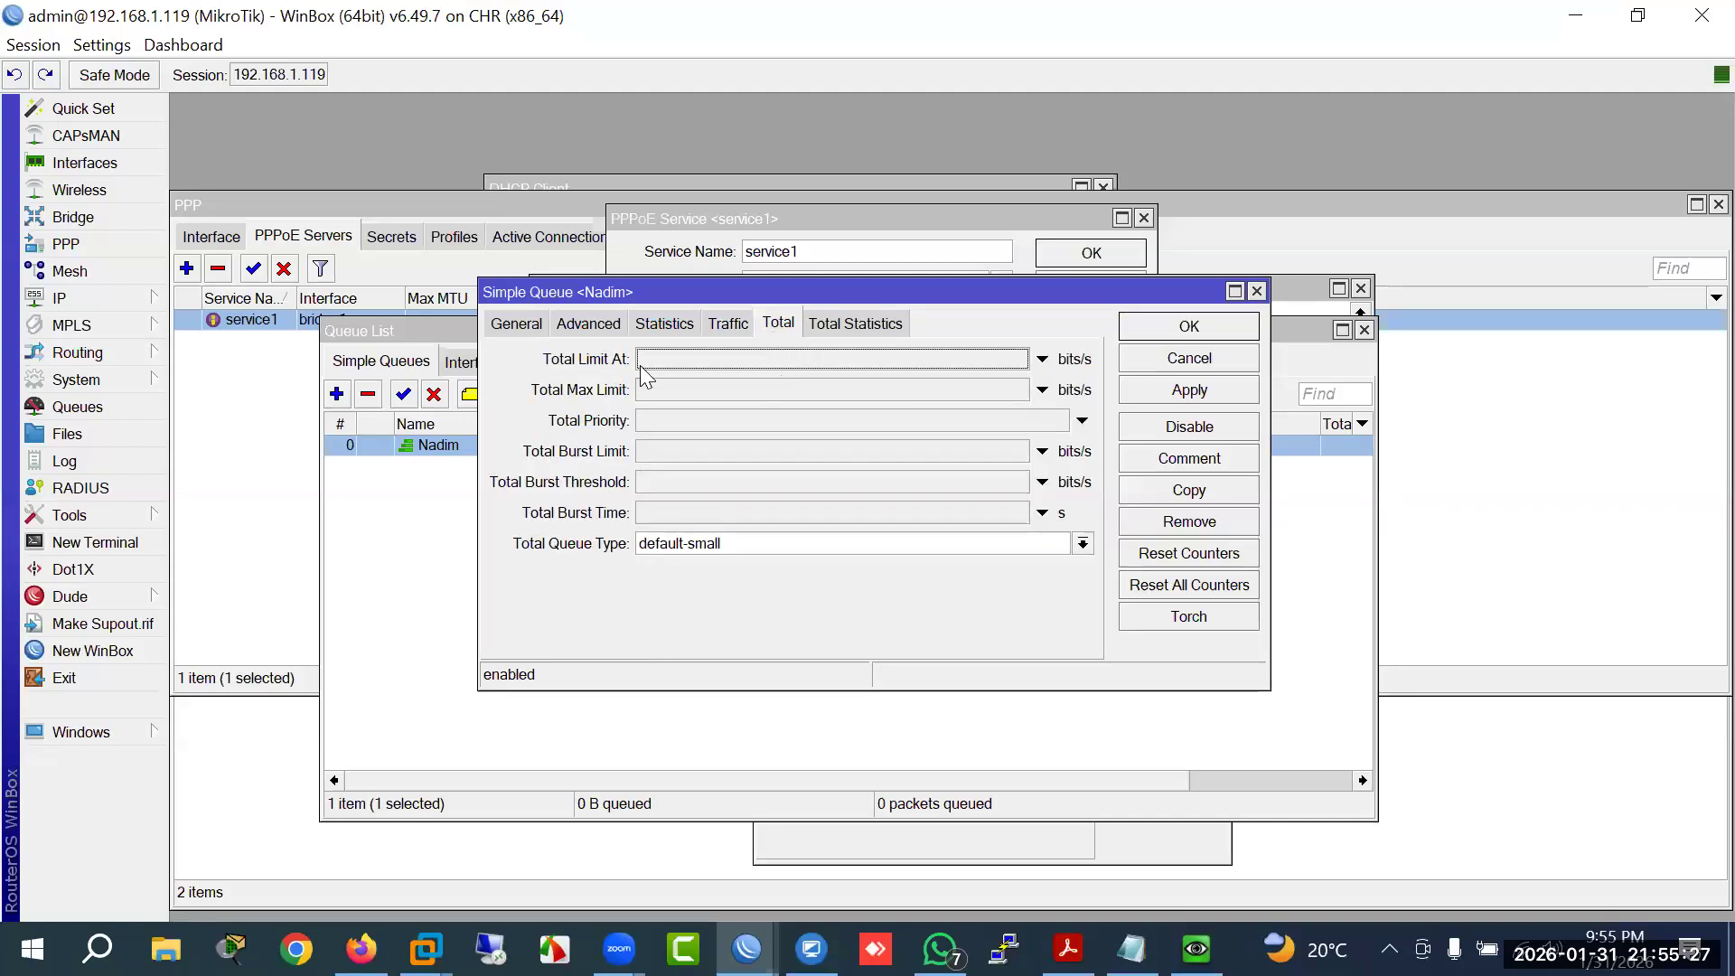
pyautogui.click(681, 360)
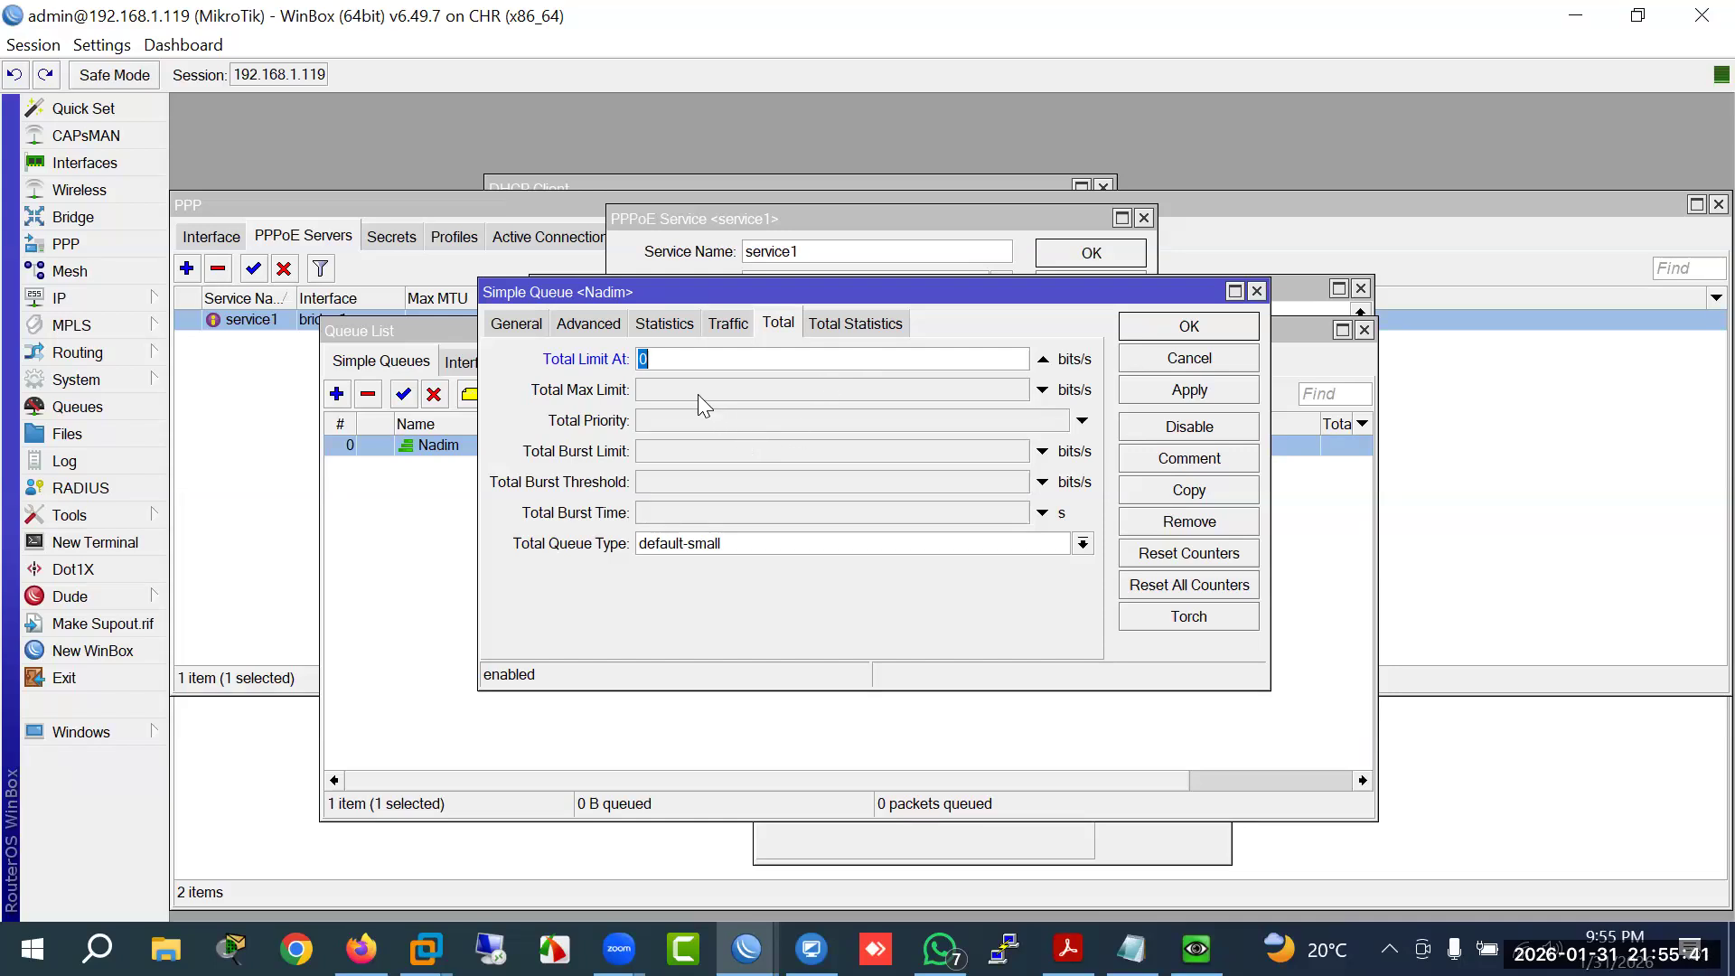
pyautogui.click(692, 419)
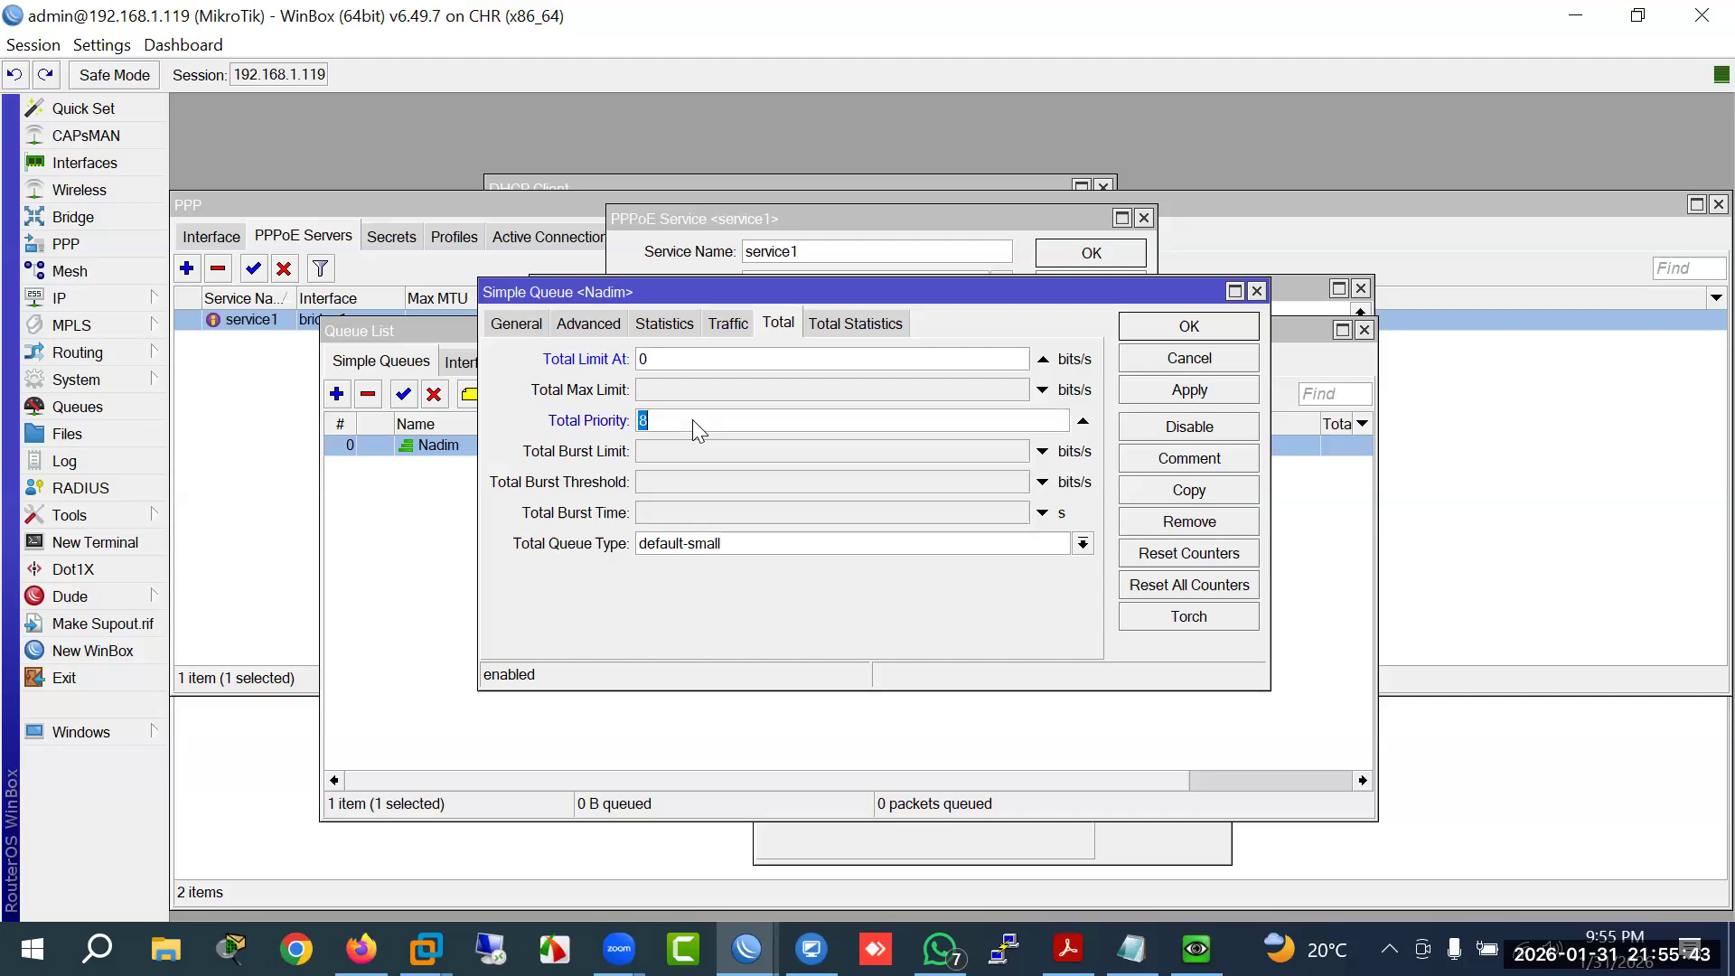
pyautogui.click(1083, 421)
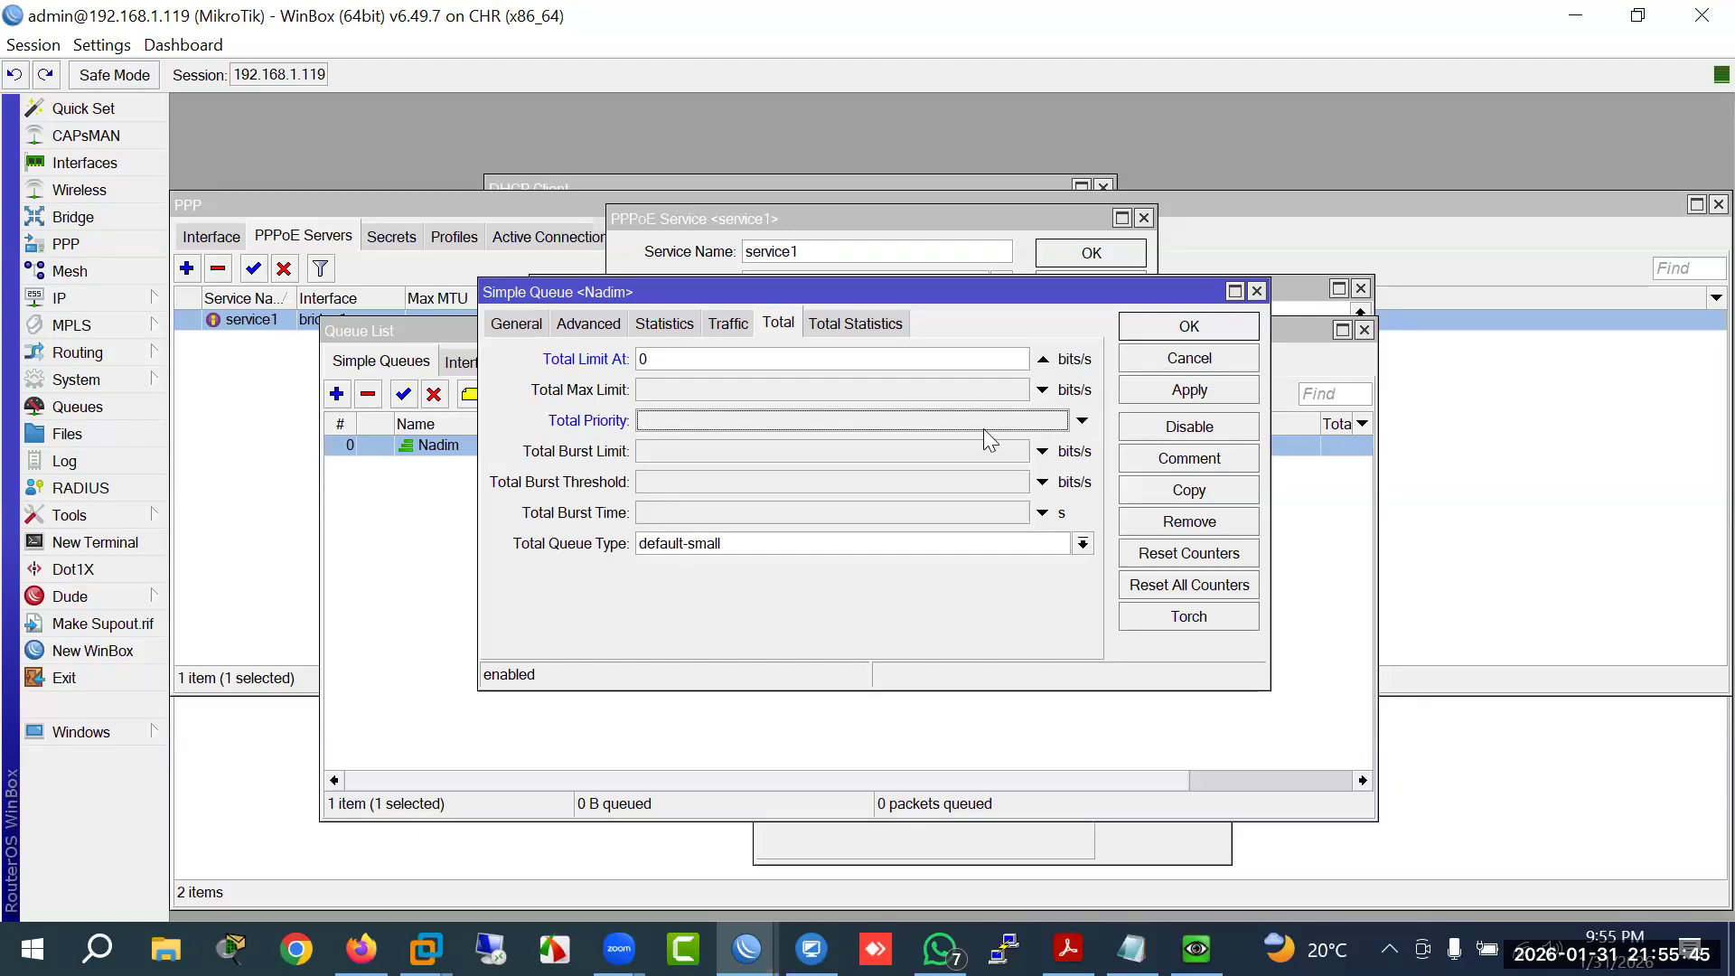
pyautogui.click(672, 450)
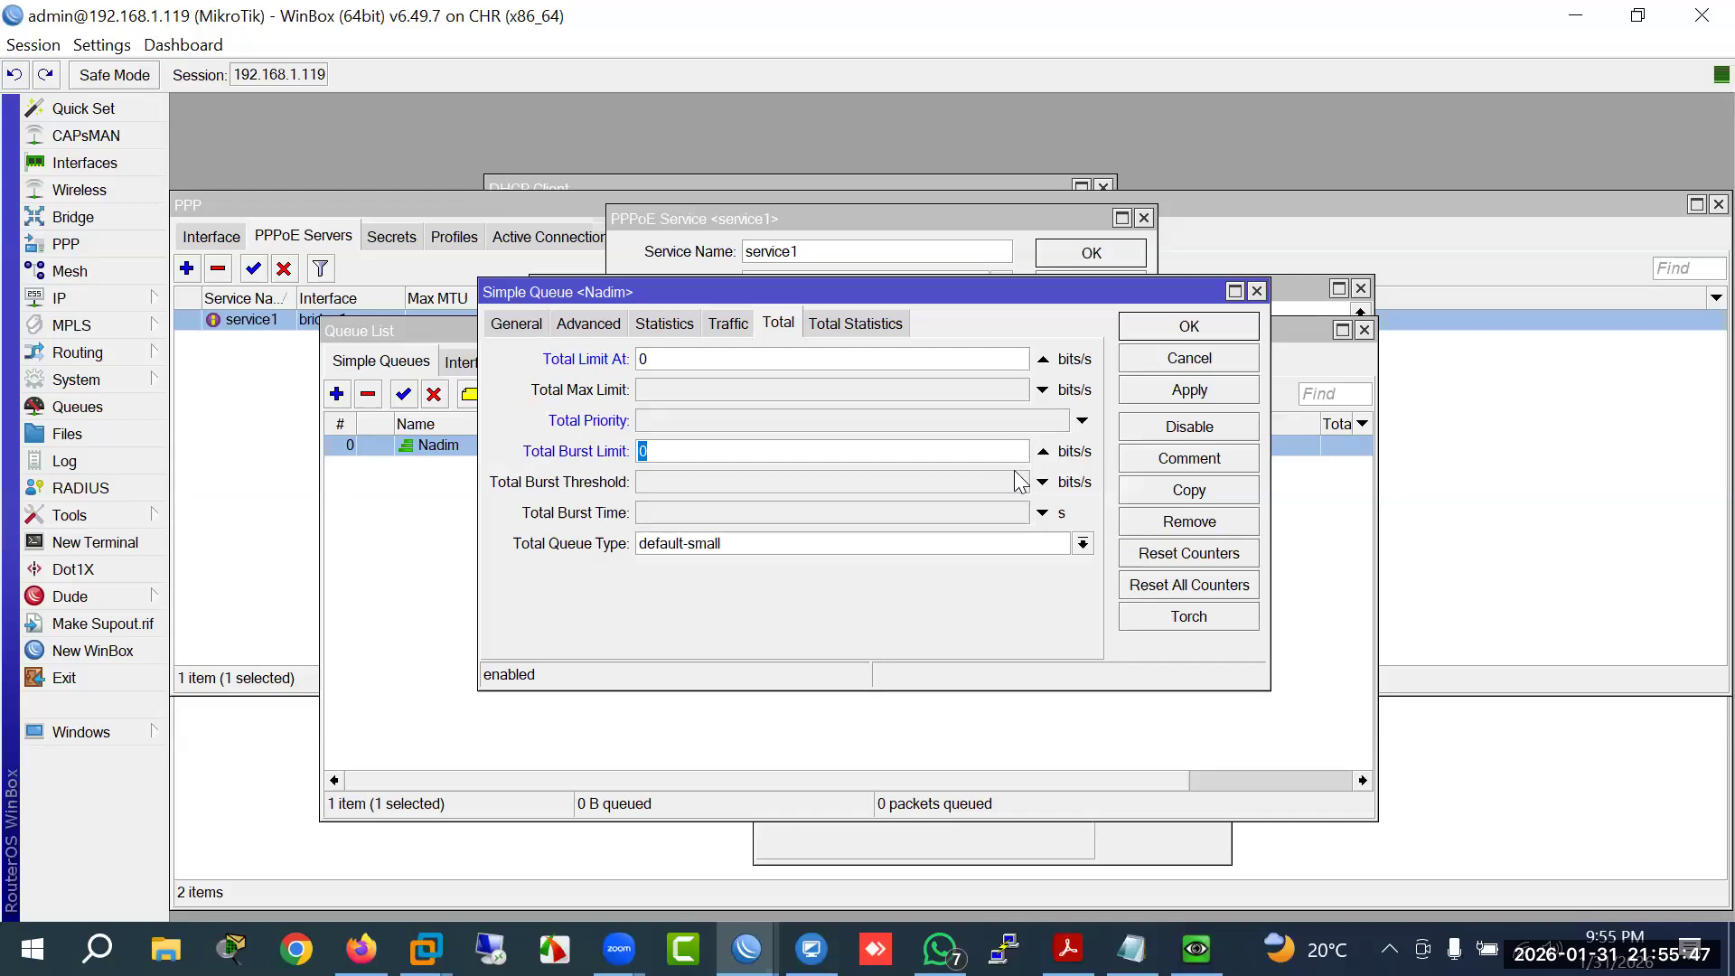
pyautogui.click(1043, 453)
# Step: Check the Total Statistics, Statistics and Traffic tabs, then return to the Advanced tab
pyautogui.click(841, 334)
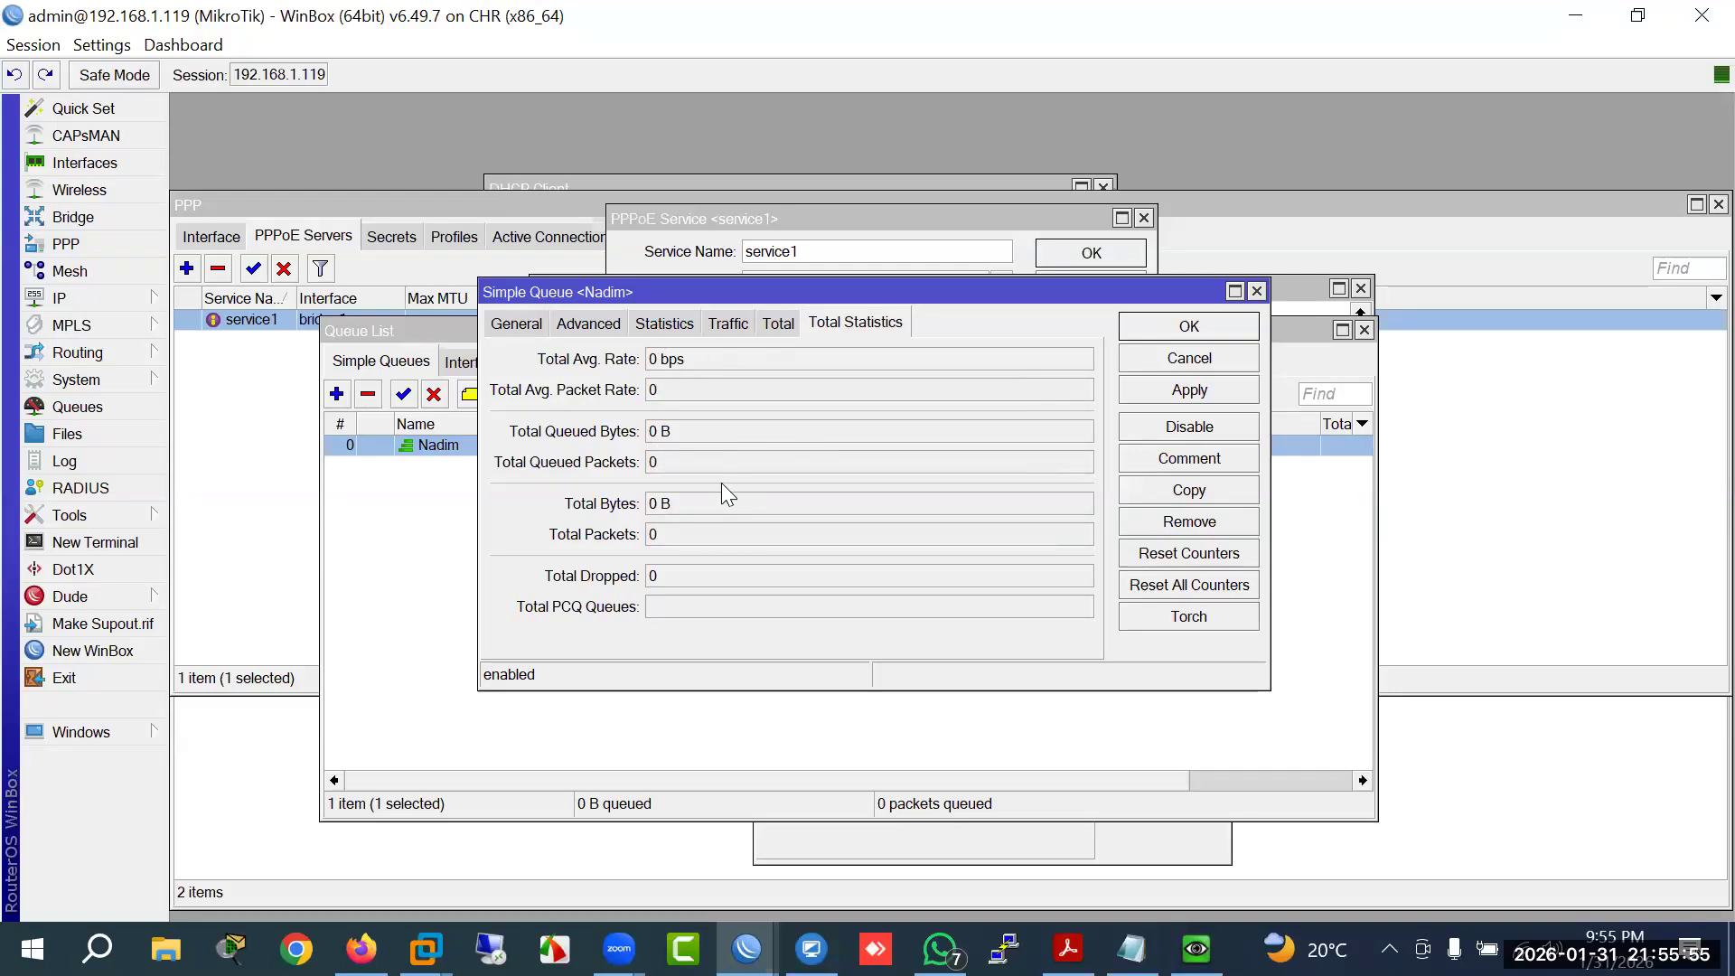
pyautogui.click(671, 320)
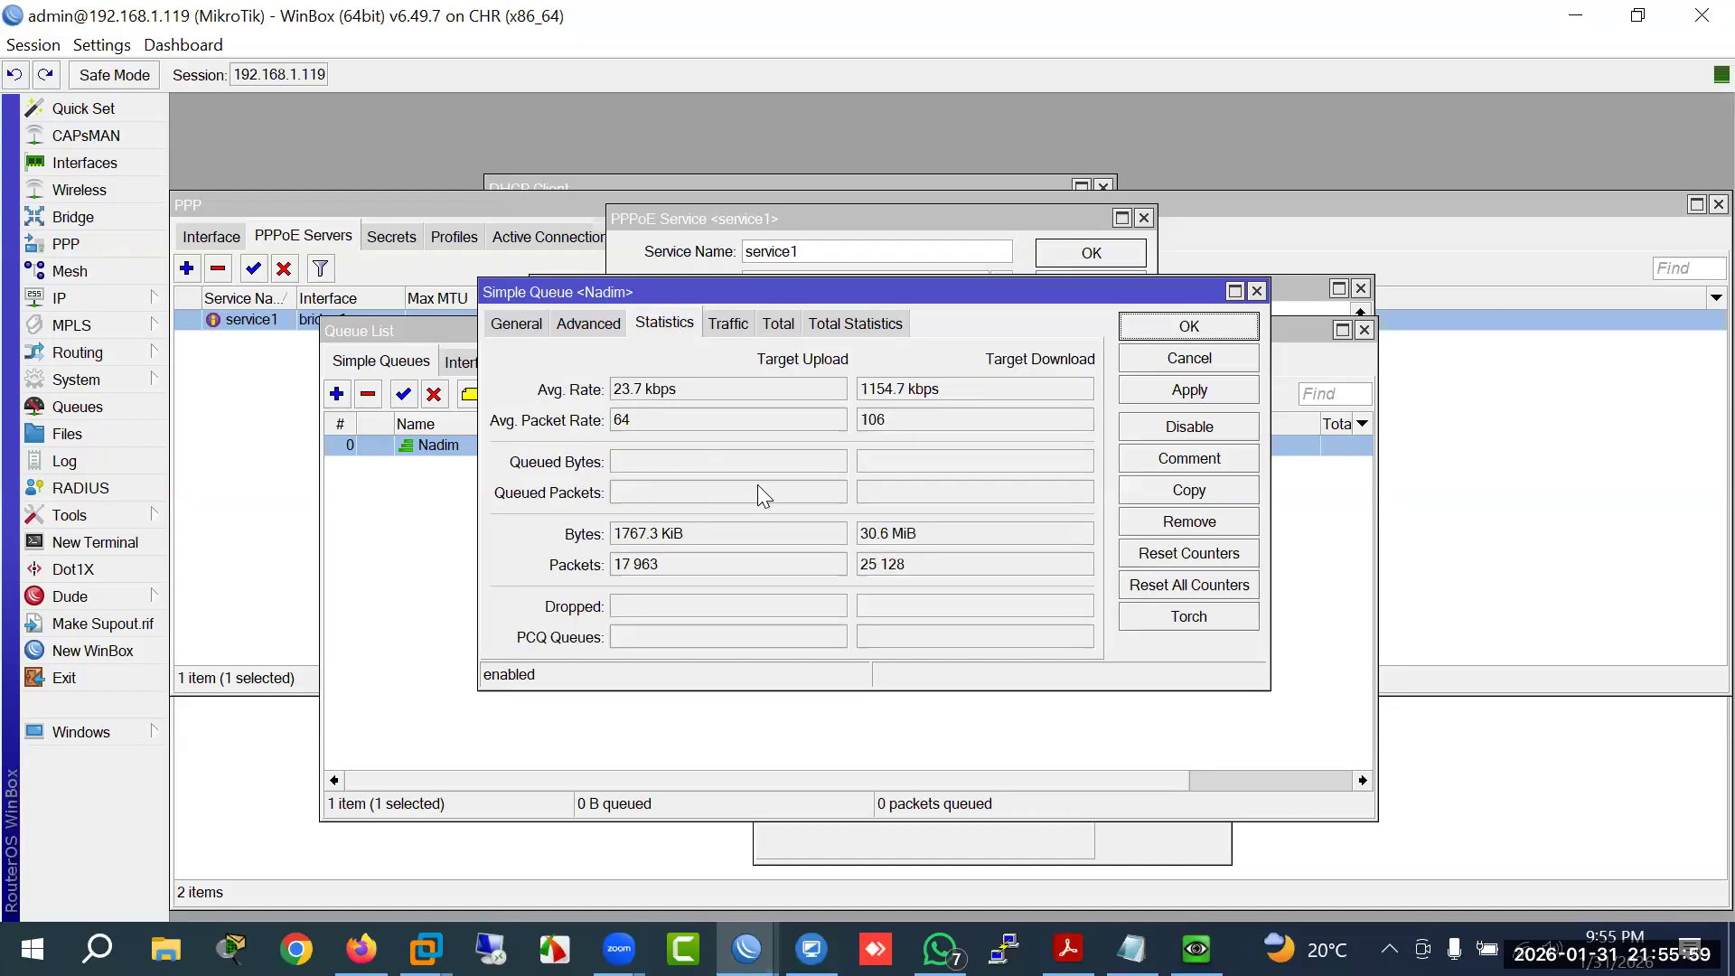
pyautogui.click(734, 325)
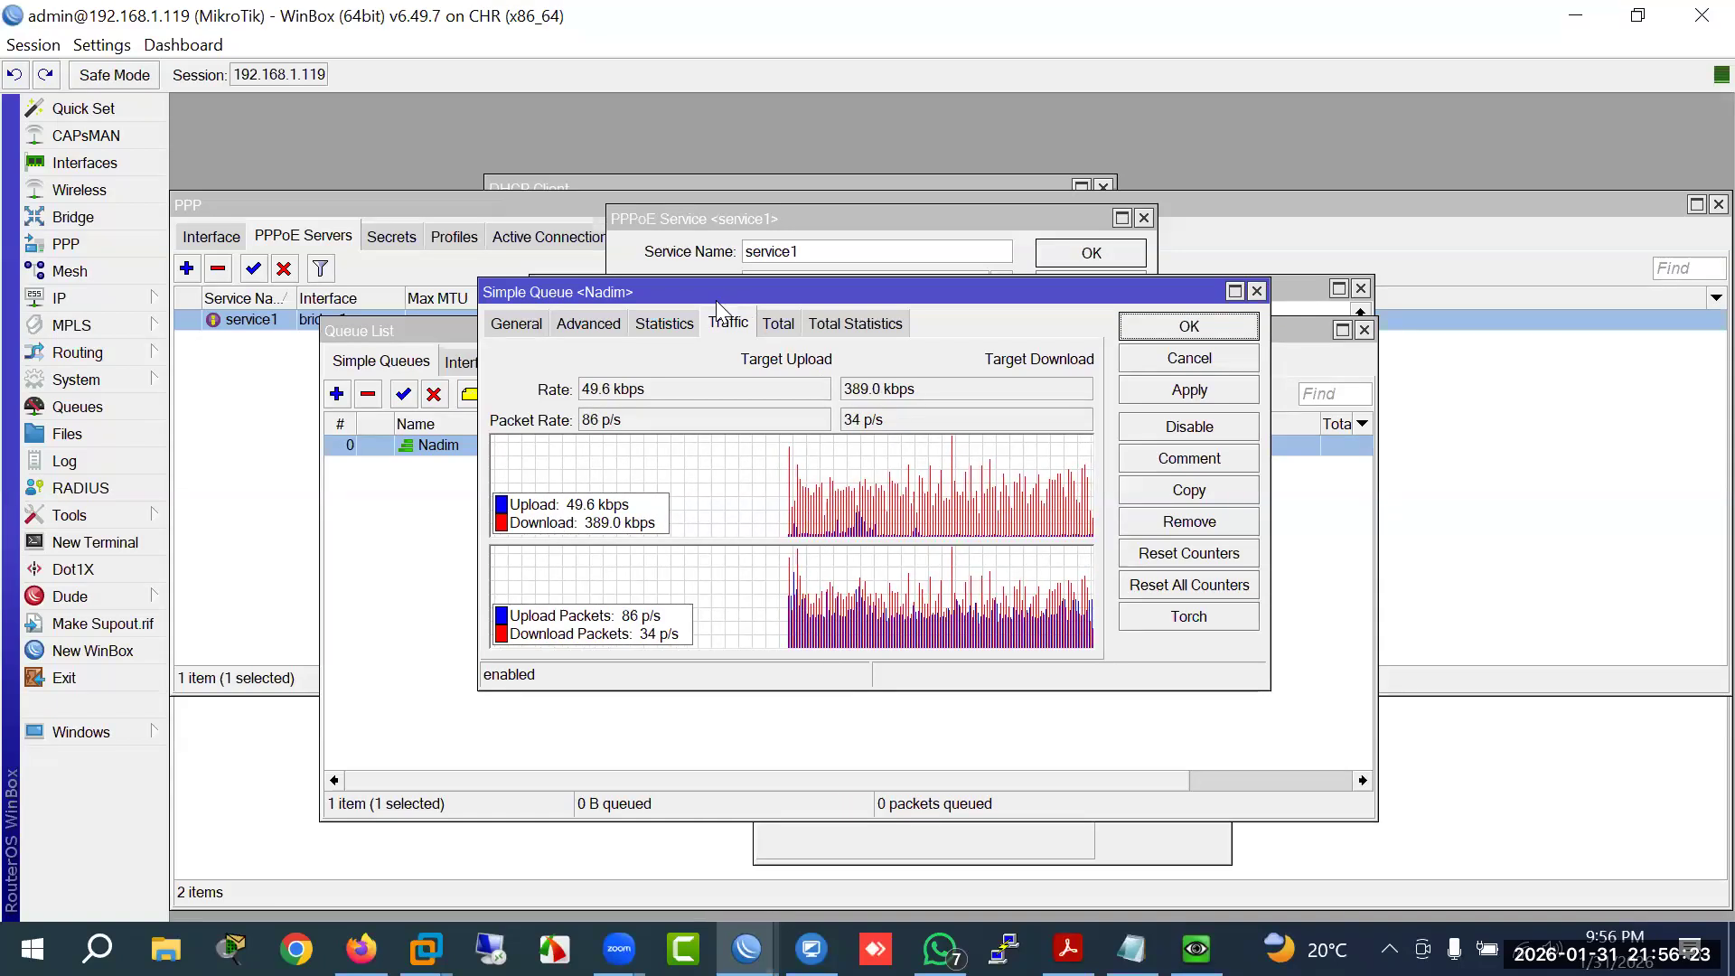
pyautogui.click(664, 324)
pyautogui.click(608, 327)
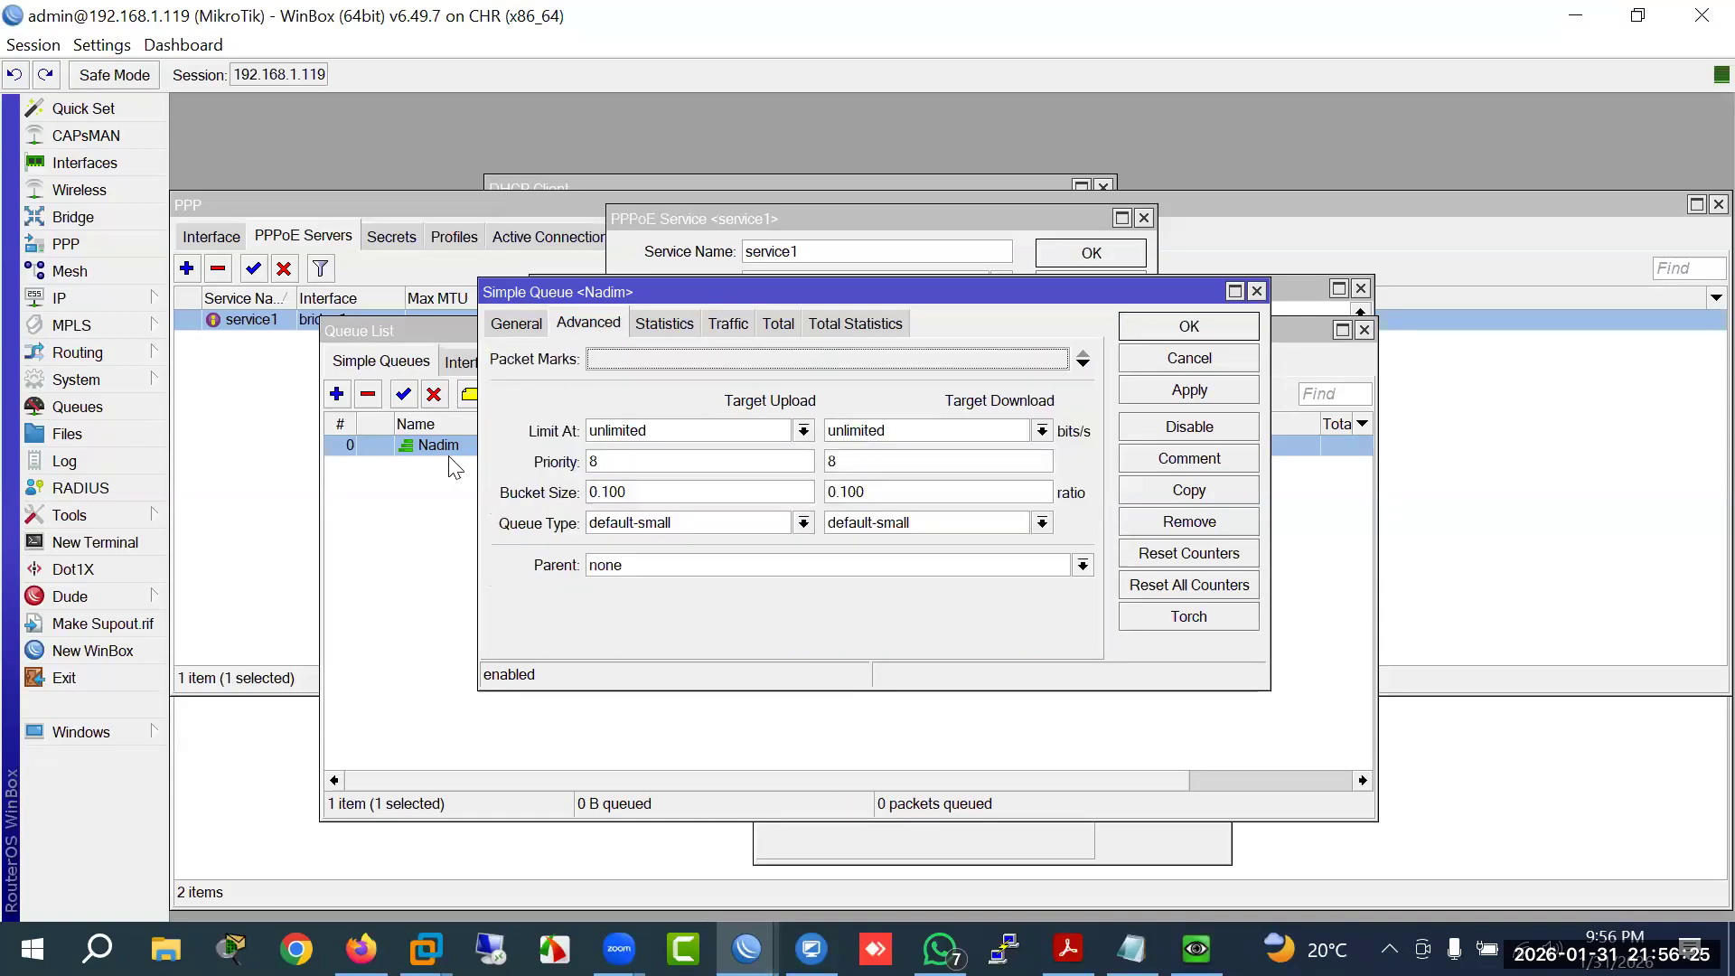
pyautogui.click(432, 445)
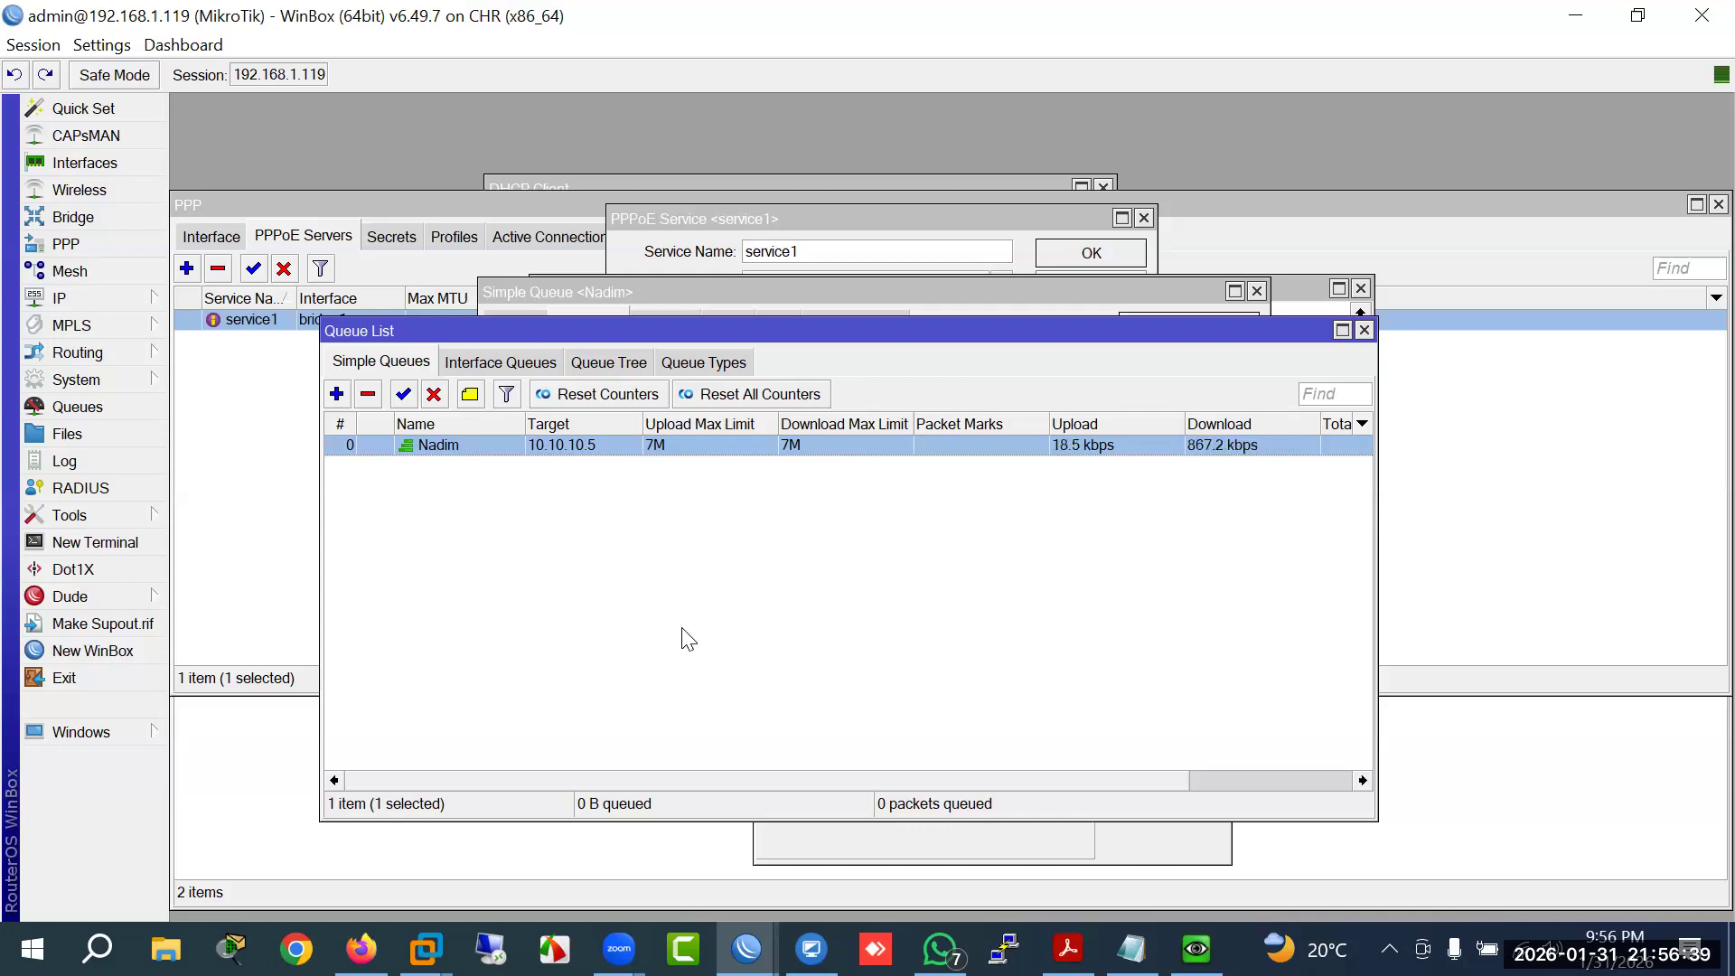
# Step: Add a simple queue named for the client, targeting 10.10.10.6 with 10M upload and 10M download limits
pyautogui.click(336, 395)
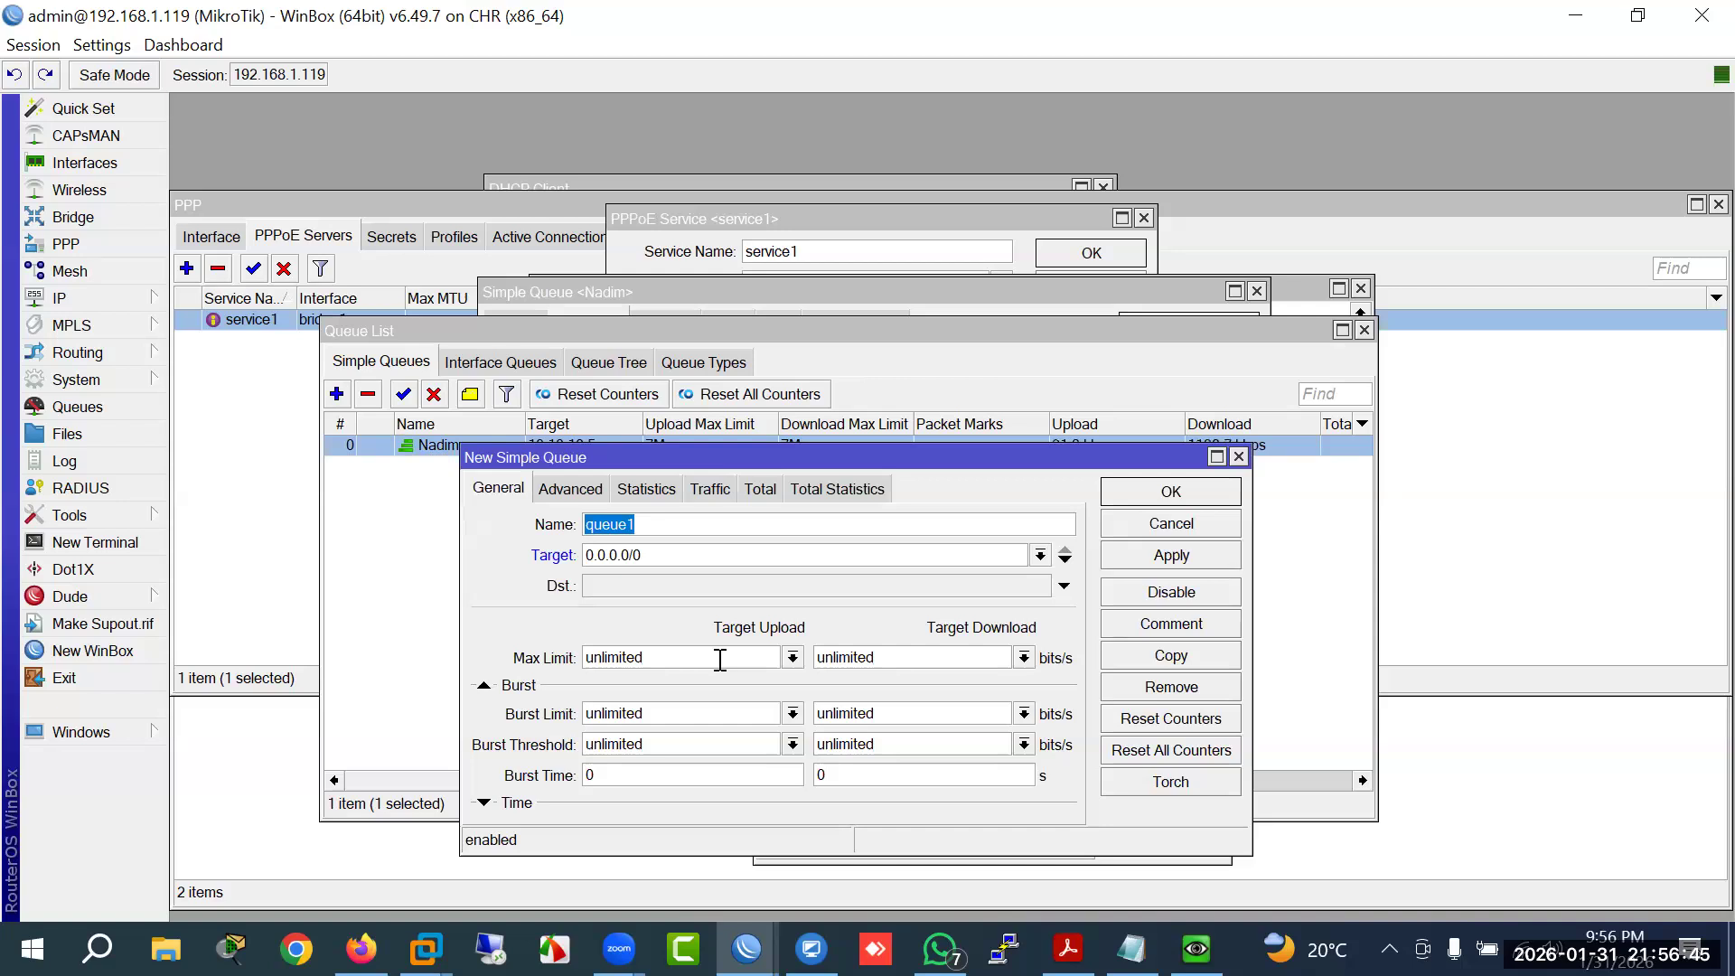
pyautogui.write('Sobur')
pyautogui.press('Tab')
pyautogui.write('10.1')
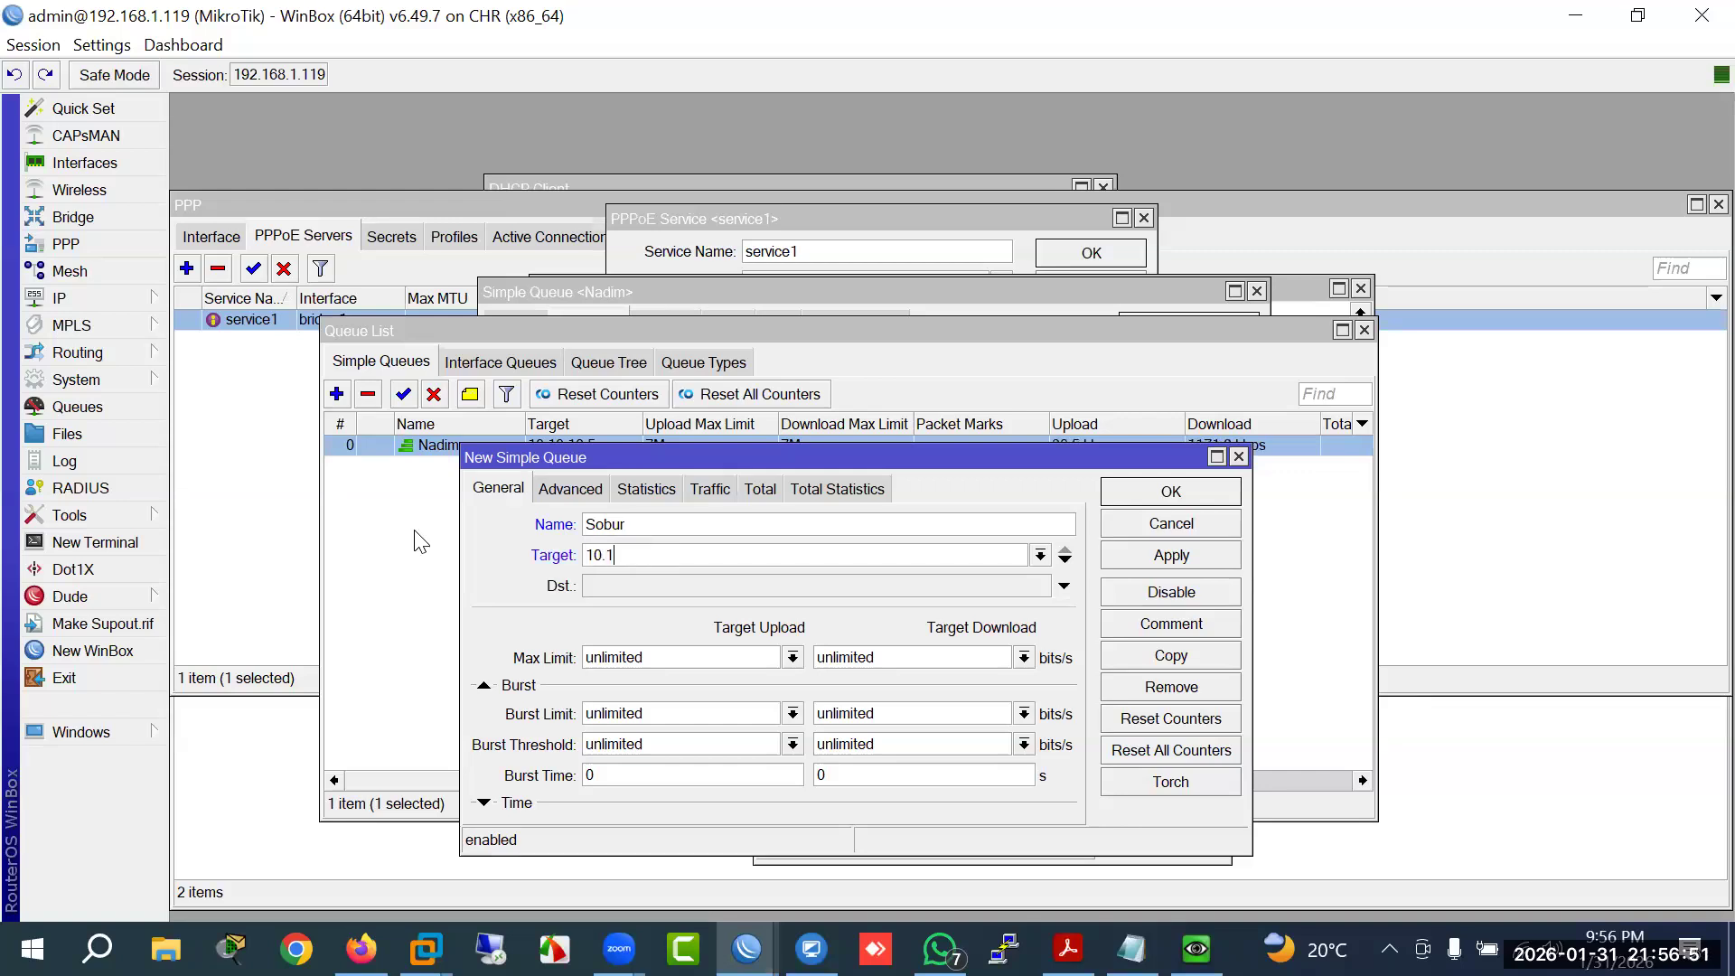
pyautogui.write('0.10.6')
pyautogui.click(668, 647)
pyautogui.write('10M')
pyautogui.press('Tab')
pyautogui.write('10')
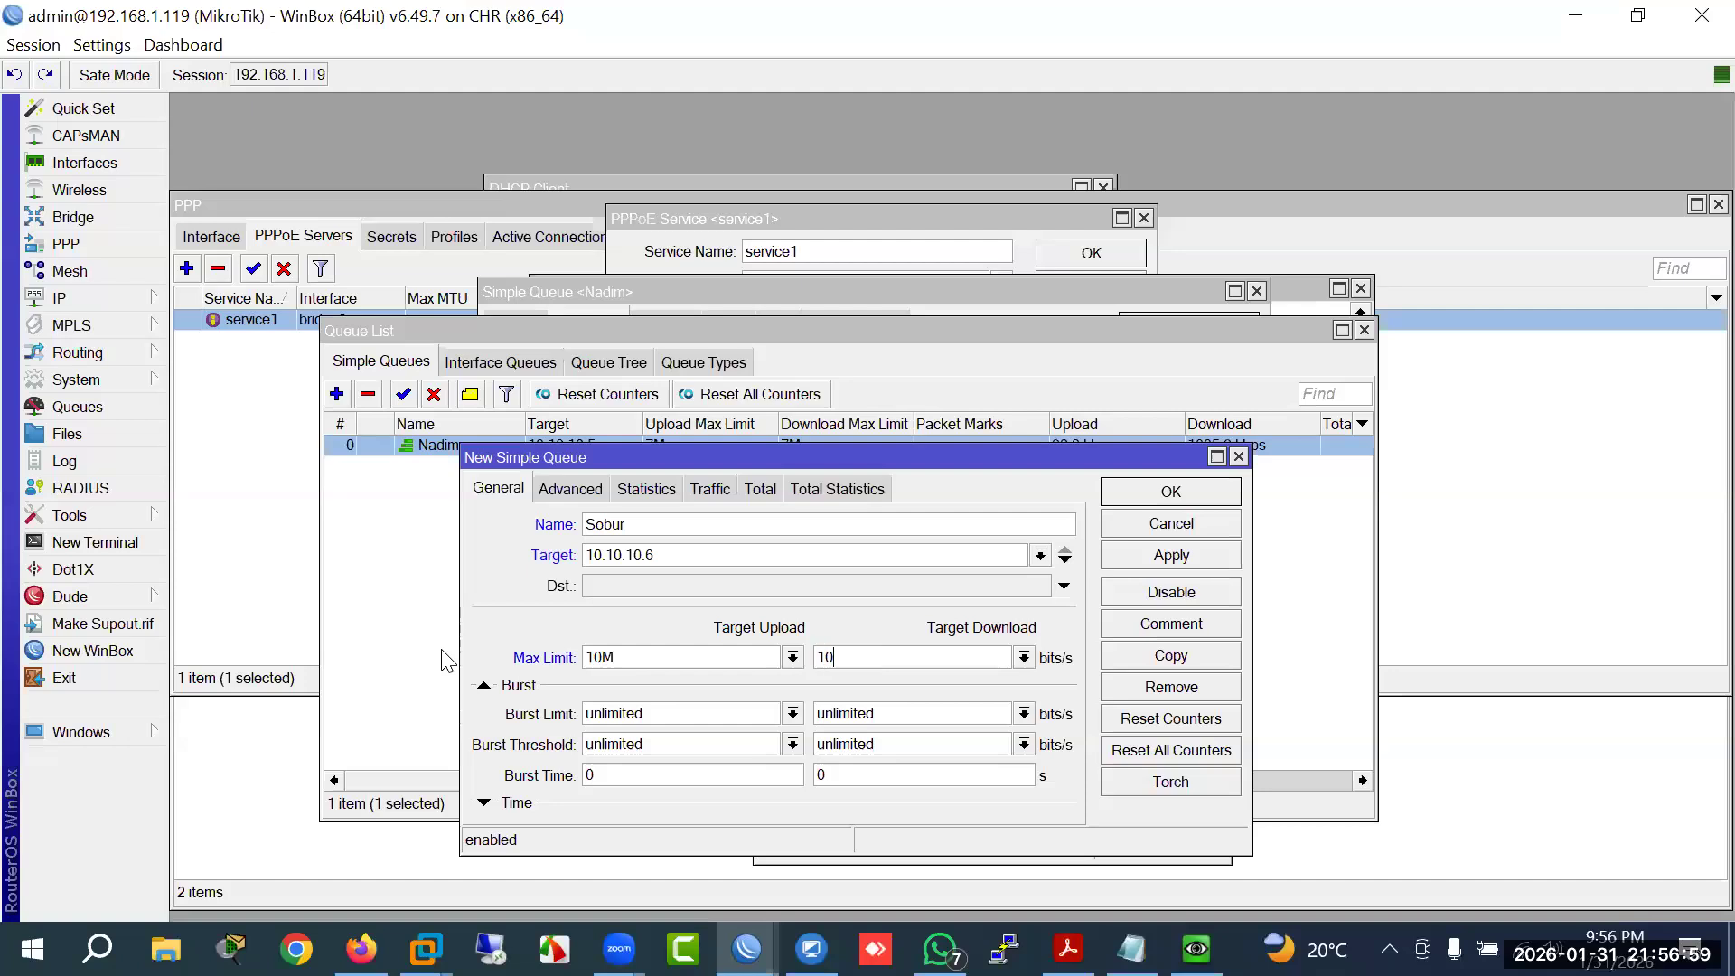
pyautogui.write('M')
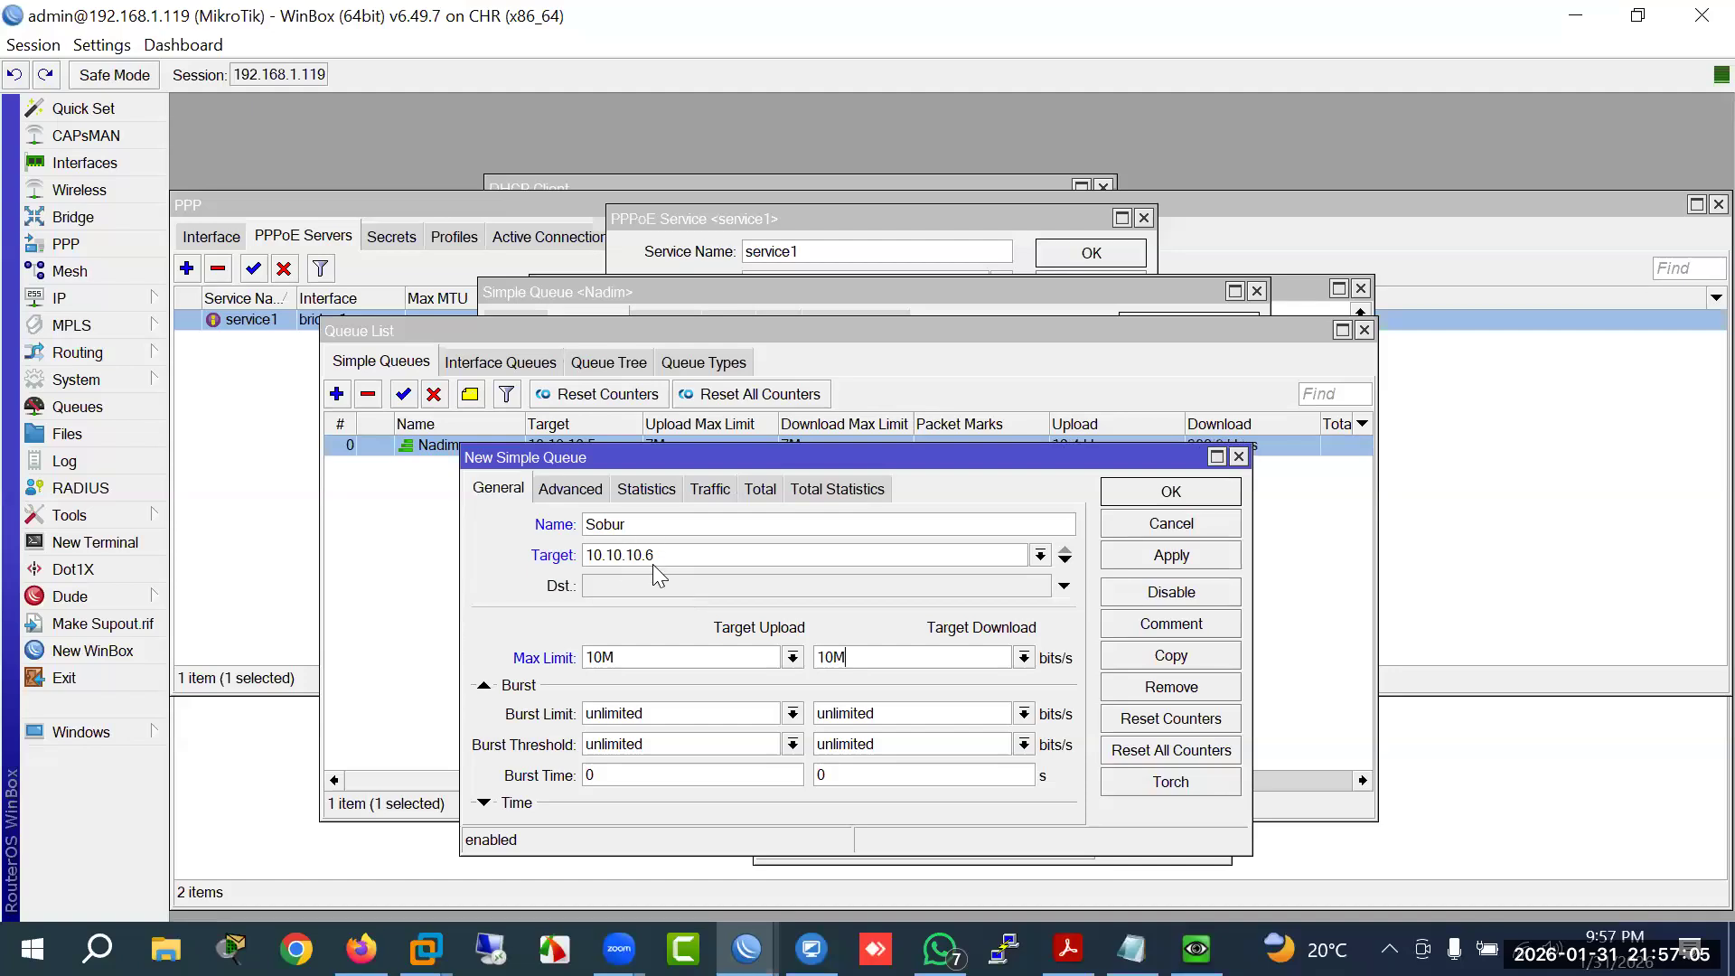
pyautogui.click(1155, 555)
pyautogui.click(1157, 495)
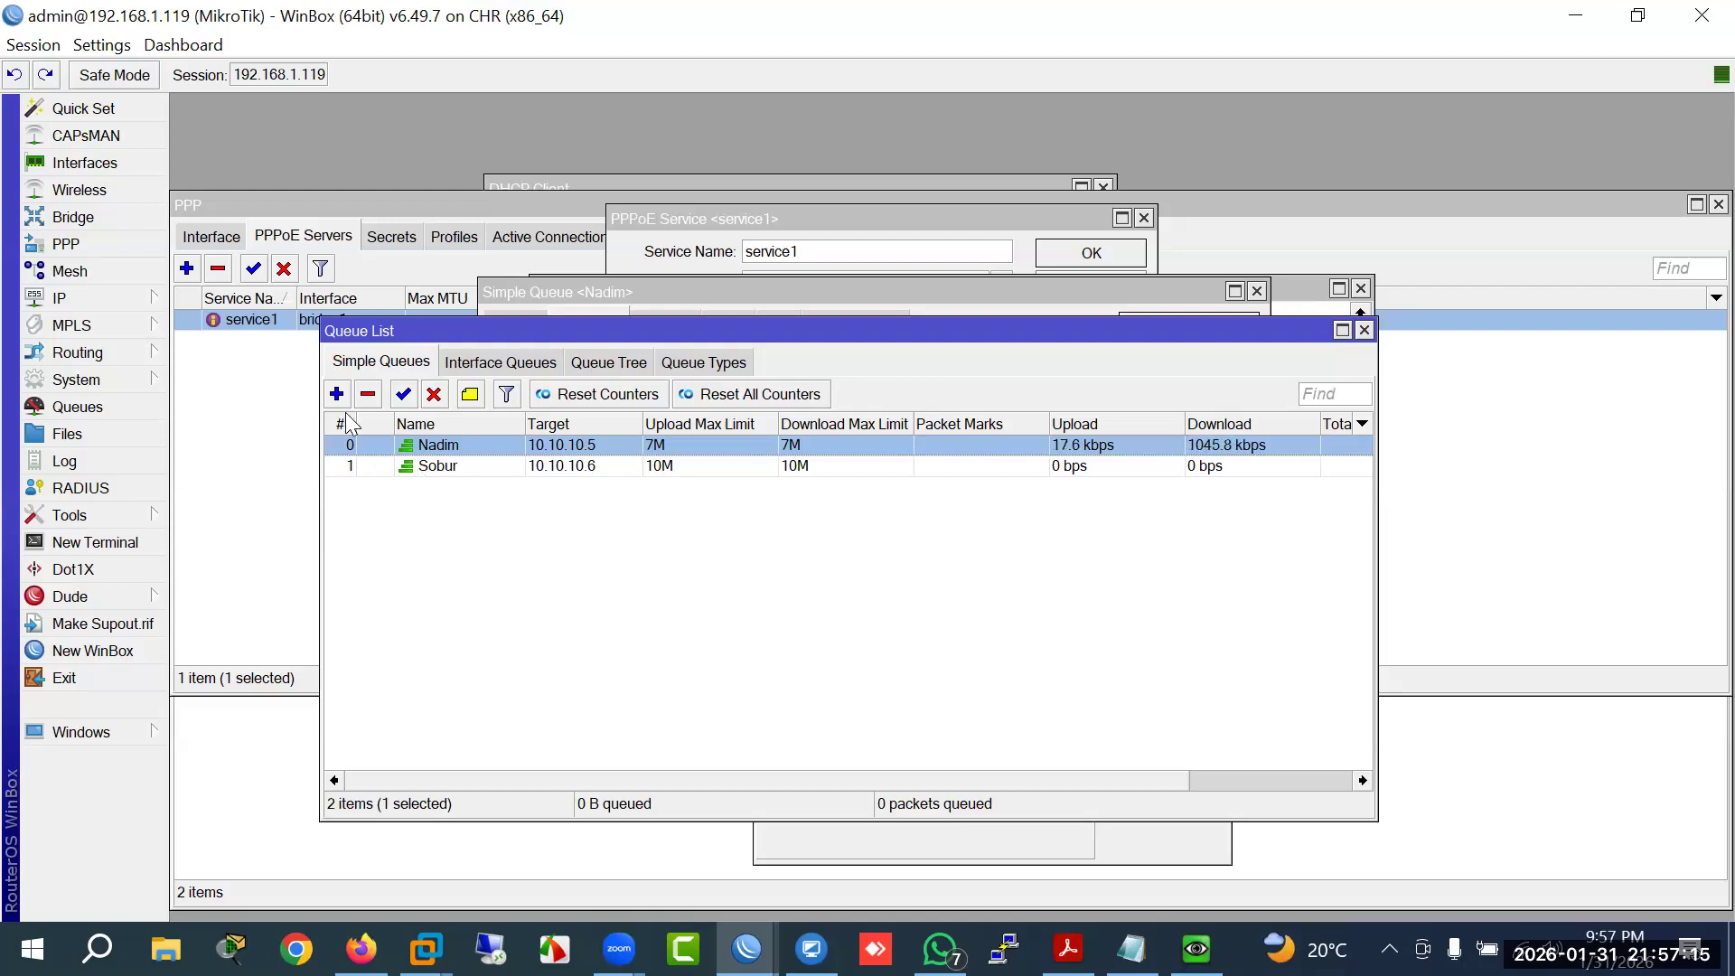
# Step: Add simple queue queue1 for 10.10.10.8 with 5M upload and download max limits
pyautogui.click(454, 468)
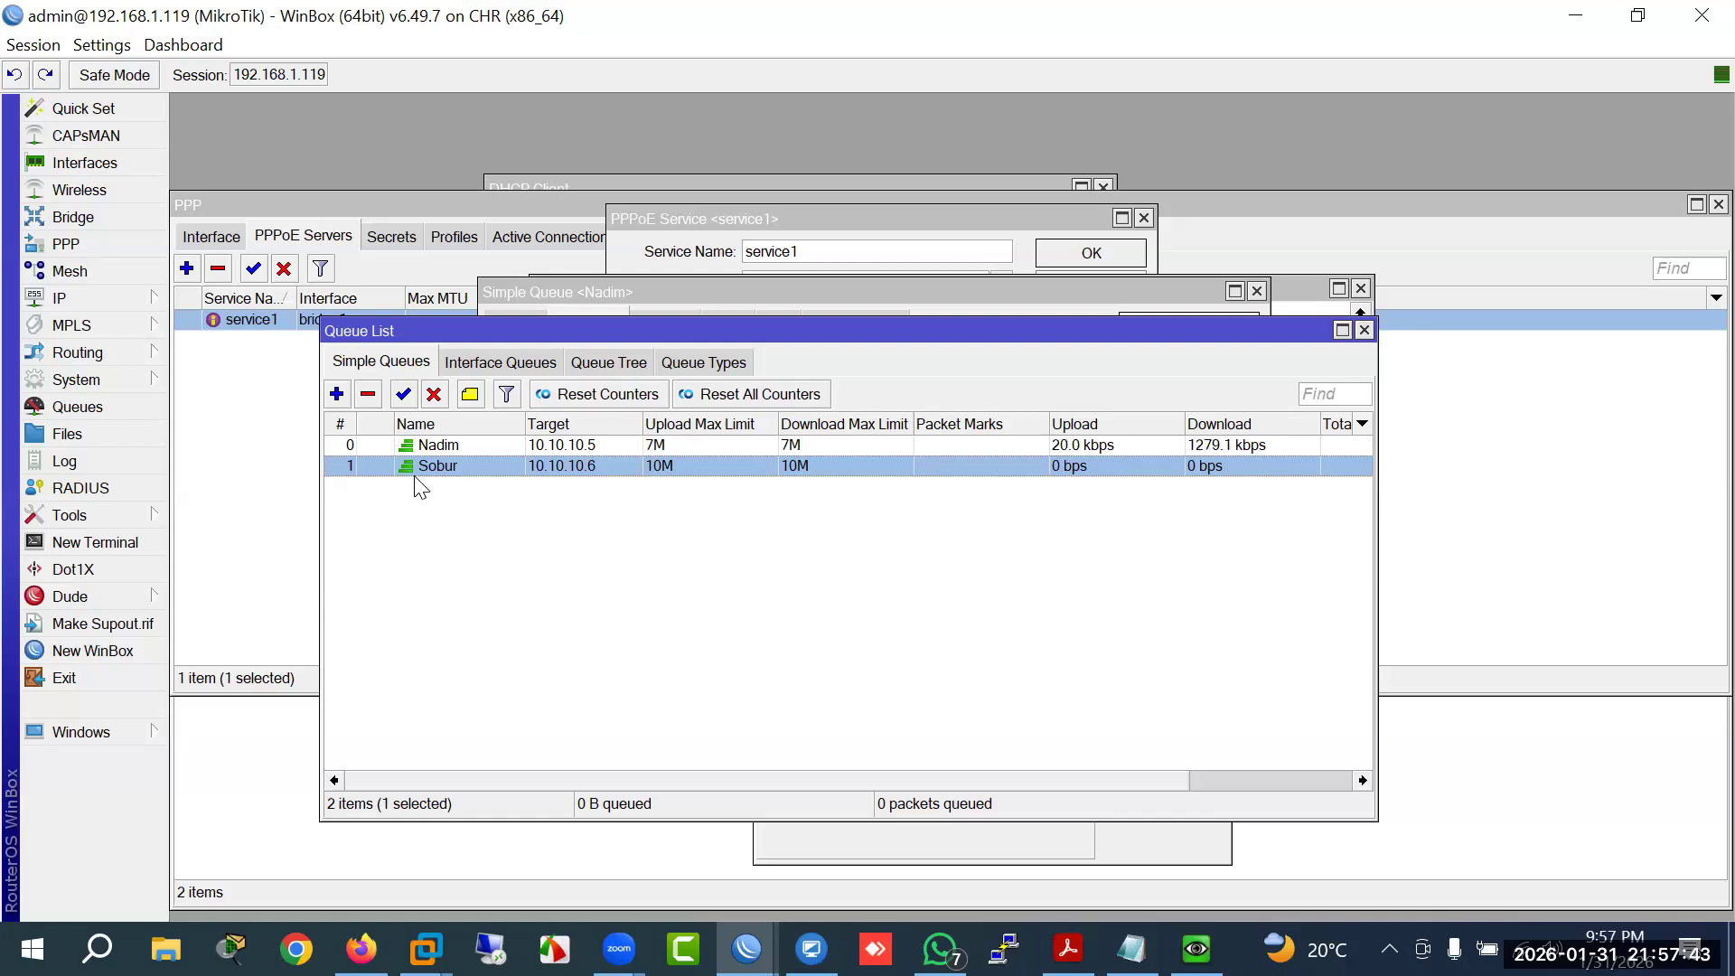
pyautogui.click(337, 394)
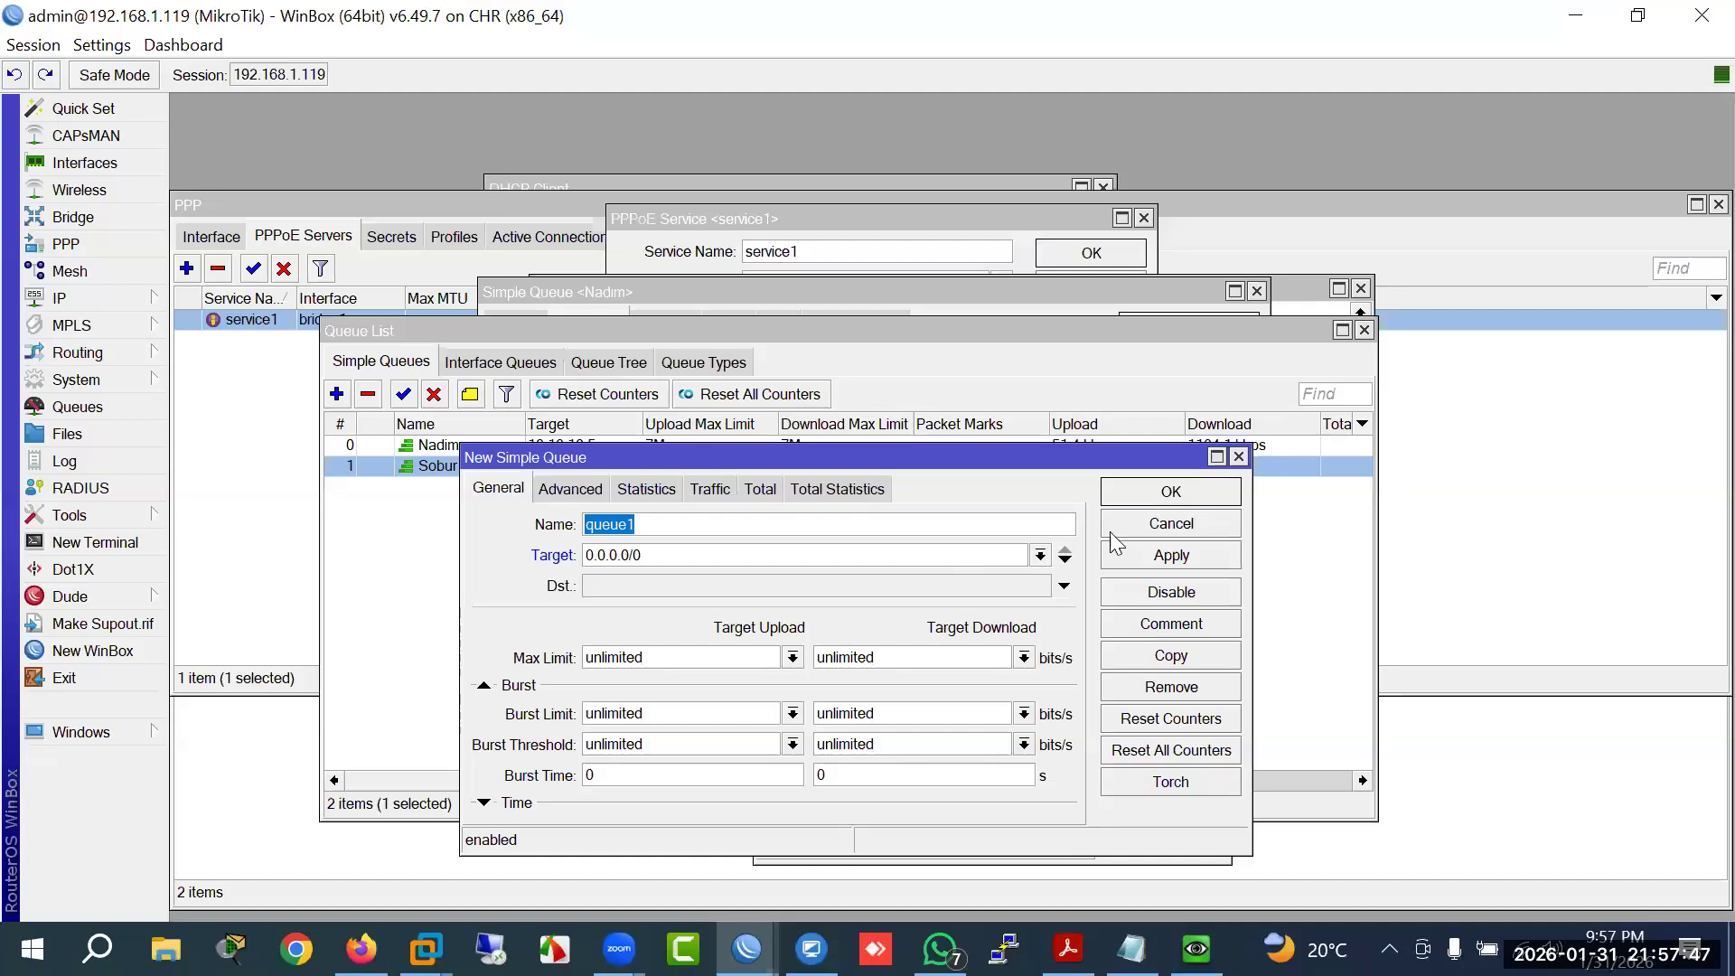
pyautogui.press('Tab')
pyautogui.write('10.10.')
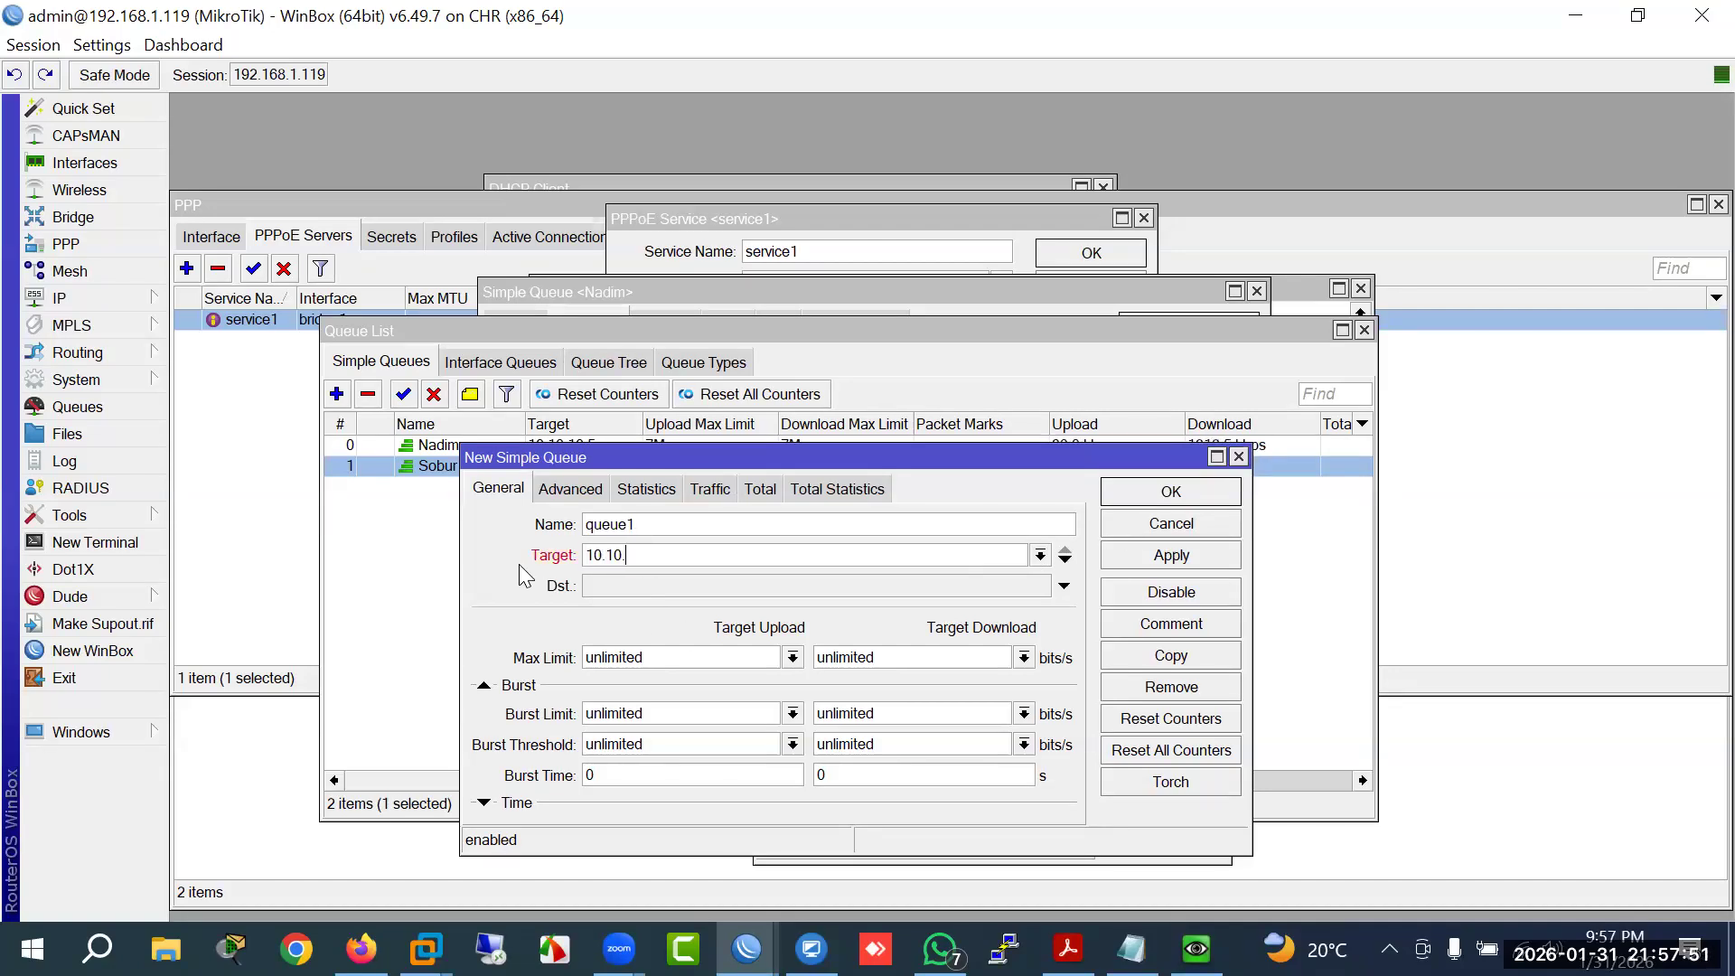
pyautogui.write('10.8')
pyautogui.click(626, 657)
pyautogui.hotkey('ctrl', 'a')
pyautogui.write('5M')
pyautogui.press('Tab')
pyautogui.write('5M')
pyautogui.press('Return')
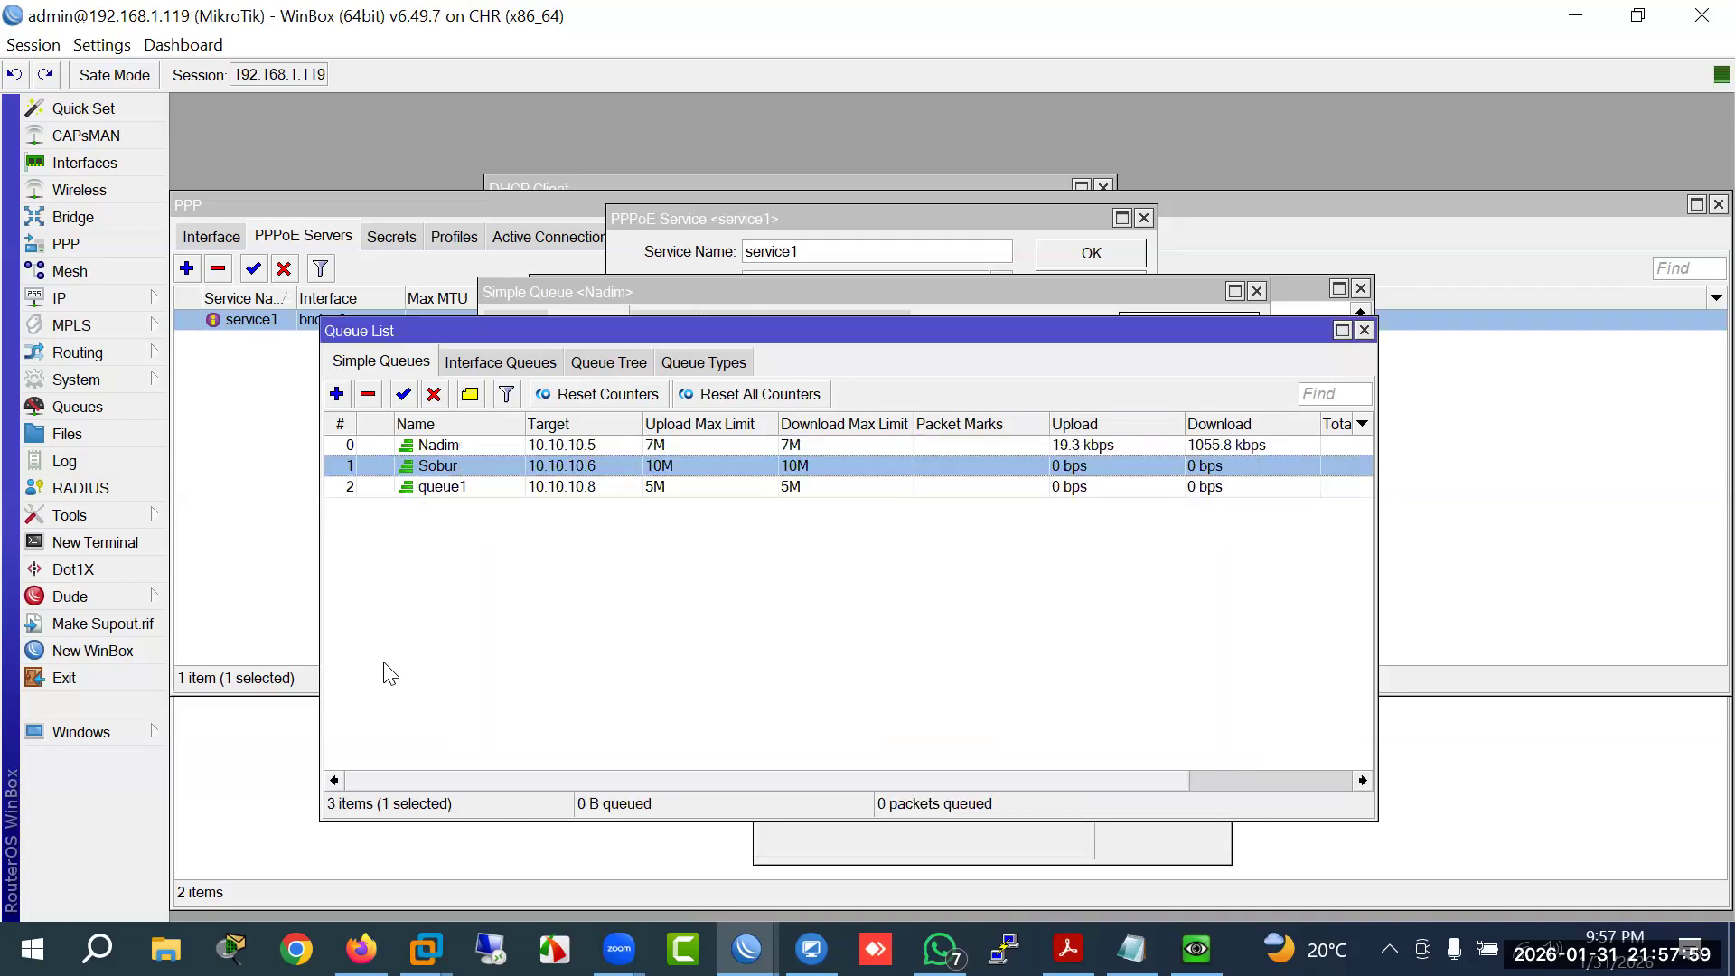
# Step: Copy queue1 into a new queue targeting 10.10.10.10, then close queue1's settings
pyautogui.click(452, 488)
pyautogui.doubleClick(452, 488)
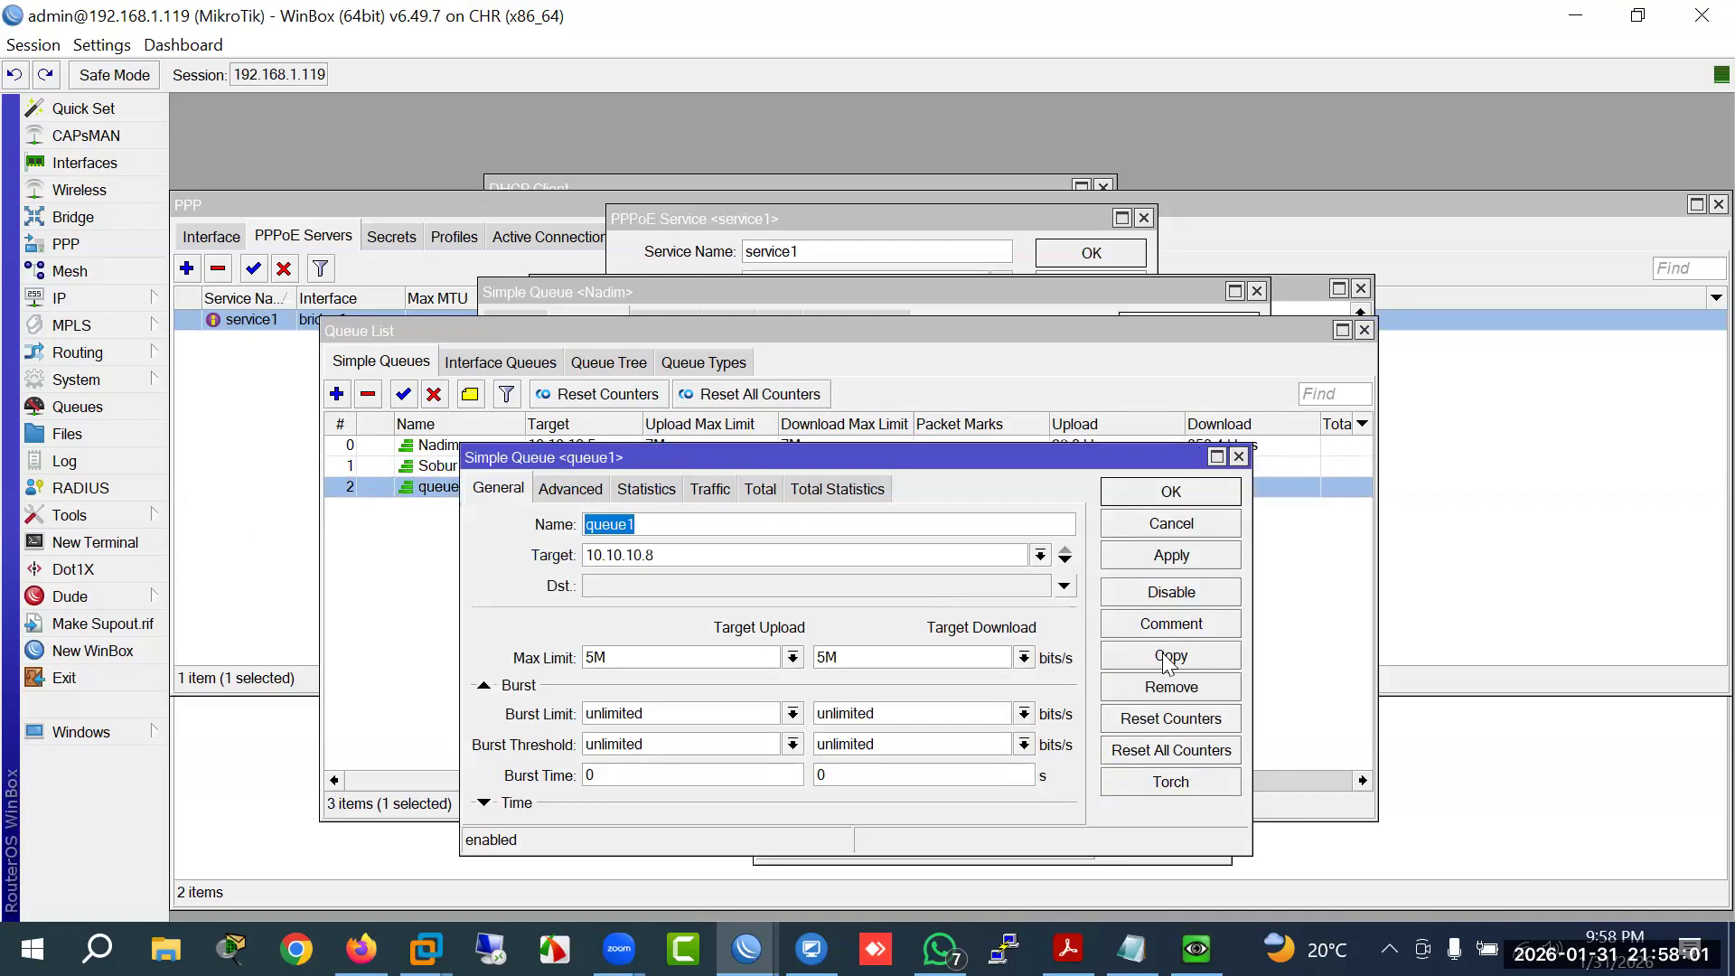
pyautogui.click(1166, 654)
pyautogui.click(722, 588)
pyautogui.press('BackSpace')
pyautogui.write('10.10.10.10')
pyautogui.press('Return')
pyautogui.click(1172, 492)
# Step: Review the 10.10.10.5, 10.10.10.6, queue1 and queue2 entries in the Queue List
pyautogui.click(578, 507)
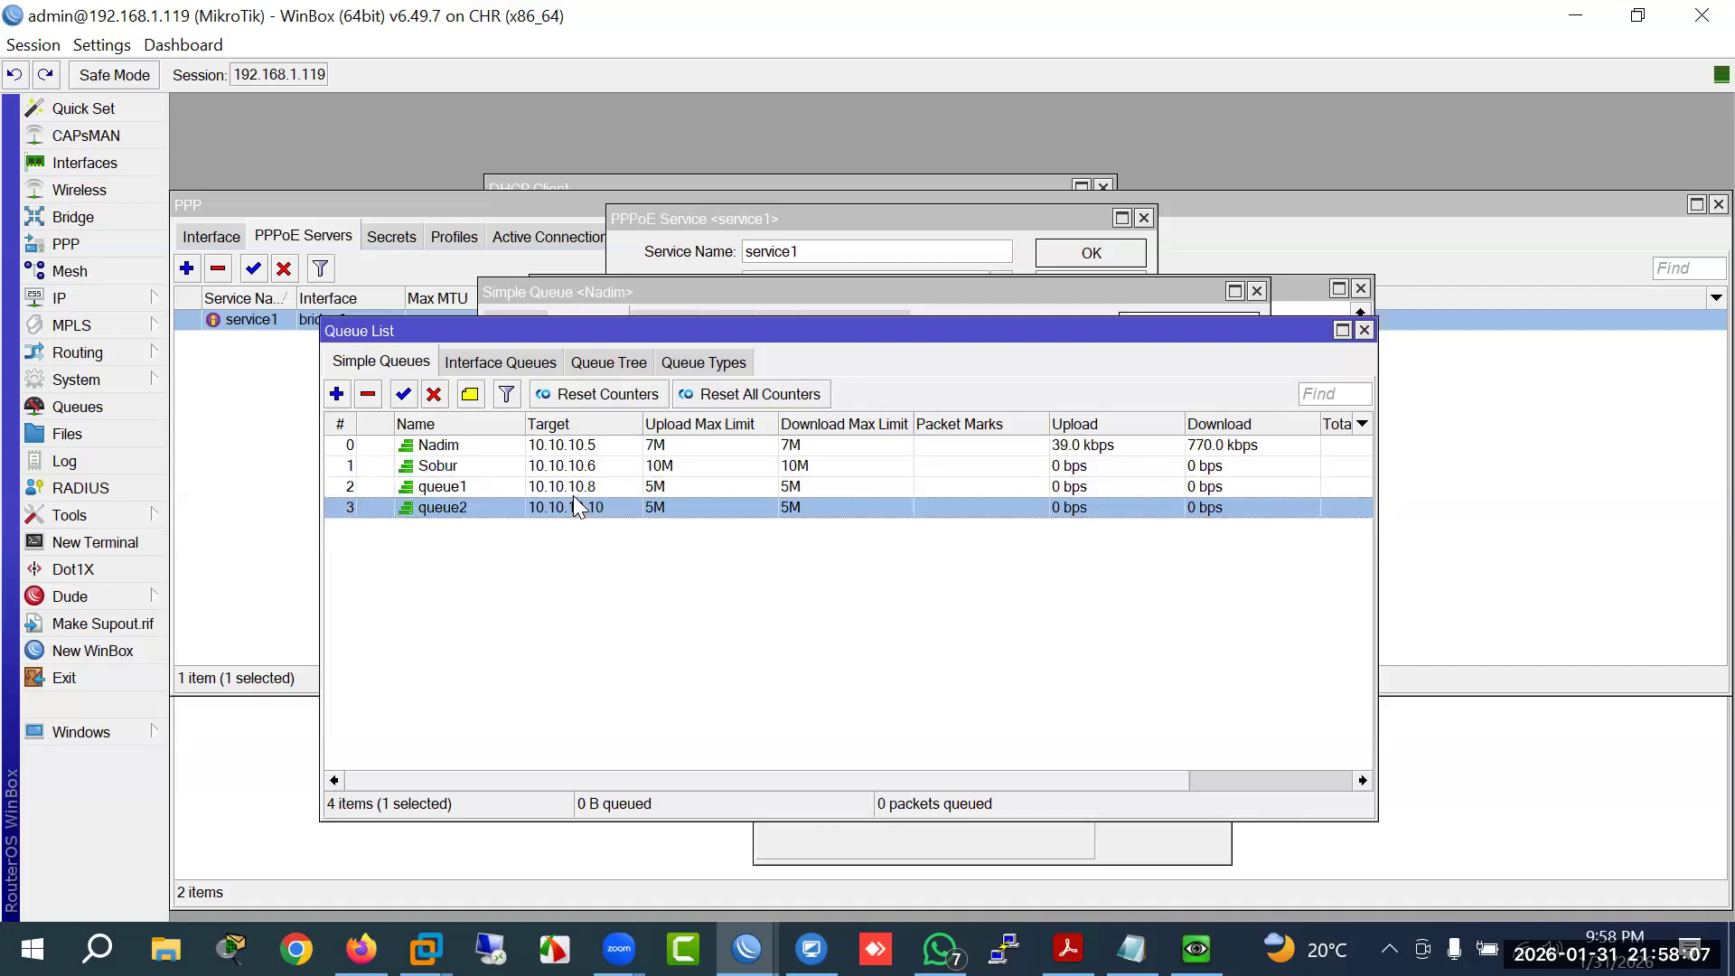
pyautogui.click(576, 487)
pyautogui.click(573, 465)
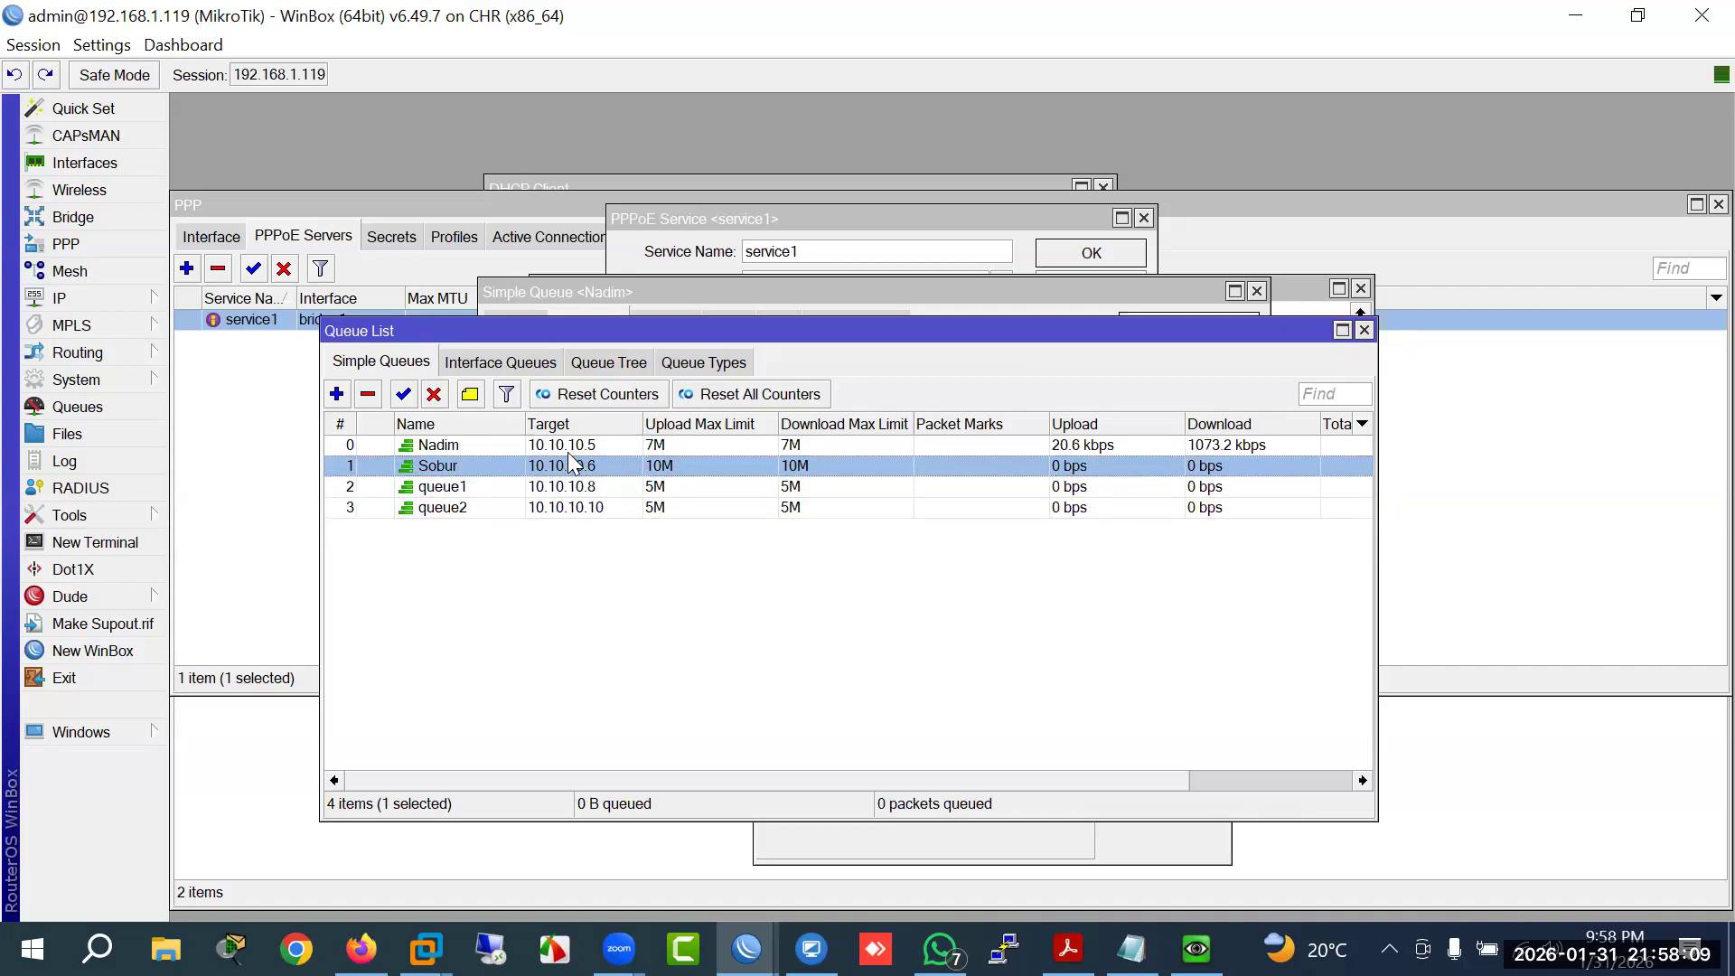
pyautogui.click(570, 453)
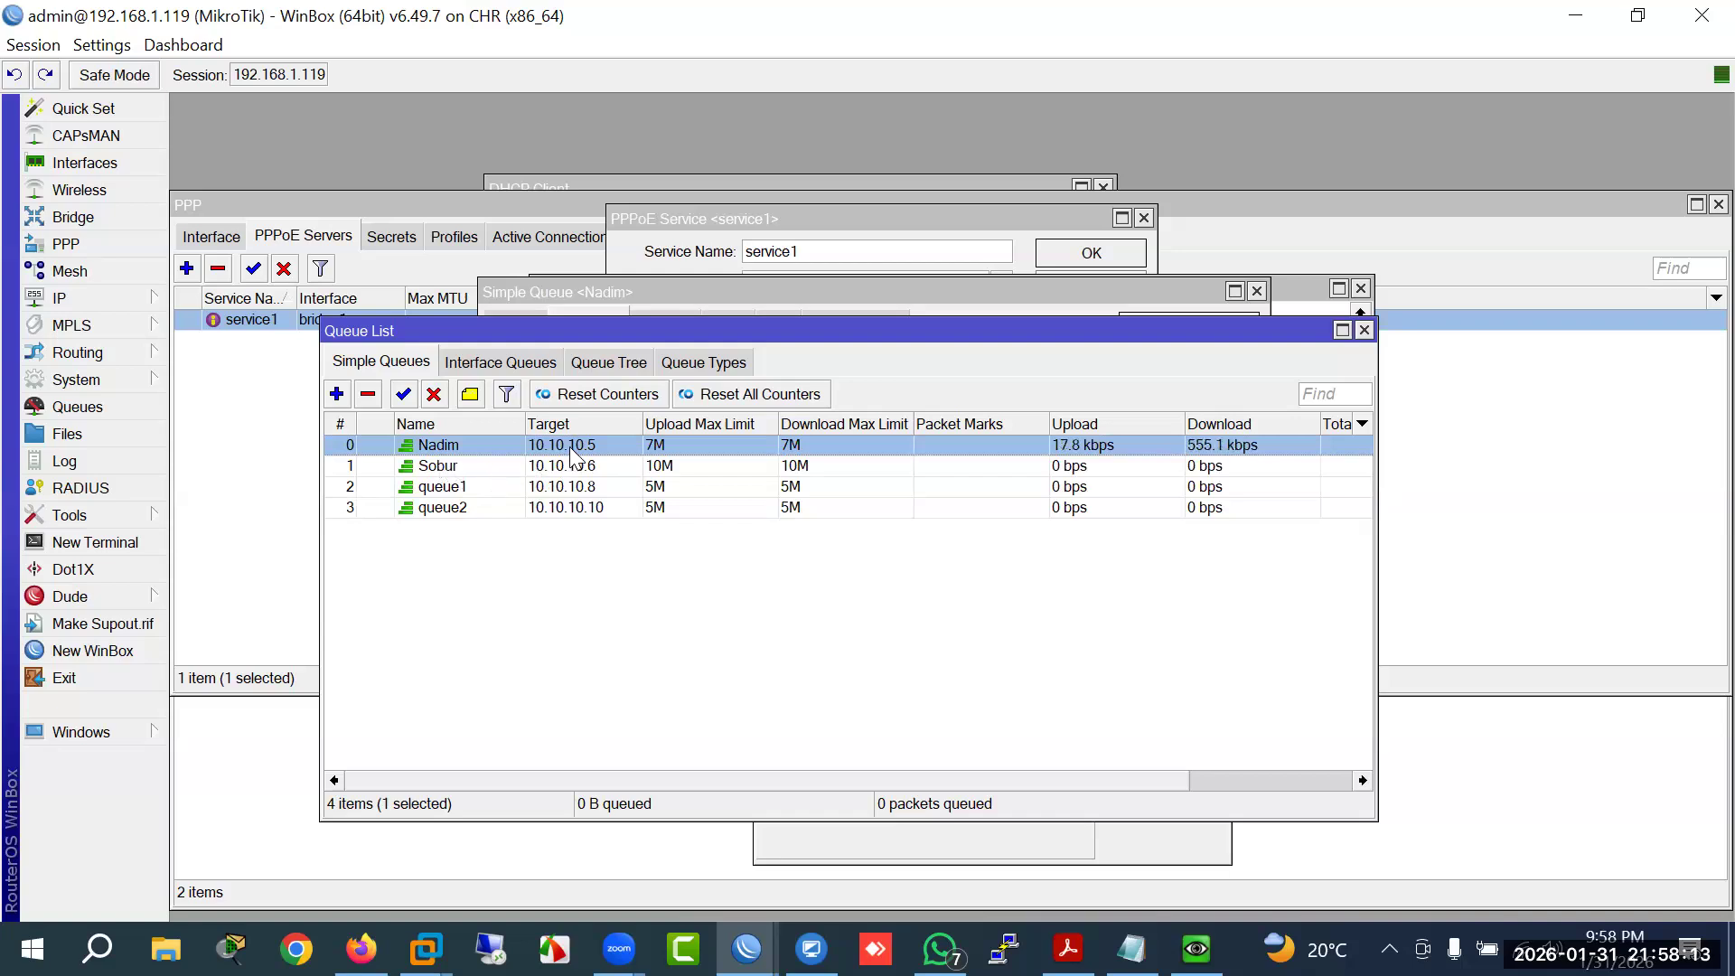
pyautogui.click(443, 469)
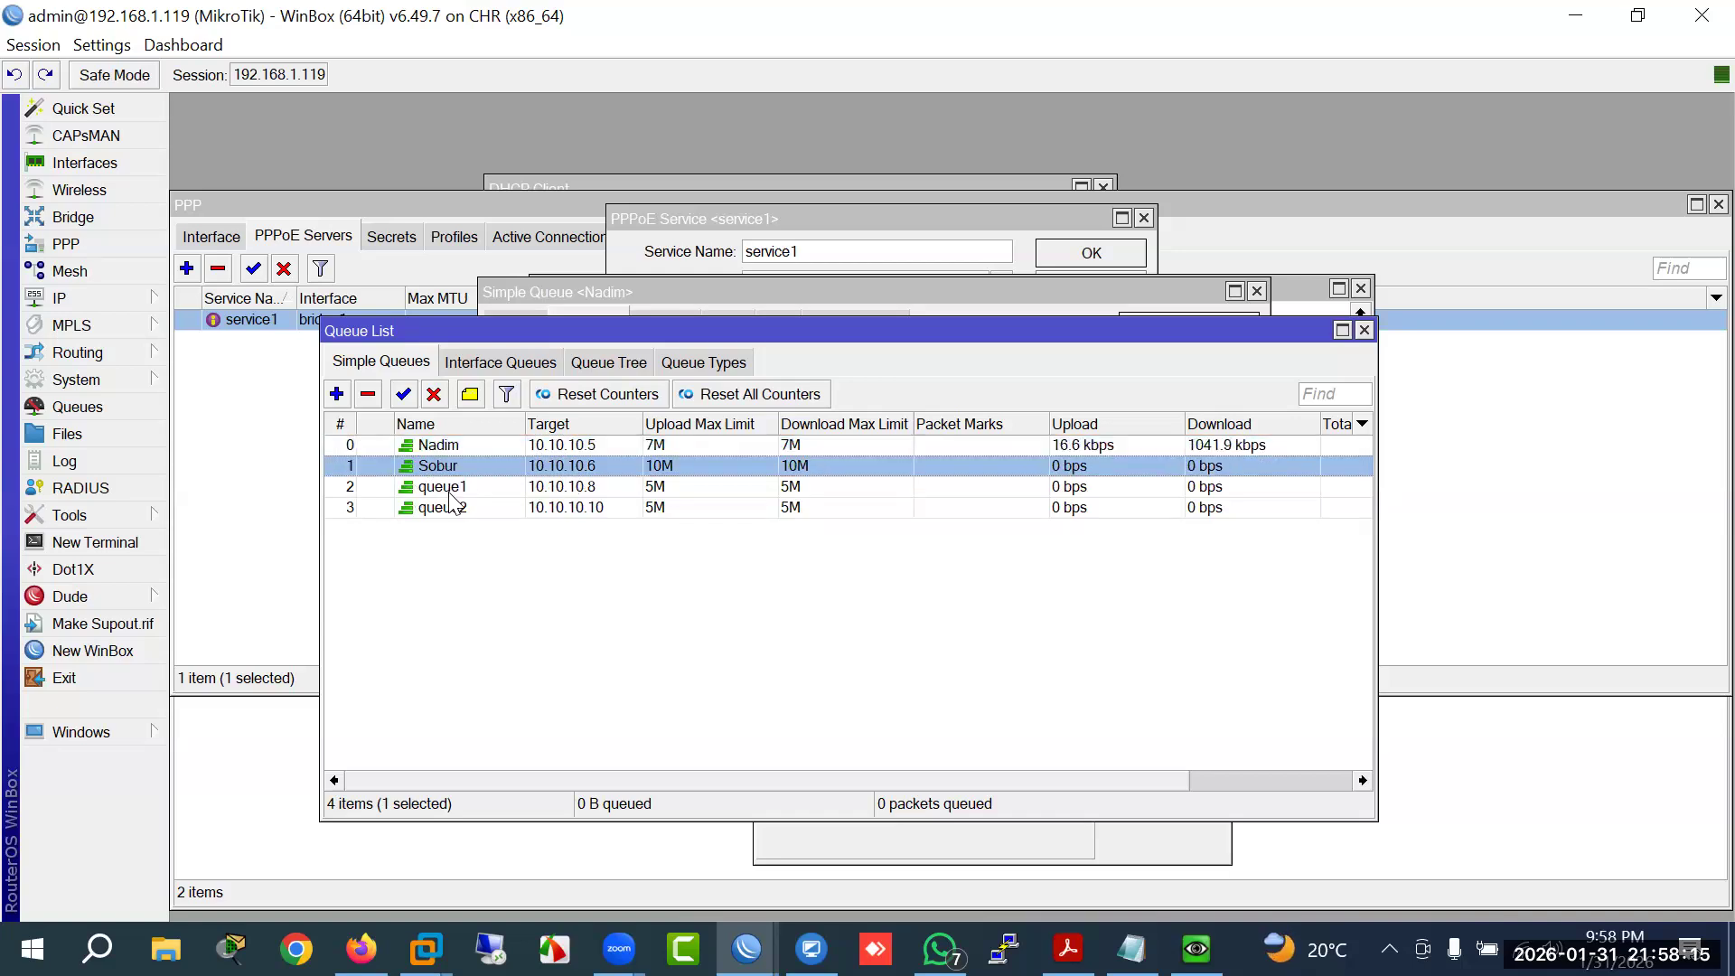
pyautogui.click(448, 488)
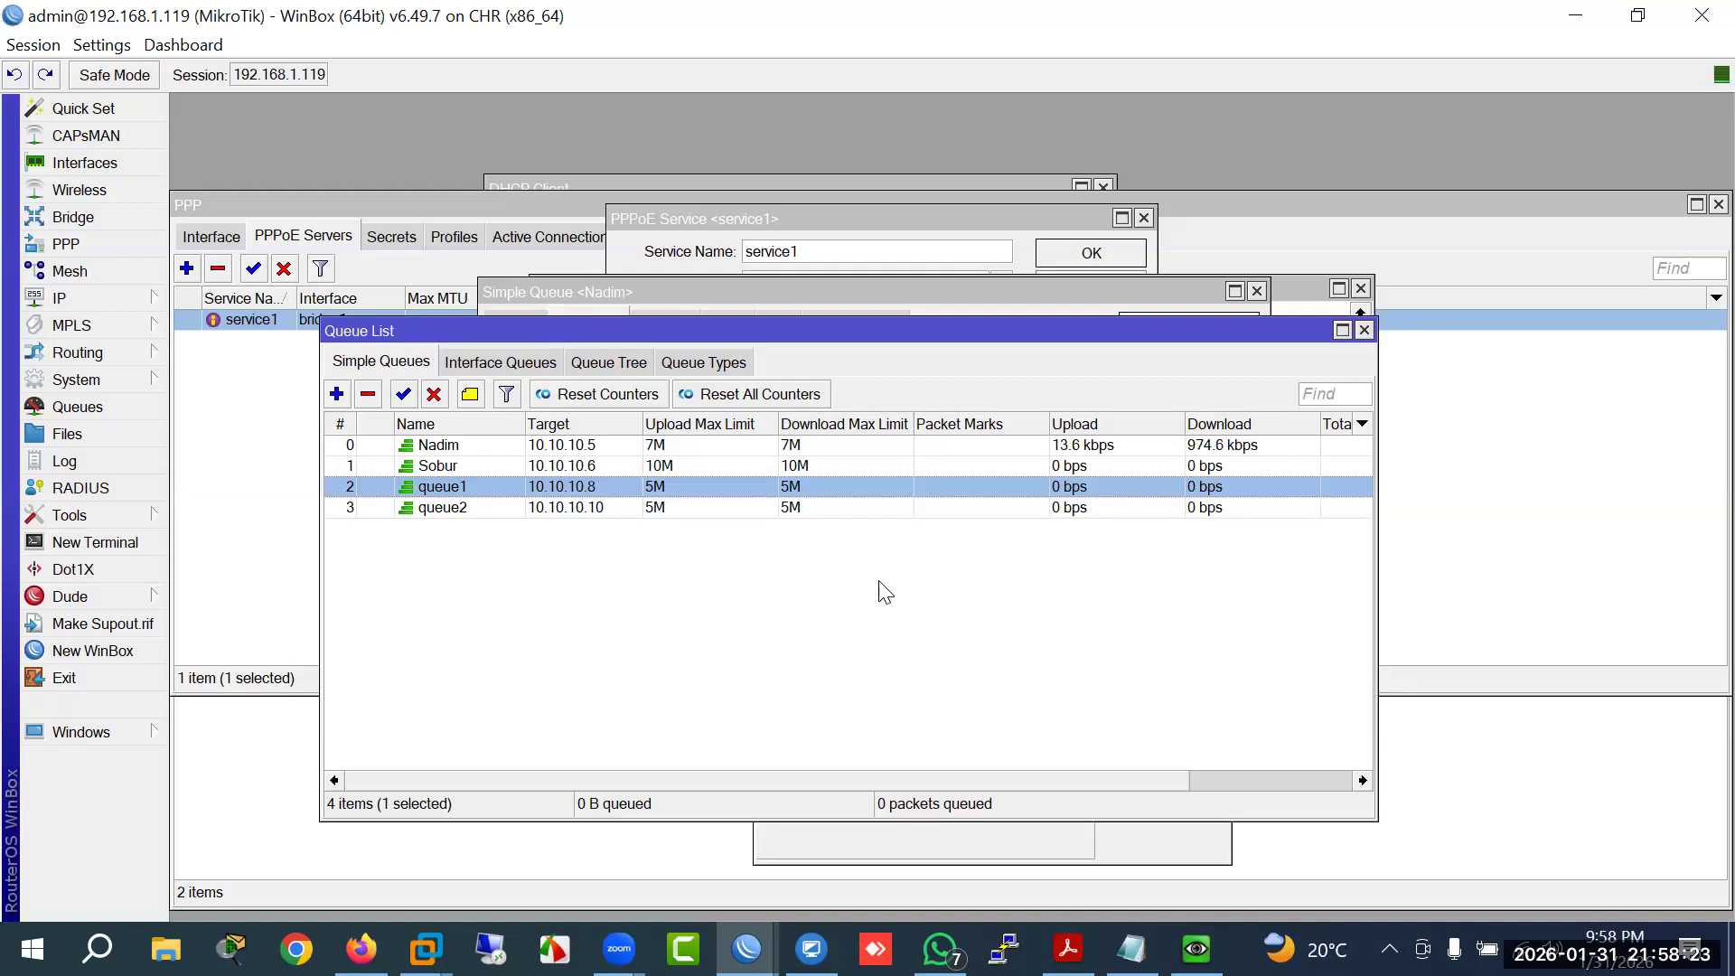
pyautogui.click(462, 511)
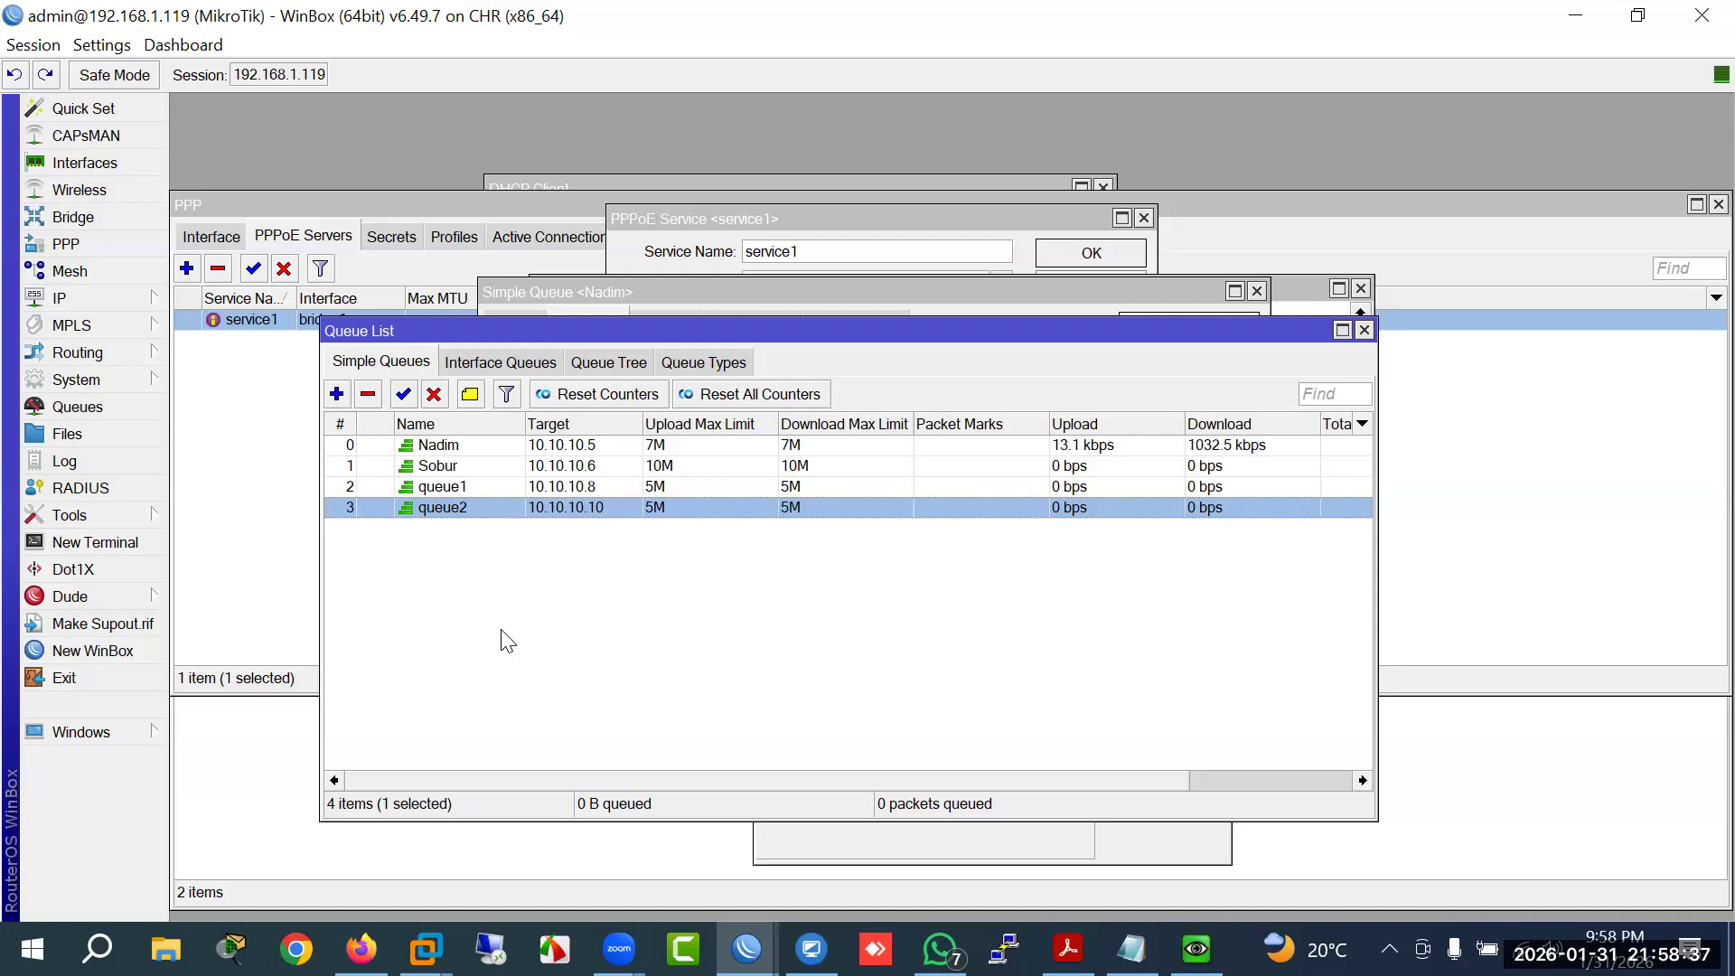
# Step: Remove every simple queue from the Queue List, confirming the removal prompt
pyautogui.click(432, 449)
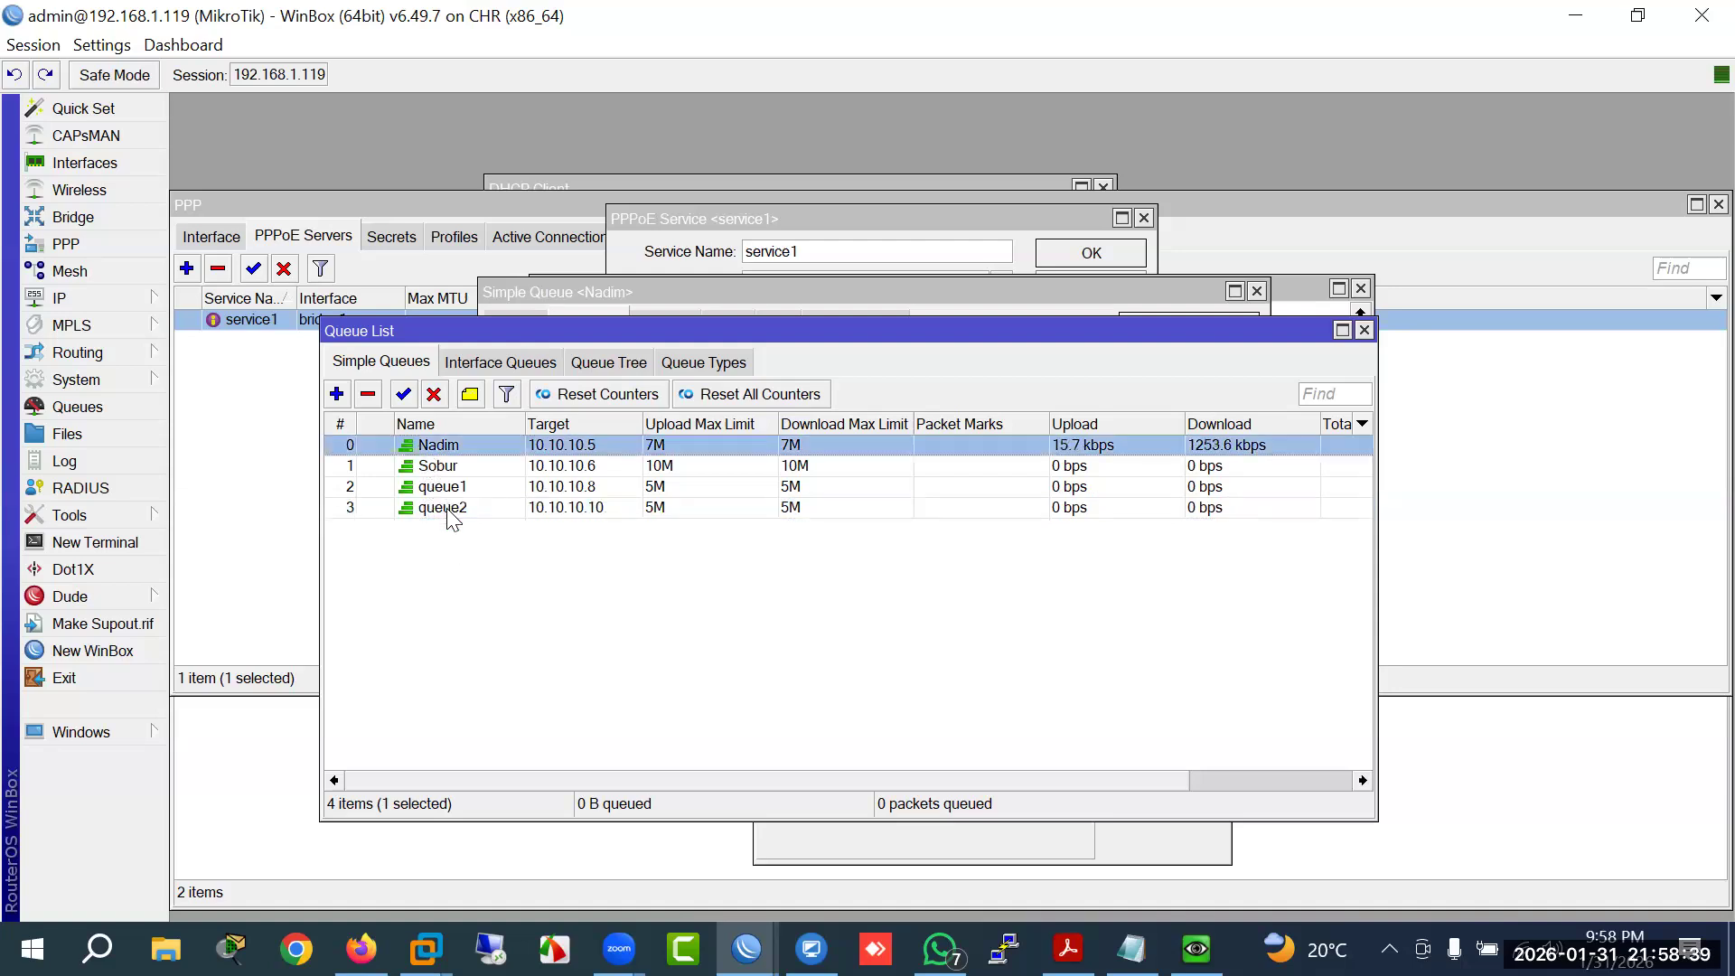
pyautogui.keyDown('shift'); pyautogui.click(452, 510); pyautogui.keyUp('shift')
pyautogui.click(368, 394)
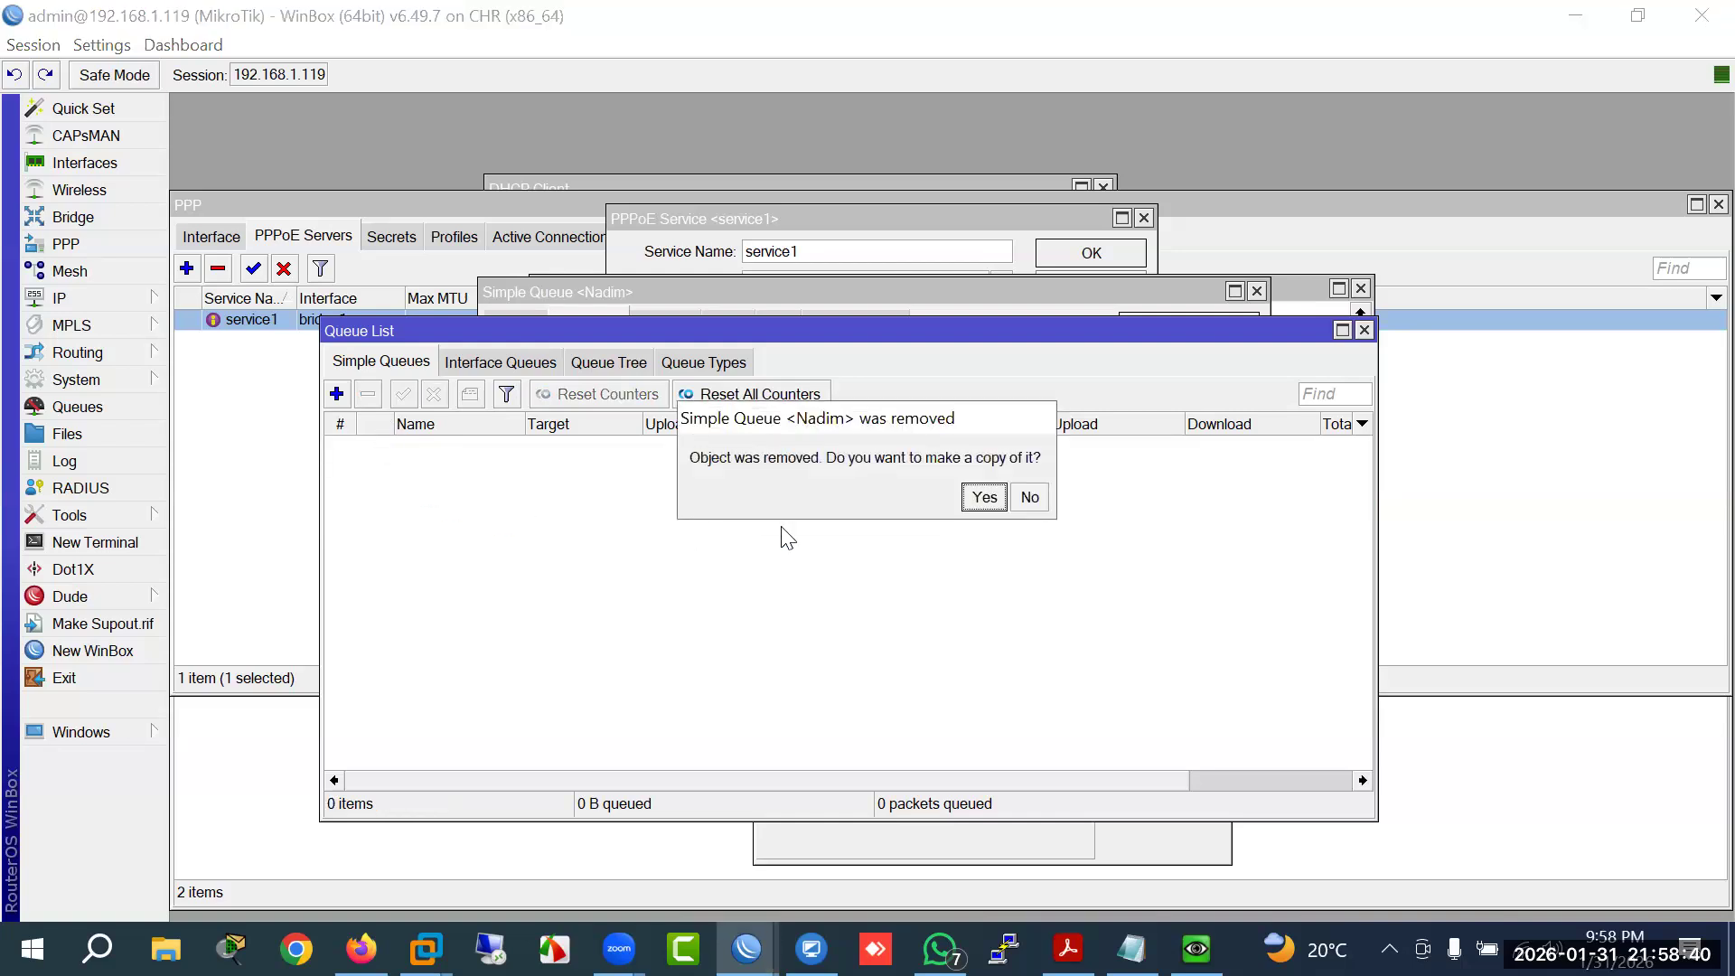
pyautogui.click(998, 500)
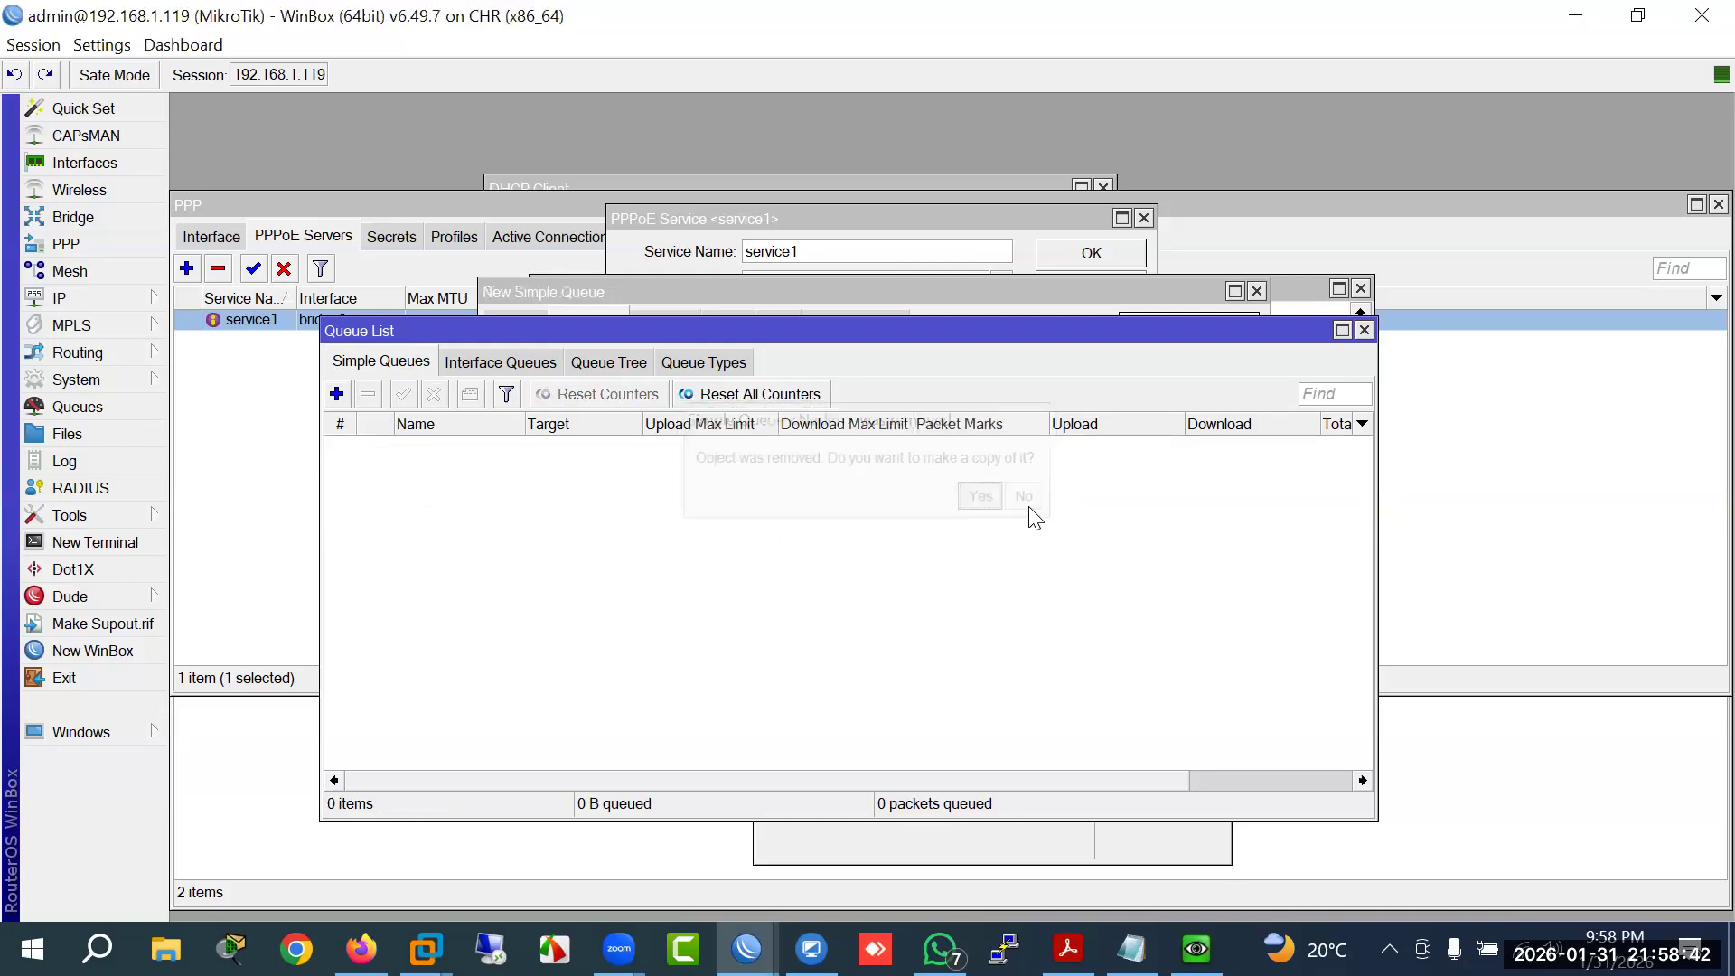
# Step: Show the Queue Types list, then highlight 'Dynamic (PCQ) Bandwidth Allocation' in the course outline PDF
pyautogui.click(693, 364)
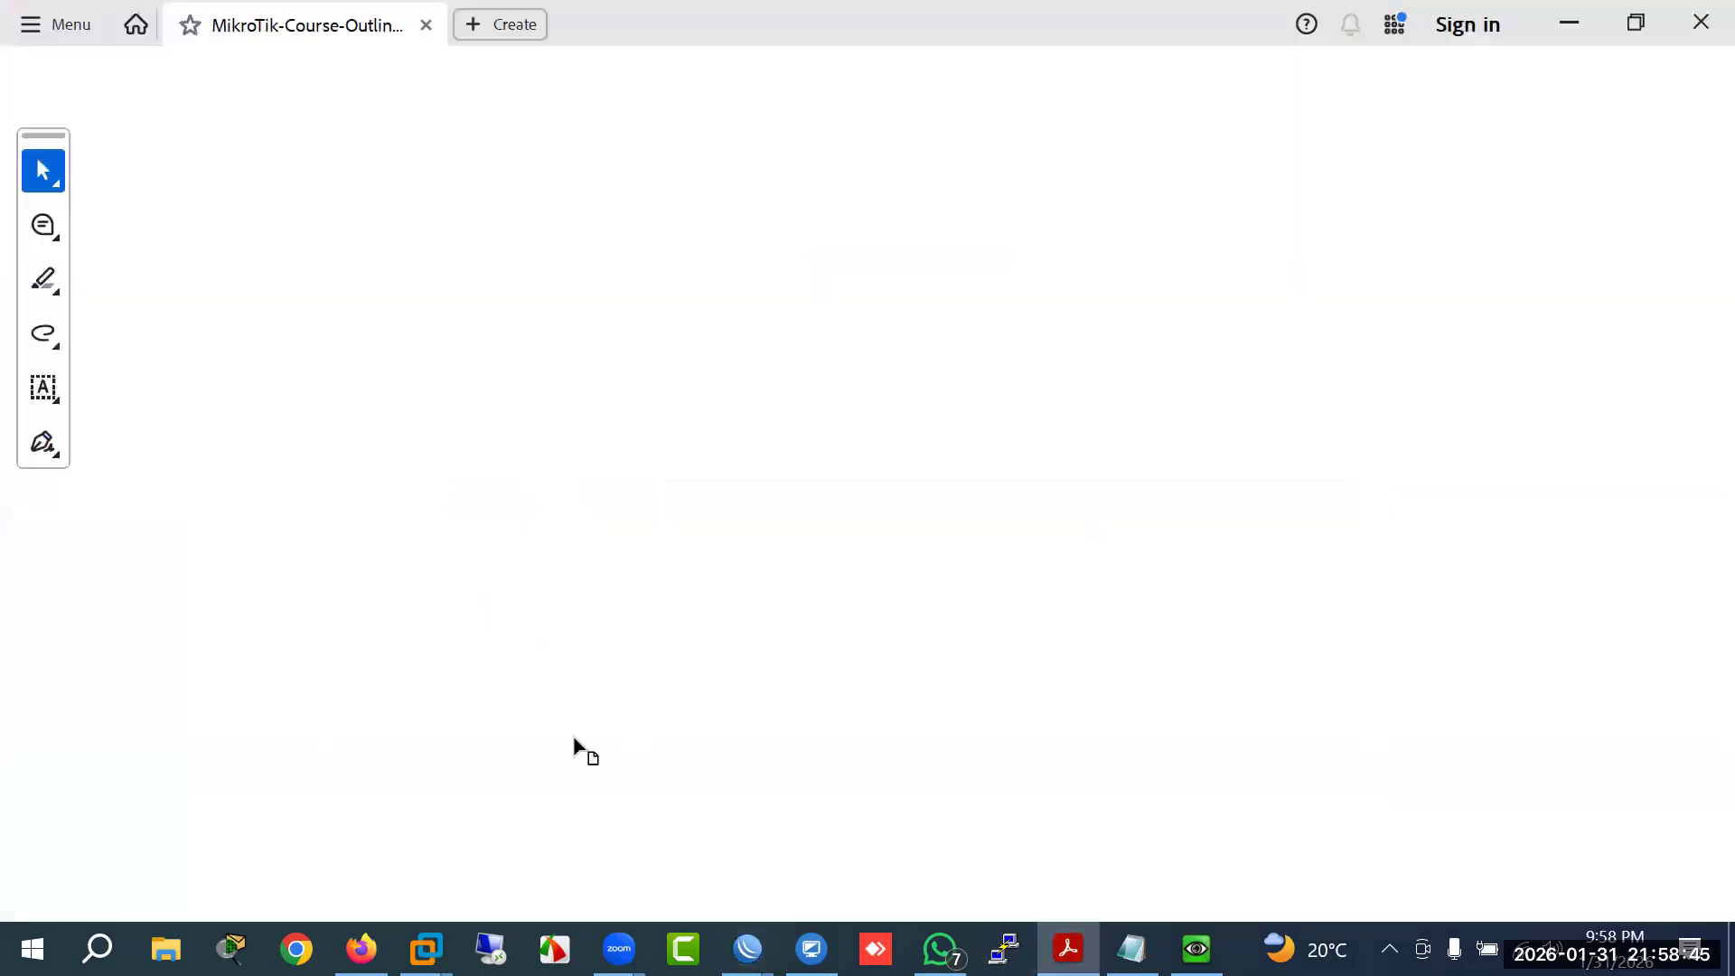
pyautogui.click(1069, 949)
pyautogui.moveTo(364, 703); pyautogui.dragTo(675, 705)
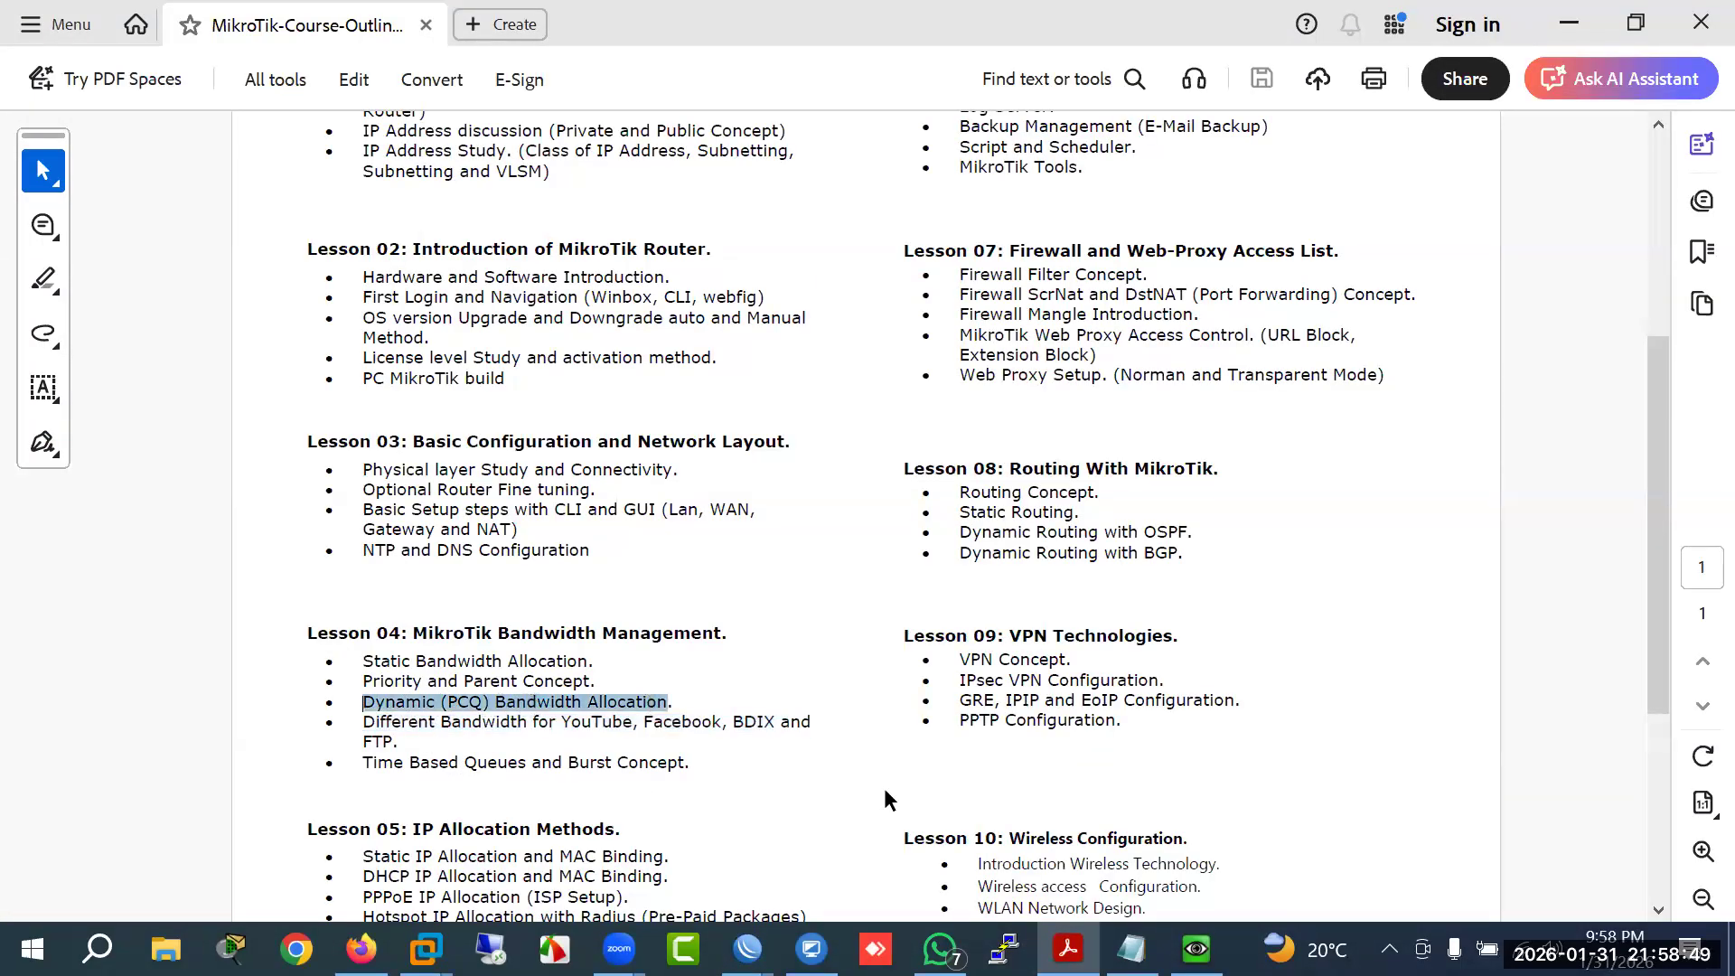
# Step: Select the word PCQ in Lesson 04's outline, then return to WinBox's Queue Types list
pyautogui.click(1068, 949)
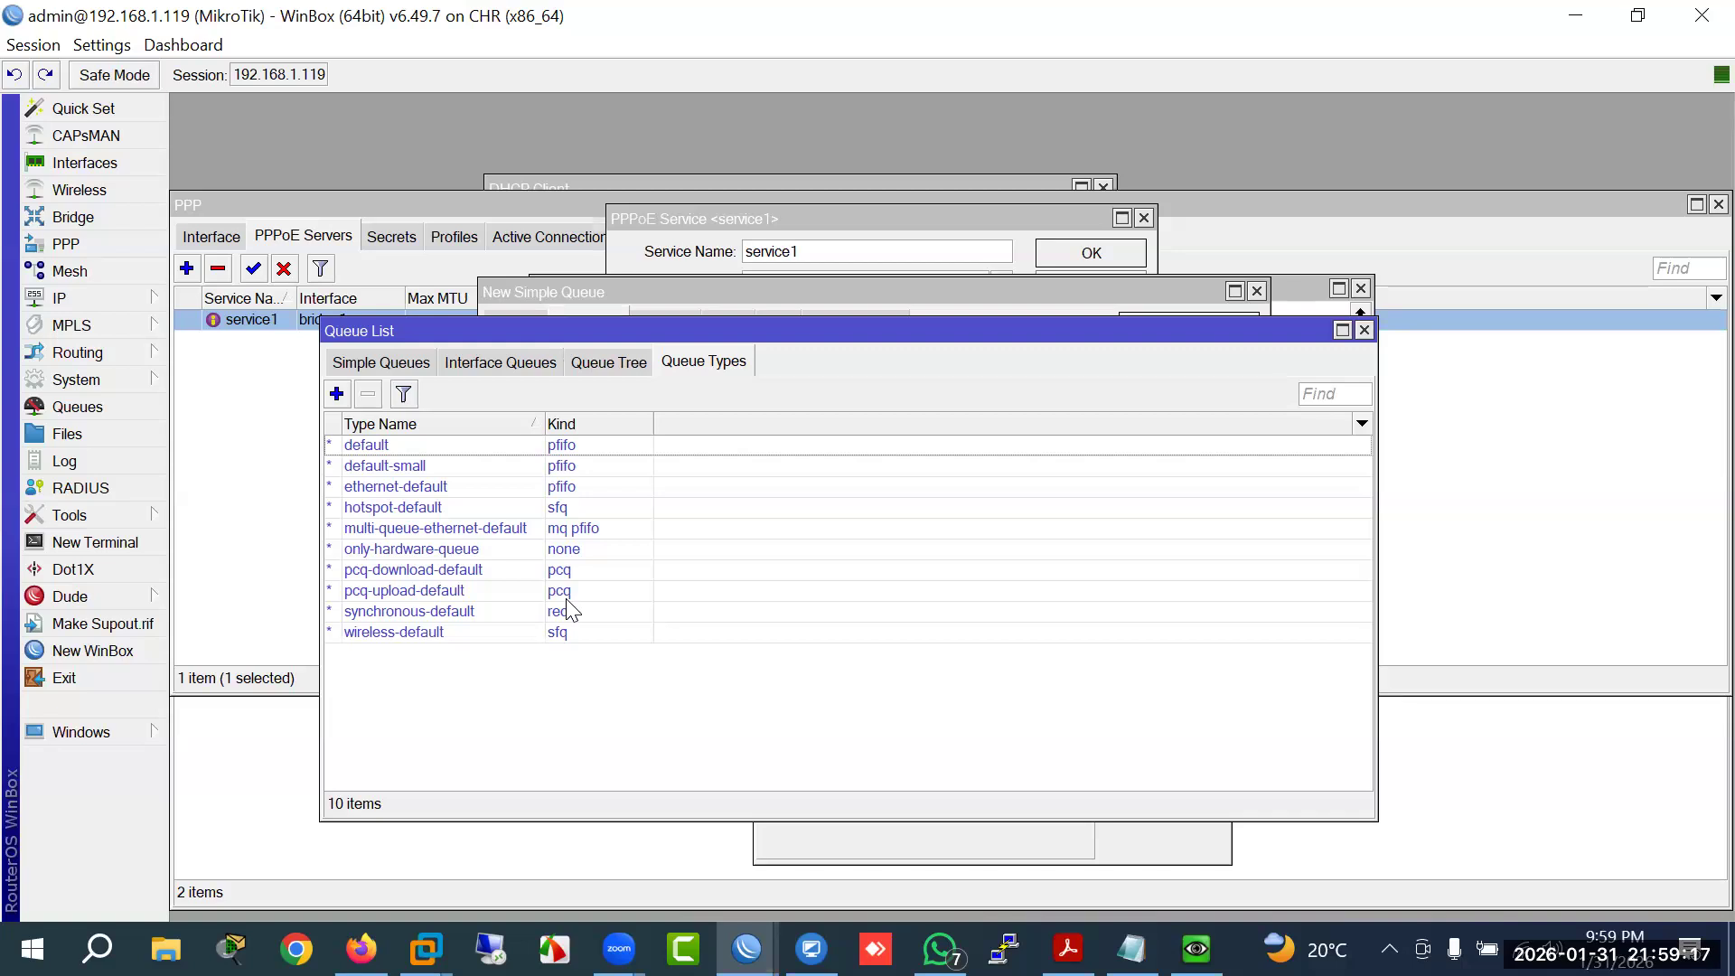
pyautogui.click(1069, 949)
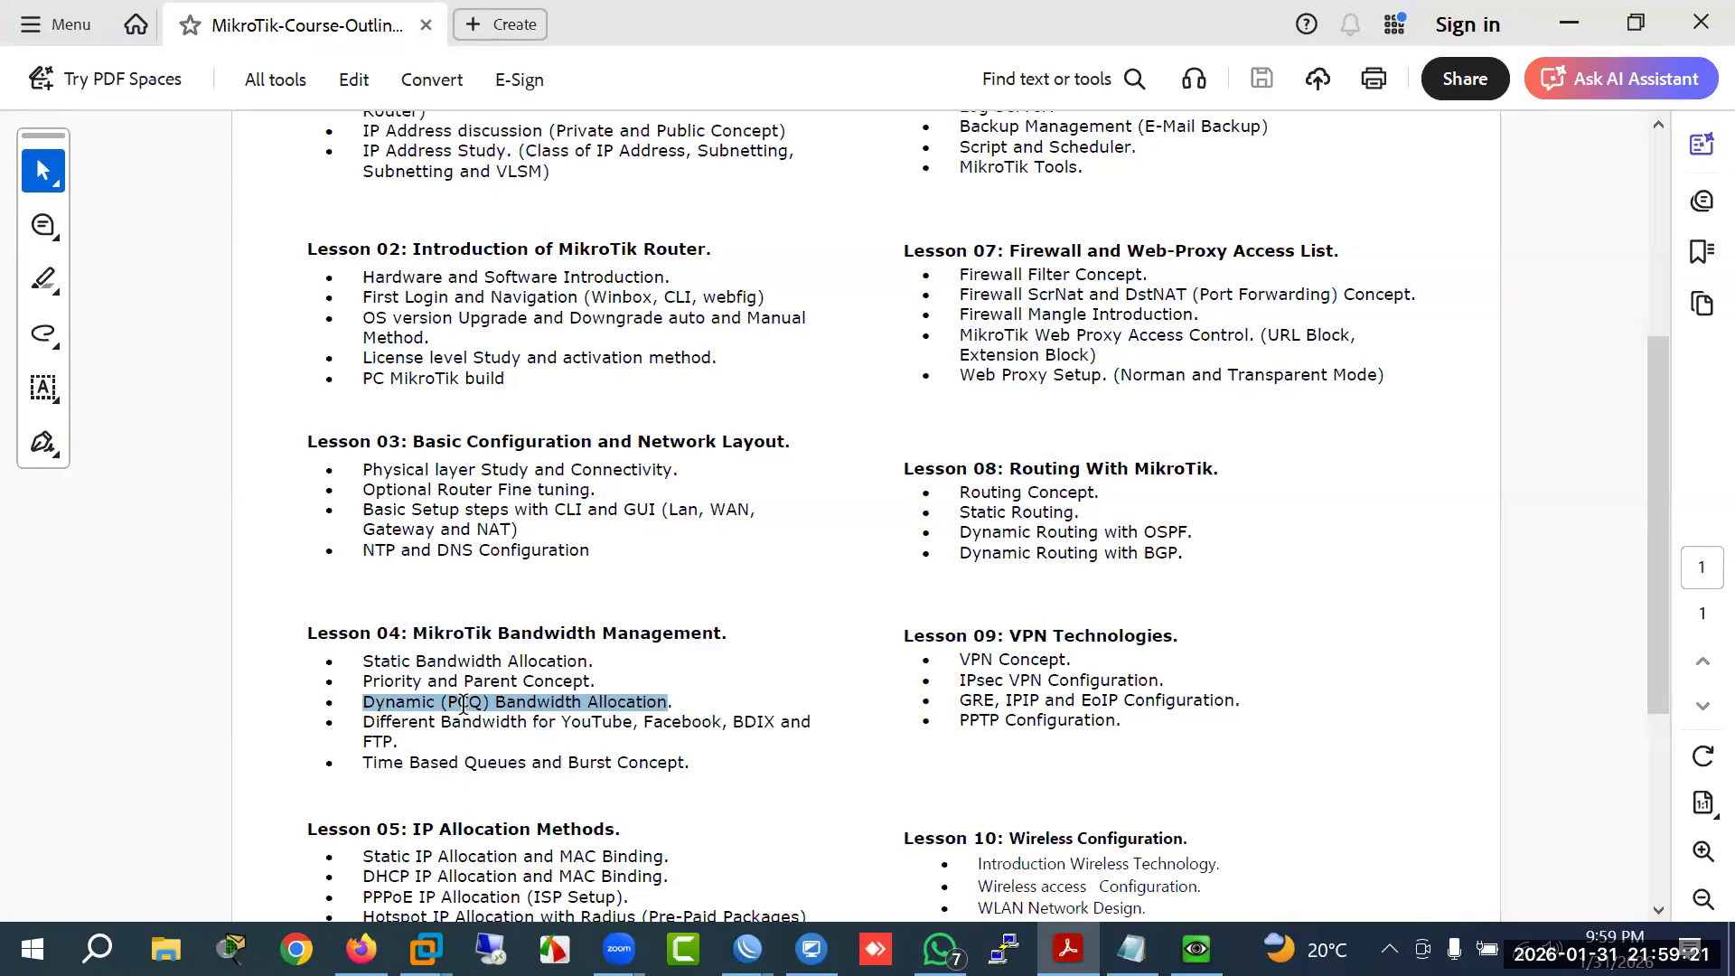
pyautogui.click(538, 704)
pyautogui.doubleClick(466, 703)
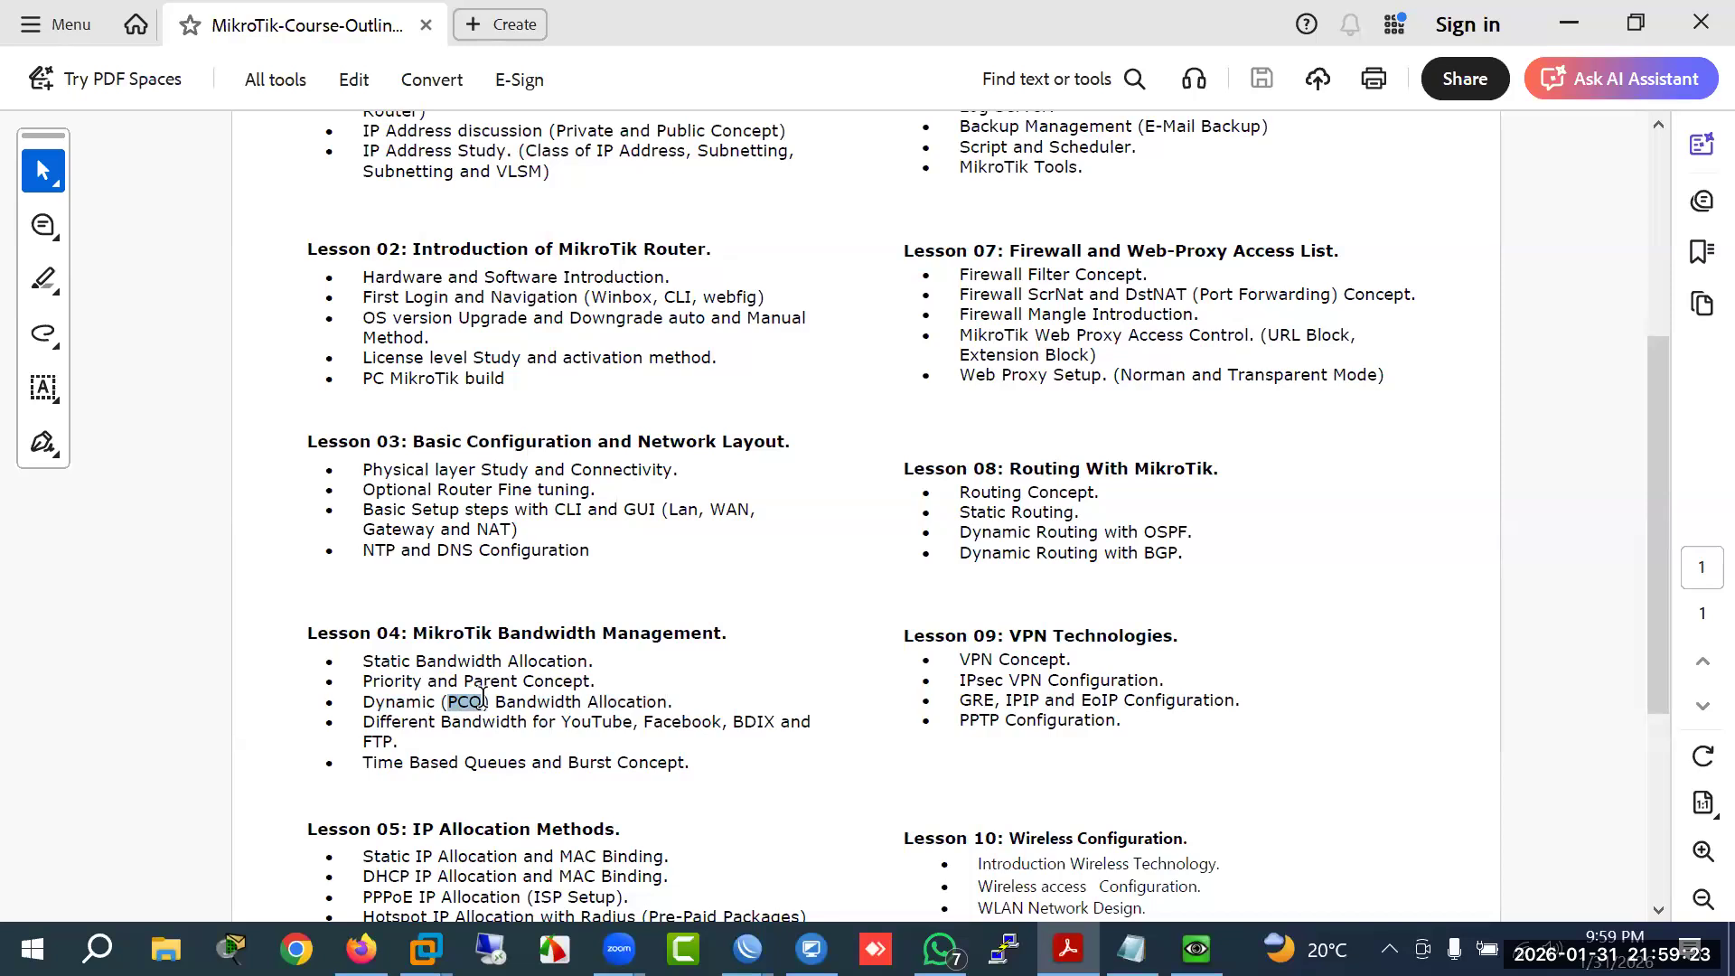
pyautogui.click(747, 949)
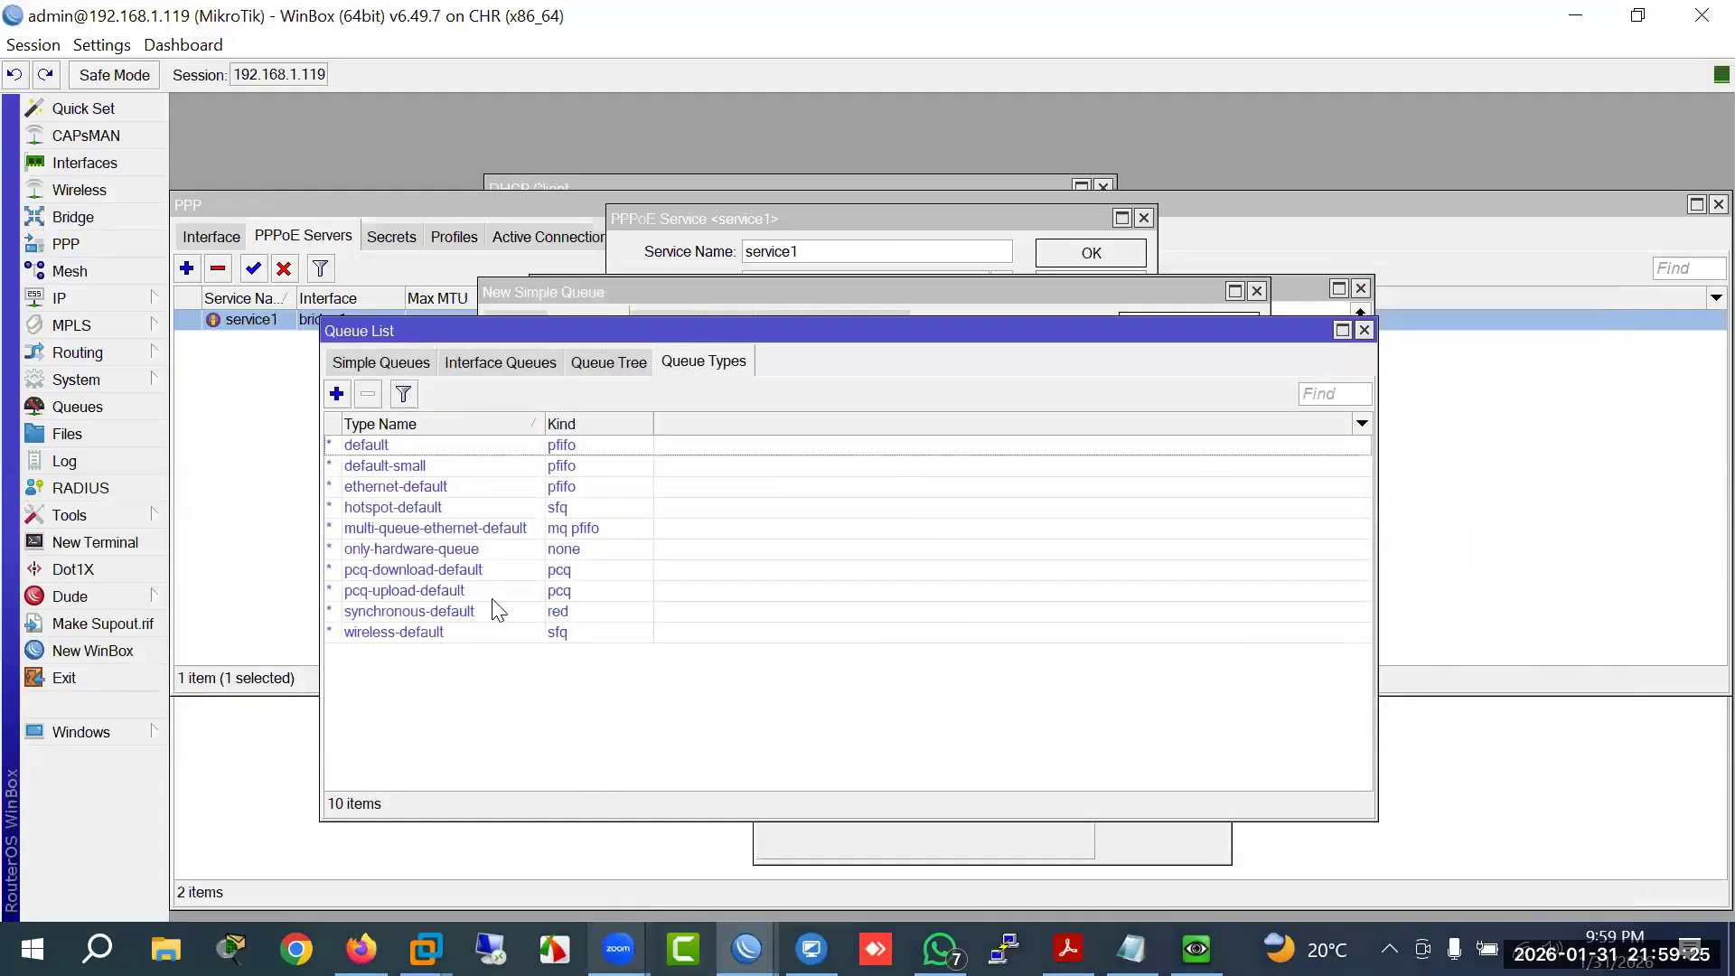
# Step: Create a pcq queue type named Upload with 5M rate, classified on source address
pyautogui.moveTo(792, 340); pyautogui.dragTo(788, 295)
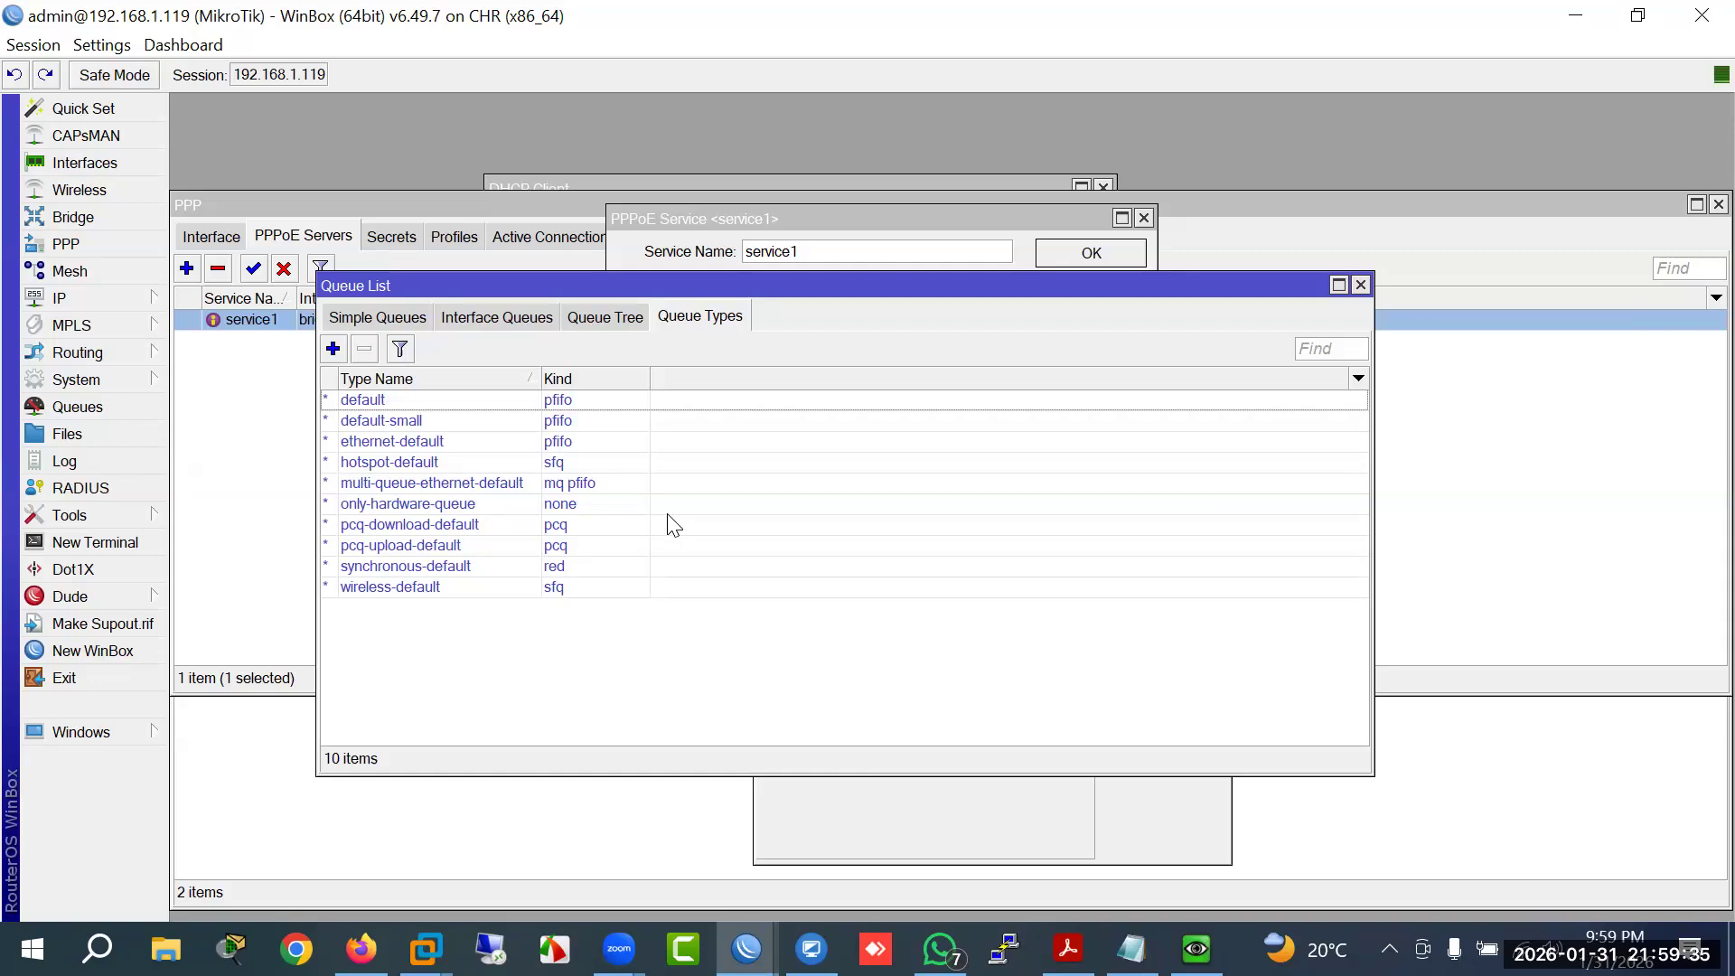
pyautogui.click(332, 349)
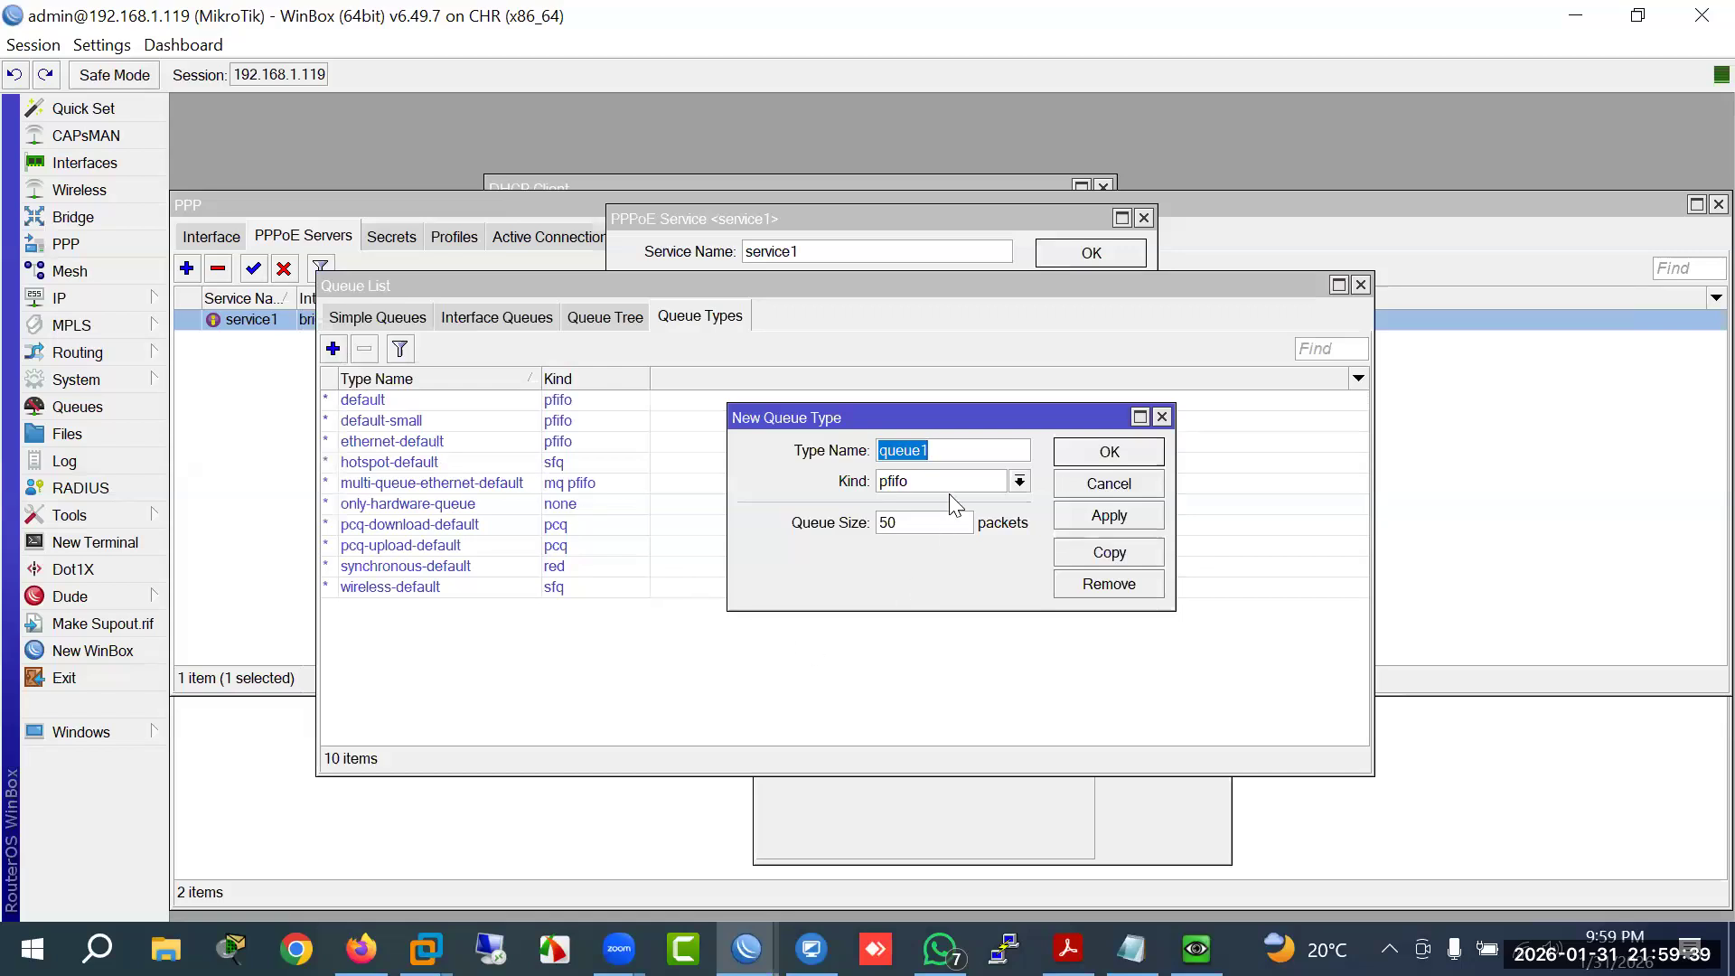
pyautogui.write('Upload')
pyautogui.click(954, 479)
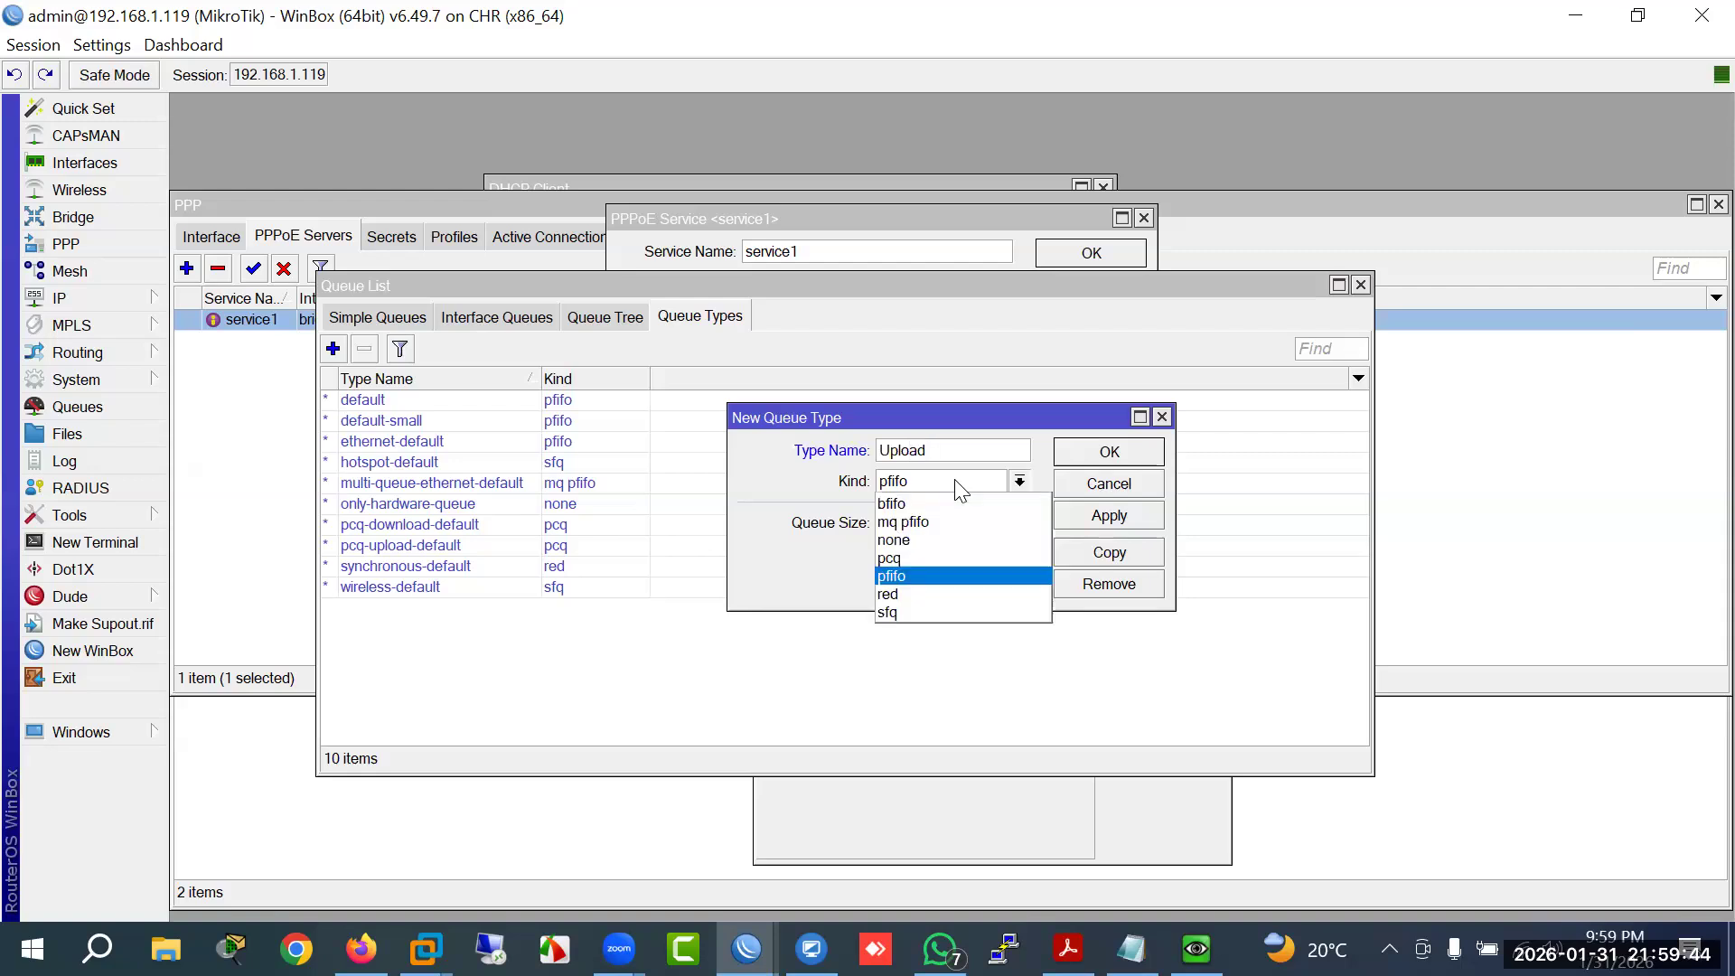
pyautogui.click(926, 559)
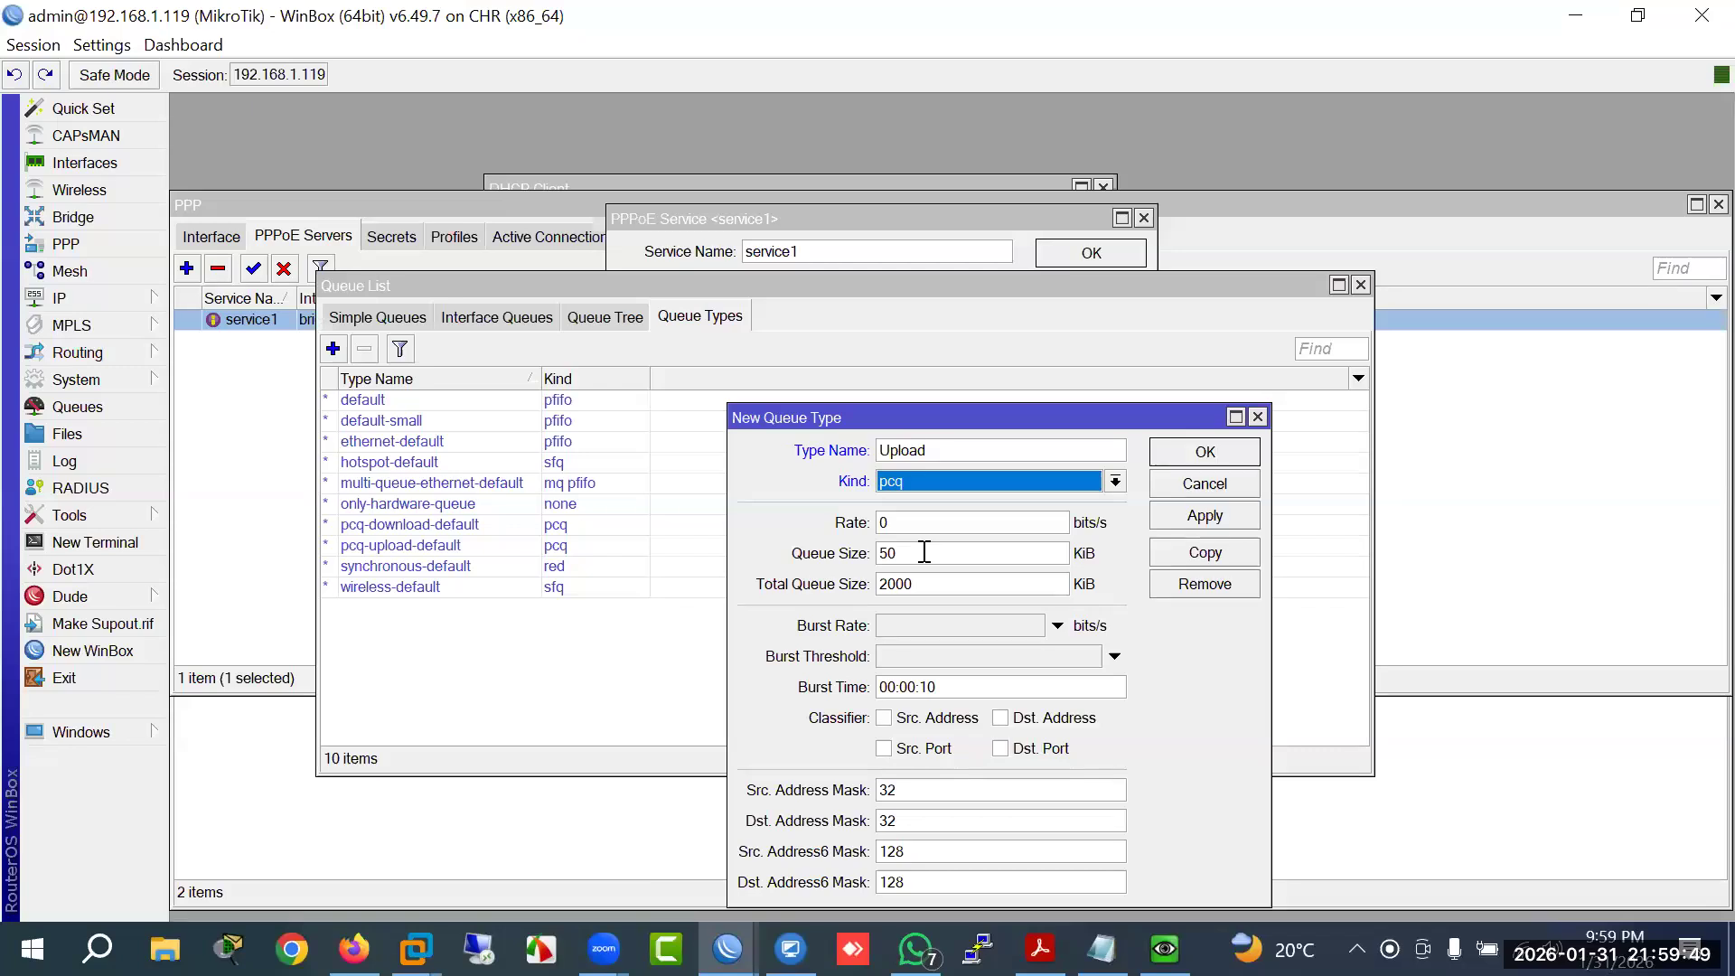
pyautogui.moveTo(938, 426); pyautogui.dragTo(926, 352)
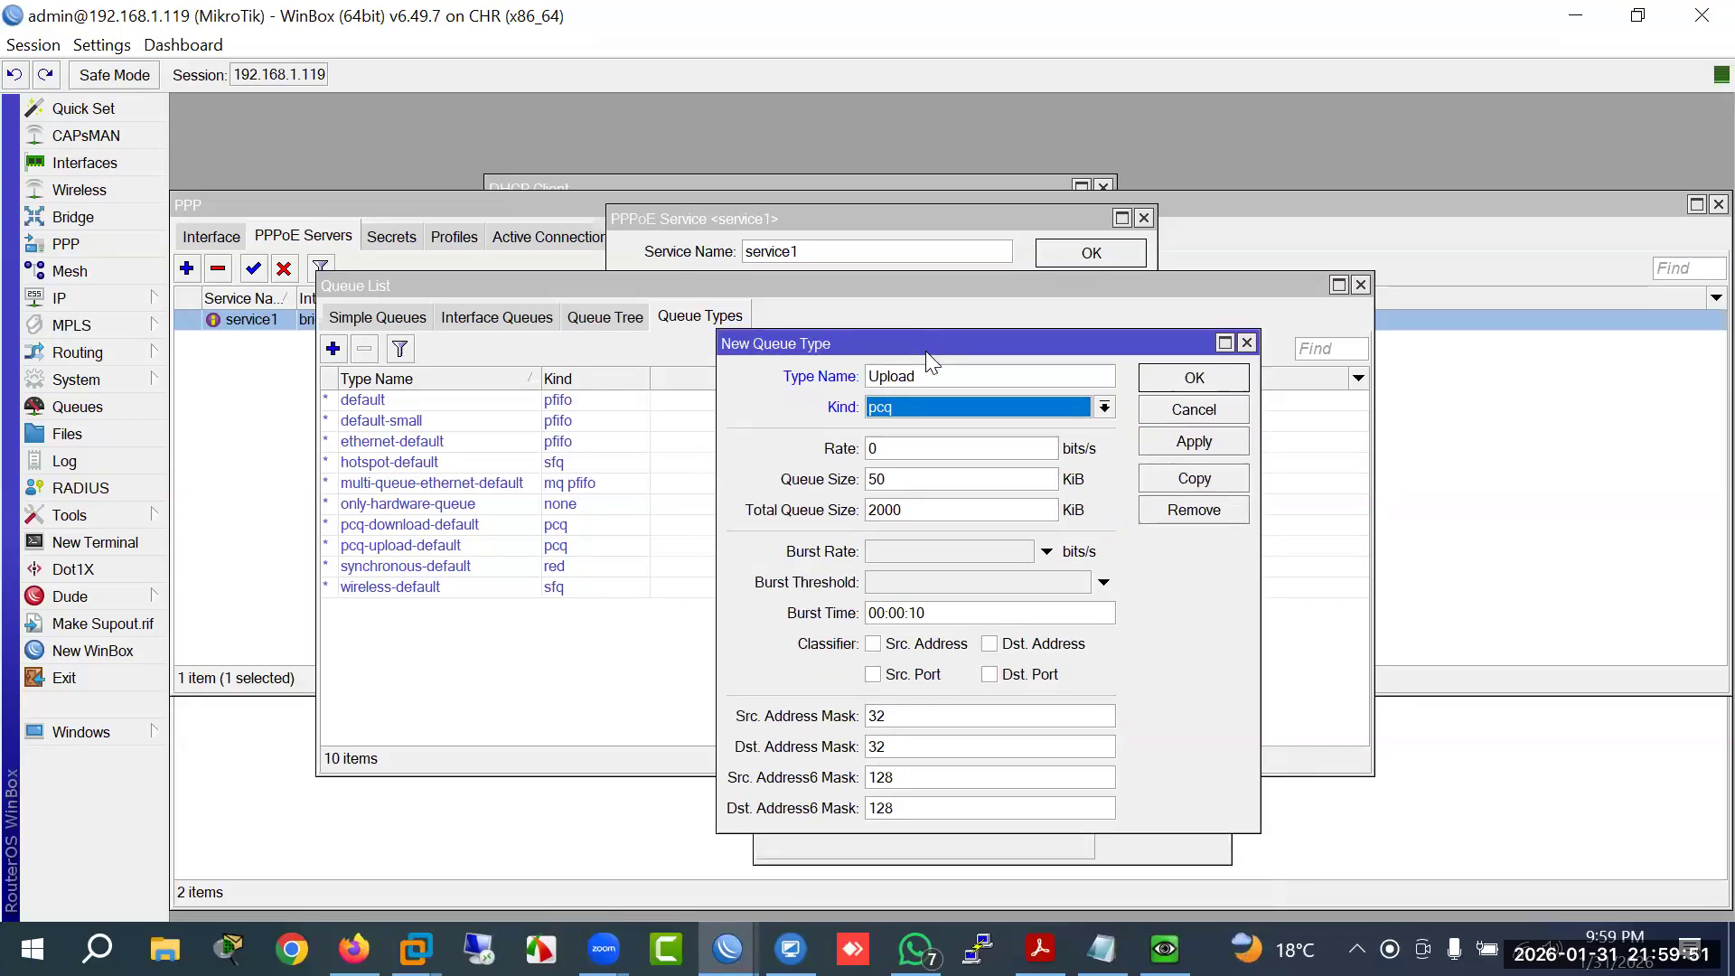
pyautogui.press('Tab')
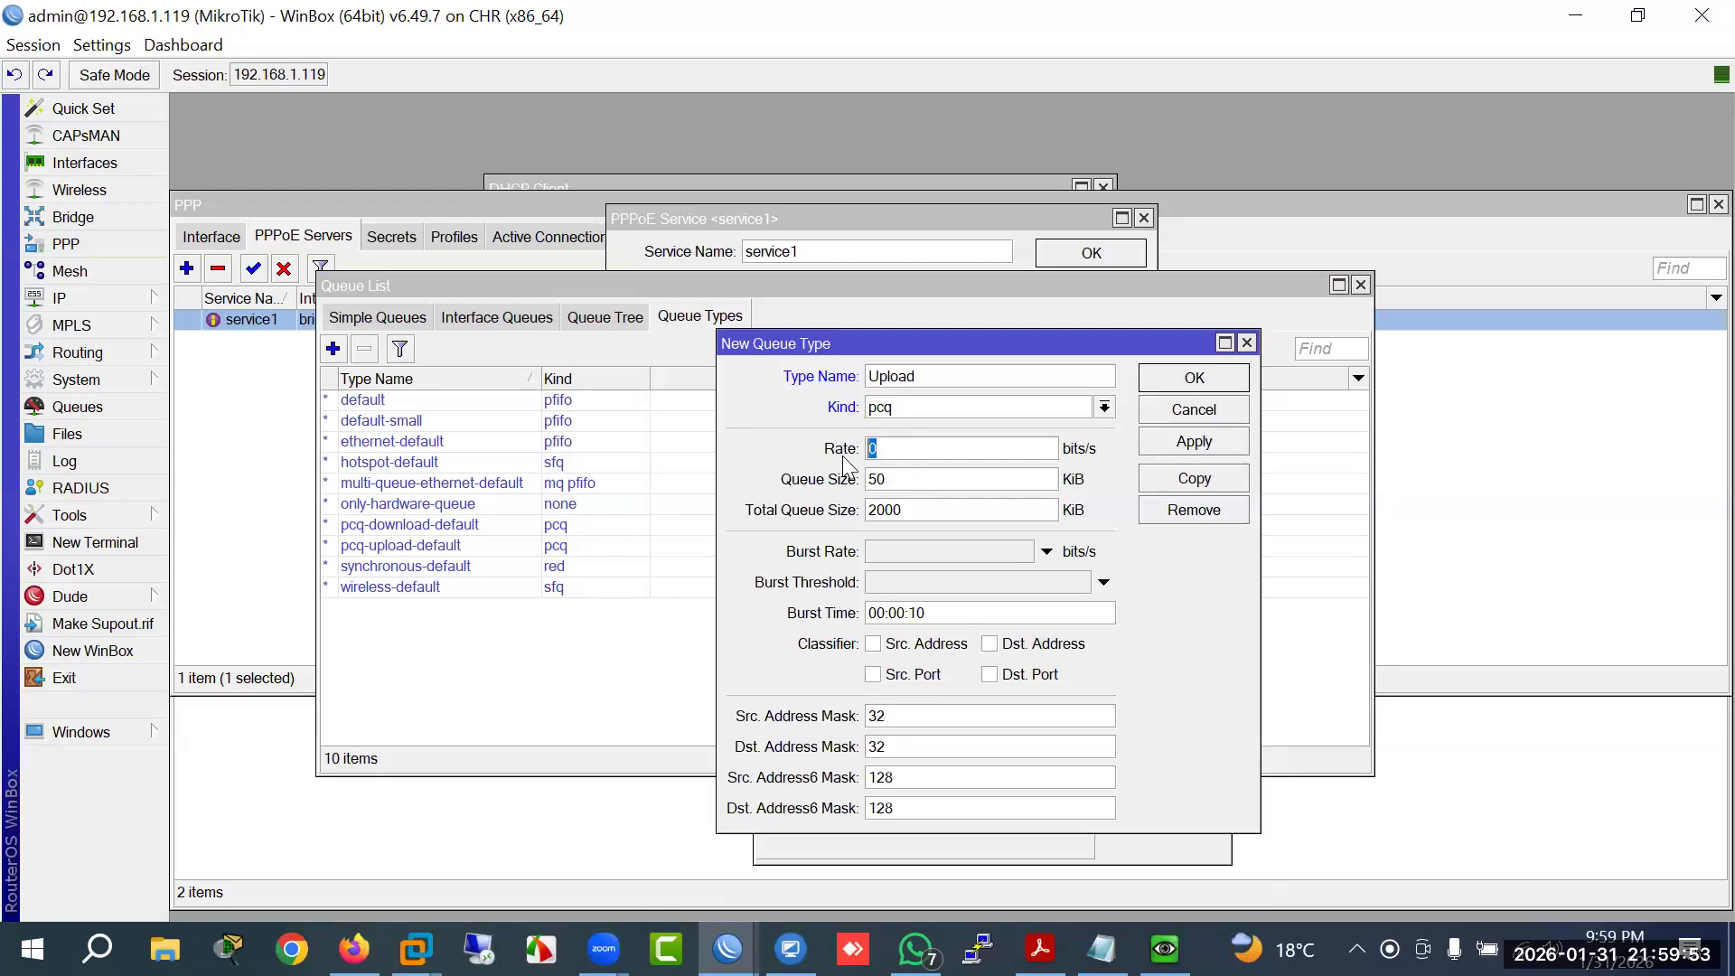
pyautogui.write('5M')
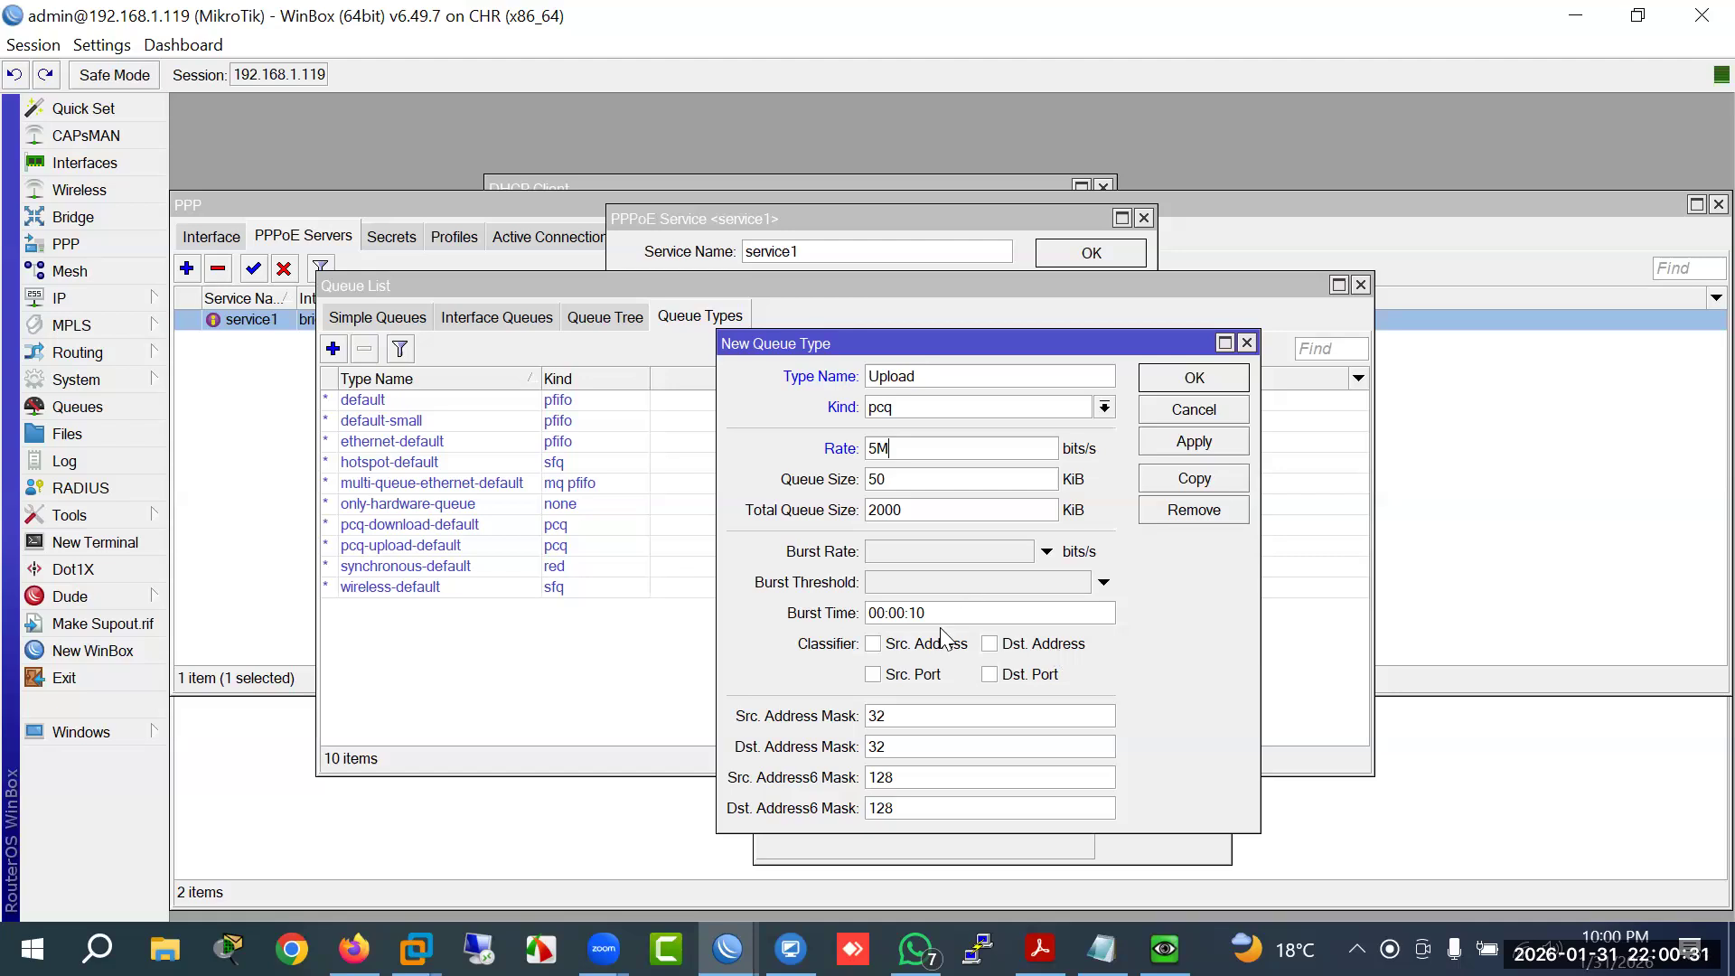
pyautogui.click(942, 653)
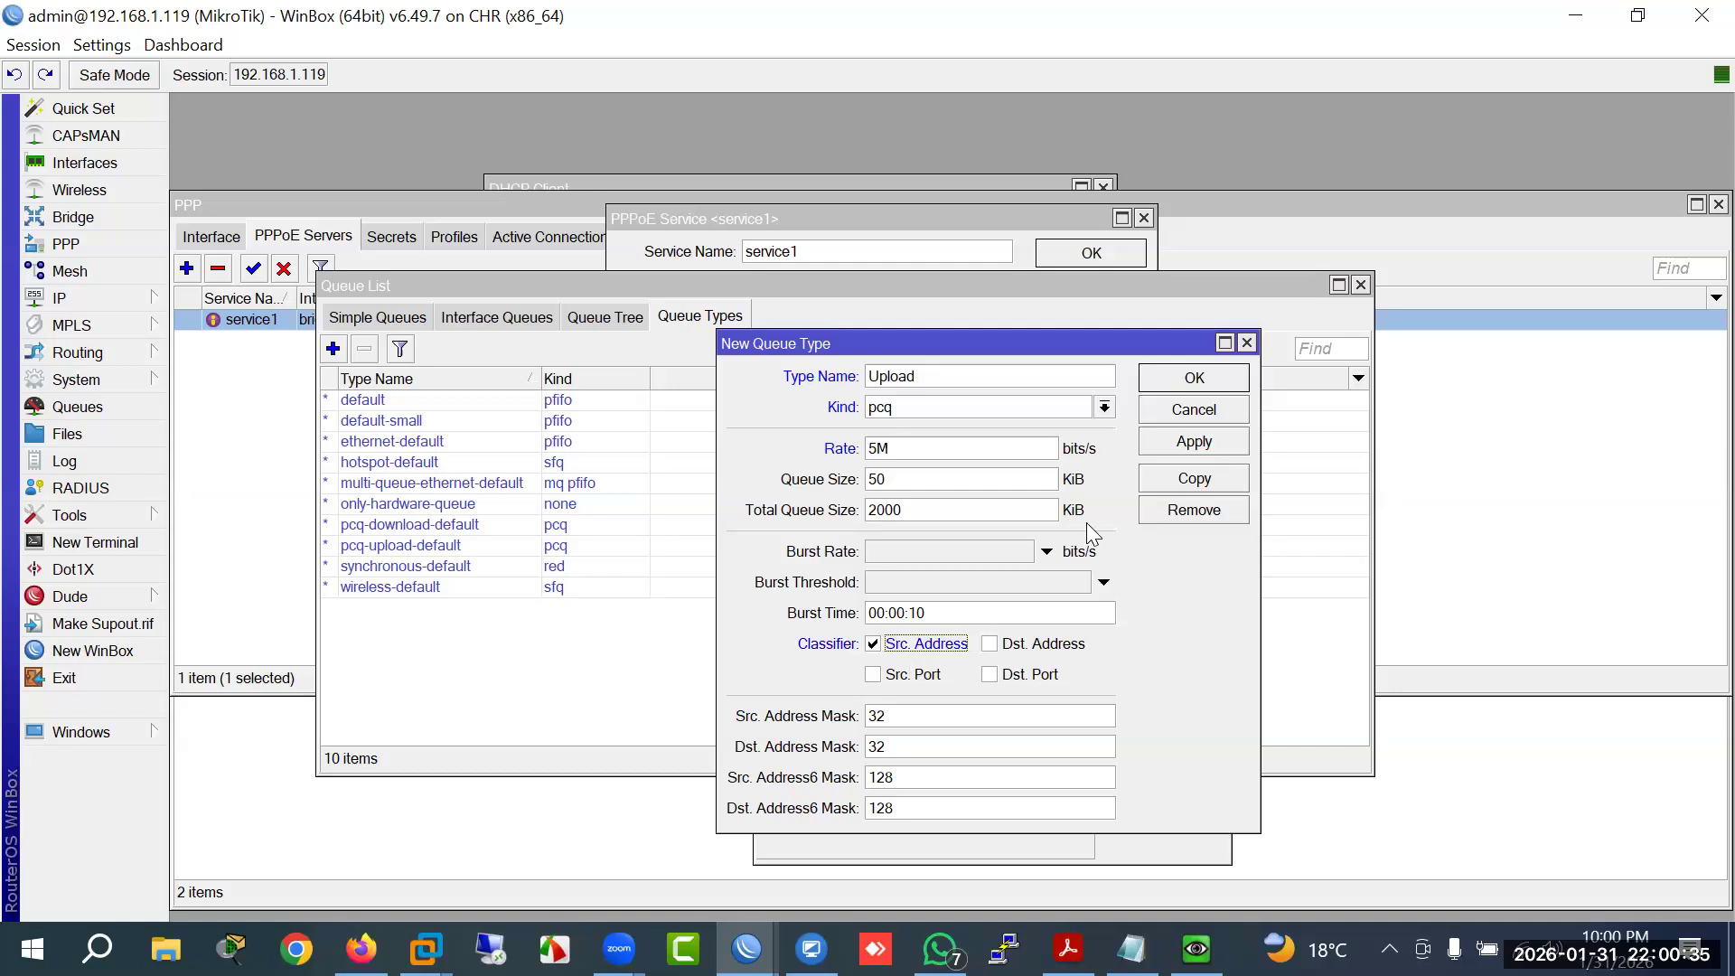
pyautogui.click(1173, 445)
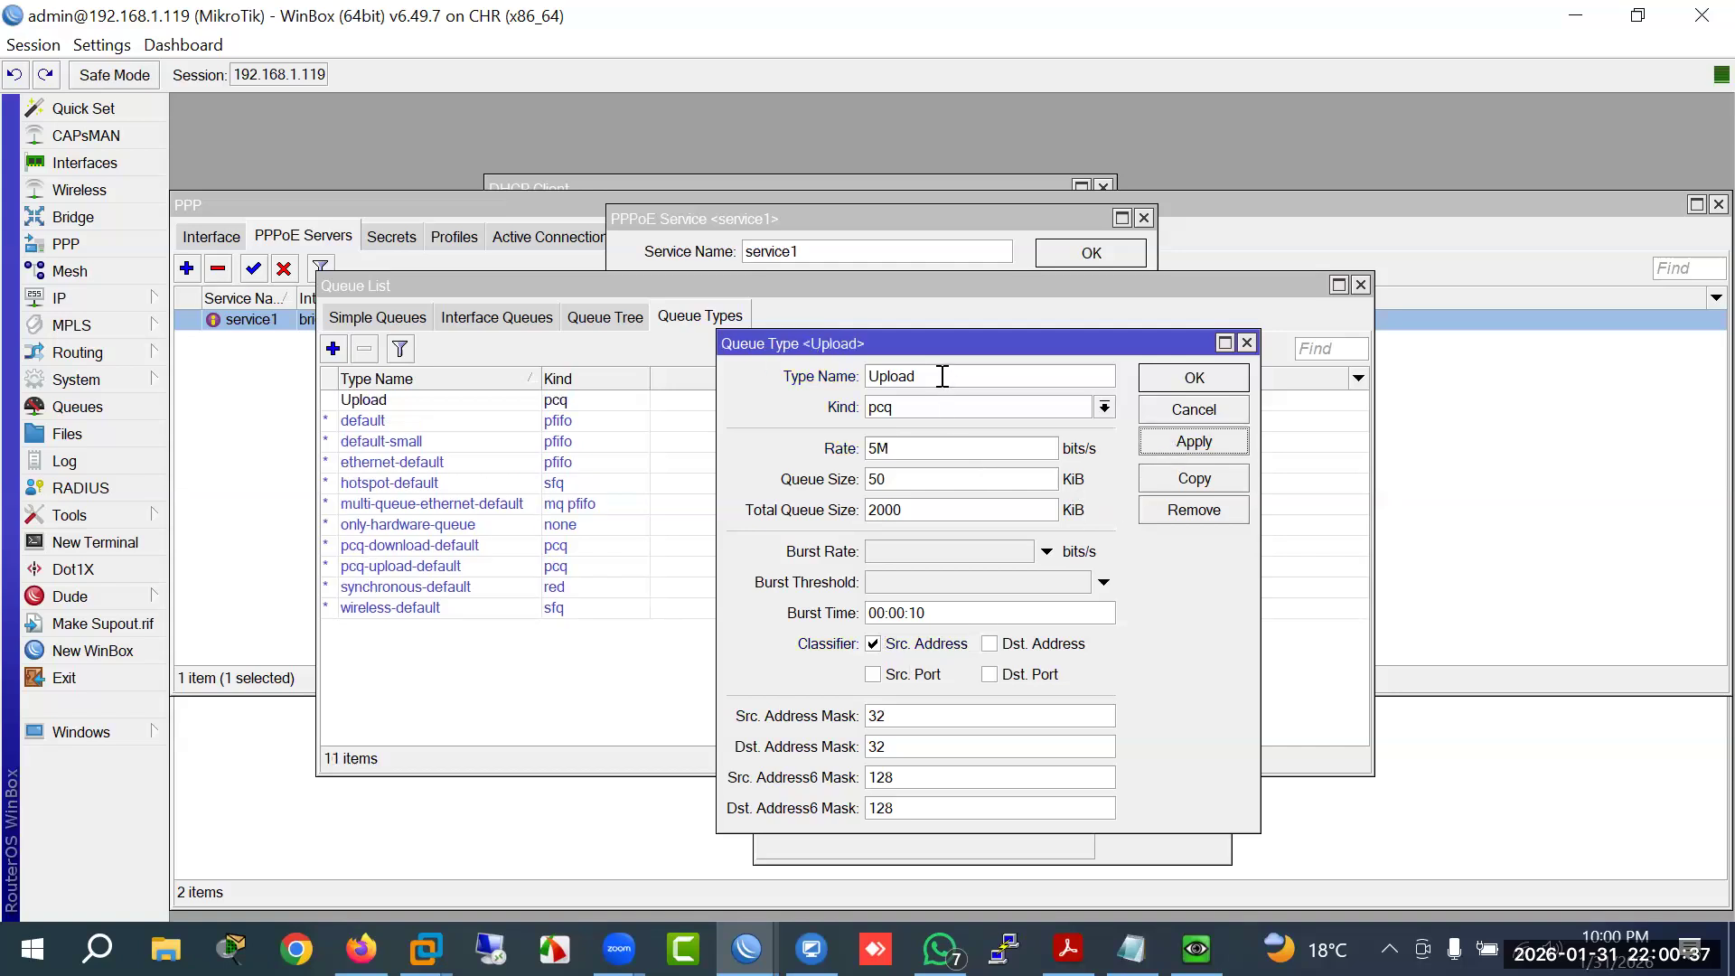
# Step: Copy Upload into a Download queue type classified on destination address only
pyautogui.click(1194, 479)
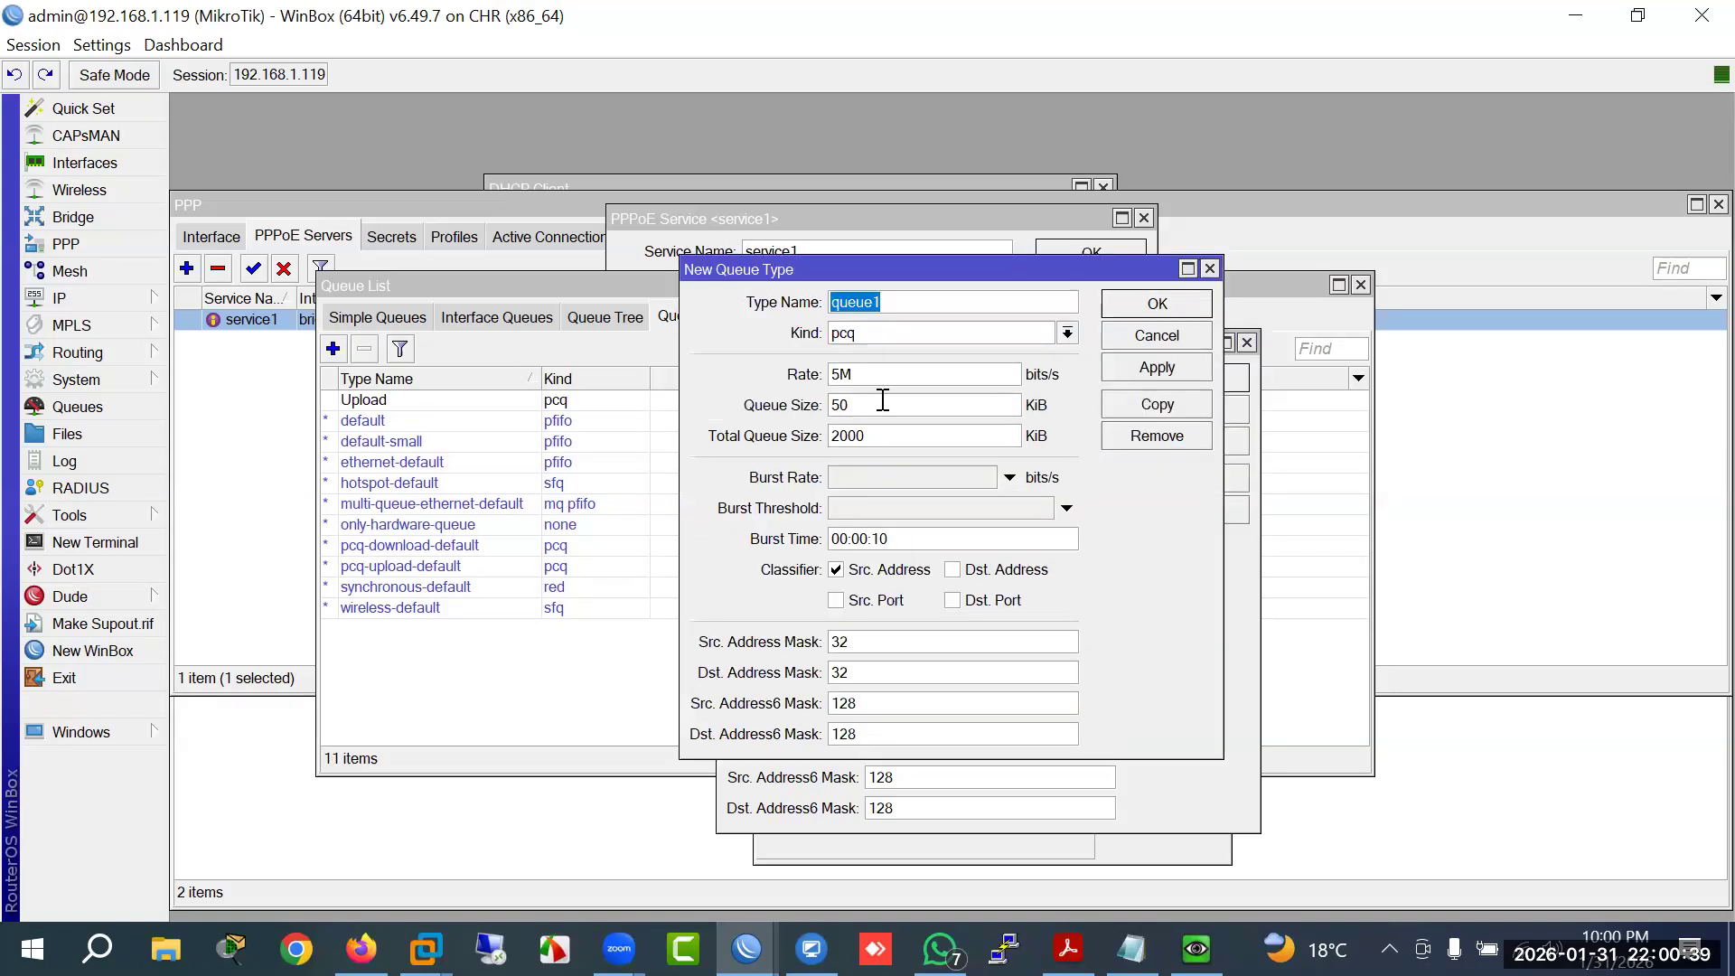
pyautogui.write('Dow')
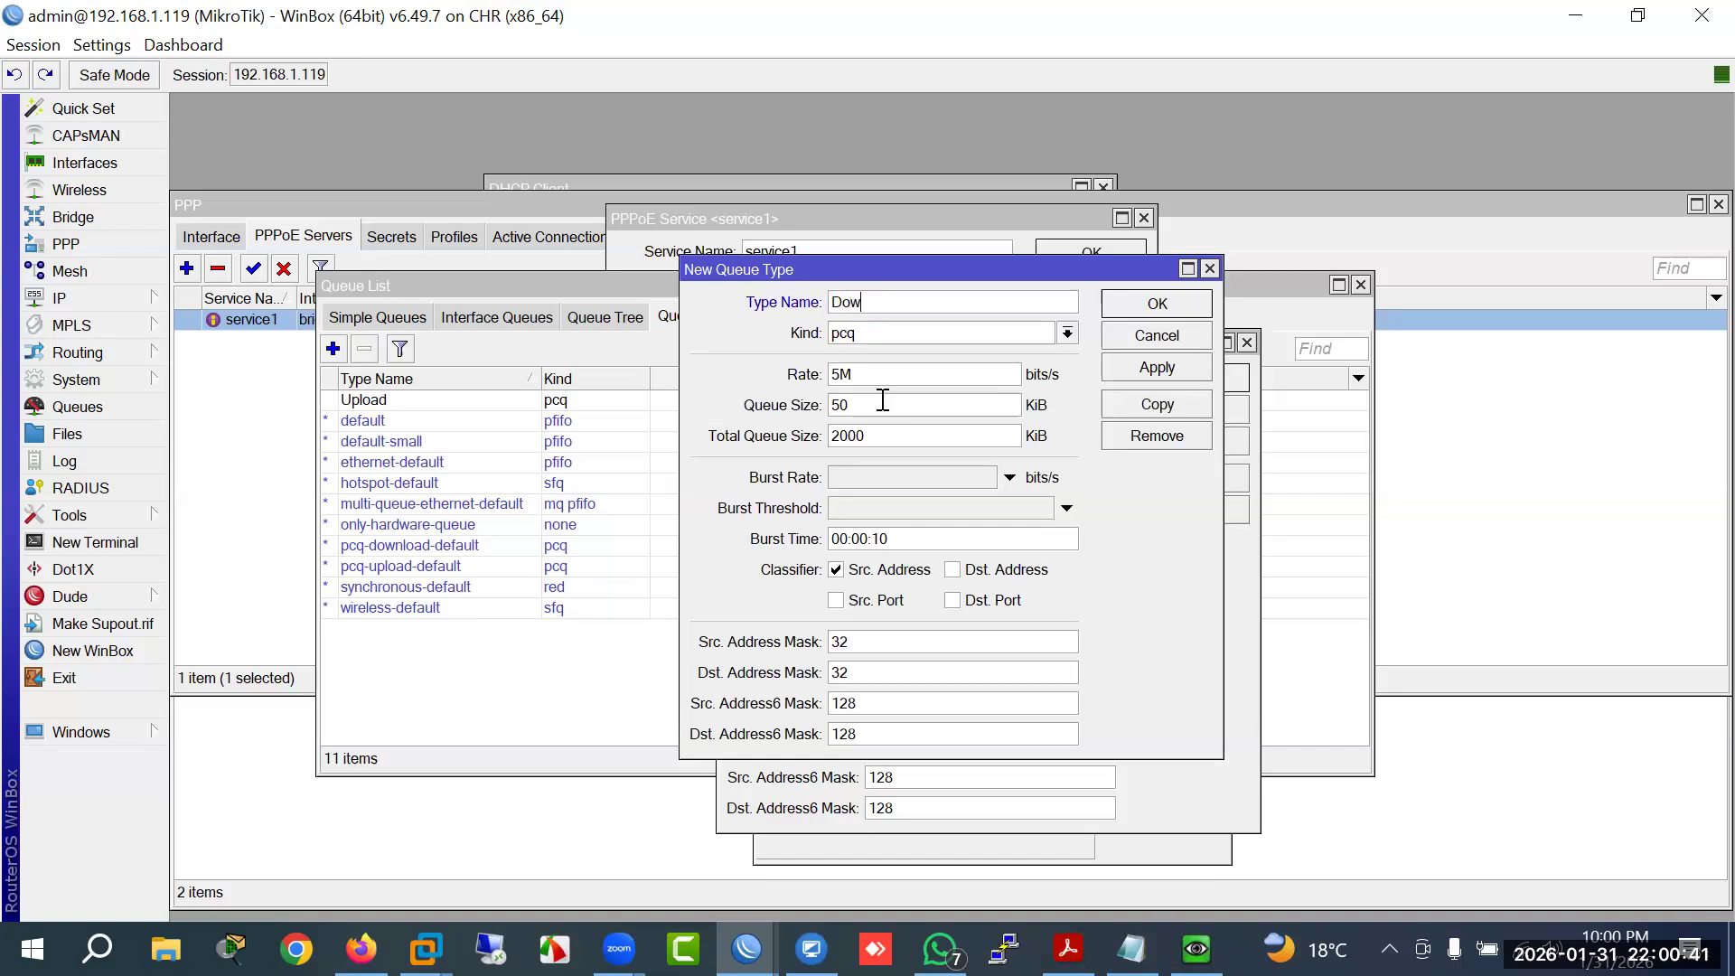
pyautogui.write('nload')
pyautogui.click(891, 569)
pyautogui.click(1017, 571)
pyautogui.click(1158, 305)
pyautogui.click(1170, 378)
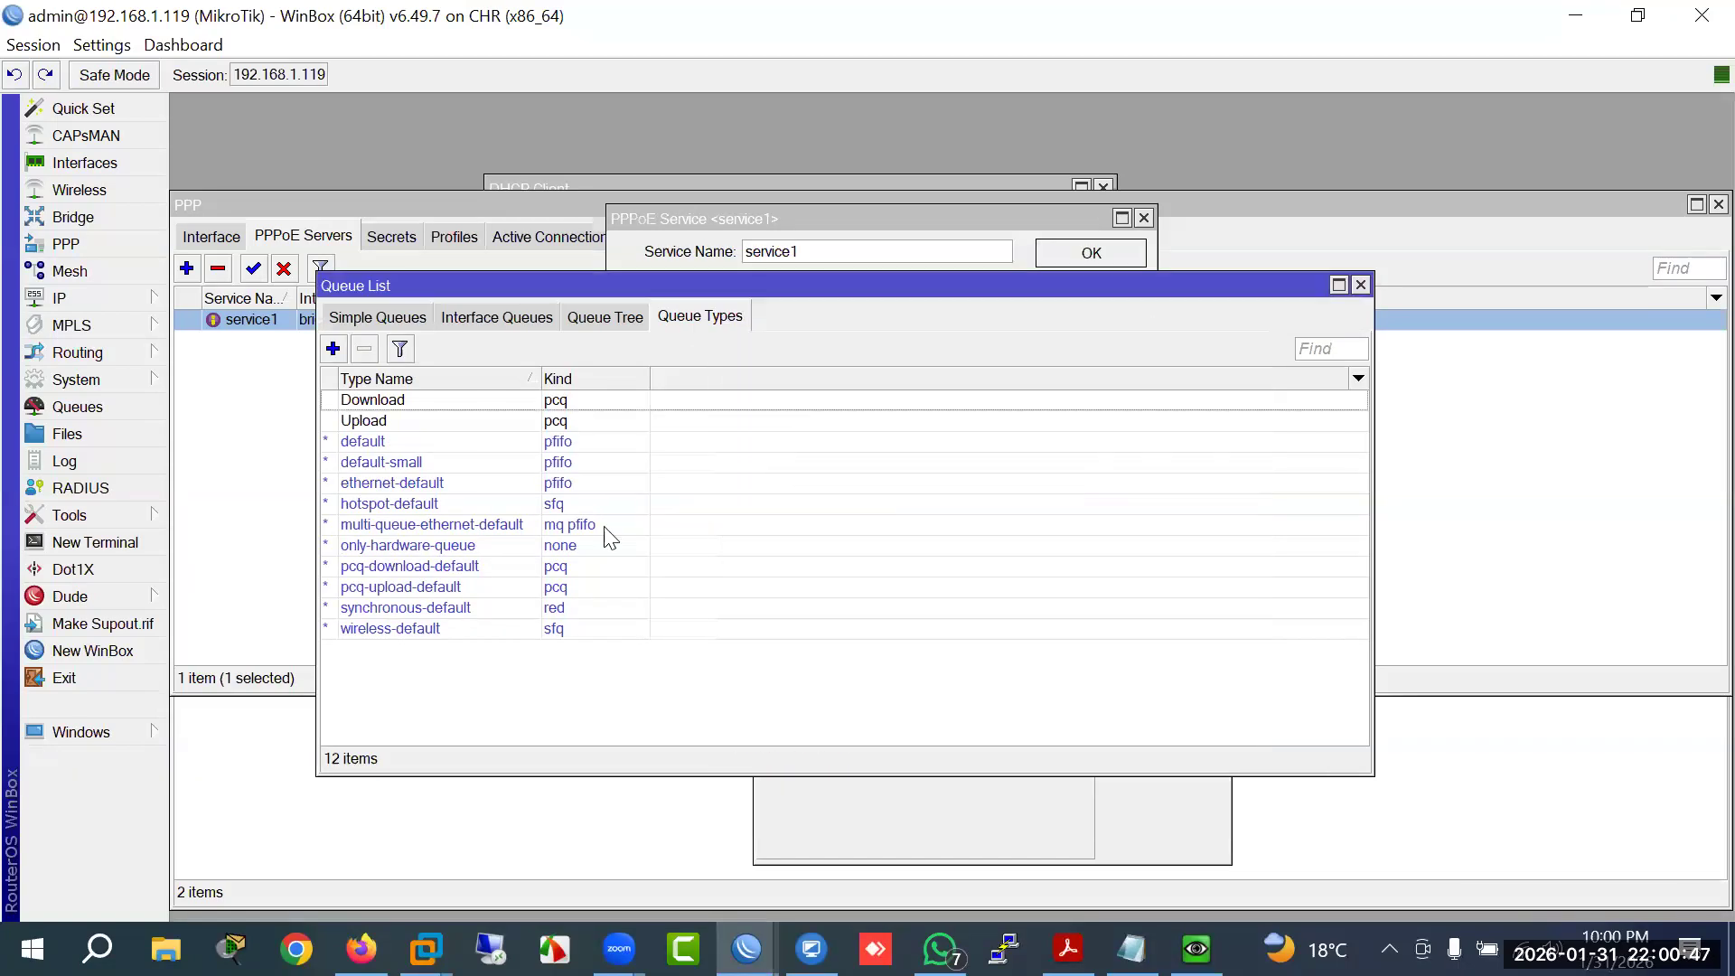
# Step: Create queue type PCQ-BW of kind pcq, 5M rate, classified on source and destination addresses
pyautogui.click(333, 349)
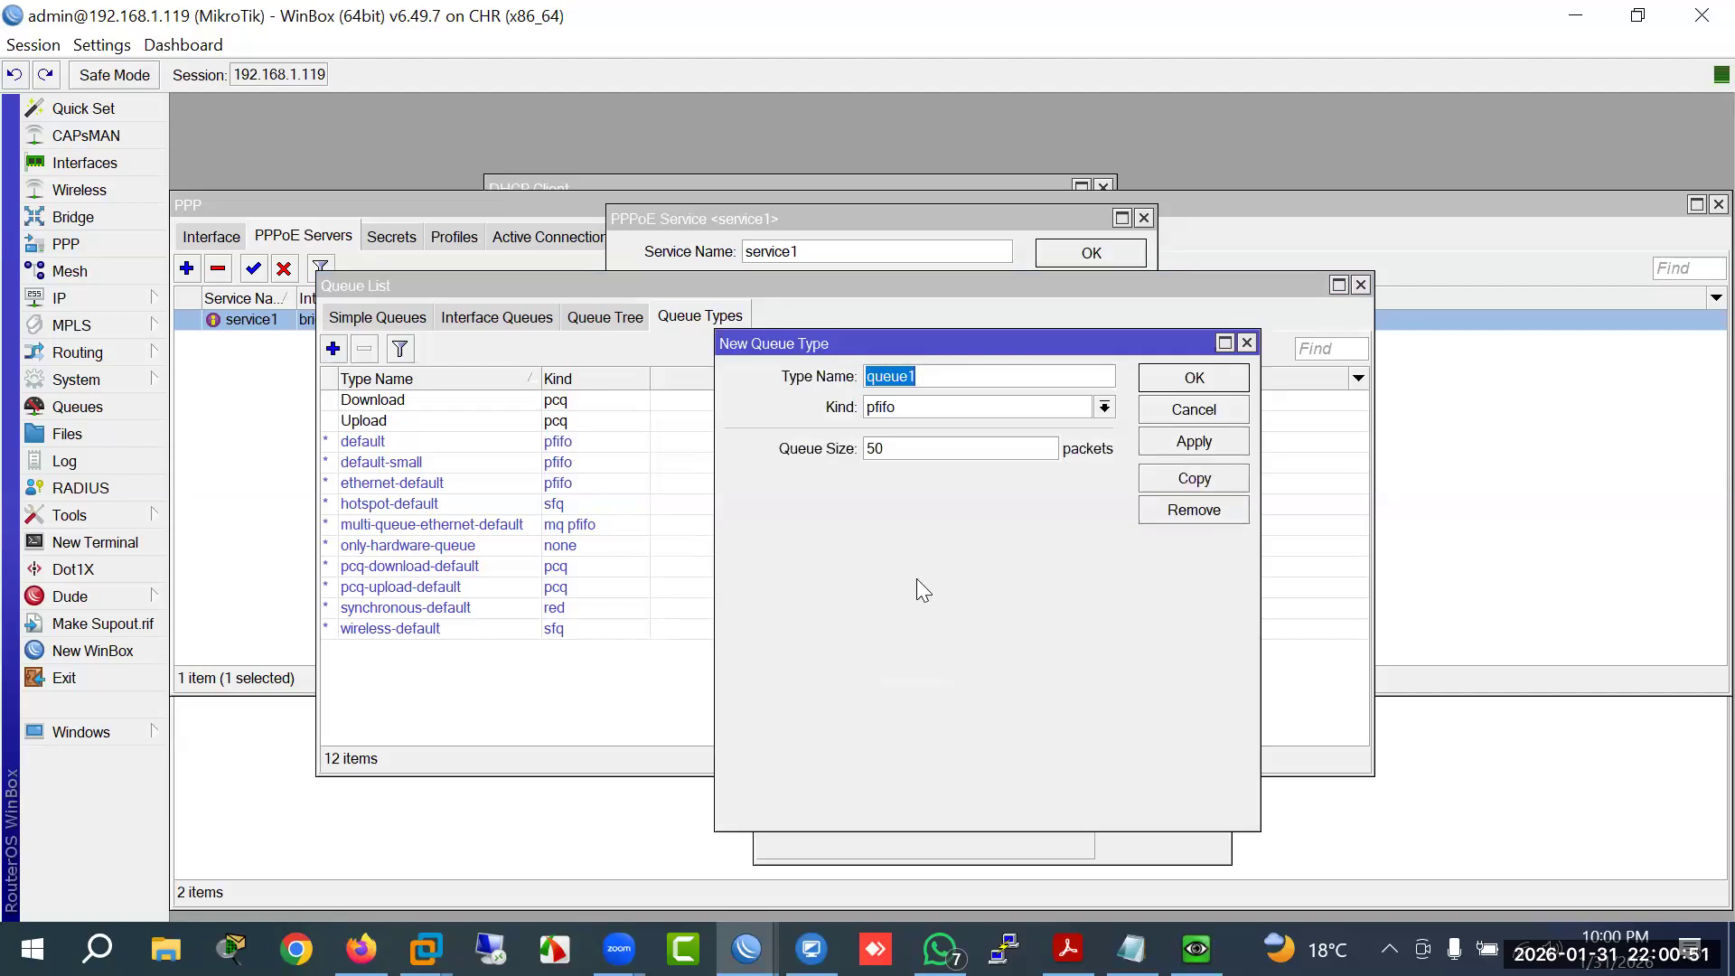
pyautogui.write('PCQ-BW')
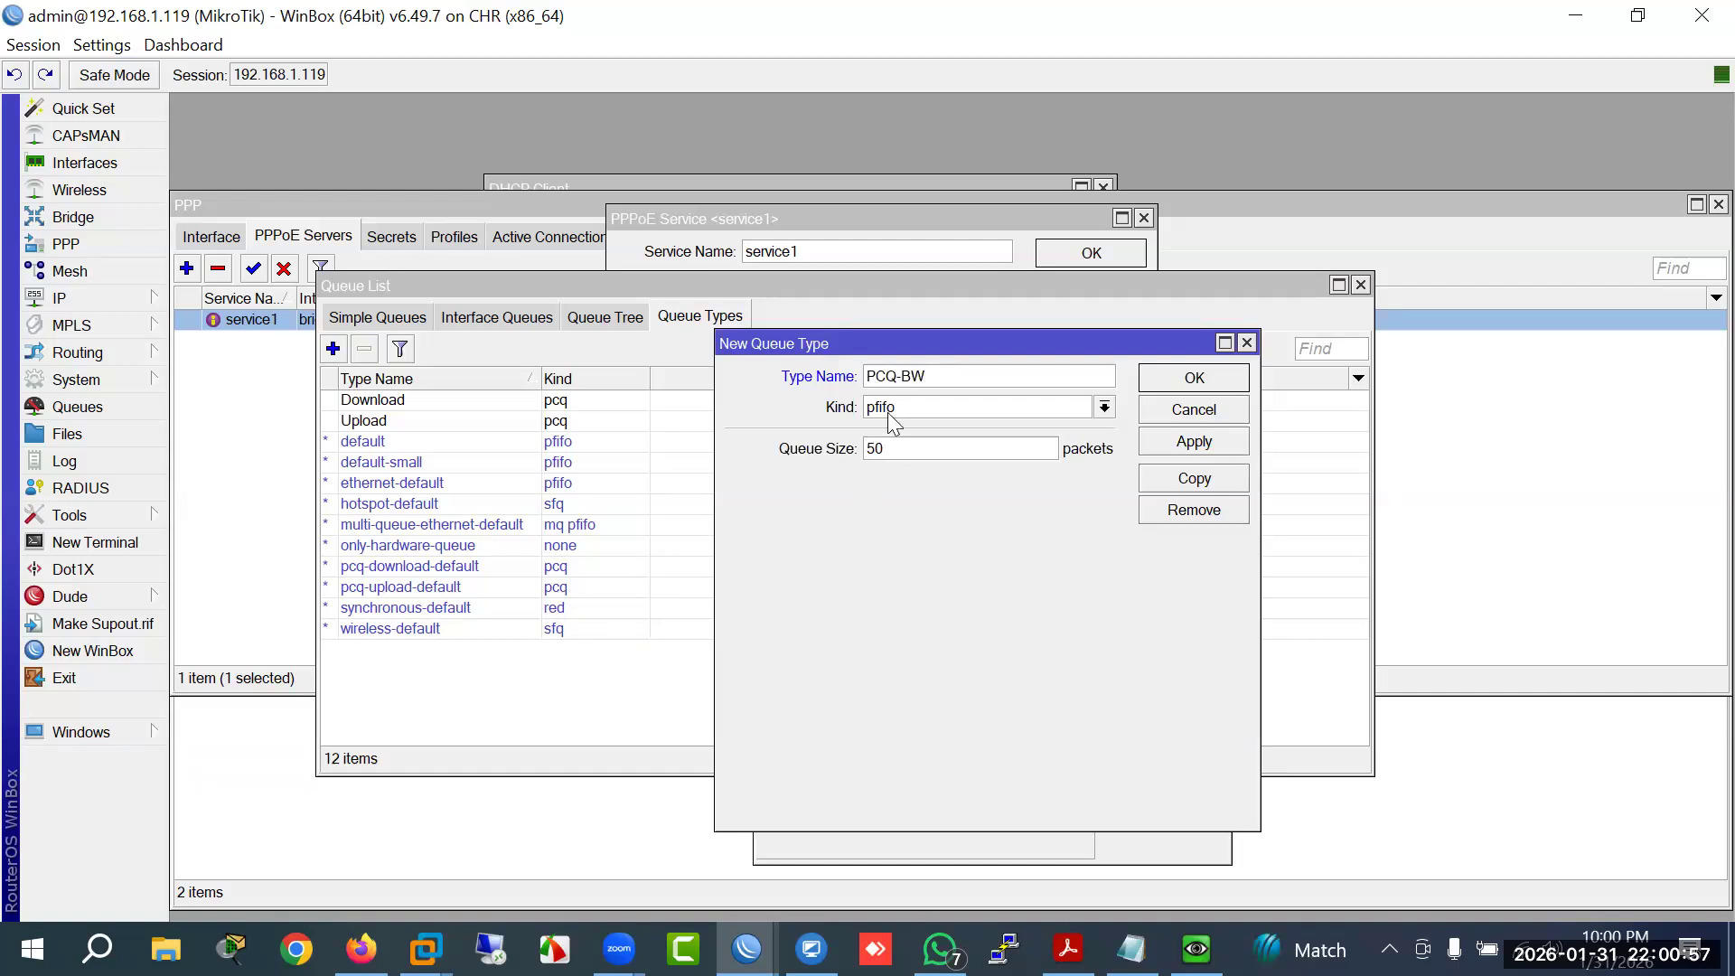
pyautogui.click(900, 408)
pyautogui.click(893, 484)
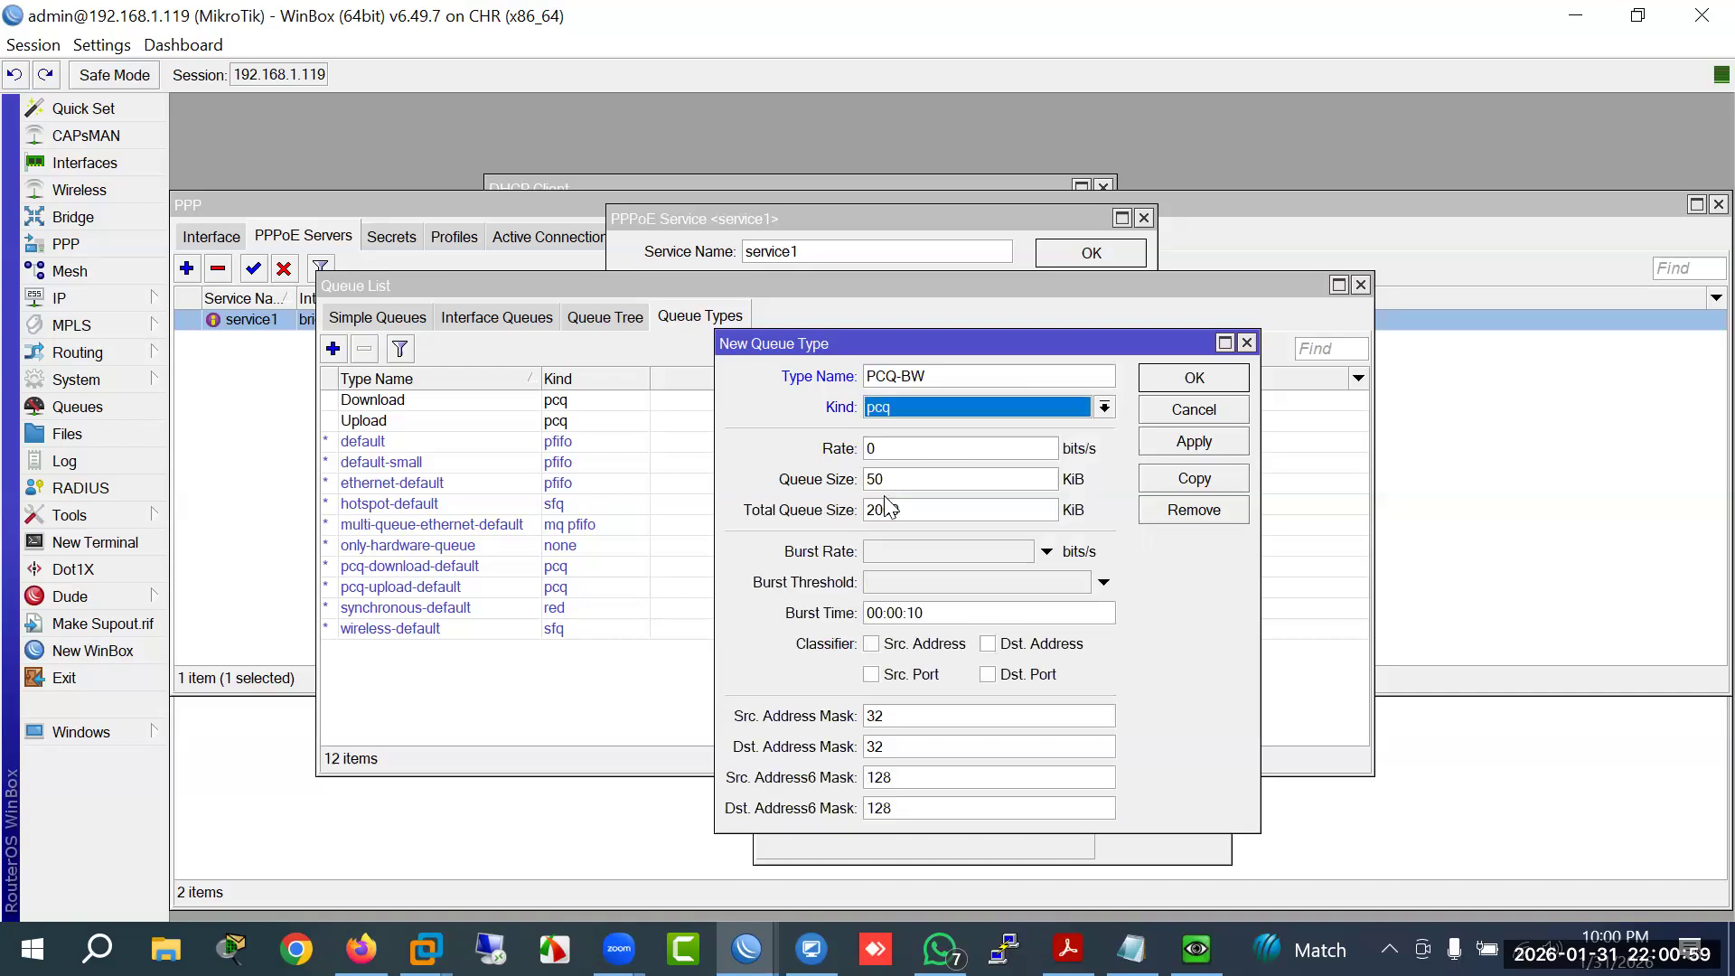
pyautogui.press('Tab')
pyautogui.write('5M')
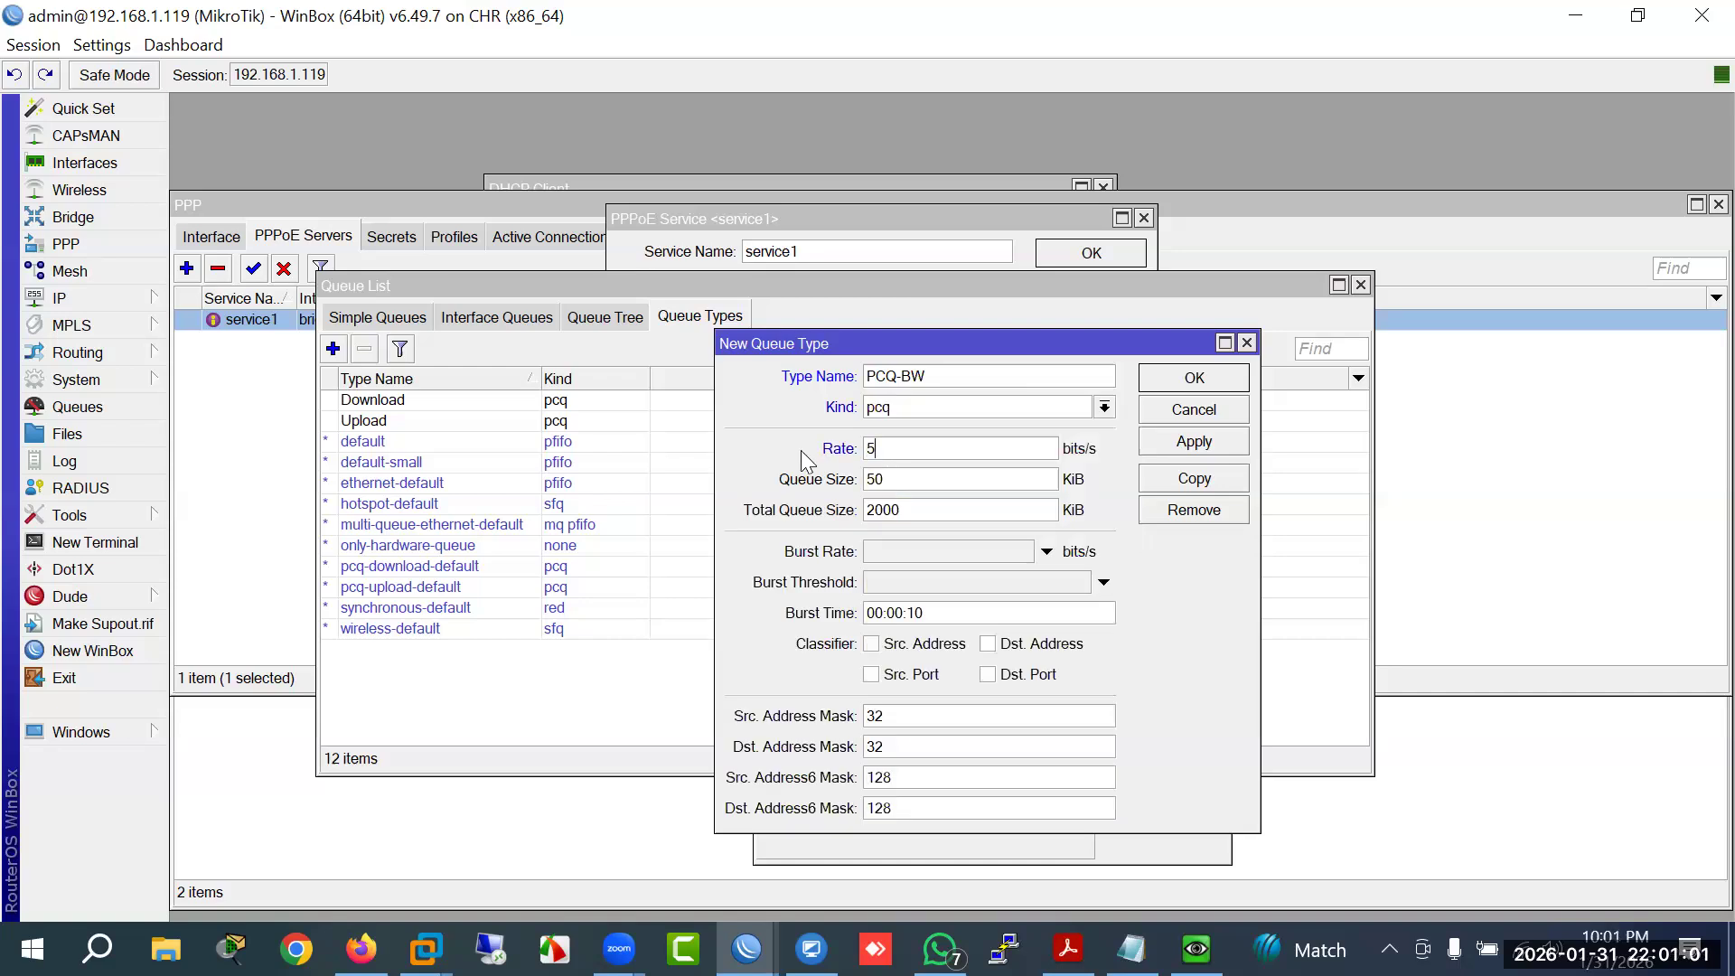
pyautogui.click(941, 644)
pyautogui.click(1071, 647)
pyautogui.click(1175, 387)
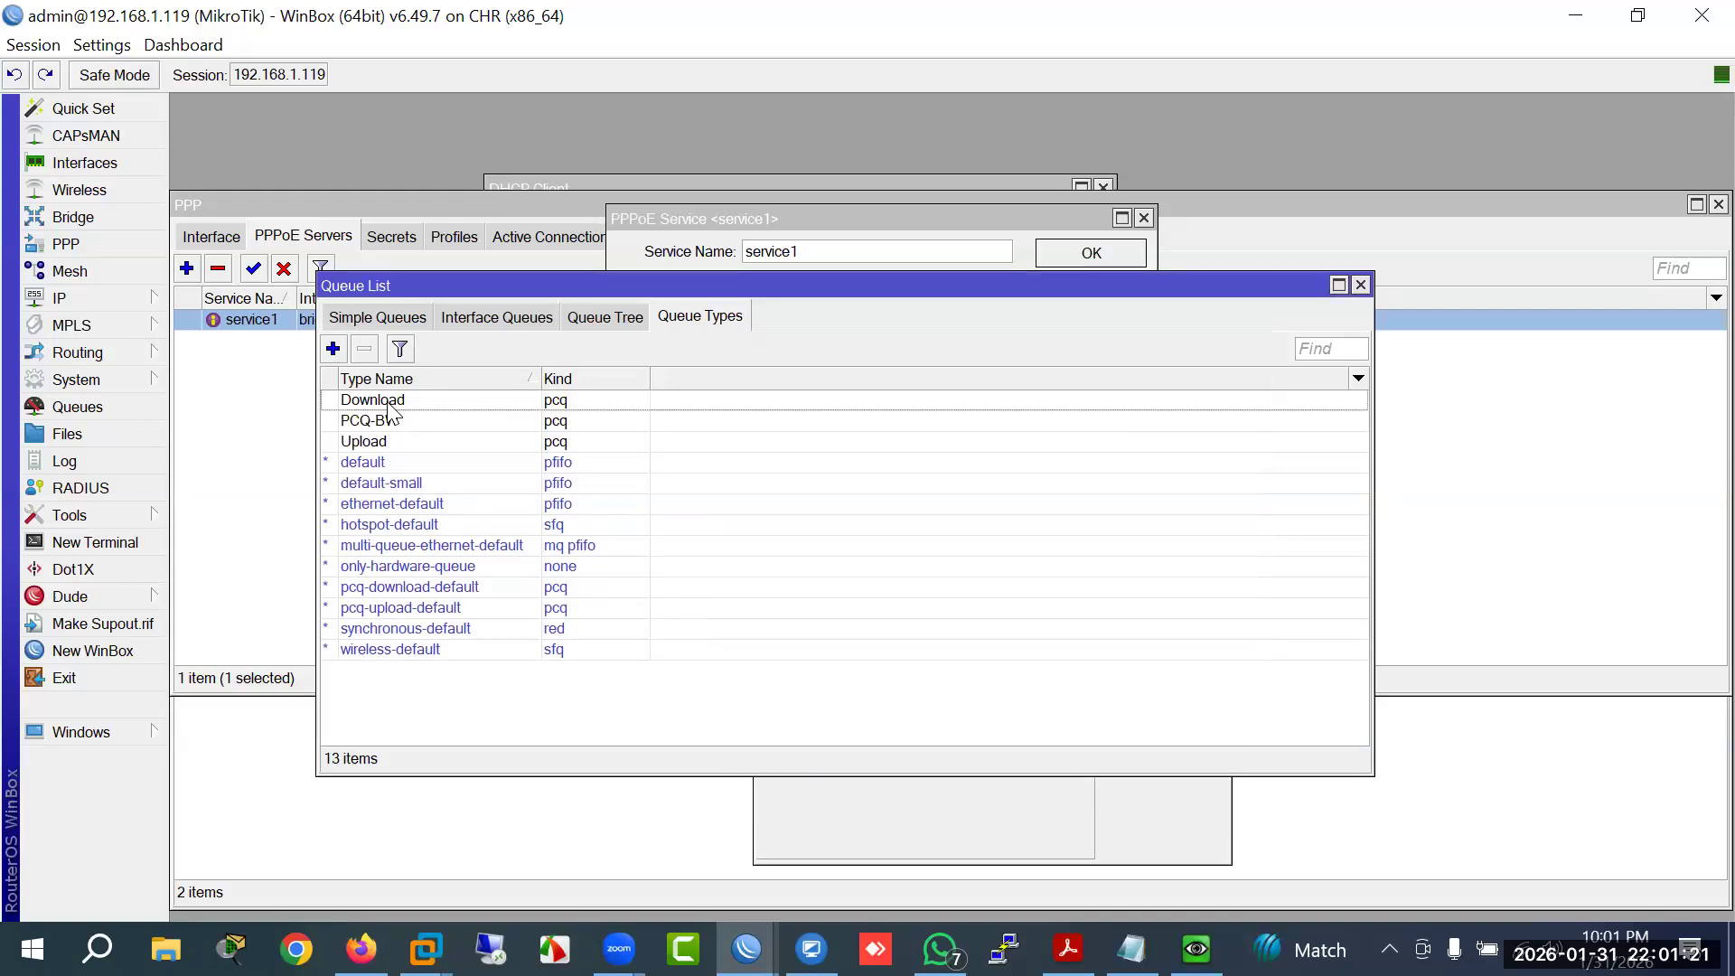
# Step: Compare the Download, Upload and PCQ-BW queue types in the Queue Types list
pyautogui.click(389, 403)
pyautogui.click(375, 443)
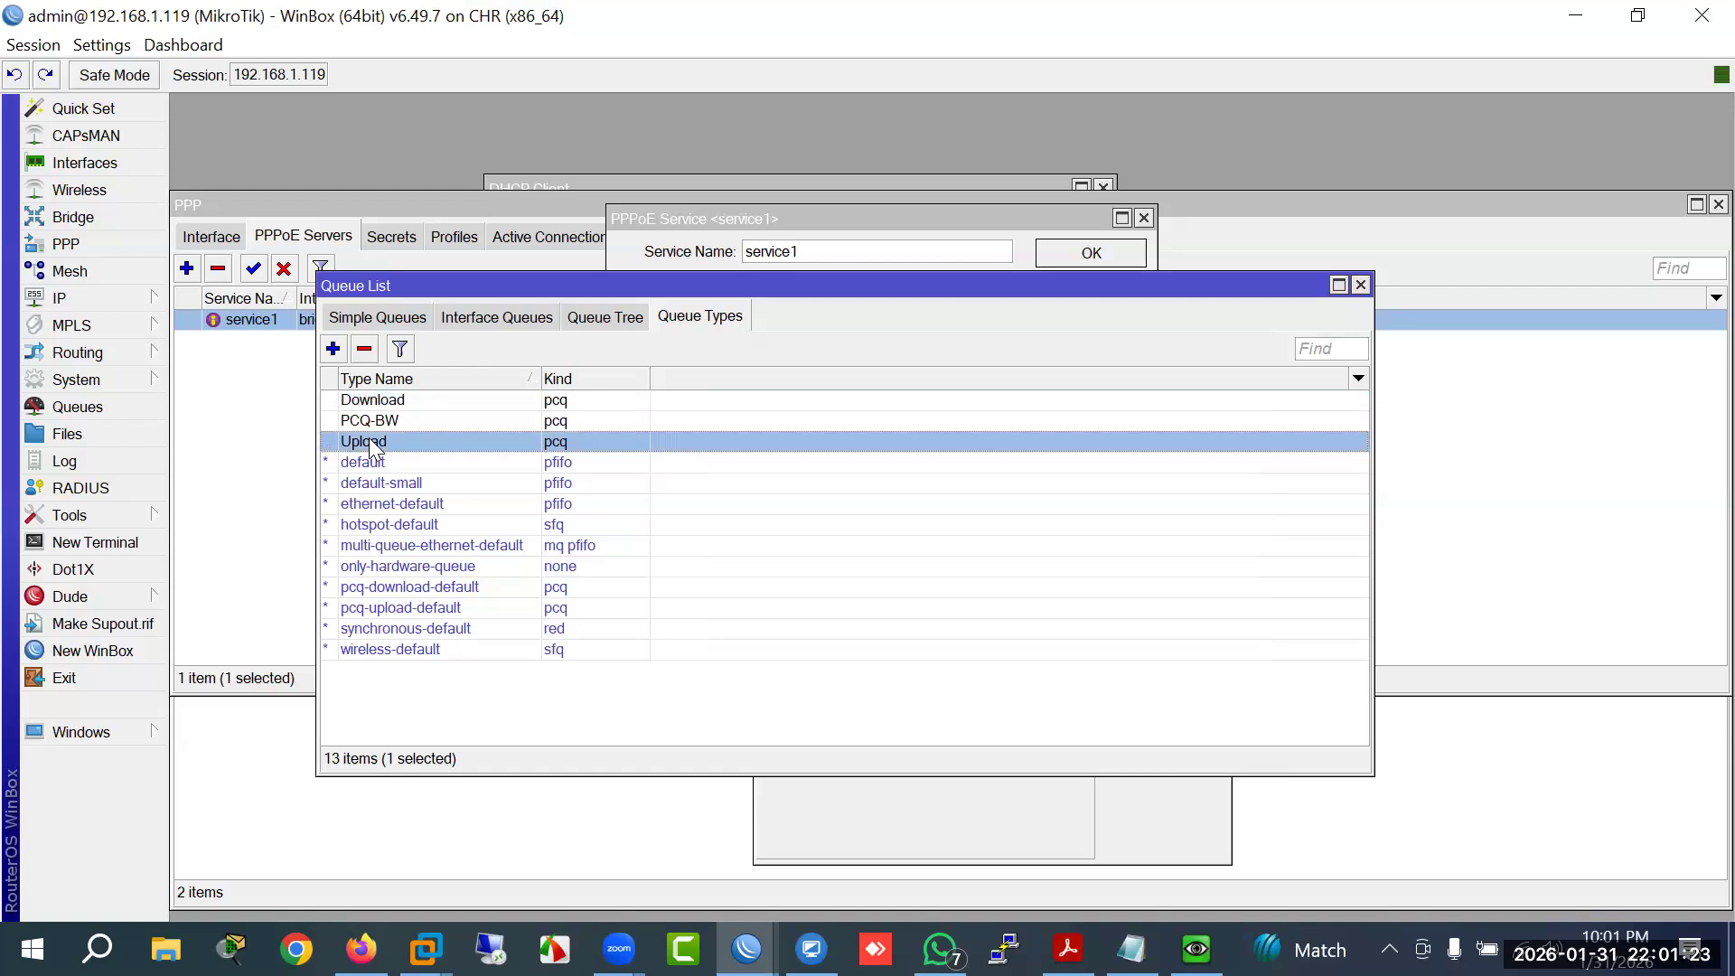
pyautogui.click(373, 403)
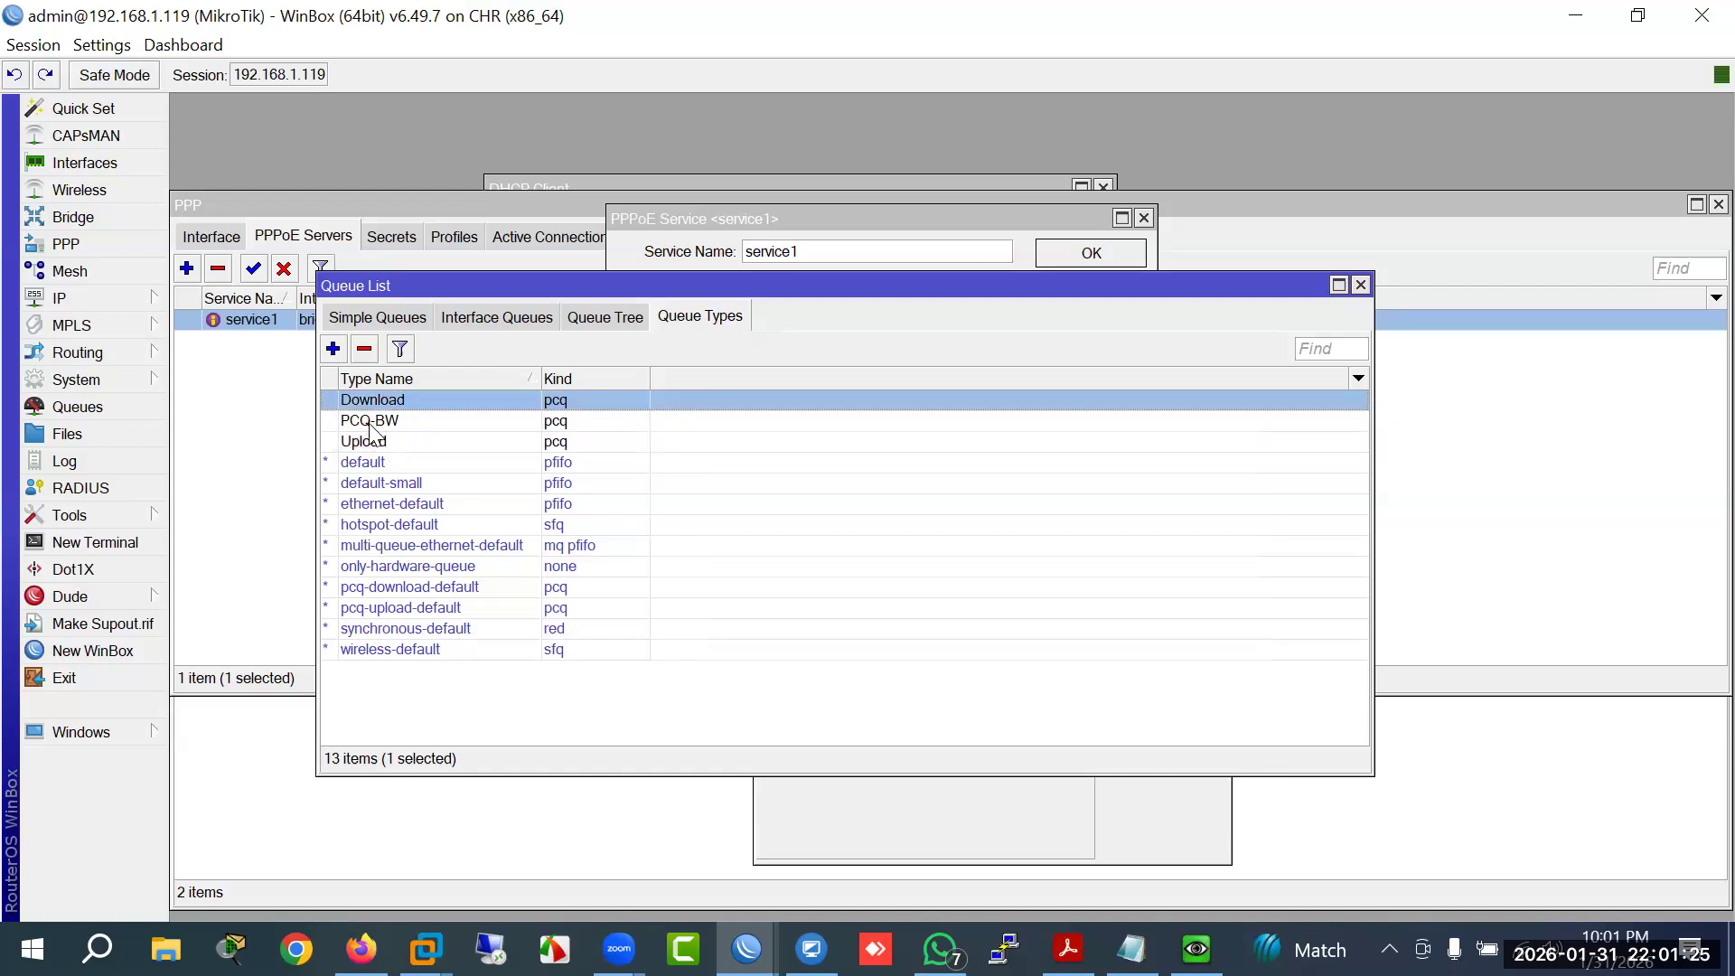
pyautogui.click(371, 423)
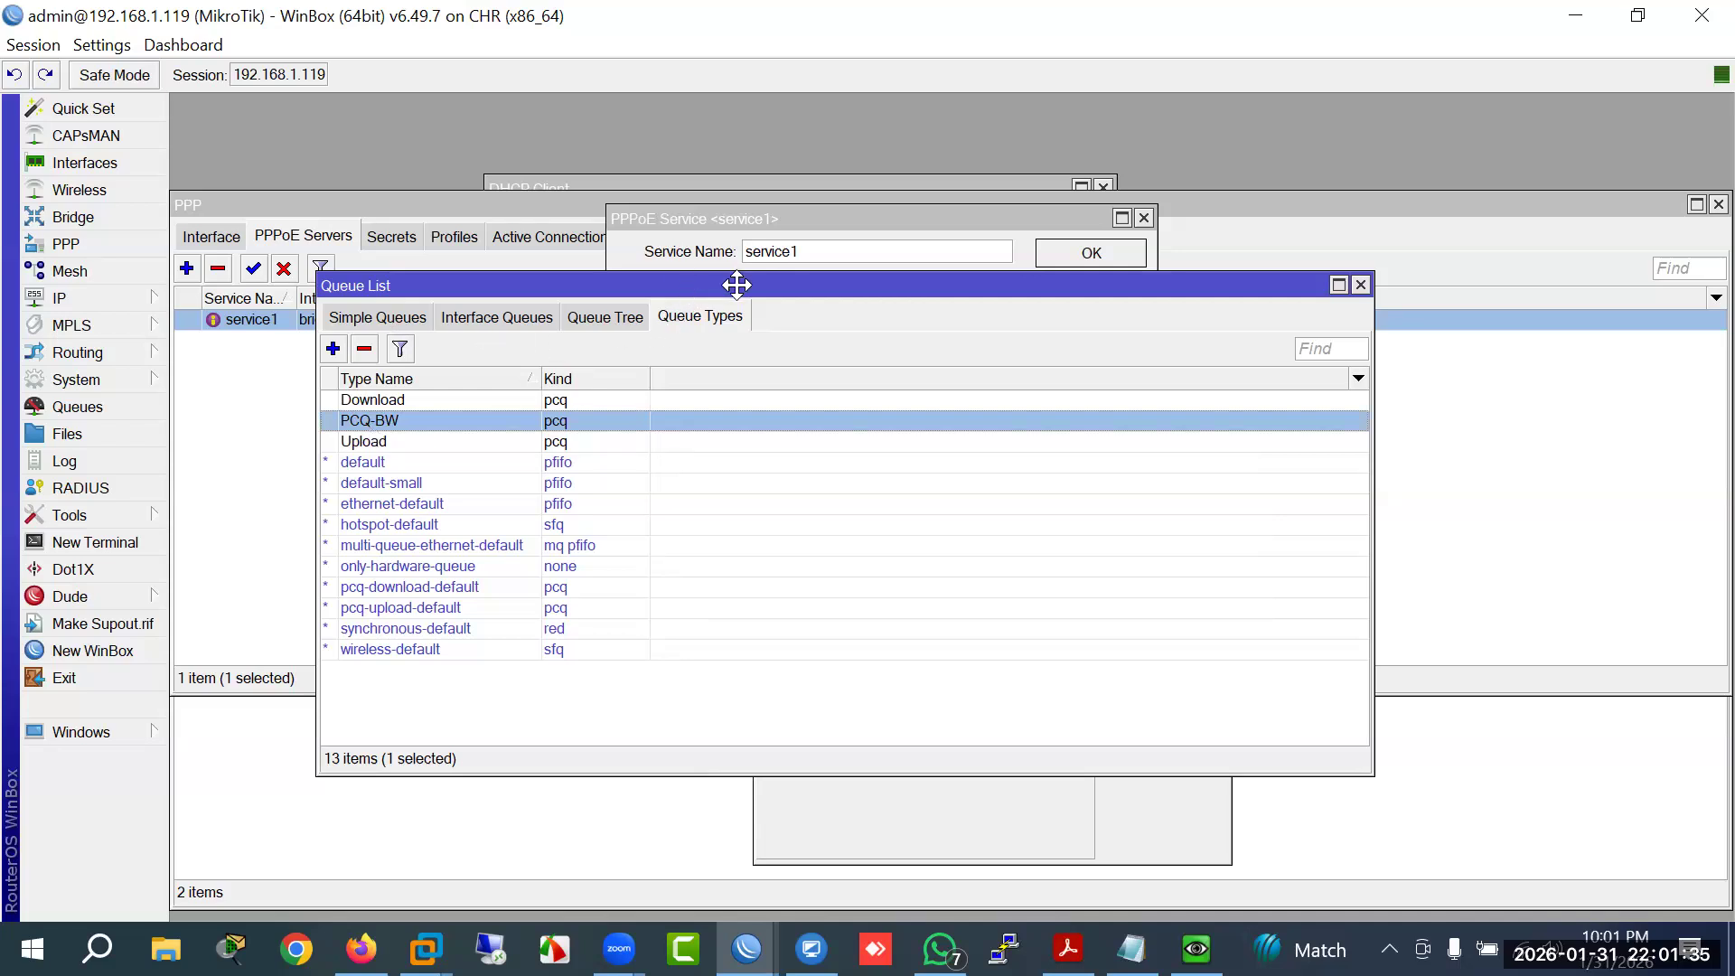
pyautogui.moveTo(736, 283); pyautogui.dragTo(903, 285)
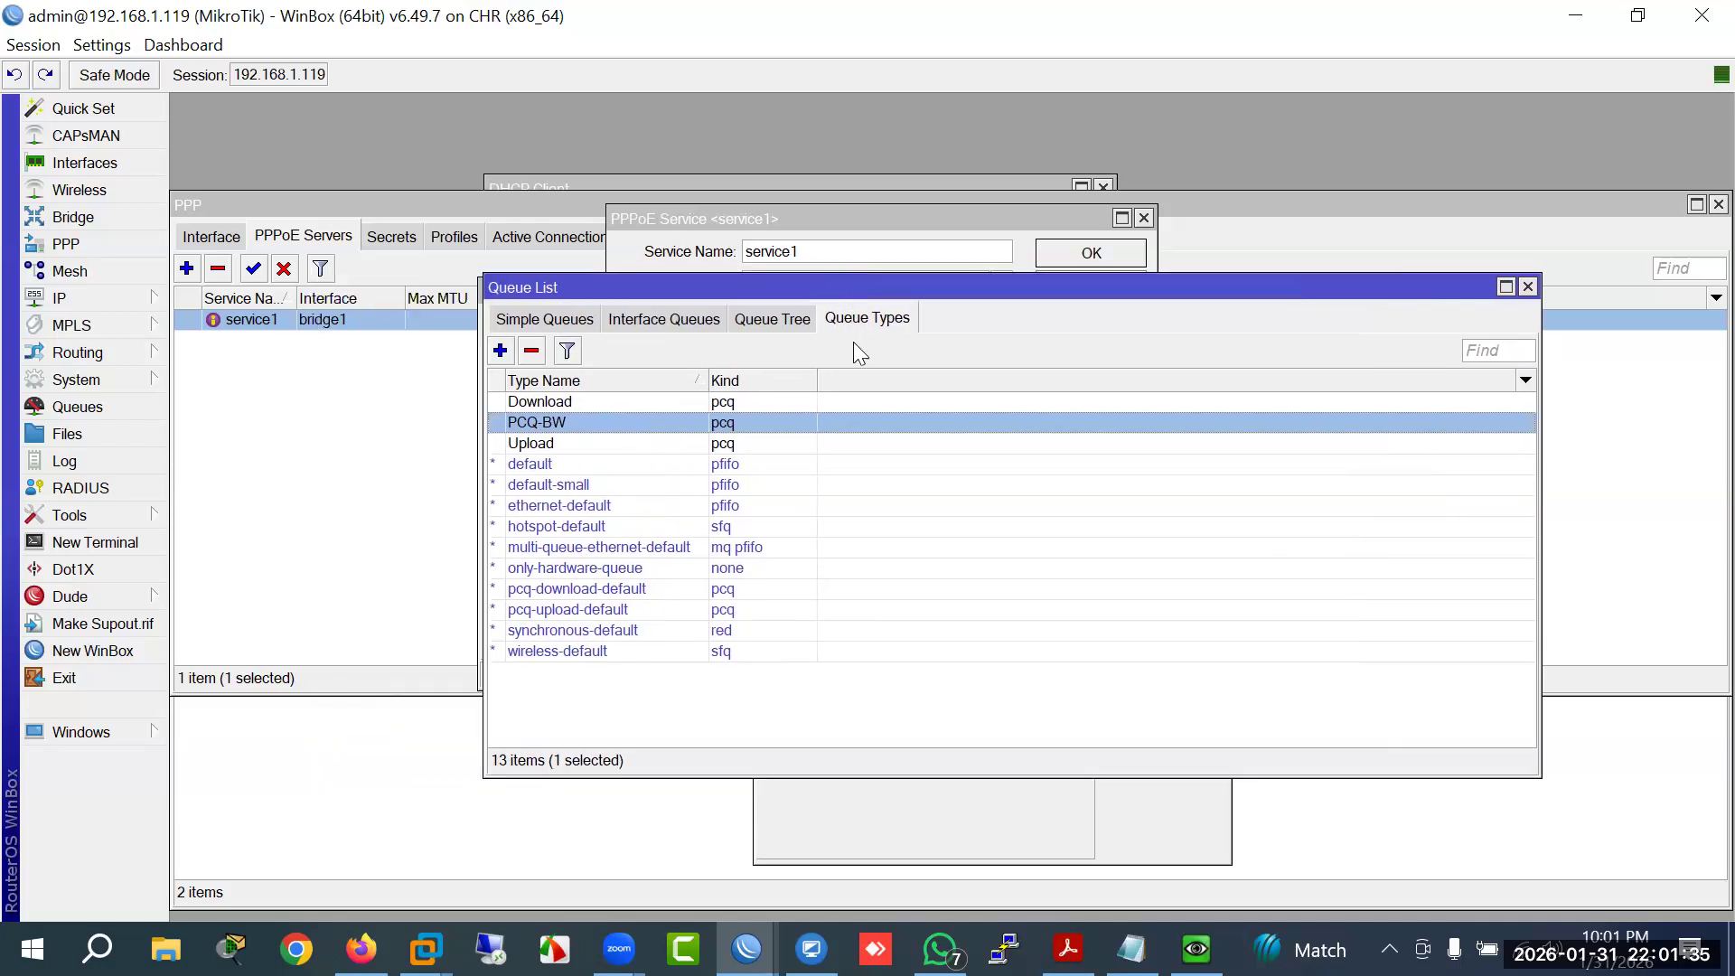
# Step: Name the new simple queue 'All Clients'
pyautogui.click(533, 327)
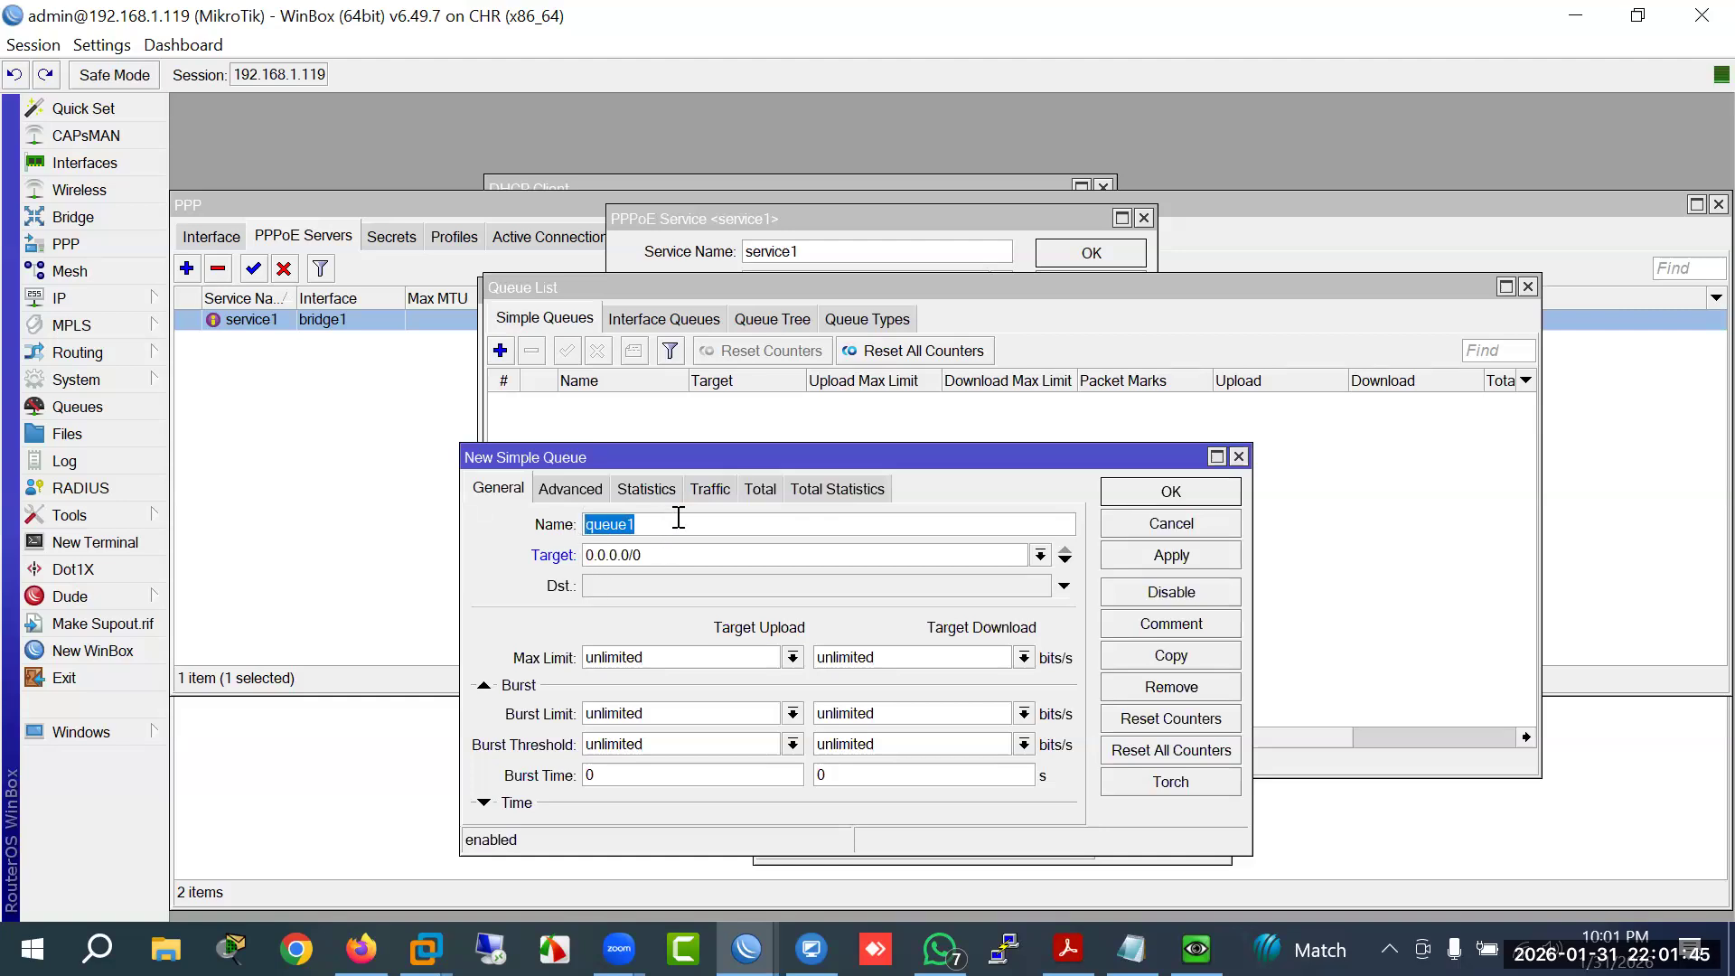
pyautogui.write('AL')
pyautogui.press('BackSpace')
pyautogui.write('ll Cli')
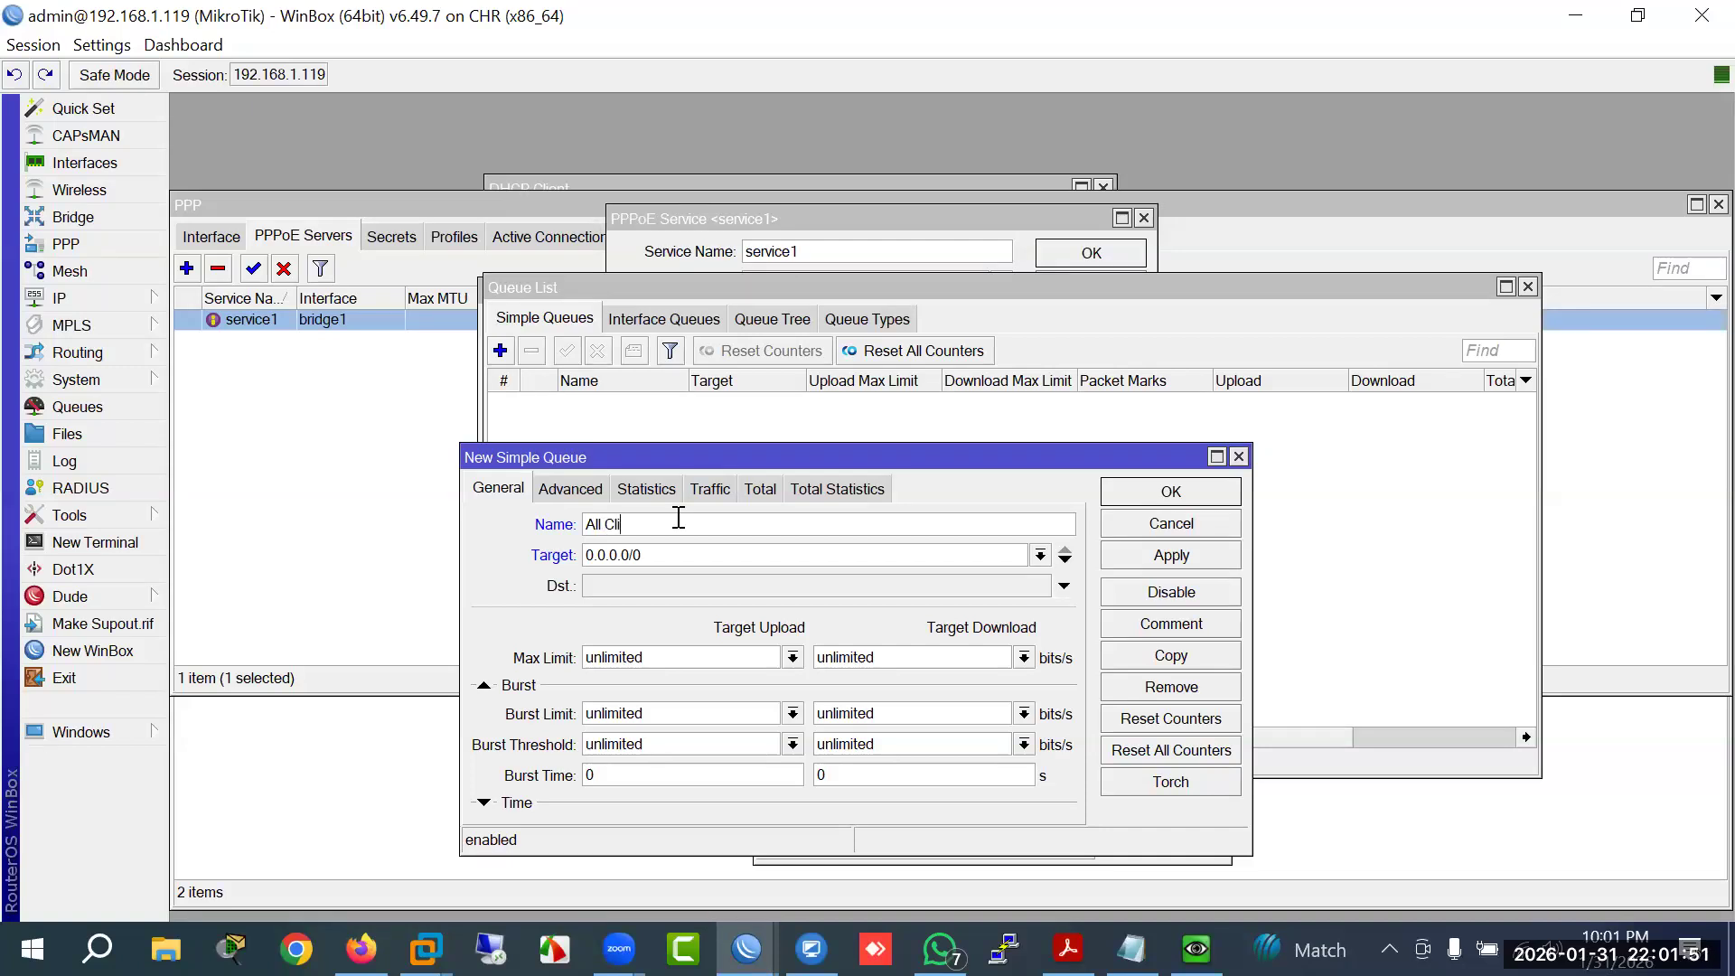
pyautogui.write('ents')
pyautogui.press('Tab')
# Step: Set the queue's target to the 10.10.10.0/24 network
pyautogui.hotkey('ctrl', 'a')
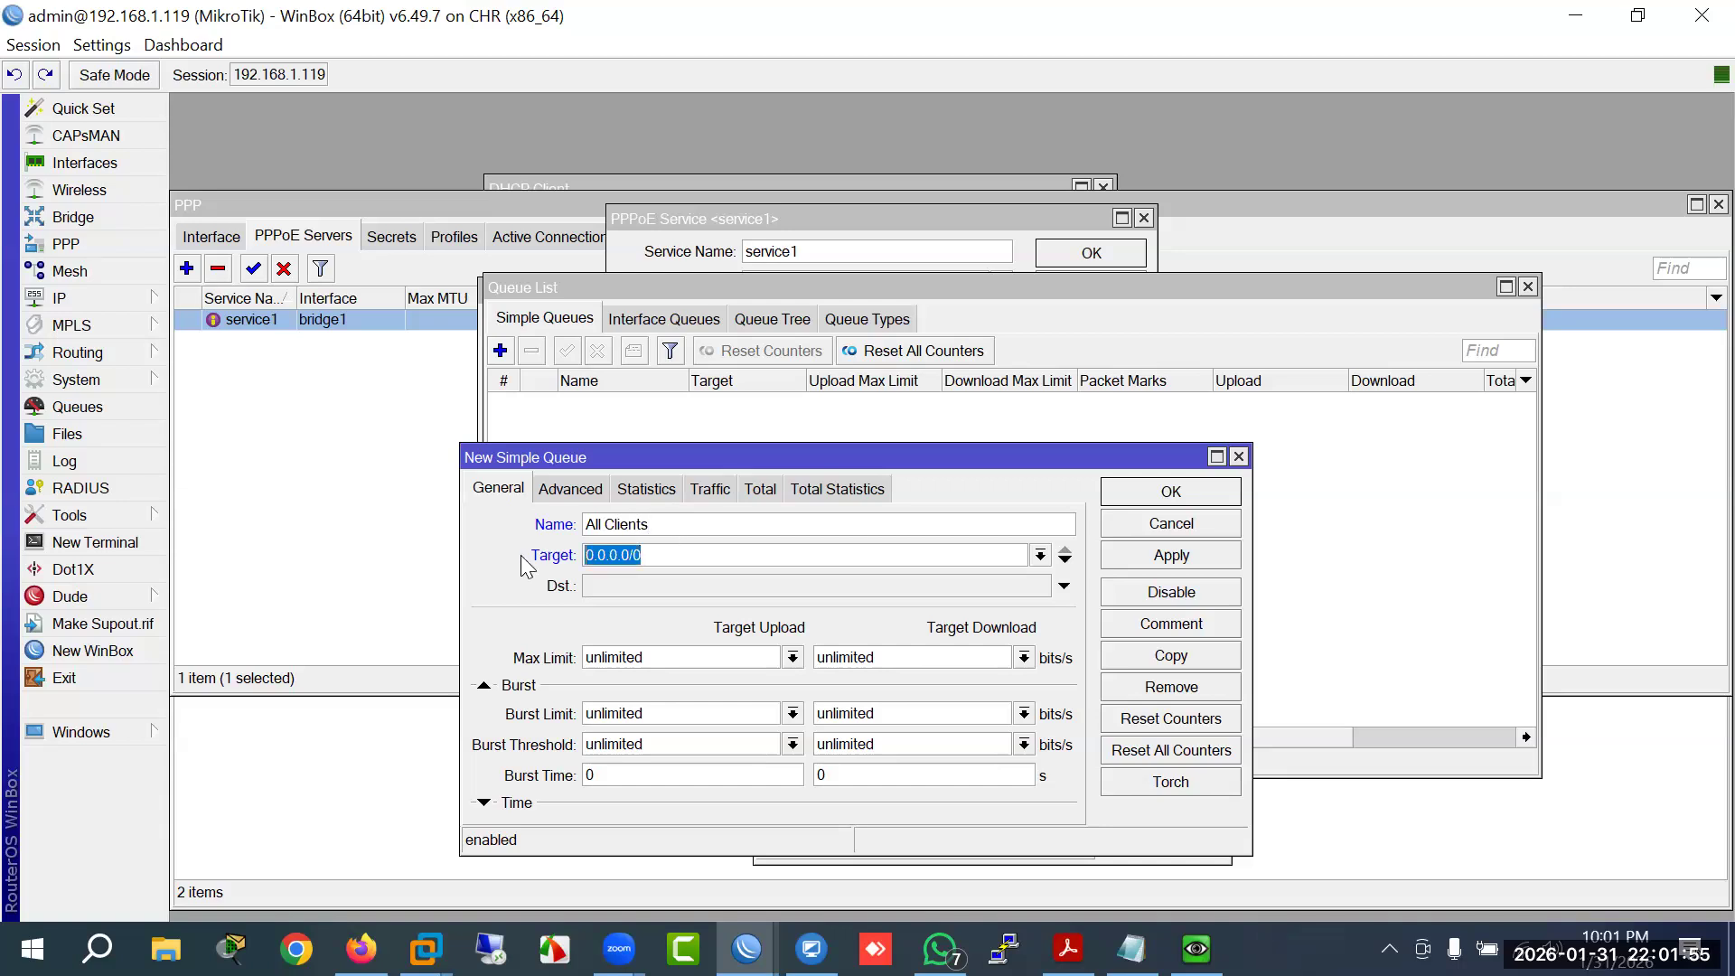
pyautogui.write('10.')
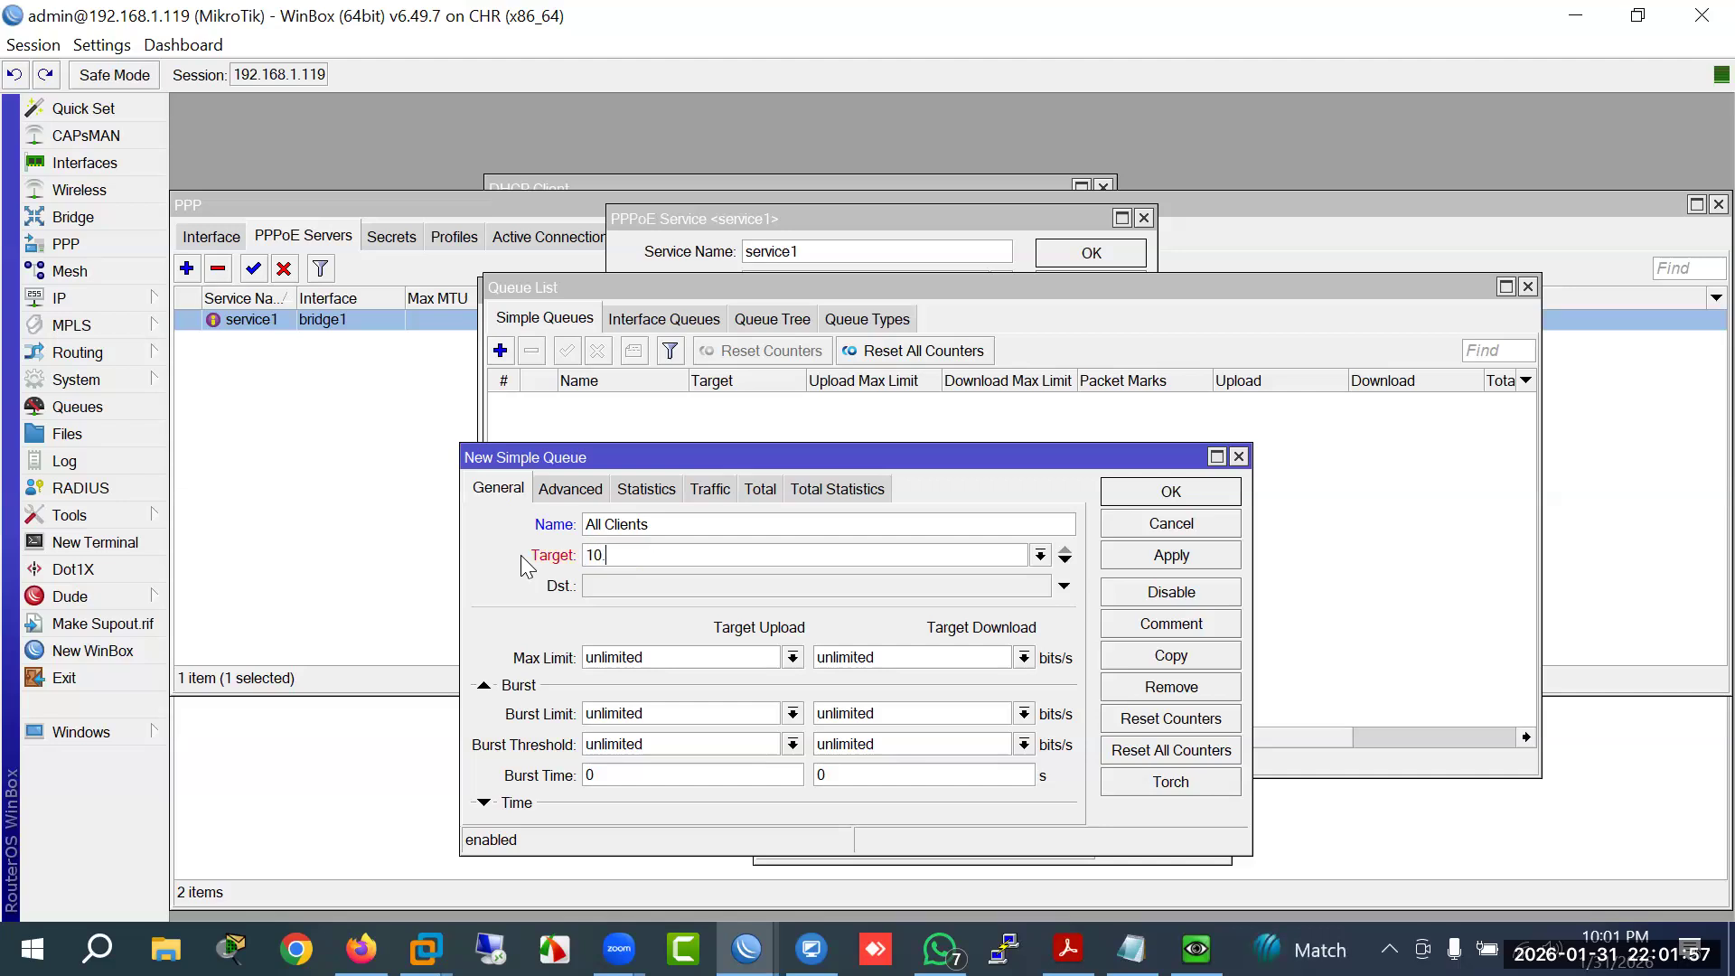
pyautogui.write('10.10.0/24')
pyautogui.press('Left')
pyautogui.press('Left')
pyautogui.press('BackSpace')
pyautogui.write('1')
pyautogui.press('BackSpace')
pyautogui.write('0')
pyautogui.press('BackSpace')
pyautogui.write('1')
pyautogui.press('Delete')
pyautogui.write('0')
pyautogui.click(657, 658)
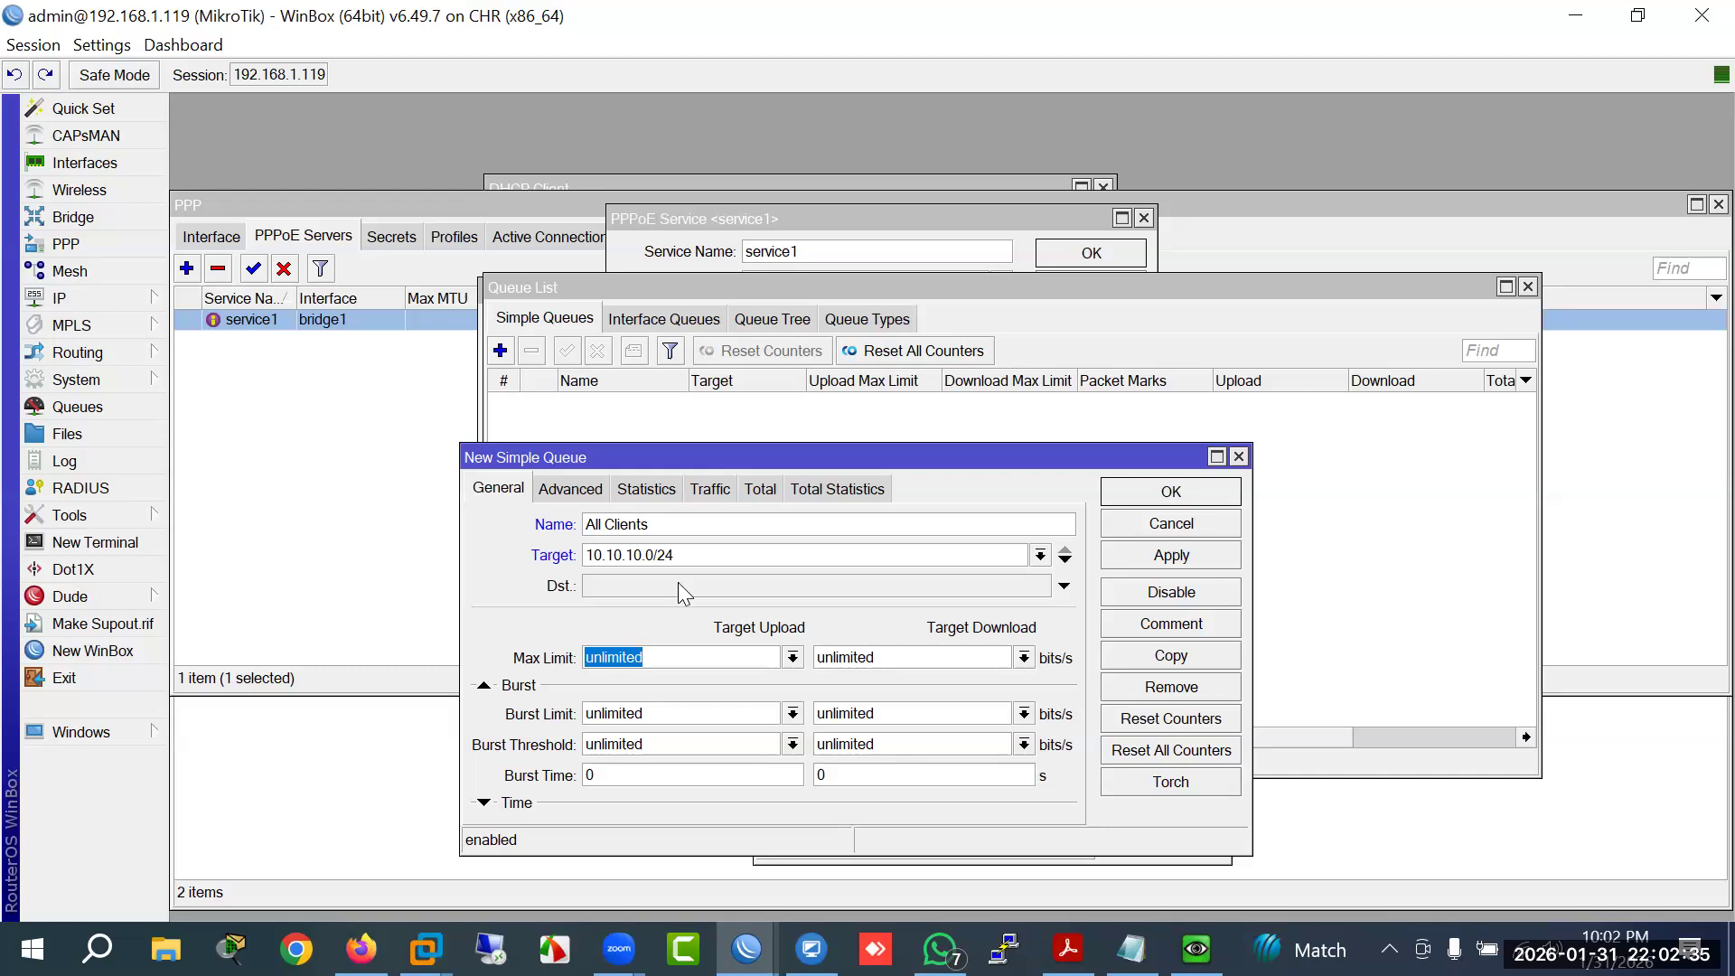
pyautogui.click(657, 555)
pyautogui.moveTo(806, 555); pyautogui.dragTo(558, 554)
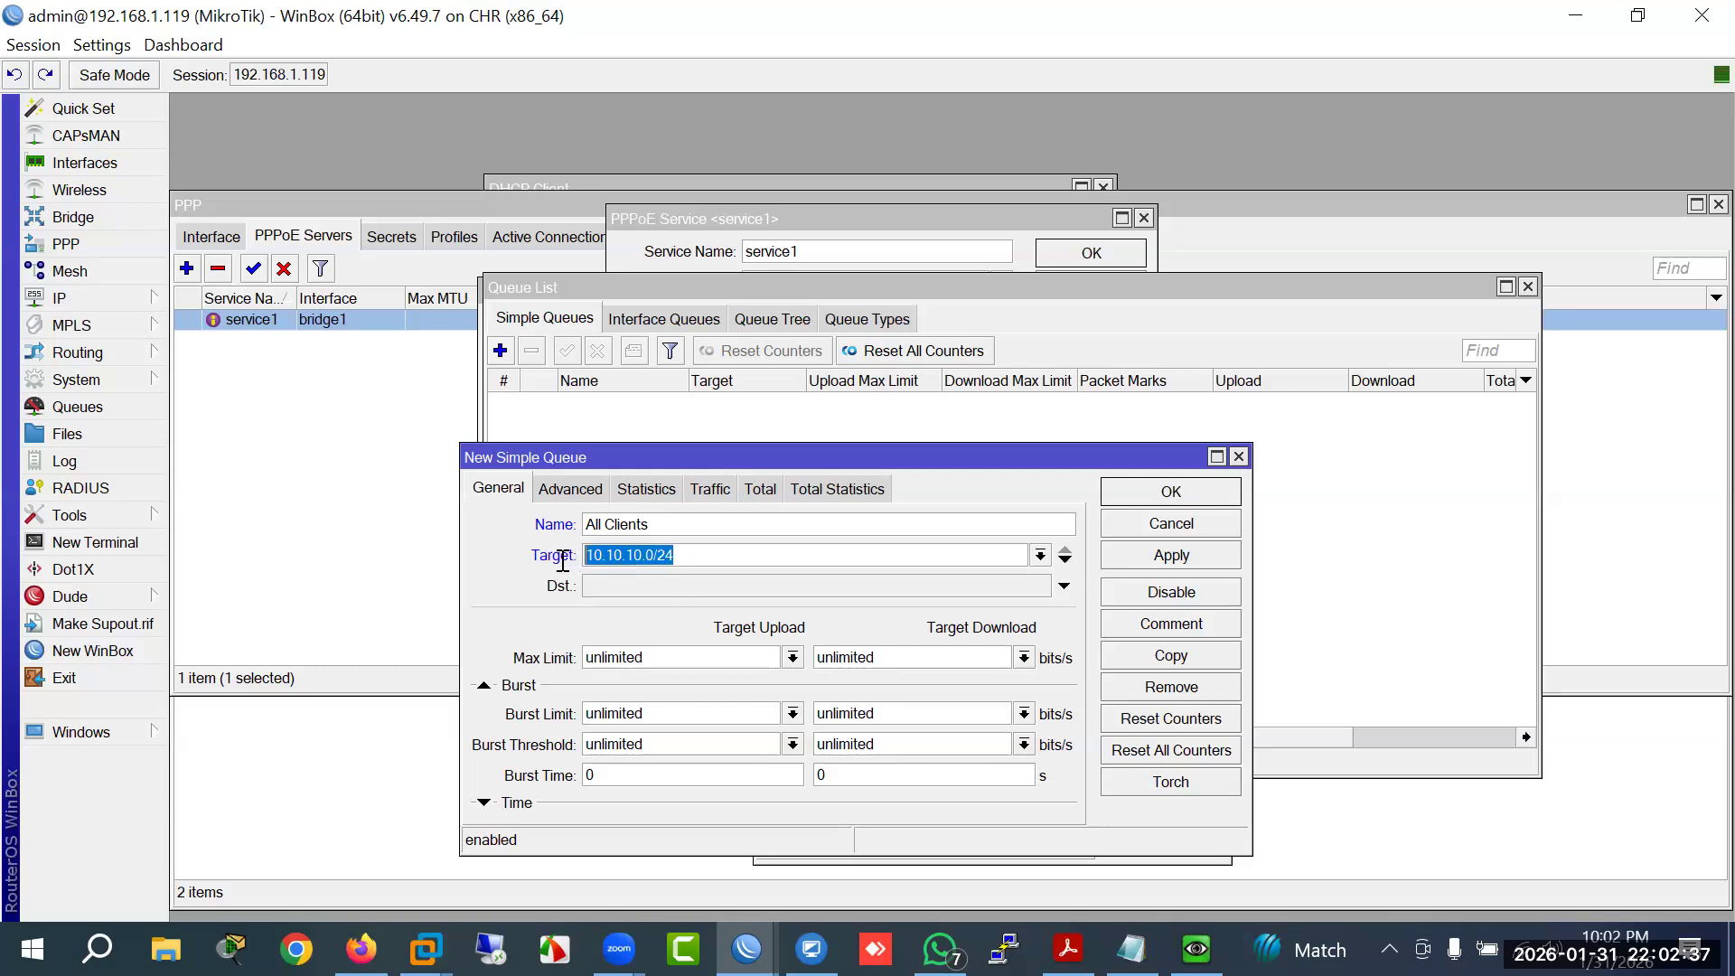
# Step: Replace the unlimited upload and download max limits of All Clients with 1024M each
pyautogui.click(657, 657)
pyautogui.moveTo(657, 658); pyautogui.dragTo(457, 667)
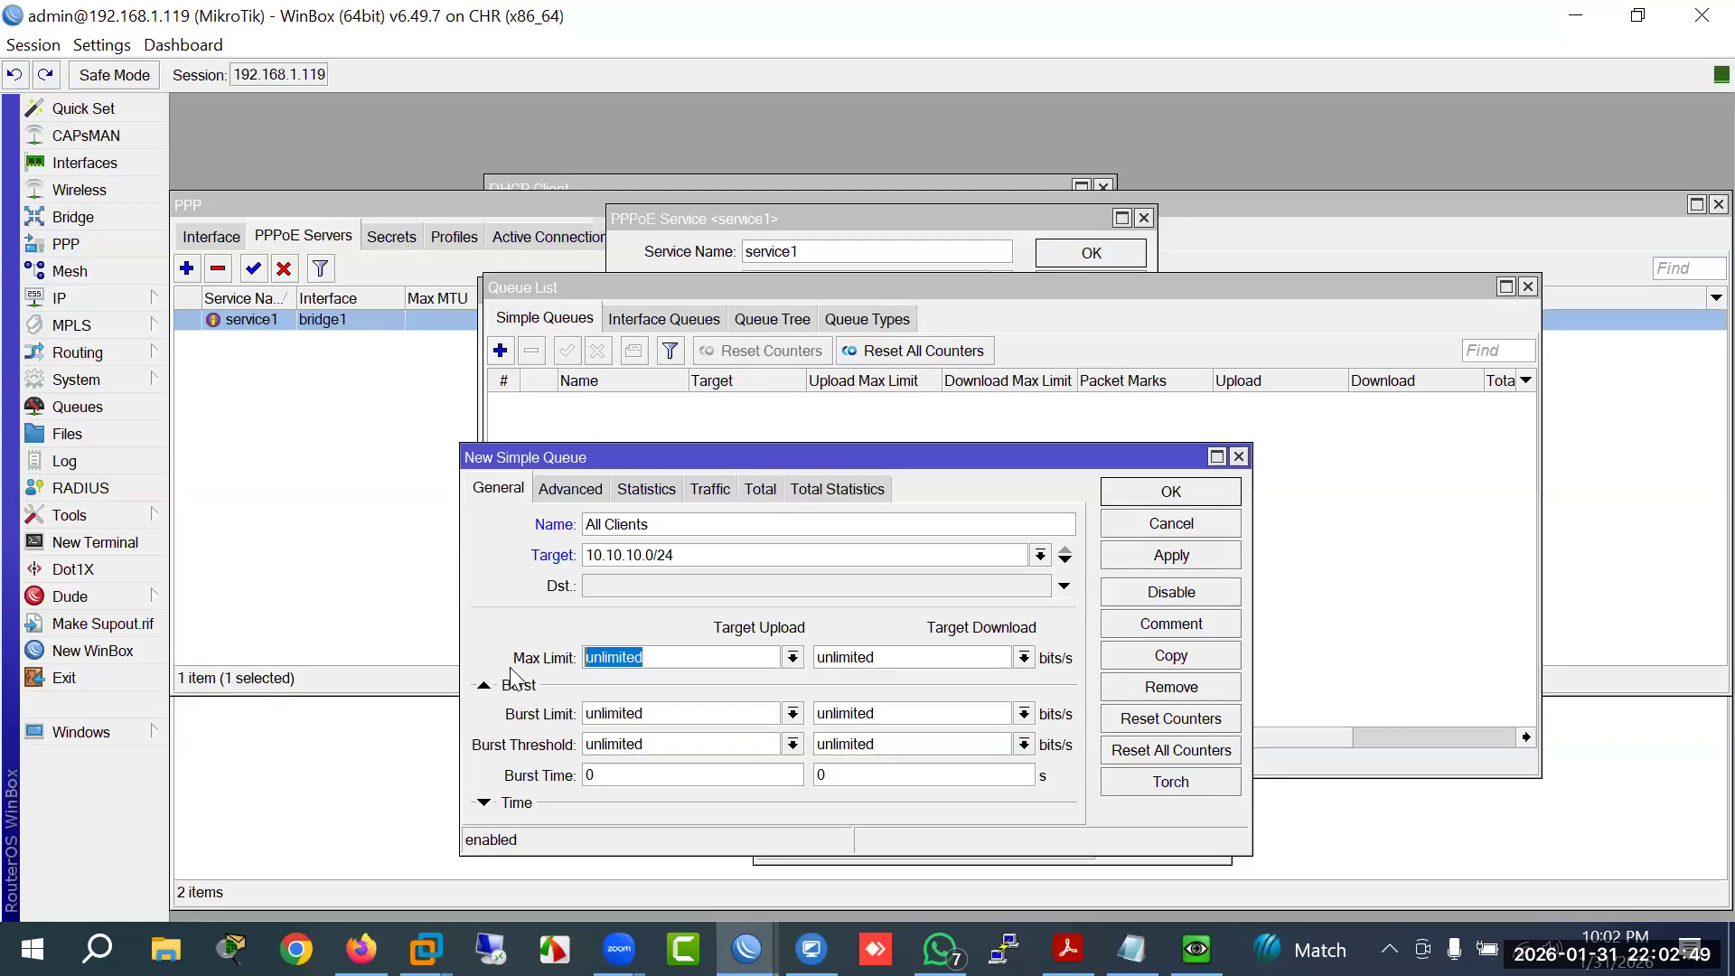
pyautogui.write('1G')
pyautogui.press('BackSpace')
pyautogui.write('000M')
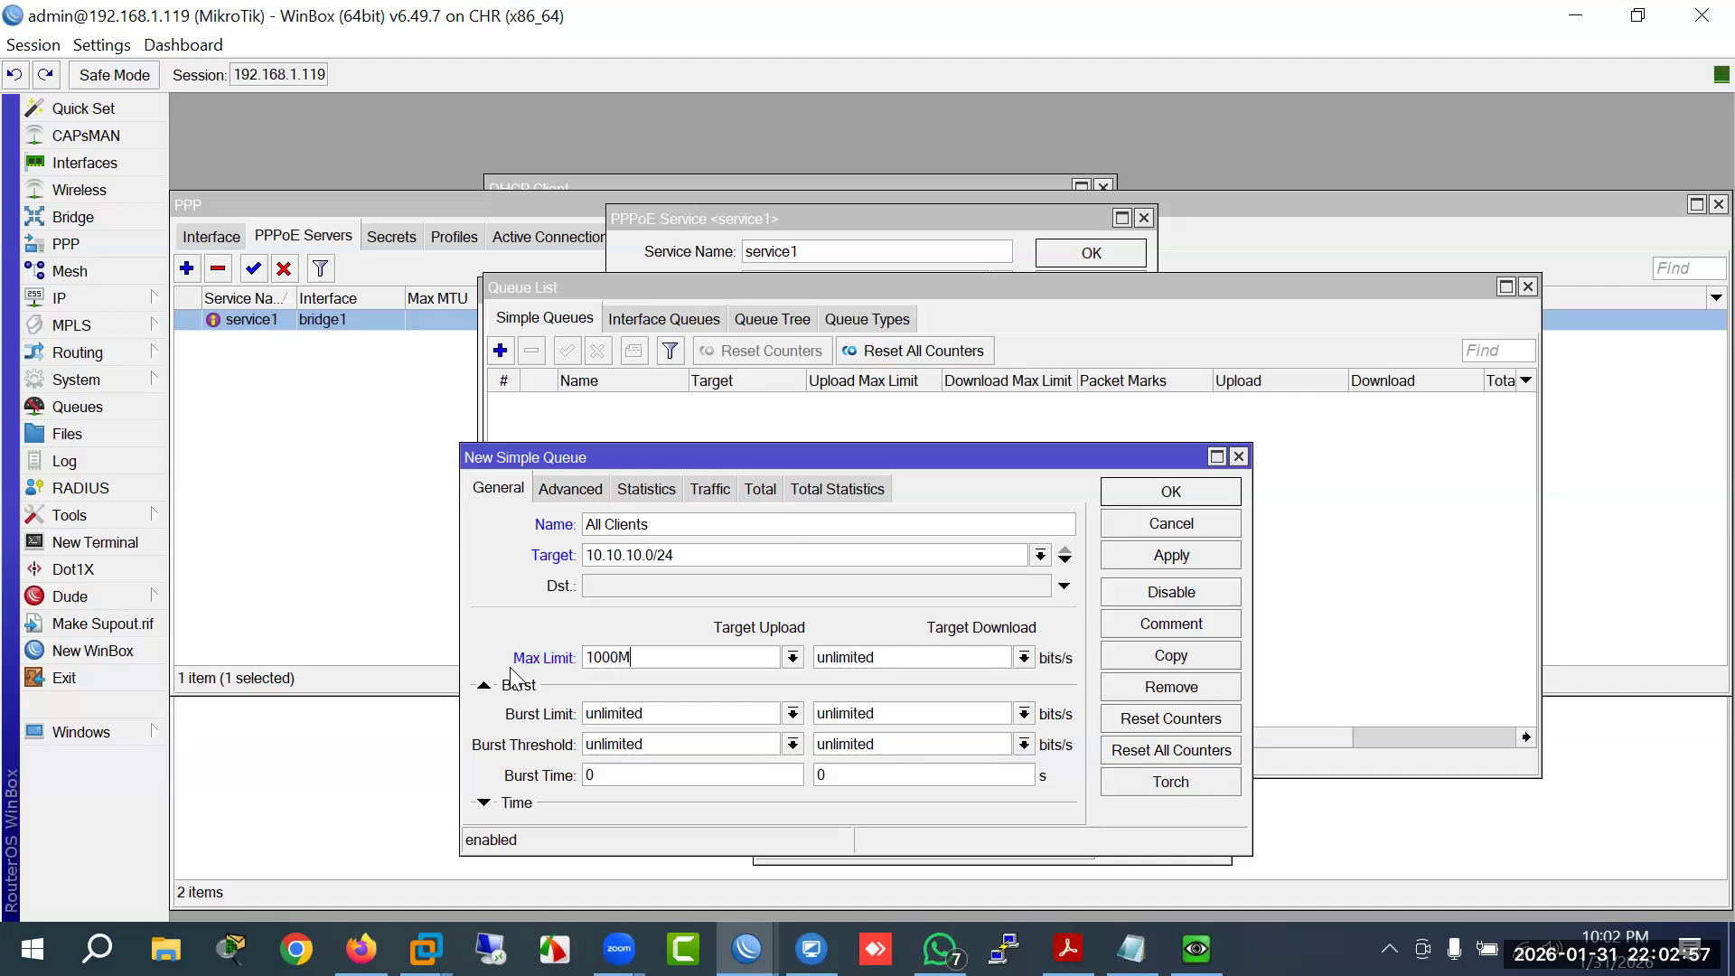
pyautogui.press('BackSpace')
pyautogui.press('BackSpace')
pyautogui.press('BackSpace')
pyautogui.press('BackSpace')
pyautogui.write('G')
pyautogui.press('BackSpace')
pyautogui.write('000M')
pyautogui.press('Tab')
pyautogui.write('1000')
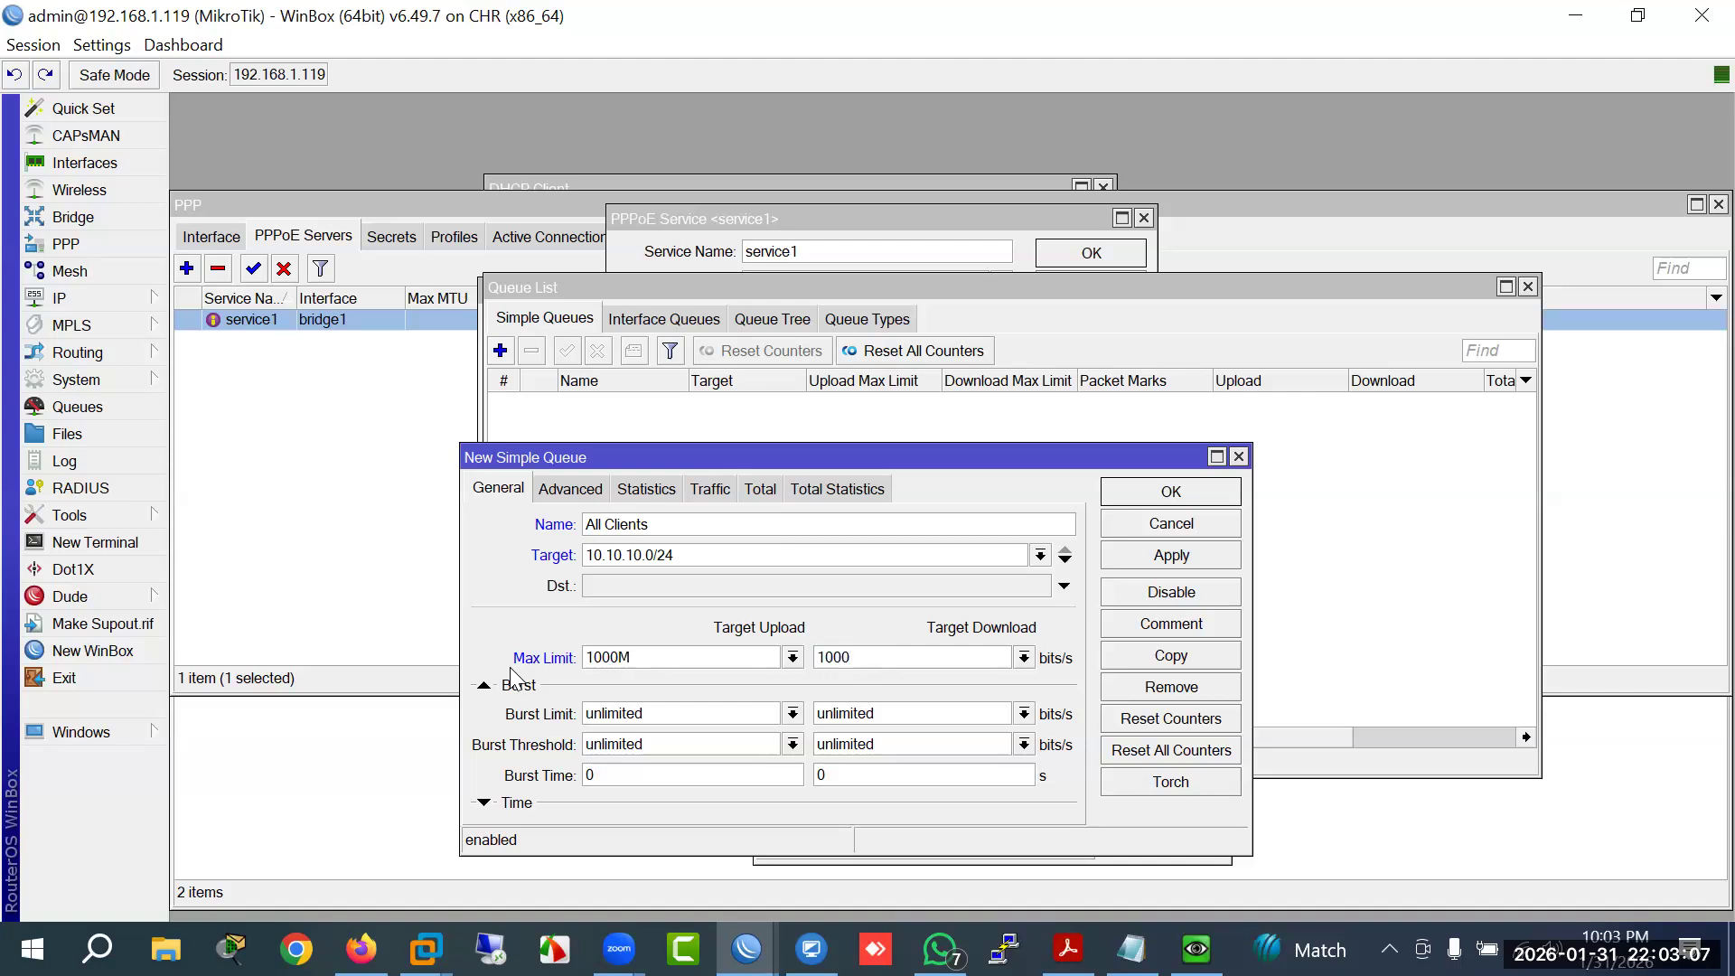
pyautogui.press('BackSpace')
pyautogui.press('BackSpace')
pyautogui.press('BackSpace')
pyautogui.write('024M')
pyautogui.moveTo(619, 657); pyautogui.dragTo(605, 658)
pyautogui.write('24')
# Step: Review the PCQ-BW, Upload and Download queue types before returning to the new queue
pyautogui.doubleClick(649, 657)
pyautogui.click(655, 661)
pyautogui.click(577, 488)
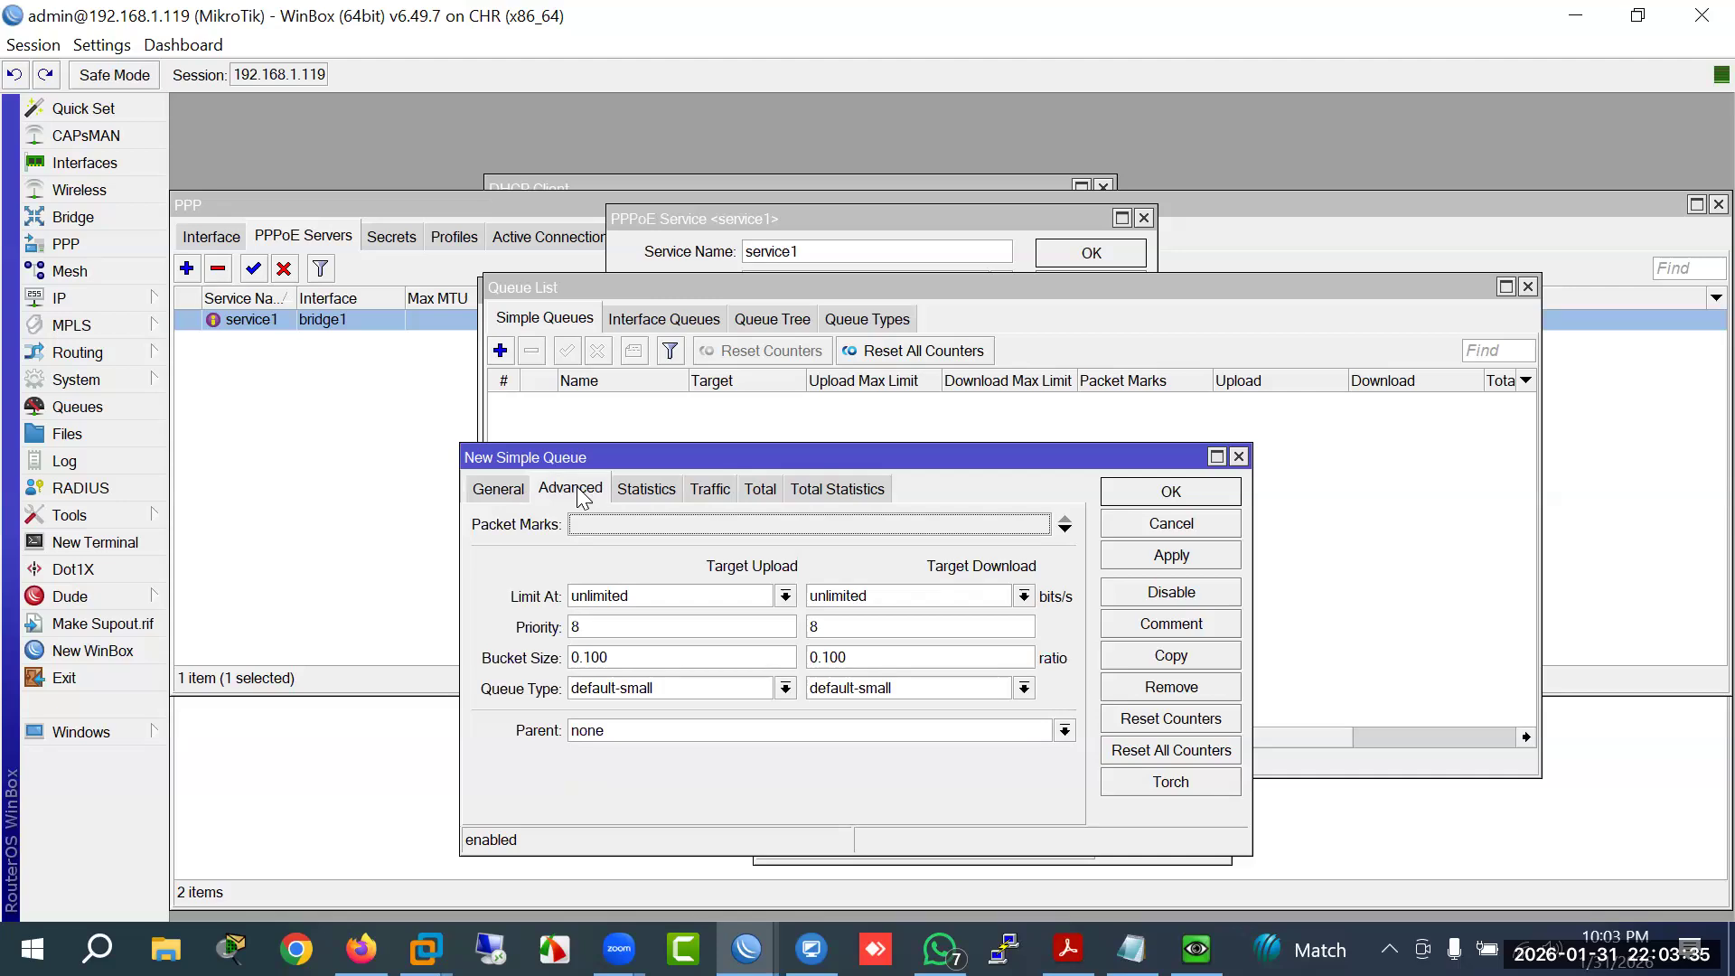
pyautogui.click(886, 316)
pyautogui.click(557, 412)
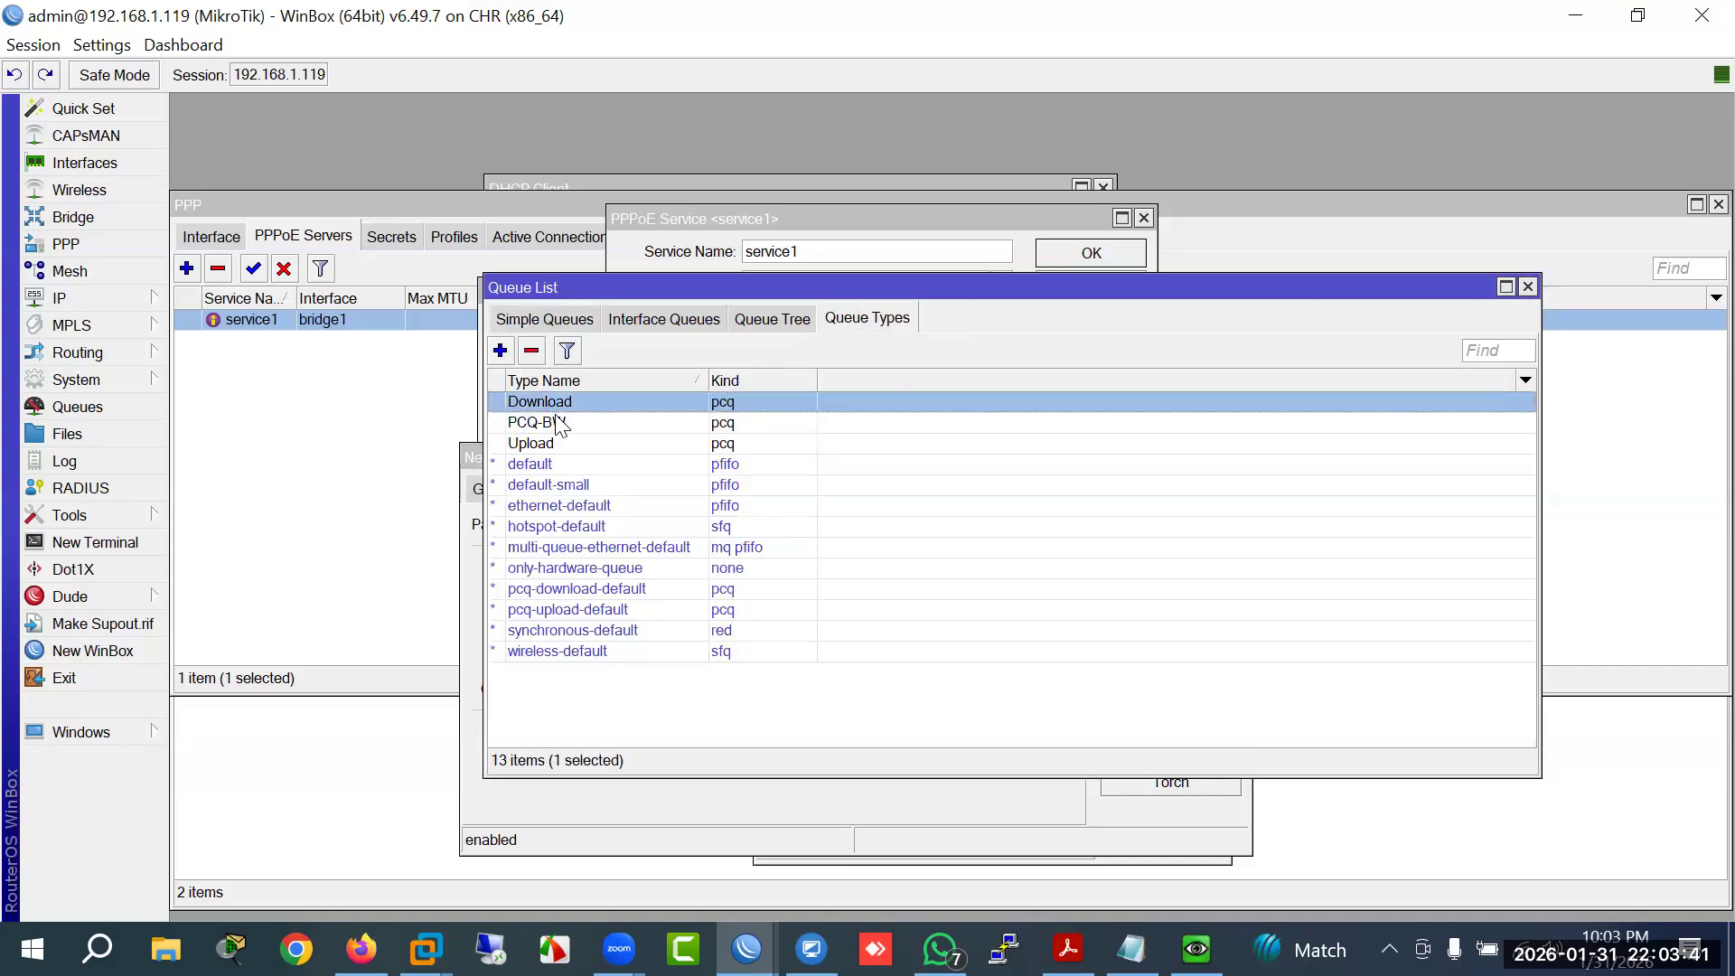
pyautogui.click(557, 423)
pyautogui.click(559, 446)
pyautogui.click(554, 426)
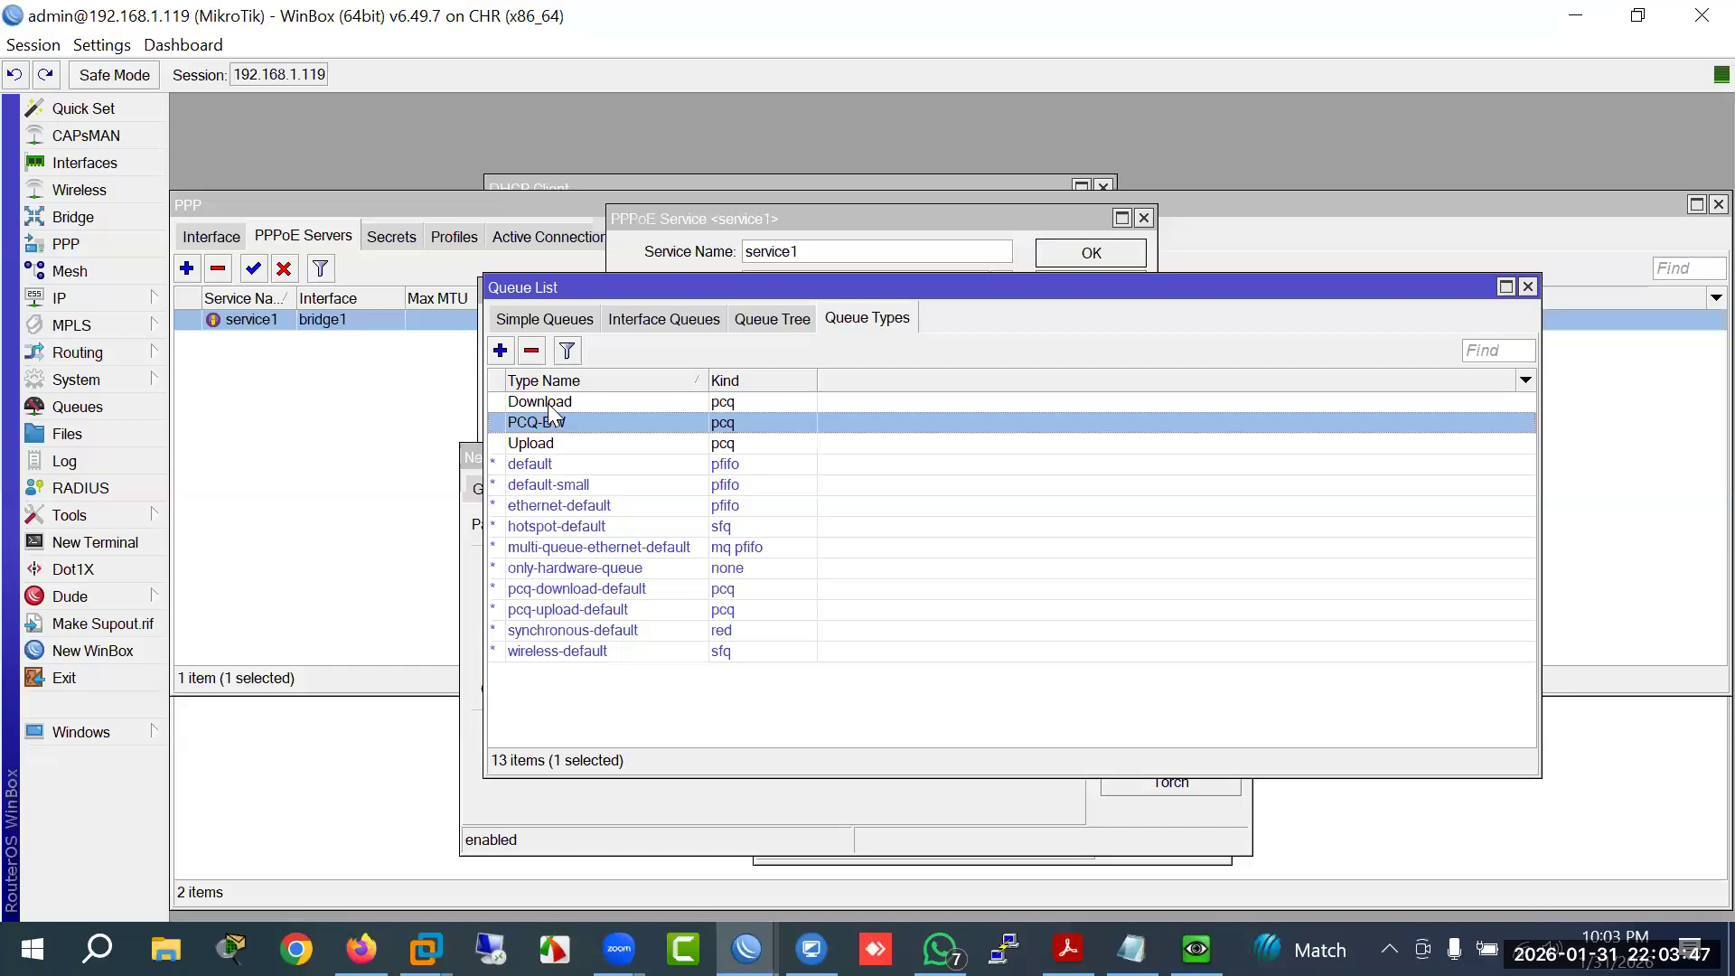
pyautogui.click(550, 405)
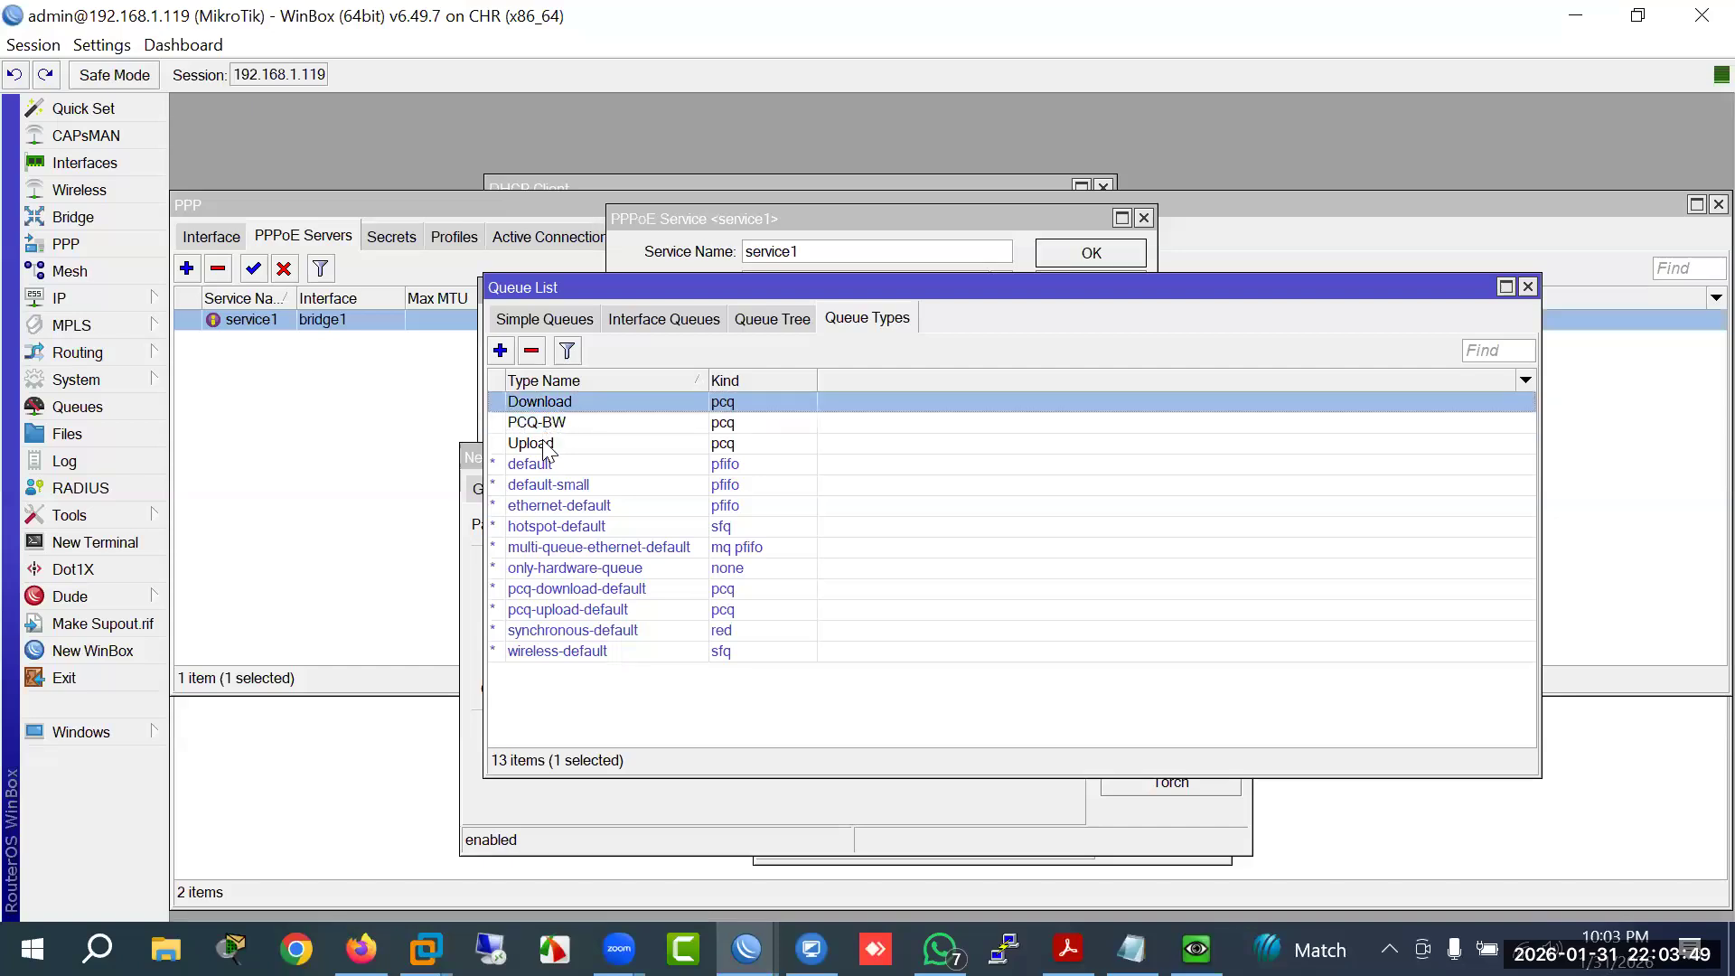
pyautogui.click(546, 443)
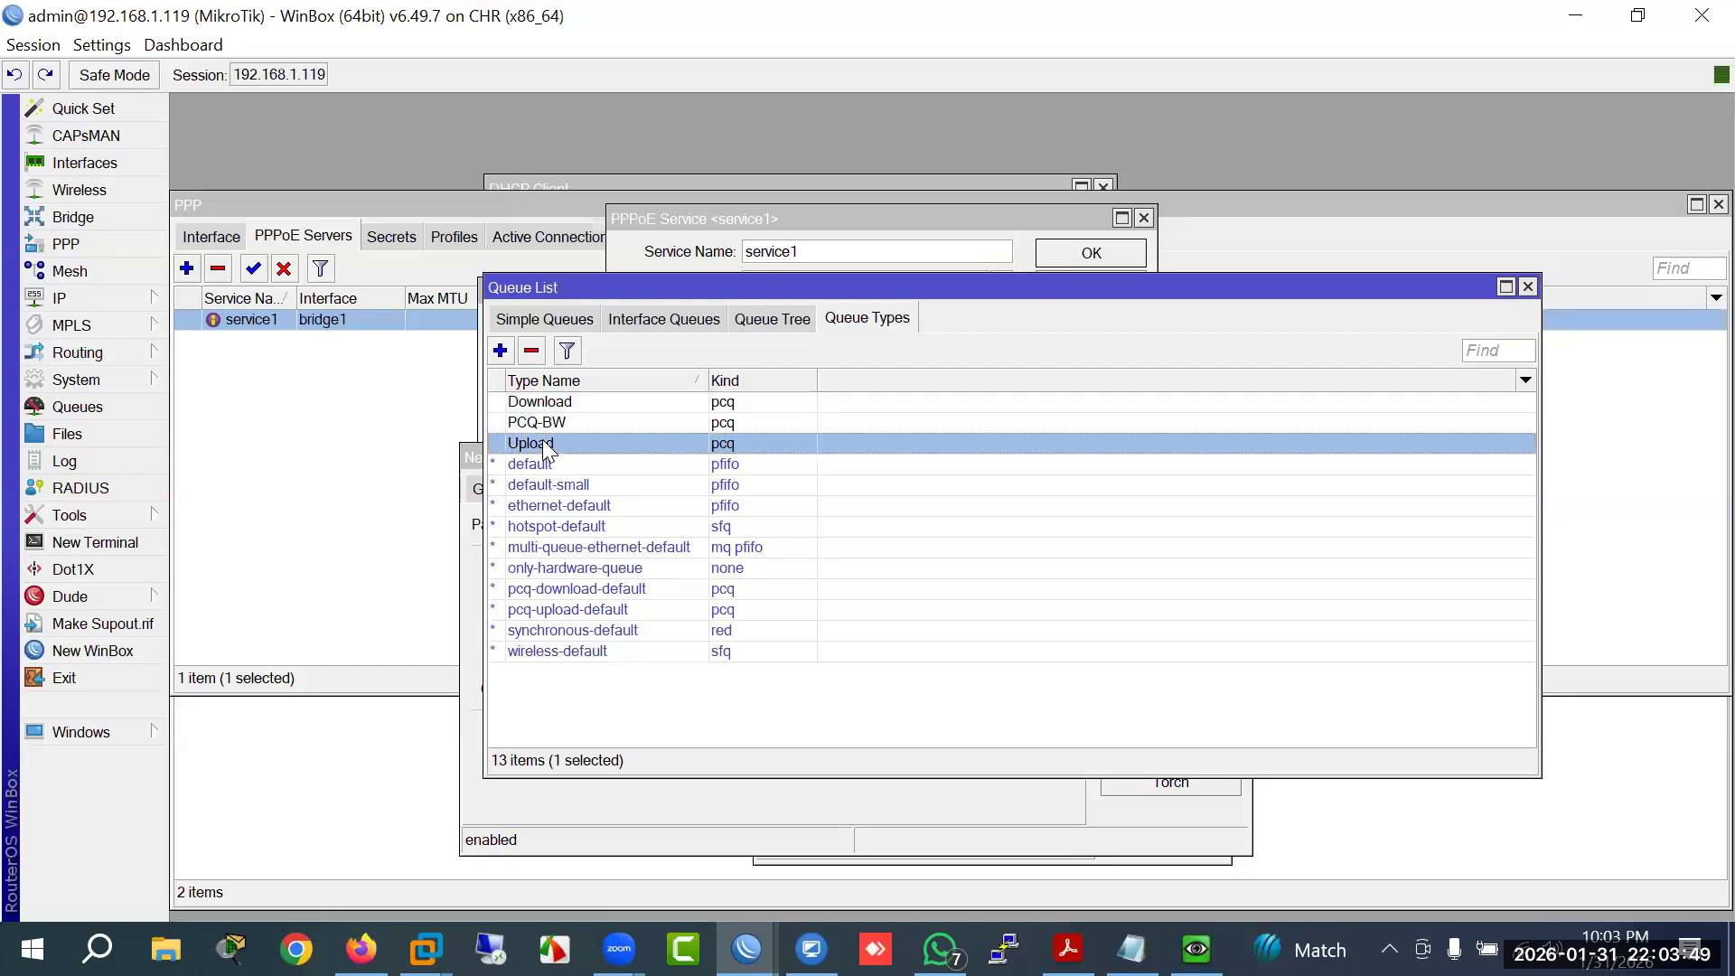
pyautogui.click(533, 321)
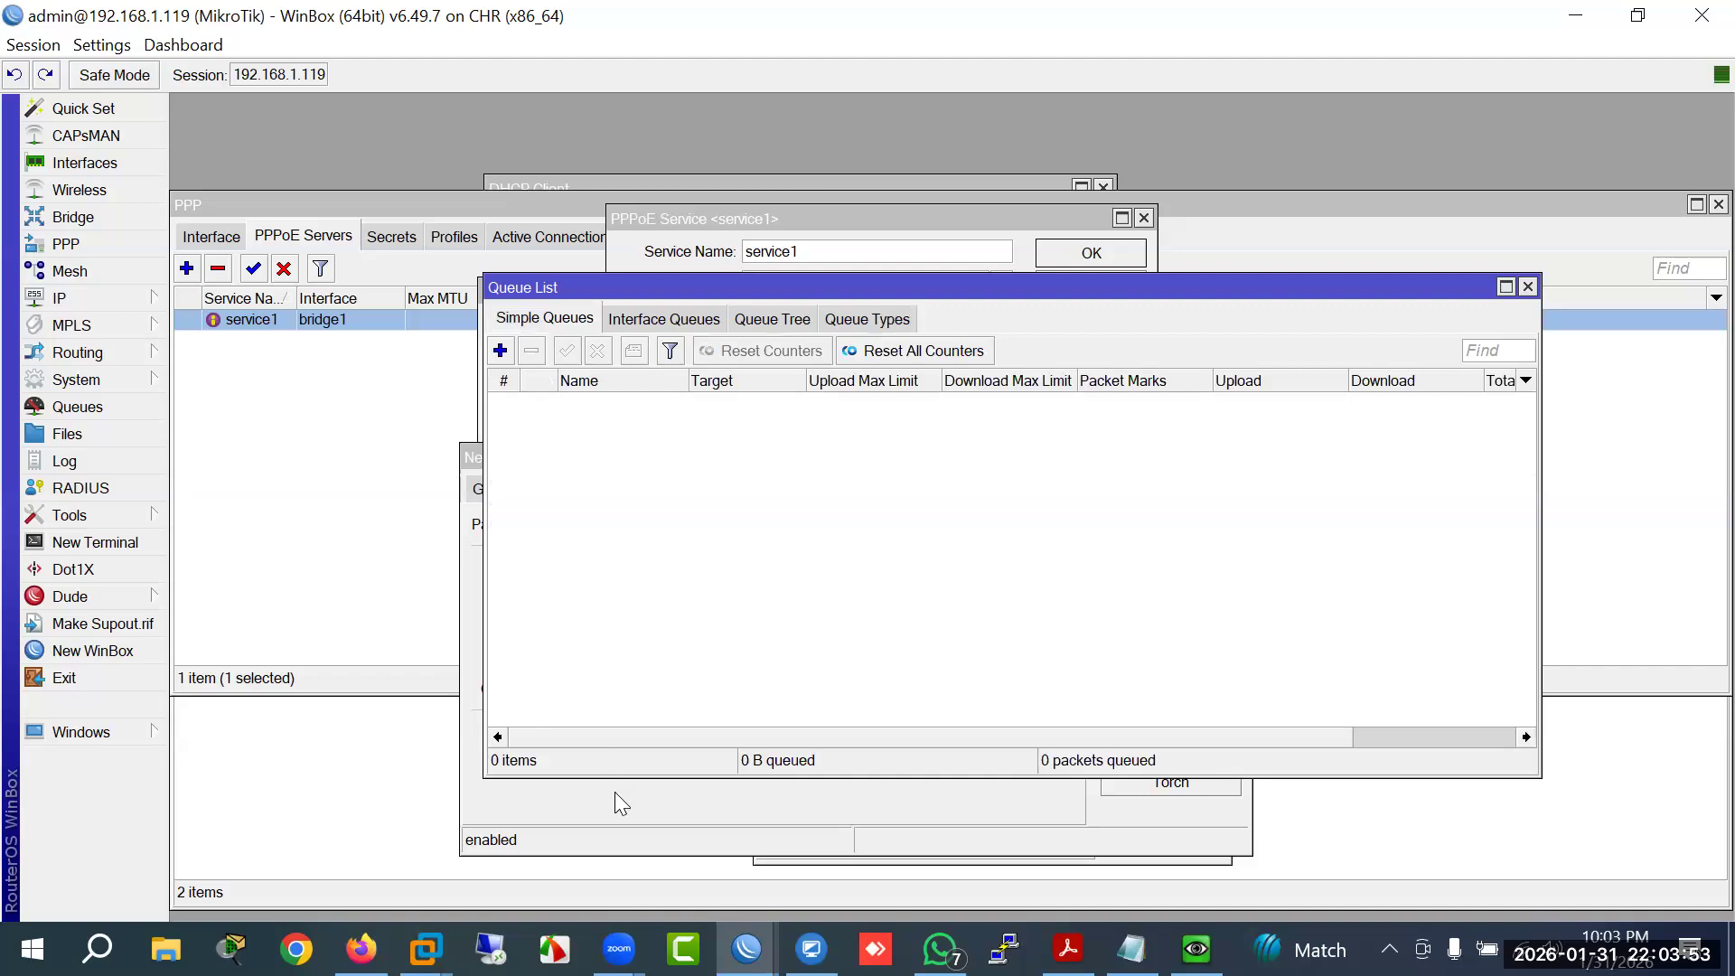
pyautogui.click(615, 791)
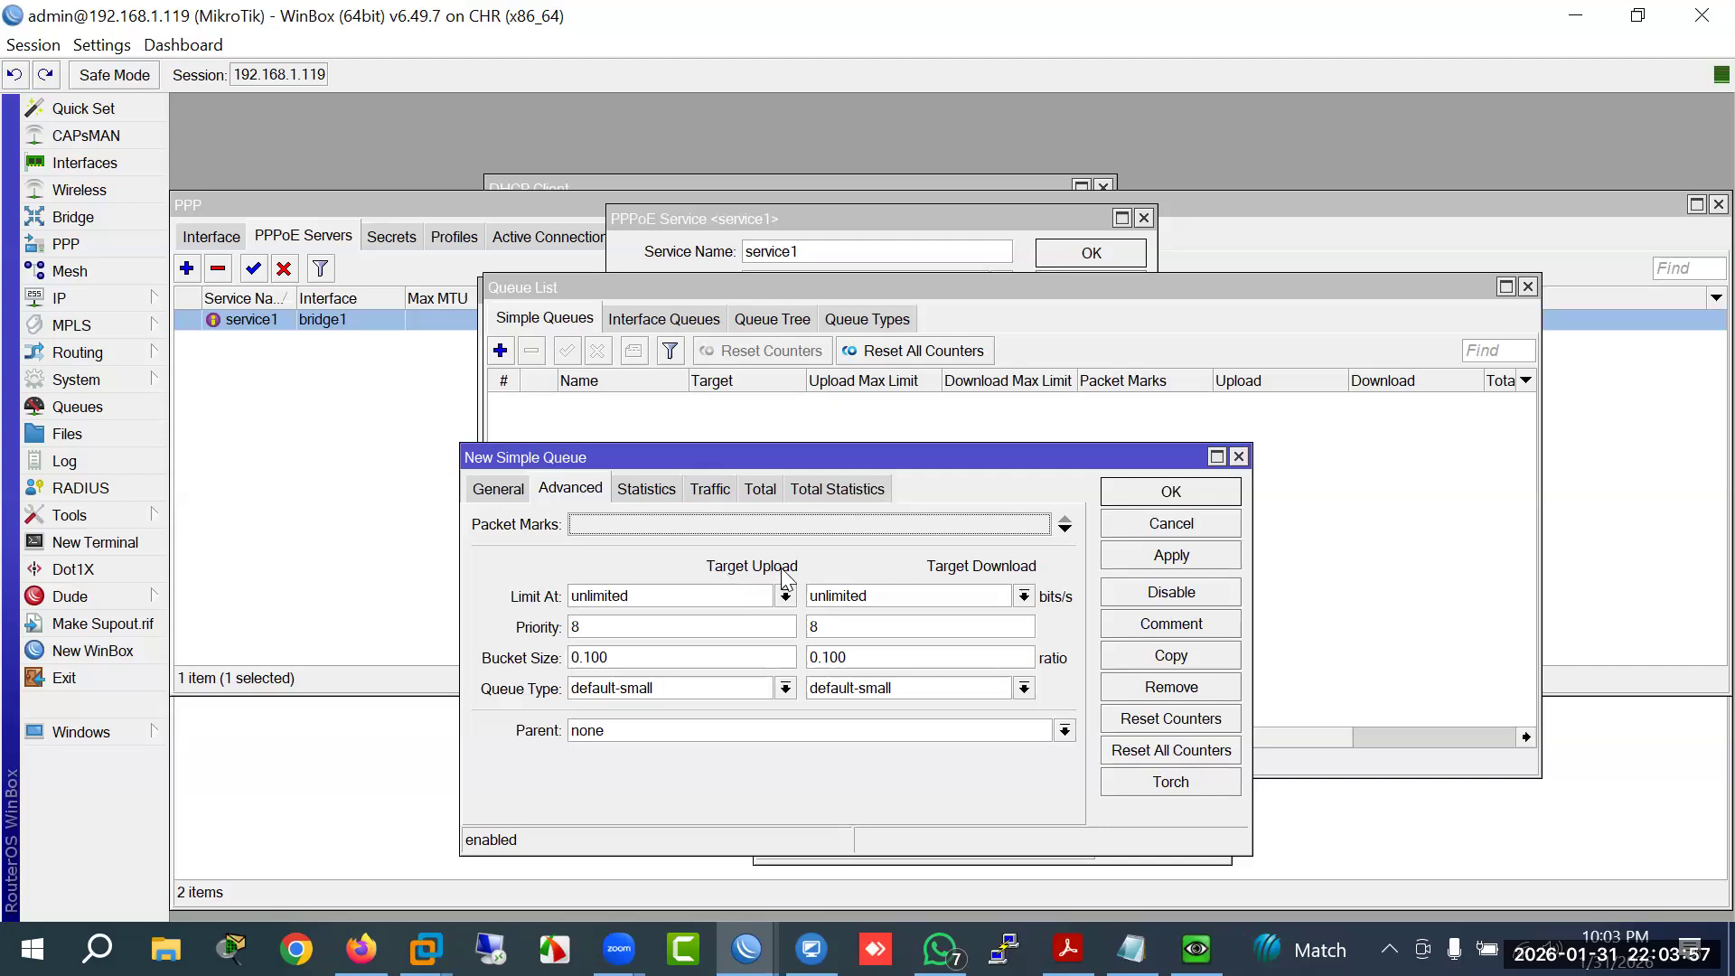
# Step: Set All Clients' upload queue type to Upload and download to Download, then save
pyautogui.click(785, 689)
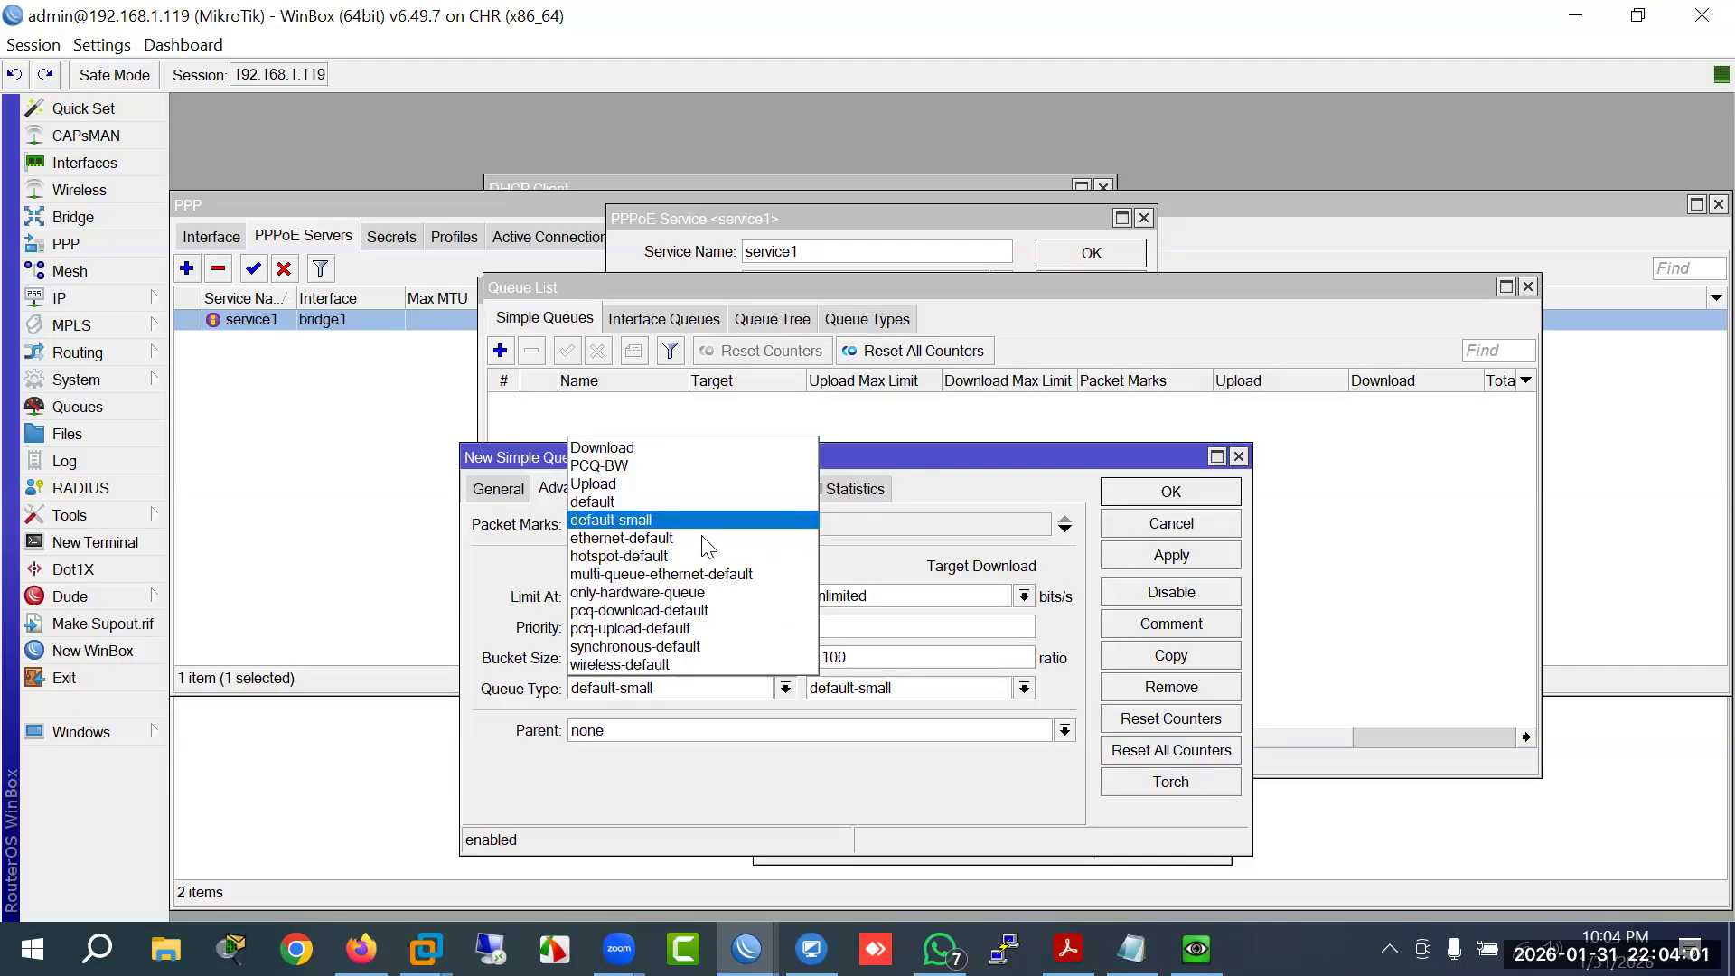
pyautogui.click(625, 486)
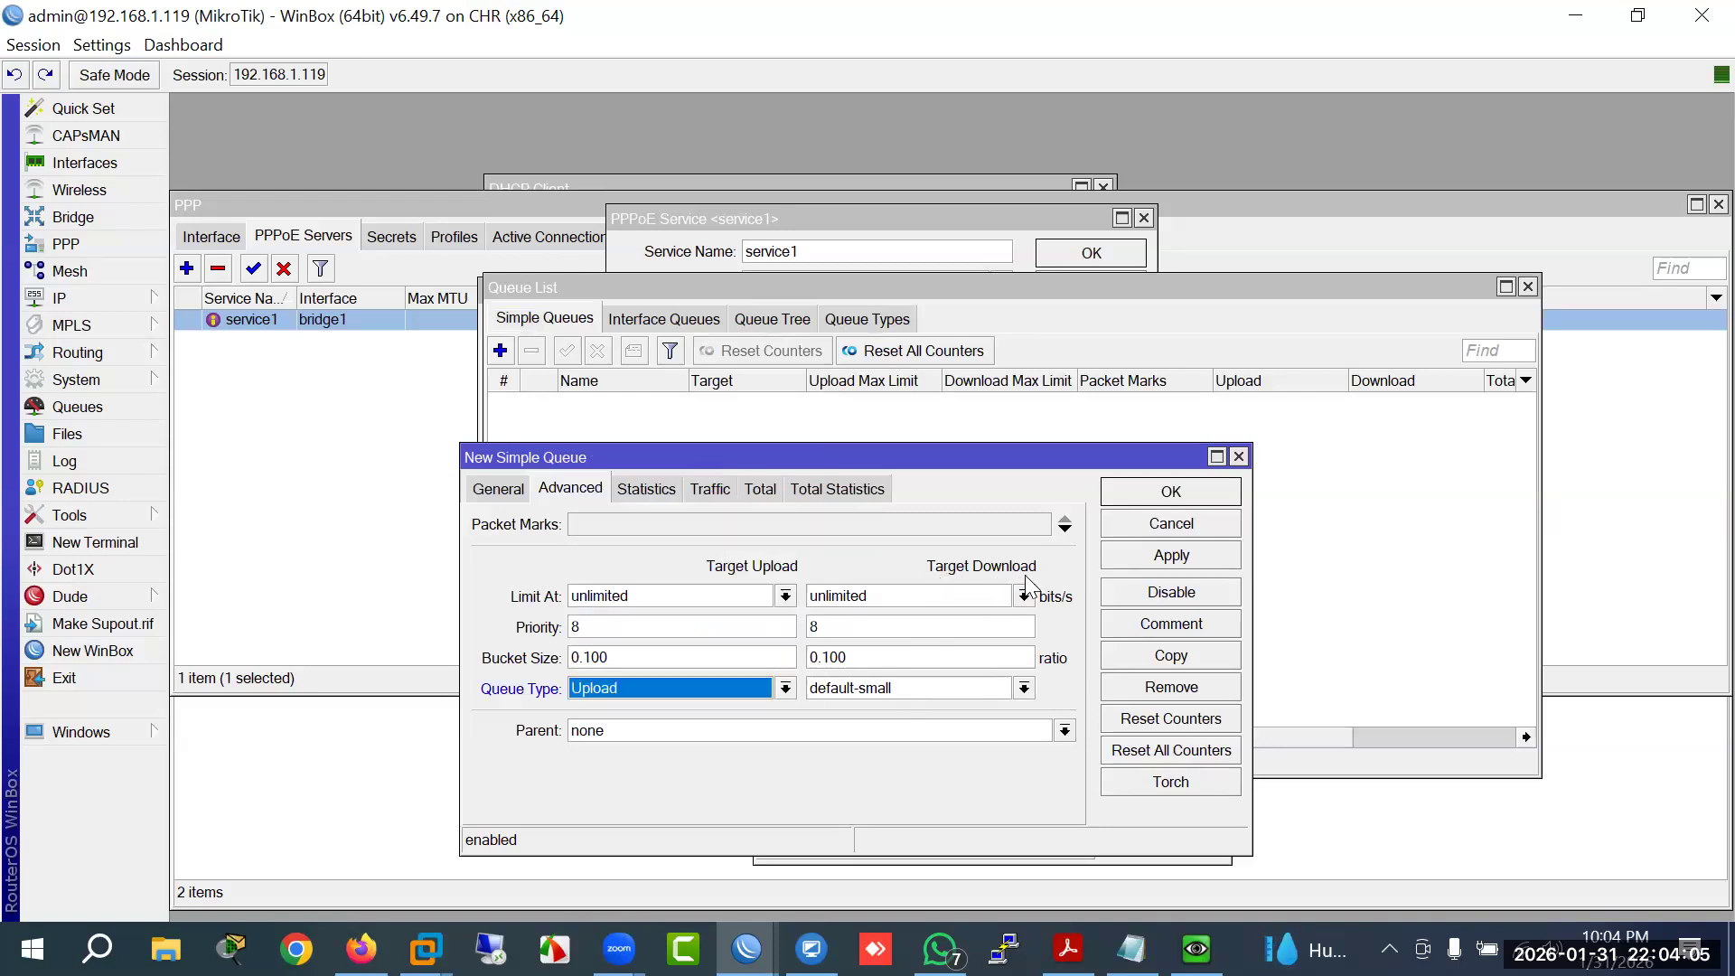
pyautogui.click(978, 689)
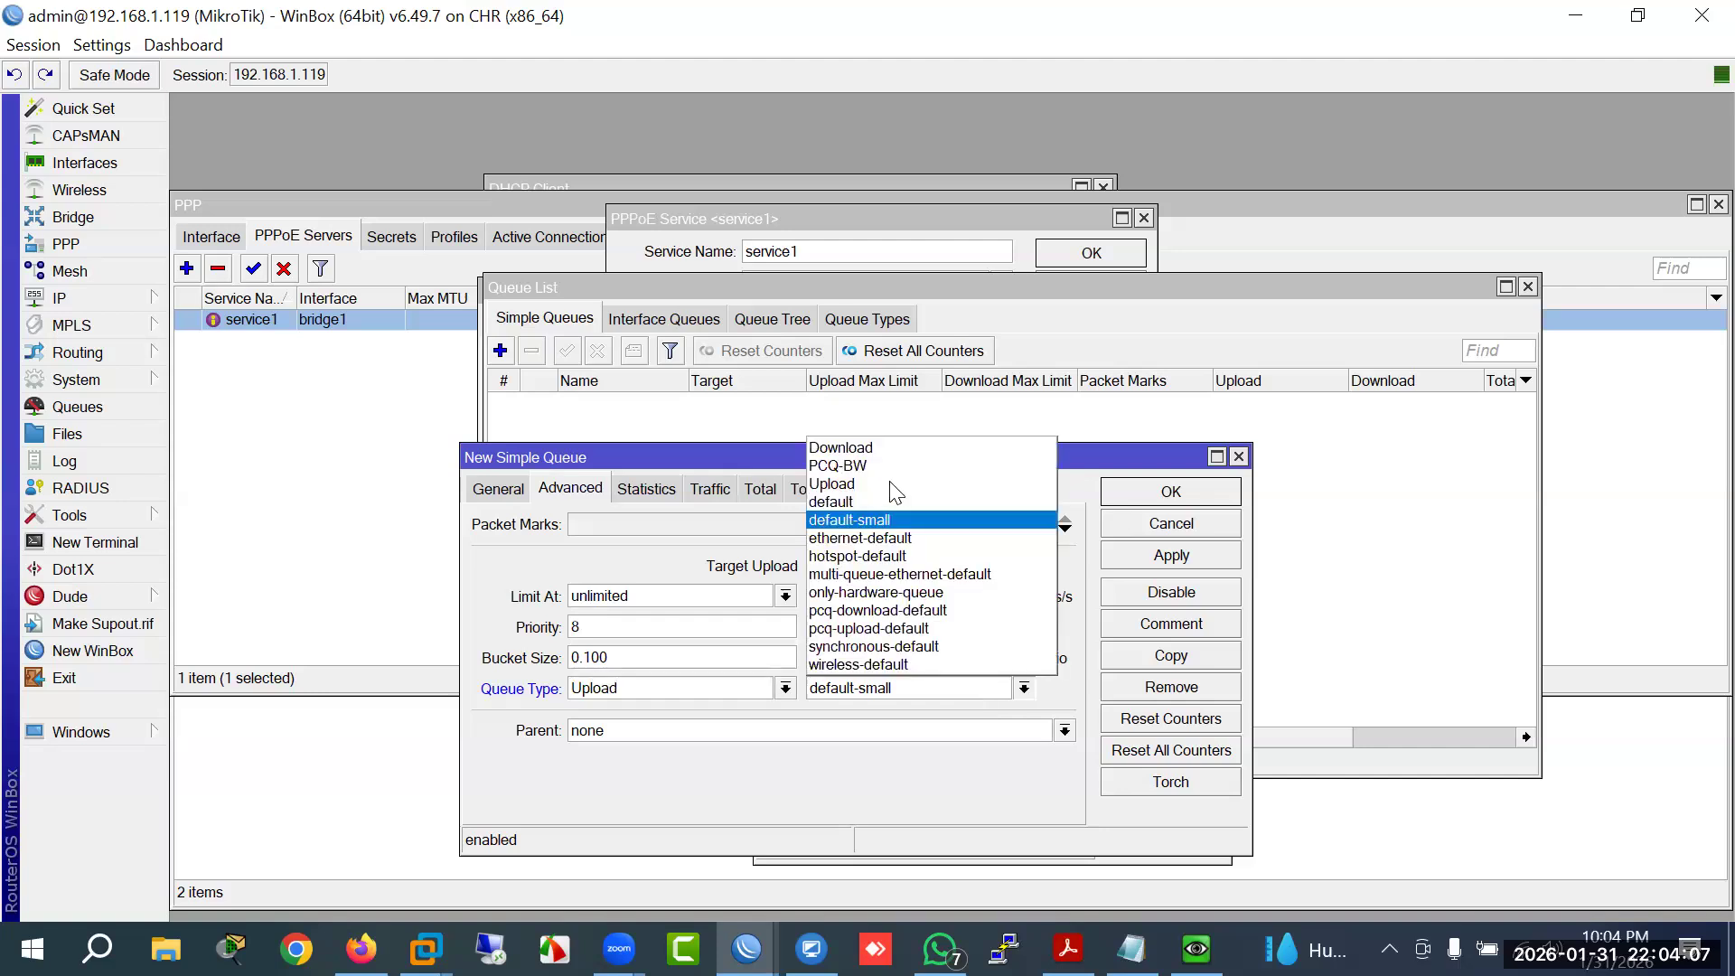
pyautogui.click(862, 446)
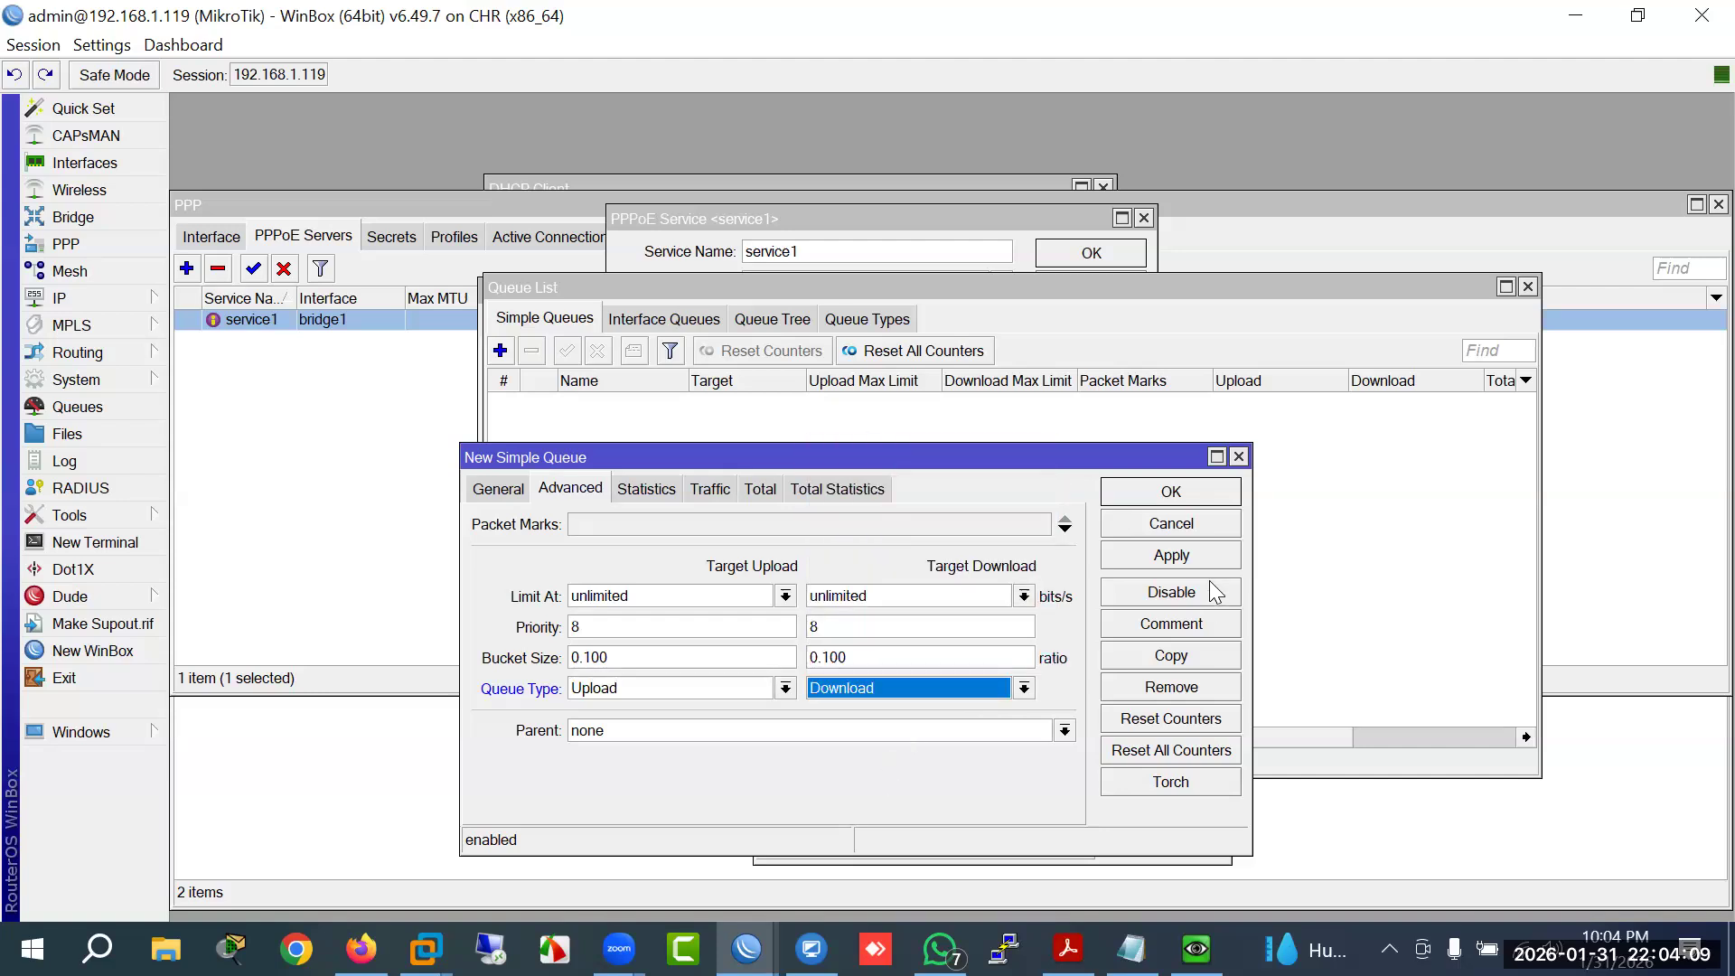
pyautogui.click(1175, 557)
pyautogui.click(1175, 492)
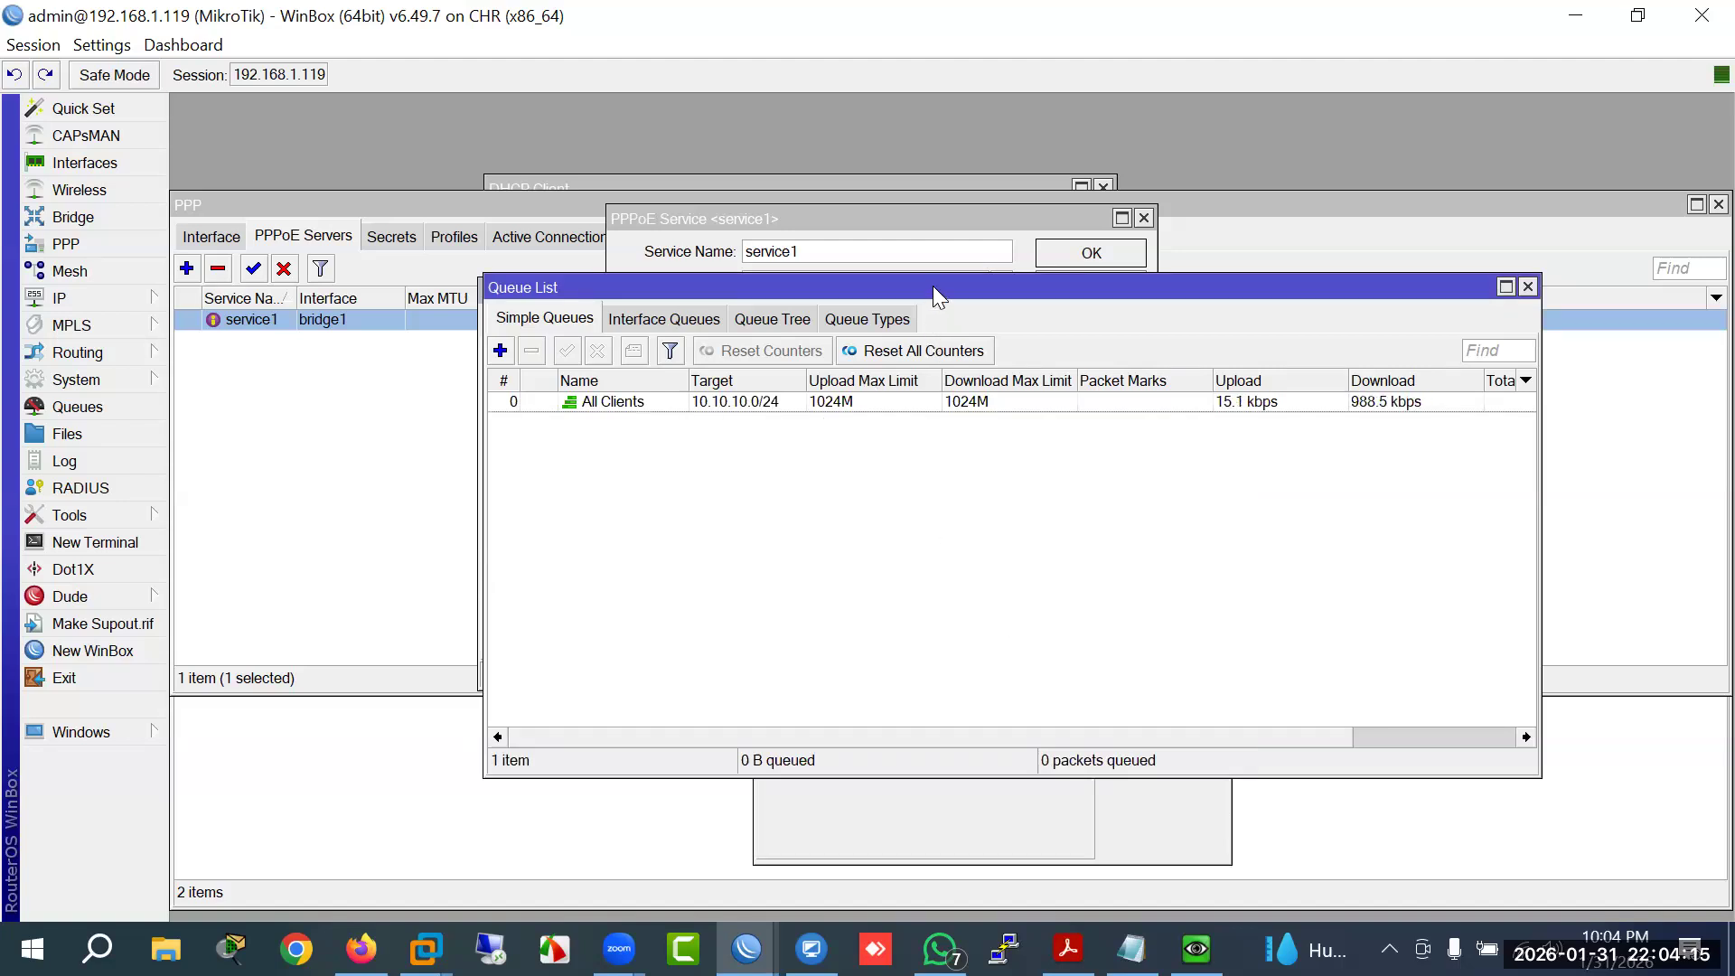
# Step: Select the All Clients queue and bring up the Windows 7 VM's speed test
pyautogui.moveTo(933, 285); pyautogui.dragTo(811, 295)
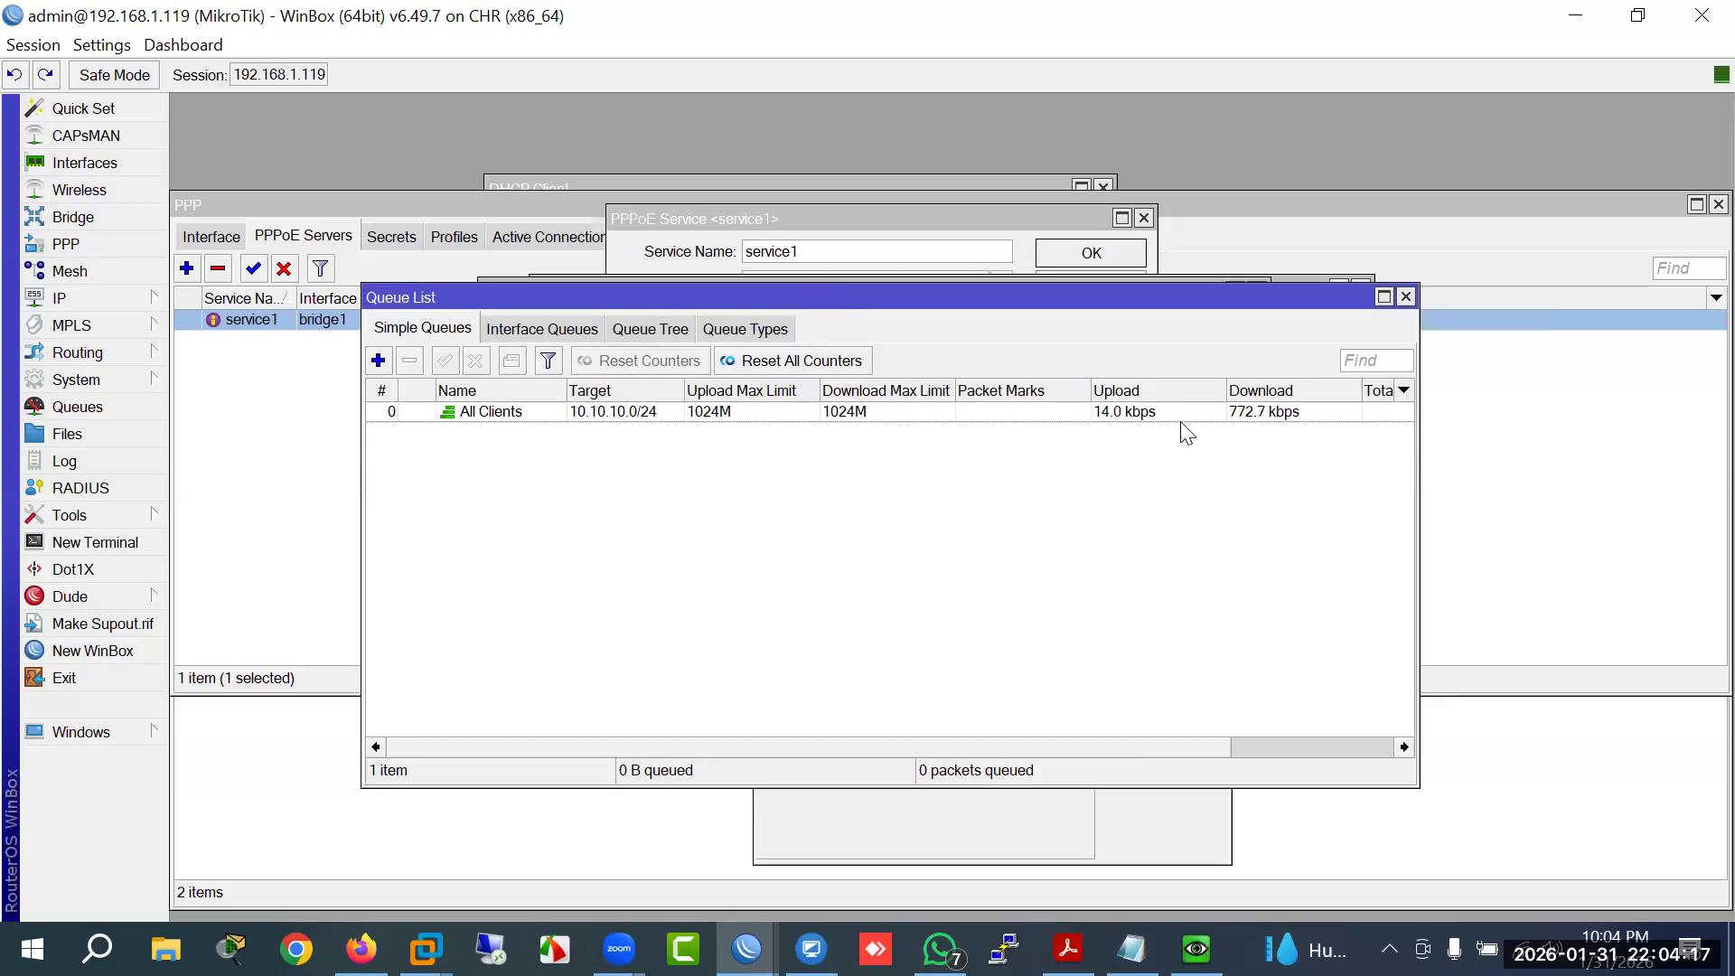
pyautogui.click(1110, 418)
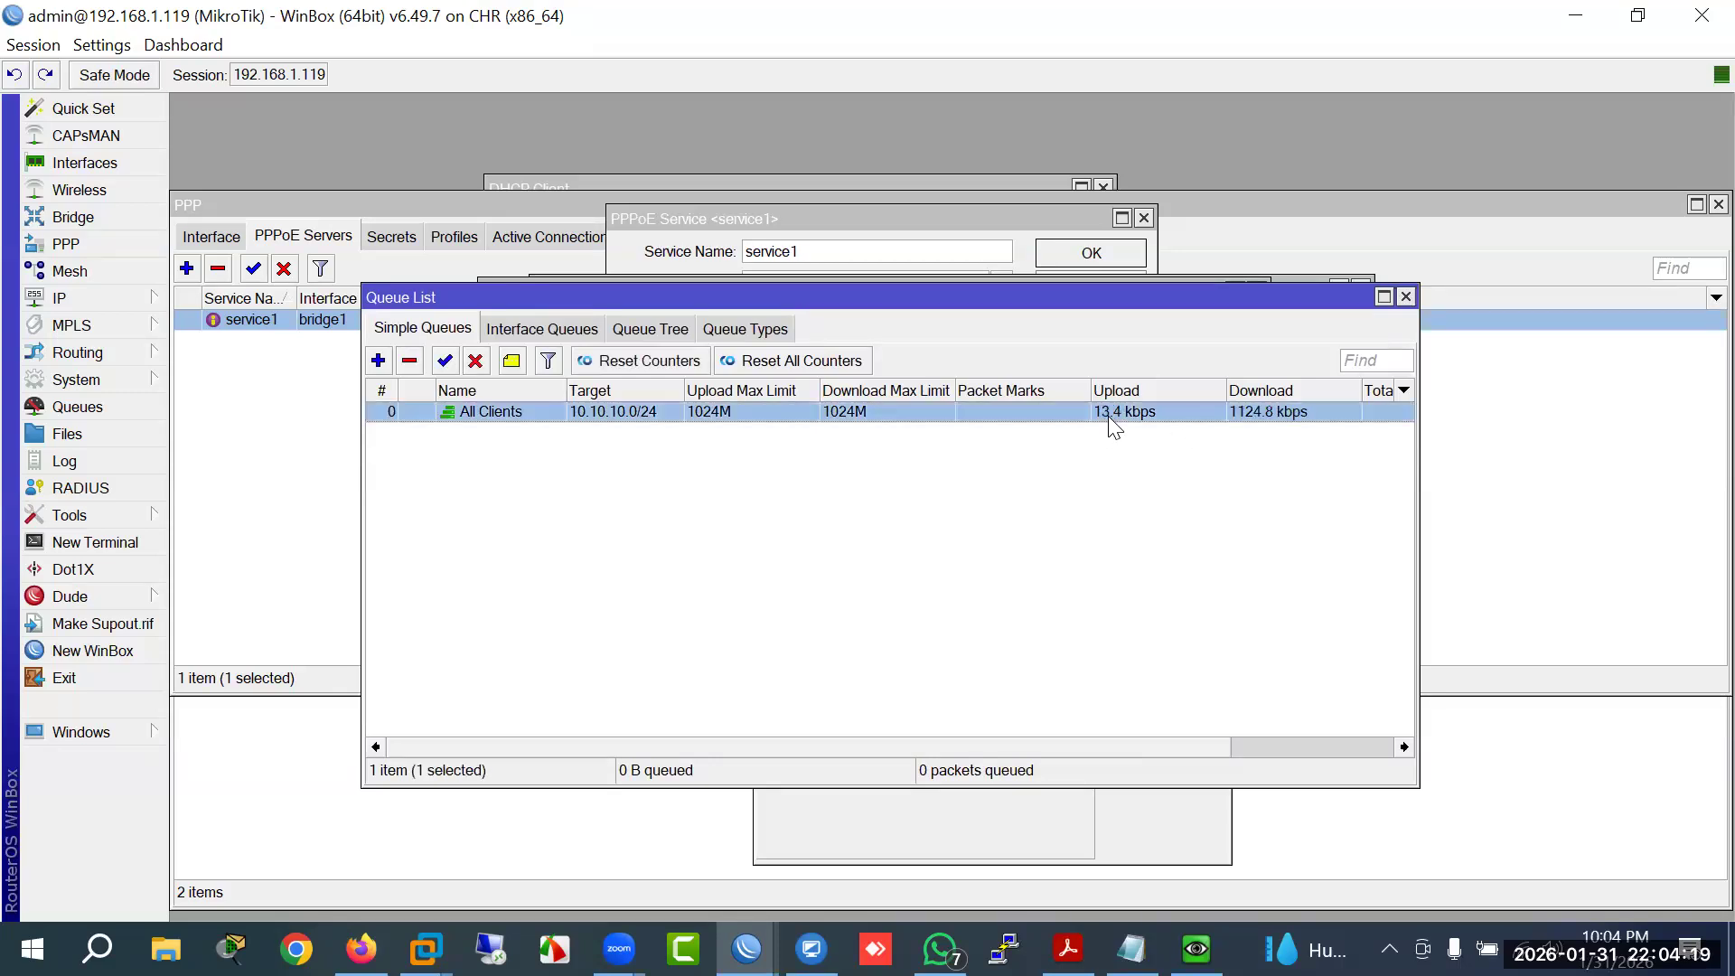
pyautogui.click(1195, 949)
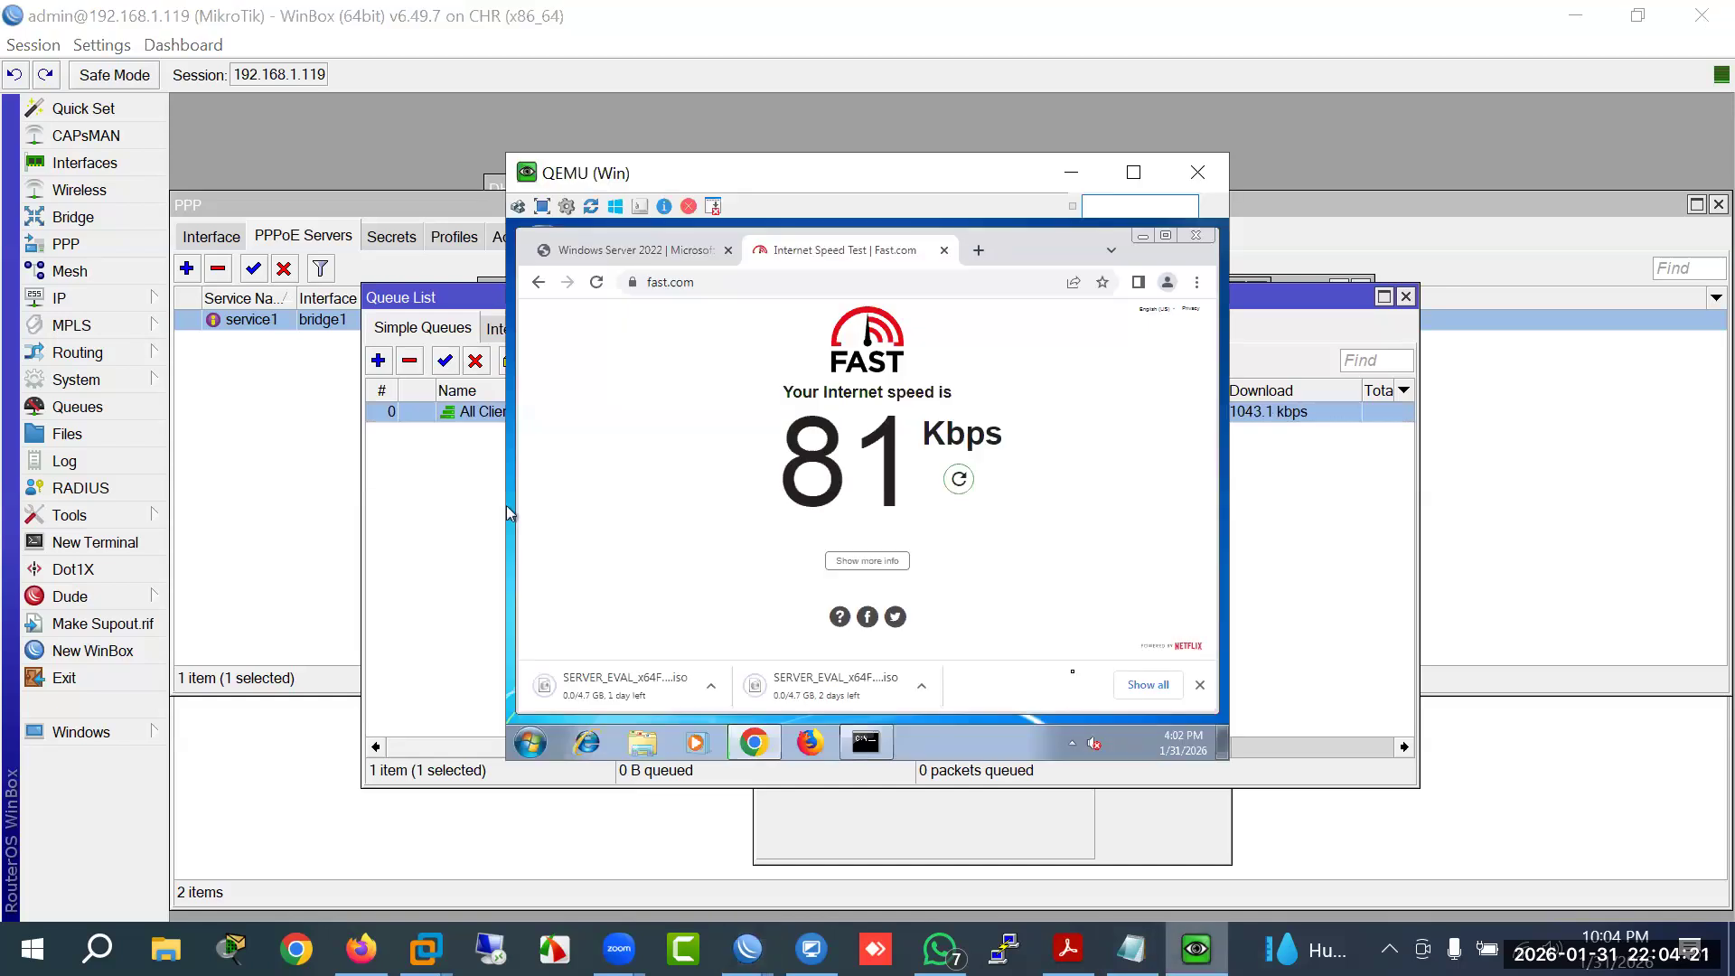
# Step: Rerun the fast.com speed test, start the Italian and Japanese 64-bit Windows Server 2022 ISO downloads, and return to WinBox
pyautogui.click(963, 488)
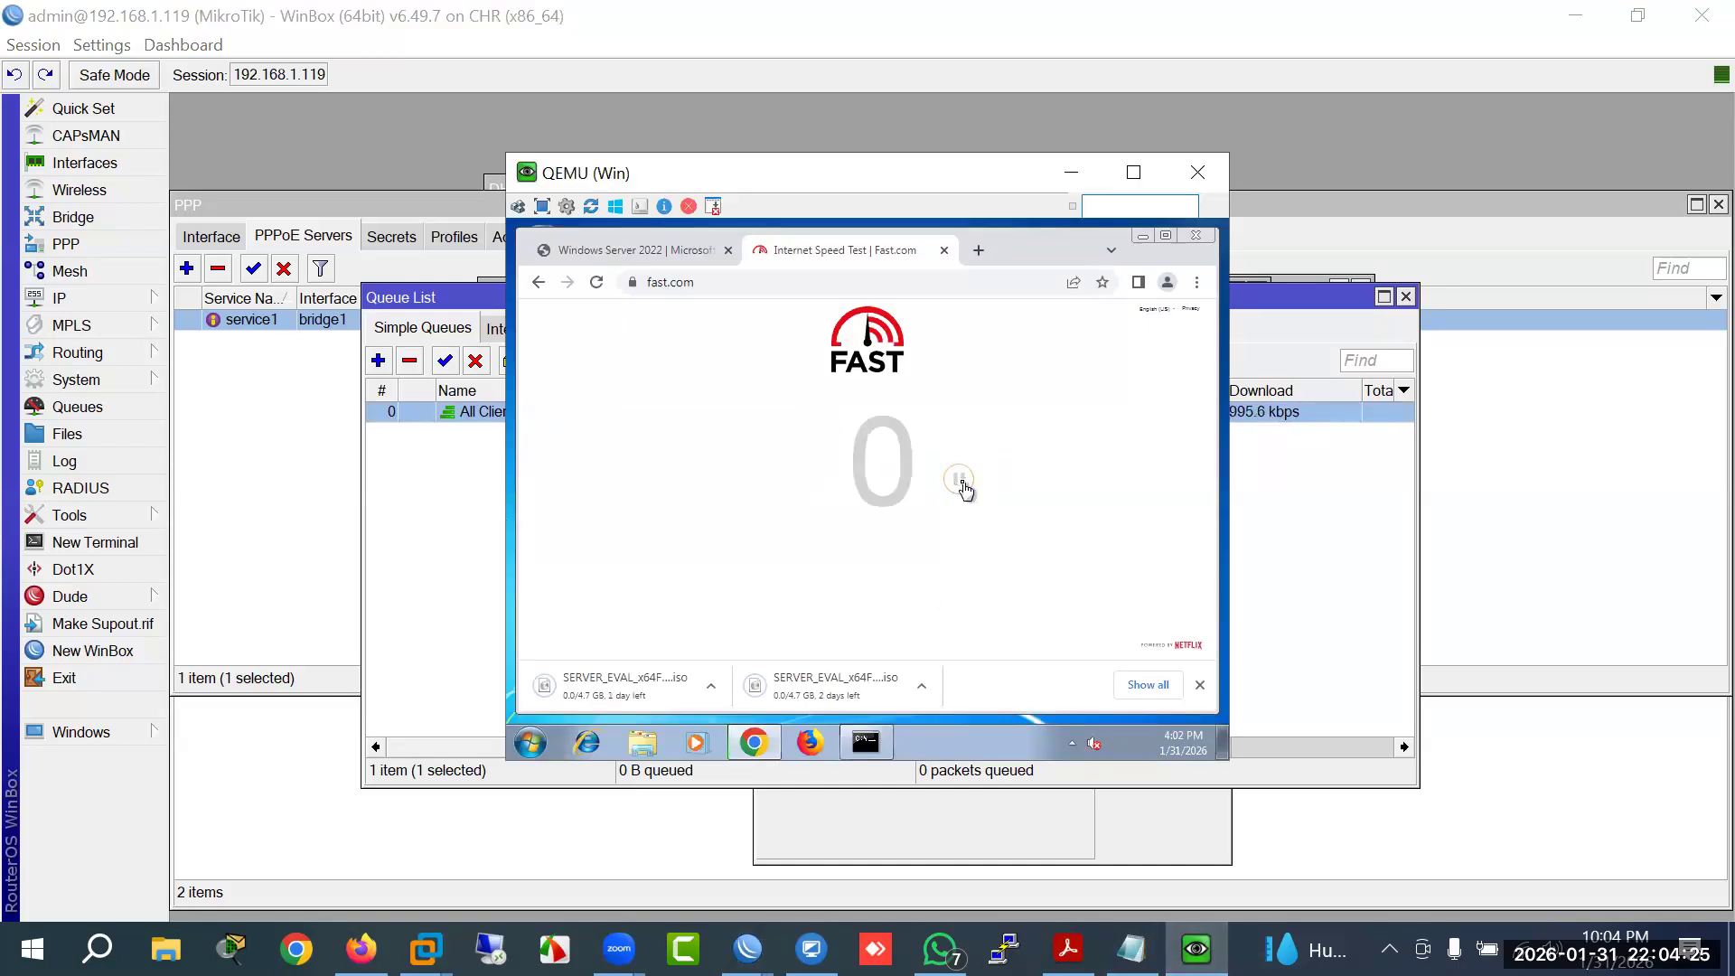
pyautogui.click(667, 254)
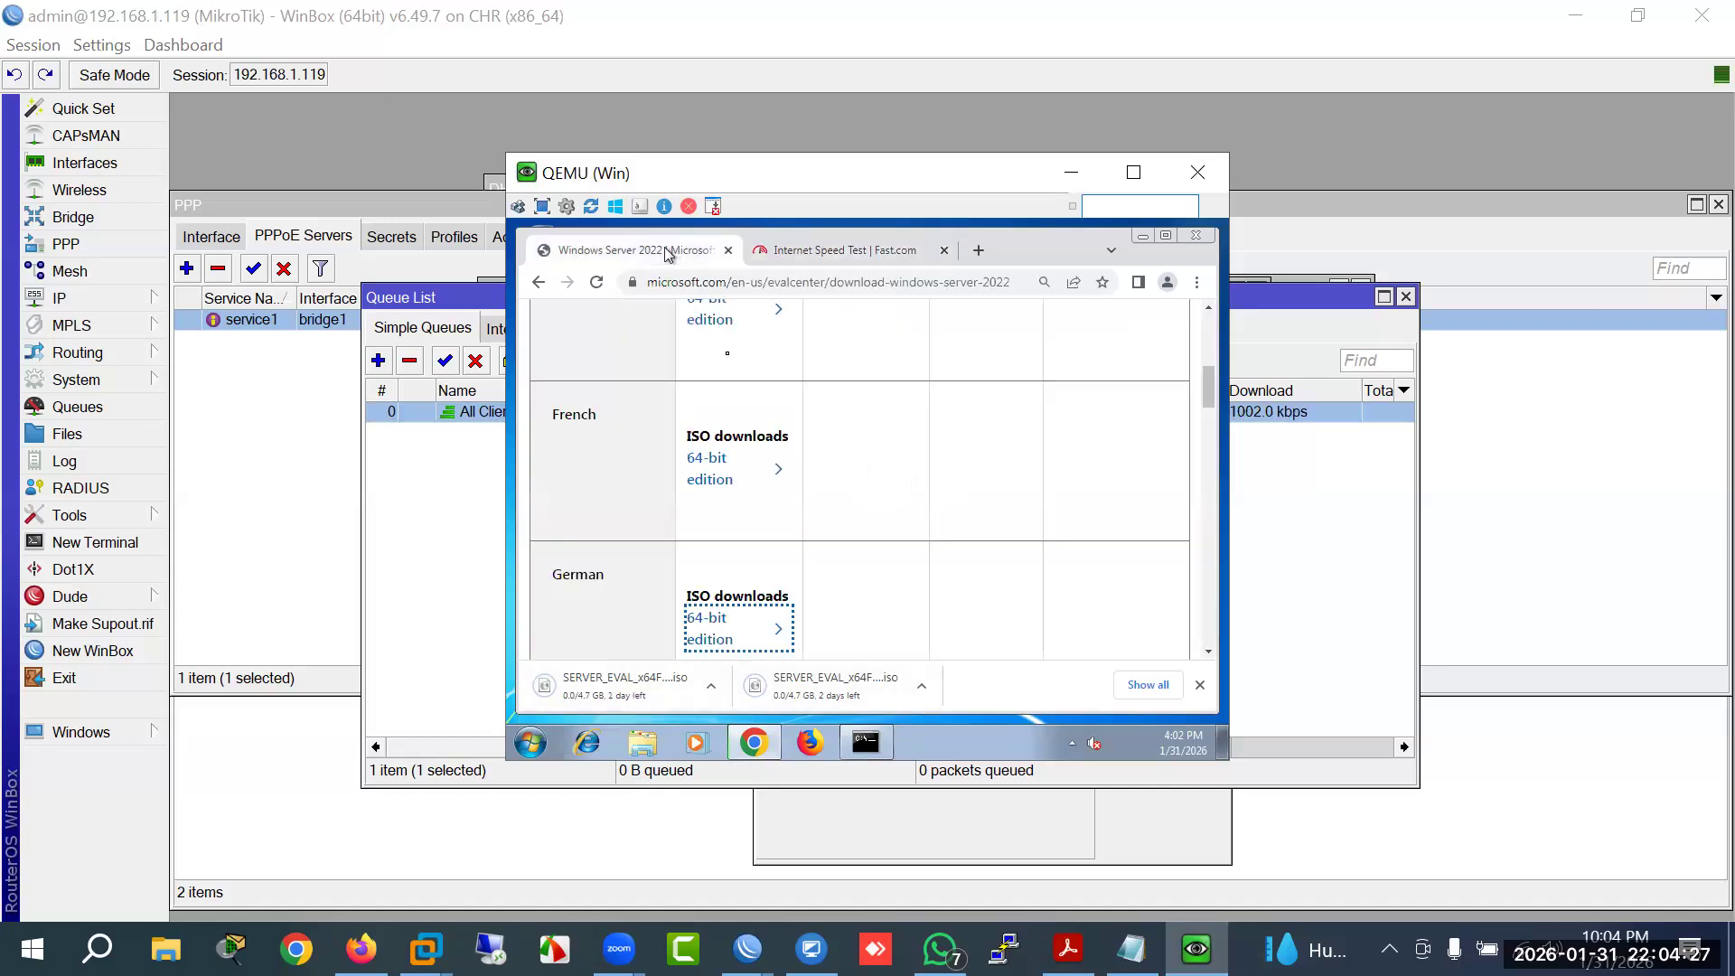
pyautogui.scroll(-3, 775, 520)
pyautogui.click(704, 527)
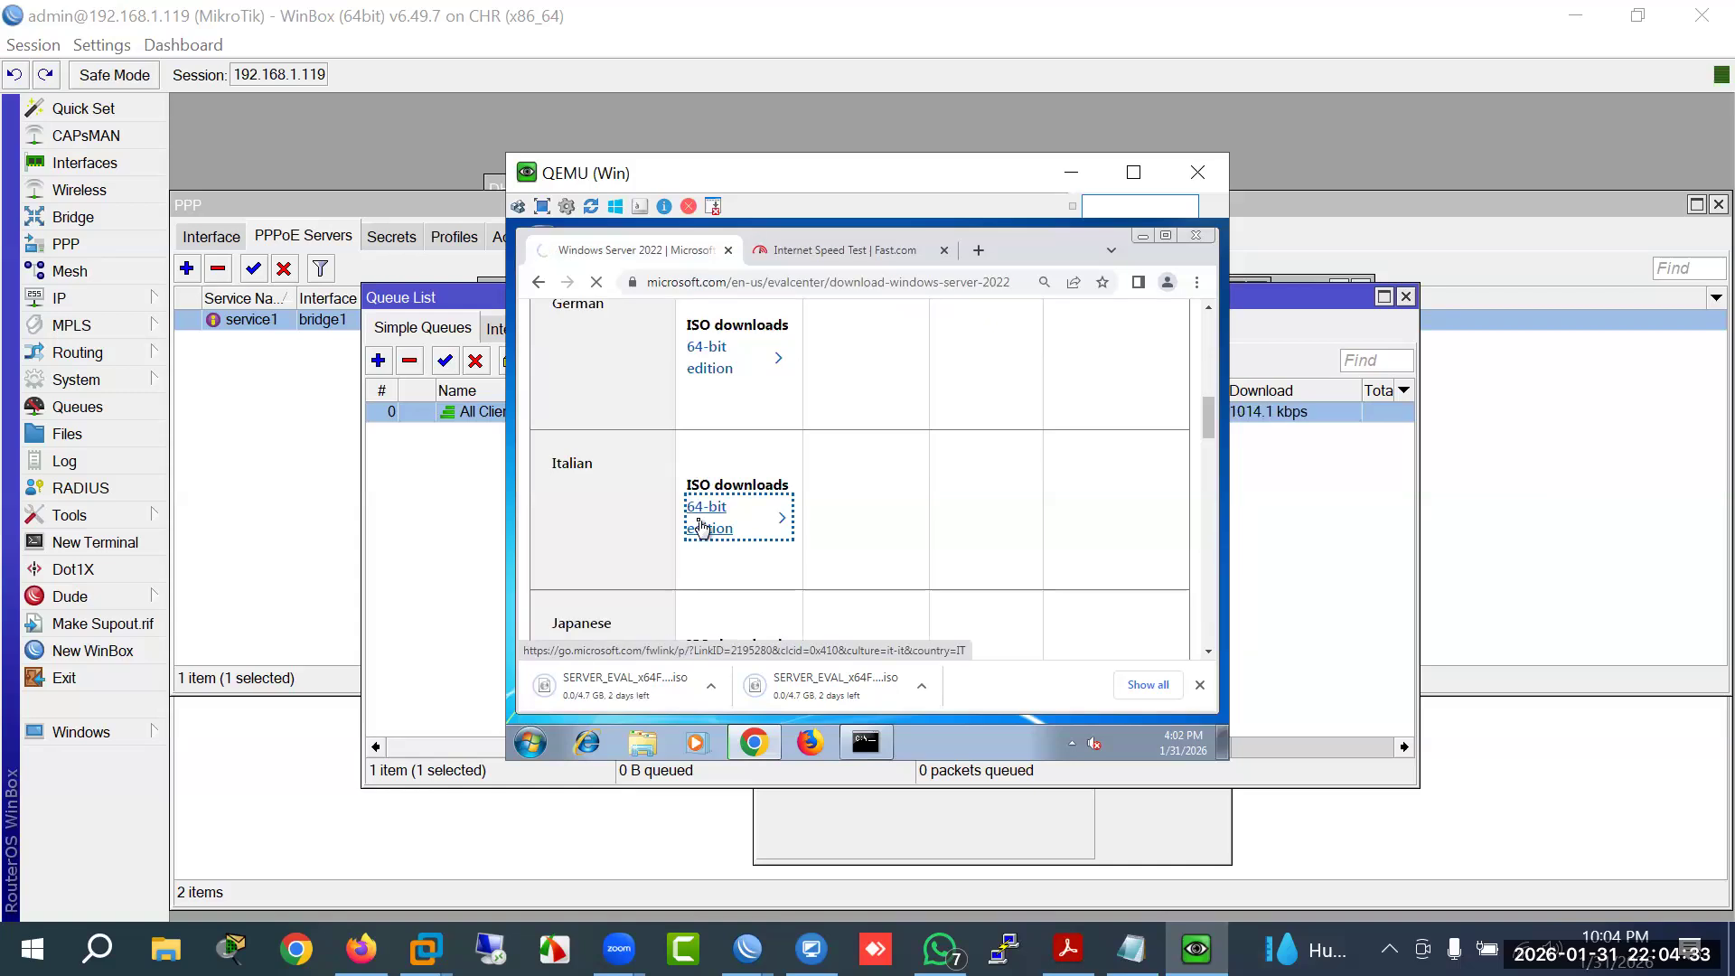
pyautogui.scroll(-3, 703, 524)
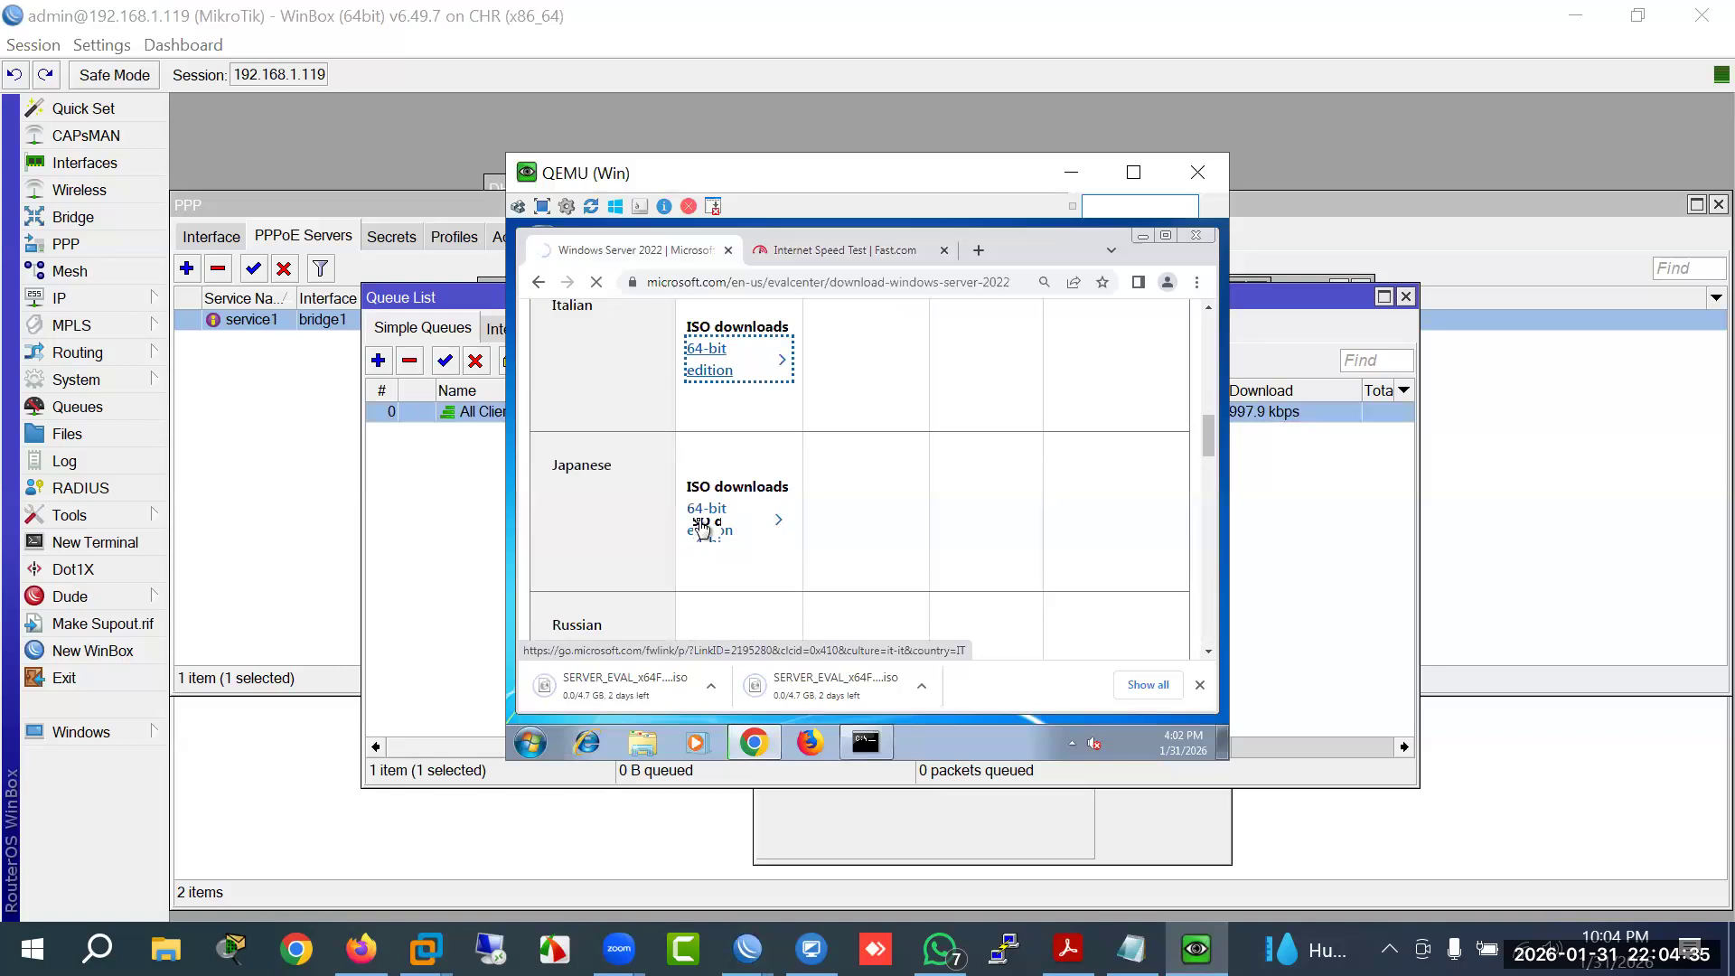
pyautogui.click(707, 418)
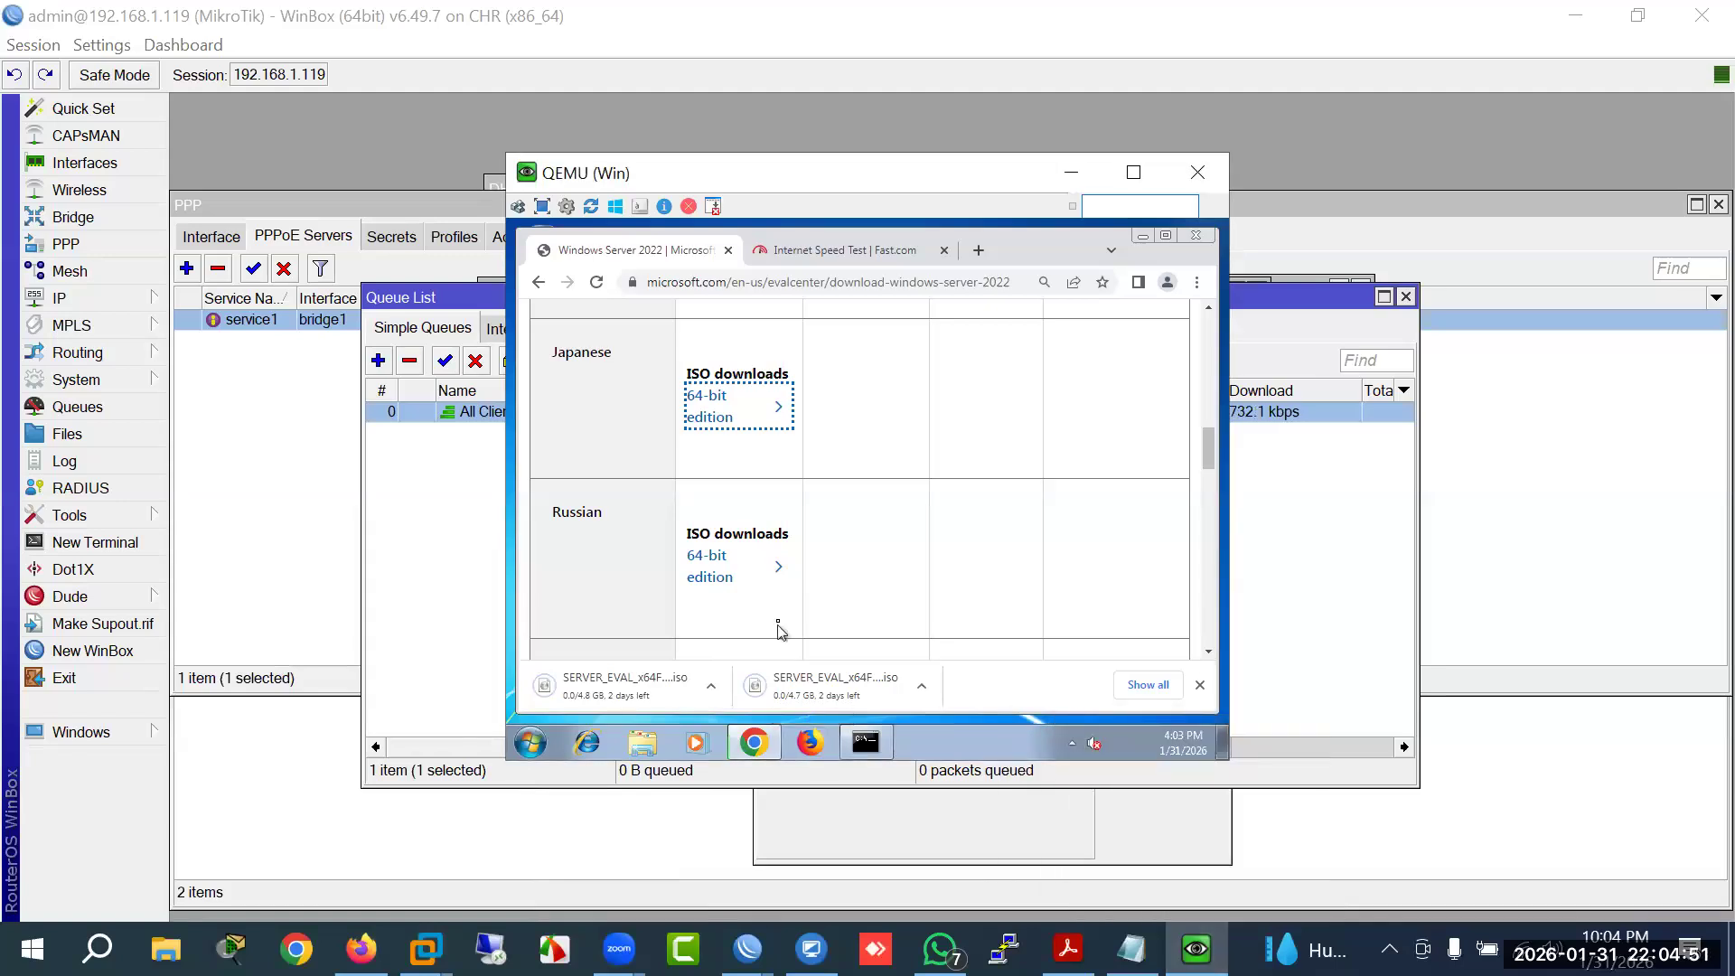
pyautogui.click(636, 854)
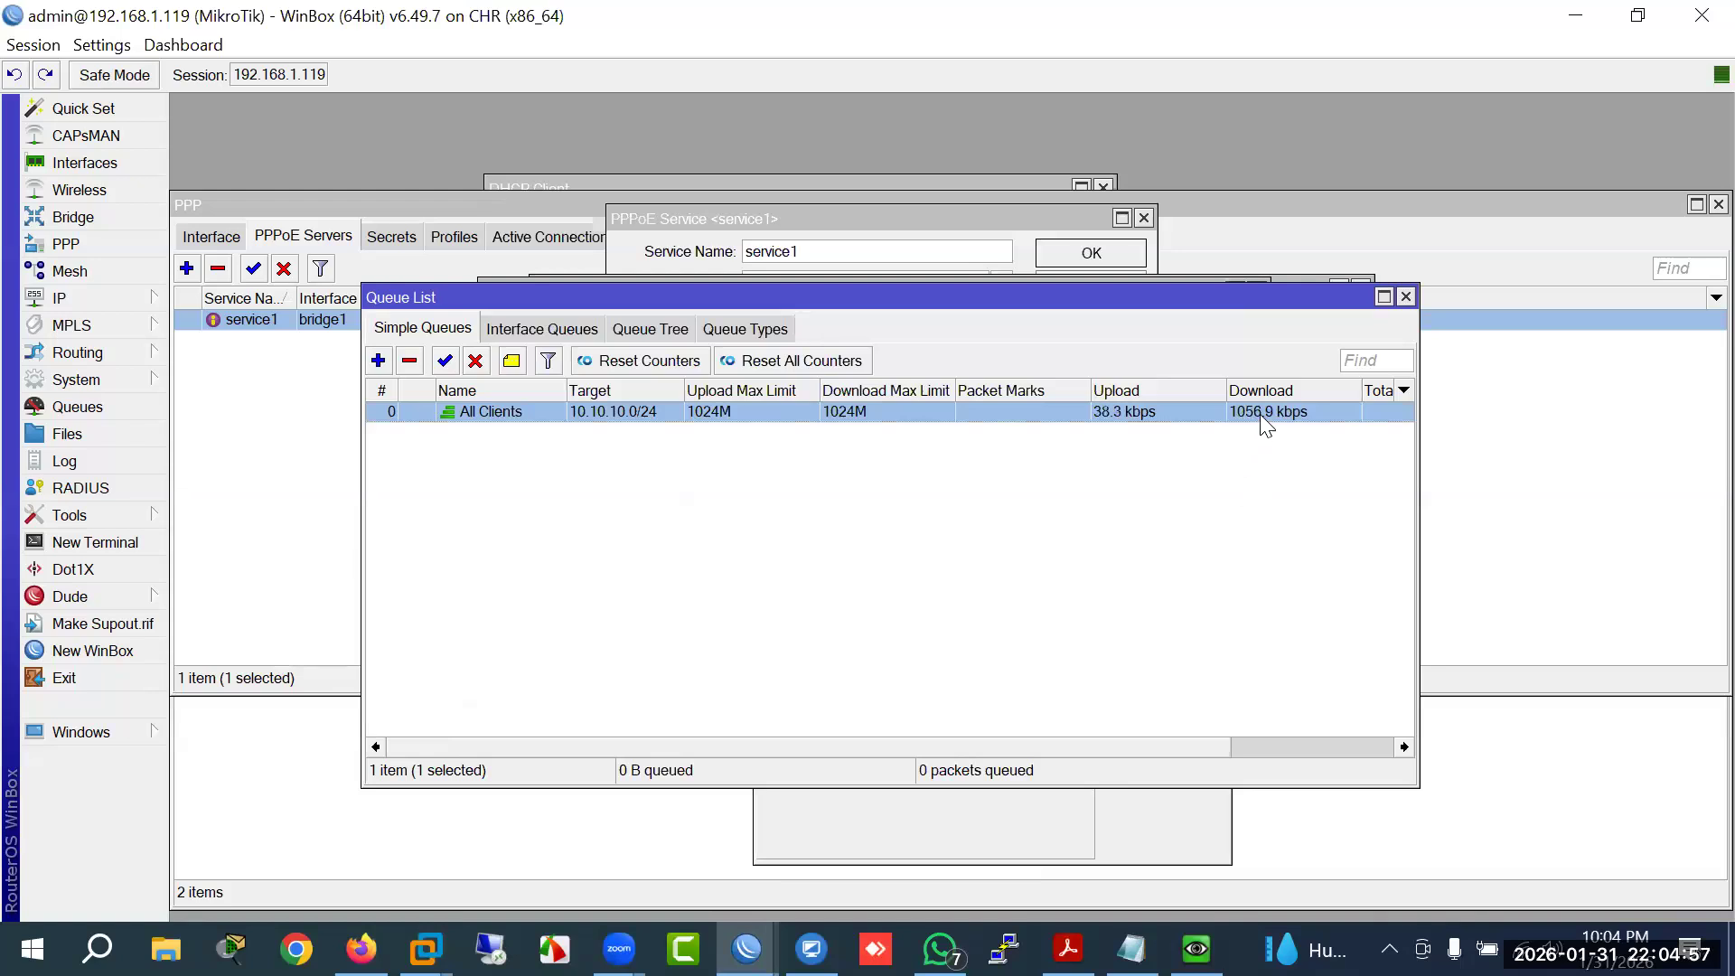
# Step: Rearrange the Queue List window and show its Queue Types tab listing the Download, PCQ-BW and Upload types
pyautogui.moveTo(1243, 304); pyautogui.dragTo(1183, 308)
pyautogui.moveTo(1099, 750); pyautogui.dragTo(974, 757)
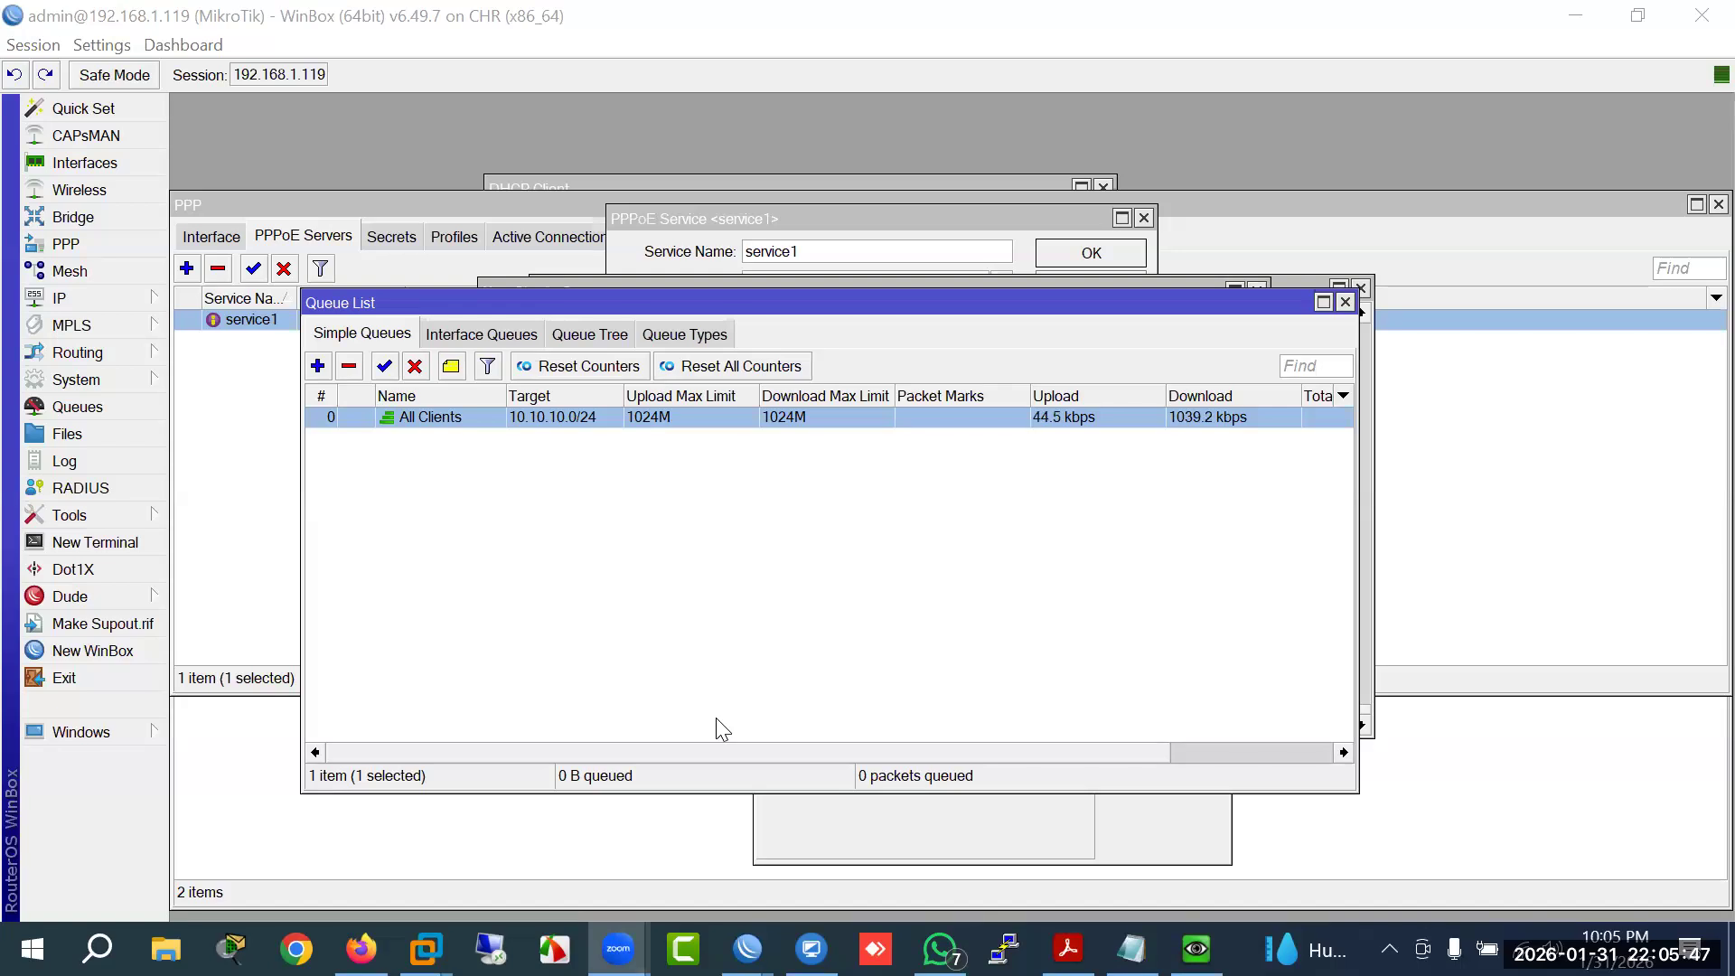
pyautogui.click(707, 342)
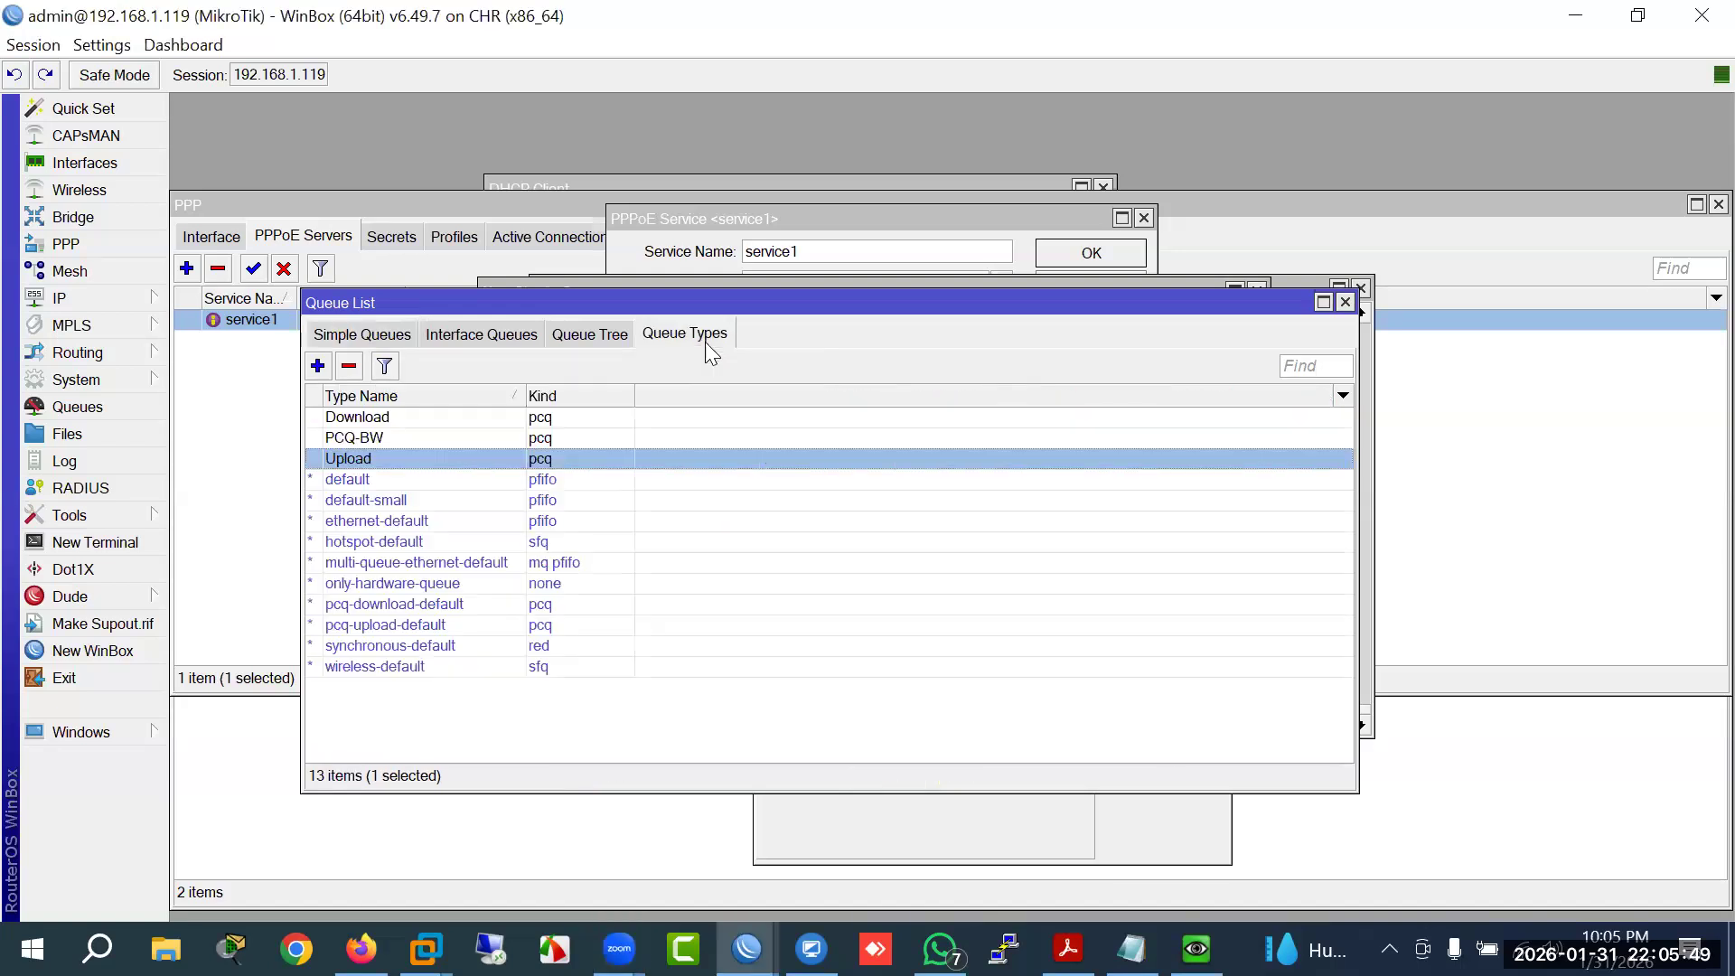
# Step: Inspect the Download and PCQ-BW queue types, then go back to Simple Queues
pyautogui.click(358, 420)
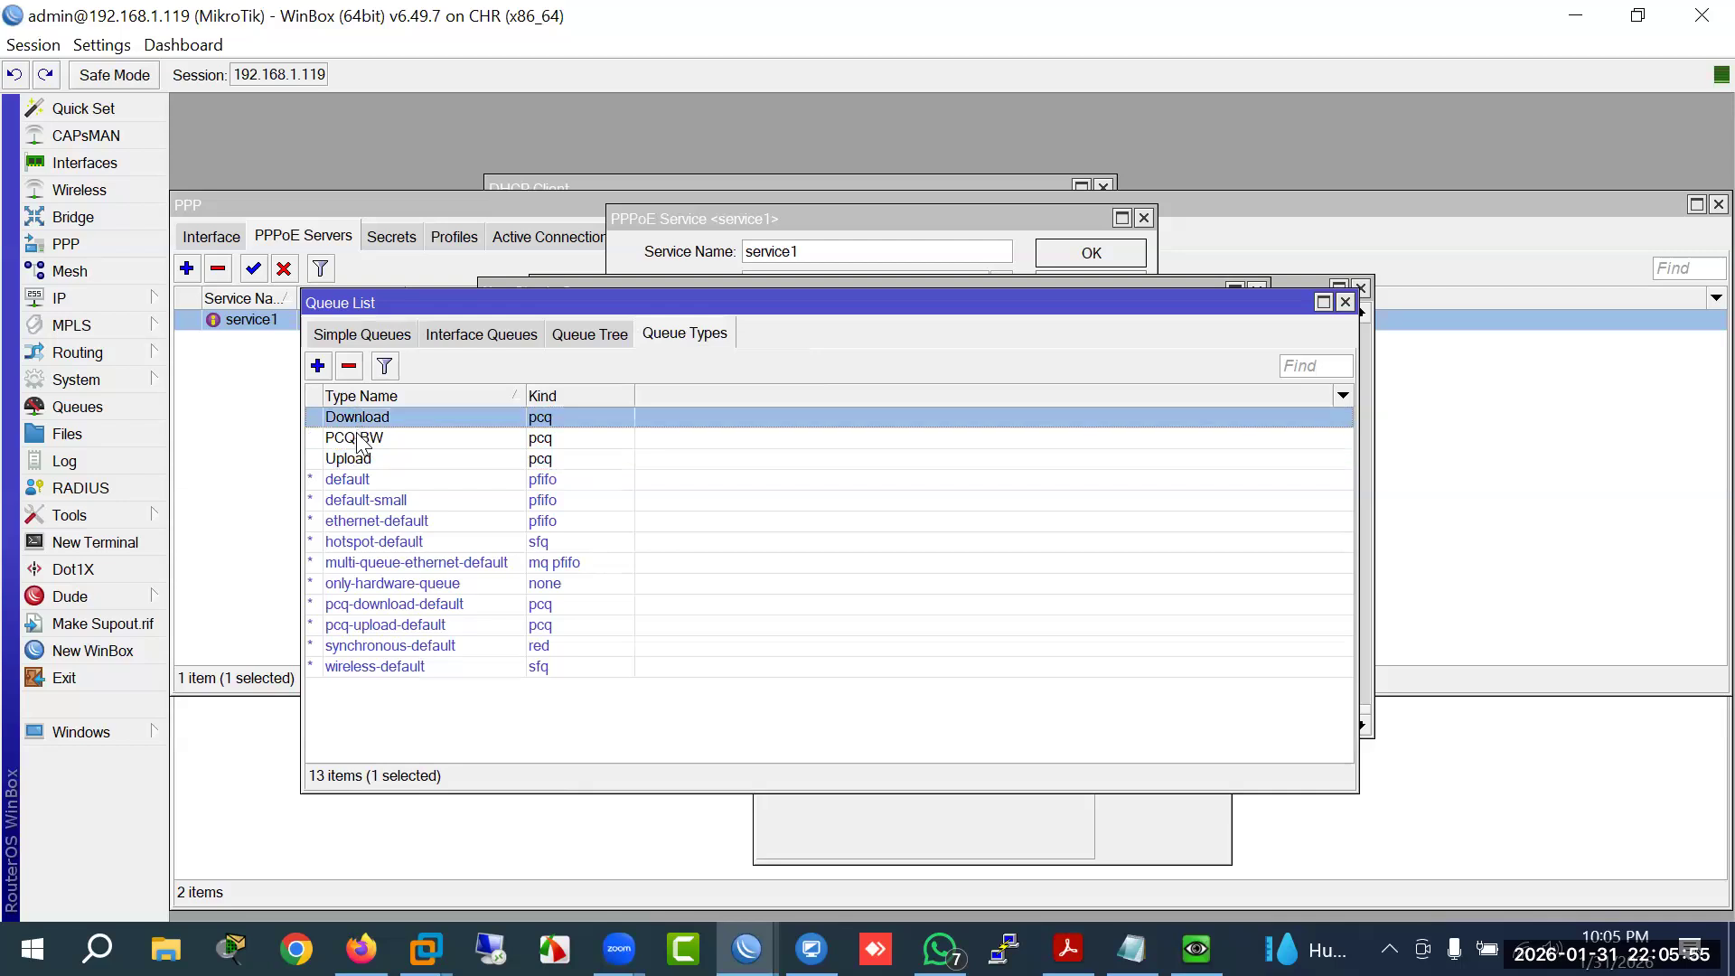
pyautogui.click(359, 437)
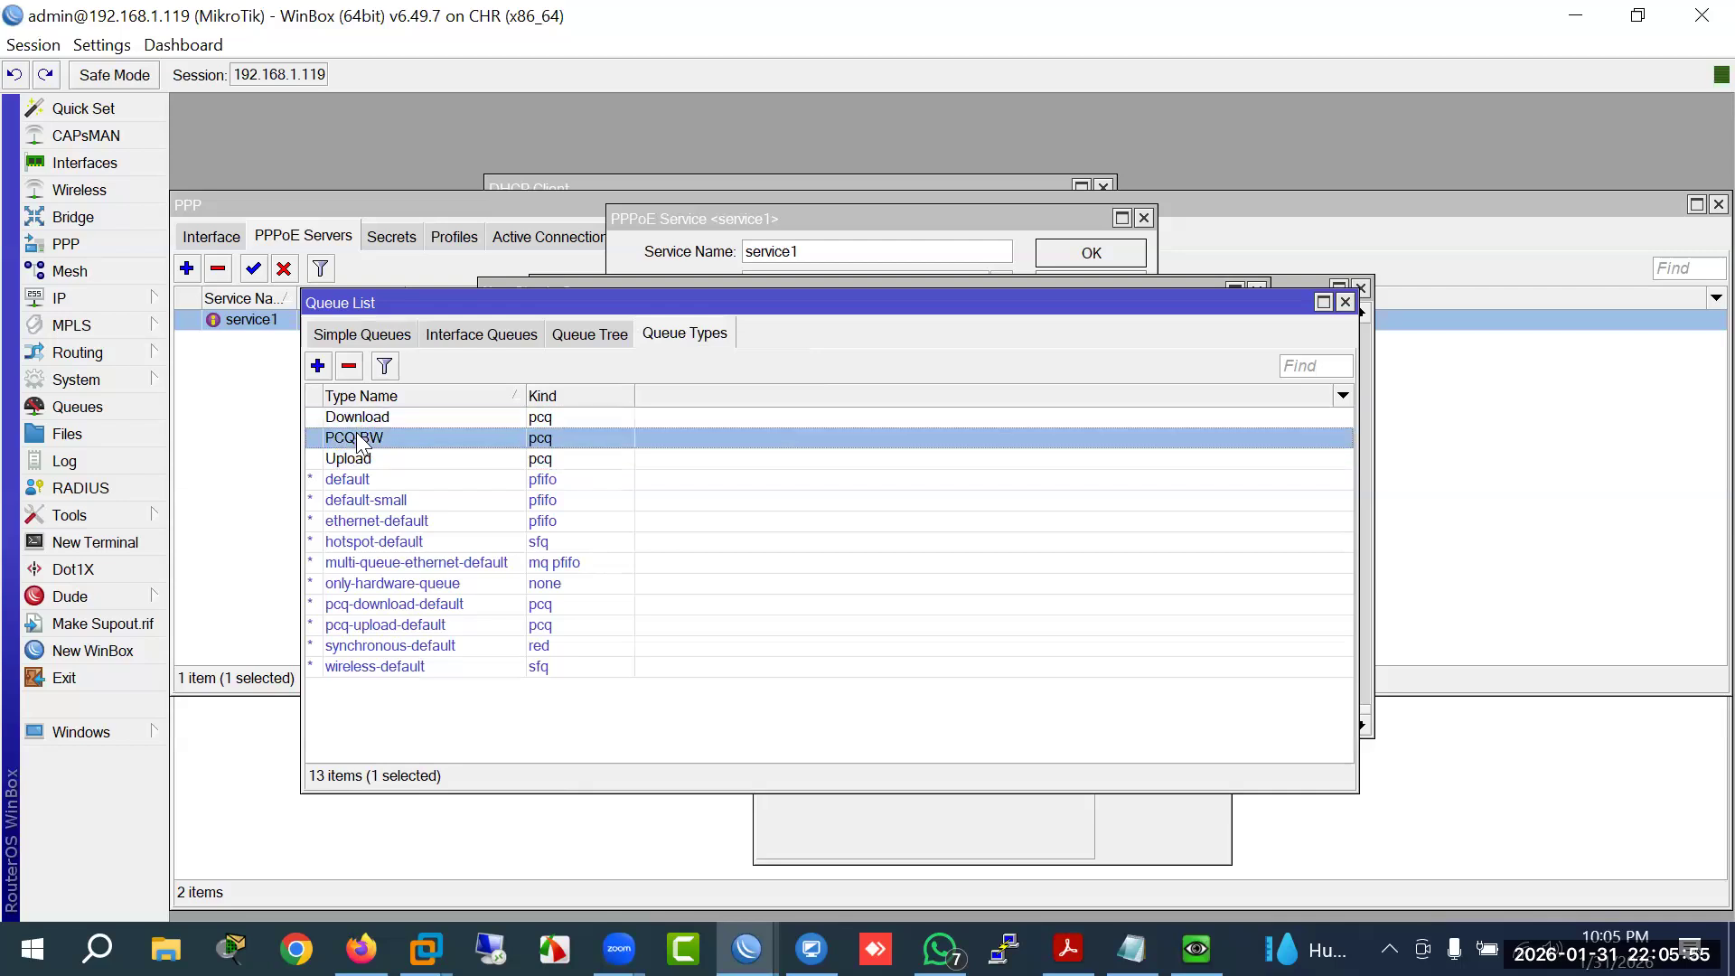
pyautogui.click(368, 334)
# Step: Set the All Clients queue's upload and download queue types to PCQ-BW and save it
pyautogui.doubleClick(445, 414)
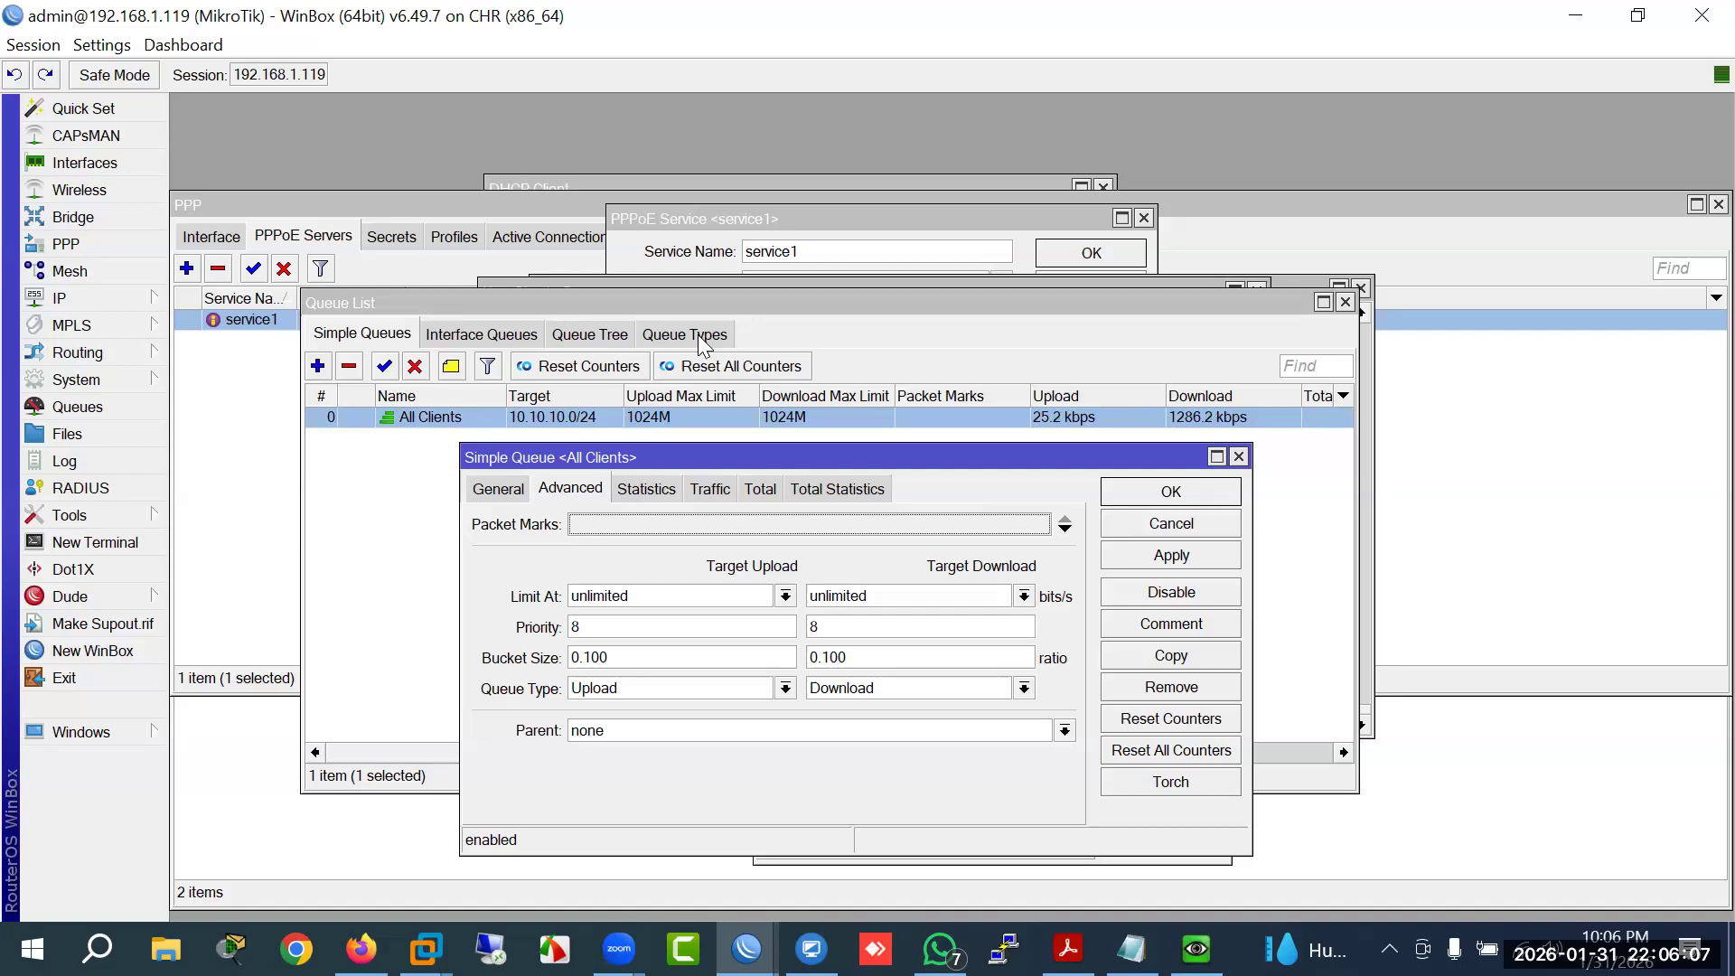
pyautogui.click(785, 689)
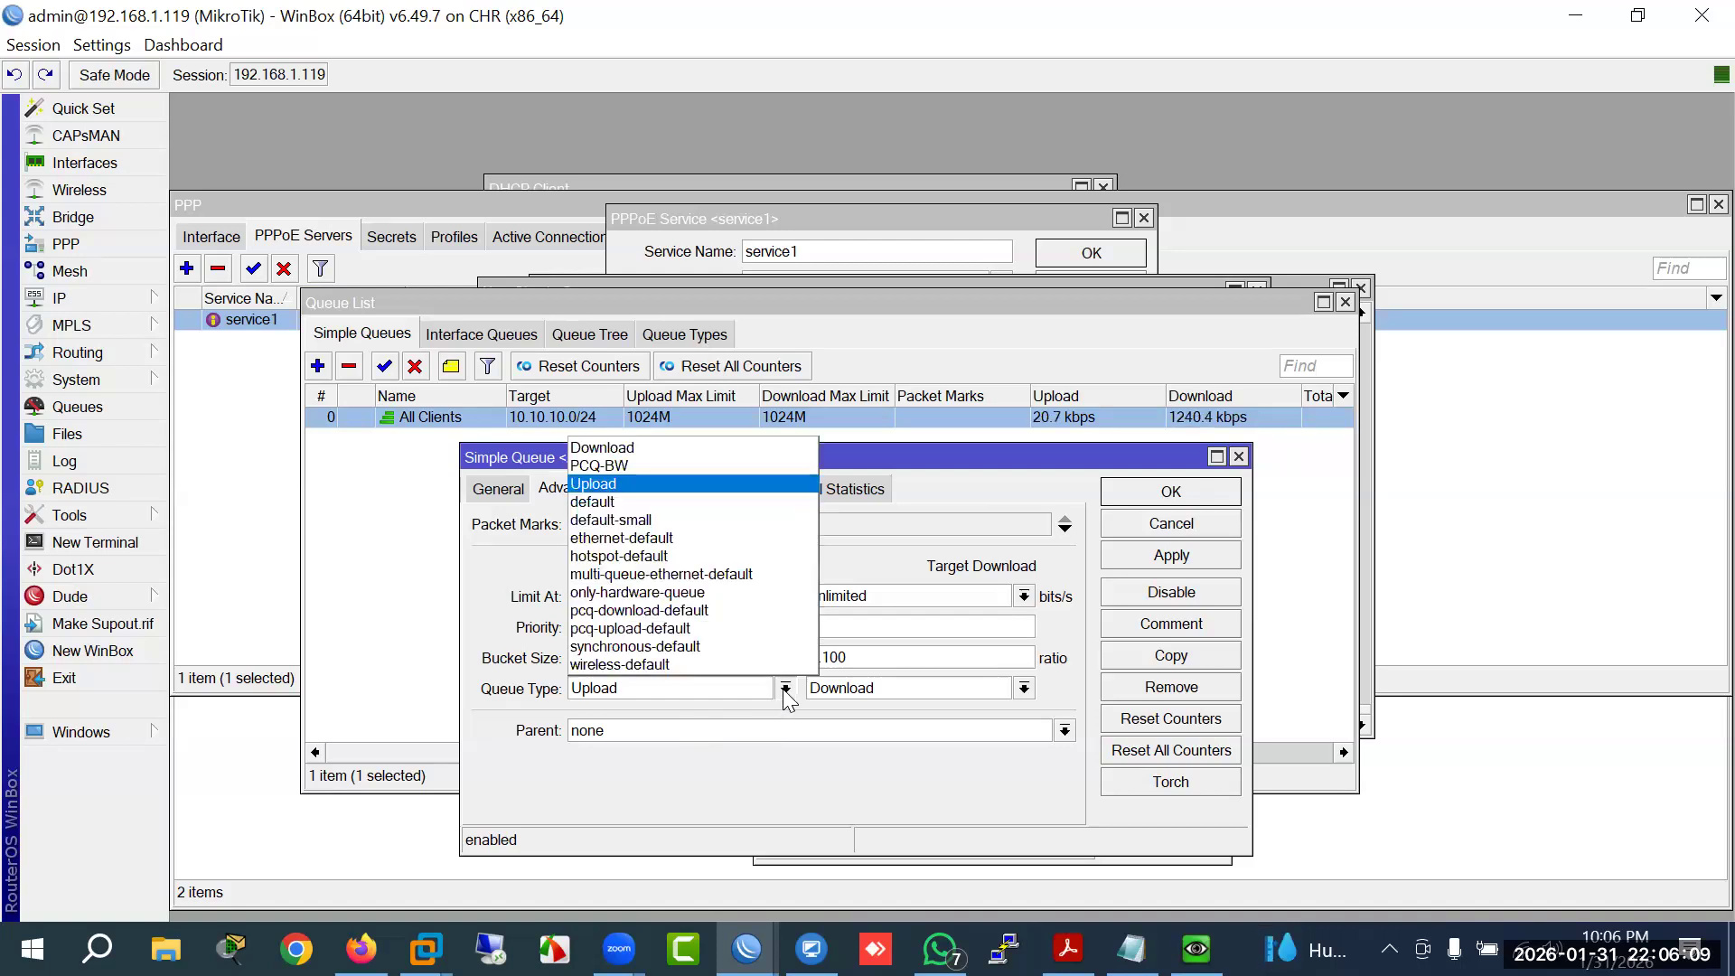
pyautogui.click(606, 465)
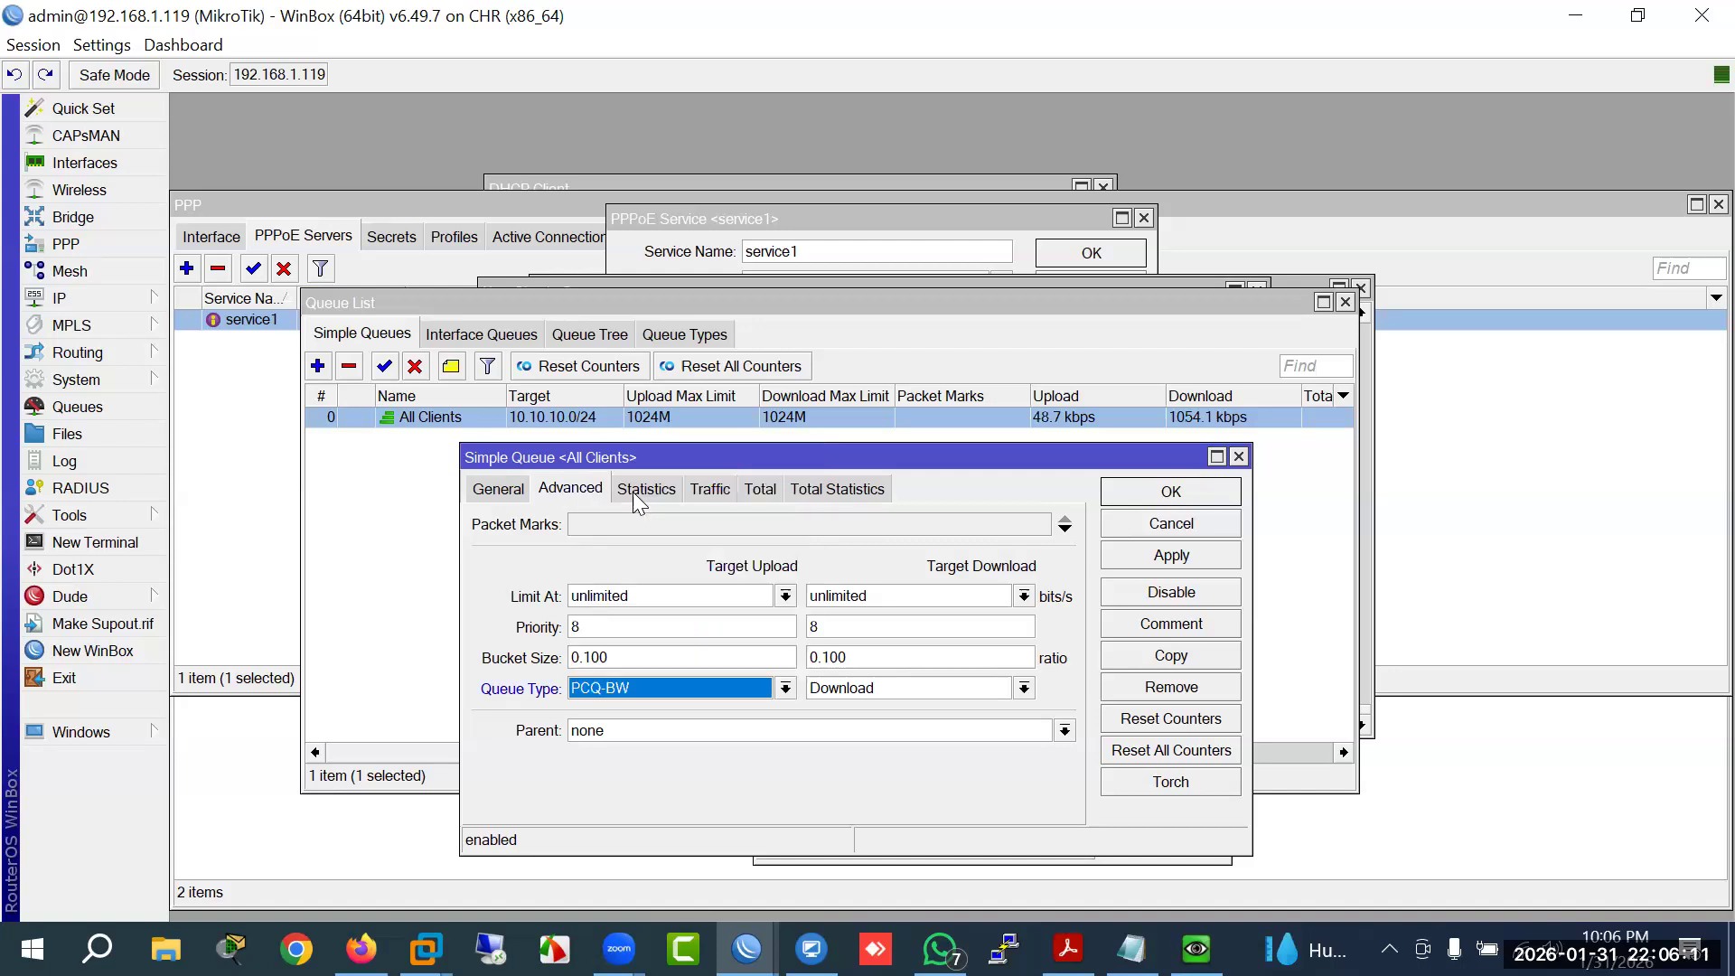
pyautogui.click(924, 687)
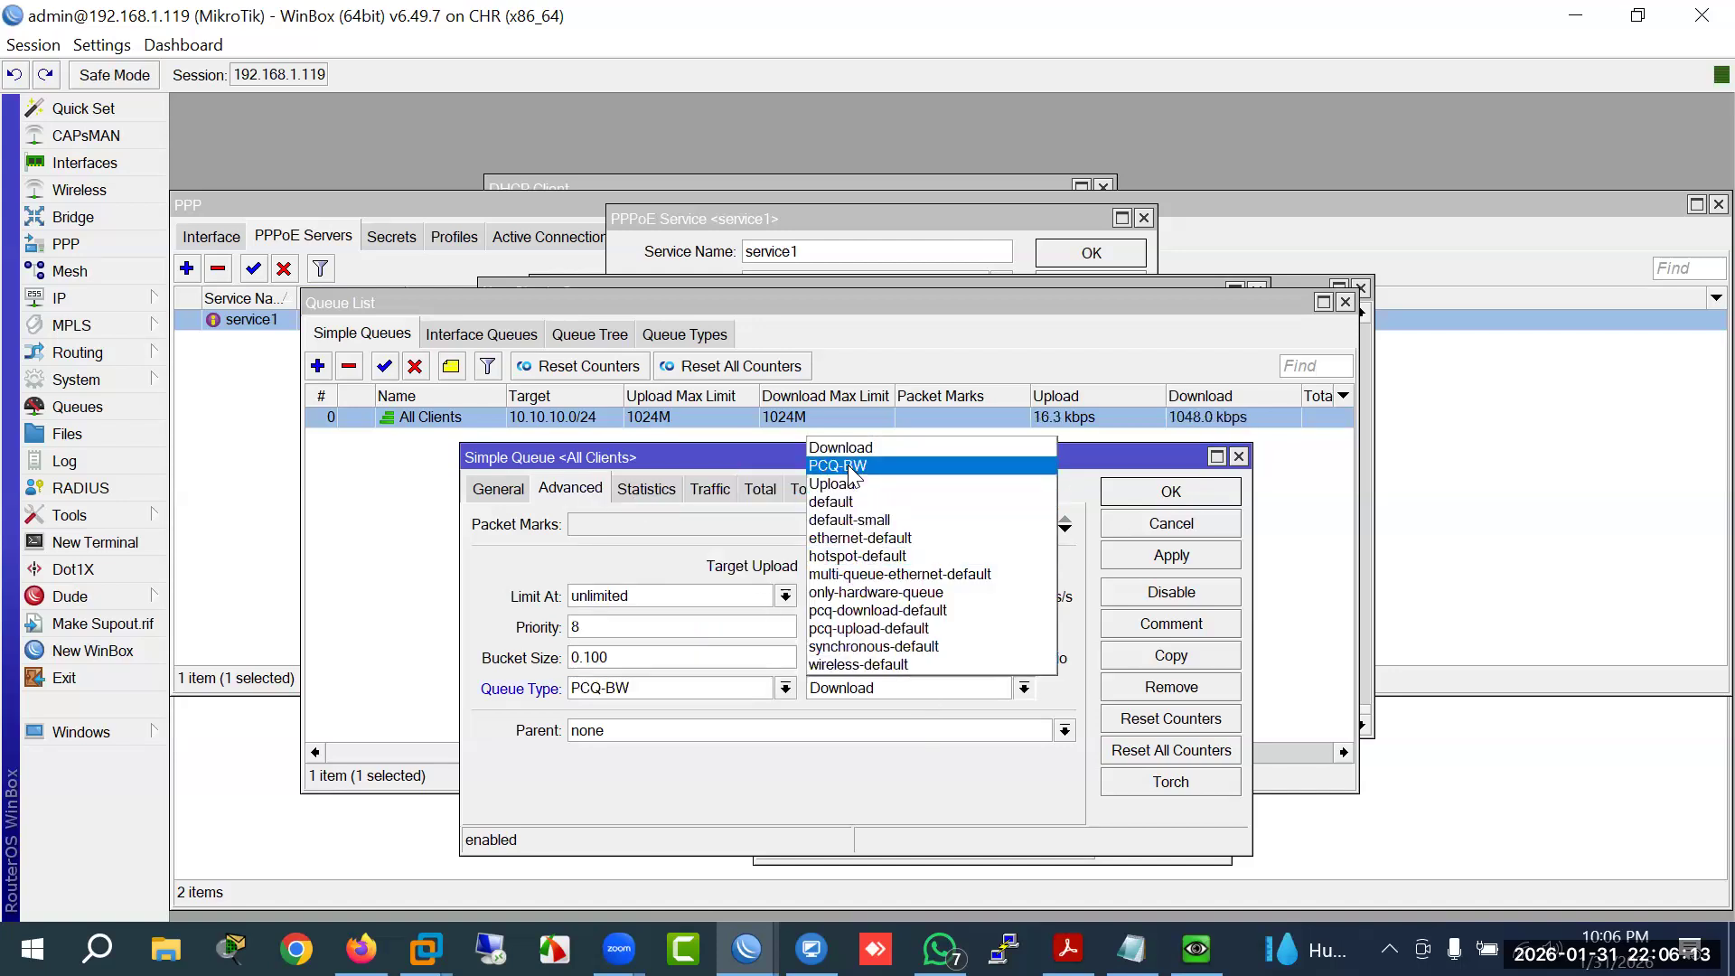
pyautogui.click(908, 466)
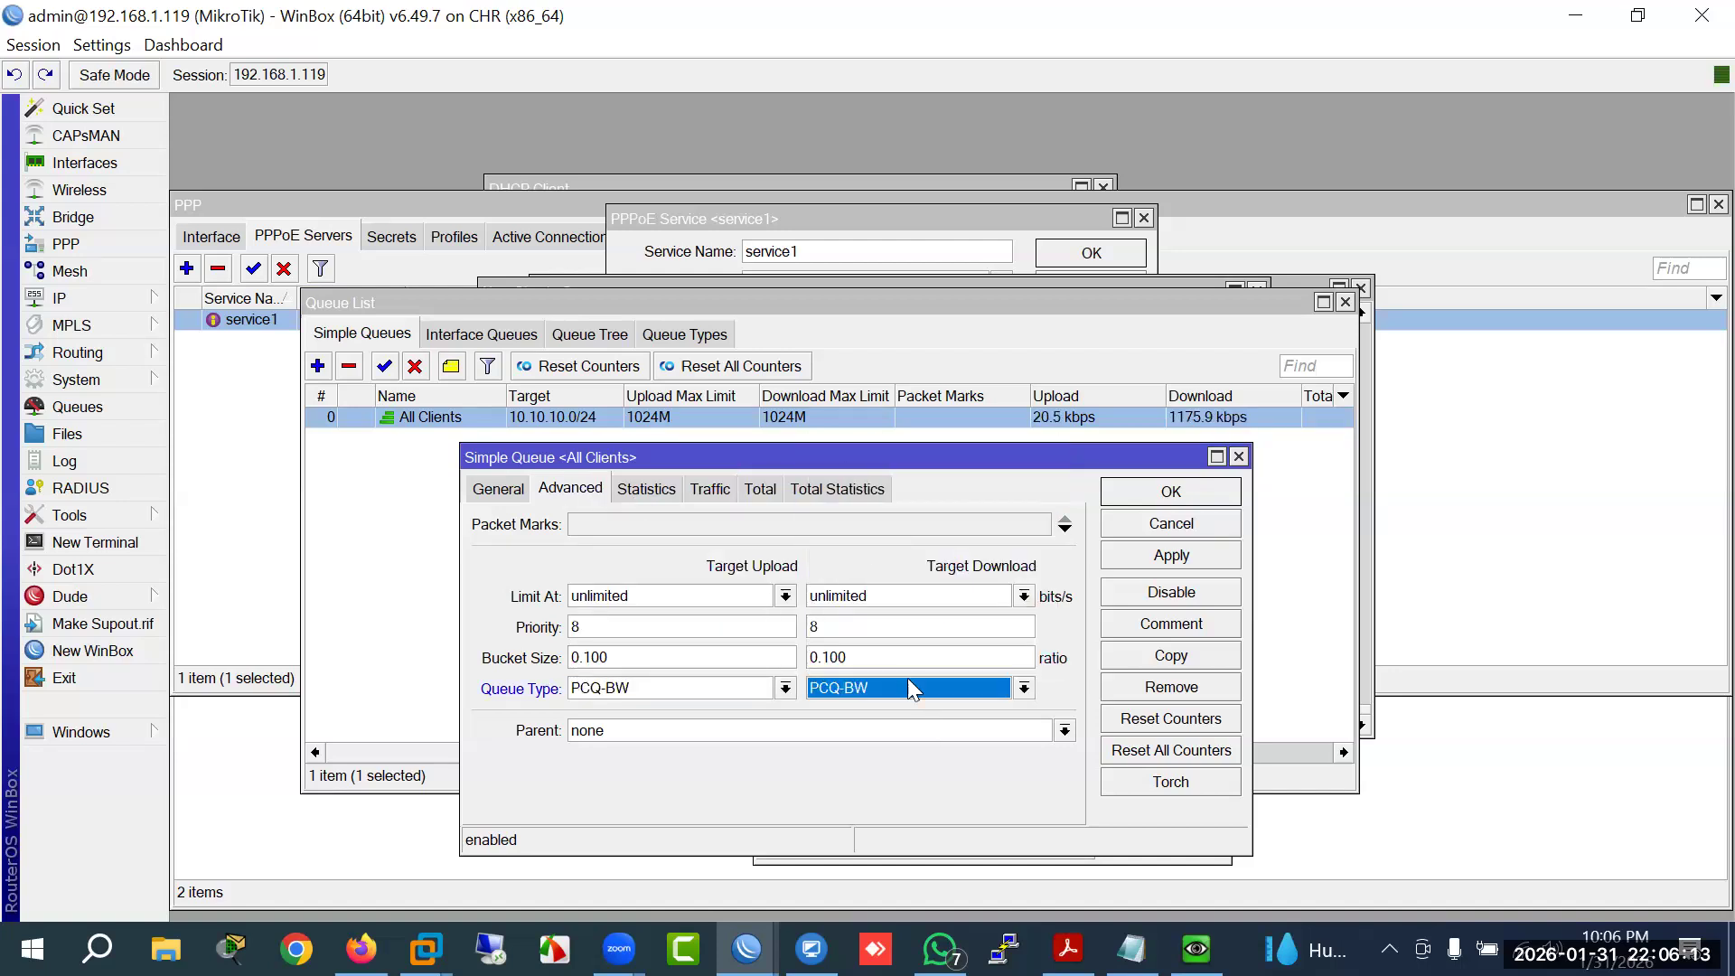
pyautogui.click(1160, 555)
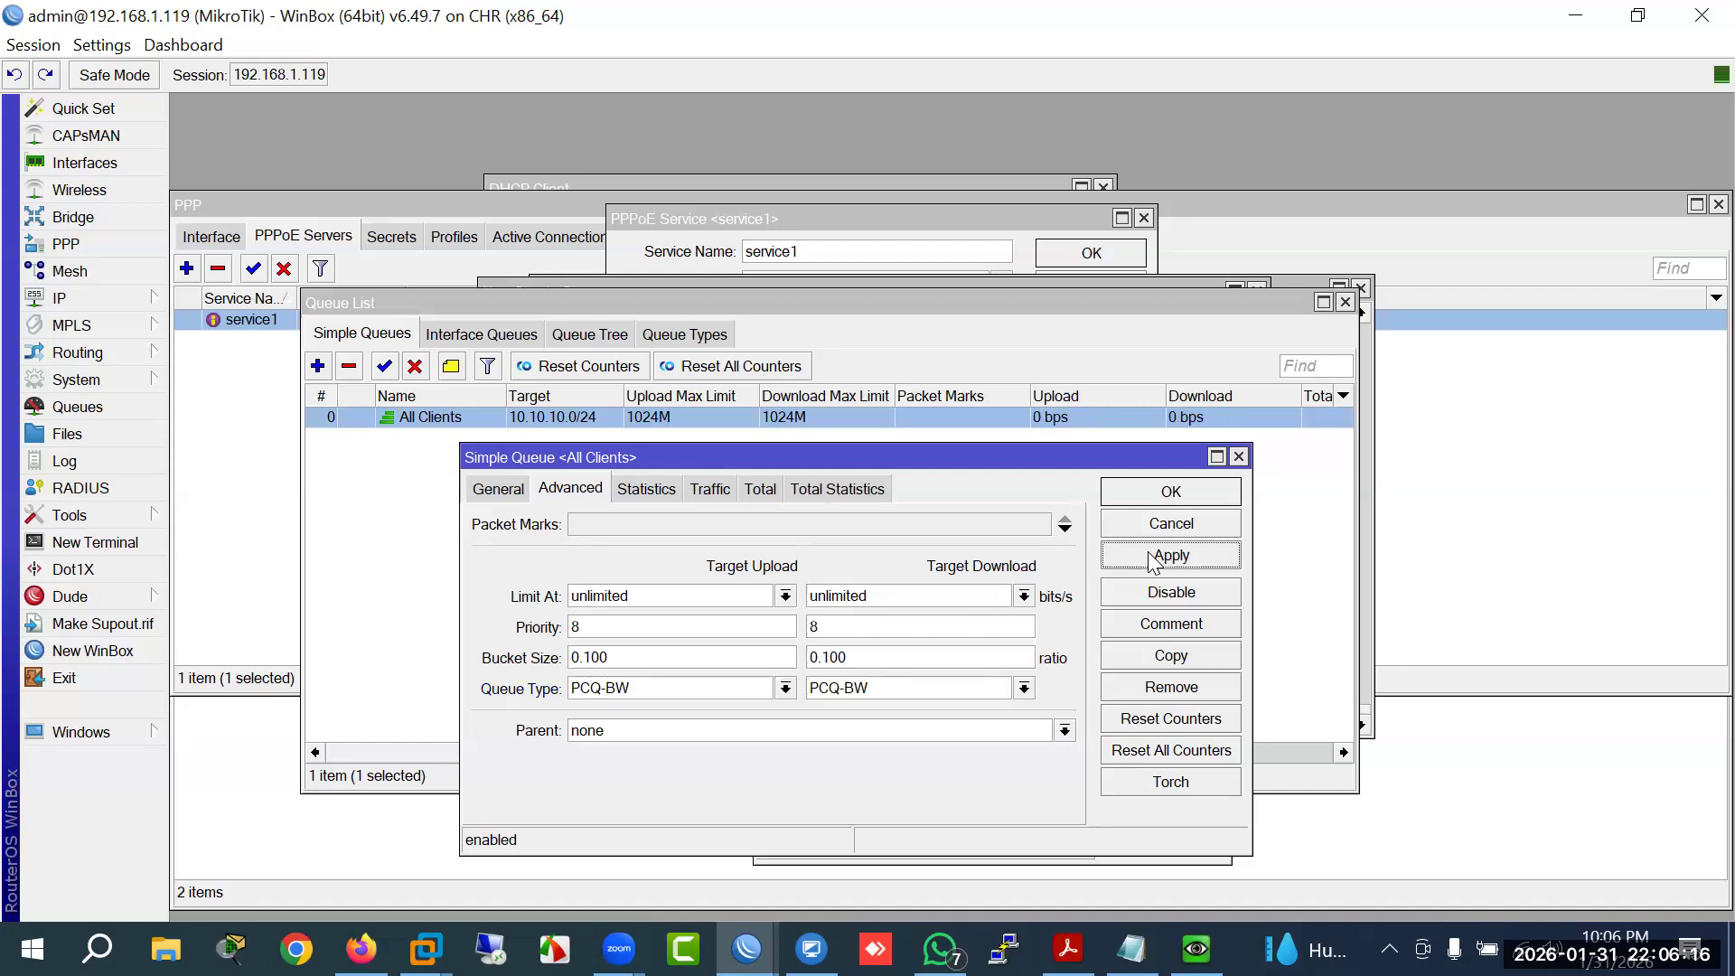
pyautogui.click(1146, 496)
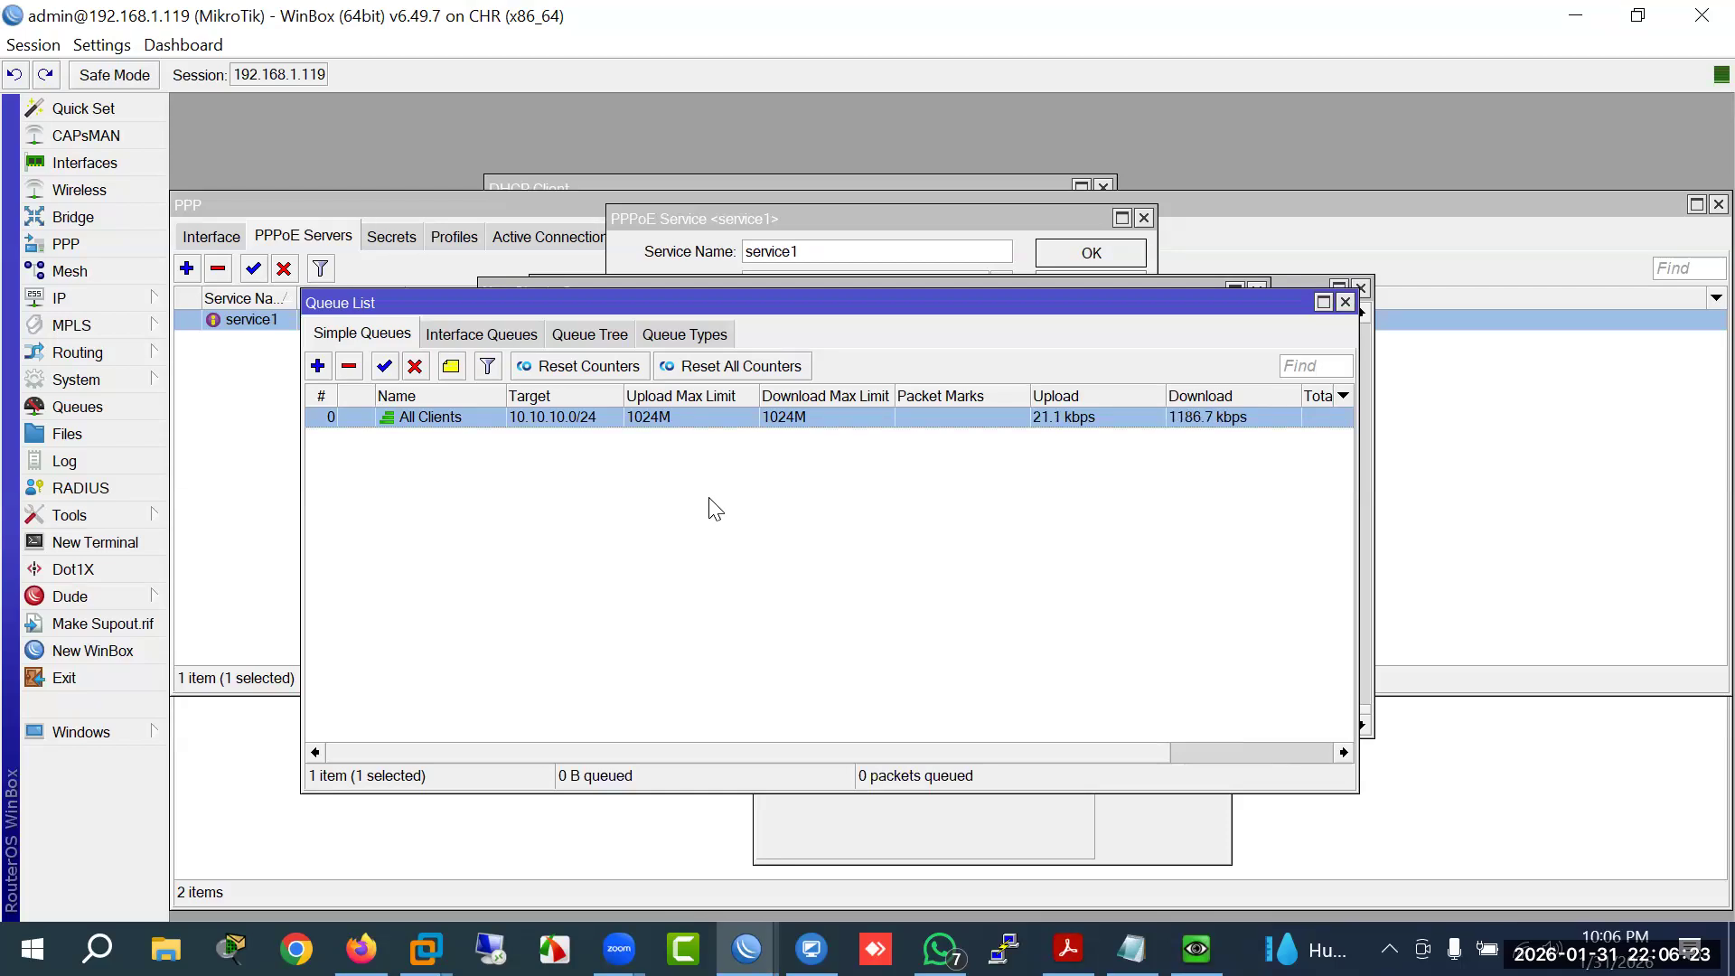
pyautogui.click(182, 30)
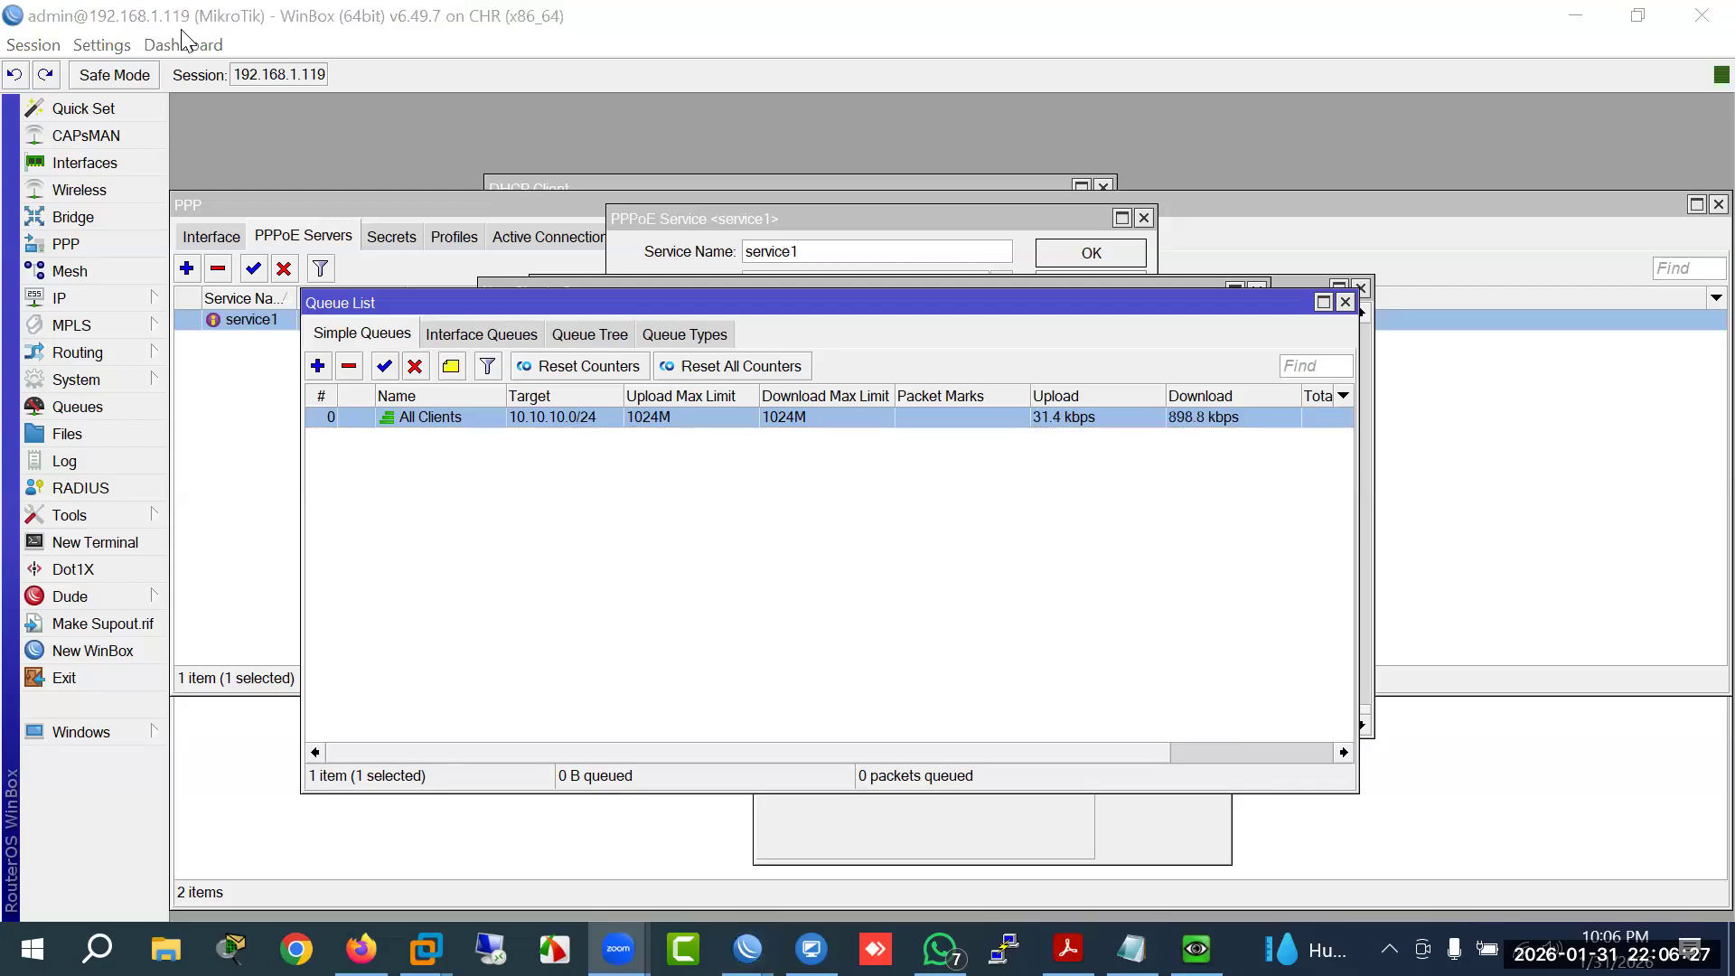
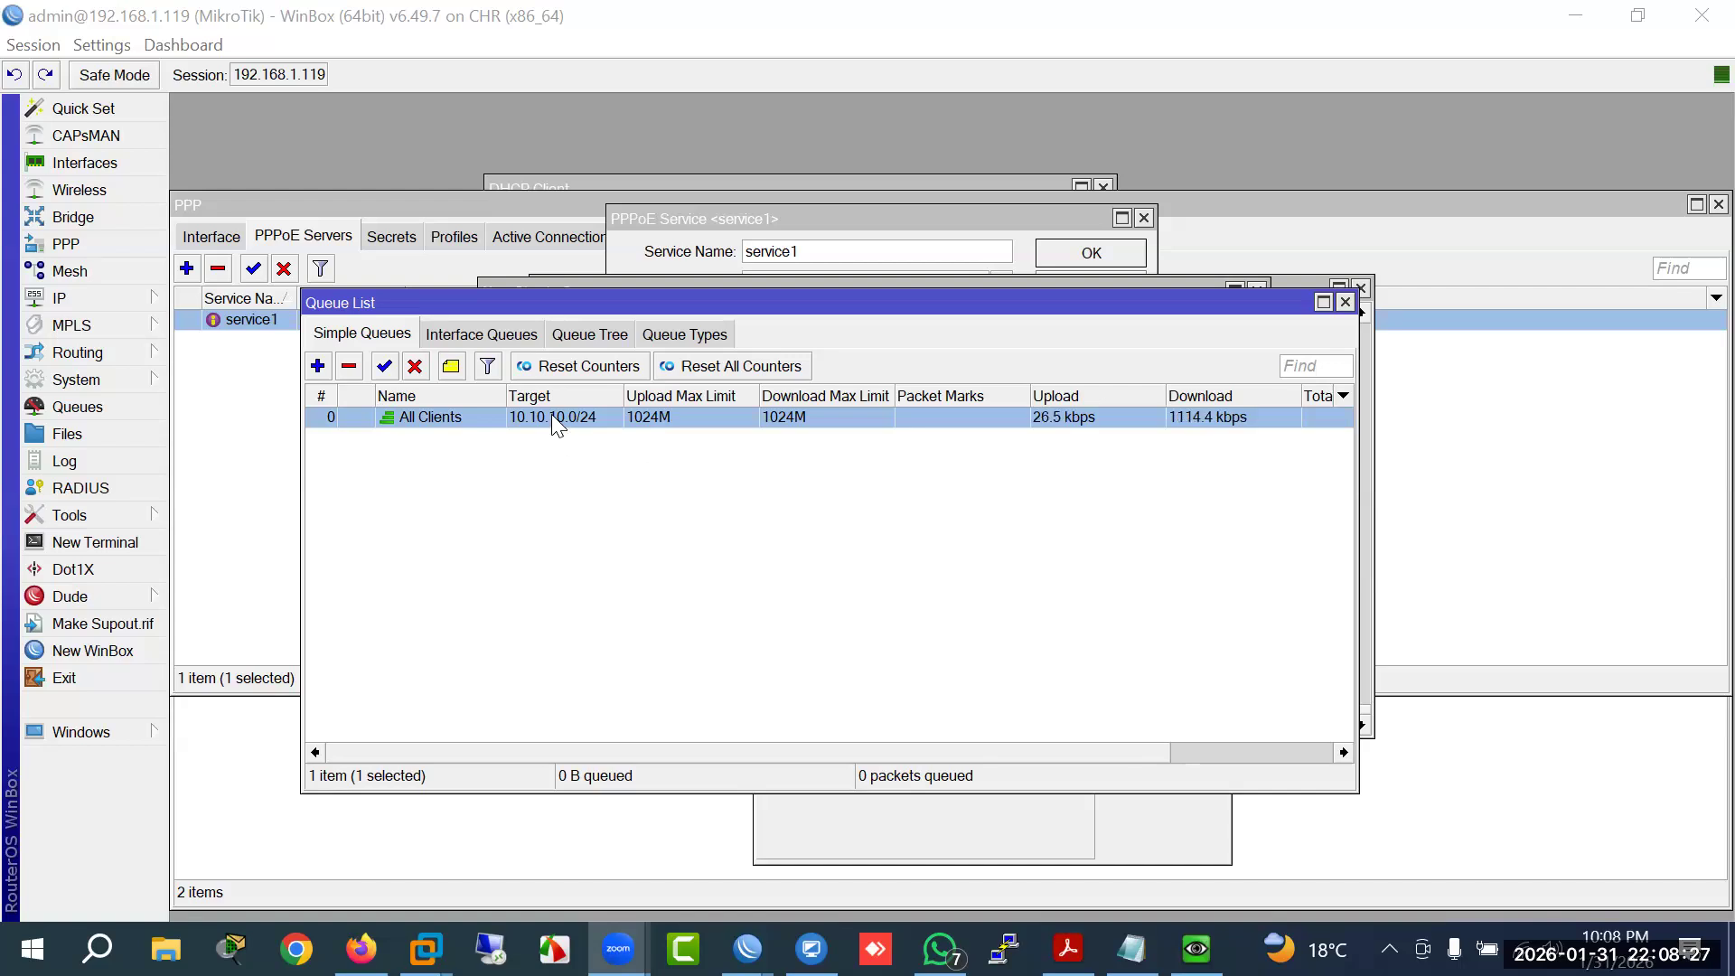
# Step: Glance at the queue types, then open All Clients and inspect its 1024M max limits
pyautogui.click(684, 337)
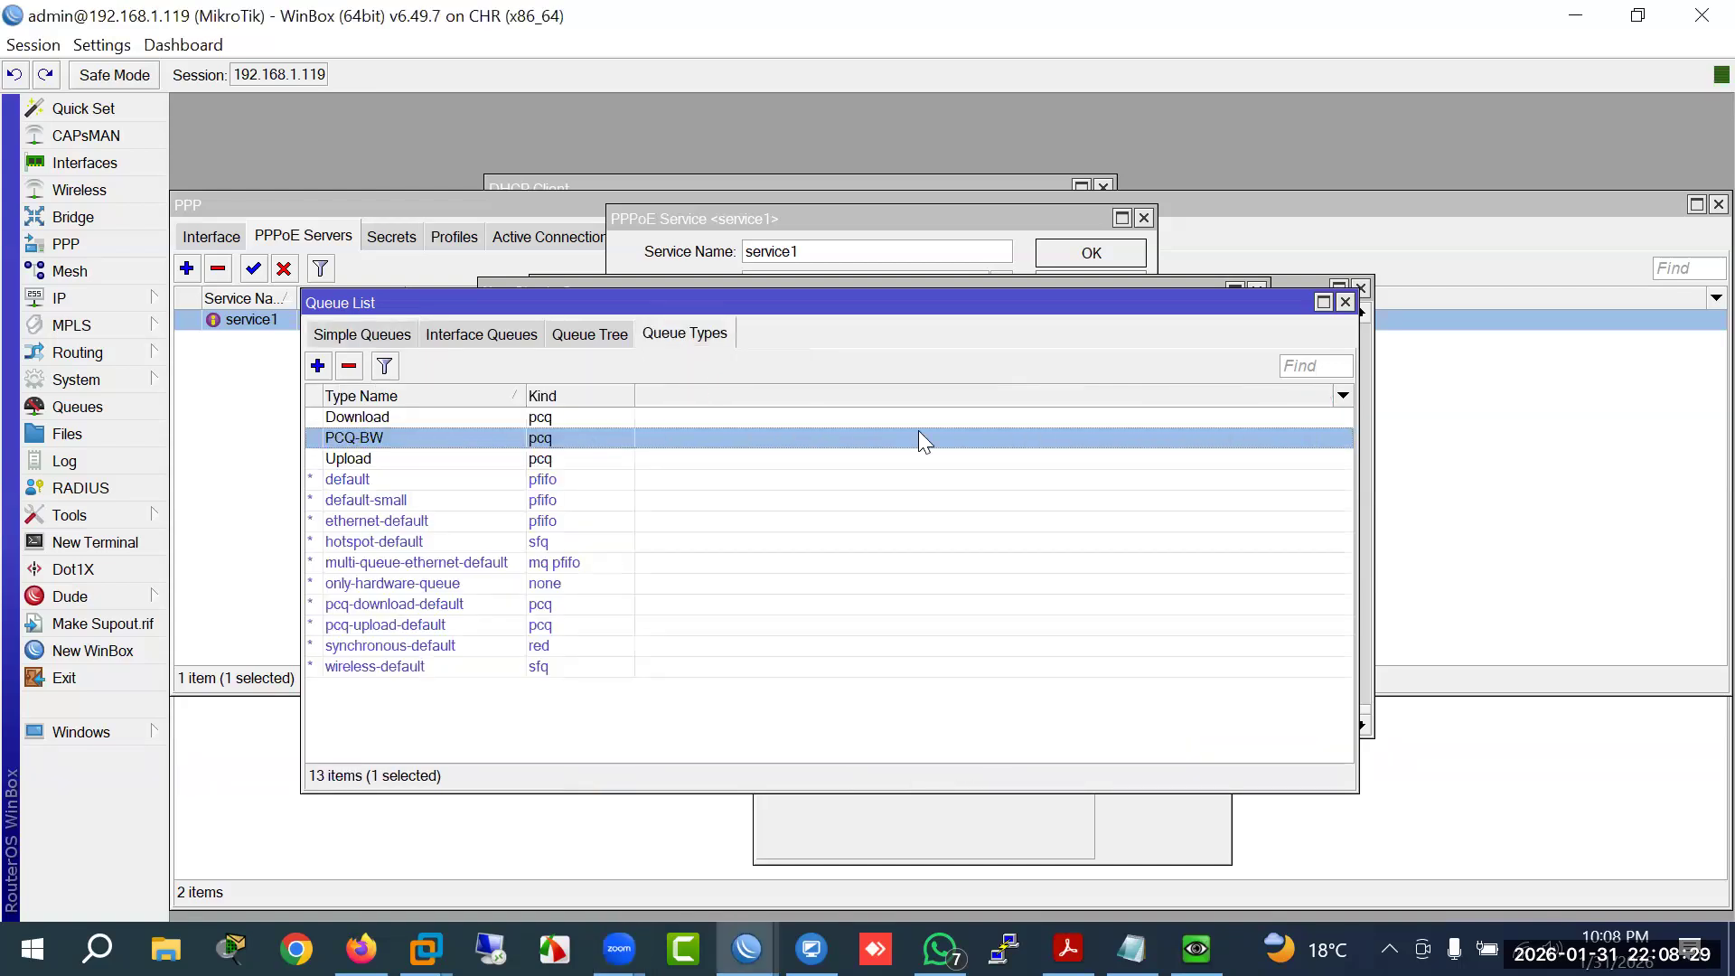
pyautogui.click(356, 336)
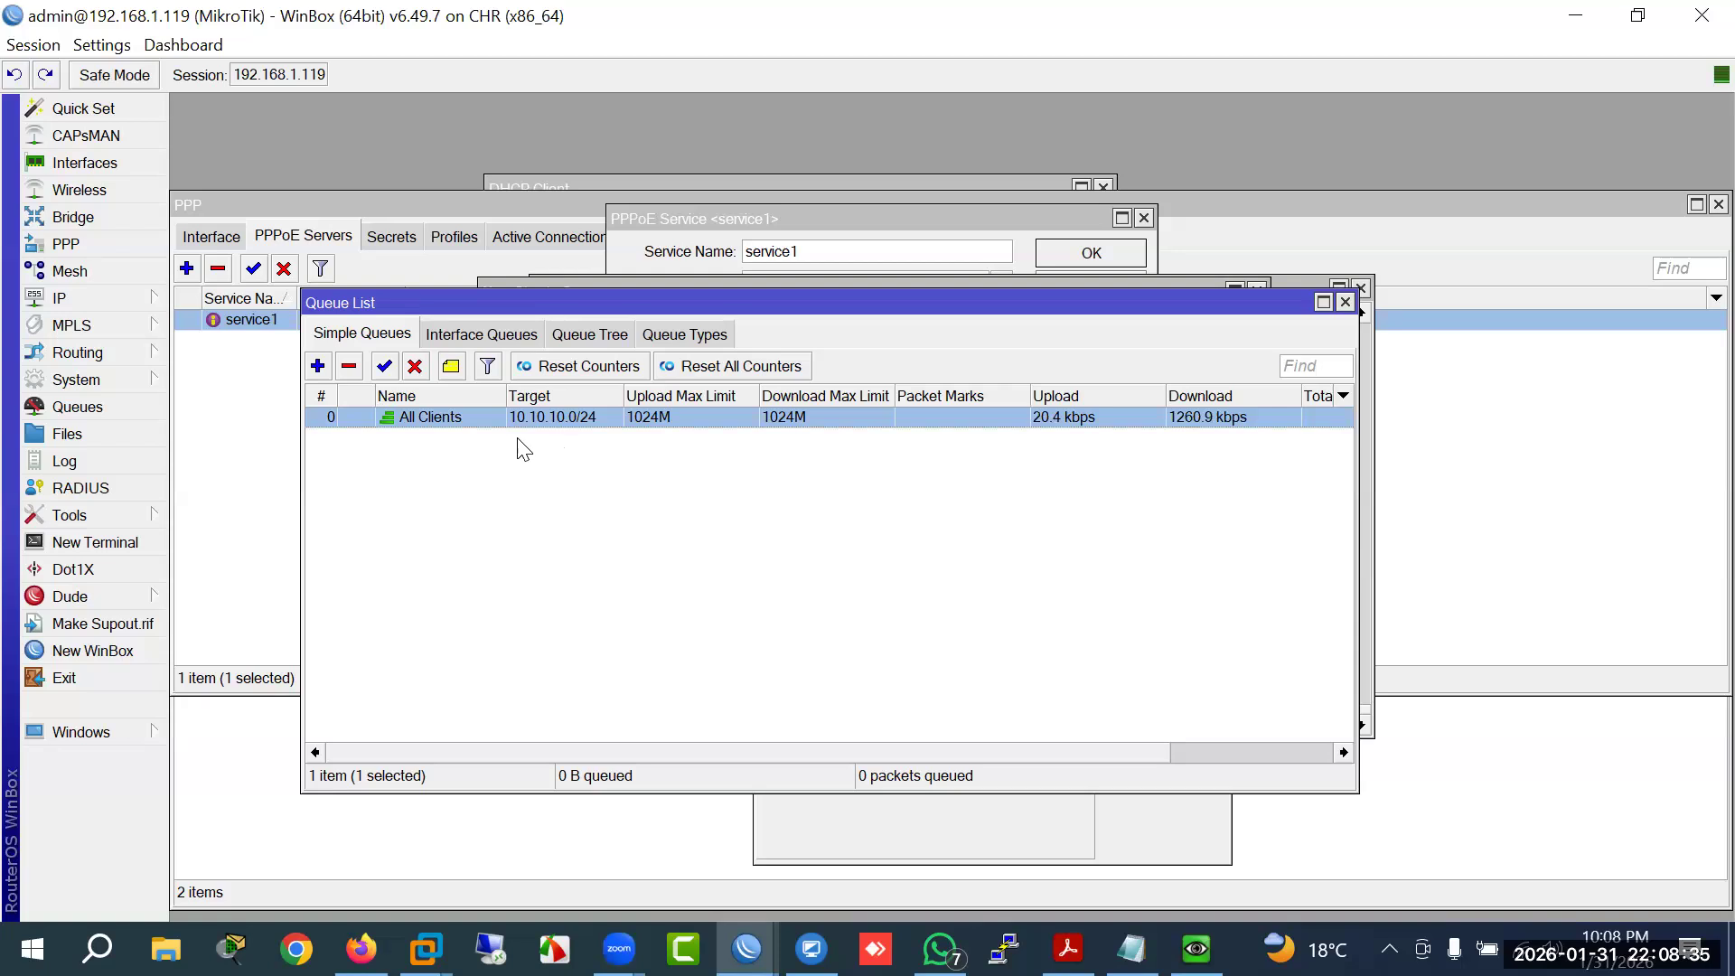
pyautogui.doubleClick(445, 419)
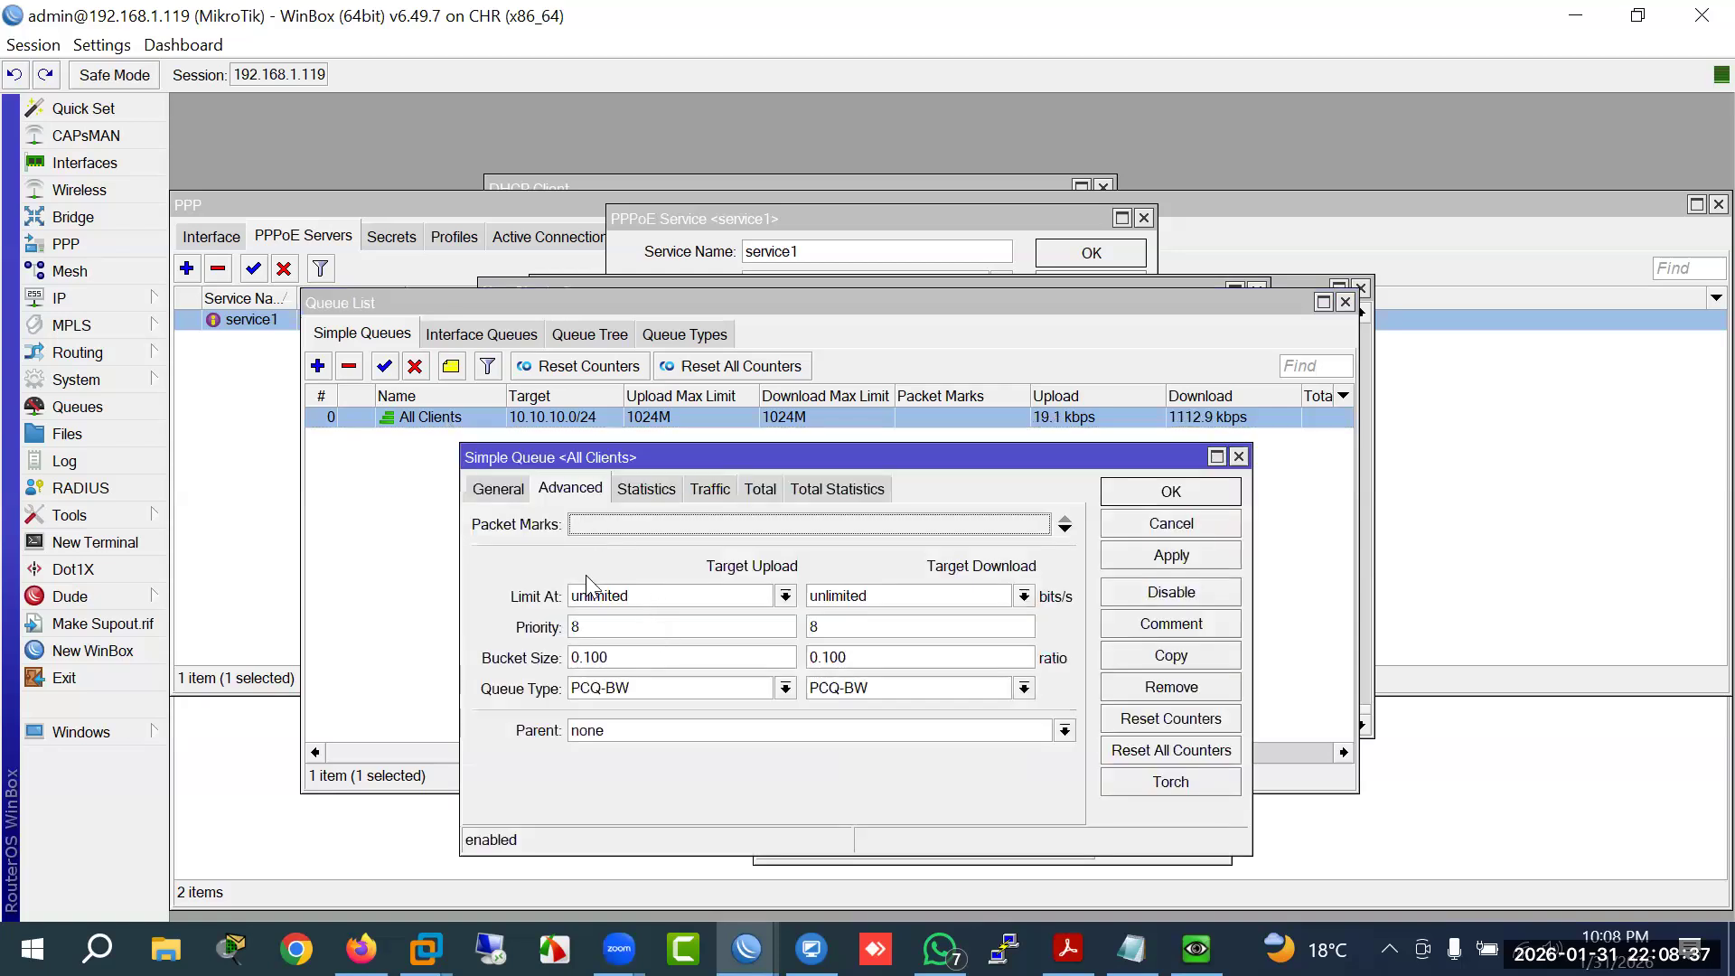
pyautogui.click(498, 489)
pyautogui.doubleClick(670, 652)
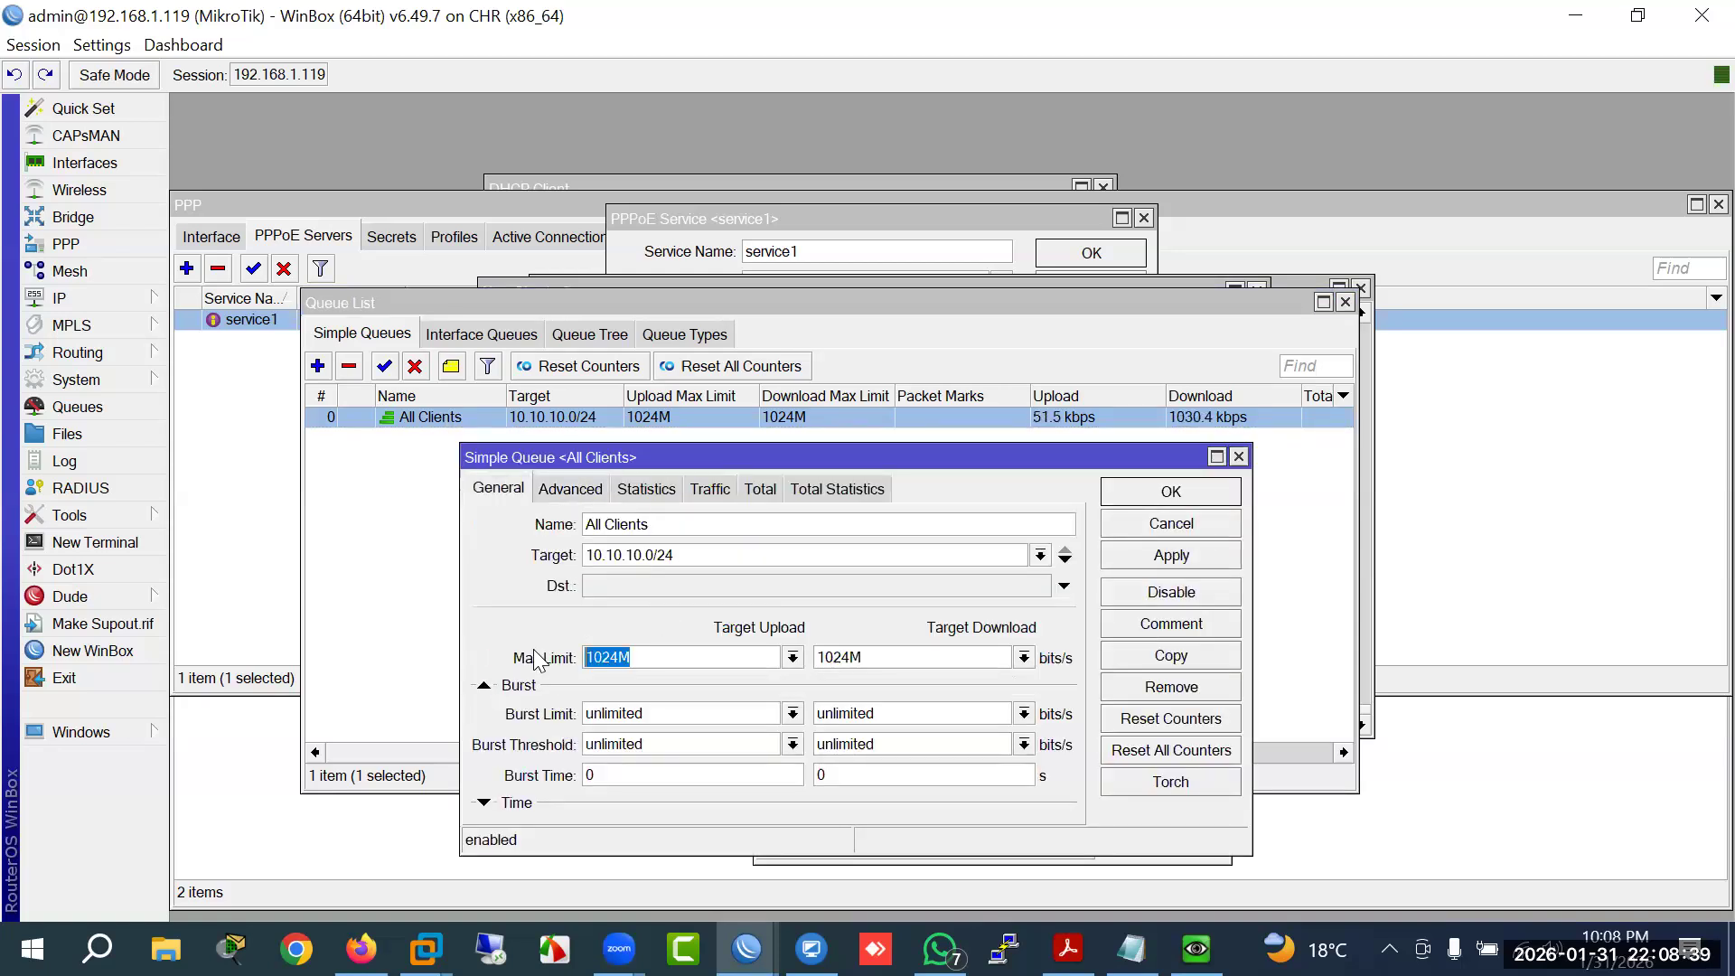
pyautogui.click(664, 666)
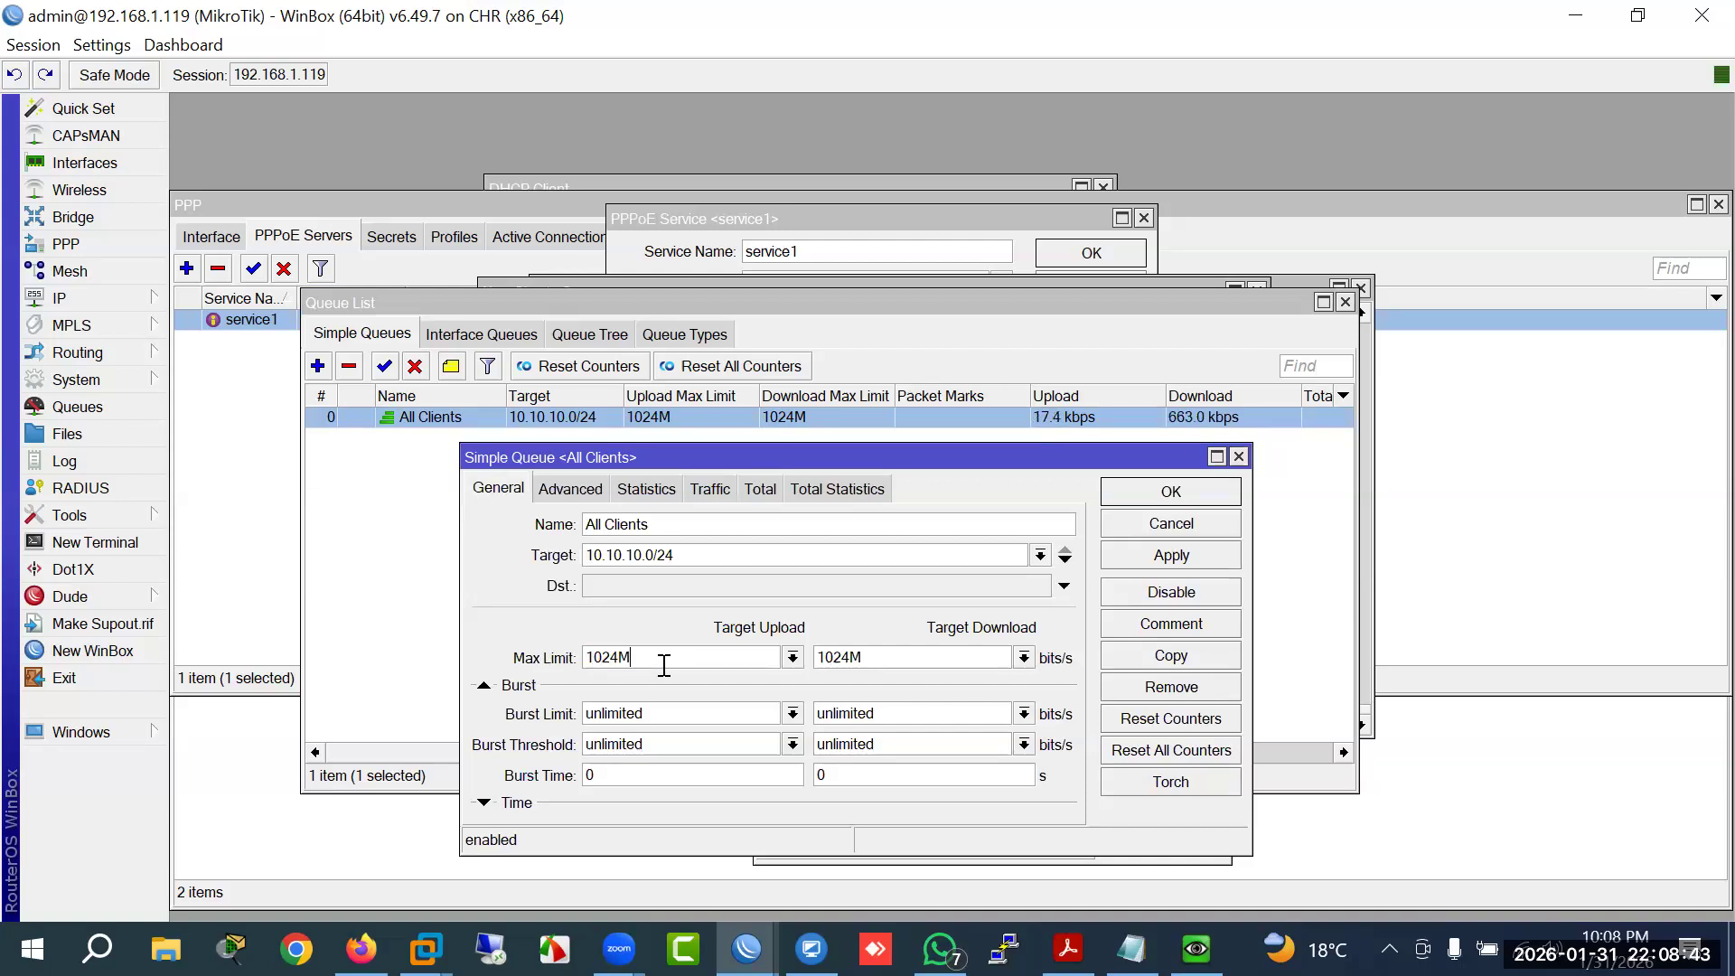
pyautogui.moveTo(505, 660); pyautogui.dragTo(584, 672)
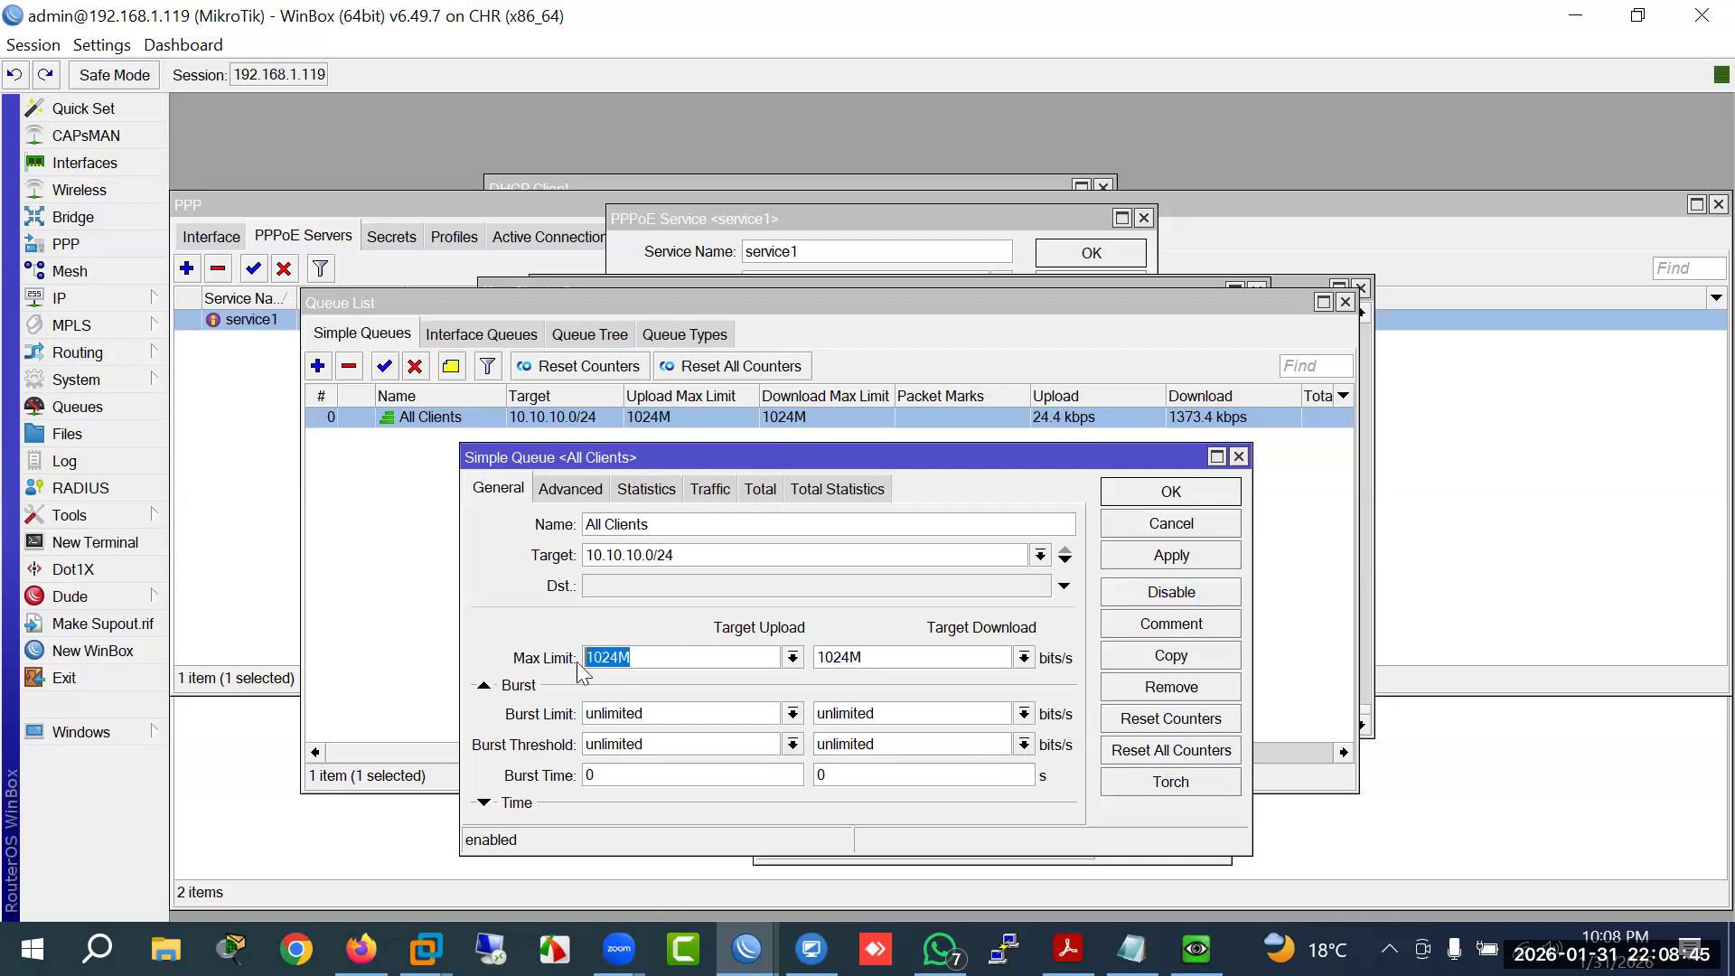
pyautogui.click(609, 663)
# Step: Set All Clients' upload and download queue types to default, apply, and close the dialog
pyautogui.click(573, 490)
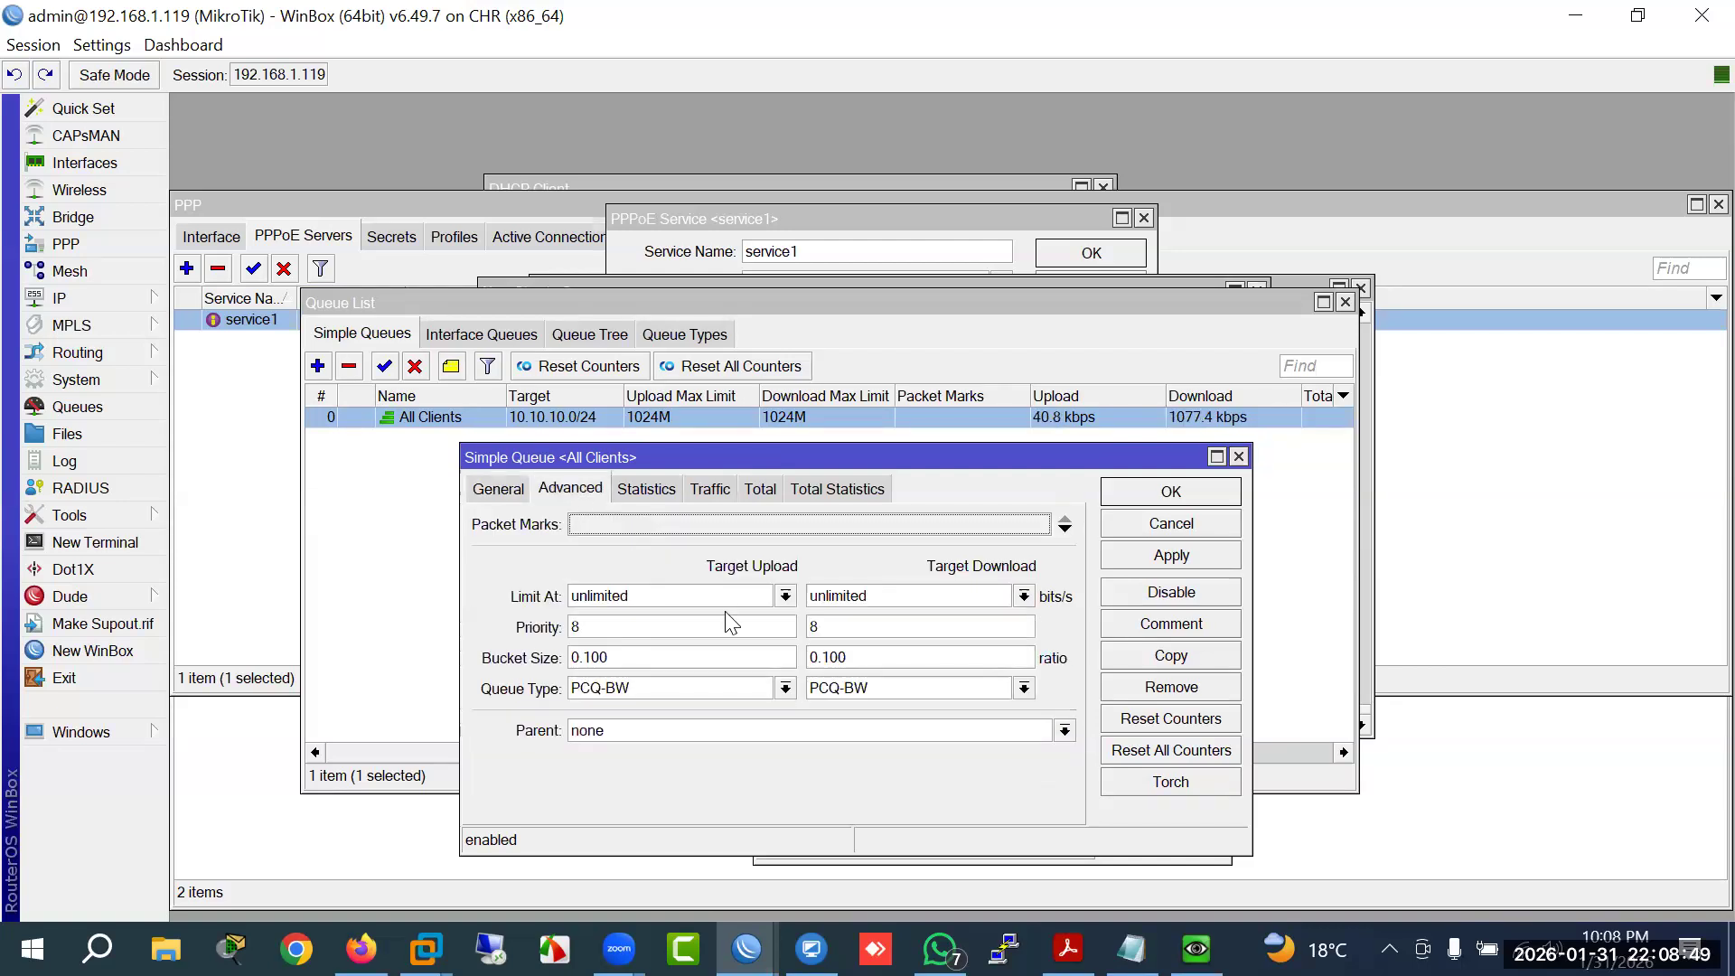
pyautogui.click(786, 687)
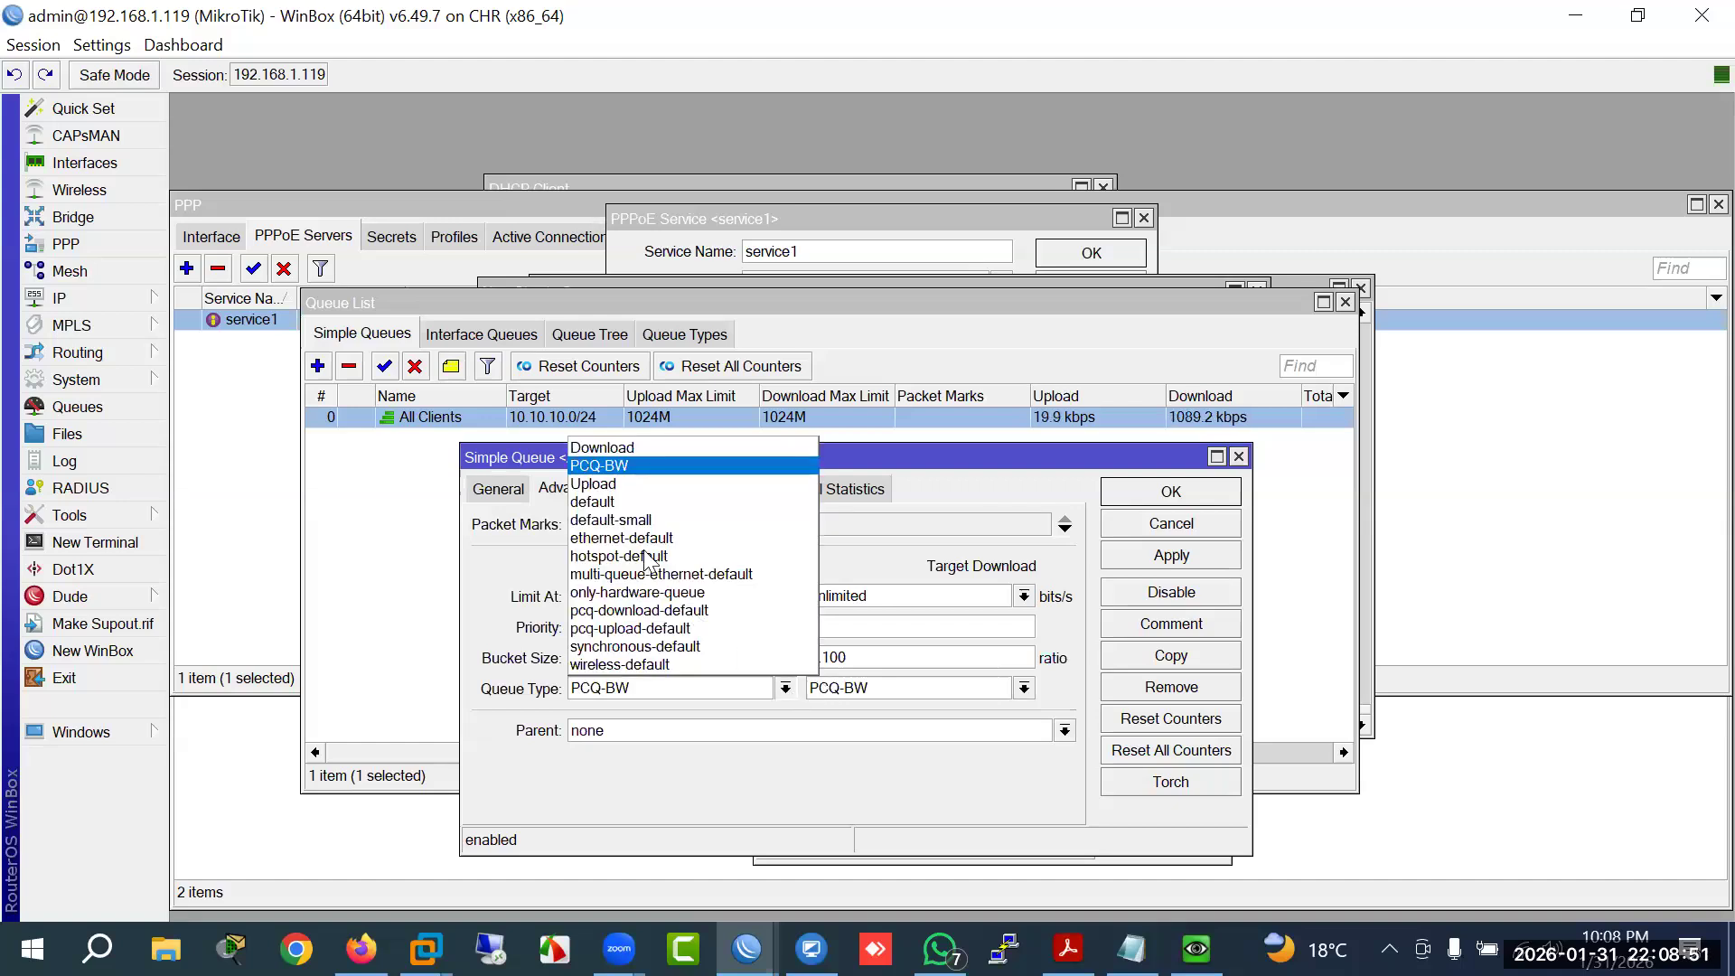
pyautogui.click(607, 502)
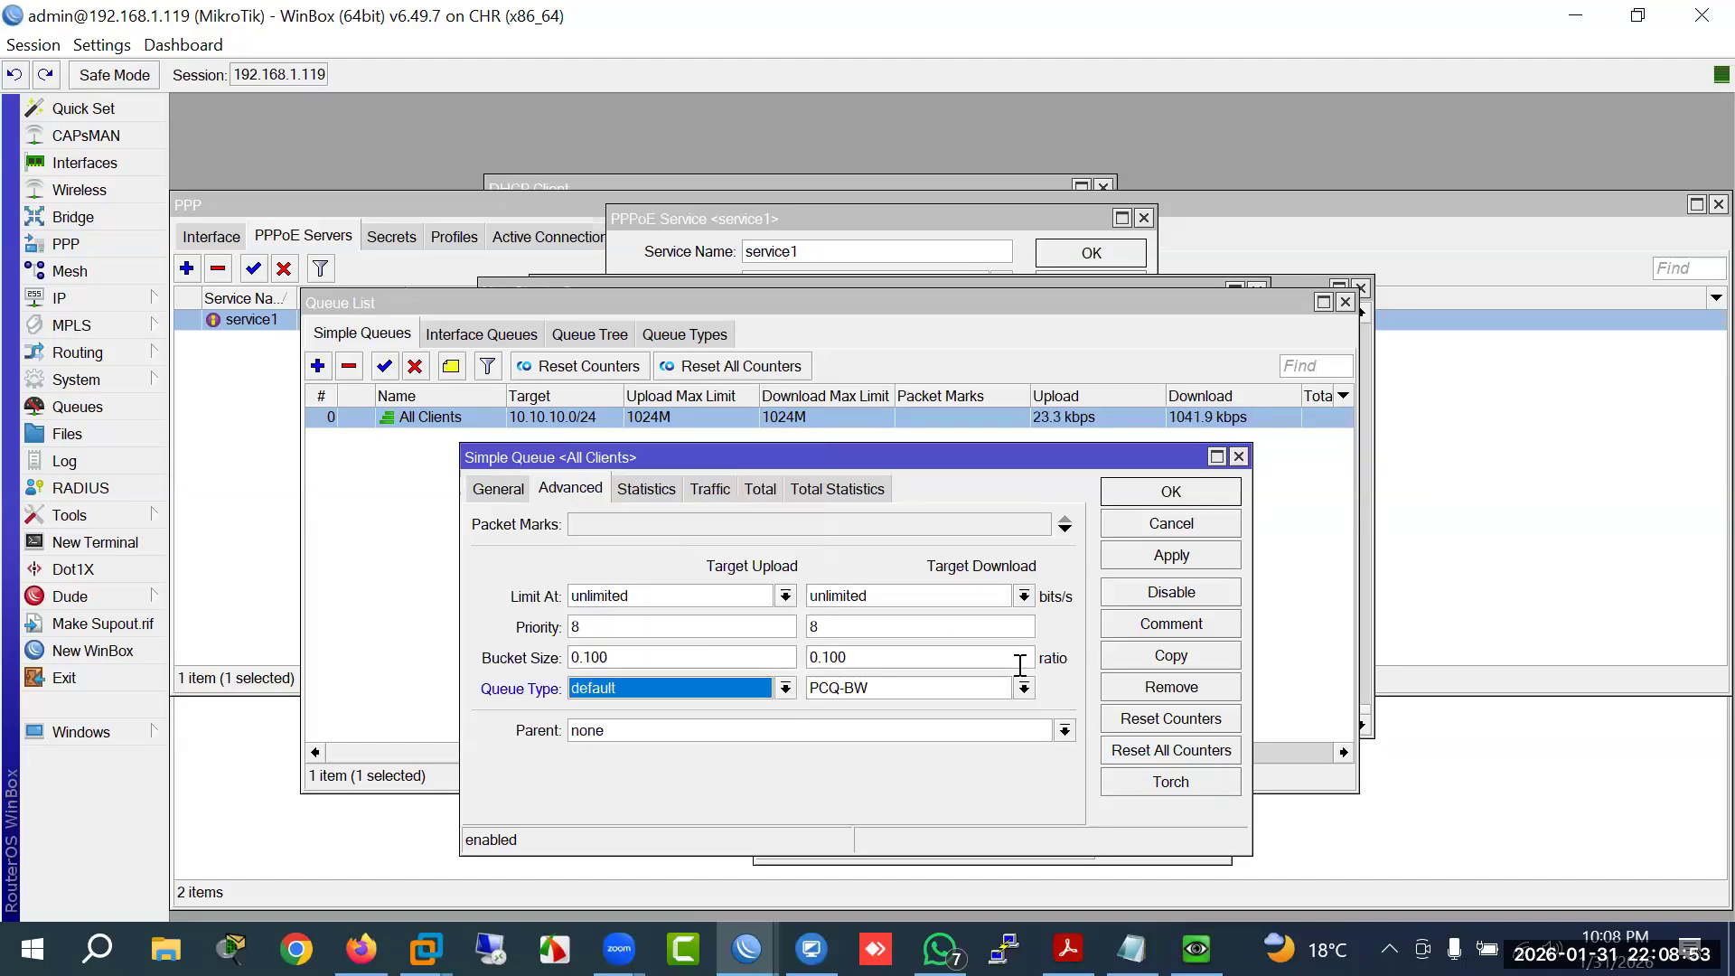
pyautogui.click(1025, 688)
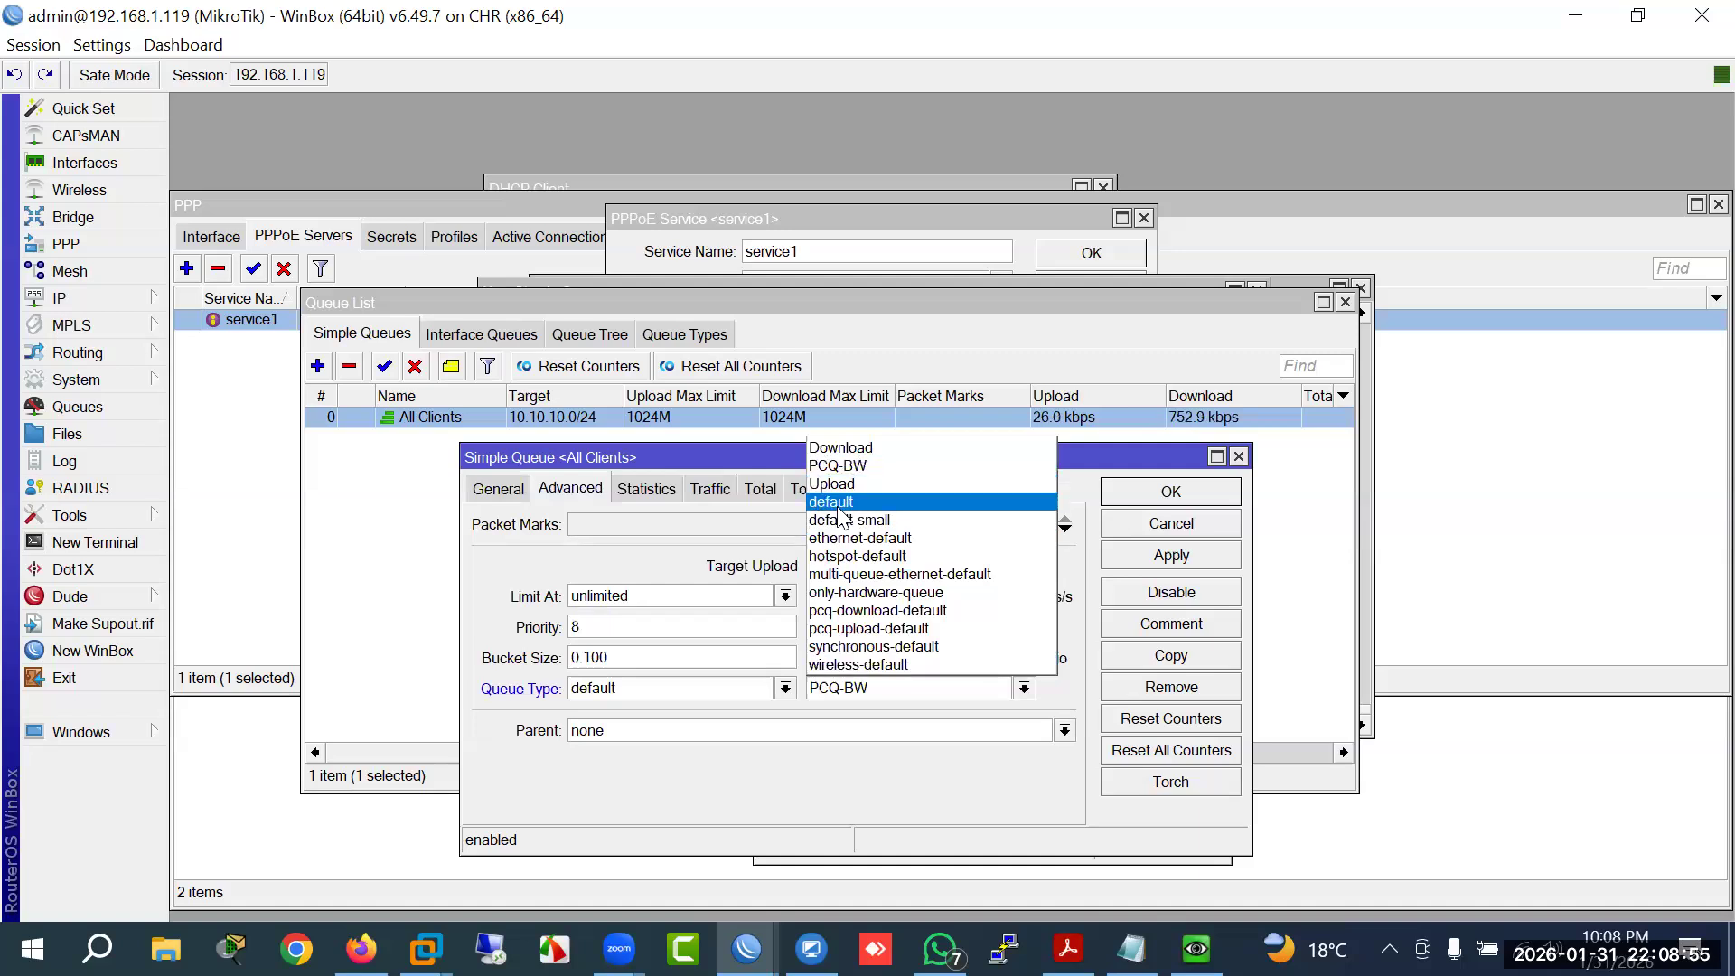
pyautogui.click(839, 505)
pyautogui.click(1130, 555)
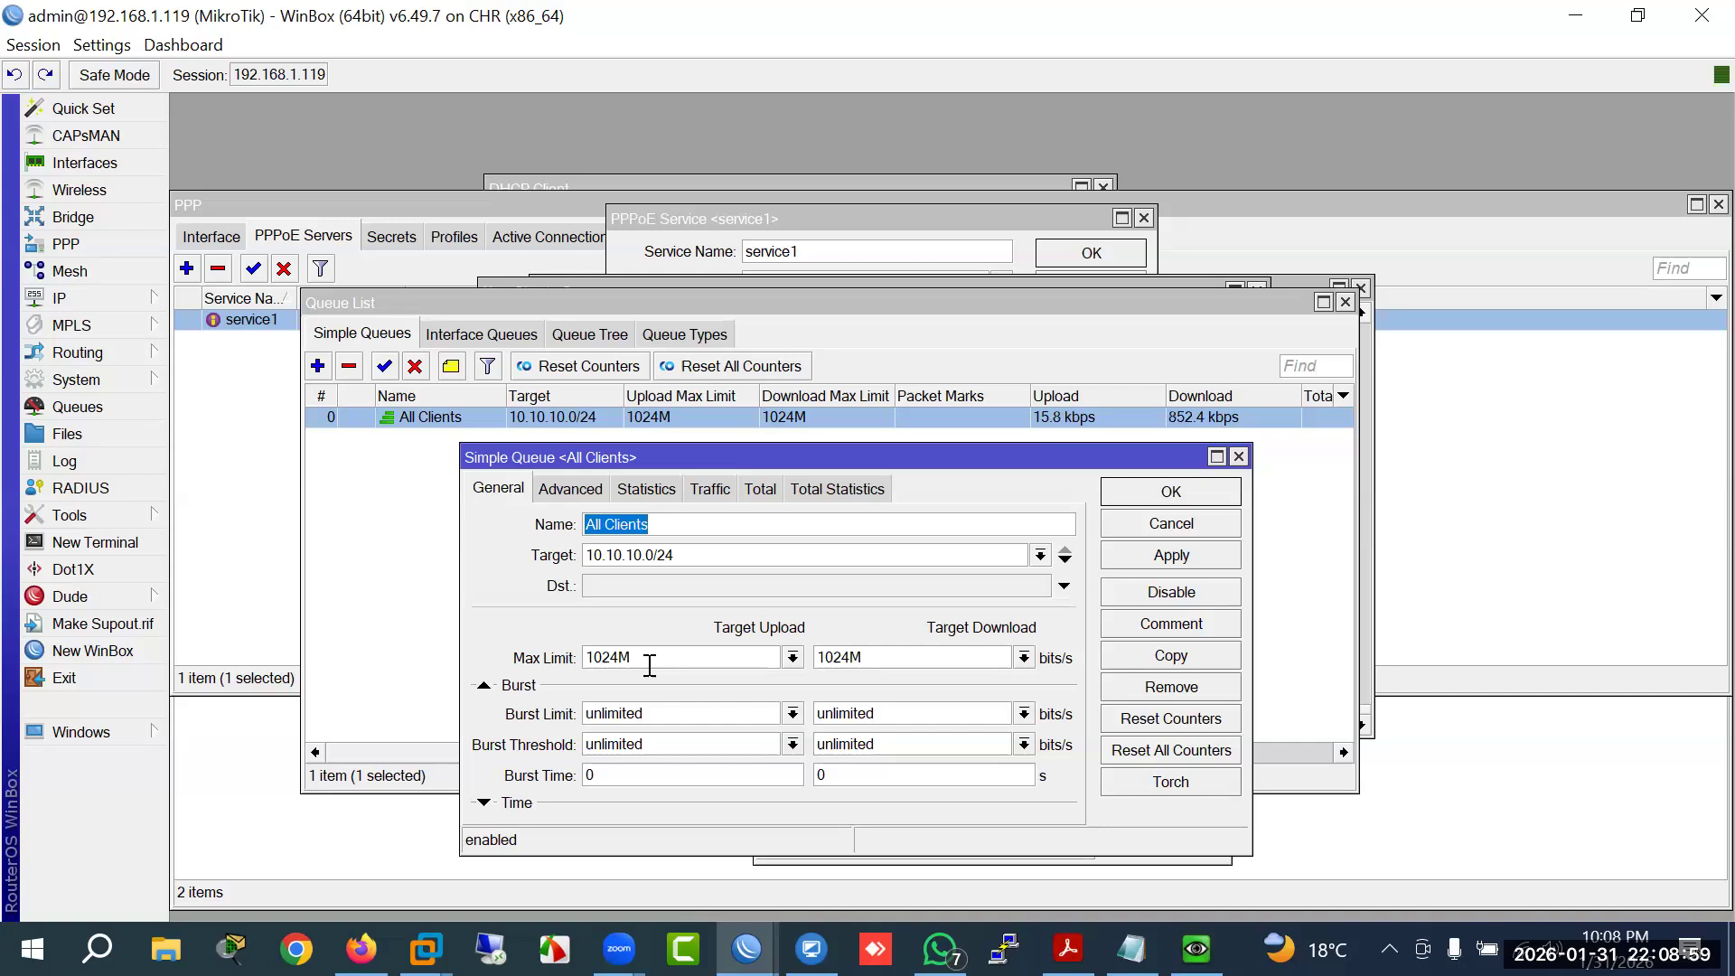
pyautogui.moveTo(649, 665); pyautogui.dragTo(546, 655)
pyautogui.click(681, 666)
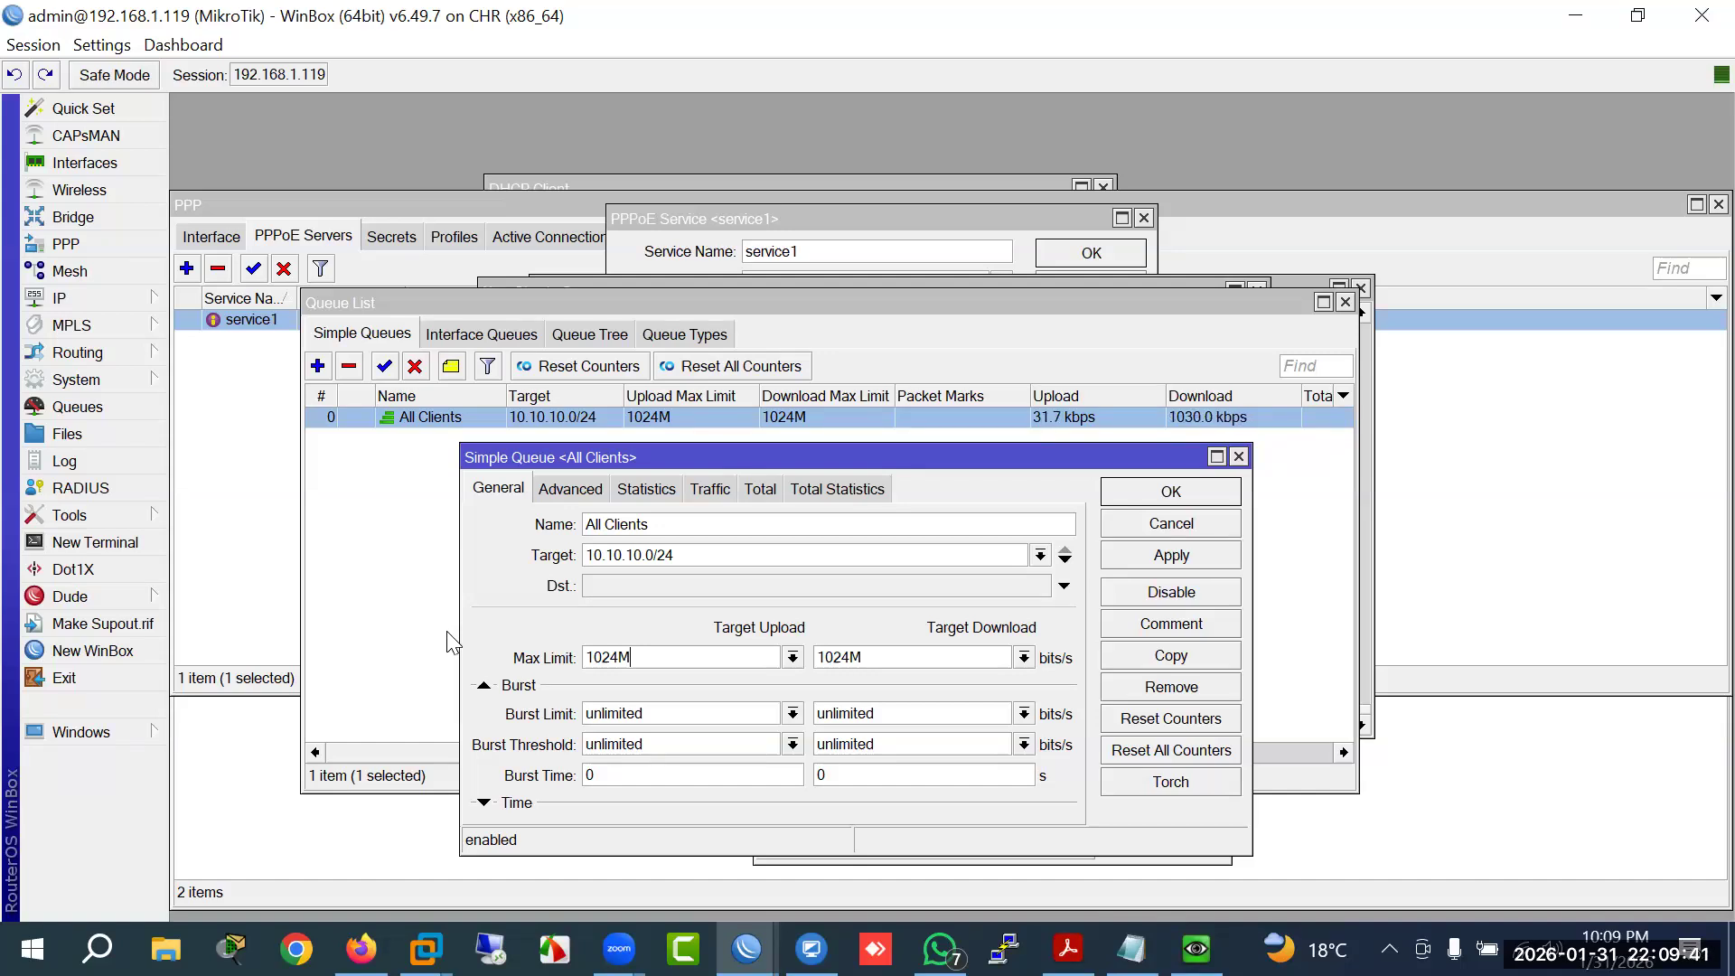
pyautogui.click(1131, 531)
# Step: Create queue1 targeting 10.10.10.10 with 10M upload and 10M download max limits
pyautogui.click(318, 366)
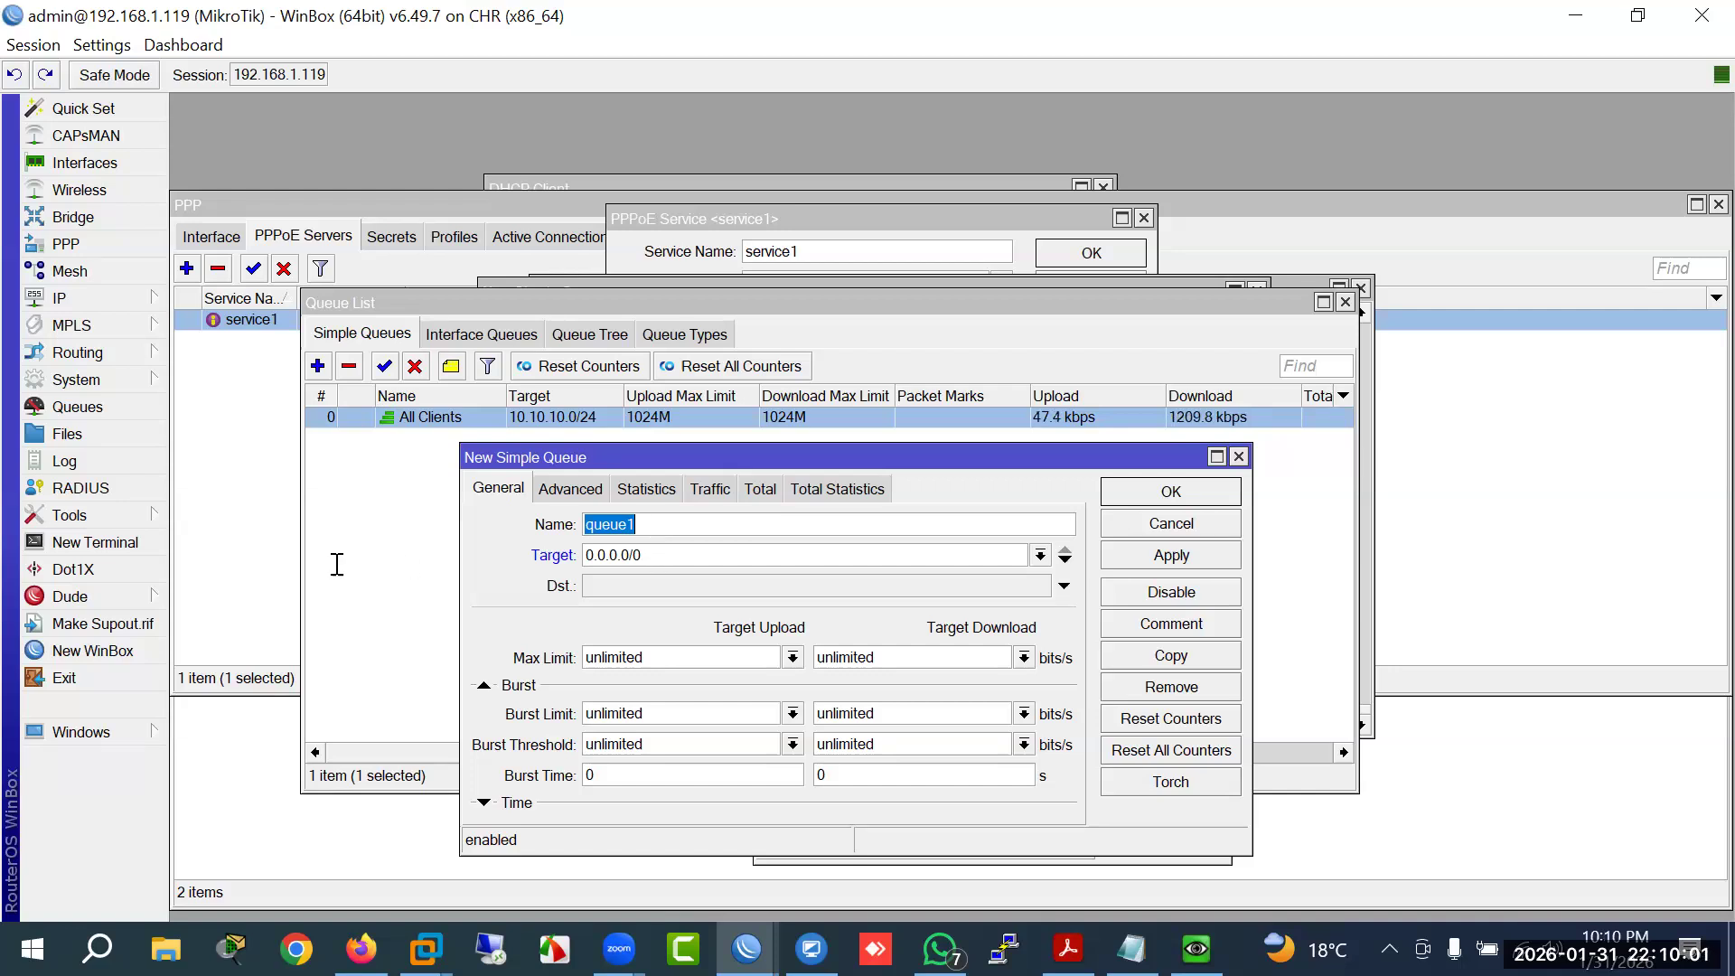
pyautogui.press('Tab')
pyautogui.write('10.10')
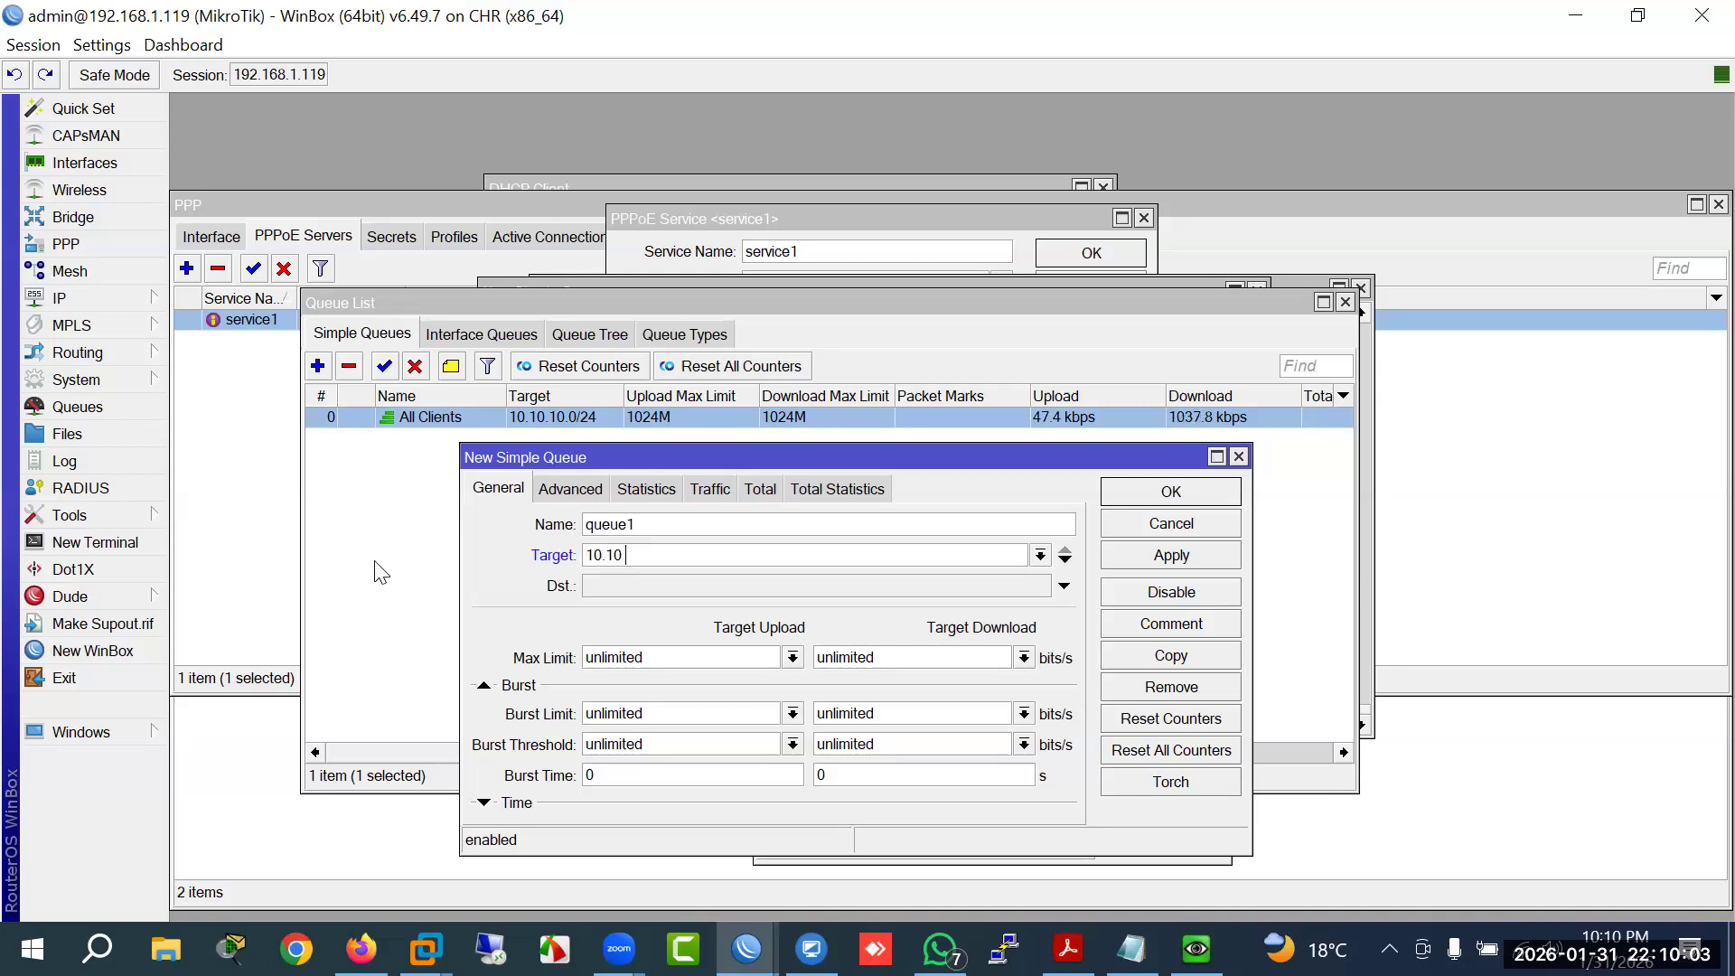
pyautogui.write('.10.10')
pyautogui.press('Tab')
pyautogui.write('10M')
pyautogui.press('Tab')
pyautogui.write('10M')
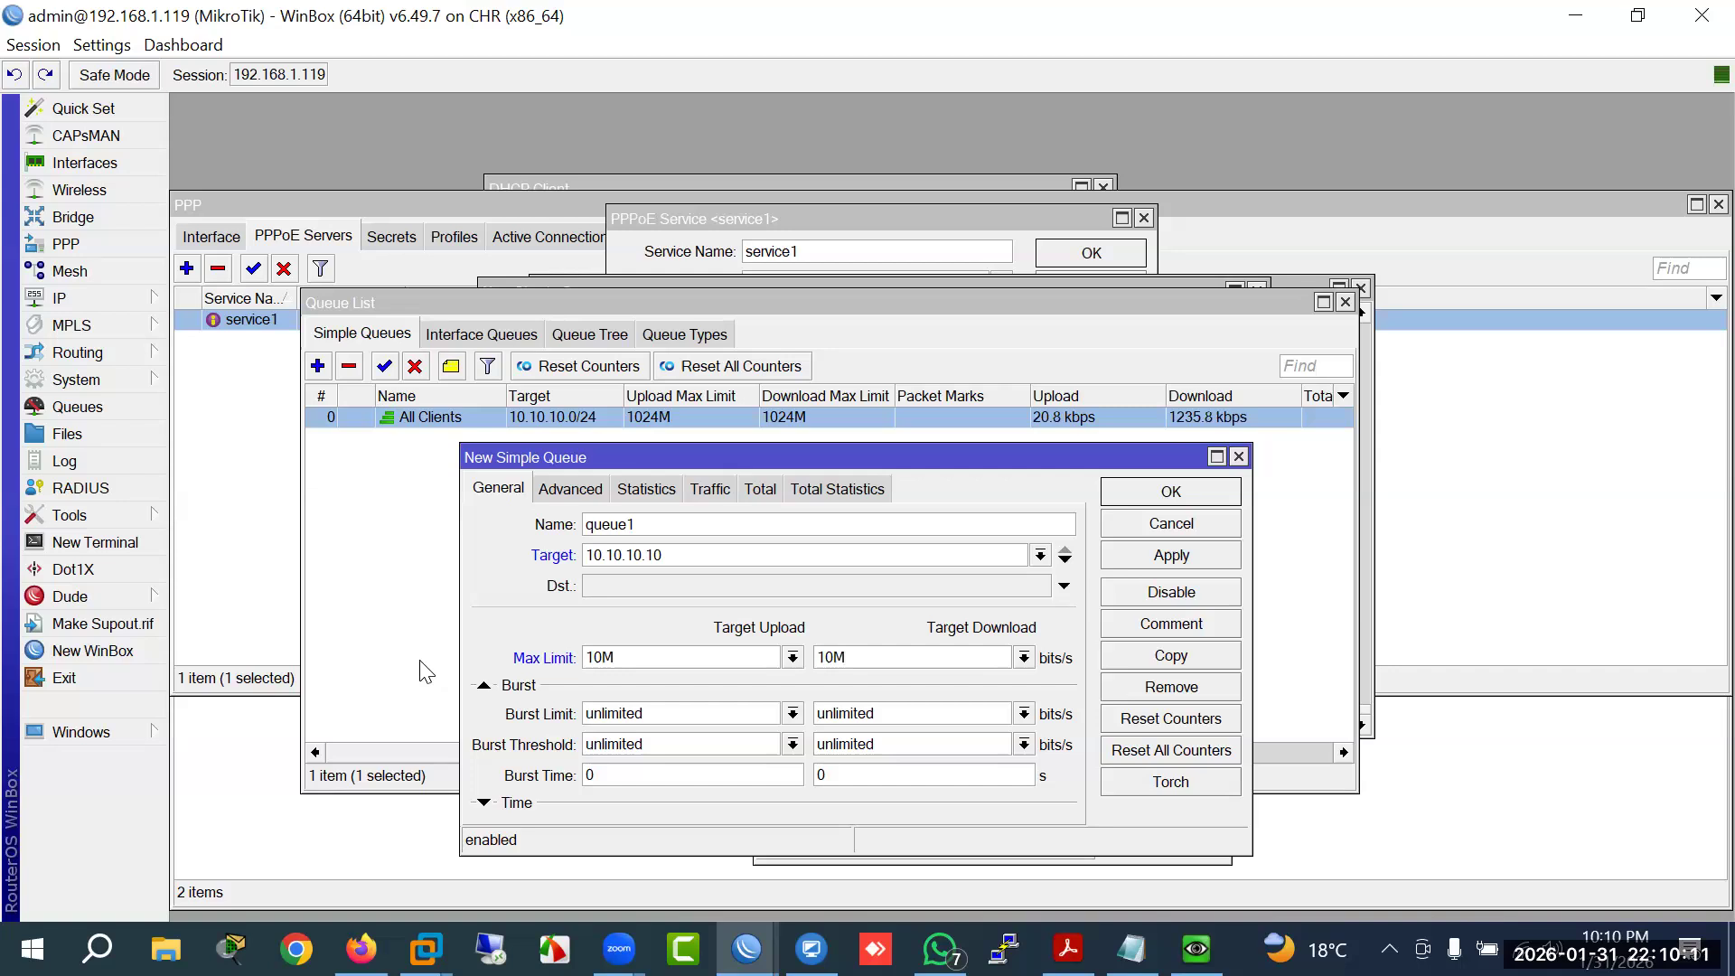
pyautogui.click(569, 489)
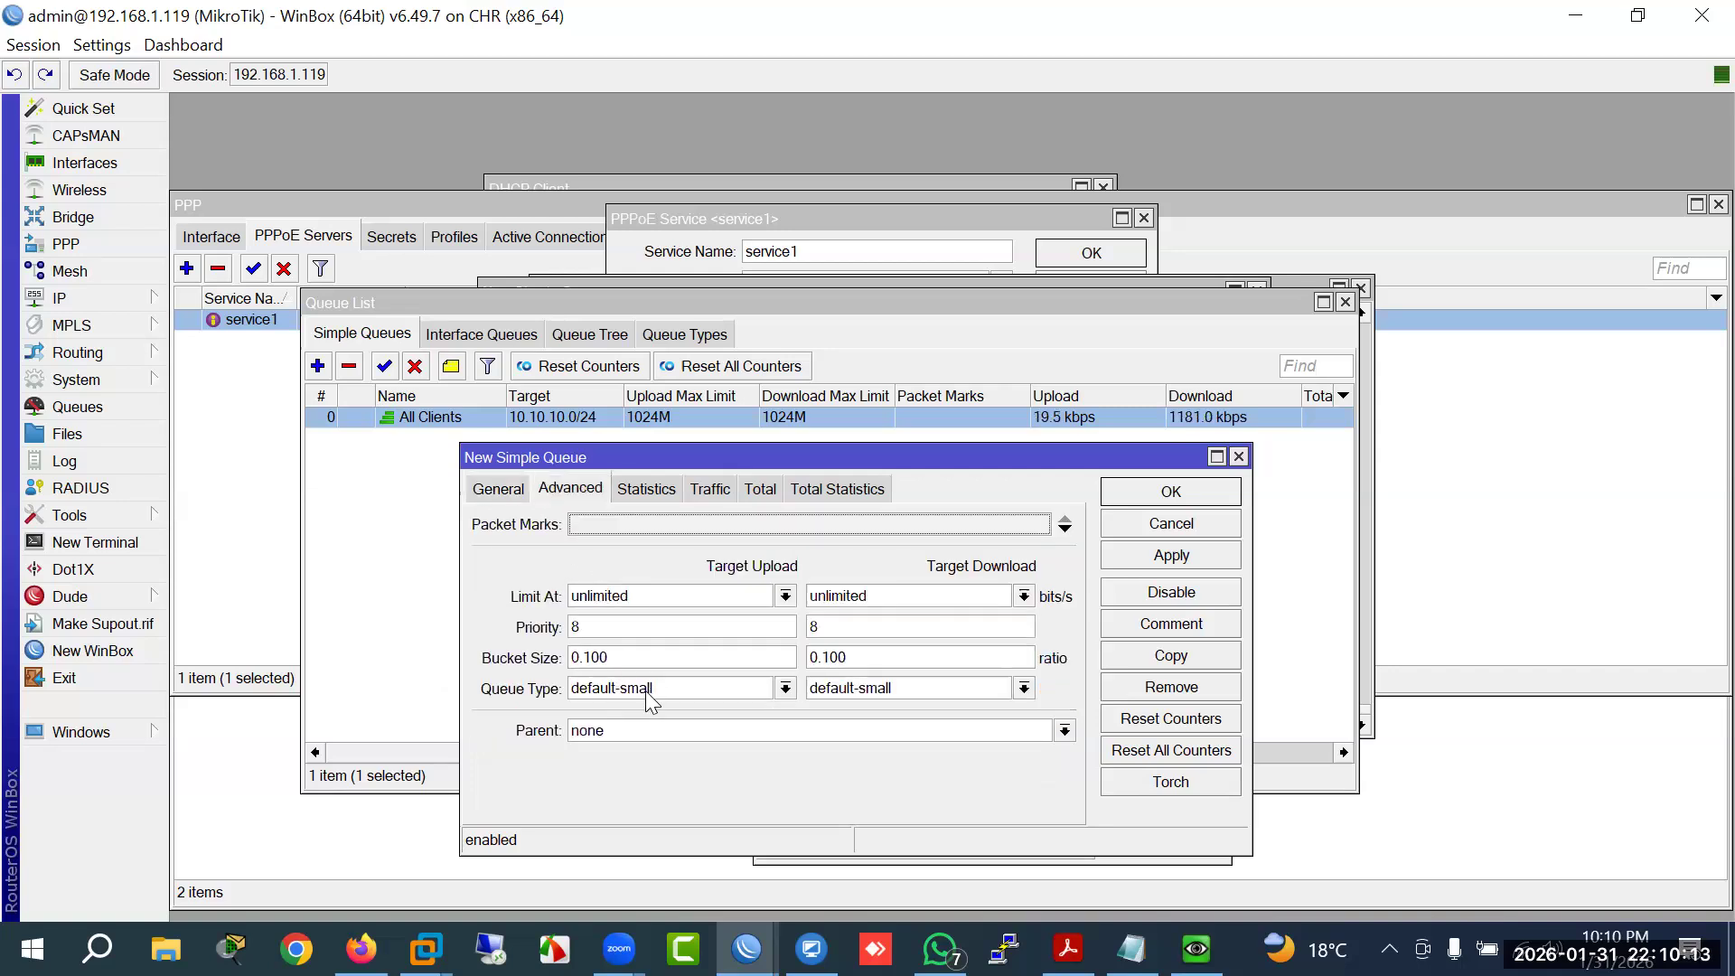
pyautogui.click(498, 489)
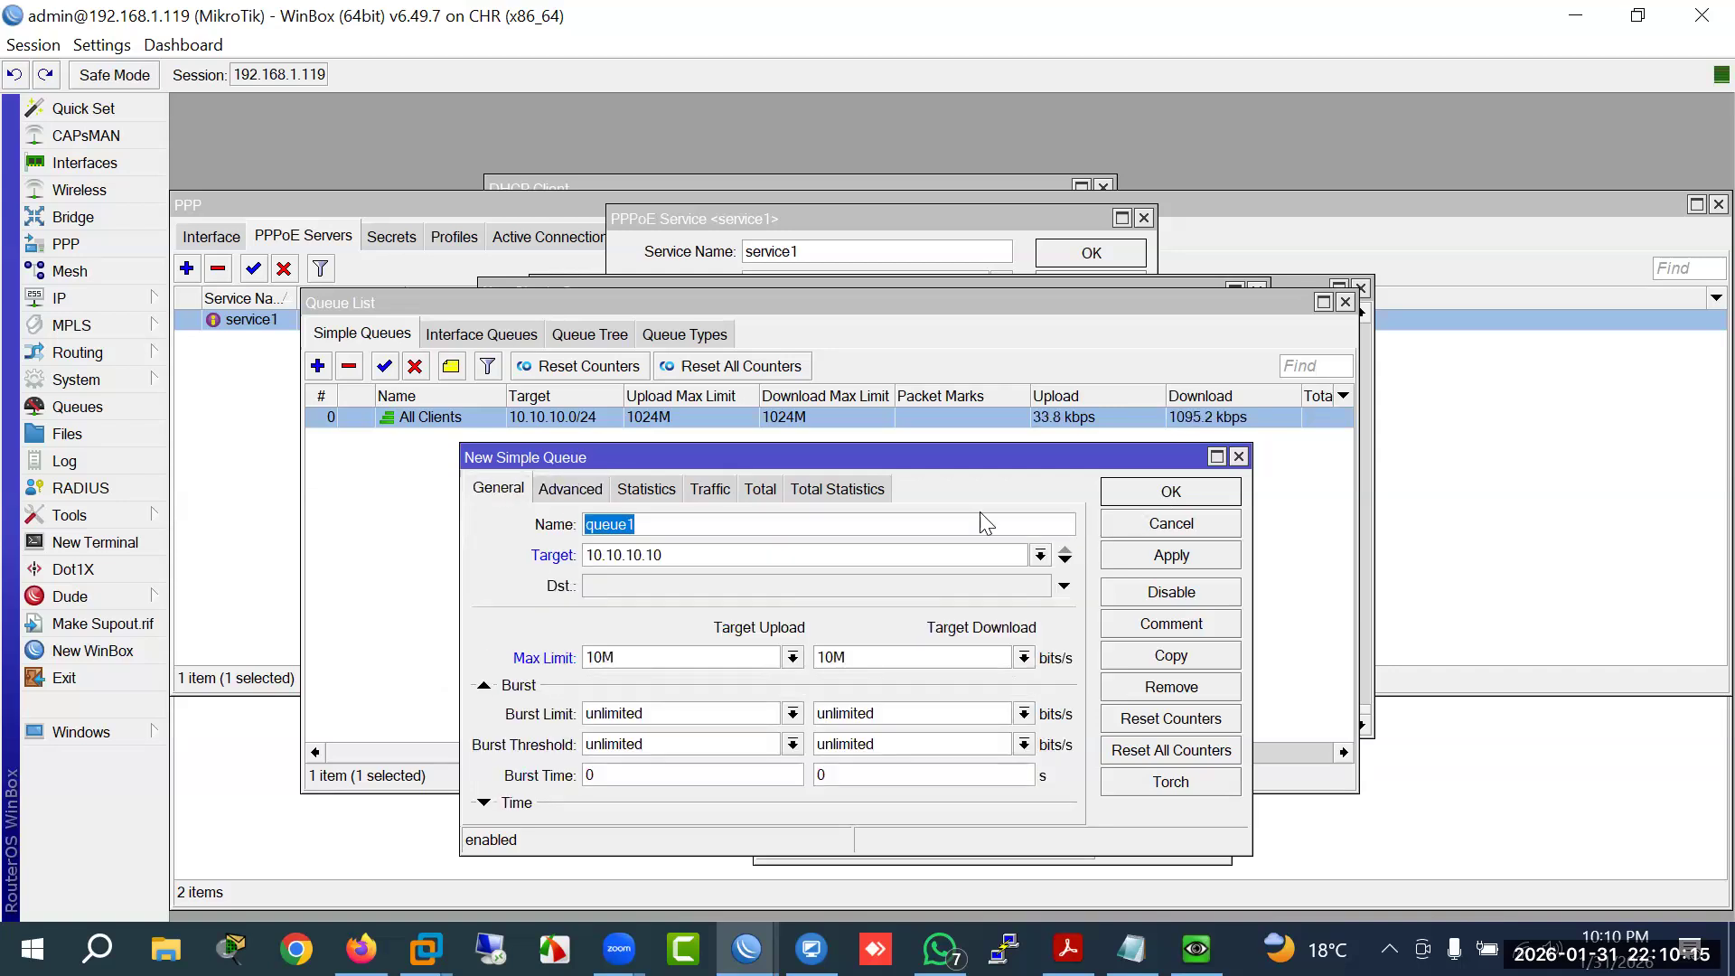
pyautogui.press('Return')
pyautogui.click(429, 438)
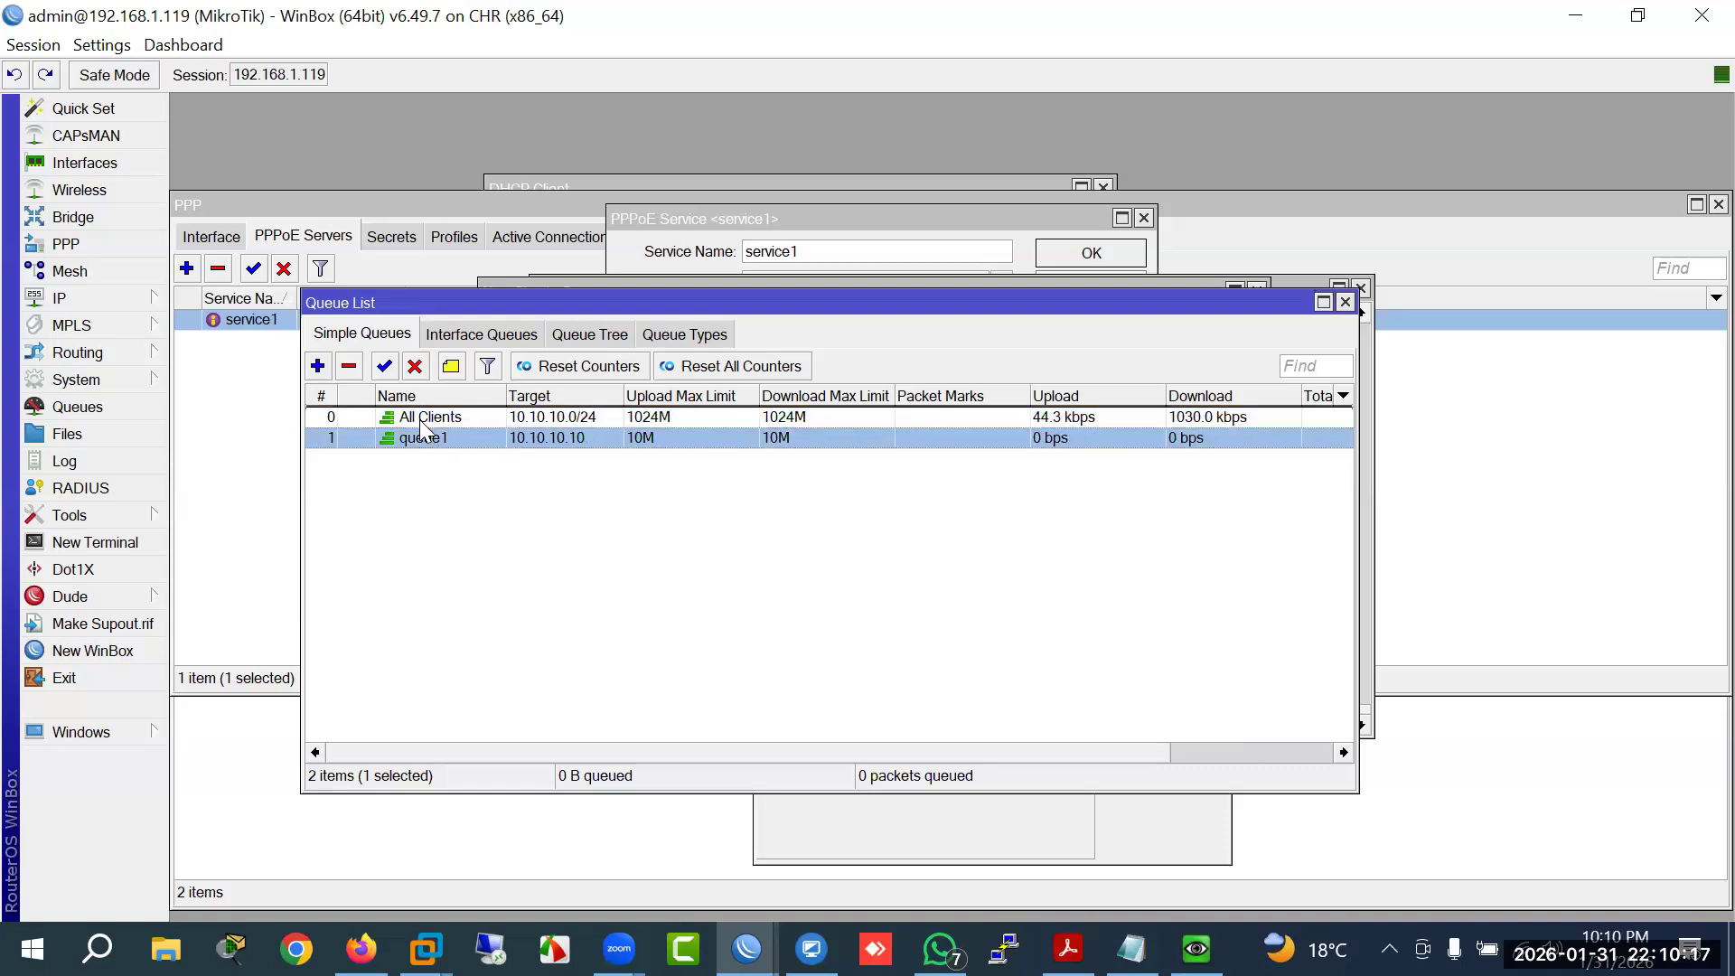
# Step: Drag queue1 around the list until it settles at position 0 above All Clients
pyautogui.moveTo(425, 434); pyautogui.dragTo(425, 417)
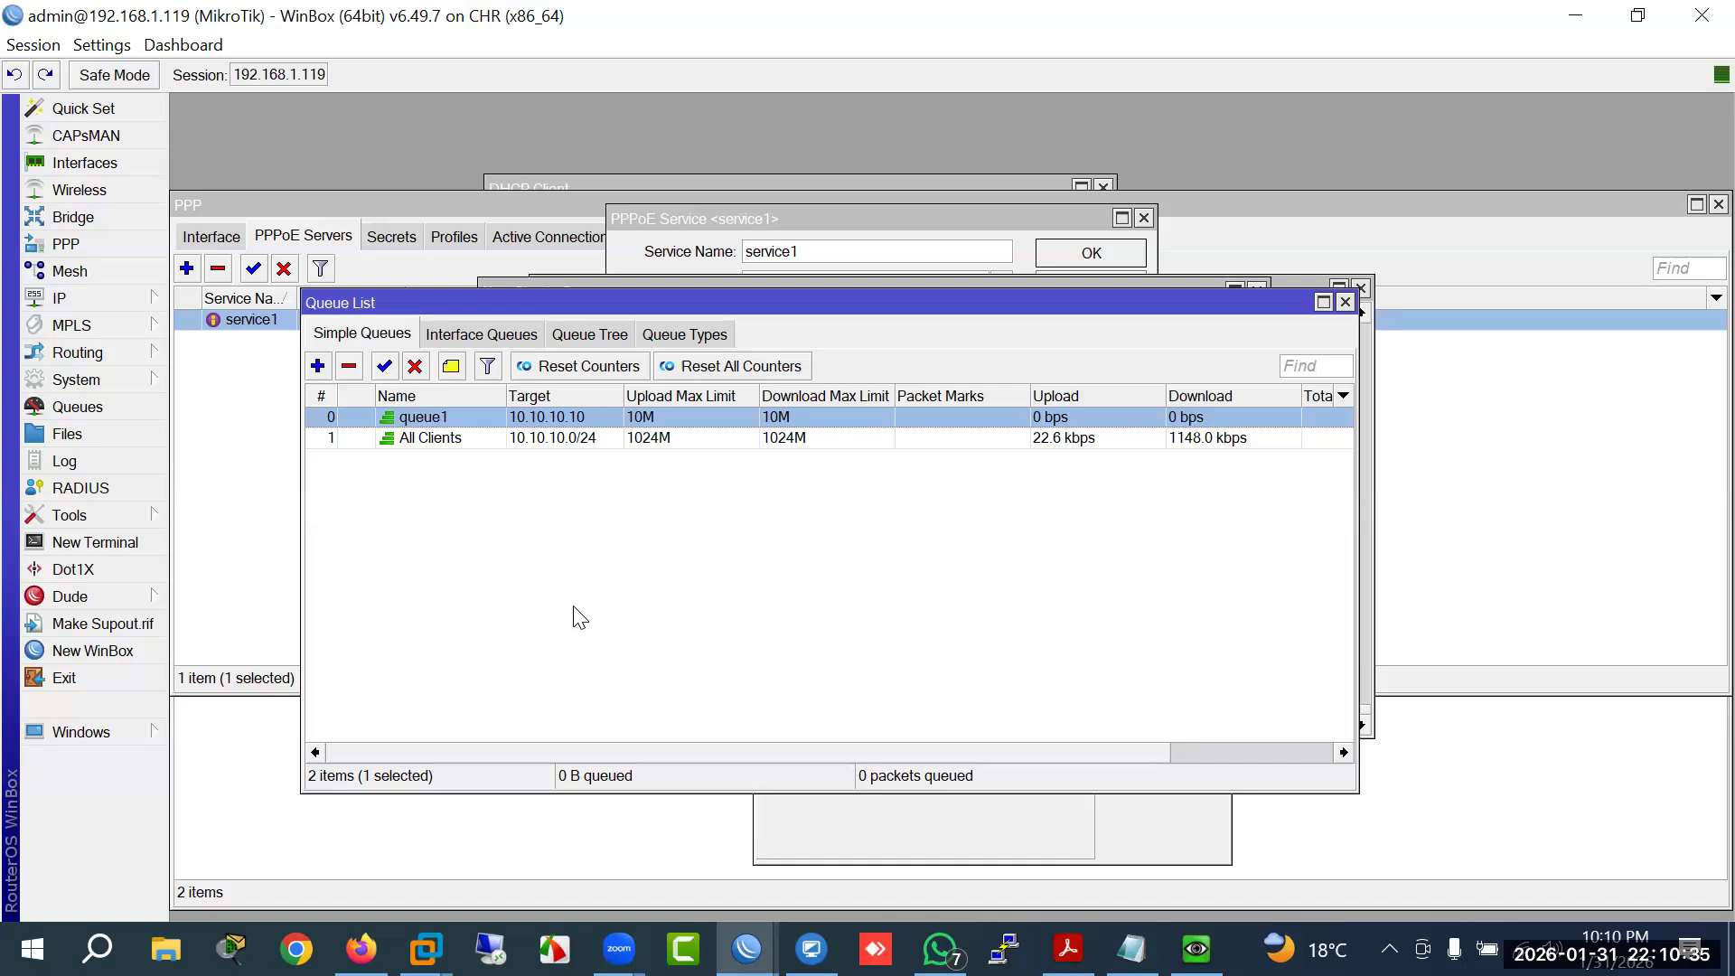
pyautogui.click(562, 442)
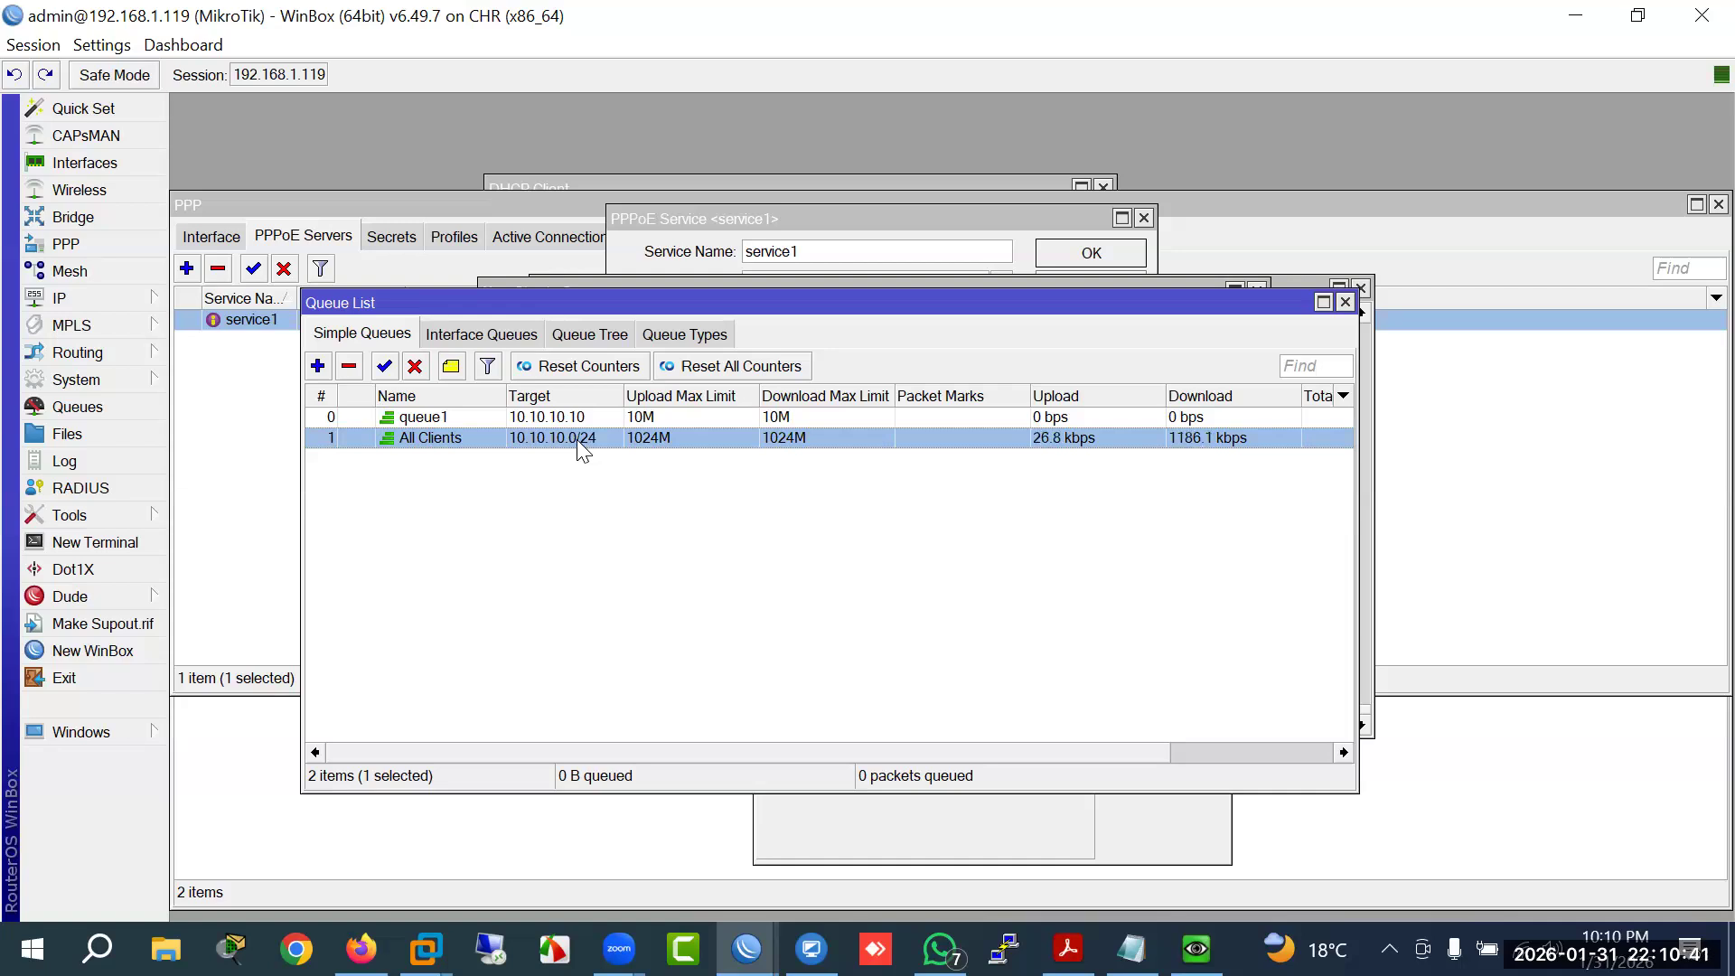
pyautogui.moveTo(562, 421); pyautogui.dragTo(568, 450)
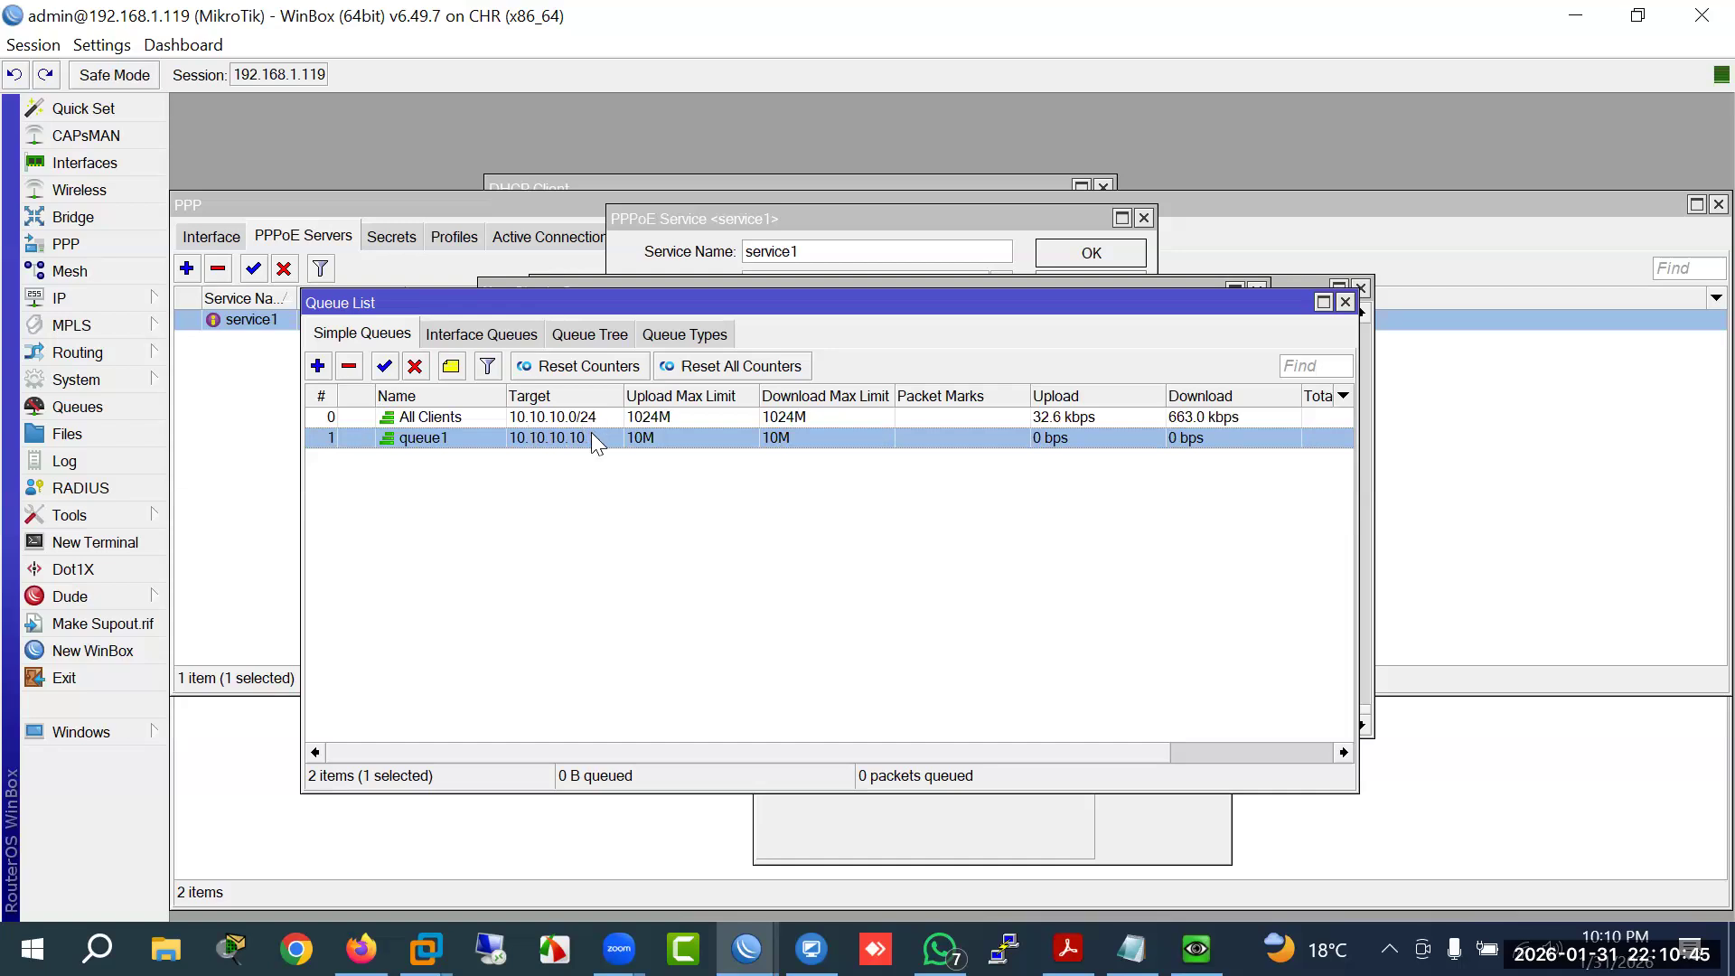
pyautogui.click(580, 420)
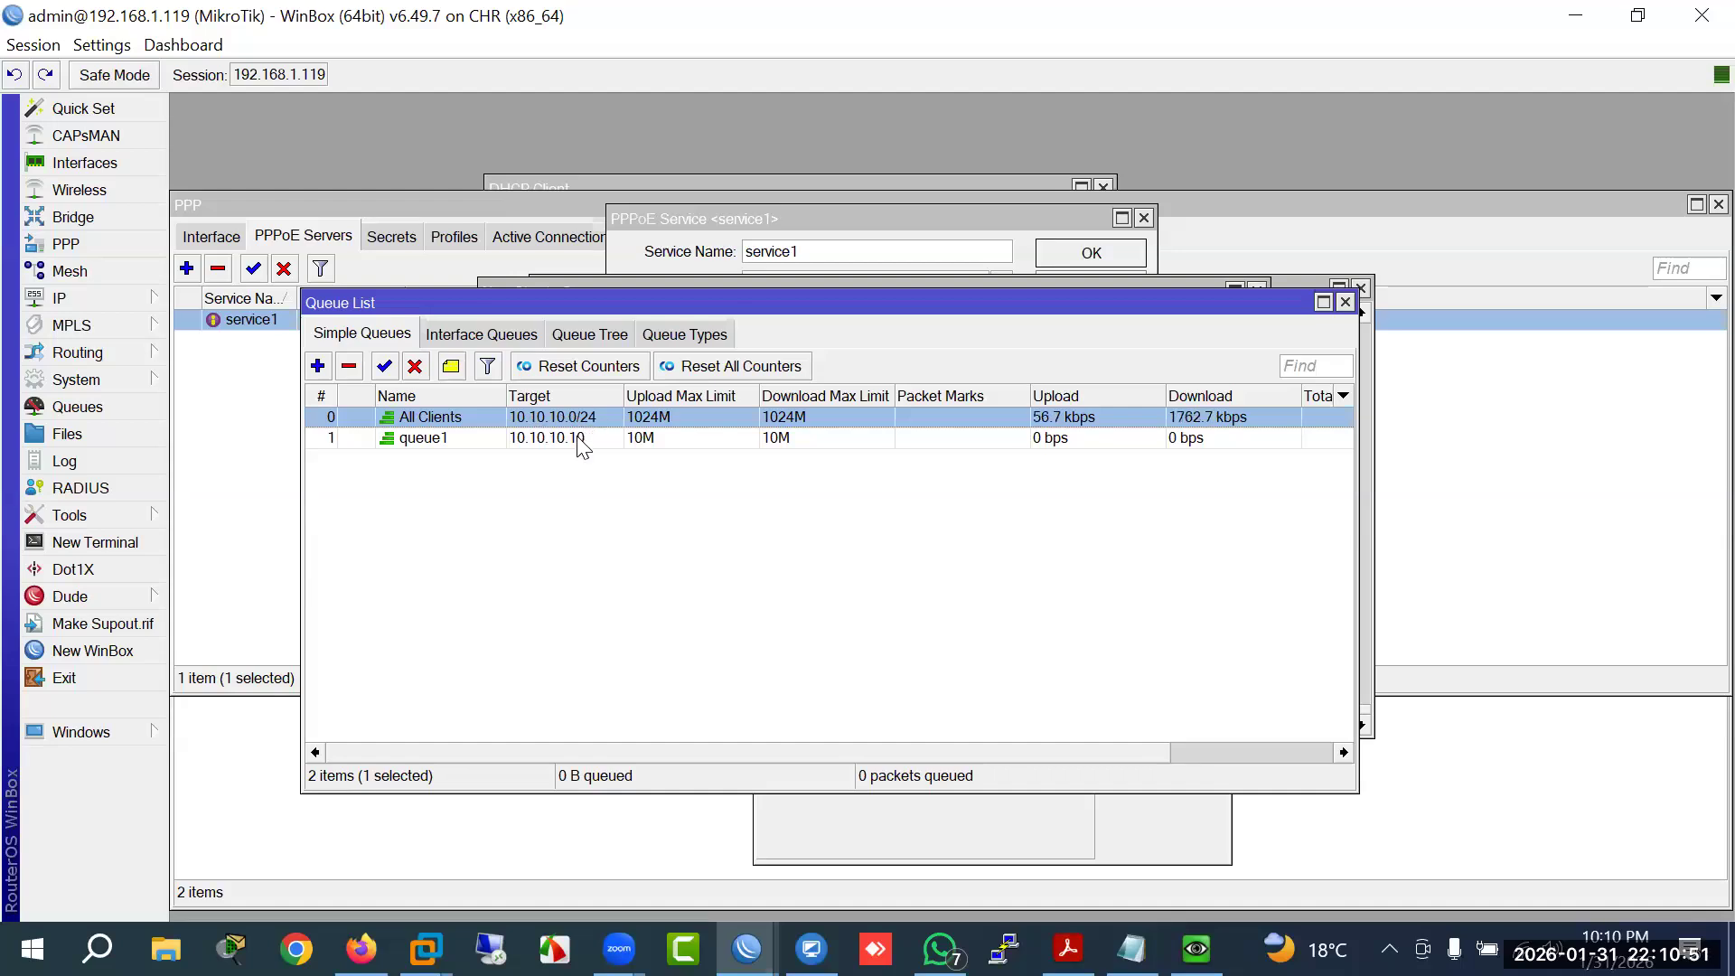
pyautogui.click(579, 441)
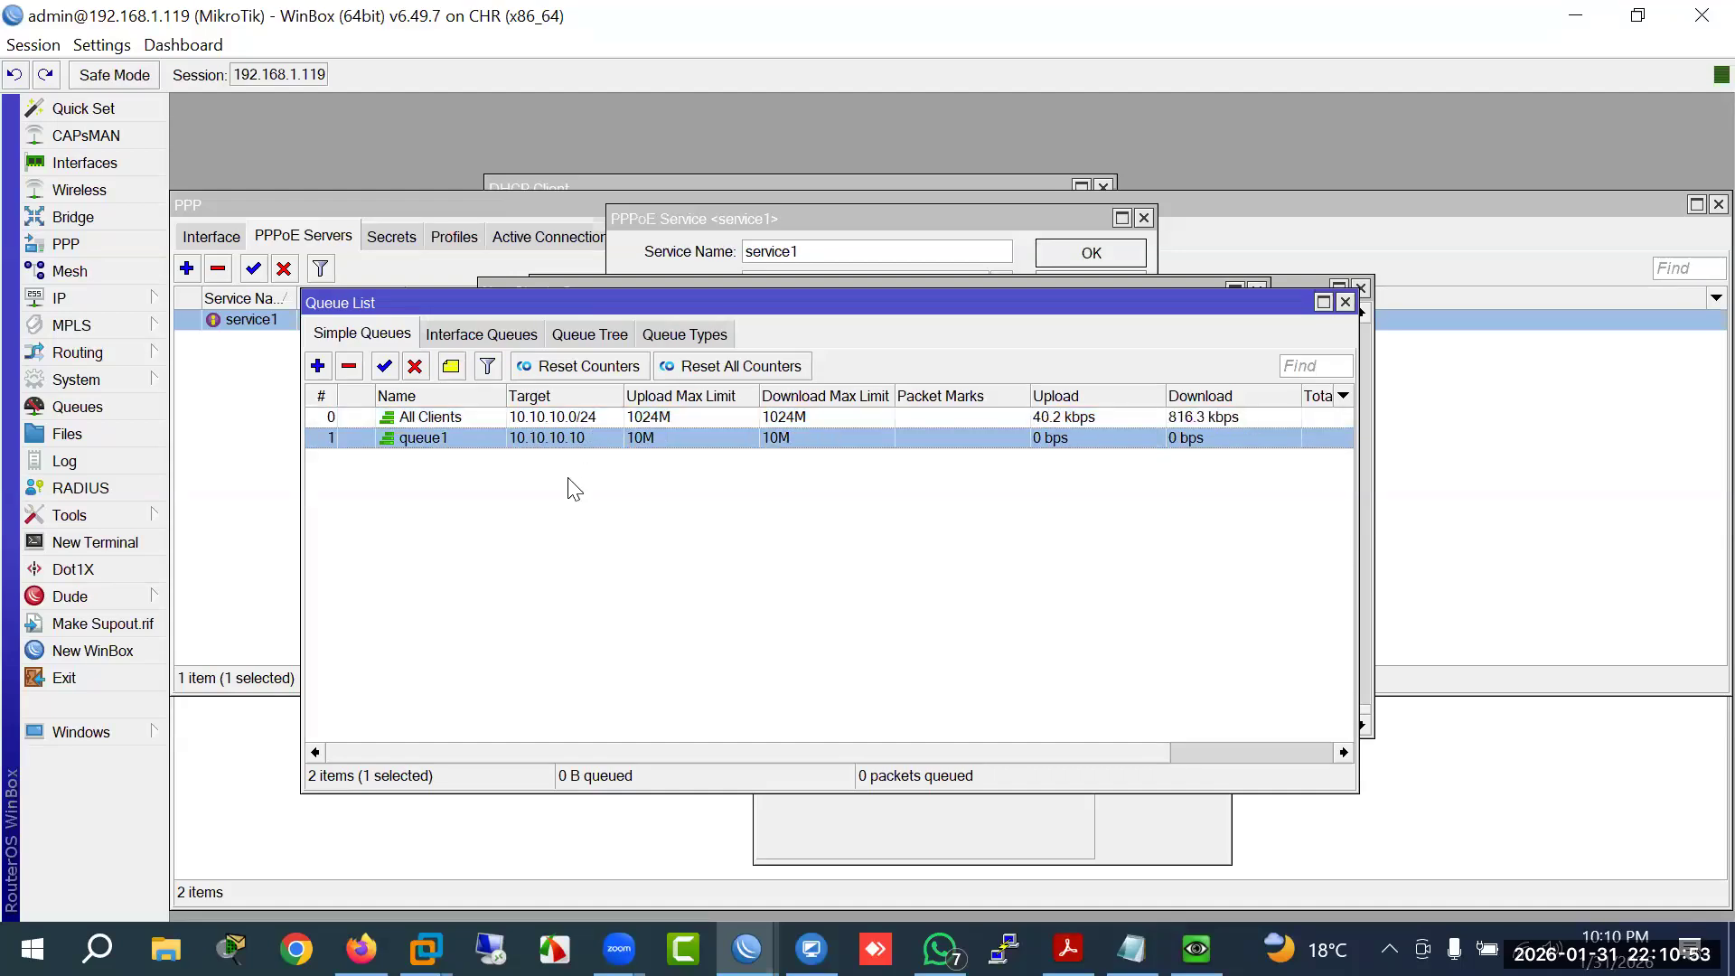
pyautogui.click(578, 423)
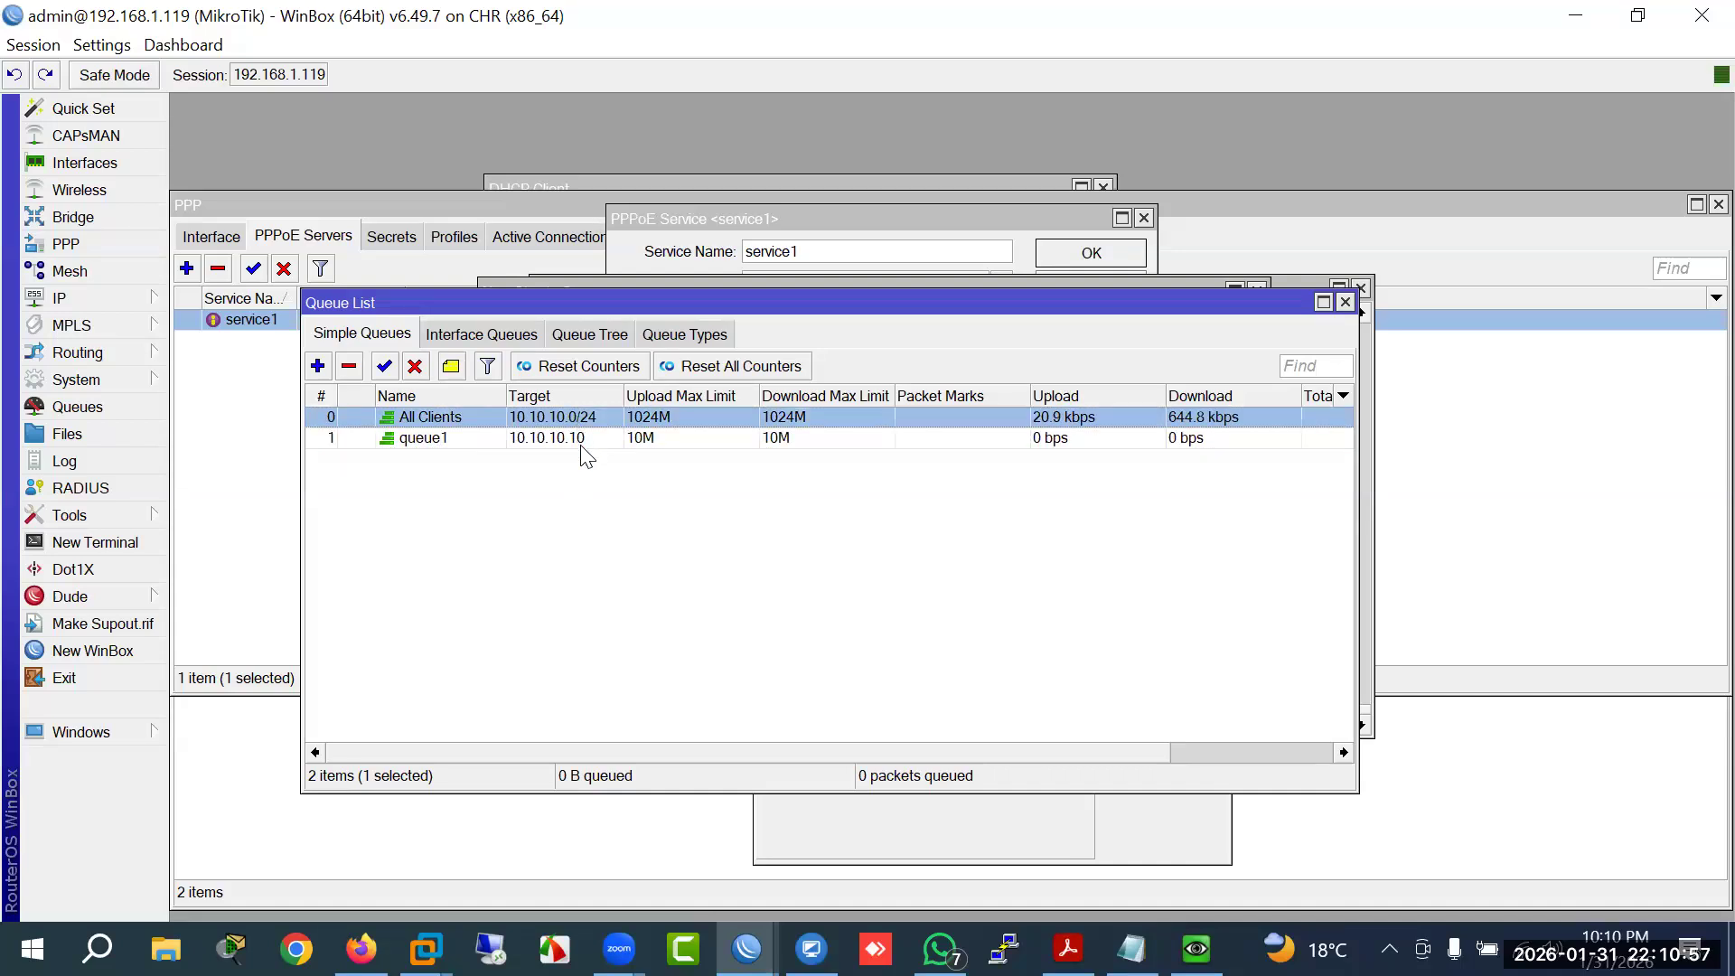
pyautogui.click(564, 437)
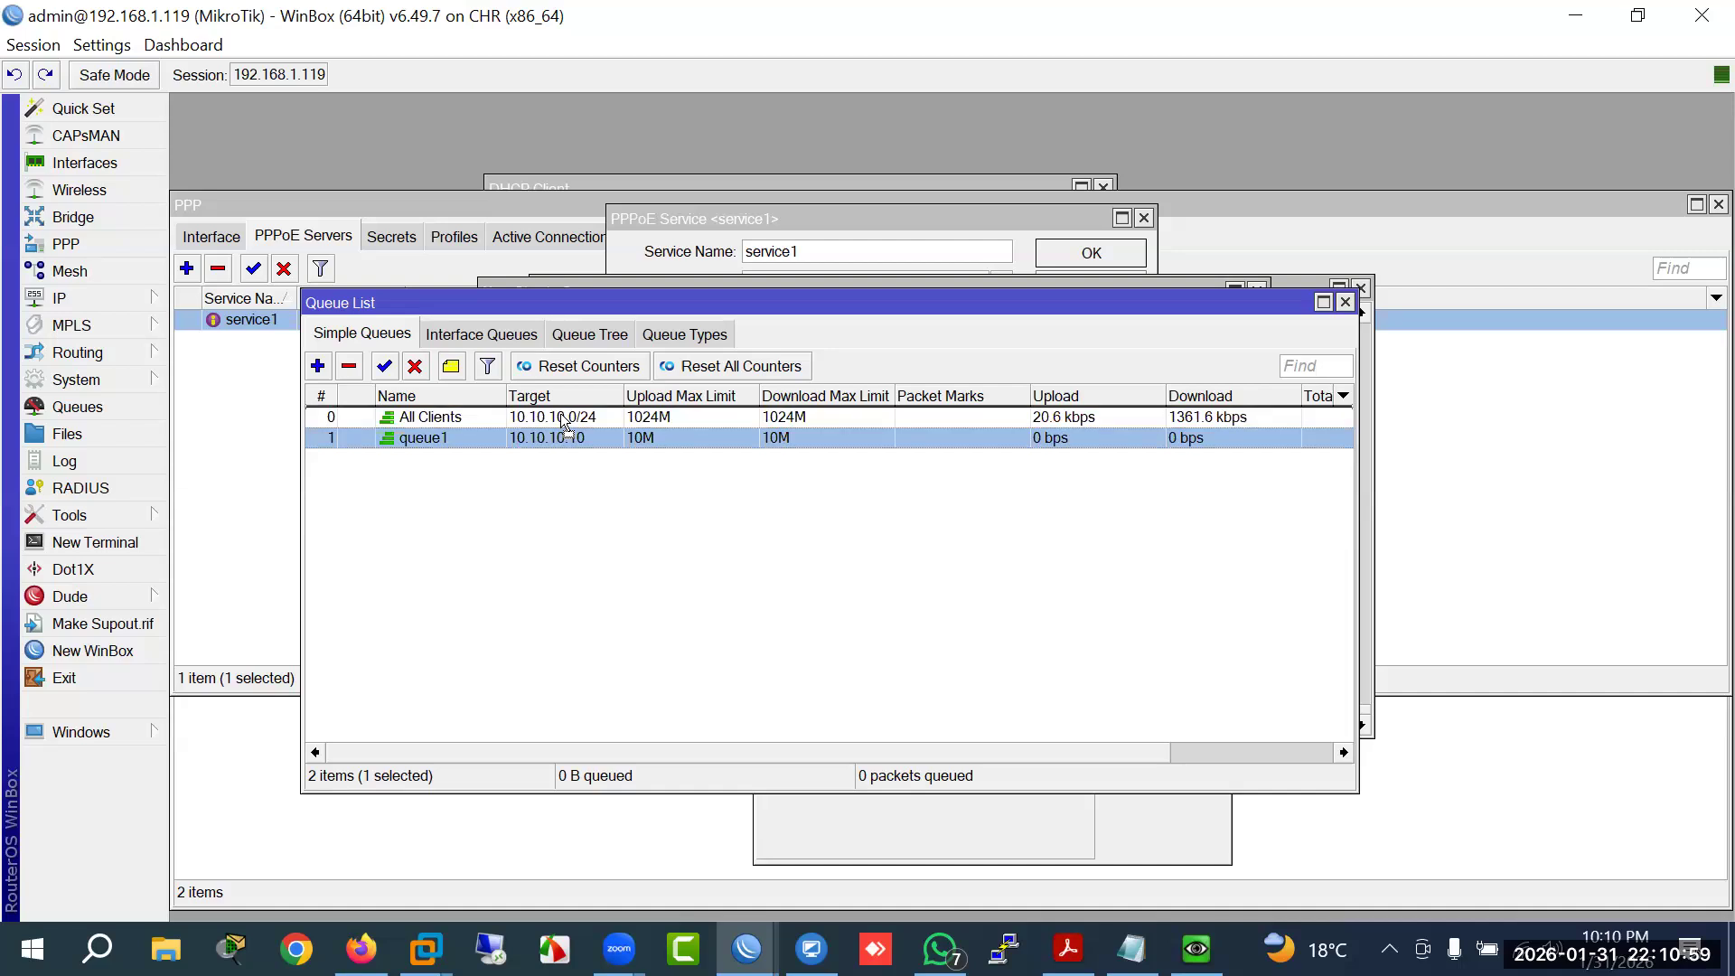
pyautogui.moveTo(564, 432); pyautogui.dragTo(564, 420)
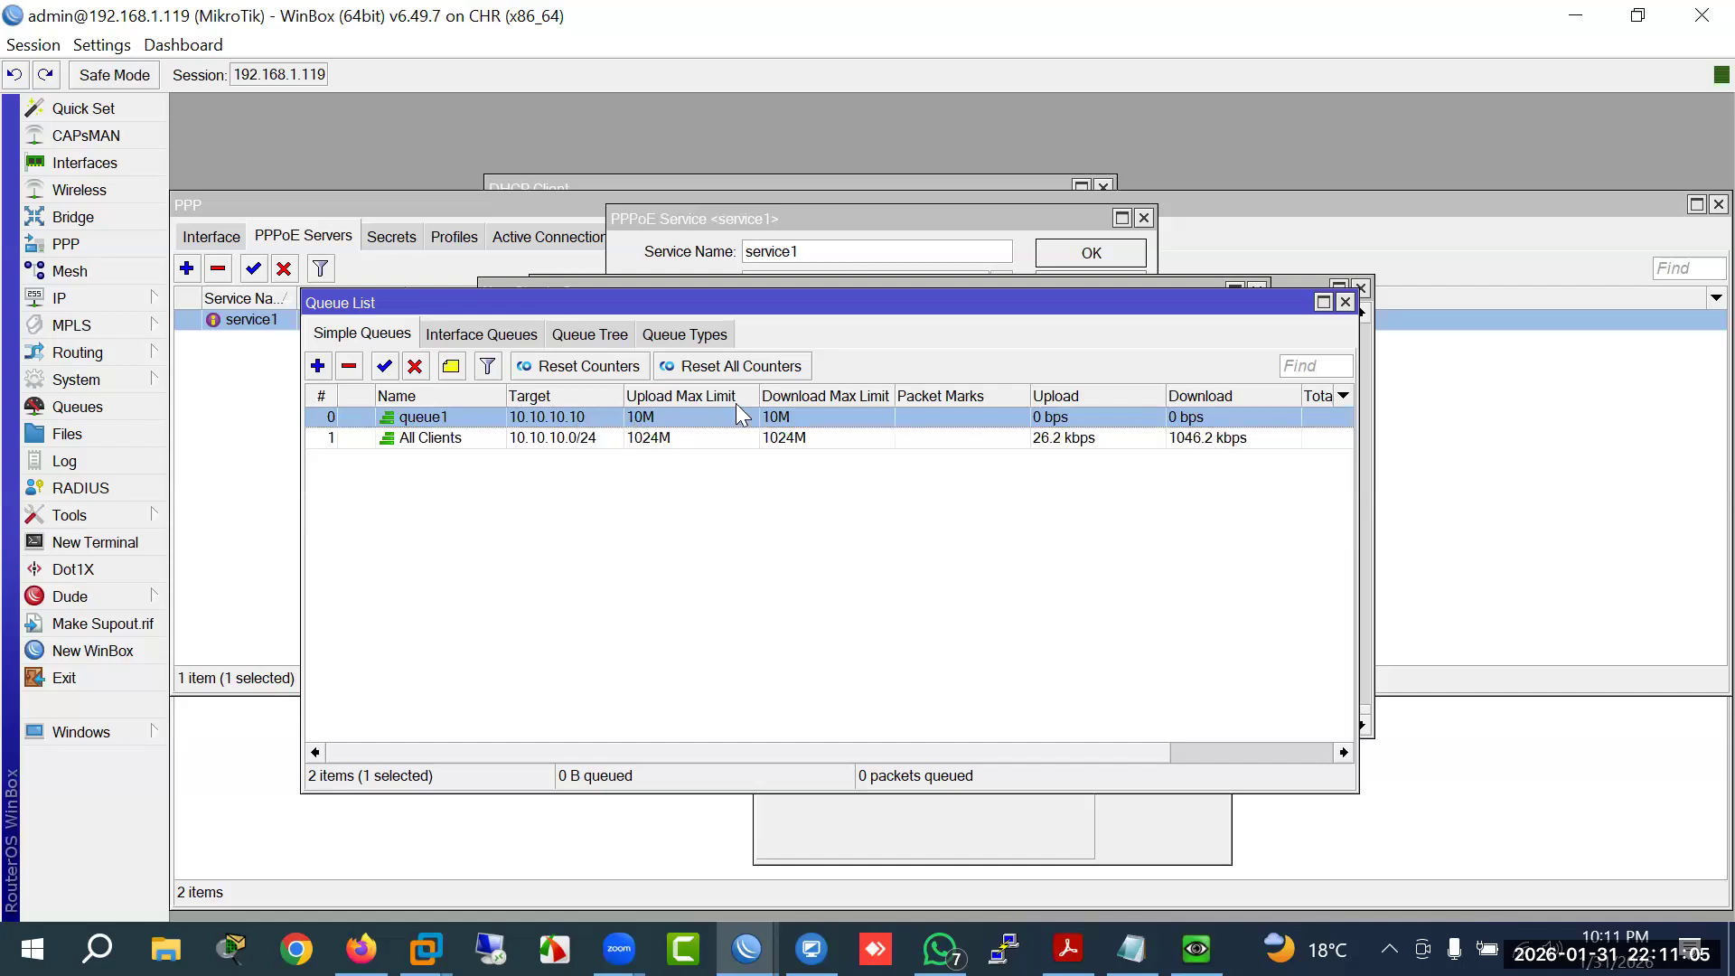
pyautogui.click(567, 443)
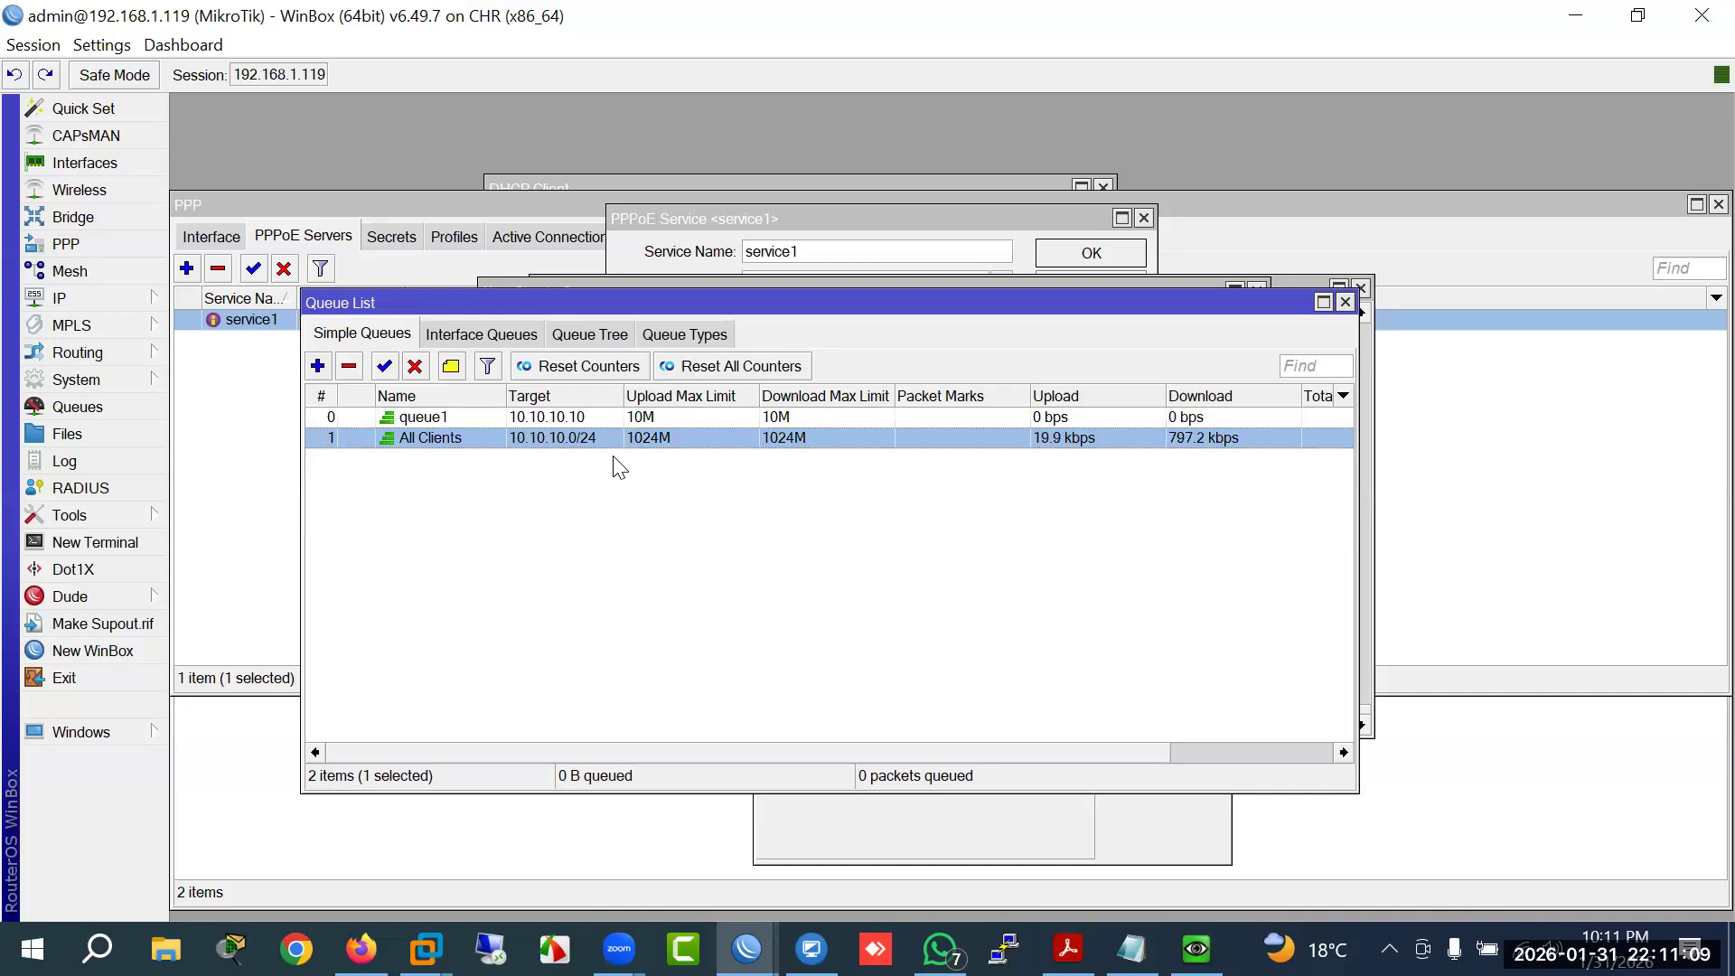
pyautogui.click(567, 417)
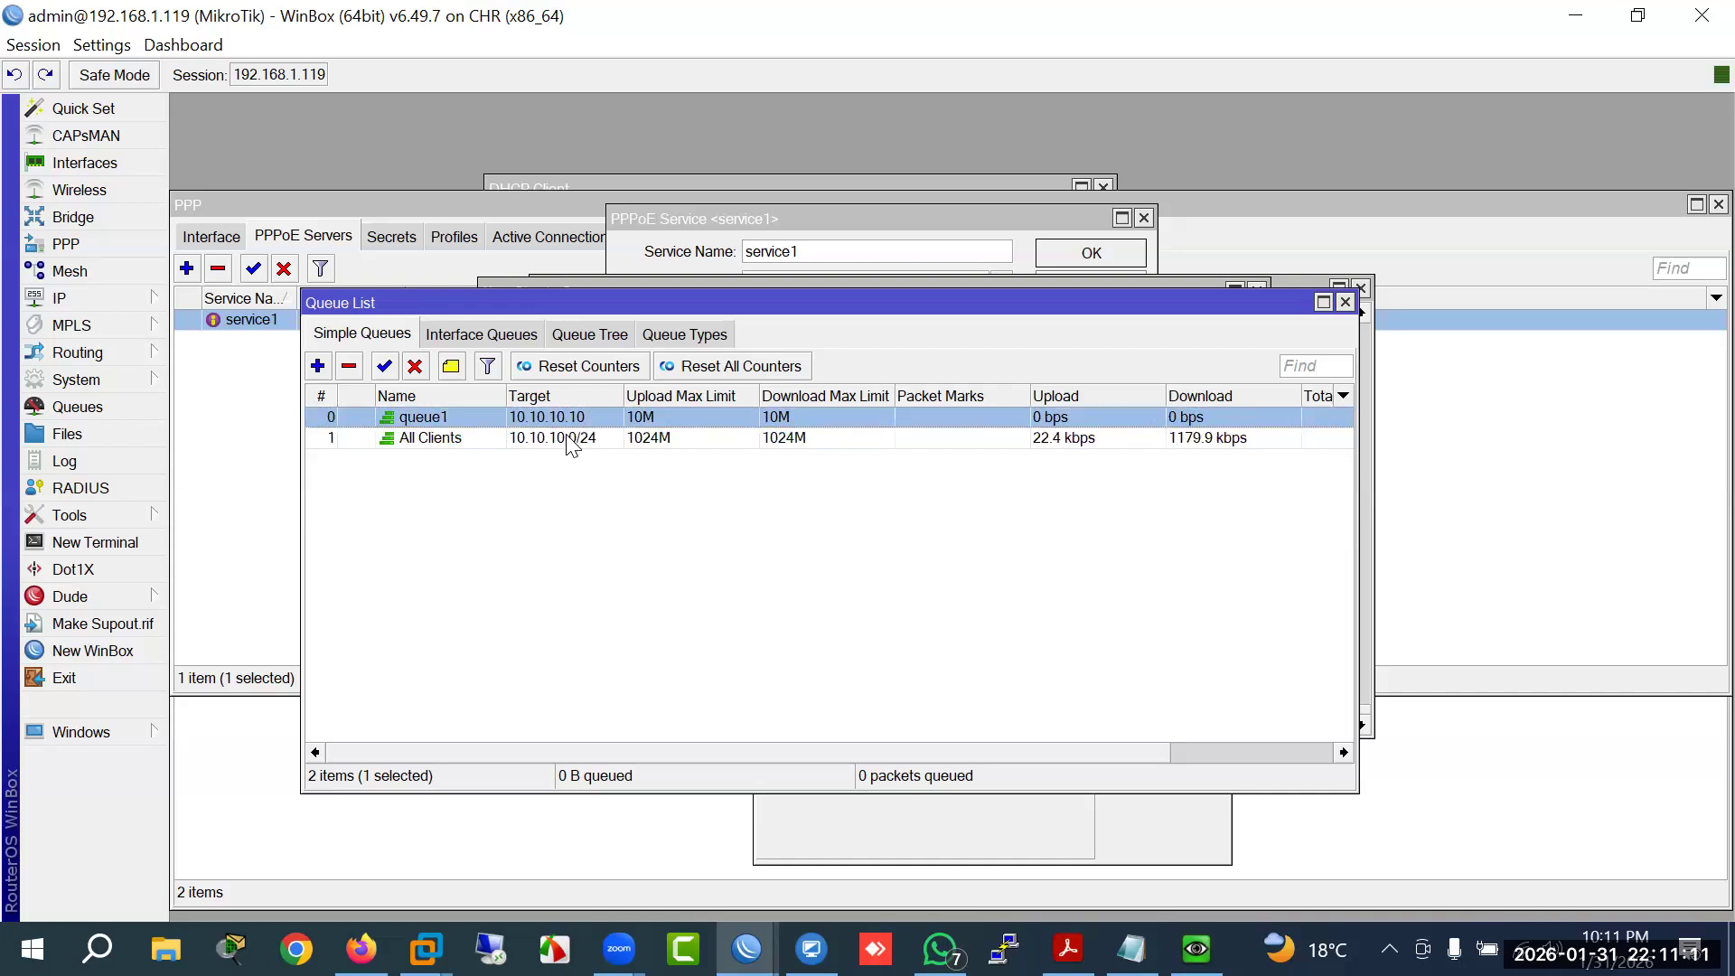
pyautogui.click(571, 440)
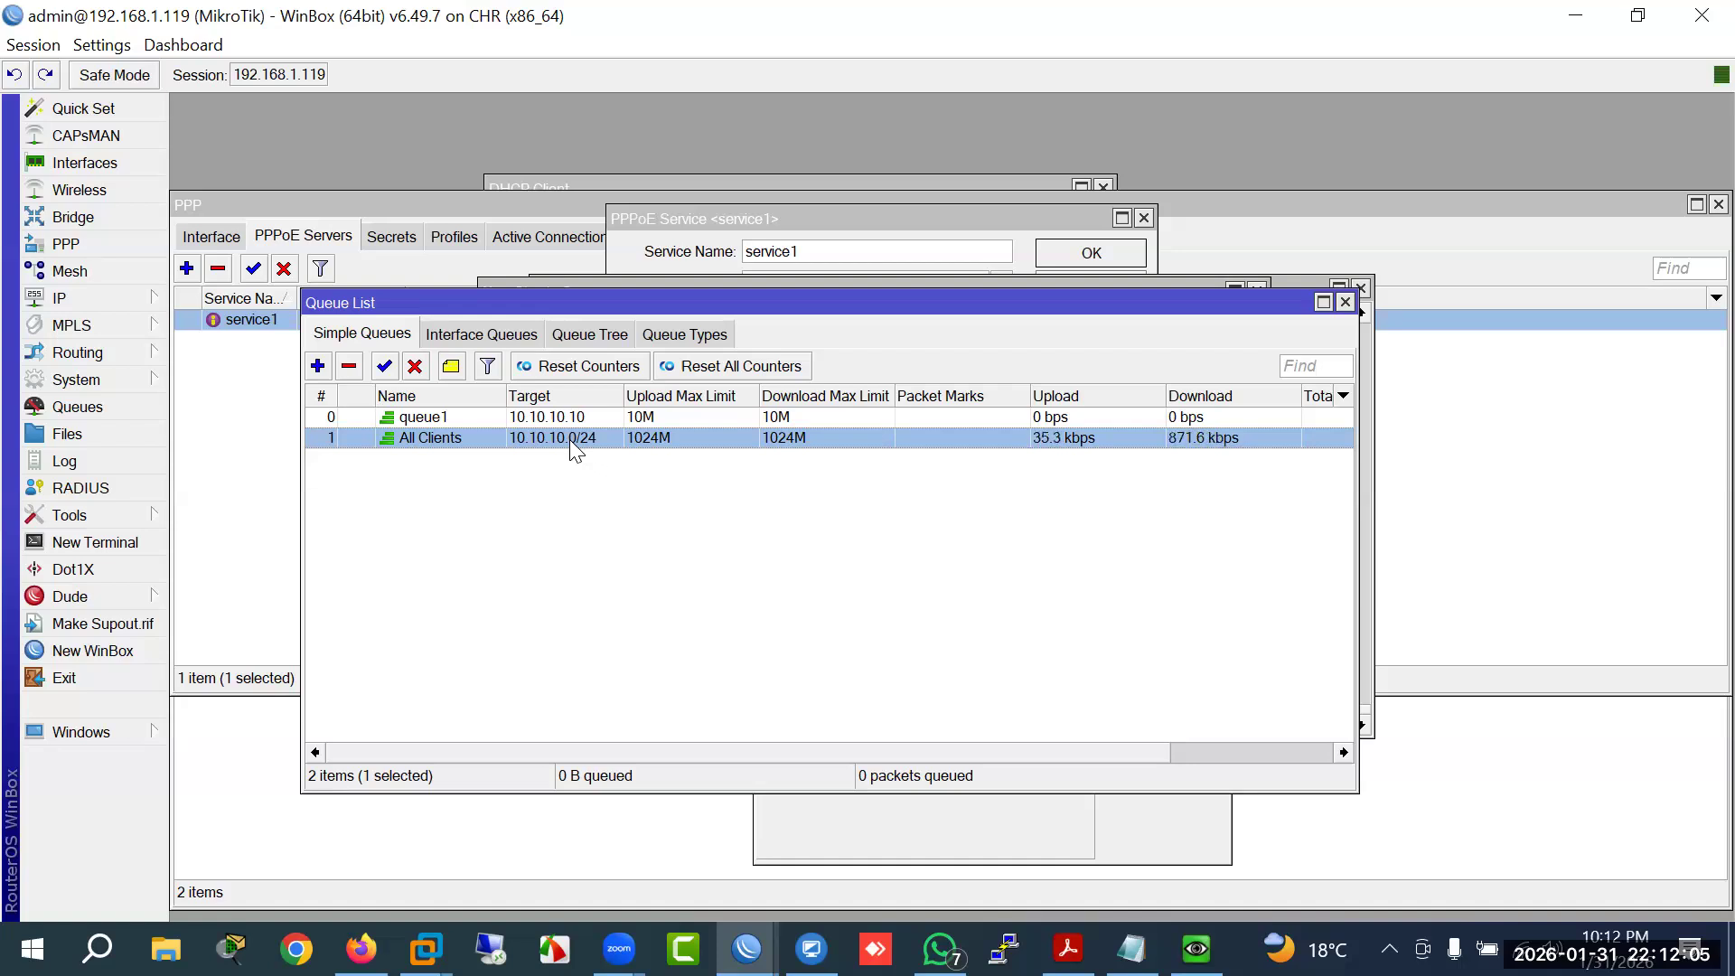
pyautogui.click(539, 418)
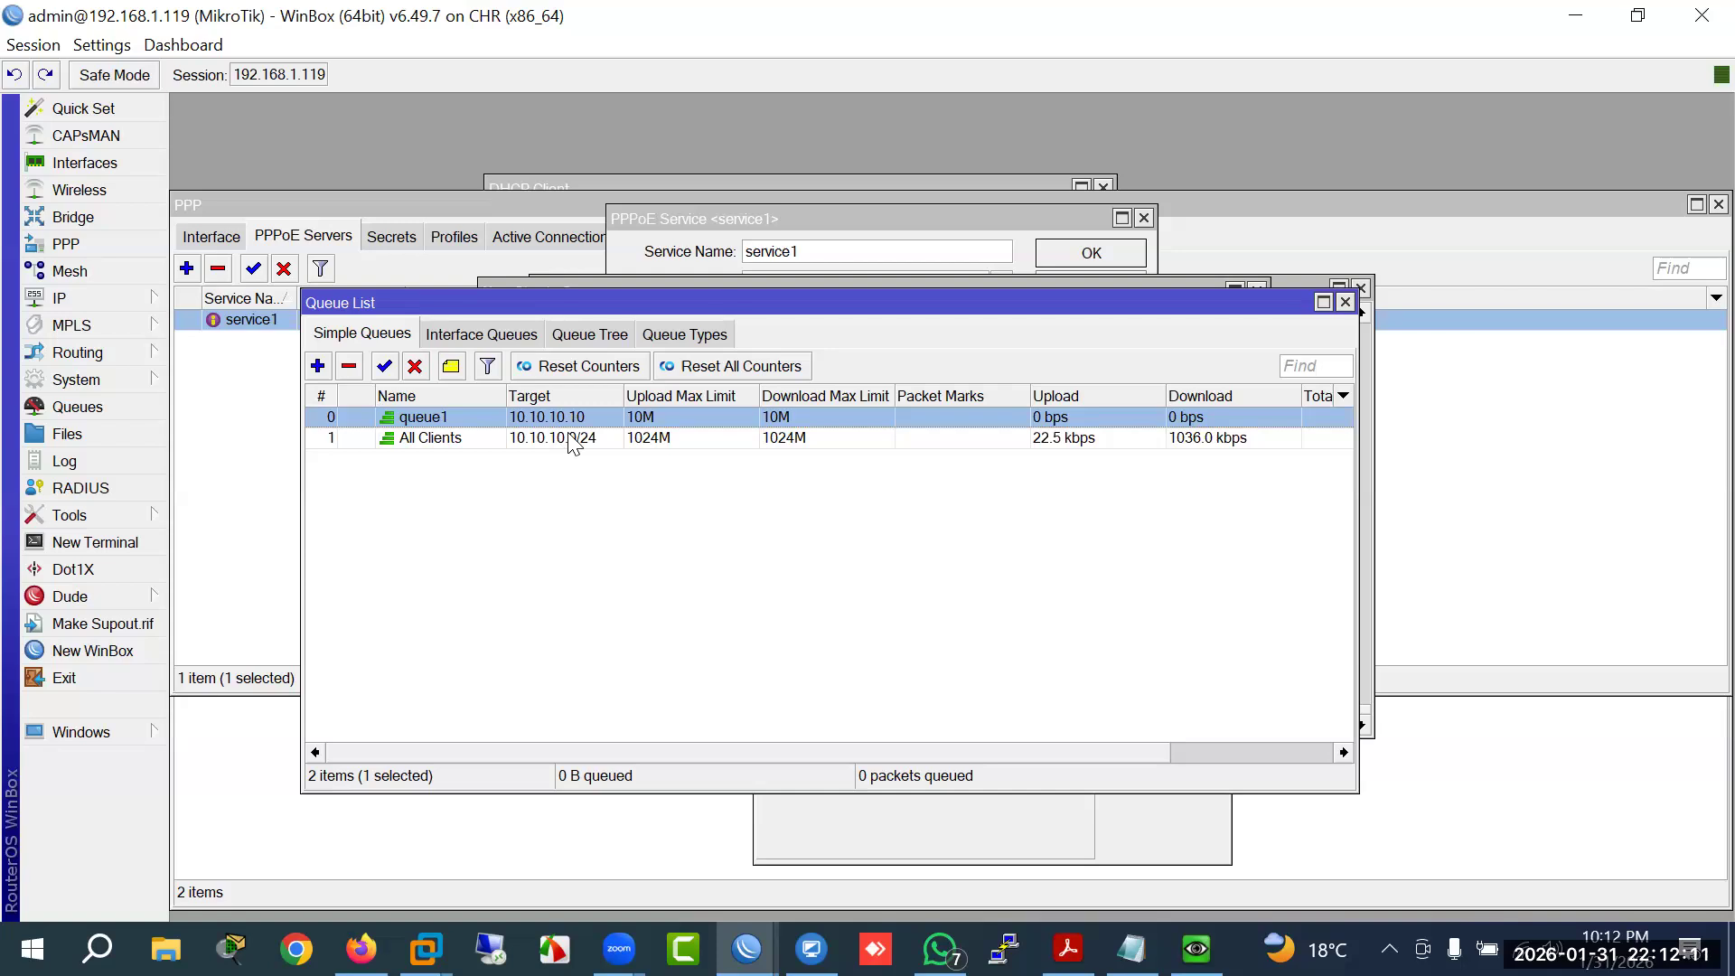
# Step: Copy queue1 into a new simple queue and set its Packet Marks to no-mark
pyautogui.doubleClick(555, 418)
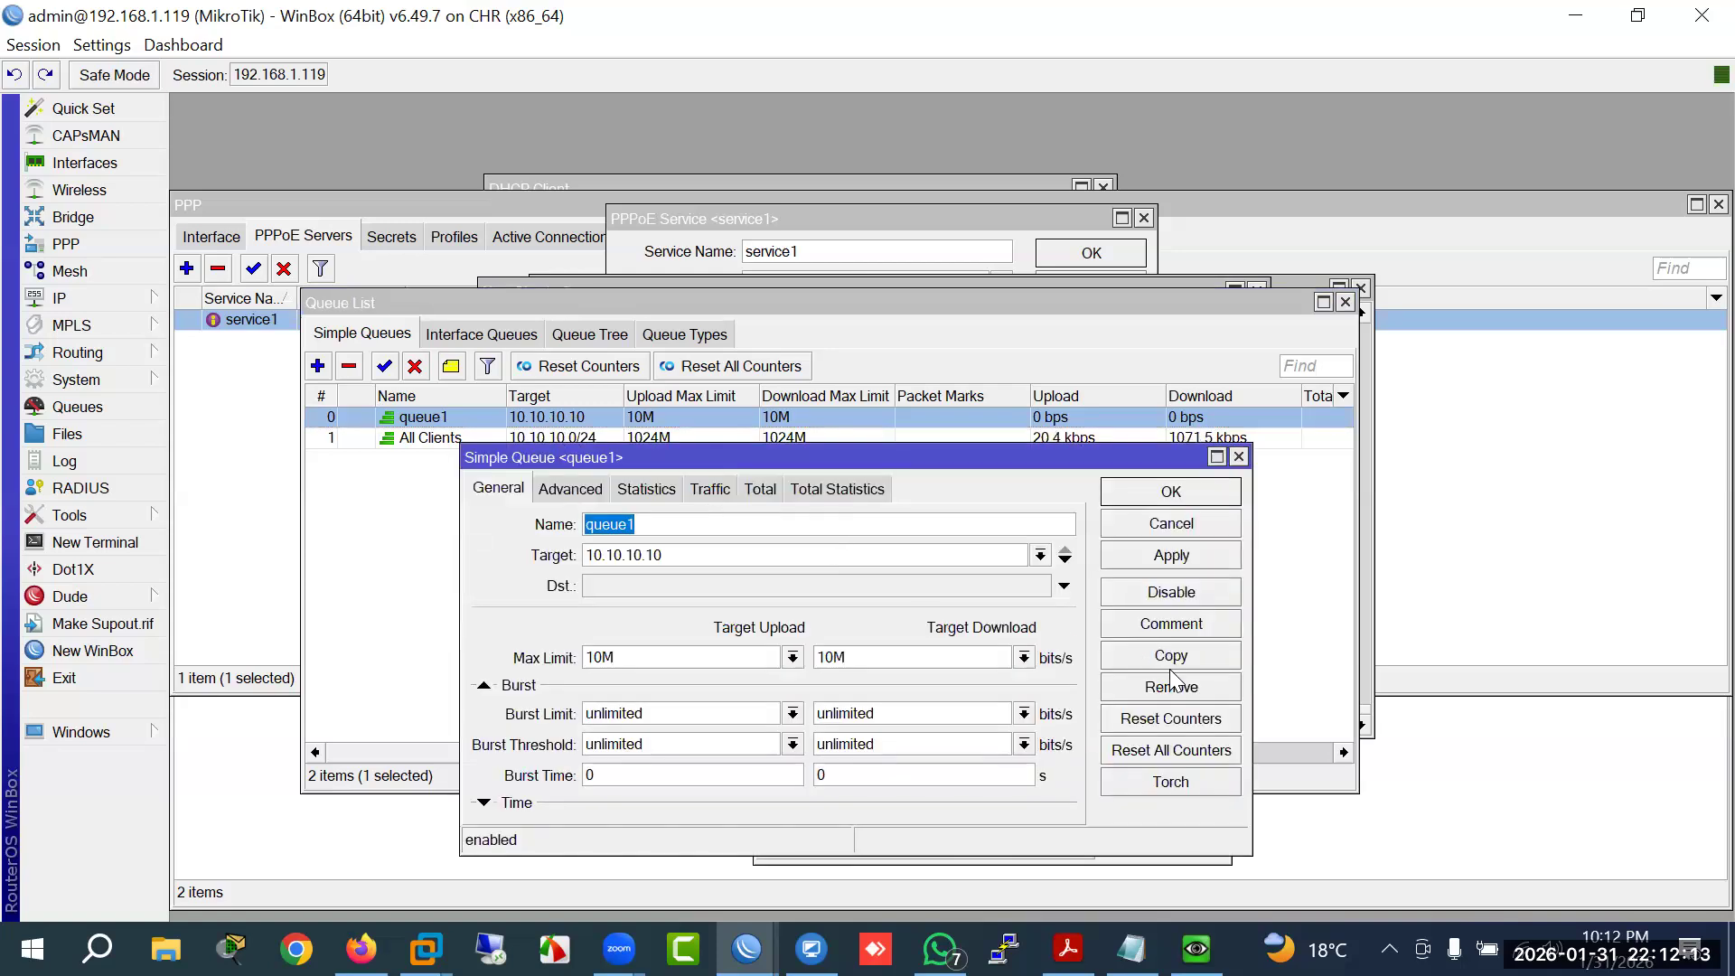
pyautogui.click(1169, 666)
pyautogui.click(603, 521)
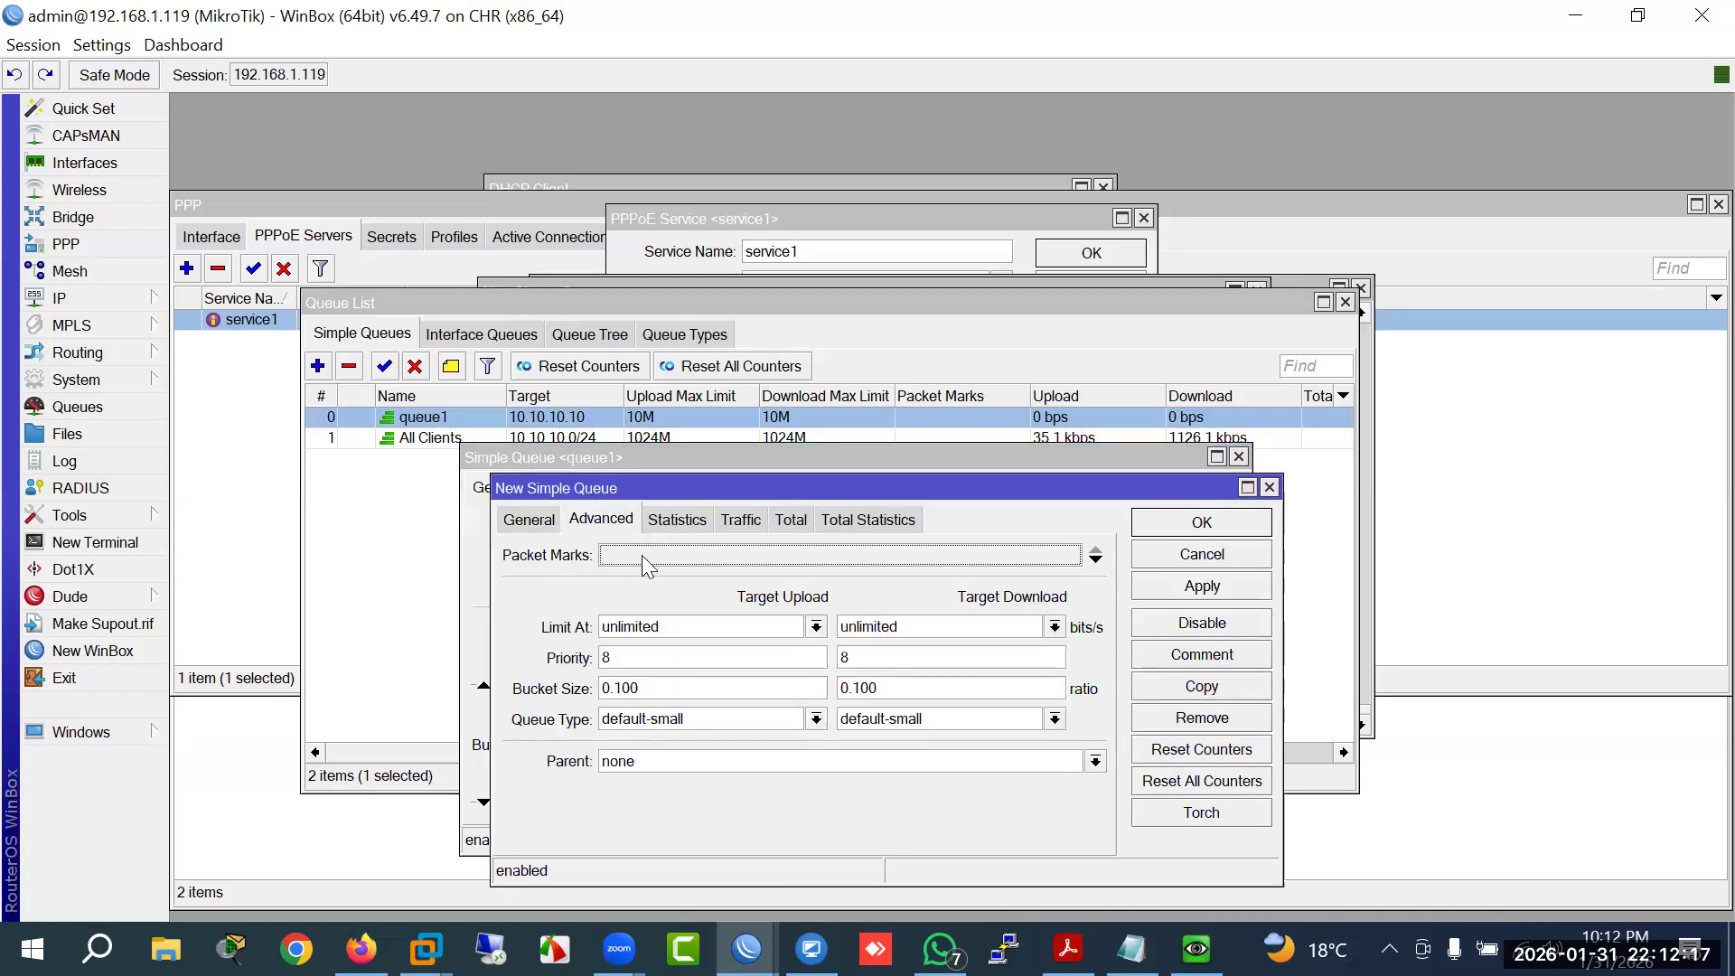
pyautogui.click(638, 555)
pyautogui.click(1071, 555)
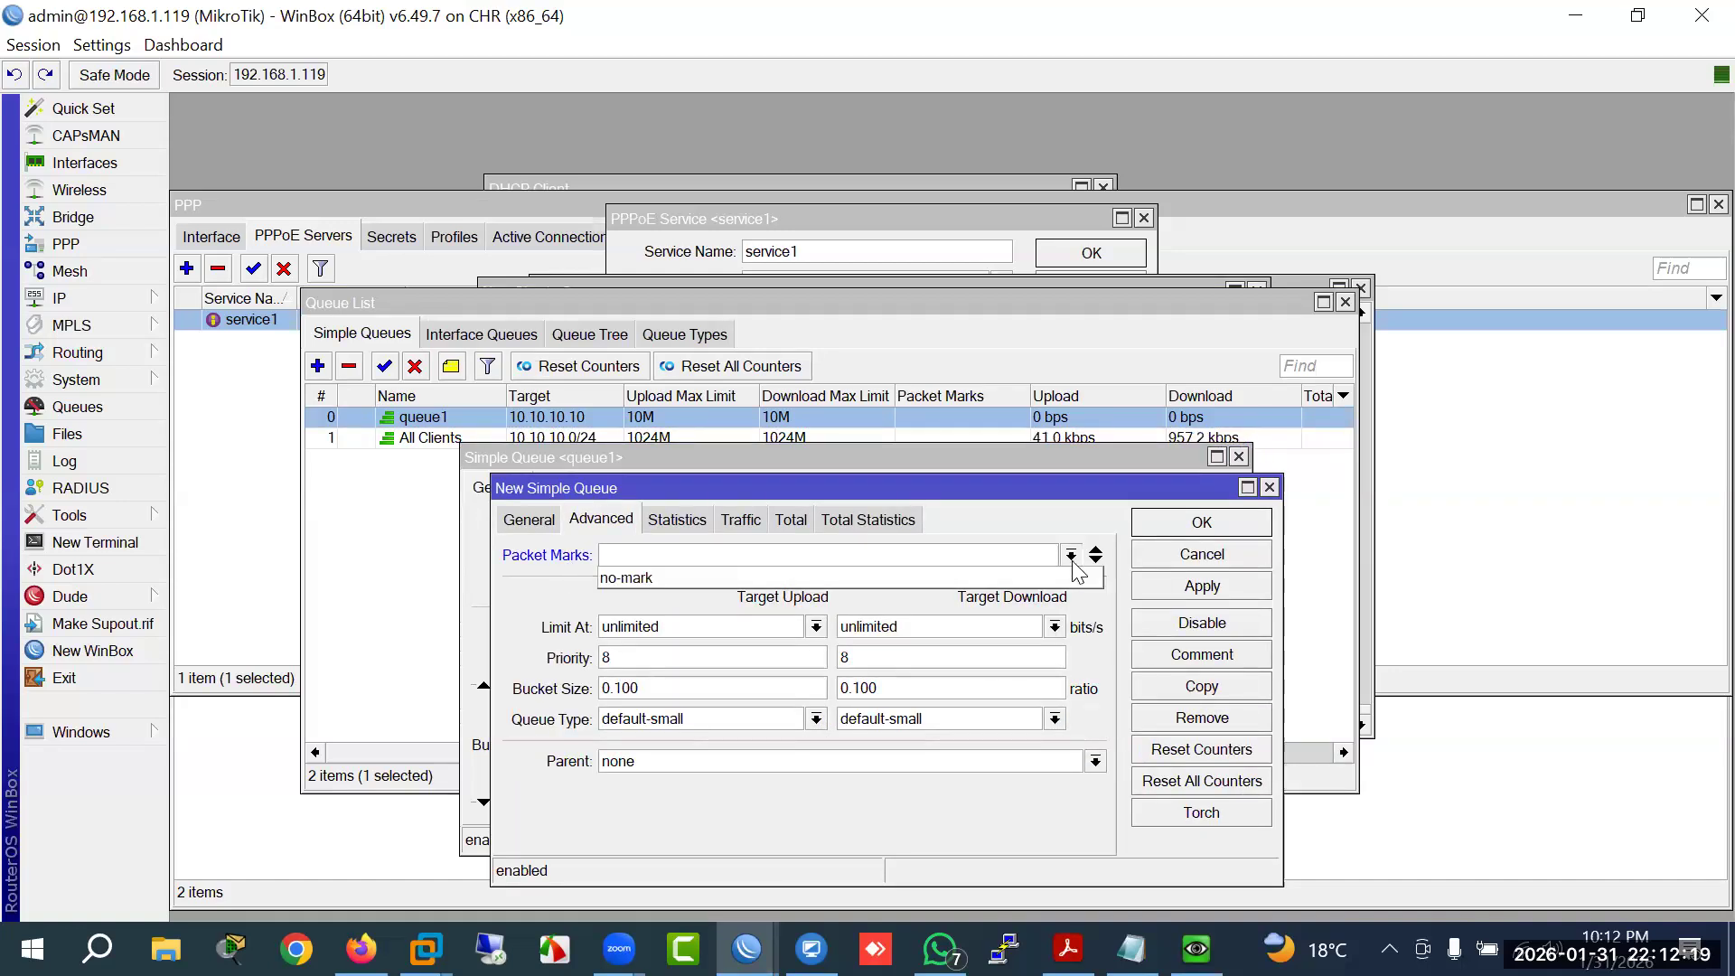
pyautogui.click(647, 579)
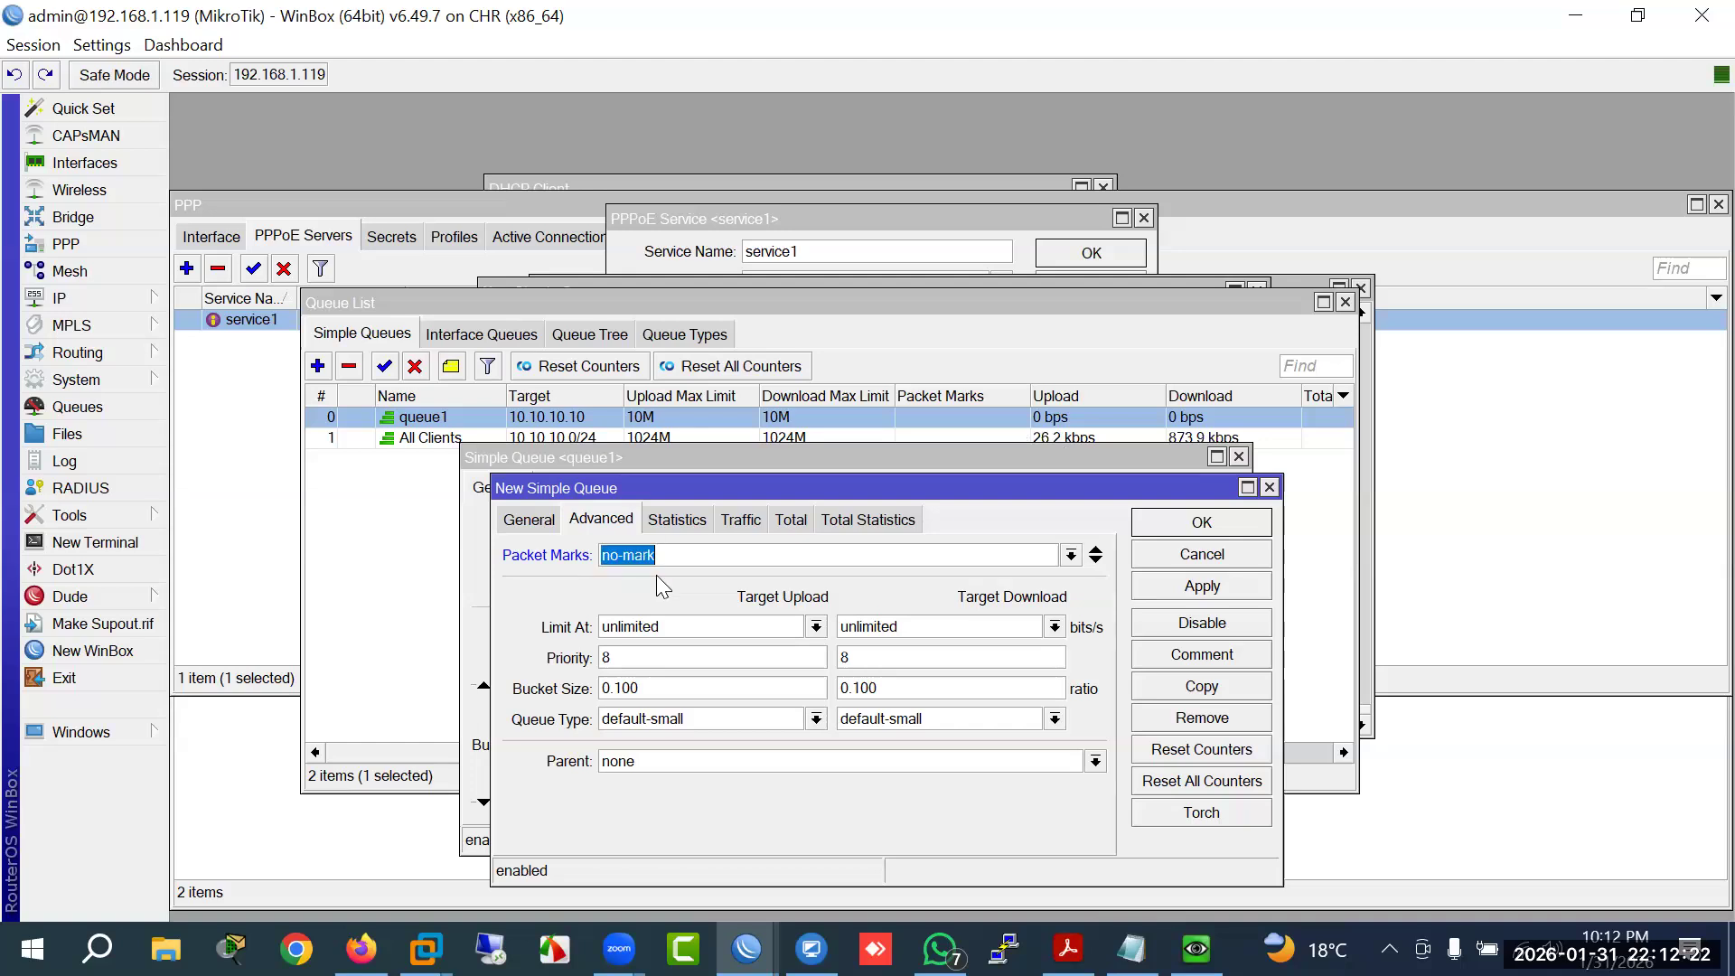
# Step: Check the copy's 10.10.10.10 target, discard it, and highlight YouTube in the course outline PDF
pyautogui.click(536, 521)
pyautogui.click(709, 586)
pyautogui.moveTo(594, 589); pyautogui.dragTo(592, 590)
pyautogui.click(1193, 559)
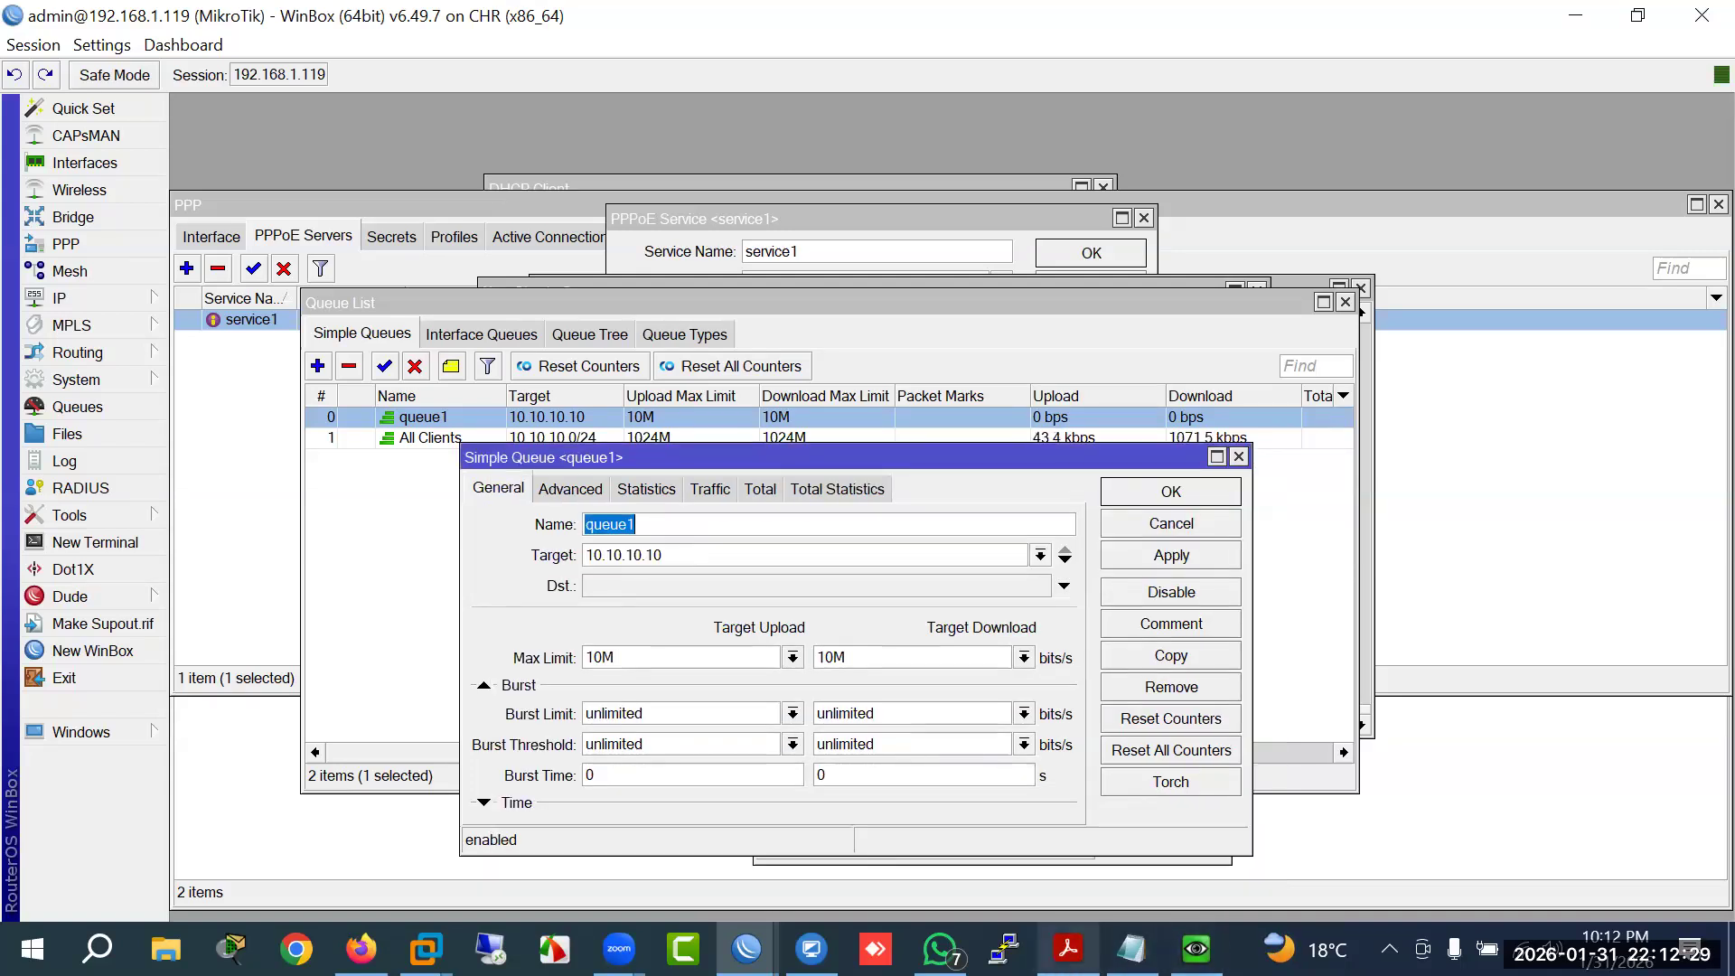
pyautogui.click(1068, 949)
pyautogui.moveTo(560, 723); pyautogui.dragTo(394, 734)
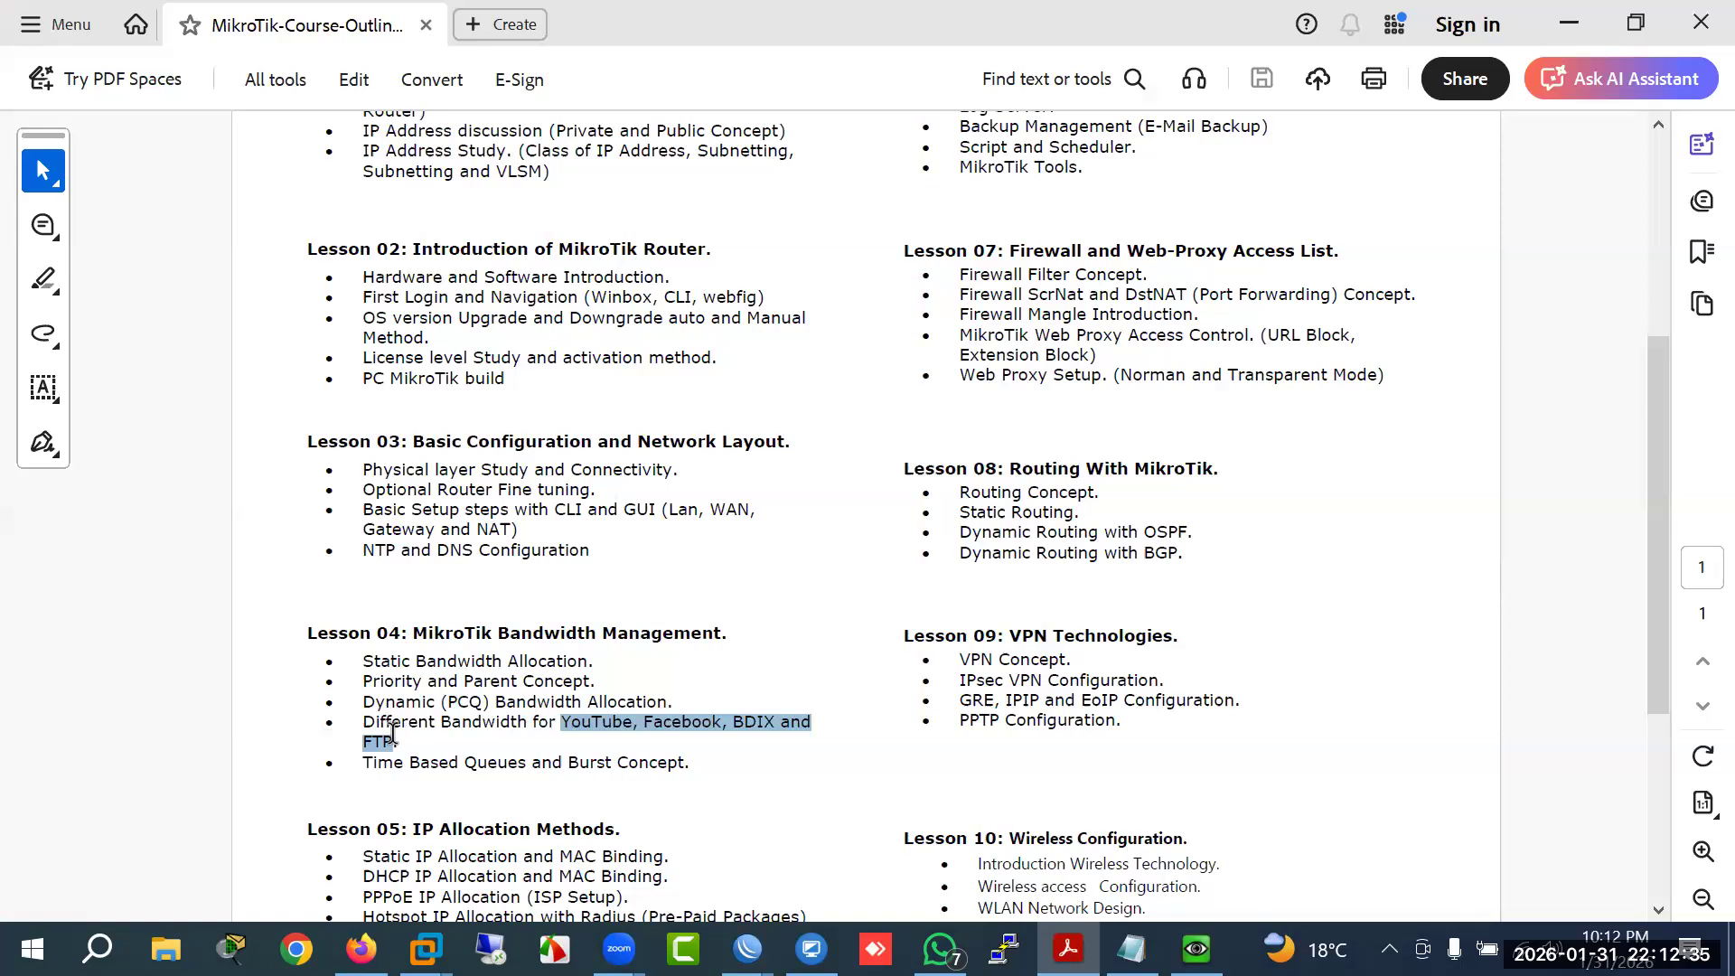
# Step: Select the 'Different Bandwidth for YouTube…' item in the Lesson 04 outline
pyautogui.click(461, 723)
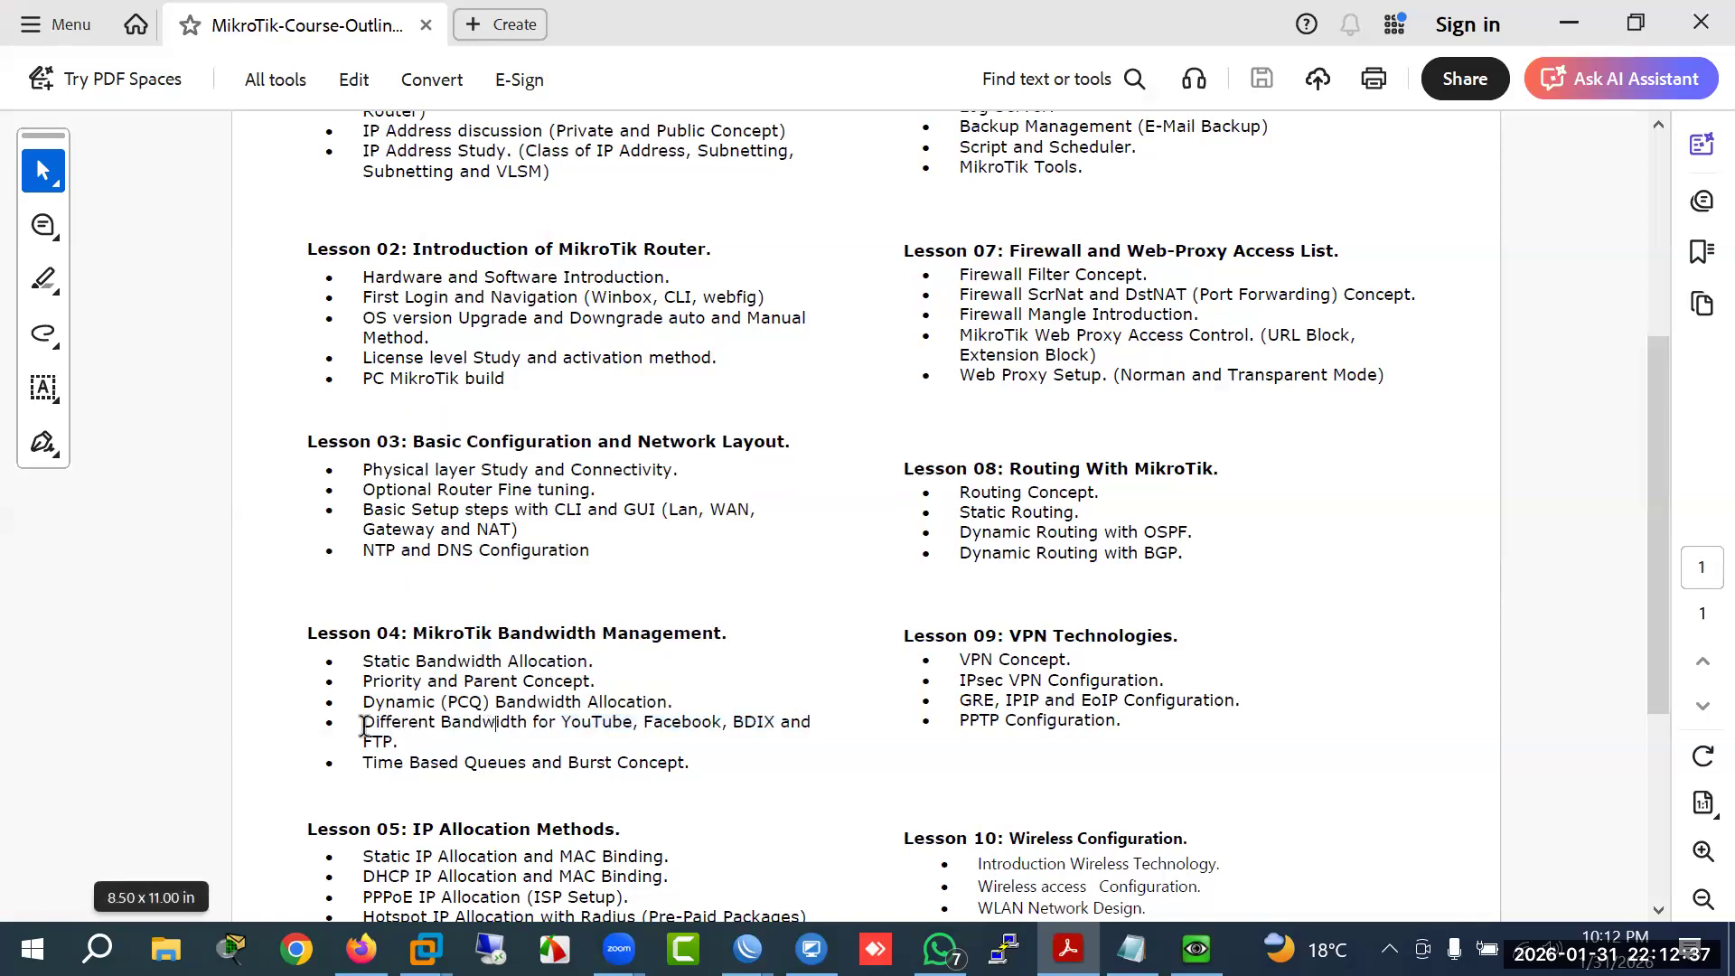
pyautogui.tripleClick(390, 730)
pyautogui.click(579, 759)
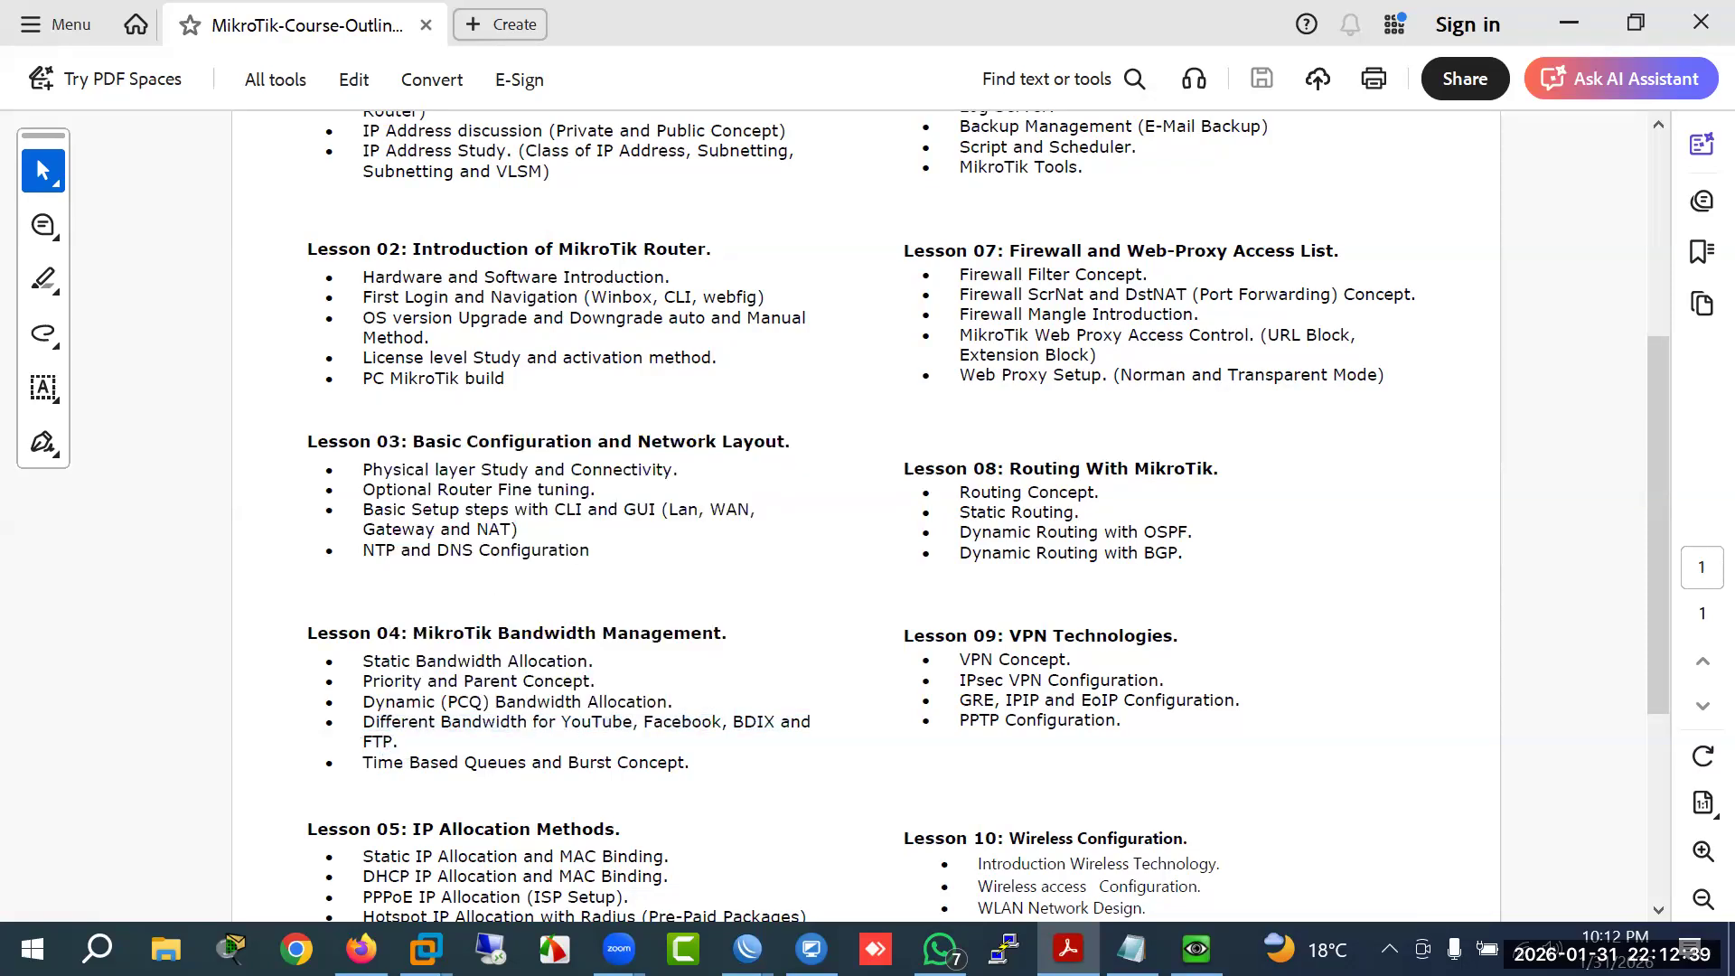
# Step: Return to the 192.168.1.119 WinBox session and close the queue1 dialog
pyautogui.click(747, 949)
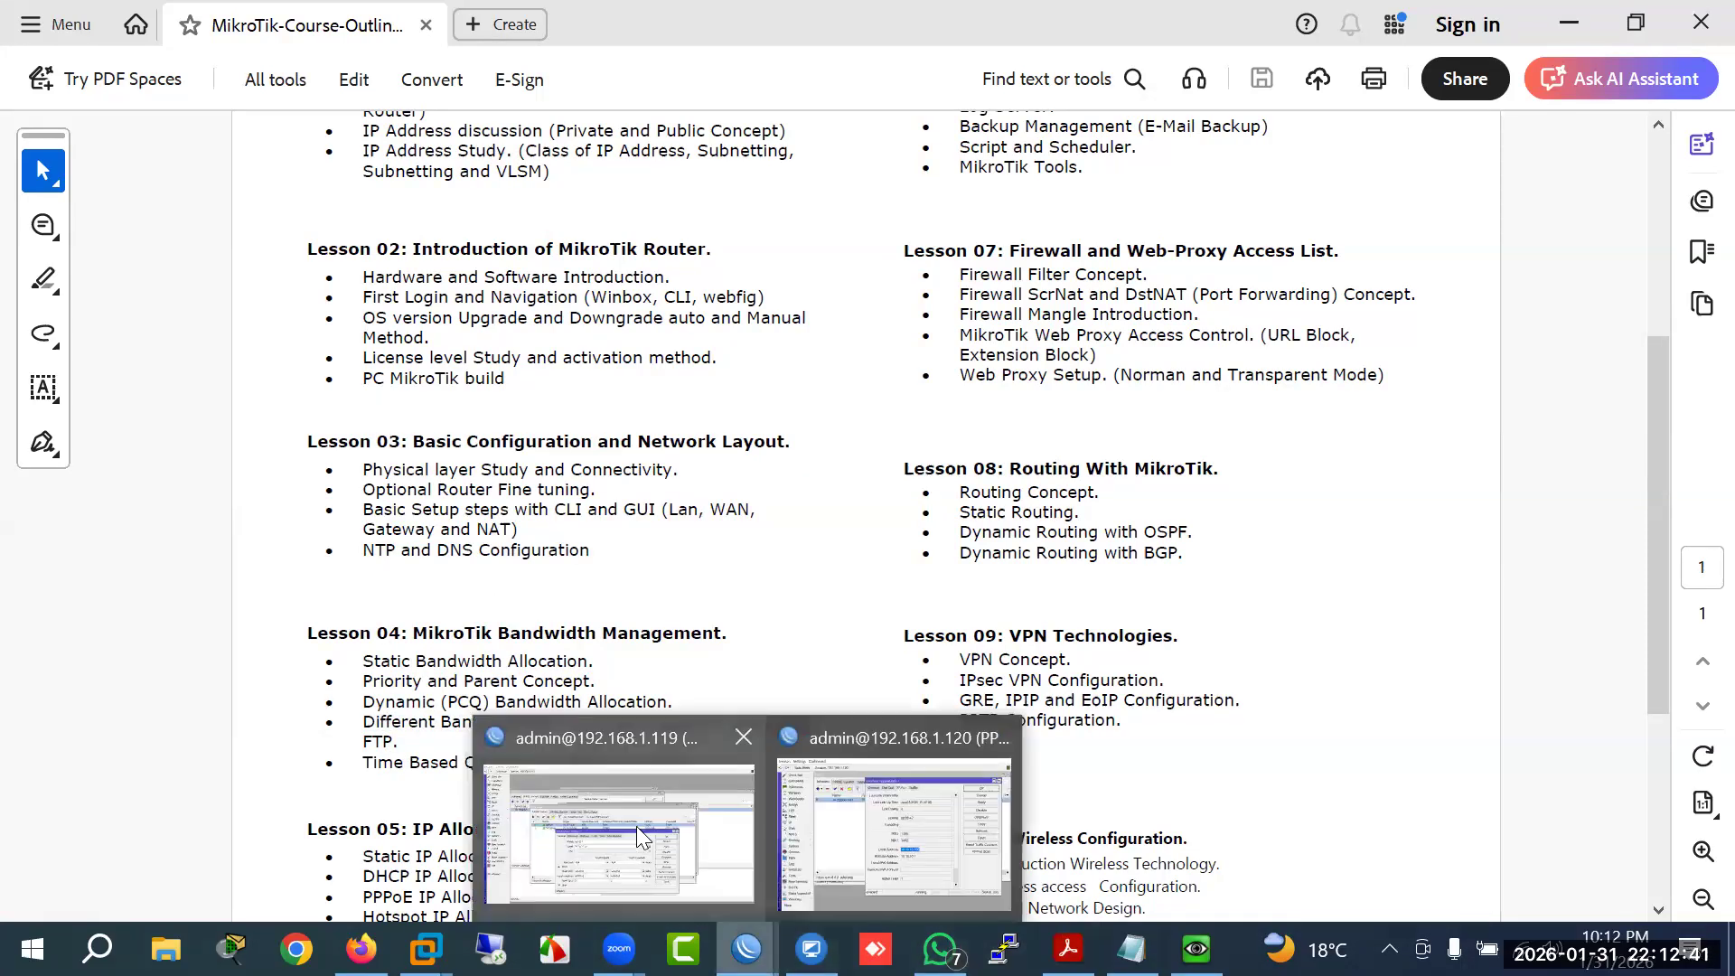
pyautogui.click(636, 826)
pyautogui.click(1121, 526)
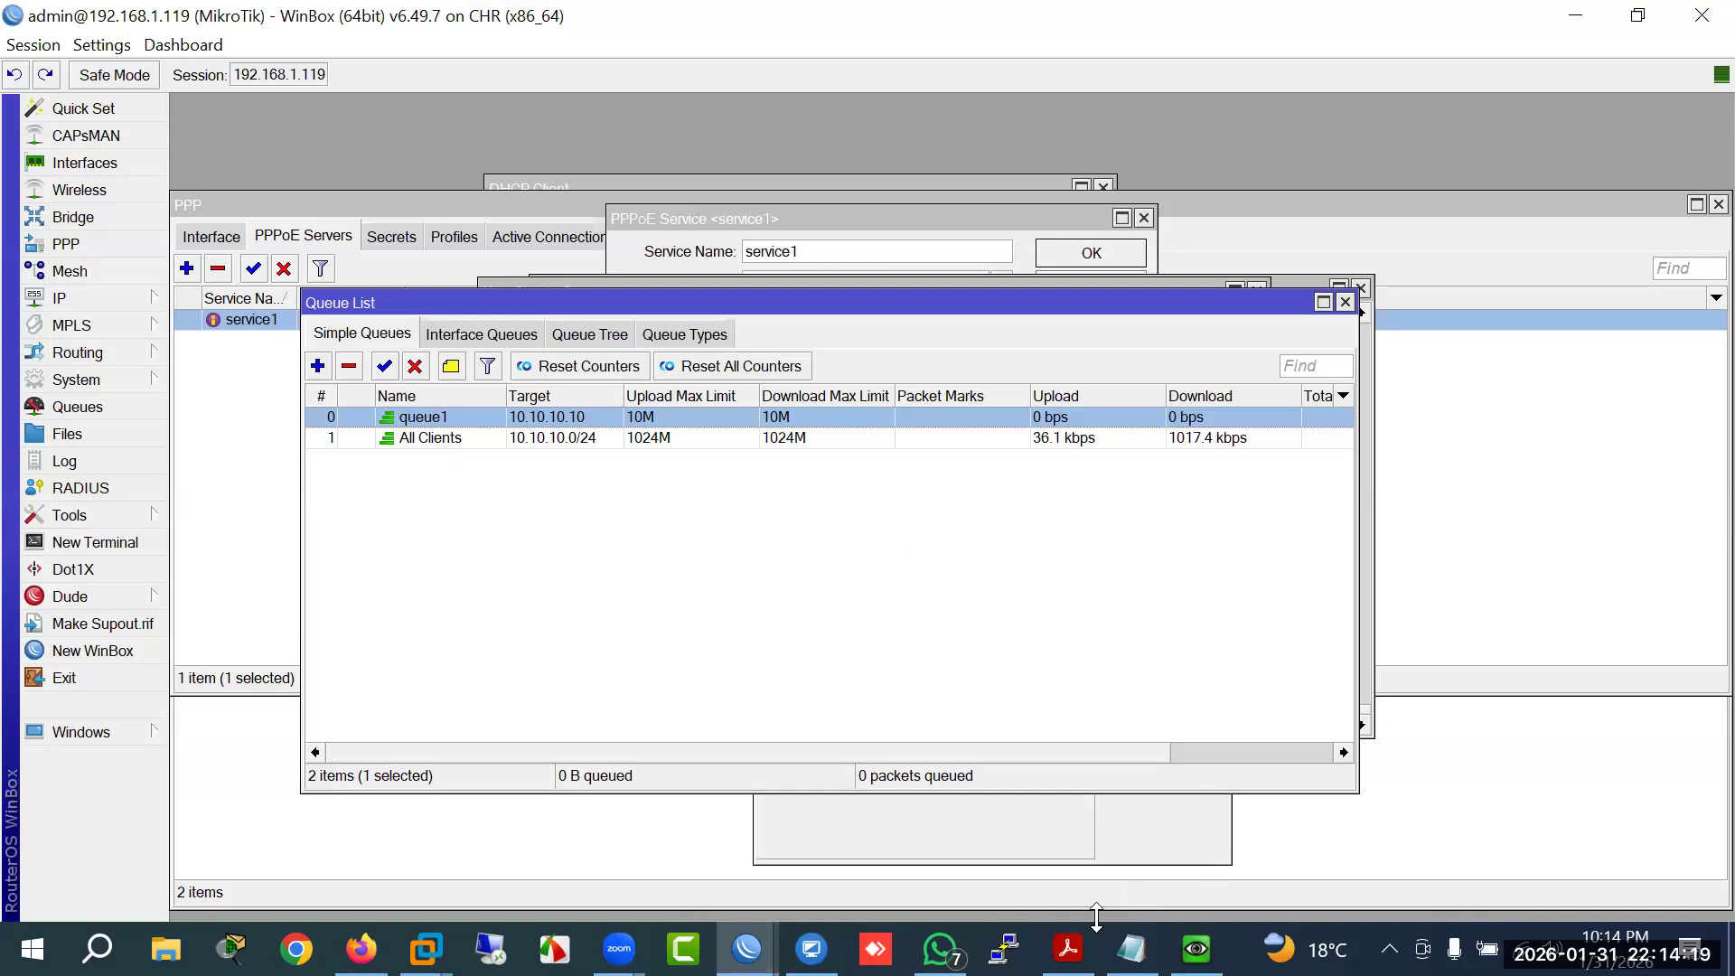
pyautogui.click(1069, 949)
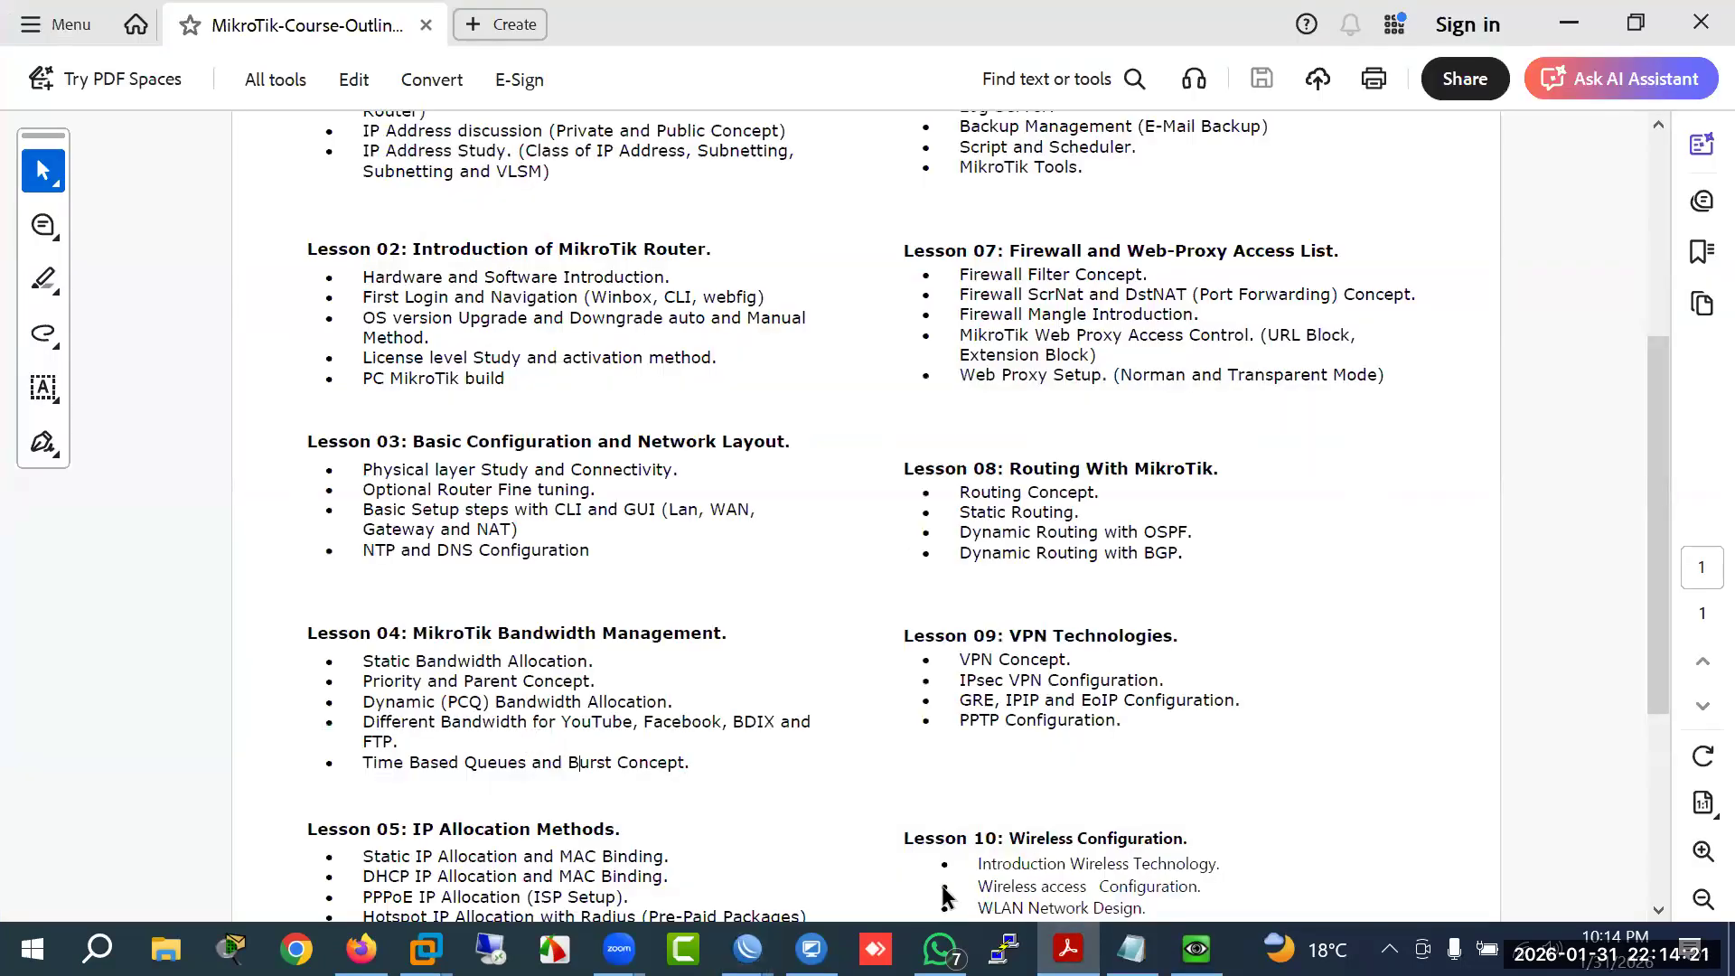
pyautogui.hotkey('alt', 'Tab')
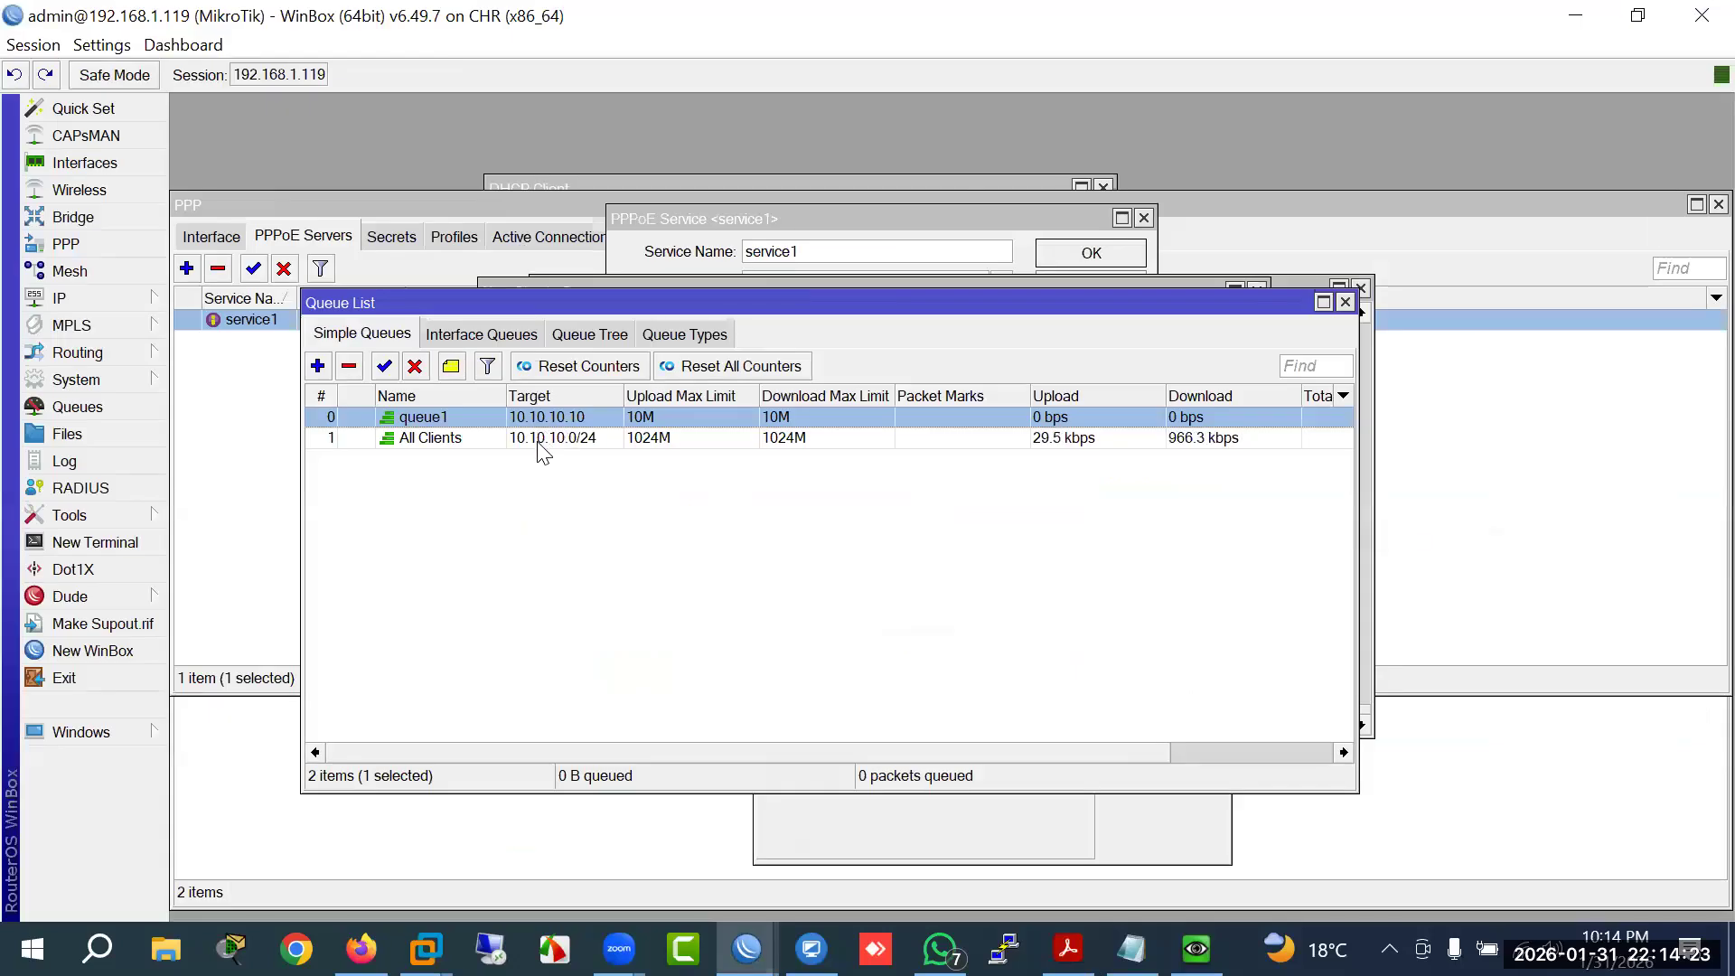
pyautogui.click(557, 438)
pyautogui.click(554, 420)
pyautogui.click(542, 438)
pyautogui.click(546, 417)
pyautogui.click(542, 436)
pyautogui.click(539, 419)
pyautogui.click(539, 439)
pyautogui.click(533, 415)
pyautogui.click(539, 439)
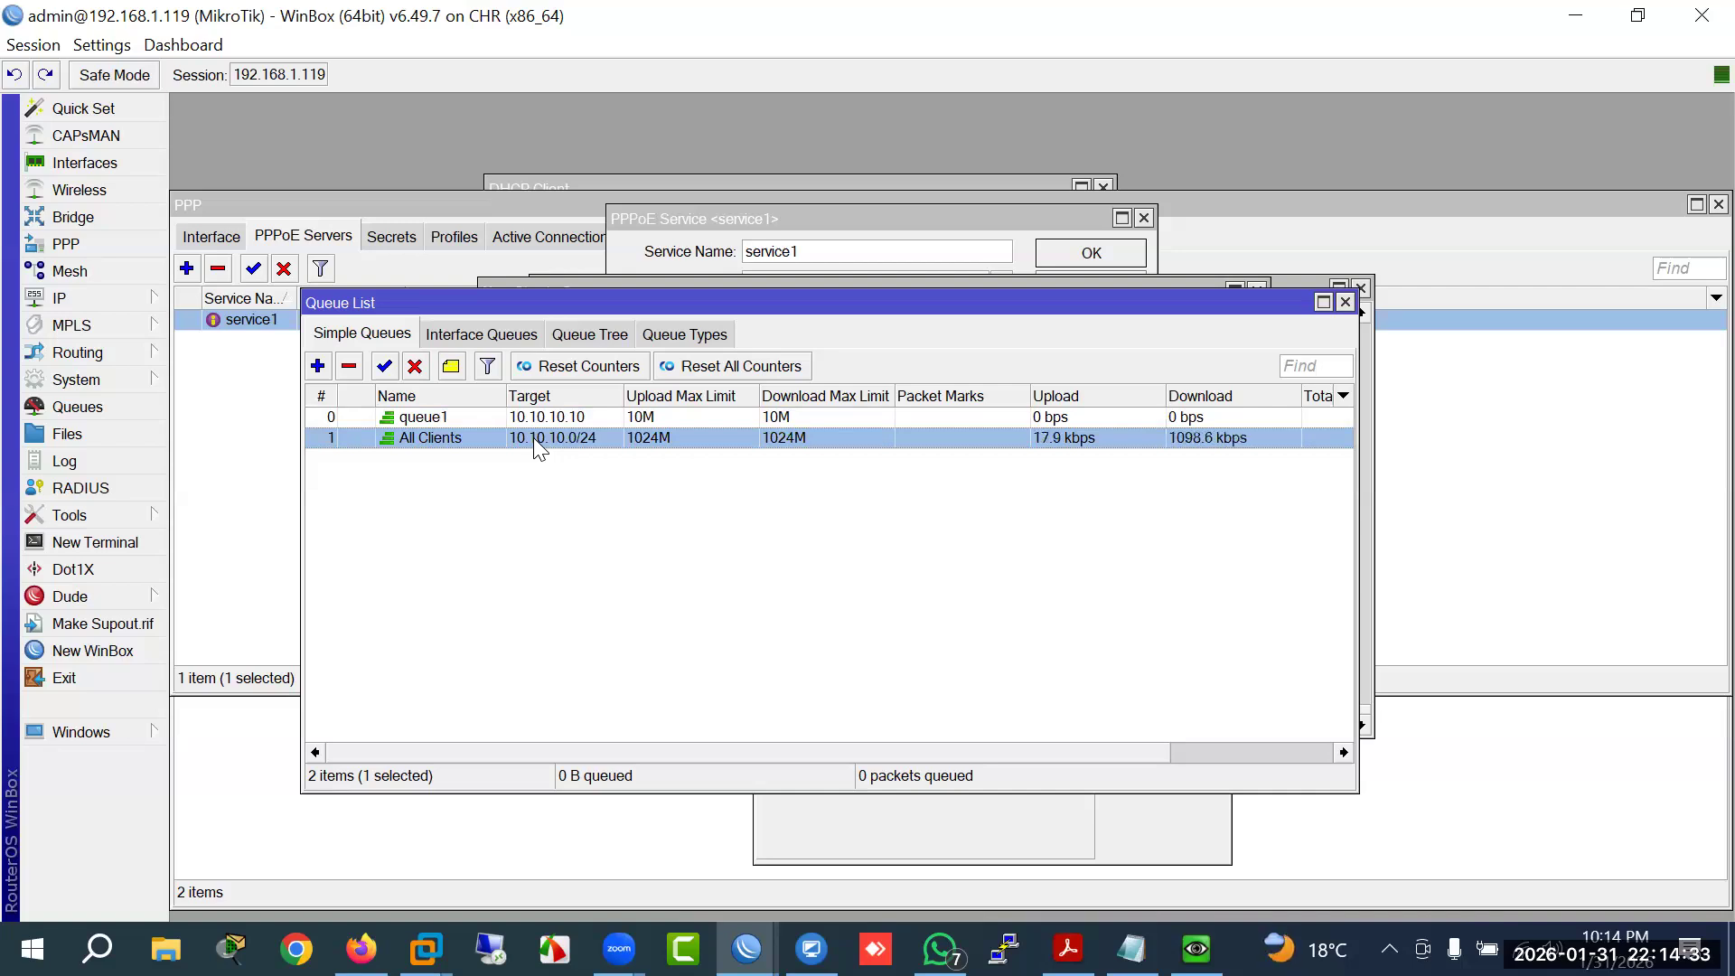
# Step: Remove queue1 from Simple Queues, leaving All Clients selected
pyautogui.click(456, 417)
pyautogui.click(347, 366)
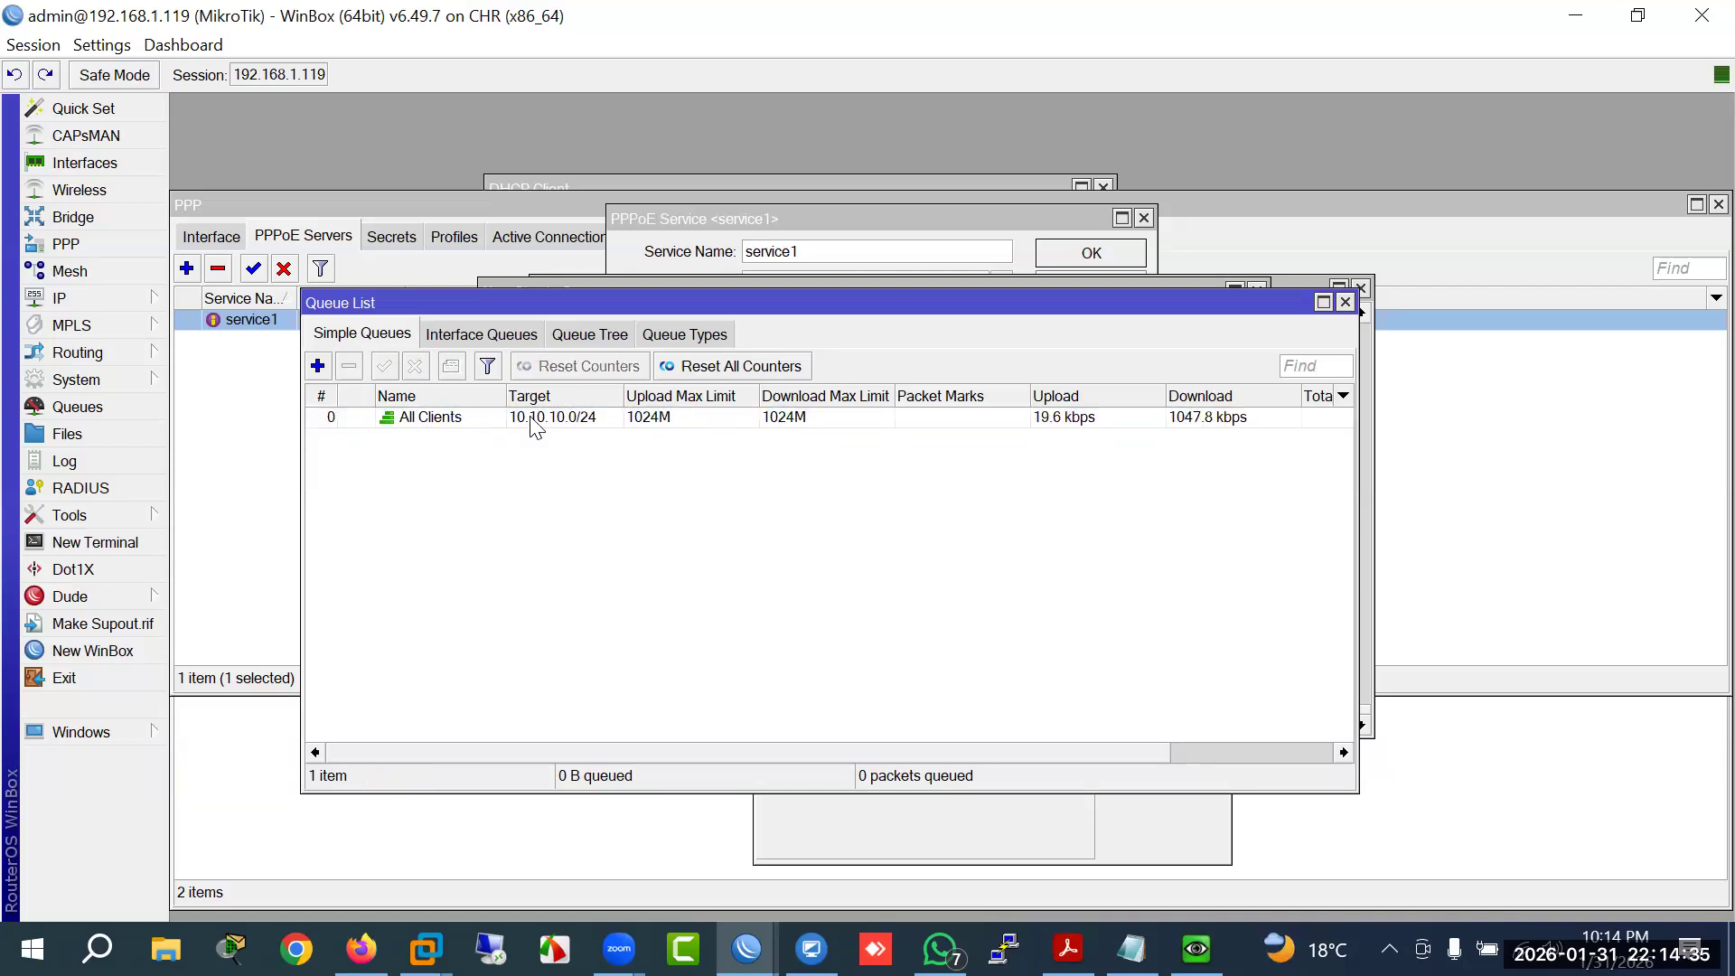
pyautogui.click(642, 423)
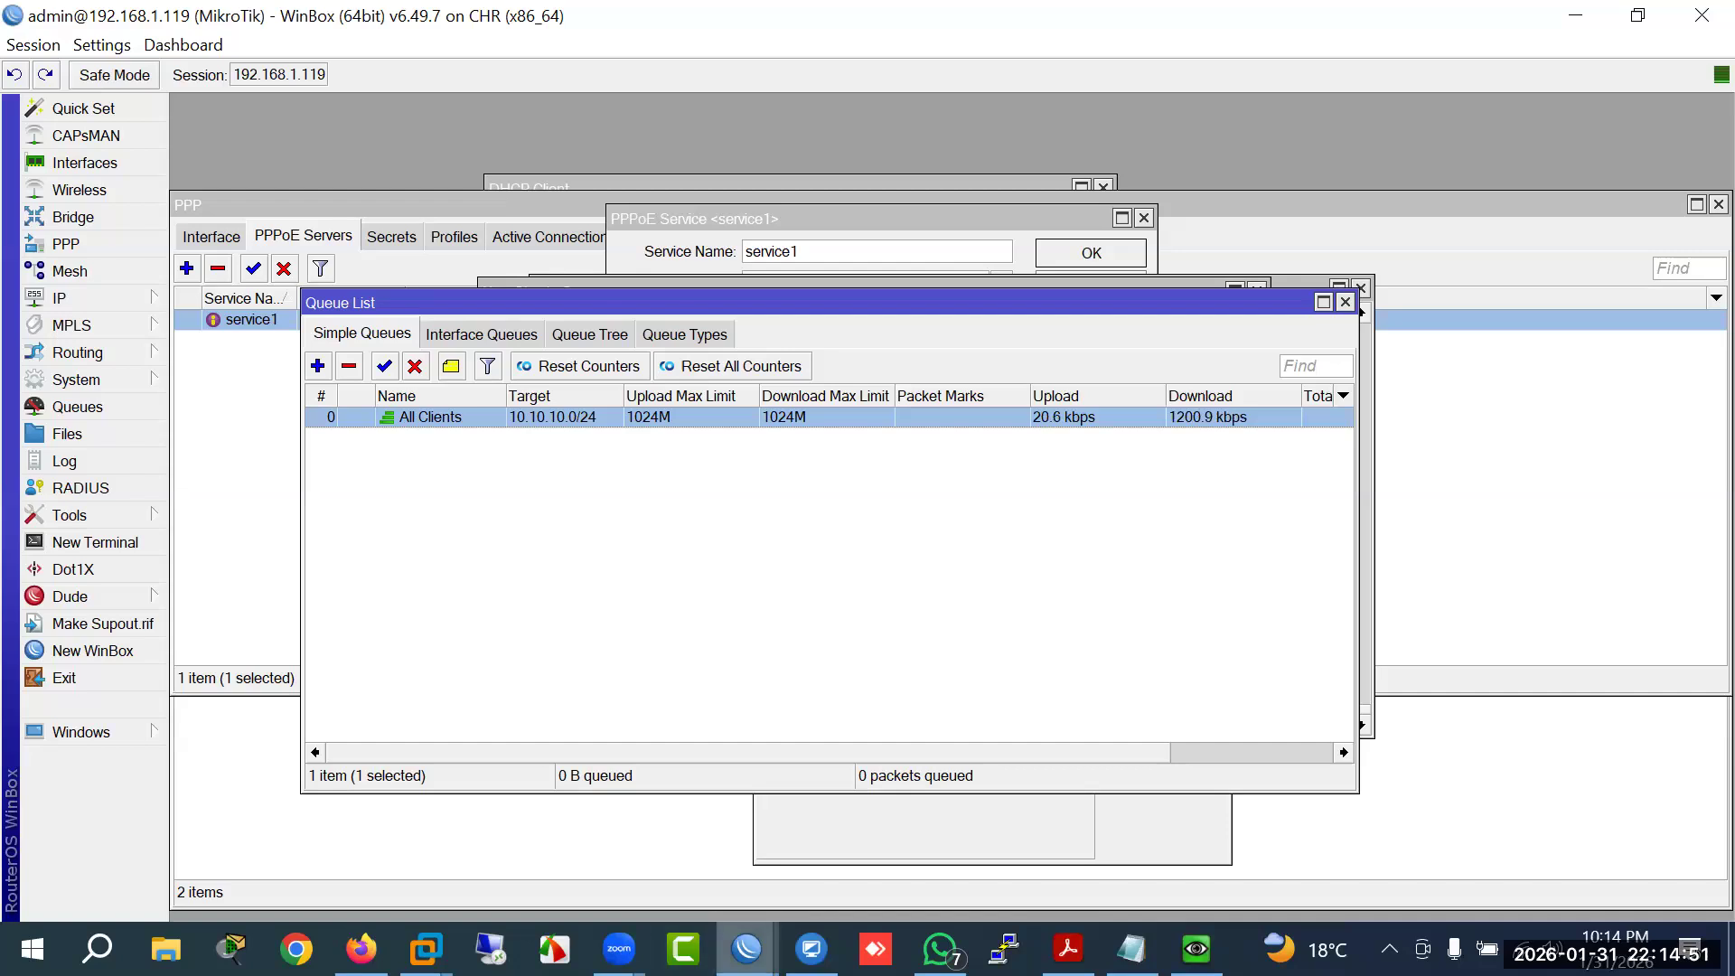
pyautogui.moveTo(746, 949)
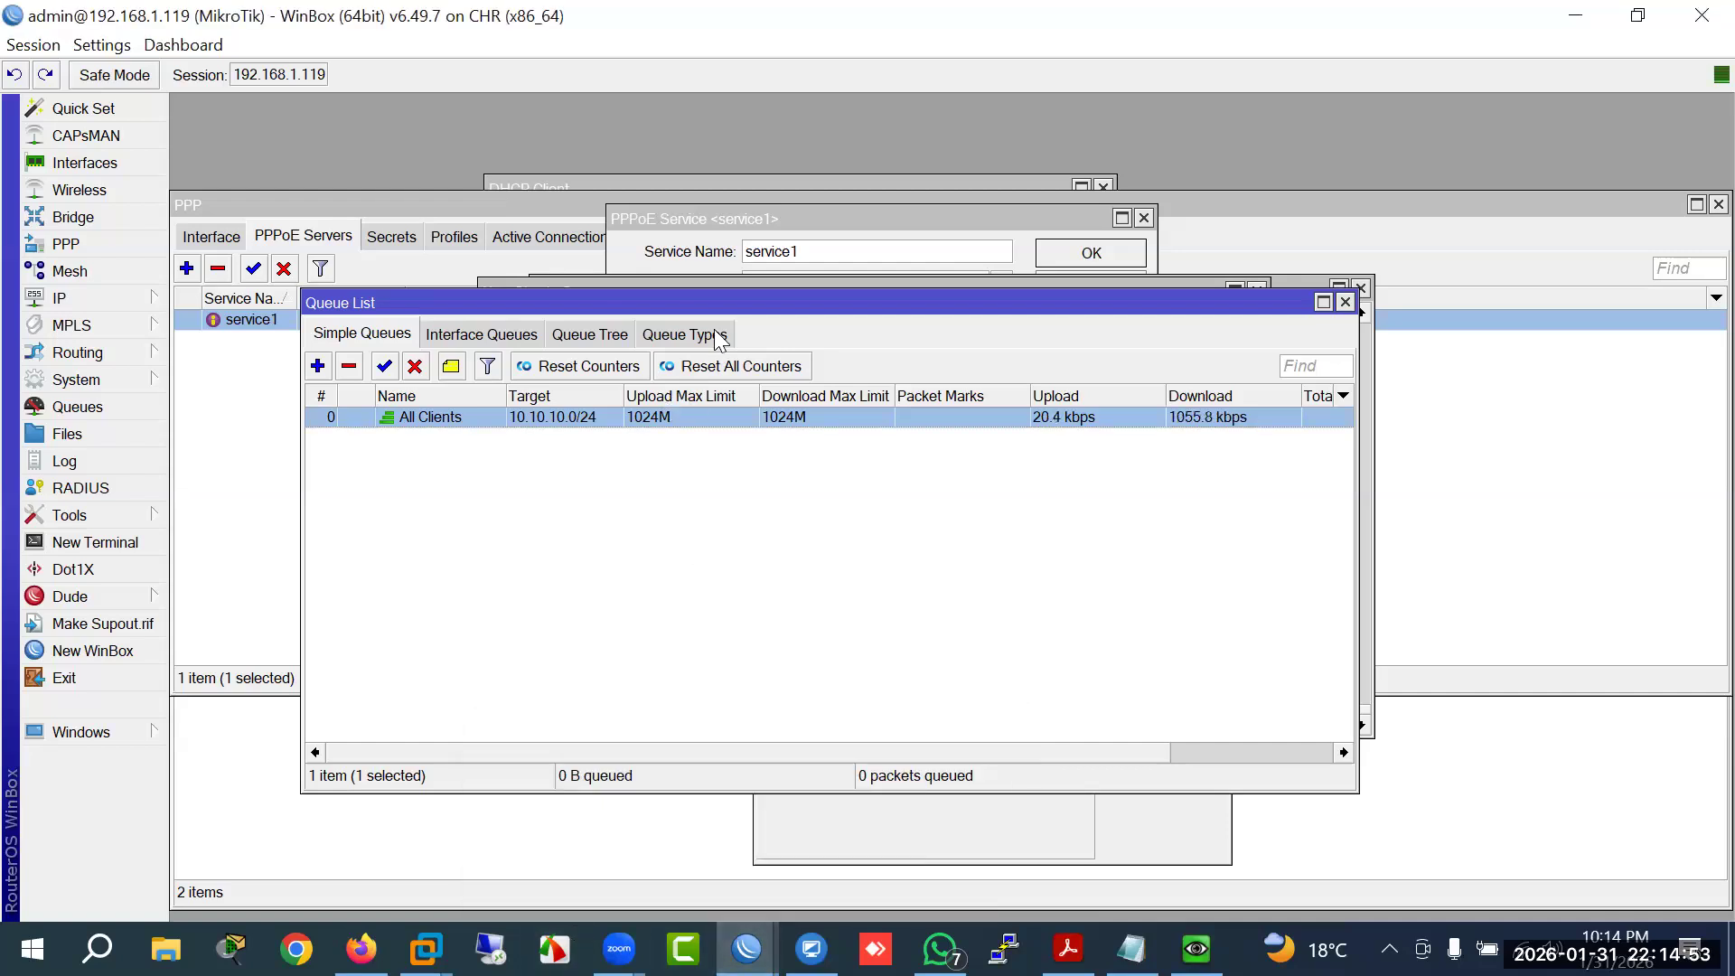
# Step: Open IP > Firewall on its NAT rules and enlarge the Firewall window
pyautogui.moveTo(709, 306); pyautogui.dragTo(689, 438)
pyautogui.click(154, 300)
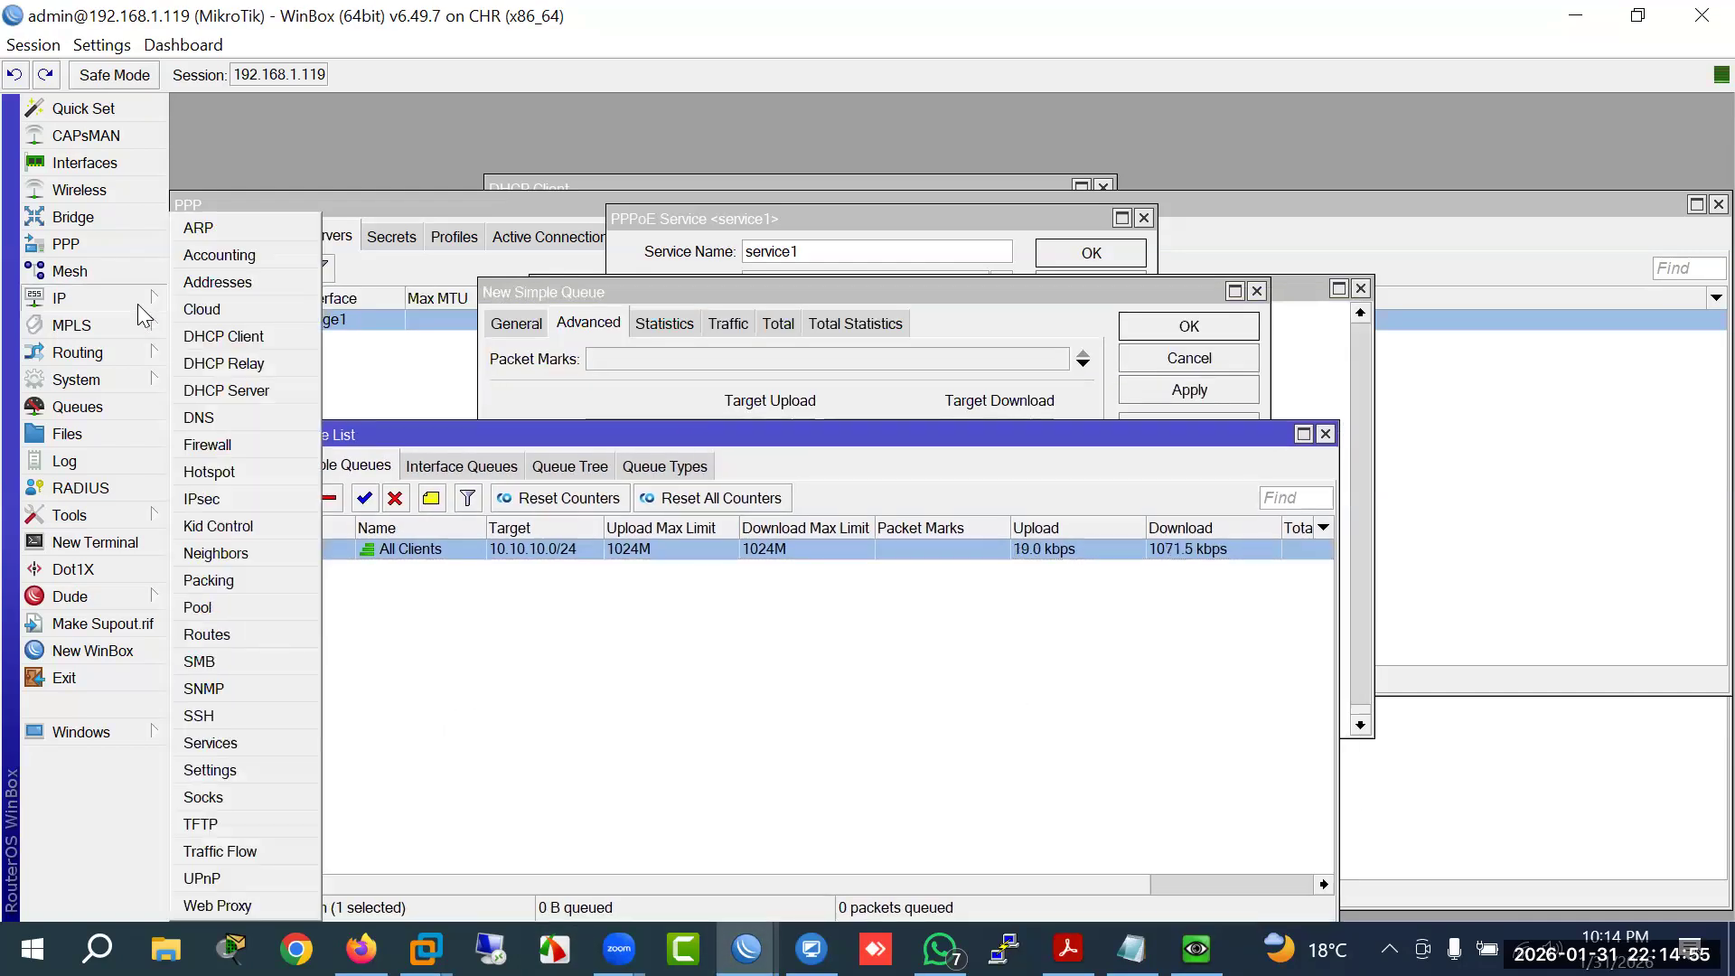
pyautogui.click(217, 445)
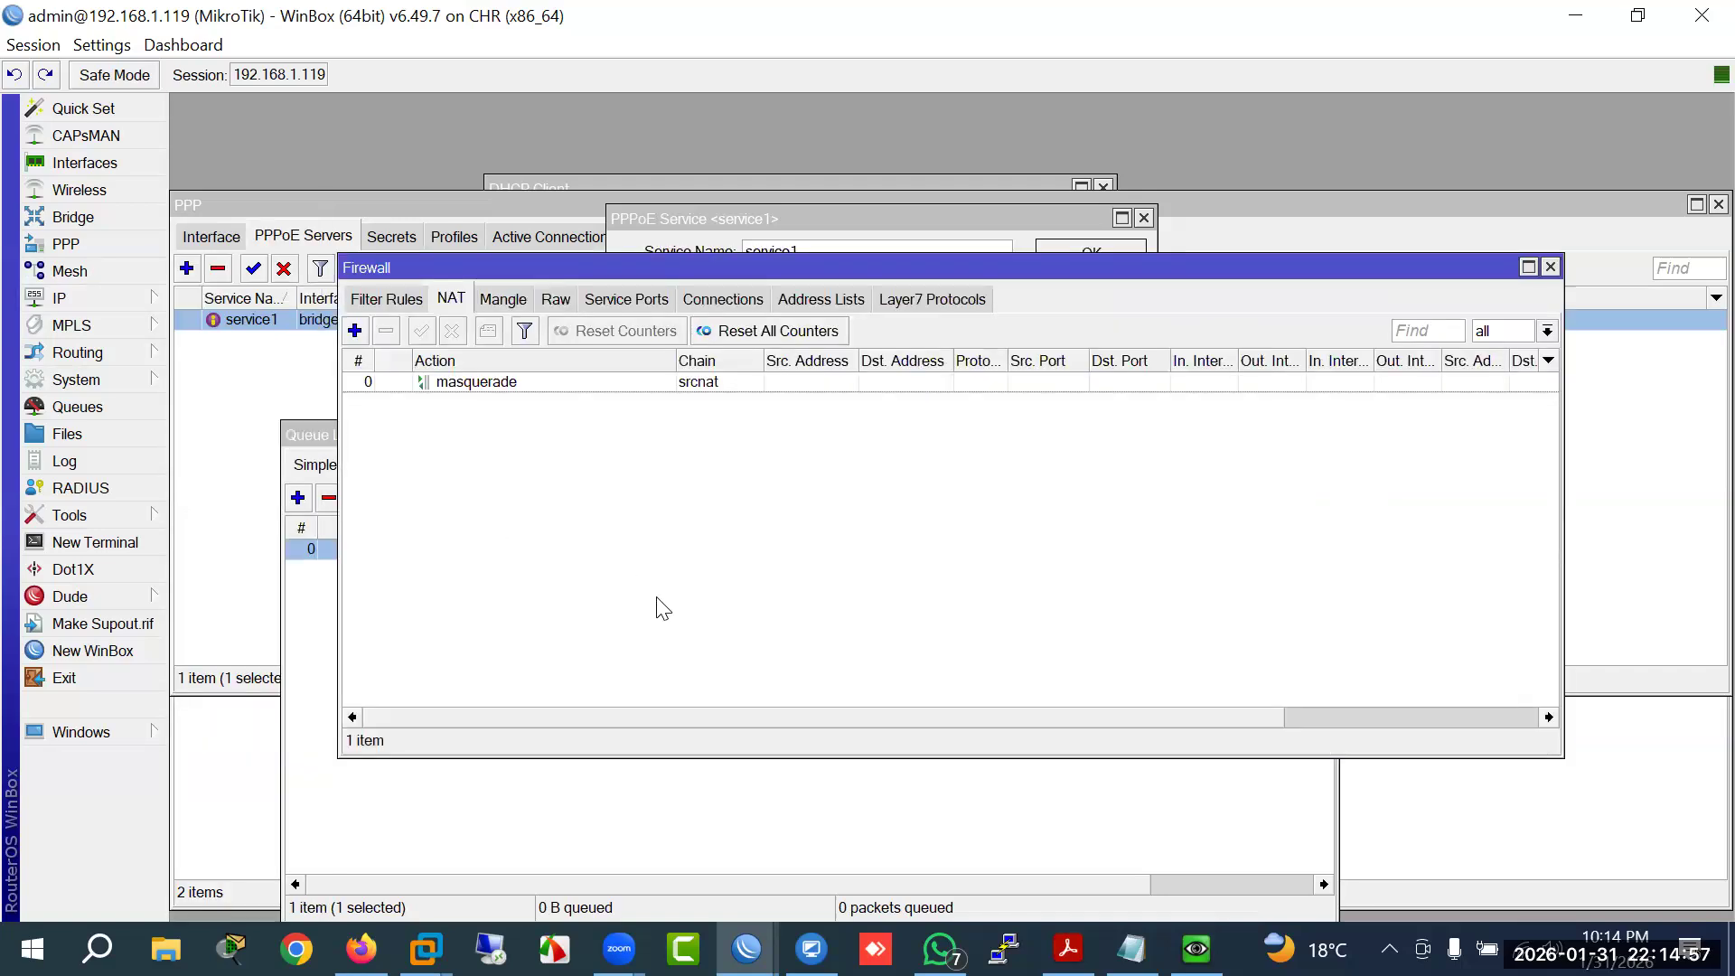
pyautogui.moveTo(691, 757); pyautogui.dragTo(694, 853)
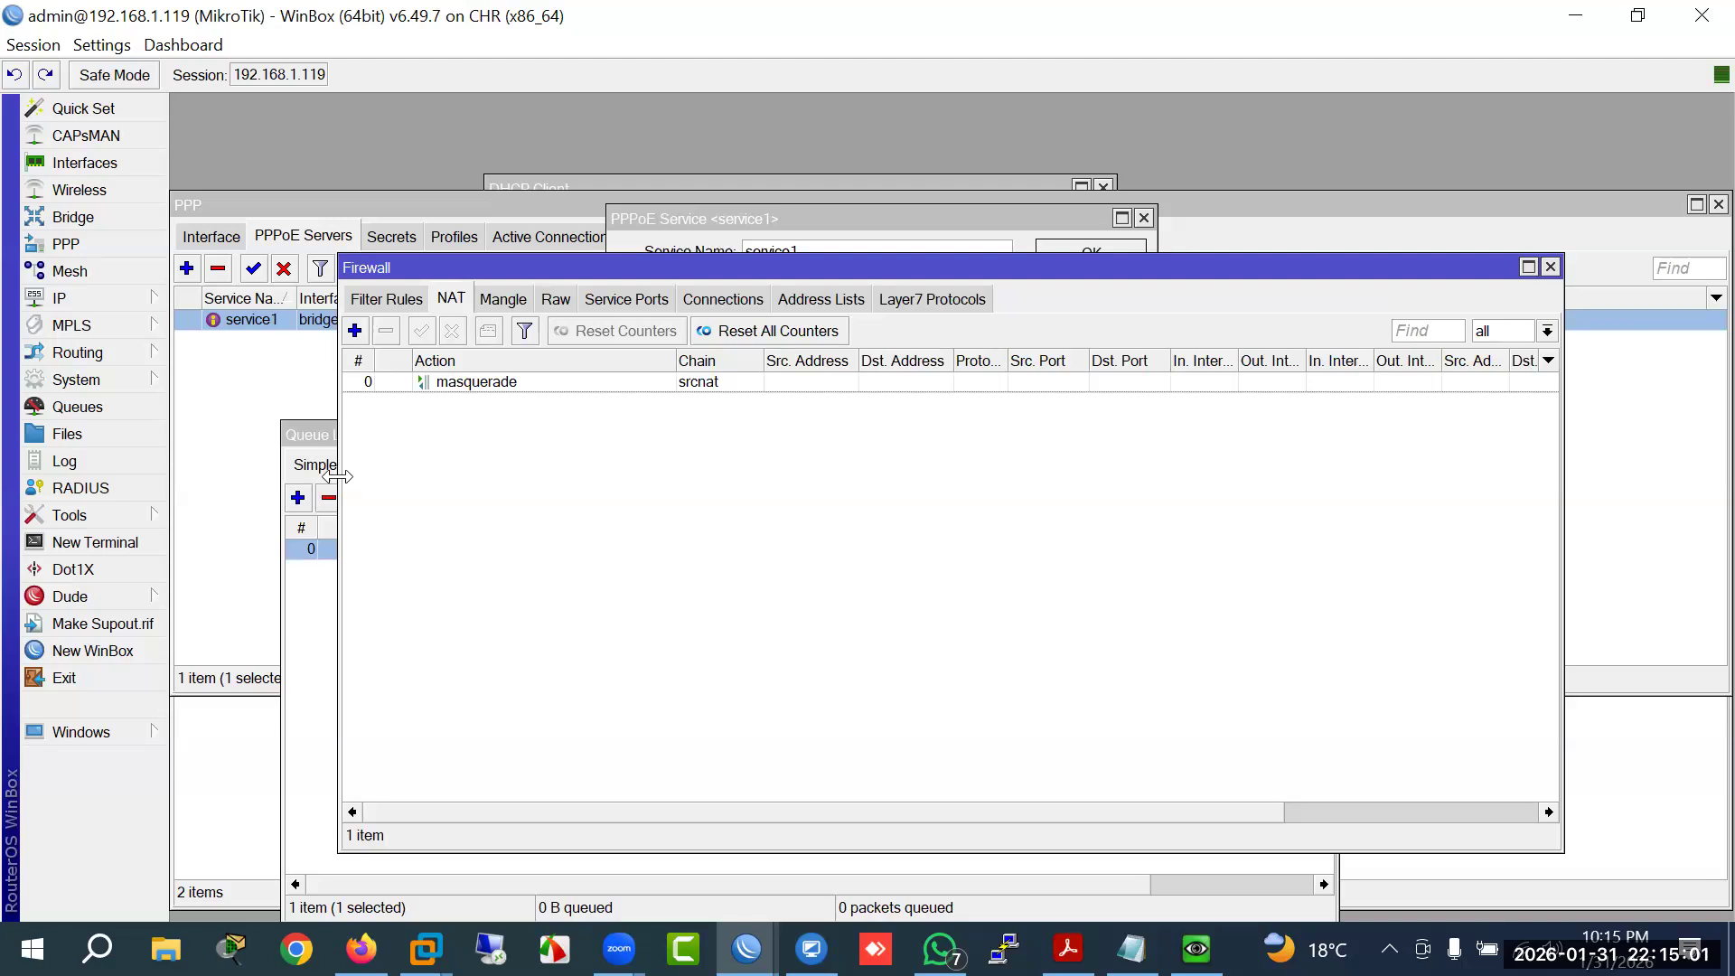
pyautogui.moveTo(278, 461); pyautogui.dragTo(243, 453)
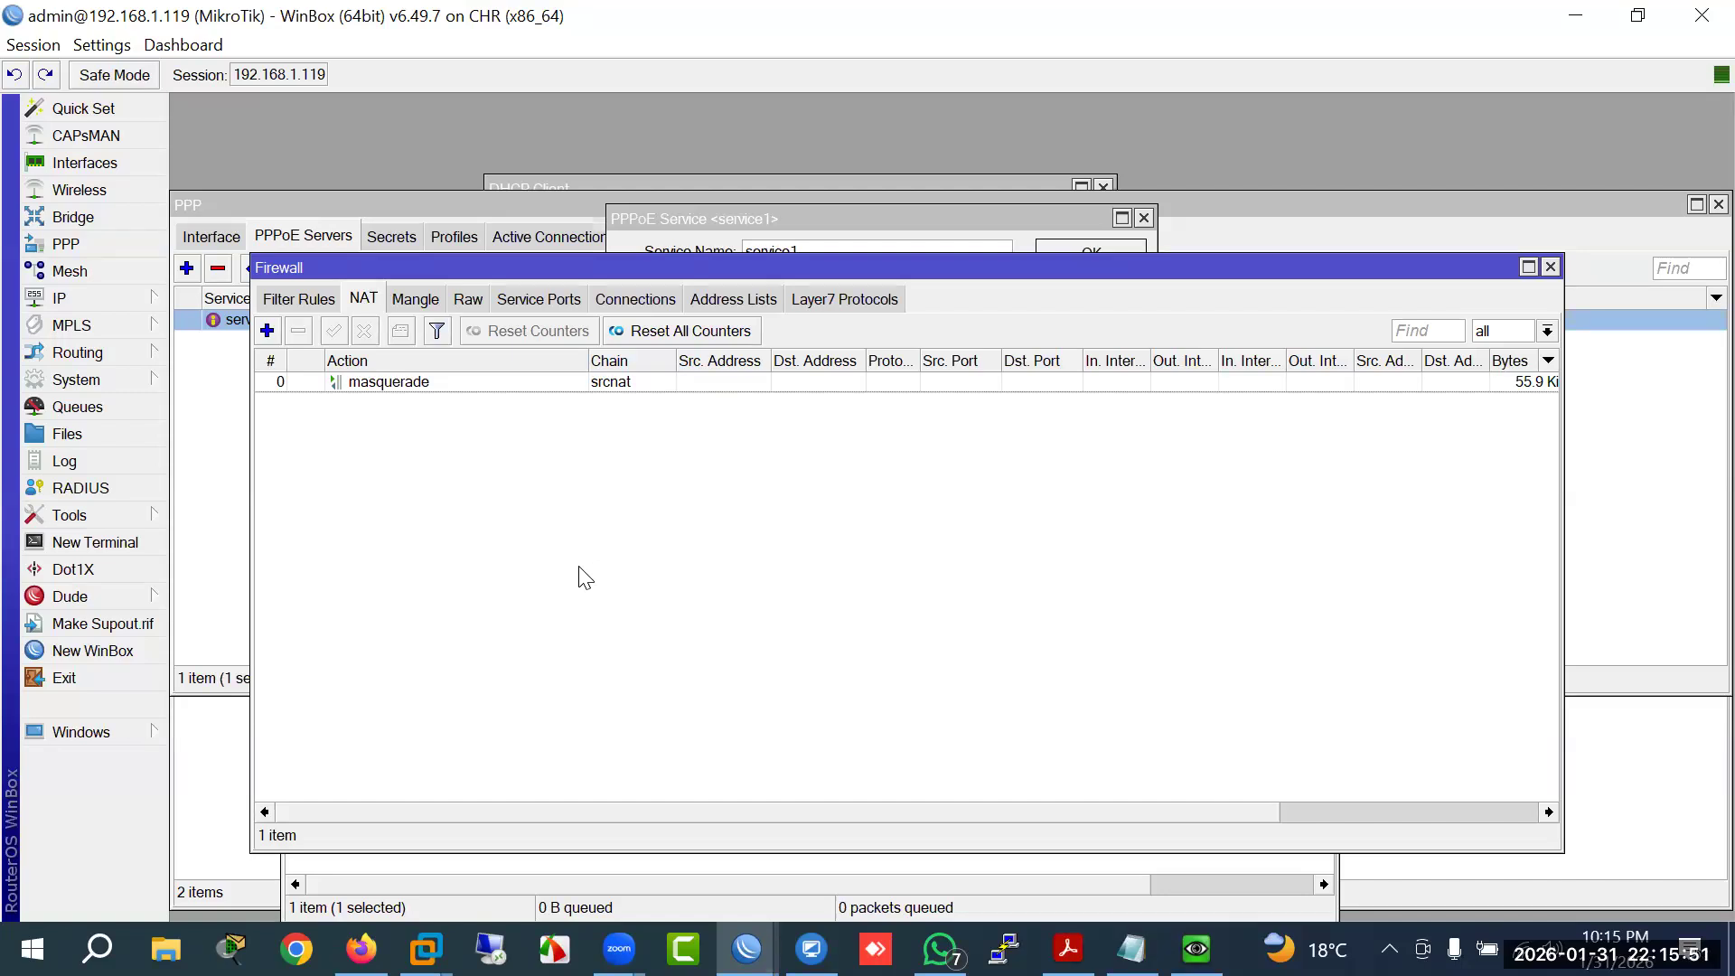
# Step: Add an address list entry named Youtbe with address 1.1.1.1 and select it
pyautogui.click(707, 300)
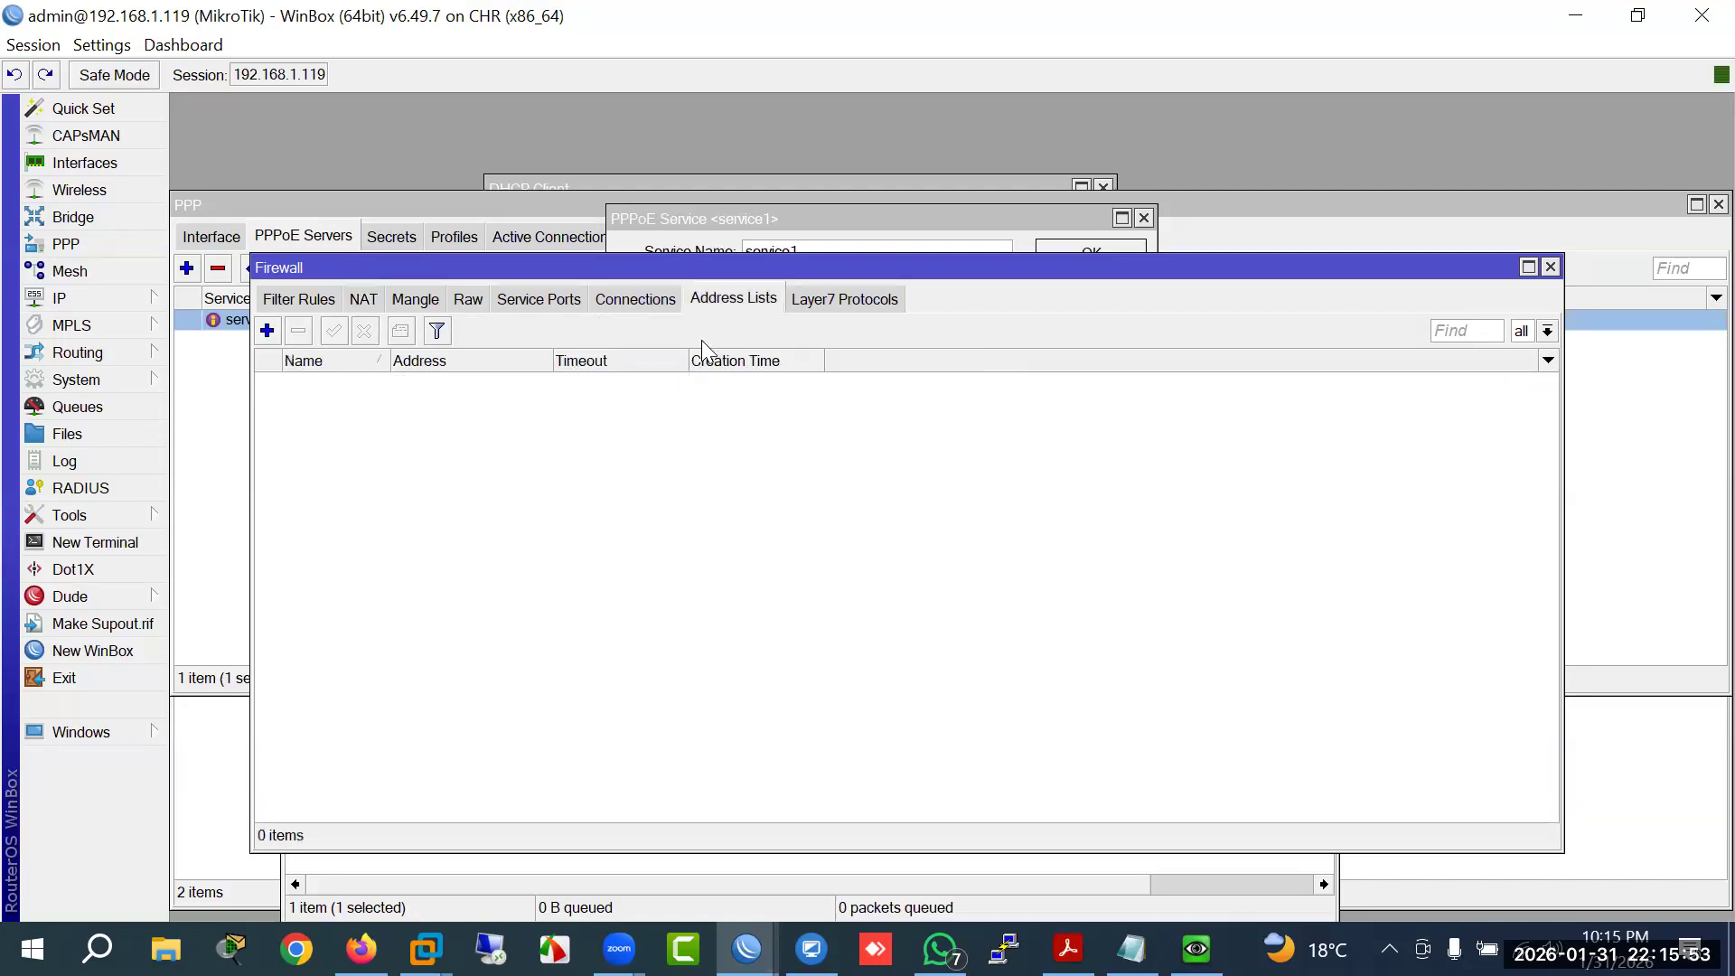
pyautogui.click(266, 331)
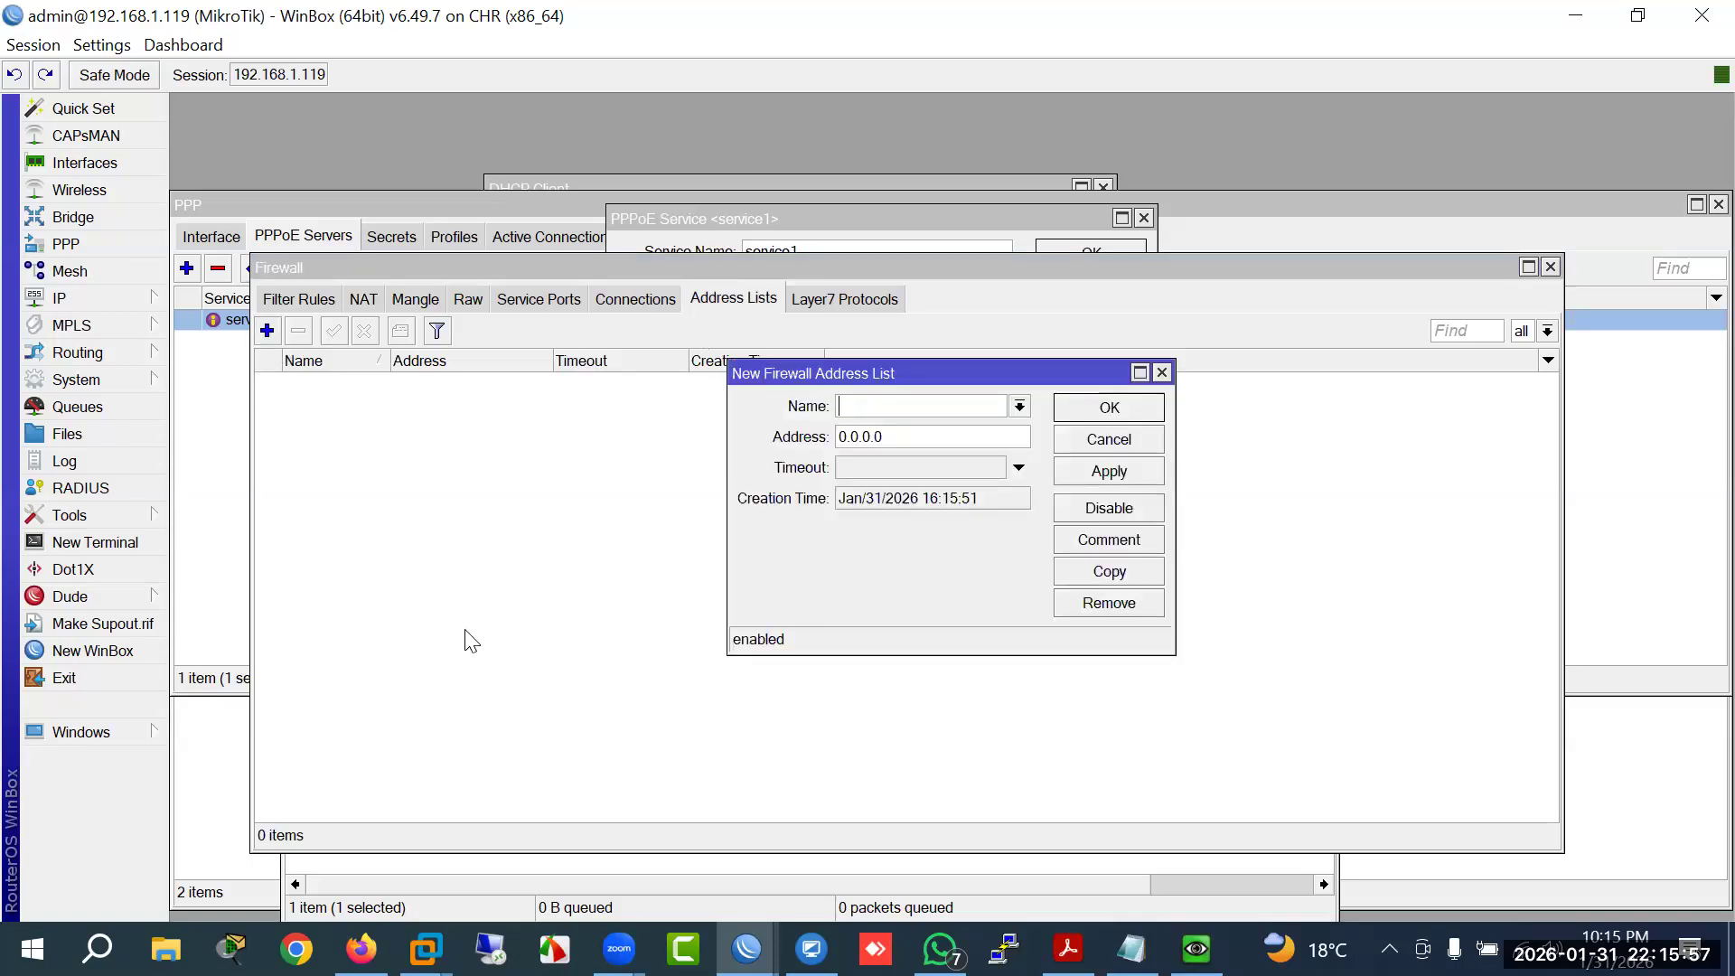
pyautogui.write('Youtbe')
pyautogui.press('Tab')
pyautogui.write('1.1.1.1')
pyautogui.click(1083, 463)
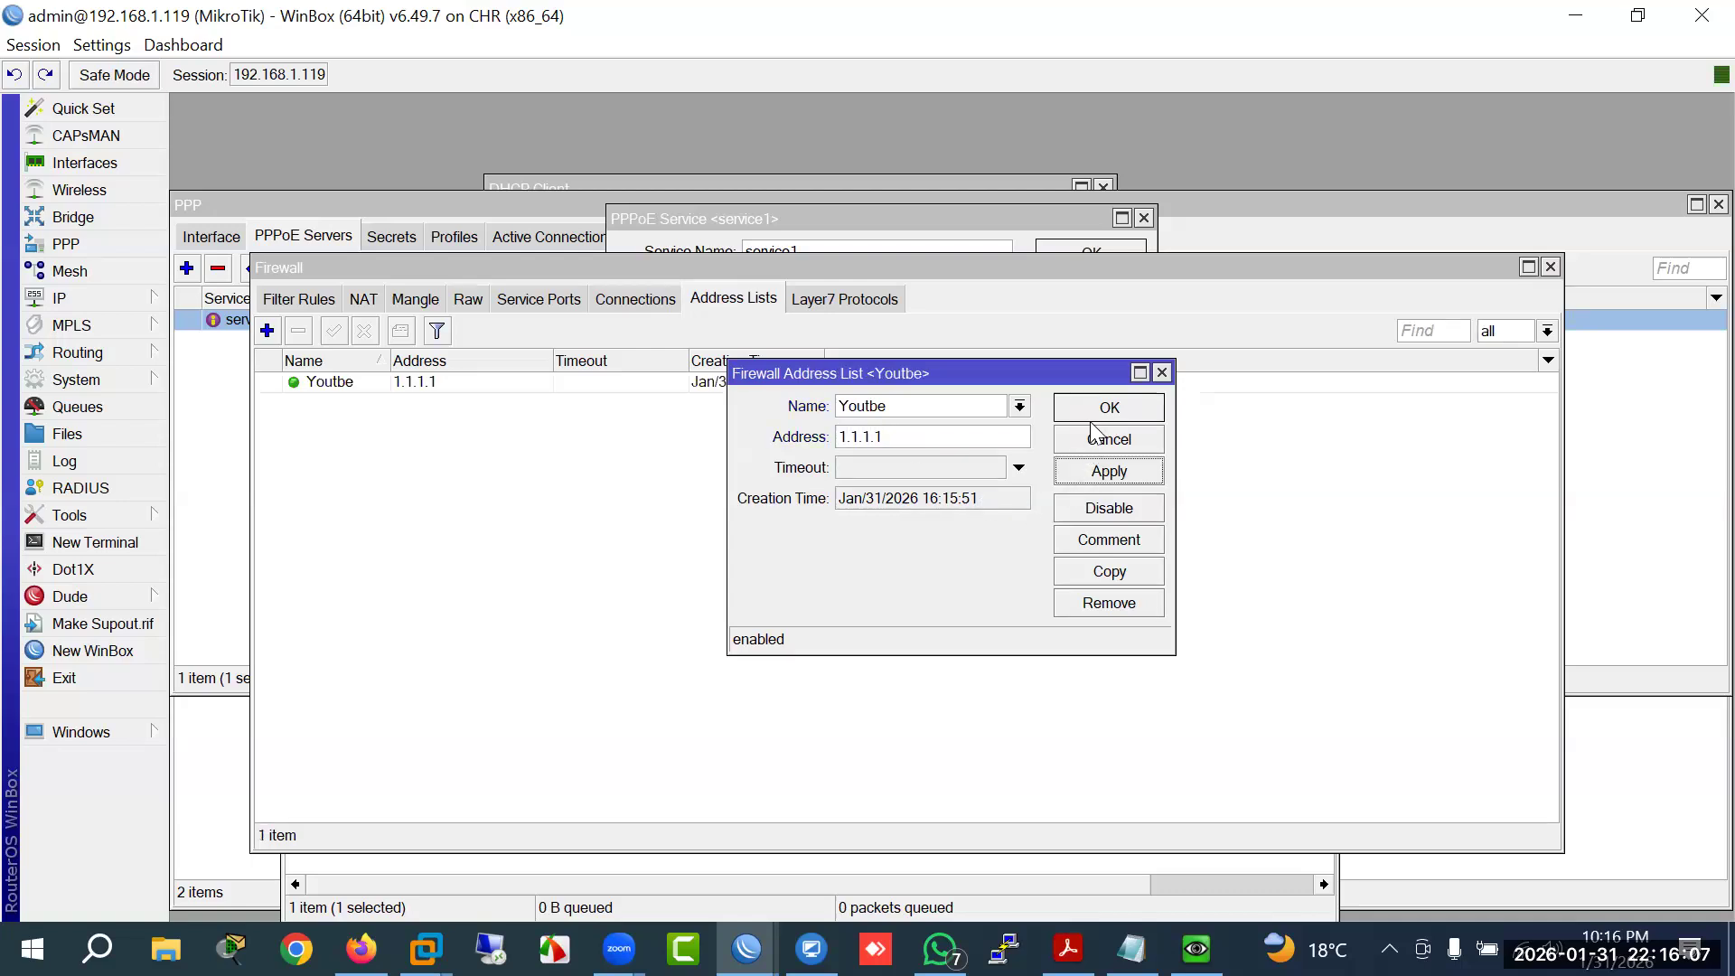
pyautogui.click(1103, 411)
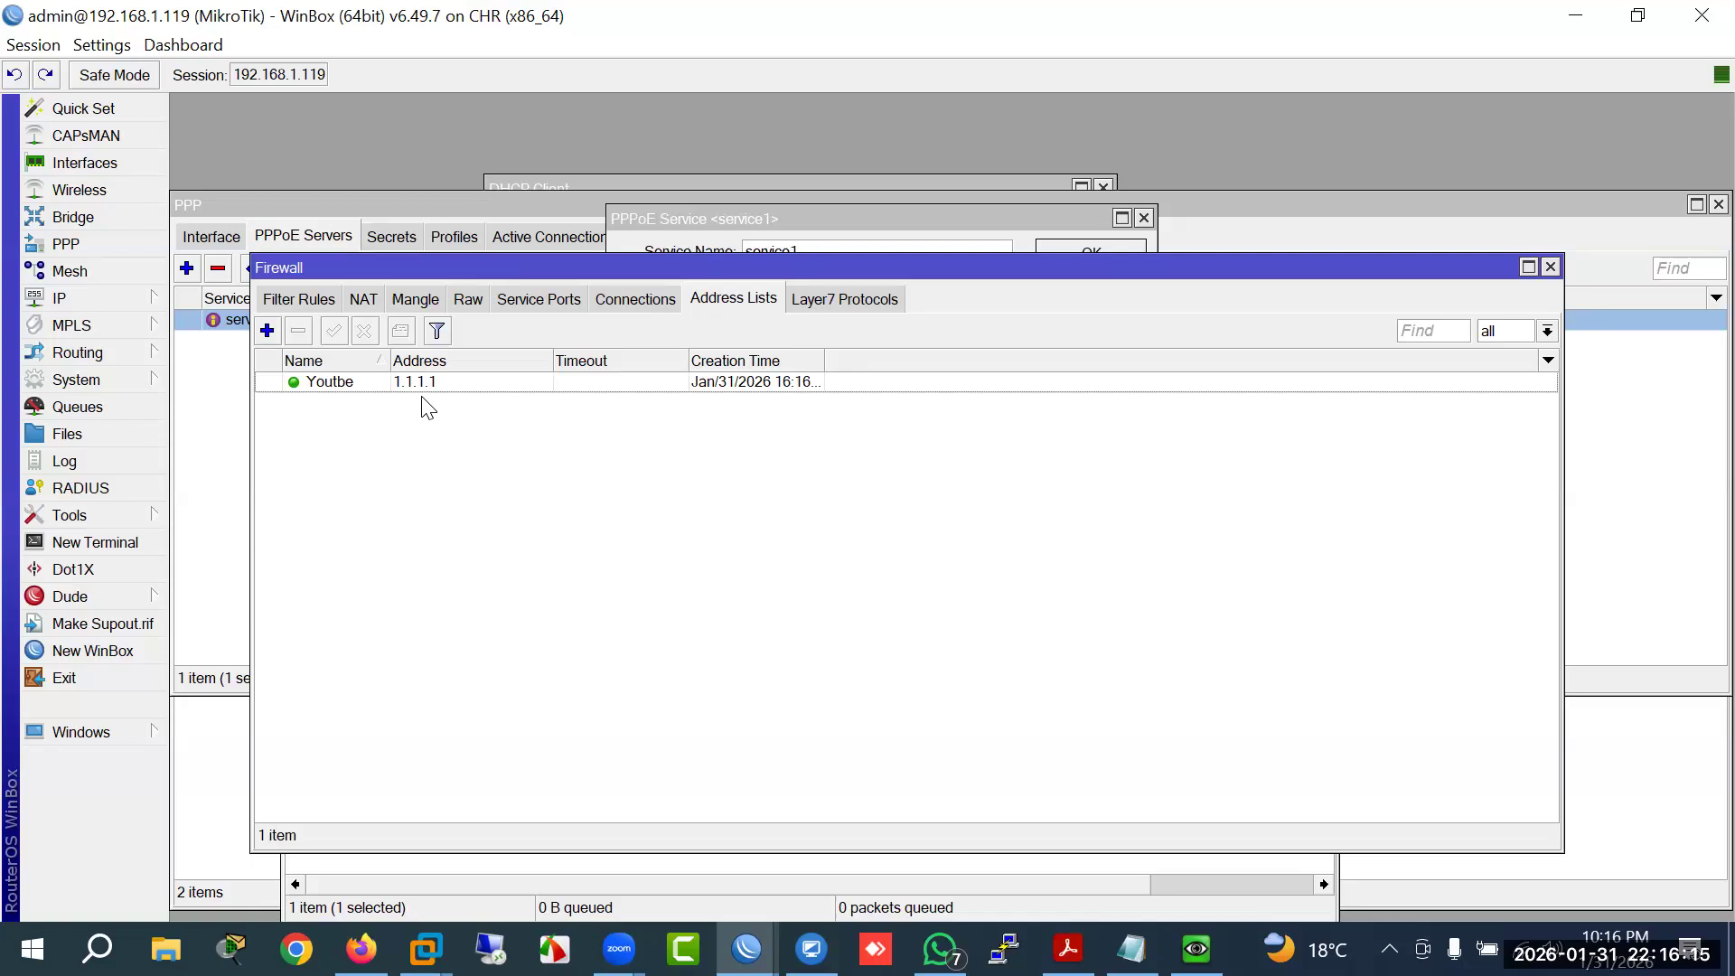
pyautogui.click(416, 383)
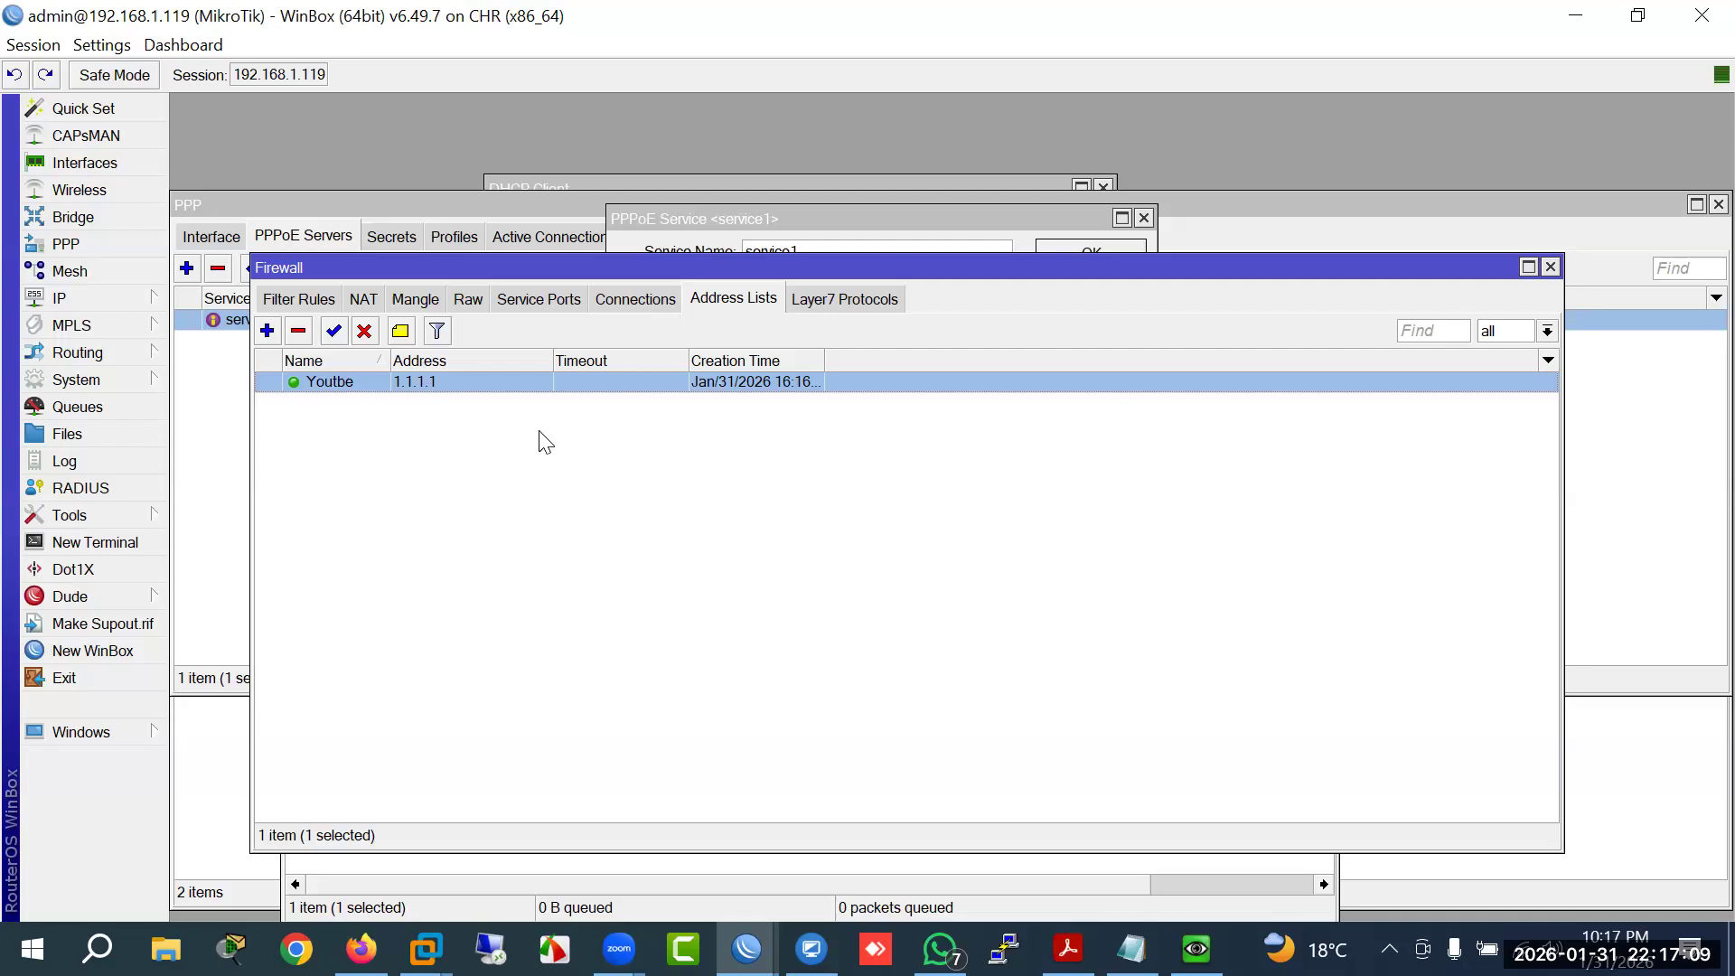
# Step: Delete the Youtbe entry and start a new filter rule matching content youtube.com
pyautogui.click(298, 331)
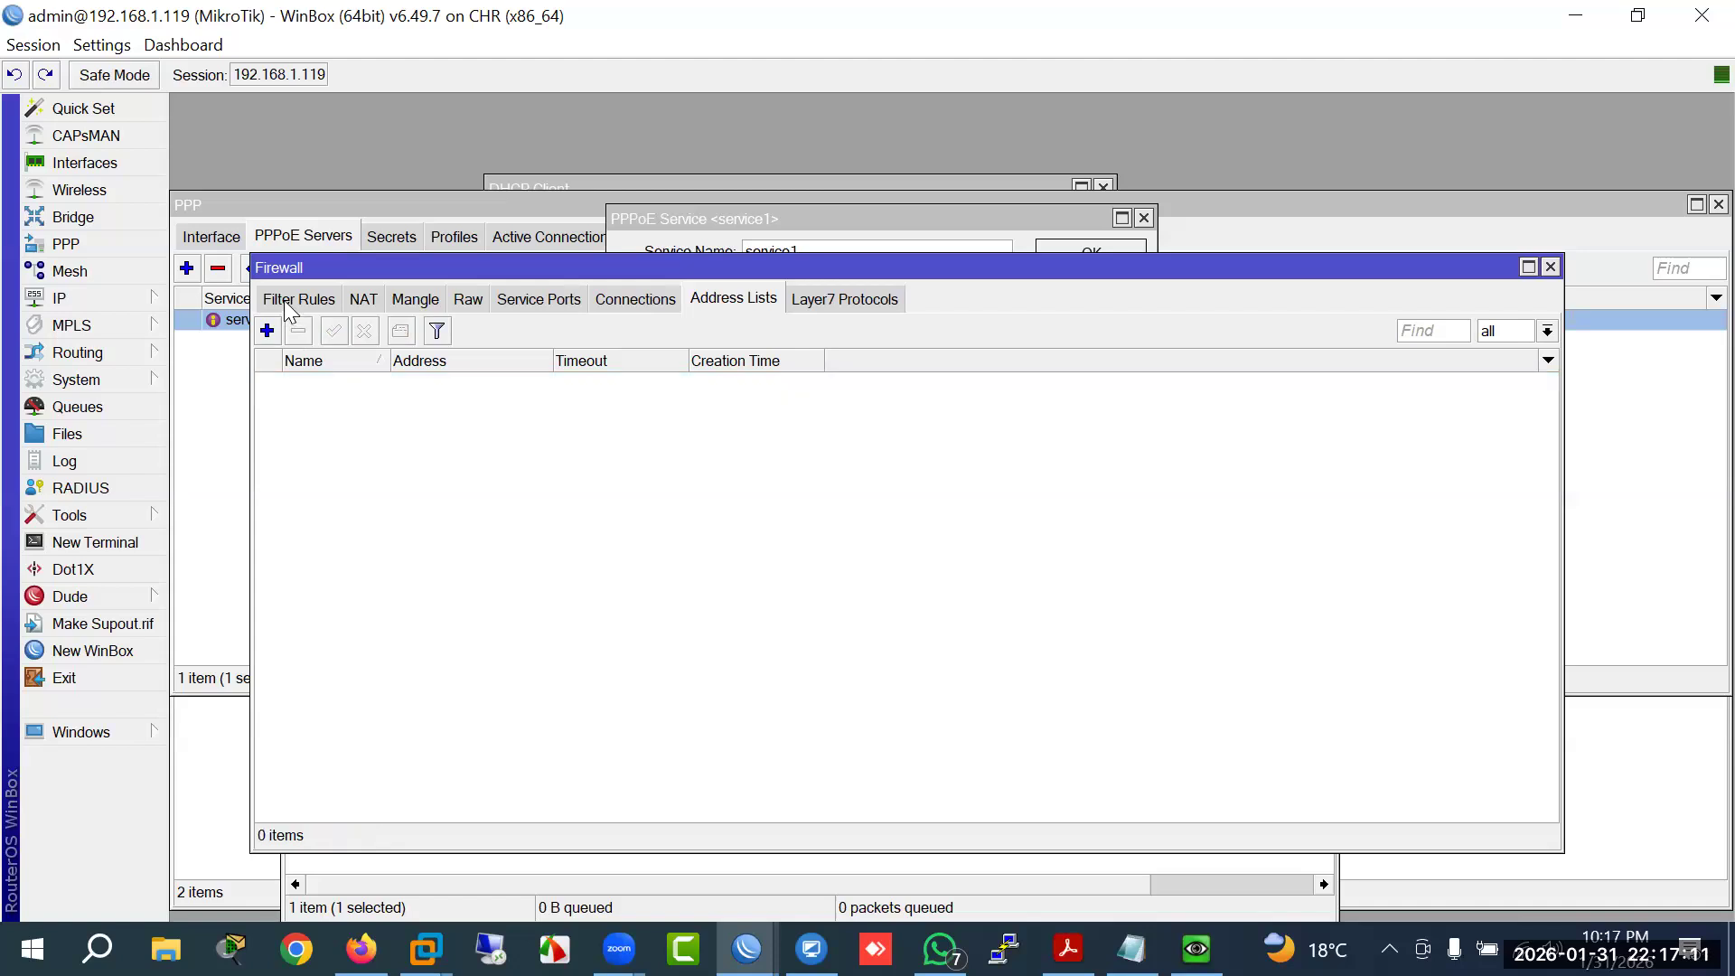
pyautogui.click(297, 299)
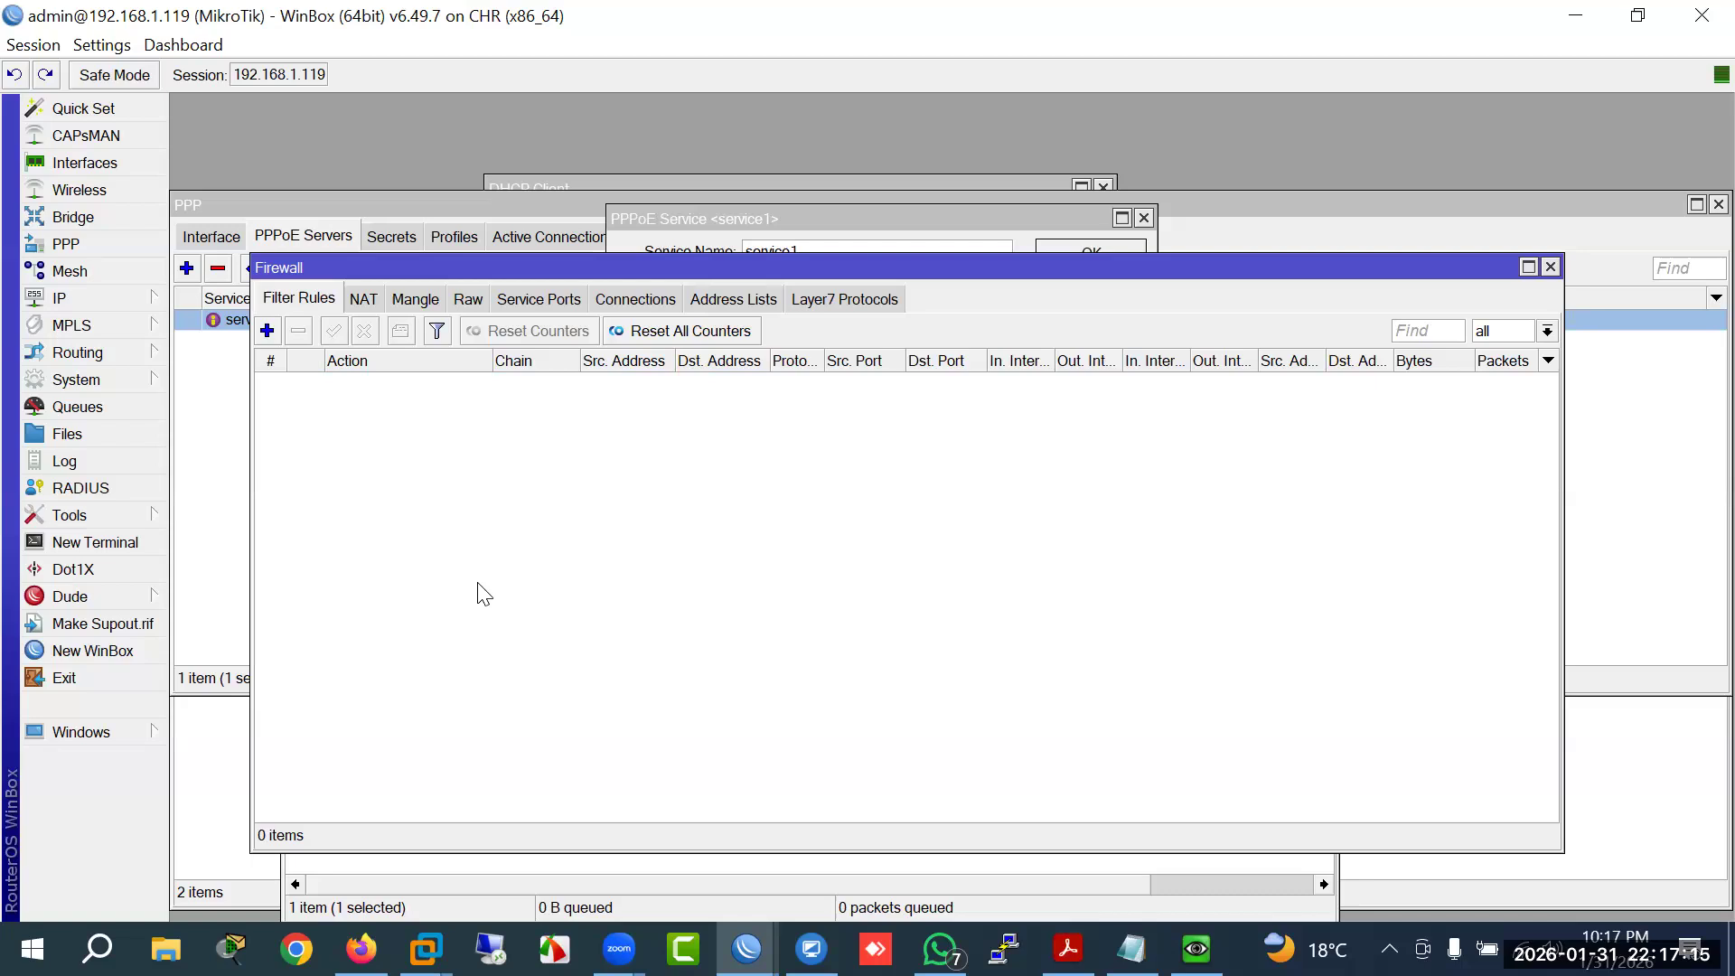
pyautogui.click(267, 331)
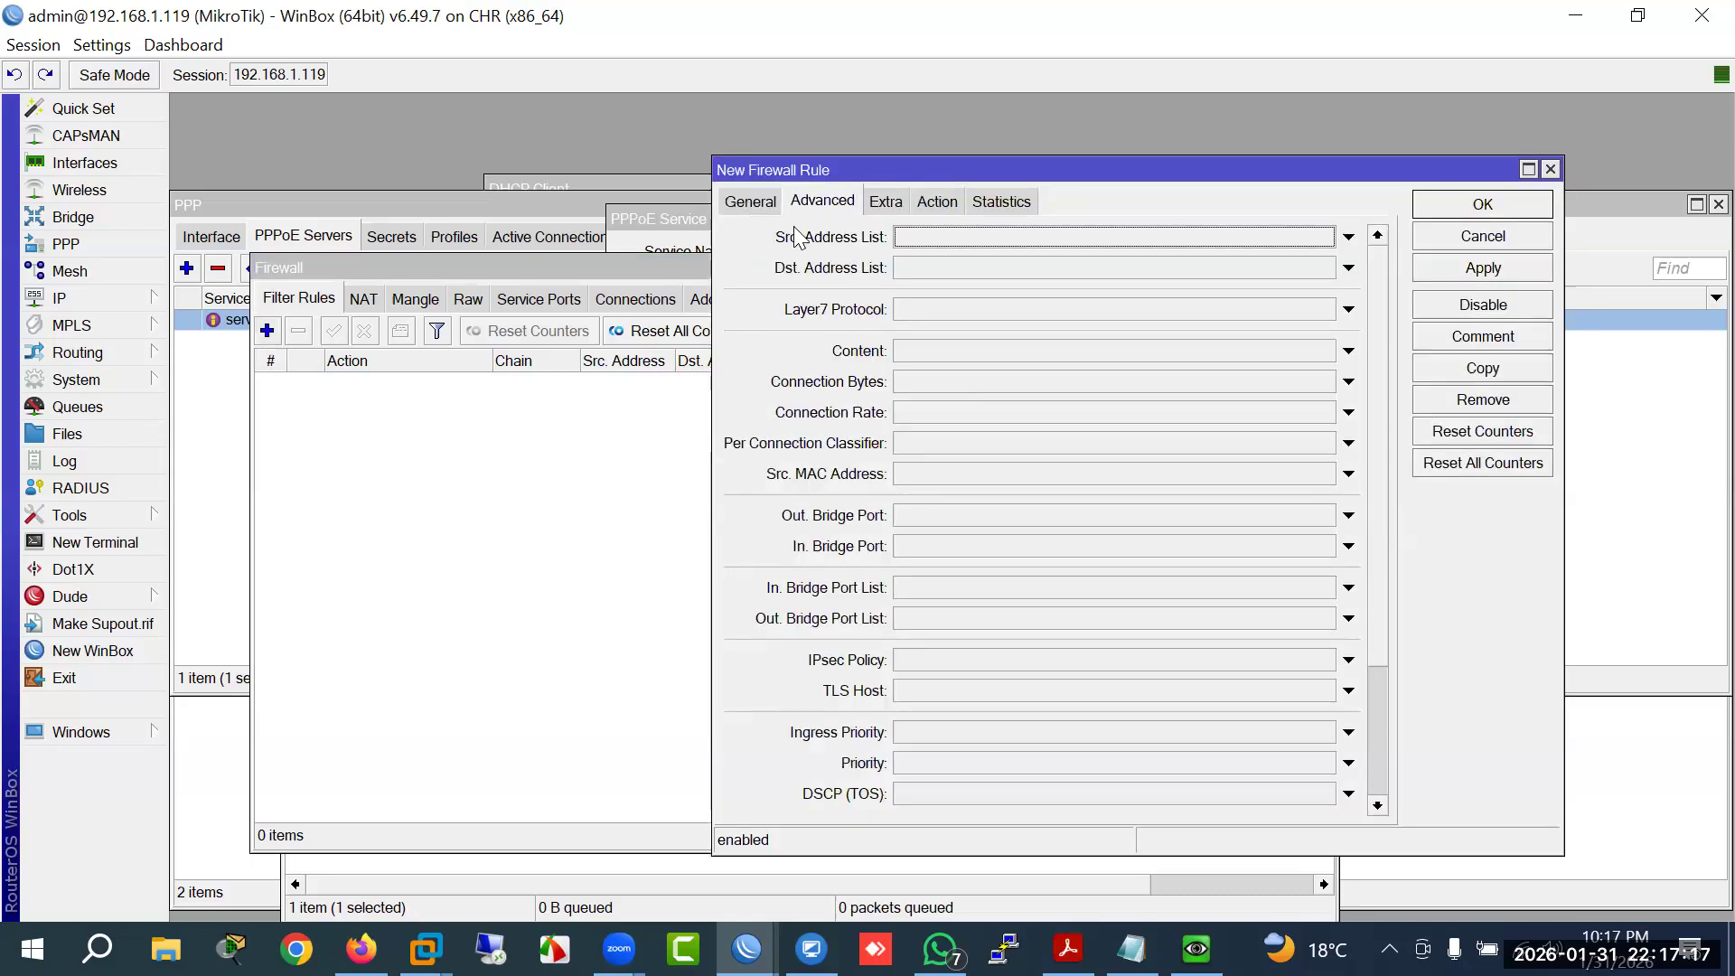
pyautogui.moveTo(728, 204); pyautogui.dragTo(545, 264)
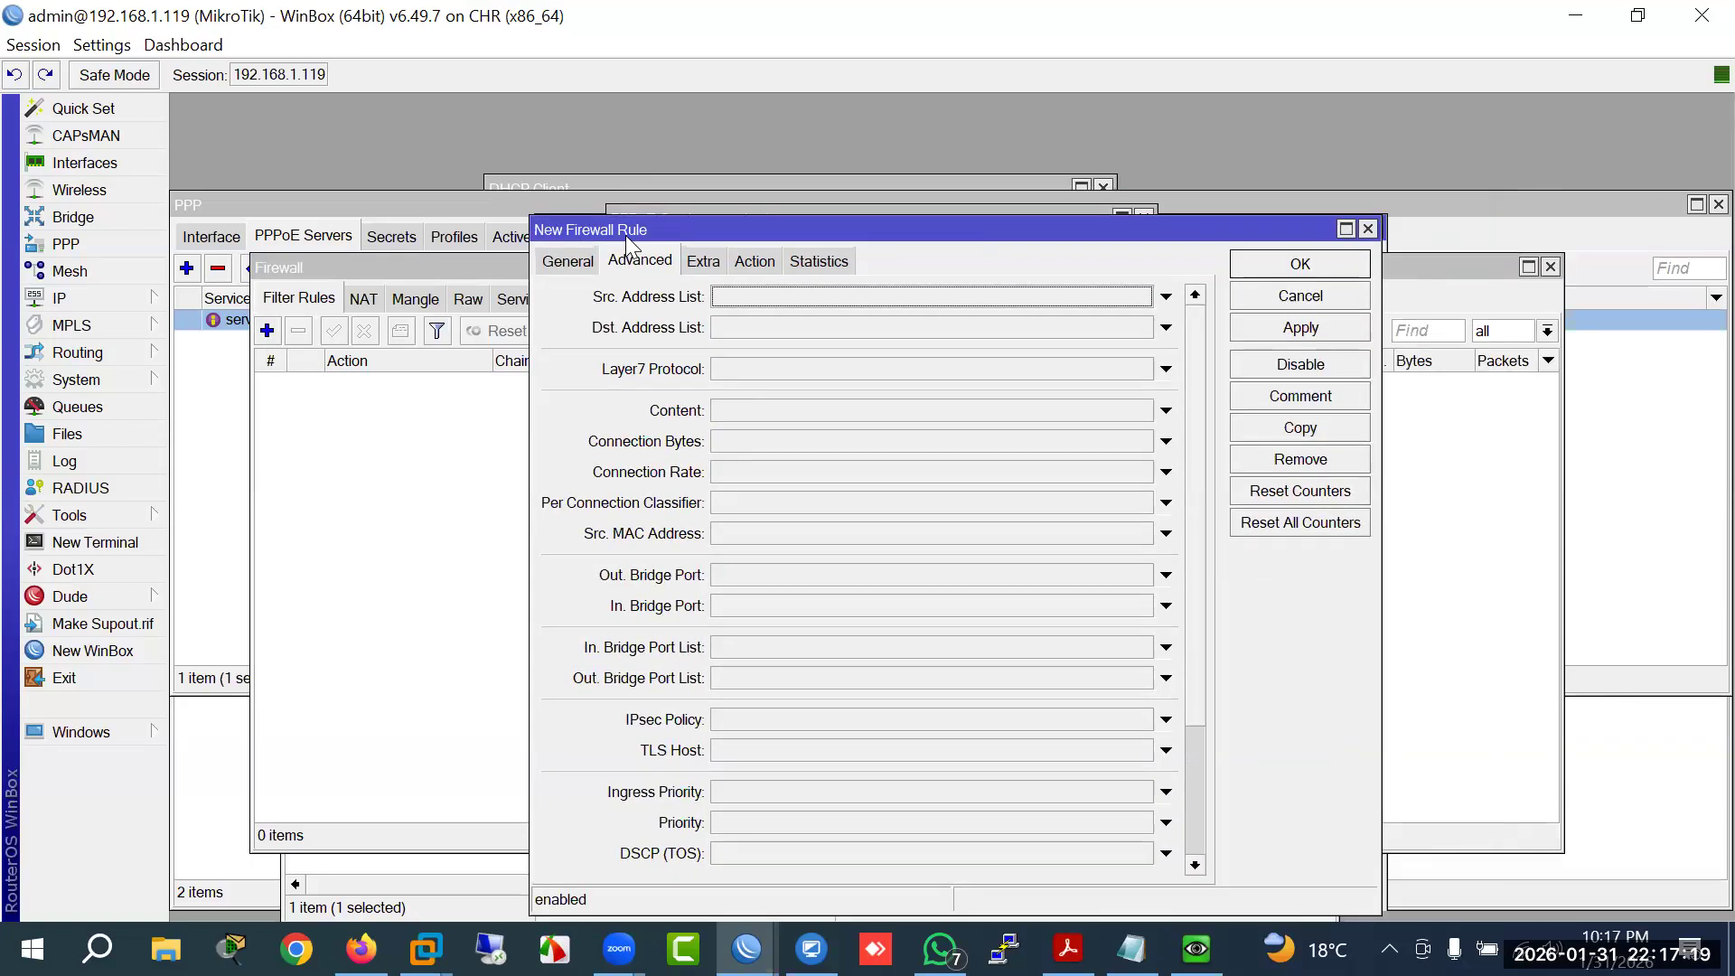
pyautogui.click(747, 410)
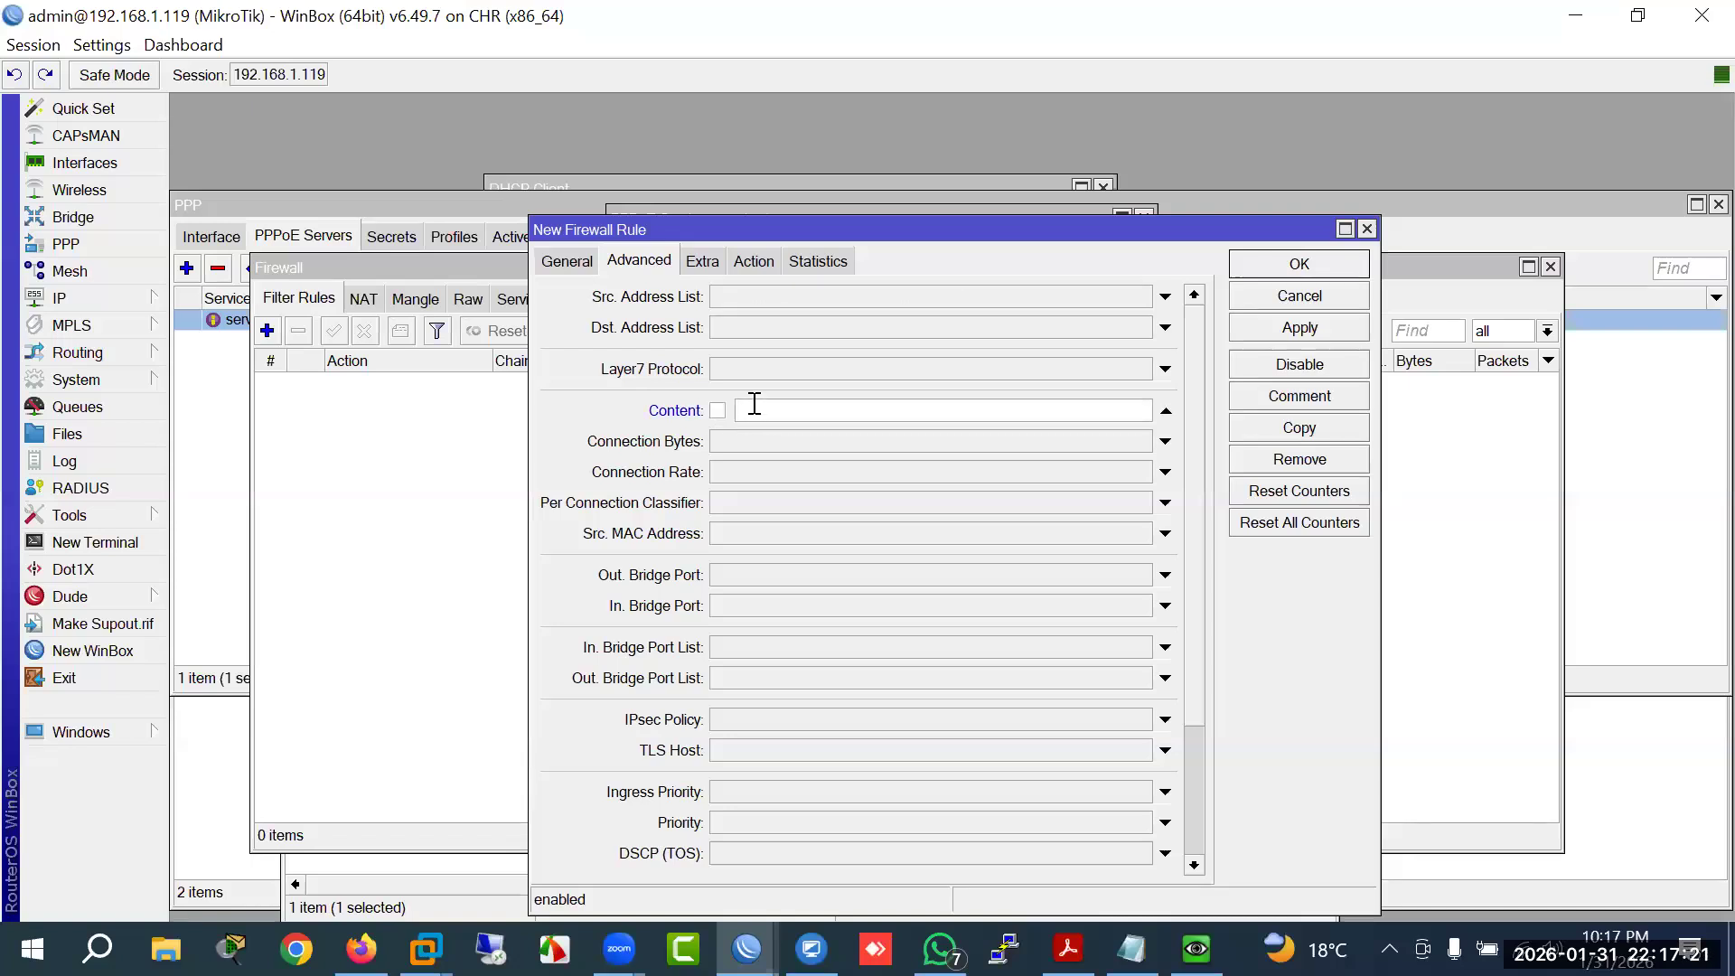
pyautogui.write('youtube.com')
# Step: Set the rule's action to 'add dst to address list' Youtube, and save it
pyautogui.click(756, 258)
pyautogui.click(761, 295)
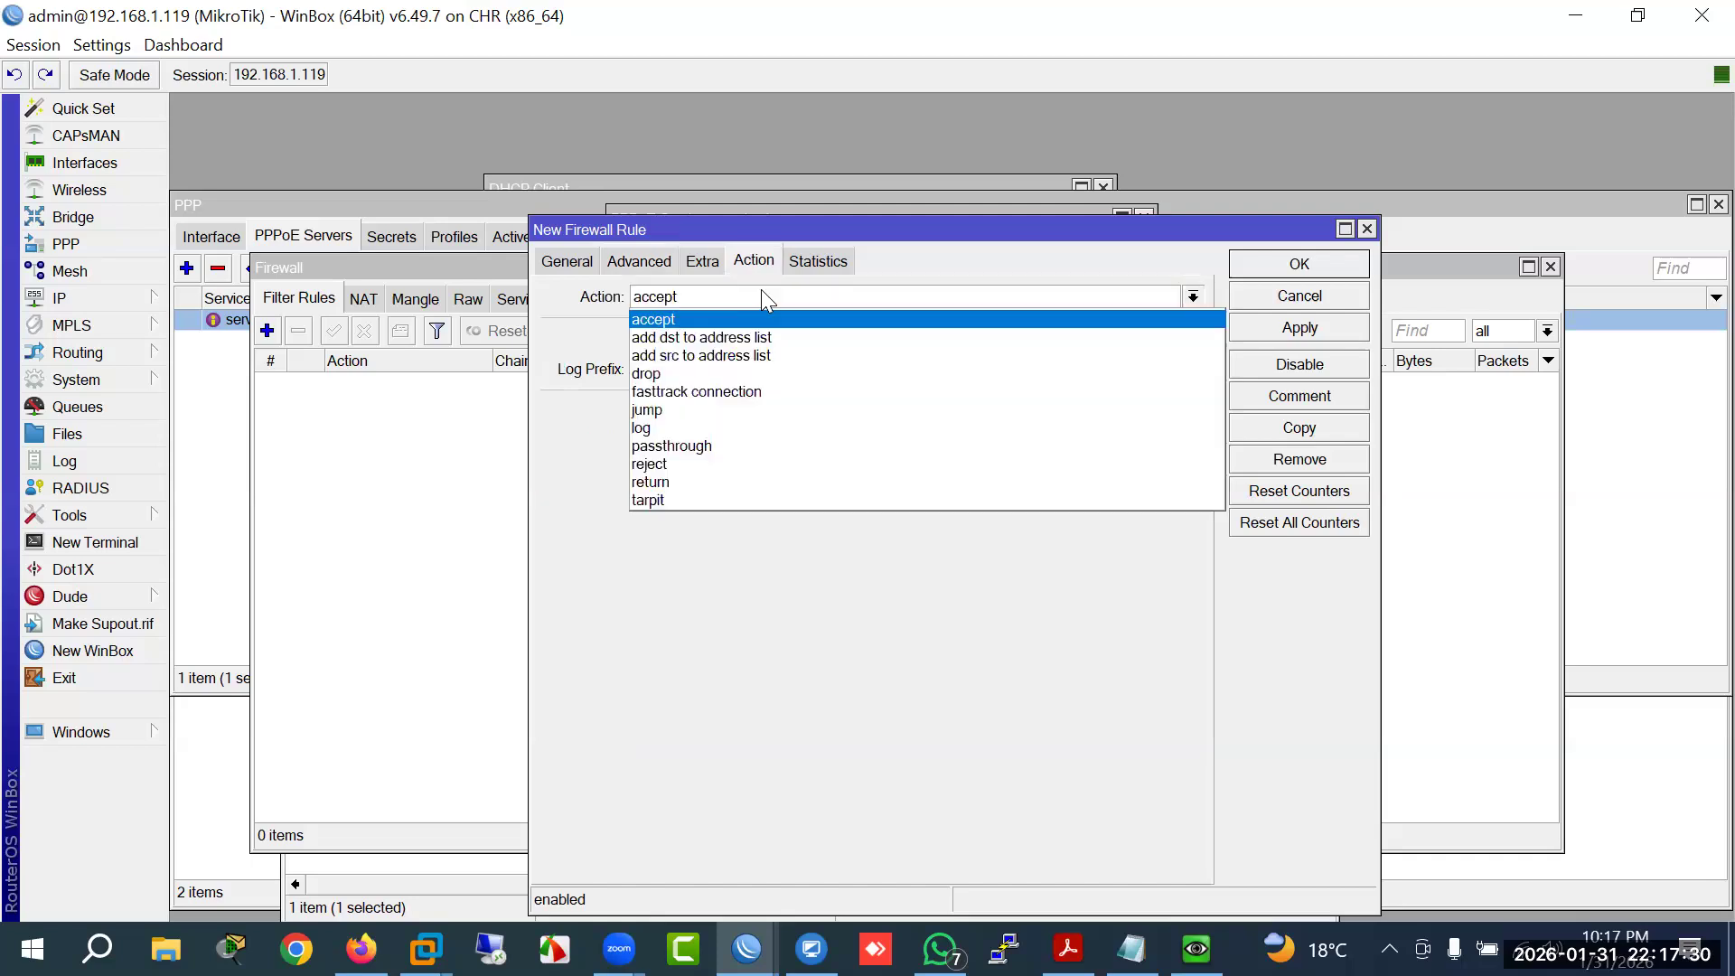
pyautogui.click(727, 338)
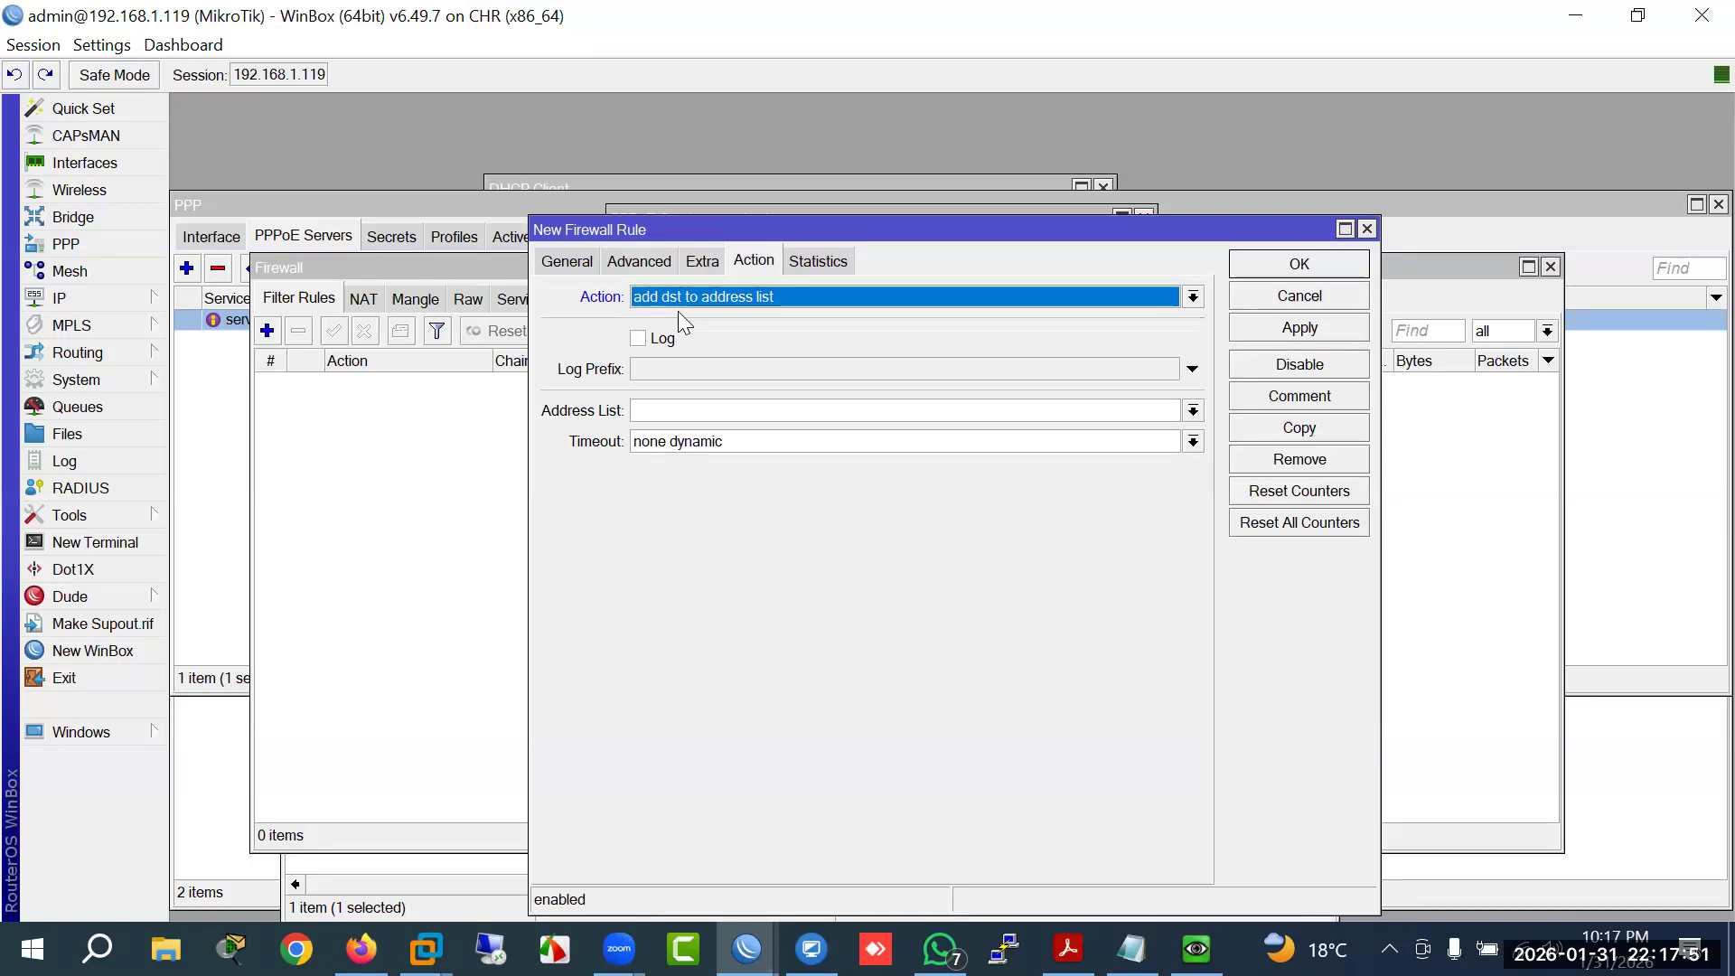
pyautogui.click(669, 411)
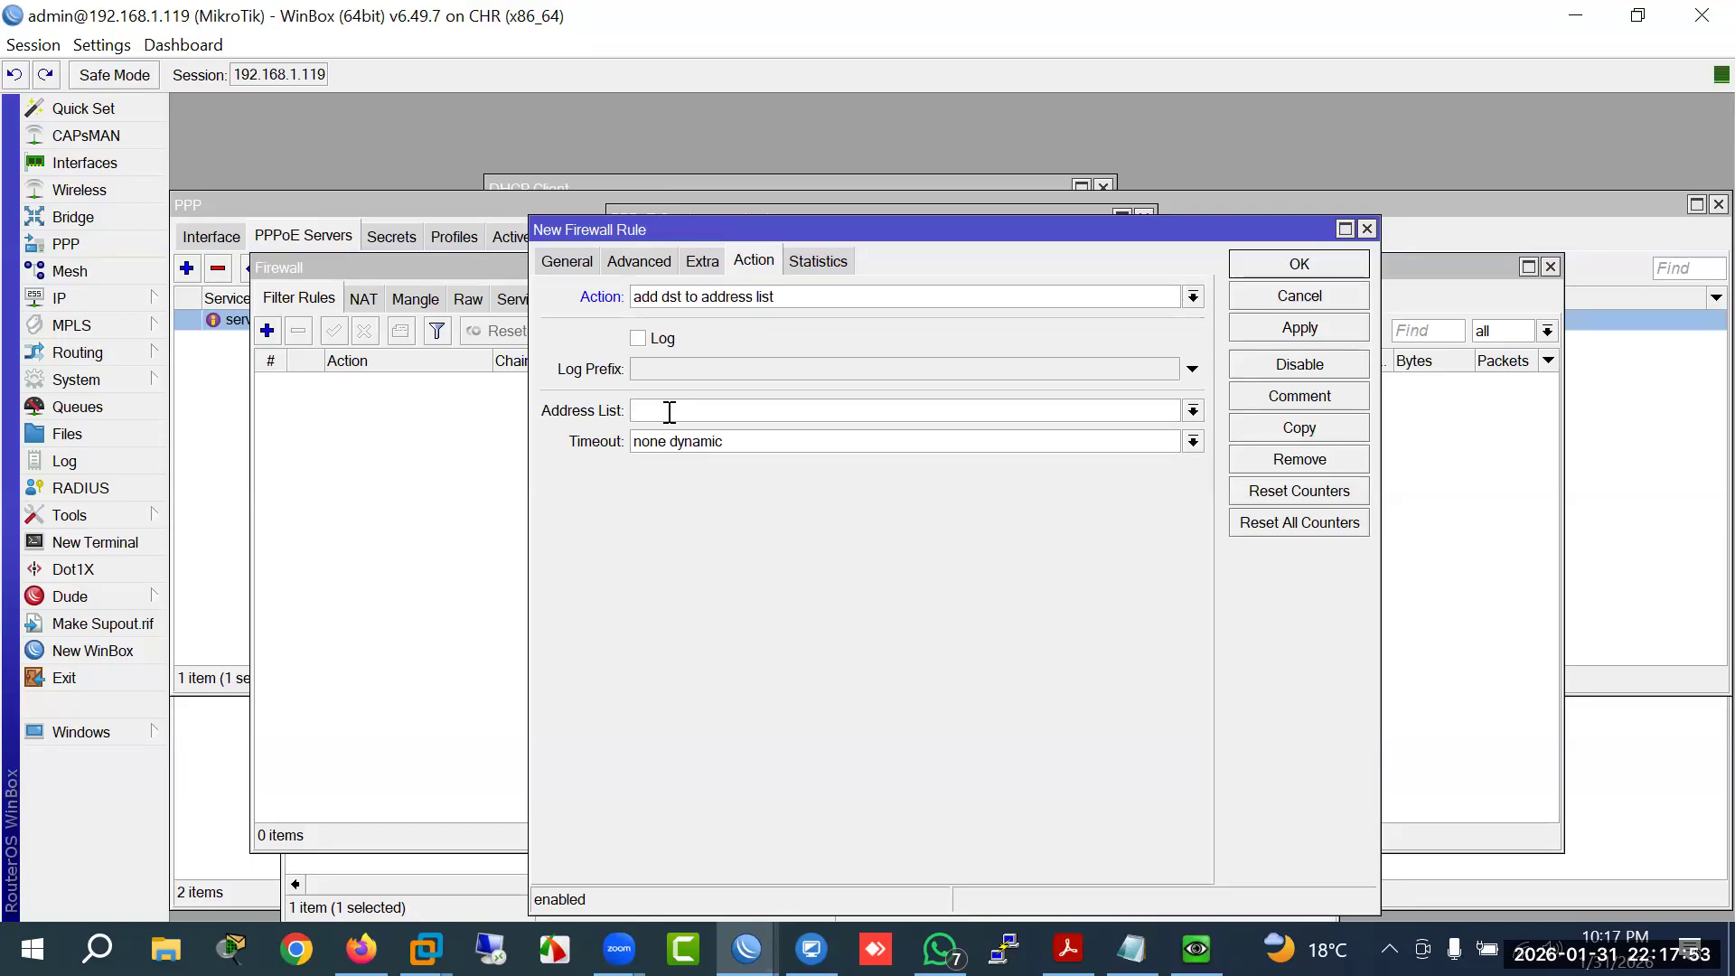
pyautogui.write('Youtube')
pyautogui.click(1283, 329)
pyautogui.click(1278, 266)
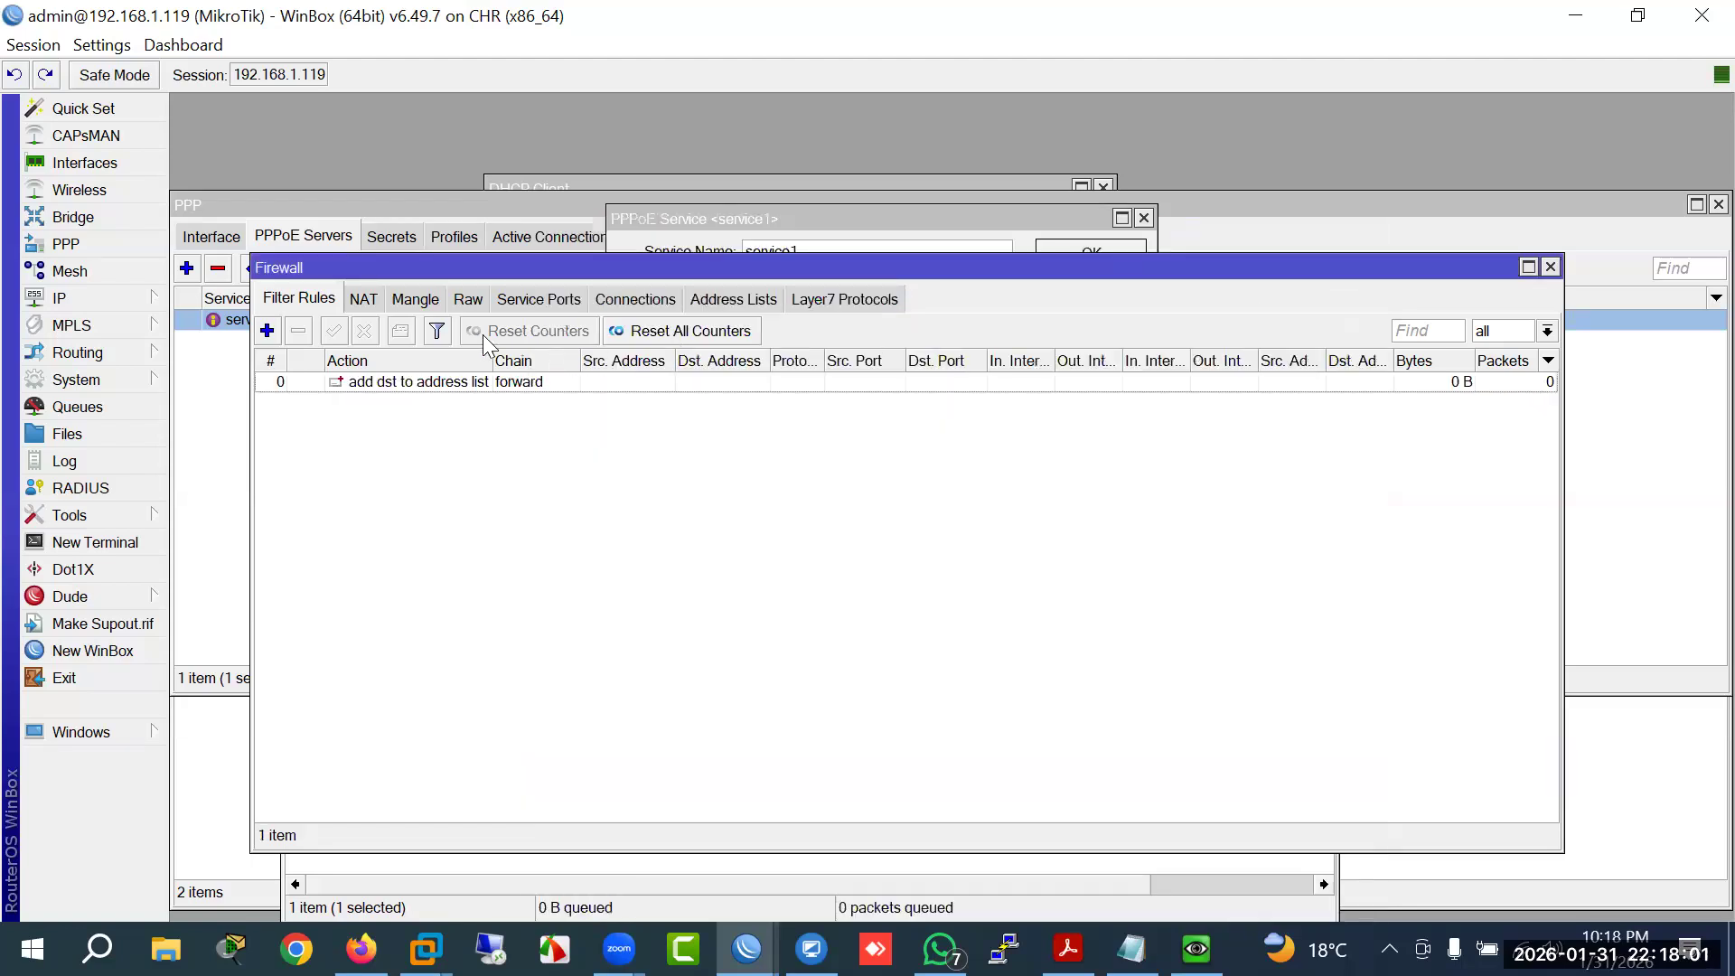
# Step: Copy the address-list rule as a new rule with its youtube.com Content match trimmed
pyautogui.doubleClick(361, 383)
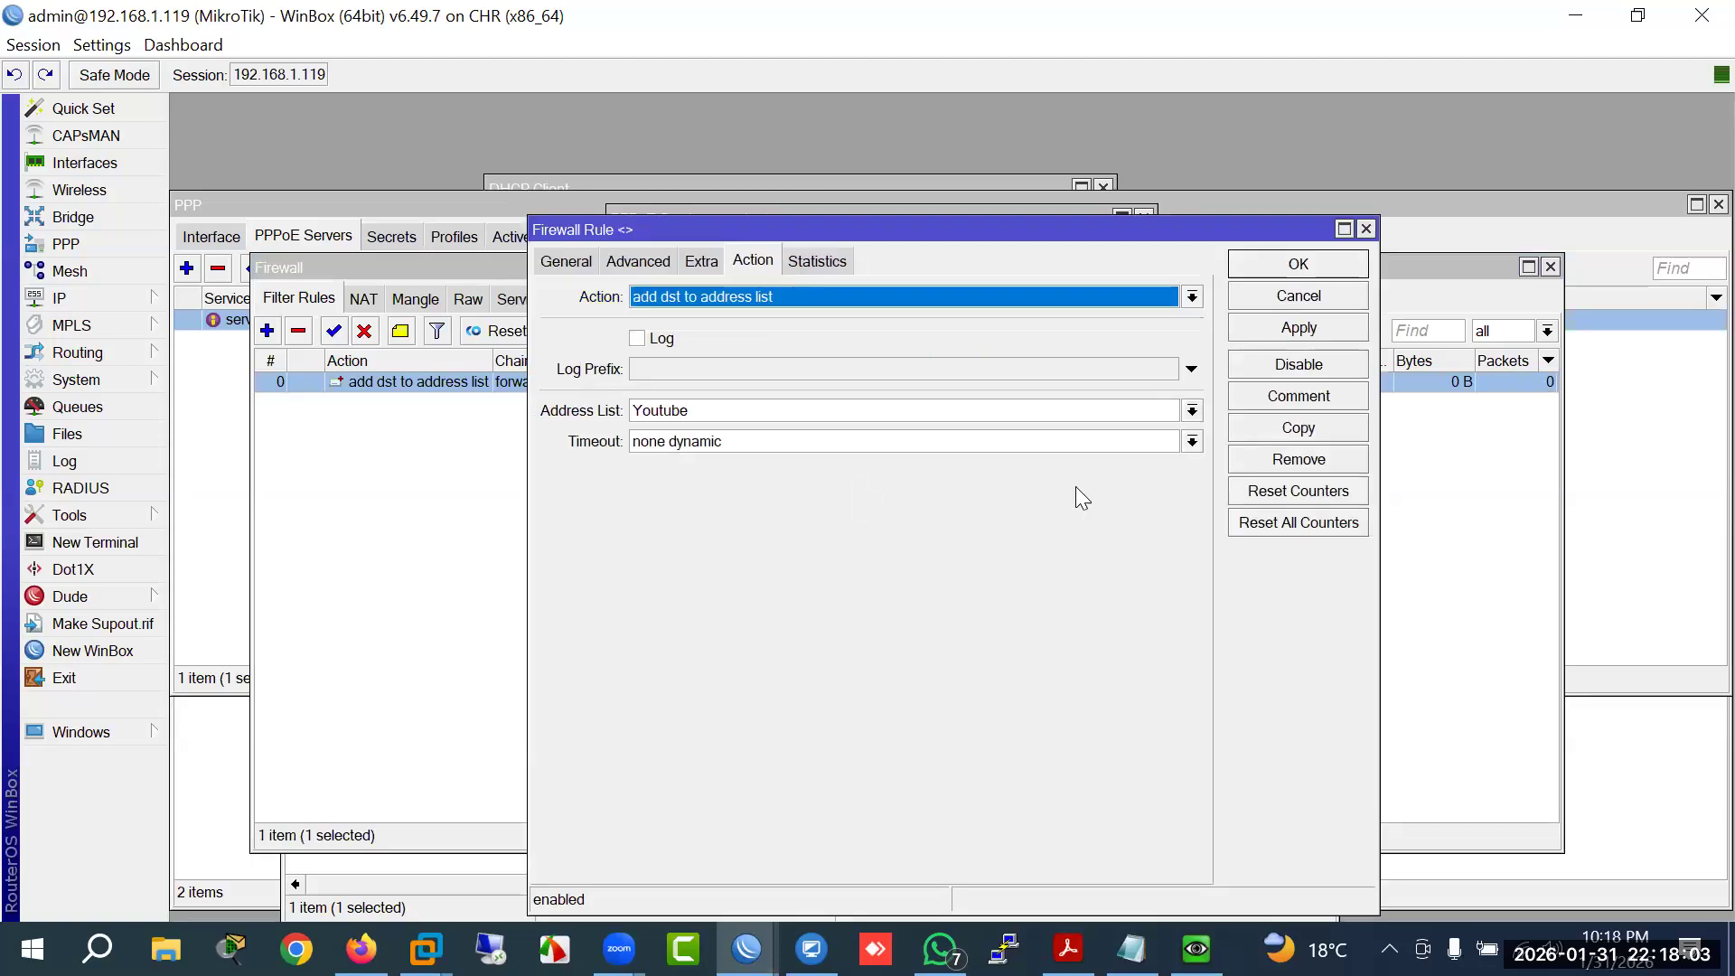
pyautogui.click(1299, 428)
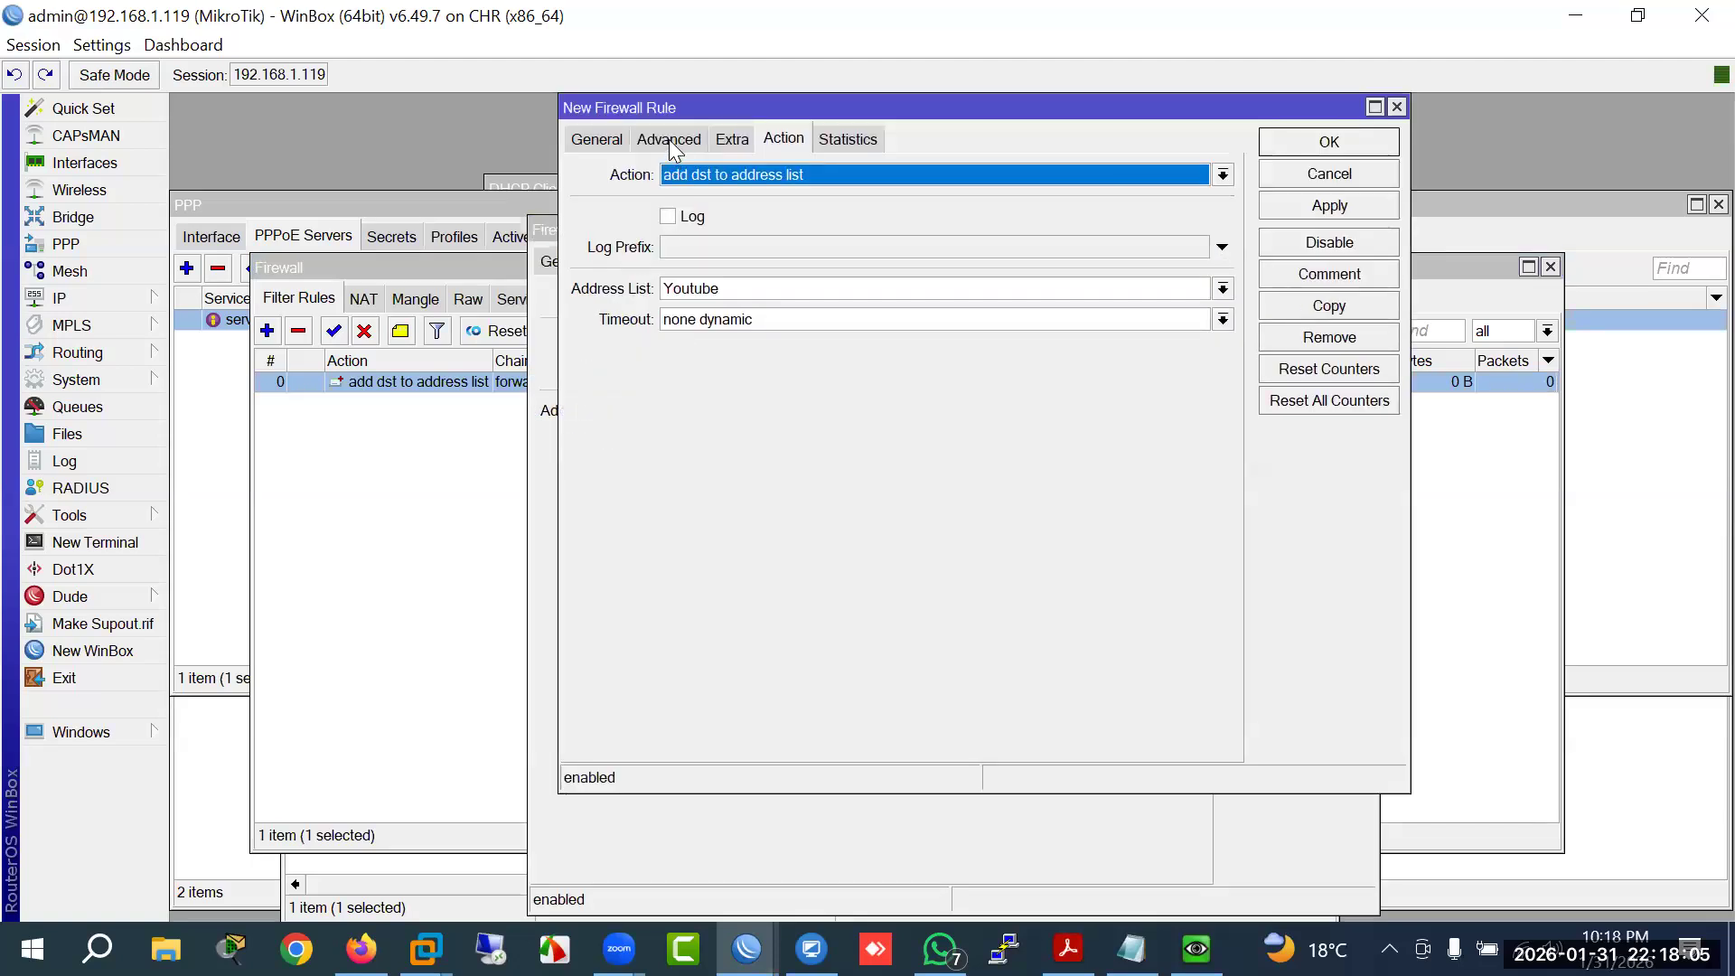
pyautogui.click(669, 140)
pyautogui.click(863, 288)
pyautogui.press('BackSpace')
pyautogui.press('BackSpace')
pyautogui.press('BackSpace')
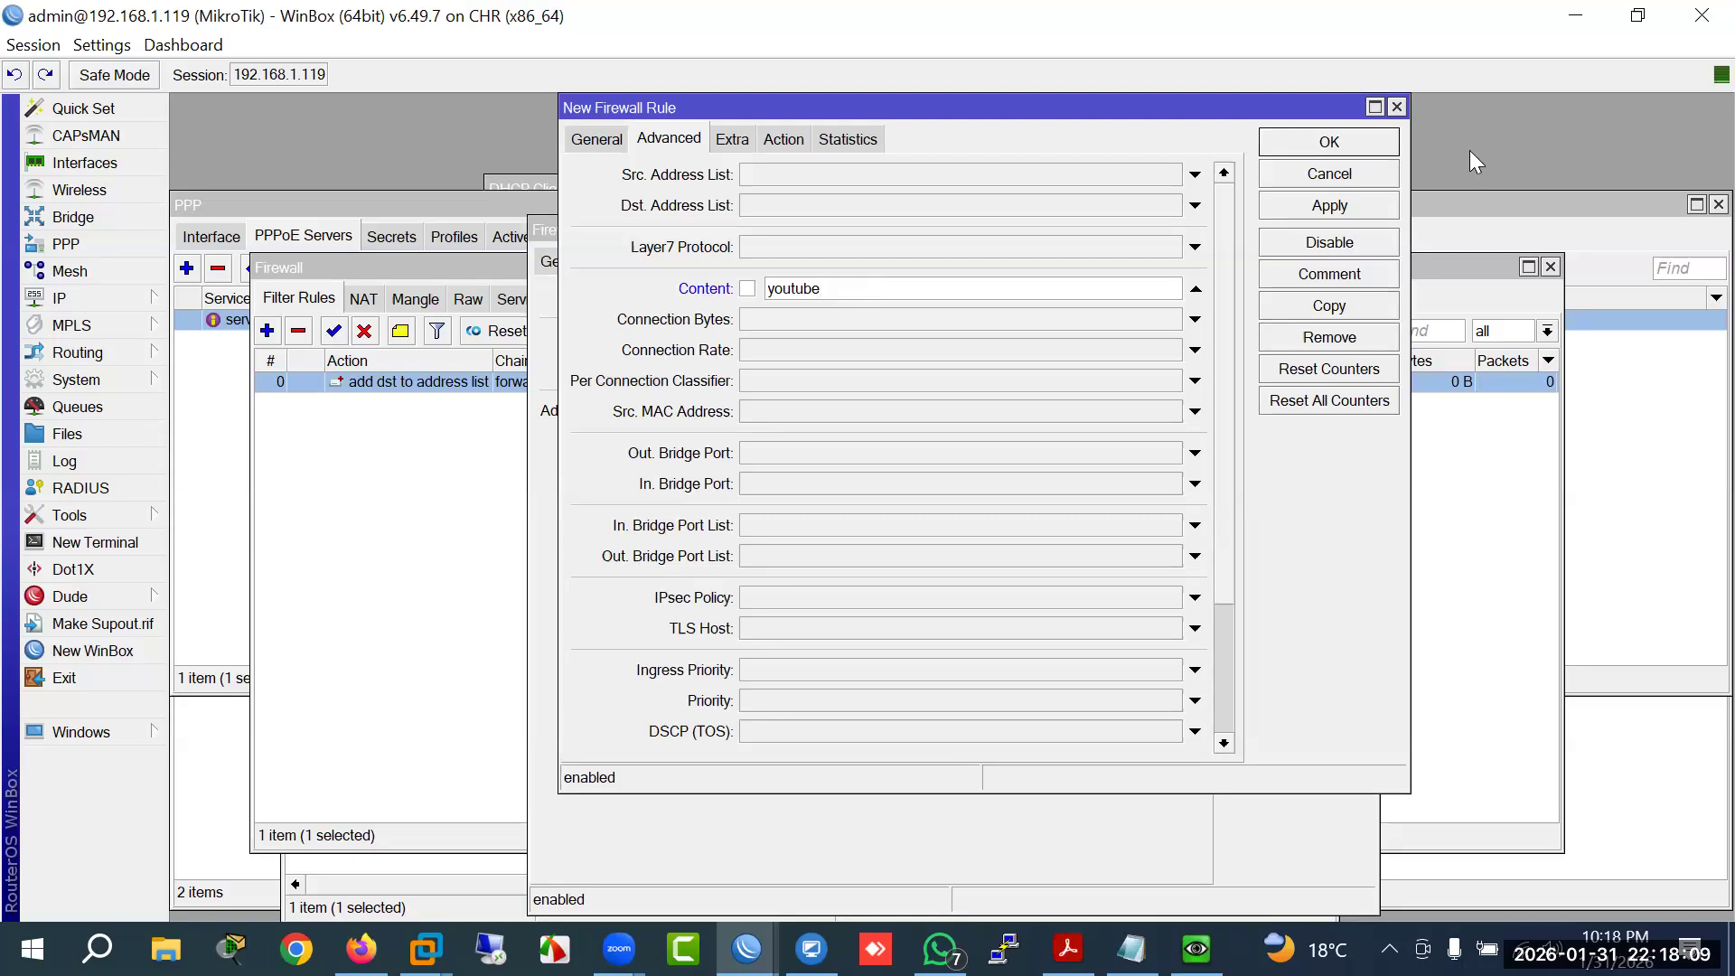
pyautogui.click(1329, 205)
pyautogui.click(1330, 305)
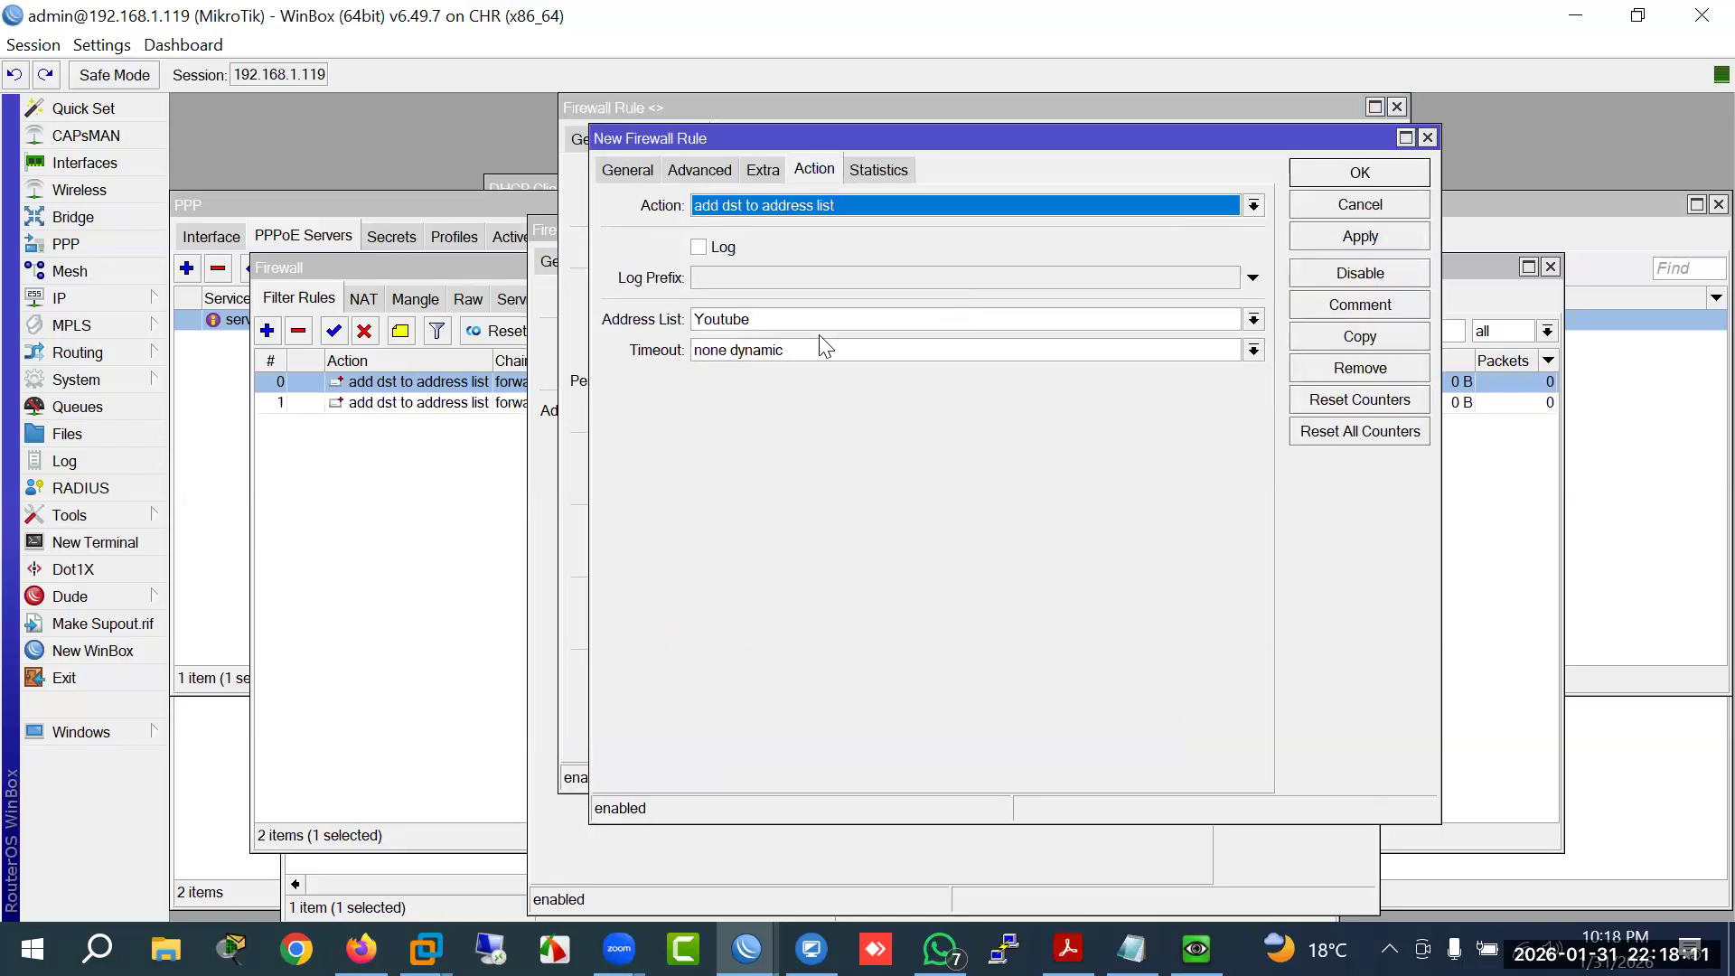
pyautogui.click(773, 319)
pyautogui.moveTo(702, 323); pyautogui.dragTo(684, 325)
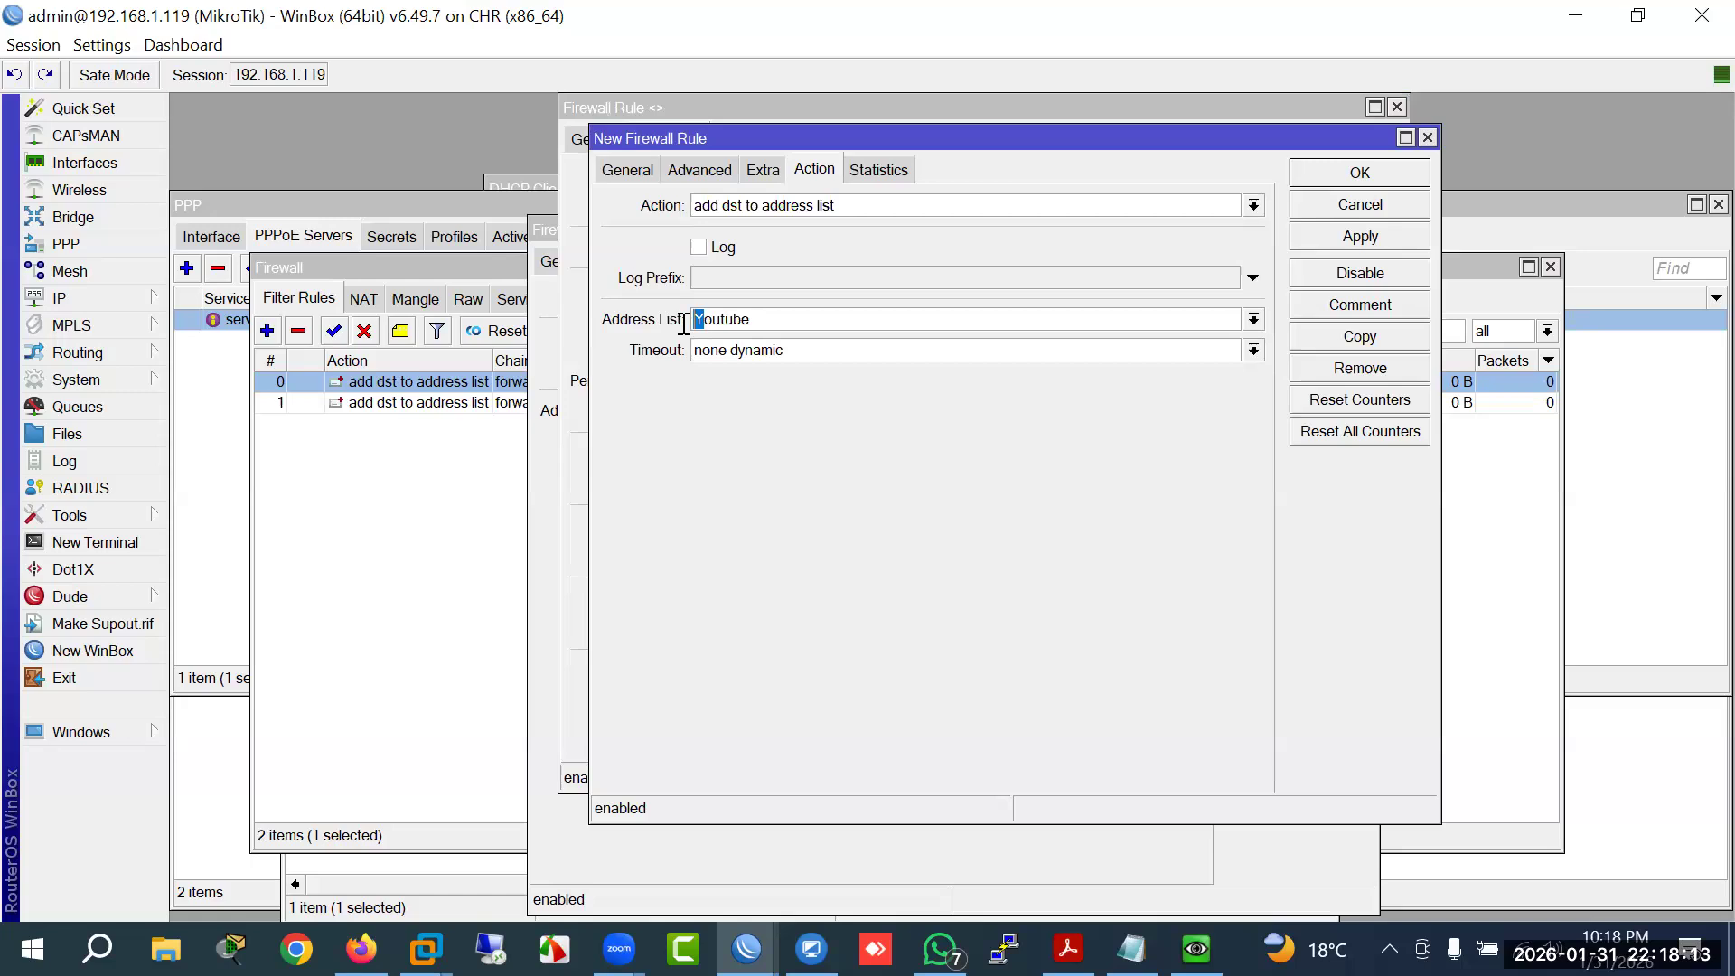
pyautogui.write('www.youtube.com')
pyautogui.click(1307, 175)
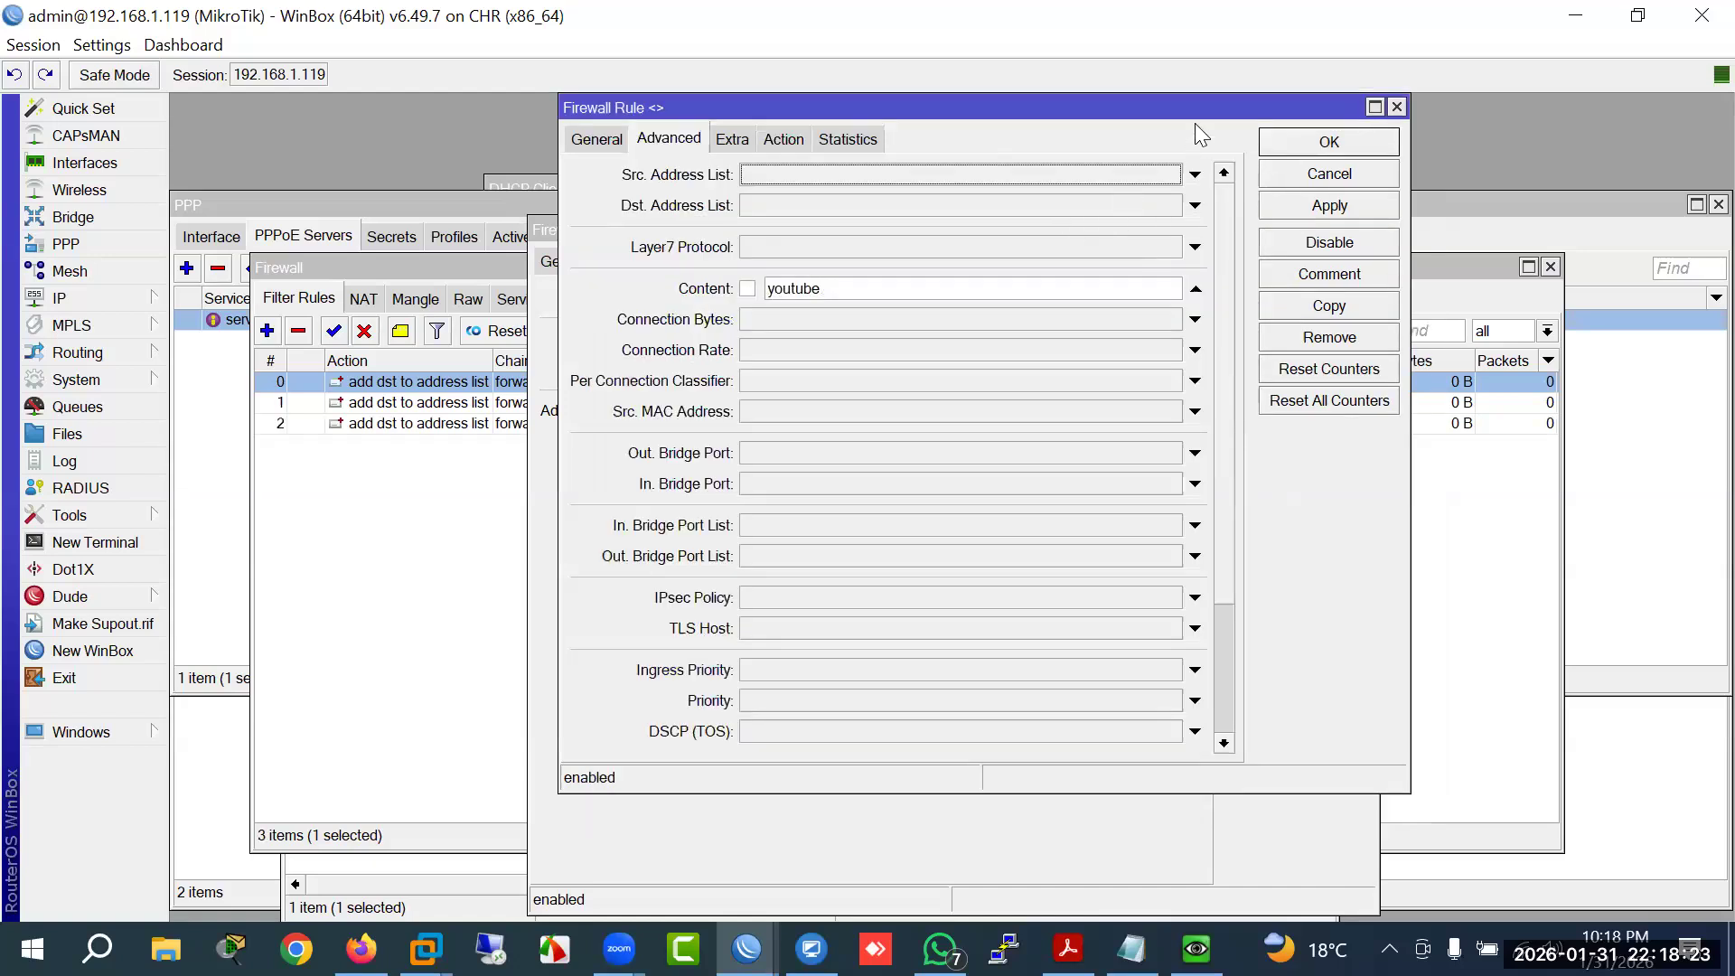
# Step: Close the rule windows, check the mangle rules, and view the empty Address Lists
pyautogui.moveTo(1194, 110); pyautogui.dragTo(1111, 262)
pyautogui.click(1252, 297)
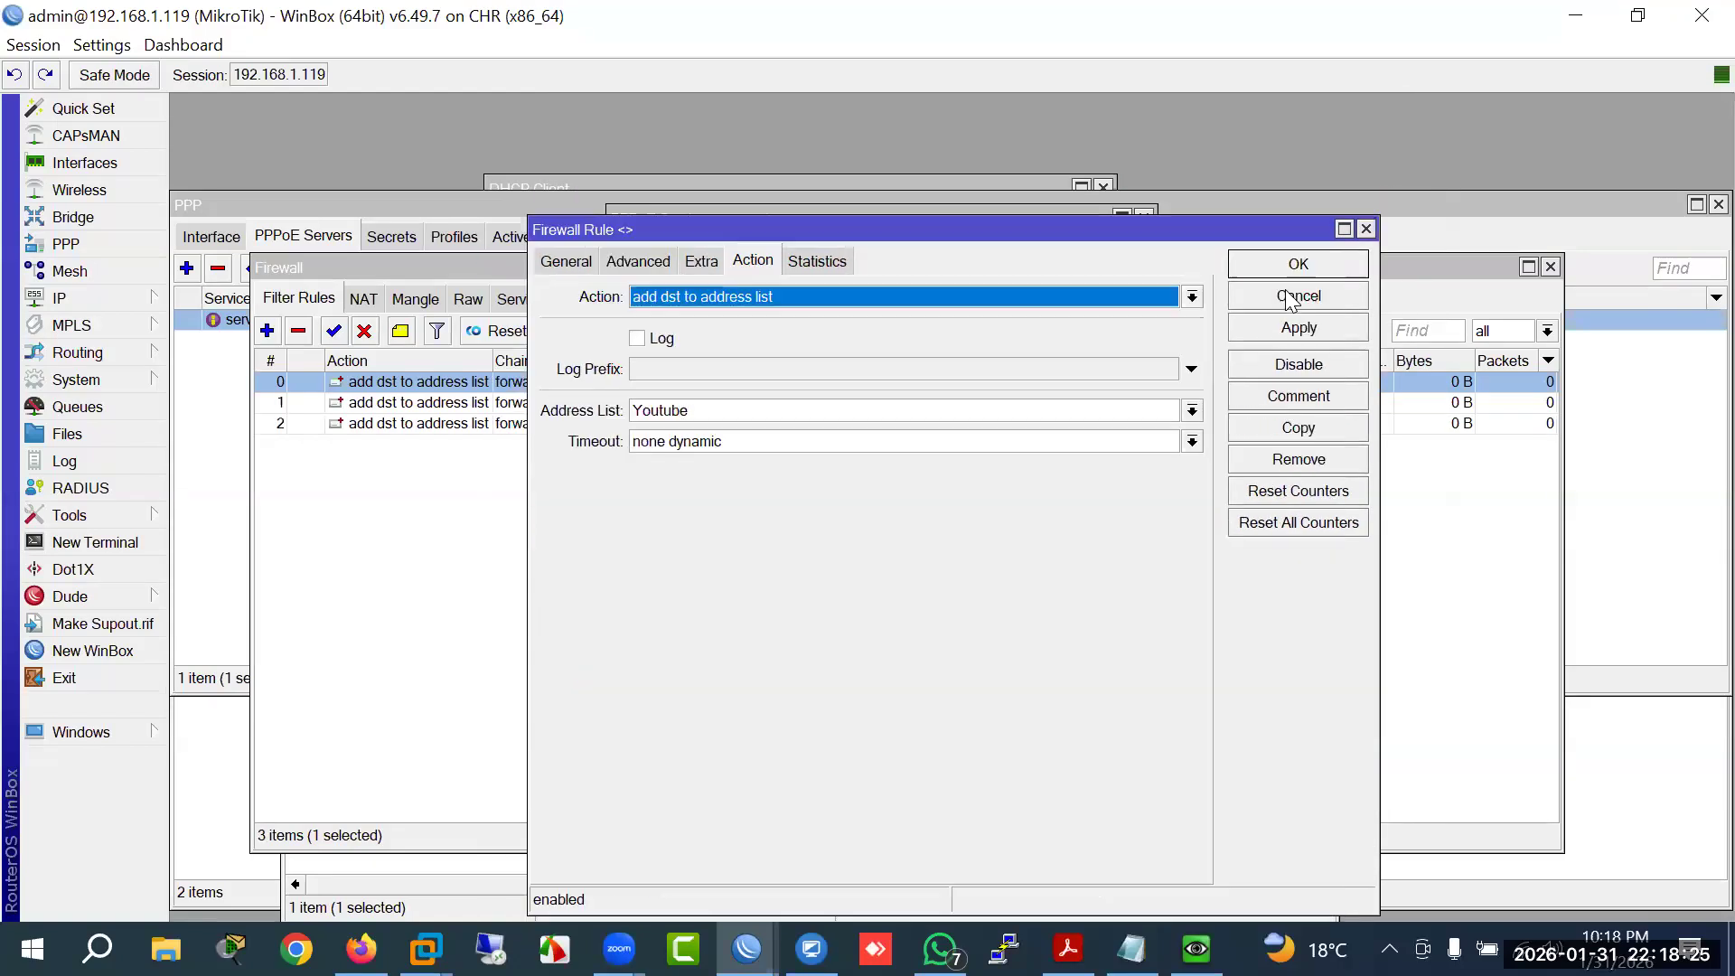
pyautogui.click(1292, 280)
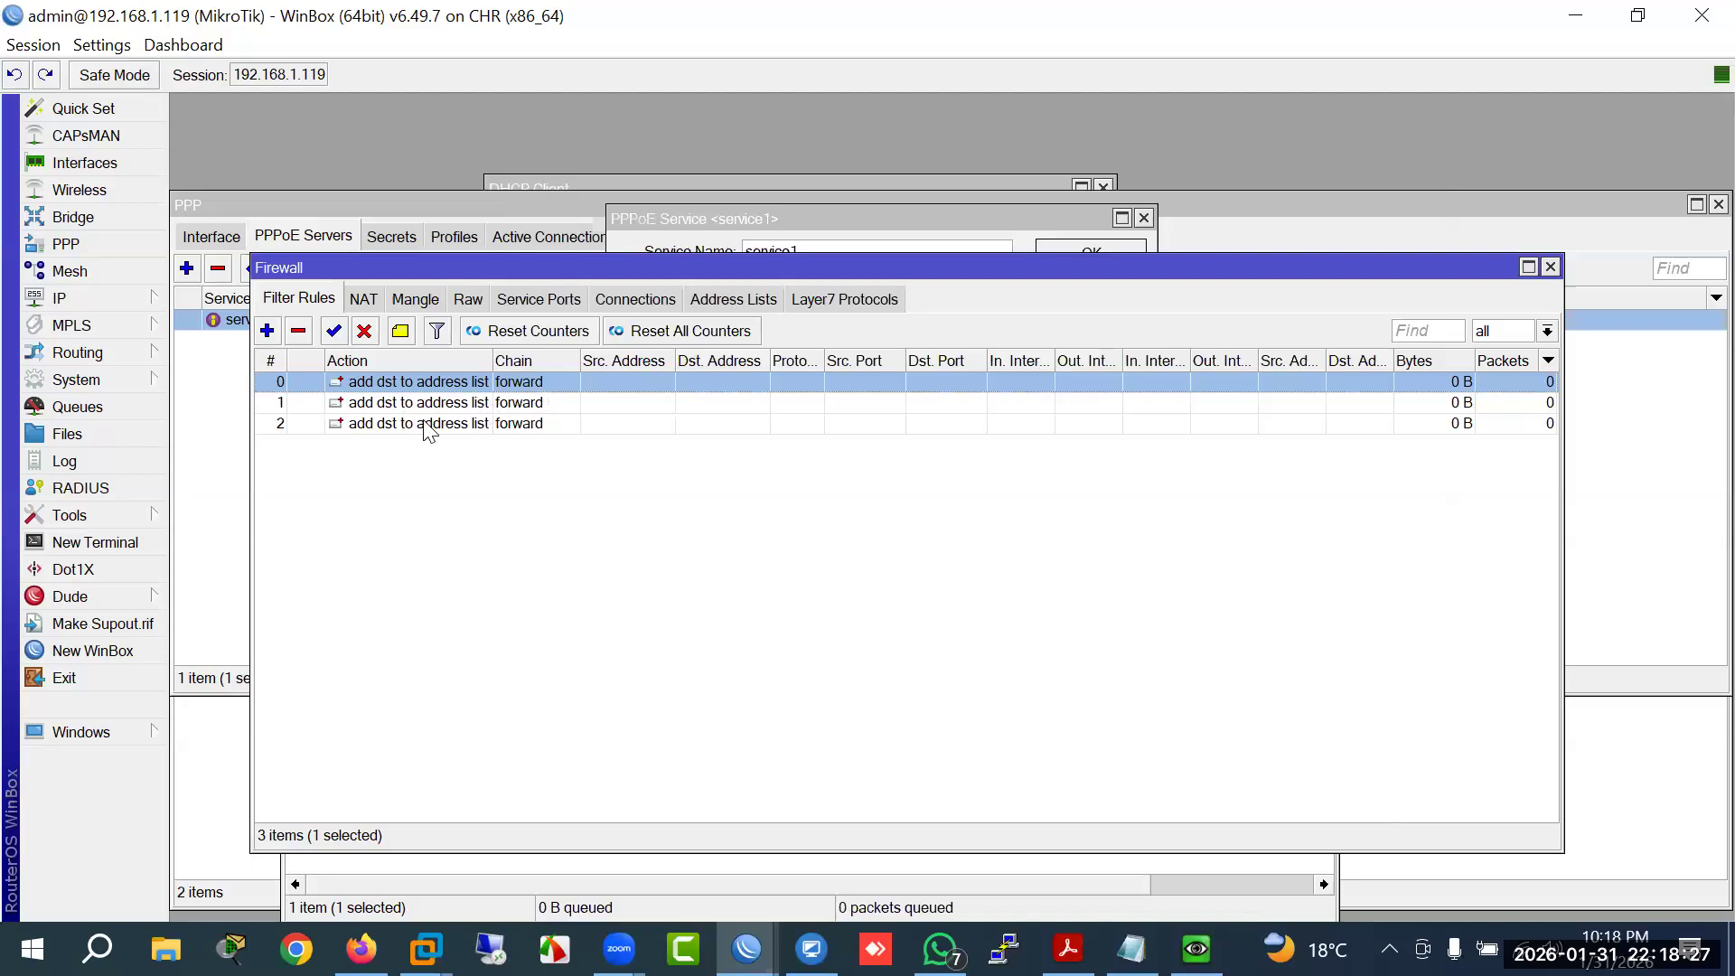
pyautogui.moveTo(493, 362); pyautogui.dragTo(549, 363)
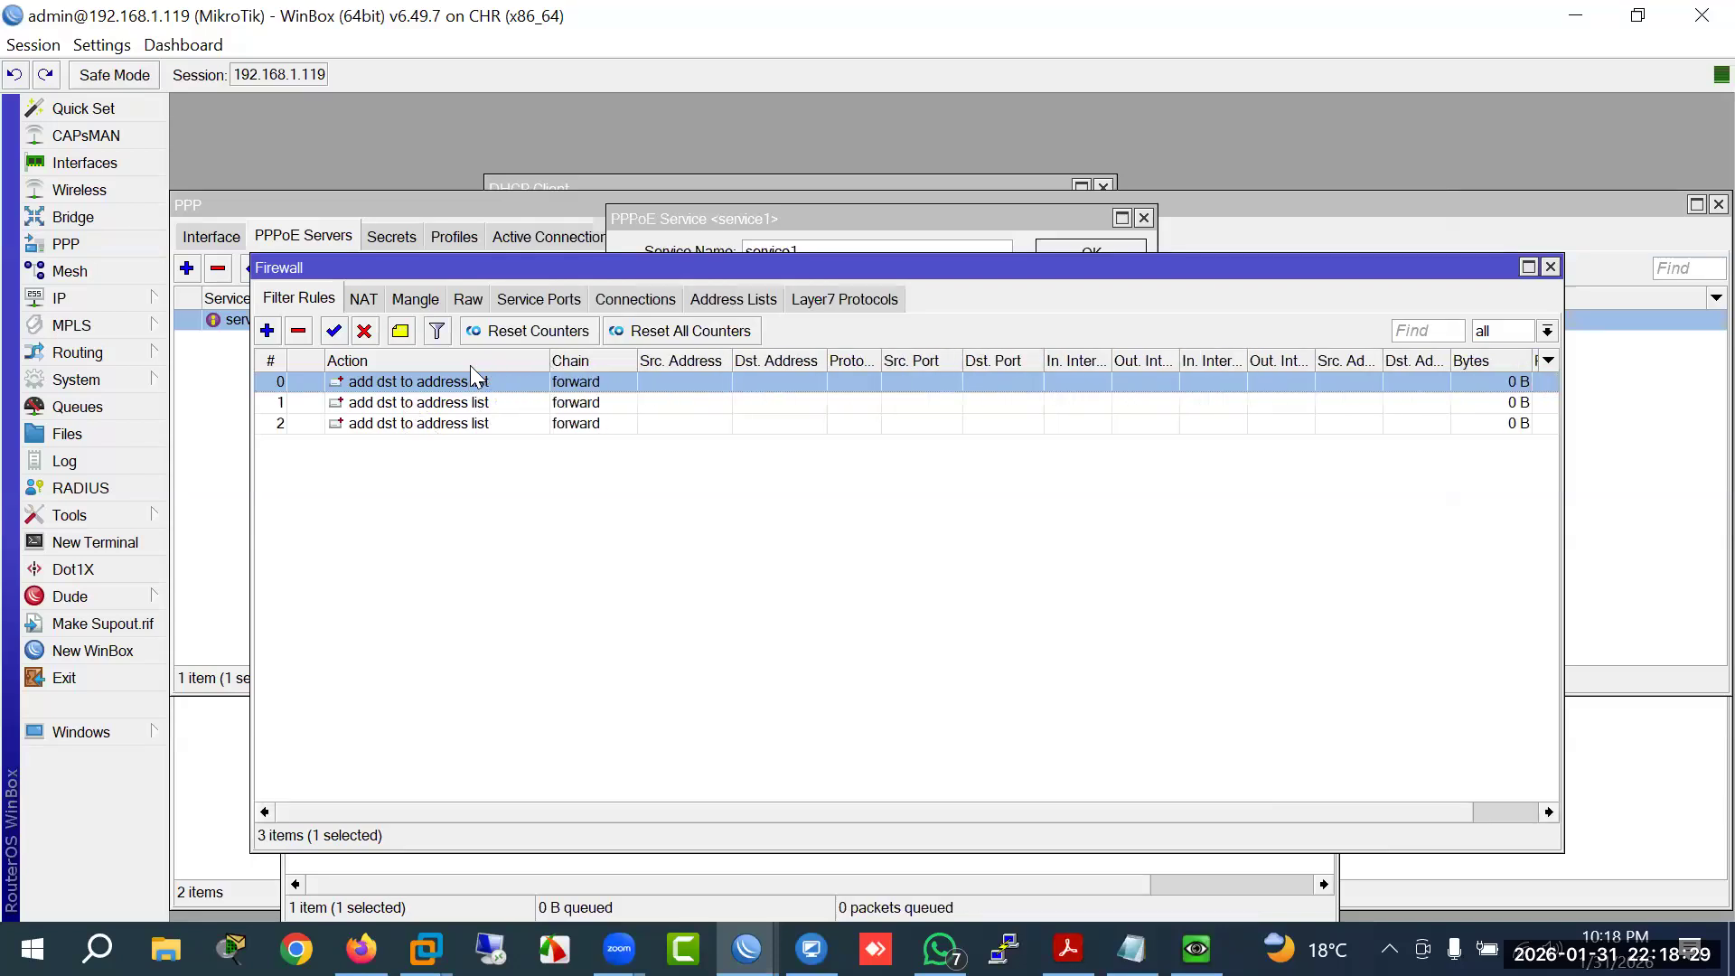
pyautogui.click(416, 301)
pyautogui.click(718, 300)
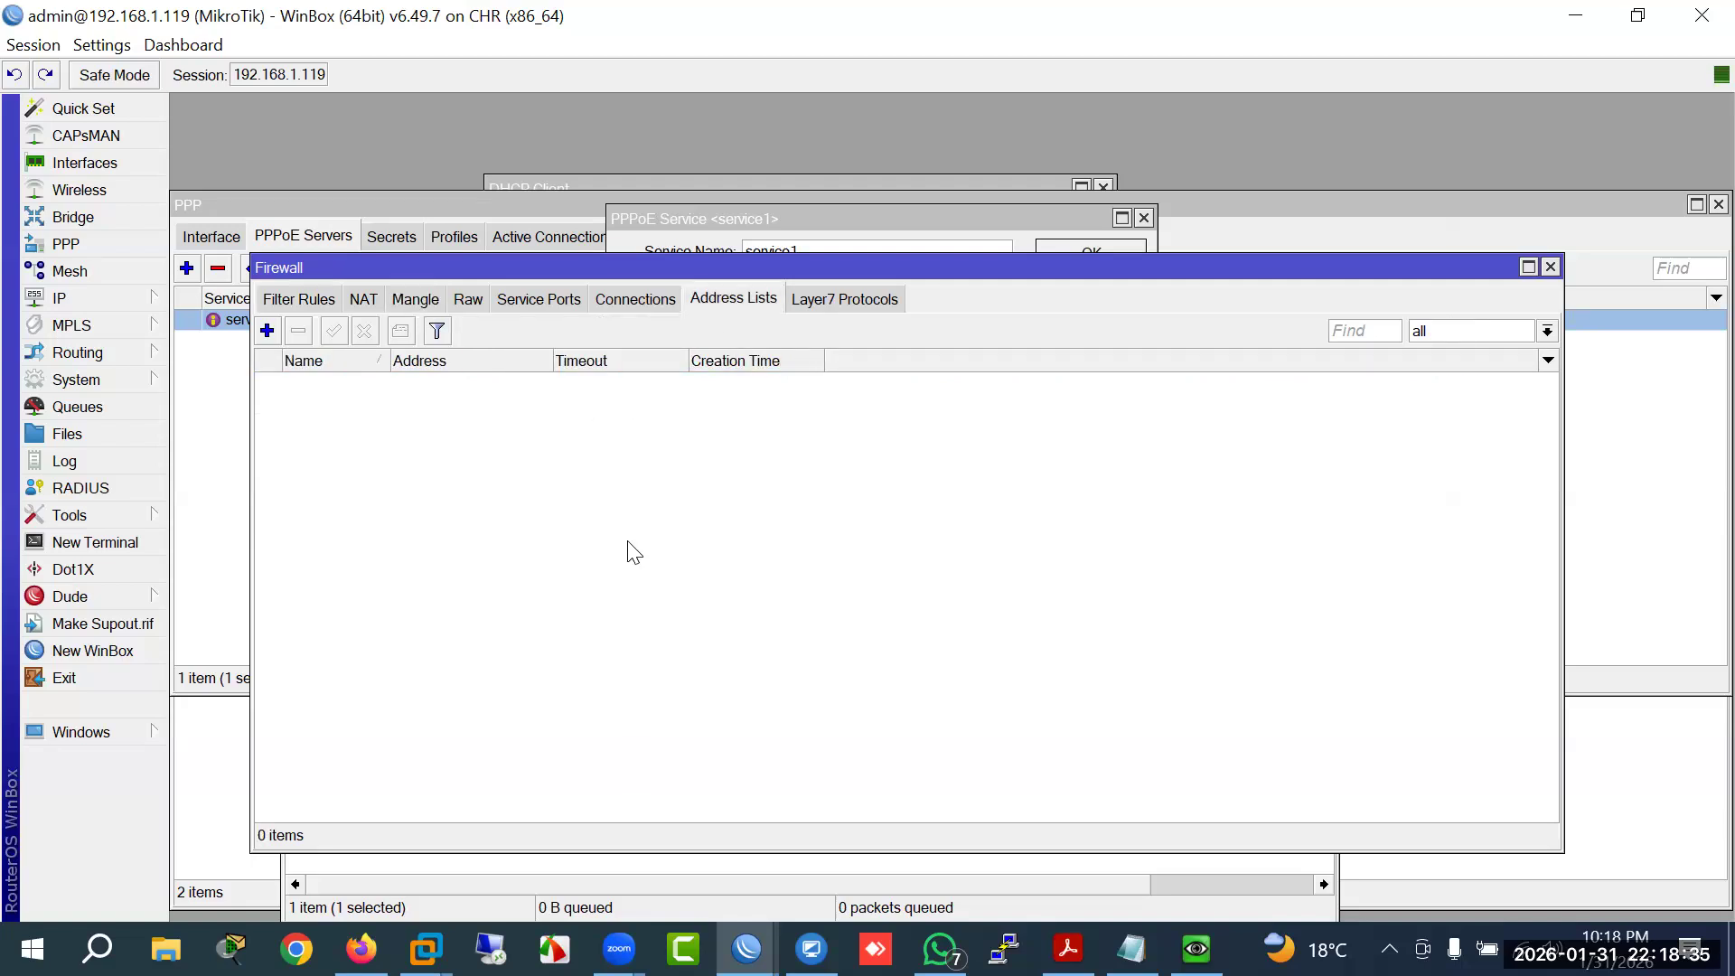
pyautogui.moveTo(695, 269); pyautogui.dragTo(787, 280)
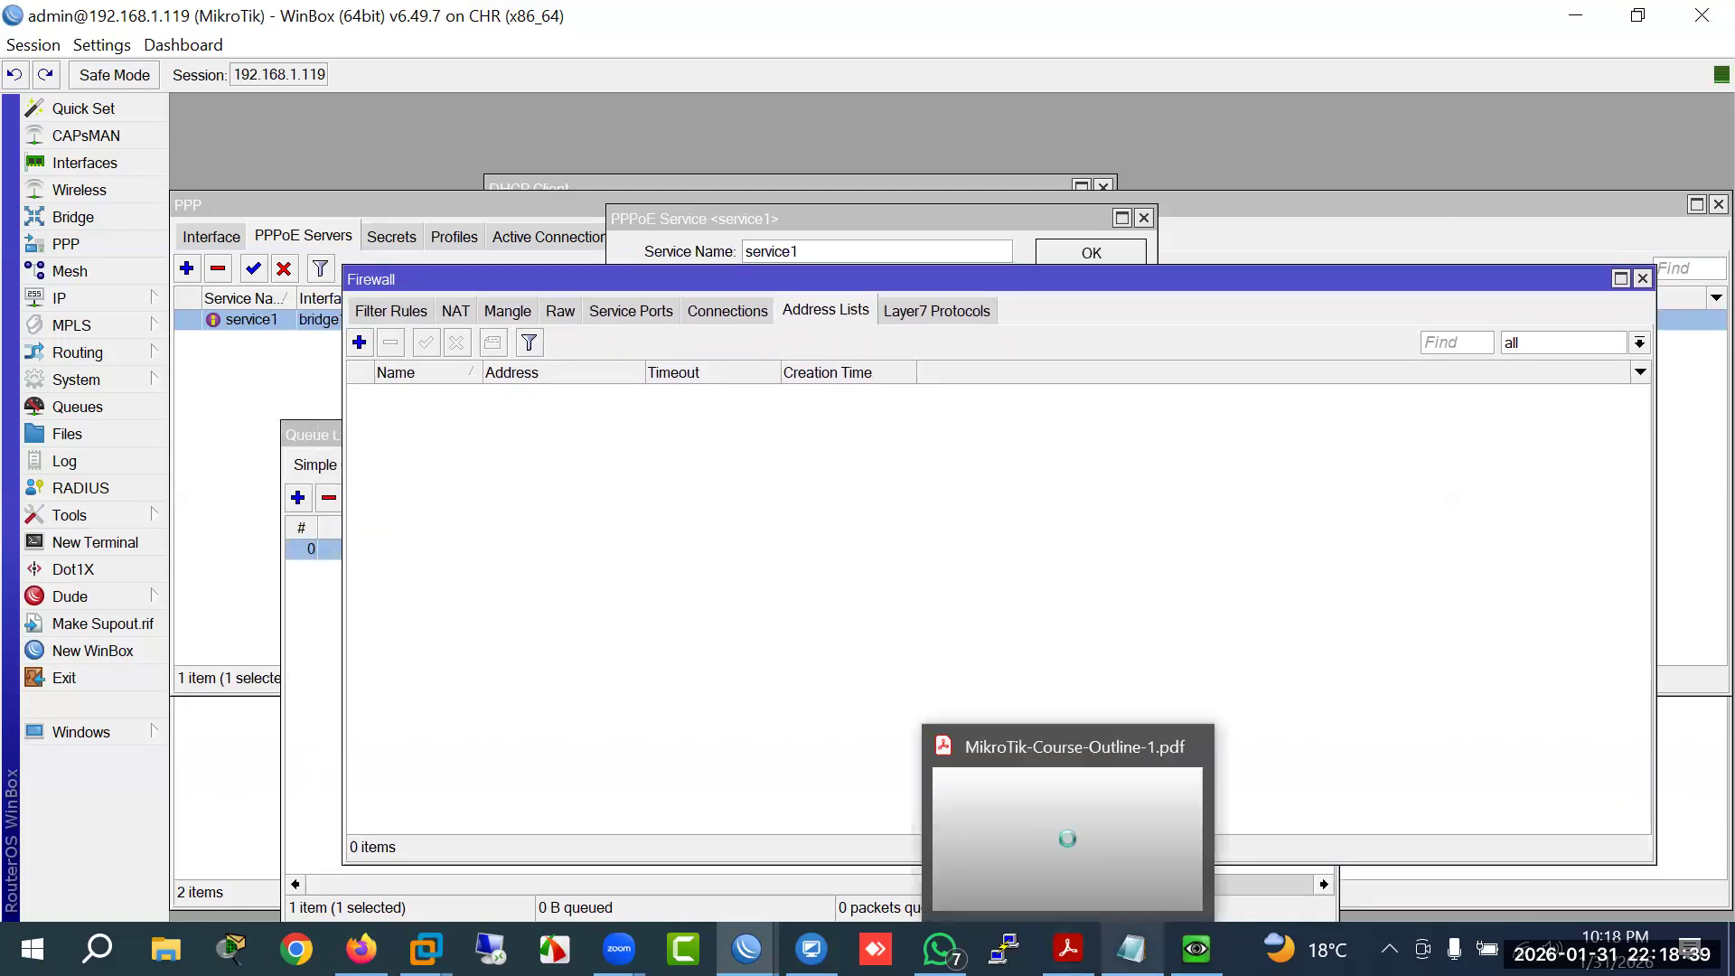
# Step: In the Windows VM's Chrome, close the Fast.com tab and cancel both ISO downloads
pyautogui.click(1196, 949)
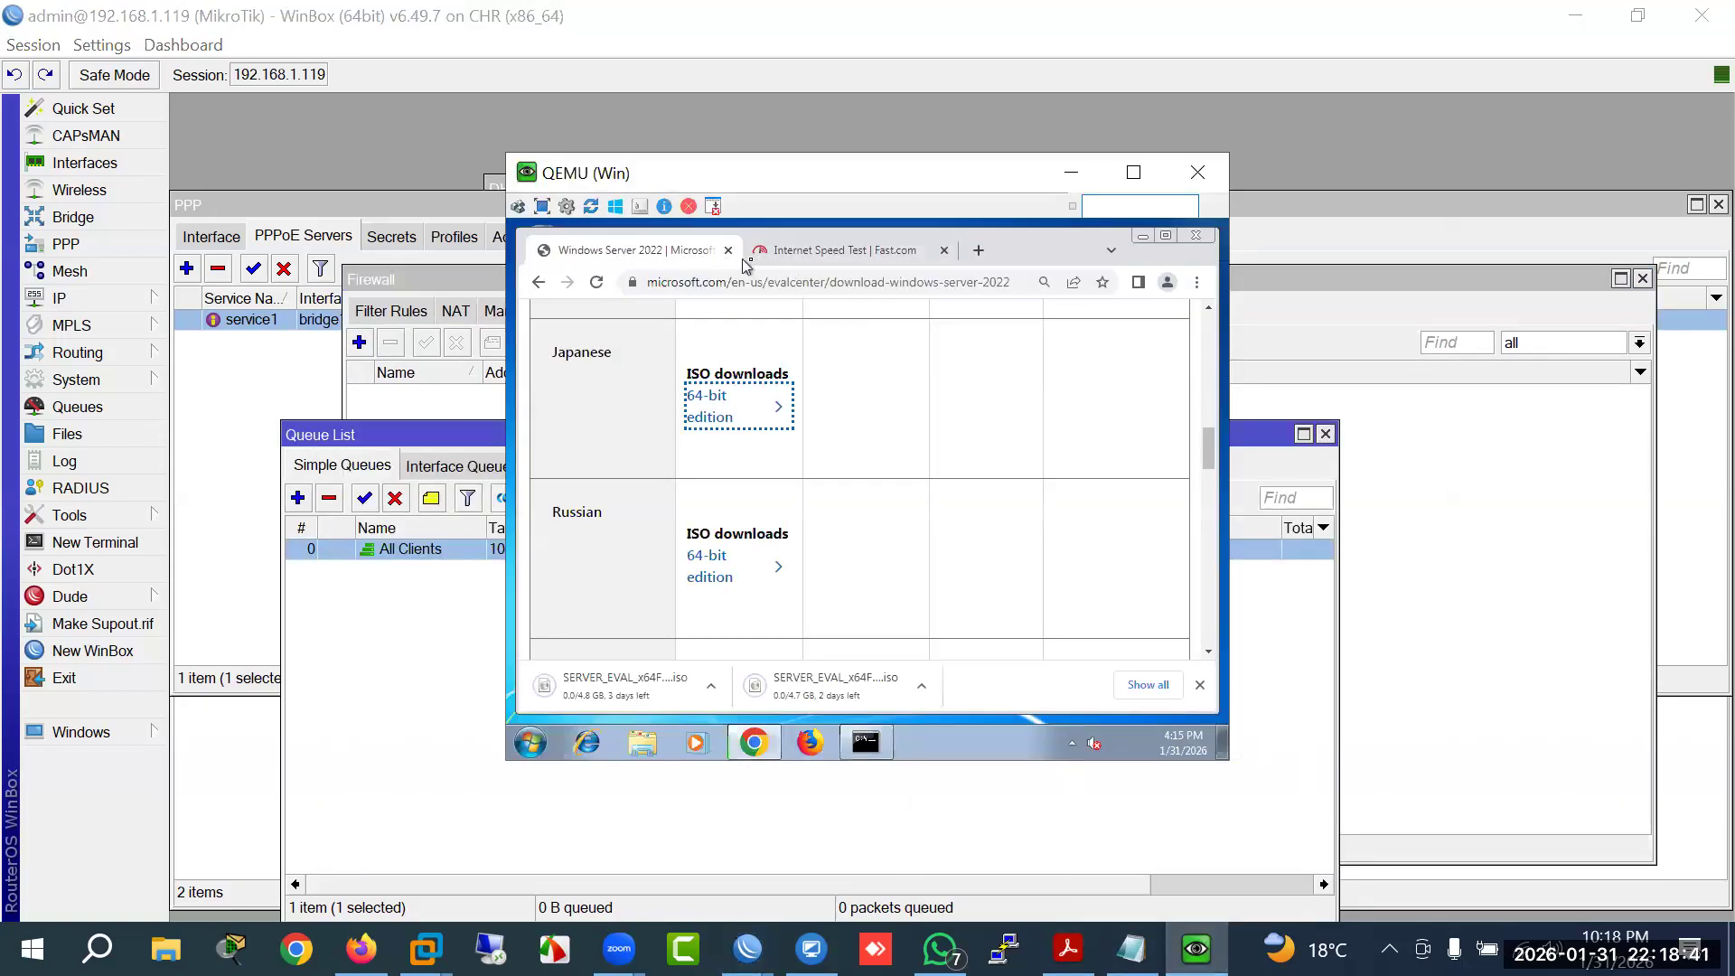
pyautogui.click(847, 262)
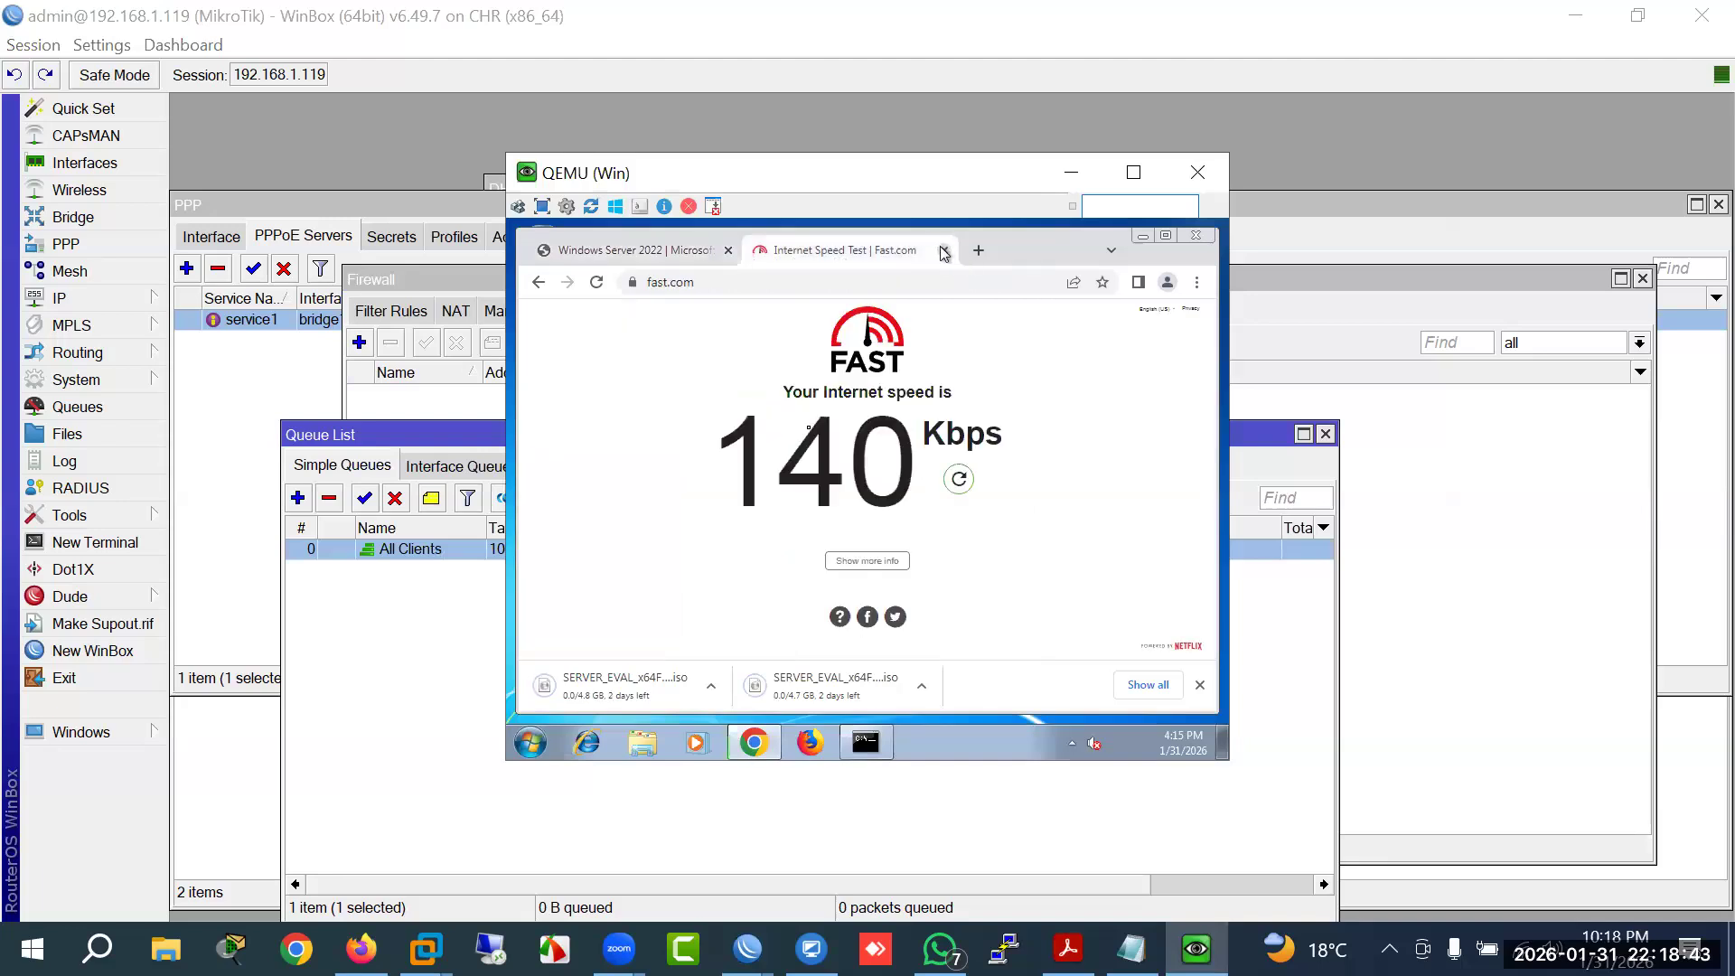
pyautogui.click(943, 250)
pyautogui.click(712, 686)
pyautogui.click(749, 663)
pyautogui.rightClick(762, 682)
pyautogui.click(797, 673)
pyautogui.click(714, 686)
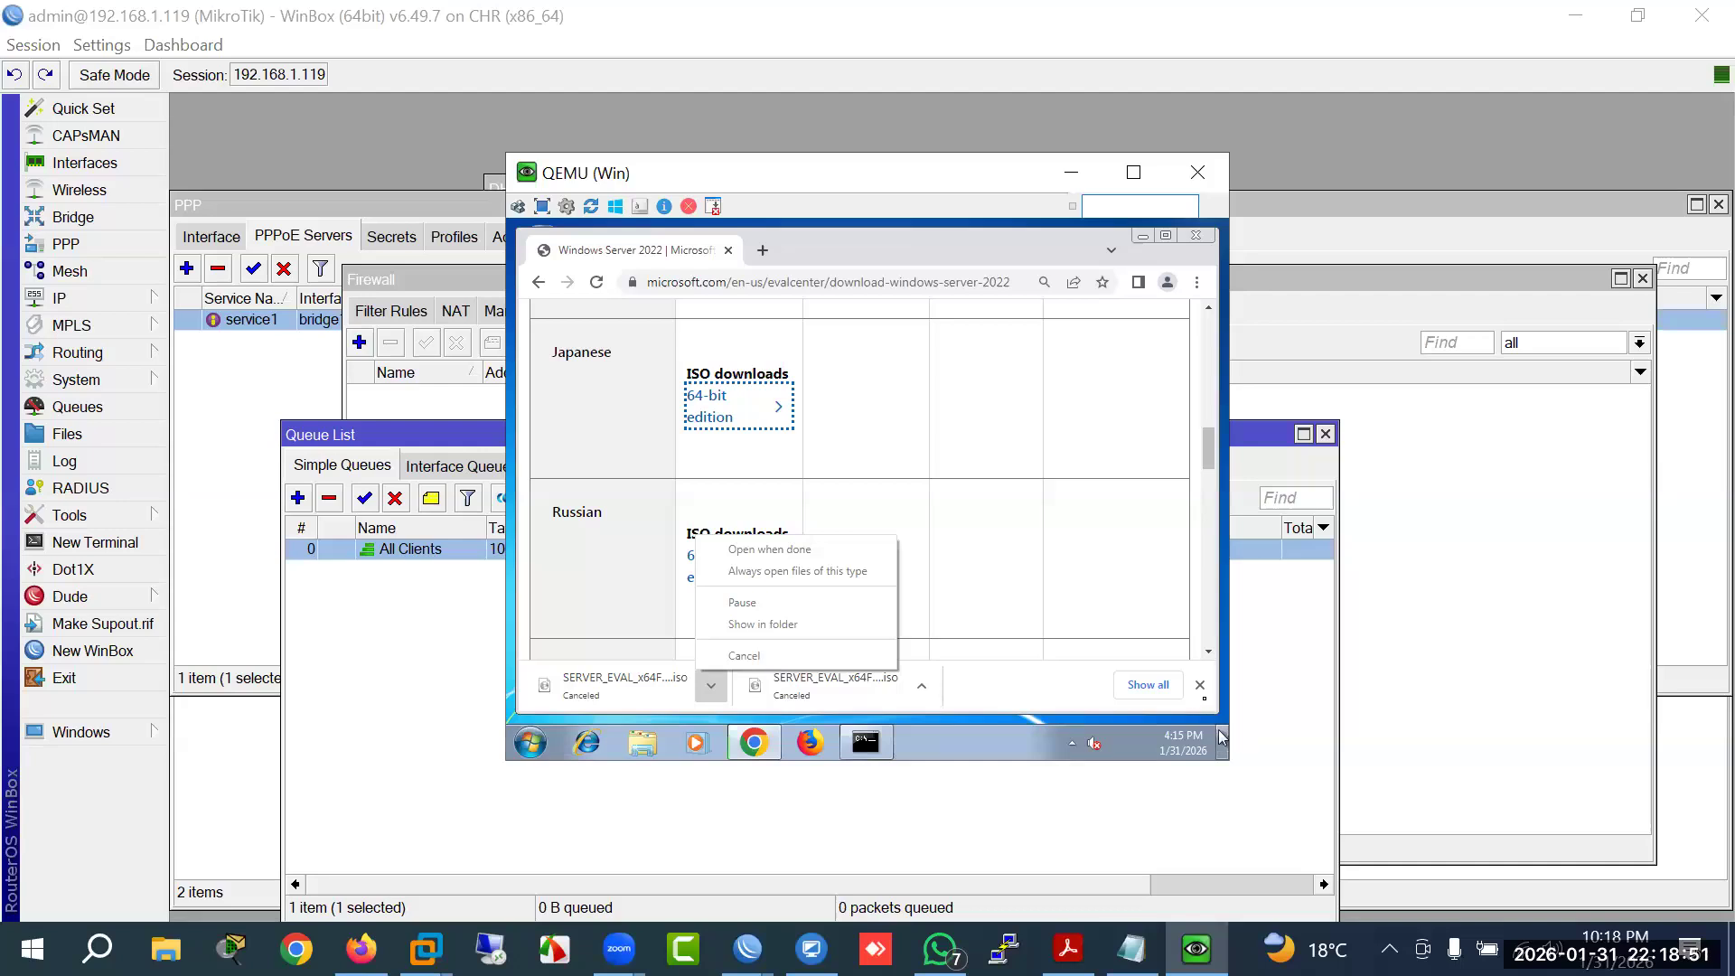
pyautogui.click(1200, 687)
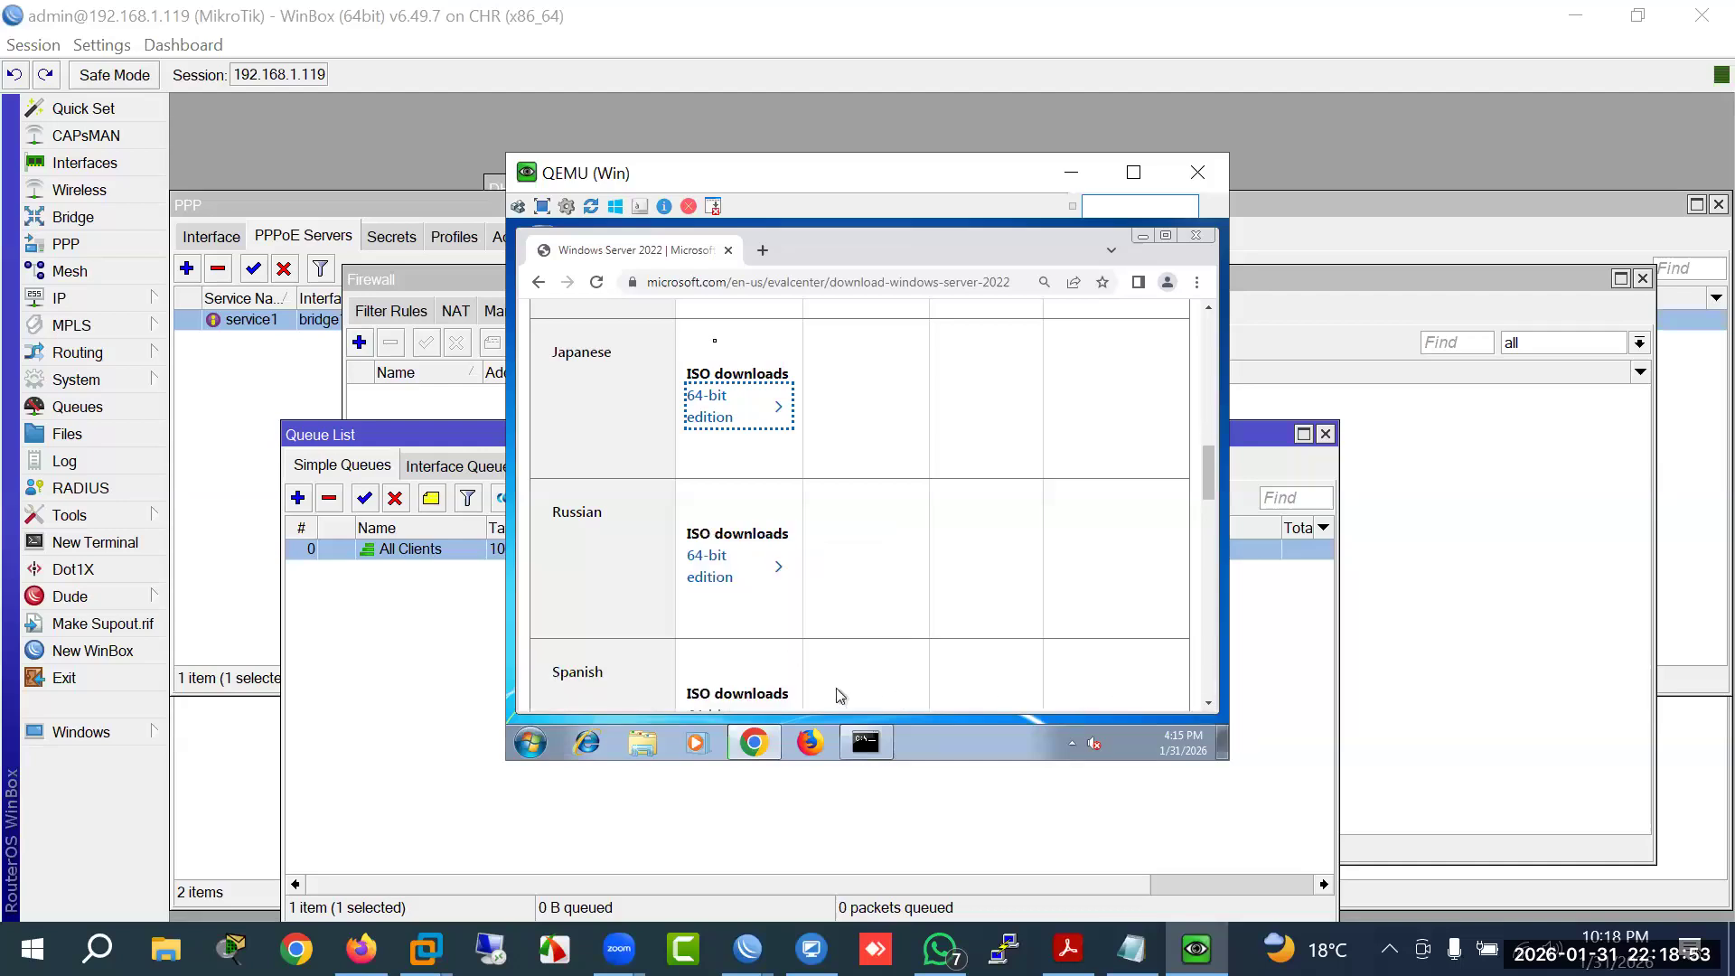
# Step: Load youtube.com in Chrome, then widen the Name column of WinBox's address lists
pyautogui.click(723, 287)
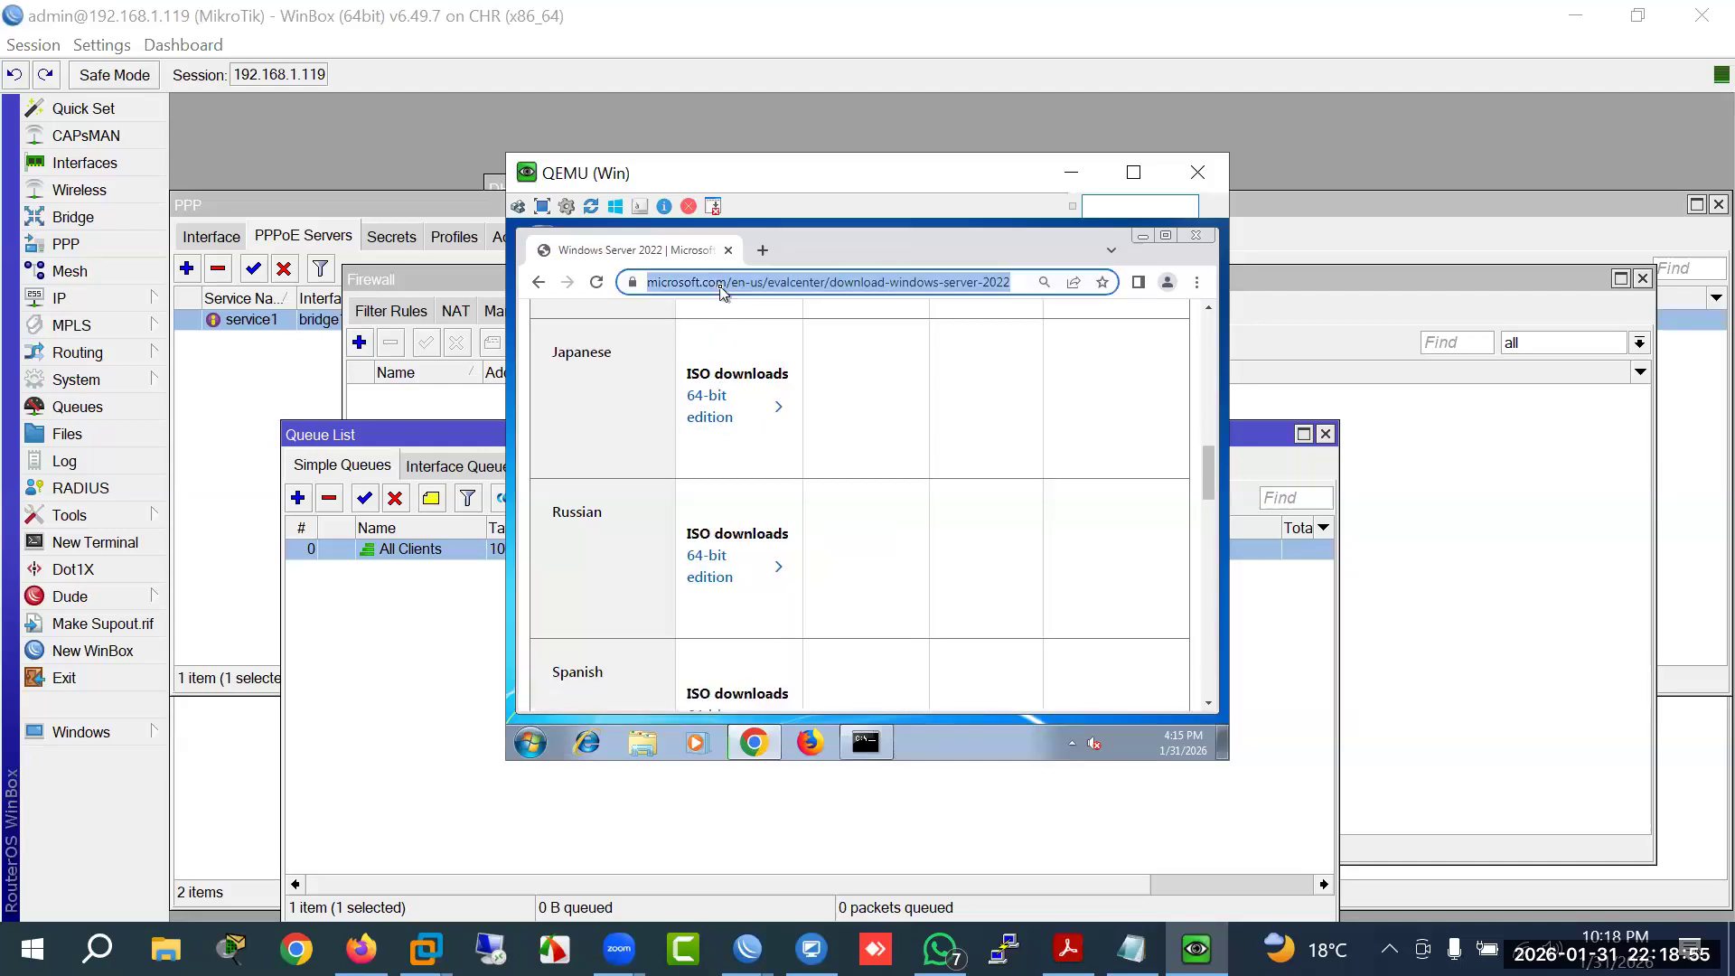
pyautogui.write('youtube.com')
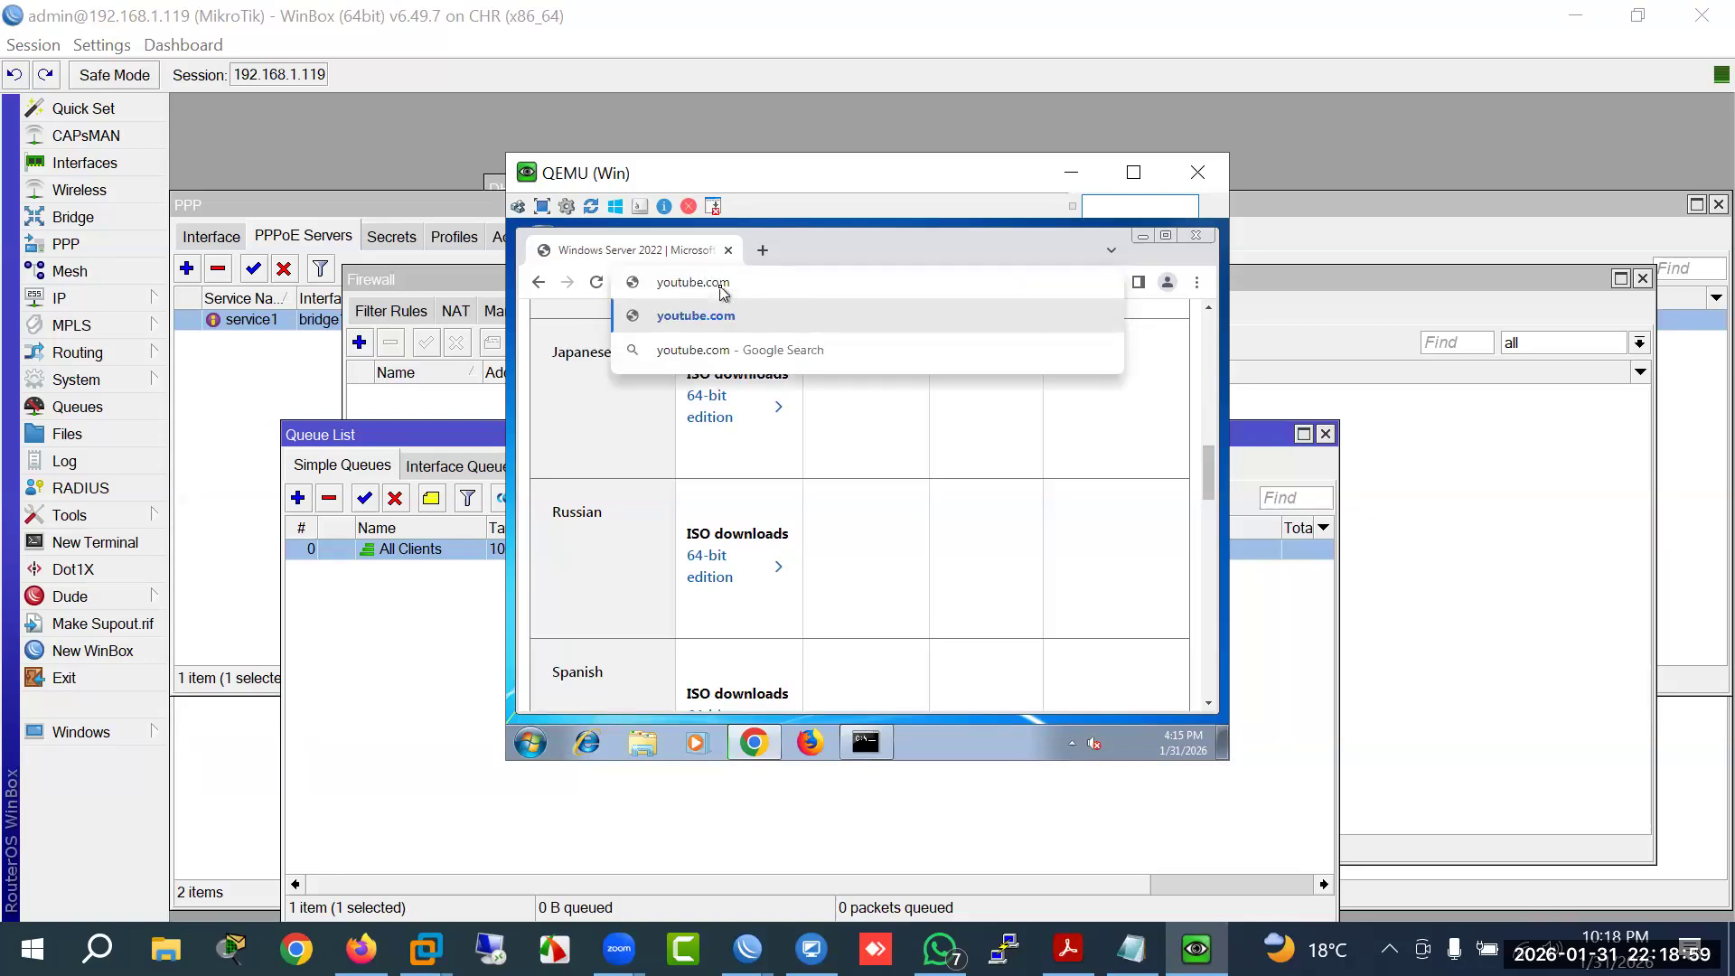
pyautogui.press('Return')
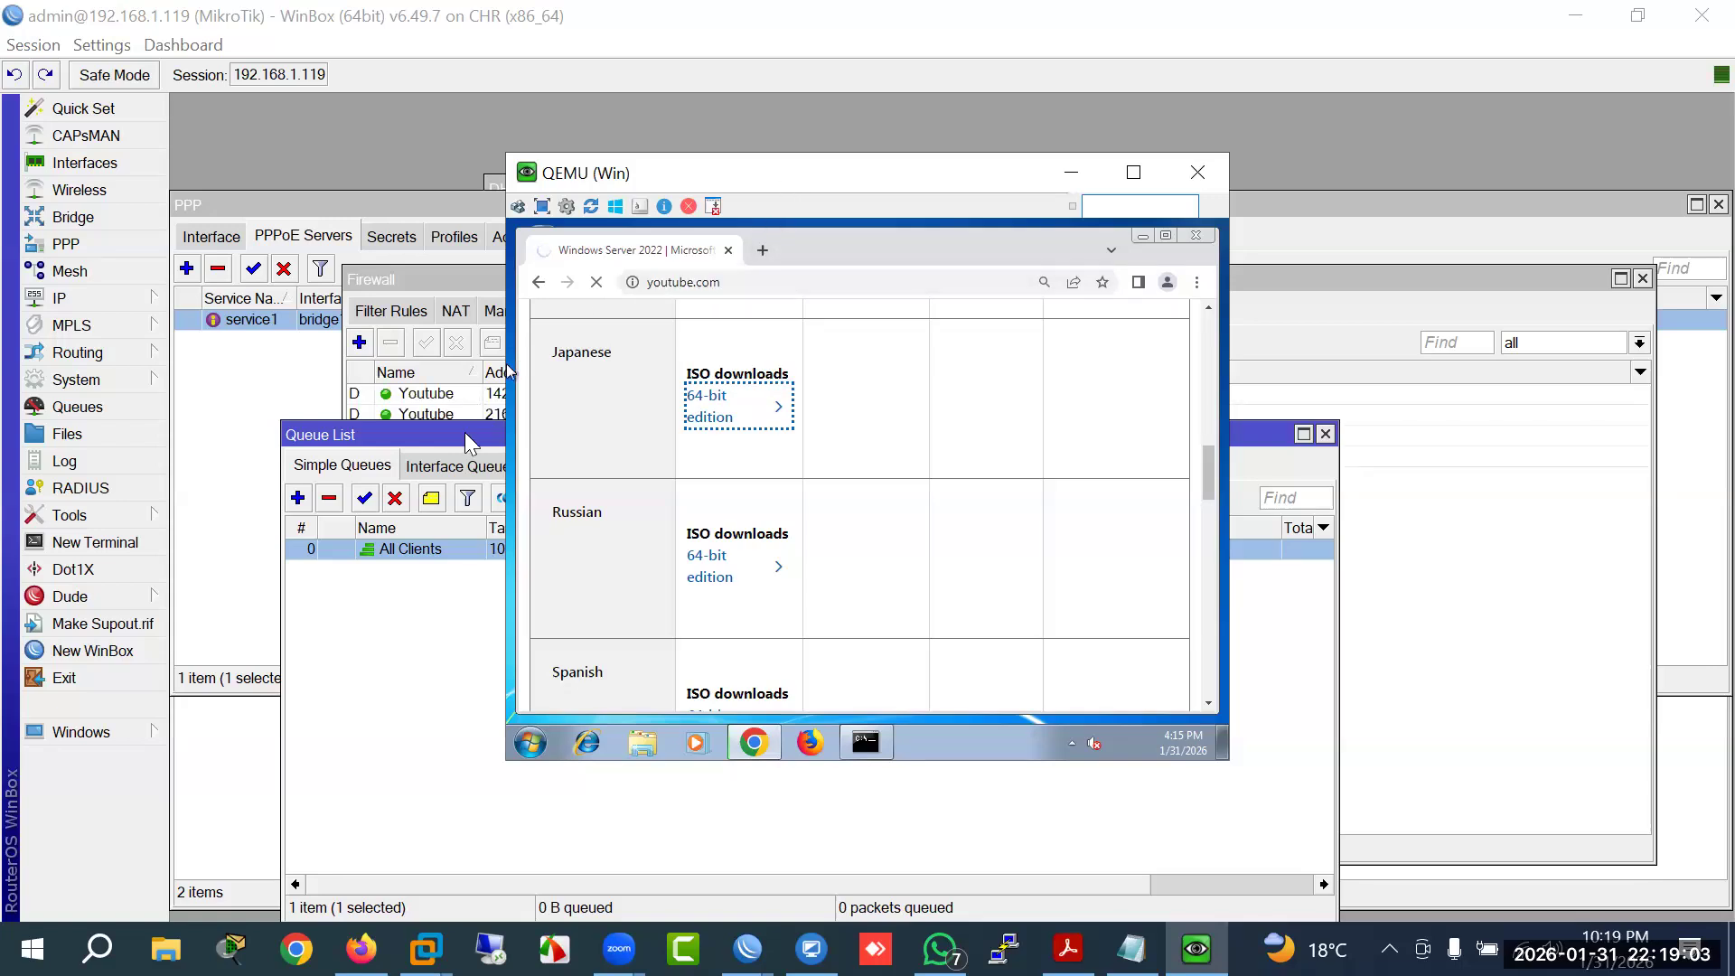
pyautogui.moveTo(470, 443); pyautogui.dragTo(577, 533)
pyautogui.moveTo(479, 374); pyautogui.dragTo(550, 374)
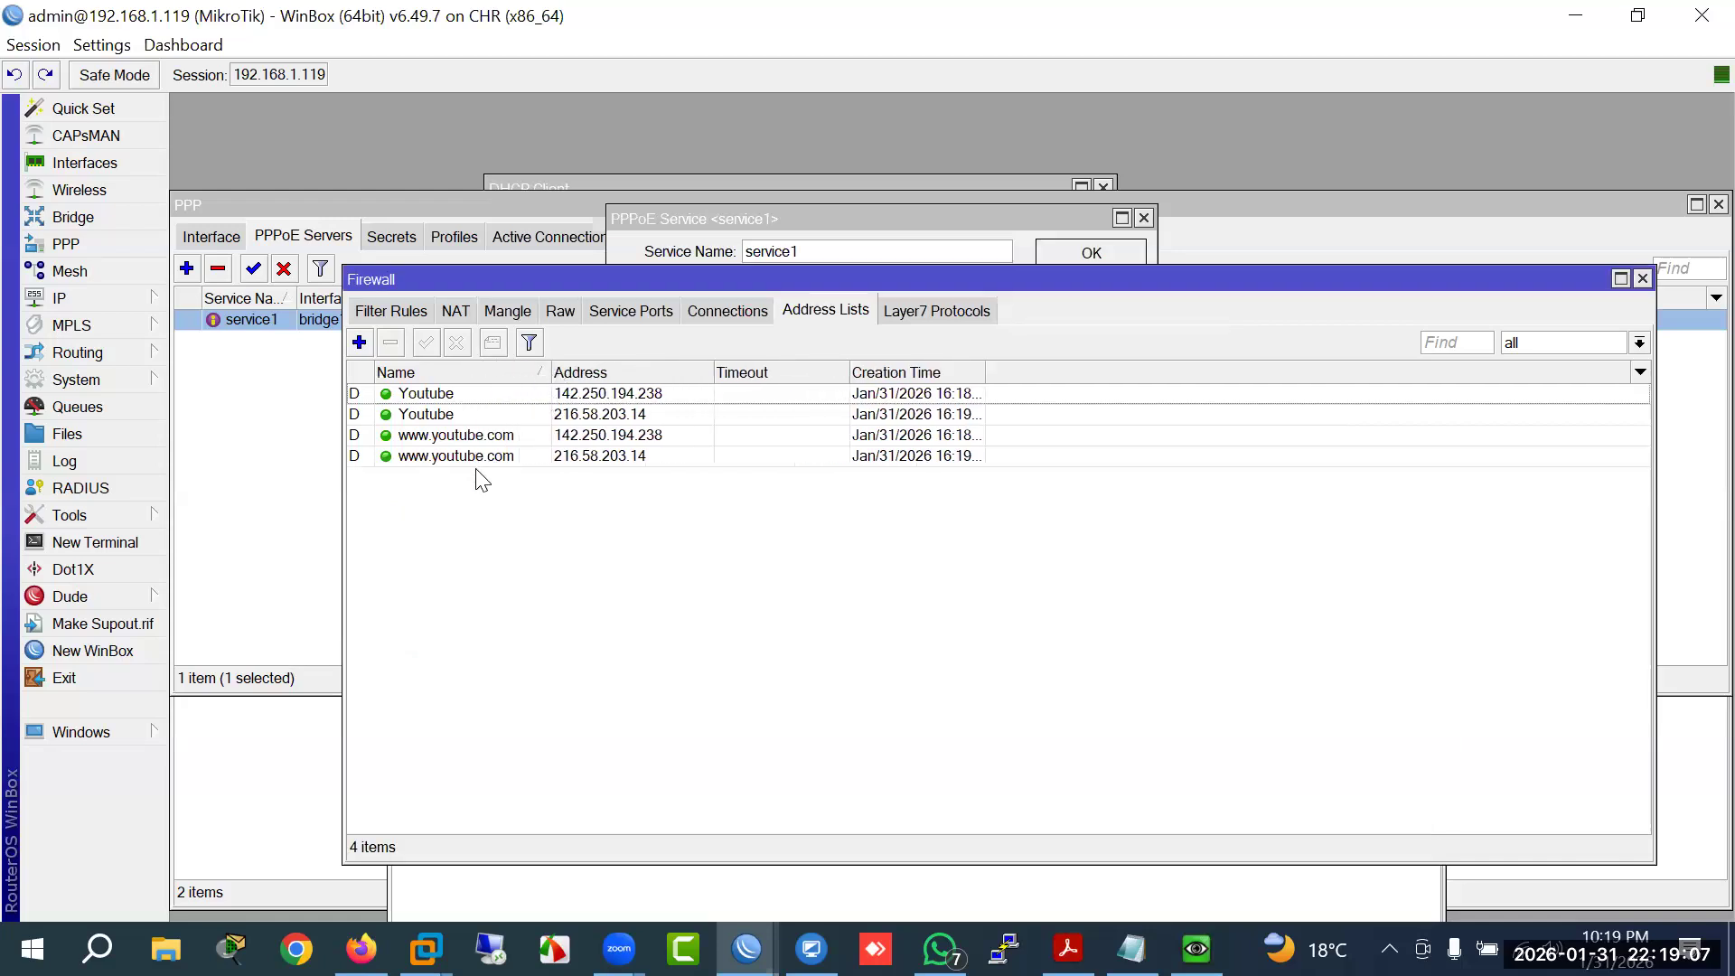
pyautogui.click(457, 437)
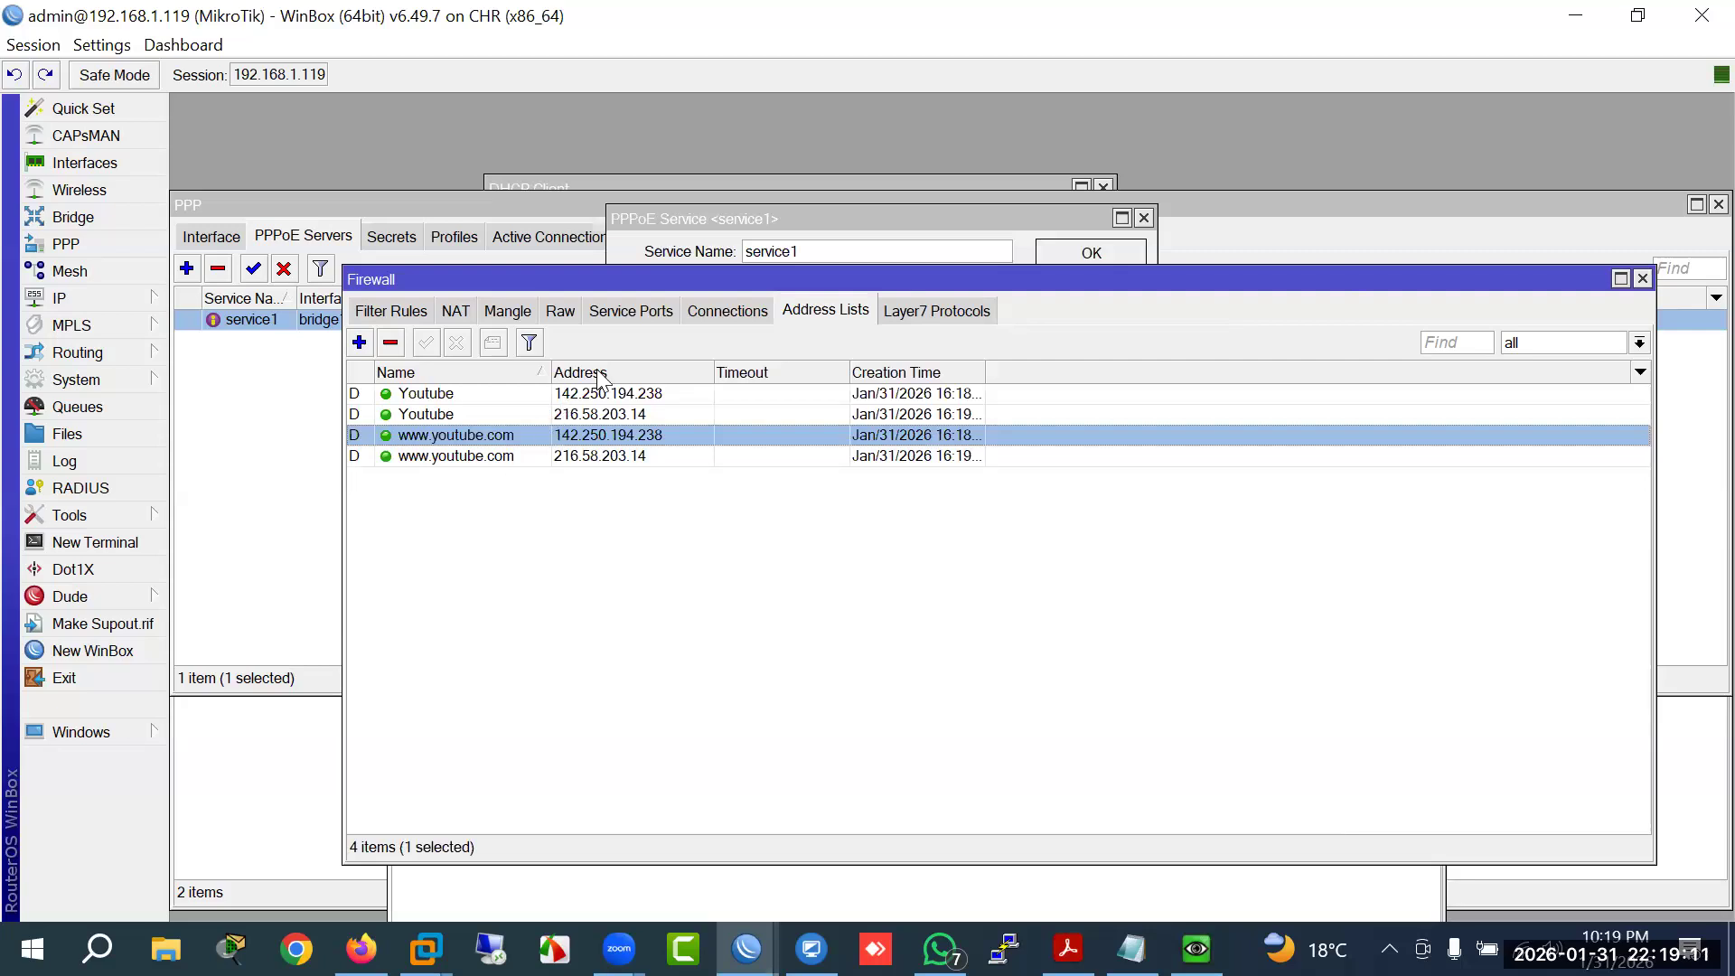
pyautogui.doubleClick(441, 398)
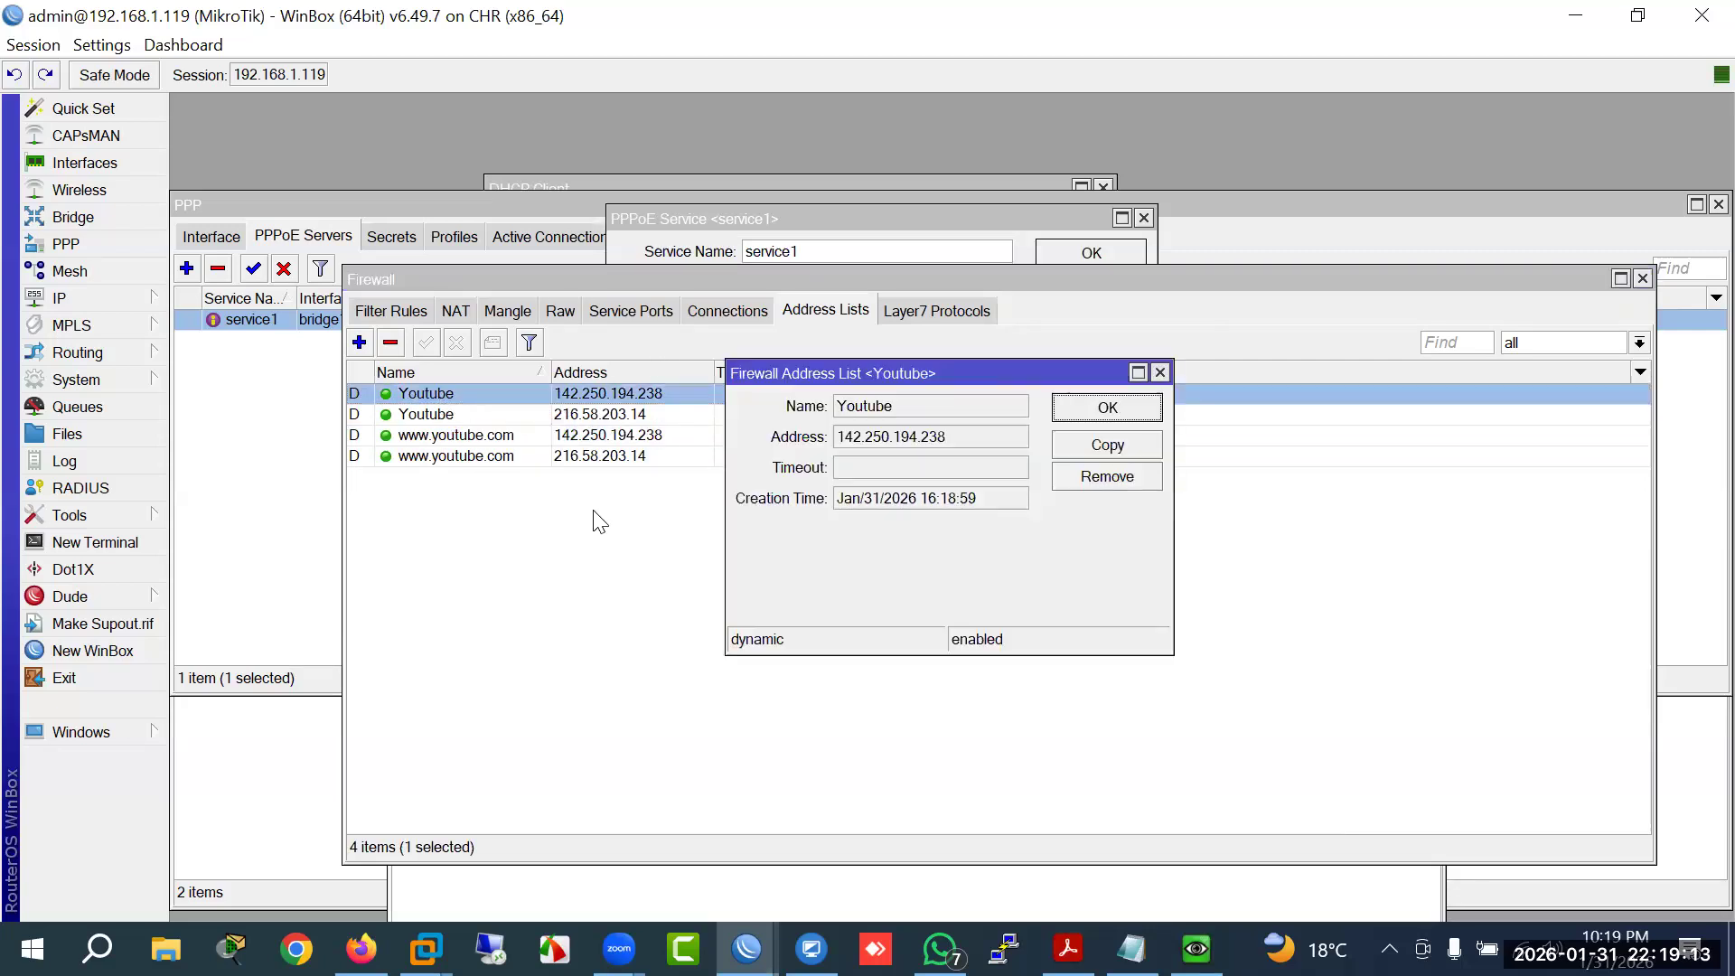
pyautogui.click(1161, 372)
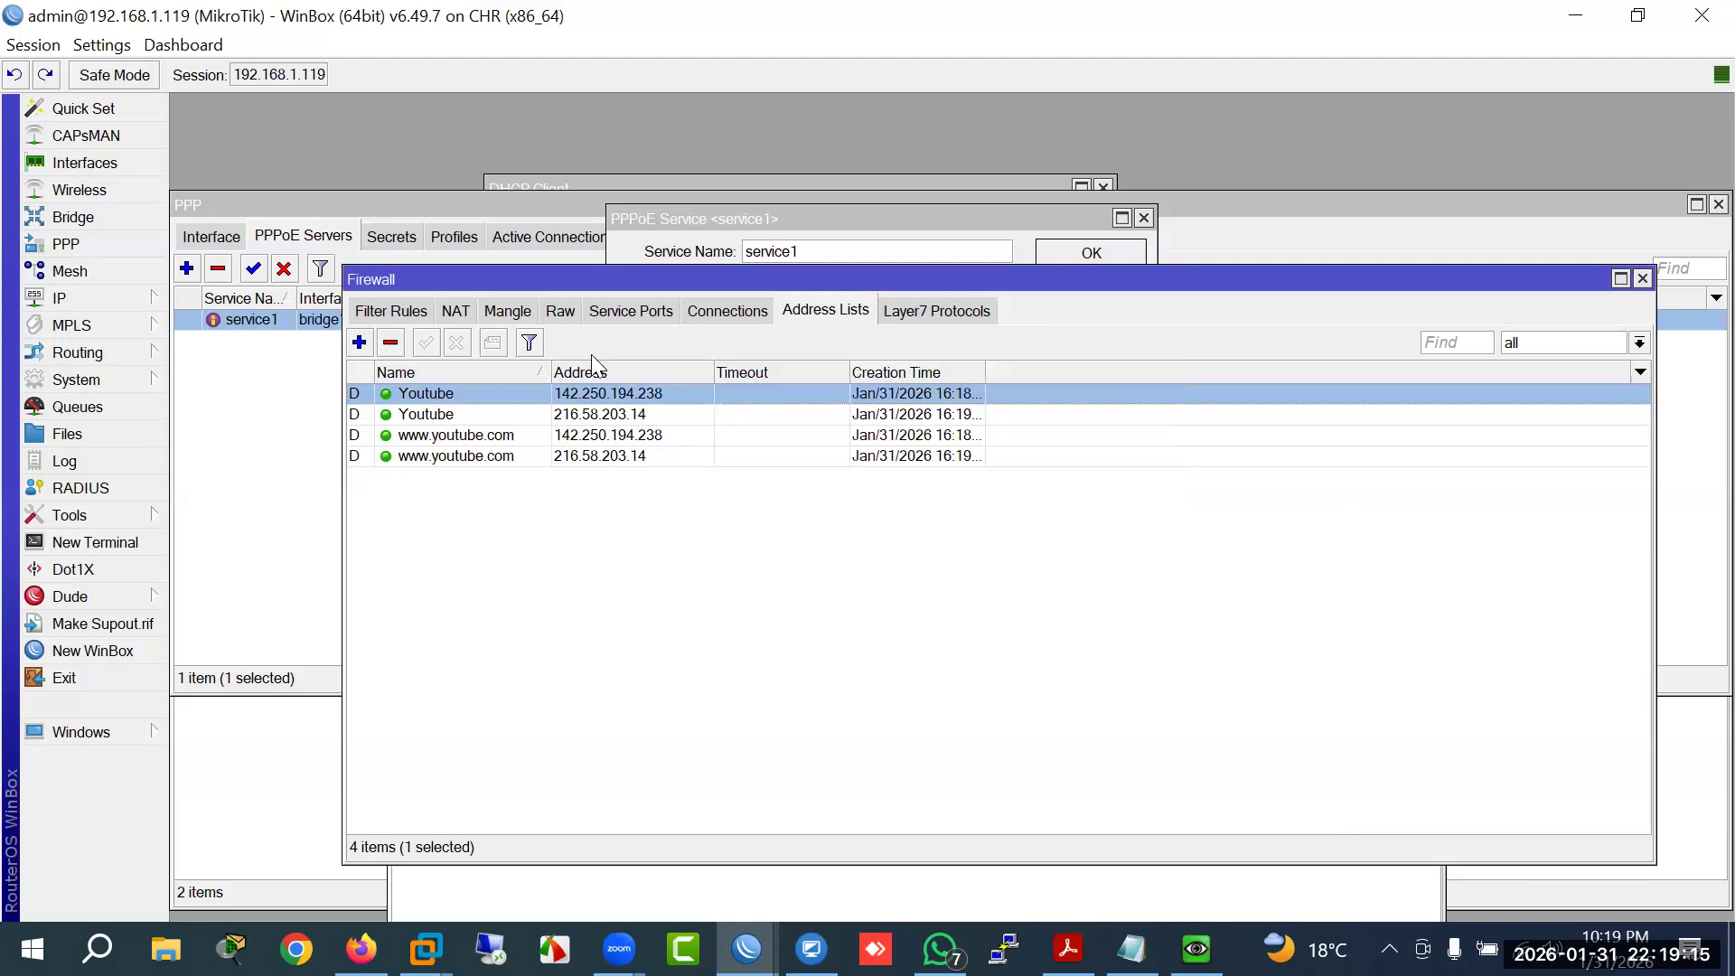
pyautogui.click(366, 312)
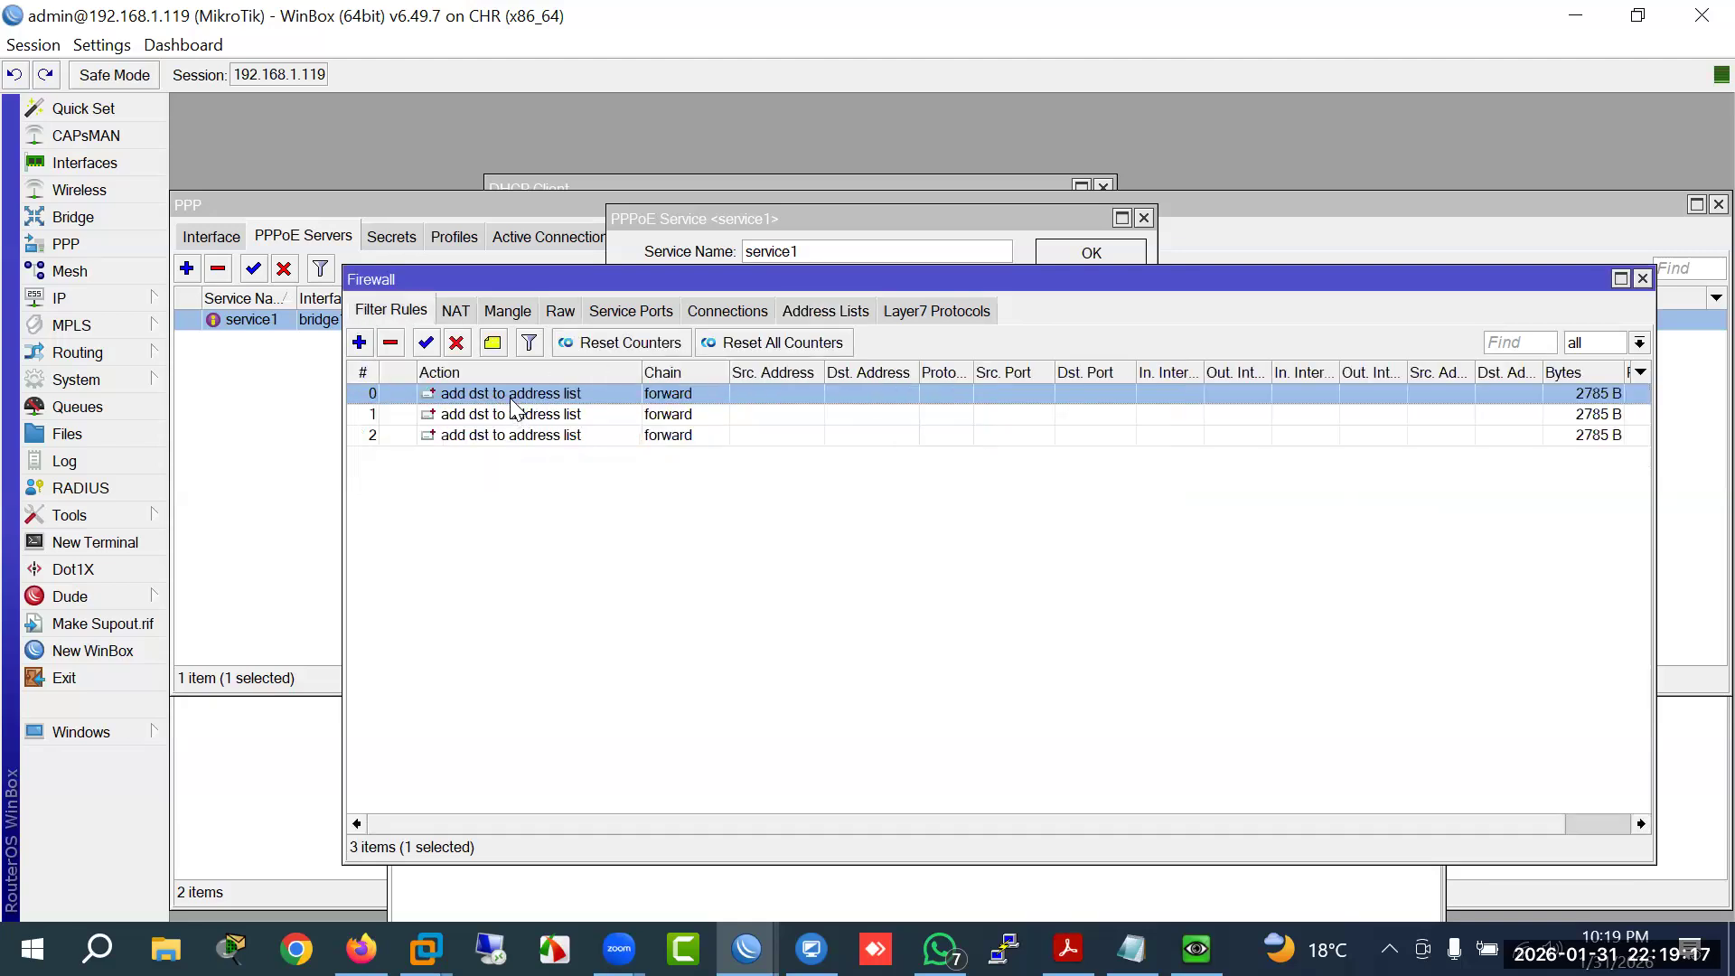
pyautogui.doubleClick(511, 401)
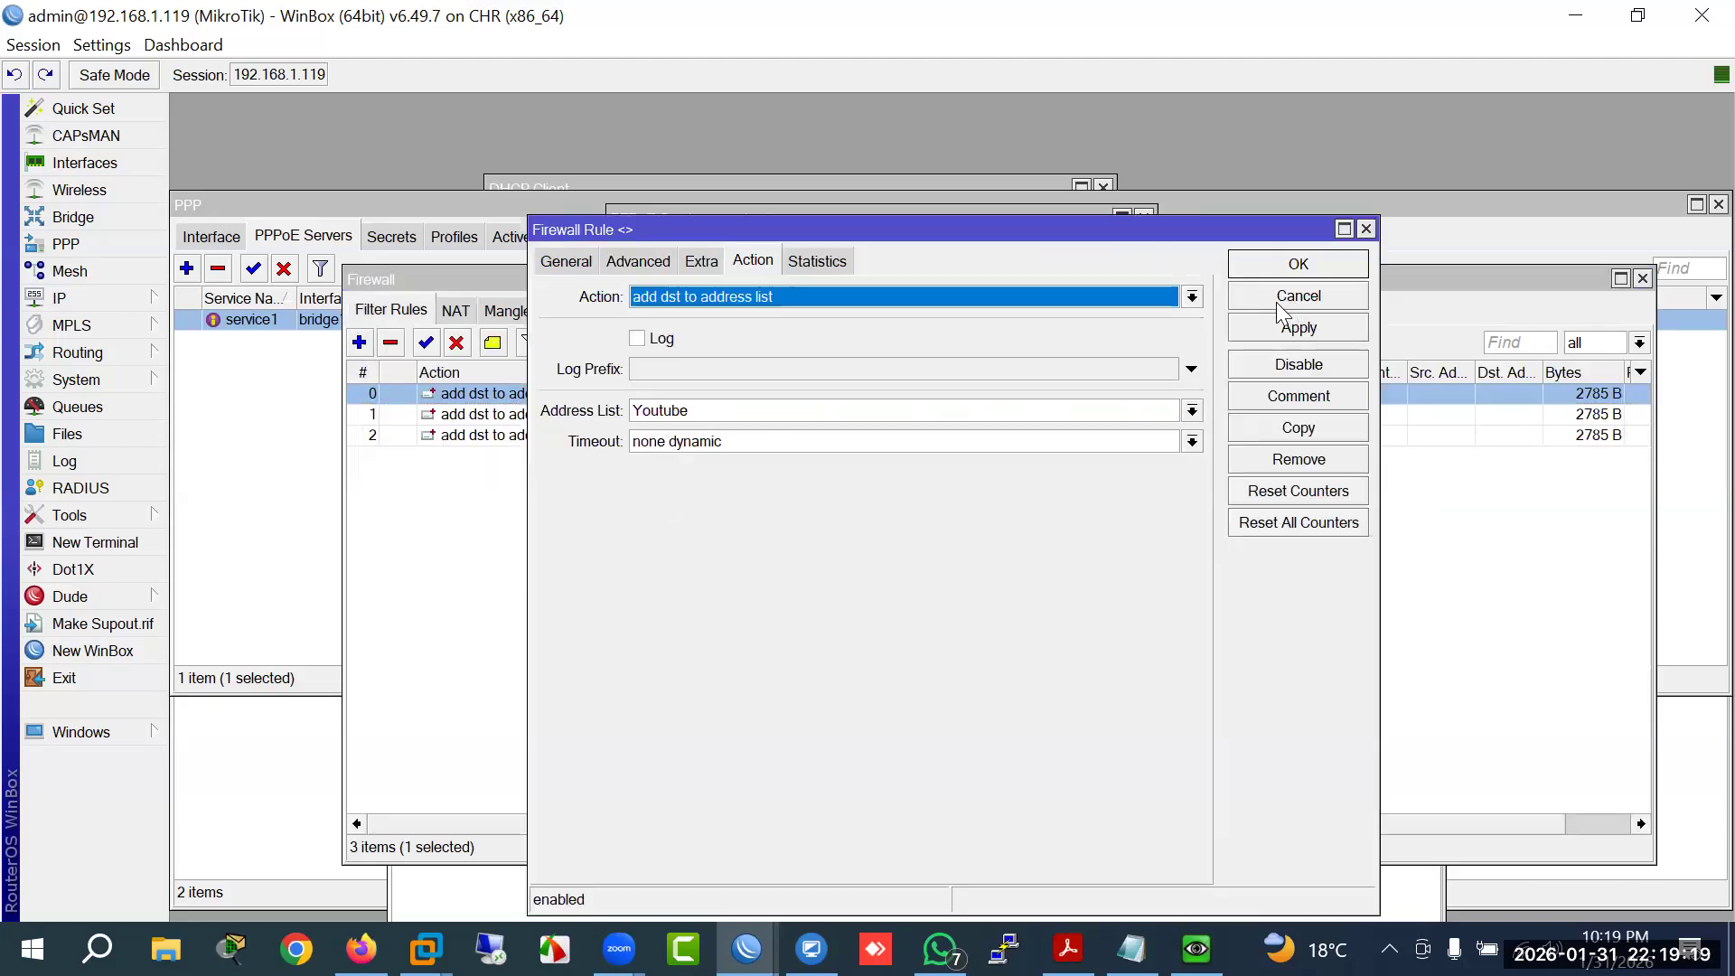
pyautogui.click(1279, 298)
pyautogui.doubleClick(587, 416)
pyautogui.click(1310, 301)
pyautogui.doubleClick(562, 436)
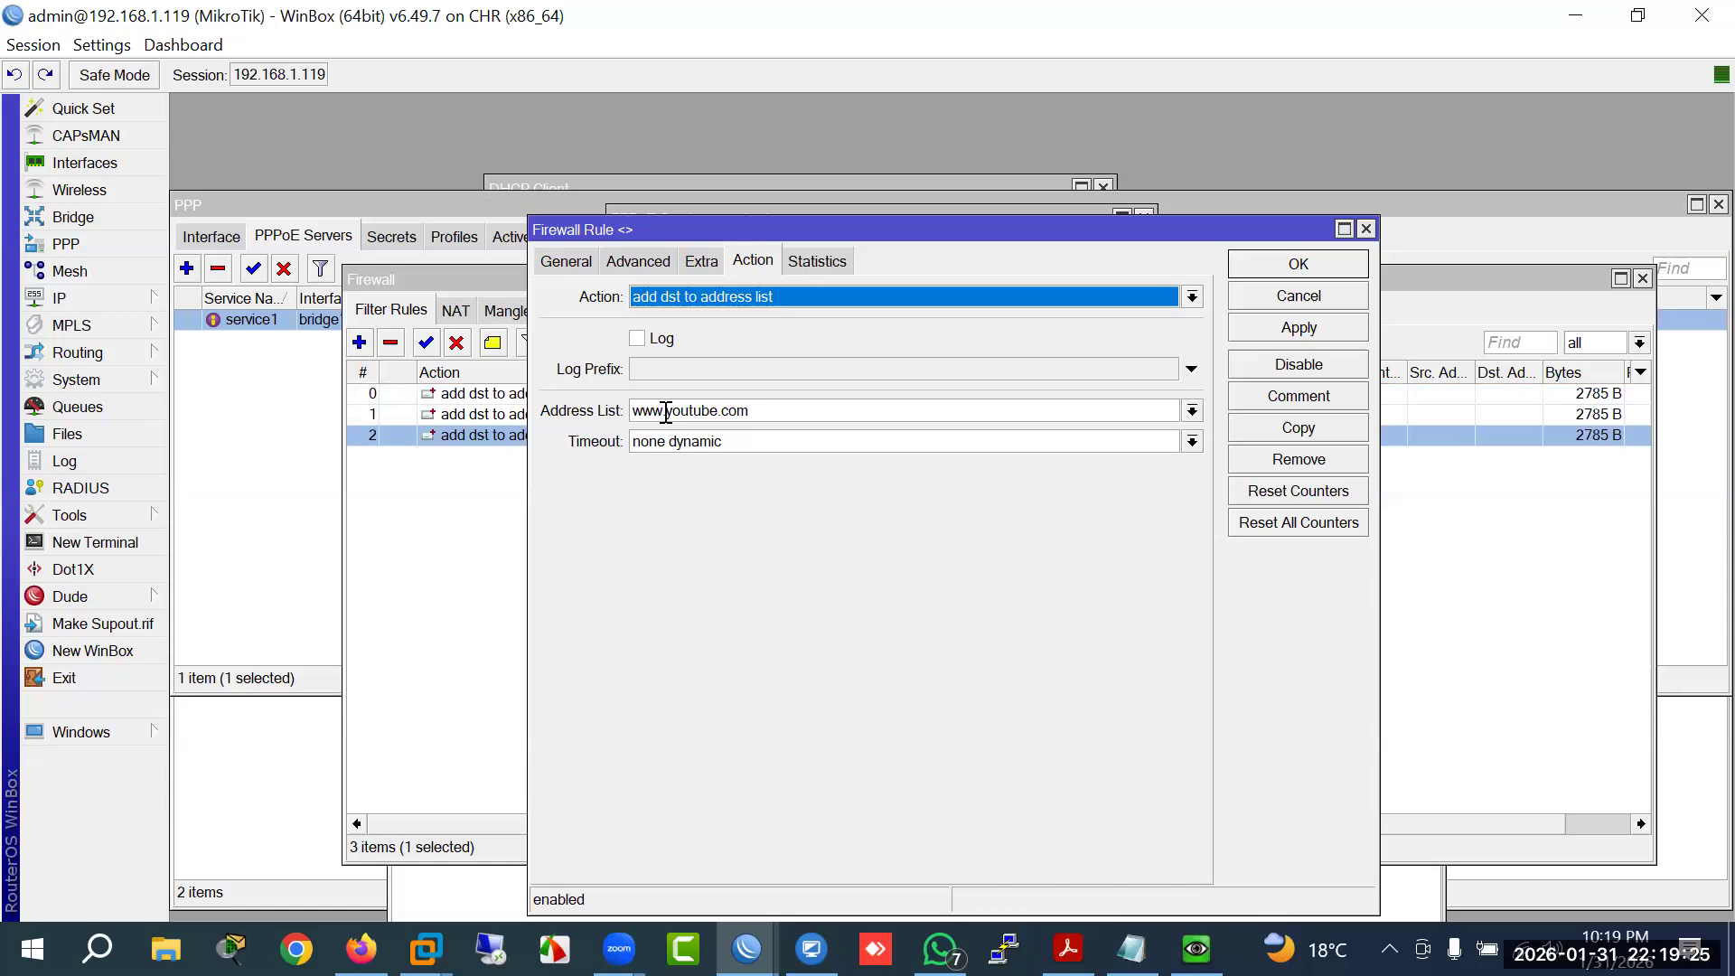
pyautogui.moveTo(668, 412); pyautogui.dragTo(570, 416)
pyautogui.moveTo(768, 415); pyautogui.dragTo(423, 410)
pyautogui.hotkey('ctrl', 'c')
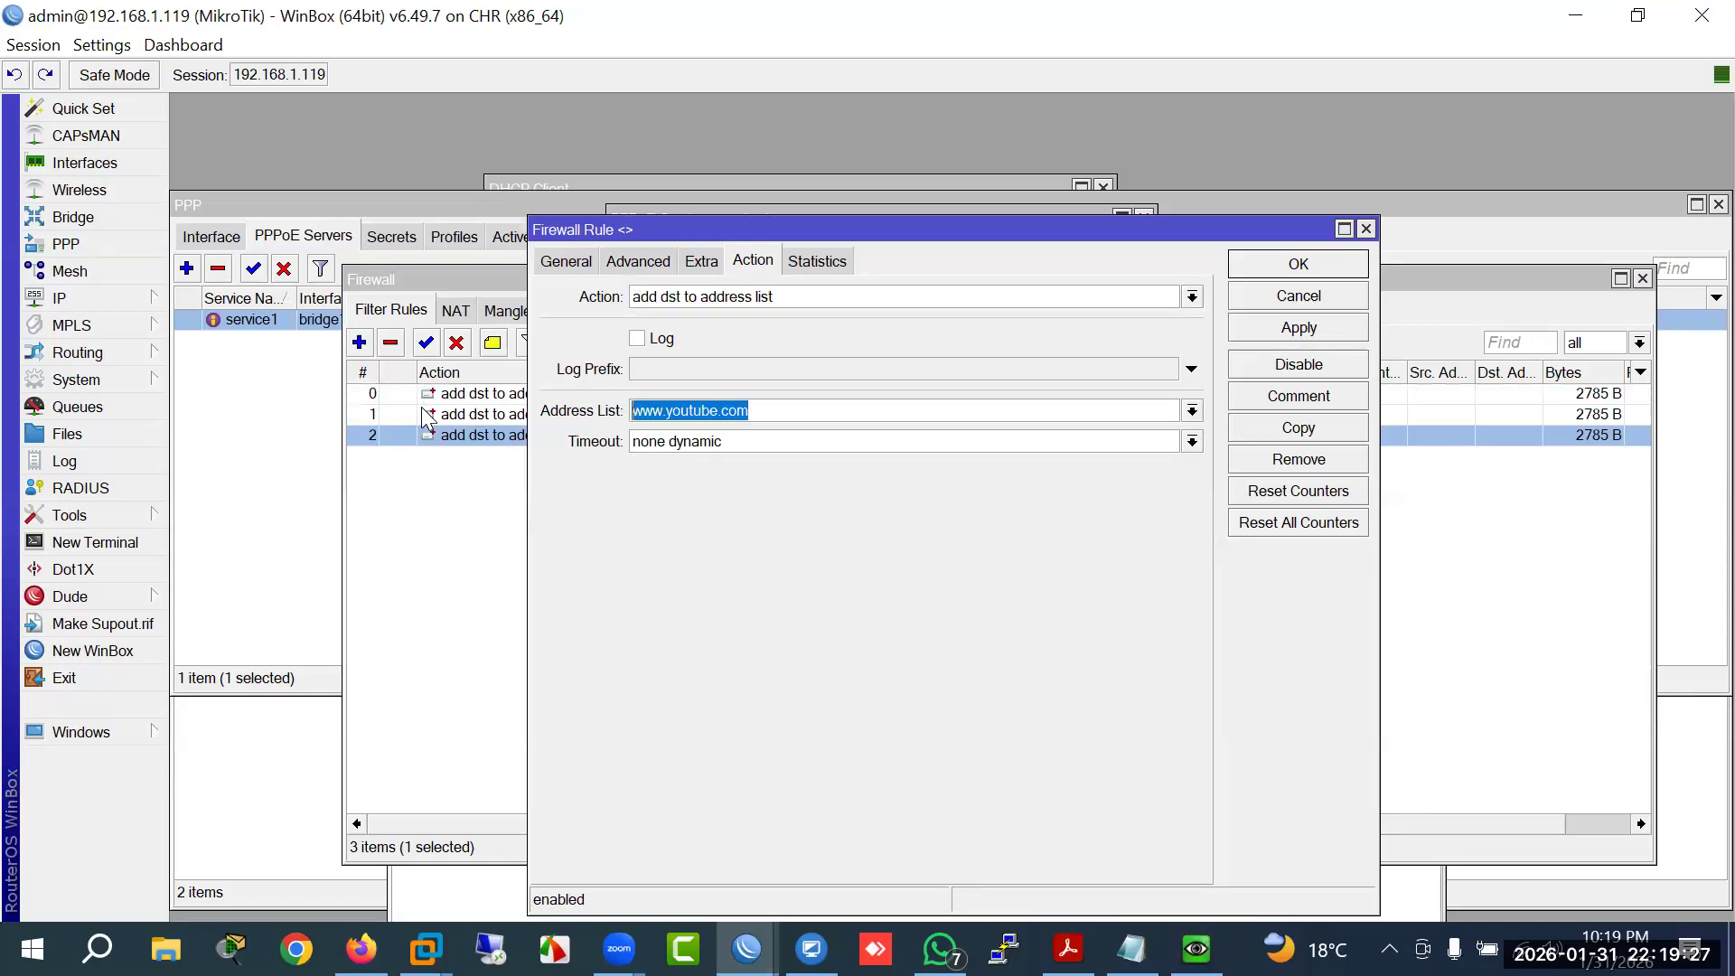
pyautogui.press('BackSpace')
pyautogui.click(1193, 410)
pyautogui.click(891, 436)
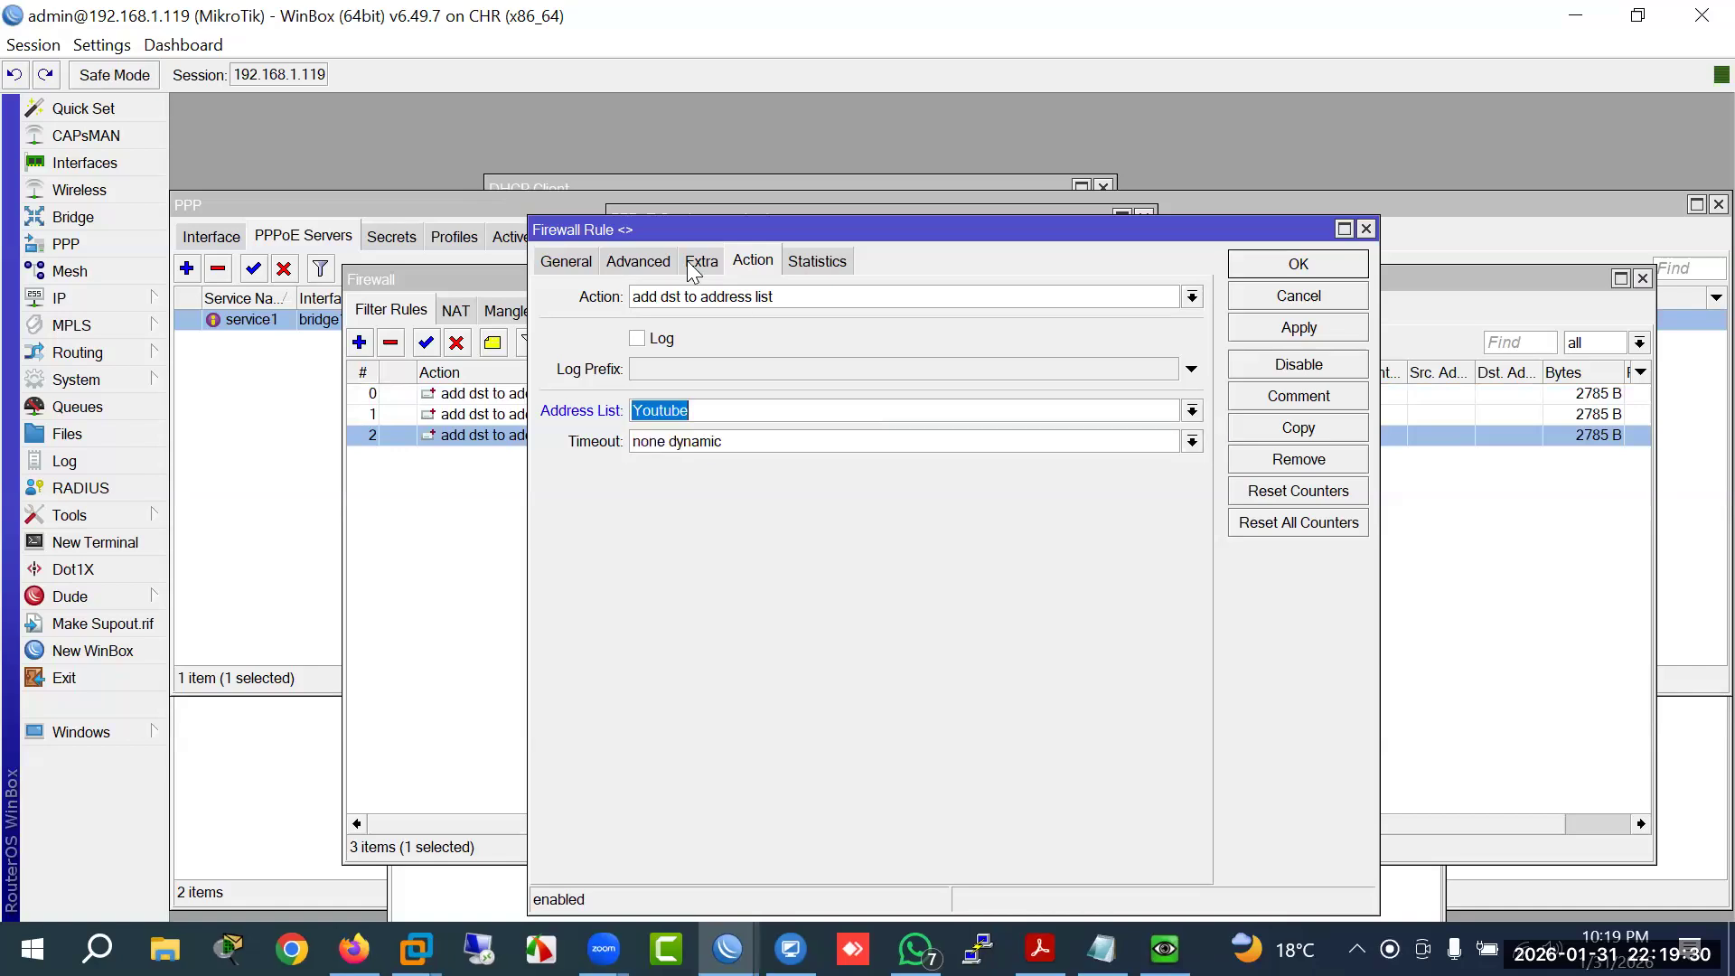
pyautogui.click(638, 261)
pyautogui.moveTo(792, 410); pyautogui.dragTo(543, 409)
pyautogui.hotkey('ctrl', 'v')
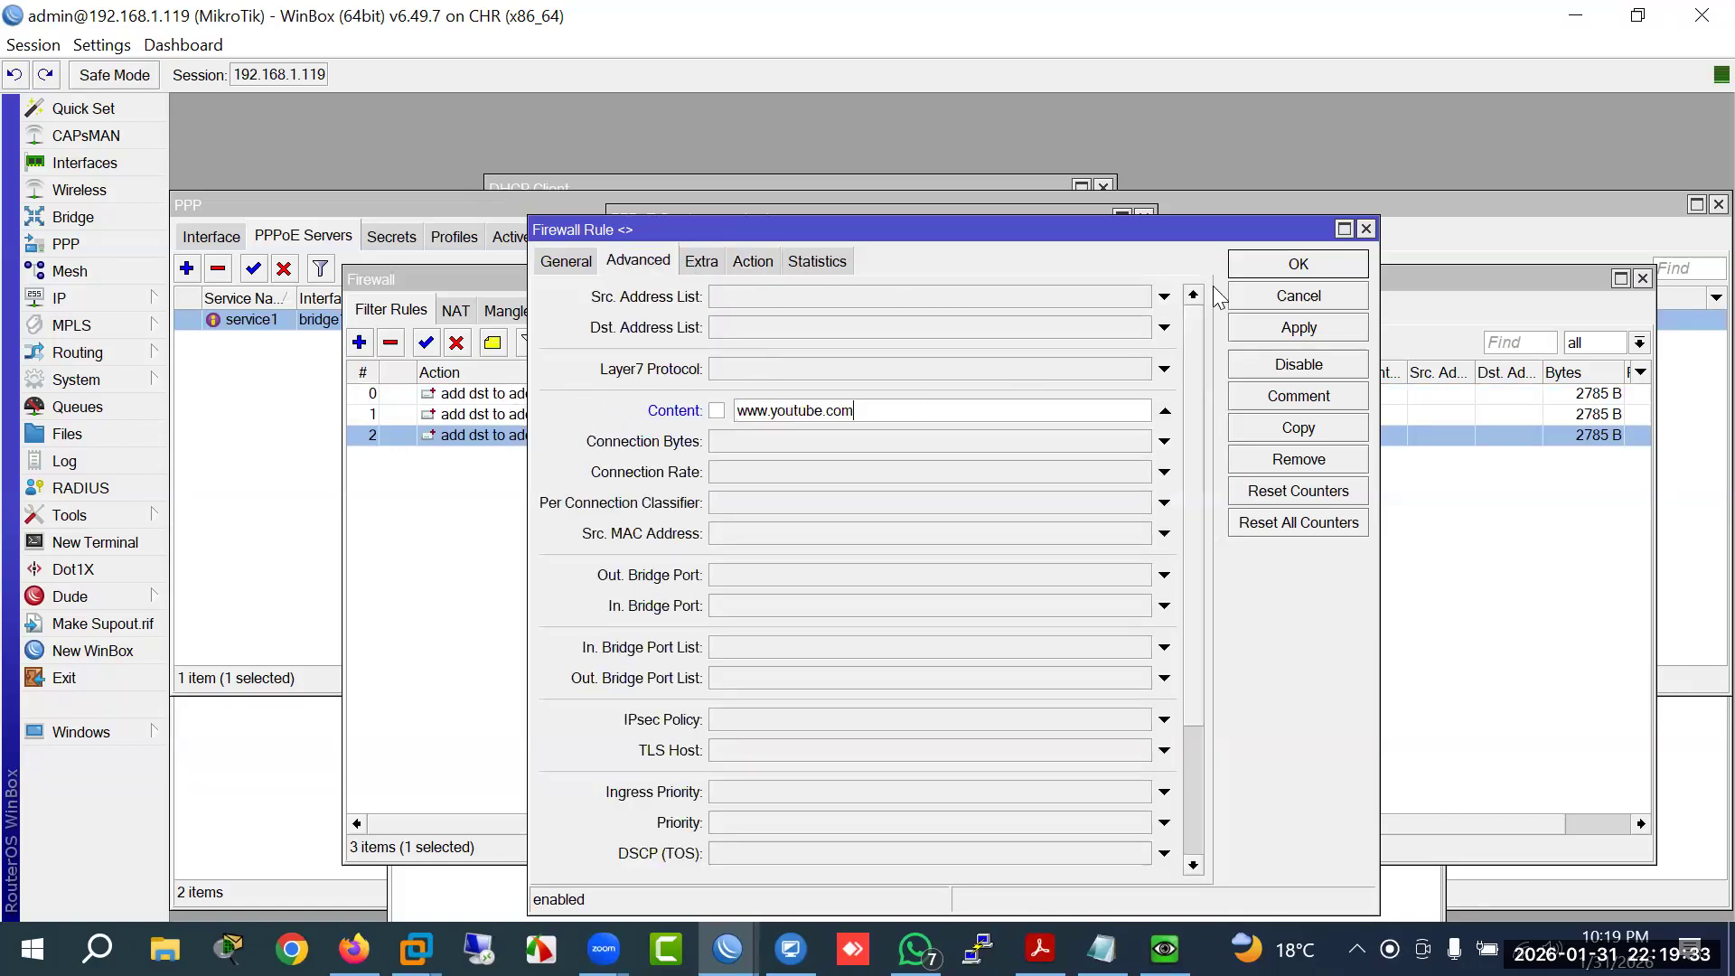
pyautogui.click(1272, 264)
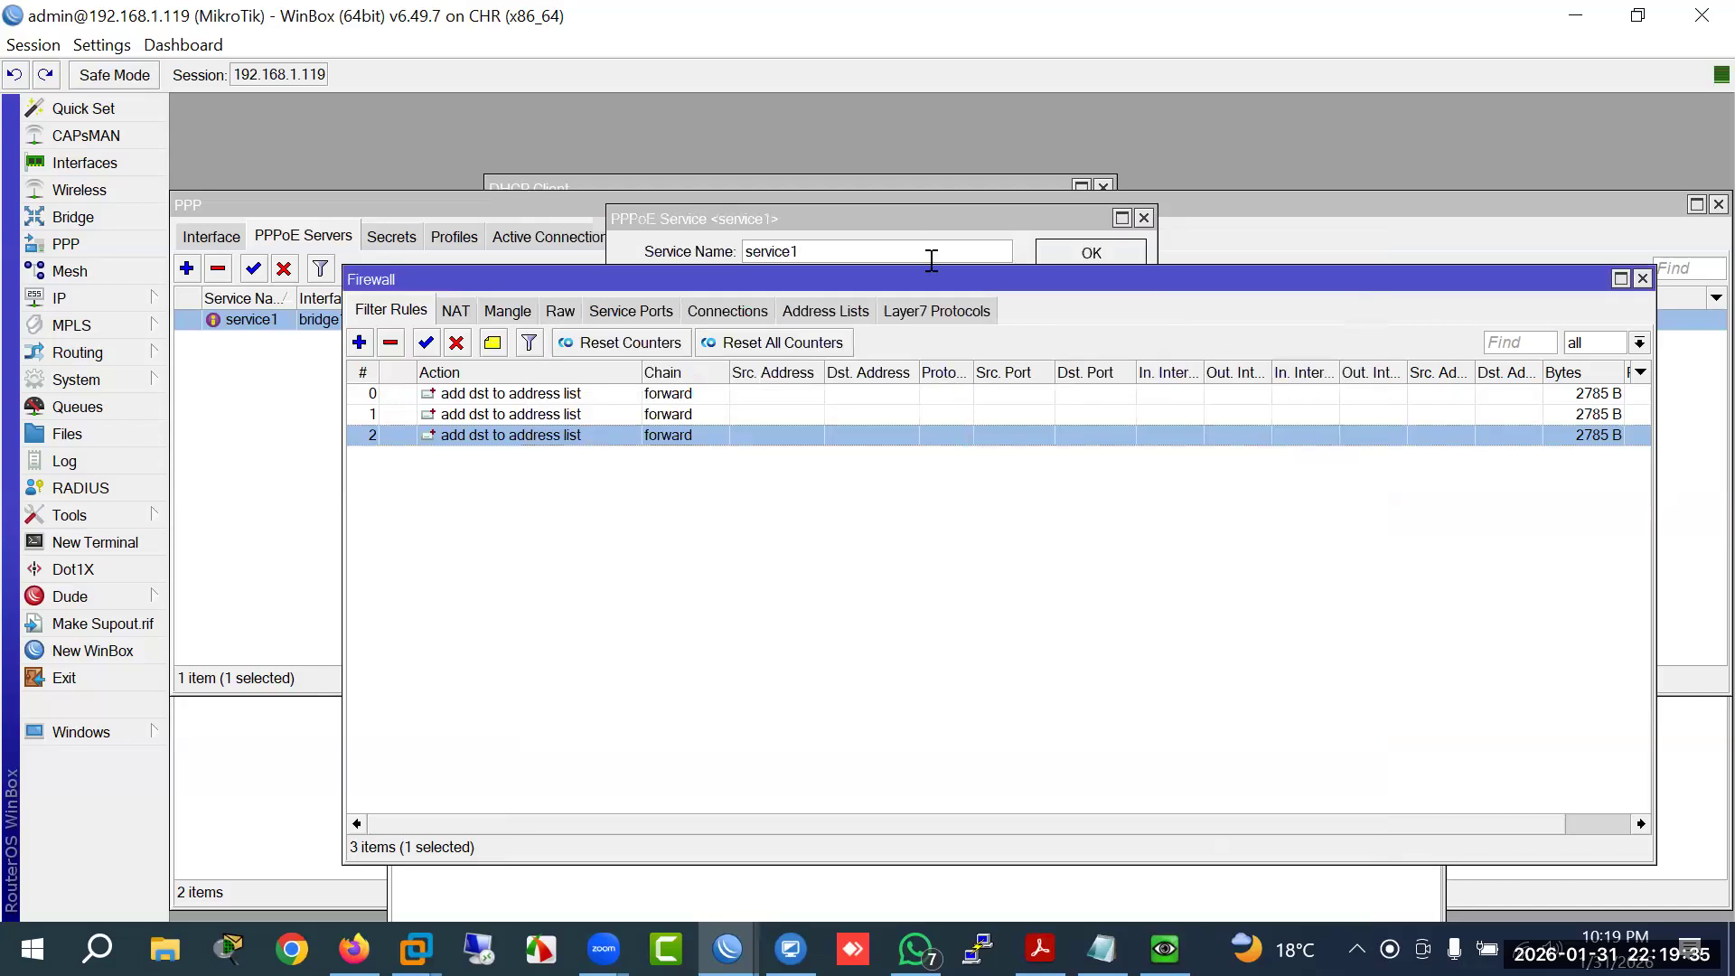
# Step: Close the PPPoE service dialog unchanged and return to the Windows VM
pyautogui.click(910, 218)
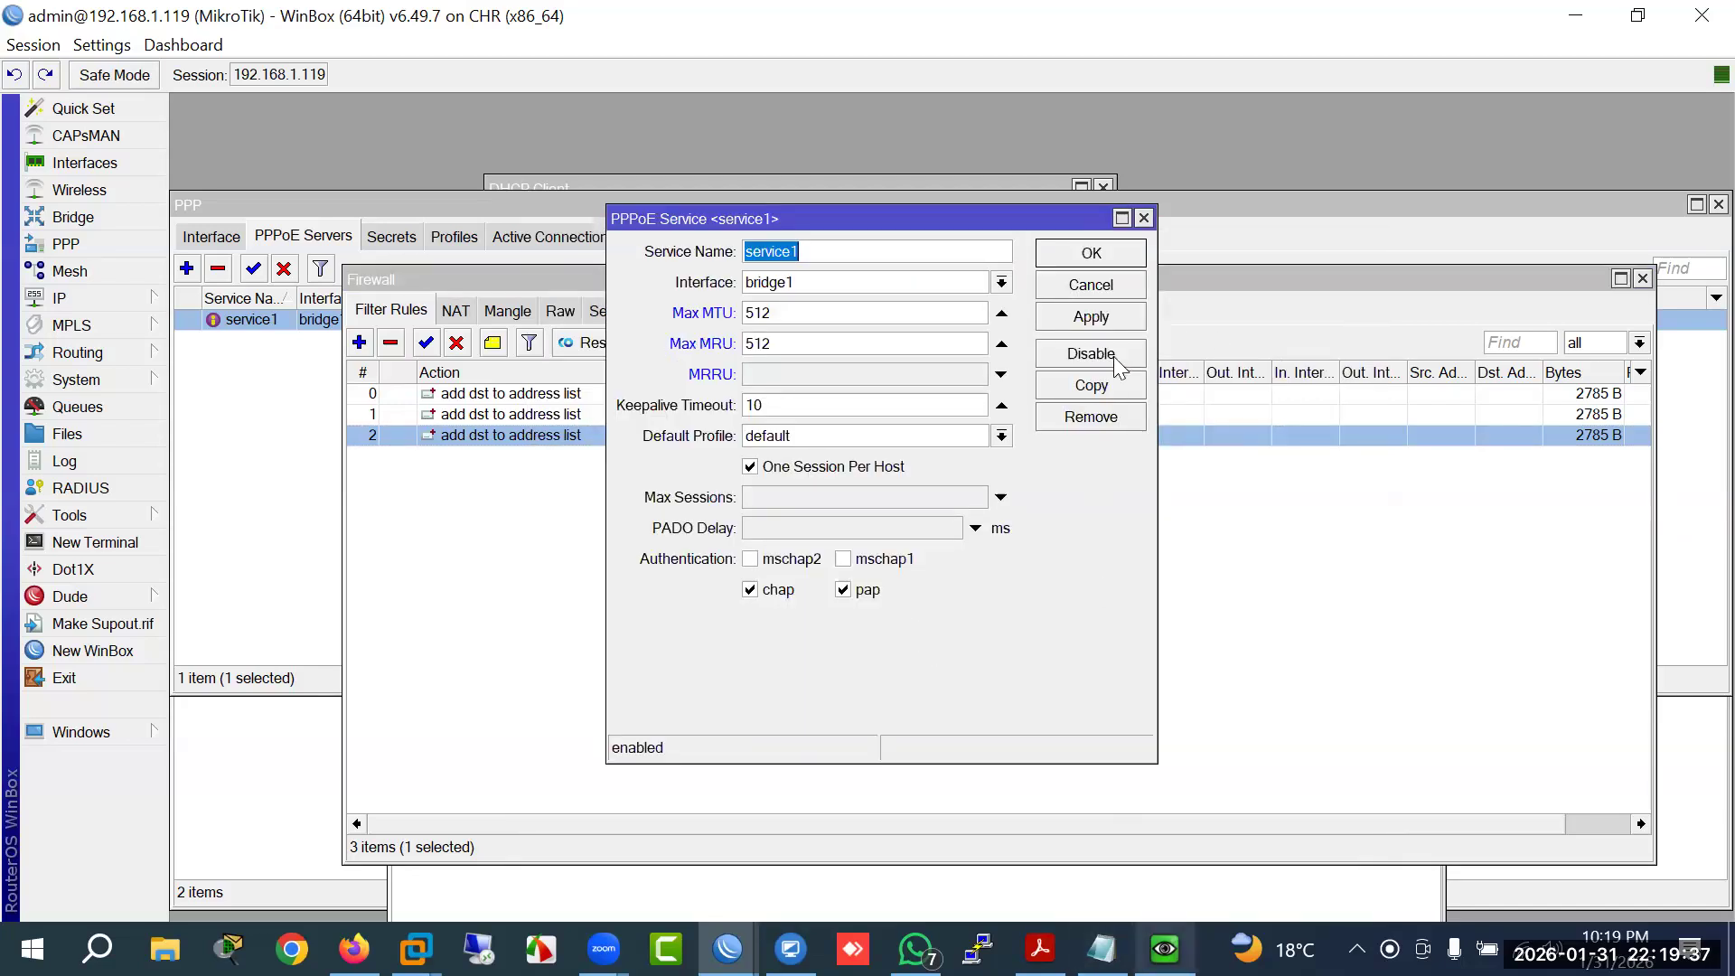
pyautogui.click(1101, 287)
pyautogui.click(1197, 949)
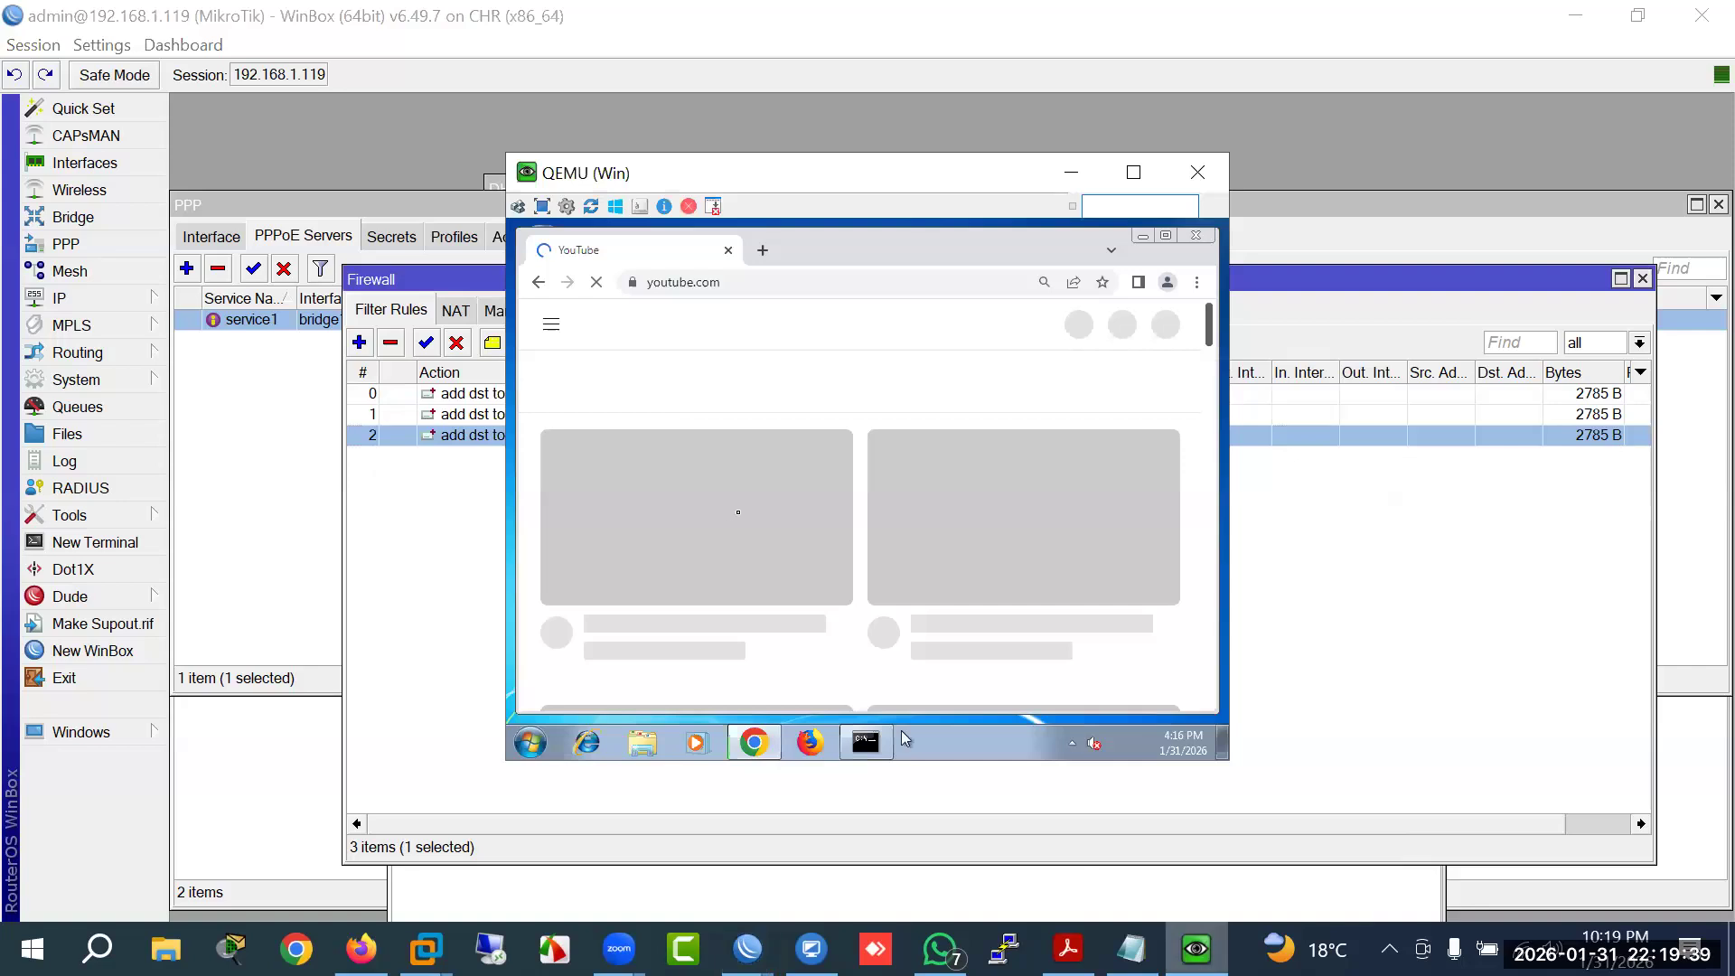
pyautogui.click(392, 539)
pyautogui.click(824, 311)
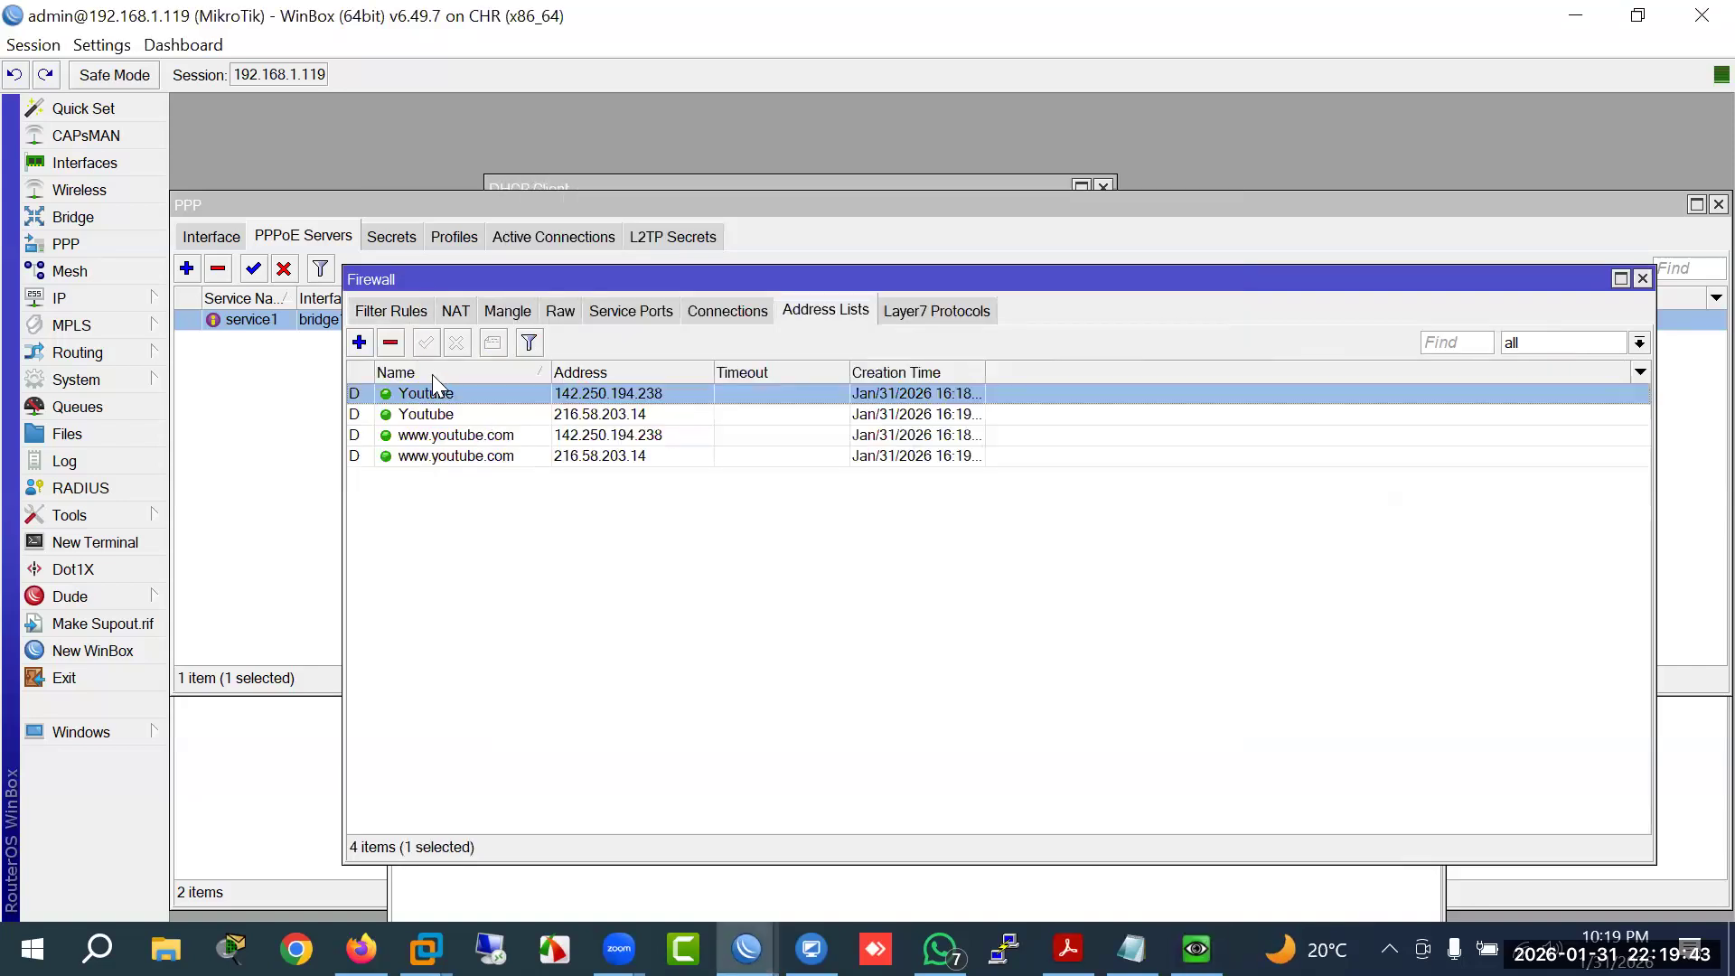
pyautogui.click(425, 436)
pyautogui.keyDown('shift'); pyautogui.click(425, 457); pyautogui.keyUp('shift')
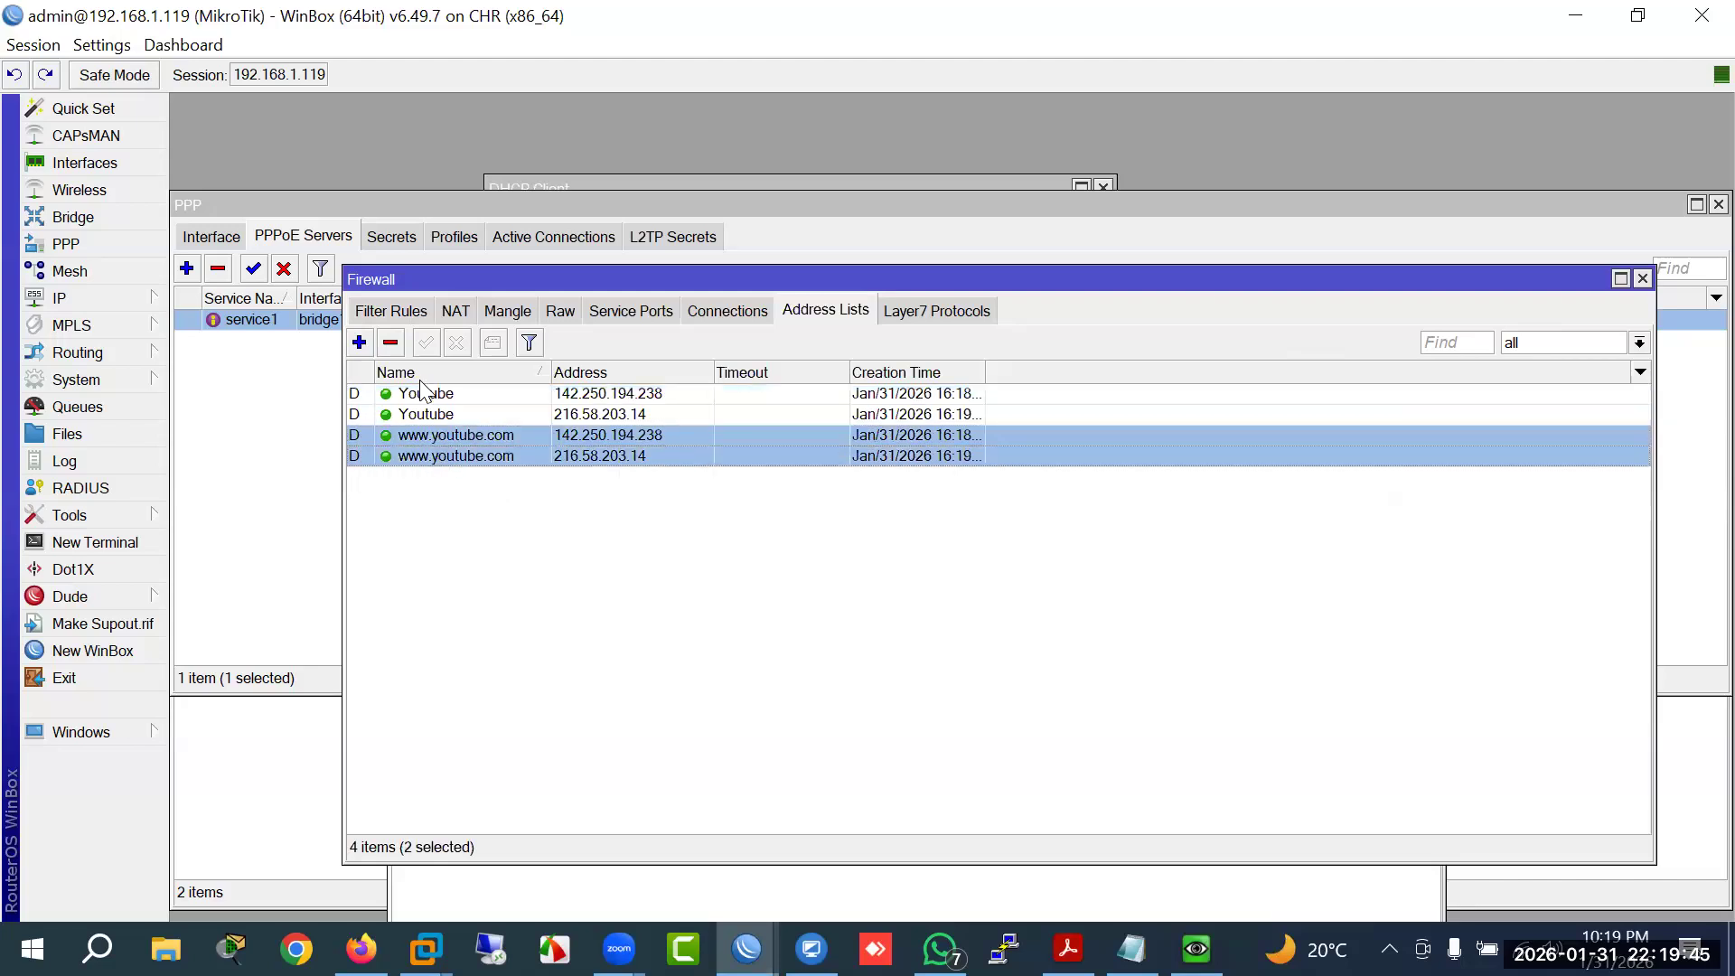
pyautogui.click(391, 343)
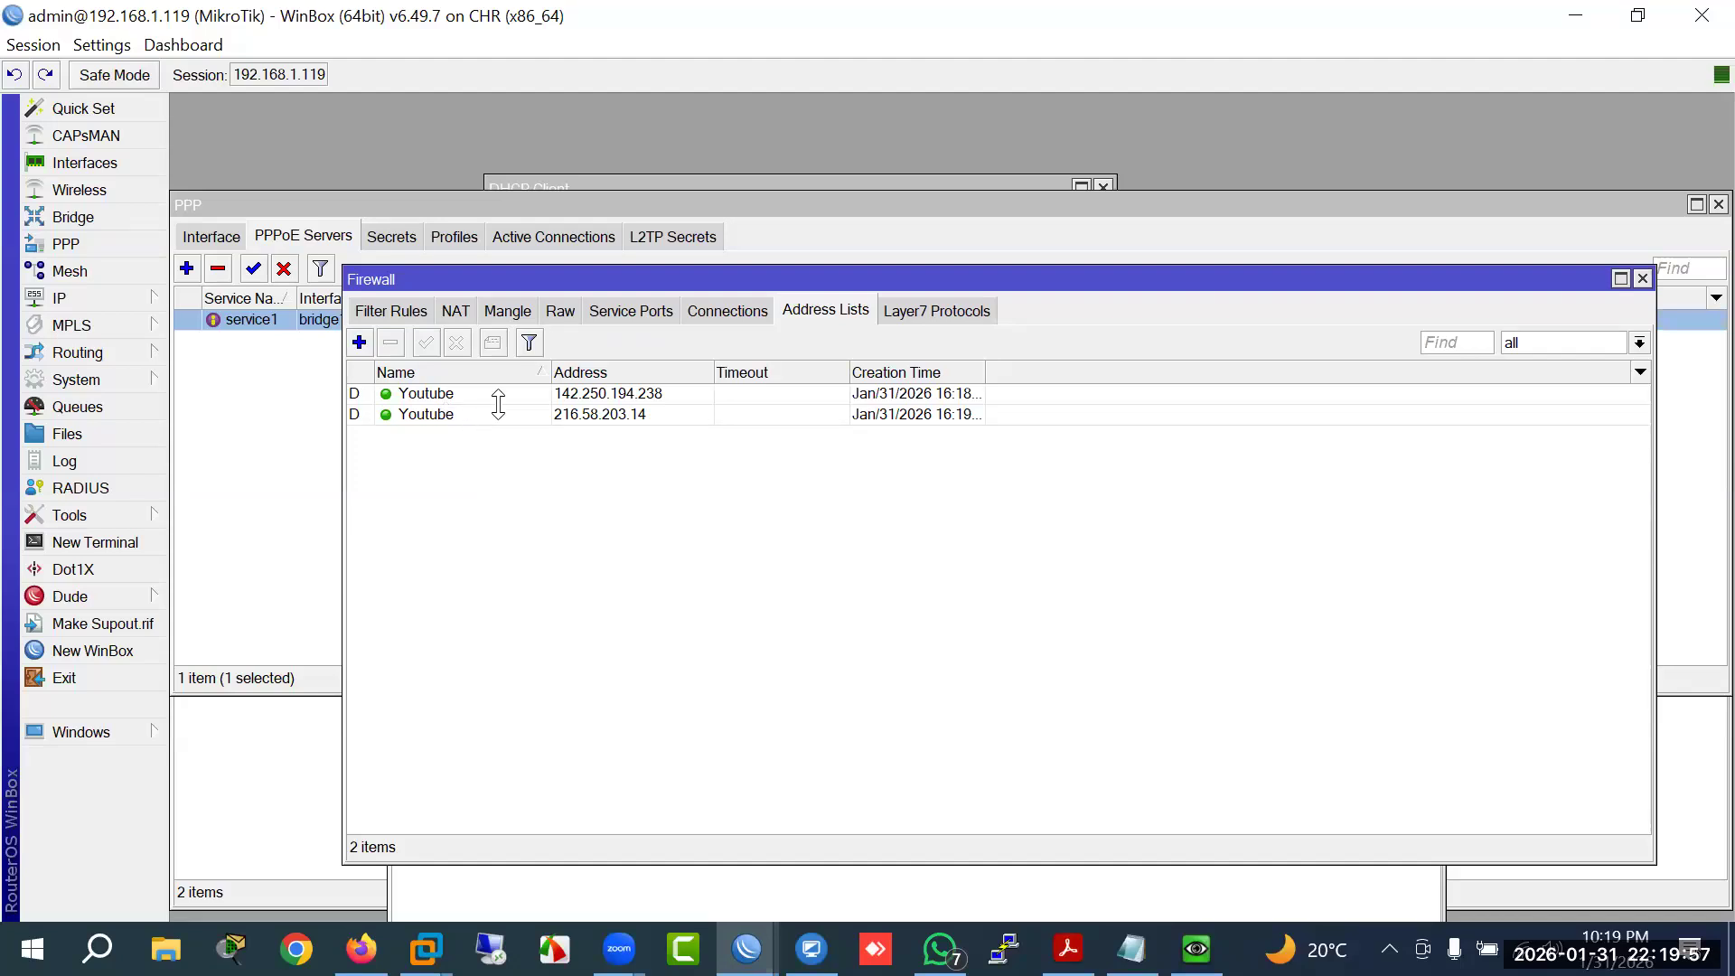
pyautogui.click(509, 310)
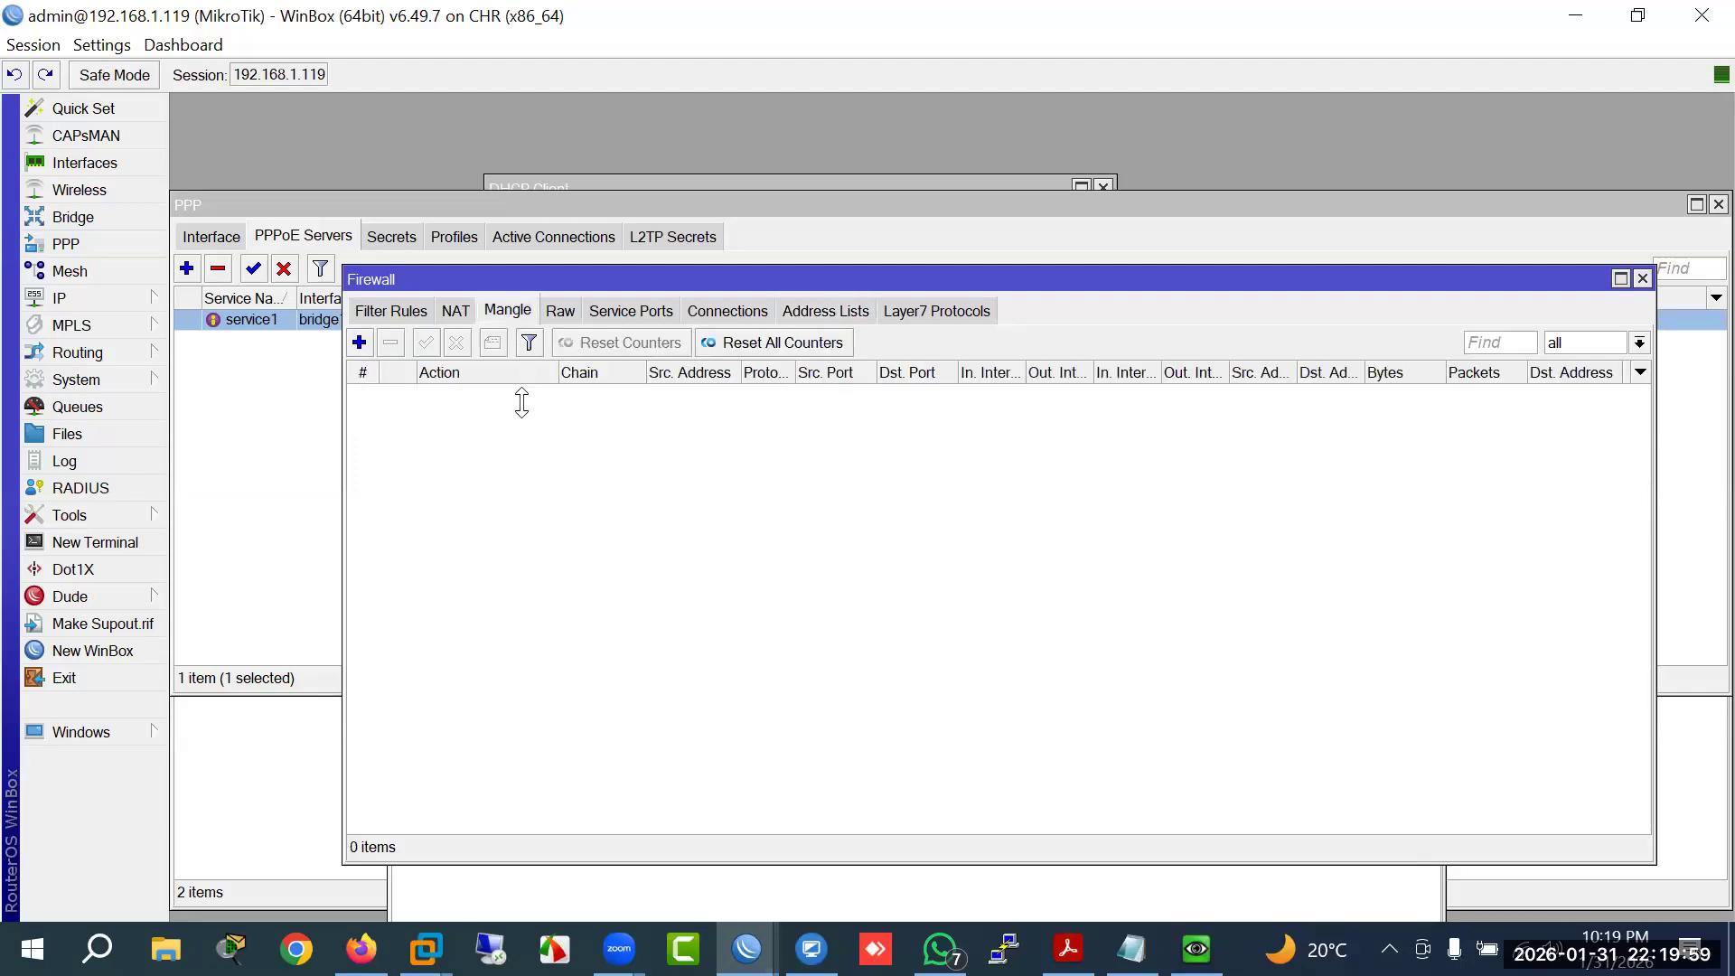
# Step: Add a new mangle rule matching the Youtube destination address list
pyautogui.click(359, 341)
pyautogui.click(720, 201)
pyautogui.moveTo(807, 168); pyautogui.dragTo(745, 305)
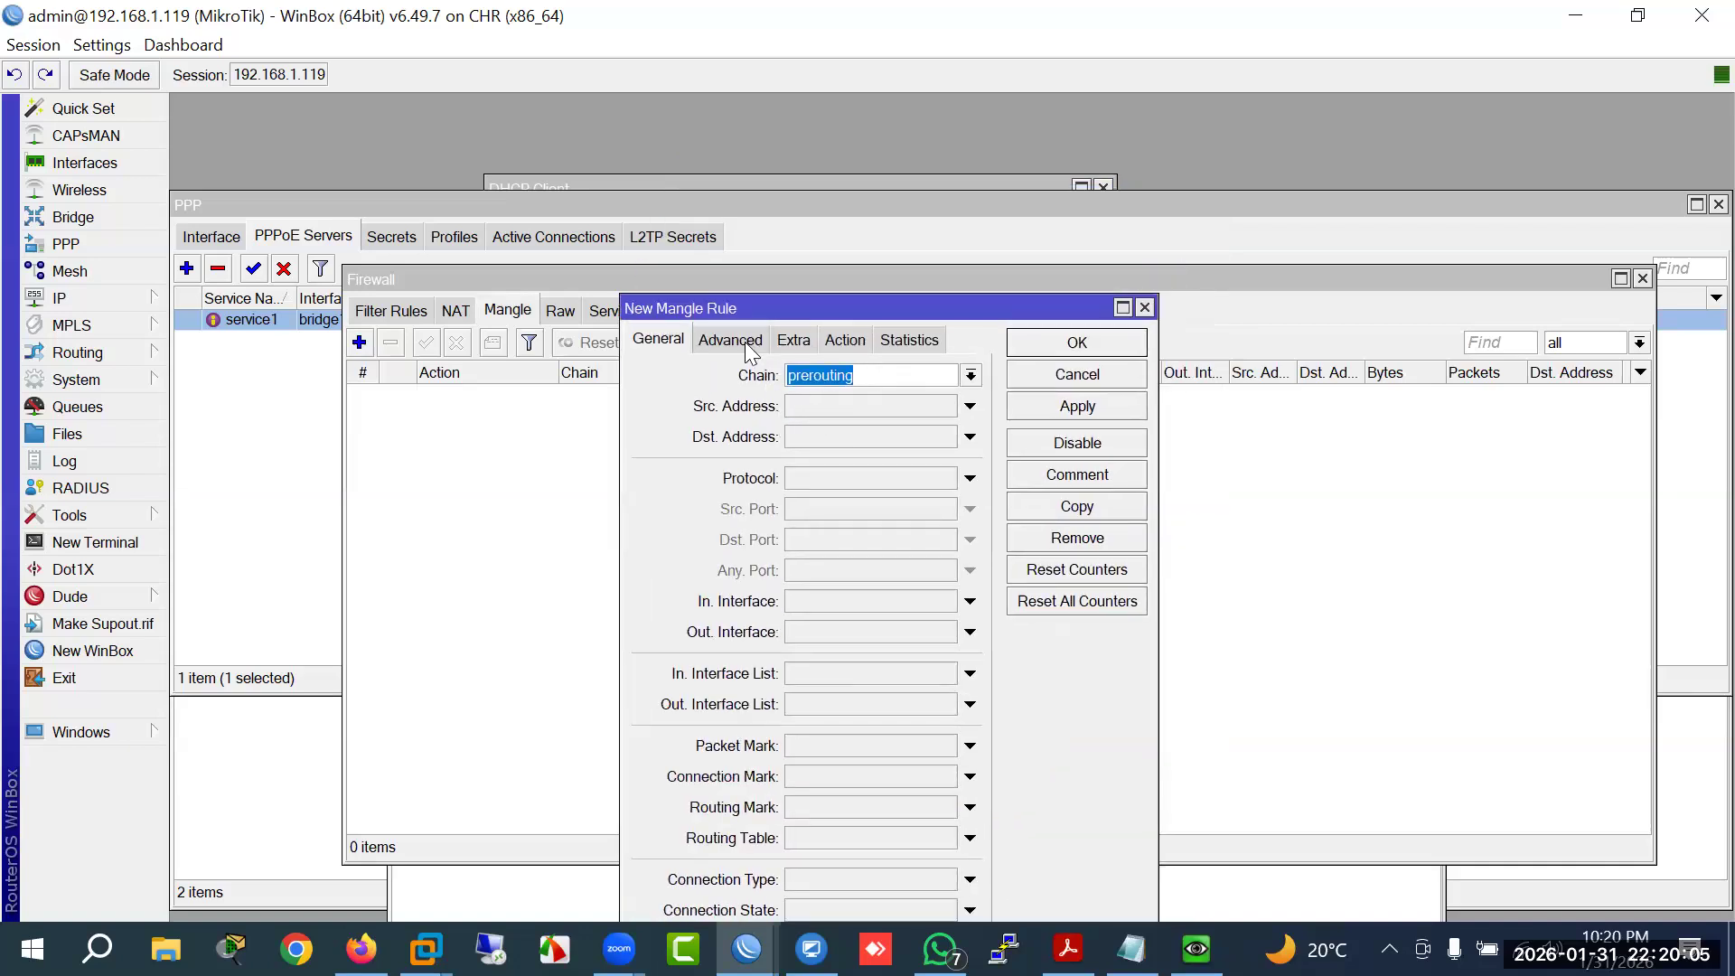
pyautogui.click(731, 340)
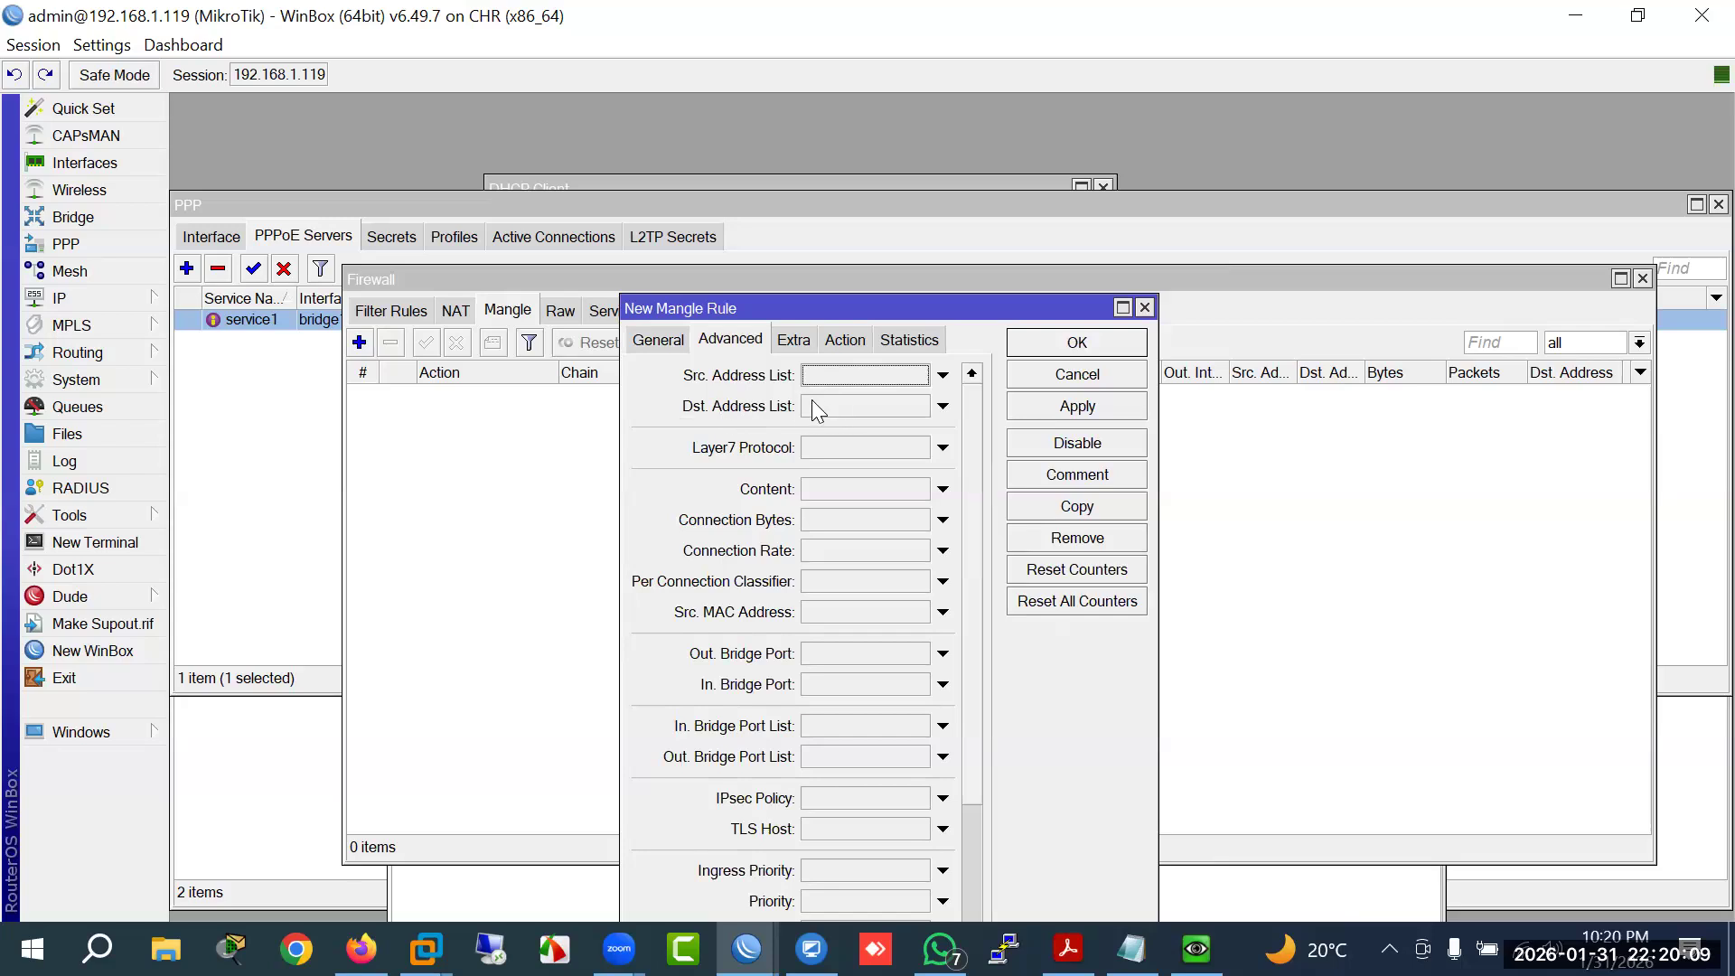
pyautogui.click(848, 405)
pyautogui.click(918, 336)
pyautogui.click(885, 353)
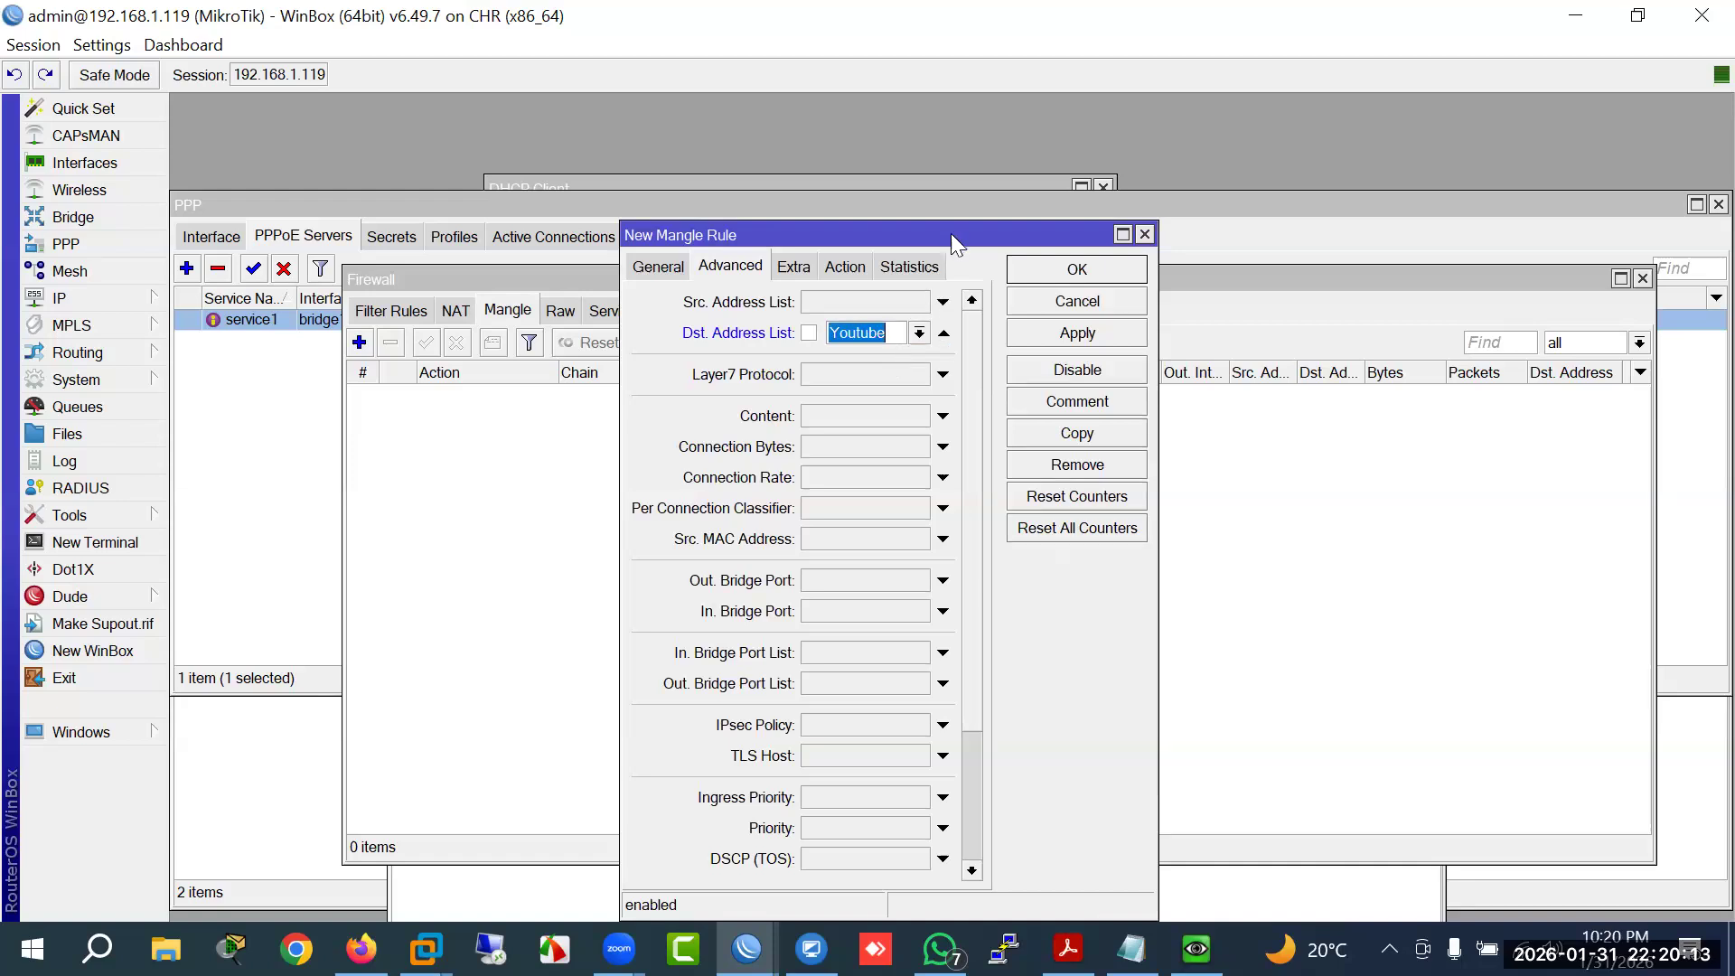
pyautogui.moveTo(949, 235); pyautogui.dragTo(867, 310)
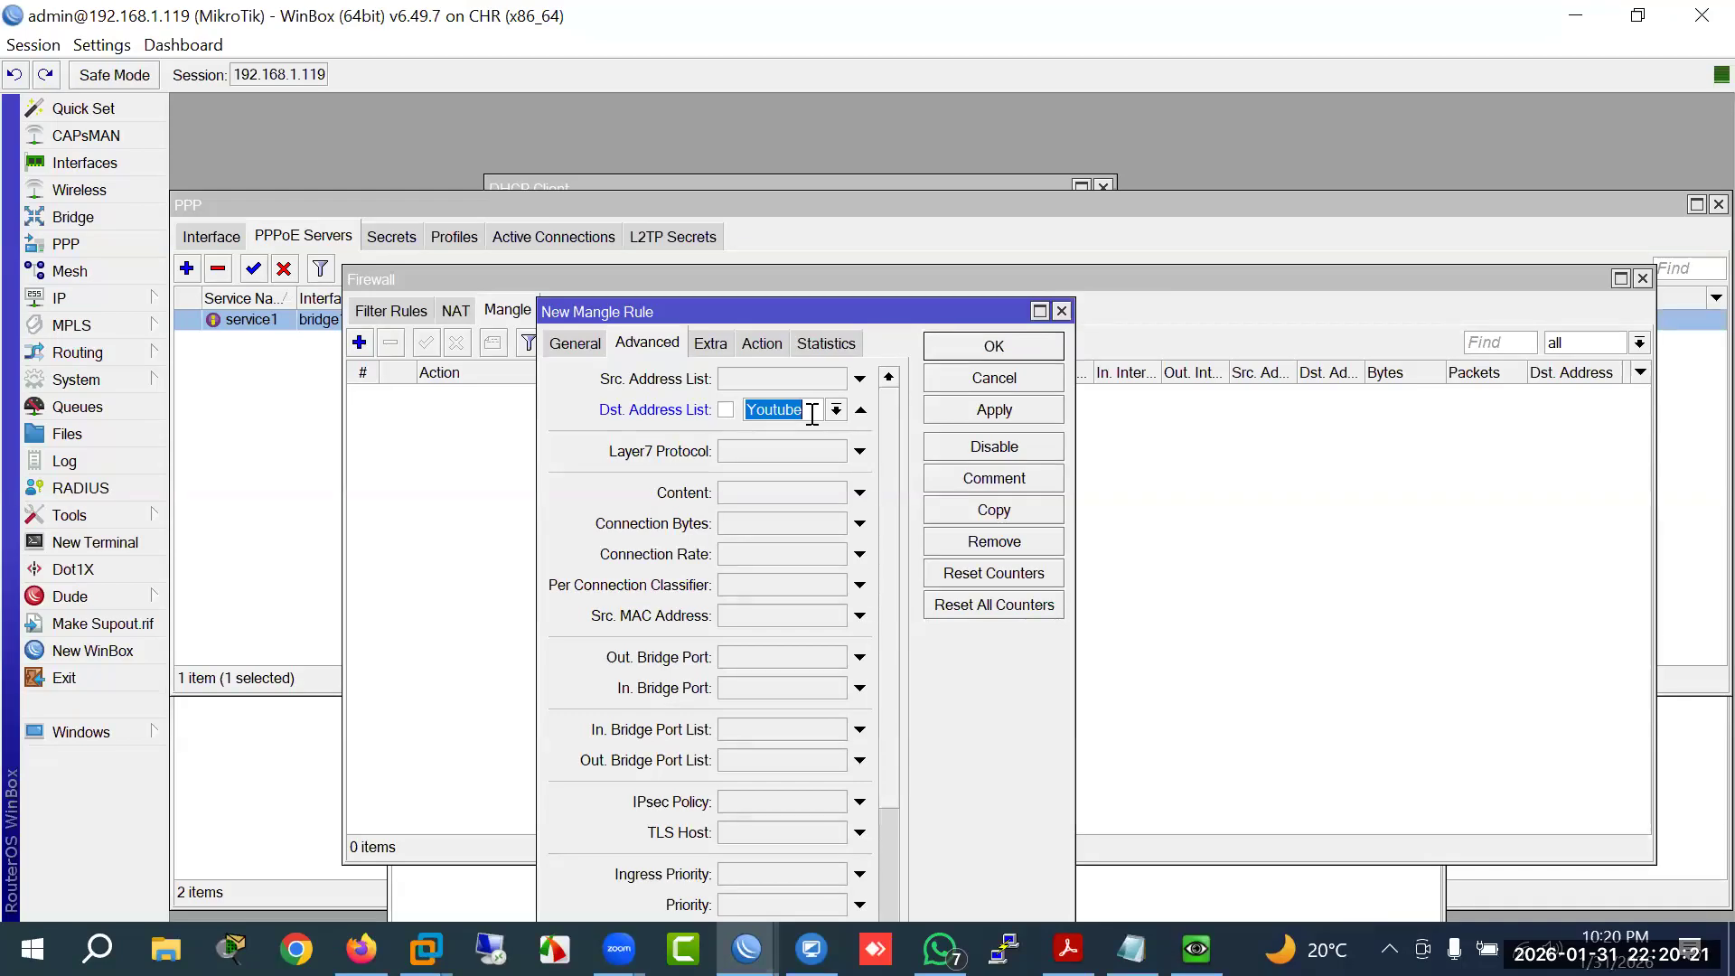
# Step: Set the rule's action to mark connection with the mark name Youtube and save it
pyautogui.click(764, 342)
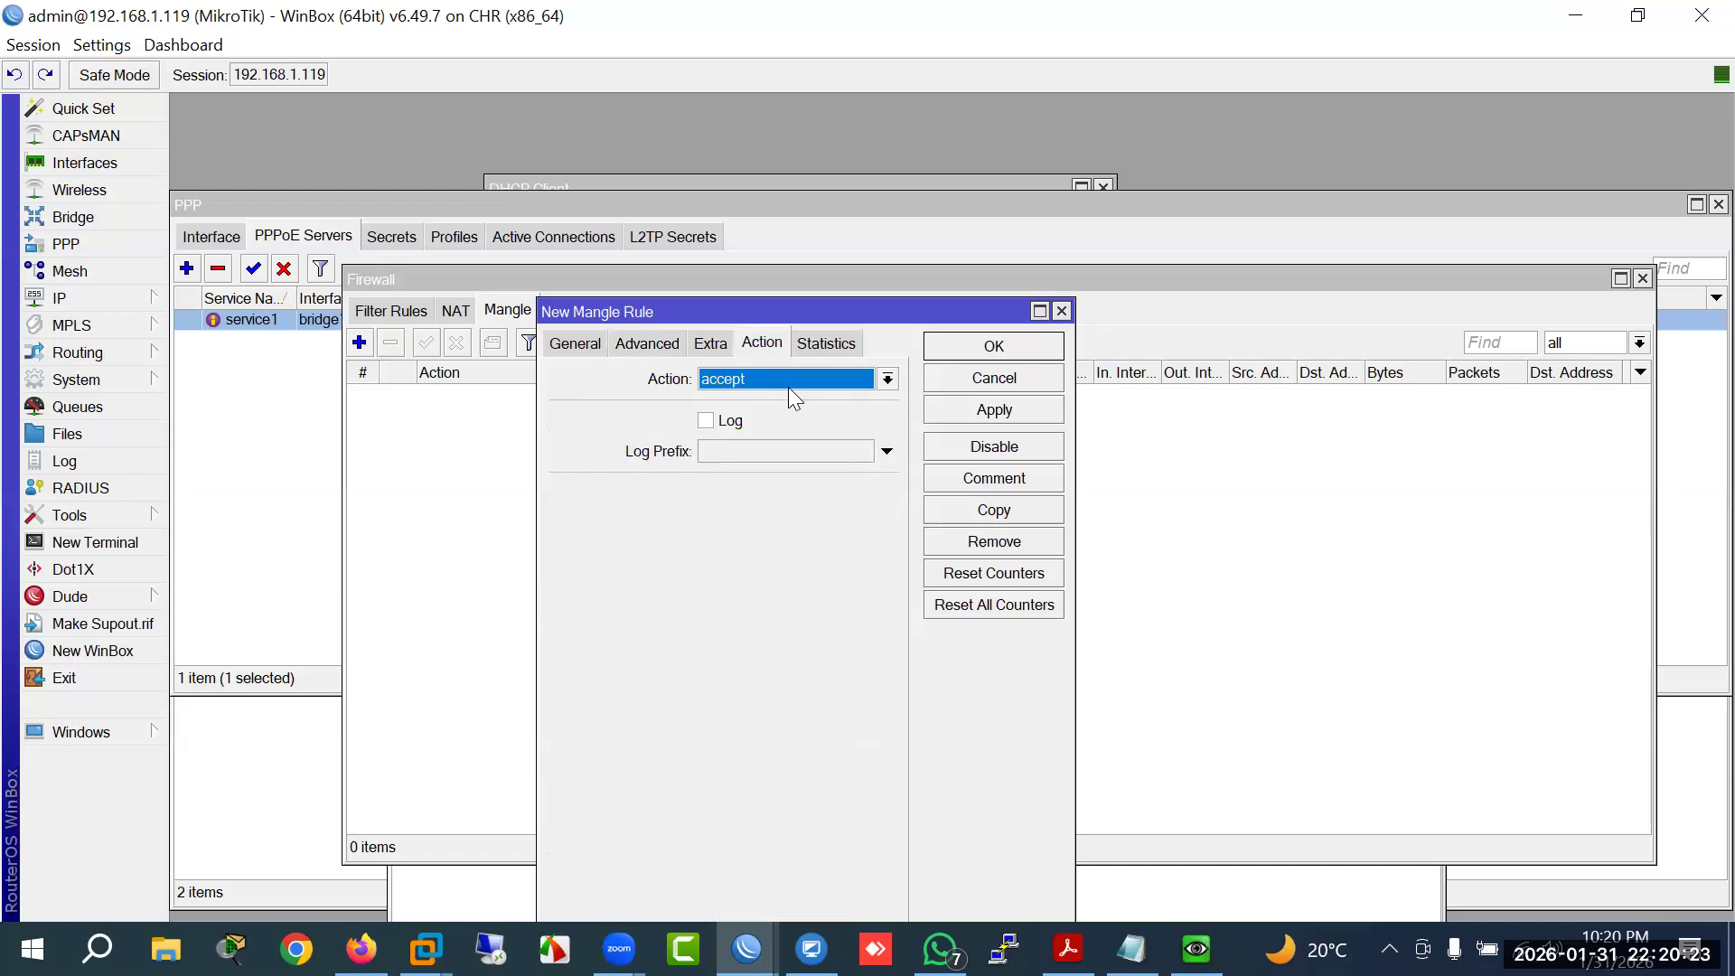
pyautogui.click(791, 380)
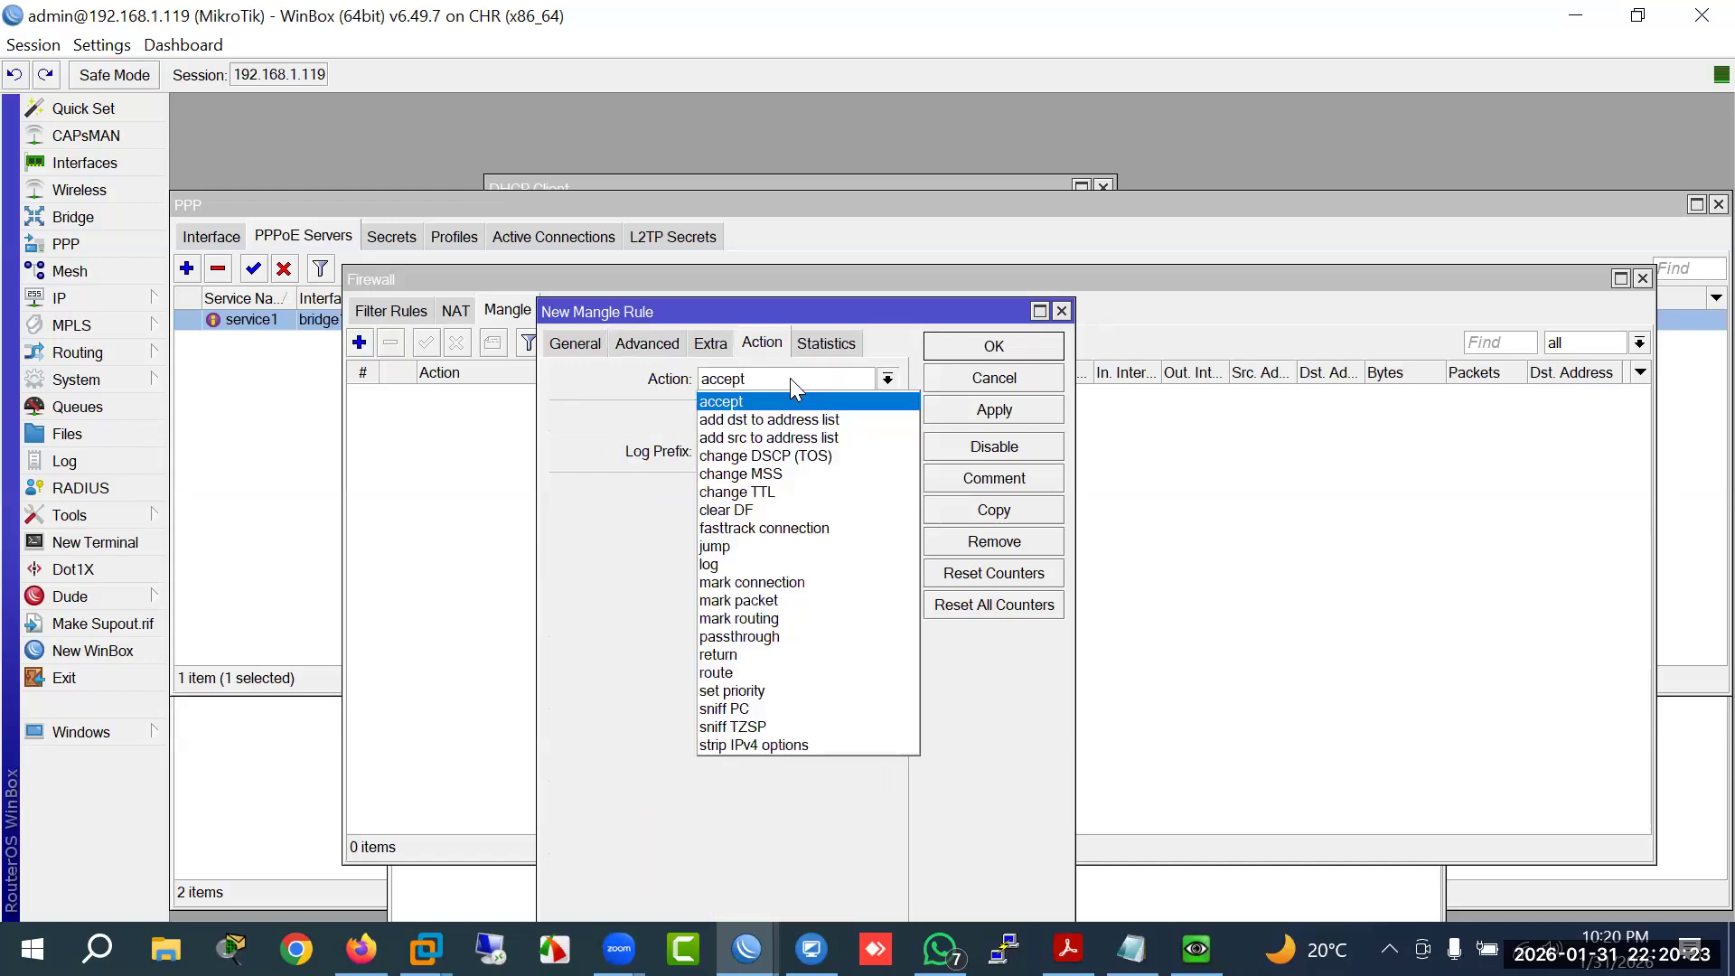
pyautogui.click(777, 582)
pyautogui.click(728, 415)
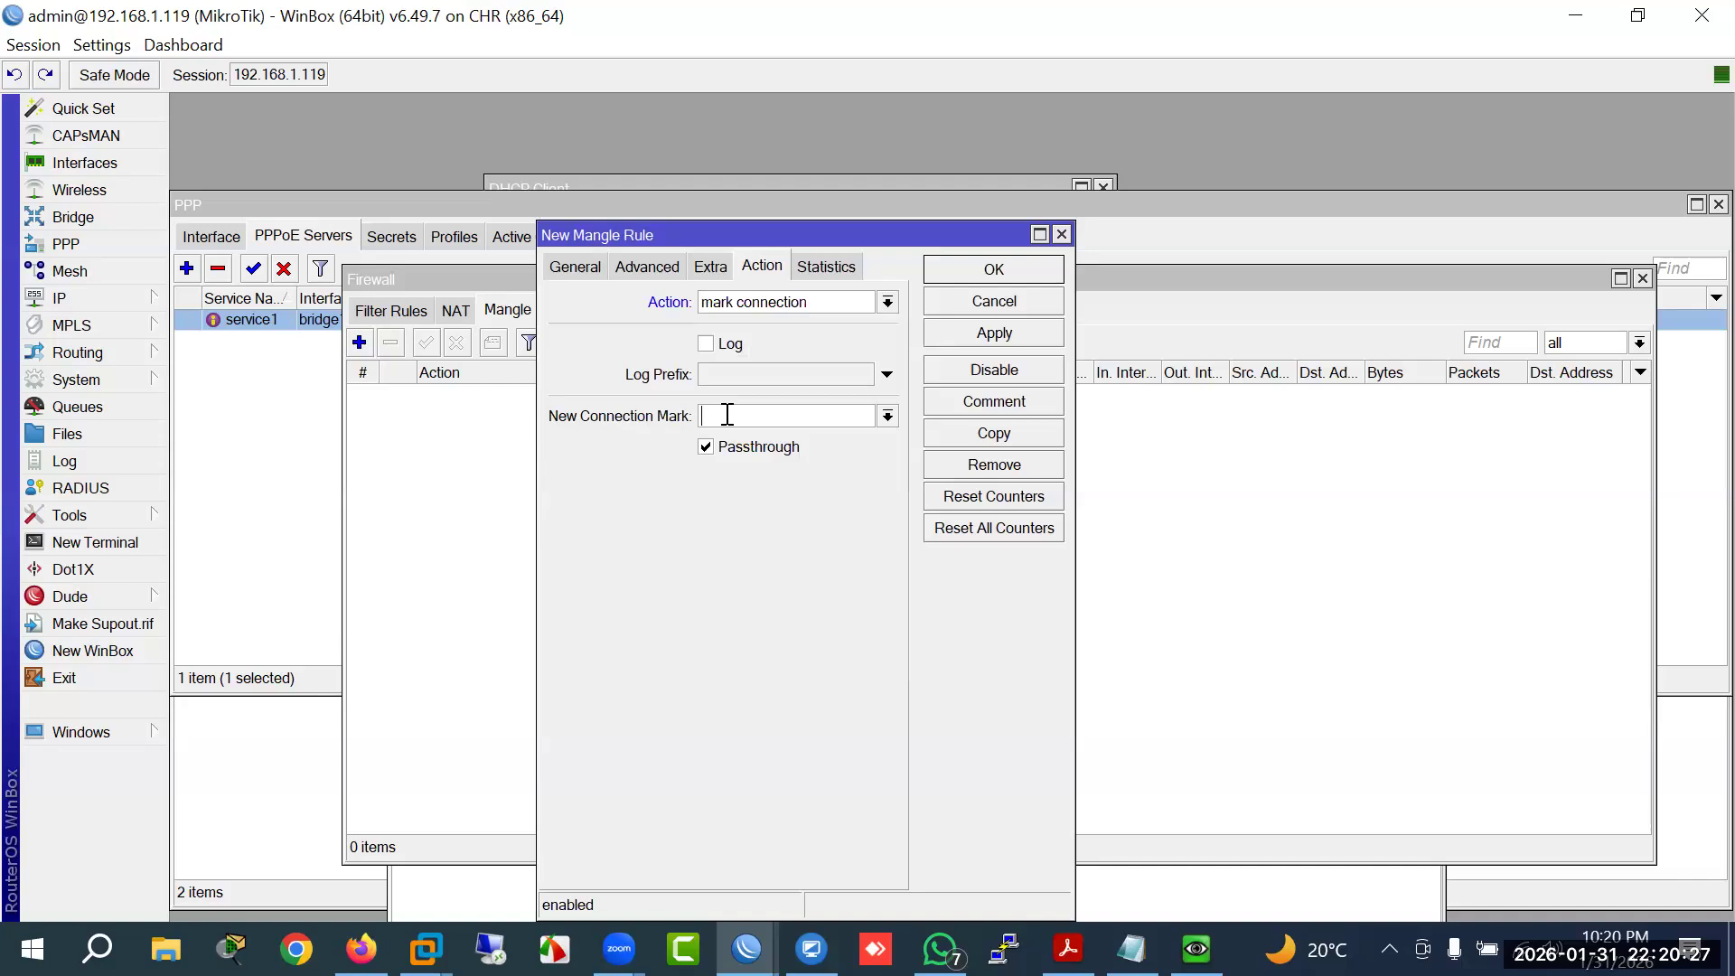
pyautogui.write('GGC')
pyautogui.moveTo(738, 424); pyautogui.dragTo(624, 424)
pyautogui.write('Youtube')
pyautogui.press('Return')
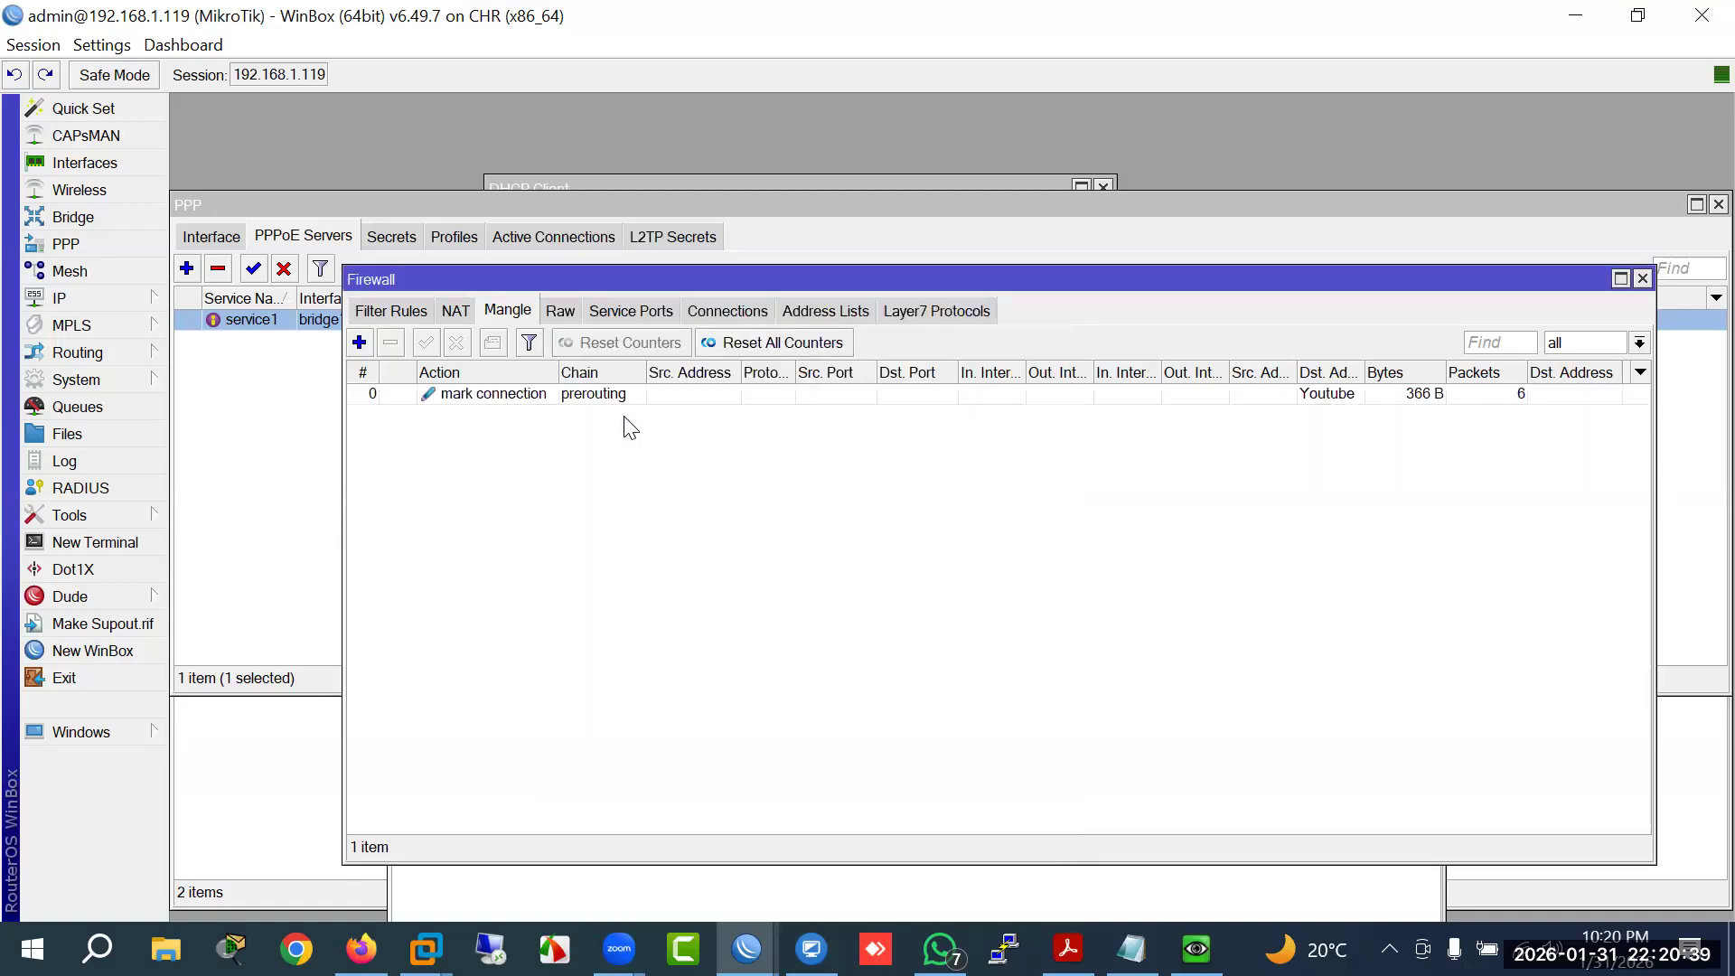
# Step: Start another mangle rule matching connection mark Youtube
pyautogui.click(472, 398)
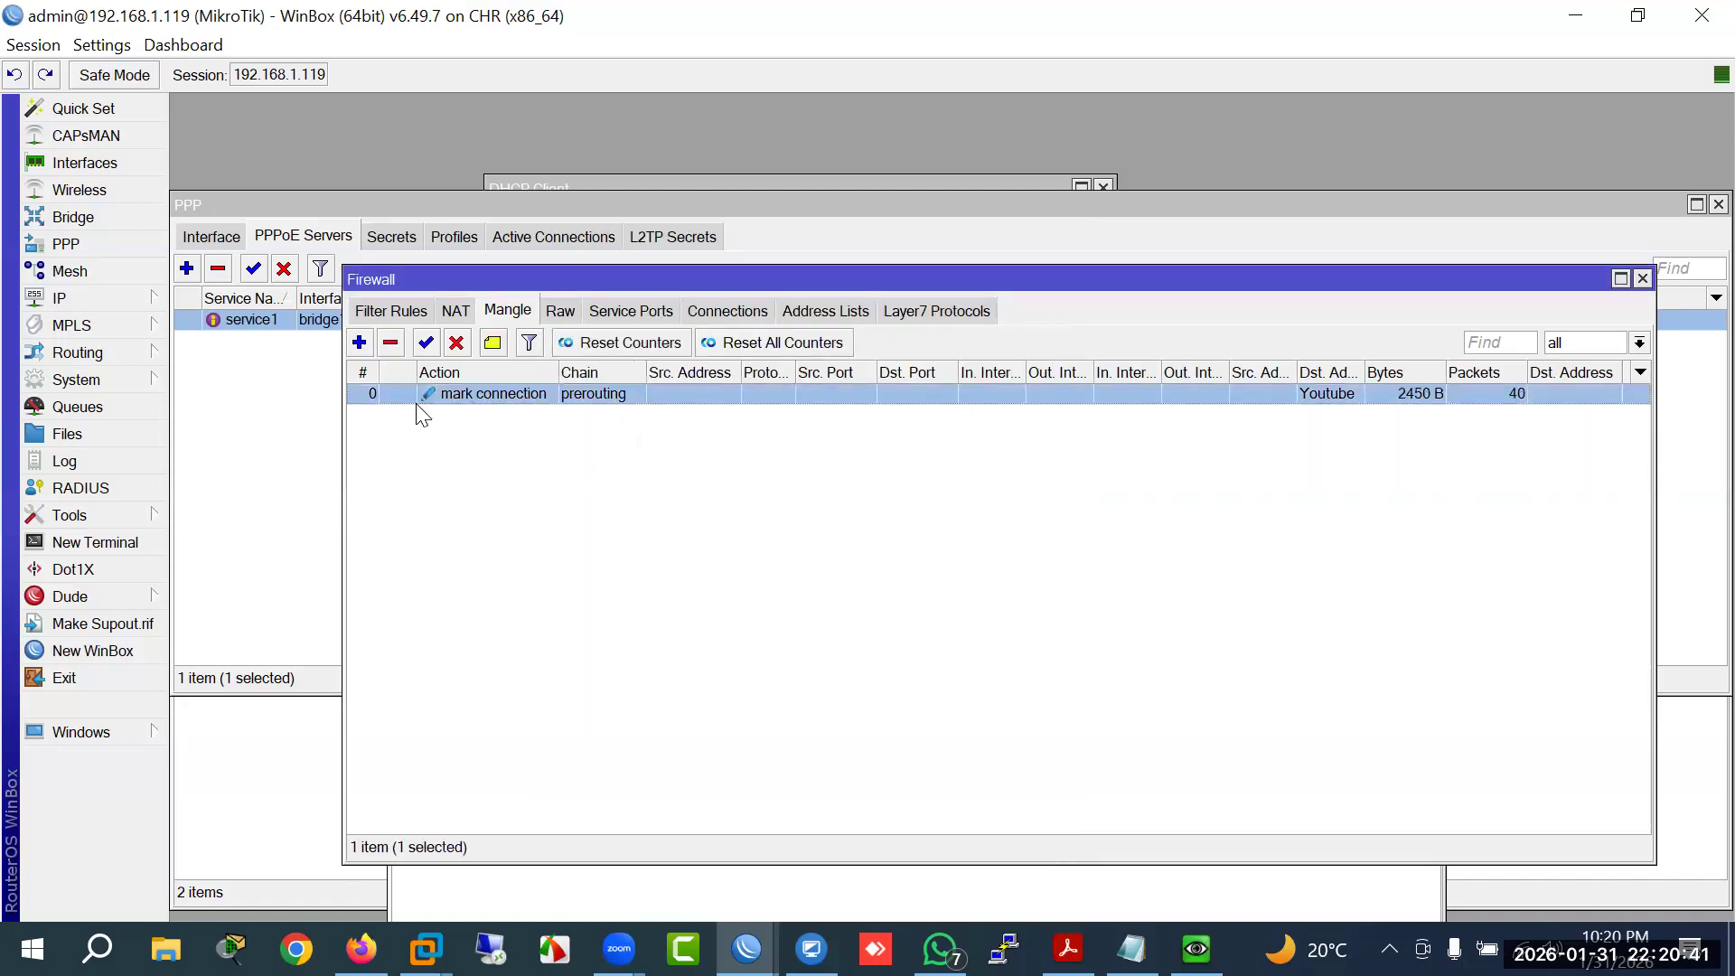
pyautogui.click(359, 343)
pyautogui.click(575, 265)
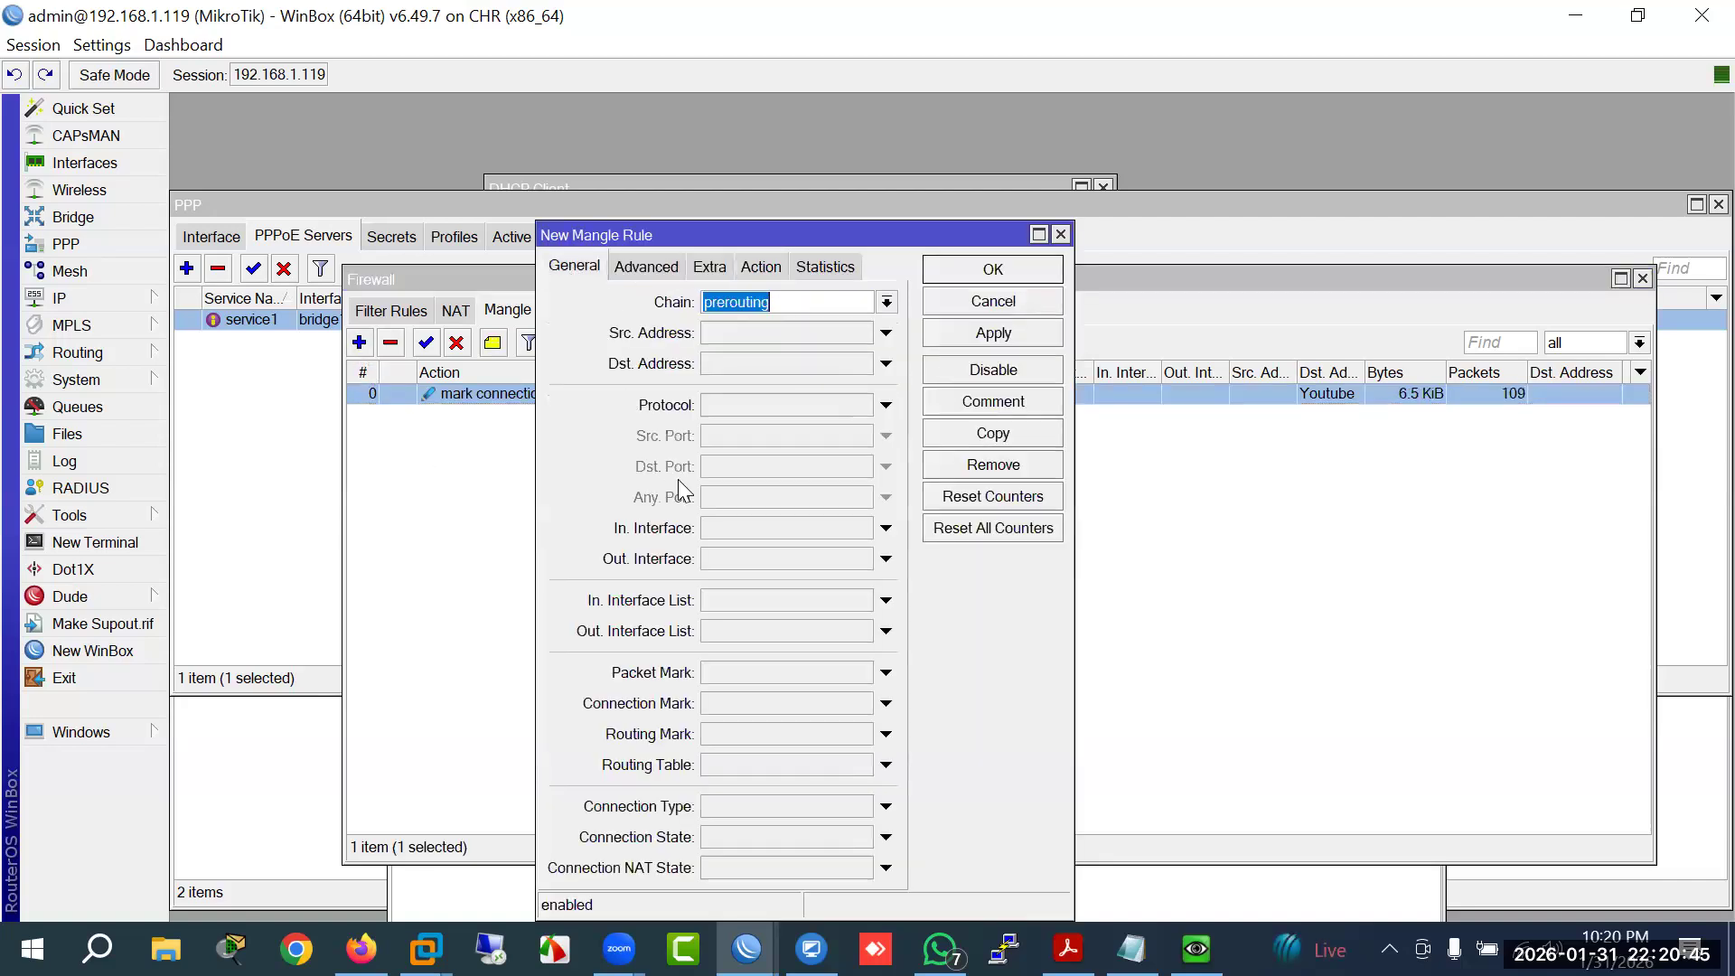
pyautogui.click(718, 702)
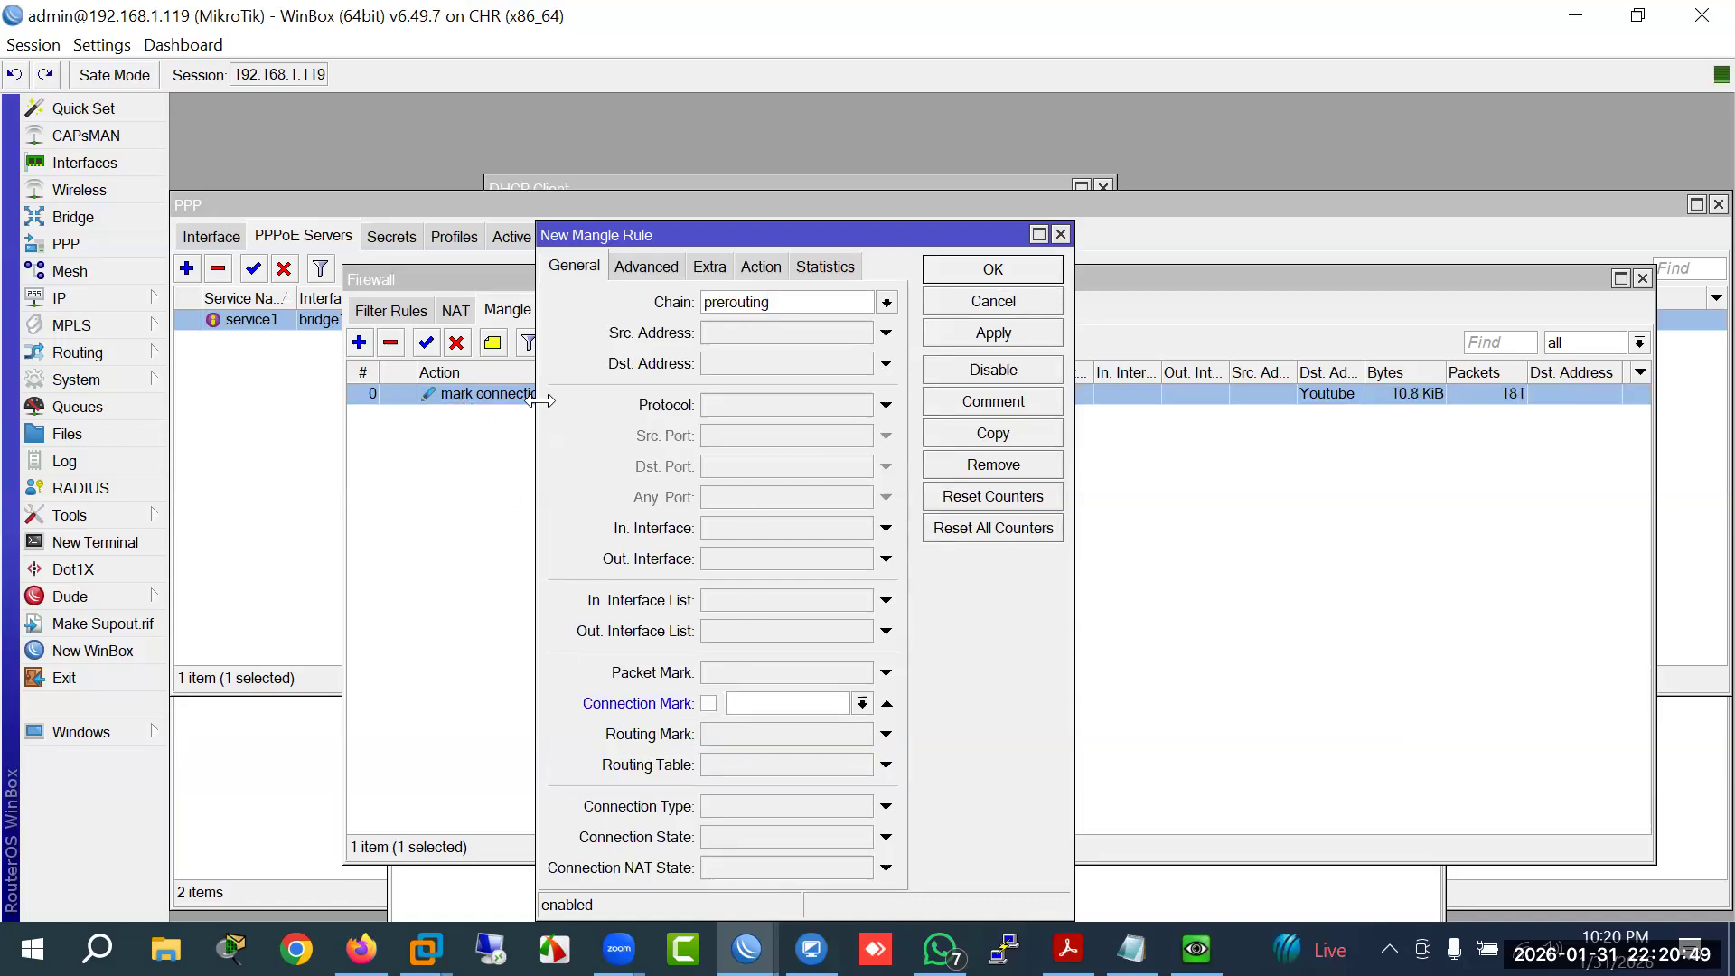
pyautogui.click(862, 705)
pyautogui.click(788, 729)
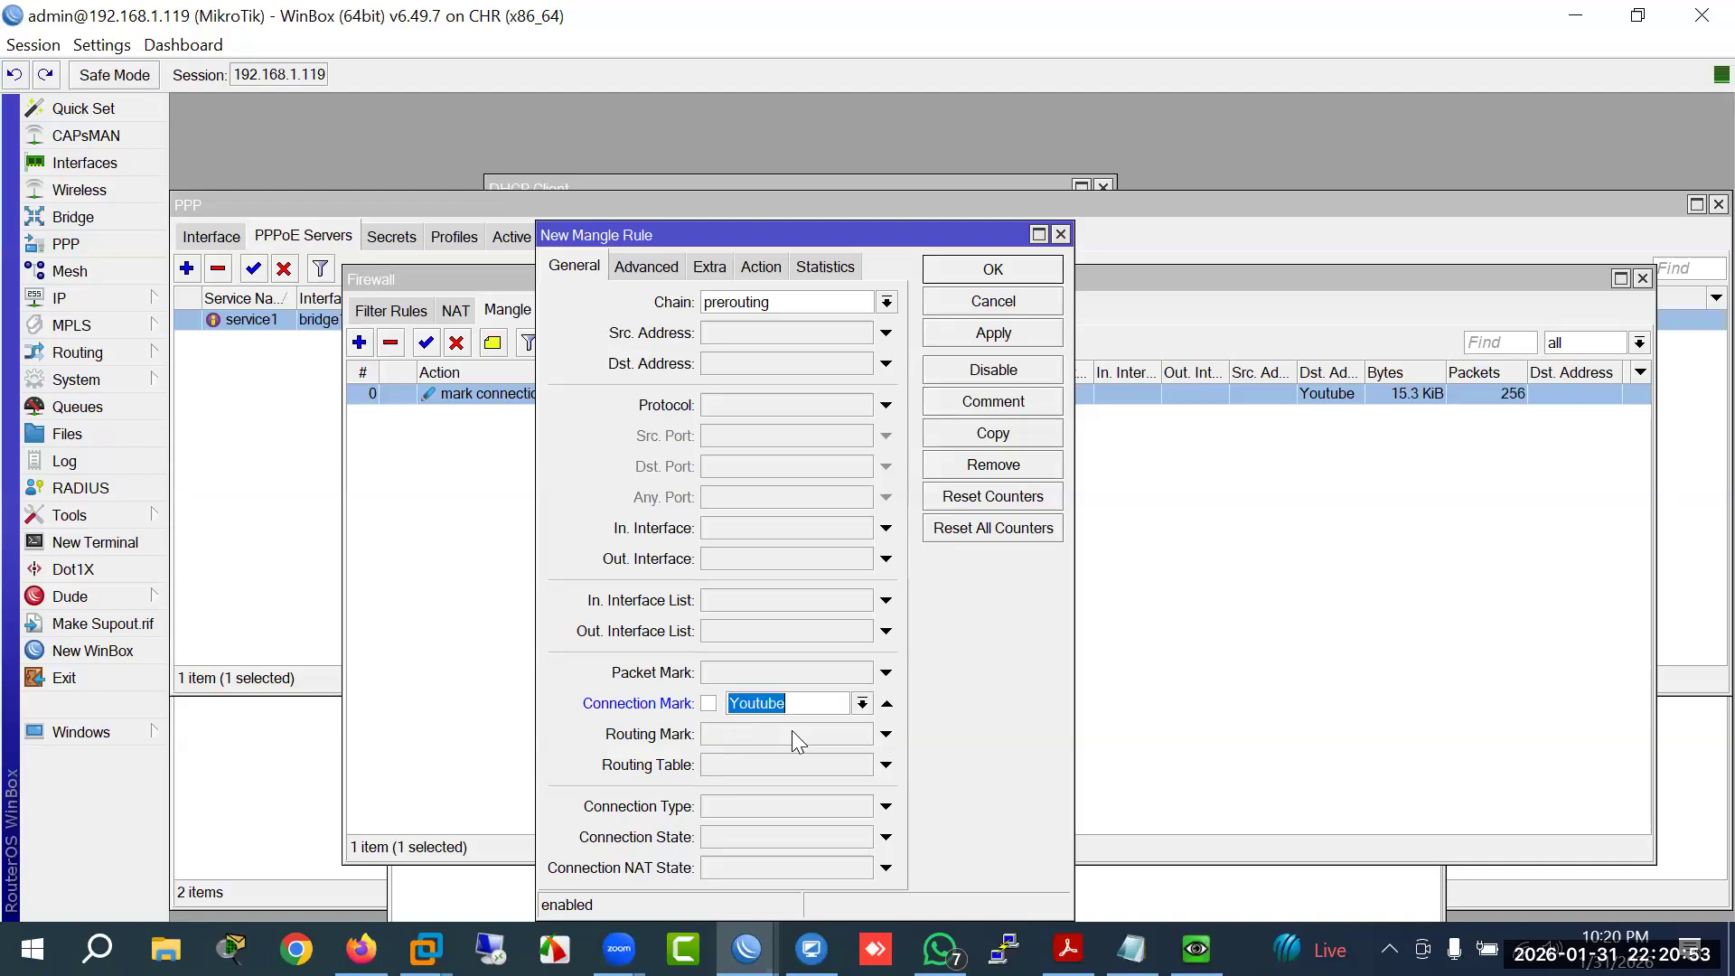
# Step: Match the Youtube destination address list and set the action to mark packet
pyautogui.click(631, 269)
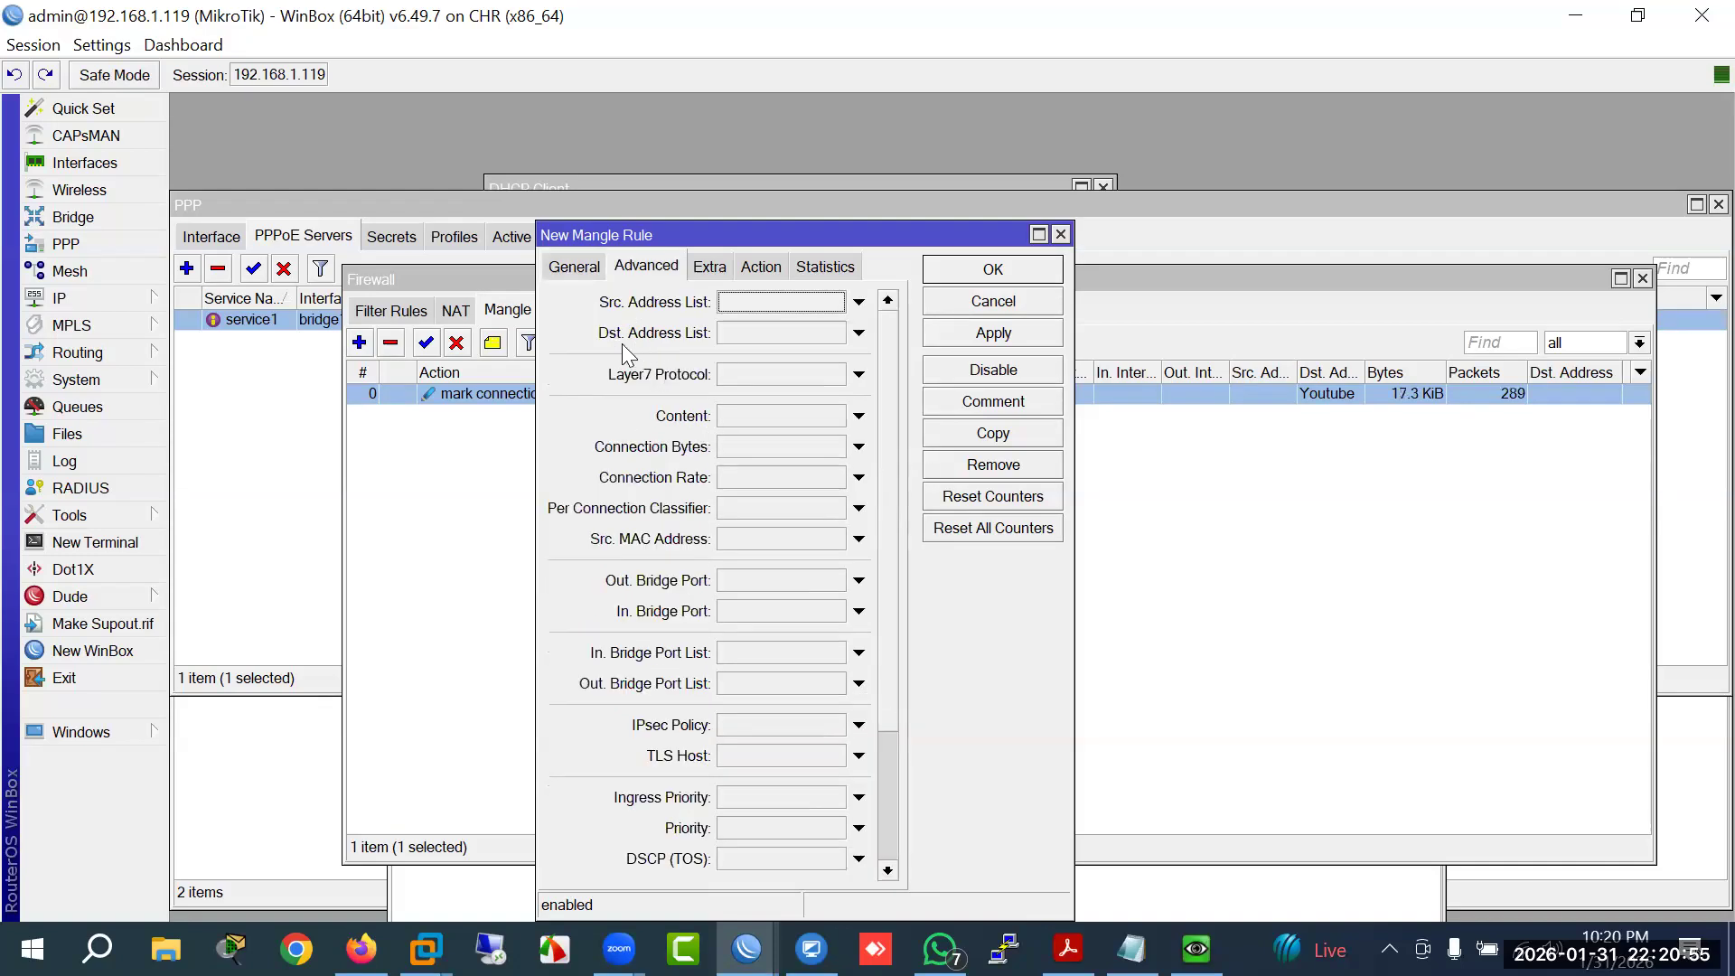
pyautogui.click(859, 332)
pyautogui.click(835, 333)
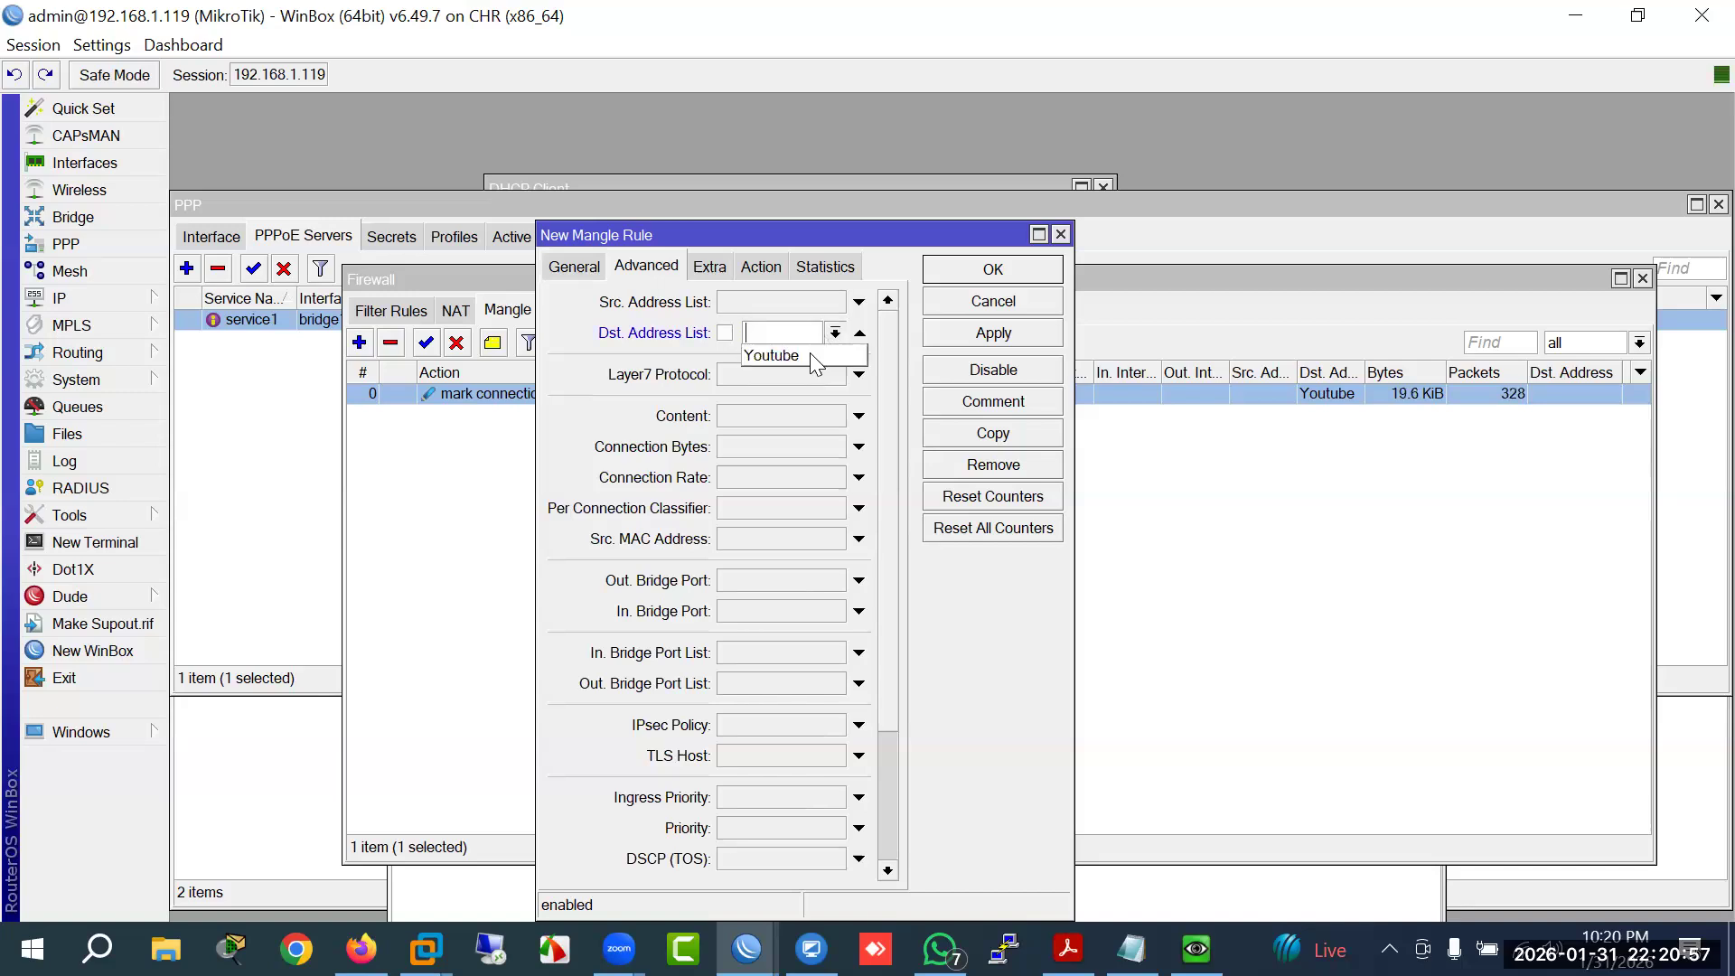
pyautogui.click(810, 354)
pyautogui.click(772, 266)
pyautogui.click(764, 301)
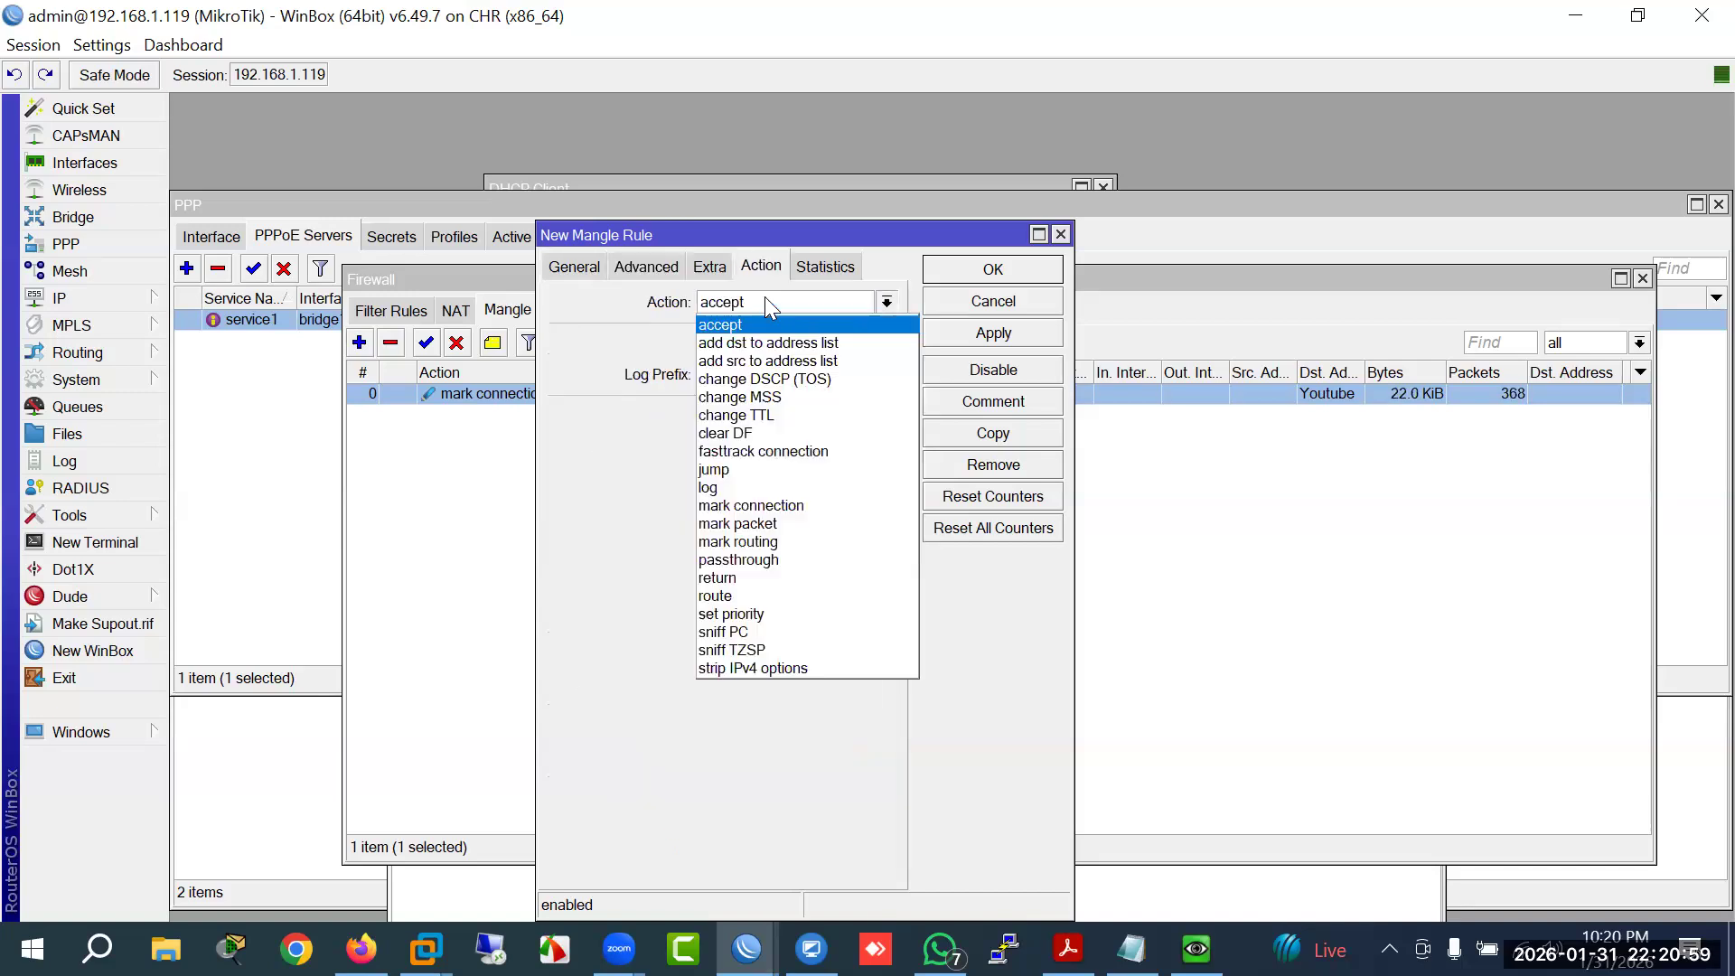
pyautogui.click(764, 525)
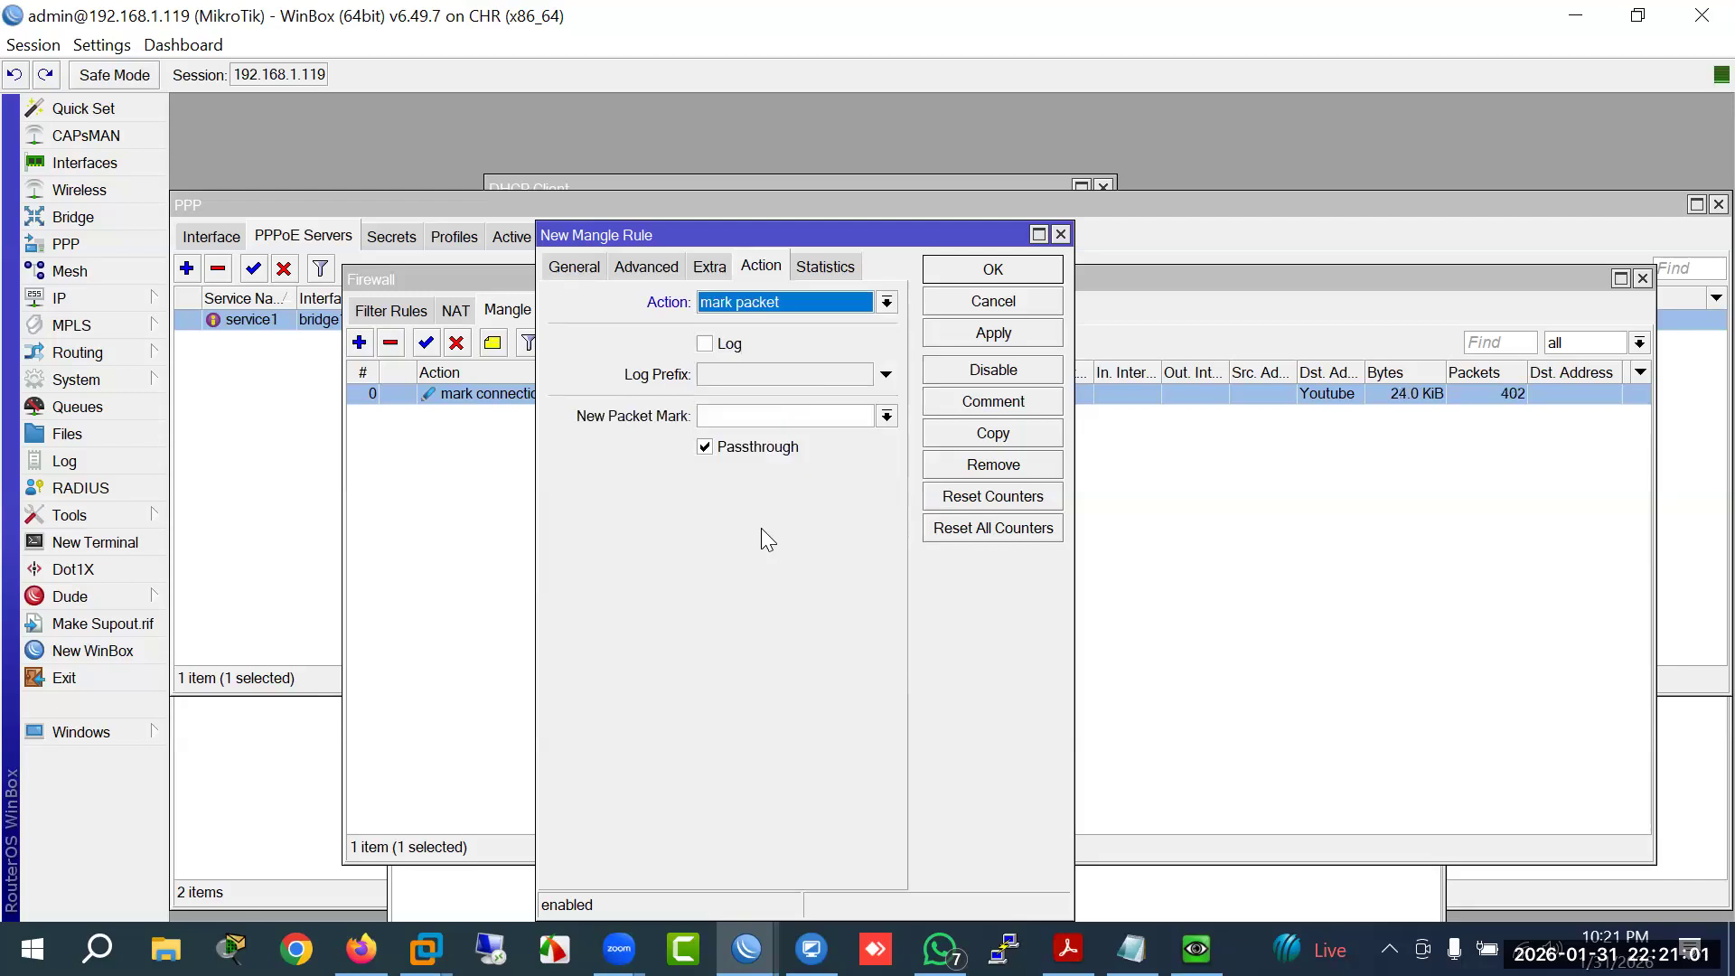
pyautogui.click(754, 418)
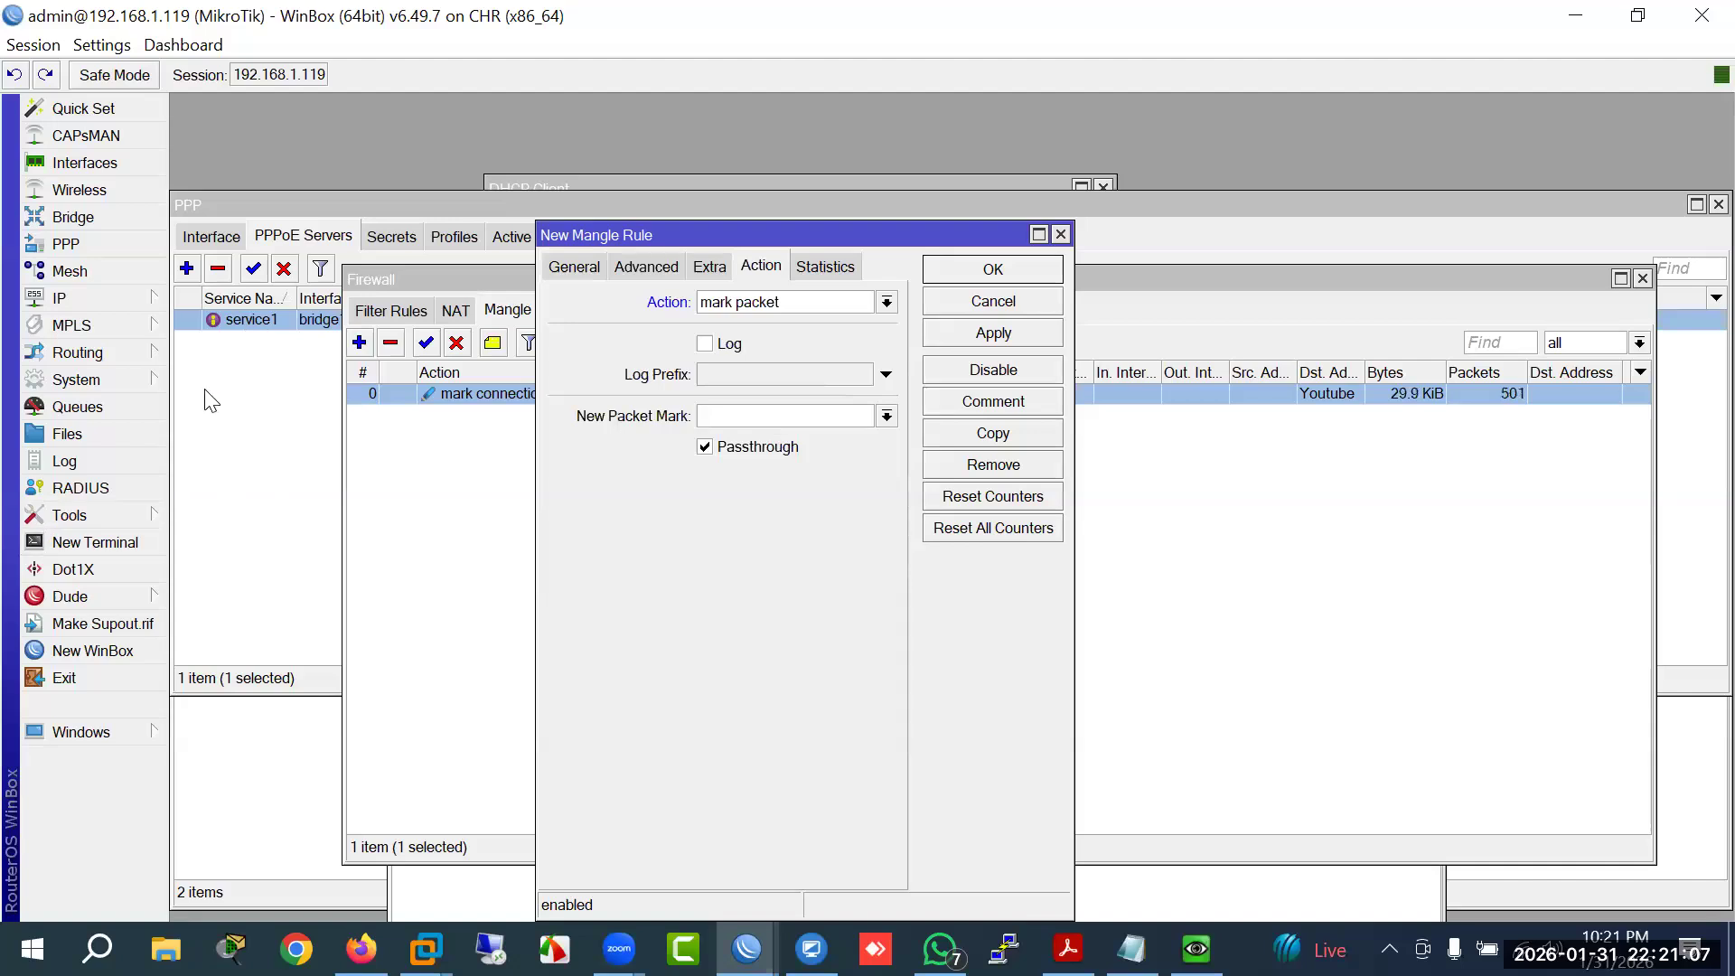
# Step: Check the packet marks available in the All Clients simple queue's advanced settings
pyautogui.click(77, 408)
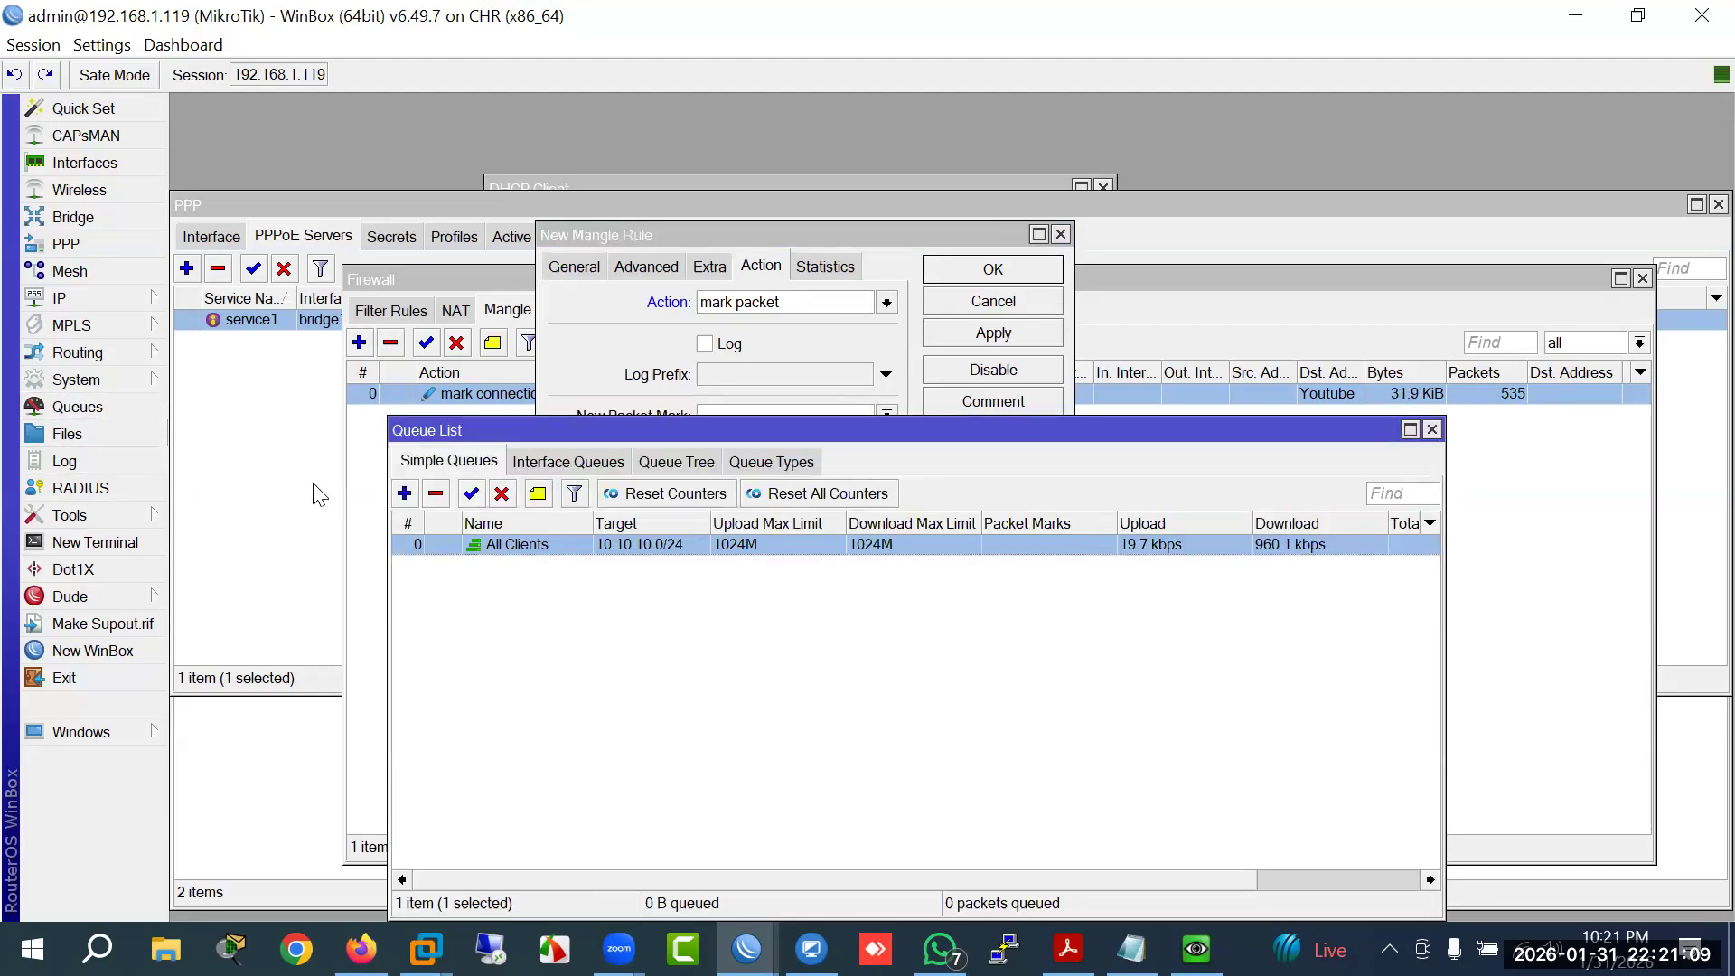
pyautogui.doubleClick(491, 547)
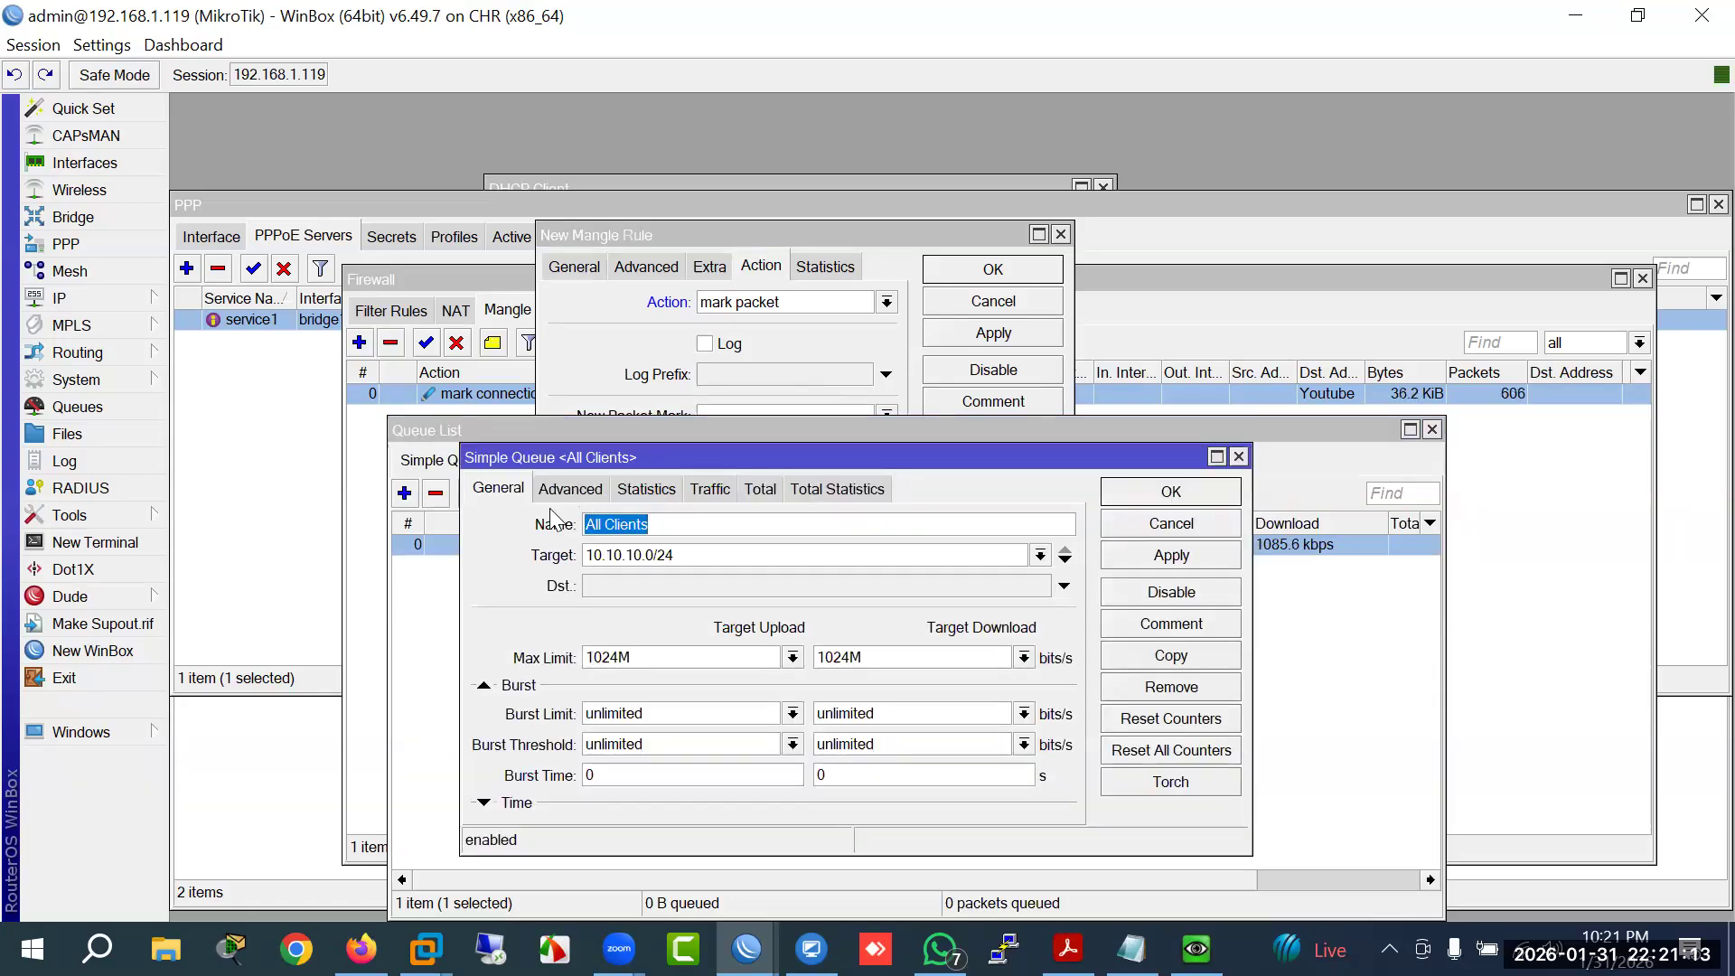
pyautogui.click(570, 489)
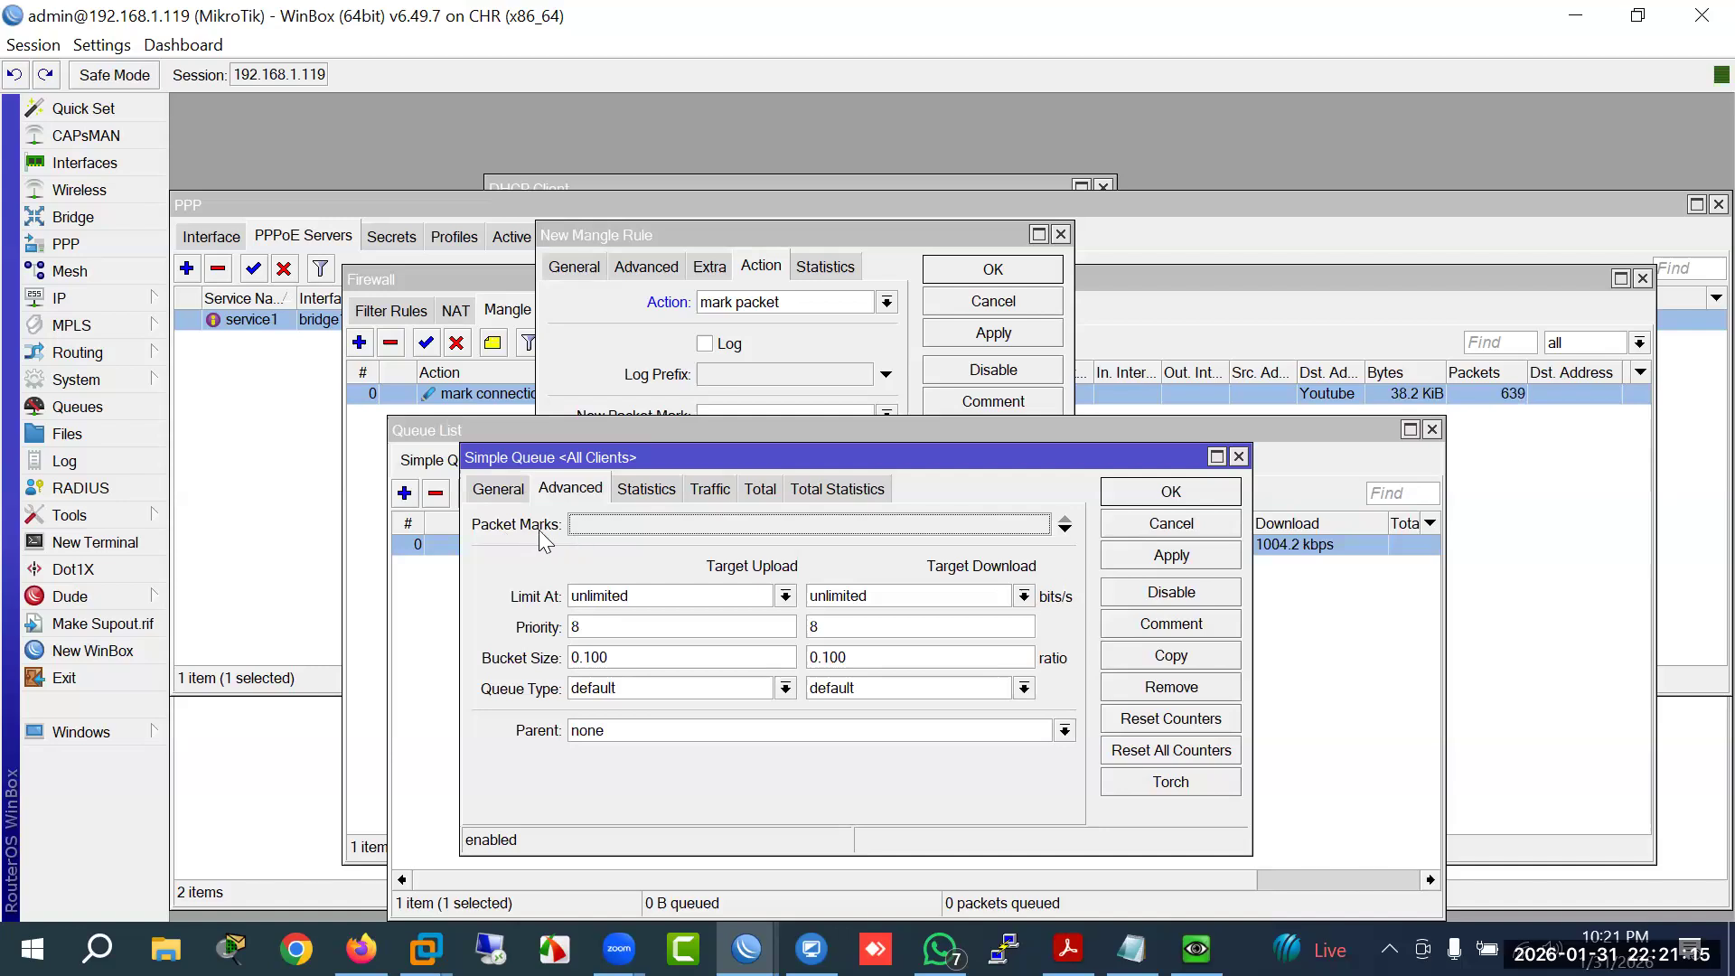
pyautogui.click(641, 526)
pyautogui.click(1041, 525)
pyautogui.click(1040, 524)
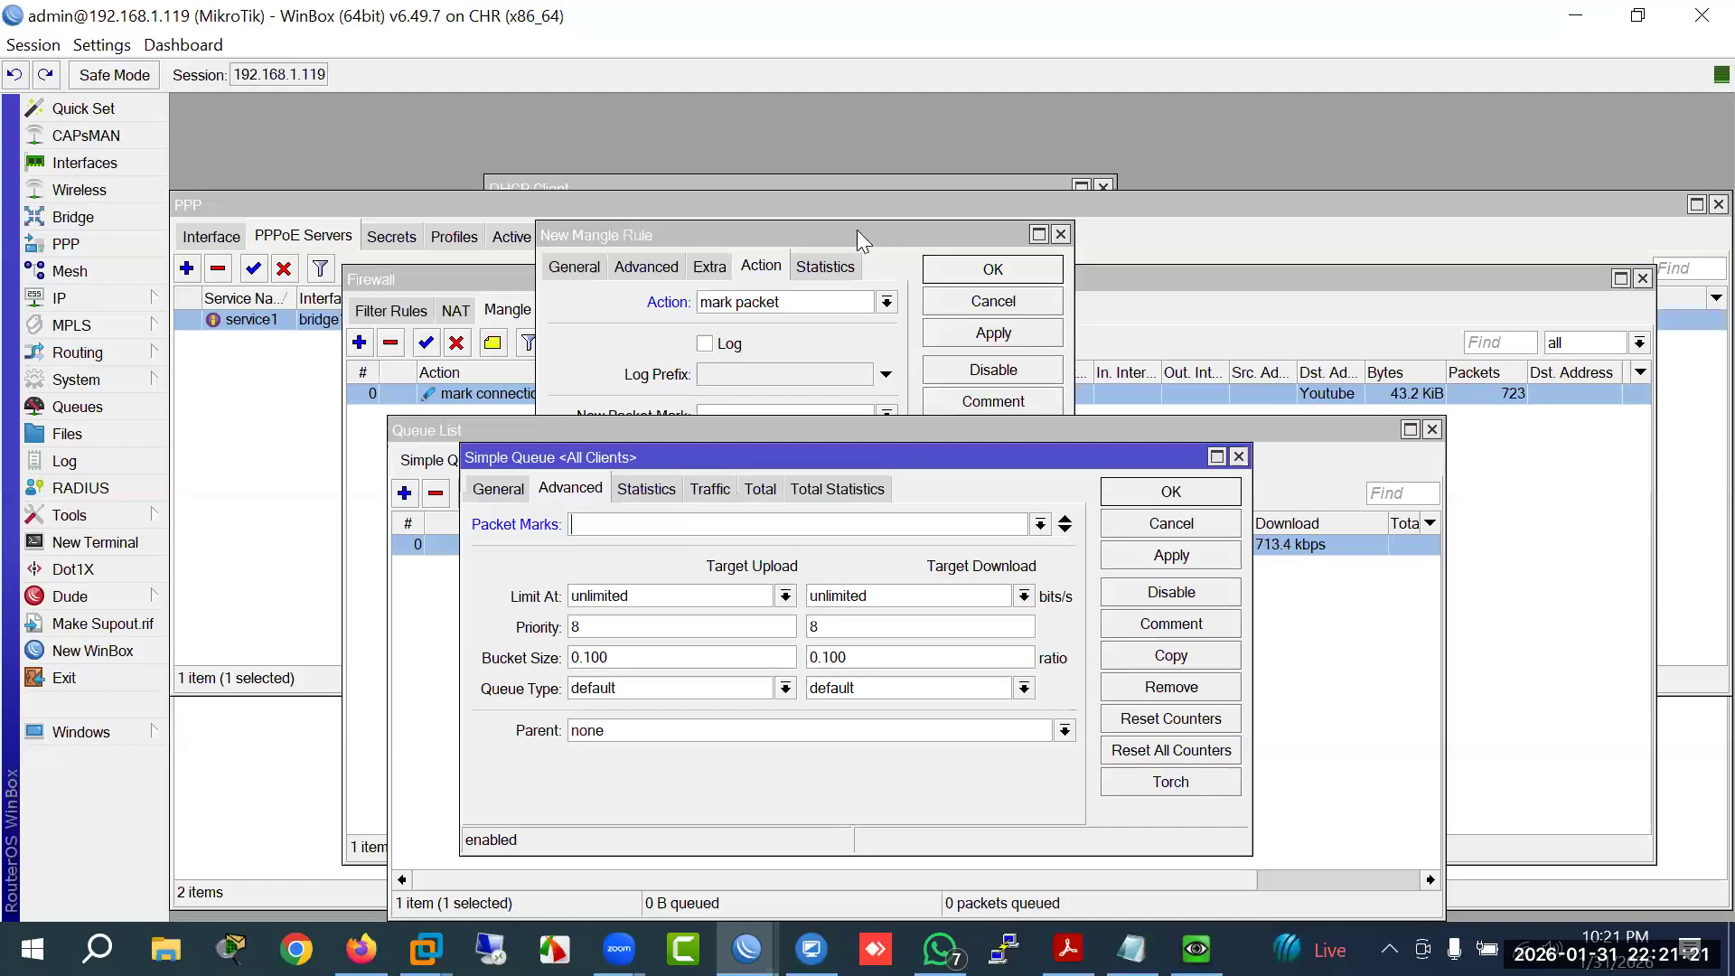
# Step: Give the mark-packet rule the packet mark Youtube, save it, and close All Clients unchanged
pyautogui.click(863, 236)
pyautogui.click(622, 423)
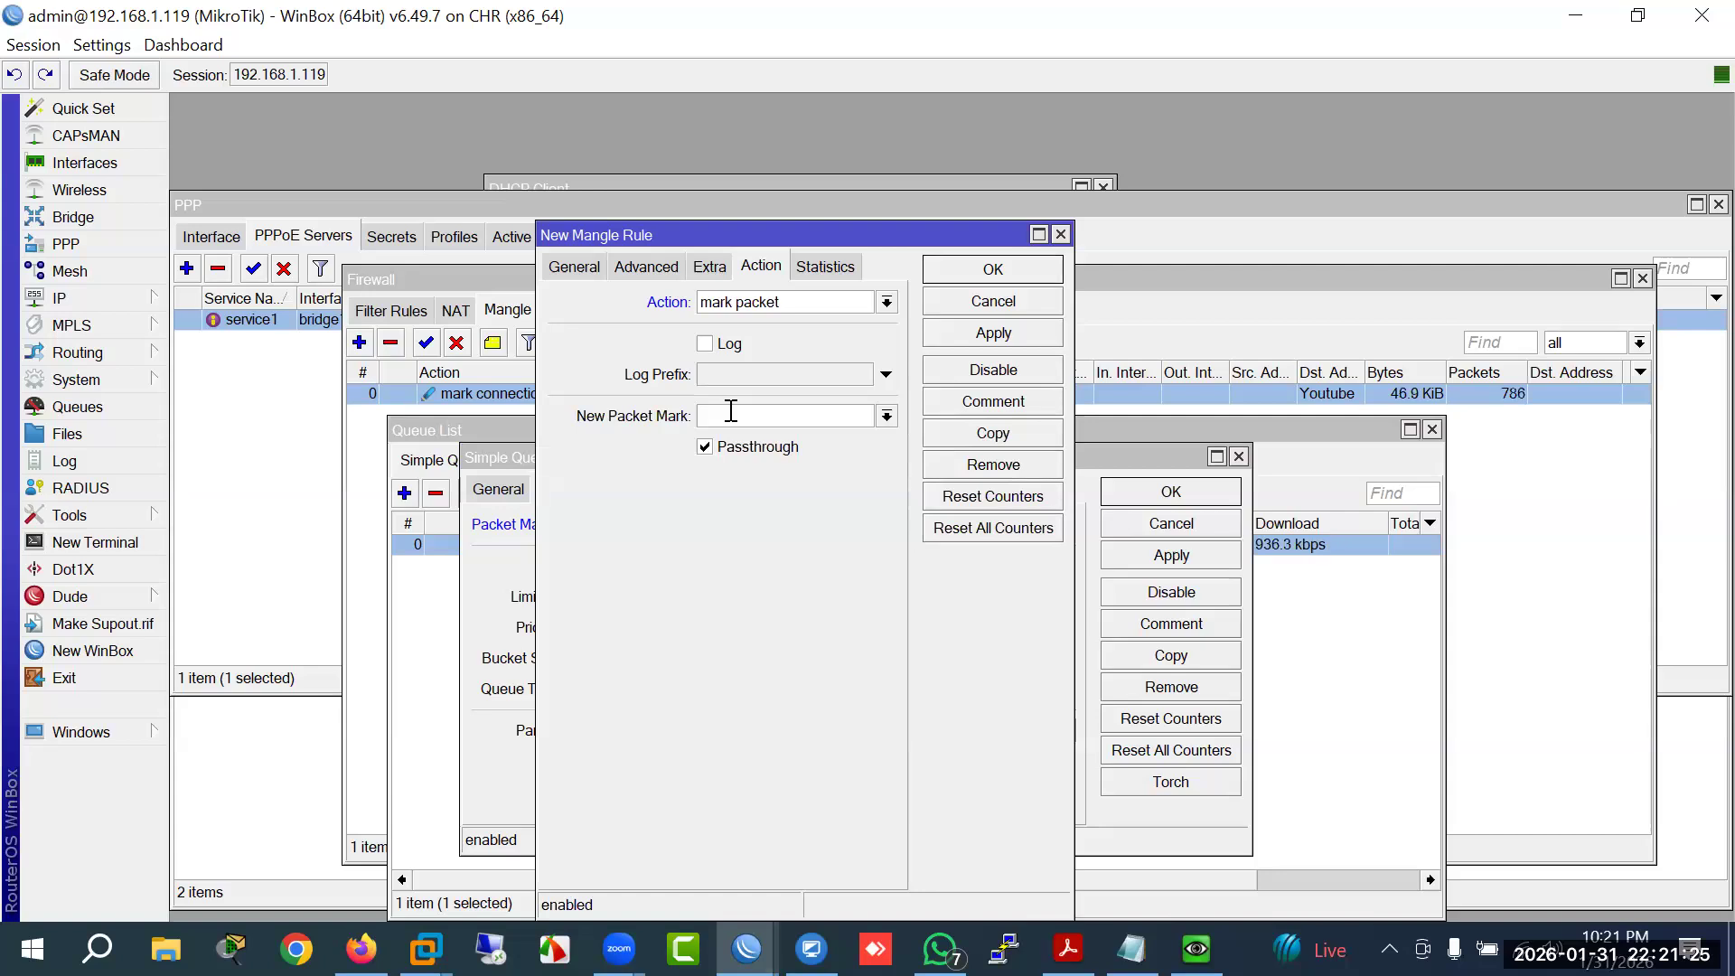
pyautogui.write('Youtub')
pyautogui.press('Return')
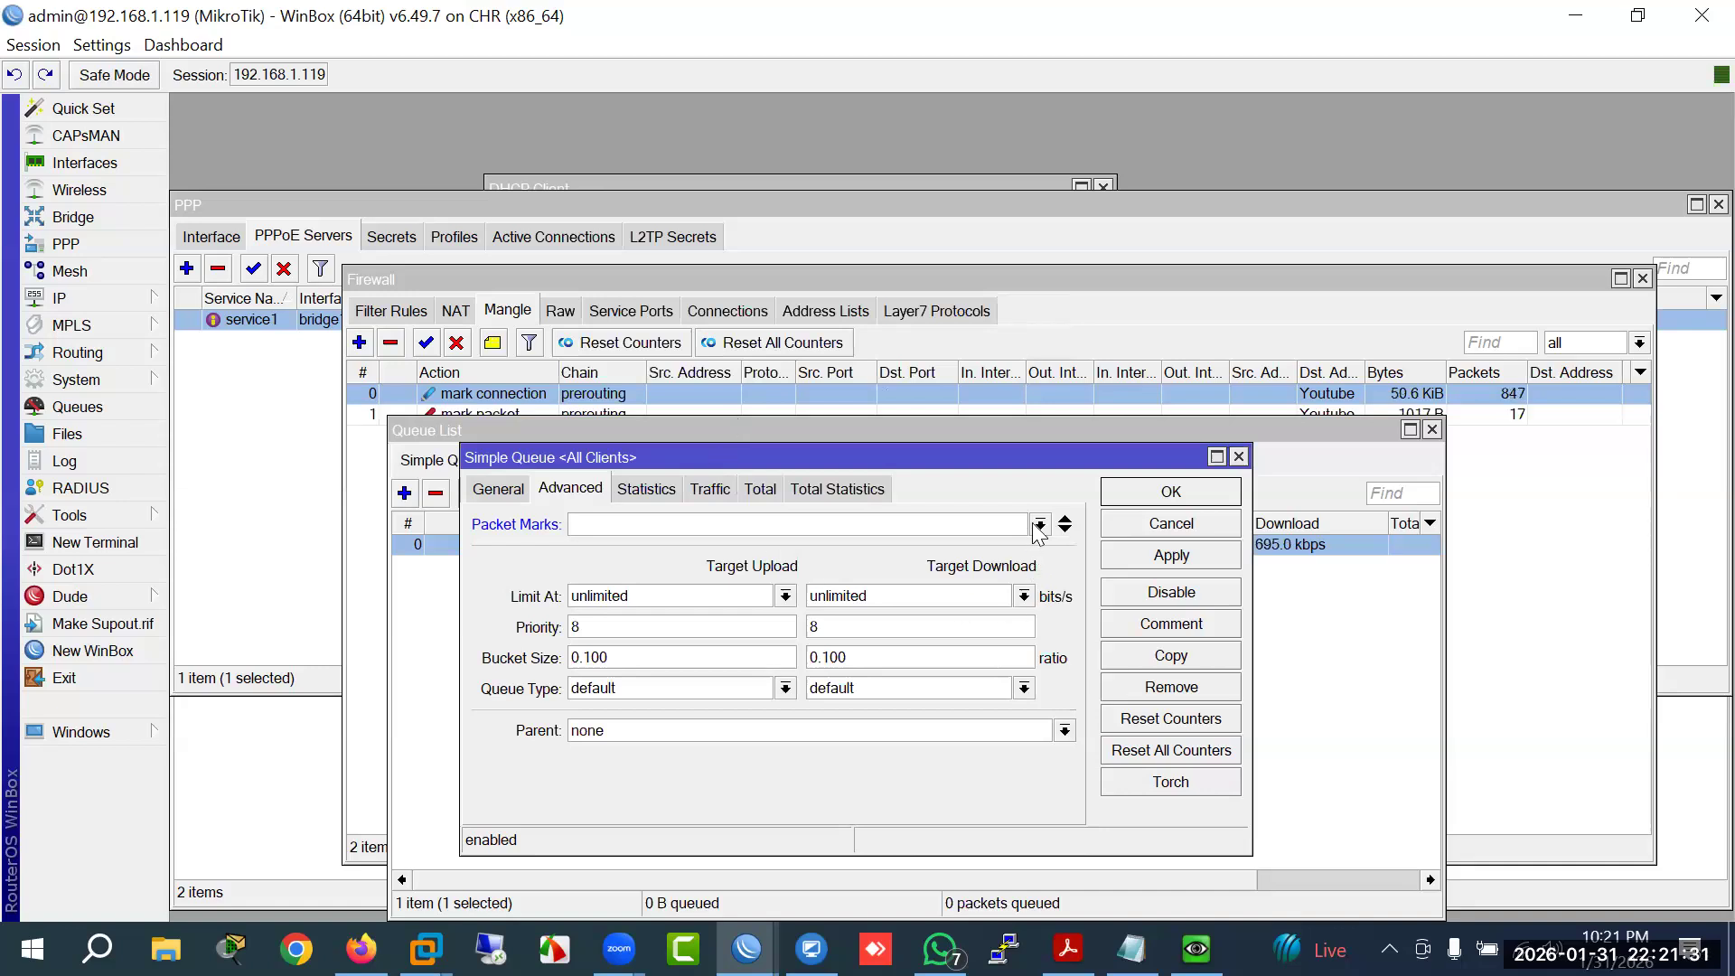
pyautogui.click(1040, 524)
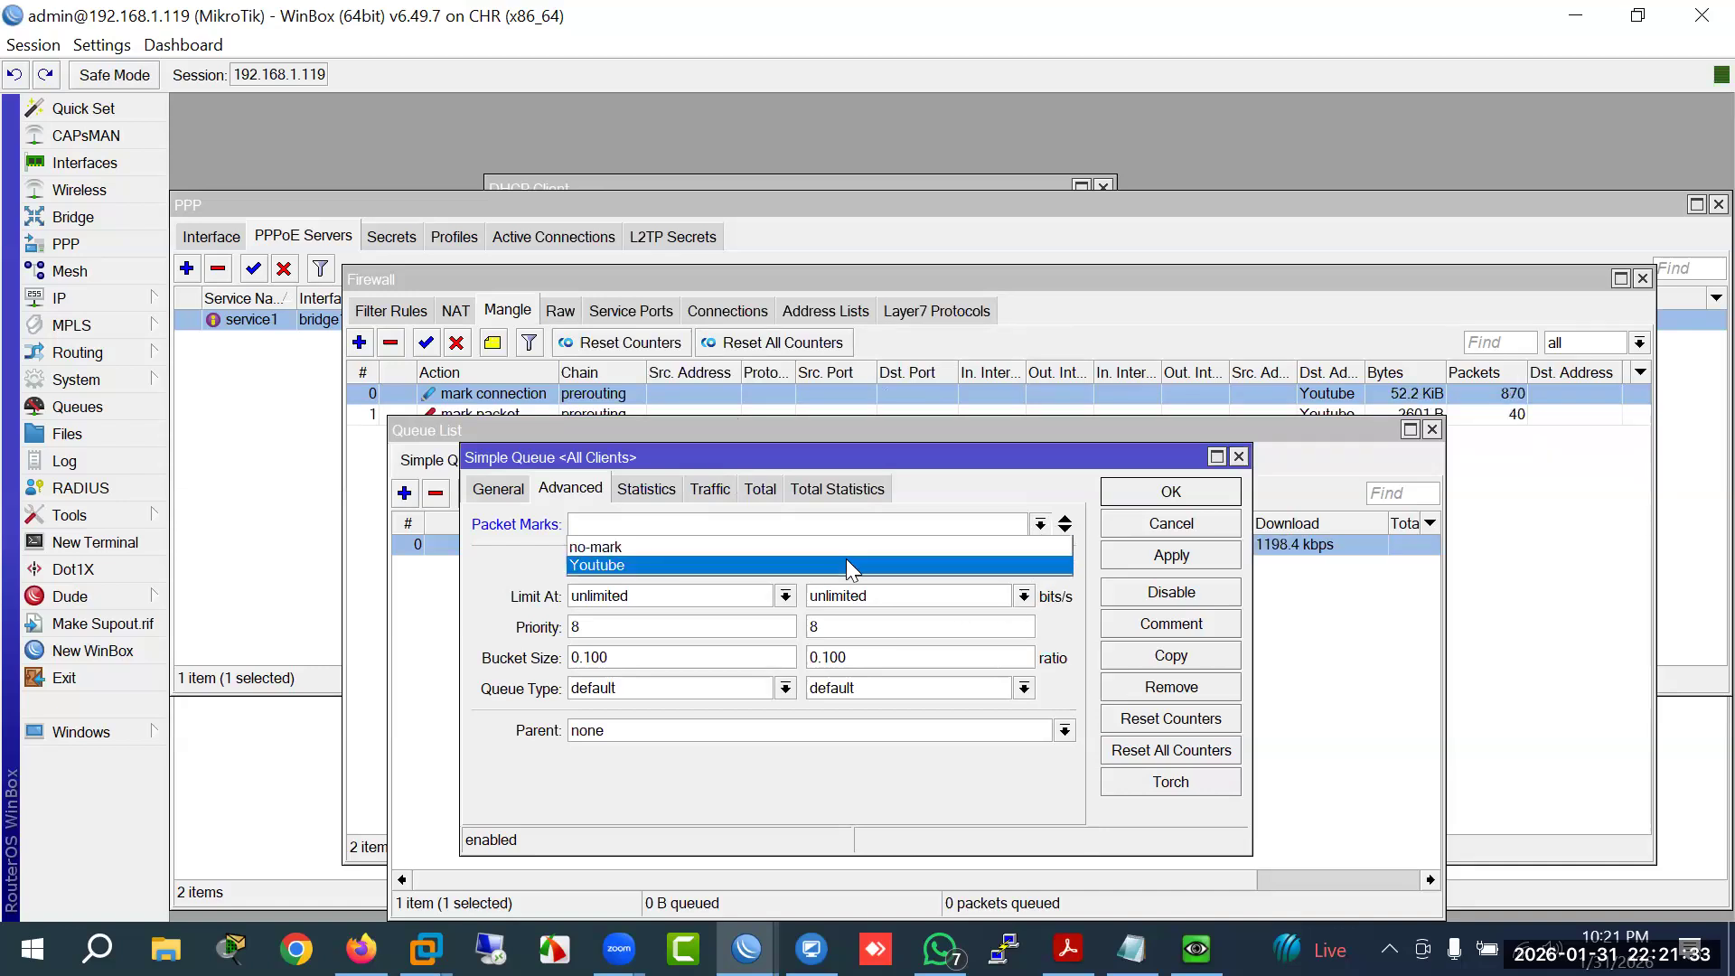
pyautogui.click(1139, 551)
pyautogui.click(1135, 532)
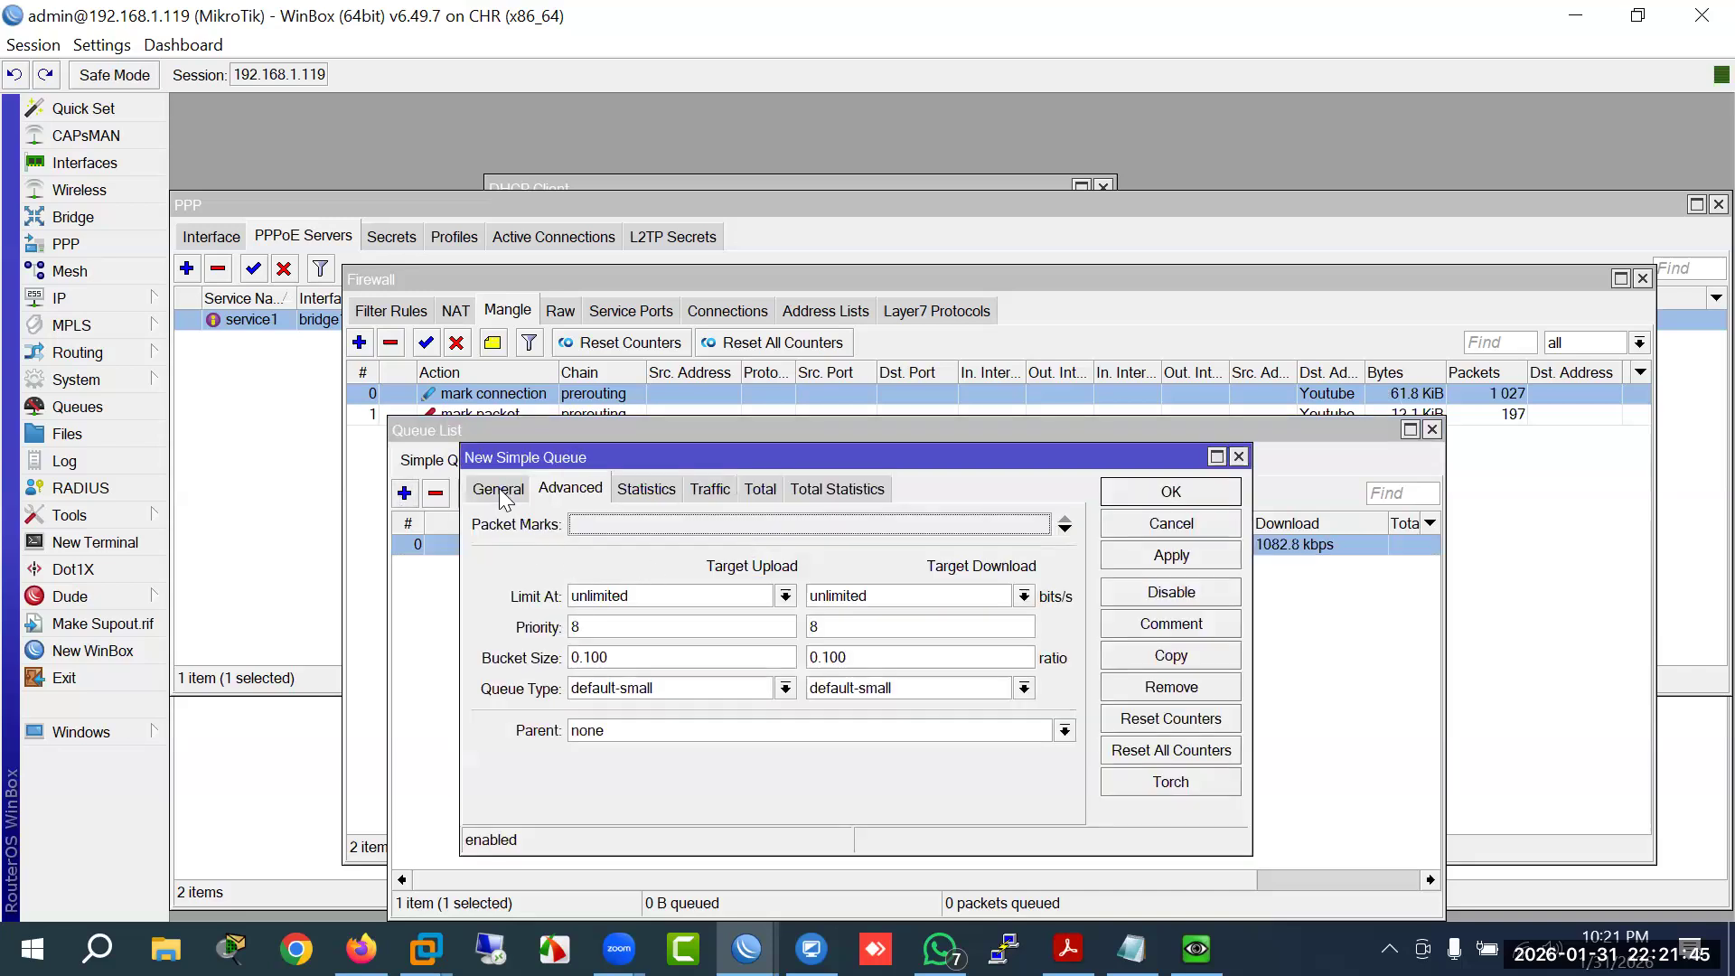
# Step: Name the new simple queue GGC, target 10.10.10.0/24, with 1000M upload and download limits
pyautogui.click(502, 491)
pyautogui.write('GGC')
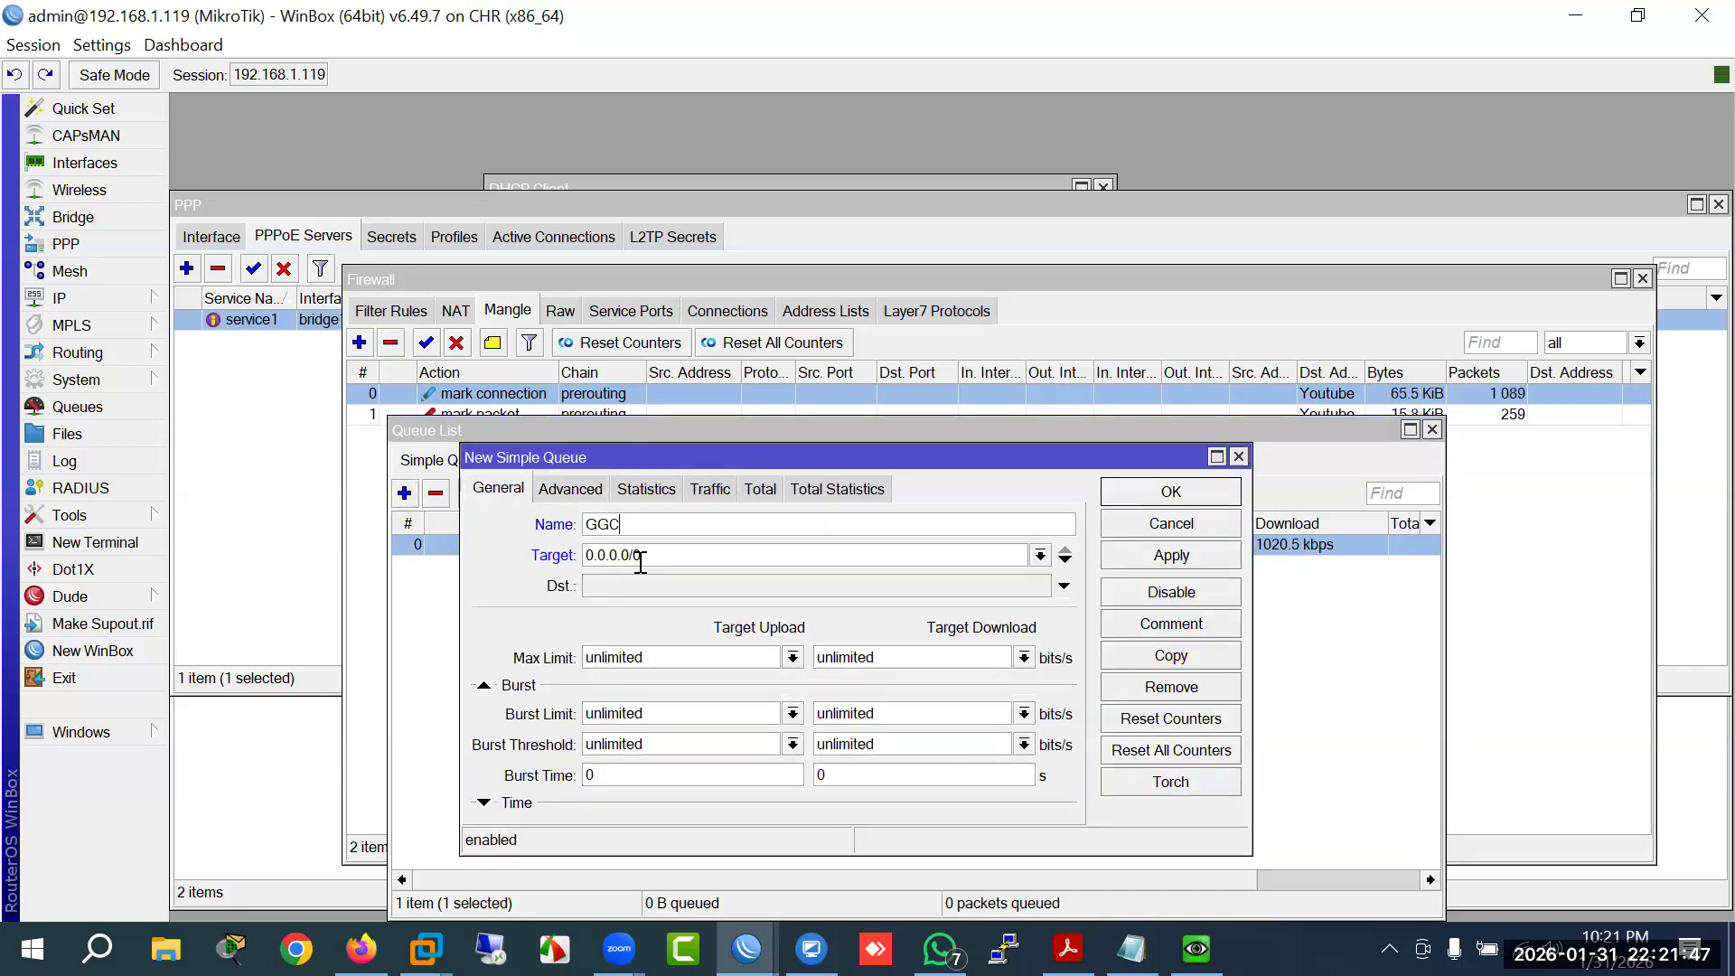
pyautogui.hotkey('ctrl', 'a')
pyautogui.write('1')
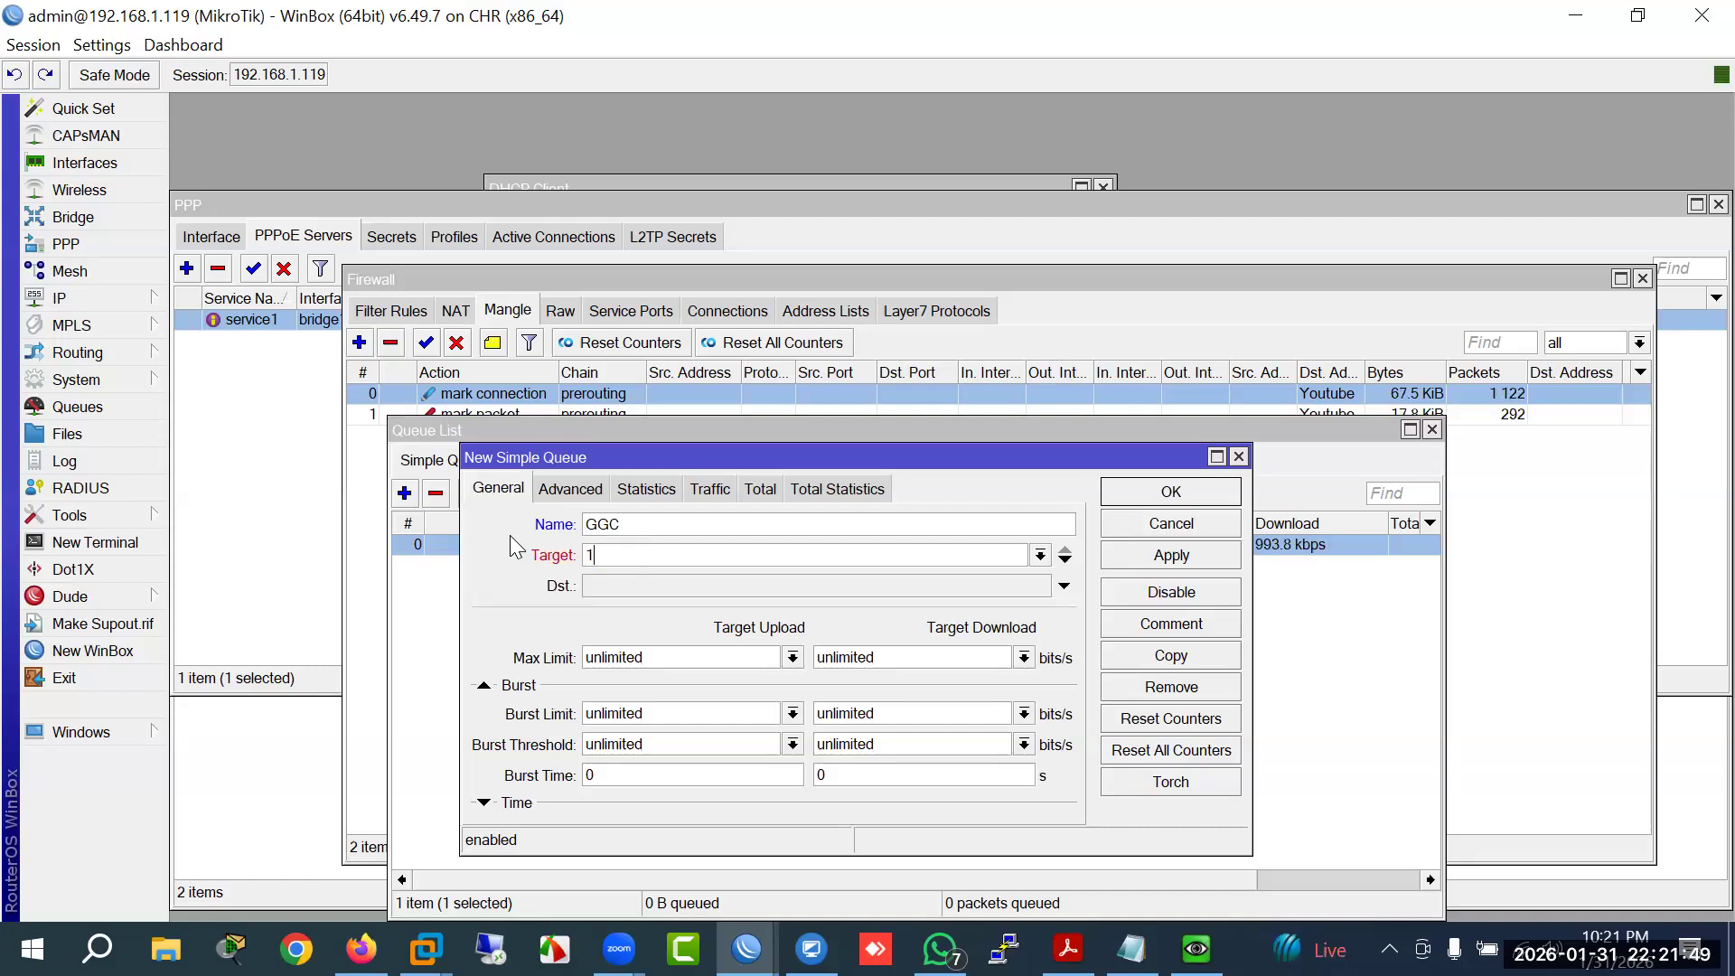
pyautogui.write('0.10.10.0/24')
pyautogui.moveTo(682, 661); pyautogui.dragTo(380, 644)
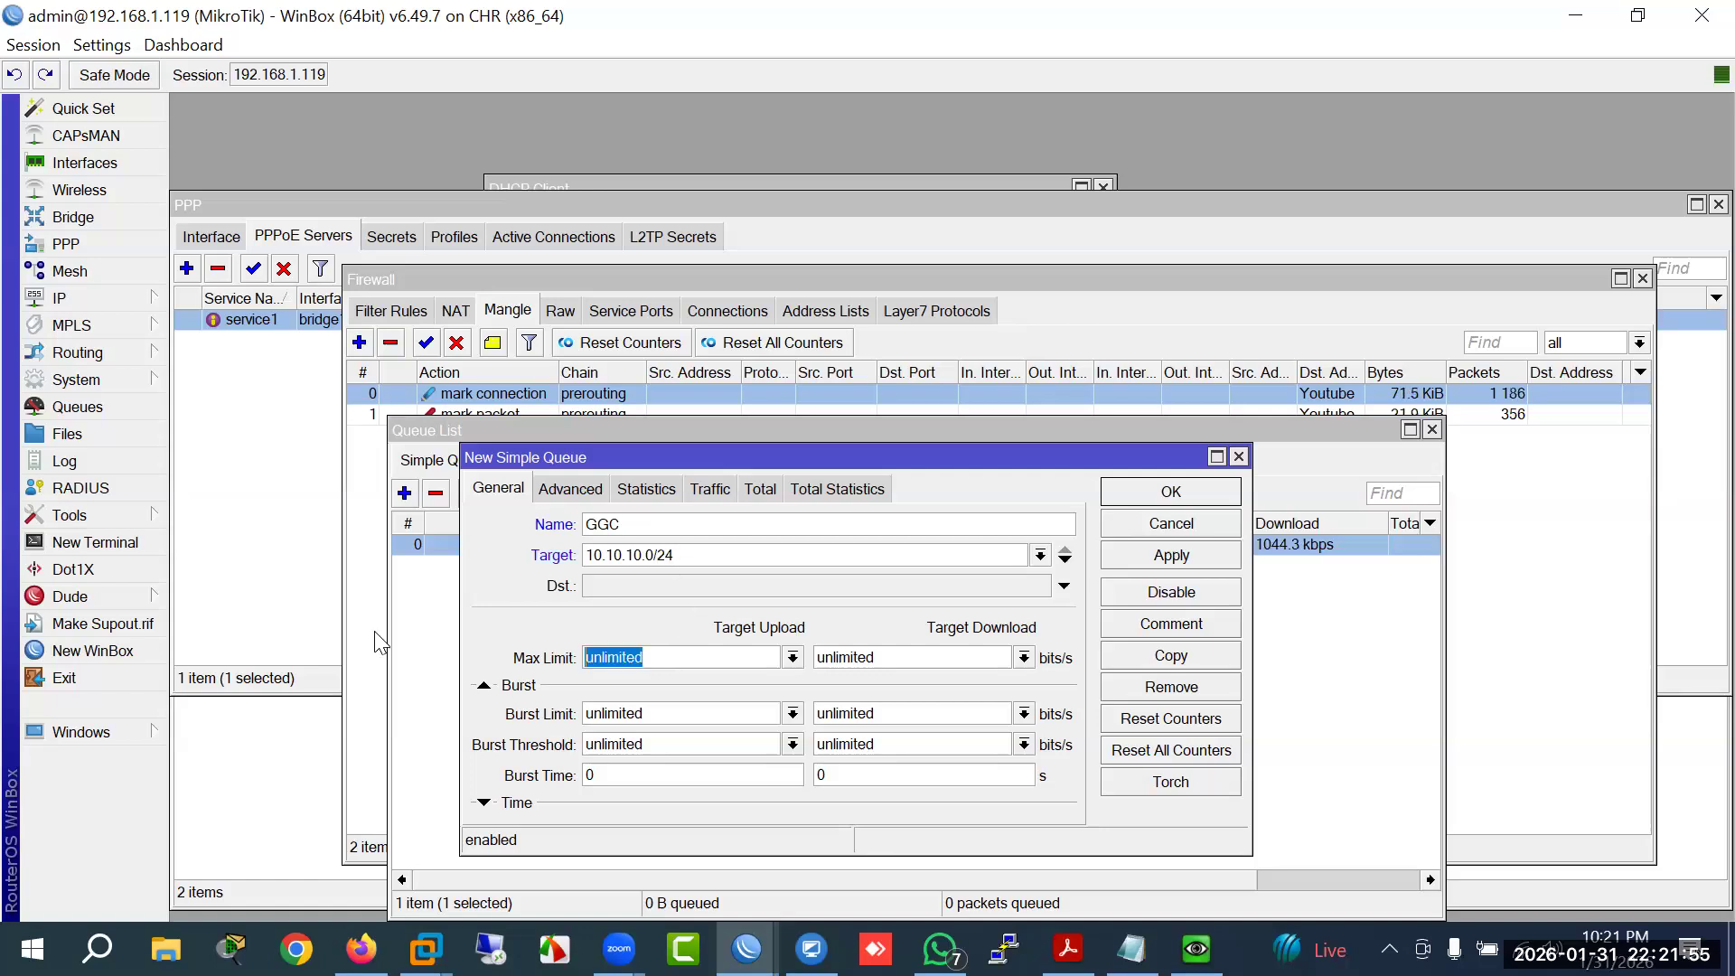
pyautogui.write('1000M')
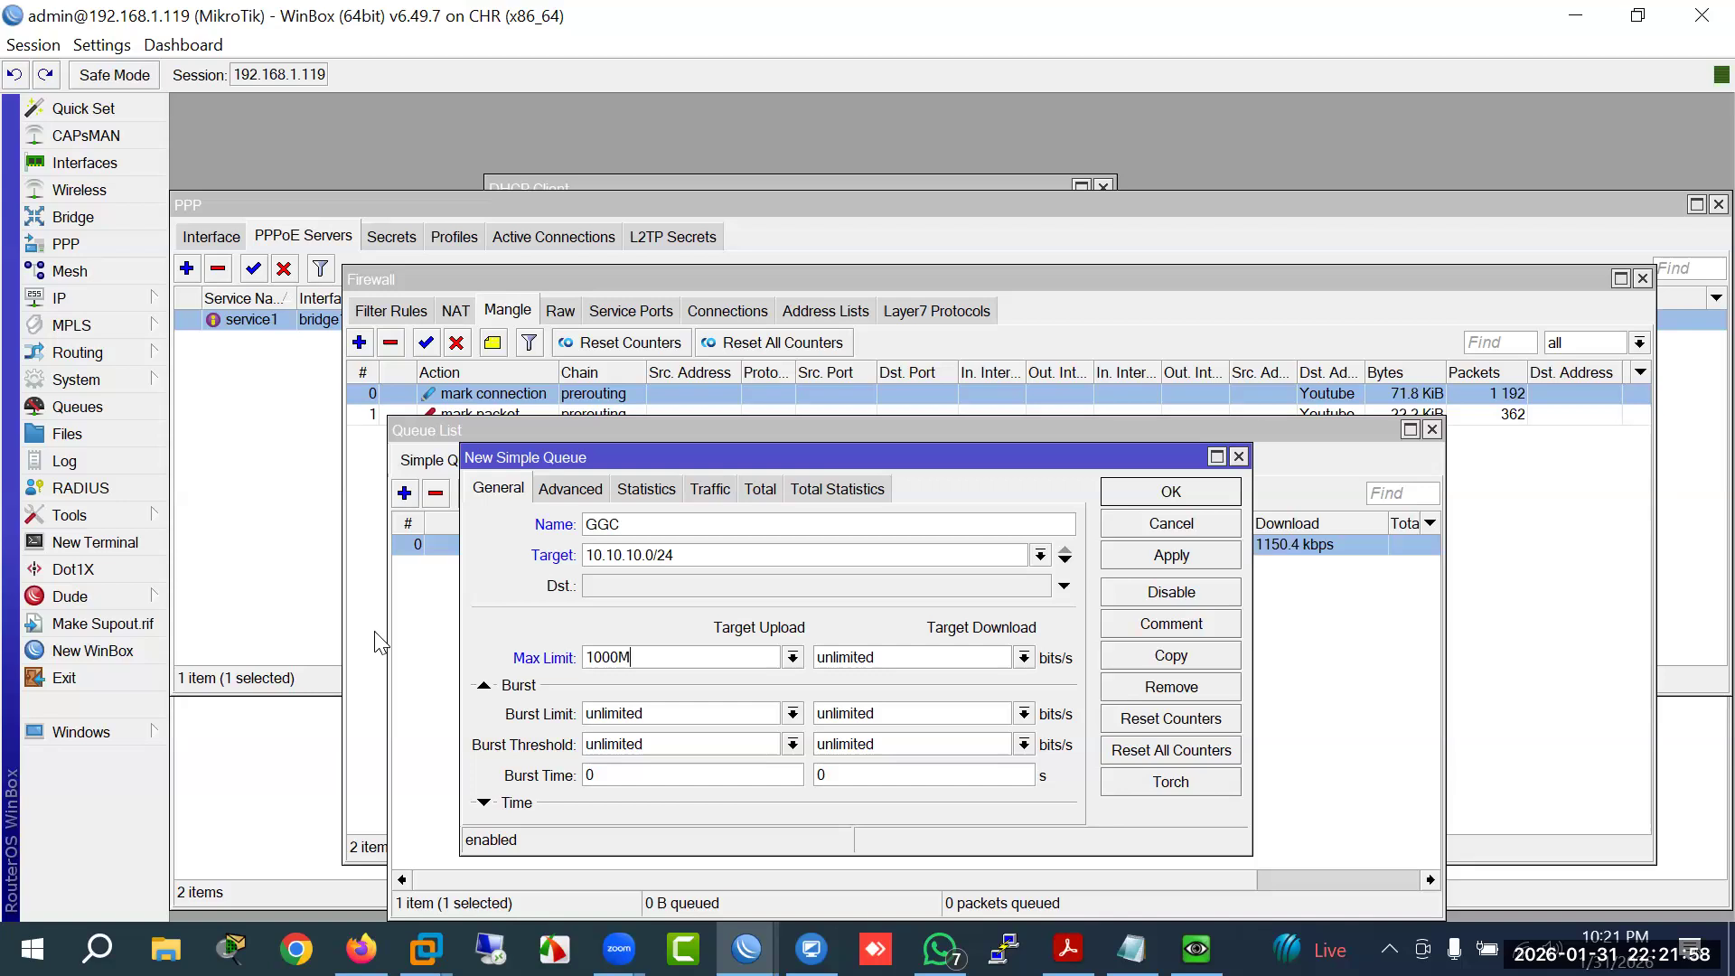
pyautogui.press('Tab')
pyautogui.write('1000')
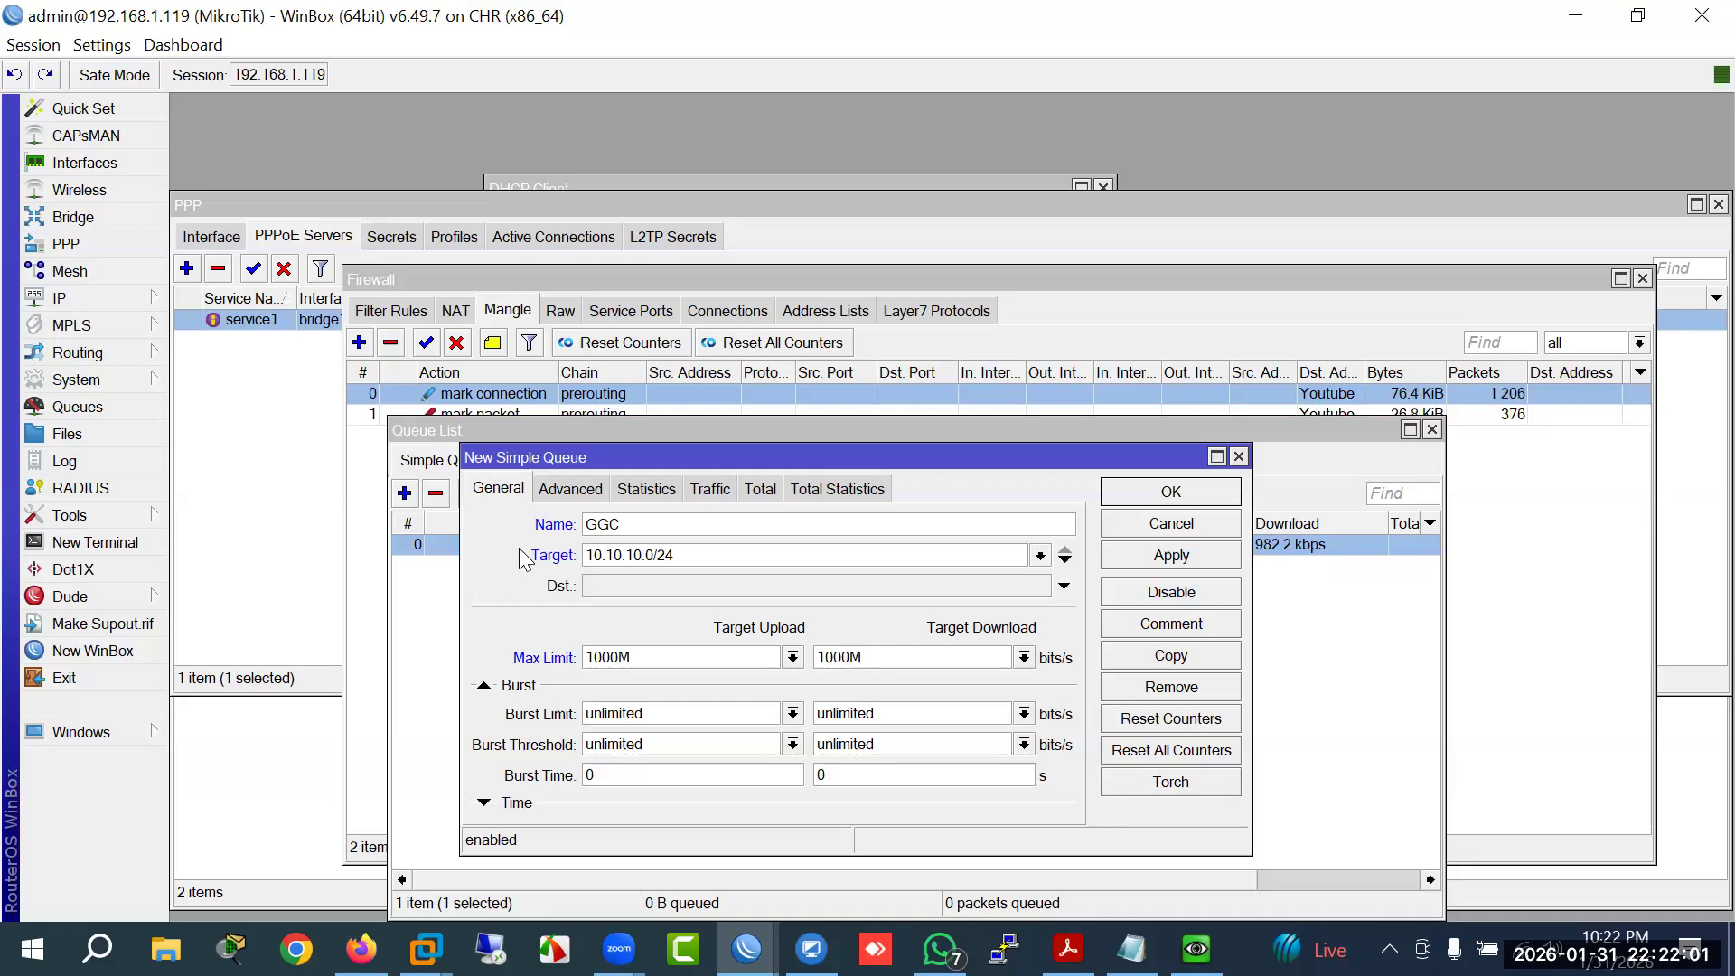
# Step: Set the GGC queue's packet mark to Youtube
pyautogui.click(570, 490)
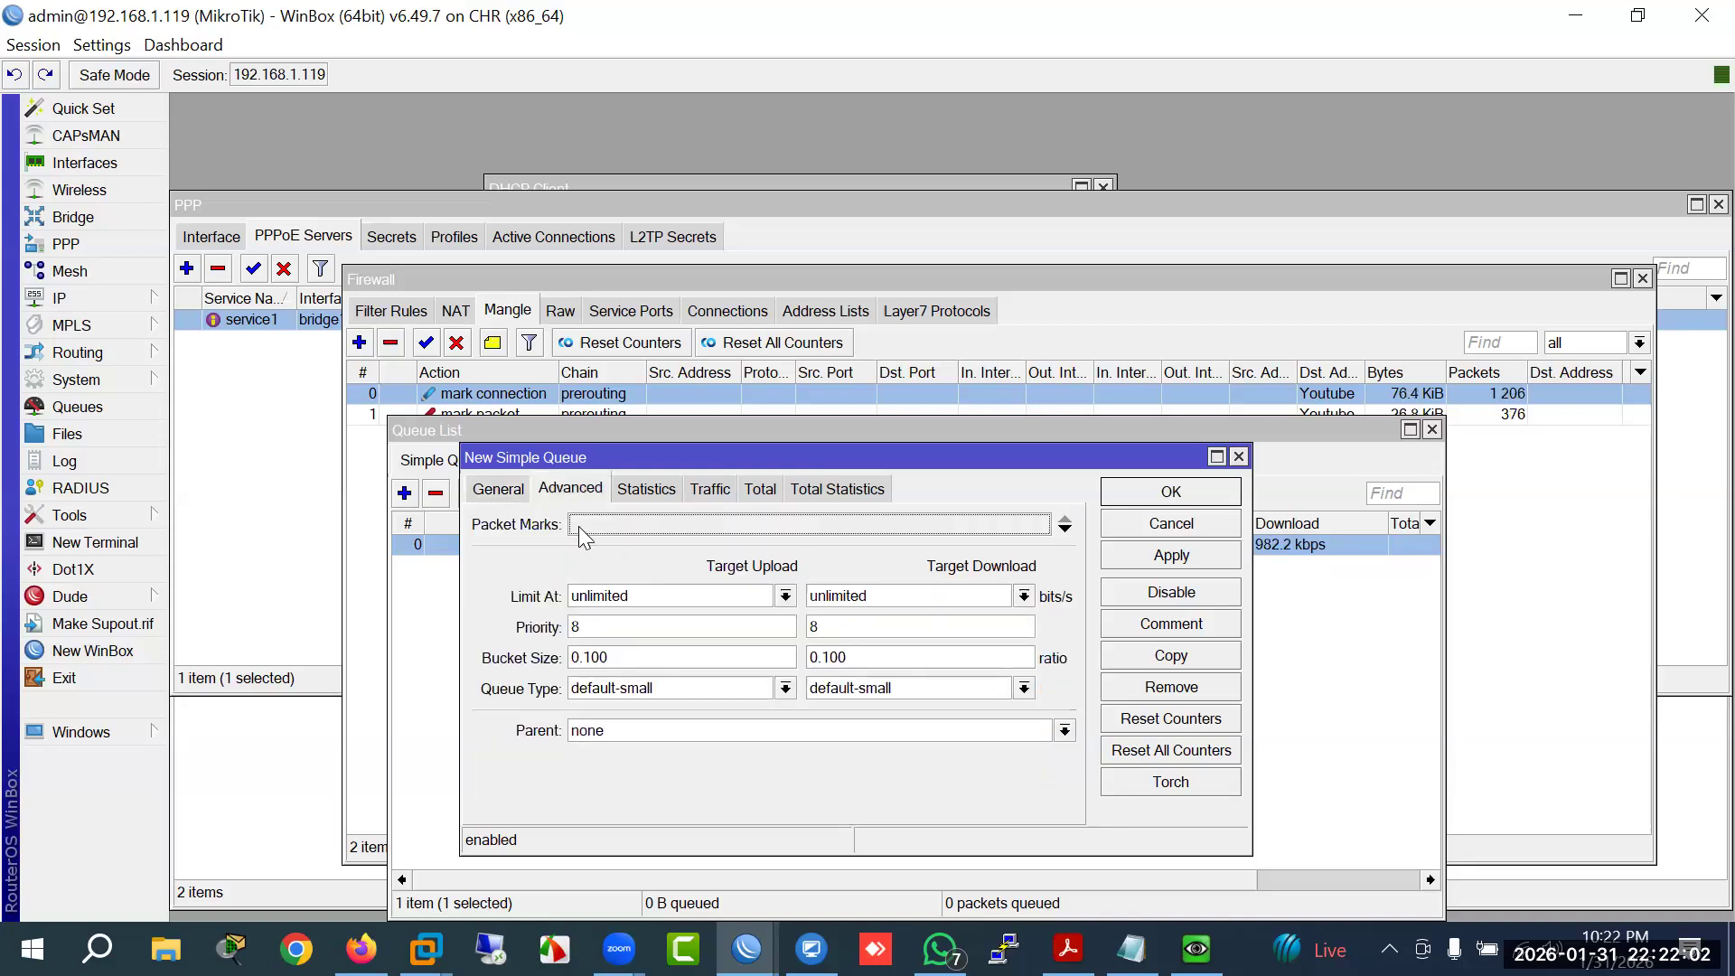
pyautogui.click(714, 526)
pyautogui.click(859, 527)
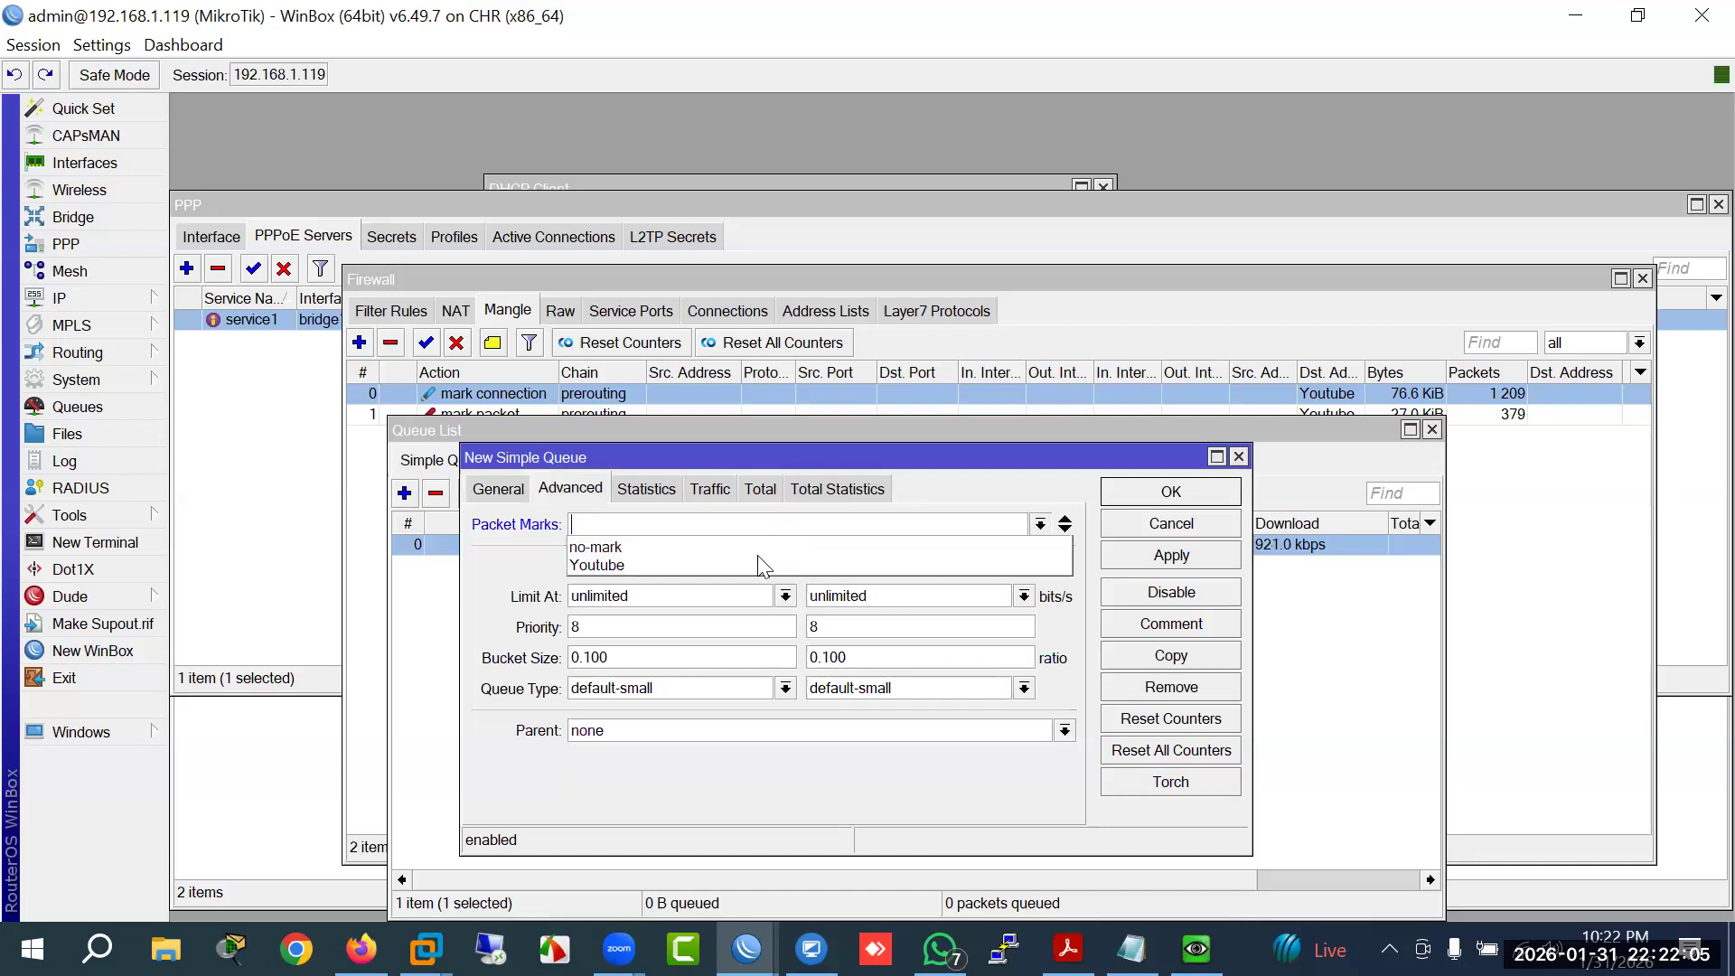
pyautogui.click(756, 561)
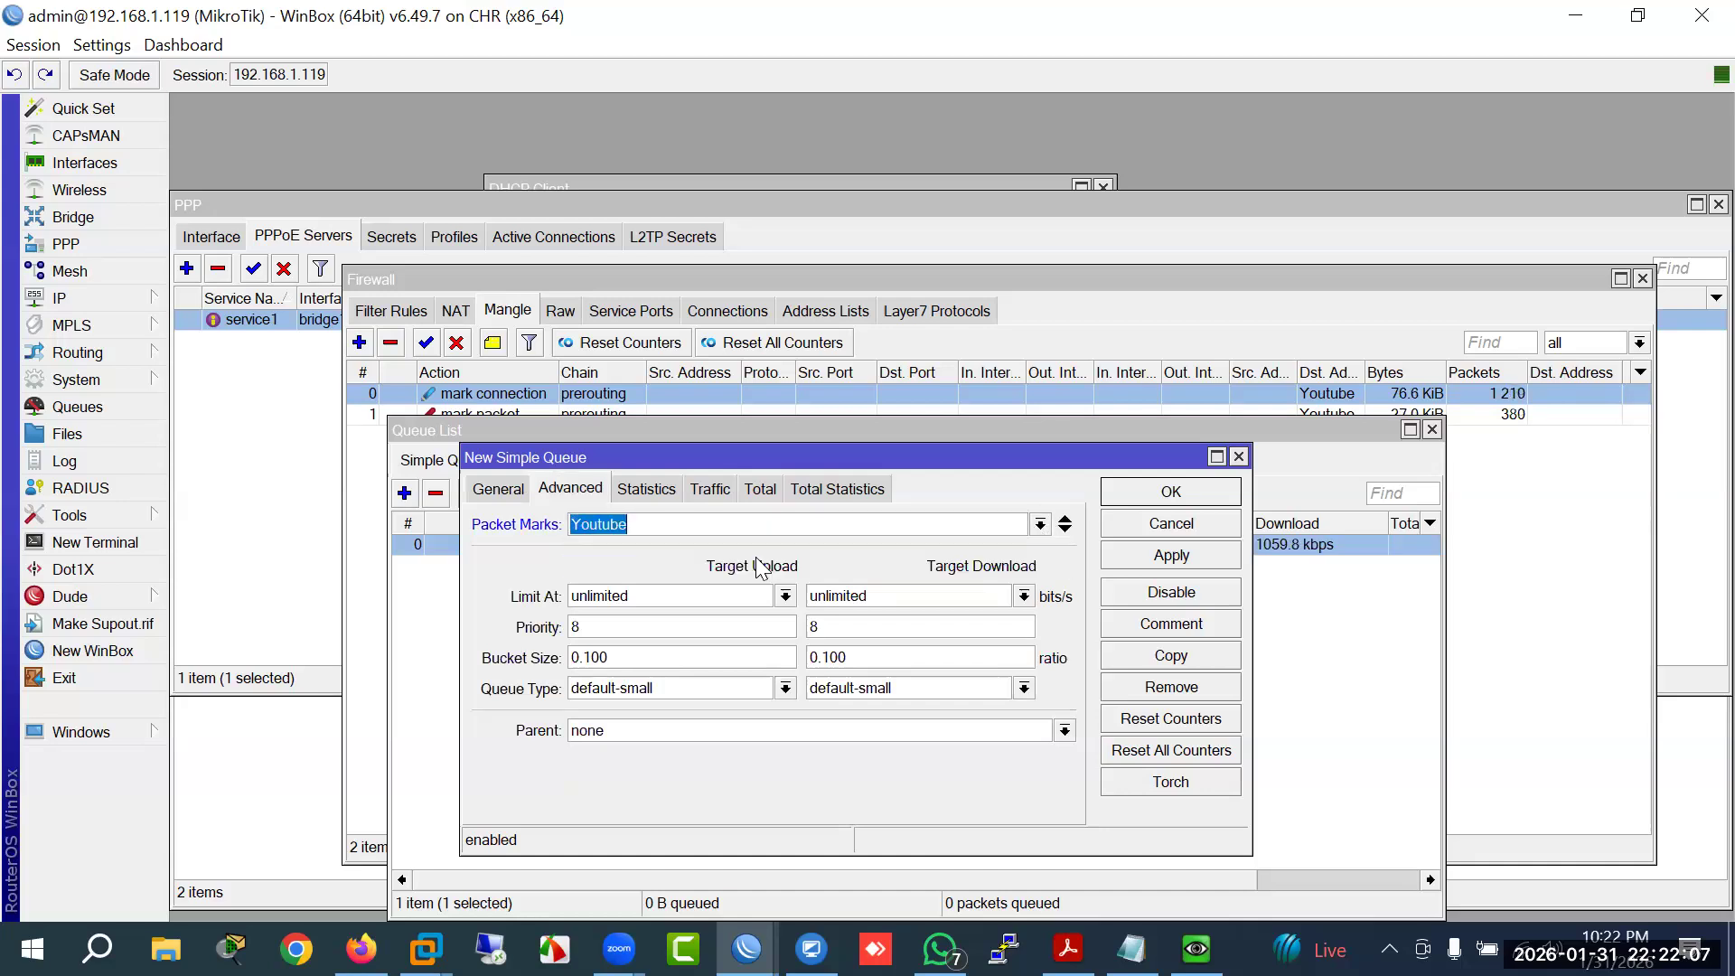
pyautogui.click(498, 489)
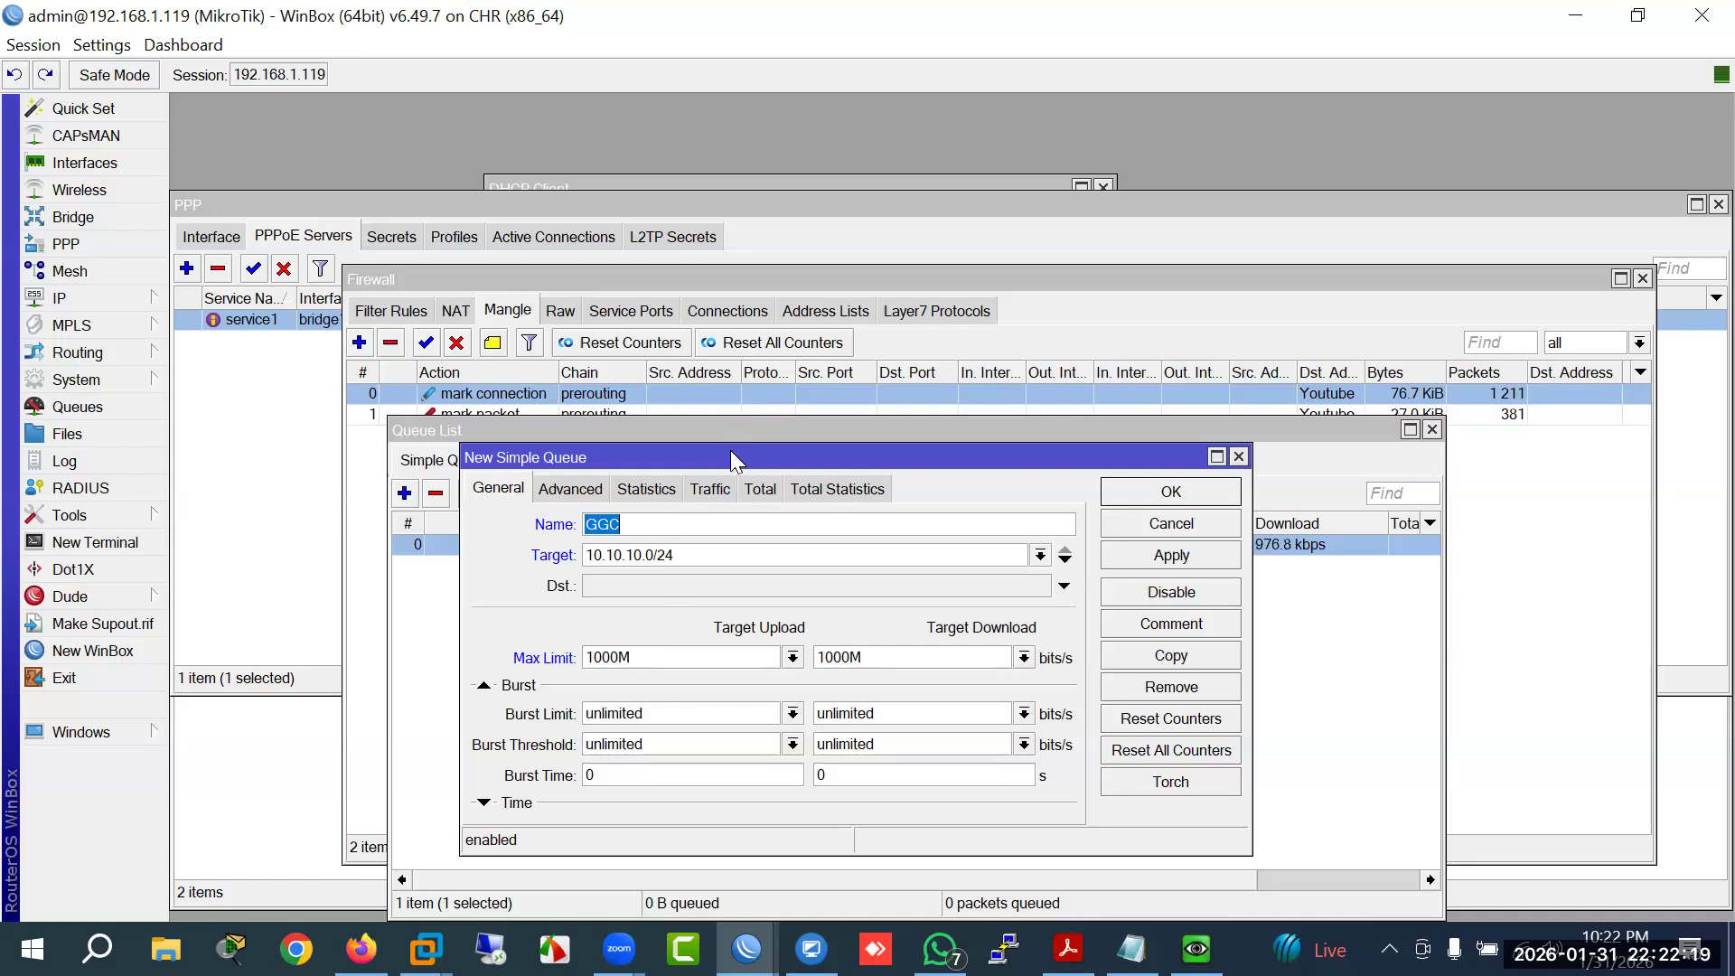
# Step: Create a new queue type named Youtube of kind pcq
pyautogui.moveTo(743, 463); pyautogui.dragTo(737, 571)
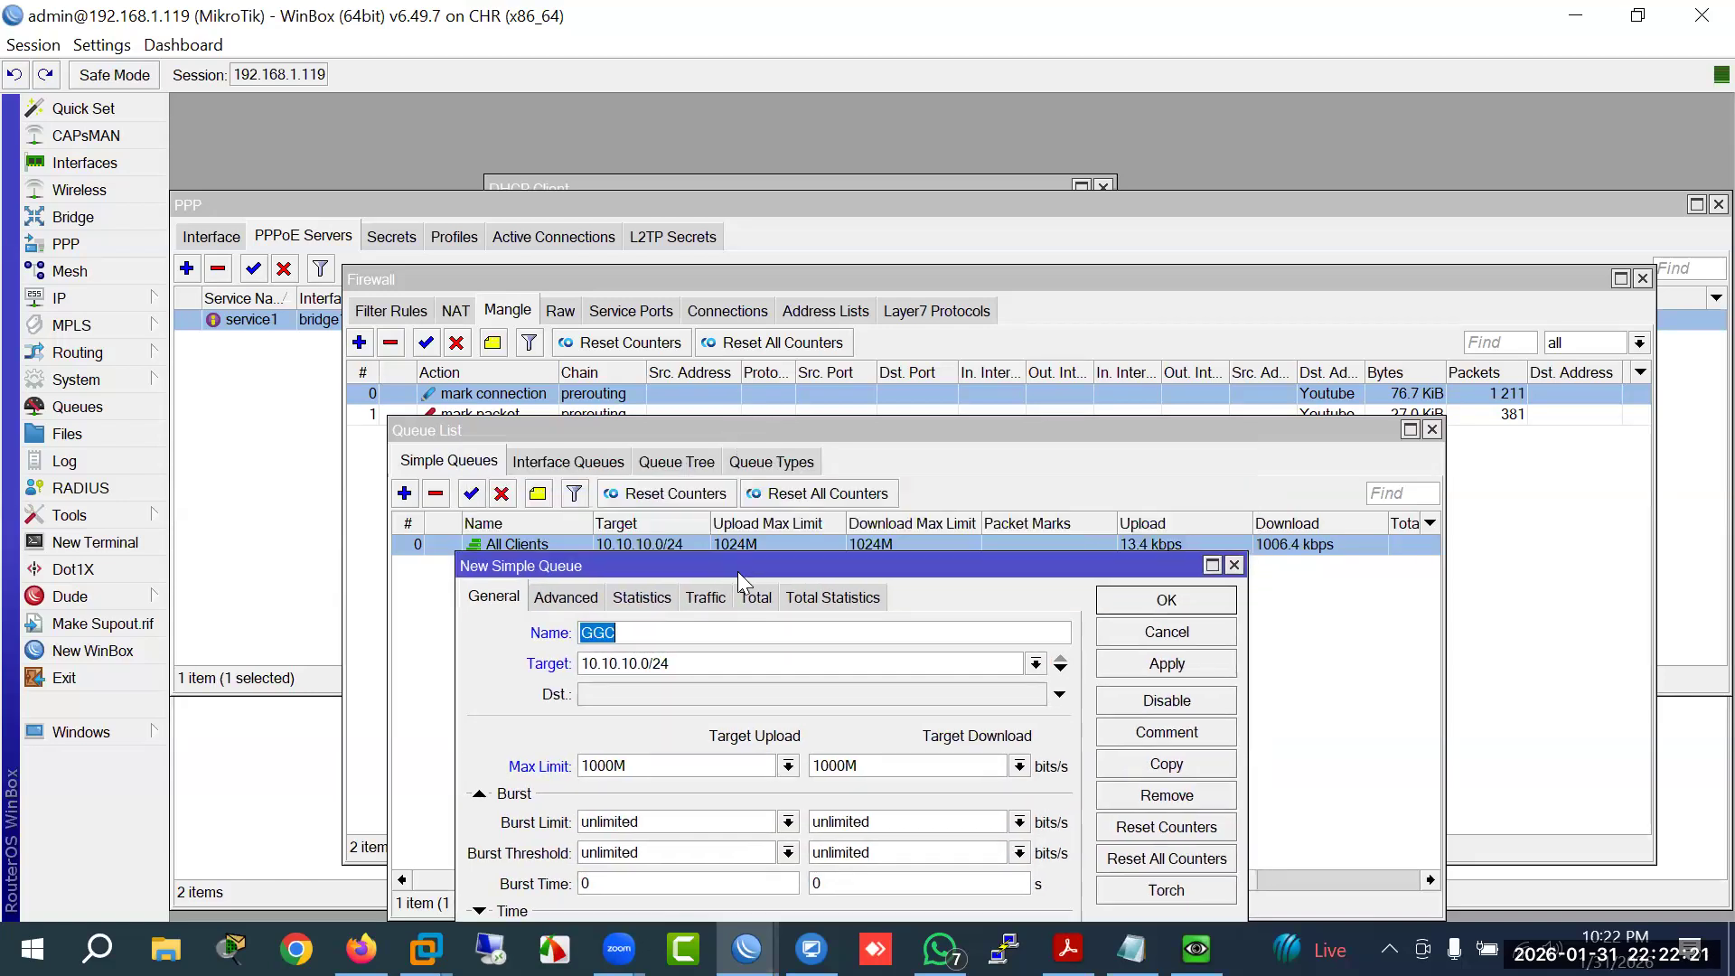
pyautogui.click(785, 459)
pyautogui.click(778, 461)
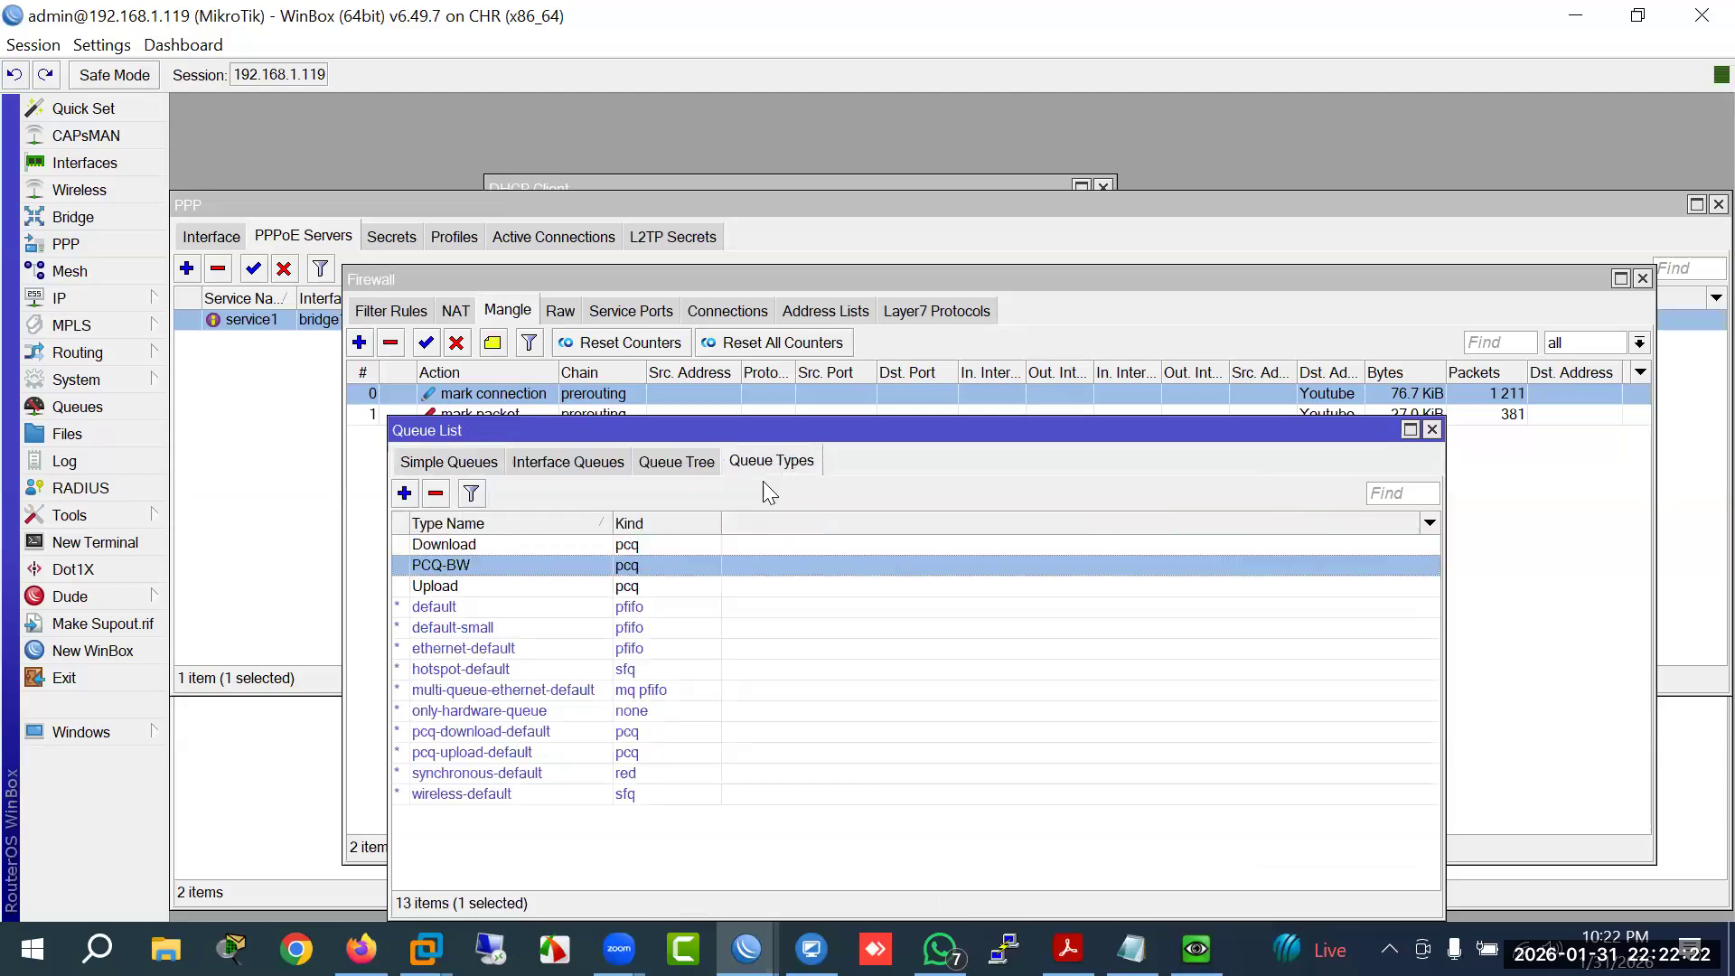
pyautogui.click(404, 492)
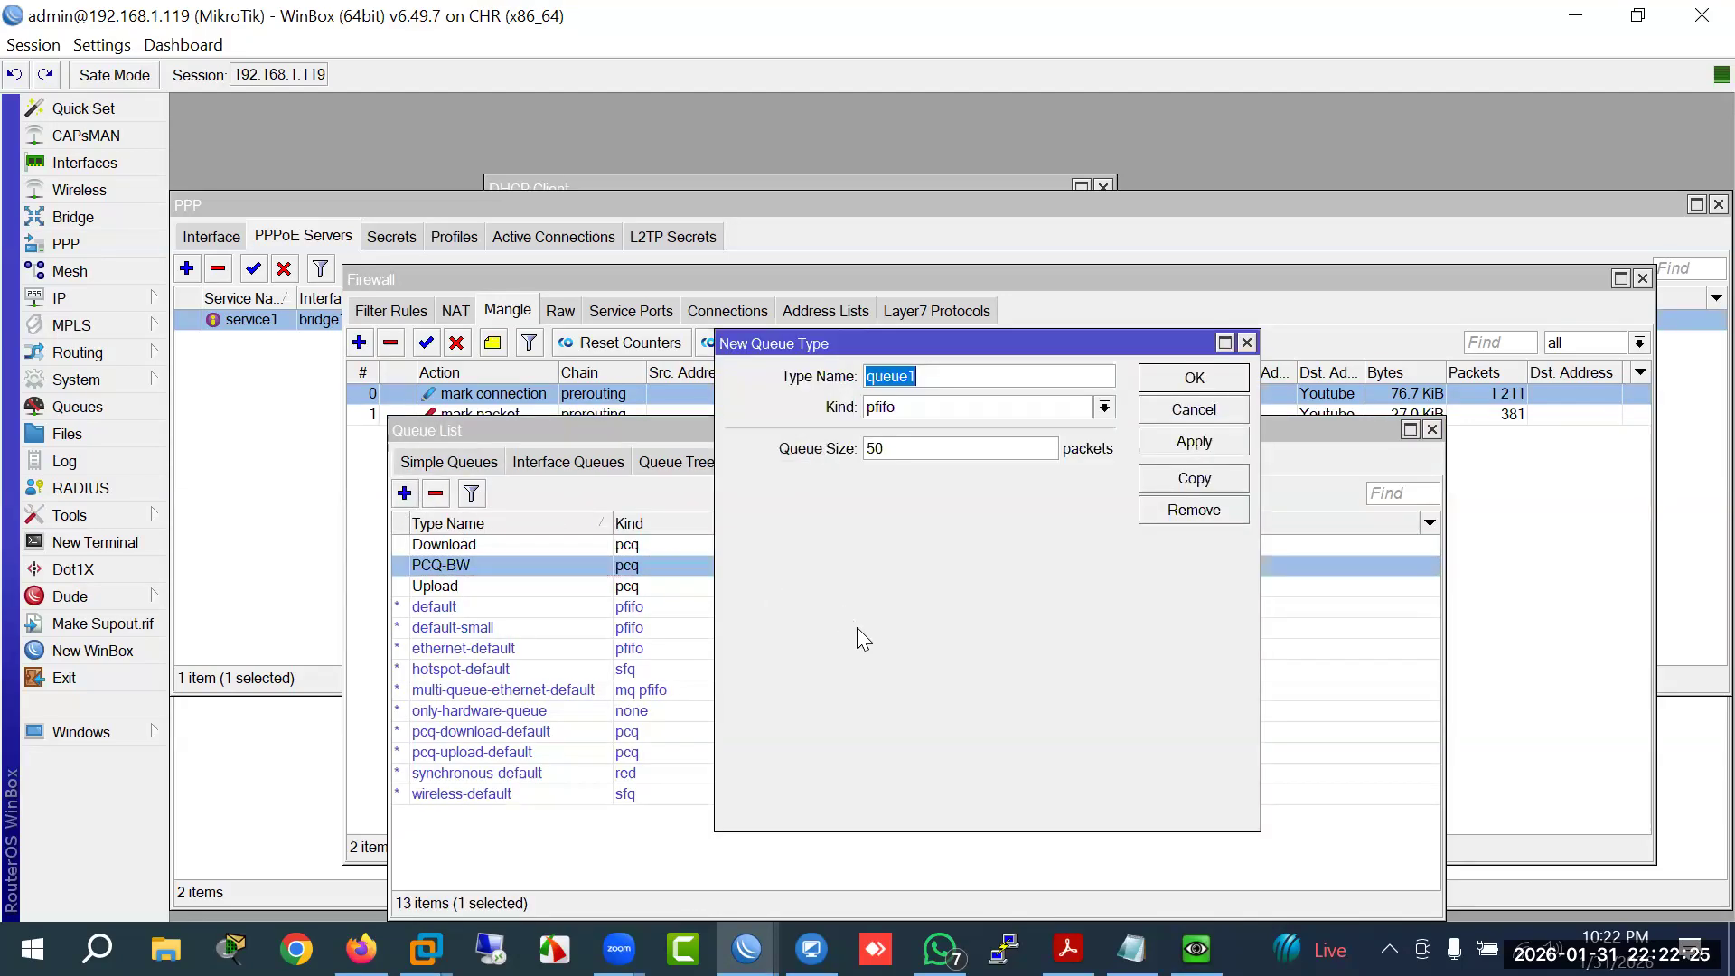
pyautogui.write('Youtube')
pyautogui.click(1105, 408)
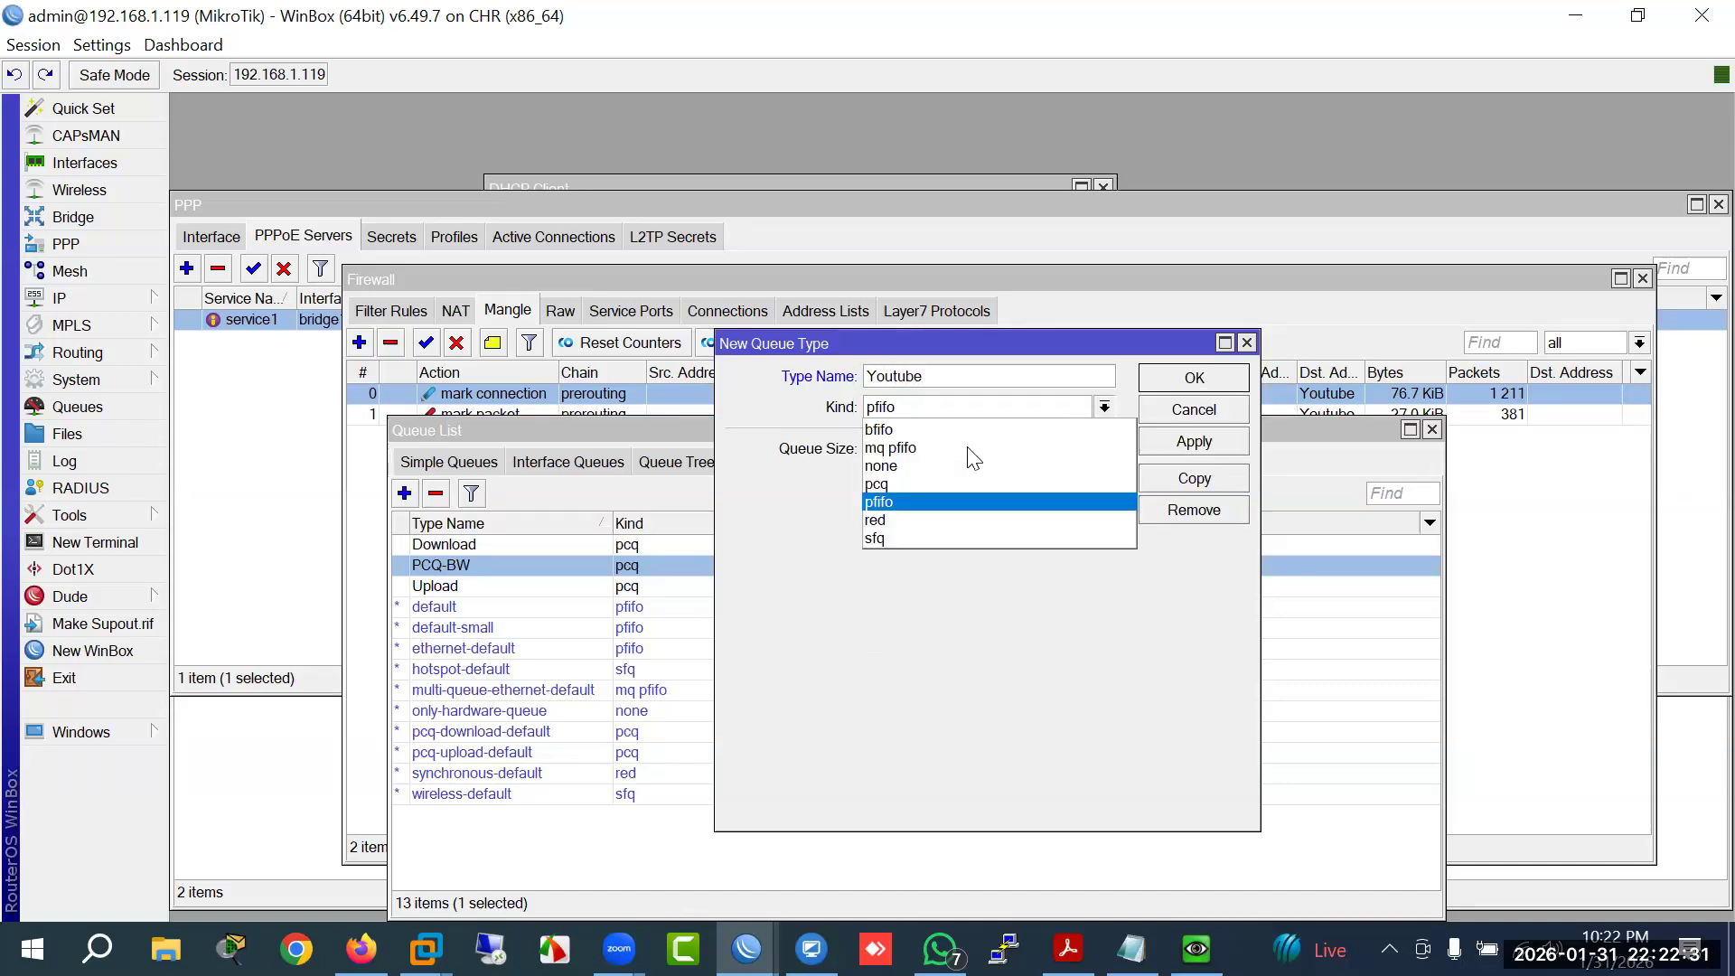
pyautogui.click(926, 492)
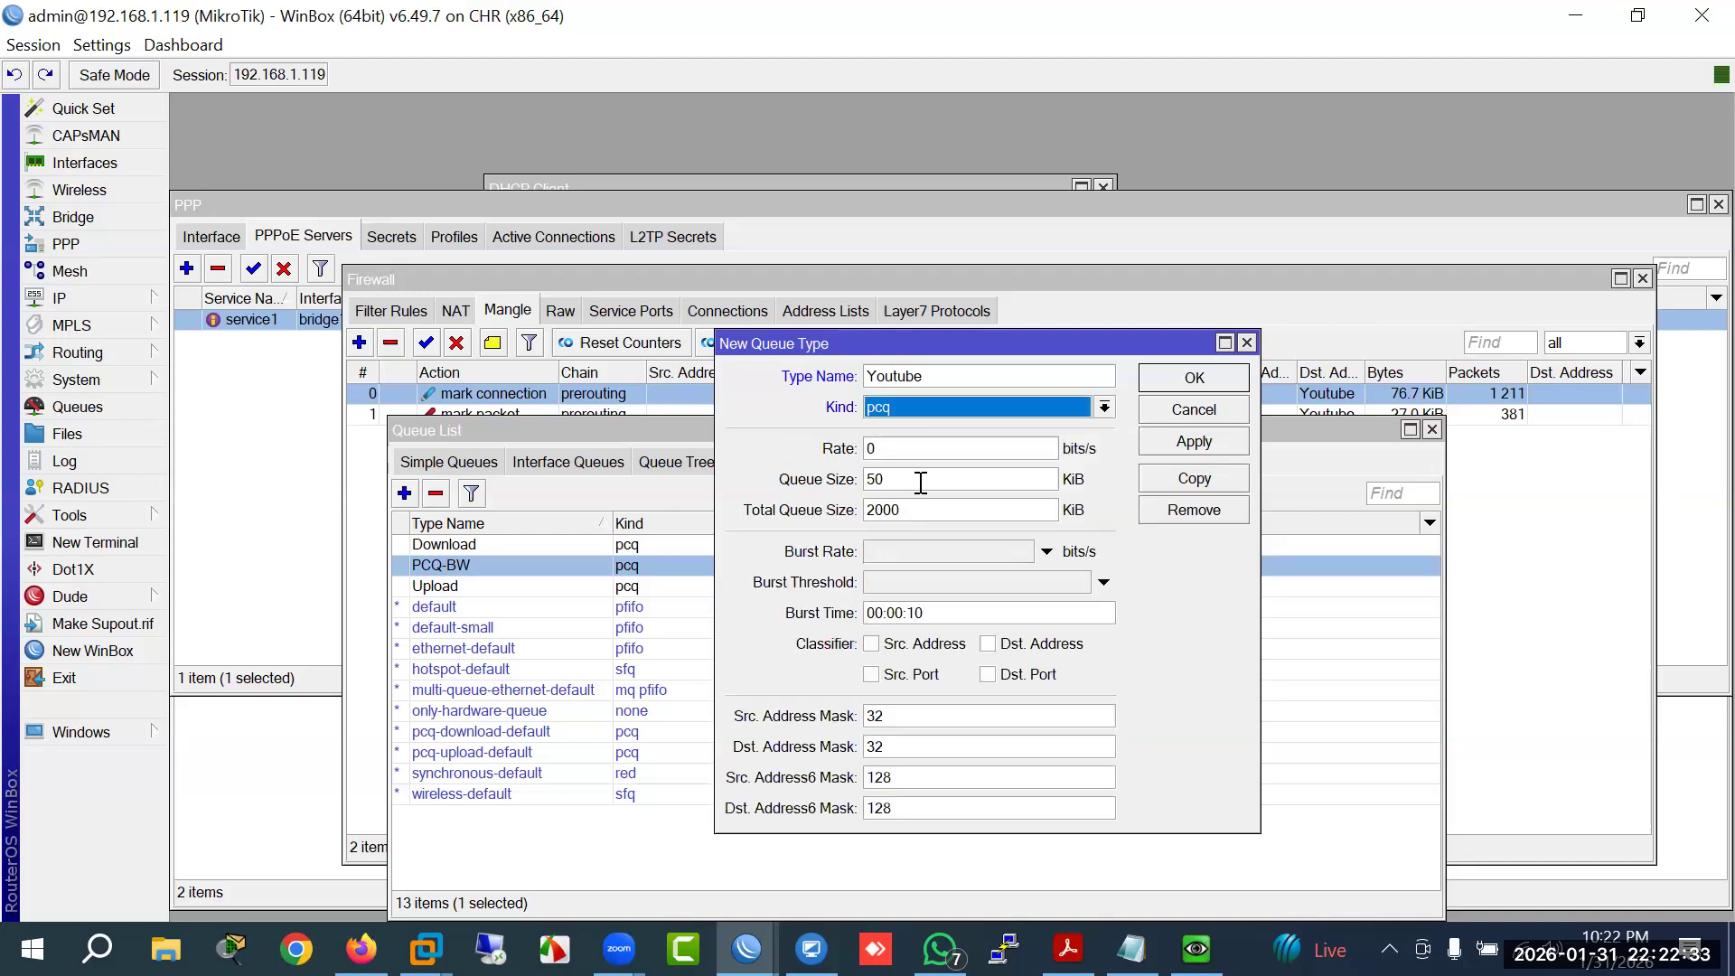
# Step: Give it a 50M rate, classify by source and destination address, and save it
pyautogui.press('Tab')
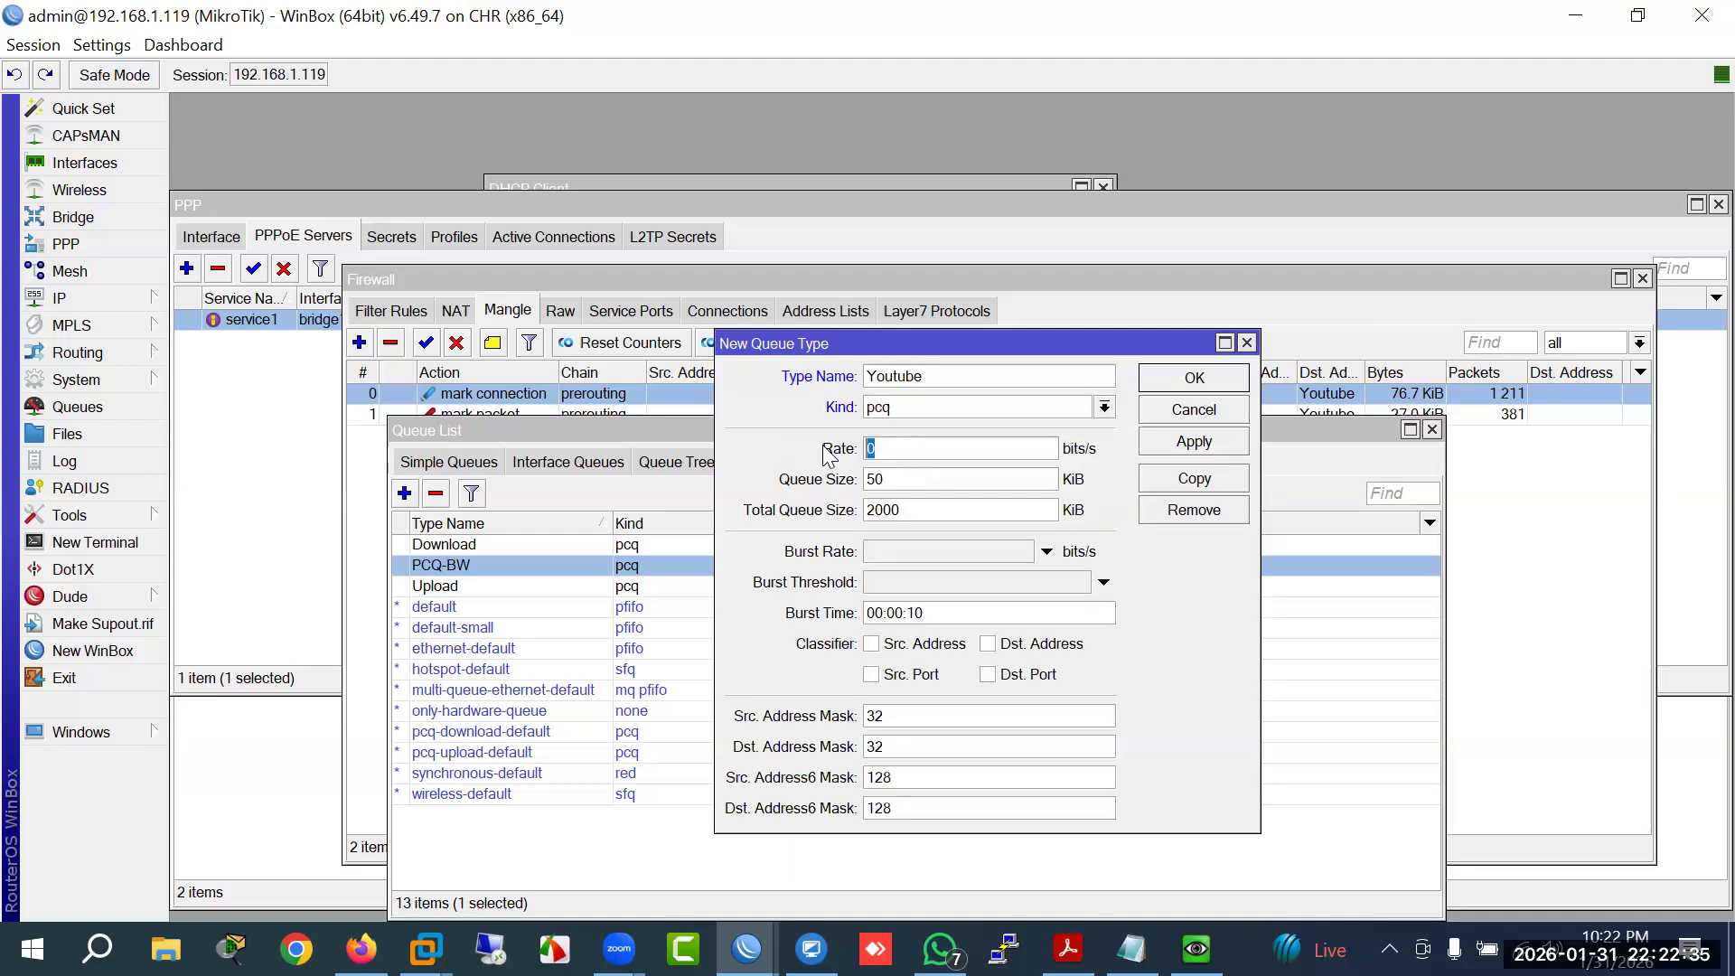
pyautogui.write('50M')
pyautogui.click(940, 644)
pyautogui.click(1063, 653)
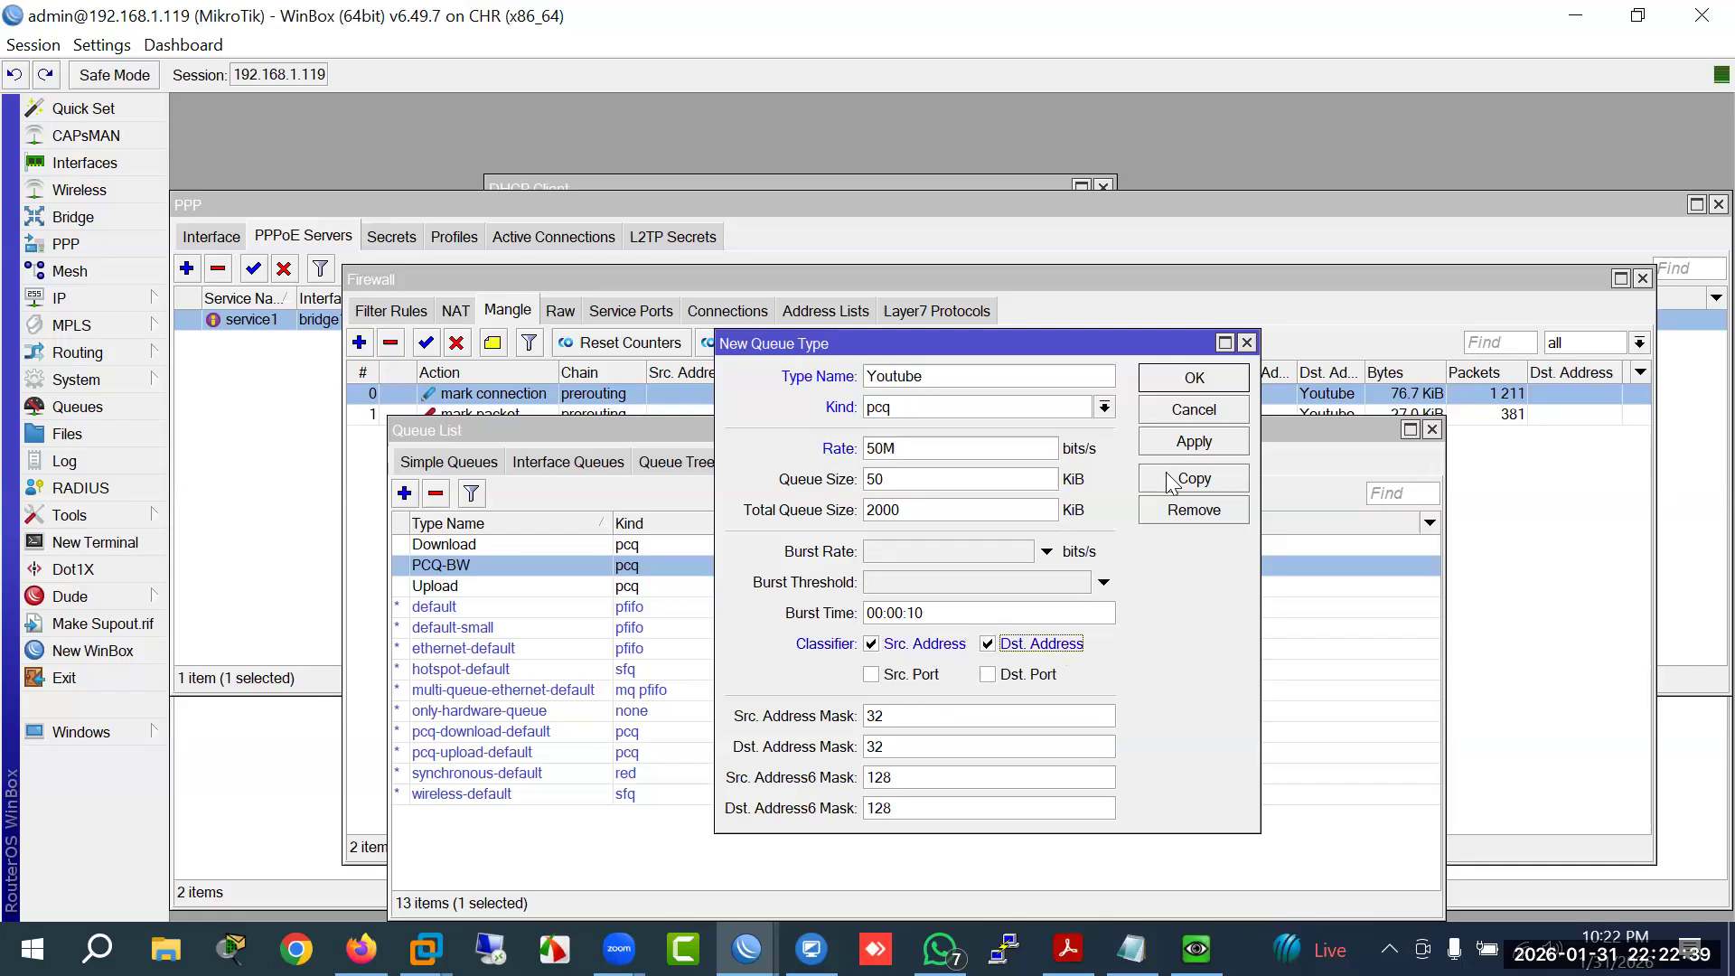
pyautogui.click(1194, 377)
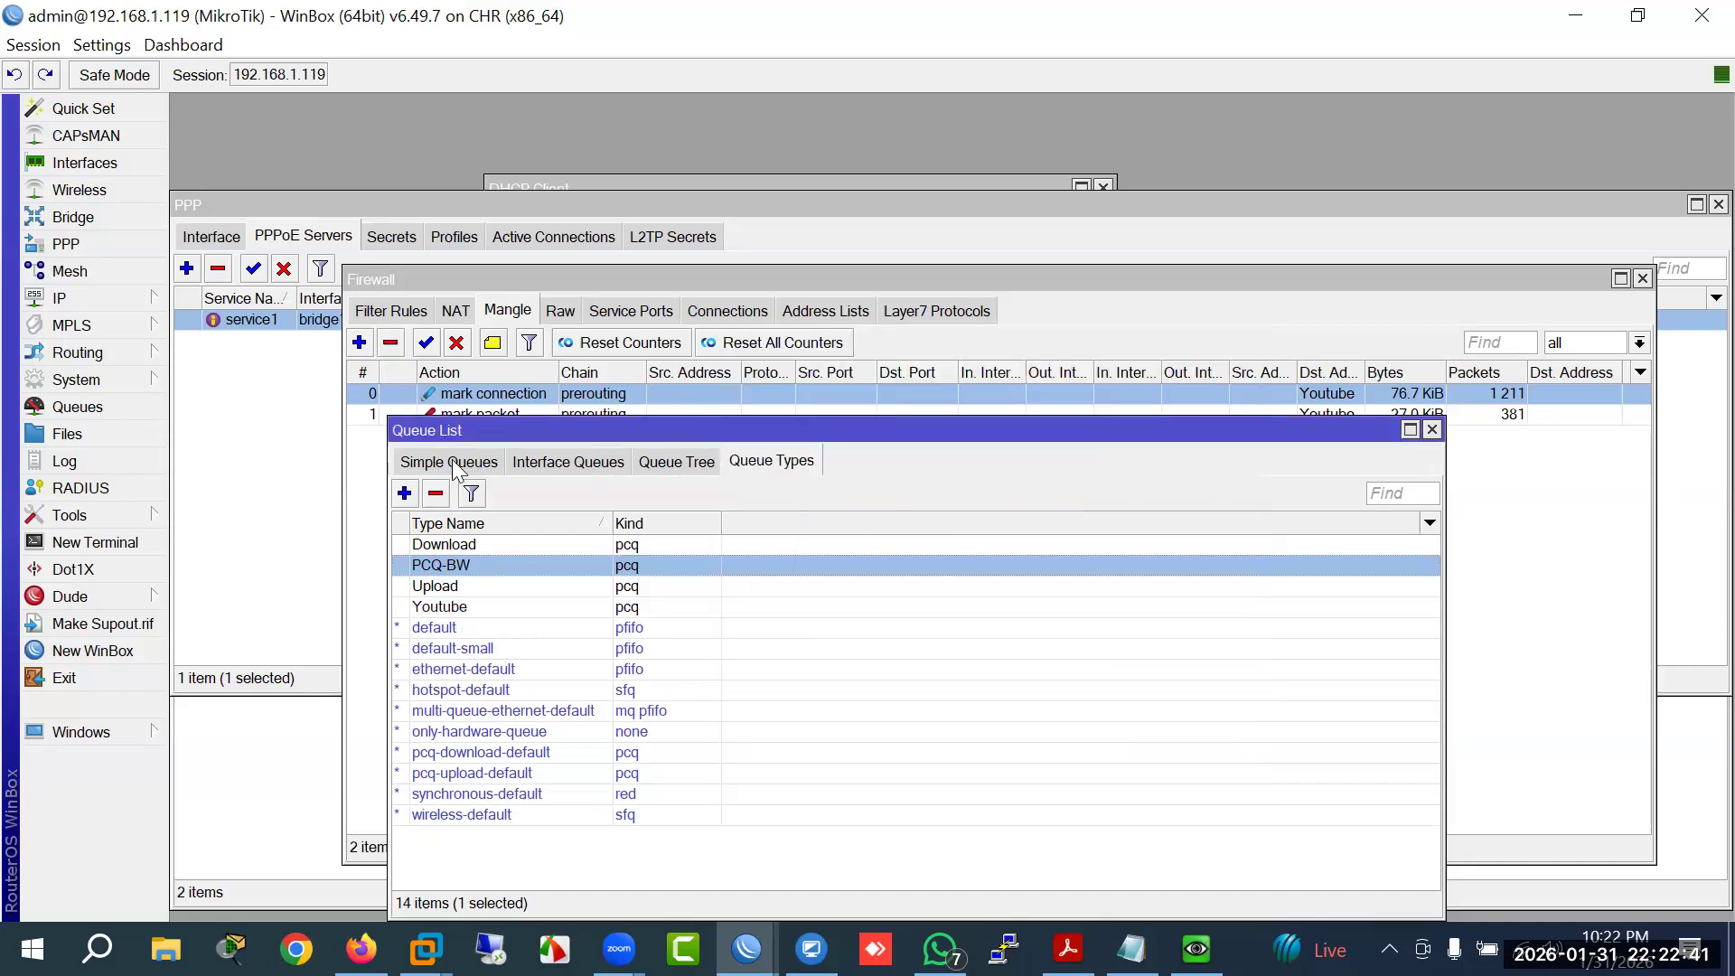
pyautogui.click(456, 463)
# Step: Set both upload and download queue types of GGC to Youtube and save the queue
pyautogui.moveTo(819, 427); pyautogui.dragTo(773, 589)
pyautogui.click(762, 563)
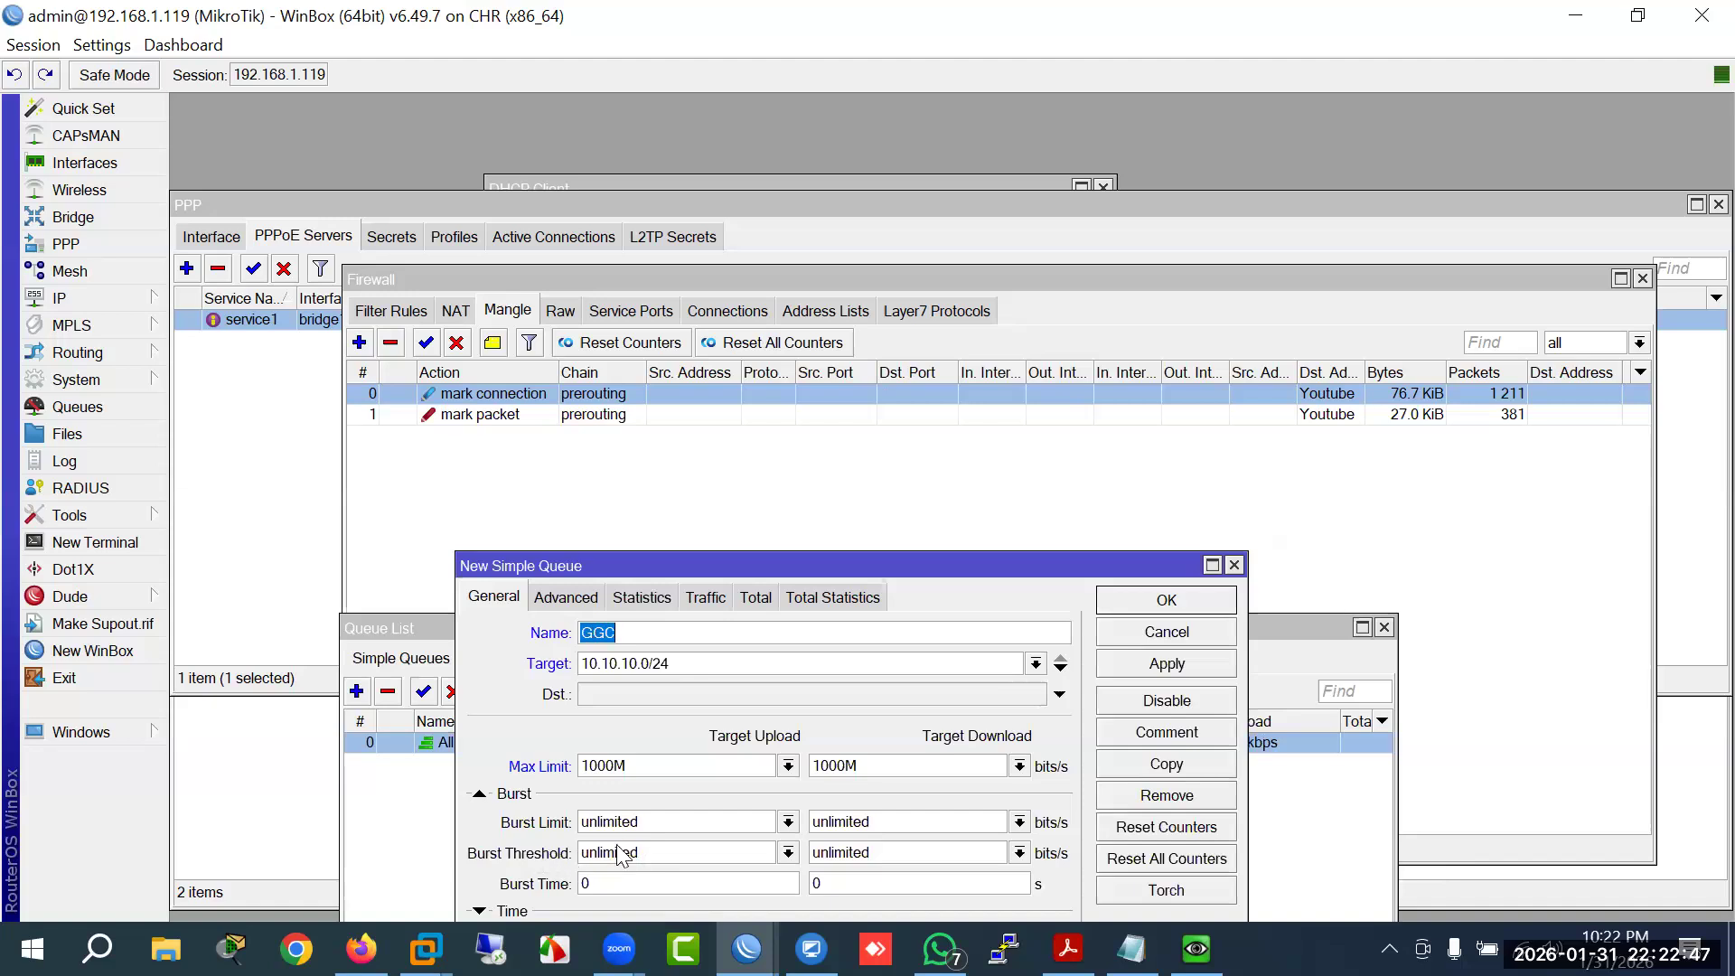
pyautogui.moveTo(764, 575); pyautogui.dragTo(745, 417)
pyautogui.click(542, 439)
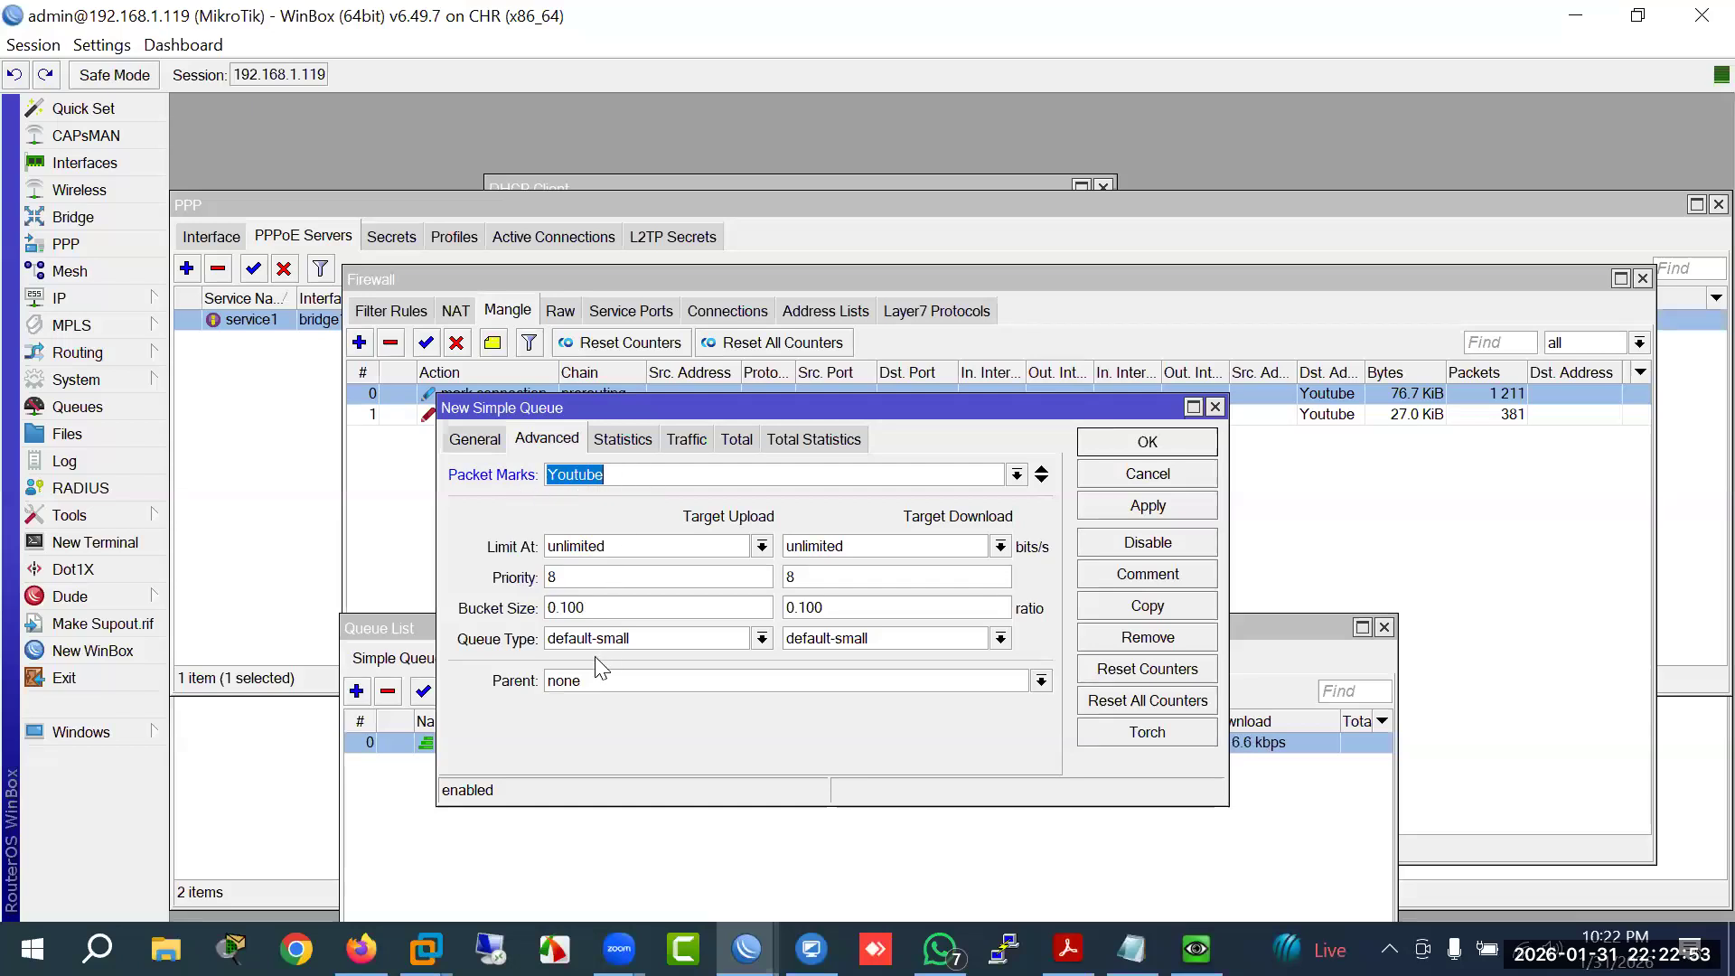
pyautogui.click(703, 640)
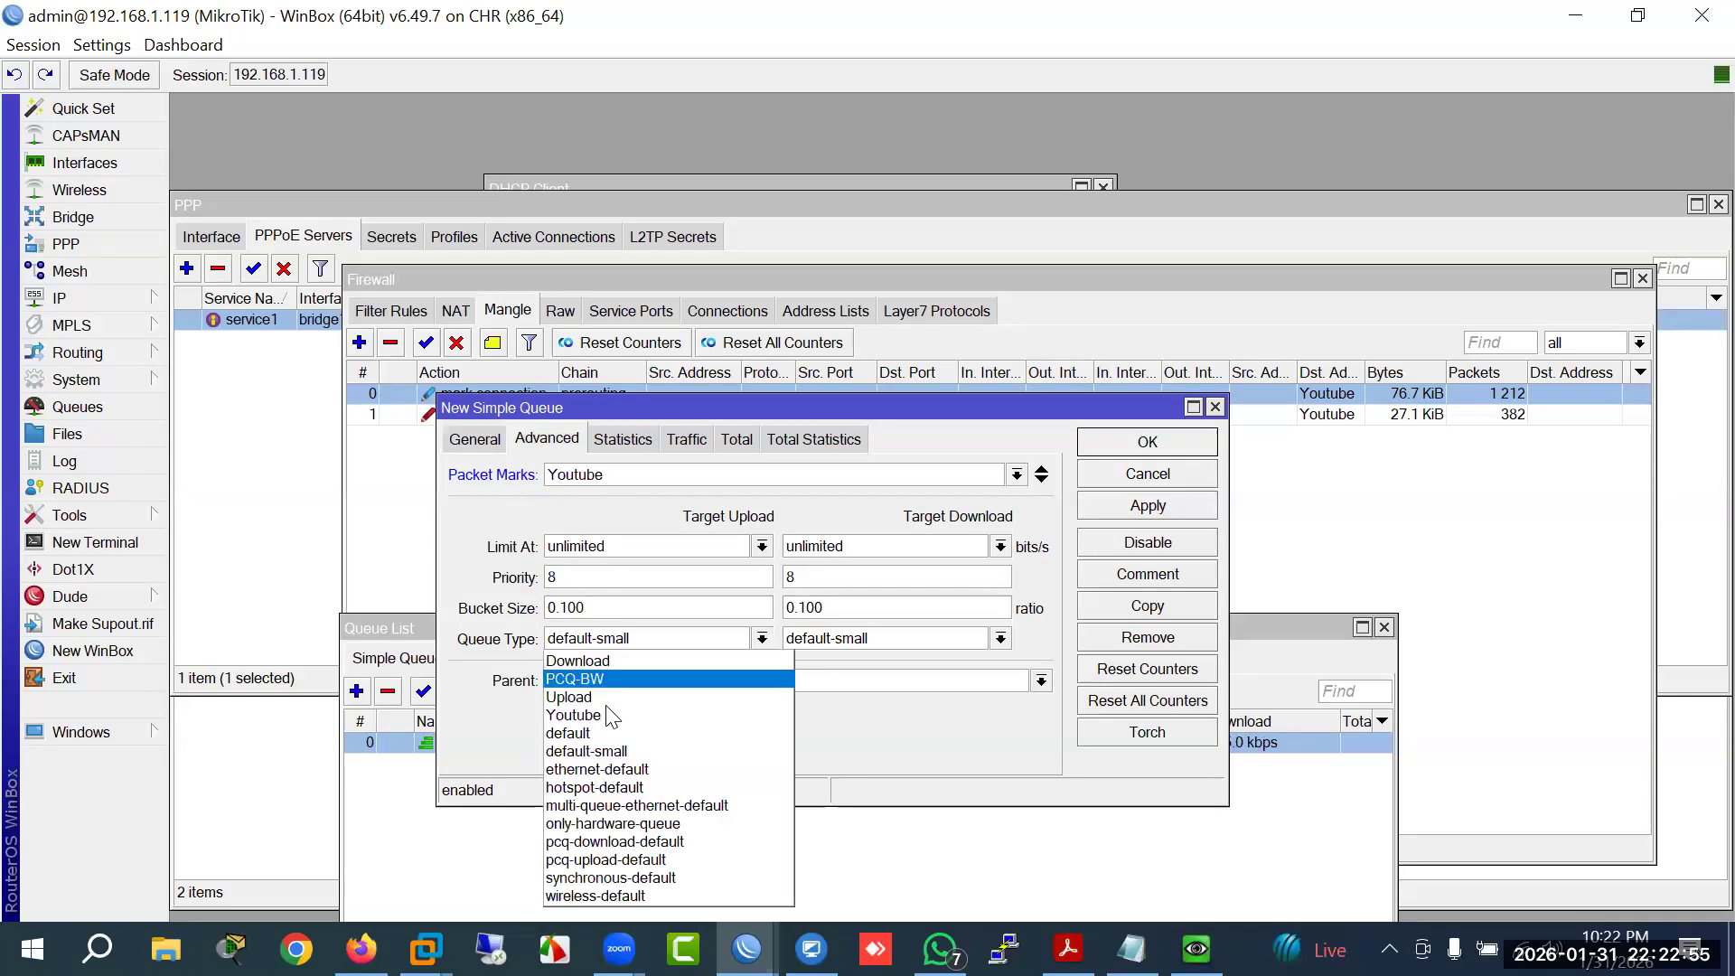
pyautogui.click(631, 715)
pyautogui.click(845, 640)
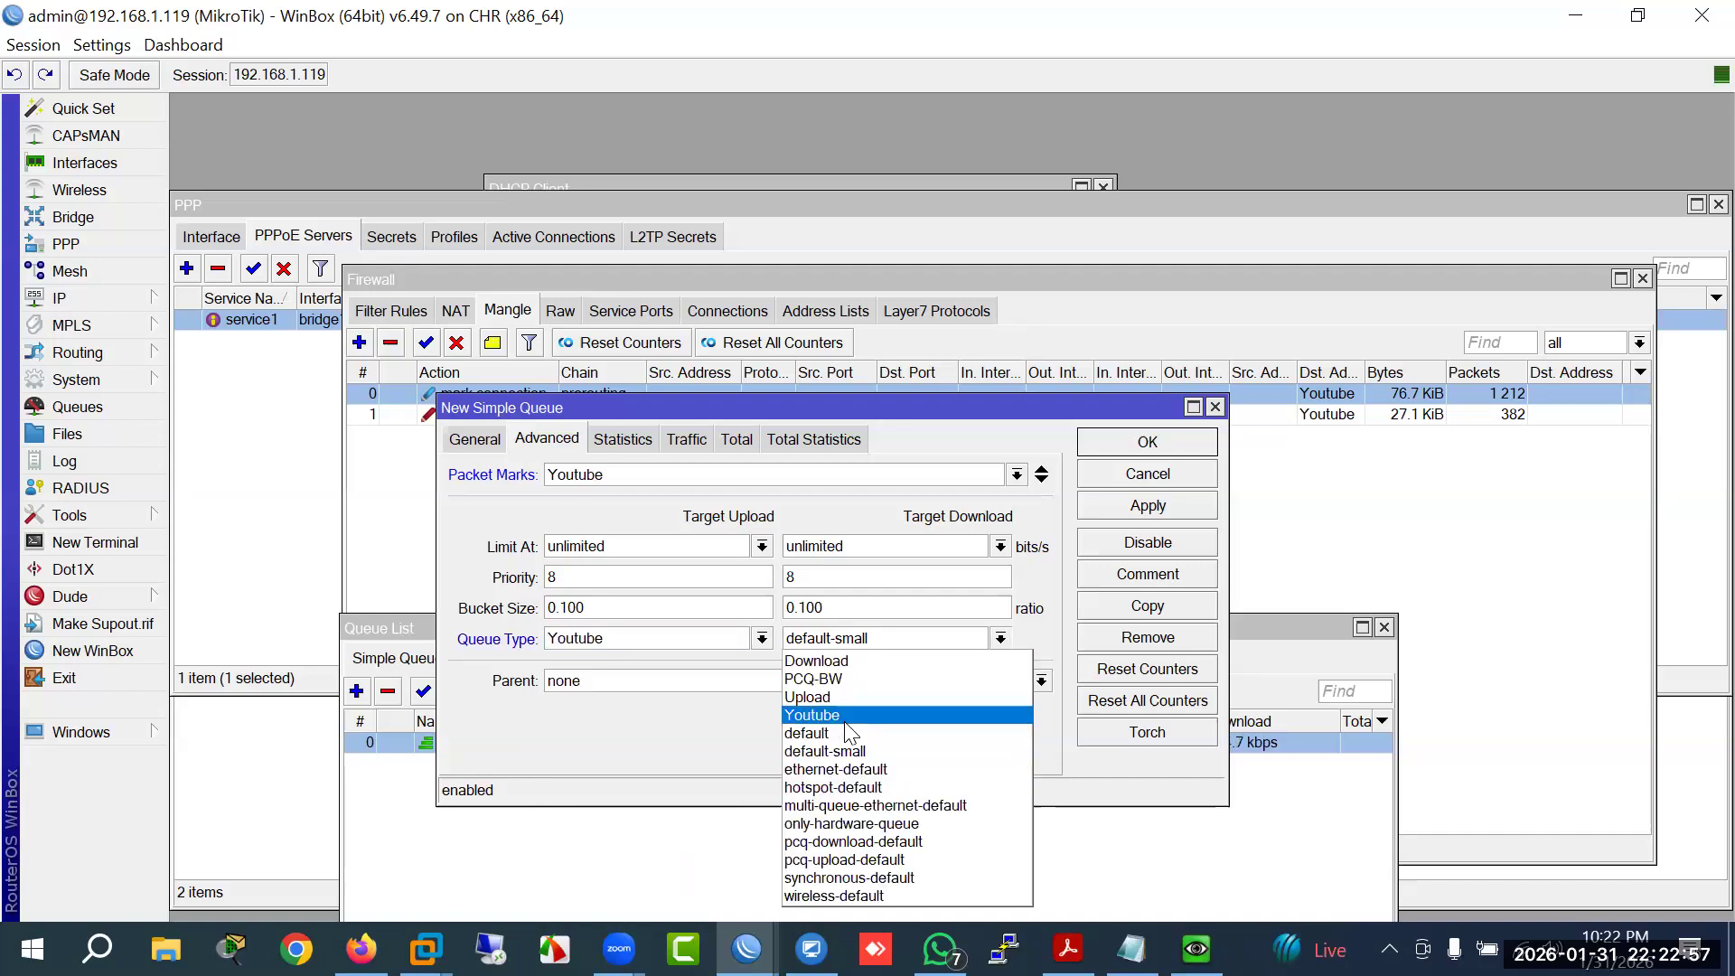
pyautogui.click(837, 714)
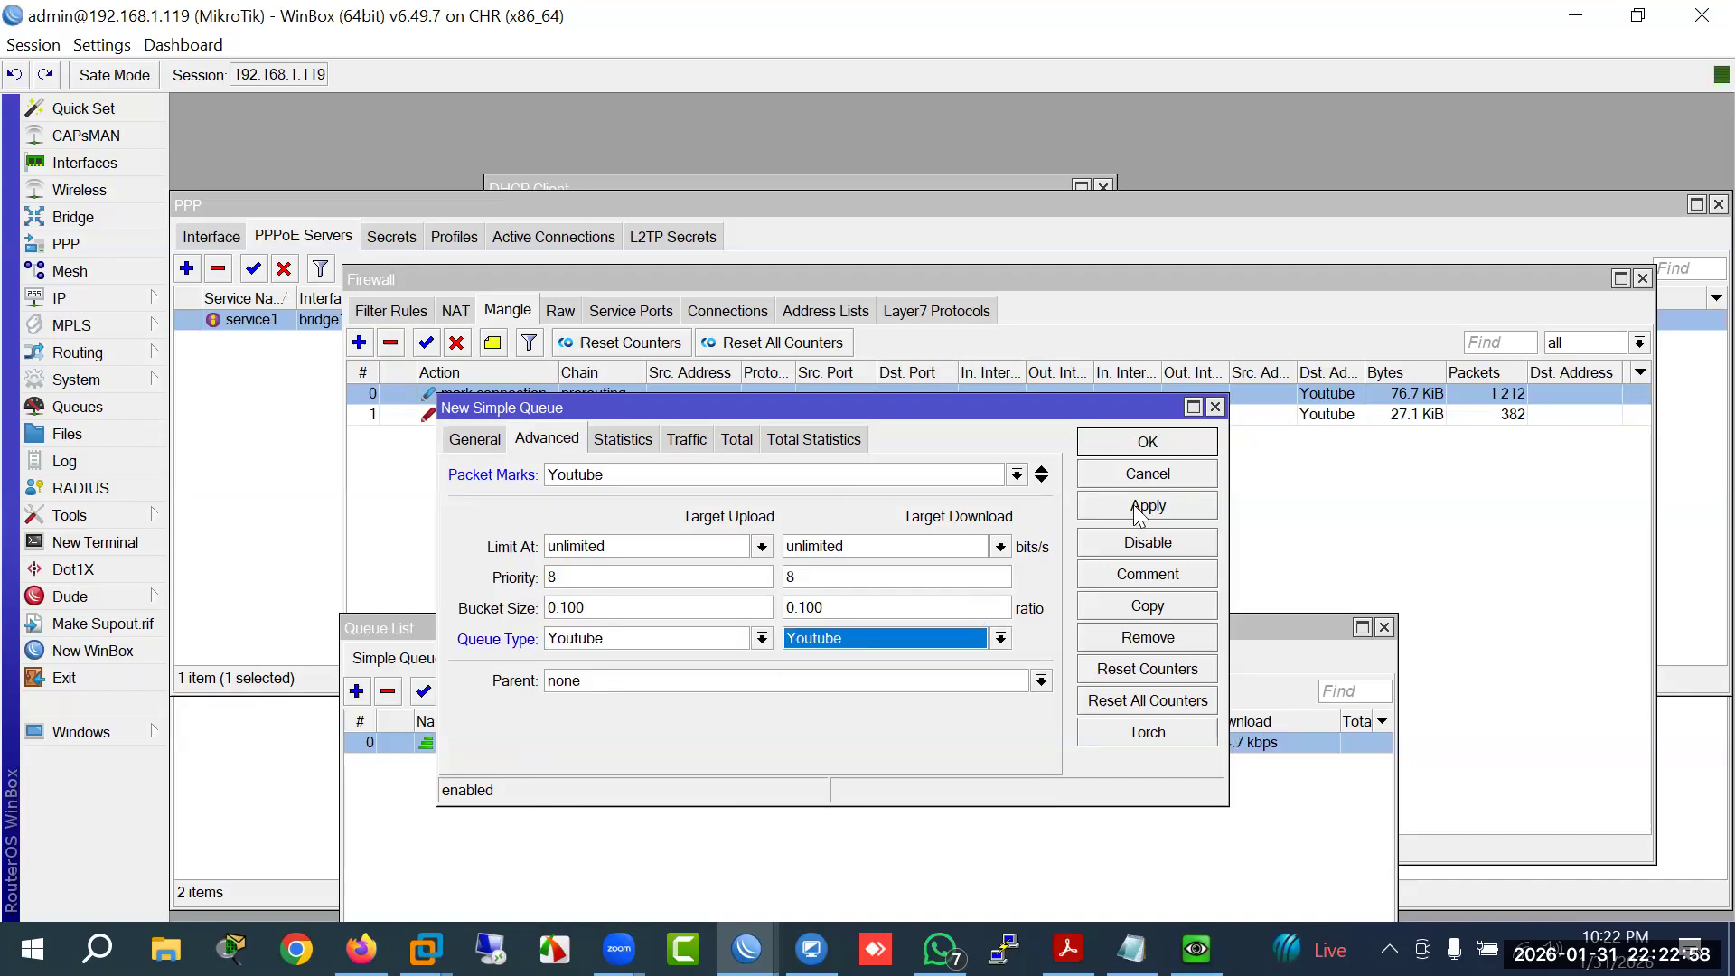
pyautogui.click(1145, 442)
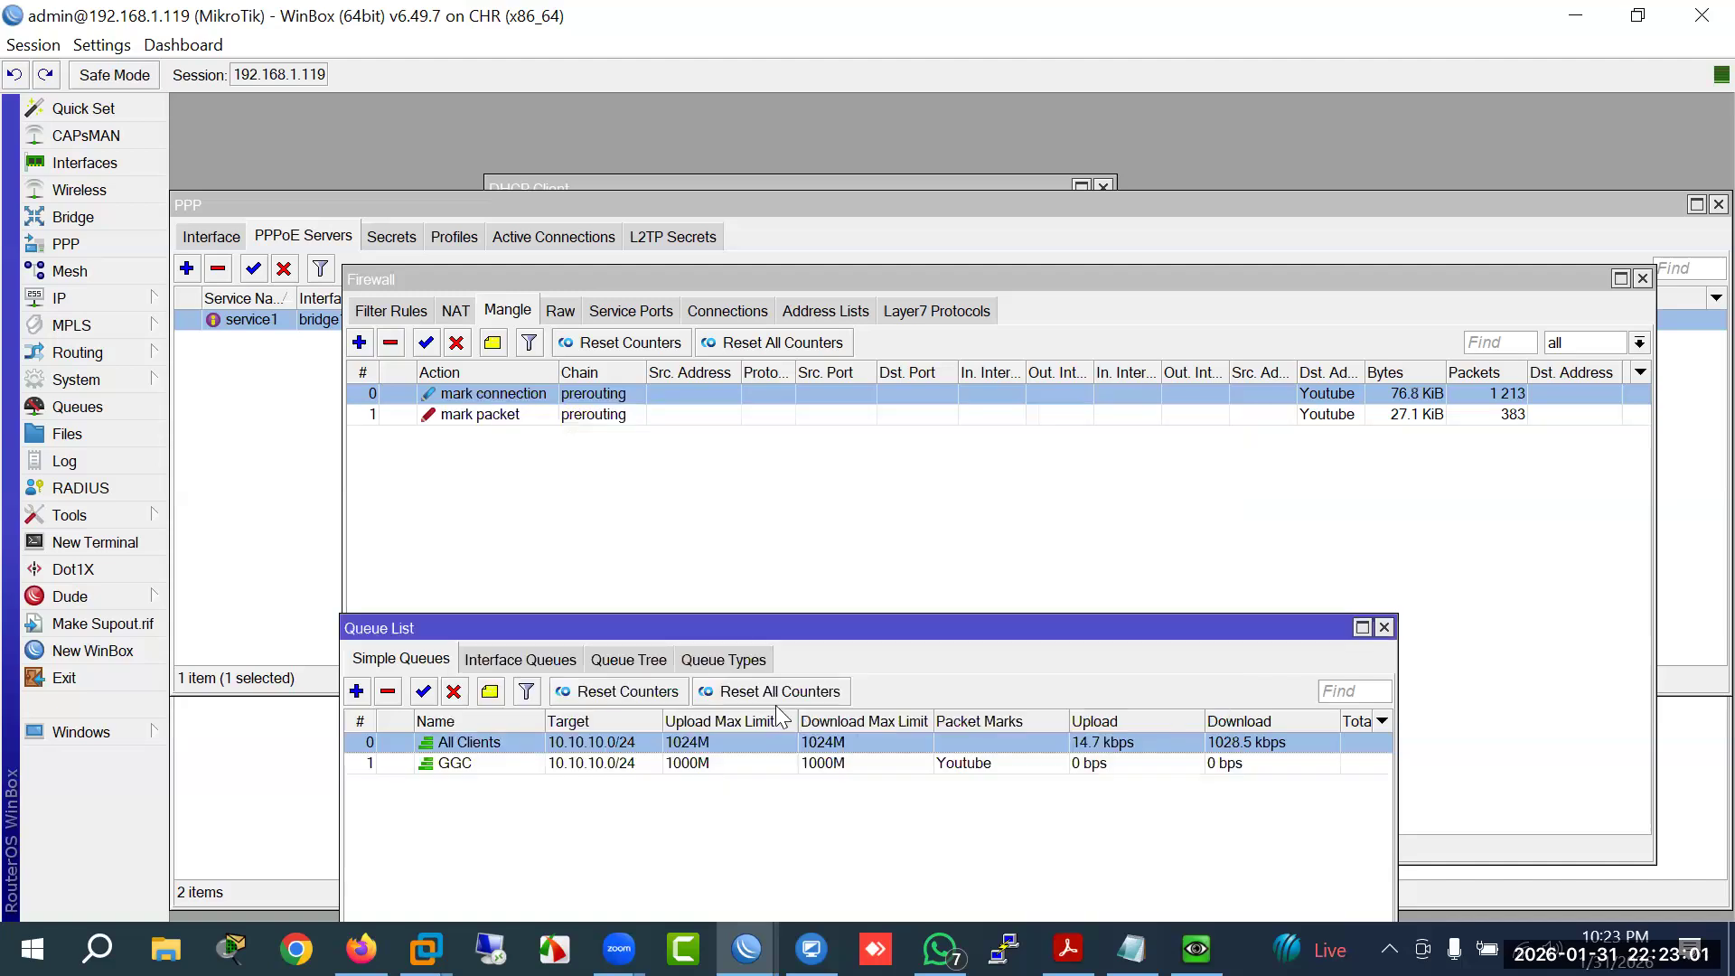
# Step: Drag the GGC row above All Clients so it becomes simple queue 0
pyautogui.click(495, 761)
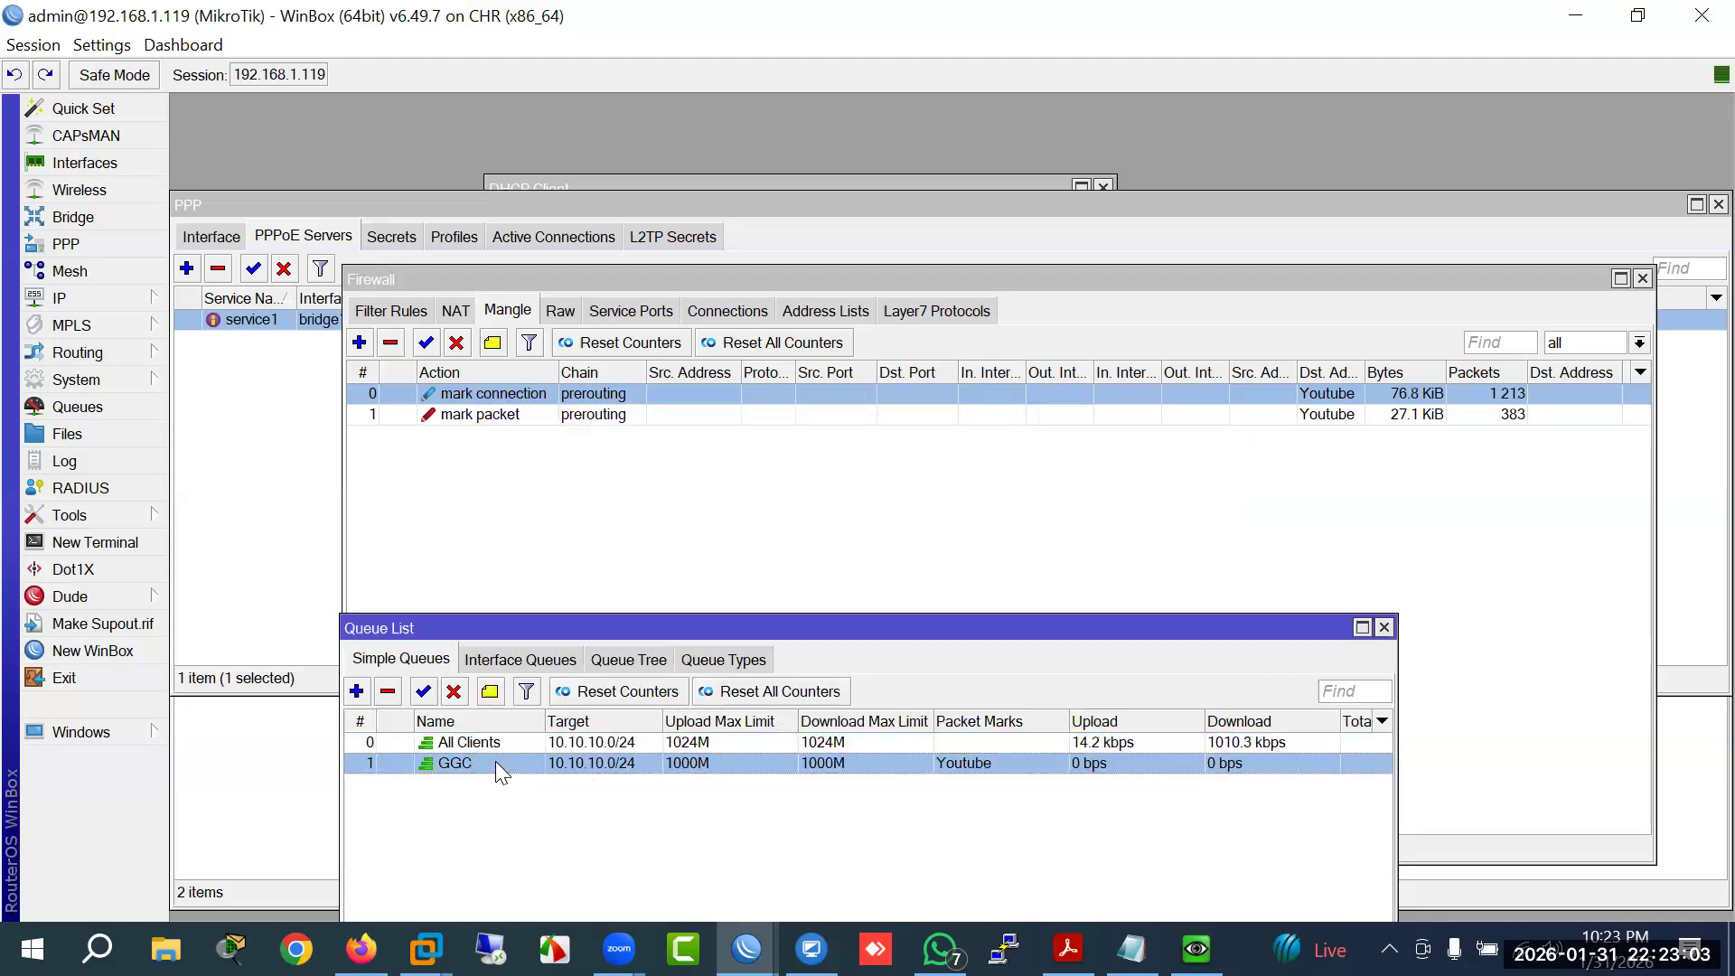
pyautogui.moveTo(510, 729); pyautogui.dragTo(512, 725)
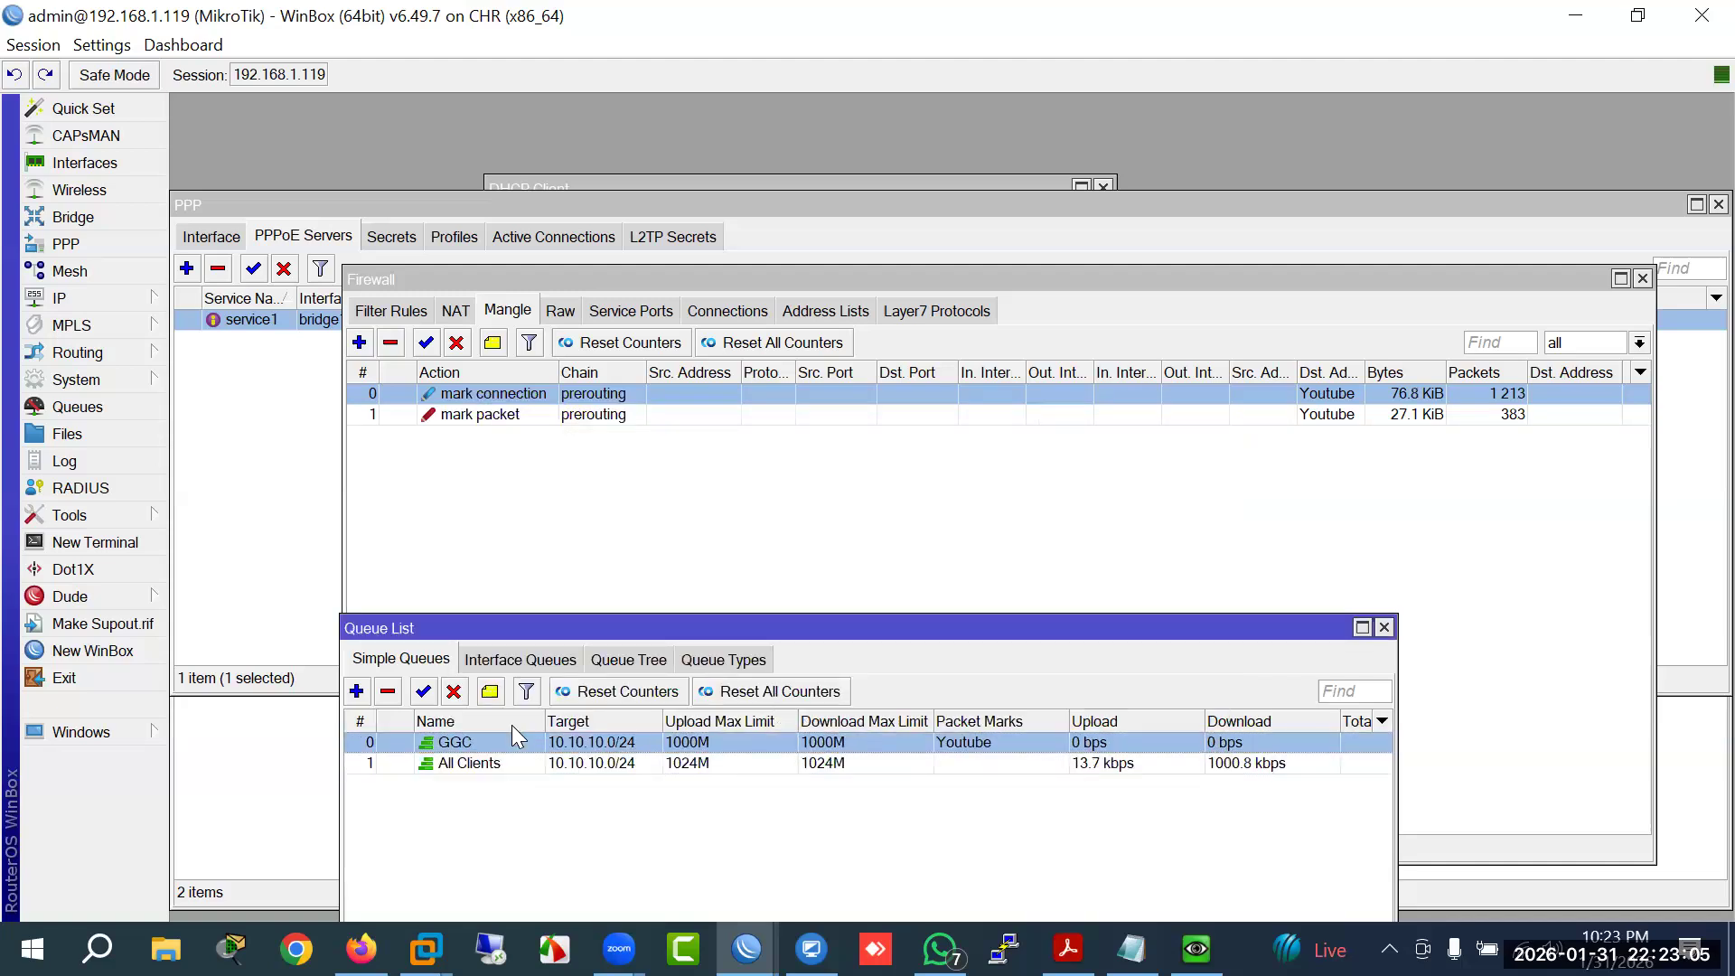
pyautogui.moveTo(985, 633); pyautogui.dragTo(967, 465)
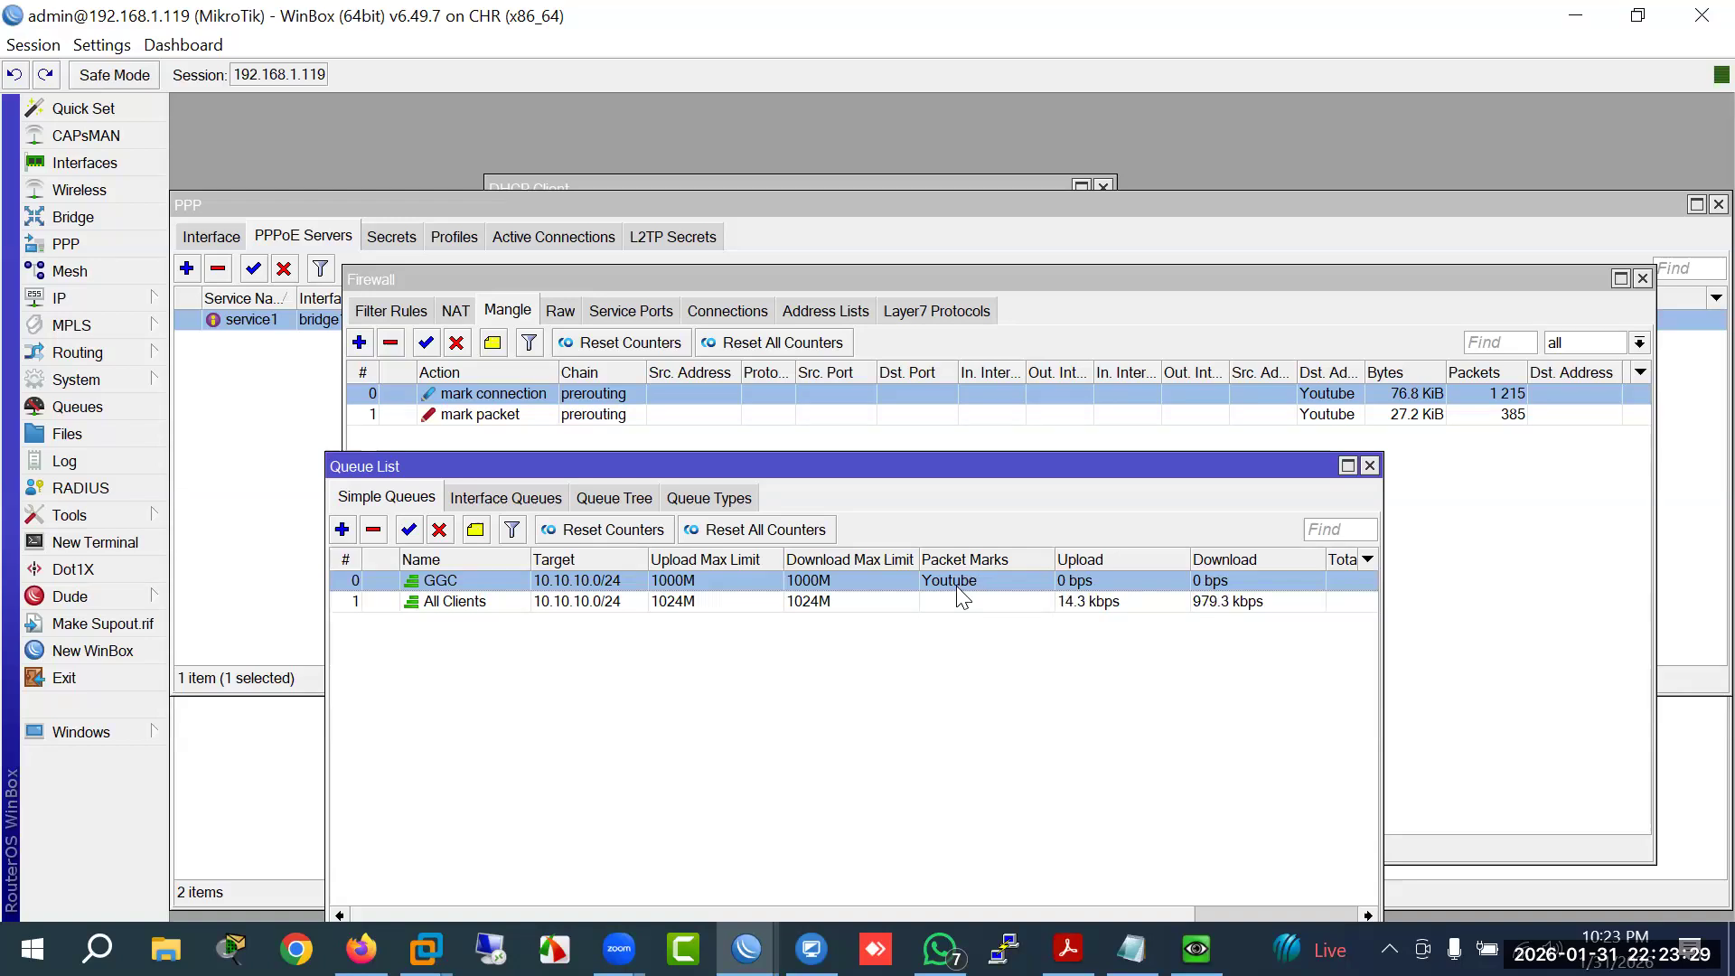
pyautogui.moveTo(956, 620); pyautogui.dragTo(957, 637)
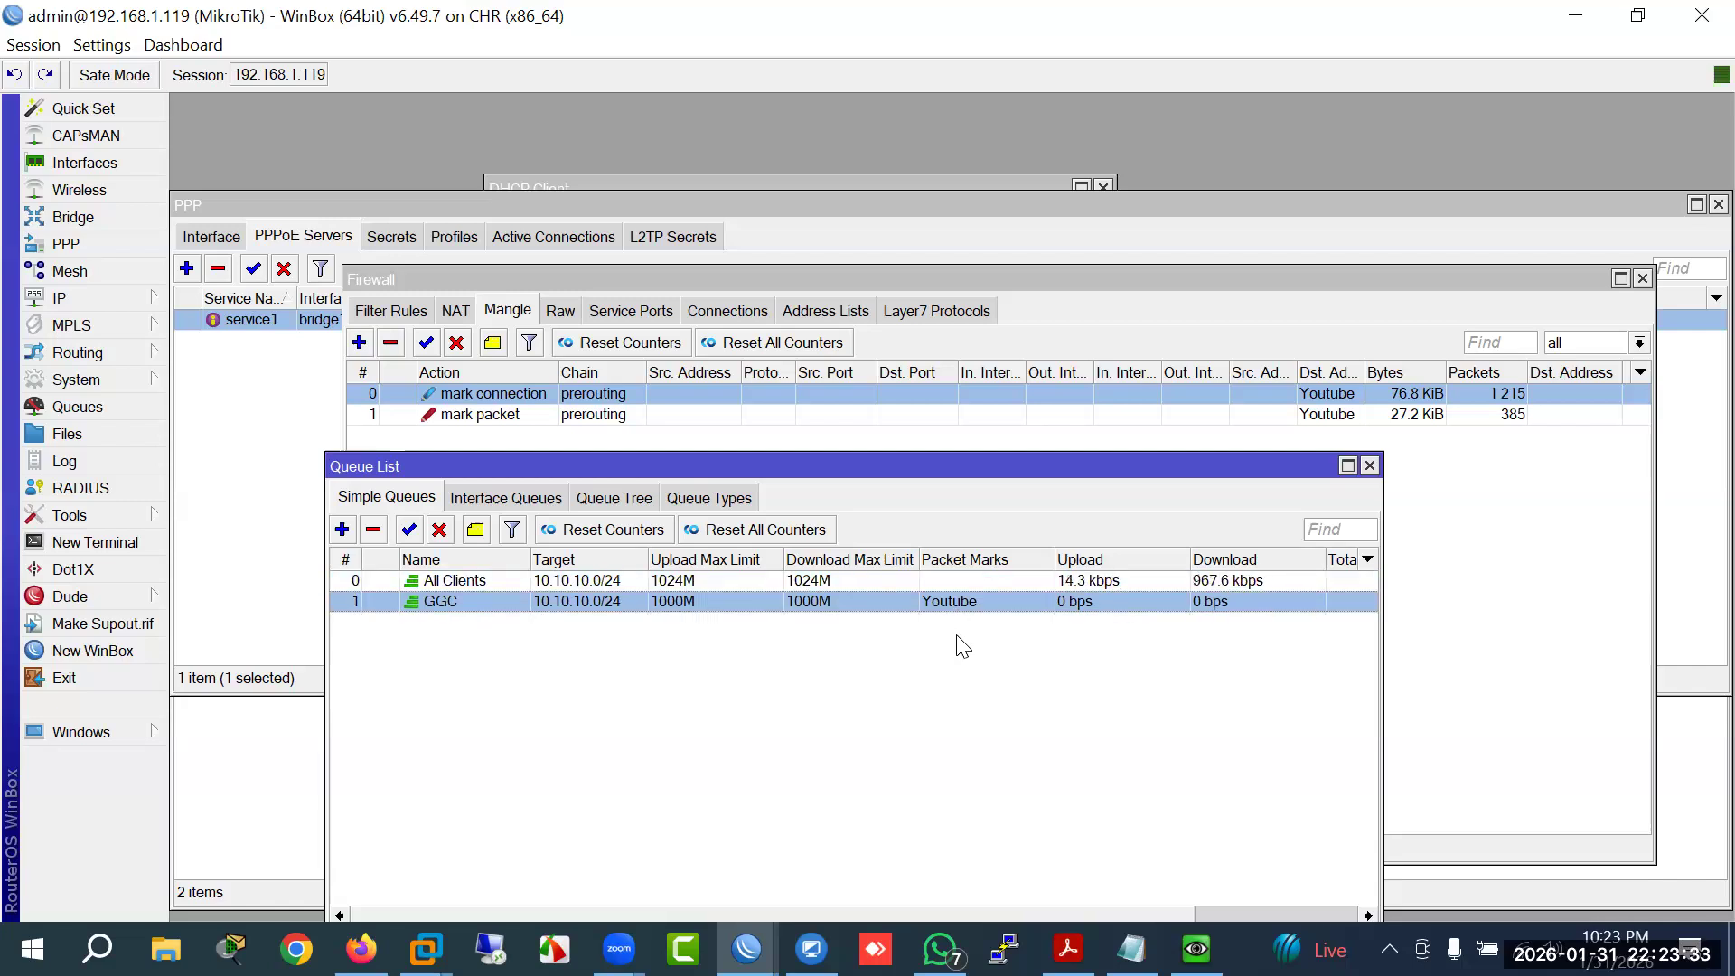
pyautogui.moveTo(594, 607); pyautogui.dragTo(594, 577)
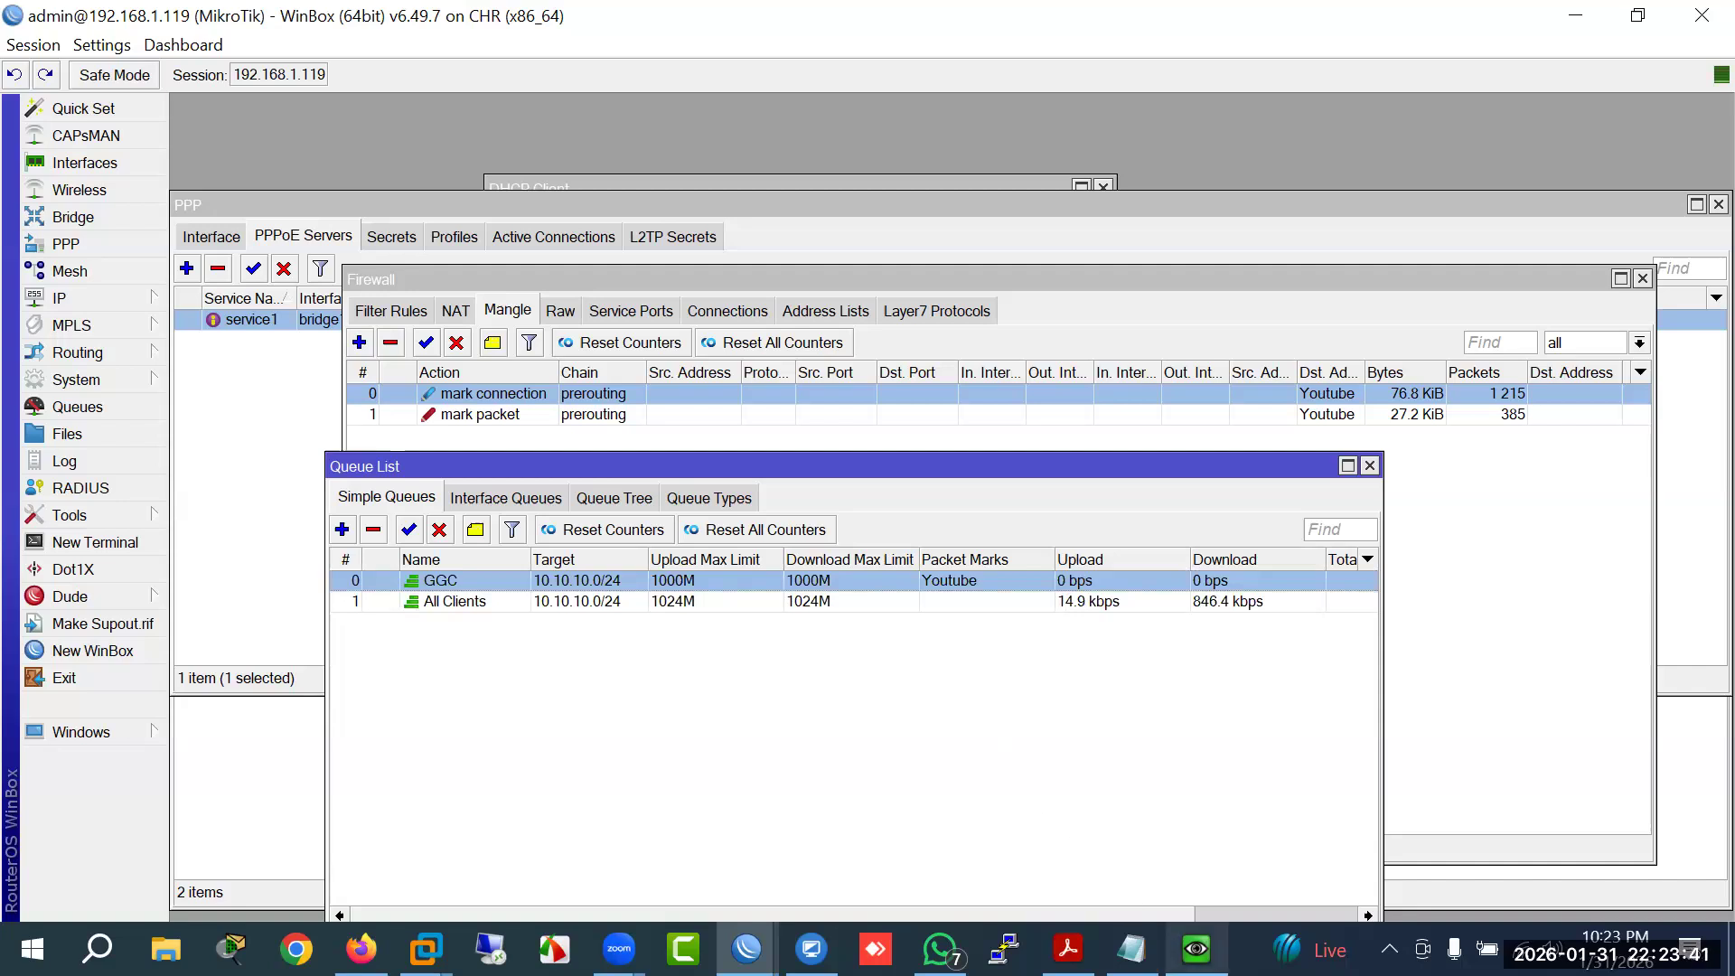
# Step: In the VM's Chrome, search YouTube for '4k video'
pyautogui.moveTo(1196, 950)
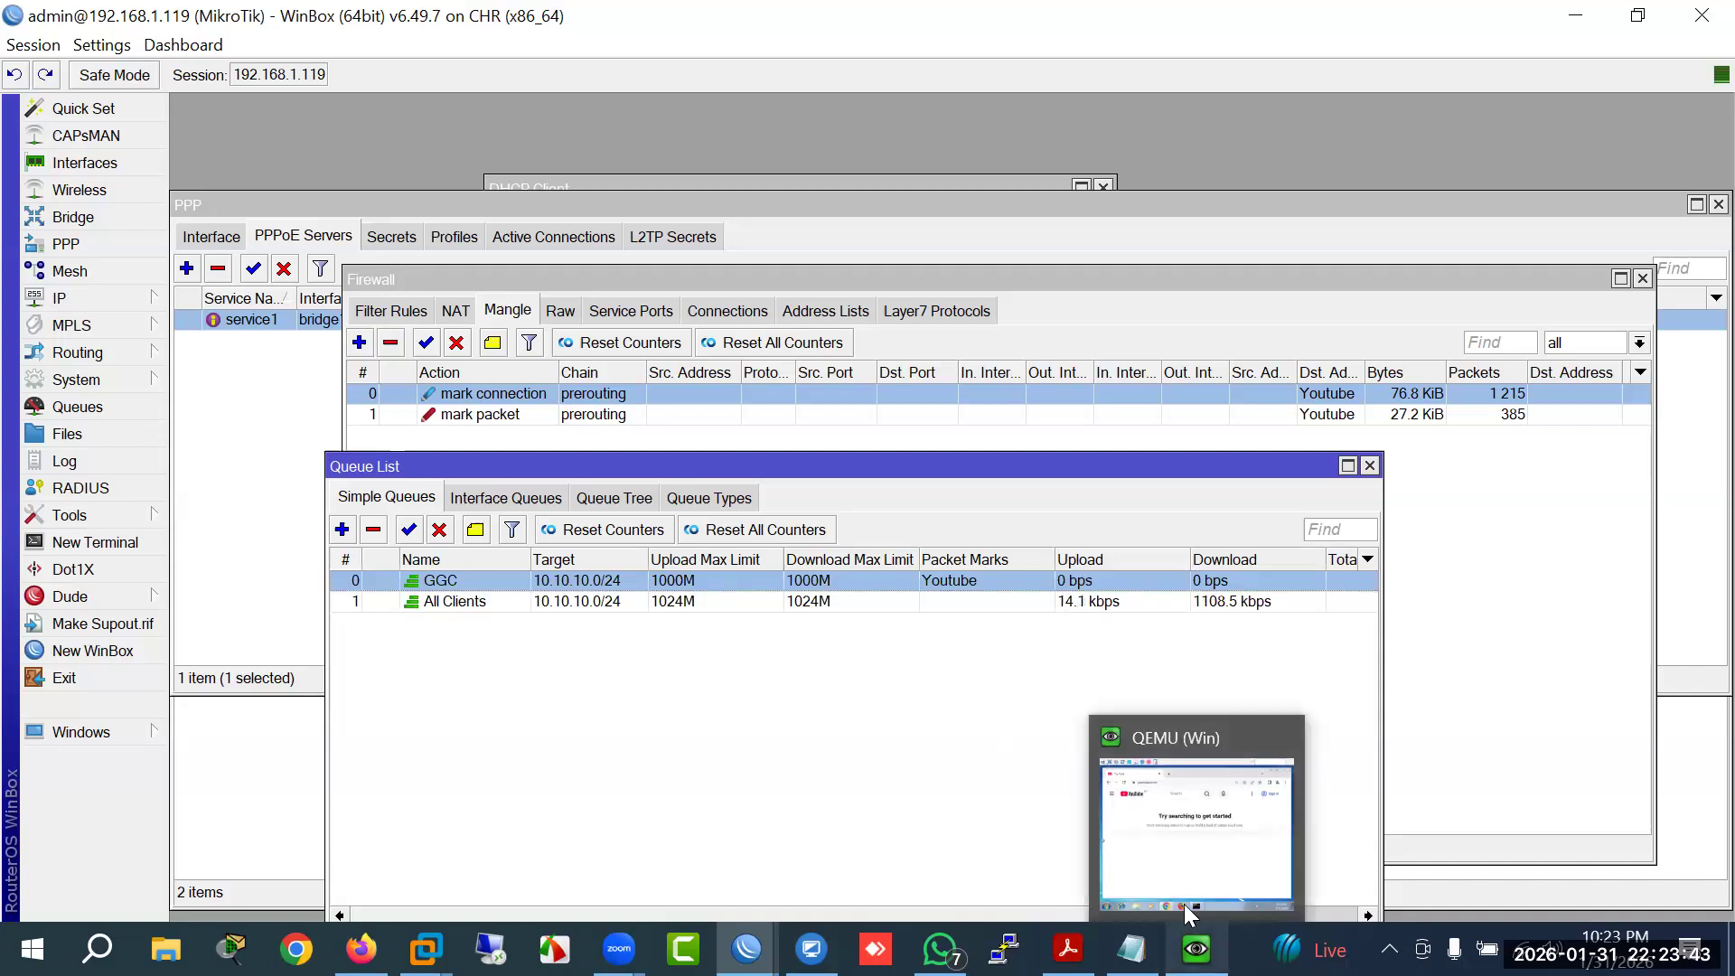
pyautogui.click(1175, 858)
pyautogui.click(827, 321)
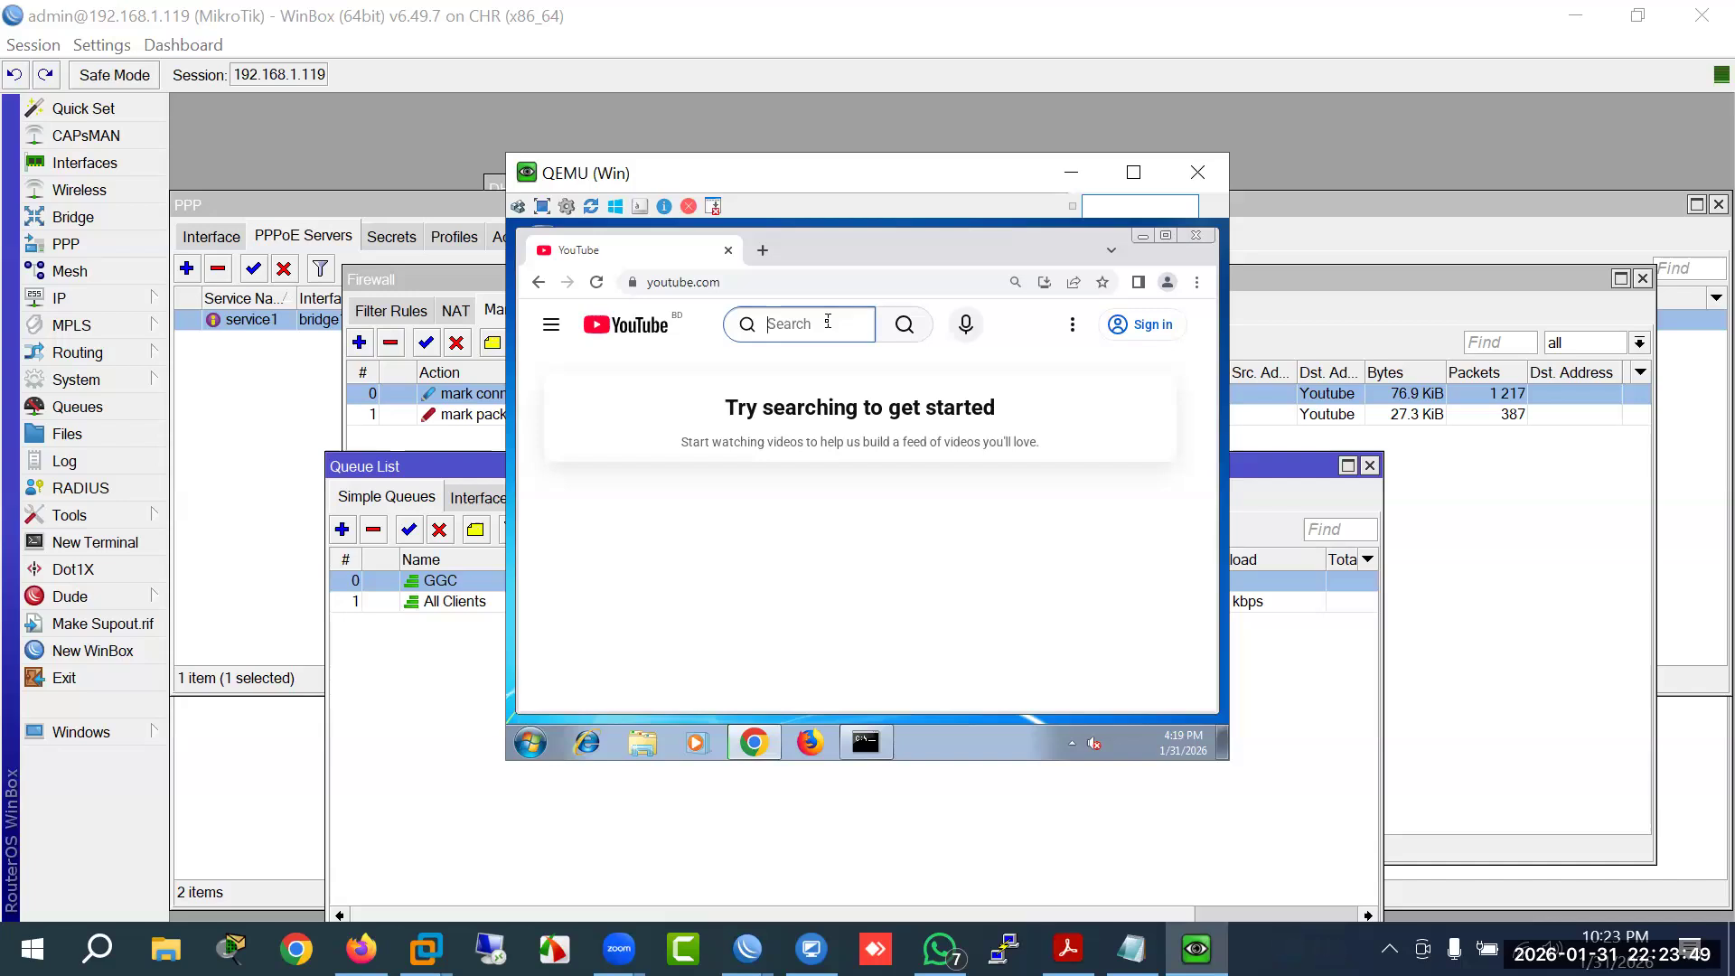
pyautogui.write('y')
pyautogui.press('BackSpace')
pyautogui.write('4')
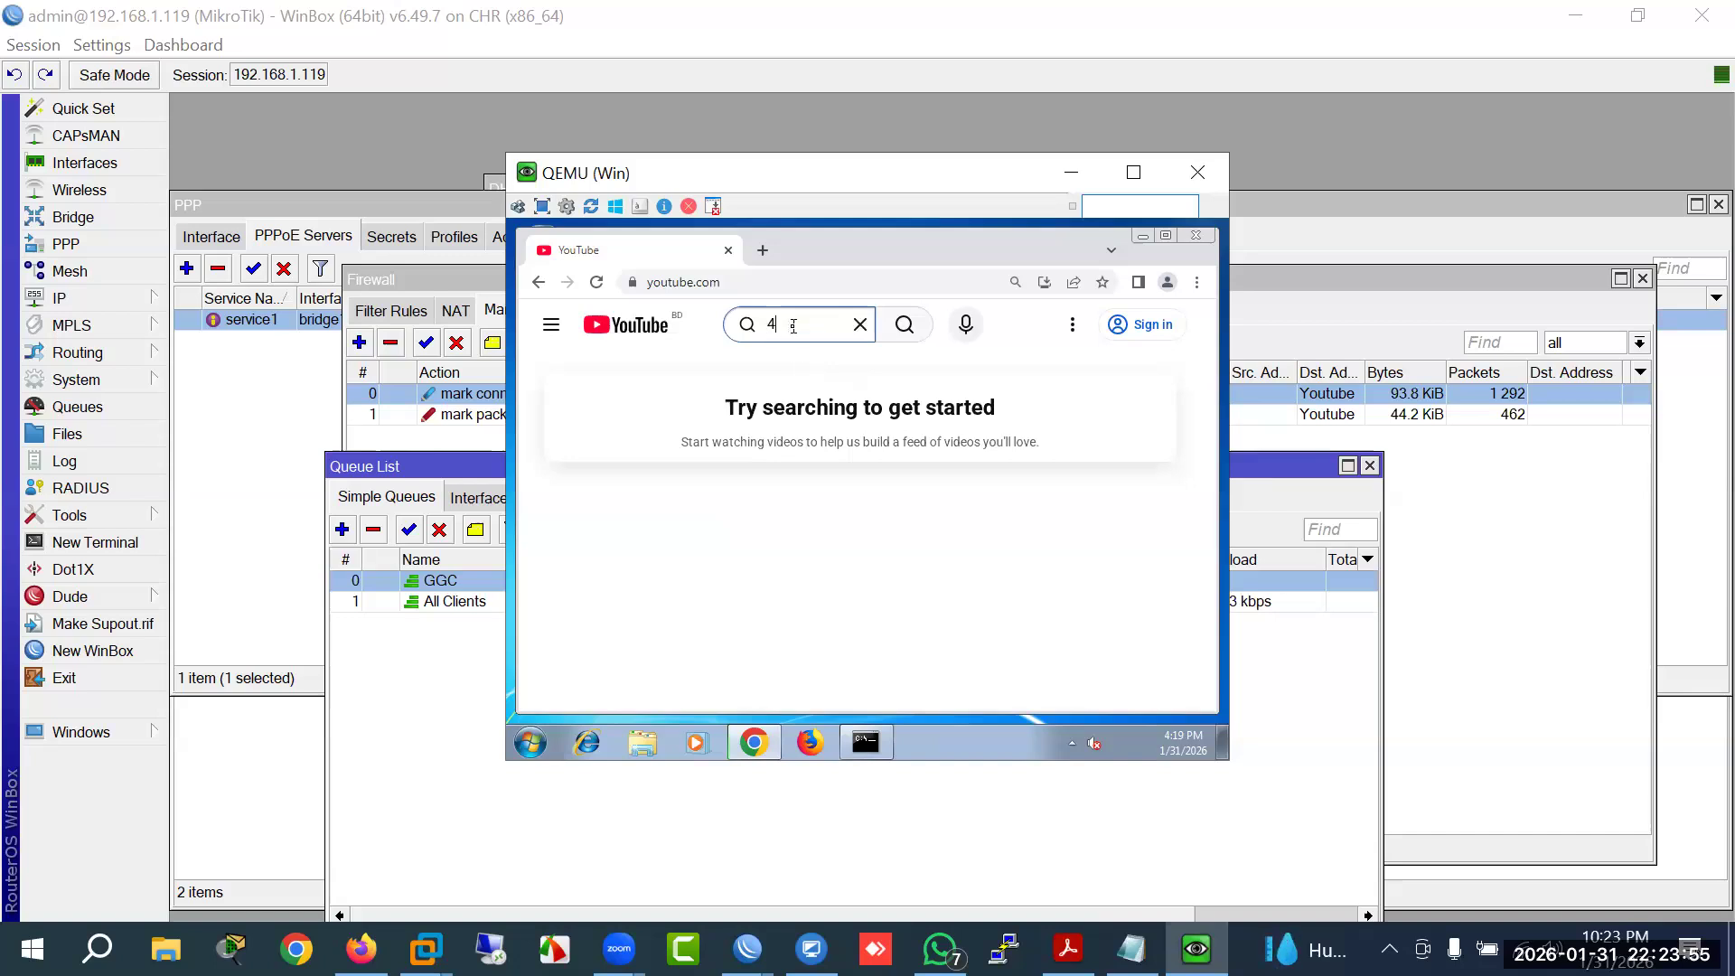
pyautogui.write('k video')
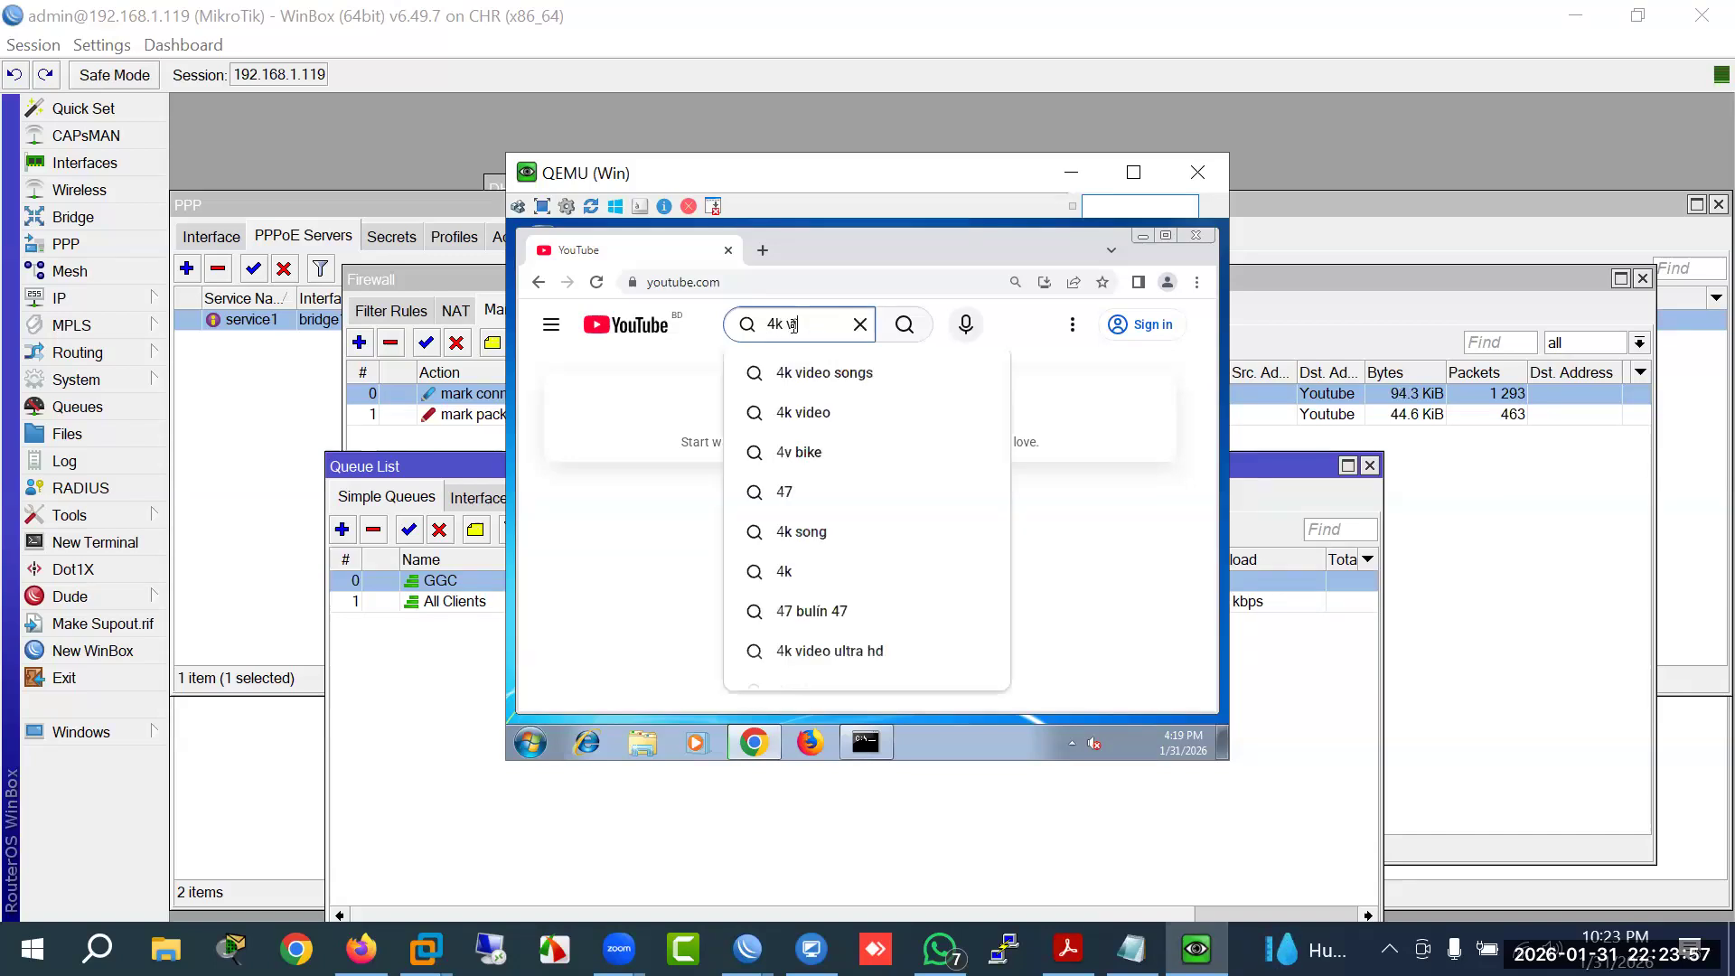
pyautogui.press('Return')
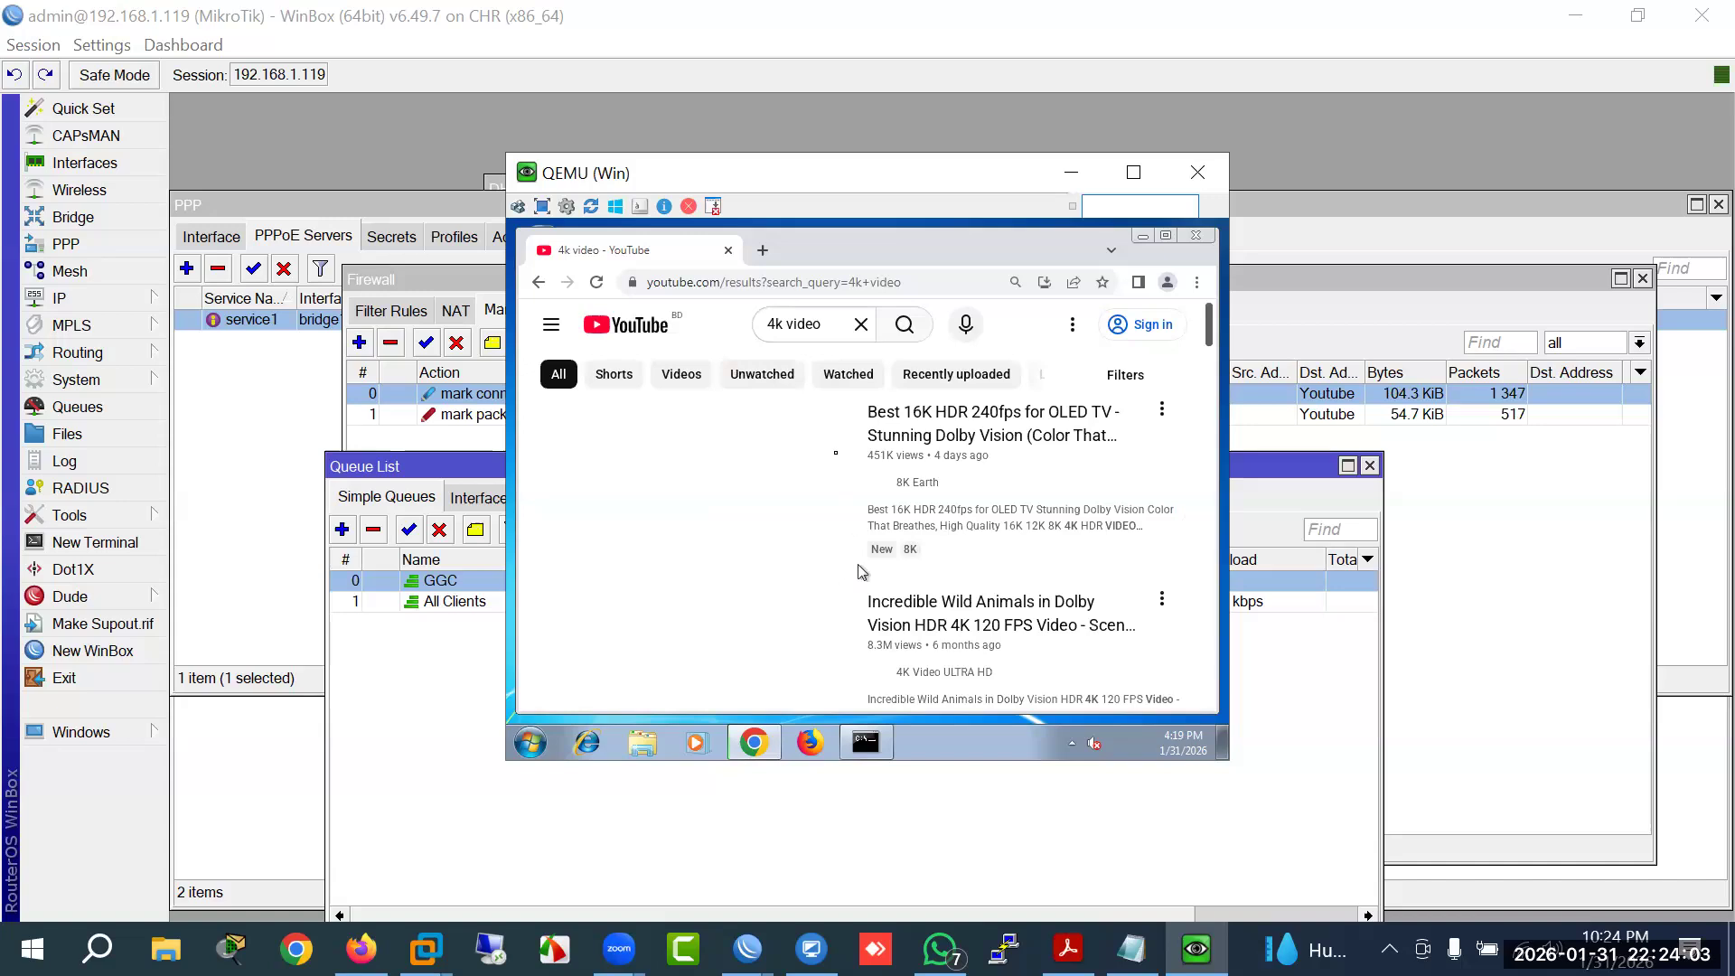
# Step: Open the first result, 'Best 16K HDR 240fps for OLED TV', keeping the VM in front
pyautogui.click(905, 438)
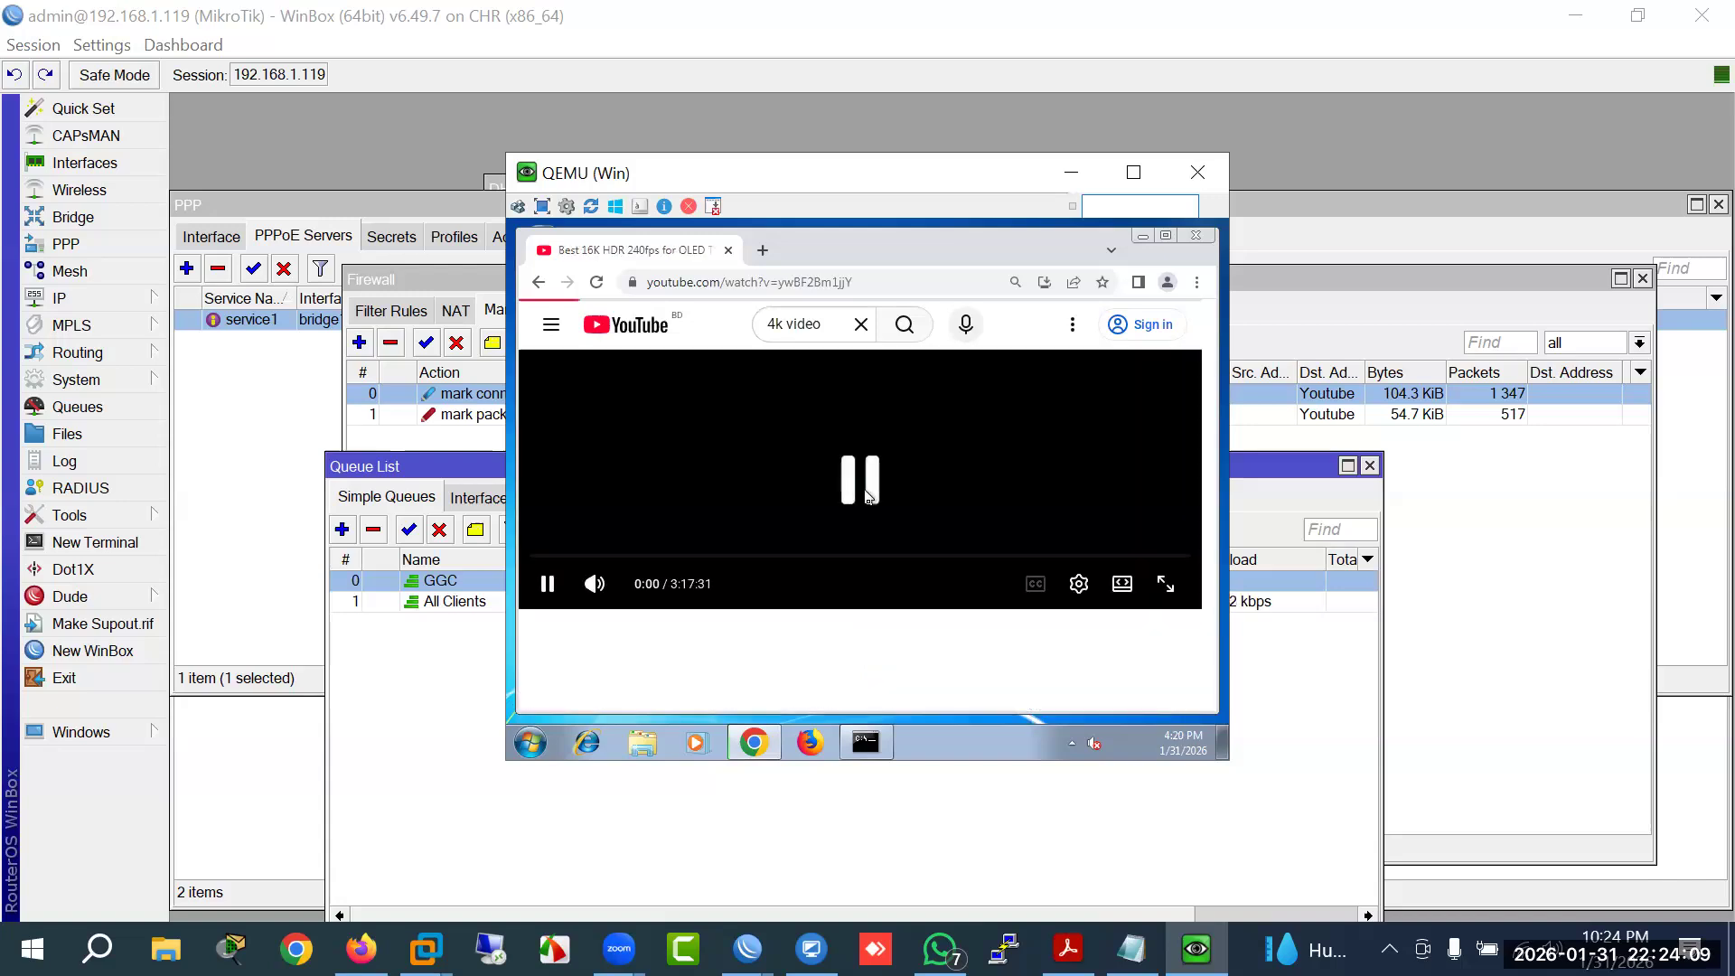
pyautogui.click(437, 697)
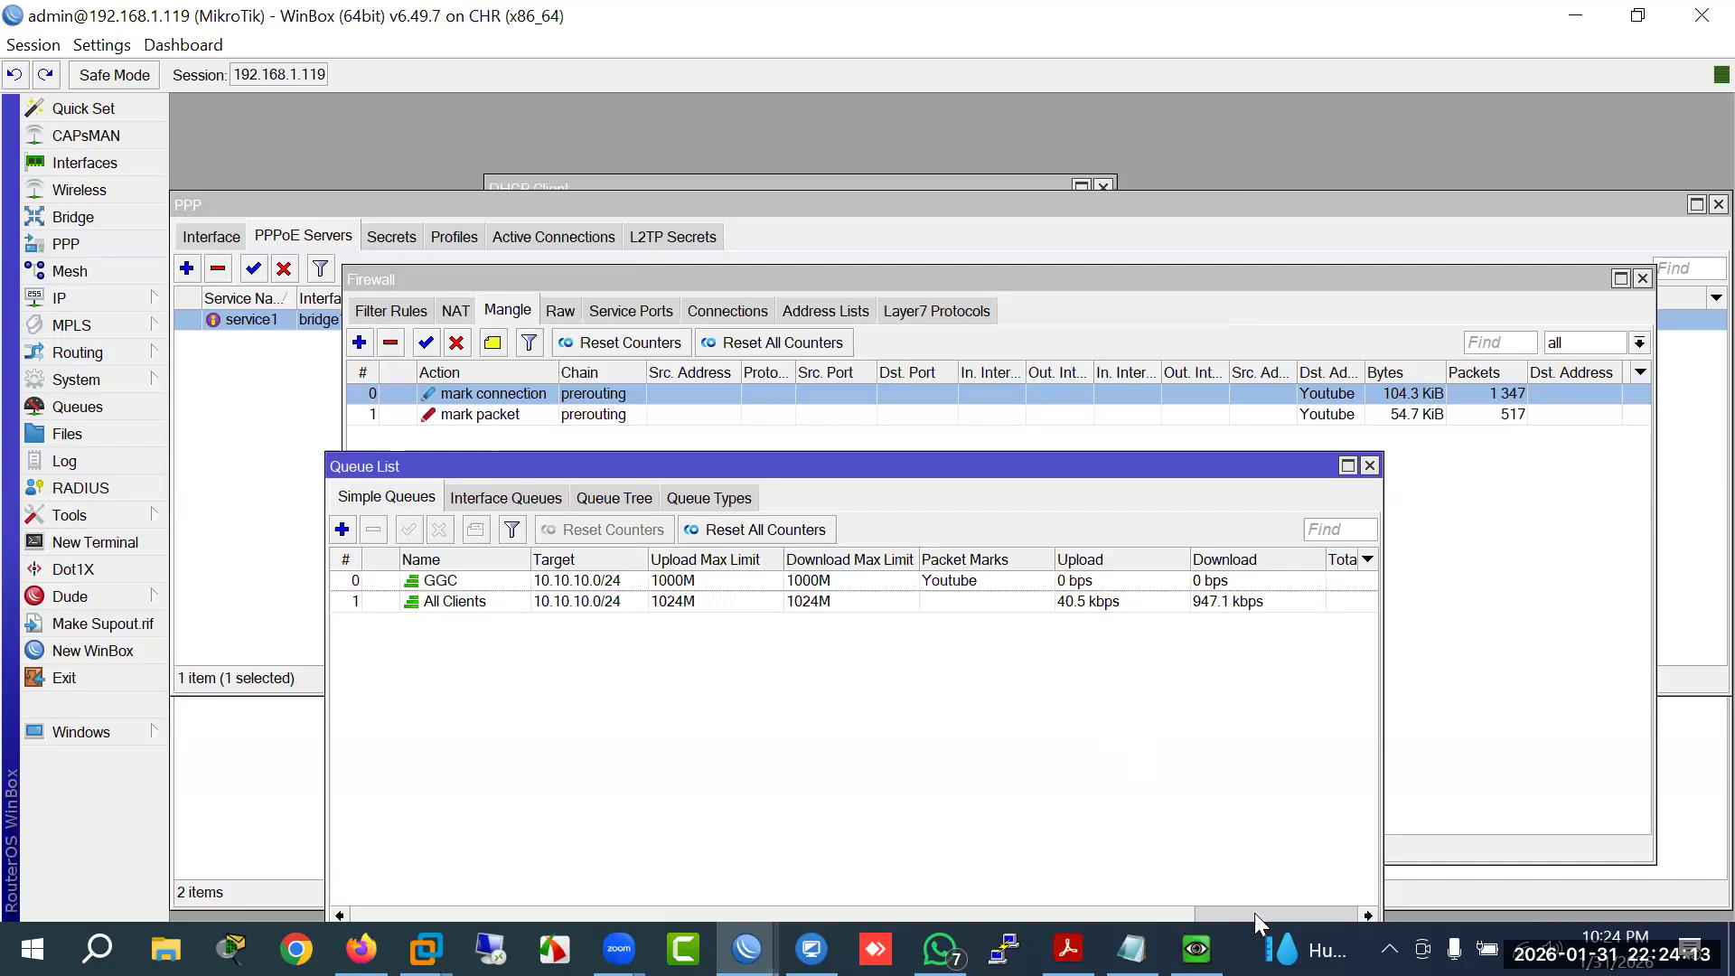
pyautogui.click(1197, 949)
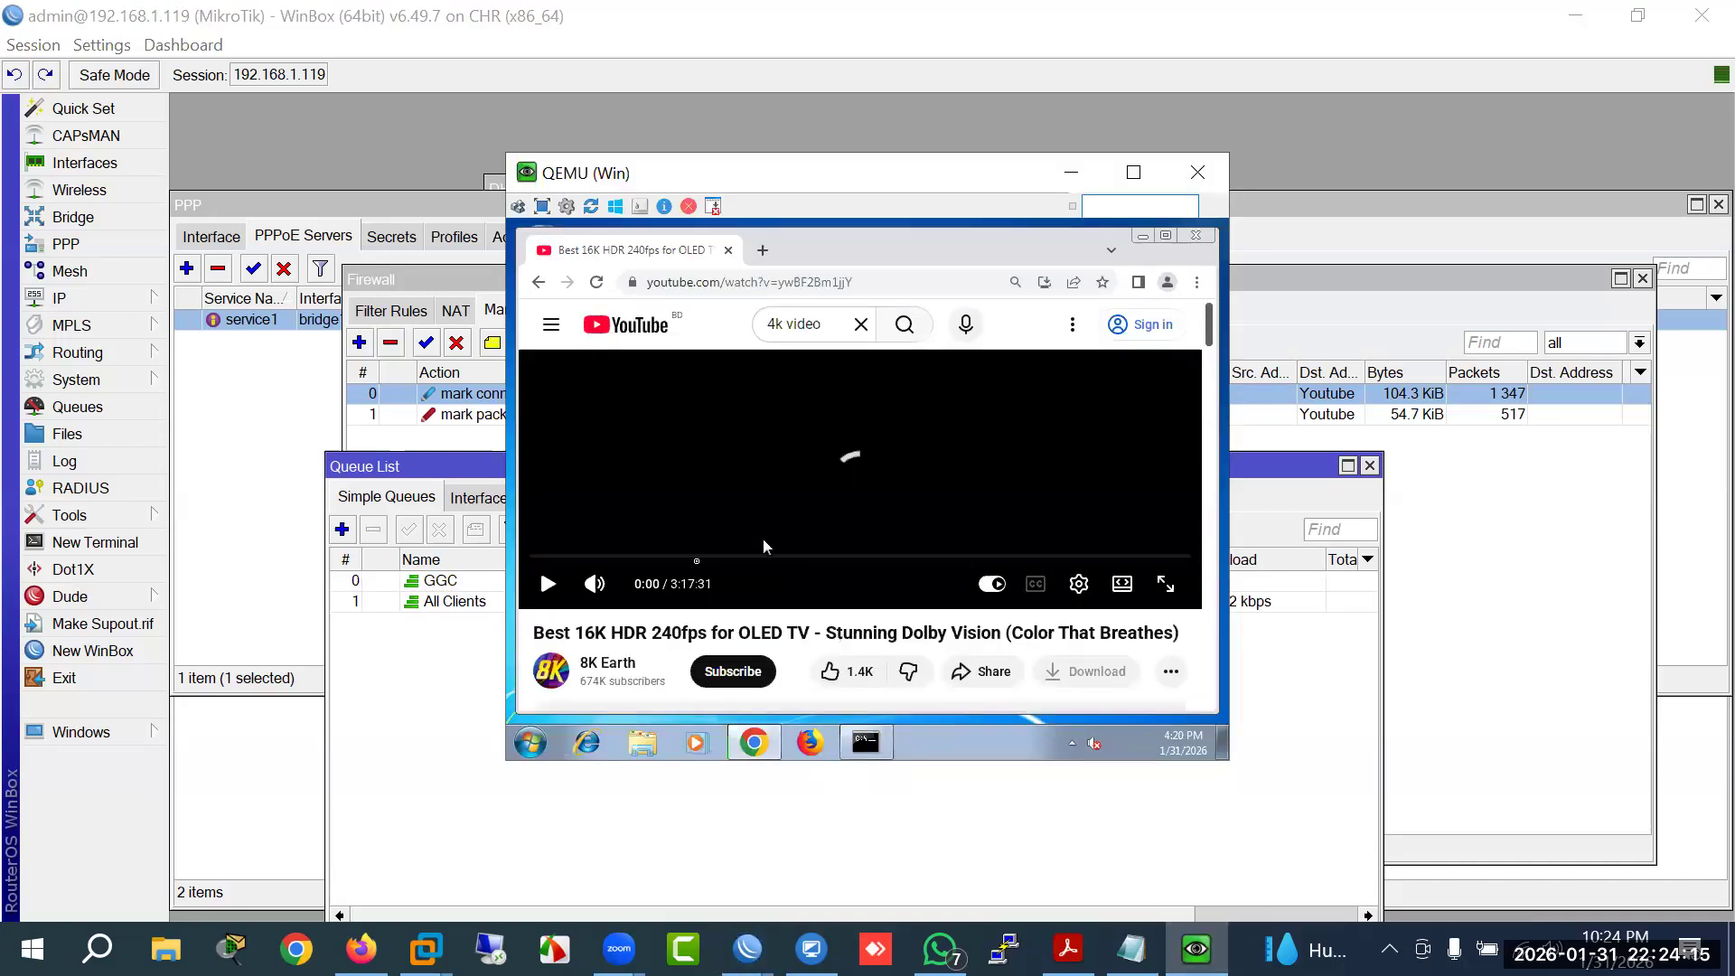
# Step: Select the GGC queue and the mangle mark-packet rule, repositioning the Firewall window
pyautogui.click(406, 670)
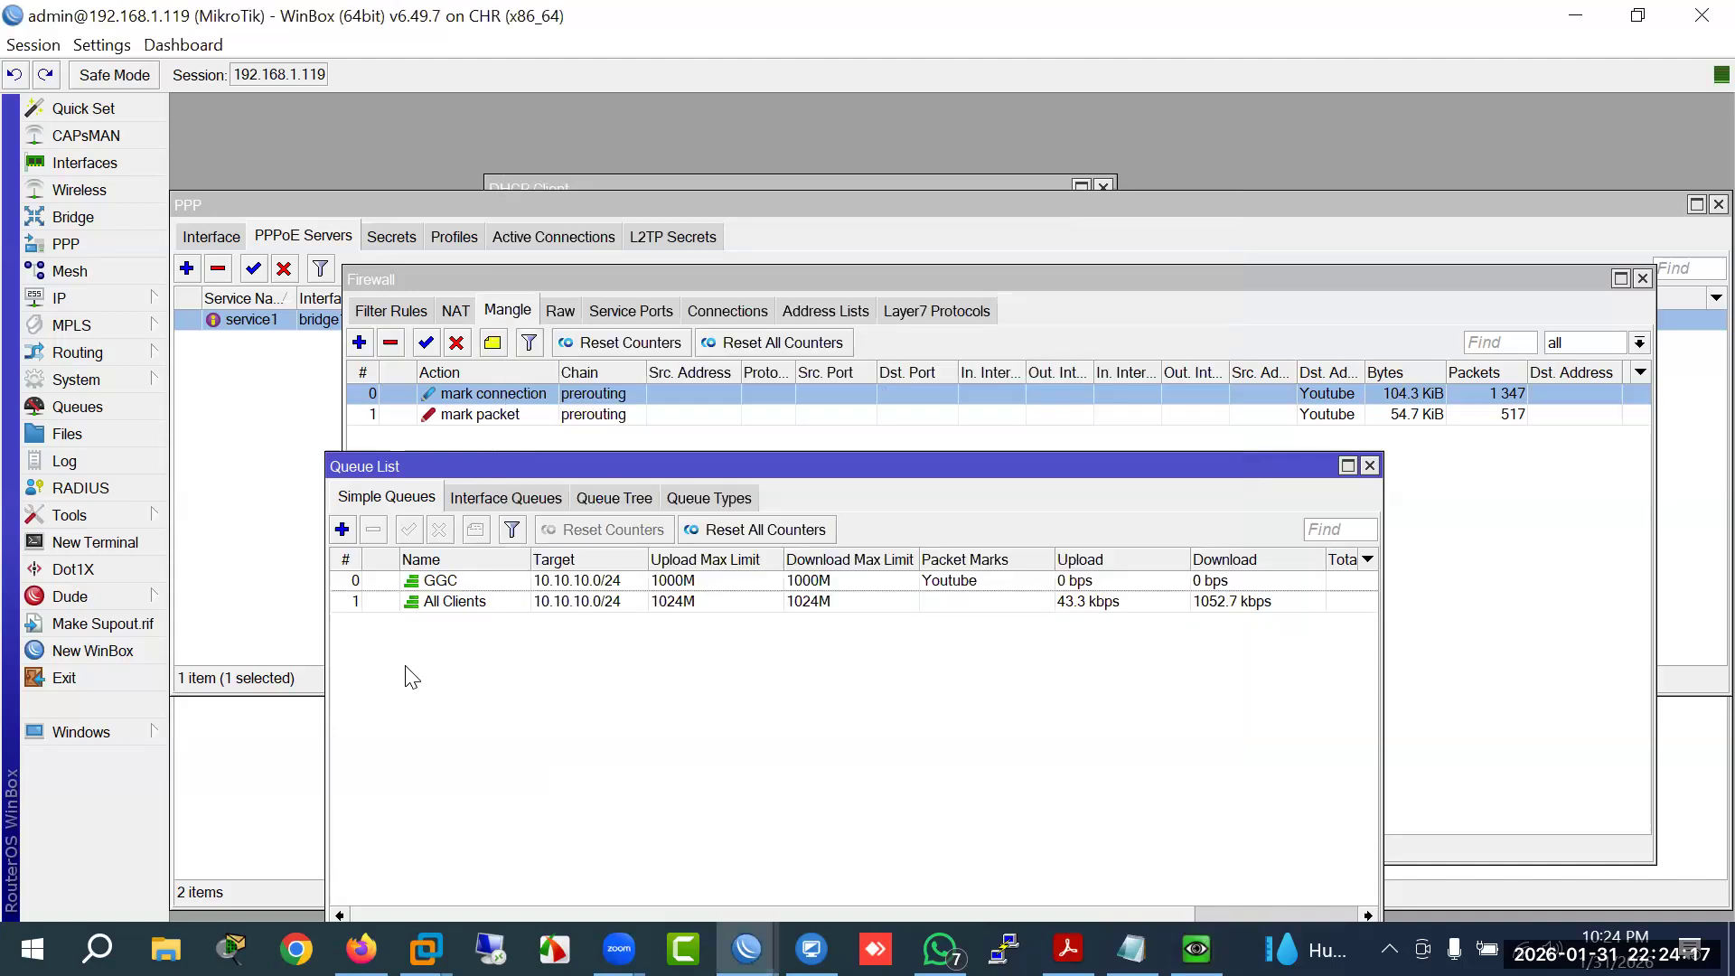
pyautogui.click(584, 584)
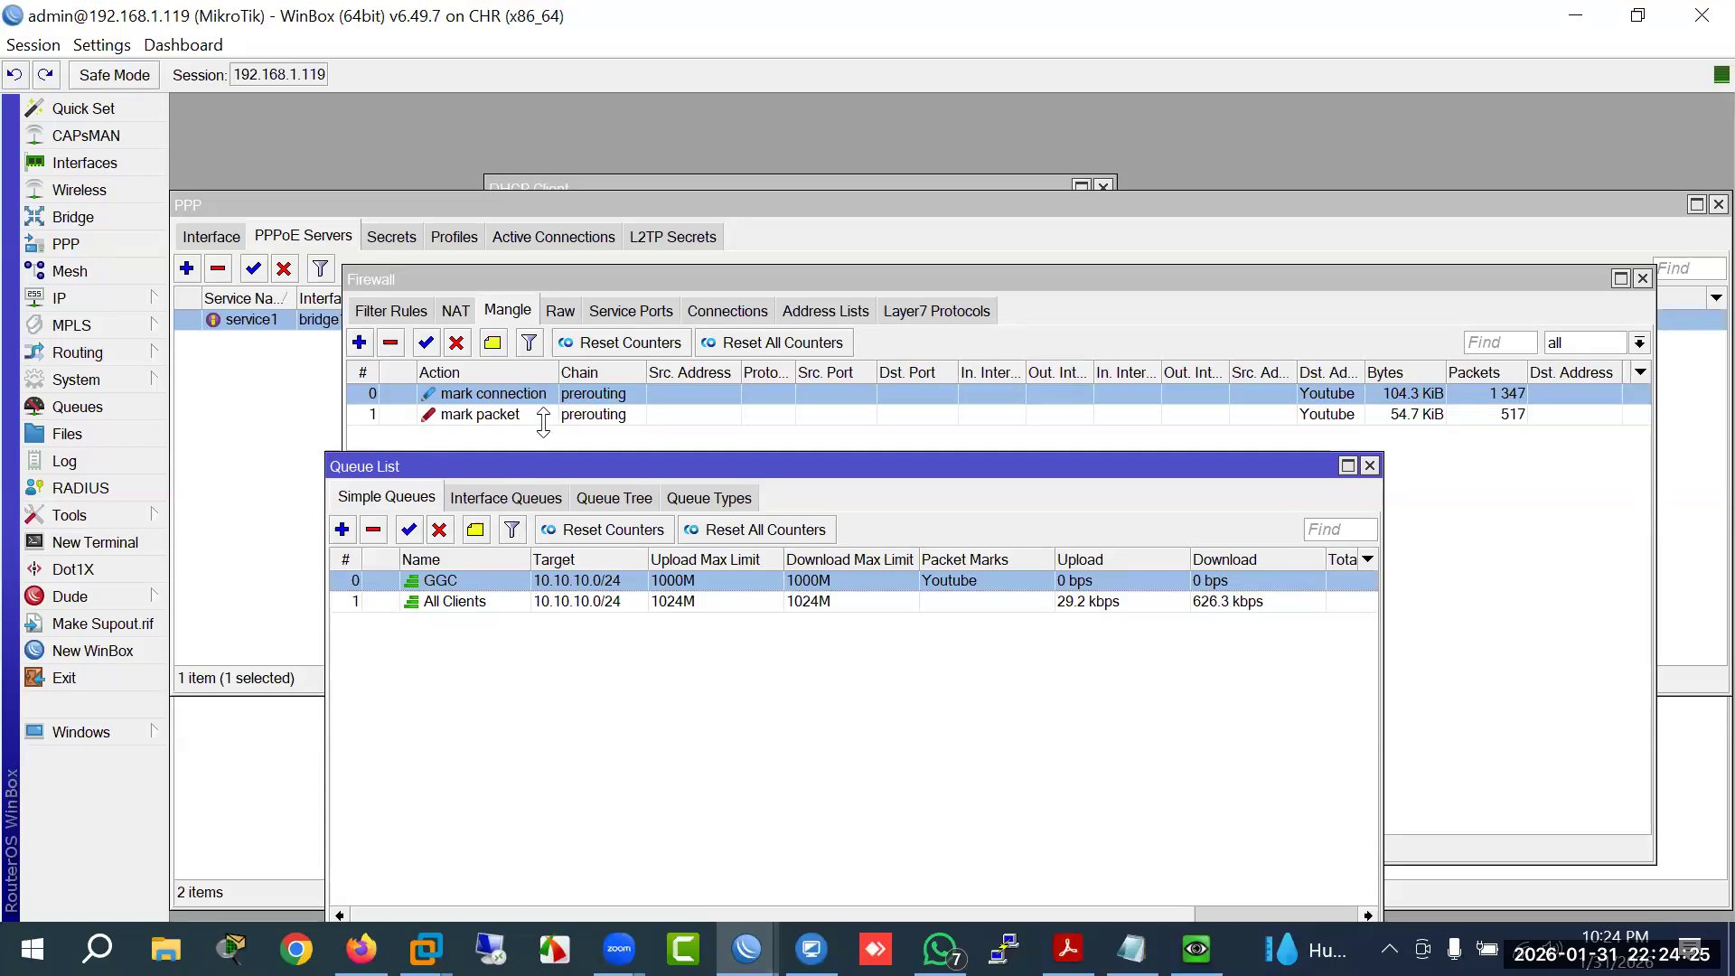
pyautogui.click(542, 414)
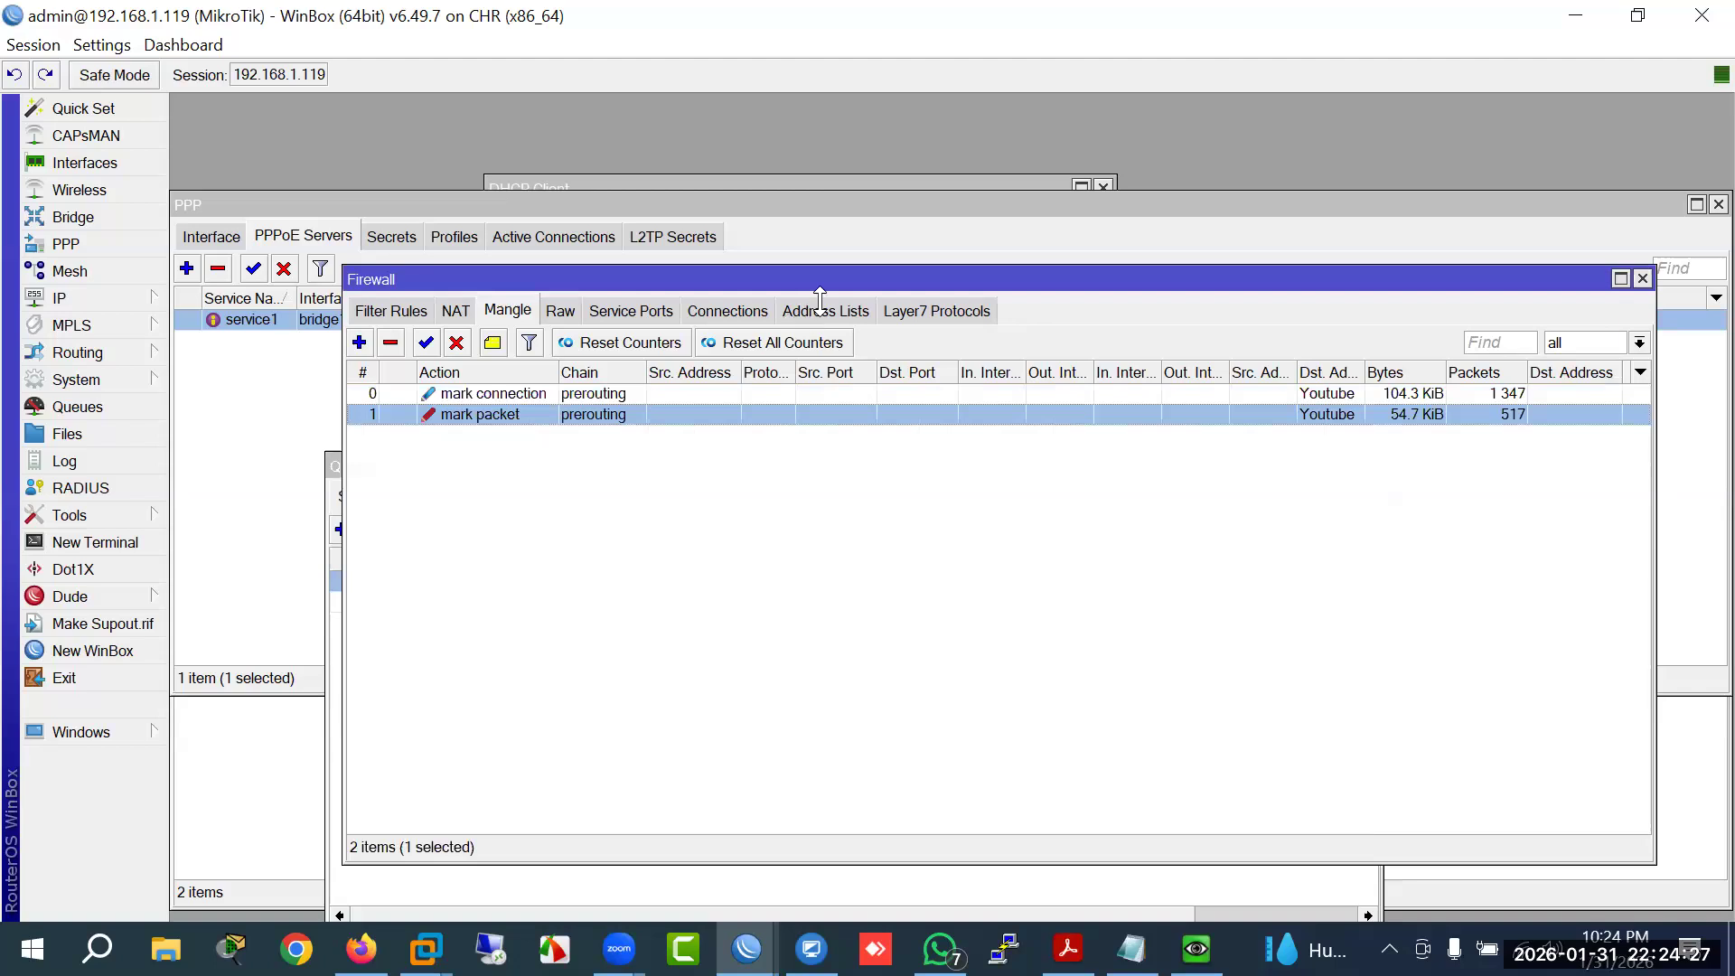
pyautogui.moveTo(677, 282); pyautogui.dragTo(446, 307)
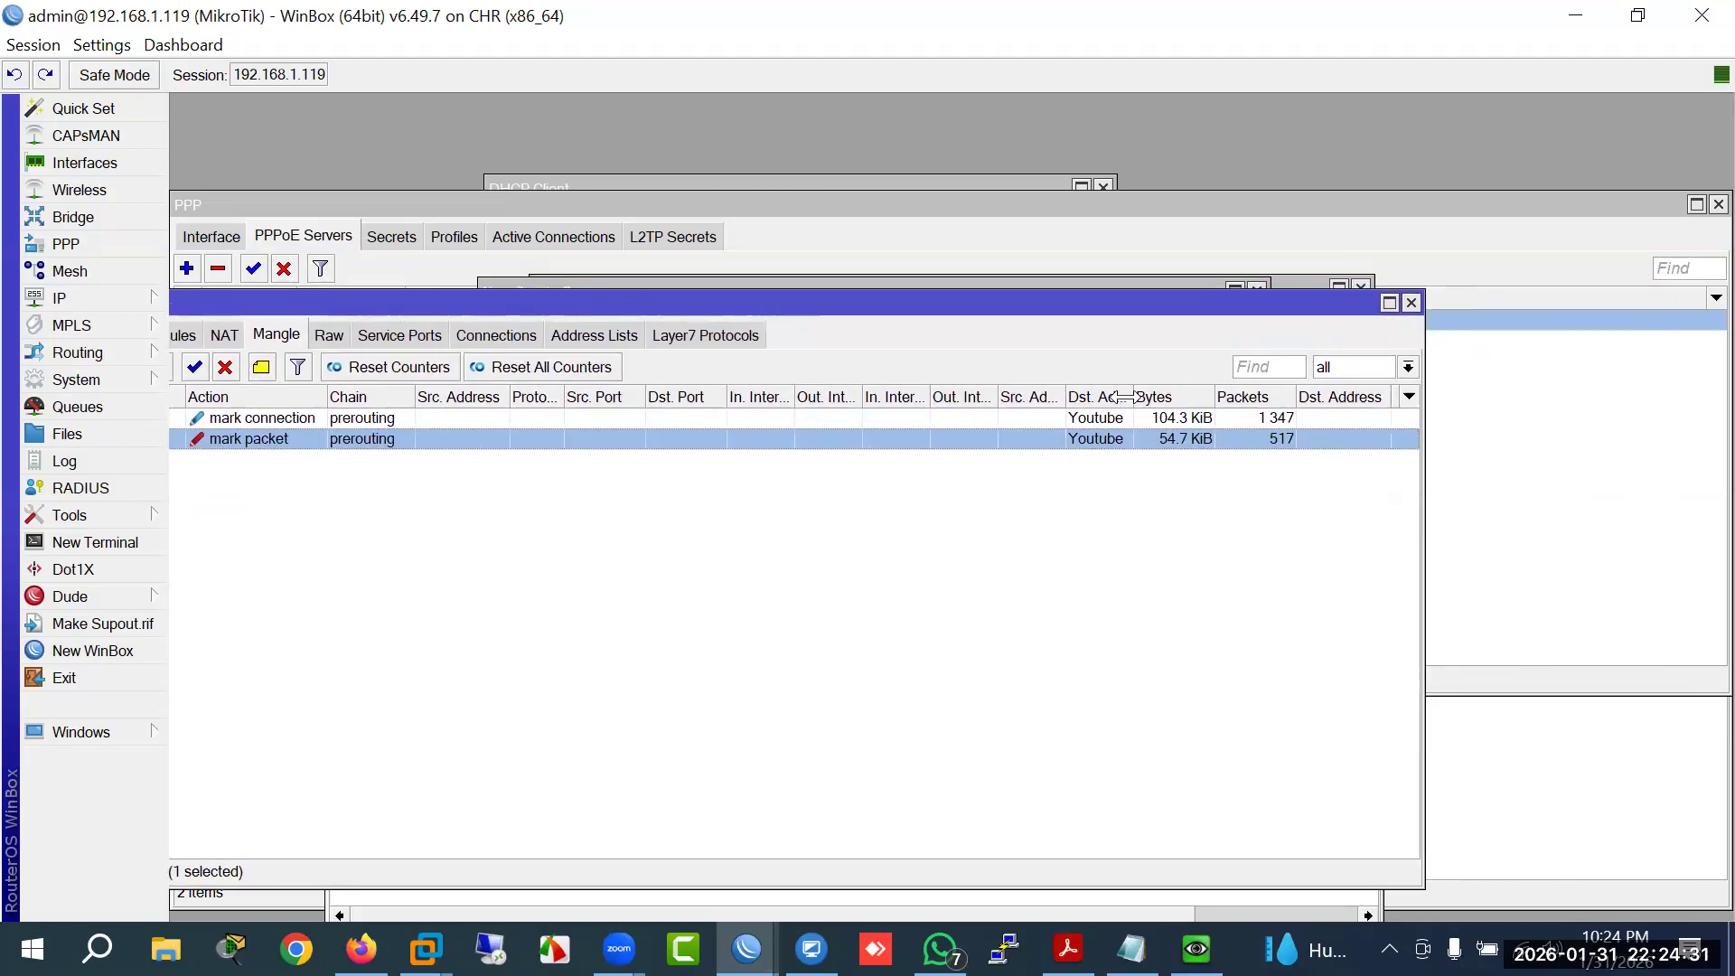
pyautogui.moveTo(1125, 397); pyautogui.dragTo(1222, 397)
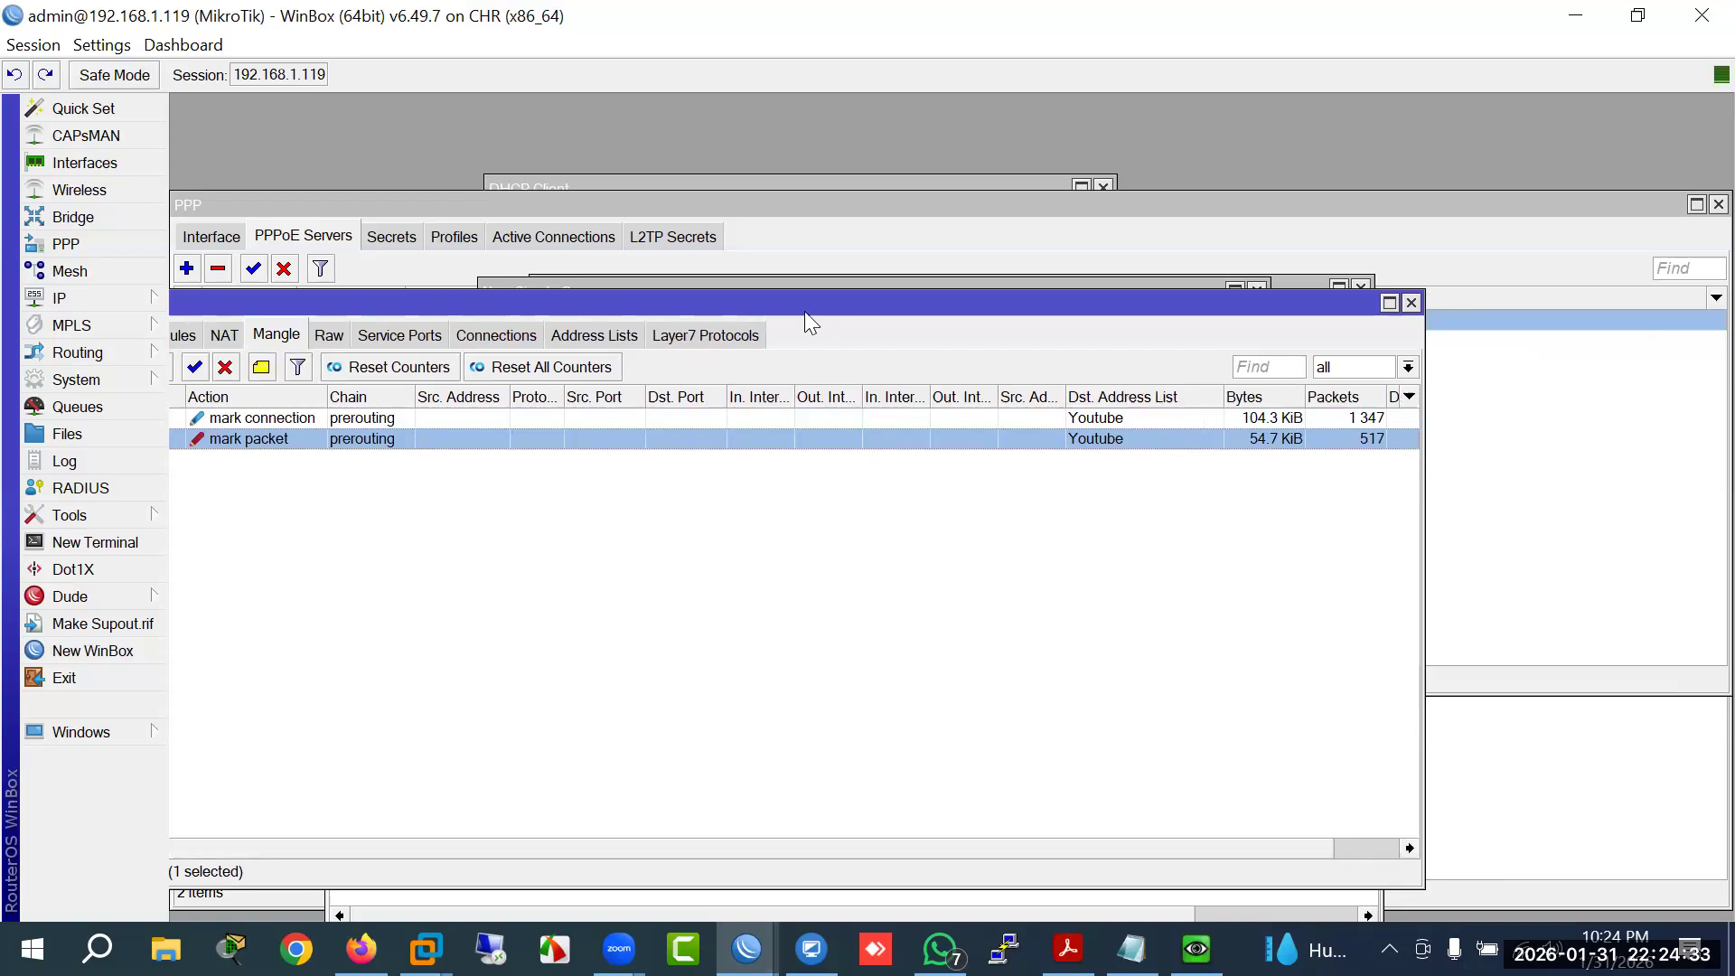
pyautogui.moveTo(765, 309); pyautogui.dragTo(870, 304)
# Step: Show the Youtube address list with third entry 142.250.182.110, widening Address and Creation Time columns
pyautogui.click(699, 333)
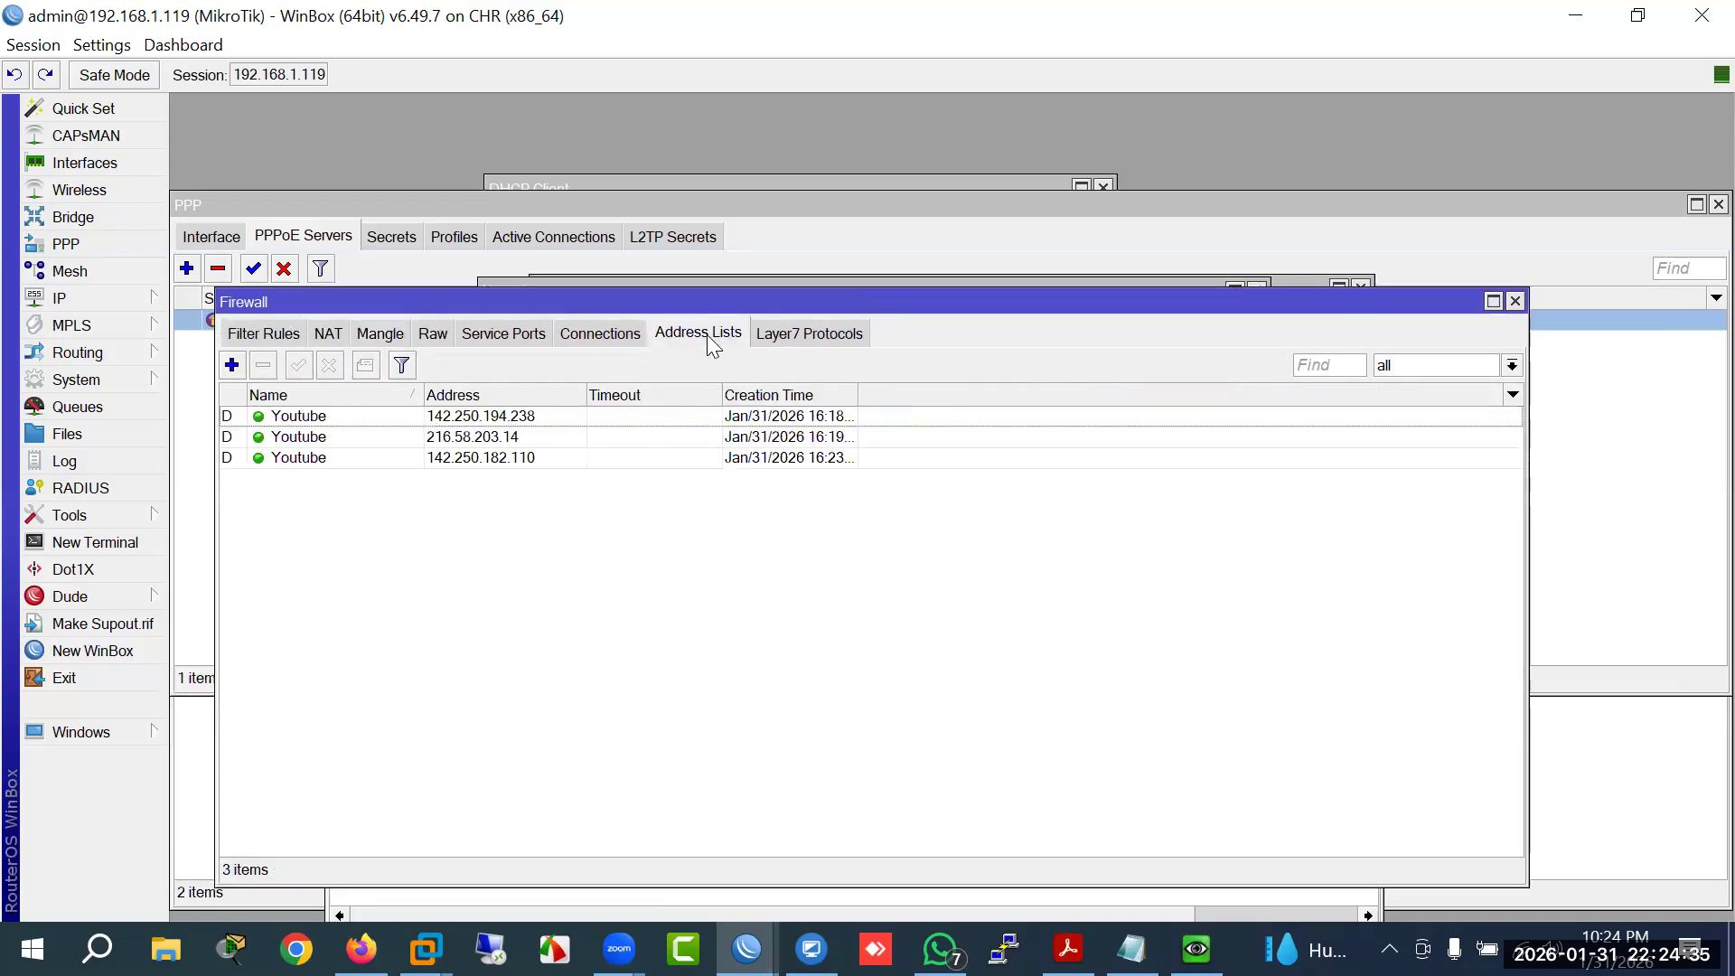
pyautogui.moveTo(734, 305); pyautogui.dragTo(1094, 310)
pyautogui.click(544, 465)
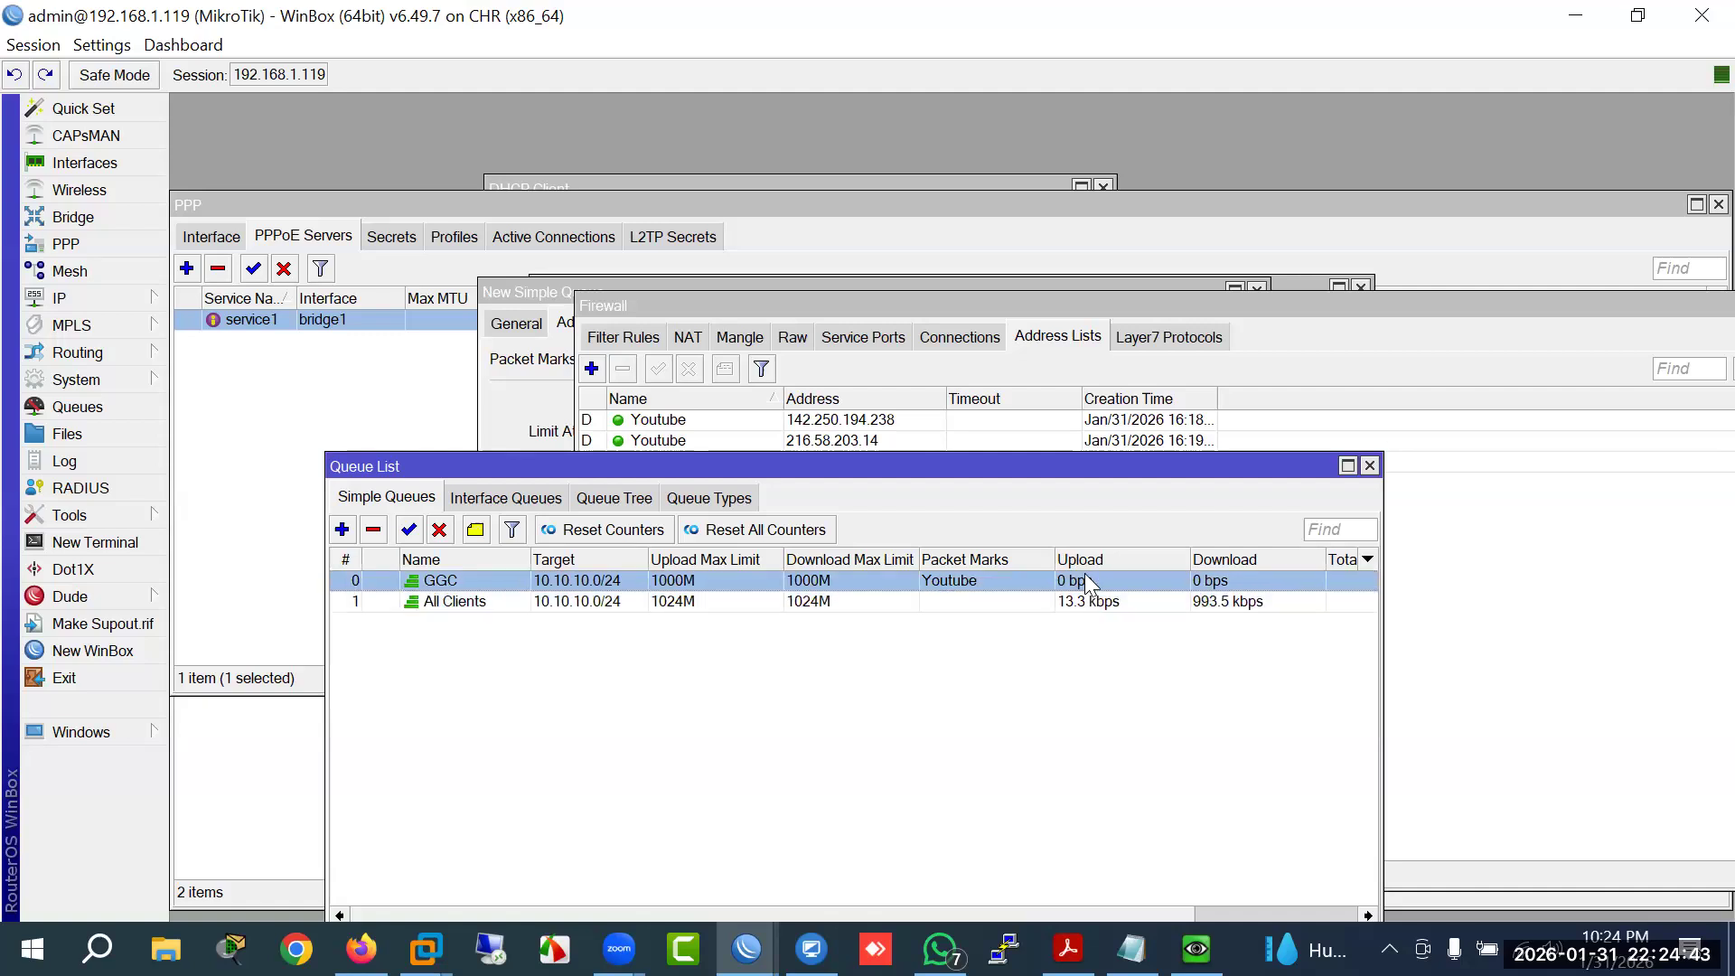
pyautogui.moveTo(1087, 470); pyautogui.dragTo(1084, 507)
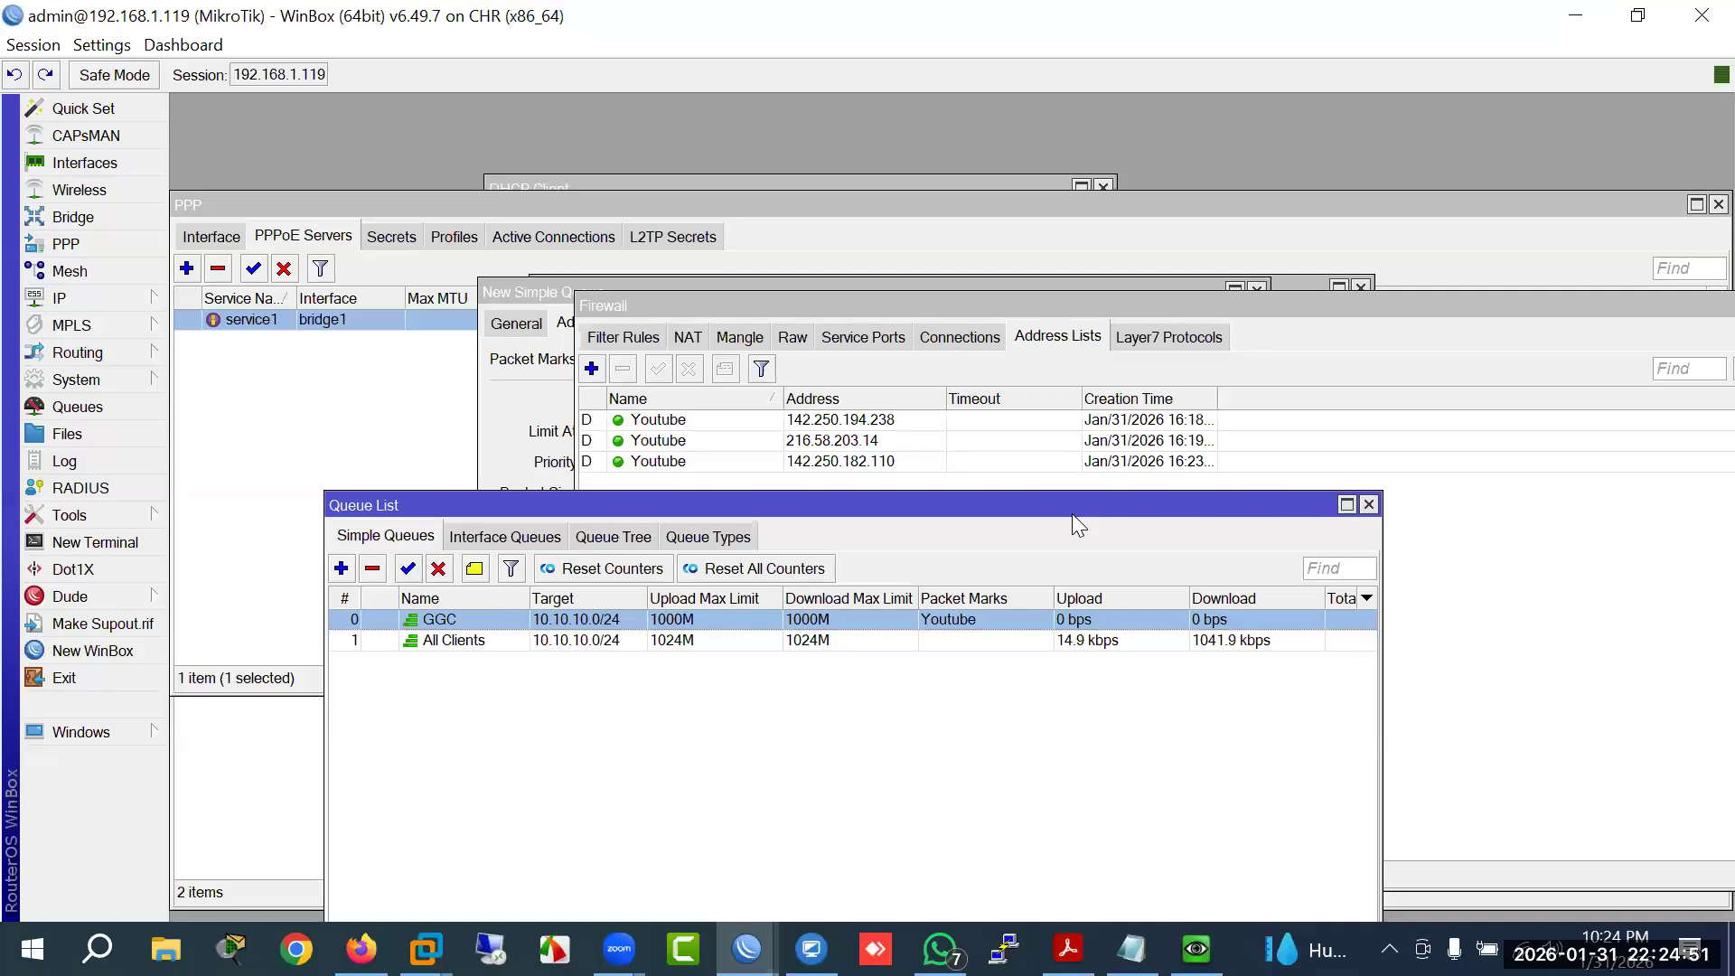
pyautogui.moveTo(941, 313); pyautogui.dragTo(791, 335)
pyautogui.moveTo(1070, 421); pyautogui.dragTo(1145, 420)
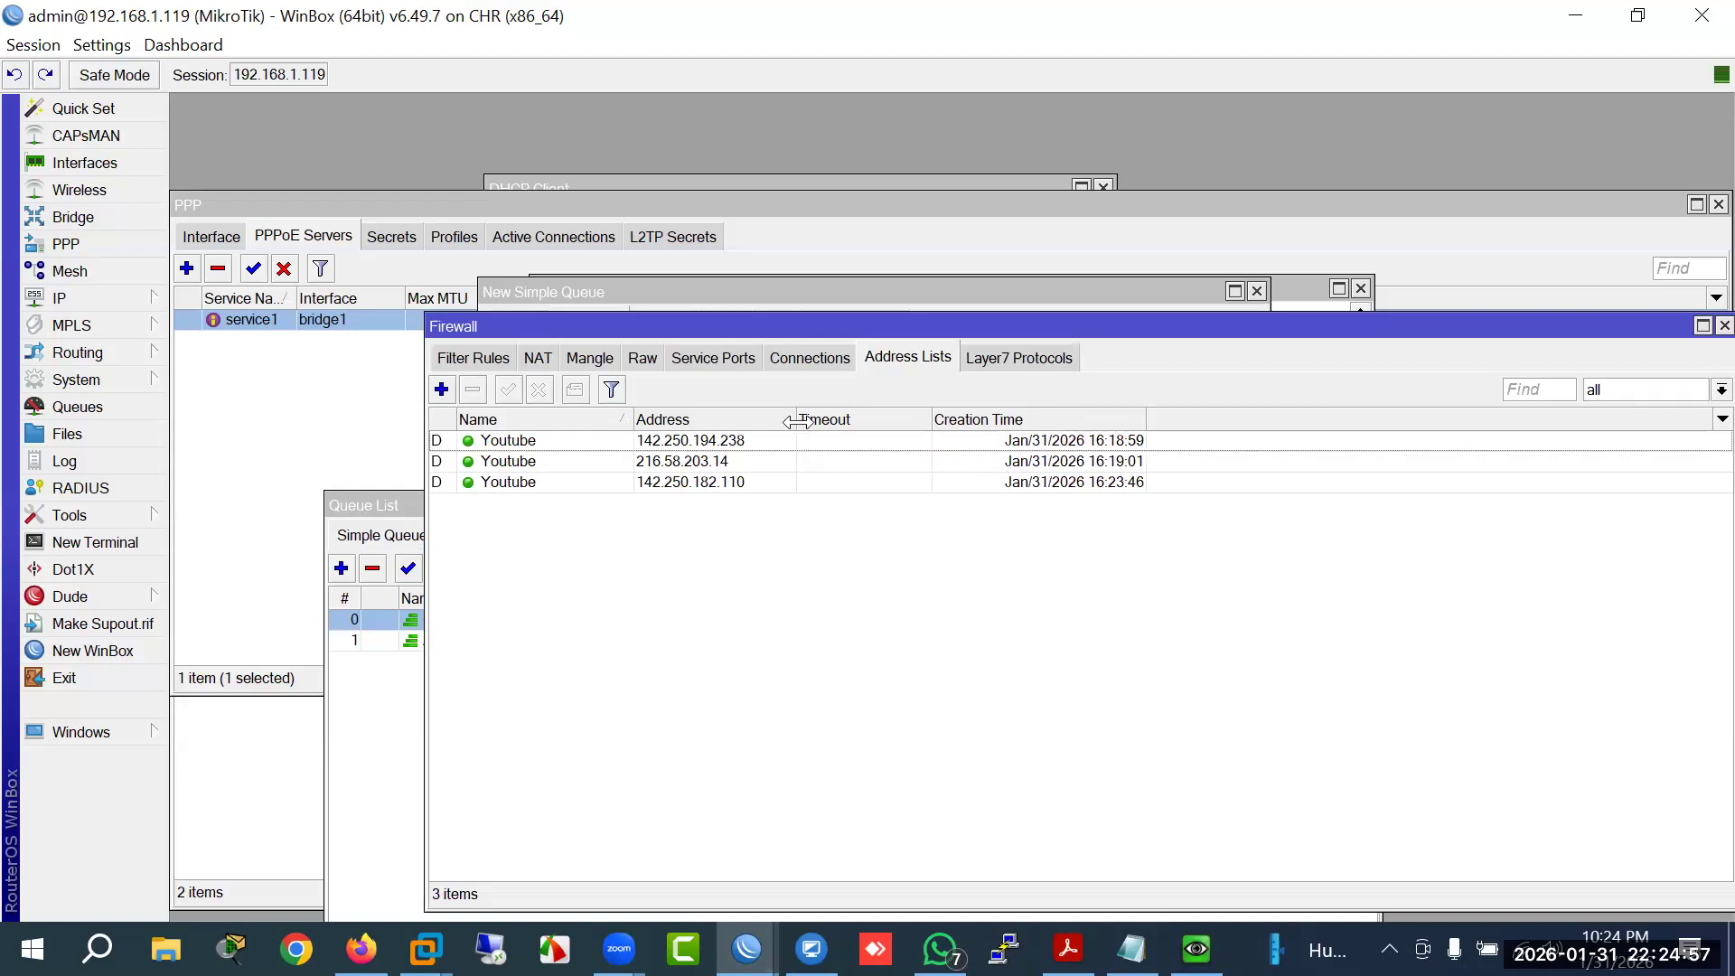
pyautogui.moveTo(796, 420); pyautogui.dragTo(851, 419)
pyautogui.moveTo(912, 312); pyautogui.dragTo(1001, 286)
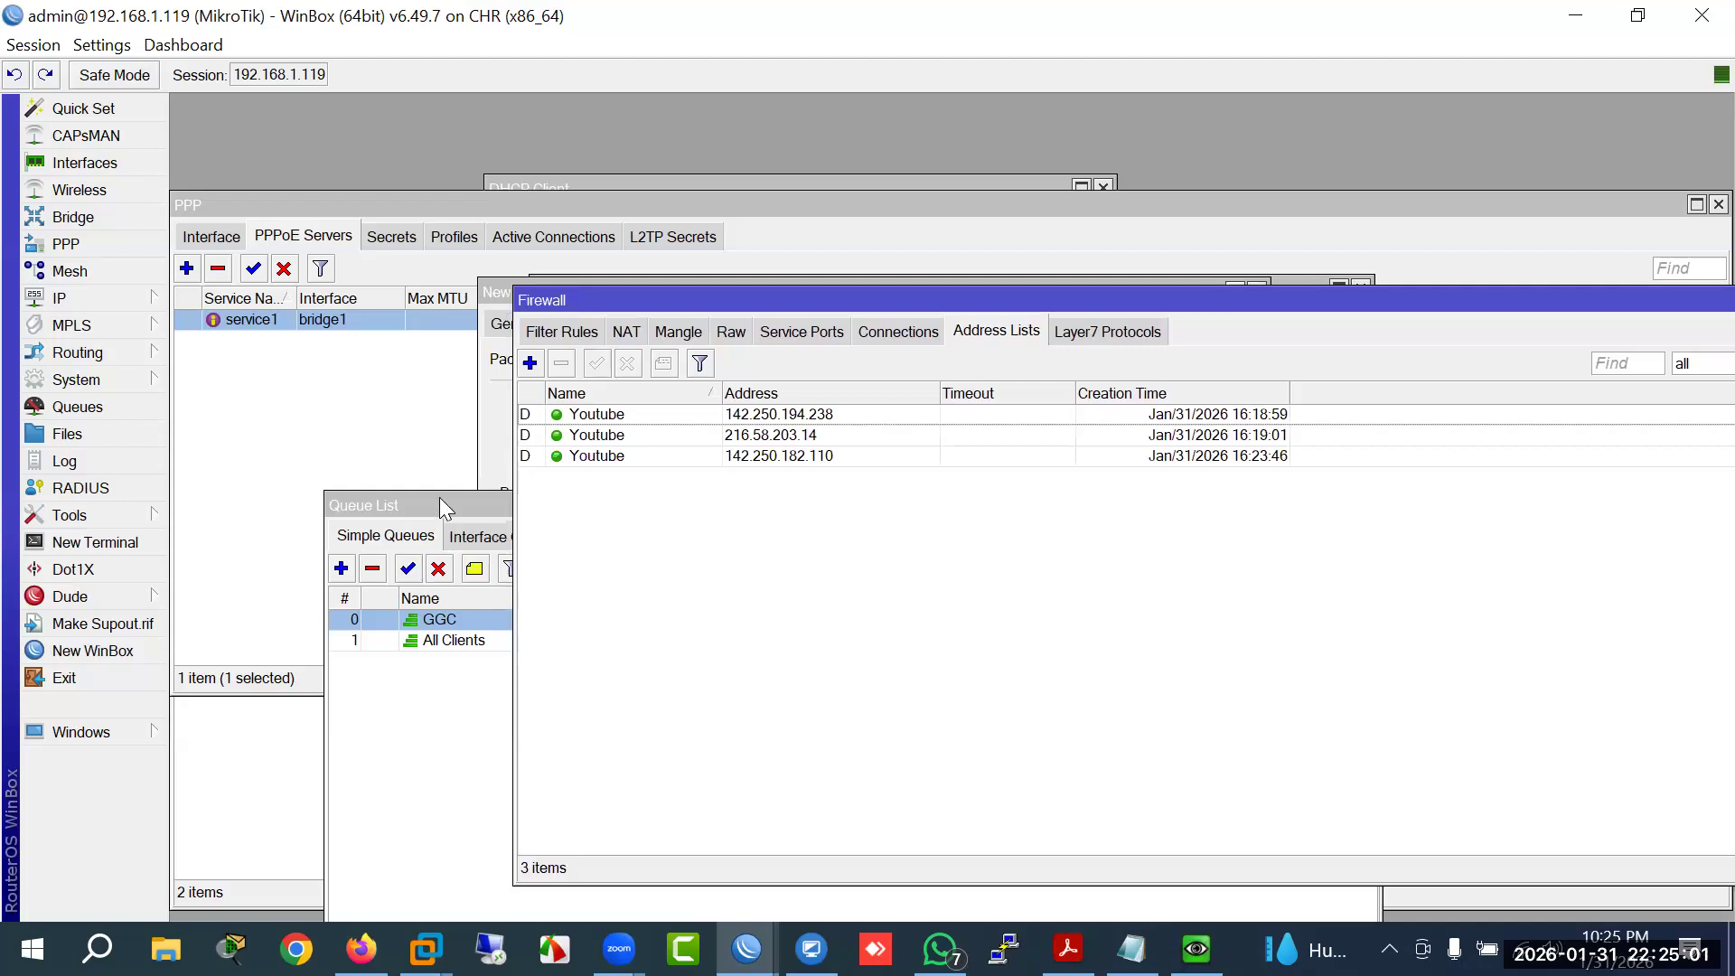
# Step: Review the queue types, including custom pcq types Download, PCQ-BW, Upload and Youtube
pyautogui.click(440, 499)
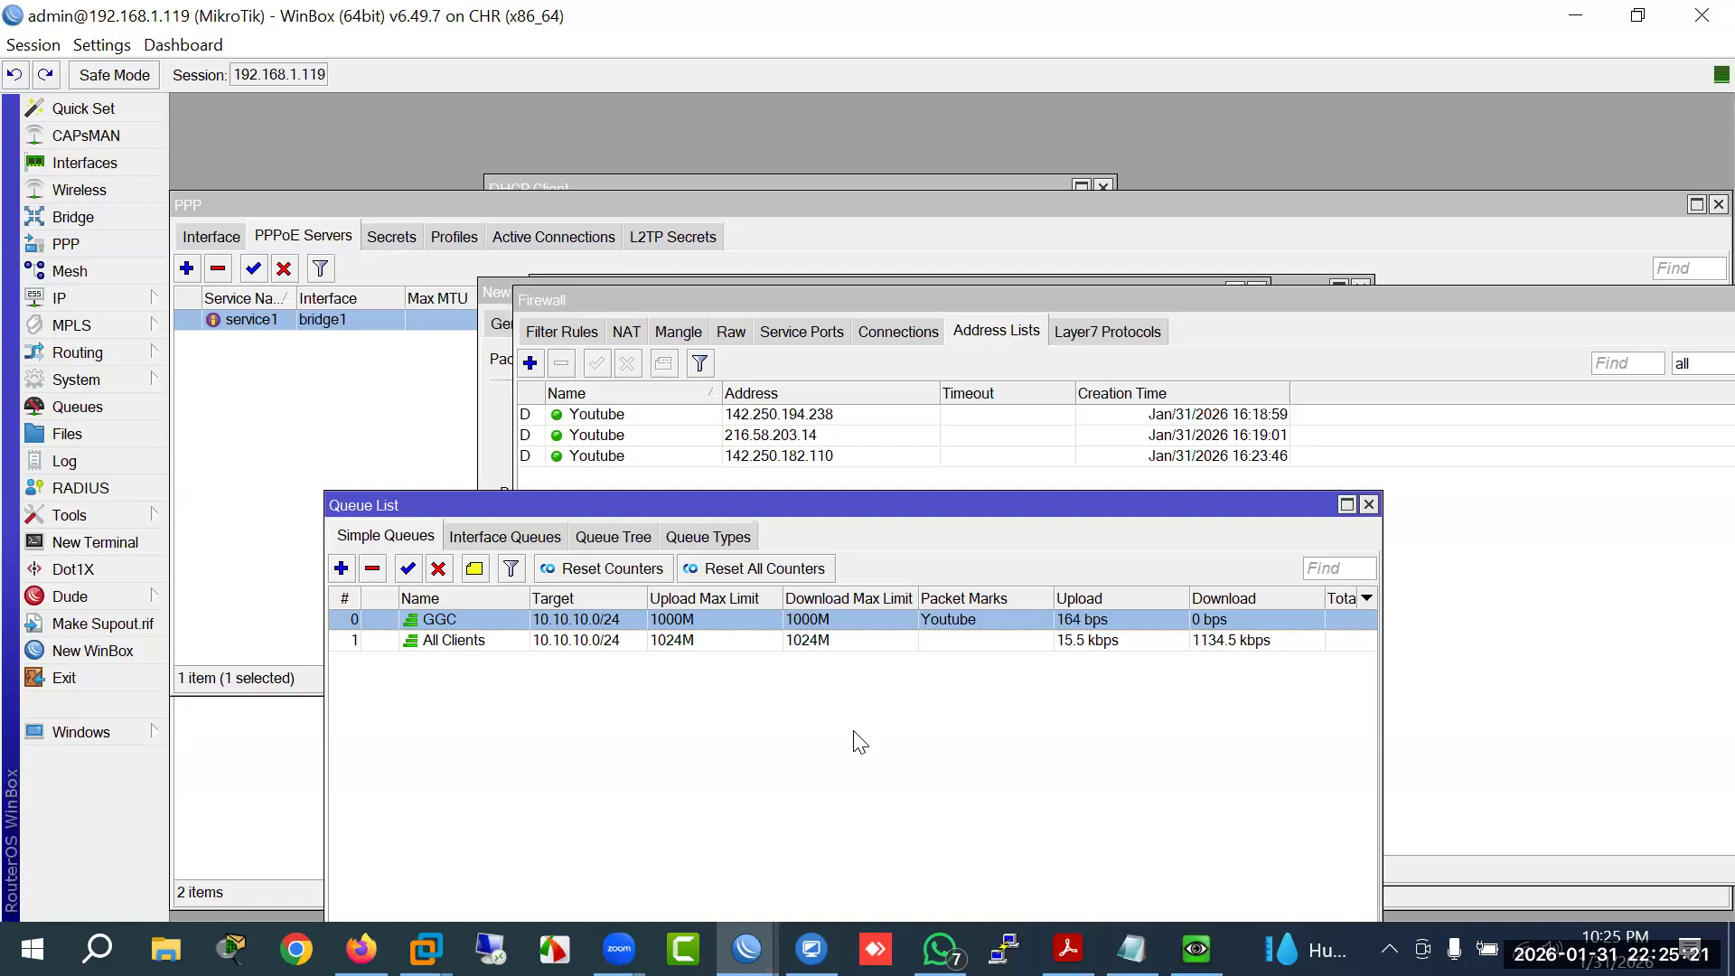
pyautogui.click(710, 536)
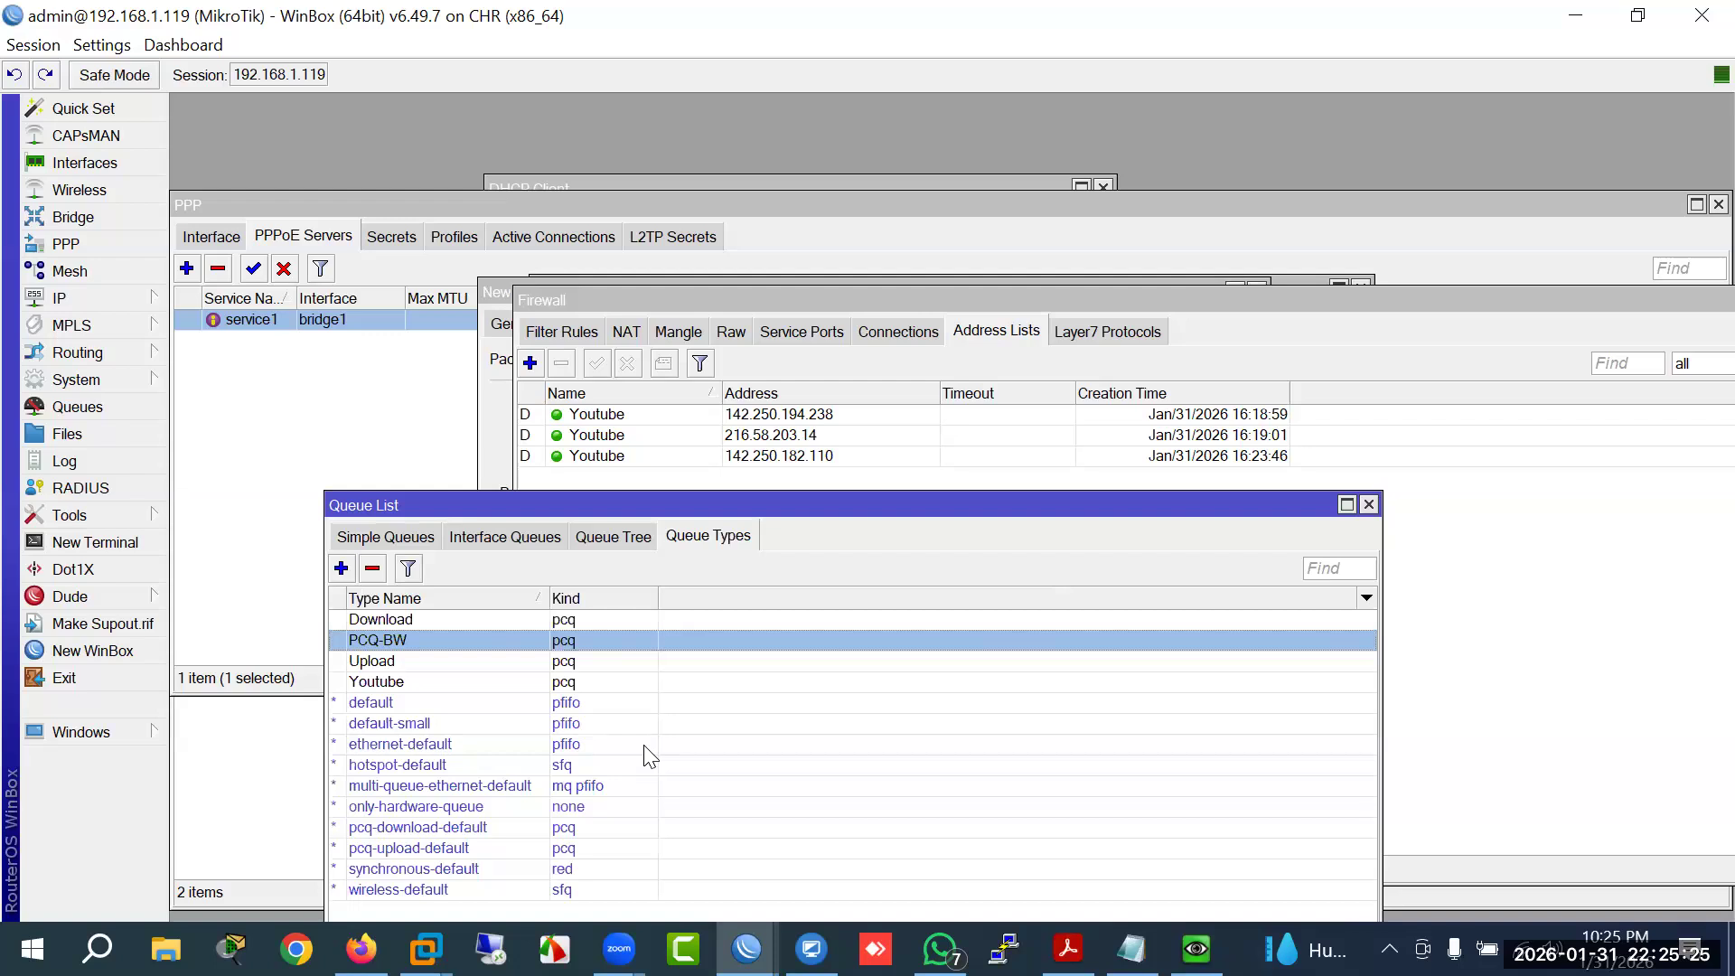
pyautogui.click(390, 669)
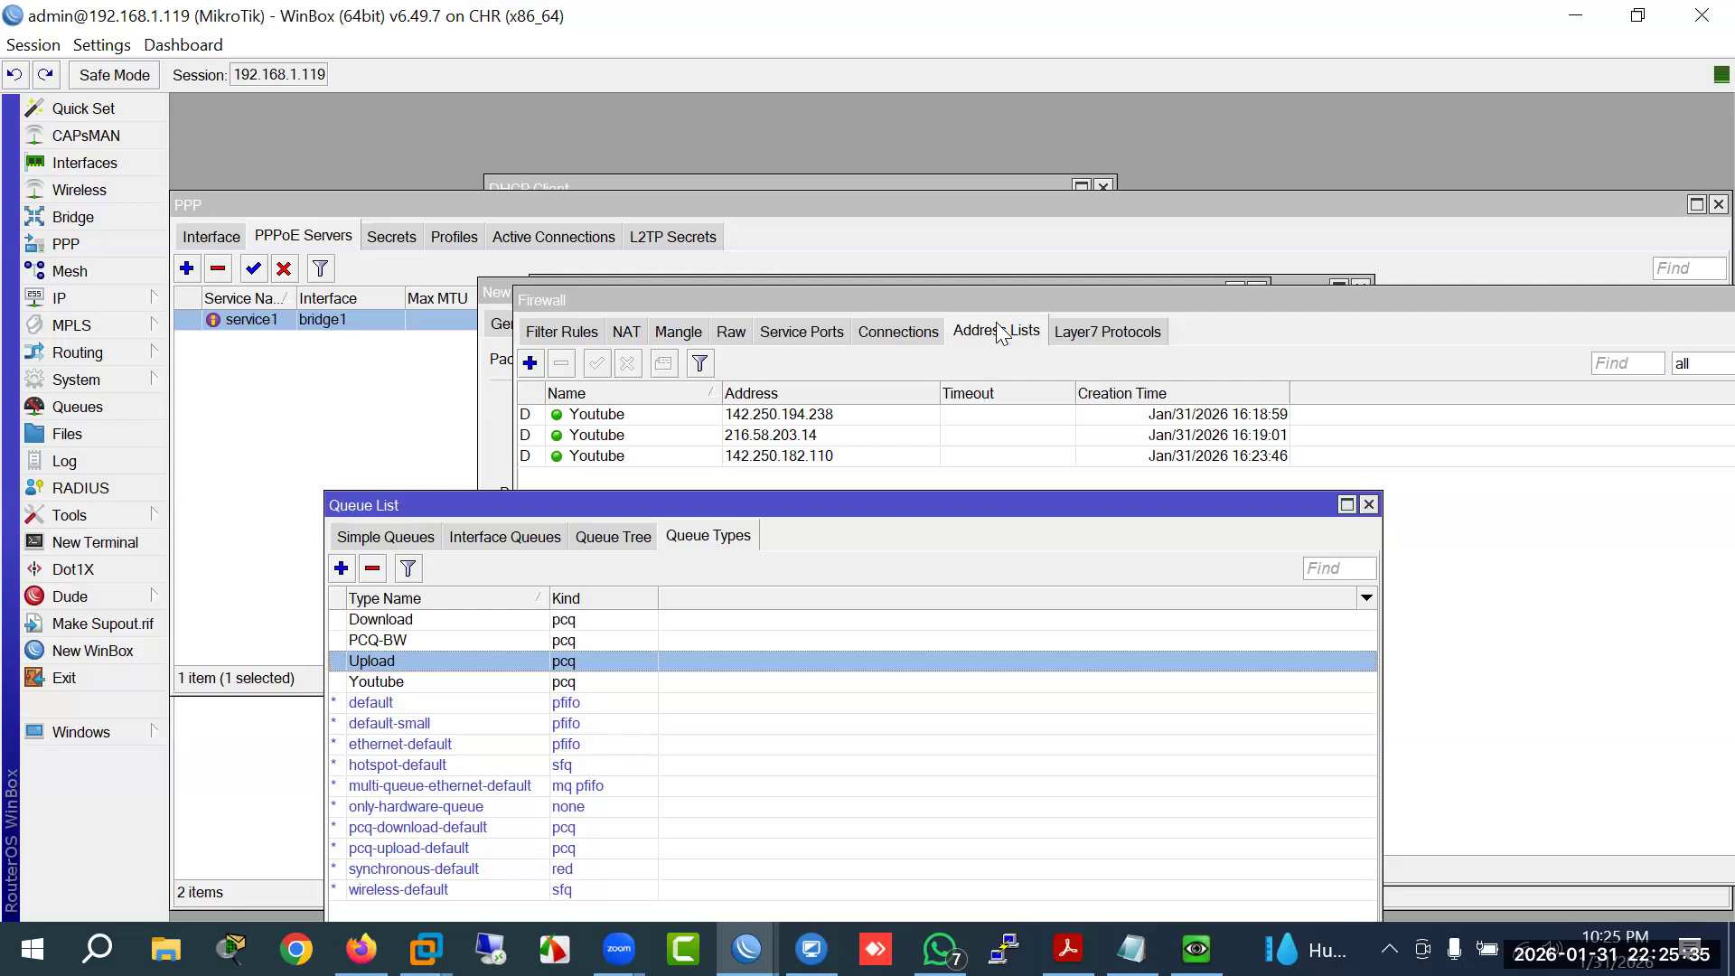
# Step: Start a new simple queue, look at its General settings, then discard it
pyautogui.click(380, 538)
pyautogui.click(342, 570)
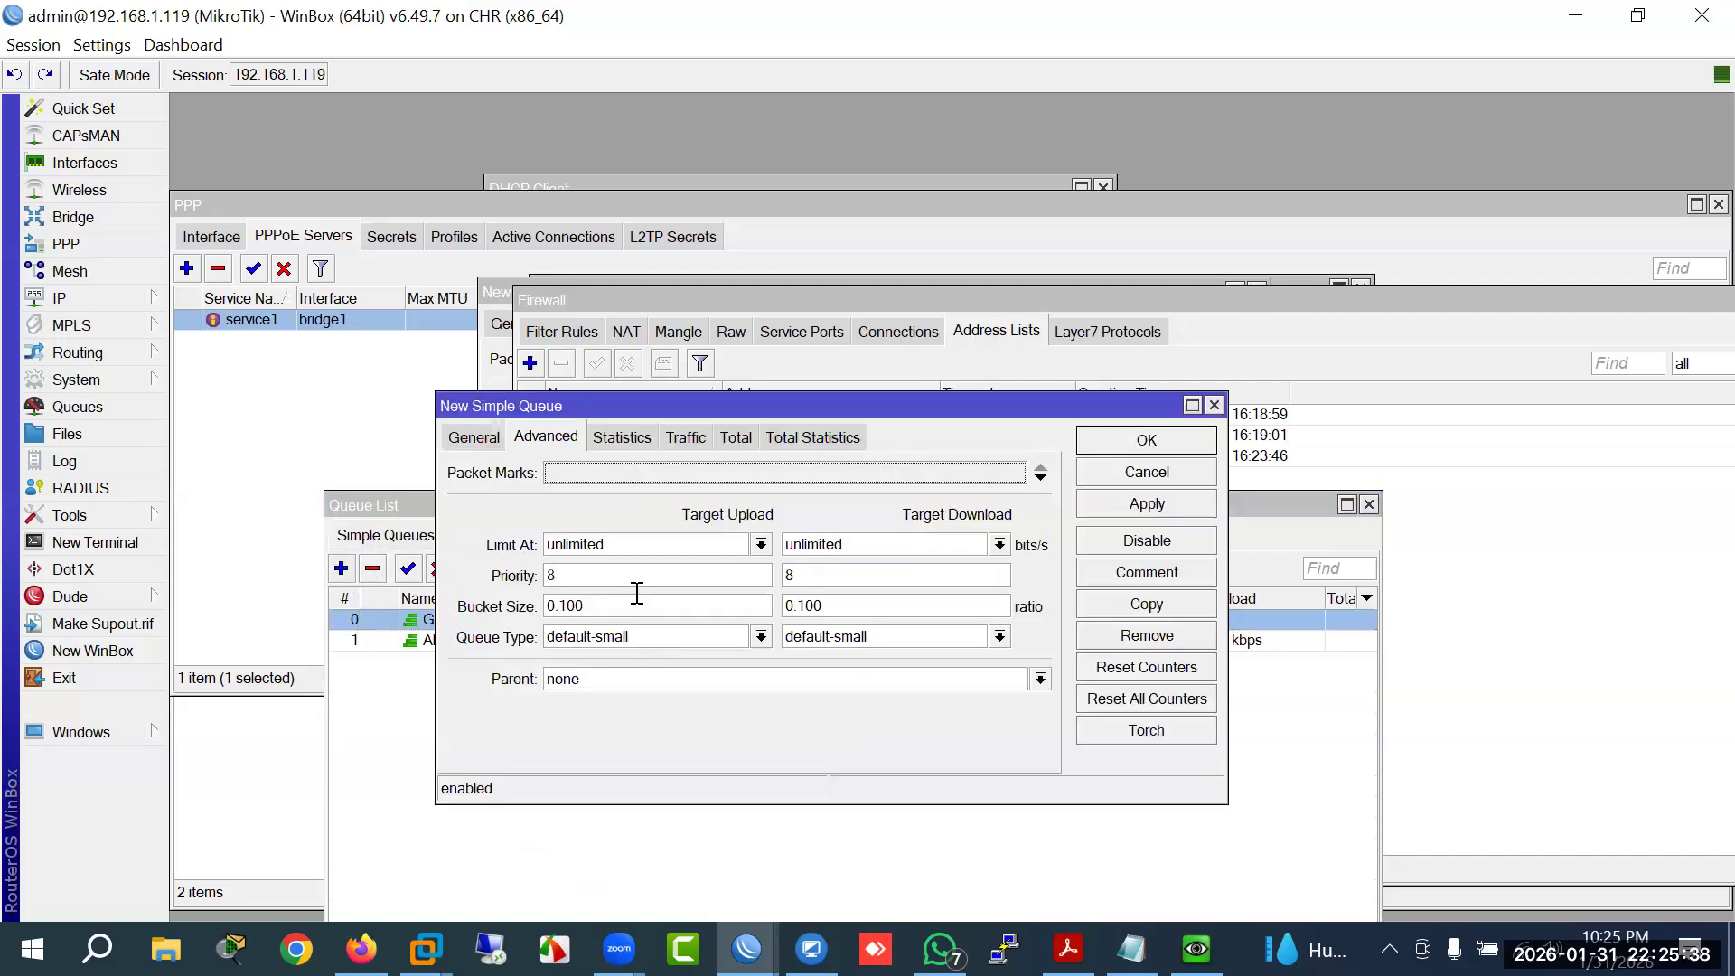
pyautogui.click(472, 441)
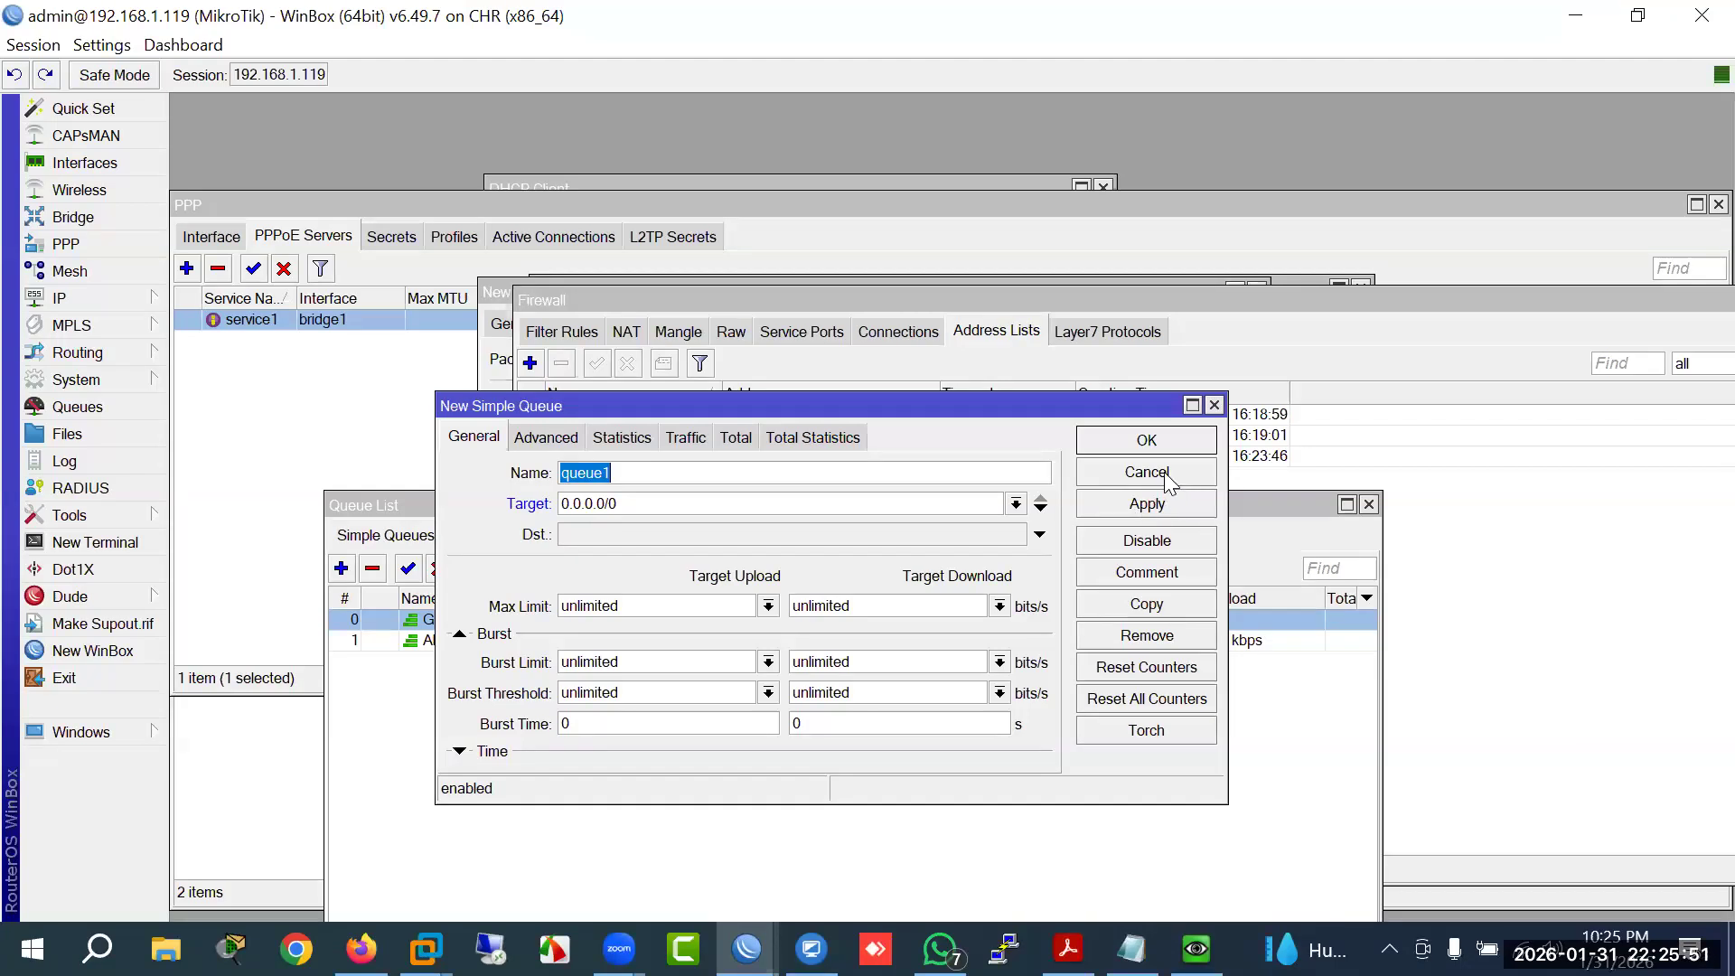
pyautogui.press('Escape')
# Step: Open the GGC queue and replace its 10.10.10.0/24 target with 0.0.0.0/0
pyautogui.doubleClick(607, 620)
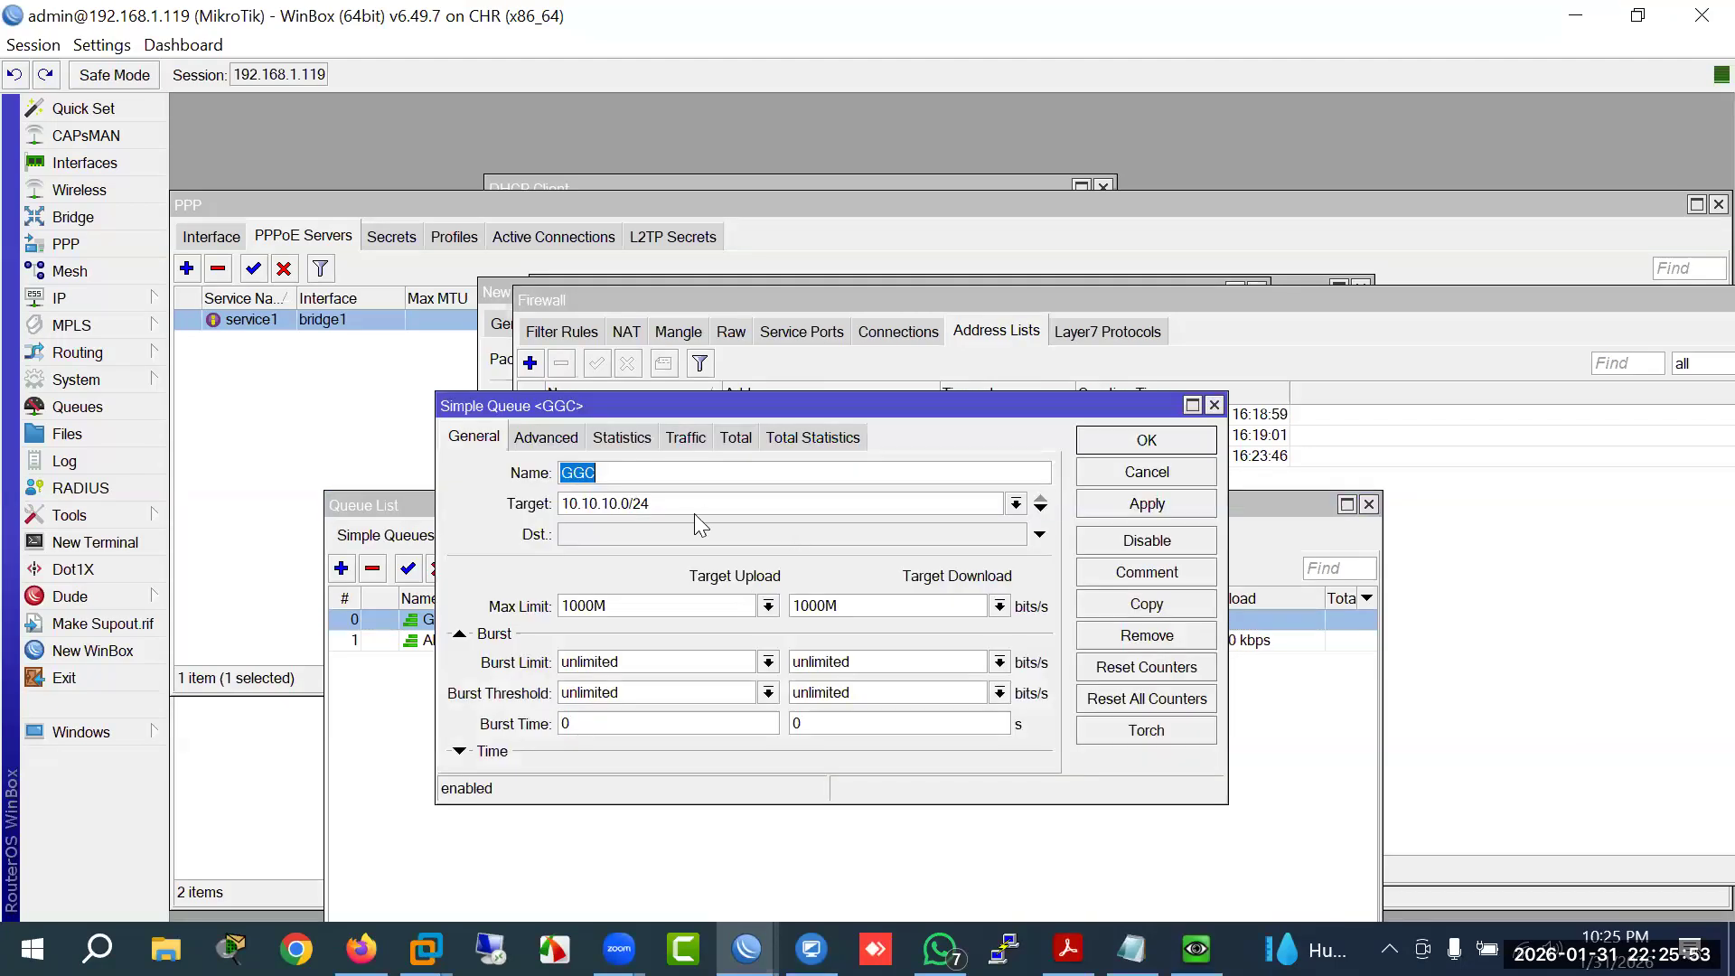
pyautogui.press('Tab')
pyautogui.write('0.0.0.0')
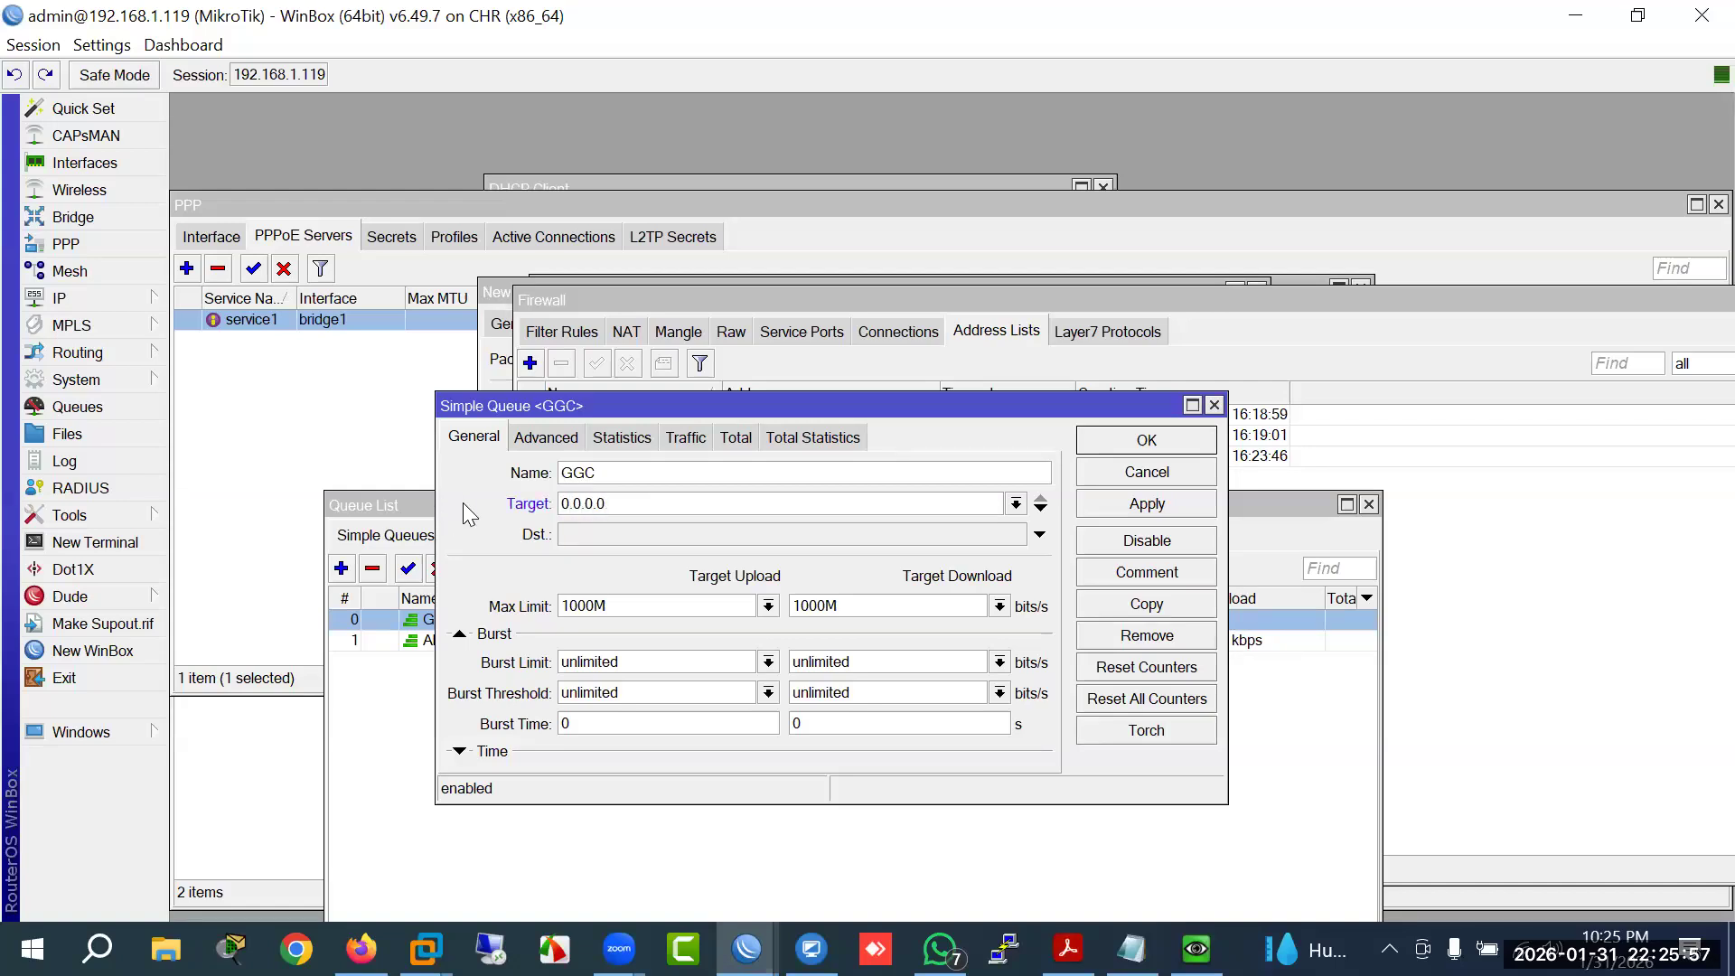
pyautogui.write('/0')
# Step: Save GGC with target 0.0.0.0/0 and compare it against All Clients (~829 kbps) in the list
pyautogui.click(1119, 443)
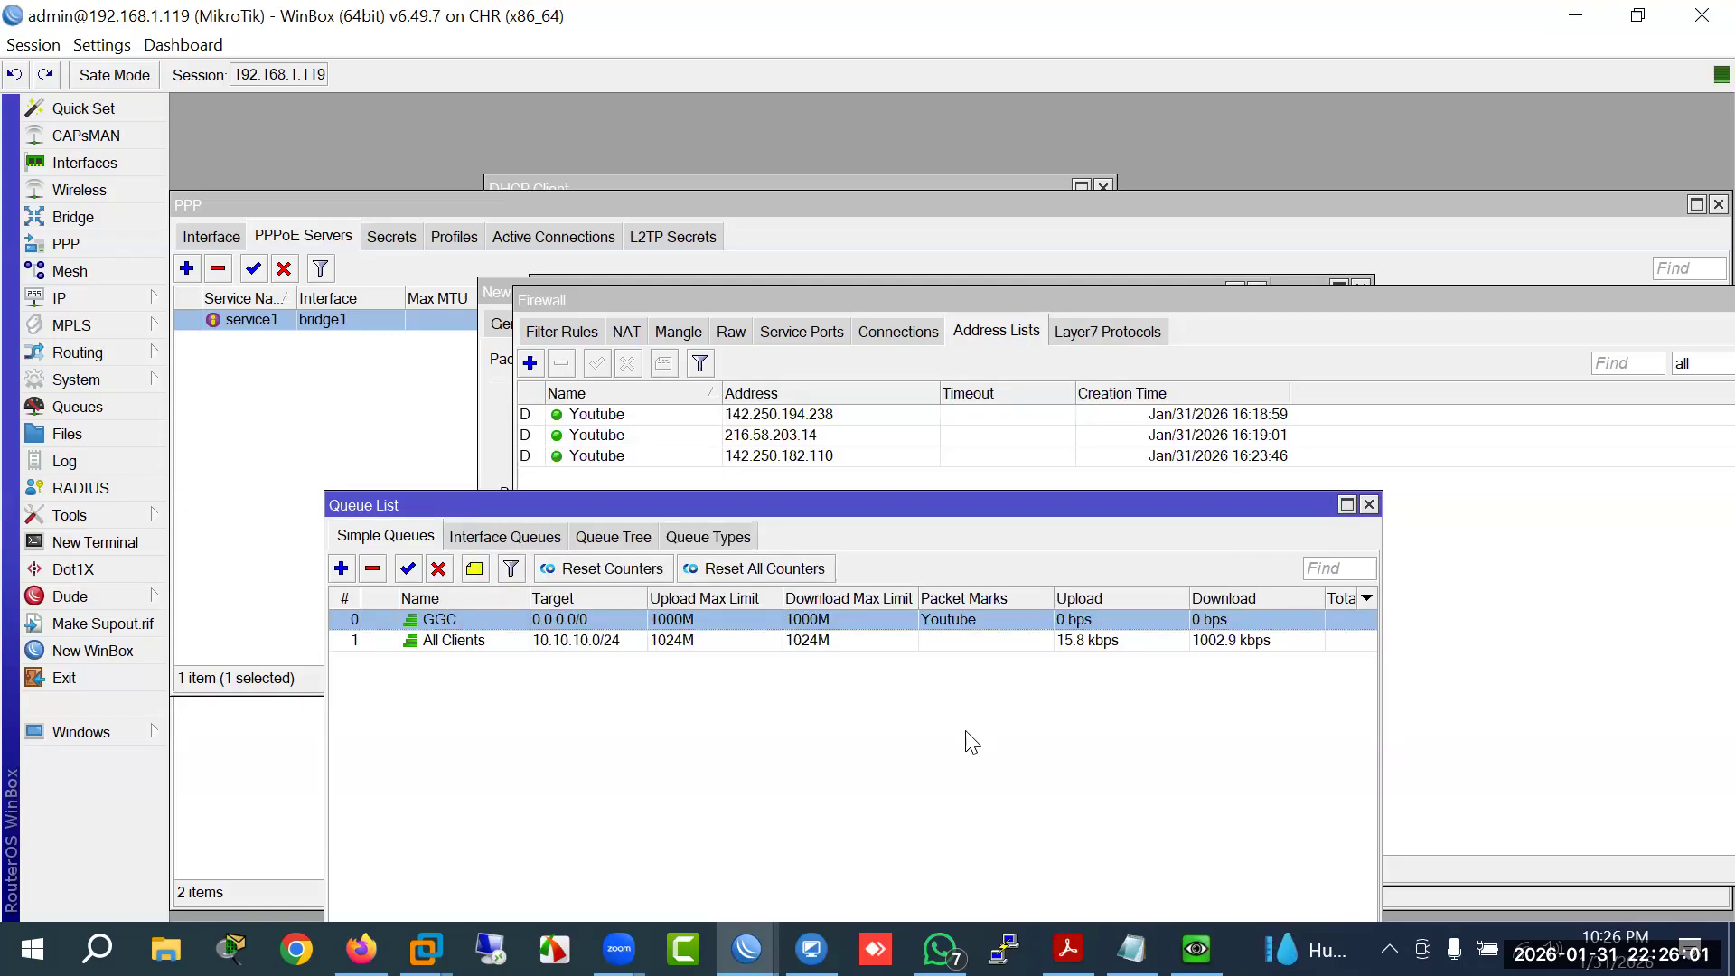
pyautogui.click(597, 640)
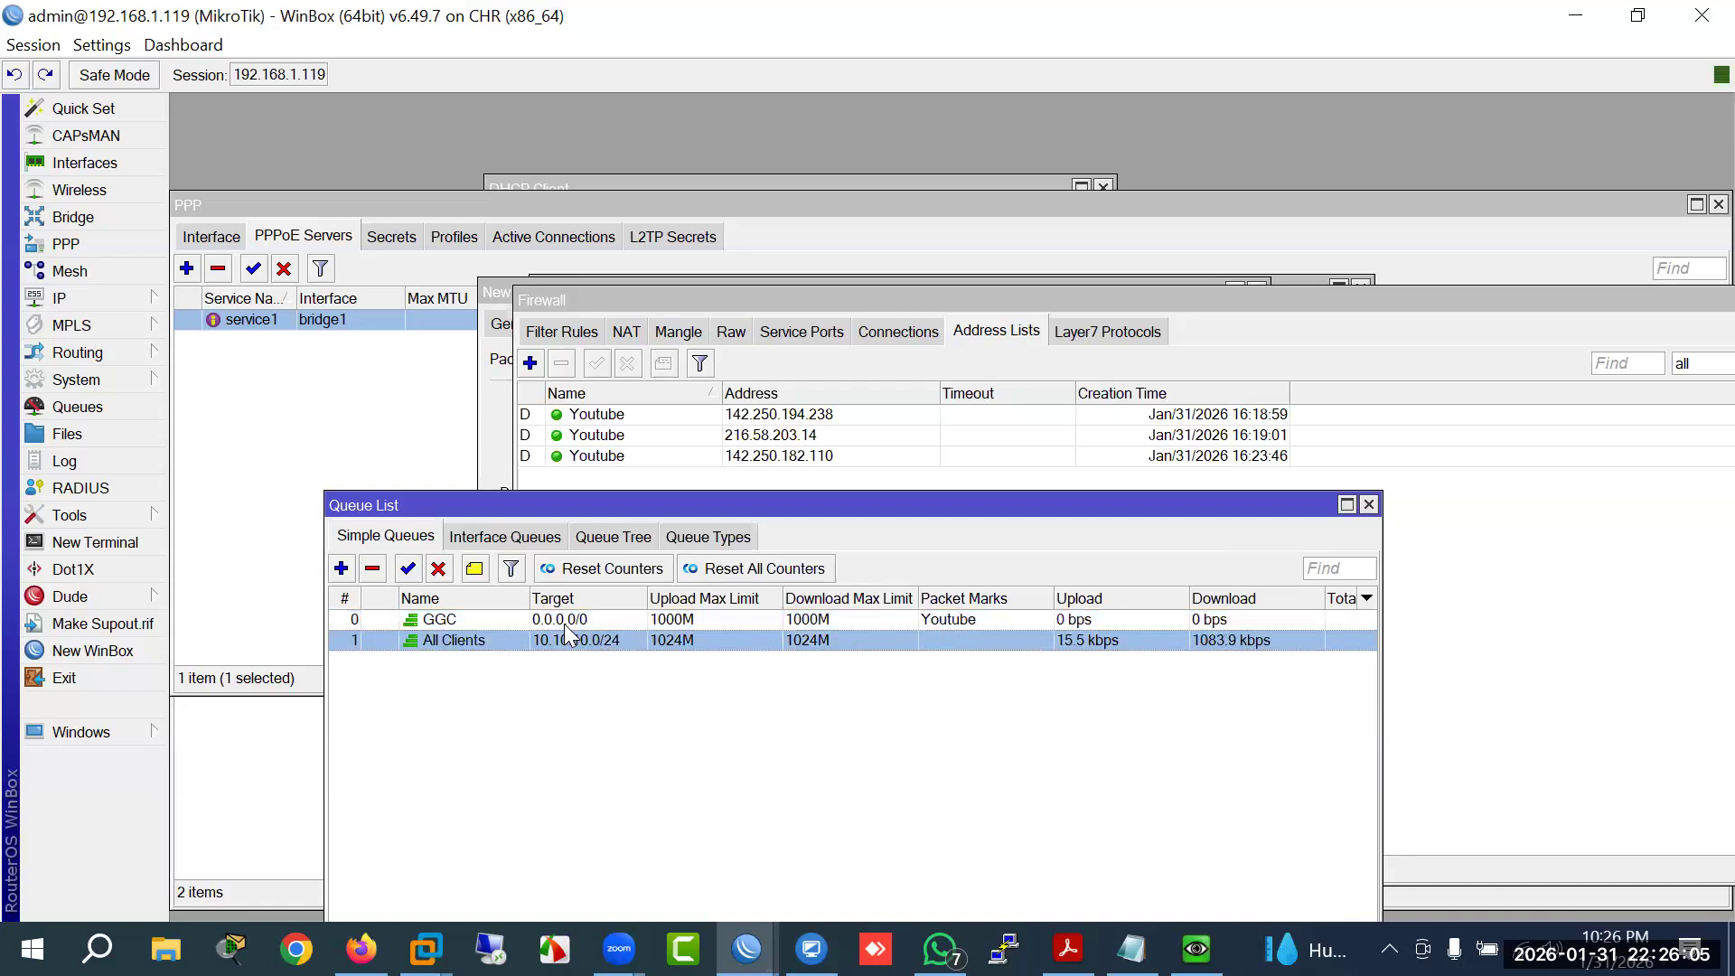
pyautogui.press('Up')
pyautogui.click(578, 642)
pyautogui.press('Up')
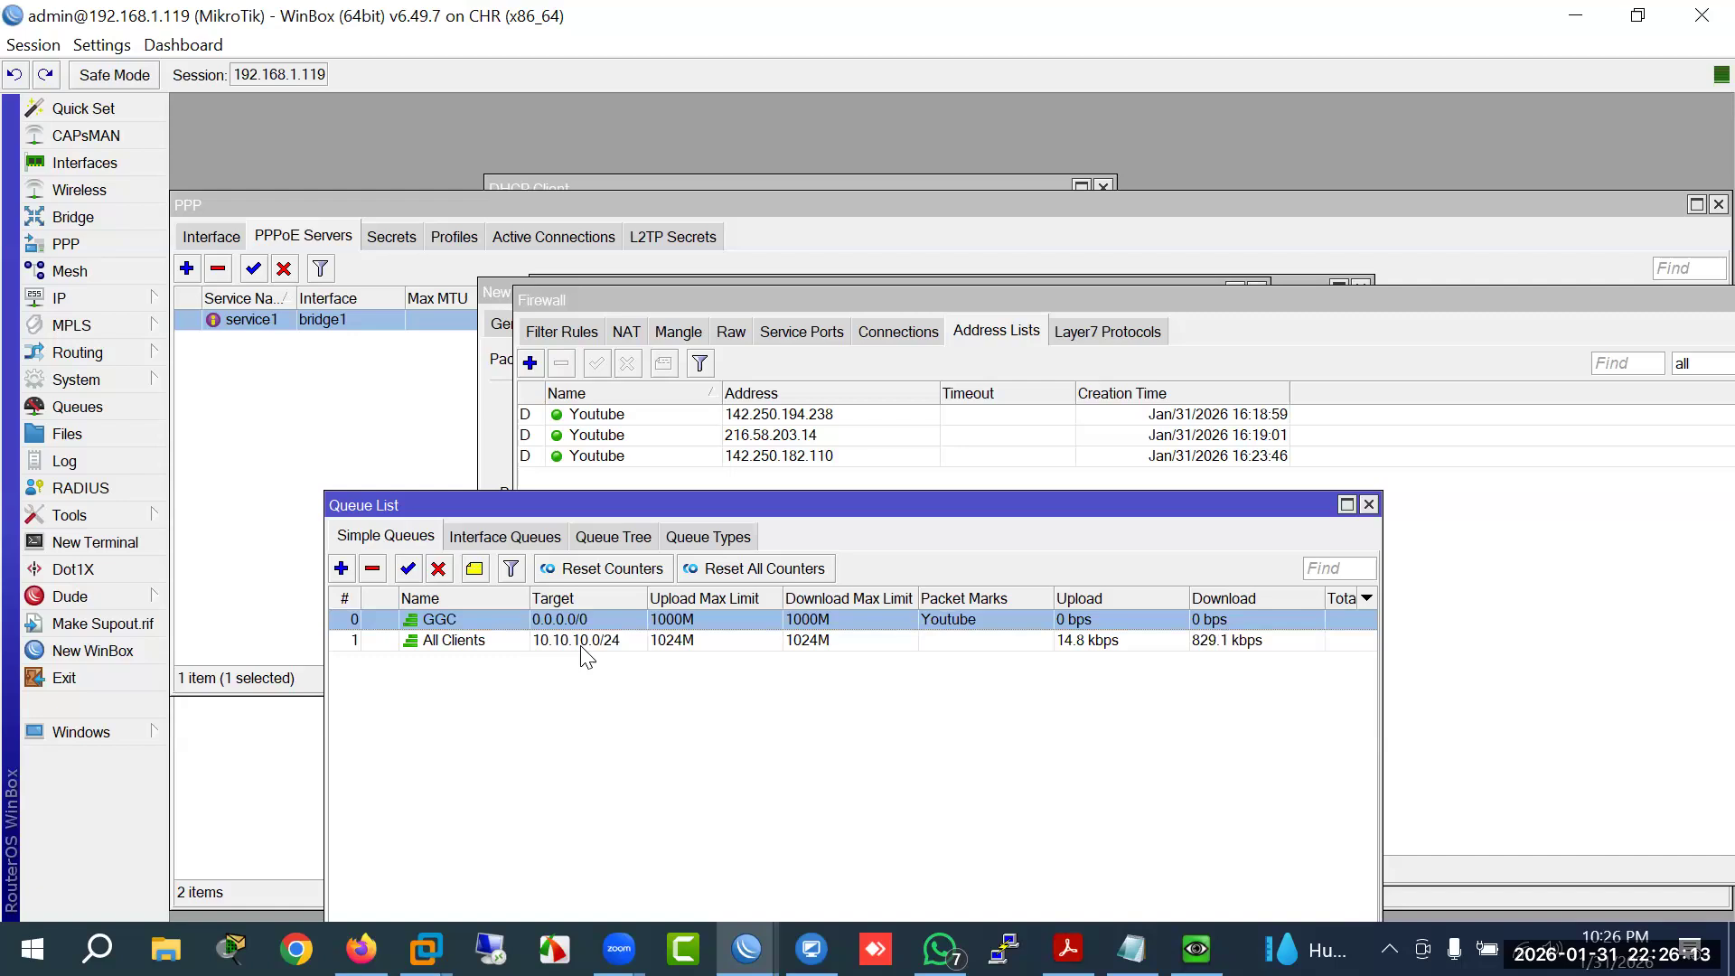
pyautogui.click(580, 643)
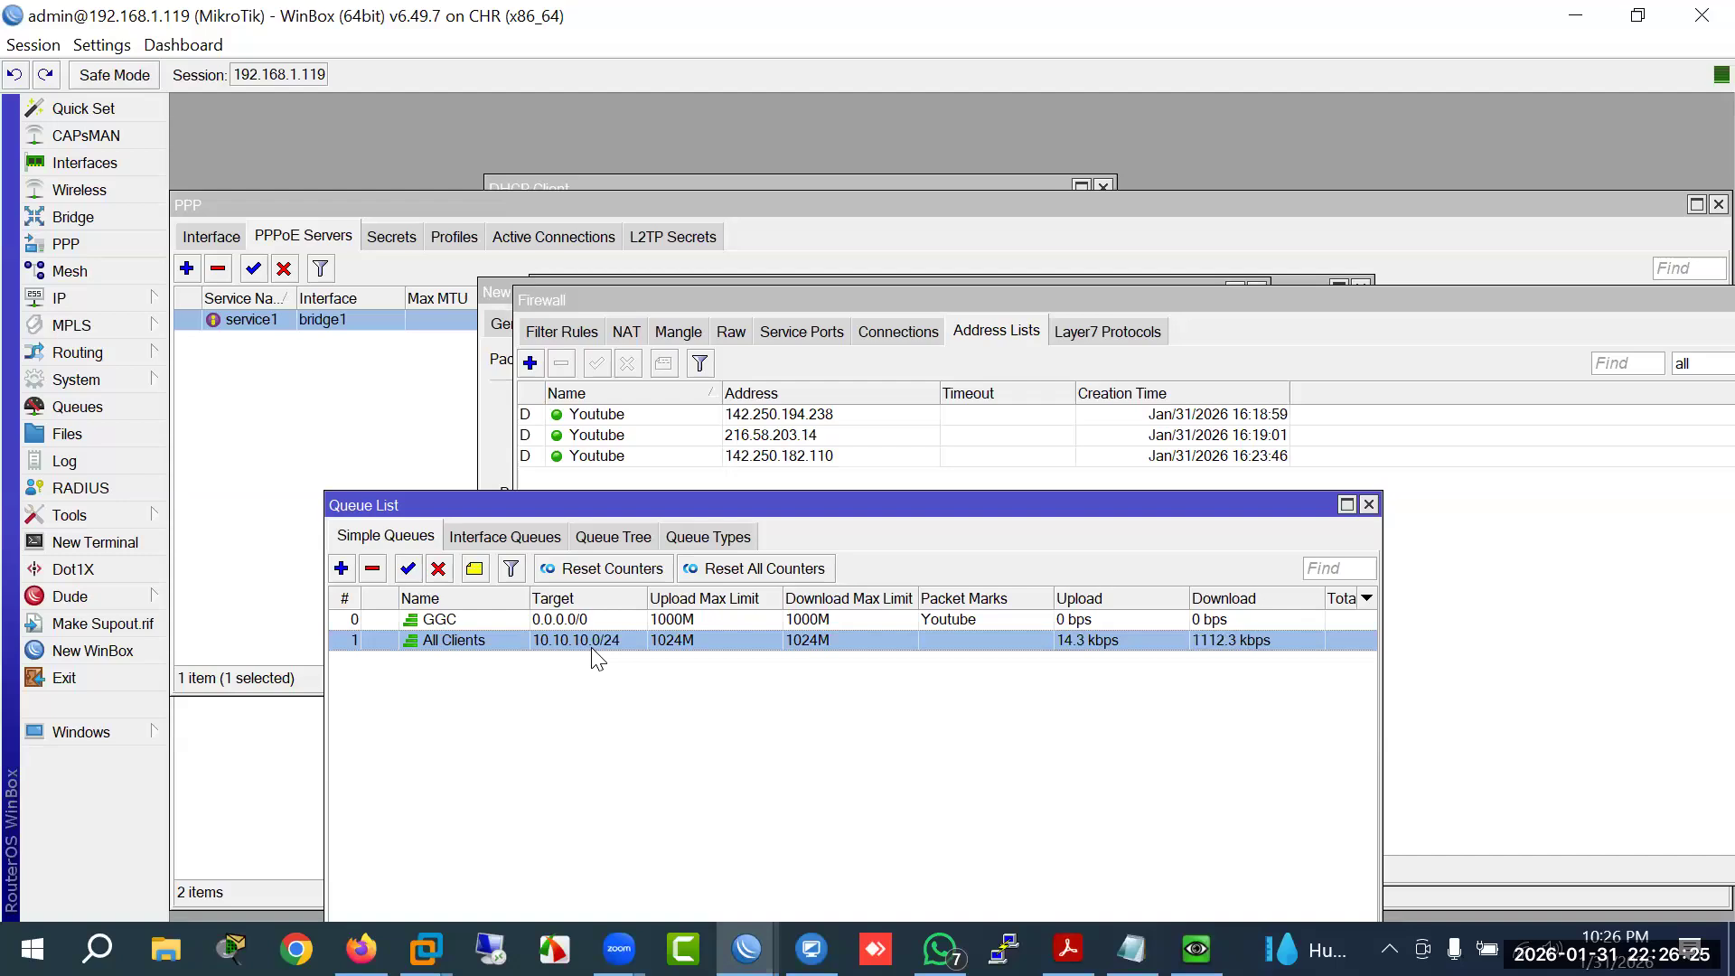
# Step: Reopen GGC, add two extra Target rows, then remove them, keeping 0.0.0.0/0
pyautogui.doubleClick(565, 620)
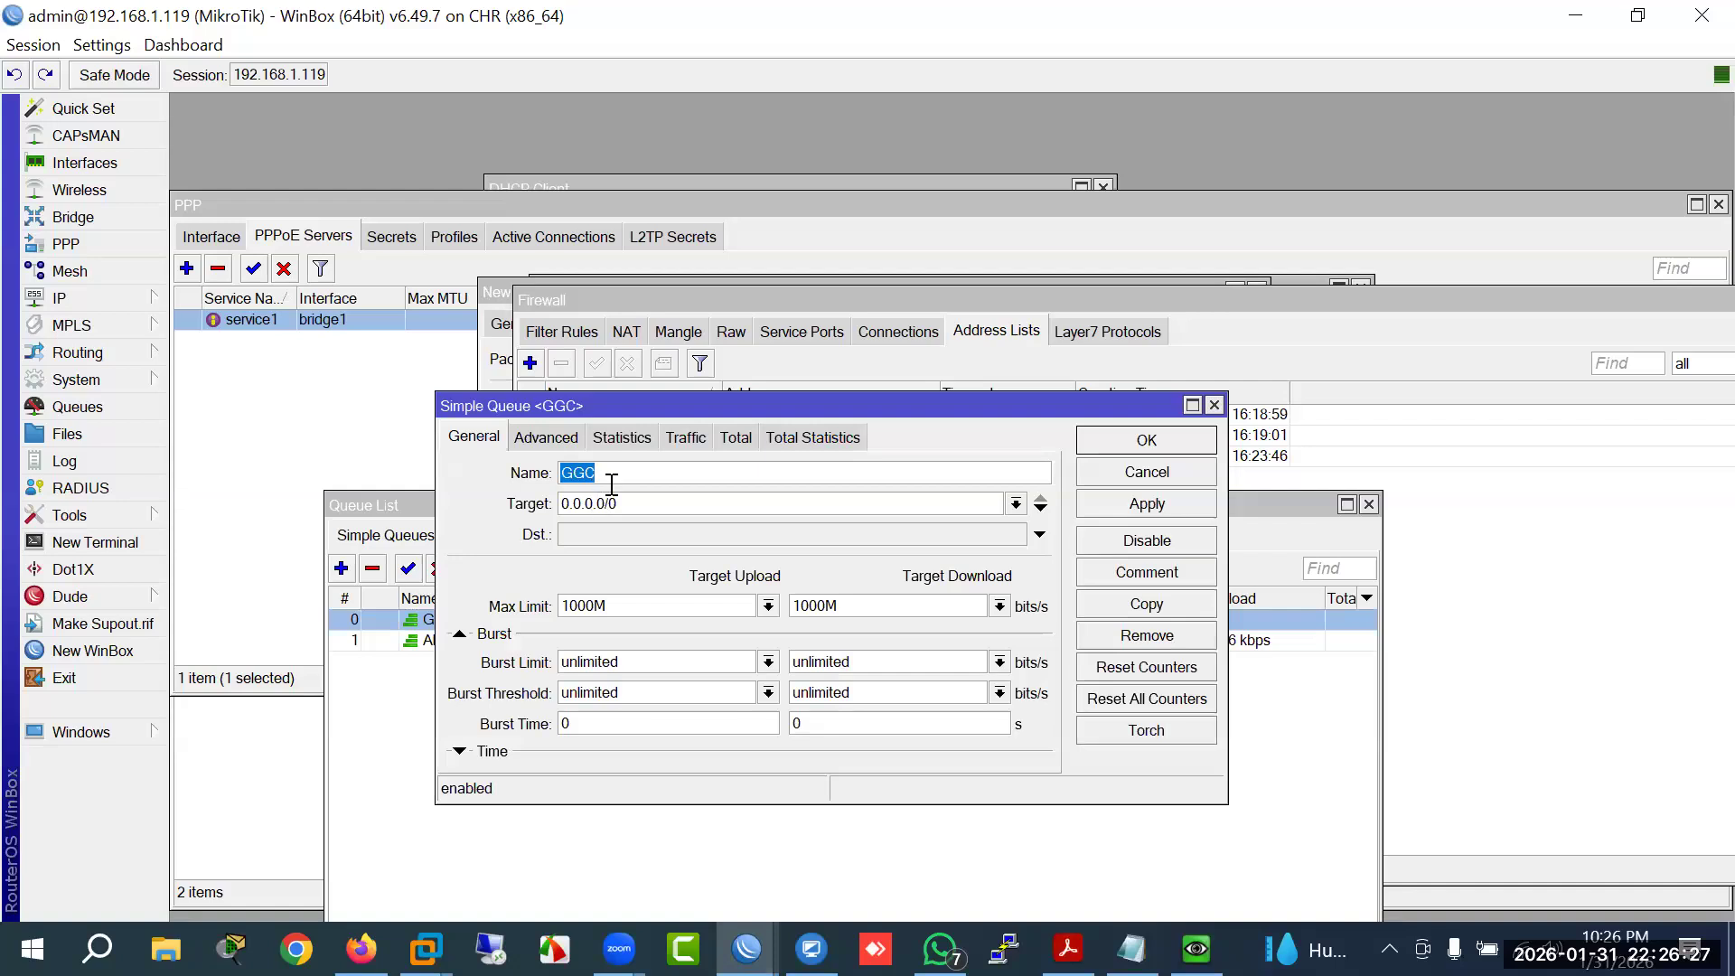
pyautogui.press('Tab')
pyautogui.click(1041, 508)
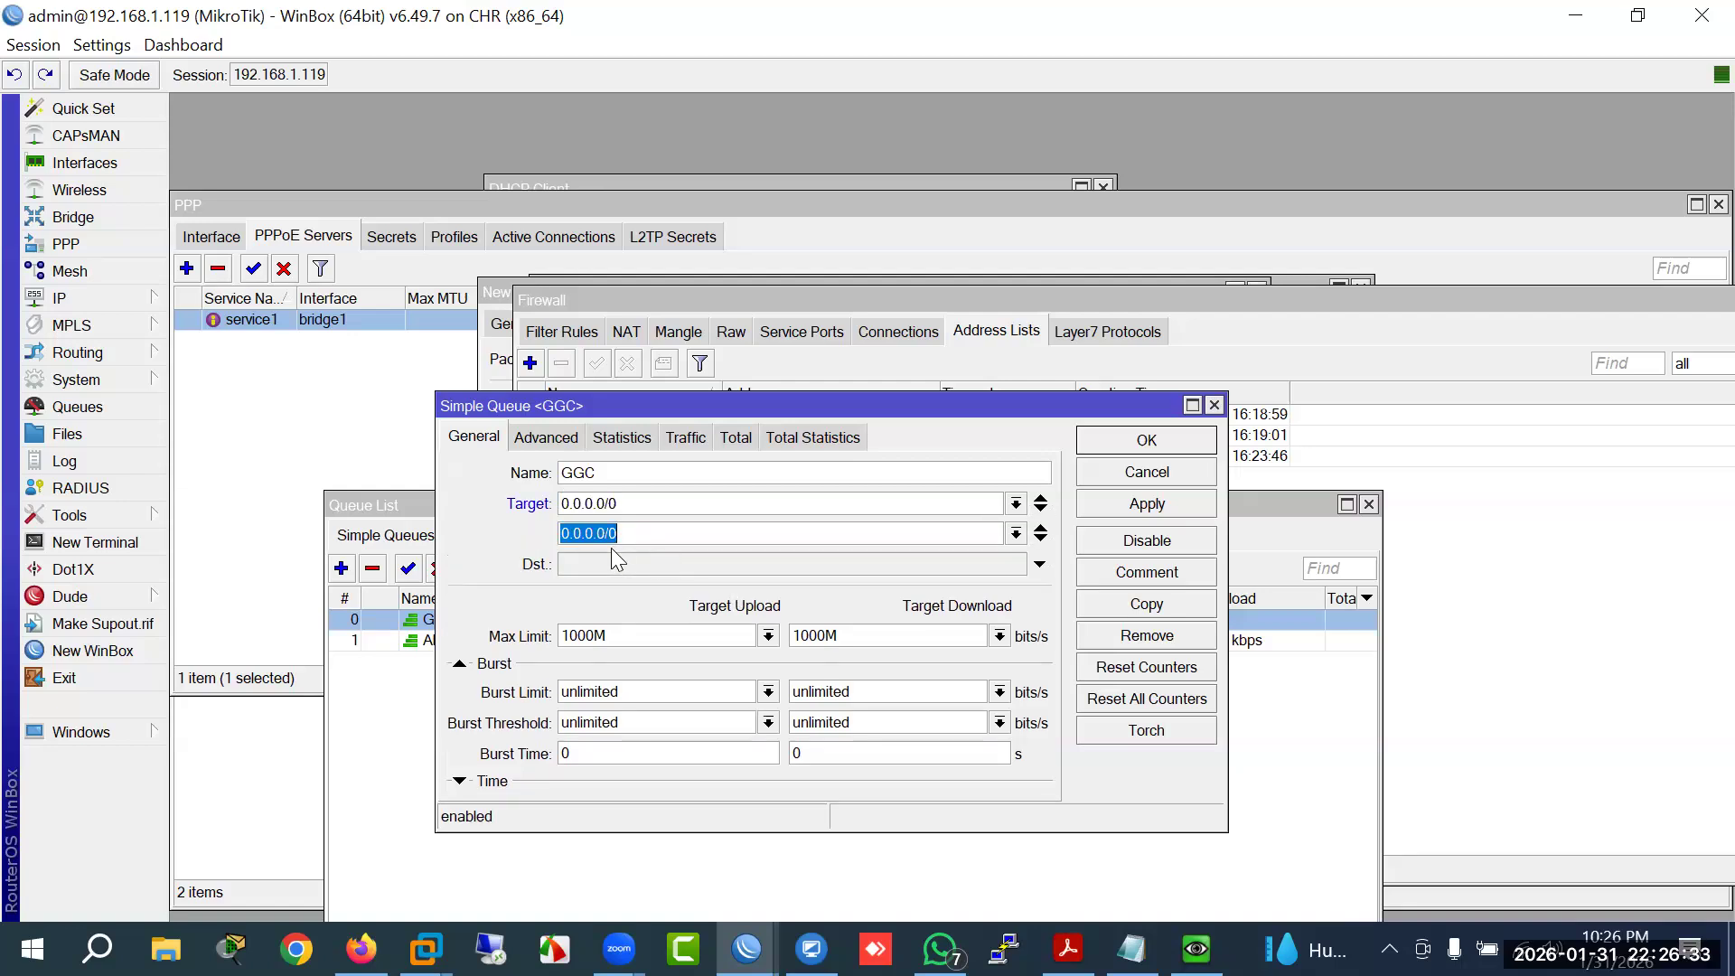
pyautogui.click(1041, 540)
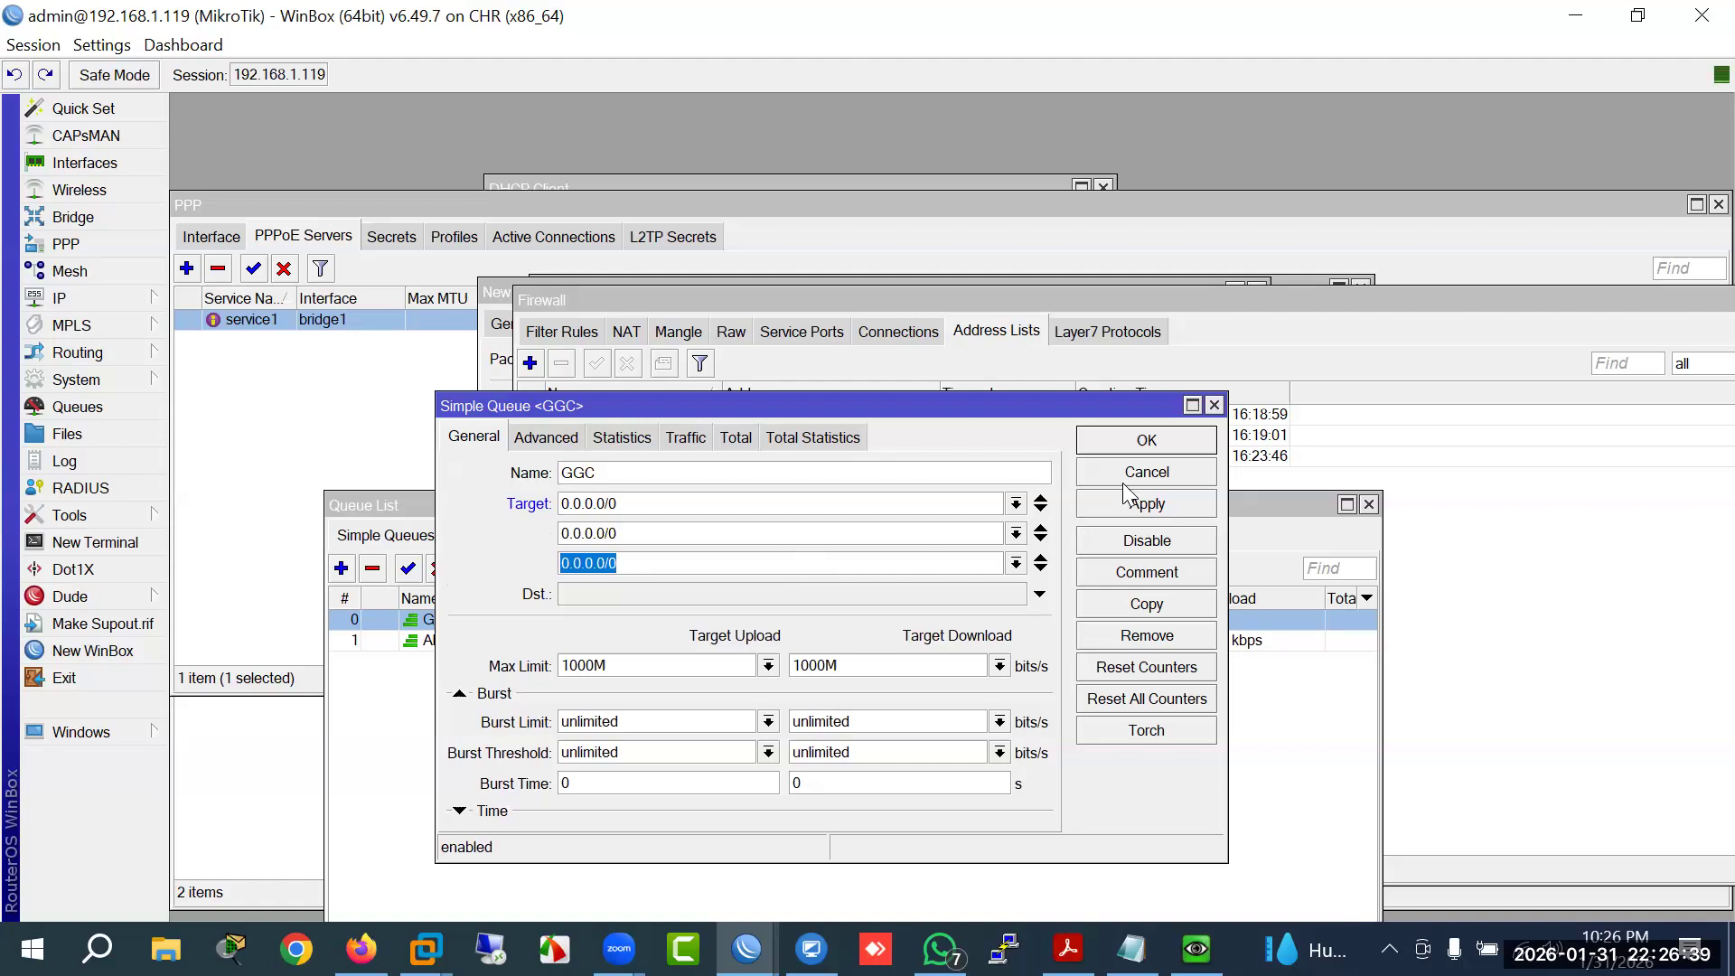
pyautogui.click(1041, 558)
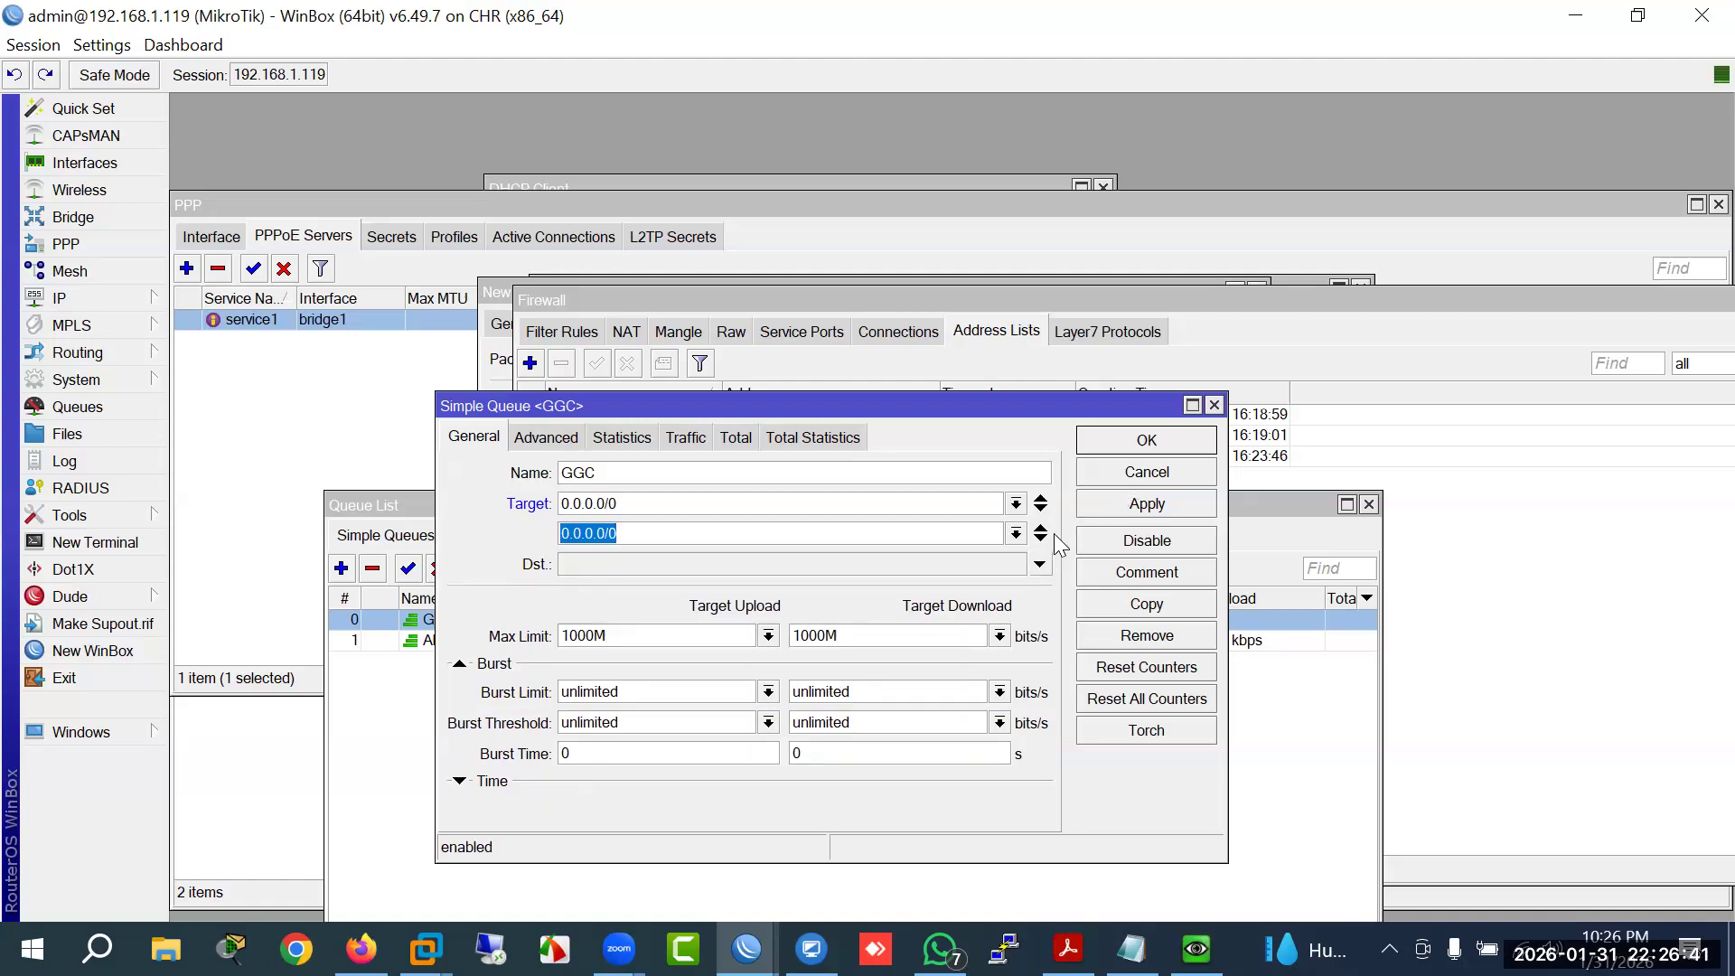
pyautogui.click(1040, 527)
pyautogui.click(705, 511)
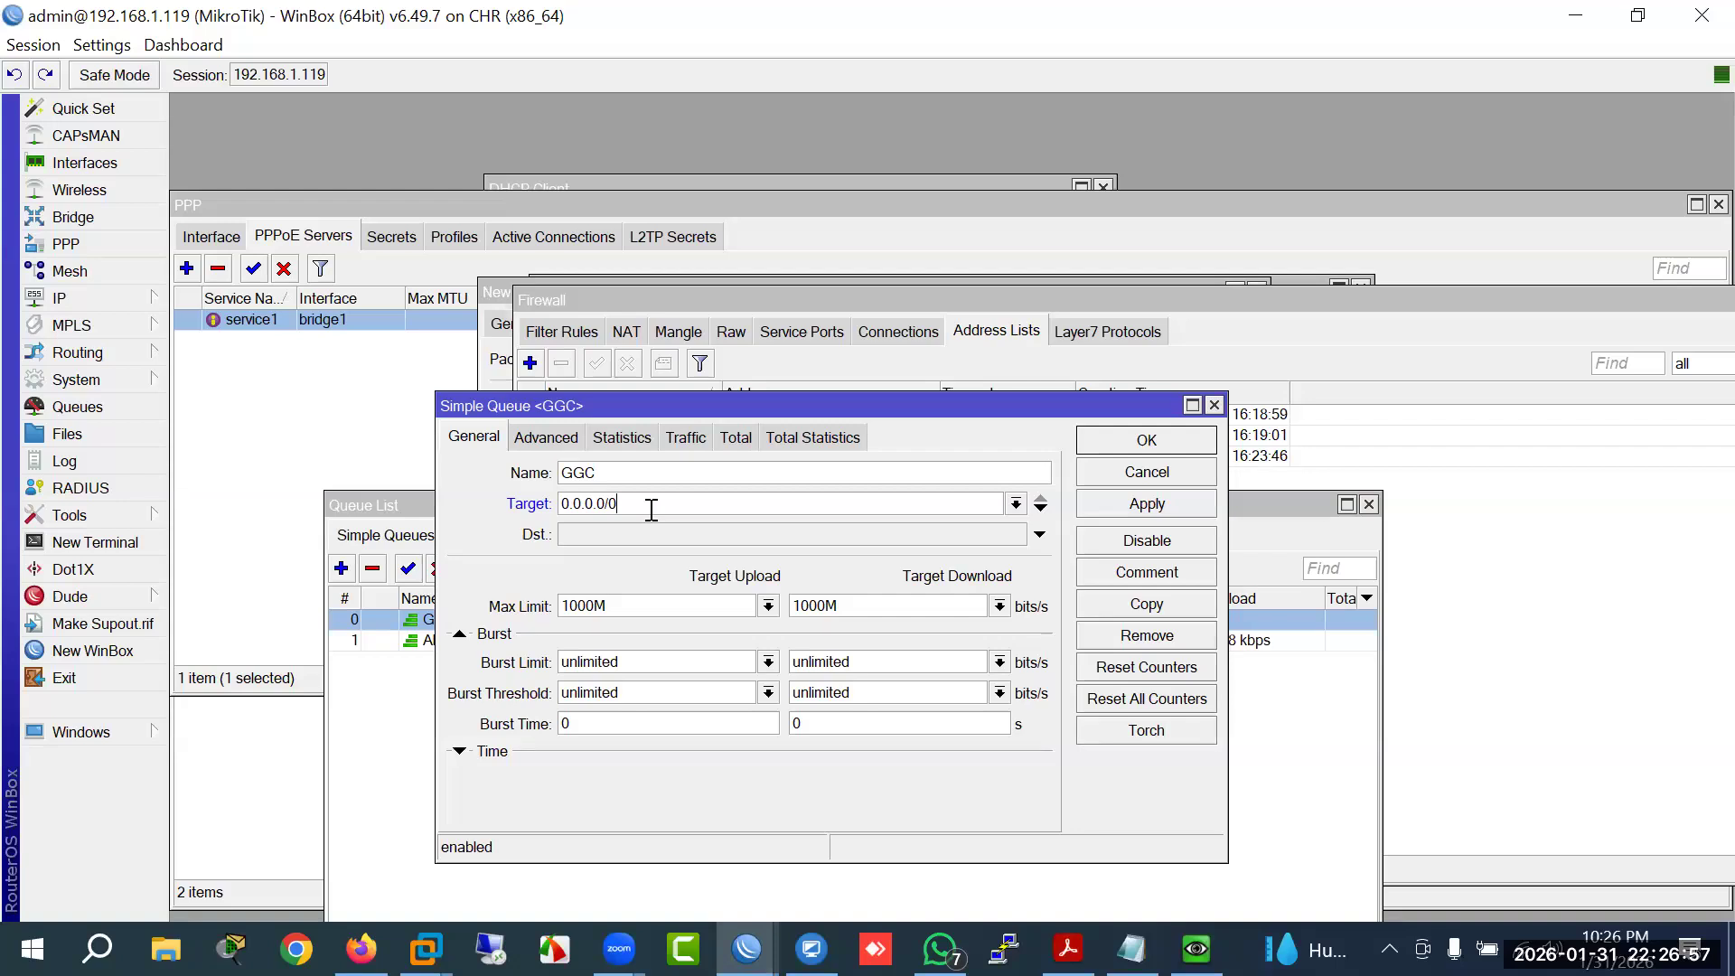
# Step: Add three more Target rows and remove them, leaving one 0.0.0.0/0 target with 1000M limits
pyautogui.moveTo(682, 409); pyautogui.dragTo(853, 261)
pyautogui.doubleClick(730, 355)
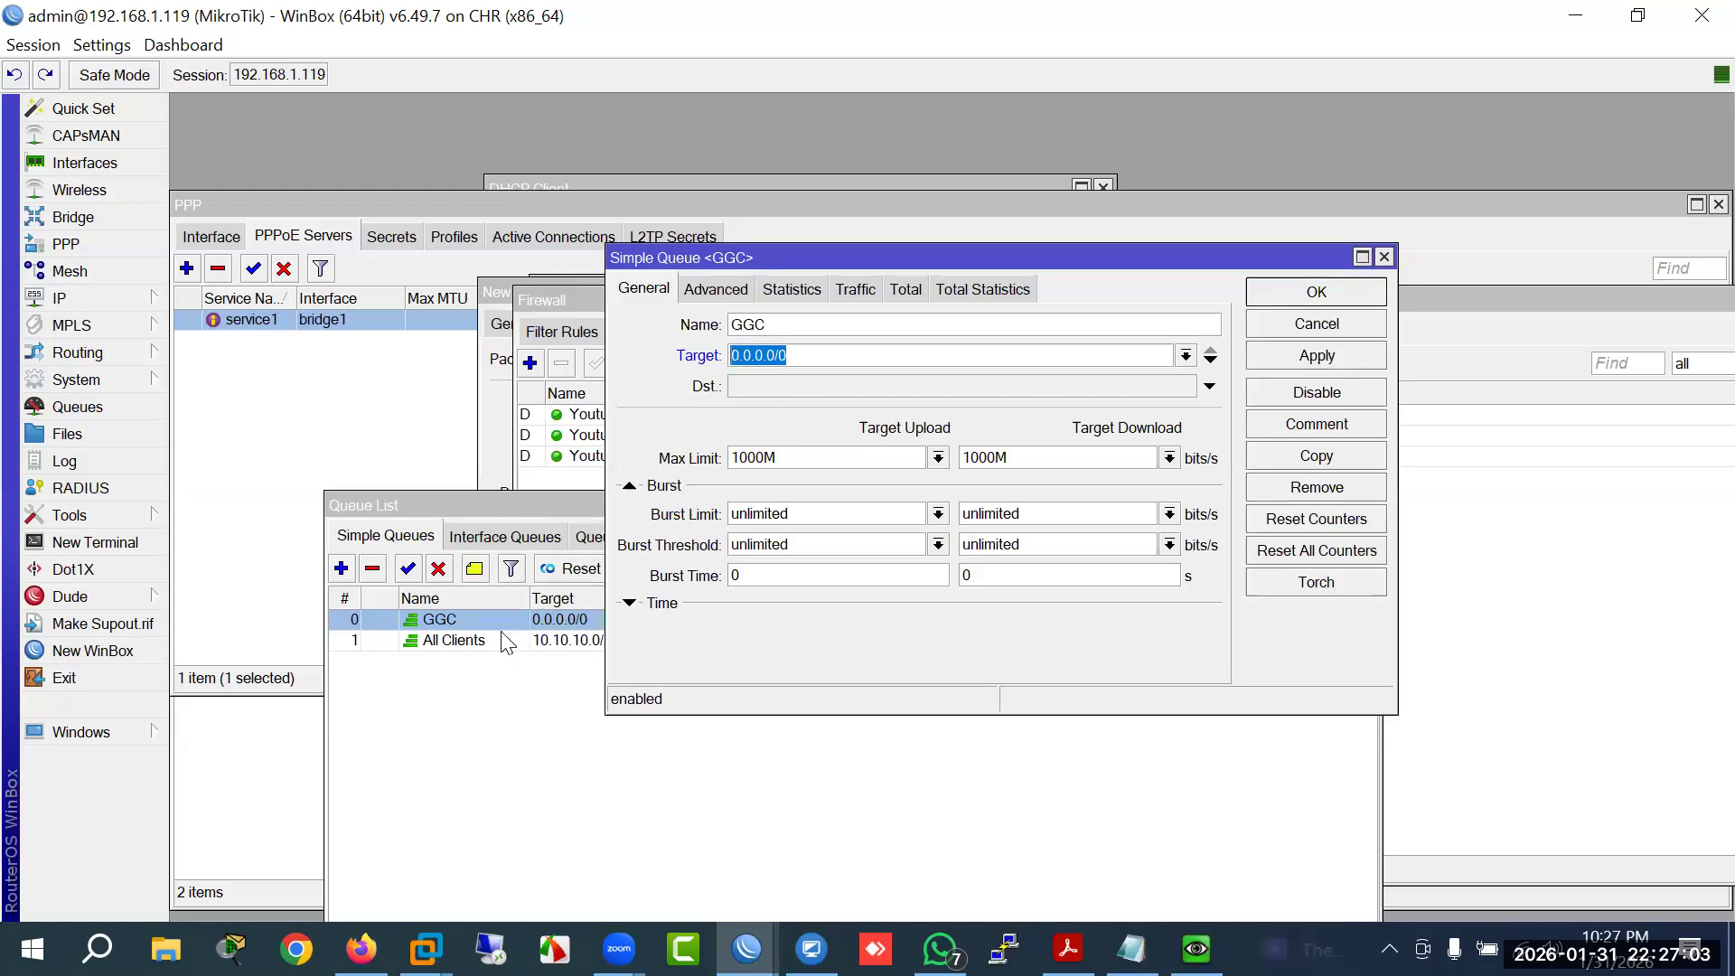
pyautogui.click(453, 642)
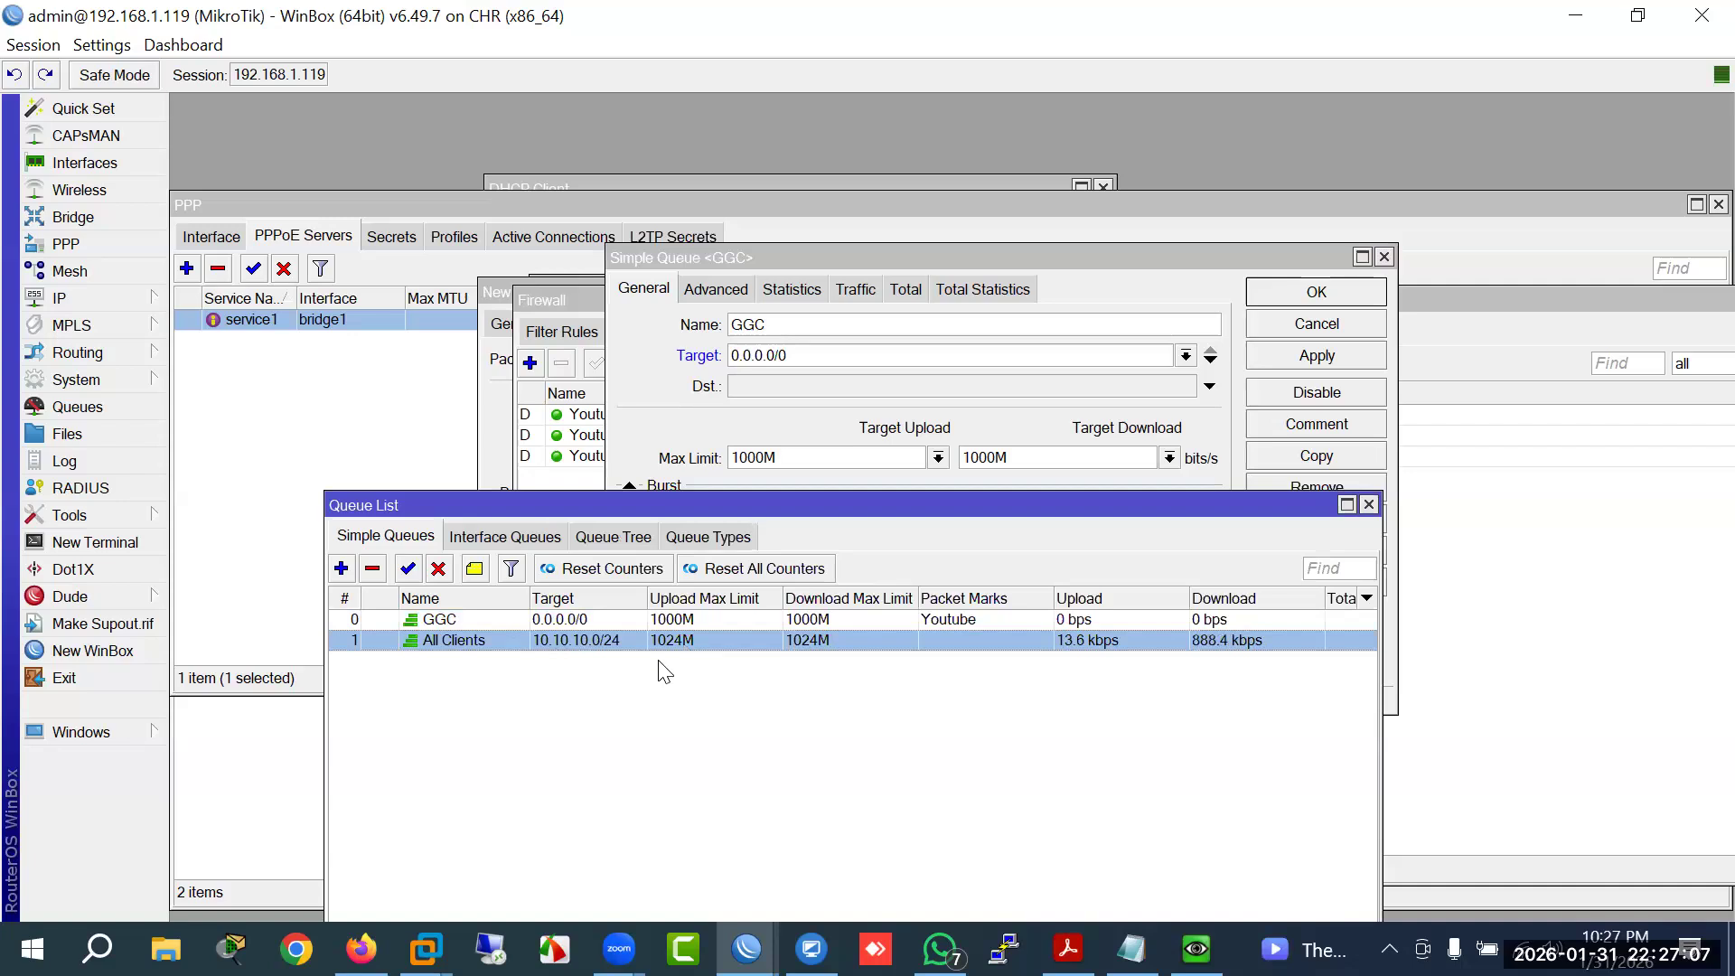
pyautogui.click(796, 357)
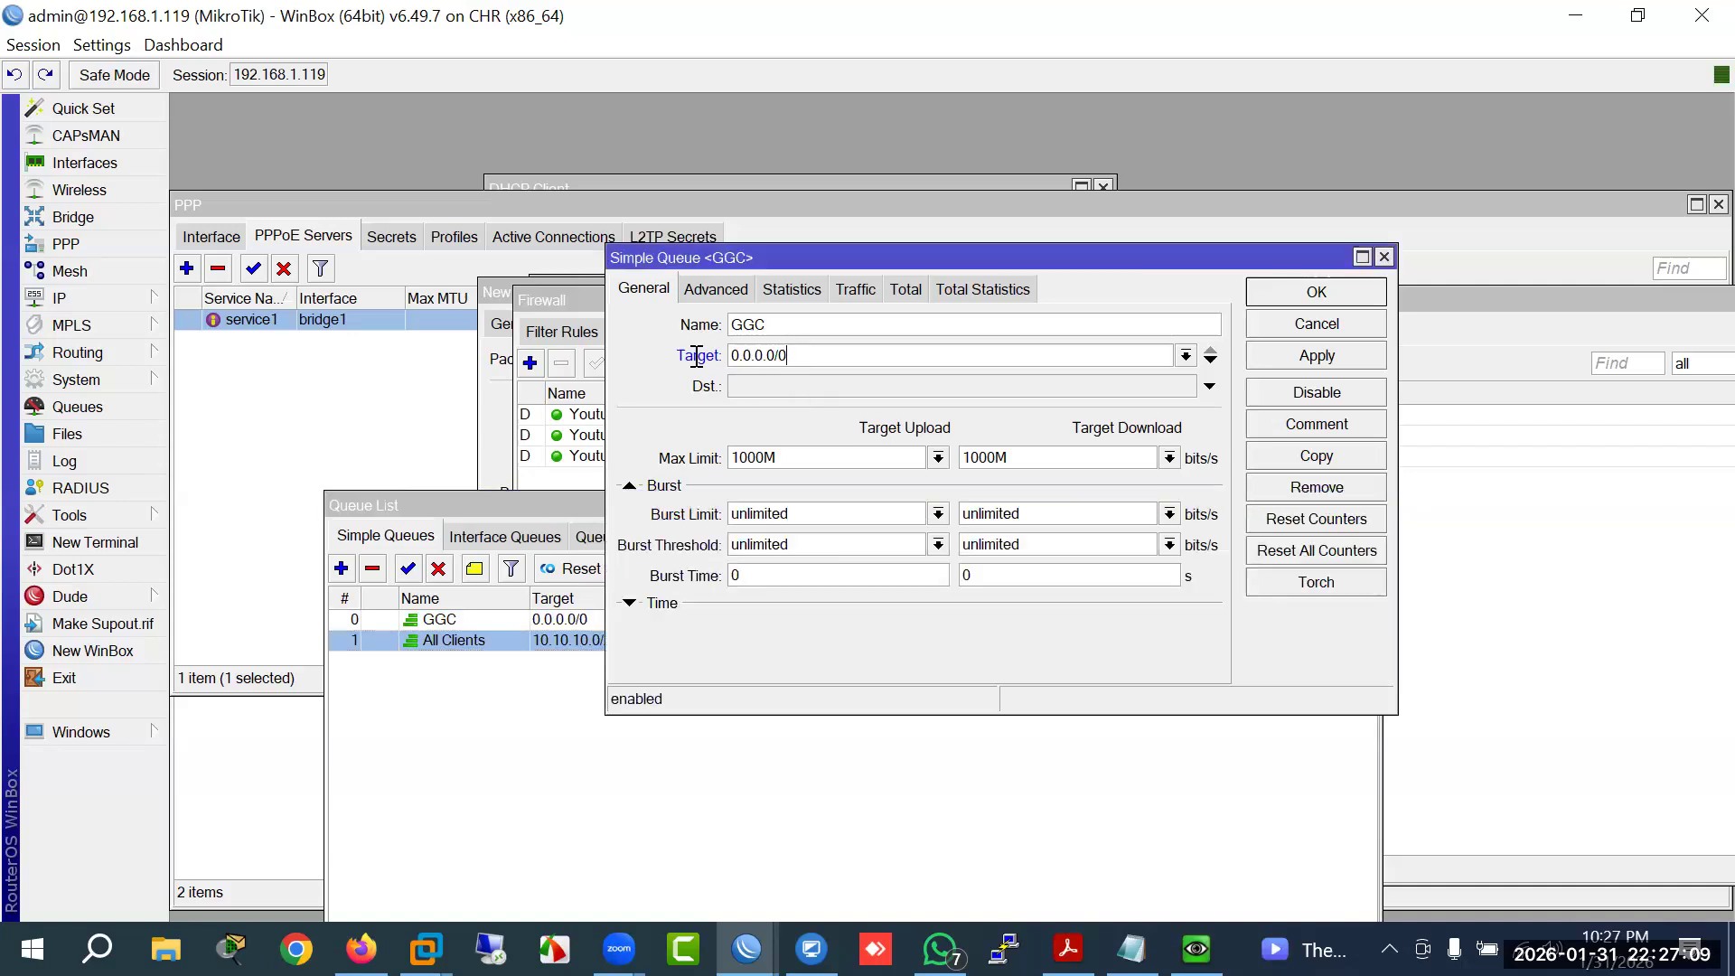
pyautogui.click(1210, 360)
pyautogui.click(1211, 392)
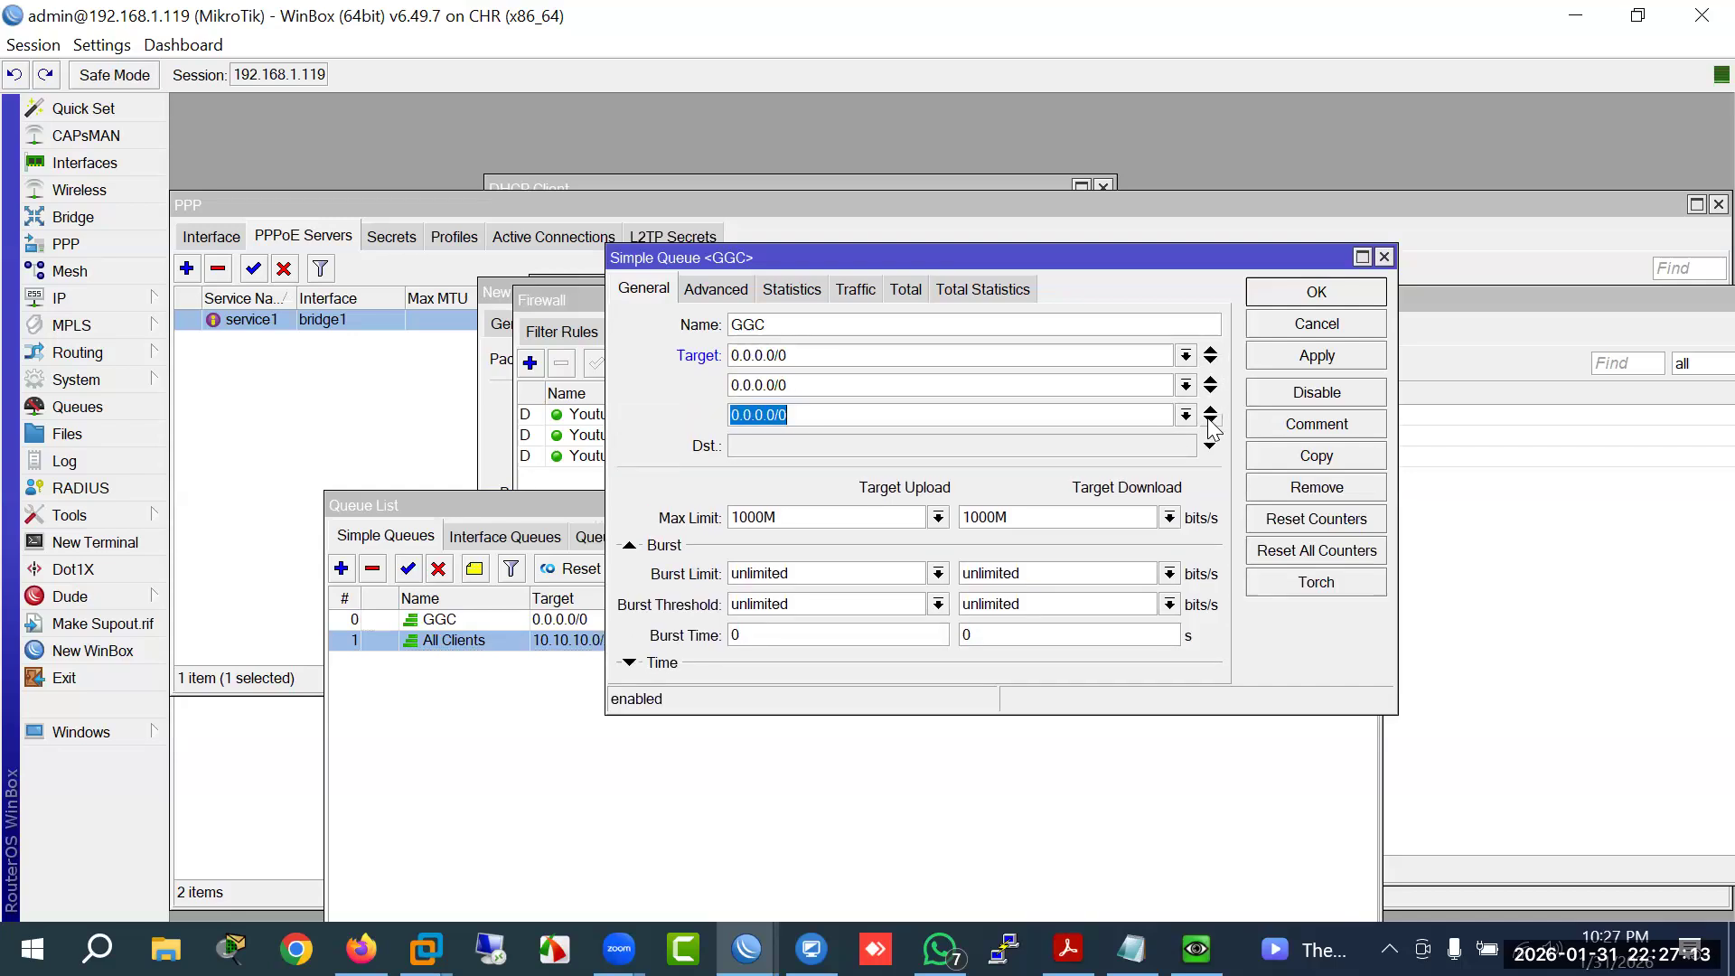
pyautogui.click(1210, 421)
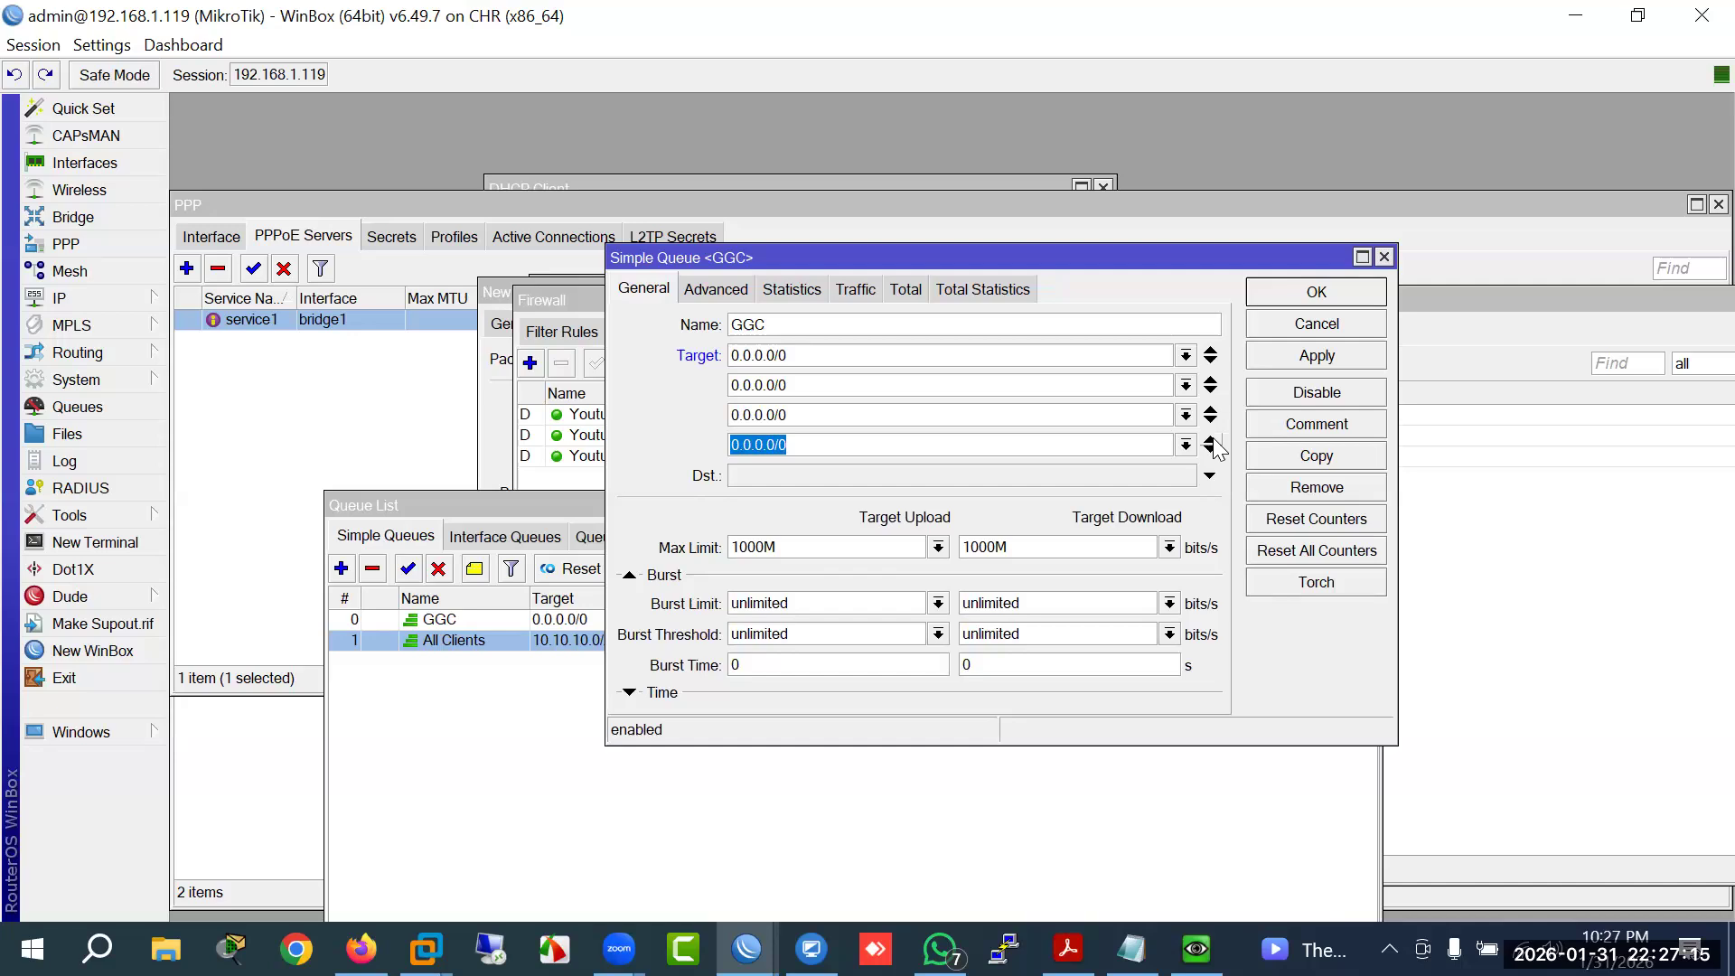
pyautogui.click(1211, 440)
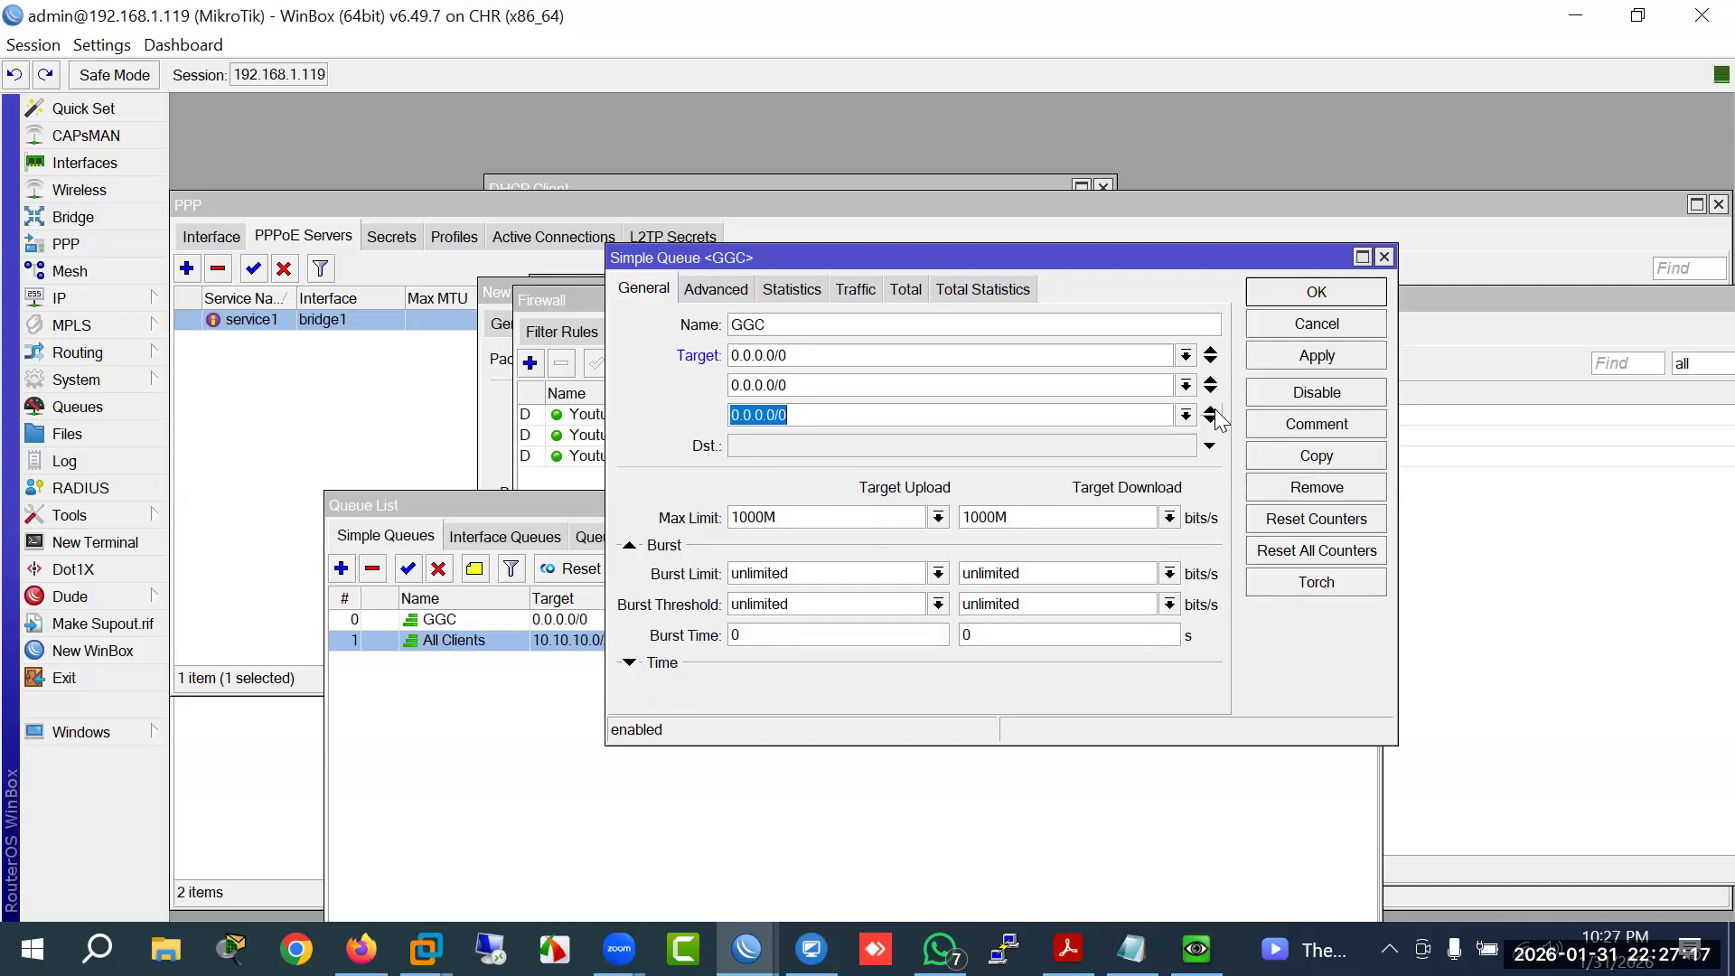
pyautogui.click(1212, 409)
pyautogui.click(1211, 383)
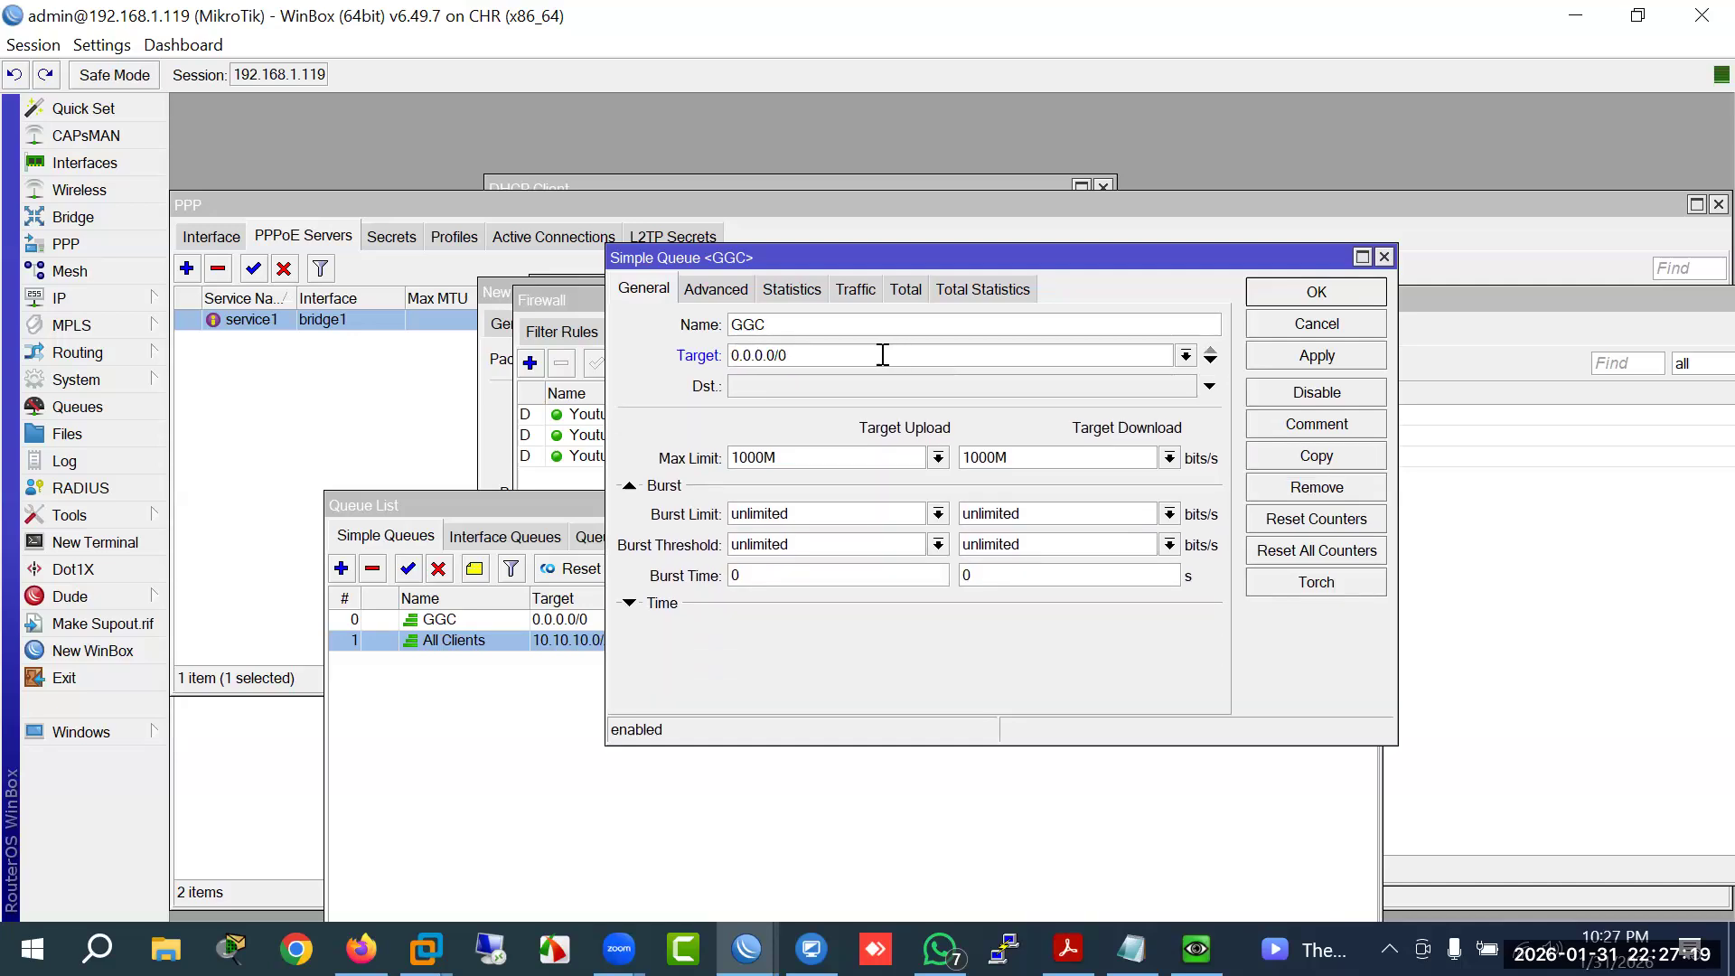
pyautogui.moveTo(998, 260); pyautogui.dragTo(743, 233)
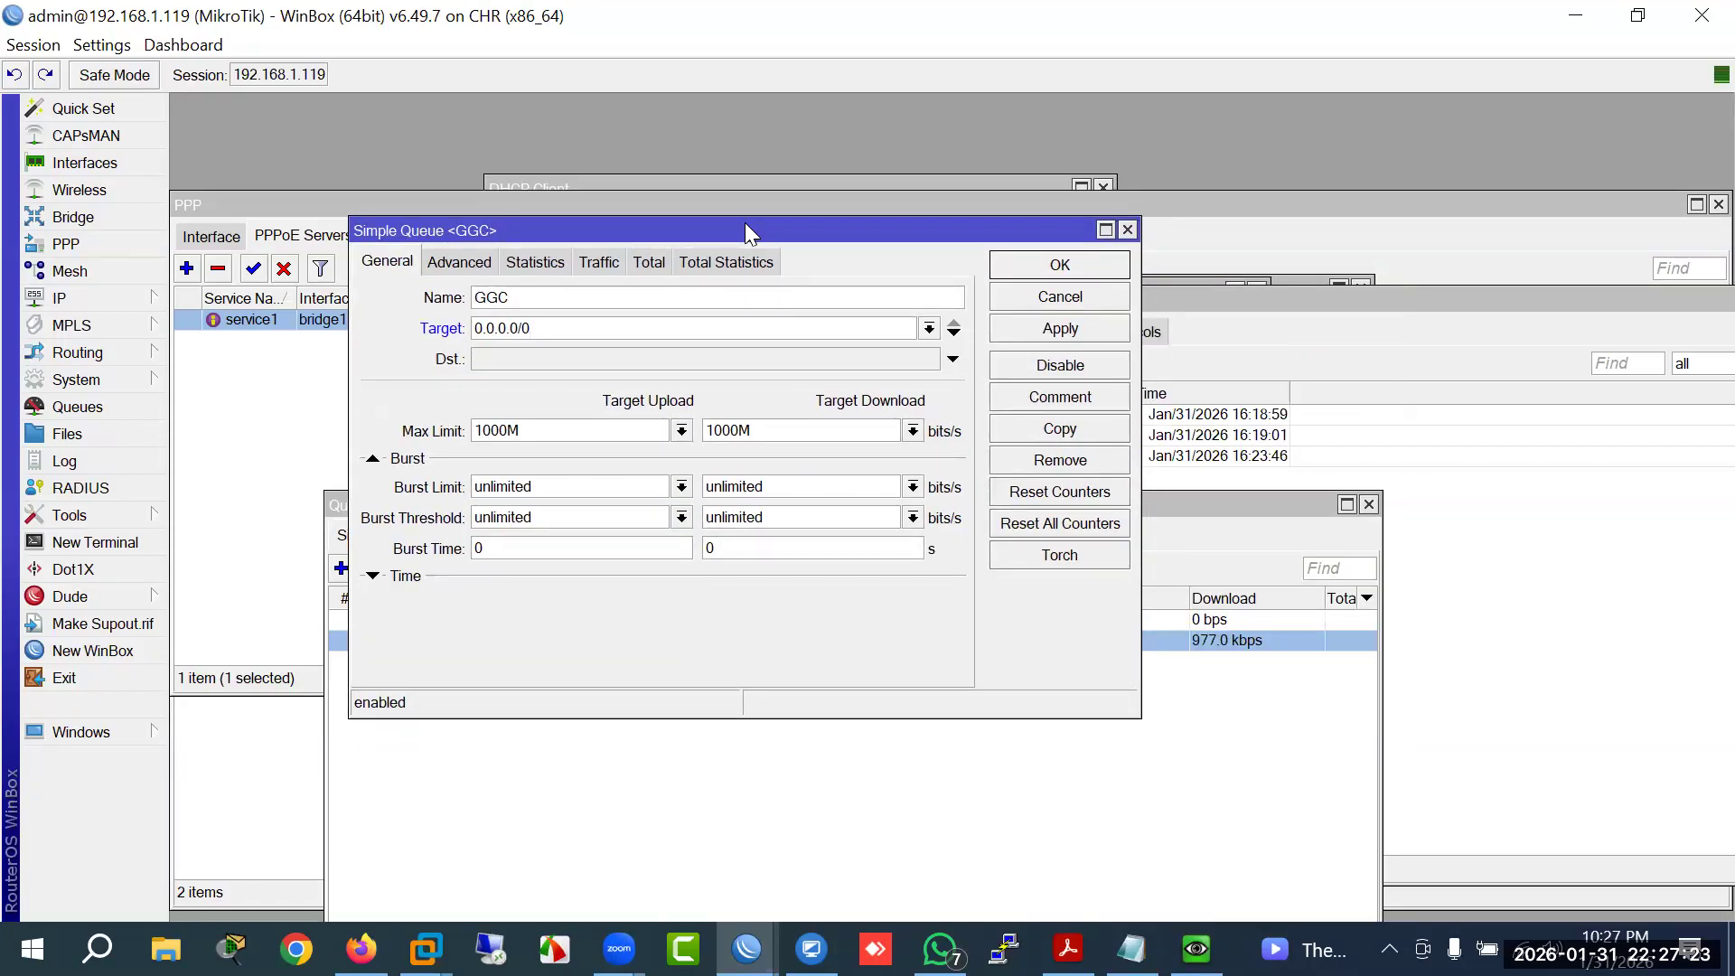
# Step: Apply GGC's settings; the list shows GGC at 160 bps beside All Clients at 995.1 kbps
pyautogui.click(1031, 266)
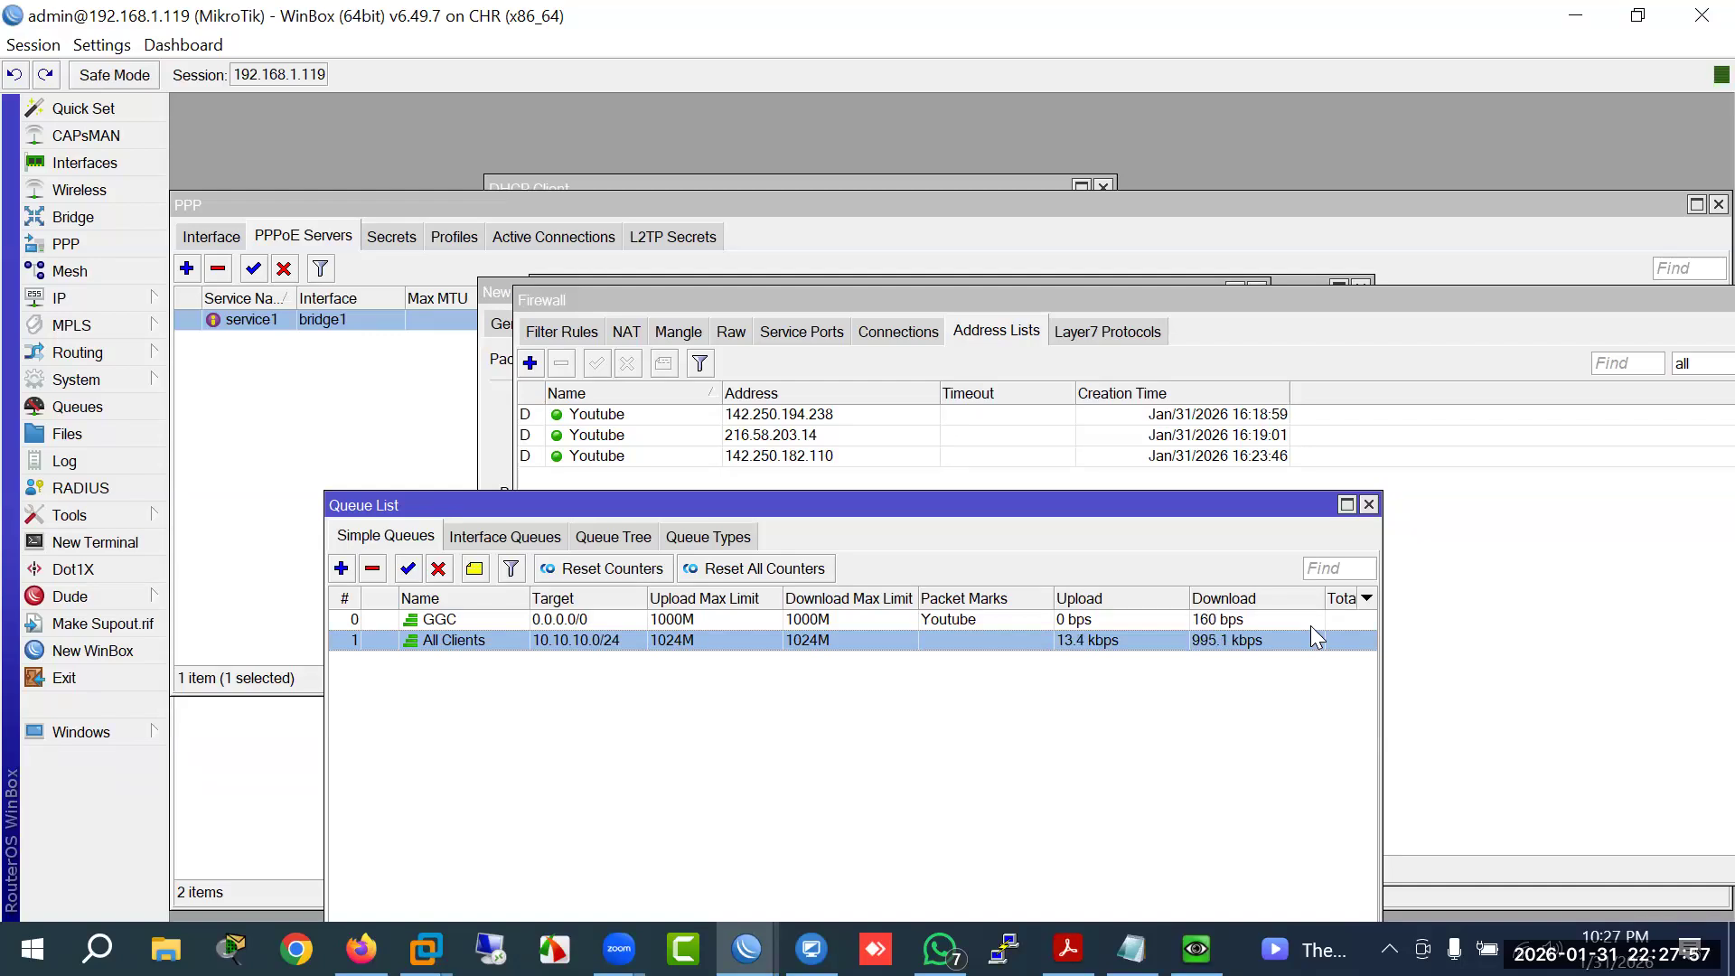
# Step: Show the Mangle rules marking Youtube connections and packets, widening the Action column
pyautogui.click(676, 332)
pyautogui.moveTo(700, 306); pyautogui.dragTo(682, 311)
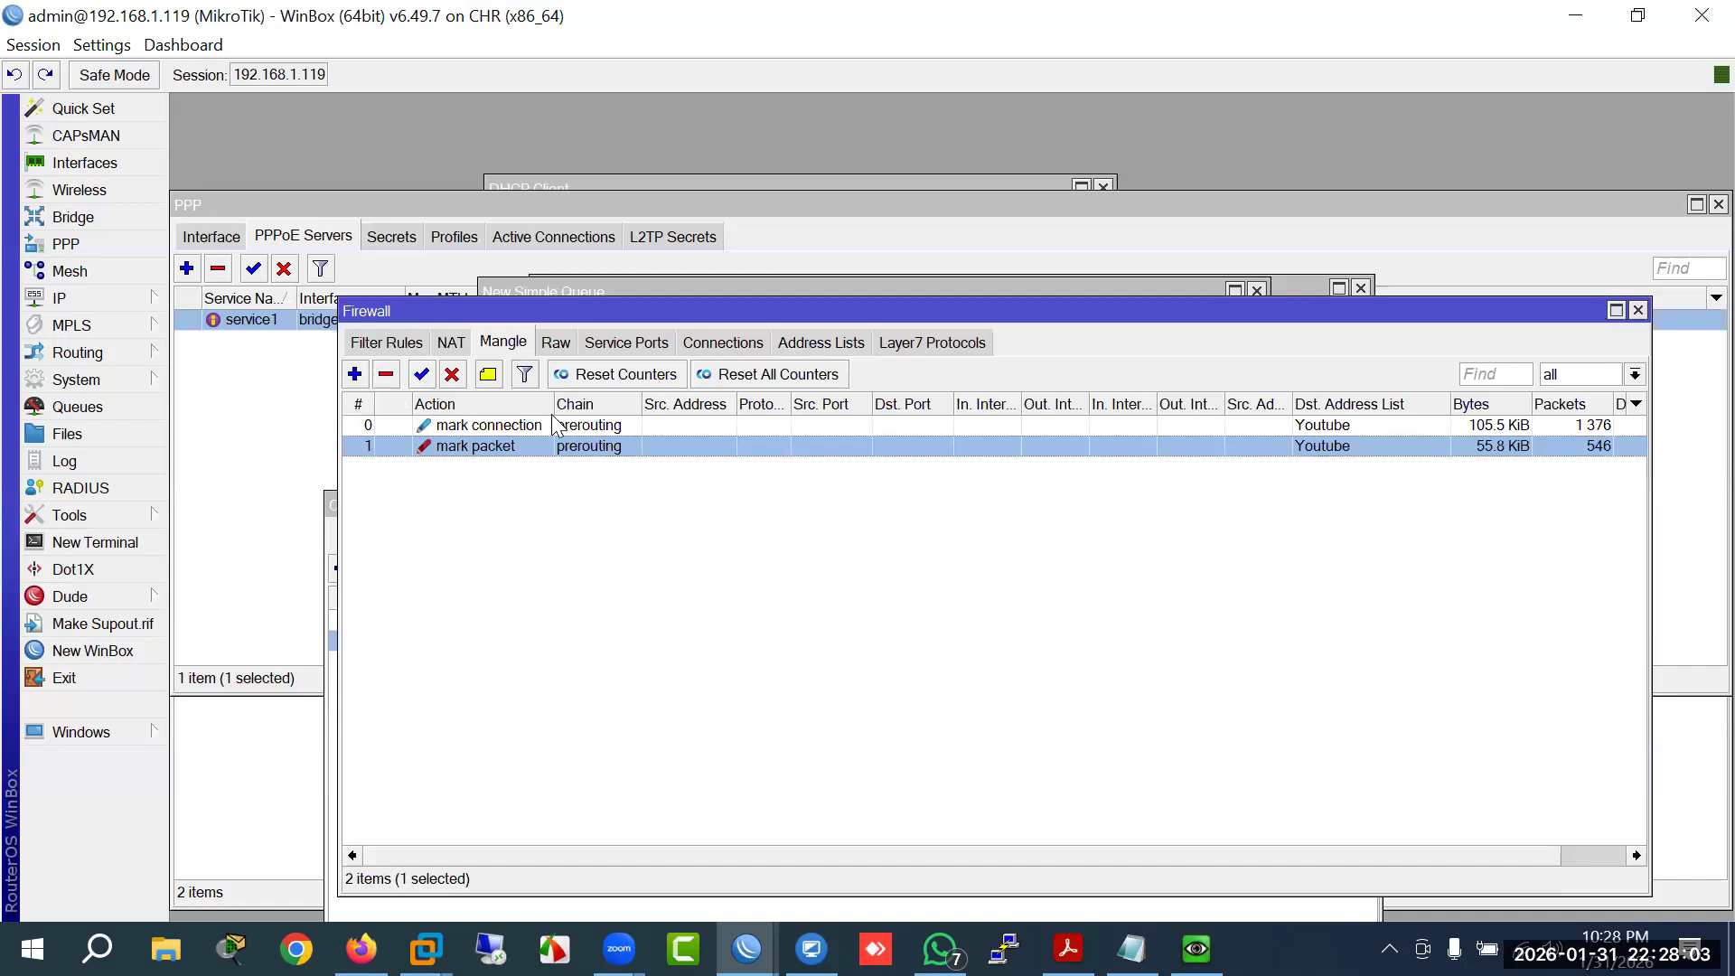
pyautogui.moveTo(550, 404)
pyautogui.mouseDown()
pyautogui.moveTo(606, 403)
pyautogui.moveTo(565, 404)
pyautogui.mouseUp()
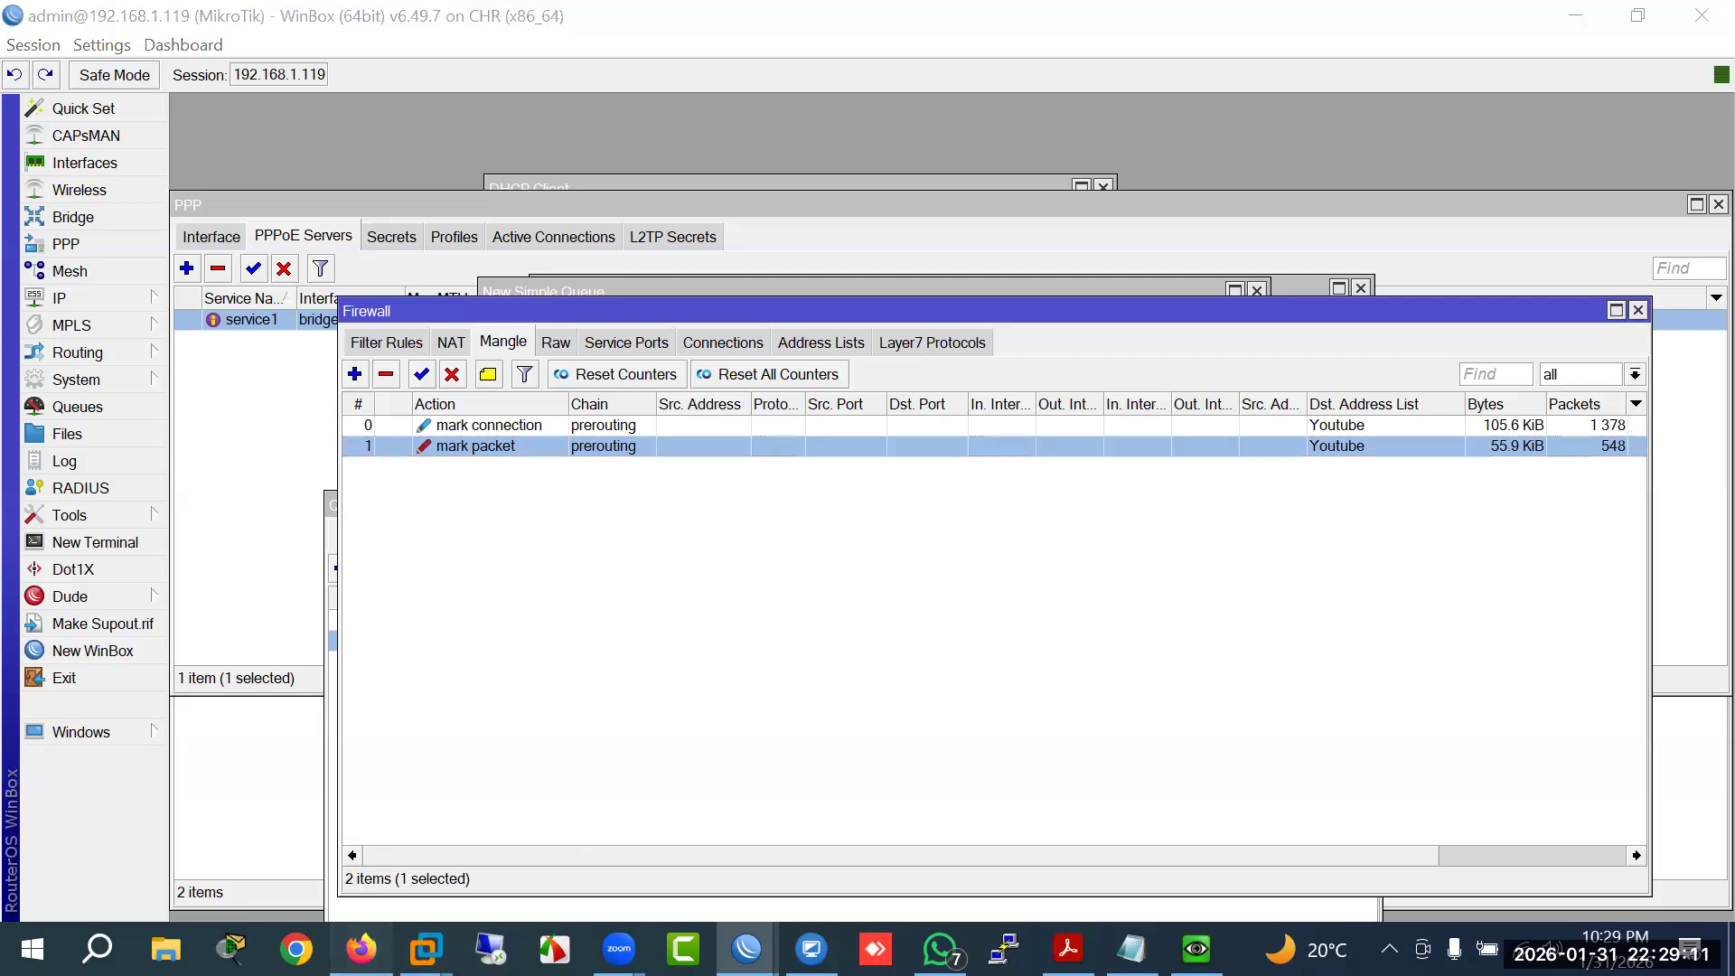
# Step: Search Google for 'cdn bw' and highlight the Content Delivery Network explanation
pyautogui.click(362, 949)
pyautogui.click(479, 142)
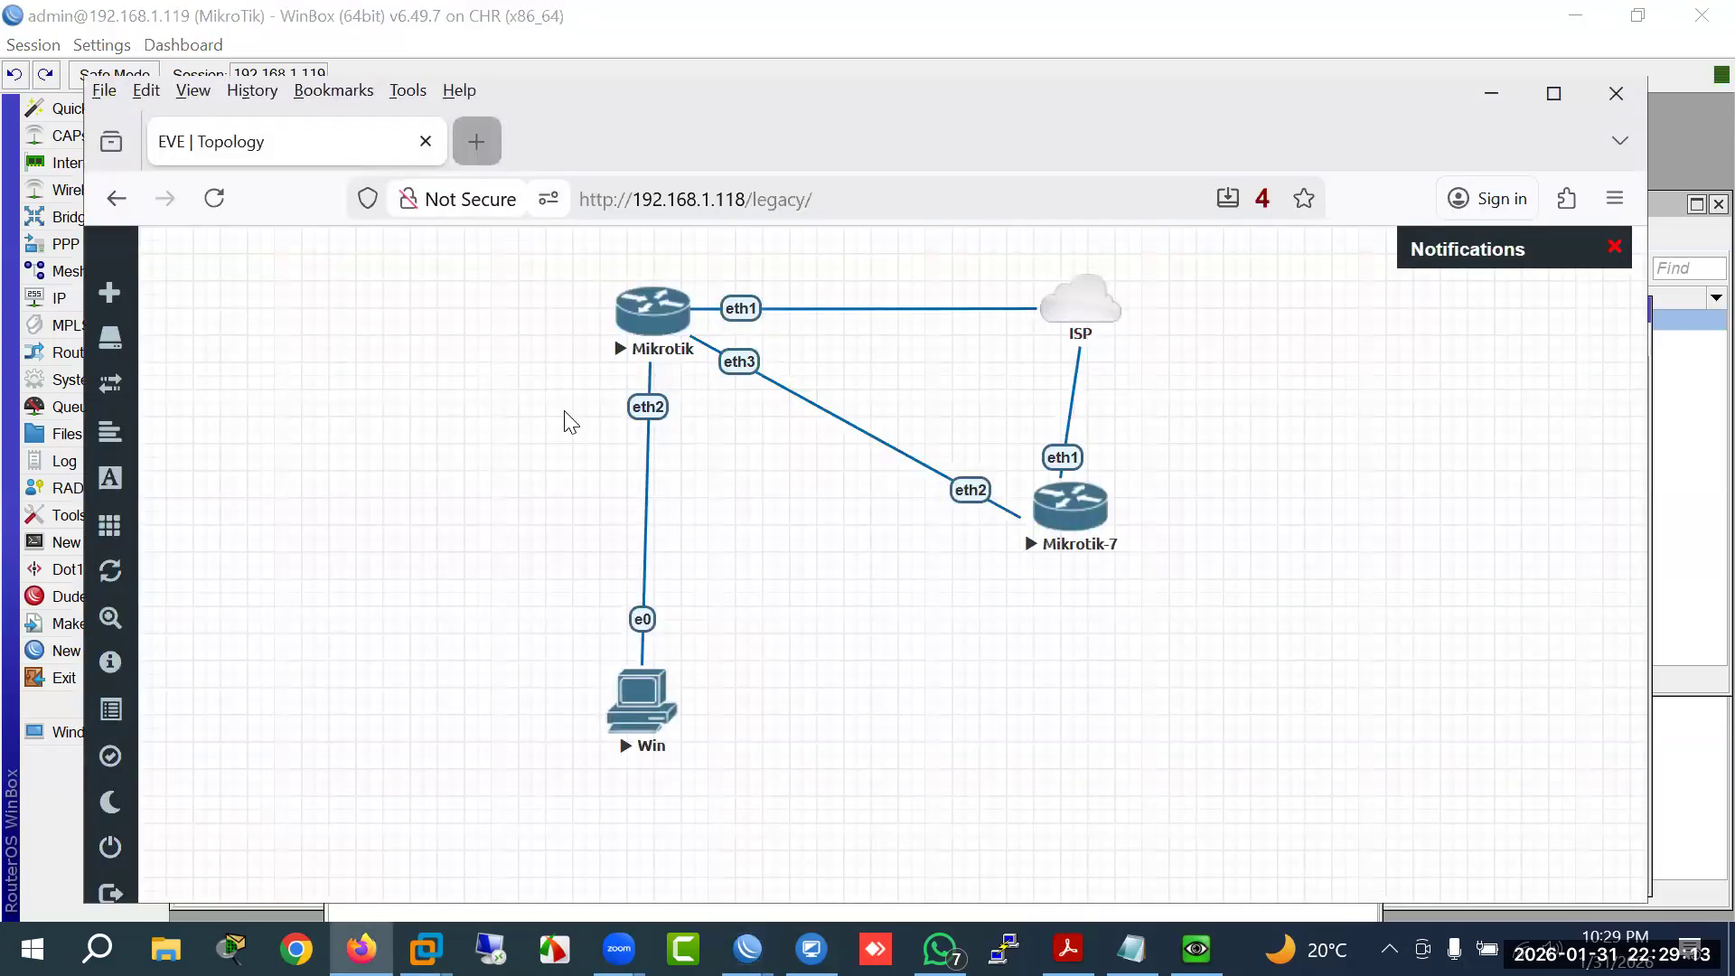
pyautogui.write('www.google.com')
pyautogui.press('Return')
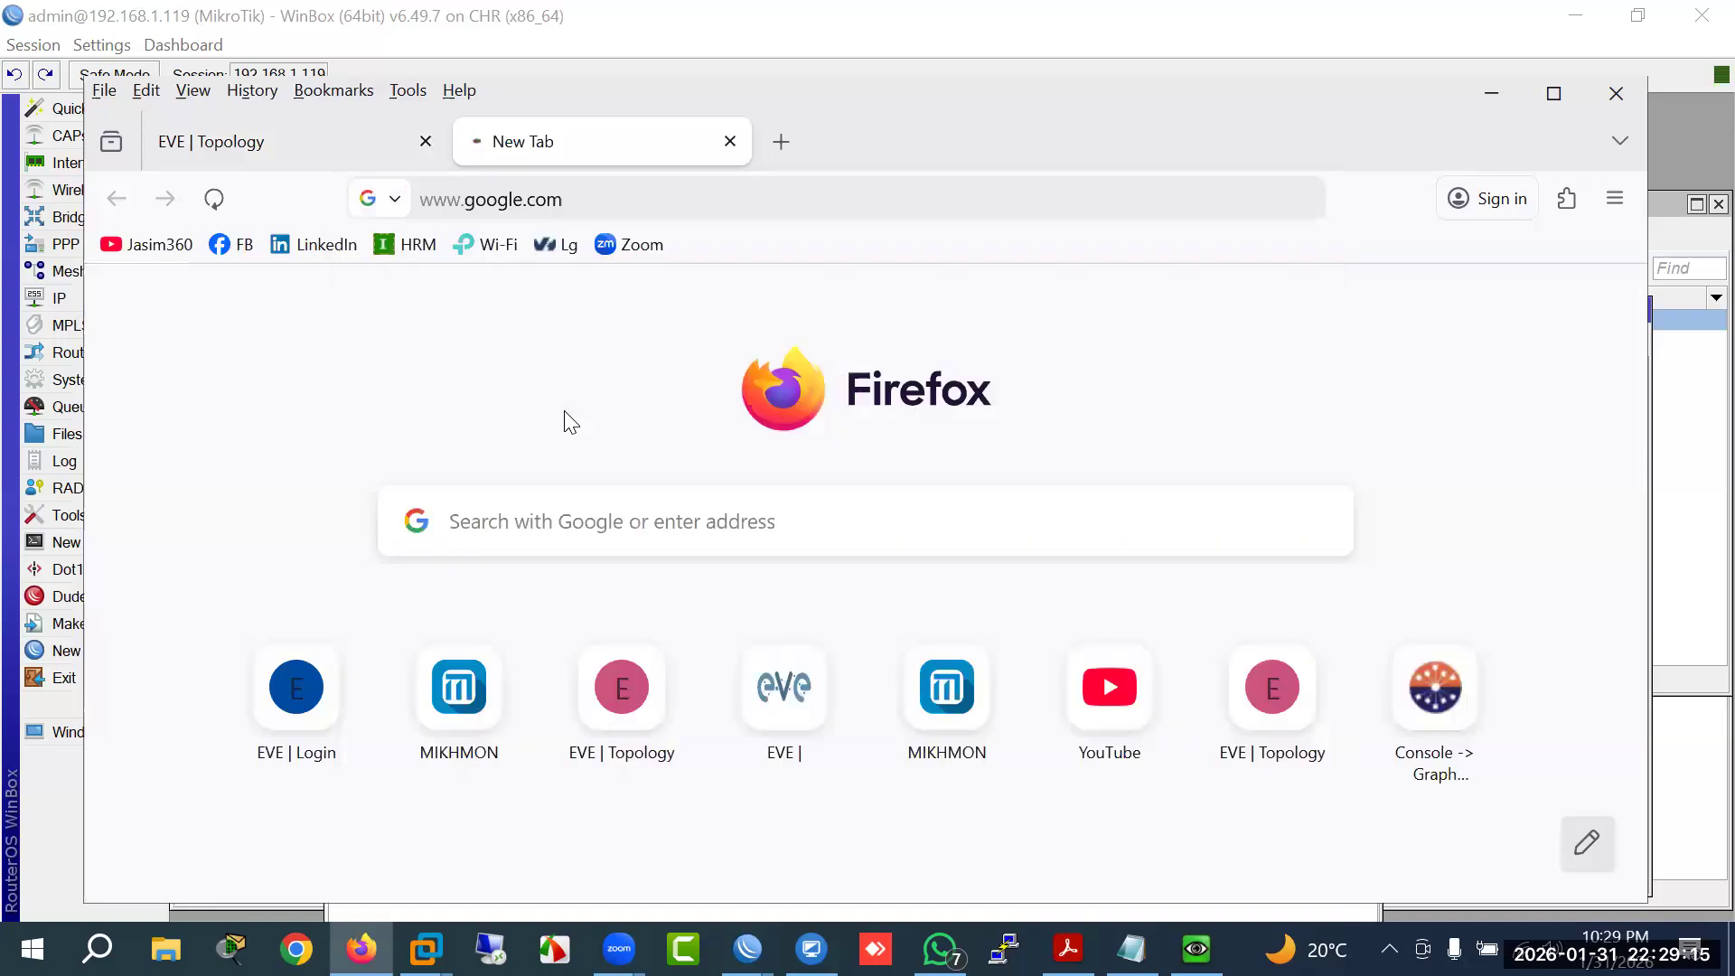
pyautogui.write('cdn bw')
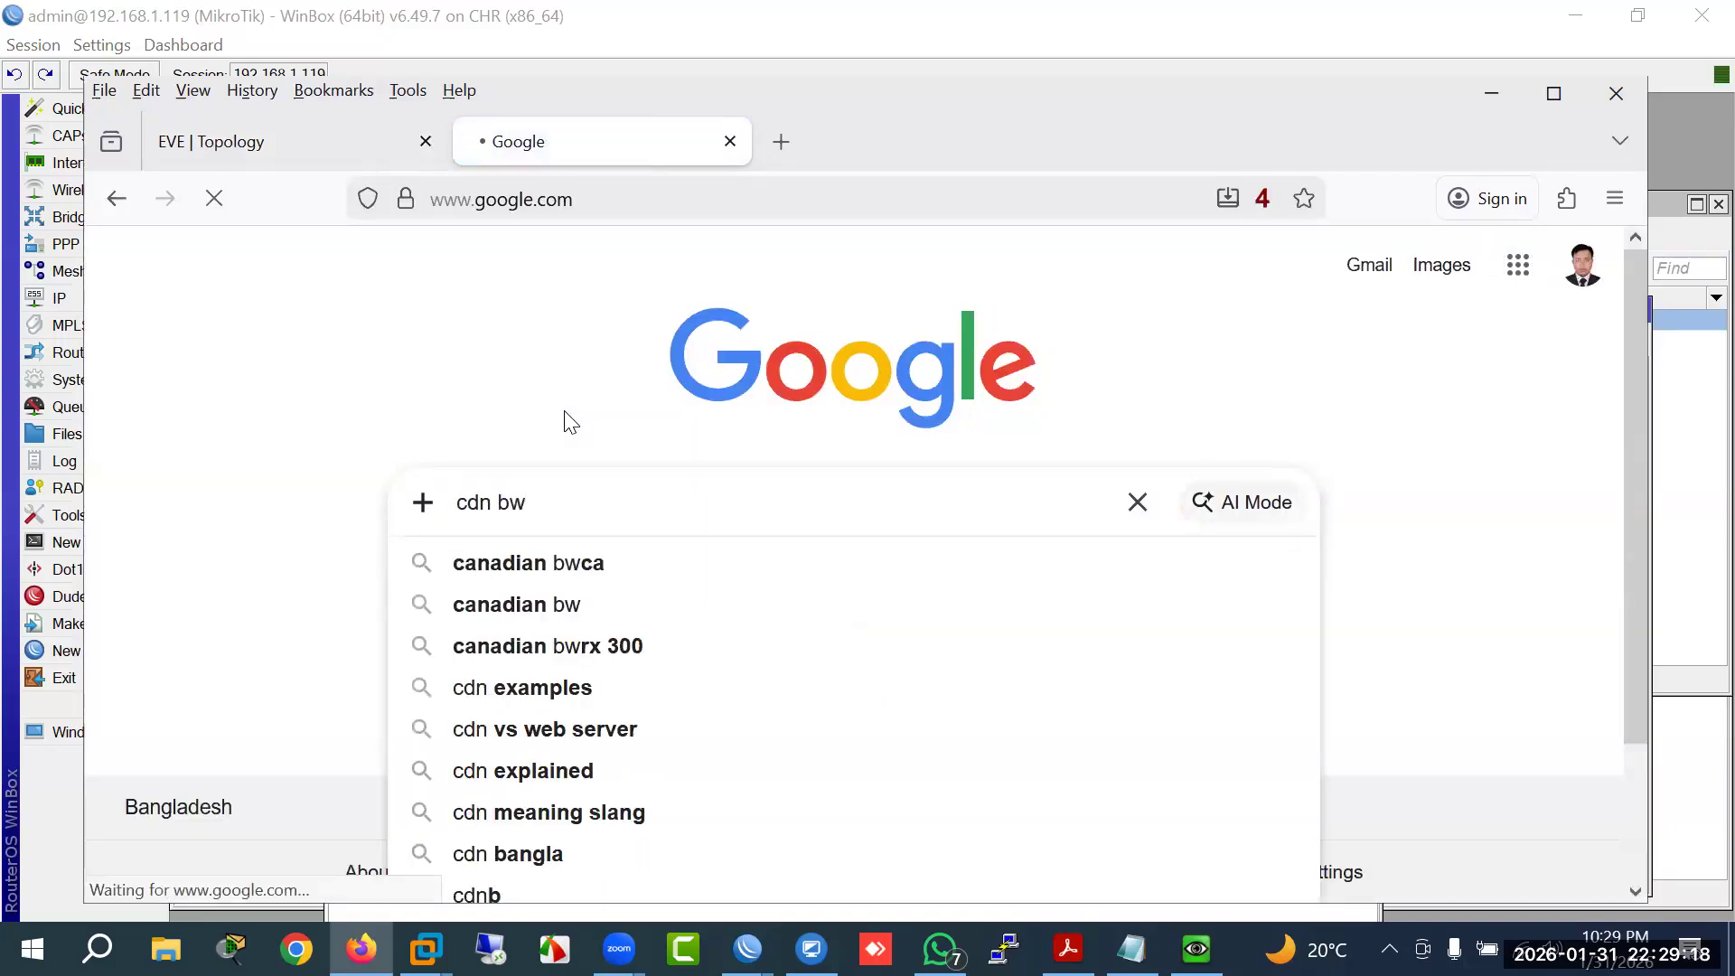
pyautogui.press('Return')
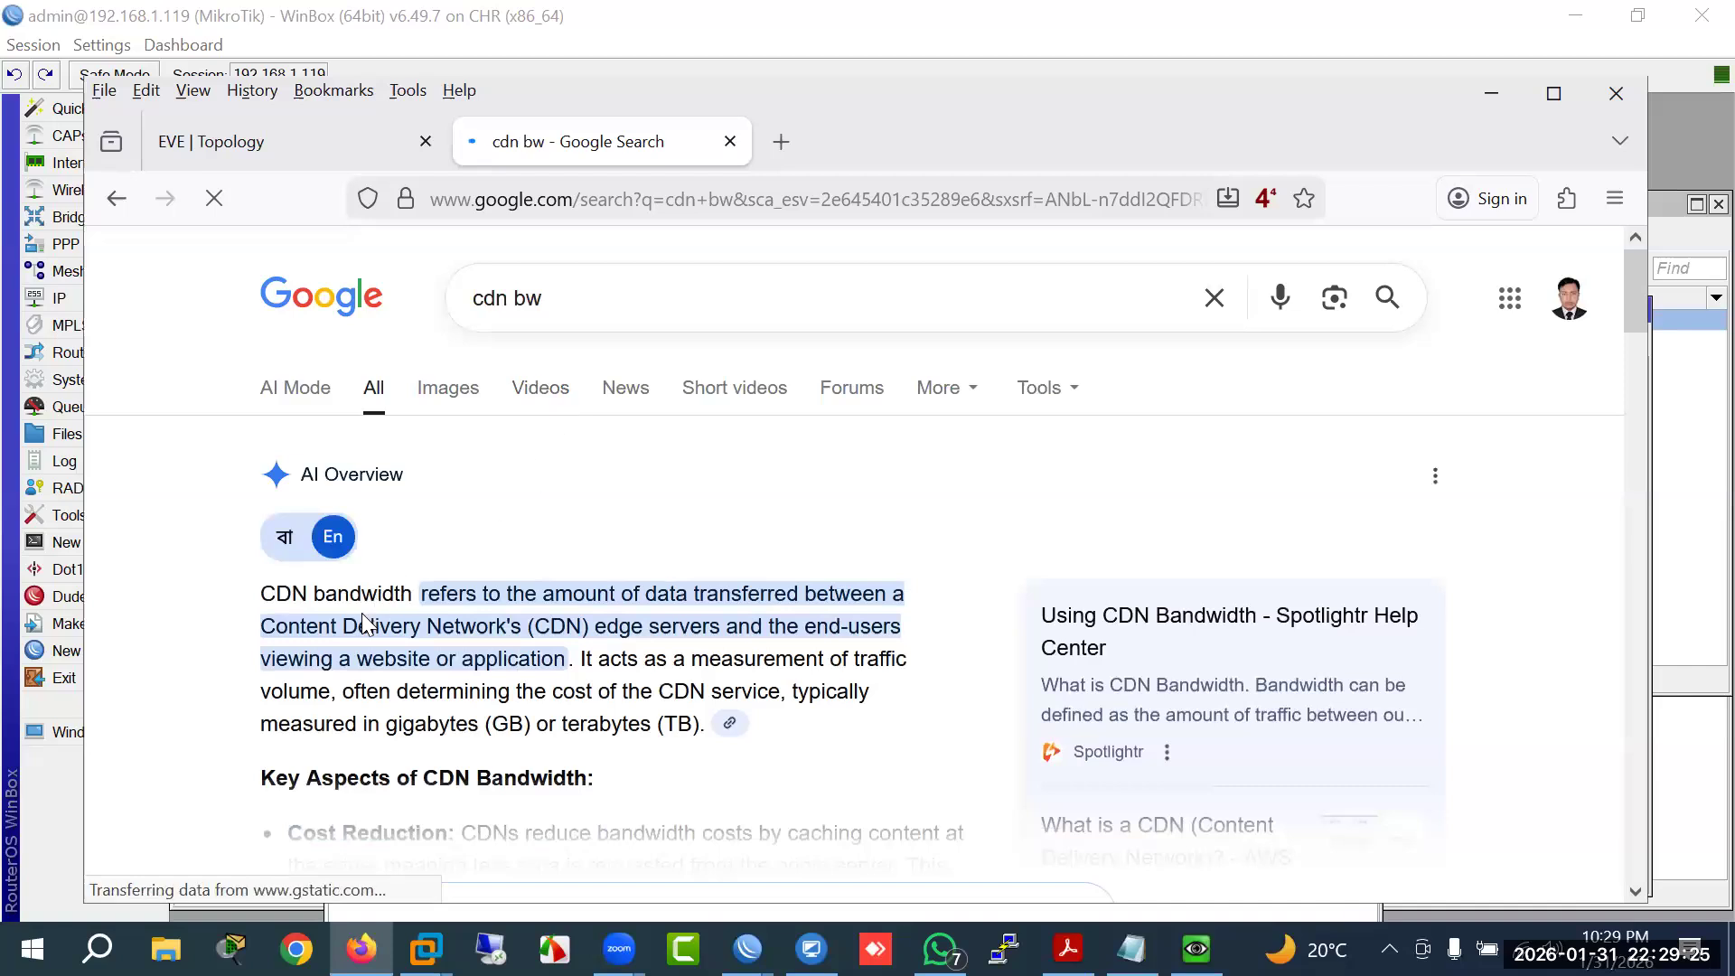
pyautogui.moveTo(523, 628); pyautogui.dragTo(260, 628)
pyautogui.click(540, 643)
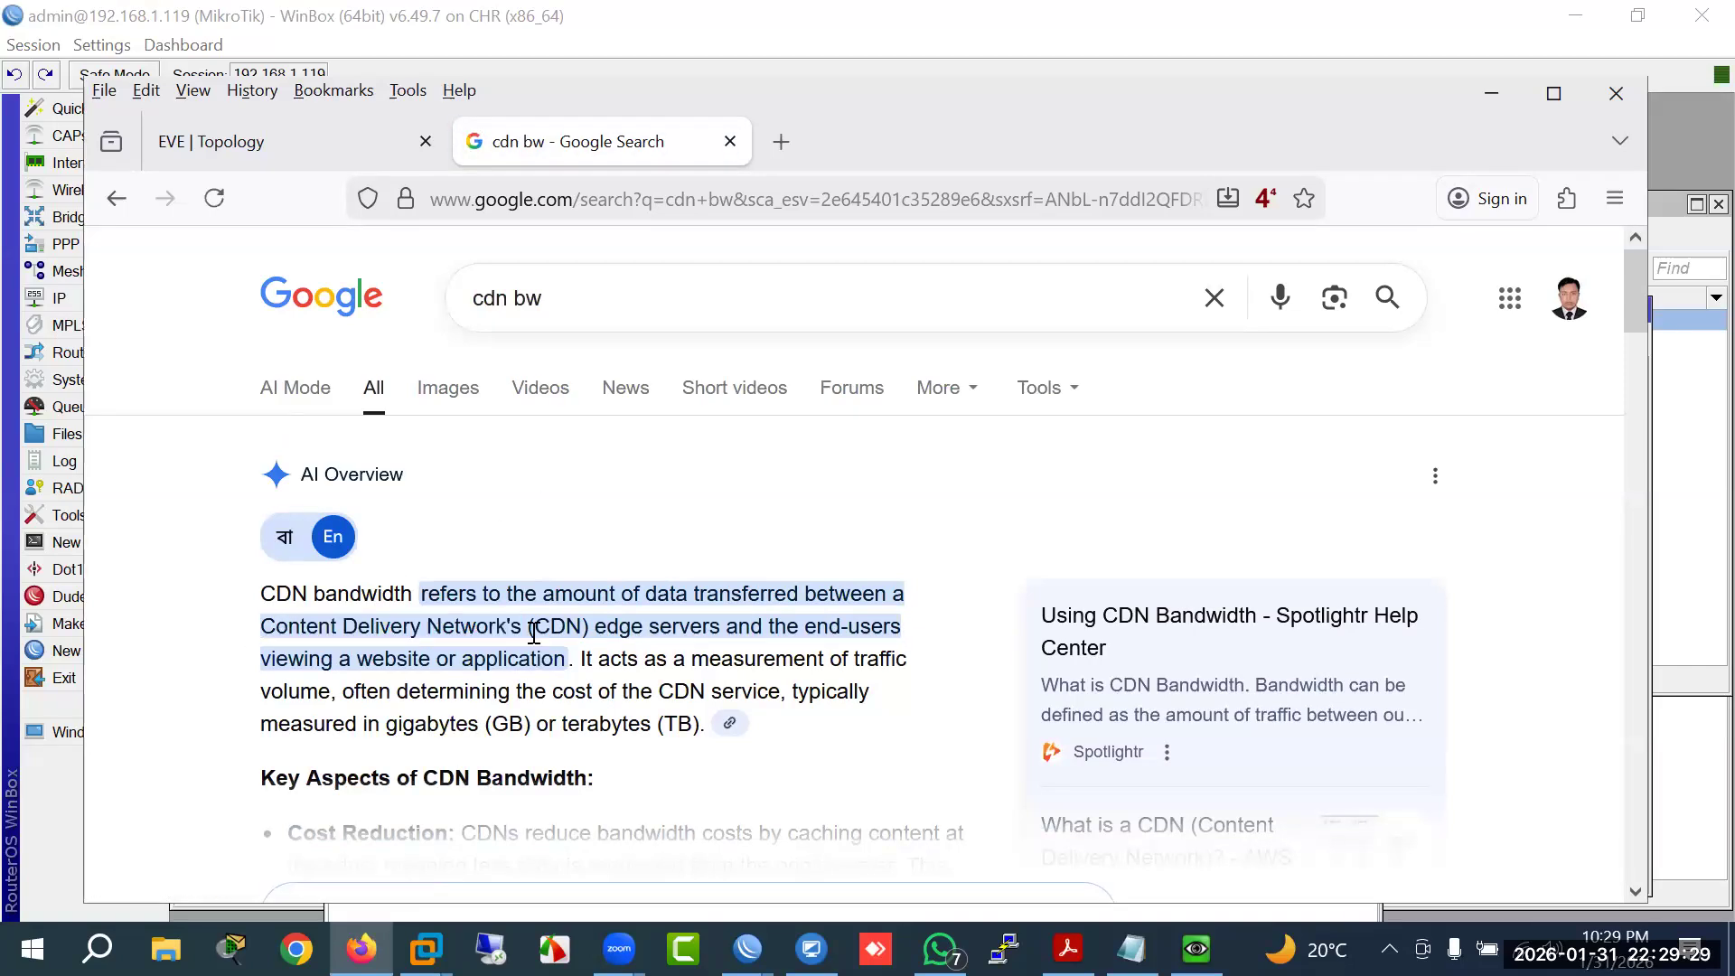
pyautogui.doubleClick(560, 630)
pyautogui.click(555, 640)
# Step: Reopen Firefox on the EVE lab at 192.168.1.118, then bring up the MikroTik course outline PDF
pyautogui.click(1614, 106)
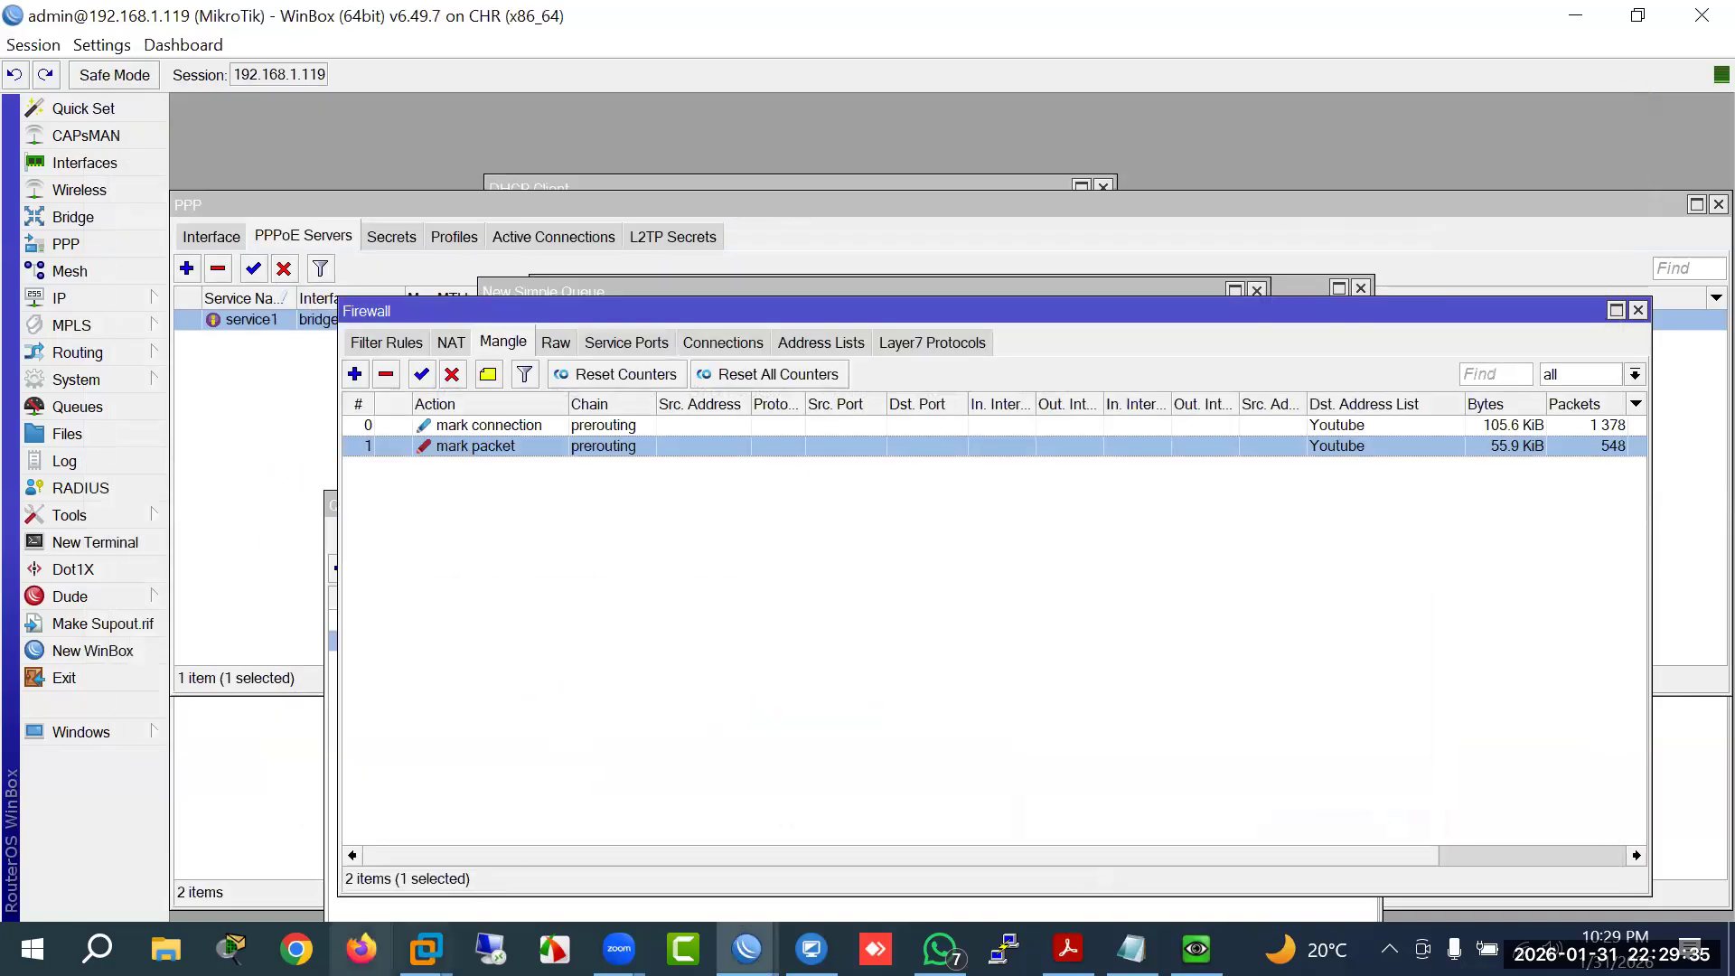
pyautogui.click(362, 949)
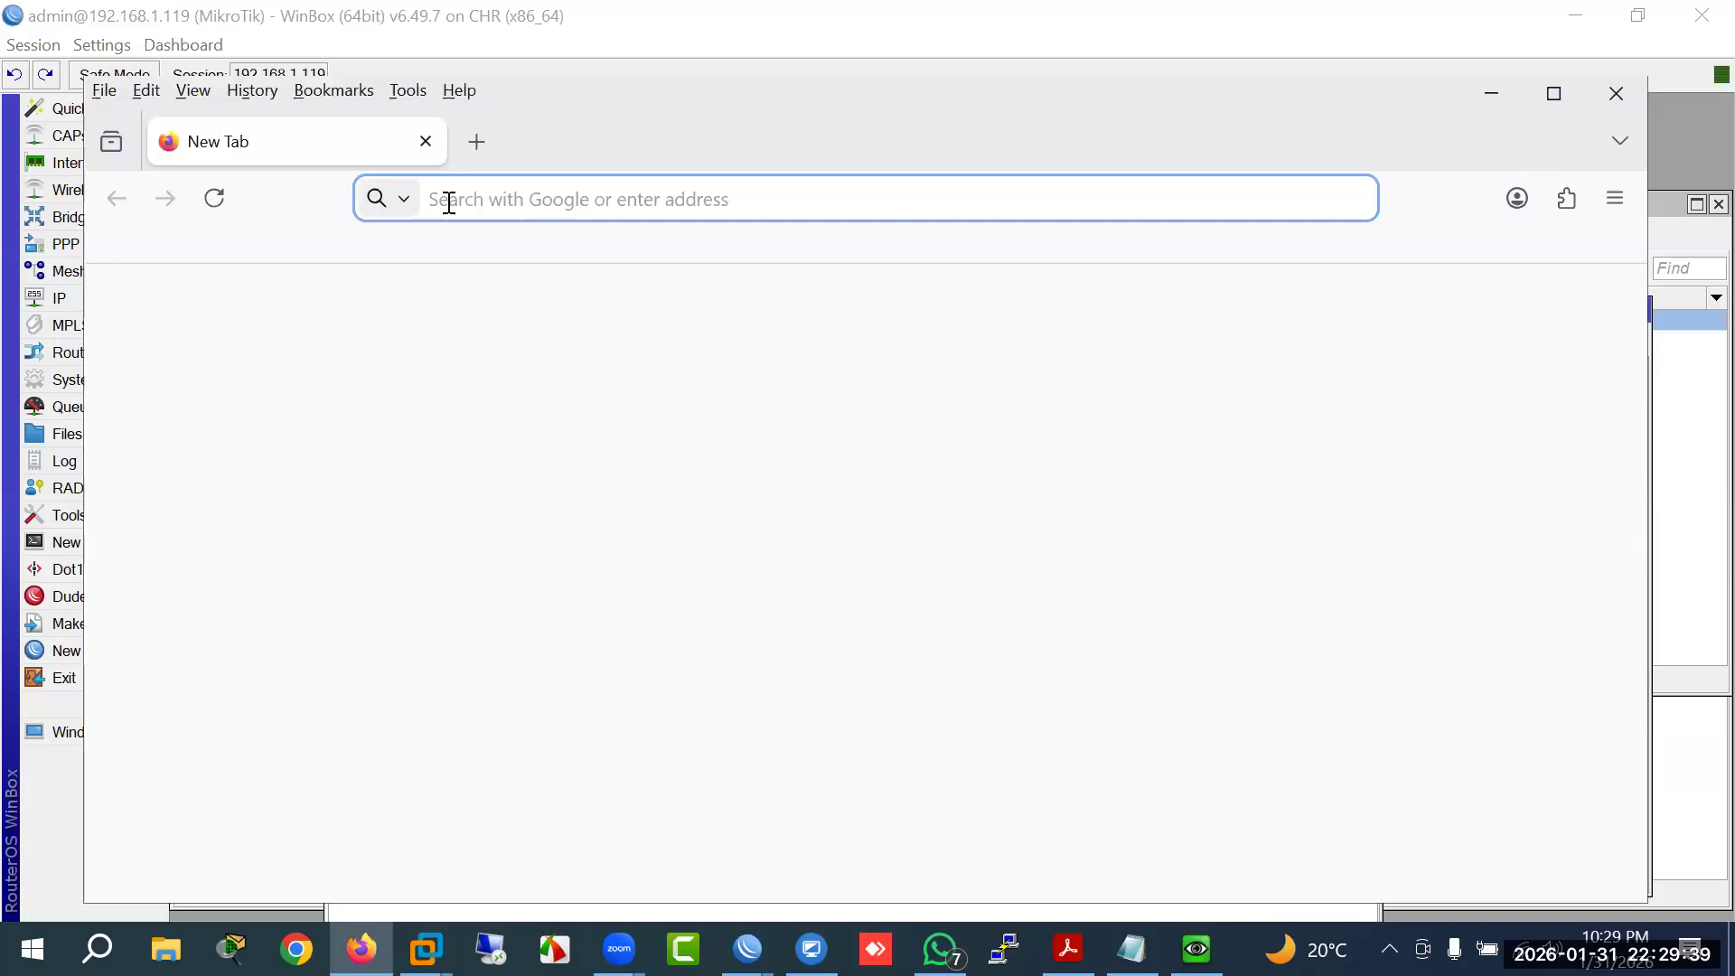
pyautogui.write('192')
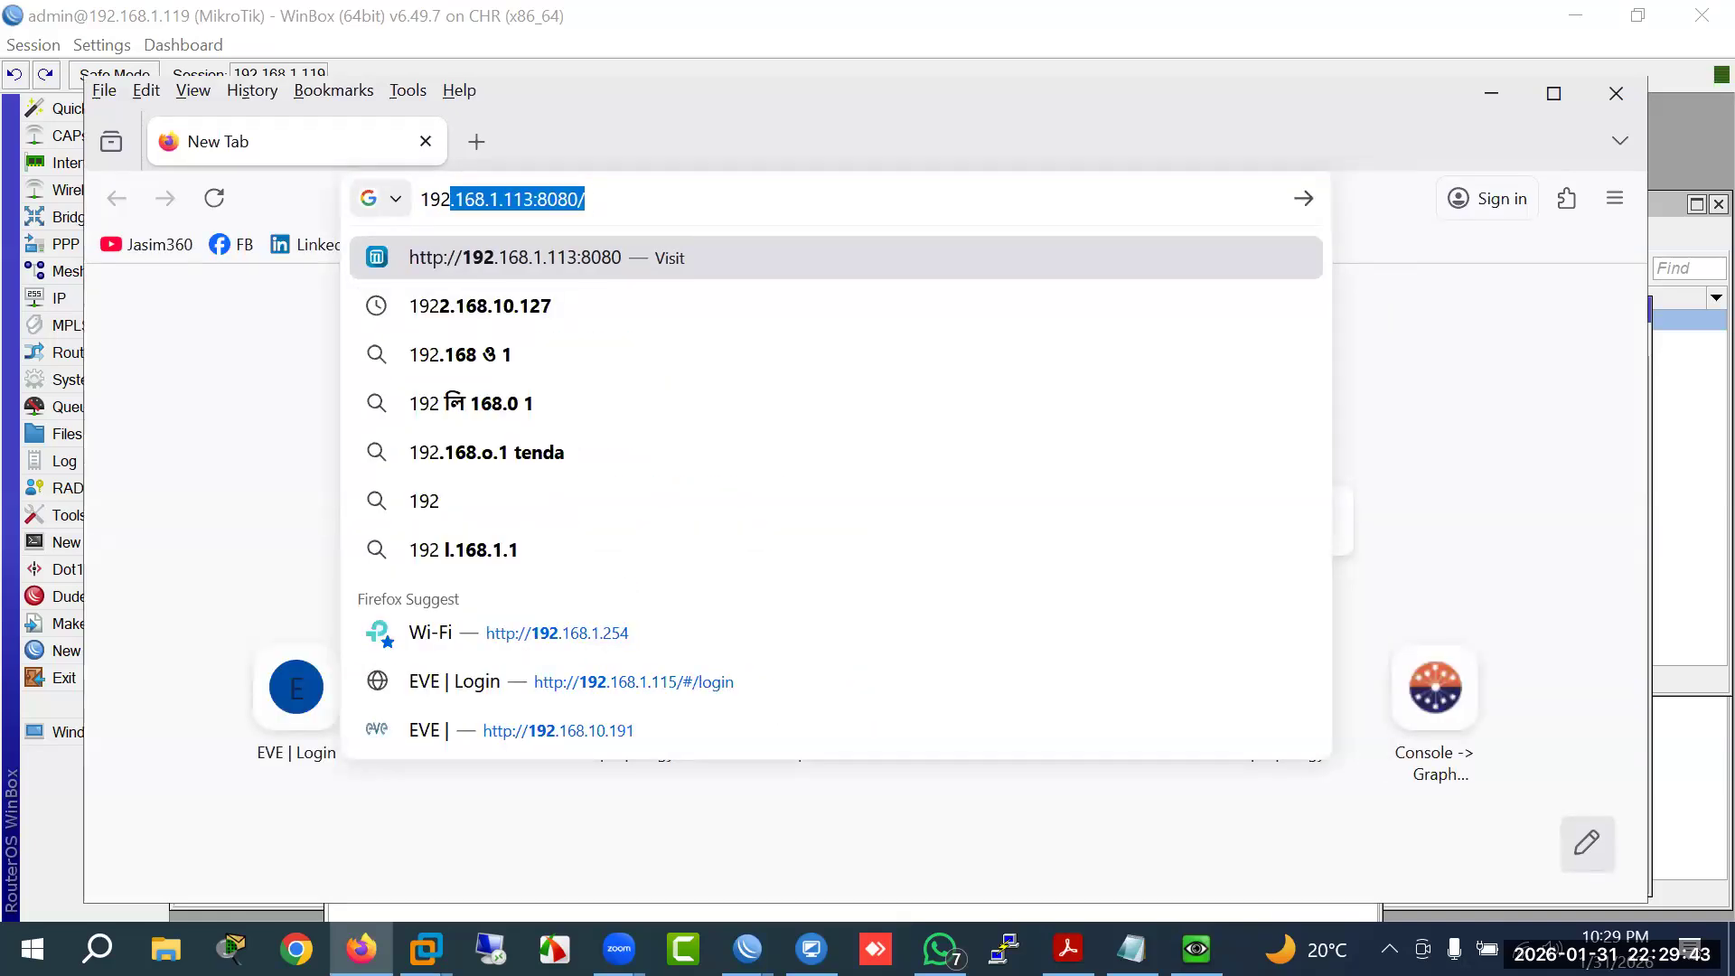
pyautogui.write('.168.1.118')
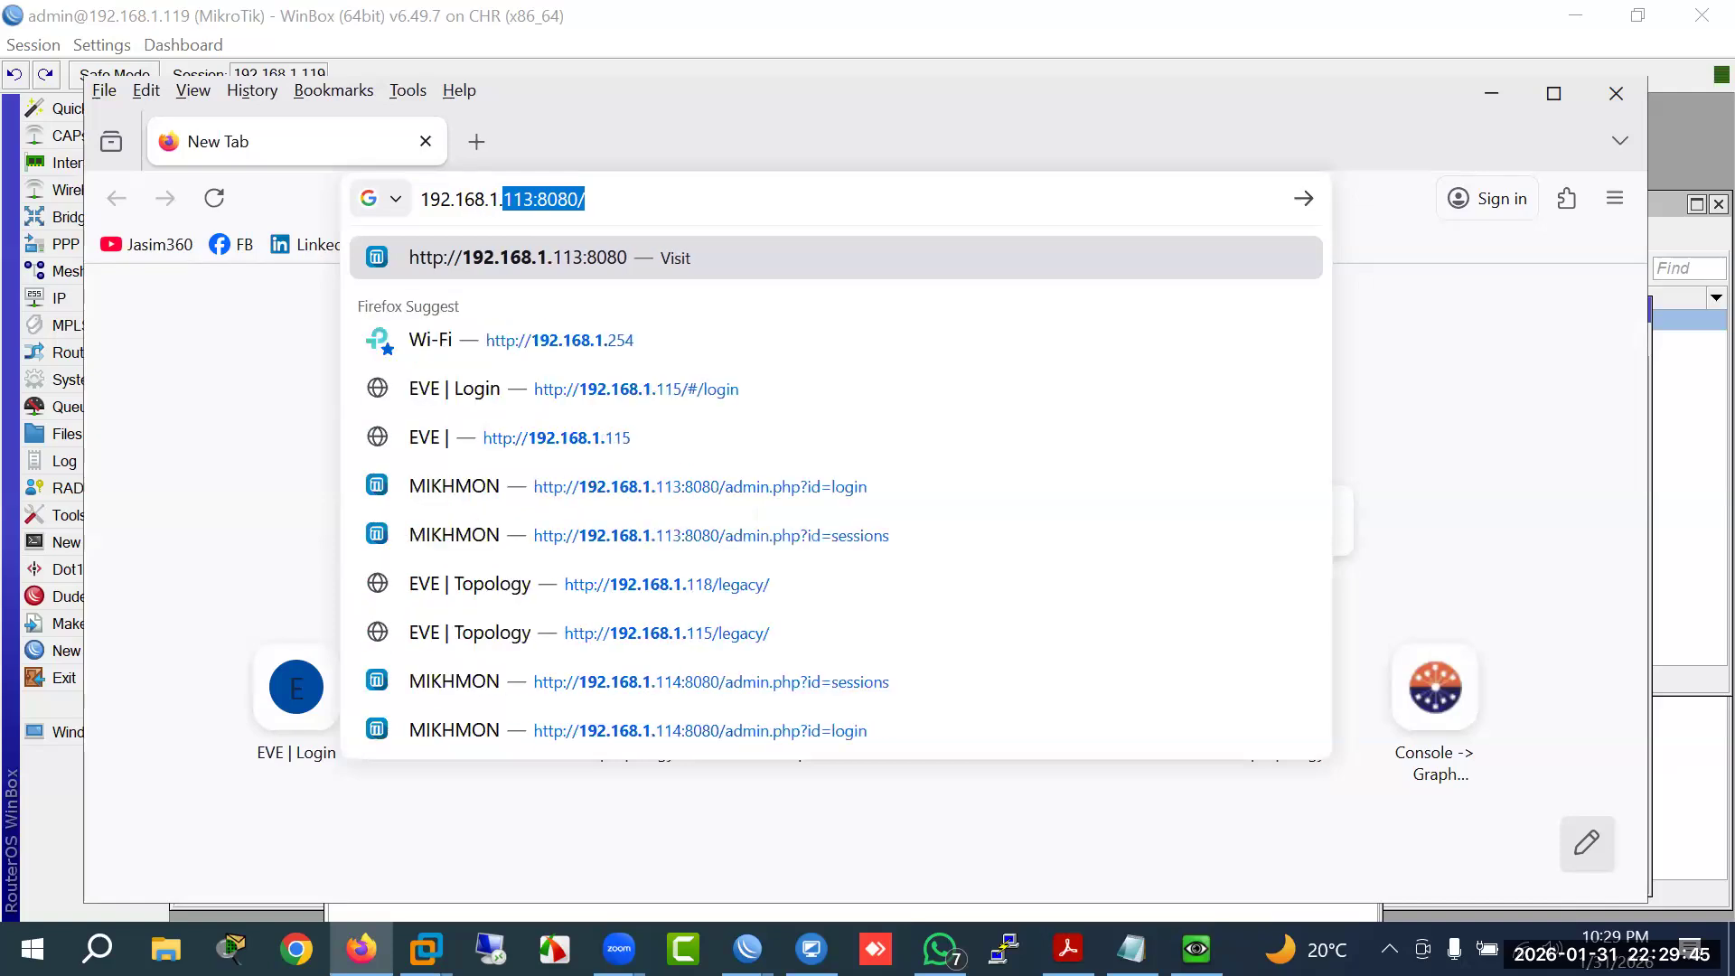
pyautogui.press('Return')
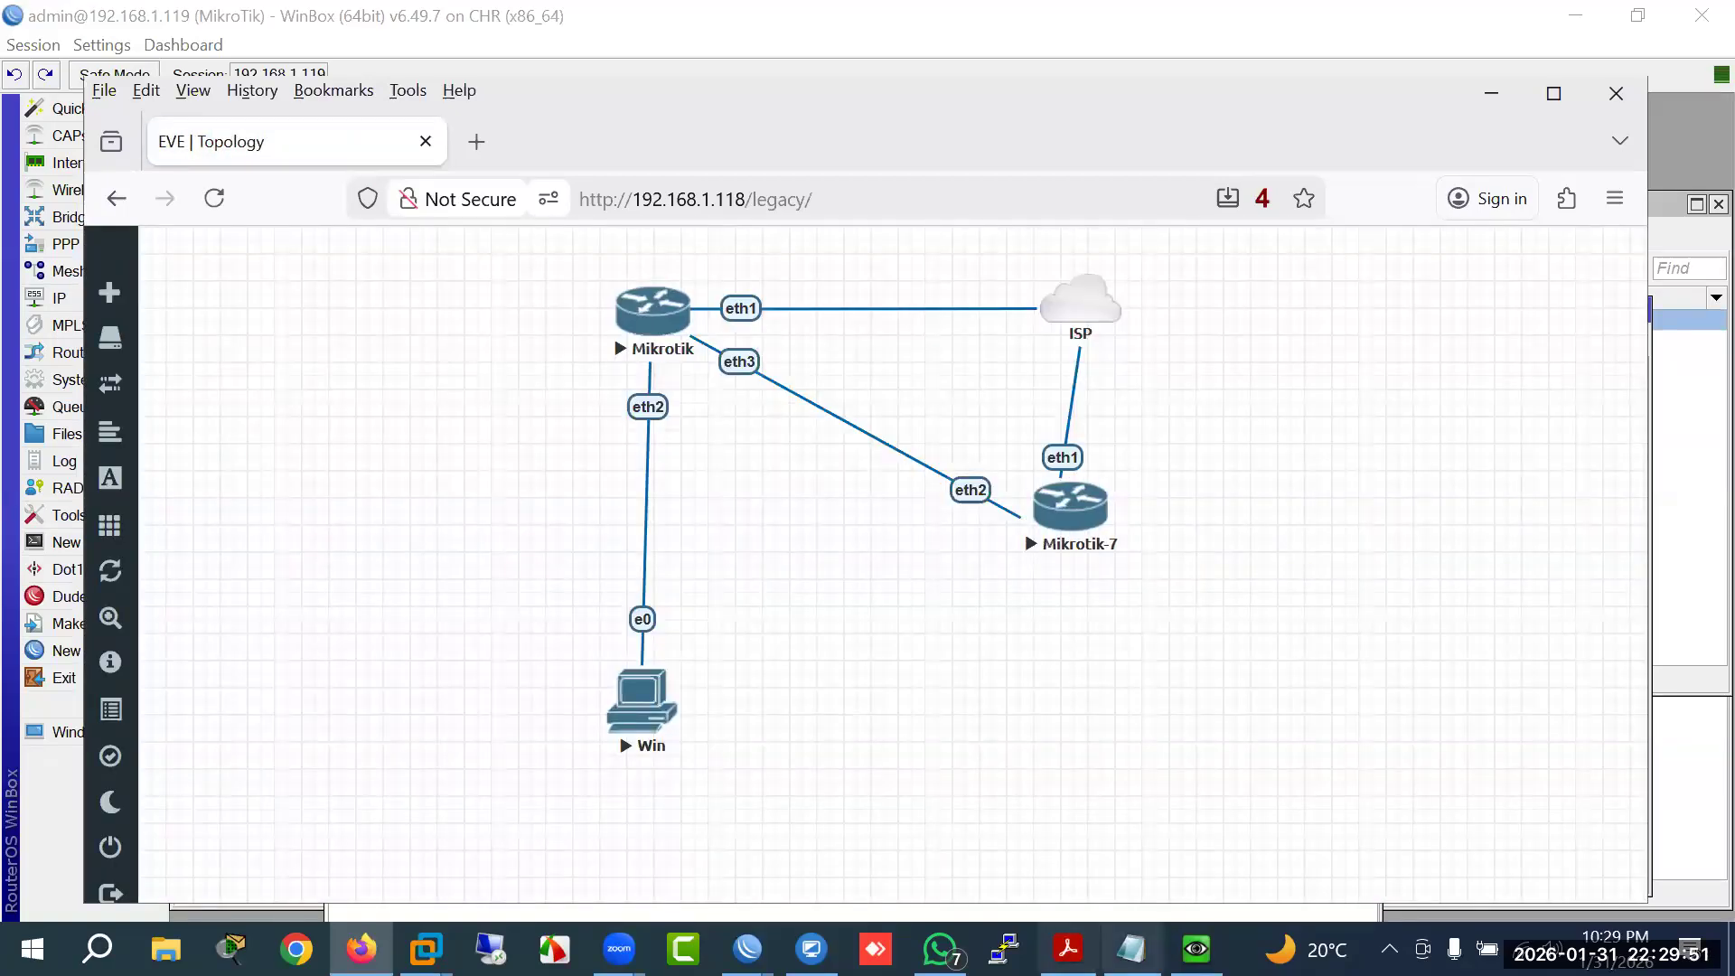
pyautogui.click(1068, 949)
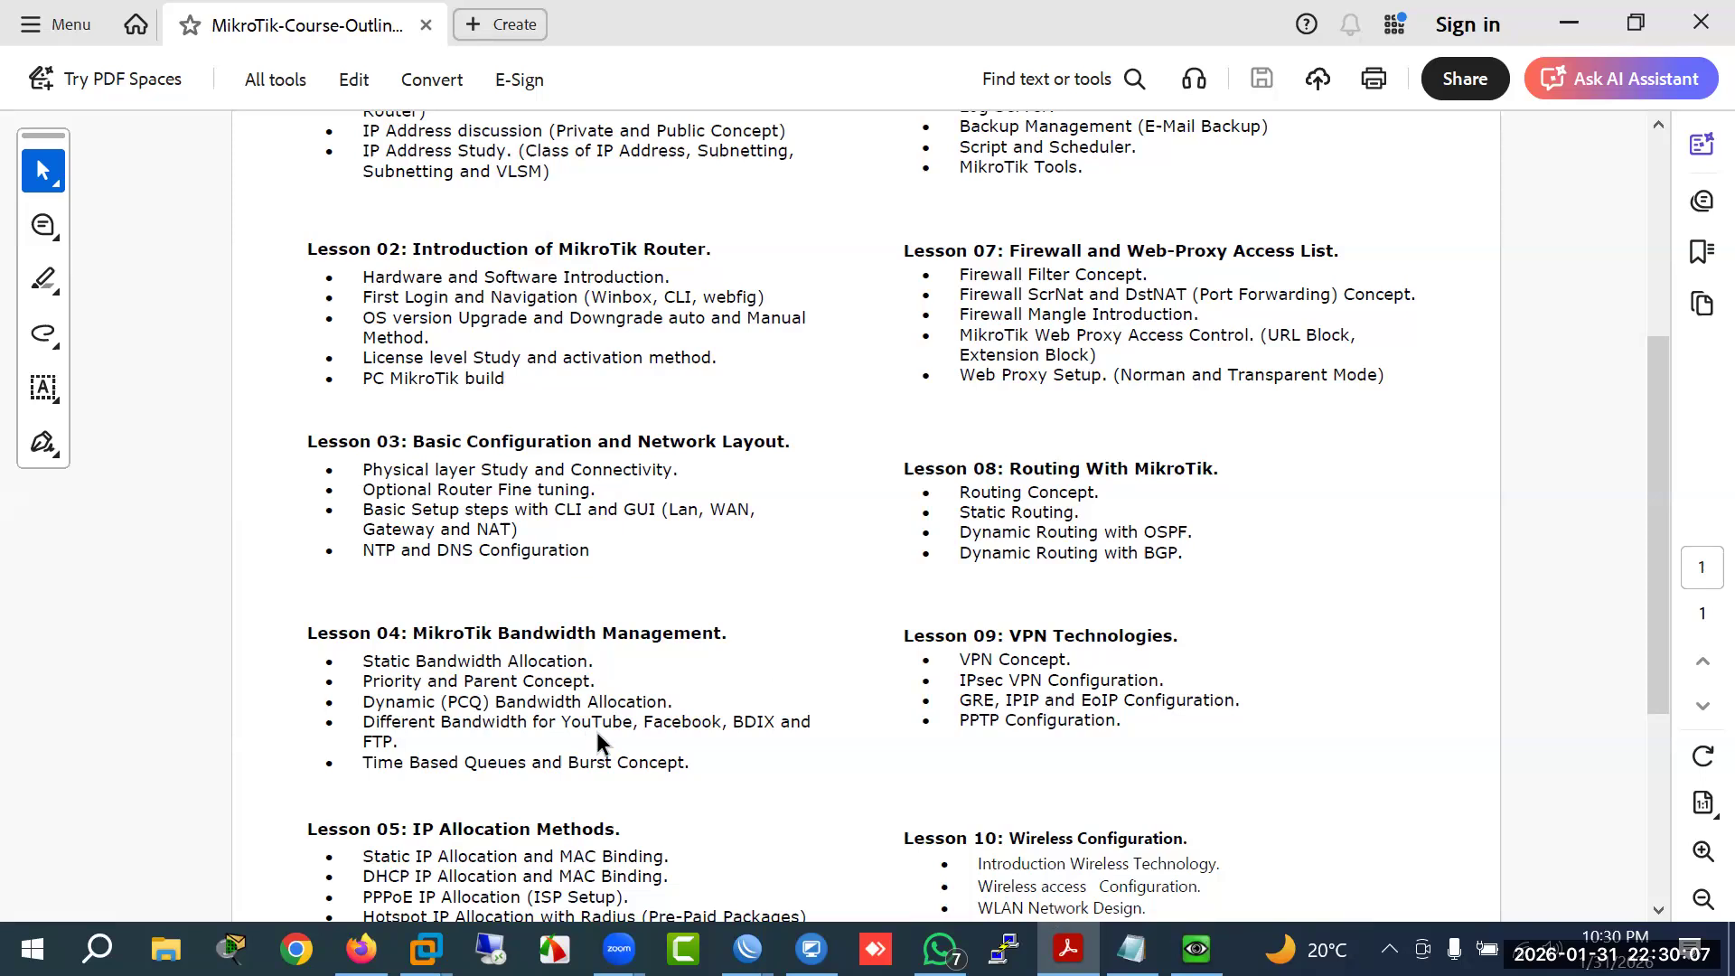
pyautogui.moveTo(568, 721); pyautogui.dragTo(633, 712)
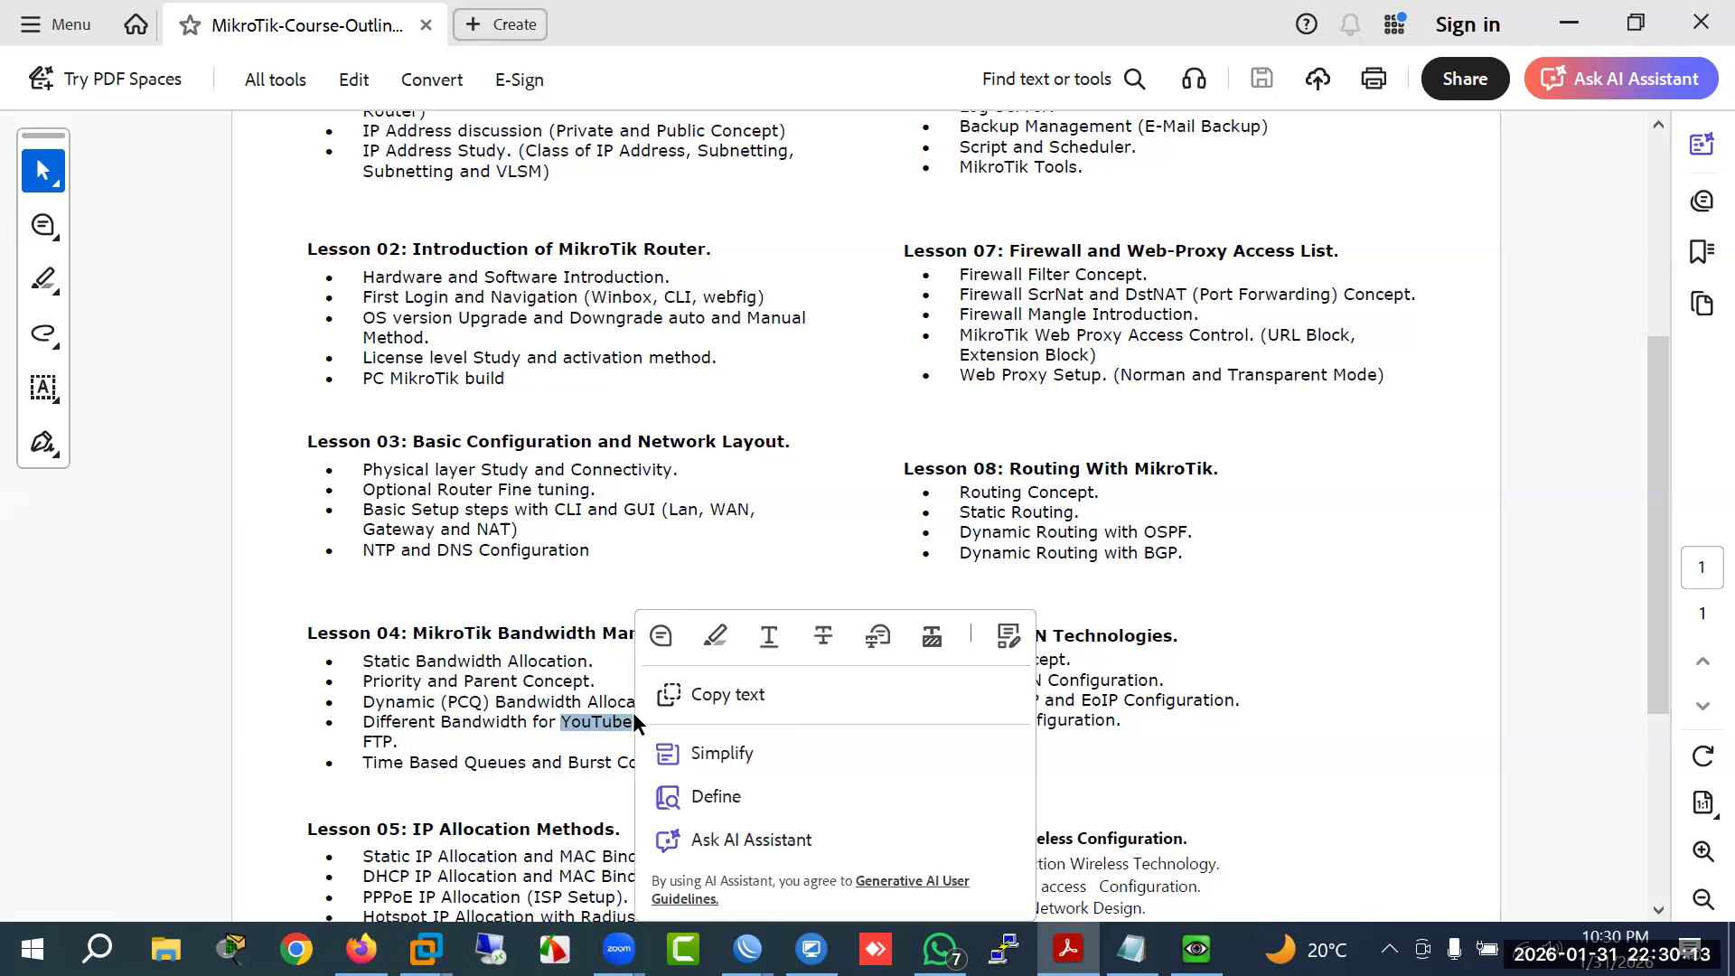
pyautogui.click(586, 734)
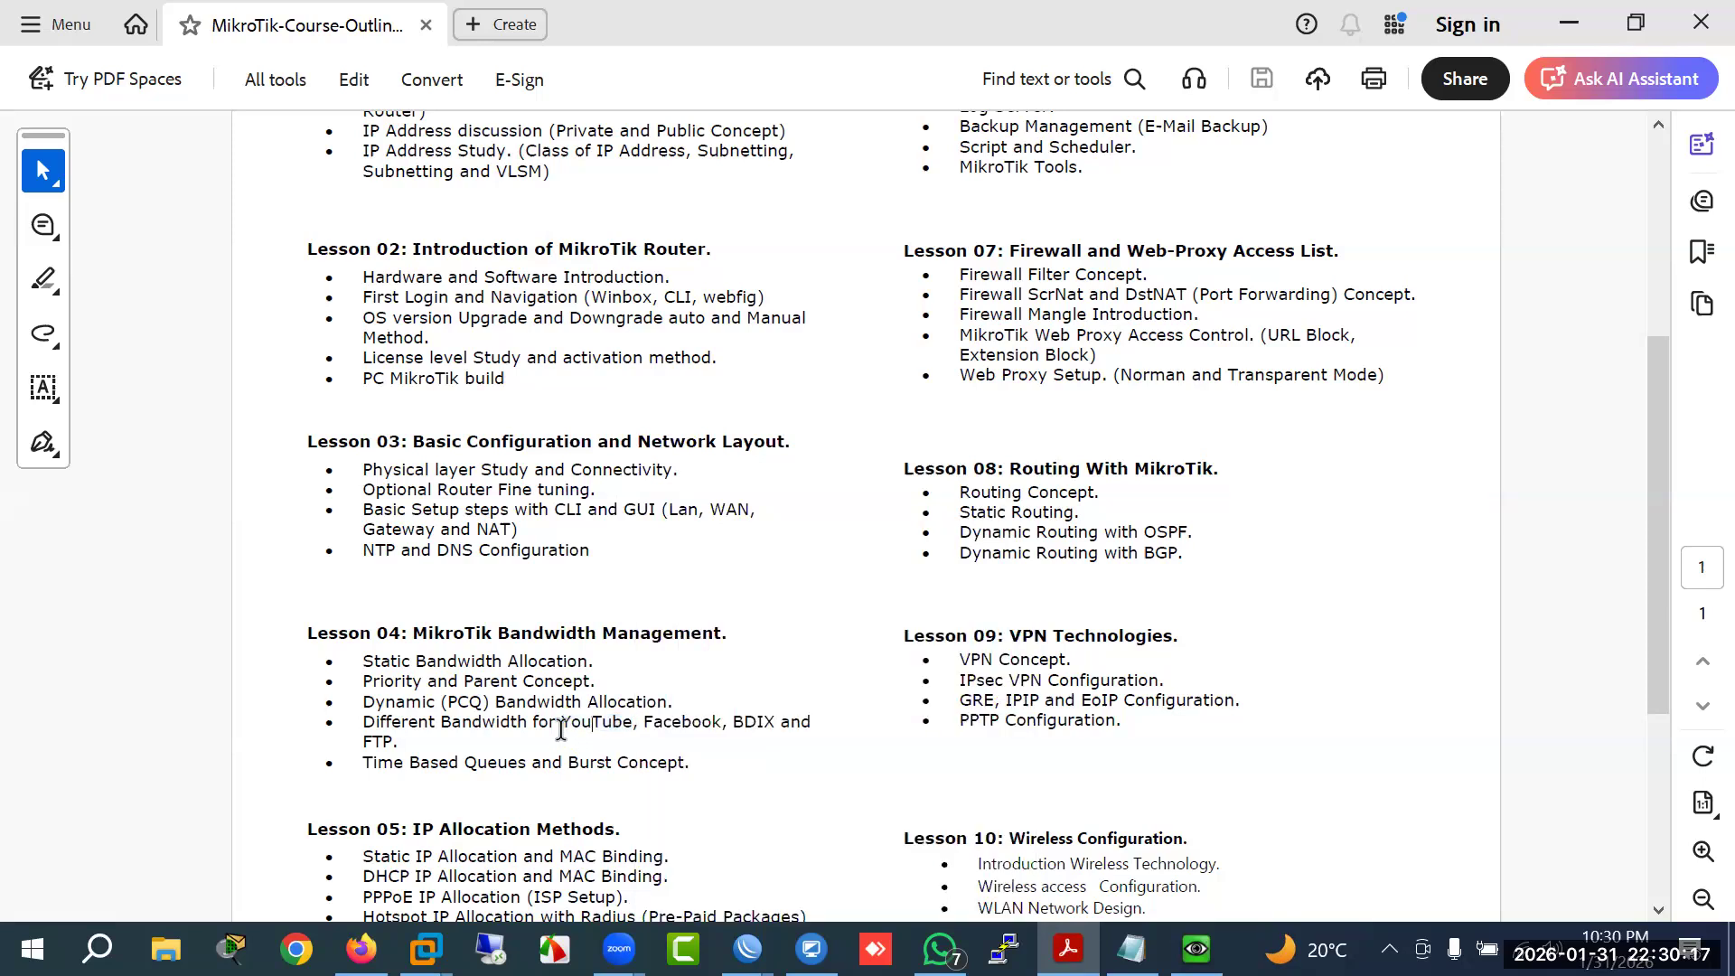
pyautogui.moveTo(567, 728); pyautogui.dragTo(636, 723)
pyautogui.click(566, 735)
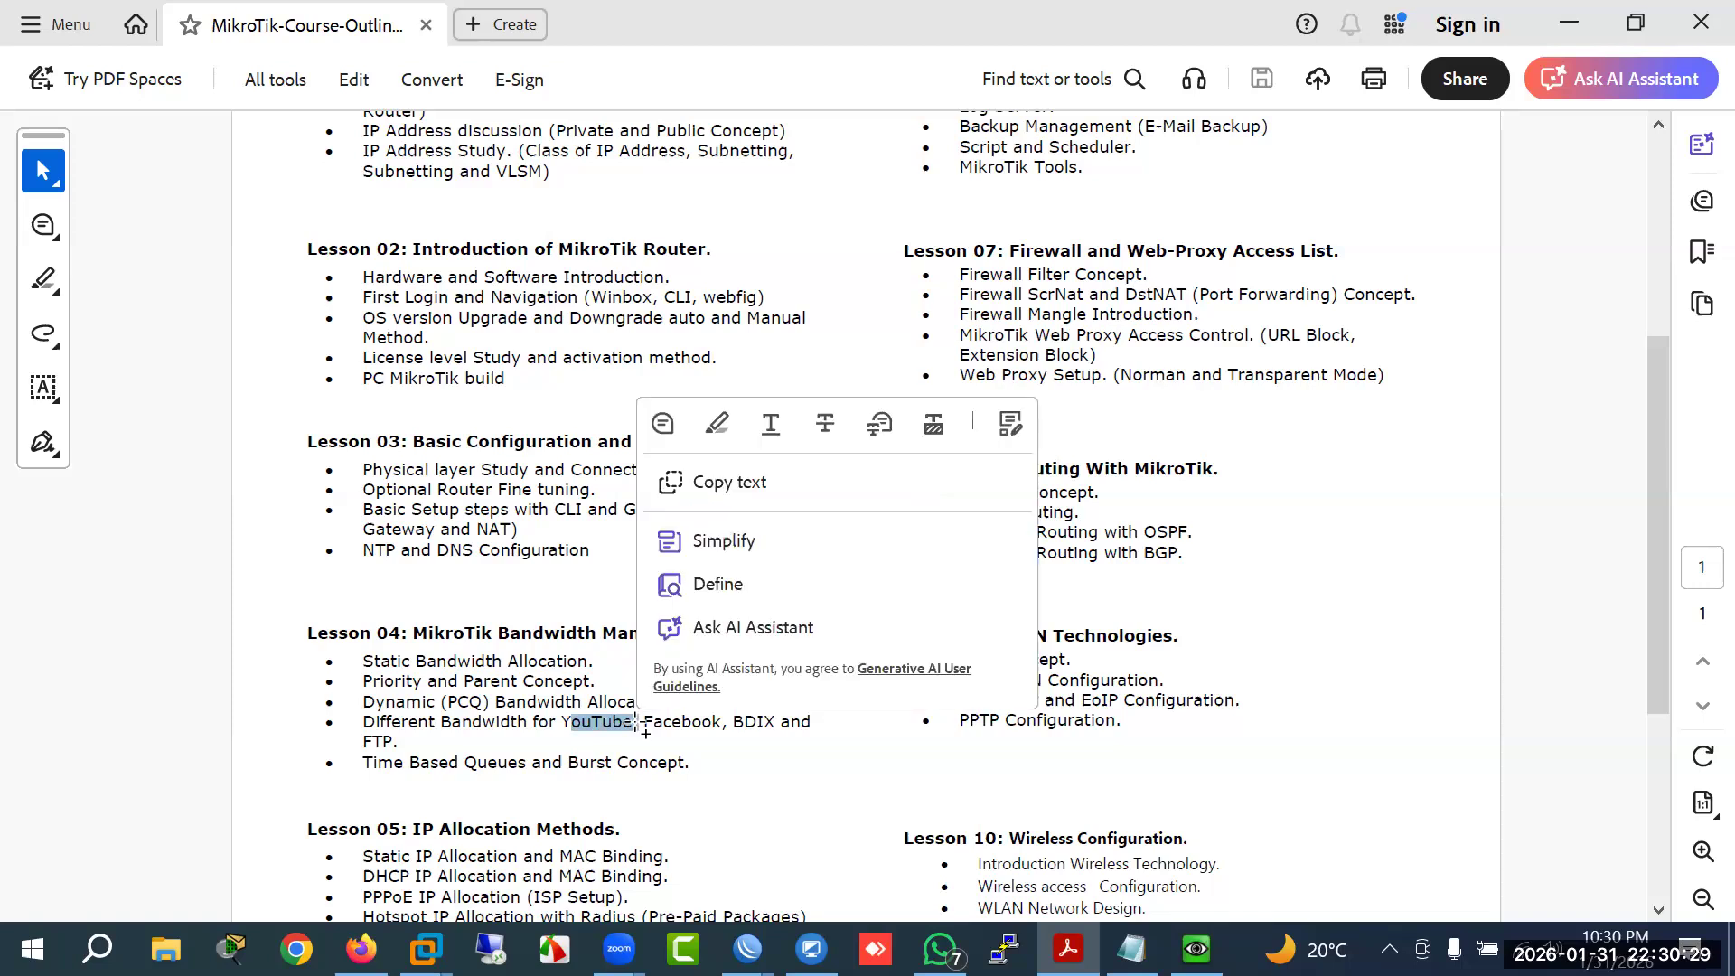
pyautogui.click(645, 733)
pyautogui.moveTo(645, 729); pyautogui.dragTo(721, 732)
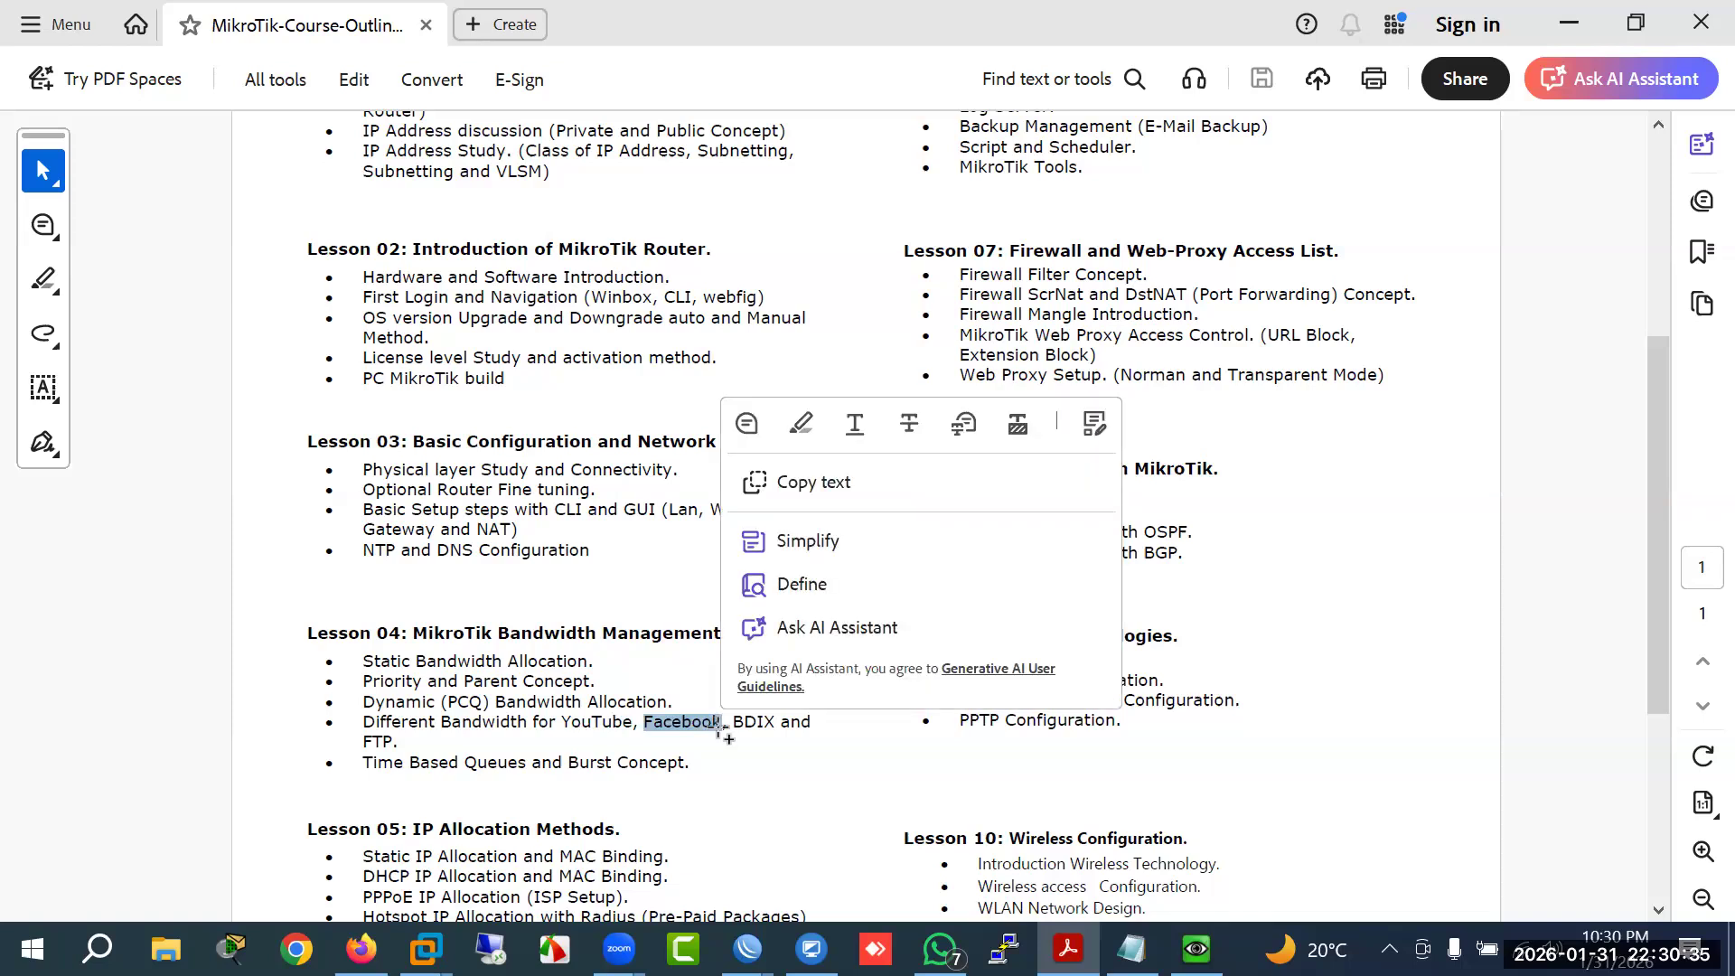
pyautogui.click(723, 727)
pyautogui.moveTo(723, 727); pyautogui.dragTo(646, 729)
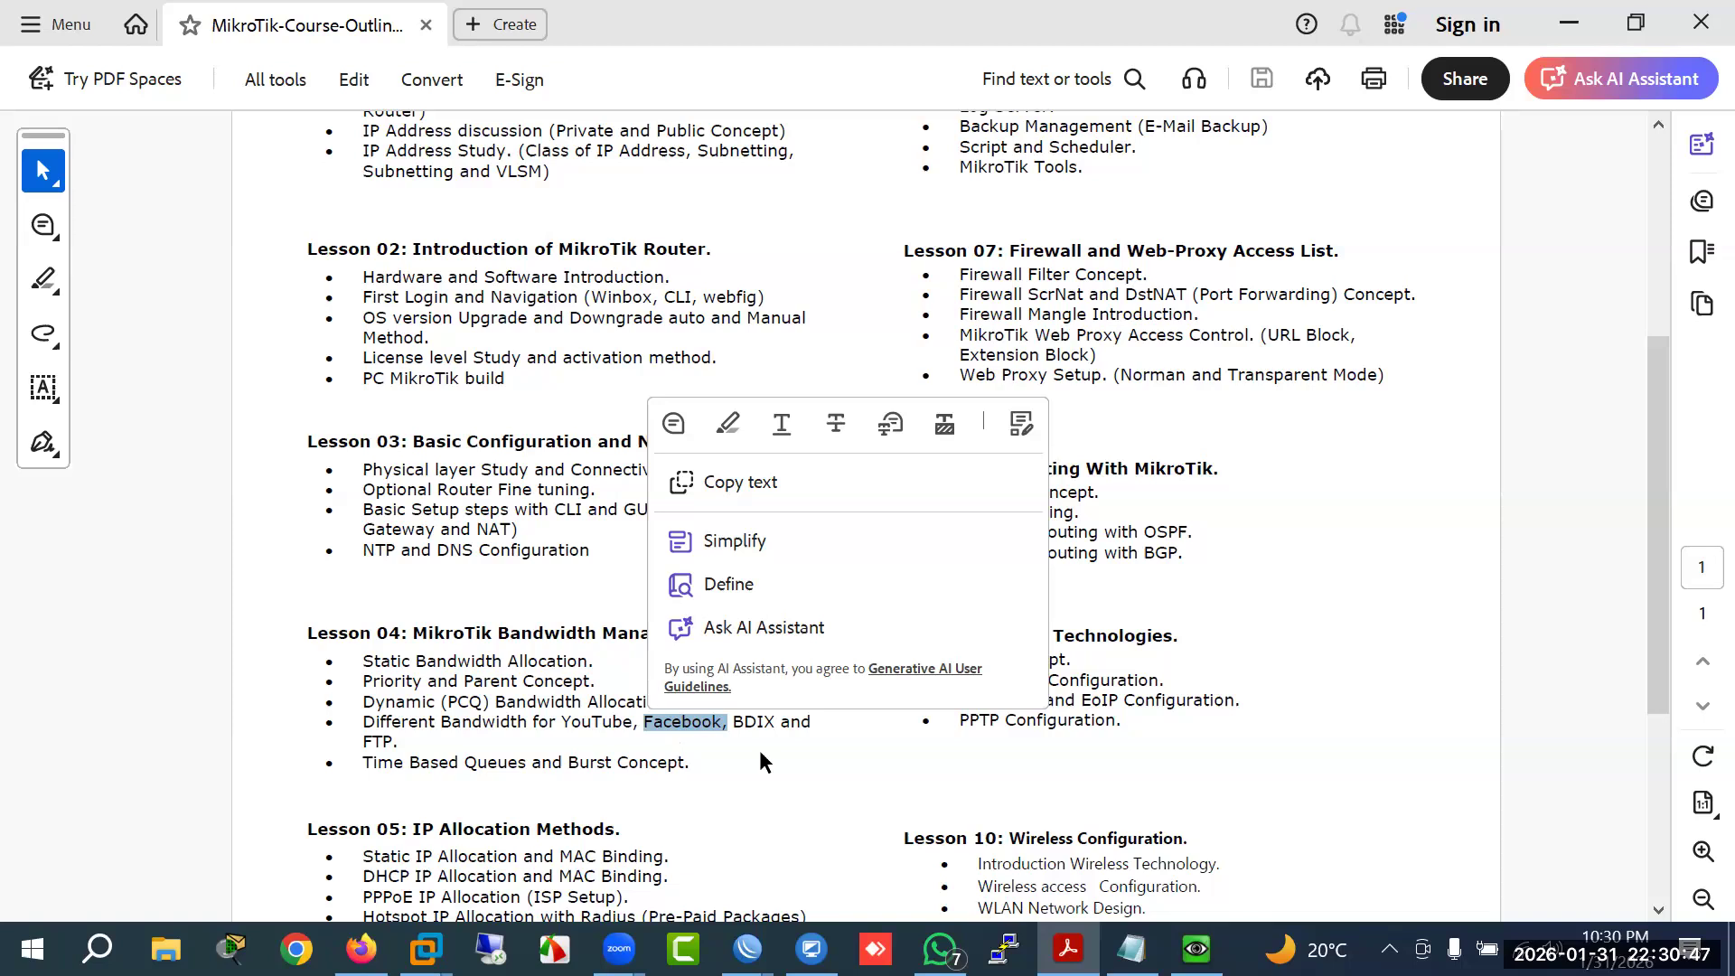
pyautogui.moveTo(733, 721)
pyautogui.mouseDown()
pyautogui.moveTo(772, 727)
pyautogui.moveTo(772, 767)
pyautogui.mouseUp()
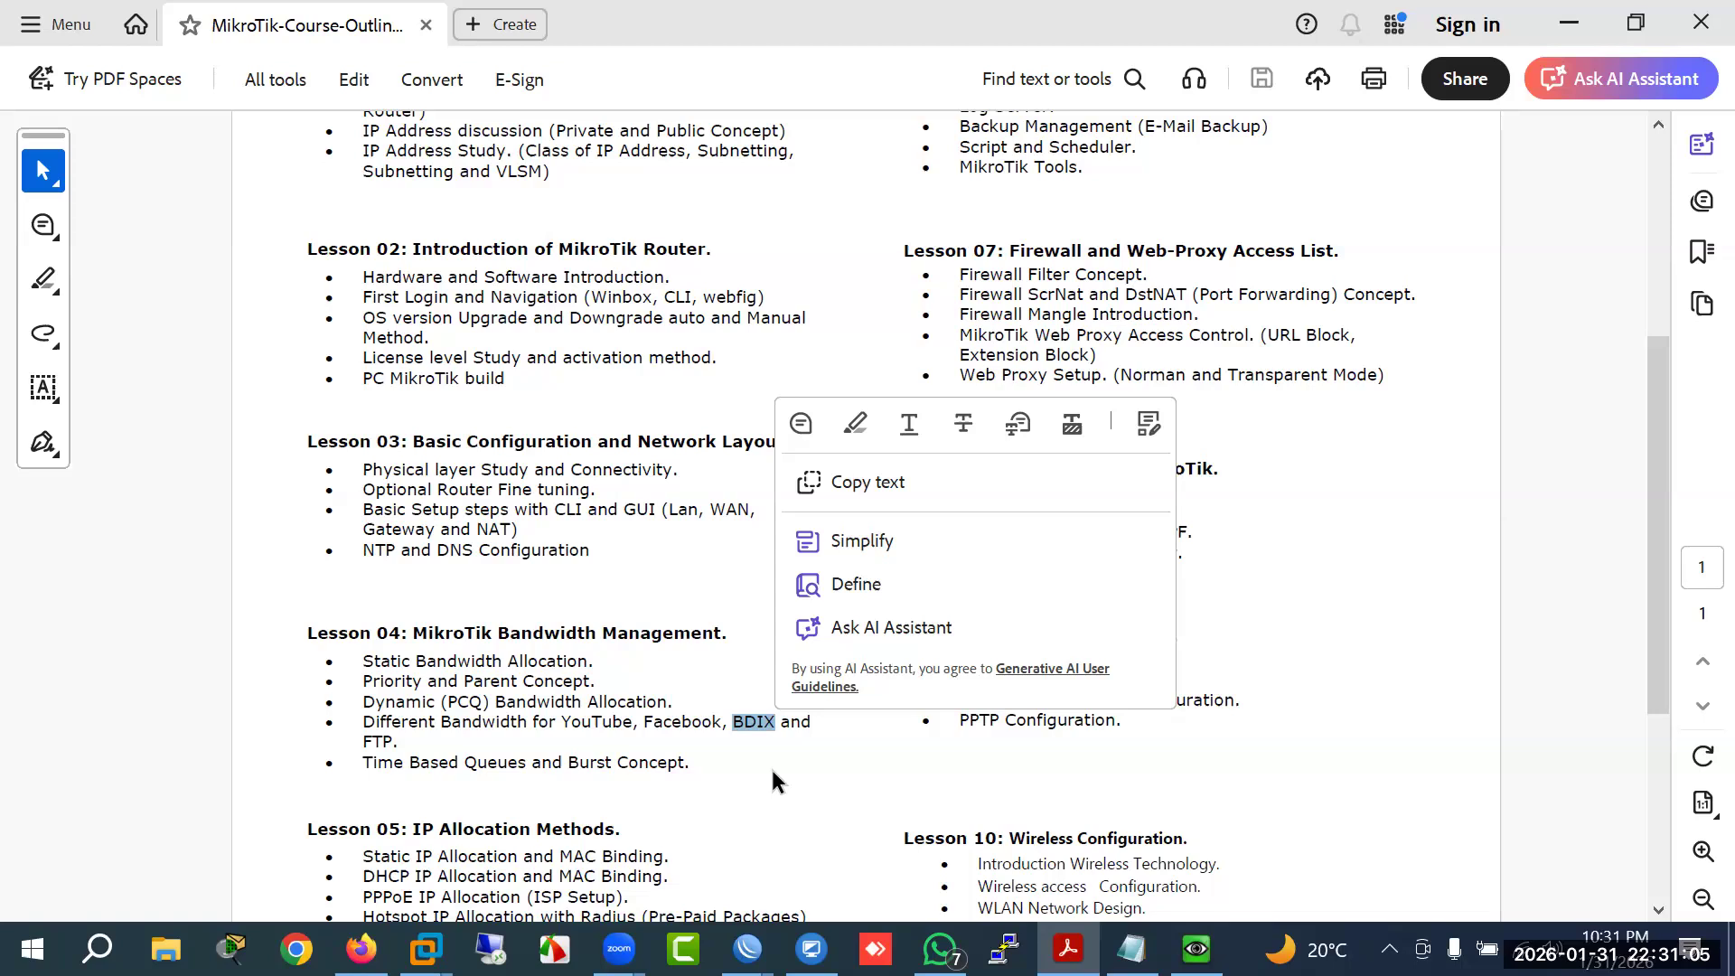
pyautogui.click(750, 732)
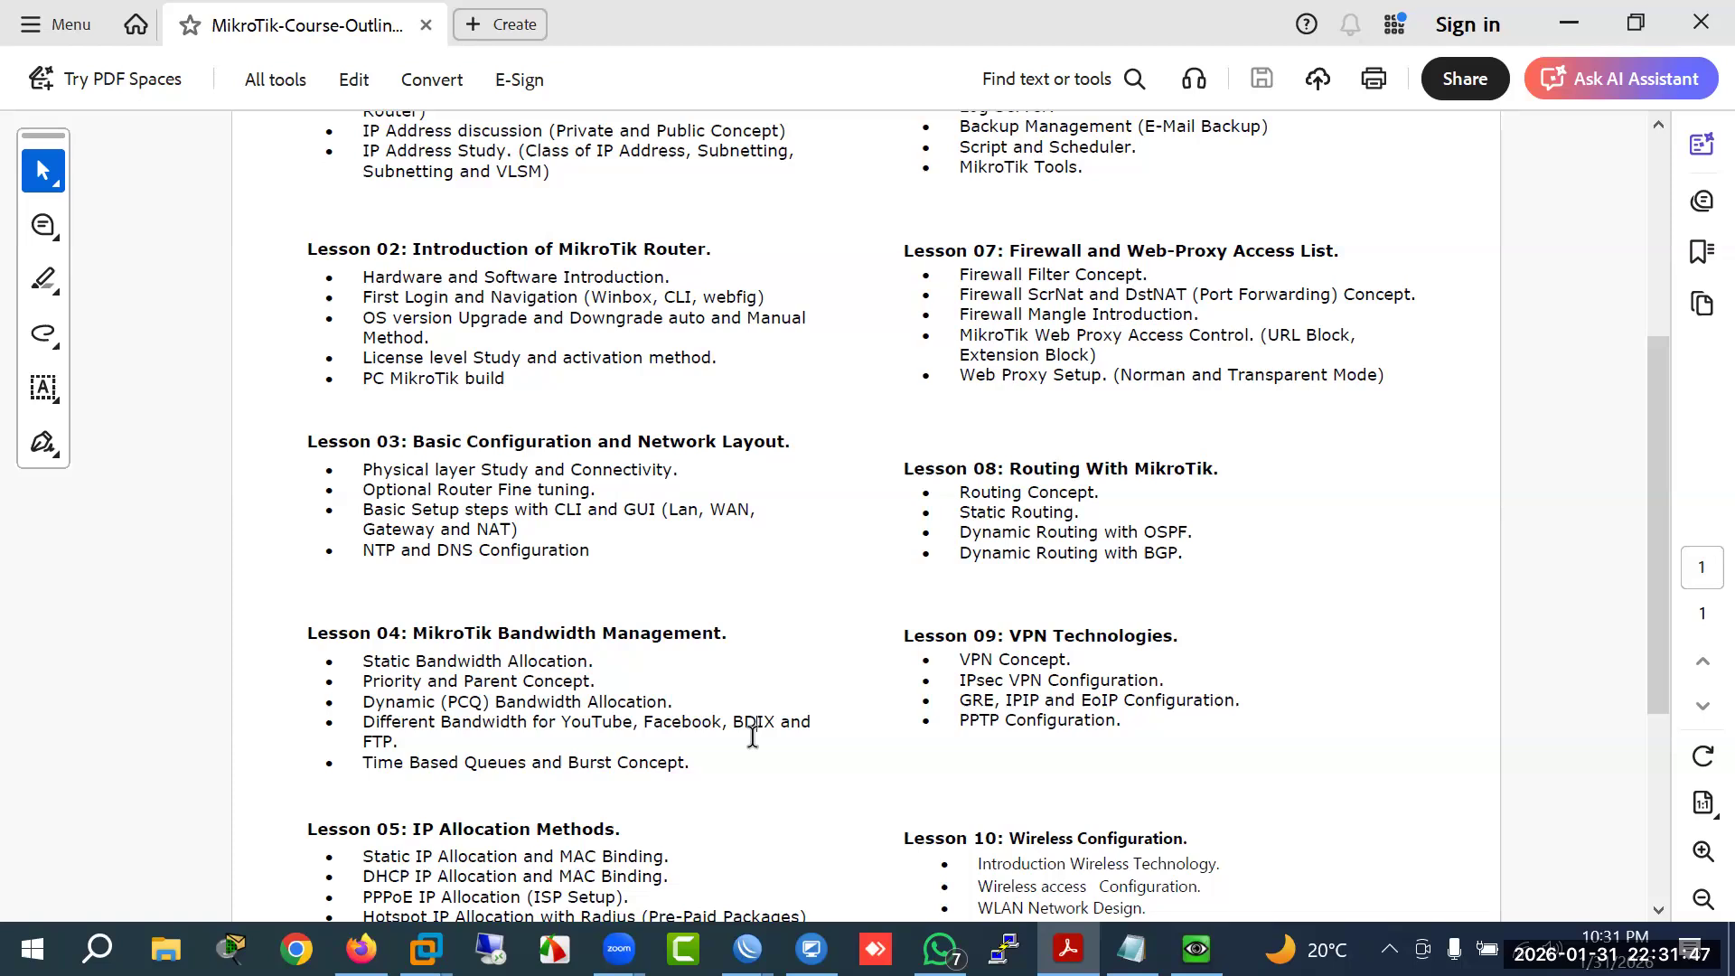
# Step: Highlight FTP and the YouTube, Facebook and BDIX examples in the course outline PDF
pyautogui.moveTo(372, 743); pyautogui.dragTo(396, 744)
pyautogui.click(370, 746)
pyautogui.click(359, 767)
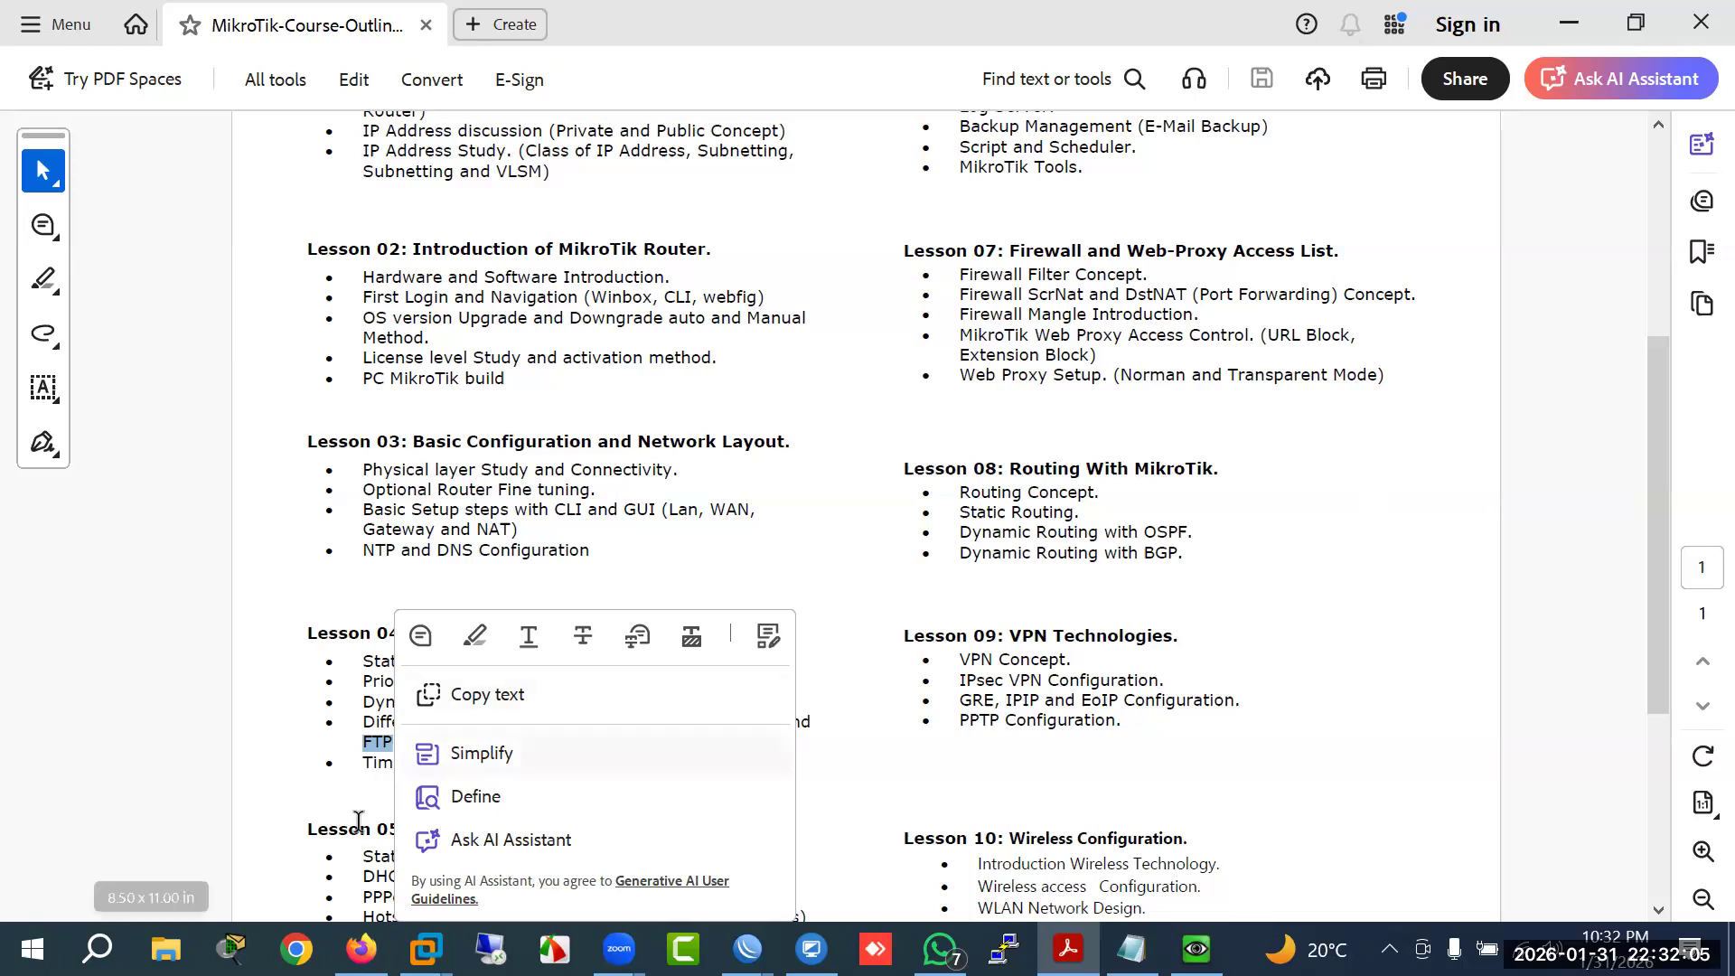
pyautogui.click(373, 765)
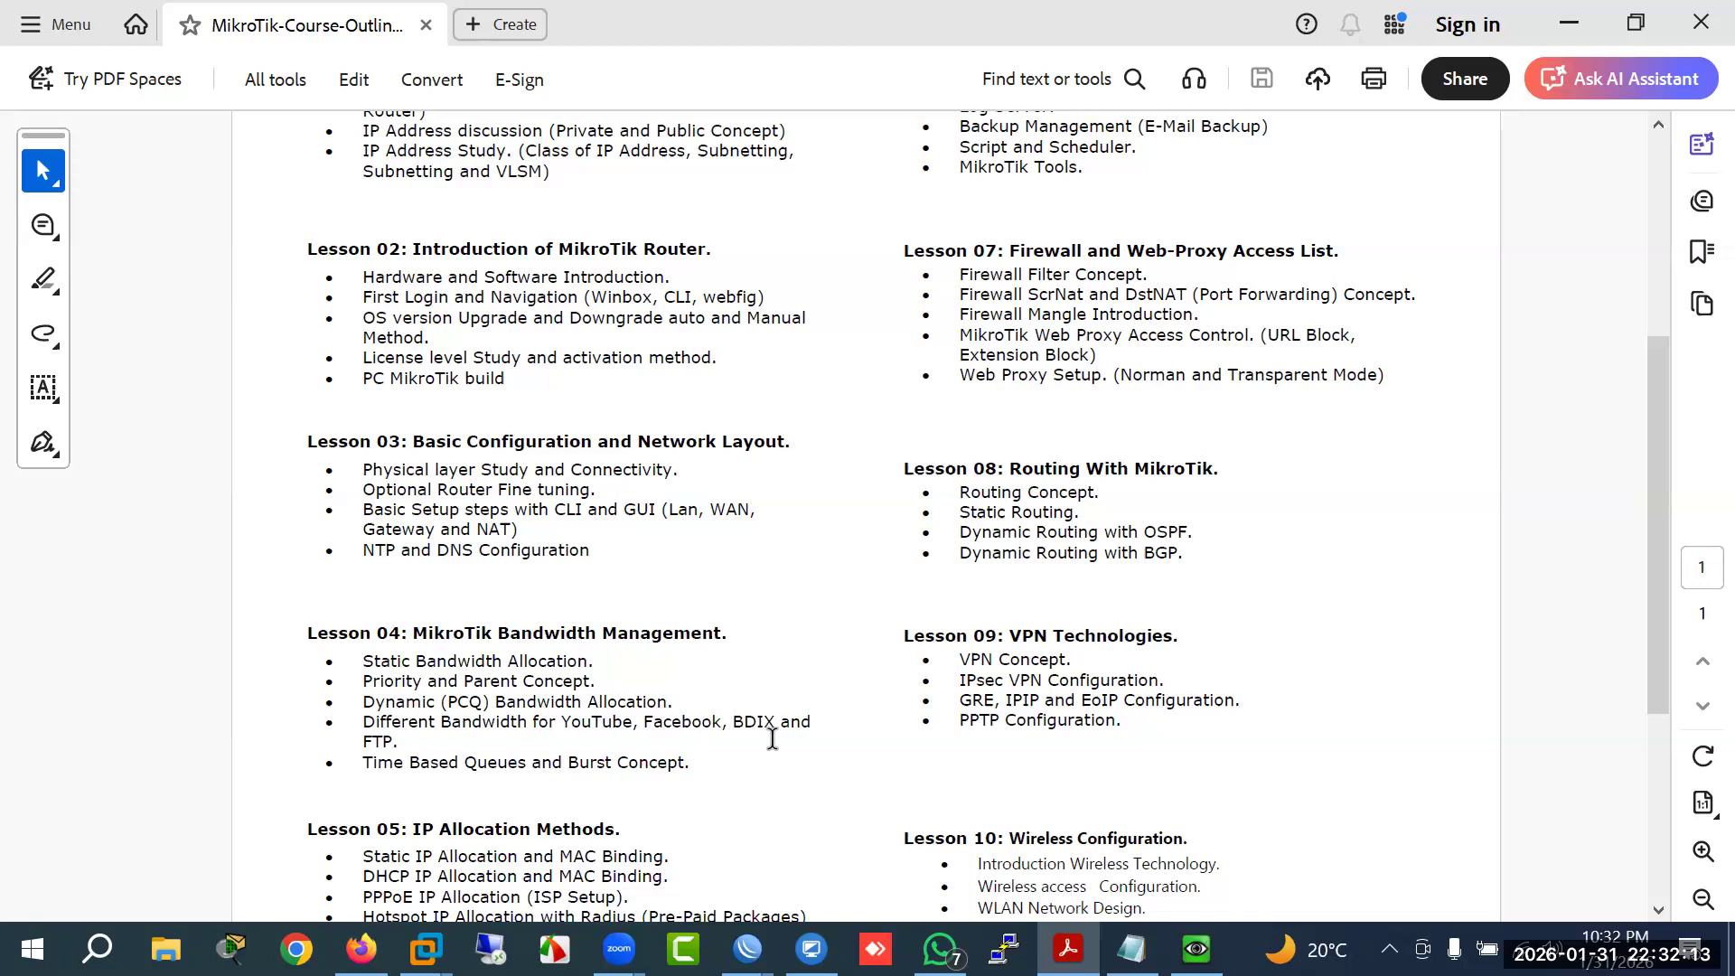
pyautogui.moveTo(811, 725)
pyautogui.mouseDown()
pyautogui.moveTo(561, 723)
pyautogui.moveTo(812, 725)
pyautogui.mouseUp()
pyautogui.click(560, 727)
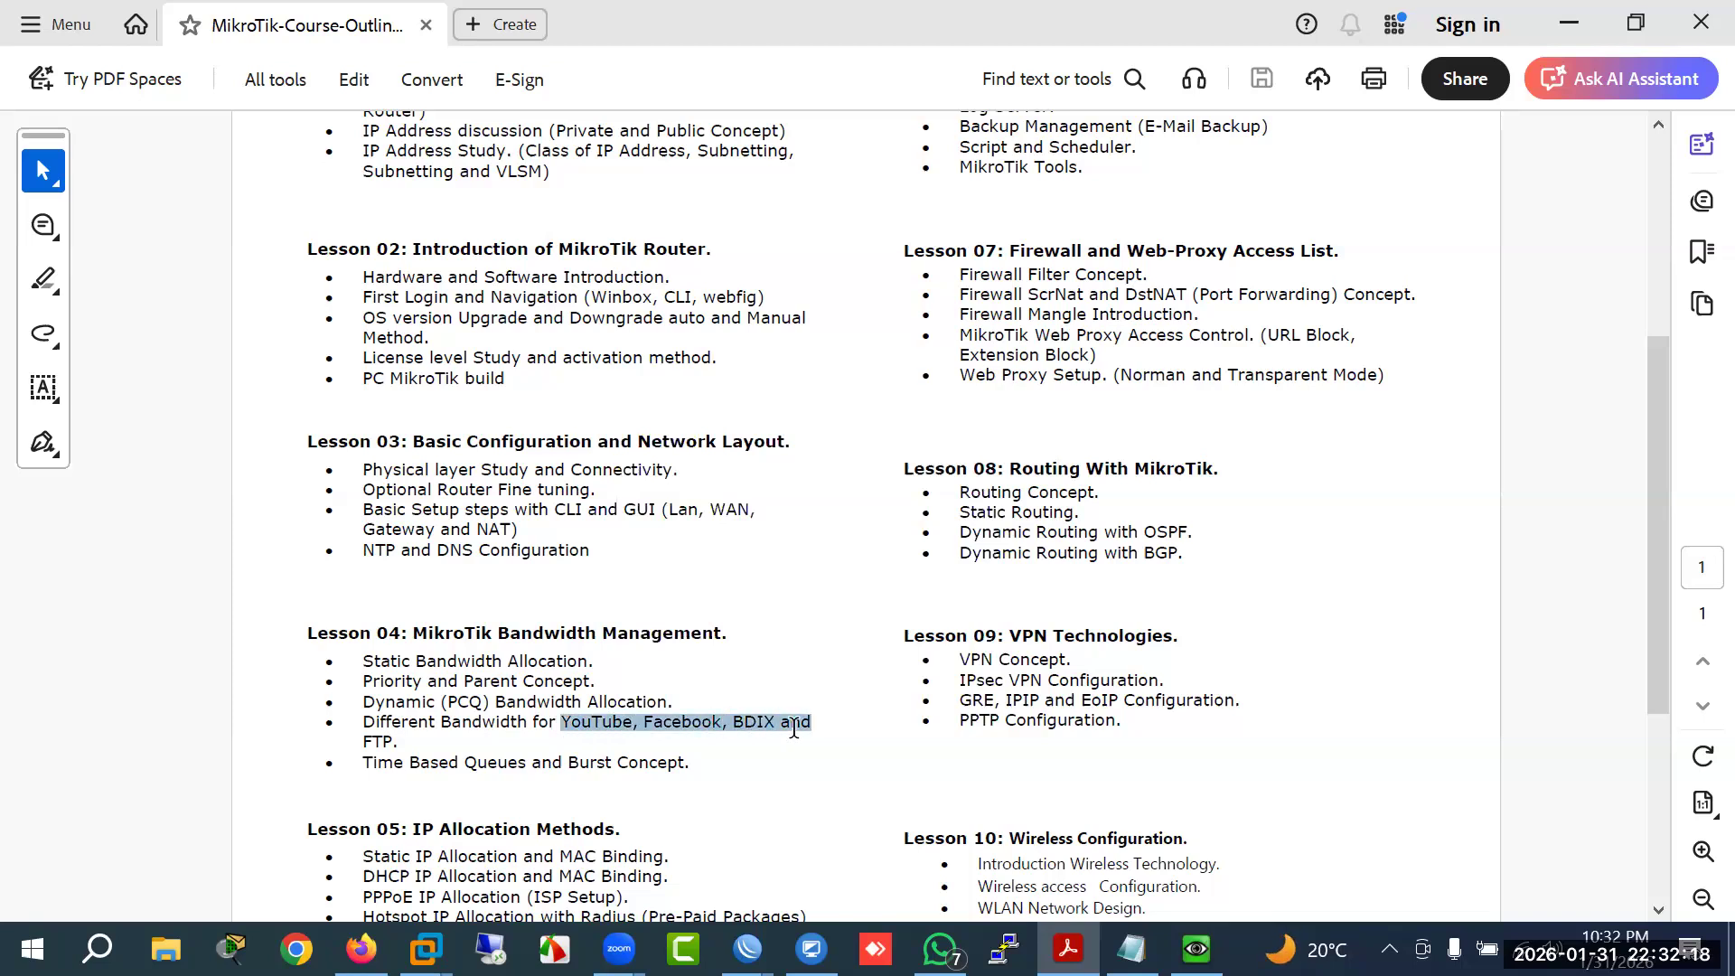
pyautogui.click(684, 757)
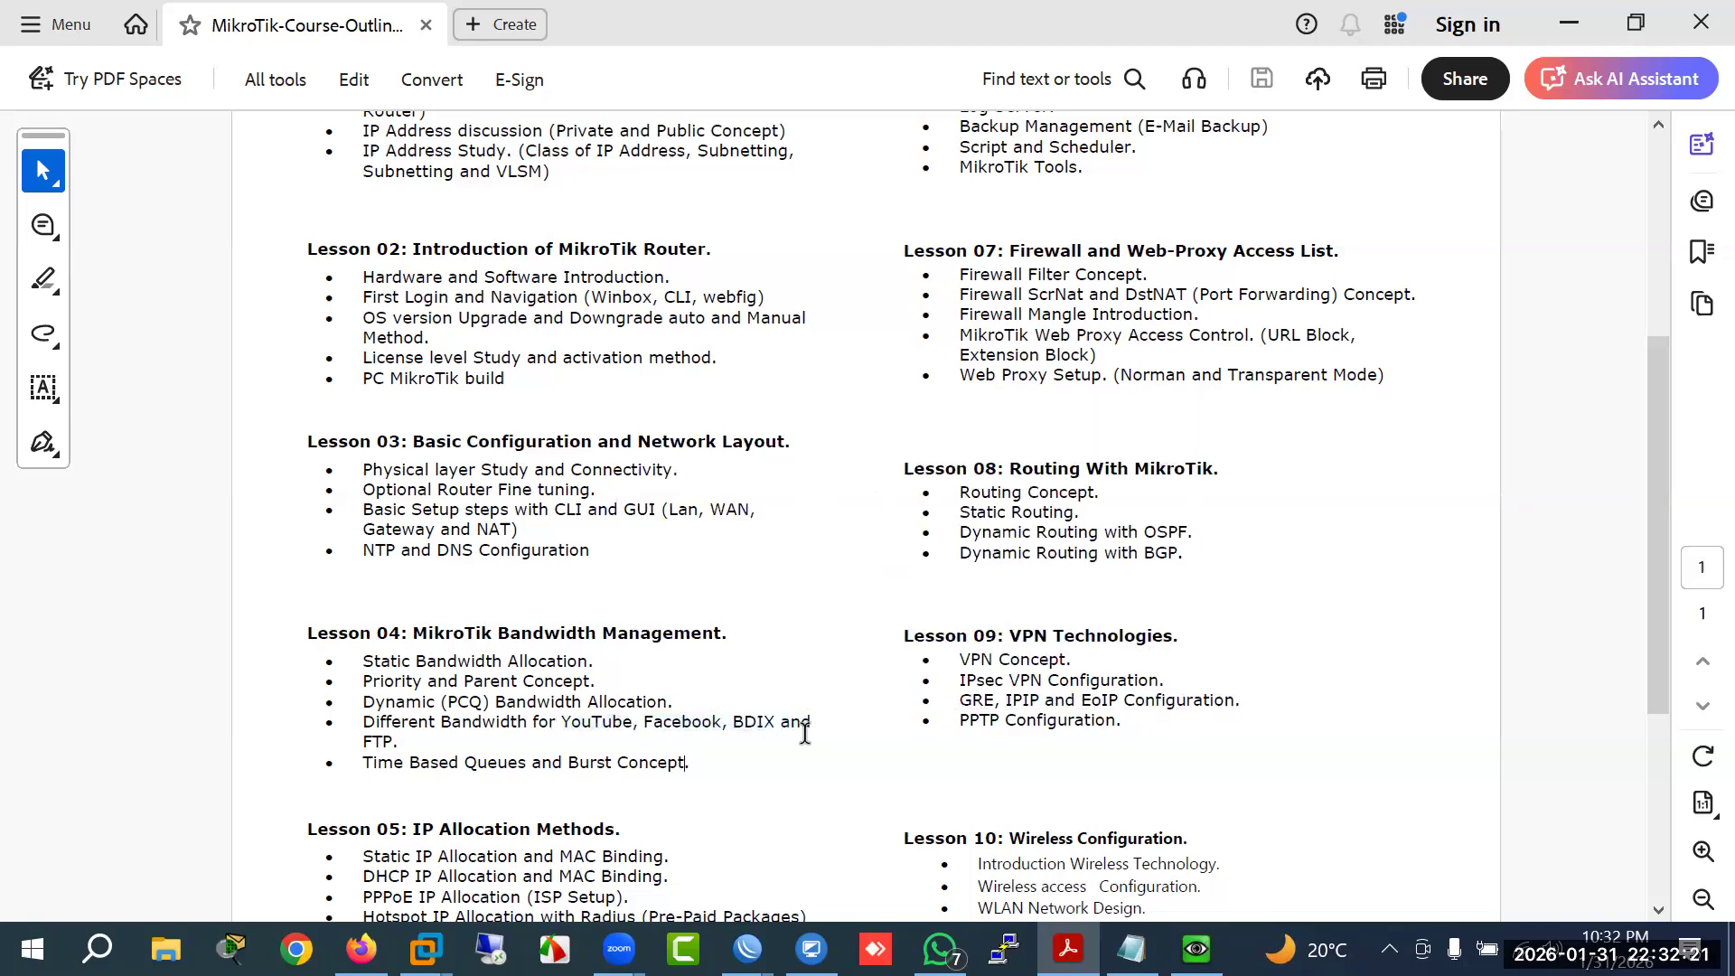
pyautogui.moveTo(799, 727); pyautogui.dragTo(563, 725)
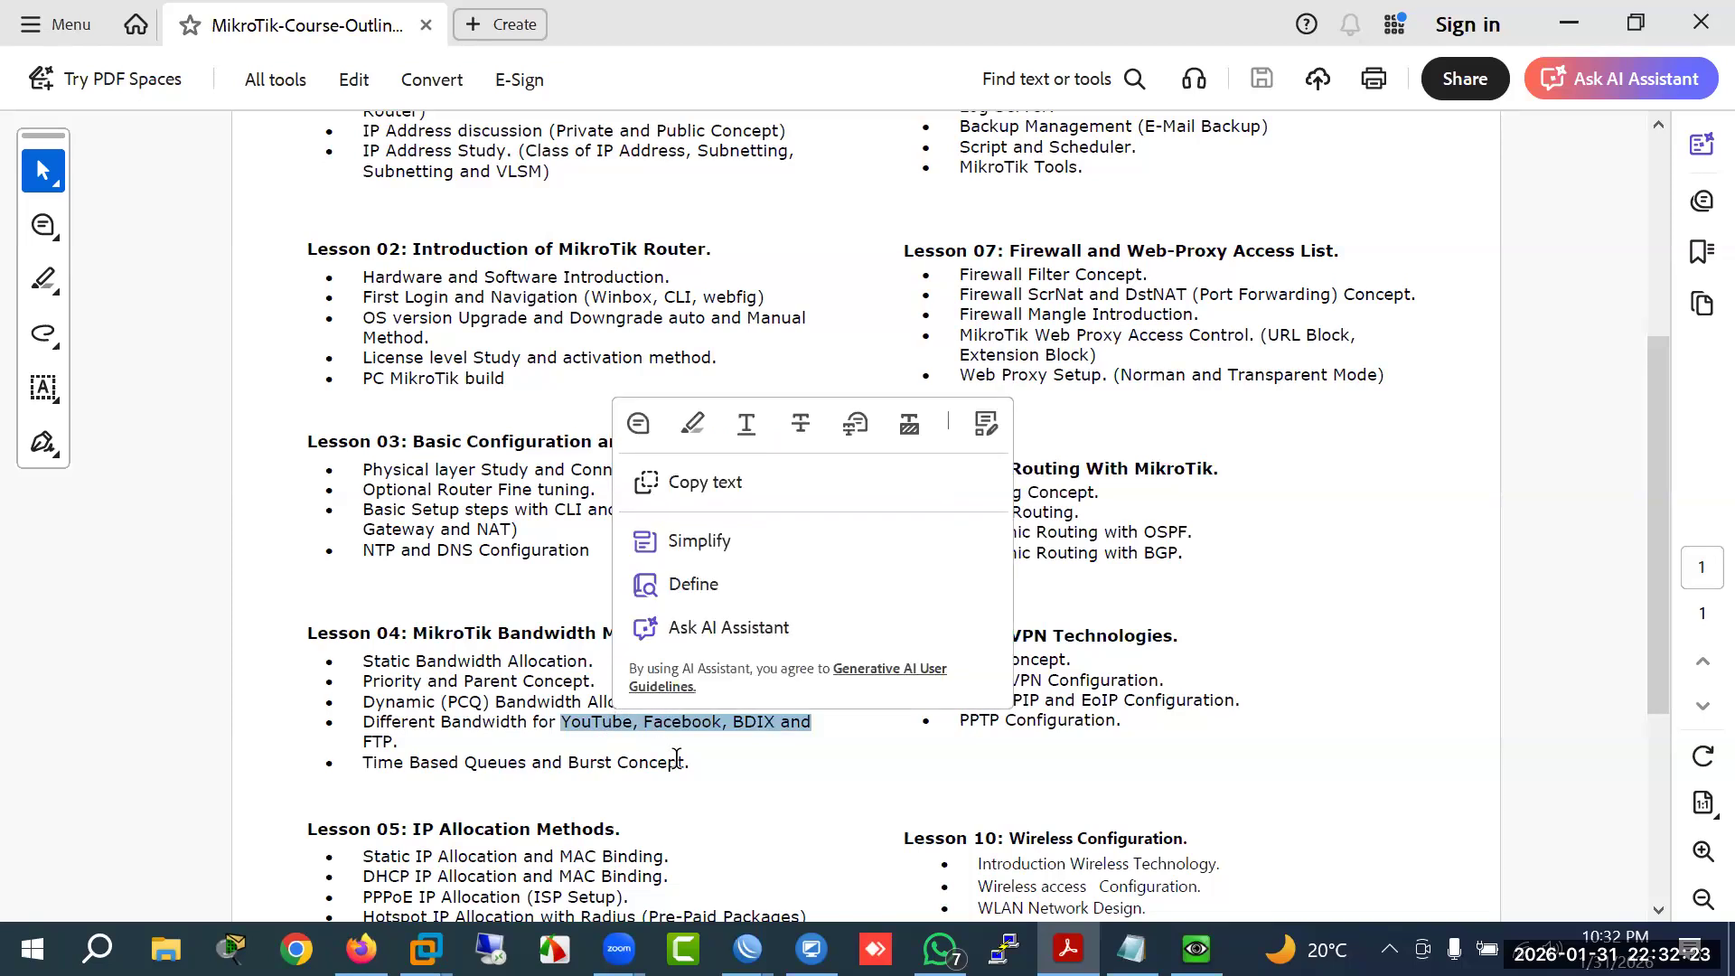
pyautogui.click(724, 809)
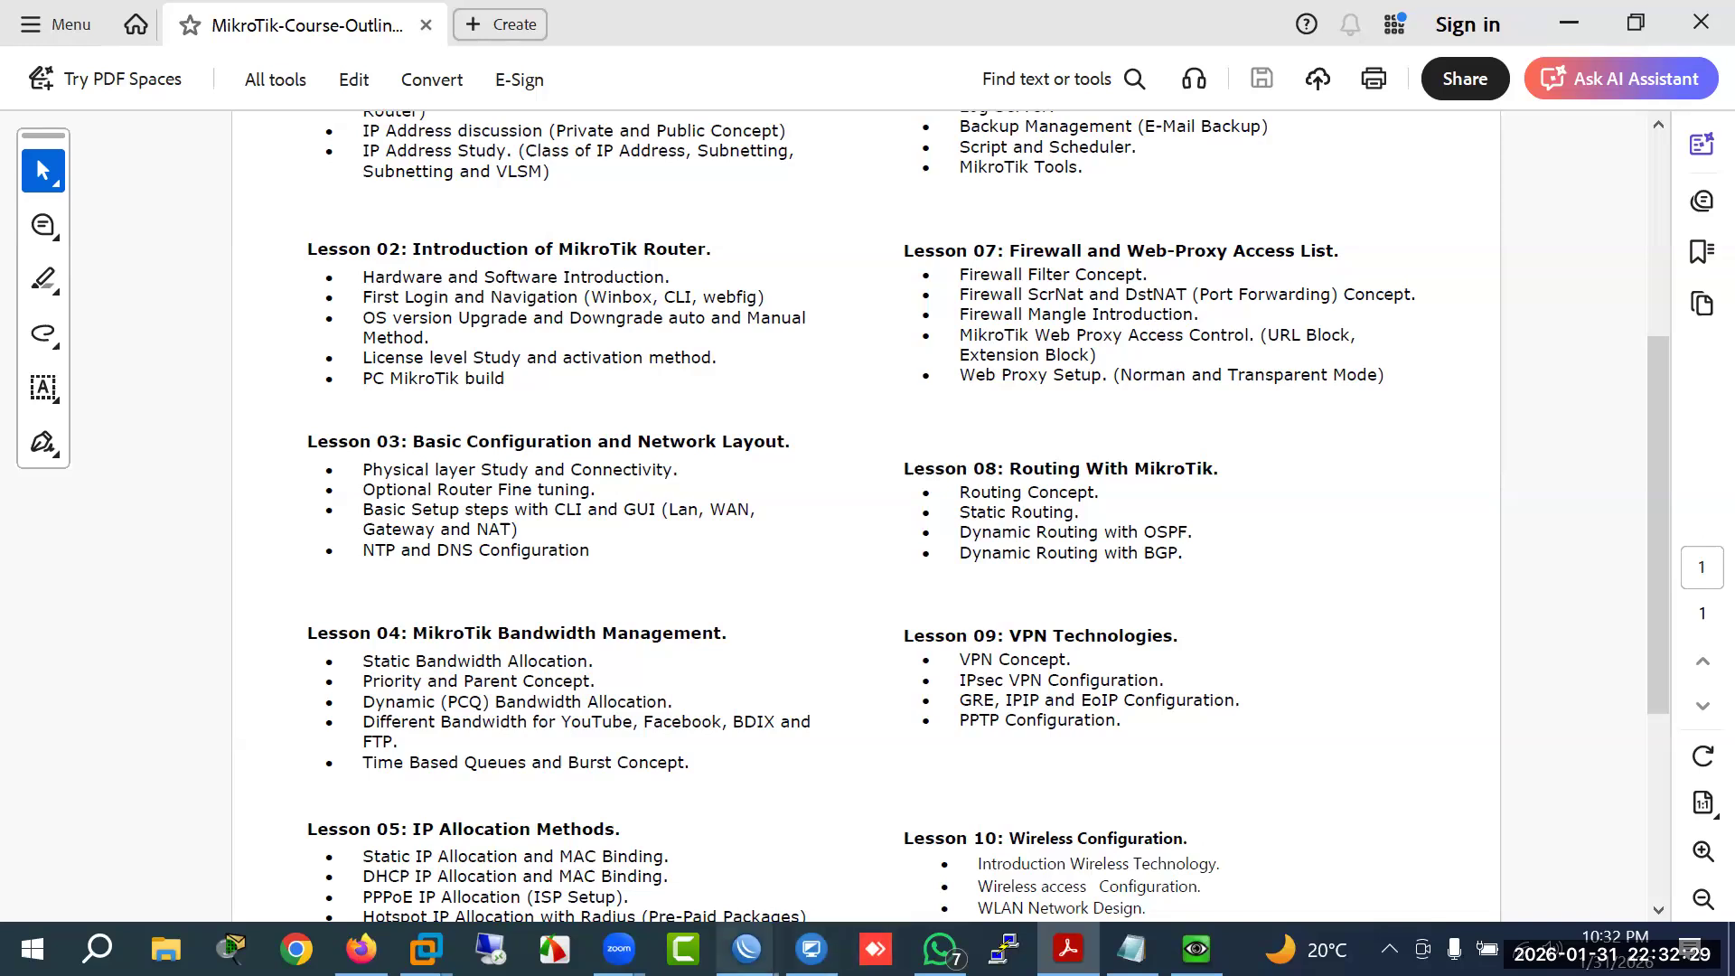
# Step: In WinBox, widen the mangle Action and Chain columns and sort the rules by chain
pyautogui.moveTo(748, 949)
pyautogui.click(714, 891)
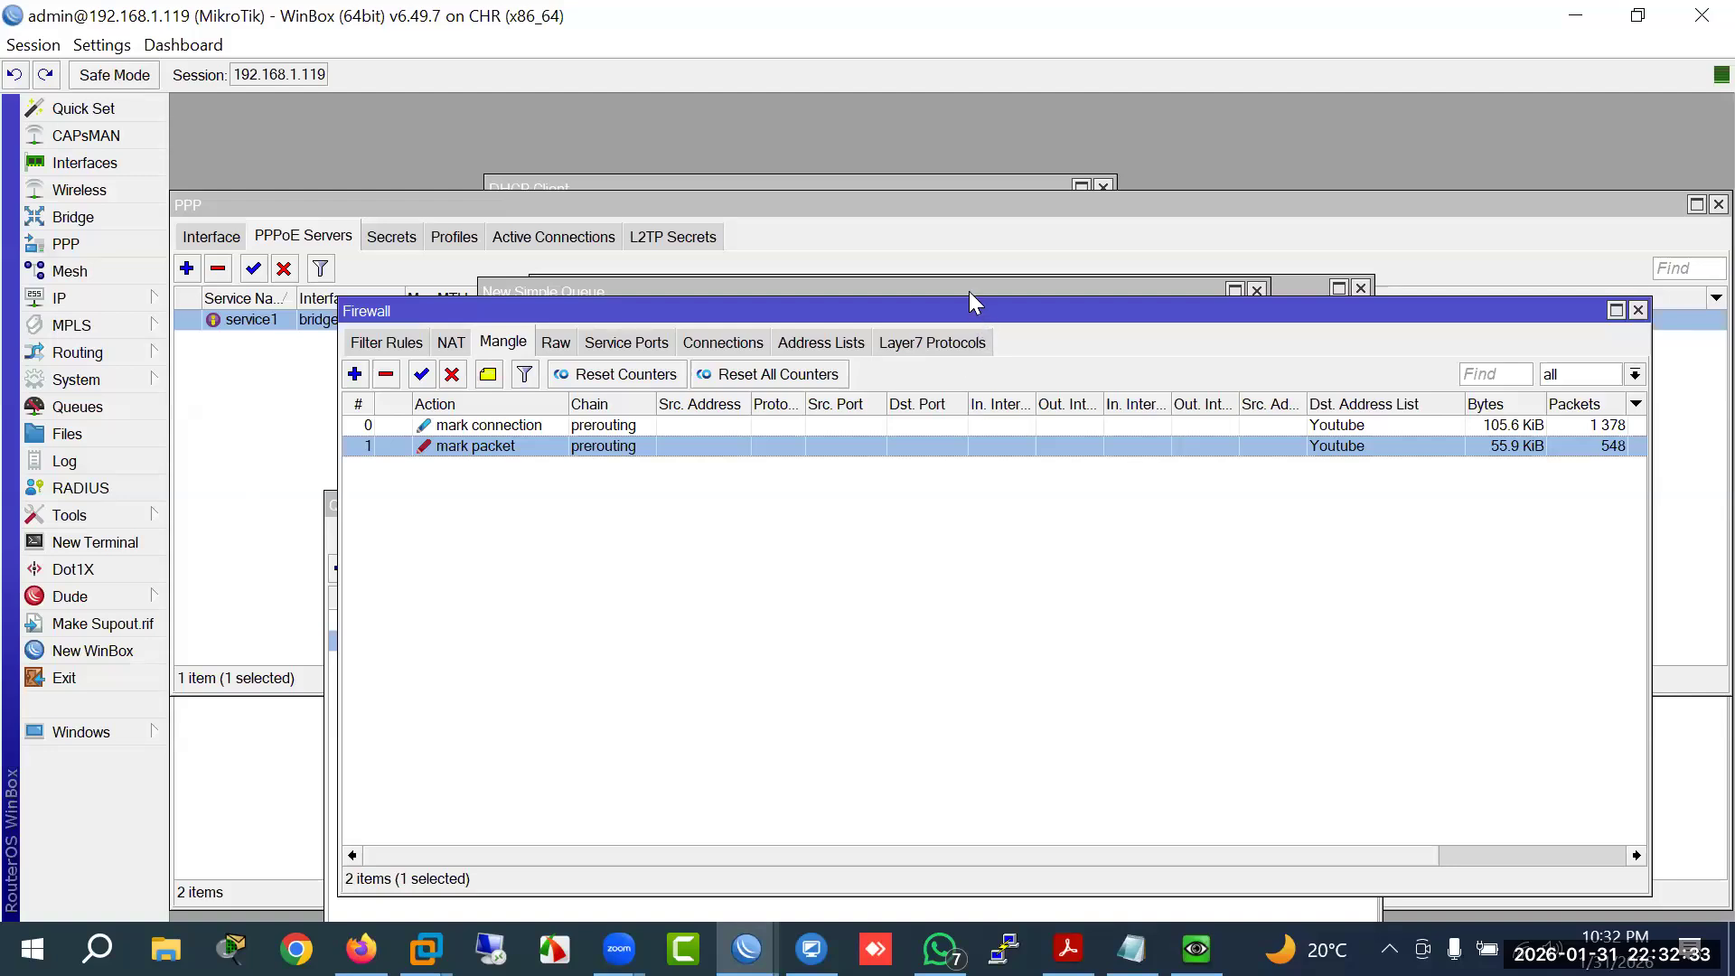
pyautogui.moveTo(980, 307); pyautogui.dragTo(920, 243)
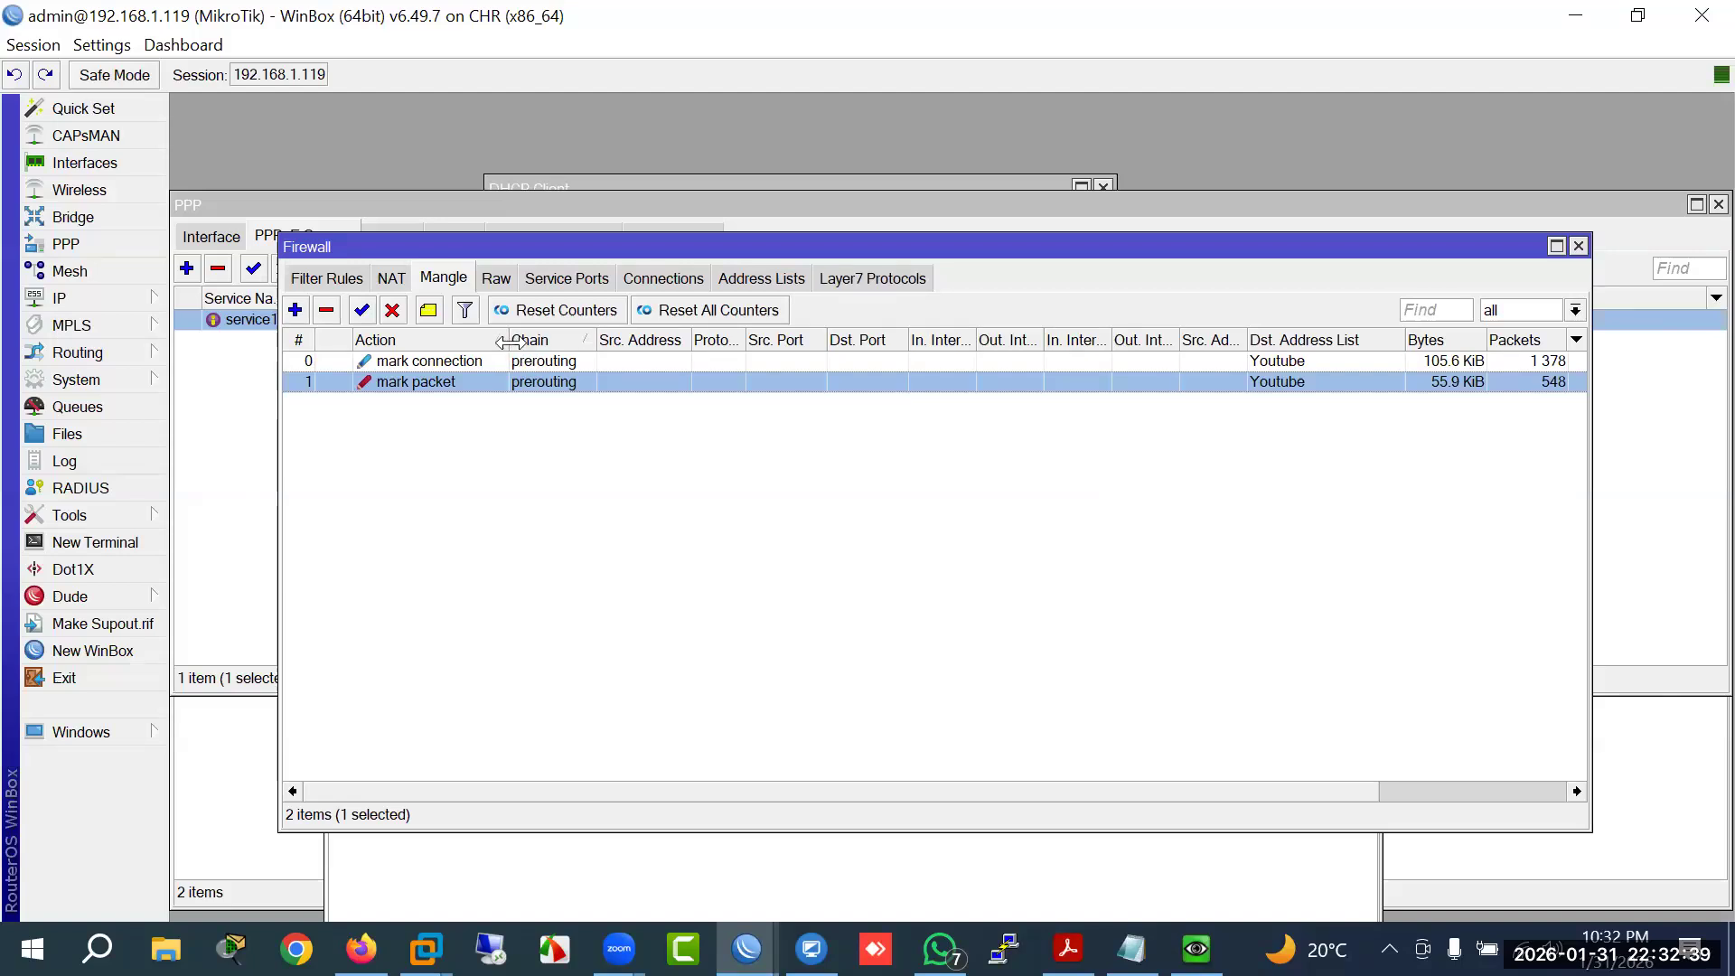
pyautogui.moveTo(505, 340); pyautogui.dragTo(542, 340)
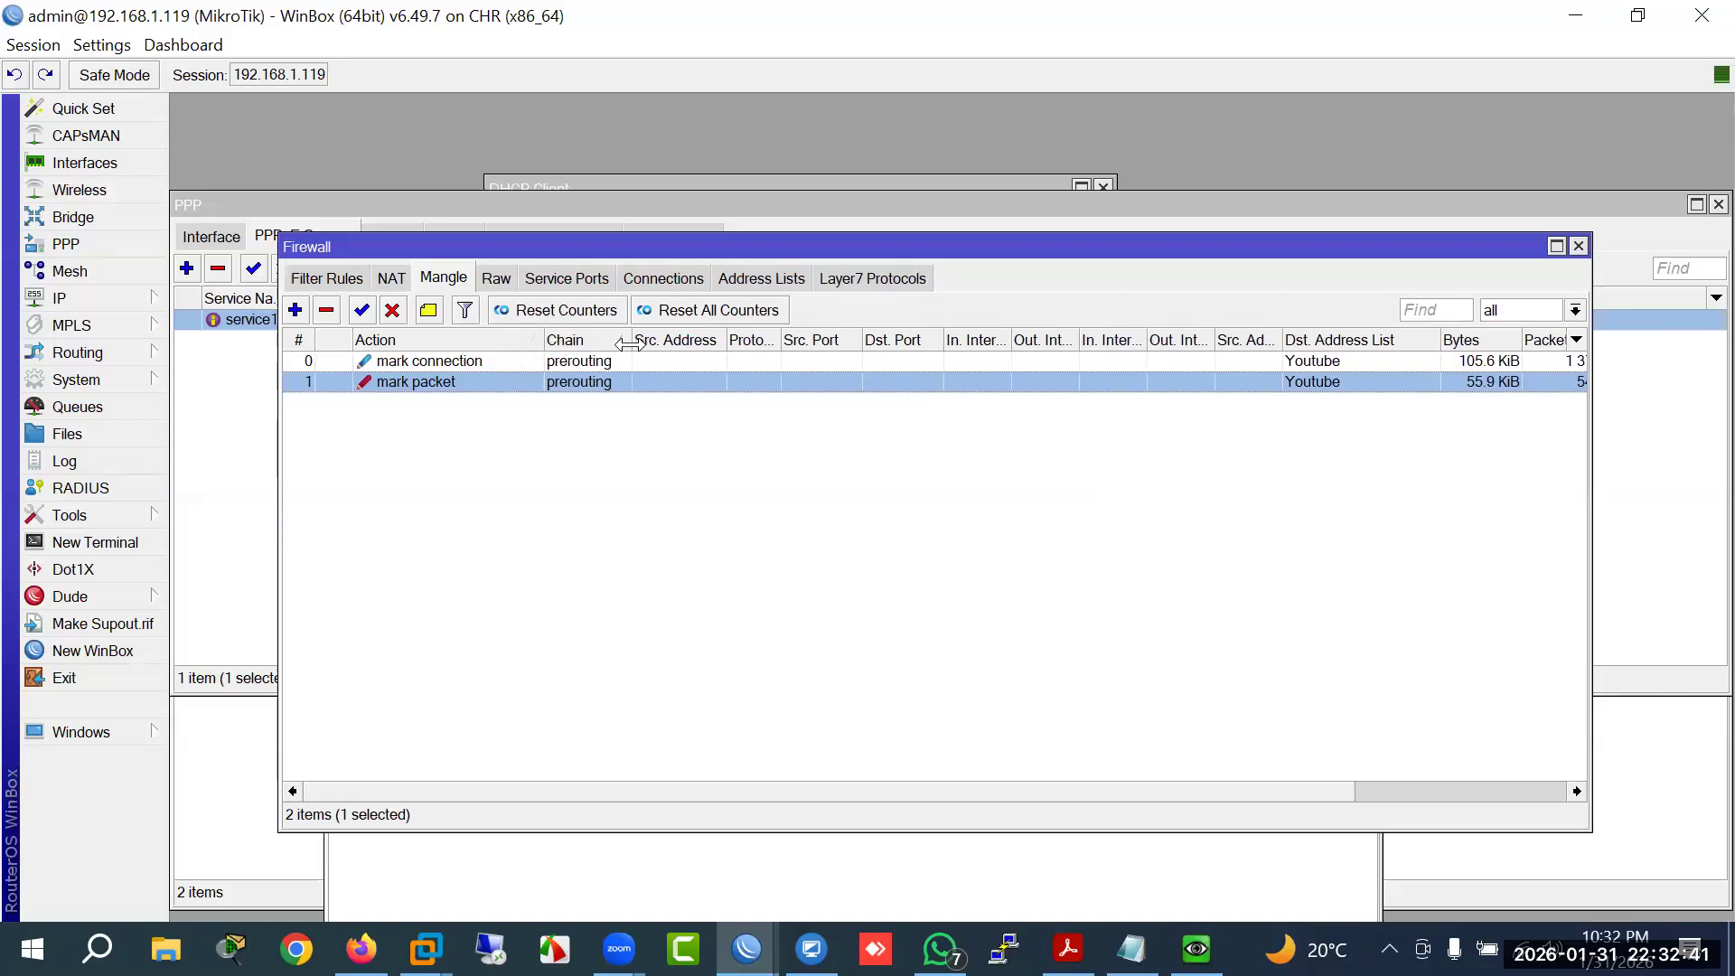
pyautogui.moveTo(647, 342); pyautogui.dragTo(668, 342)
pyautogui.click(585, 347)
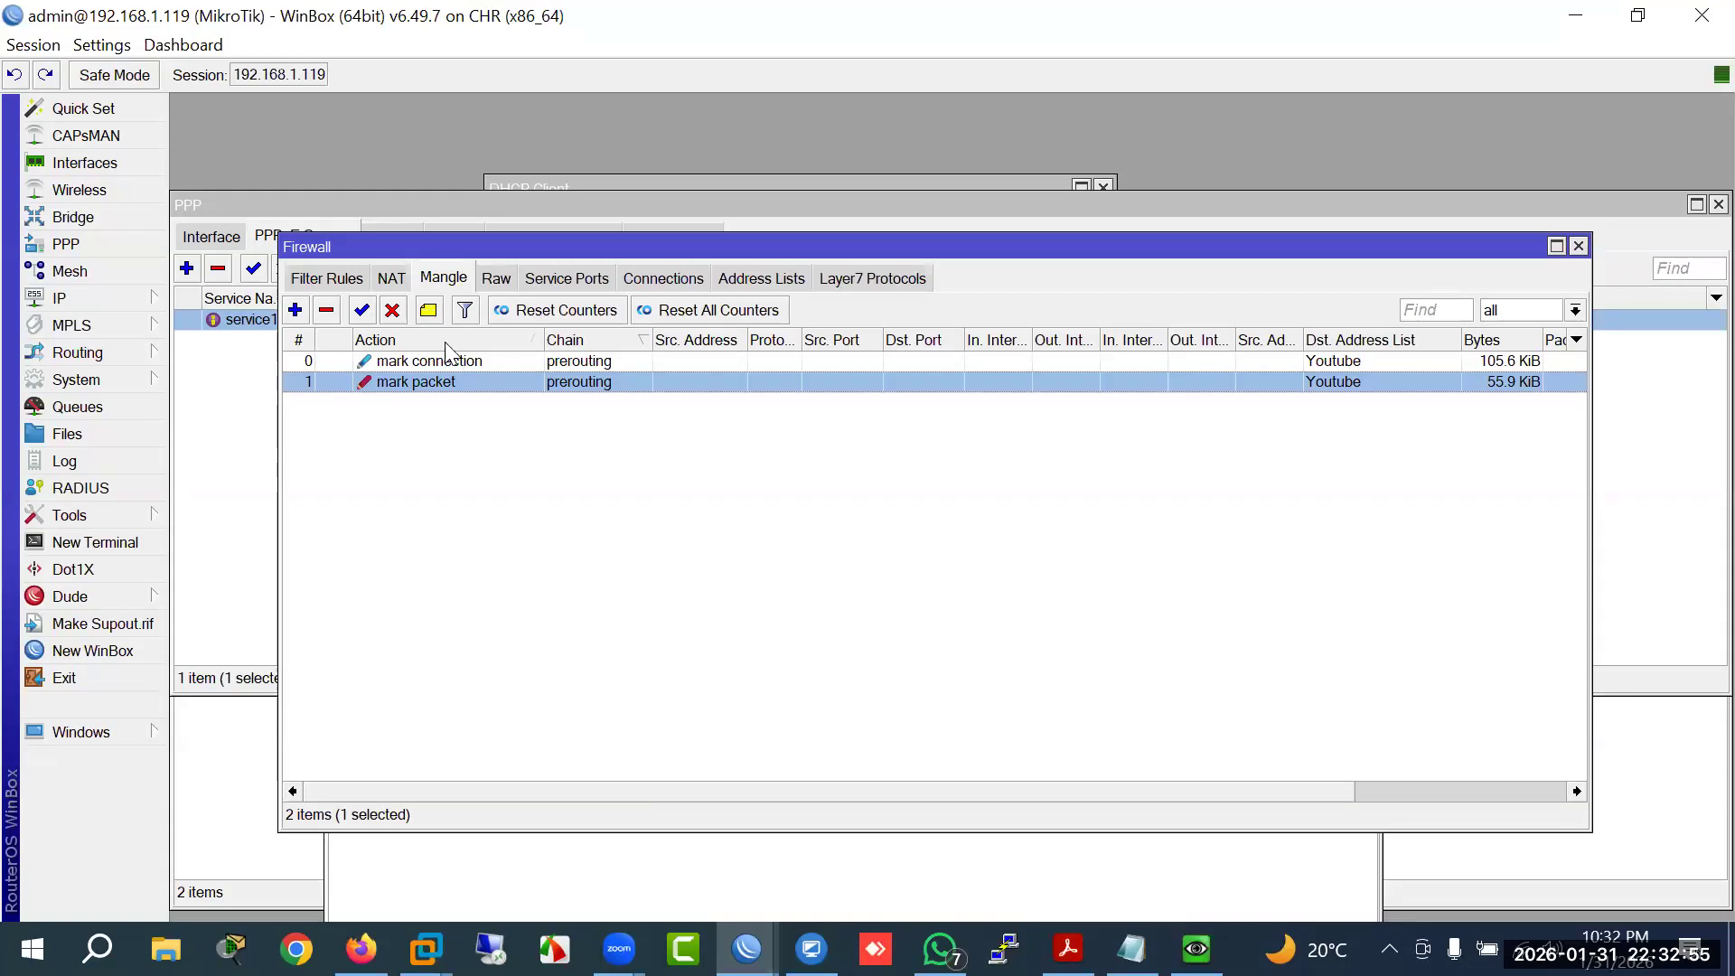
# Step: Compare the firewall filter rules against the three Youtube address list entries
pyautogui.click(335, 284)
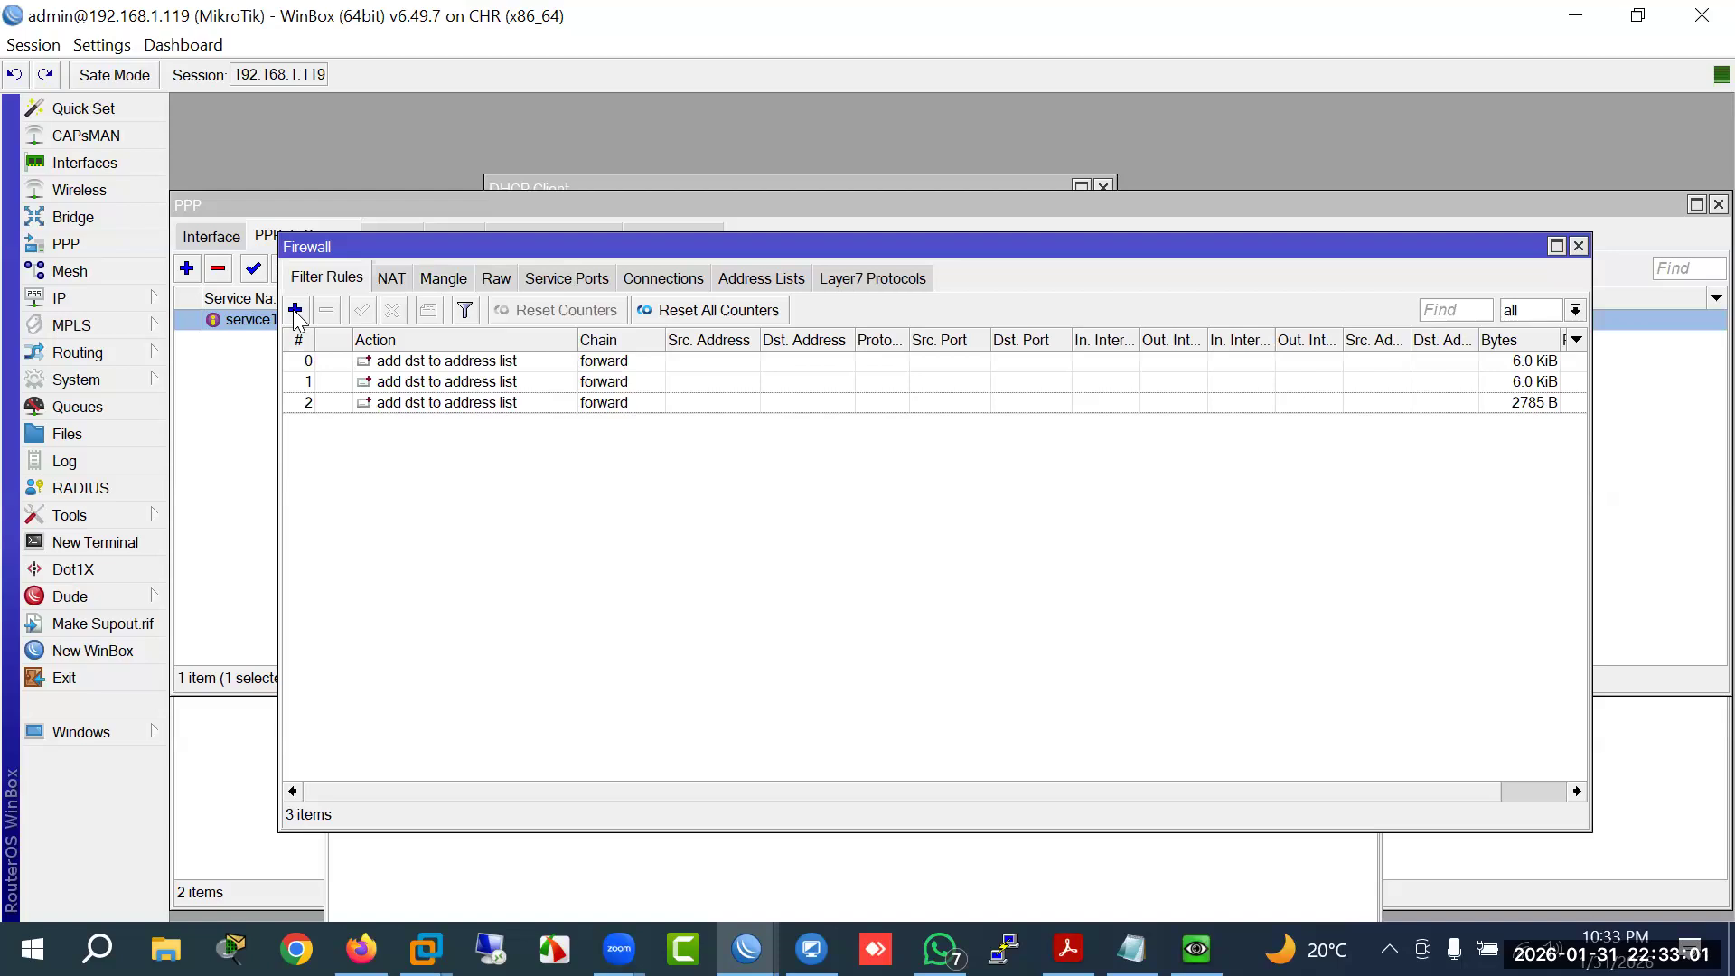
pyautogui.click(754, 280)
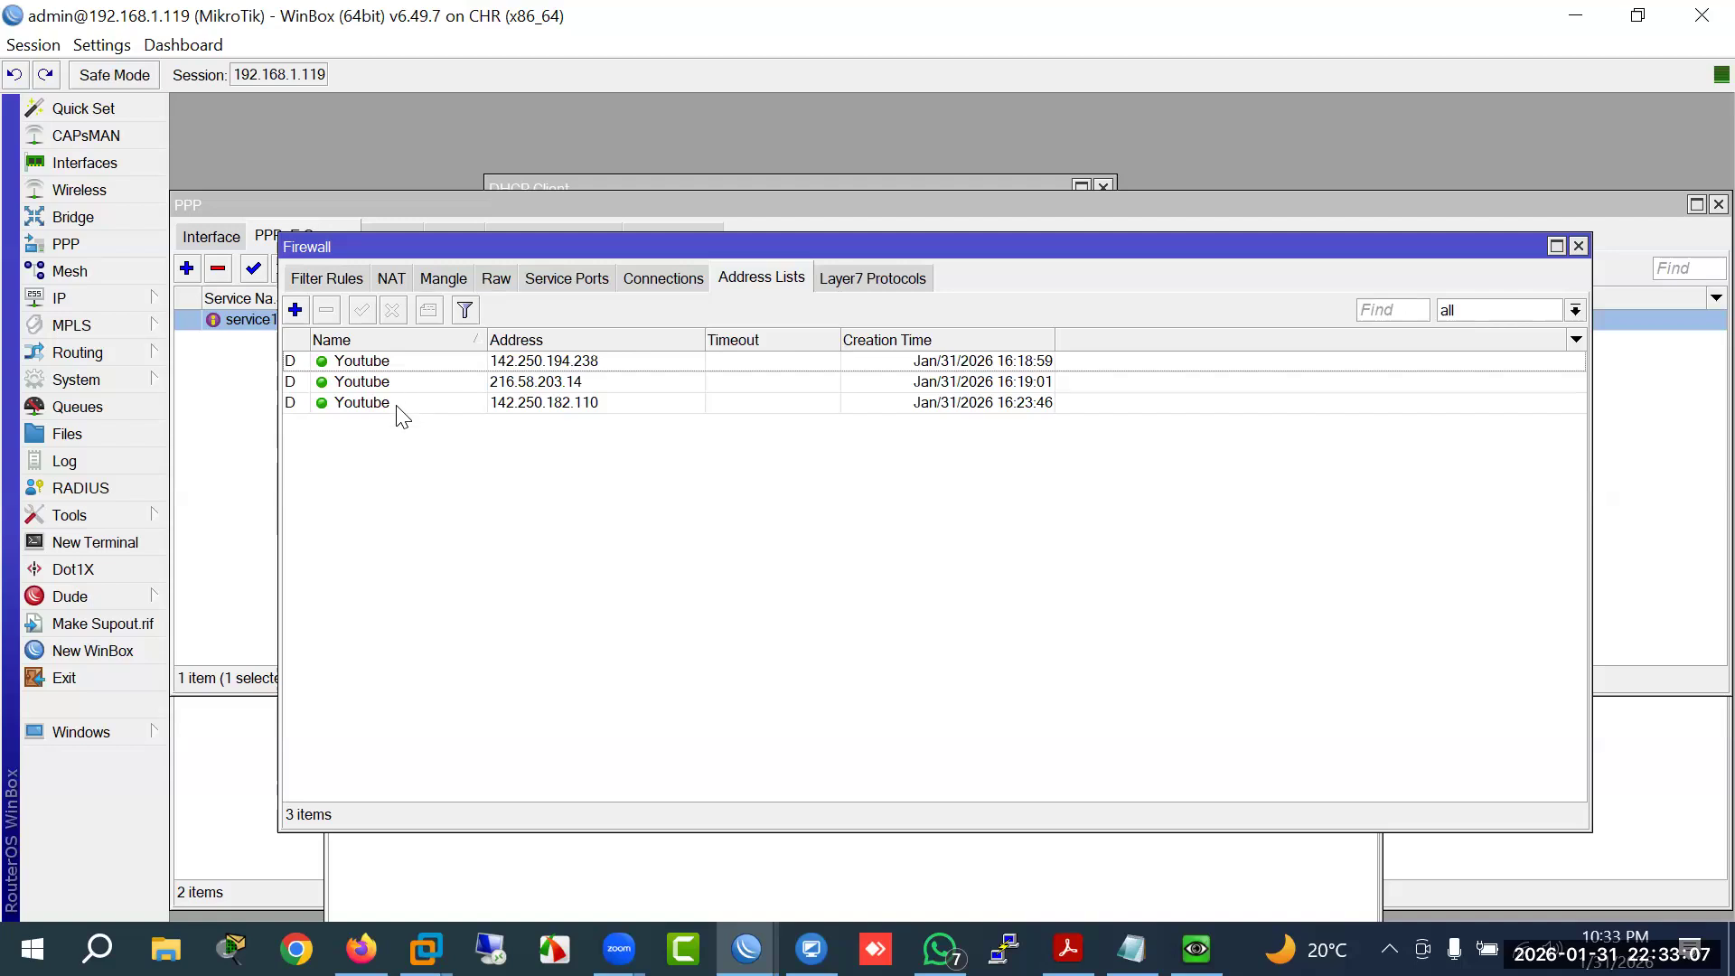
pyautogui.click(327, 280)
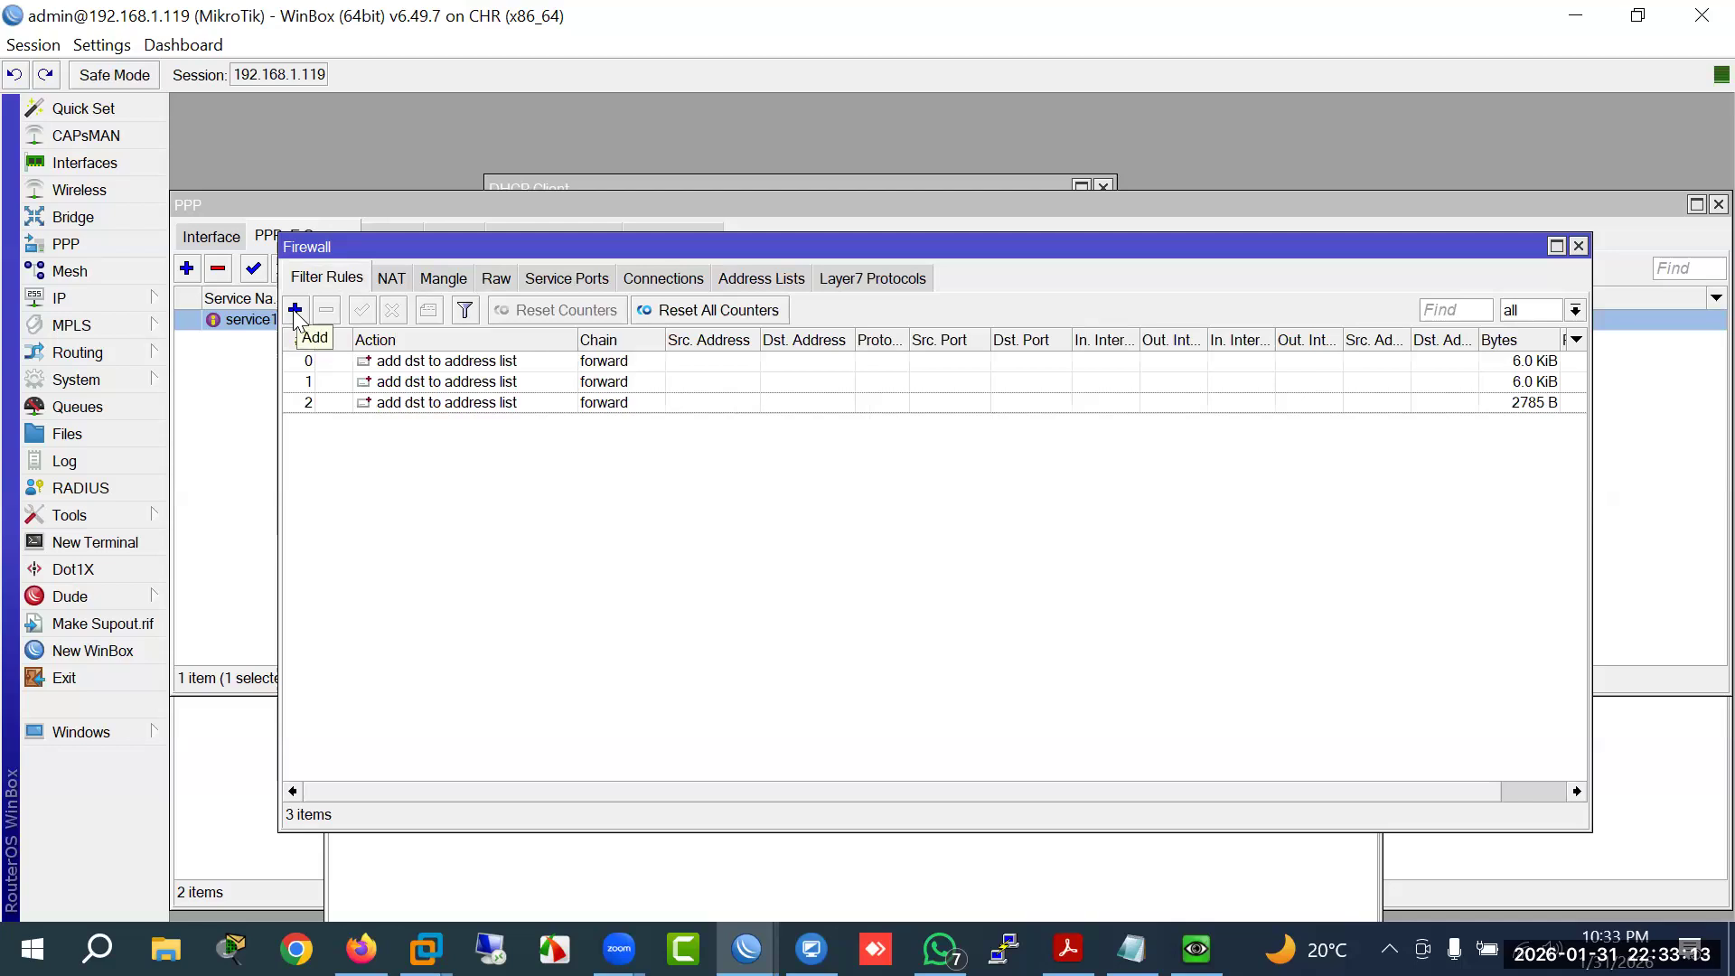
pyautogui.click(756, 279)
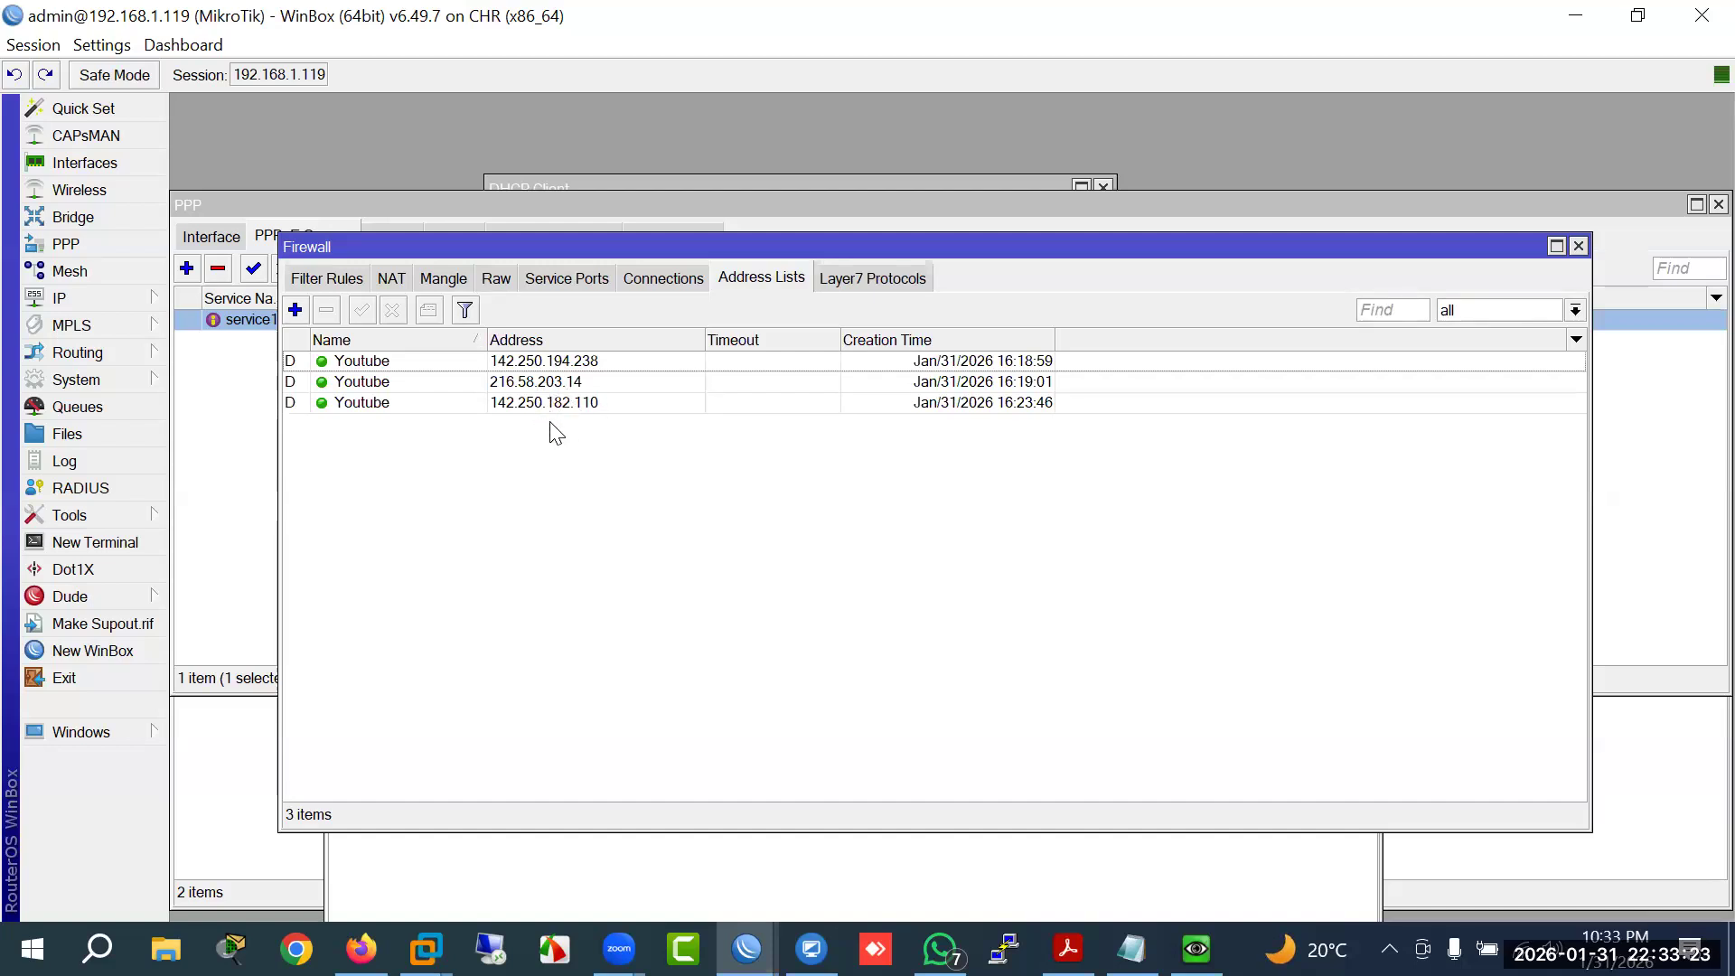
pyautogui.click(323, 282)
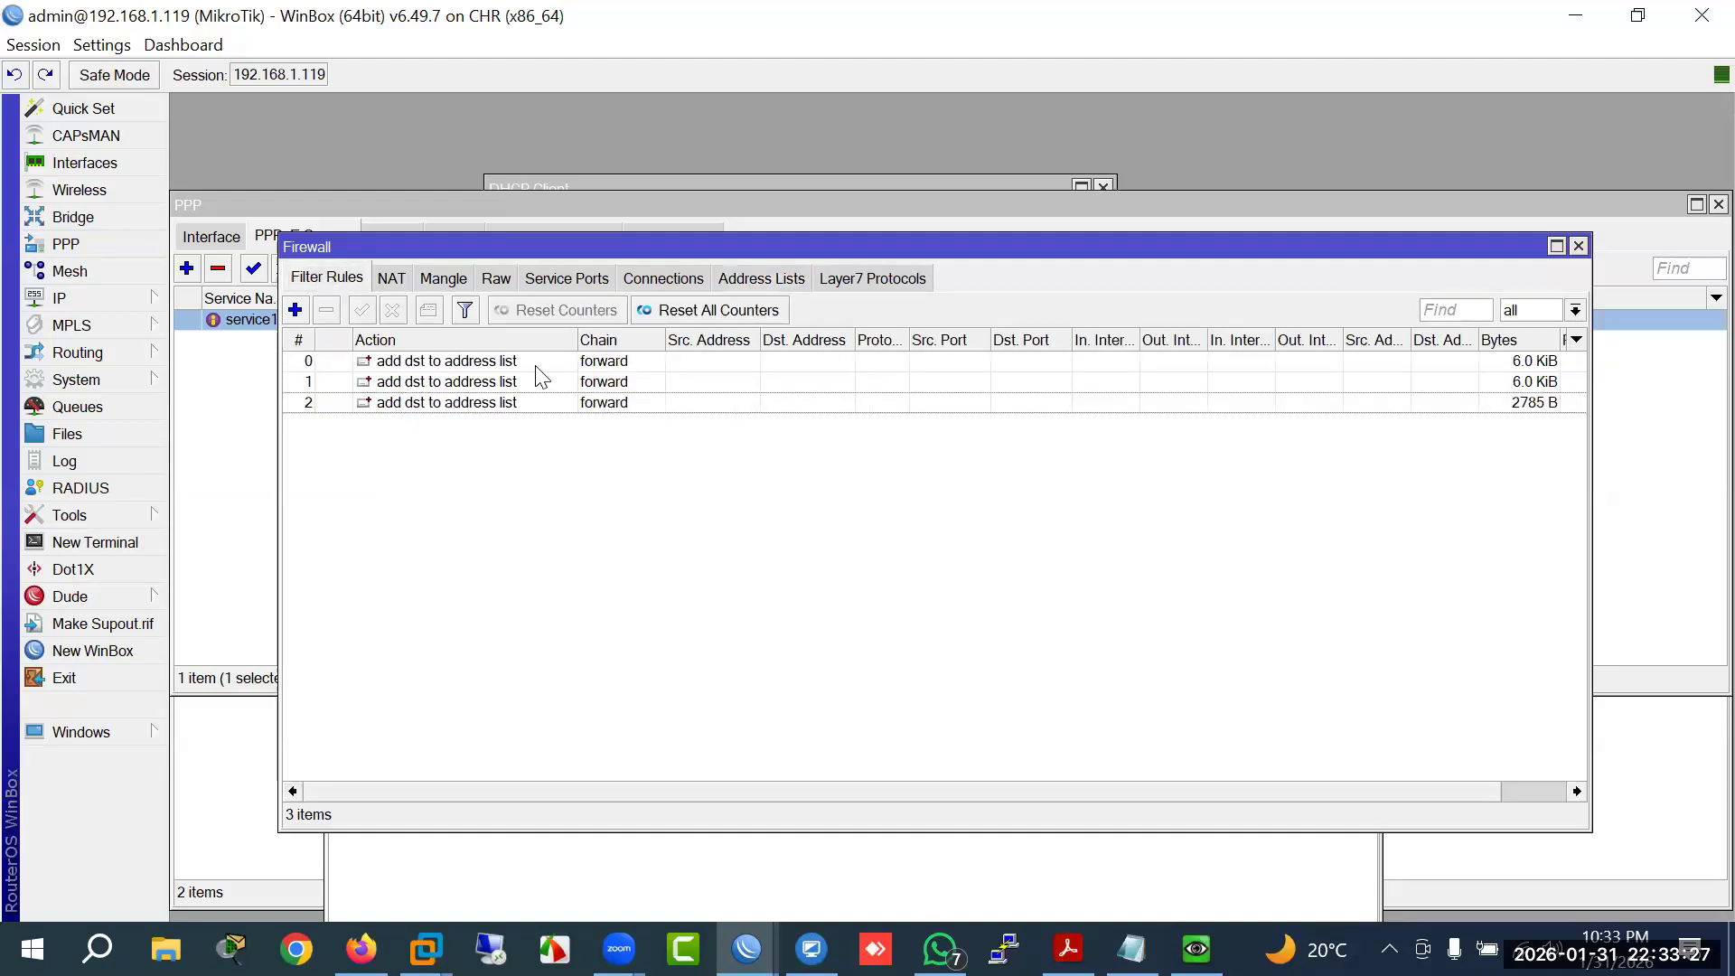
pyautogui.click(764, 280)
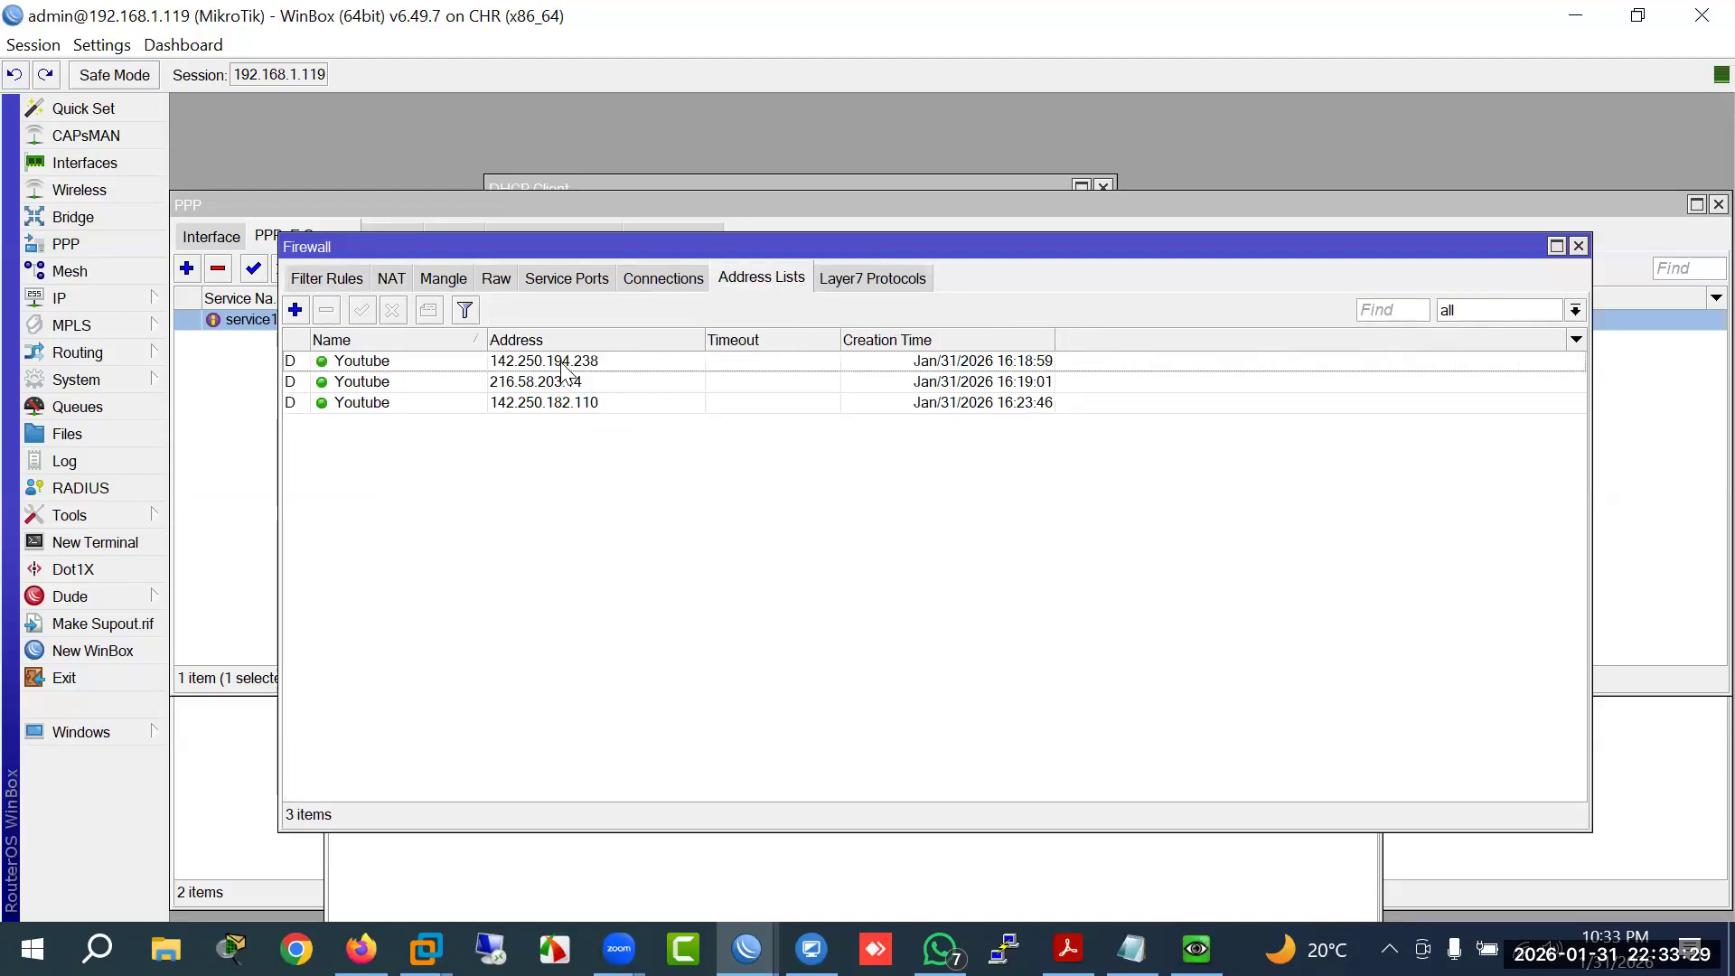
pyautogui.click(335, 280)
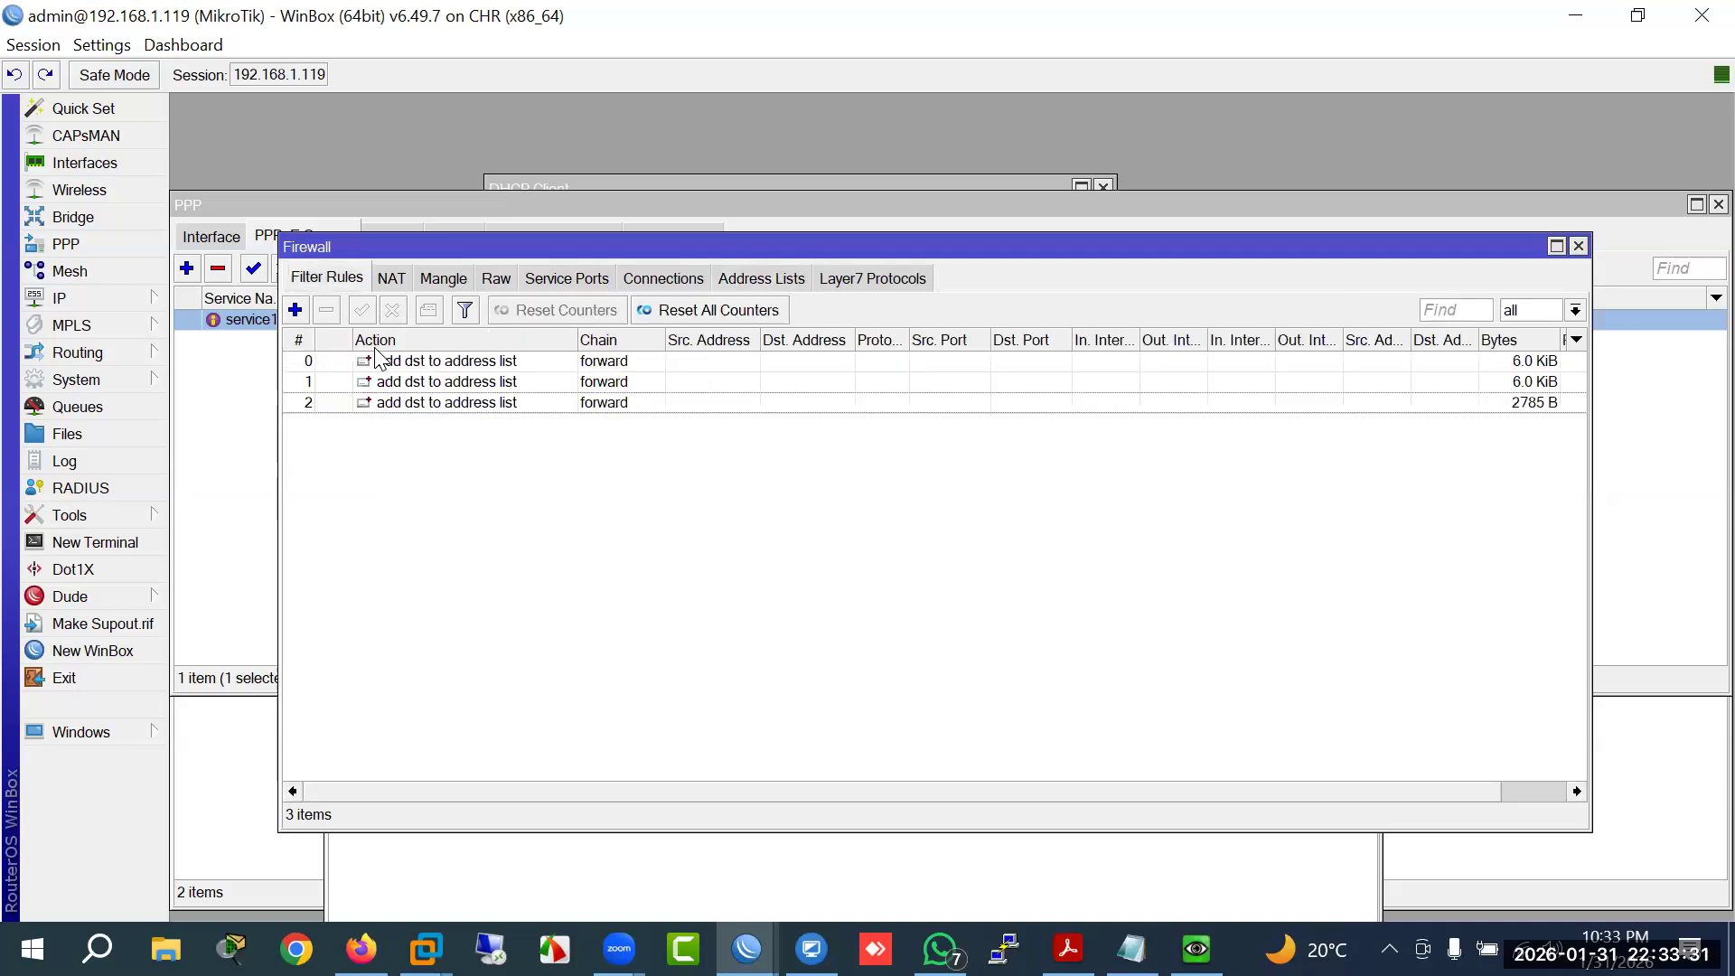
# Step: Review filter rules 0–2 and mangle rules 0–1, ending on Filter Rules with rule 2 selected
pyautogui.click(428, 363)
pyautogui.click(432, 382)
pyautogui.click(434, 403)
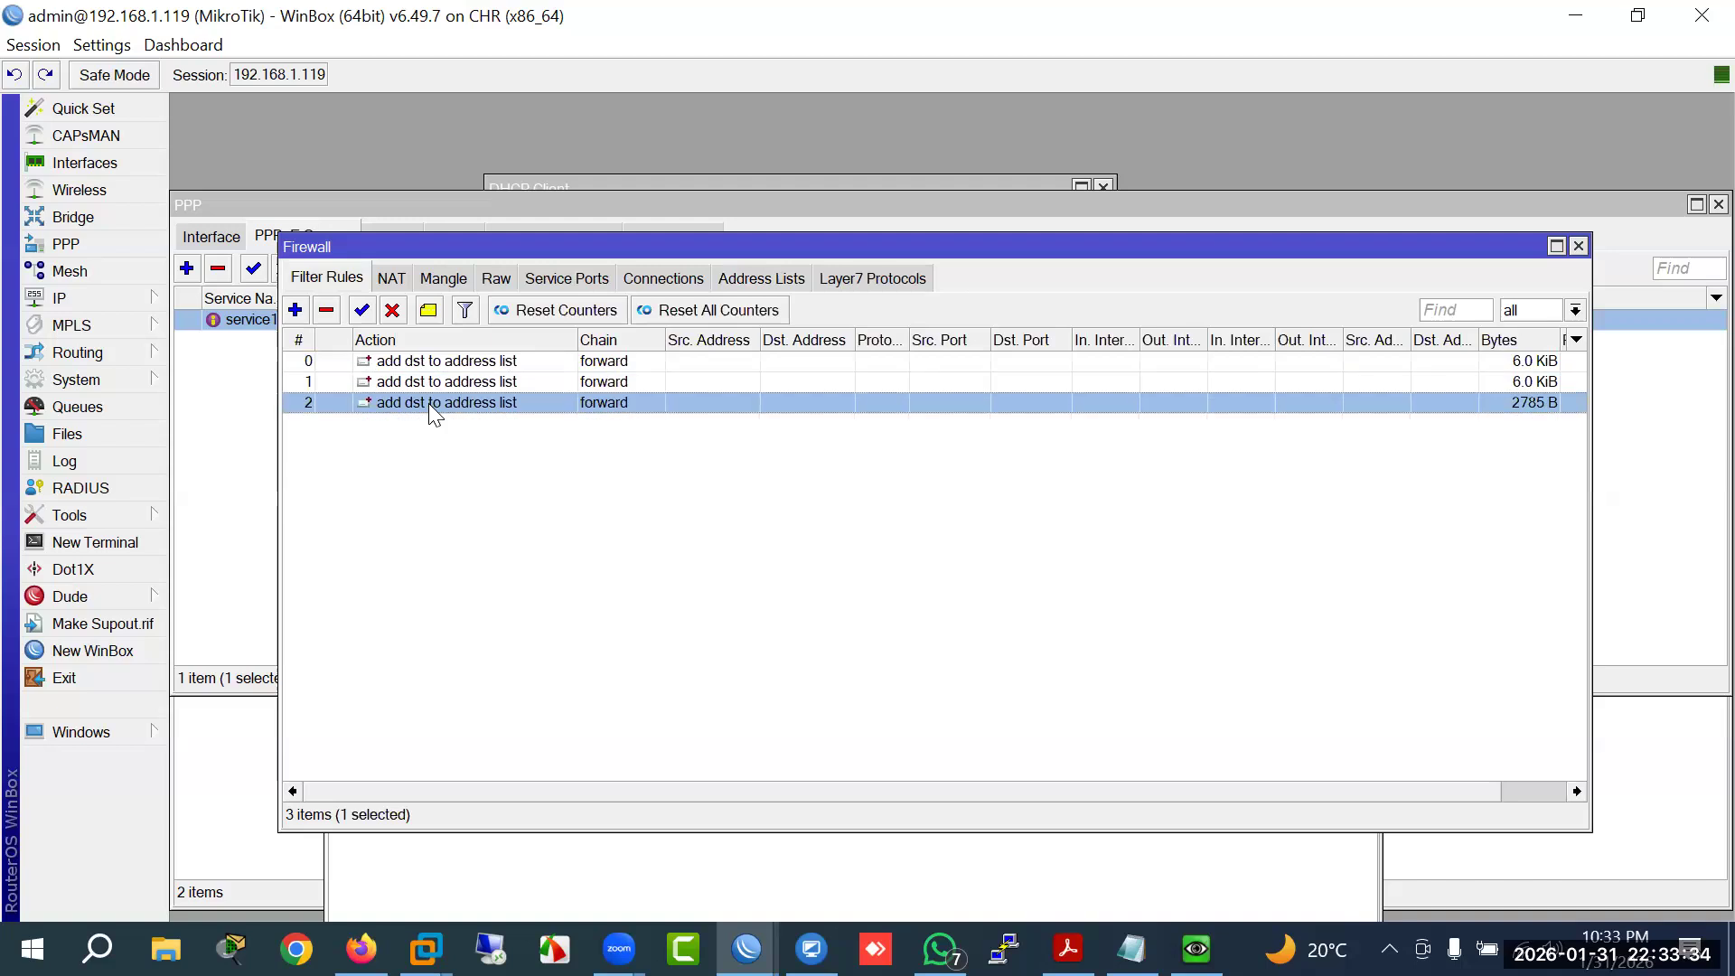
pyautogui.click(443, 278)
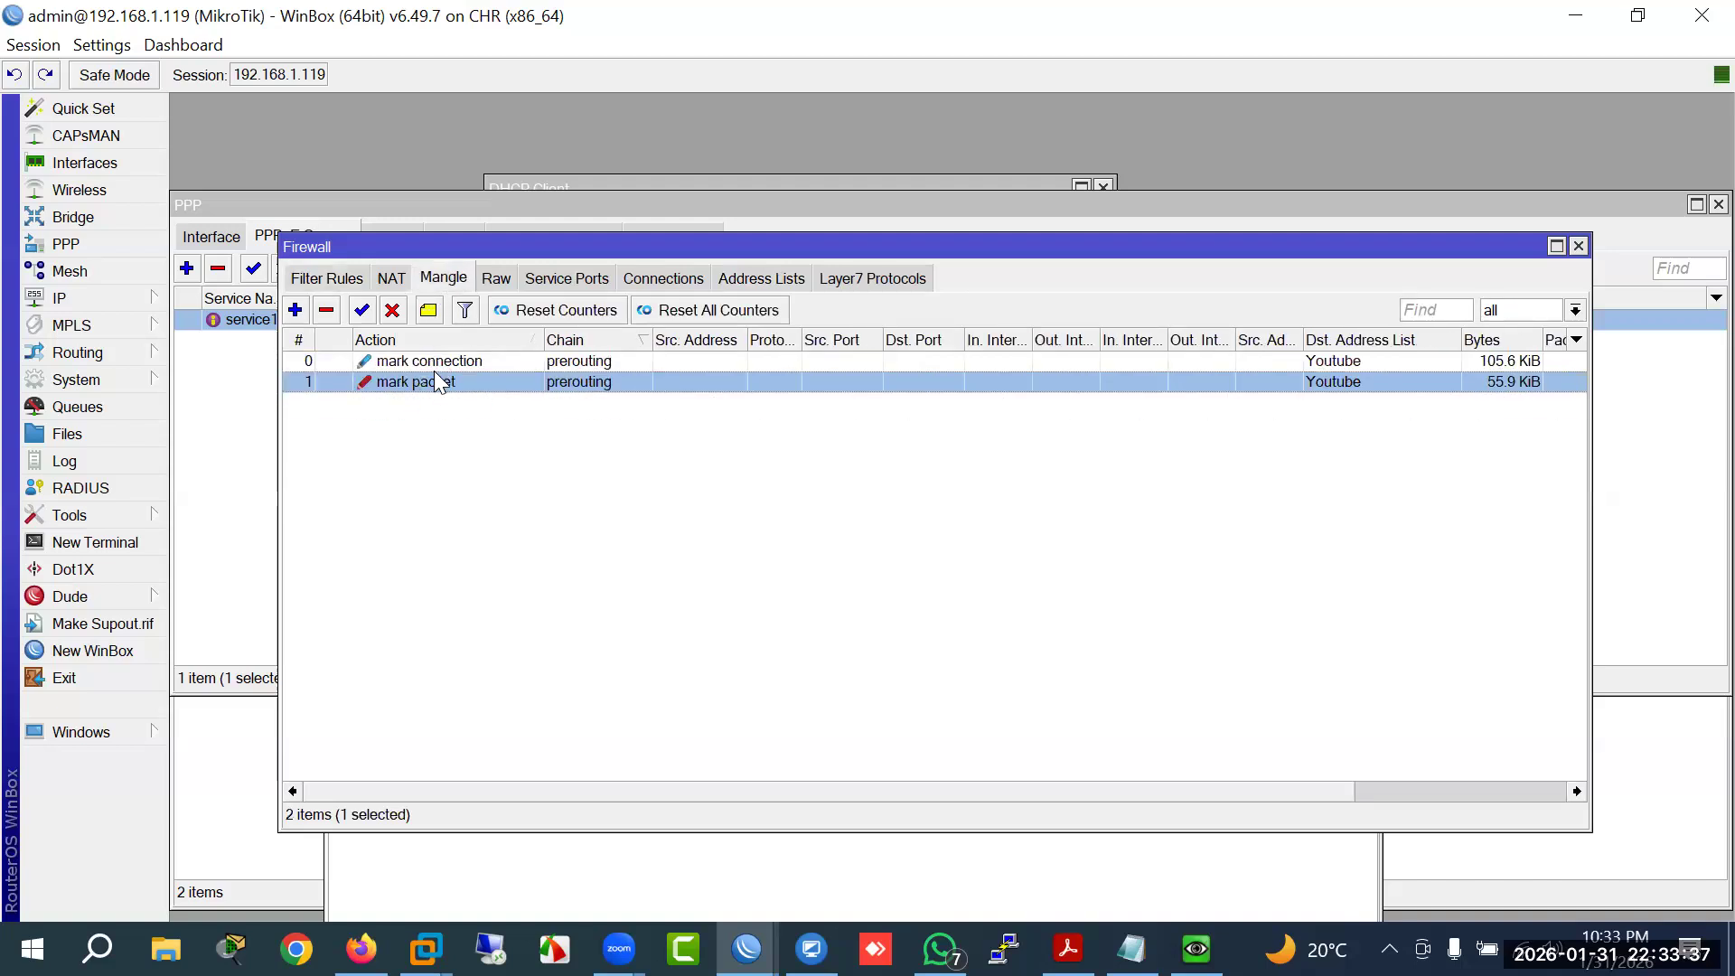
pyautogui.click(433, 364)
pyautogui.click(432, 384)
pyautogui.click(317, 278)
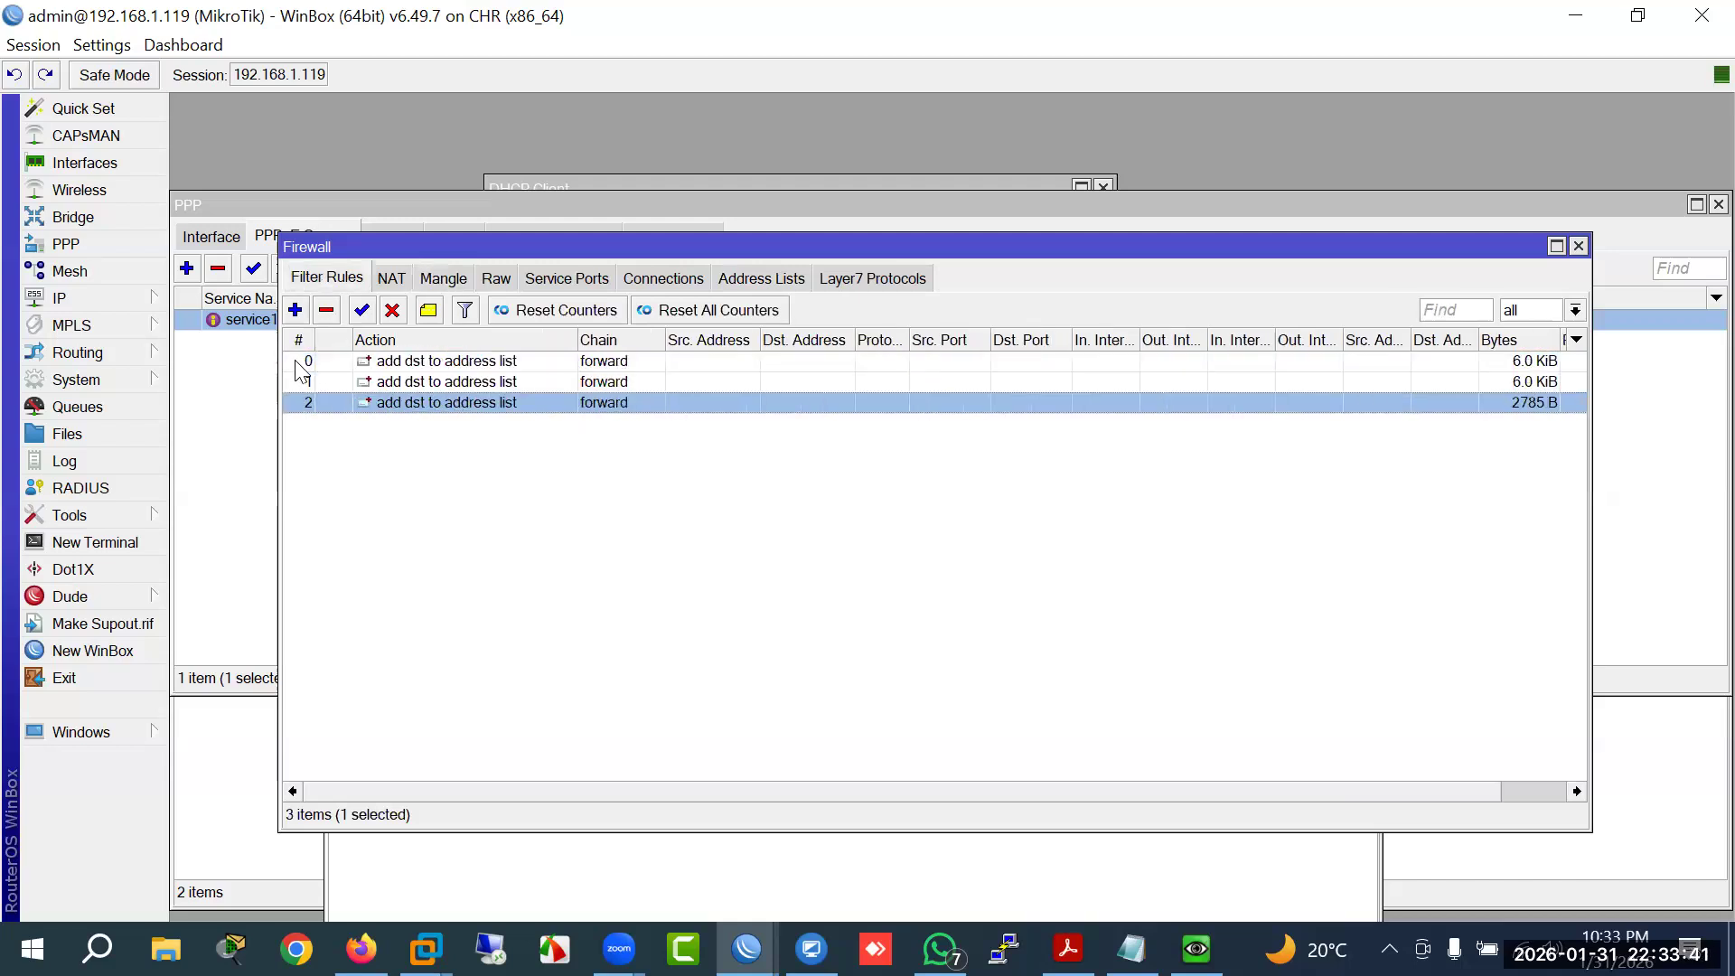
# Step: Add a filter rule matching content 'facebook.com' that adds destinations to the 'facebook' address list
pyautogui.click(295, 312)
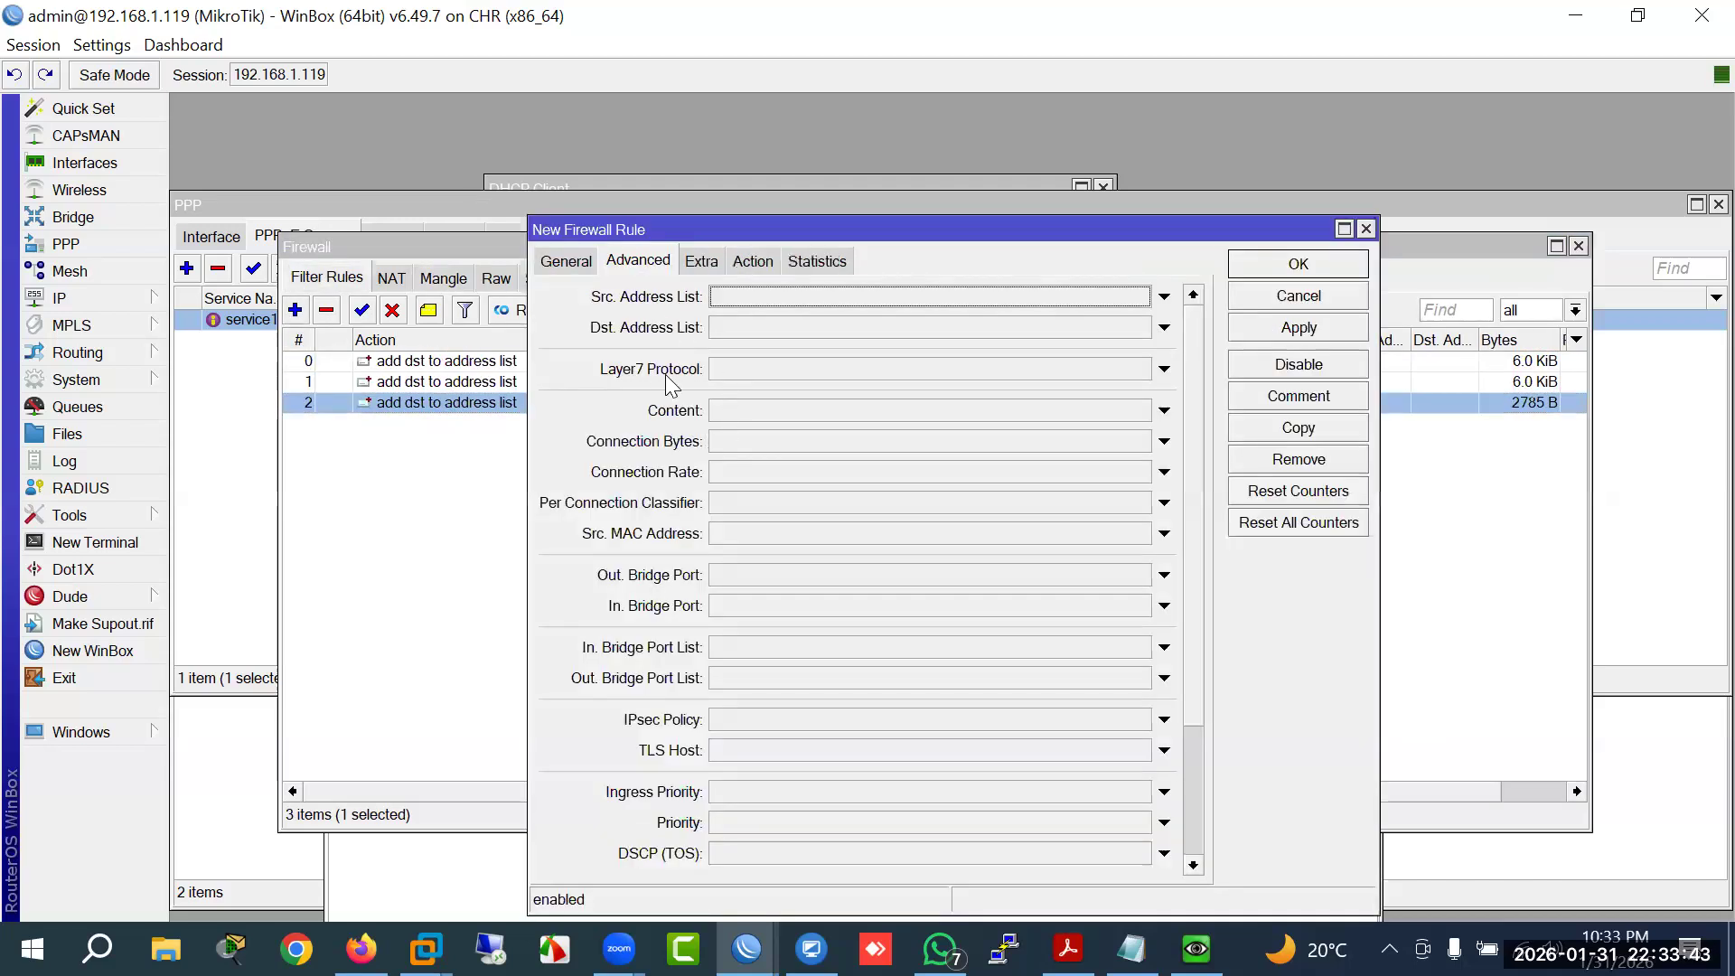
pyautogui.click(732, 421)
pyautogui.write('facebook.com')
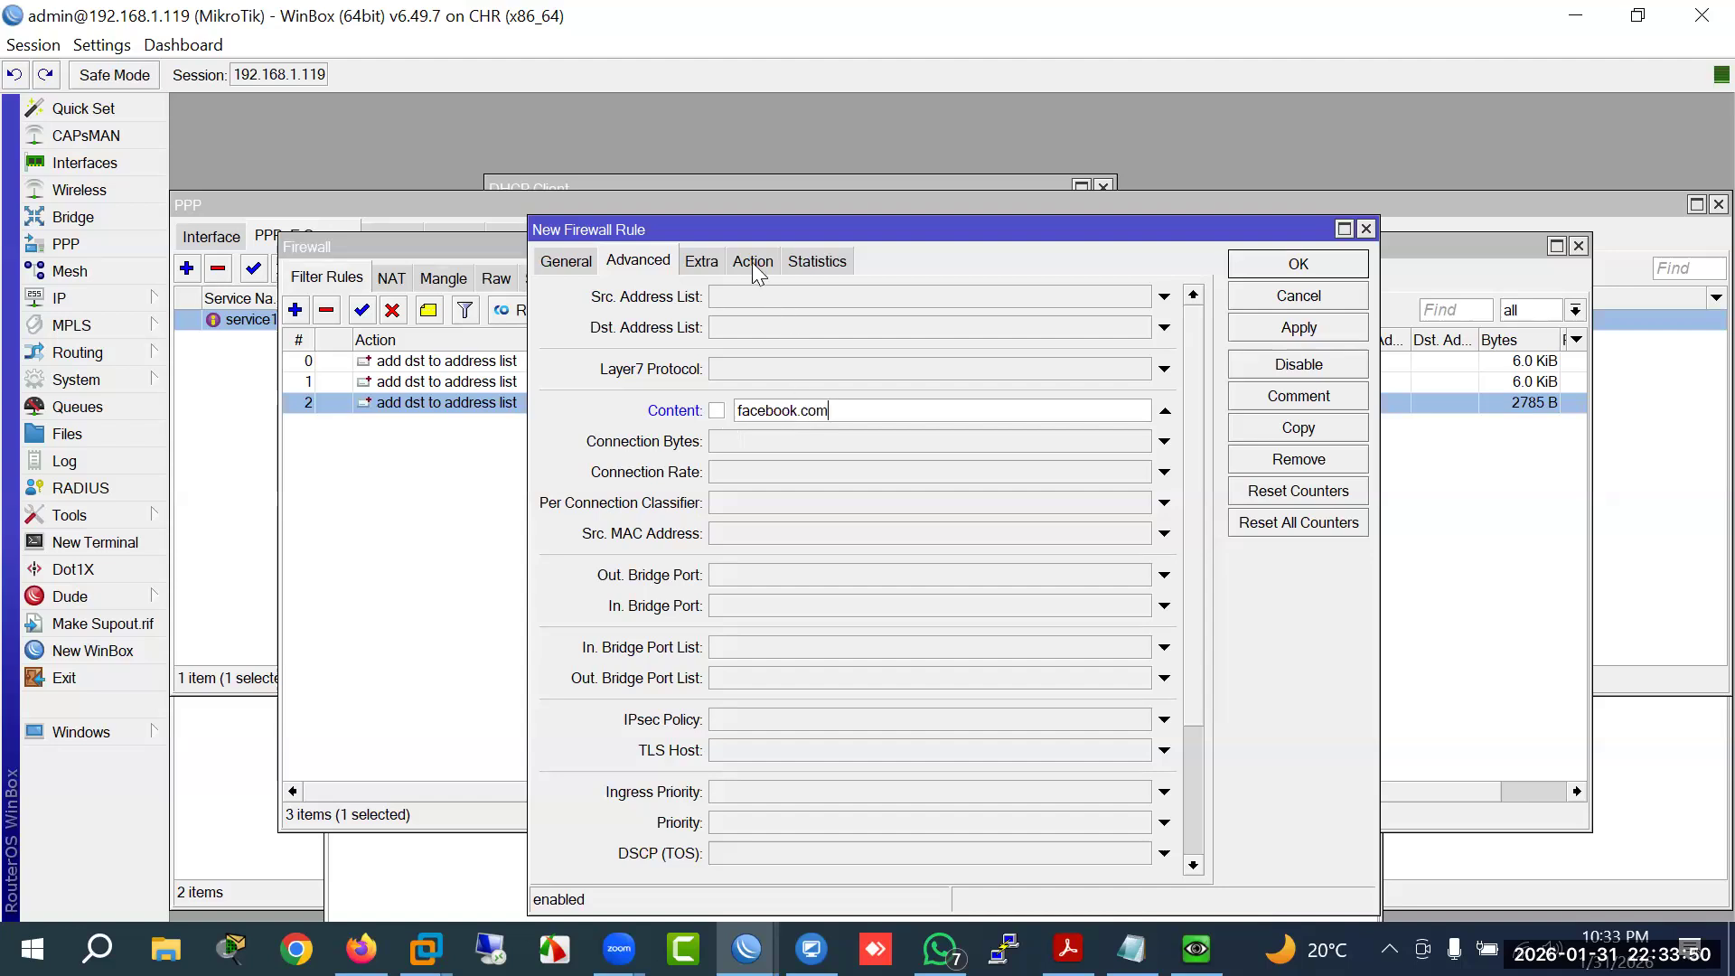
pyautogui.click(752, 262)
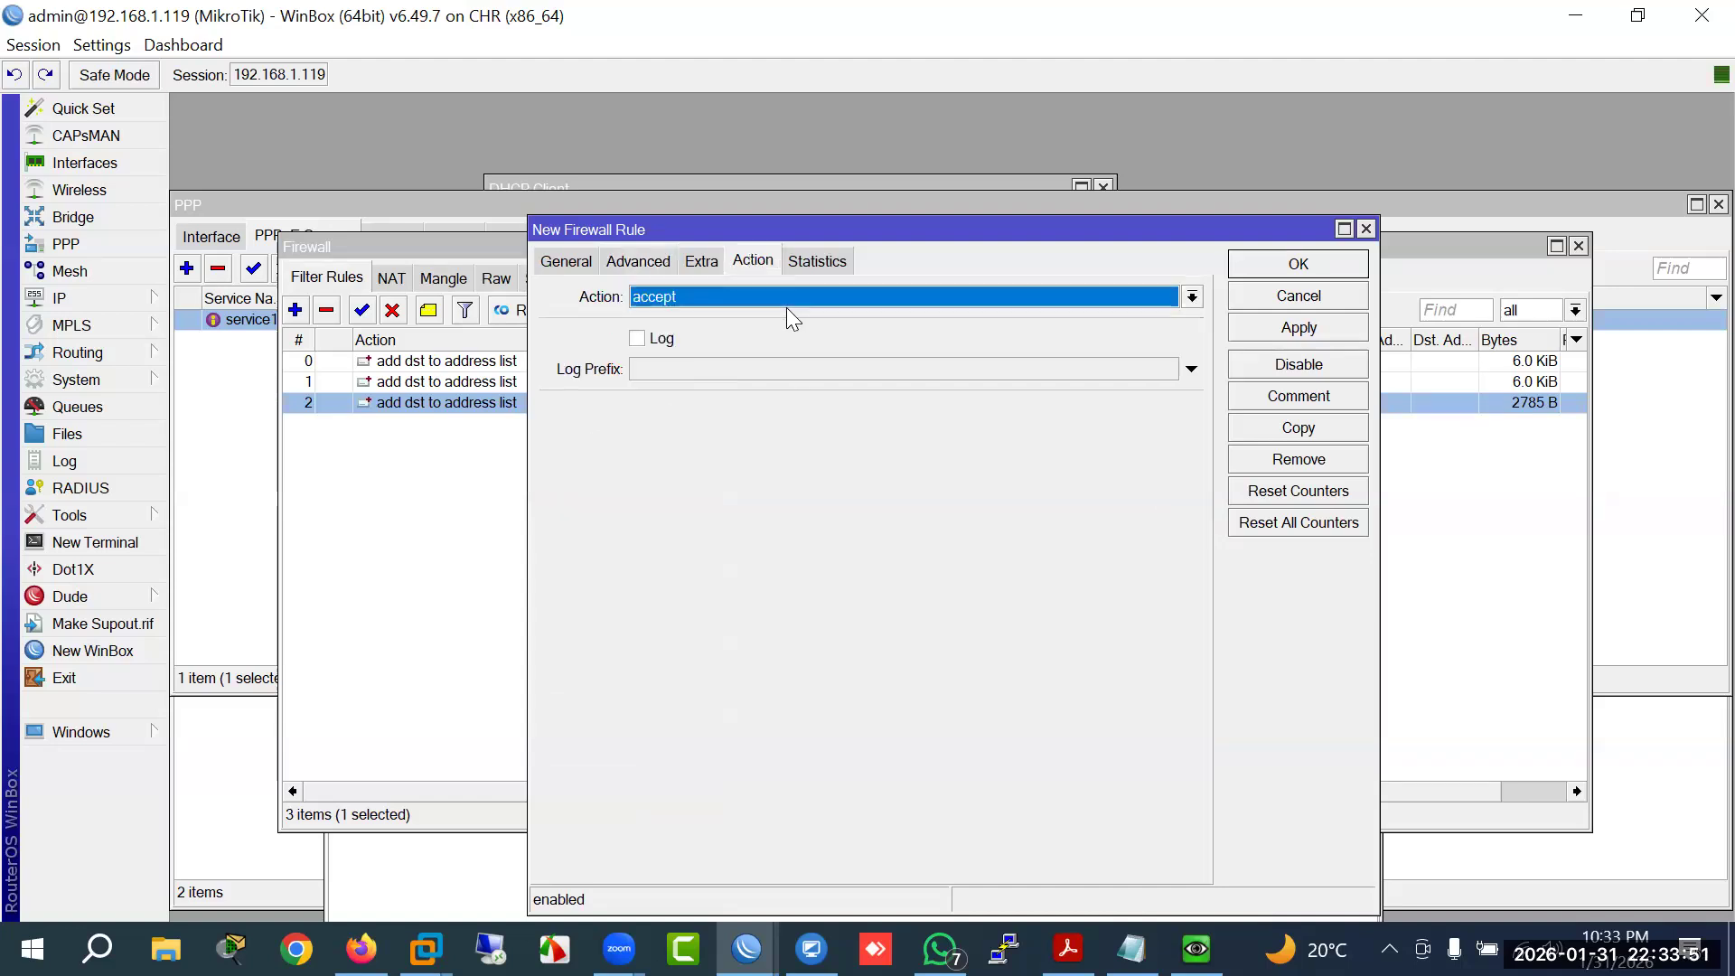
pyautogui.click(781, 295)
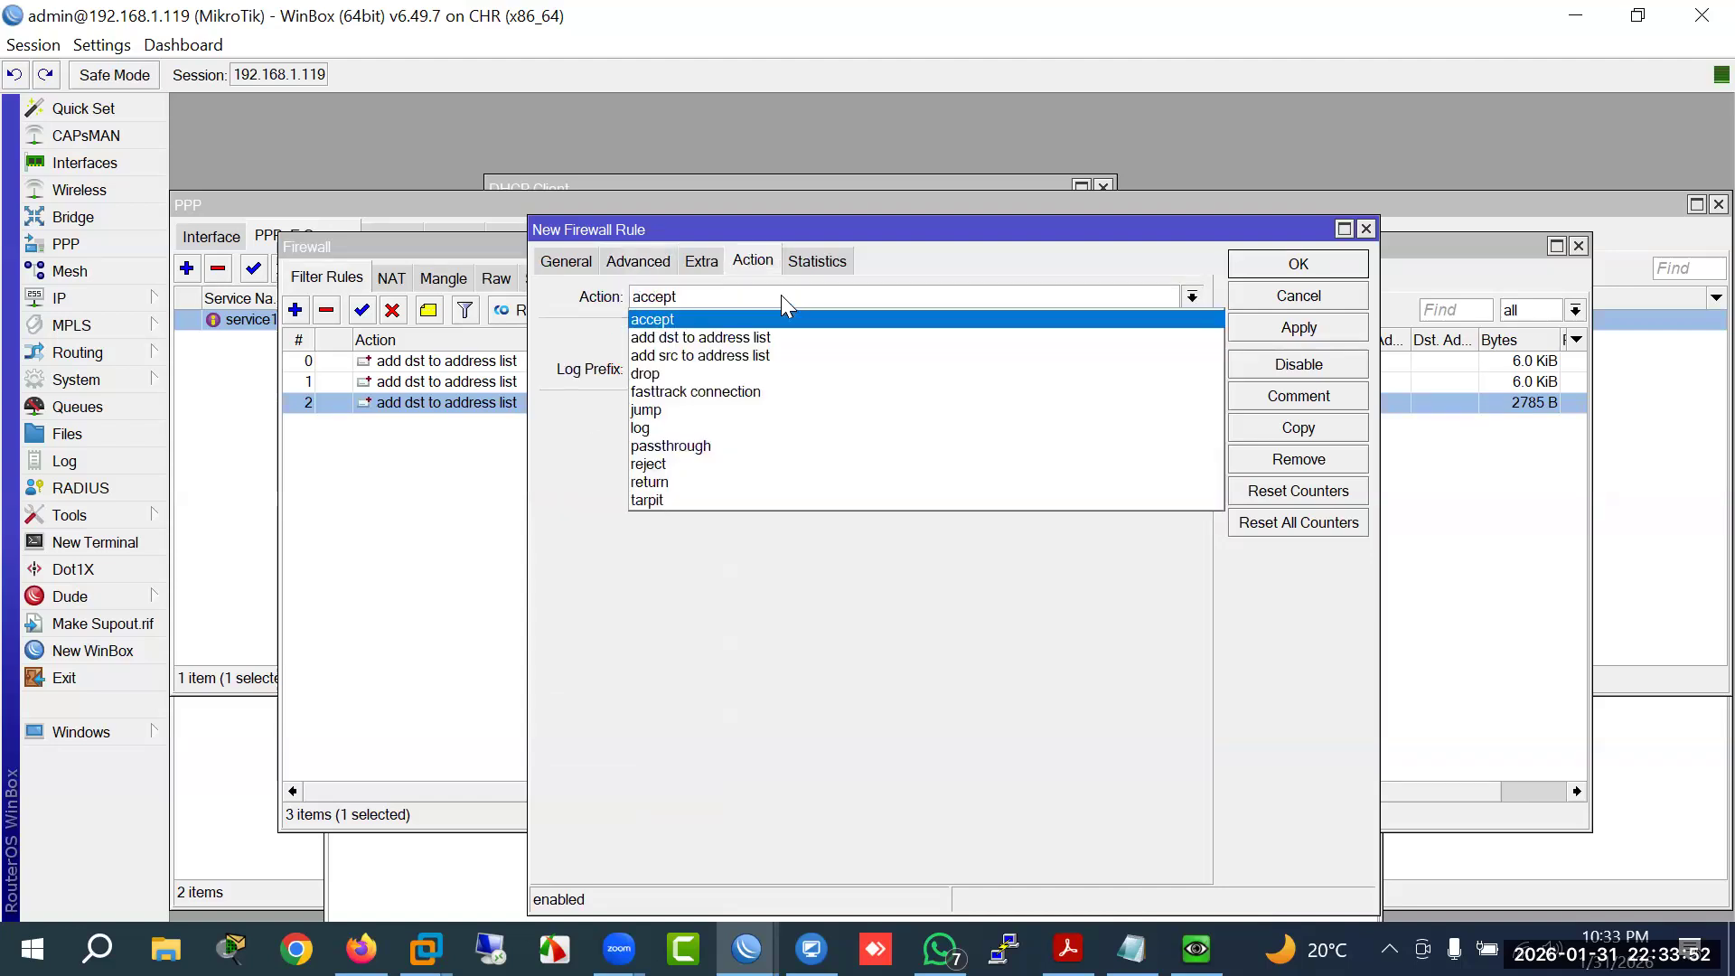
pyautogui.click(750, 339)
pyautogui.click(692, 410)
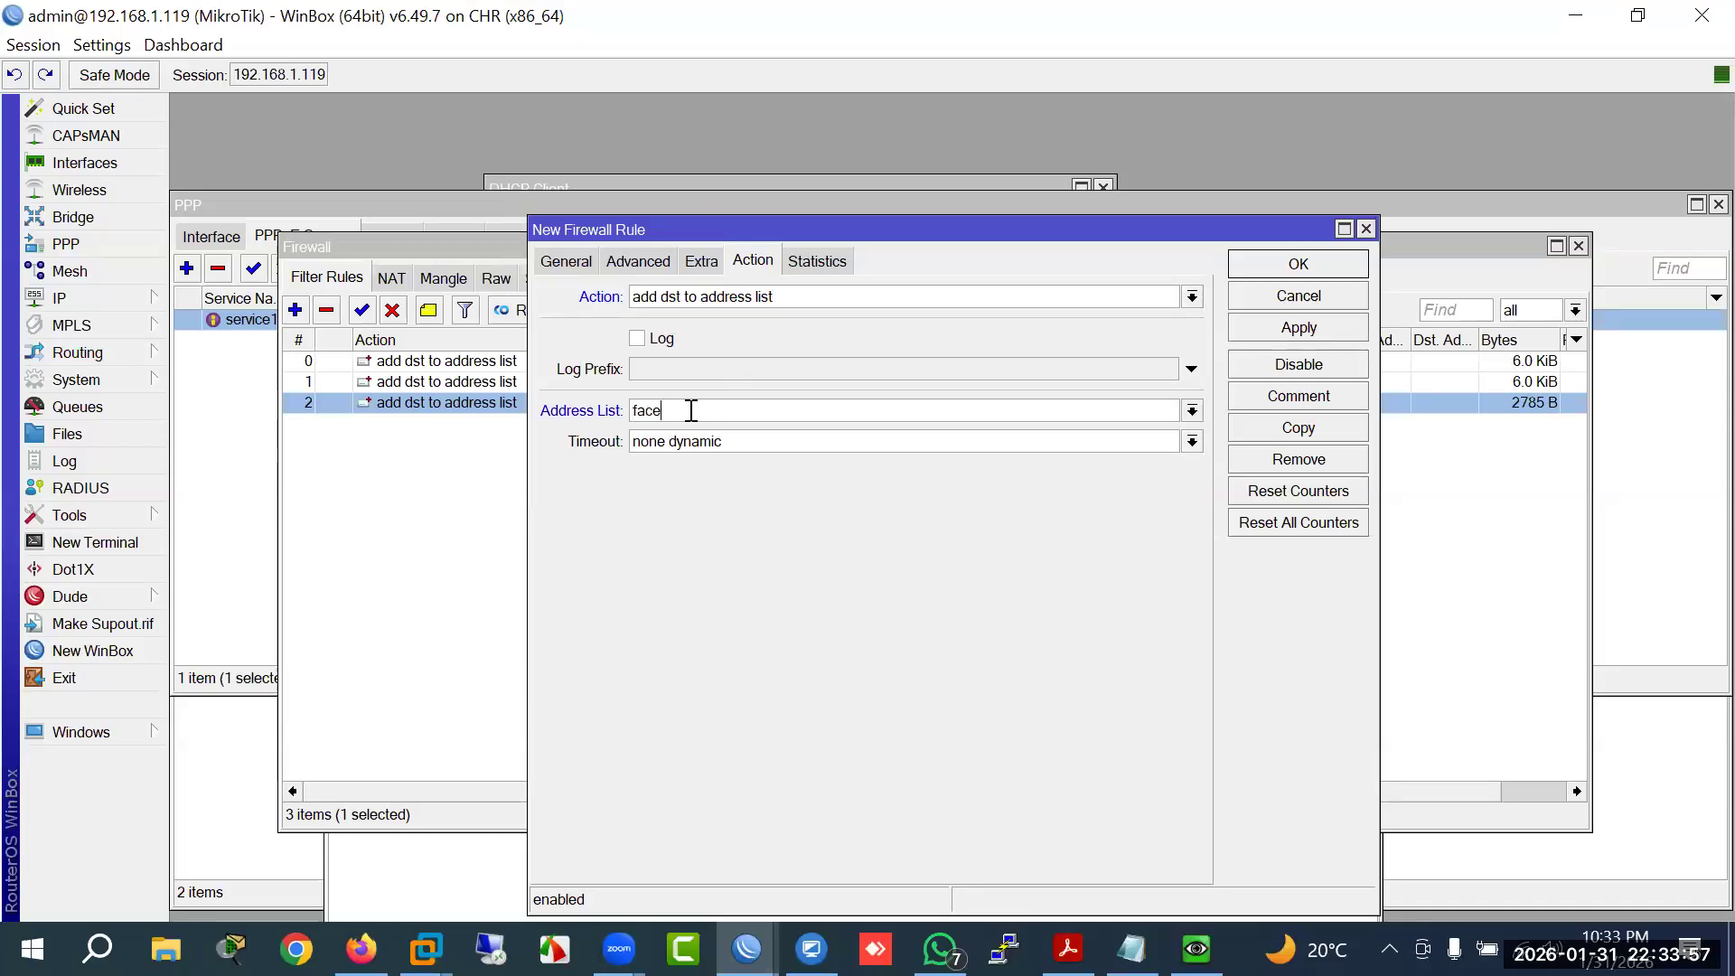
pyautogui.write('facebook')
pyautogui.press('Return')
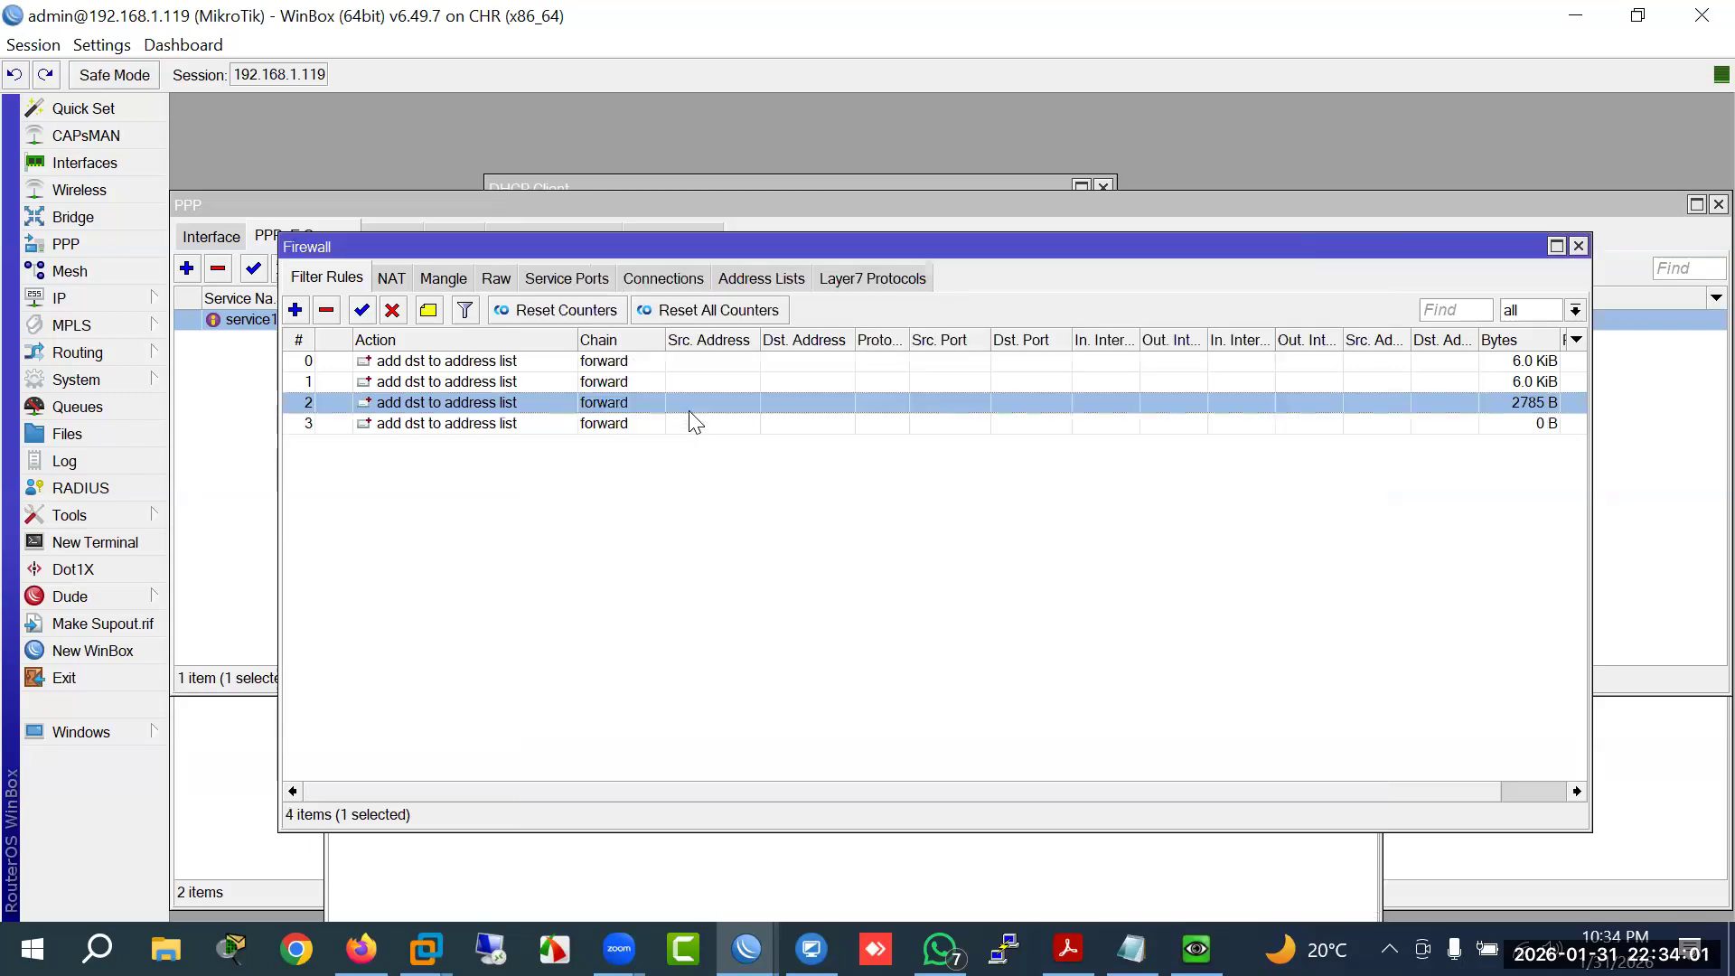
pyautogui.doubleClick(613, 425)
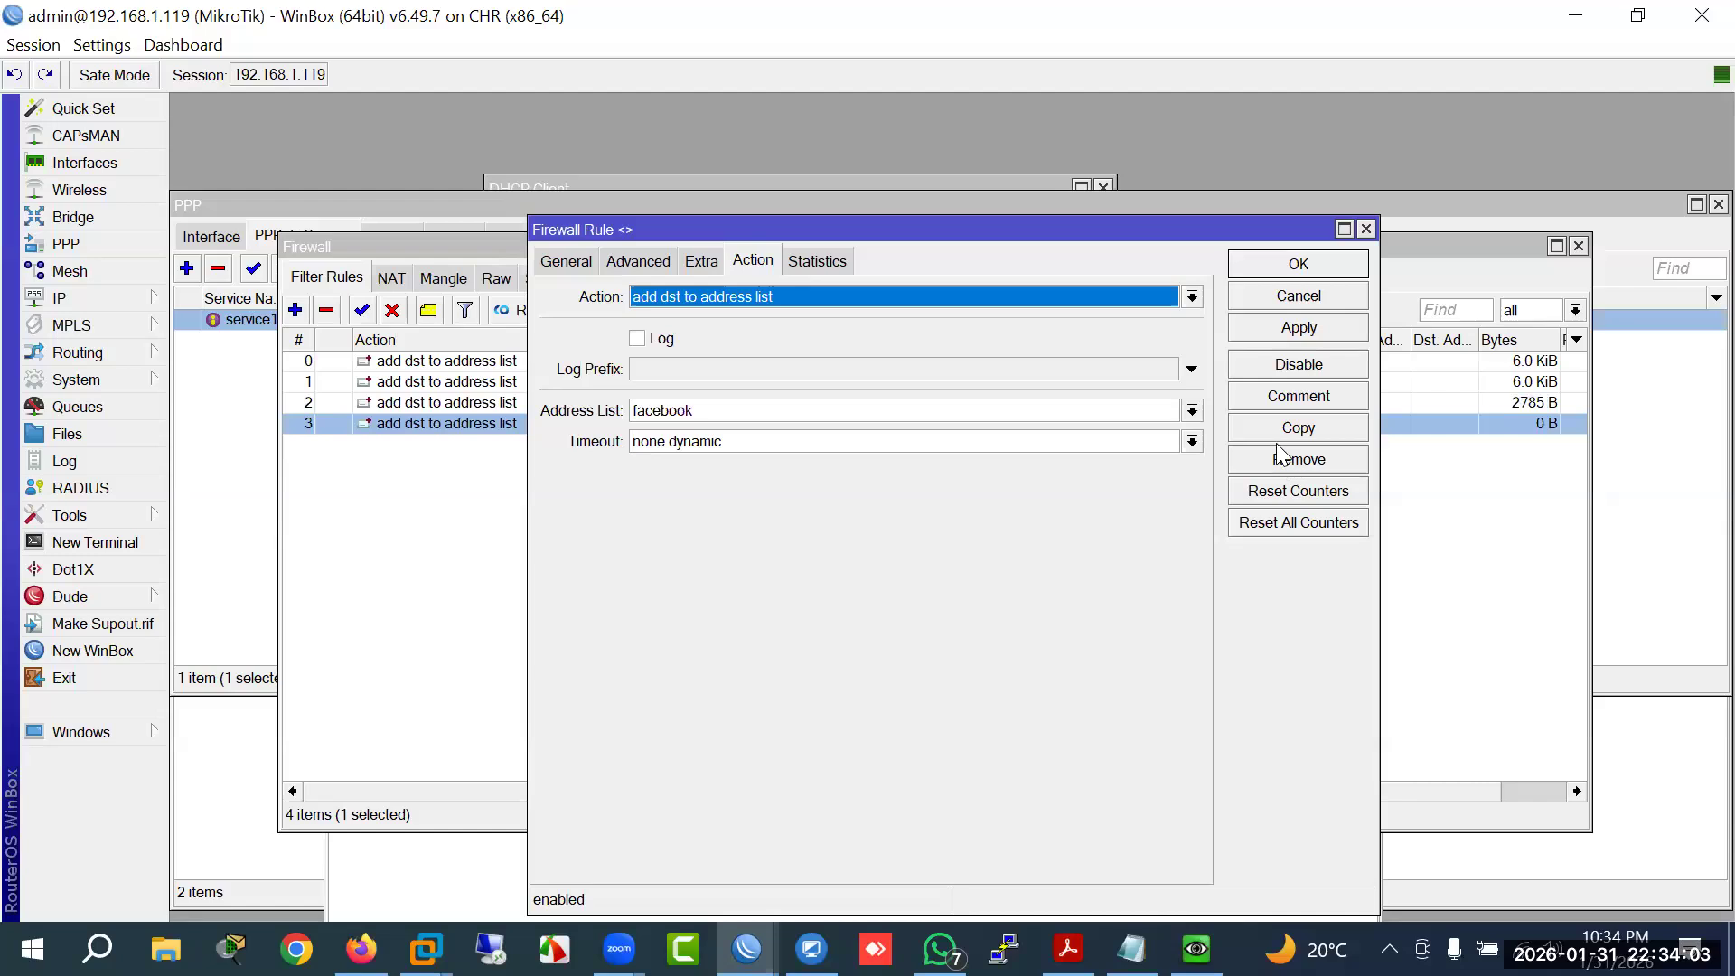
pyautogui.click(674, 139)
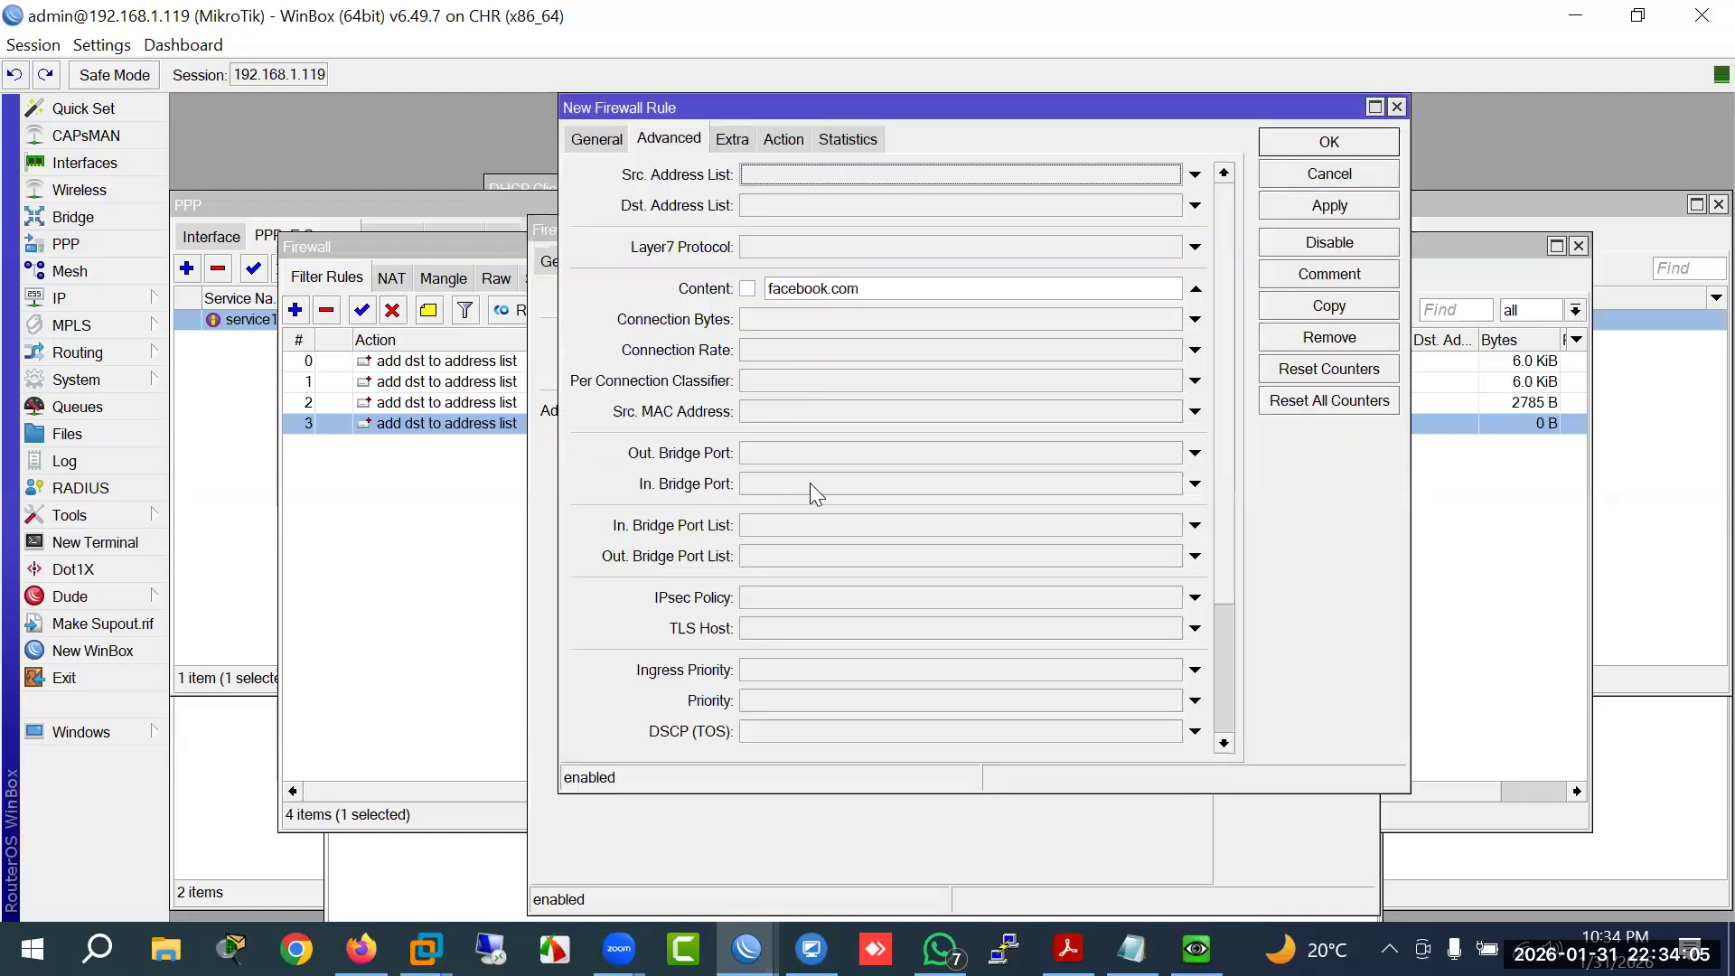
pyautogui.click(770, 291)
pyautogui.write('www.')
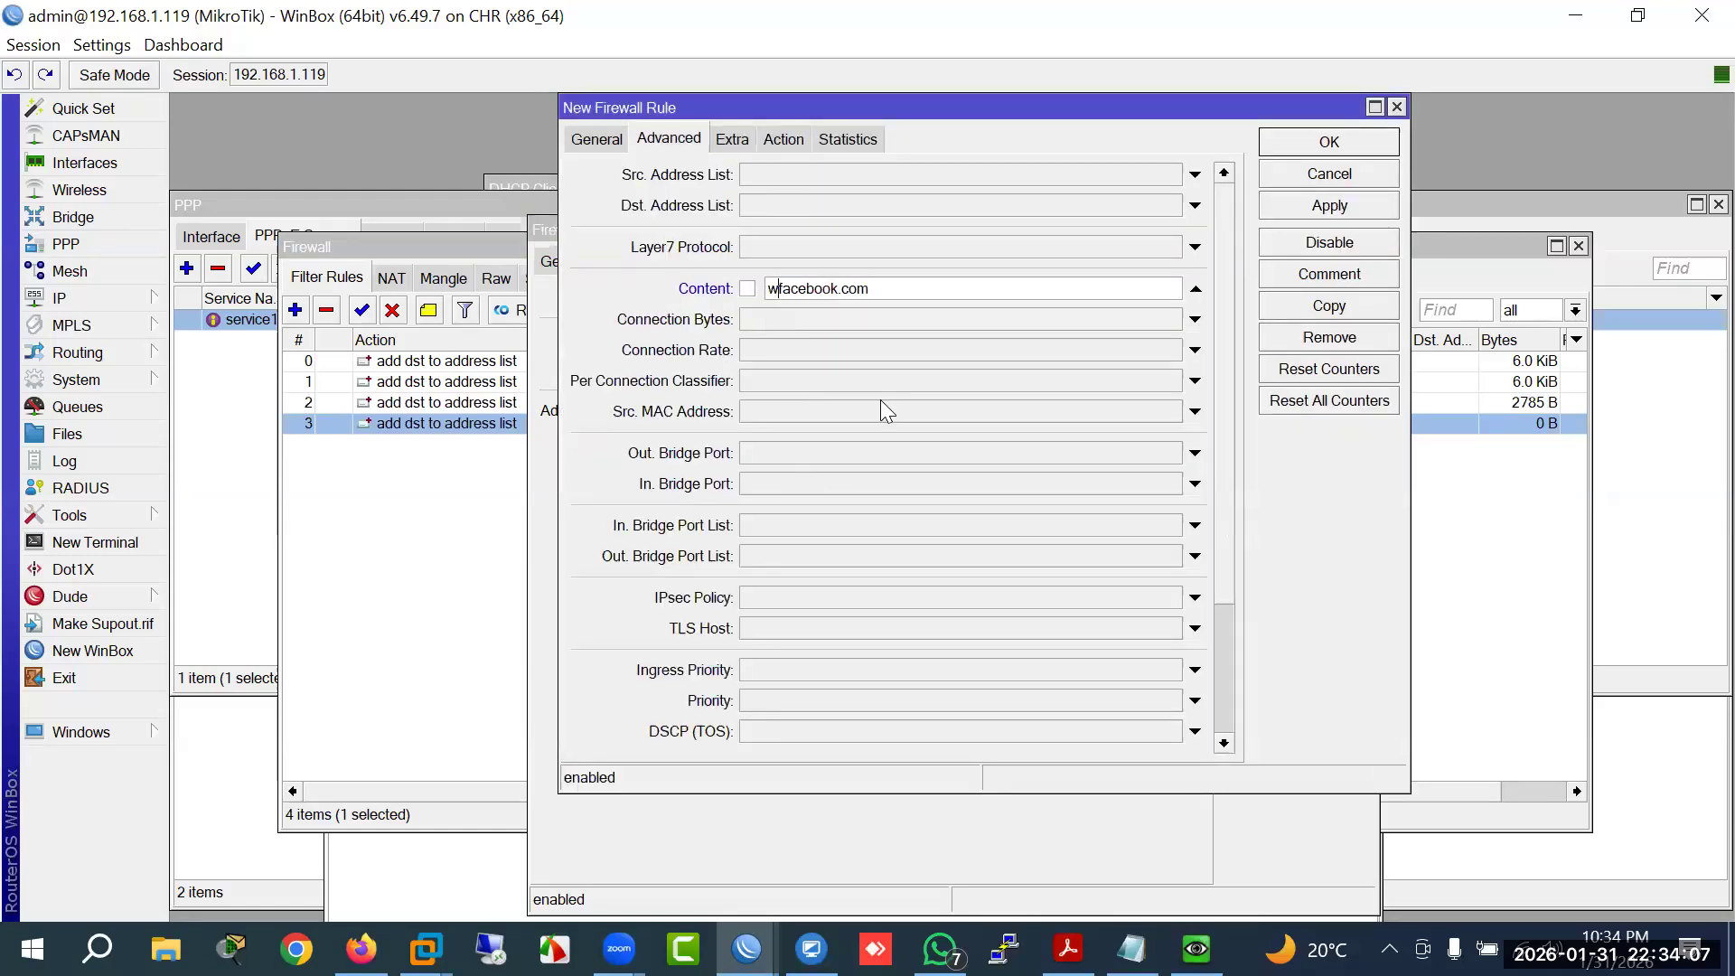
pyautogui.press('Return')
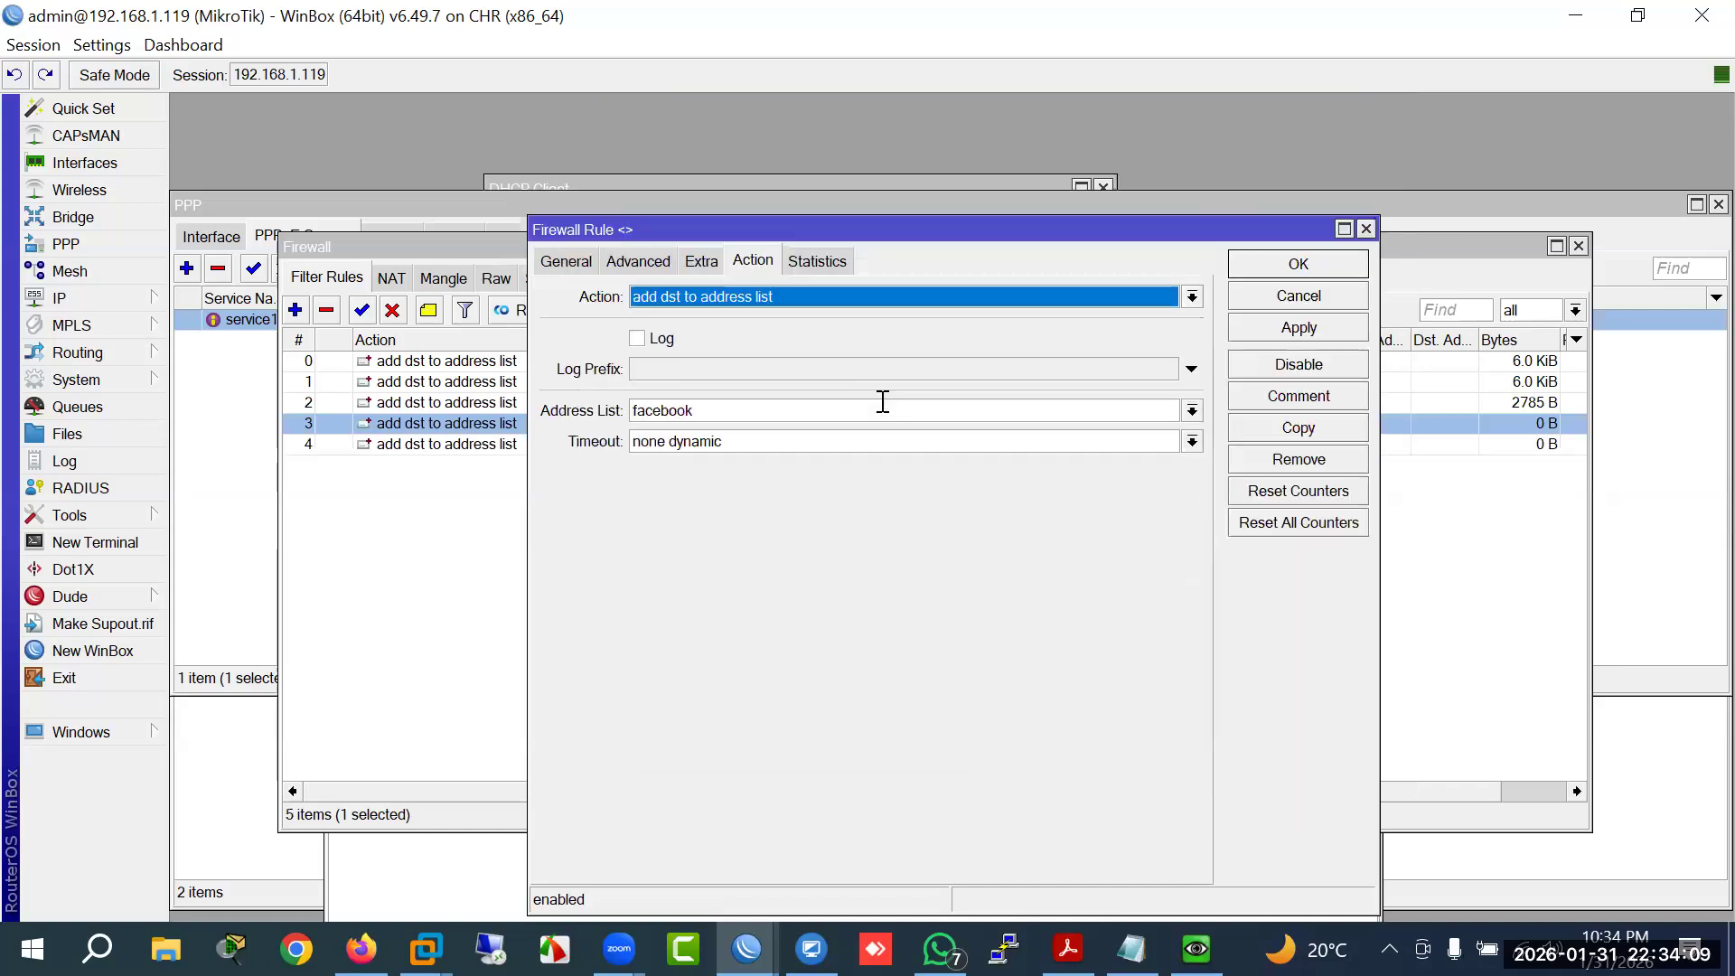
pyautogui.click(1280, 265)
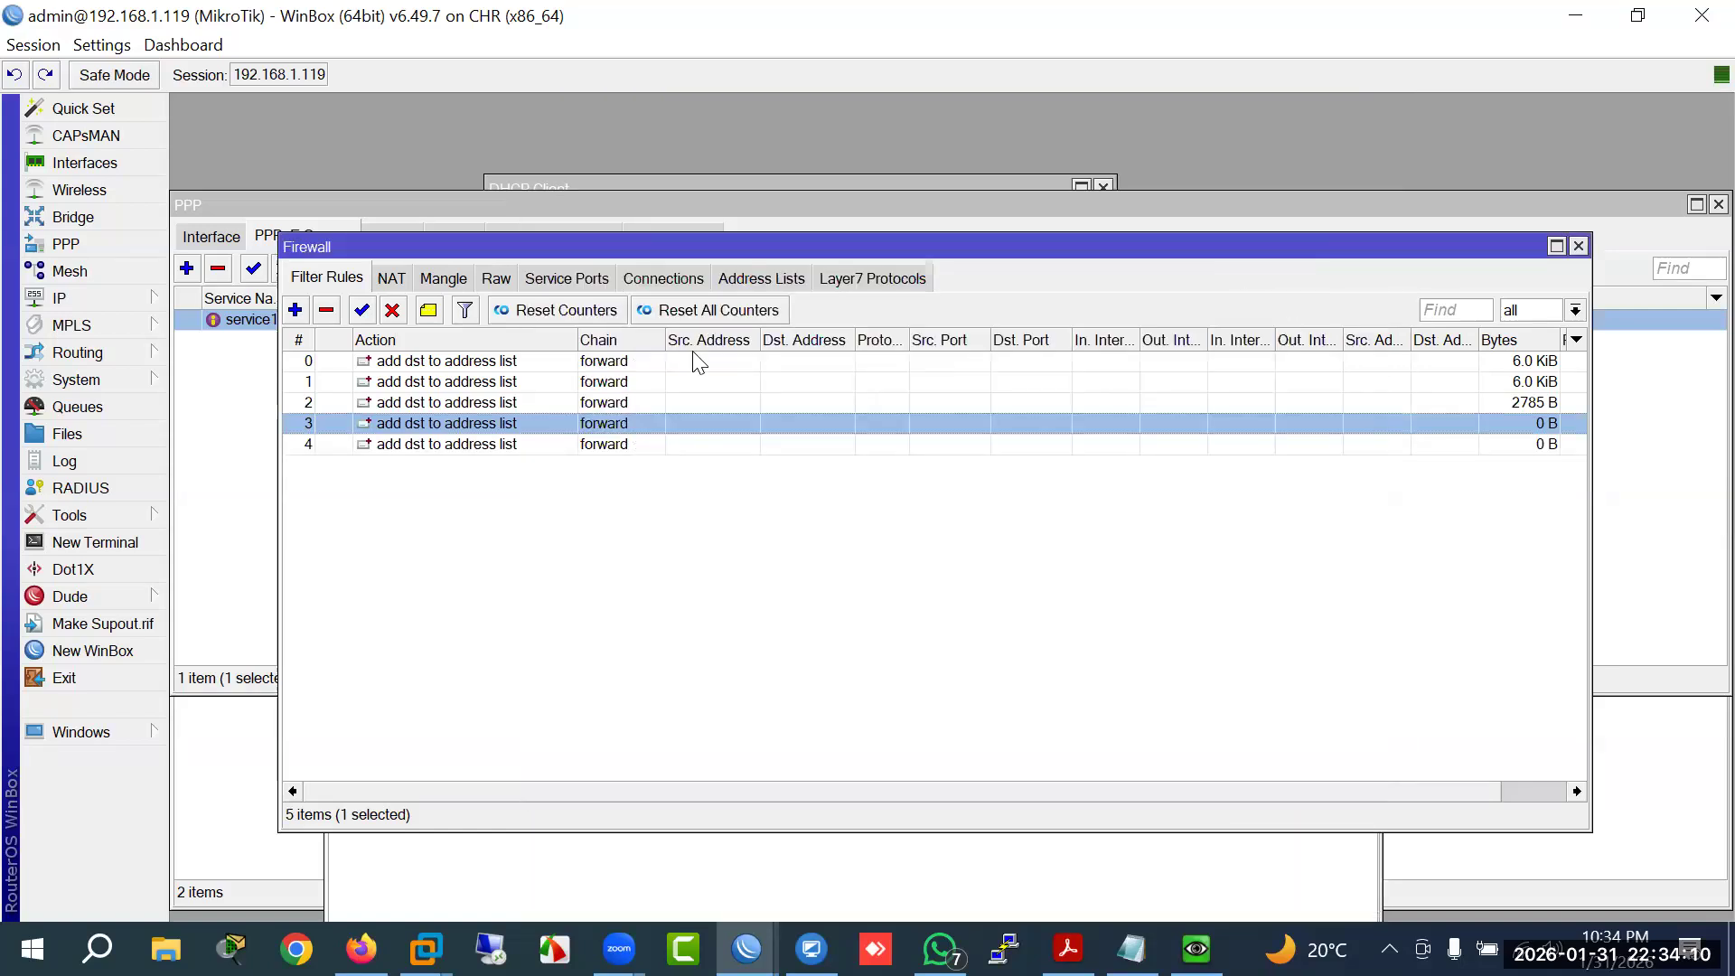
pyautogui.click(737, 280)
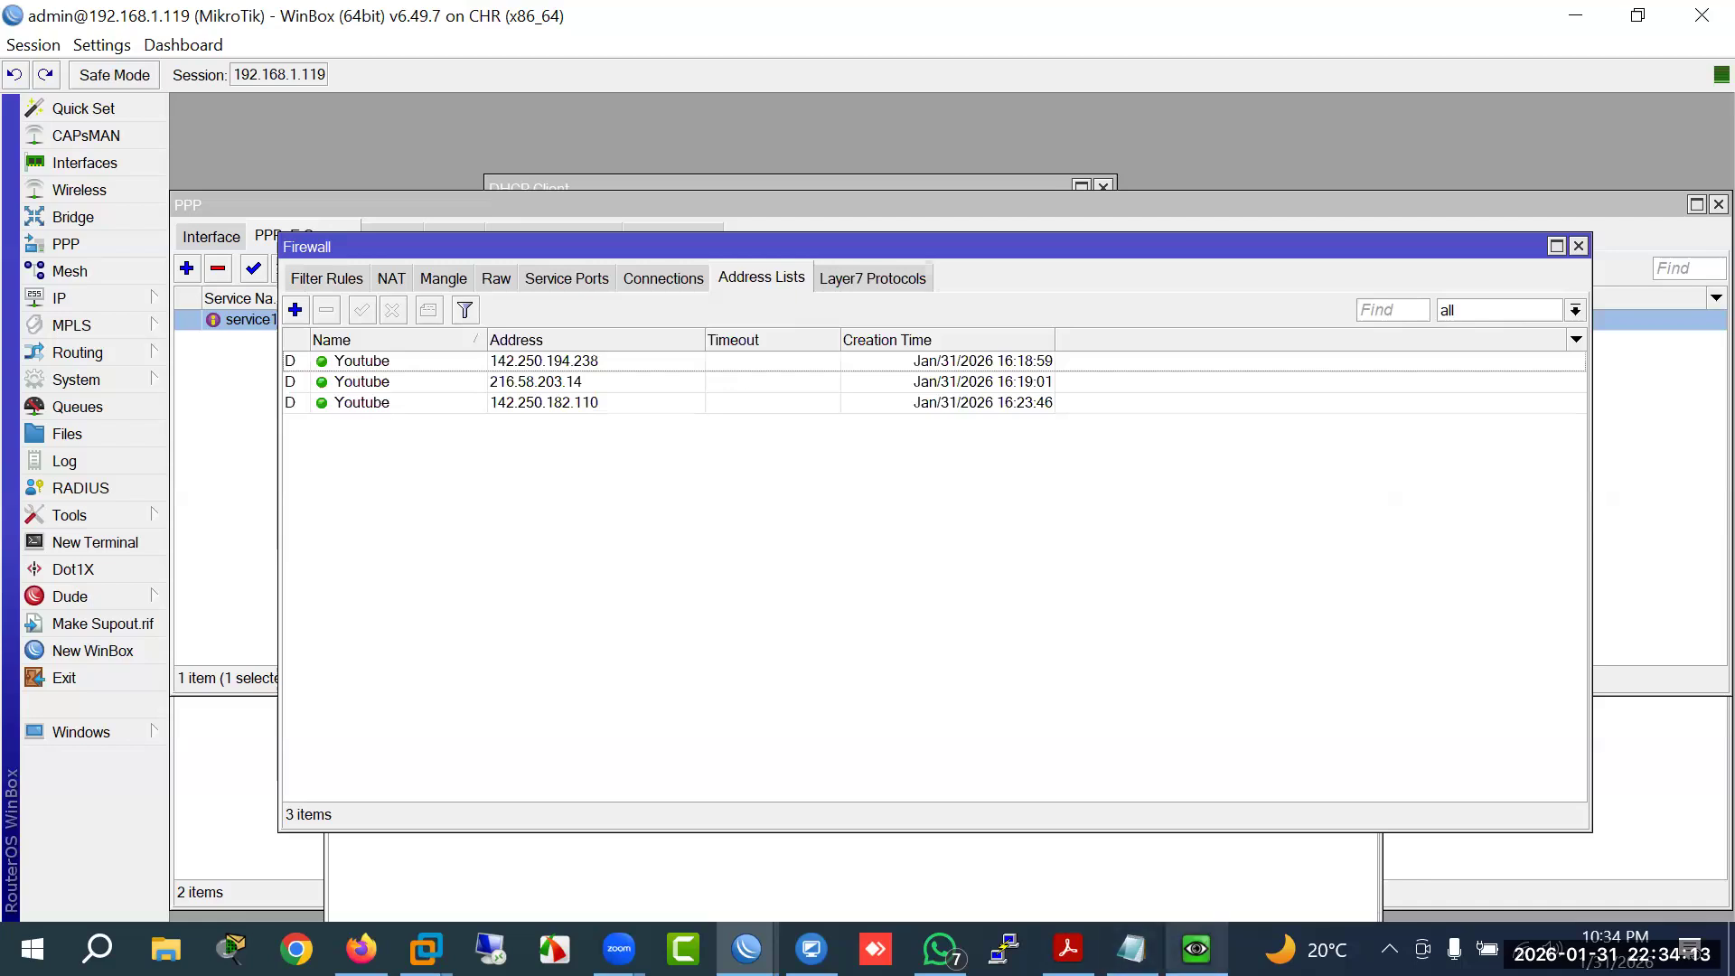
# Step: Browse to facebook.com in a new guest Chrome tab and move the VM window aside
pyautogui.click(1197, 949)
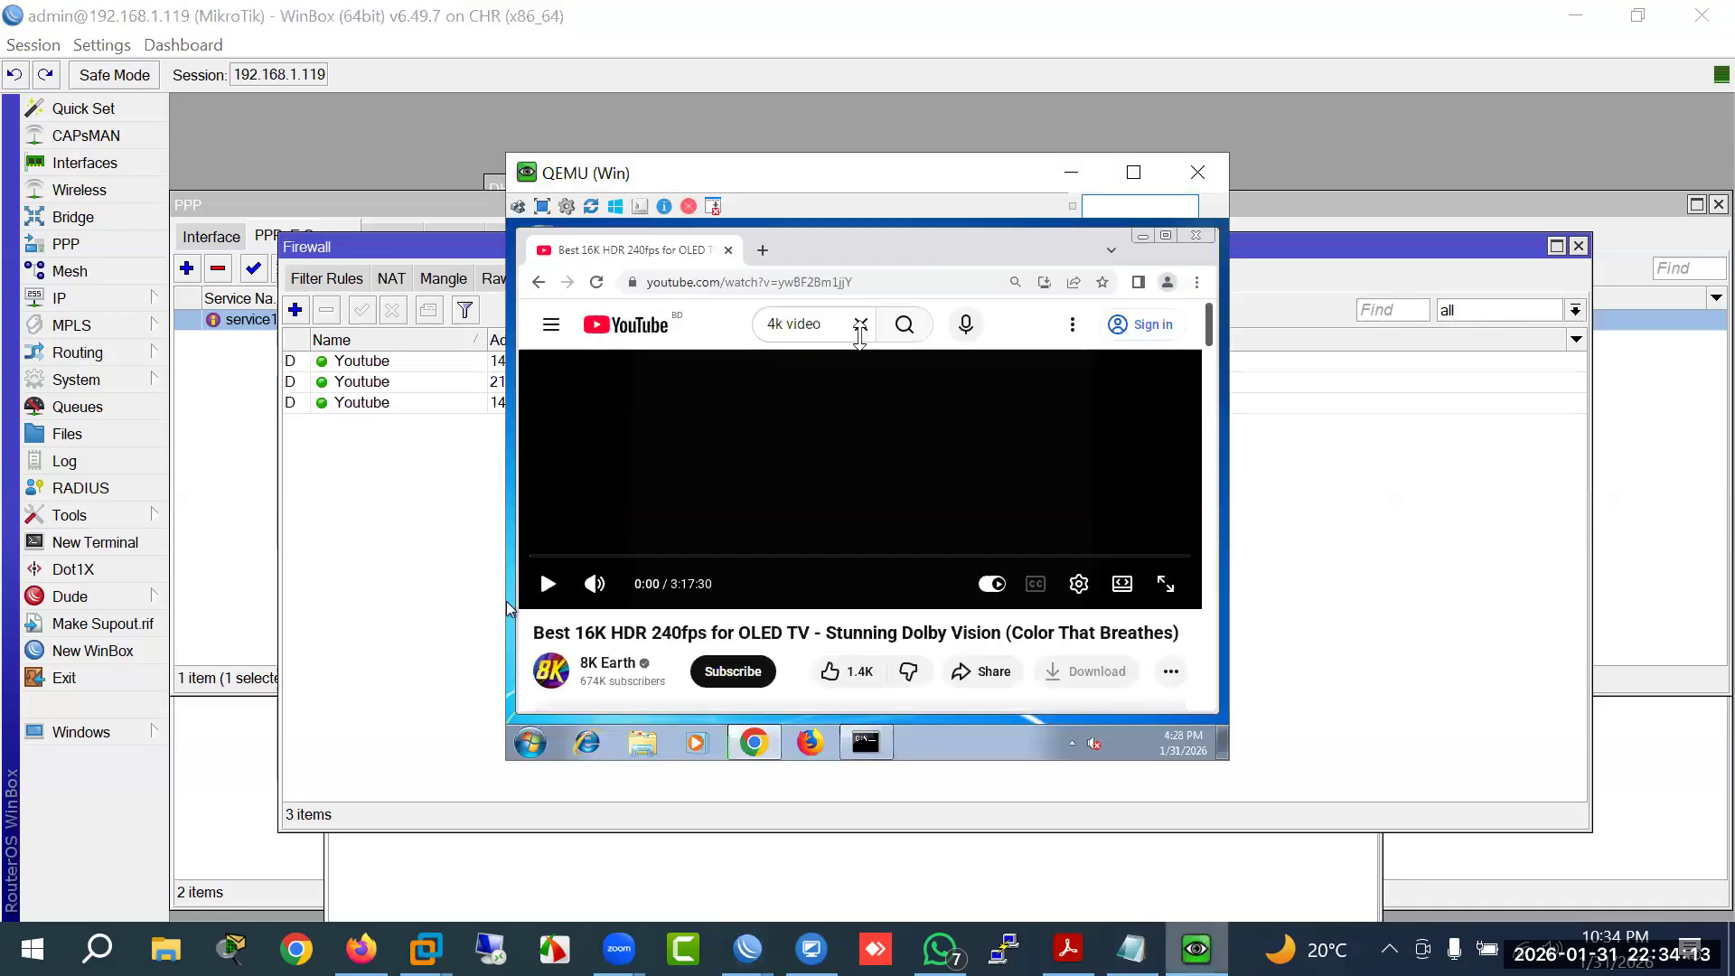
pyautogui.click(762, 250)
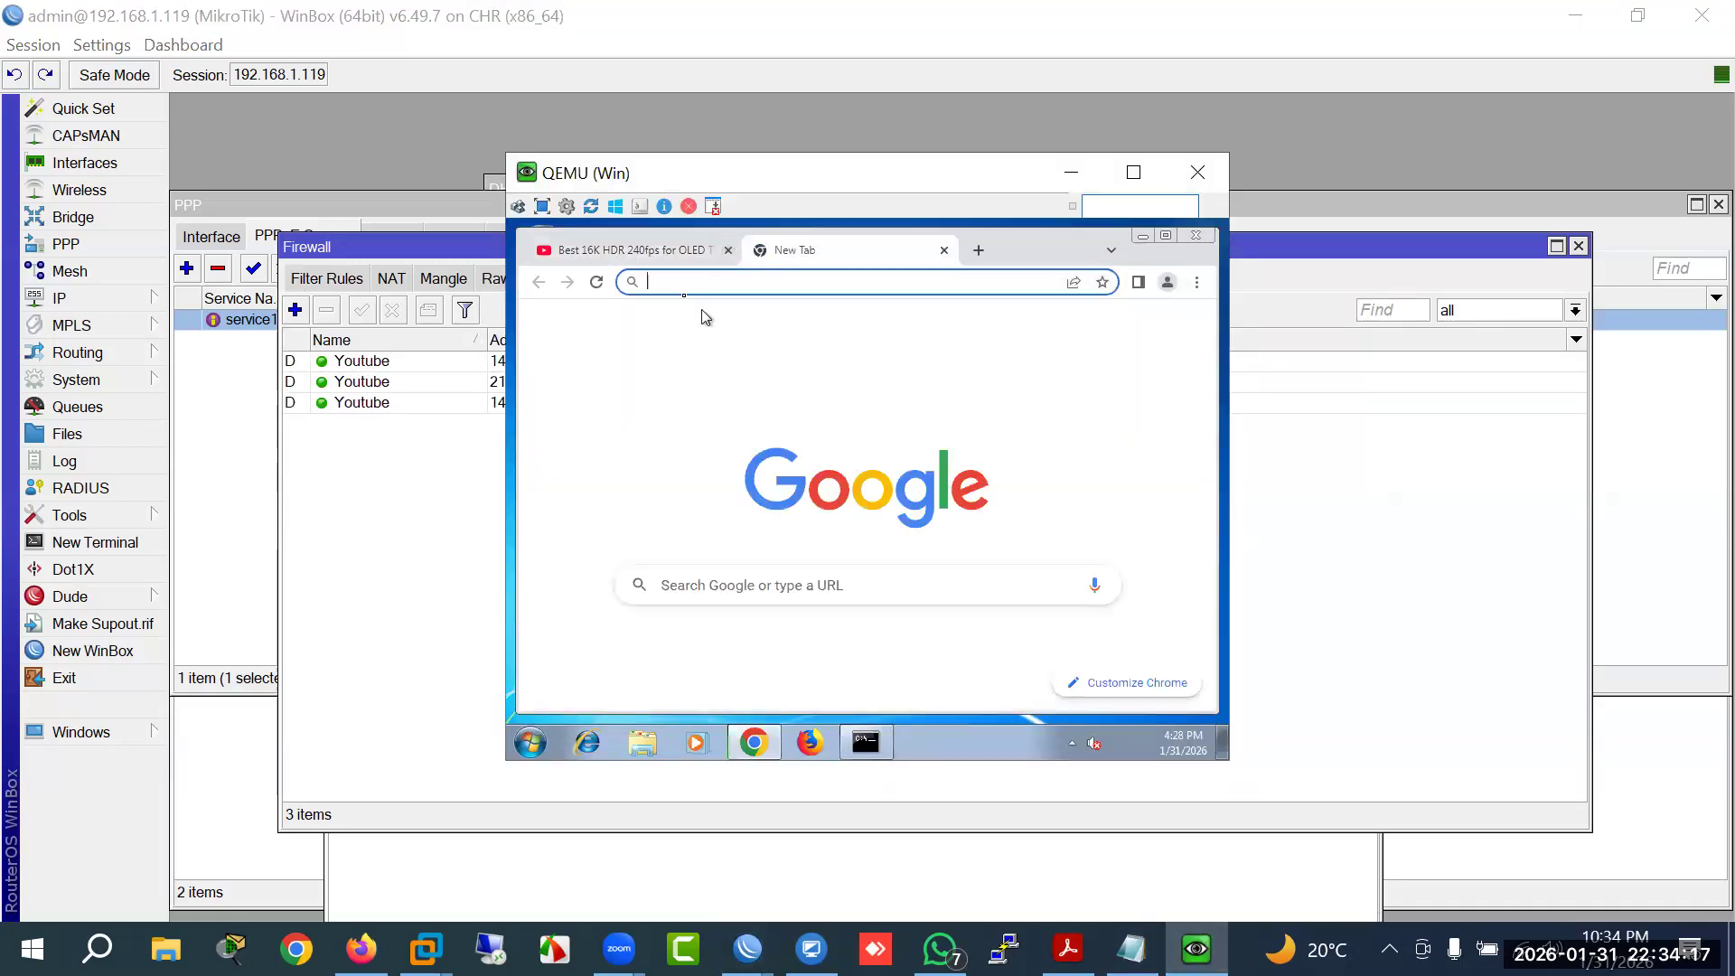
pyautogui.write('face')
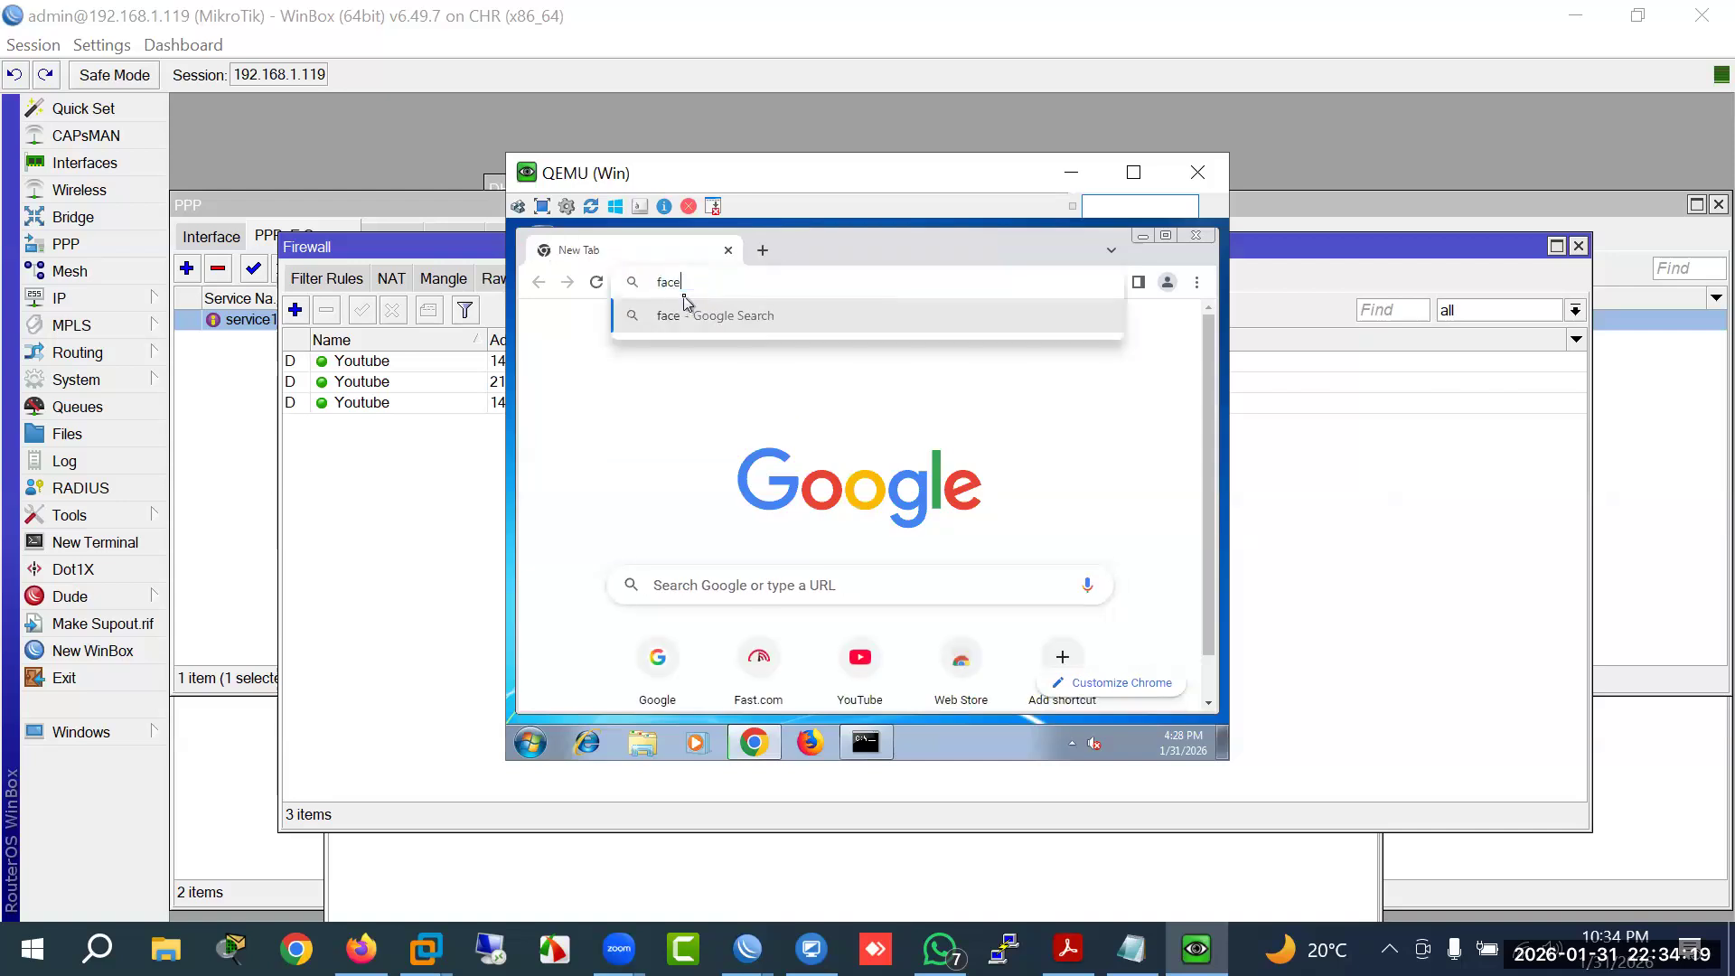
pyautogui.write('book.com')
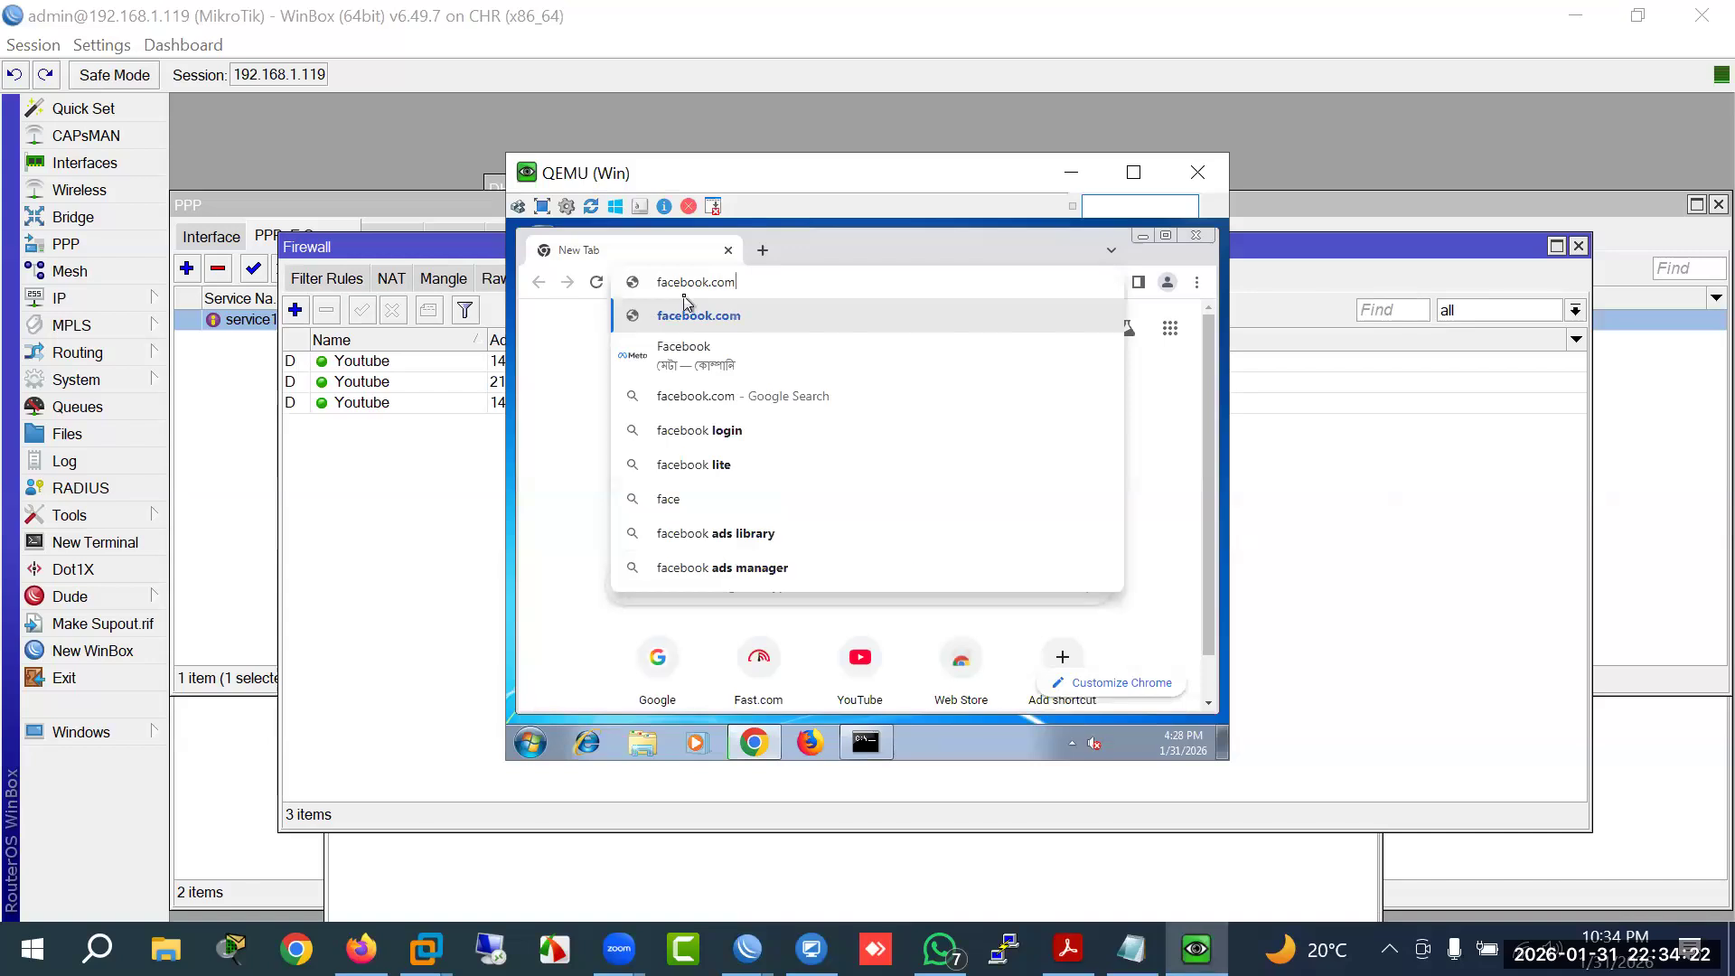
pyautogui.press('Return')
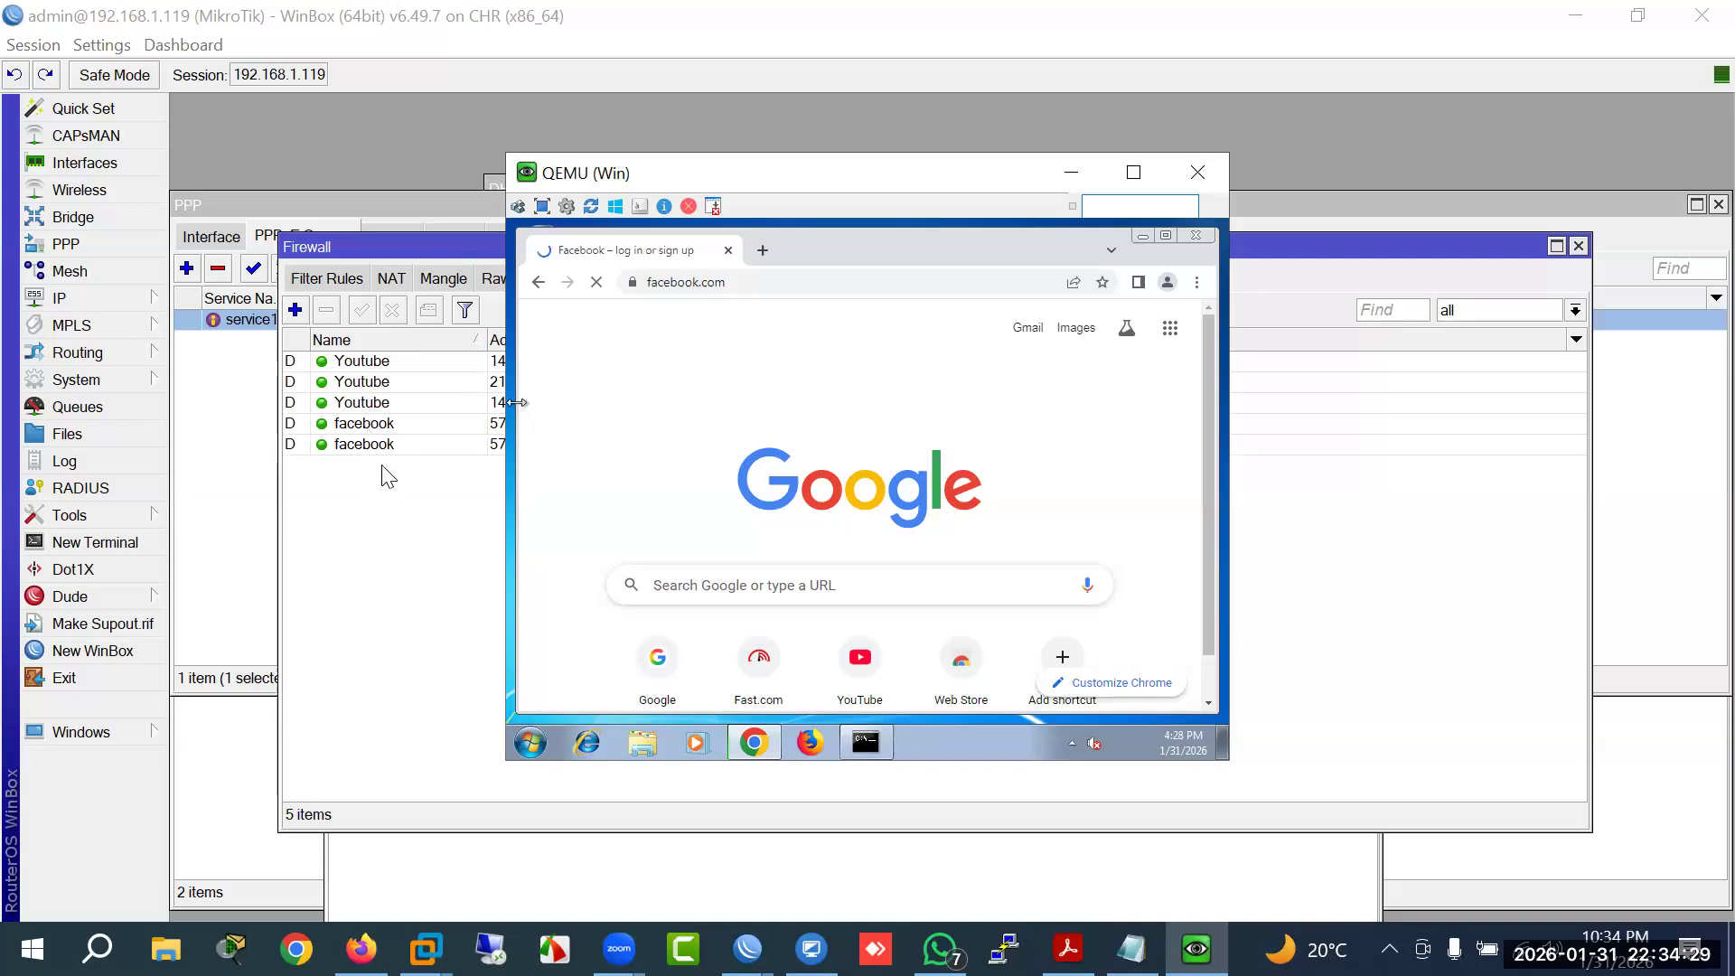
pyautogui.moveTo(814, 173); pyautogui.dragTo(1079, 190)
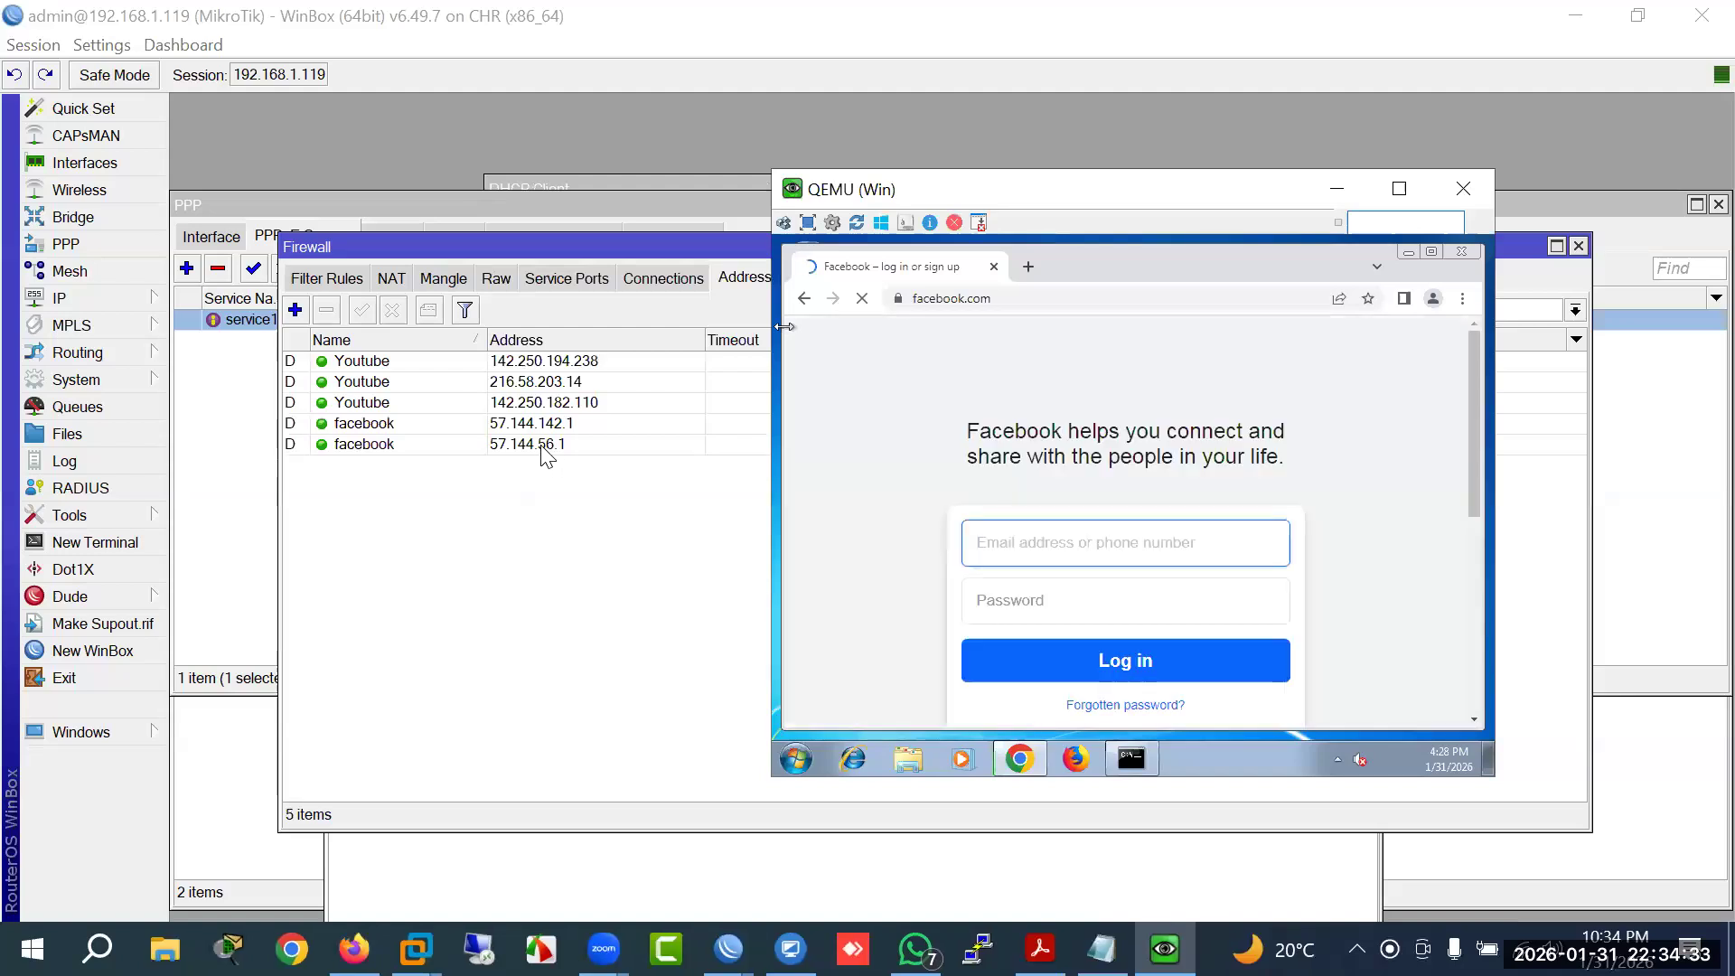
# Step: Add a mangle rule marking connections to the facebook address list with connection mark Facebook
pyautogui.click(444, 277)
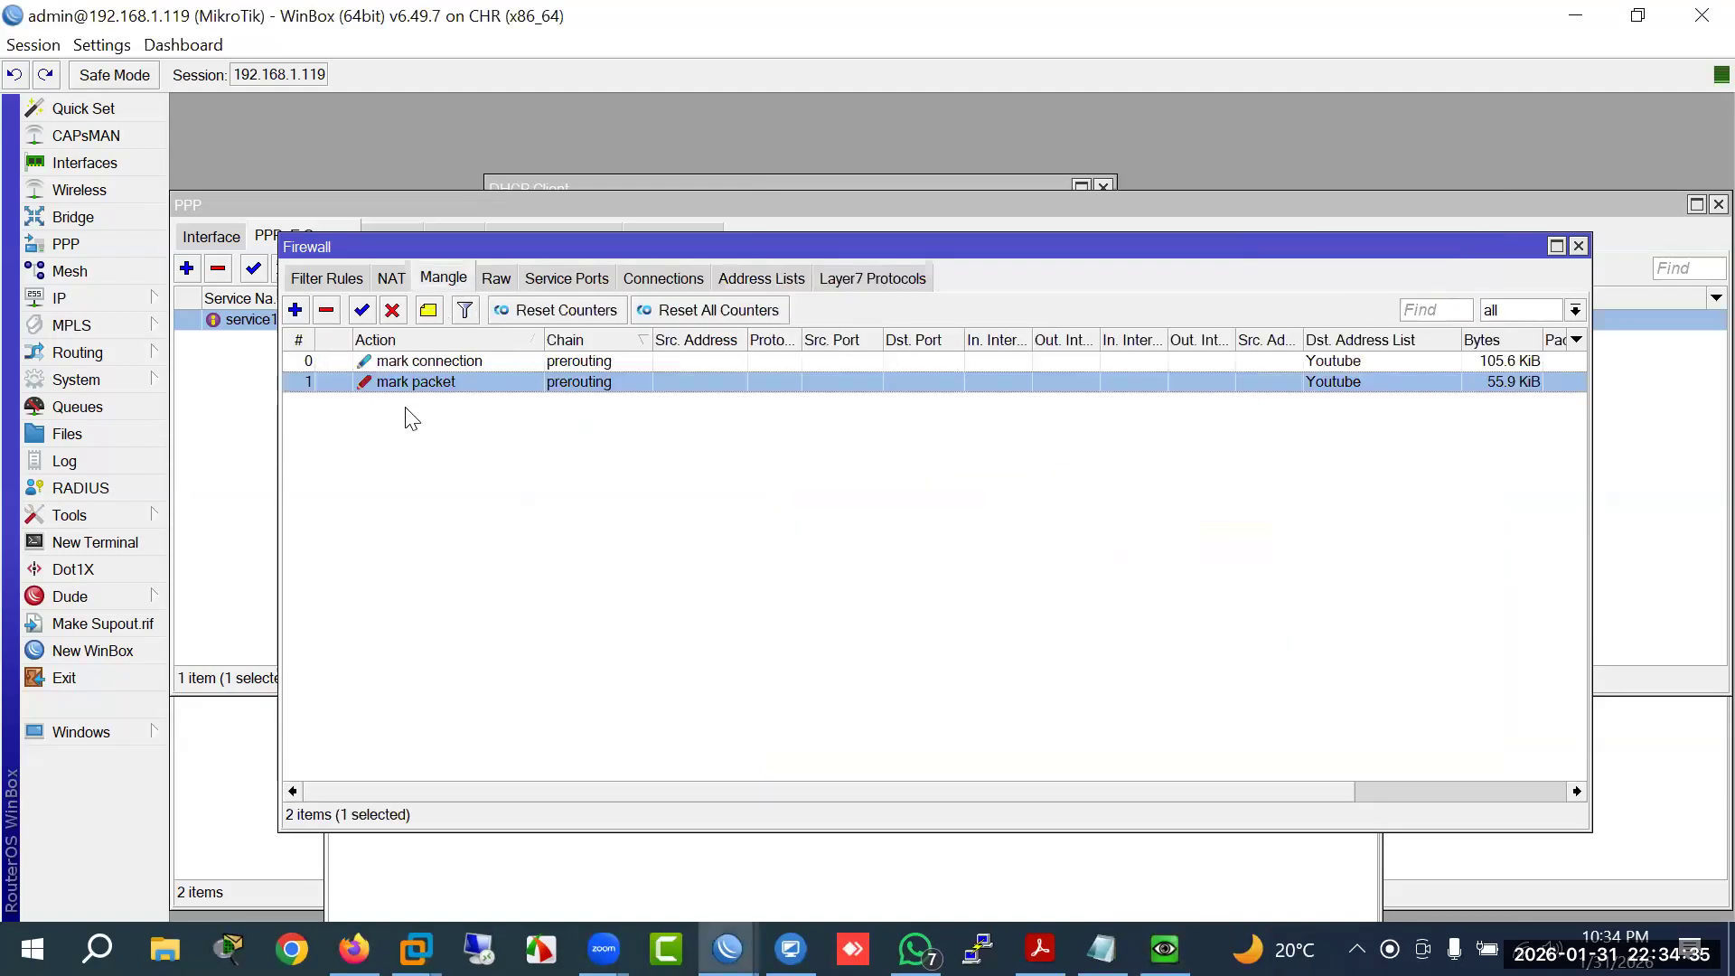
pyautogui.click(296, 310)
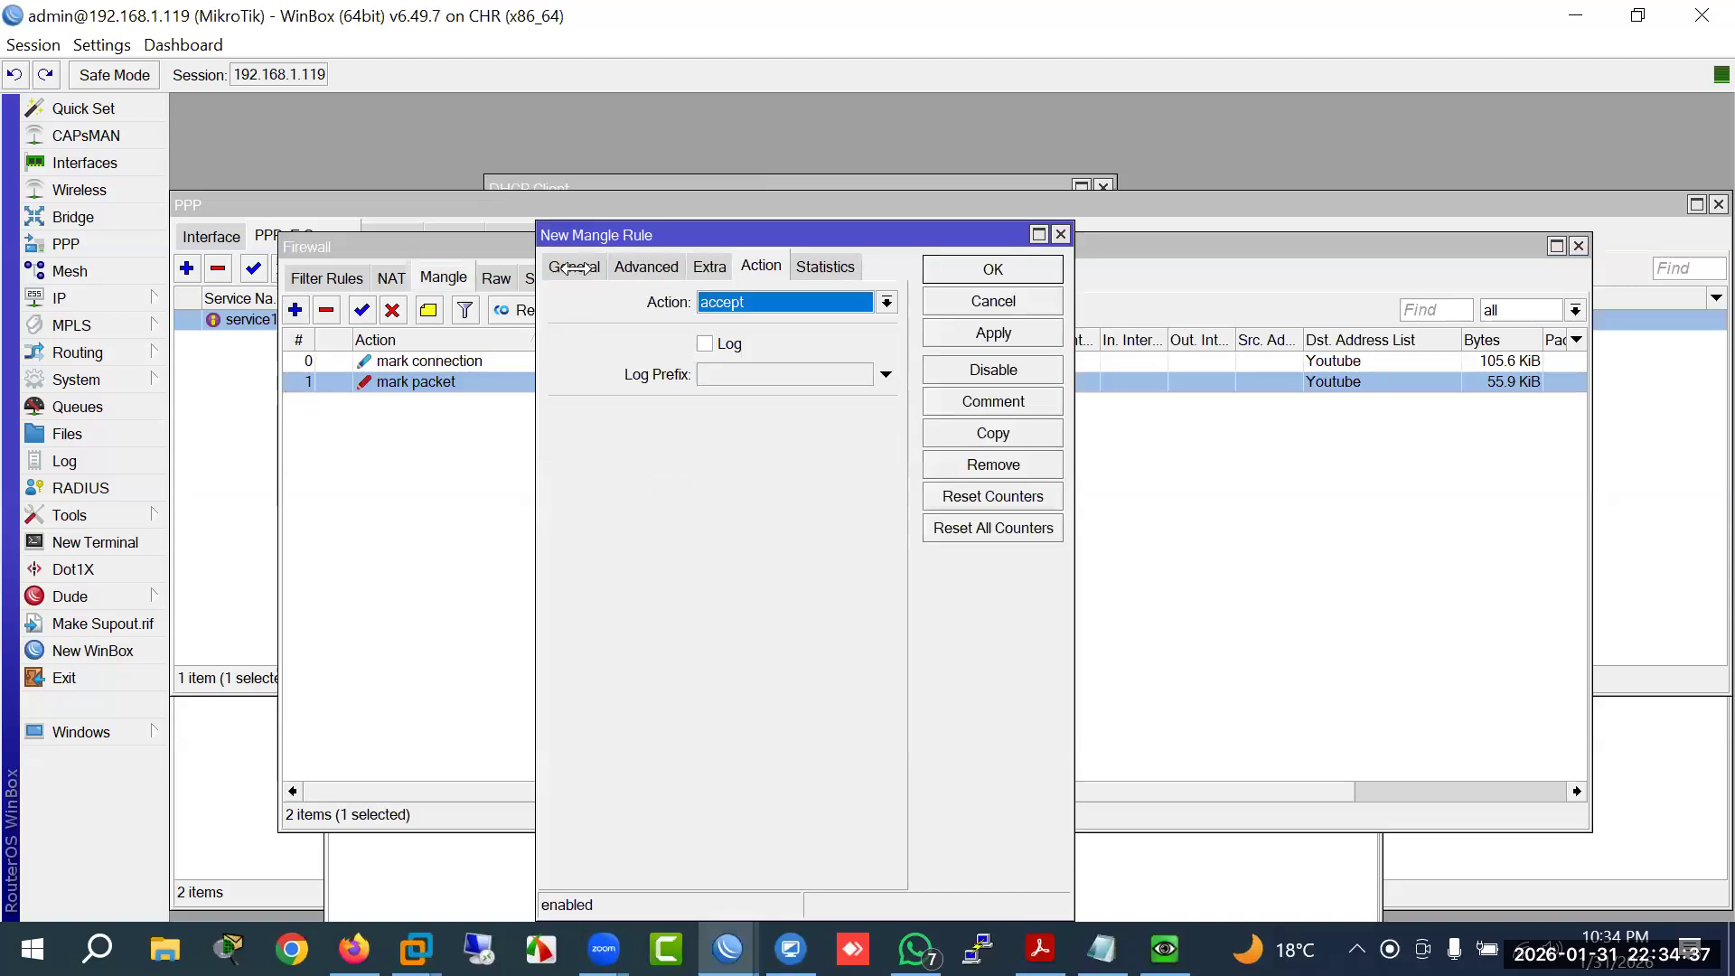
pyautogui.click(645, 267)
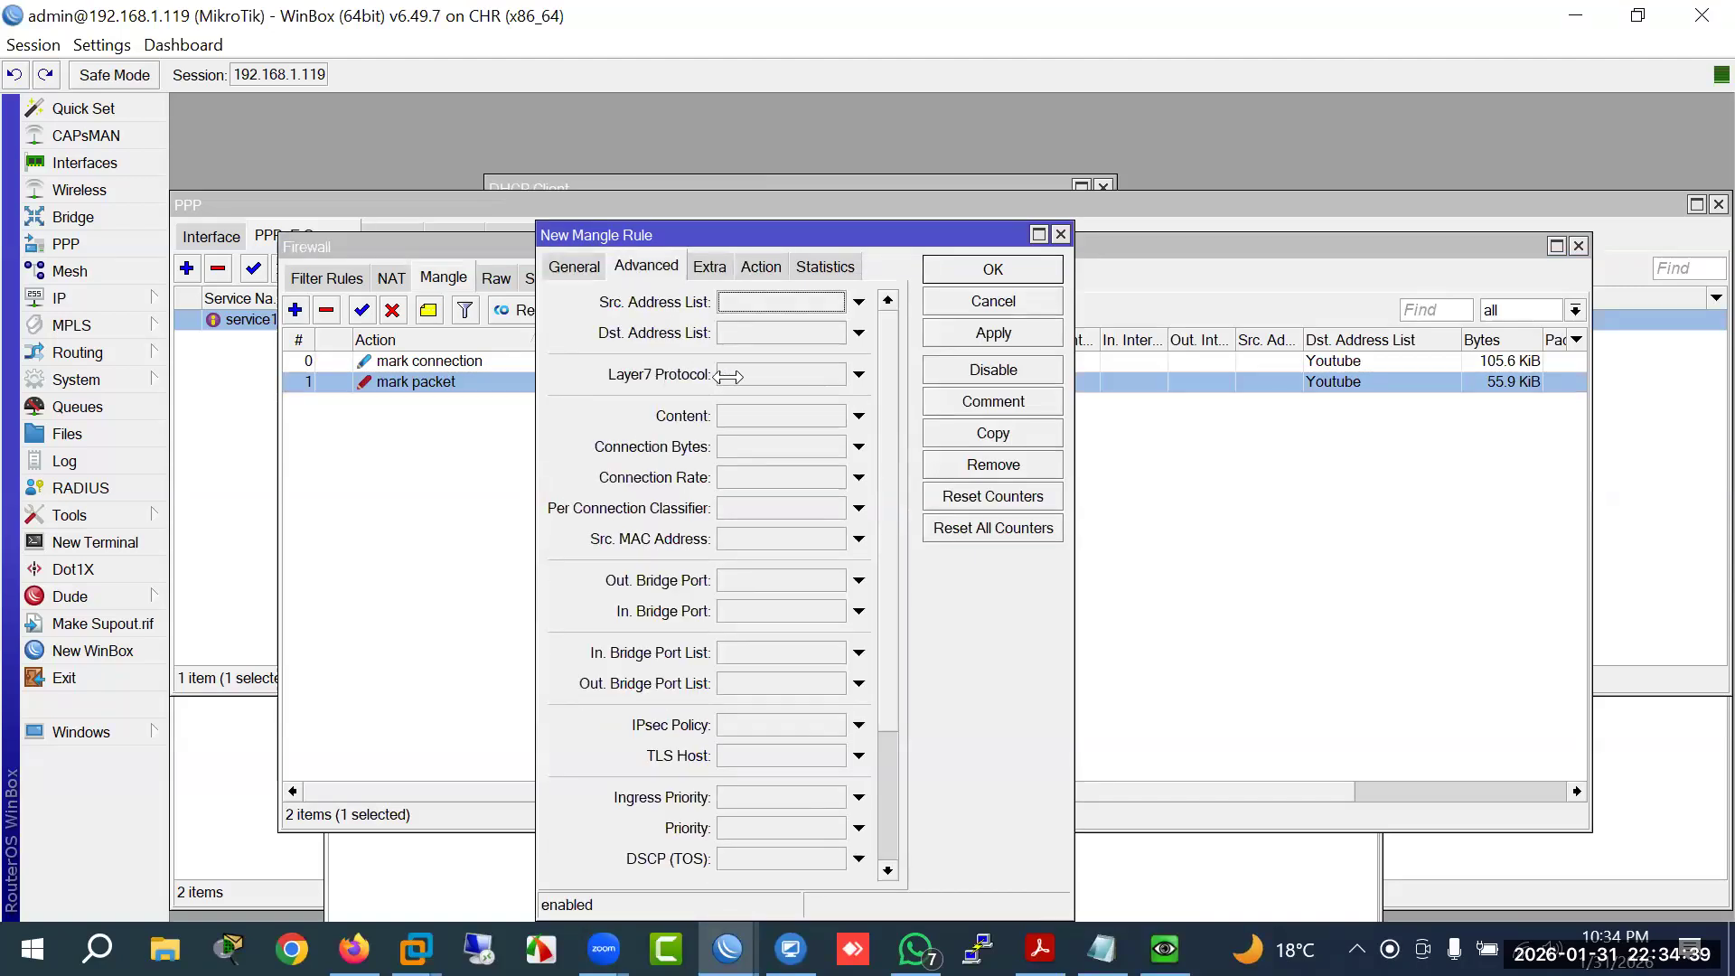
pyautogui.click(859, 333)
pyautogui.click(835, 333)
pyautogui.click(796, 356)
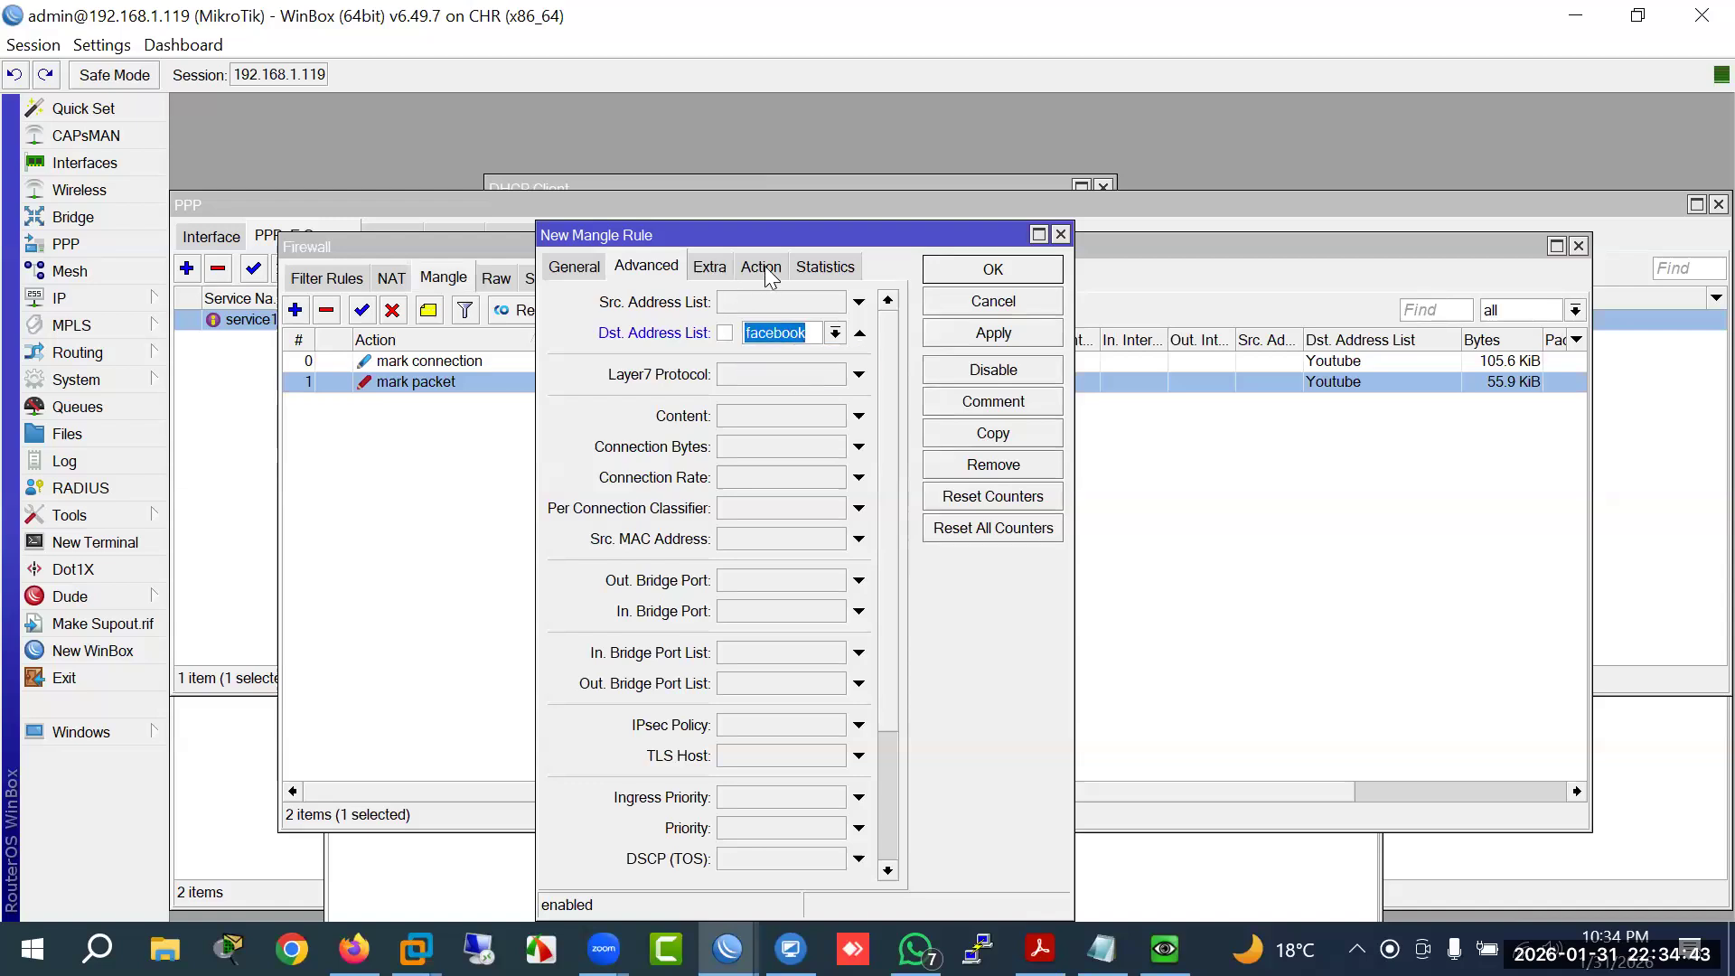
pyautogui.click(766, 268)
pyautogui.click(774, 306)
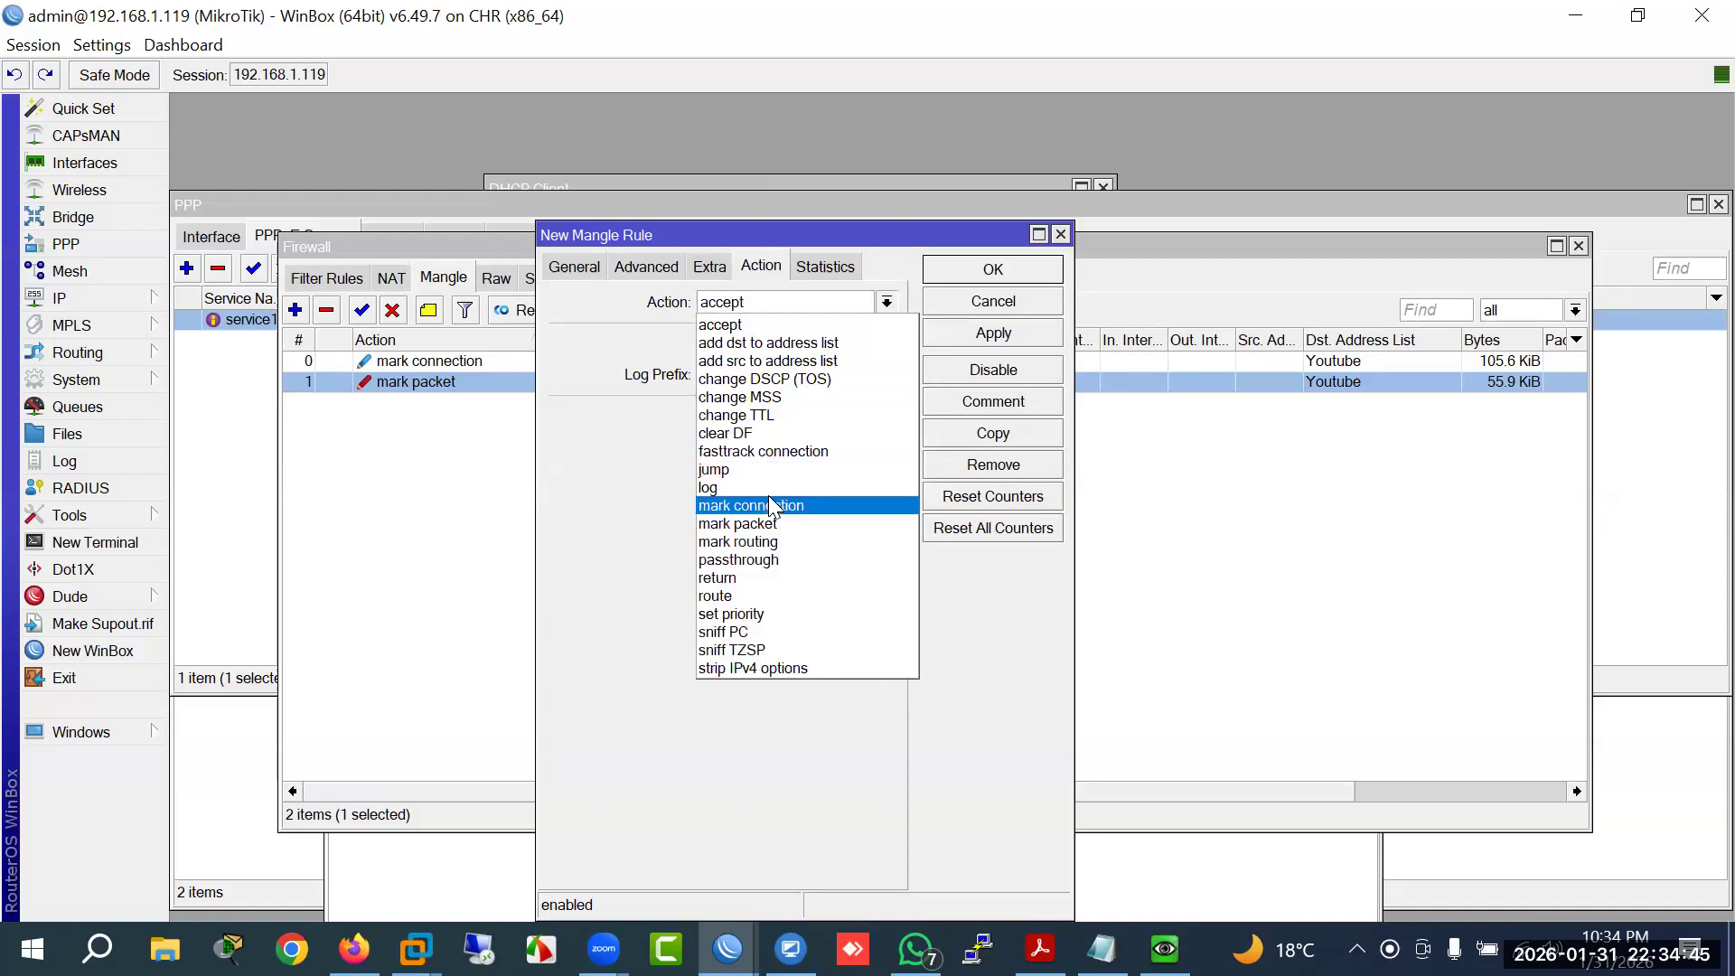
pyautogui.click(773, 506)
pyautogui.click(734, 415)
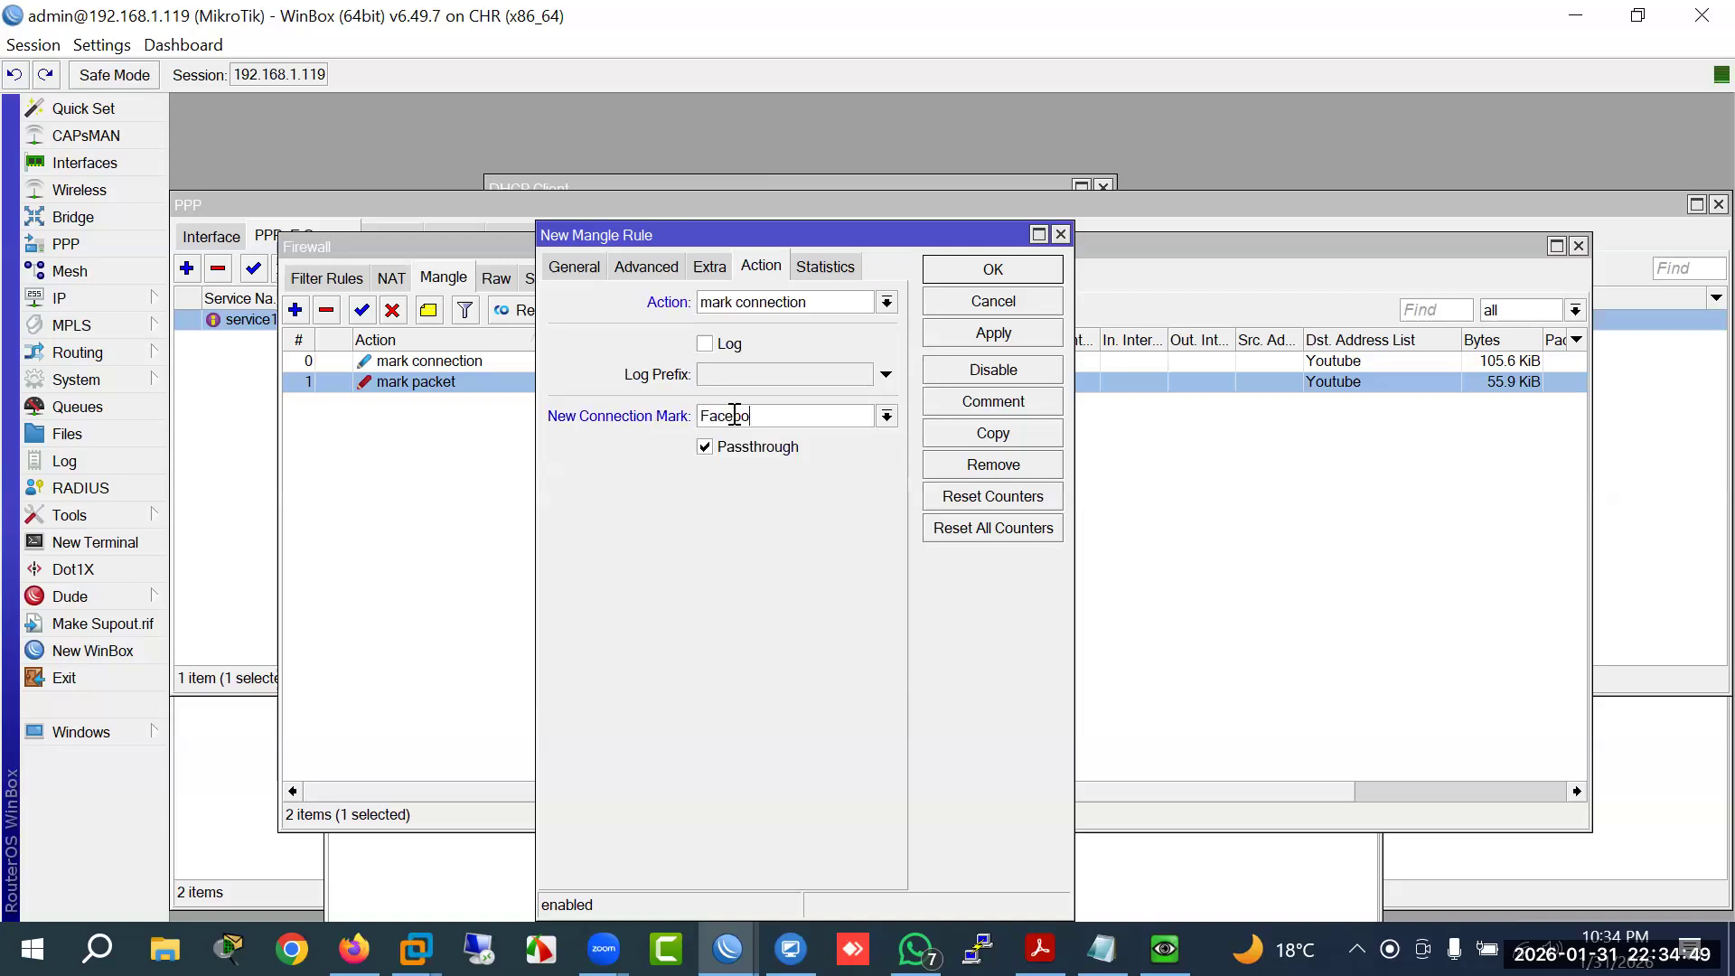
pyautogui.press('Return')
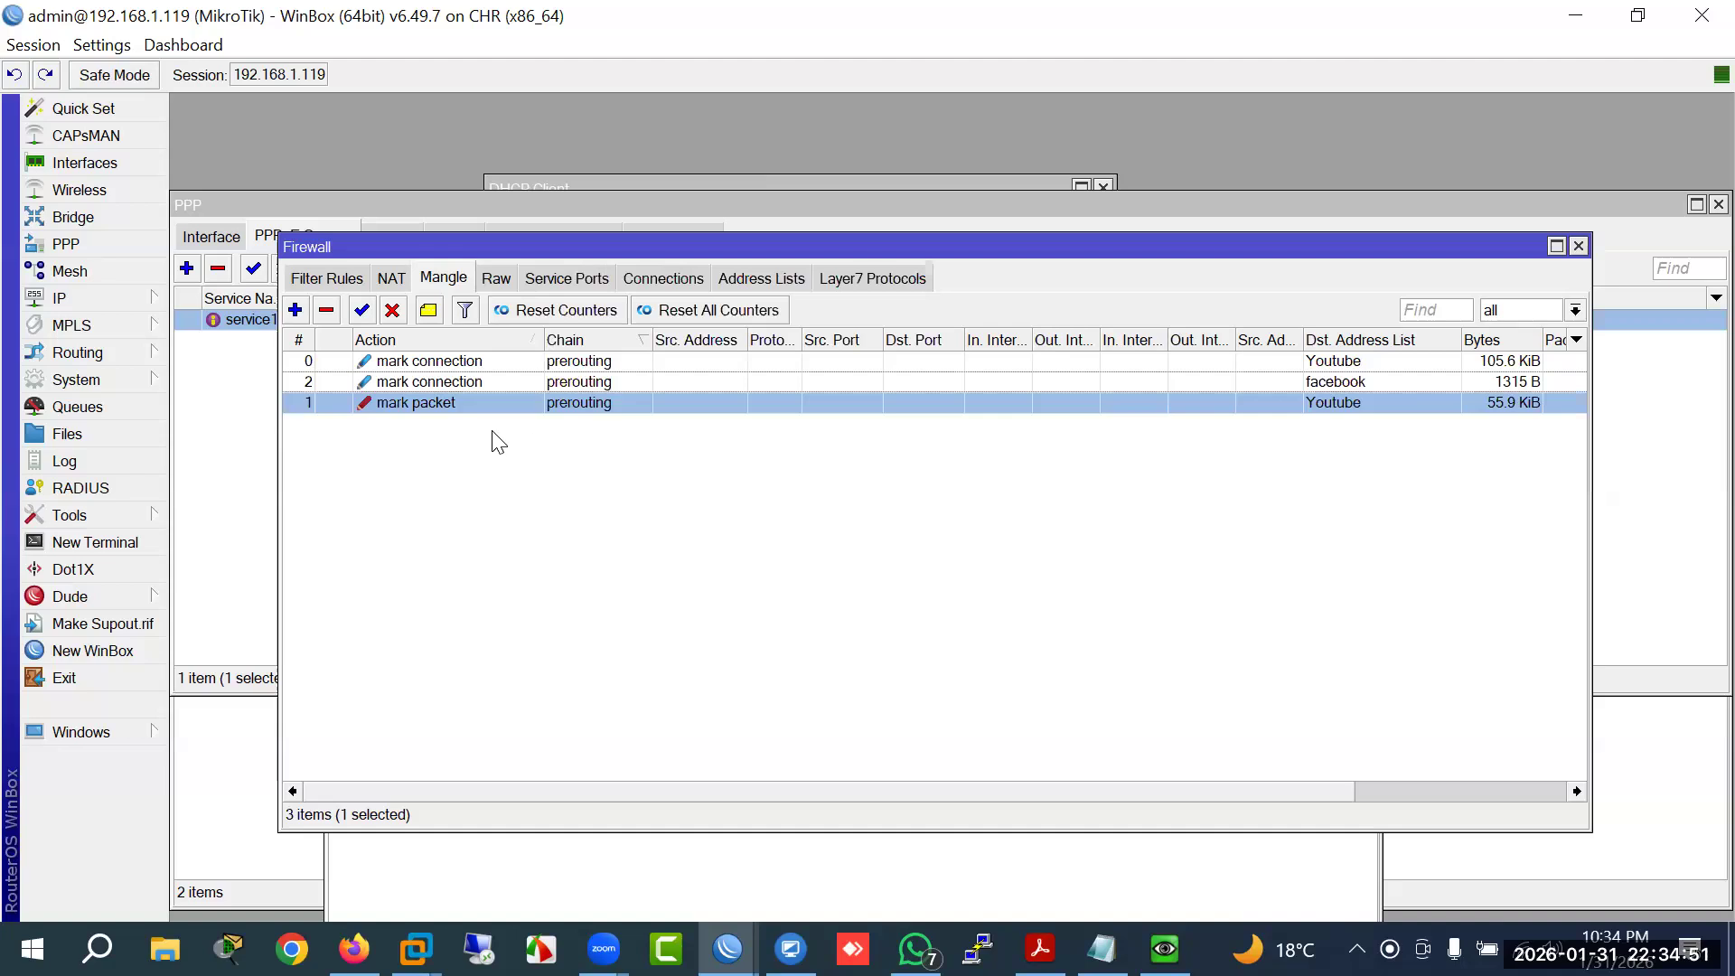
# Step: Move the facebook connection-marking rule below the Youtube packet-marking rule
pyautogui.click(442, 381)
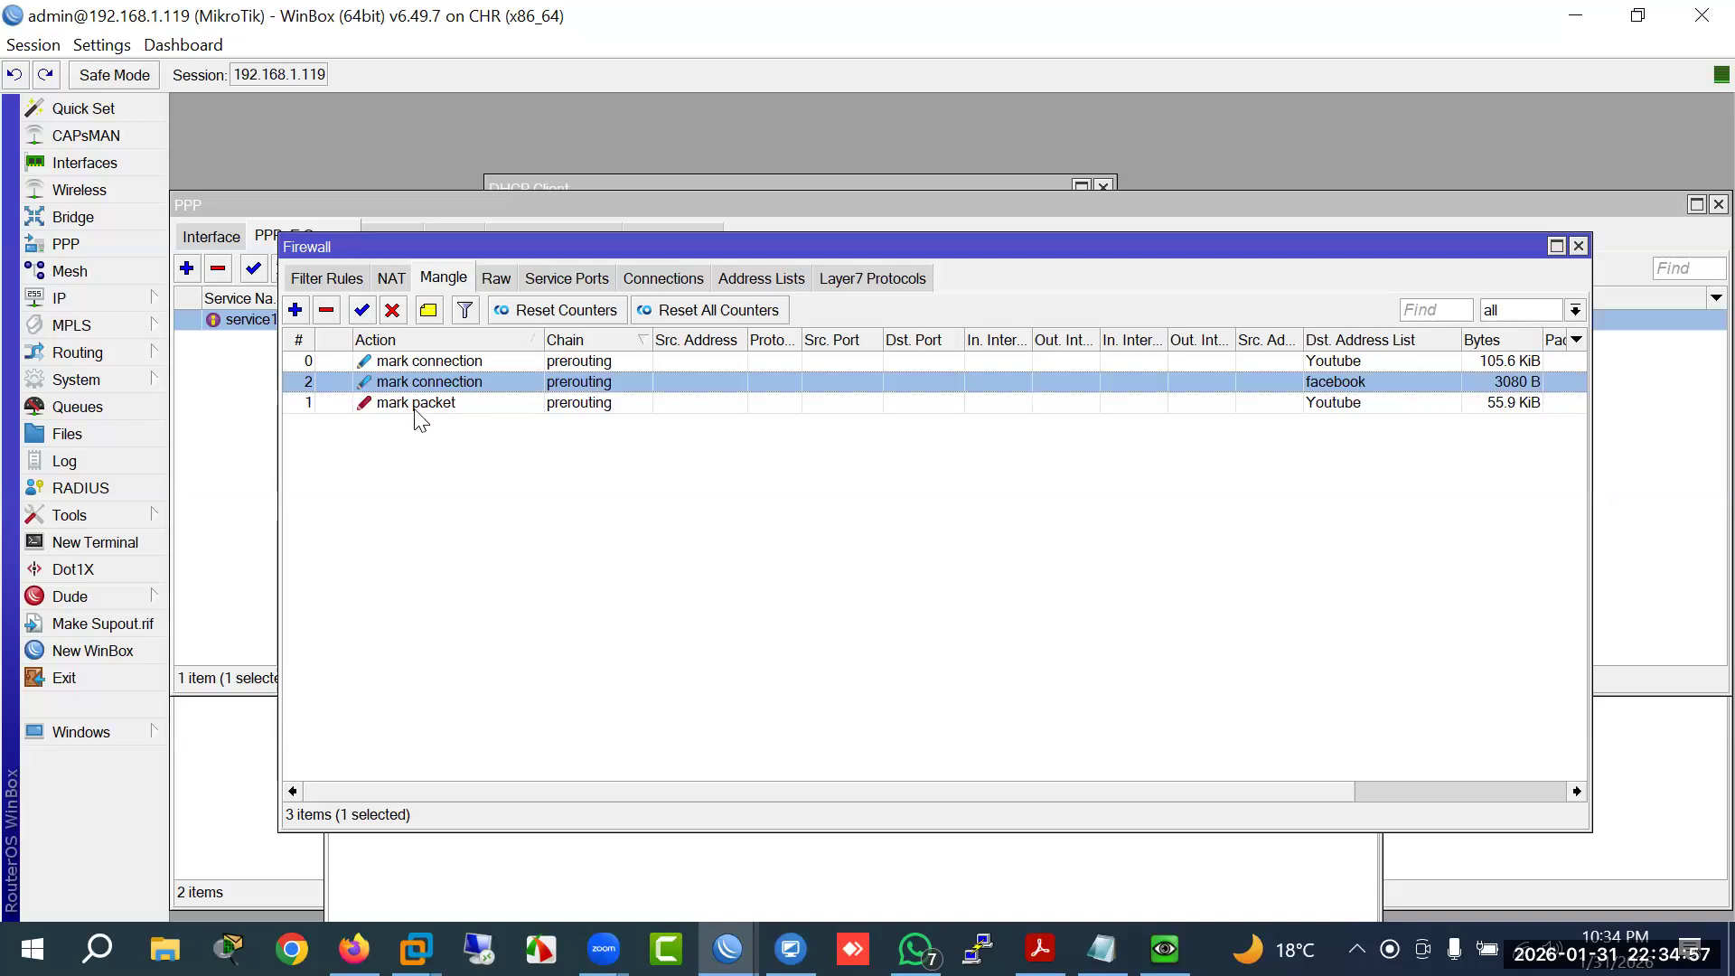
pyautogui.click(420, 403)
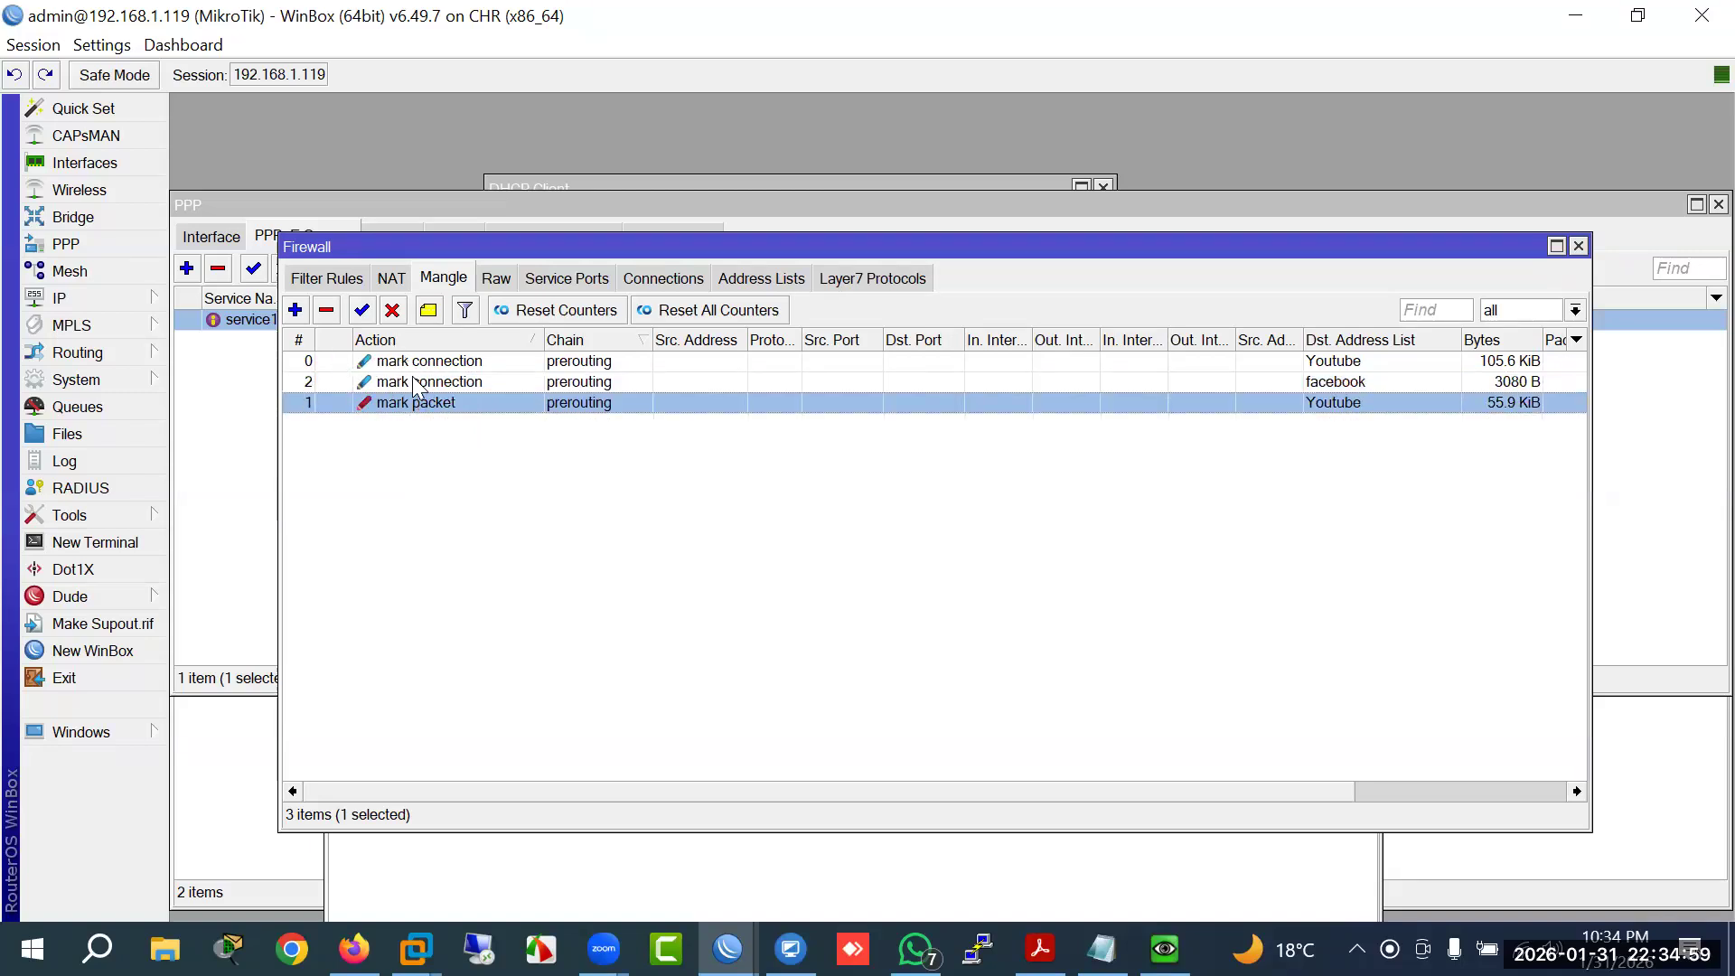
pyautogui.click(422, 383)
pyautogui.click(426, 406)
pyautogui.click(427, 383)
pyautogui.moveTo(427, 389); pyautogui.dragTo(425, 400)
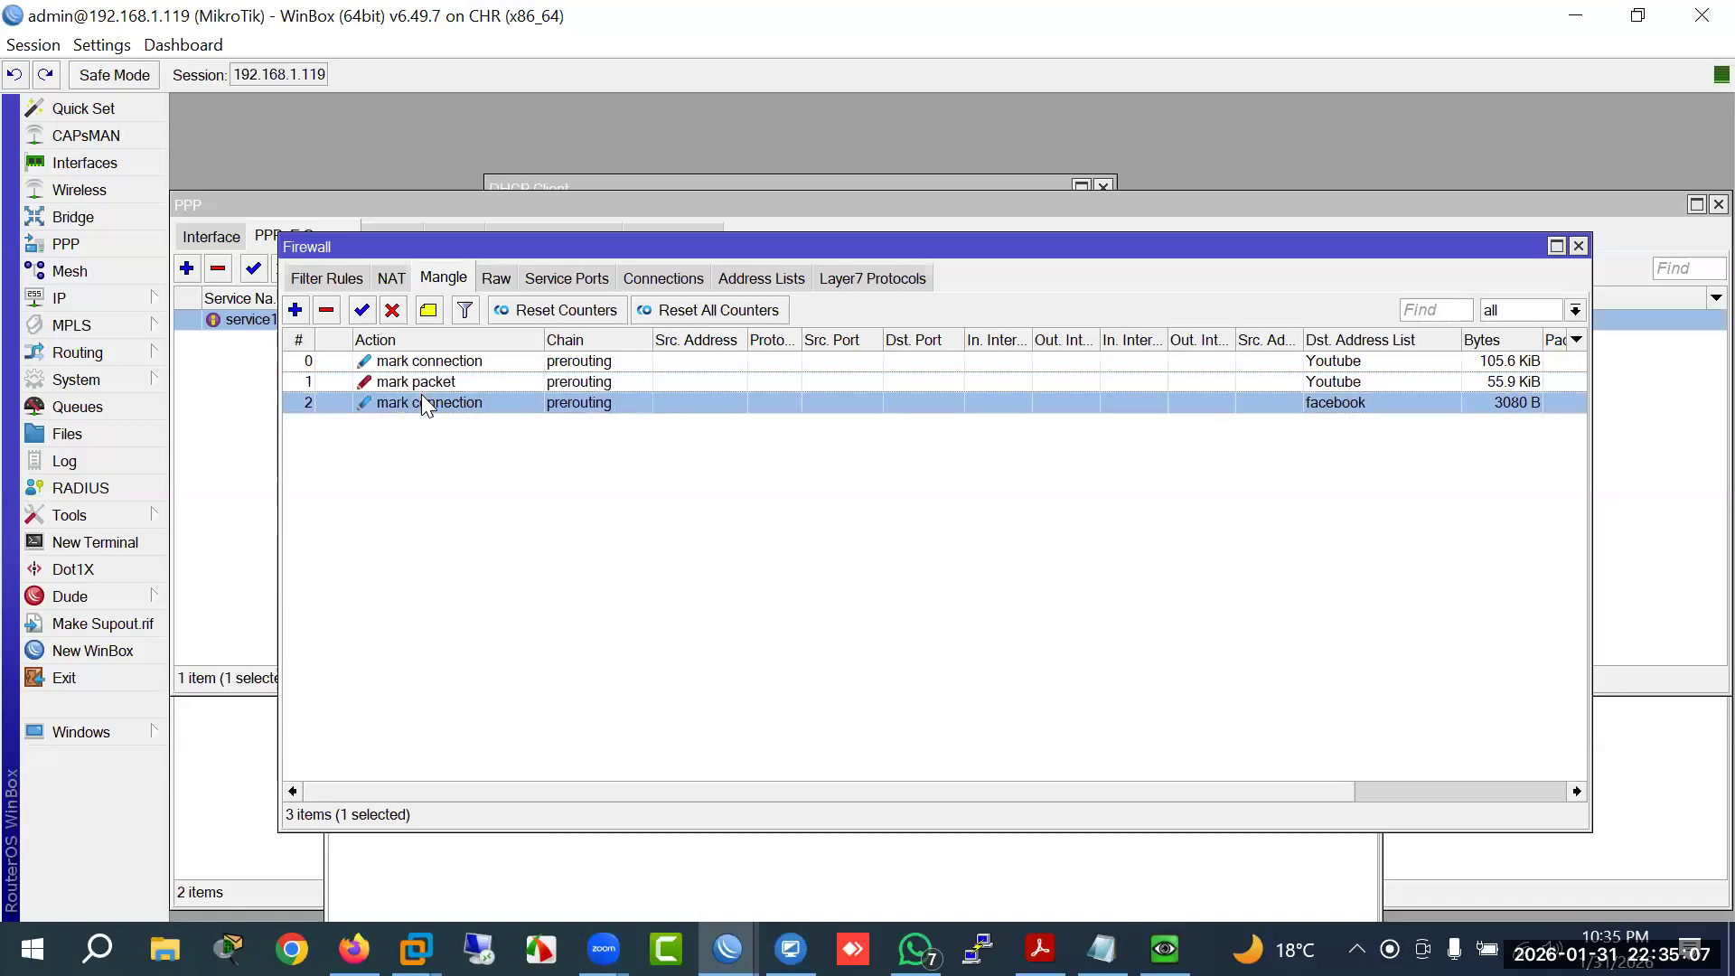
# Step: Start a new mangle rule matching connection mark Facebook and destination address list facebook
pyautogui.click(295, 310)
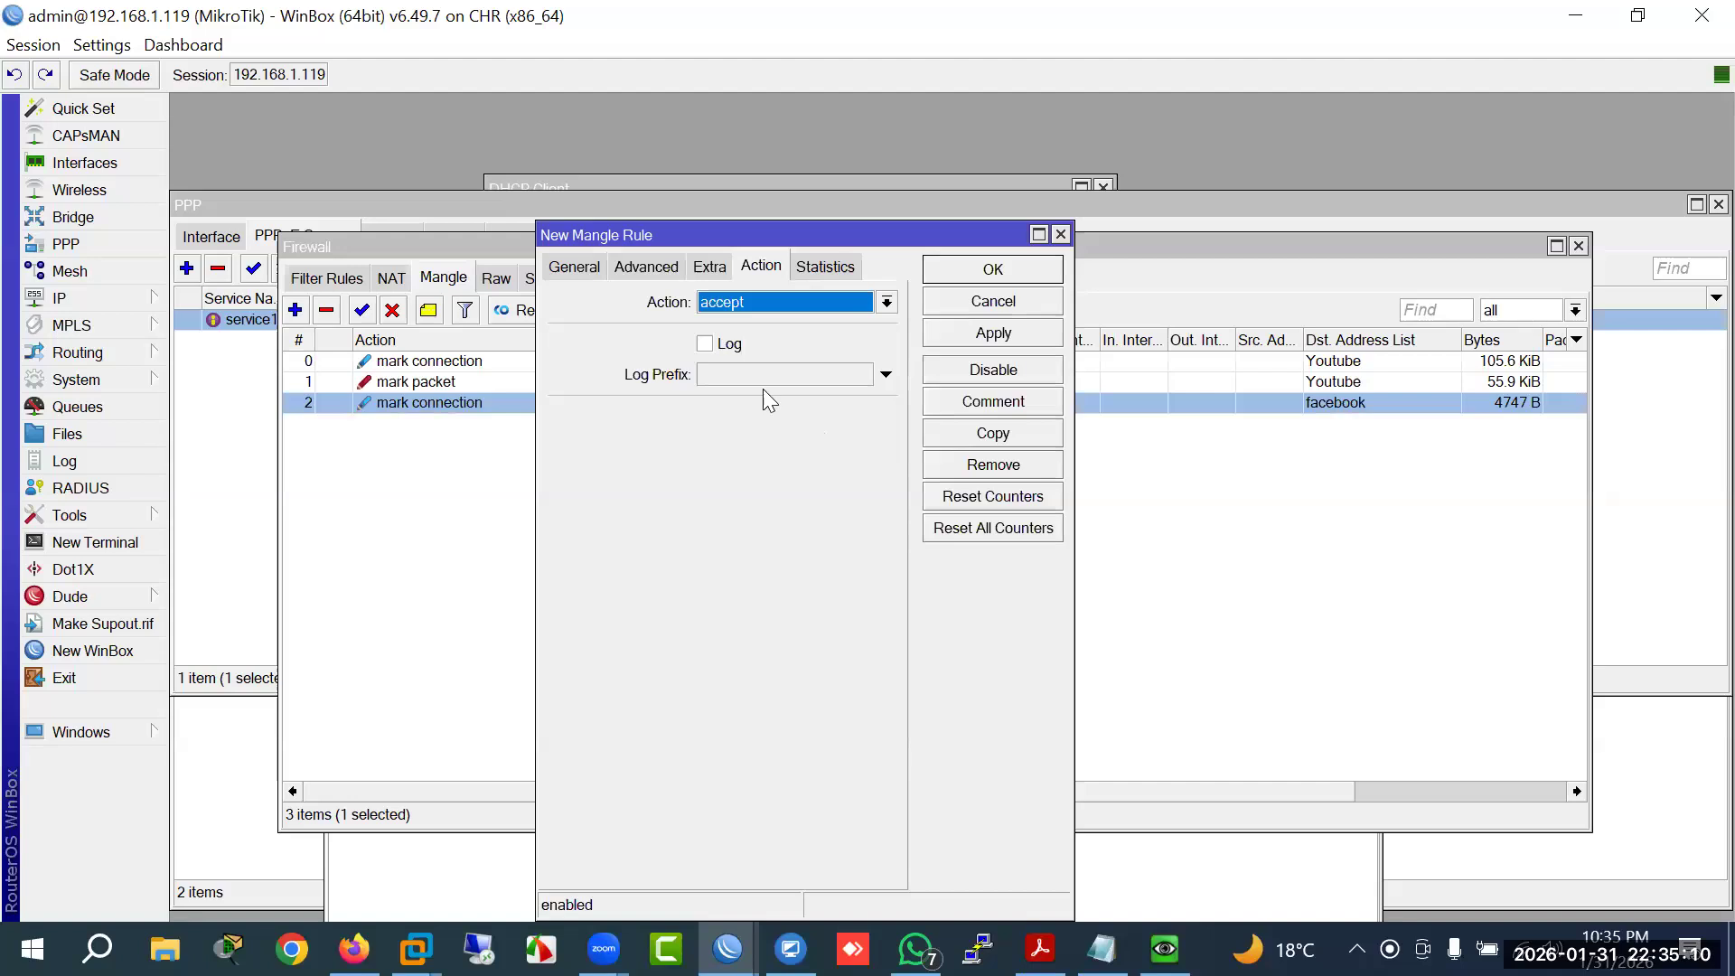
pyautogui.click(576, 268)
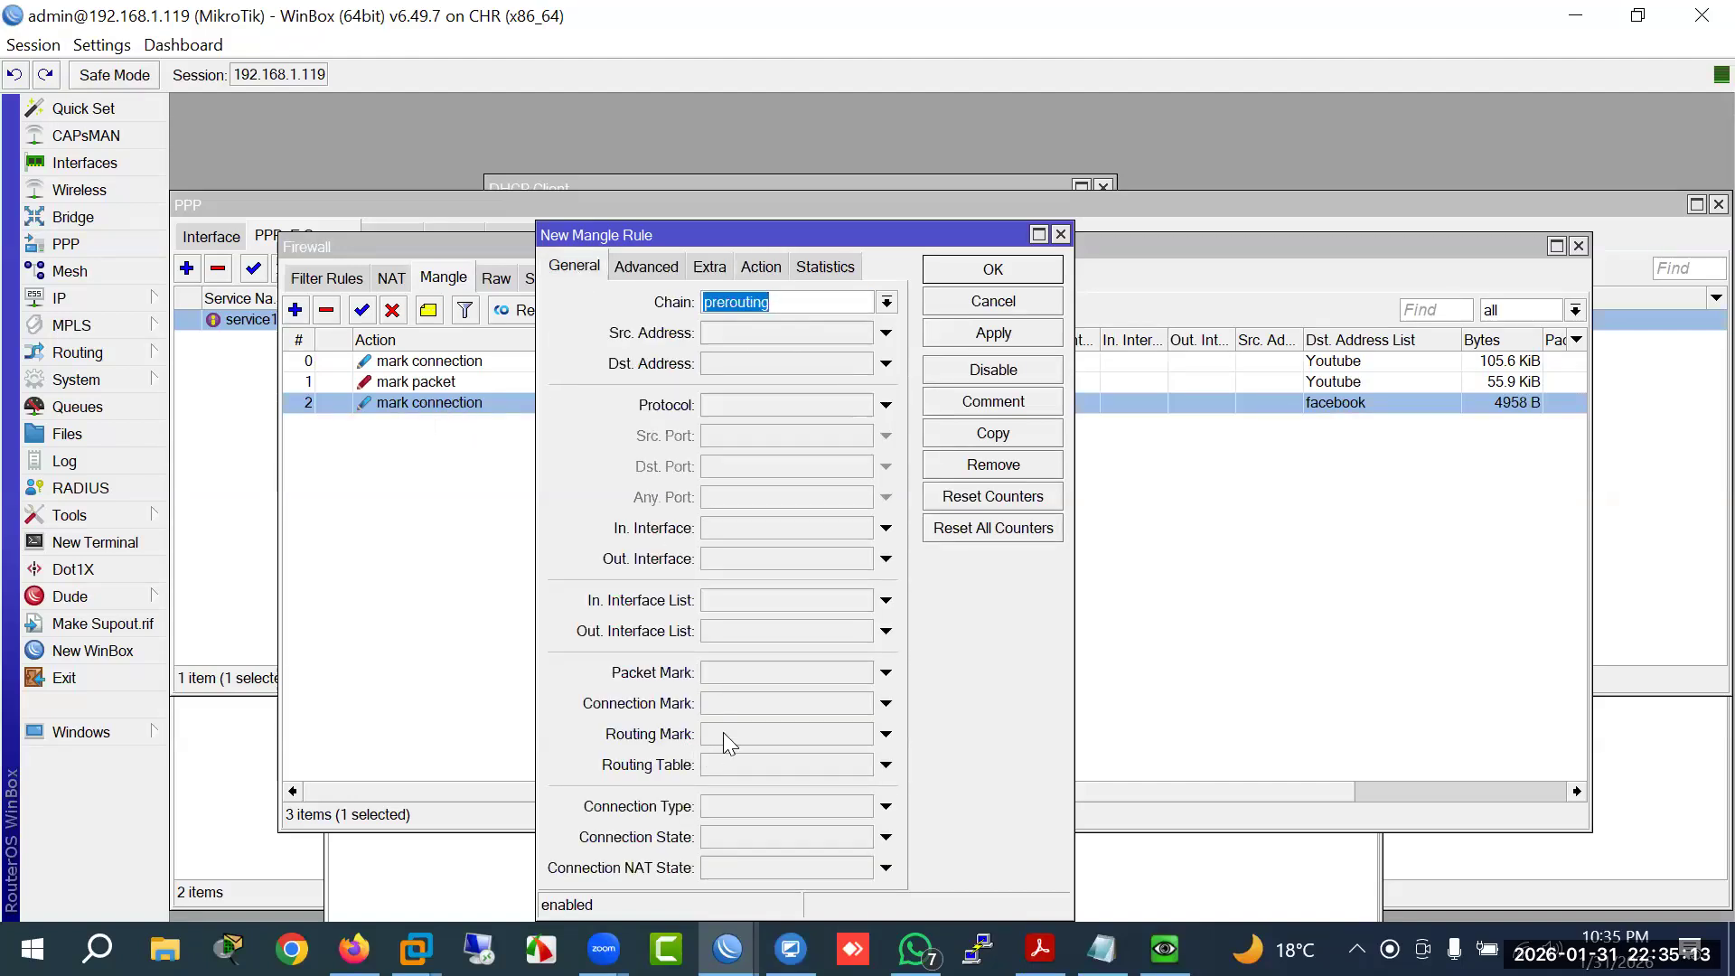
pyautogui.click(767, 706)
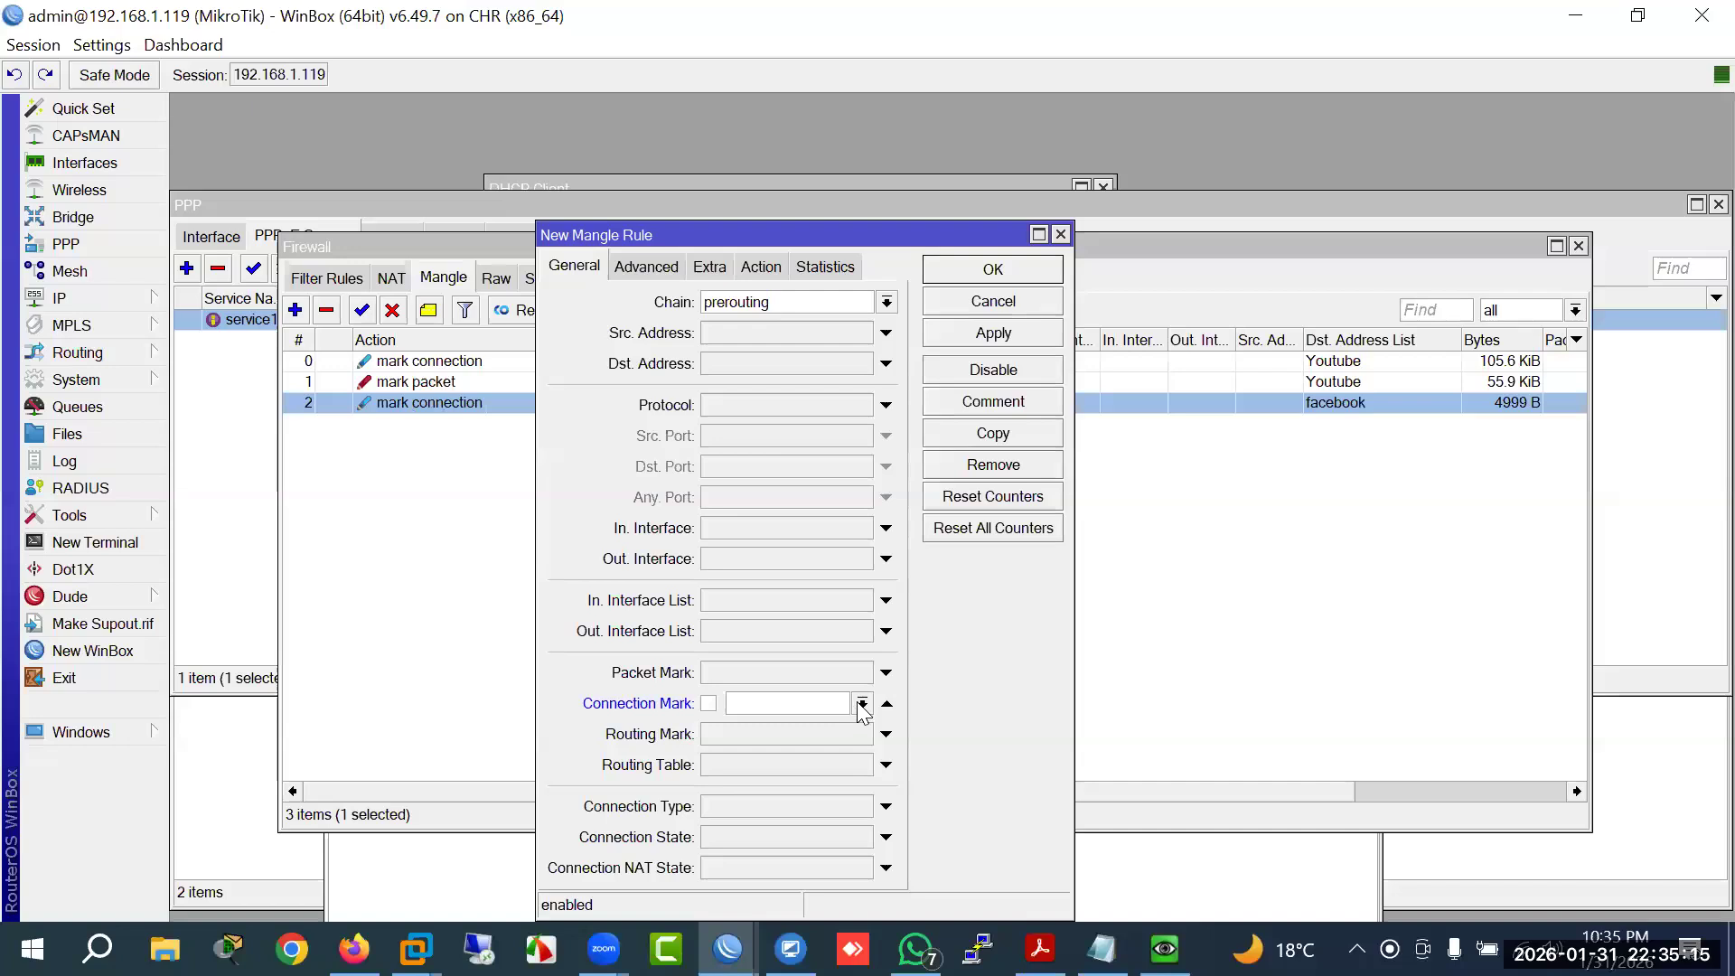
pyautogui.click(863, 703)
pyautogui.click(764, 744)
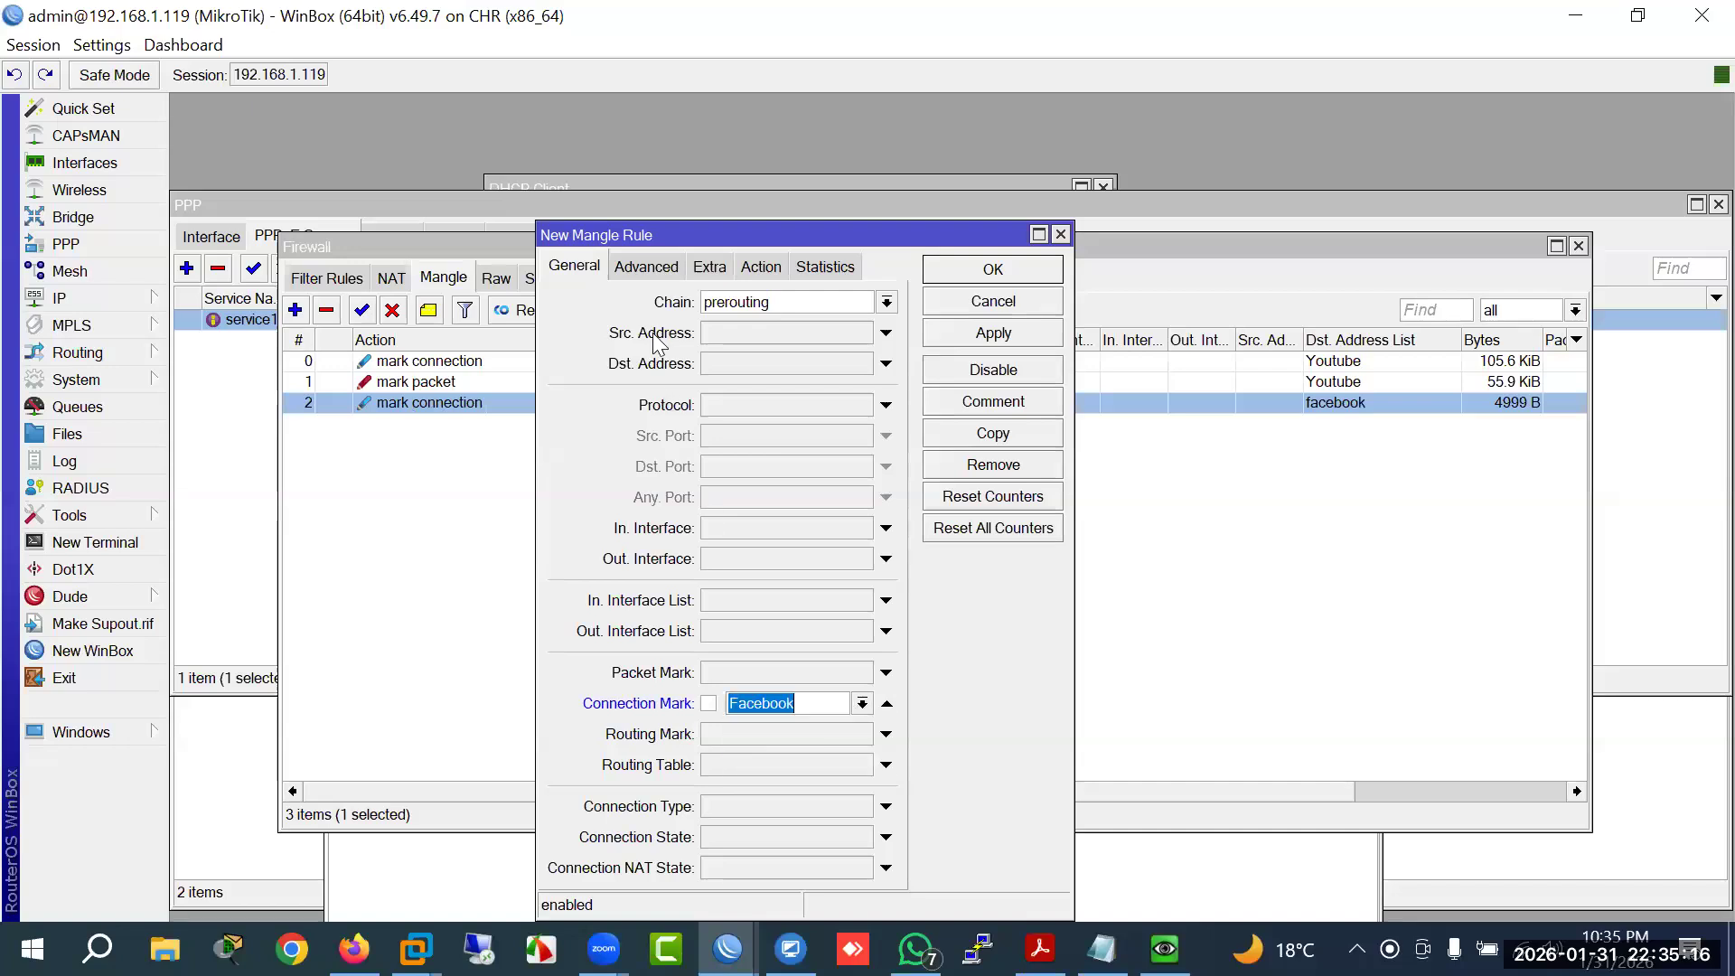
pyautogui.click(644, 266)
pyautogui.click(743, 335)
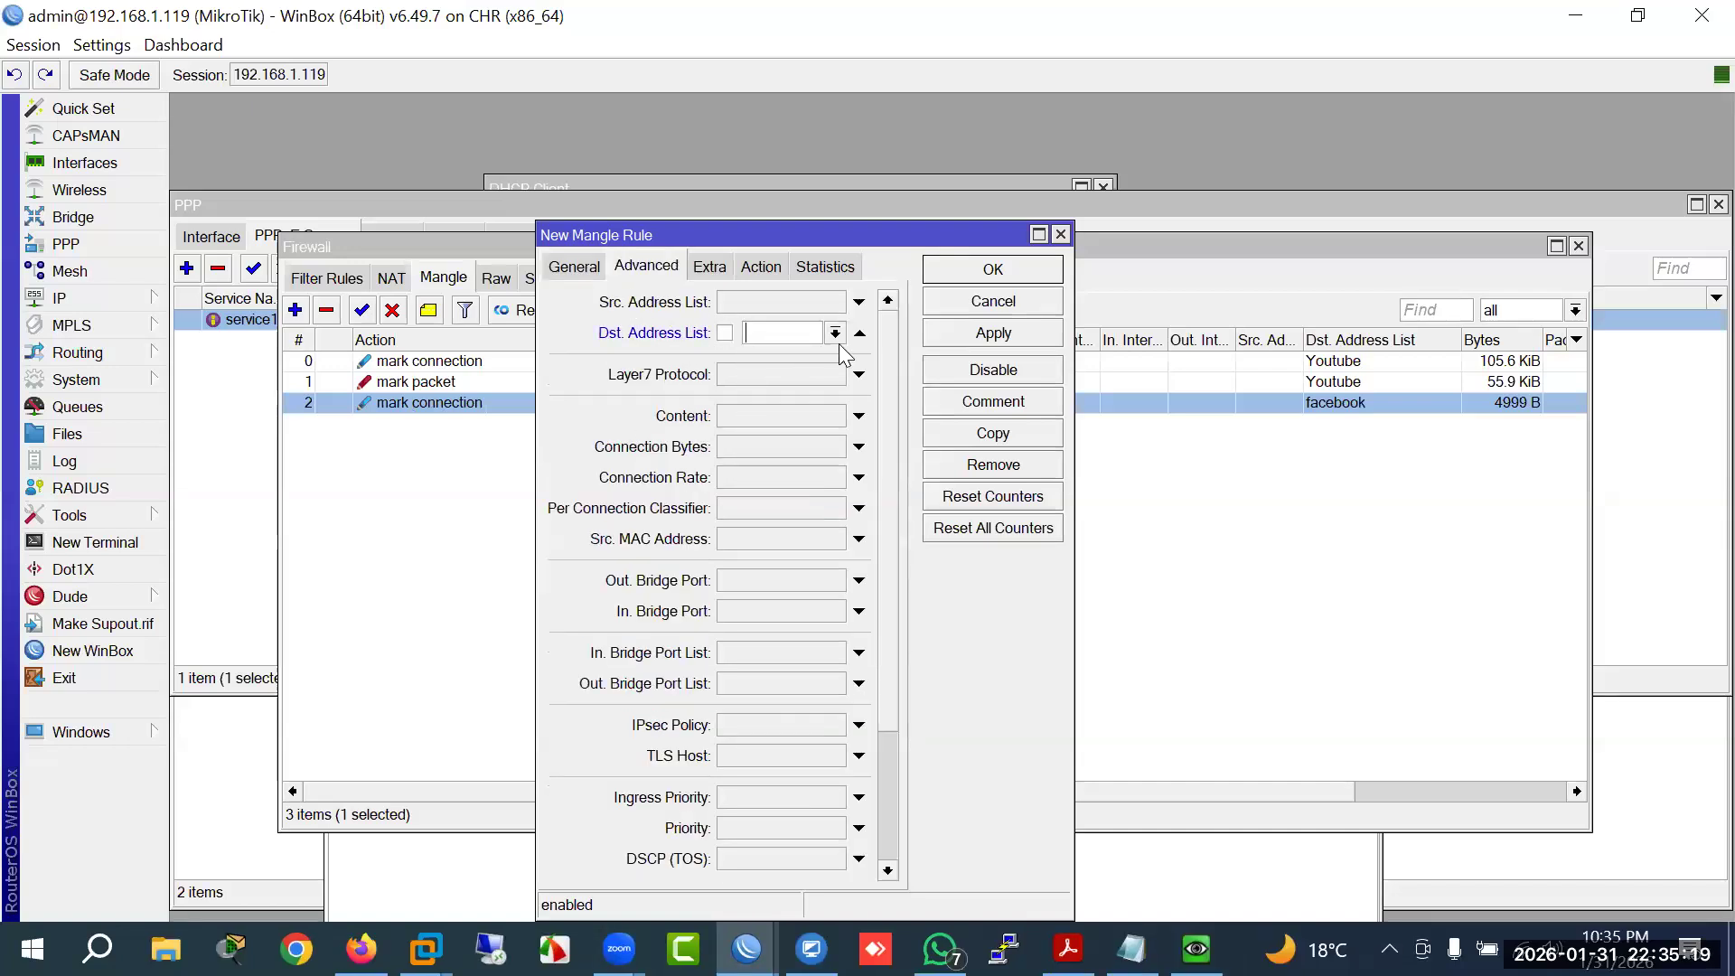
pyautogui.click(835, 333)
pyautogui.click(794, 372)
# Step: Set its action to mark packet with new packet mark Facebook and save it
pyautogui.click(760, 266)
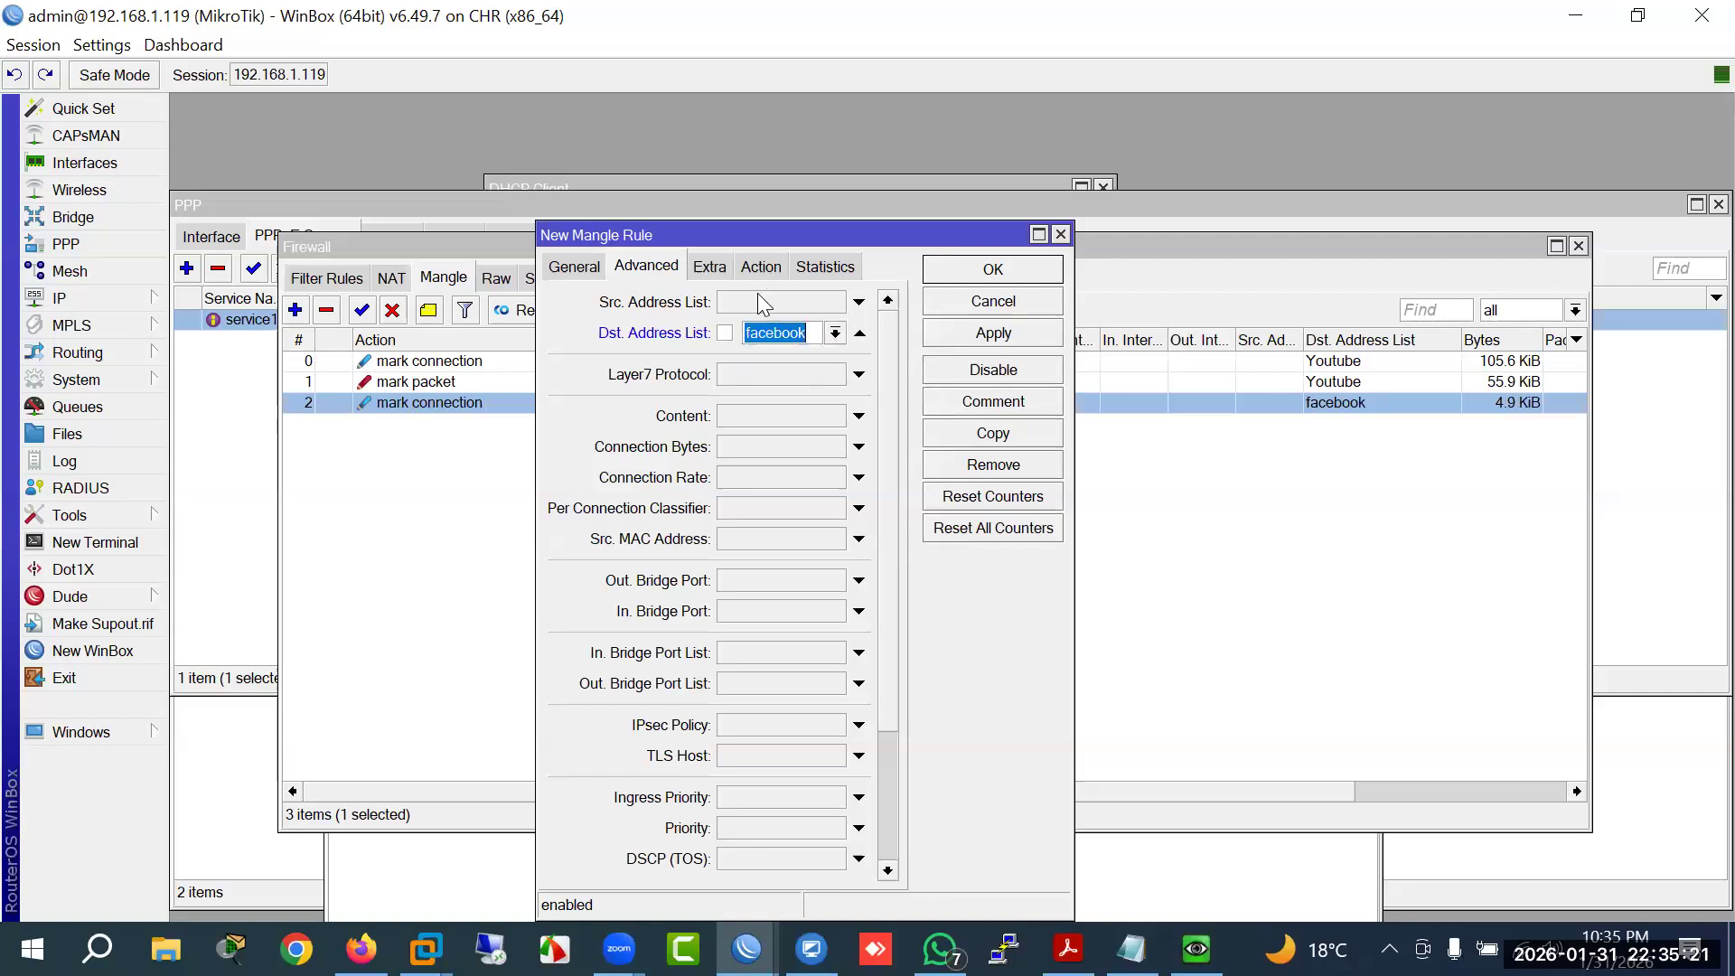
pyautogui.click(758, 300)
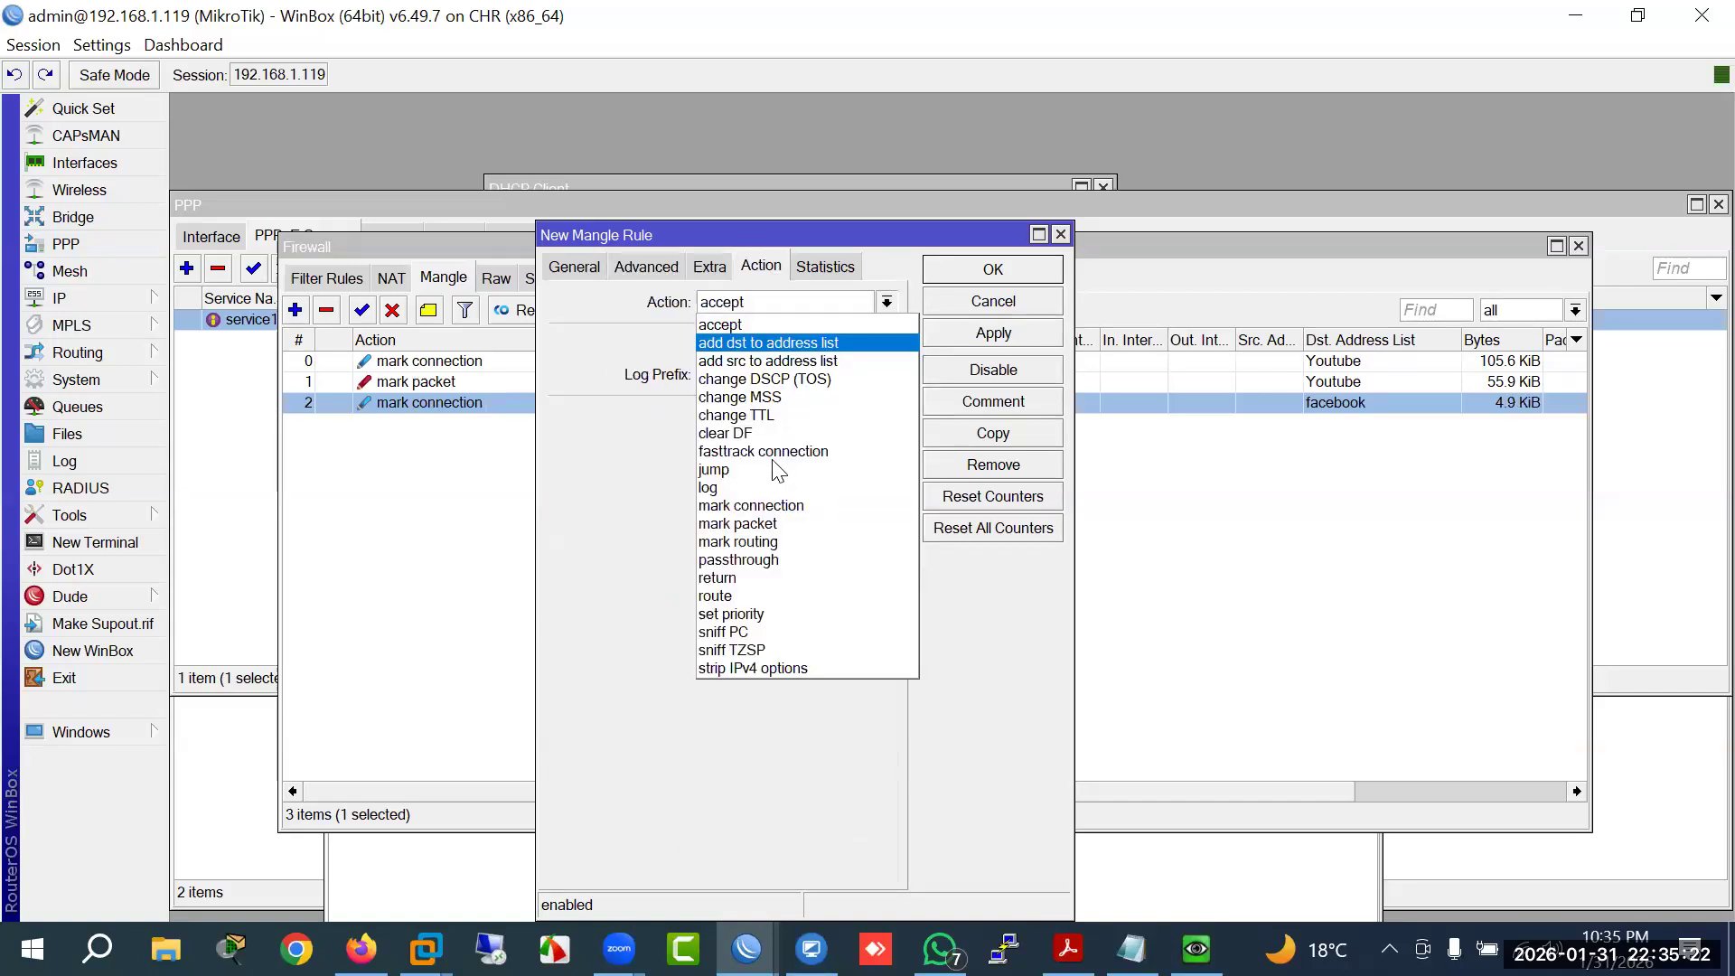
pyautogui.click(768, 523)
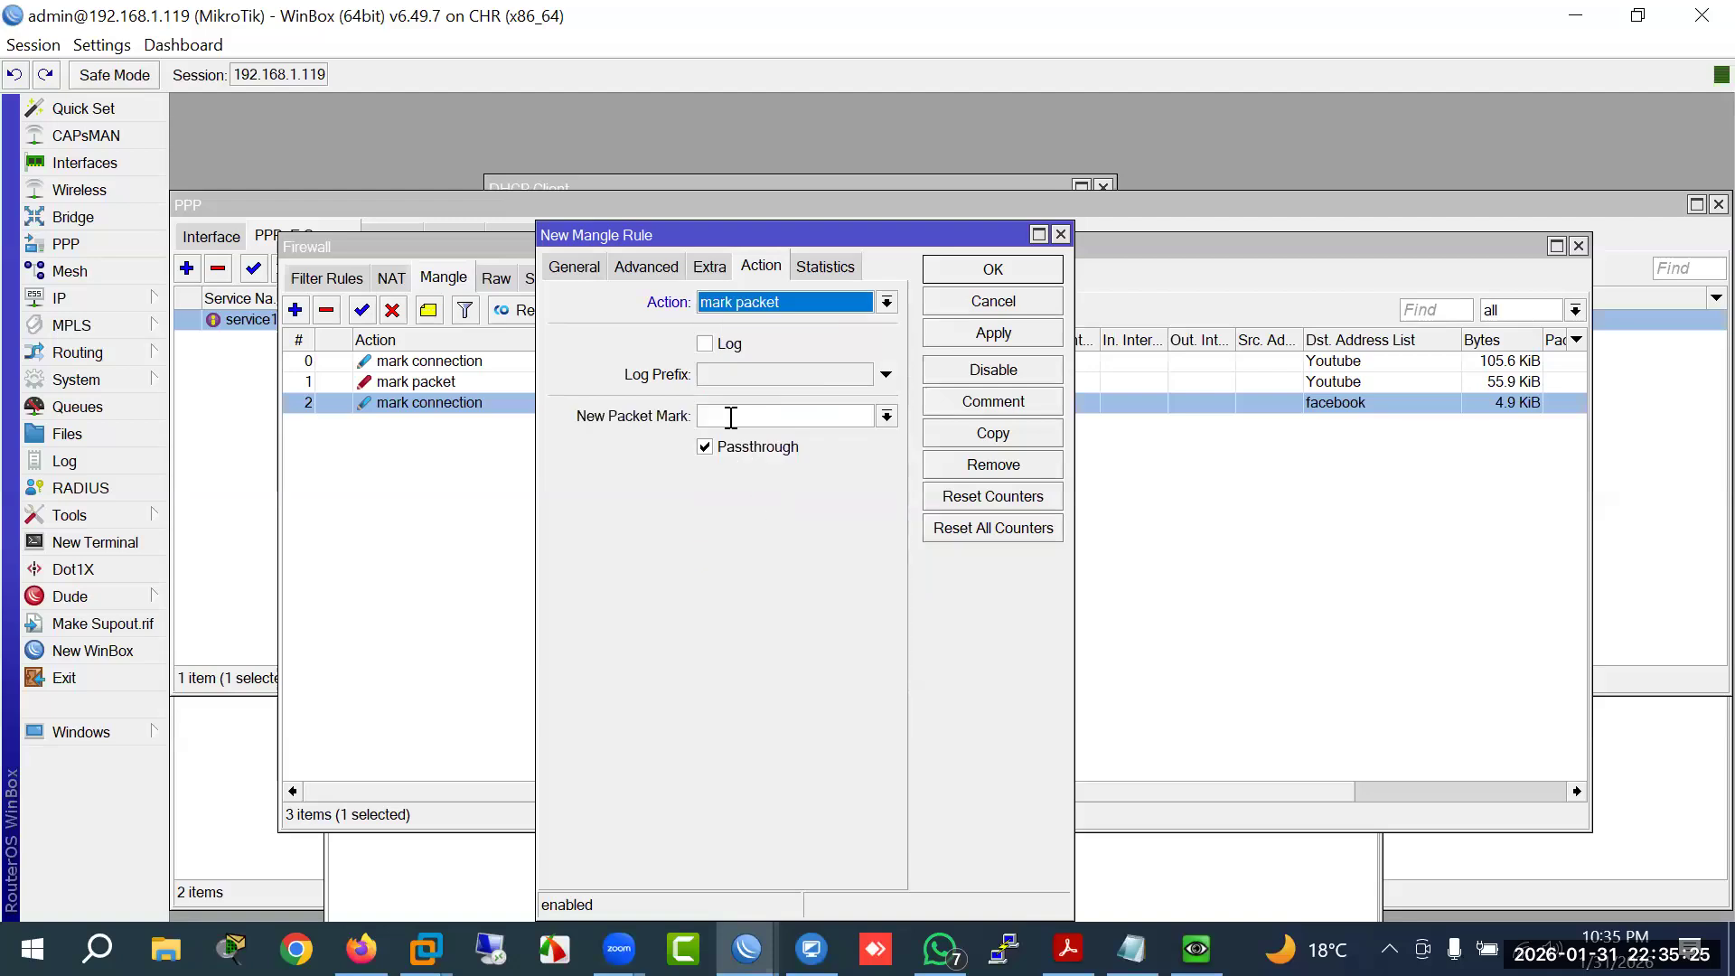
pyautogui.click(730, 416)
pyautogui.write('Fac')
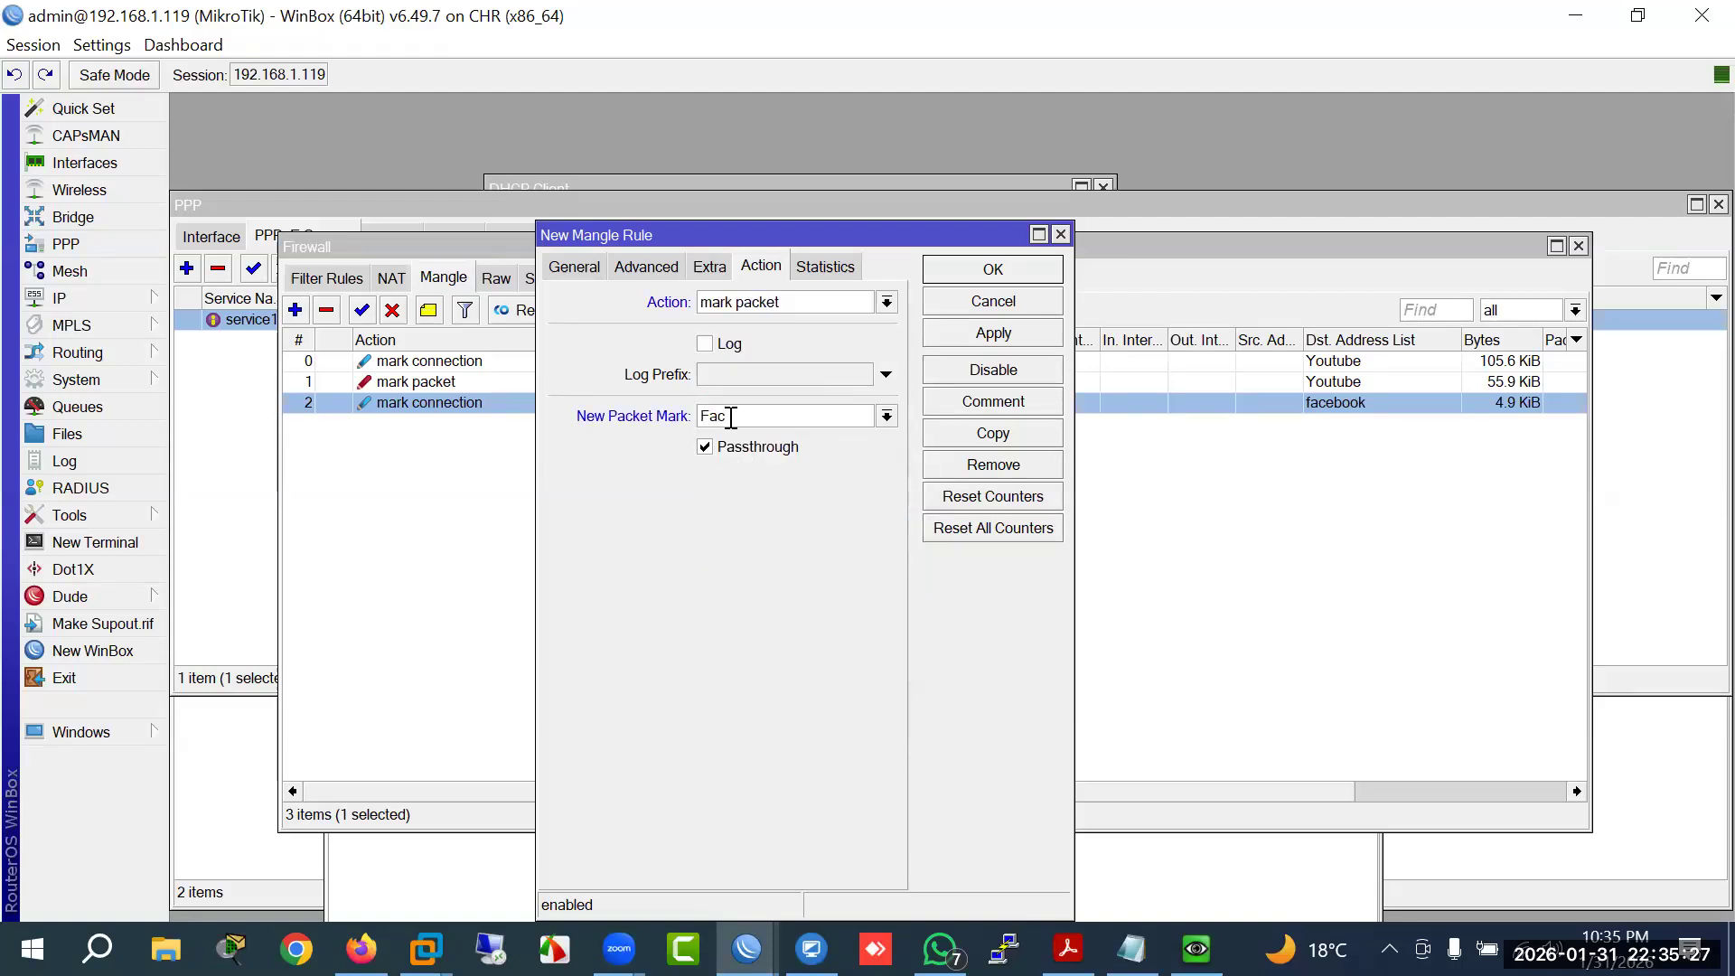
pyautogui.write('ebook')
pyautogui.press('Return')
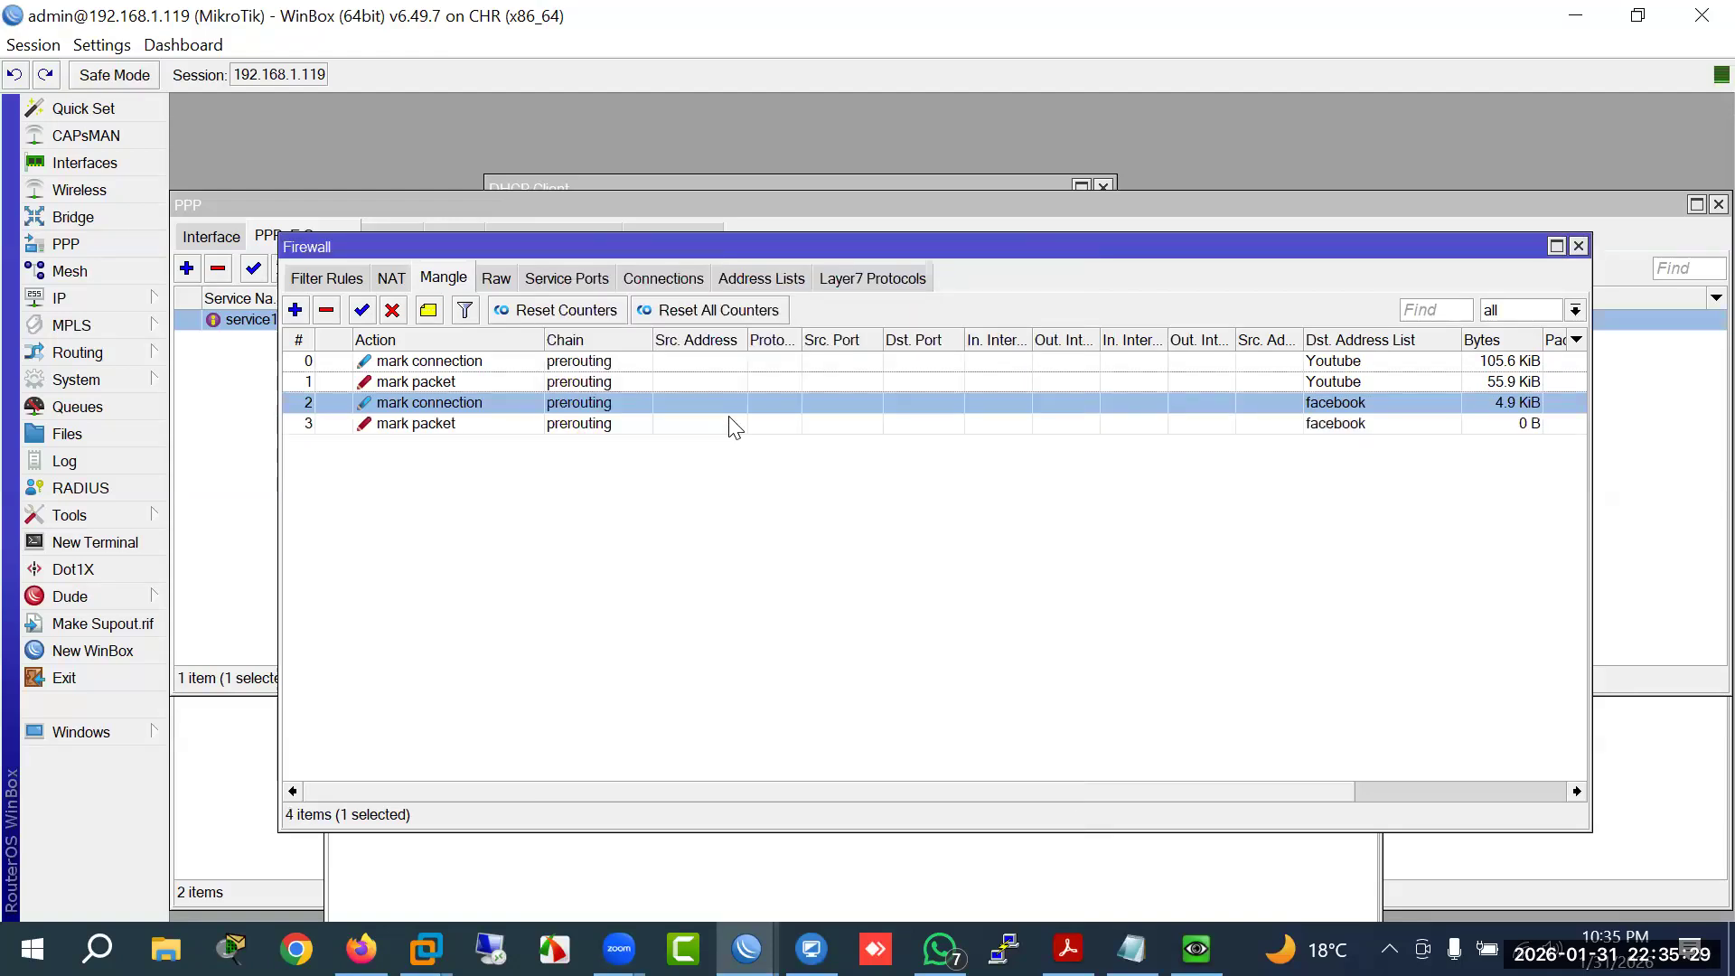
pyautogui.click(432, 425)
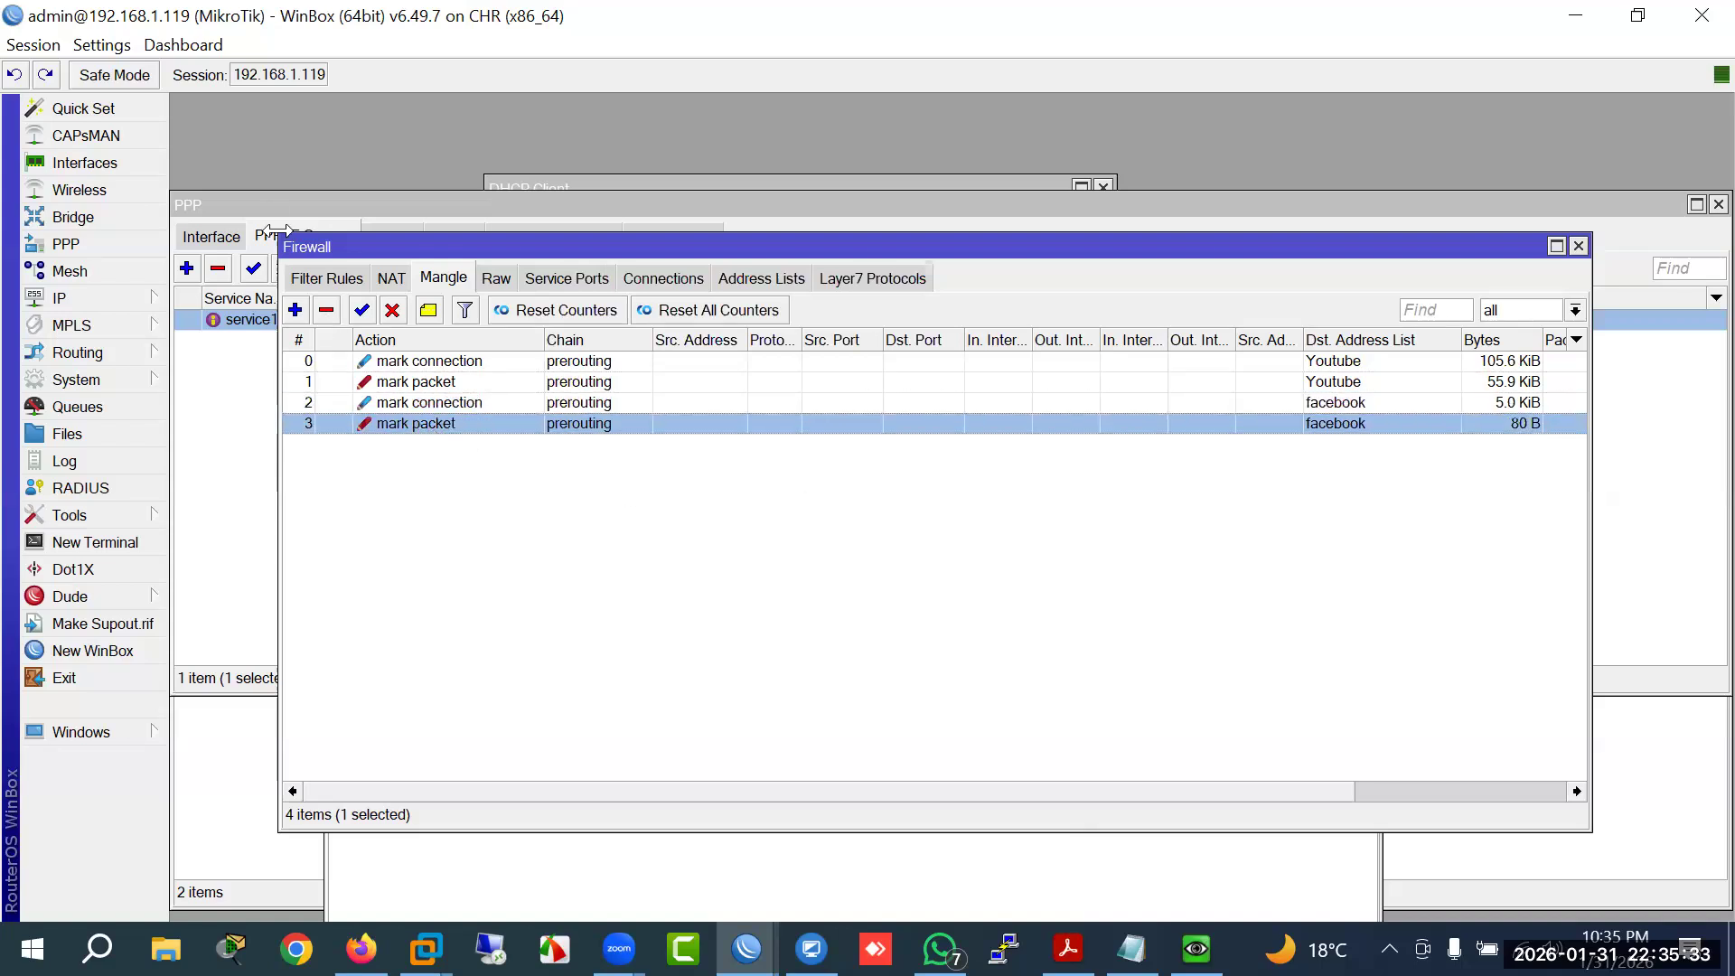
# Step: Move the PPP window aside and bring up the Queue Types list
pyautogui.click(269, 200)
pyautogui.moveTo(627, 203); pyautogui.dragTo(825, 407)
pyautogui.click(750, 186)
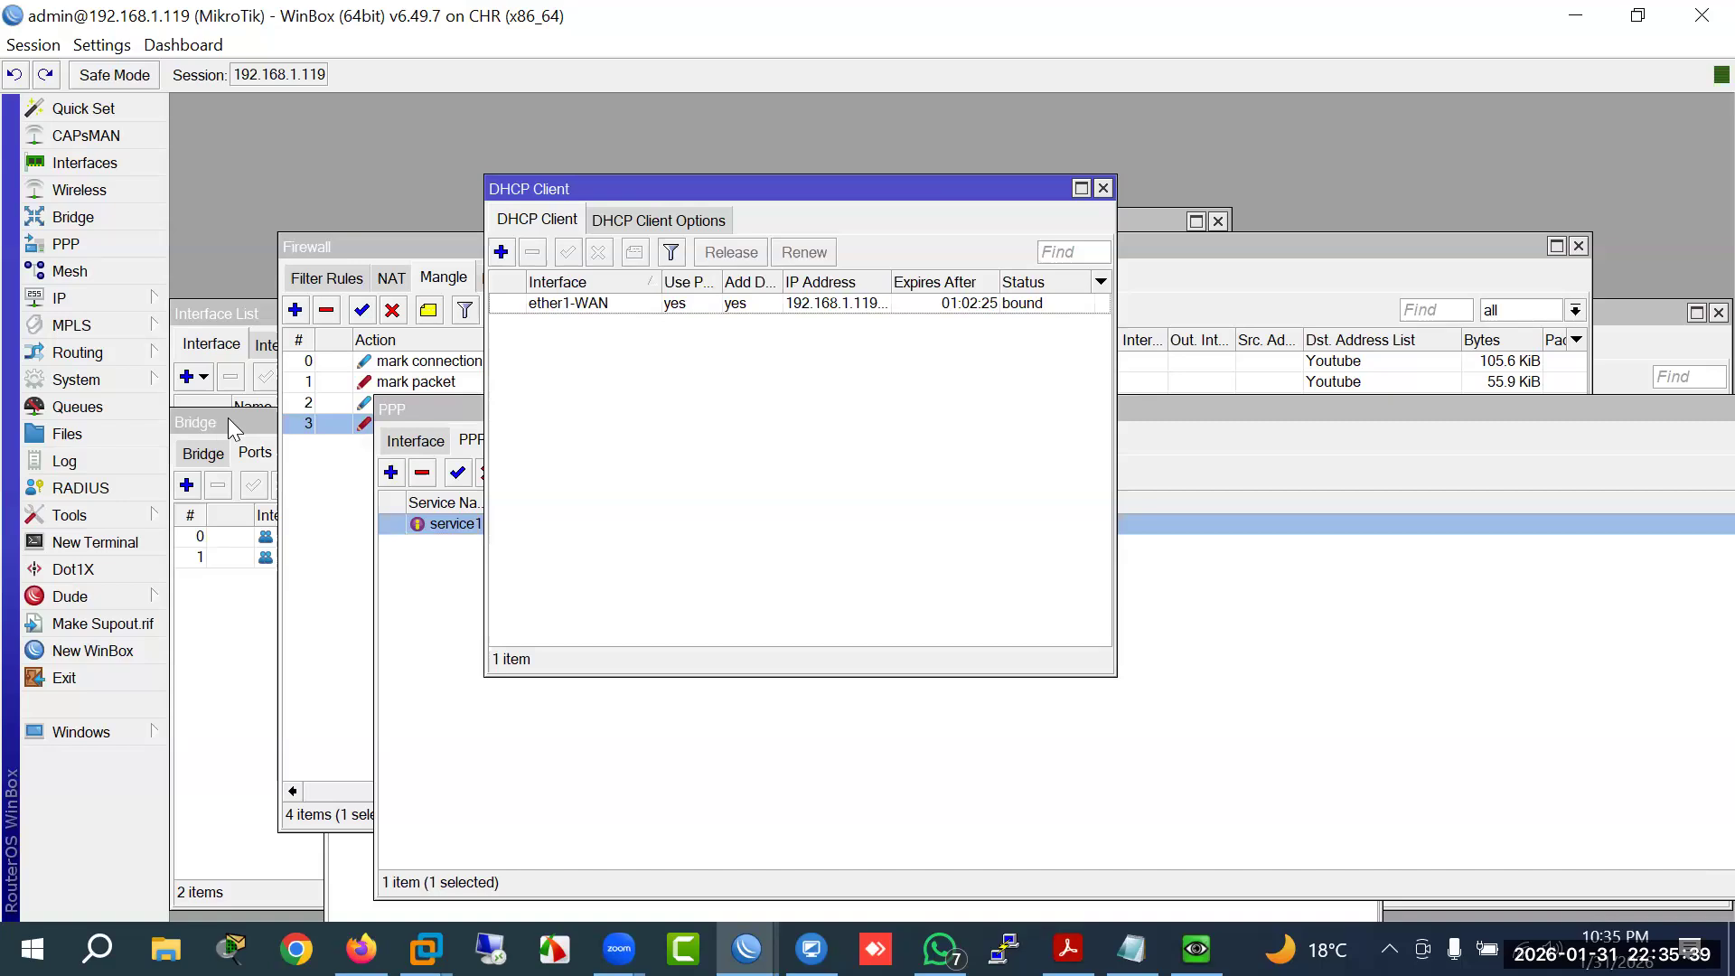
pyautogui.click(77, 411)
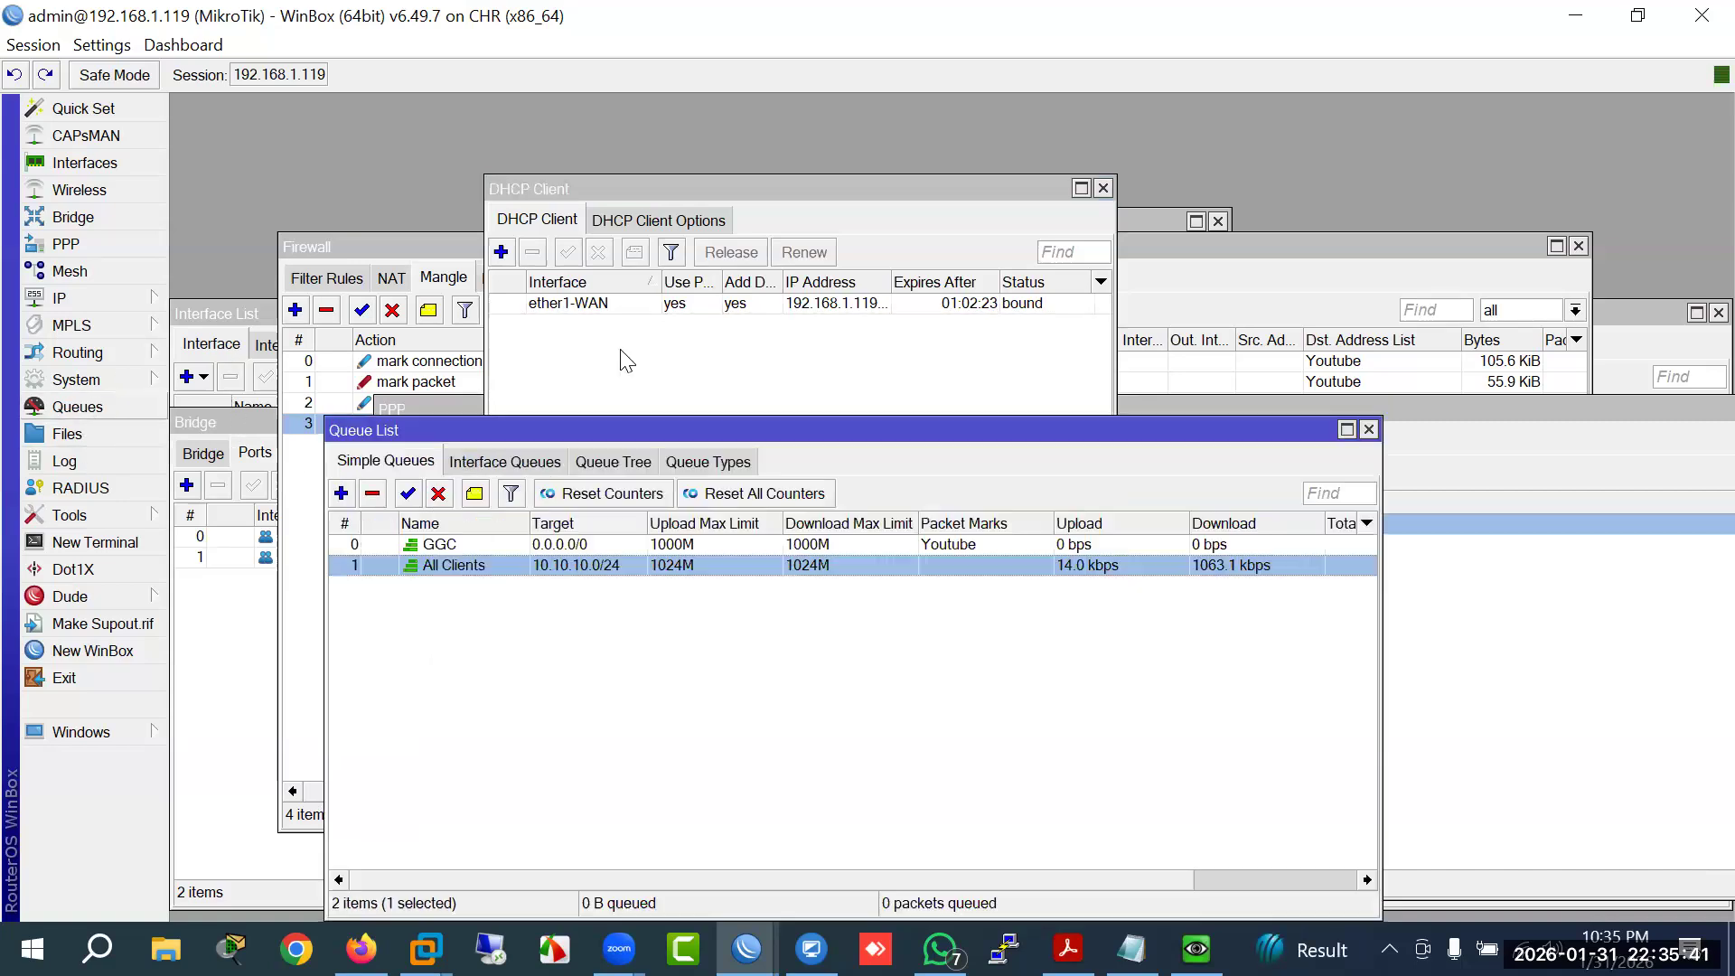
pyautogui.click(710, 460)
# Step: Create a pcq queue type 'facebook' with rate 40, classified by source address
pyautogui.click(341, 493)
pyautogui.write('facee')
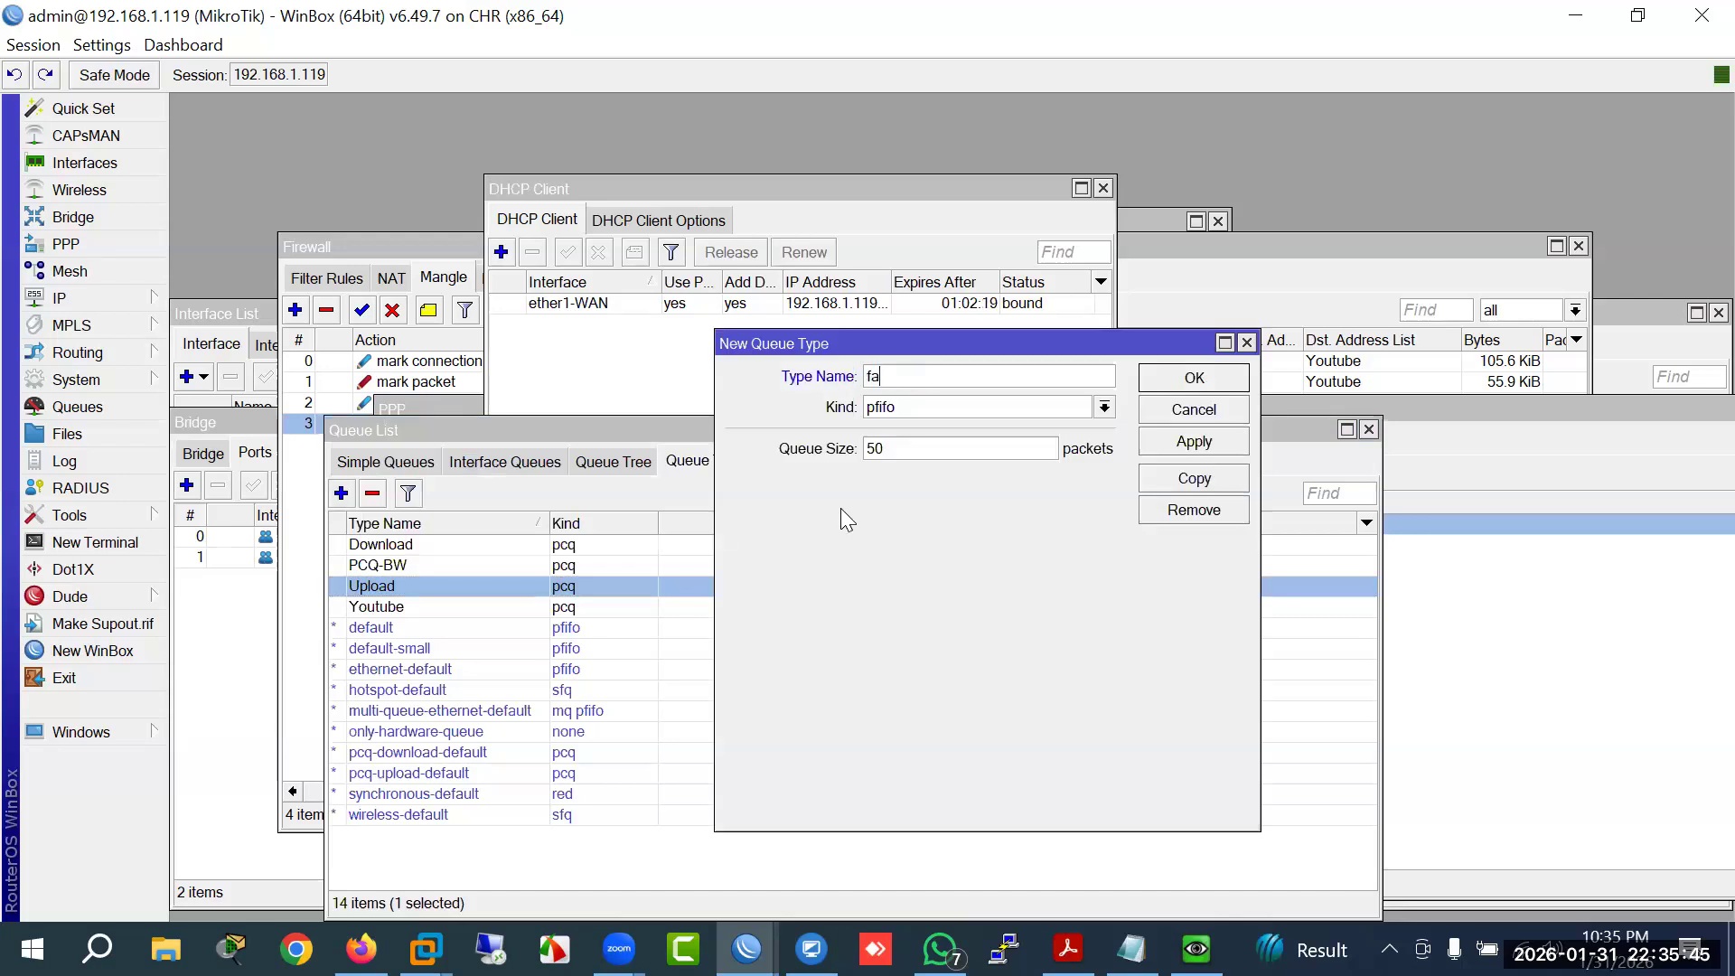
pyautogui.press('BackSpace')
pyautogui.write('book')
pyautogui.click(961, 409)
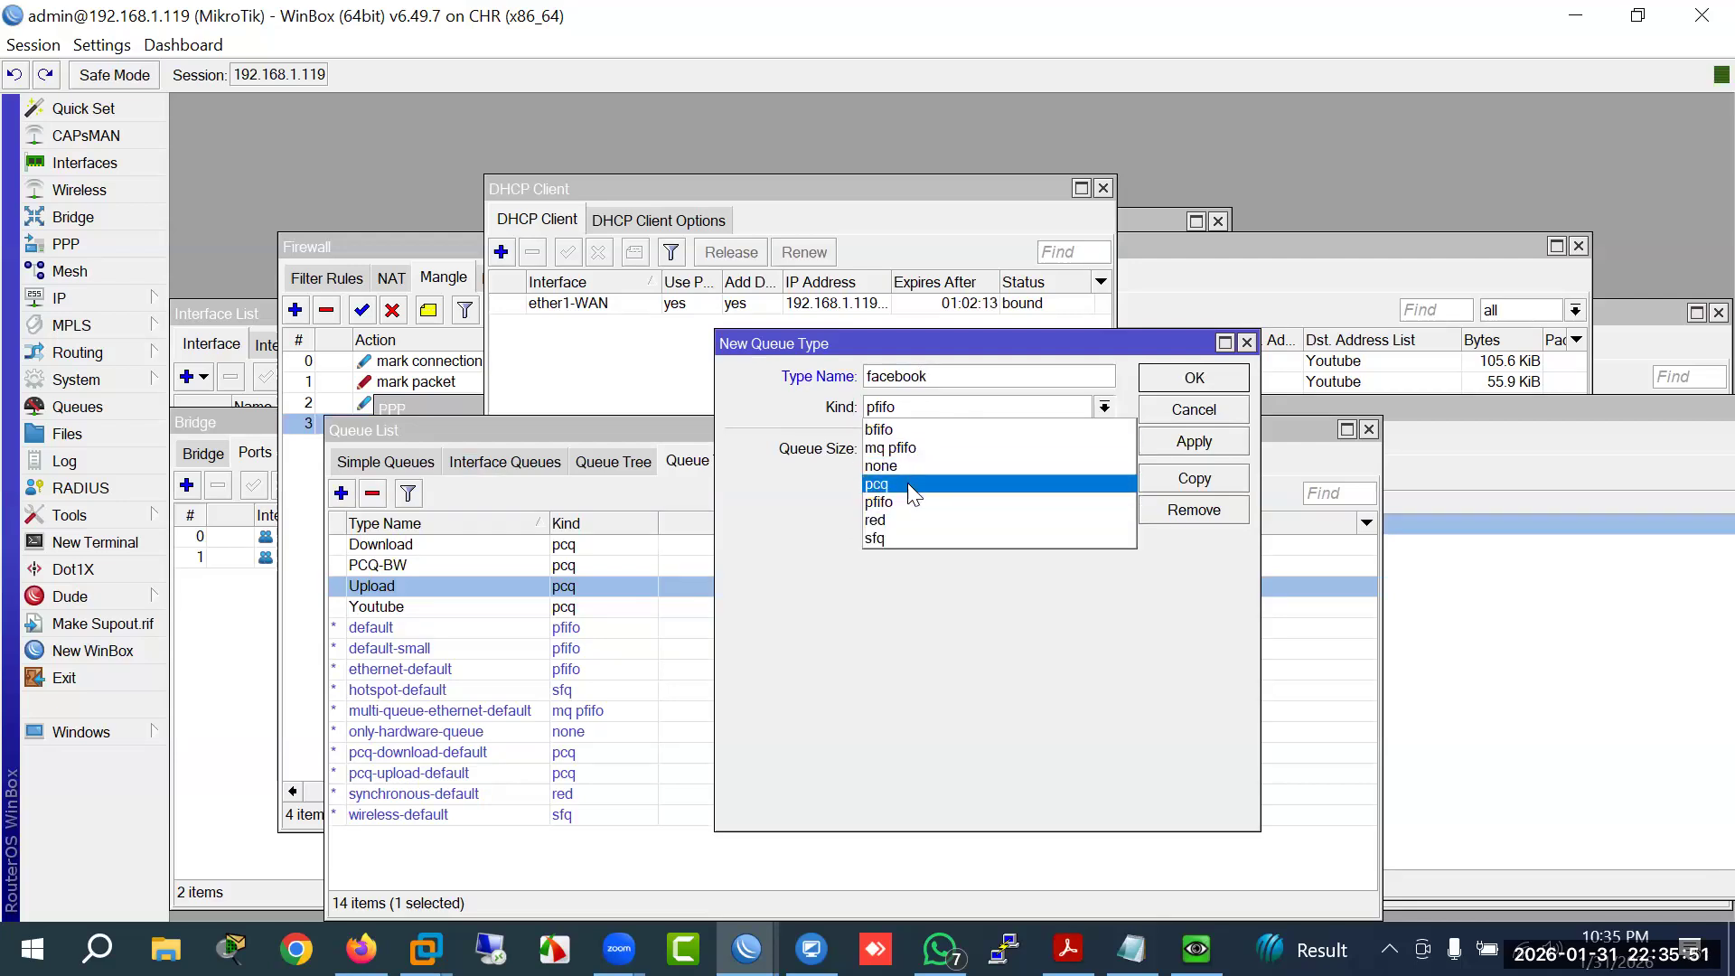
pyautogui.click(908, 489)
pyautogui.press('Tab')
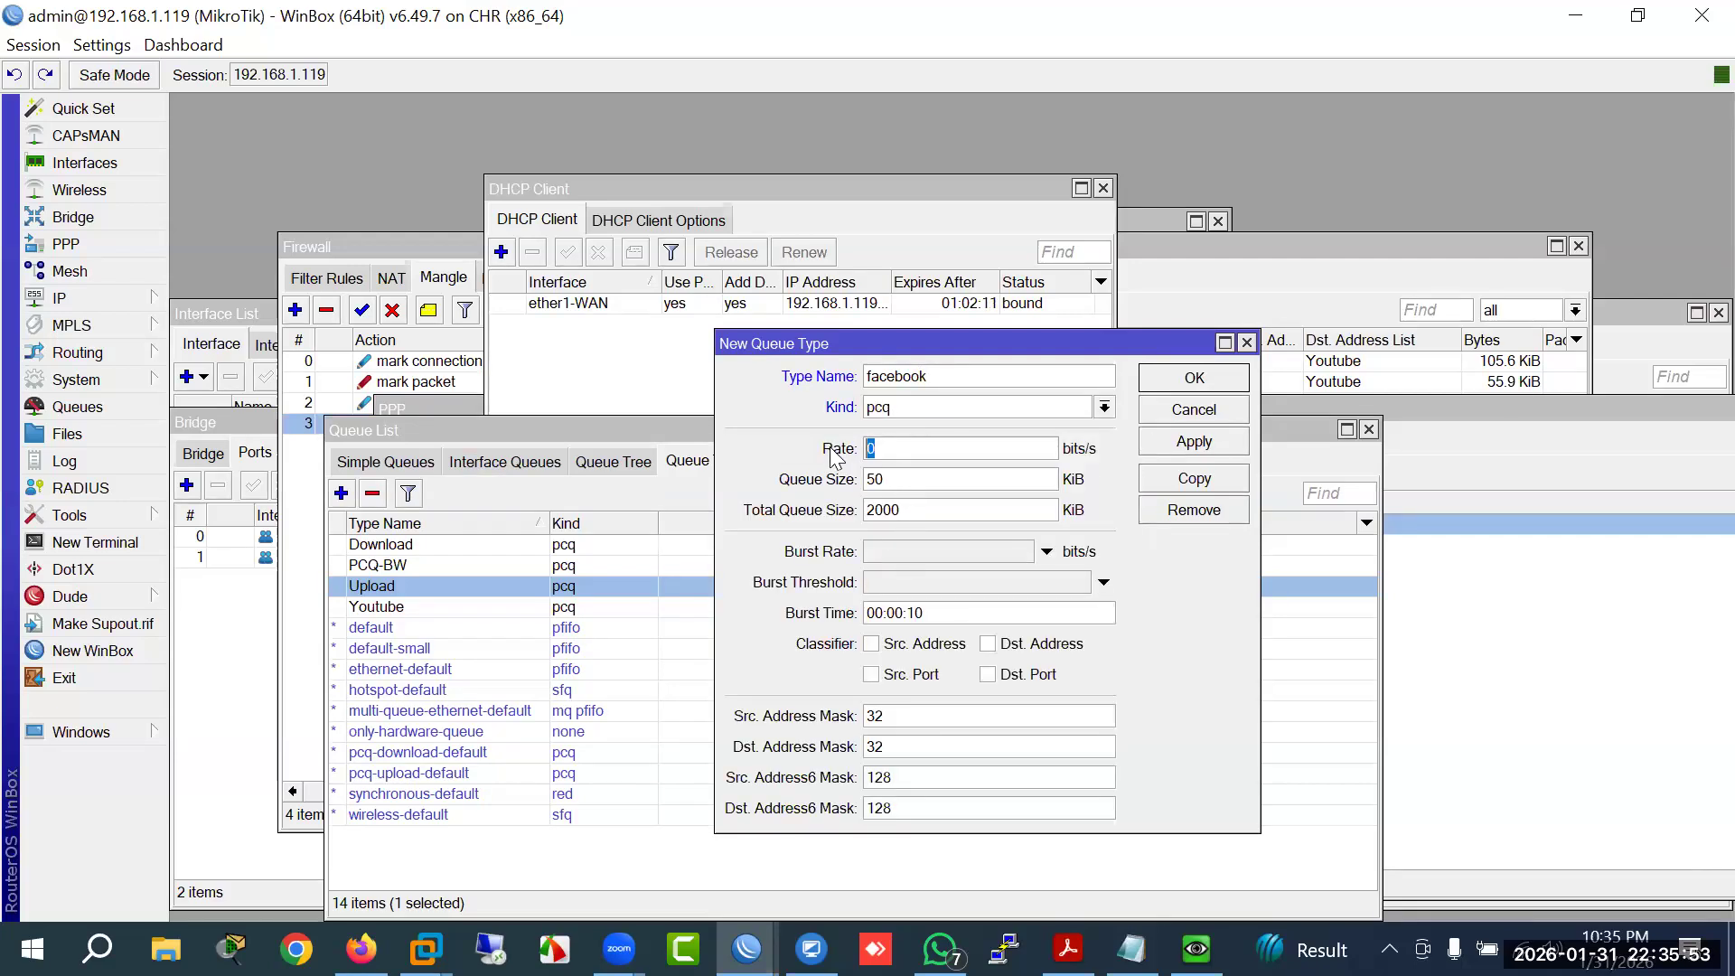
pyautogui.write('40M')
pyautogui.click(921, 644)
pyautogui.click(1202, 387)
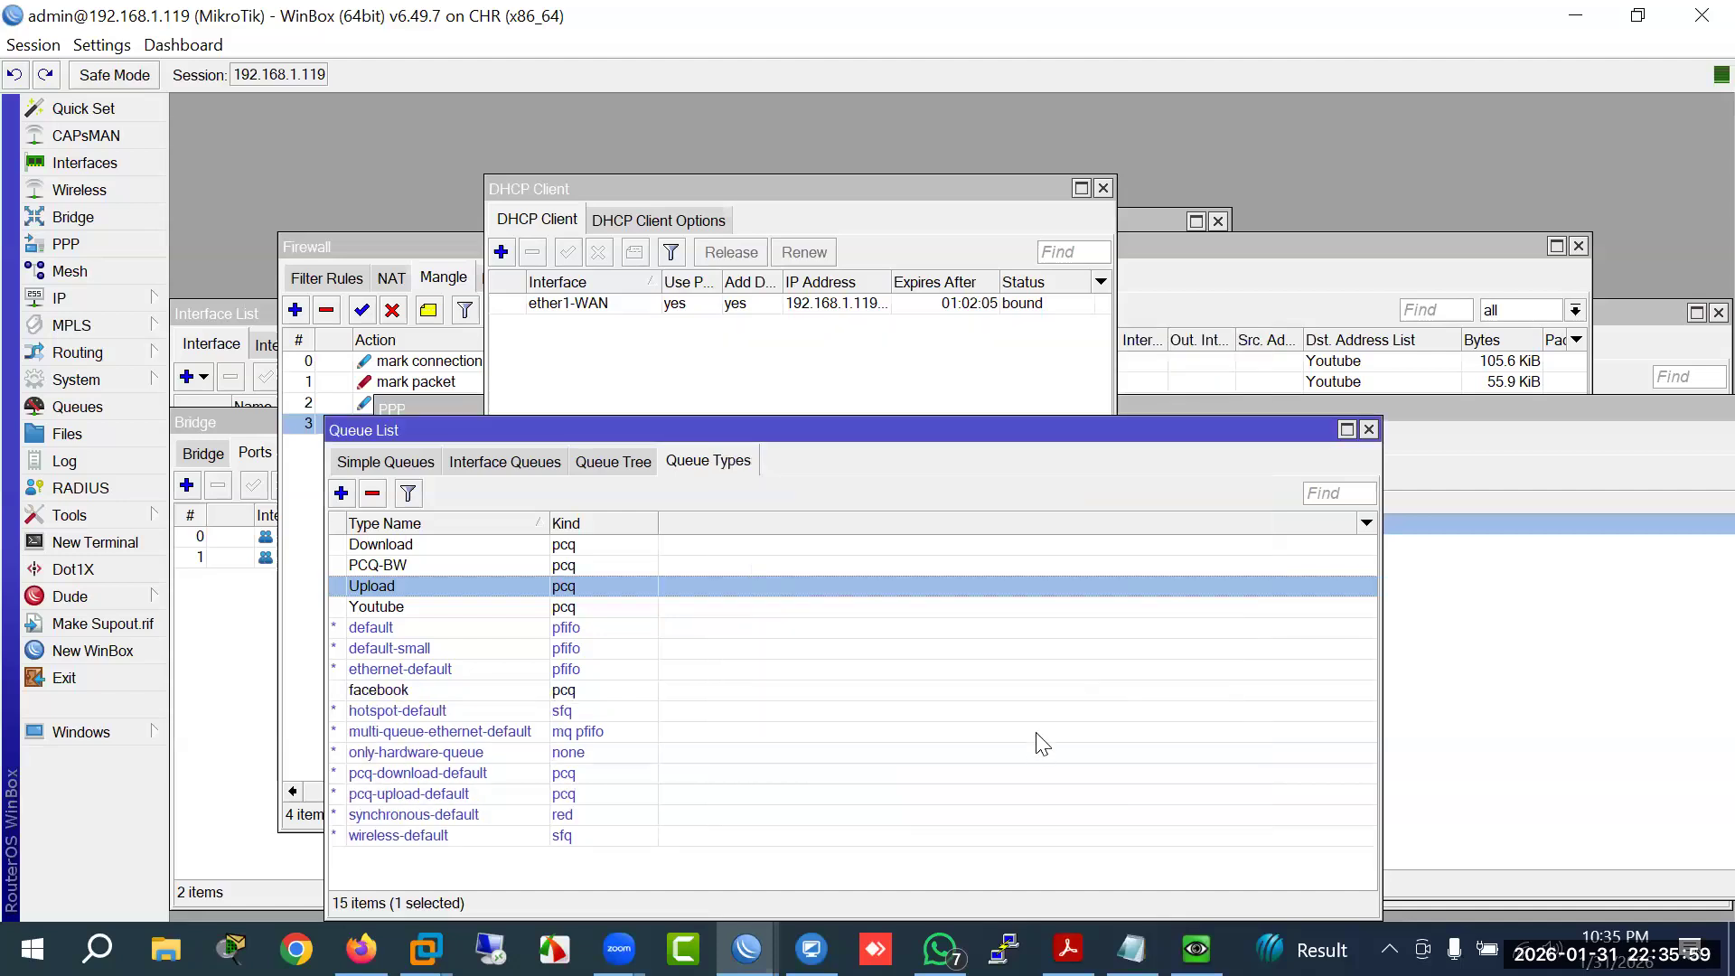
# Step: Copy the GGC simple queue as a new queue named Facebook
pyautogui.click(397, 462)
pyautogui.doubleClick(452, 545)
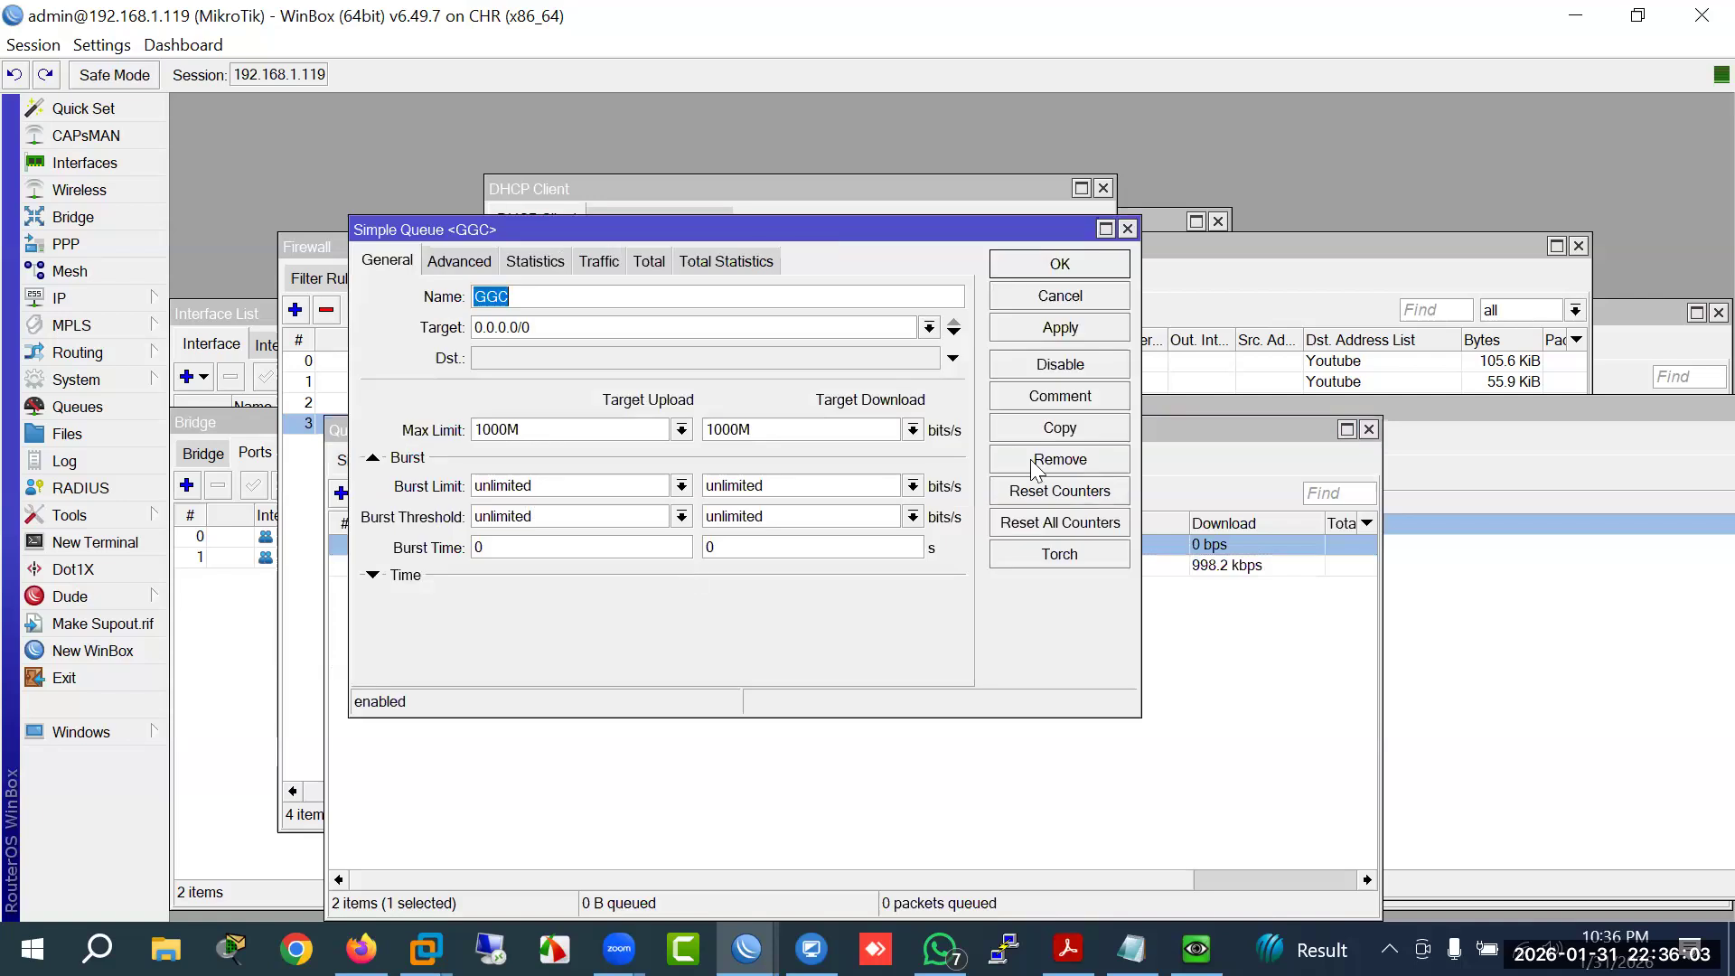
pyautogui.click(1057, 437)
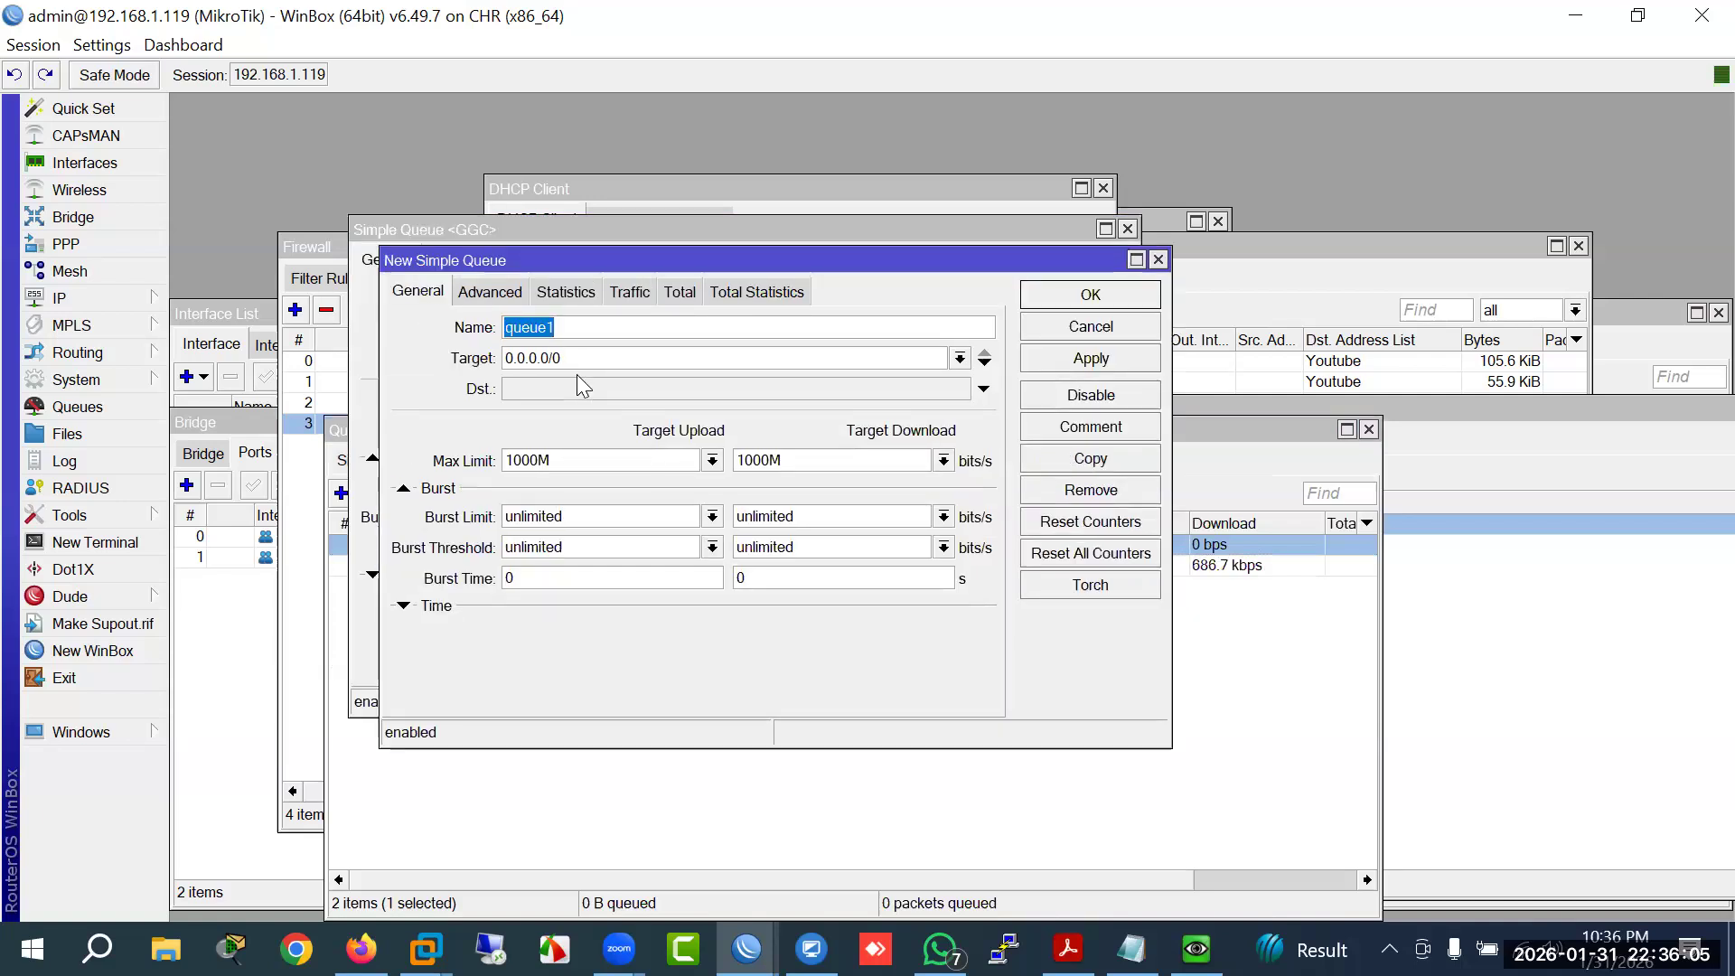
pyautogui.write('Facebook')
# Step: Give it packet mark Facebook and facebook upload and download queue types, then save and close
pyautogui.click(489, 291)
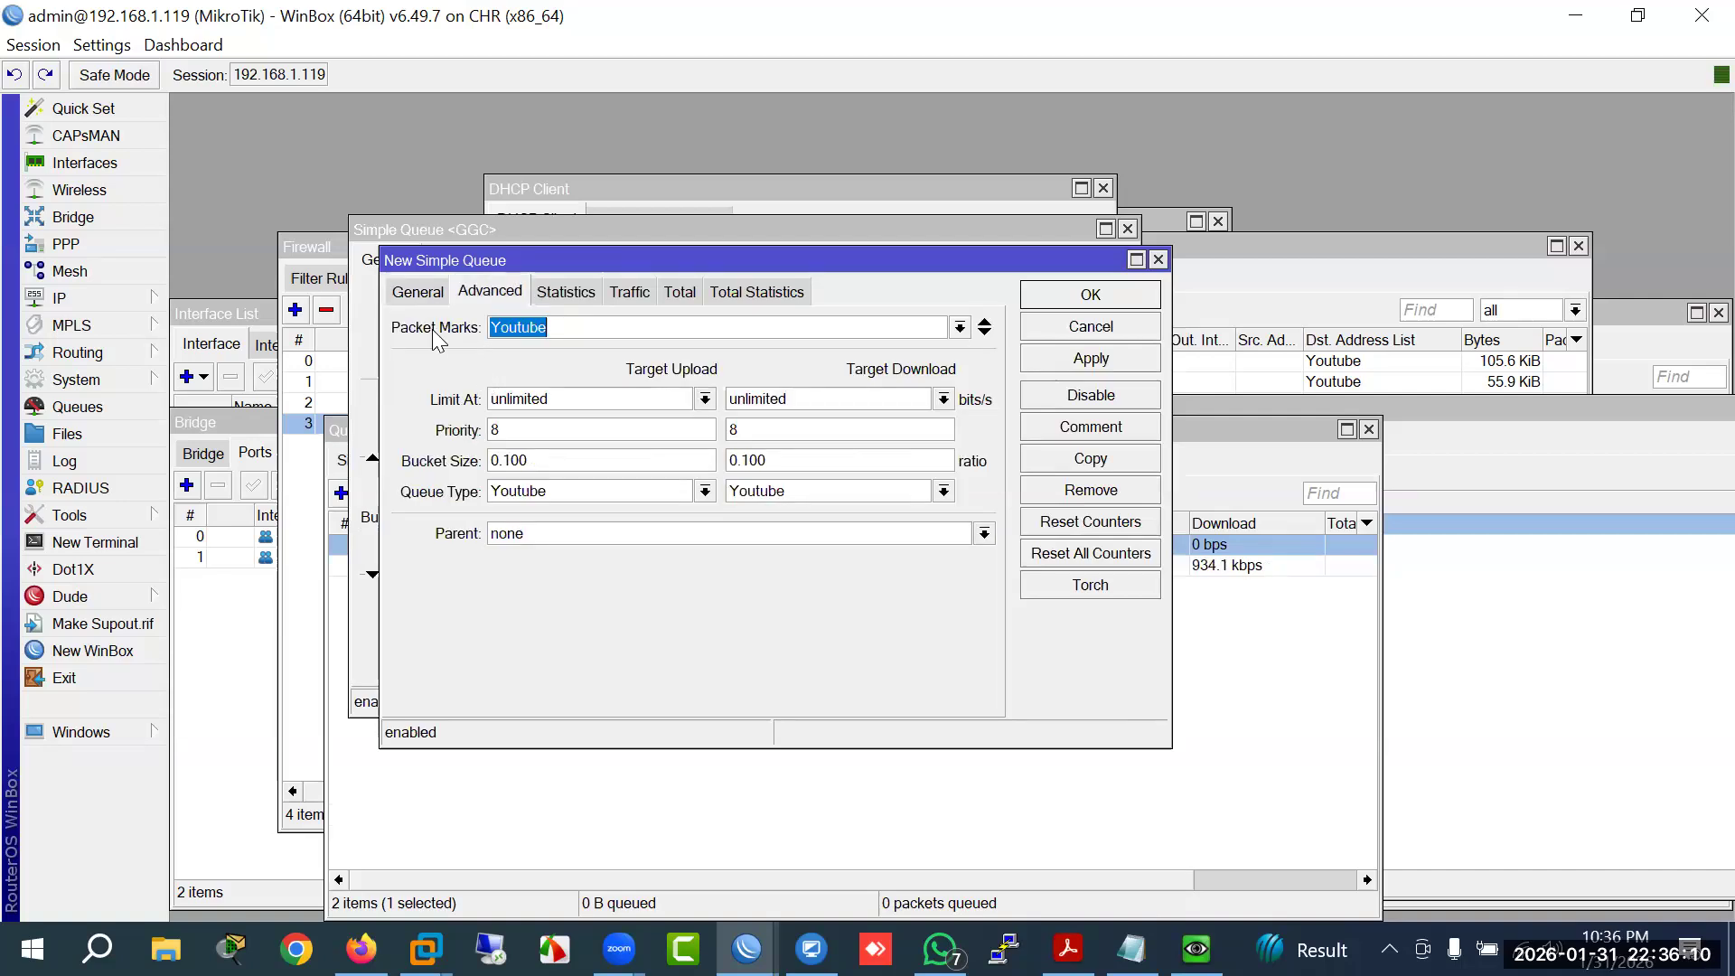
pyautogui.click(960, 328)
pyautogui.click(671, 386)
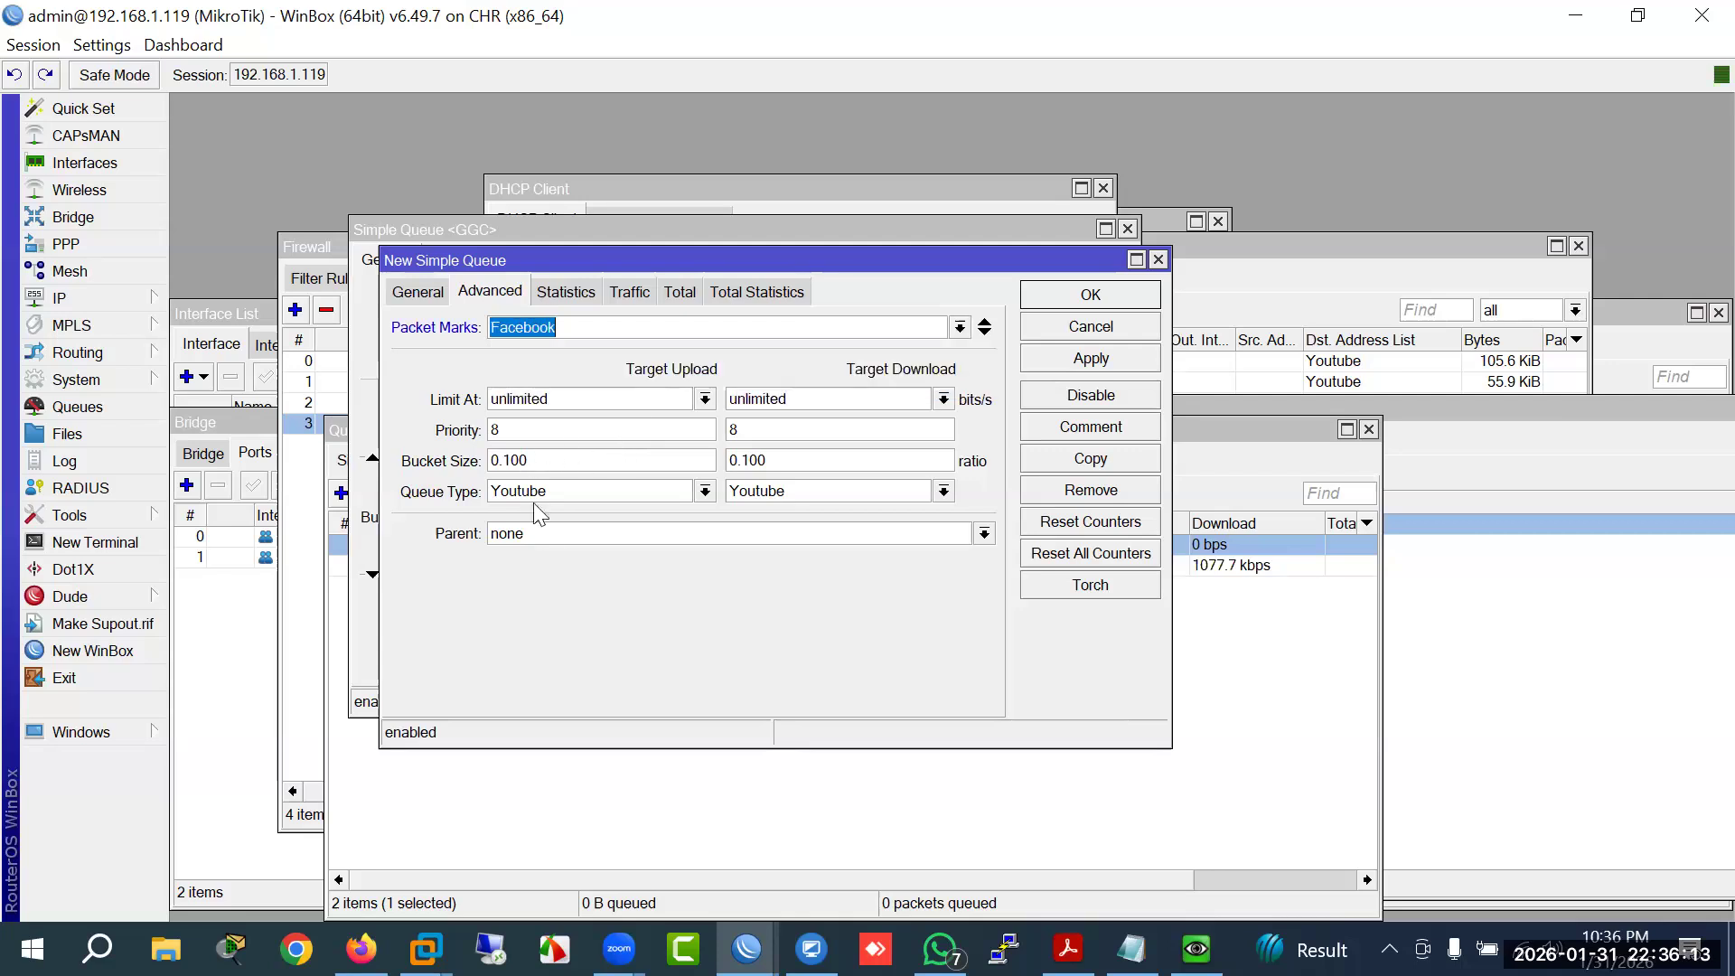
pyautogui.click(705, 491)
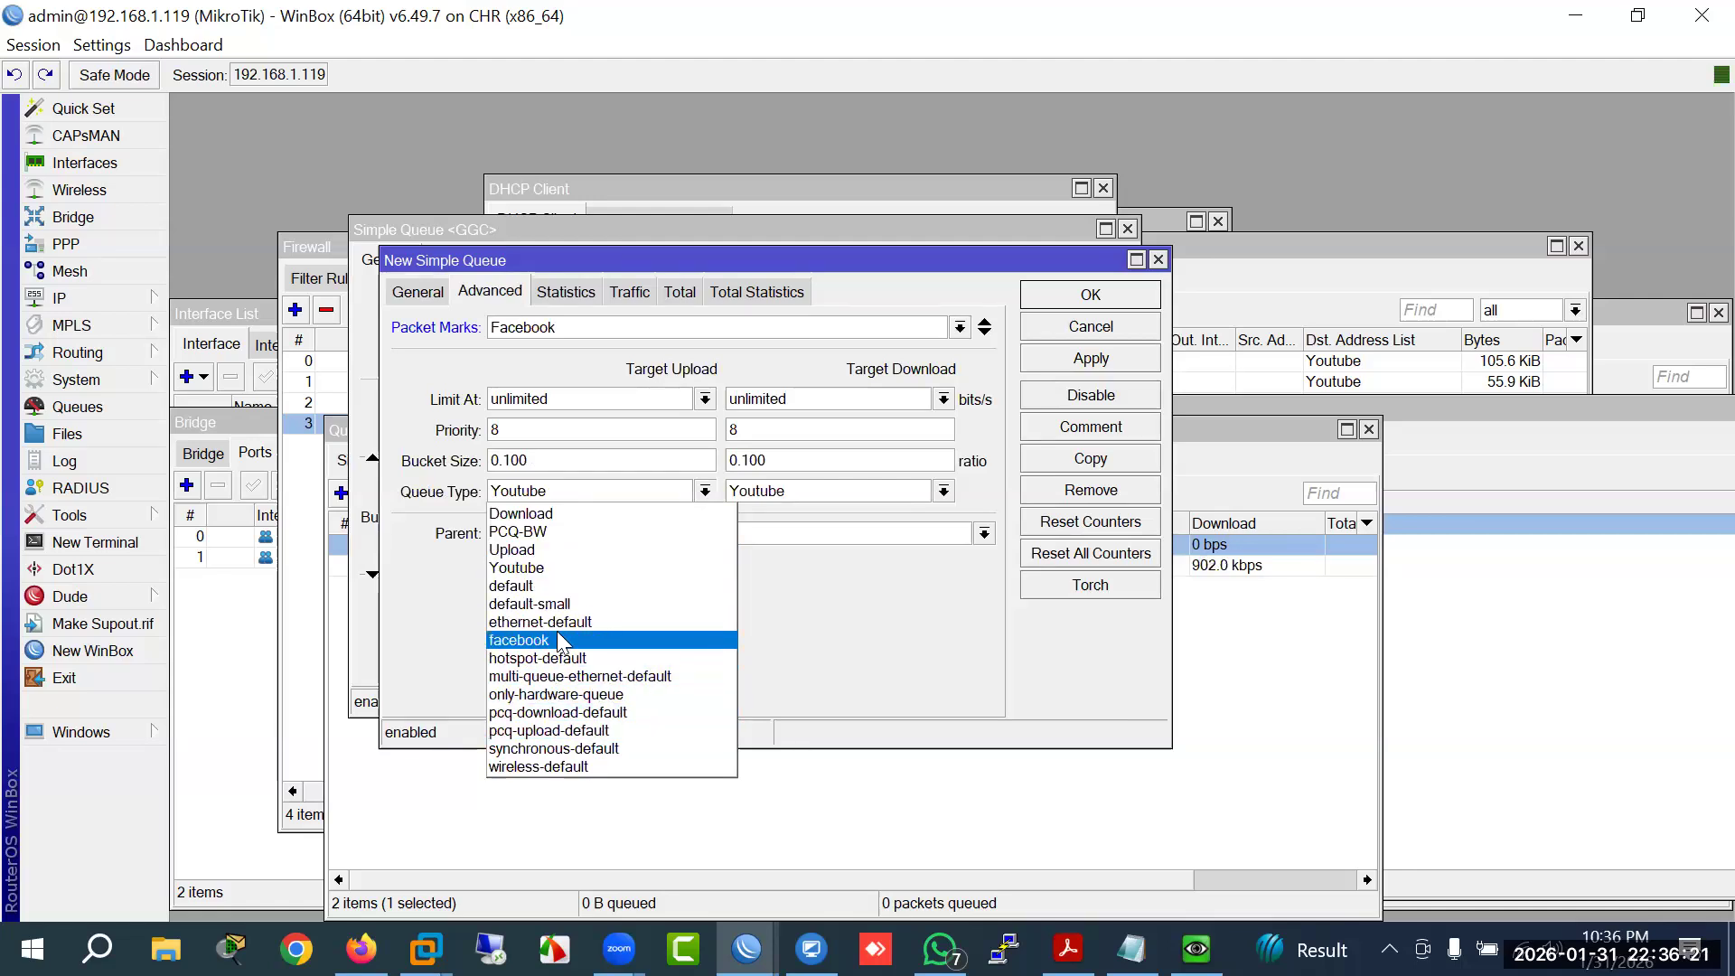
pyautogui.click(542, 642)
pyautogui.click(848, 492)
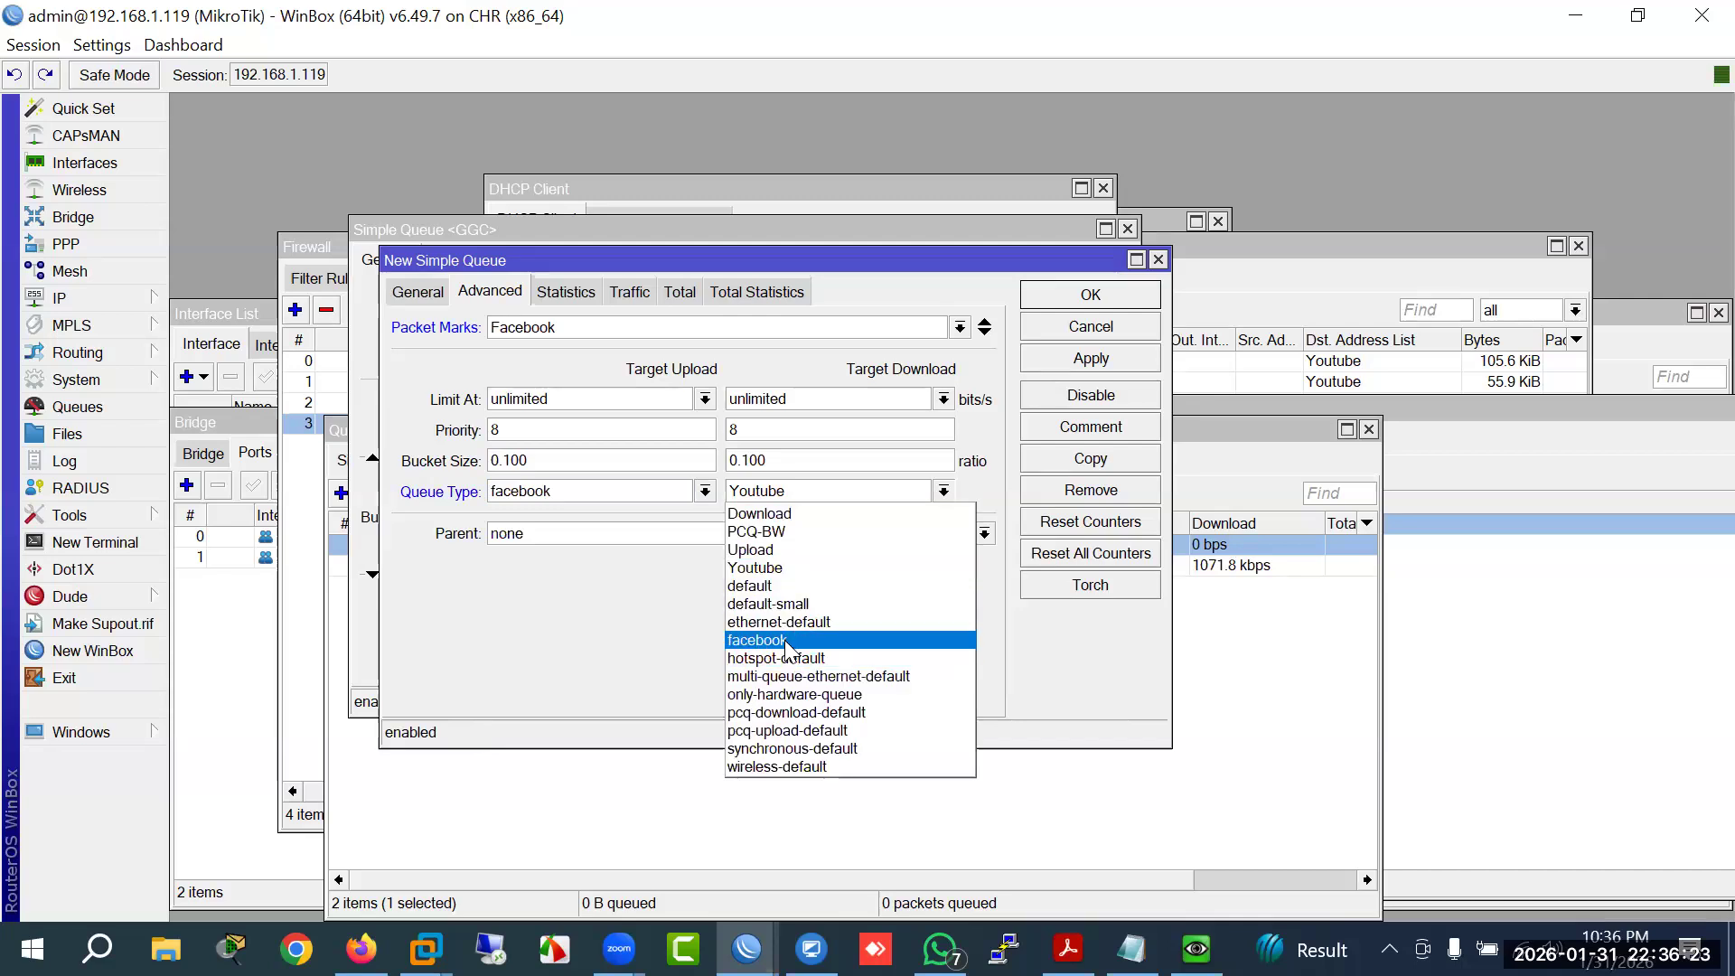
pyautogui.click(784, 639)
pyautogui.click(1085, 358)
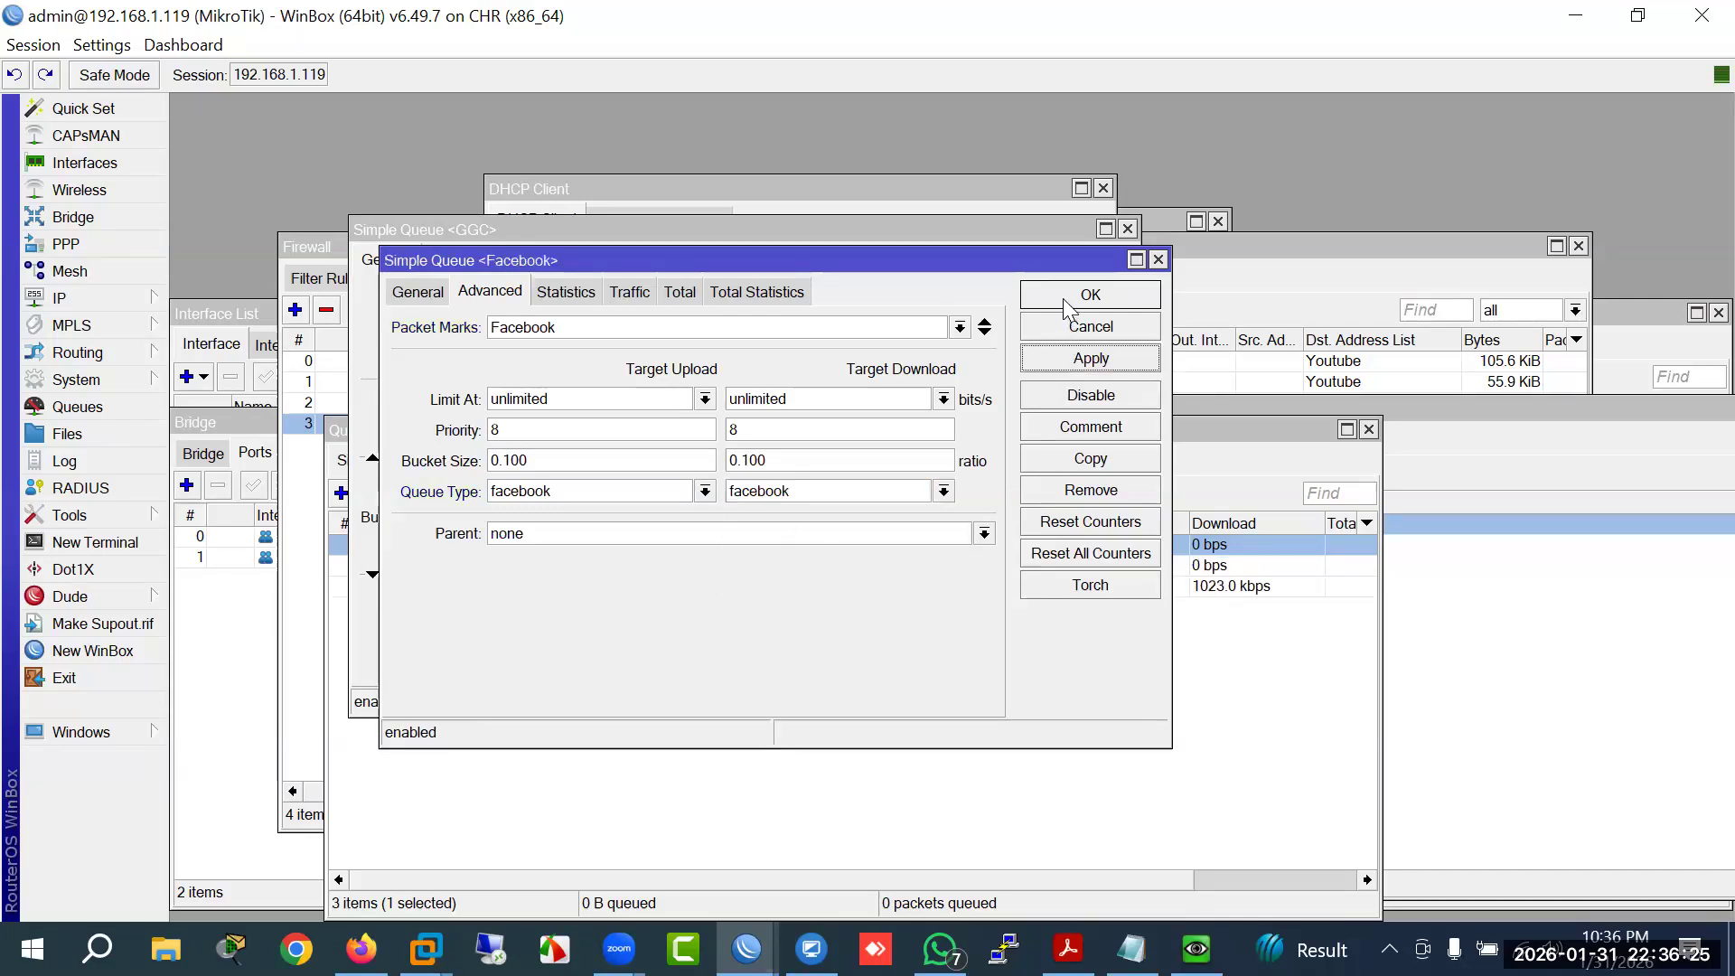
pyautogui.click(1084, 295)
pyautogui.press('Escape')
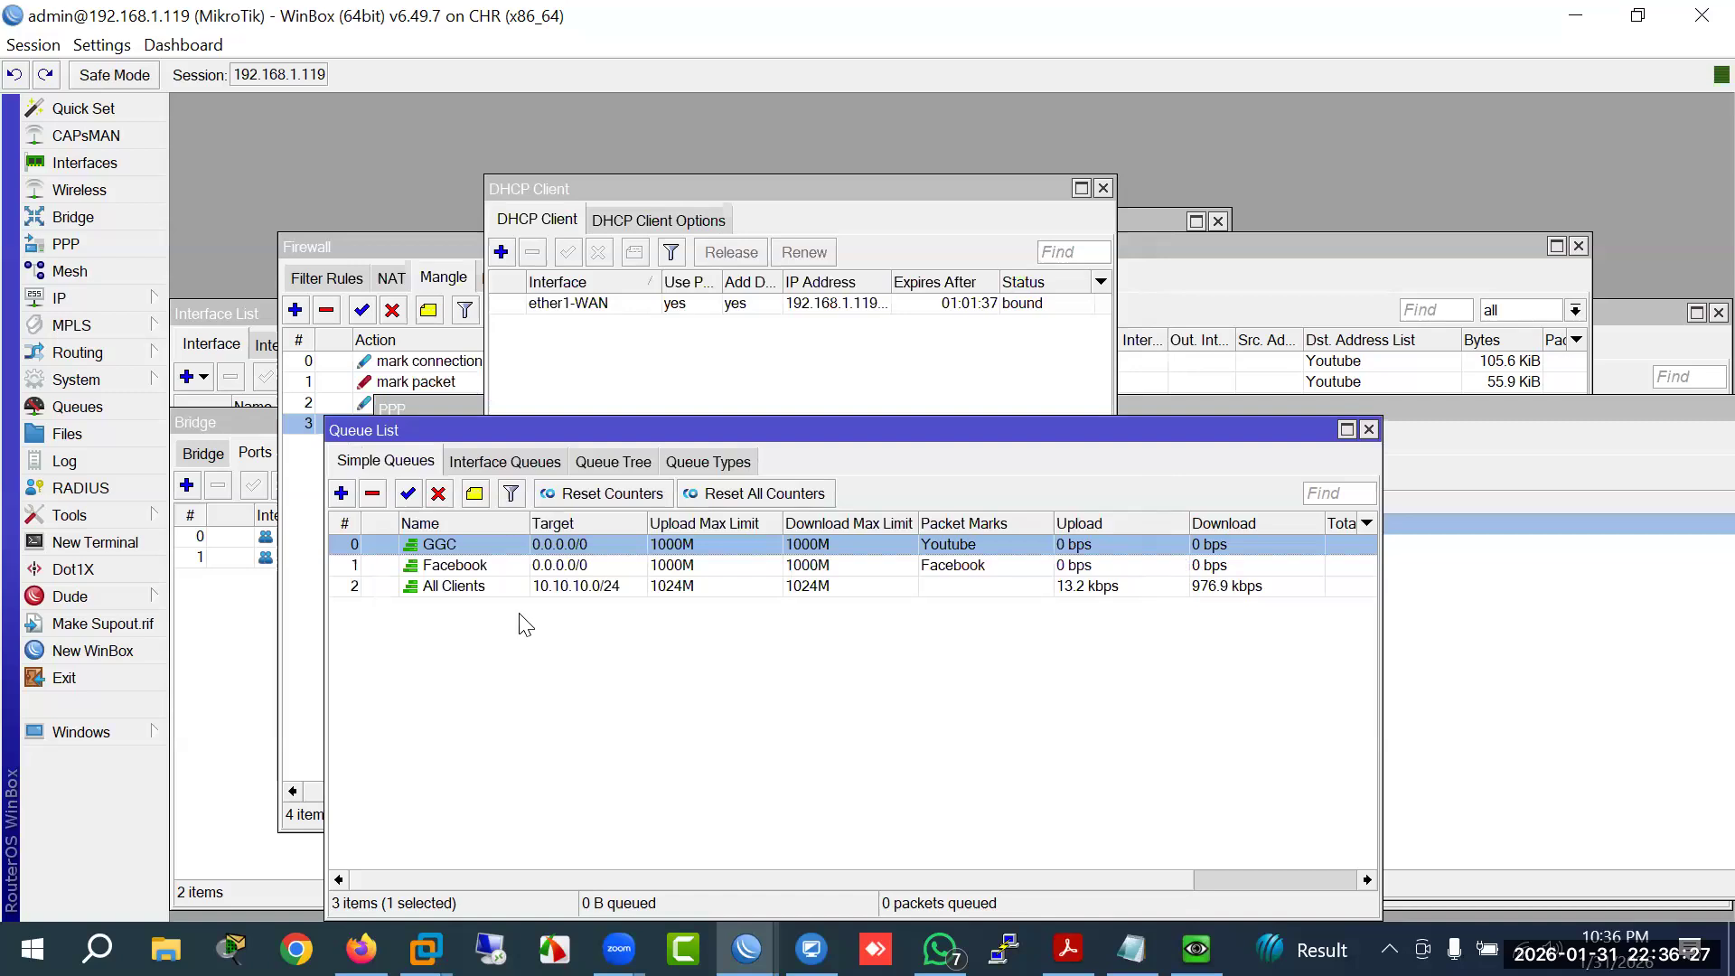
pyautogui.click(468, 587)
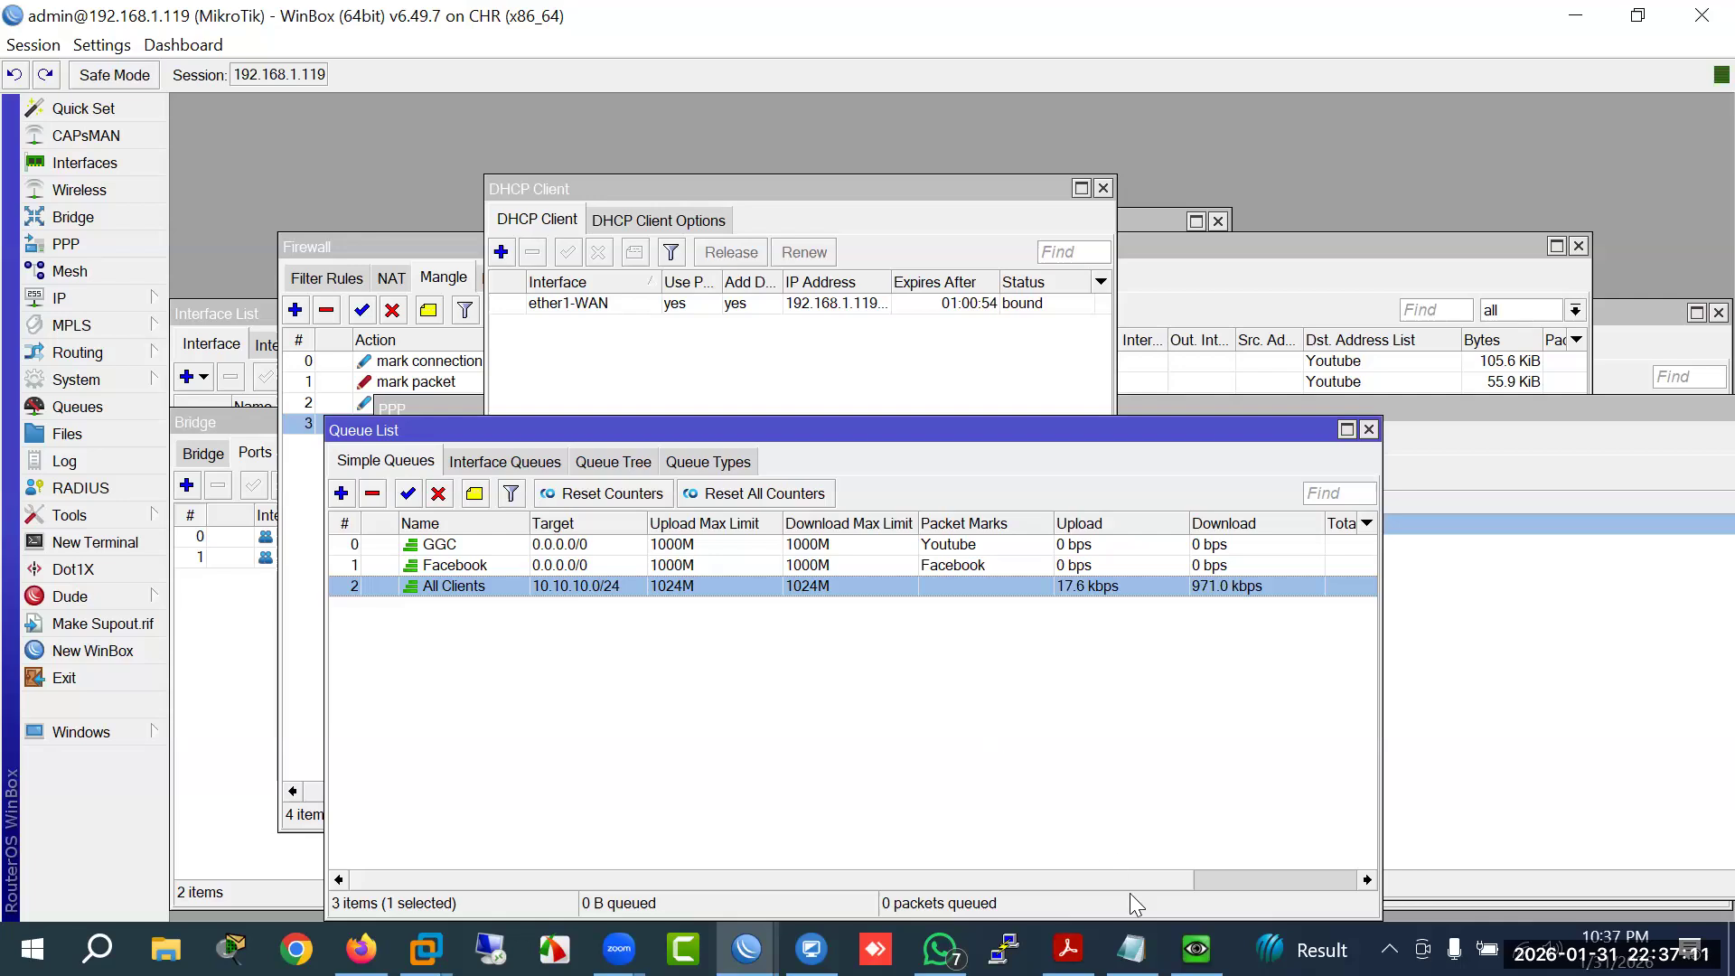
pyautogui.moveTo(1196, 949)
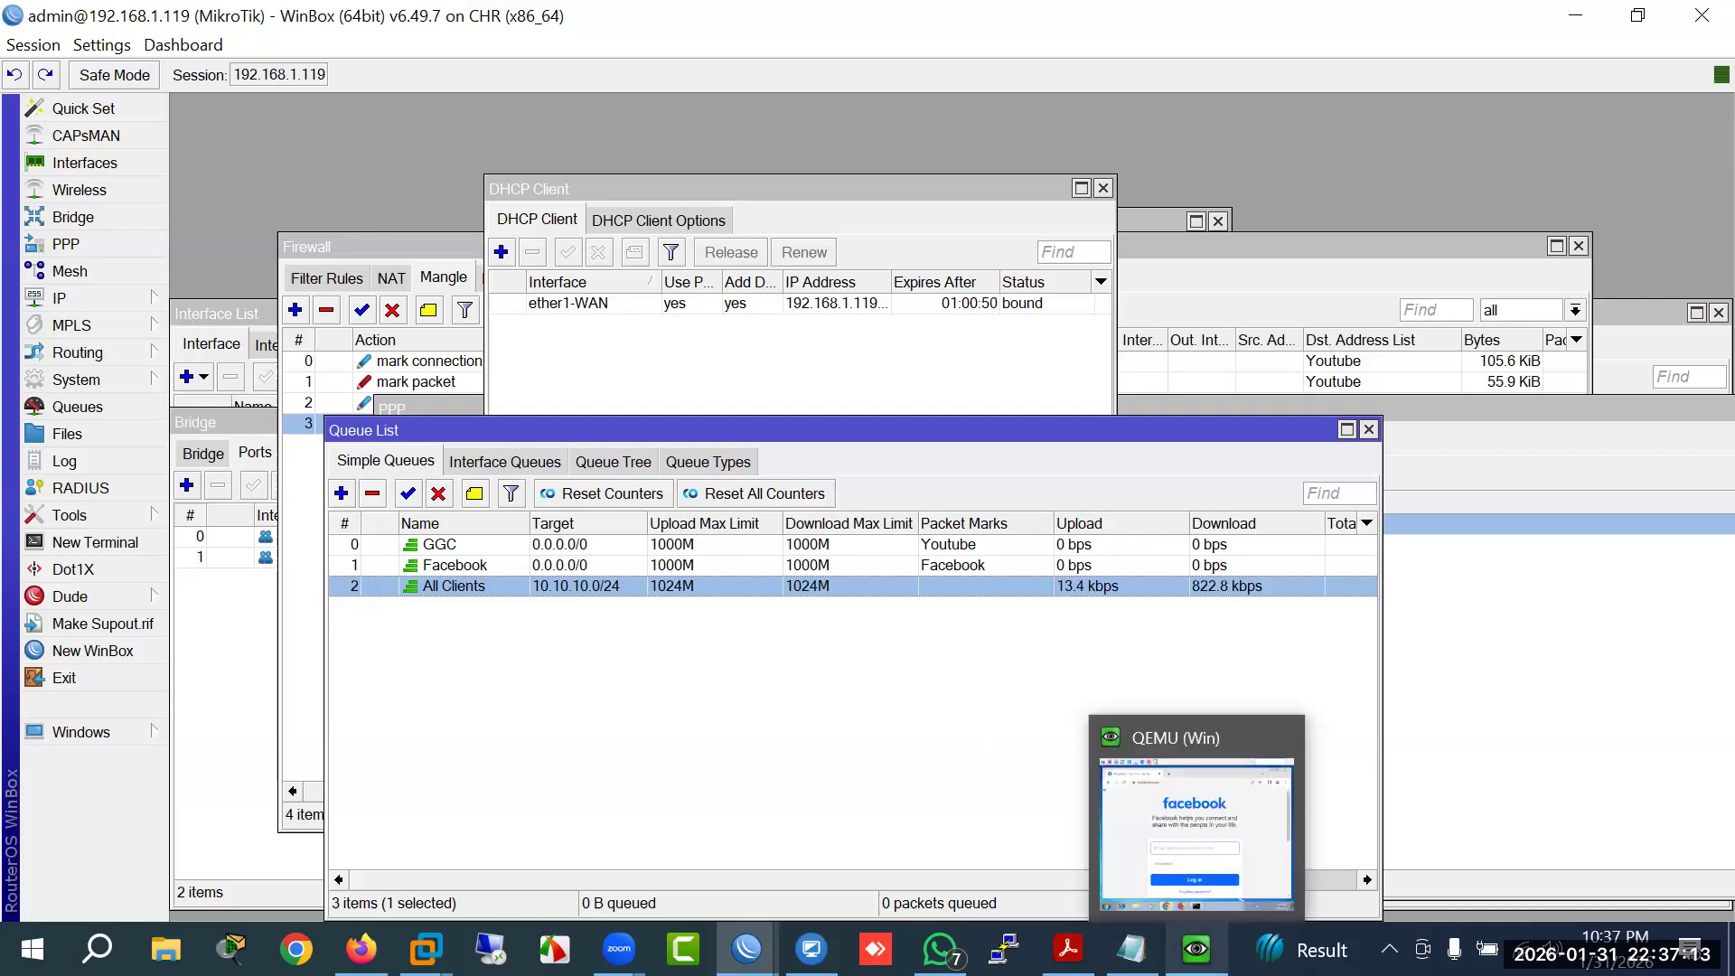
pyautogui.click(564, 566)
pyautogui.click(564, 546)
pyautogui.click(563, 567)
pyautogui.click(565, 546)
pyautogui.click(561, 567)
pyautogui.click(562, 549)
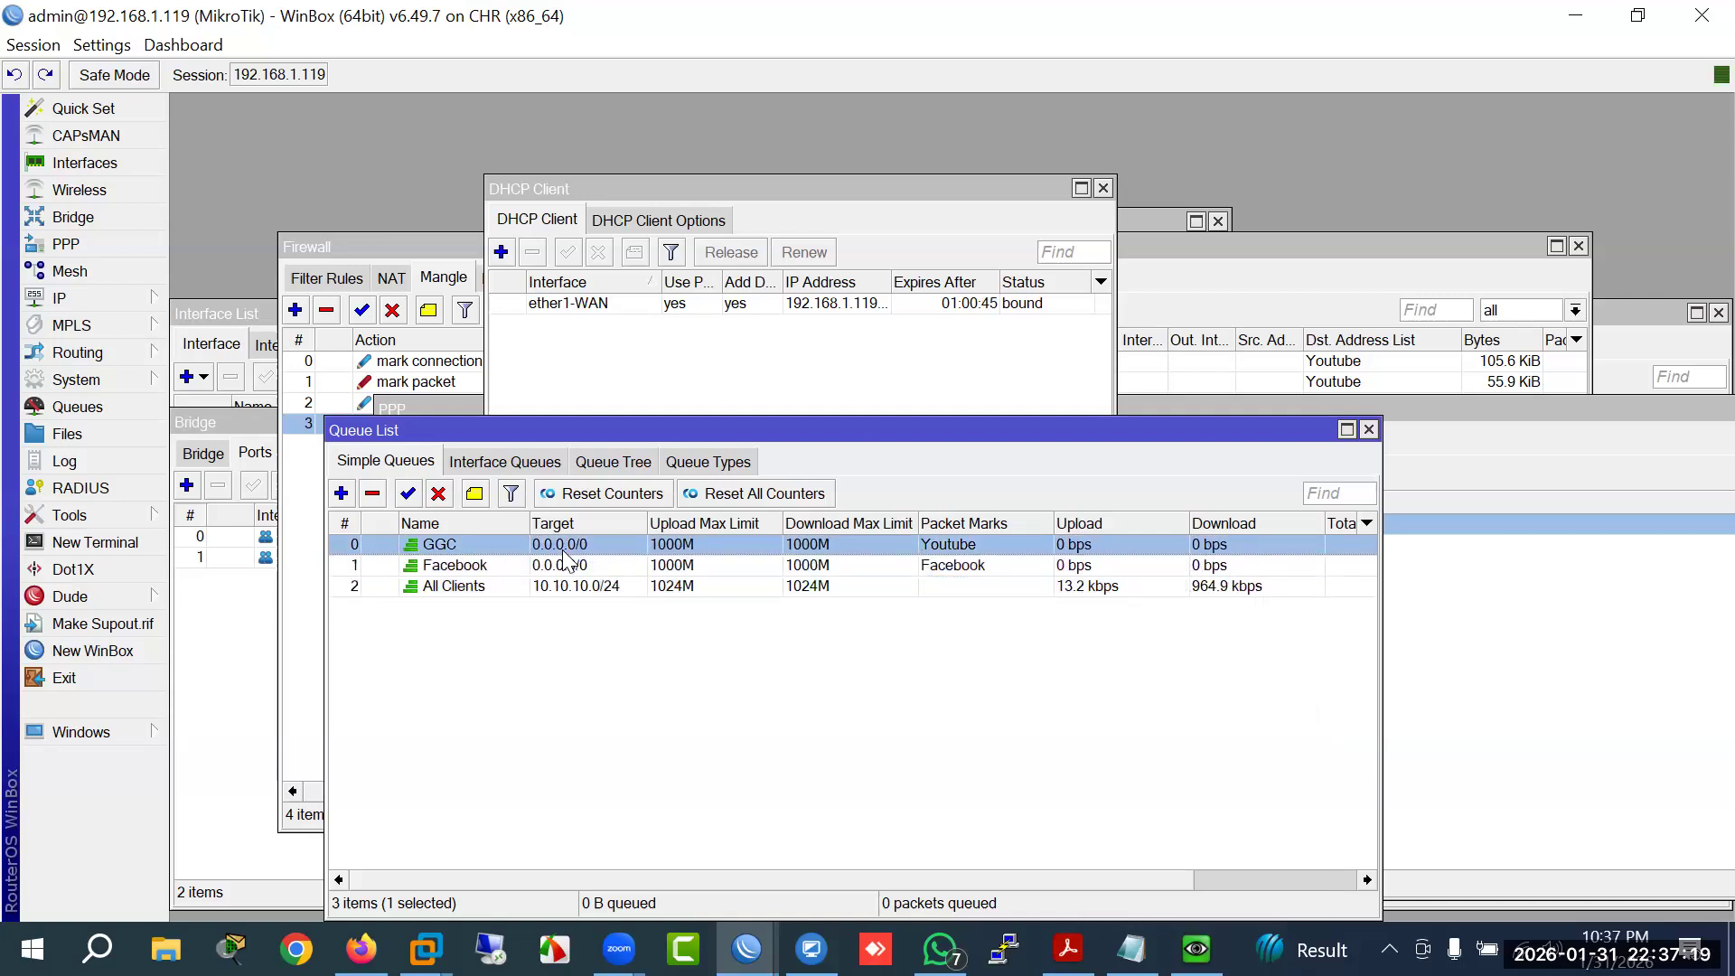
pyautogui.click(563, 568)
pyautogui.click(562, 544)
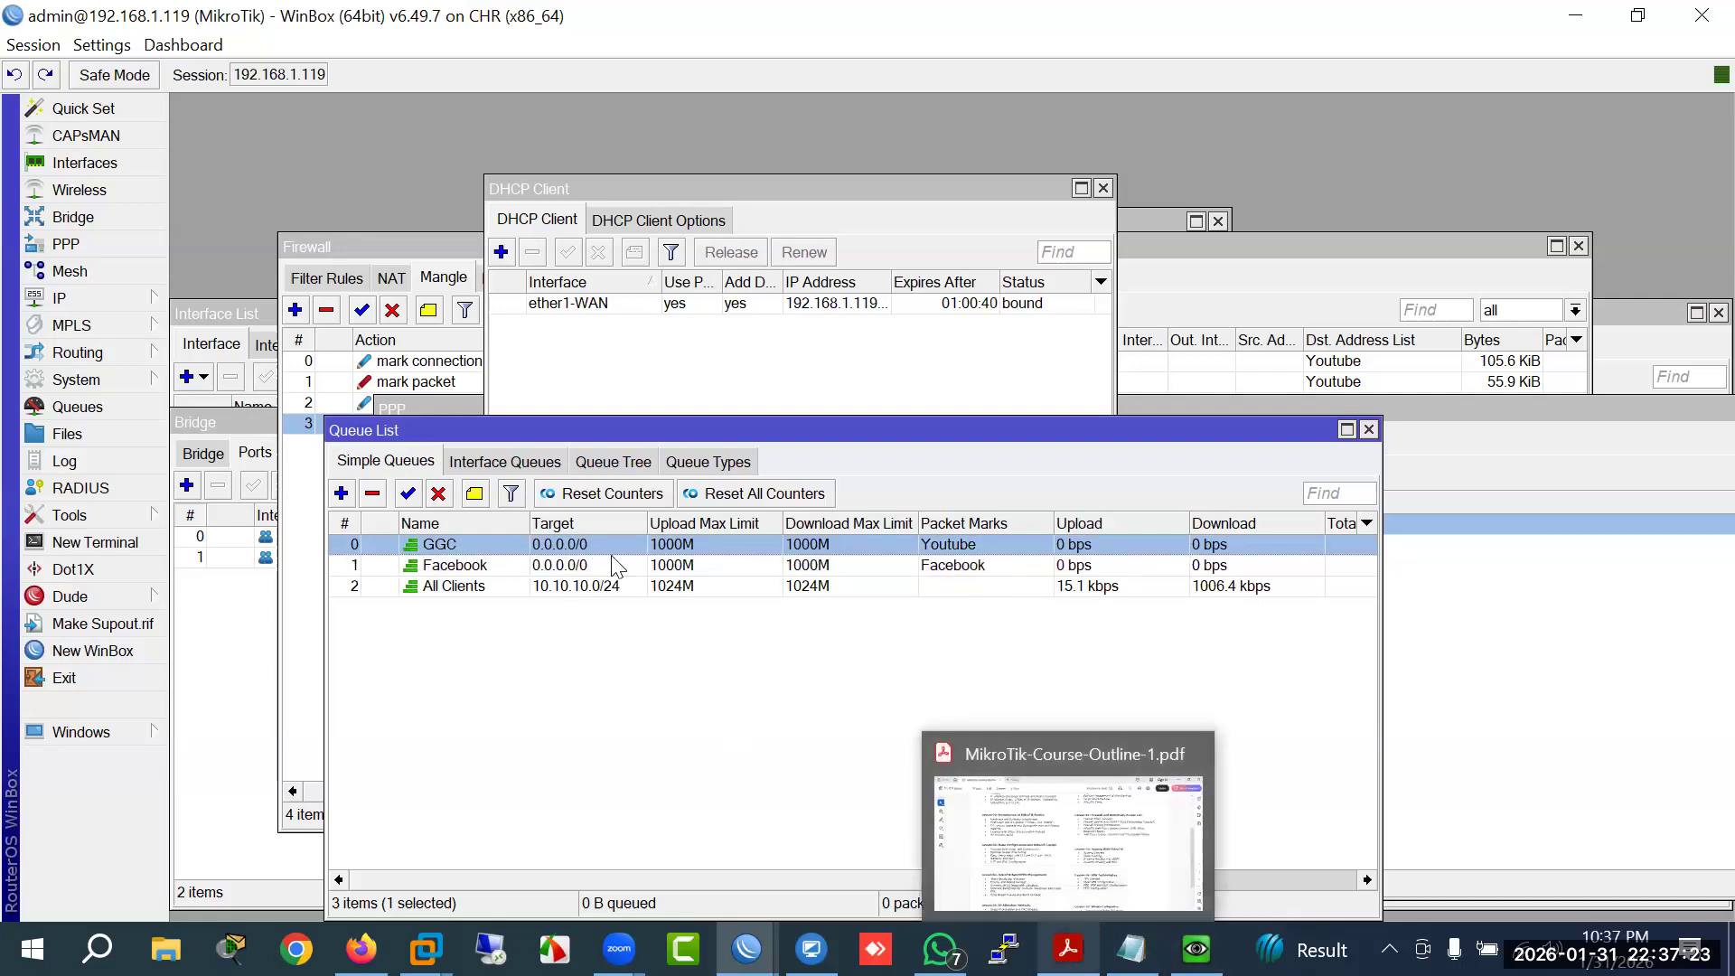
pyautogui.click(446, 564)
pyautogui.click(443, 548)
pyautogui.click(449, 563)
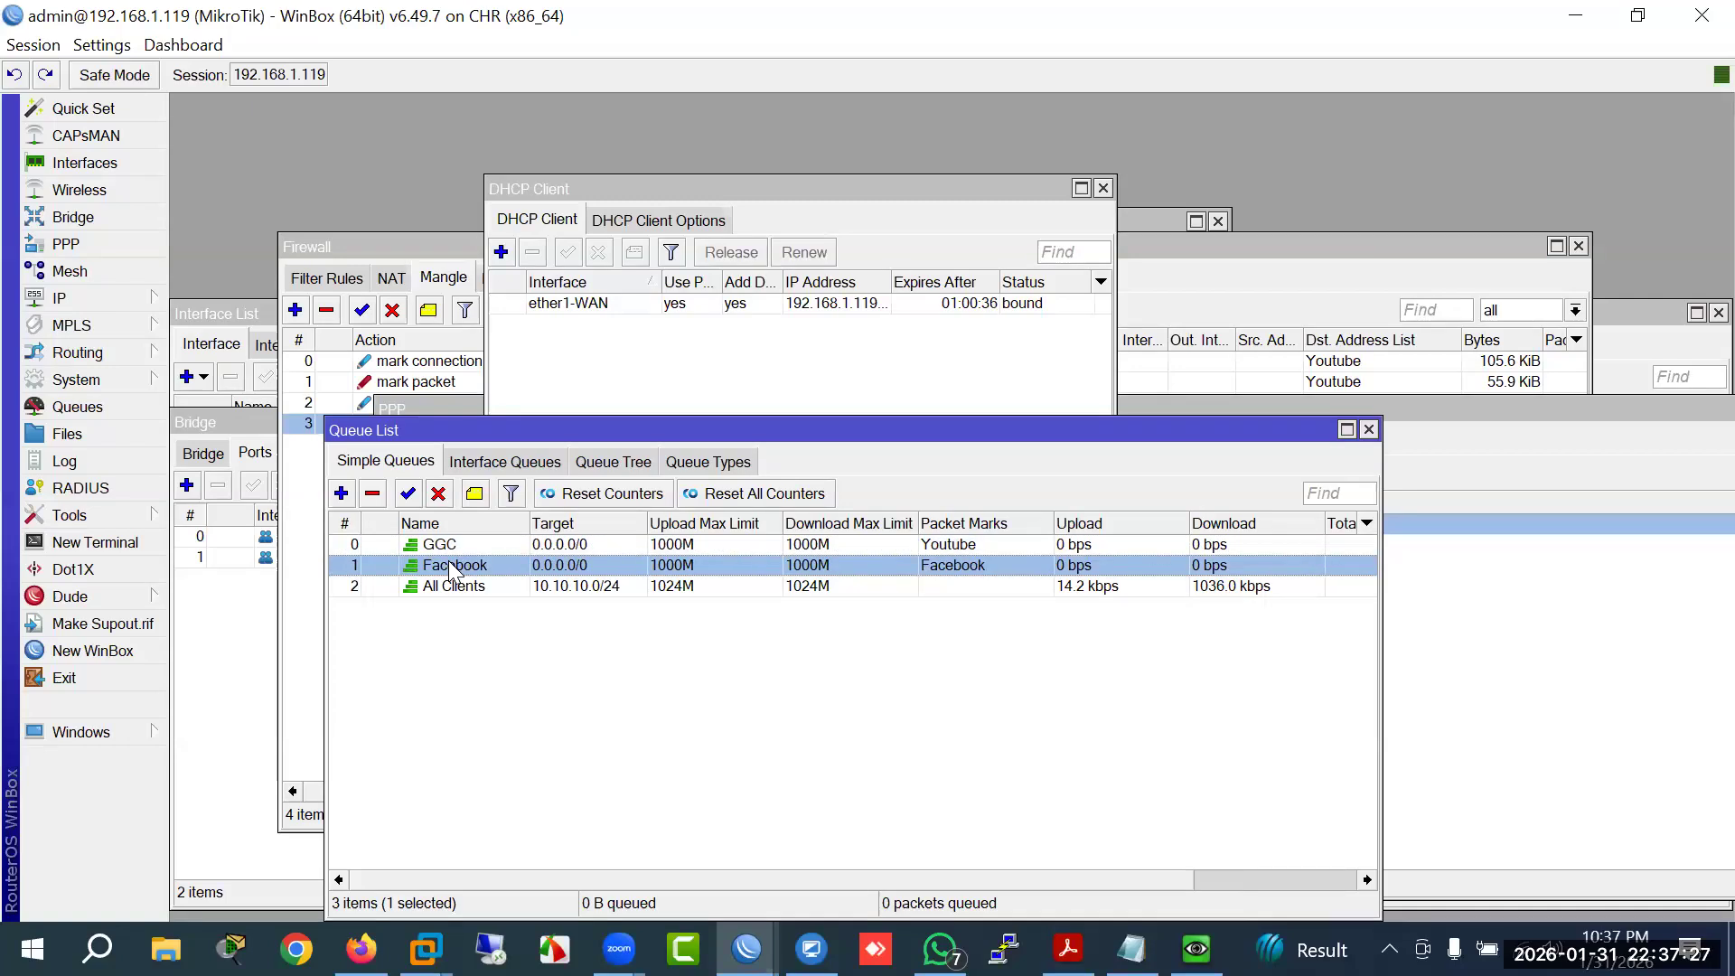
pyautogui.click(438, 542)
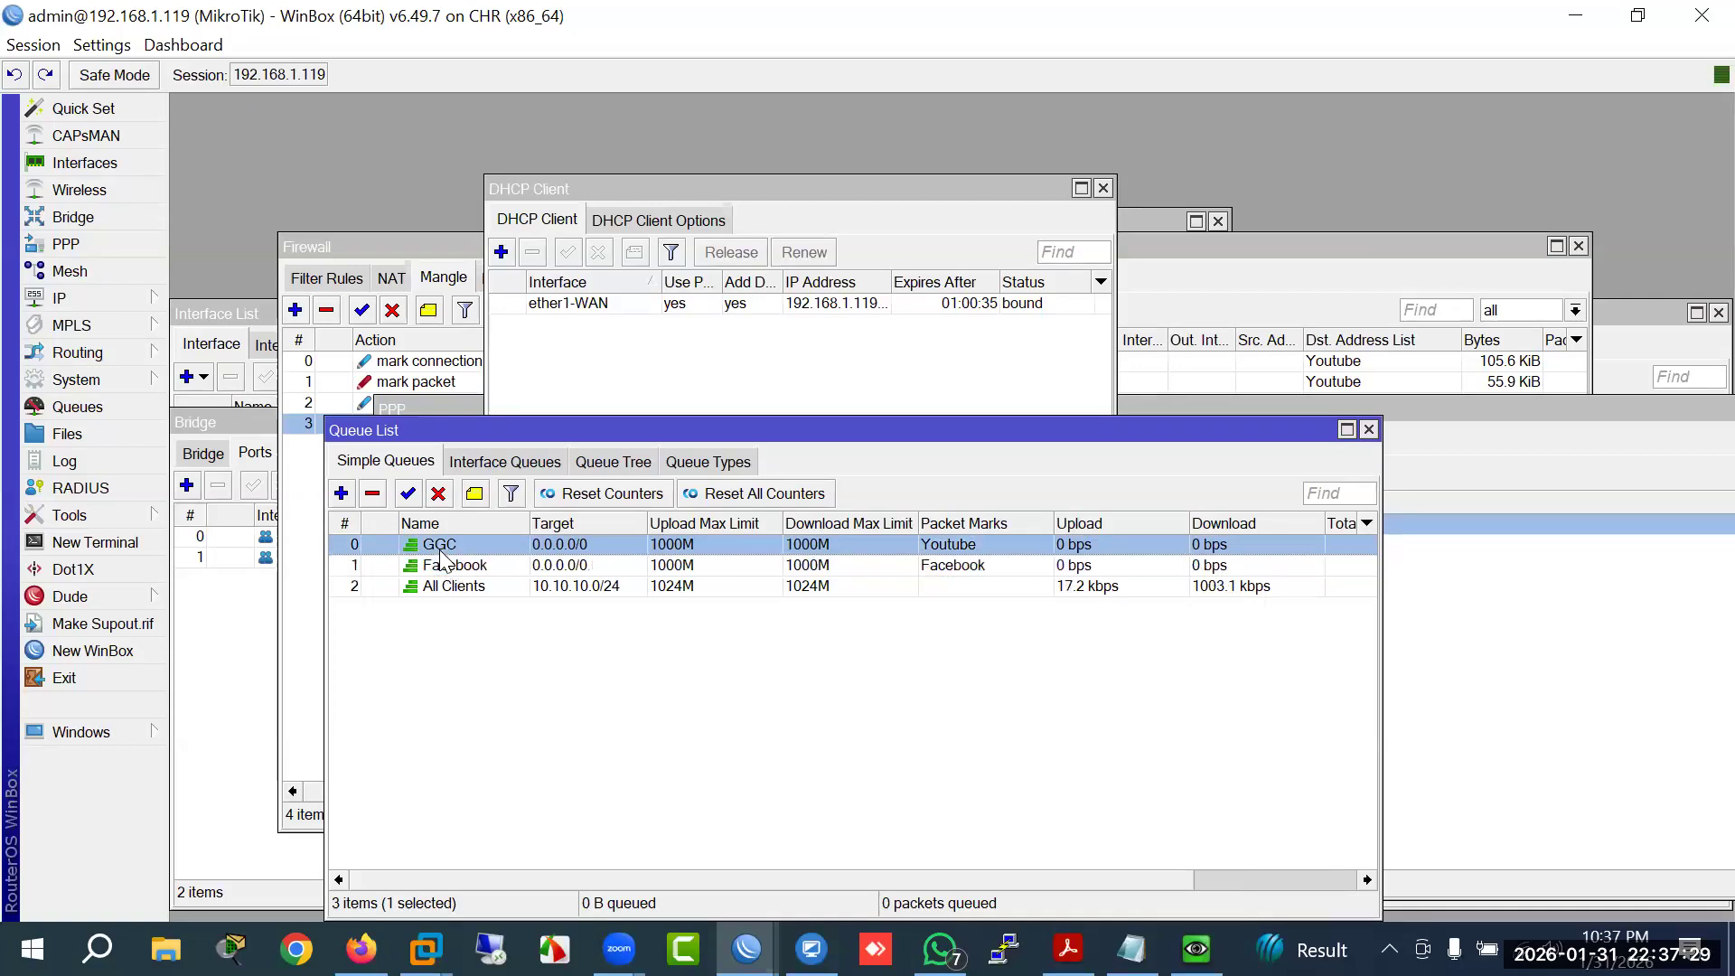
pyautogui.click(445, 567)
pyautogui.click(490, 541)
# Step: Browse the Firewall's Filter Rules and Address Lists, cancelling a new address list entry
pyautogui.click(429, 245)
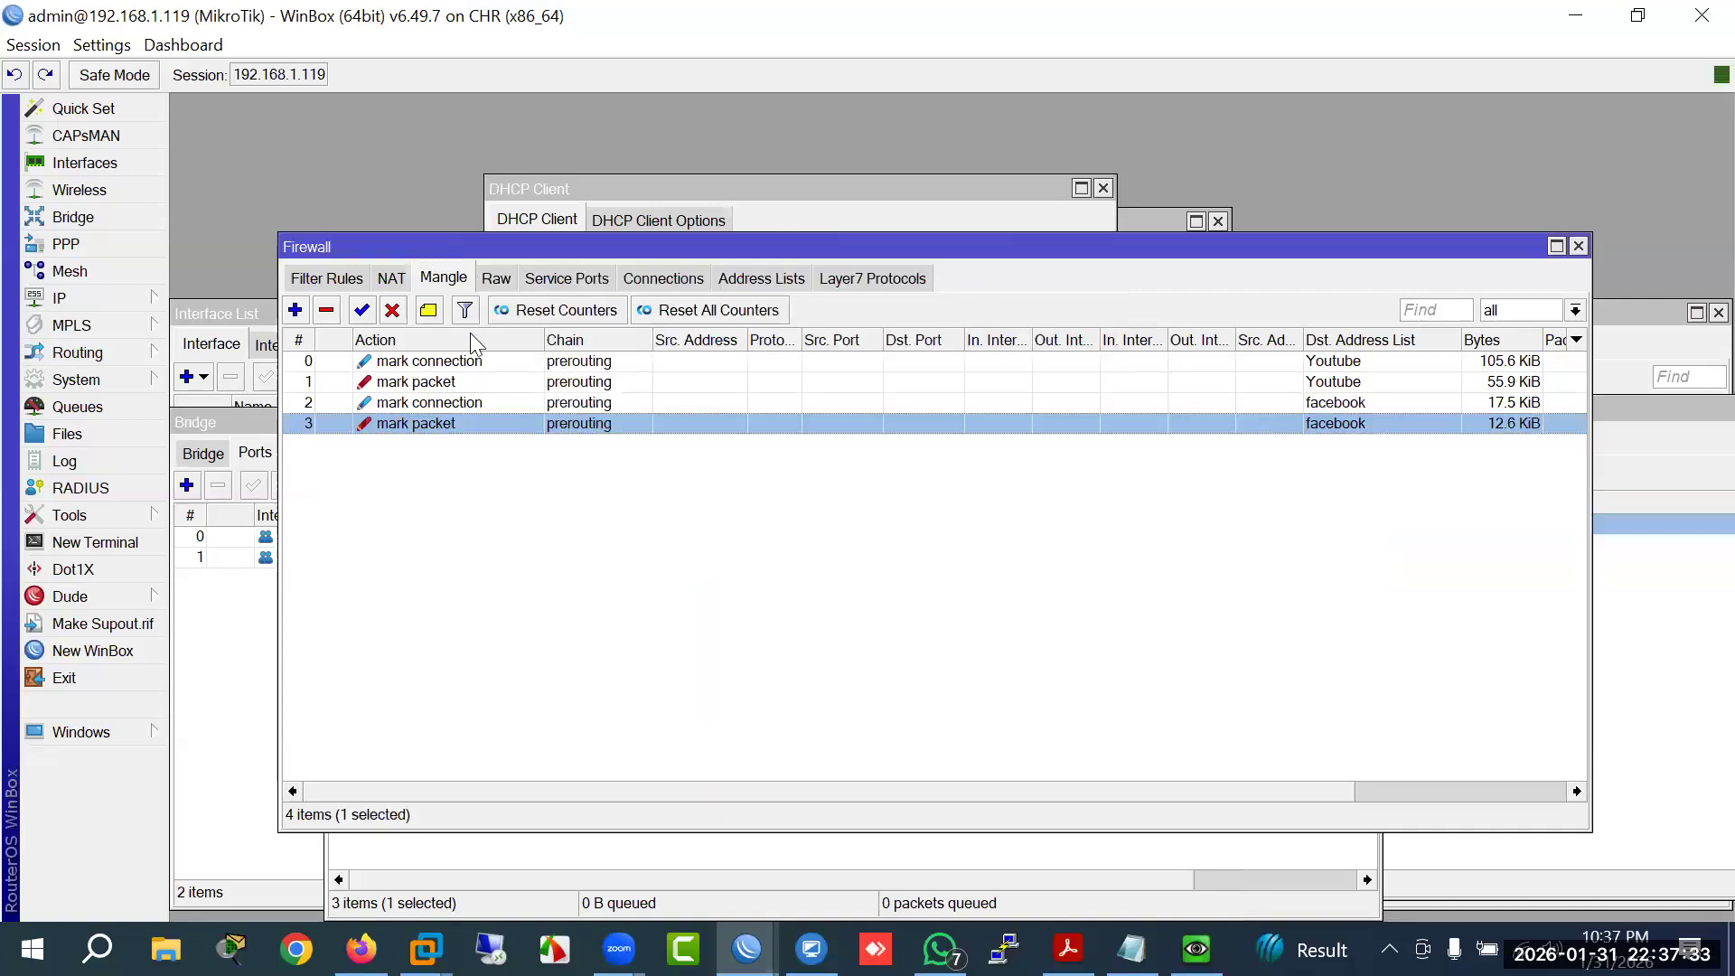
pyautogui.click(316, 279)
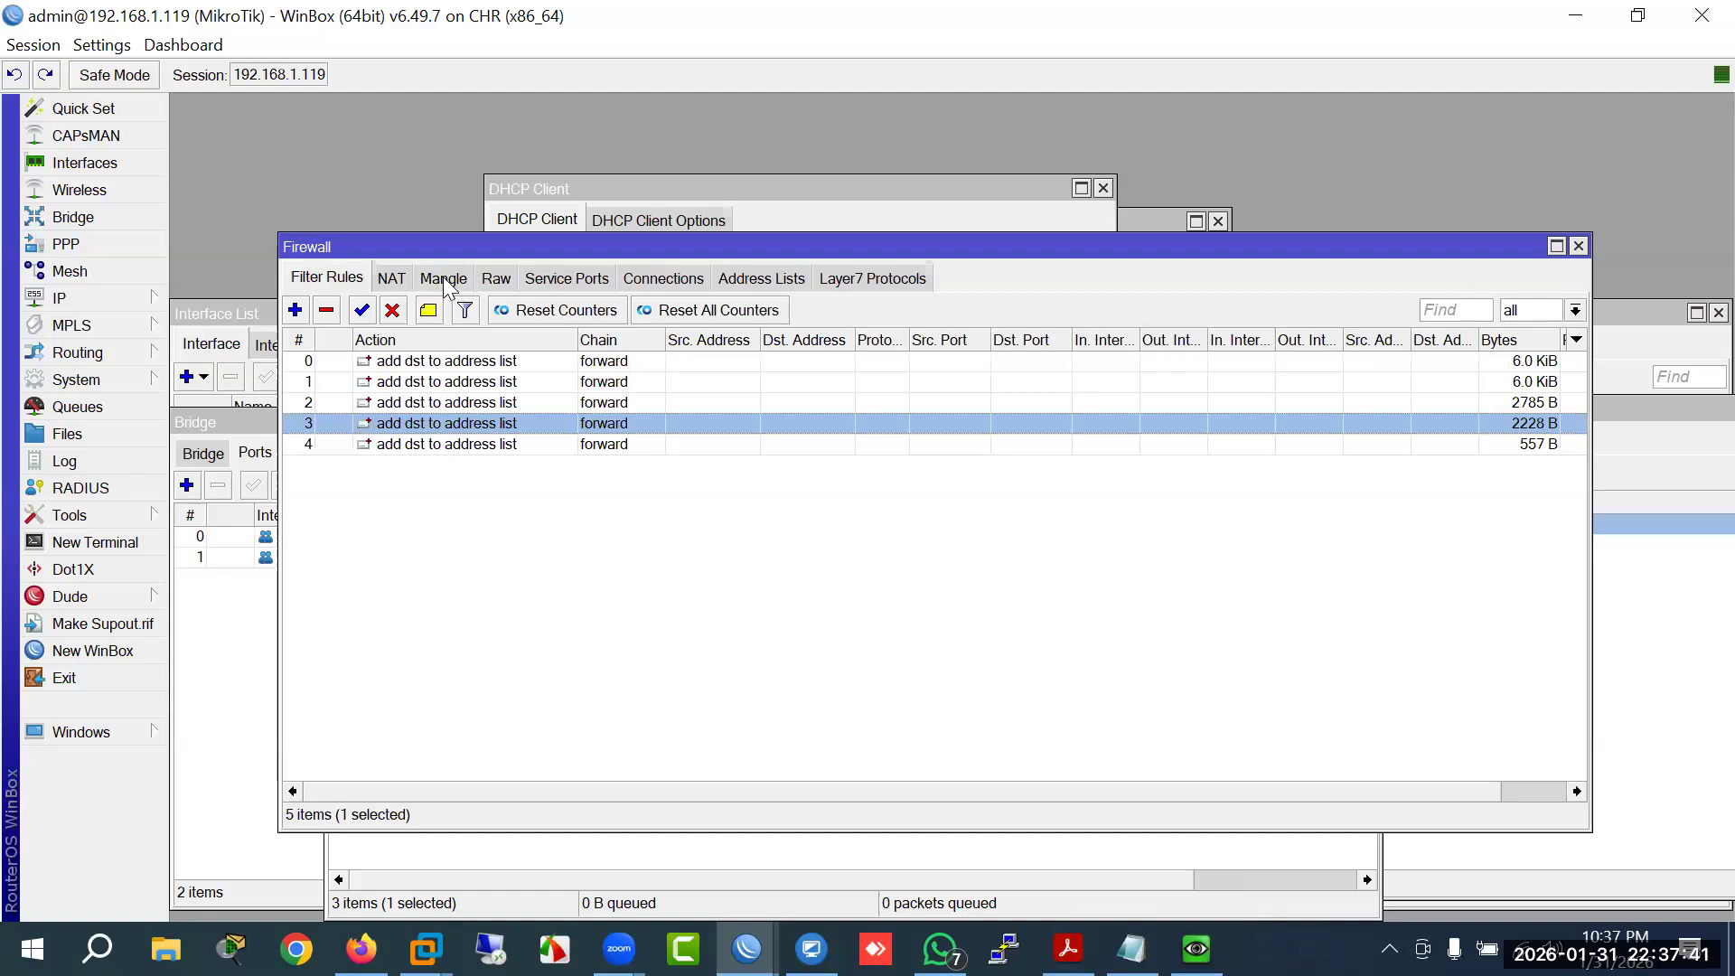
pyautogui.click(739, 285)
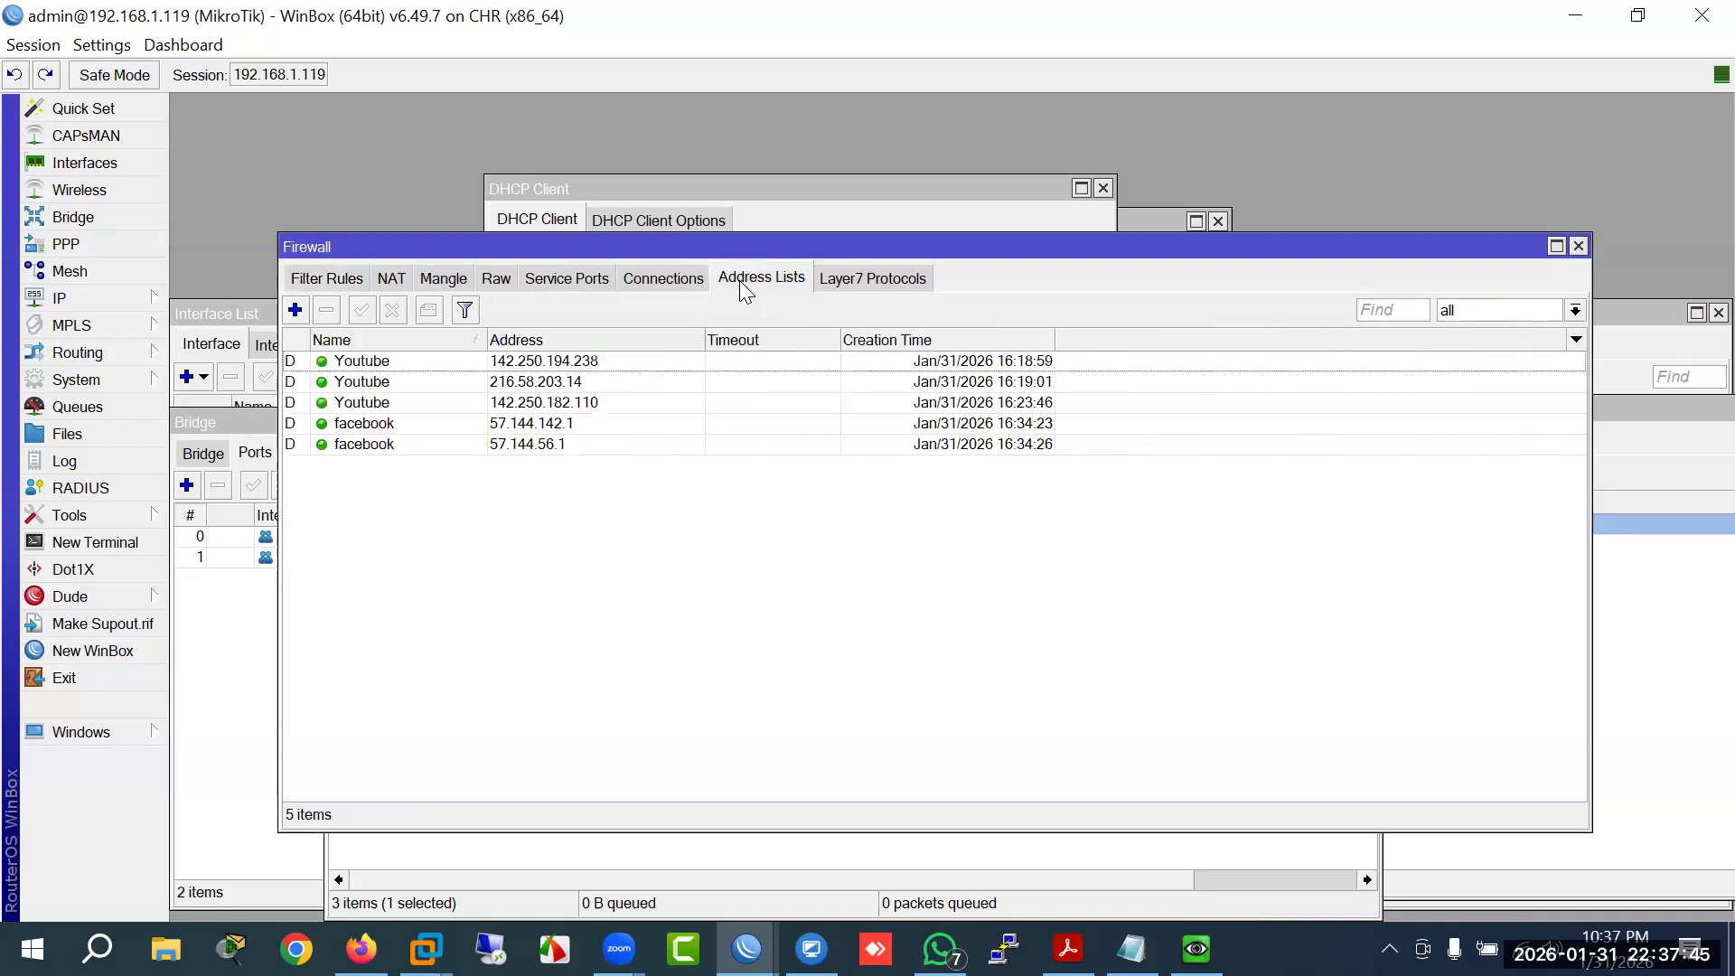
pyautogui.click(318, 280)
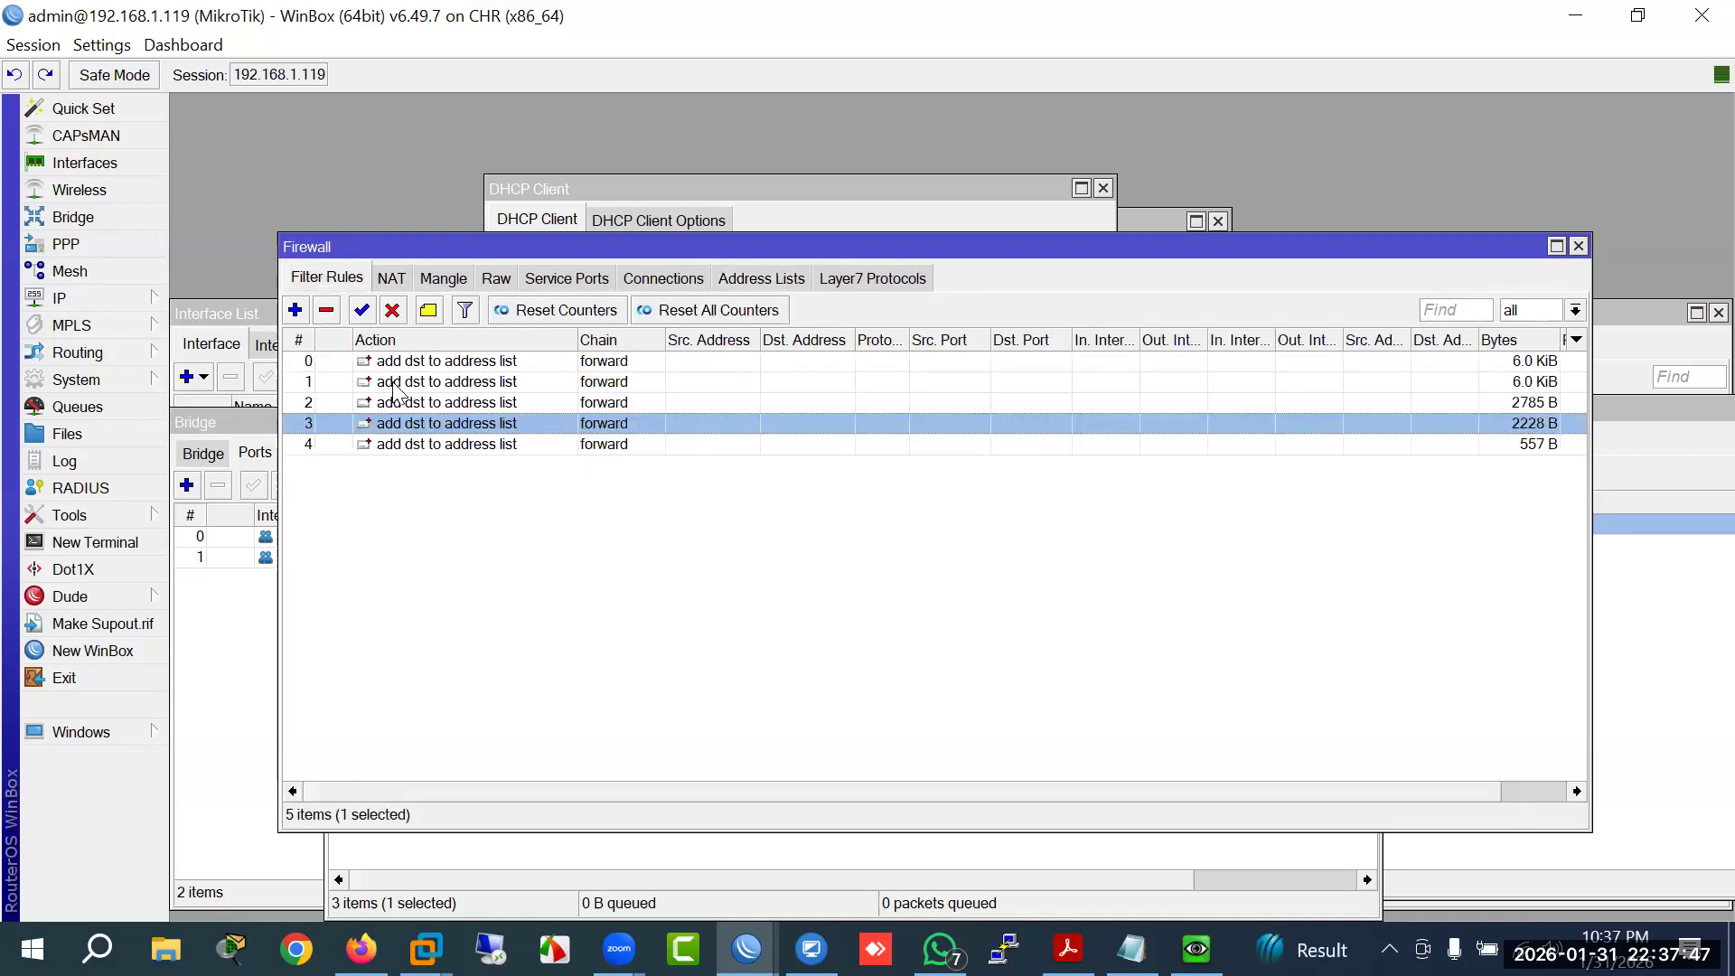
pyautogui.click(779, 273)
pyautogui.click(297, 308)
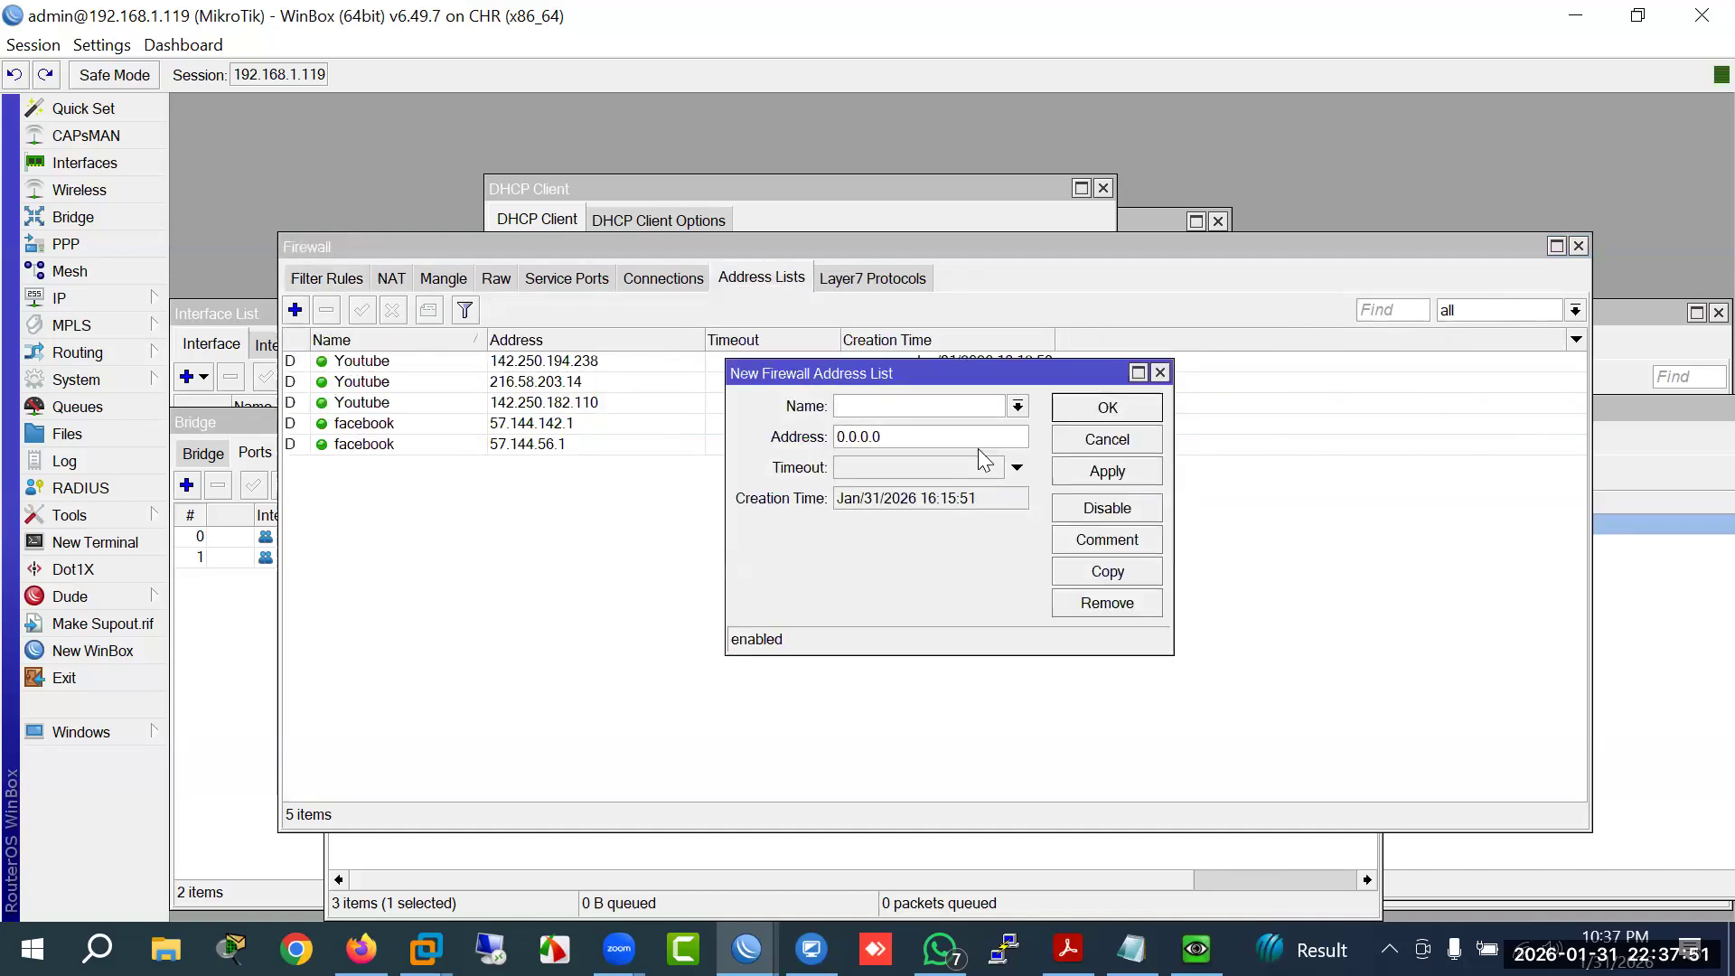
pyautogui.click(1107, 439)
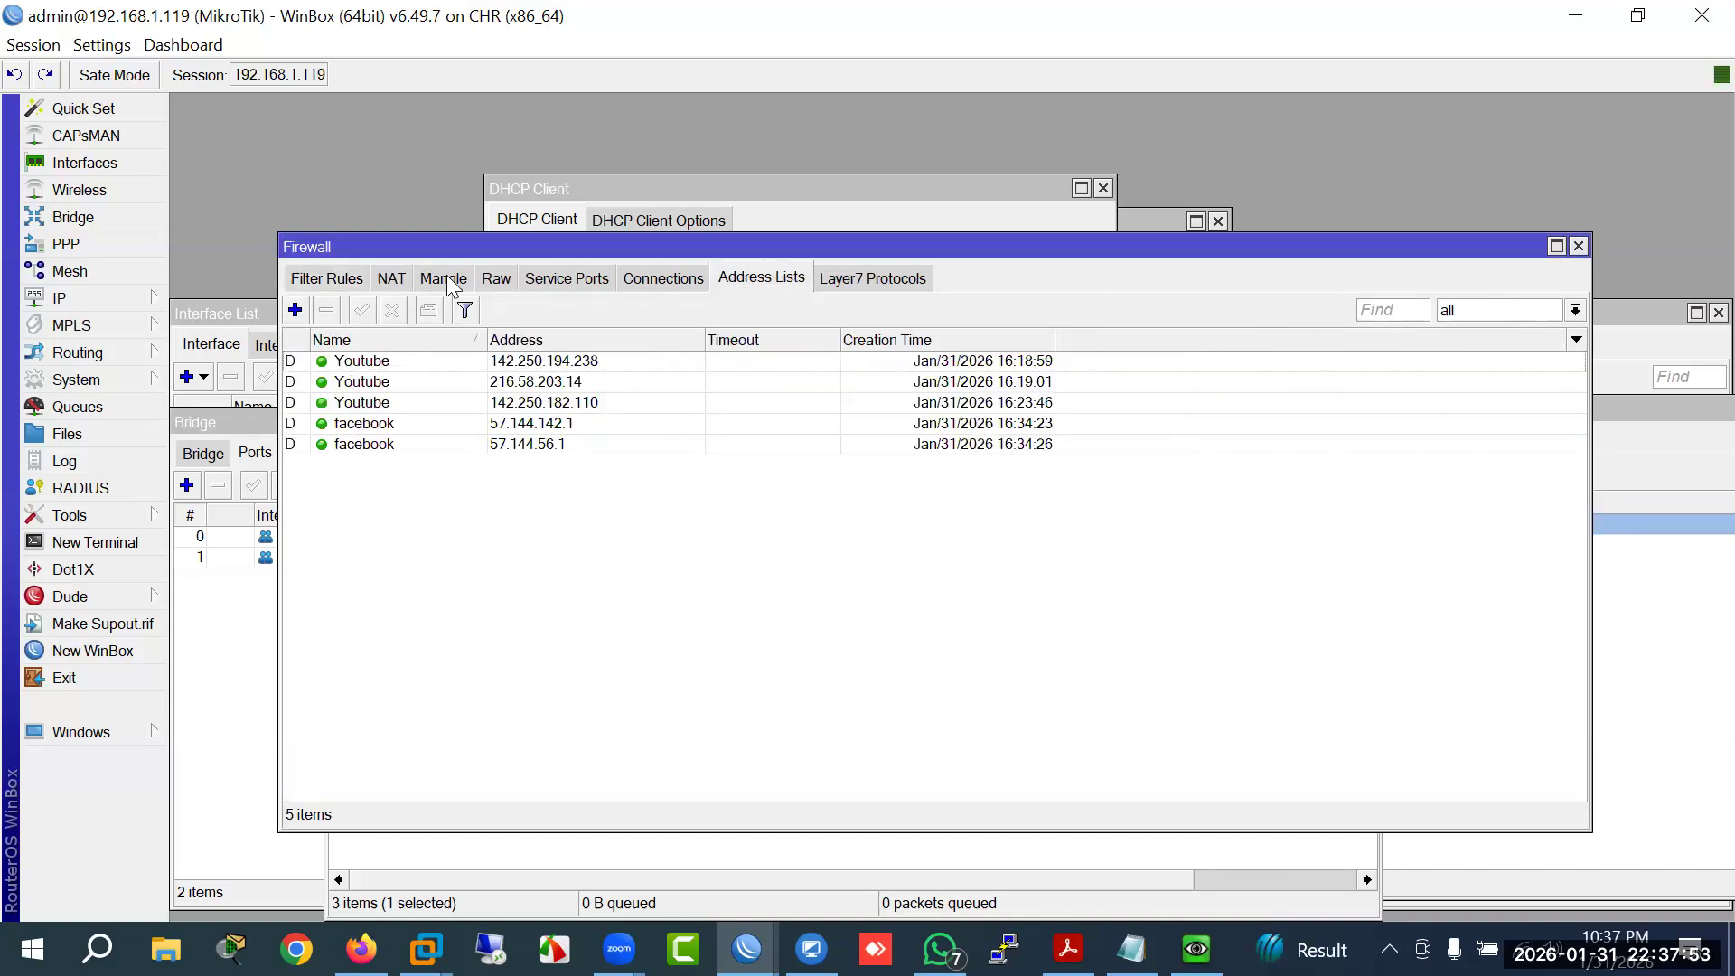
# Step: Inspect the first mark-connection mangle rule's General settings without changing it
pyautogui.click(445, 276)
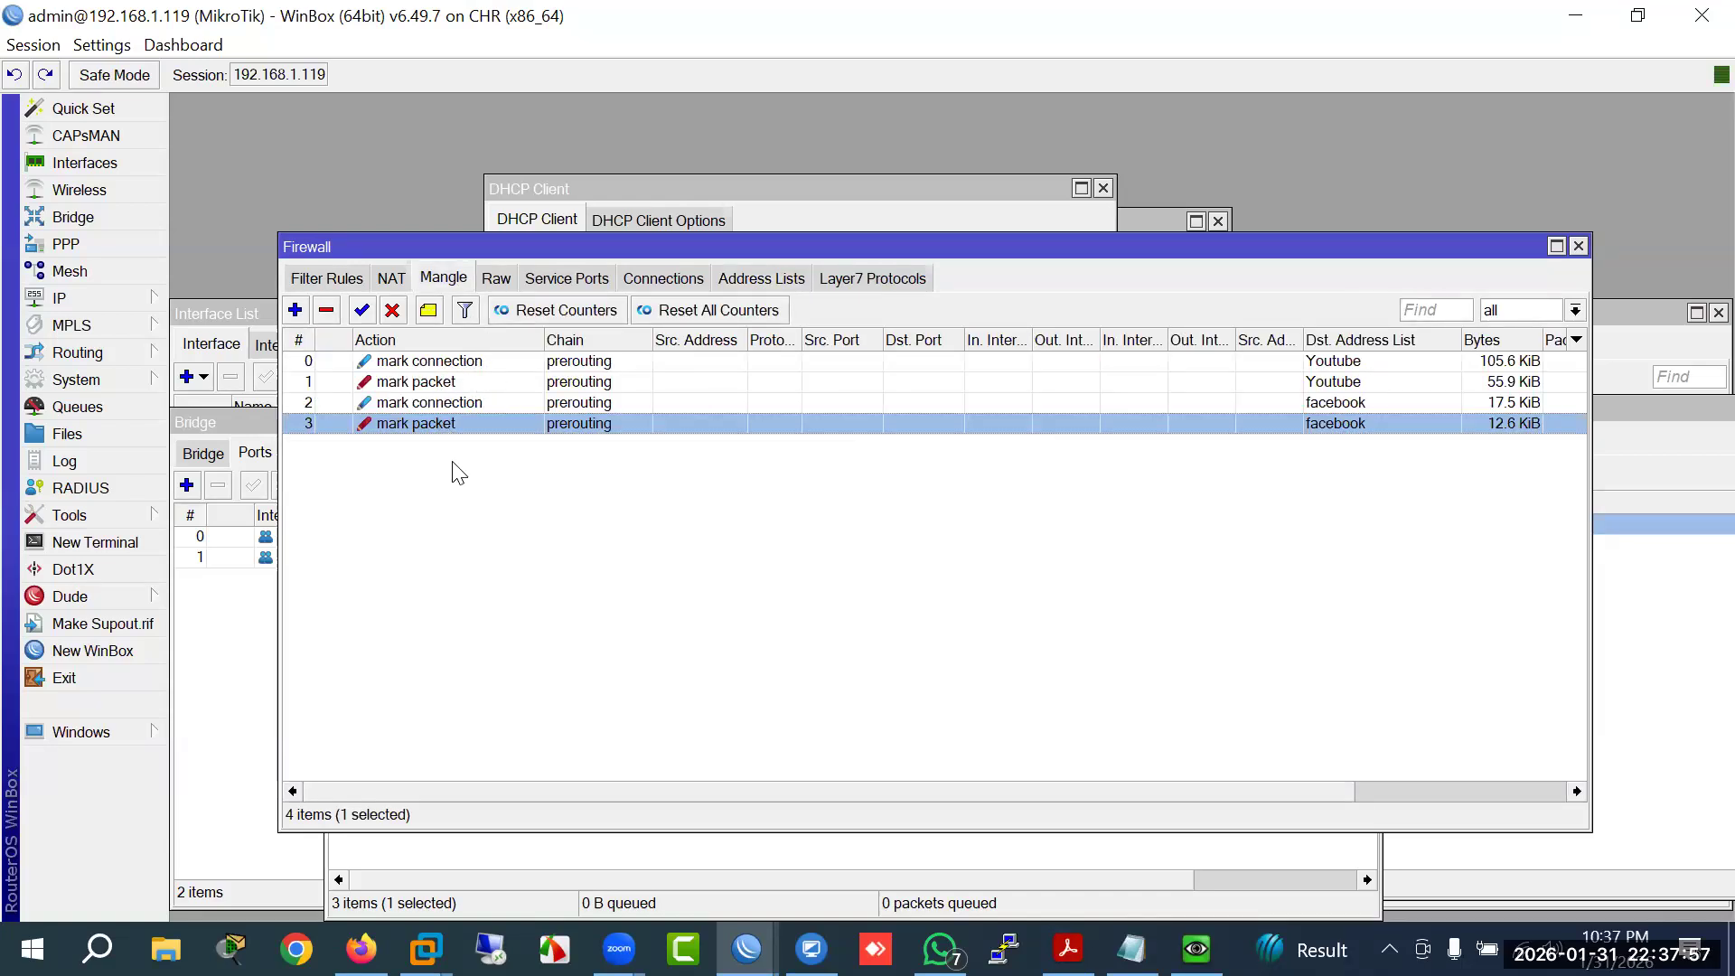
pyautogui.doubleClick(458, 362)
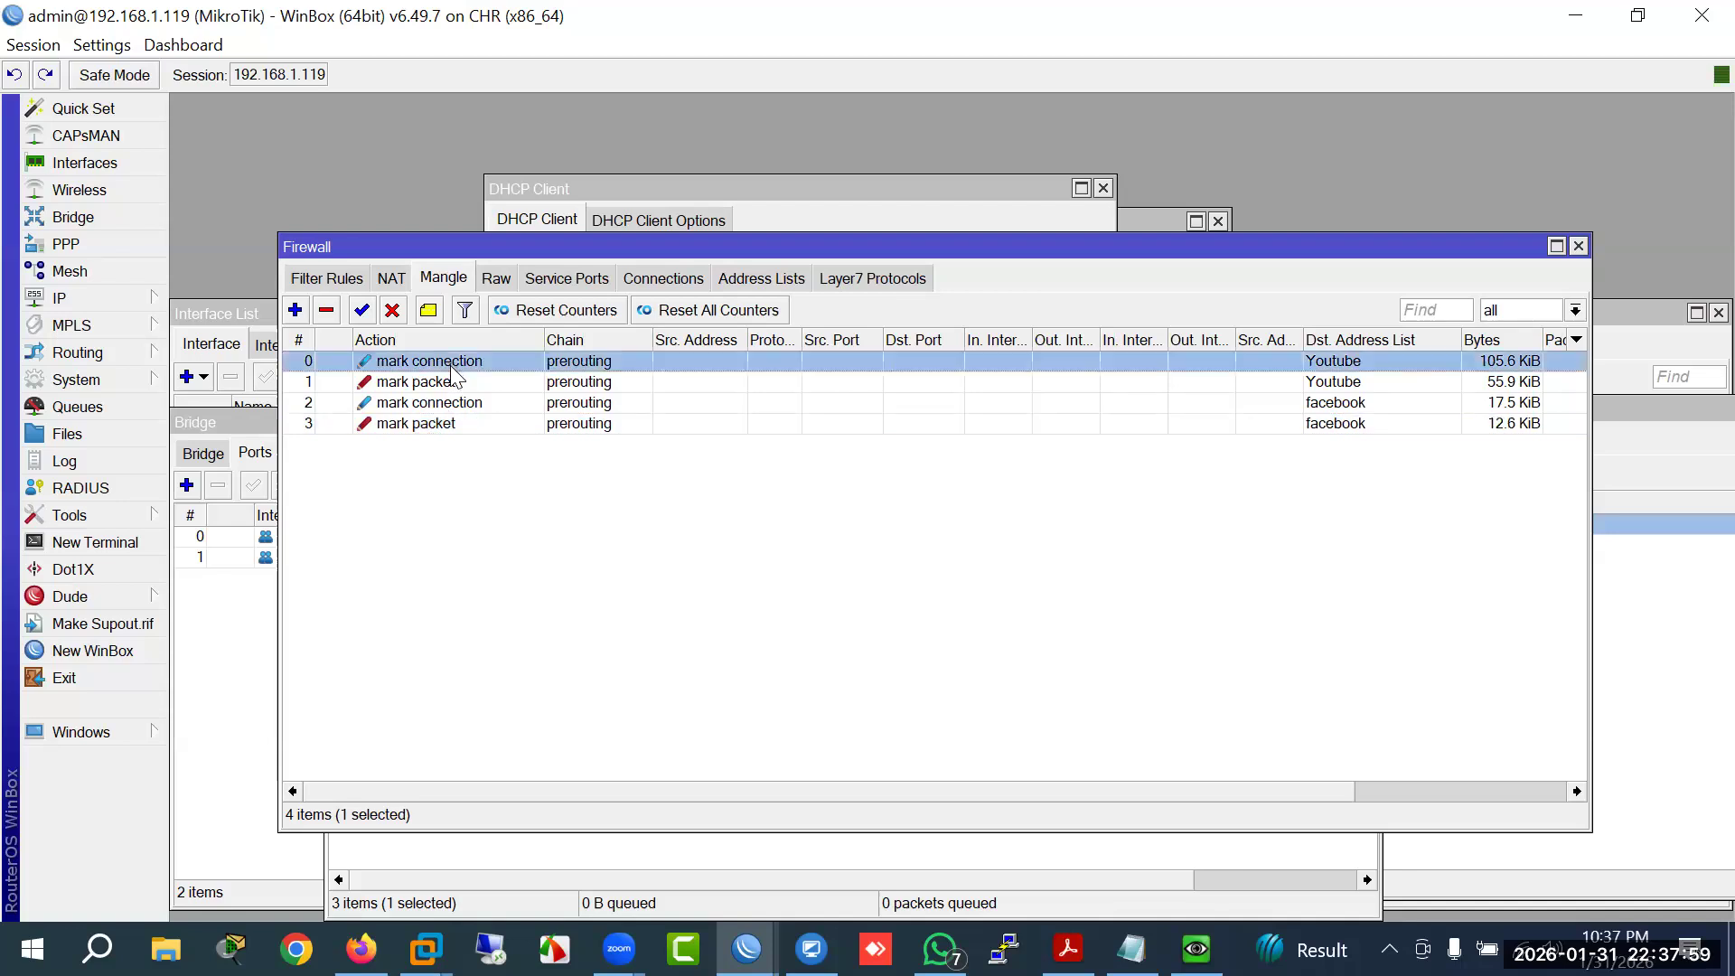
pyautogui.click(575, 267)
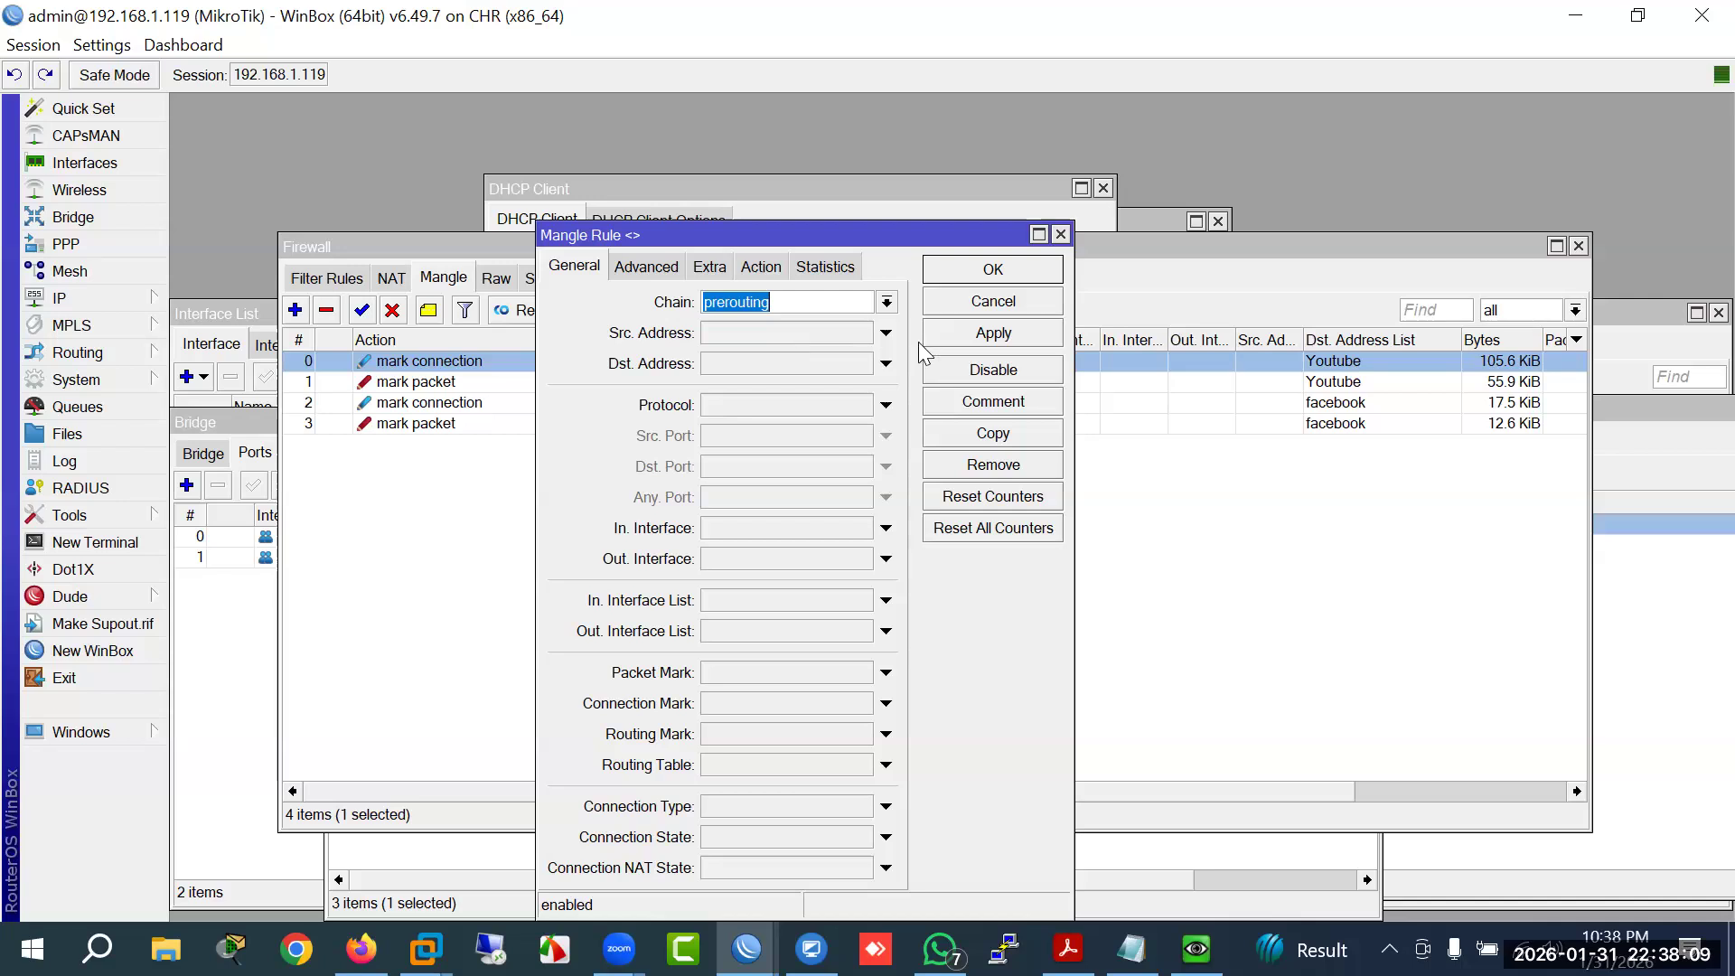
pyautogui.click(985, 305)
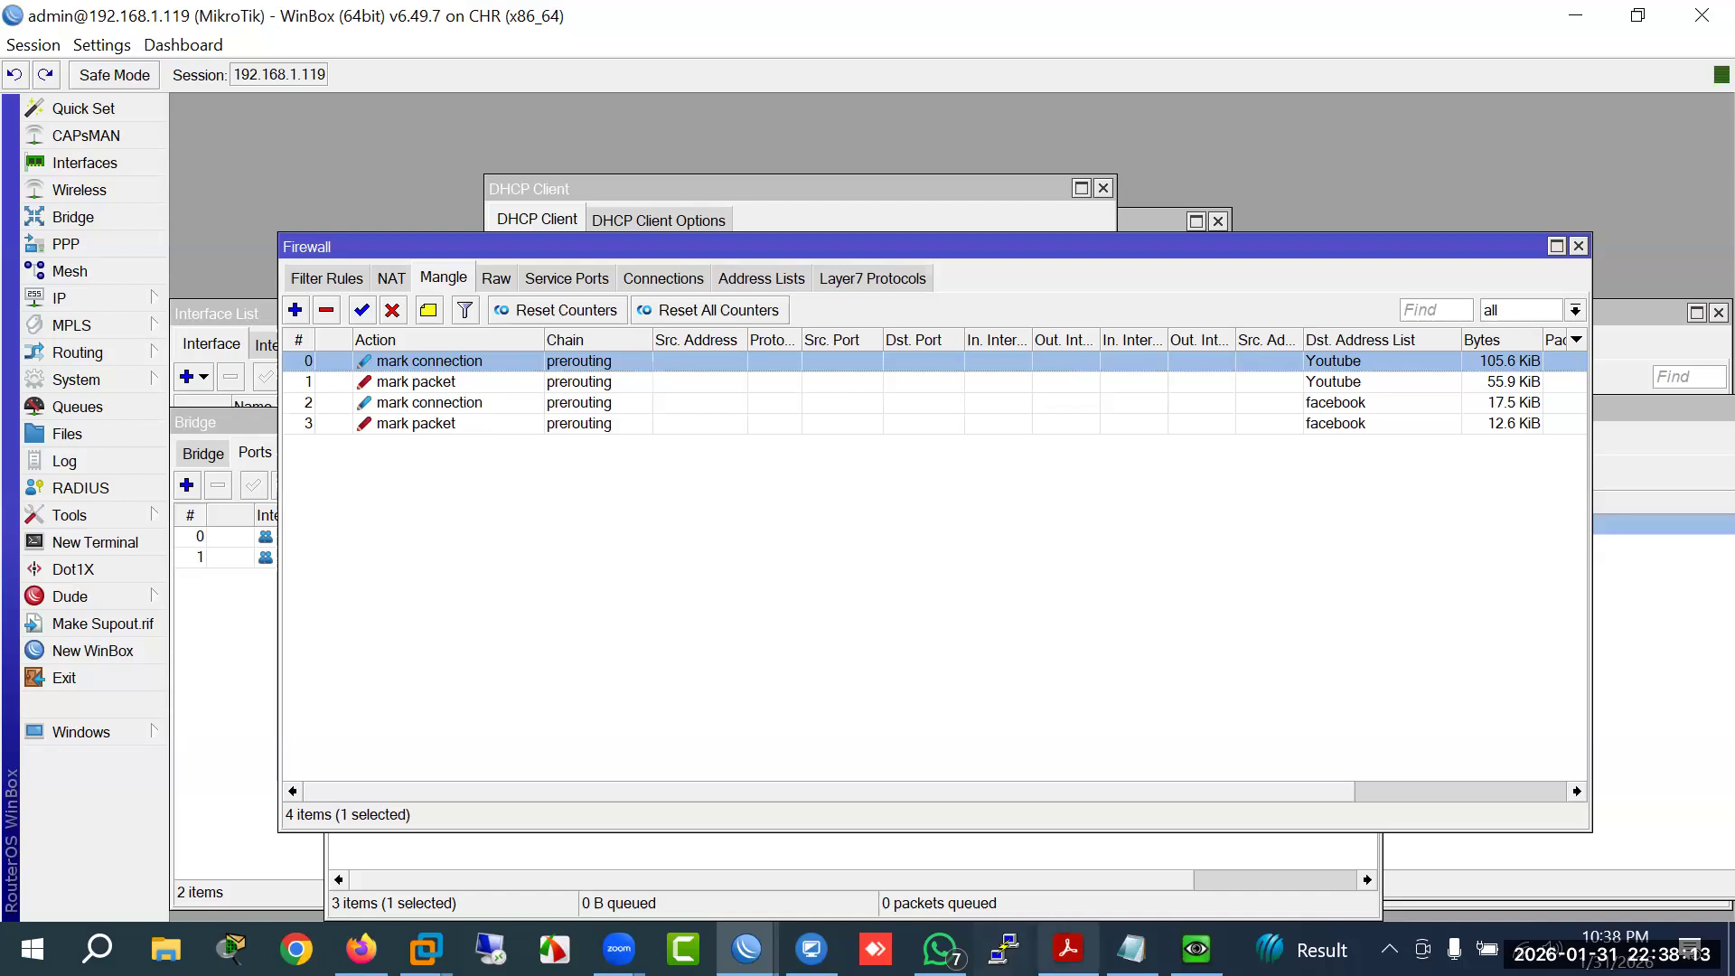
# Step: Highlight the Time Based Queues topic in the course PDF, then return to Filter Rules
pyautogui.click(1068, 949)
pyautogui.moveTo(364, 764); pyautogui.dragTo(527, 764)
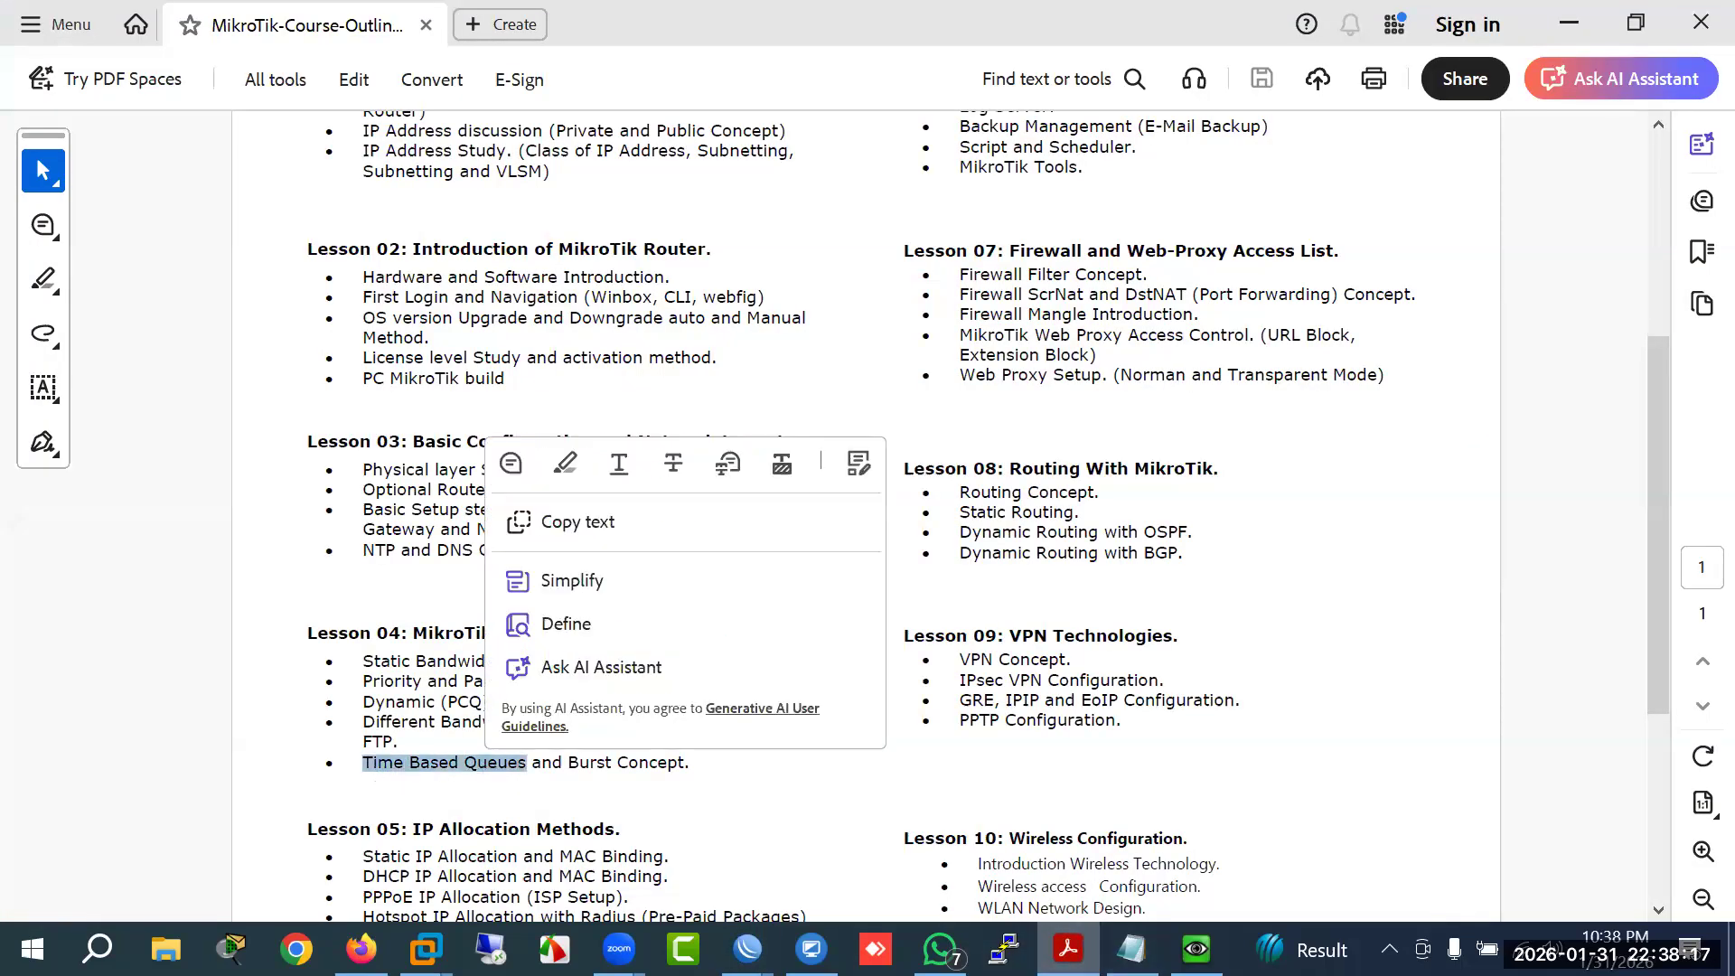
pyautogui.click(747, 949)
pyautogui.click(335, 278)
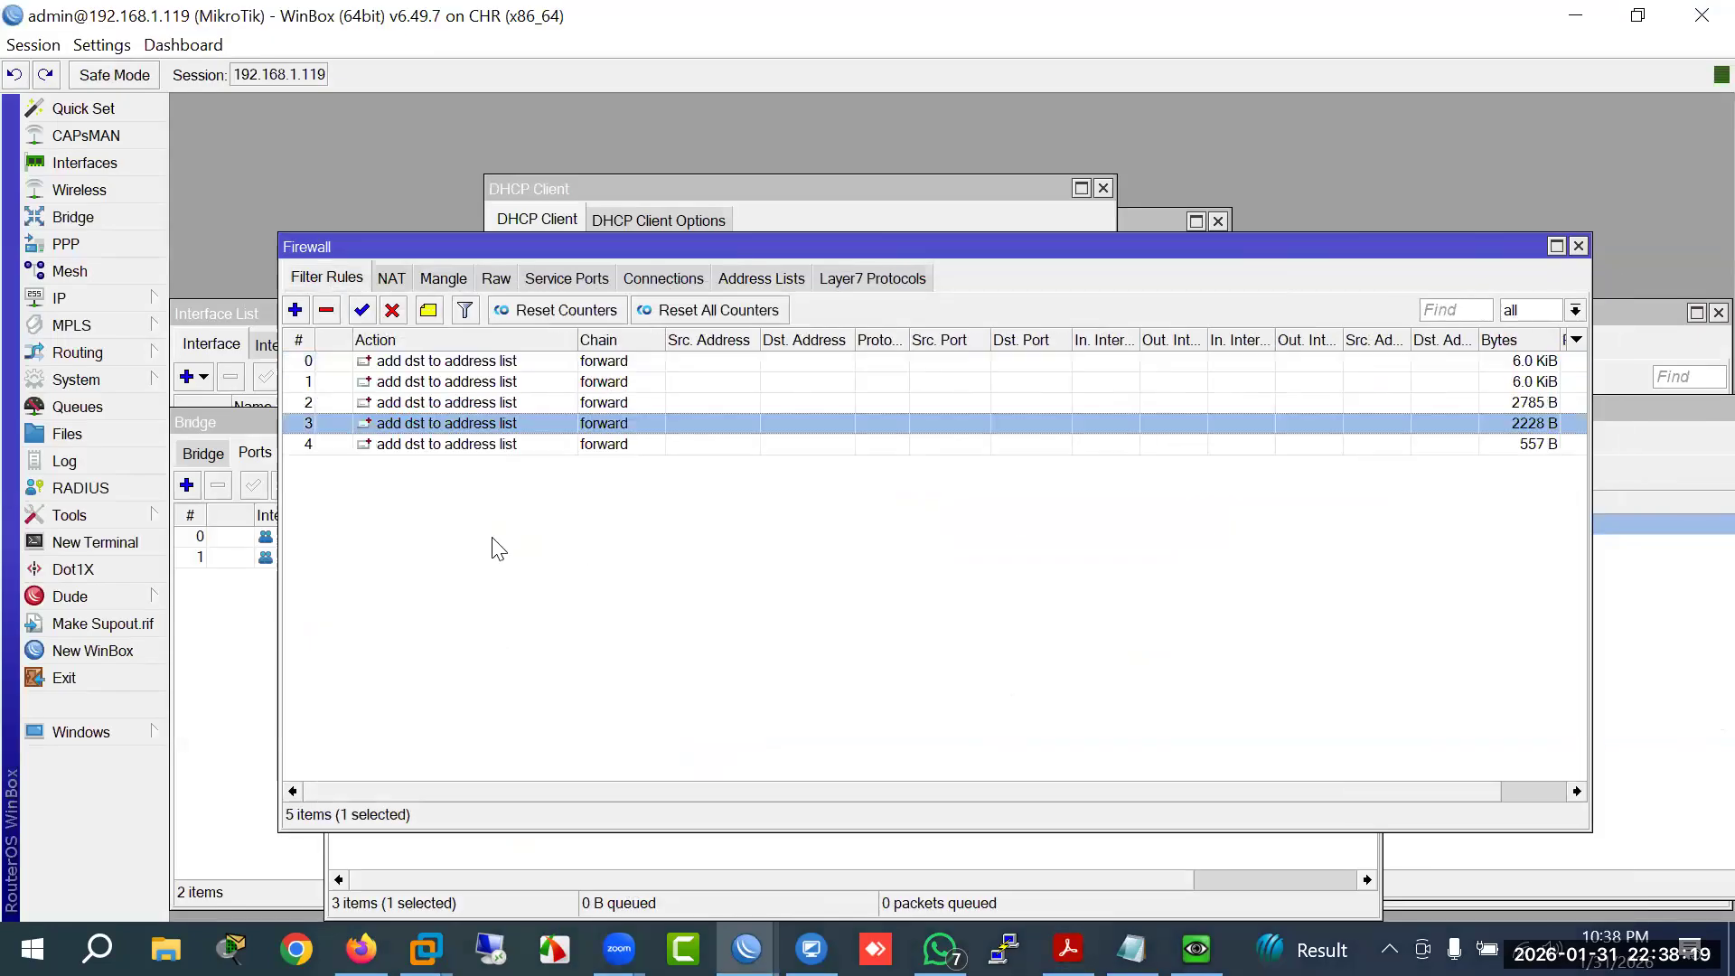
# Step: Select the five forward add-to-address-list filter rules and enable them
pyautogui.click(432, 361)
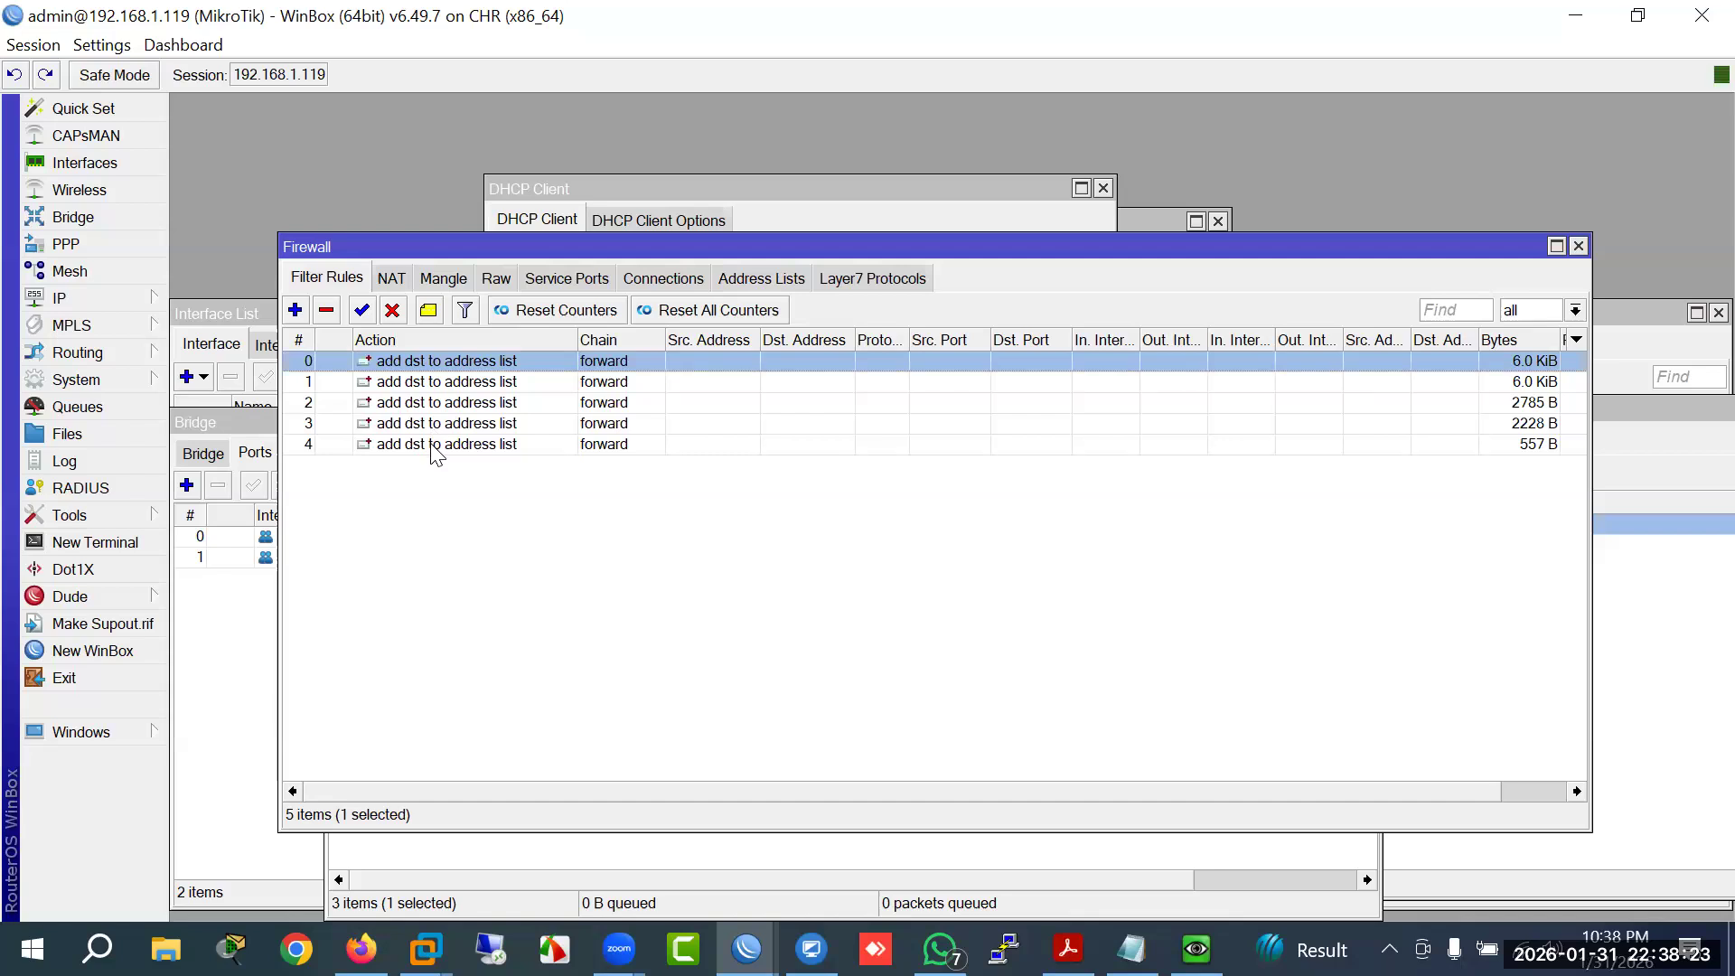
pyautogui.keyDown('shift'); pyautogui.click(437, 445); pyautogui.keyUp('shift')
pyautogui.click(393, 310)
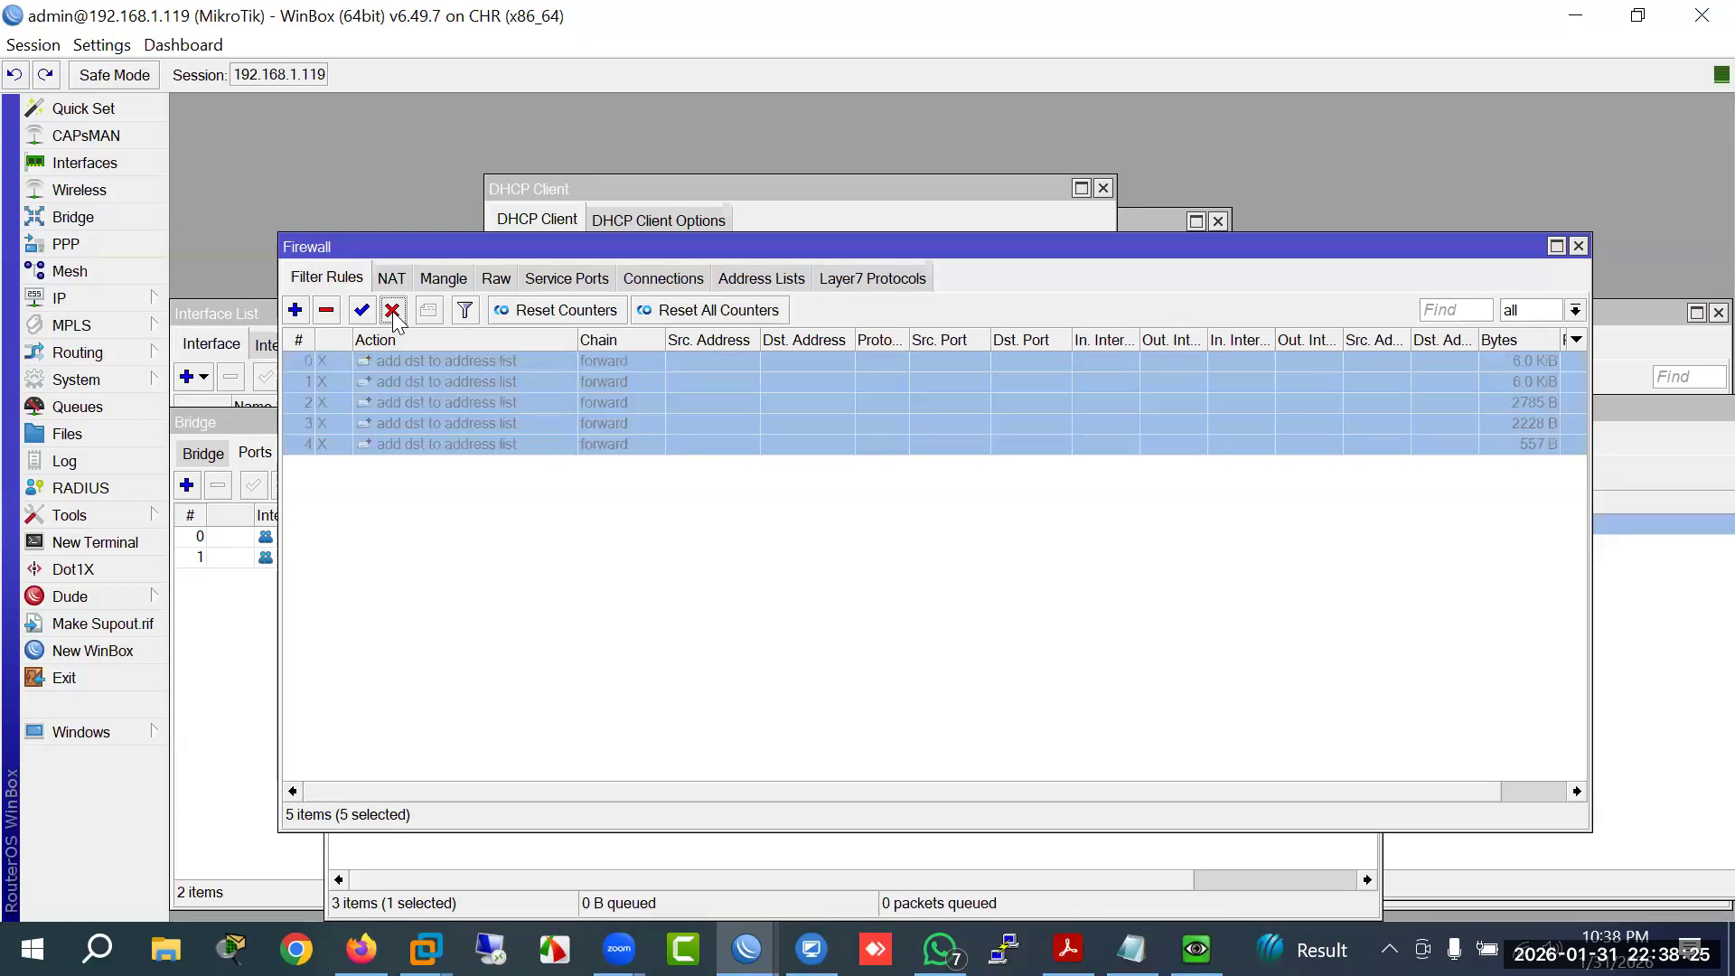
pyautogui.click(361, 310)
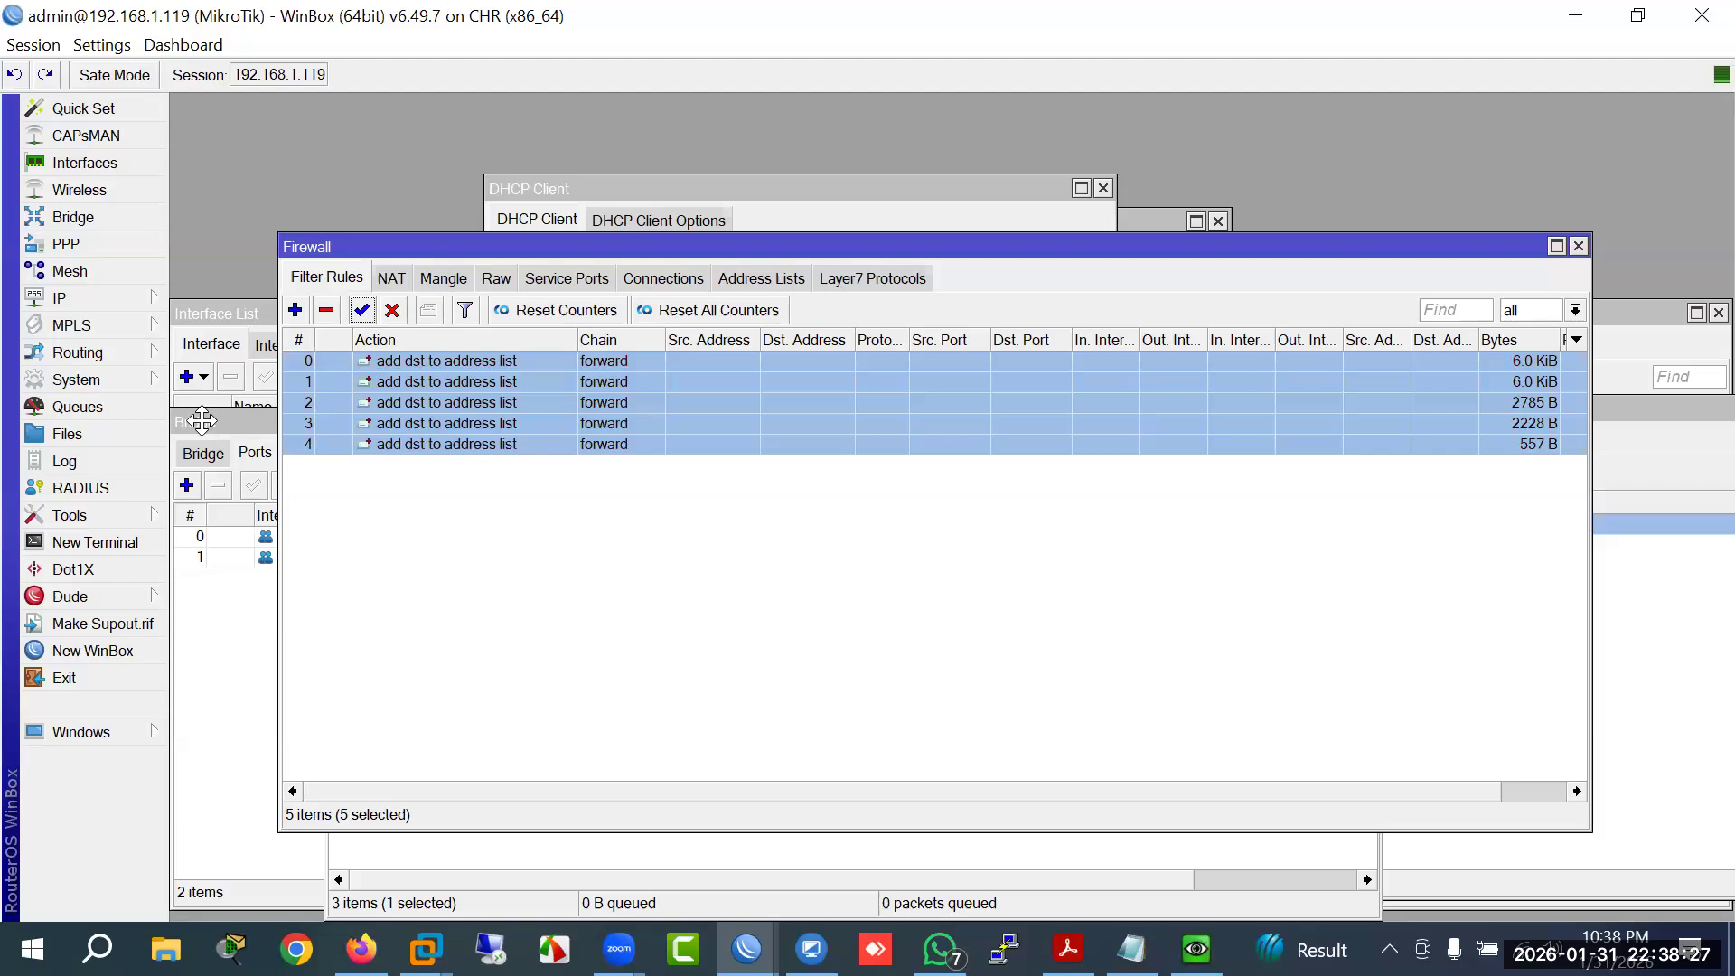
pyautogui.click(201, 421)
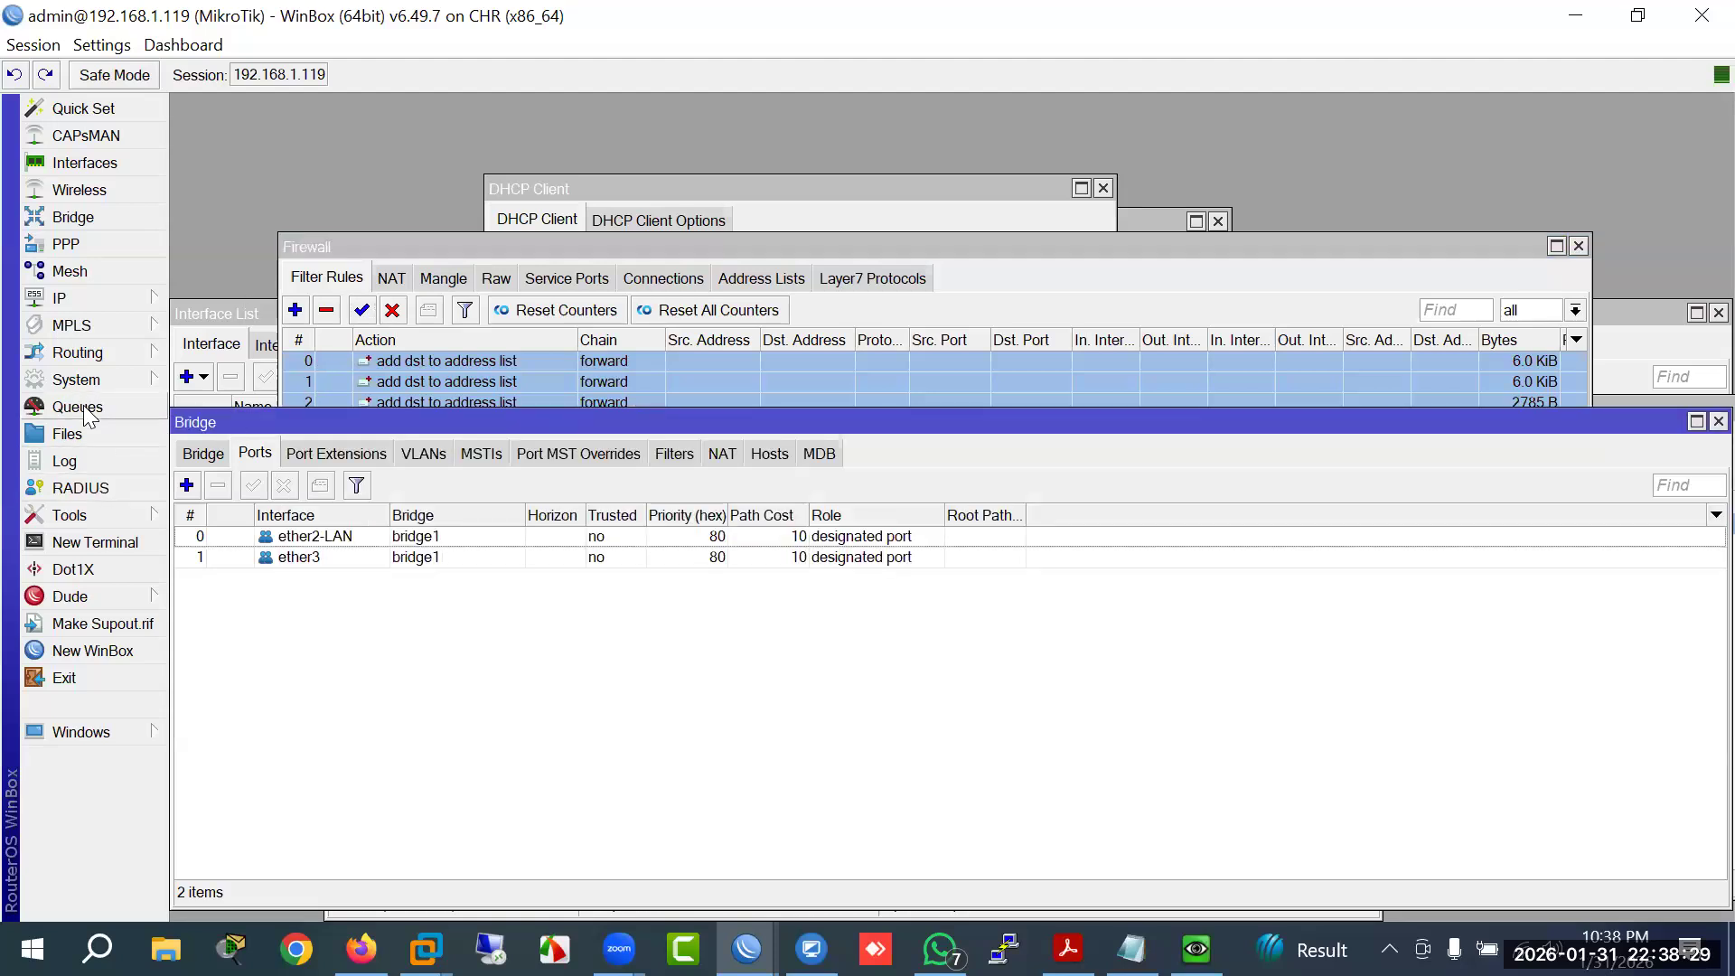
# Step: Open the All Clients simple queue's settings and look over its Advanced tab
pyautogui.click(77, 407)
pyautogui.click(463, 587)
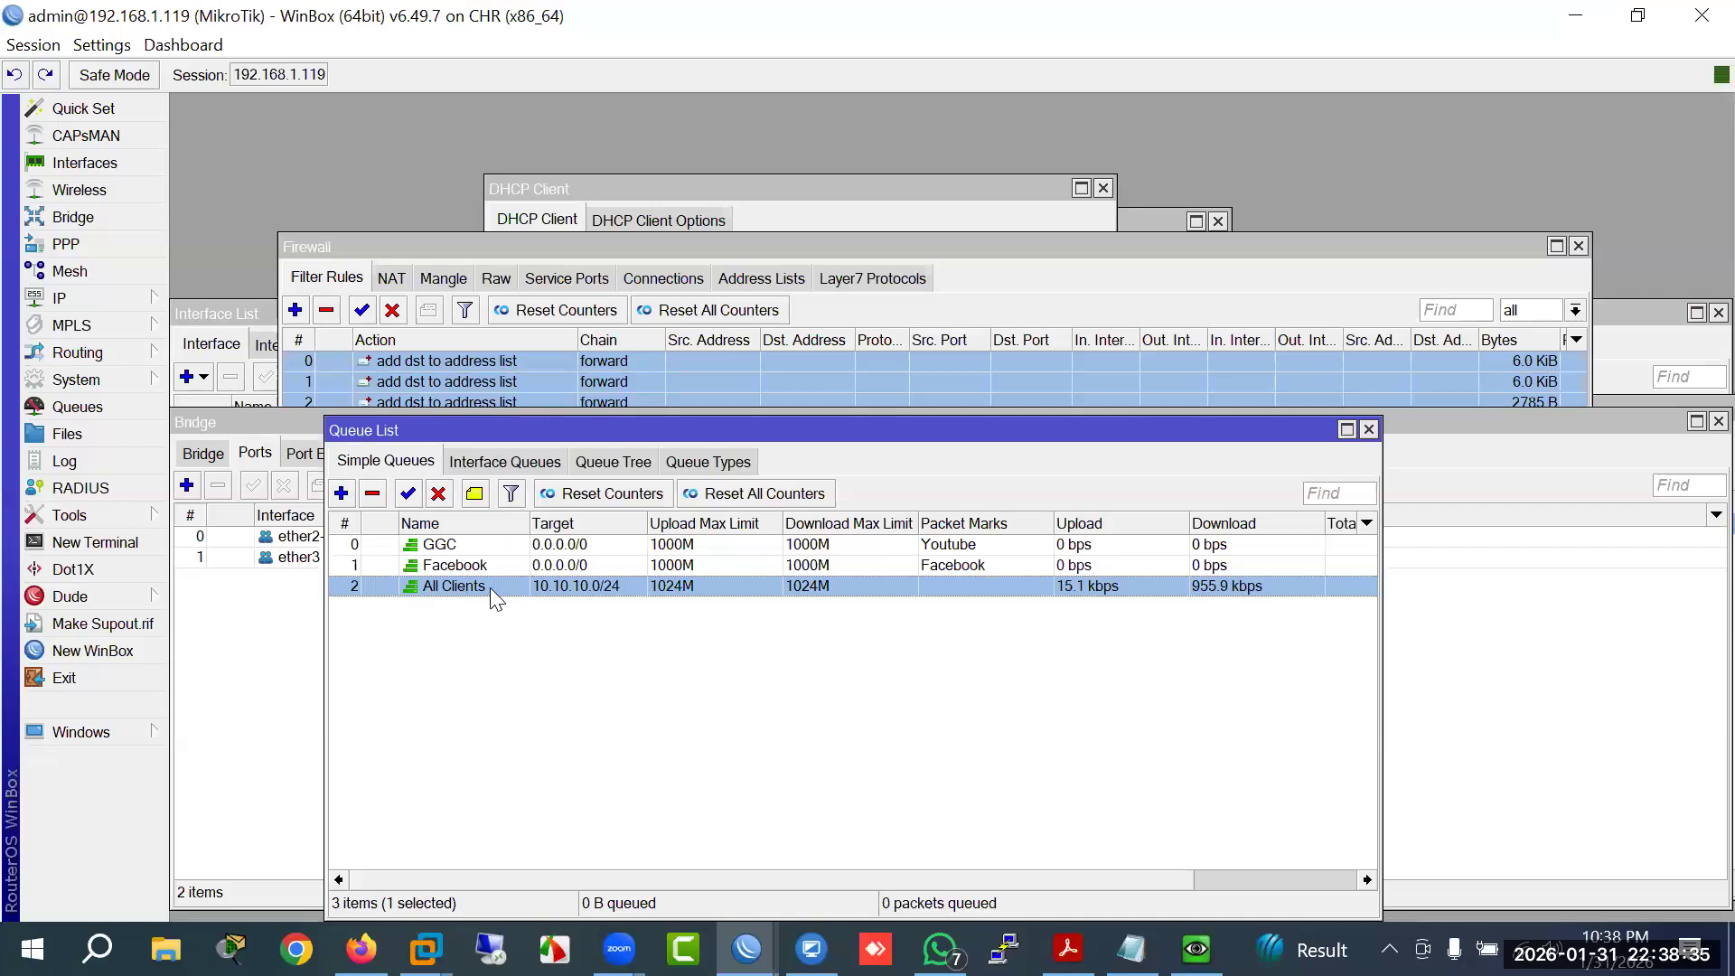
pyautogui.doubleClick(490, 588)
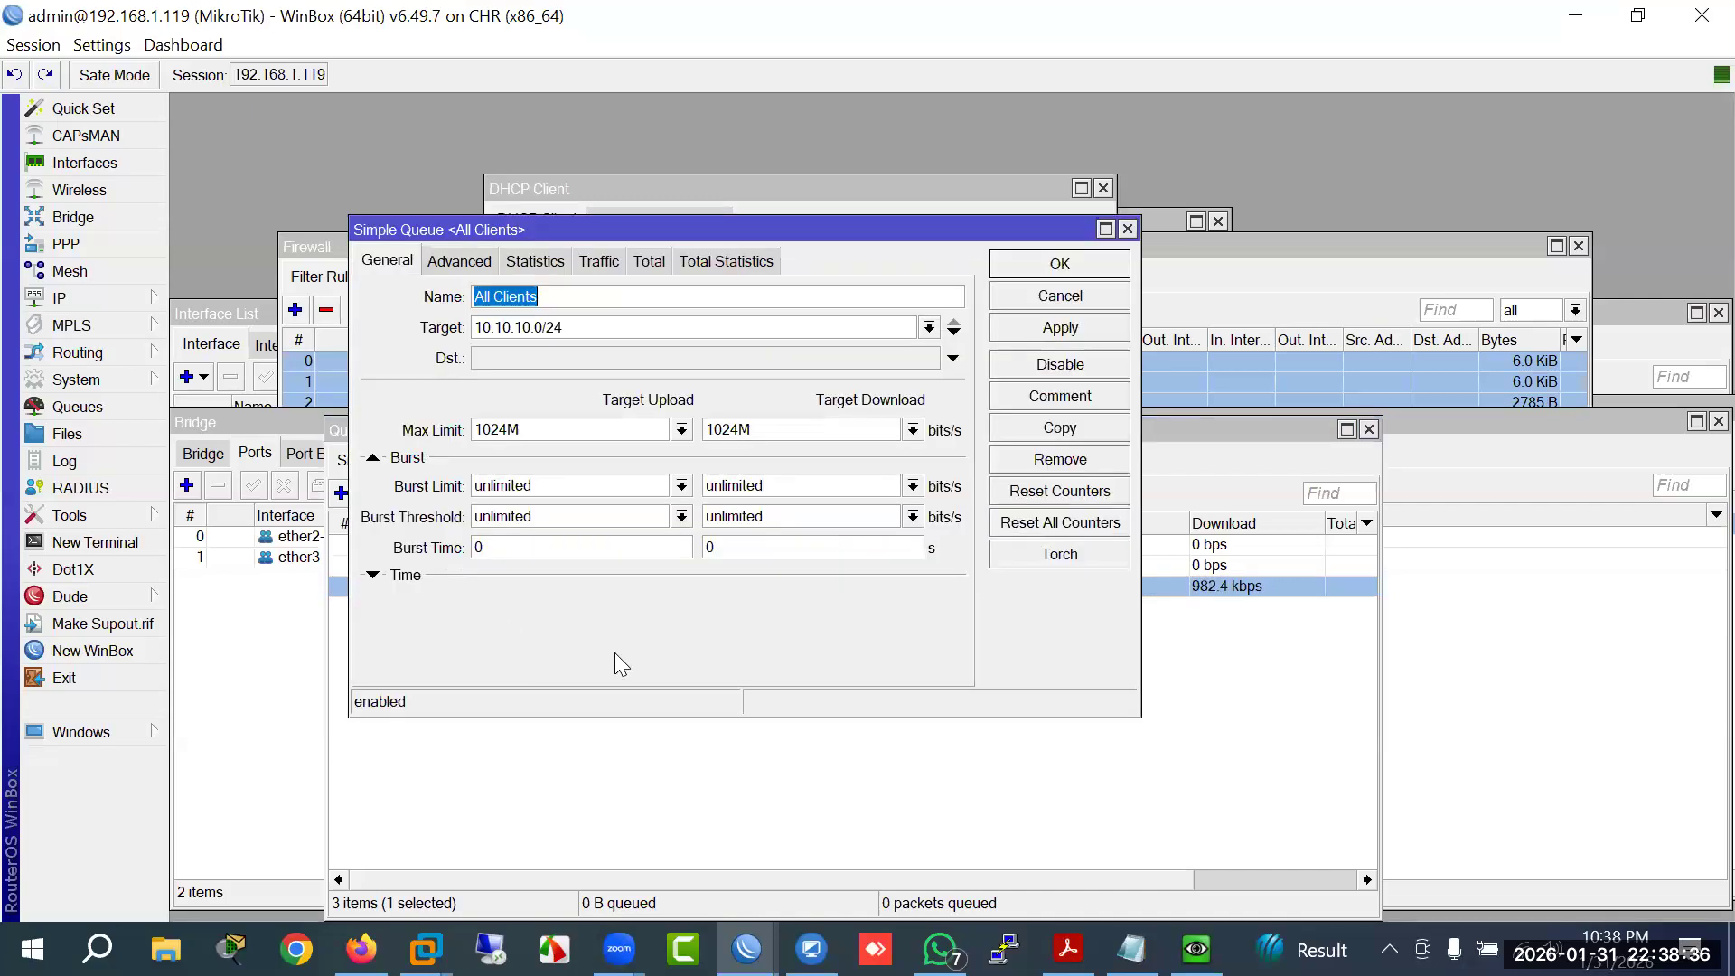
pyautogui.click(448, 262)
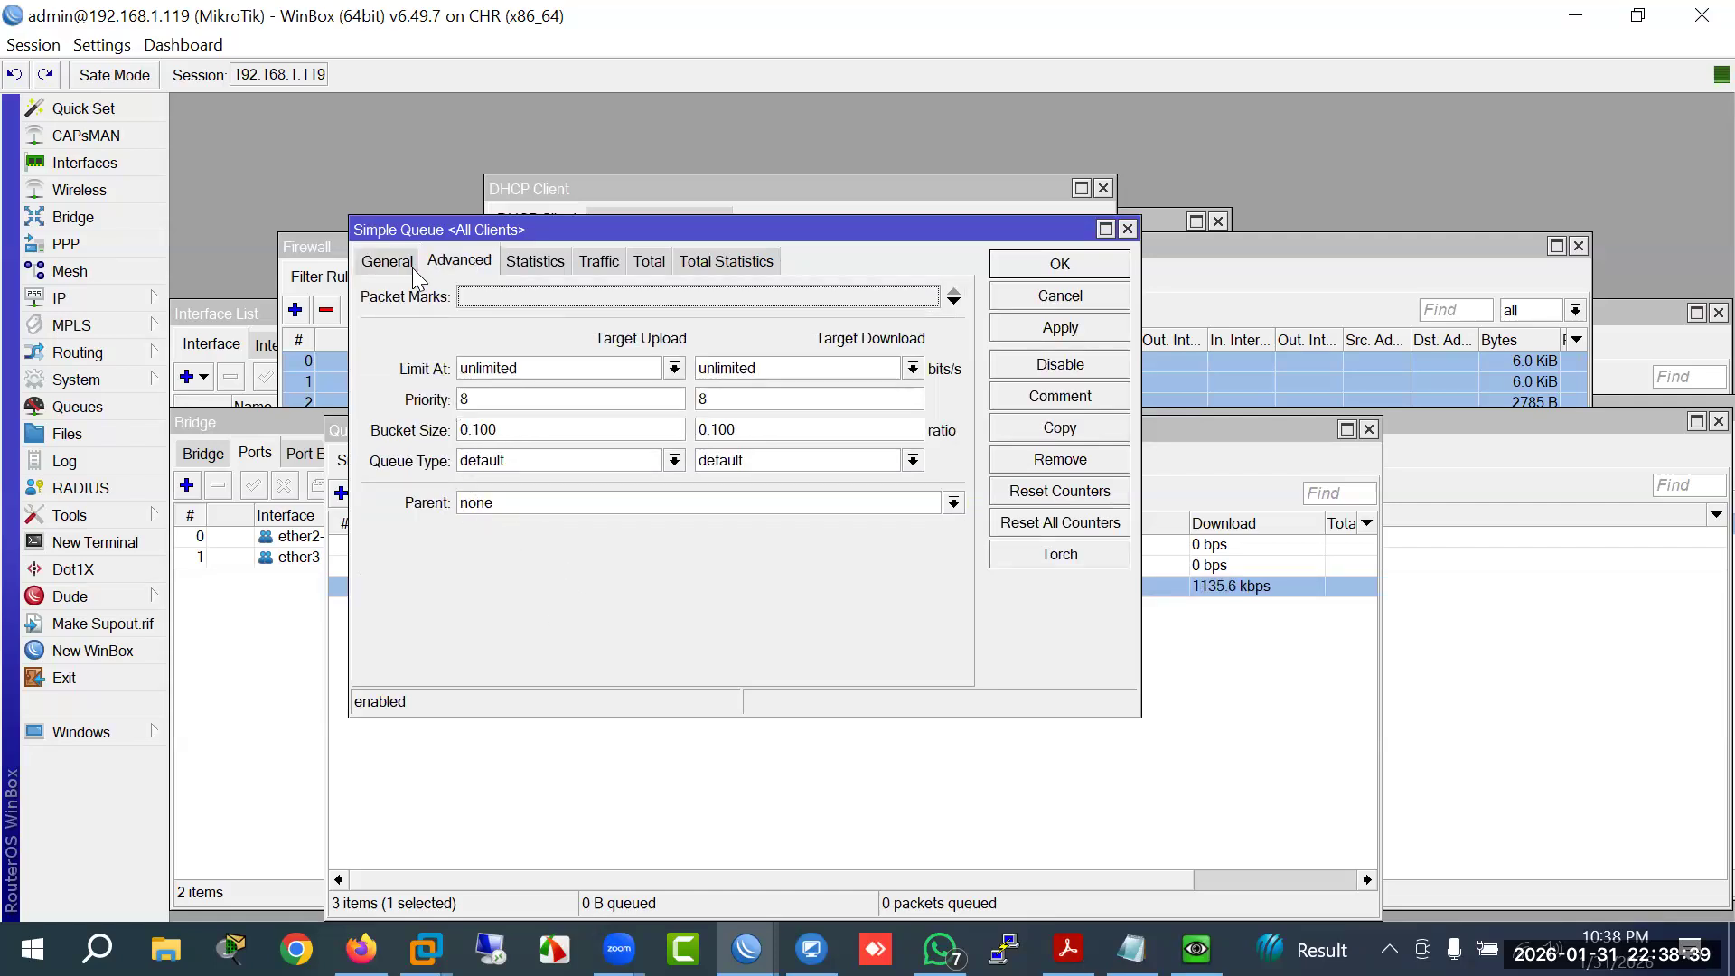
pyautogui.click(388, 262)
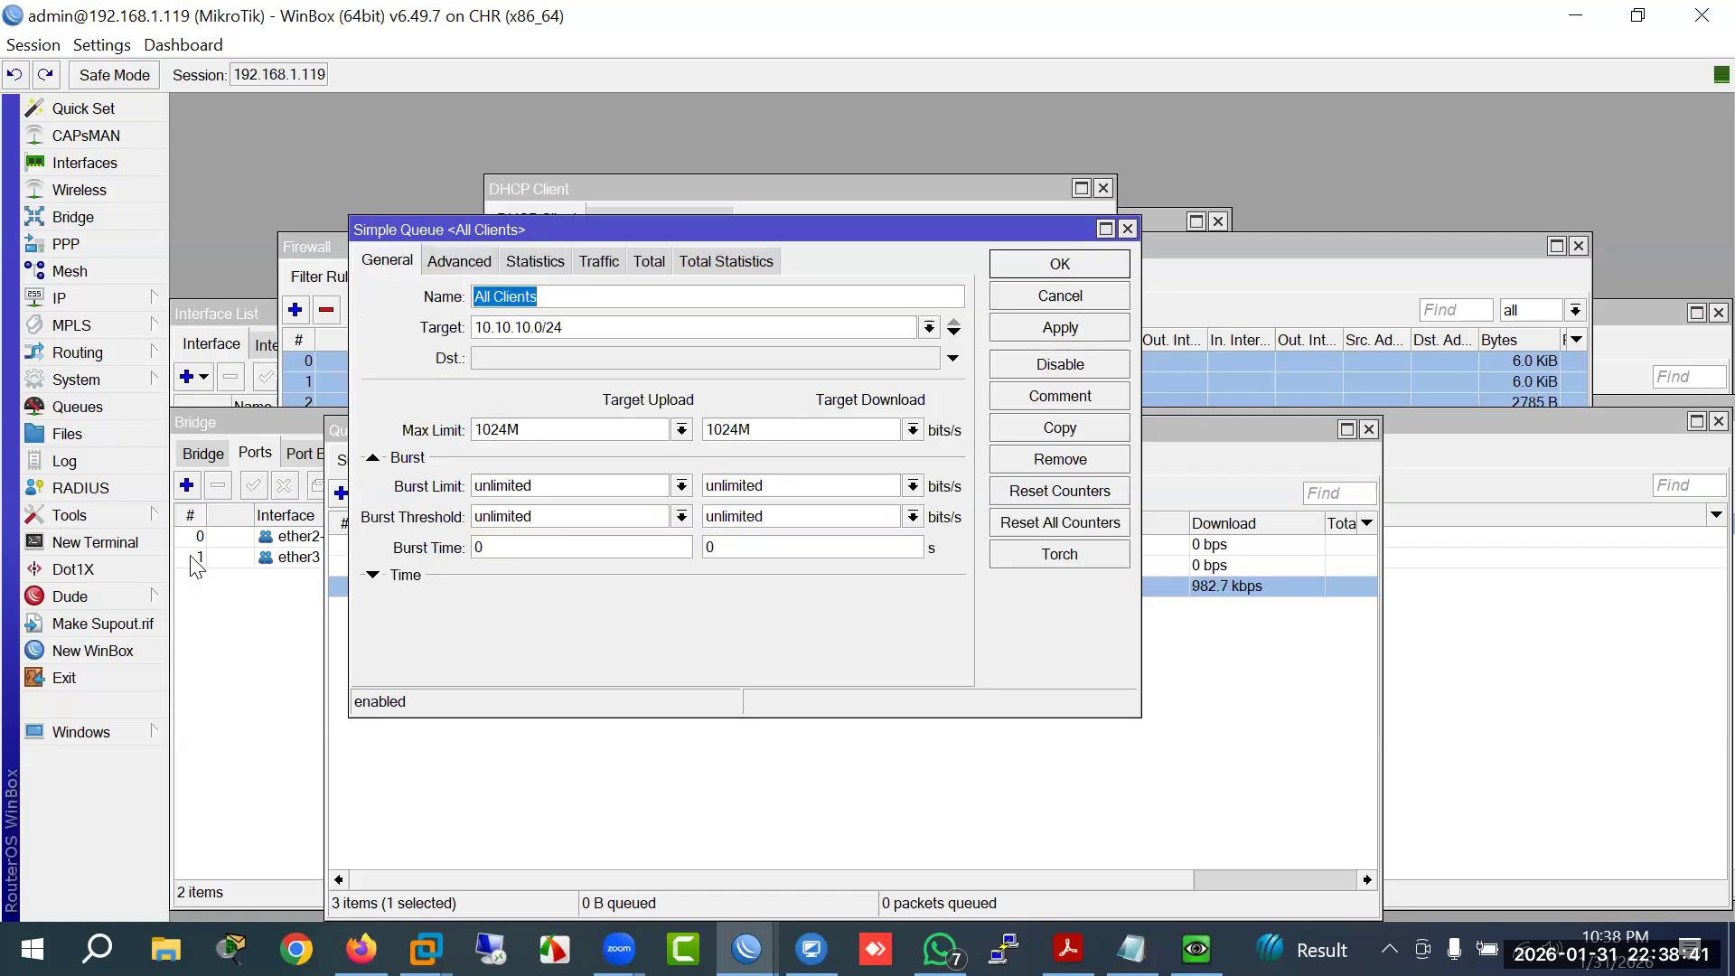
# Step: Expand the All Clients time schedule, cancel without saving, and bring Firewall forward
pyautogui.click(198, 567)
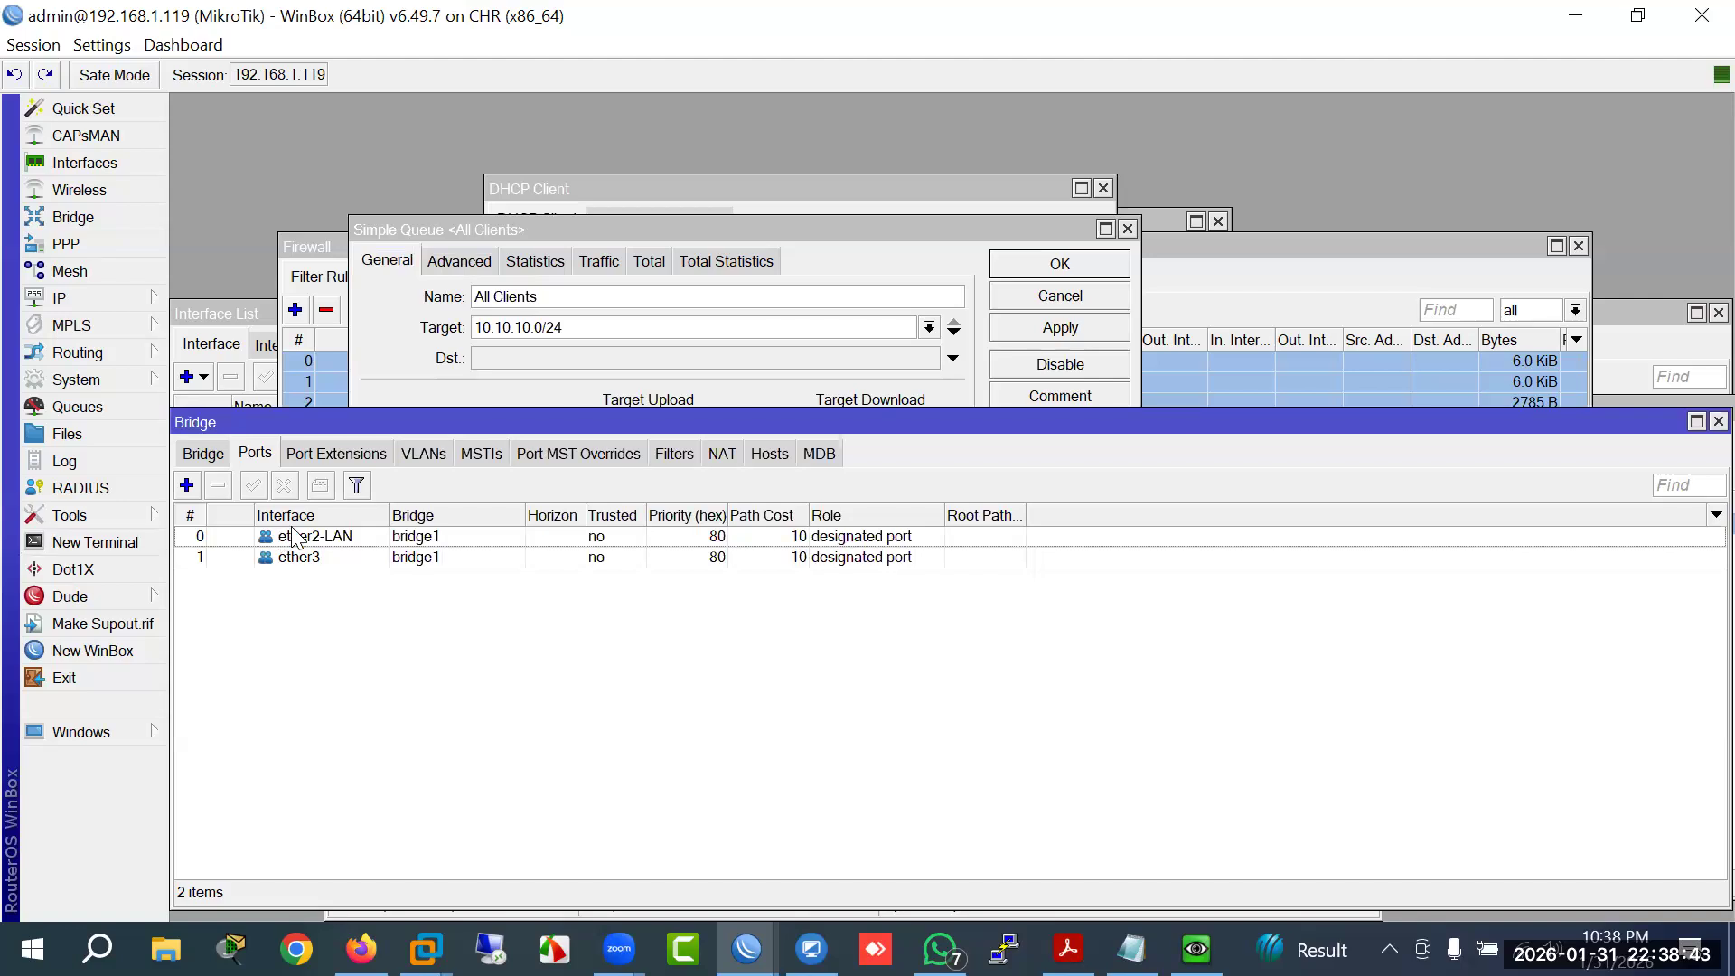
pyautogui.click(449, 297)
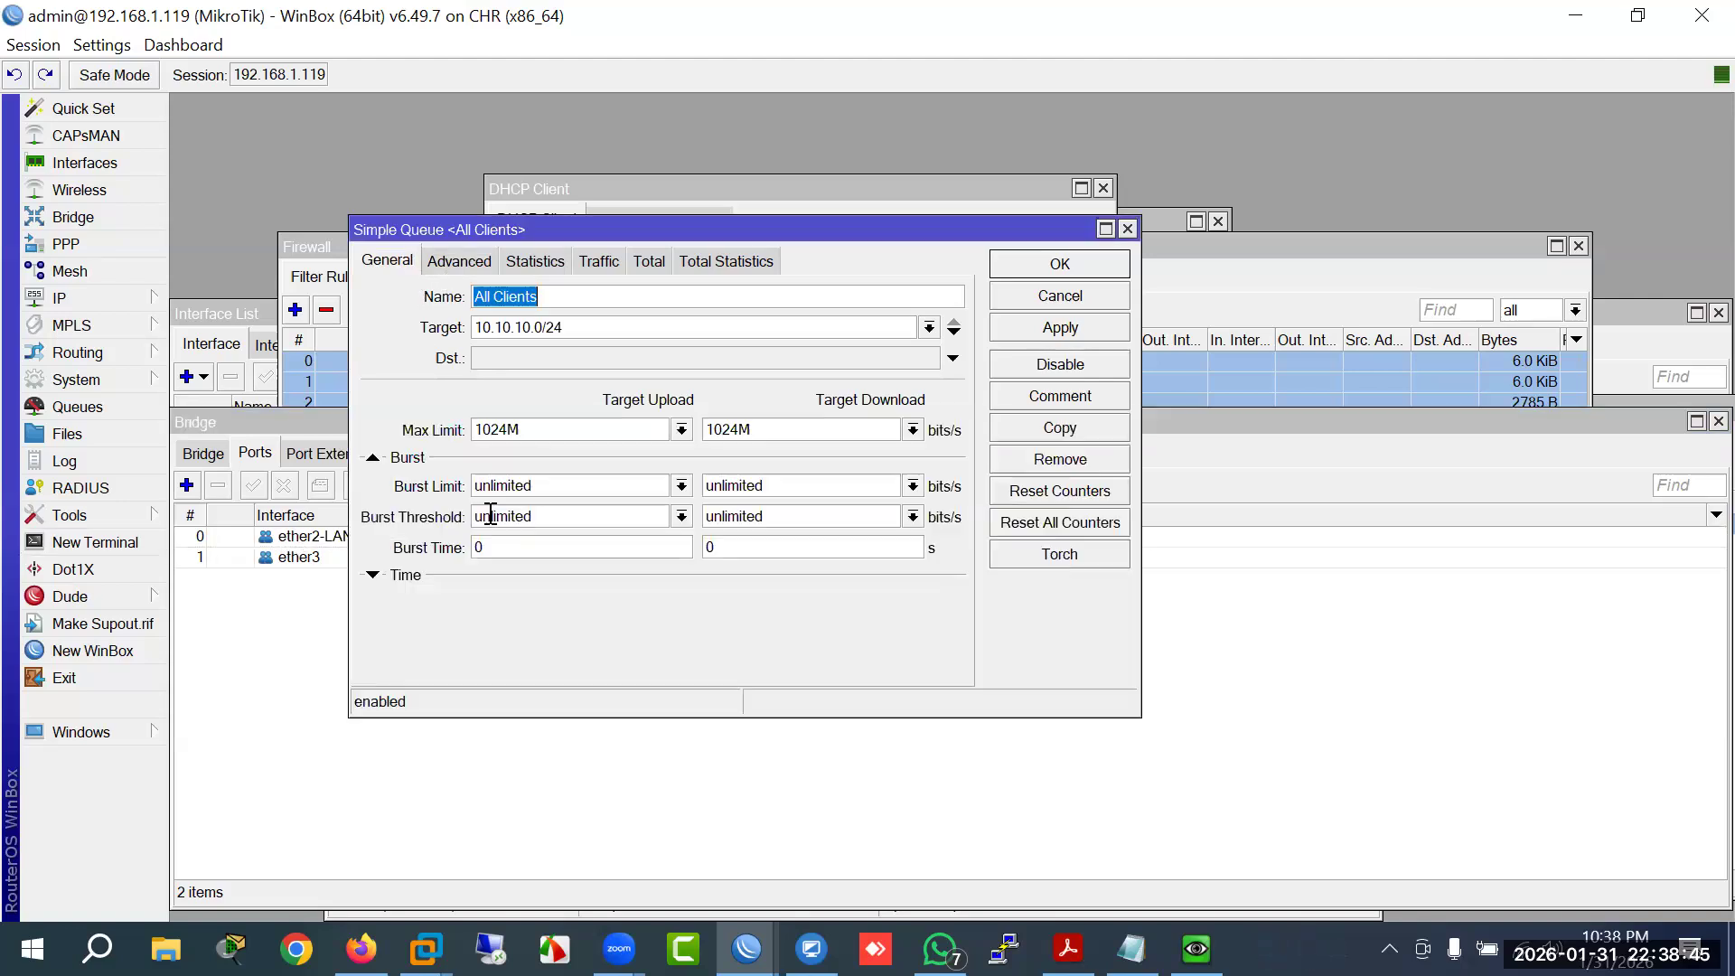
pyautogui.click(373, 575)
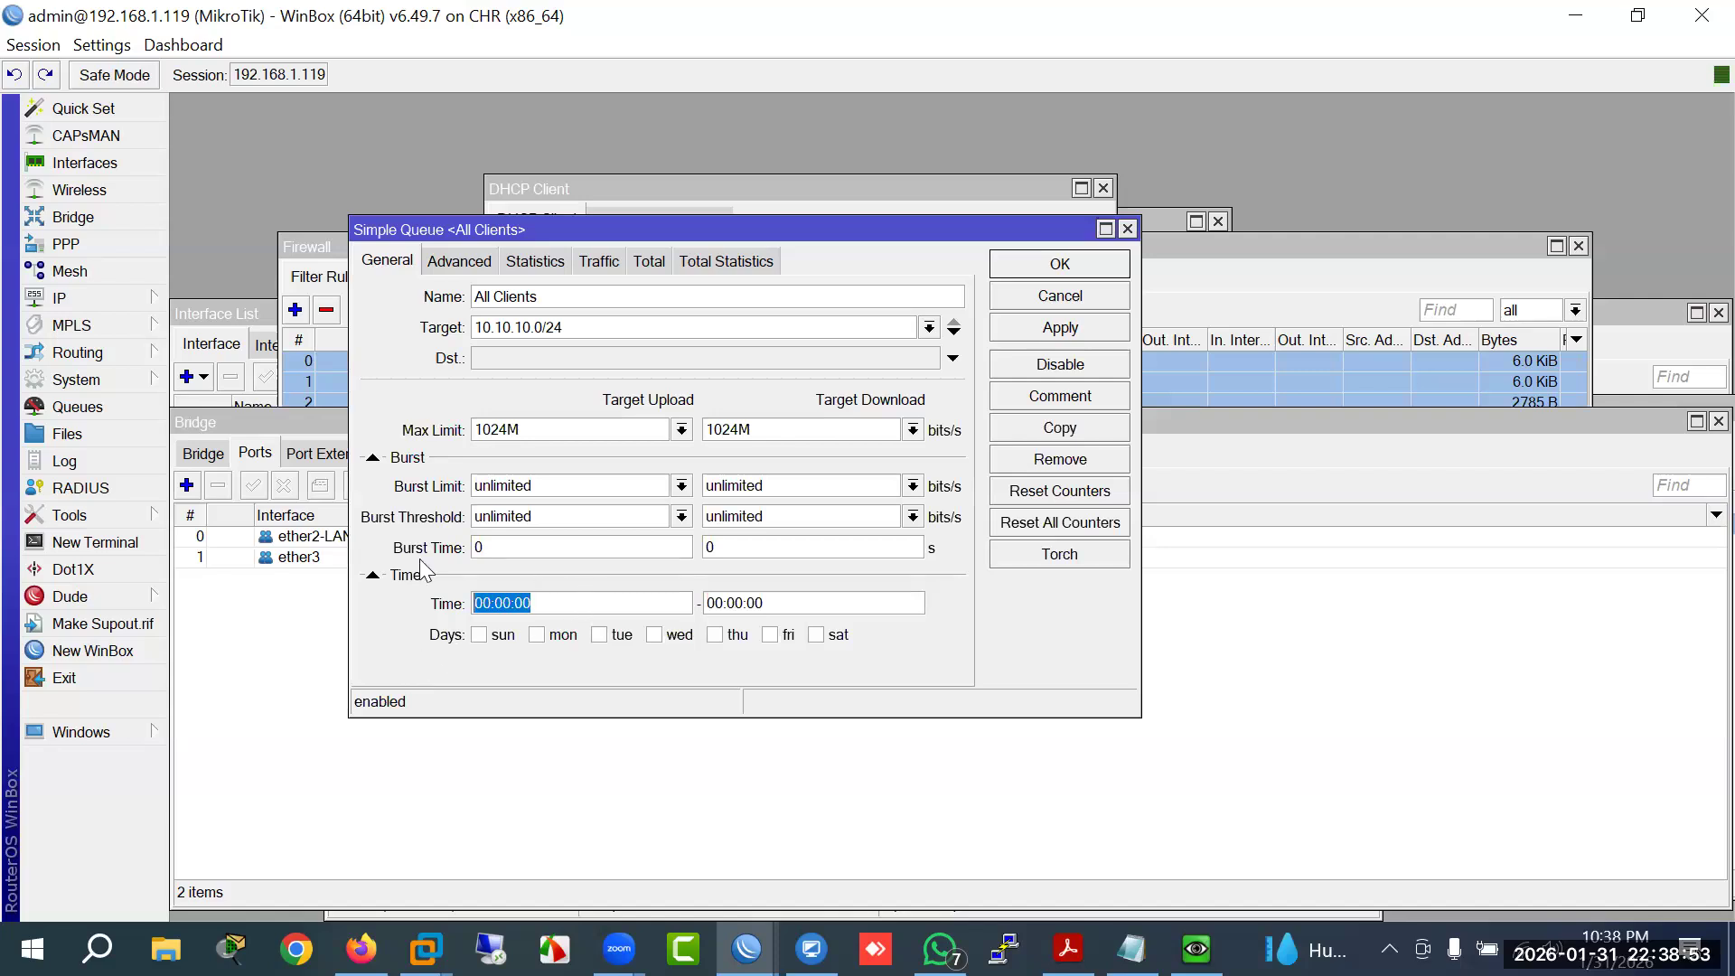
pyautogui.click(1053, 298)
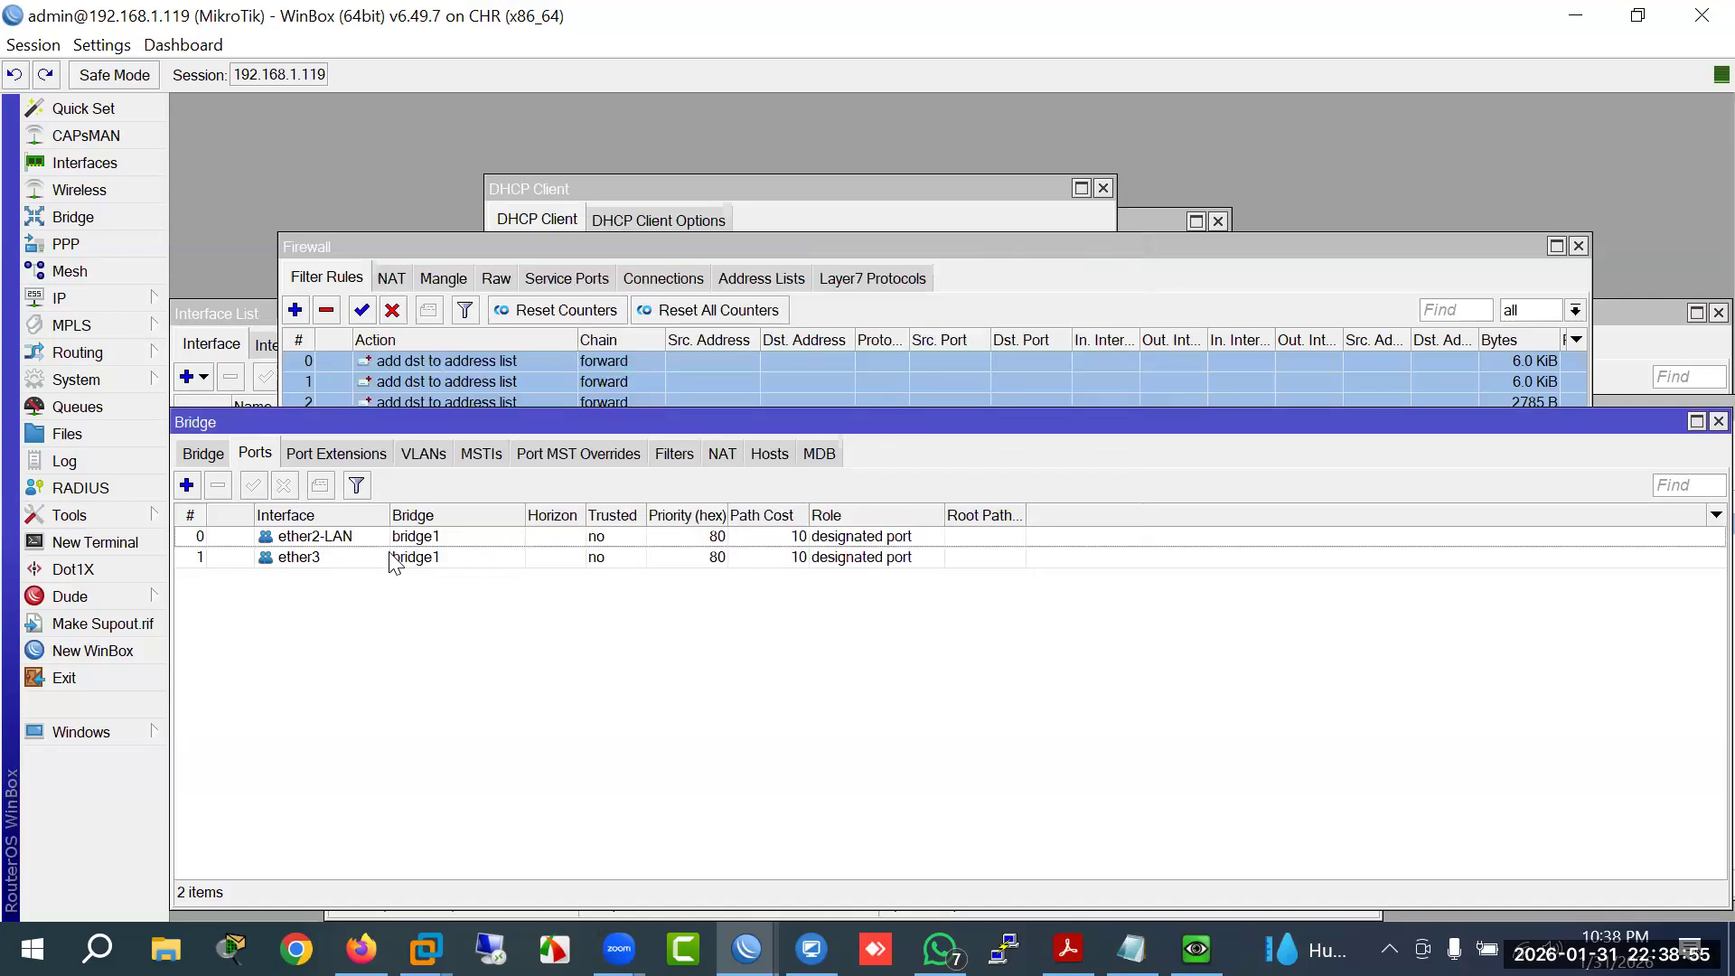
pyautogui.click(440, 247)
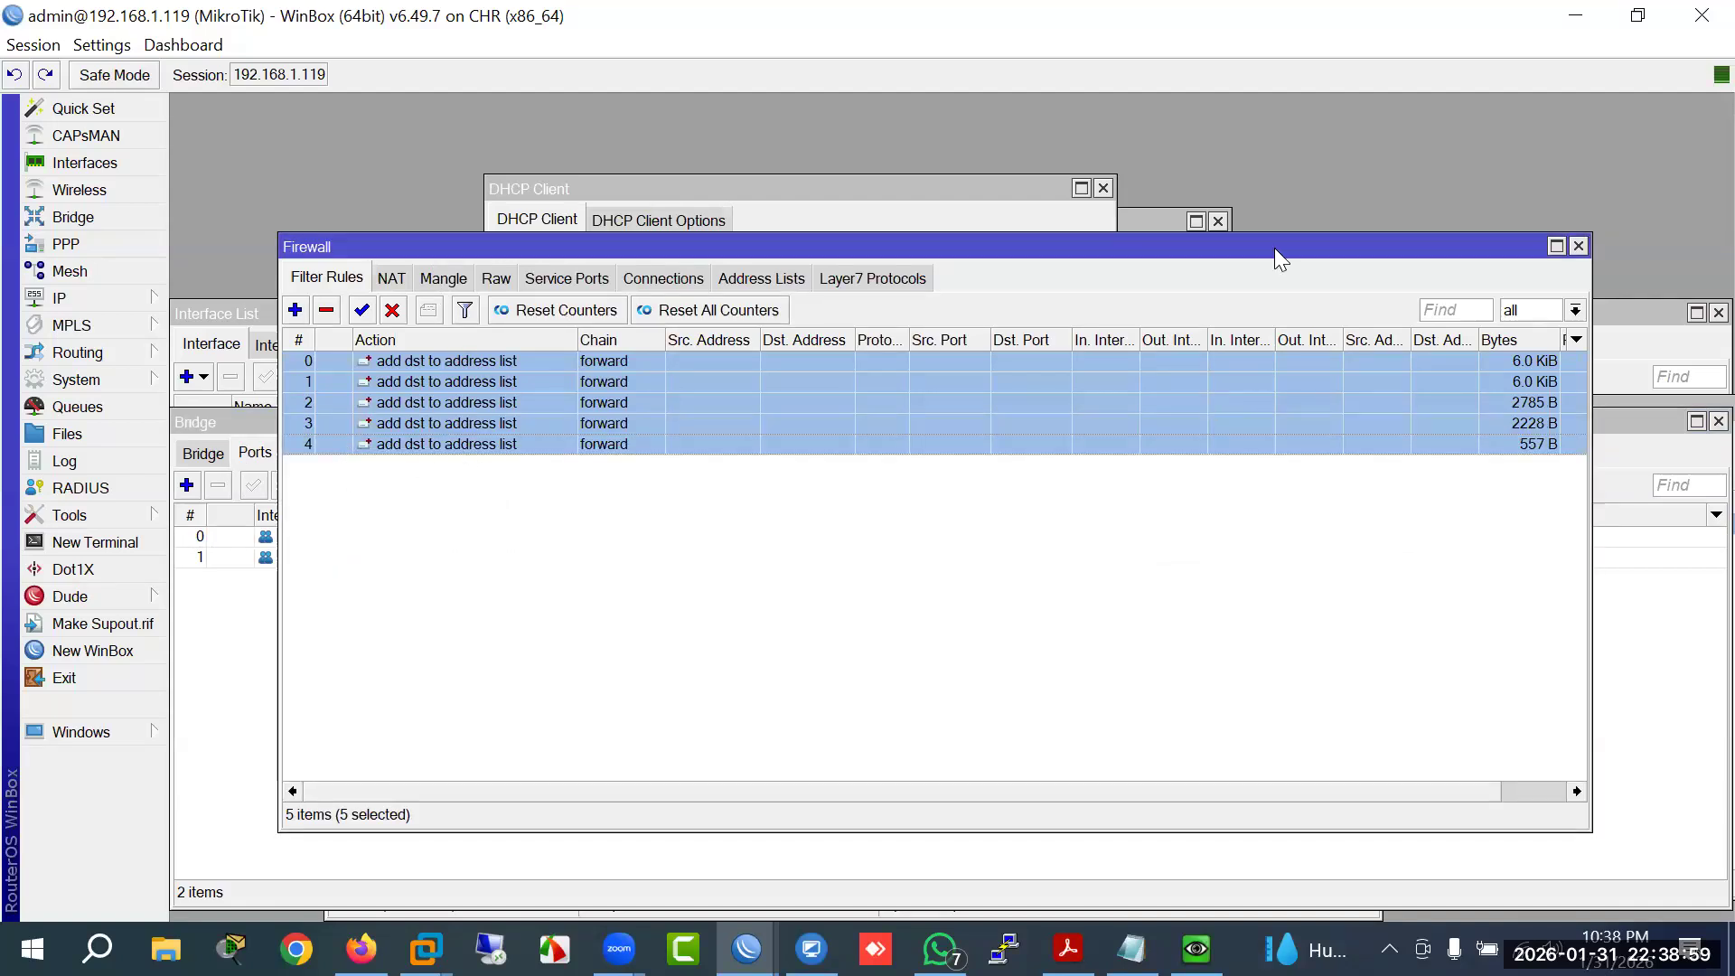
# Step: Close the Firewall, DHCP Client, New Simple Queue, Terminal, PPP profile, IP Pool and WAN DHCP windows
pyautogui.moveTo(1274, 248); pyautogui.dragTo(691, 329)
pyautogui.click(996, 330)
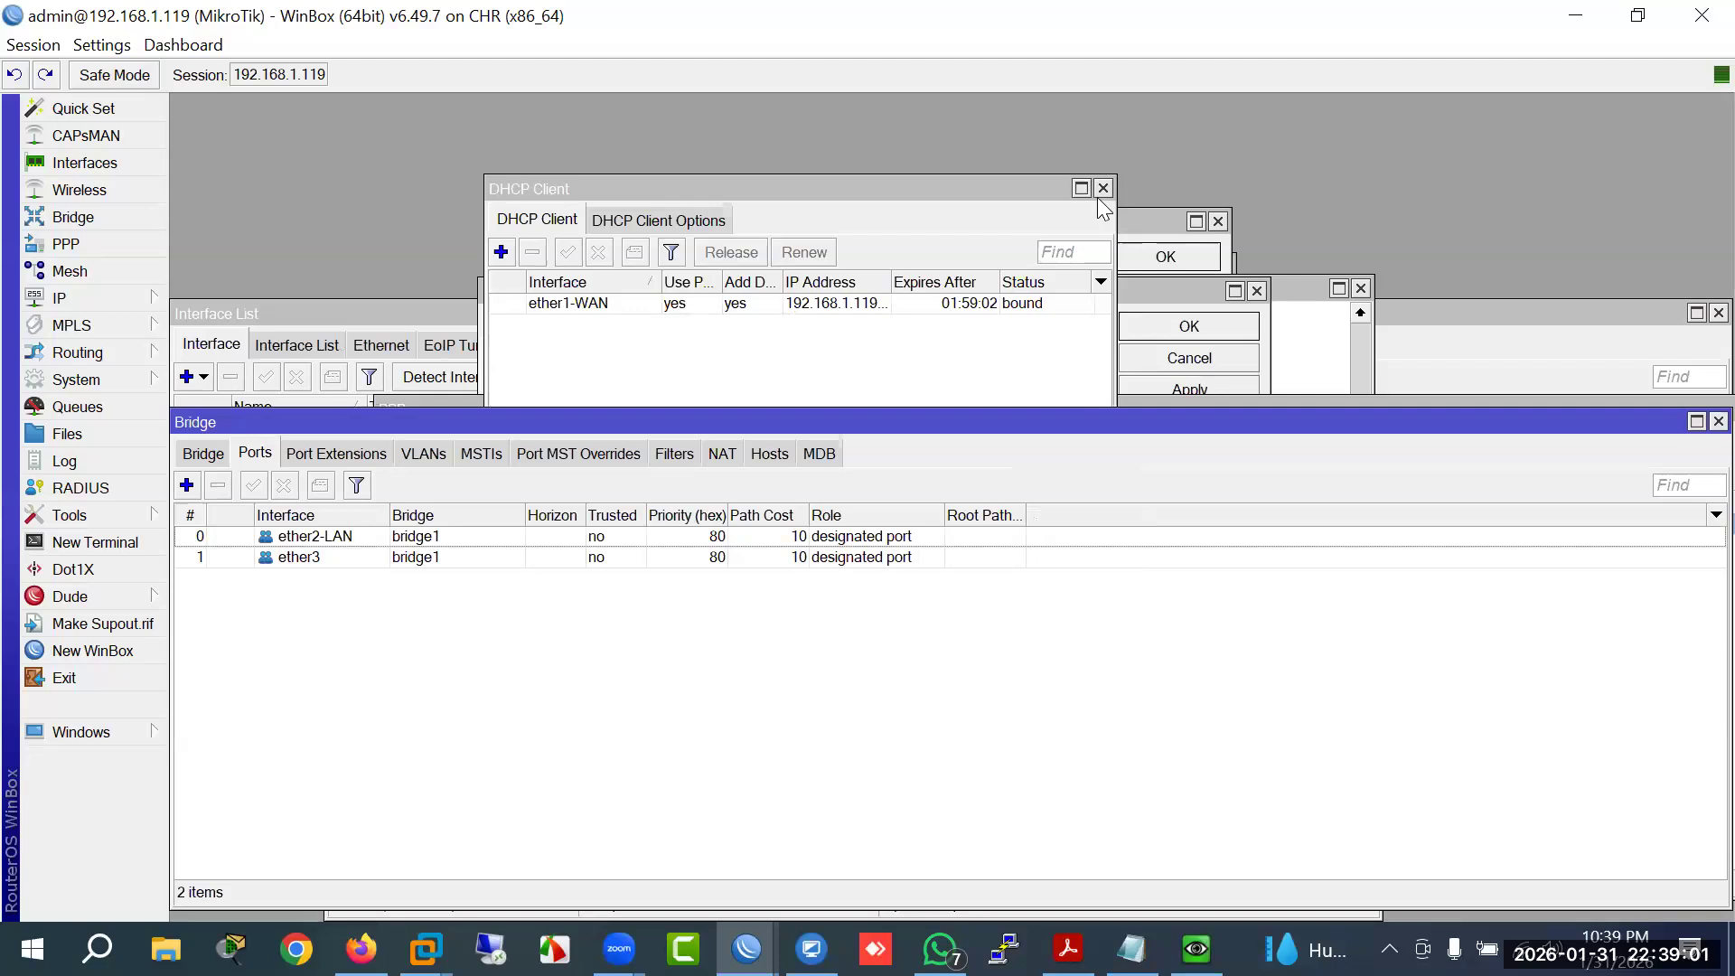
pyautogui.click(1104, 188)
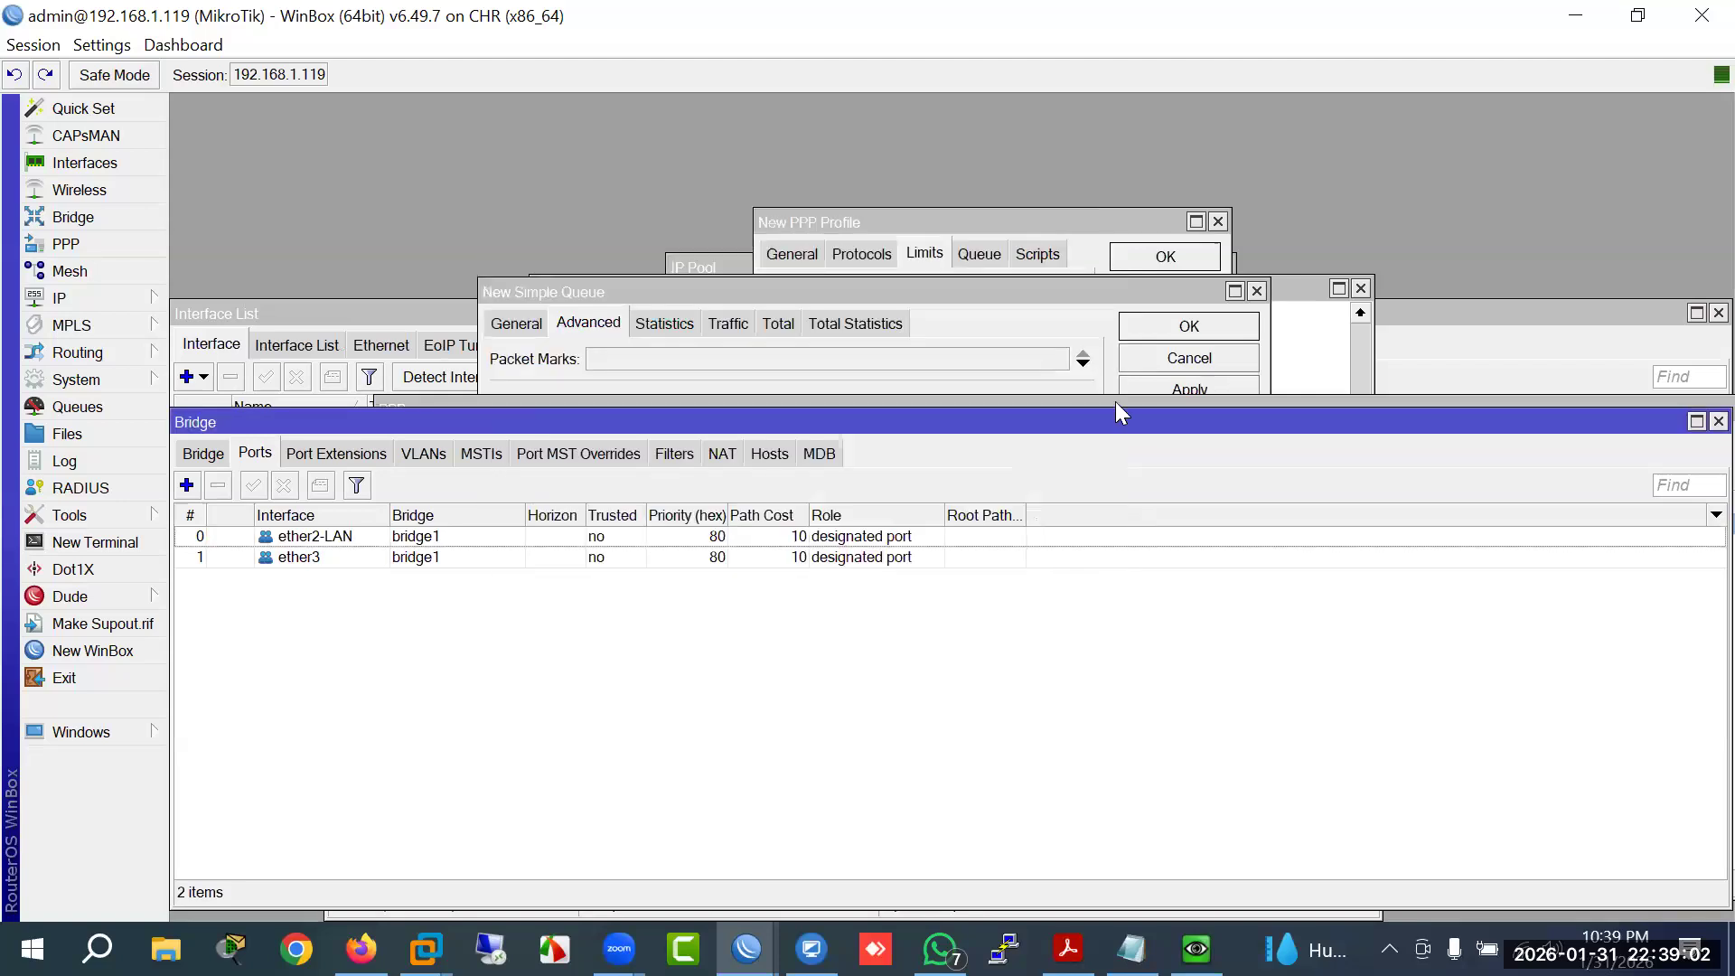
pyautogui.click(1256, 290)
pyautogui.moveTo(1263, 282); pyautogui.dragTo(1185, 334)
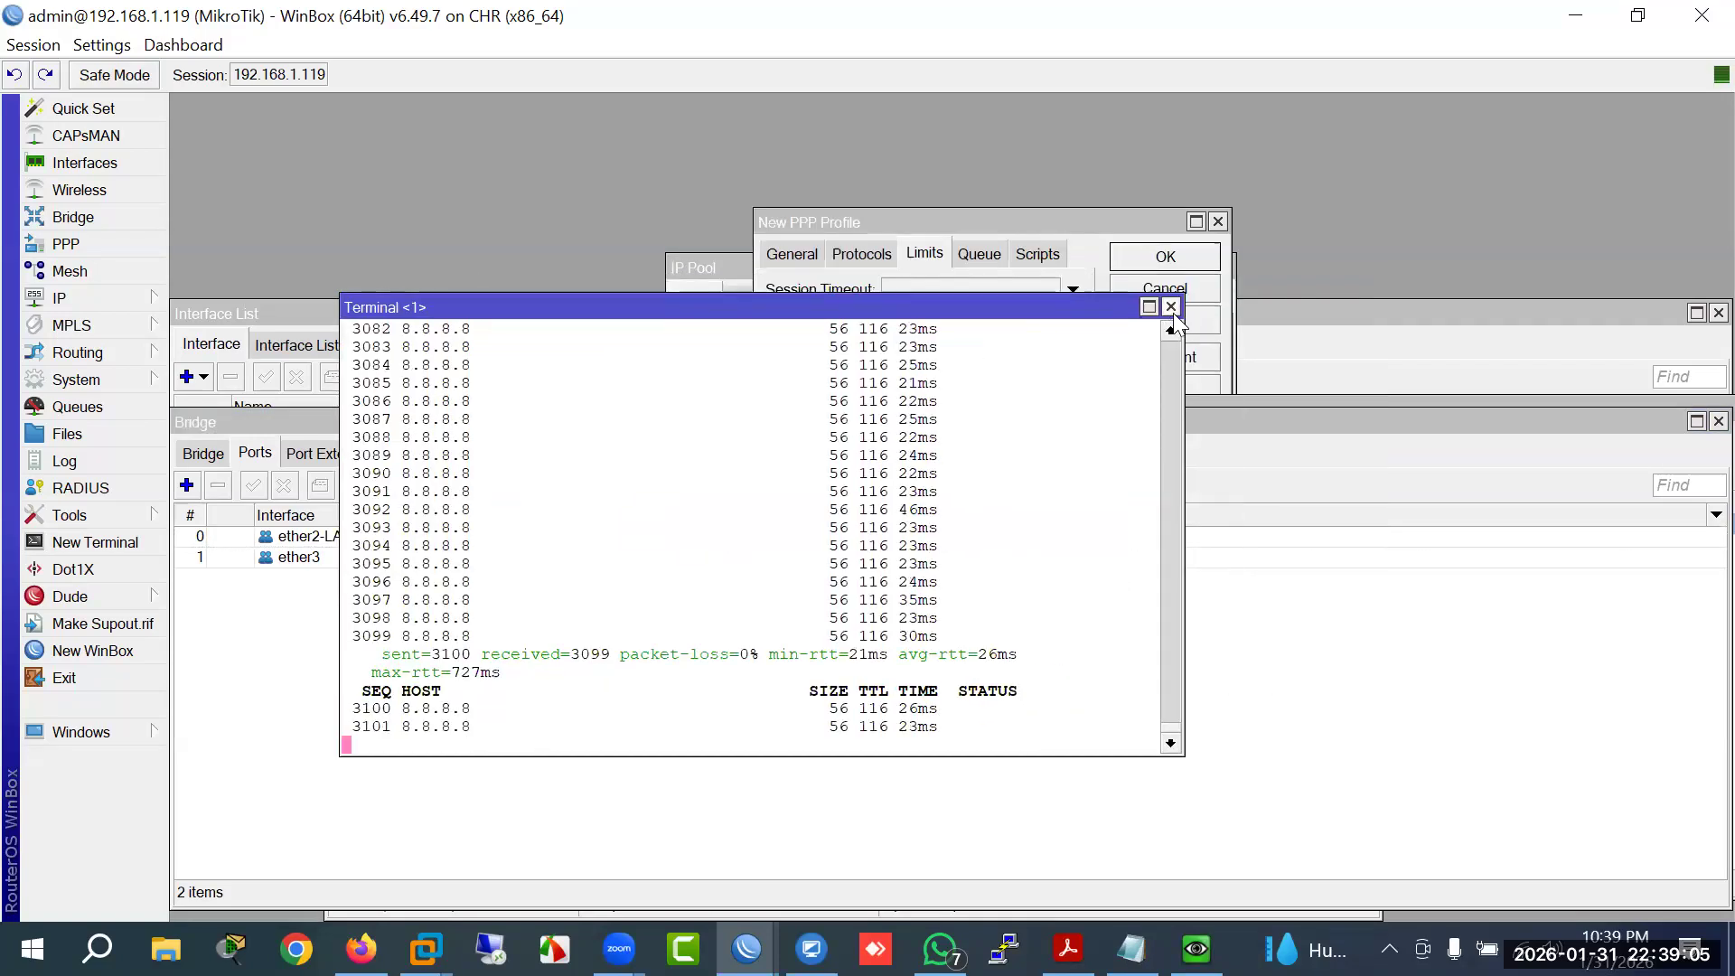
pyautogui.click(1217, 305)
pyautogui.click(1219, 221)
pyautogui.click(1223, 267)
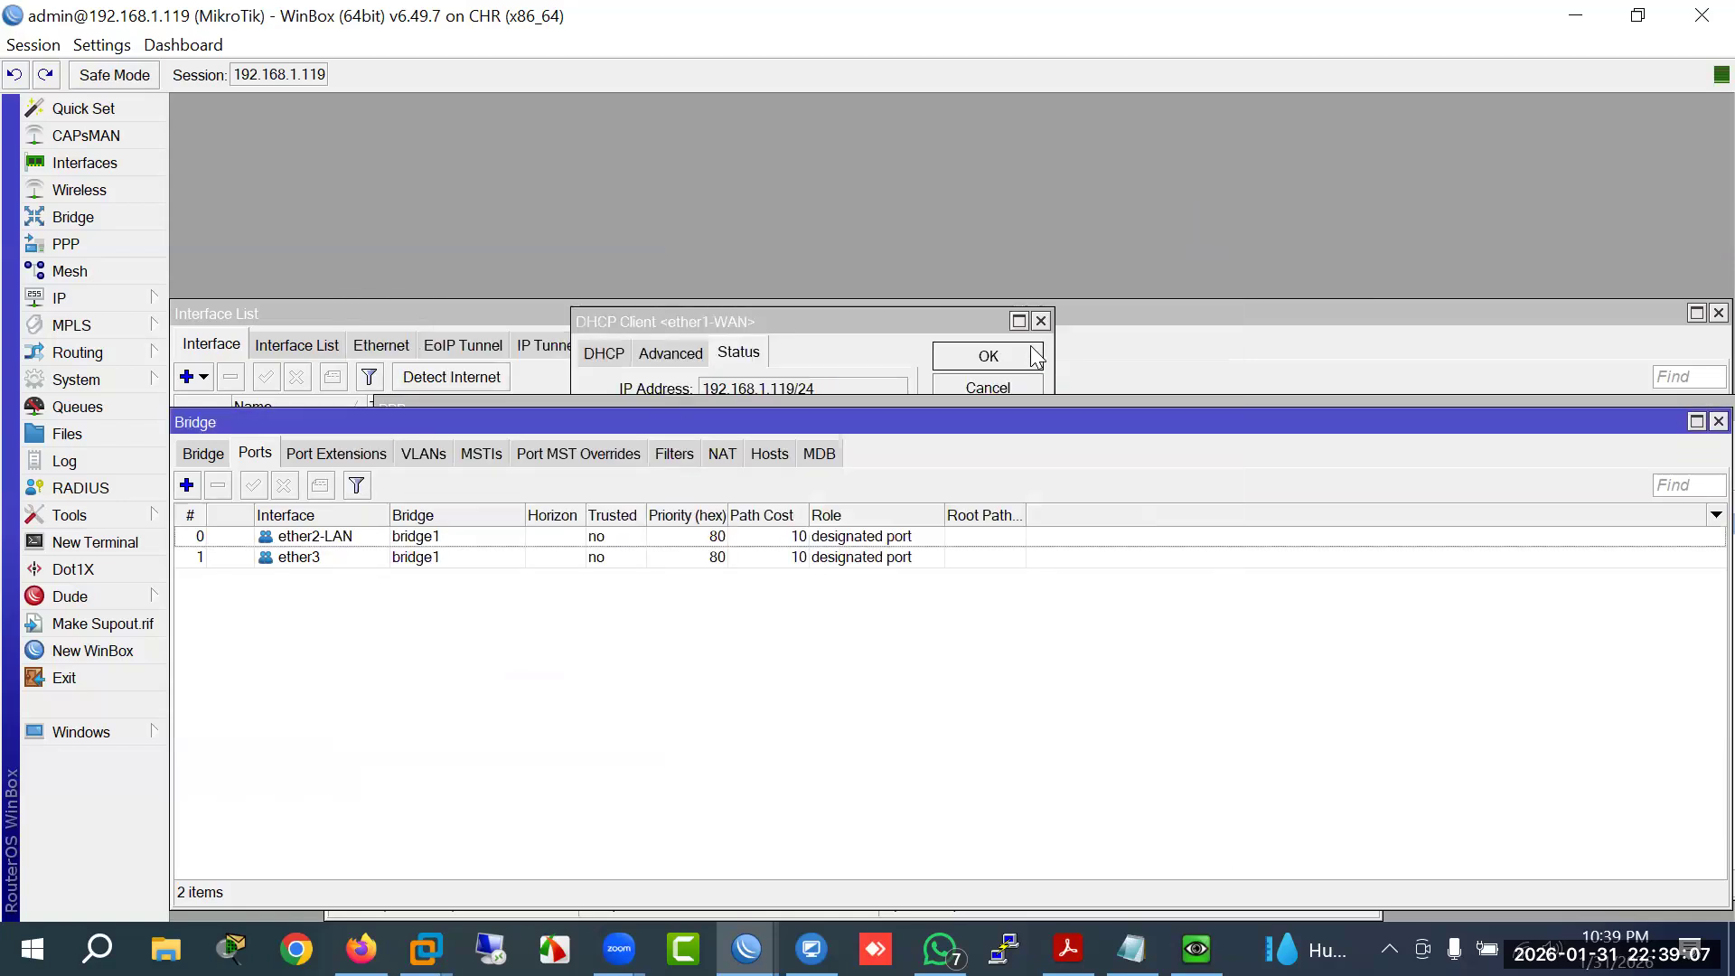
pyautogui.click(1043, 318)
pyautogui.click(1042, 318)
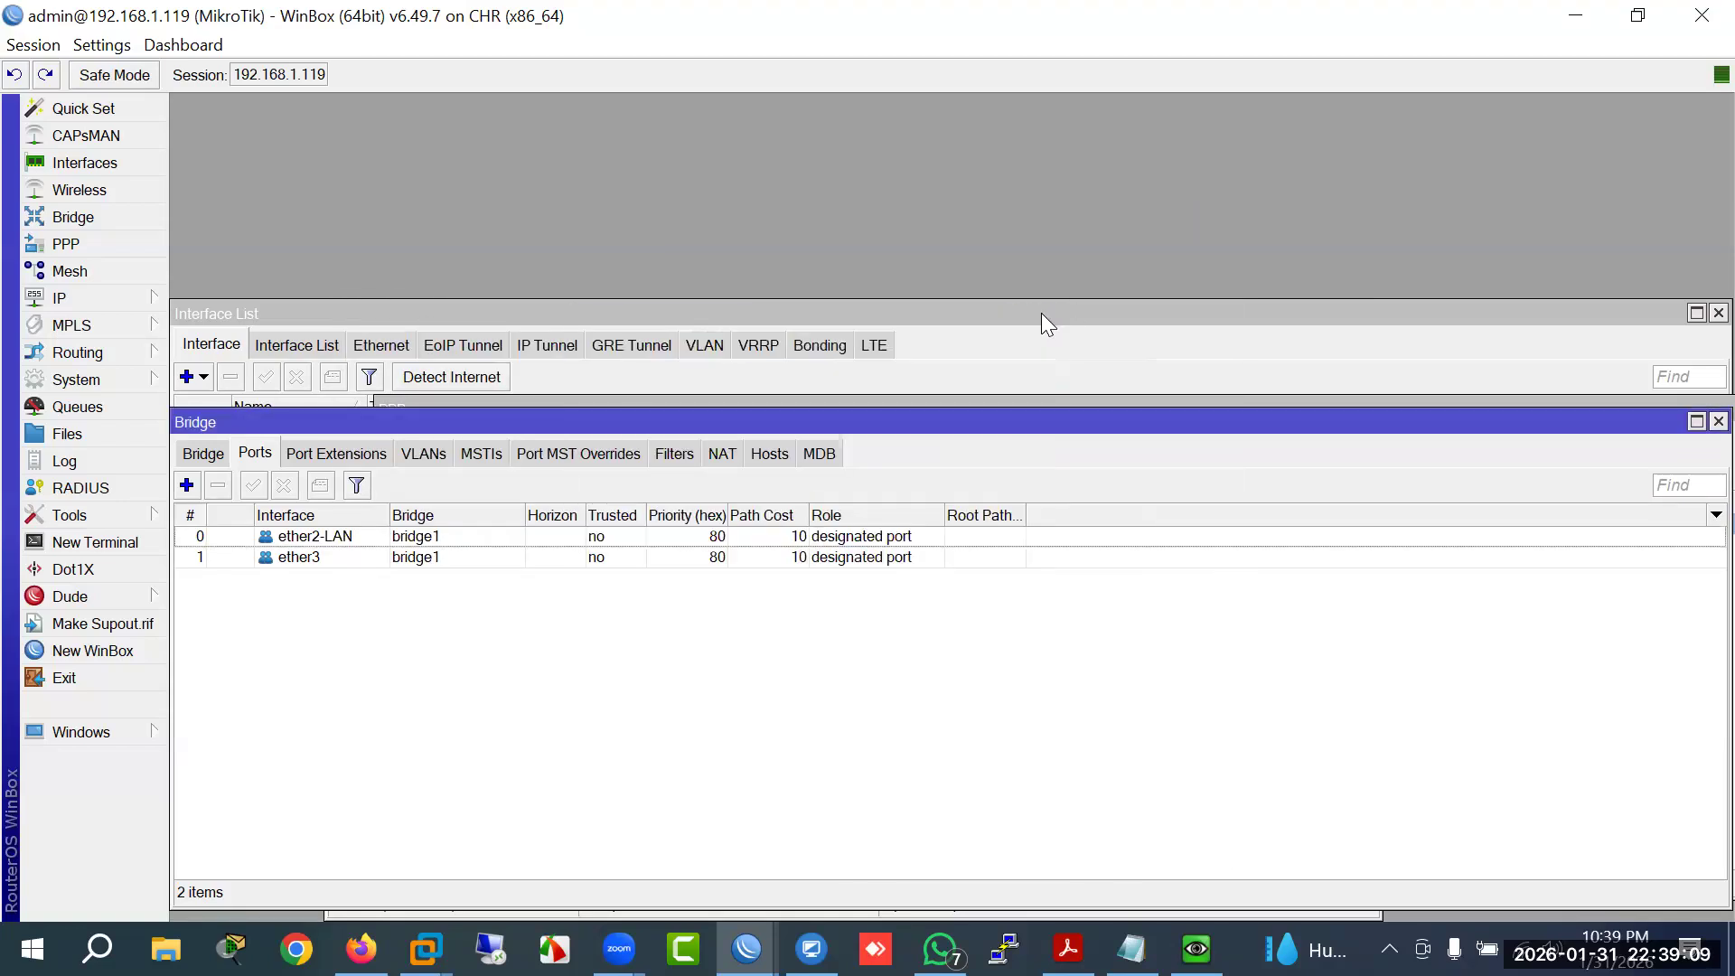
# Step: Close the Interface List, Bridge and PPP windows and reopen the All Clients queue settings
pyautogui.click(987, 314)
pyautogui.moveTo(1019, 310); pyautogui.dragTo(618, 340)
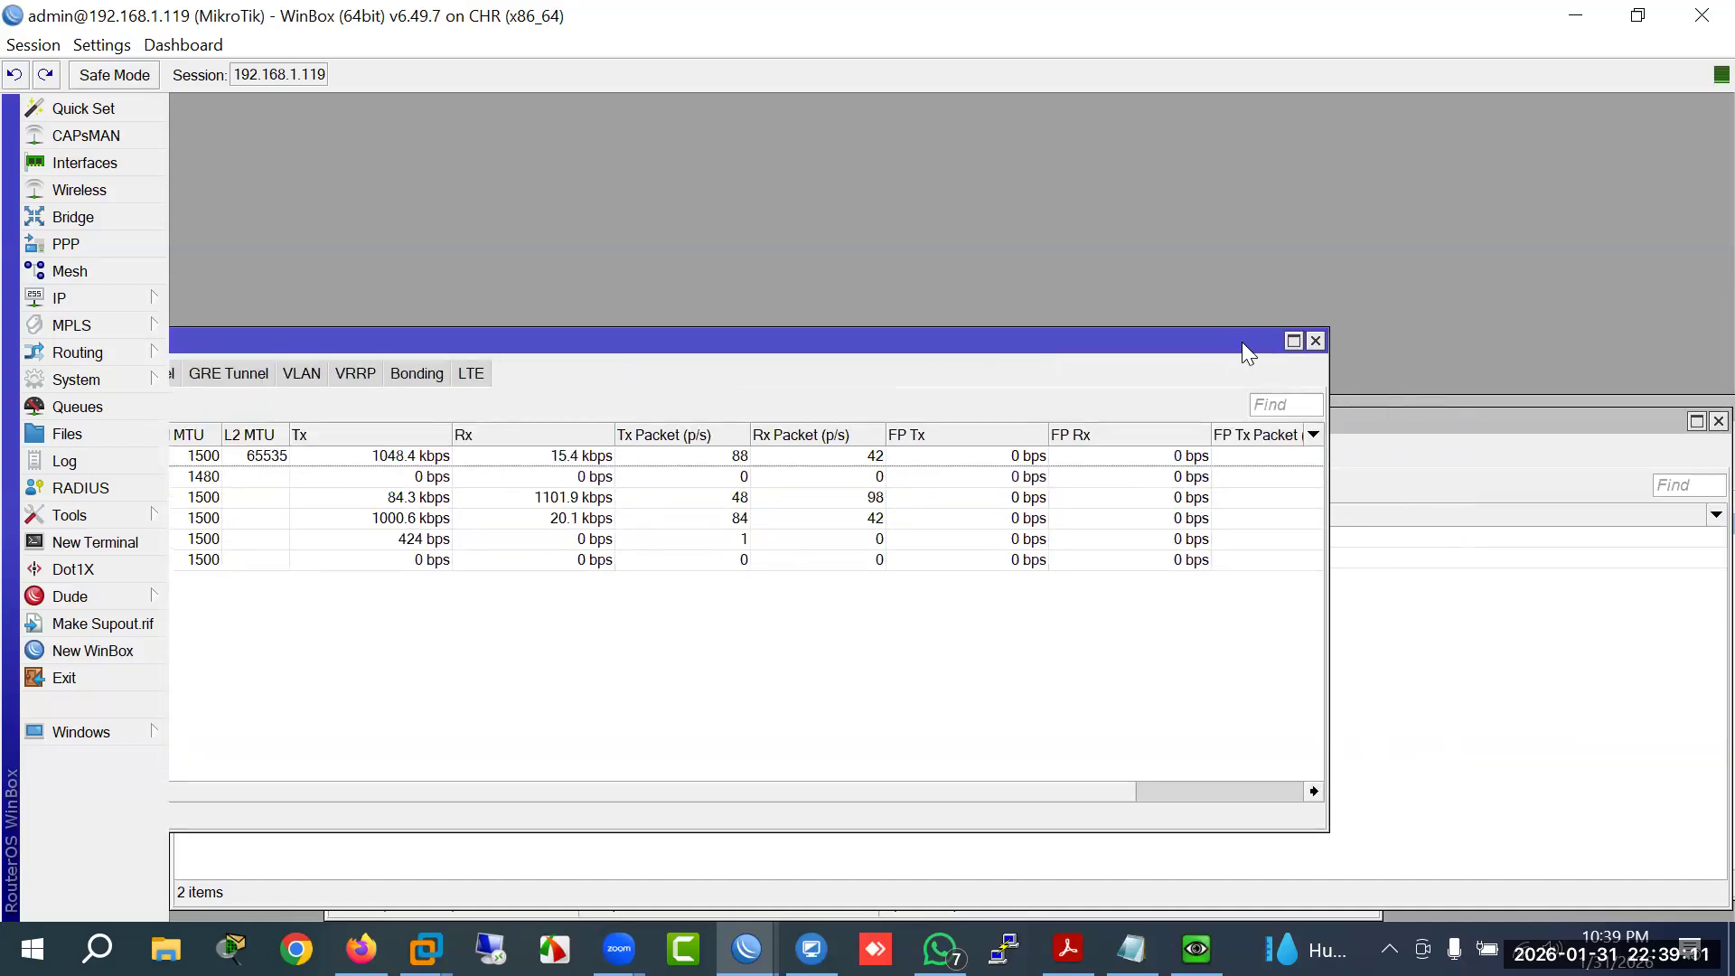
pyautogui.click(1314, 341)
pyautogui.moveTo(899, 414); pyautogui.dragTo(364, 392)
pyautogui.click(1119, 394)
pyautogui.moveTo(1206, 432); pyautogui.dragTo(1029, 445)
pyautogui.click(1239, 408)
pyautogui.moveTo(1239, 408); pyautogui.dragTo(810, 404)
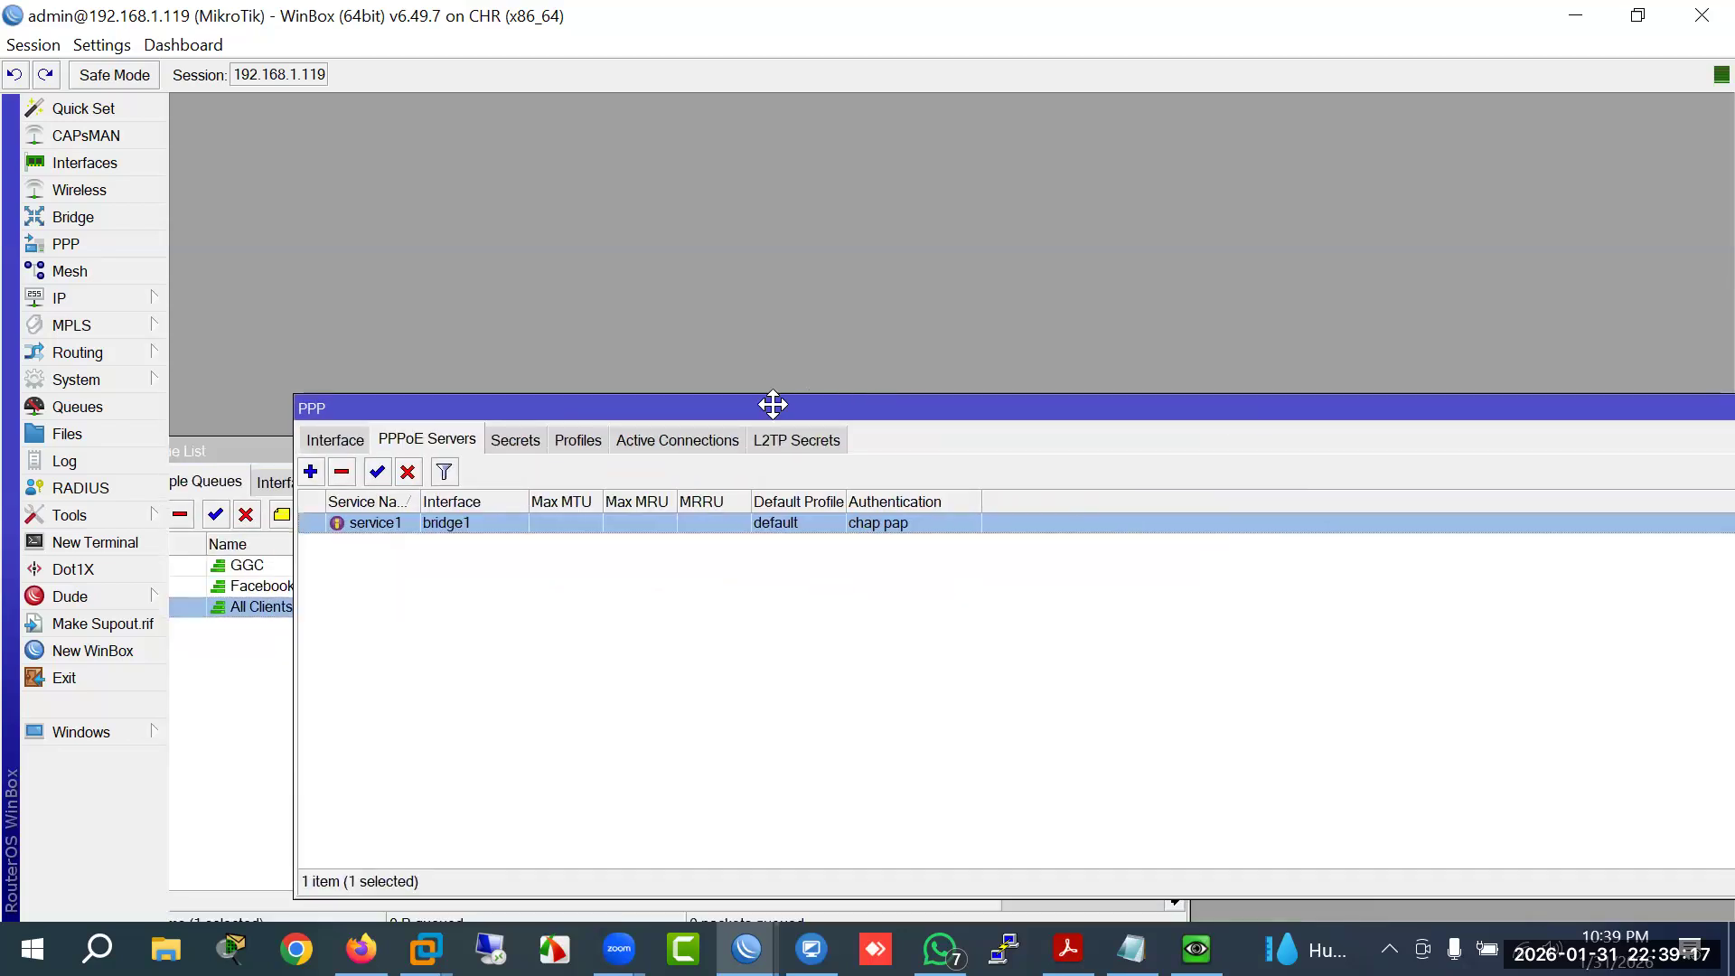
pyautogui.click(1285, 408)
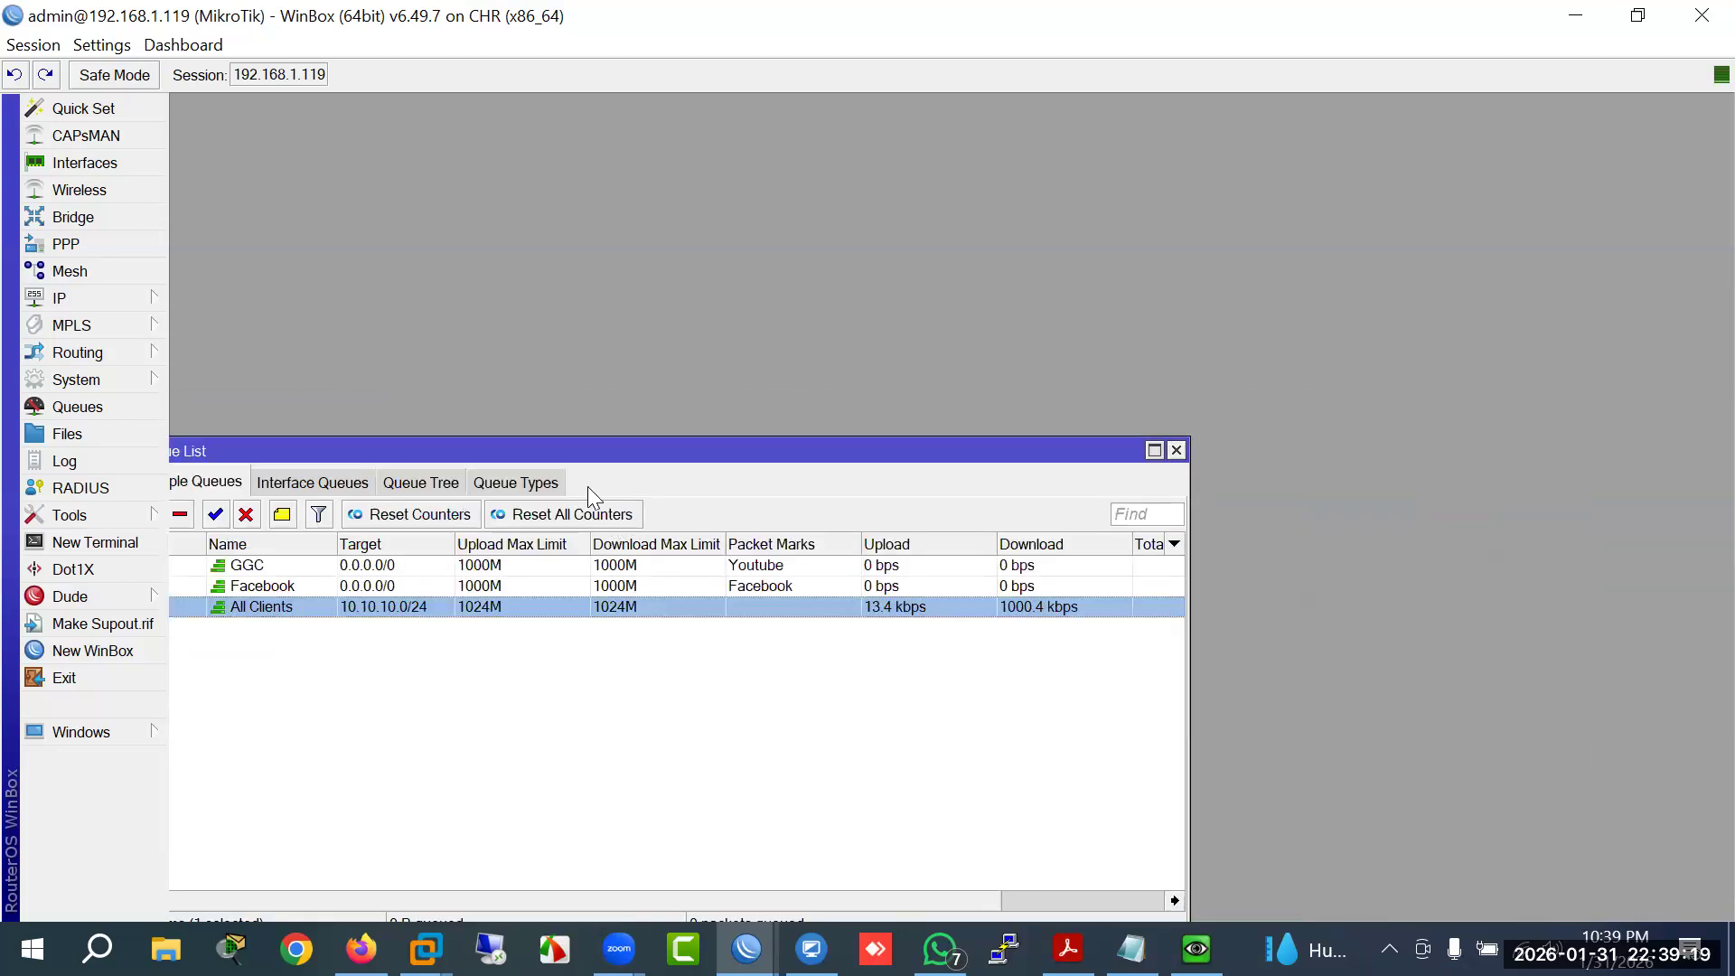
pyautogui.moveTo(631, 446); pyautogui.dragTo(788, 319)
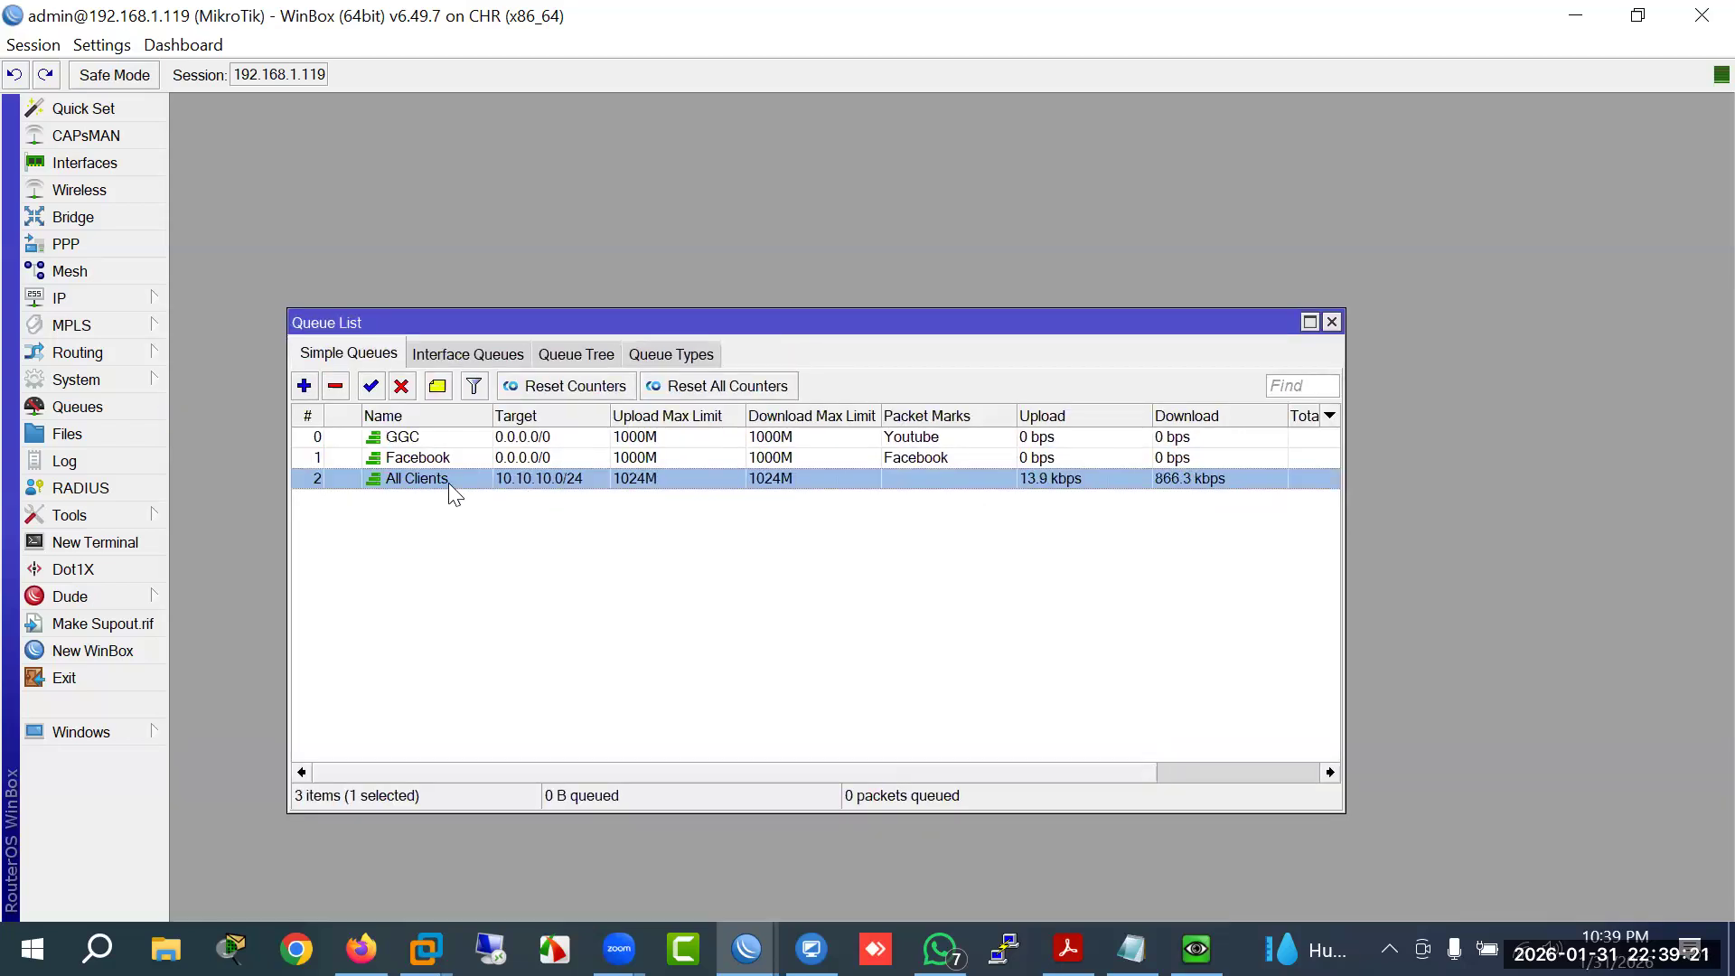
pyautogui.doubleClick(448, 483)
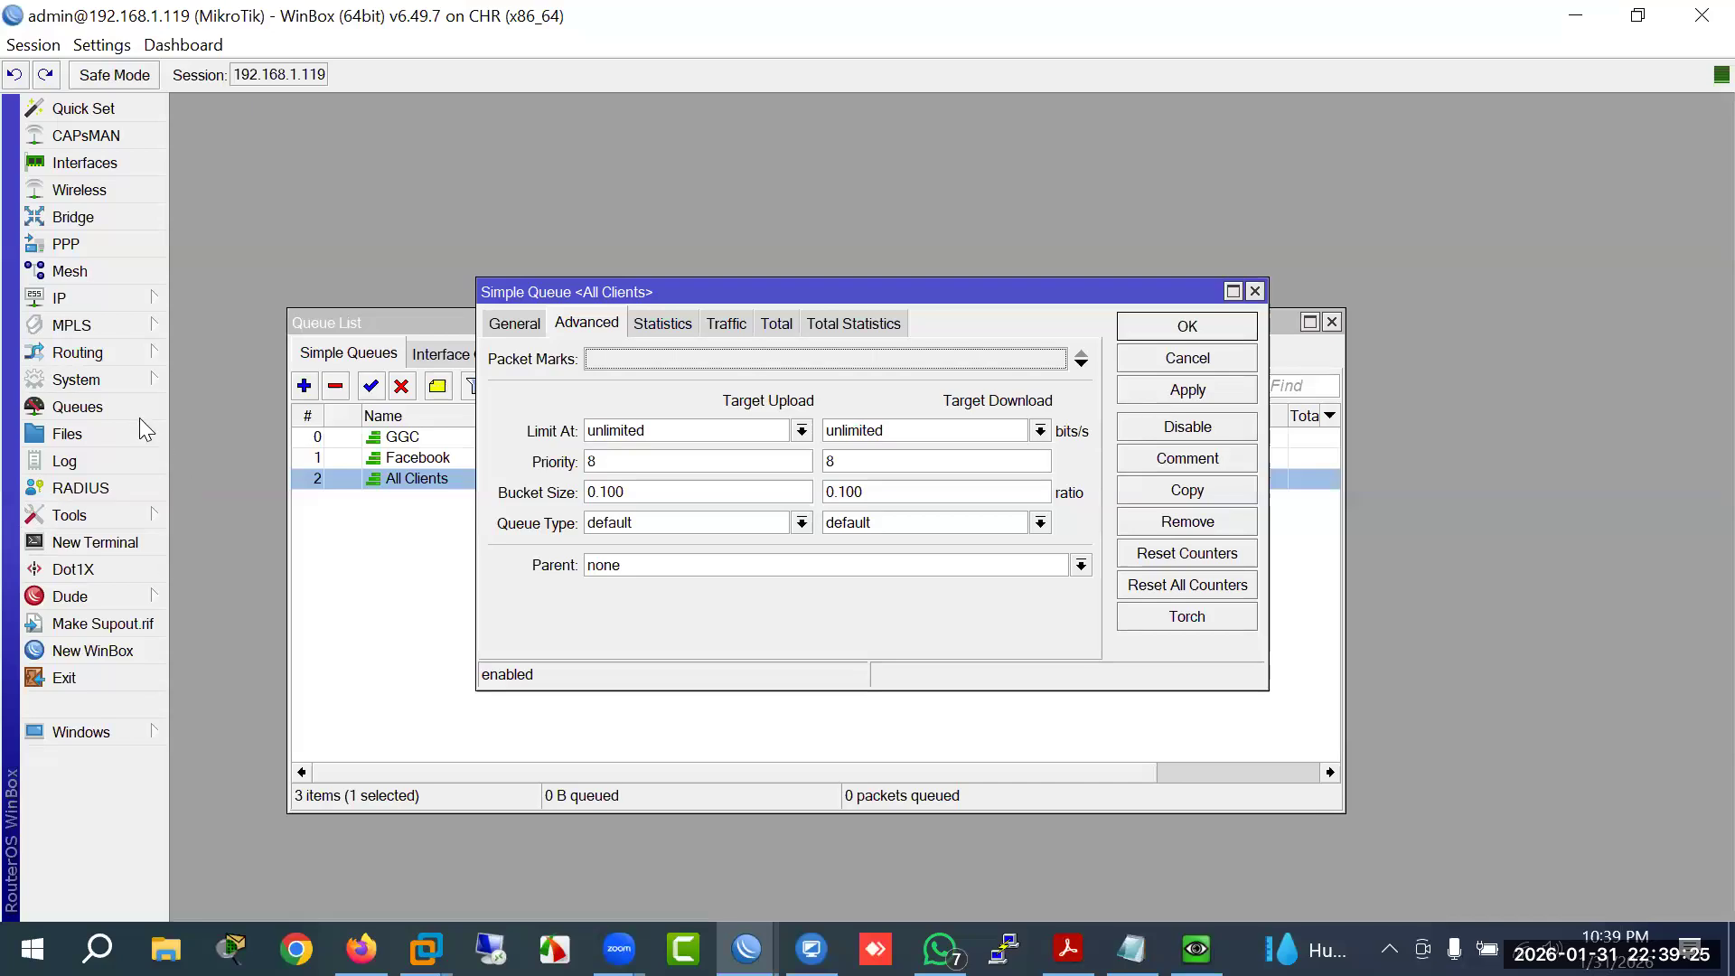
pyautogui.click(86, 380)
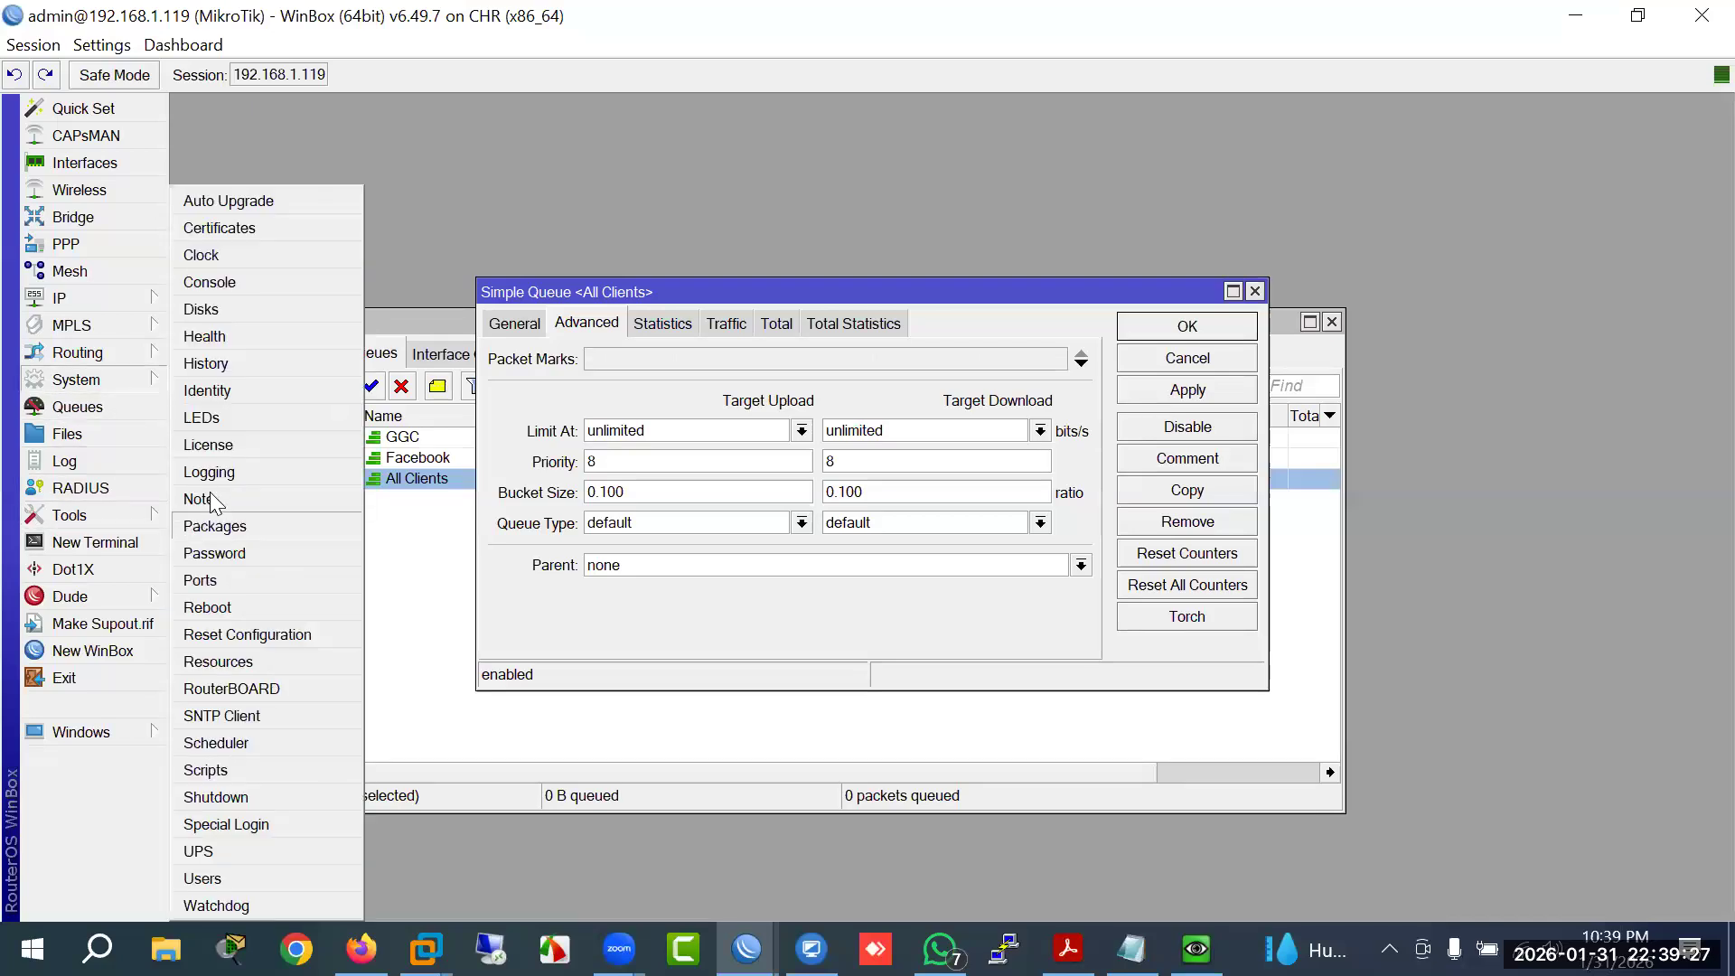
# Step: Set the router clock's time zone name to Asia/Dhaka and apply it
pyautogui.click(203, 260)
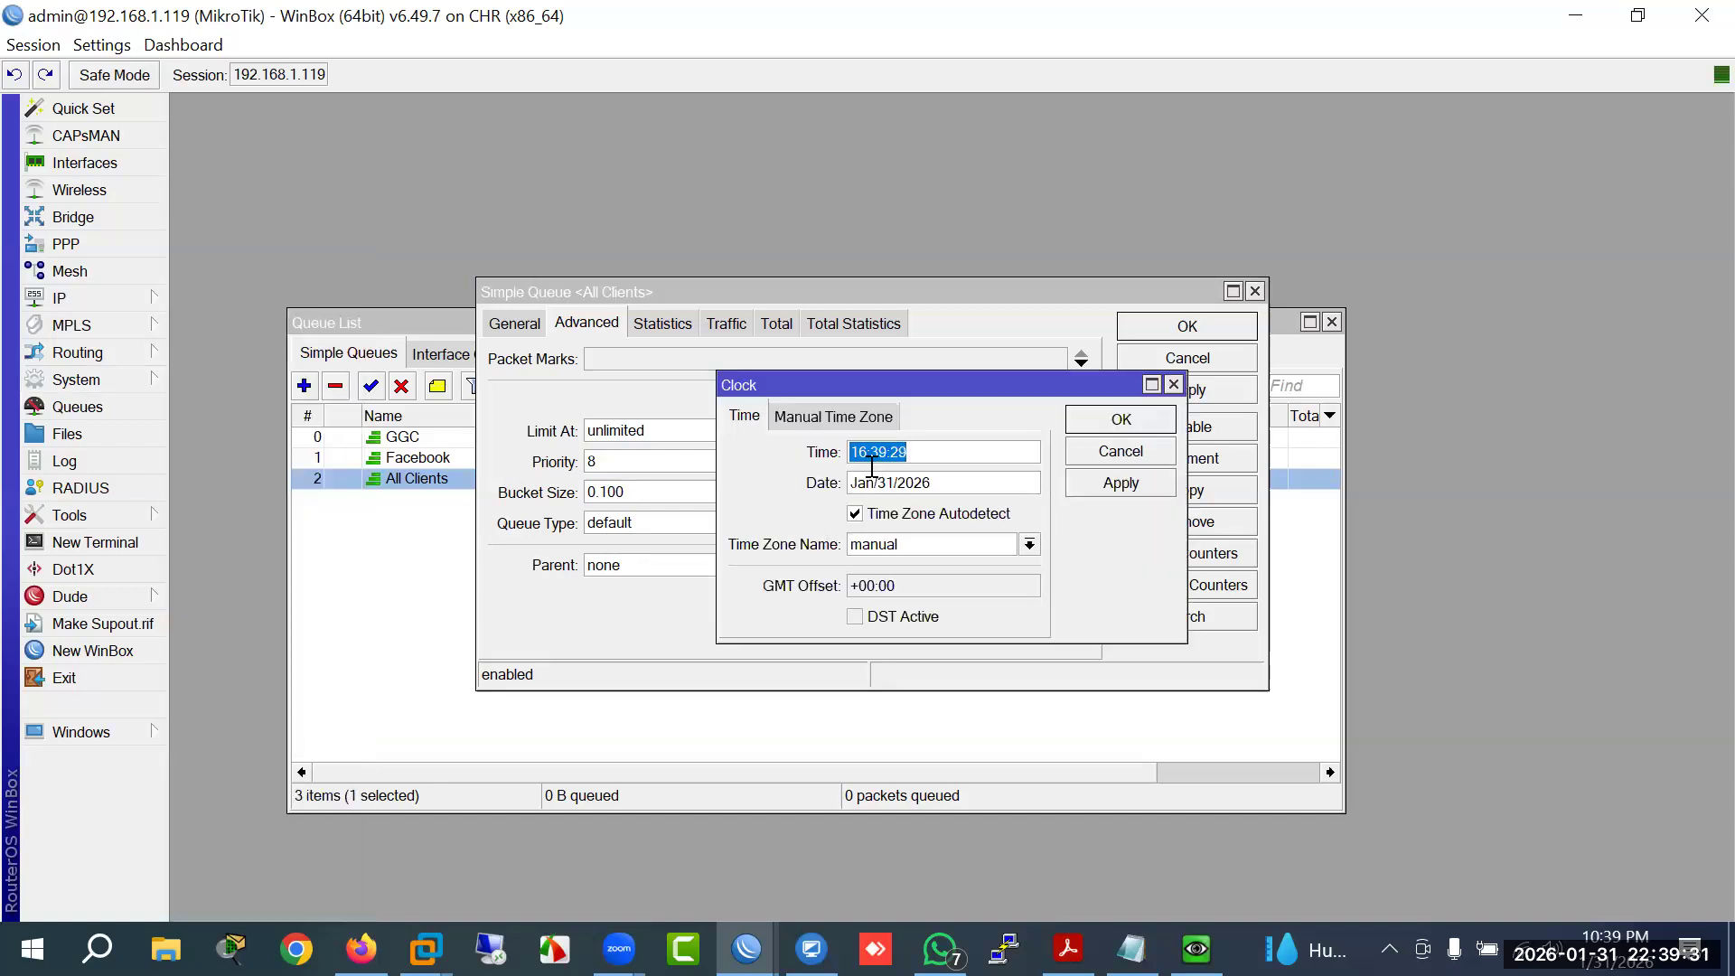
pyautogui.moveTo(870, 458); pyautogui.dragTo(825, 460)
pyautogui.click(1030, 544)
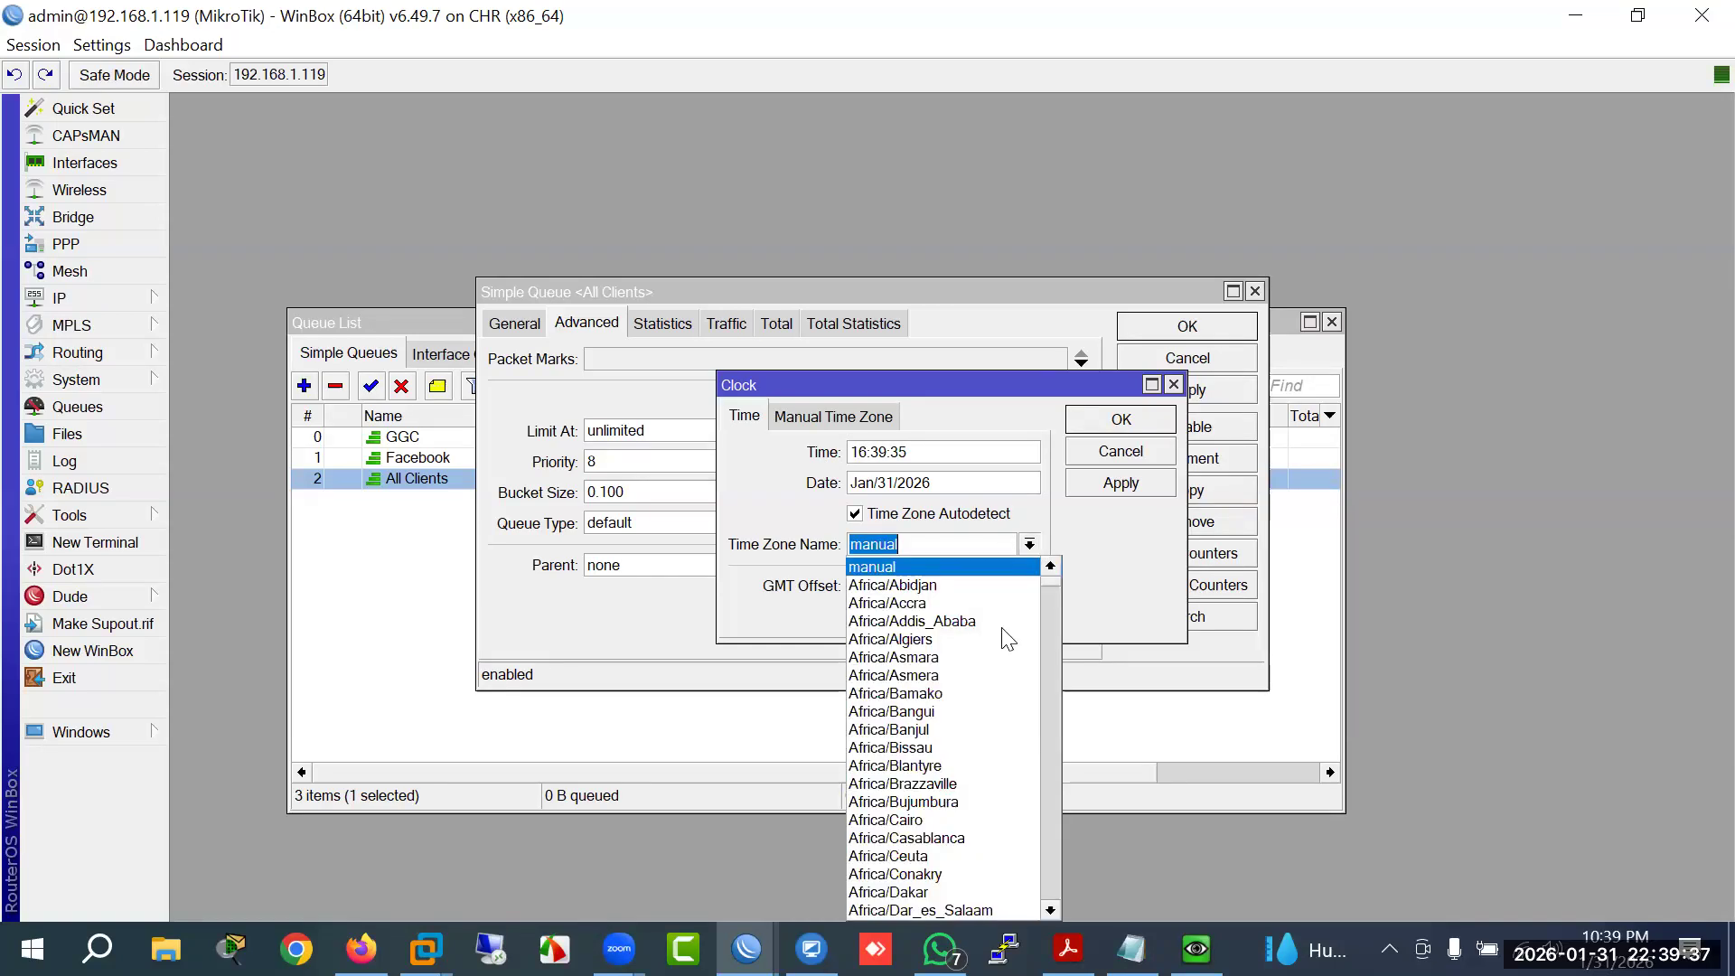
pyautogui.scroll(-13, 985, 678)
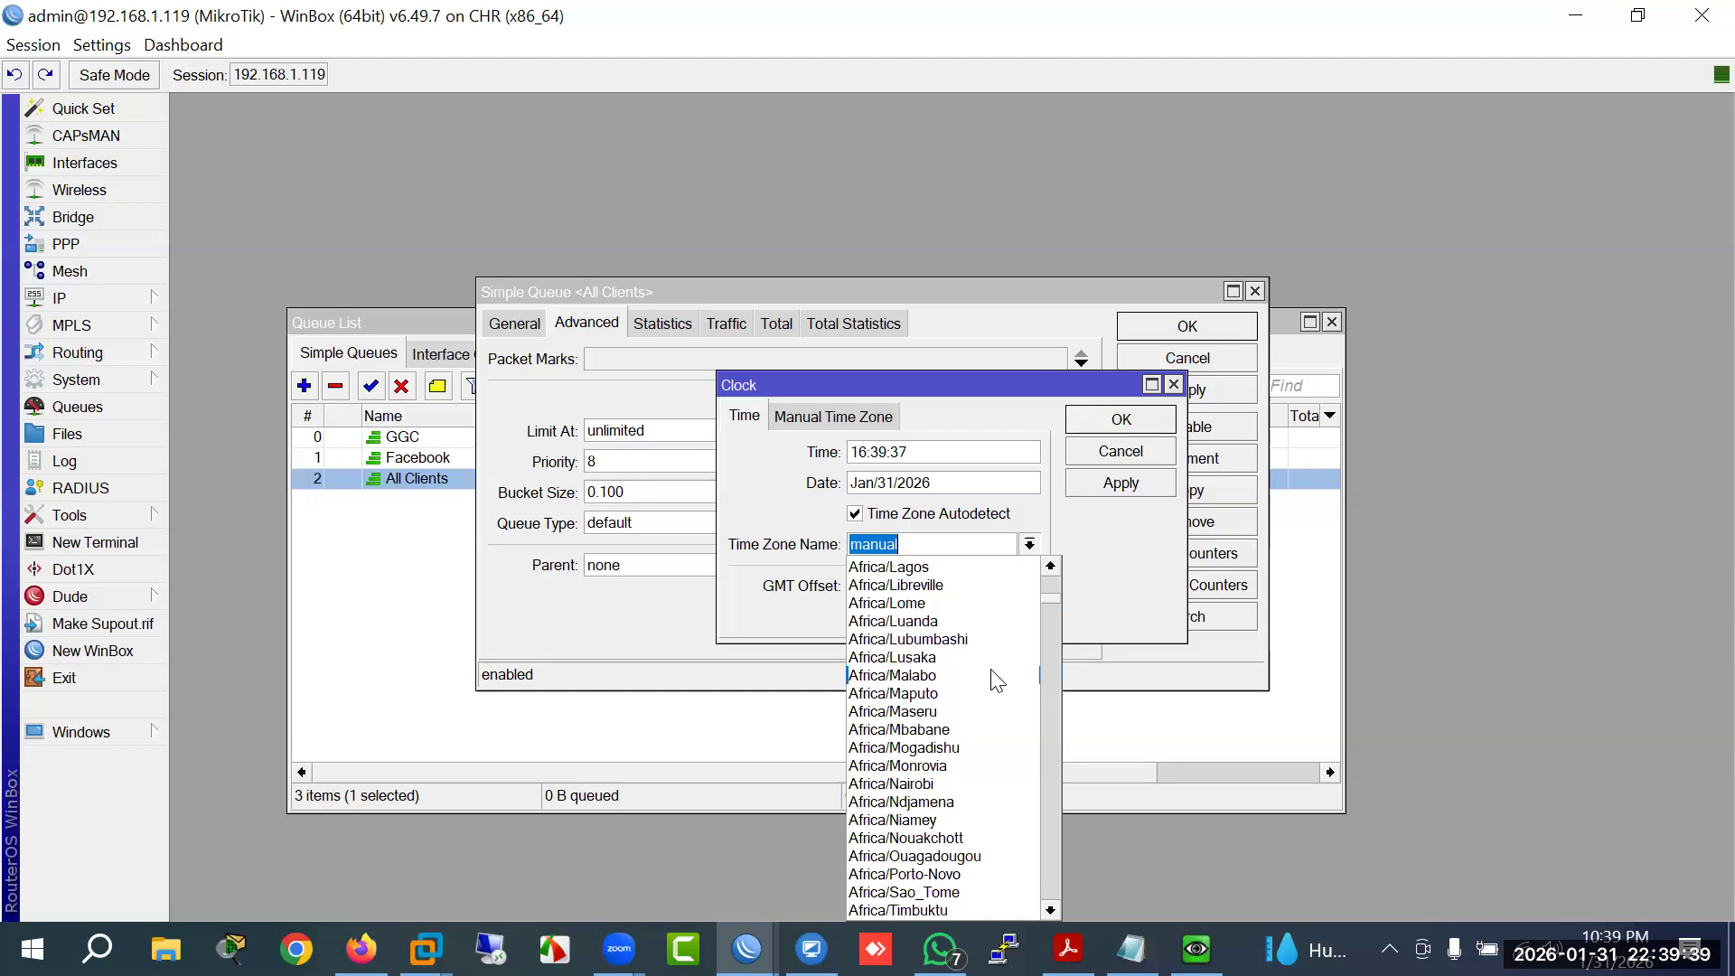
pyautogui.scroll(-20, 994, 682)
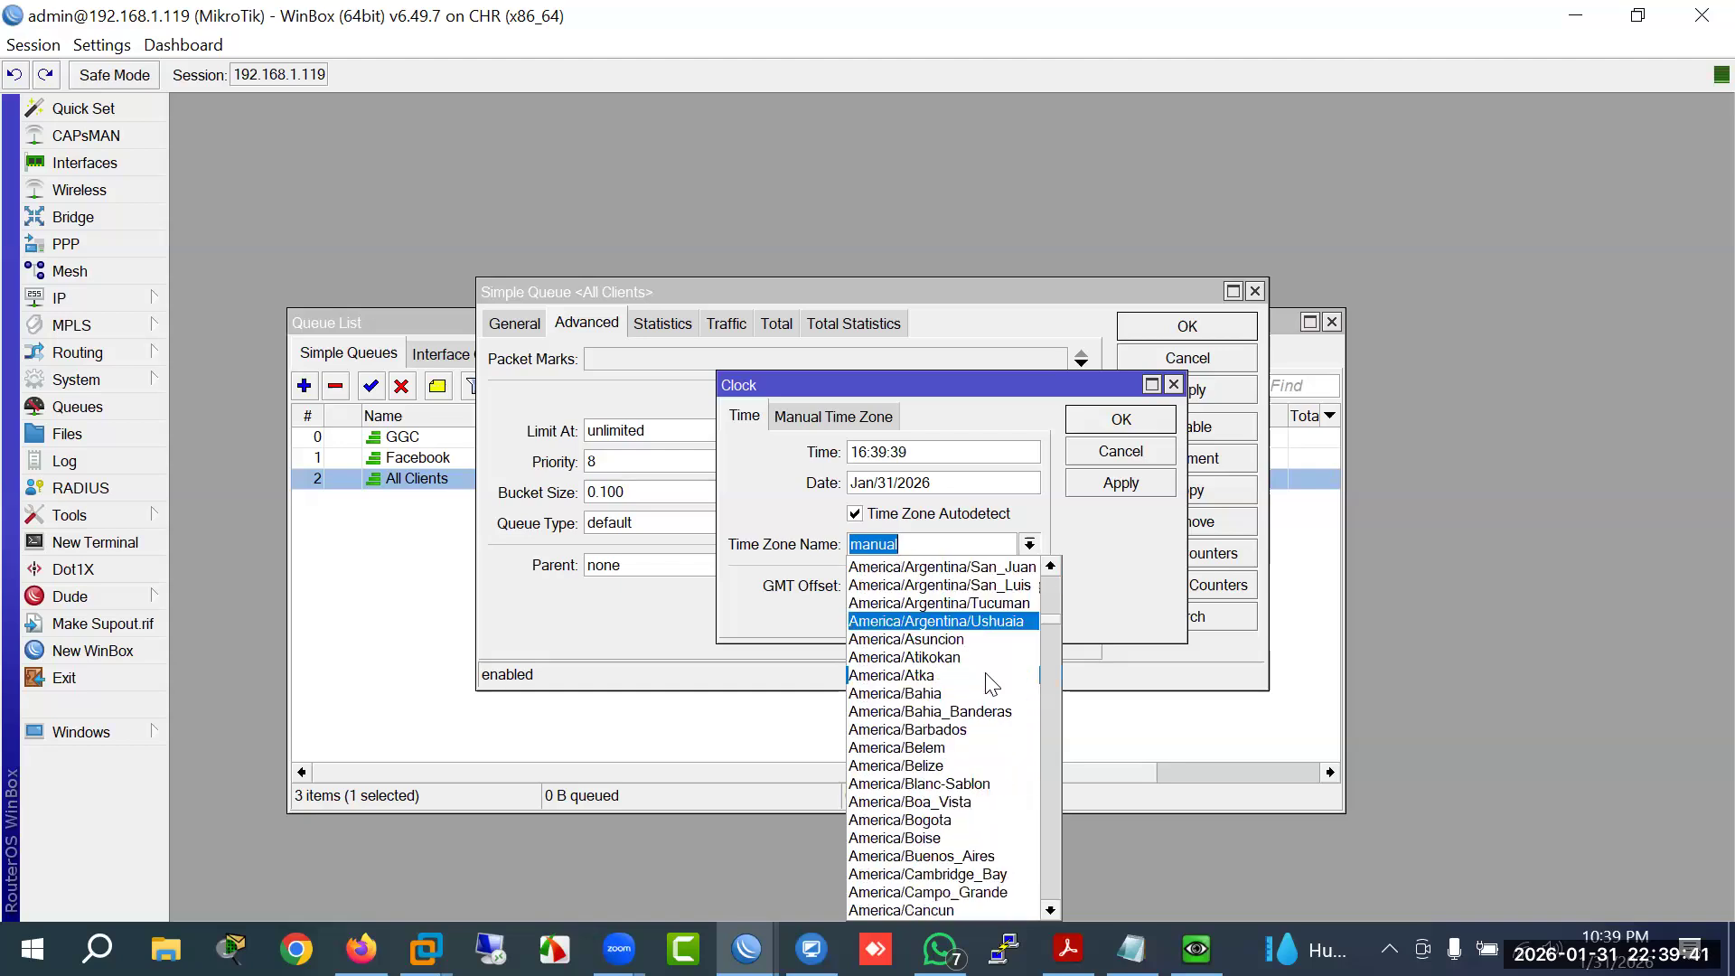
pyautogui.scroll(-9, 993, 686)
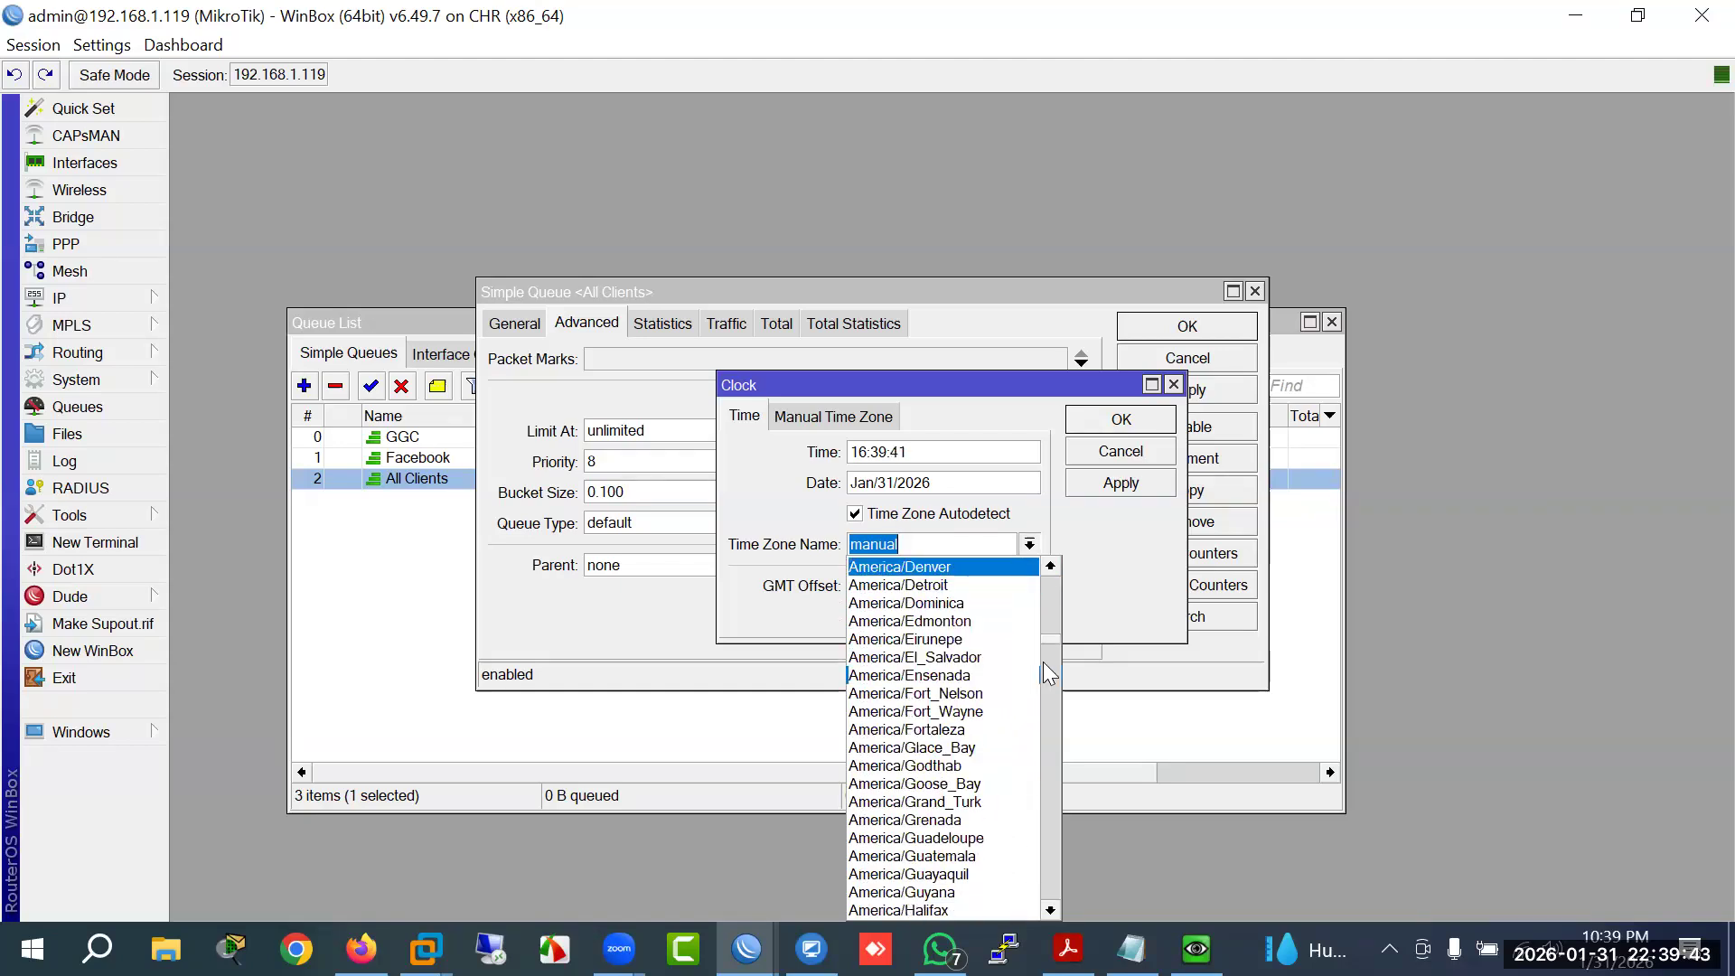
pyautogui.moveTo(1056, 639); pyautogui.dragTo(1059, 720)
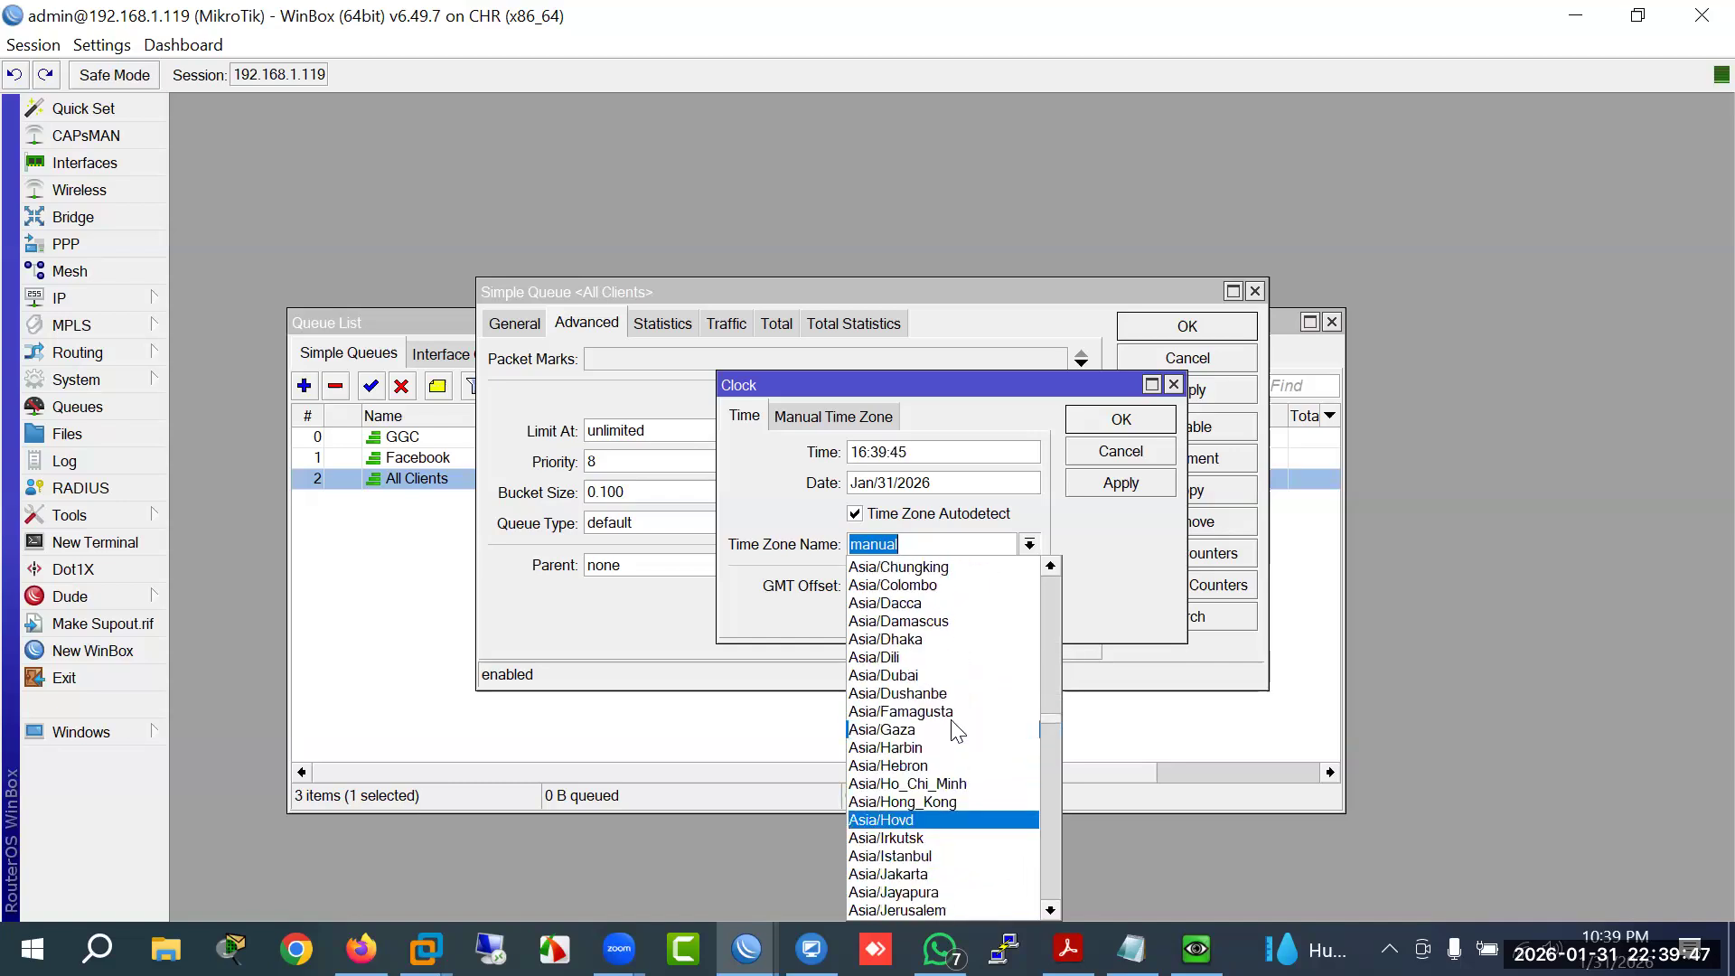
pyautogui.click(907, 640)
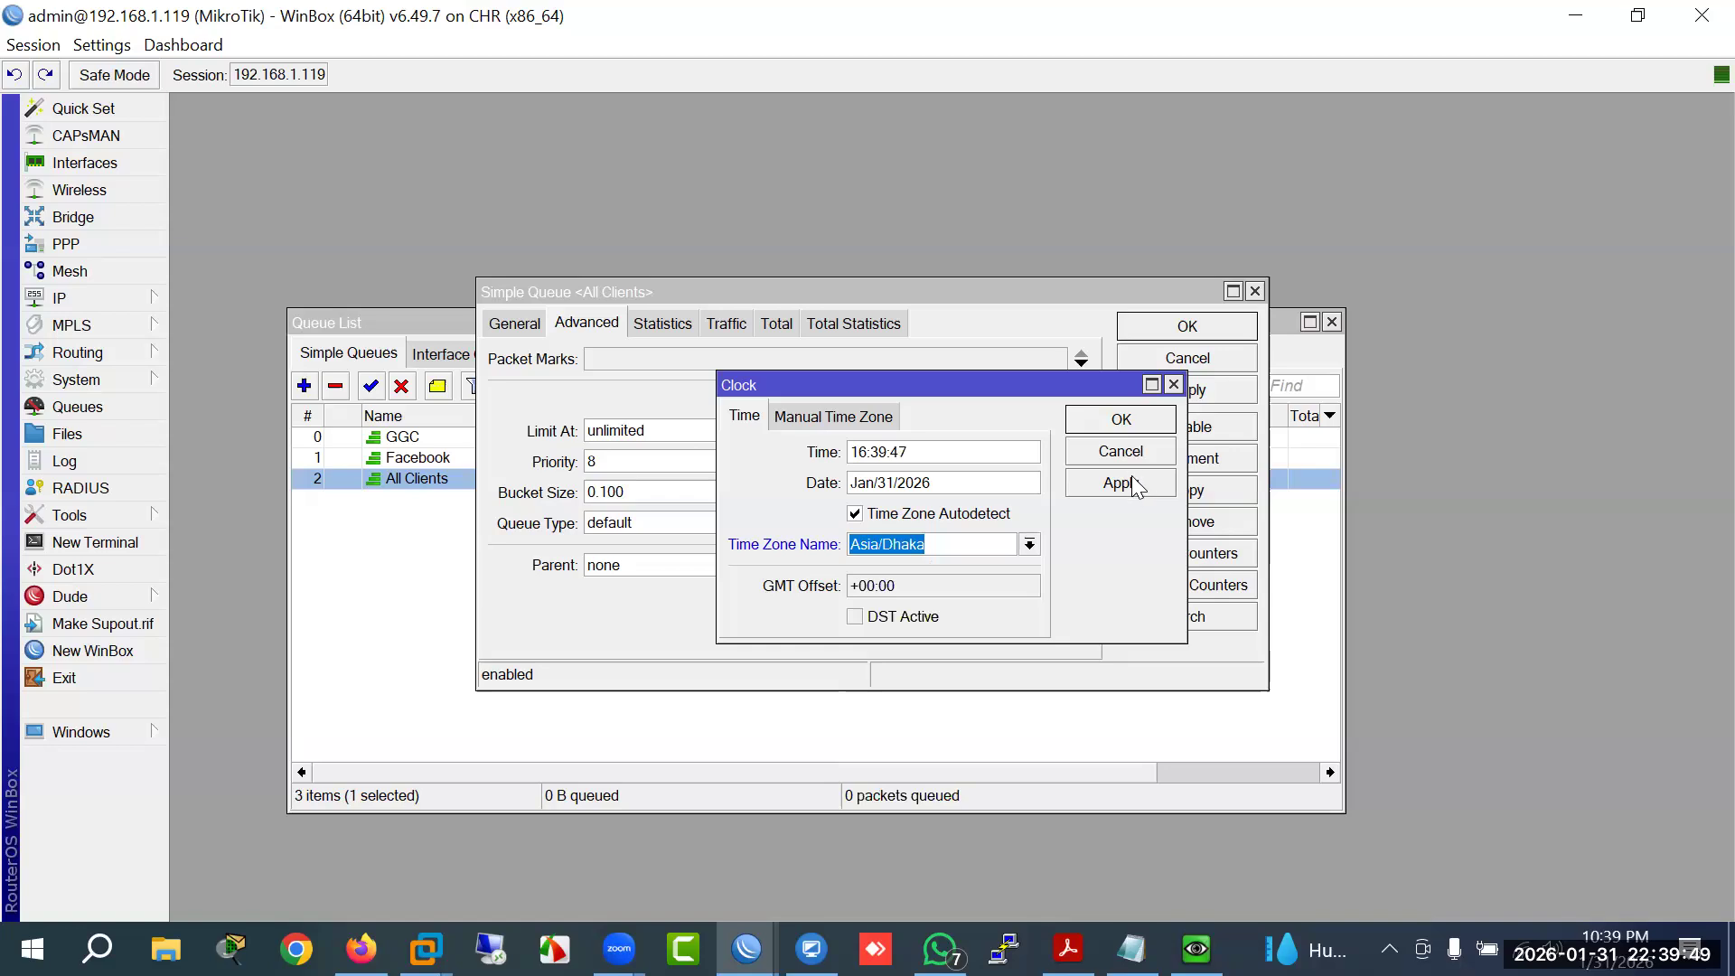
pyautogui.click(1134, 485)
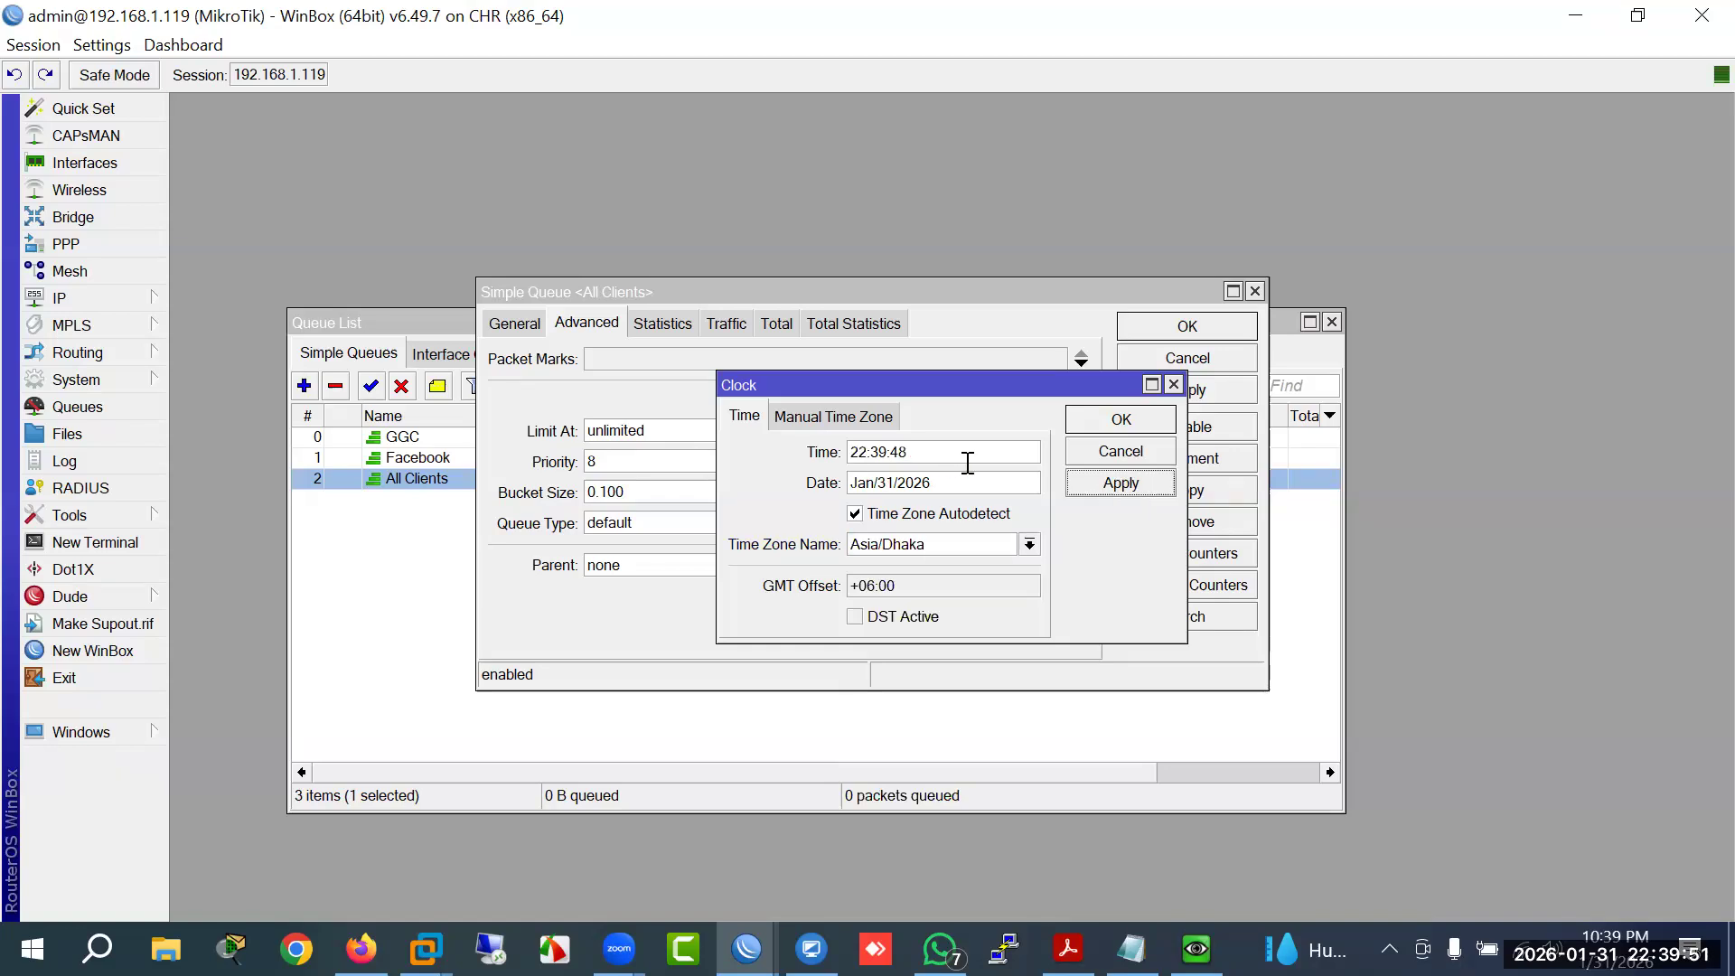
# Step: Clear the All Clients queue's time schedule, apply so it is valid, and close it
pyautogui.click(1111, 421)
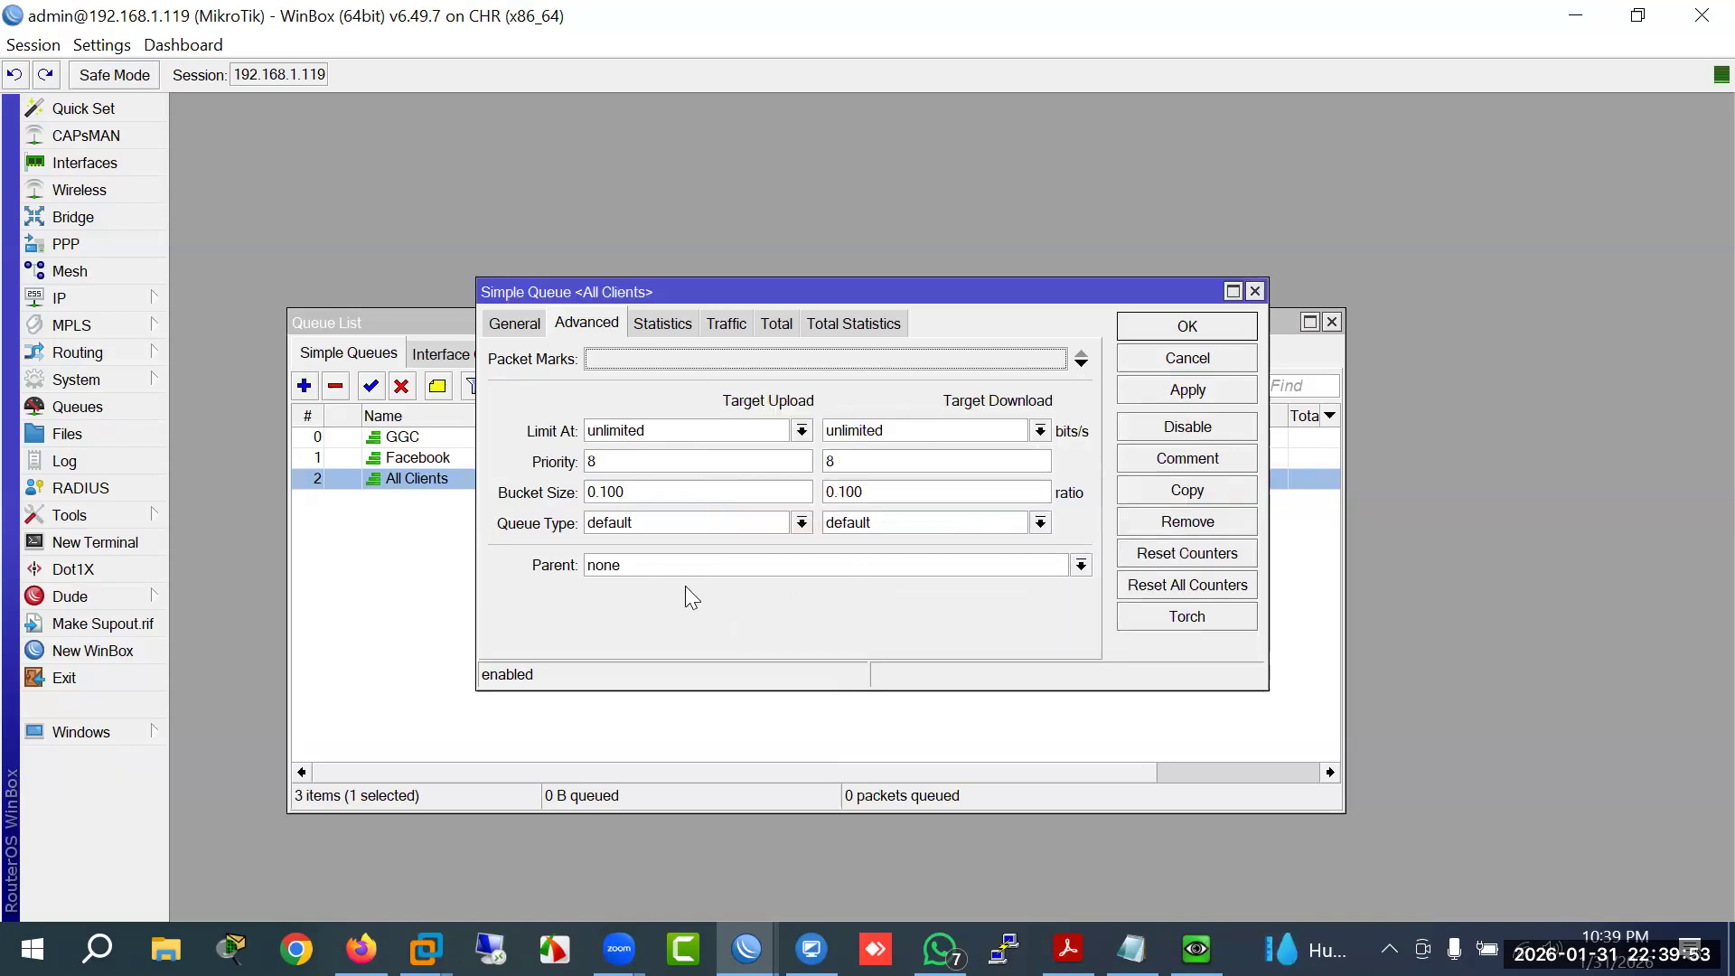
pyautogui.click(519, 324)
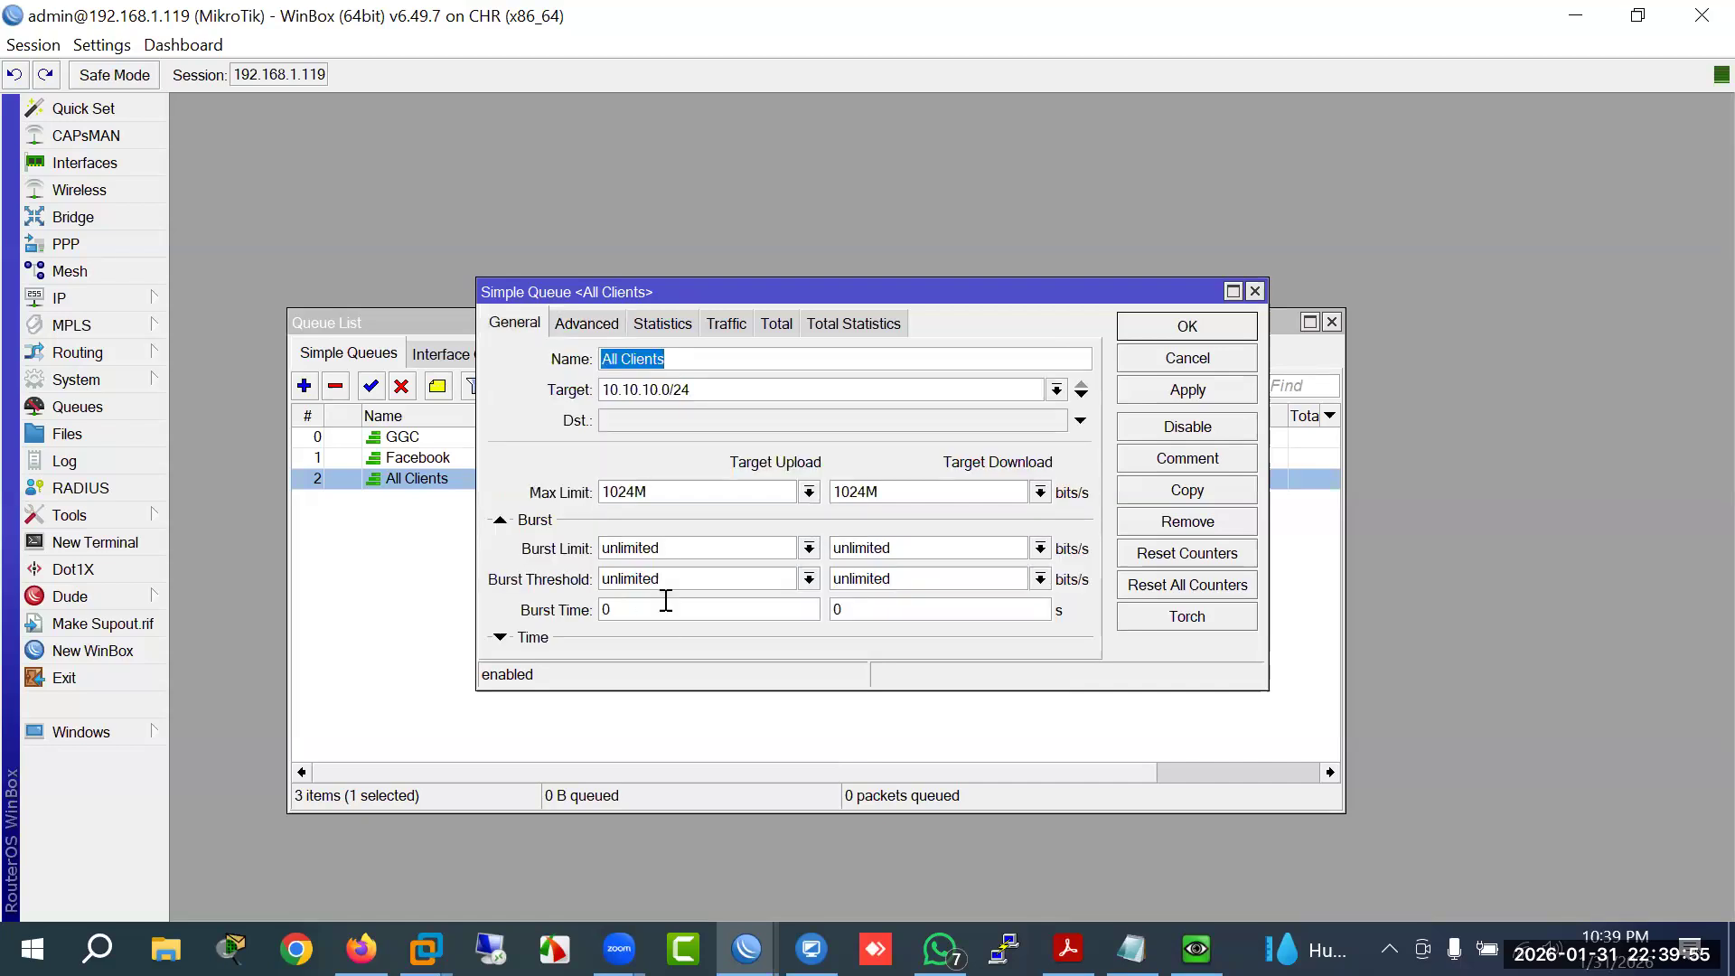
pyautogui.click(499, 639)
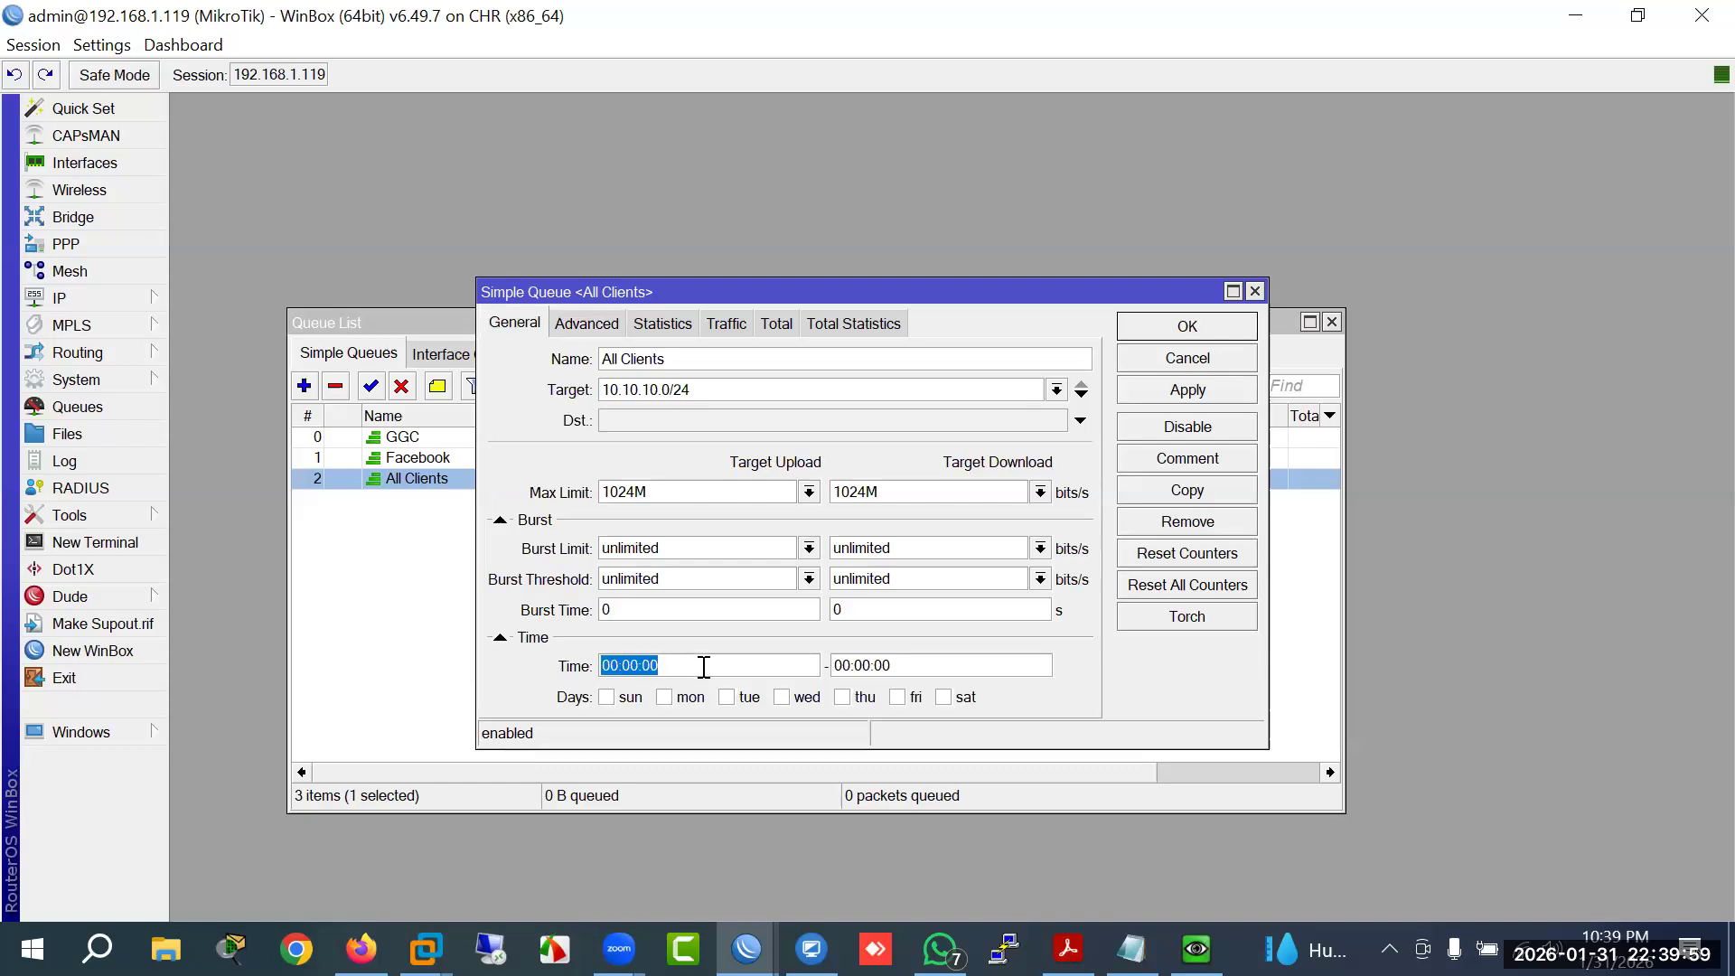
pyautogui.click(1184, 327)
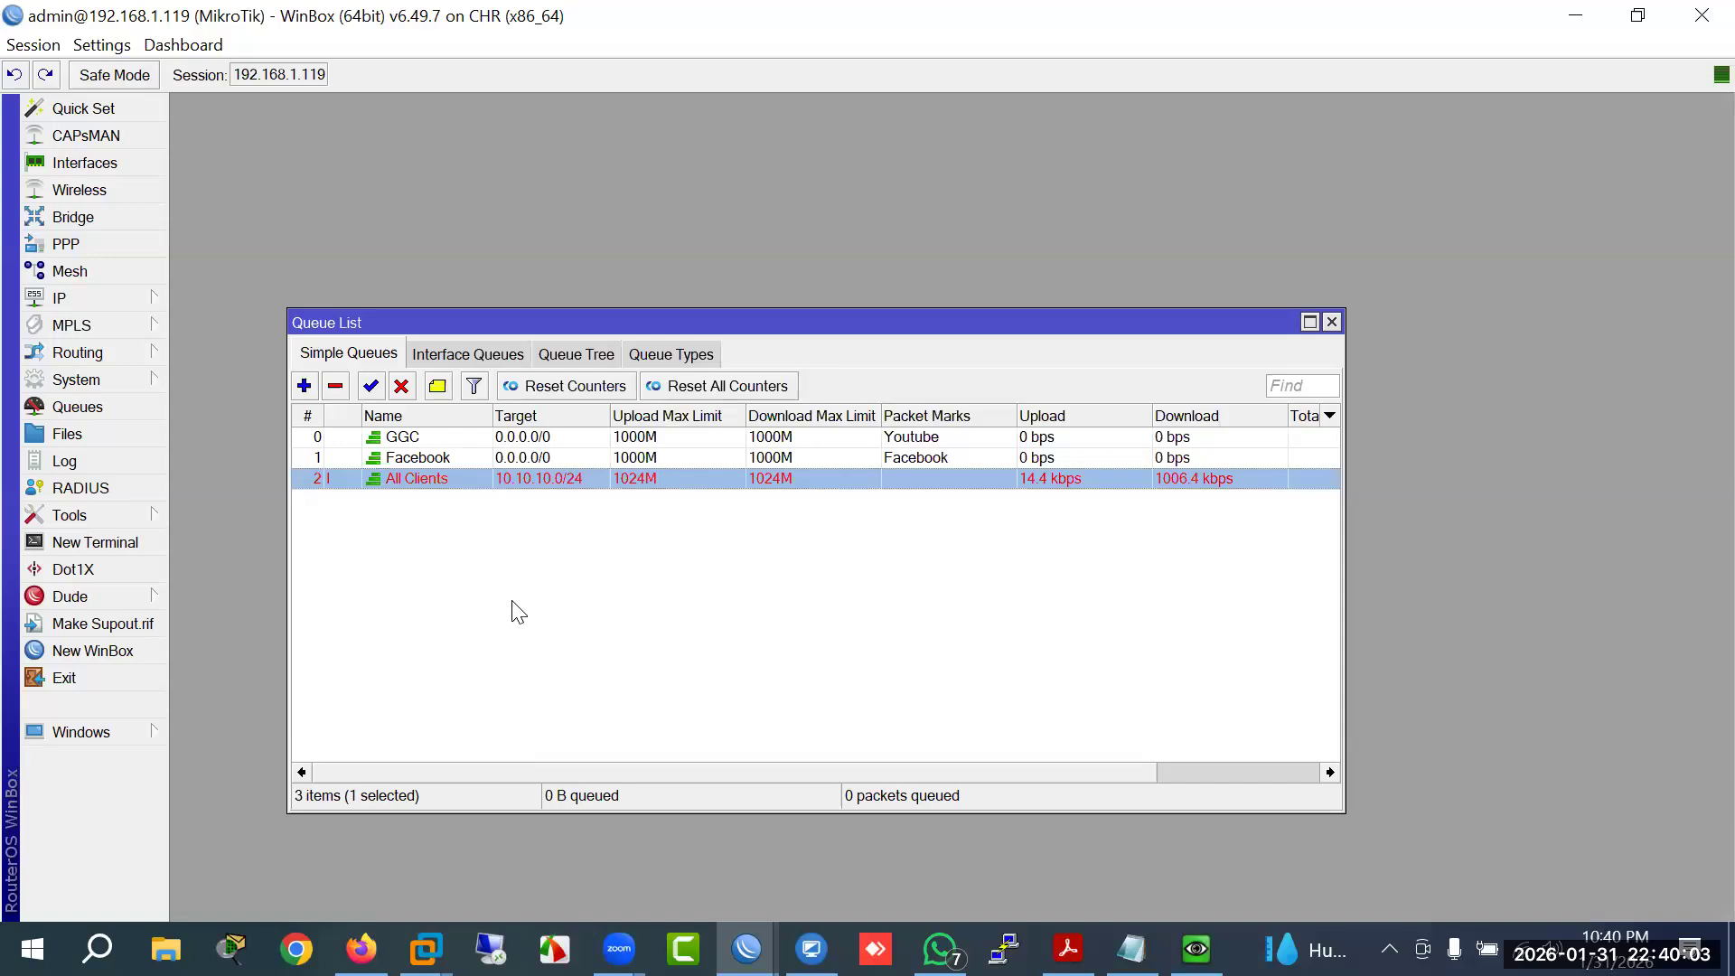
pyautogui.doubleClick(396, 477)
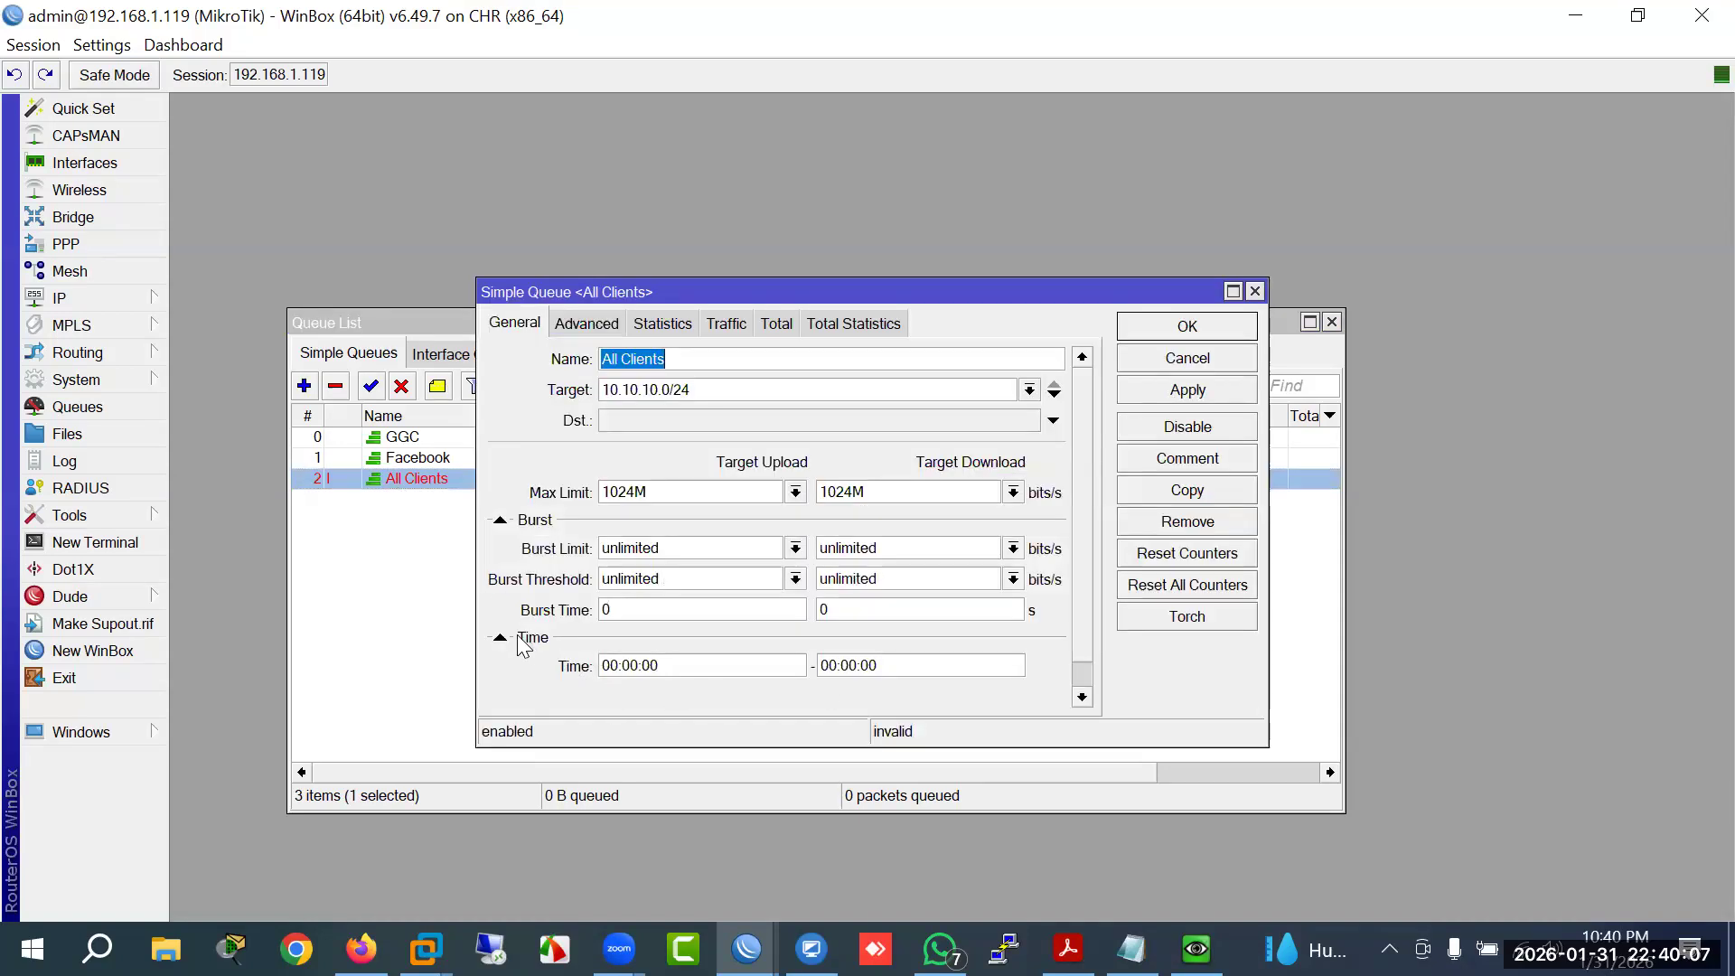
pyautogui.click(509, 637)
pyautogui.click(1195, 398)
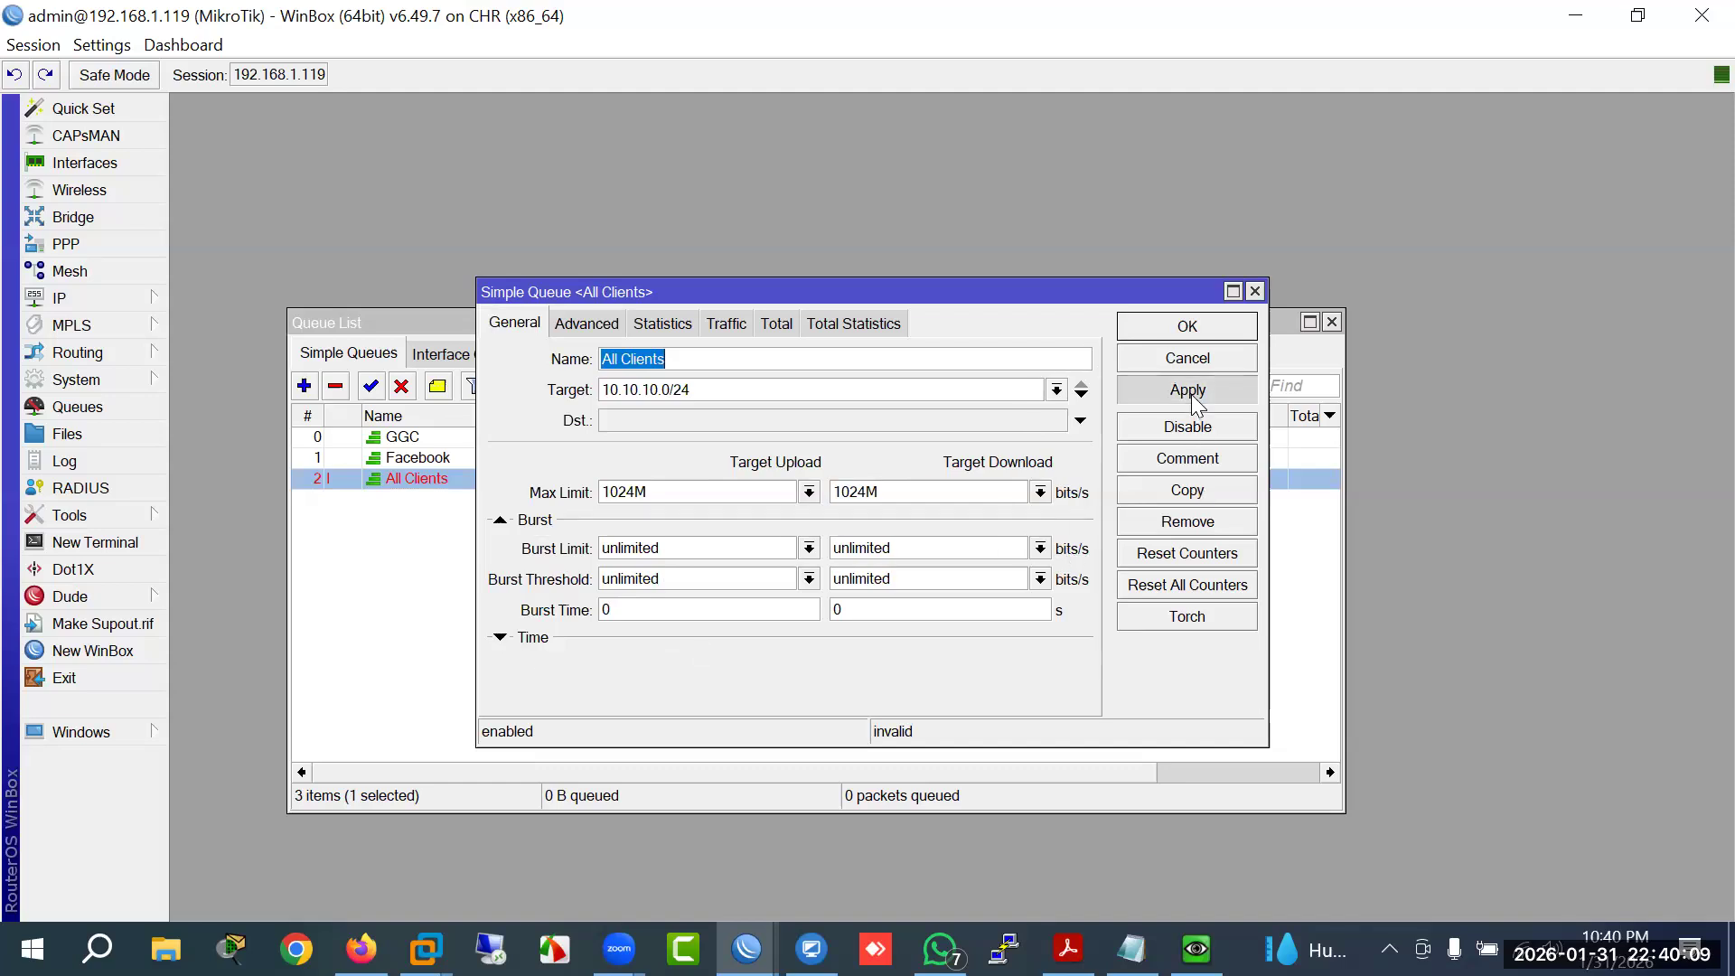
pyautogui.click(1201, 331)
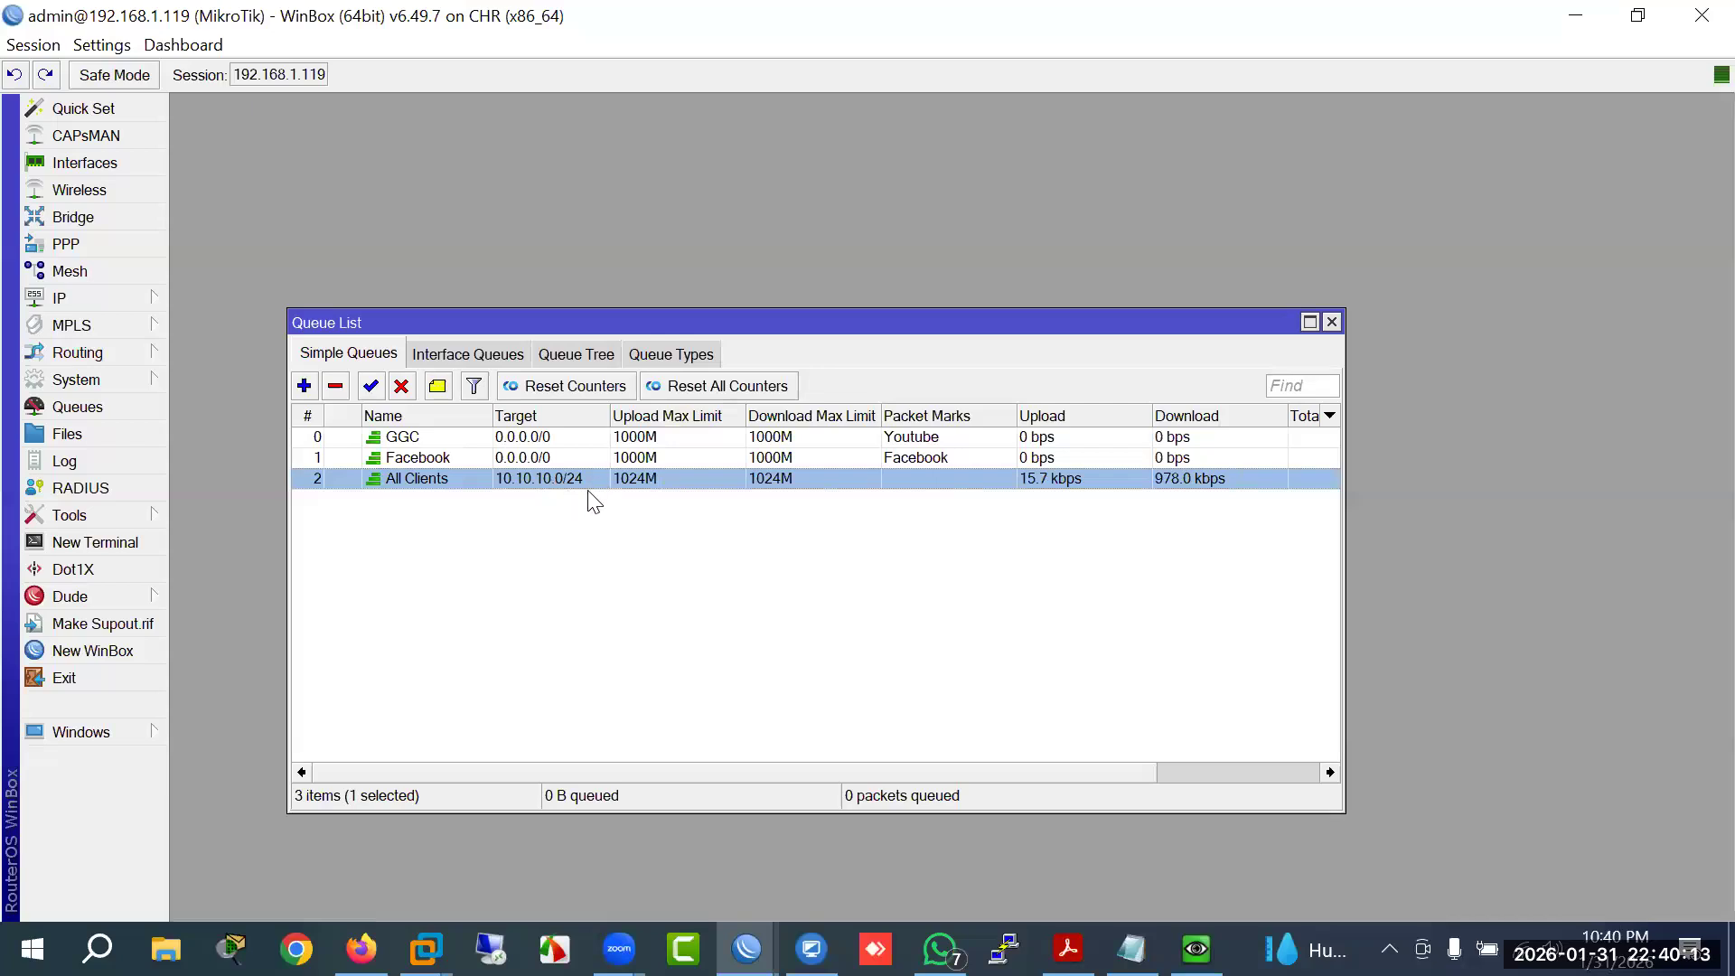
# Step: Append -5M to the PCQ-BW queue type's name, making it PCQ-BW-5M
pyautogui.click(656, 358)
pyautogui.click(352, 459)
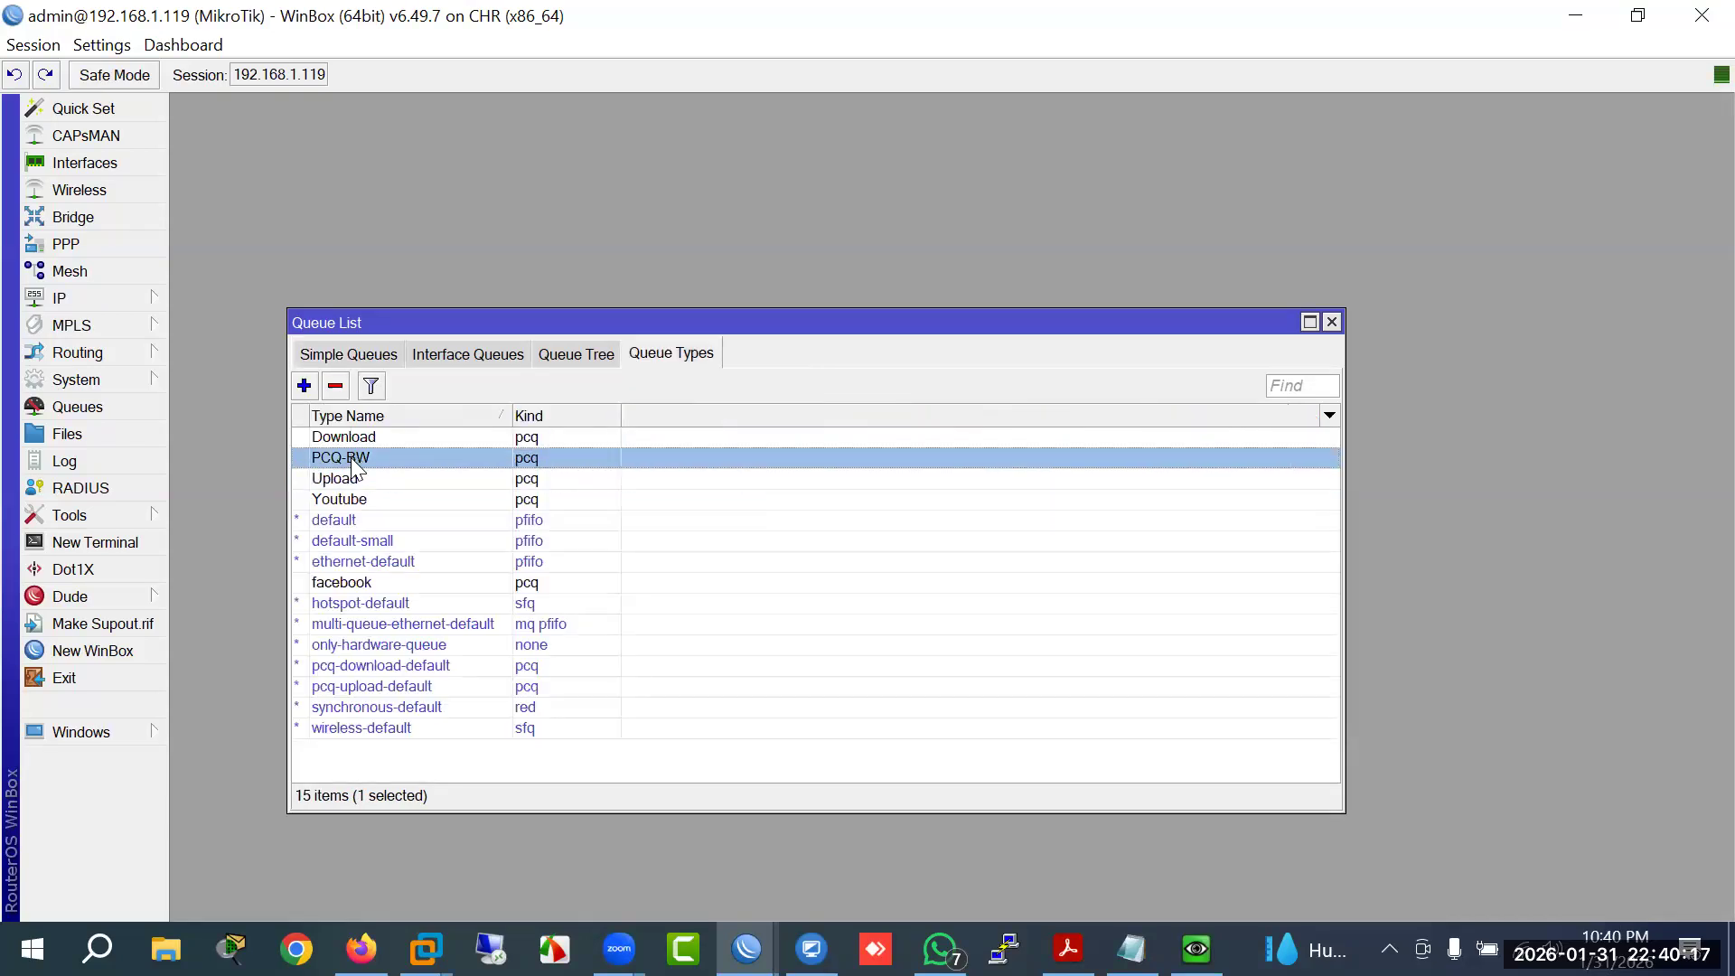
pyautogui.press('Return')
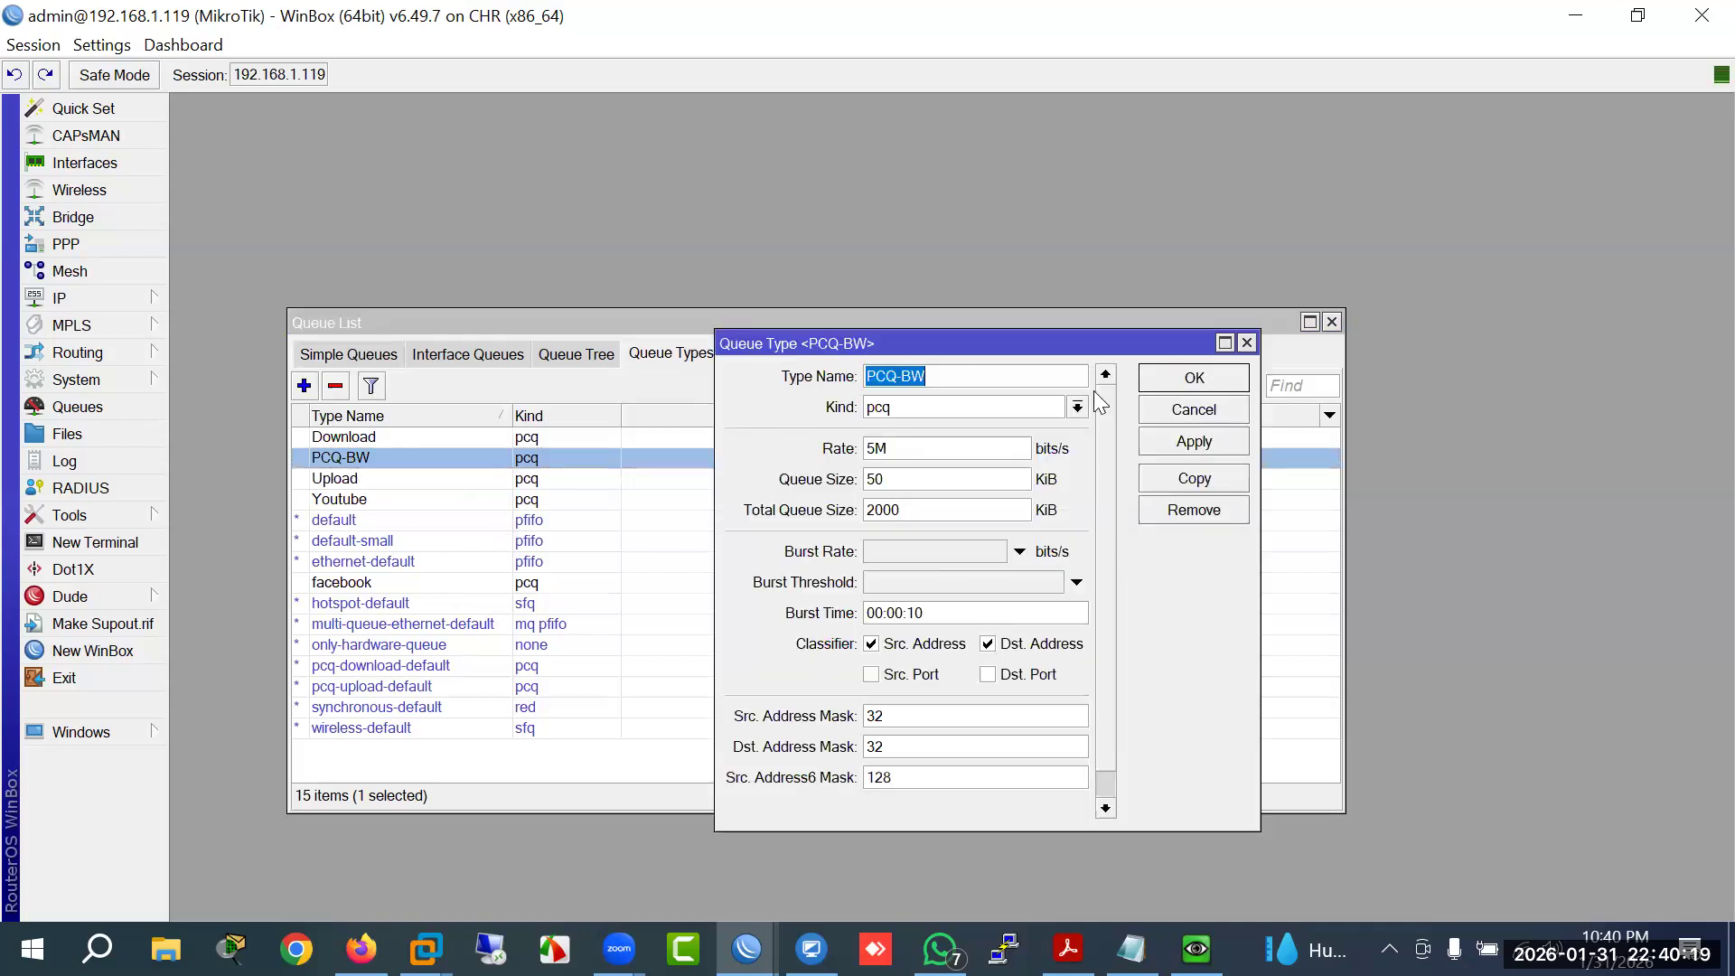
pyautogui.click(1191, 379)
pyautogui.click(345, 355)
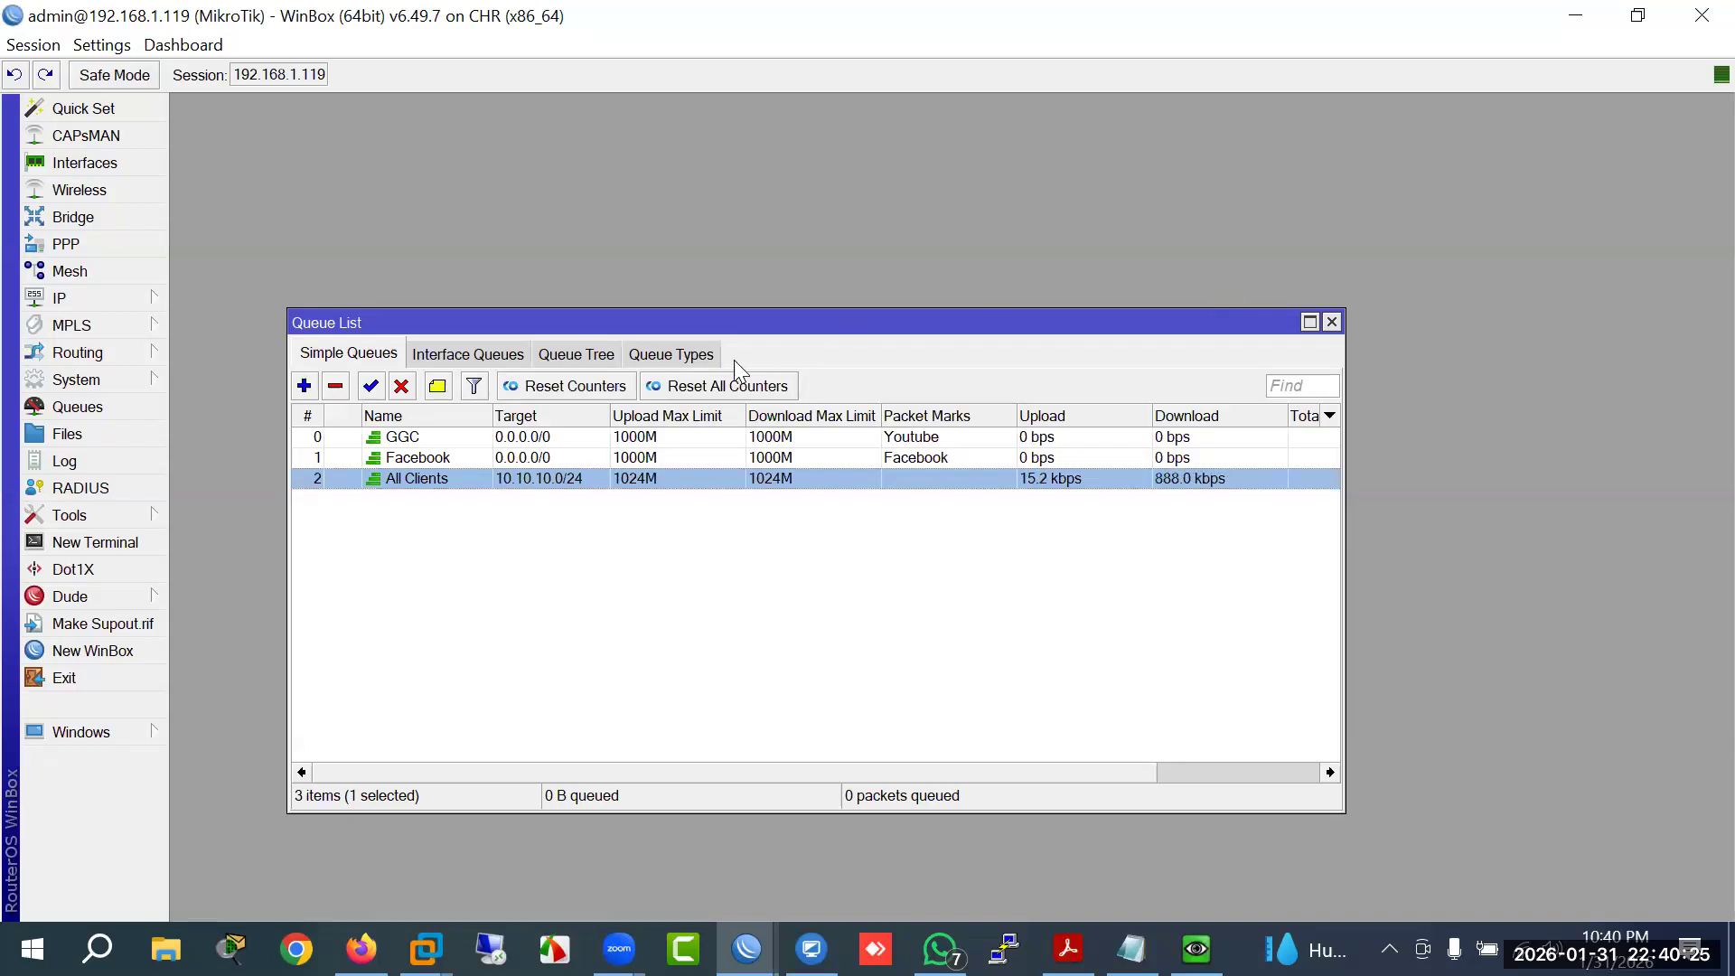
pyautogui.click(680, 355)
pyautogui.doubleClick(342, 459)
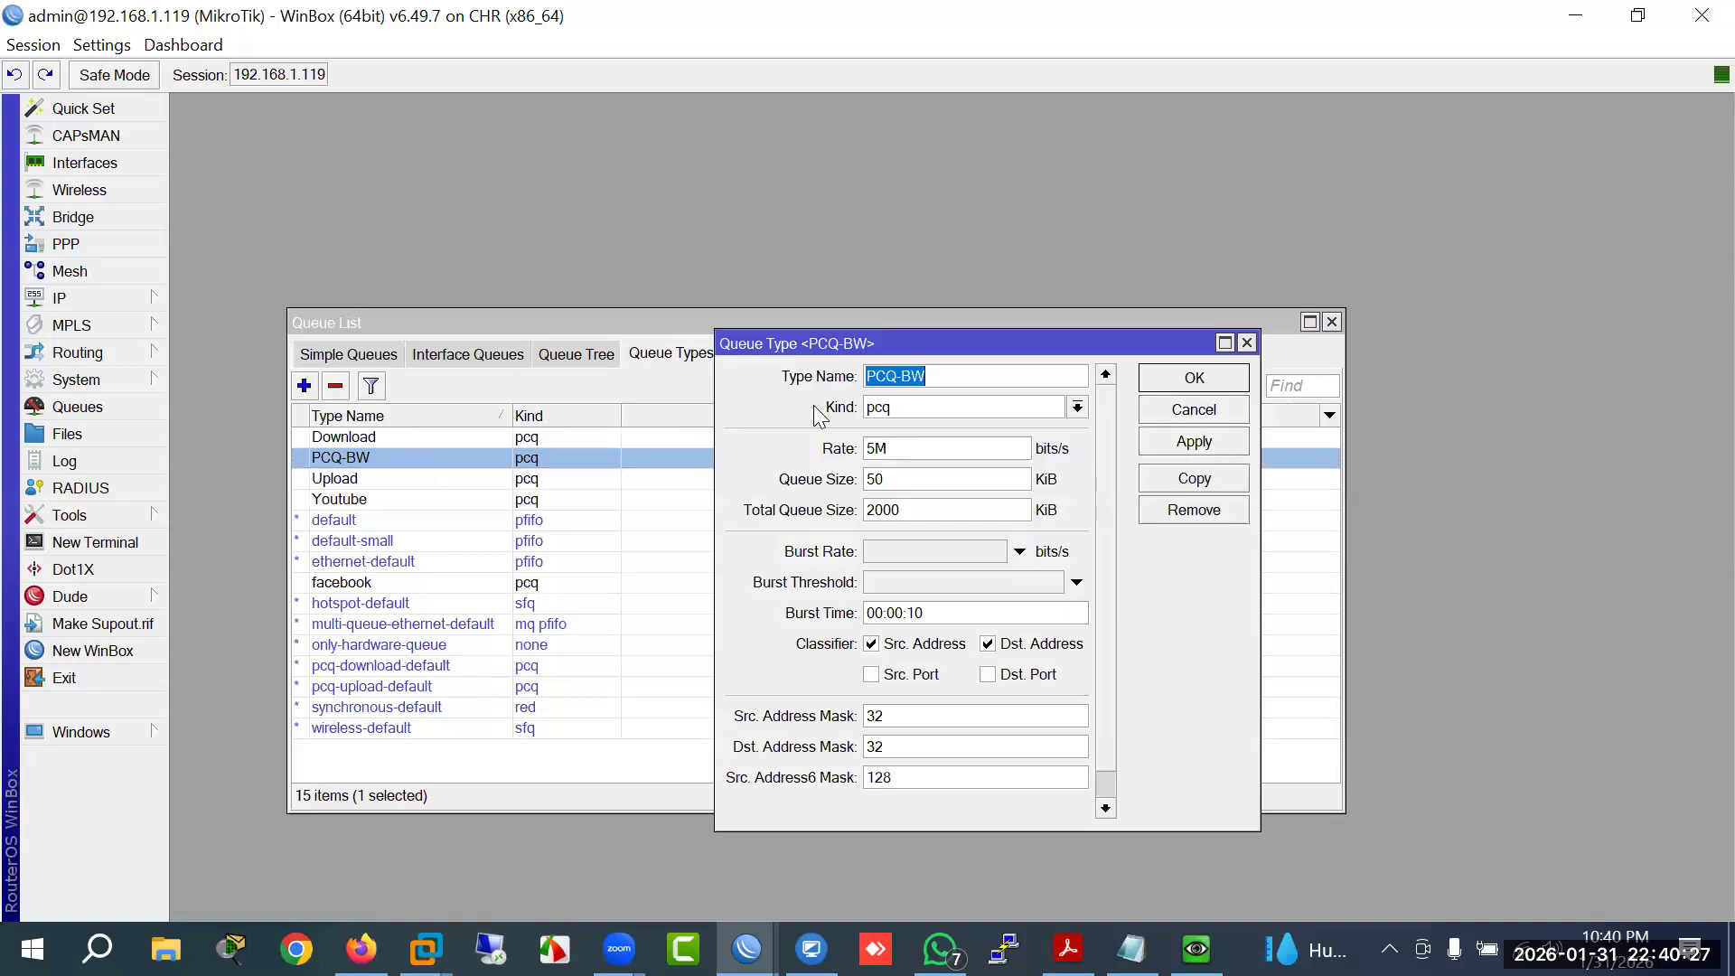
pyautogui.click(958, 374)
pyautogui.write('-5M')
pyautogui.press('Return')
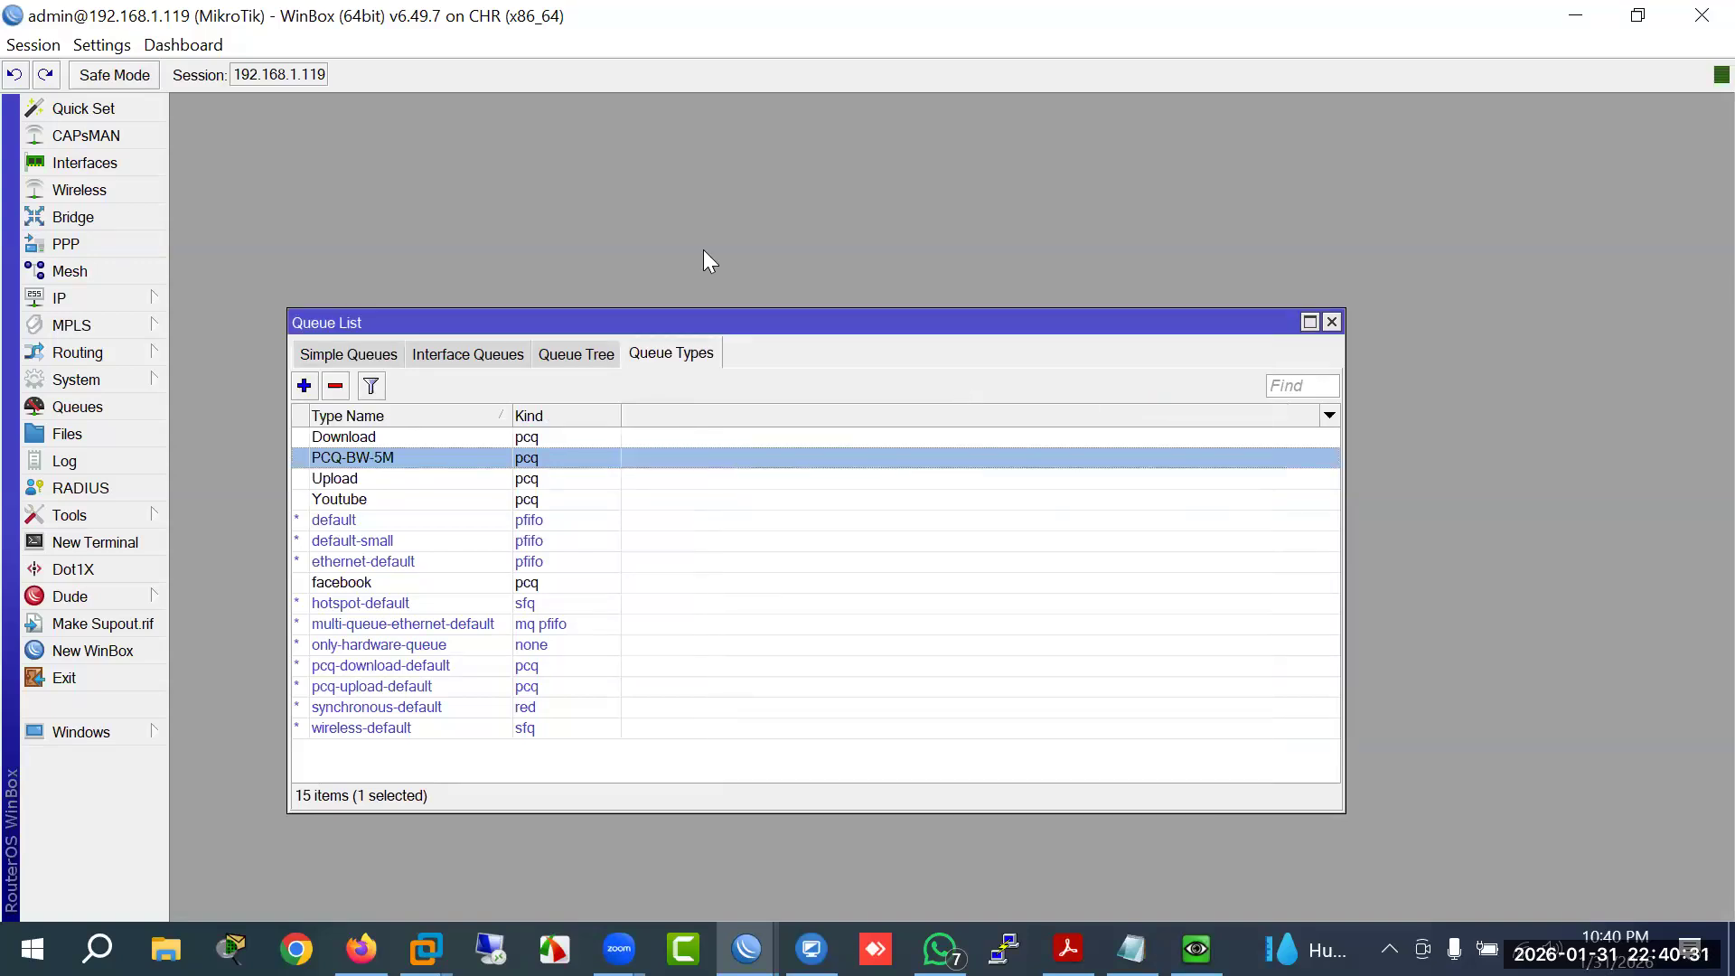
# Step: Add a pcq queue type named 10M with rate 10M, classified by Src. and Dst. Address
pyautogui.click(304, 386)
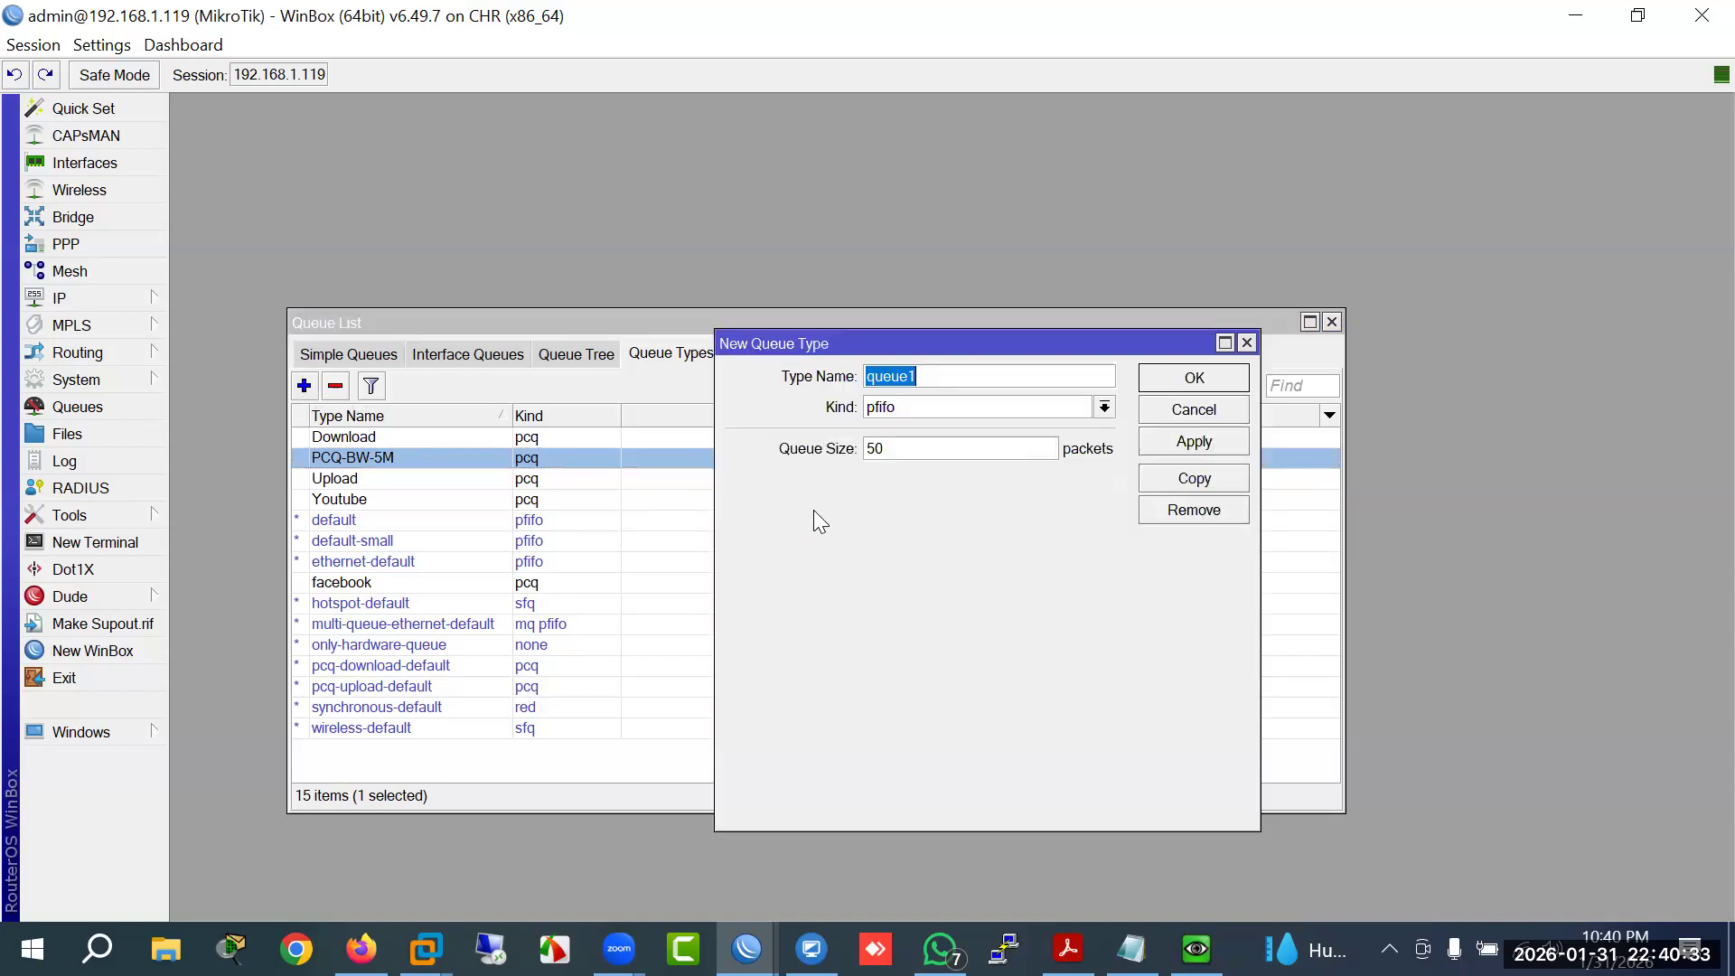
pyautogui.write('10M')
pyautogui.click(1027, 407)
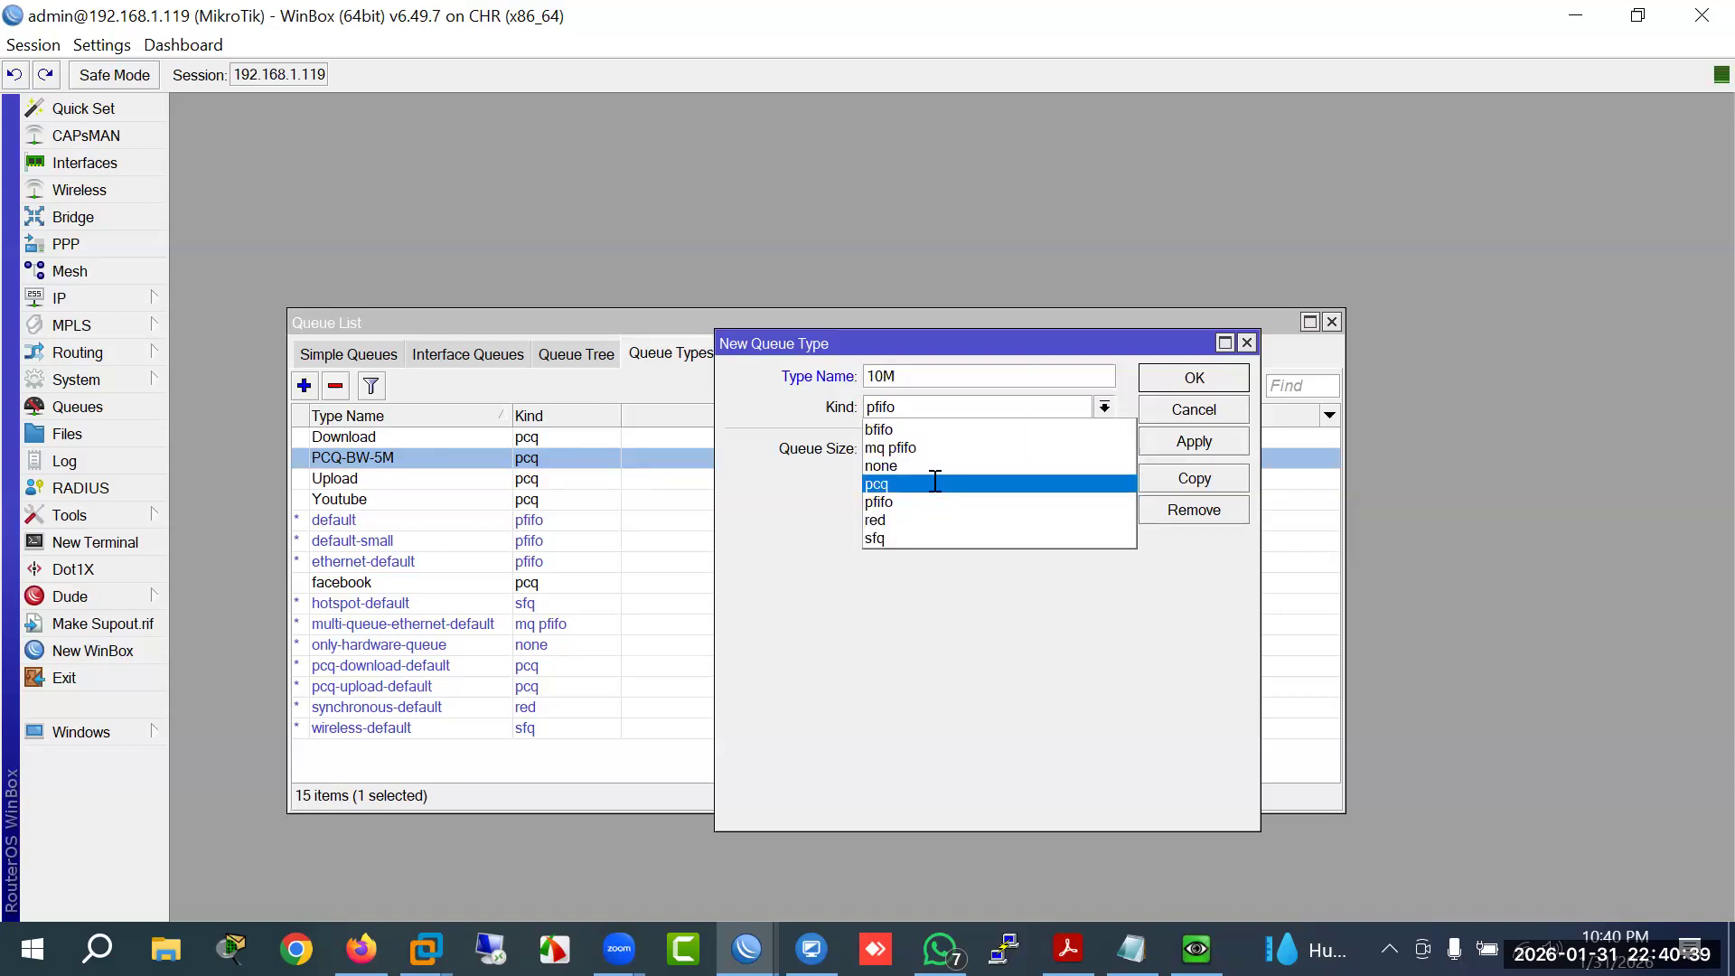
pyautogui.click(936, 485)
pyautogui.press('Tab')
pyautogui.write('10M')
pyautogui.click(923, 644)
pyautogui.click(1044, 643)
pyautogui.click(1159, 387)
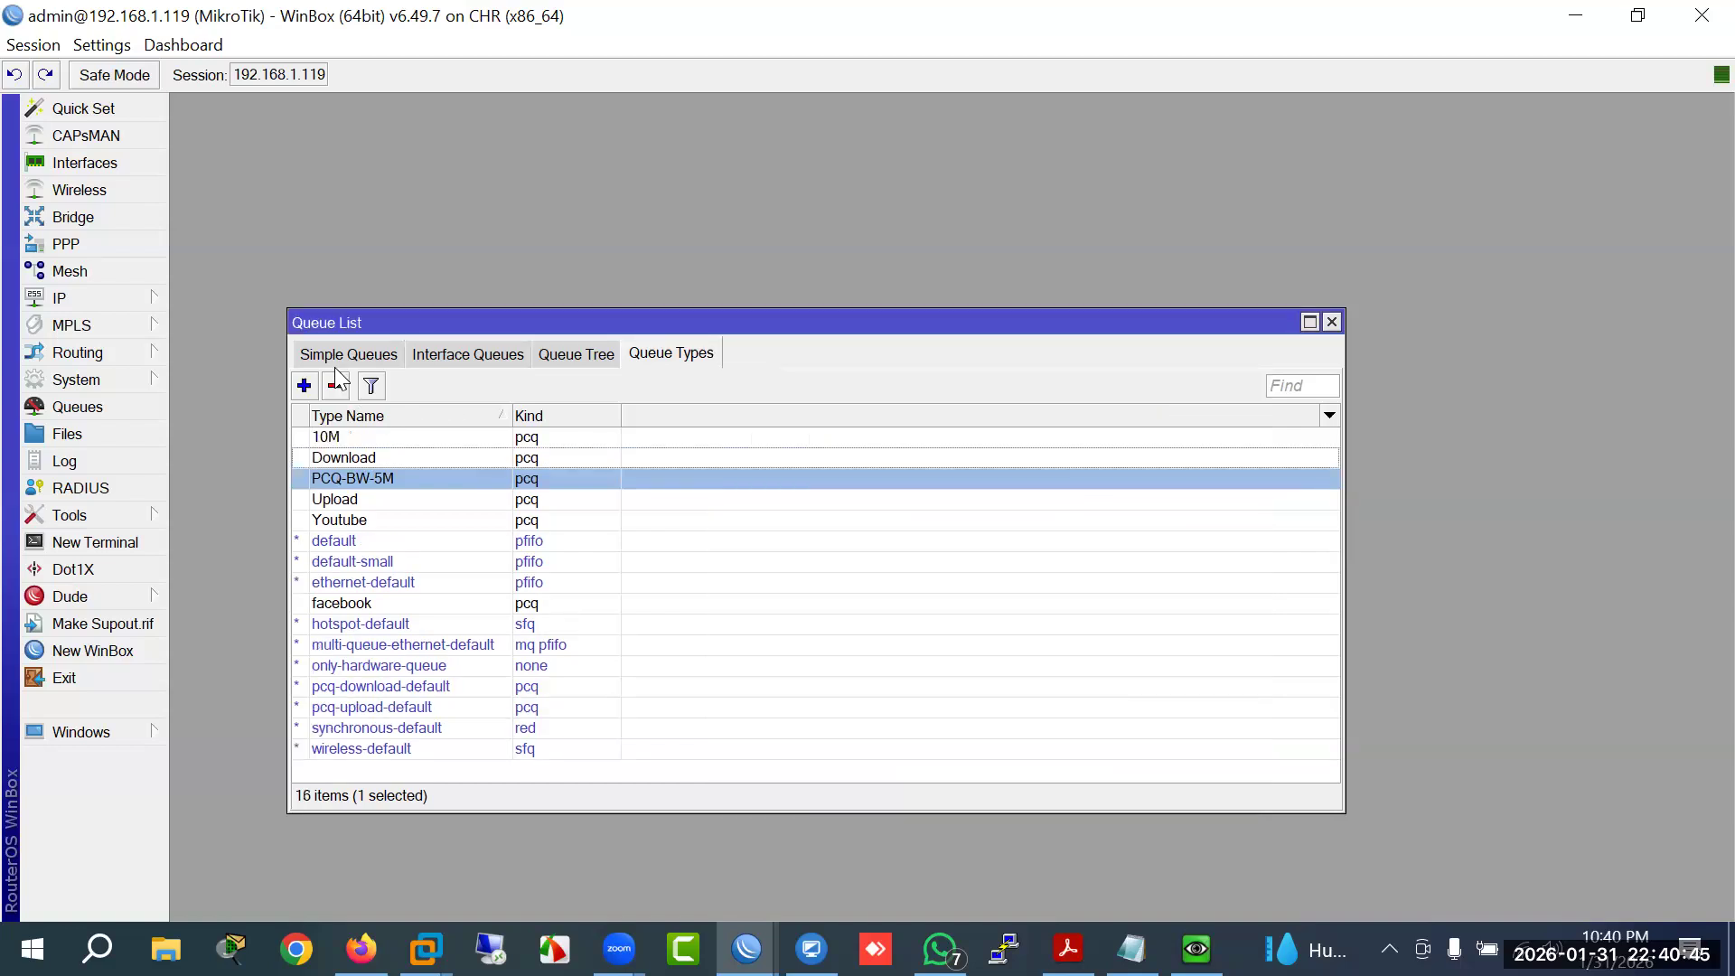
pyautogui.click(329, 360)
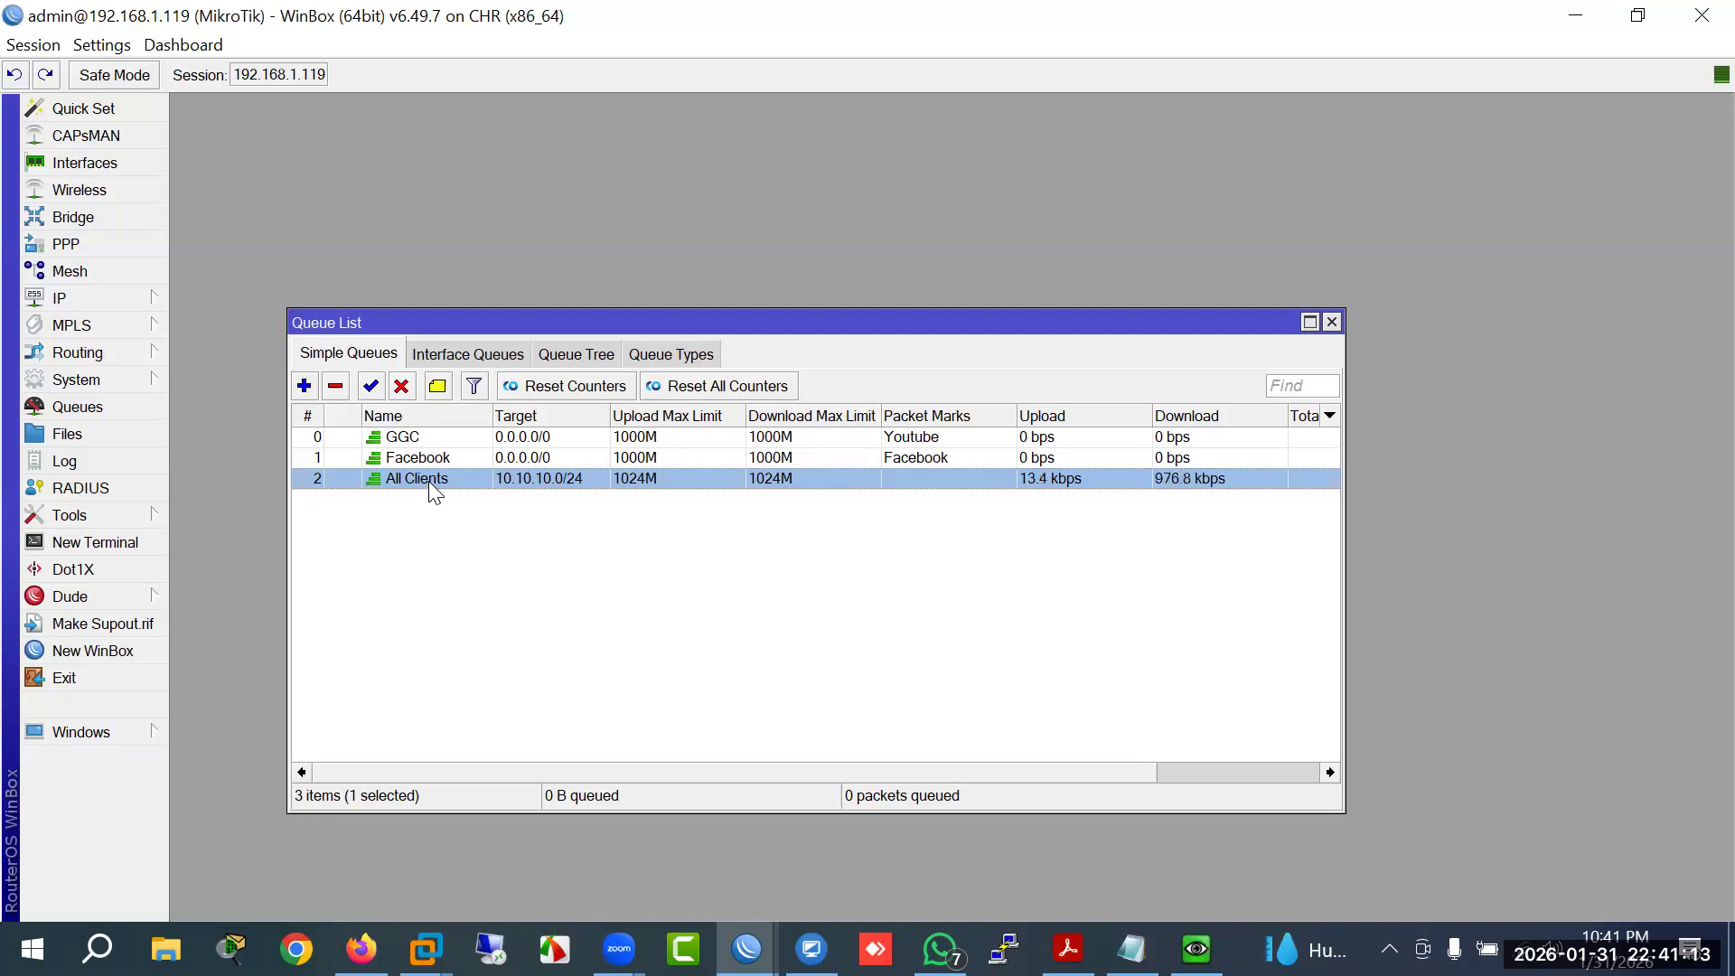
# Step: Copy All Clients into a new 10M queue using the 10M queue type for upload and download
pyautogui.doubleClick(431, 482)
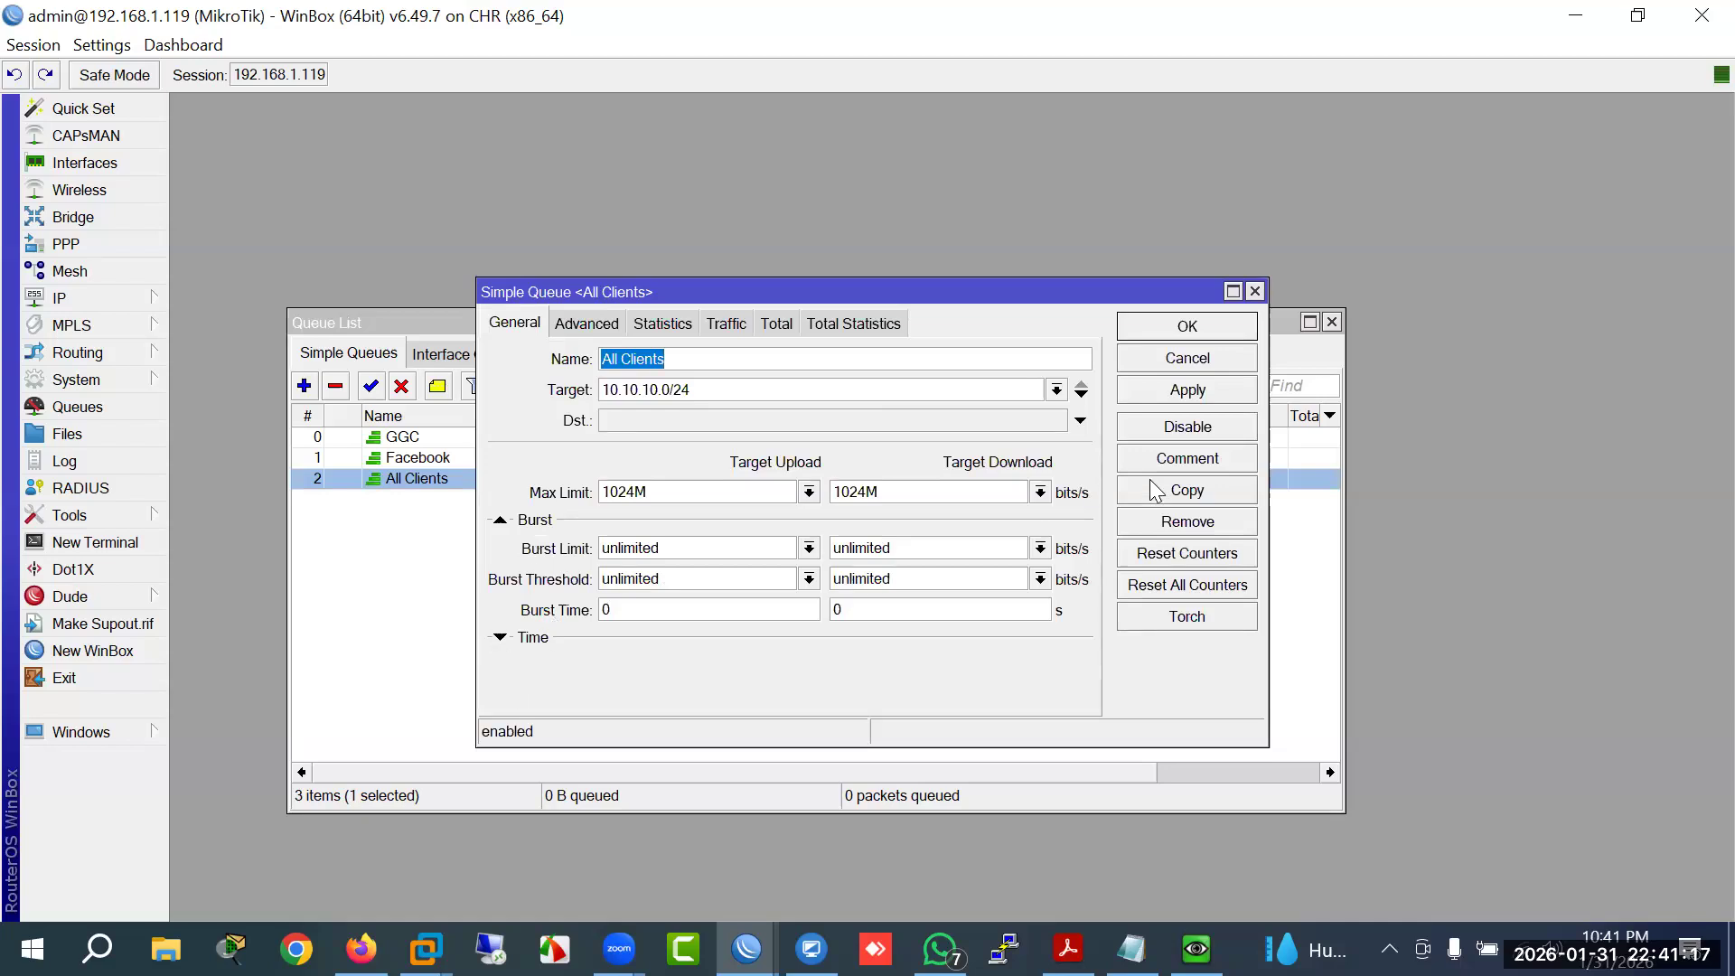
pyautogui.click(1187, 490)
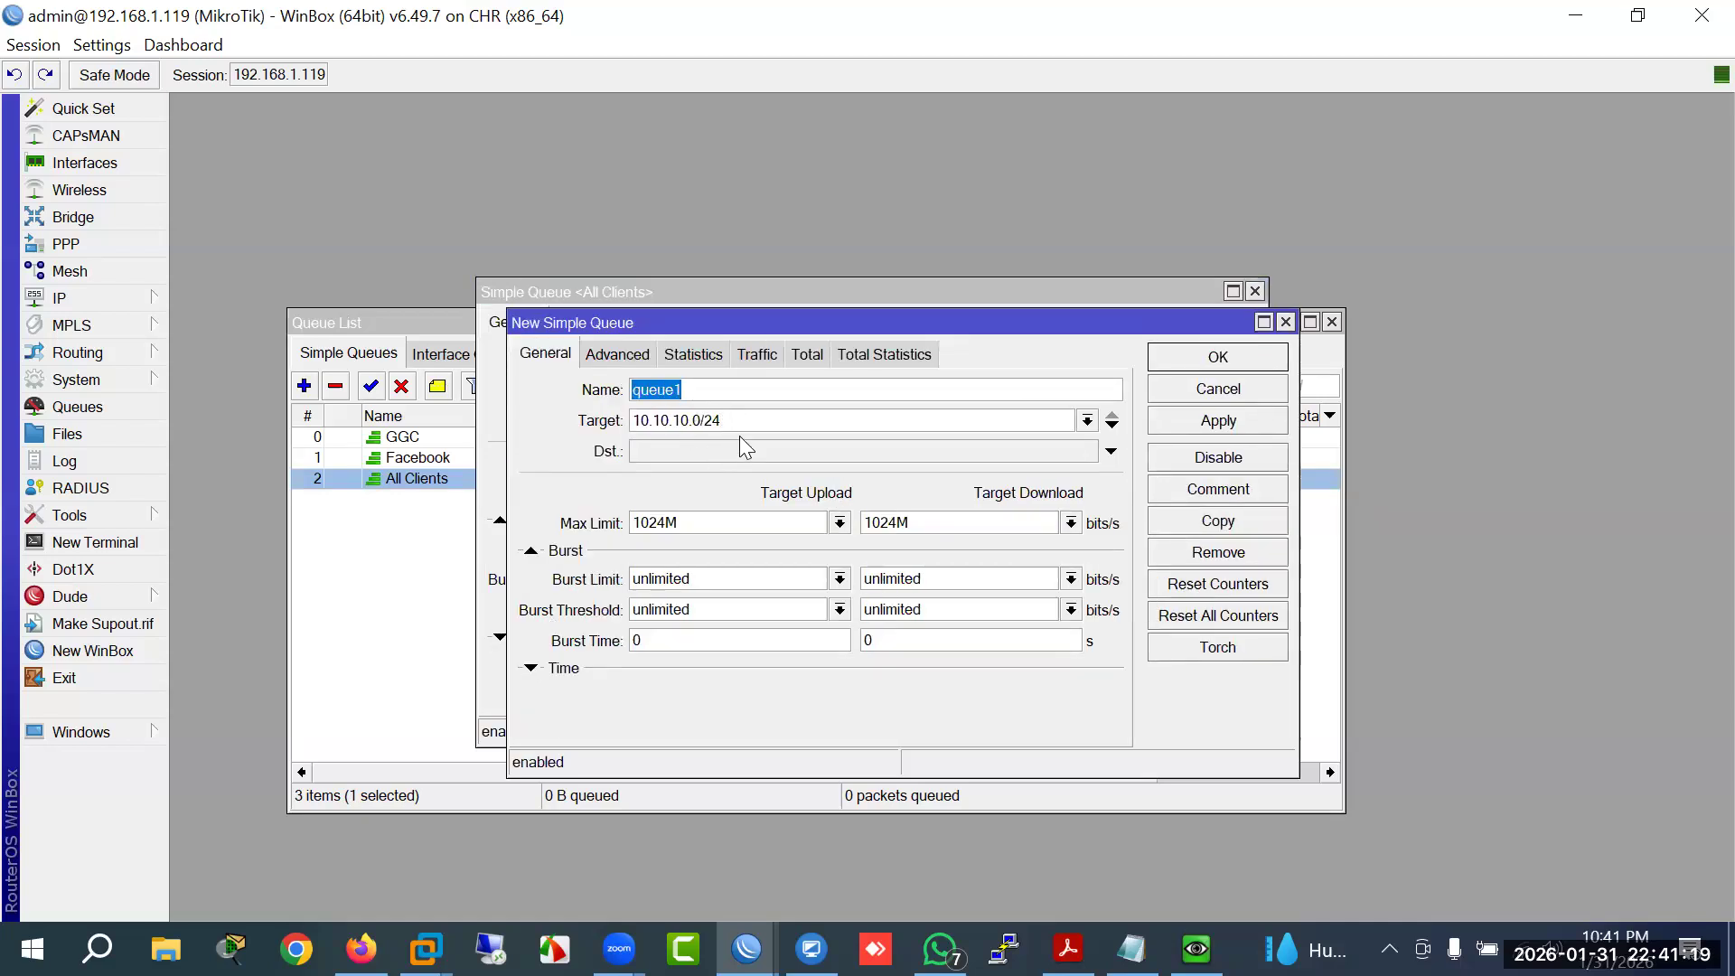
pyautogui.write('10M')
pyautogui.click(624, 354)
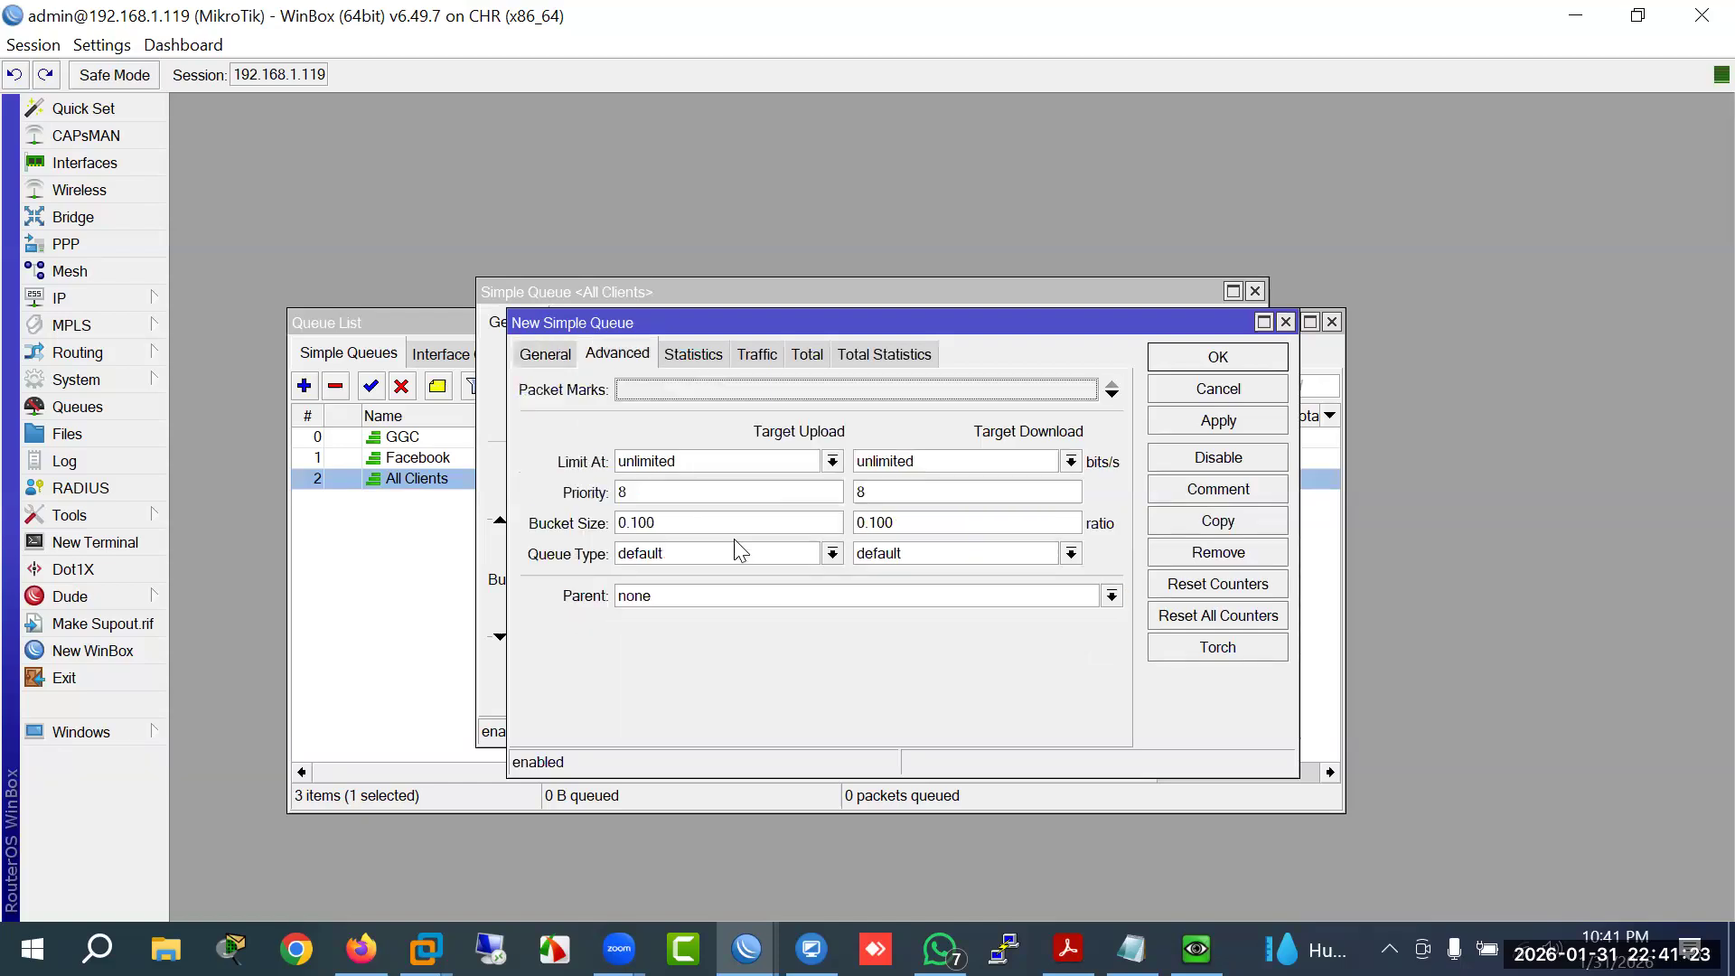
pyautogui.click(832, 553)
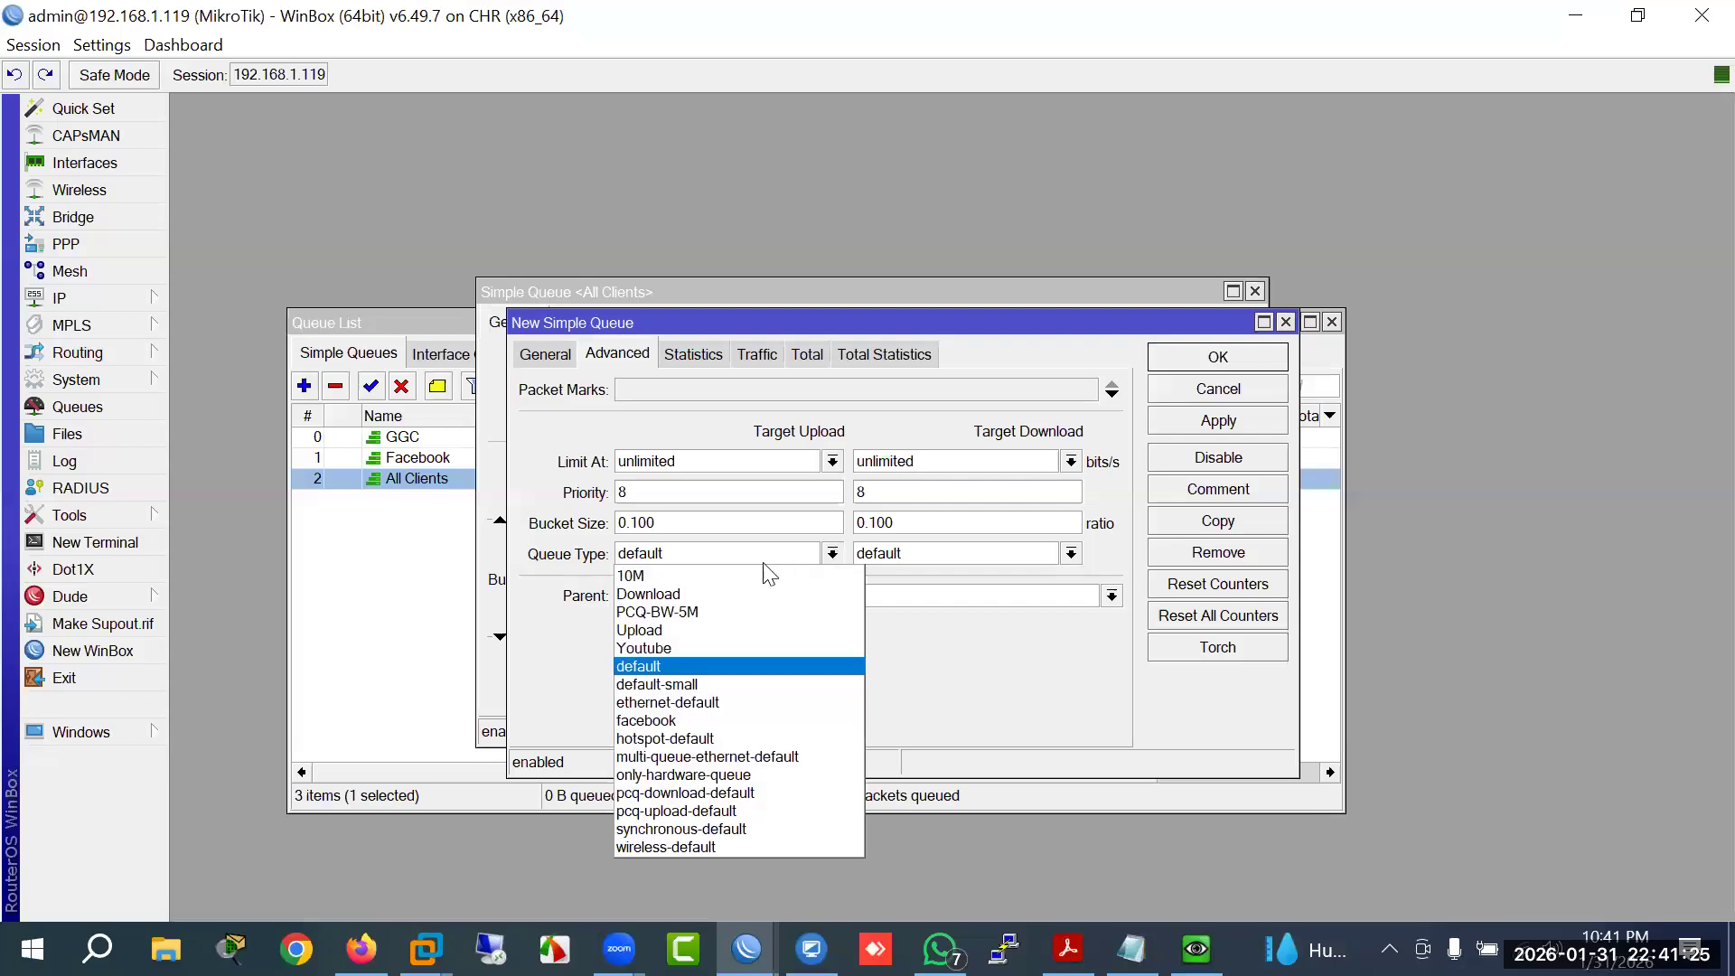
pyautogui.click(663, 577)
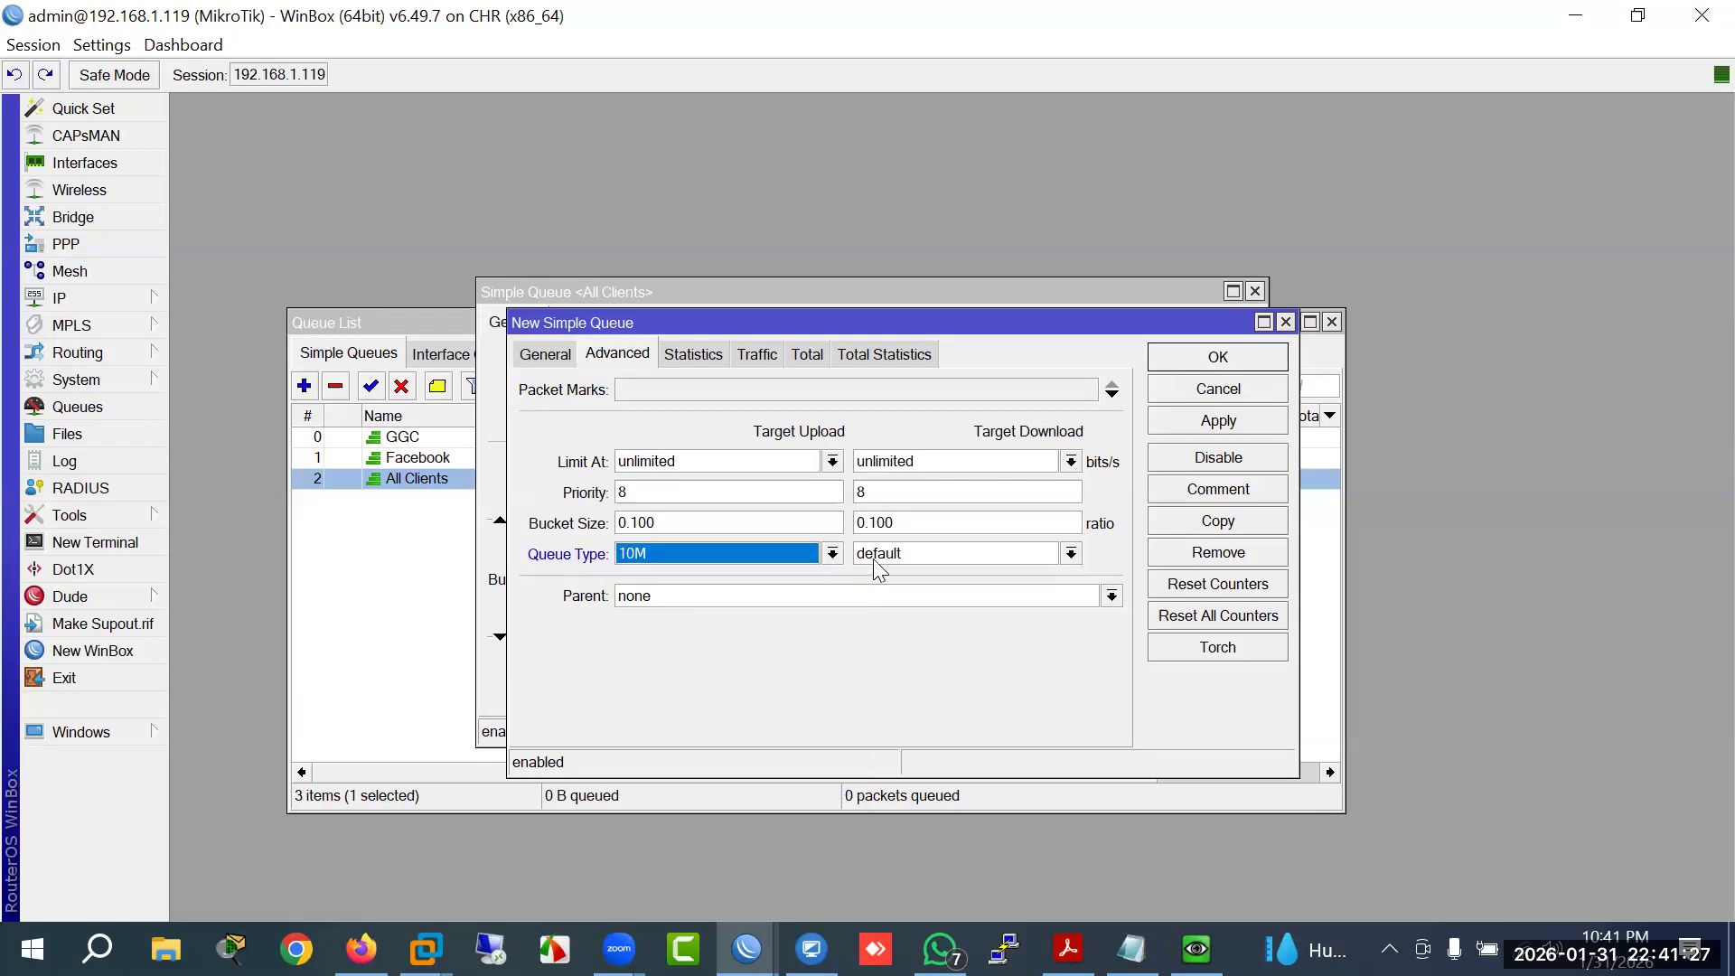
pyautogui.click(884, 555)
pyautogui.click(881, 577)
pyautogui.click(1219, 360)
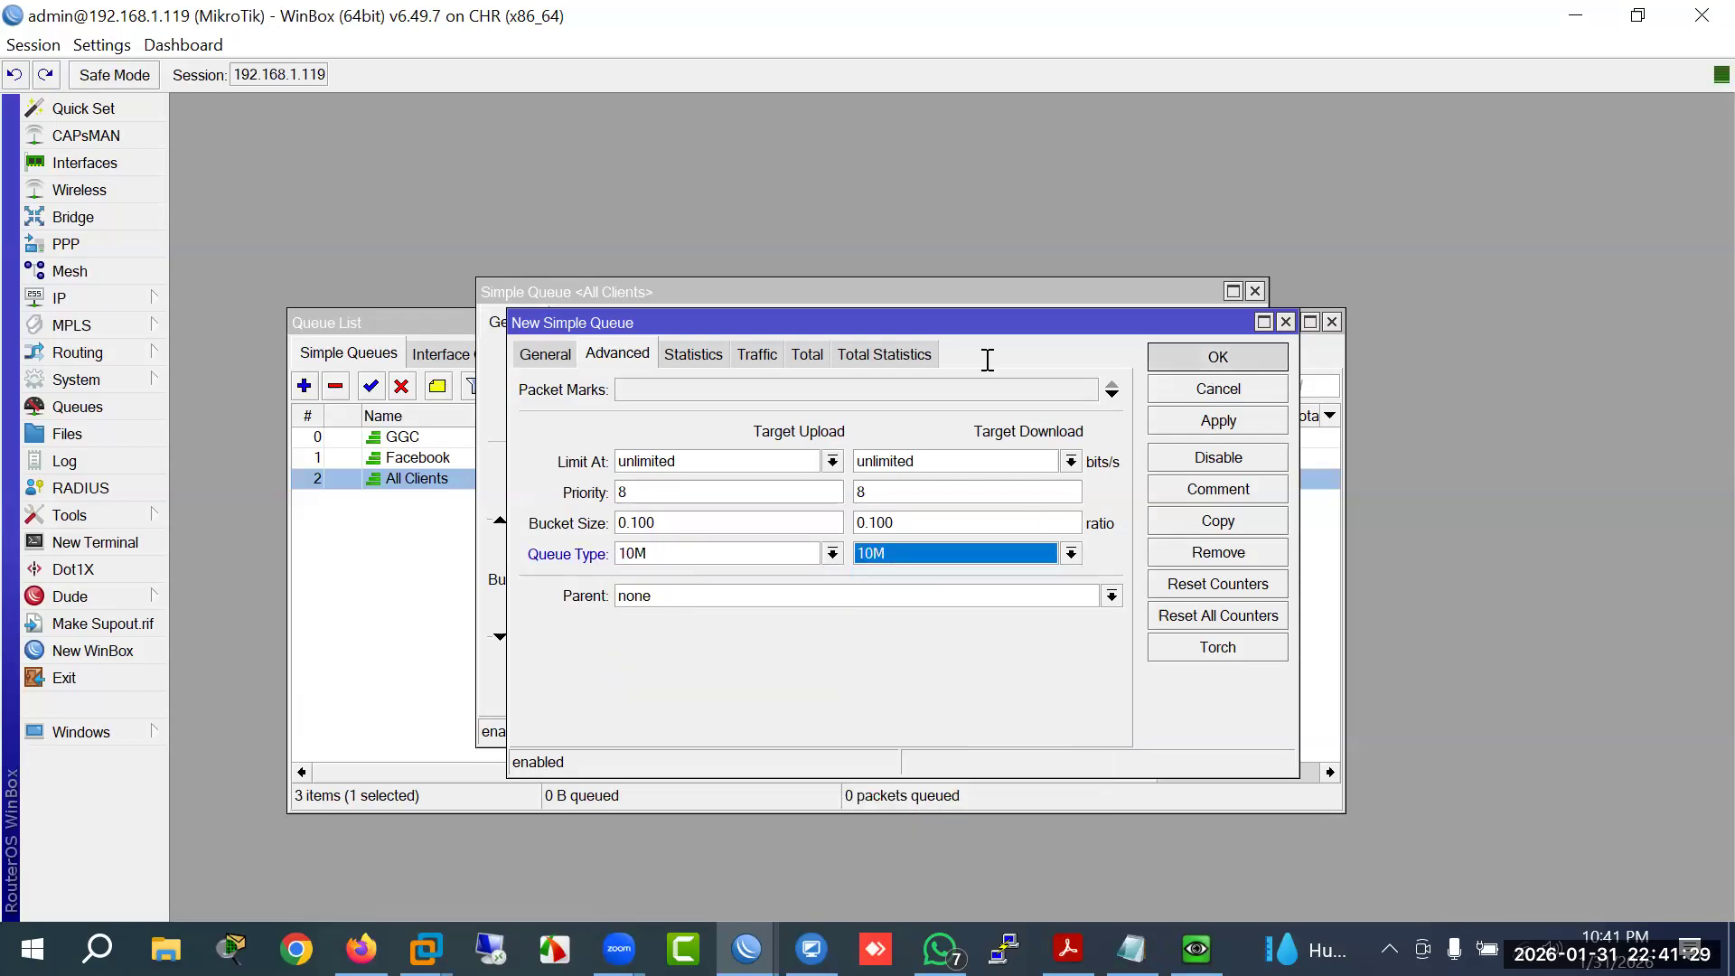
pyautogui.click(1187, 326)
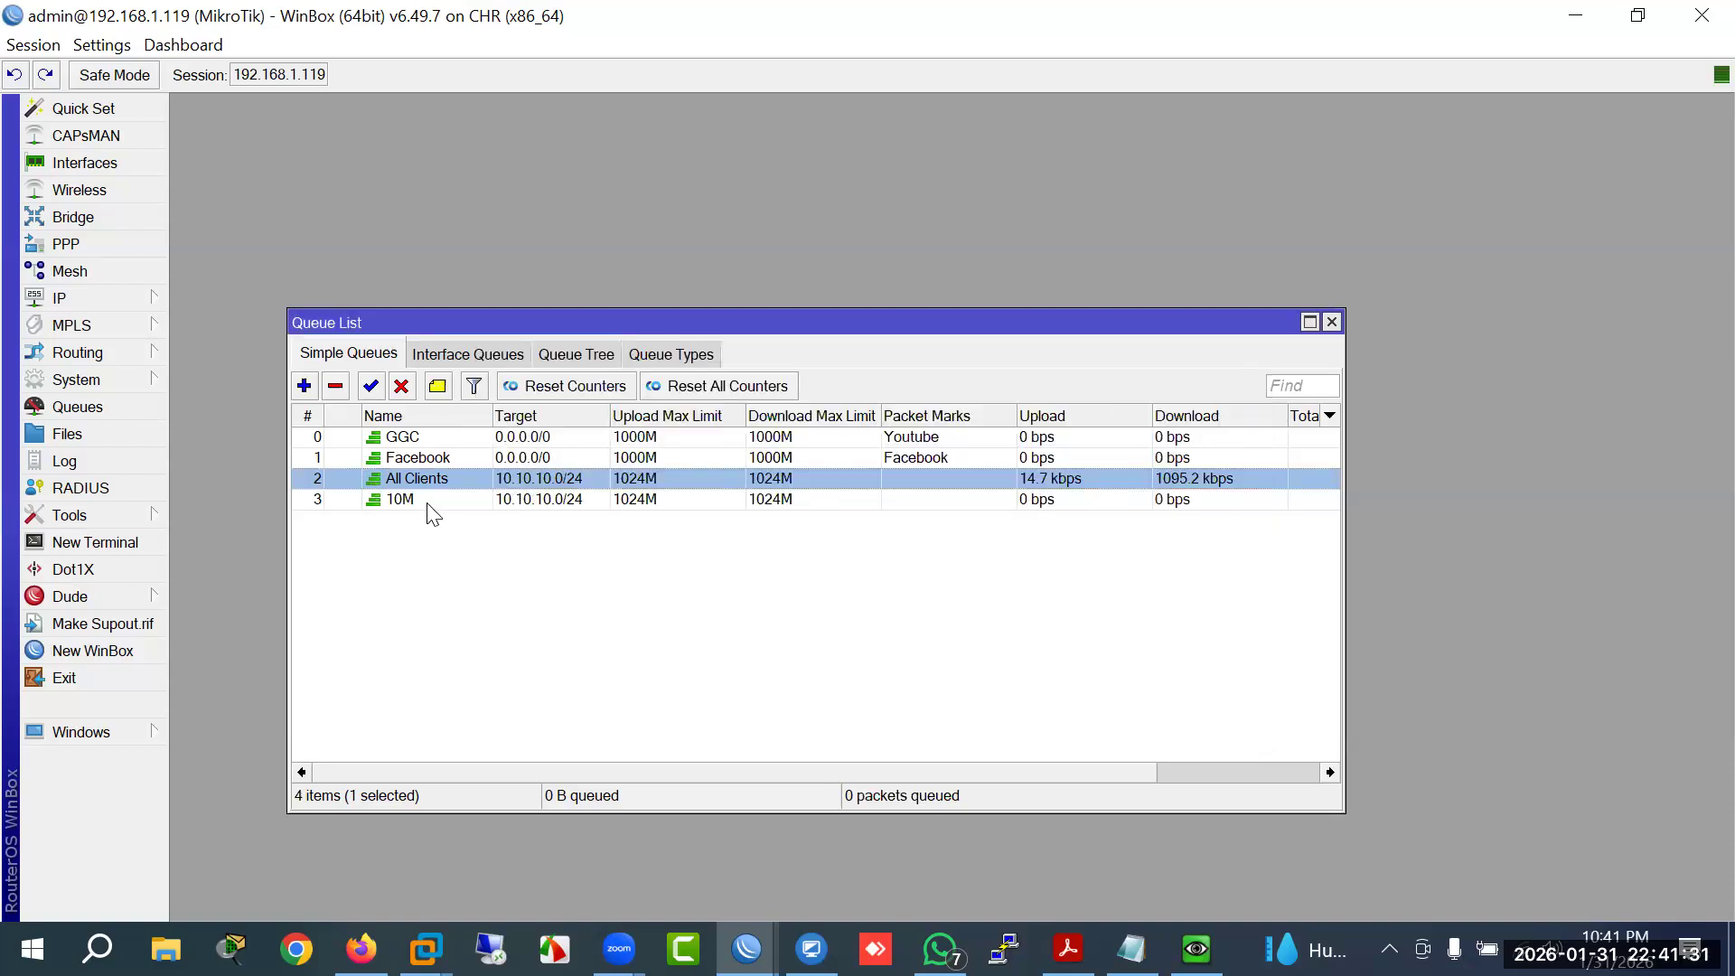
pyautogui.click(416, 501)
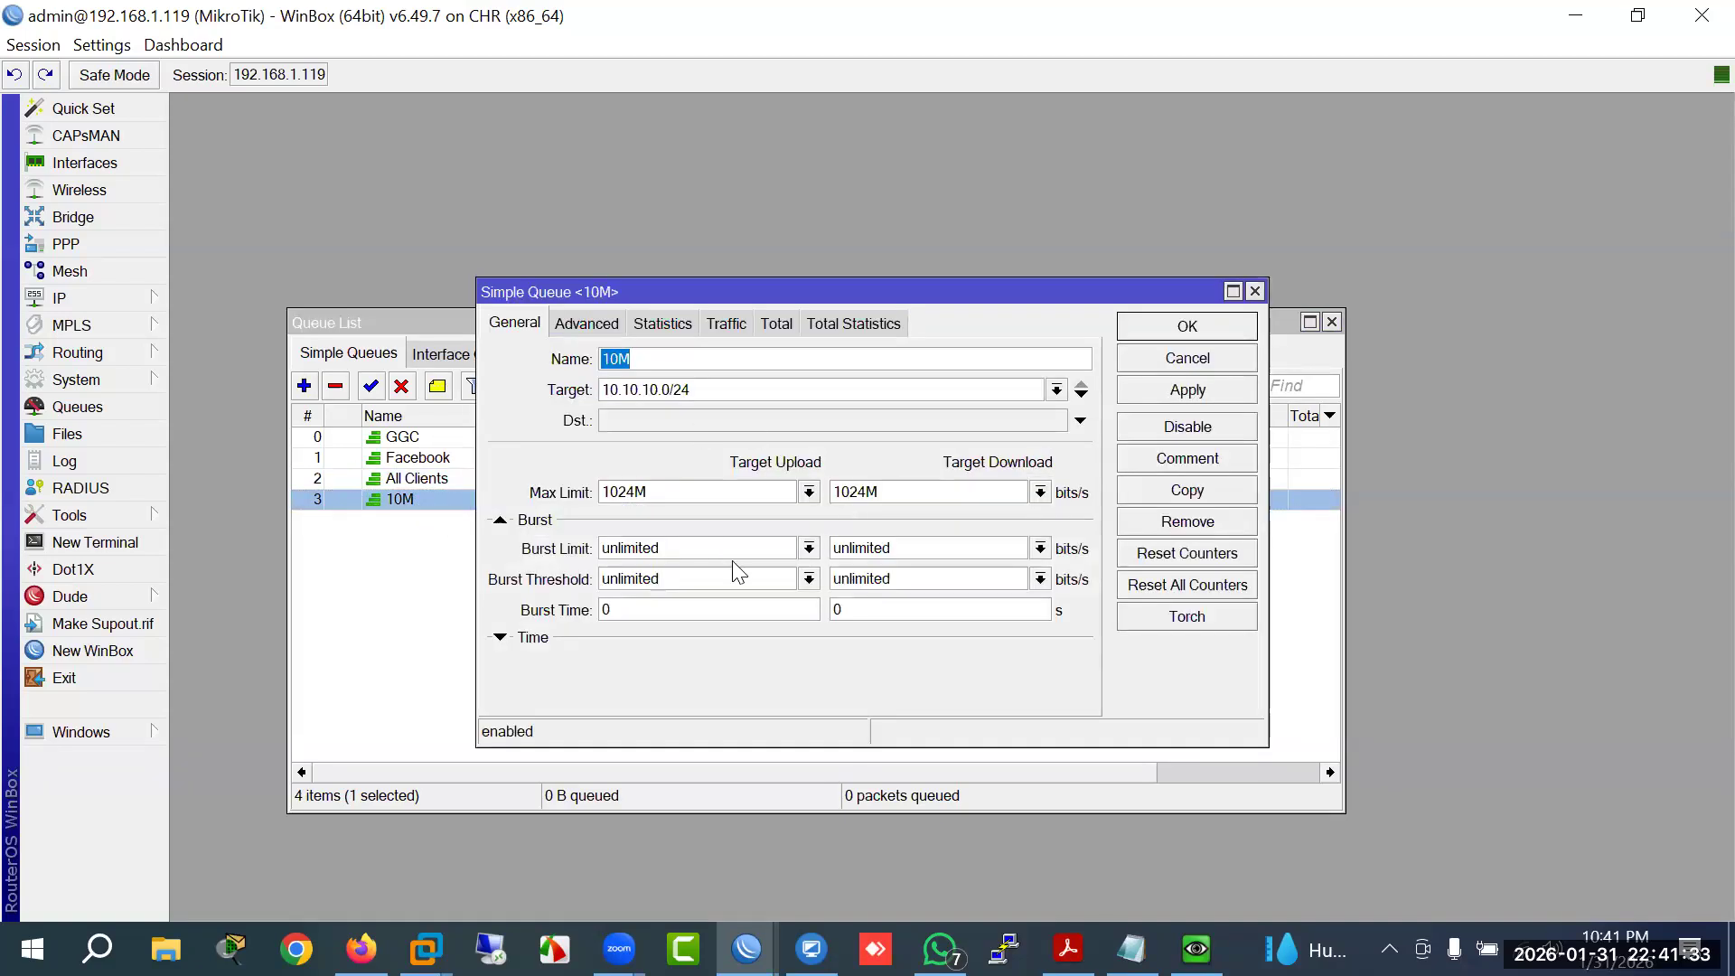
# Step: Set the All Clients queue's upload and download queue types to PCQ-BW-5M
pyautogui.click(613, 328)
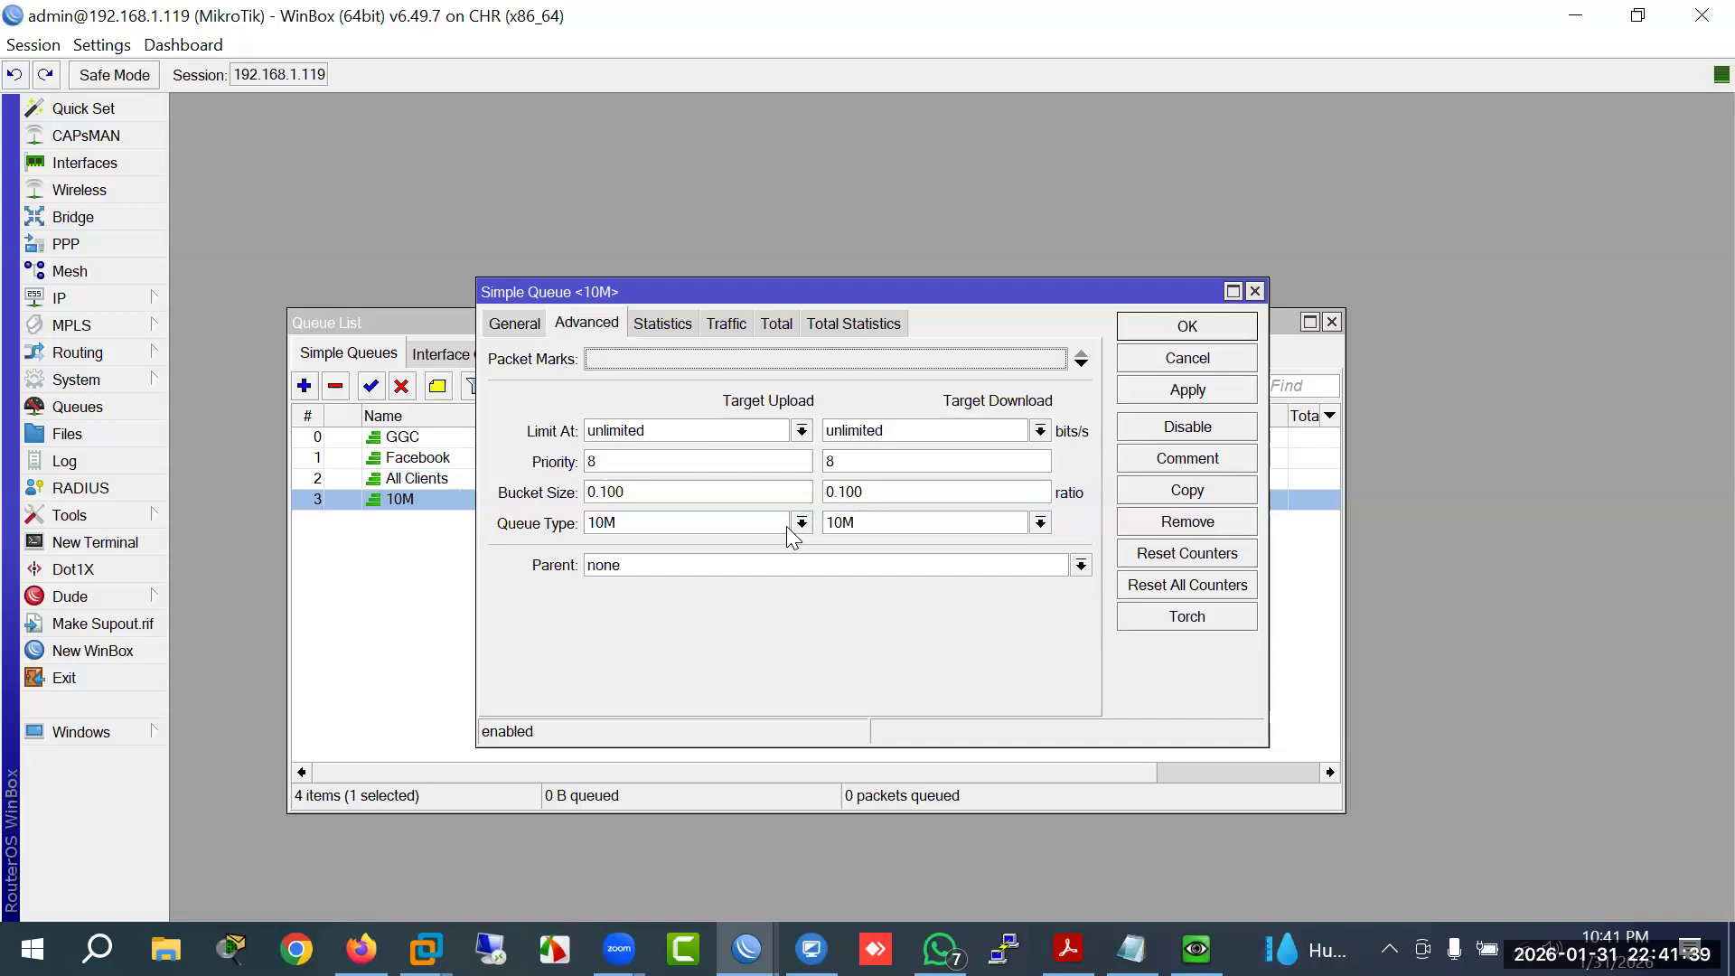
pyautogui.click(1177, 360)
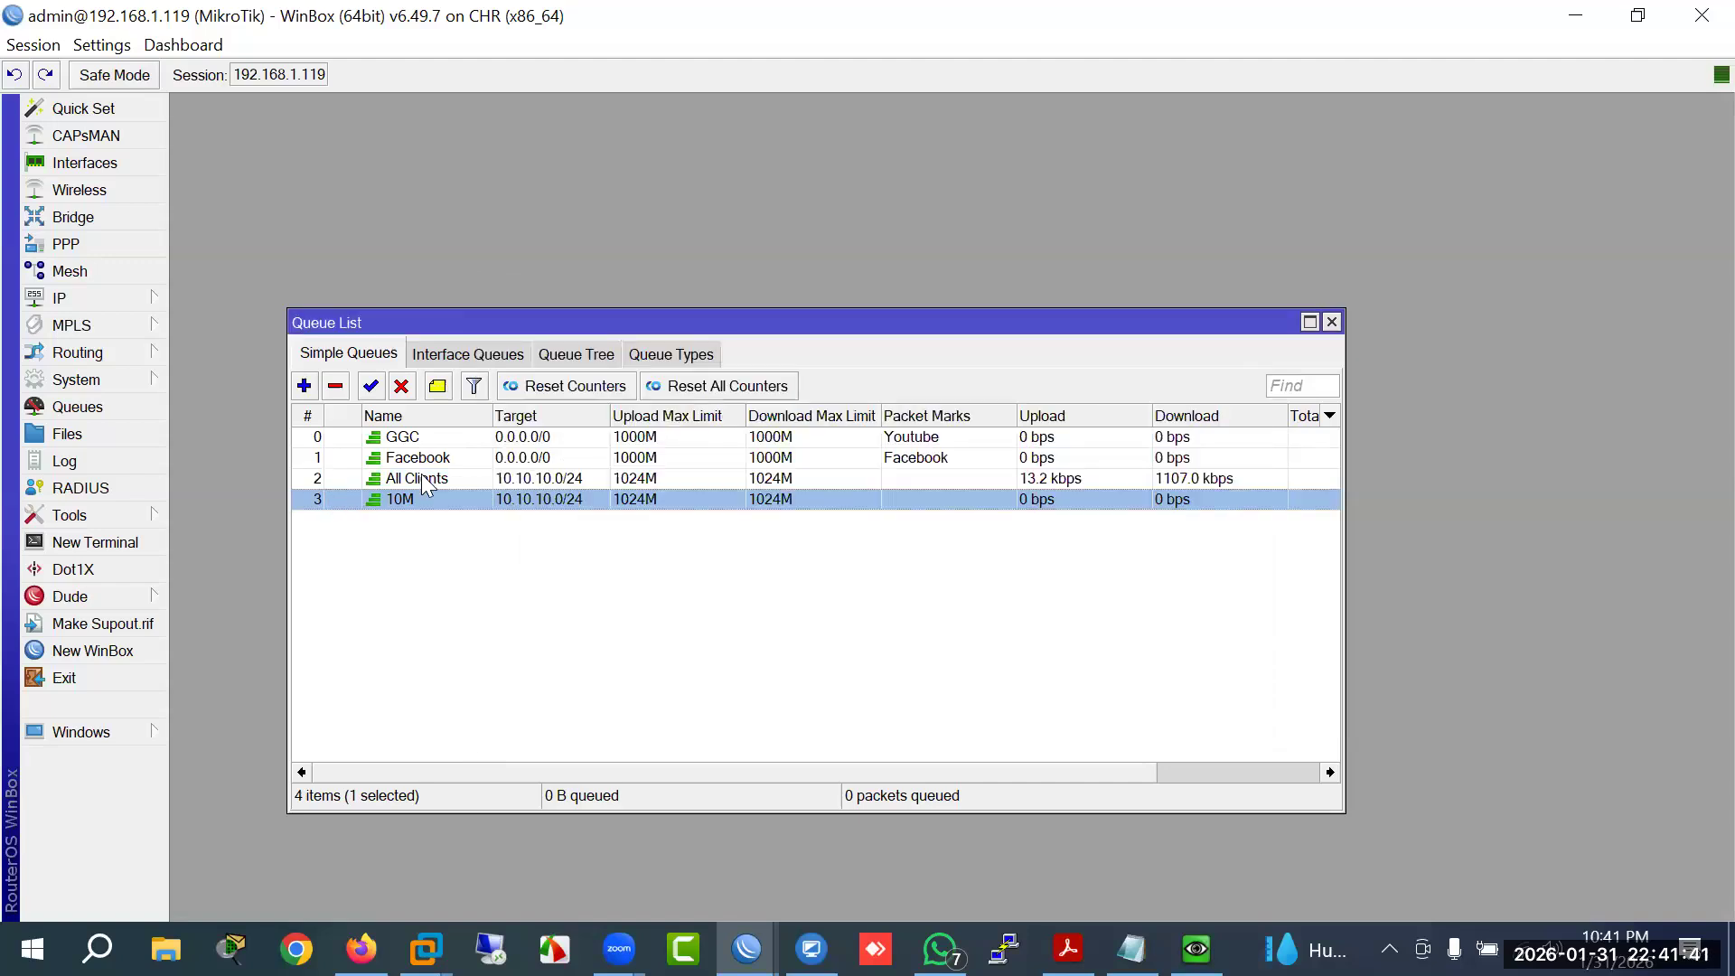
pyautogui.click(421, 474)
pyautogui.press('Return')
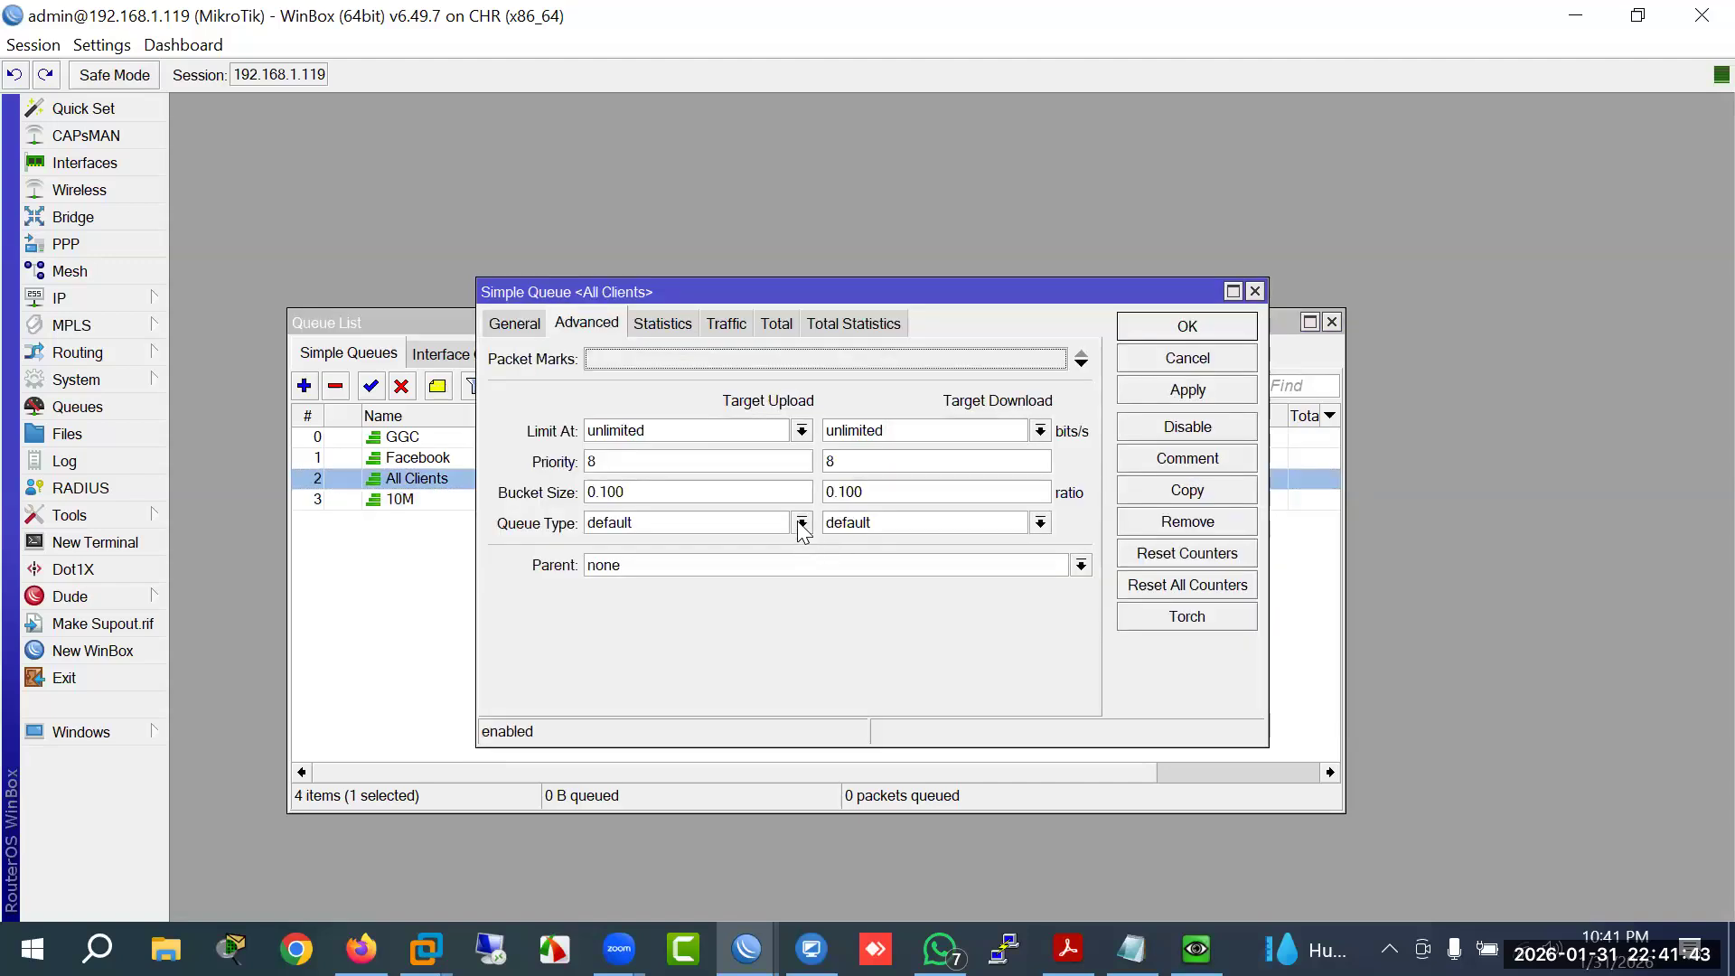
pyautogui.click(801, 525)
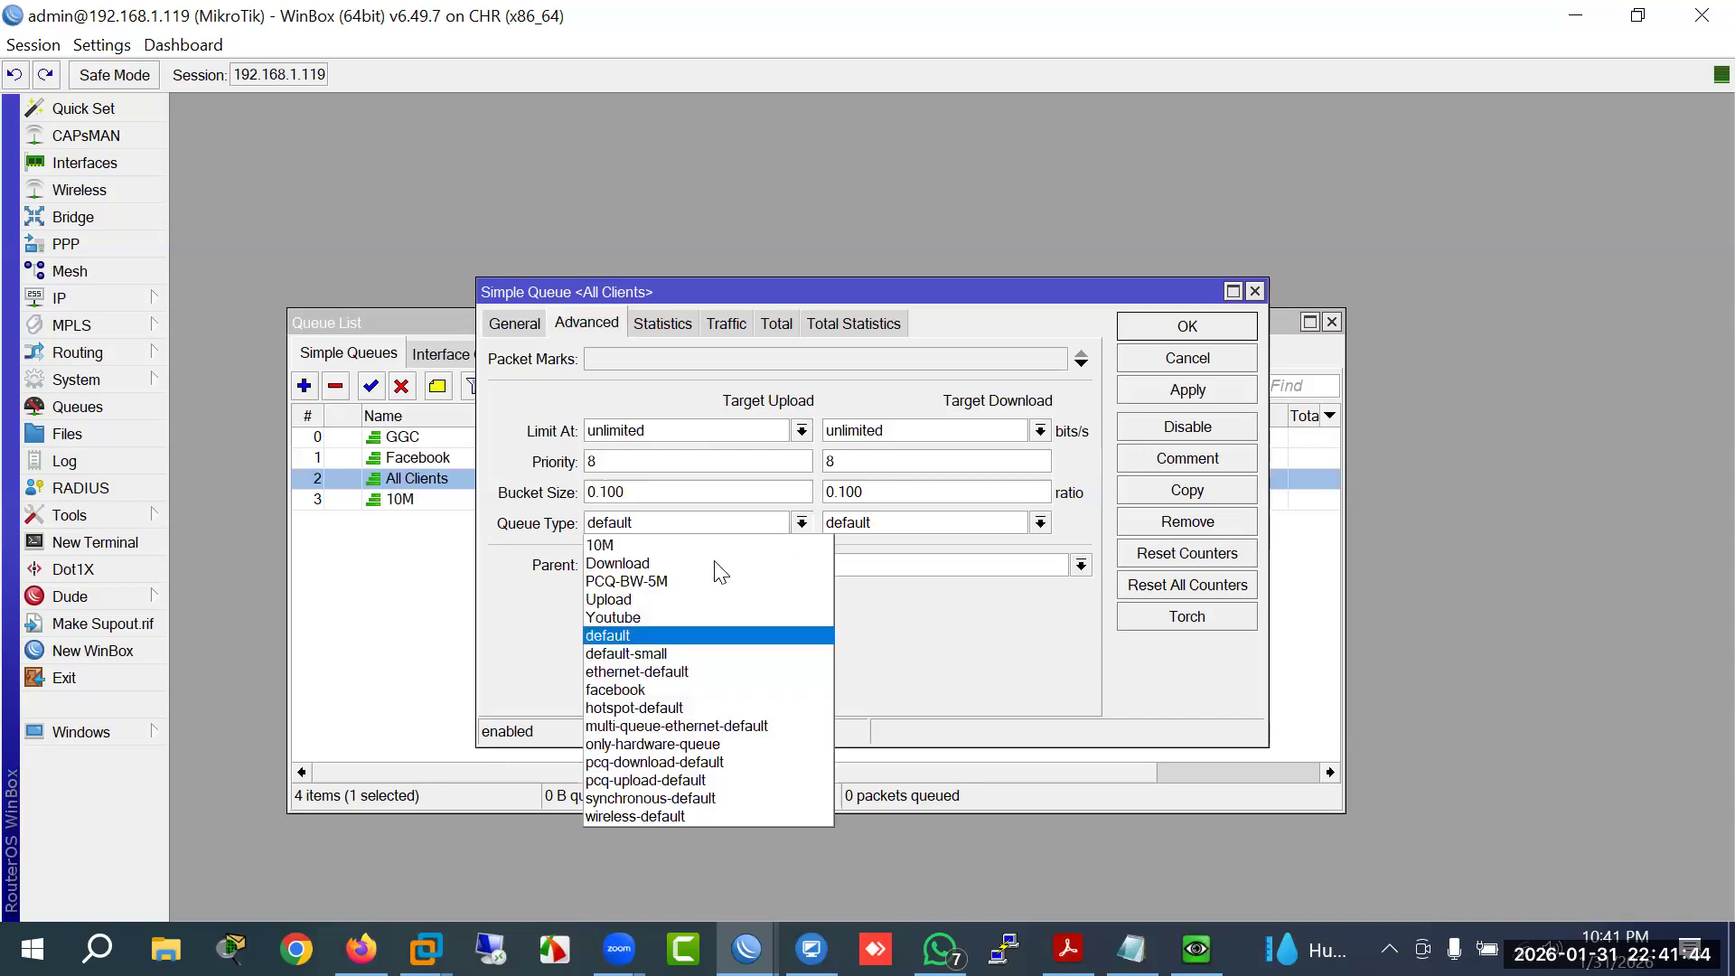
pyautogui.click(663, 583)
pyautogui.click(1041, 523)
pyautogui.click(904, 585)
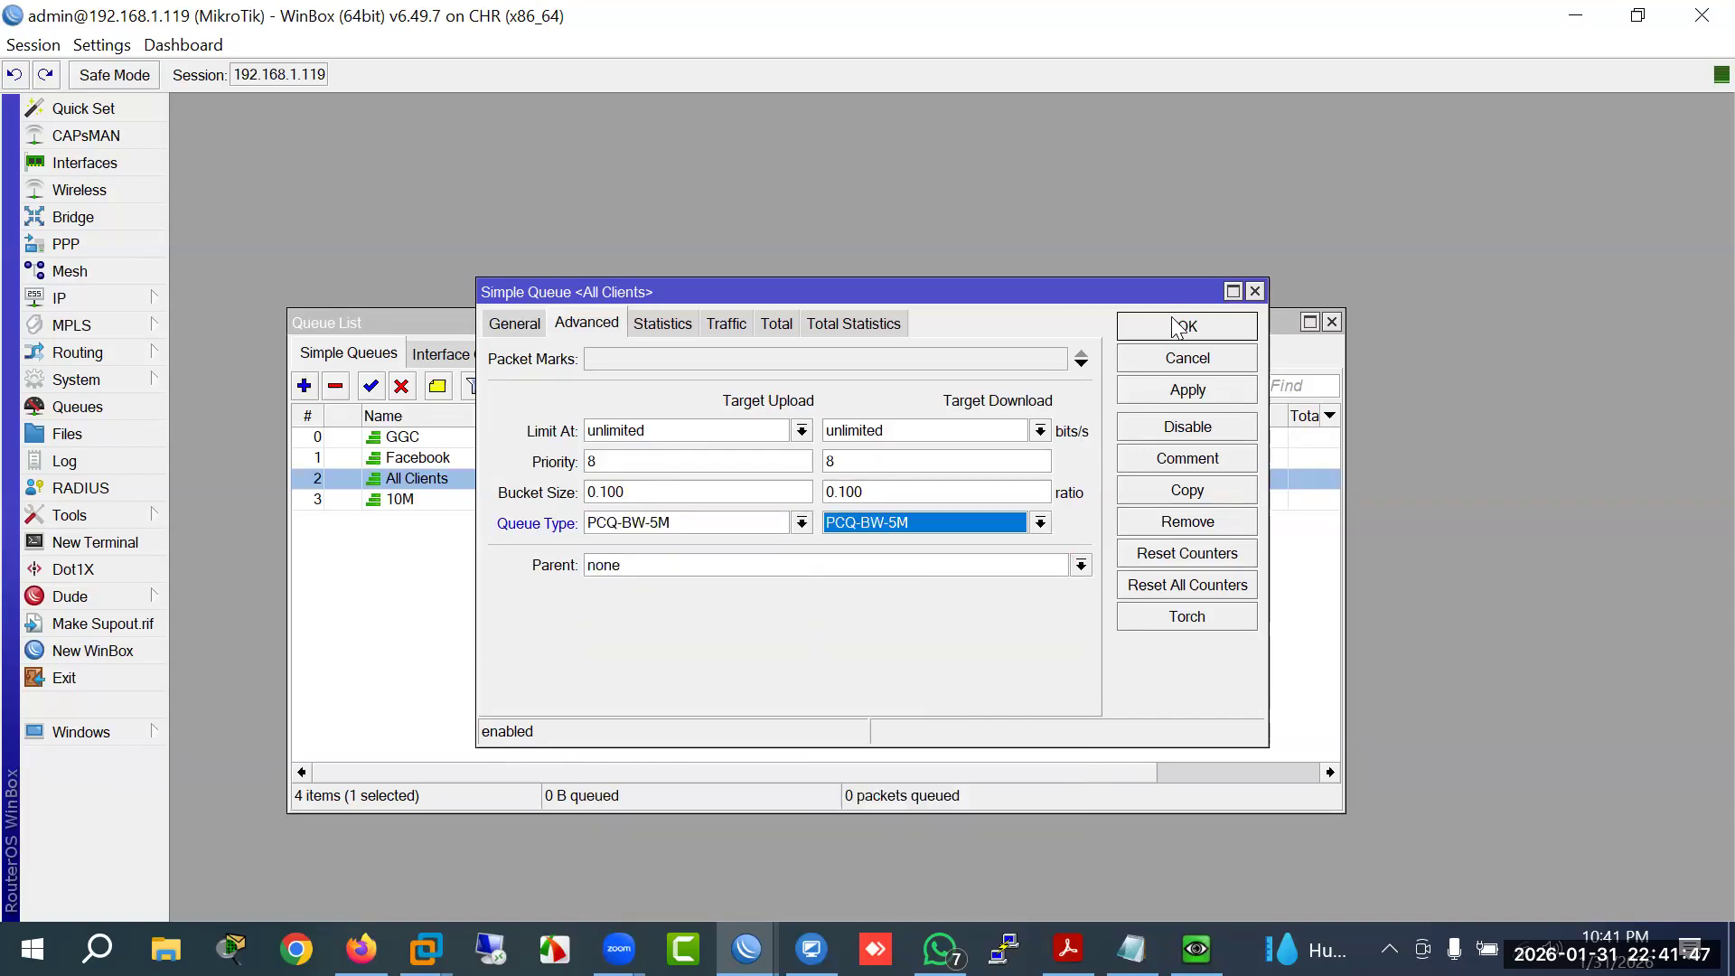
pyautogui.click(1184, 326)
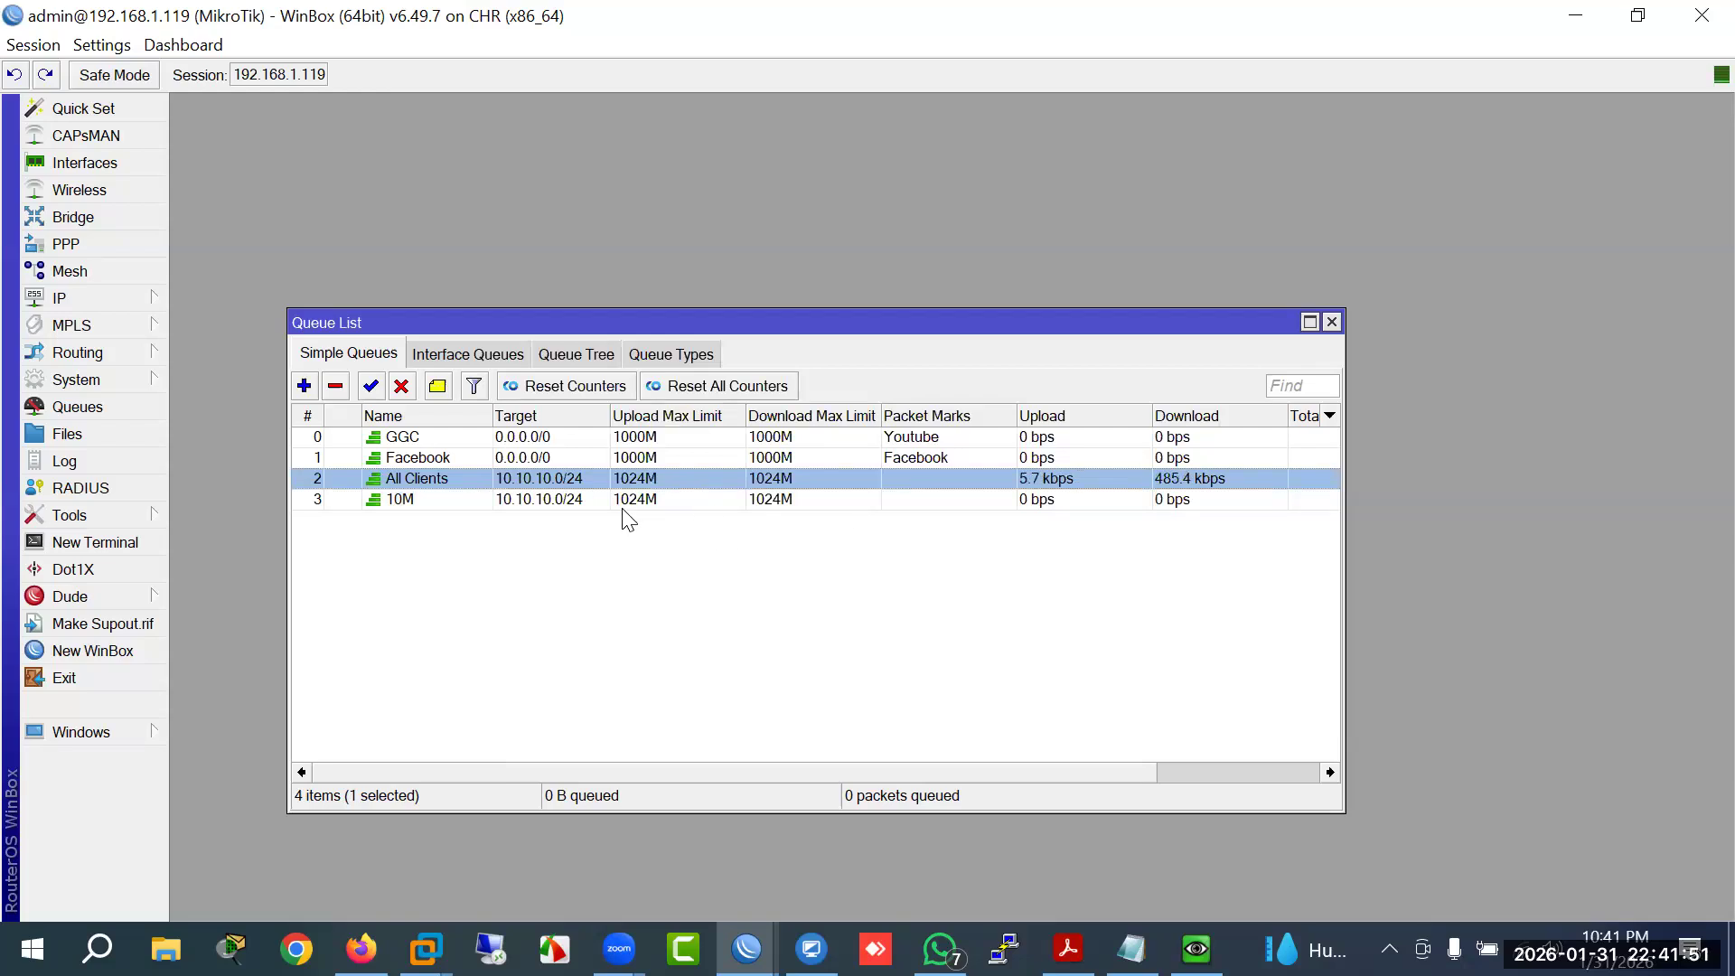
# Step: Drag the 10M queue above All Clients in the simple queue list
pyautogui.click(538, 499)
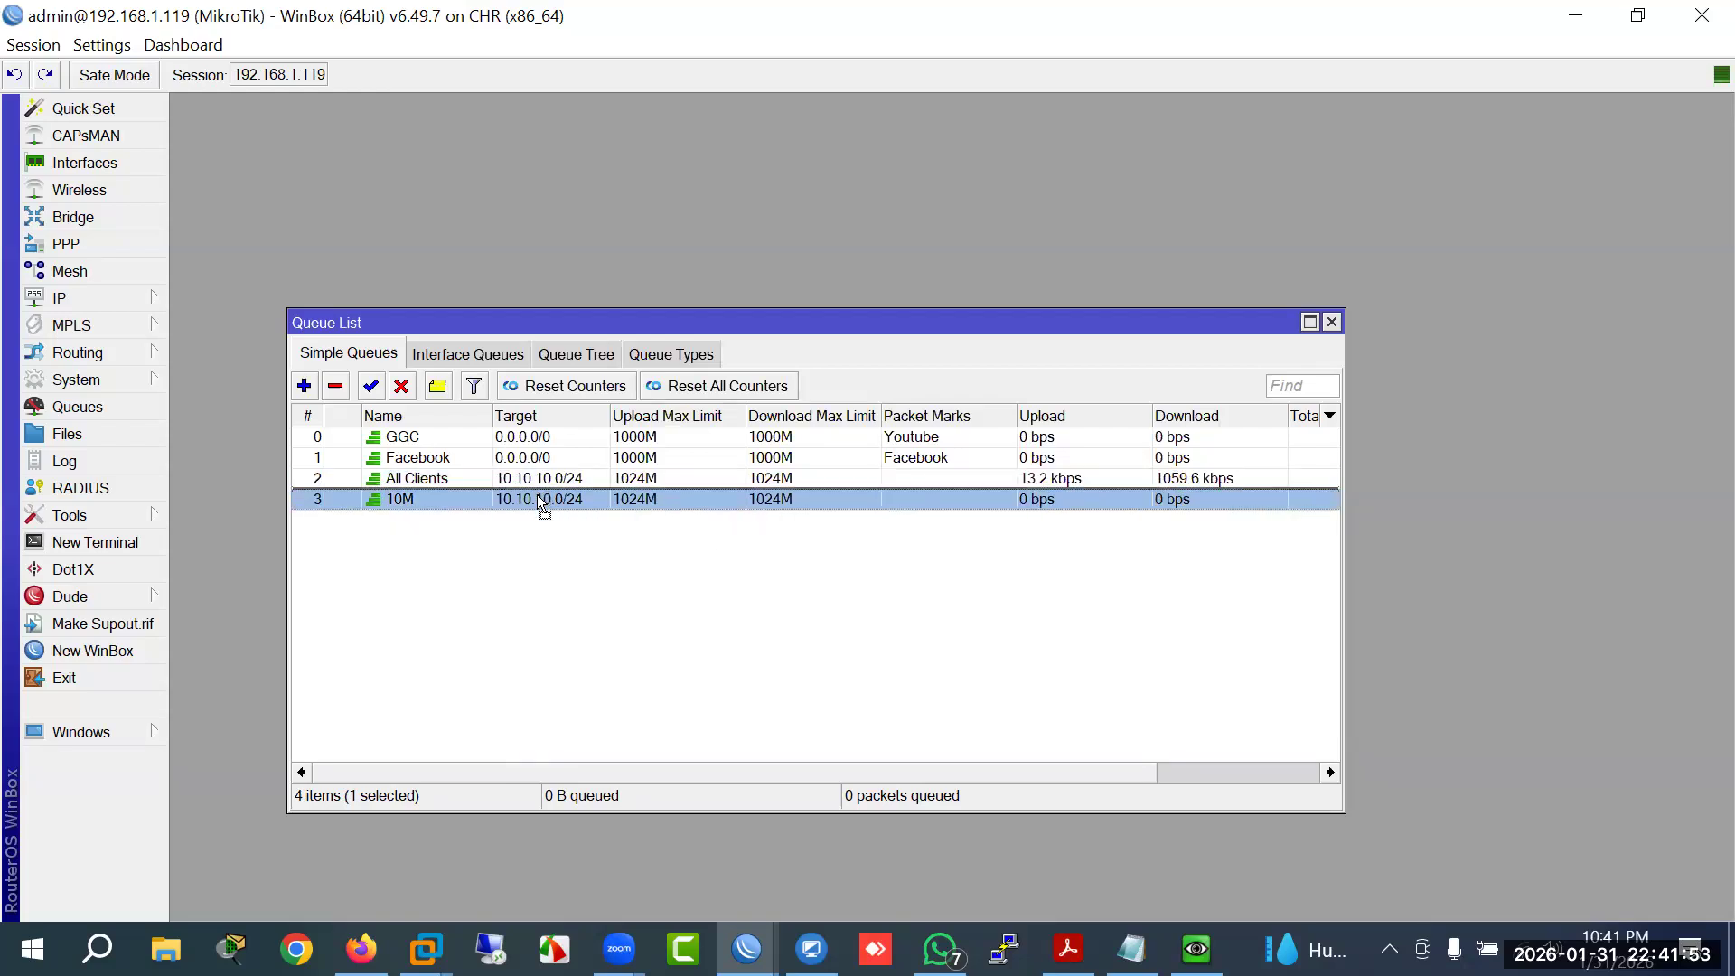
pyautogui.click(558, 482)
pyautogui.moveTo(558, 501); pyautogui.dragTo(562, 481)
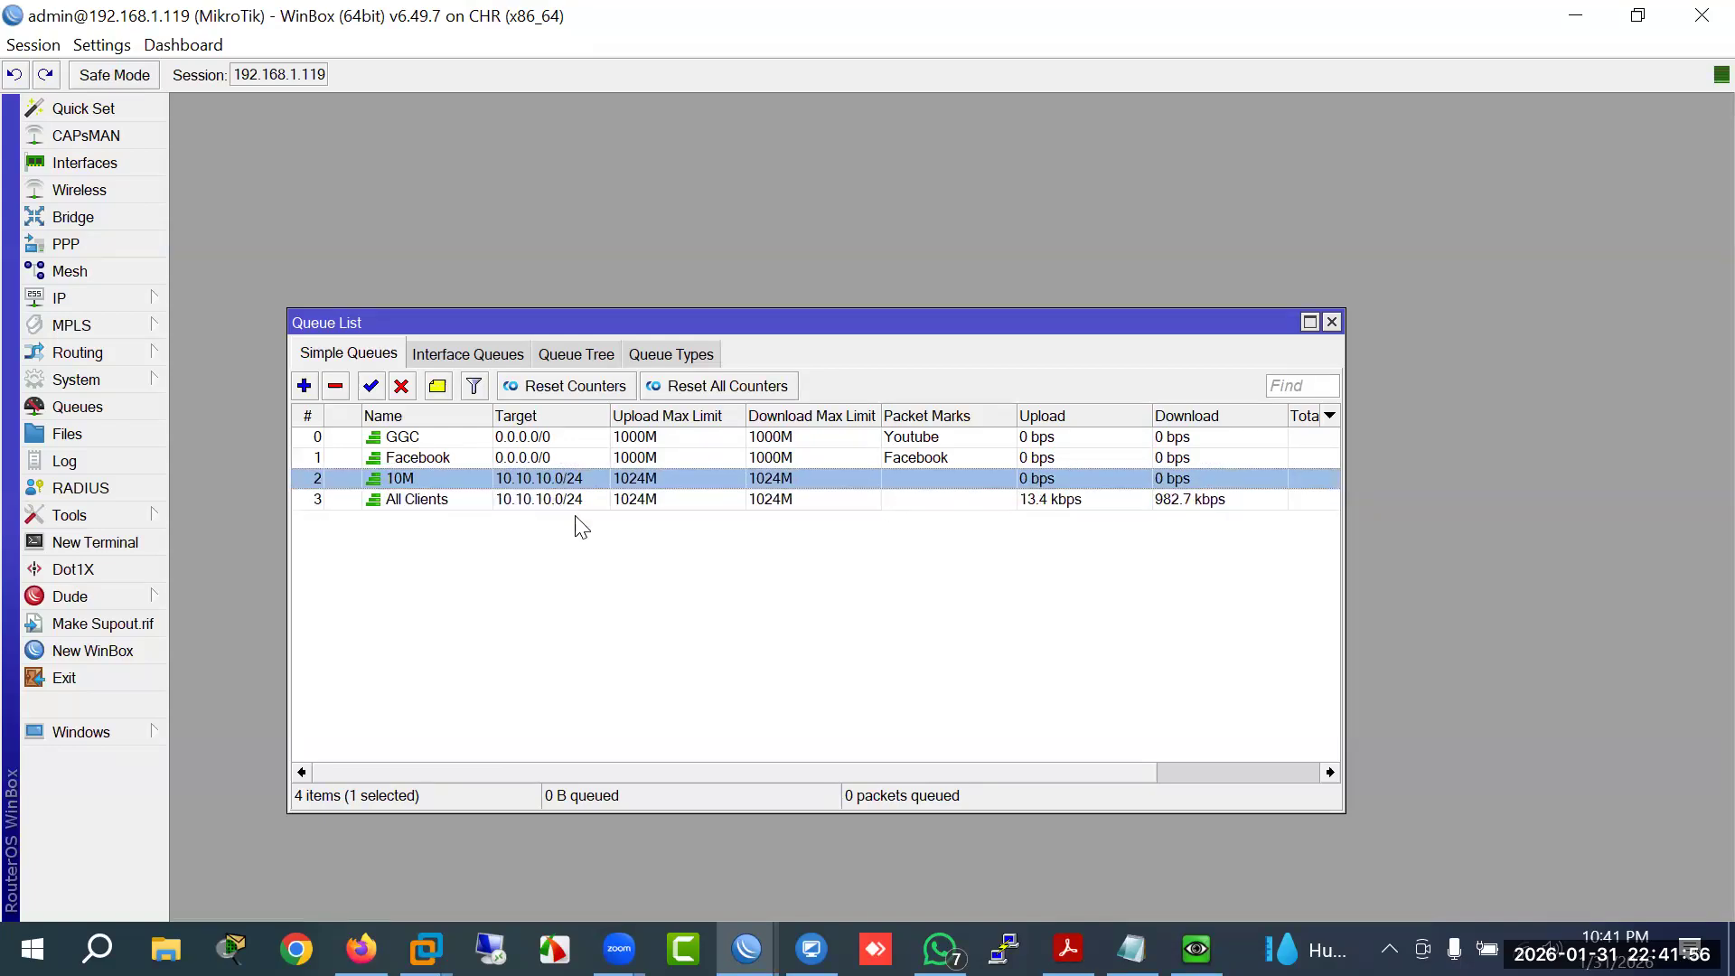
pyautogui.click(1057, 503)
pyautogui.click(1034, 479)
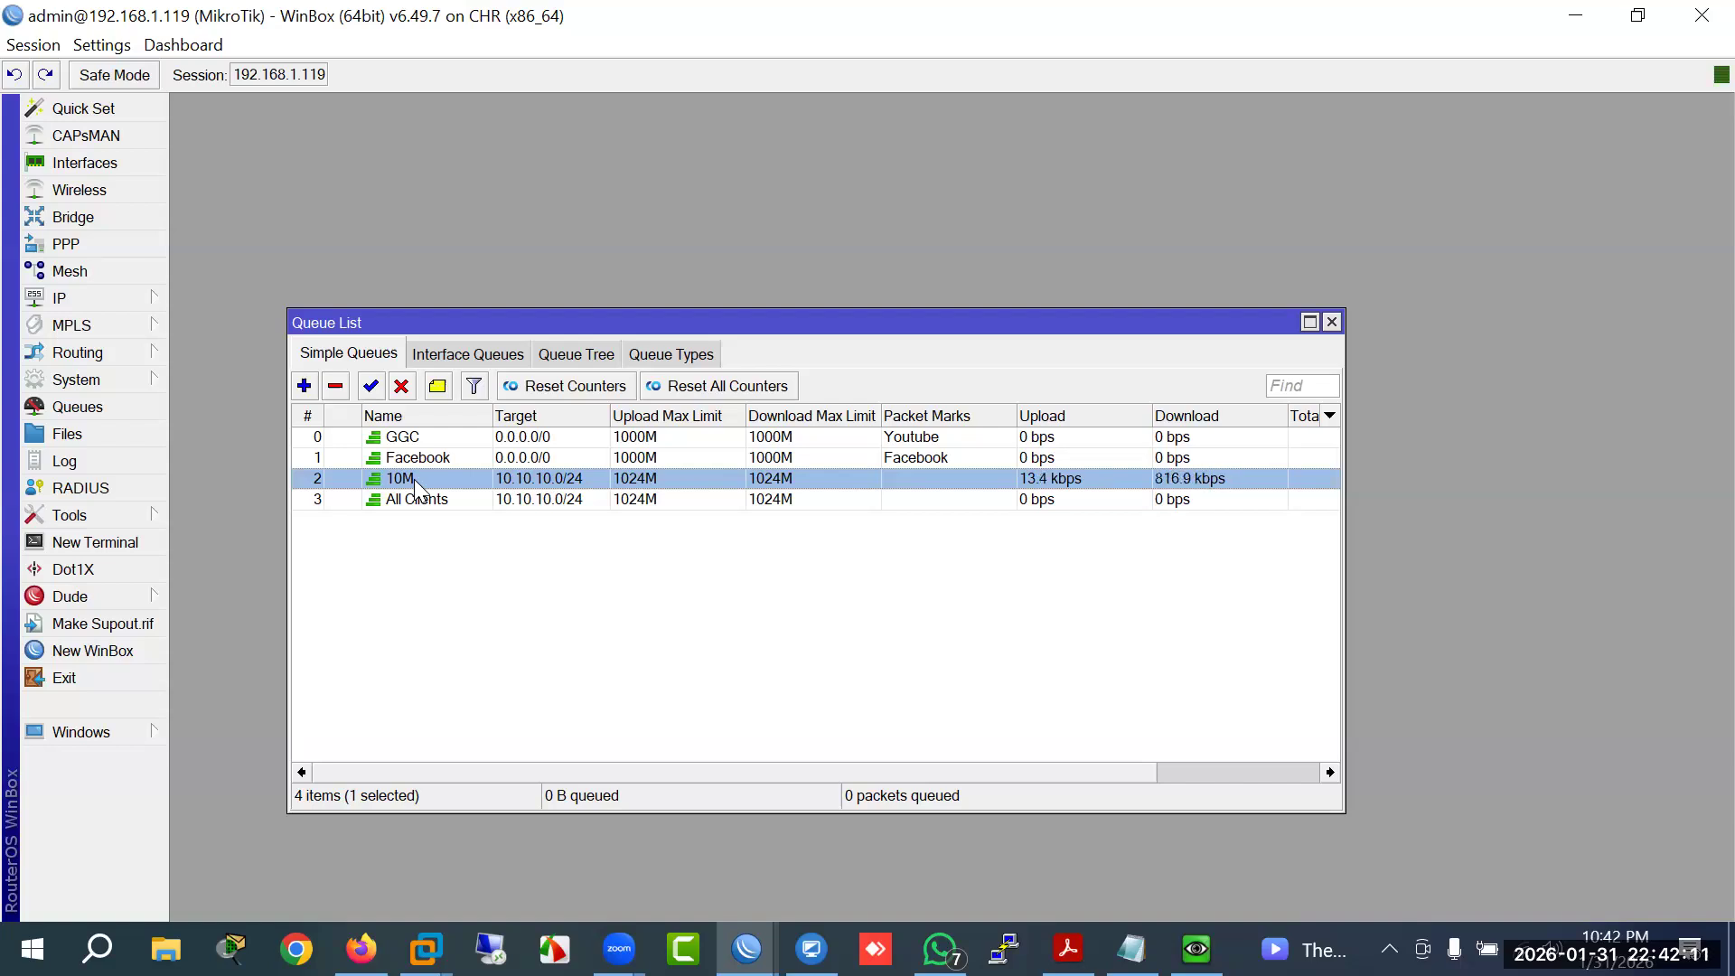
# Step: Give the 10M queue a 00:00:00 to 12:00:00 time window and save it
pyautogui.doubleClick(415, 479)
pyautogui.click(516, 323)
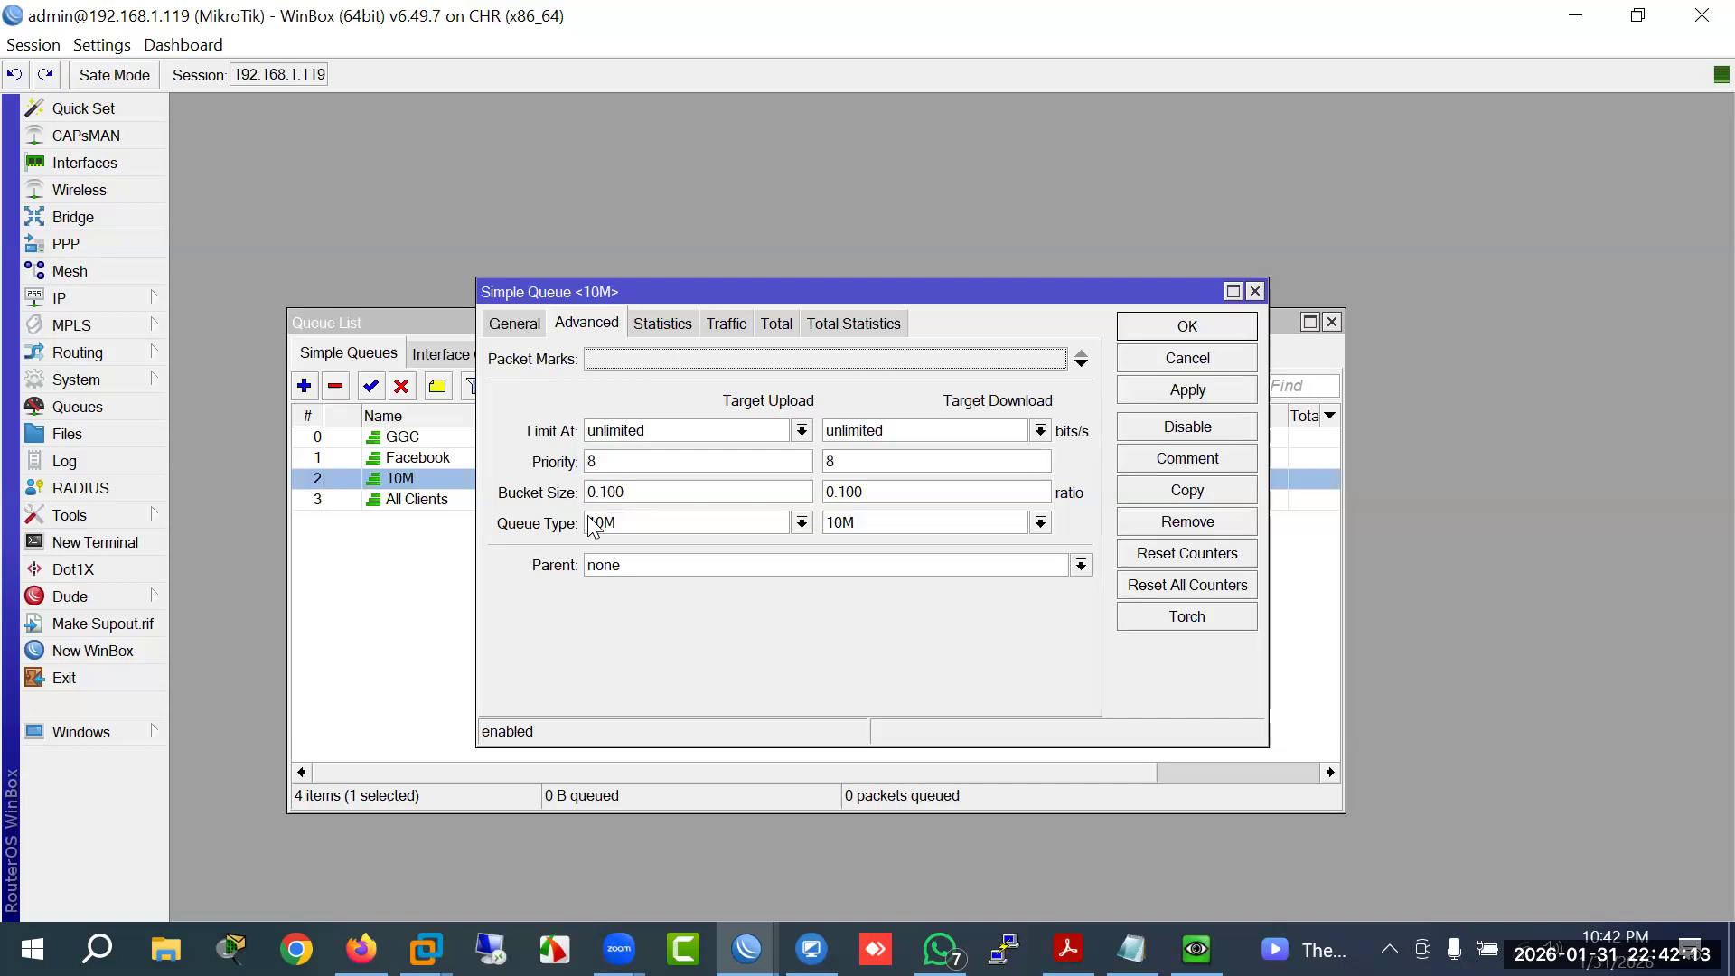
pyautogui.click(500, 638)
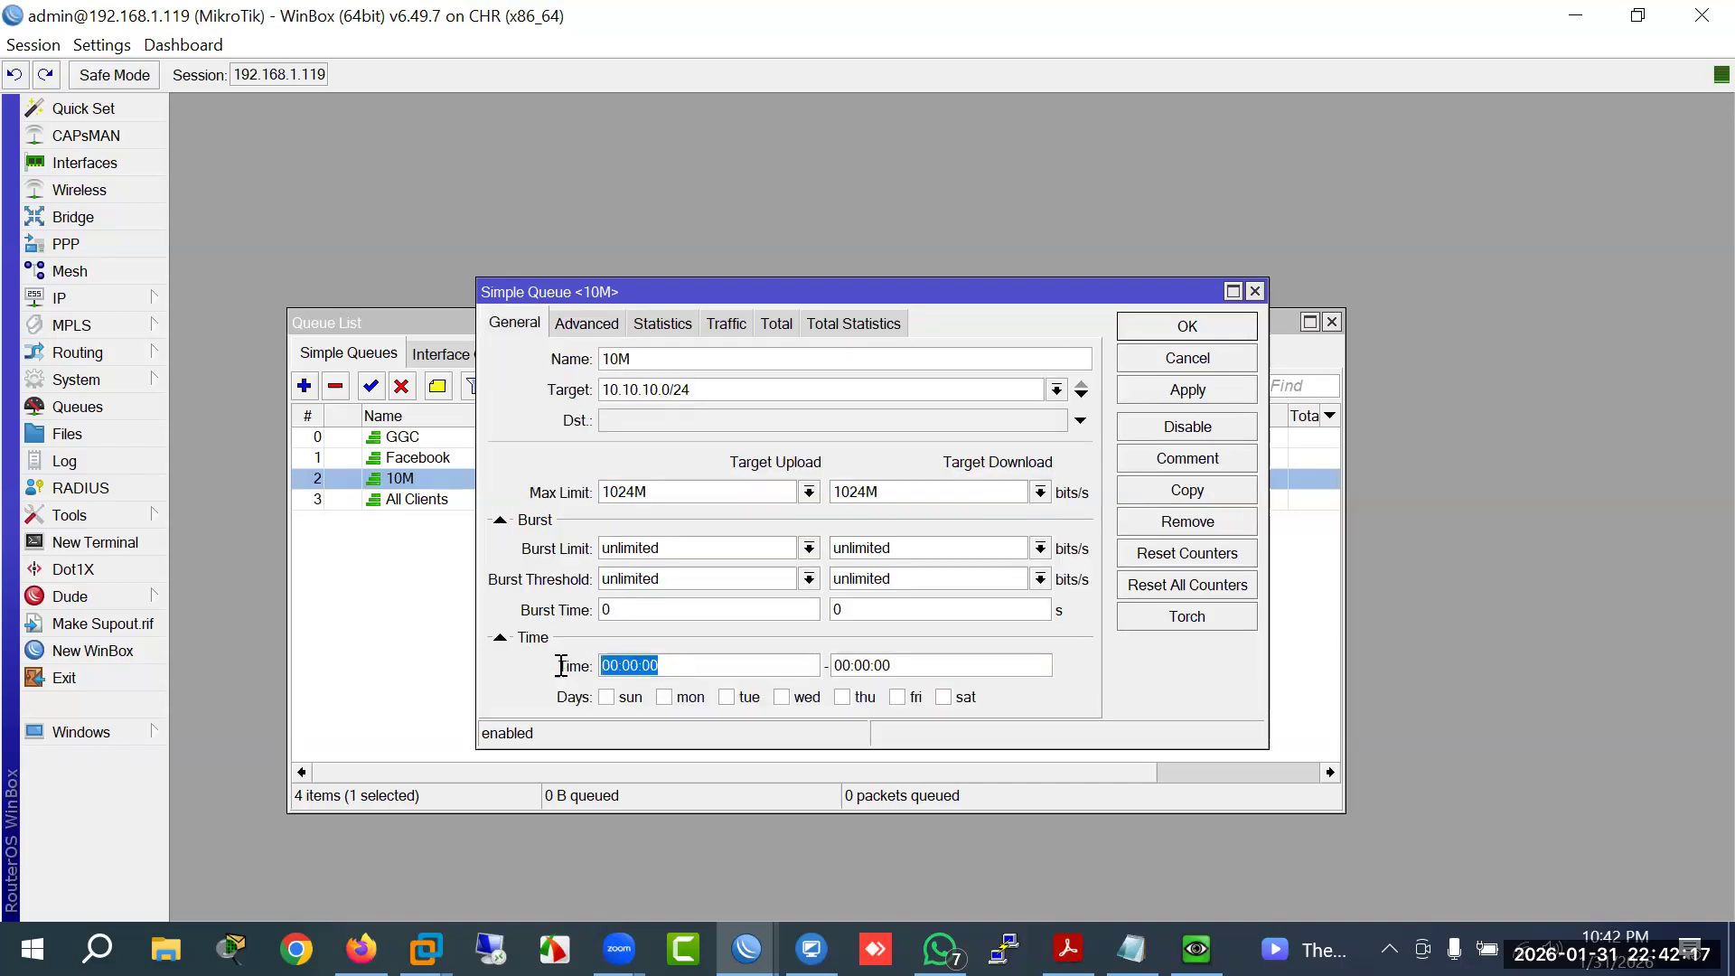
pyautogui.moveTo(849, 667); pyautogui.dragTo(836, 667)
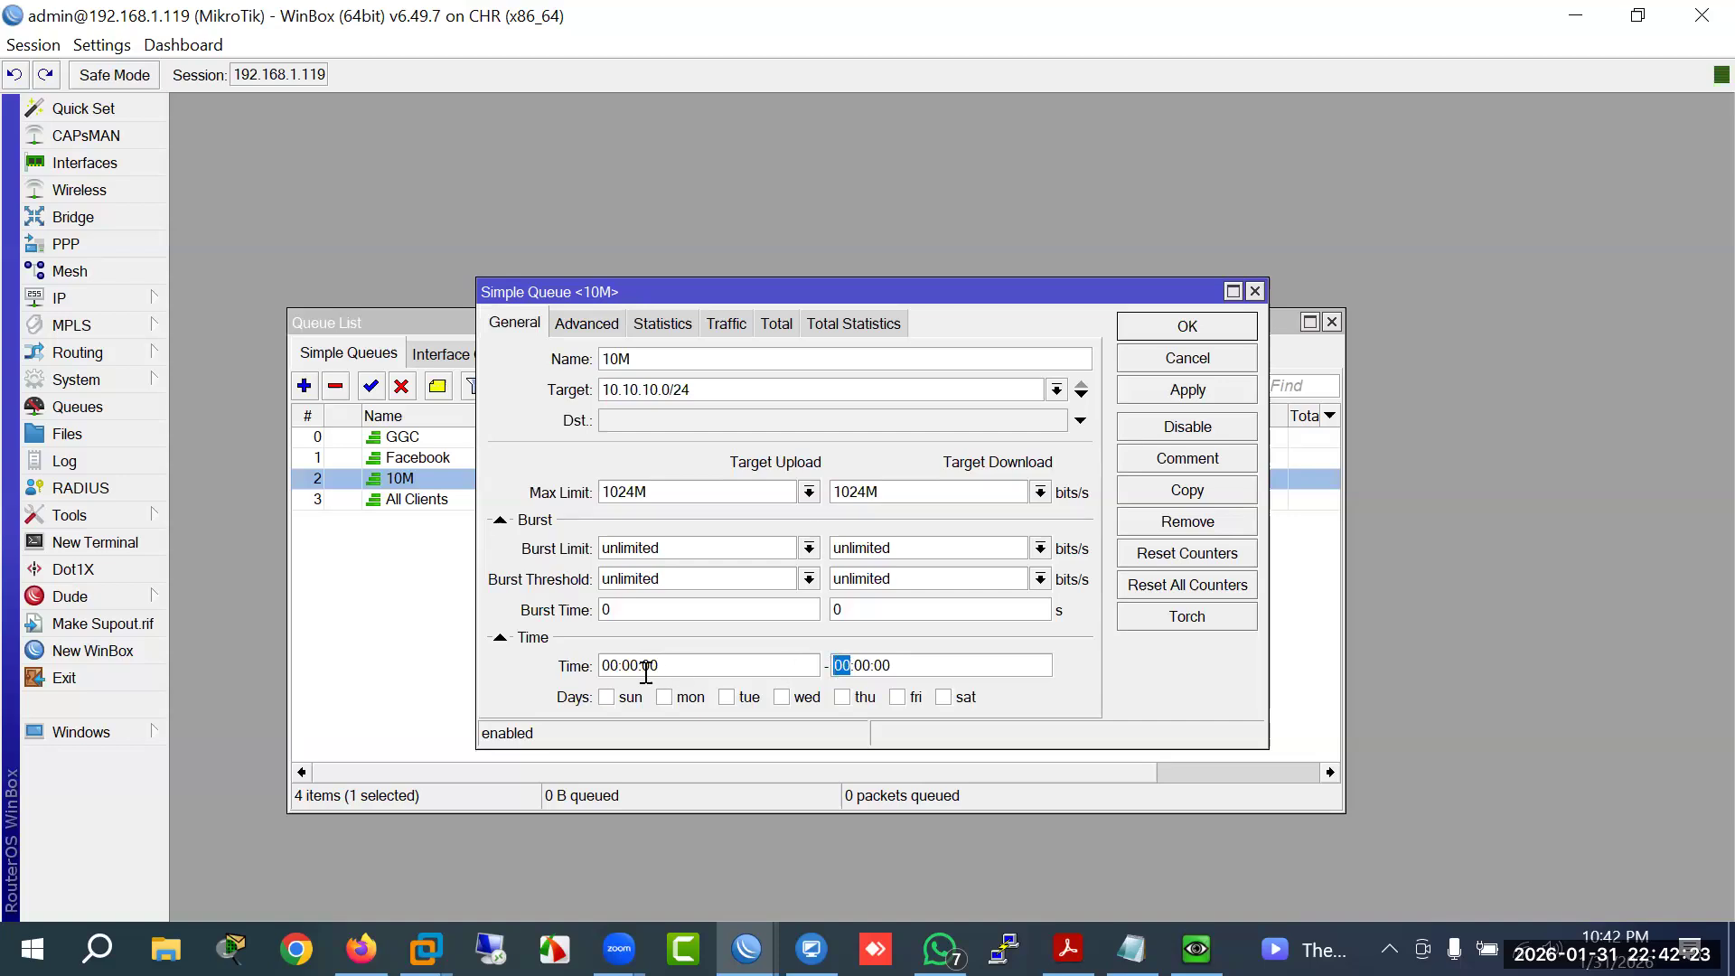
pyautogui.moveTo(619, 667); pyautogui.dragTo(602, 668)
pyautogui.moveTo(849, 669); pyautogui.dragTo(834, 674)
pyautogui.write('12')
pyautogui.click(1159, 392)
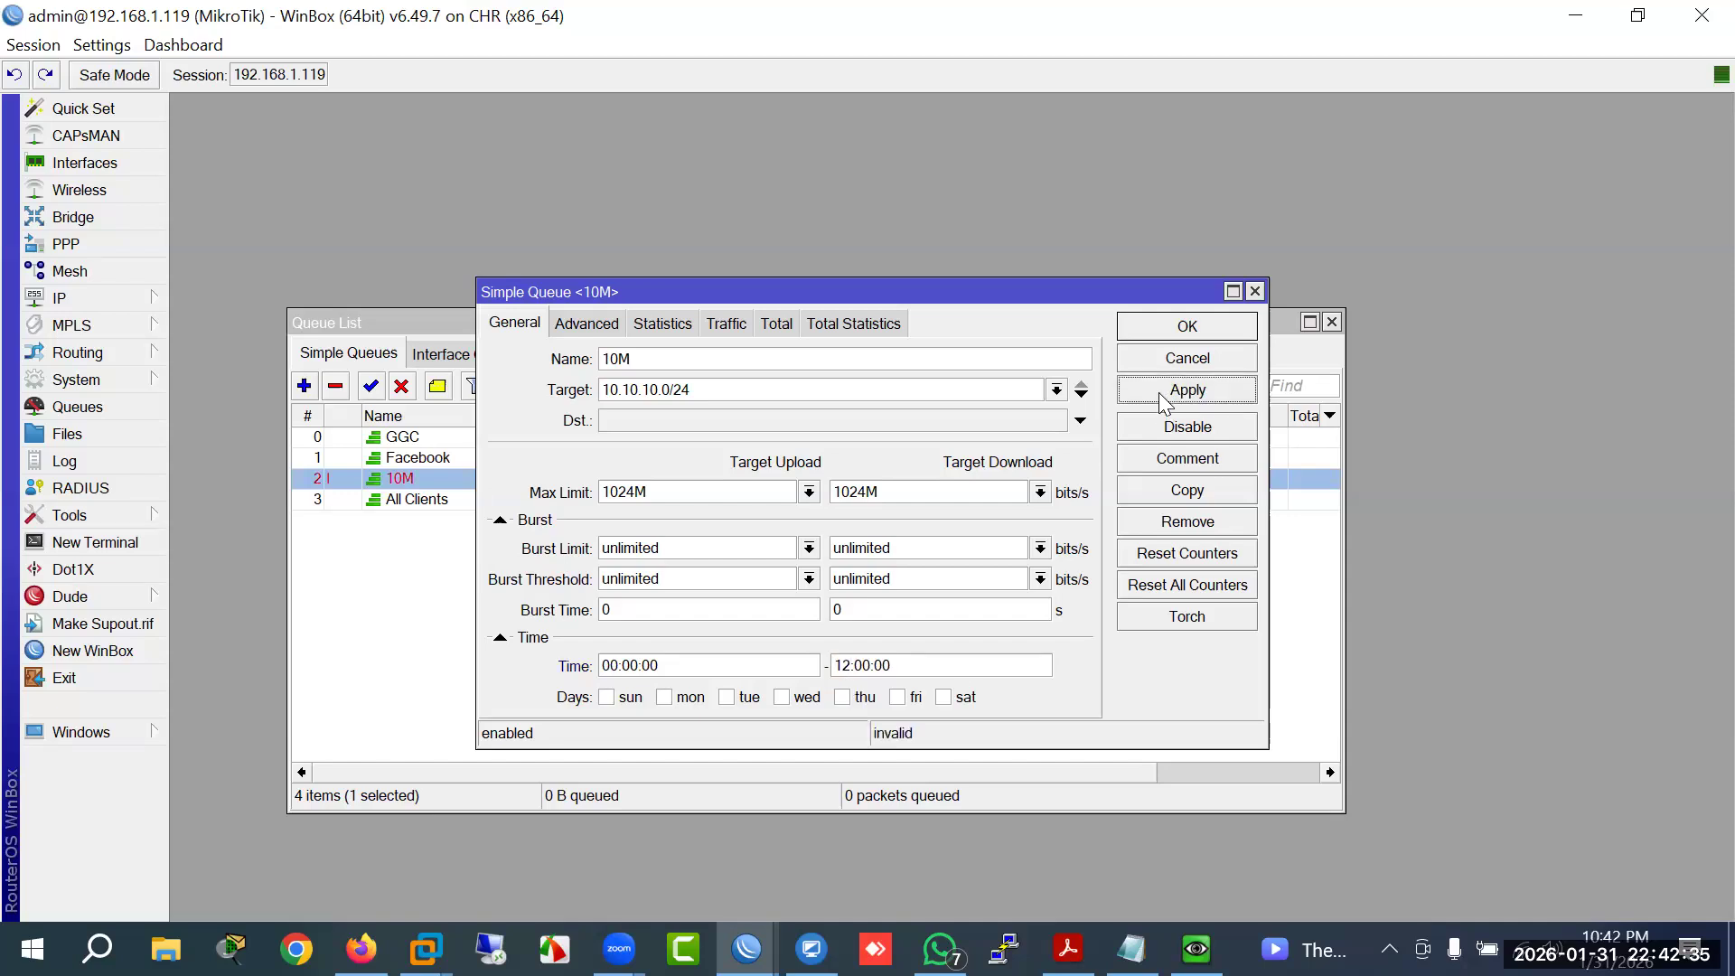
pyautogui.click(1175, 331)
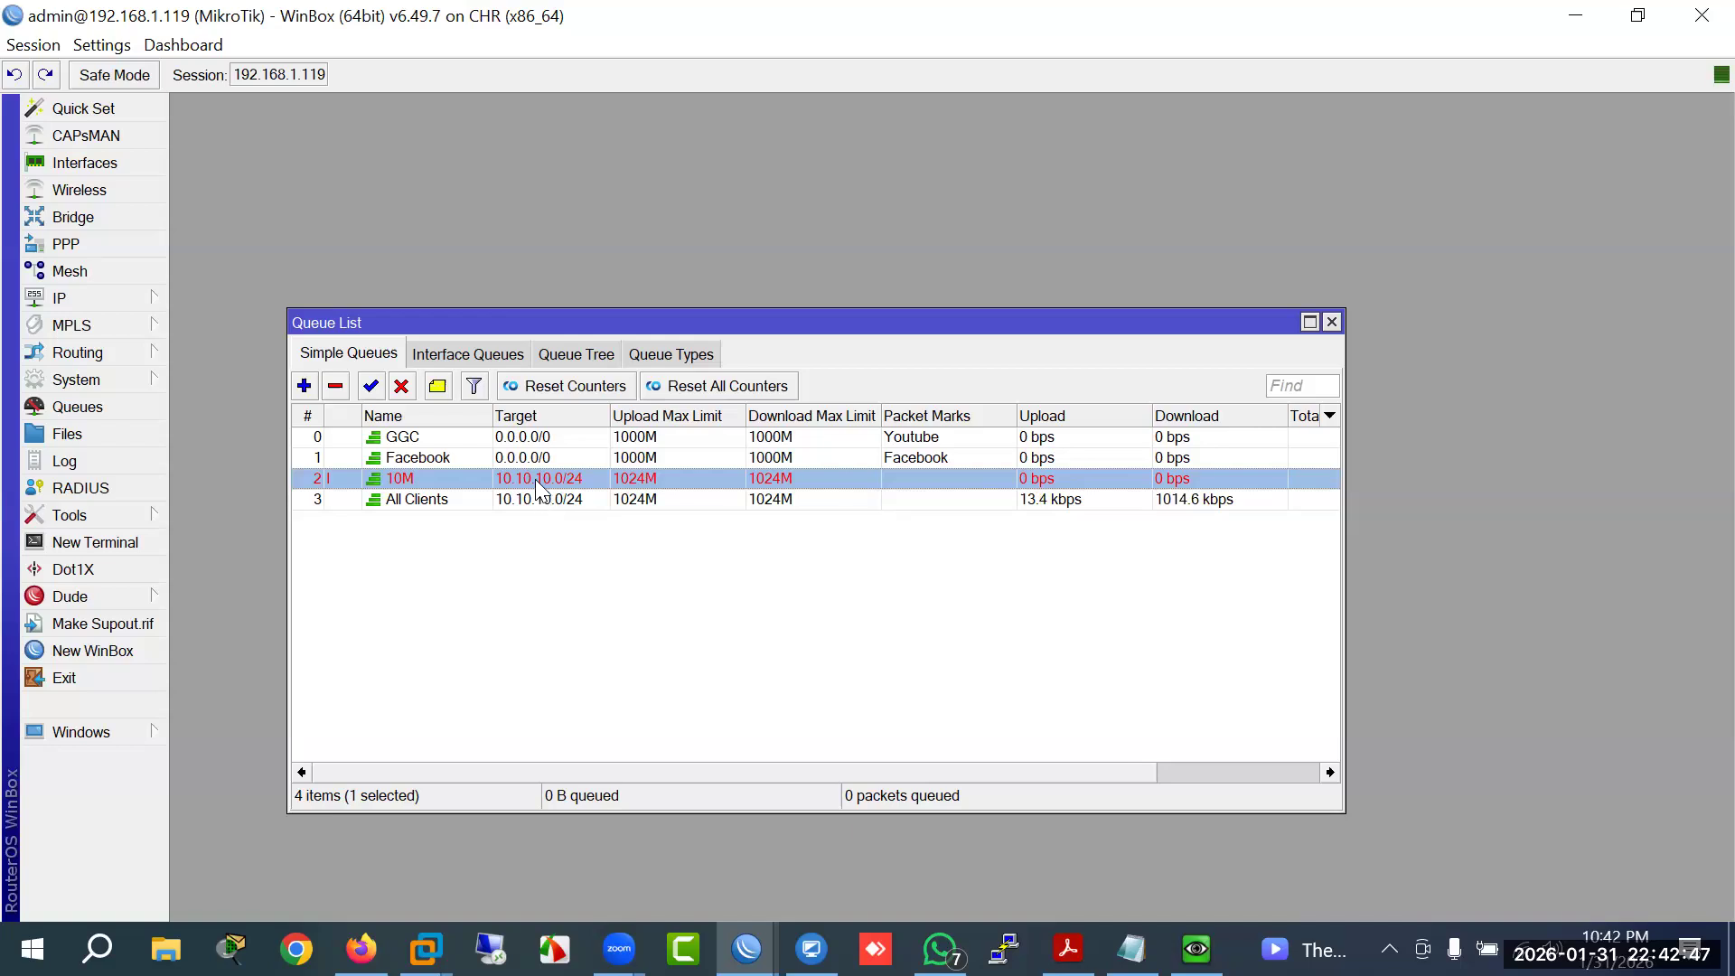
# Step: Reopen the 10M queue to check its start and end time values
pyautogui.doubleClick(539, 480)
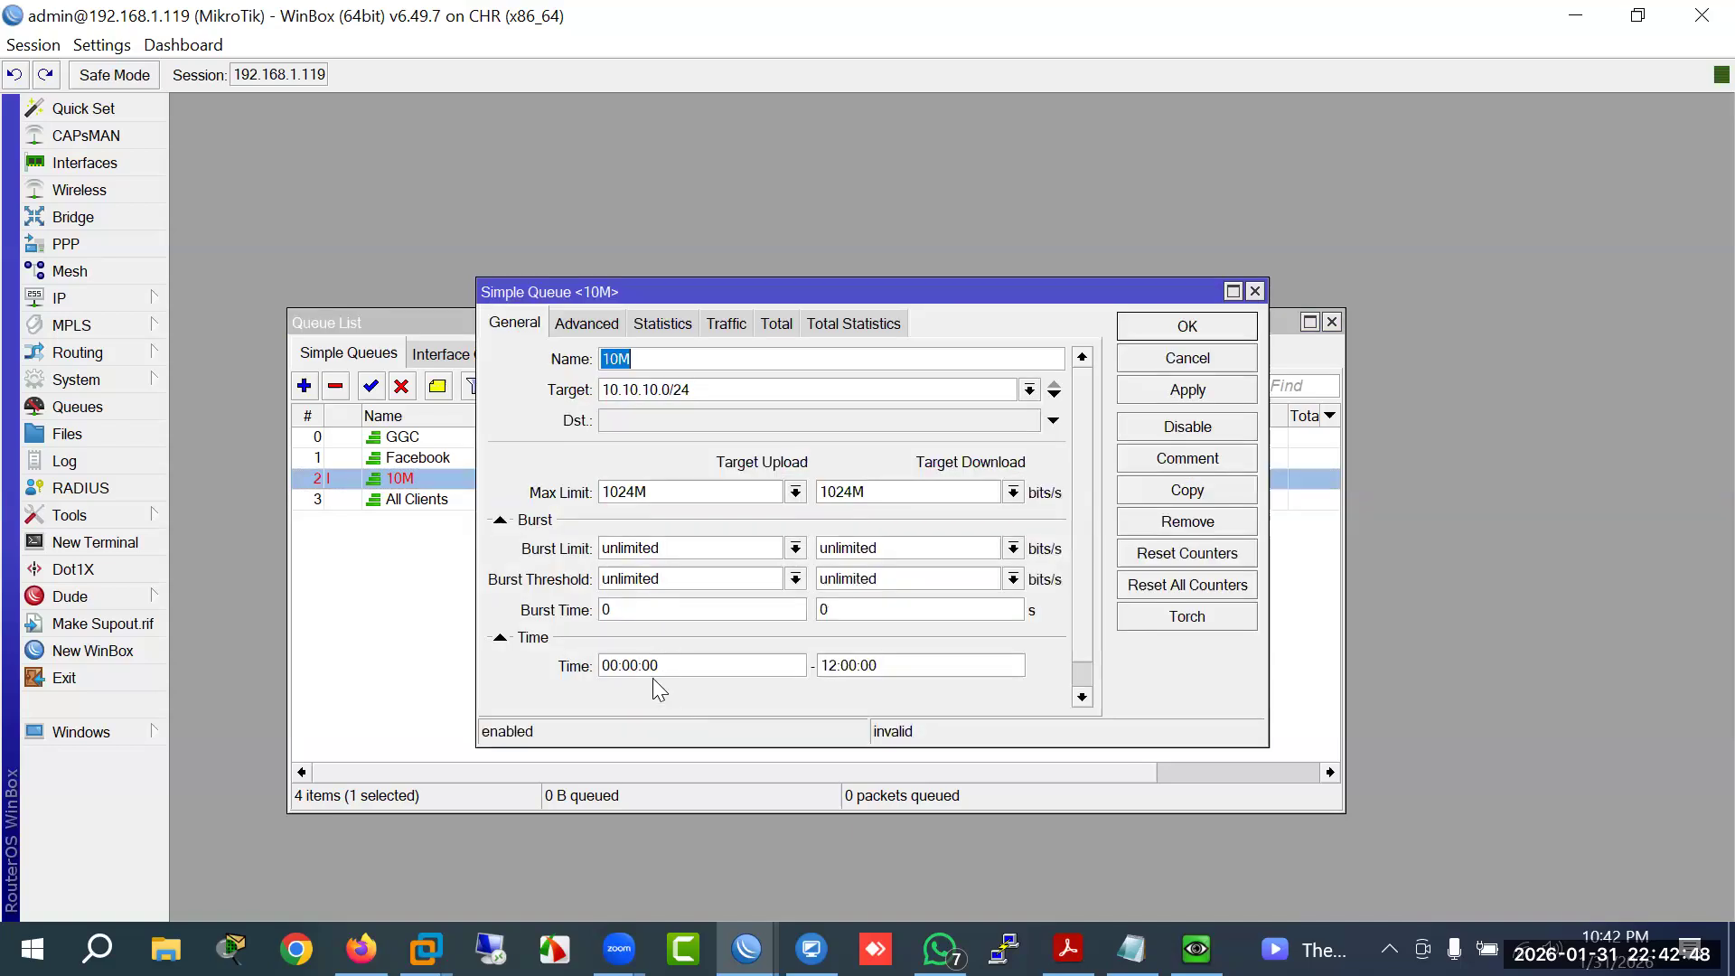
pyautogui.doubleClick(604, 666)
pyautogui.moveTo(652, 669); pyautogui.dragTo(596, 669)
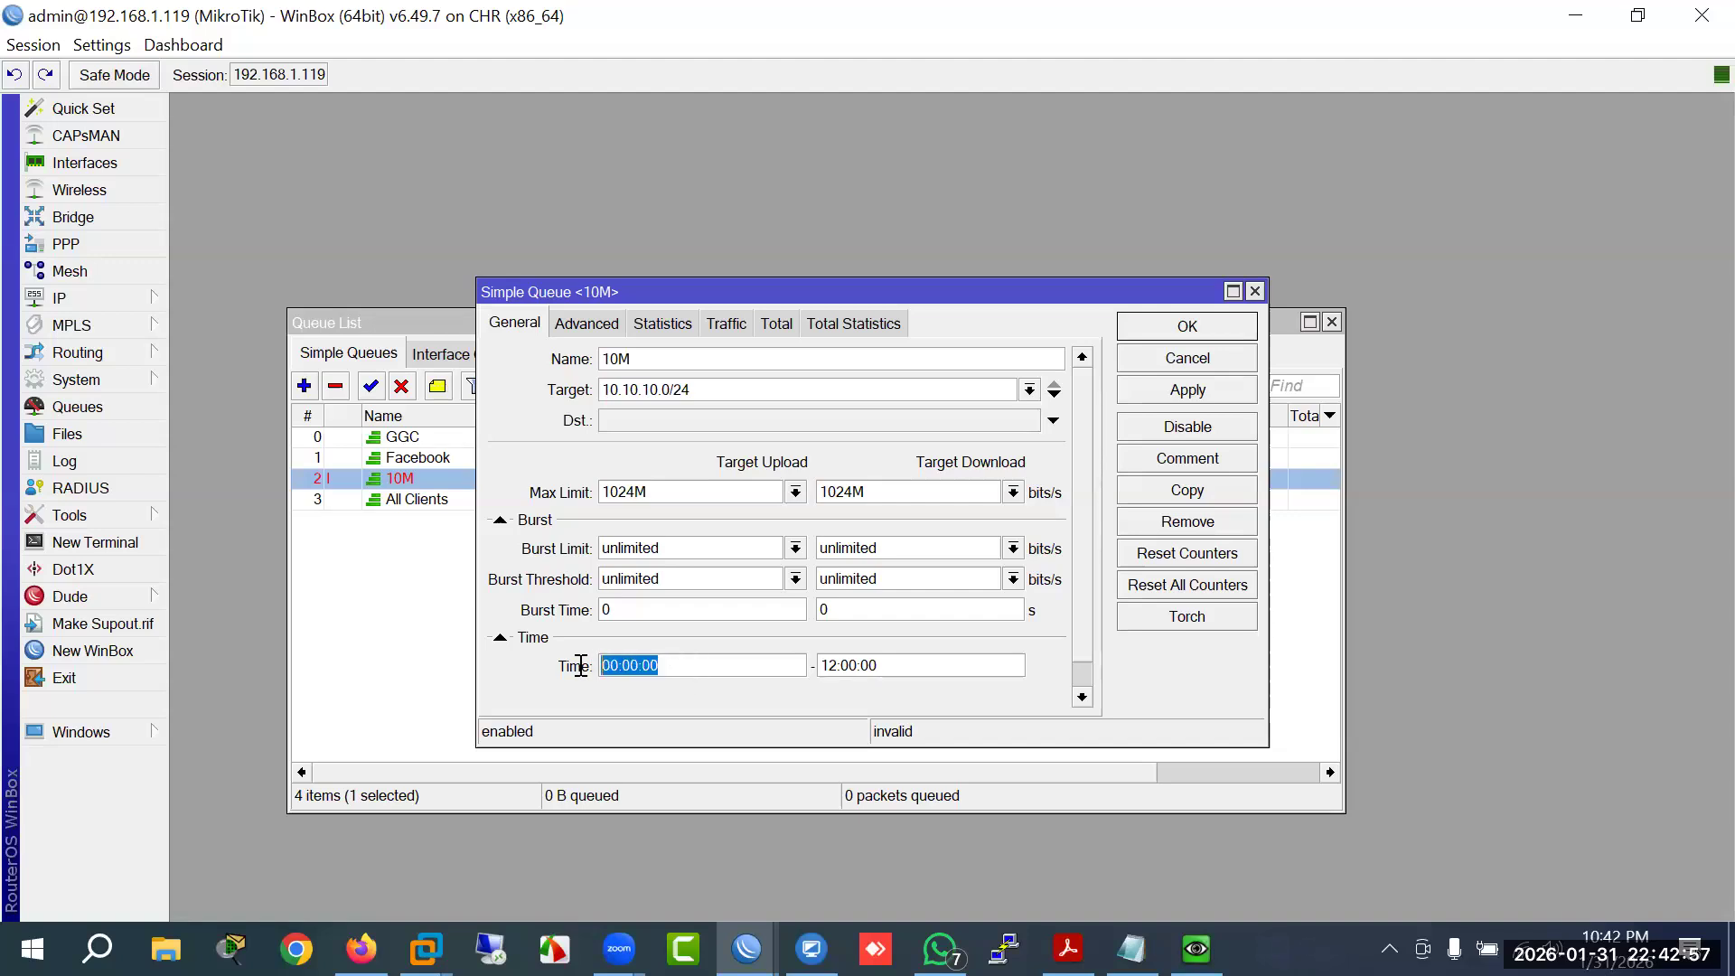
pyautogui.click(672, 670)
pyautogui.click(878, 669)
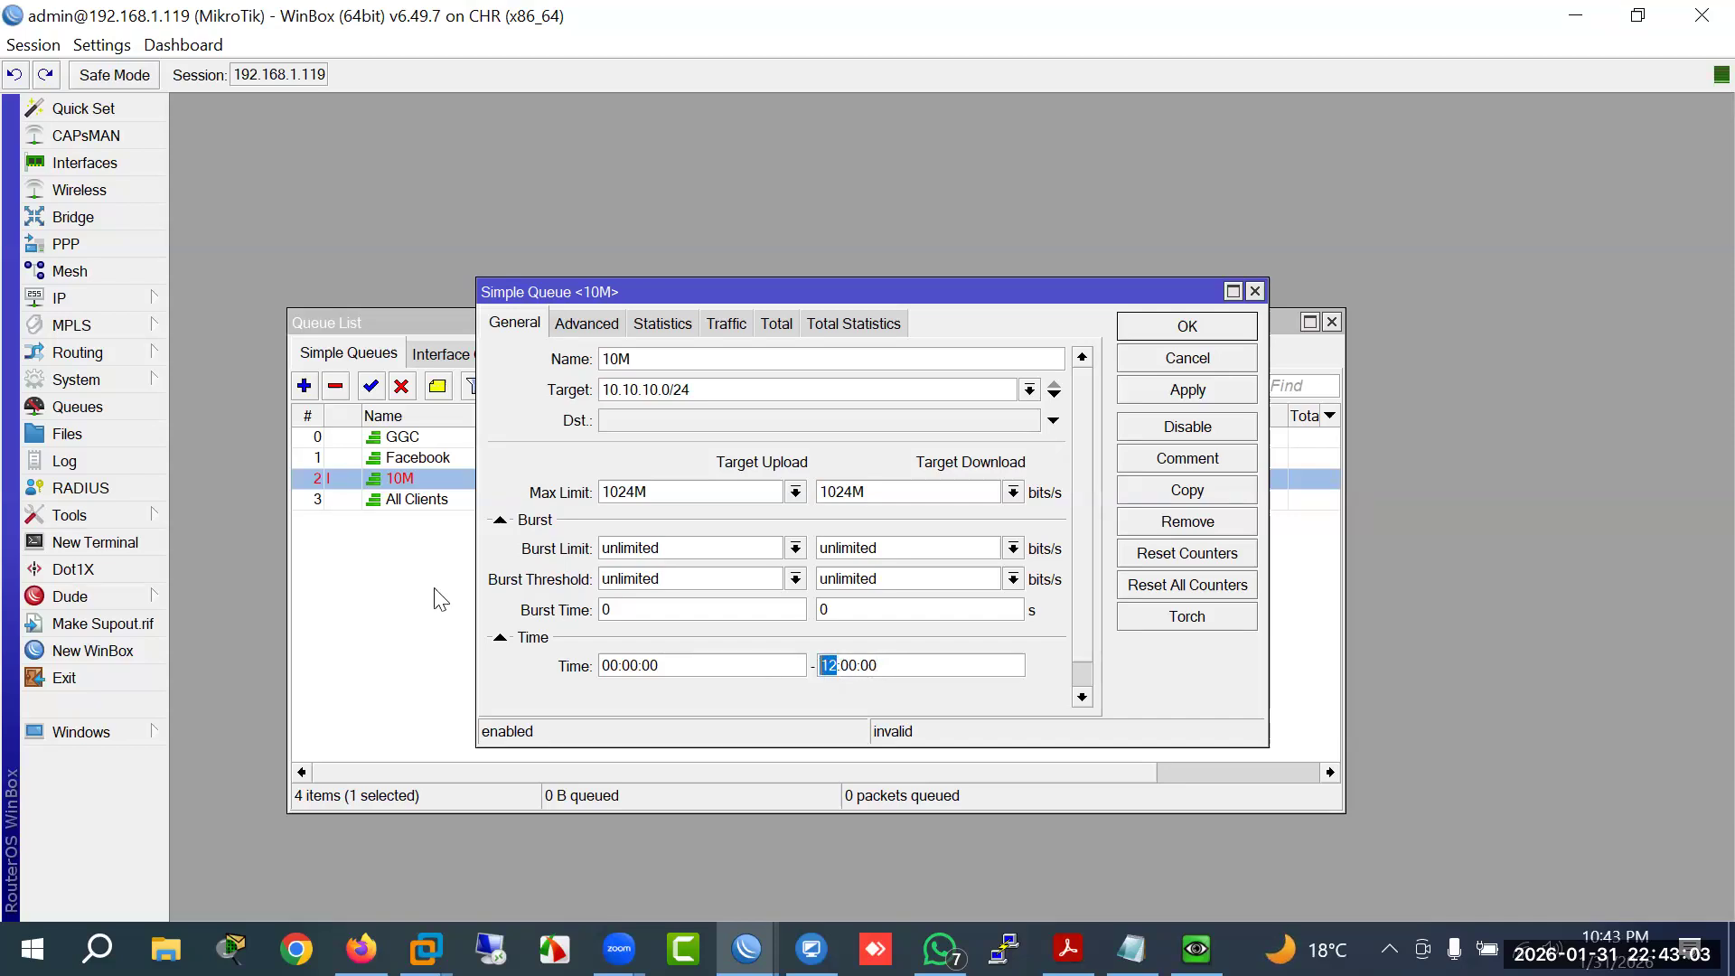
pyautogui.click(407, 503)
# Step: Enter 12:00:01 as the start and 23:59:59 as the end of the All Clients time window
pyautogui.doubleClick(407, 502)
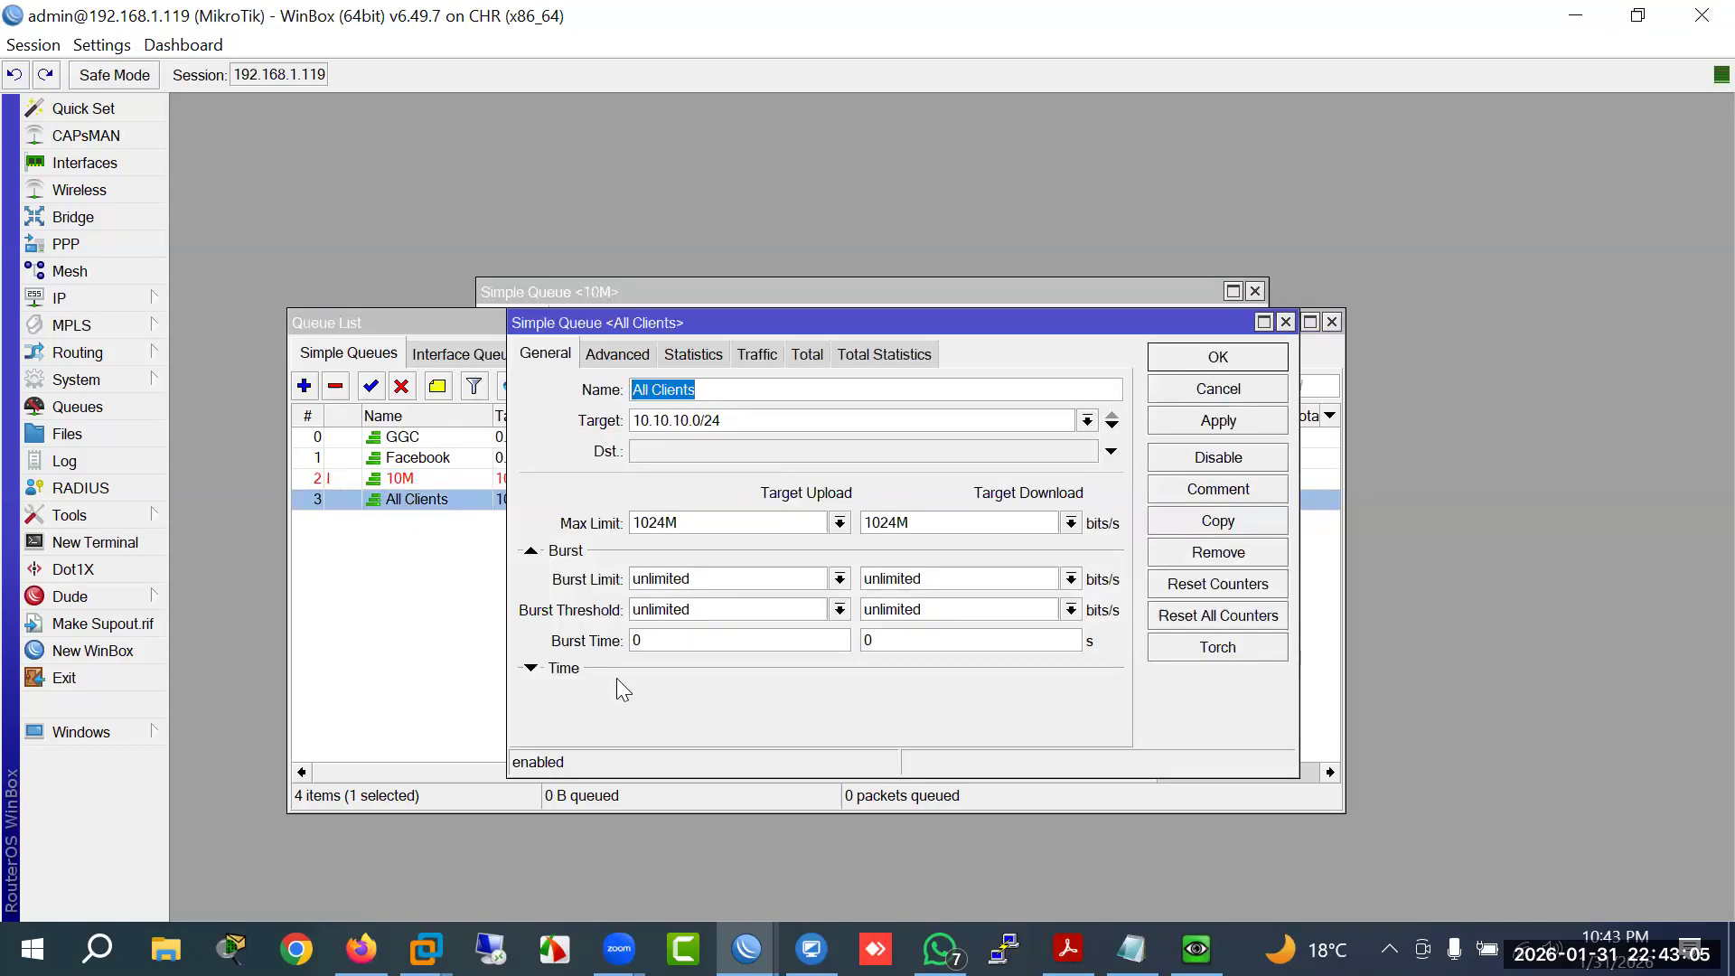
pyautogui.click(529, 670)
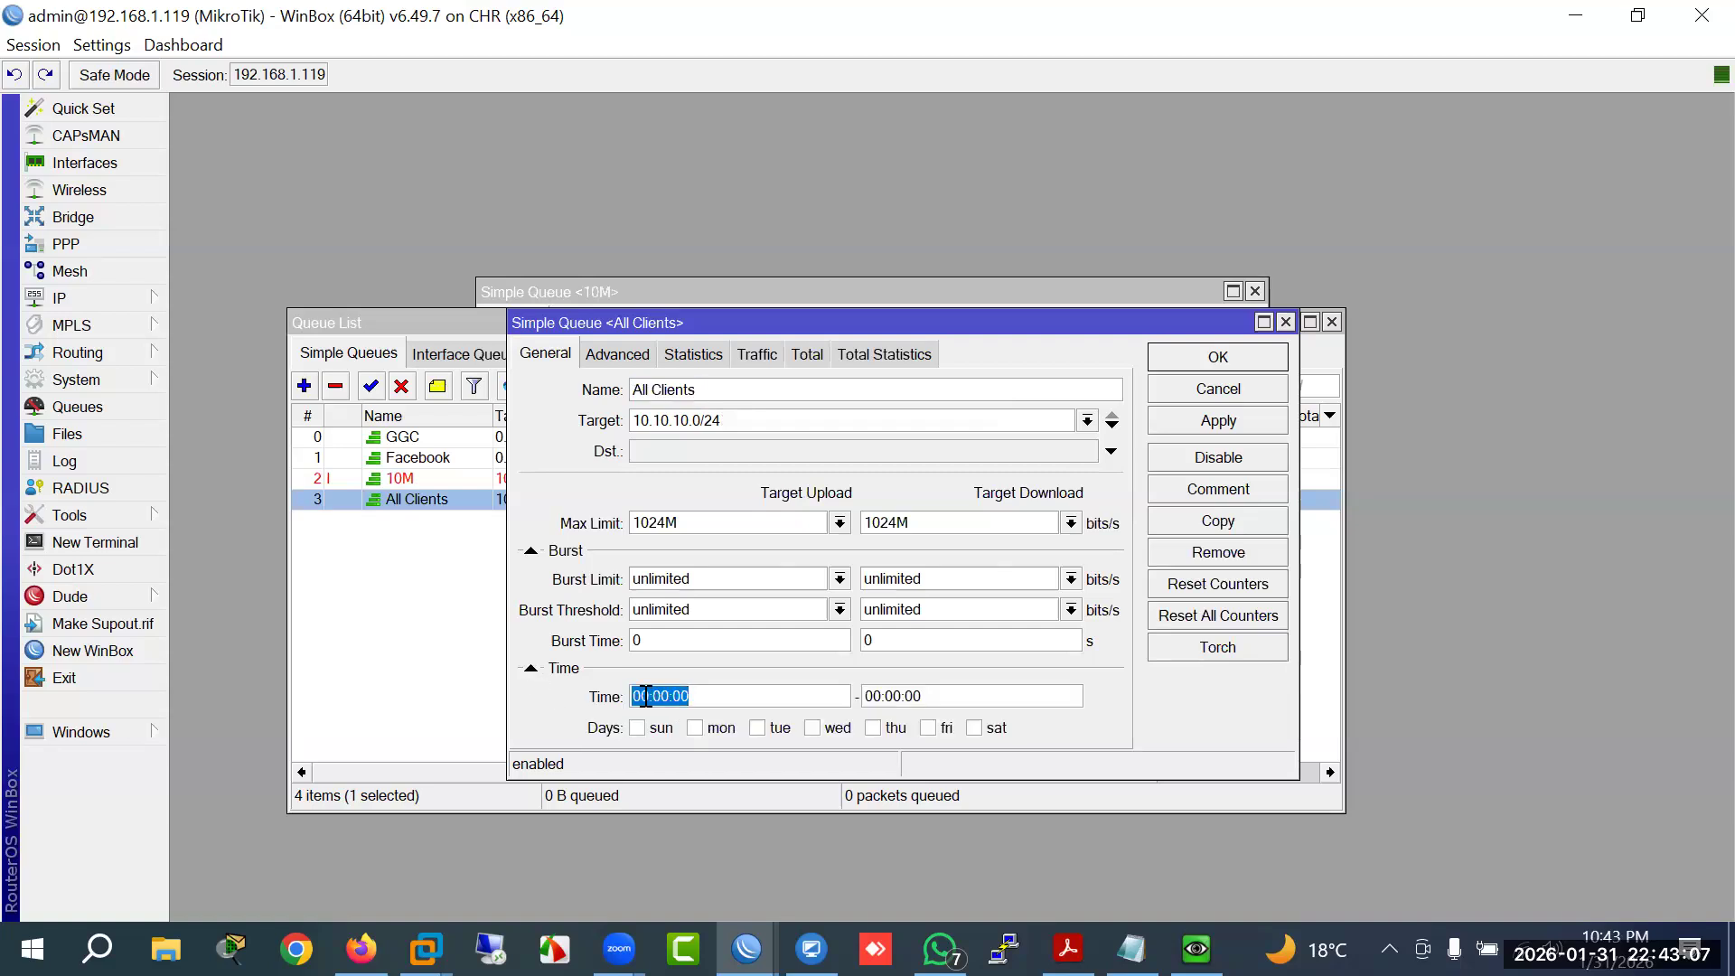
pyautogui.moveTo(651, 696); pyautogui.dragTo(632, 698)
pyautogui.write('10')
pyautogui.press('BackSpace')
pyautogui.write('1')
pyautogui.doubleClick(868, 697)
pyautogui.write('23')
pyautogui.press('Delete')
pyautogui.write('59:')
pyautogui.press('BackSpace')
pyautogui.press('BackSpace')
pyautogui.write('59')
# Step: Bring up the router clock beside the queue list and save the All Clients schedule
pyautogui.click(113, 379)
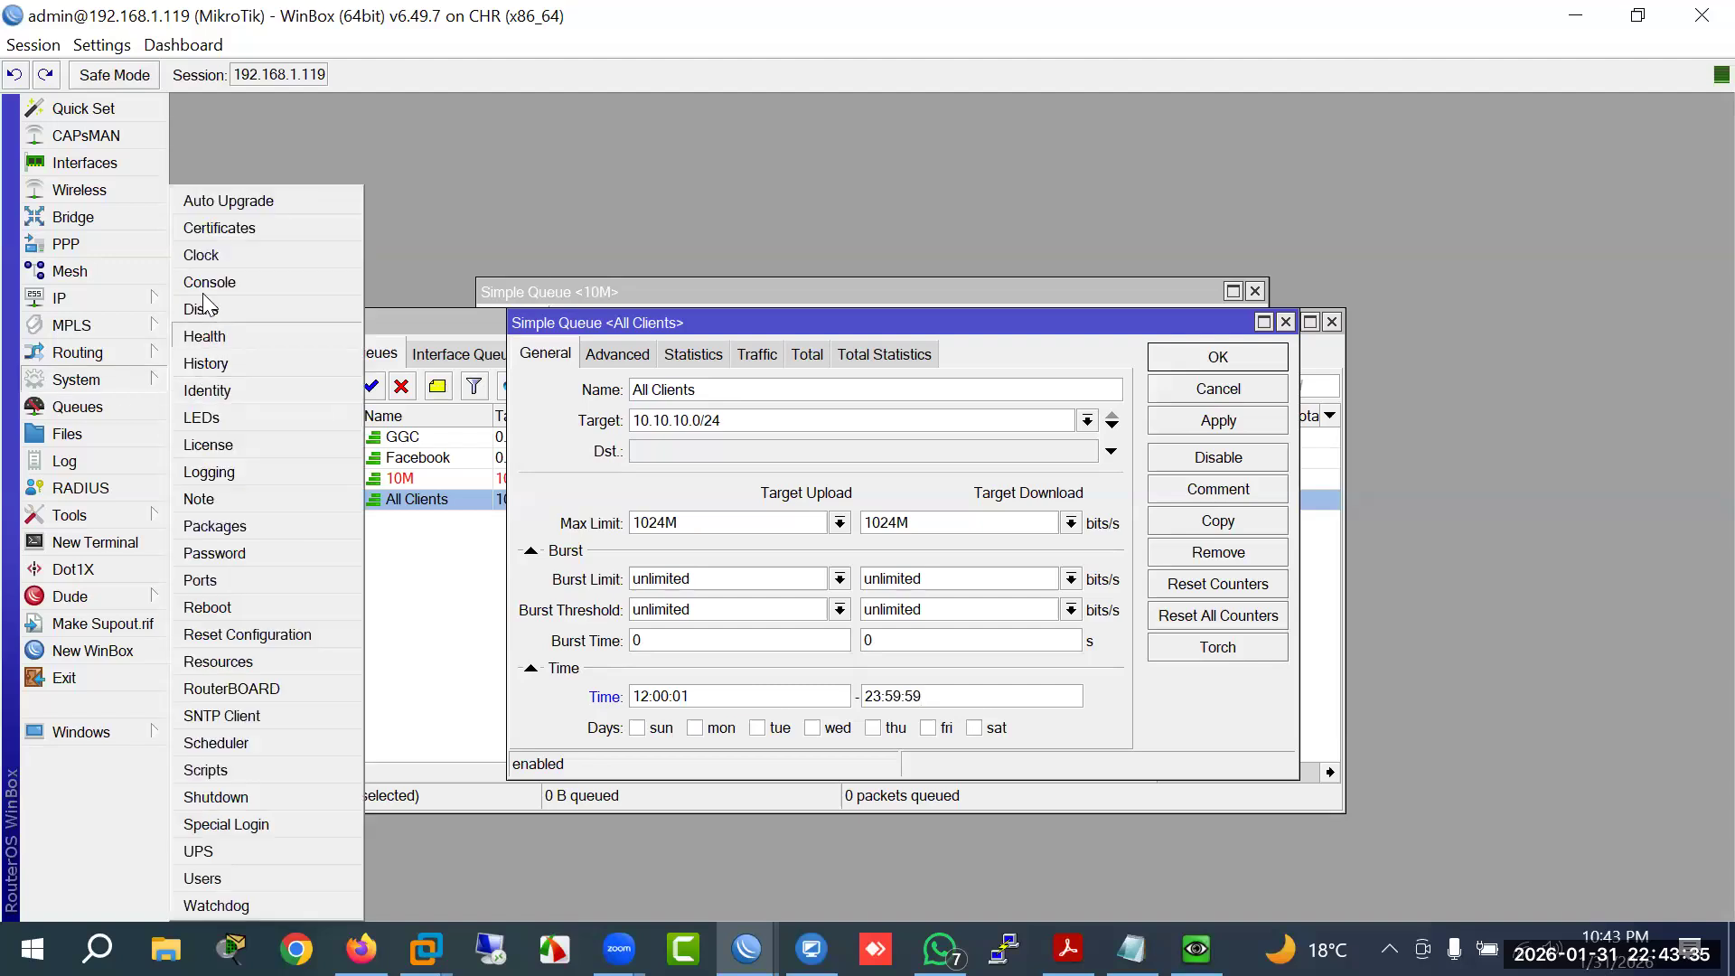
pyautogui.click(201, 255)
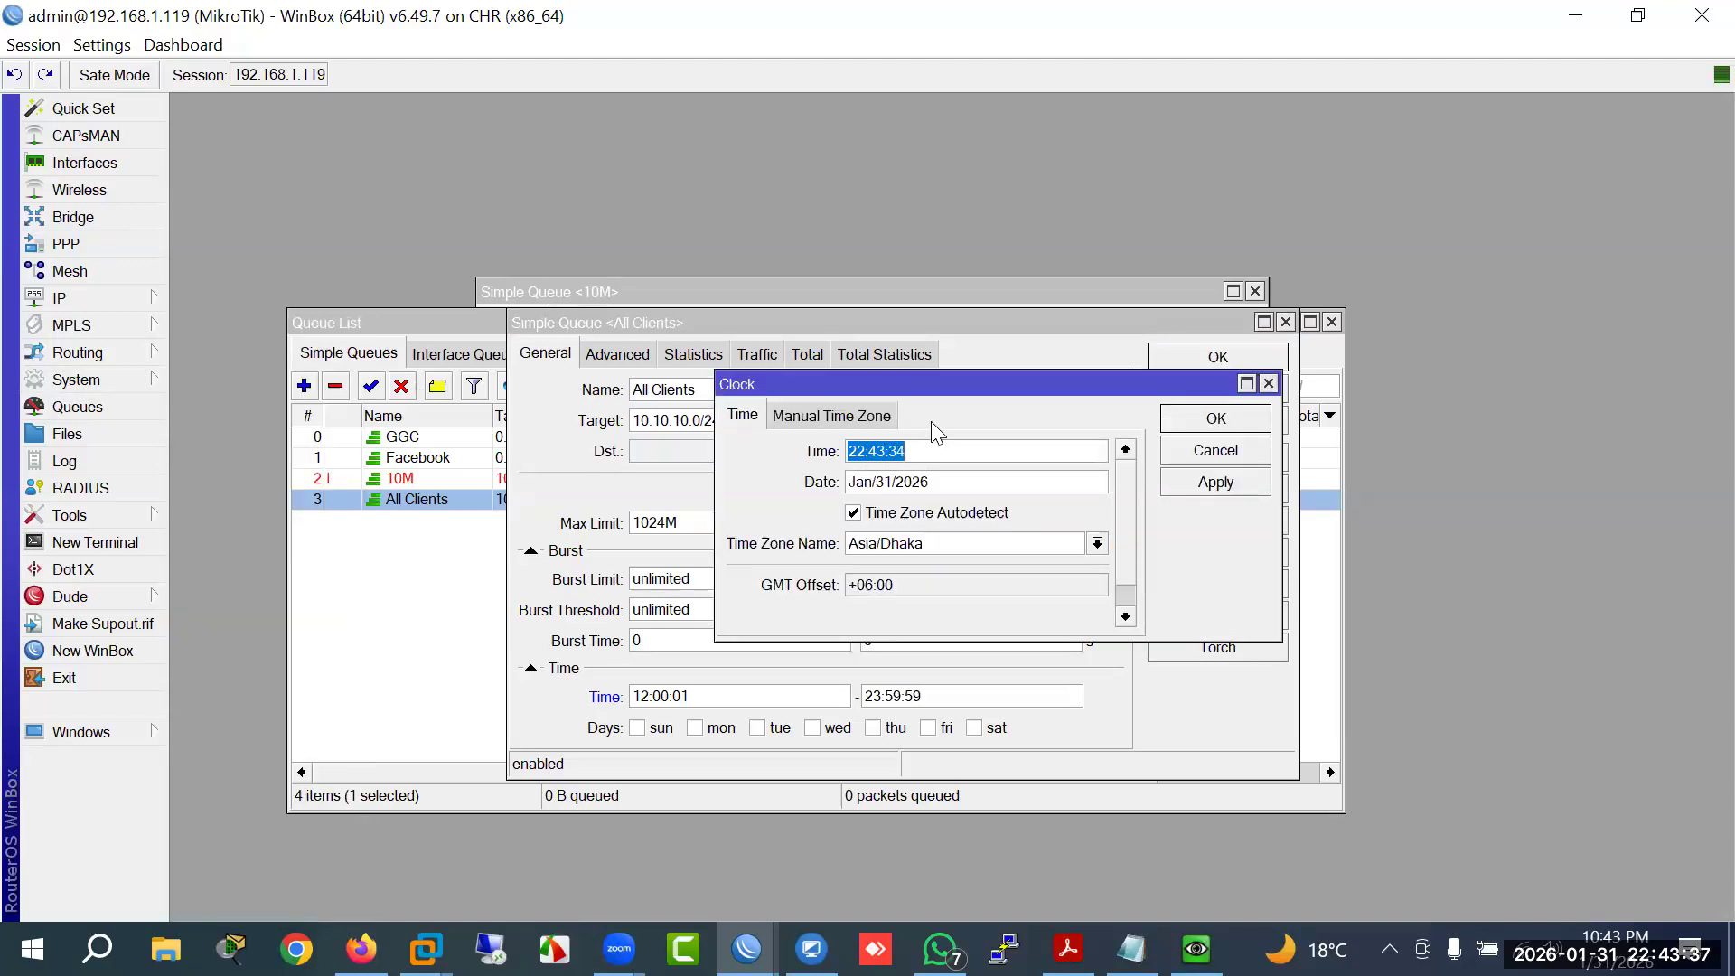
pyautogui.moveTo(952, 389); pyautogui.dragTo(507, 790)
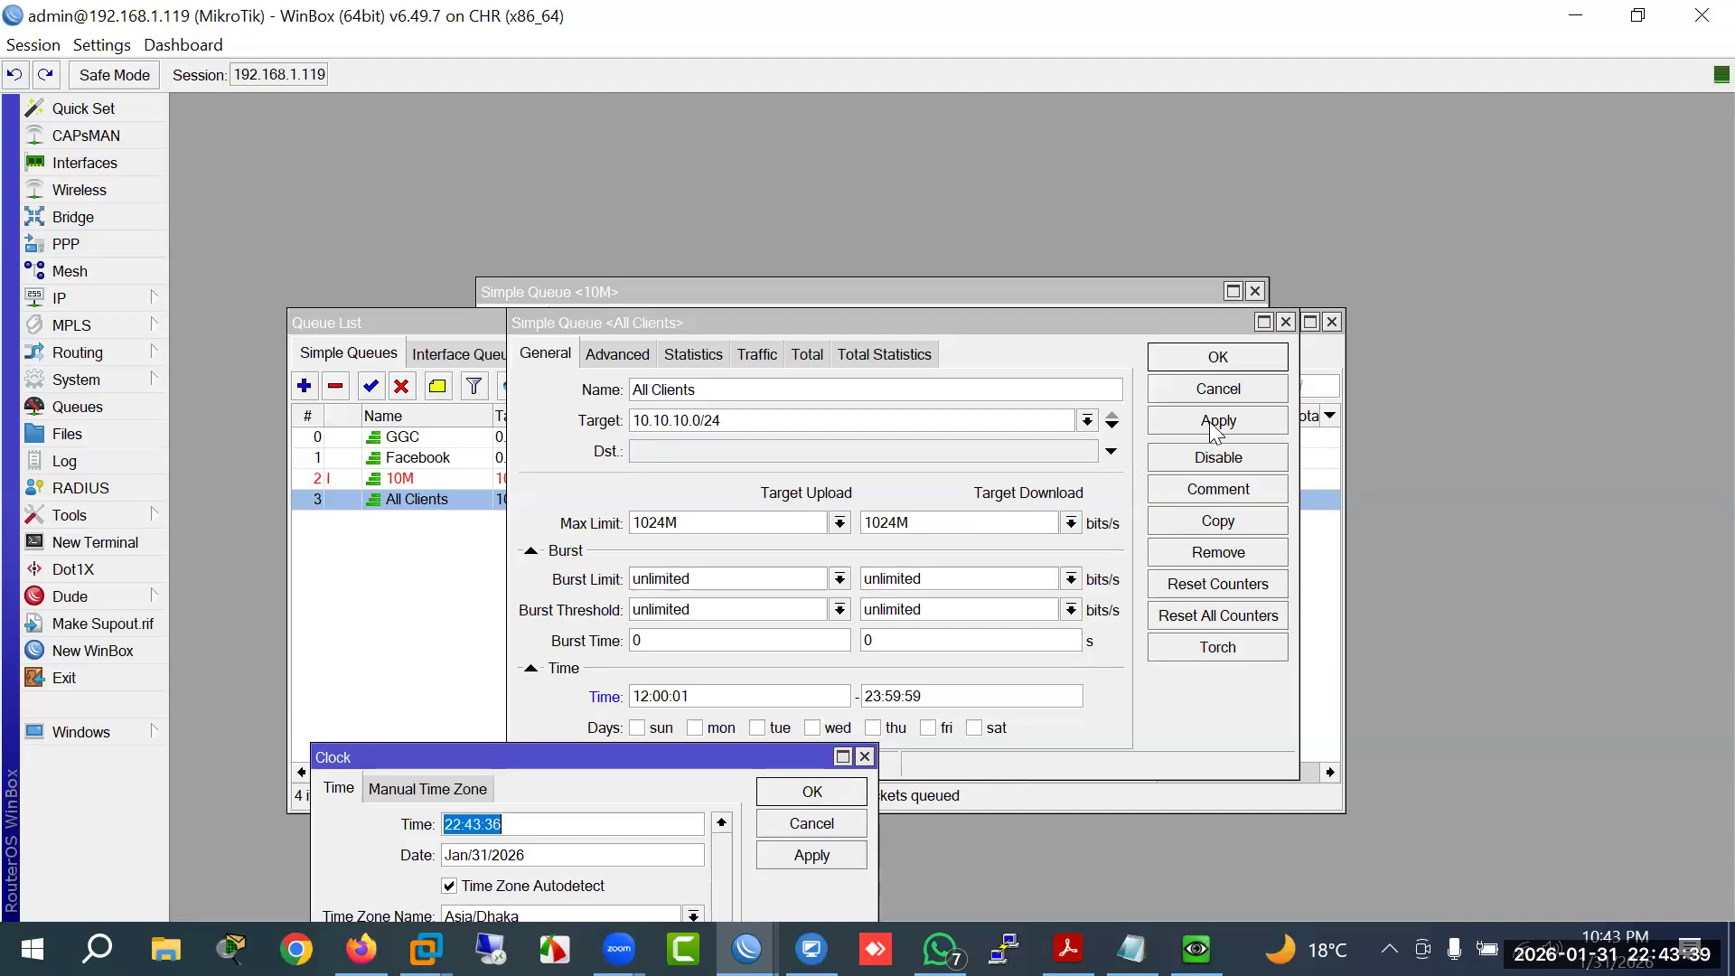
pyautogui.click(1195, 359)
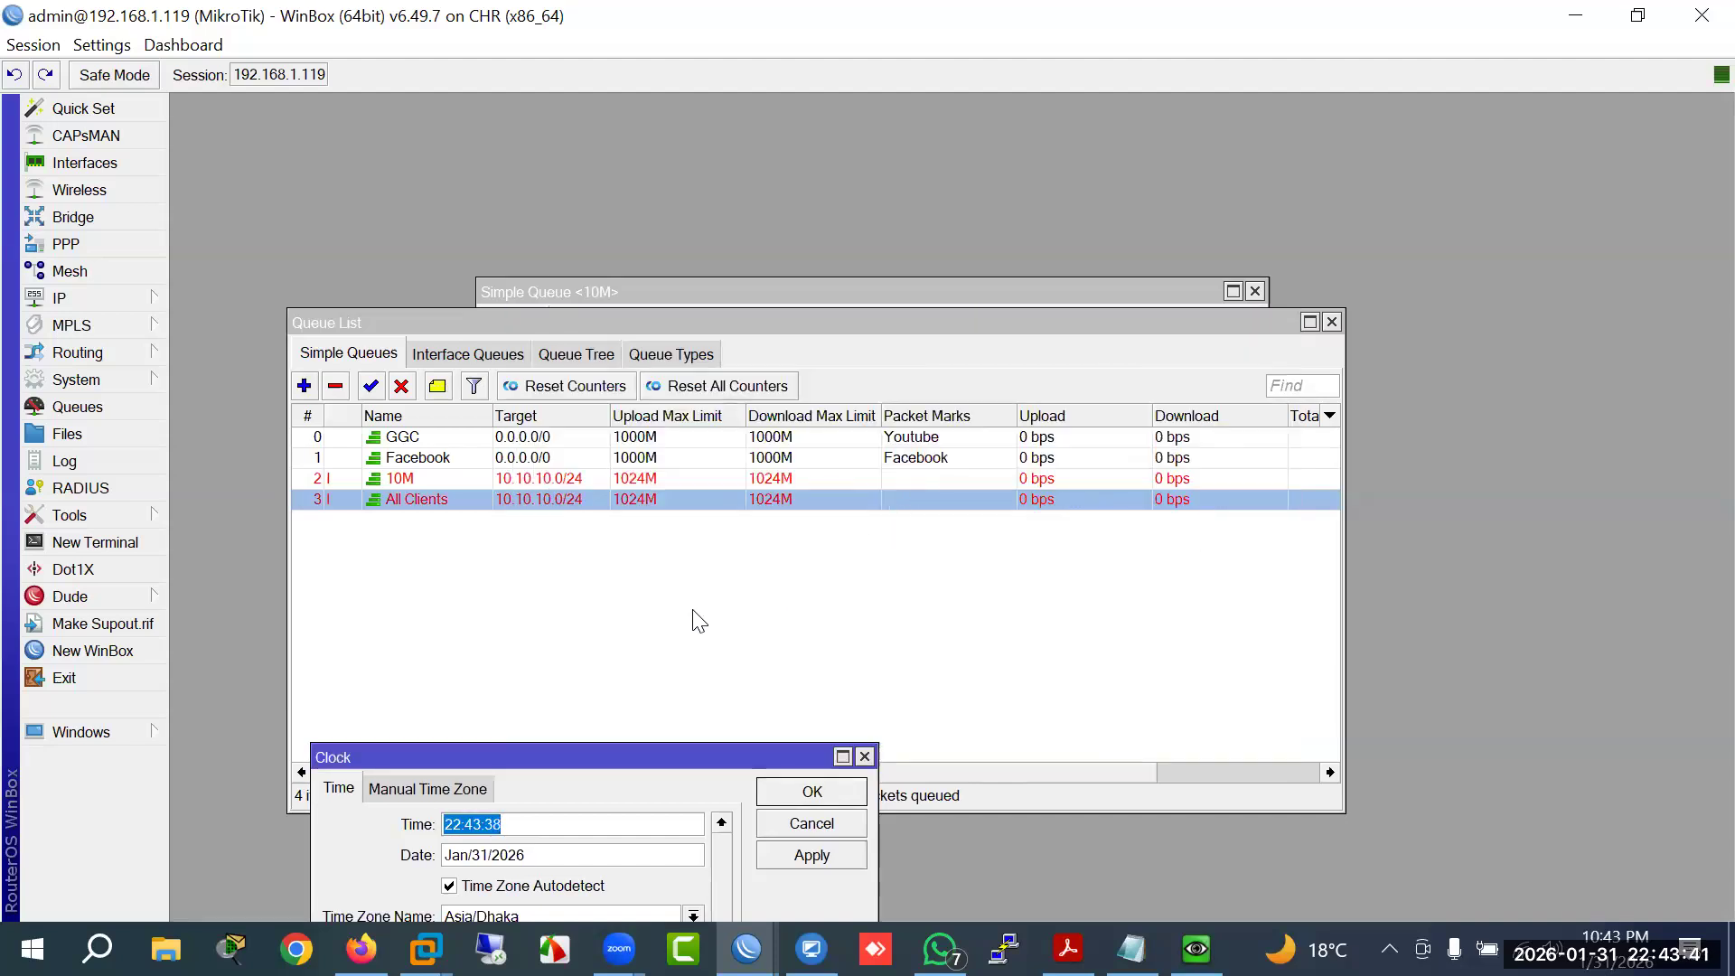
# Step: Reopen the All Clients queue and inspect its 12-hour start time
pyautogui.doubleClick(430, 503)
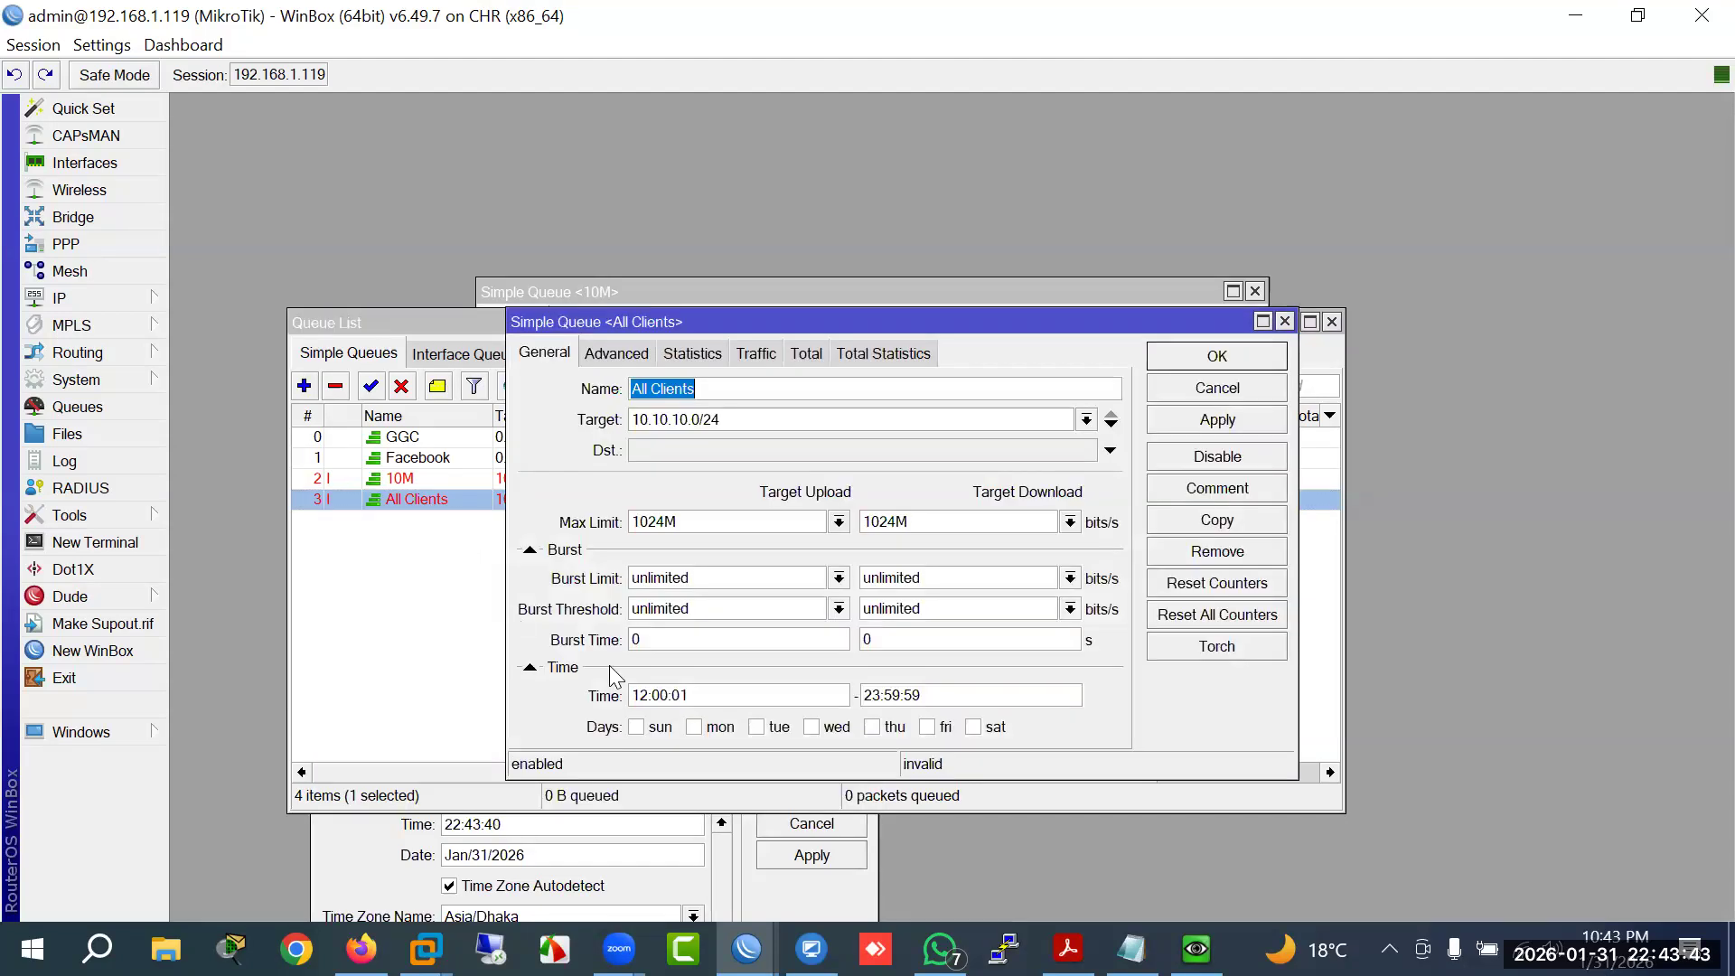
pyautogui.click(648, 695)
pyautogui.moveTo(648, 705); pyautogui.dragTo(634, 705)
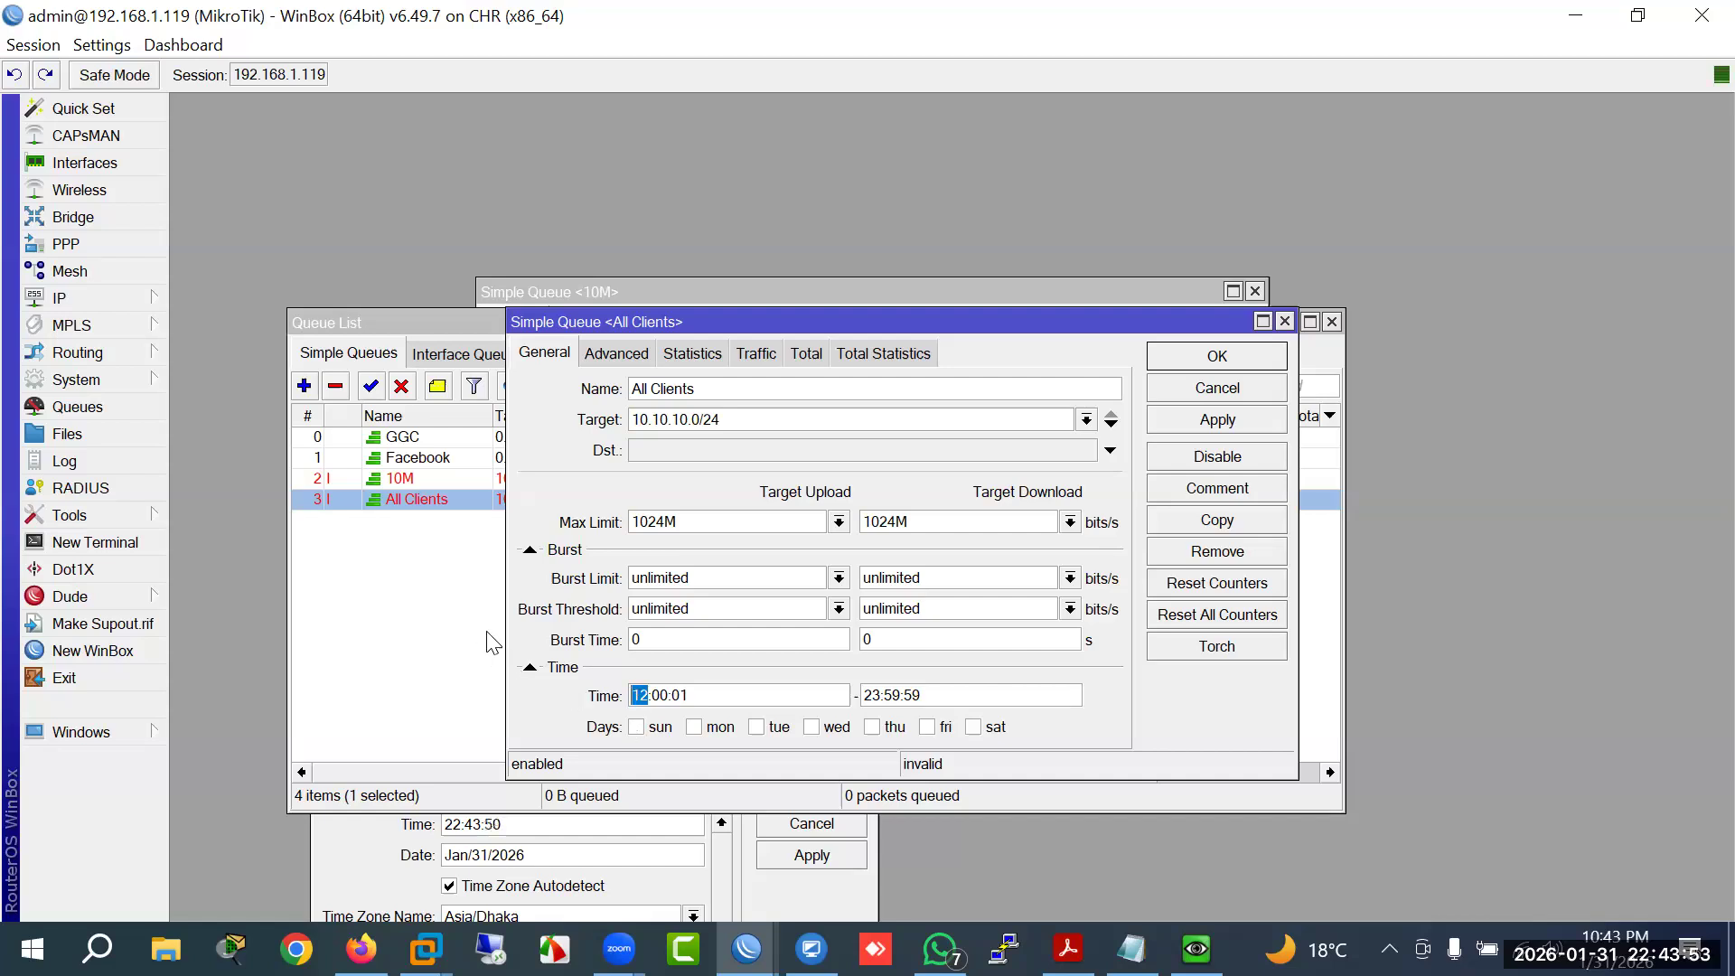
pyautogui.click(685, 696)
# Step: Change the 10M queue's end time to 11:59, clearing the old seconds
pyautogui.doubleClick(411, 486)
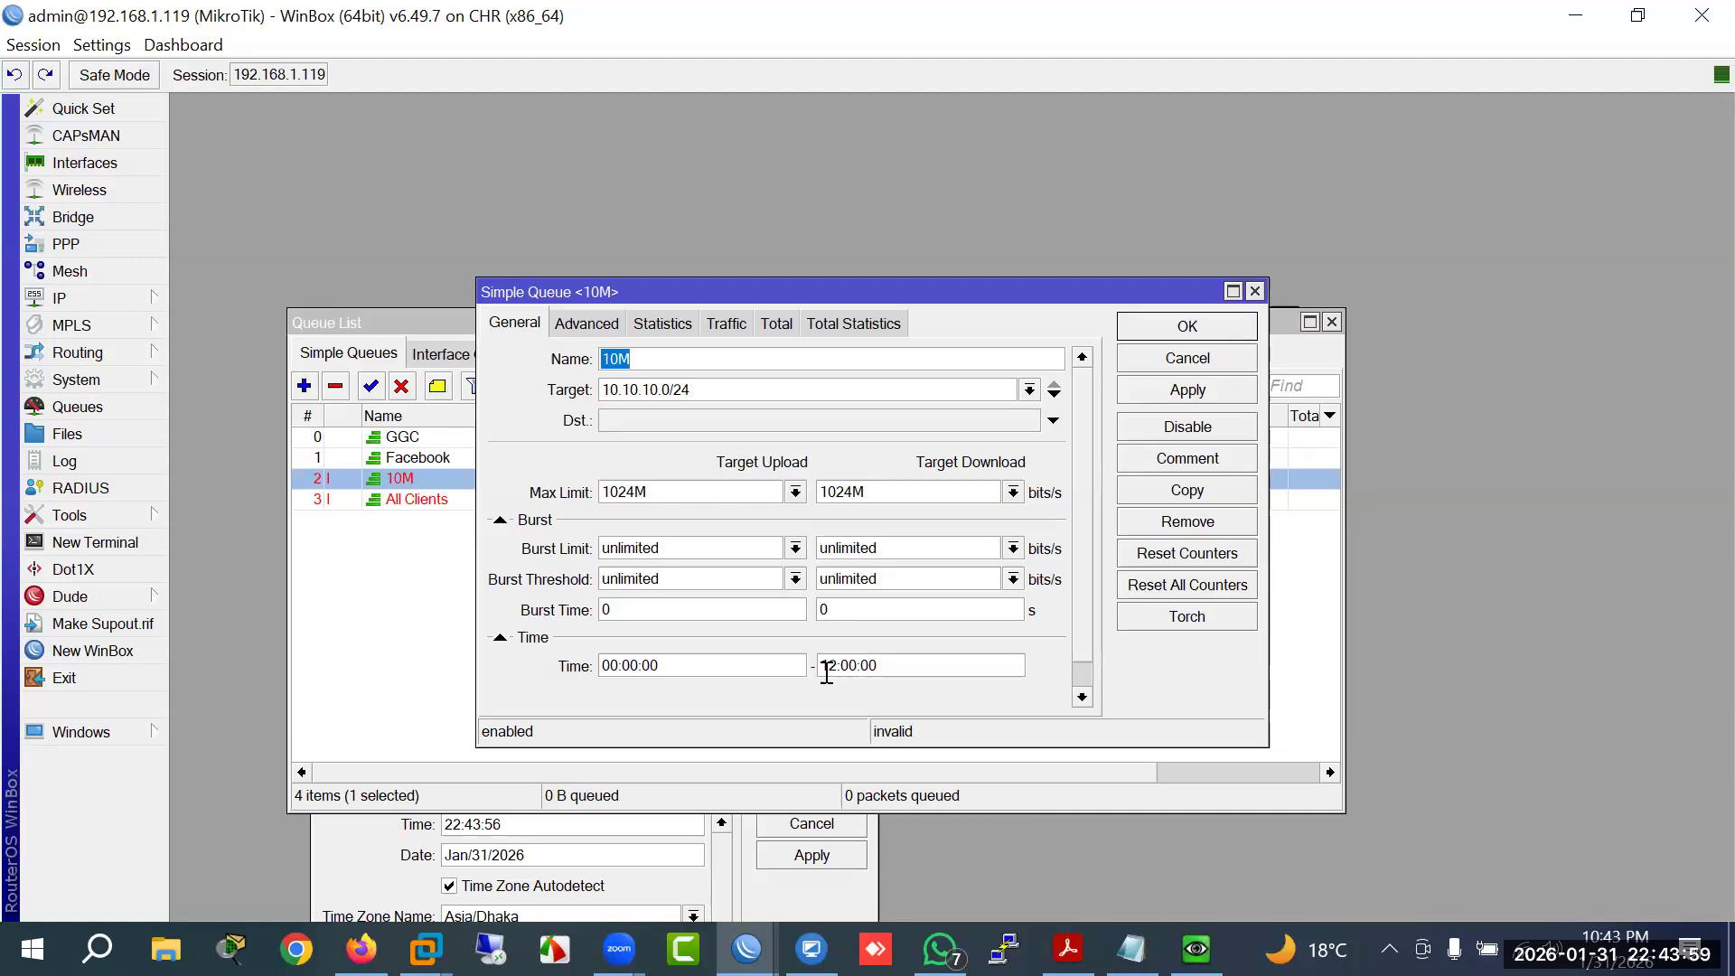
pyautogui.moveTo(838, 670); pyautogui.dragTo(814, 657)
pyautogui.write('11')
pyautogui.press('Right')
pyautogui.press('Right')
pyautogui.press('BackSpace')
pyautogui.press('BackSpace')
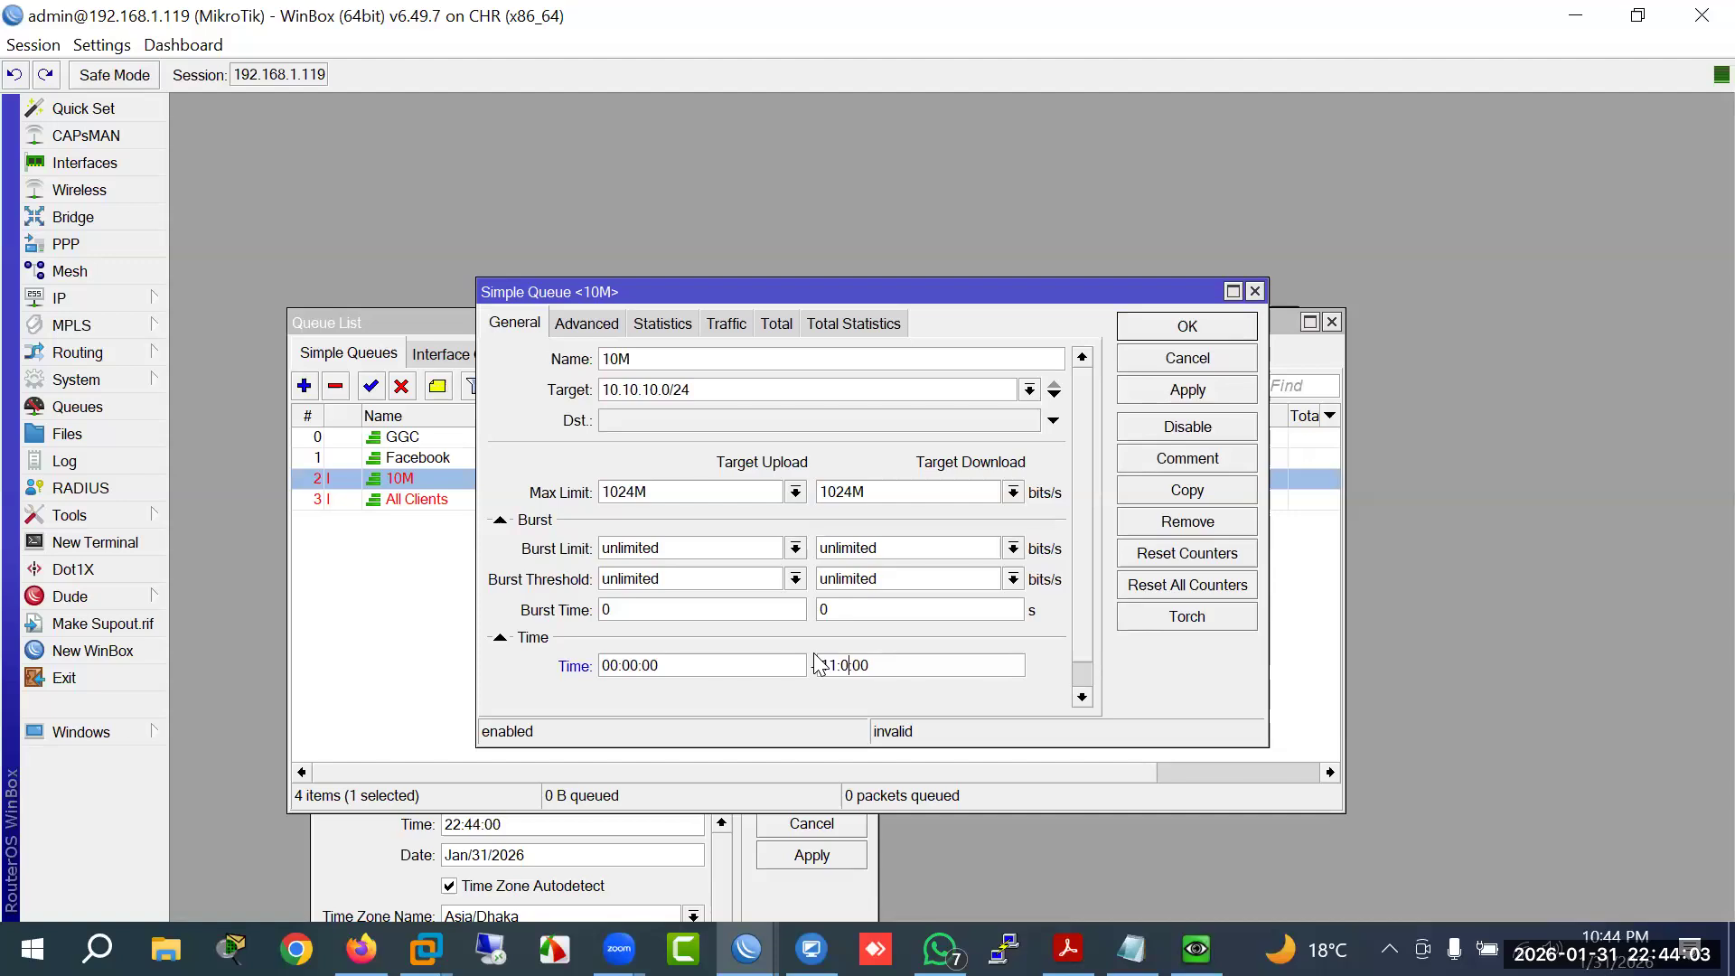
pyautogui.write('59')
pyautogui.press('Right')
pyautogui.press('Right')
pyautogui.press('BackSpace')
# Step: Save the 10M end time as 11:59:59, then set All Clients' start to 12:00:00
pyautogui.write('59')
pyautogui.click(1144, 326)
pyautogui.doubleClick(425, 500)
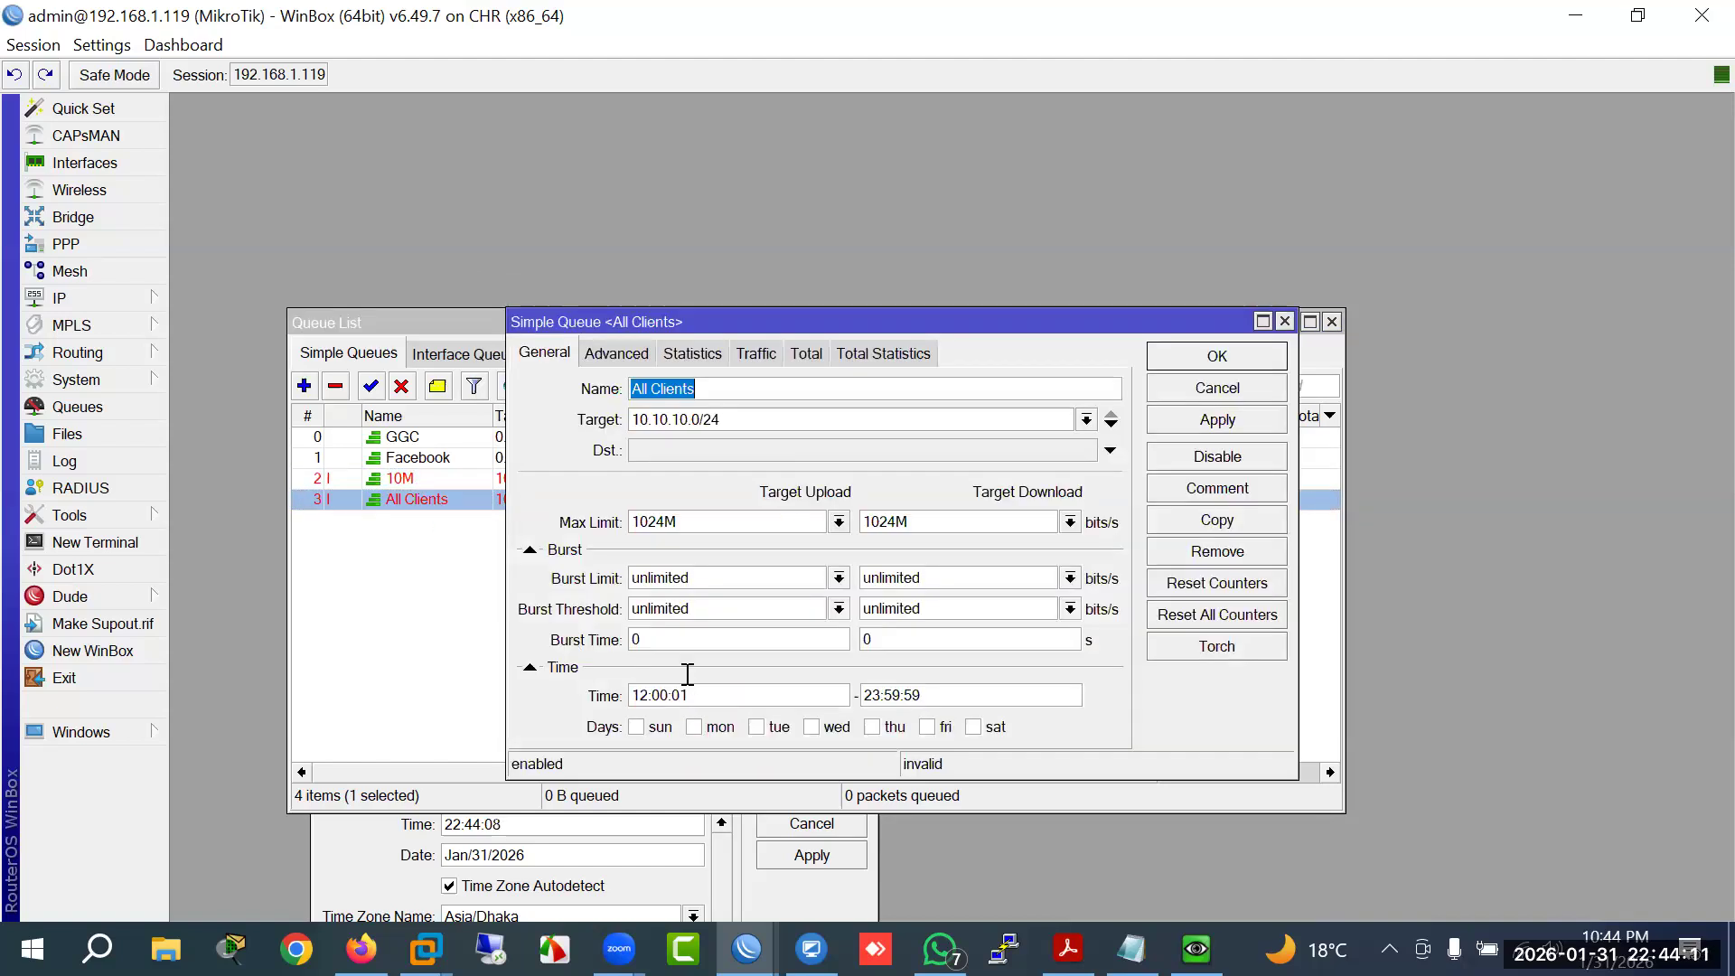
pyautogui.click(713, 697)
pyautogui.press('BackSpace')
pyautogui.write('0')
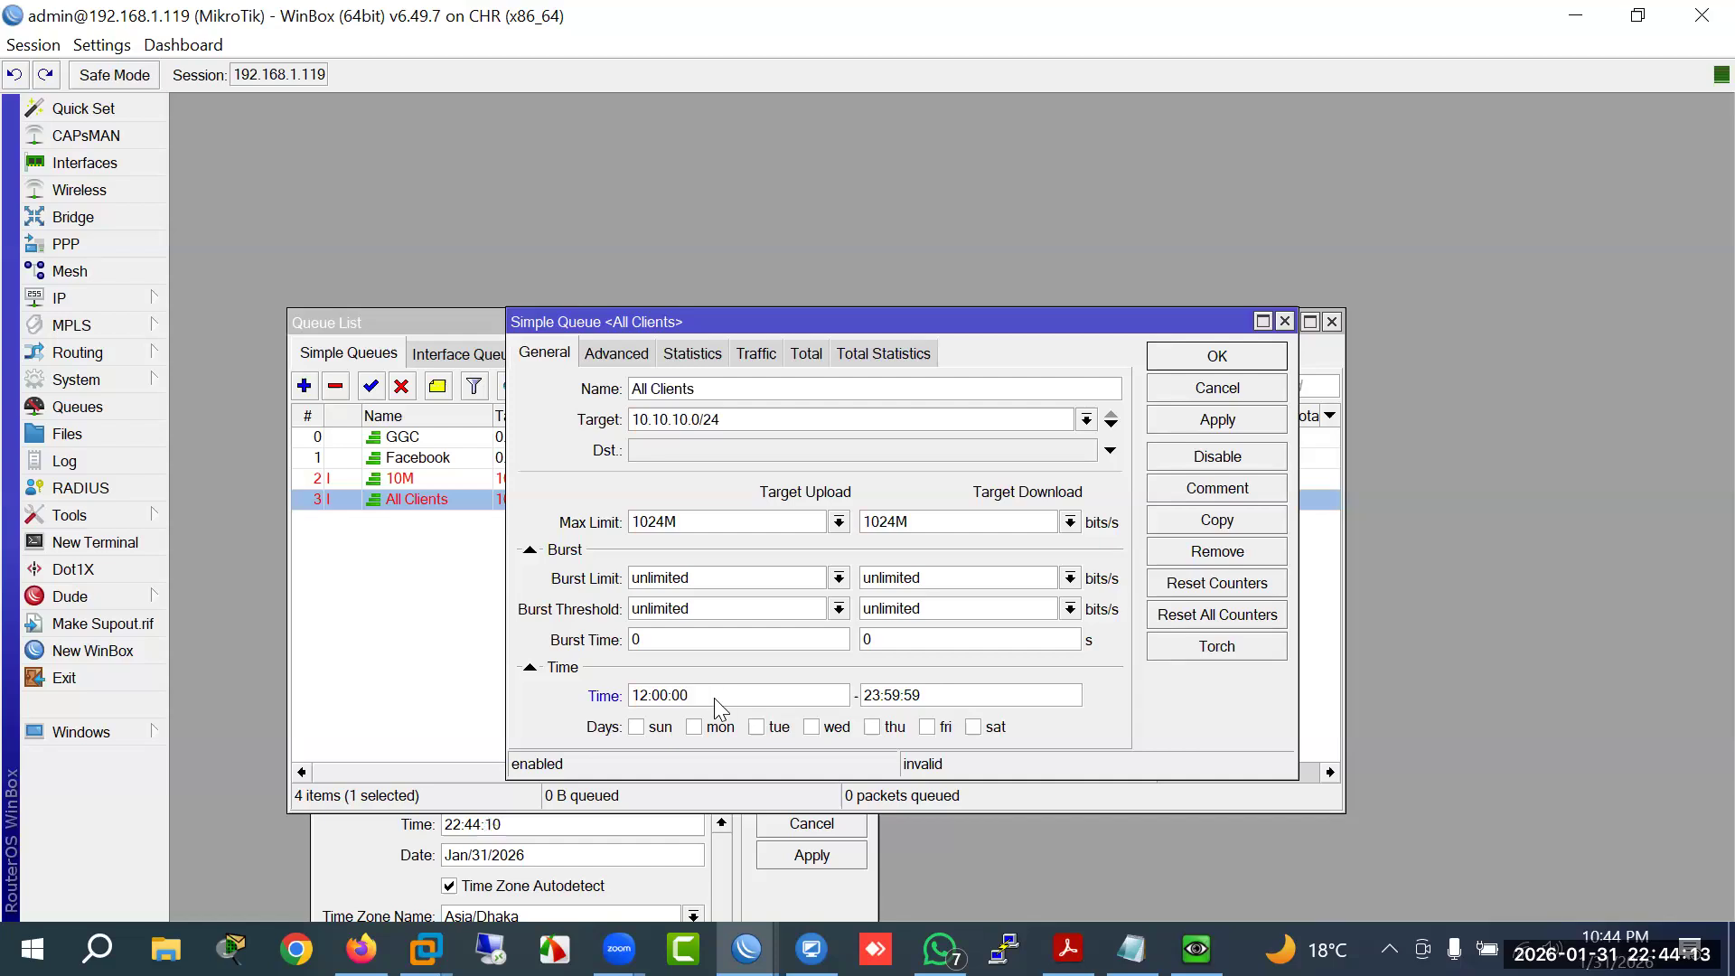
pyautogui.press('Return')
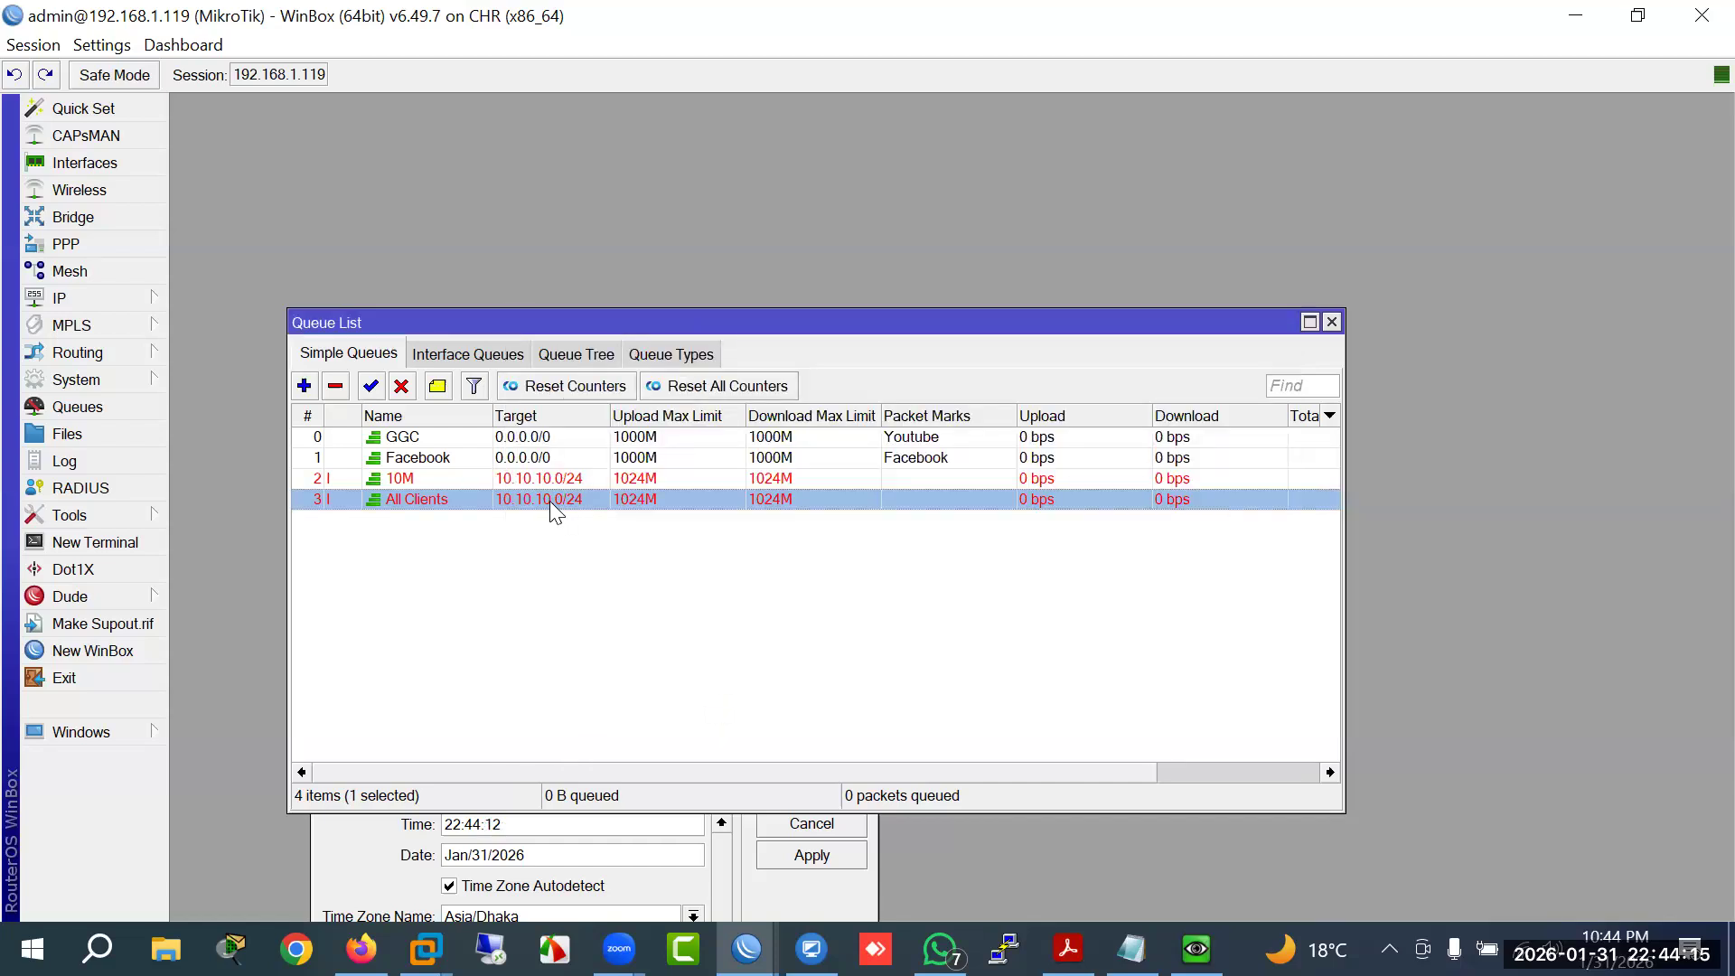
# Step: Set the All Clients start and end times both to 00:00:00 and save
pyautogui.doubleClick(550, 501)
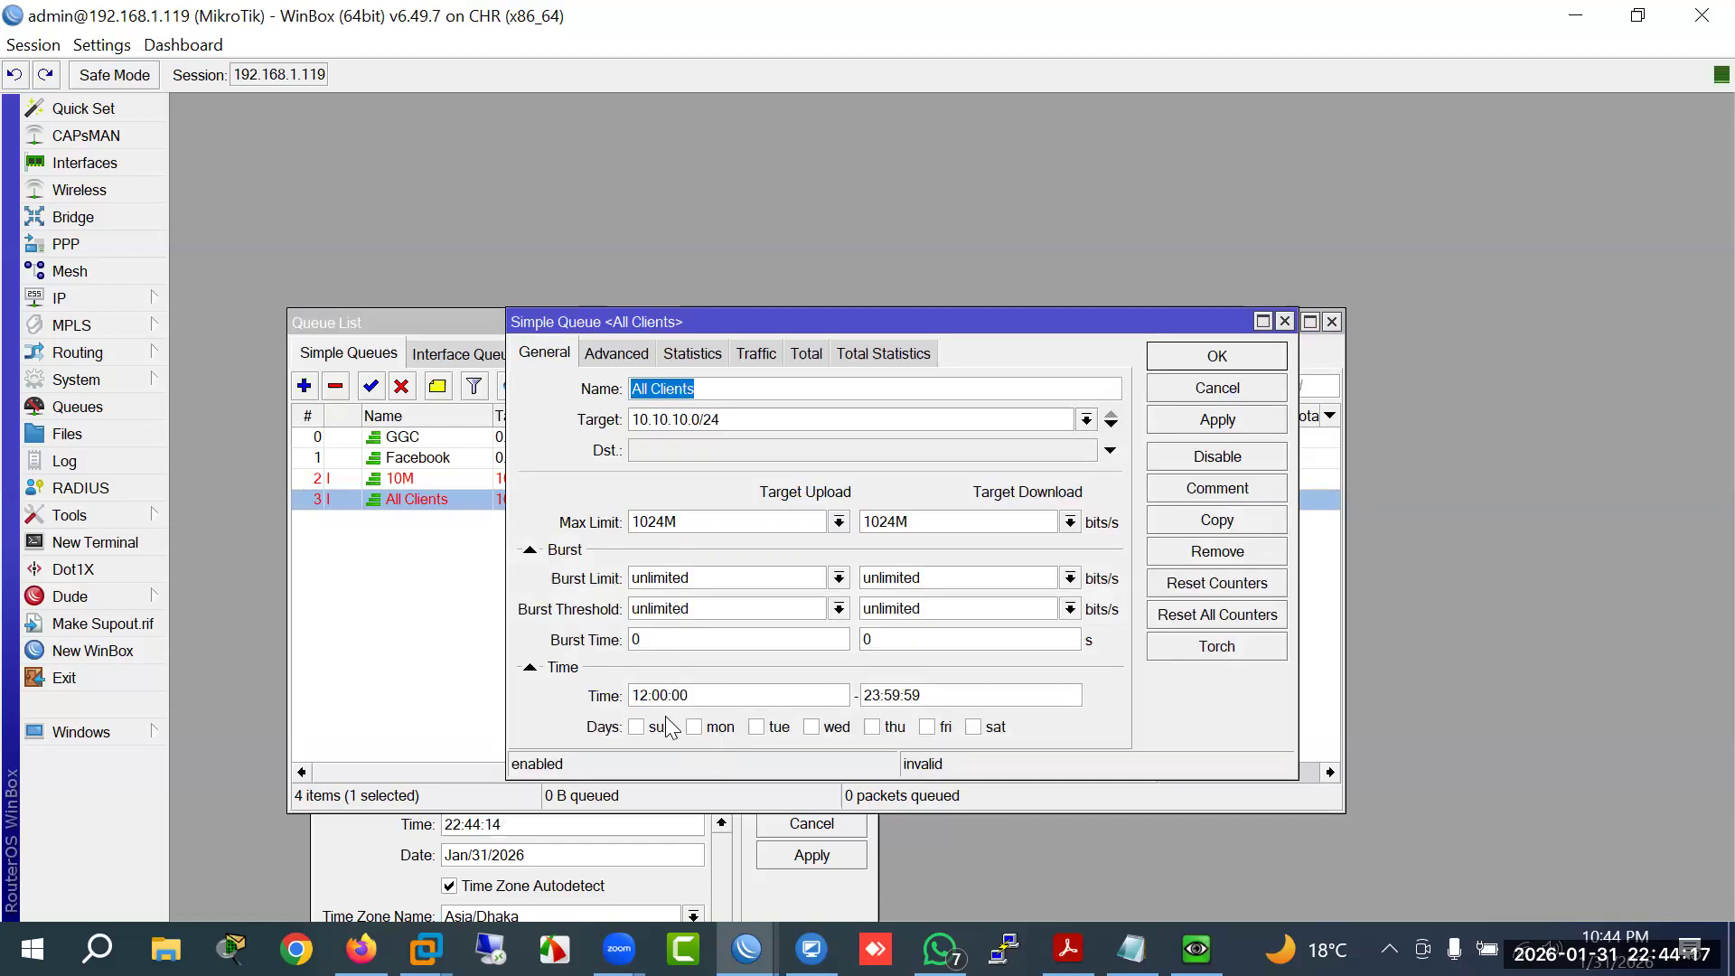
pyautogui.doubleClick(635, 696)
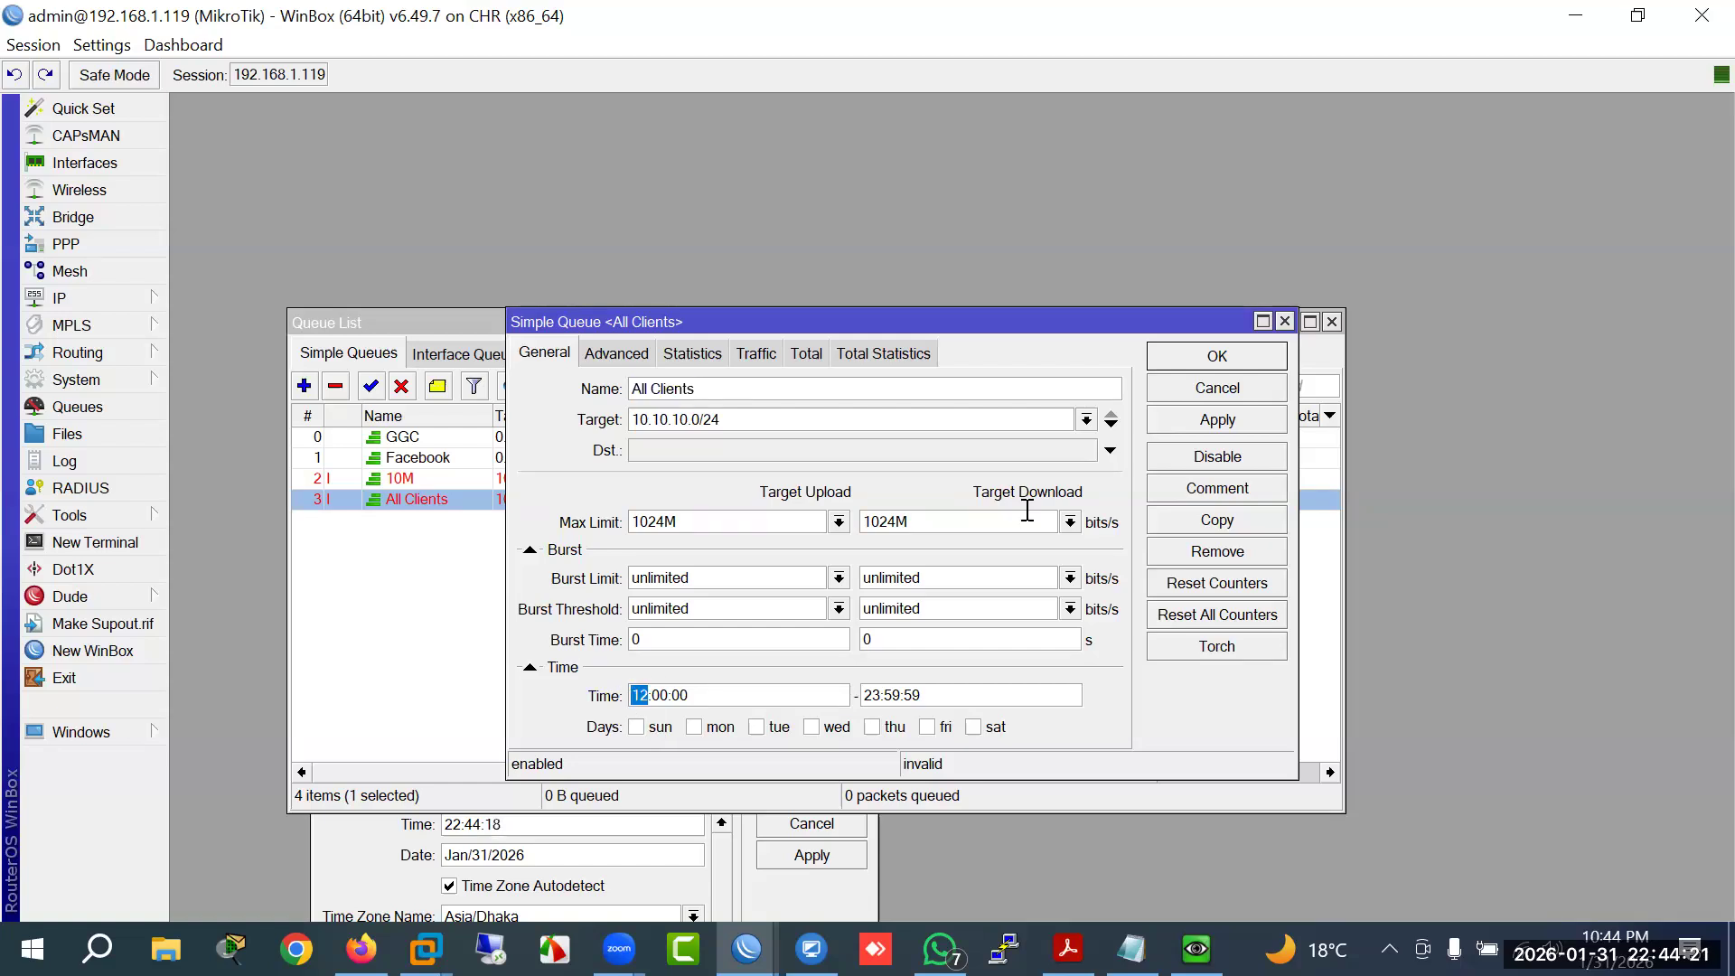
pyautogui.click(1184, 390)
pyautogui.doubleClick(409, 496)
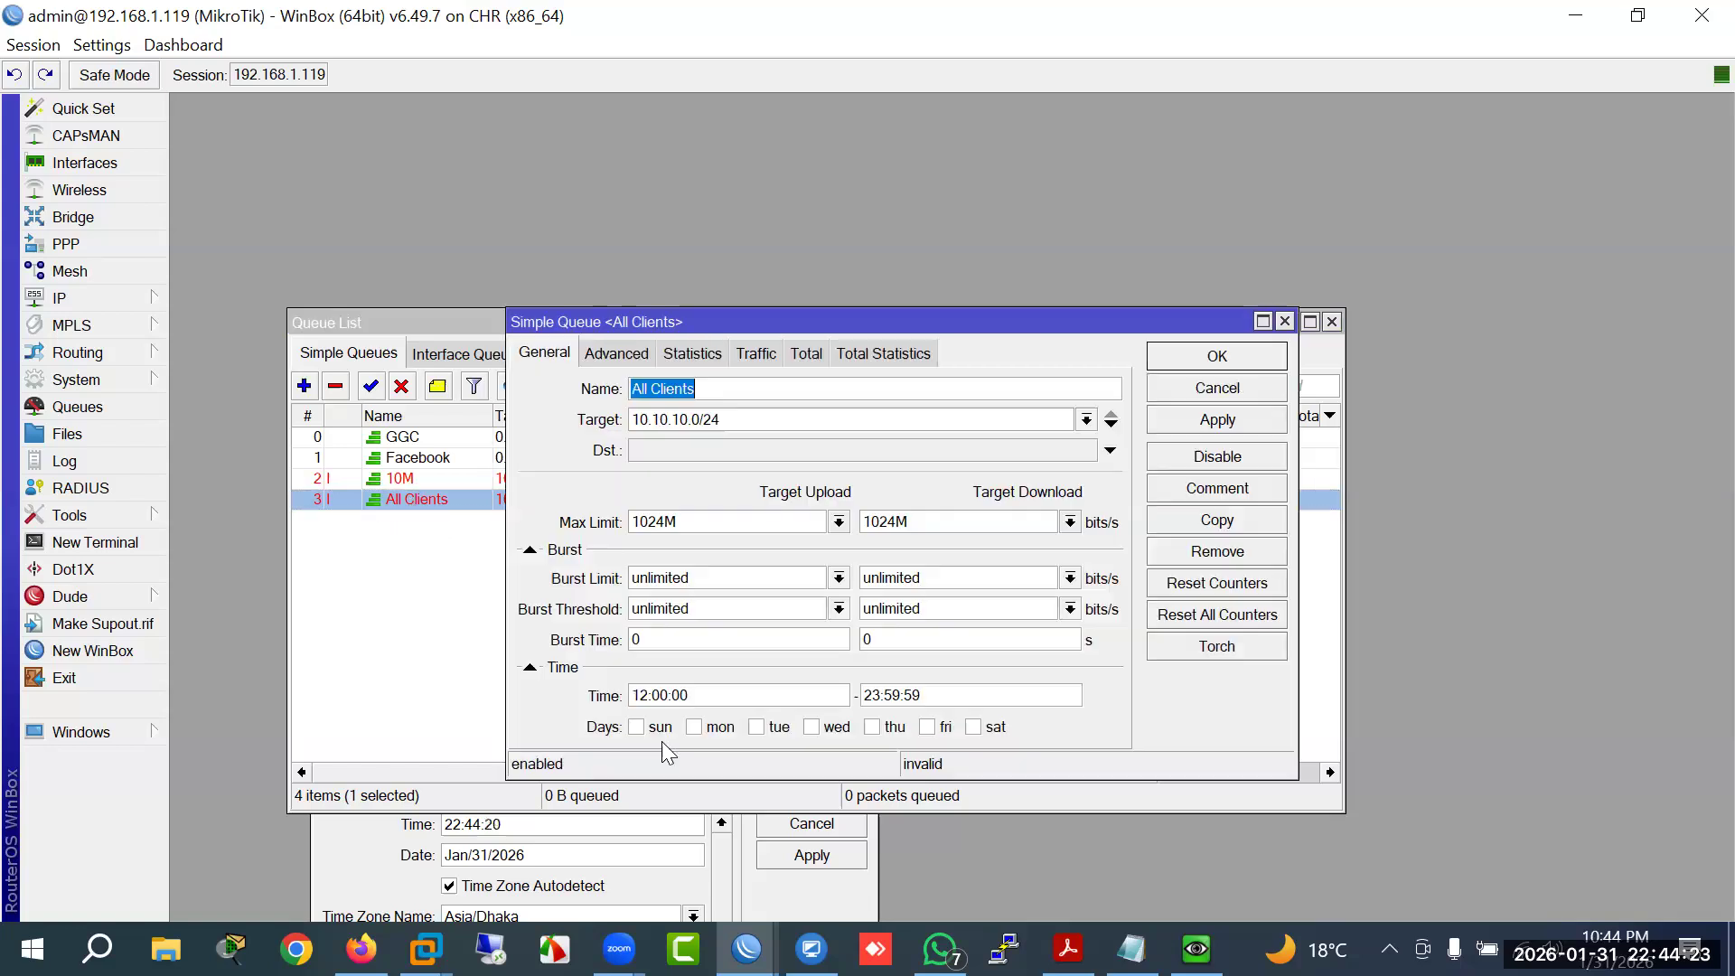
pyautogui.moveTo(705, 697); pyautogui.dragTo(558, 667)
pyautogui.write('00')
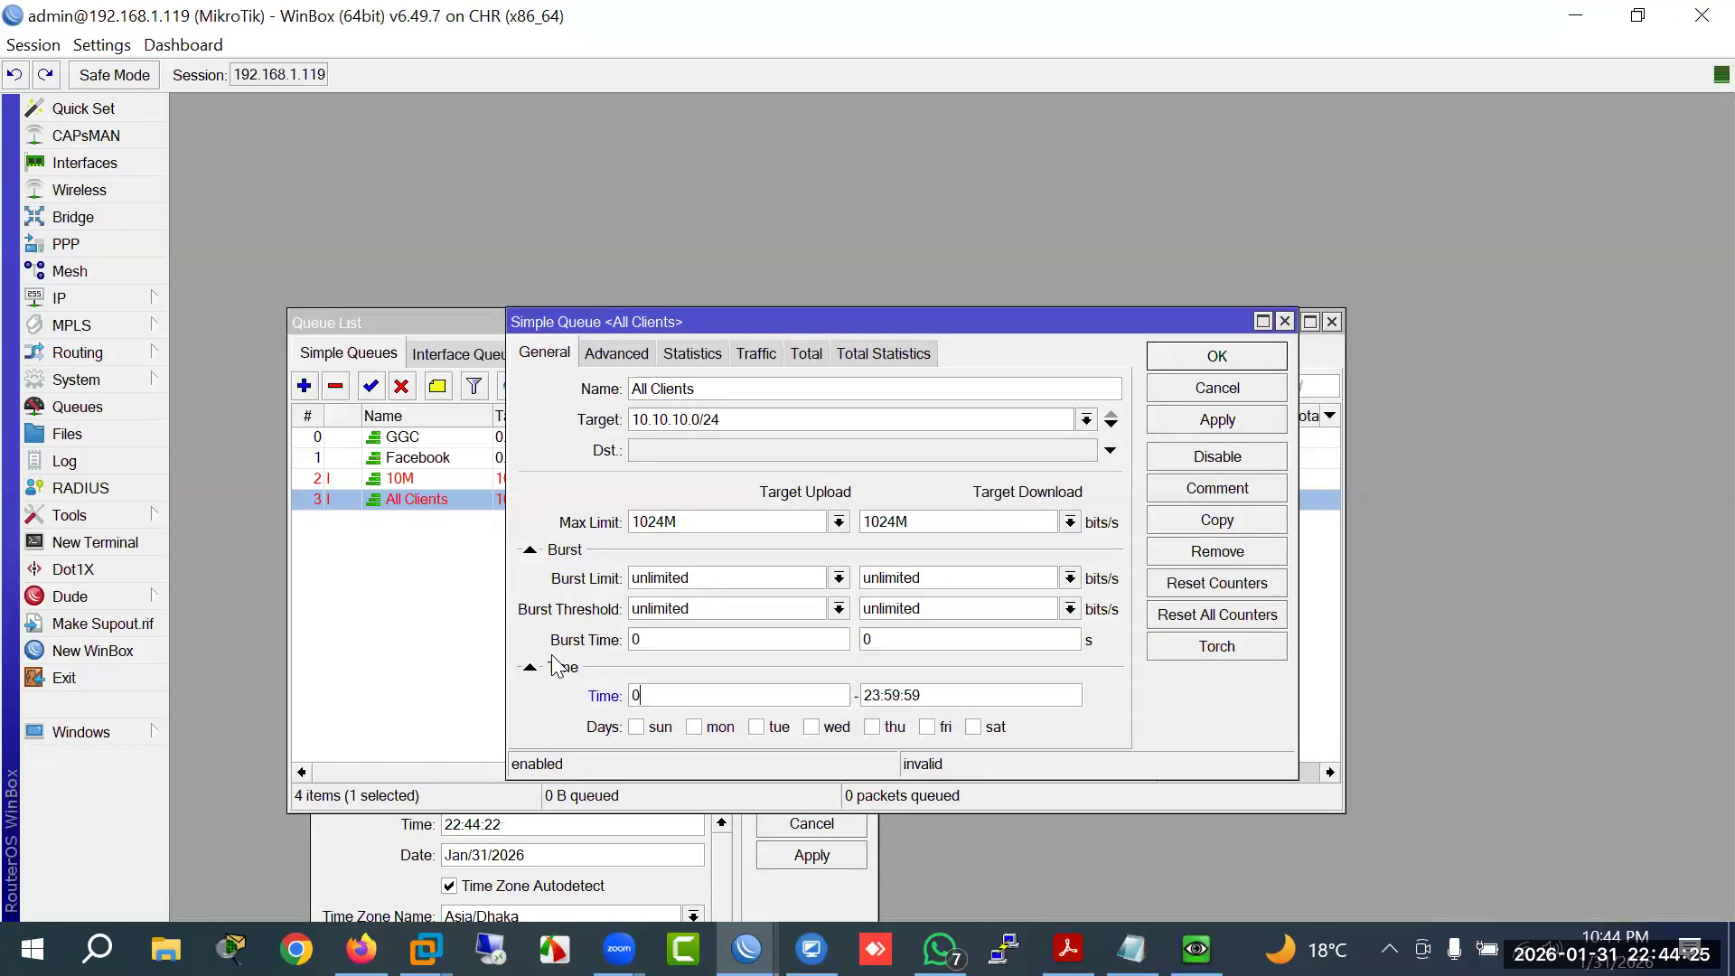
pyautogui.write(':00:00')
pyautogui.hotkey('ctrl', 'a')
pyautogui.hotkey('ctrl', 'c')
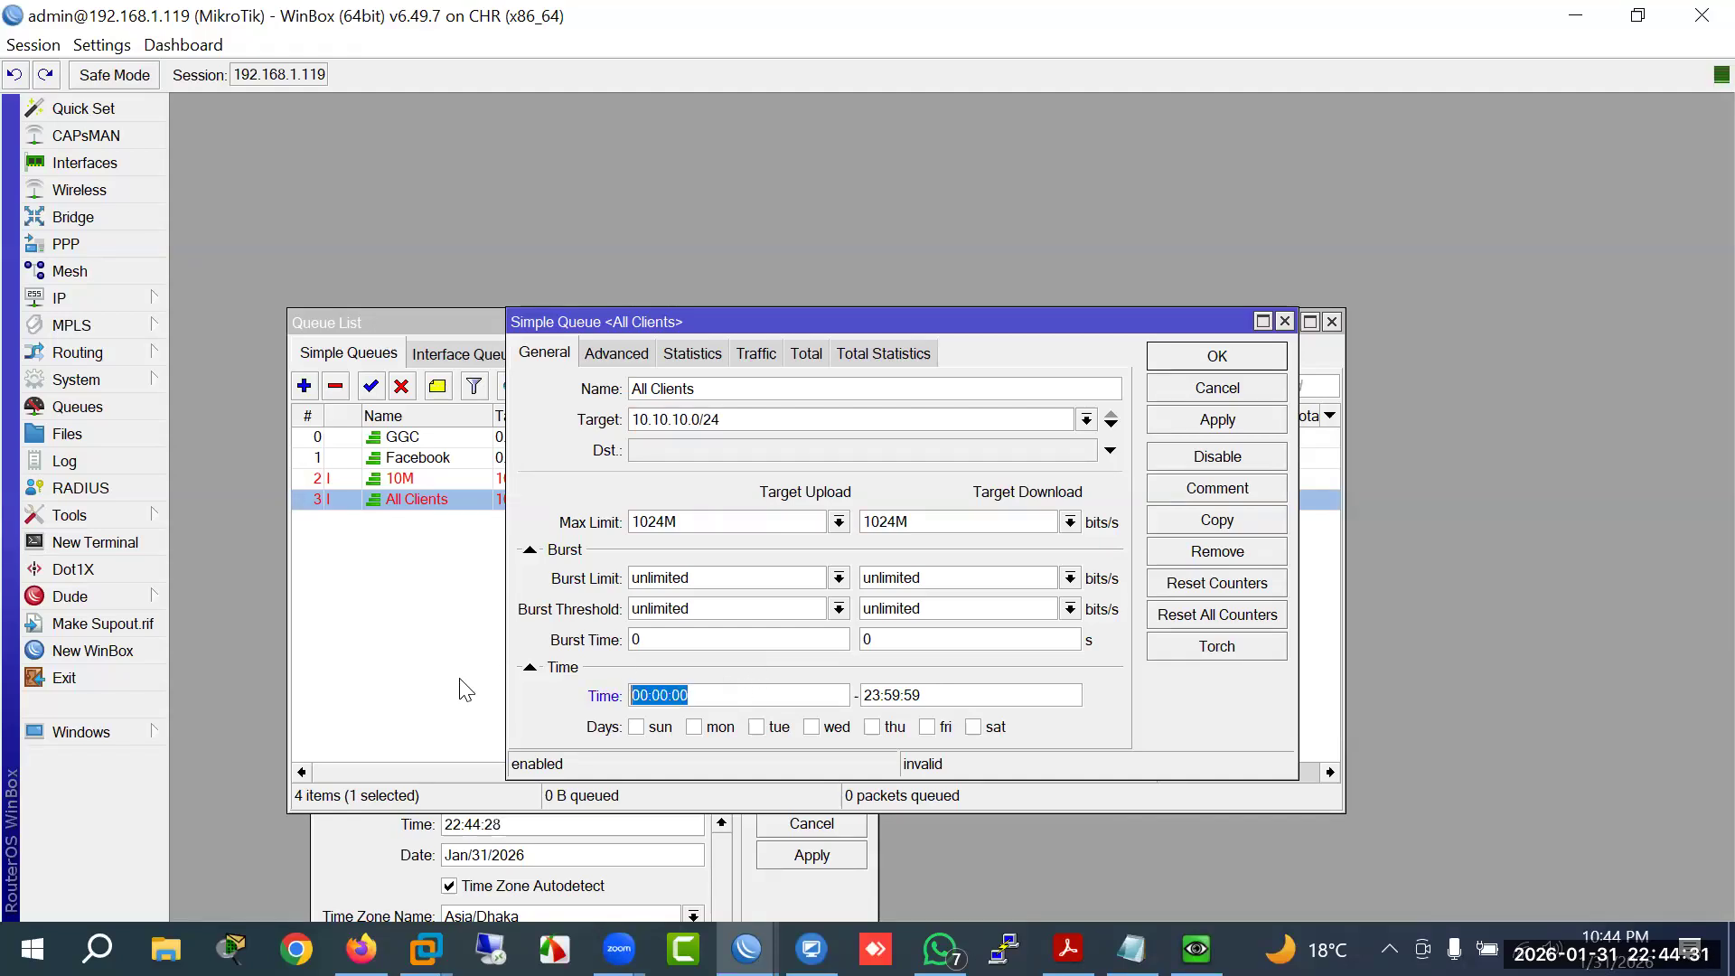
pyautogui.press('Tab')
pyautogui.hotkey('ctrl', 'v')
pyautogui.click(1218, 356)
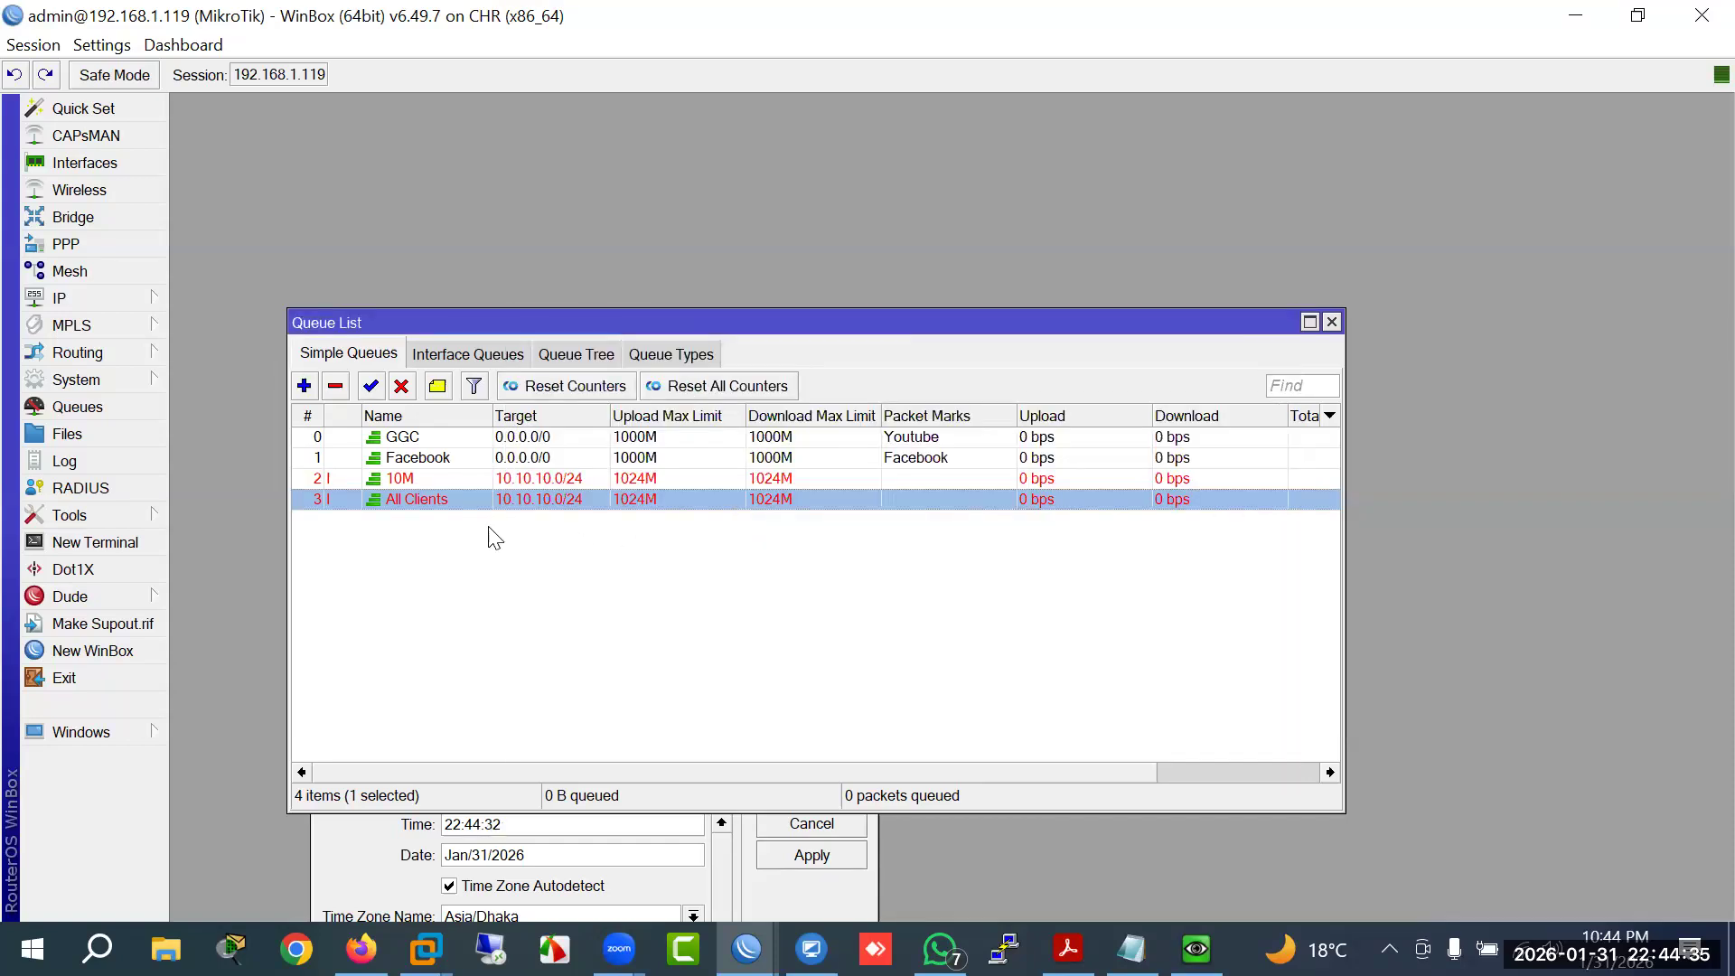
# Step: Enable the All Clients queue and review its general and advanced settings
pyautogui.click(370, 386)
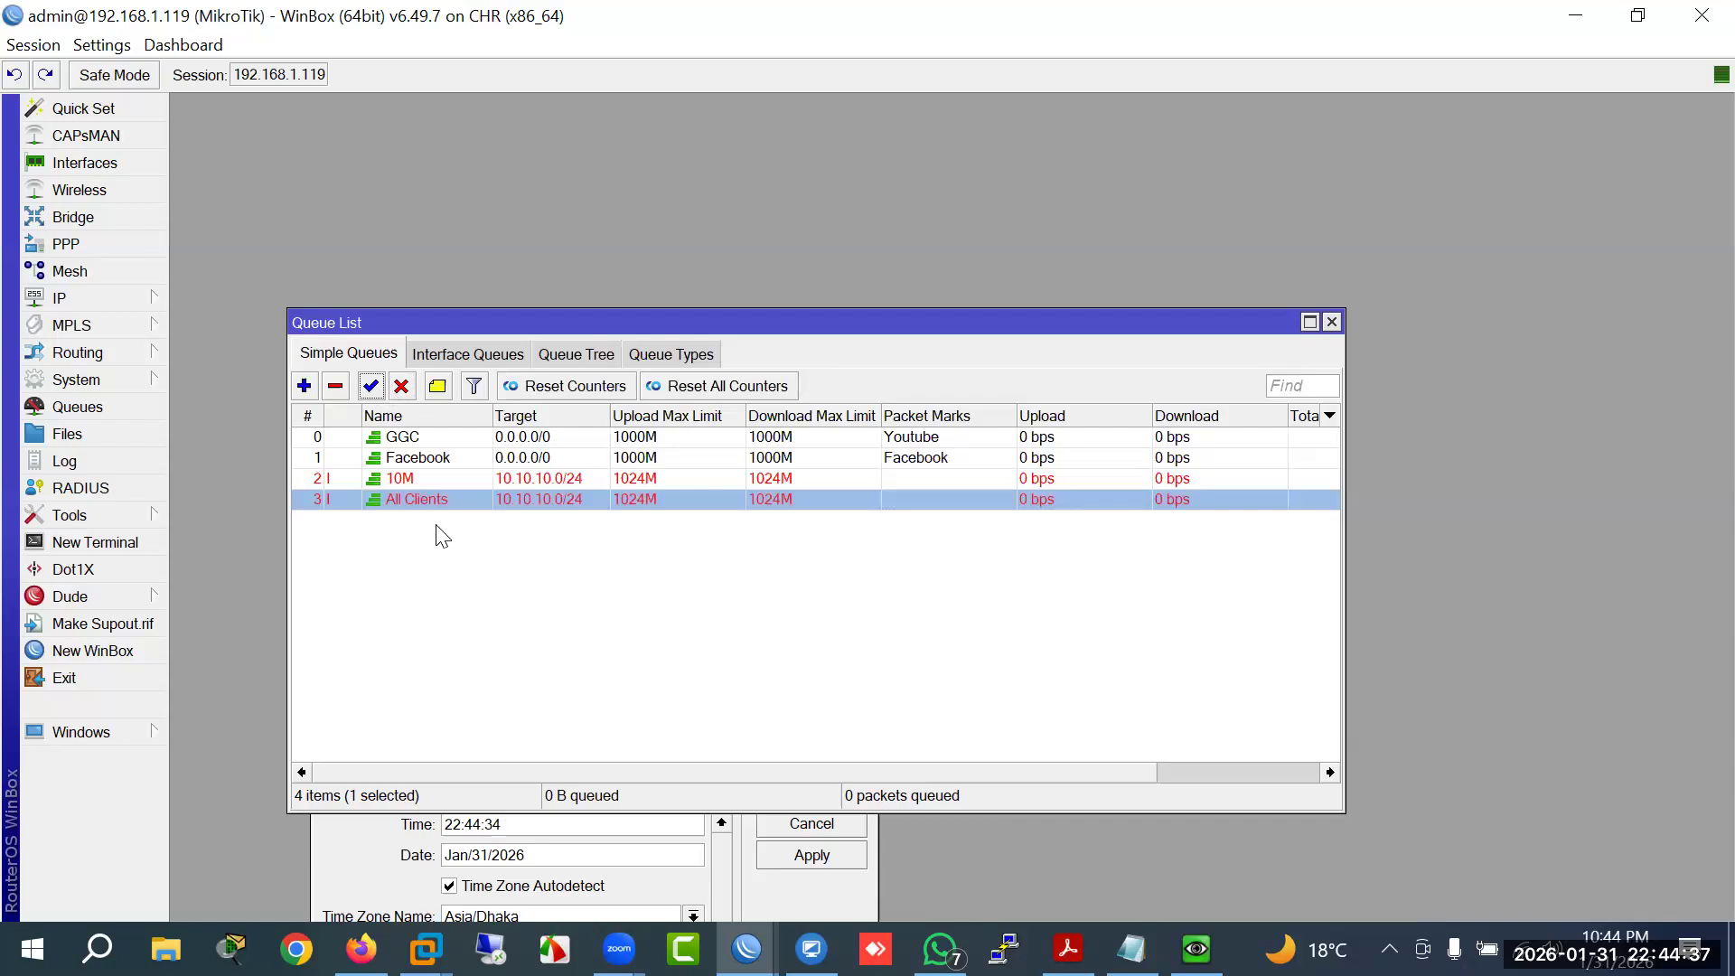
pyautogui.doubleClick(423, 502)
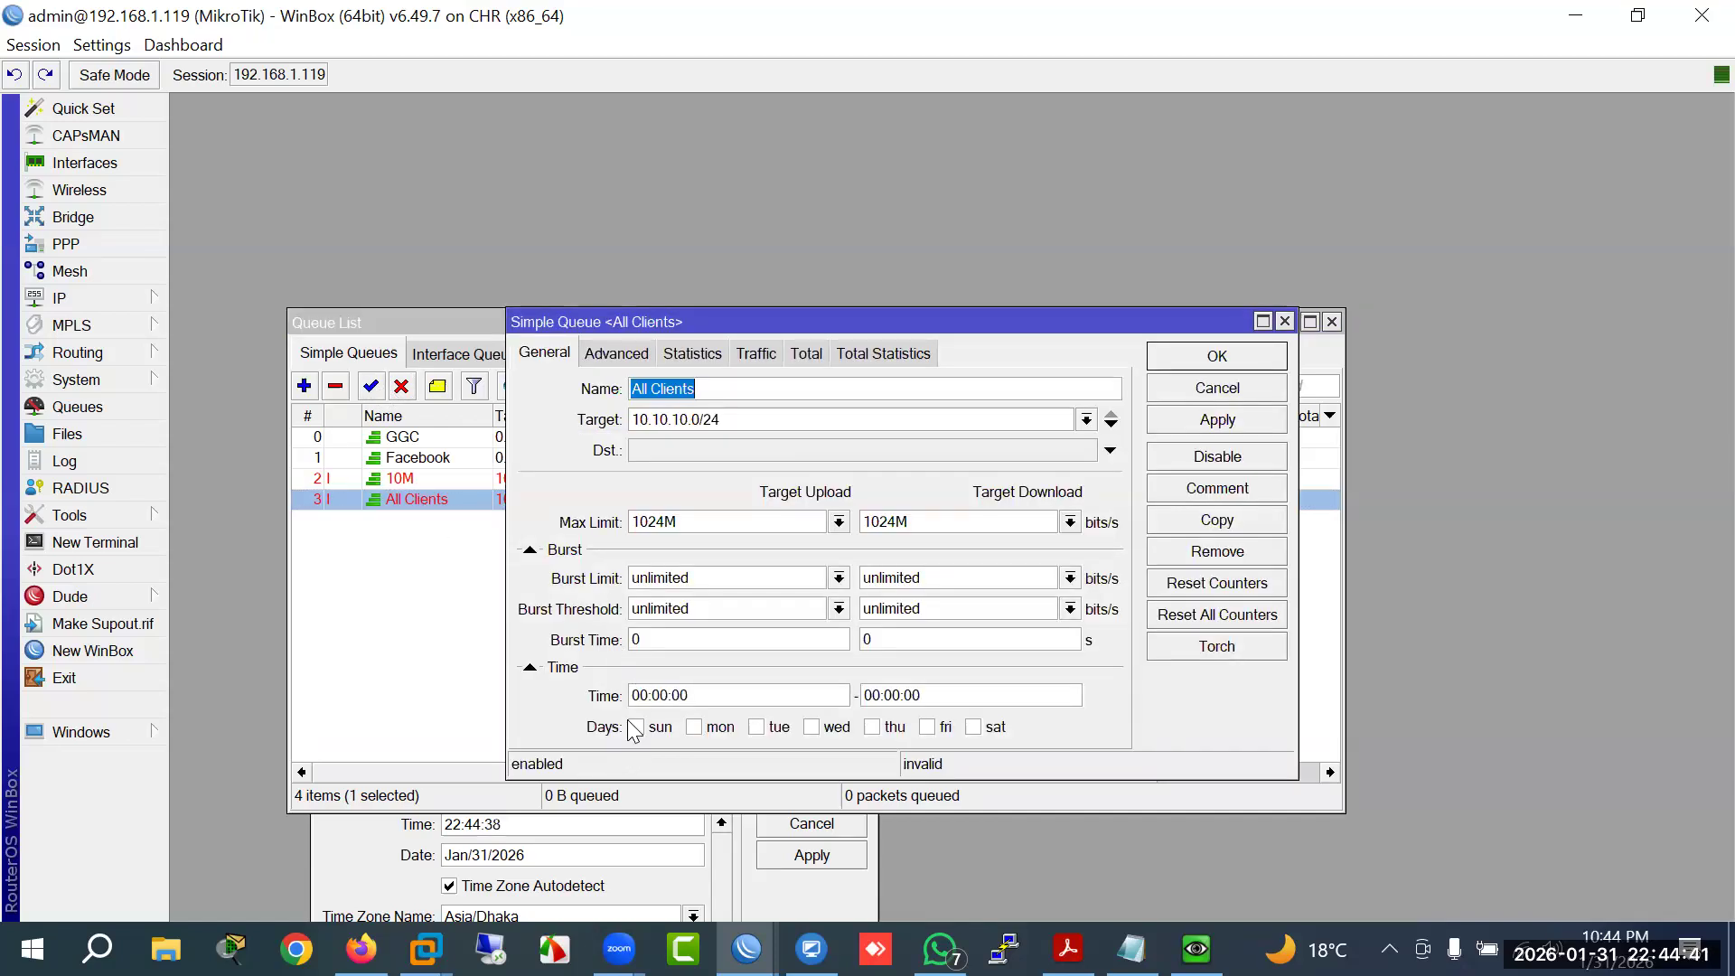
pyautogui.click(598, 354)
pyautogui.click(521, 356)
pyautogui.click(1207, 385)
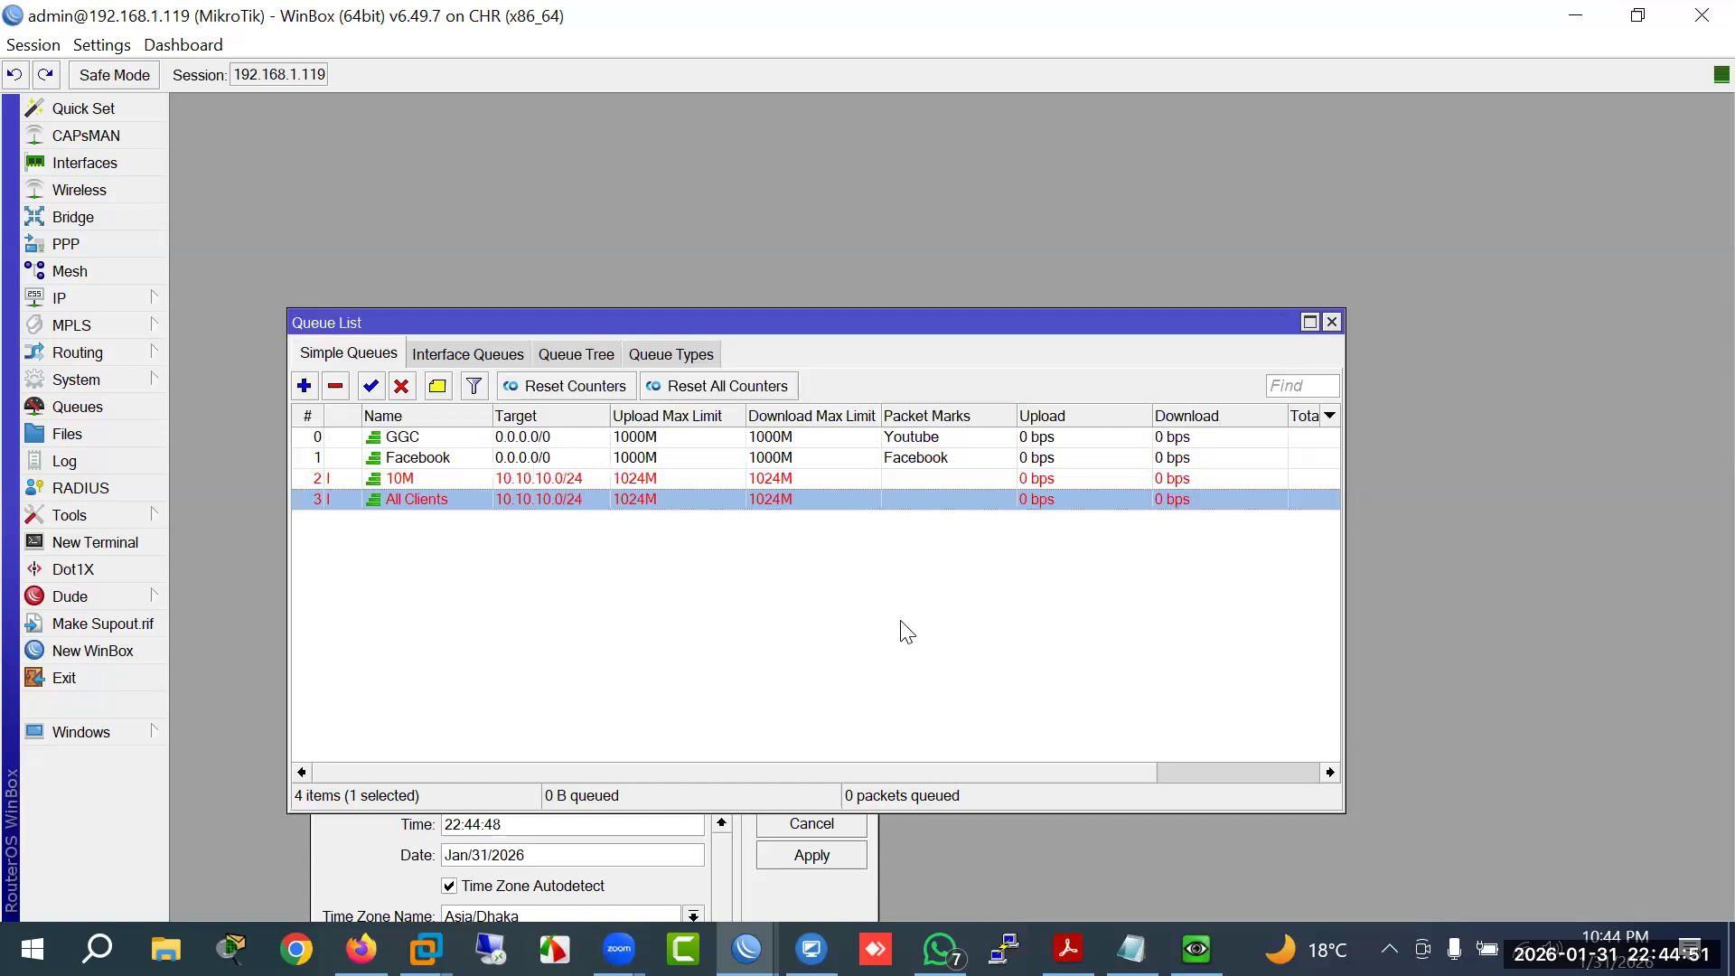
pyautogui.doubleClick(531, 479)
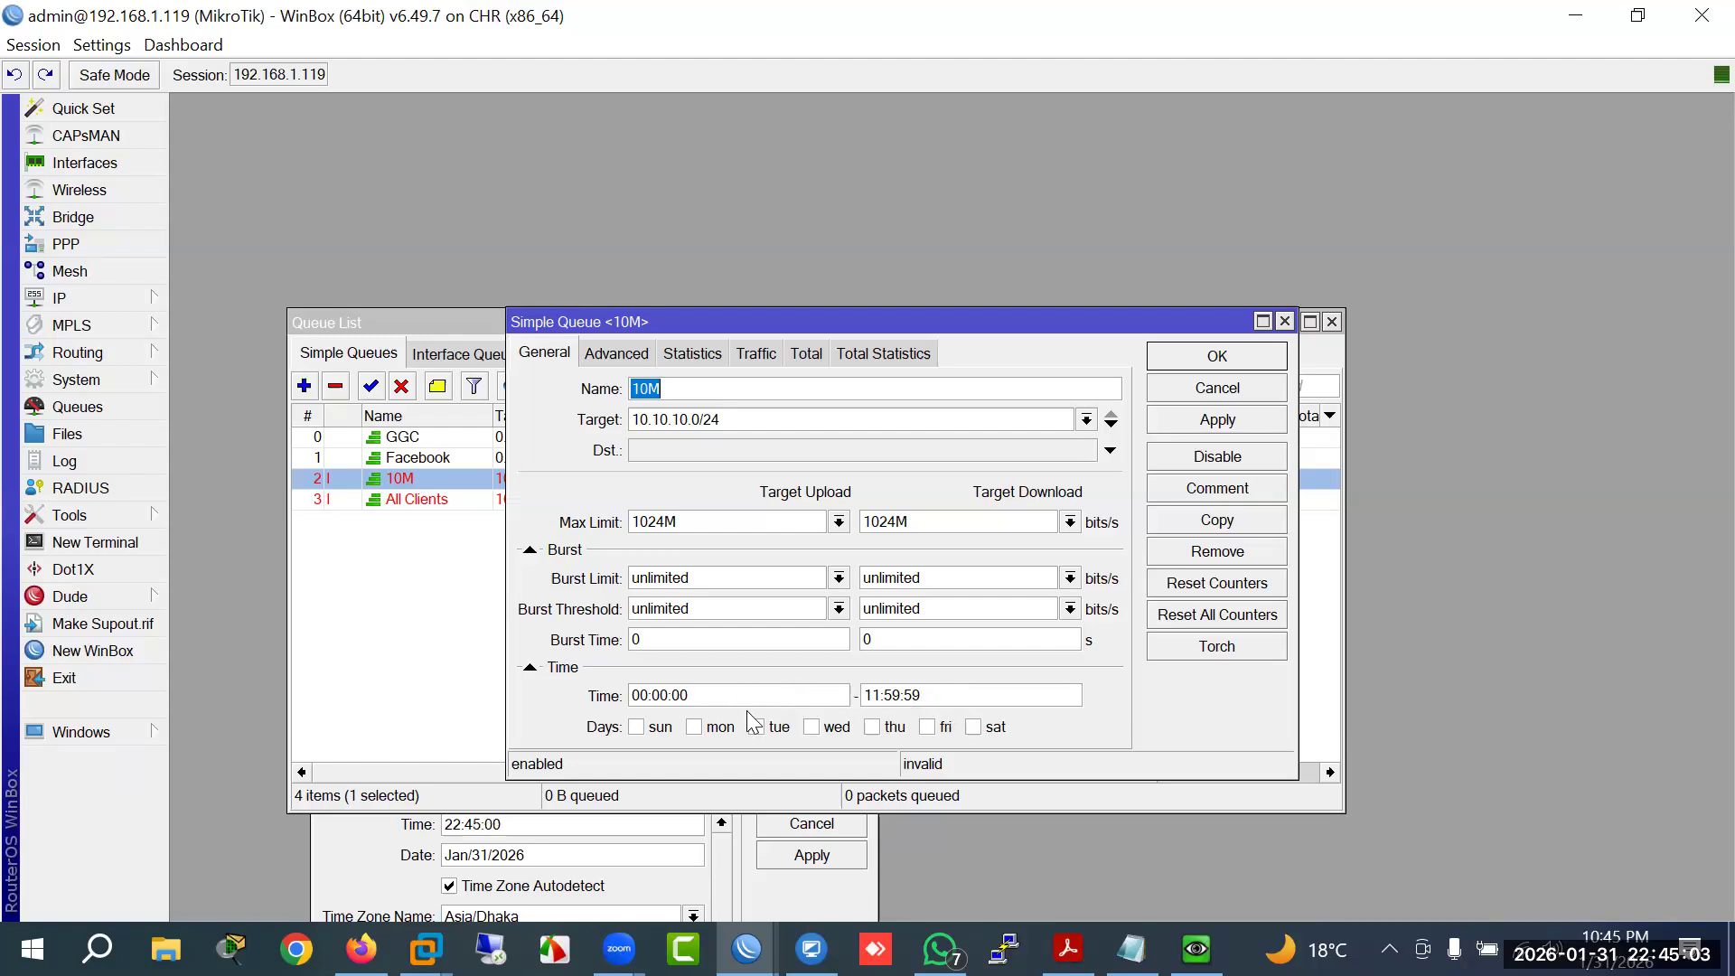
# Step: Change the 10M queue's start time to 00:00:01 and save it
pyautogui.click(695, 698)
pyautogui.press('BackSpace')
pyautogui.write('1')
pyautogui.click(1218, 419)
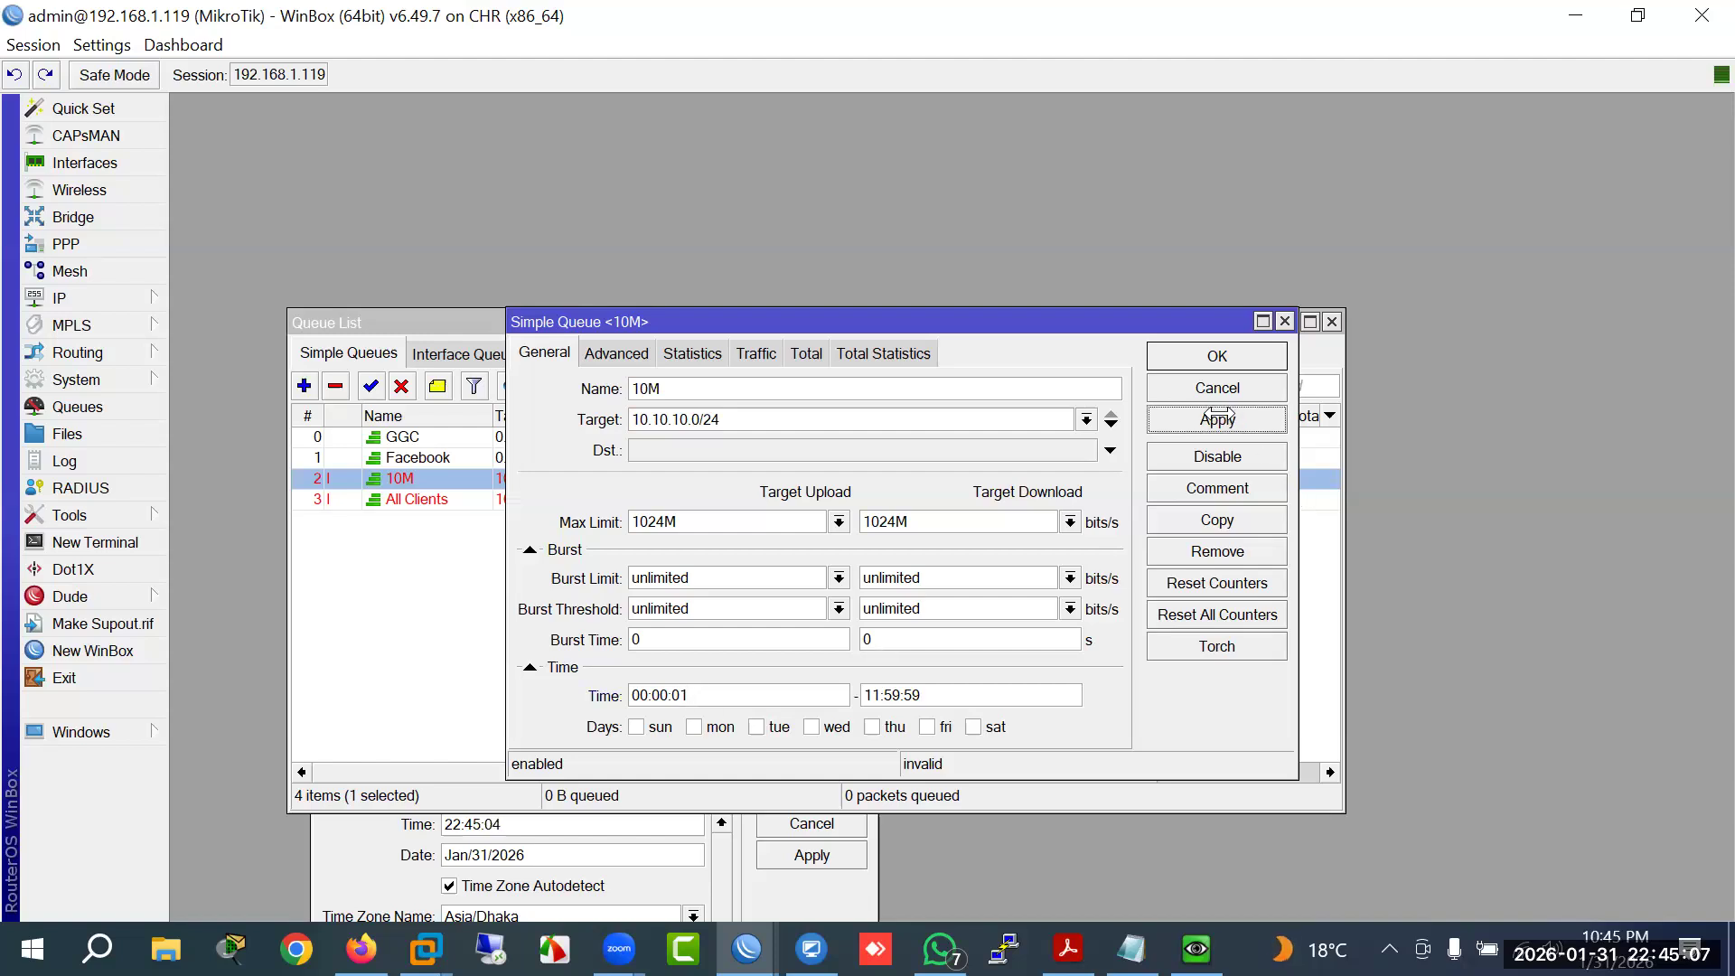
pyautogui.click(1217, 356)
# Step: Disable and re-enable the All Clients queue and review its time schedule
pyautogui.doubleClick(411, 500)
pyautogui.doubleClick(644, 695)
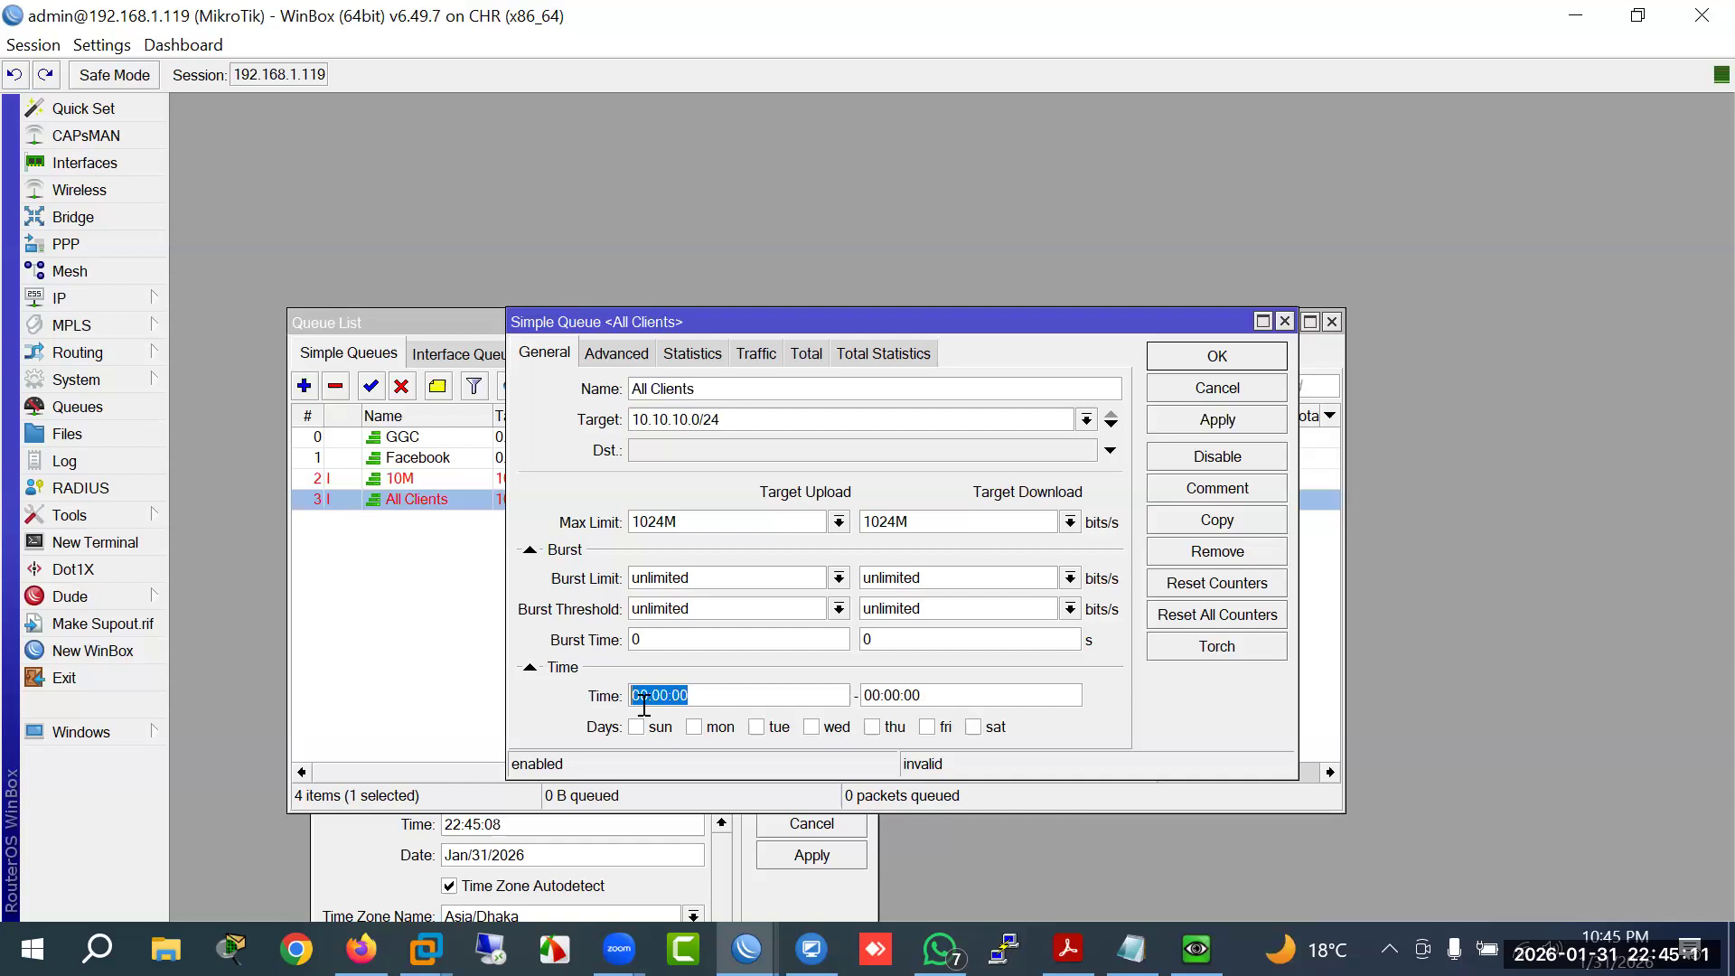
pyautogui.click(1195, 385)
pyautogui.click(402, 386)
pyautogui.click(370, 386)
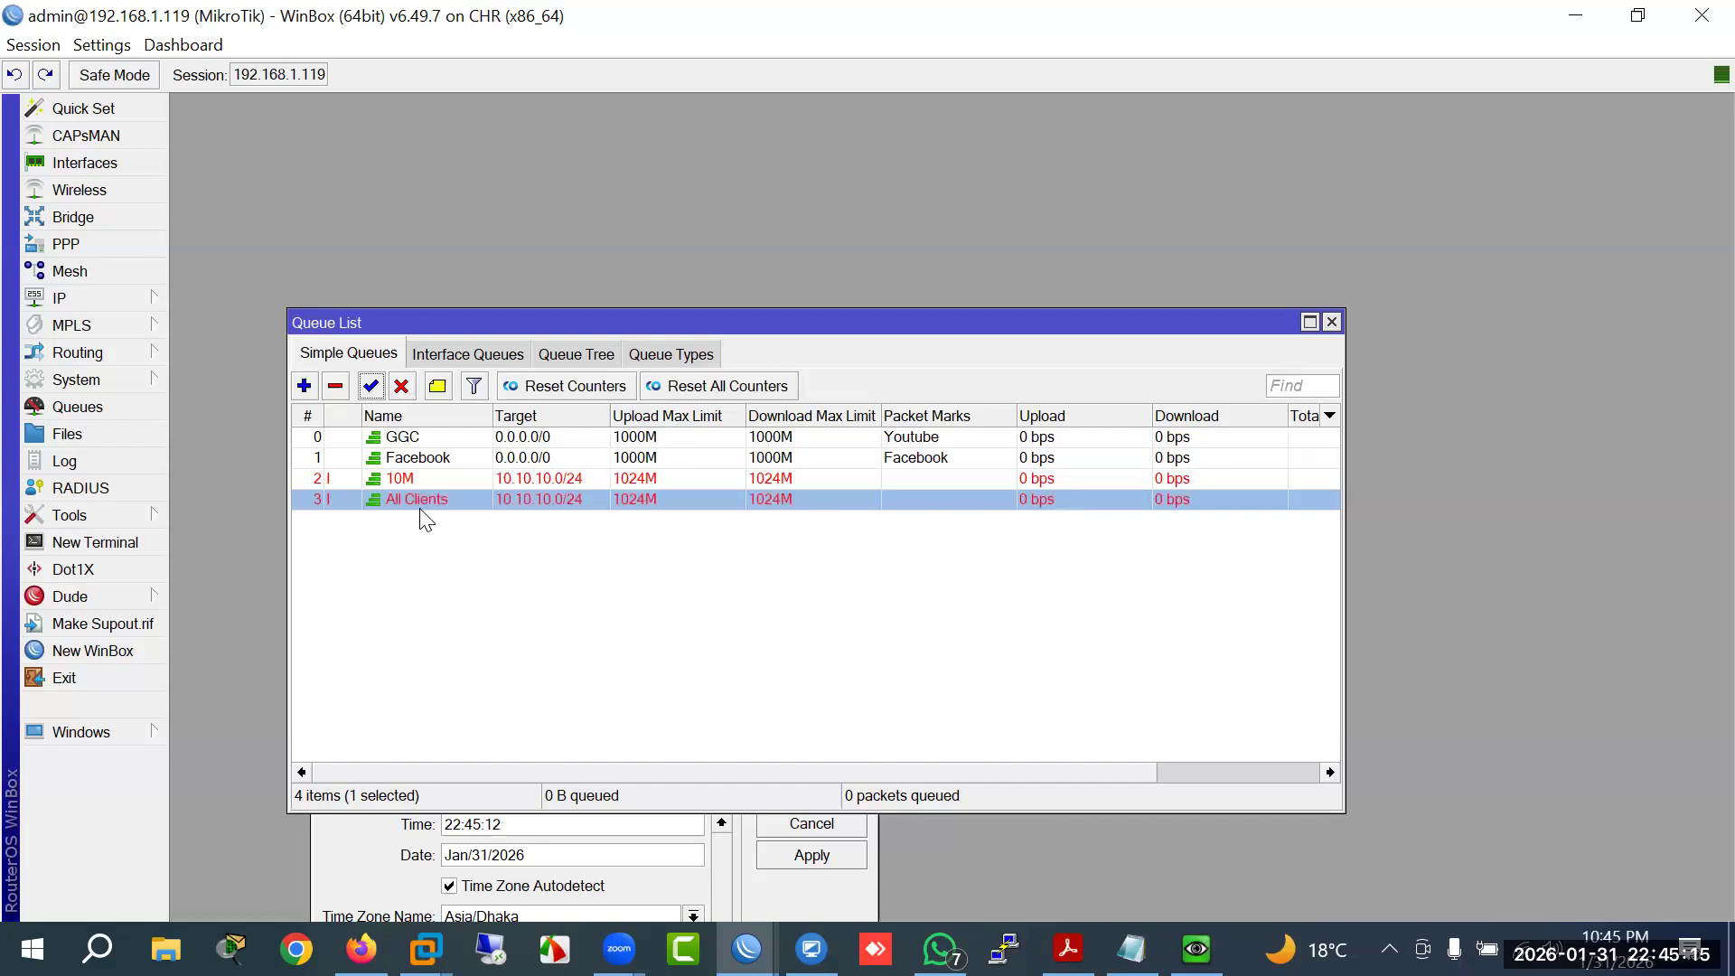
pyautogui.doubleClick(421, 504)
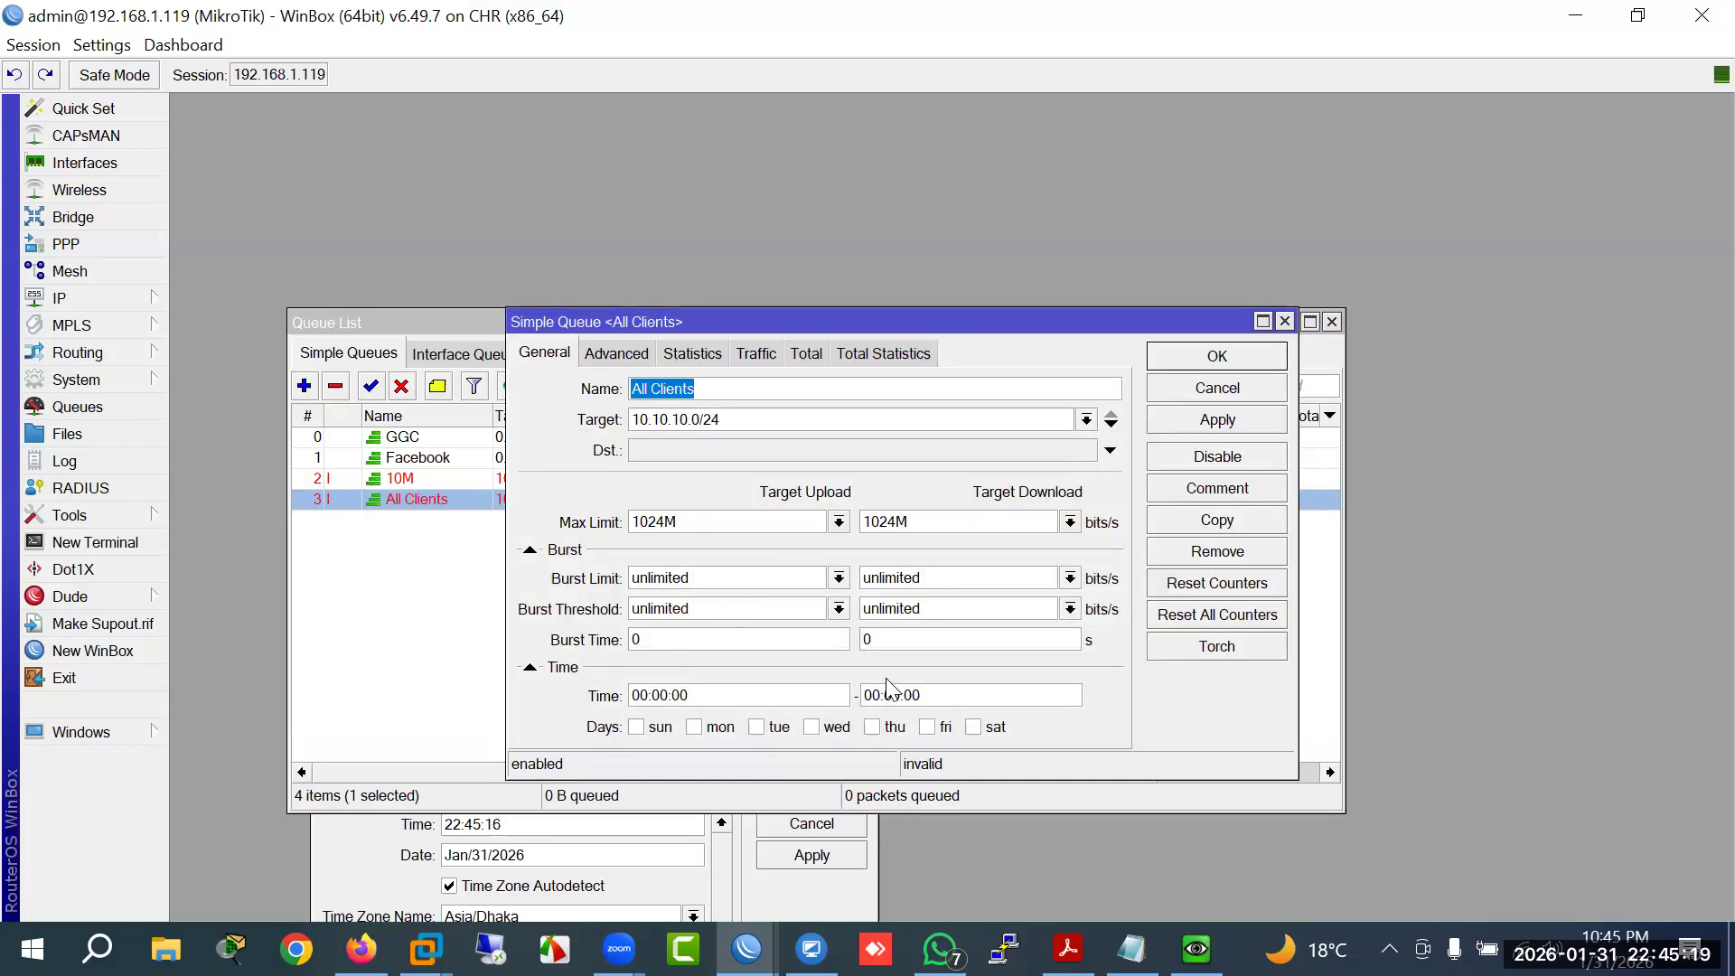
pyautogui.click(559, 670)
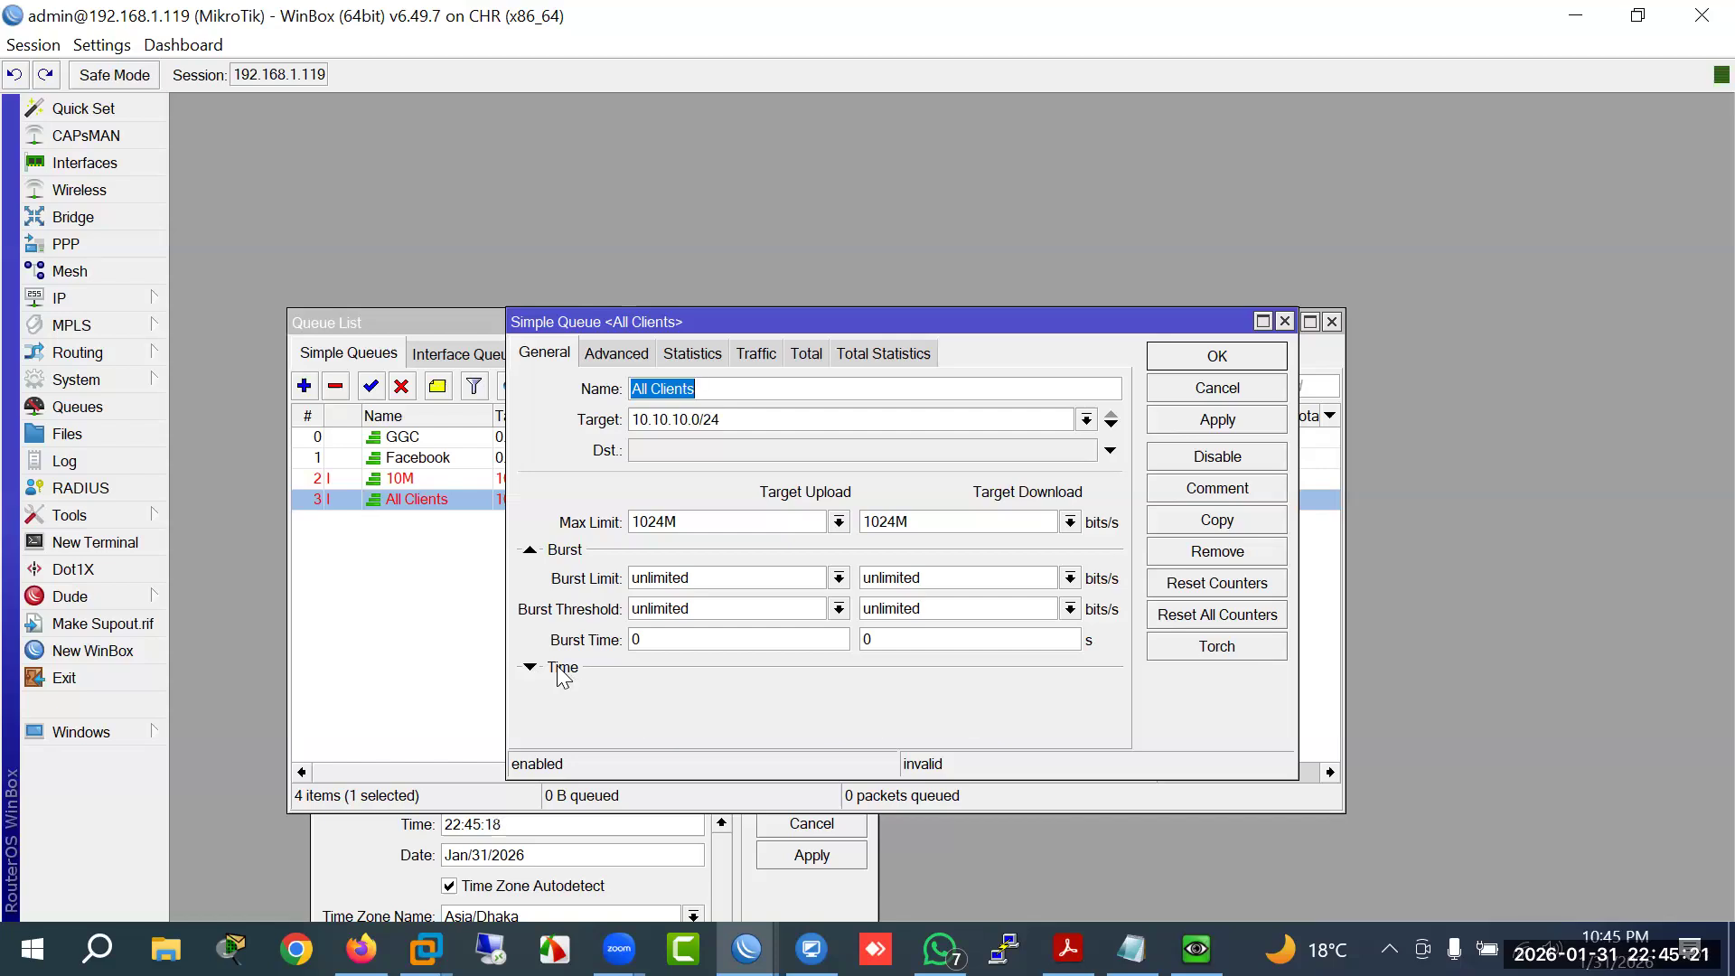
pyautogui.click(542, 673)
pyautogui.click(1211, 360)
# Step: Reset the 10M start time to 00:00:00 and apply an end time of 00:00:00
pyautogui.click(541, 480)
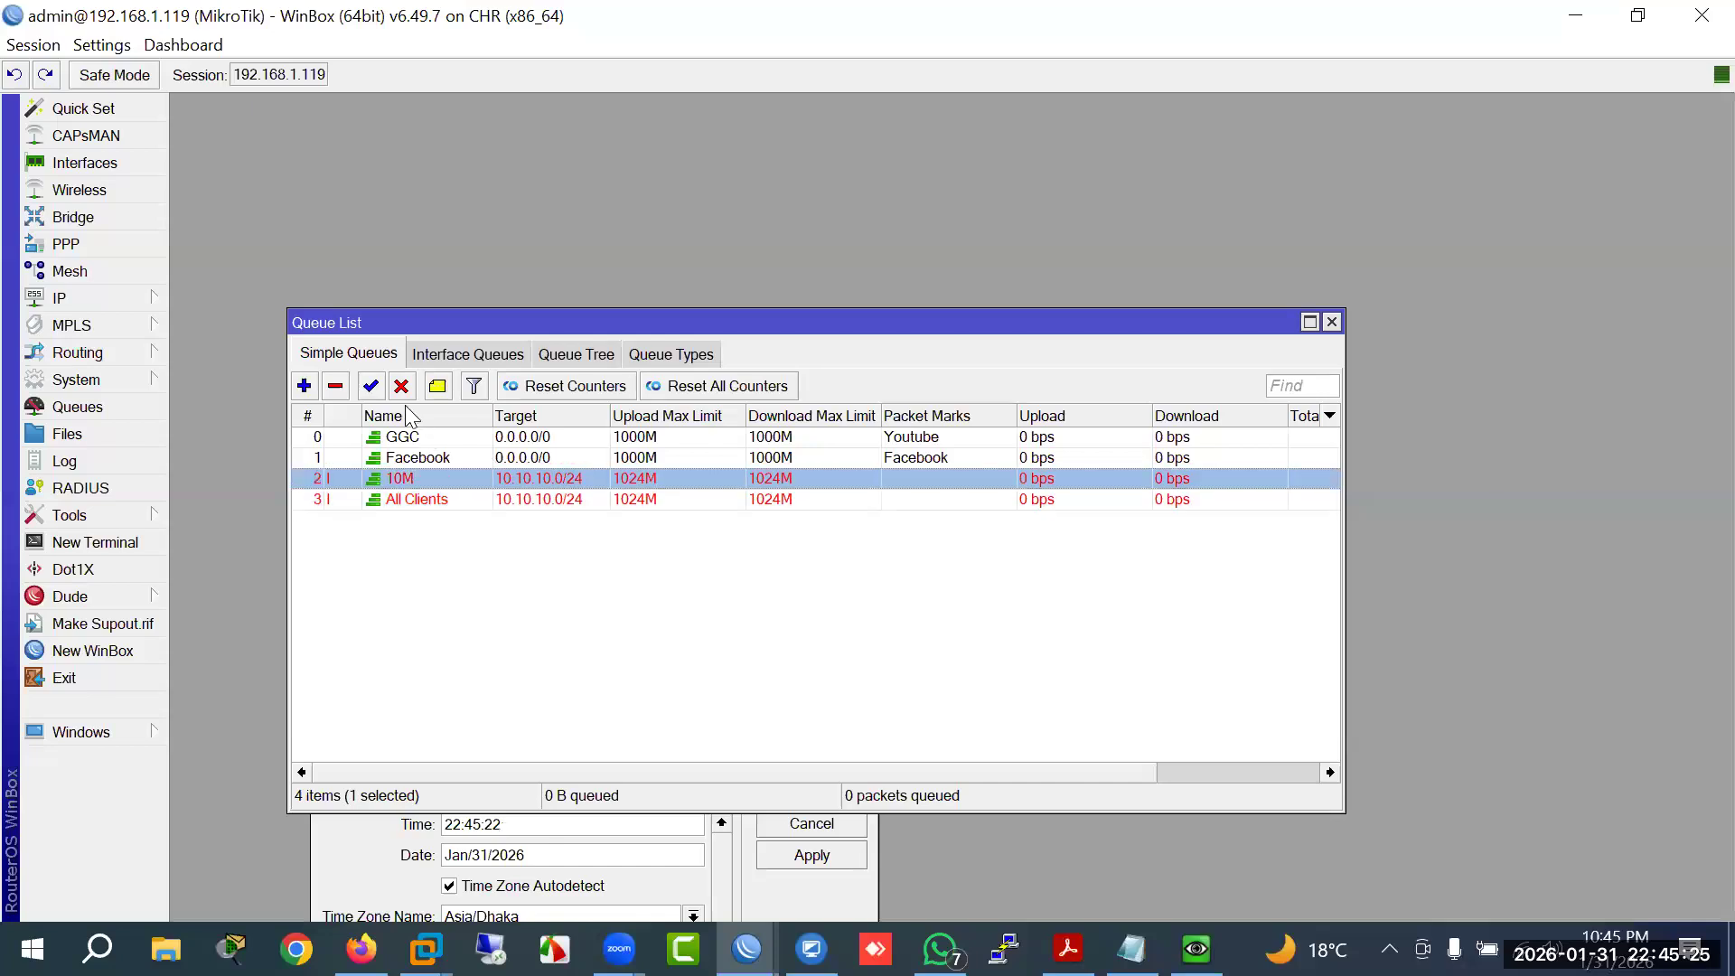
pyautogui.doubleClick(425, 479)
pyautogui.click(702, 696)
pyautogui.press('BackSpace')
pyautogui.write('00:00:00')
pyautogui.doubleClick(701, 696)
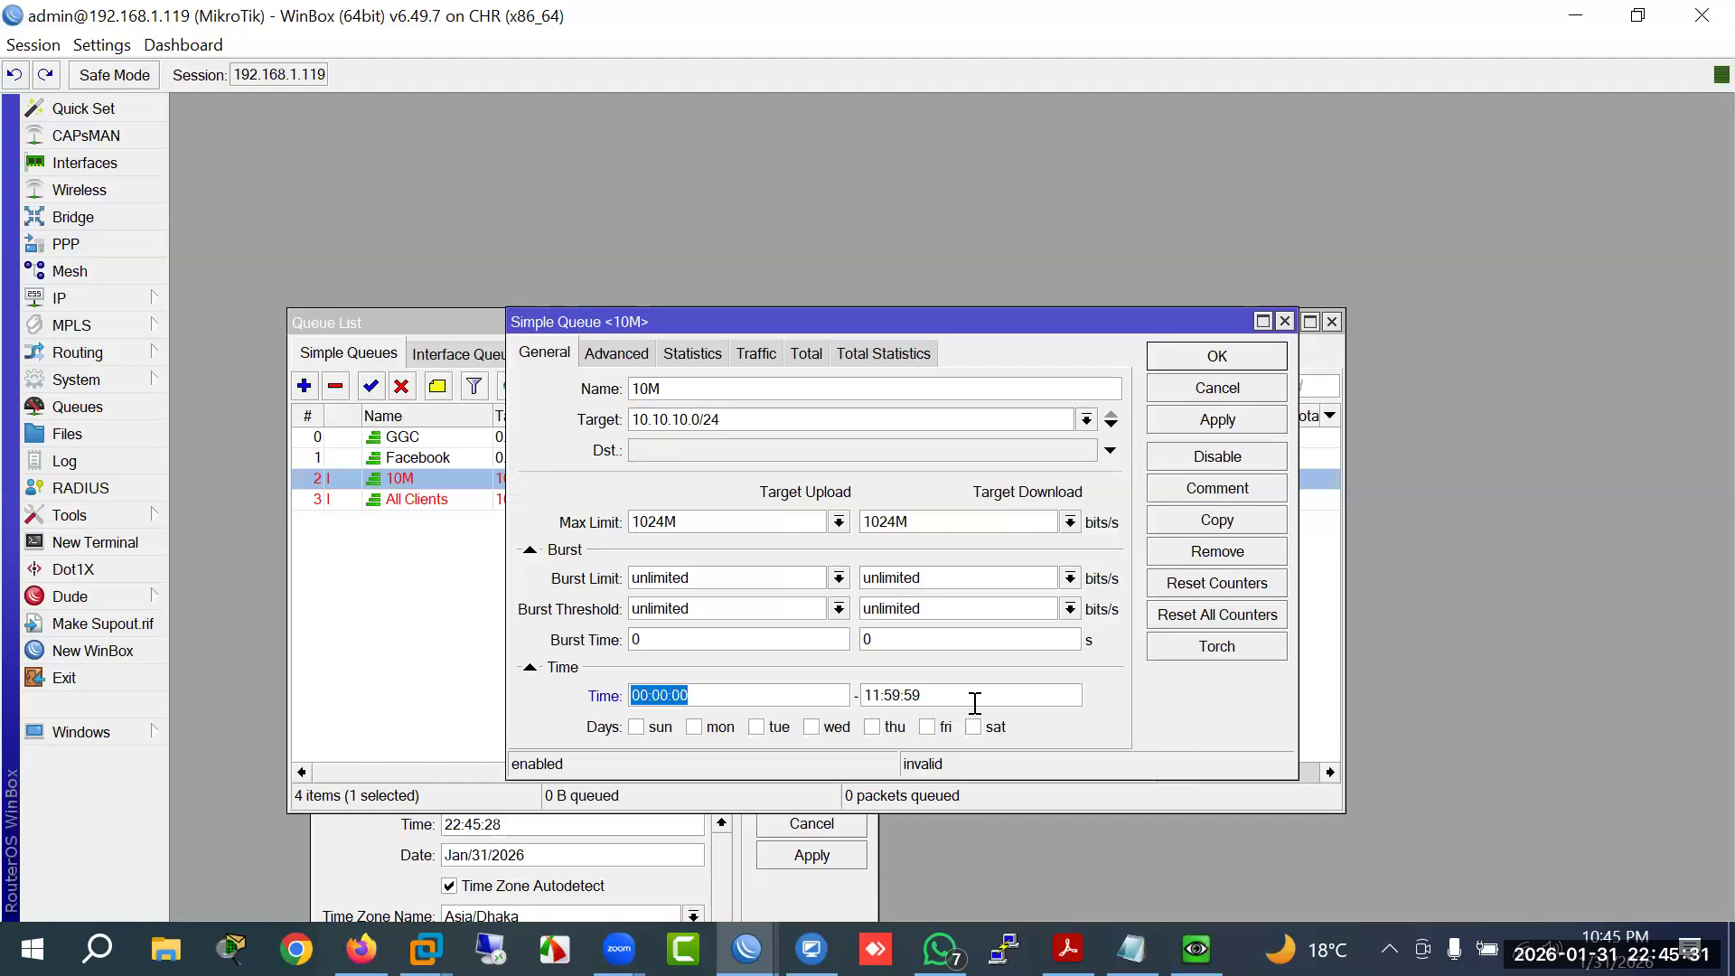
pyautogui.press('Tab')
pyautogui.write('0')
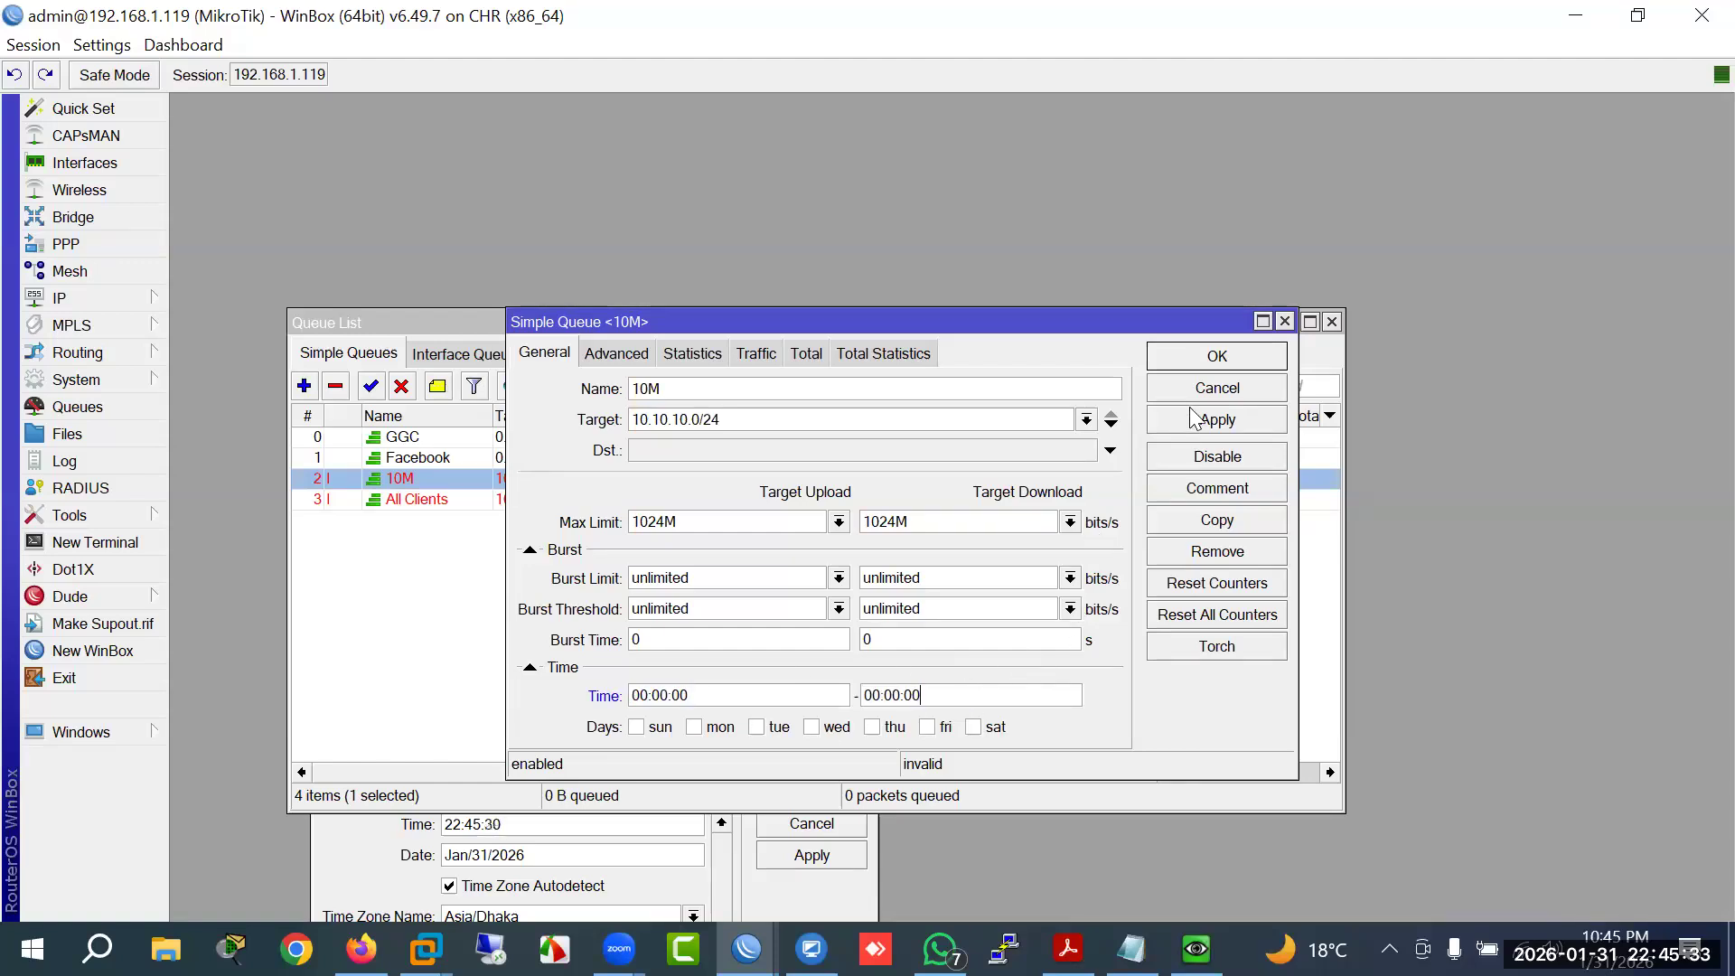
pyautogui.click(1209, 421)
pyautogui.press('Escape')
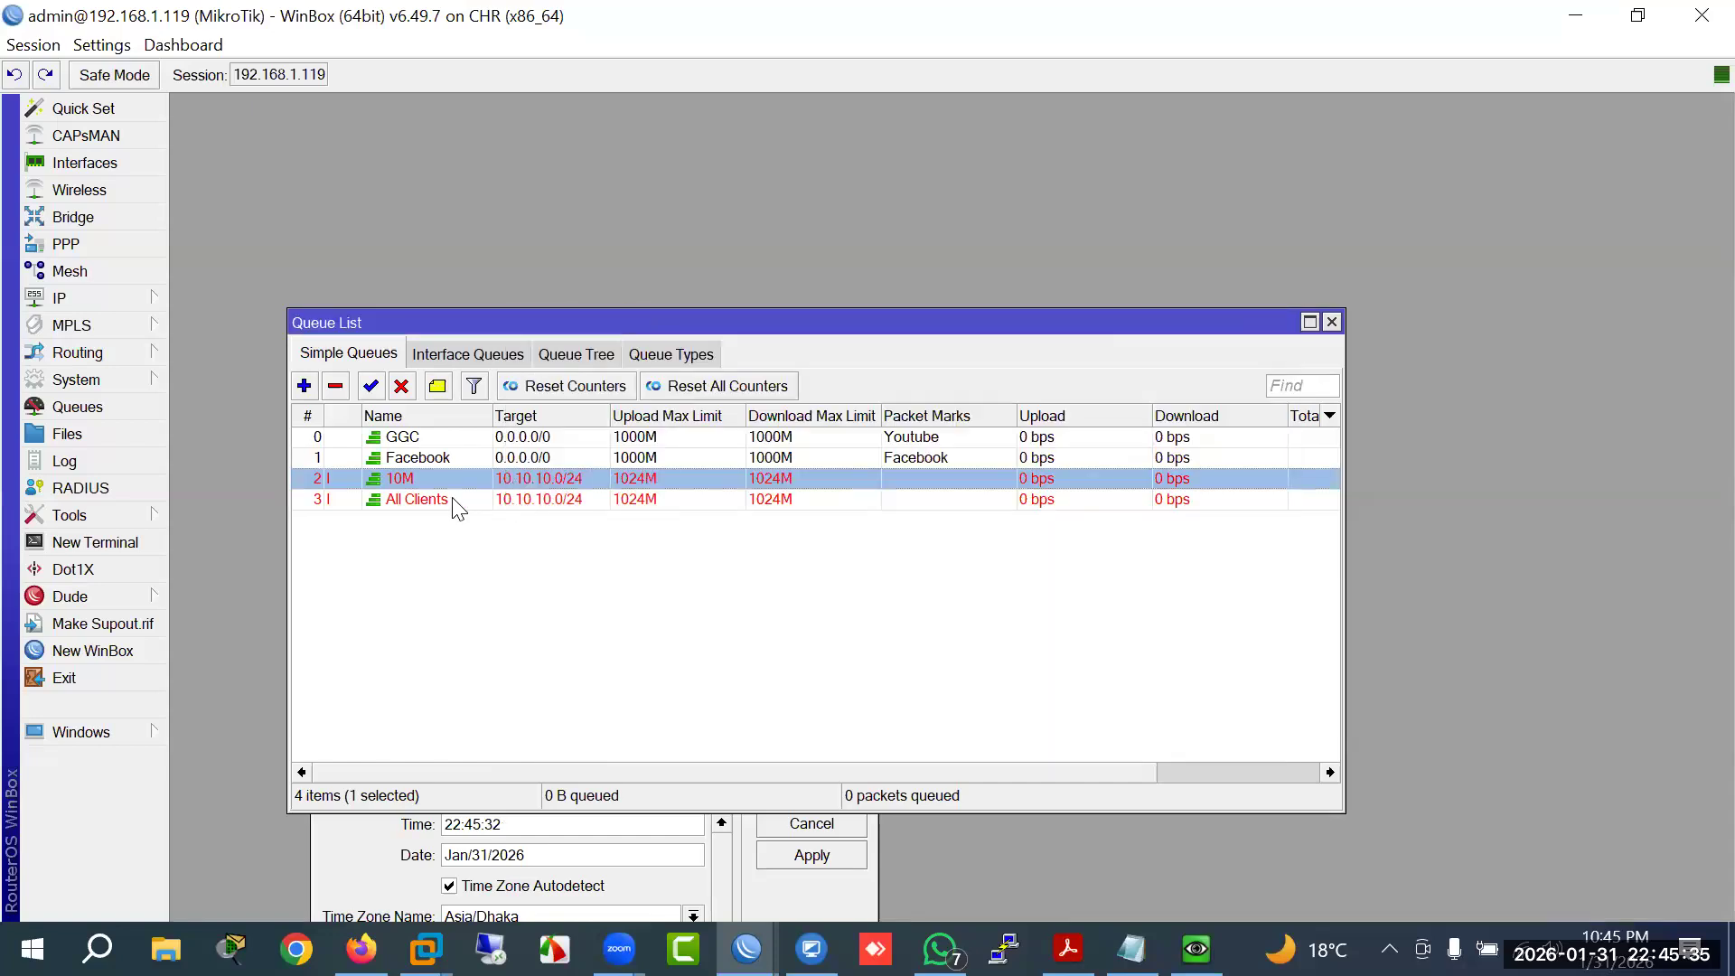
# Step: Give the 10M queue a 00:00:00–12:00:00 schedule and save it
pyautogui.doubleClick(432, 484)
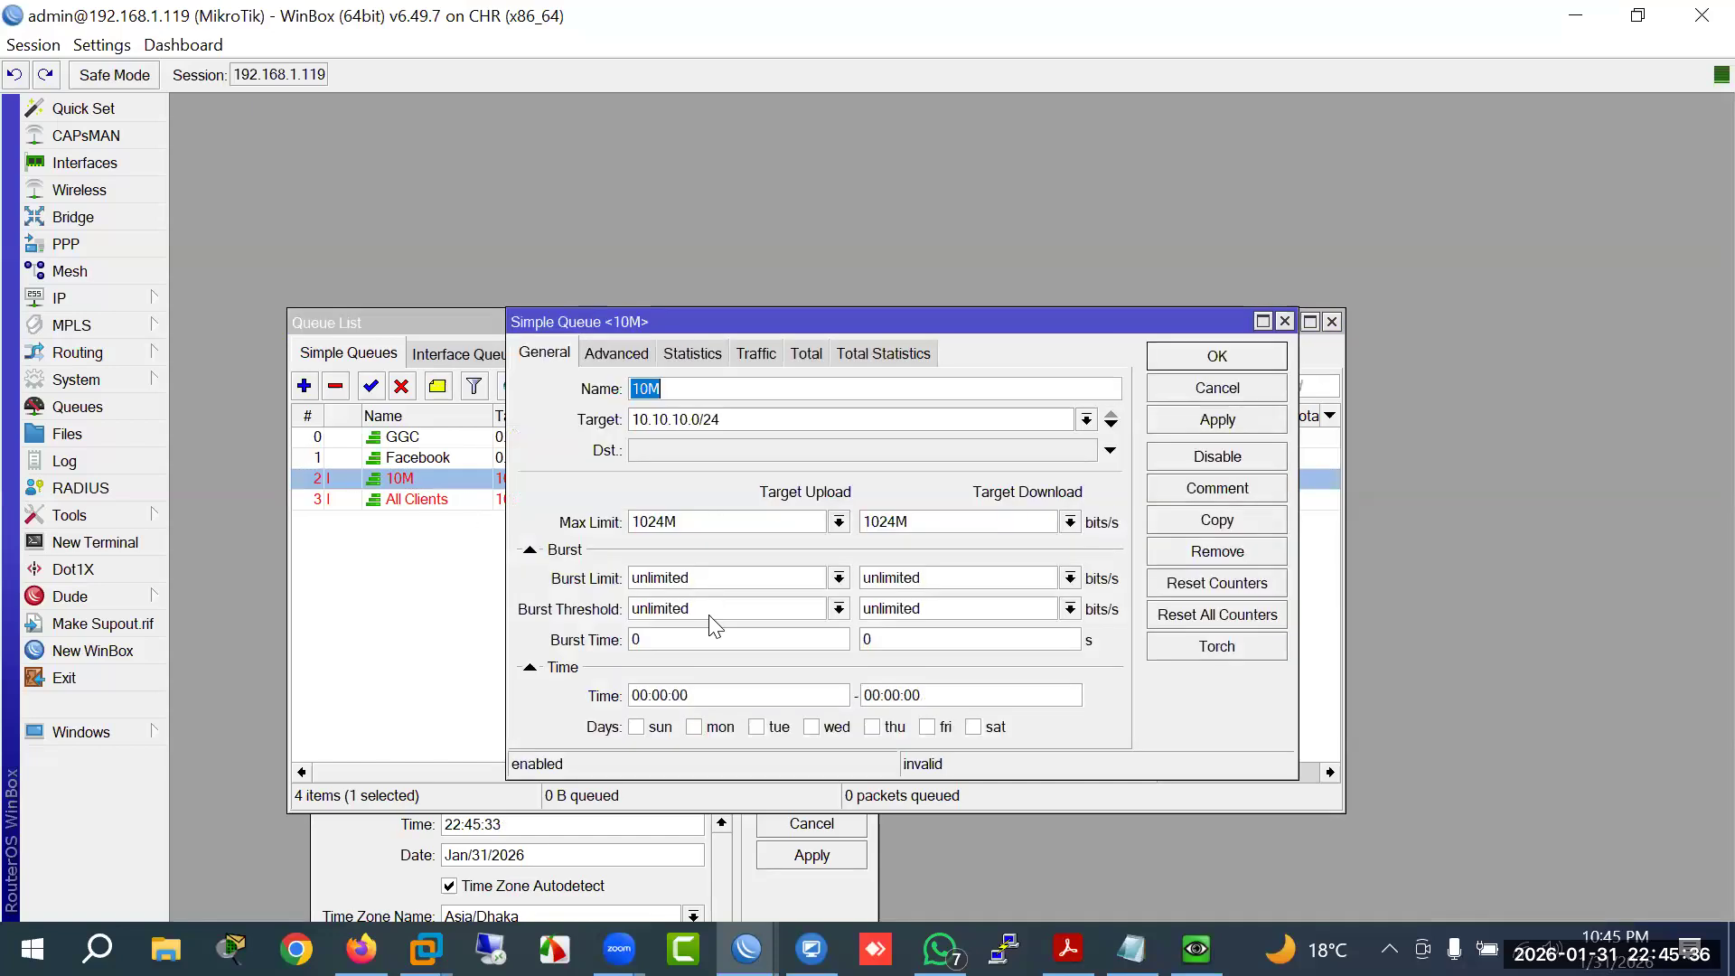
pyautogui.click(529, 667)
pyautogui.click(1224, 422)
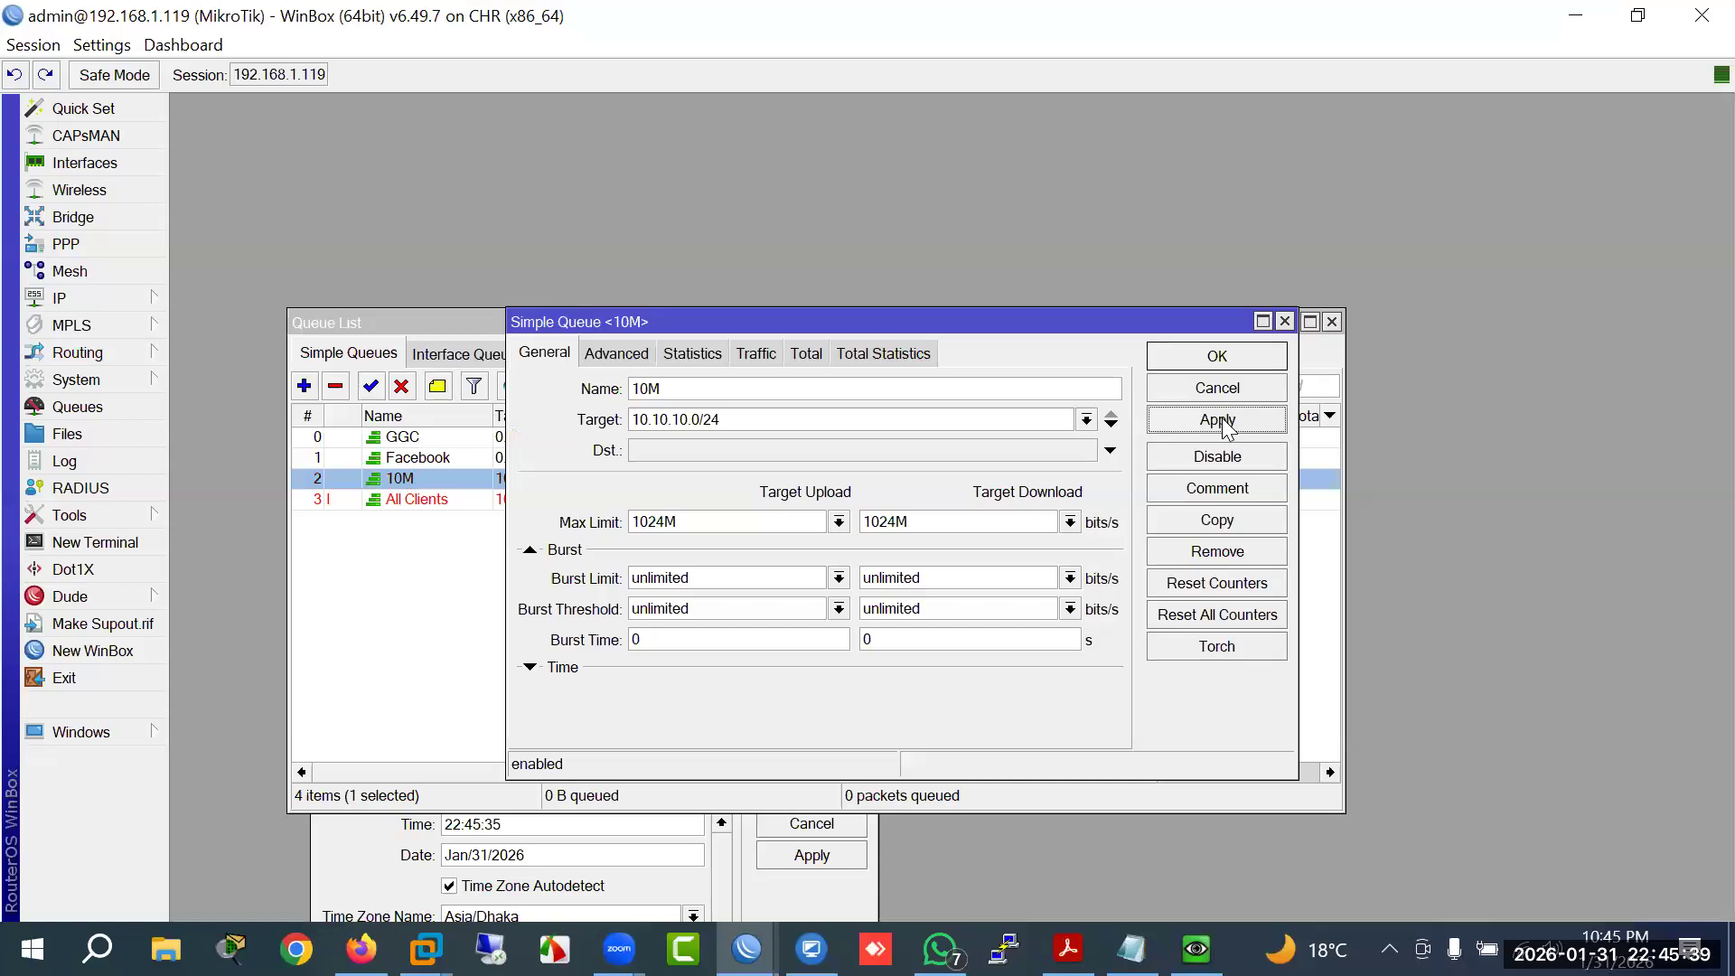
pyautogui.click(565, 669)
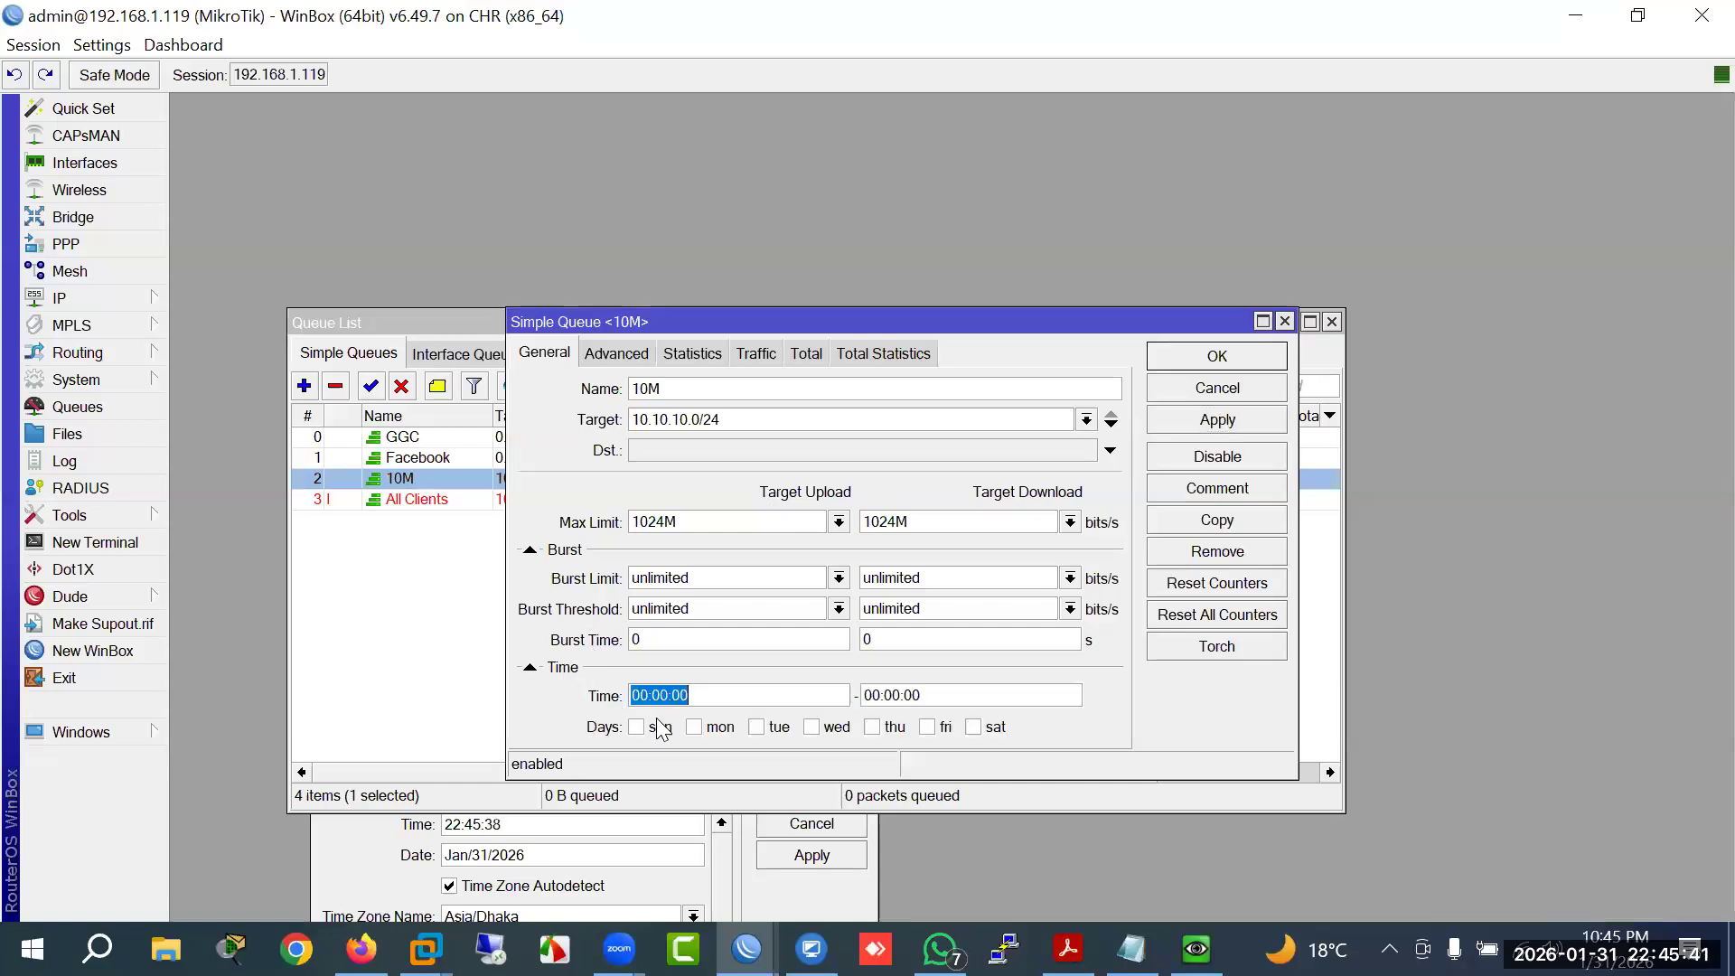
pyautogui.click(882, 698)
pyautogui.write('12')
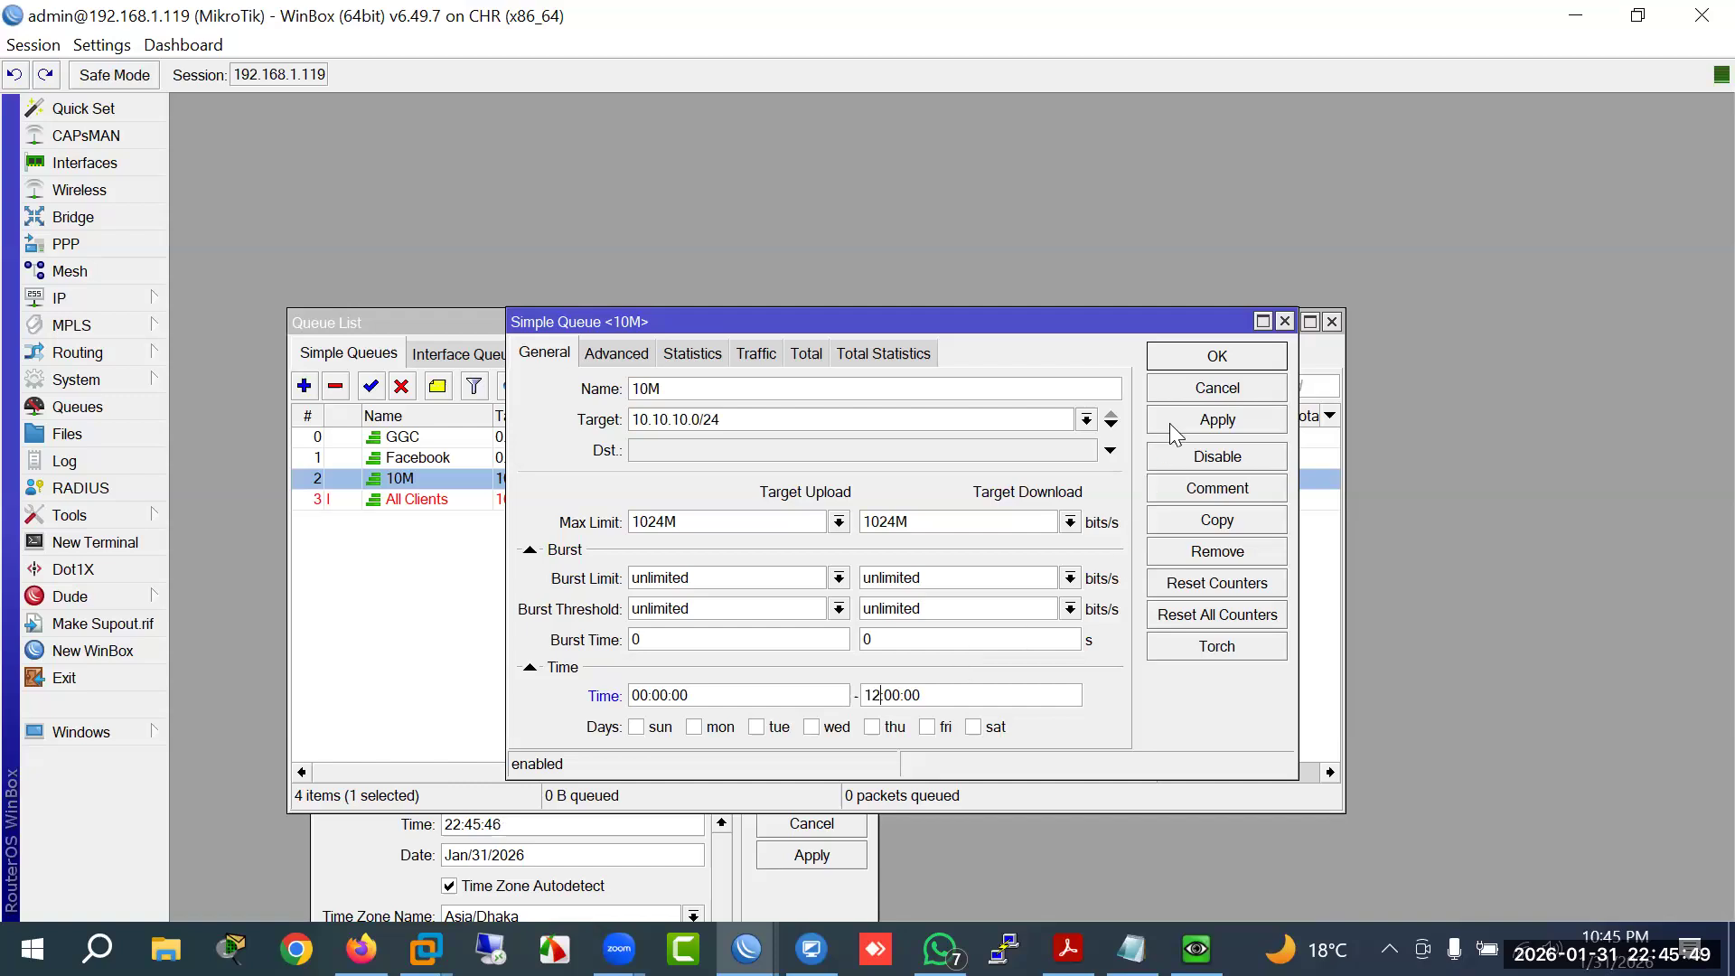
pyautogui.click(1207, 363)
# Step: Remove the time schedule from the All Clients queue and apply it
pyautogui.doubleClick(416, 499)
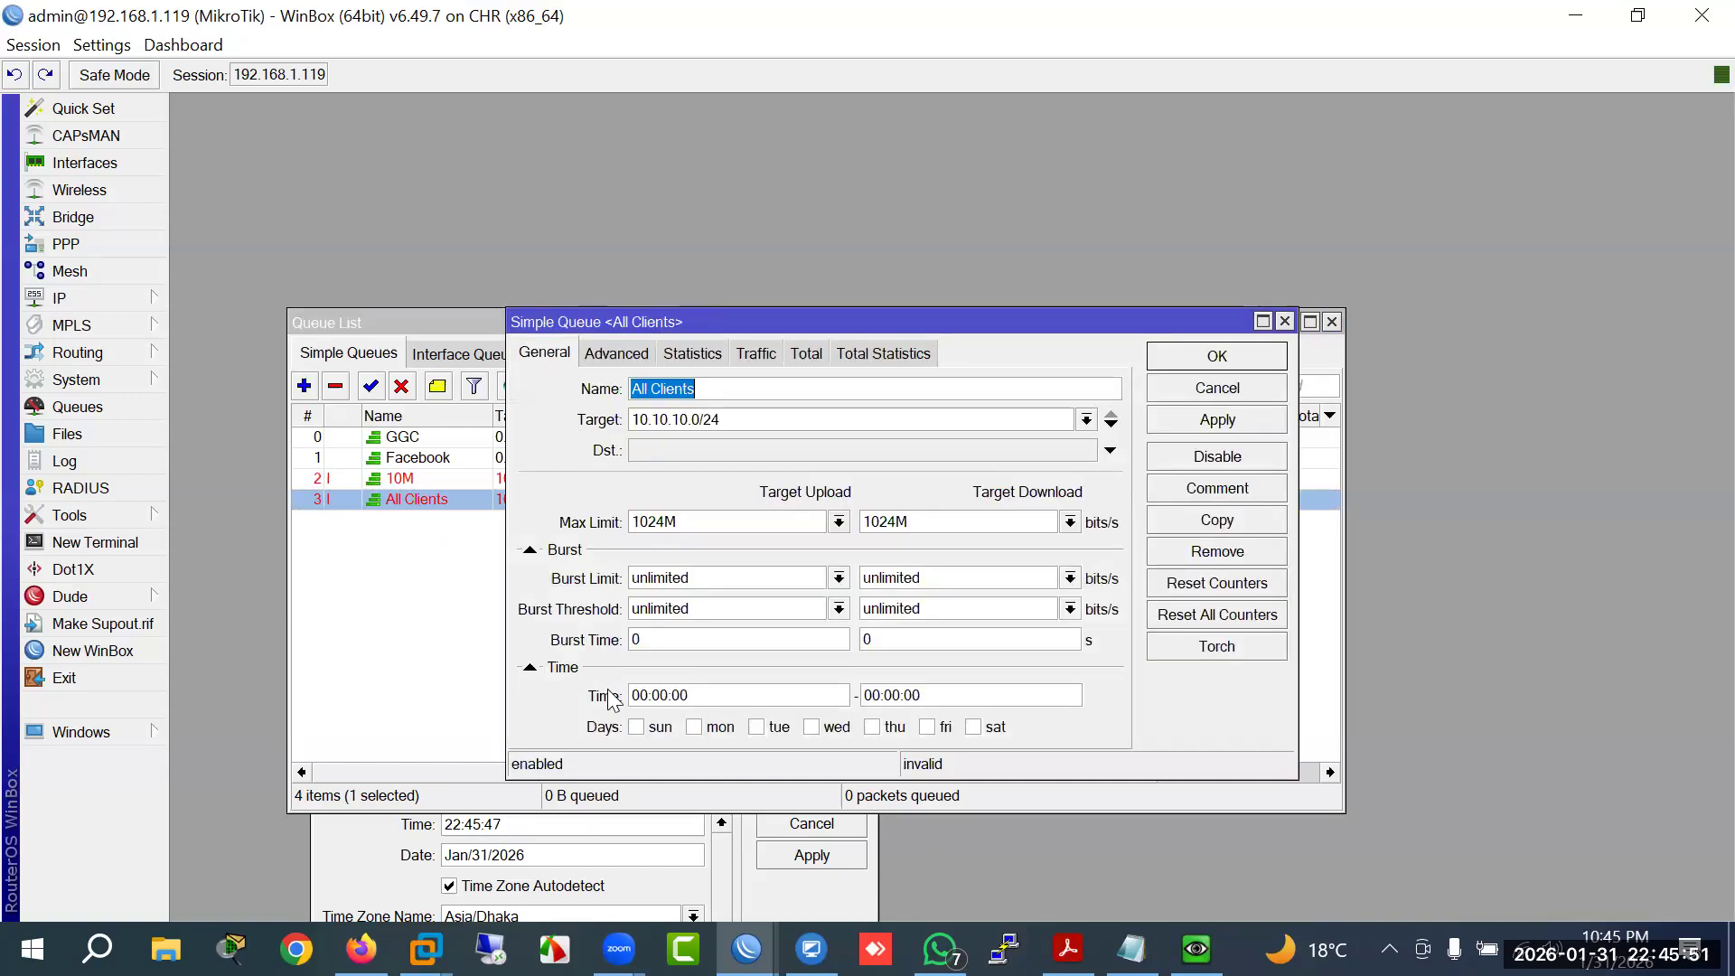
pyautogui.click(530, 668)
pyautogui.click(1177, 419)
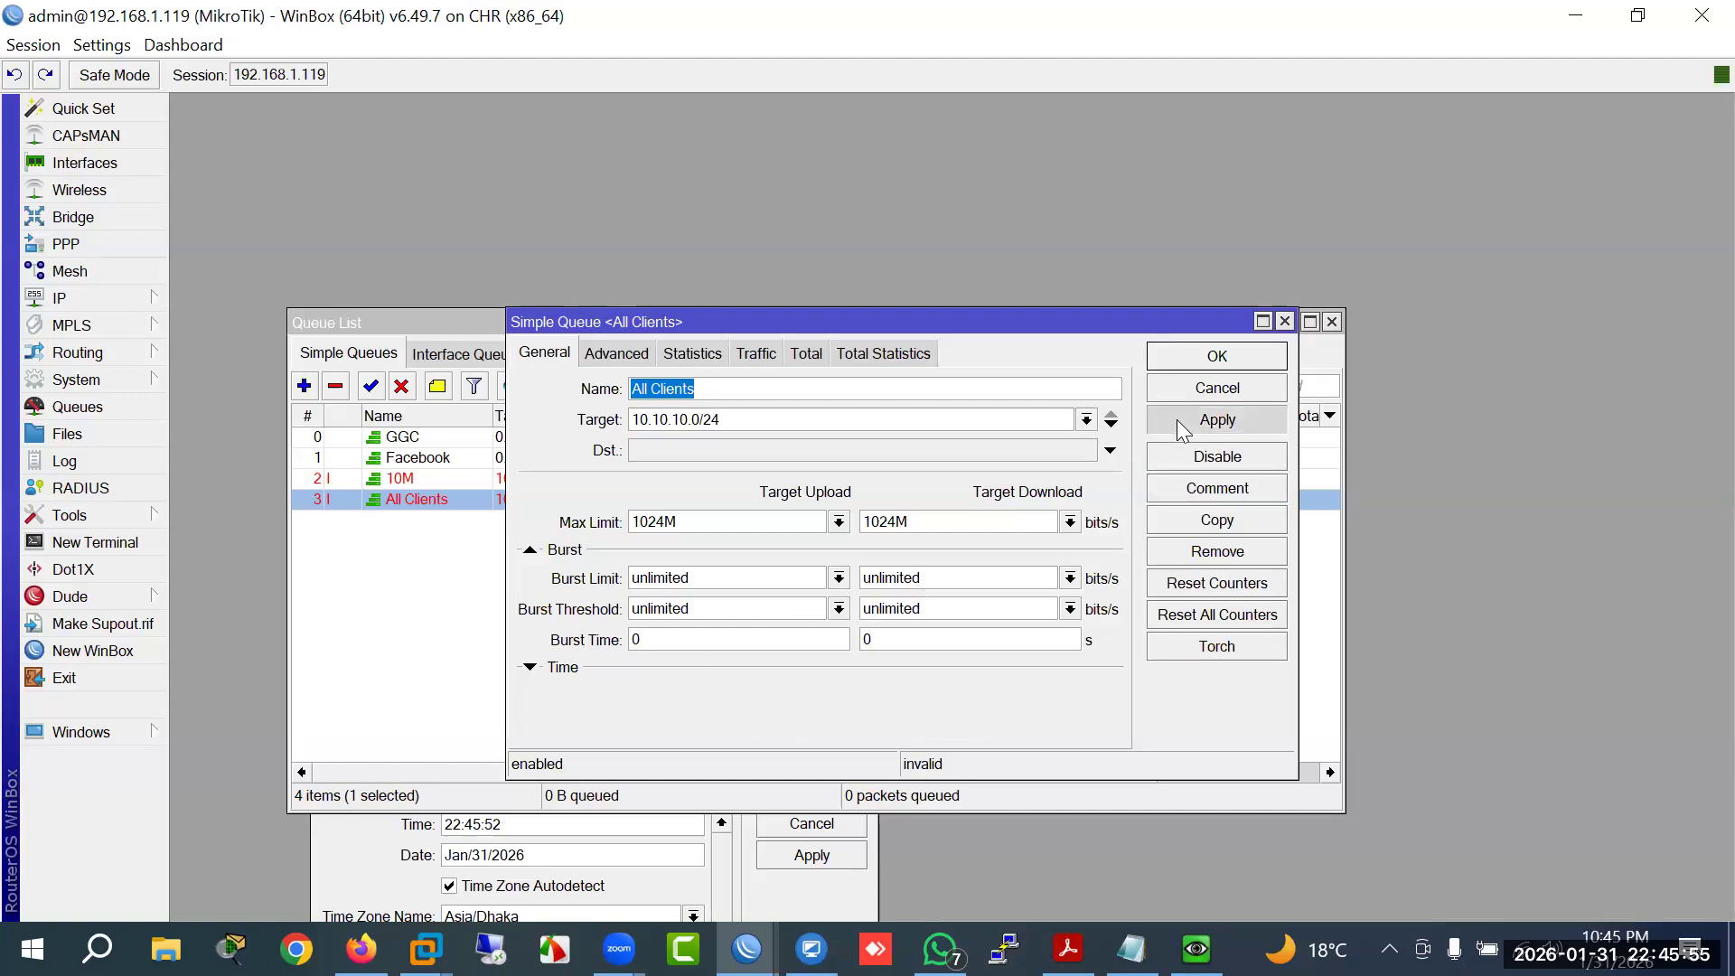
pyautogui.press('Escape')
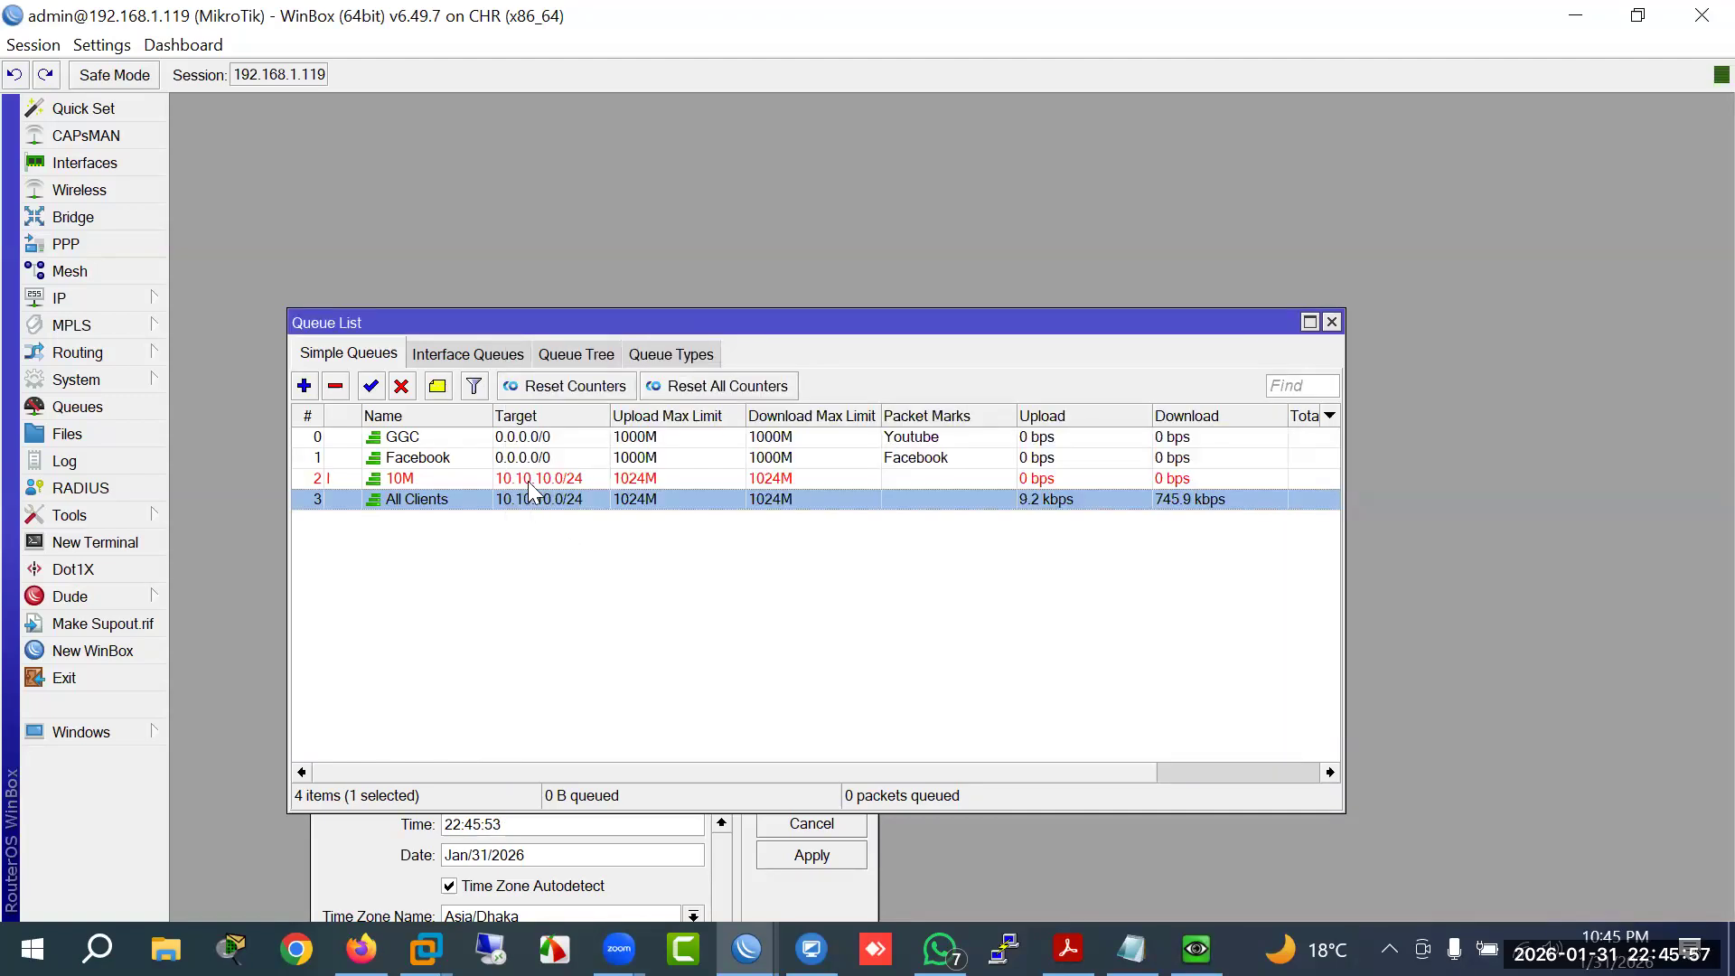
# Step: Review the 10M and All Clients queue settings from the queue list
pyautogui.click(527, 480)
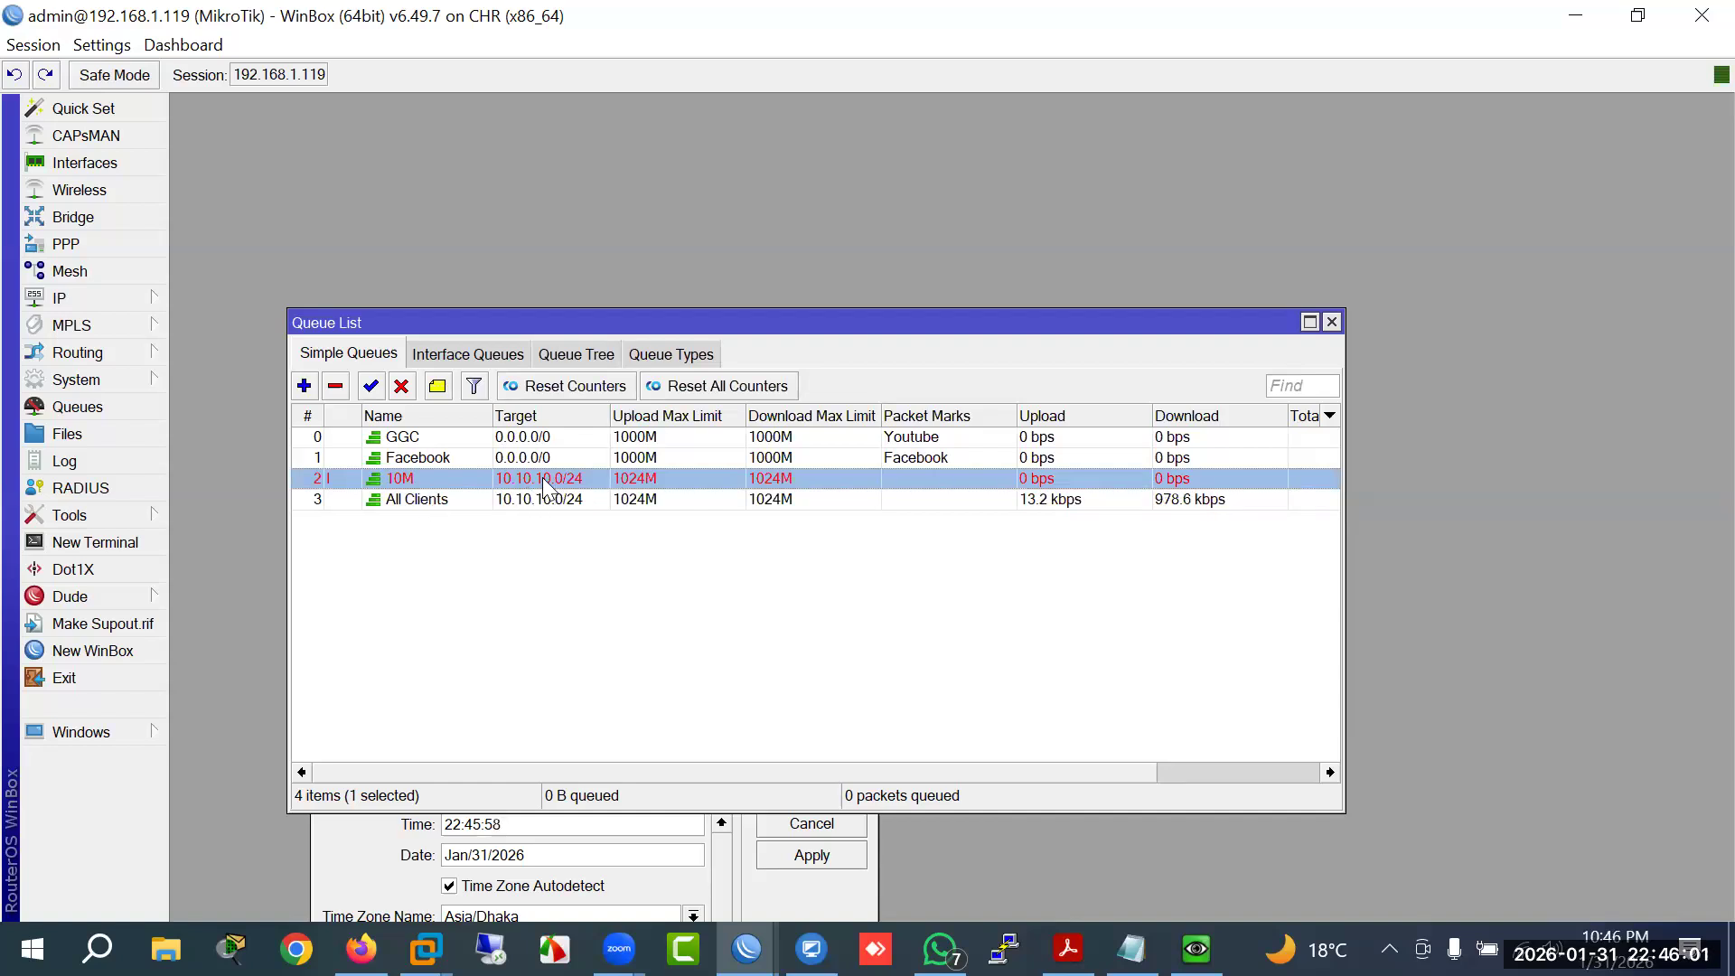
pyautogui.click(538, 501)
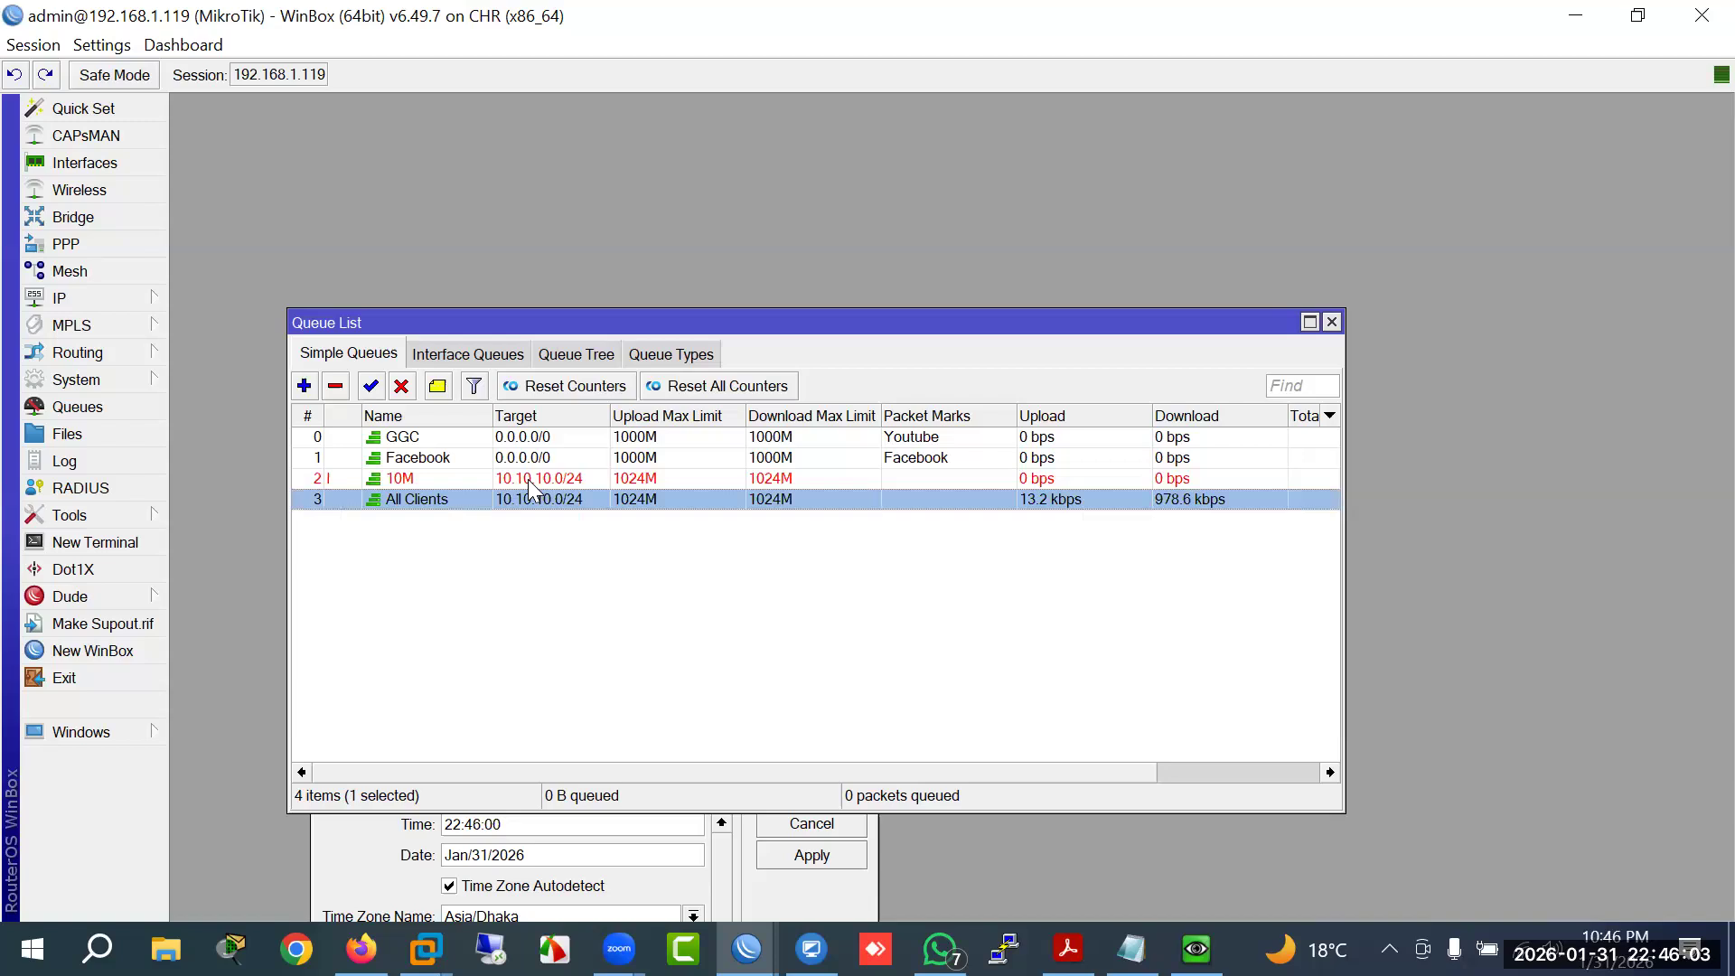
pyautogui.doubleClick(530, 480)
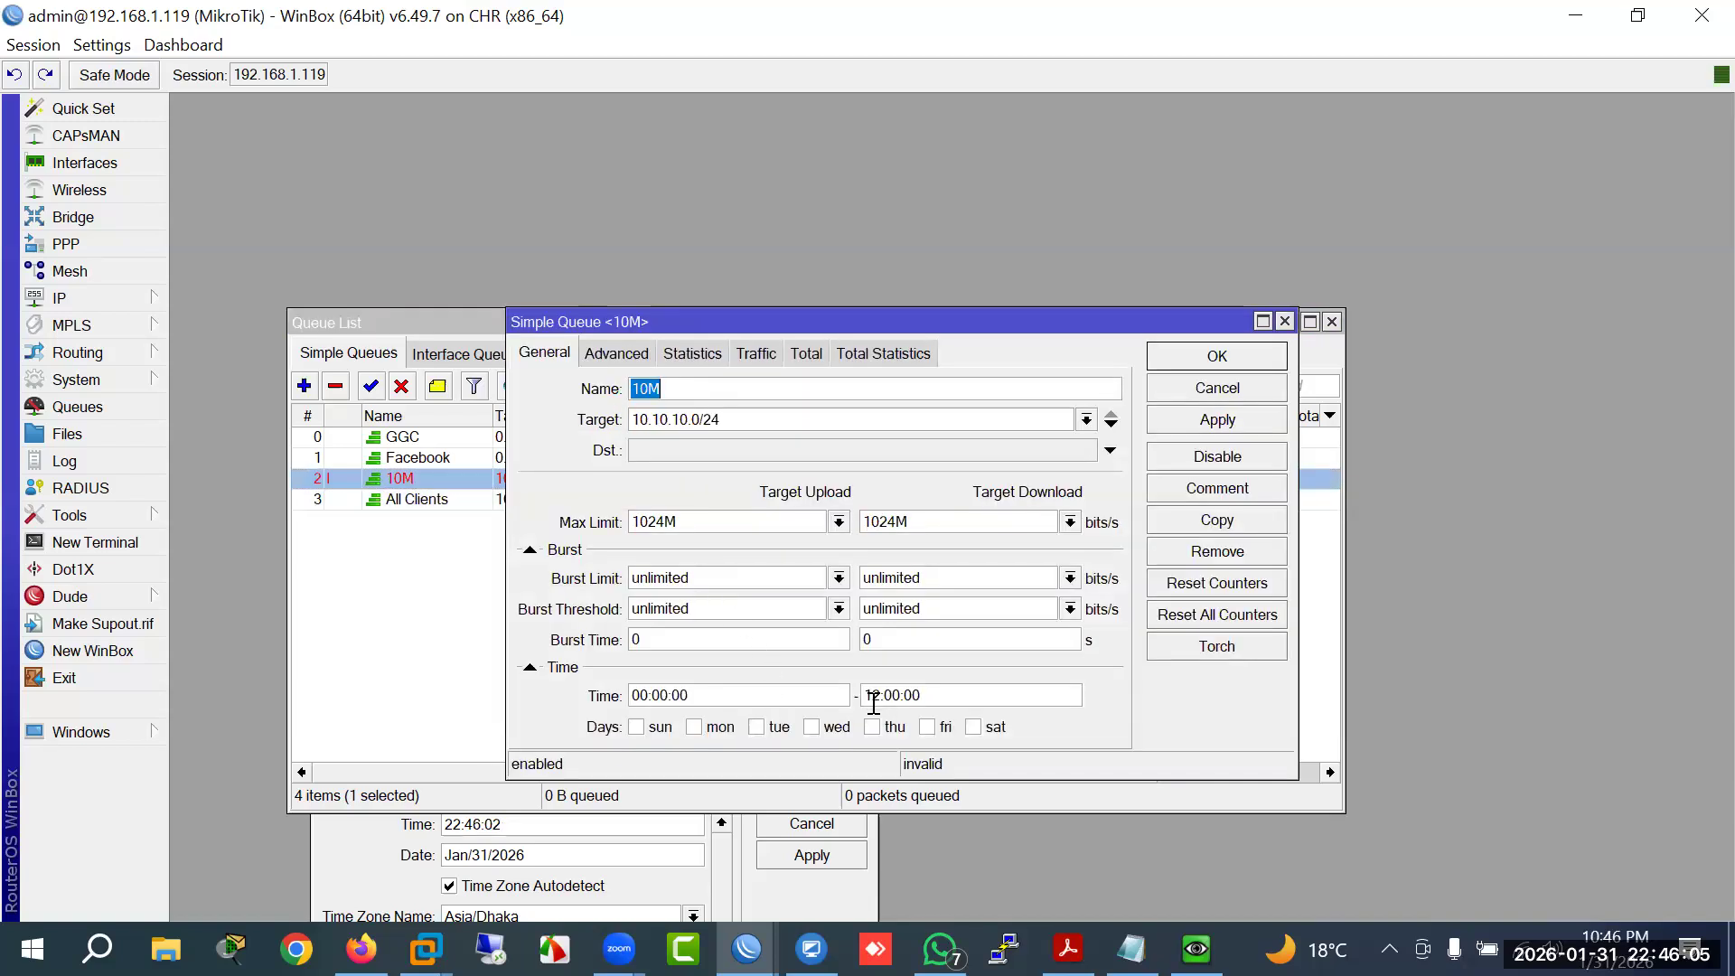
pyautogui.click(1153, 387)
pyautogui.doubleClick(412, 503)
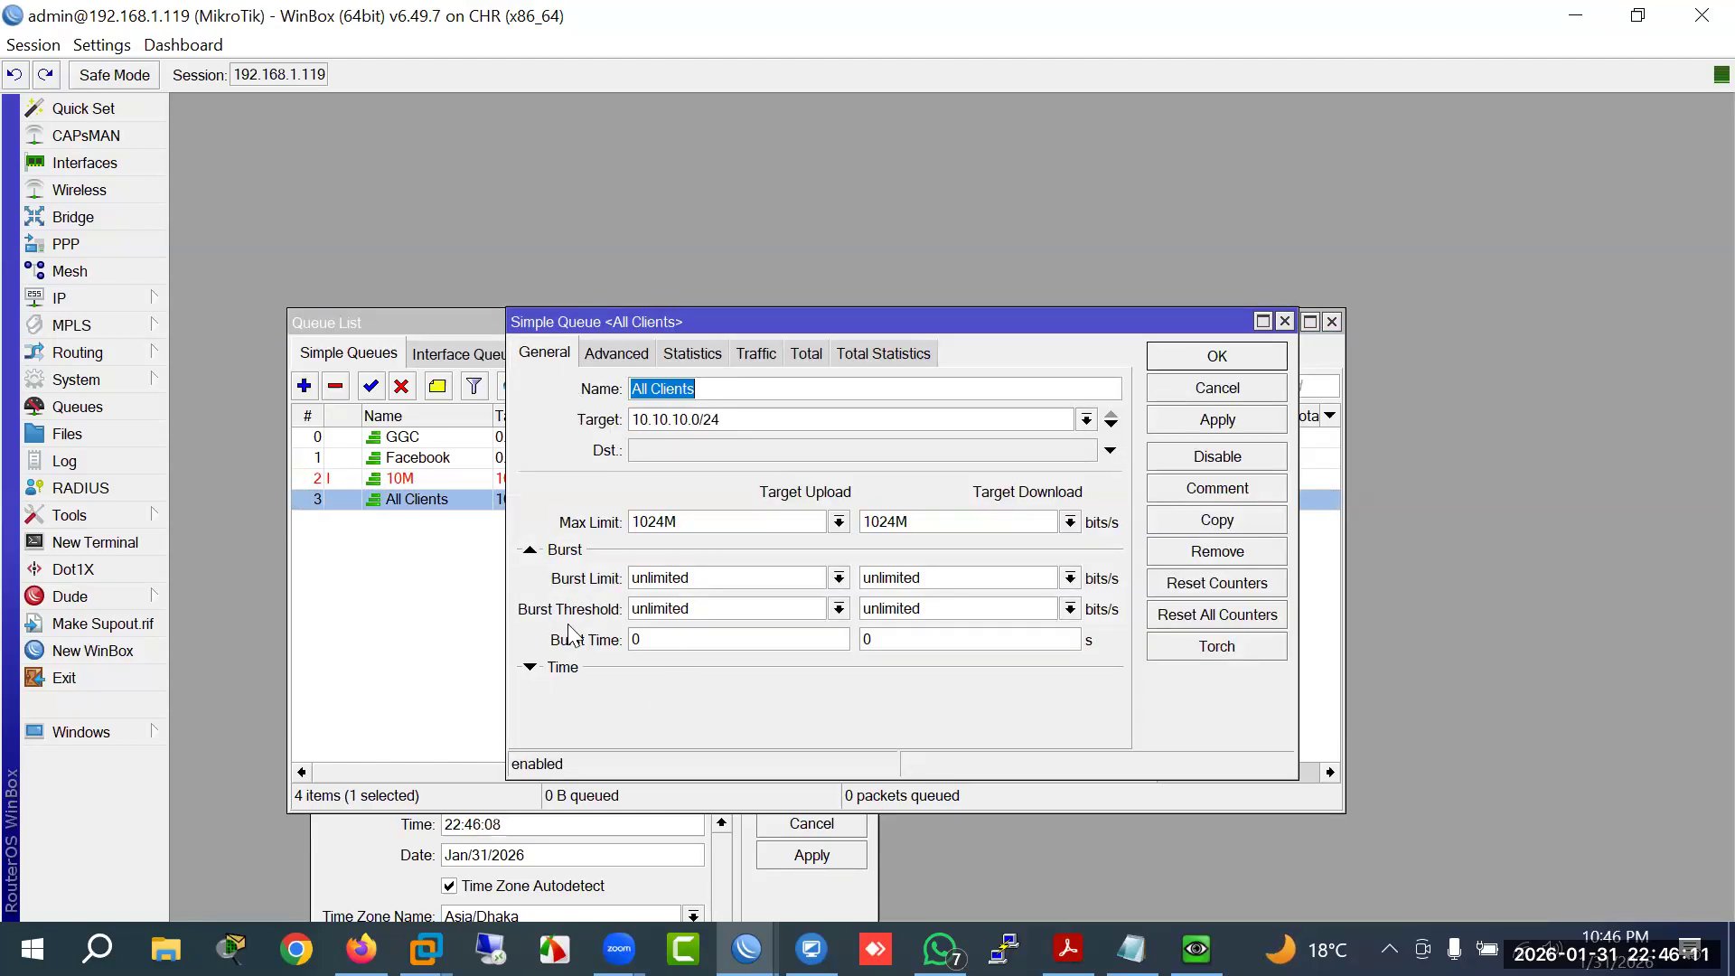
pyautogui.click(413, 480)
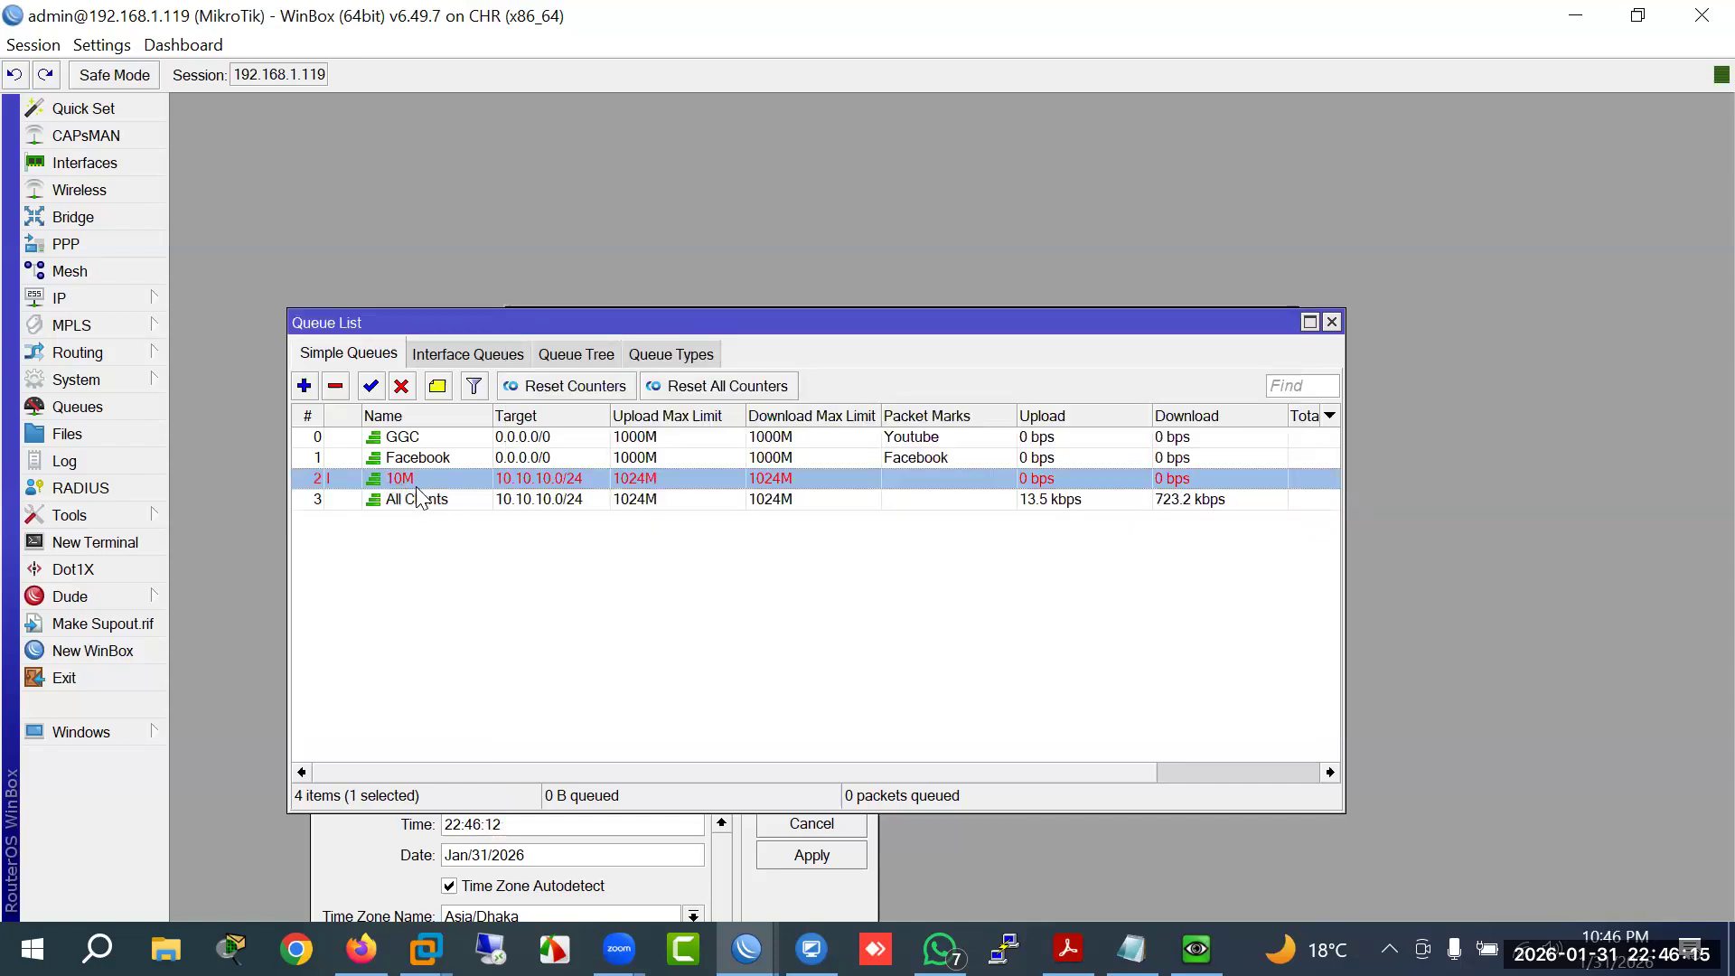
# Step: Change the router clock's hour to 00 and apply it
pyautogui.click(124, 384)
pyautogui.click(226, 255)
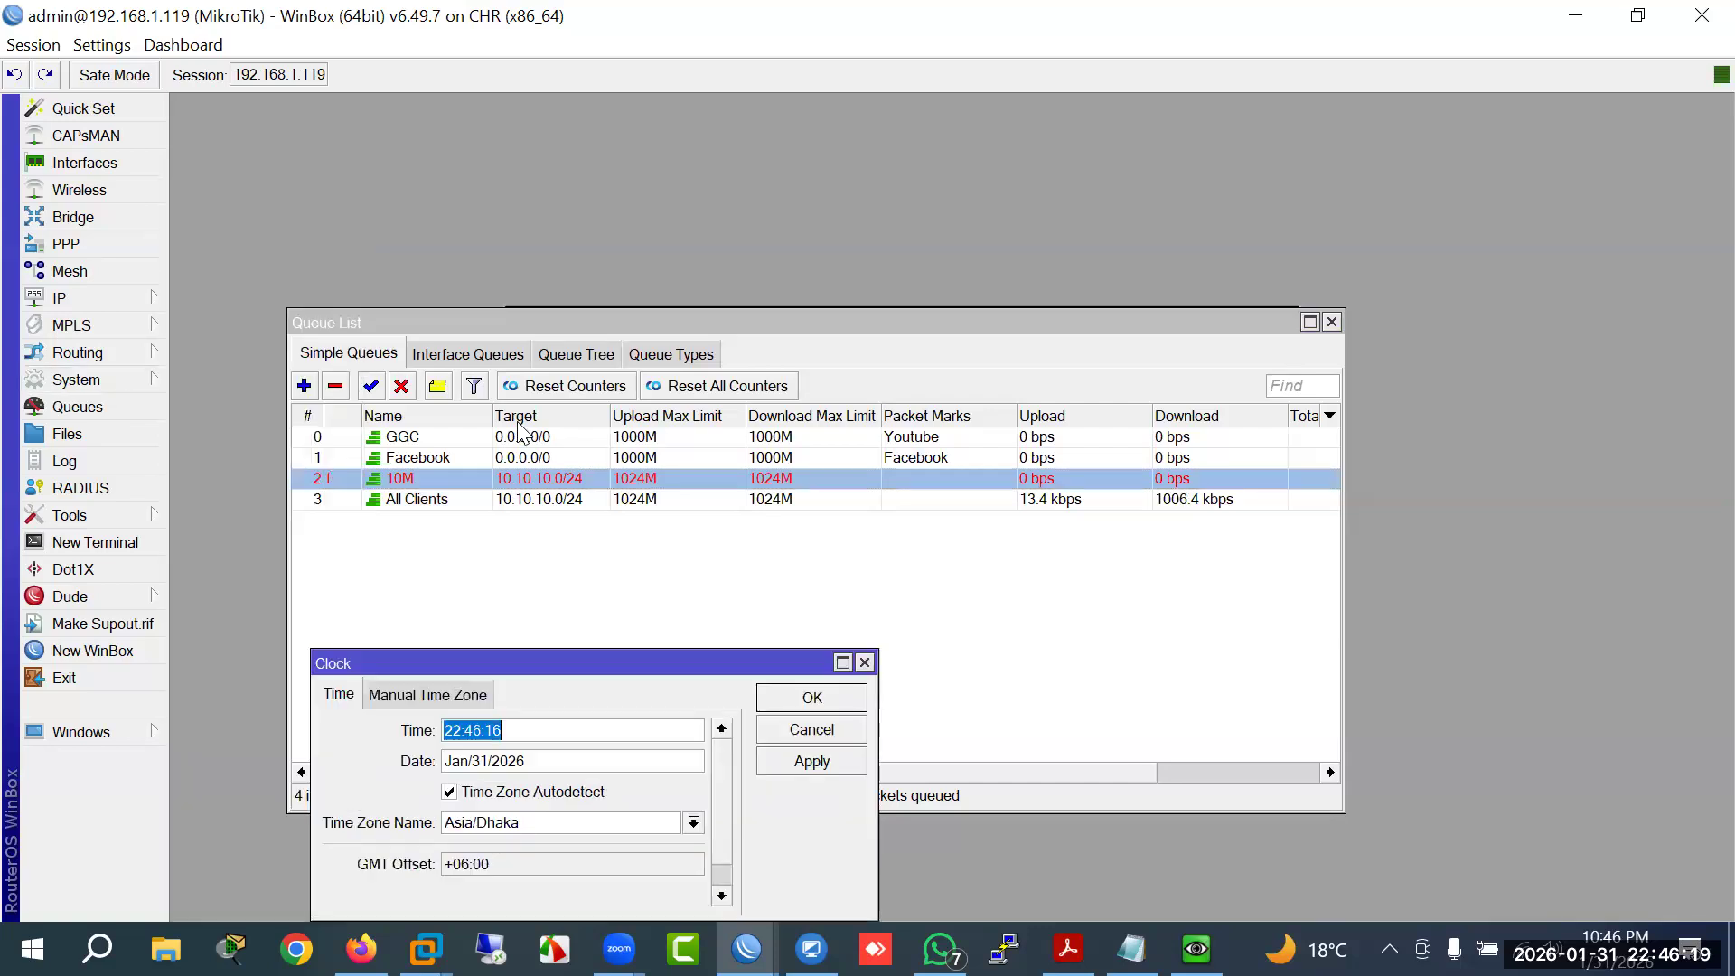
pyautogui.moveTo(462, 737); pyautogui.dragTo(396, 730)
pyautogui.write('00')
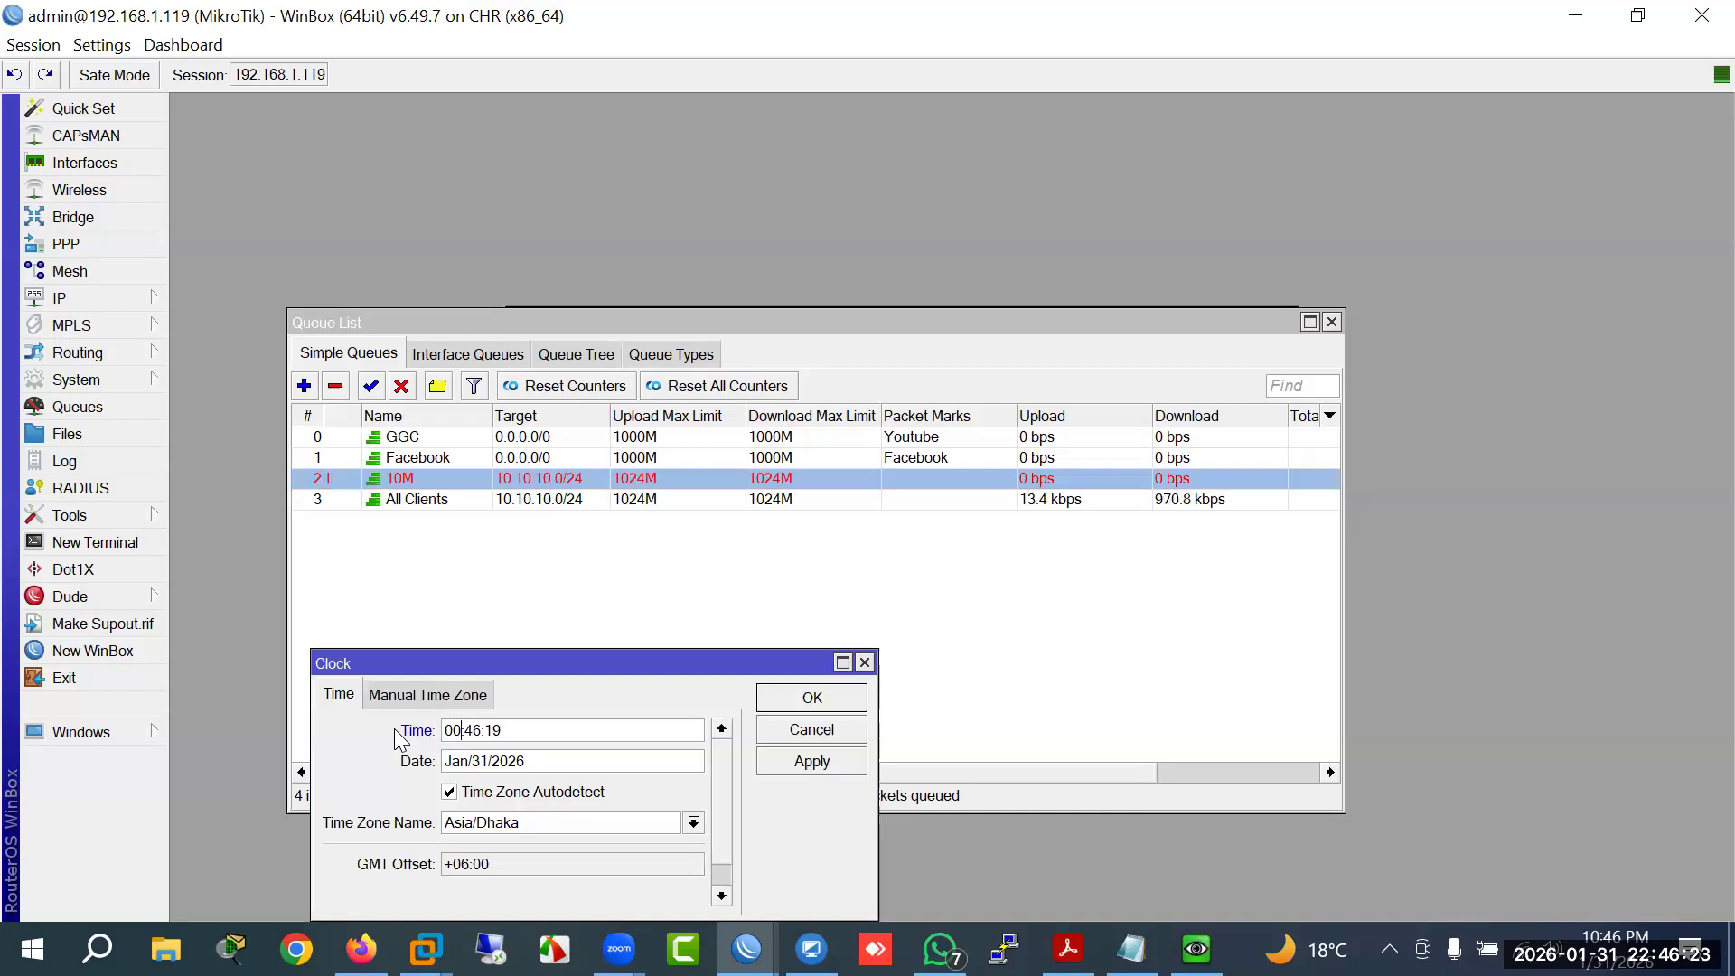
pyautogui.click(807, 764)
pyautogui.click(807, 697)
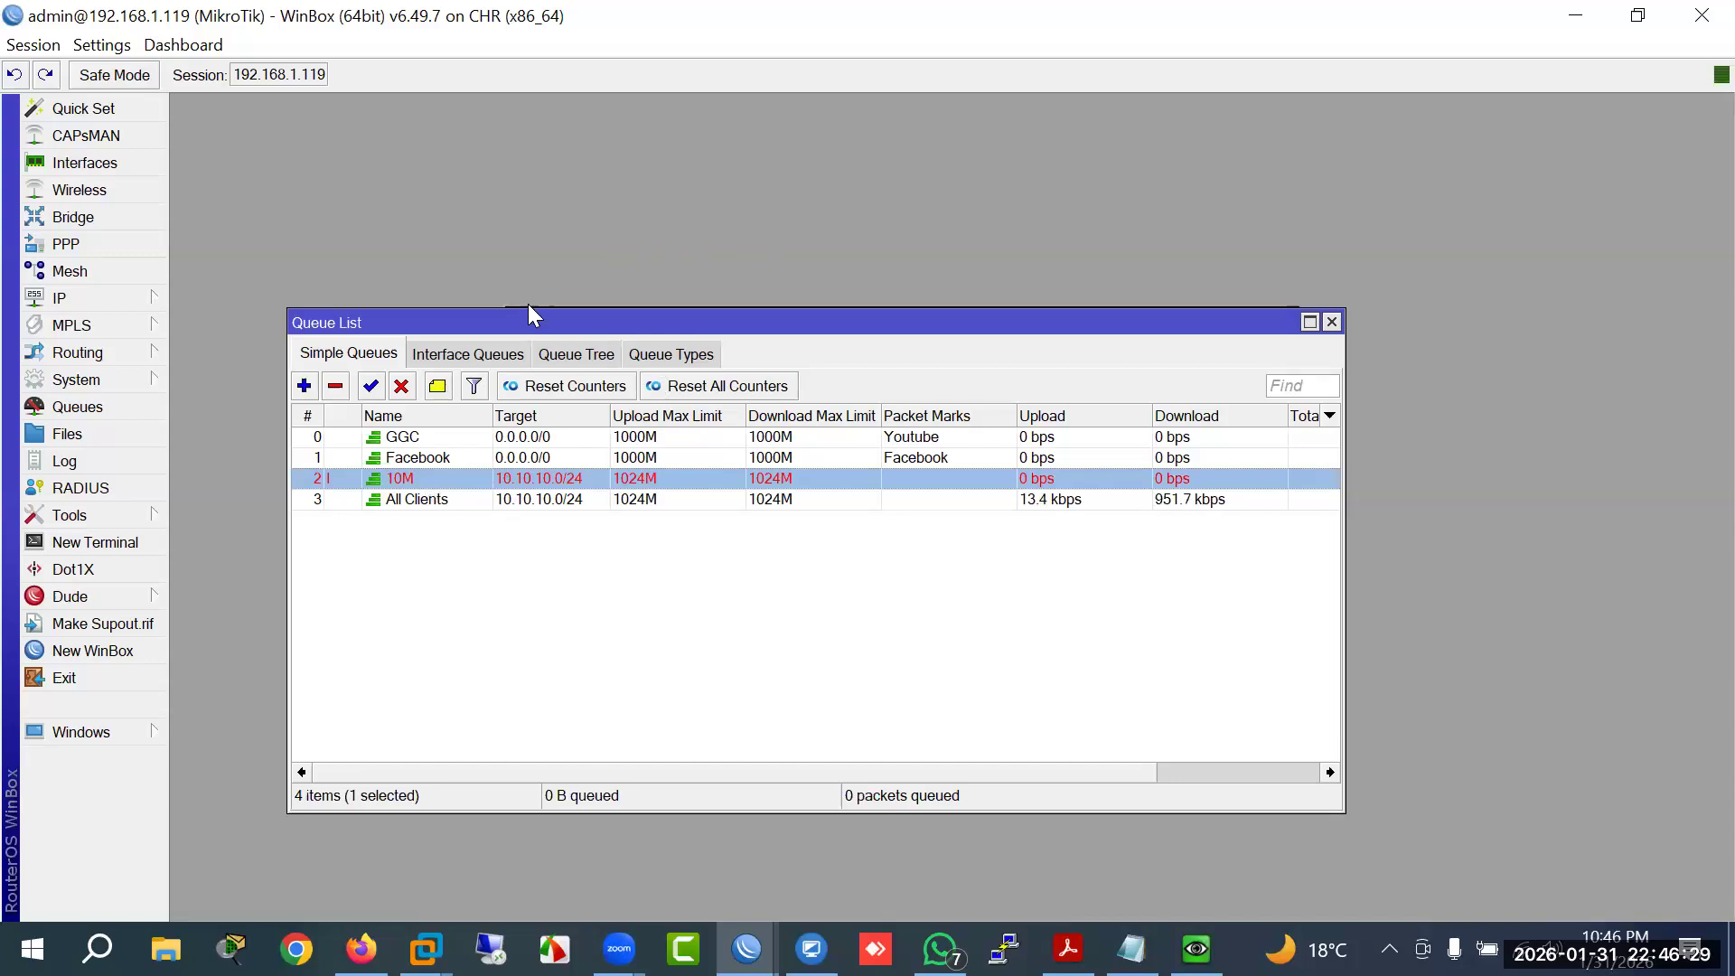
# Step: Reopen the clock to confirm it reads 00:46 on Jan/31/2026
pyautogui.moveTo(575, 324); pyautogui.dragTo(566, 265)
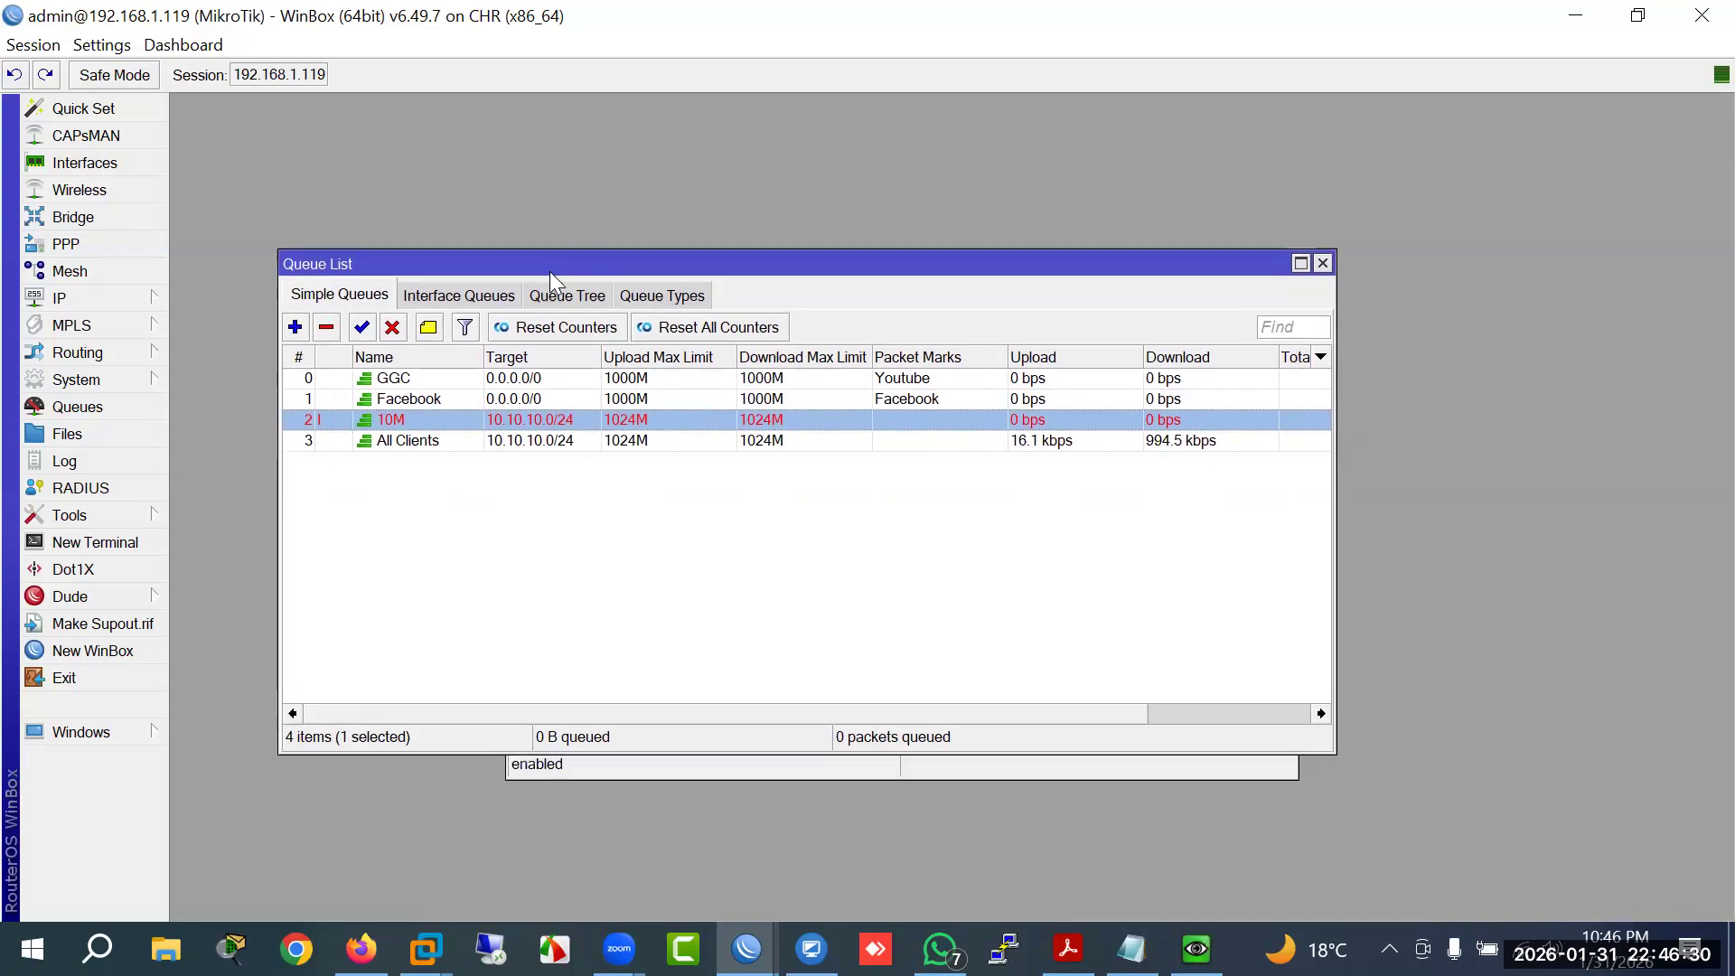
pyautogui.click(127, 374)
pyautogui.click(213, 254)
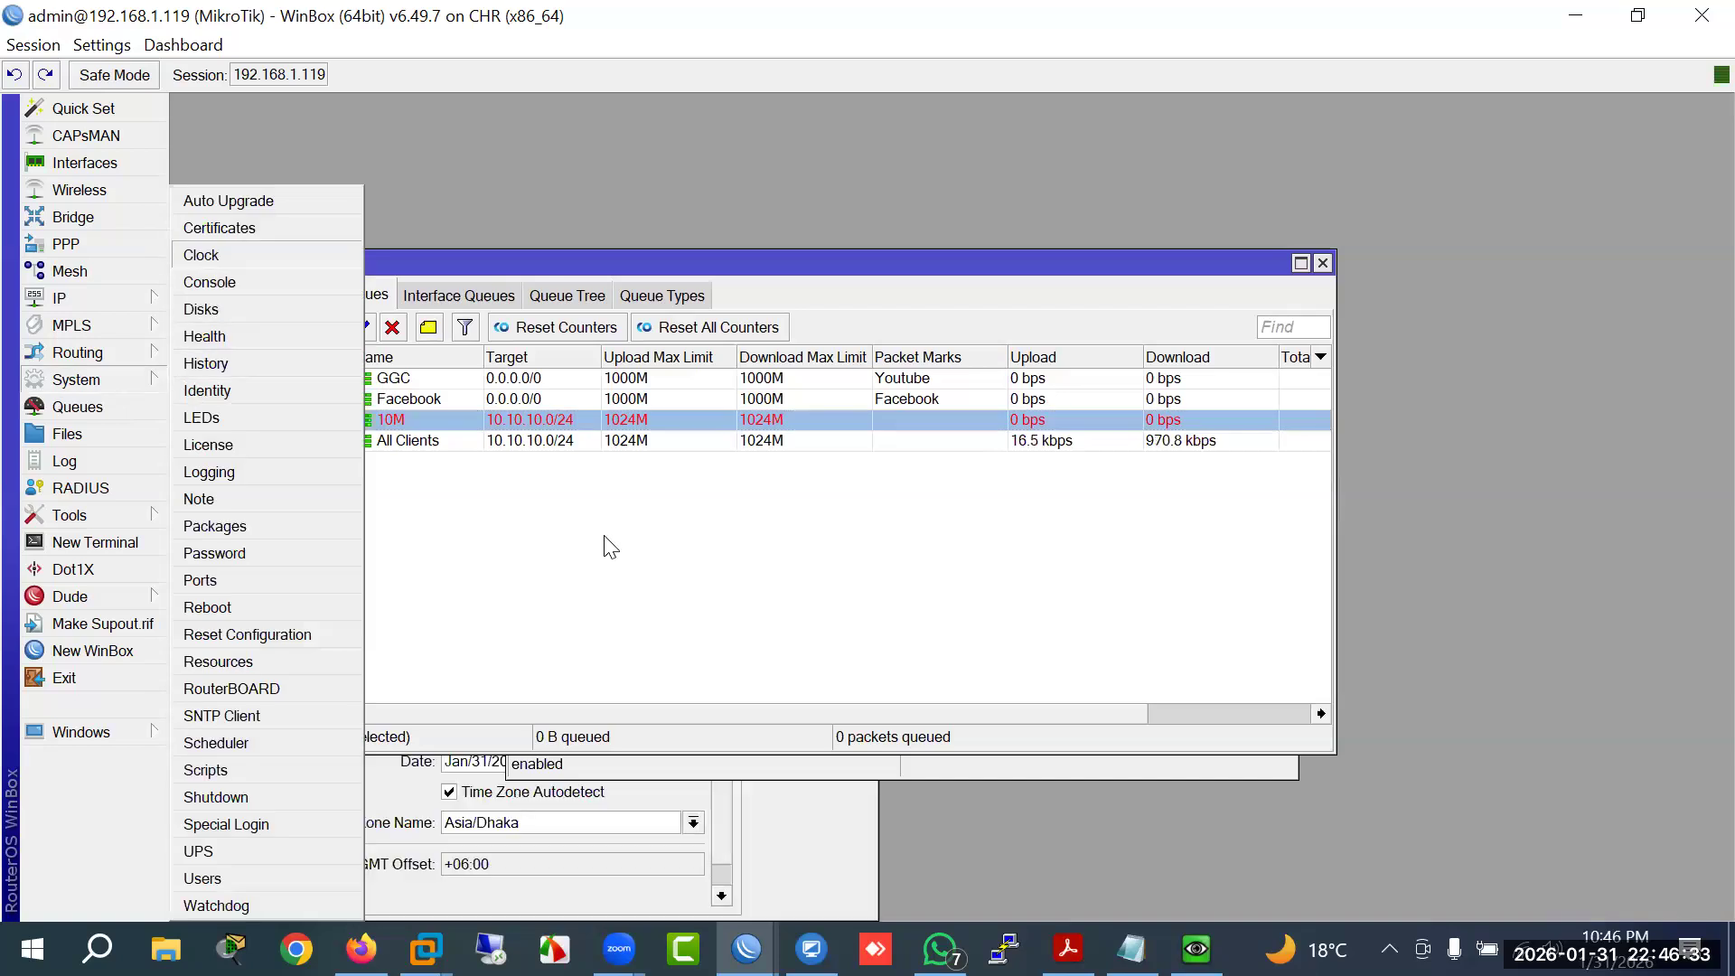
pyautogui.moveTo(591, 667); pyautogui.dragTo(589, 497)
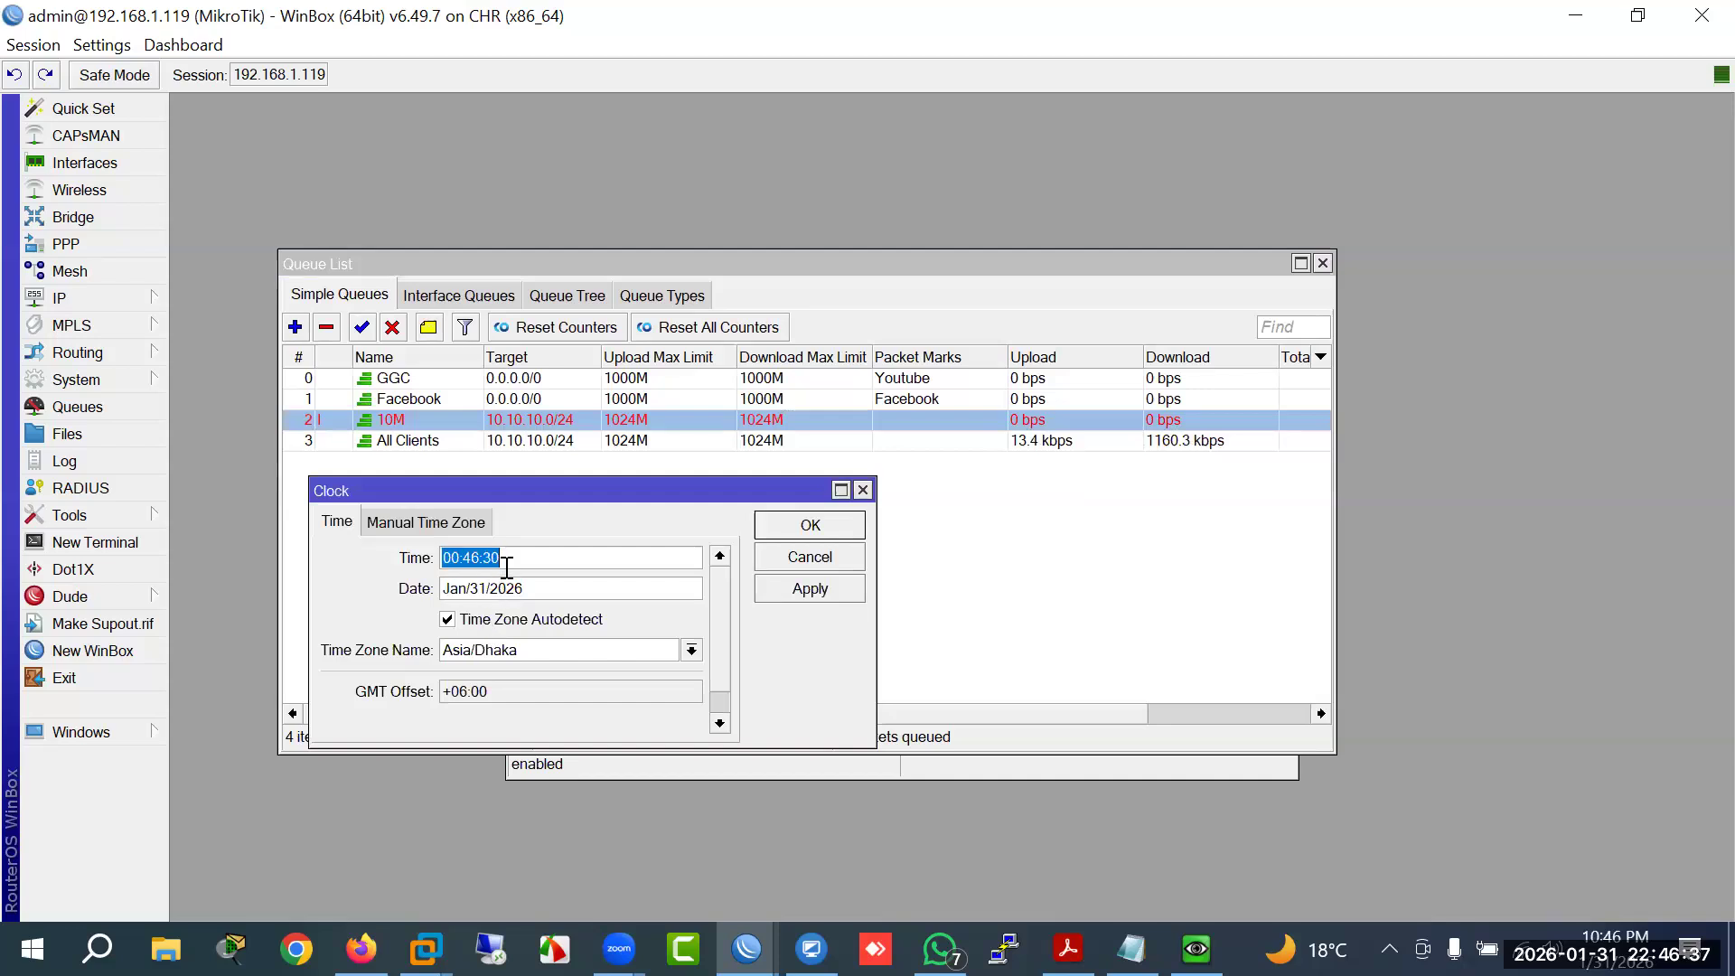
pyautogui.click(804, 528)
# Step: Set the All Clients time window to 12:00:01–23:59:59
pyautogui.doubleClick(508, 443)
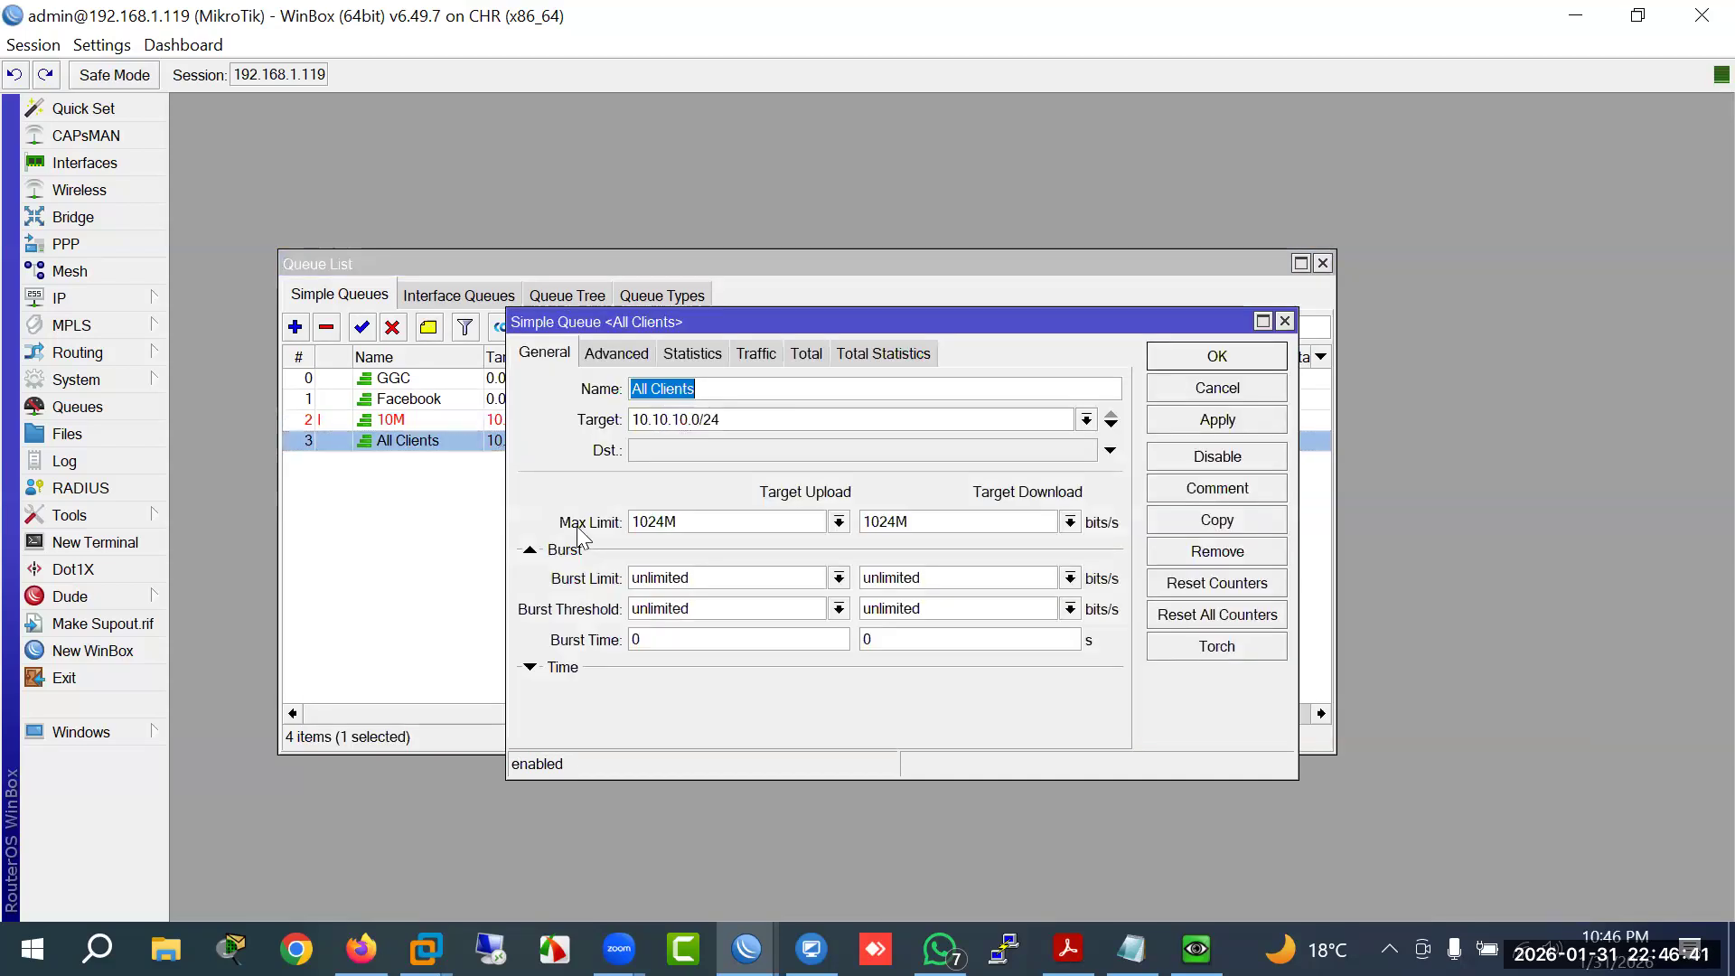
pyautogui.click(531, 668)
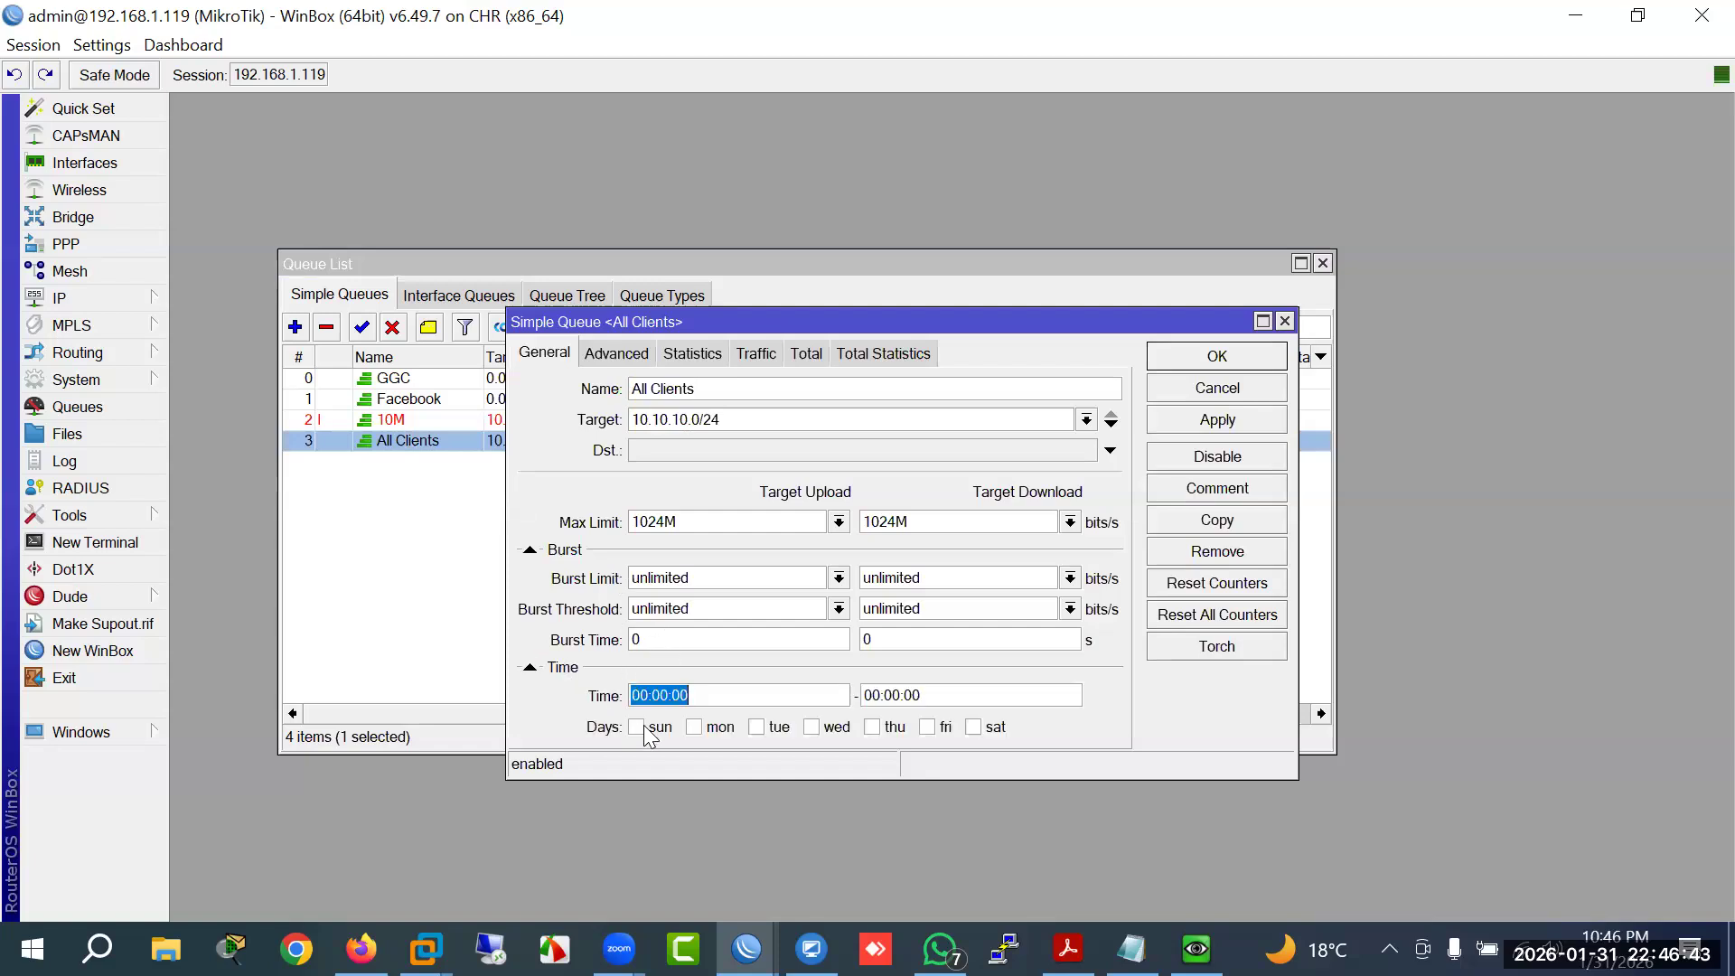
pyautogui.moveTo(647, 705); pyautogui.dragTo(626, 706)
pyautogui.write('12')
pyautogui.press('BackSpace')
pyautogui.write('1')
pyautogui.doubleClick(877, 696)
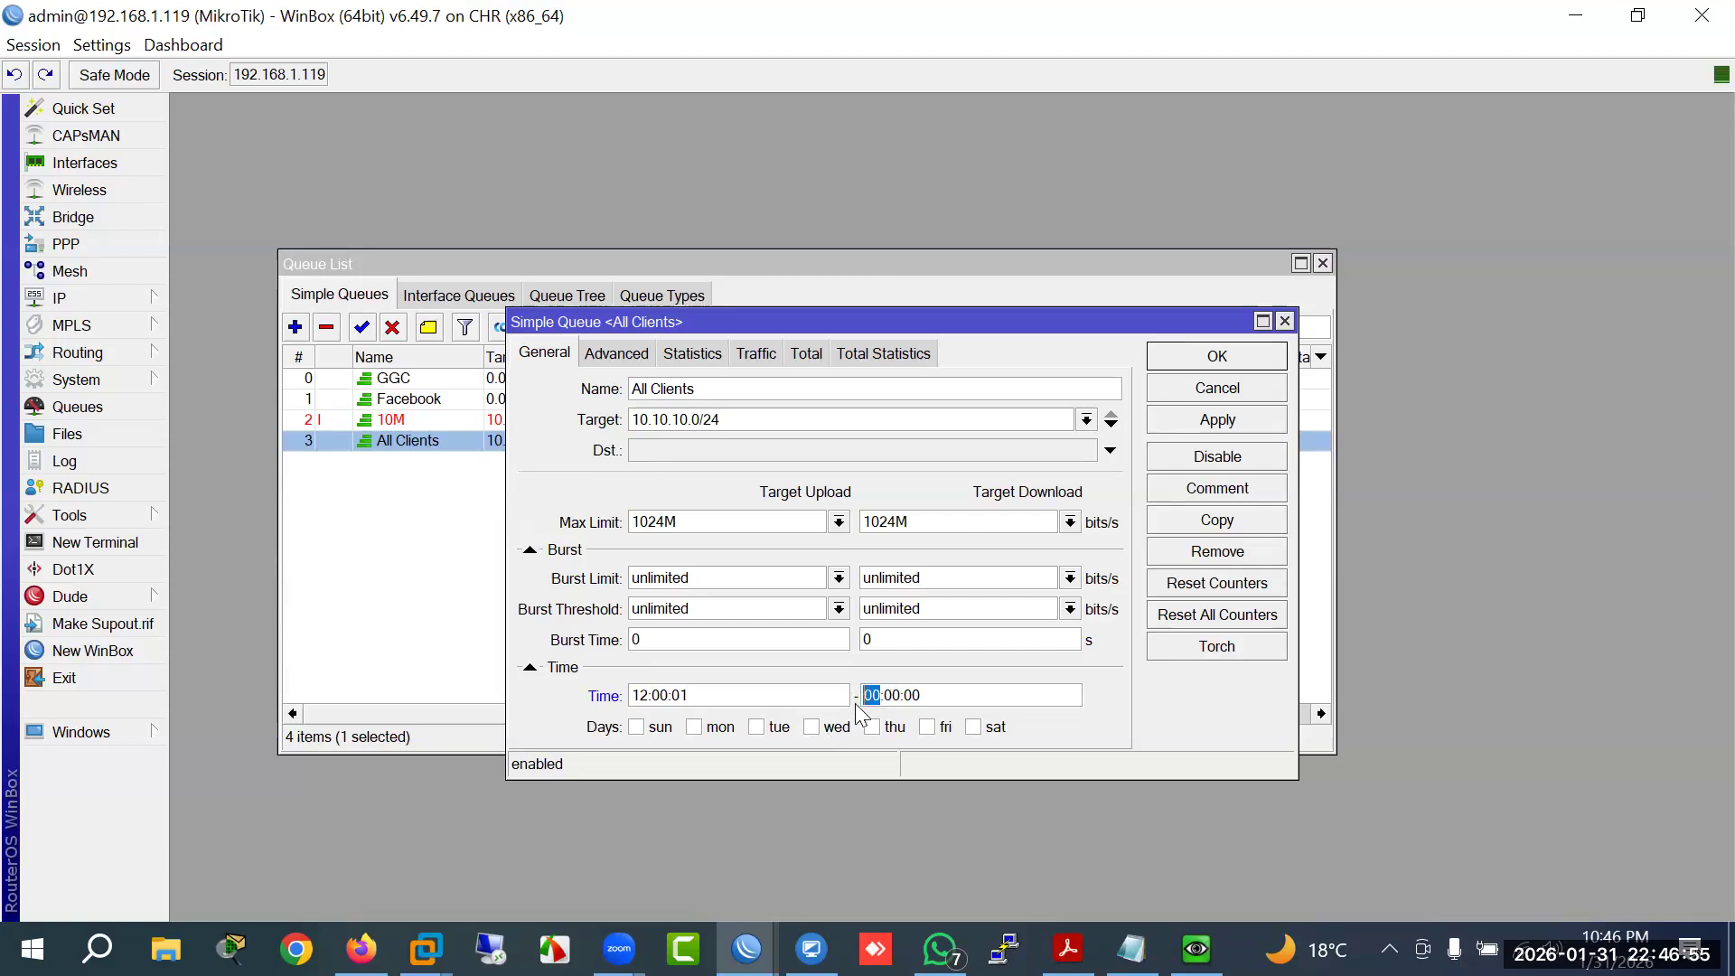
pyautogui.write('23')
pyautogui.press('BackSpace')
pyautogui.press('BackSpace')
pyautogui.write('59')
pyautogui.press('BackSpace')
pyautogui.press('BackSpace')
pyautogui.write('59')
# Step: Add Monday through Saturday to the All Clients schedule days and save it
pyautogui.click(716, 728)
pyautogui.click(778, 728)
pyautogui.click(833, 729)
pyautogui.click(890, 729)
pyautogui.click(944, 729)
pyautogui.click(994, 728)
pyautogui.click(1190, 355)
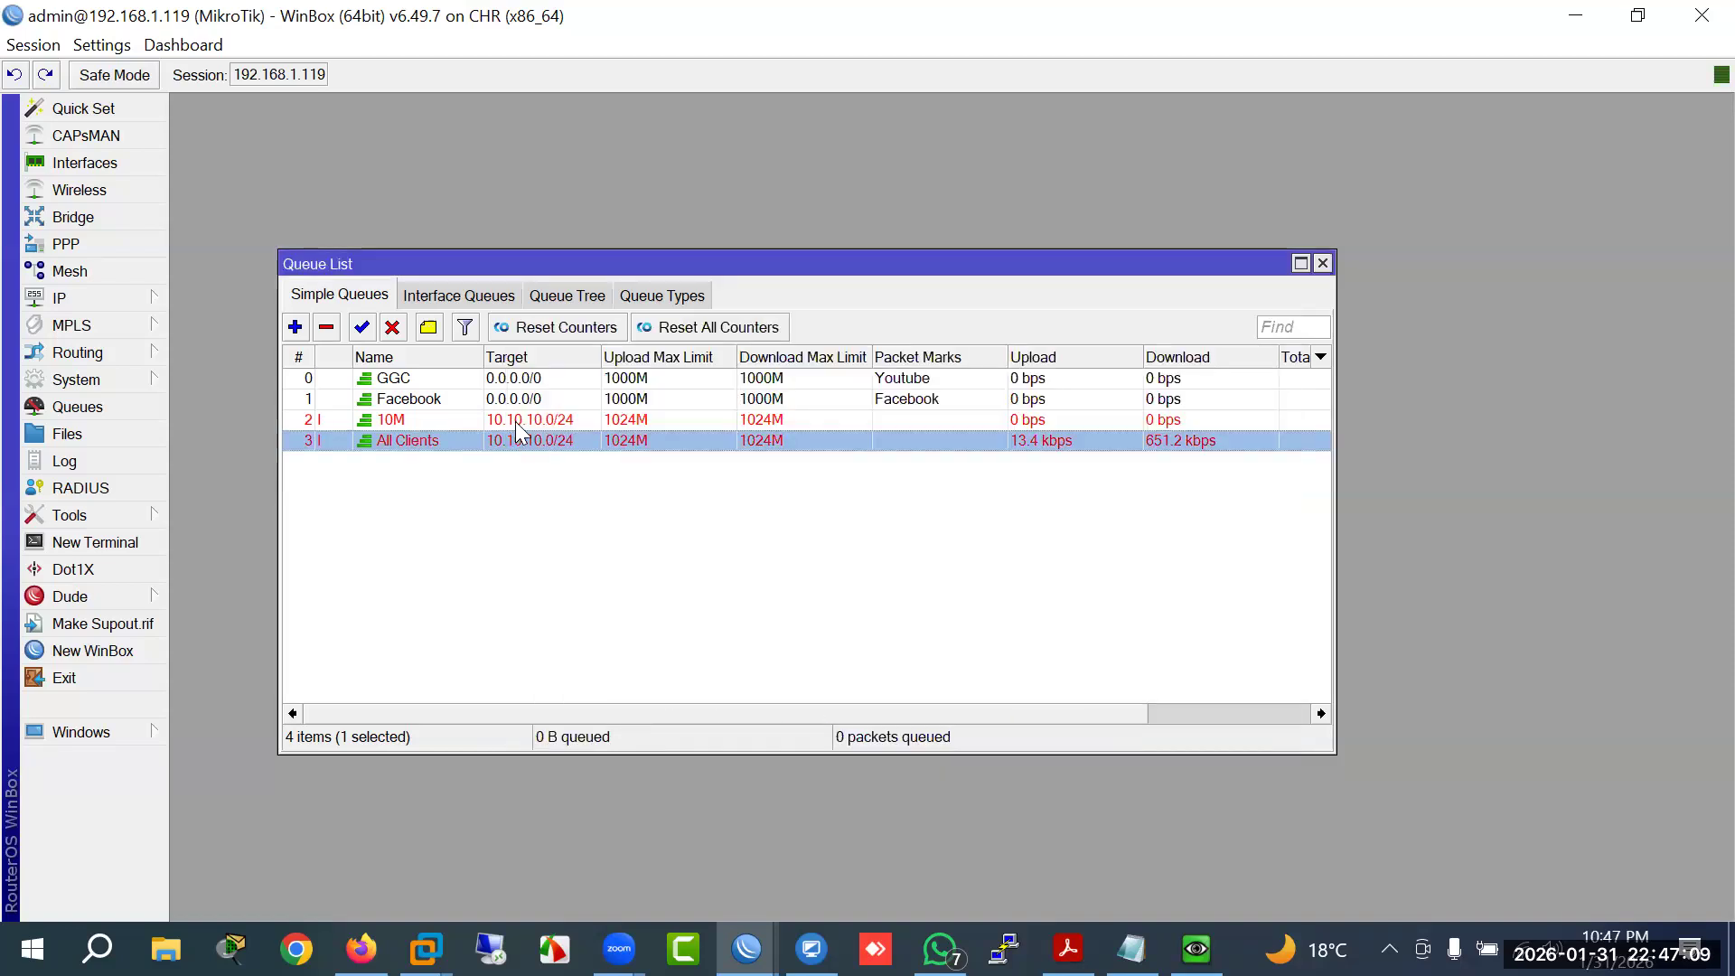
# Step: Enable all seven days, Sunday to Saturday, on the 10M queue's schedule and save
pyautogui.doubleClick(520, 419)
pyautogui.click(657, 728)
pyautogui.click(714, 729)
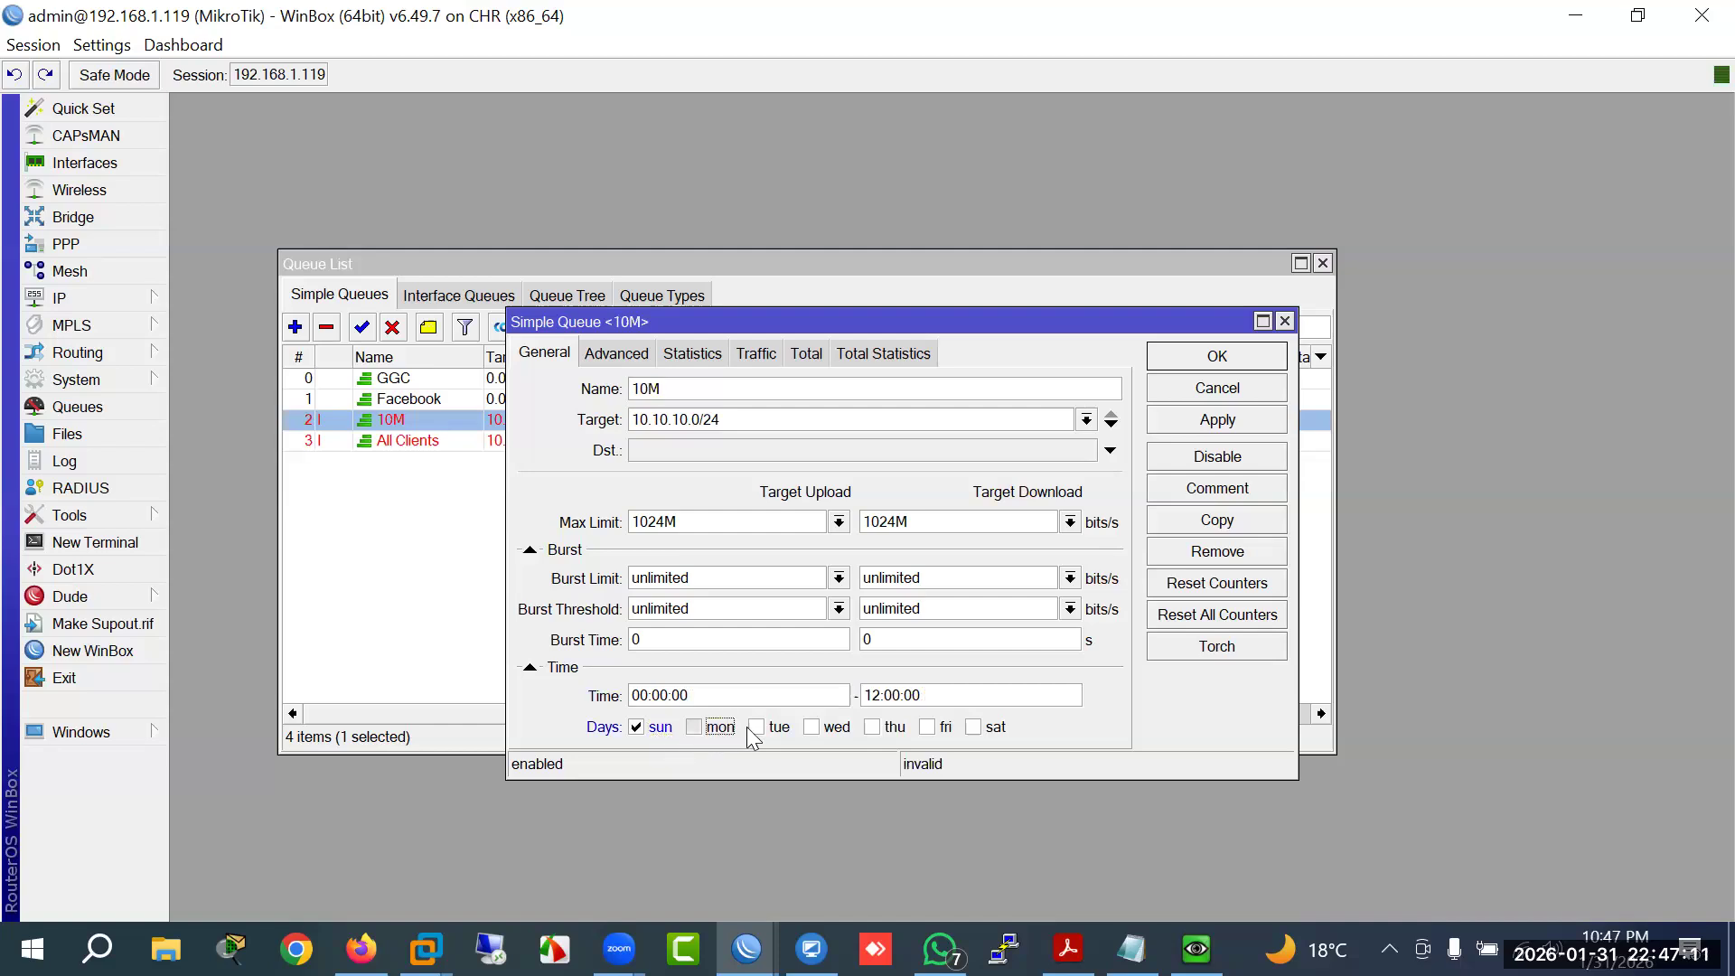
pyautogui.click(795, 728)
pyautogui.click(895, 729)
pyautogui.click(950, 728)
pyautogui.click(973, 728)
pyautogui.click(1175, 355)
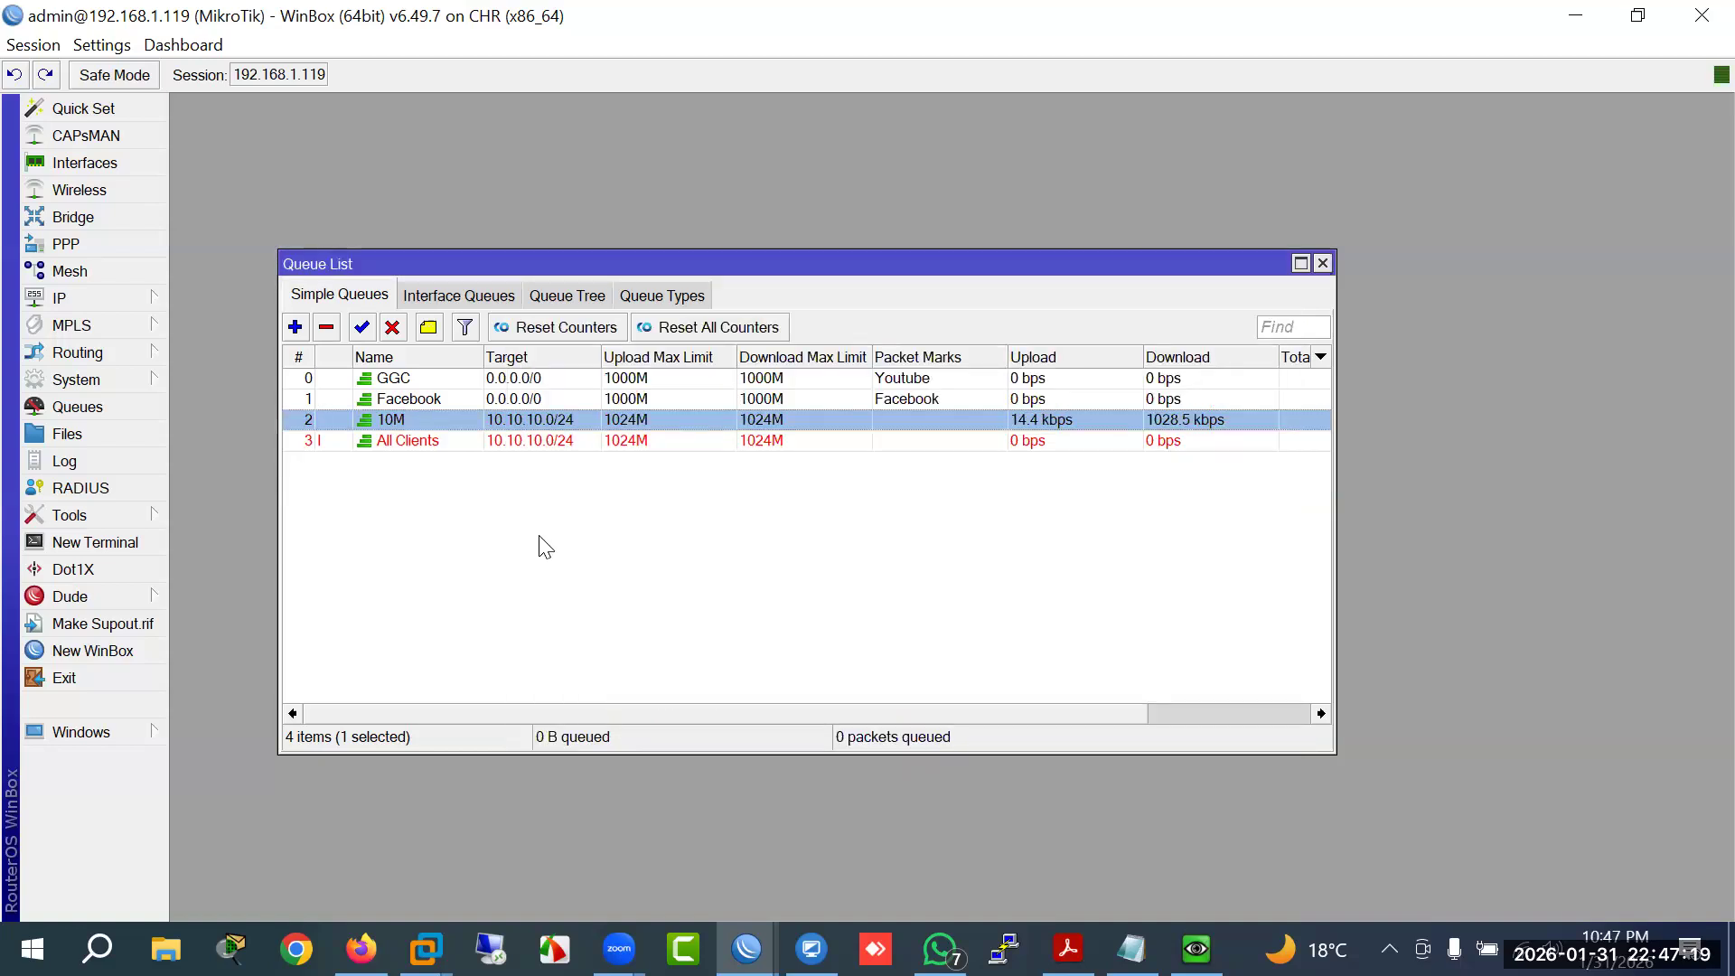
# Step: Check the router clock's current time and close it without changes
pyautogui.click(115, 381)
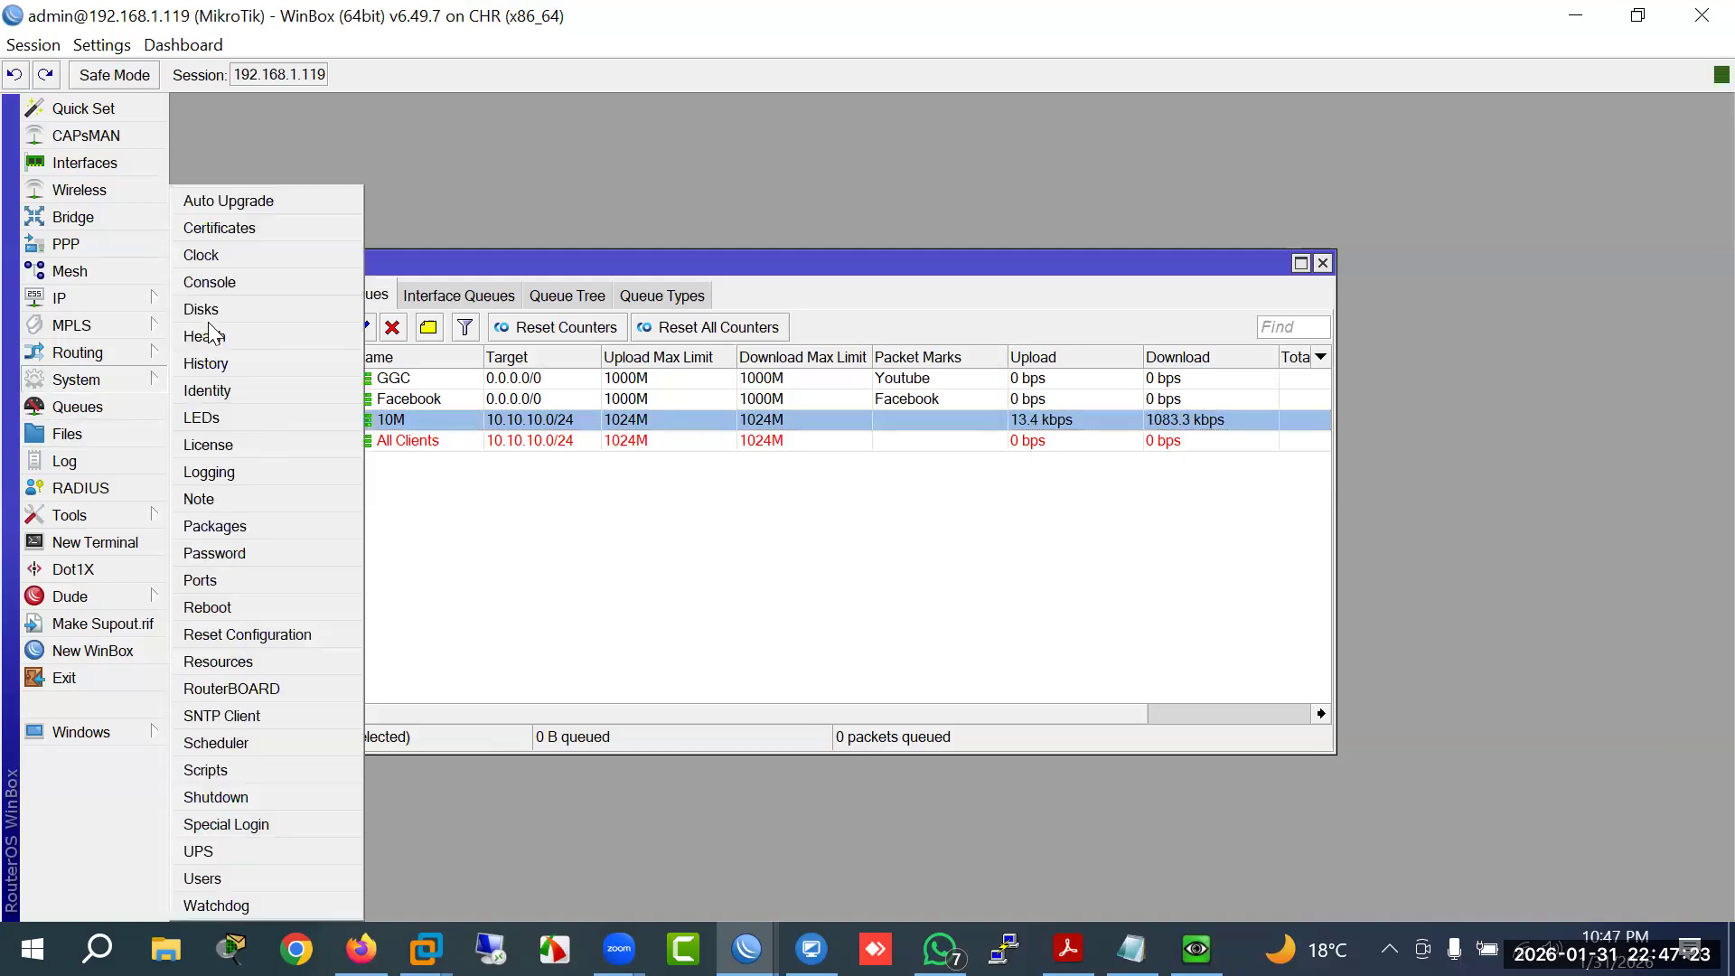
pyautogui.click(207, 256)
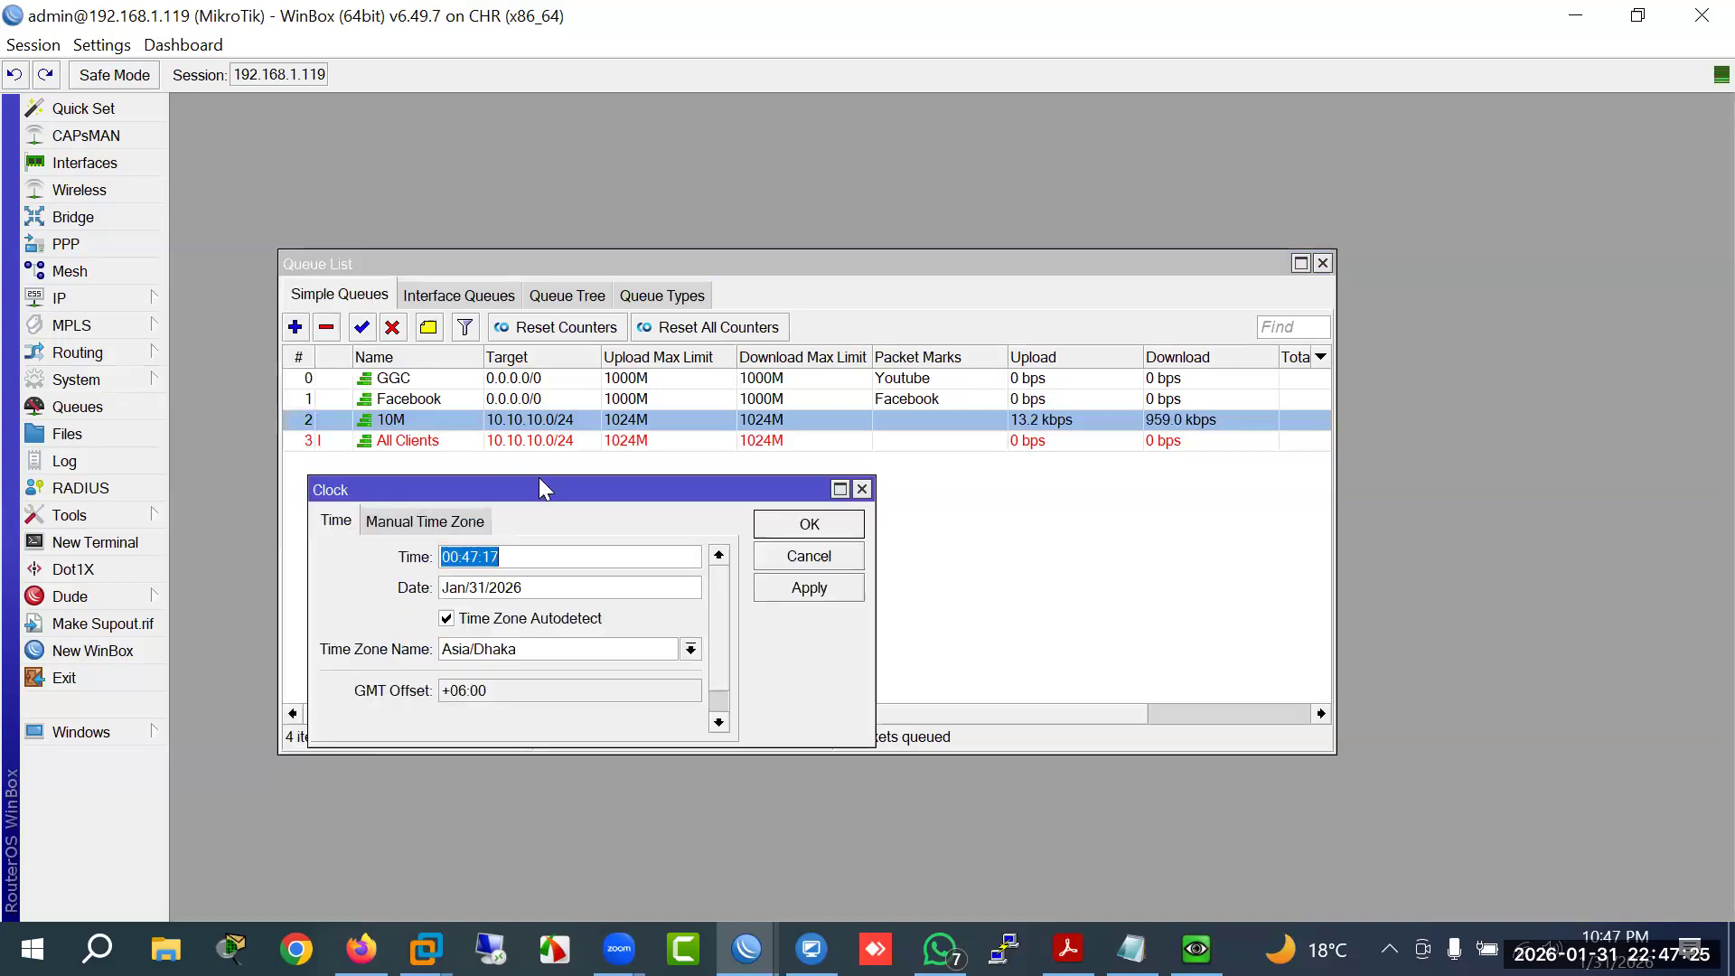
pyautogui.moveTo(458, 562); pyautogui.dragTo(505, 560)
pyautogui.click(809, 556)
# Step: Inspect the 10M queue's schedule start and end times, then close it
pyautogui.doubleClick(398, 423)
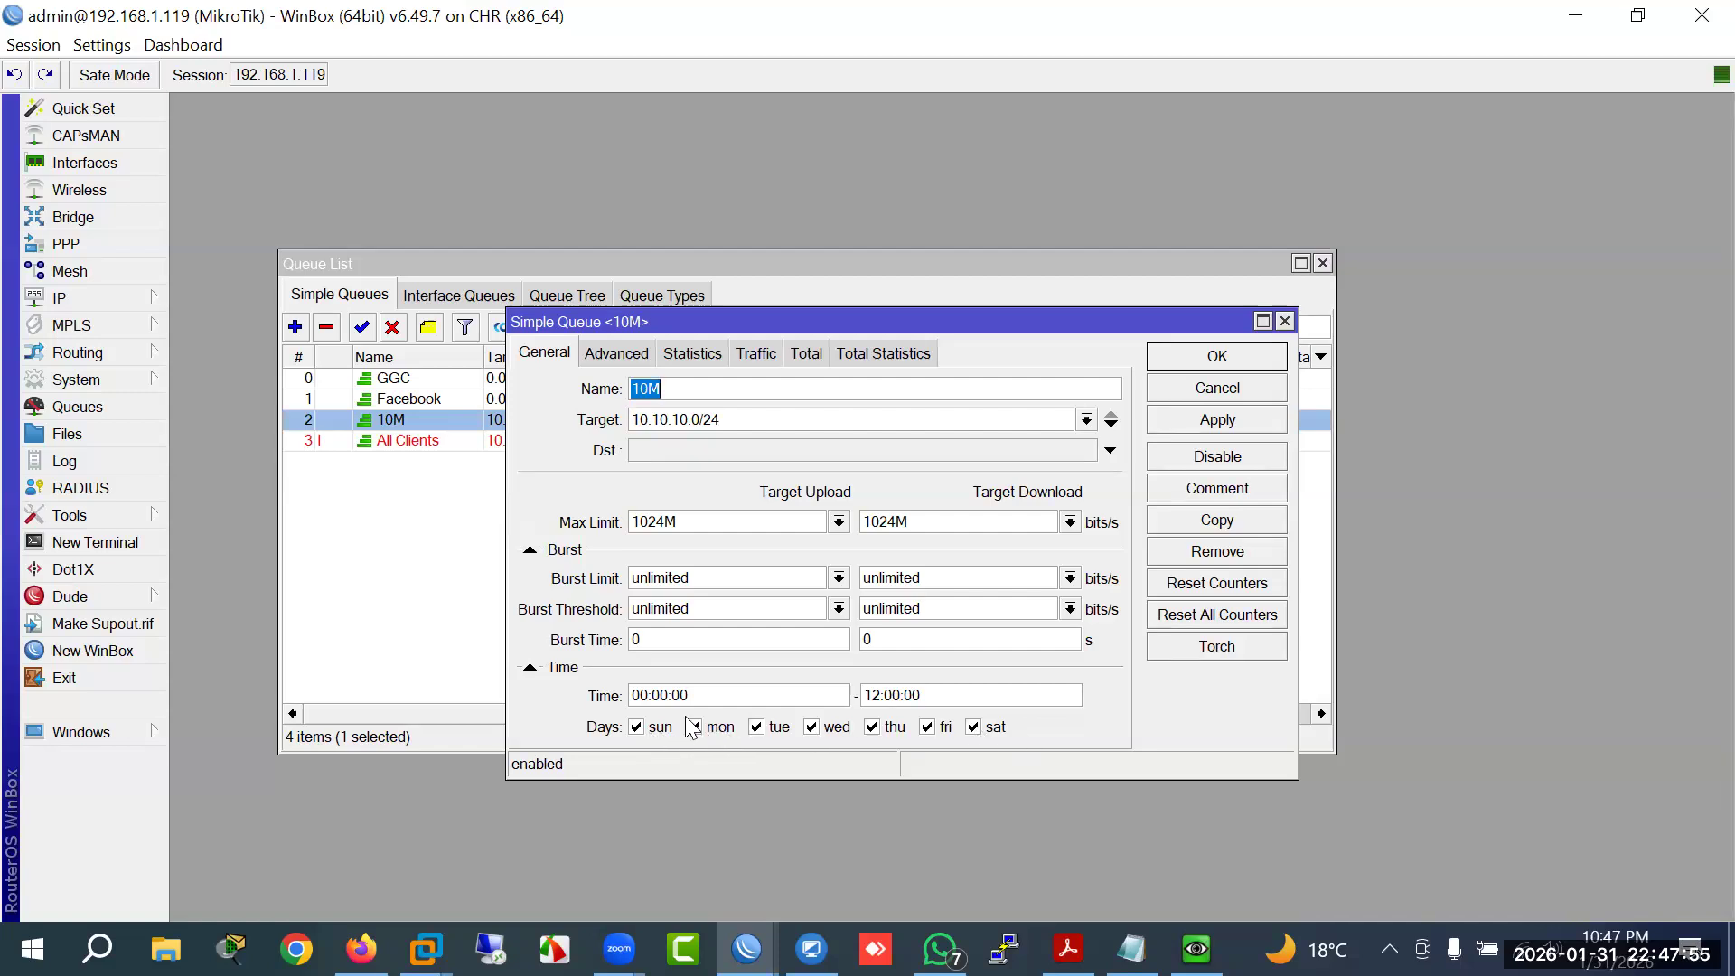
pyautogui.moveTo(646, 701); pyautogui.dragTo(627, 700)
pyautogui.click(877, 696)
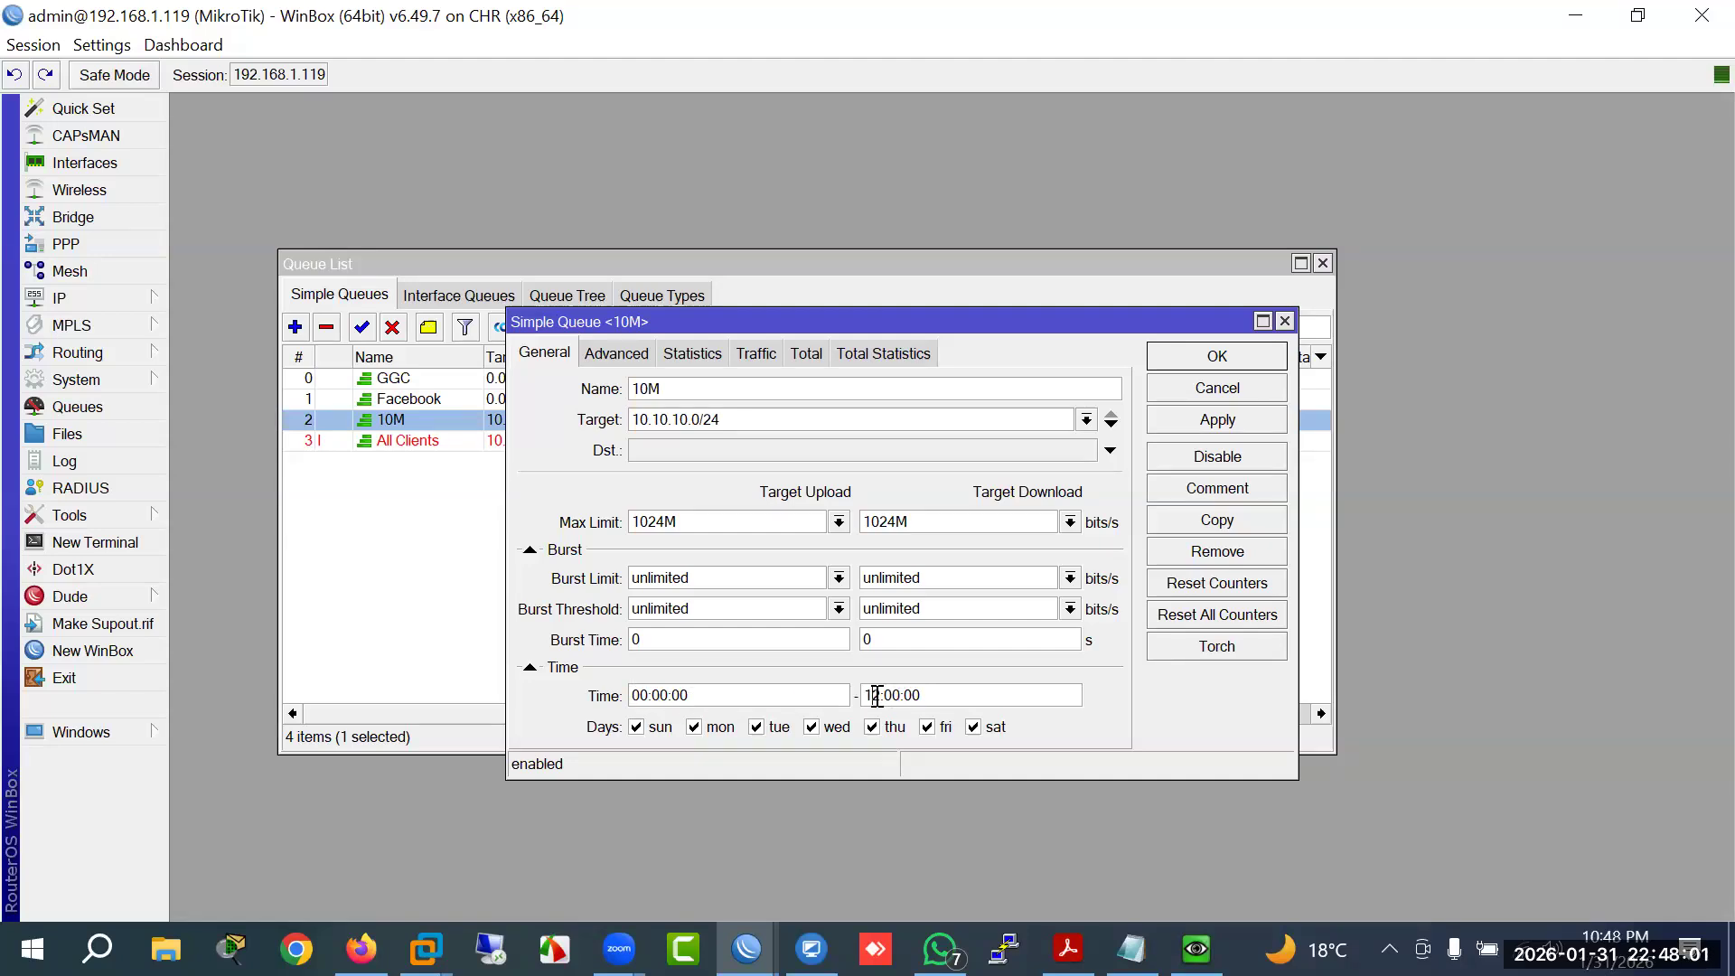
pyautogui.press('Return')
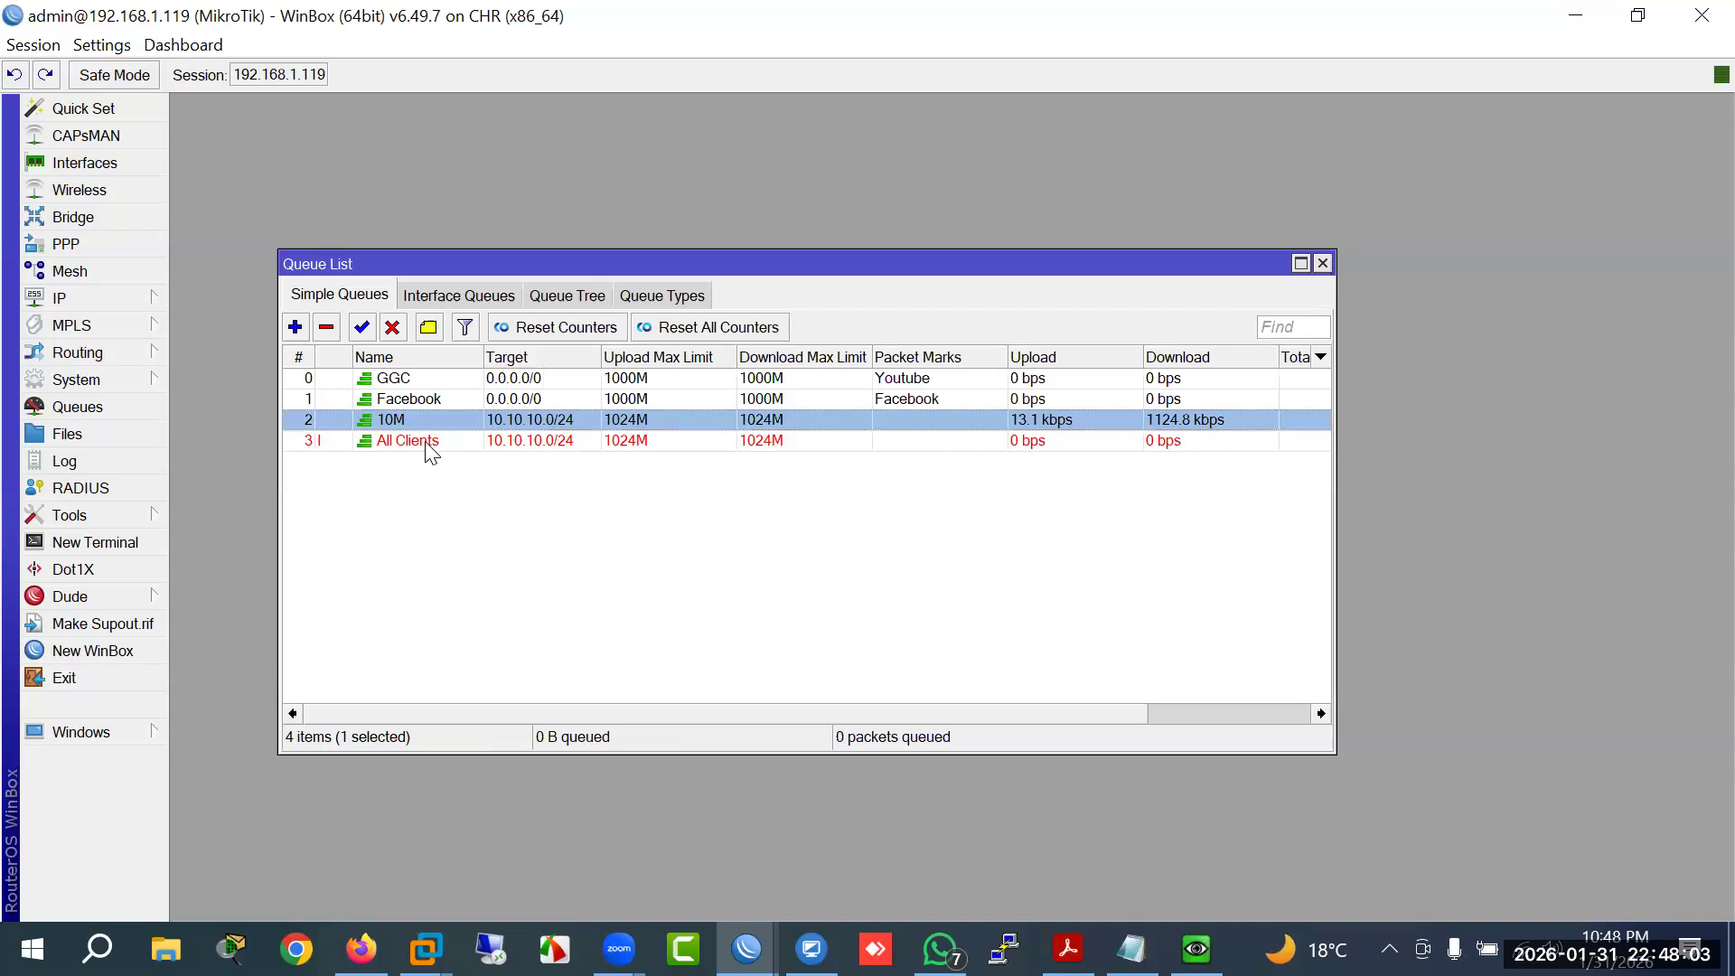
# Step: Examine the All Clients queue's 12:00:01 start and 23:59:59 end times
pyautogui.doubleClick(425, 441)
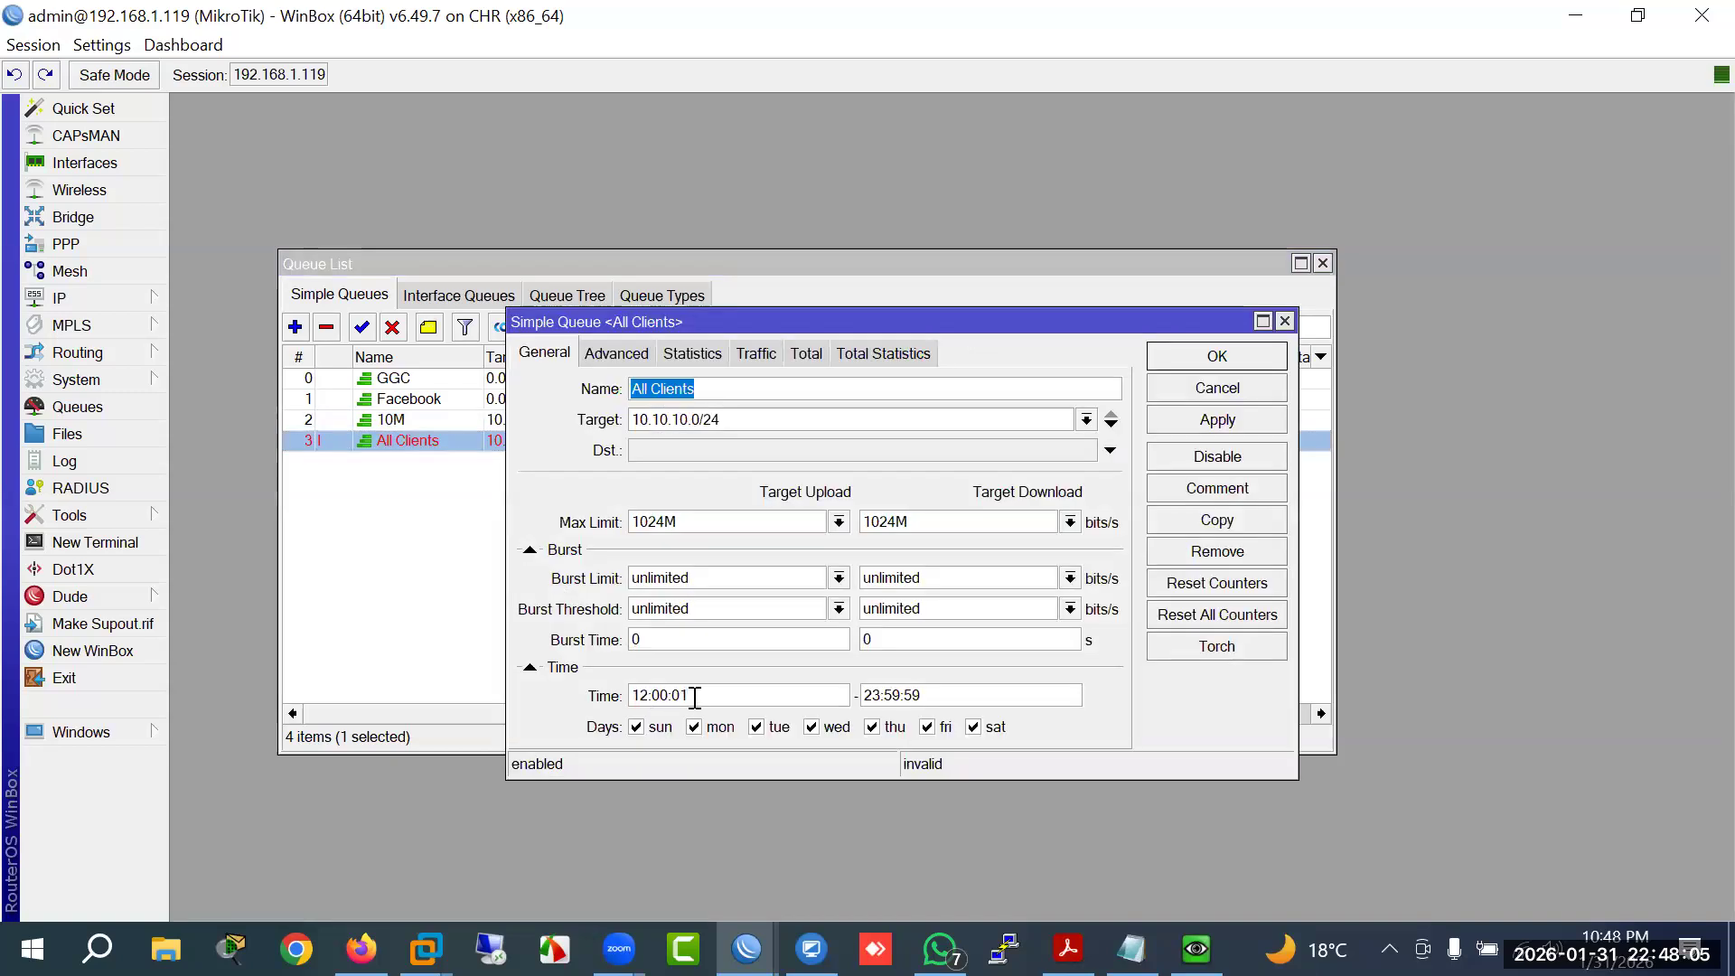
pyautogui.moveTo(694, 697); pyautogui.dragTo(615, 695)
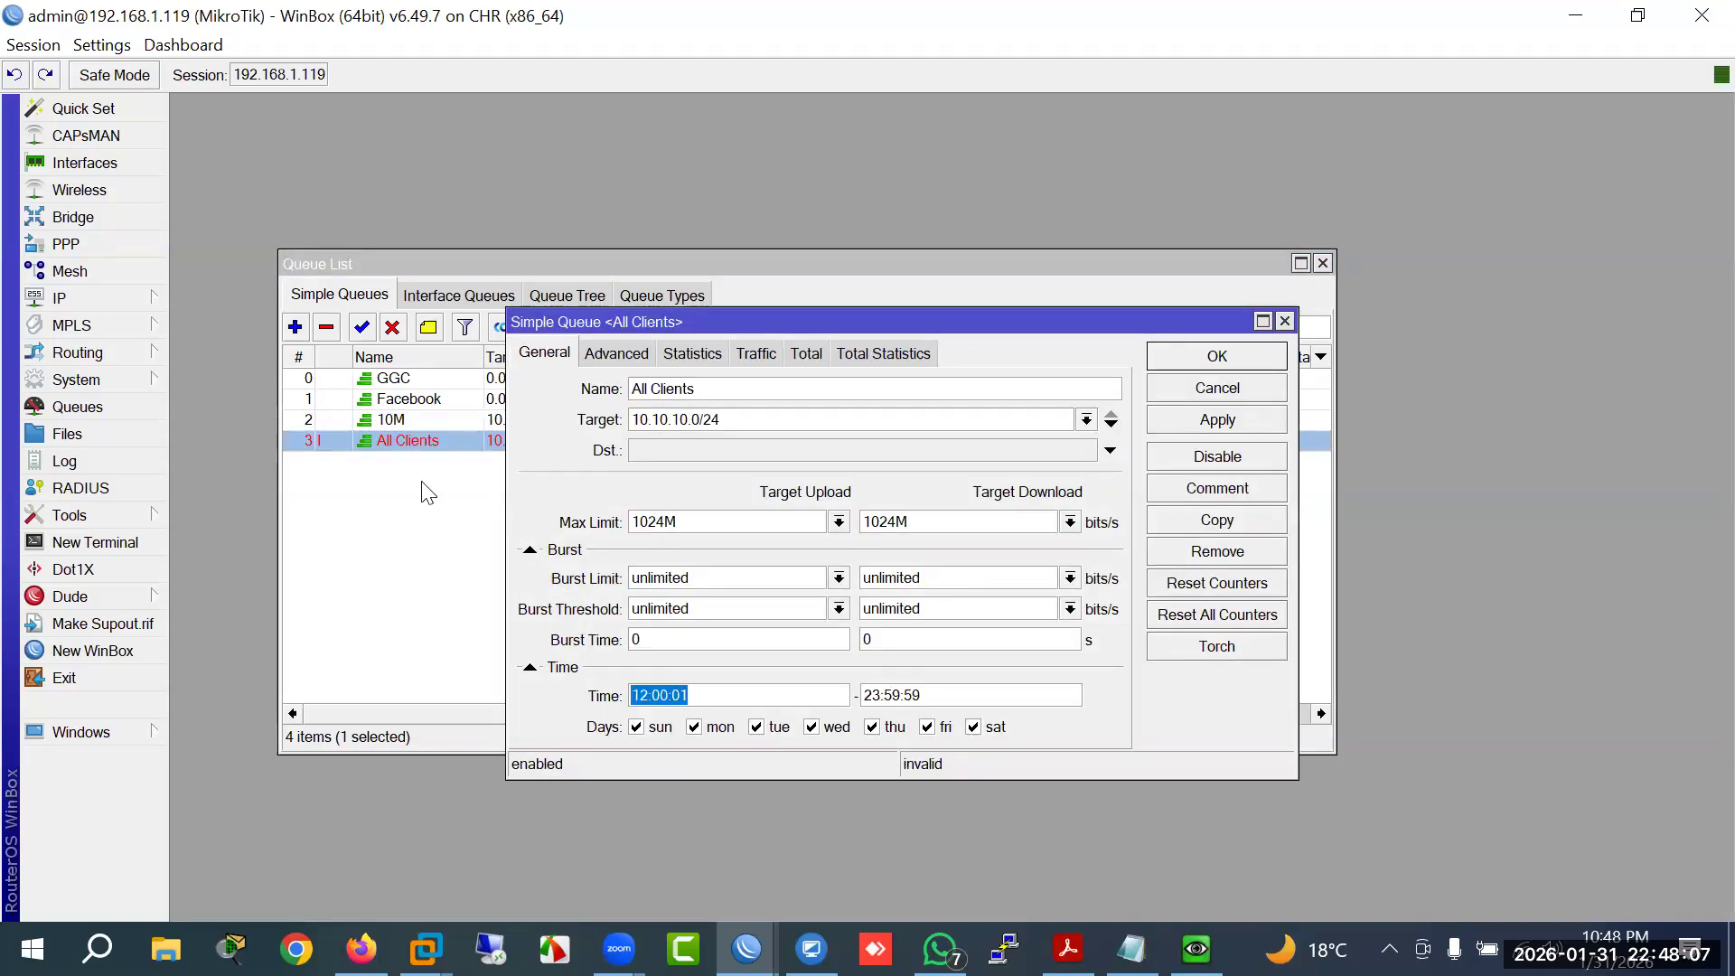
pyautogui.moveTo(922, 695); pyautogui.dragTo(852, 697)
pyautogui.click(888, 698)
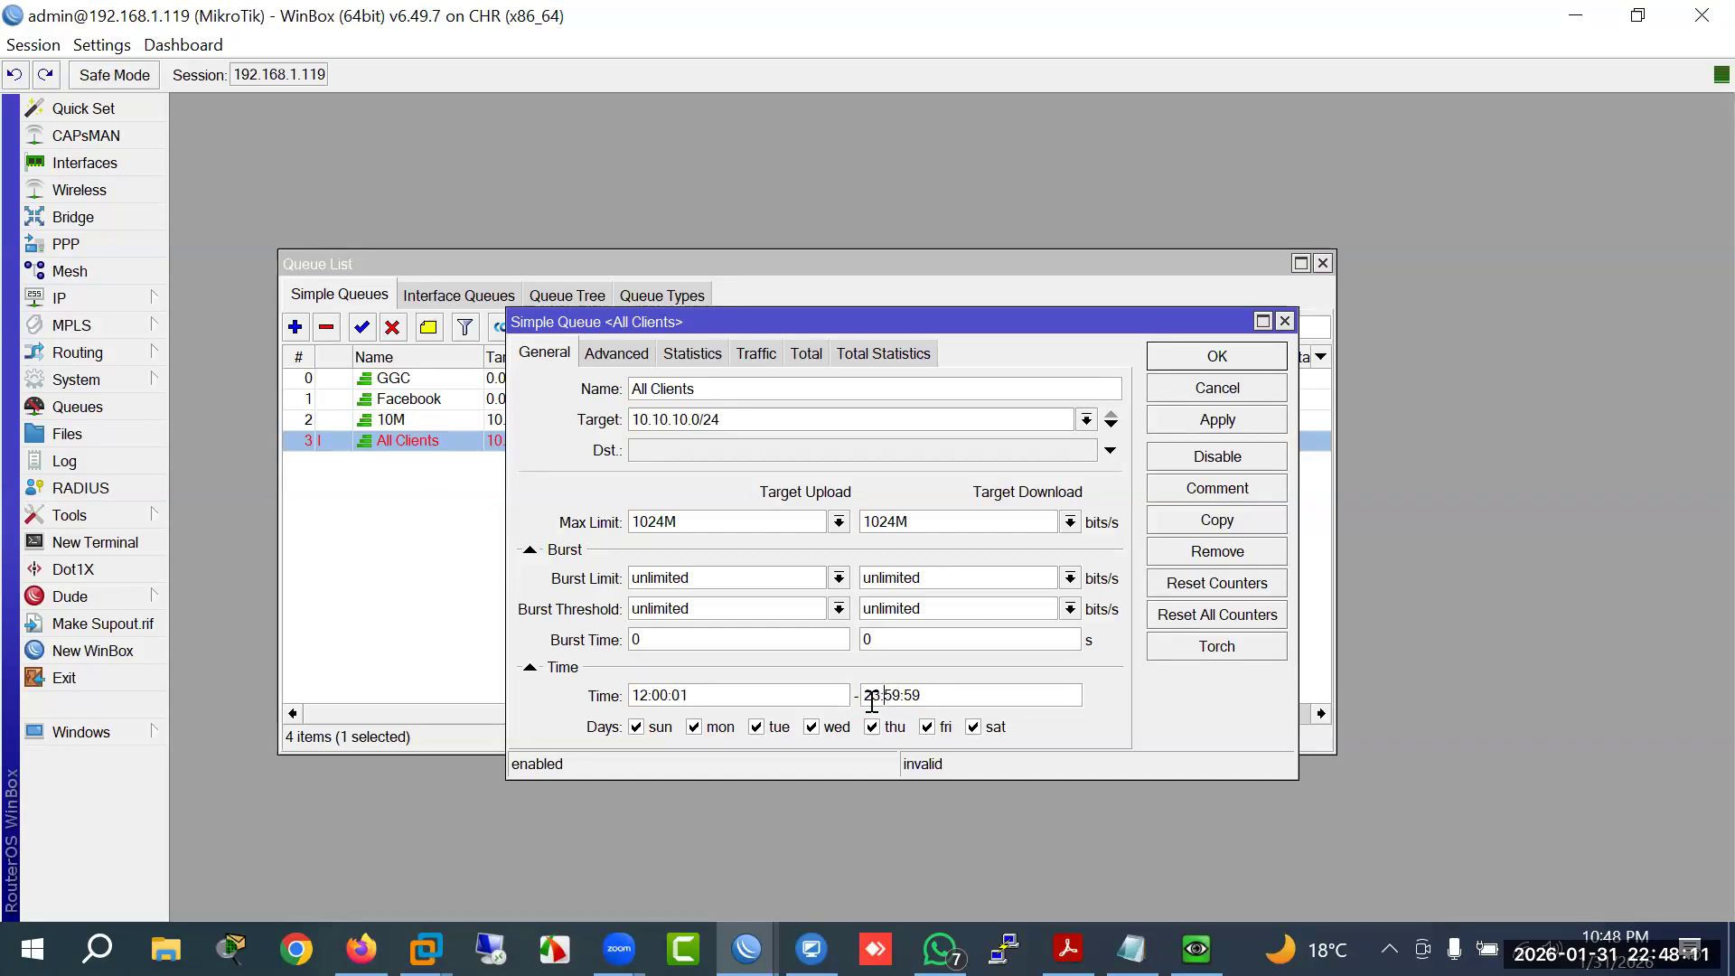
pyautogui.hotkey('ctrl', 'a')
# Step: Open the System Clock window and dismiss the All Clients queue dialog without changes
pyautogui.click(127, 380)
pyautogui.click(201, 255)
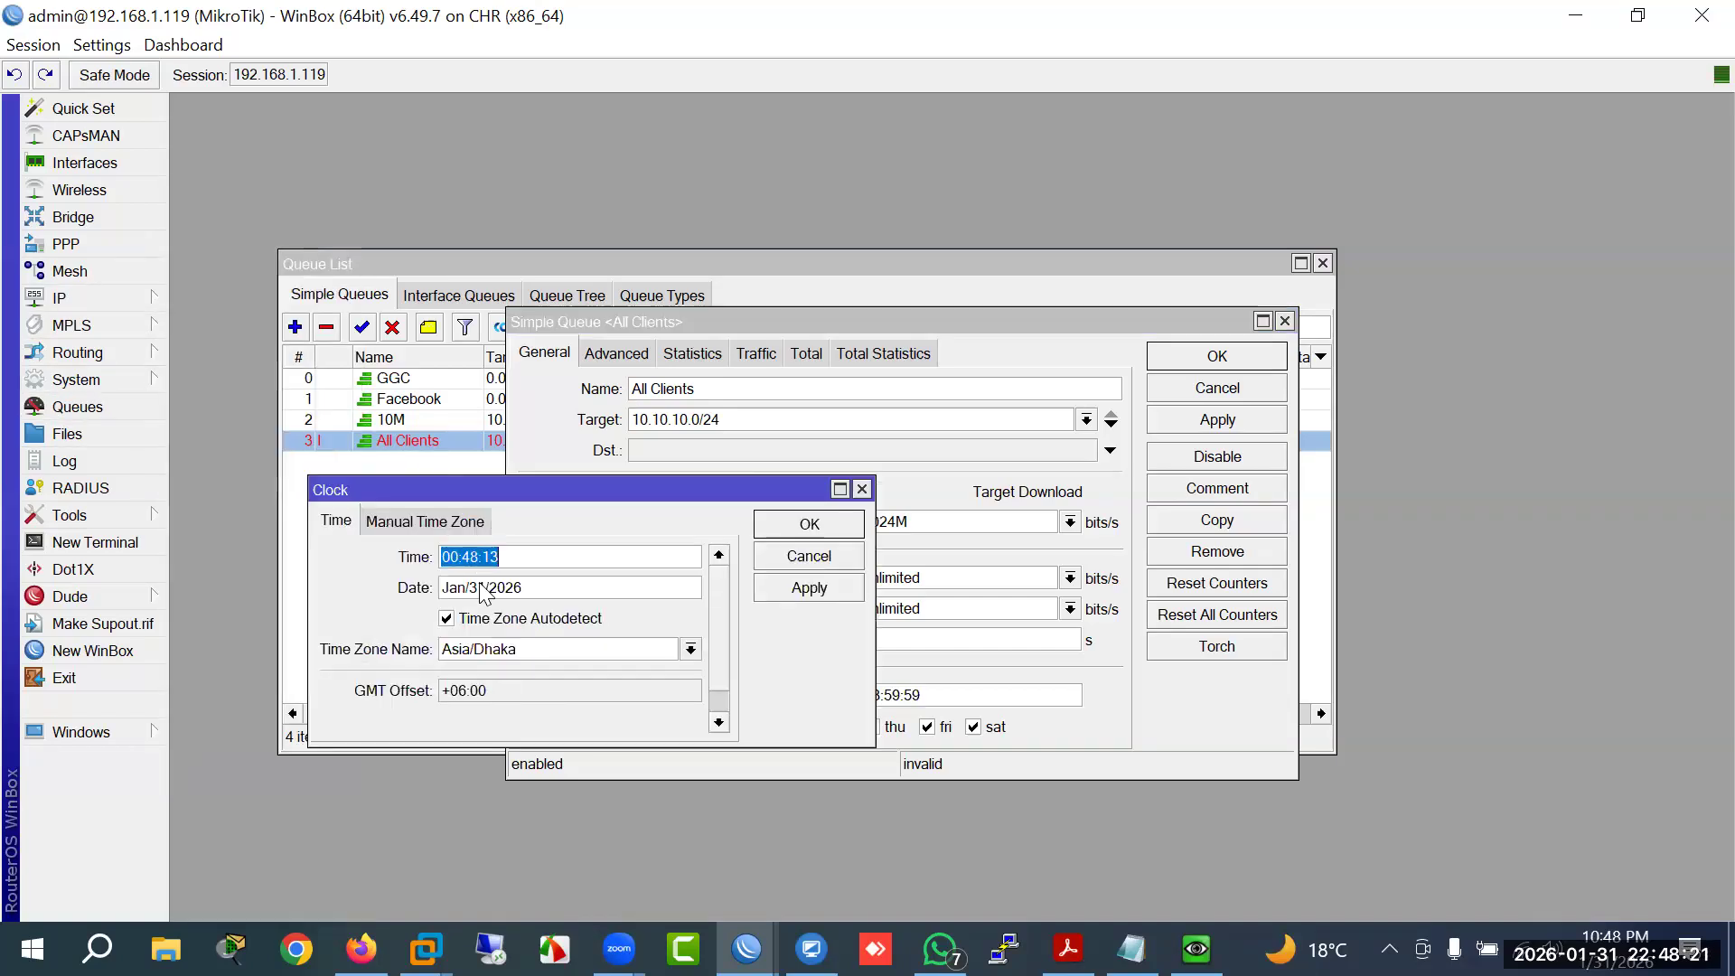
pyautogui.moveTo(555, 493); pyautogui.dragTo(504, 764)
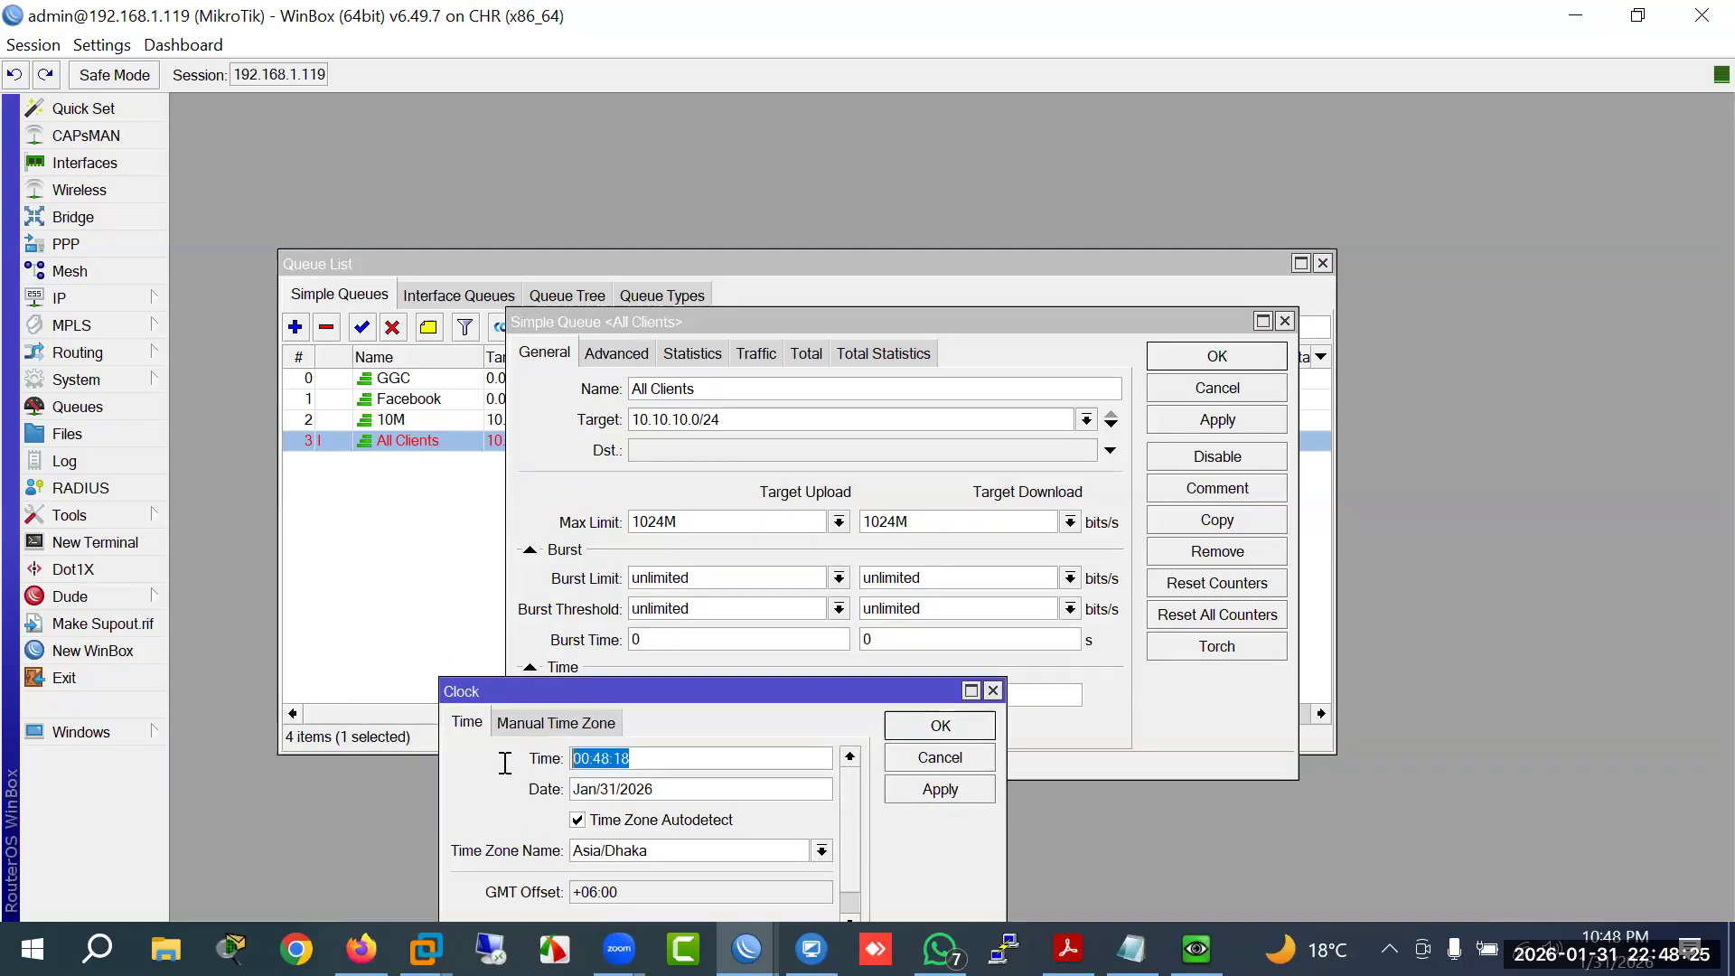
pyautogui.moveTo(654, 692)
pyautogui.mouseDown()
pyautogui.moveTo(652, 771)
pyautogui.moveTo(653, 703)
pyautogui.mouseUp()
pyautogui.click(1205, 388)
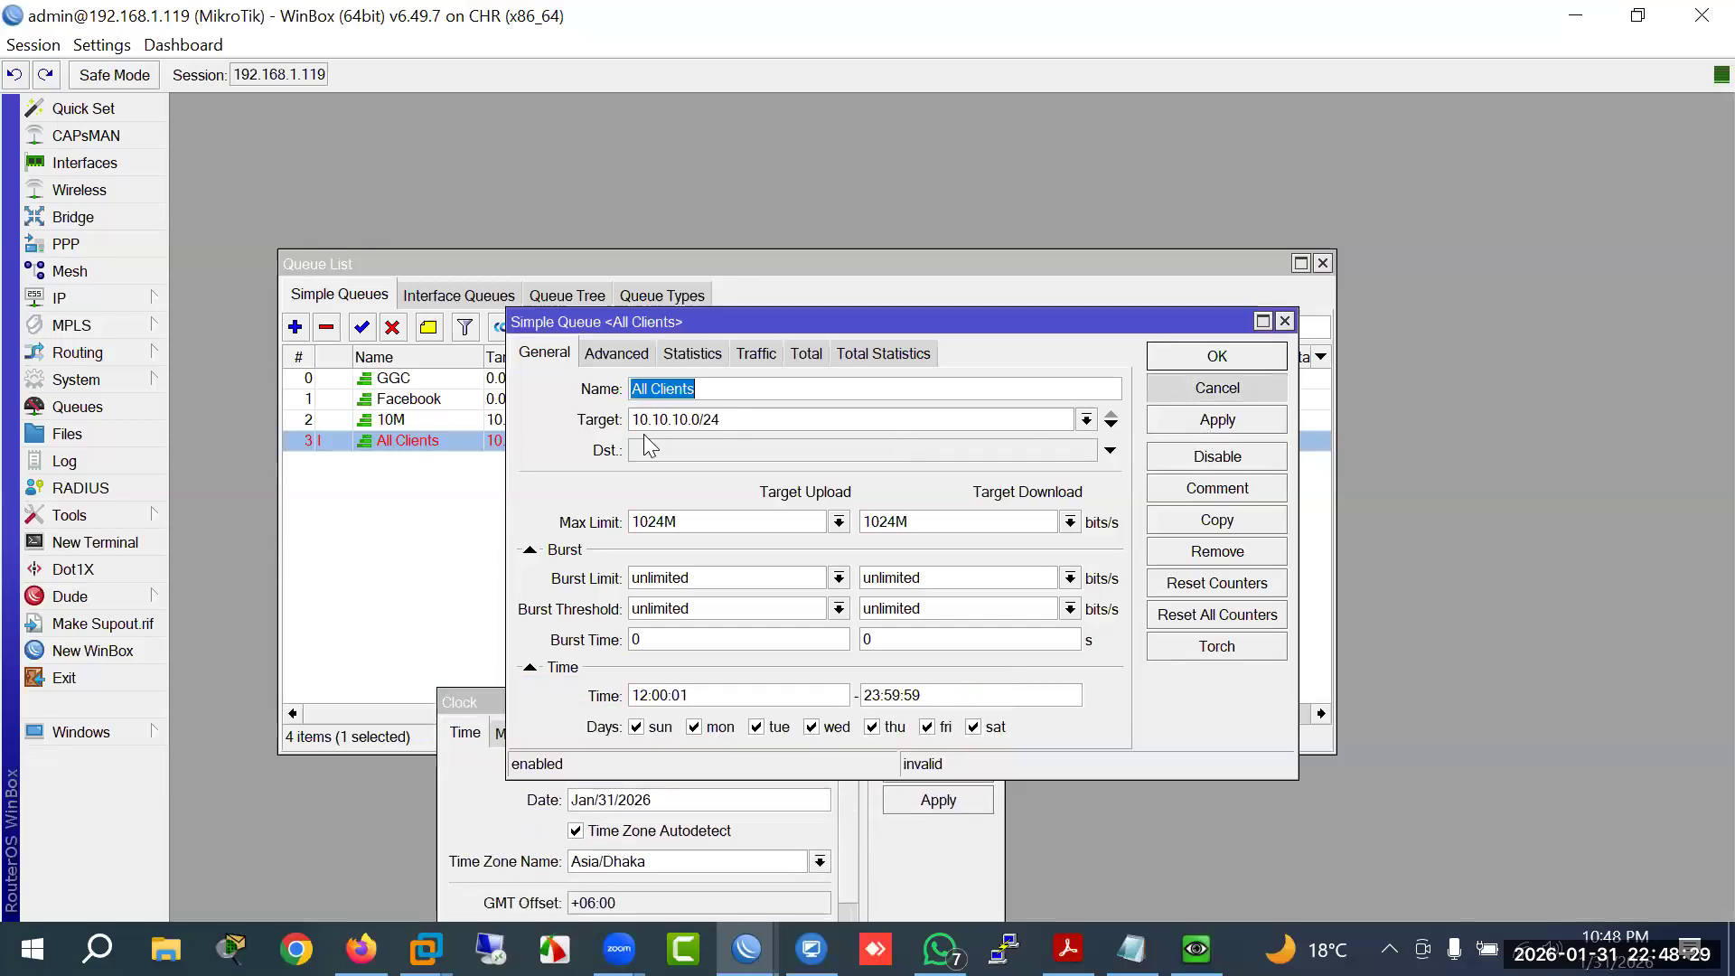
# Step: Compare the 10M and All Clients rows in the queue list
pyautogui.click(548, 423)
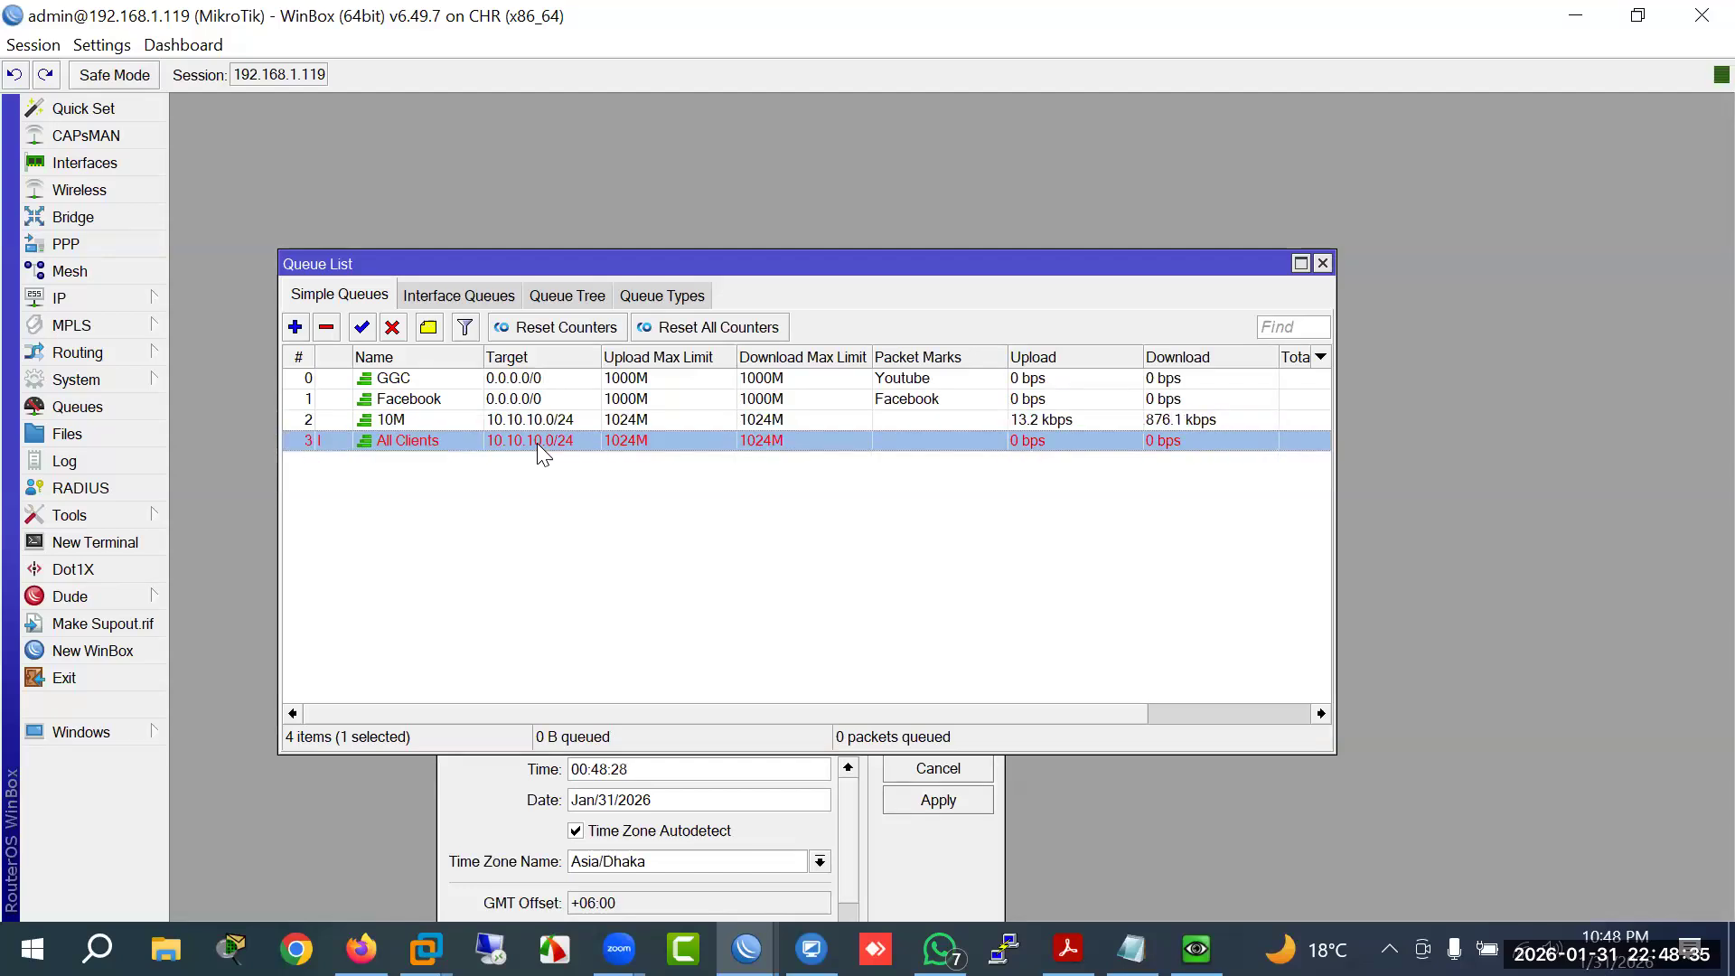
pyautogui.press('Up')
pyautogui.press('Down')
pyautogui.press('Up')
pyautogui.press('Down')
pyautogui.press('Up')
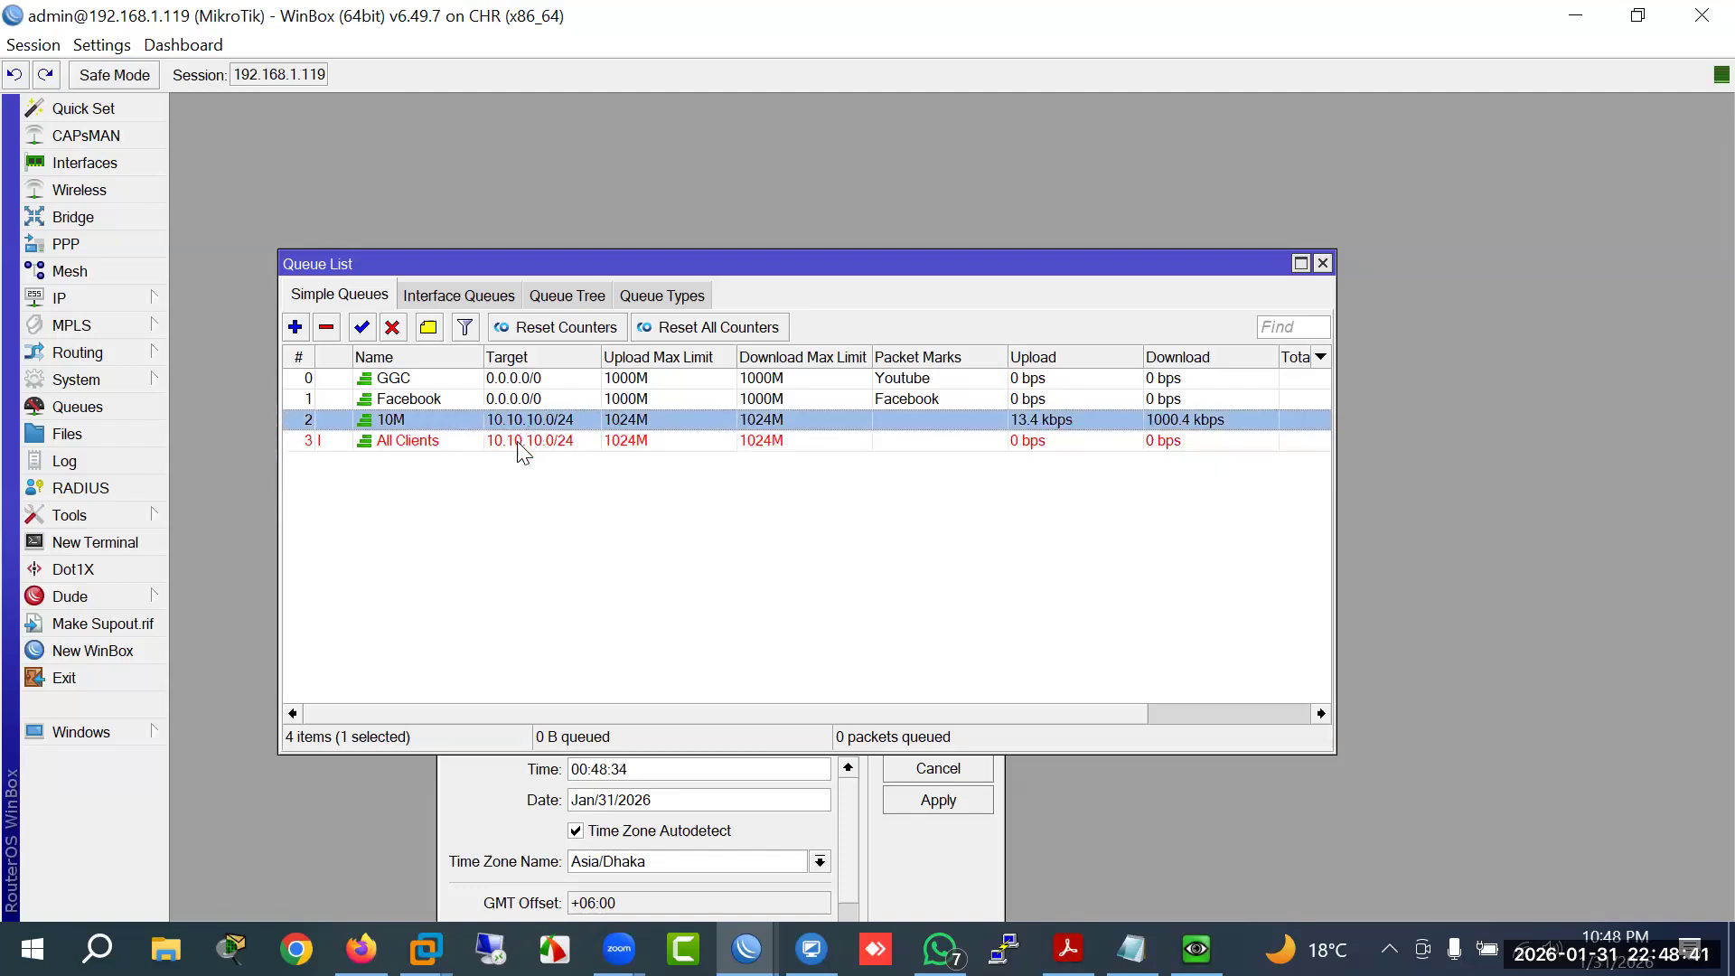
pyautogui.click(517, 441)
pyautogui.click(518, 420)
pyautogui.click(515, 442)
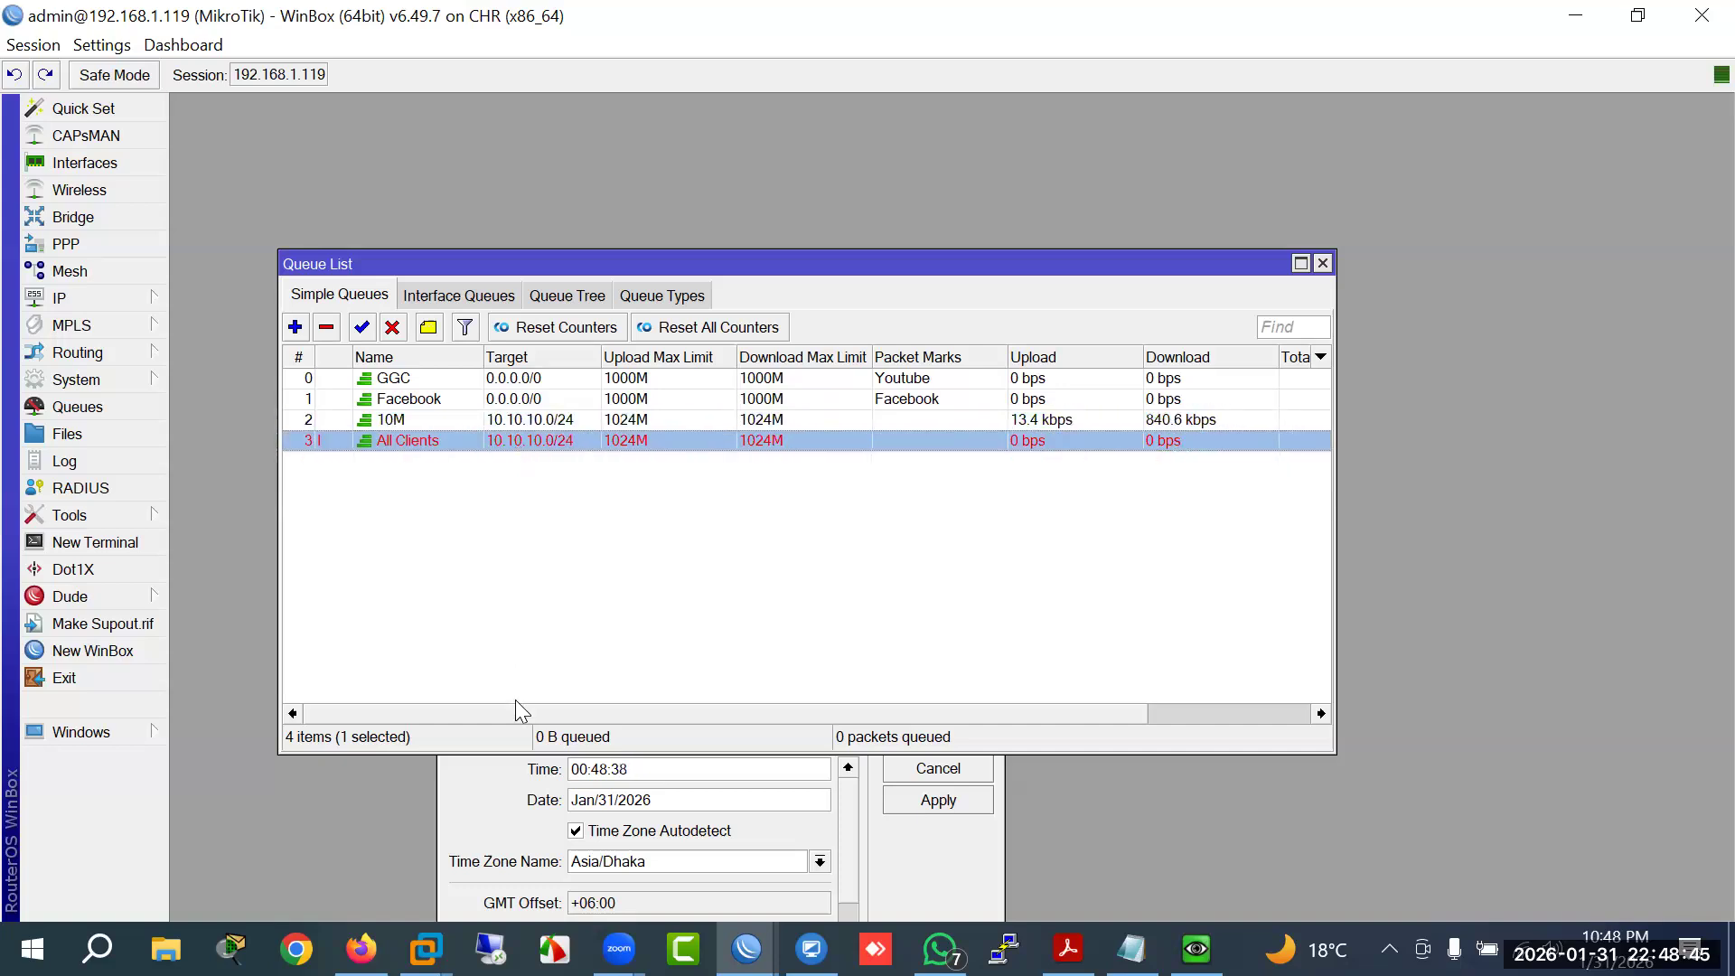
# Step: Set the router clock time to 12:48:41 and apply it
pyautogui.click(485, 790)
pyautogui.write('12')
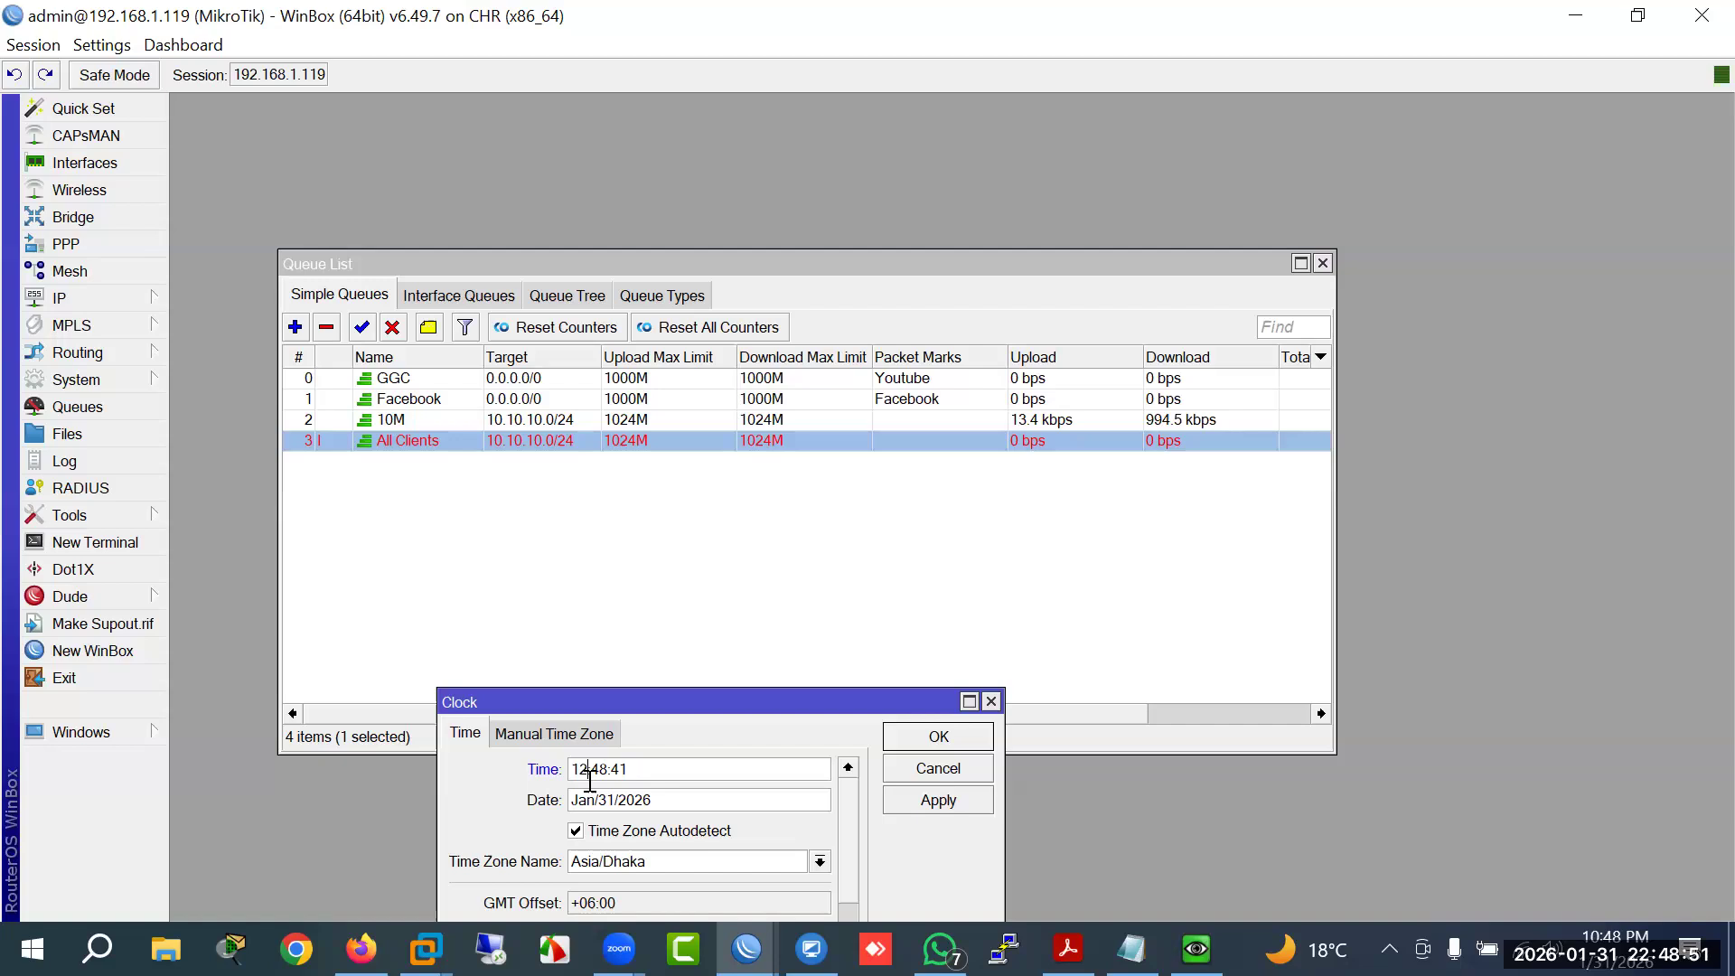
pyautogui.moveTo(667, 706); pyautogui.dragTo(671, 677)
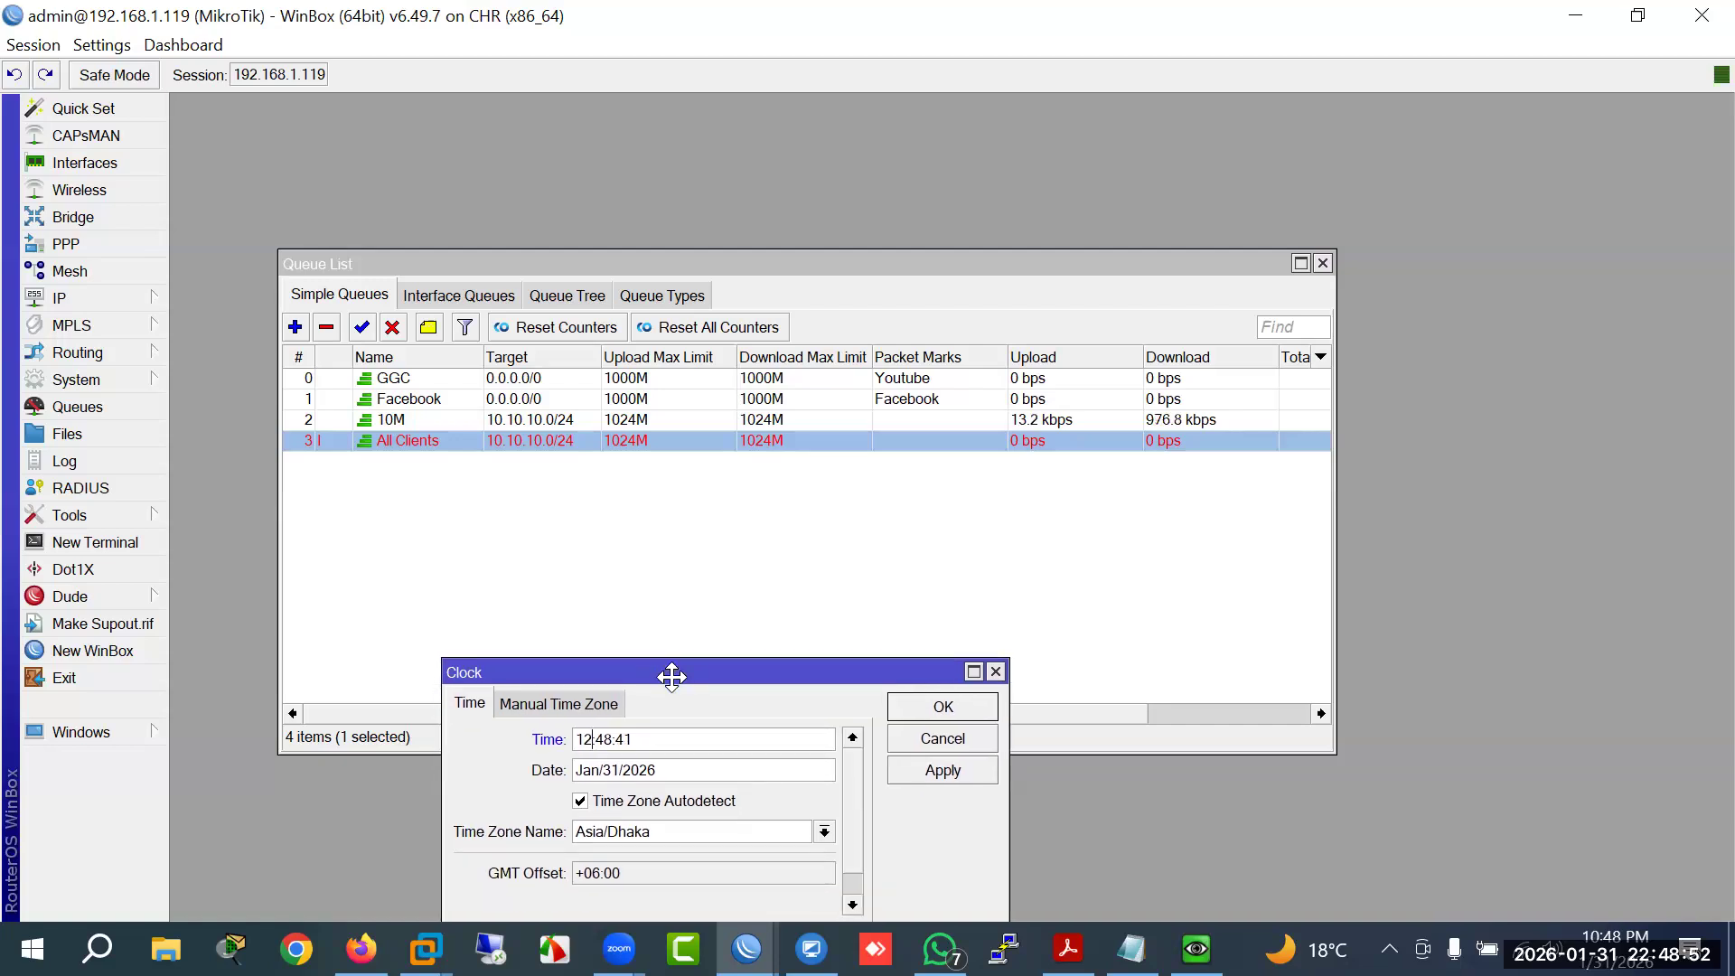
pyautogui.click(955, 776)
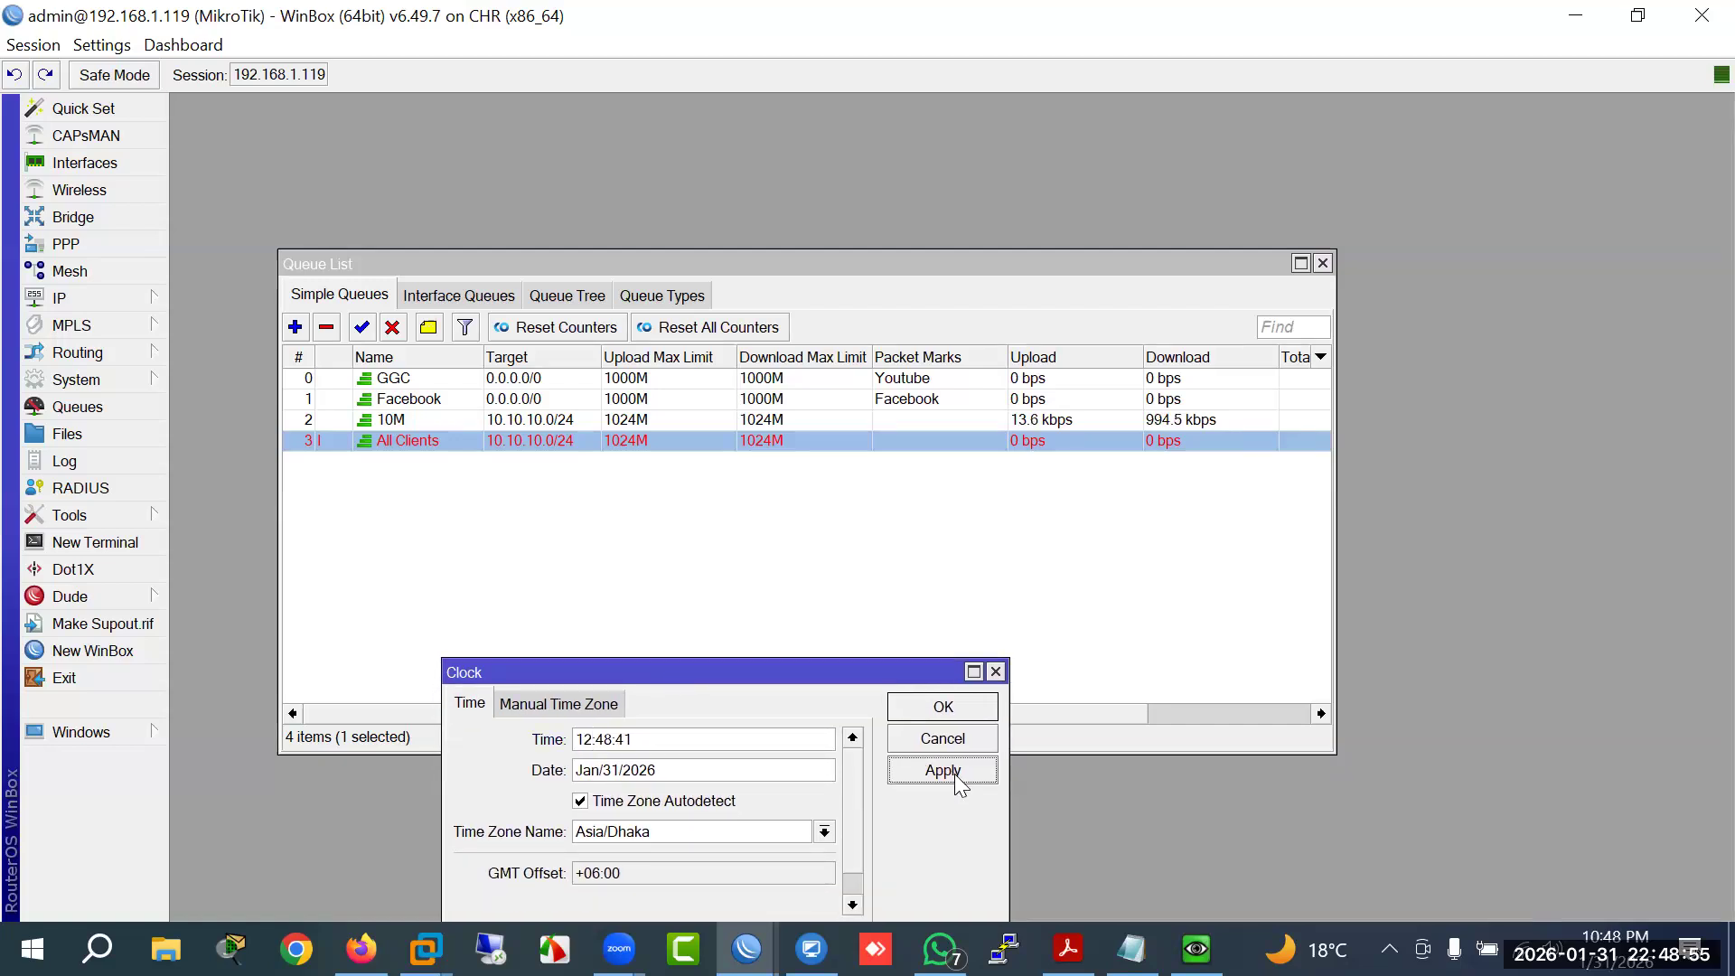
pyautogui.click(943, 719)
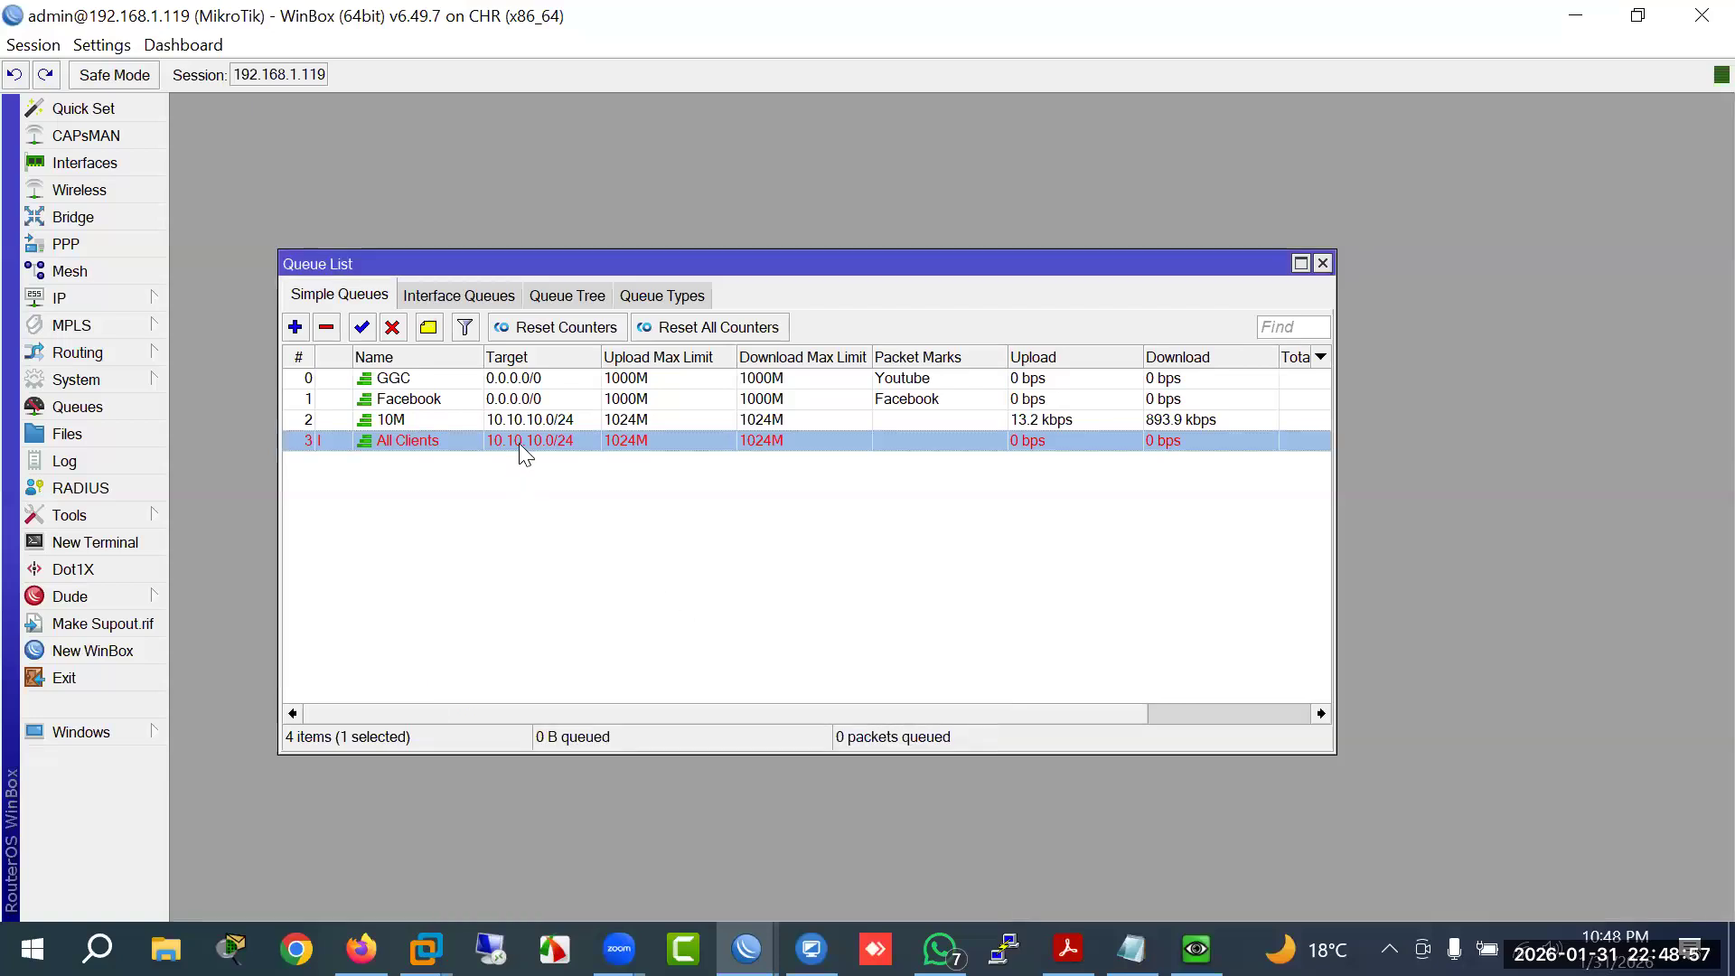
# Step: Re-save the All Clients queue unchanged, then check the 10M queue's settings
pyautogui.doubleClick(519, 441)
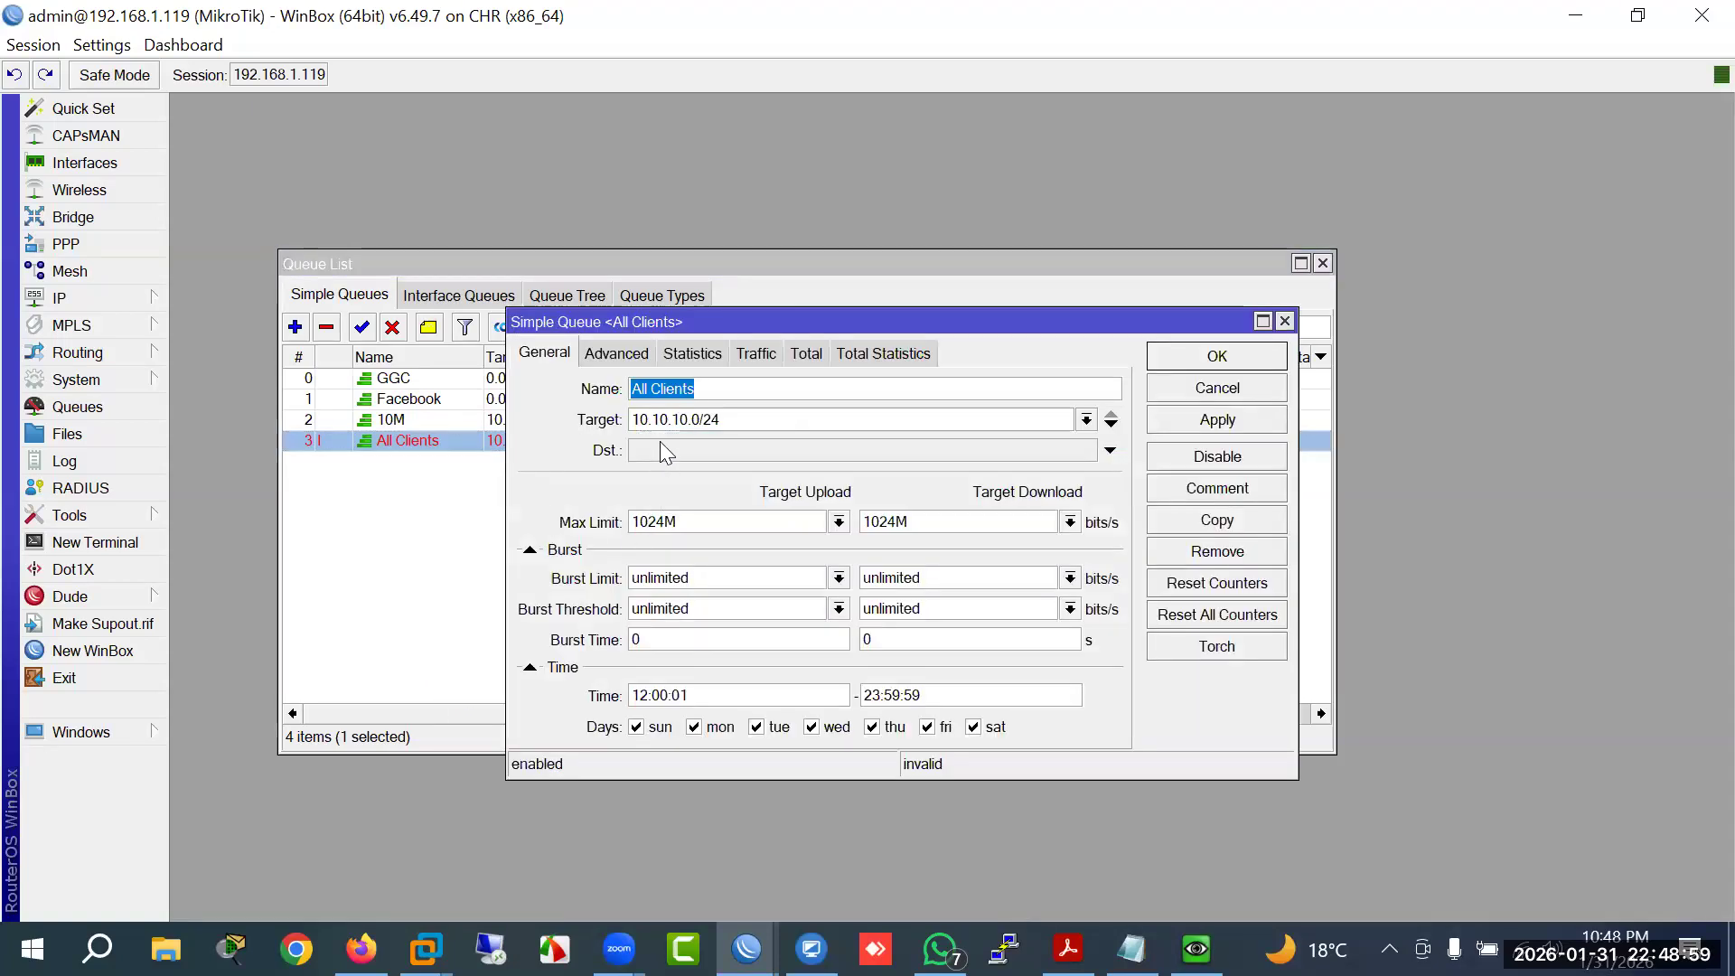
pyautogui.click(1189, 356)
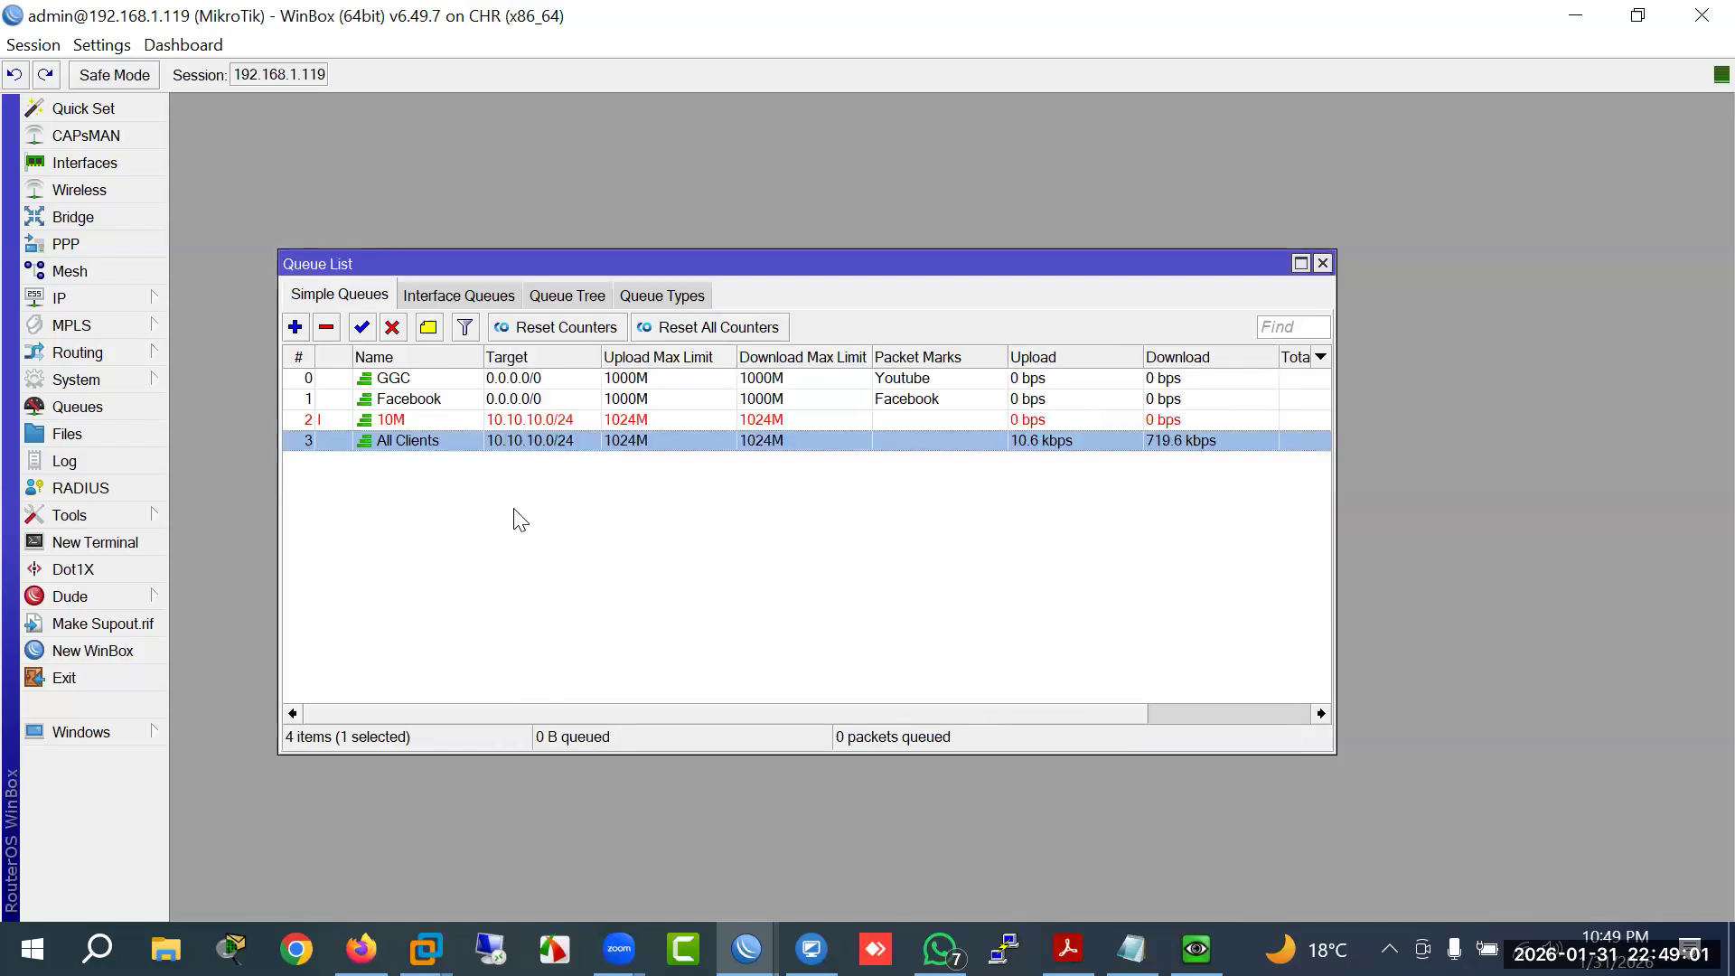
pyautogui.click(513, 420)
pyautogui.click(515, 441)
pyautogui.doubleClick(517, 421)
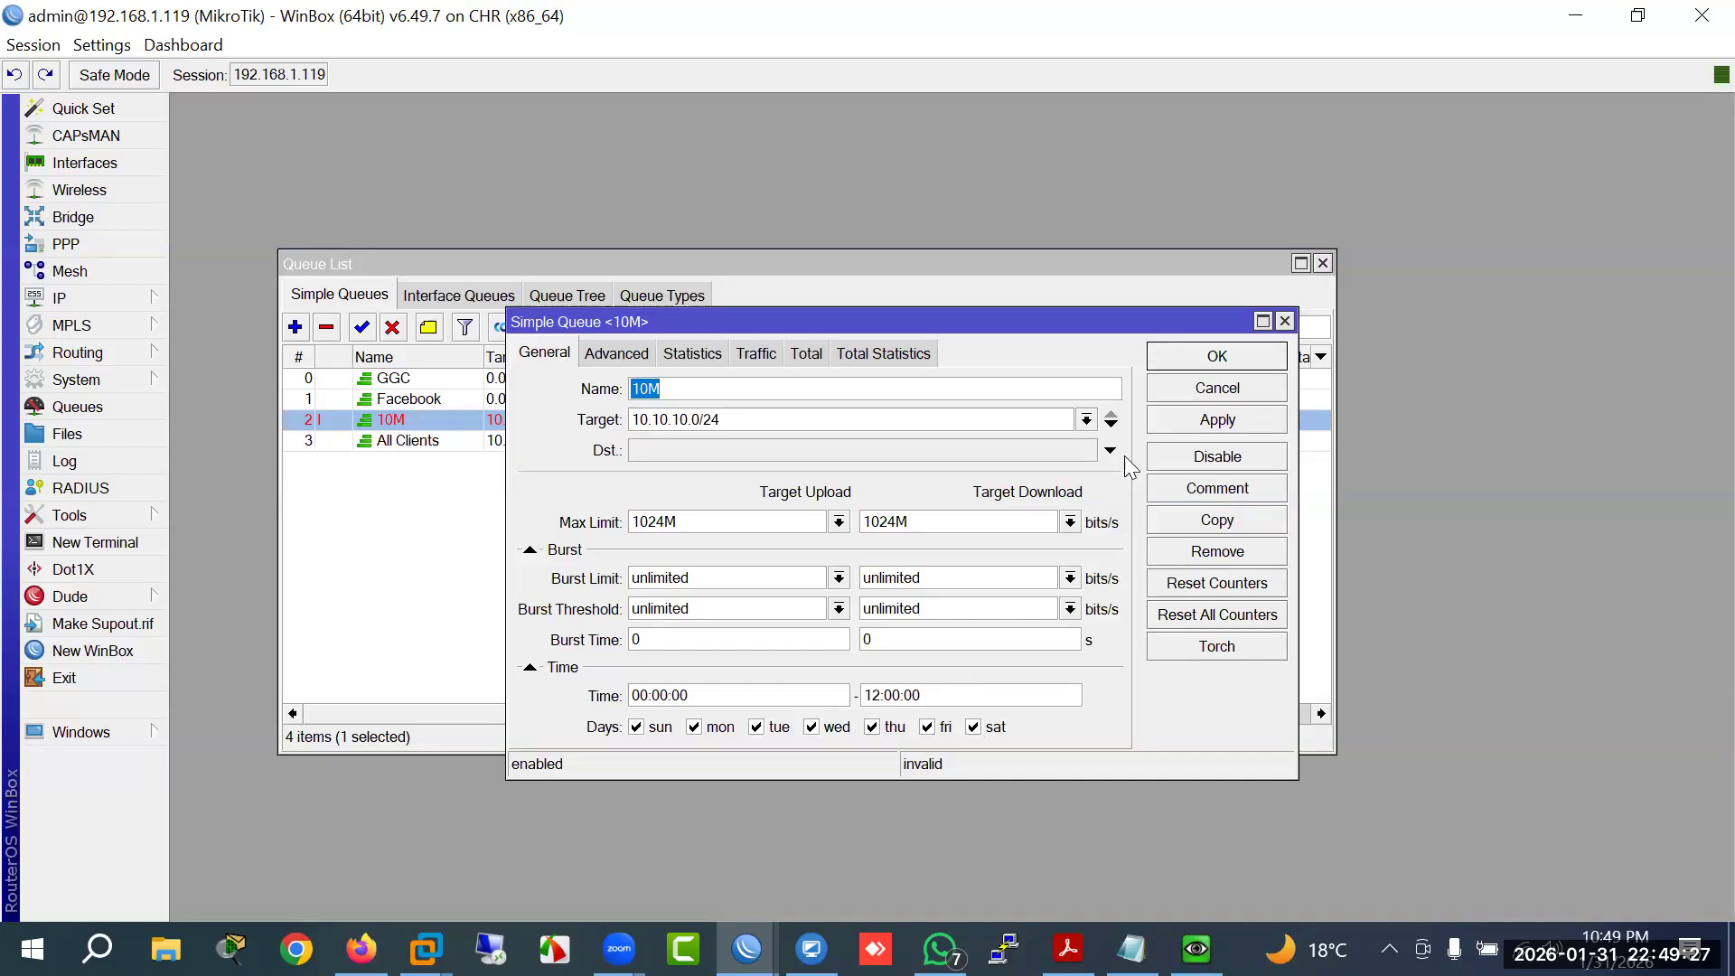
pyautogui.click(1172, 388)
# Step: Set the All Clients schedule start time to 12:00:01 and apply it
pyautogui.doubleClick(517, 440)
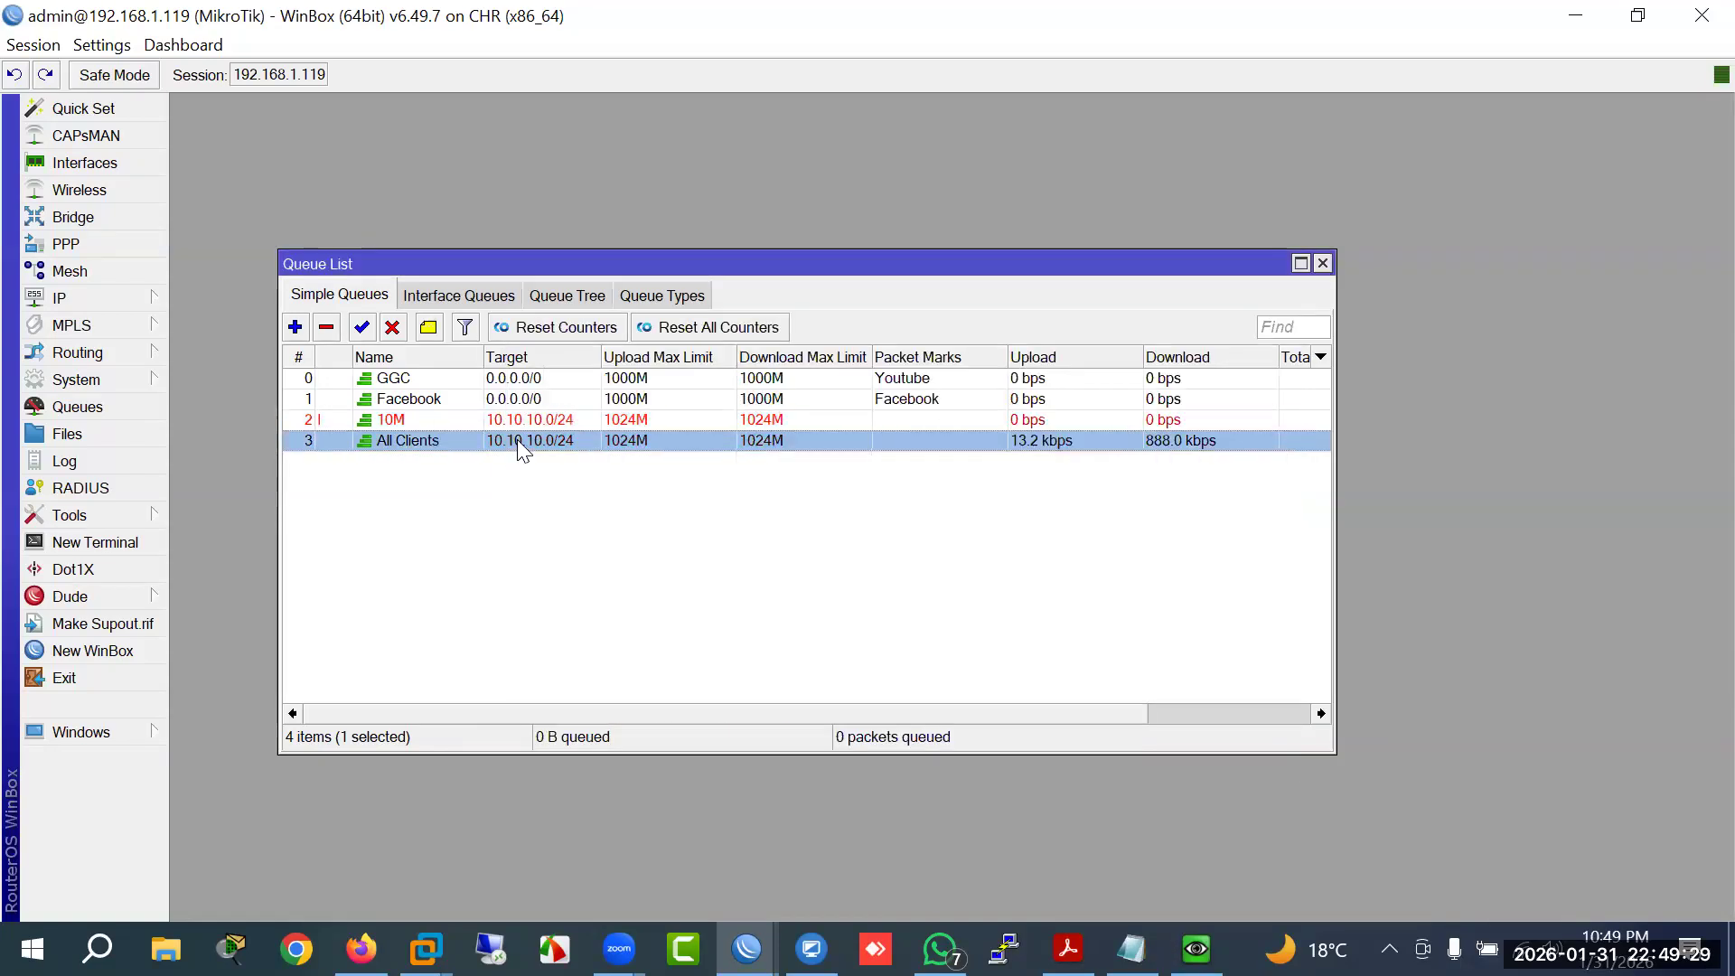
pyautogui.click(704, 687)
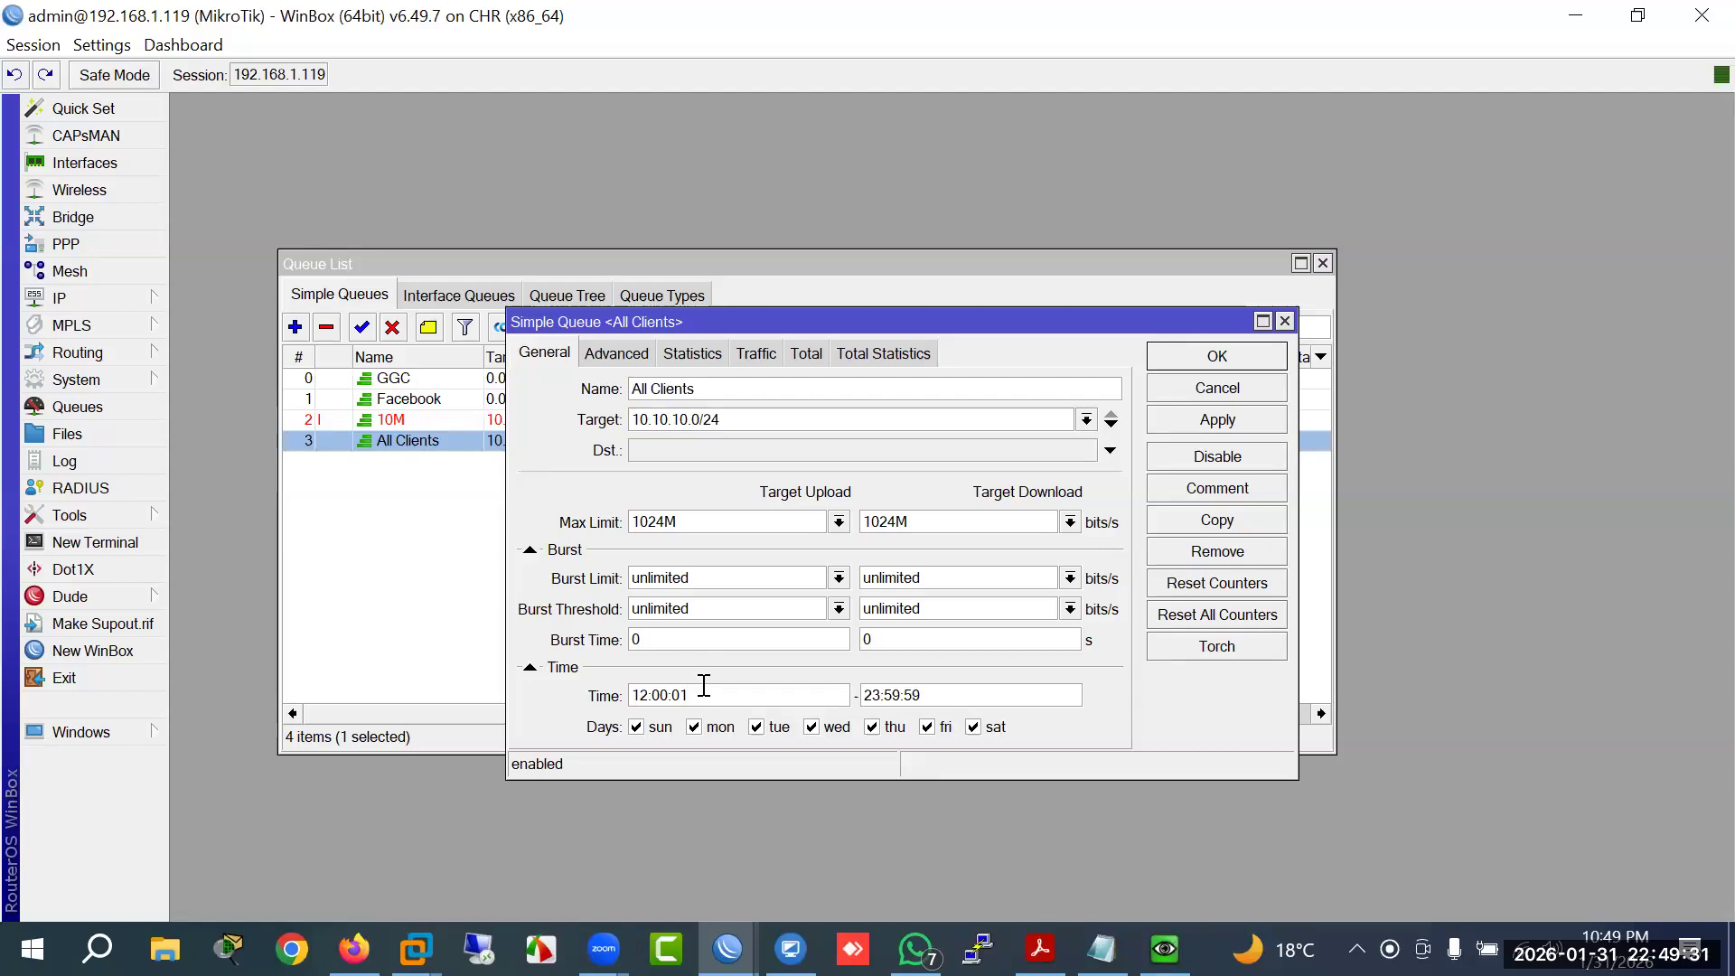
pyautogui.write('0')
pyautogui.click(1184, 421)
pyautogui.click(709, 698)
pyautogui.press('BackSpace')
pyautogui.write('1')
pyautogui.click(1183, 427)
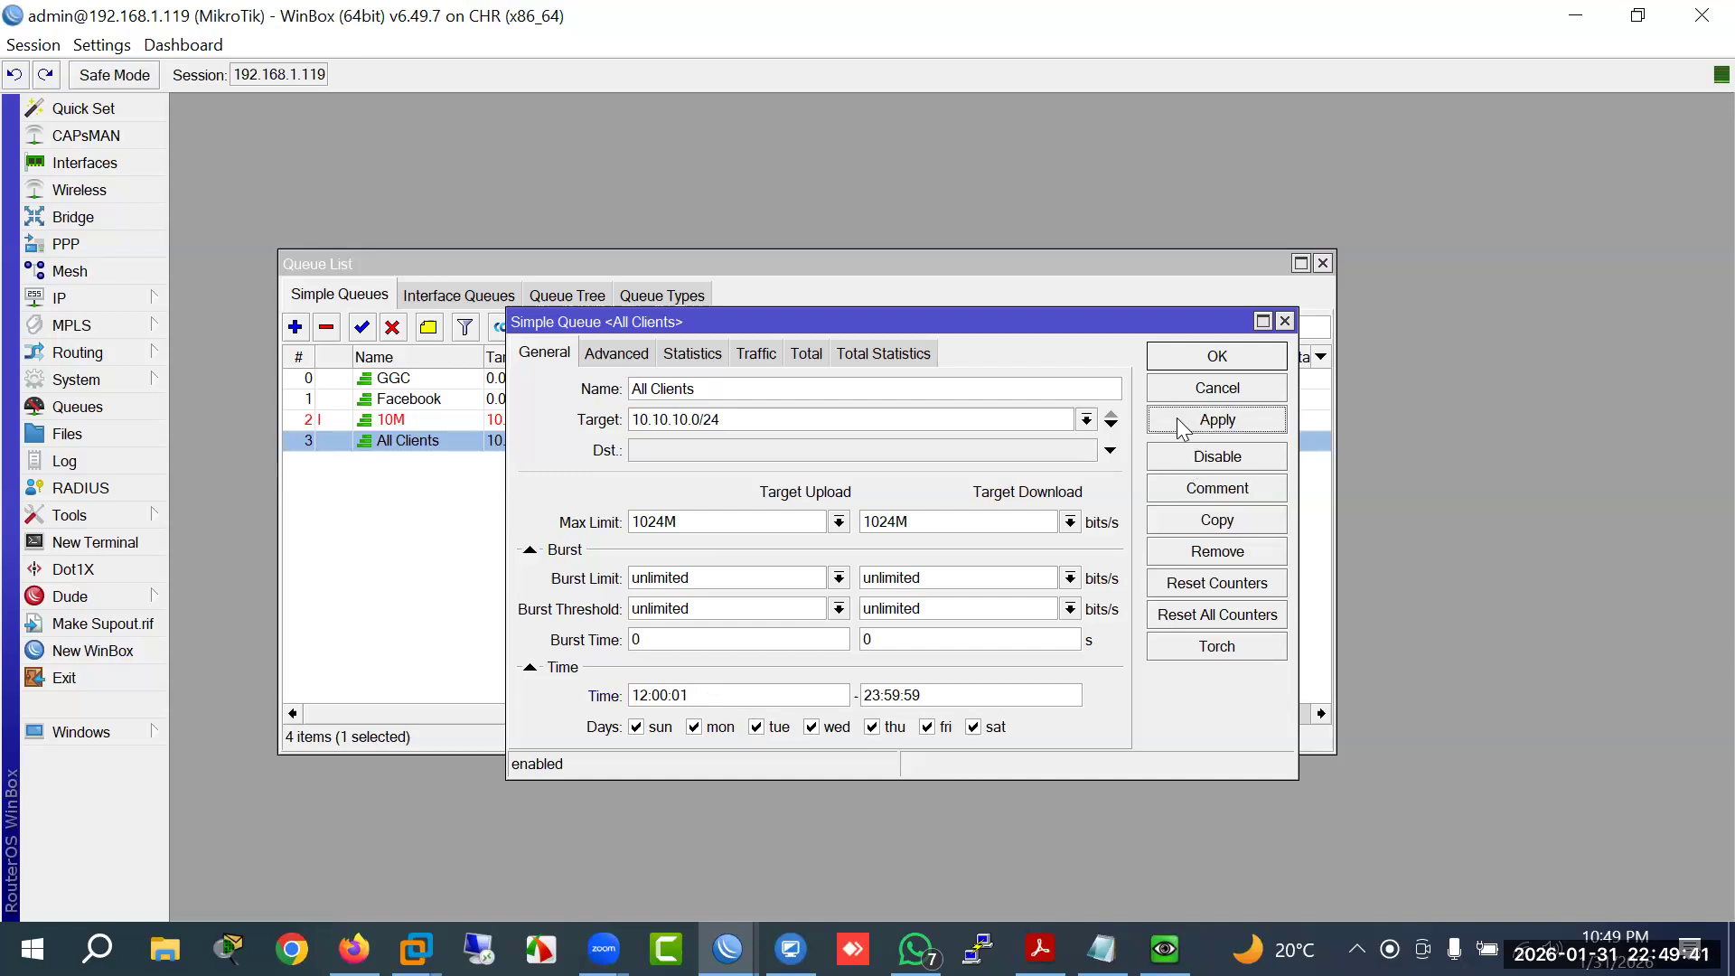
pyautogui.click(715, 698)
pyautogui.press('BackSpace')
pyautogui.write('1')
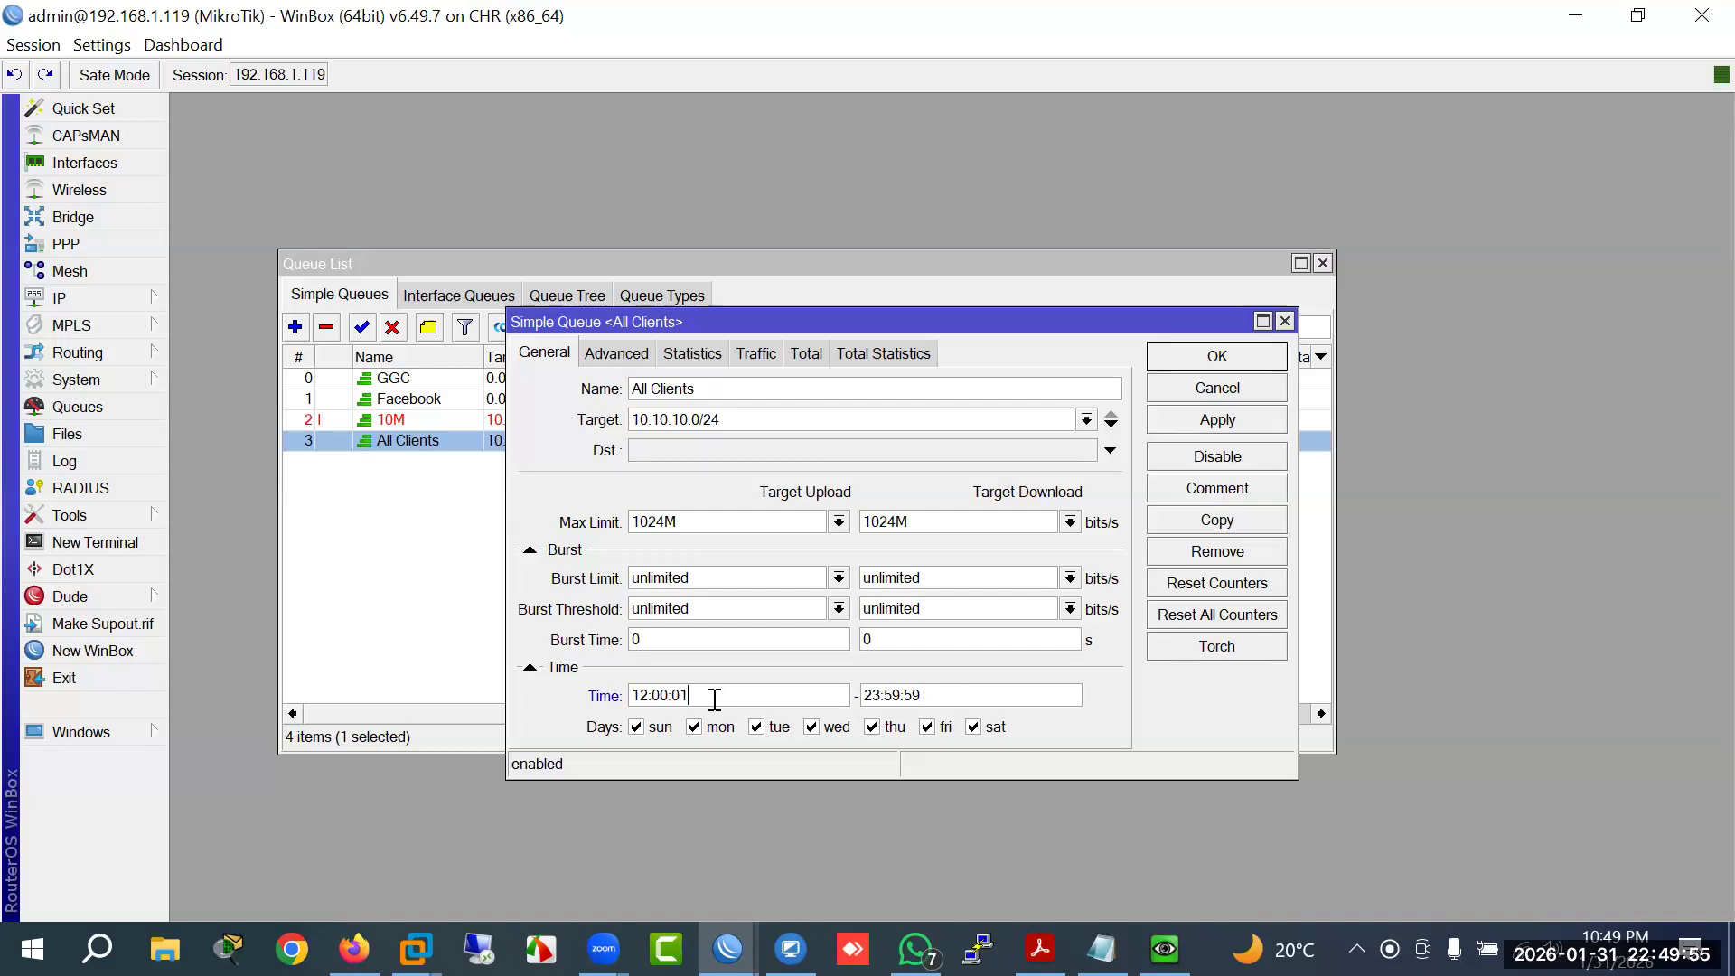
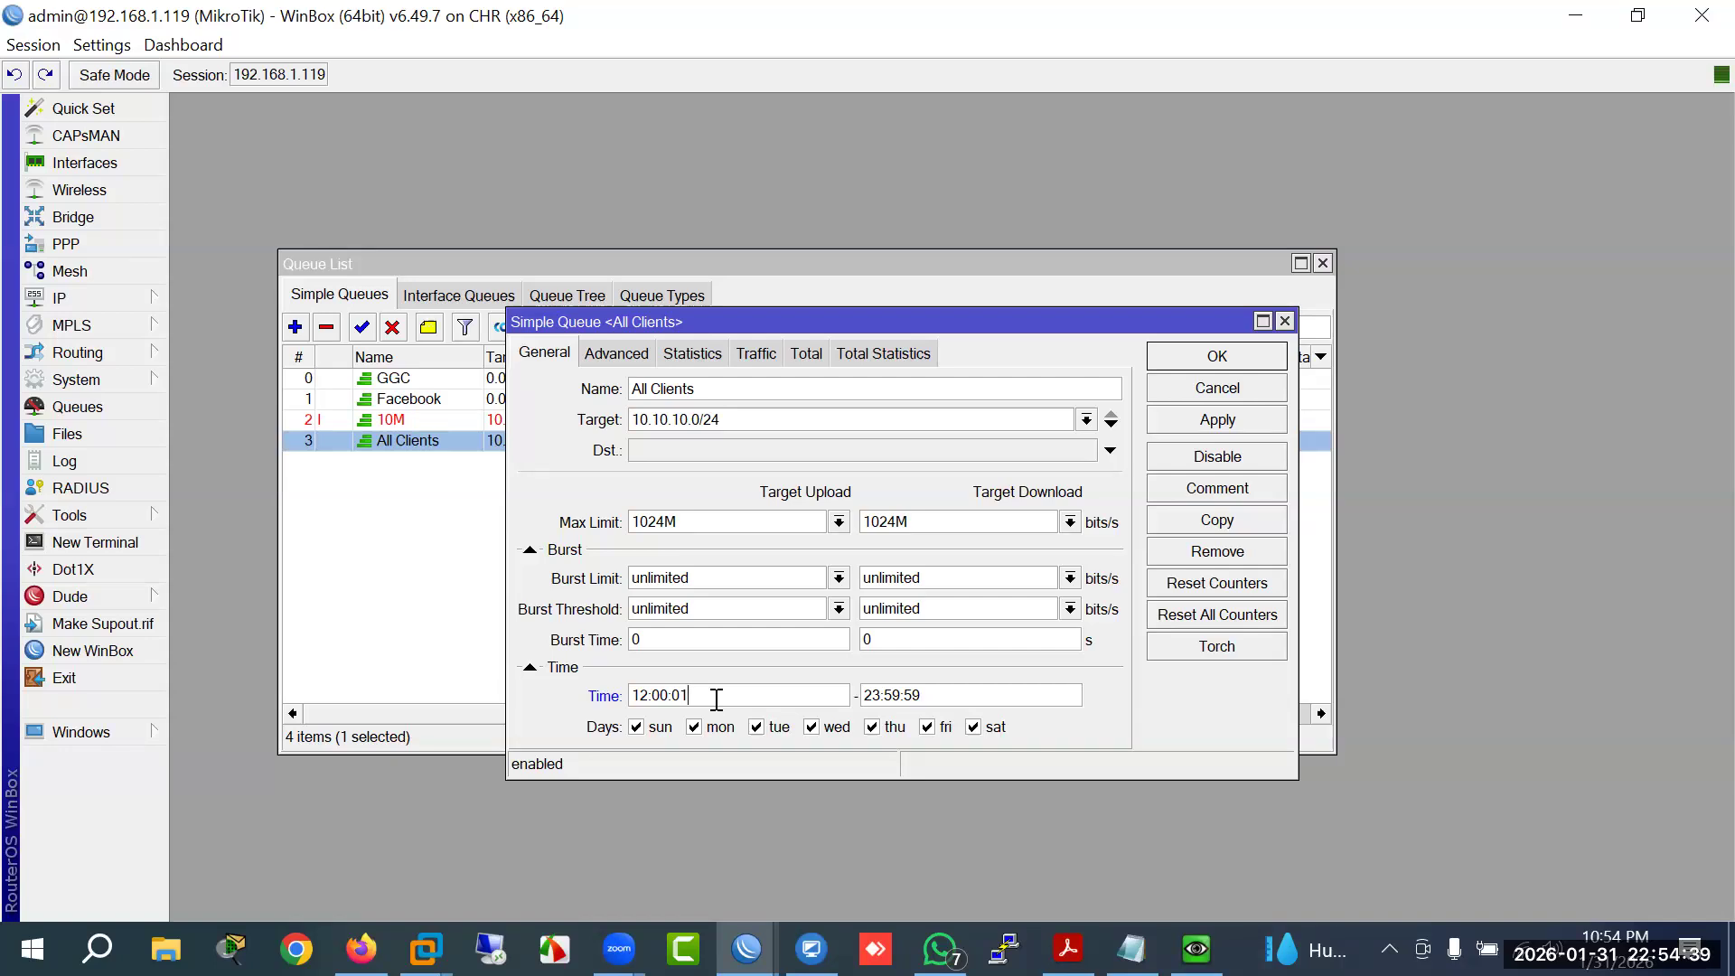
# Step: Change the router clock hour to 00 (00:54) and save the All Clients 12:00:01–23:59:59 schedule
pyautogui.click(112, 389)
pyautogui.click(220, 256)
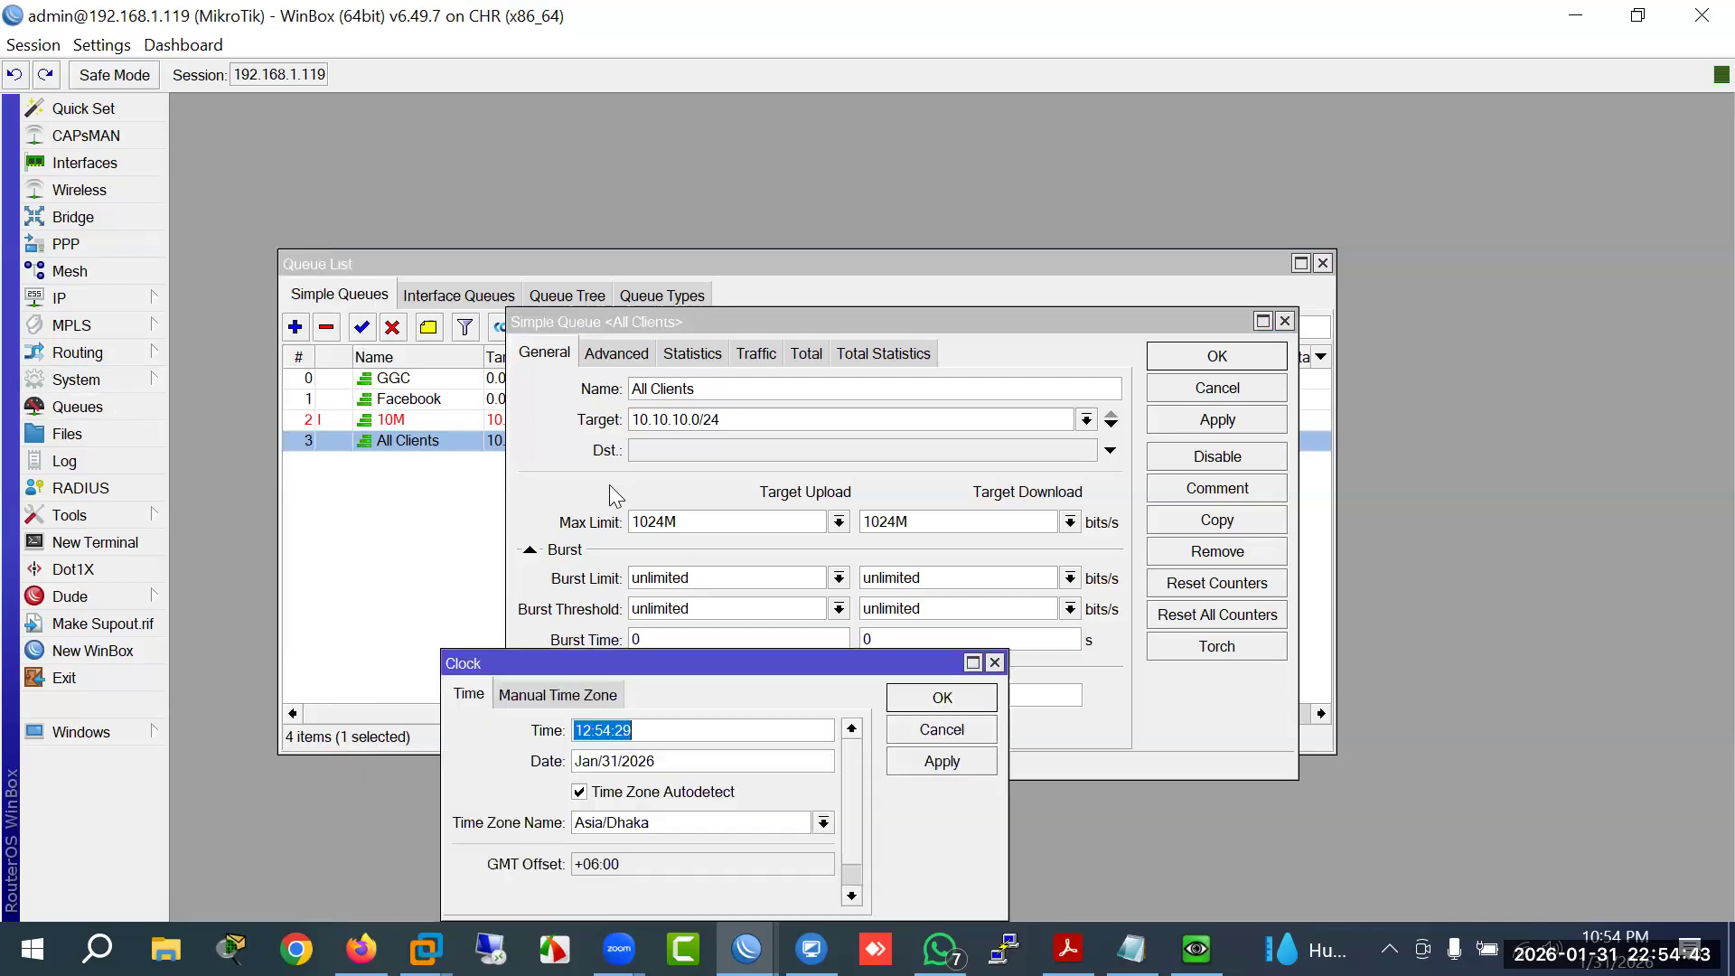
pyautogui.moveTo(595, 730); pyautogui.dragTo(568, 732)
pyautogui.write('00')
pyautogui.click(901, 699)
pyautogui.click(1240, 362)
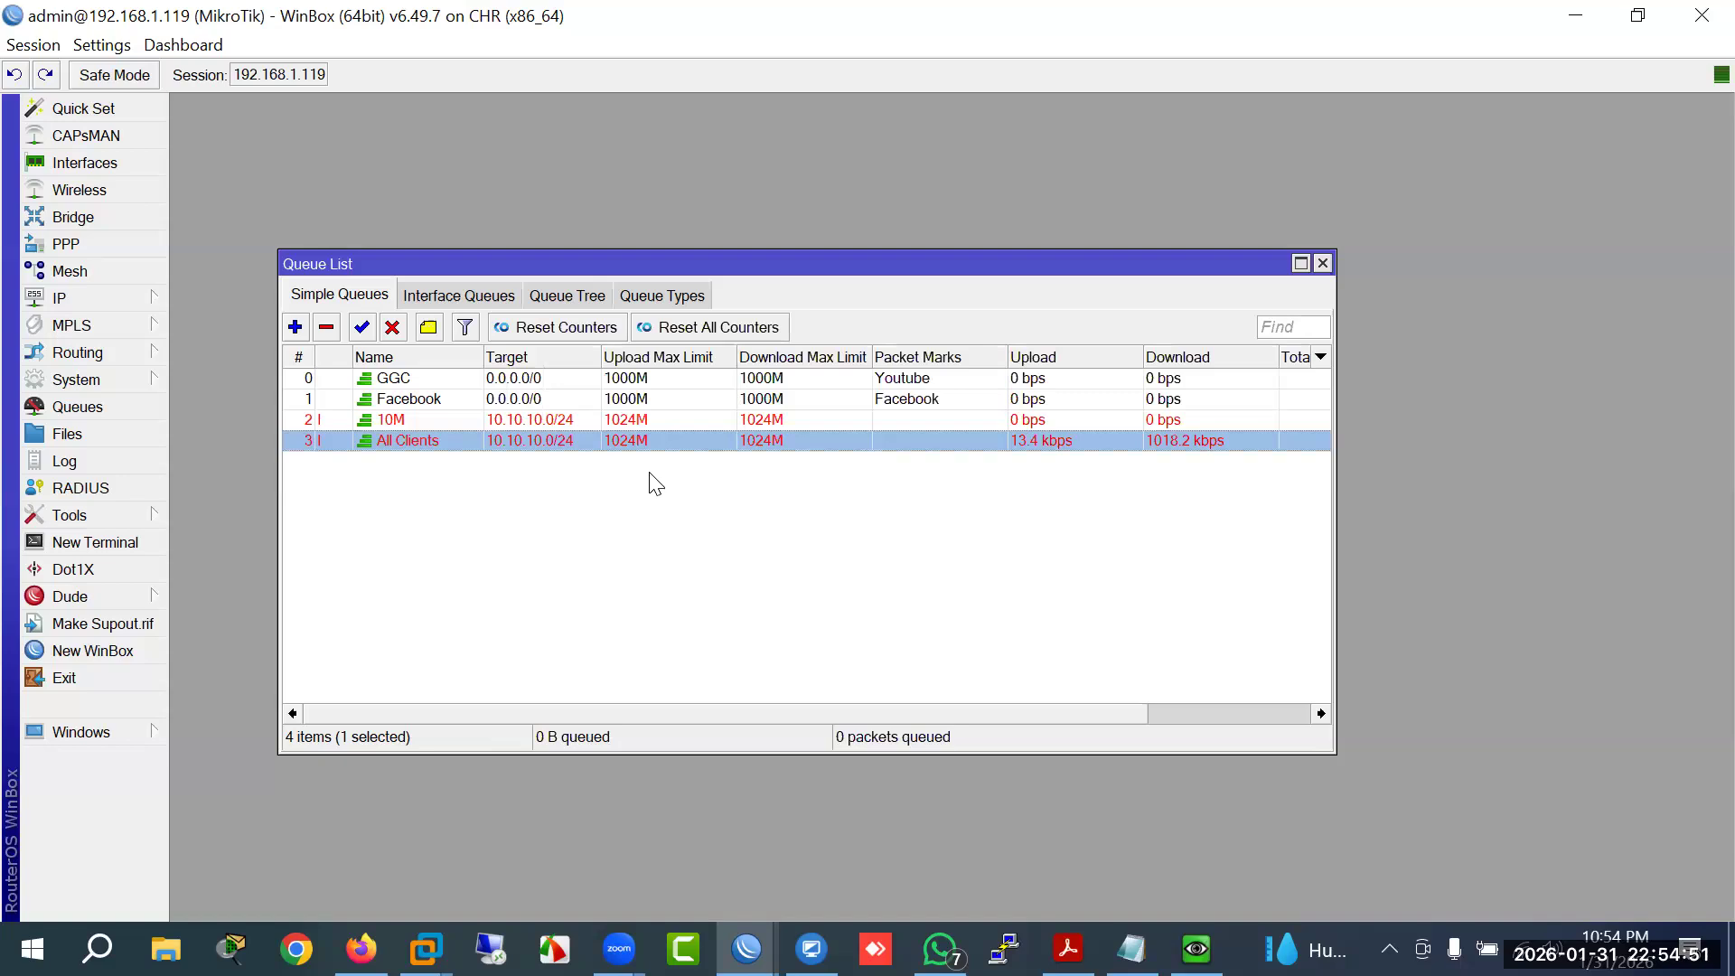
# Step: Inspect All Clients, then confirm the 10M queue passes about 905.7 kbps while All Clients shows 0 bps
pyautogui.click(544, 444)
pyautogui.doubleClick(507, 444)
pyautogui.click(1182, 364)
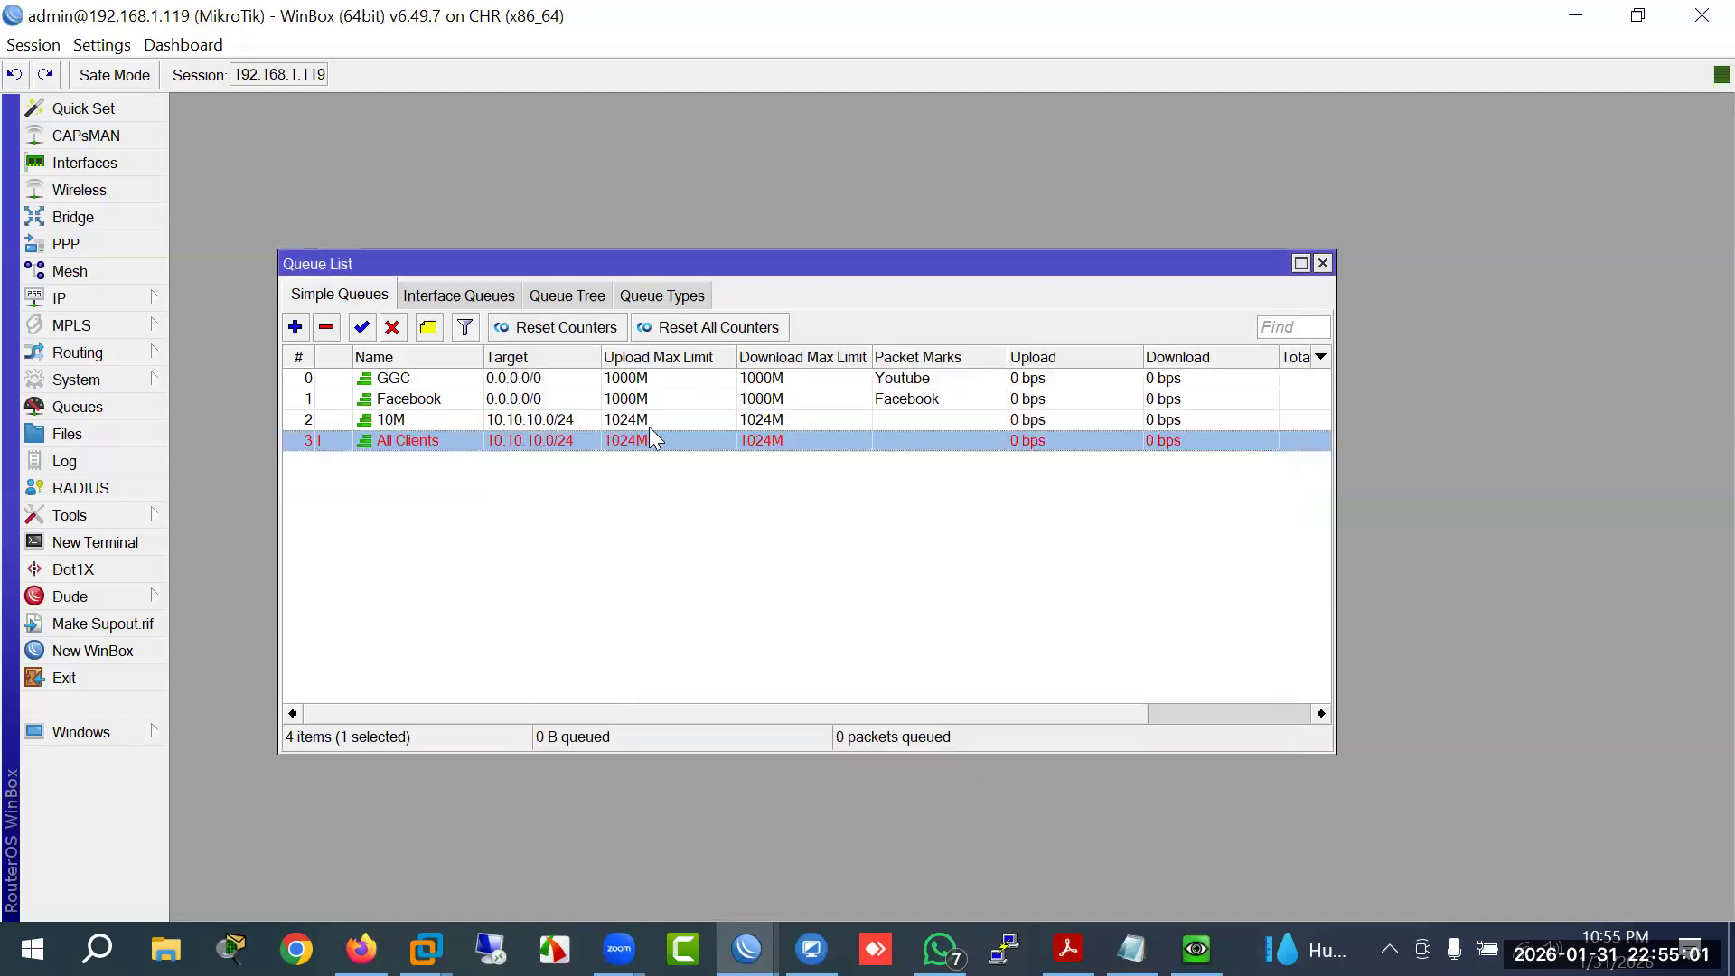
pyautogui.click(635, 419)
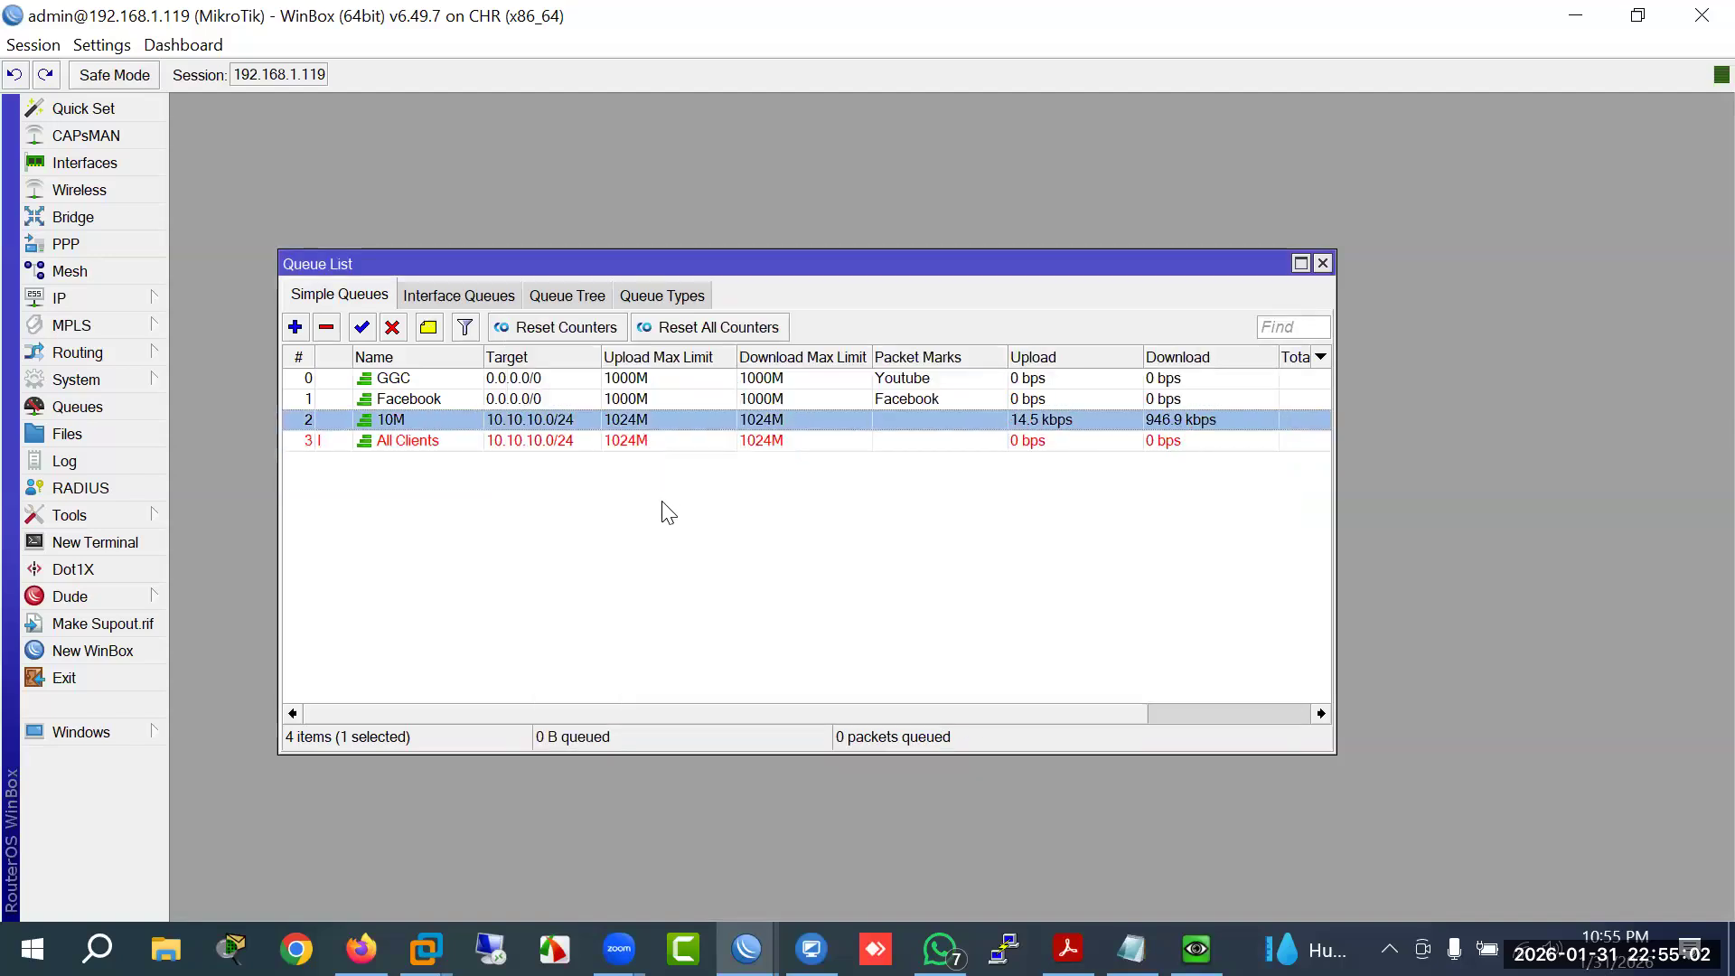
pyautogui.click(640, 442)
pyautogui.click(637, 420)
pyautogui.press('Down')
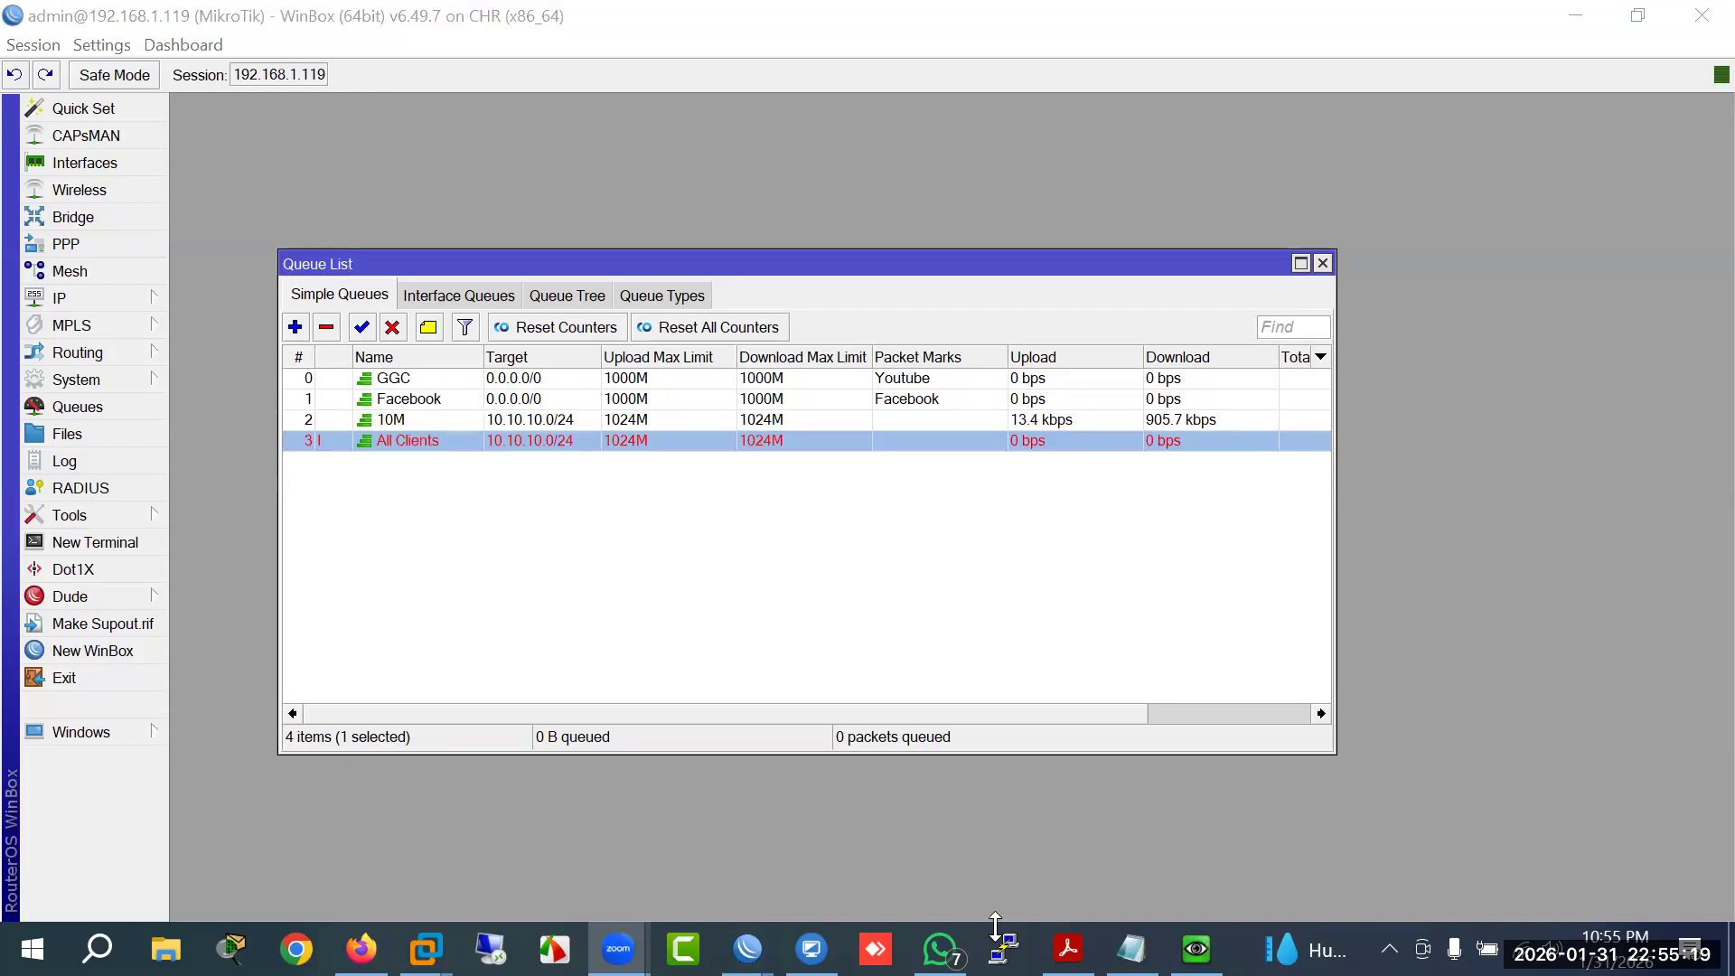
# Step: In WhatsApp, open the contact's chat and view the queue1 18:00:00–22:00:00 screenshot full size
pyautogui.click(940, 949)
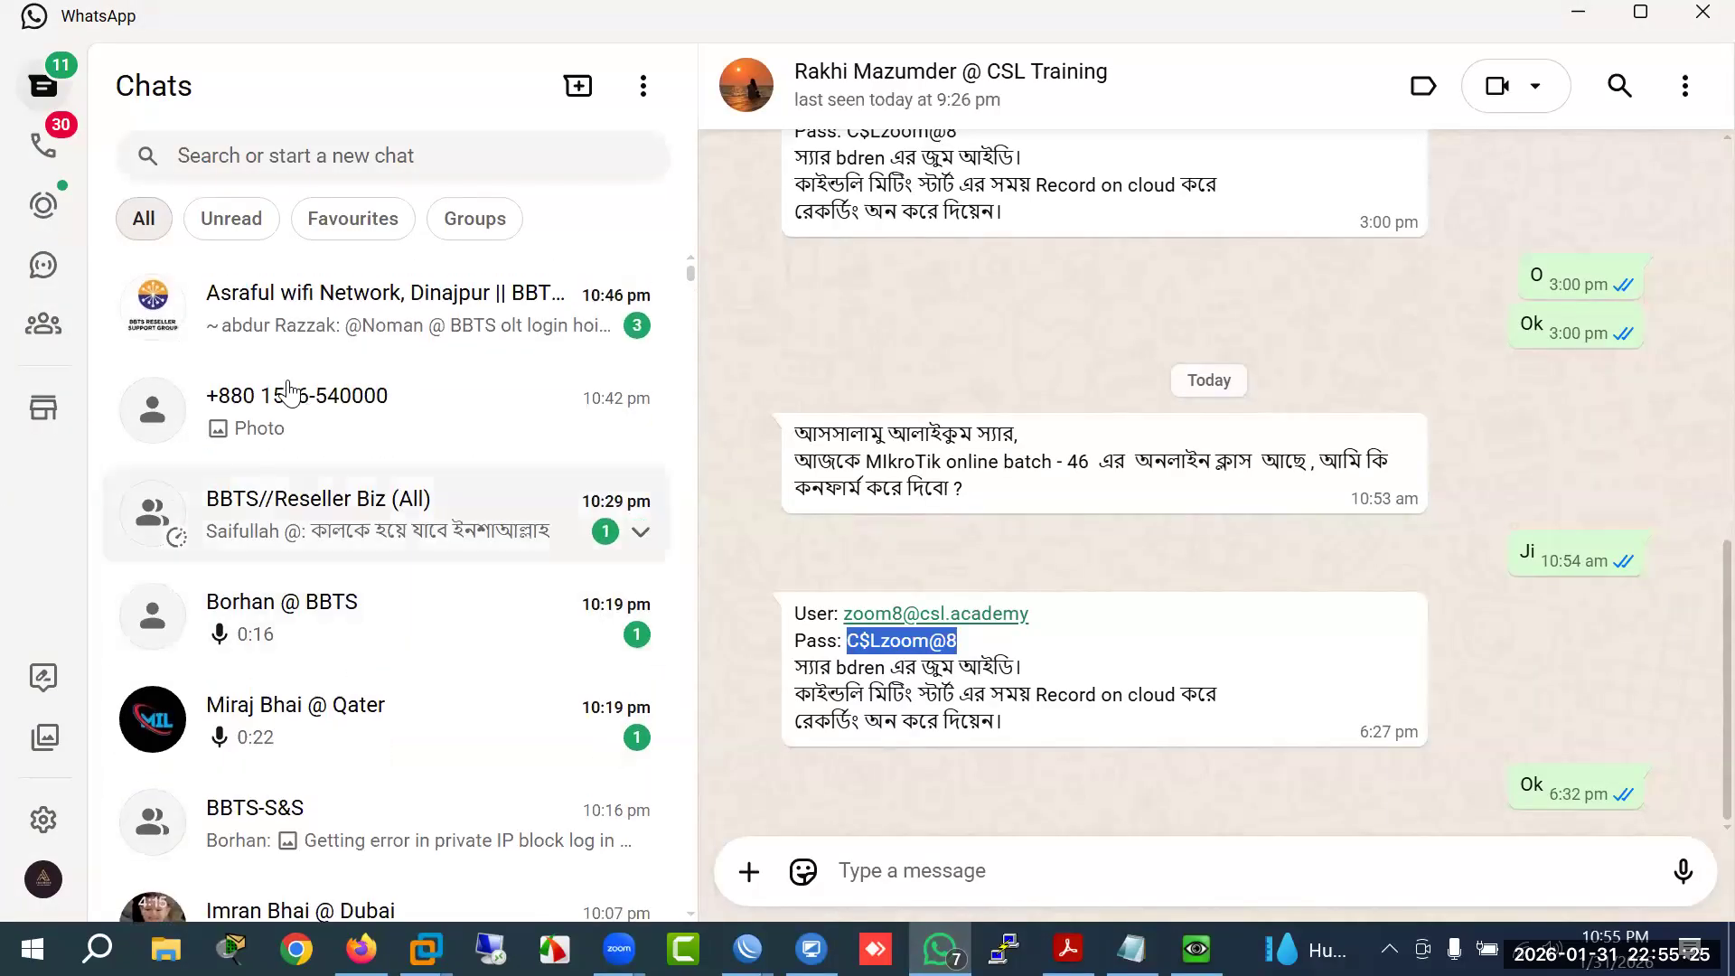
pyautogui.click(286, 393)
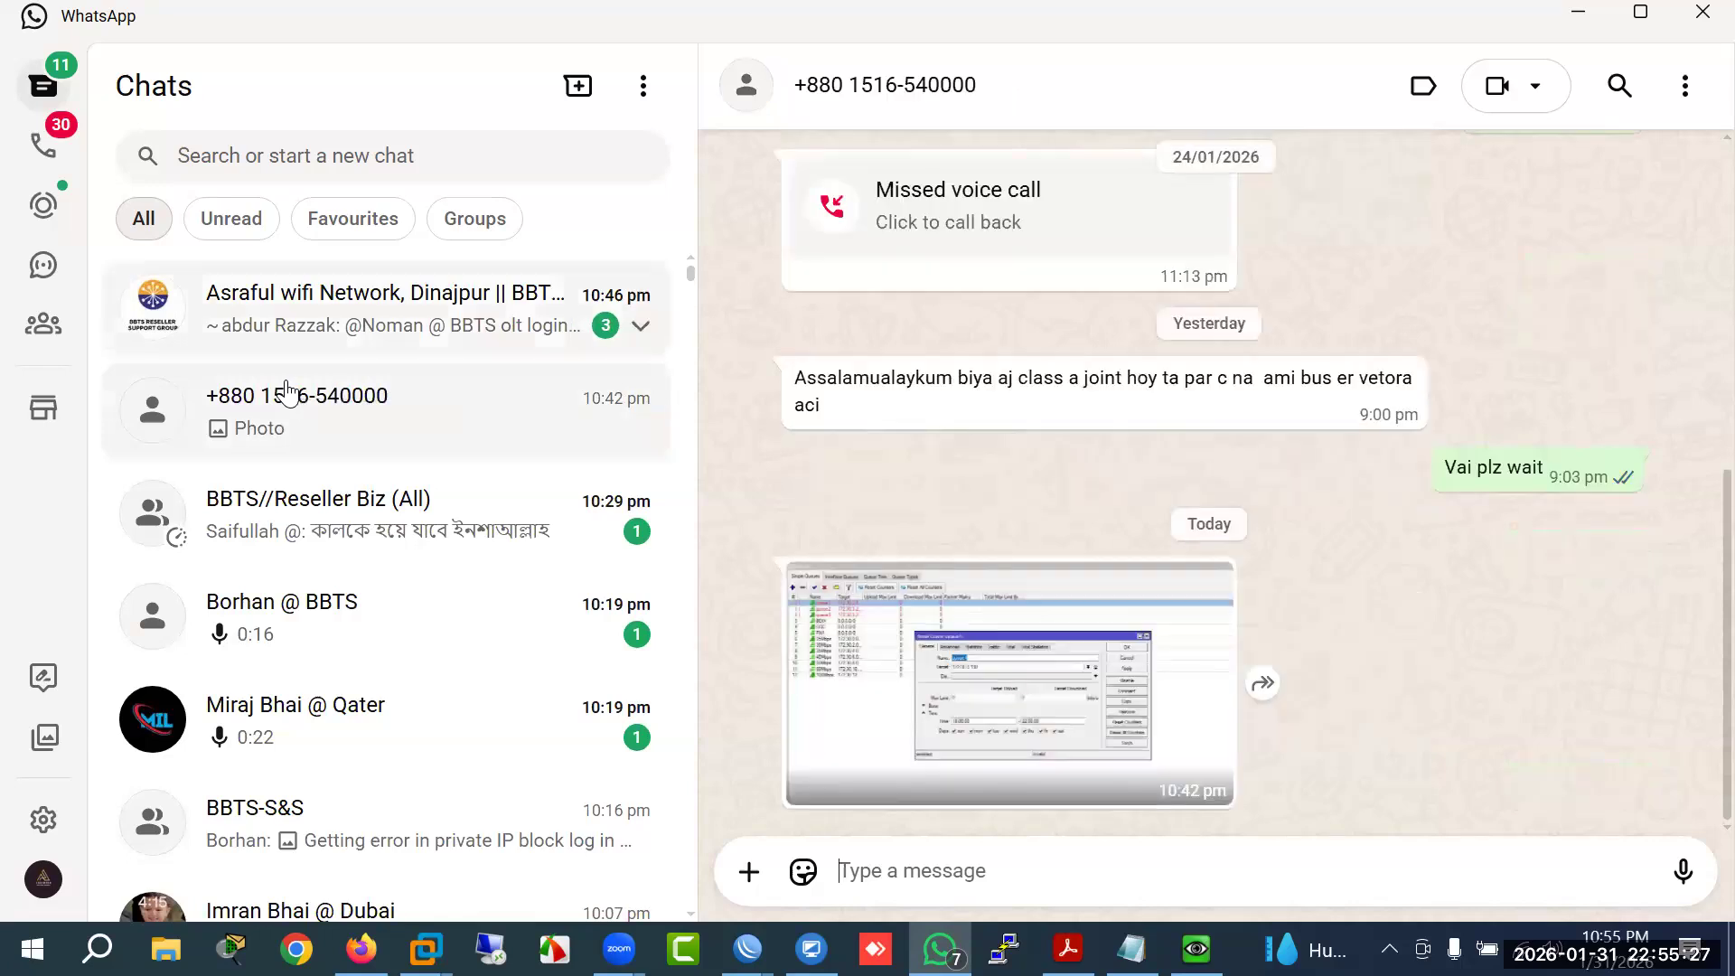
pyautogui.click(938, 694)
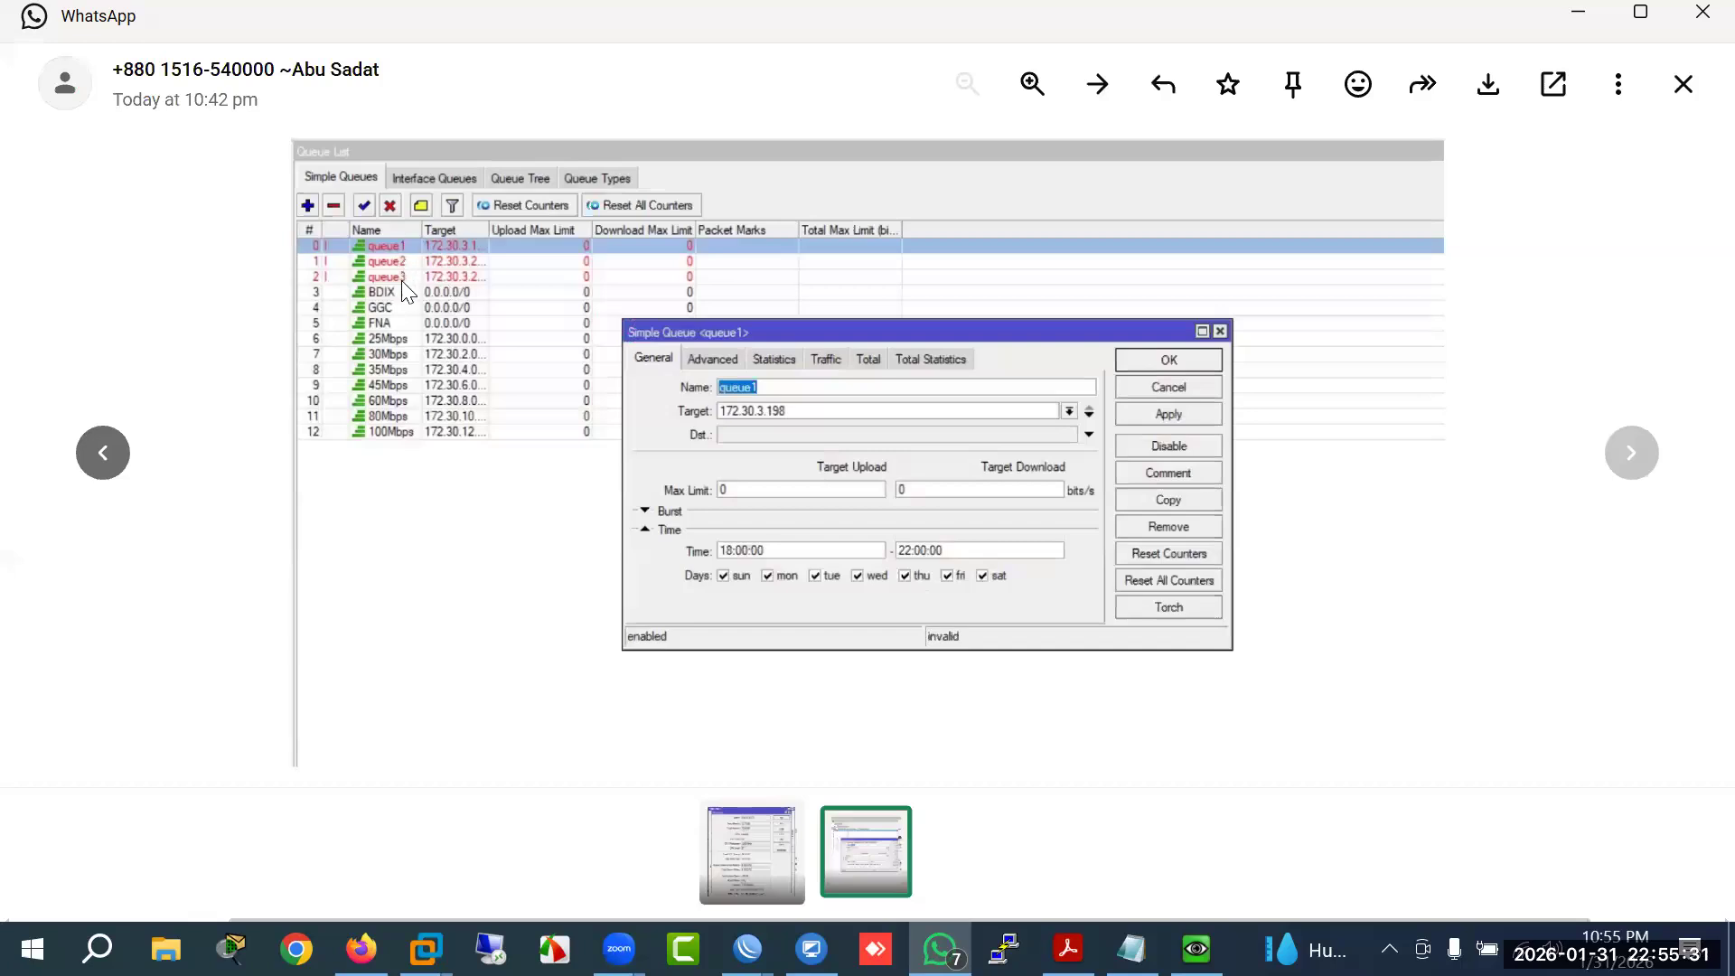